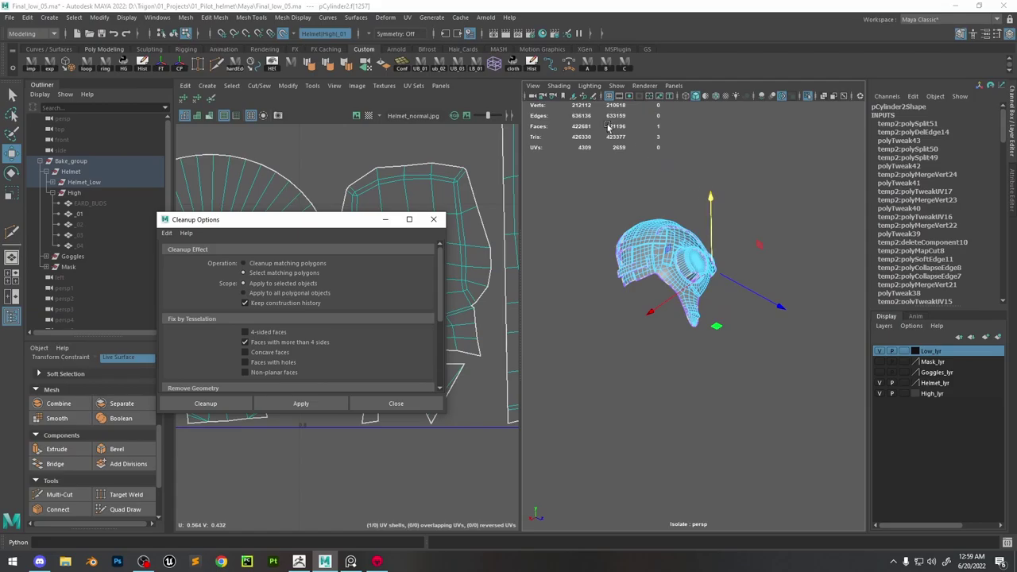
Turn off Make Live and cut a new edge across the face near the top of the cylinder piece
key(f)
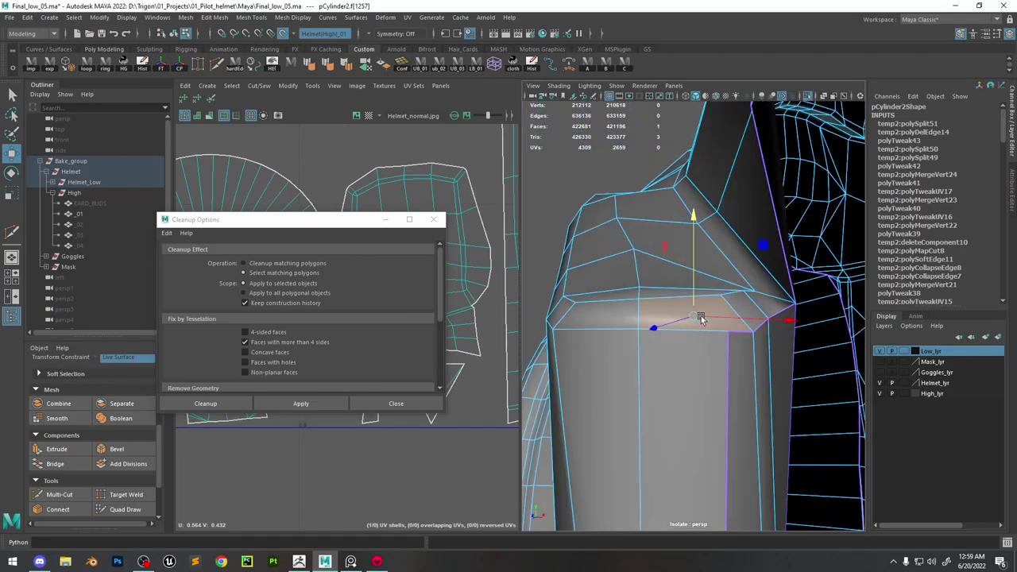
alt+drag(700, 319, 703, 286)
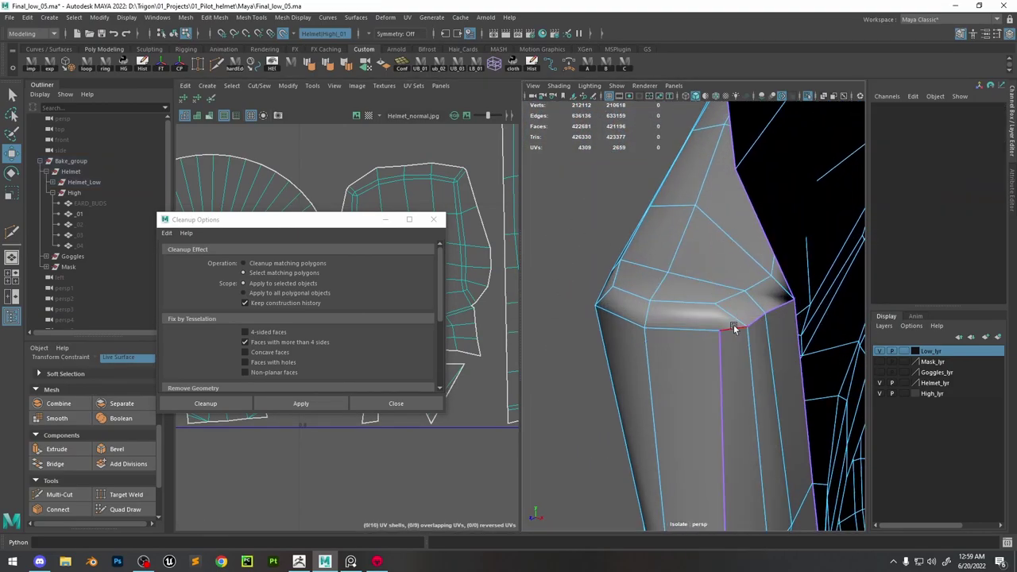
alt+drag(733, 324, 683, 199)
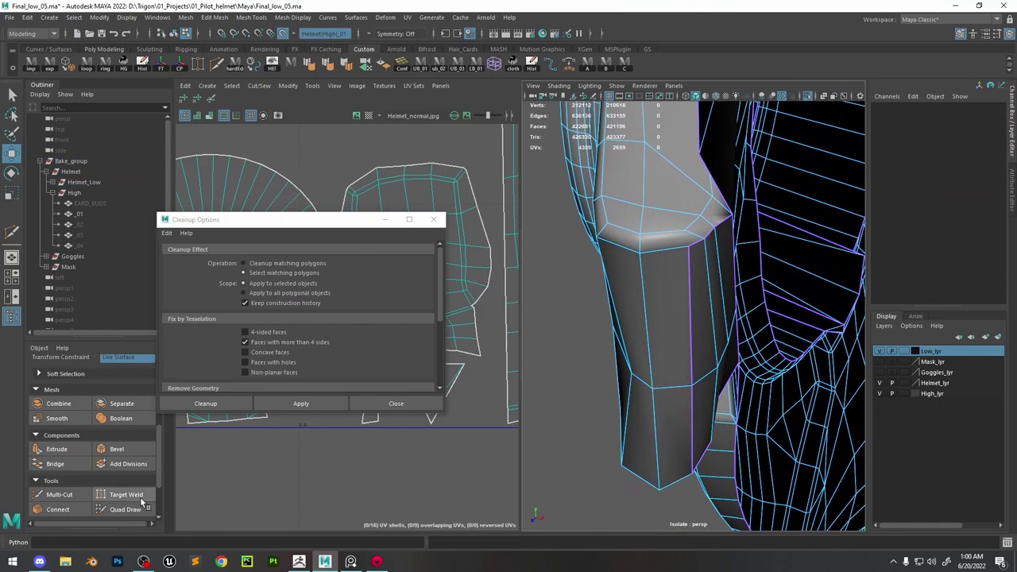
click(59, 495)
key(alt+x)
click(288, 35)
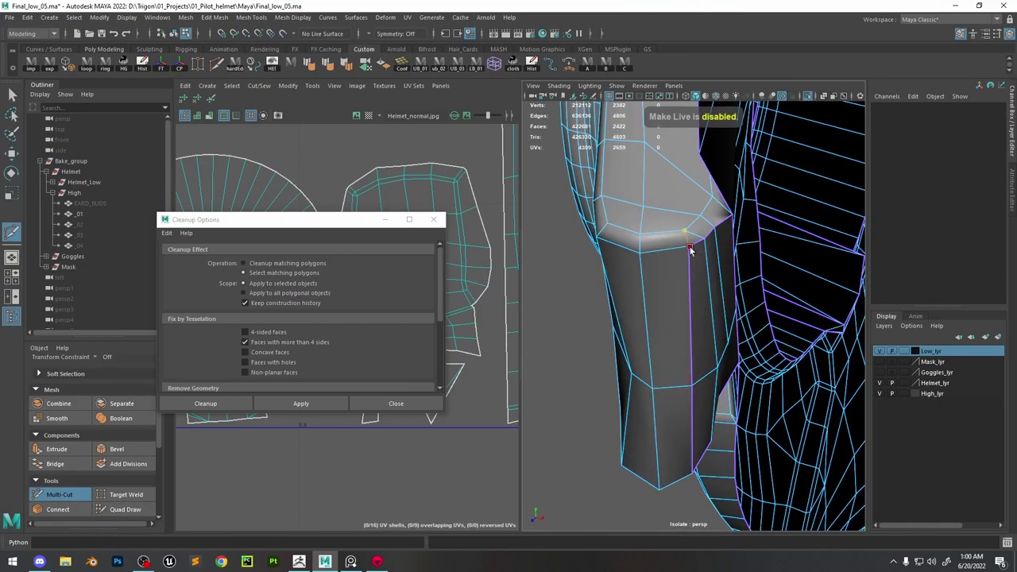
click(690, 249)
key(w)
alt+drag(690, 248, 707, 222)
Run Mesh > Cleanup on the cylinder piece
key(F9)
click(709, 161)
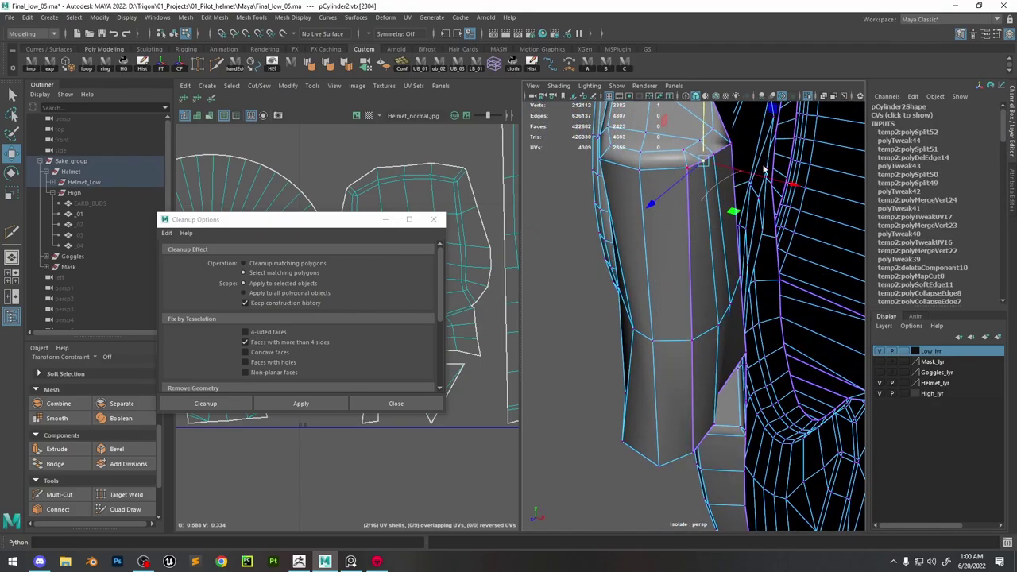
key(F8)
alt+drag(763, 169, 720, 312)
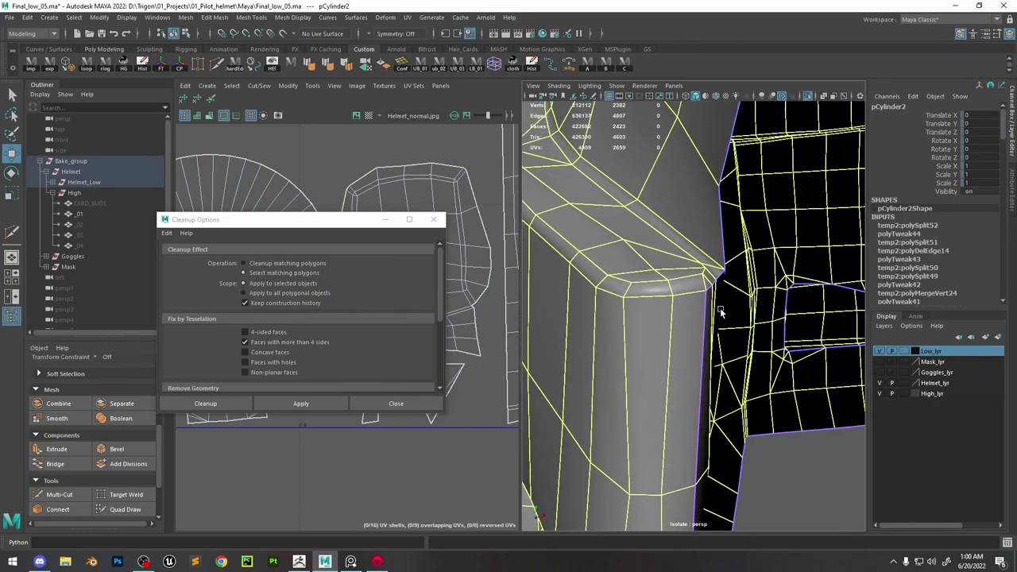
click(299, 403)
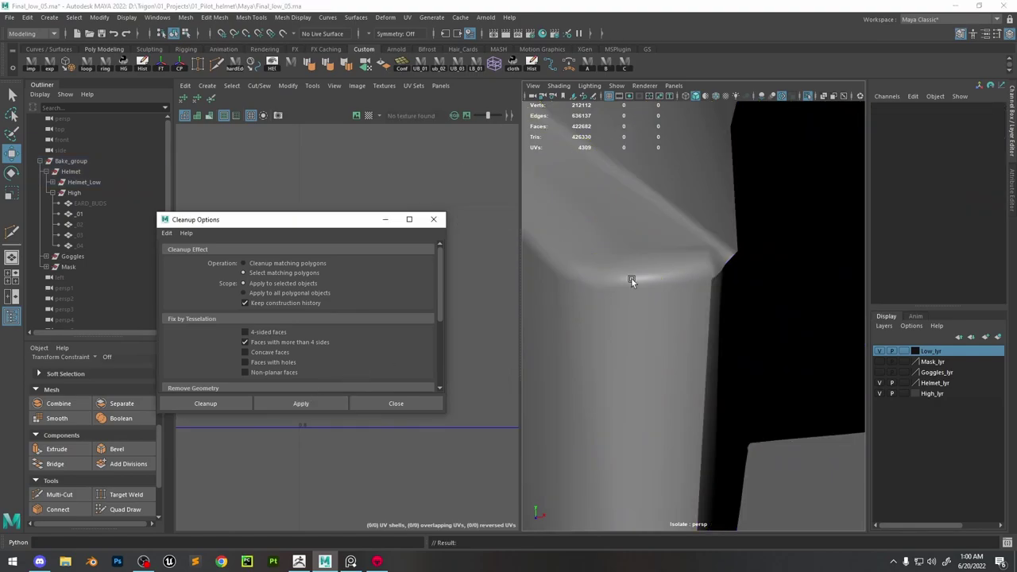
scroll(683, 272, down, 4)
Select the low-poly helmet mesh and bring its dome into view
click(682, 272)
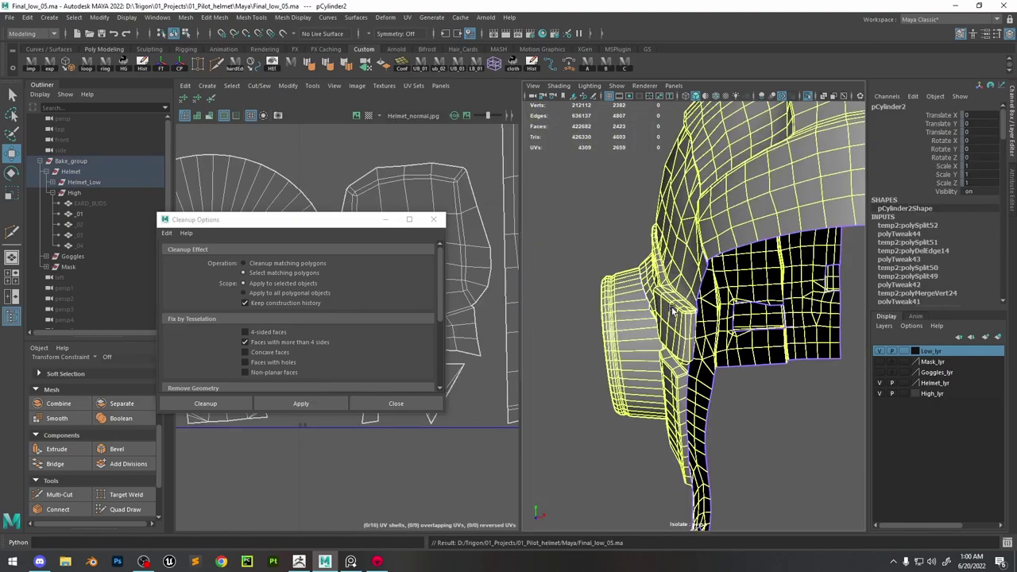
alt+drag(674, 312, 780, 291)
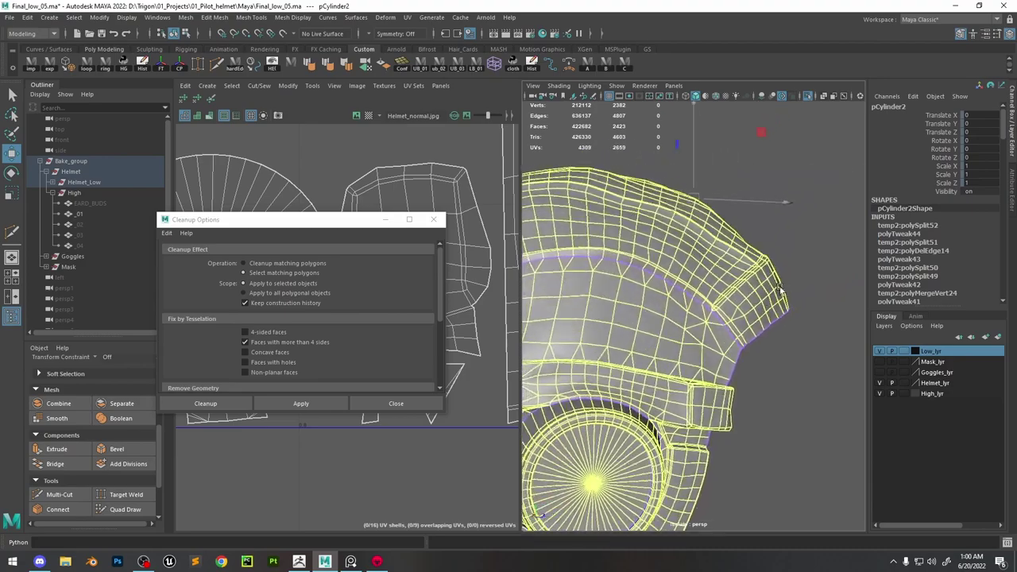
click(770, 249)
alt+drag(770, 248, 703, 238)
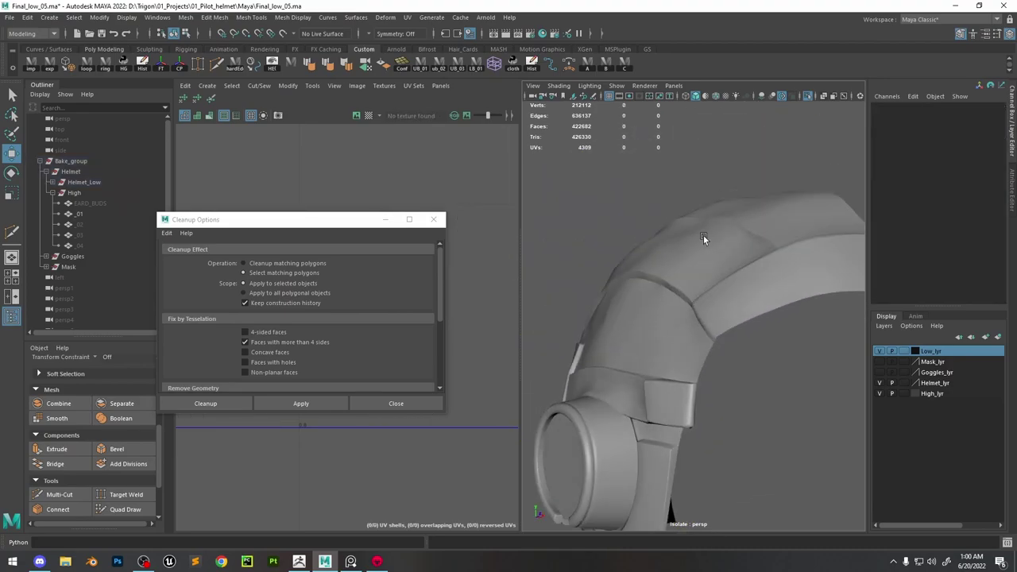
click(703, 238)
scroll(757, 302, up, 5)
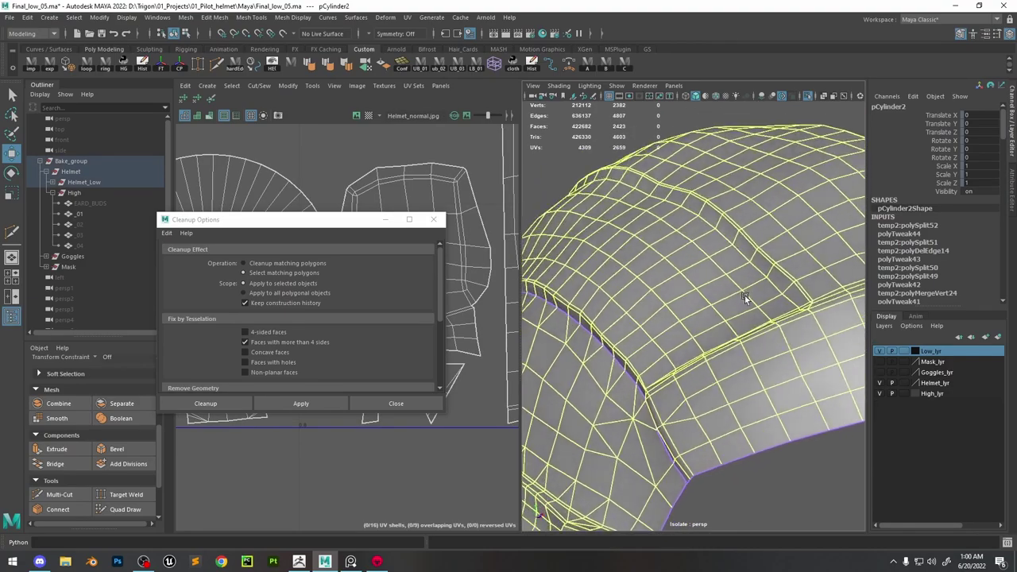
alt+drag(746, 298, 805, 307)
scroll(719, 276, down, 5)
scroll(736, 296, up, 5)
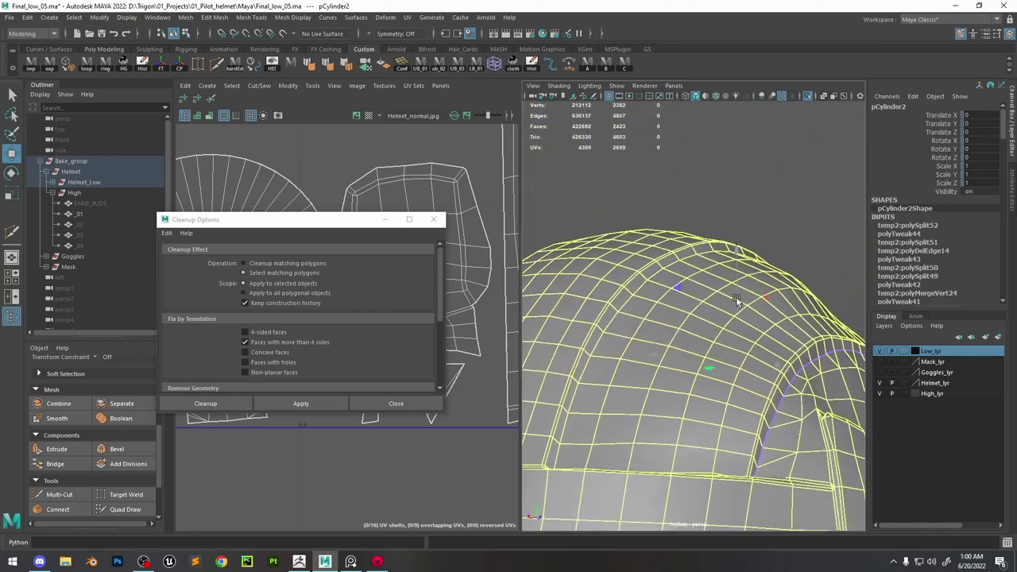
Select the central seam edge loop running over the dome in edge mode
key(F10)
alt+drag(635, 289, 697, 296)
double_click(697, 296)
alt+drag(669, 342, 713, 327)
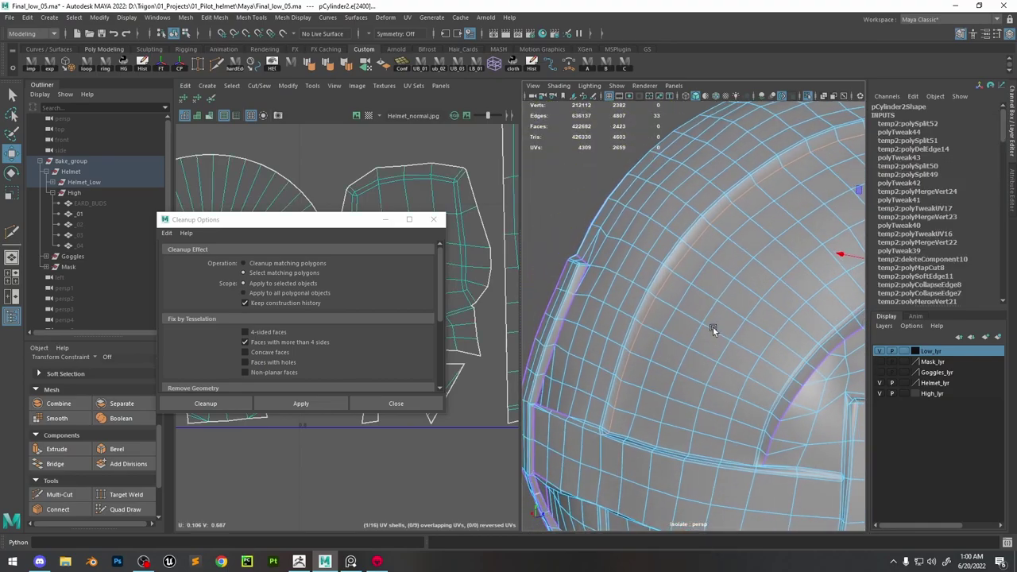
scroll(712, 327, down, 3)
alt+drag(779, 220, 597, 316)
Bevel the seam edge loop and collapse the stray edges at its ends
shift+right_drag(652, 306, 679, 309)
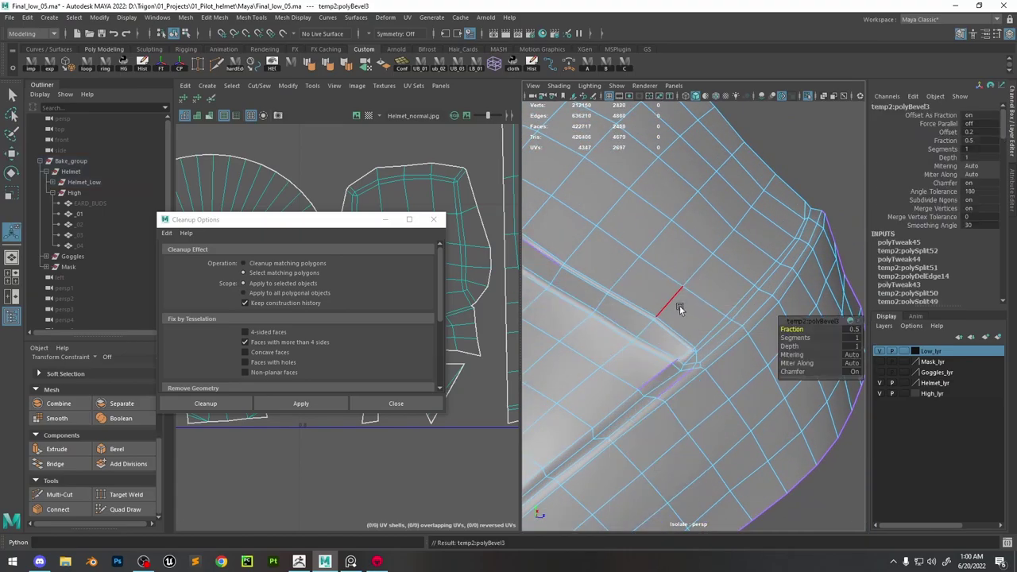
scroll(704, 291, down, 2)
scroll(692, 298, up, 5)
click(688, 304)
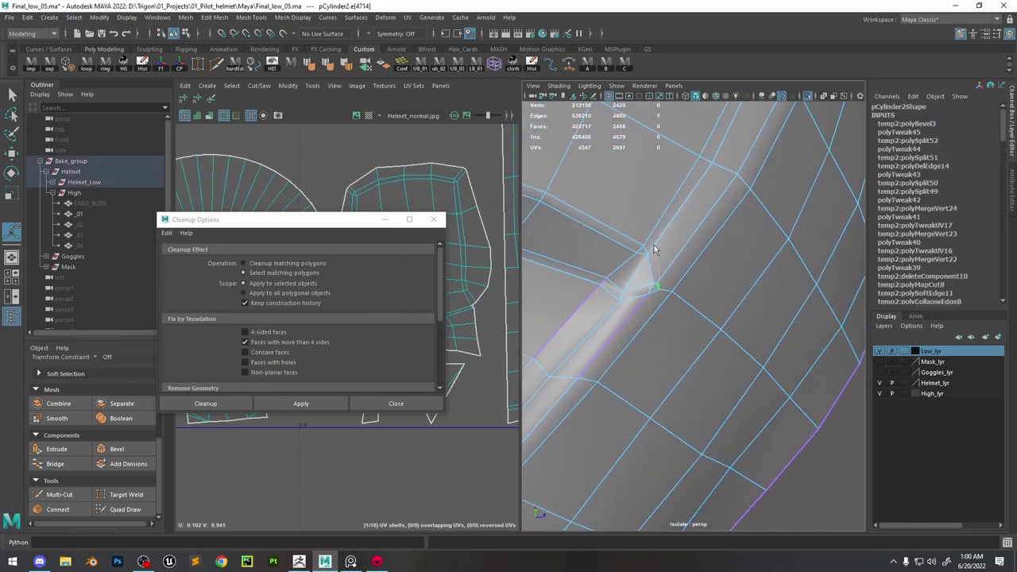
click(686, 307)
scroll(633, 299, up, 2)
click(652, 302)
scroll(666, 320, down, 3)
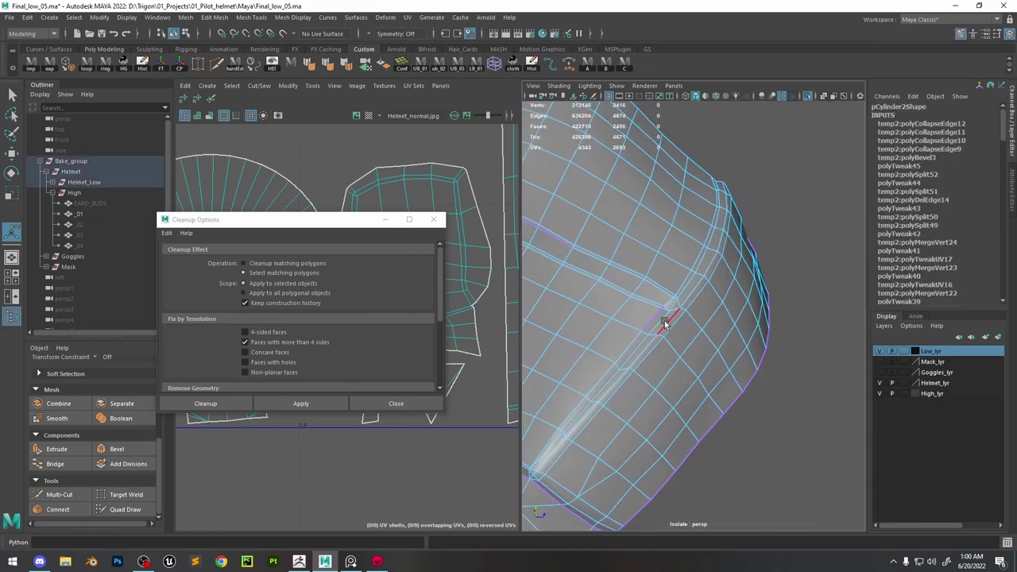
scroll(734, 379, up, 3)
Select further edges at the bevel end, including one on the rim, and soften them
shift+click(710, 336)
scroll(681, 302, down, 4)
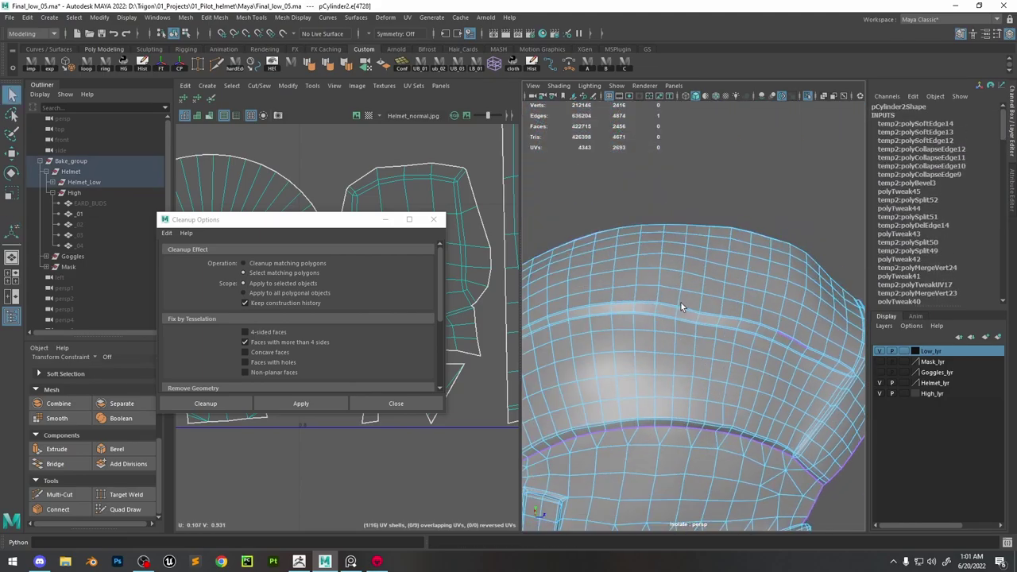
scroll(609, 298, down, 1)
scroll(645, 302, up, 3)
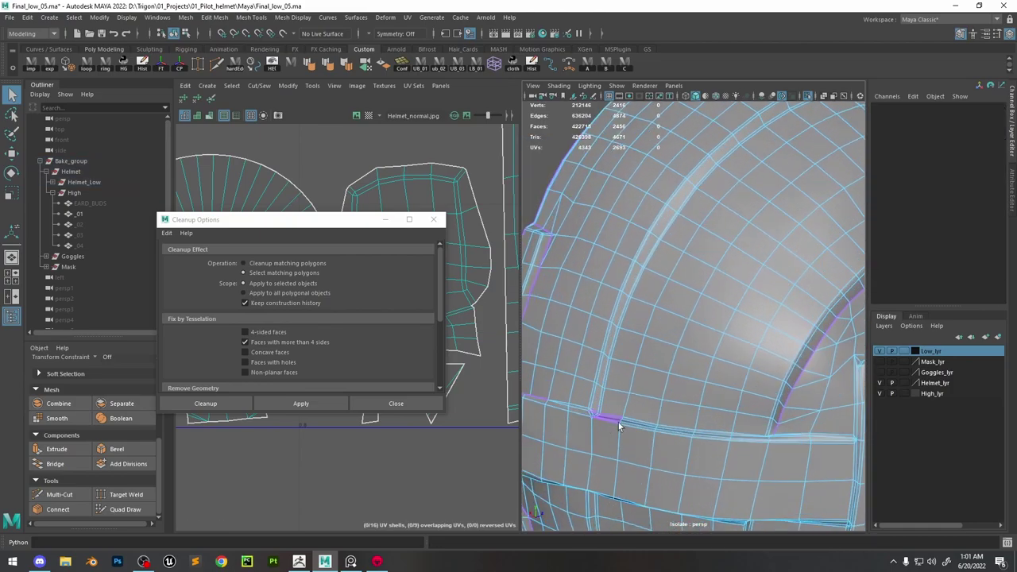
click(647, 329)
scroll(688, 316, up, 2)
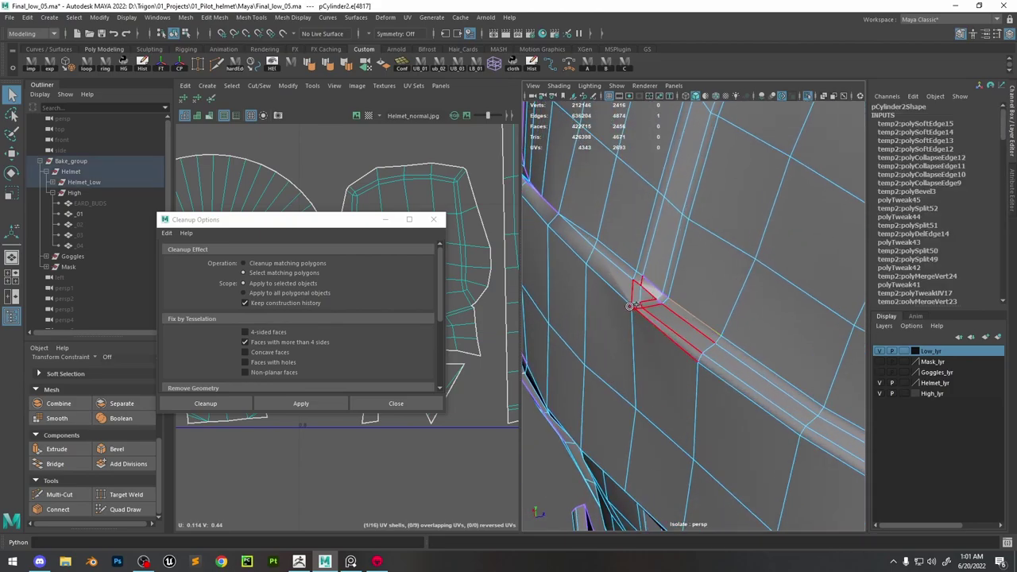
shift+right_drag(650, 230, 743, 259)
Collapse the remaining stray edge at the bevel end, redoing it after an undo
alt+drag(742, 258, 621, 328)
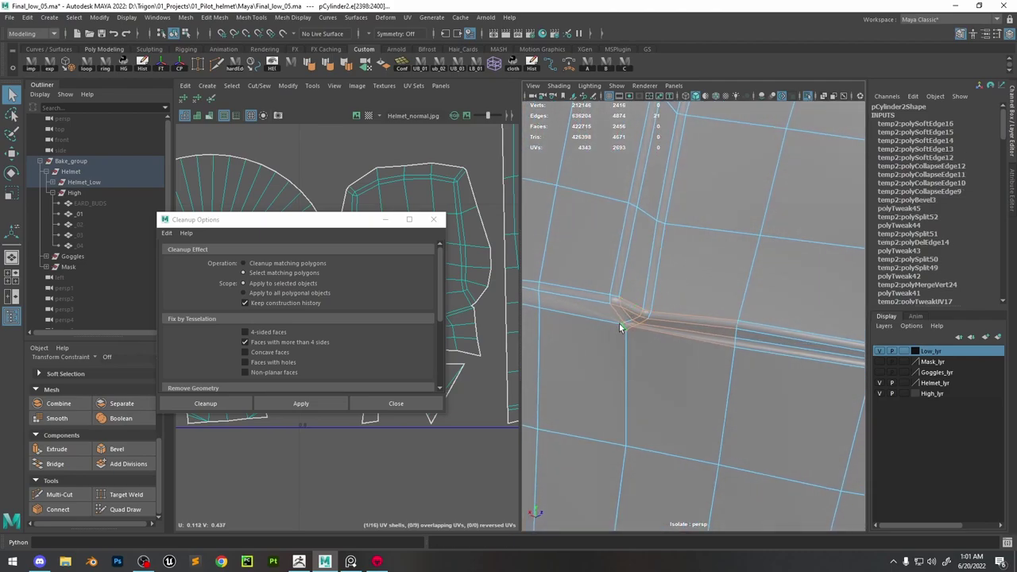
shift+right_drag(621, 331, 670, 288)
alt+drag(670, 288, 615, 337)
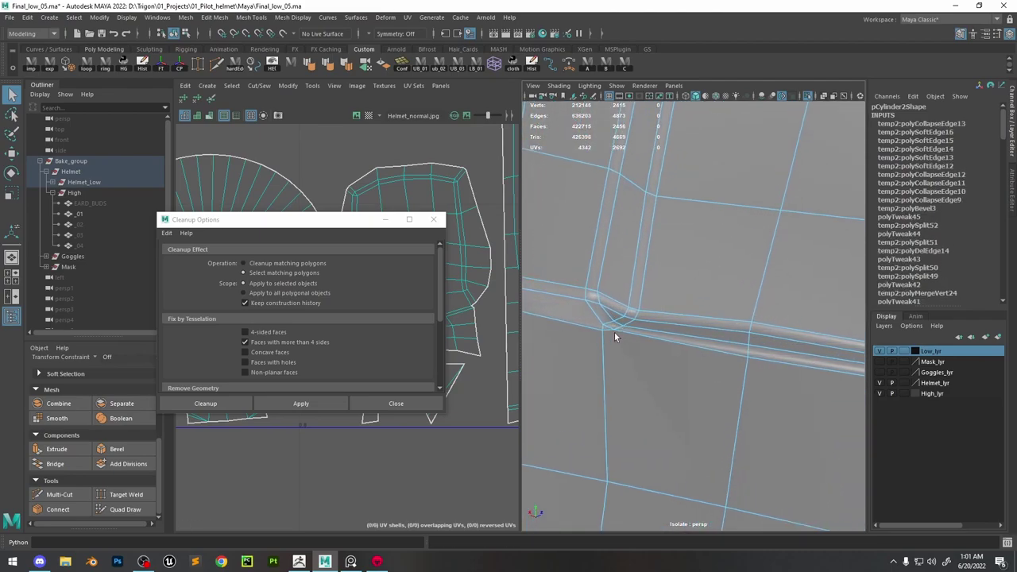
key(g)
key(ctrl+z)
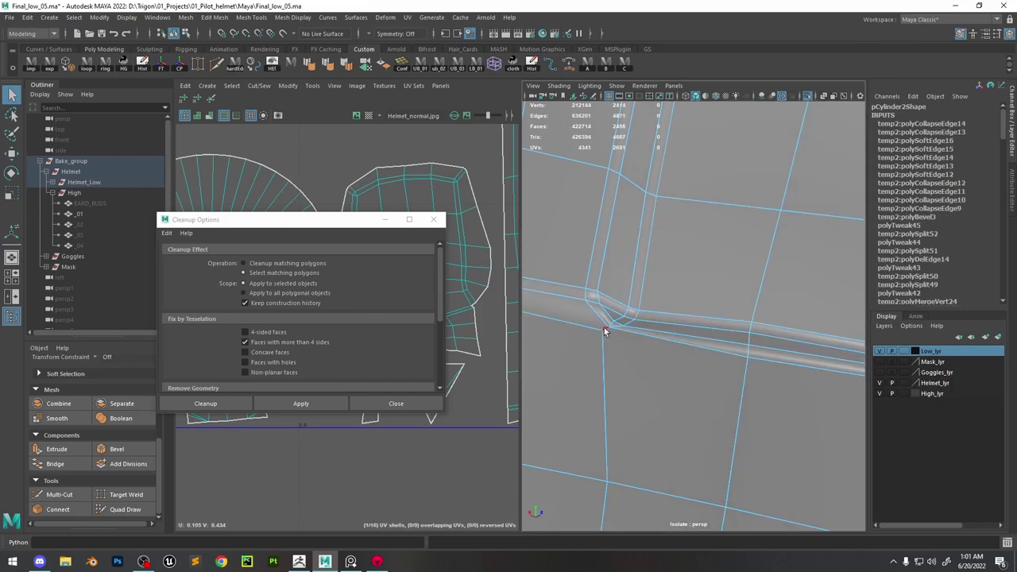
click(618, 335)
key(g)
alt+drag(628, 315, 628, 288)
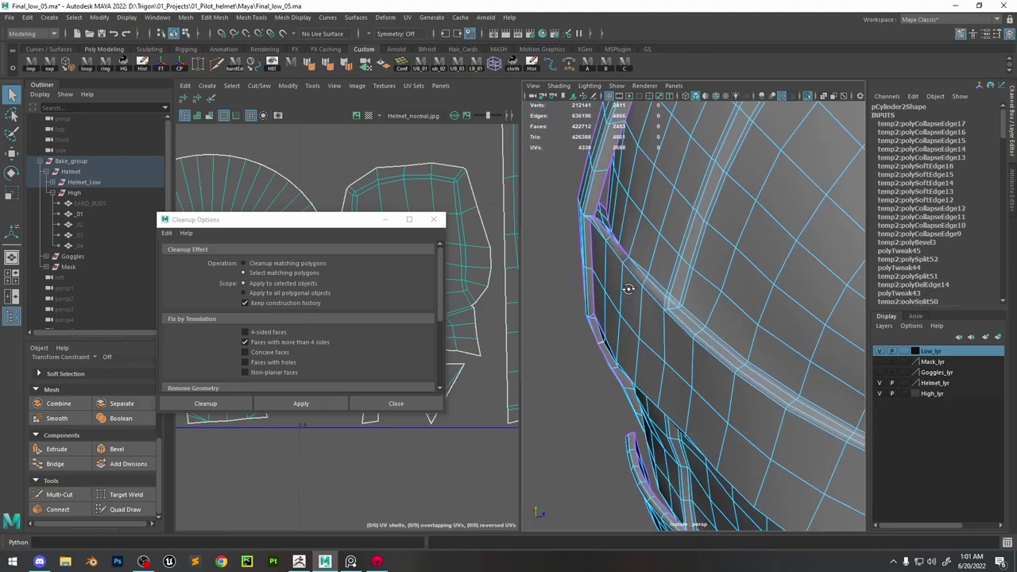
alt+right_drag(628, 289, 684, 348)
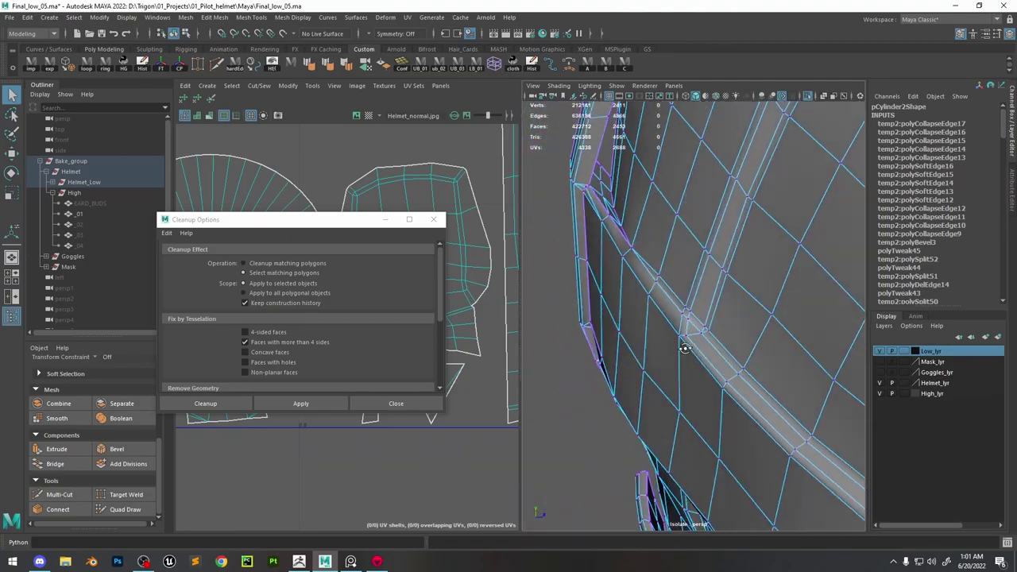
Try collapsing a seam edge on the helmet, then undo the collapse
key(f)
scroll(731, 325, up, 5)
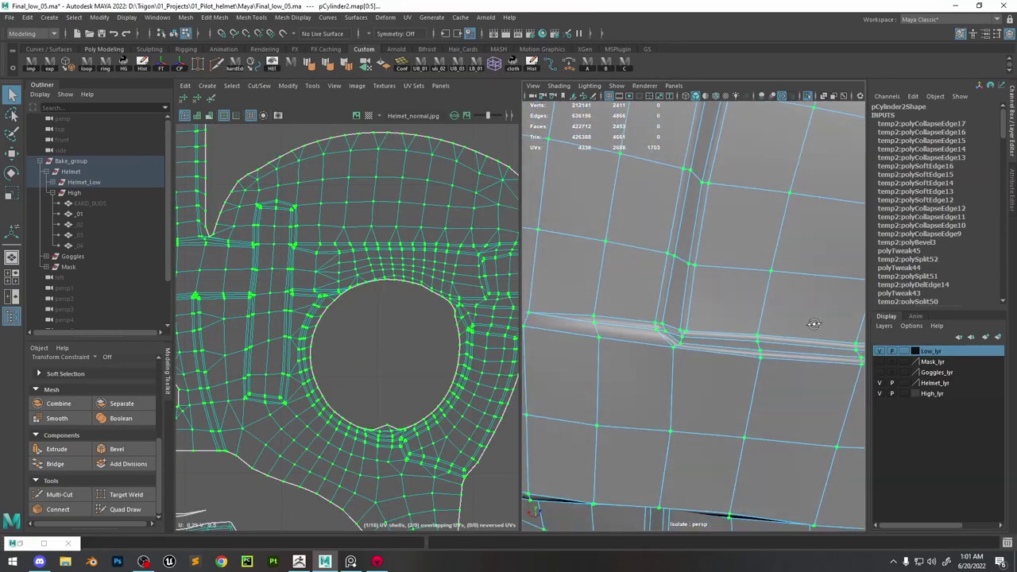
right_drag(681, 318, 681, 263)
click(722, 268)
key(g)
alt+drag(721, 268, 612, 194)
key(ctrl+z)
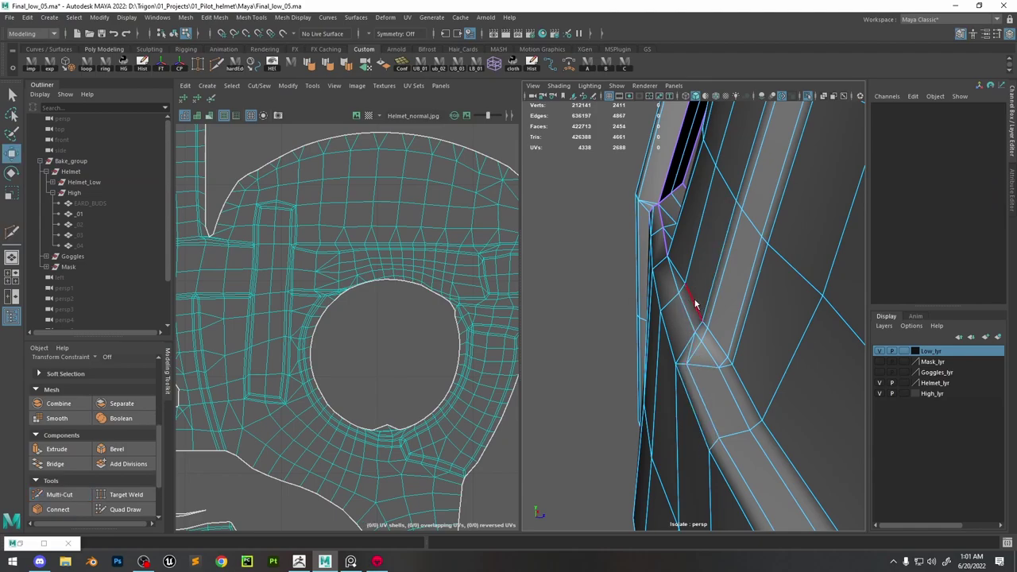
Pick seam vertices and edges near the rim, then undo the vertex weld
alt+drag(714, 310, 674, 337)
click(673, 331)
click(683, 334)
click(622, 263)
scroll(713, 321, up, 3)
scroll(698, 341, down, 3)
scroll(700, 337, up, 2)
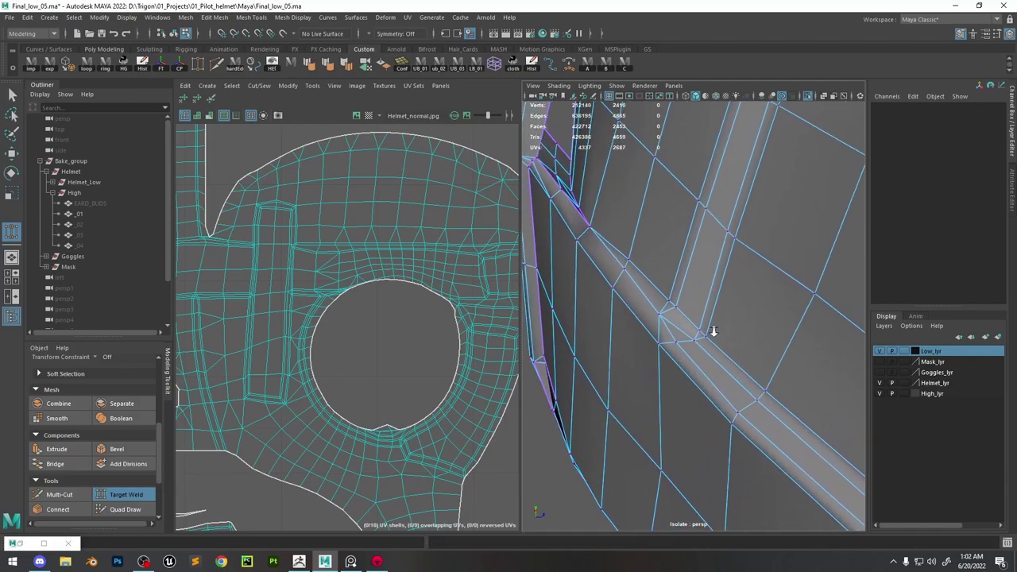
key(ctrl+z)
key(q)
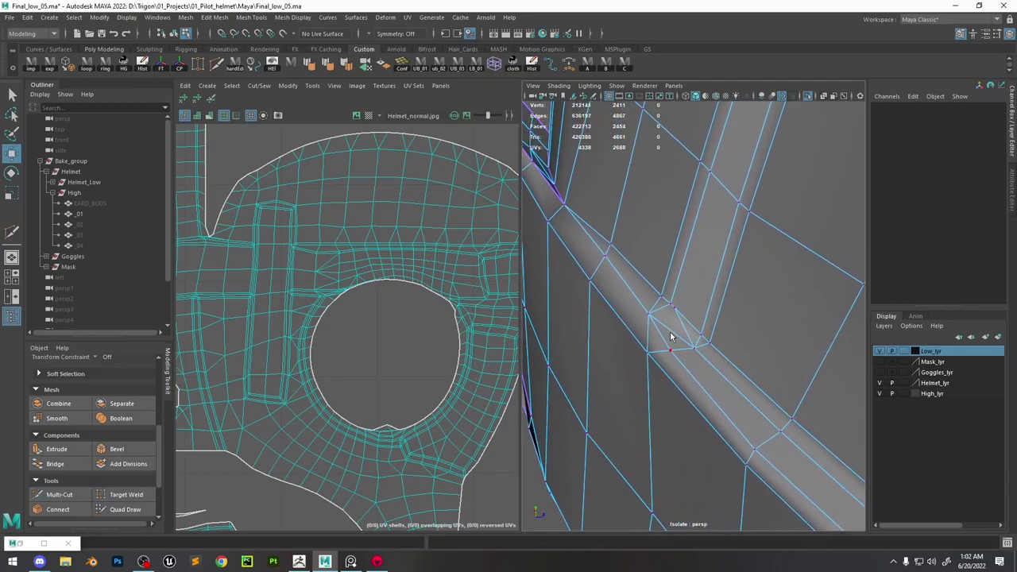
Reselect the low-poly helmet mesh and zoom in close on its rim
click(670, 336)
alt+drag(670, 336, 808, 99)
scroll(715, 295, down, 5)
click(582, 190)
click(766, 305)
scroll(766, 305, up, 5)
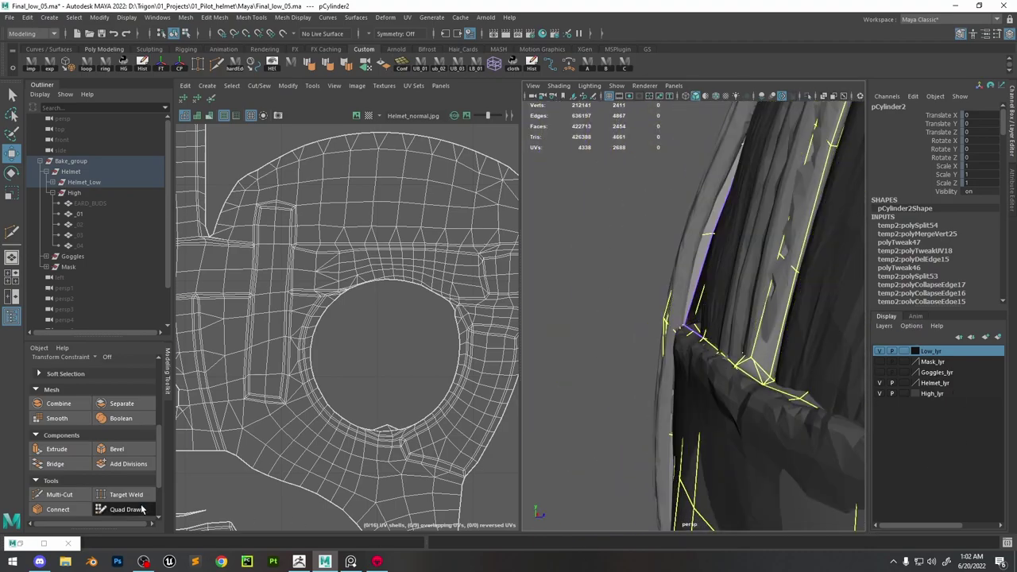
Make the high-poly helmet Live and start Quad Draw on the low-poly helmet's rim
click(79, 213)
click(125, 510)
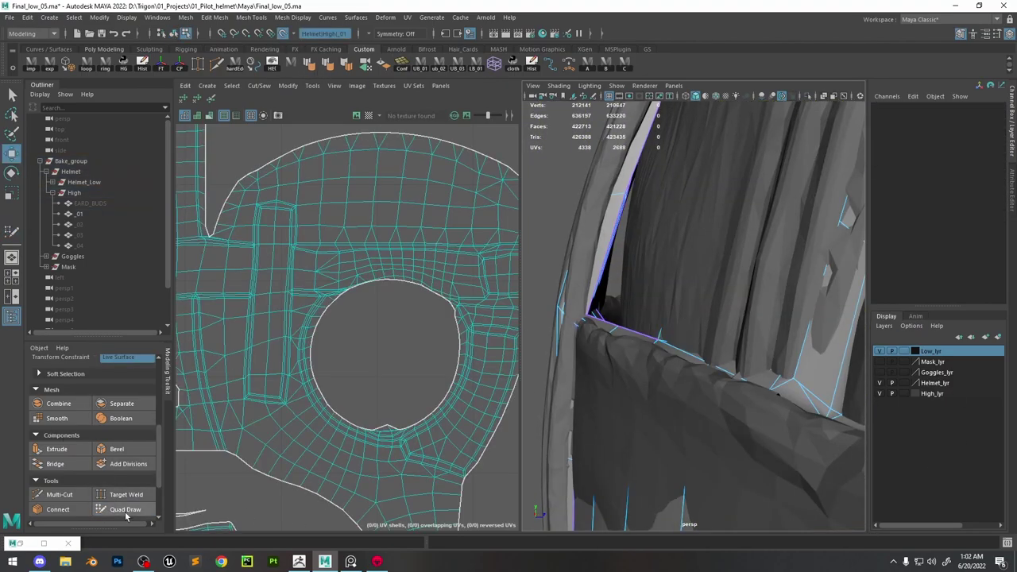
alt+drag(654, 334, 702, 360)
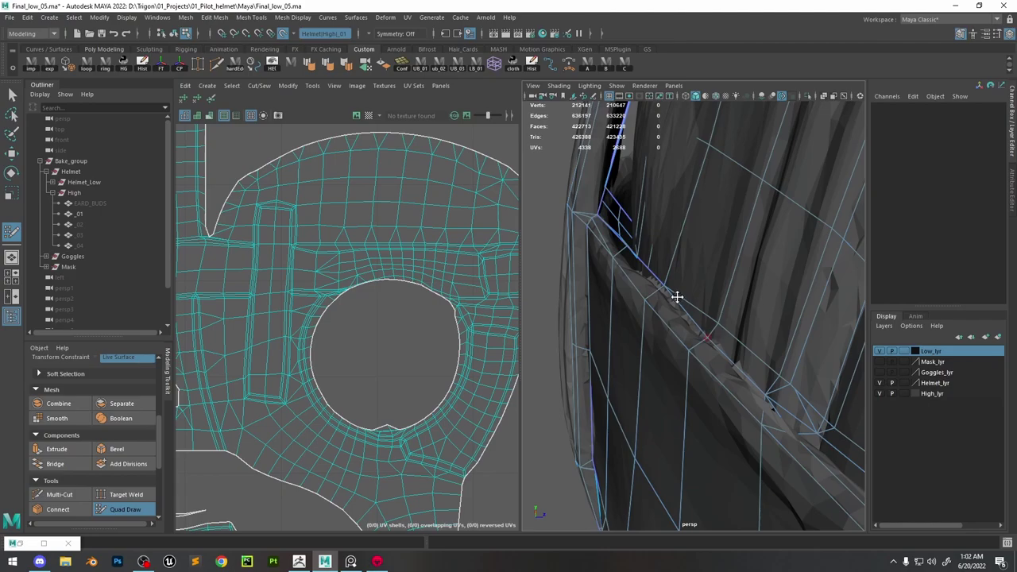
mouse_move(665, 286)
alt+mouse_down()
mouse_move(752, 318)
mouse_move(724, 297)
mouse_move(767, 307)
mouse_move(745, 347)
alt+mouse_up()
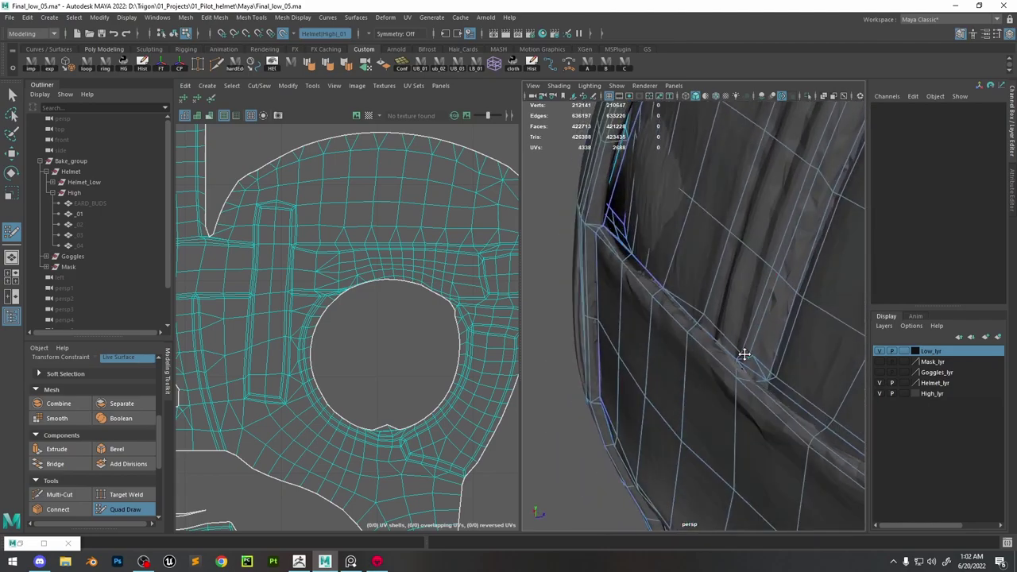
mouse_move(751, 362)
alt+mouse_down()
mouse_move(723, 357)
mouse_move(735, 403)
mouse_move(761, 397)
mouse_move(706, 406)
mouse_move(768, 263)
mouse_move(727, 323)
mouse_move(585, 264)
alt+mouse_up()
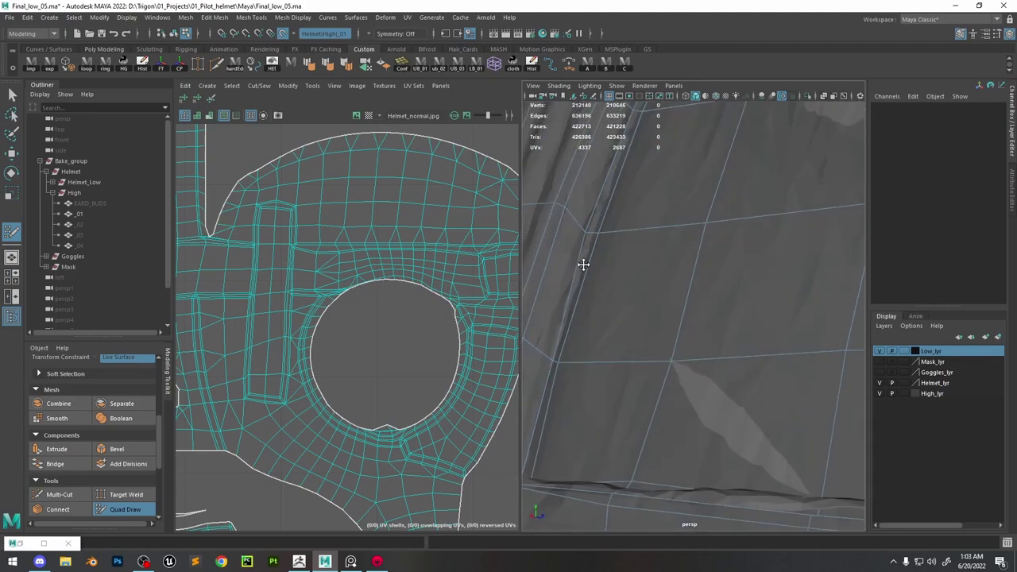
alt+drag(683, 182, 634, 279)
alt+drag(695, 215, 667, 322)
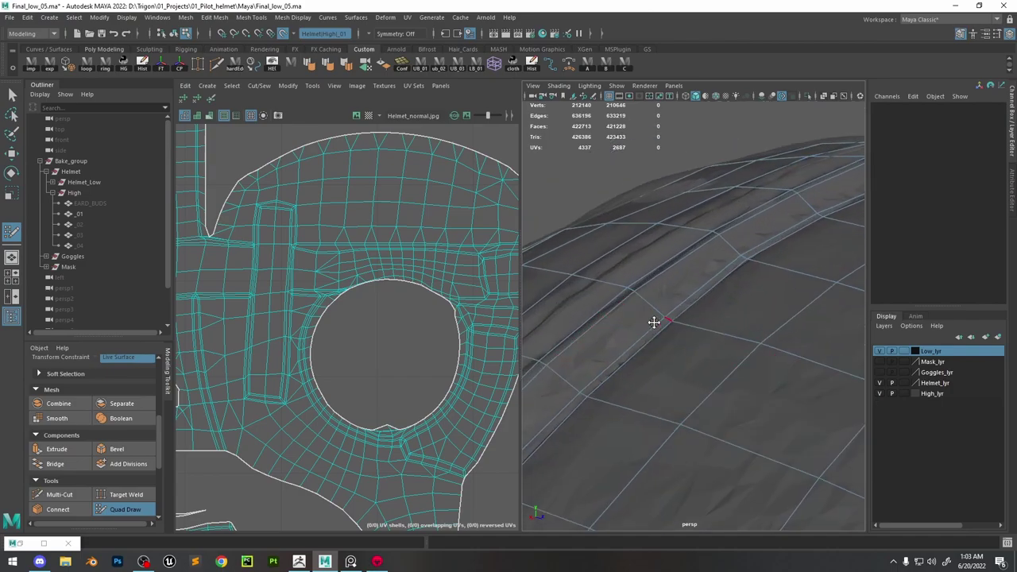
mouse_move(745, 259)
alt+mouse_down()
mouse_move(663, 177)
mouse_move(719, 358)
mouse_move(677, 310)
mouse_move(779, 302)
mouse_move(693, 329)
alt+mouse_up()
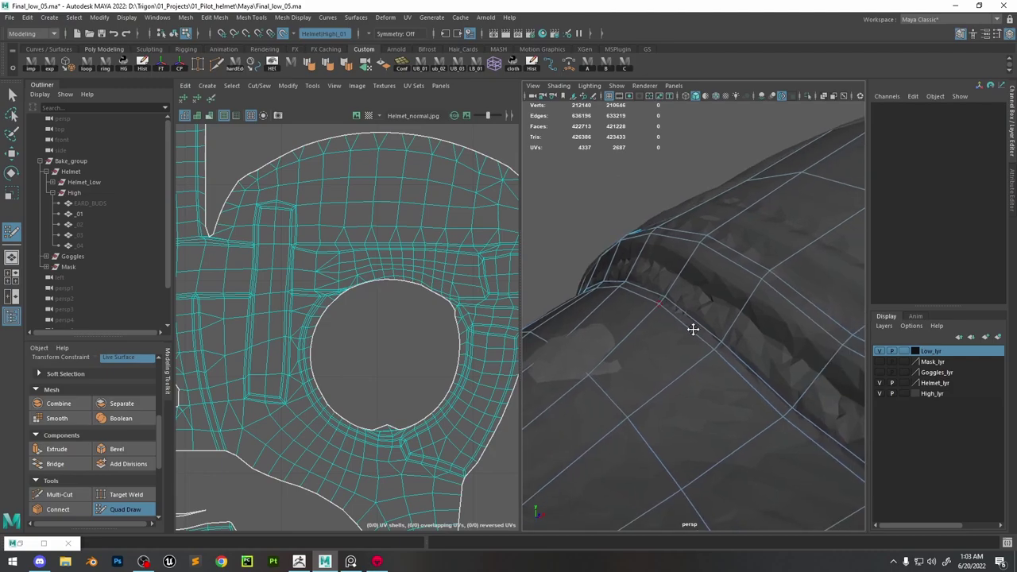
Delete the thin sliver face along the rim and check the result
ctrl+shift+click(776, 403)
mouse_move(782, 412)
alt+mouse_down()
mouse_move(720, 331)
mouse_move(737, 312)
mouse_move(734, 334)
mouse_move(704, 347)
mouse_move(716, 318)
mouse_move(676, 345)
mouse_move(679, 298)
mouse_move(722, 265)
mouse_move(677, 223)
alt+mouse_up()
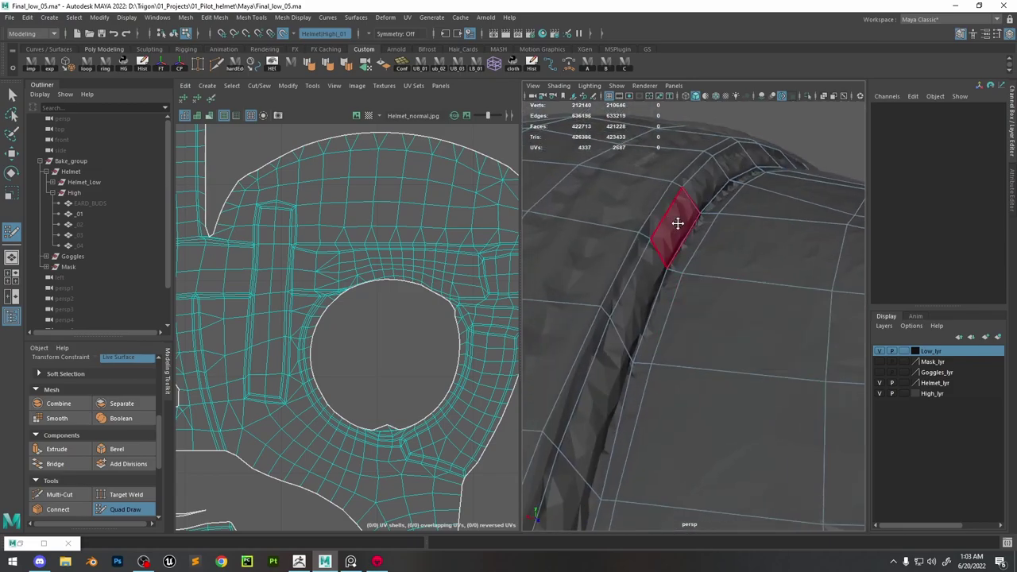
mouse_move(599, 498)
alt+mouse_down()
mouse_move(688, 318)
mouse_move(692, 334)
alt+mouse_up()
Run Mesh > Cleanup to find faces with more than four sides on the low-poly helmet
key(w)
click(183, 18)
click(284, 248)
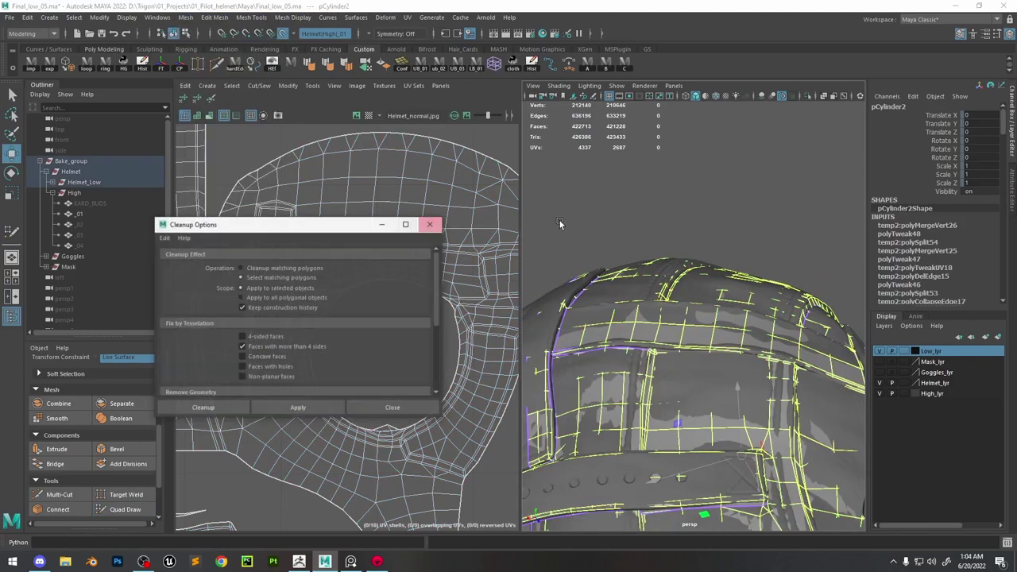
click(312, 408)
alt+drag(700, 266, 683, 202)
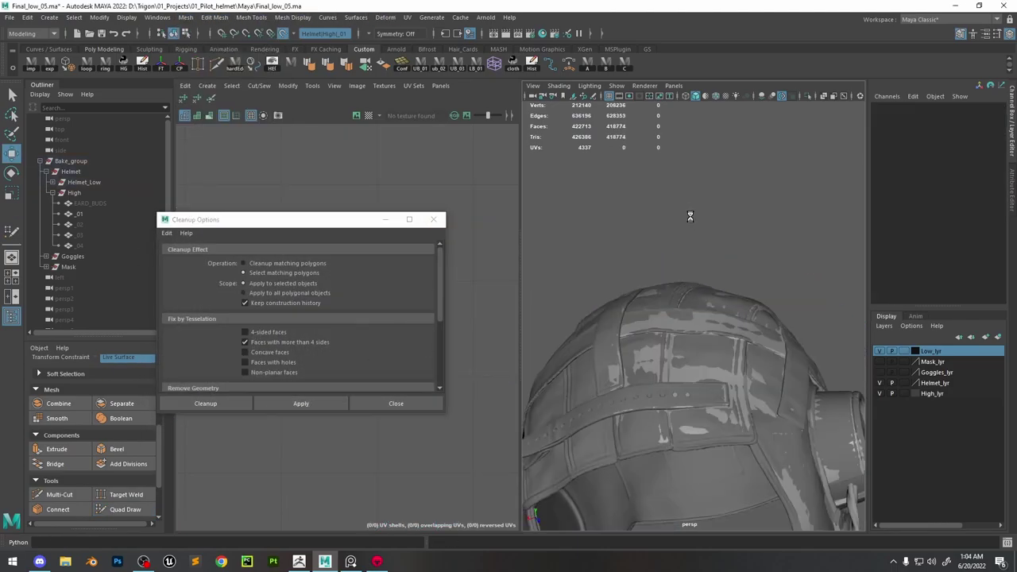
click(673, 303)
alt+drag(666, 314, 588, 87)
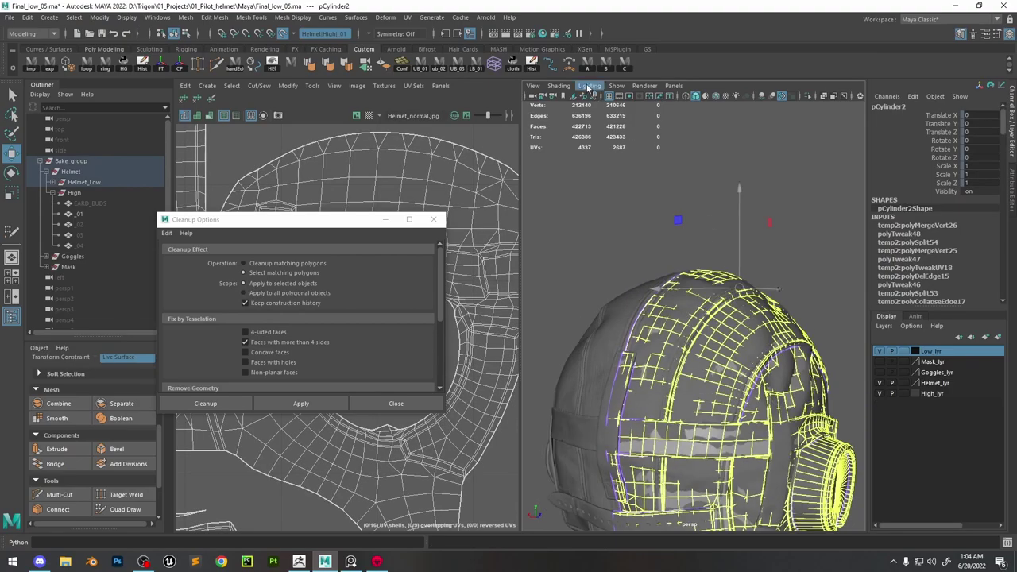
click(433, 221)
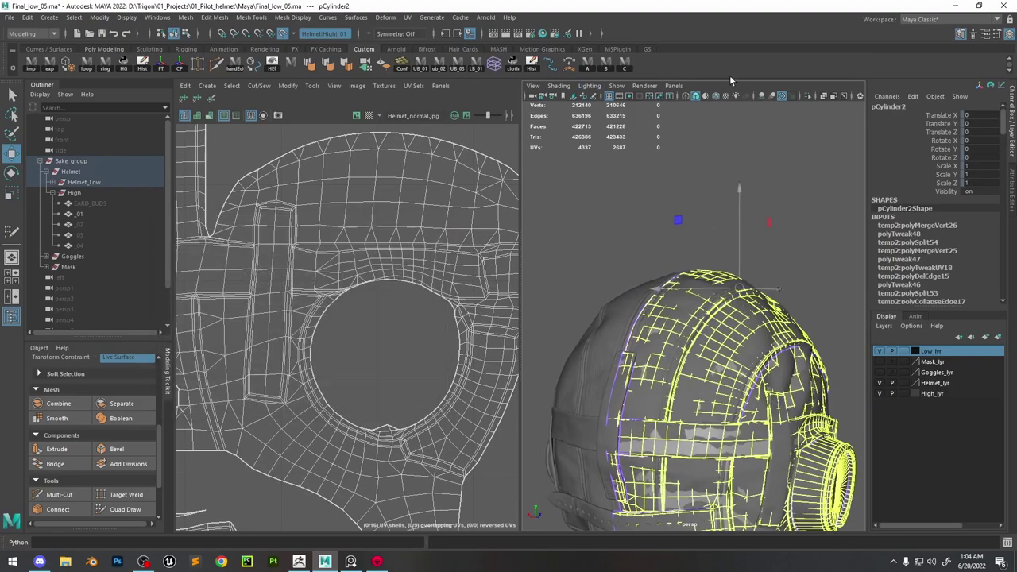
Isolate the low-poly helmet and select an edge on its centre seam
click(807, 96)
key(space)
drag(692, 229, 677, 311)
key(space)
key(F8)
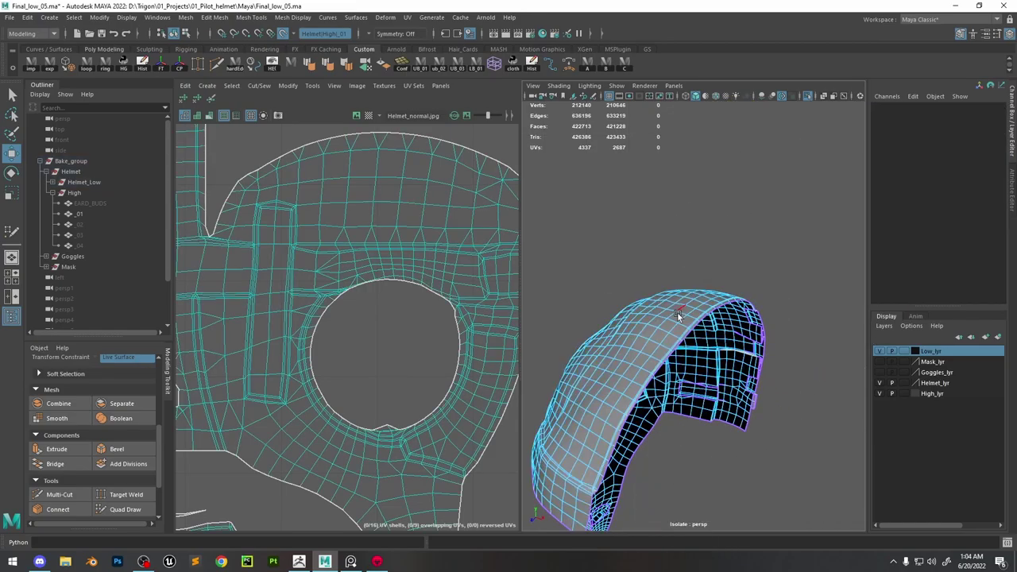
scroll(677, 311, up, 5)
click(644, 465)
scroll(643, 464, down, 5)
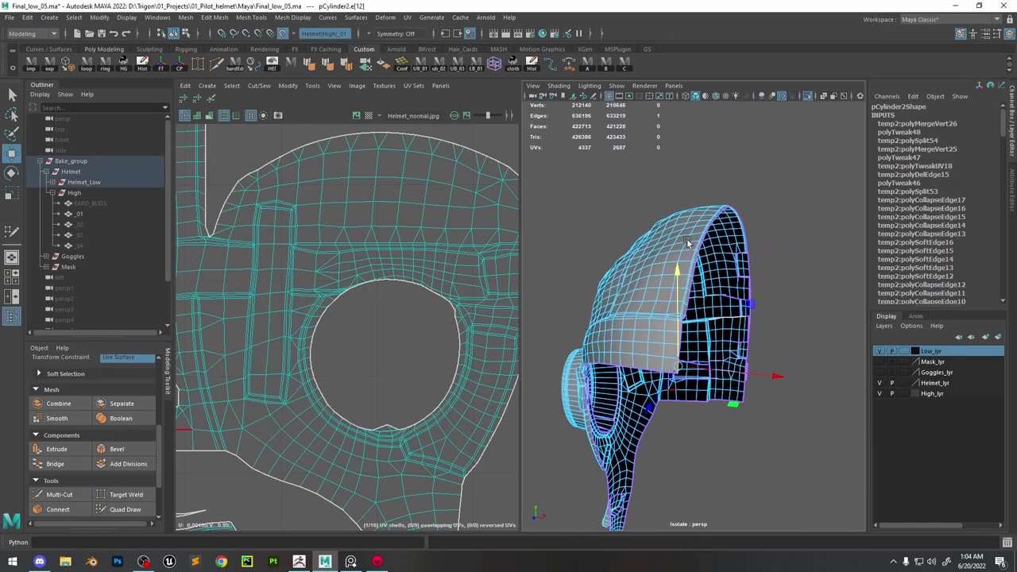
Extend the edge selection along the helmet's centre seam
alt+drag(686, 238, 590, 213)
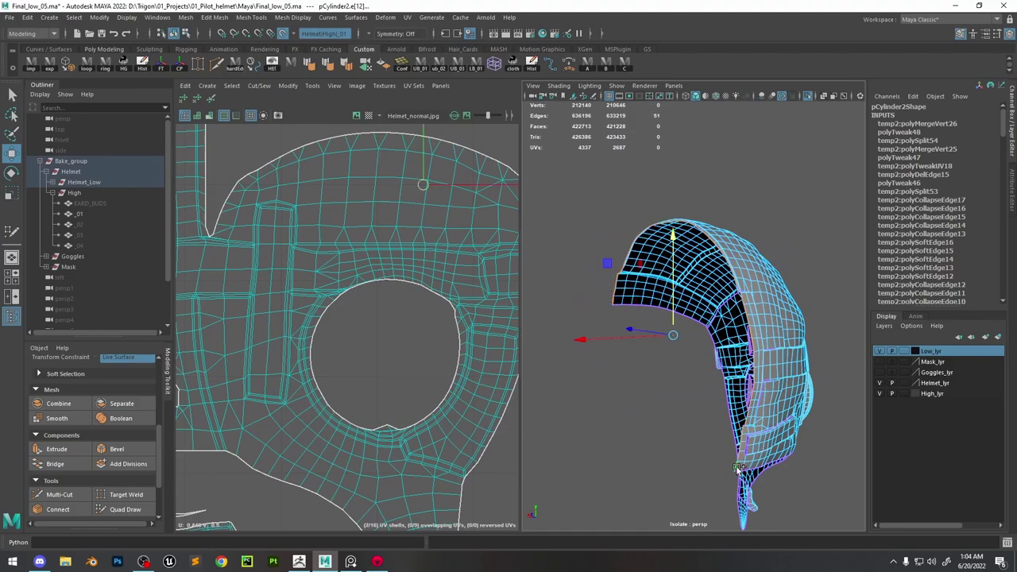
alt+drag(737, 469, 643, 363)
scroll(644, 364, up, 5)
click(594, 471)
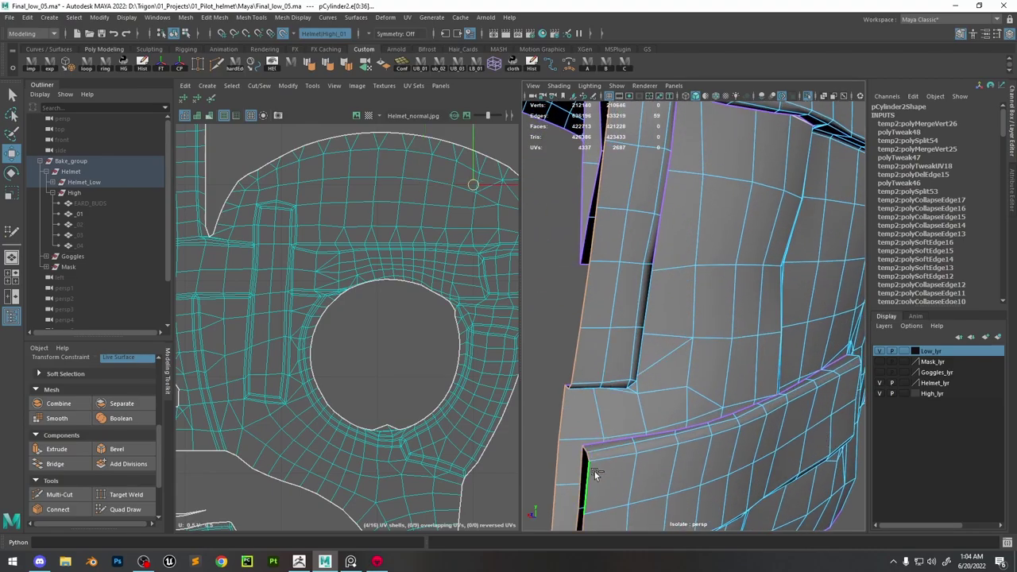
scroll(595, 471, down, 5)
alt+drag(594, 471, 713, 340)
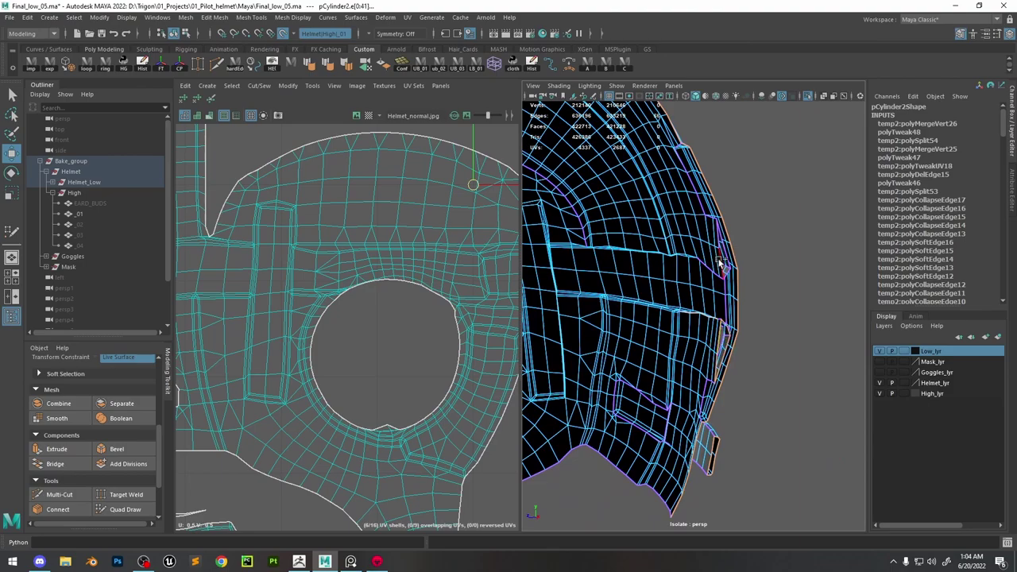
alt+drag(721, 264, 797, 245)
Scale the seam edges flat along X with world-aligned scaling
key(r)
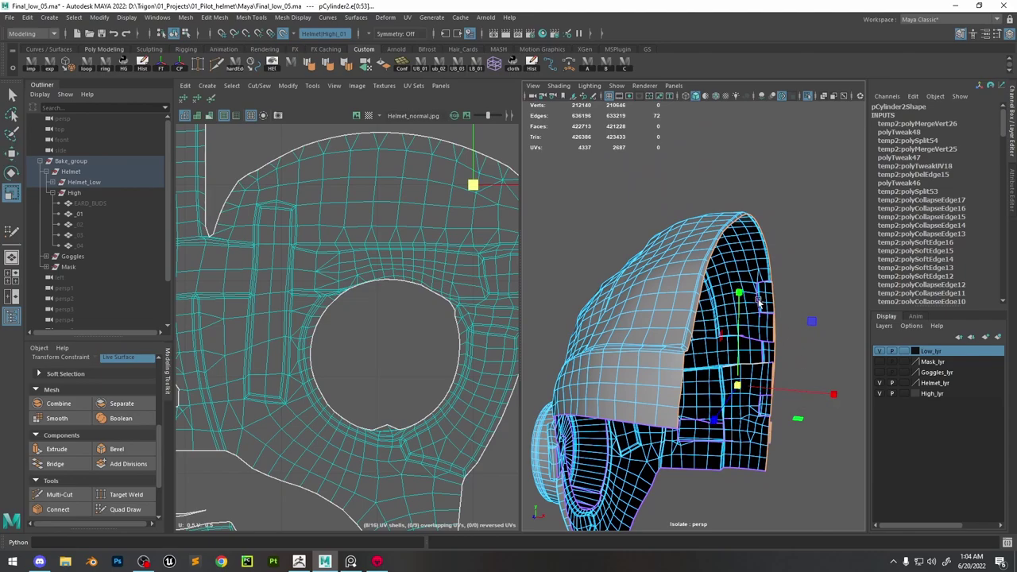
shift+right_drag(747, 229, 783, 225)
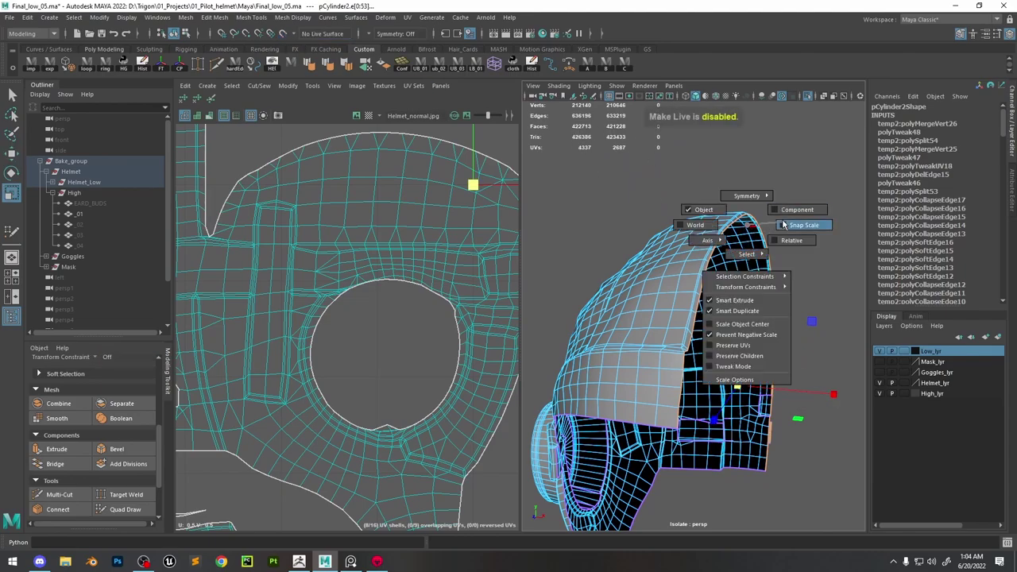
shift+right_drag(700, 224, 696, 226)
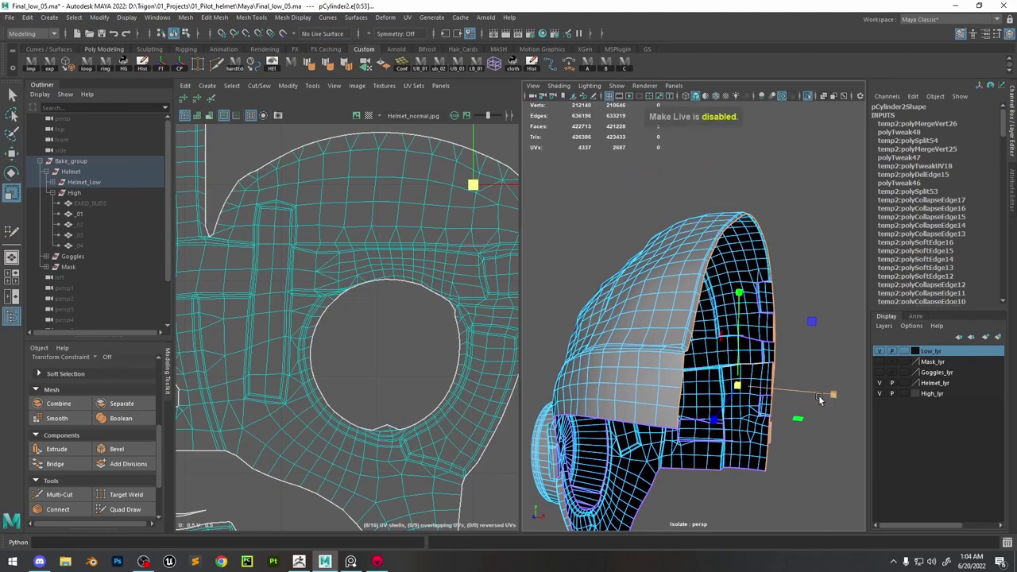
drag(819, 396, 544, 341)
alt+drag(776, 389, 690, 288)
click(794, 274)
alt+right_drag(690, 288, 731, 308)
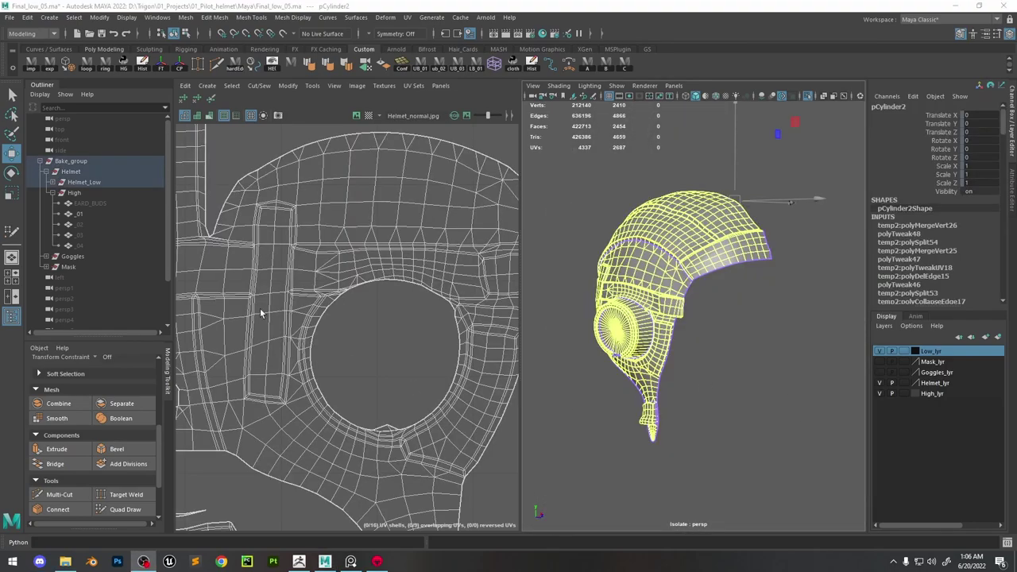
Select one UV shell, show shells shaded, and try Optimize before undoing it
scroll(260, 308, up, 4)
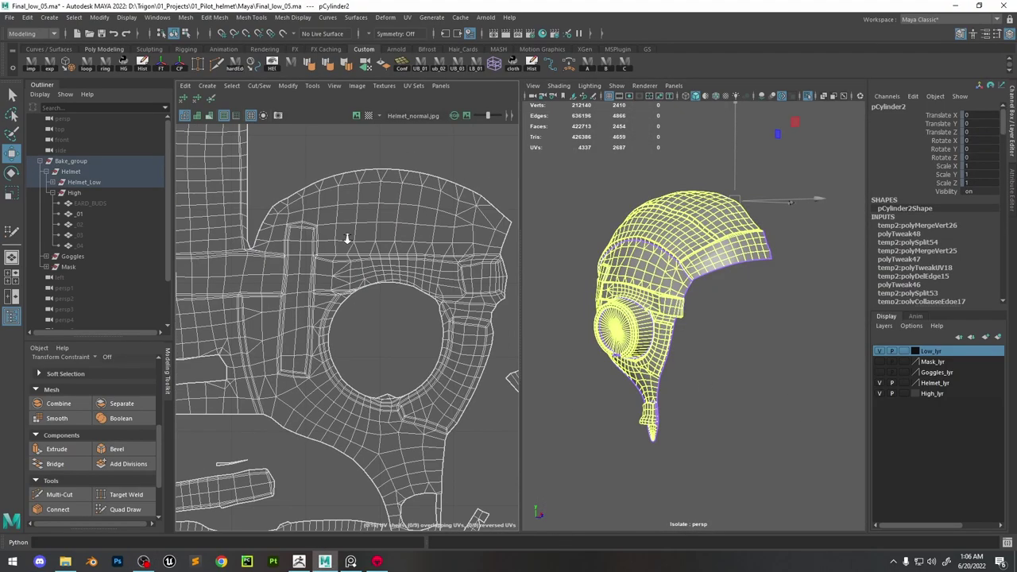
right_drag(361, 278, 373, 279)
scroll(373, 279, up, 2)
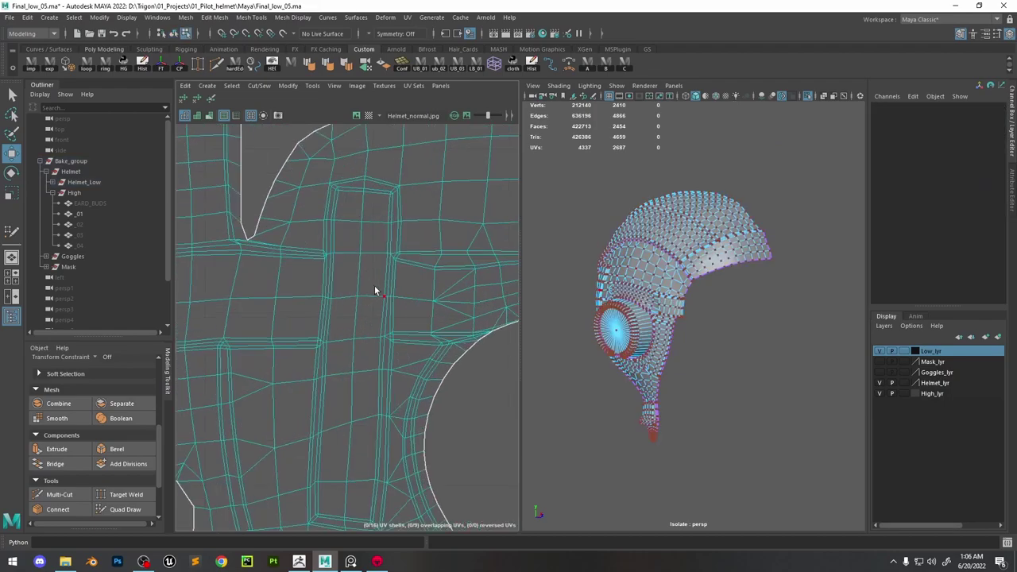
double_click(374, 291)
click(209, 115)
scroll(341, 294, up, 2)
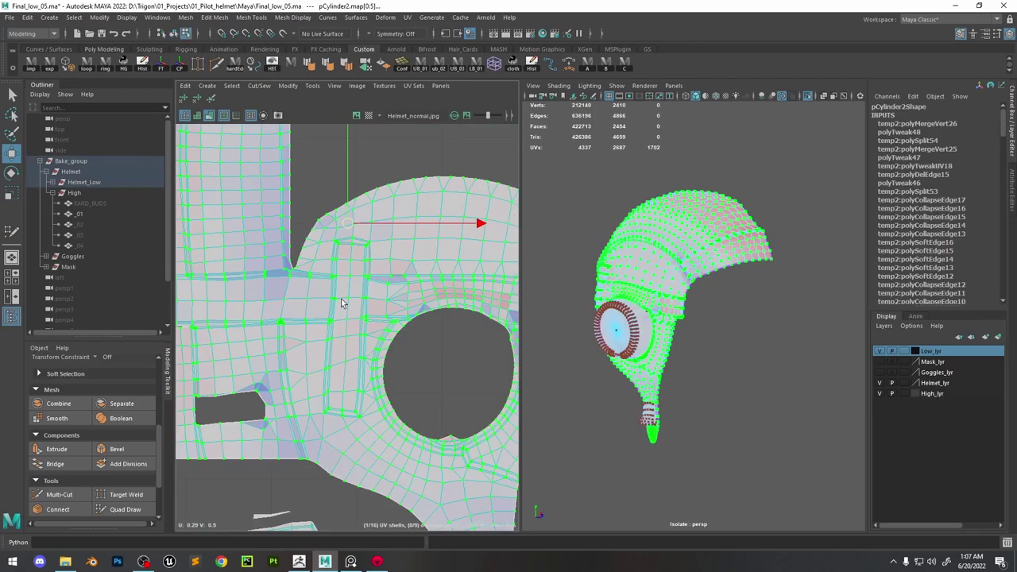
scroll(405, 298, down, 2)
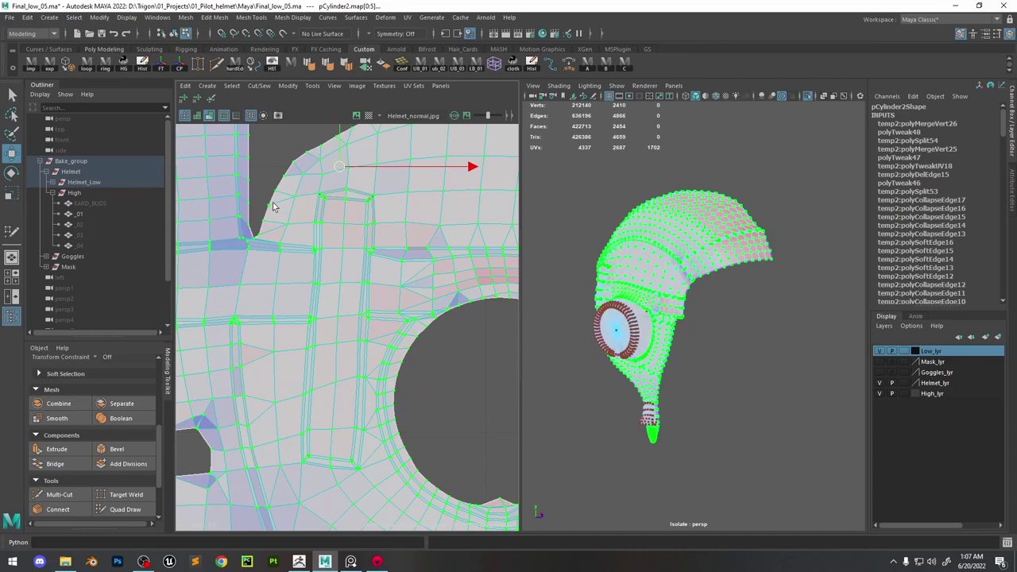
shift+right_drag(283, 179, 262, 239)
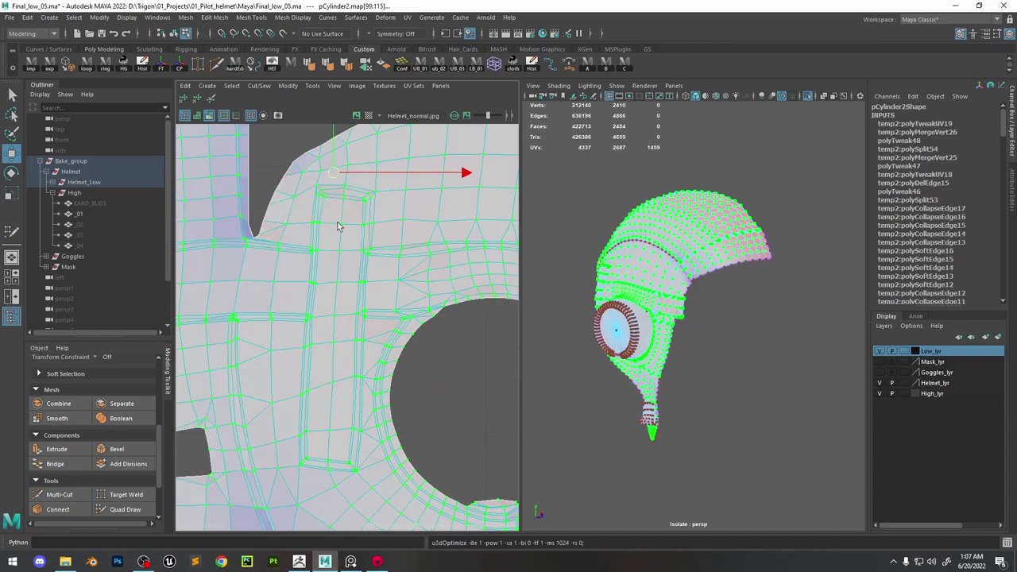
key(ctrl+z)
Select the small UV shell beside the round-hole shell and frame it in 3D
scroll(341, 241, down, 2)
scroll(357, 278, up, 3)
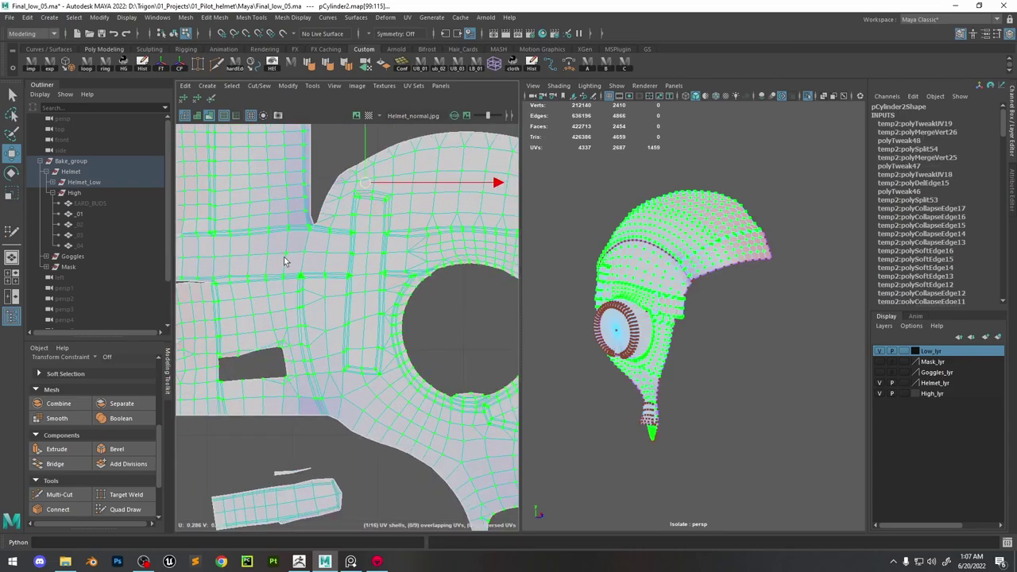
scroll(364, 287, down, 3)
alt+middle_drag(372, 354, 331, 336)
scroll(331, 336, up, 2)
click(436, 421)
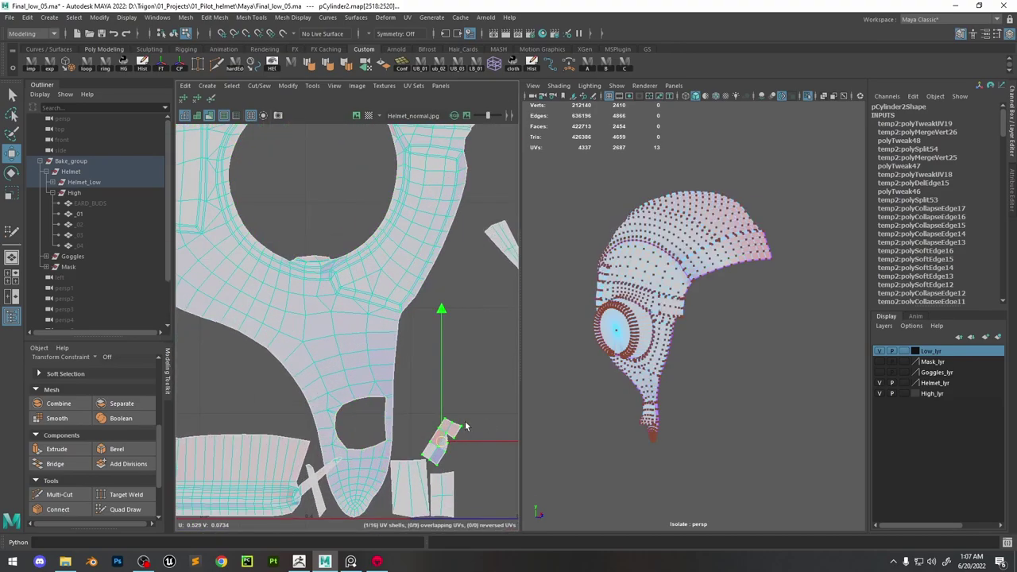
click(447, 437)
key(f)
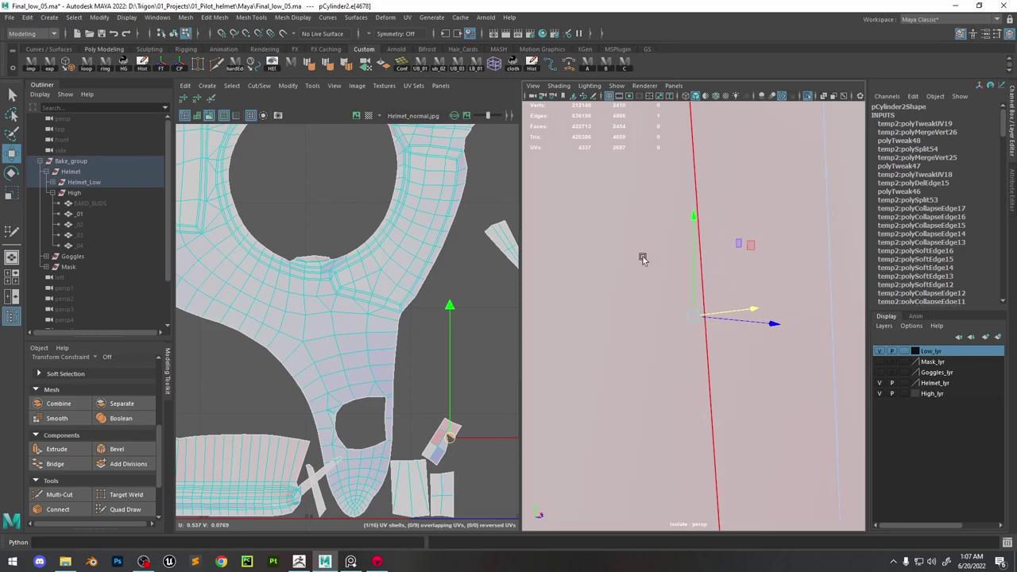
scroll(642, 259, down, 2)
alt+drag(640, 243, 374, 401)
Sew the small shell onto the long strip, relax it, move it down and optimize
shift+right_drag(372, 406, 448, 404)
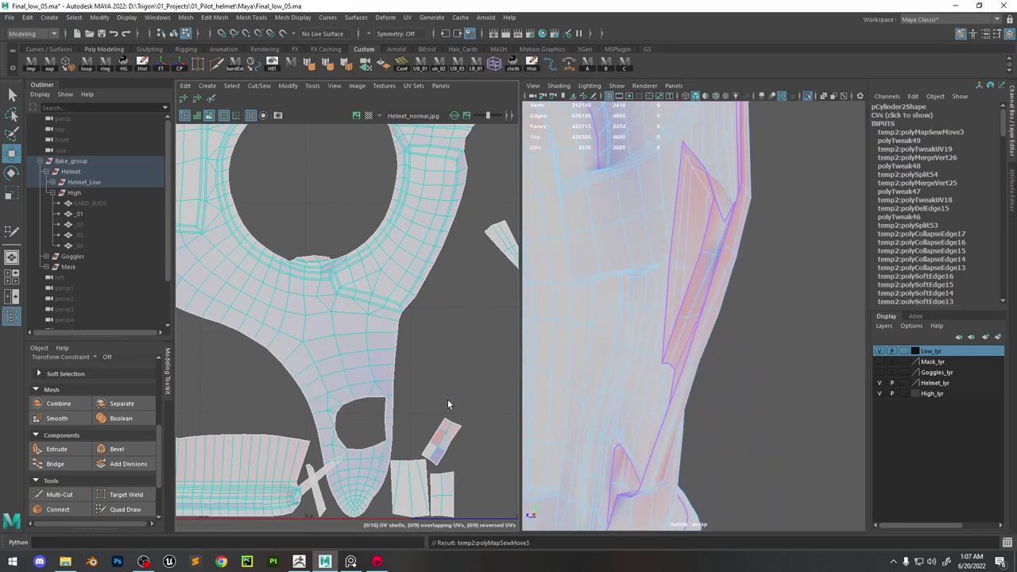
shift+right_drag(446, 360, 469, 357)
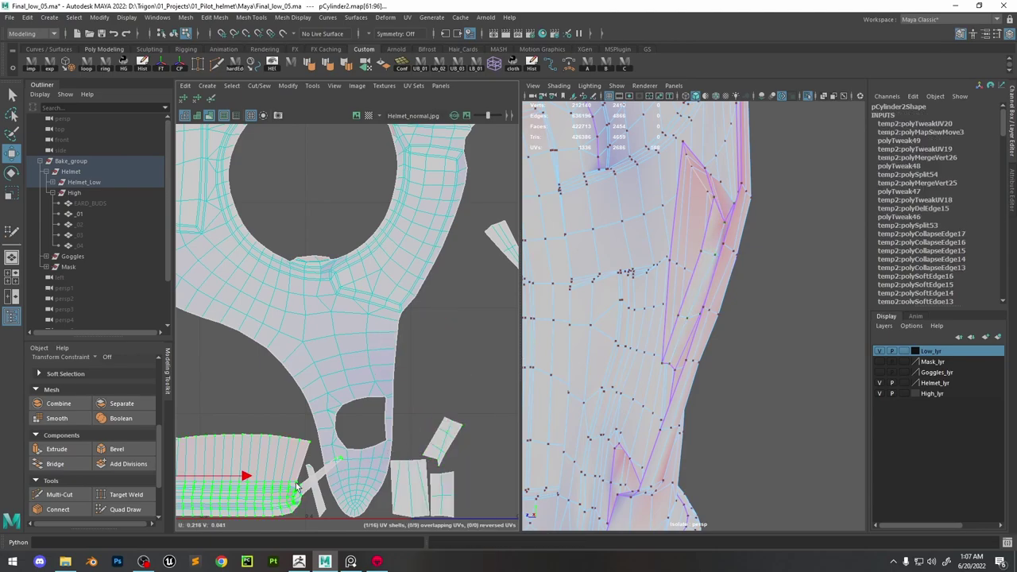
scroll(297, 486, down, 3)
scroll(347, 463, up, 2)
middle_drag(355, 476, 356, 523)
alt+middle_drag(245, 398, 245, 350)
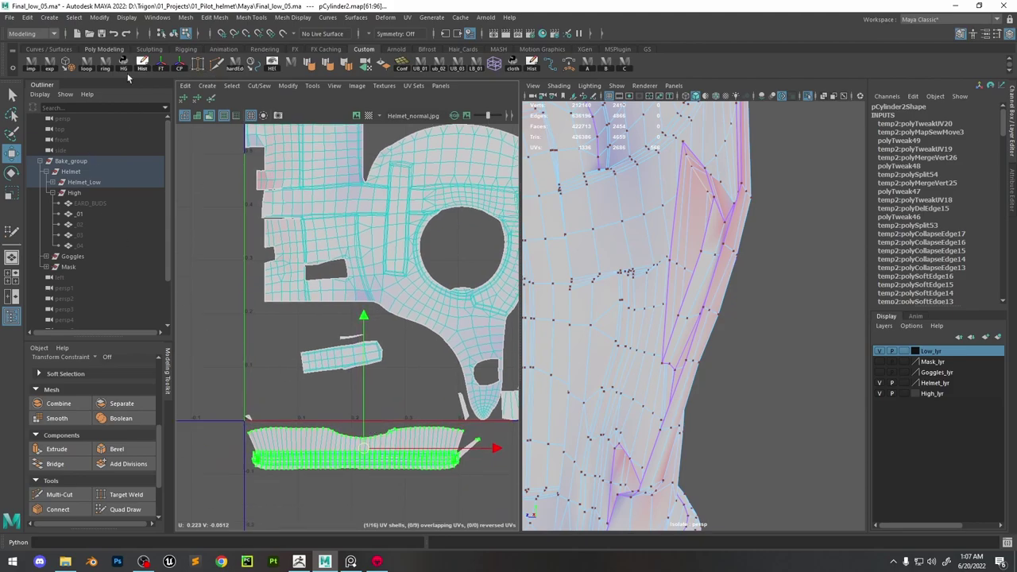
shift+right_drag(345, 357, 386, 364)
Frame the shell's corner UV and return the model to normal grey shading
scroll(469, 469, up, 5)
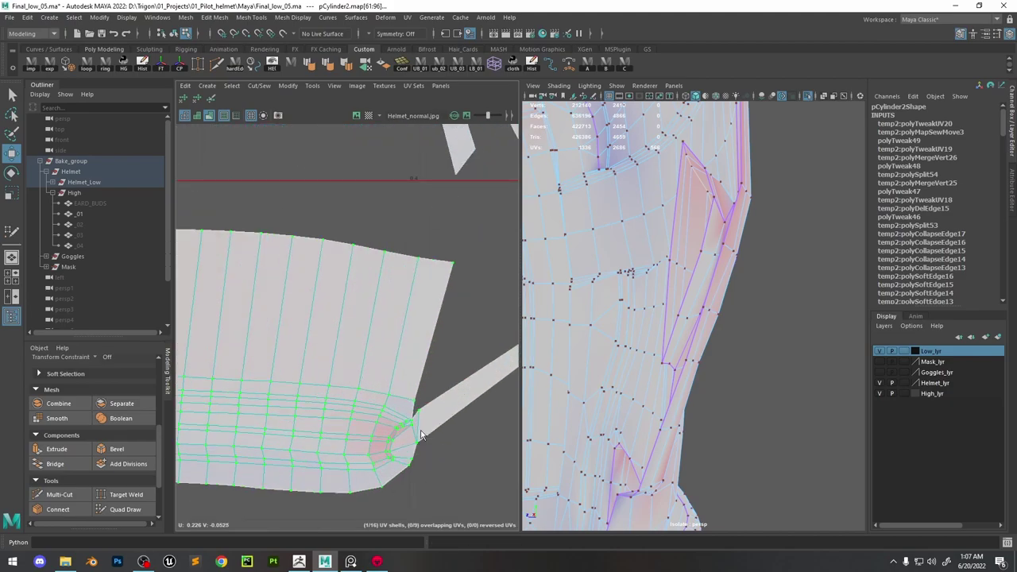
click(413, 426)
key(f)
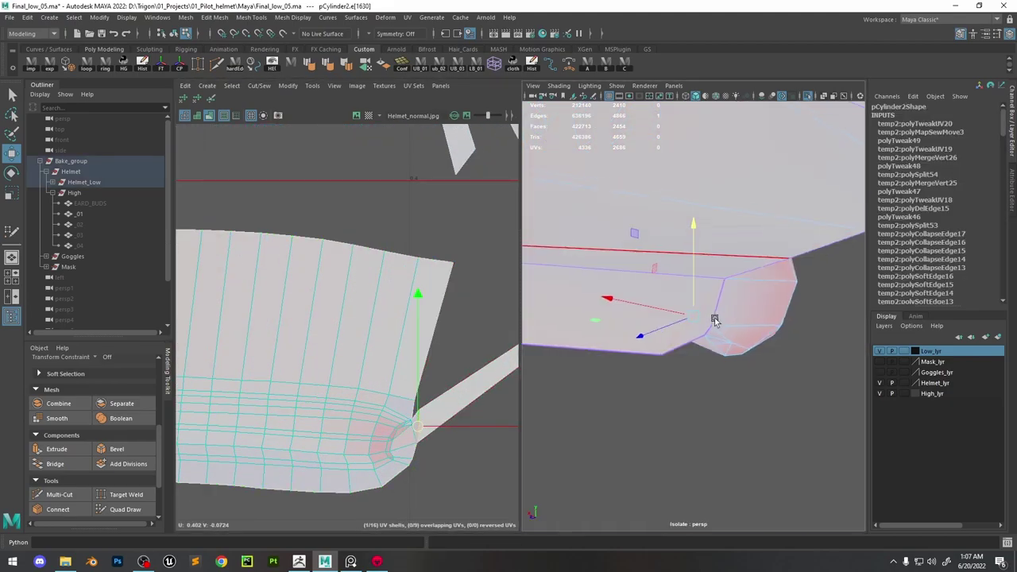
alt+drag(715, 319, 667, 294)
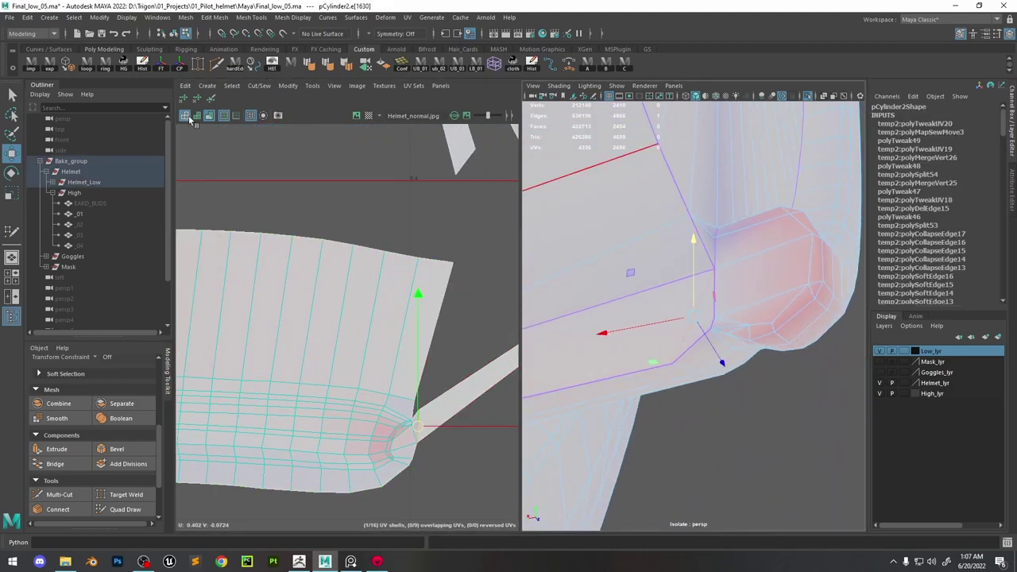
click(190, 117)
mouse_move(683, 333)
alt+mouse_down()
mouse_move(654, 358)
mouse_move(604, 374)
mouse_move(671, 330)
mouse_move(686, 275)
alt+mouse_up()
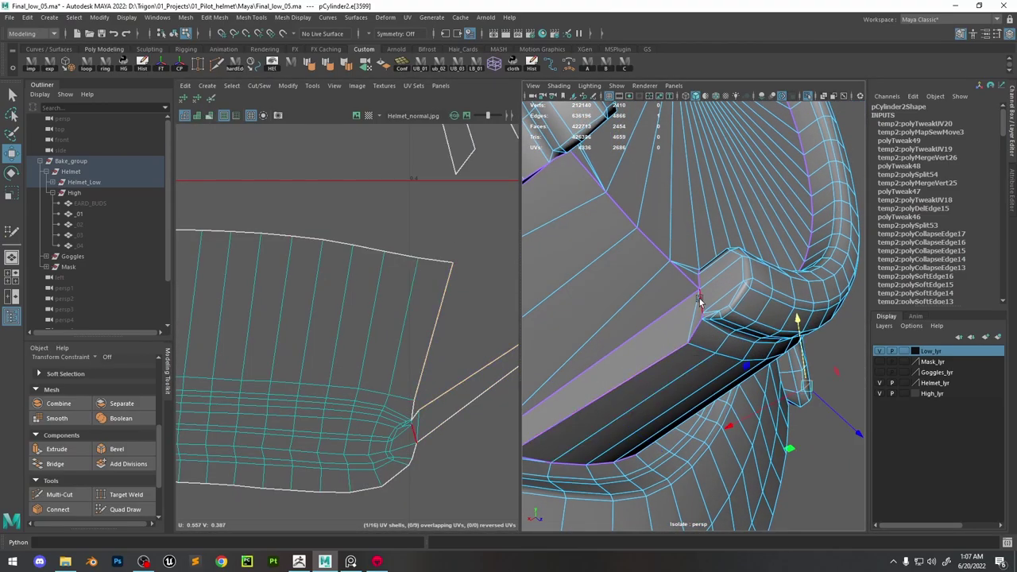
Select the dark strip of faces along the seam
right_drag(687, 270, 687, 311)
click(683, 278)
alt+drag(620, 381, 605, 400)
scroll(602, 428, up, 3)
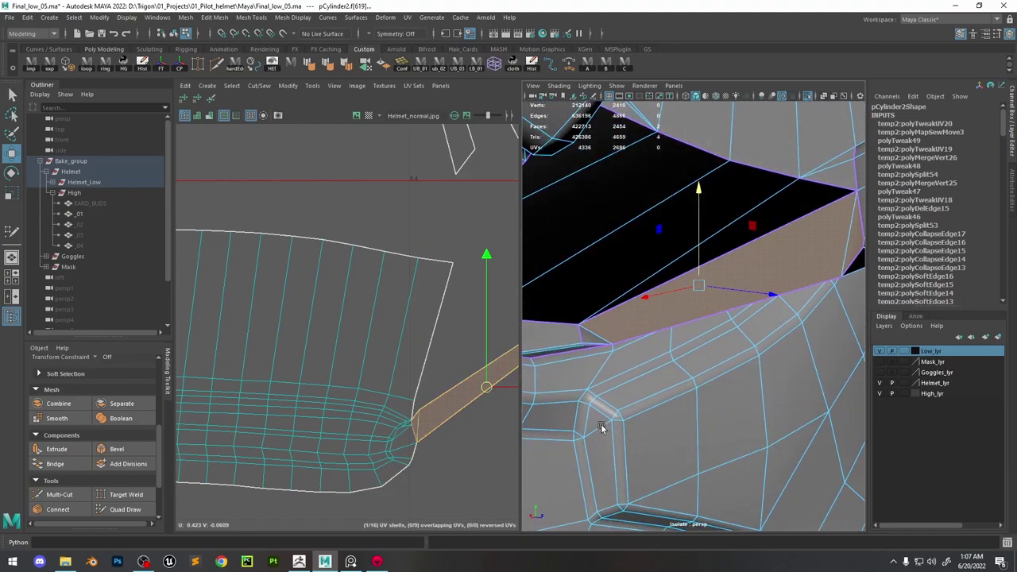
alt+drag(627, 355, 700, 340)
Planar-project both dark face strips and soften the strip edges
shift+right_drag(445, 253, 446, 240)
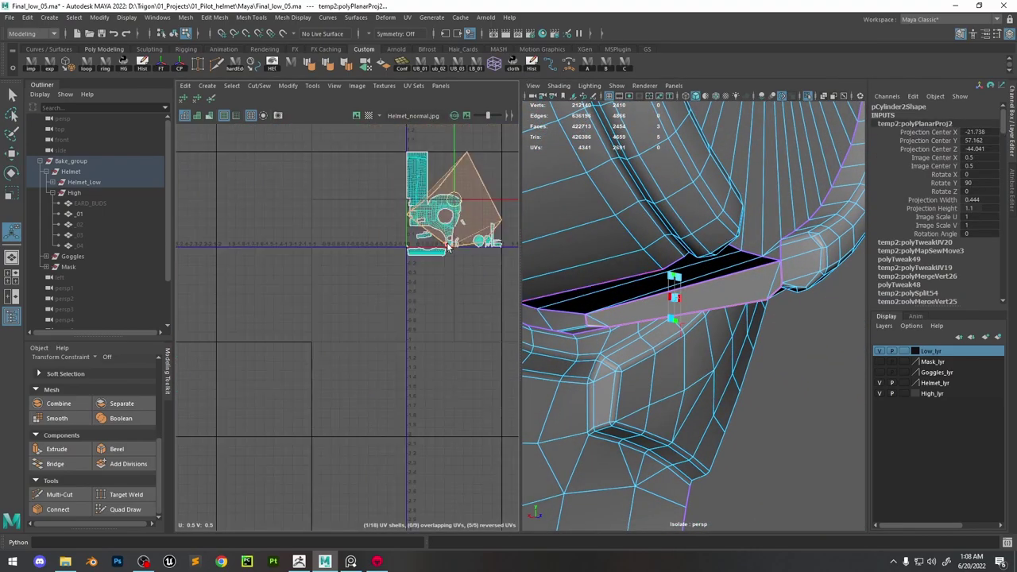
alt+drag(684, 286, 715, 294)
shift+right_drag(453, 272, 450, 209)
key(q)
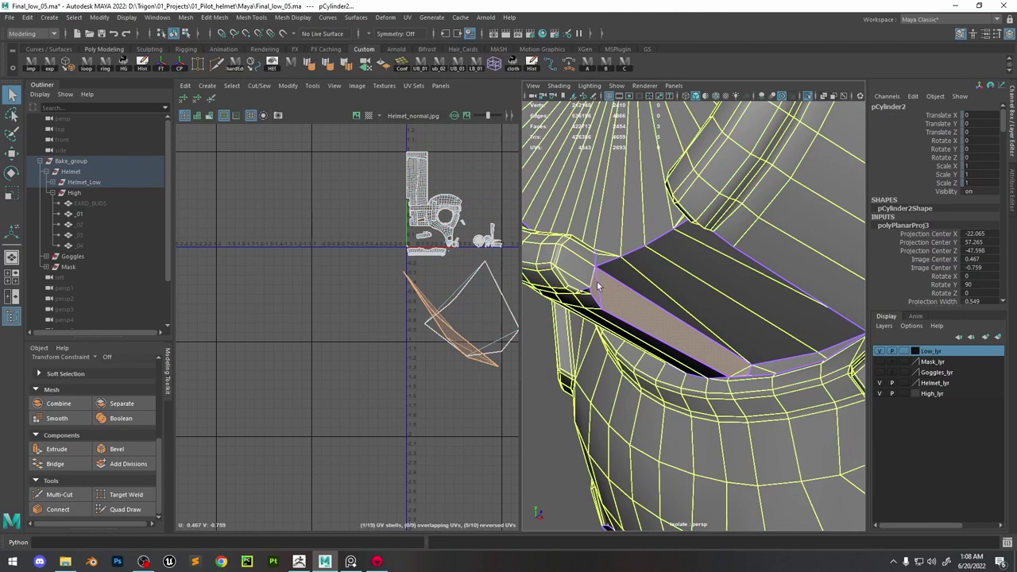
alt+drag(624, 267, 718, 196)
click(731, 252)
shift+right_drag(730, 251, 769, 265)
Select all UVs and automatically lay out every UV shell
scroll(429, 350, down, 3)
click(443, 387)
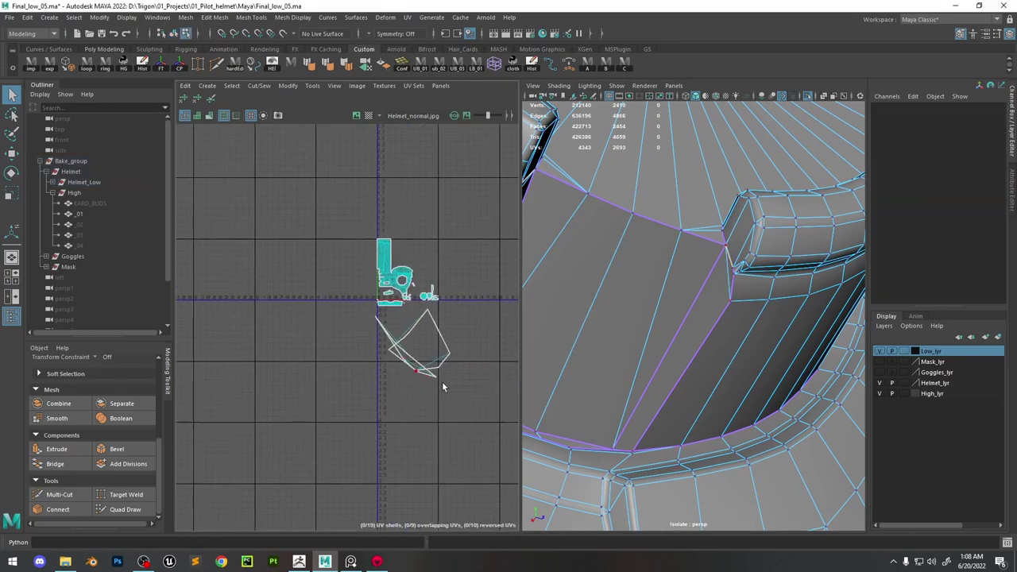
drag(352, 312, 353, 311)
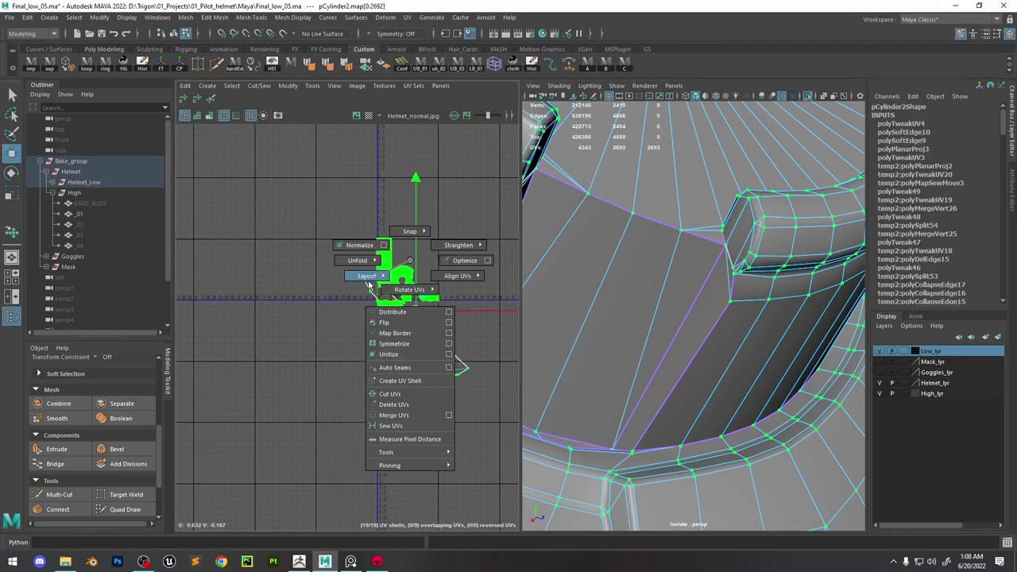
shift+right_drag(368, 280, 367, 280)
scroll(439, 352, up, 4)
Sew the triangle piece onto the strip shell along their shared edge
click(440, 345)
key(f)
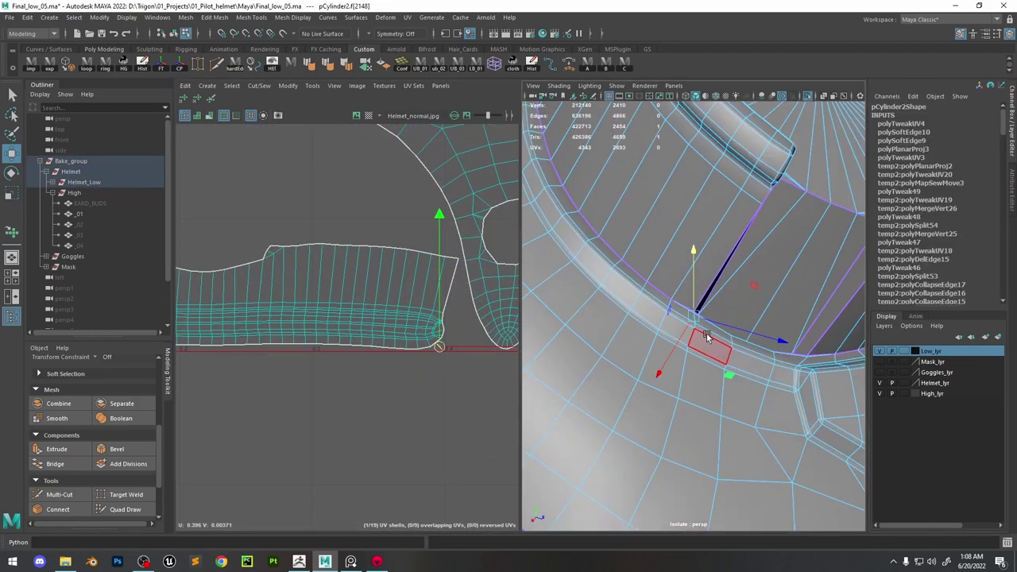
scroll(707, 333, up, 8)
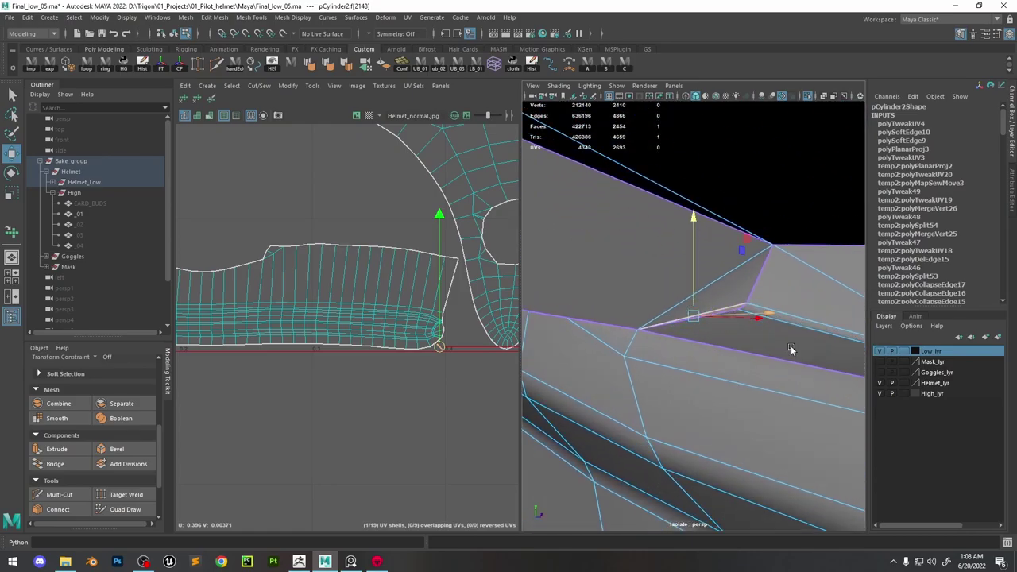
alt+drag(791, 350, 734, 332)
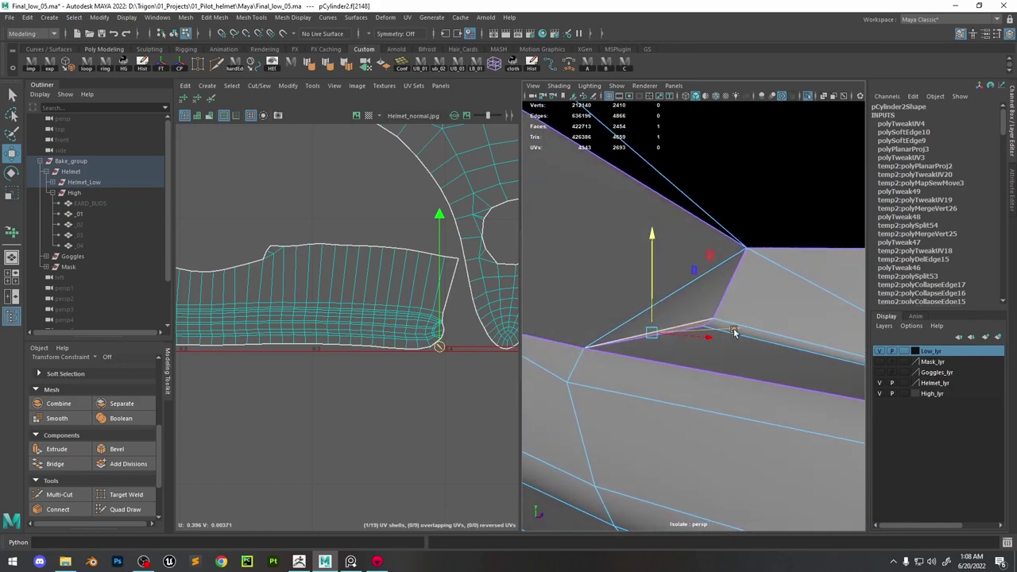
right_drag(734, 332, 717, 235)
click(697, 326)
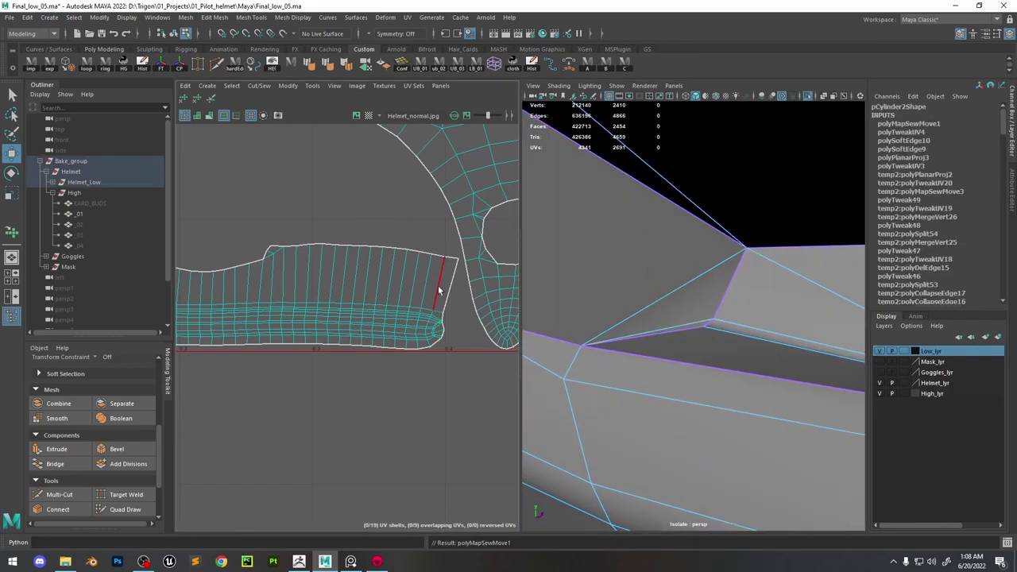
Check the triangle's corner UVs, then select an edge on the thin sliver shell
click(682, 321)
key(f)
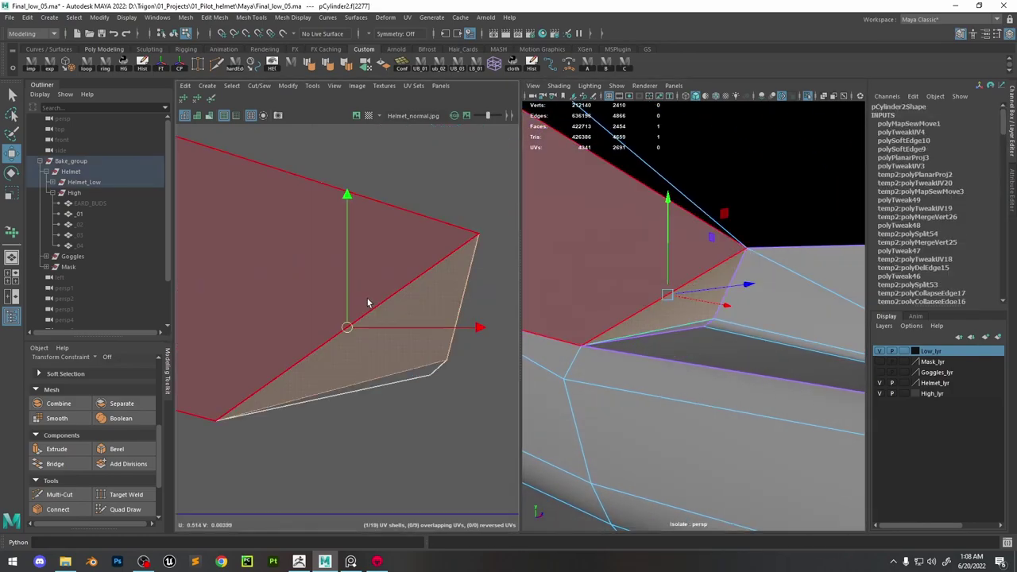
scroll(330, 284, down, 3)
key(F12)
drag(413, 338, 197, 128)
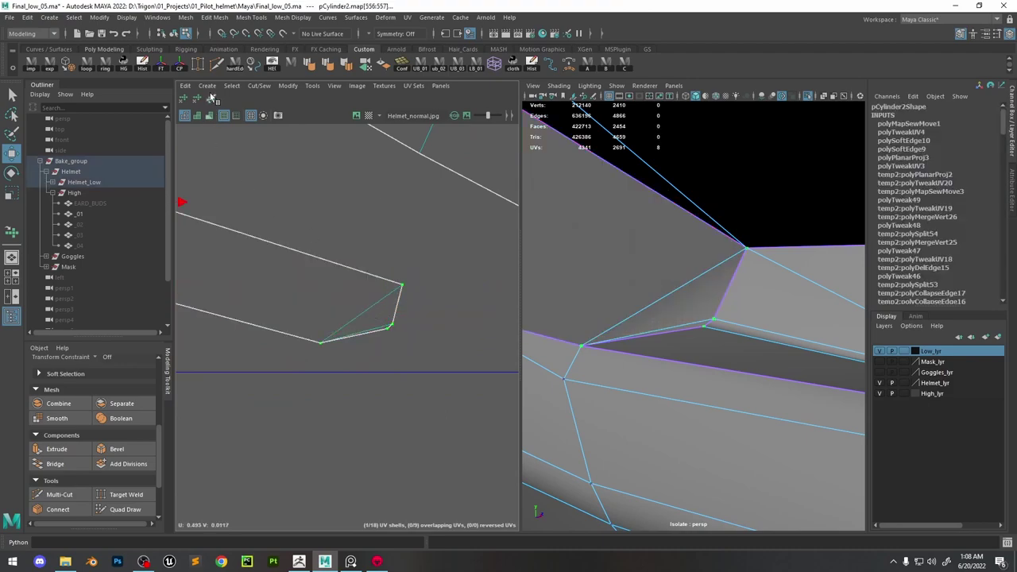
alt+drag(779, 264, 815, 285)
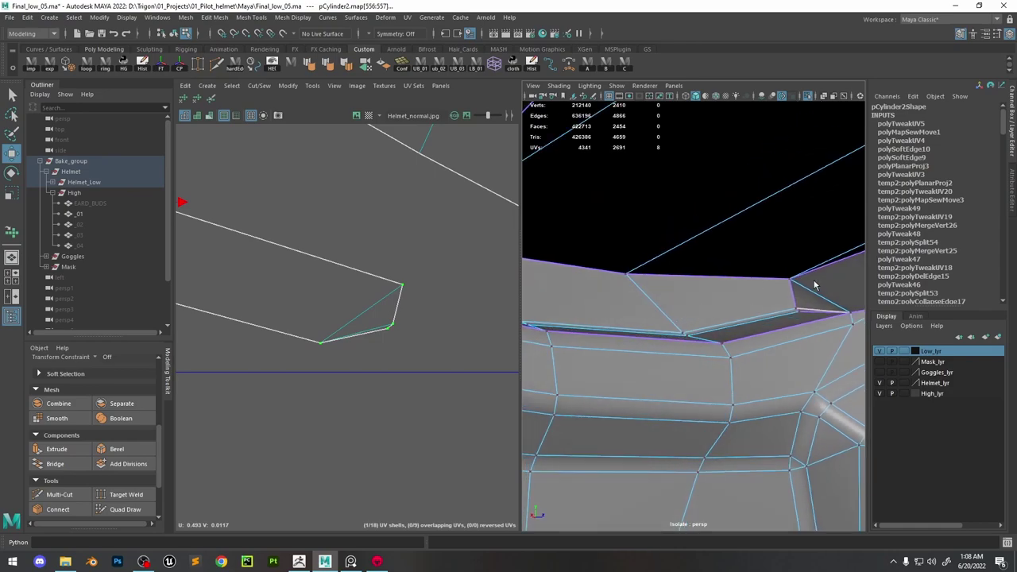
key(a)
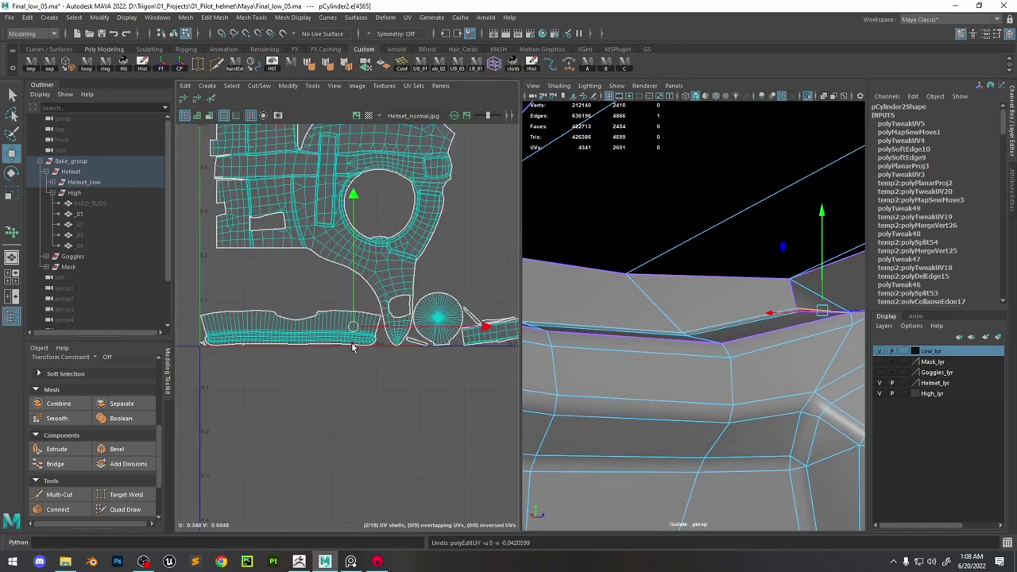
click(460, 308)
scroll(459, 310, up, 6)
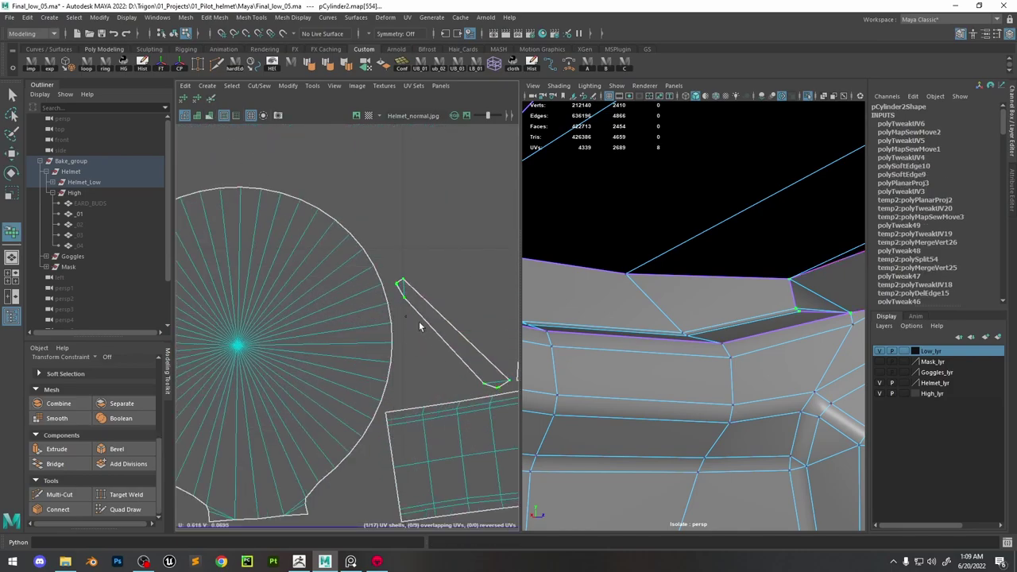
Sew the thin sliver shell onto its neighbouring shell along its seam edge
key(w)
scroll(318, 389, down, 5)
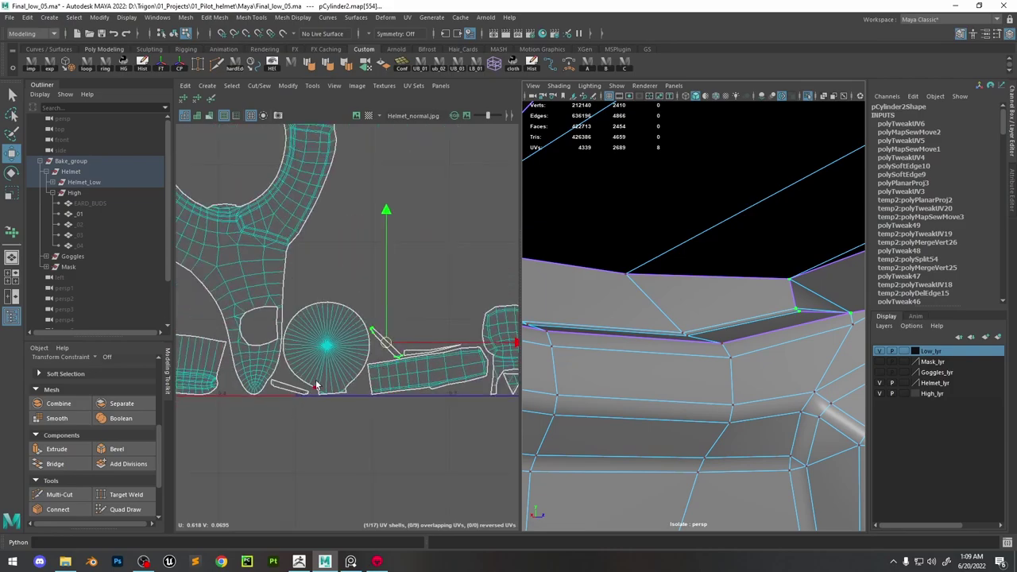
scroll(315, 386, down, 6)
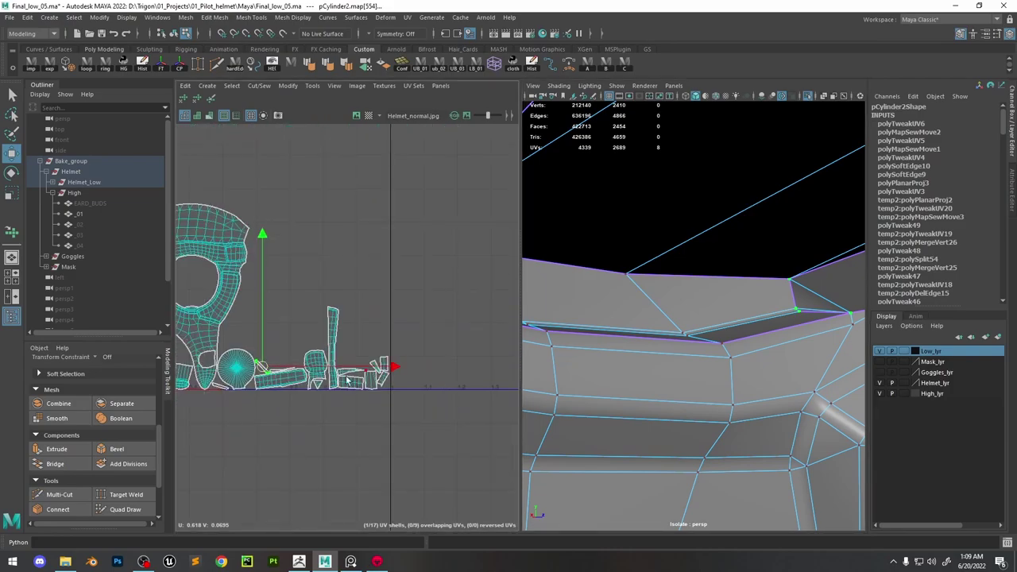
scroll(346, 382, up, 8)
scroll(334, 413, down, 4)
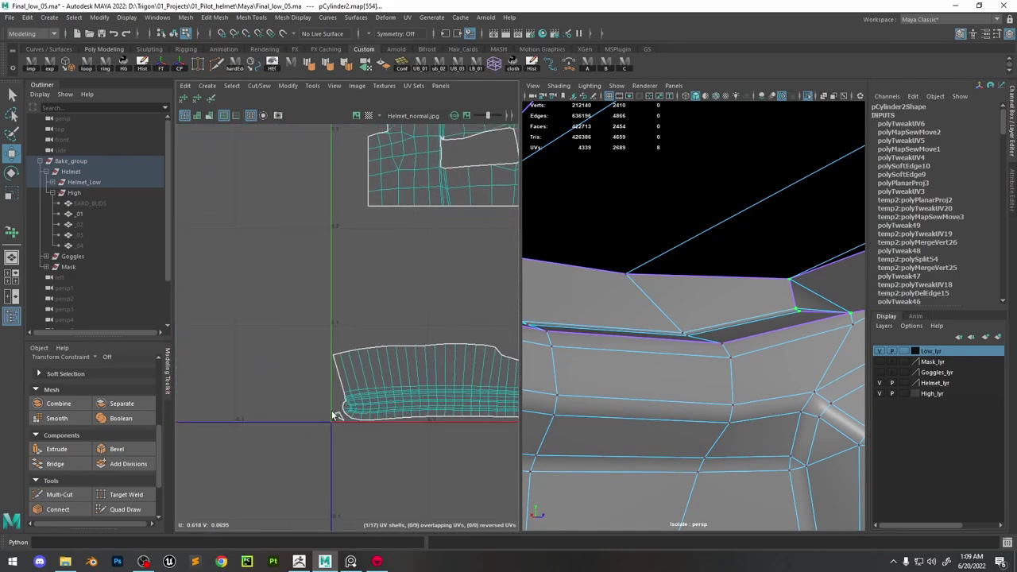
scroll(313, 410, up, 5)
key(ctrl+F11)
key(f)
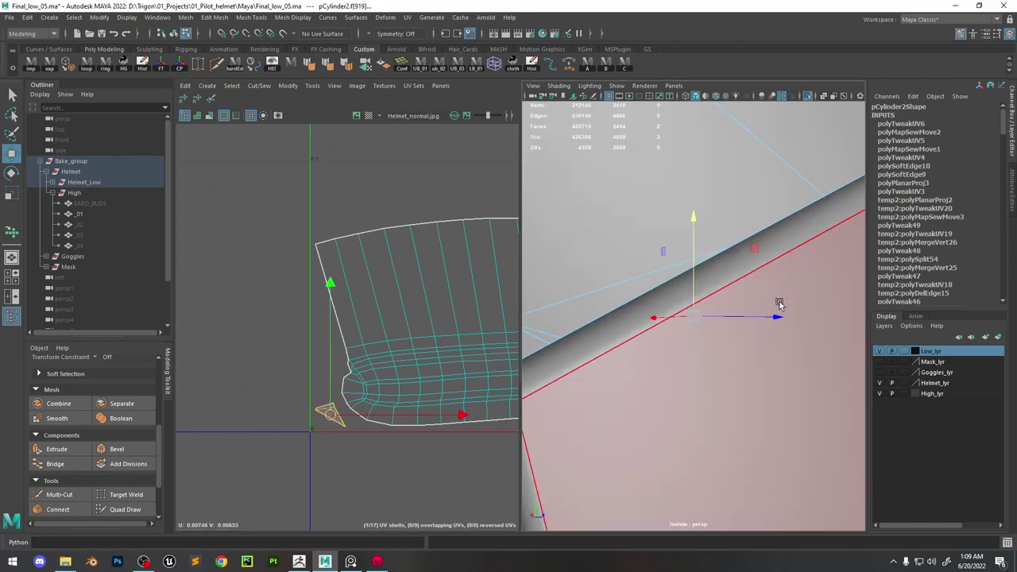
alt+drag(763, 318, 710, 317)
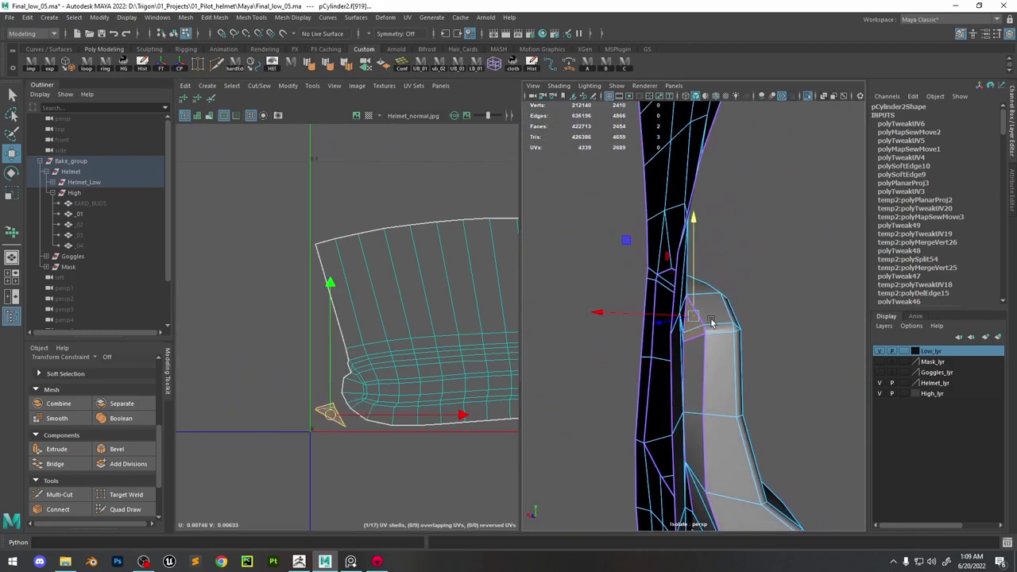
click(684, 343)
shift+right_drag(683, 342, 635, 310)
Return the helmet to object mode and zoom in on the ear strap
scroll(367, 332, down, 5)
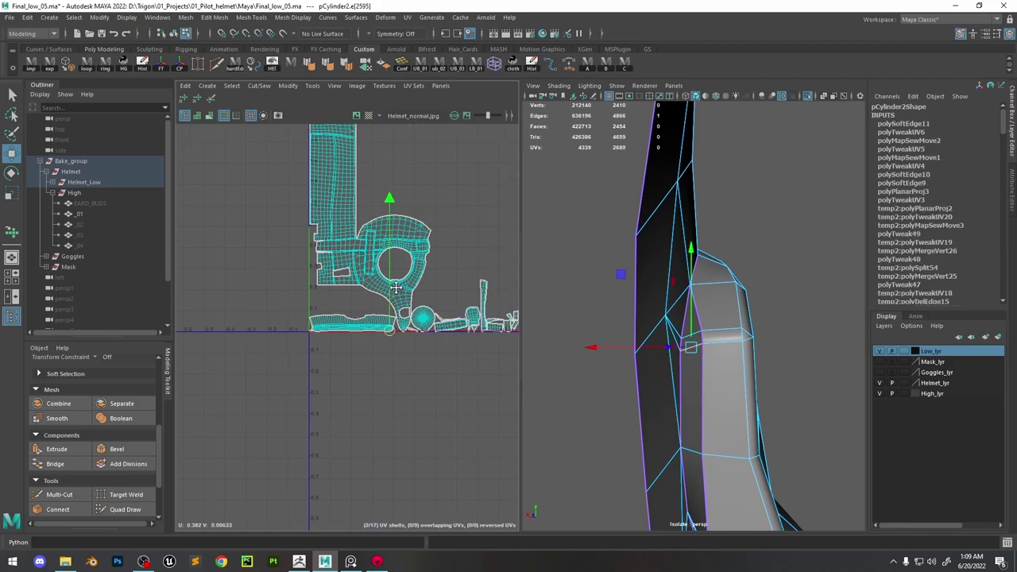
scroll(429, 329, up, 5)
scroll(399, 353, down, 4)
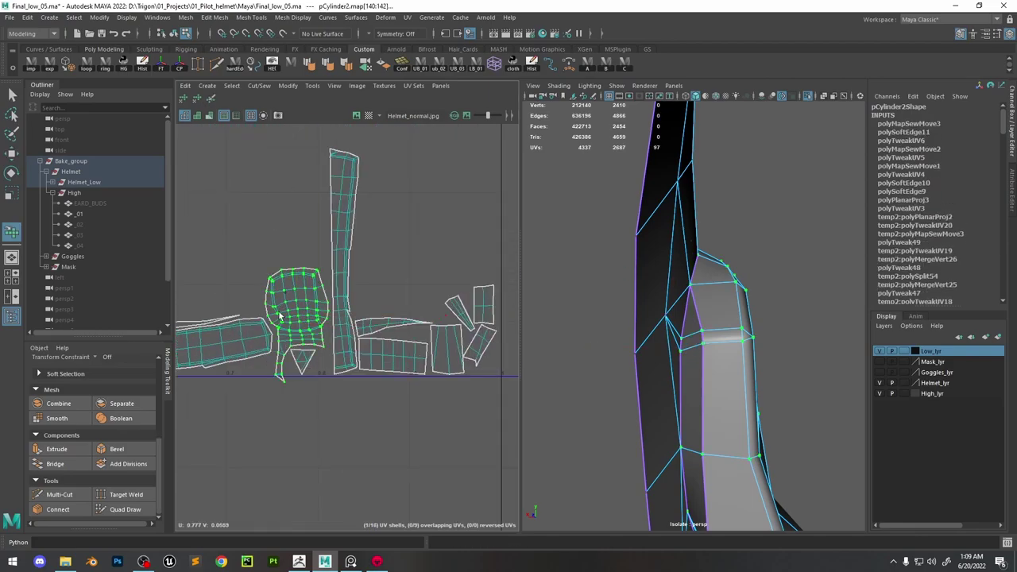
alt+drag(715, 334, 683, 320)
scroll(268, 310, up, 3)
scroll(255, 318, down, 4)
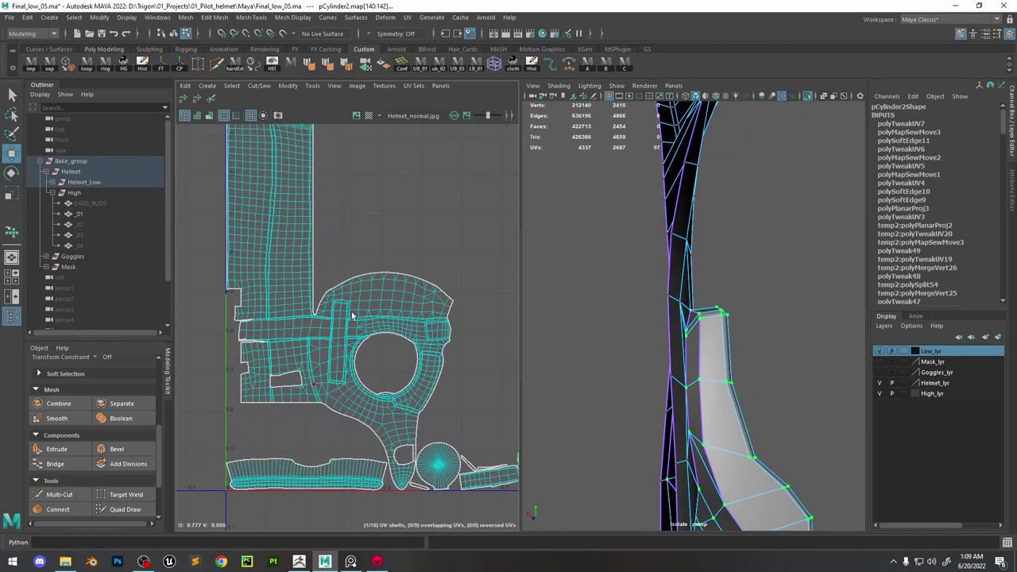
key(F8)
alt+drag(817, 333, 747, 302)
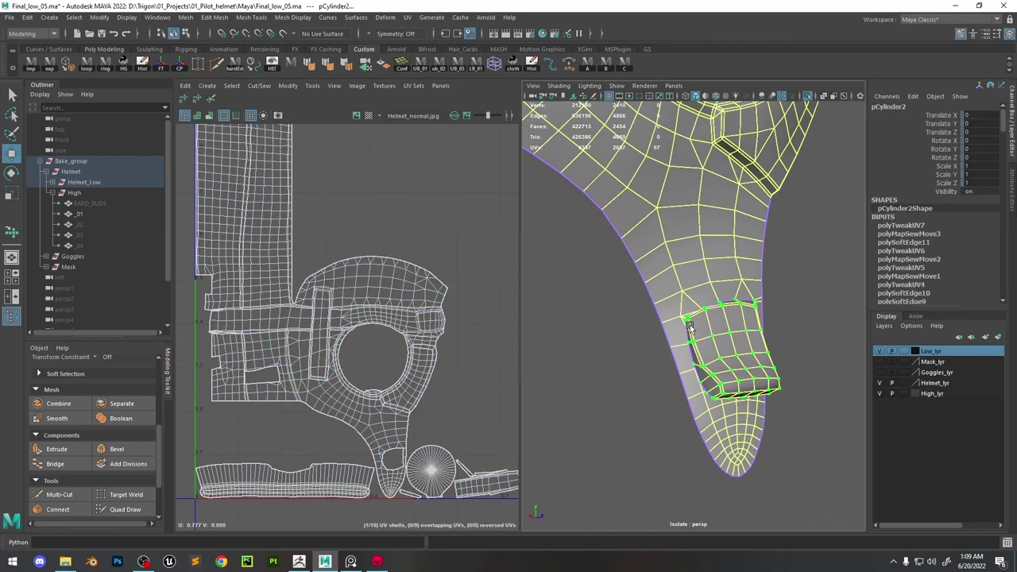
scroll(734, 297, up, 3)
Assign the existing checker_mtl material to the low-poly helmet
key(space)
click(673, 389)
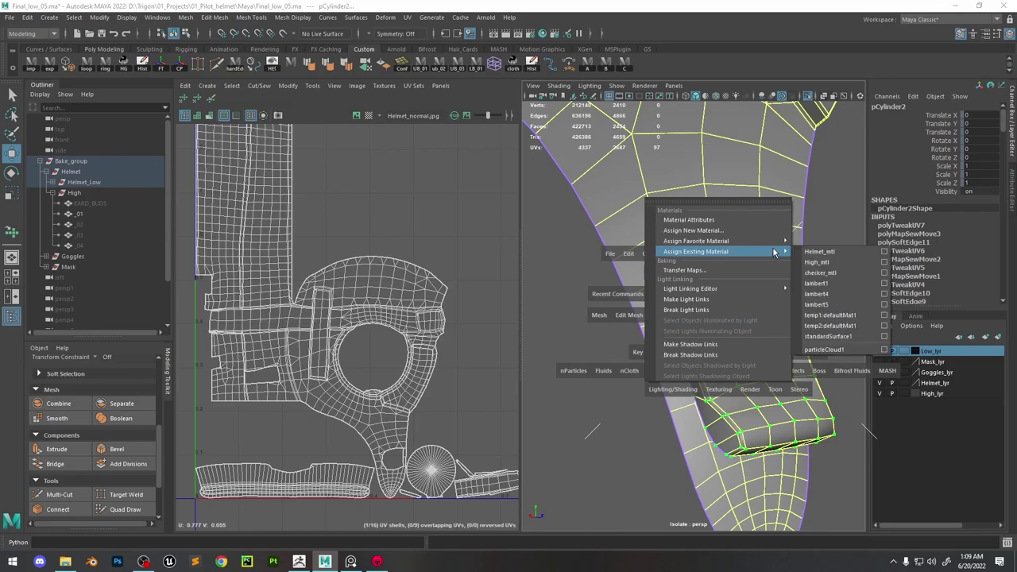
click(845, 274)
scroll(342, 262, down, 5)
right_drag(340, 261, 346, 238)
drag(286, 135, 508, 382)
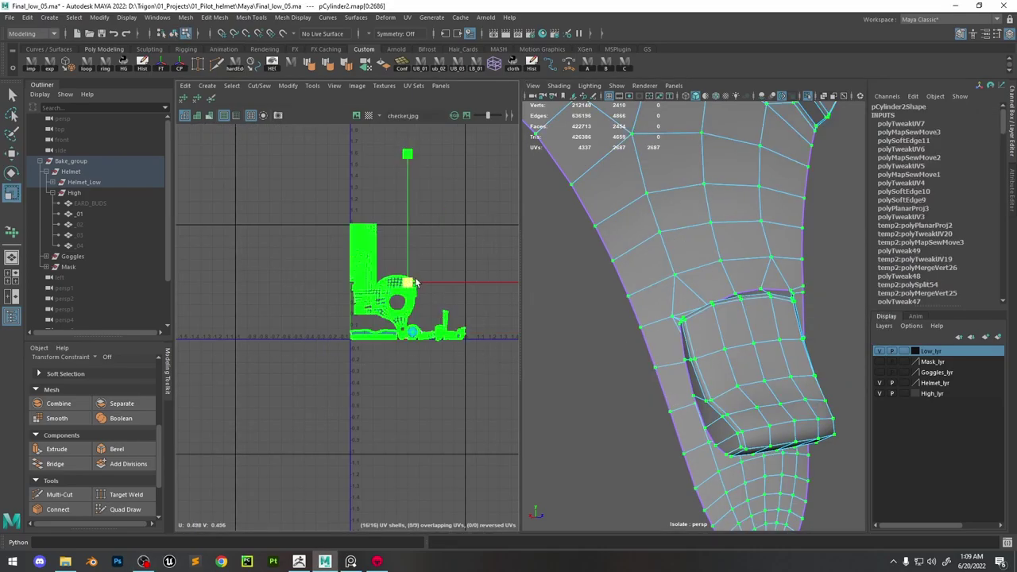
key(F8)
Orbit the helmet to inspect the checker pattern, undoing an accidental UV move
alt+drag(672, 251, 734, 300)
alt+right_drag(733, 300, 666, 290)
alt+drag(666, 290, 687, 283)
click(695, 286)
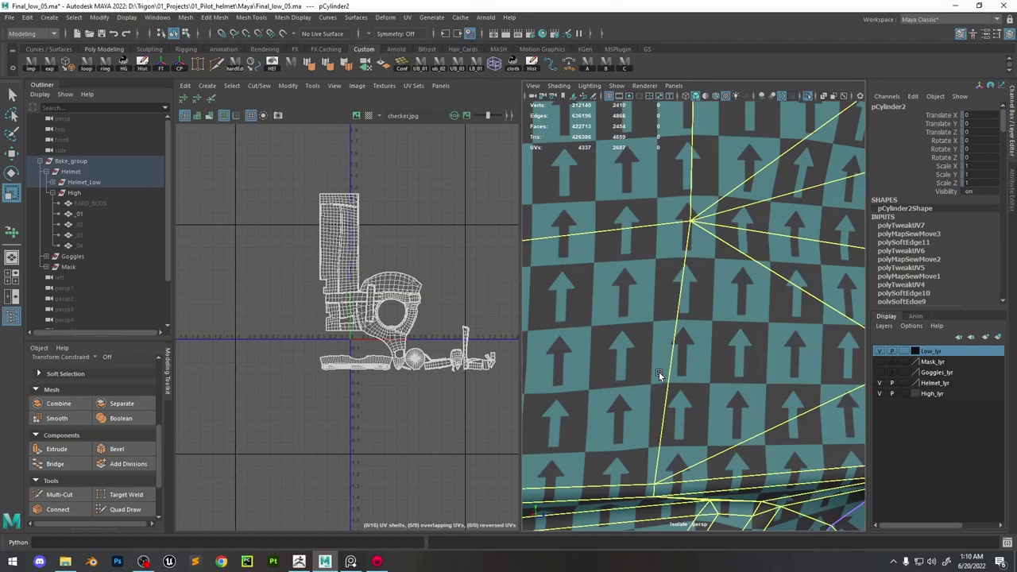
key(ctrl+z)
key(ctrl+z)
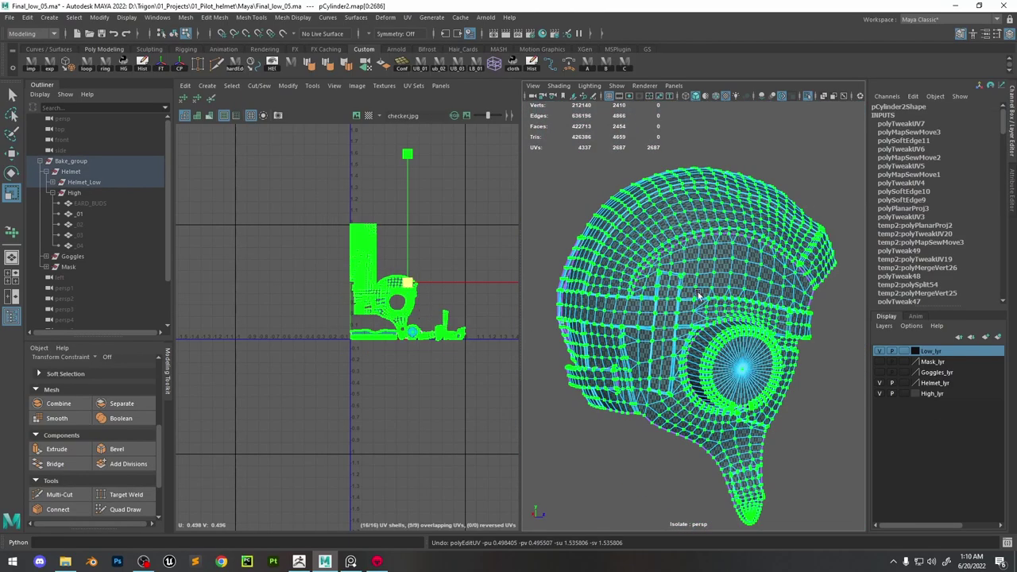
right_drag(699, 296, 782, 203)
Assign High_mtl to the low-poly helmet and switch to shaded display (5)
alt+drag(689, 310, 648, 387)
key(space)
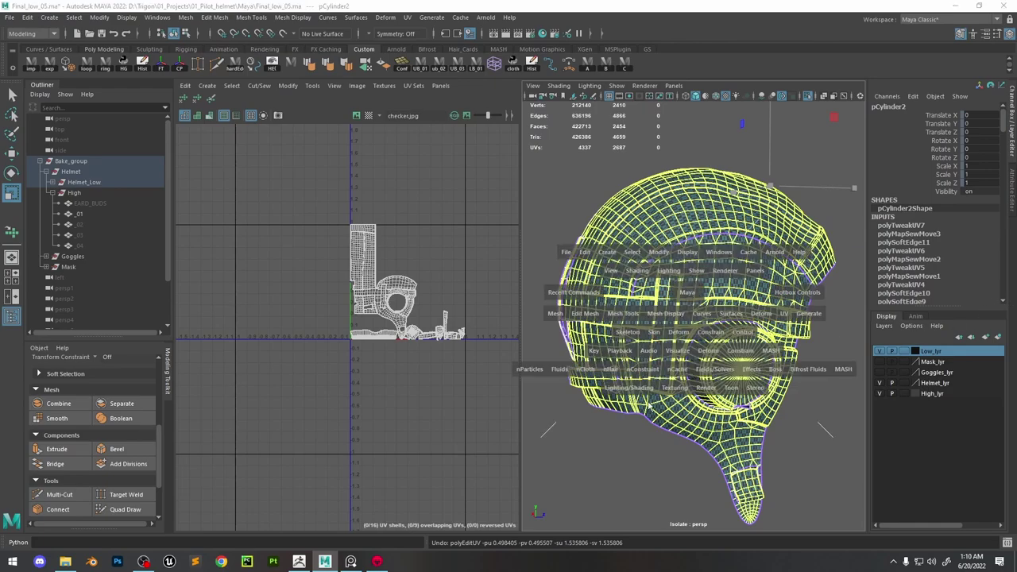
click(648, 387)
mouse_move(703, 249)
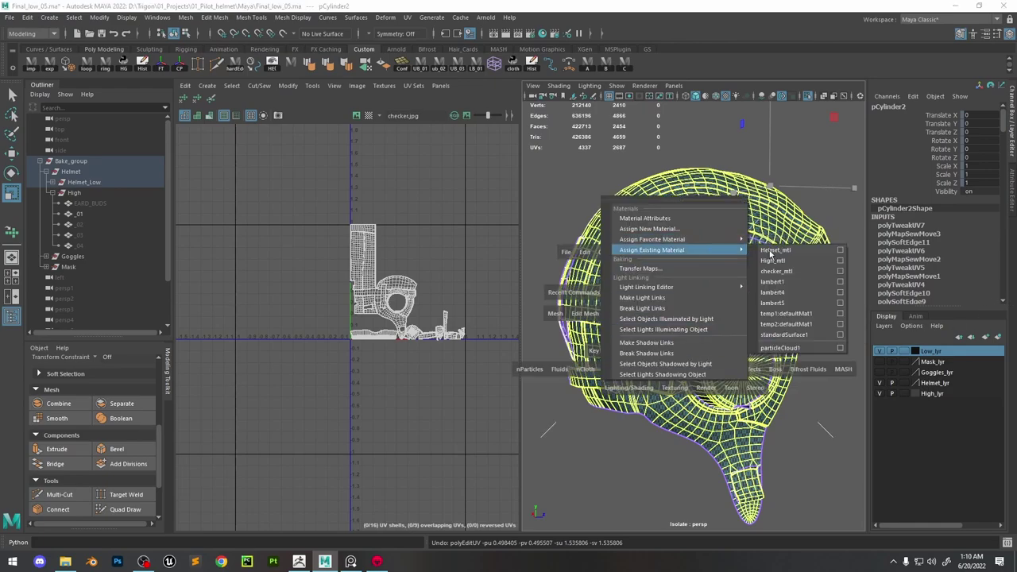
click(788, 262)
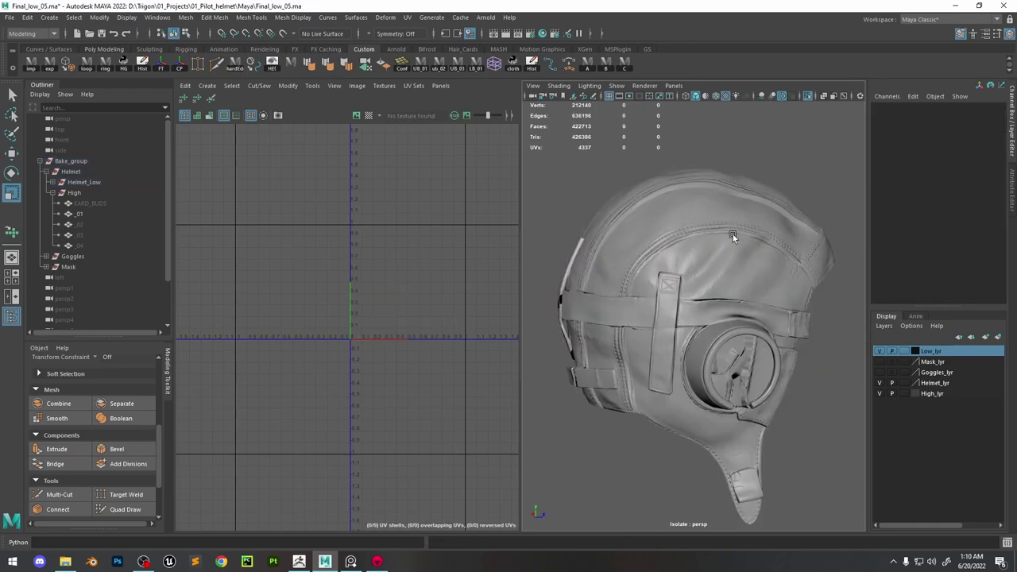
scroll(677, 300, up, 5)
key(5)
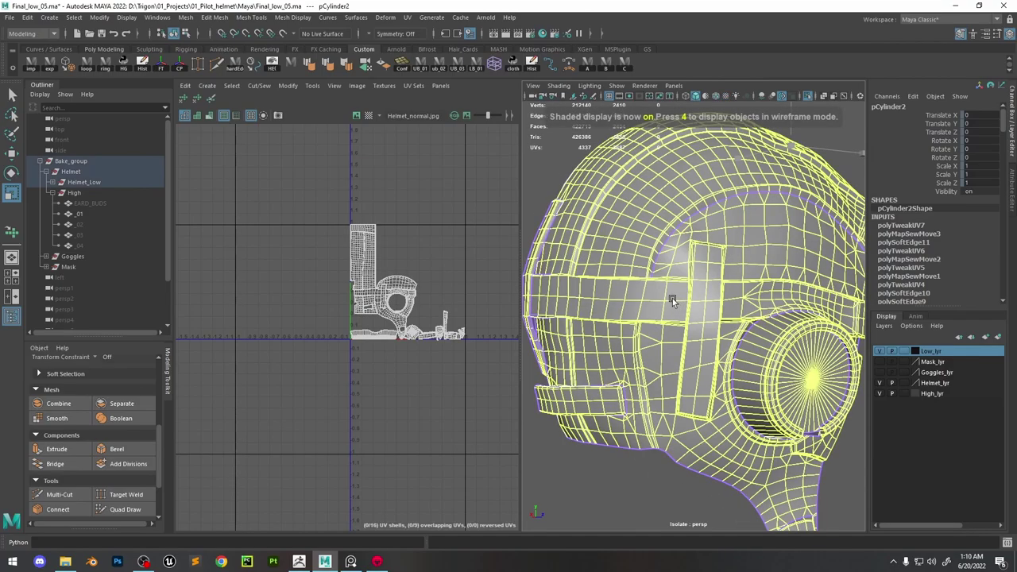
click(673, 298)
mouse_move(677, 310)
alt+mouse_down()
mouse_move(659, 306)
mouse_move(749, 291)
alt+mouse_up()
Delete the stray edges on the helmet's side panel
right_drag(750, 291, 754, 240)
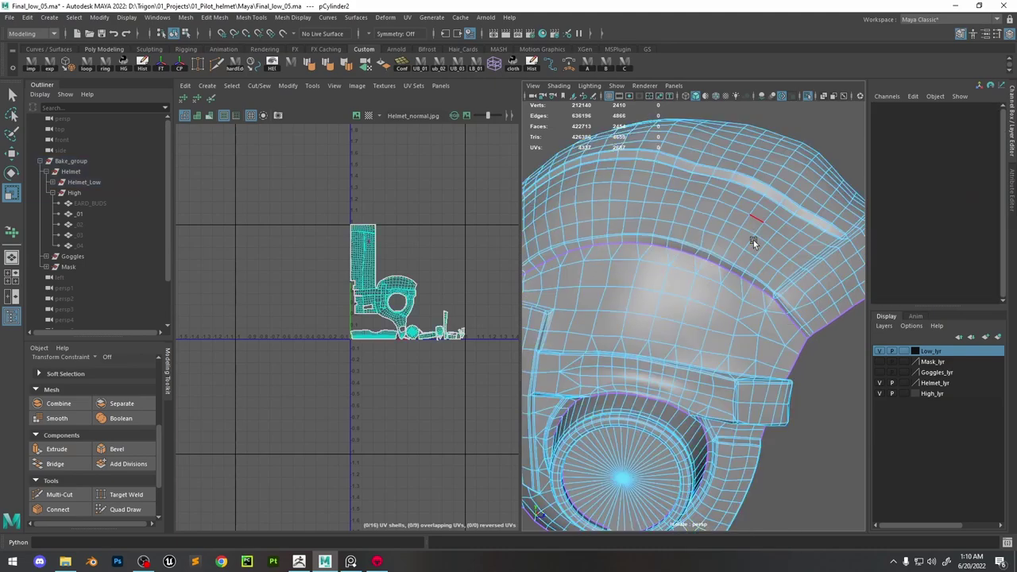
click(755, 313)
key(Delete)
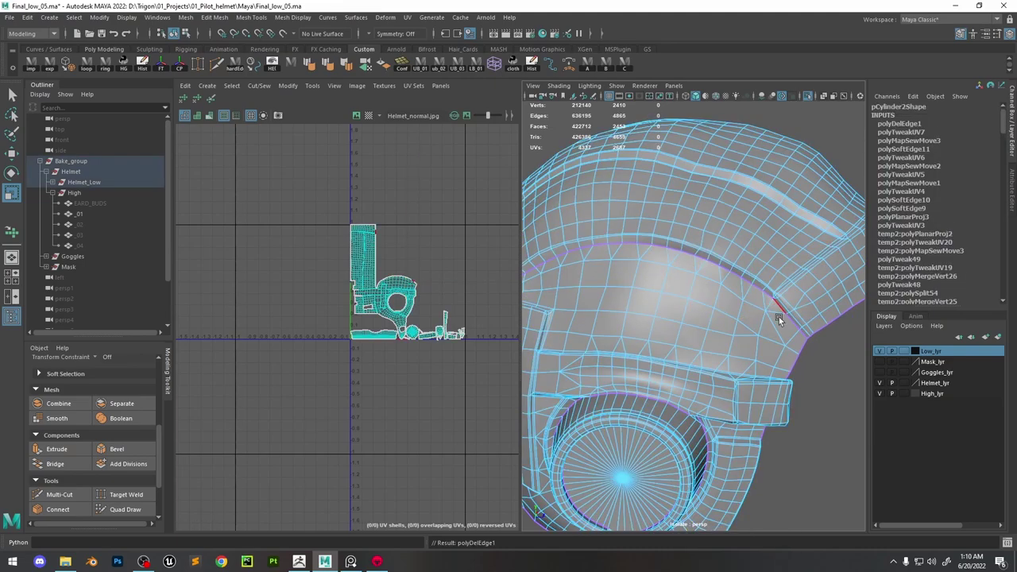
alt+drag(779, 318, 785, 315)
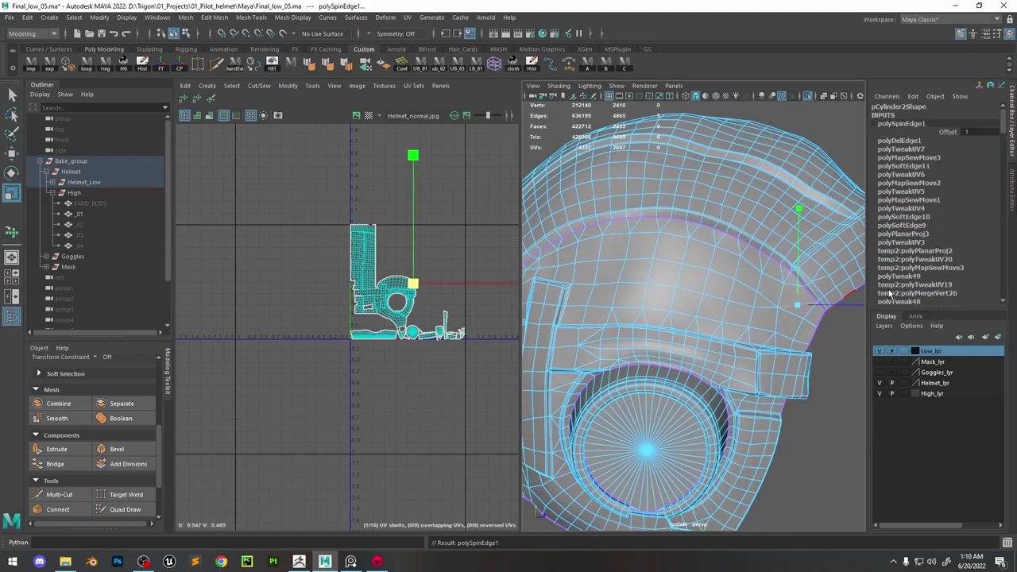
scroll(701, 350, down, 3)
alt+drag(701, 350, 763, 347)
scroll(777, 347, up, 4)
click(751, 284)
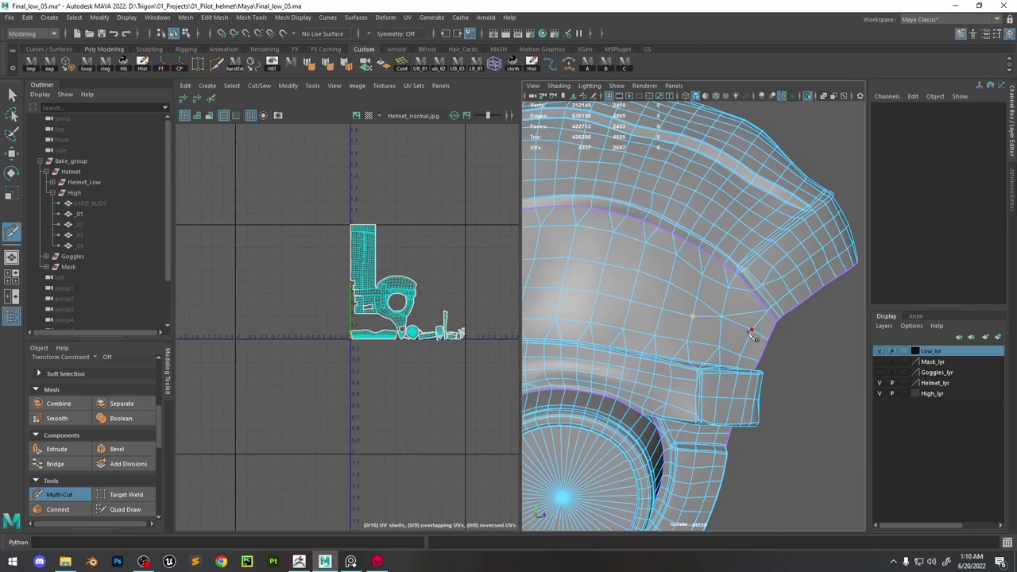
click(717, 314)
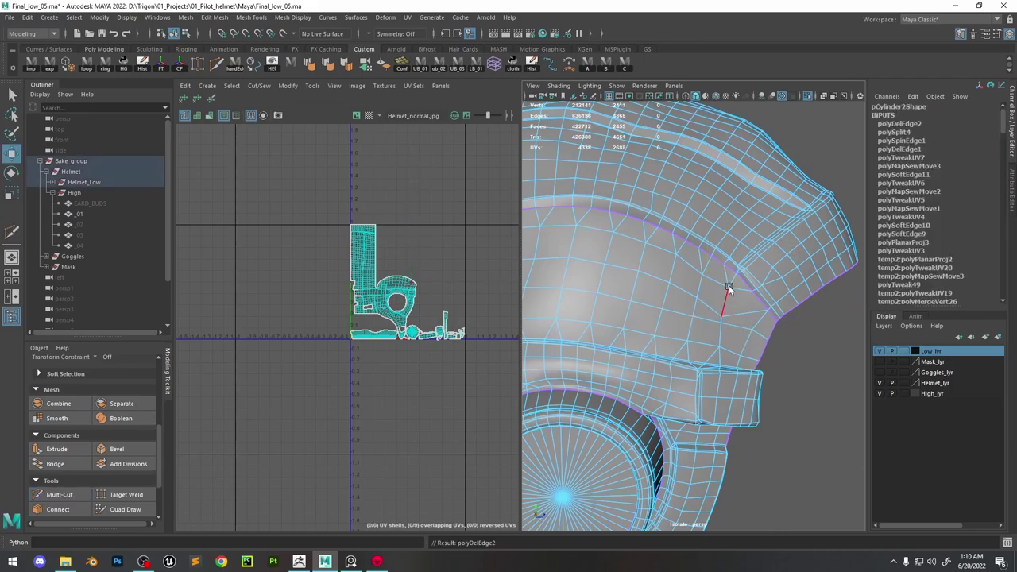
Cut new edges across the side panel with Multi-Cut and target-weld the vertices
key(F9)
scroll(725, 307, down, 5)
key(F8)
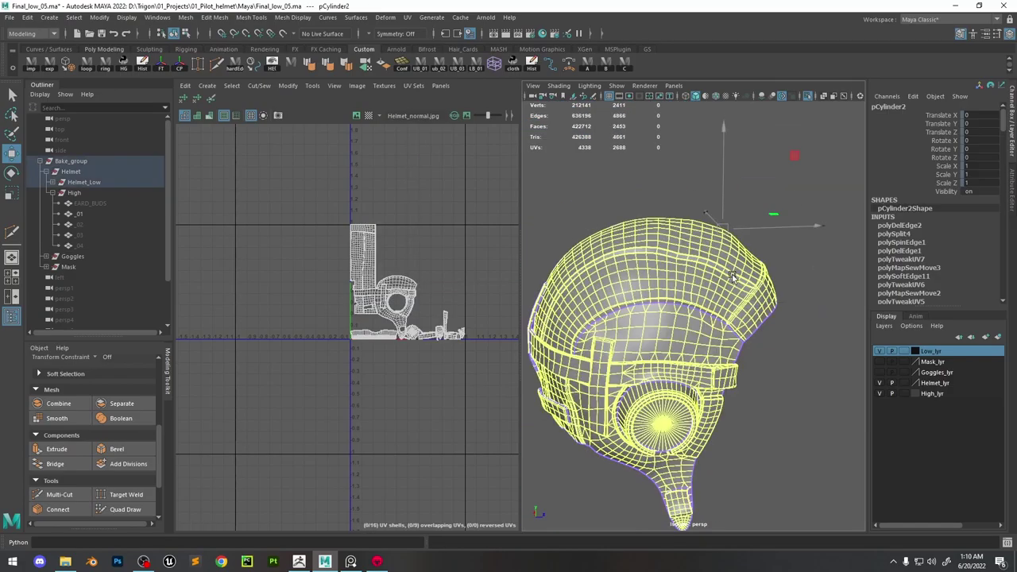
scroll(759, 346, up, 8)
click(217, 63)
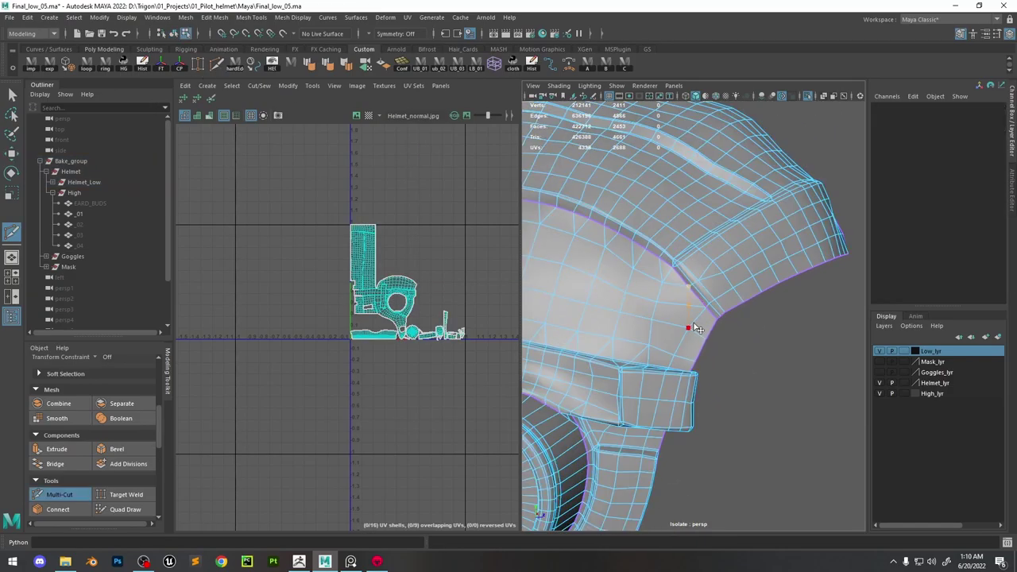
scroll(697, 329, down, 4)
scroll(750, 357, up, 5)
key(w)
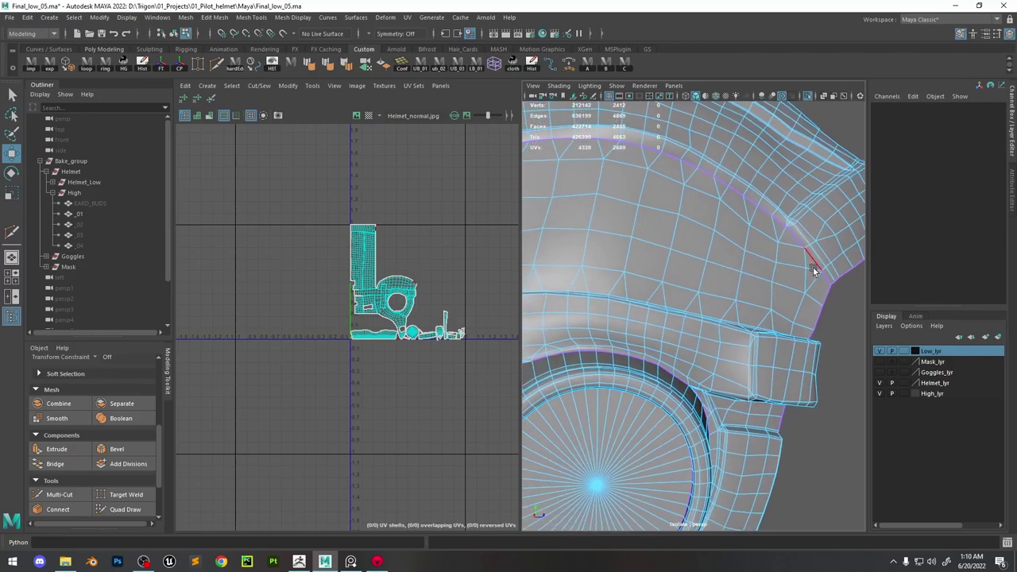
scroll(804, 253, down, 6)
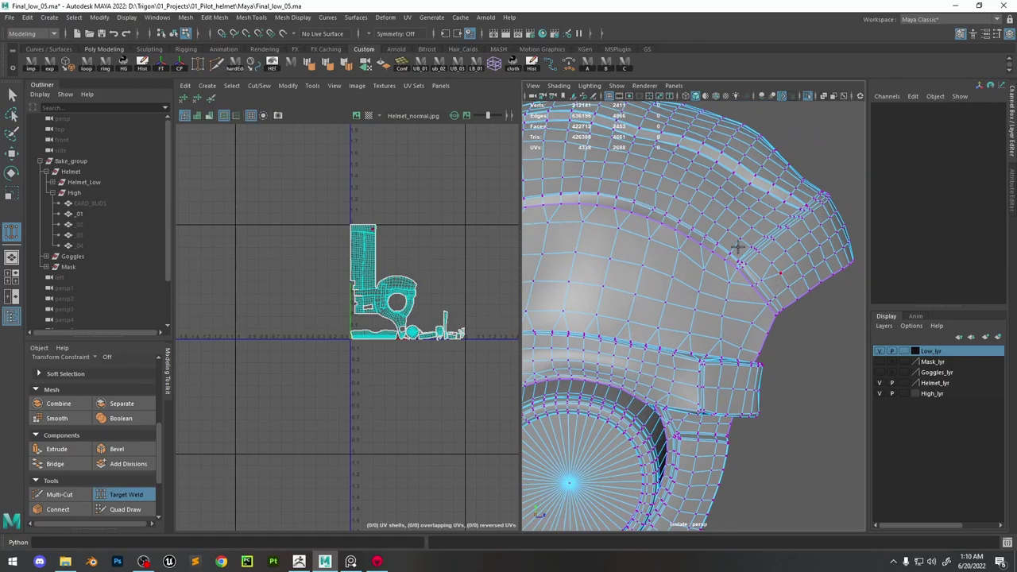
key(q)
key(F8)
scroll(728, 255, up, 5)
Reroute the side panel edges with Quad Draw
click(574, 317)
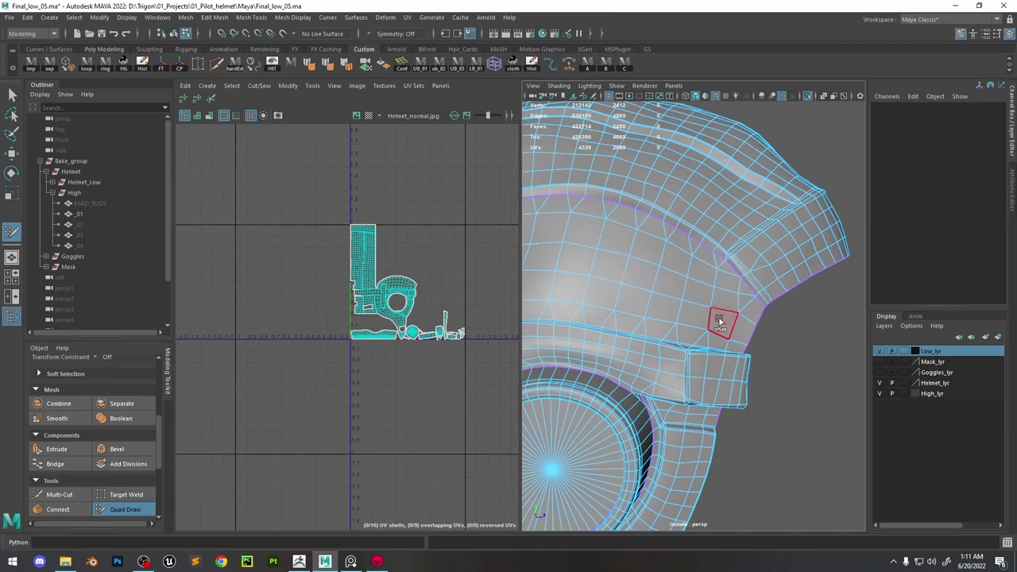
scroll(720, 309, up, 3)
mouse_move(720, 308)
alt+mouse_down()
mouse_move(663, 313)
mouse_move(676, 302)
mouse_move(670, 289)
alt+mouse_up()
key(w)
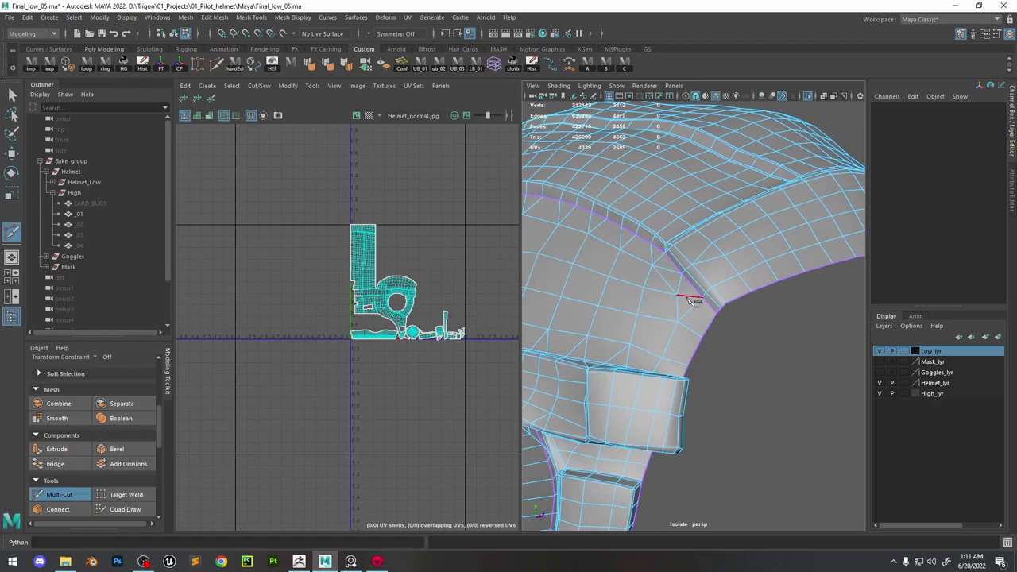
alt+drag(693, 300, 754, 292)
key(w)
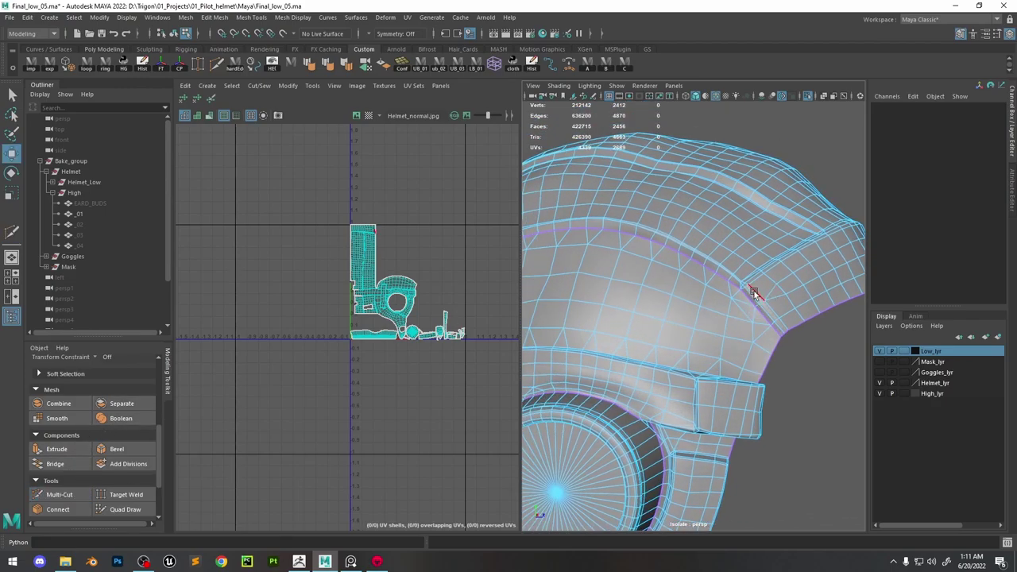
Pick an edge along the side seam, then deselect and view the ear cup closely
click(760, 311)
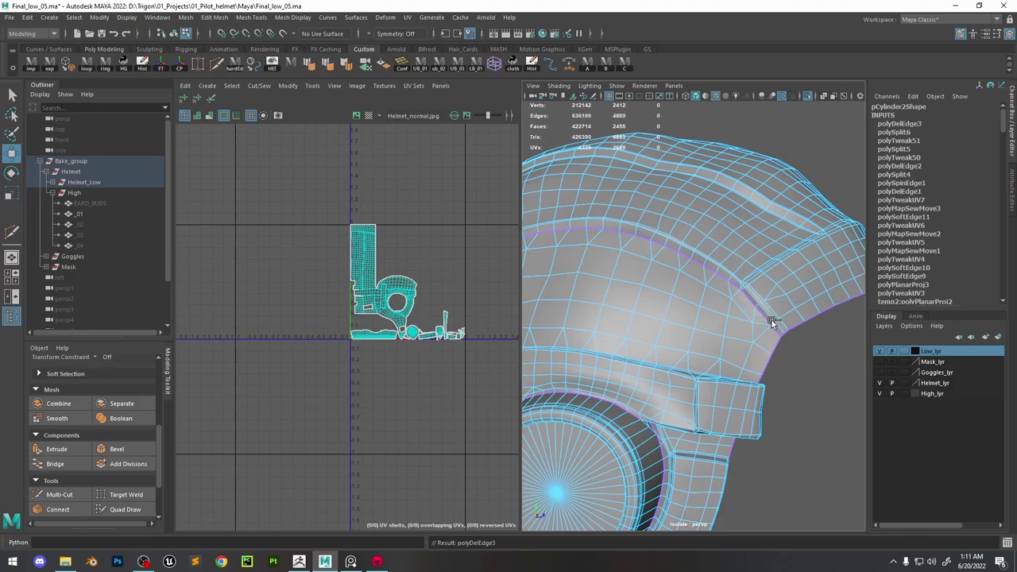
right_drag(720, 249, 820, 158)
alt+drag(783, 312, 784, 341)
alt+right_drag(785, 341, 711, 306)
click(711, 307)
alt+drag(711, 307, 725, 290)
mouse_move(724, 290)
alt+right_down()
mouse_move(763, 325)
mouse_move(770, 354)
mouse_move(717, 273)
alt+right_up()
Select the low-poly helmet, auto-lay out its UV shells, then return to object mode and deselect
alt+drag(718, 272, 683, 278)
click(683, 278)
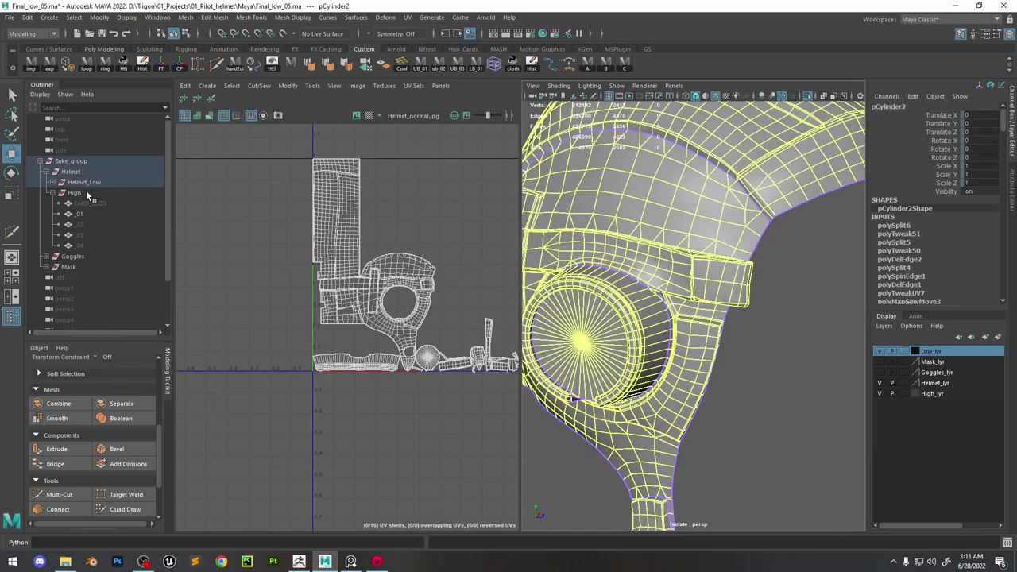
drag(455, 182, 232, 332)
shift+right_click(340, 192)
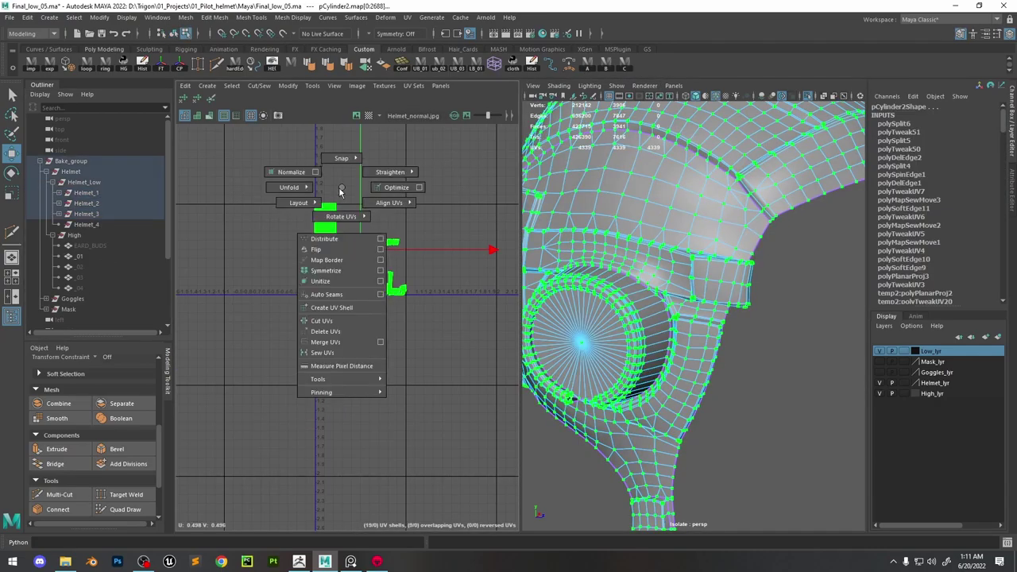
shift+right_drag(340, 192, 202, 239)
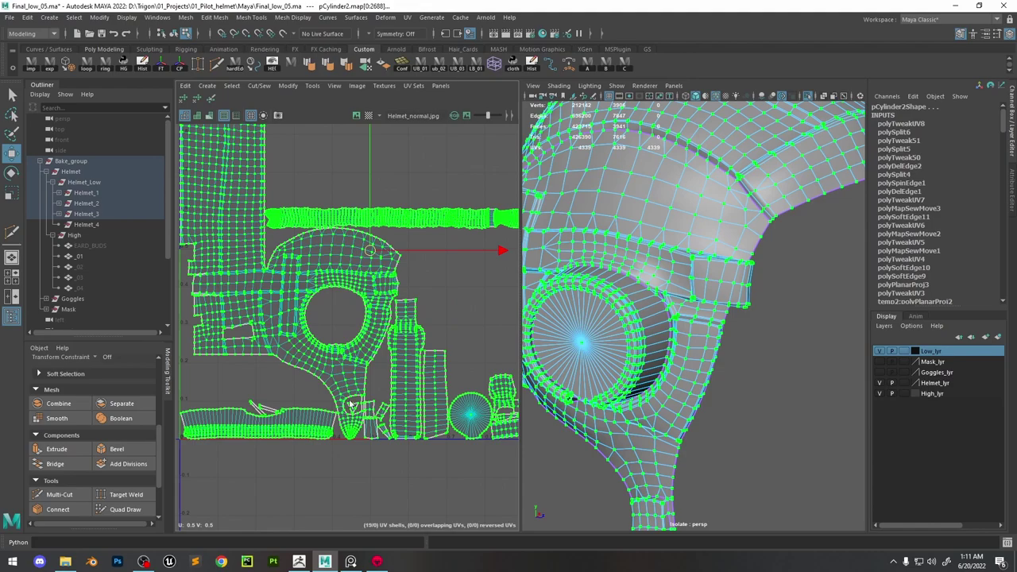
scroll(351, 407, up, 5)
scroll(404, 370, down, 2)
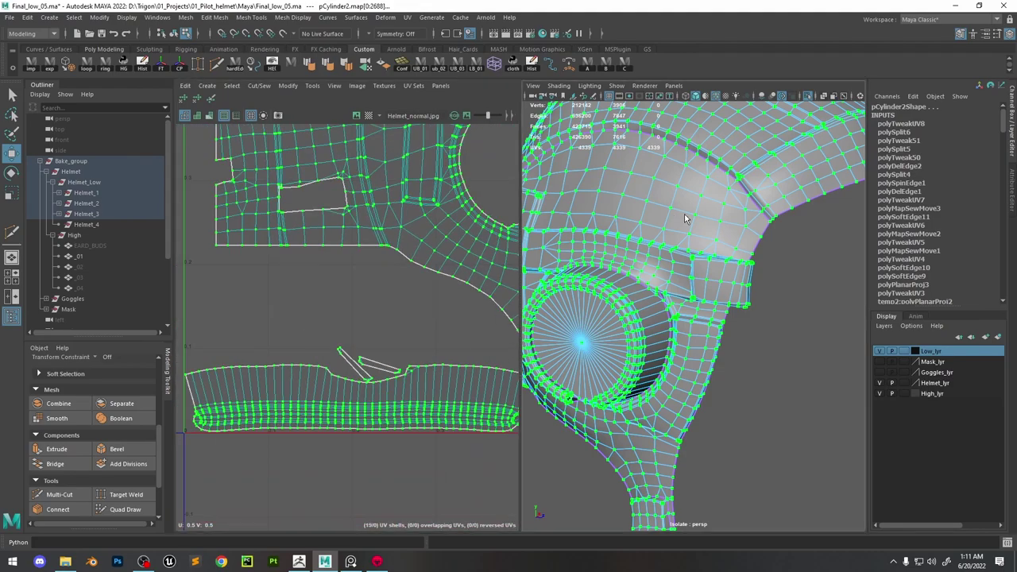
key(F8)
click(775, 228)
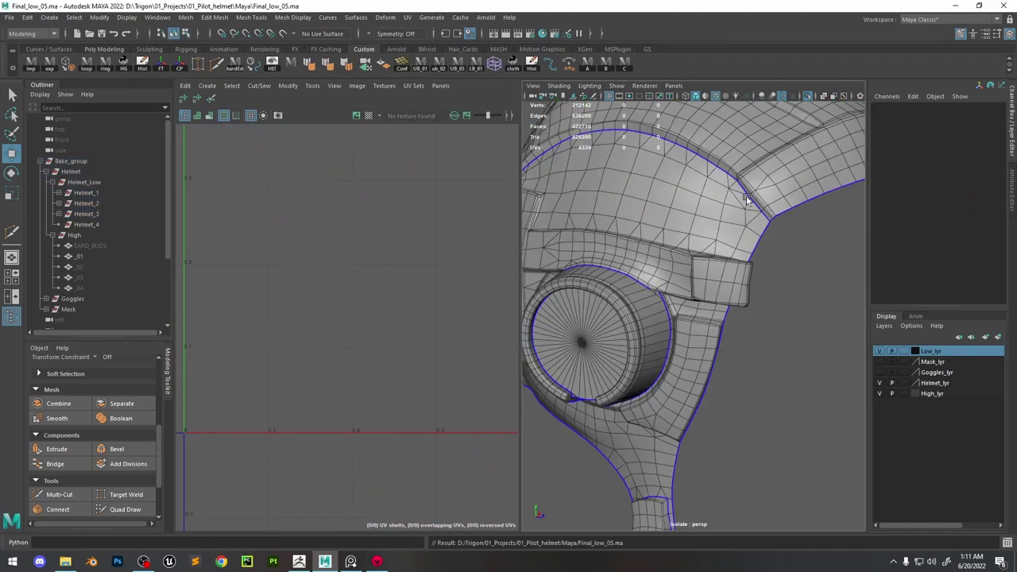
Inspect the stitched helmet strap up close in the Marmoset Toolbag bake preview
key(alt+Tab)
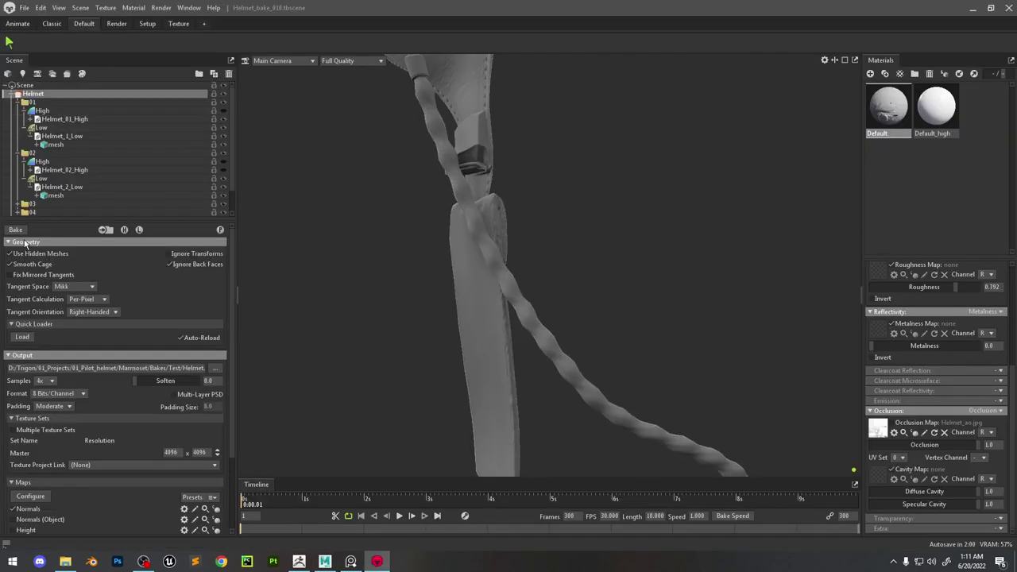
drag(506, 206, 152, 398)
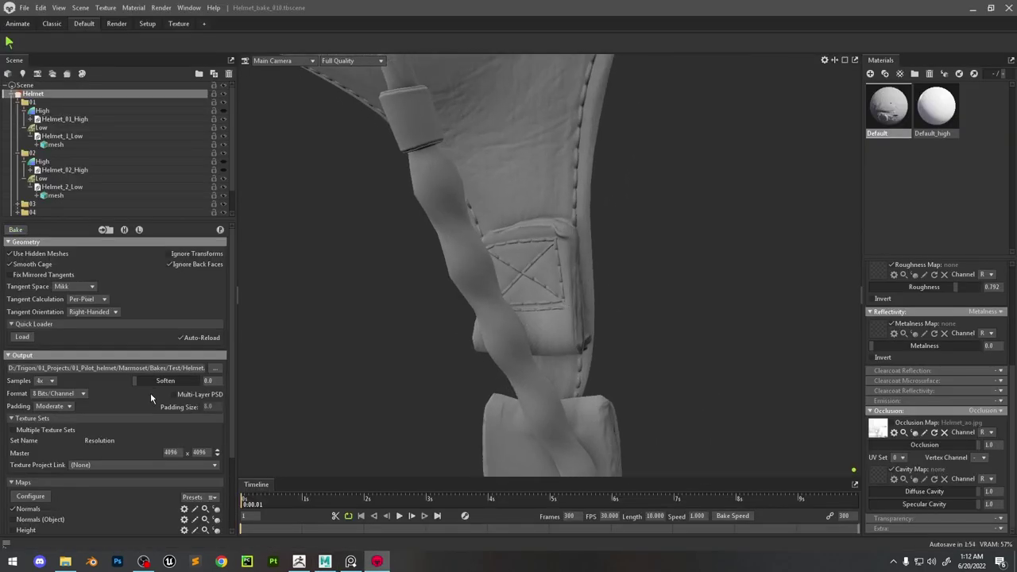
drag(318, 334, 577, 256)
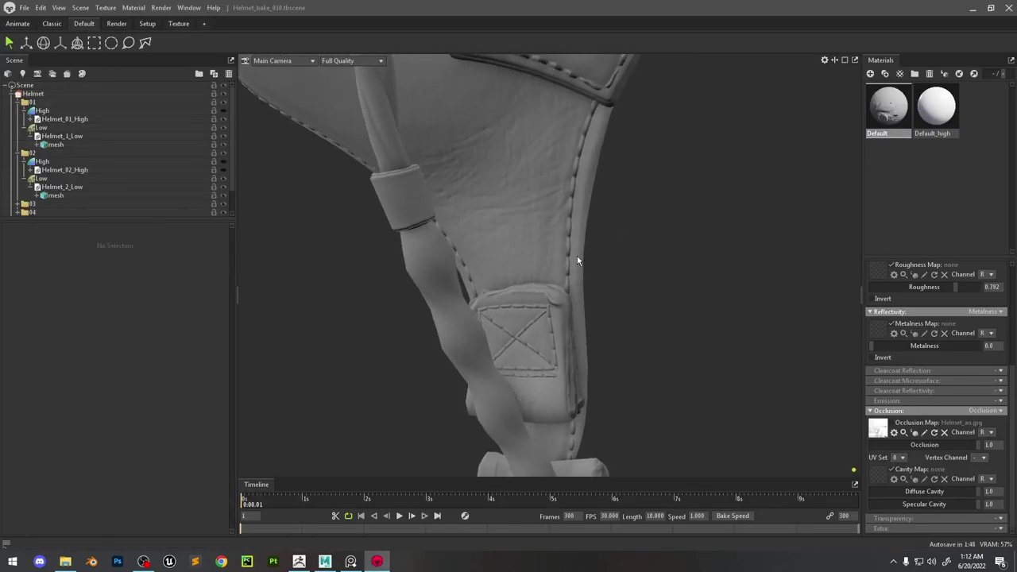
Back in Maya, turn on textured shading in the perspective viewport
key(alt+Tab)
key(6)
scroll(698, 307, up, 5)
Tumble and zoom along the strap to the buckle, then up to the earpiece and upper helmet
scroll(738, 269, down, 3)
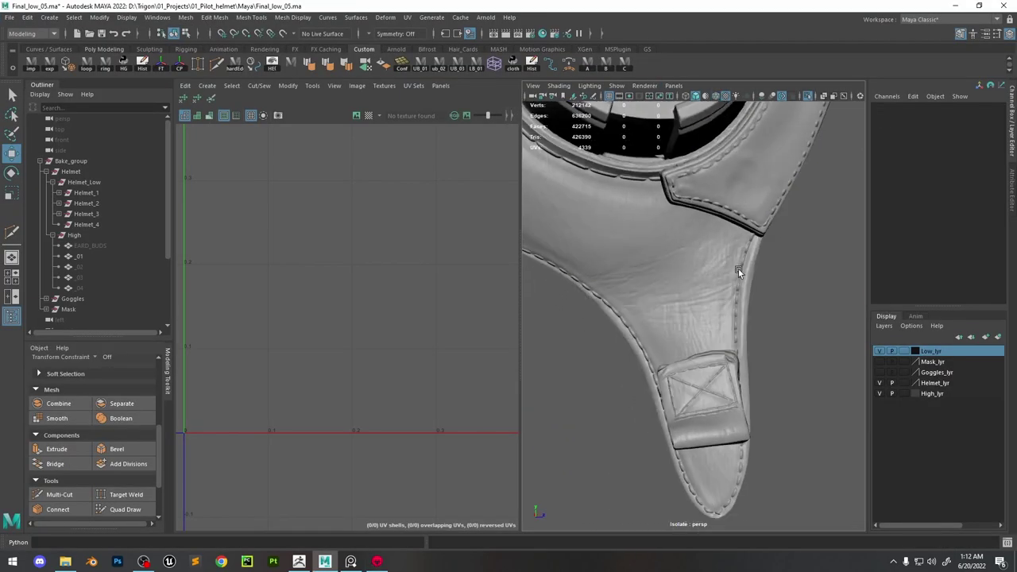
alt+drag(738, 269, 681, 222)
click(712, 270)
scroll(697, 282, up, 3)
scroll(734, 371, up, 3)
scroll(735, 371, down, 3)
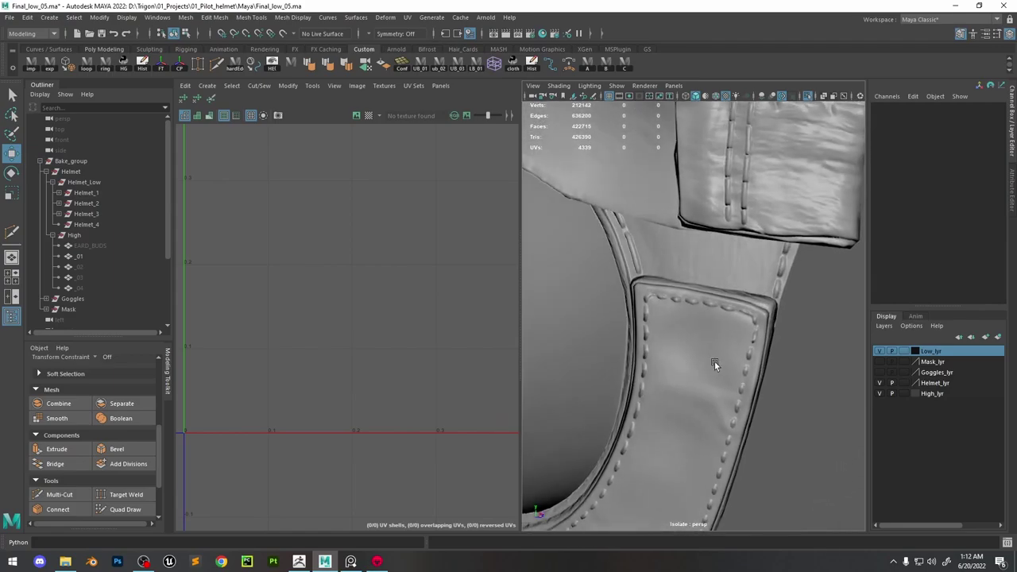
alt+drag(714, 361, 712, 292)
Settle on selecting the low-poly helmet half, pCylinder2, and orbit around it
click(662, 343)
click(780, 410)
scroll(712, 297, up, 5)
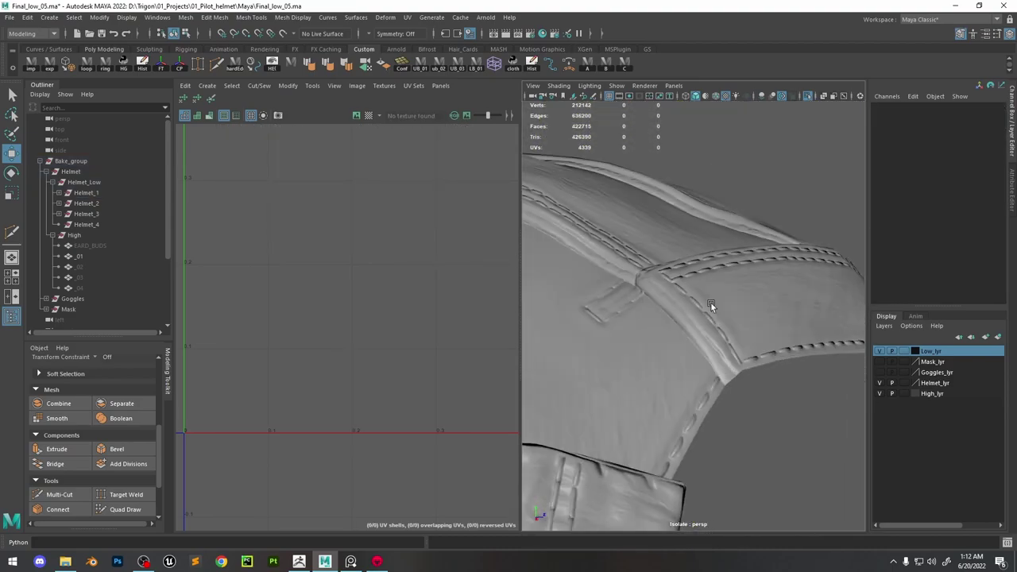
click(710, 302)
scroll(612, 295, down, 5)
click(612, 294)
scroll(687, 353, up, 5)
click(687, 353)
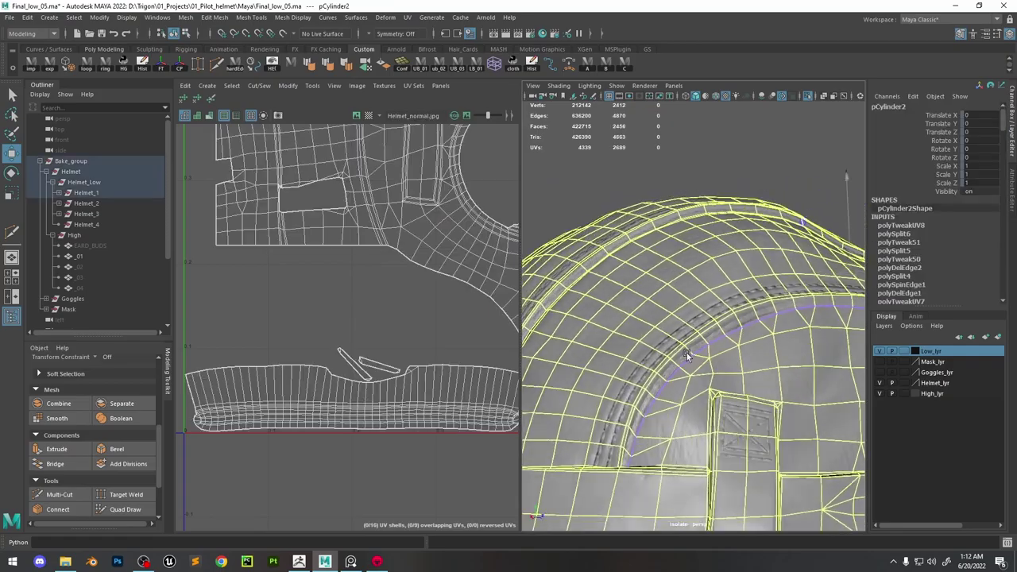
alt+drag(687, 353, 548, 237)
scroll(547, 237, down, 5)
Frame the helmet half and pick its translate, rotate and scale channels in the Channel Box
key(f)
drag(937, 176, 946, 116)
right_click(946, 117)
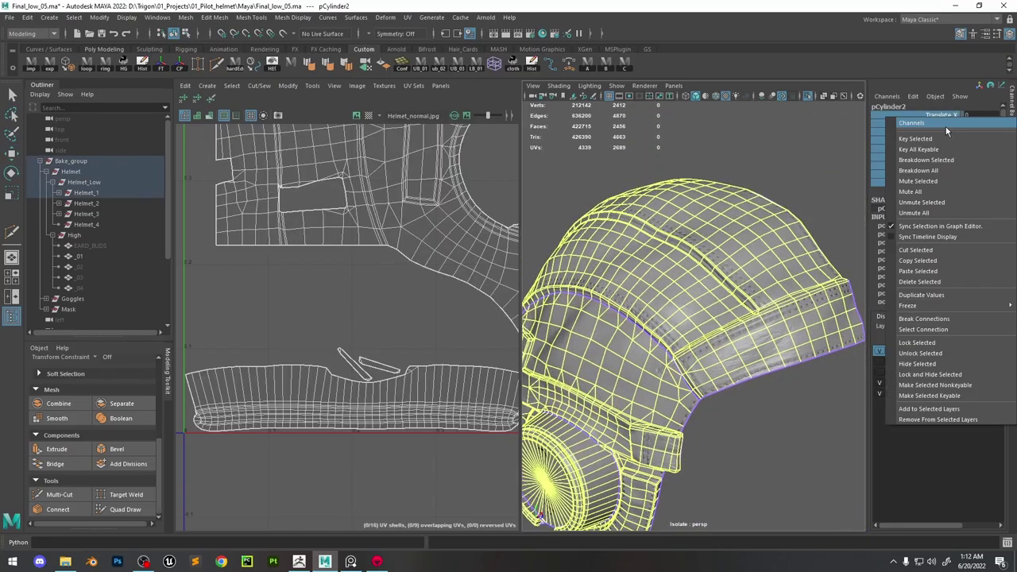
click(922, 353)
scroll(652, 210, down, 3)
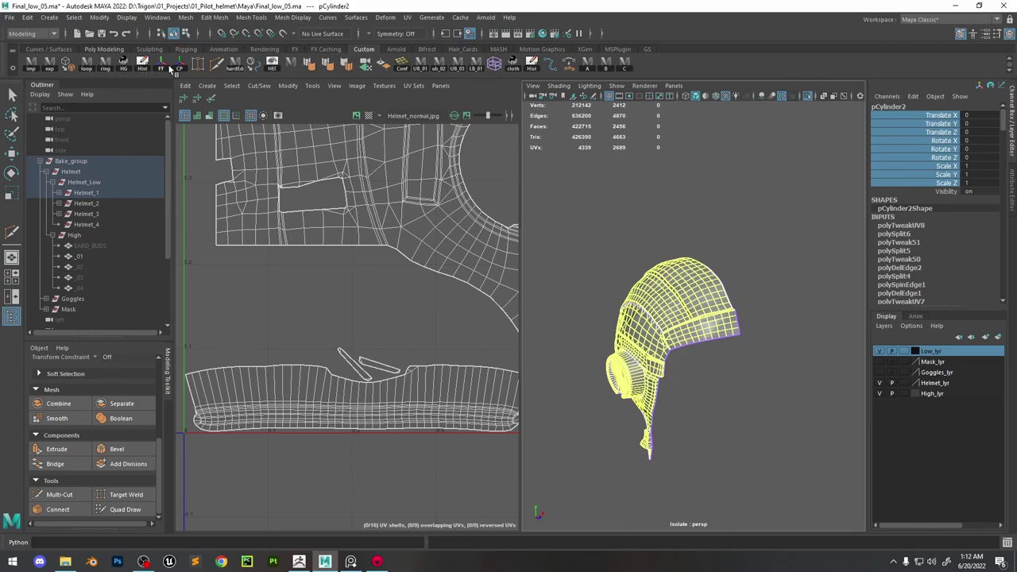
scroll(758, 250, up, 3)
alt+drag(763, 229, 747, 214)
Duplicate the half helmet and set the copy's Scale X to -1 to mirror it
key(ctrl+d)
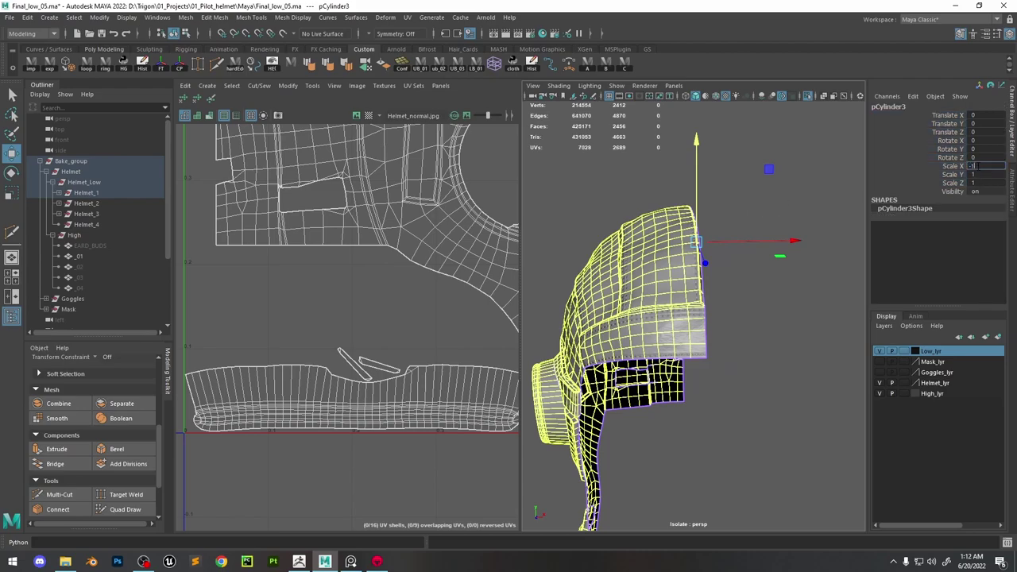
key(Return)
scroll(671, 259, up, 5)
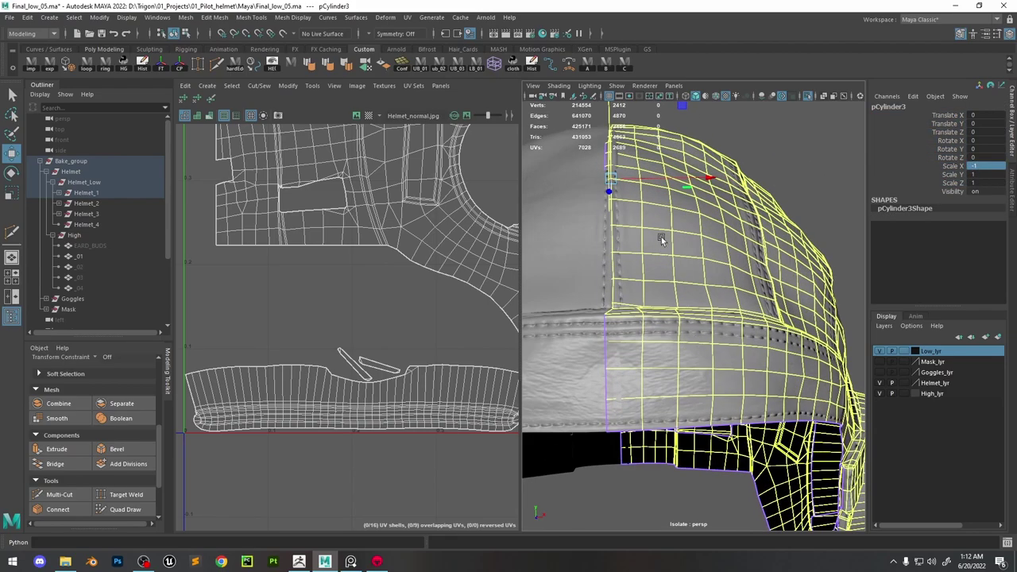
drag(670, 178, 688, 188)
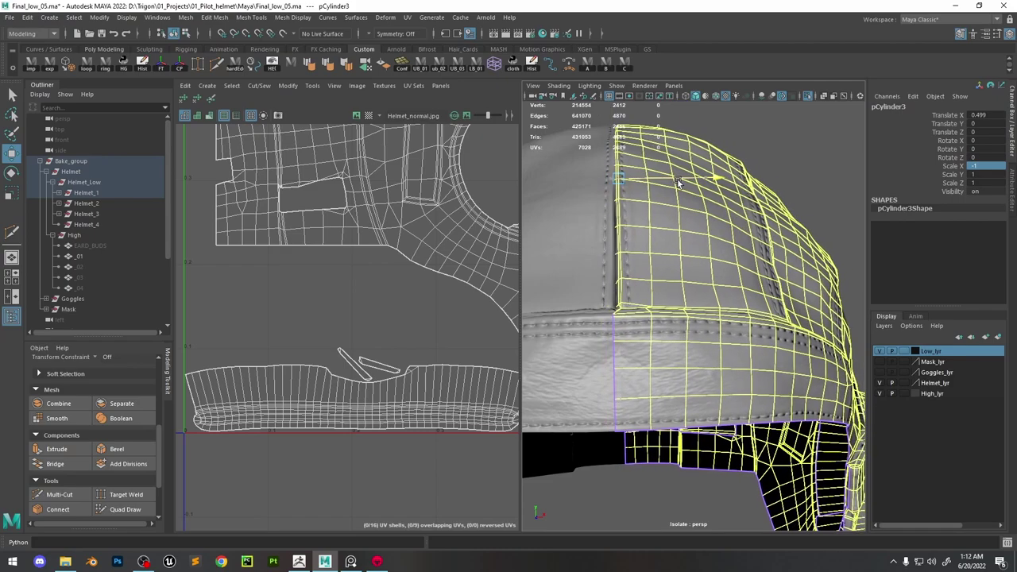
key(ctrl+z)
click(609, 220)
alt+drag(609, 220, 555, 207)
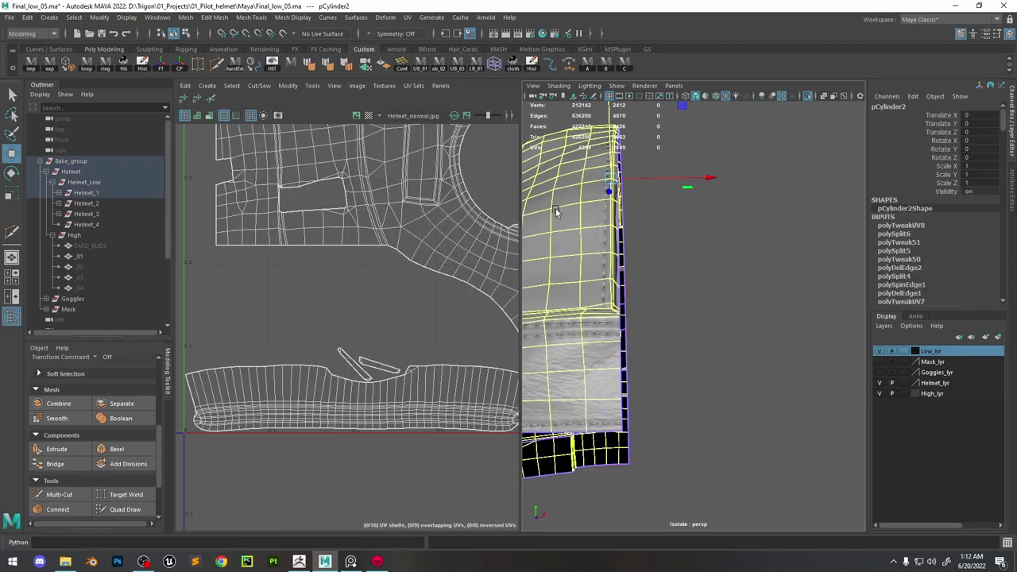
alt+drag(623, 201, 607, 198)
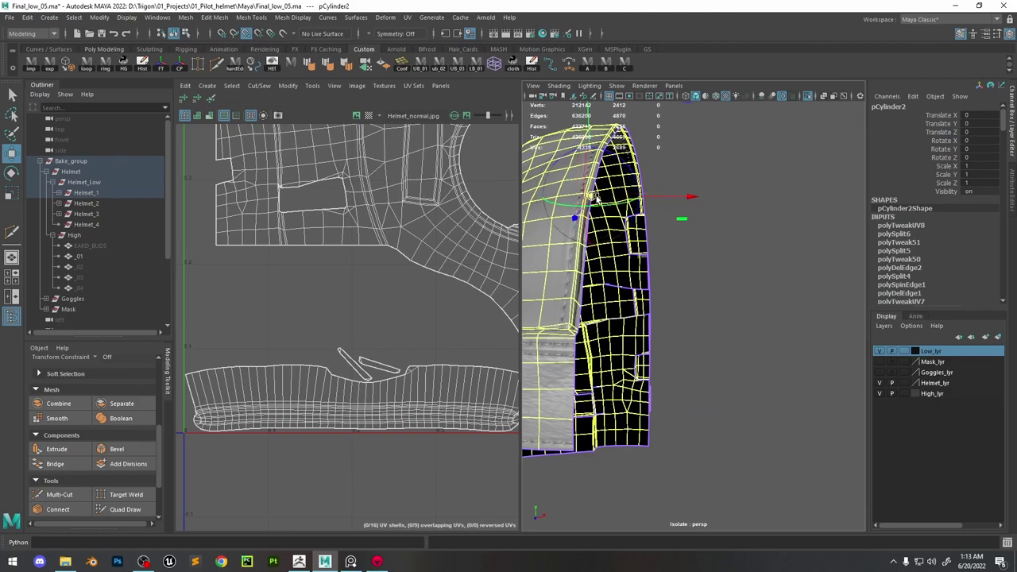
key(ctrl+z)
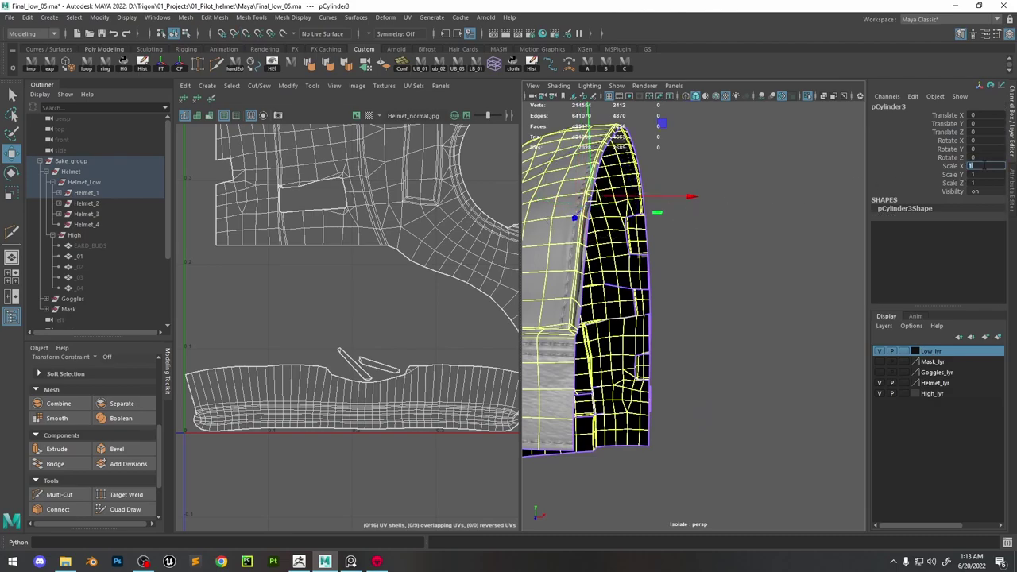
text(-1)
key(Return)
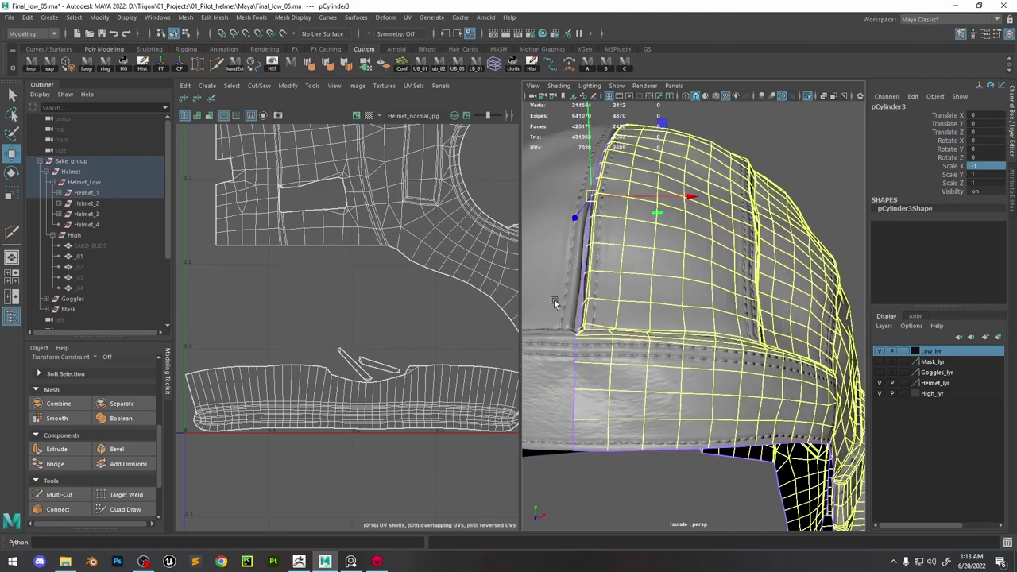
Select both helmet halves and check from several angles that they meet at the centre
shift+click(555, 303)
alt+drag(555, 303, 683, 325)
key(f)
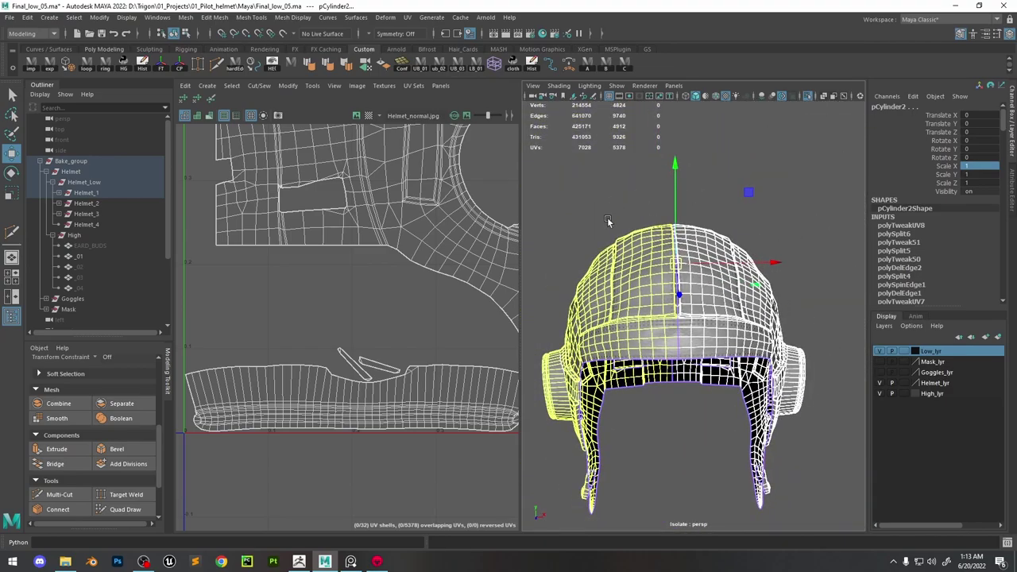
alt+drag(608, 221, 647, 171)
scroll(787, 325, up, 5)
scroll(725, 206, down, 6)
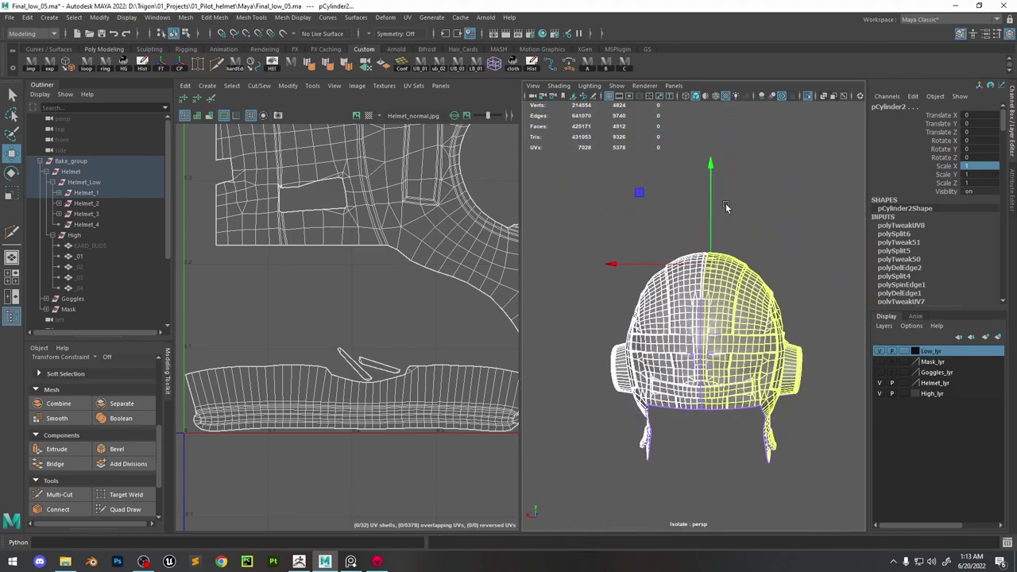
alt+drag(724, 206, 683, 208)
scroll(684, 239, up, 3)
Combine the two halves into one helmet mesh with Mesh > Combine
key(space)
click(555, 266)
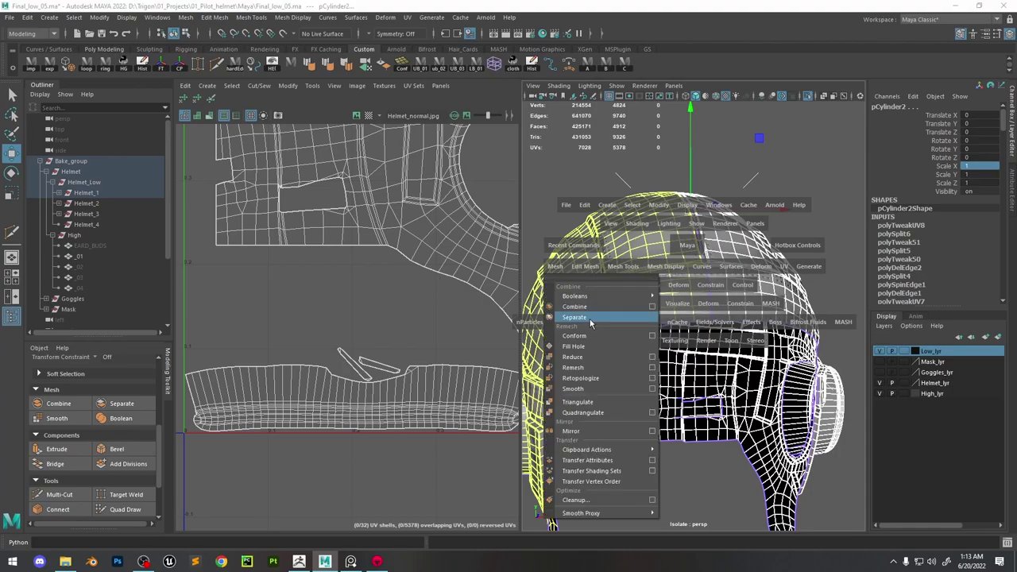
click(577, 306)
scroll(683, 318, down, 3)
Select all helmet vertices and merge the overlapping ones along the centre seam
click(680, 193)
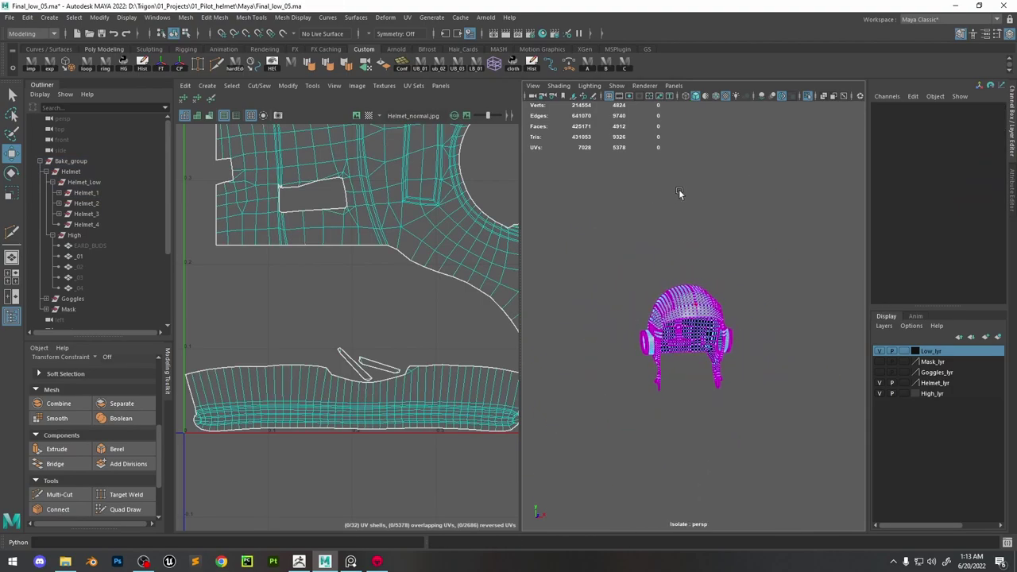
drag(761, 230, 537, 512)
scroll(684, 334, up, 3)
shift+right_drag(683, 330, 732, 247)
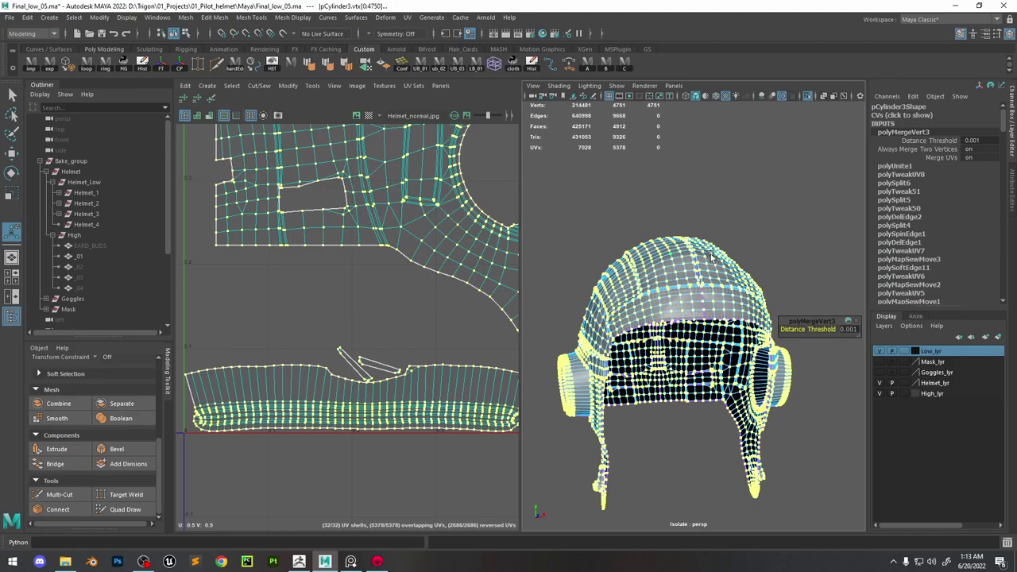
scroll(616, 240, up, 10)
scroll(630, 226, down, 5)
alt+drag(630, 226, 750, 243)
scroll(750, 243, down, 5)
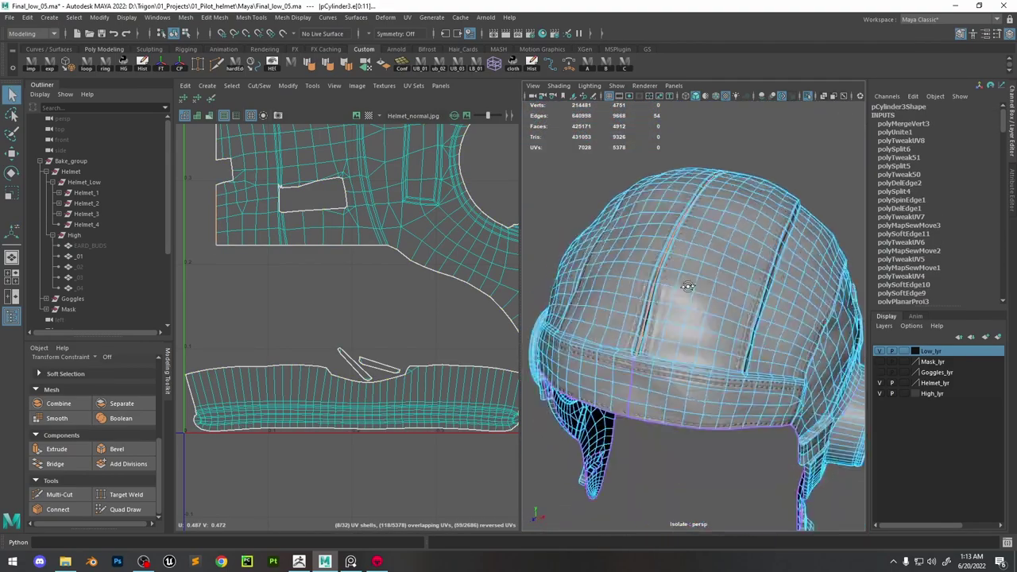
scroll(754, 297, up, 6)
Merge the two halves' overlapping UVs, trying and undoing a sew of the seam shells
right_drag(471, 278, 429, 262)
scroll(410, 279, down, 5)
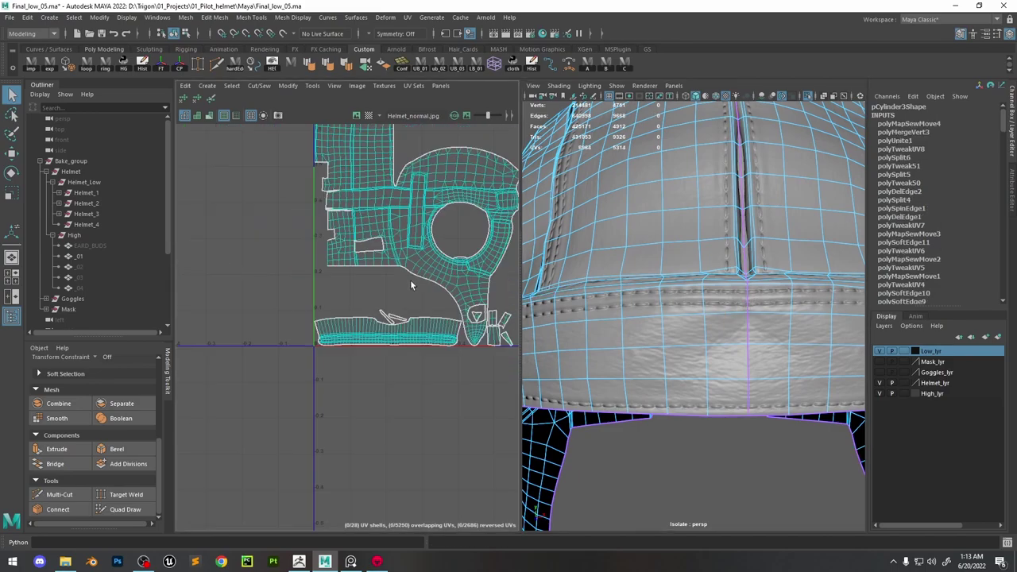
right_drag(335, 276, 335, 230)
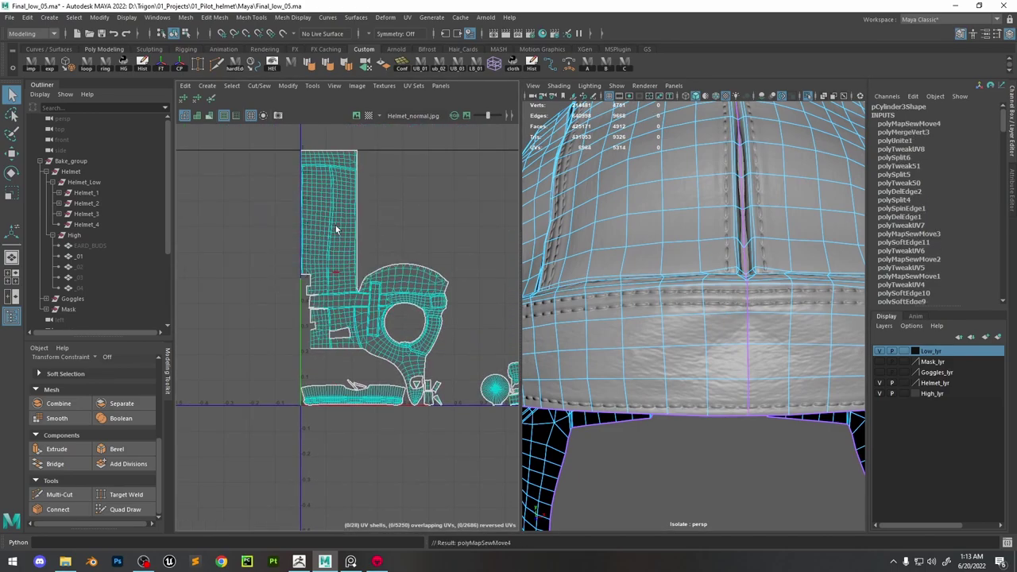
key(ctrl+z)
shift+click(757, 236)
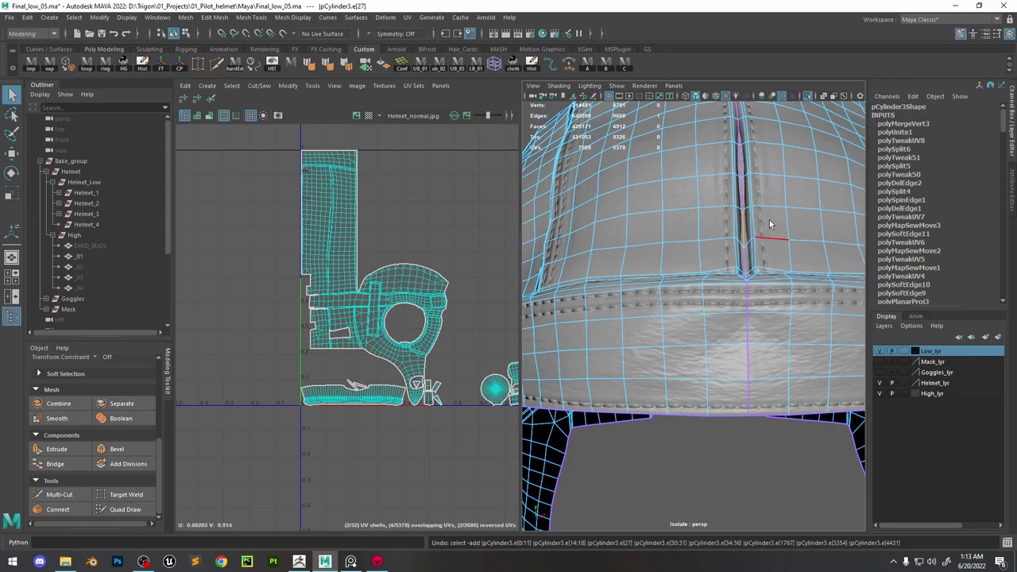
alt+right_drag(770, 225, 530, 288)
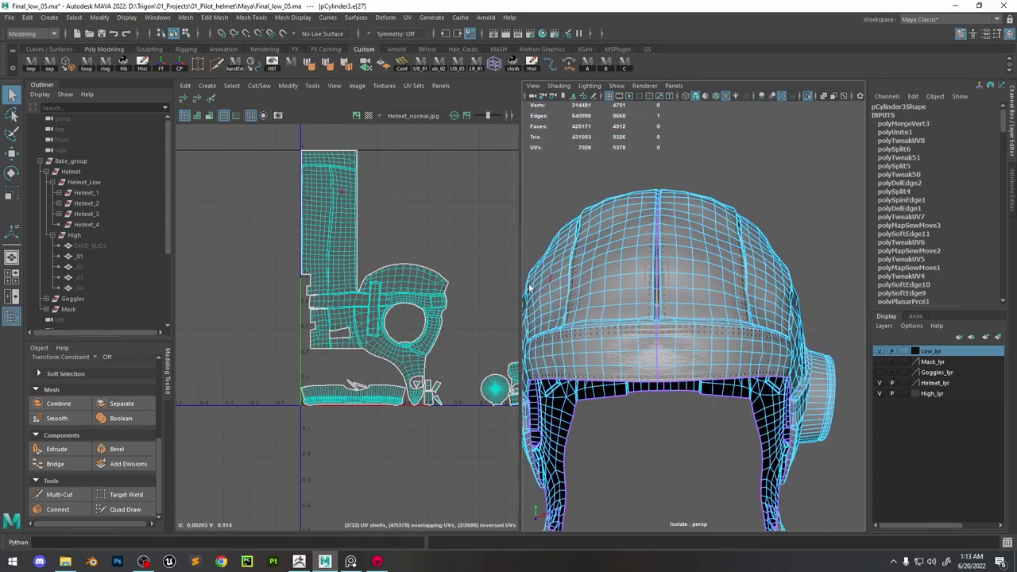
In the front view, select the right-half faces and test-move their UV shells, then undo
right_click(340, 261)
key(space)
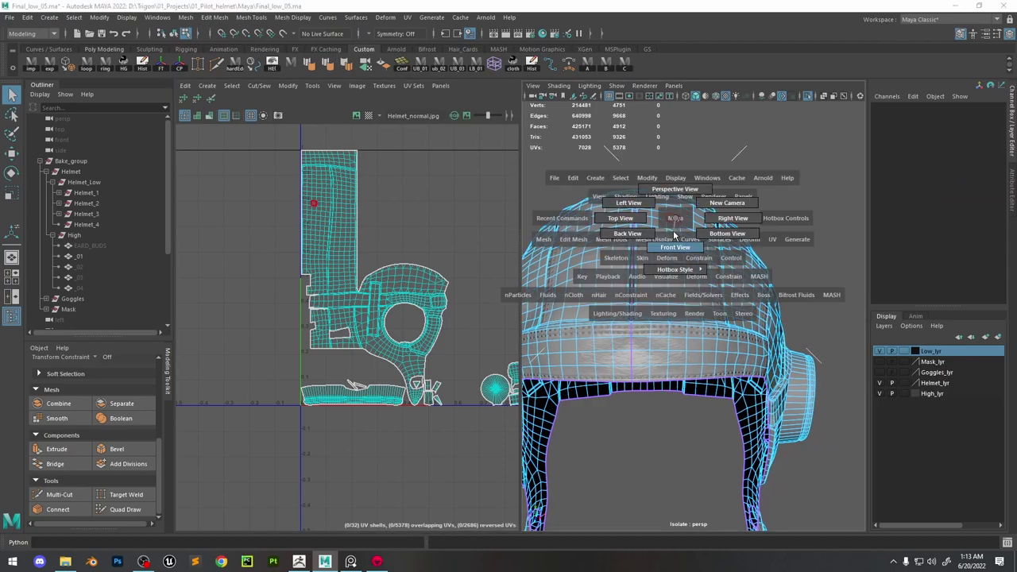
drag(673, 236, 675, 248)
key(f)
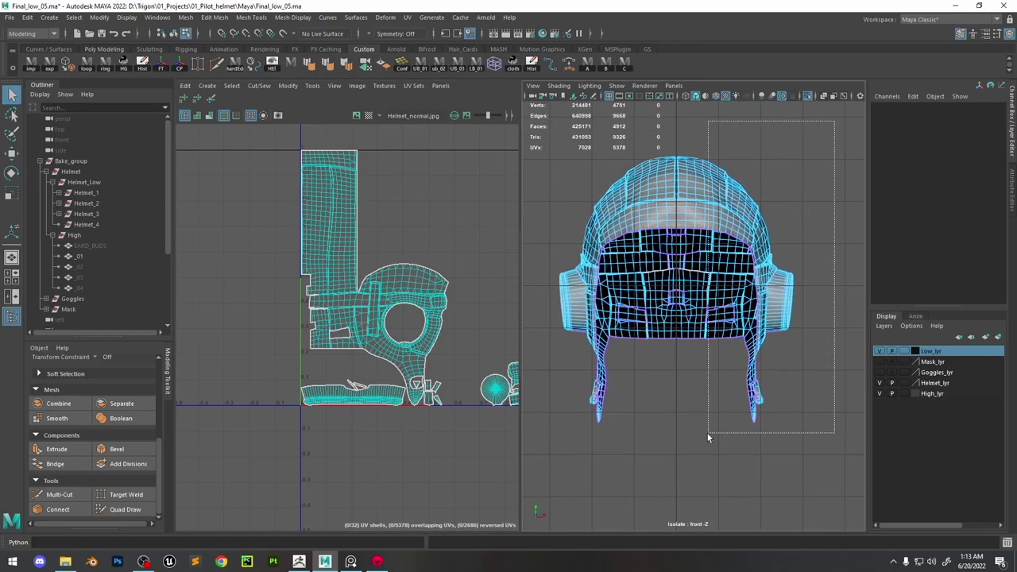
drag(674, 468, 677, 469)
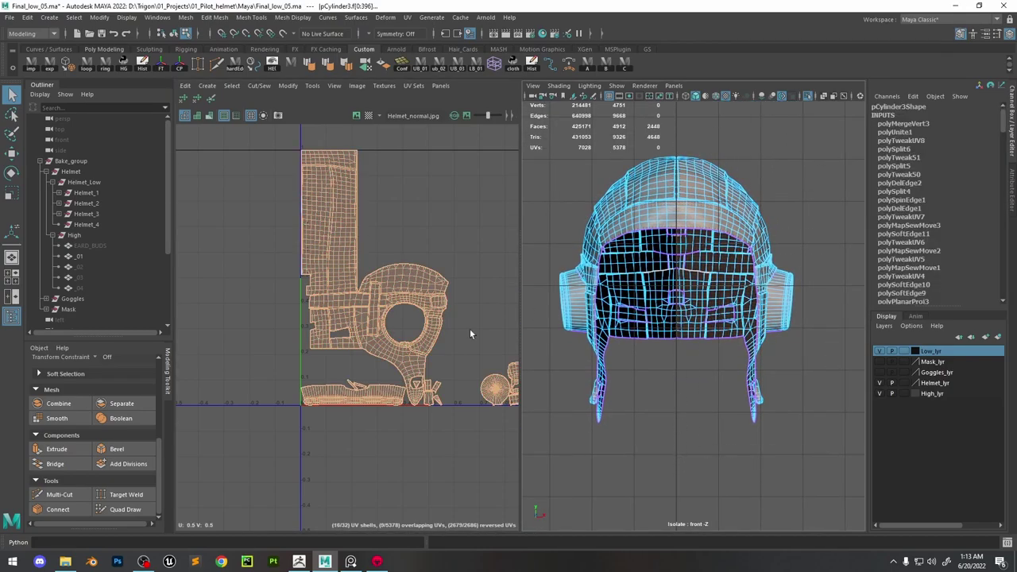
key(f)
key(w)
middle_drag(398, 322, 345, 309)
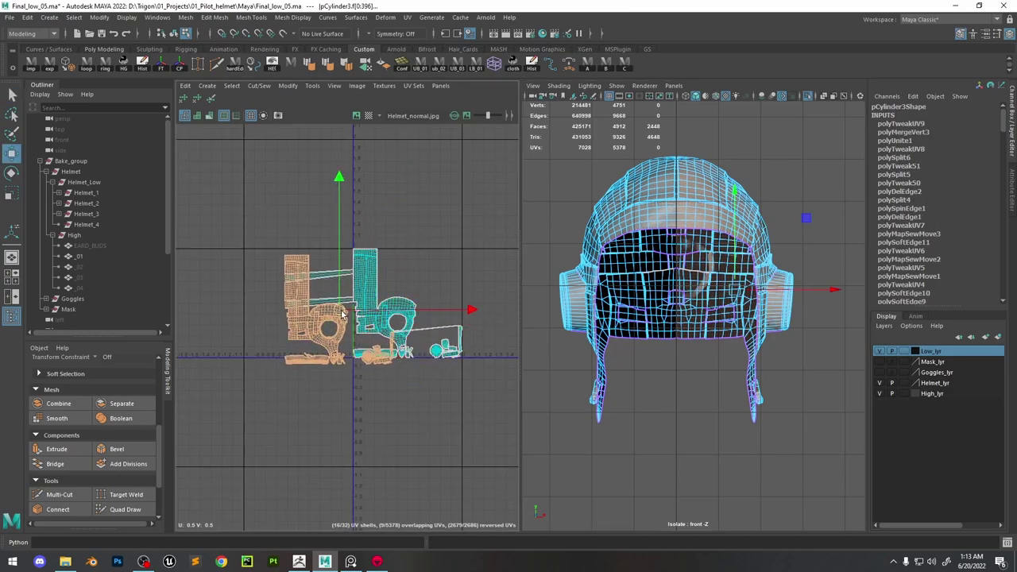
key(ctrl+z)
Reselect the right half's faces and move its UV shells beside the left half's shells
scroll(676, 278, up, 5)
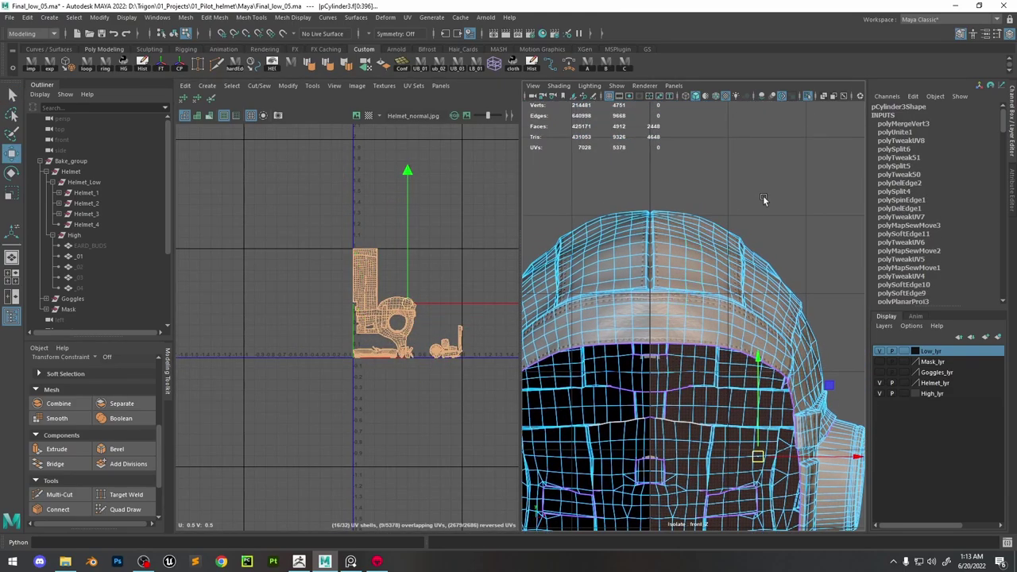
alt+drag(690, 271, 646, 181)
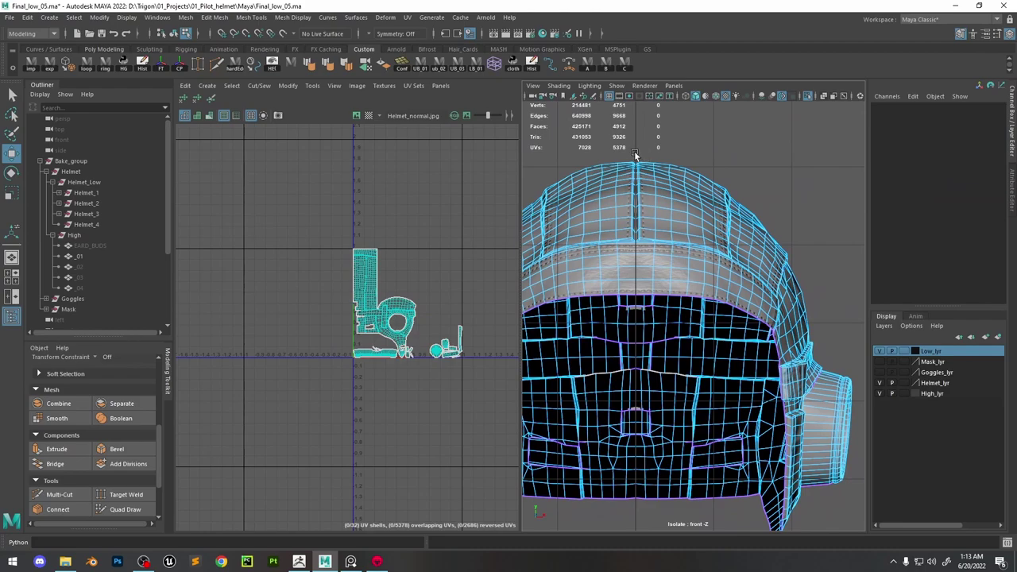
right_click(635, 157)
drag(882, 515, 882, 515)
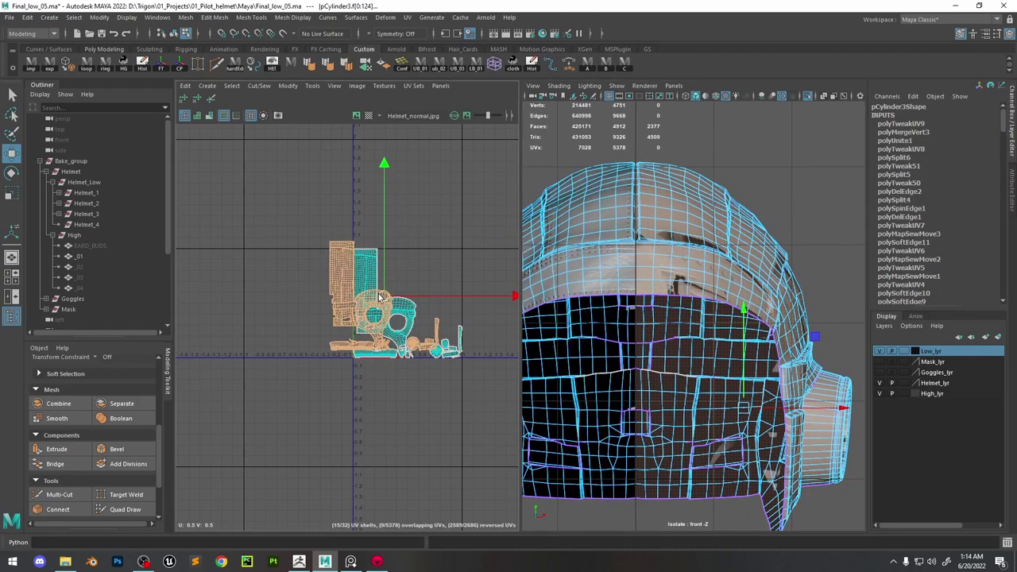
drag(385, 304, 296, 305)
scroll(292, 309, up, 2)
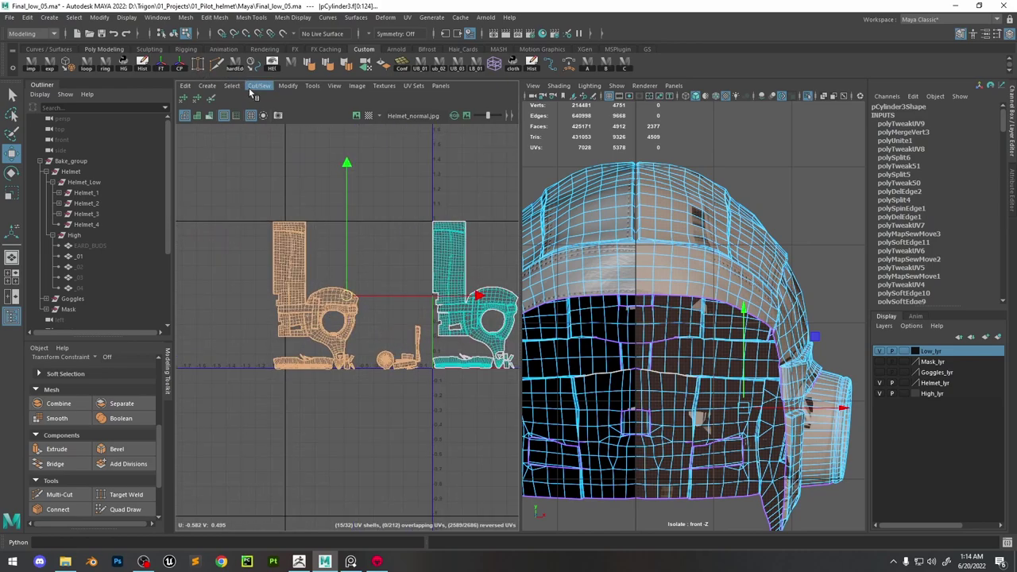
Flip the right-half UV shells horizontally with Modify > Flip, checking the Flip option box
click(288, 85)
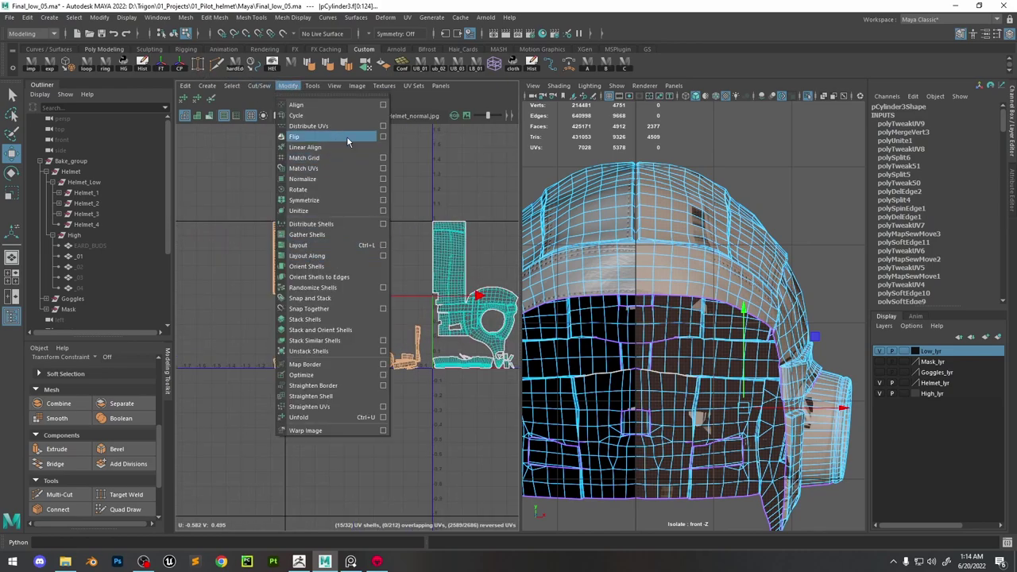
click(347, 136)
click(289, 85)
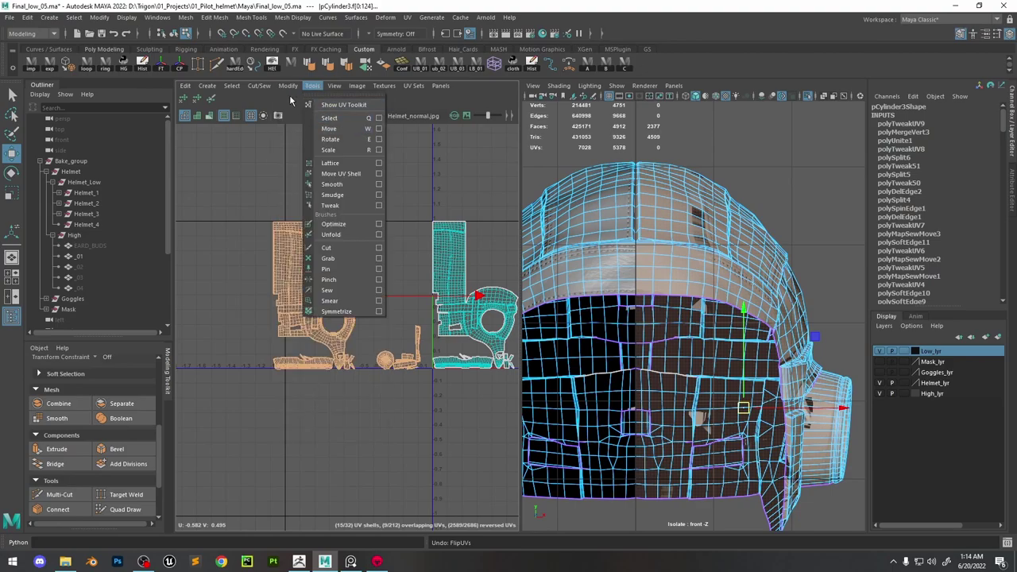
click(376, 138)
click(442, 221)
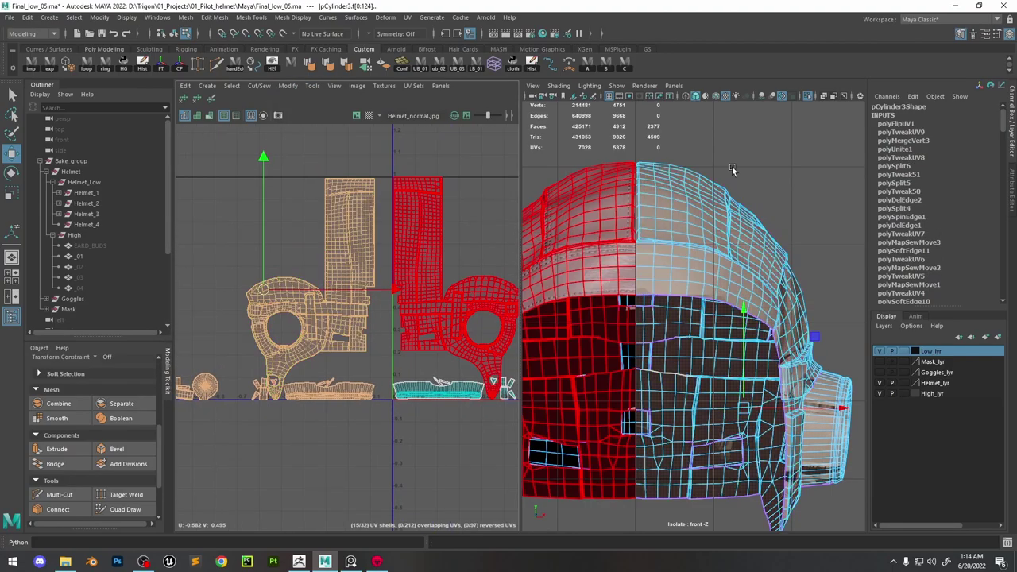
Select the helmet and view its central seam in shaded display
click(671, 207)
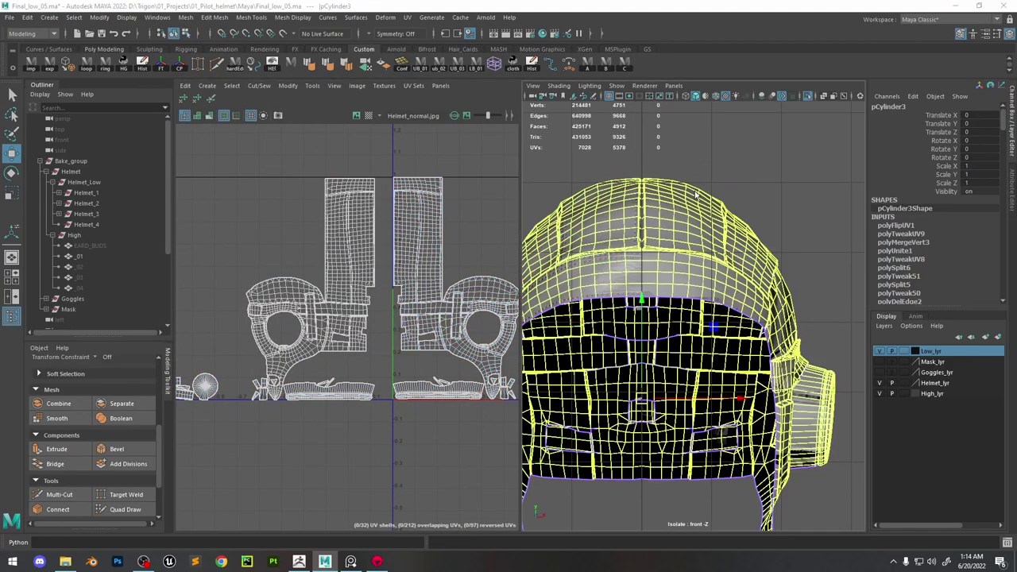
scroll(662, 276, up, 5)
scroll(819, 292, down, 5)
key(5)
scroll(727, 306, up, 8)
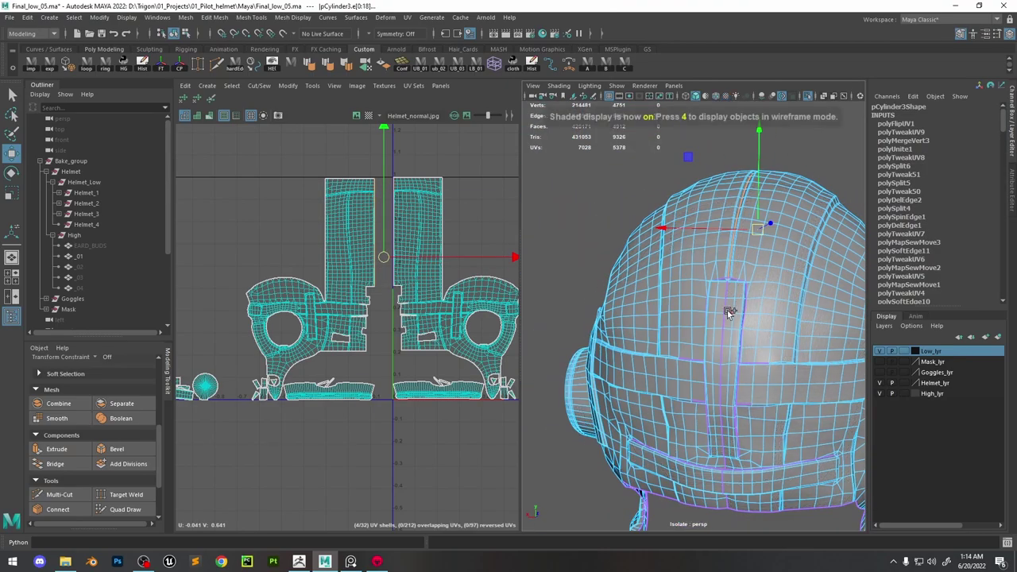
scroll(697, 381, up, 2)
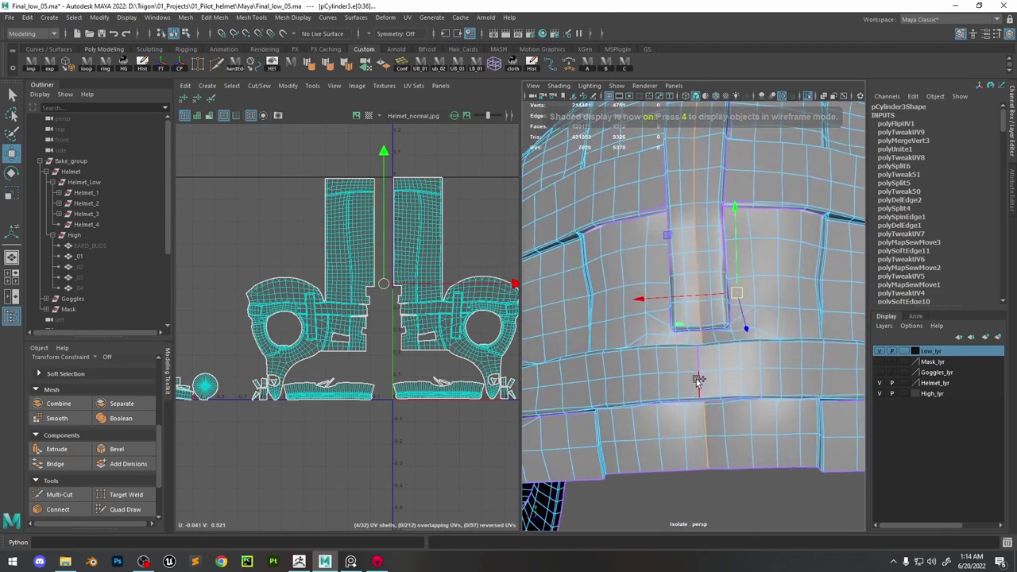
alt+drag(707, 384, 728, 376)
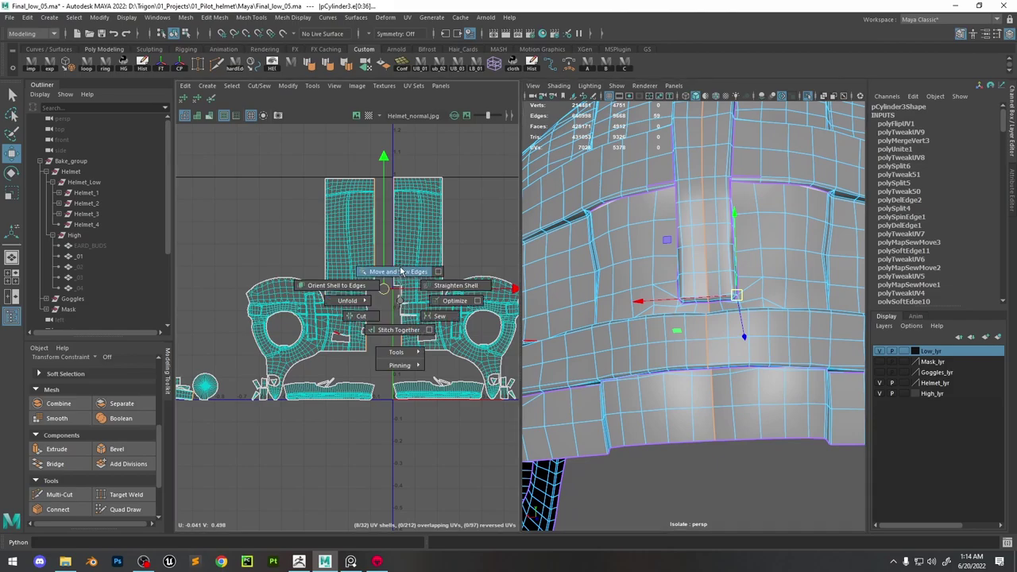
Undo the premature sew and slide the left UV shell against the right half
scroll(400, 302, up, 5)
scroll(379, 311, down, 2)
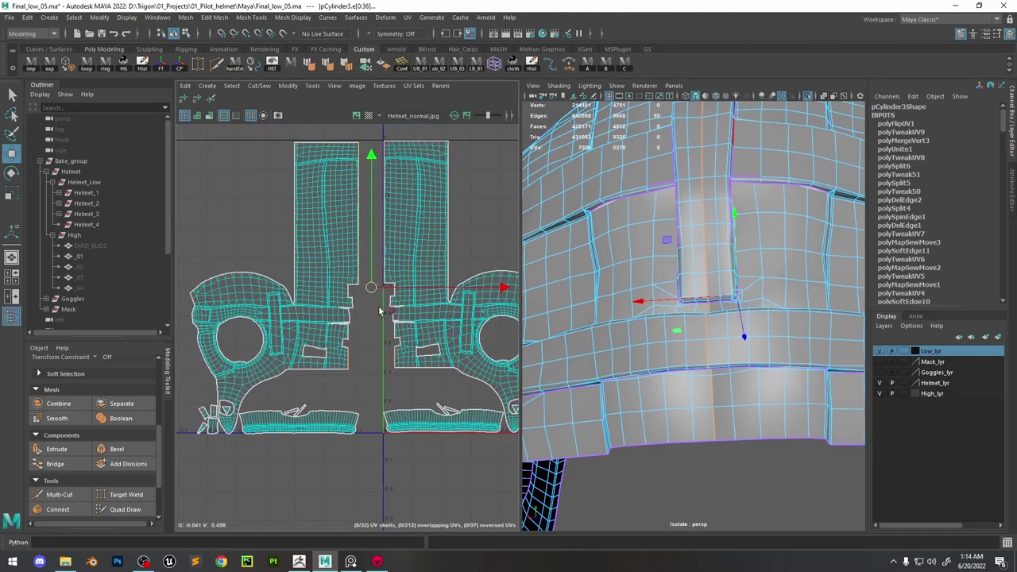
scroll(375, 281, up, 3)
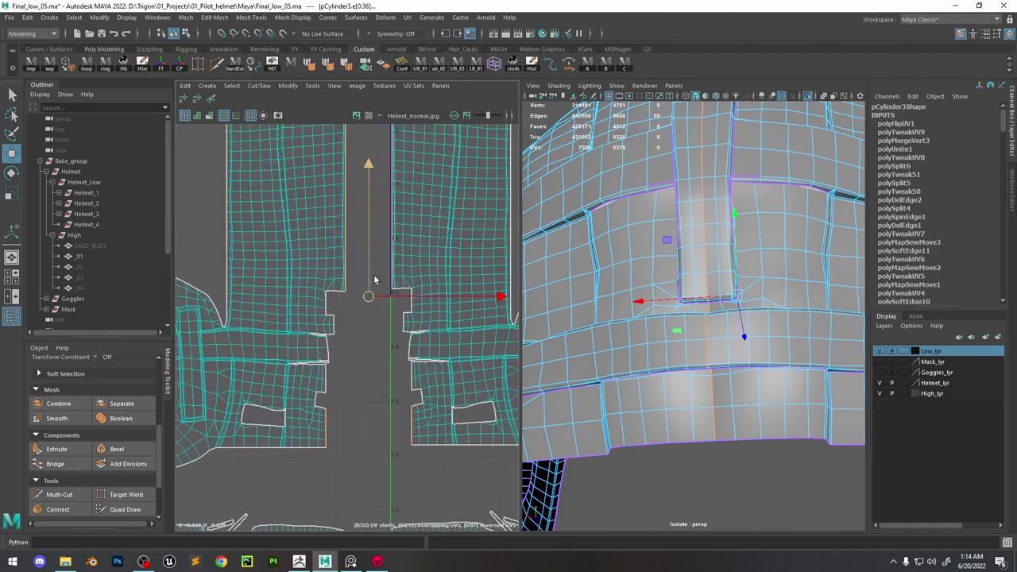
scroll(337, 287, down, 3)
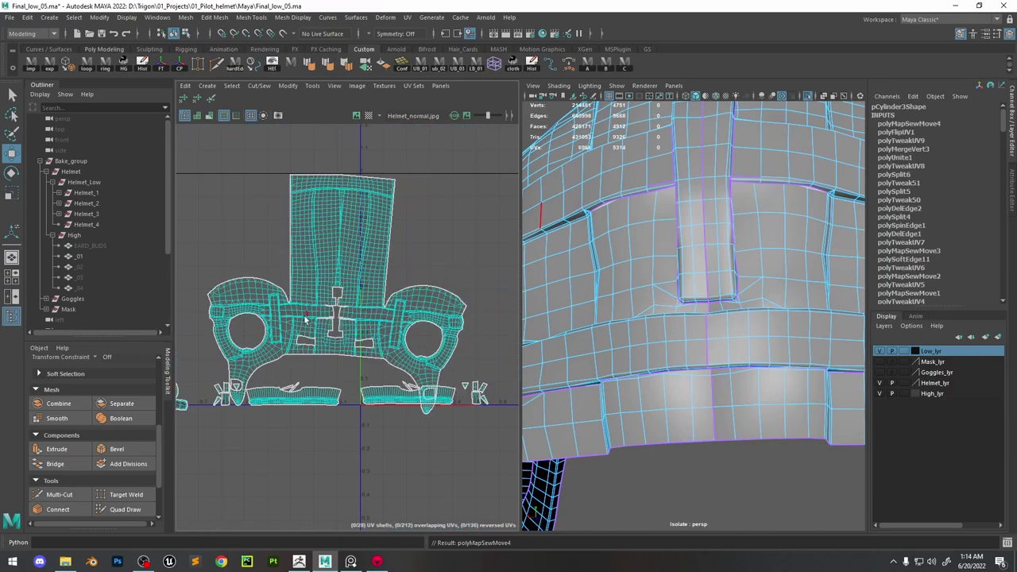
key(ctrl+z)
scroll(335, 292, down, 2)
scroll(322, 264, up, 2)
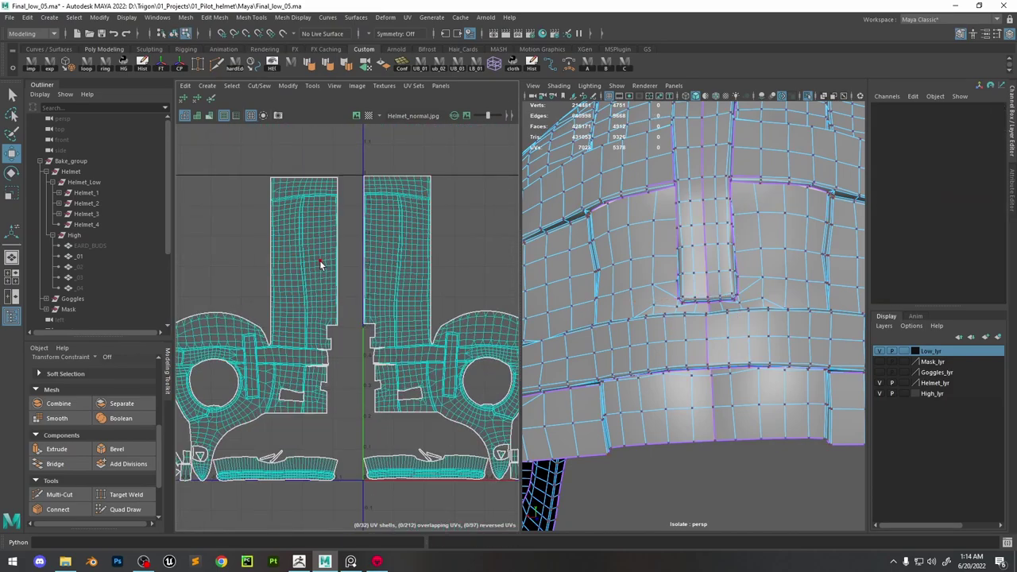
click(322, 266)
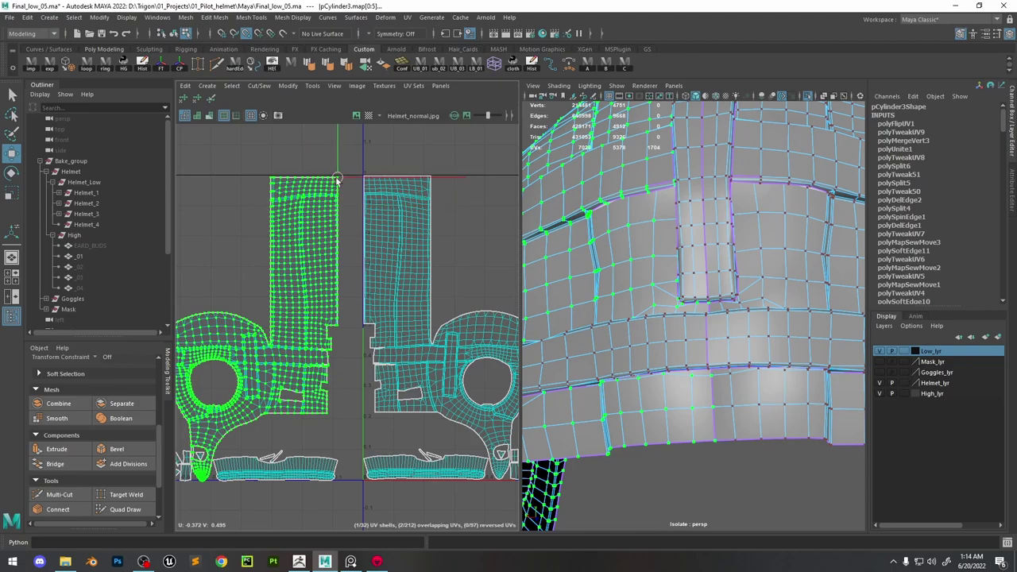
scroll(337, 180, up, 4)
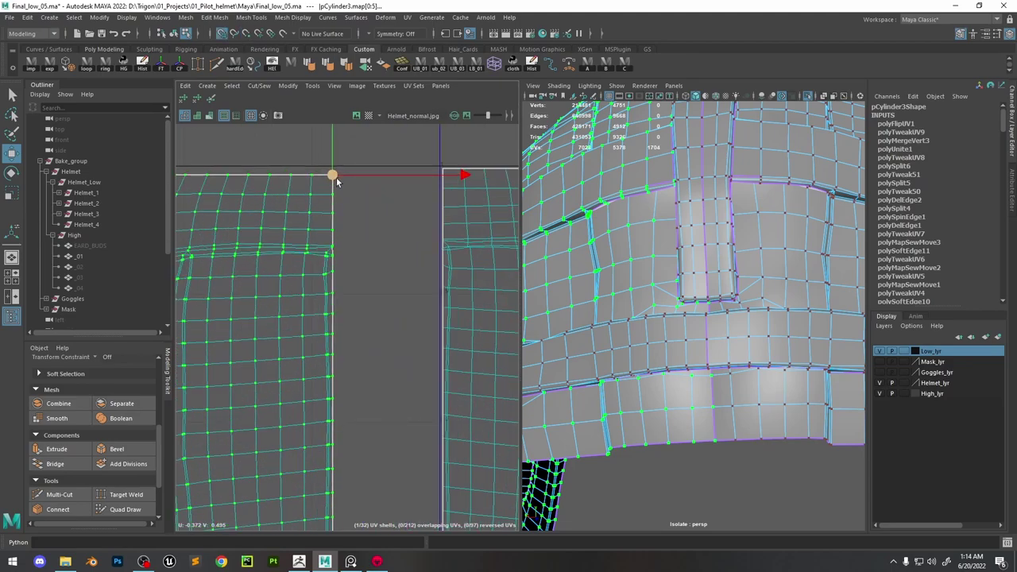
drag(333, 179, 445, 170)
scroll(461, 261, down, 2)
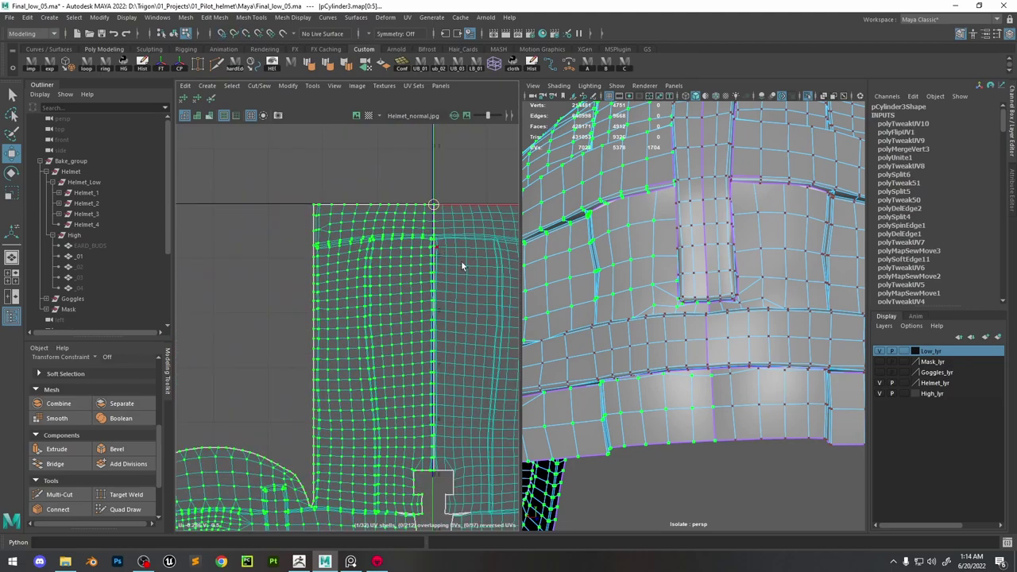
scroll(482, 419, down, 4)
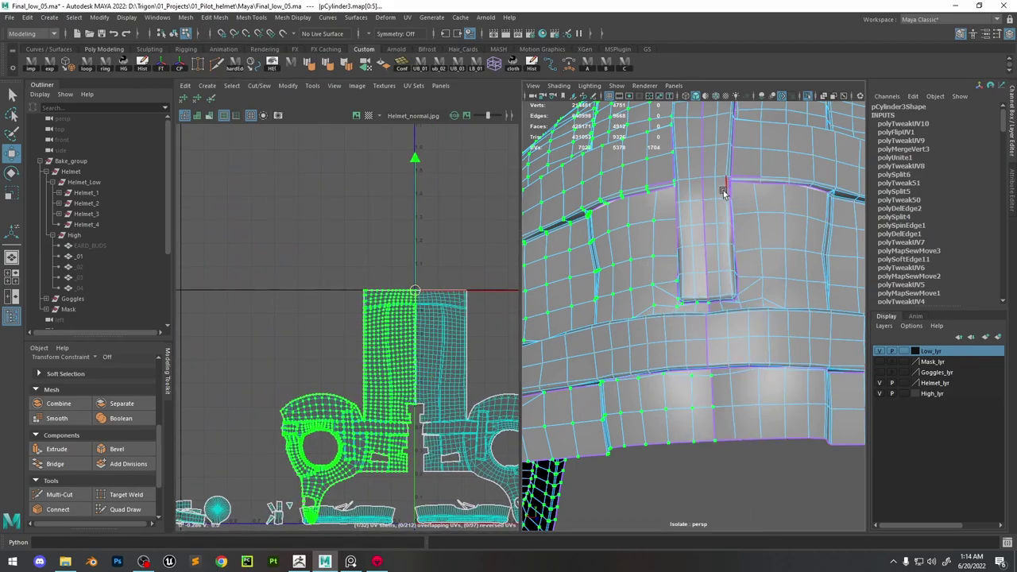
Select the central seam edge loop and Move and Sew the two UV halves along it
click(707, 219)
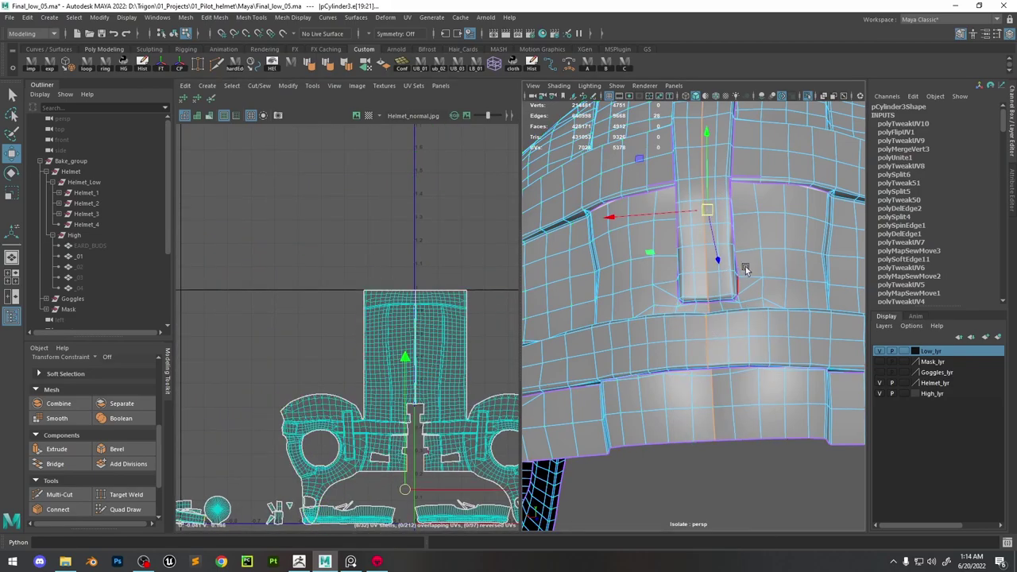
scroll(746, 266, down, 5)
double_click(679, 237)
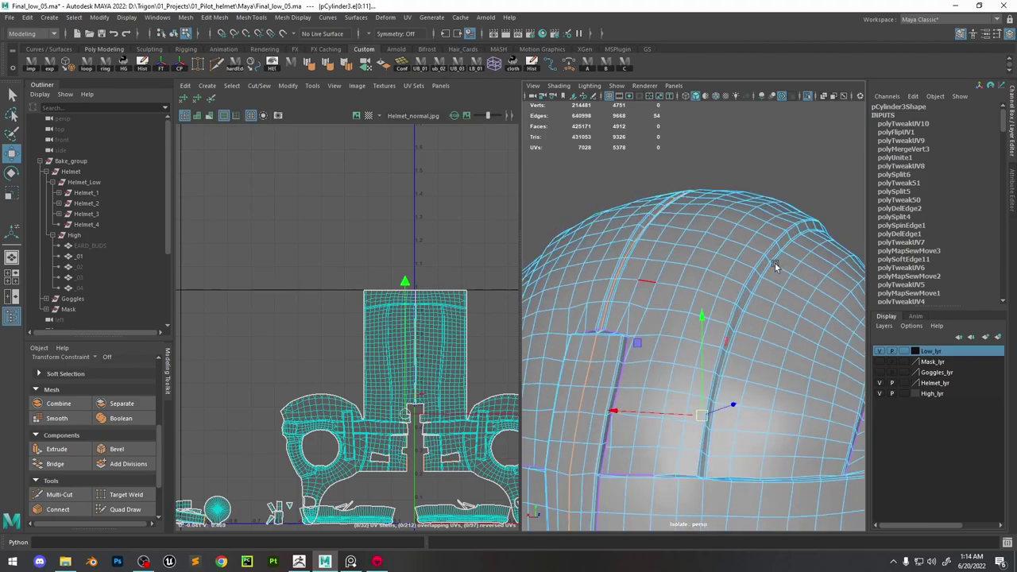
alt+drag(775, 263, 750, 284)
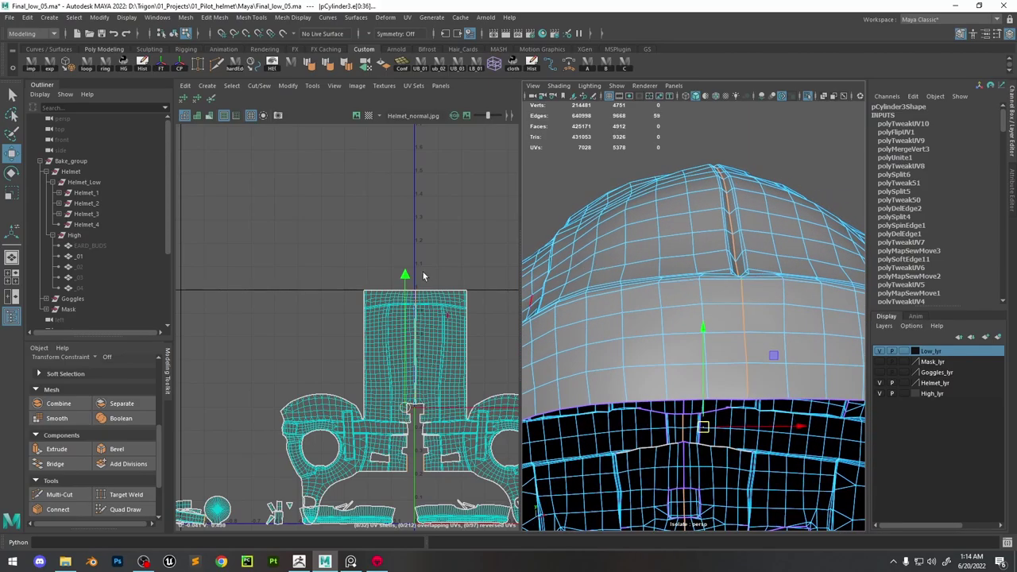
scroll(422, 472, up, 3)
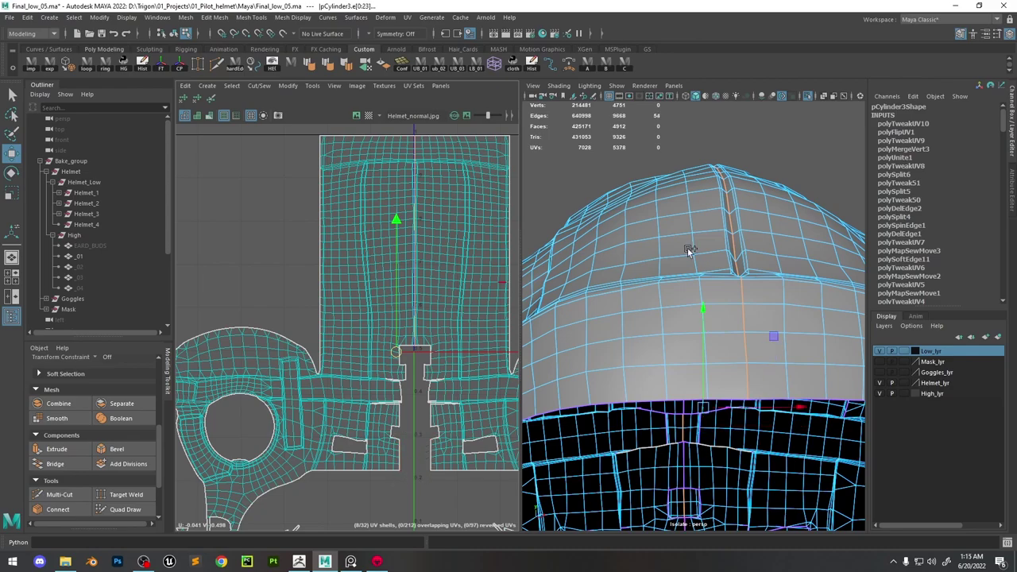
shift+right_drag(690, 251, 715, 226)
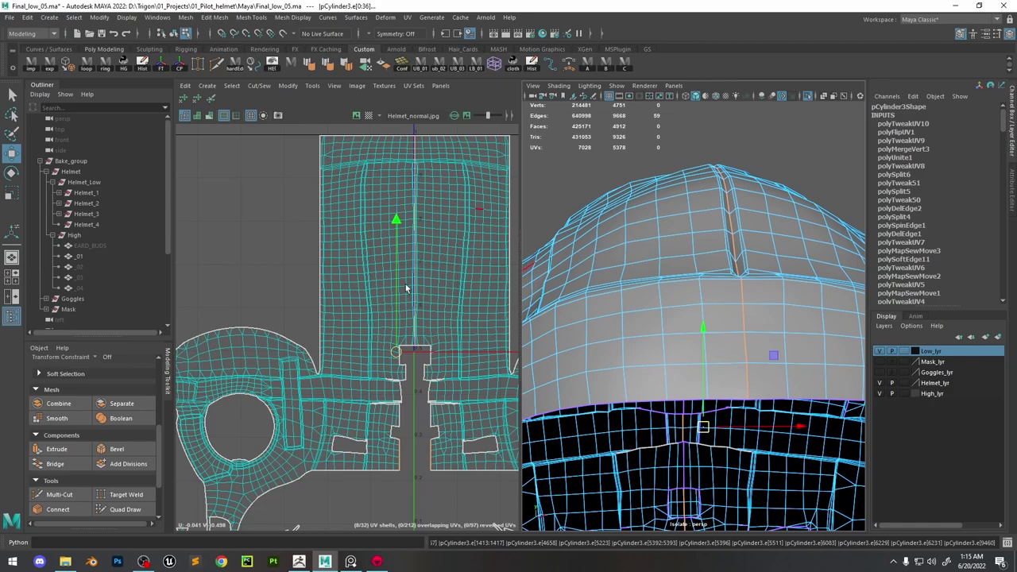
scroll(416, 353, up, 6)
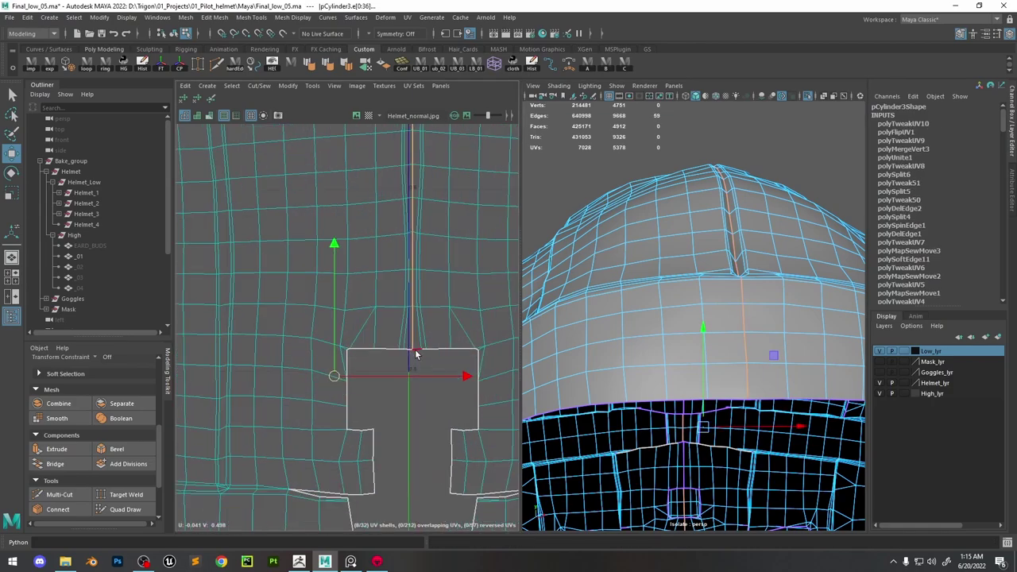
scroll(416, 353, down, 6)
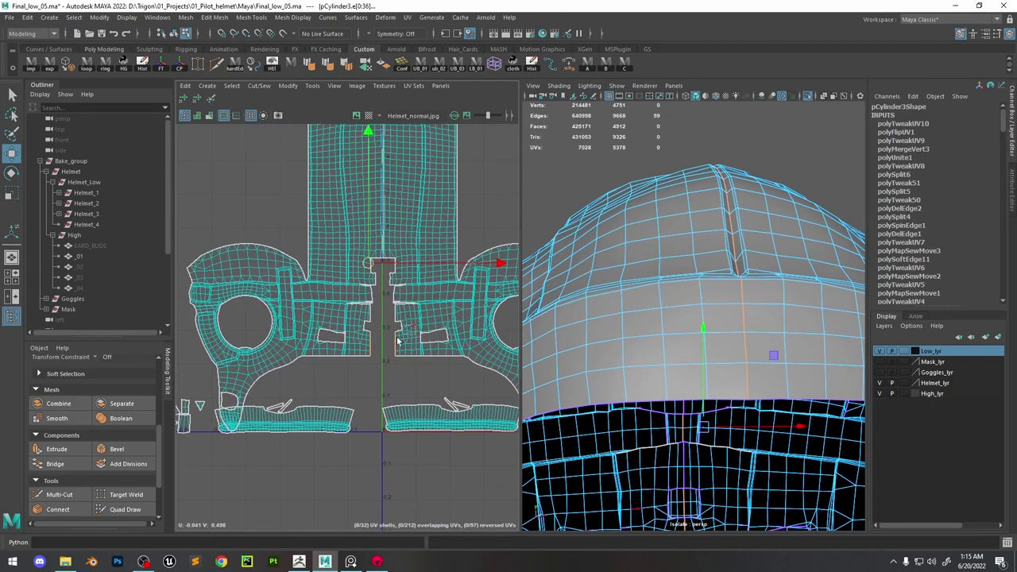
click(391, 278)
Frame the helmet's front notch area and sew the first notch pieces together
scroll(382, 262, up, 6)
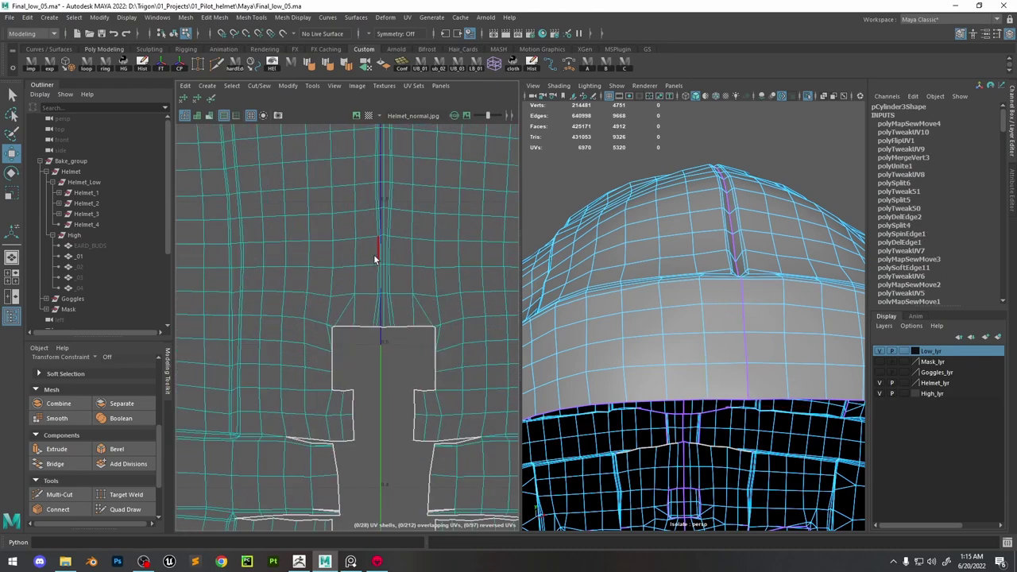
scroll(656, 274, down, 10)
alt+drag(656, 274, 699, 334)
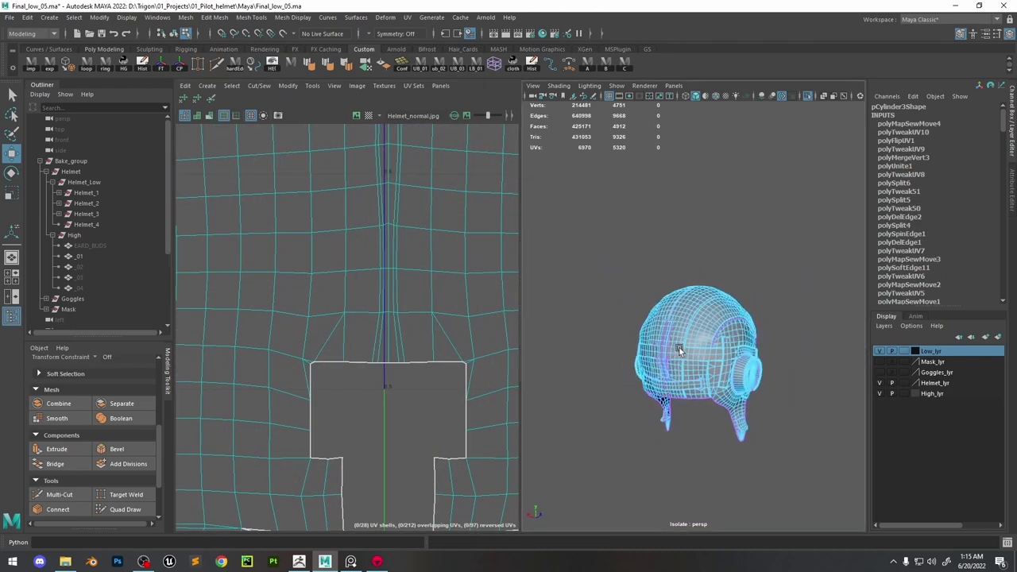
scroll(713, 392, up, 8)
scroll(414, 445, down, 5)
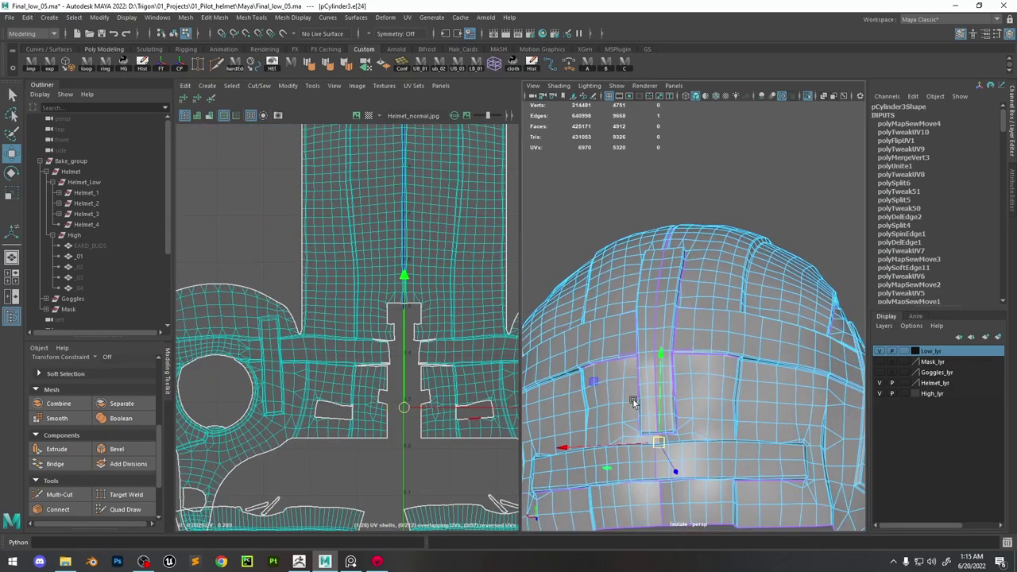
key(f)
scroll(700, 336, down, 4)
alt+drag(725, 339, 704, 346)
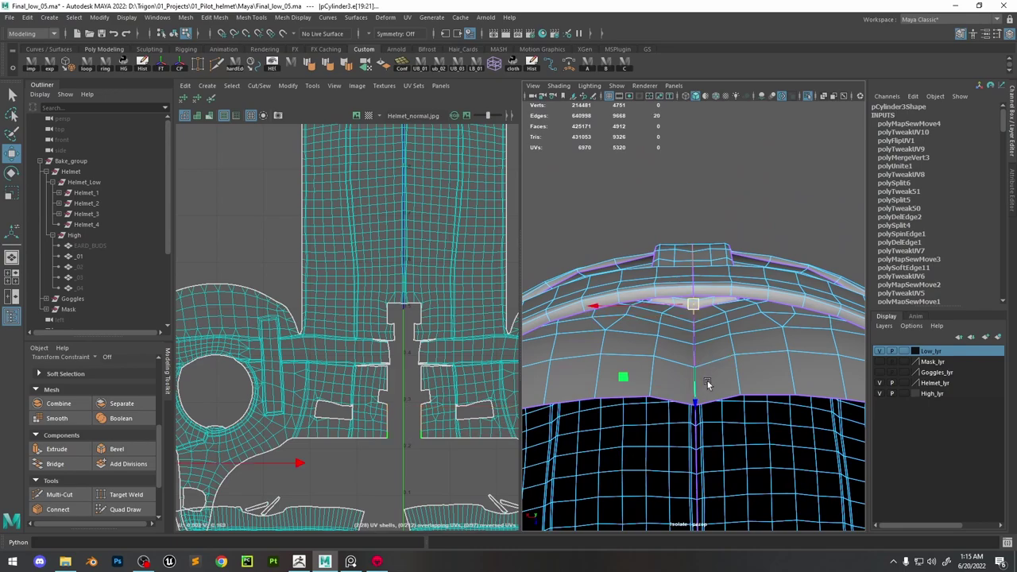
scroll(422, 421, up, 3)
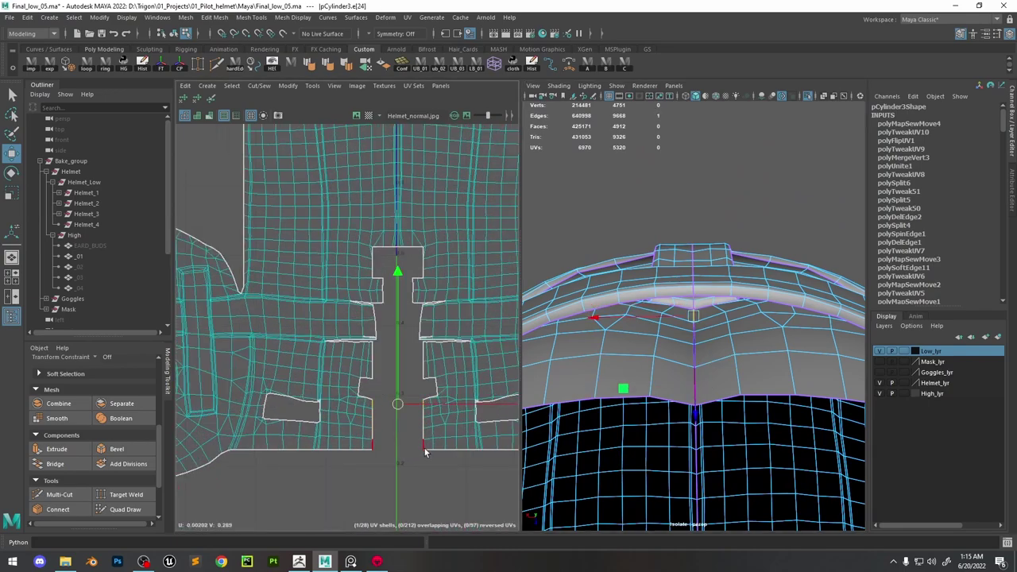
shift+right_drag(413, 399, 409, 356)
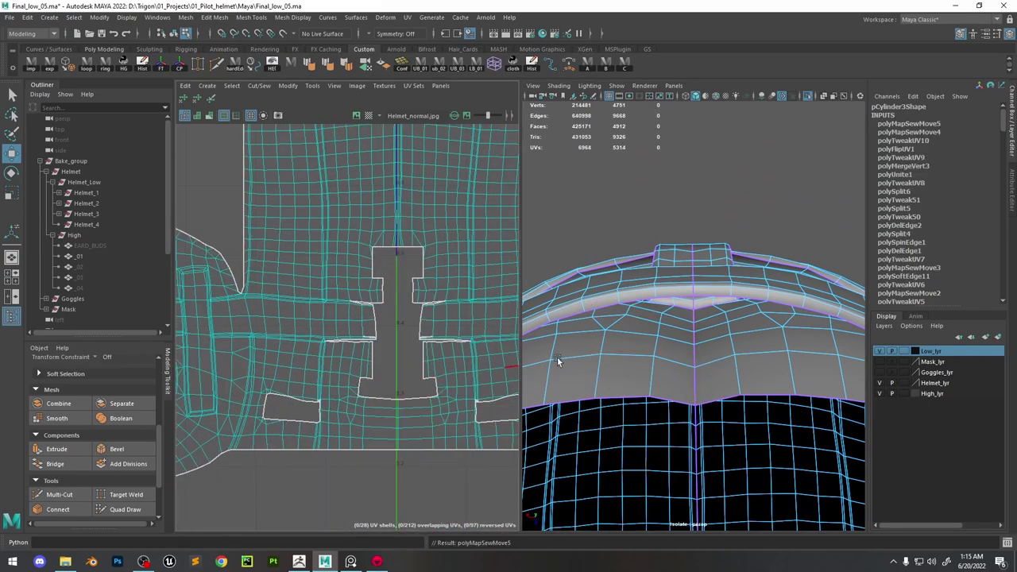
Sew the remaining selected notch UV edges into the centre-seam shell
key(f)
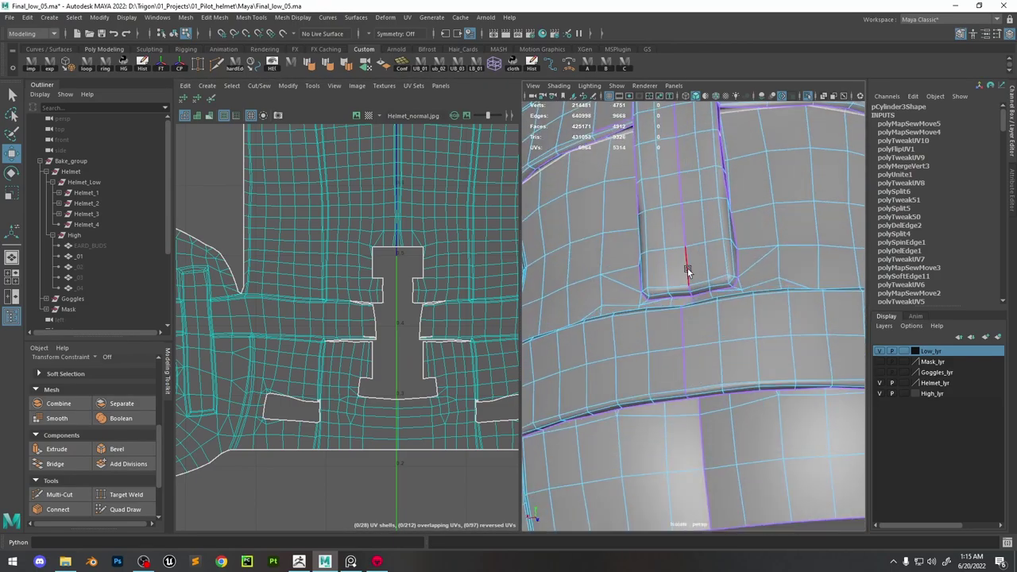
scroll(337, 377, down, 5)
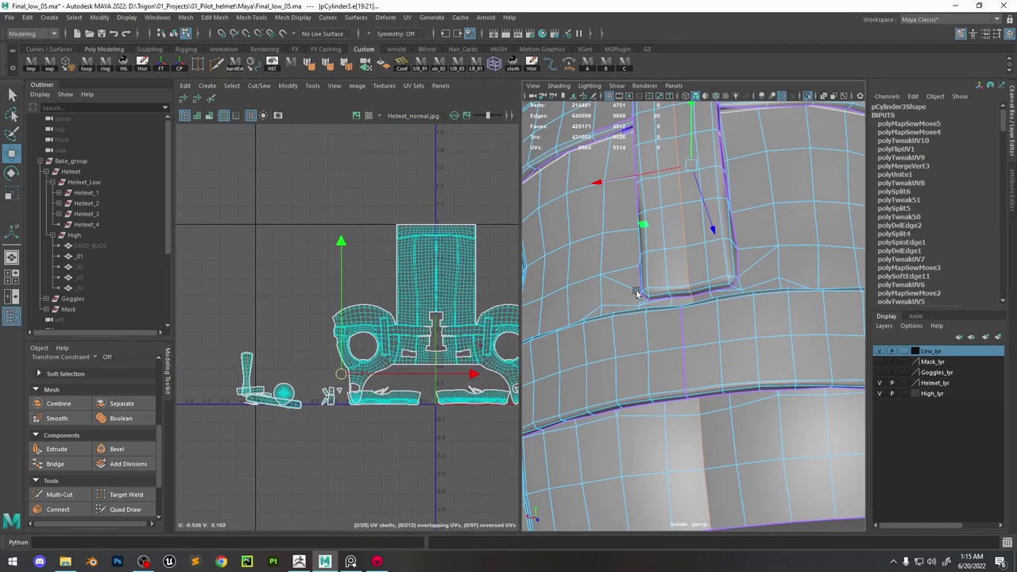
shift+right_drag(341, 341, 354, 292)
scroll(410, 354, down, 1)
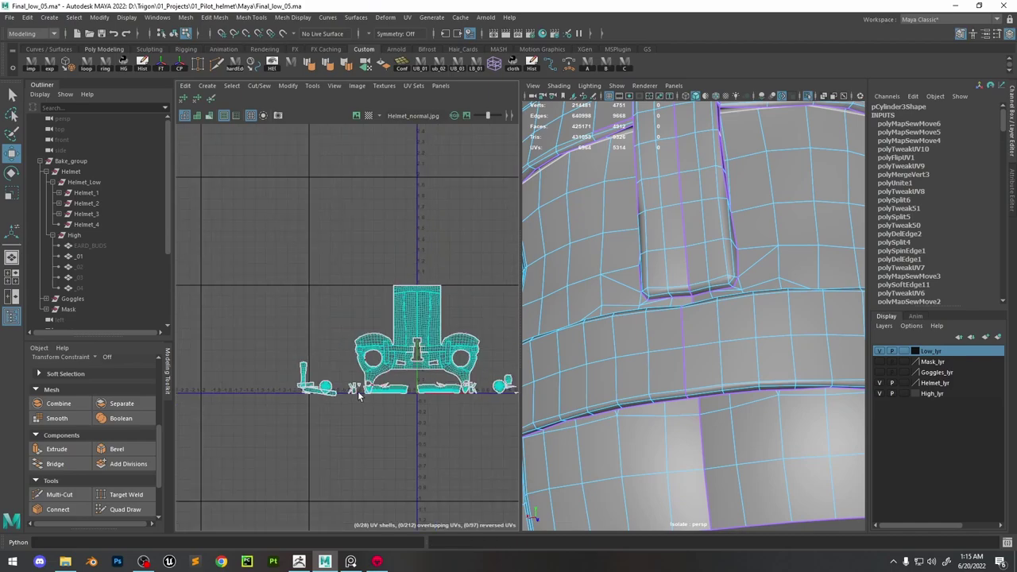
scroll(359, 350, up, 6)
scroll(361, 340, down, 3)
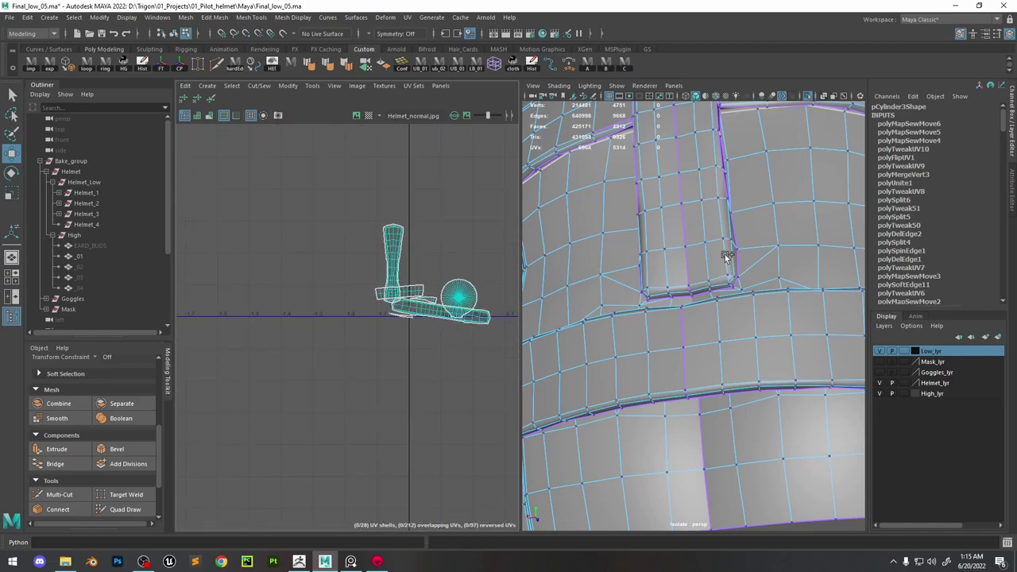
alt+drag(722, 290, 733, 297)
scroll(357, 314, down, 4)
scroll(357, 314, up, 3)
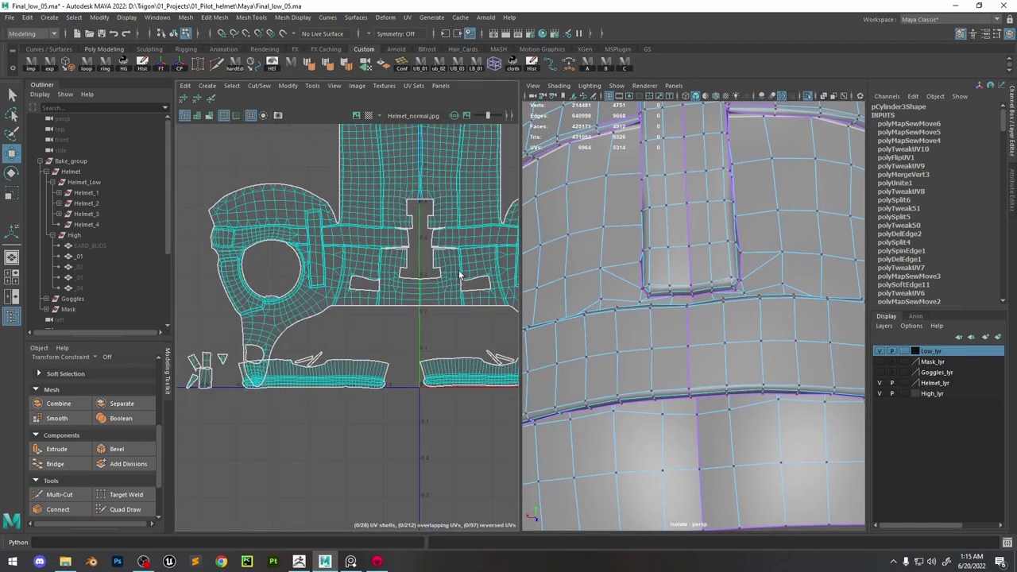
scroll(458, 269, down, 4)
Select the helmet UV shell and move it up in V
click(403, 317)
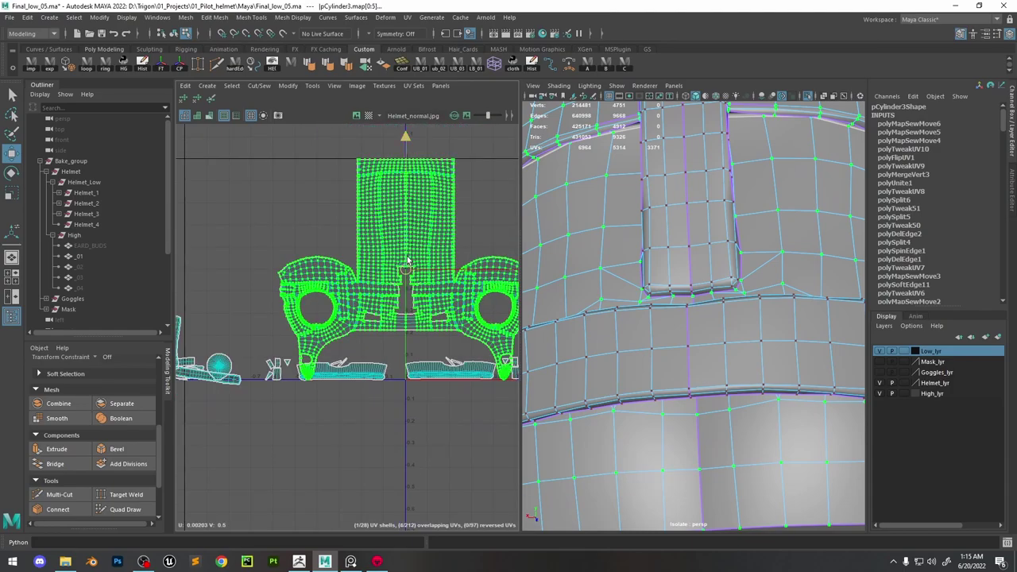
middle_drag(406, 261, 375, 256)
scroll(375, 257, up, 1)
Try unfolding the shell, undo it, then sew the selected centre seam edges
click(183, 99)
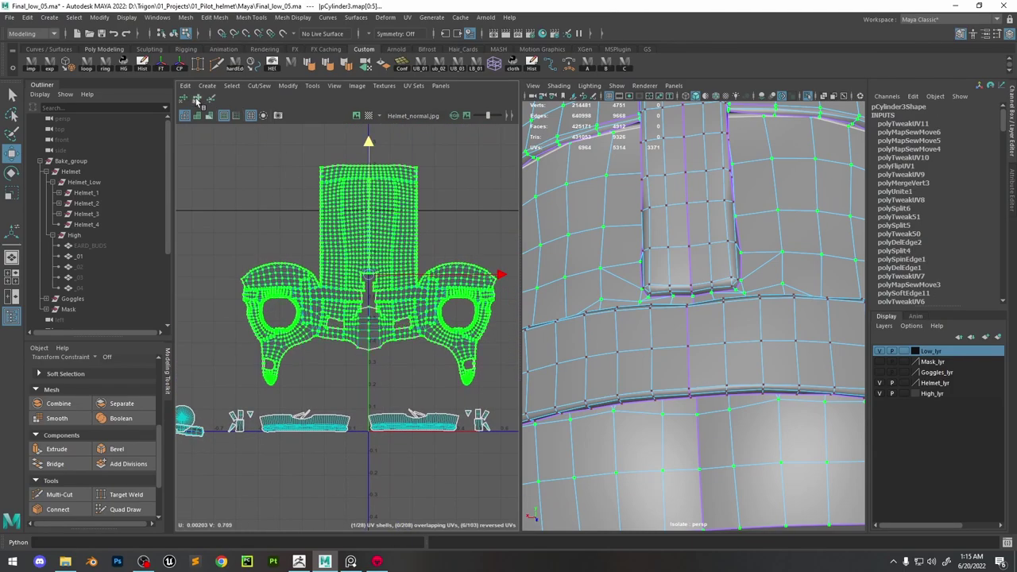
click(184, 99)
click(184, 101)
scroll(402, 326, up, 6)
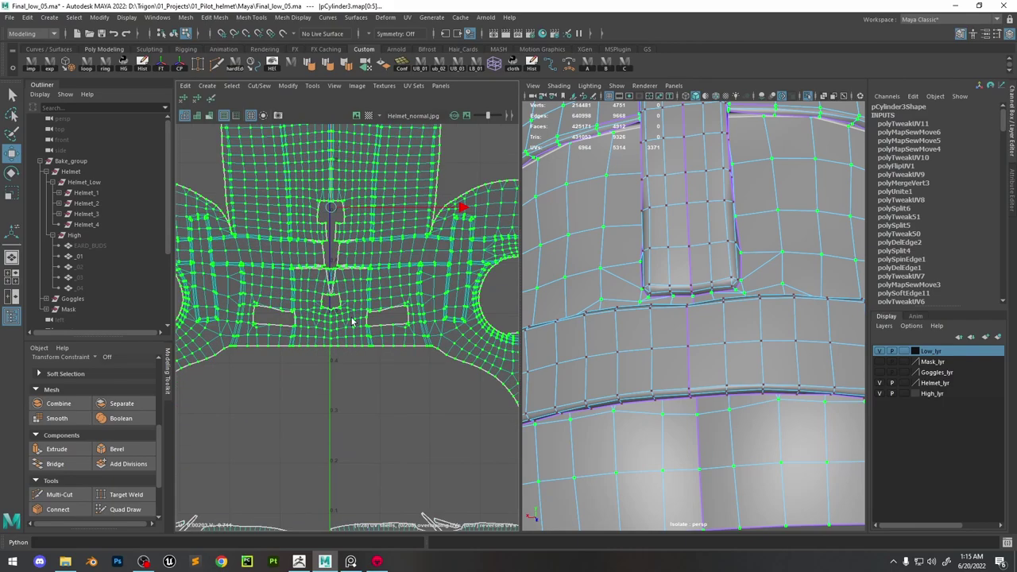
key(ctrl+z)
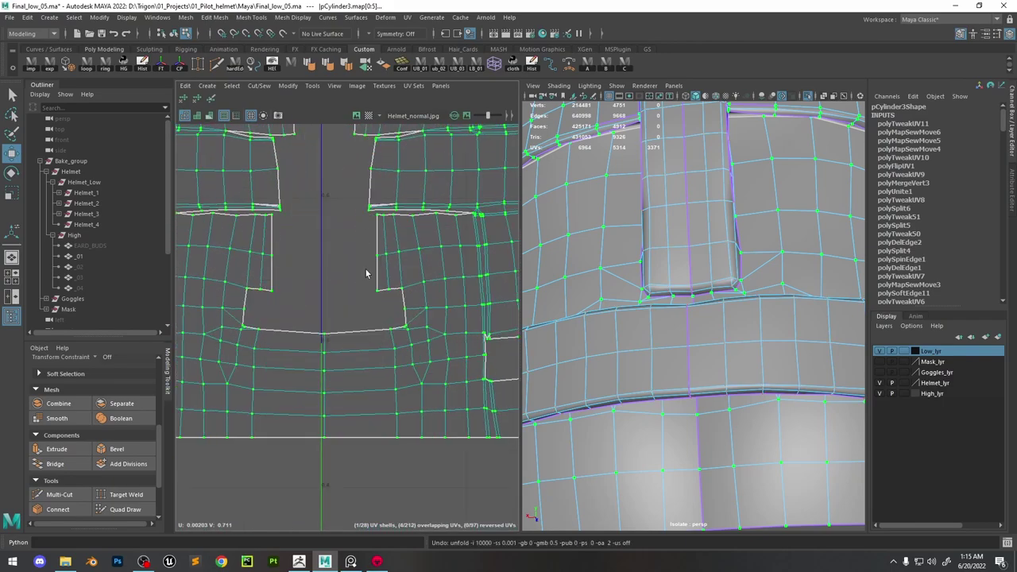
shift+right_drag(379, 247, 305, 211)
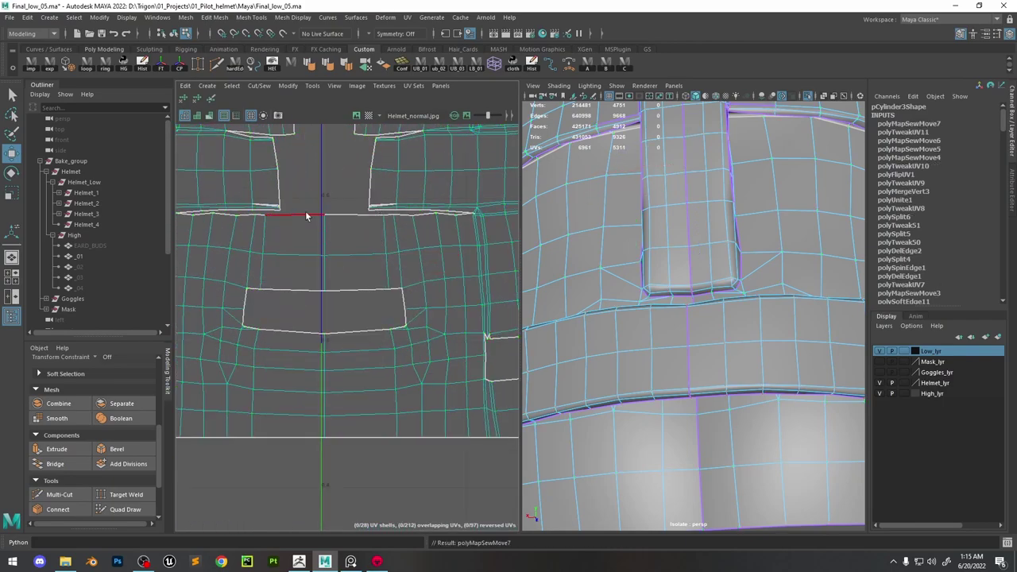
Select the vertical seam edge and Move and Sew it in the UV Editor
scroll(371, 196, up, 4)
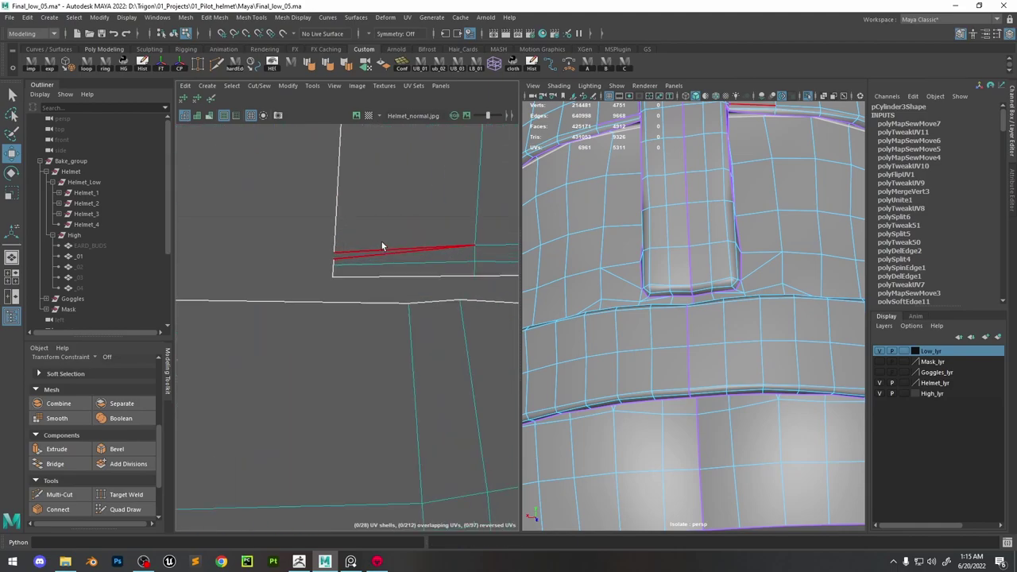
click(381, 243)
key(f)
alt+drag(710, 259, 609, 276)
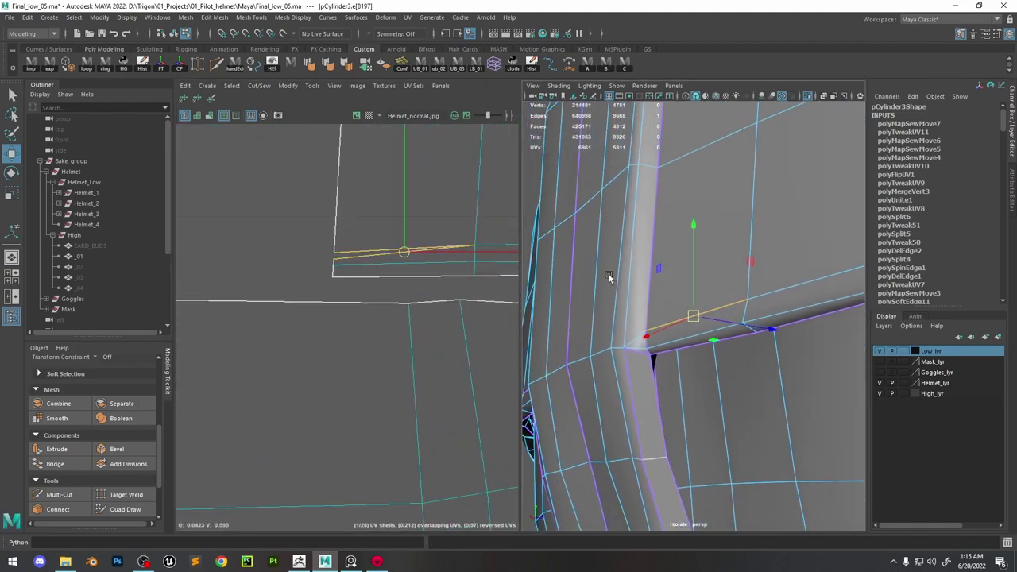
click(689, 286)
alt+drag(758, 335, 657, 317)
shift+right_drag(417, 233, 446, 233)
Soften the seam edge on the helmet's central strip
click(836, 305)
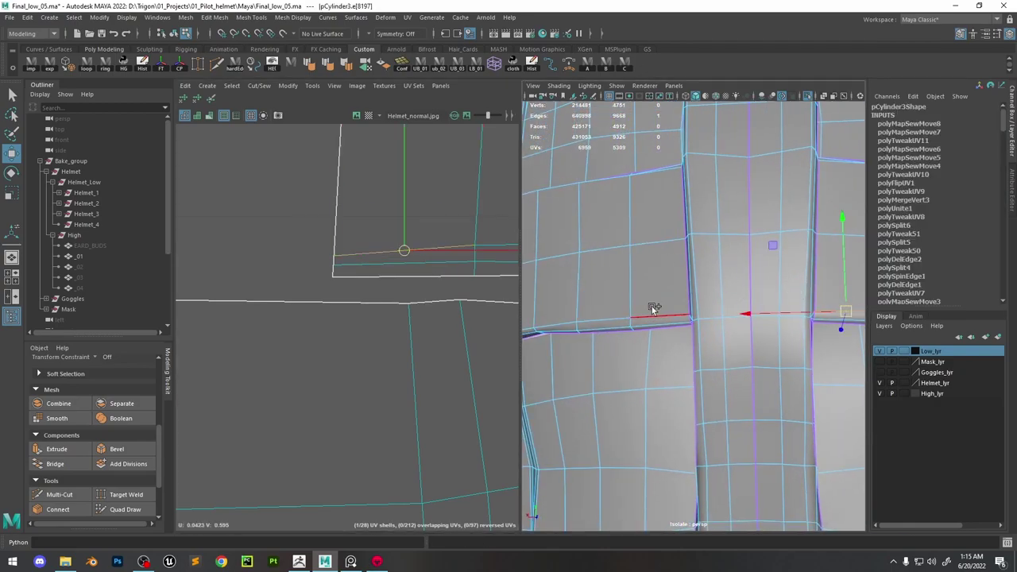
shift+right_drag(660, 311, 688, 318)
alt+drag(734, 309, 684, 300)
alt+drag(648, 238, 670, 352)
scroll(691, 439, up, 3)
Select an edge on the central strip and frame it in the 3D and UV views
key(w)
click(659, 337)
key(f)
key(a)
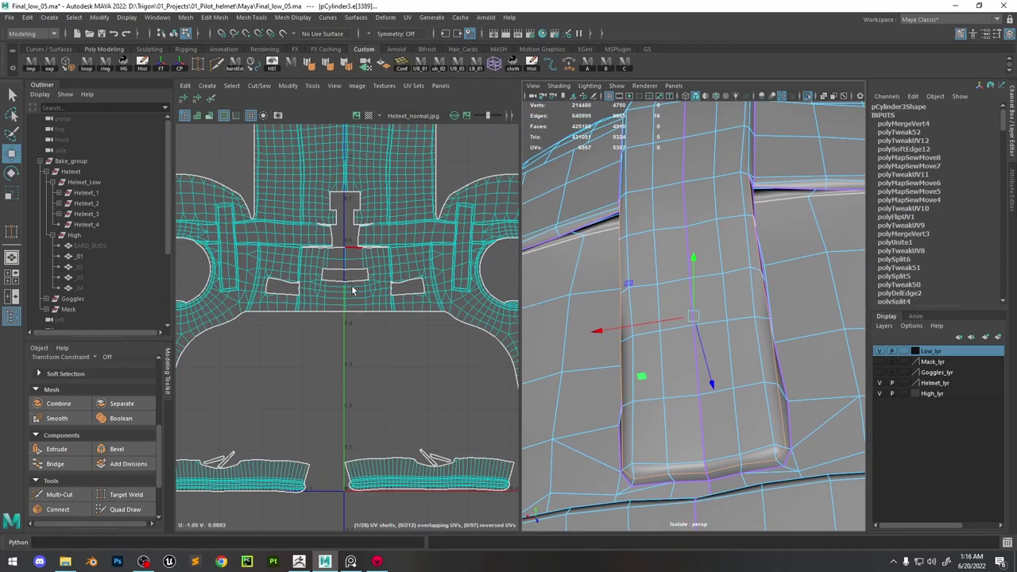
key(f)
shift+right_drag(727, 351, 716, 374)
alt+drag(715, 373, 656, 328)
Target-weld the stray vertices along the central strip
click(644, 447)
scroll(644, 447, up, 3)
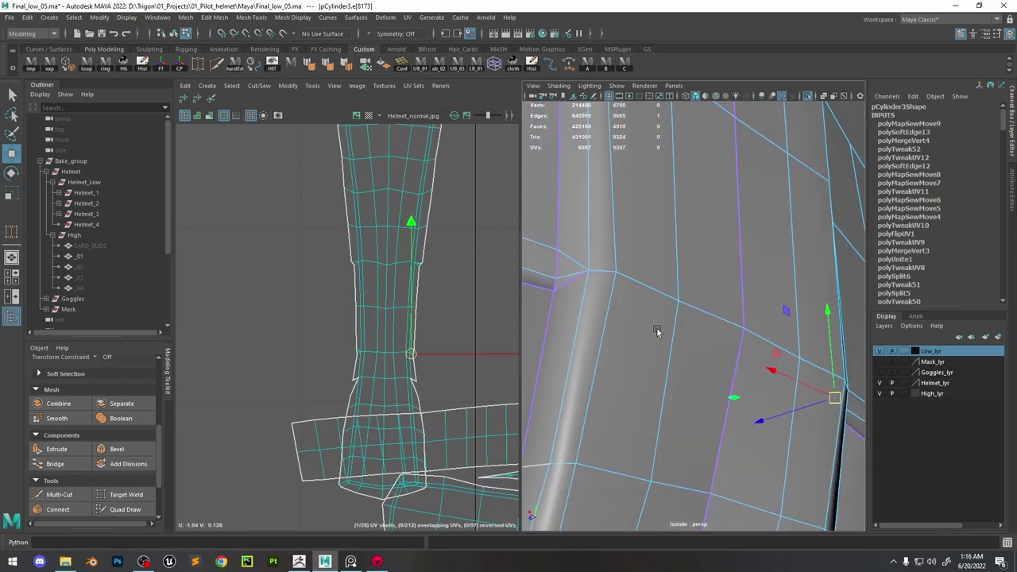
shift+click(719, 352)
alt+drag(719, 352, 680, 273)
click(550, 309)
key(w)
alt+drag(736, 370, 670, 365)
Soften the edge loop running along the central strip
double_click(669, 365)
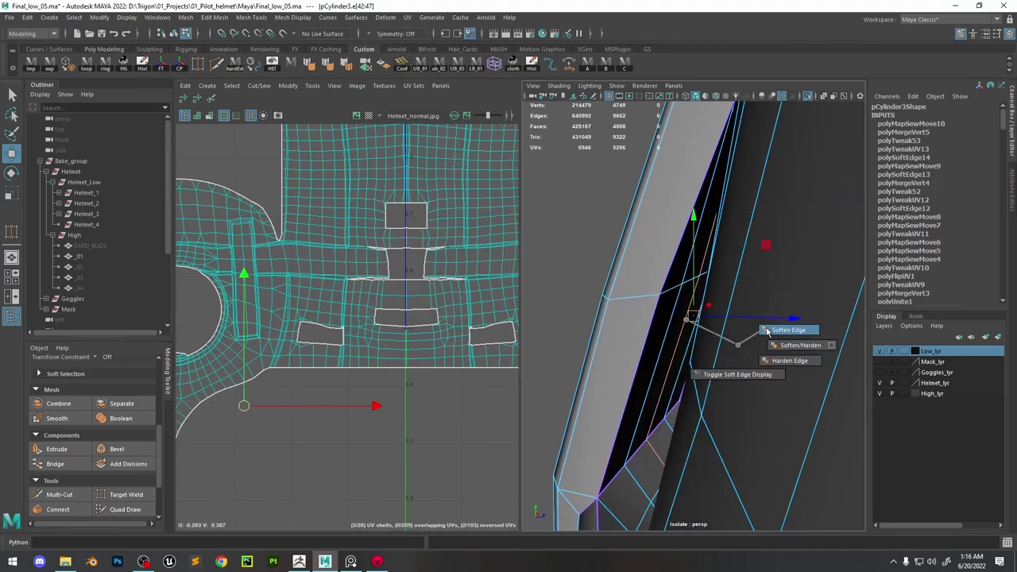
shift+right_drag(767, 332, 767, 331)
alt+drag(767, 332, 713, 231)
scroll(716, 292, up, 3)
scroll(680, 337, down, 3)
alt+drag(680, 337, 699, 347)
mouse_move(700, 347)
shift+right_down()
mouse_move(704, 329)
mouse_move(707, 350)
shift+right_up()
scroll(225, 314, up, 3)
scroll(225, 314, down, 4)
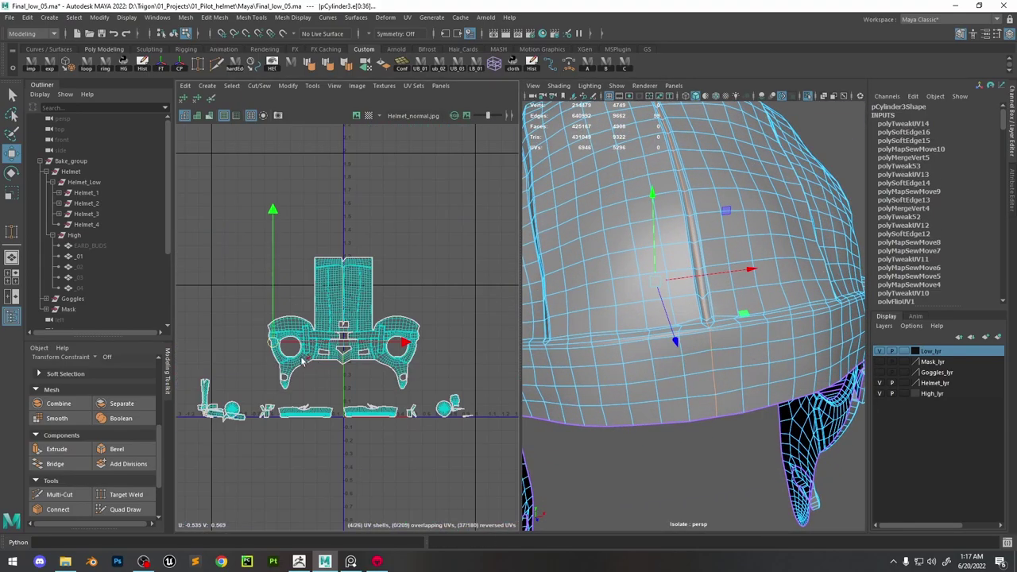
scroll(354, 334, up, 5)
Select the seam edge and the helmet UV shell to tweak the remaining seam UVs
click(342, 324)
key(f)
mouse_move(683, 262)
alt+mouse_down()
mouse_move(716, 250)
mouse_move(691, 263)
alt+mouse_up()
scroll(349, 318, down, 3)
click(235, 135)
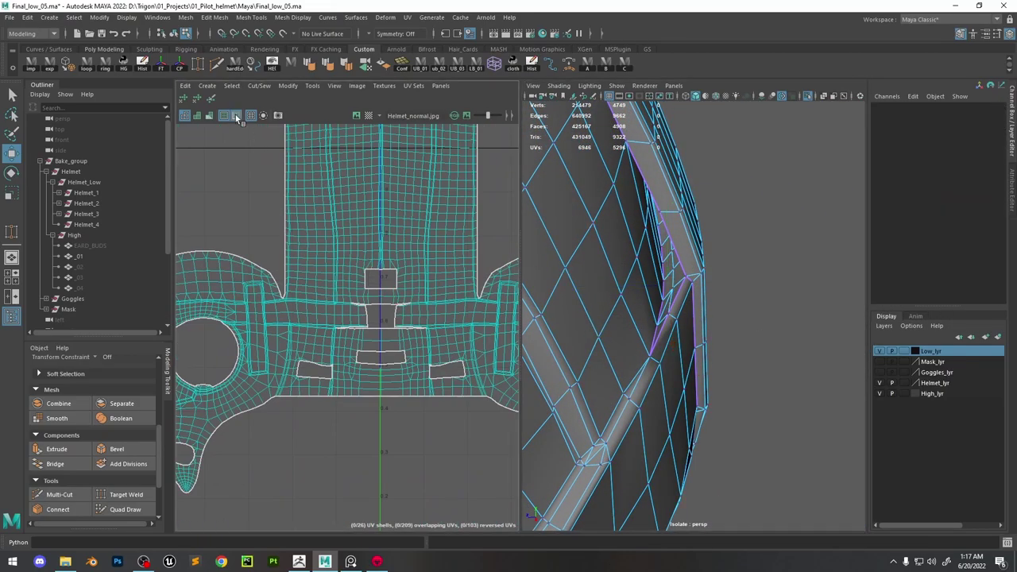
click(235, 115)
scroll(357, 302, down, 3)
click(358, 287)
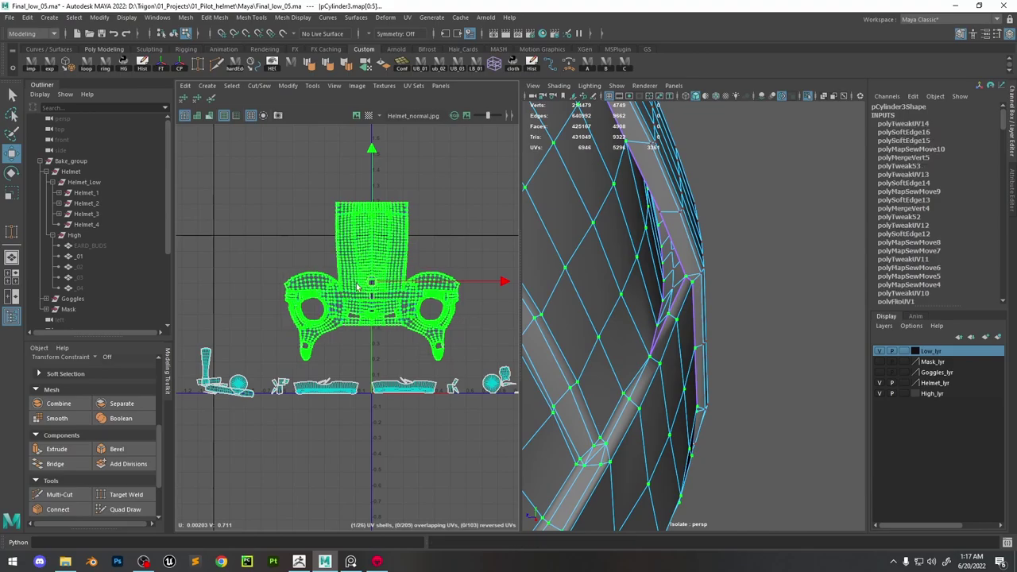
scroll(341, 274, up, 5)
scroll(342, 274, down, 5)
Turn on shaded UV display and grow a central-seam UV selection to the whole shell
click(349, 333)
scroll(348, 332, up, 5)
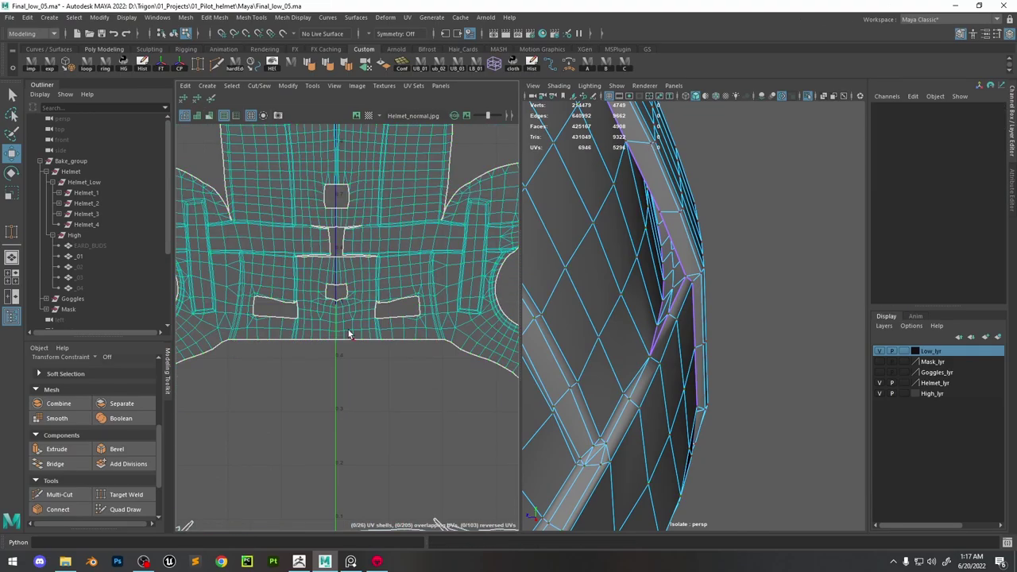
click(210, 116)
click(232, 118)
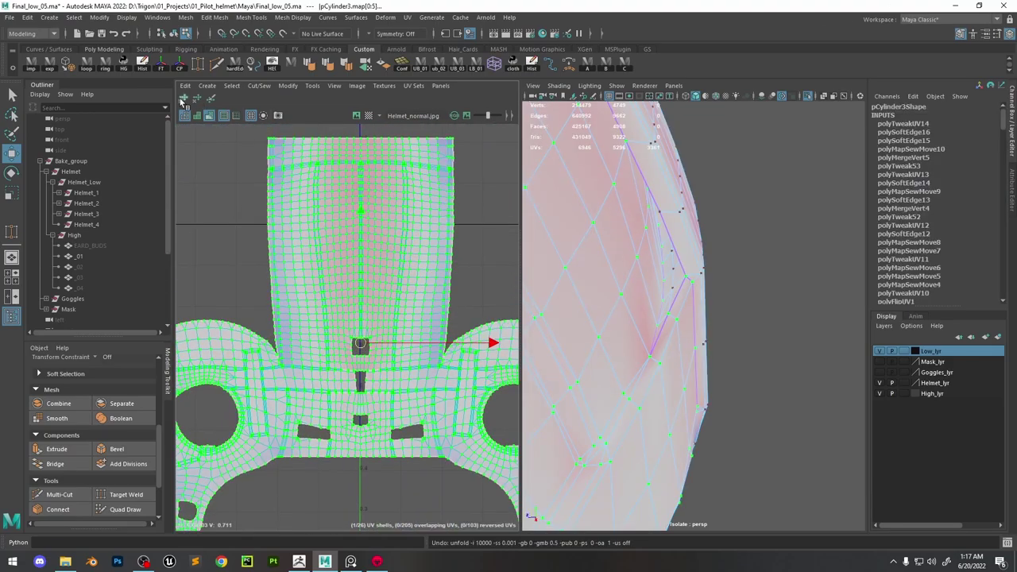
click(374, 352)
scroll(424, 375, up, 3)
click(467, 283)
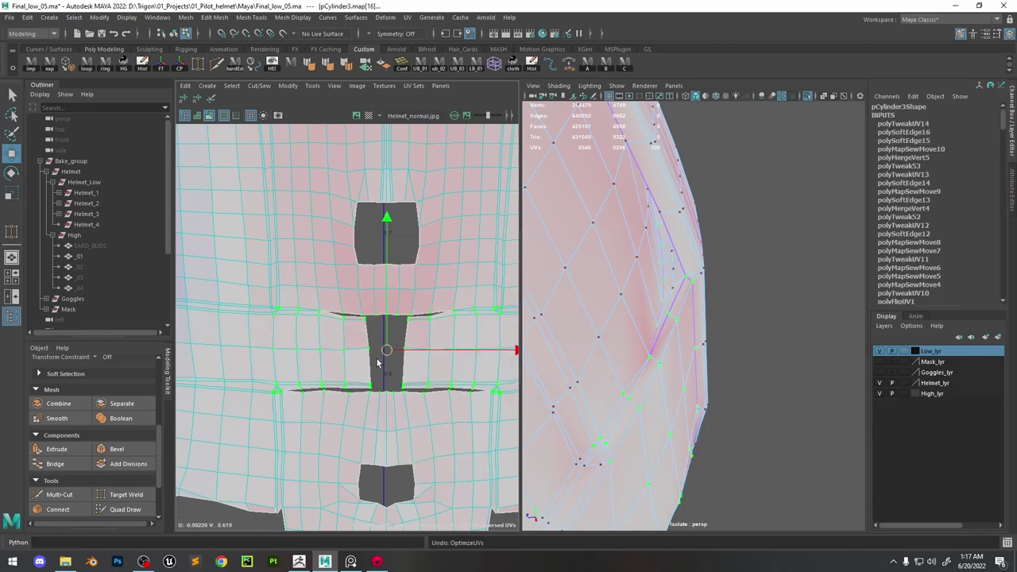
scroll(378, 363, down, 4)
key(ctrl+greater)
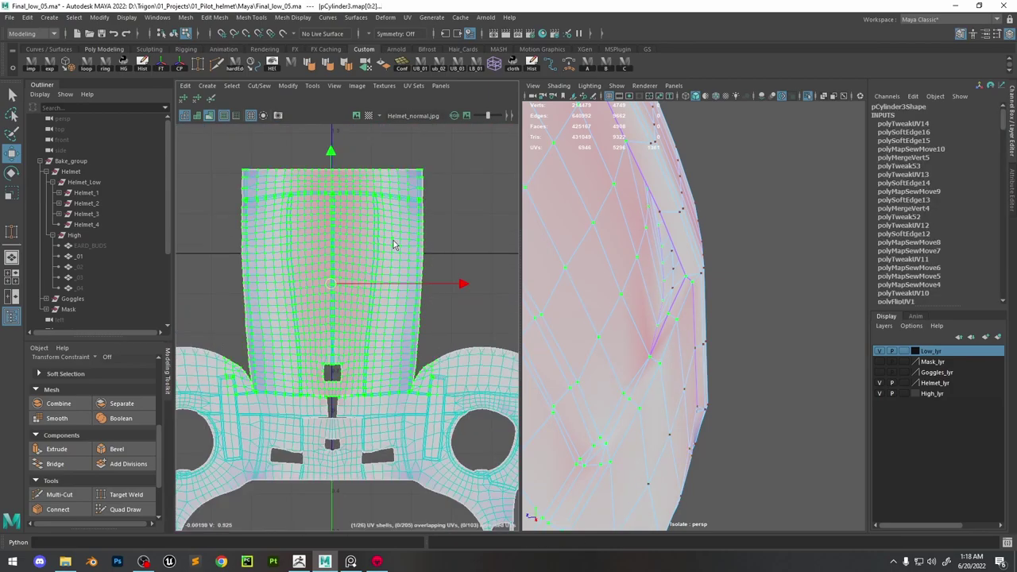
Select the whole helmet pCylinder3, frame it, and turn off UV distortion shading
key(F8)
scroll(346, 254, up, 2)
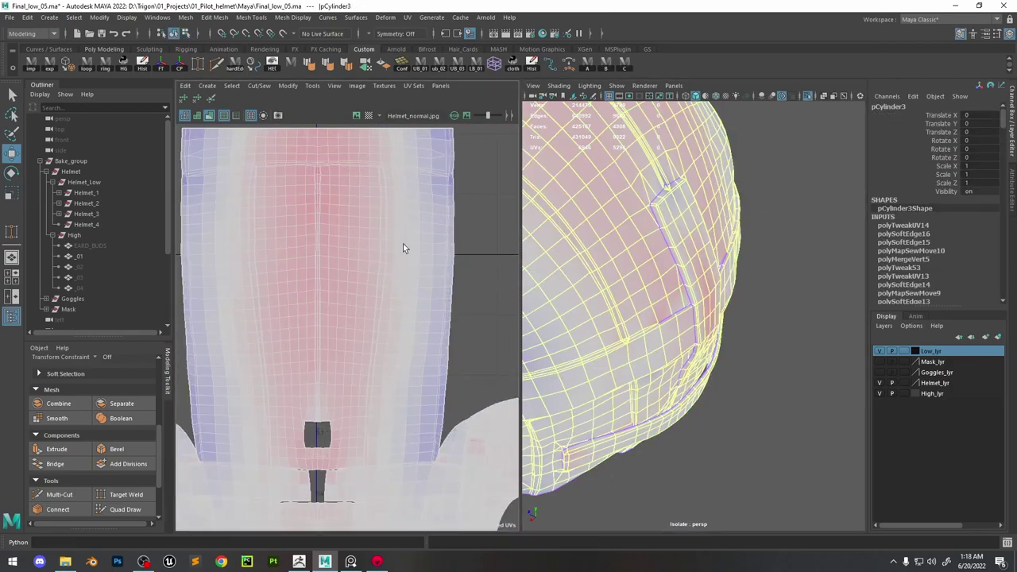
alt+drag(708, 220, 636, 198)
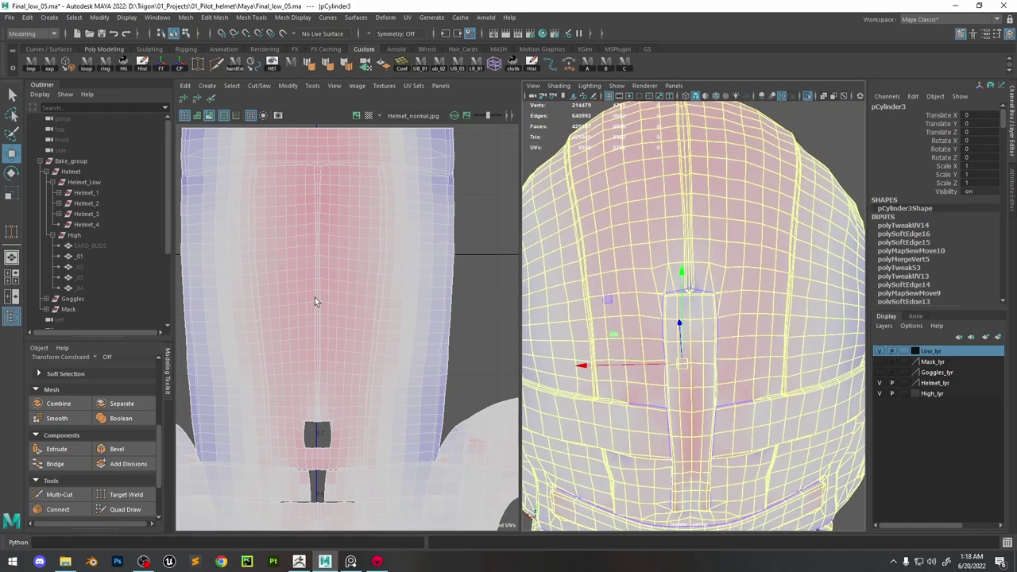
key(f)
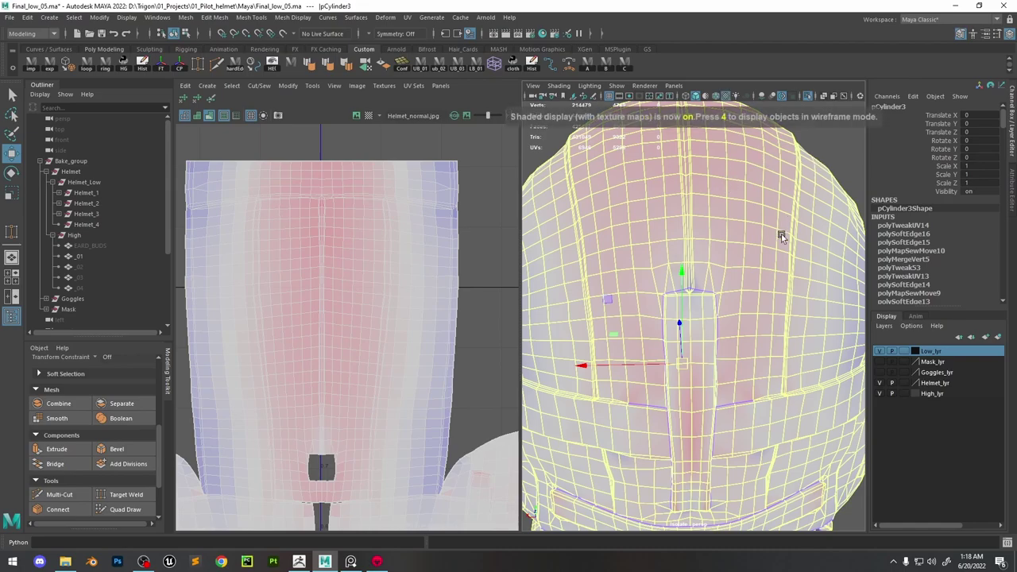
key(f)
click(210, 116)
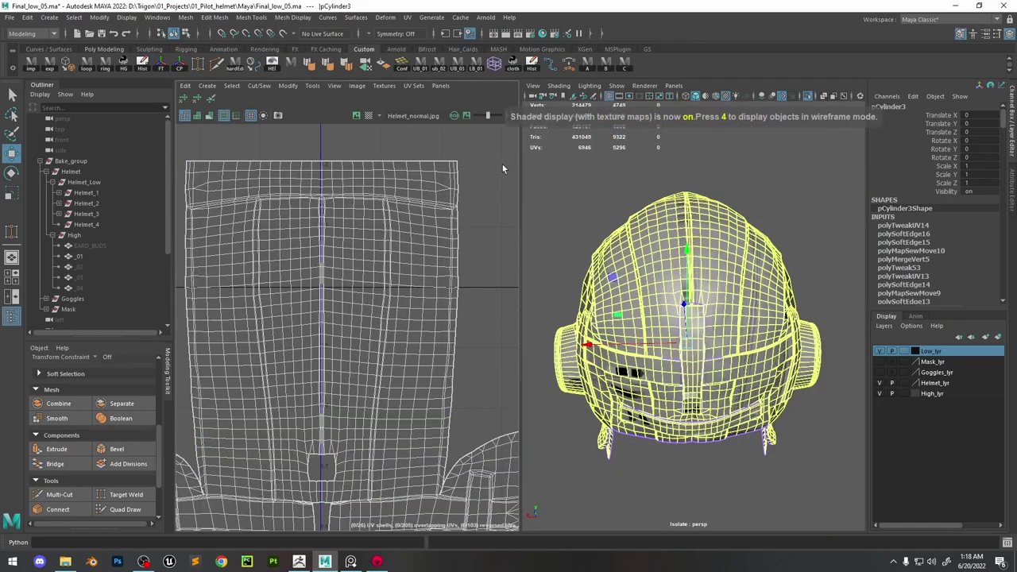
Assign the existing checker_mtl material to the low-poly helmet
key(space)
click(662, 326)
mouse_move(746, 388)
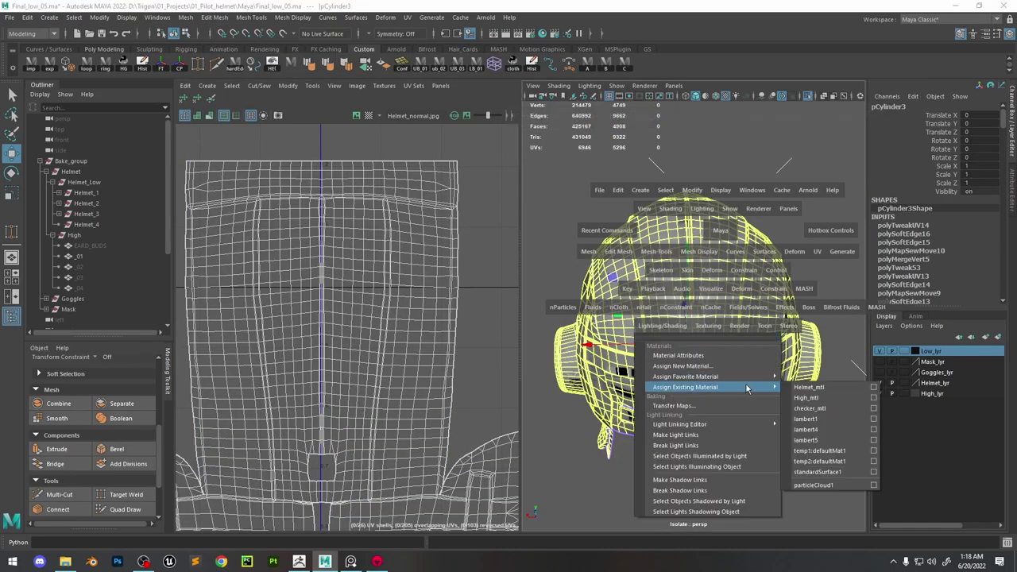
click(808, 398)
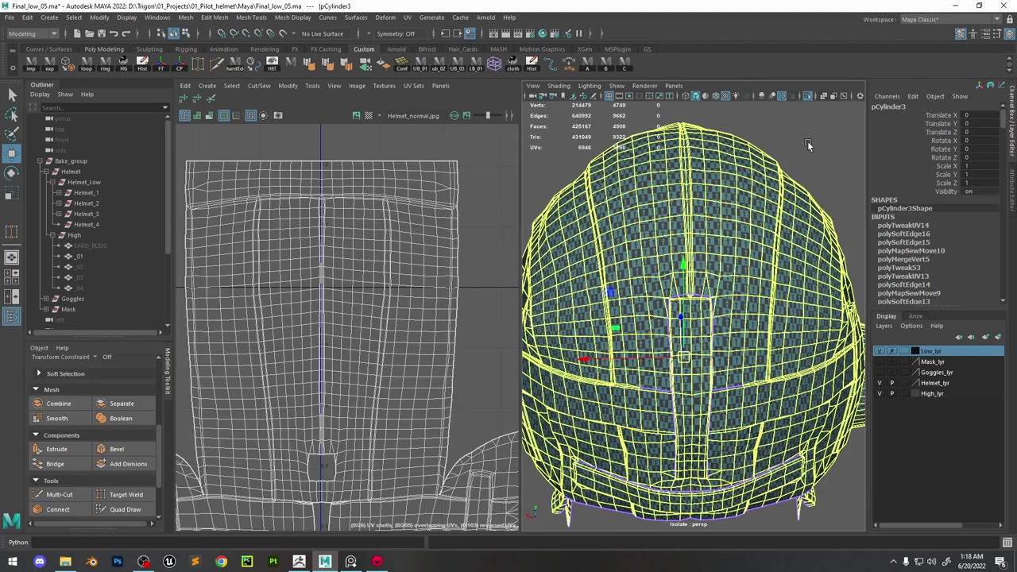
Inspect the checker pattern on the helmet's back and side edge
alt+drag(804, 216, 705, 240)
alt+right_drag(706, 240, 701, 355)
alt+drag(701, 355, 670, 291)
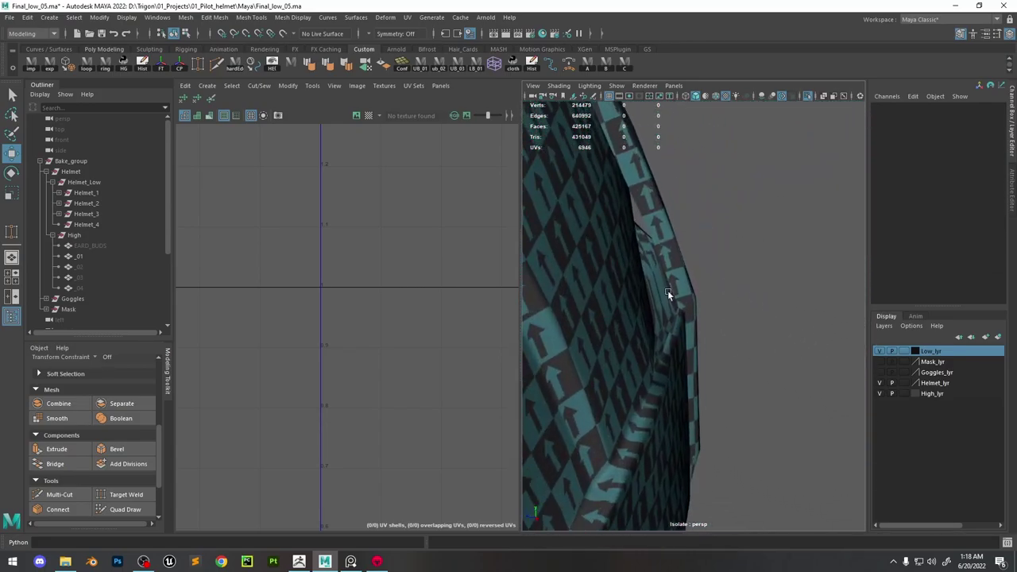
Convert a side-edge face to its UV shell and unfold it into a flat strip
click(669, 292)
right_drag(670, 296, 670, 309)
click(670, 306)
key(f)
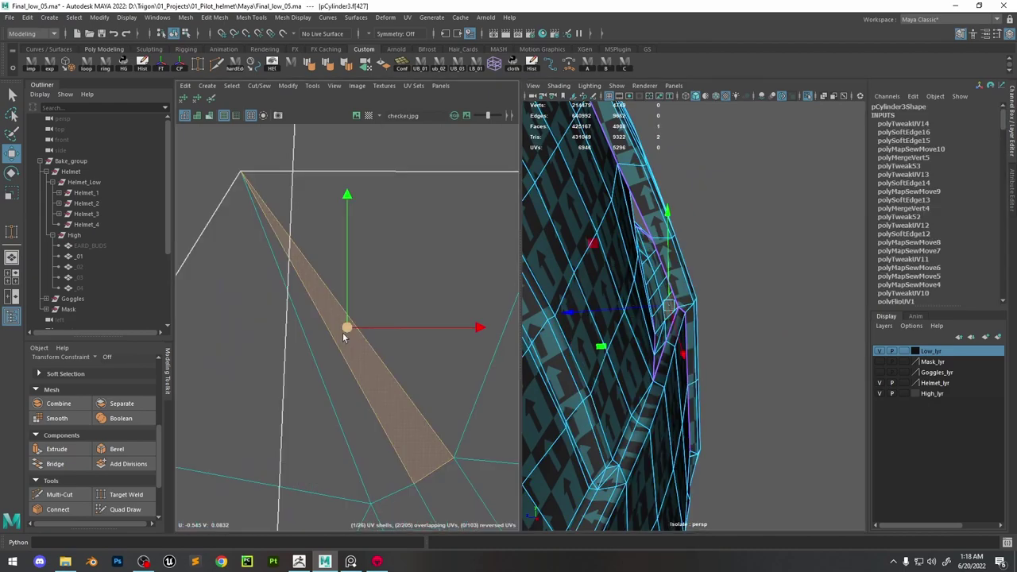
scroll(358, 343, down, 3)
key(F12)
click(364, 351)
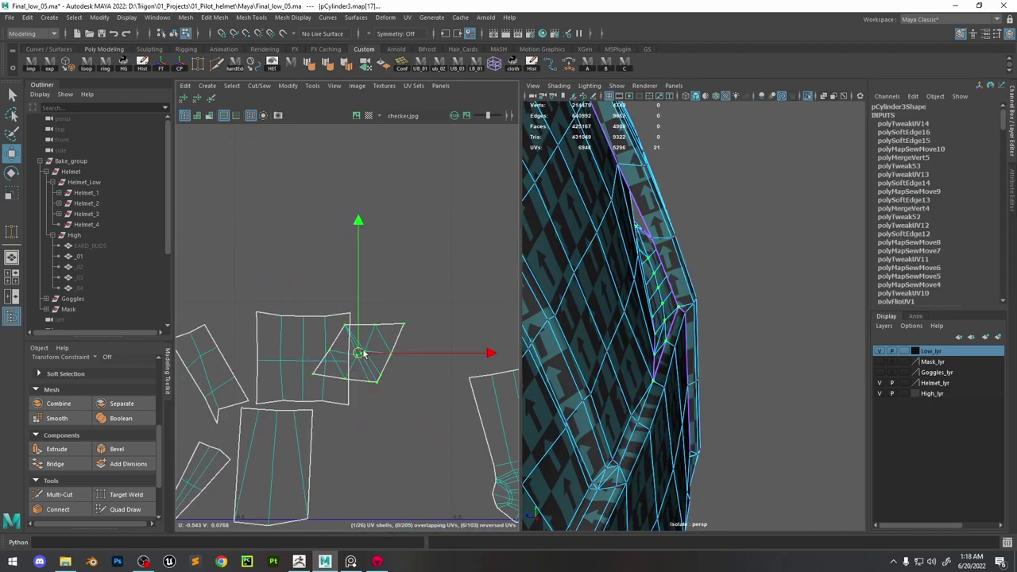
click(211, 99)
Orbit around the helmet's back and select the central seam edge loop
scroll(243, 357, down, 3)
key(w)
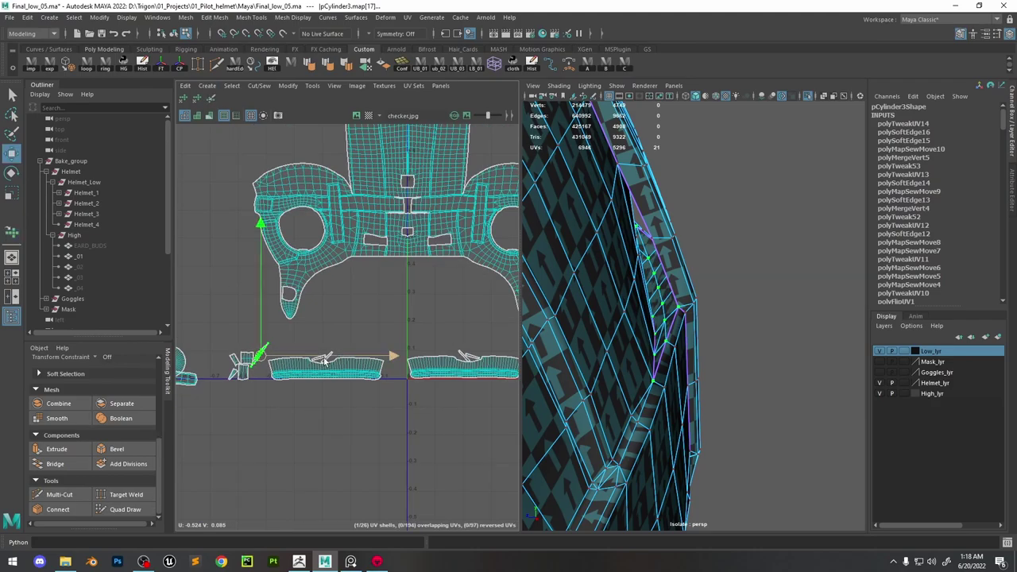
scroll(348, 378, up, 2)
scroll(351, 378, down, 3)
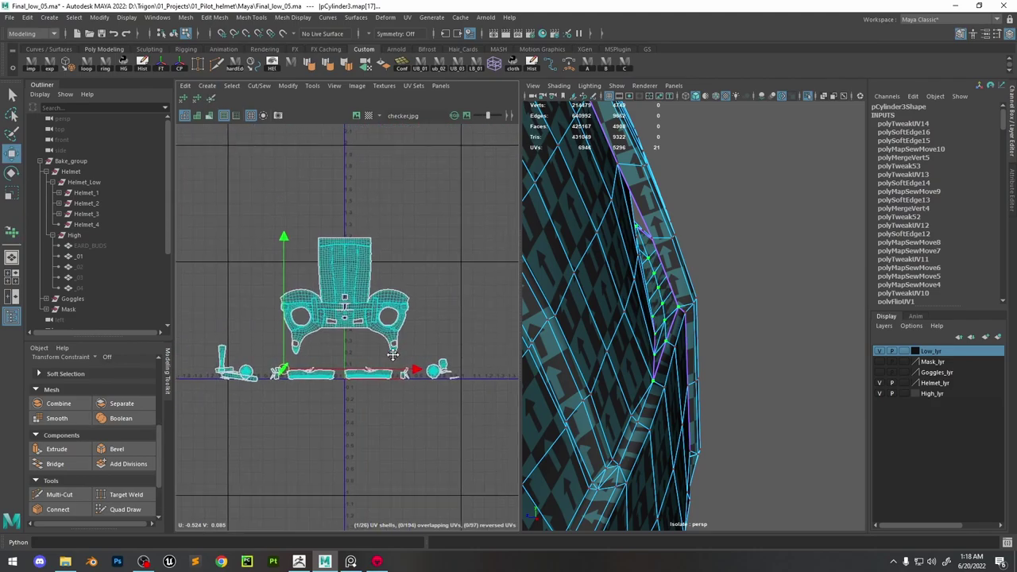
scroll(381, 358, up, 4)
scroll(236, 368, down, 2)
scroll(236, 368, up, 5)
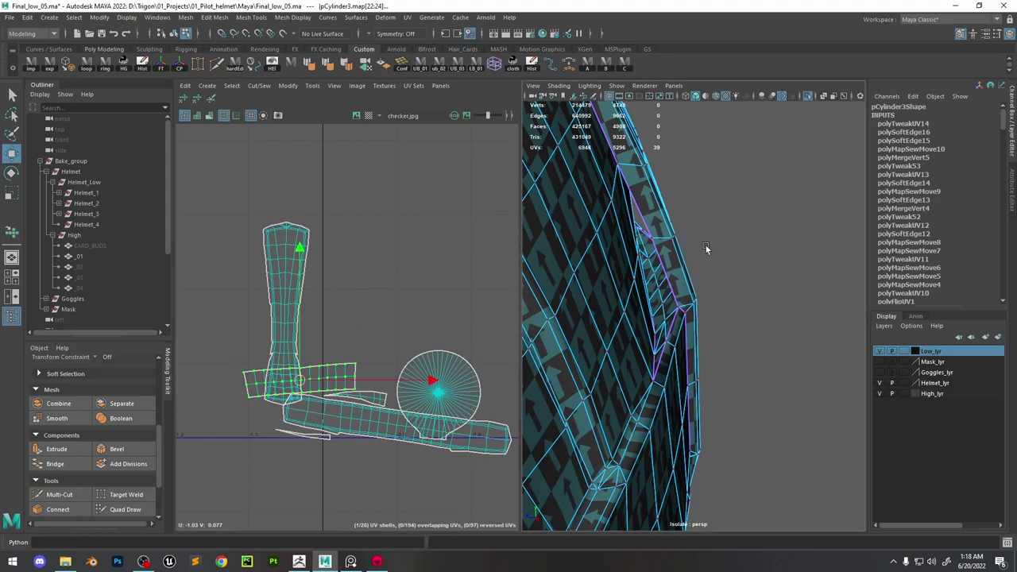
scroll(665, 244, down, 5)
alt+drag(627, 253, 692, 254)
scroll(696, 255, up, 6)
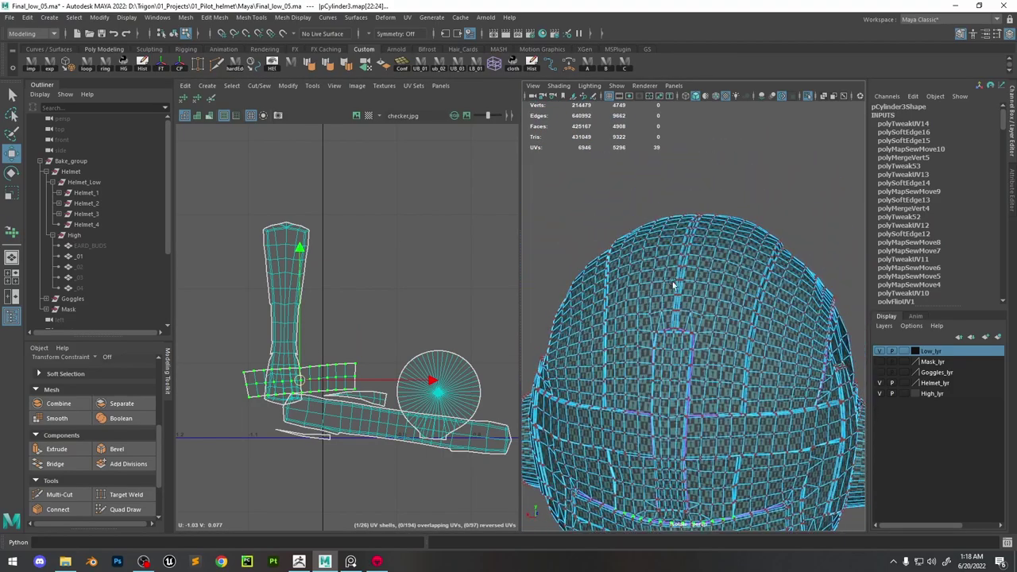
alt+drag(687, 295, 538, 322)
double_click(633, 298)
Hide the checker texture, select the helmet's ridge edge loop and bevel it
key(5)
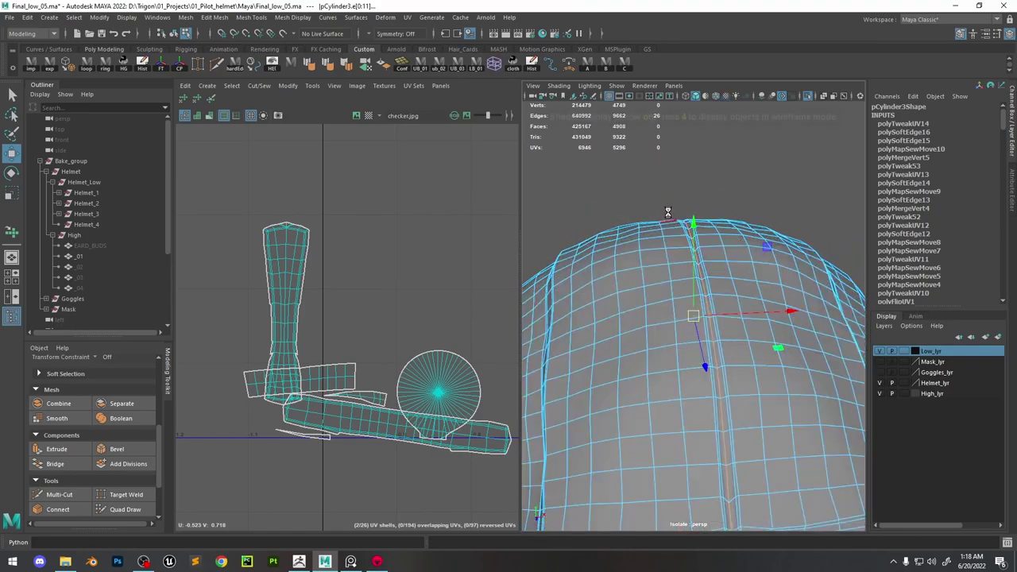
click(804, 148)
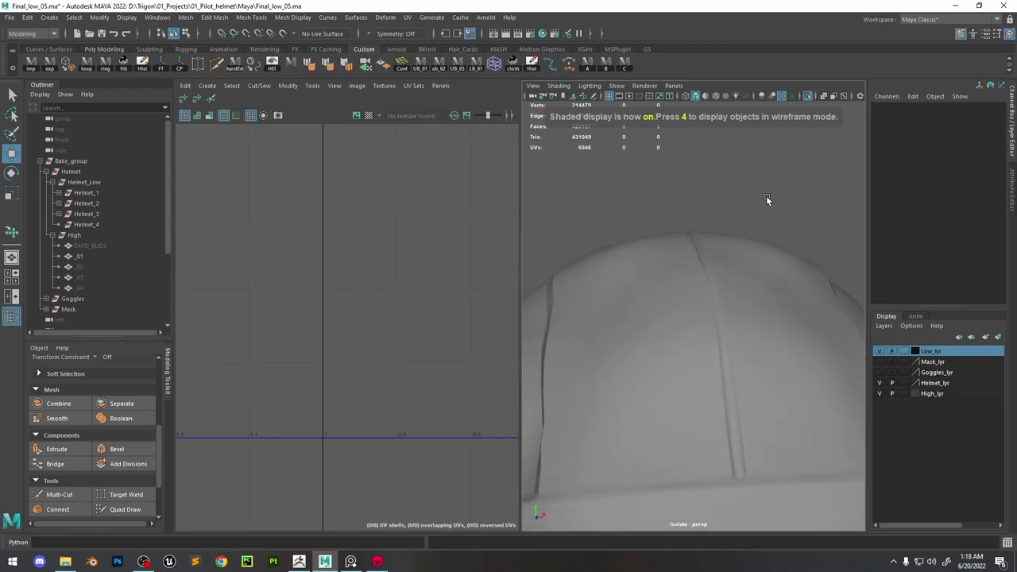
alt+drag(760, 189, 736, 227)
click(737, 226)
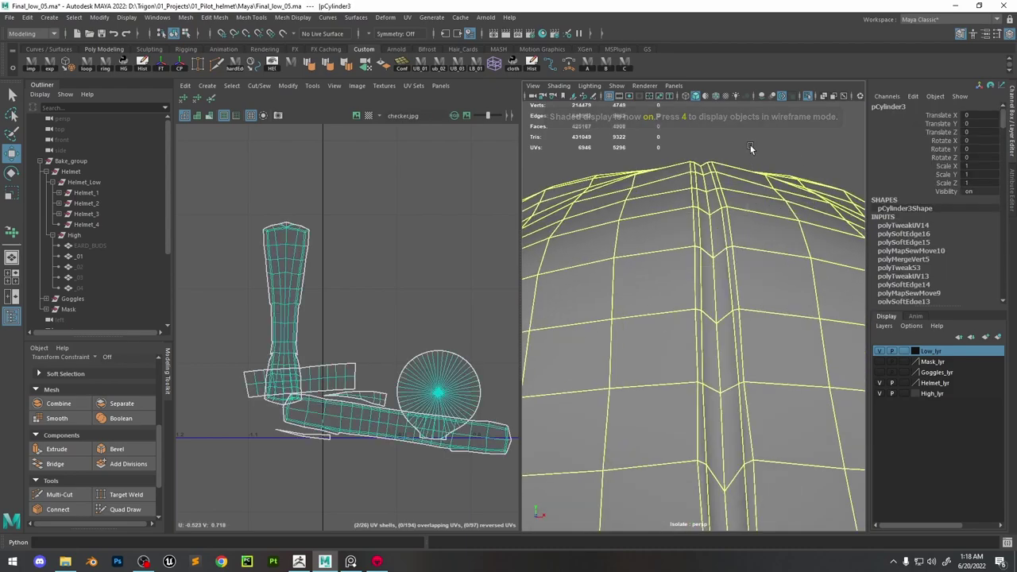
double_click(733, 291)
scroll(727, 286, down, 2)
alt+drag(722, 279, 689, 260)
scroll(738, 268, up, 5)
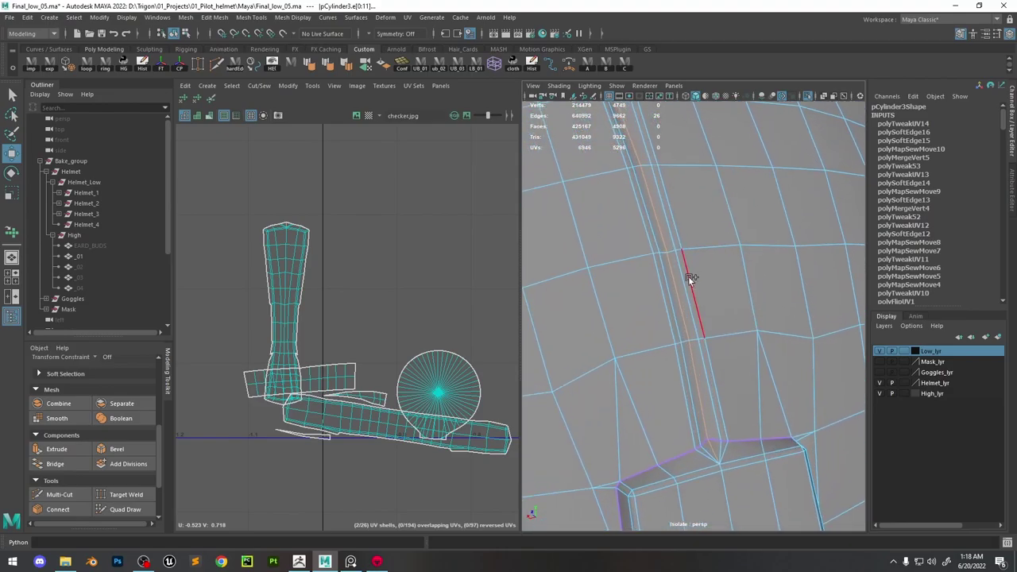
shift+right_drag(689, 279, 717, 276)
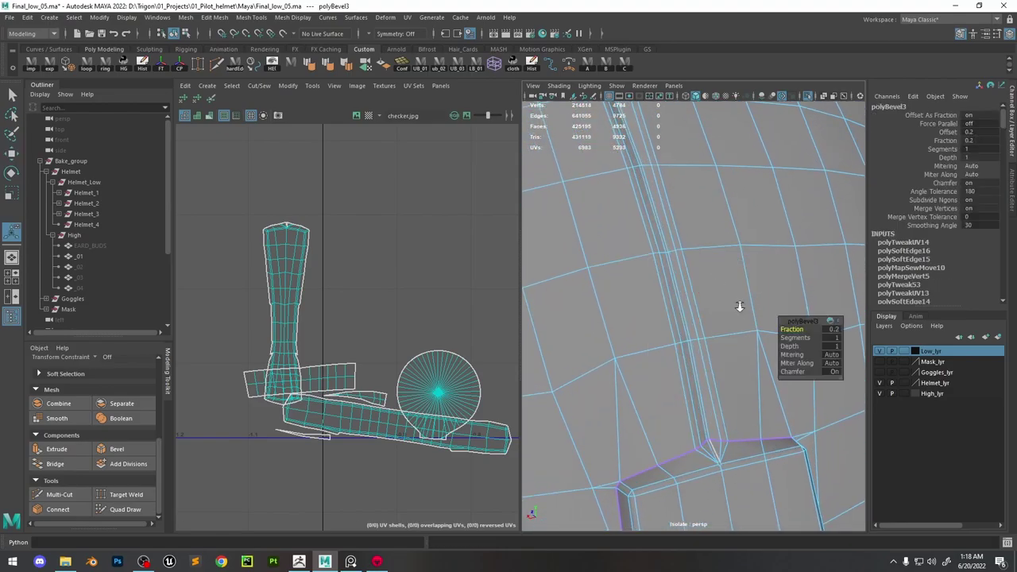
scroll(739, 306, down, 4)
Soften/harden the smoothing of the beveled ridge edges
key(F8)
click(769, 244)
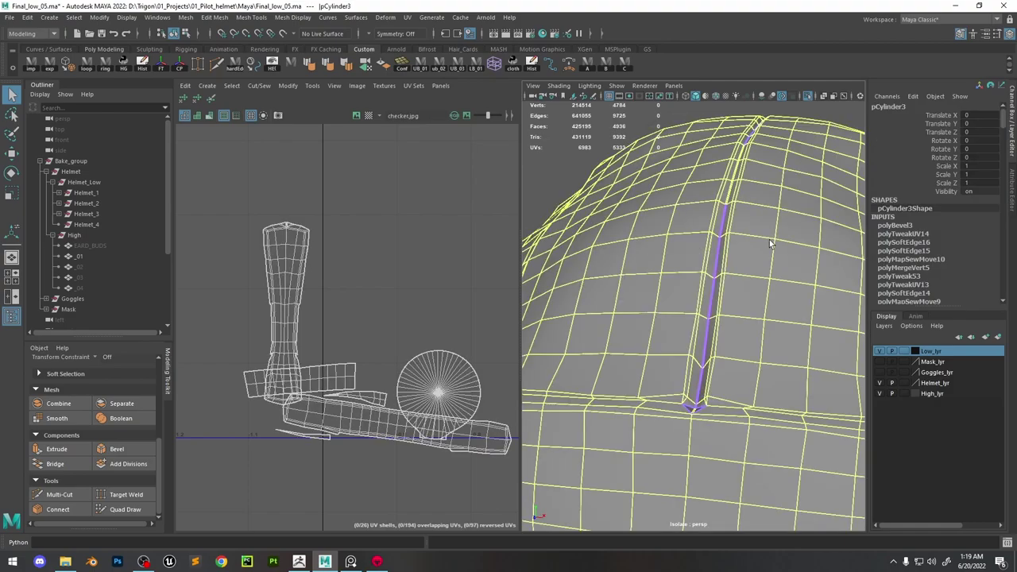
scroll(711, 292, up, 3)
key(F10)
shift+right_drag(712, 318, 823, 322)
scroll(625, 318, up, 5)
alt+drag(625, 318, 676, 286)
Apply edge smoothing around the triangular face at the ridge end
click(697, 322)
shift+right_drag(675, 284, 677, 286)
alt+drag(677, 310, 583, 399)
key(F11)
click(595, 363)
shift+right_drag(603, 312, 604, 312)
alt+drag(603, 311, 659, 294)
Collapse the stray edge at the ridge end into a single point
key(F10)
click(688, 300)
shift+right_drag(689, 301, 687, 275)
alt+drag(687, 275, 672, 302)
key(F9)
click(666, 320)
key(w)
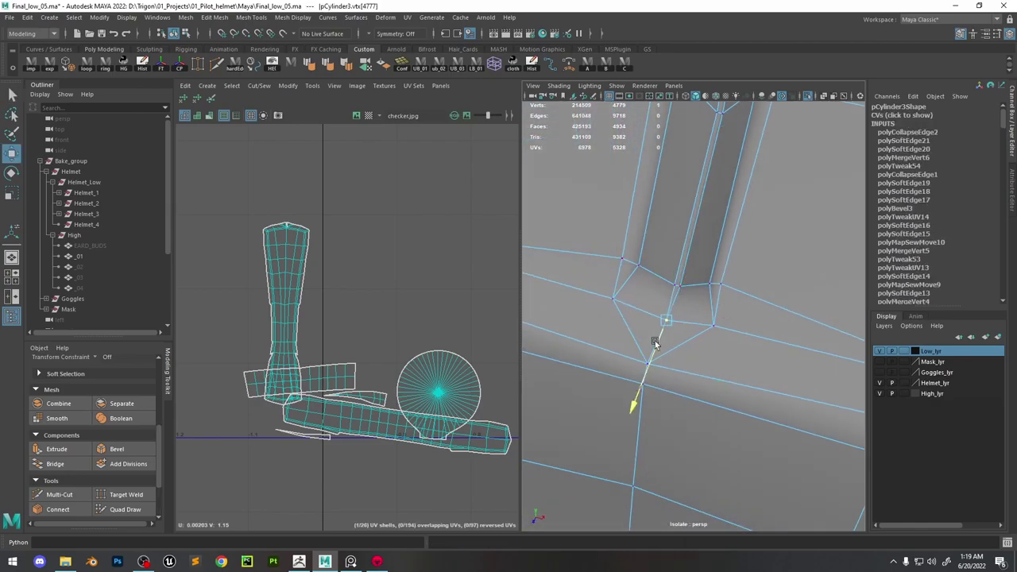
mouse_move(677, 347)
alt+mouse_down()
mouse_move(782, 206)
mouse_move(699, 246)
mouse_move(645, 292)
mouse_move(733, 305)
mouse_move(692, 334)
alt+mouse_up()
key(F8)
click(650, 389)
scroll(657, 252, down, 3)
scroll(723, 332, up, 3)
scroll(723, 331, up, 2)
Target Weld the two stray vertices at the seam's front end onto their neighbours
click(646, 293)
key(F9)
click(691, 345)
scroll(710, 325, up, 6)
drag(659, 365, 697, 329)
drag(668, 373, 723, 337)
Show the whole scene, make HelmetHigh_01 live, and activate Quad Draw
key(F8)
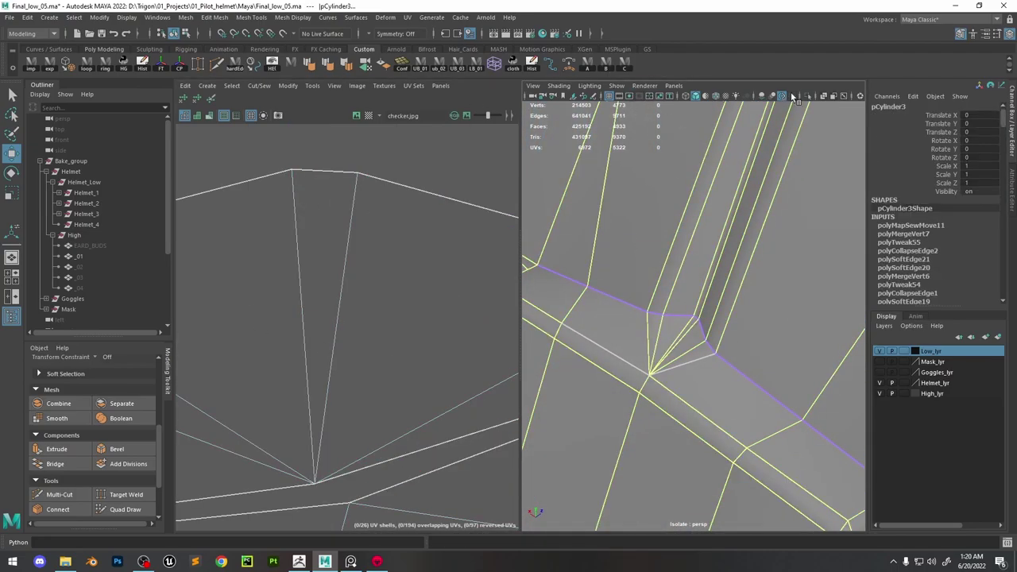
key(ctrl+1)
click(79, 256)
click(282, 32)
click(124, 510)
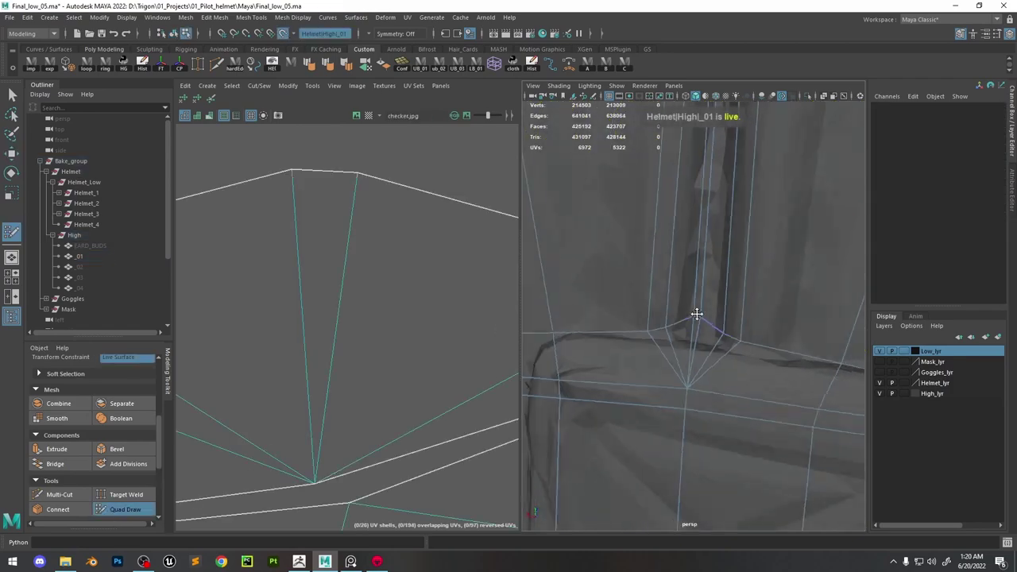
Orbit around the helmet seam and creases to check how the low-poly fits
alt+drag(721, 339, 747, 336)
alt+drag(661, 338, 671, 334)
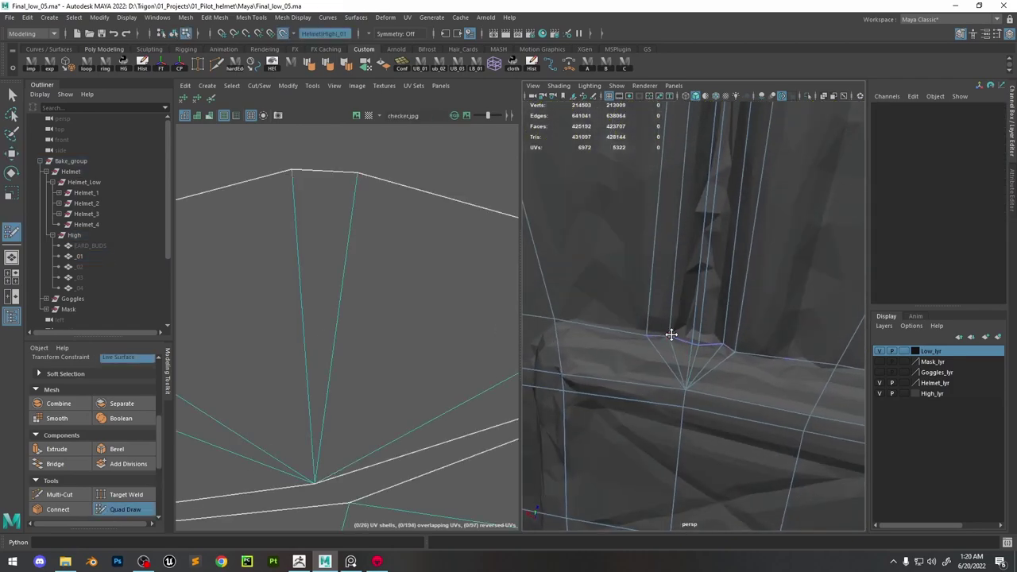
mouse_move(729, 355)
alt+mouse_down()
mouse_move(729, 313)
mouse_move(706, 341)
mouse_move(654, 495)
mouse_move(701, 271)
mouse_move(686, 334)
mouse_move(606, 325)
mouse_move(638, 250)
alt+mouse_up()
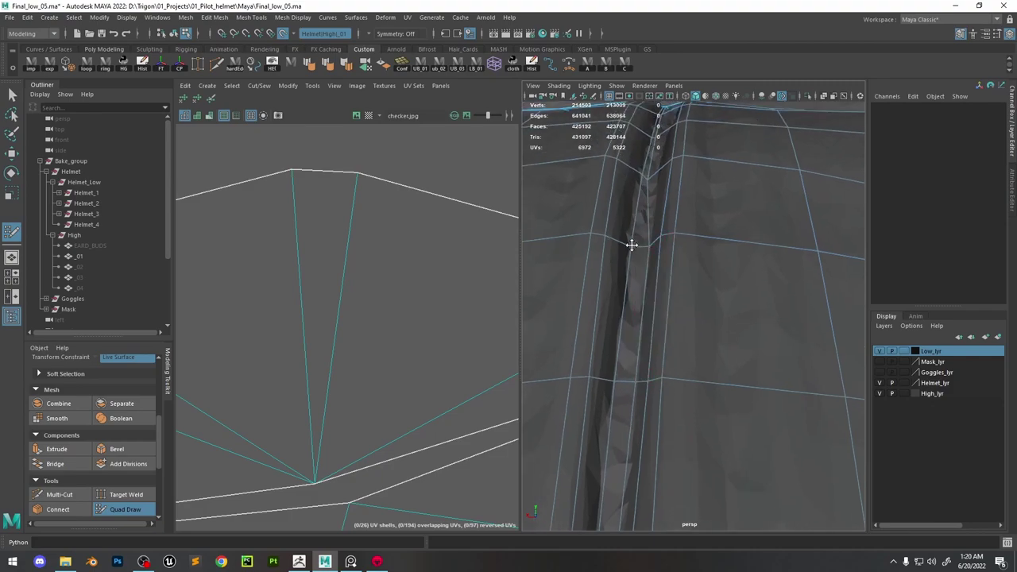
alt+drag(650, 196, 604, 280)
alt+drag(615, 207, 630, 419)
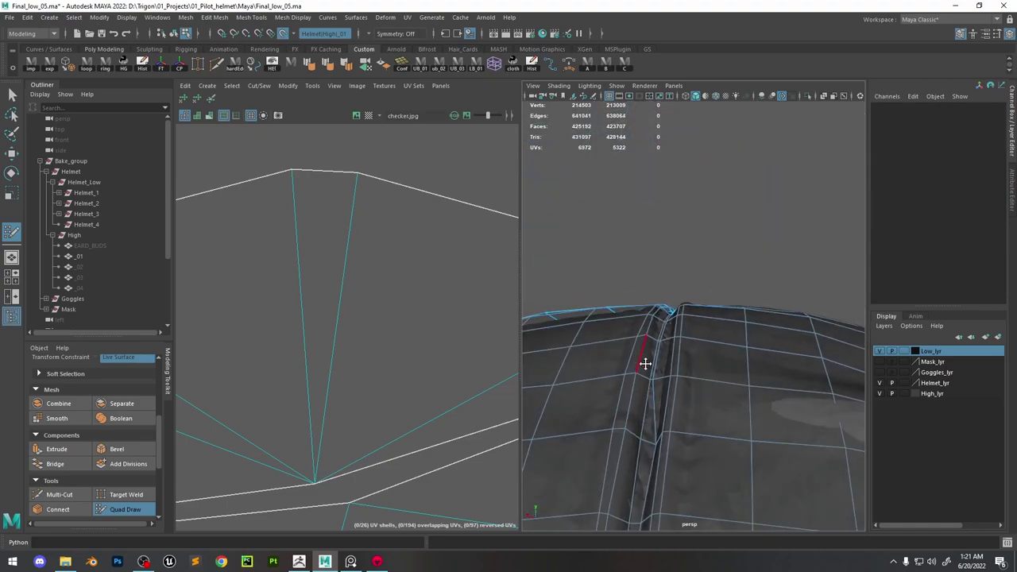
alt+drag(662, 376, 724, 439)
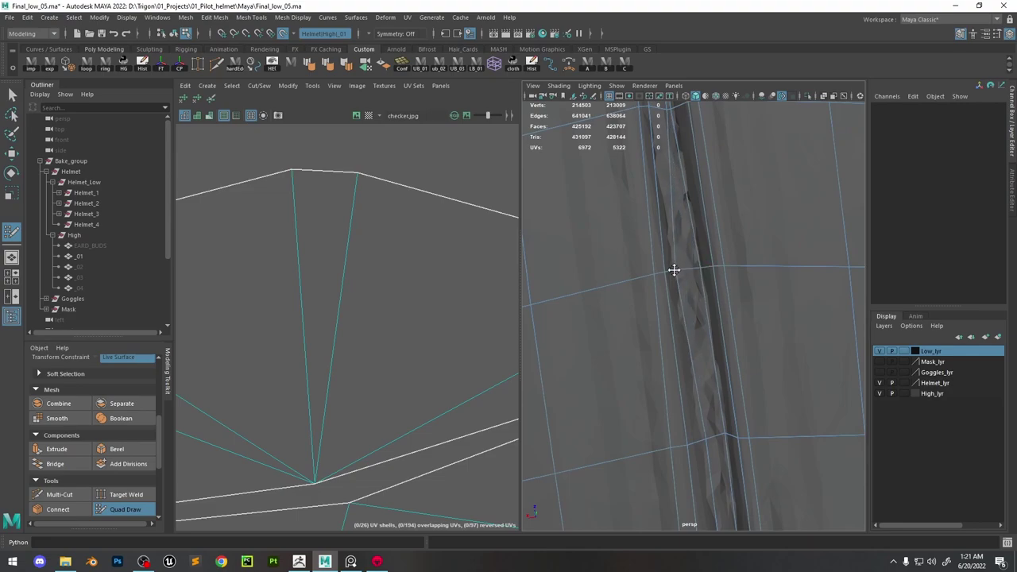
alt+drag(650, 273, 795, 364)
alt+drag(755, 306, 665, 299)
alt+drag(678, 207, 619, 350)
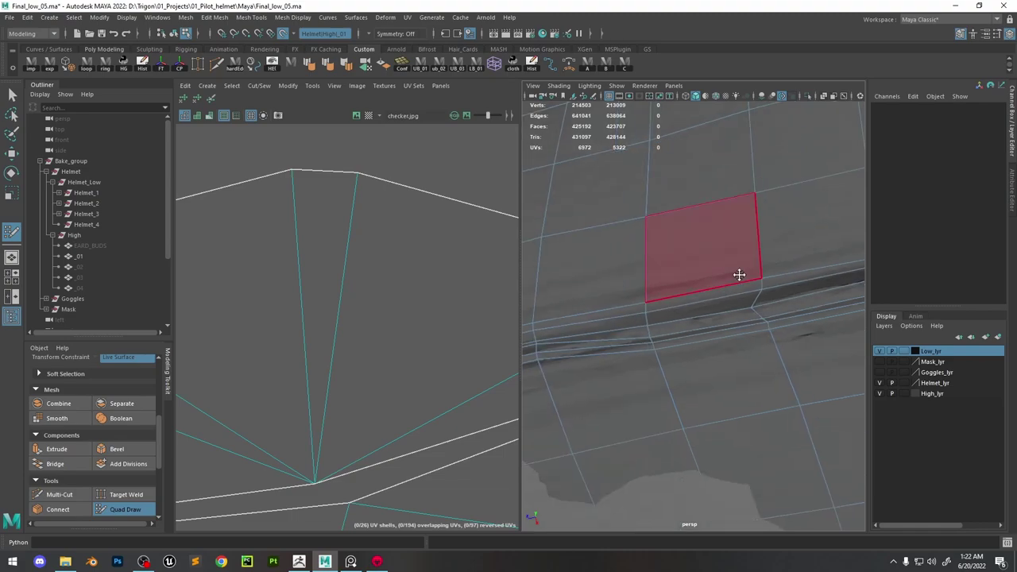
mouse_move(738, 275)
alt+mouse_down()
mouse_move(647, 345)
mouse_move(654, 368)
mouse_move(799, 281)
mouse_move(726, 390)
mouse_move(672, 392)
mouse_move(710, 318)
mouse_move(715, 347)
mouse_move(691, 364)
mouse_move(660, 334)
alt+mouse_up()
Pick a seam vertex, switch viewport display modes, and review the seam in Quad Draw
click(621, 310)
key(w)
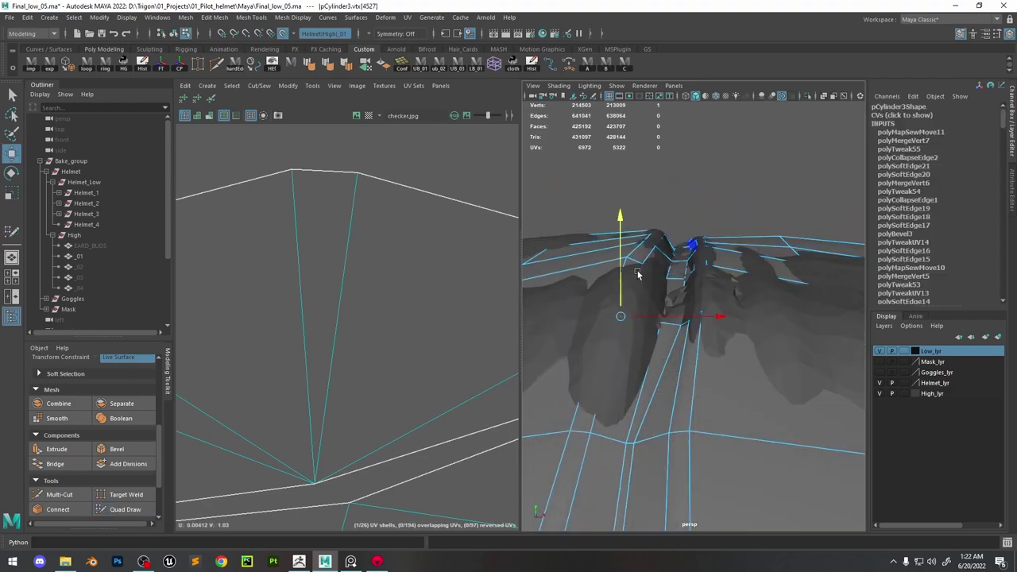
key(4)
key(5)
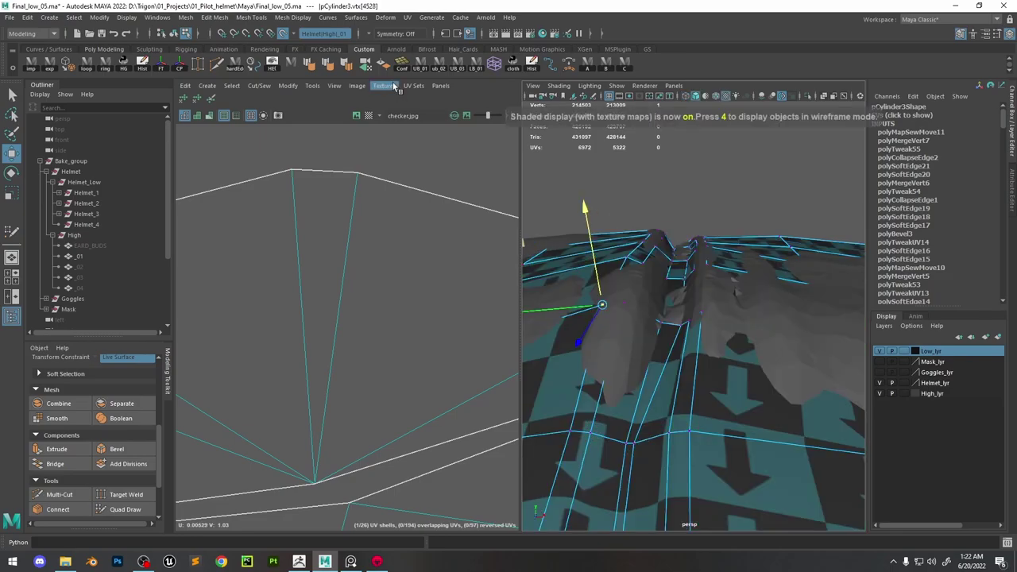
click(125, 510)
alt+drag(679, 363, 726, 319)
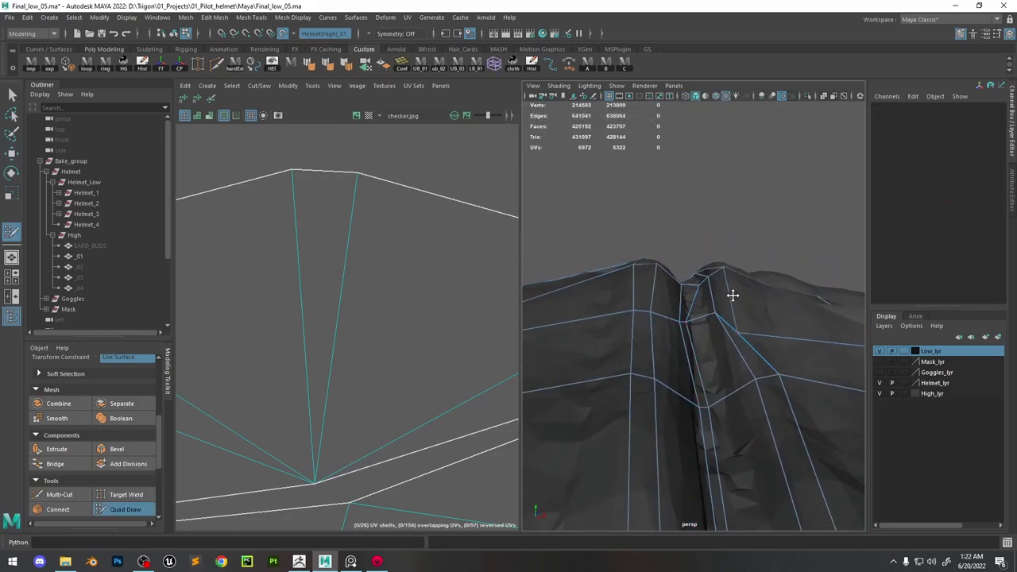
scroll(763, 377, up, 5)
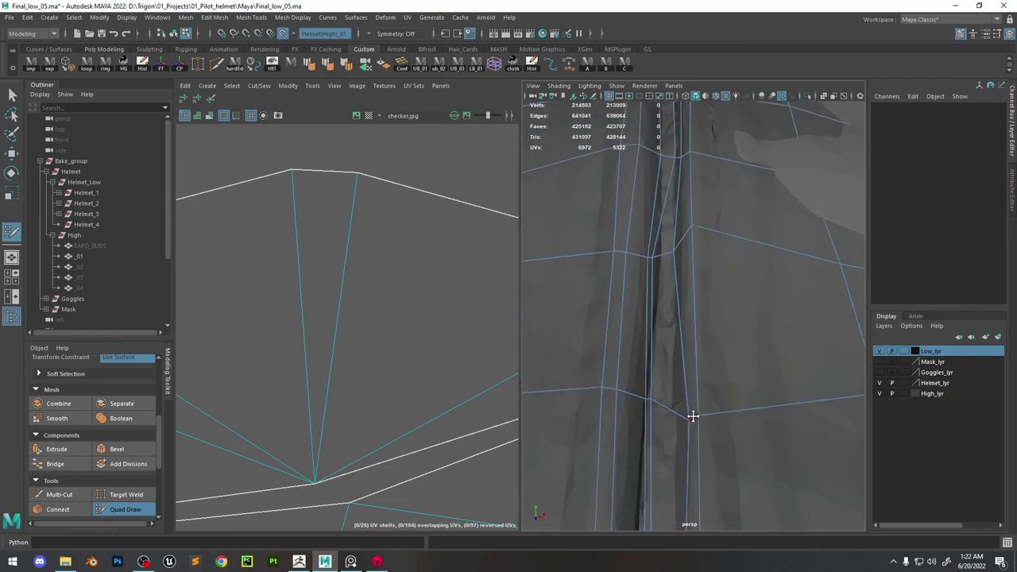
alt+drag(680, 238, 660, 252)
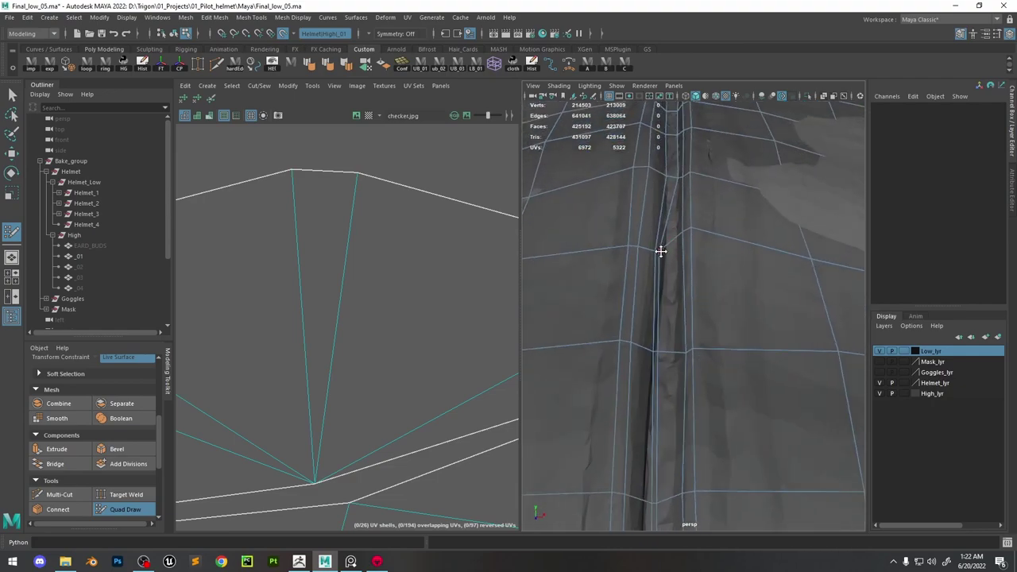
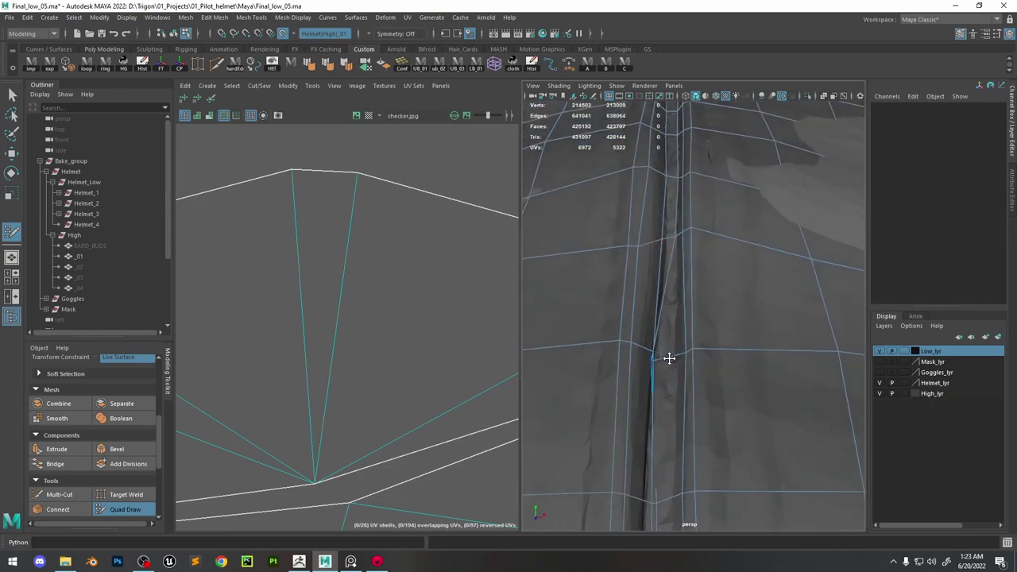
With the Move tool, nudge a vertex beside the central seam into the seam groove
mouse_move(657, 351)
alt+mouse_down()
mouse_move(674, 288)
mouse_move(665, 234)
mouse_move(586, 265)
mouse_move(600, 246)
mouse_move(665, 318)
alt+mouse_up()
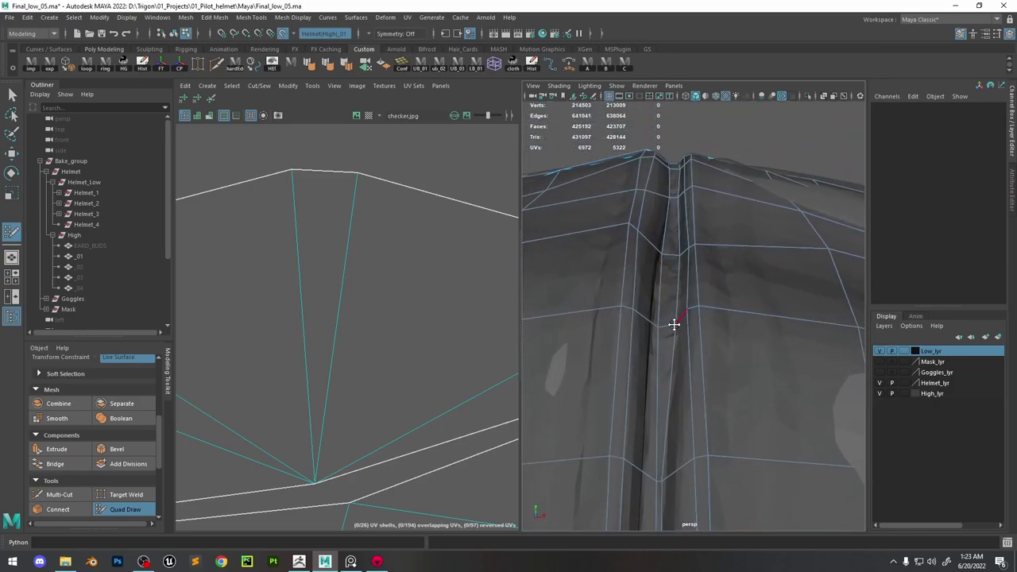
key(w)
click(596, 282)
alt+drag(596, 282, 717, 292)
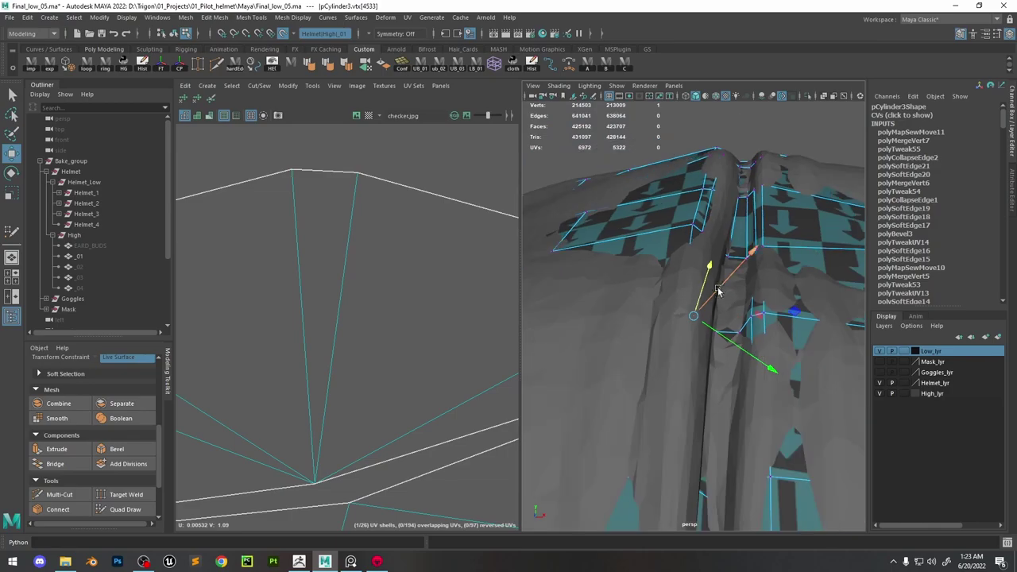
click(125, 509)
mouse_move(620, 302)
alt+mouse_down()
mouse_move(711, 231)
mouse_move(711, 211)
mouse_move(694, 263)
alt+mouse_up()
Shift another stretch's vertex onto the seam edge, returning to Quad Draw afterward
key(5)
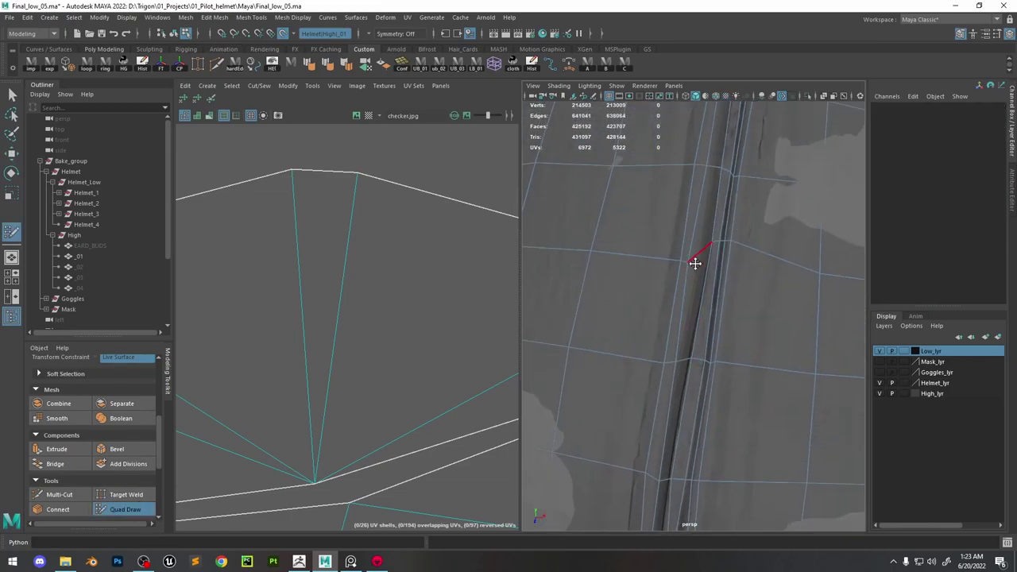
scroll(696, 286, down, 5)
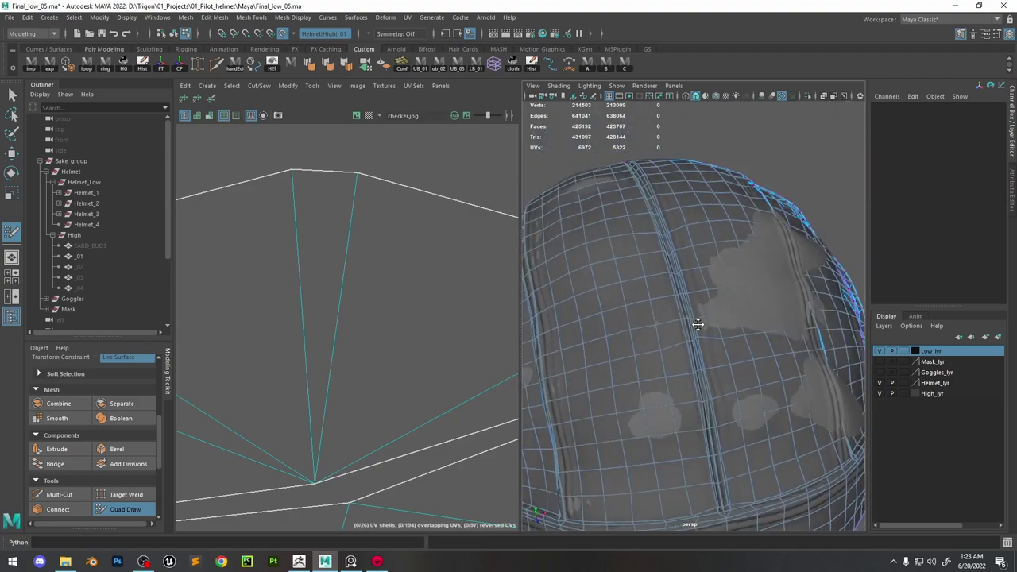
scroll(675, 326, up, 5)
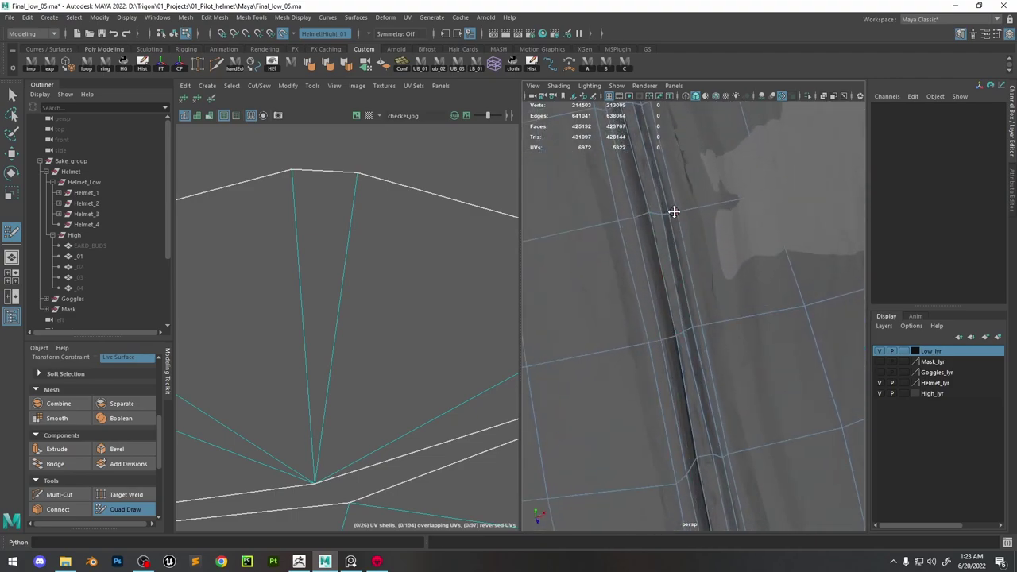
alt+drag(674, 211, 762, 344)
key(w)
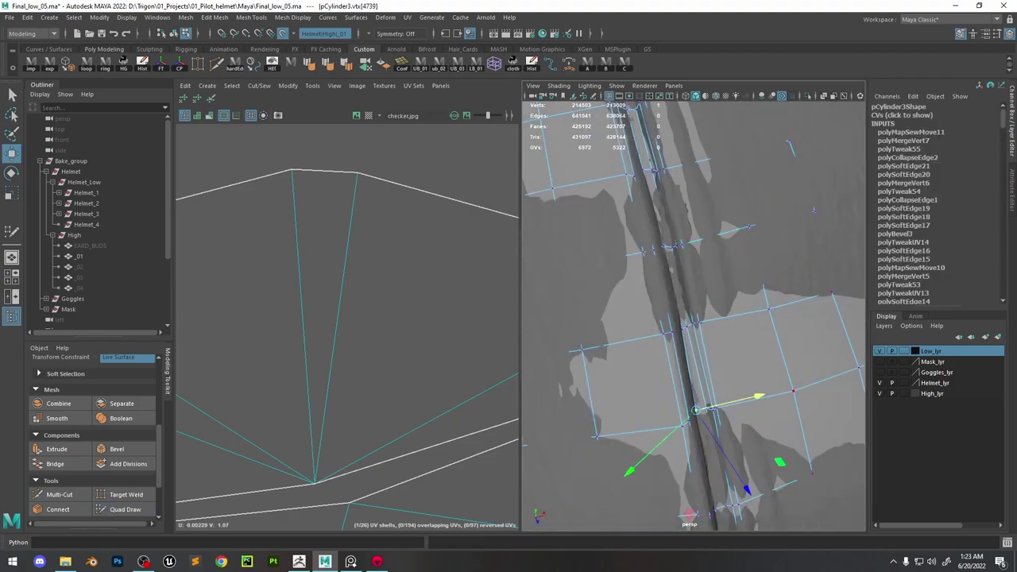
mouse_move(696, 358)
alt+mouse_down()
mouse_move(747, 286)
mouse_move(704, 301)
mouse_move(694, 254)
mouse_move(715, 415)
mouse_move(636, 417)
mouse_move(734, 318)
alt+mouse_up()
key(y)
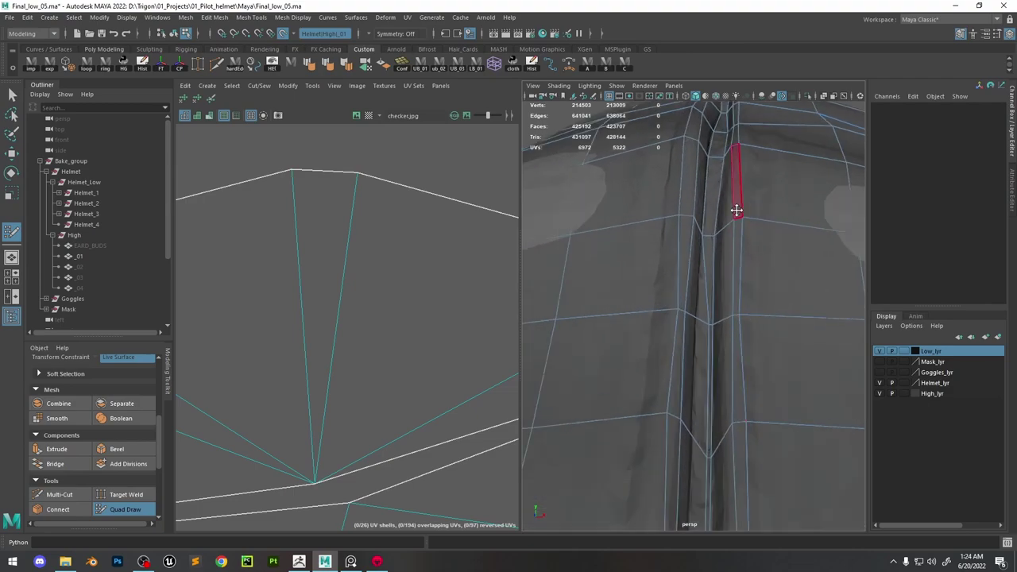
Check the seam down to the helmet's lower edge, exit Quad Draw, and select the low-poly helmet
alt+drag(742, 216, 666, 381)
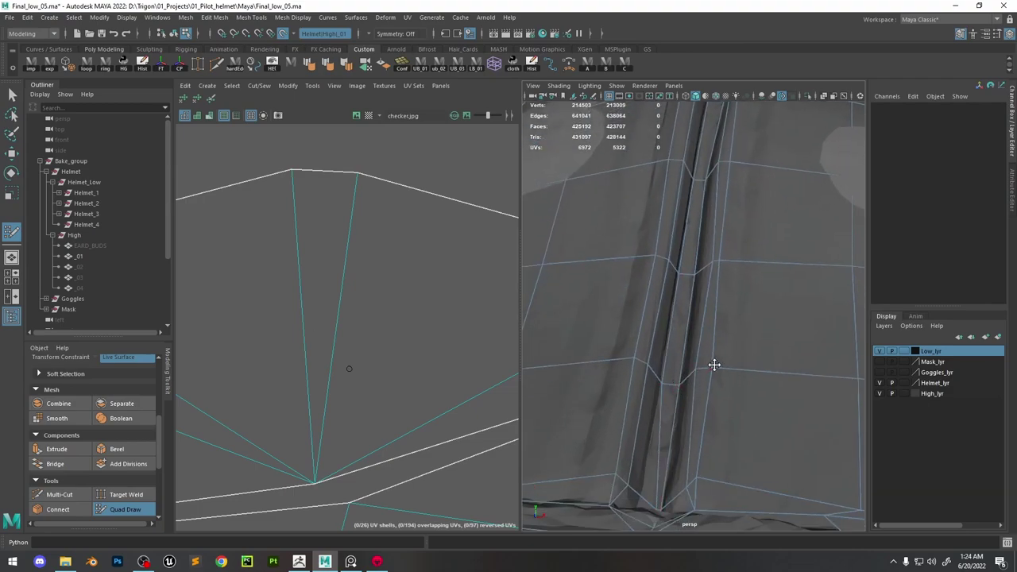
alt+drag(708, 262, 644, 429)
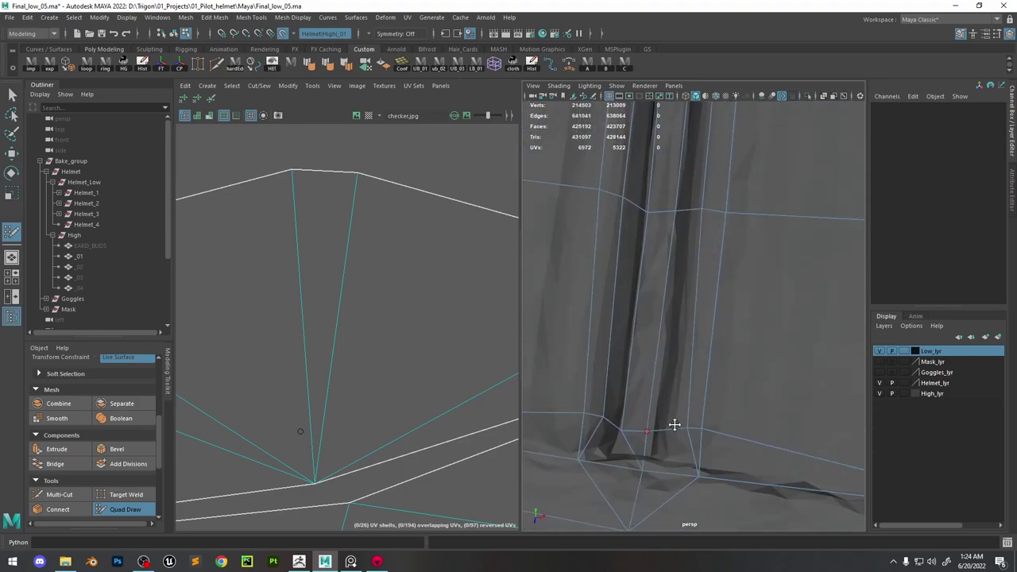
alt+drag(586, 460, 663, 414)
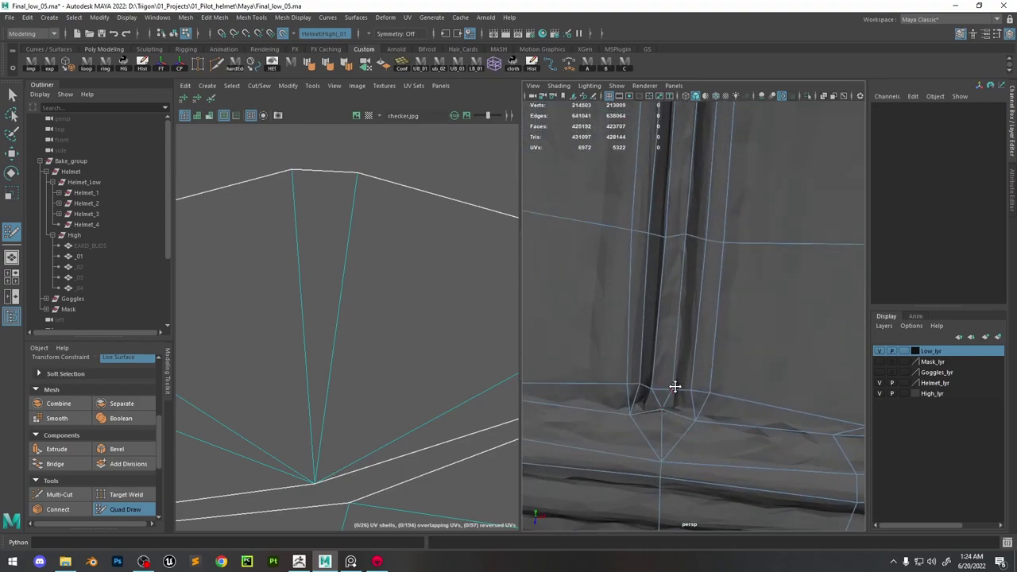
key(q)
click(663, 404)
Frame and isolate the low-poly helmet, then select it to display its UVs
key(f)
click(808, 96)
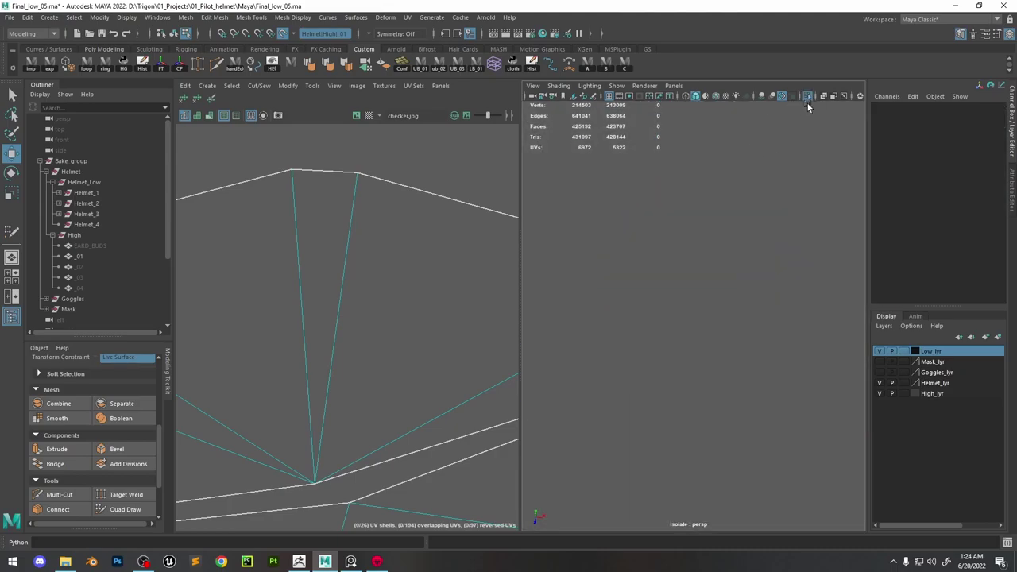
click(807, 96)
click(806, 96)
click(781, 198)
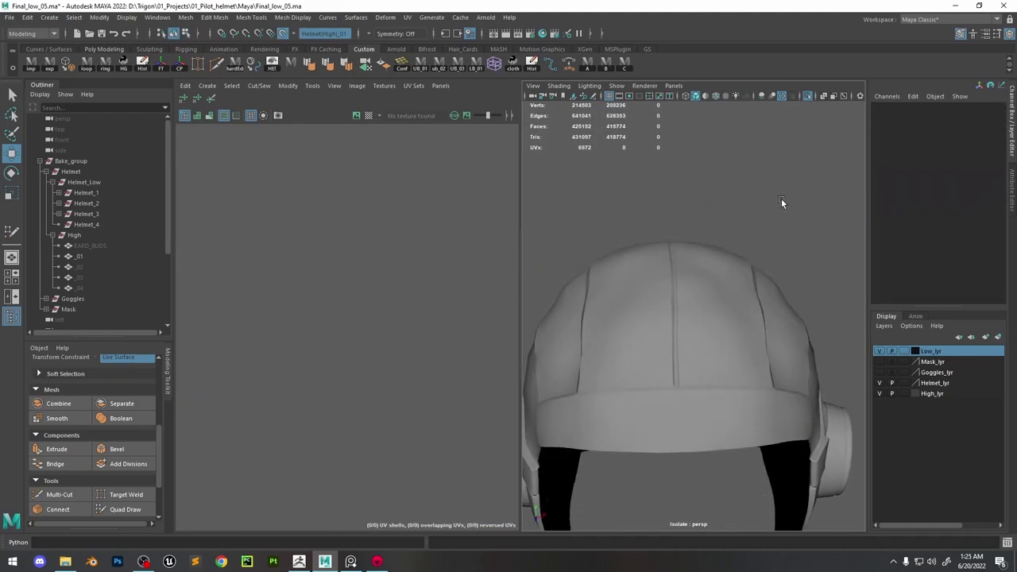
scroll(742, 247, up, 5)
alt+drag(742, 247, 696, 289)
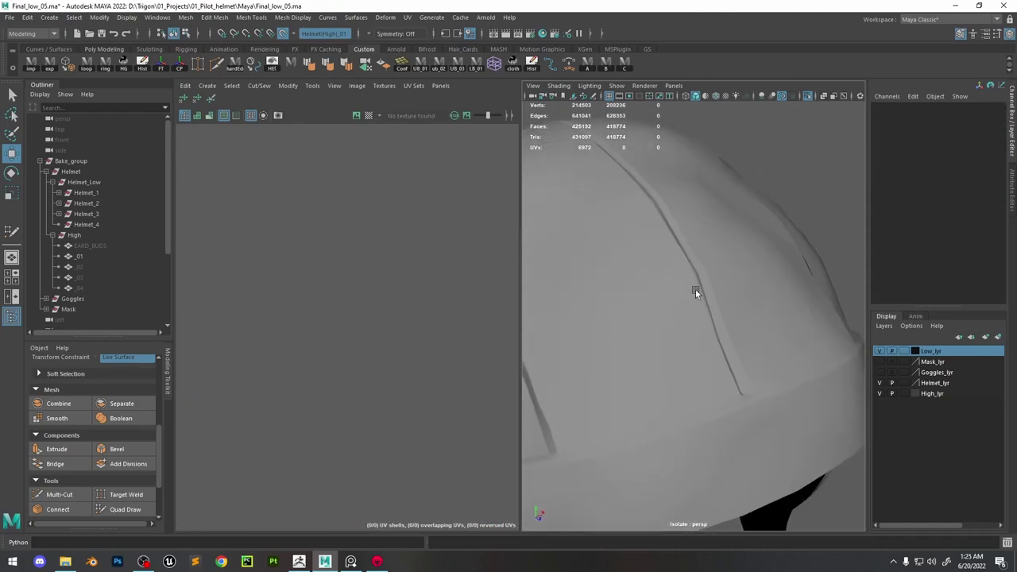
click(695, 289)
Pick the split edge at the shell's top and join it with Move and Sew
scroll(429, 302, down, 3)
scroll(421, 311, up, 3)
scroll(436, 322, down, 3)
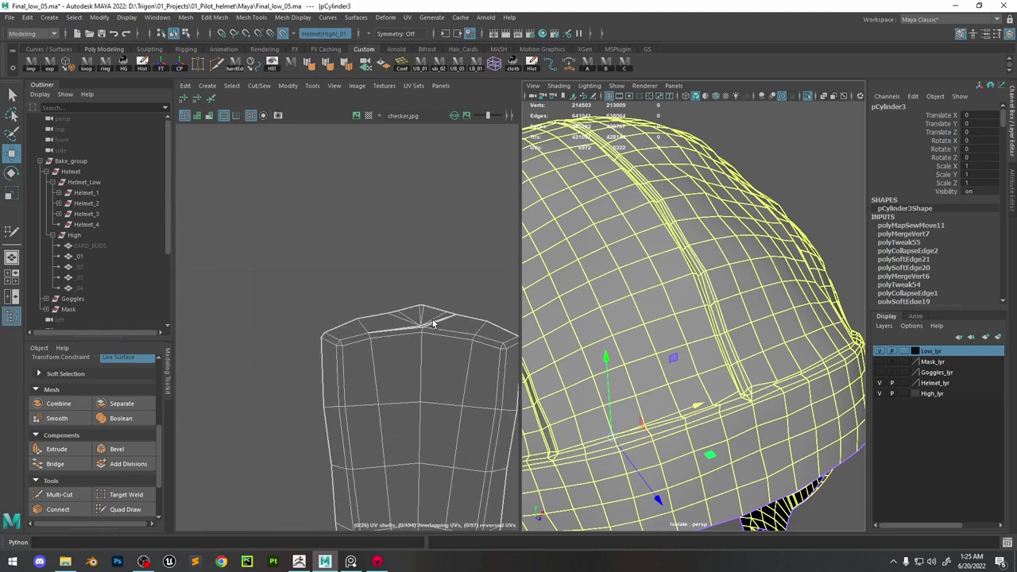
scroll(434, 323, up, 6)
click(400, 309)
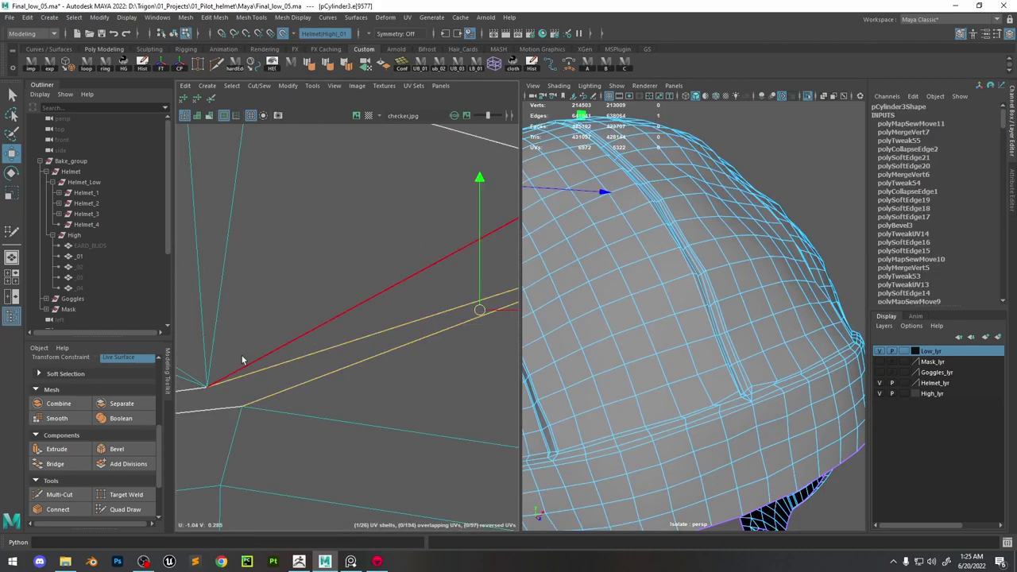
shift+right_drag(307, 358, 321, 315)
scroll(324, 315, down, 4)
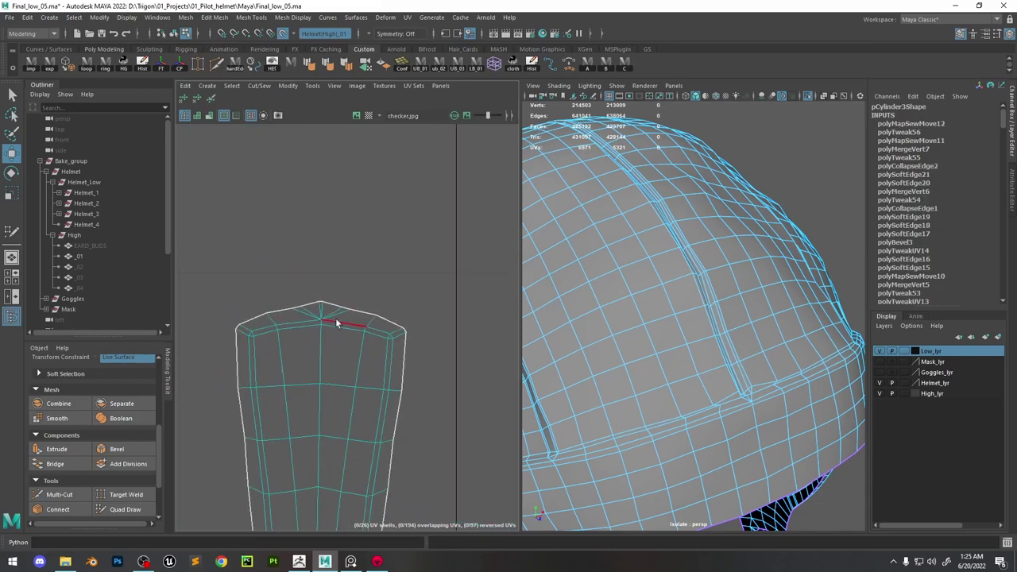
alt+middle_drag(335, 318, 355, 131)
scroll(358, 111, down, 2)
scroll(401, 254, down, 5)
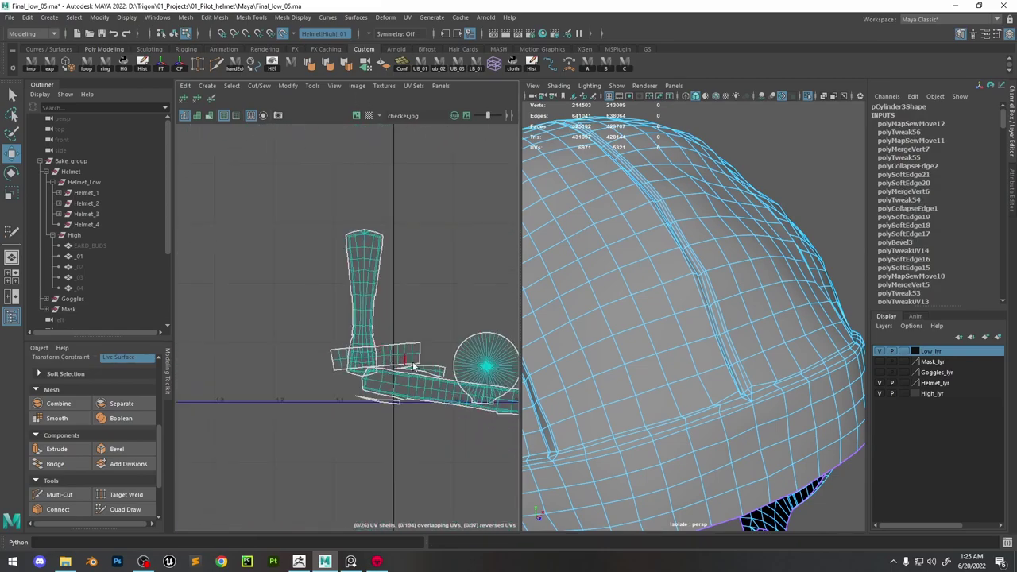
Select edges beside the centre seam, then return to object mode and reselect the helmet
alt+drag(756, 378, 701, 357)
scroll(387, 234, down, 3)
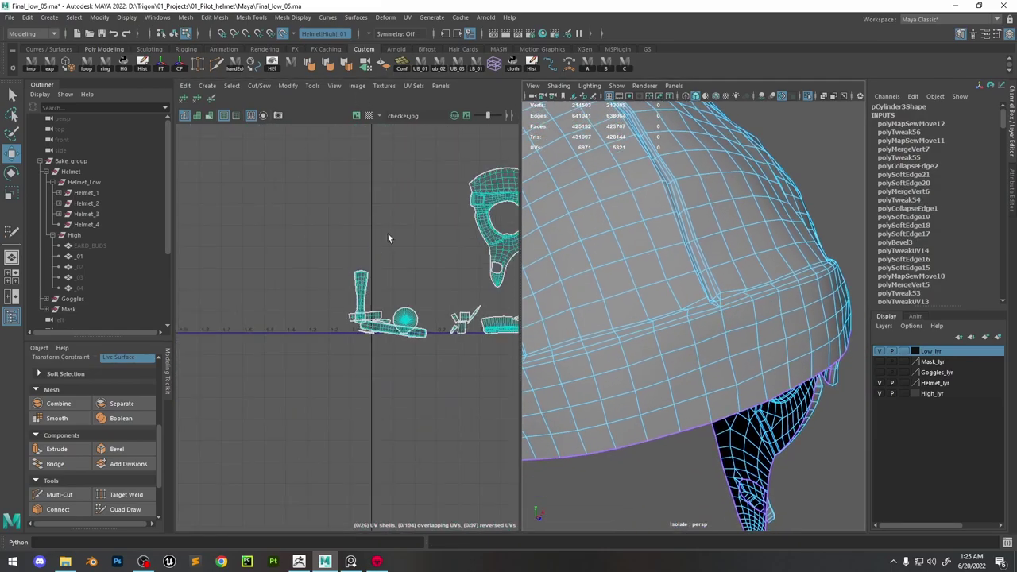
scroll(356, 323, up, 3)
scroll(460, 230, down, 2)
click(461, 231)
scroll(464, 217, up, 8)
click(441, 267)
scroll(436, 271, up, 3)
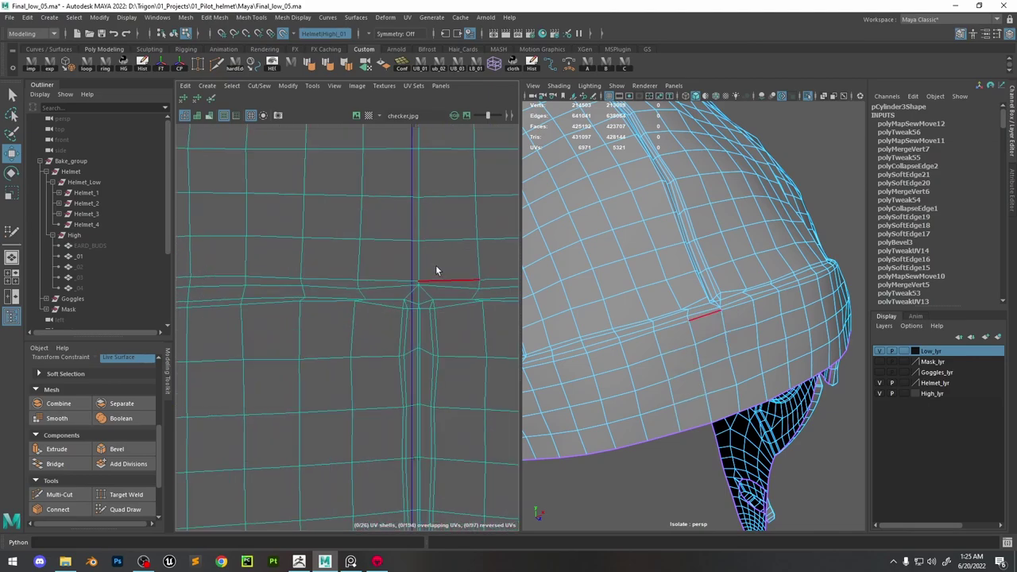
key(F8)
click(798, 189)
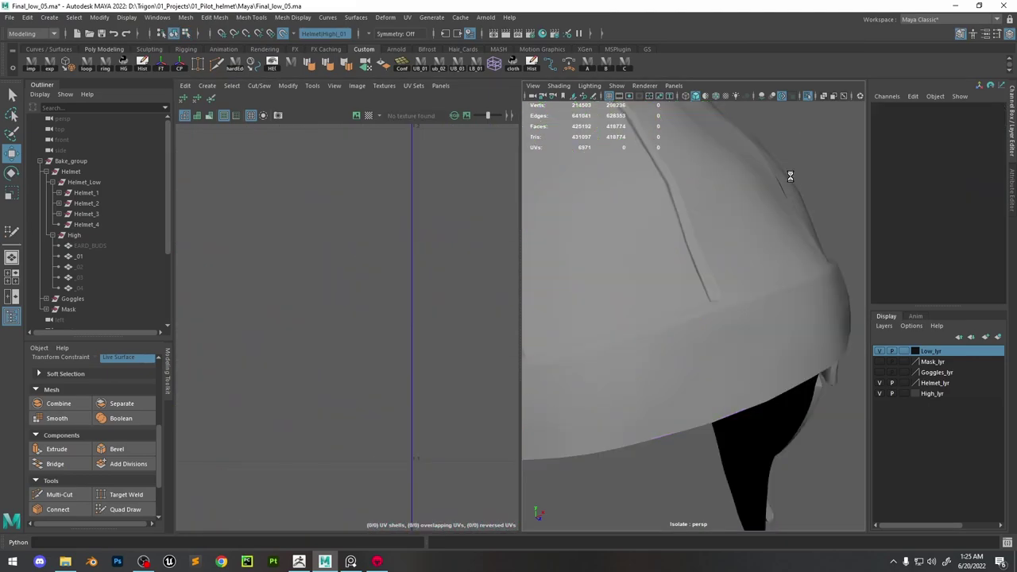
scroll(627, 191, down, 10)
click(685, 318)
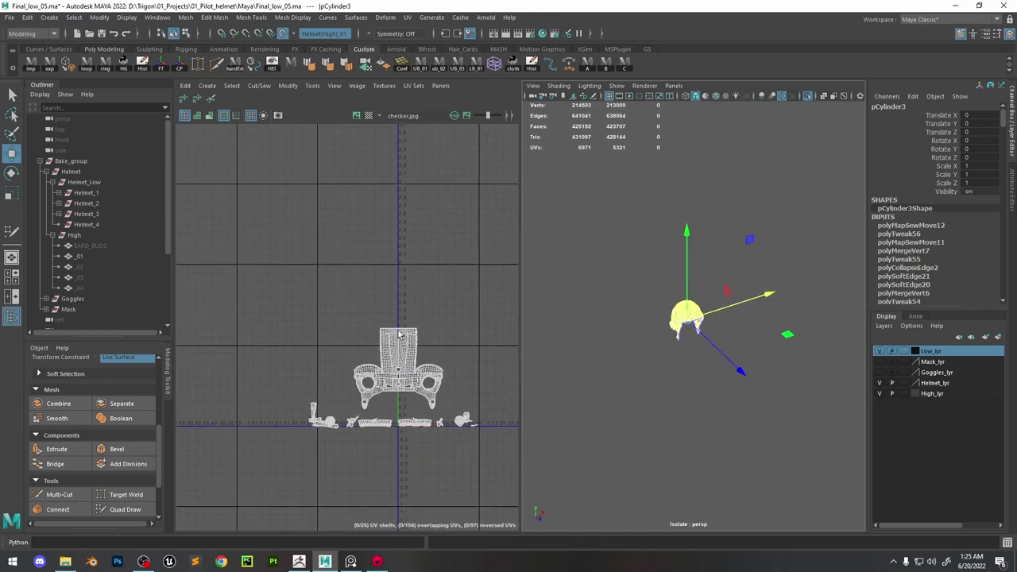
Select Helmet_1 through Helmet_3 and the low-poly helmet mesh
click(86, 193)
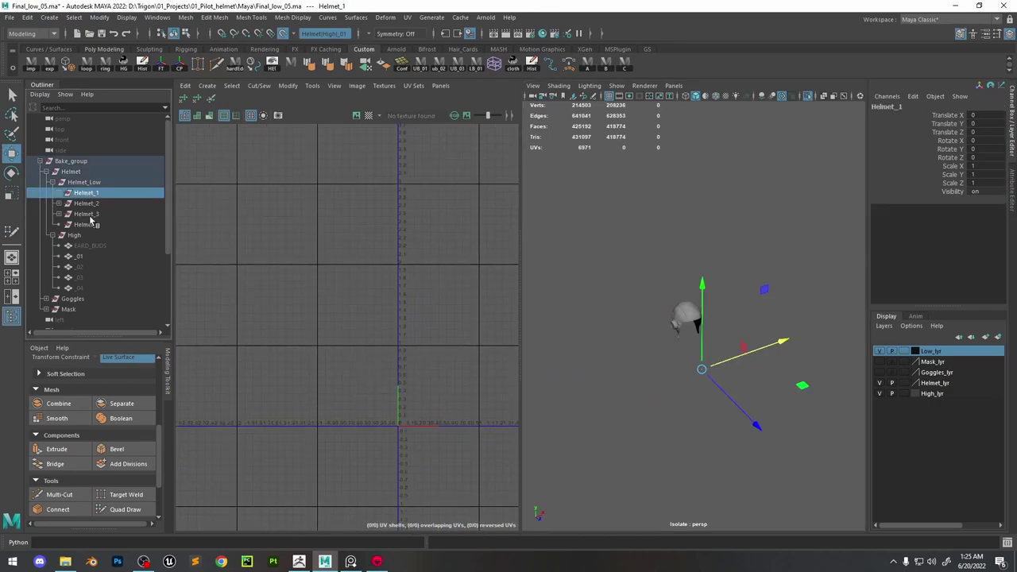
shift+click(85, 214)
scroll(672, 322, up, 5)
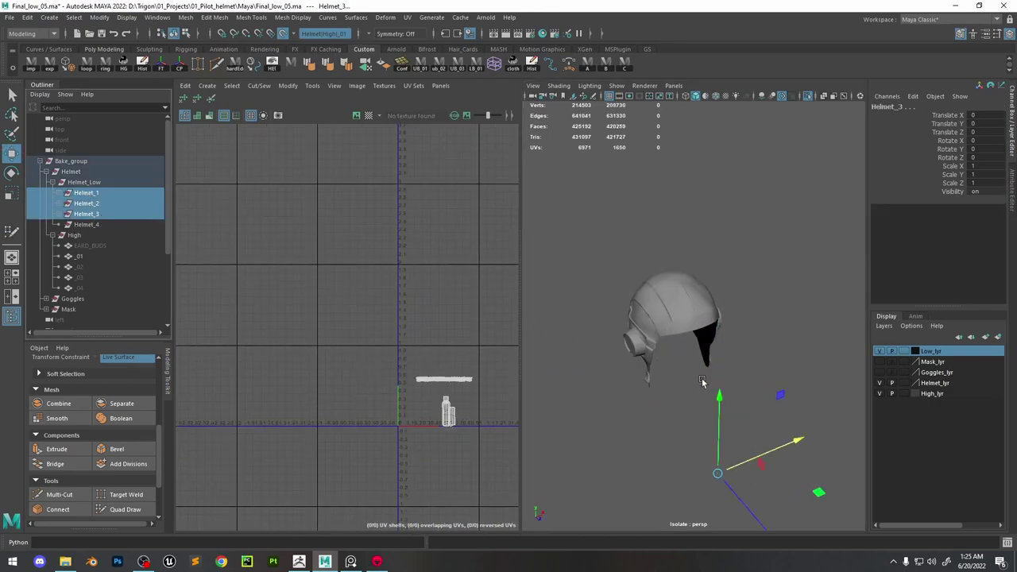
scroll(618, 246, up, 5)
click(618, 246)
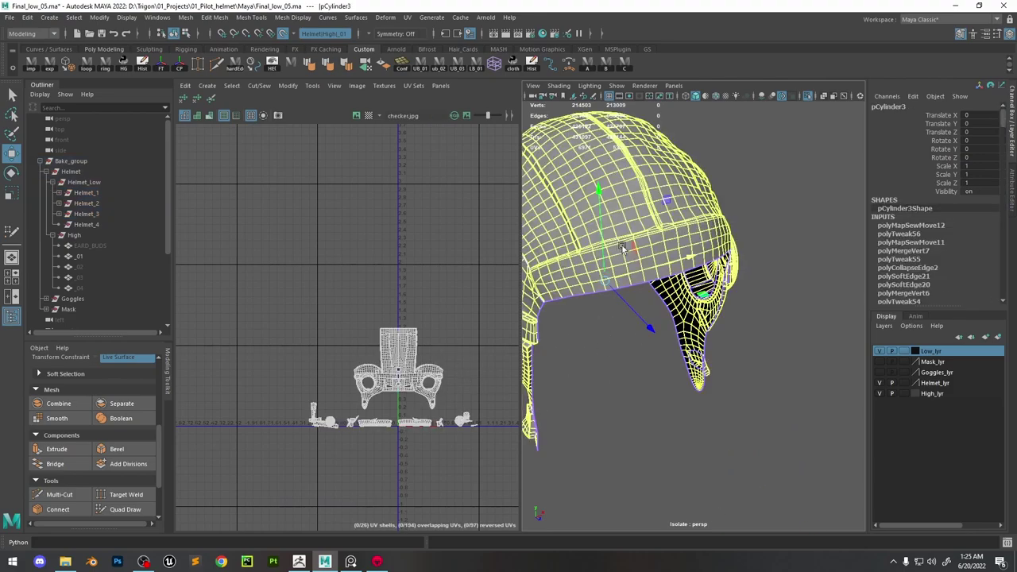
scroll(89, 205, down, 4)
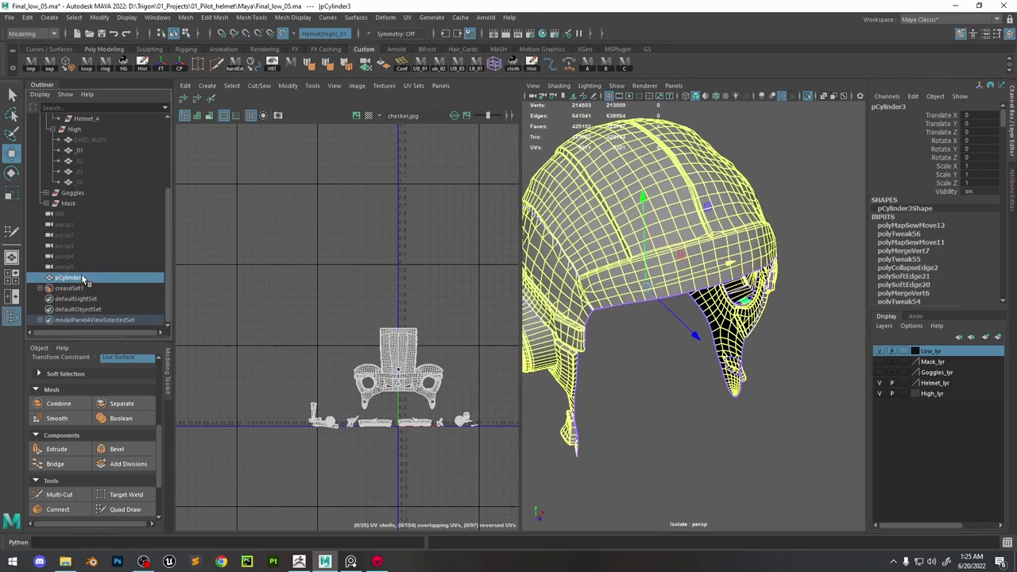
middle_drag(92, 135, 87, 165)
Expand Helmet_1, select pCylinder3 and pCylinder2, and test-lift the camo shell before undoing
click(58, 160)
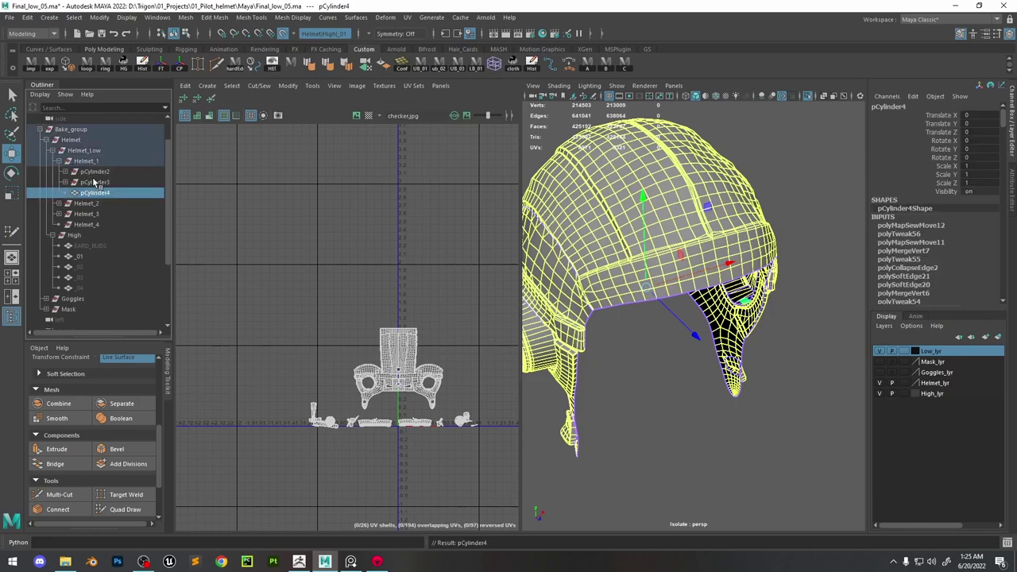
click(94, 182)
click(809, 95)
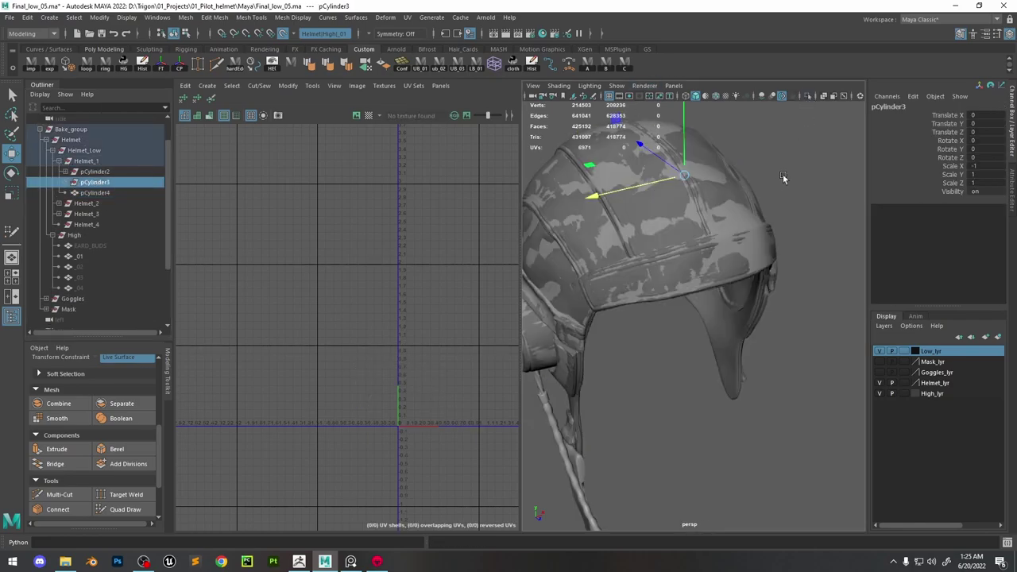
ctrl+click(95, 172)
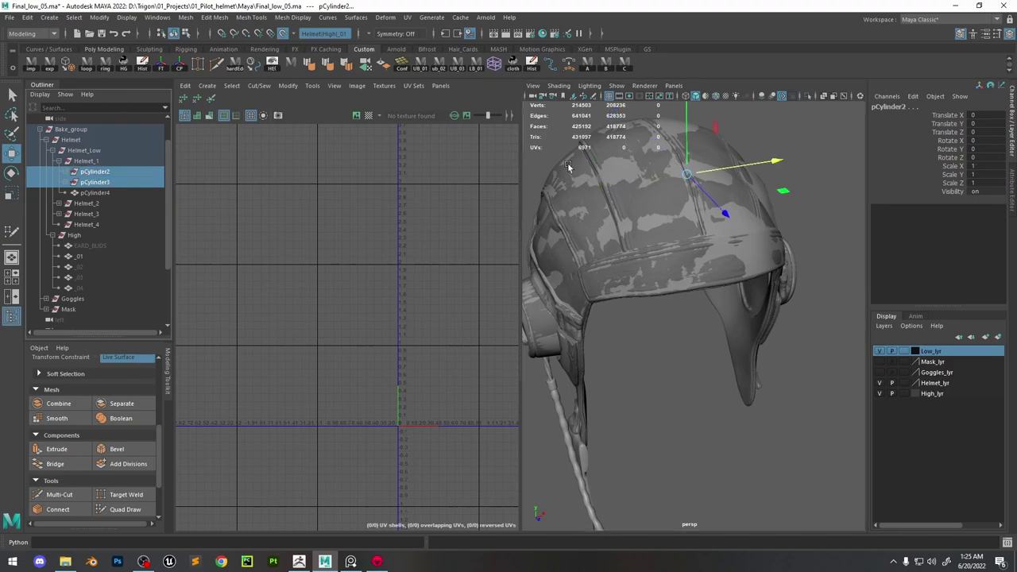
drag(691, 159, 694, 134)
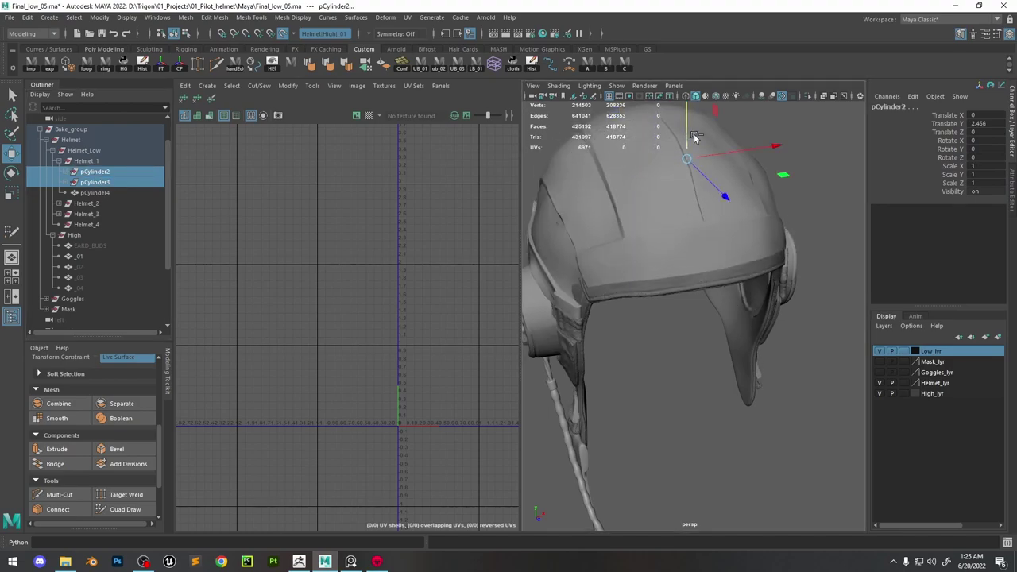
alt+right_drag(694, 133, 695, 214)
key(ctrl+z)
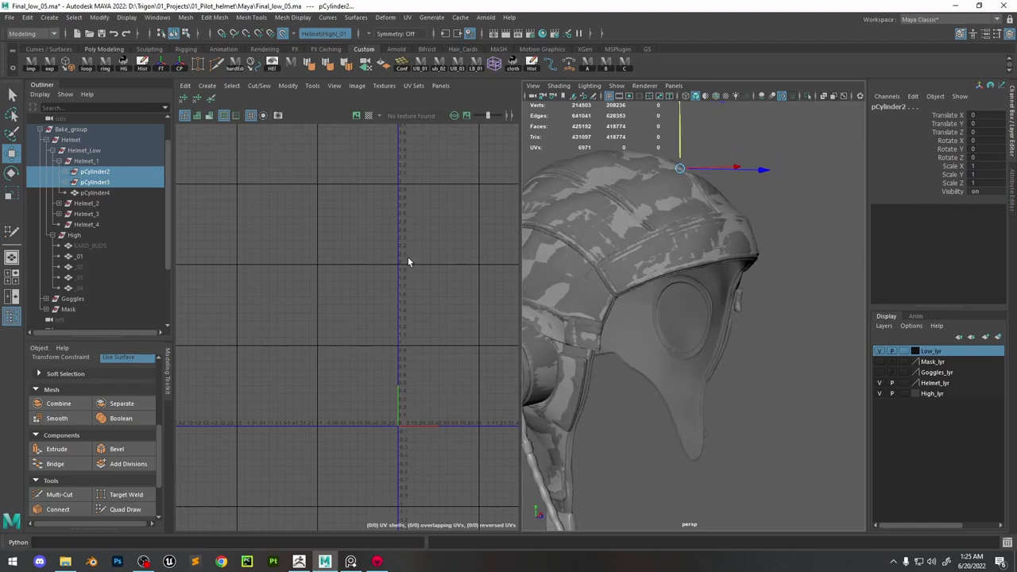
Inspect pCylinder2 and pCylinder4, delete the pCylinder3 camo shell, and save Final_low_05.ma
click(110, 173)
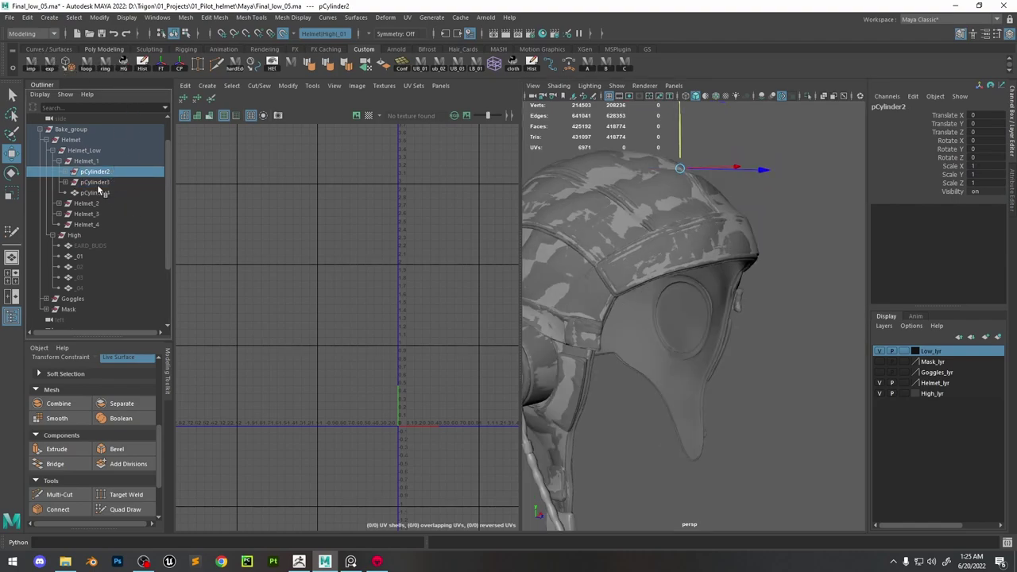
click(97, 193)
click(143, 63)
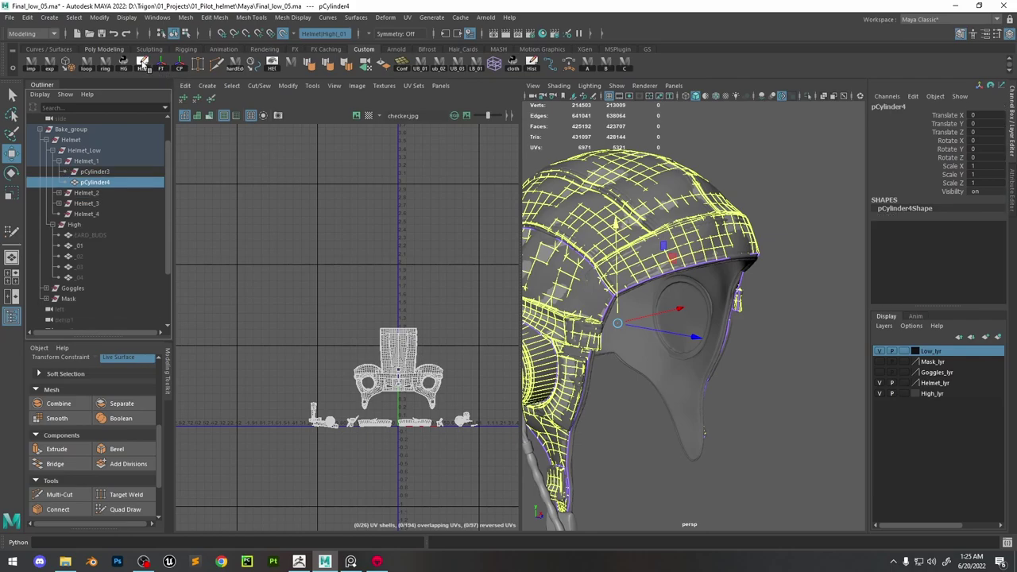
click(95, 171)
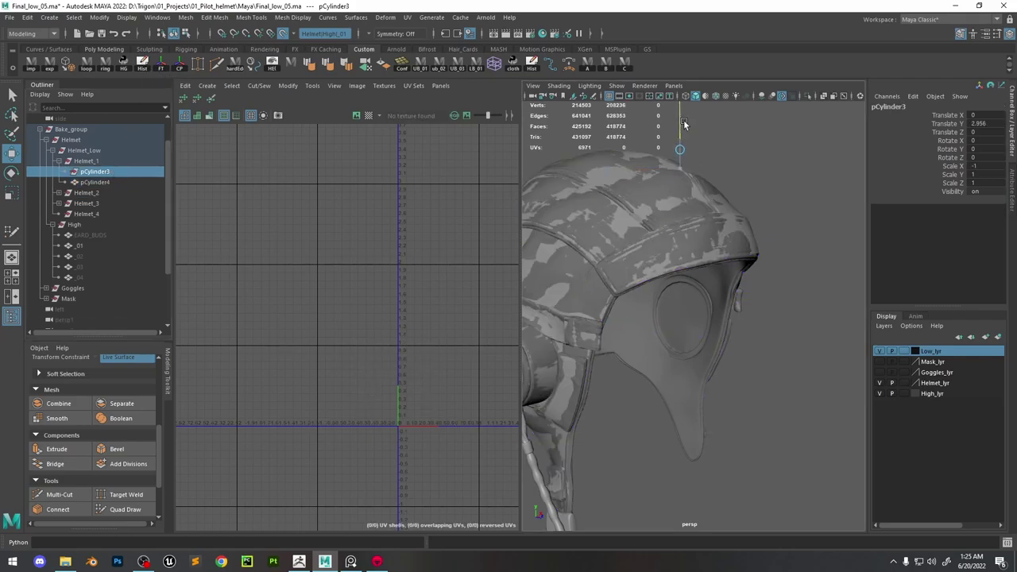
key(Delete)
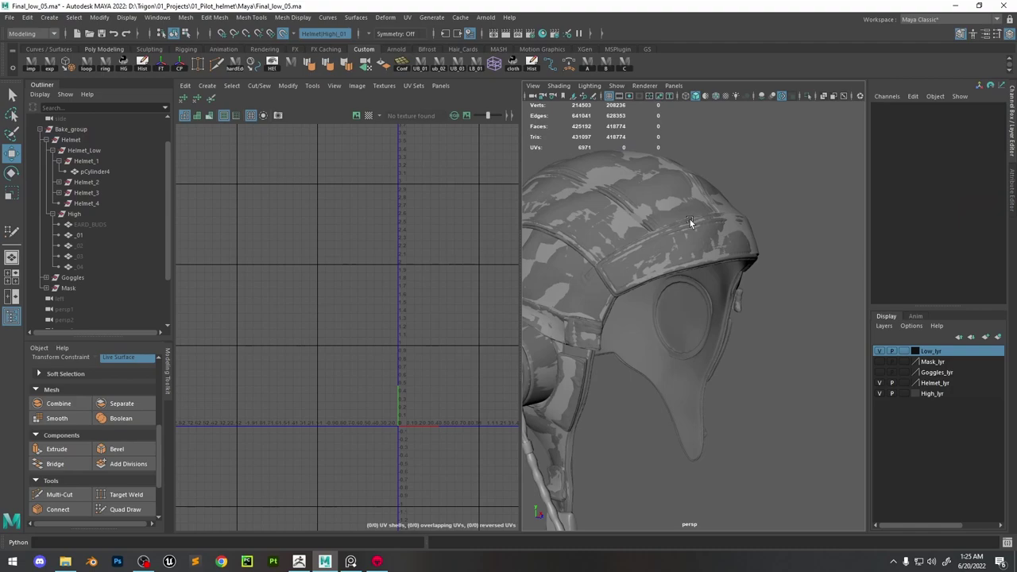
click(695, 224)
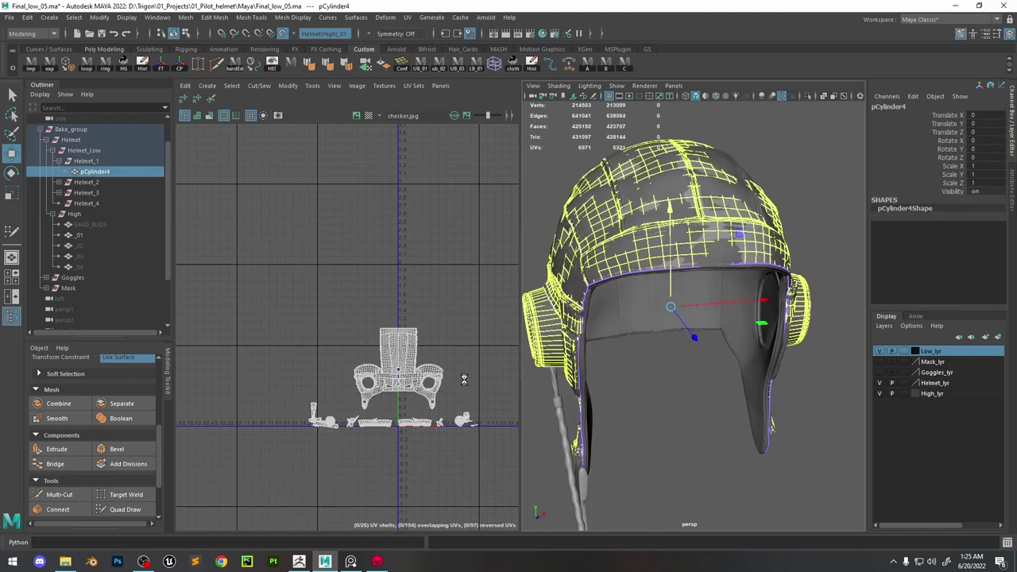
key(ctrl+s)
Select all helmet meshes and frame their UV shells, then clear the selection
shift+click(98, 200)
key(F8)
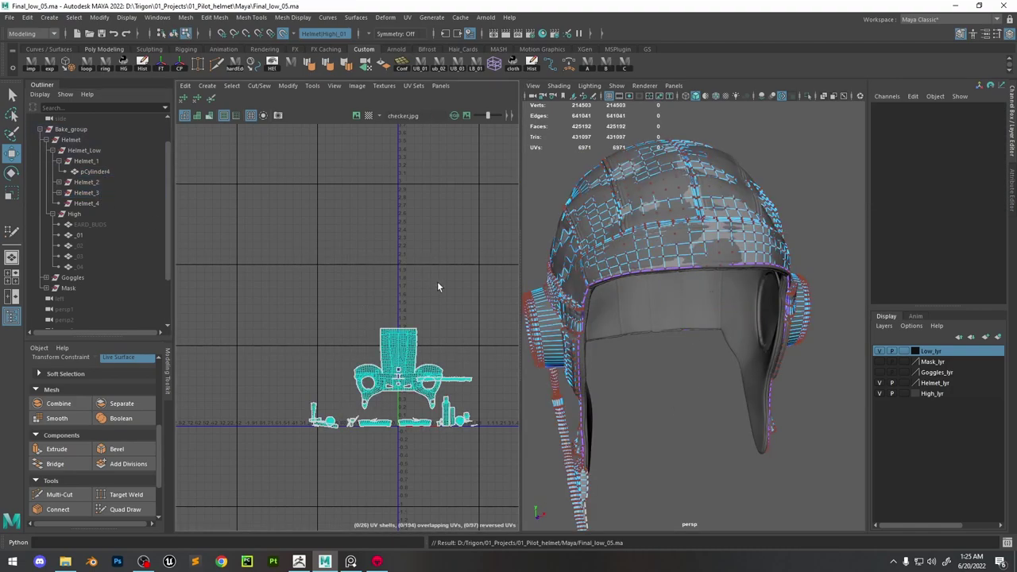
drag(275, 503, 275, 502)
right_drag(374, 268, 374, 268)
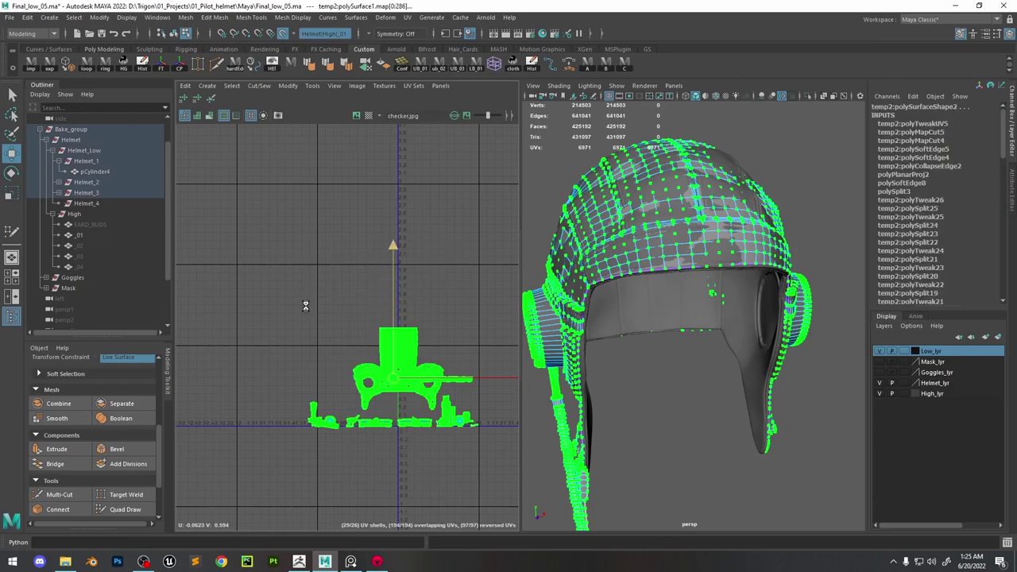
scroll(430, 390, up, 3)
key(f)
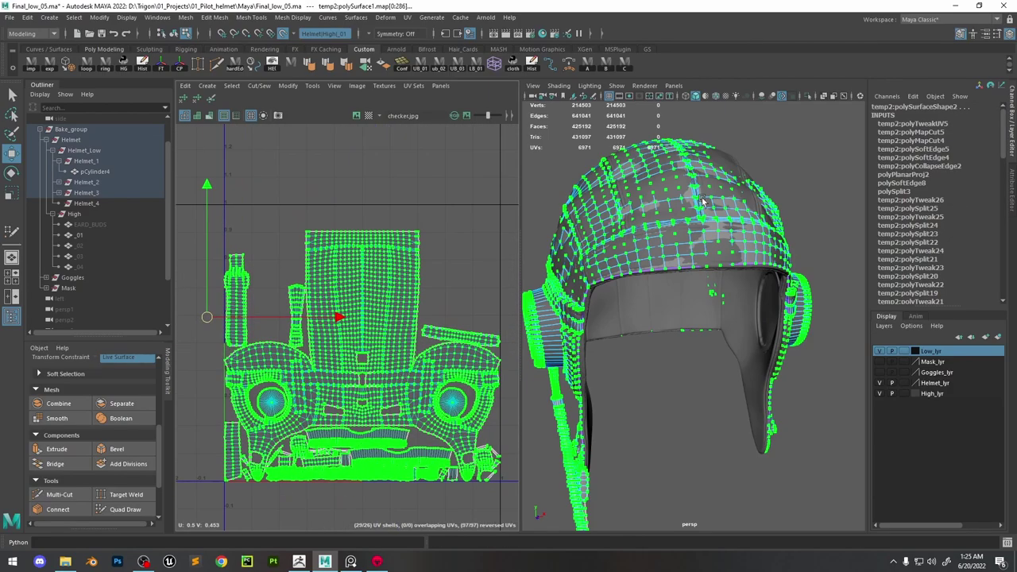
click(702, 202)
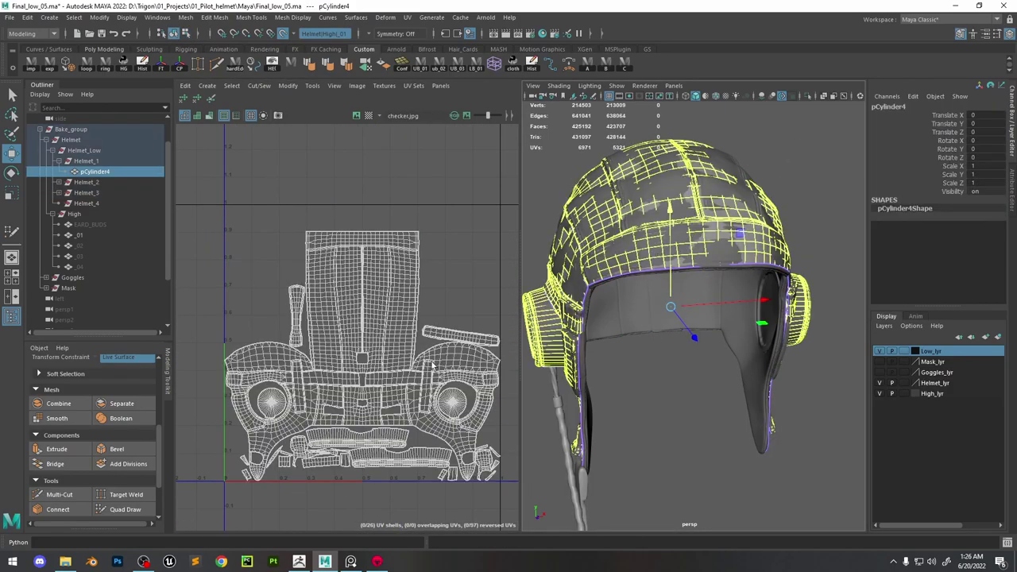
alt+drag(684, 302, 762, 273)
click(762, 273)
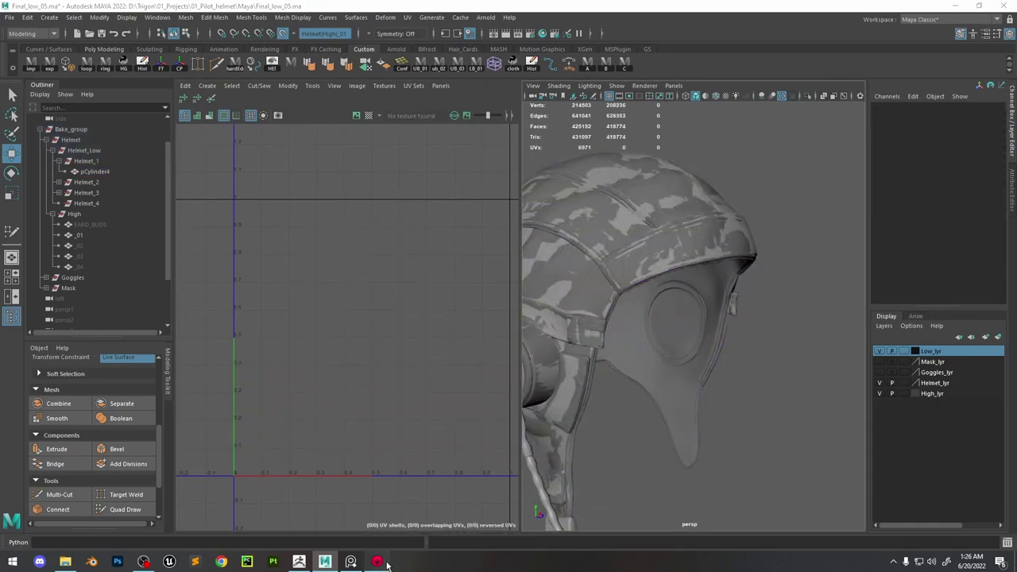
key(alt+Tab)
Select Helmet_1_Low and the Helmet bake group to review bake settings, then minimise Marmoset
mouse_move(586, 329)
mouse_down()
mouse_move(576, 334)
mouse_move(589, 320)
mouse_up()
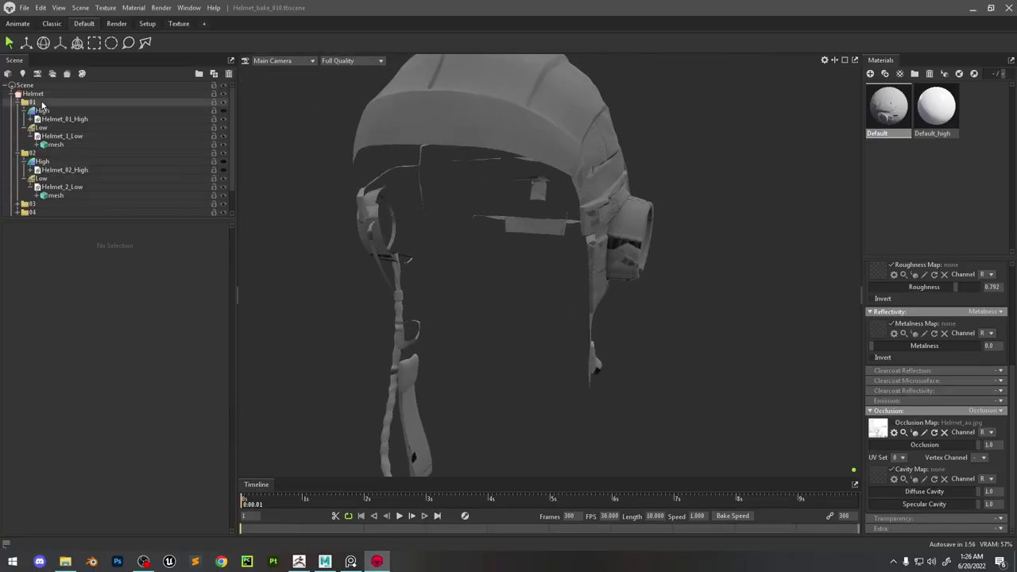
click(55, 144)
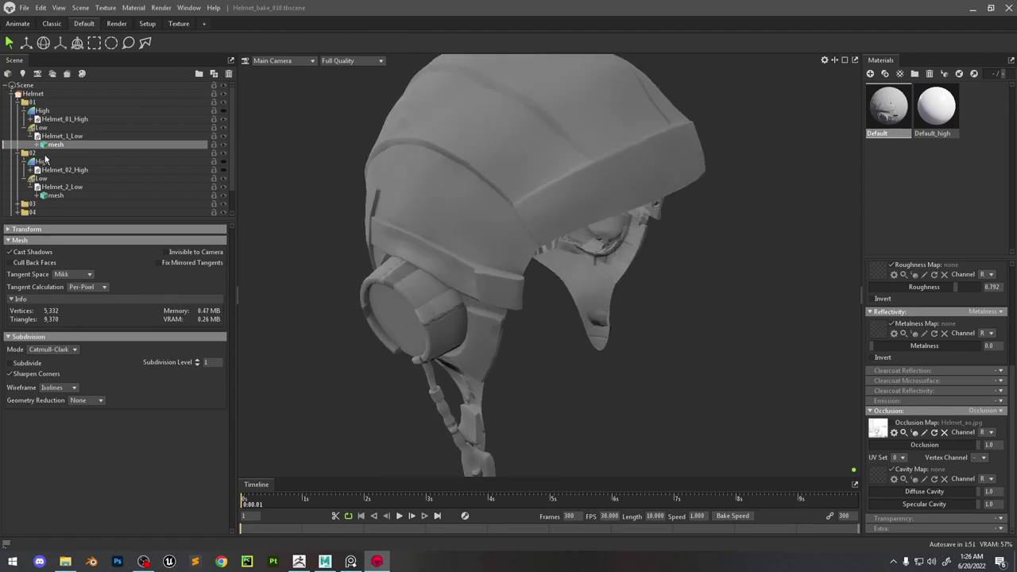
click(33, 93)
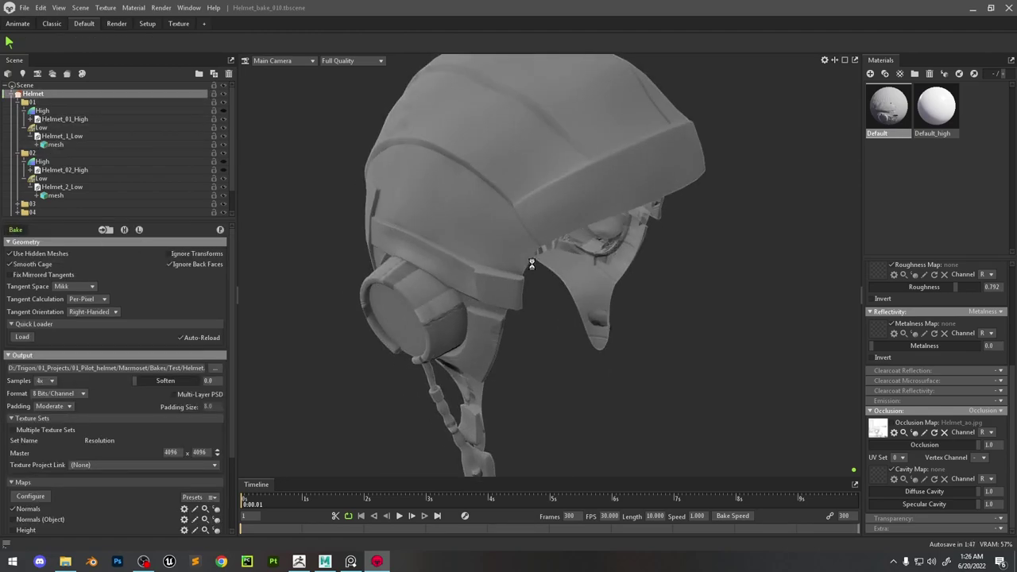
click(973, 8)
Turn on textured shading in a maximised perspective view and assign High_mtl to Helmet_Low
key(6)
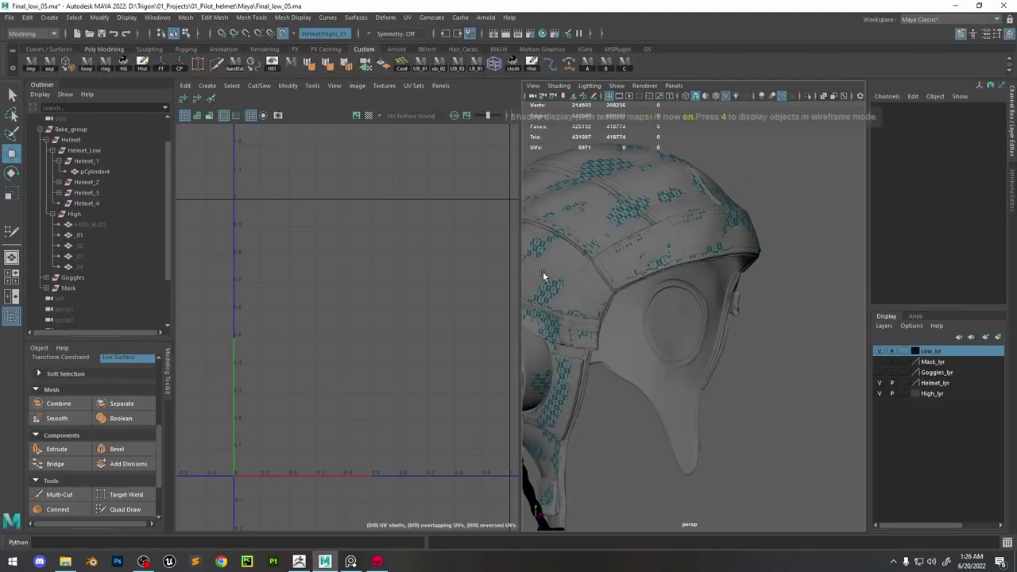
scroll(642, 248, up, 3)
key(space)
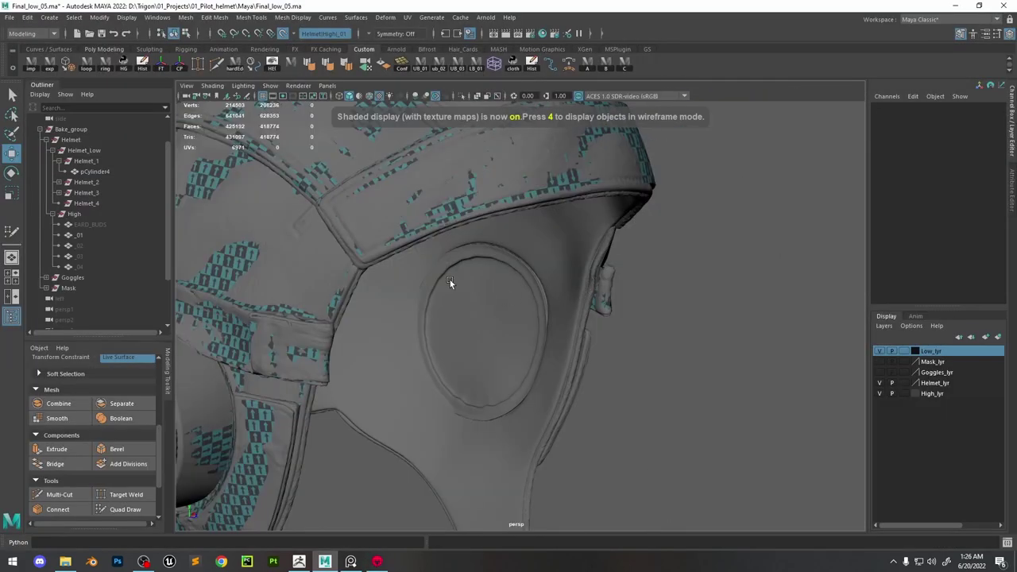
scroll(453, 277, down, 4)
click(396, 291)
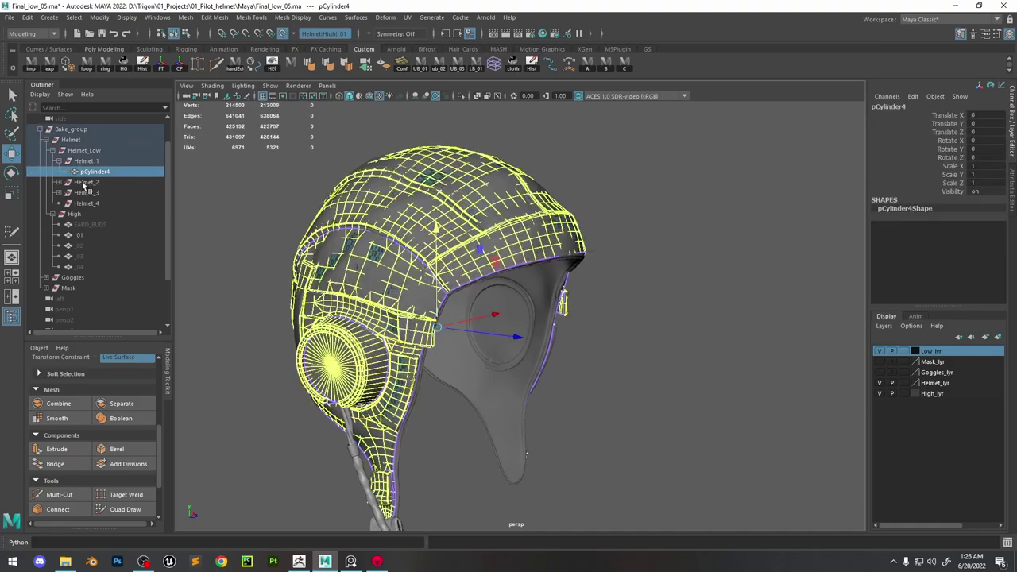
click(84, 150)
key(space)
click(344, 298)
mouse_move(382, 359)
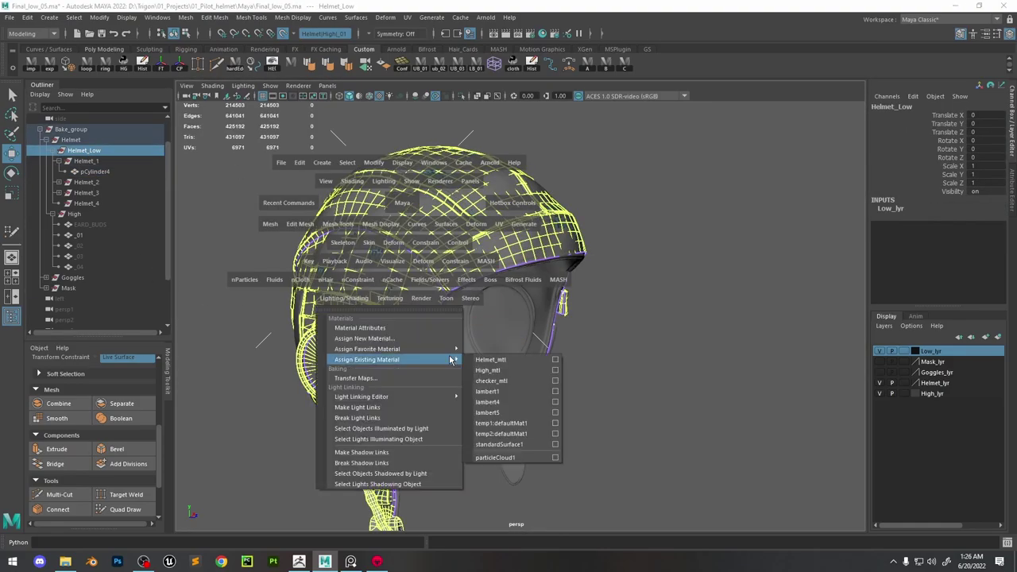
click(516, 371)
Reassign Helmet_Low the Helmet_mtl material and hide the High_lyr layer
mouse_move(647, 257)
alt+mouse_down()
mouse_move(659, 259)
mouse_move(578, 252)
alt+mouse_up()
key(space)
click(457, 248)
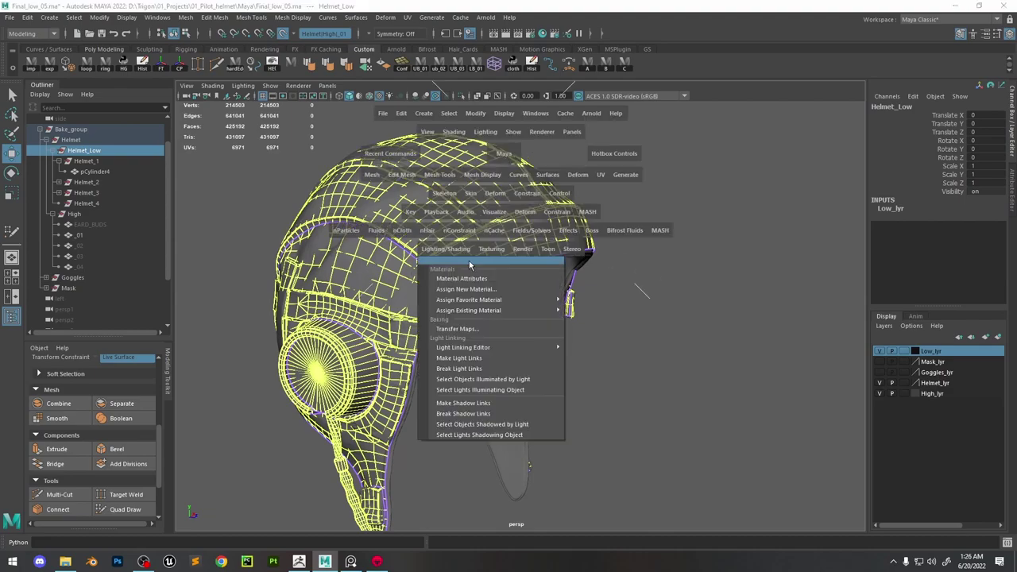
mouse_move(556, 310)
click(596, 311)
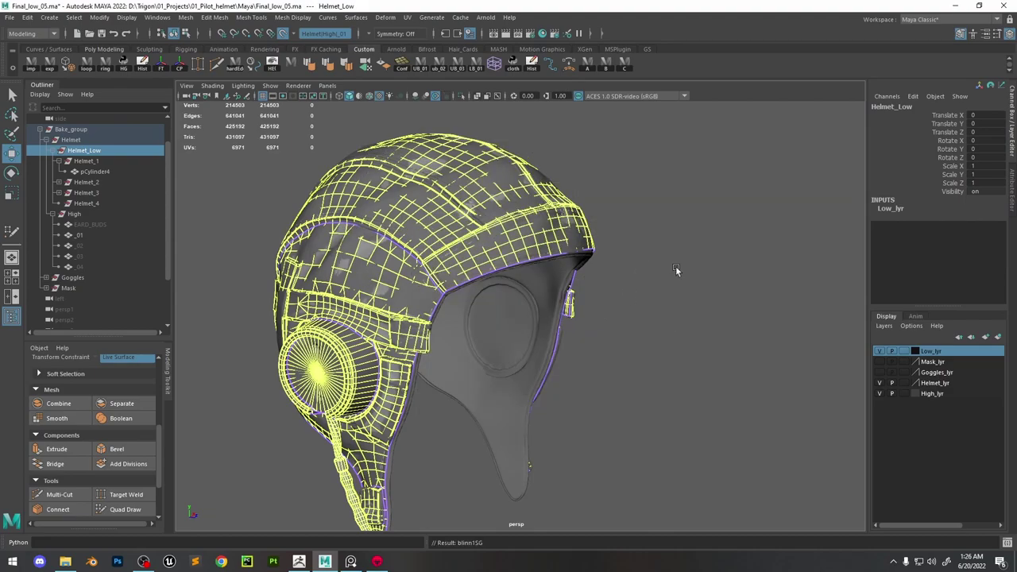
alt+drag(675, 266, 563, 228)
click(880, 393)
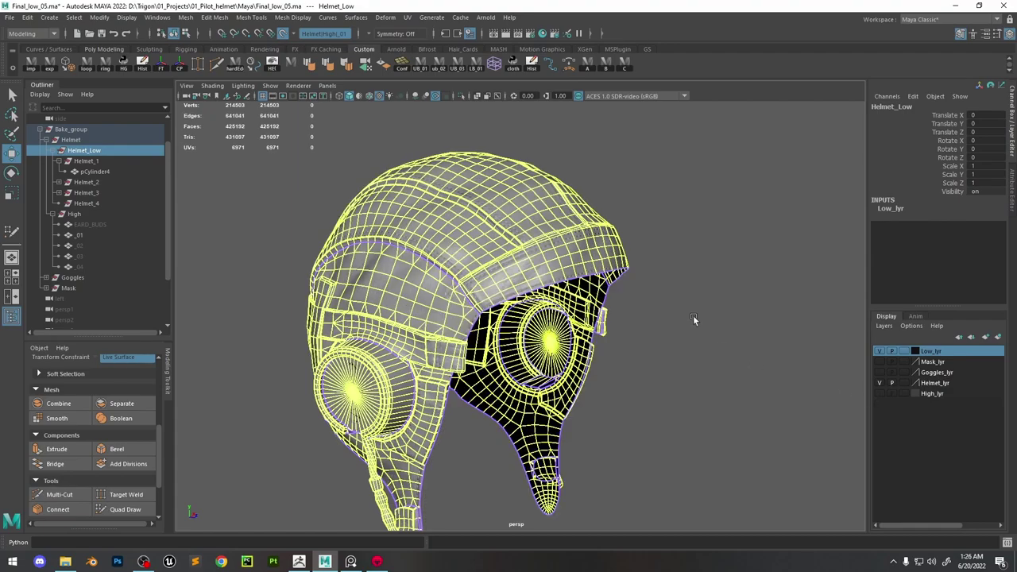
Select the strap cord inside the helmet and move its pivot to the tip
click(693, 315)
alt+drag(560, 319, 584, 297)
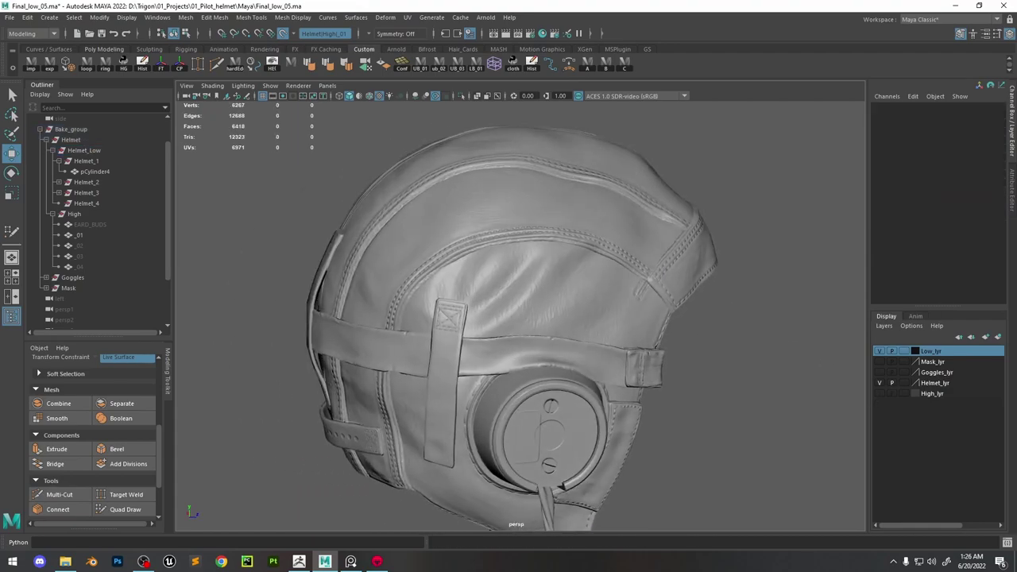
alt+drag(669, 342, 666, 208)
click(521, 360)
key(e)
key(w)
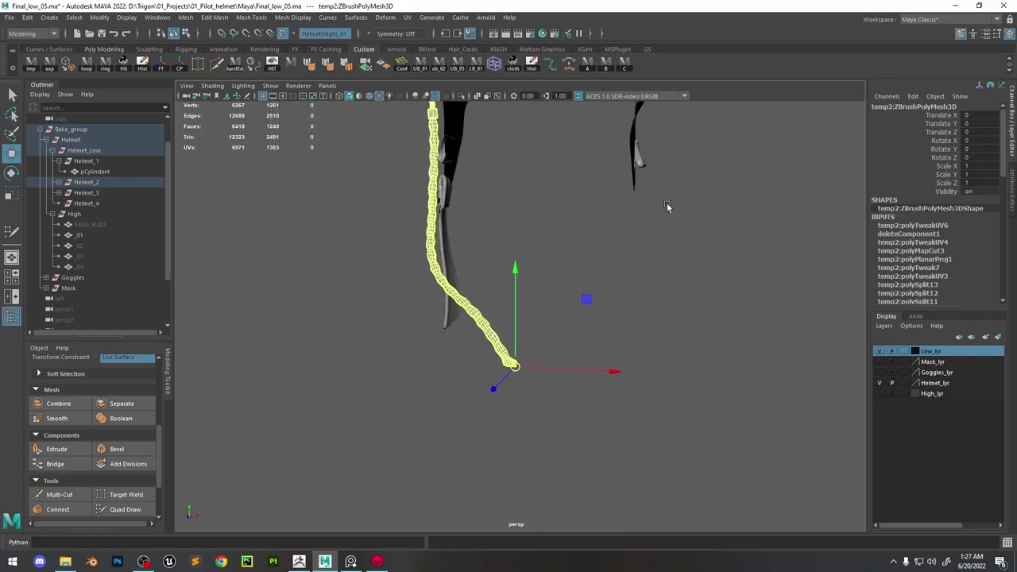
Duplicate the strap cord and mirror the copy to the other side
click(64, 183)
alt+drag(387, 233, 567, 309)
key(ctrl+d)
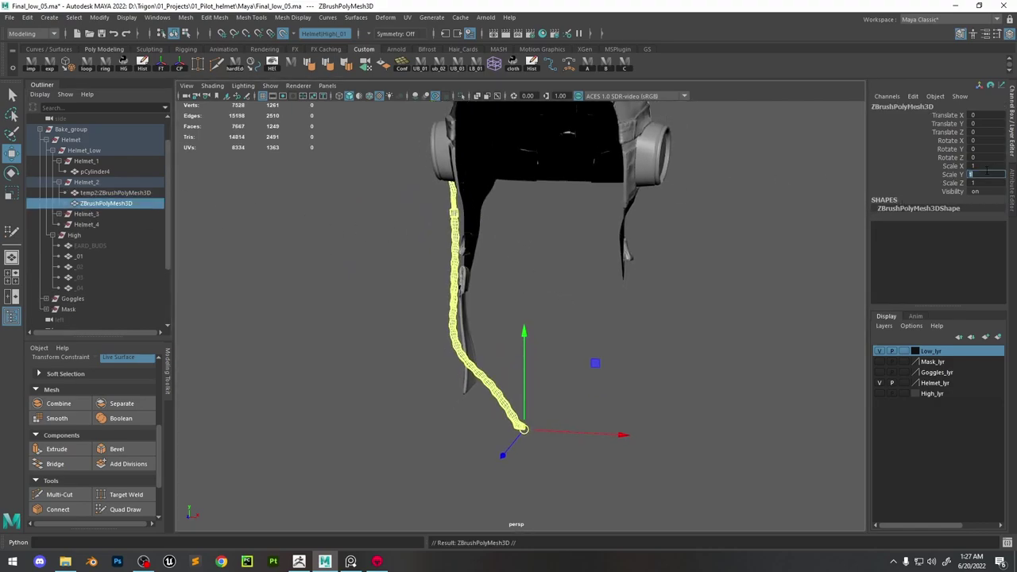
text(1)
key(Return)
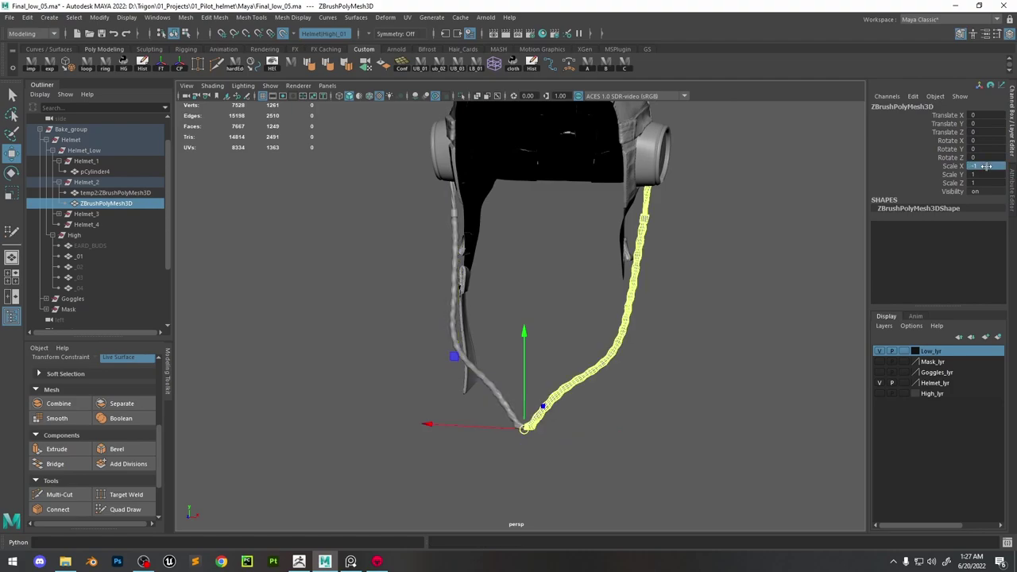
Combine both hanging cords into one mesh and delete its construction history
alt+drag(715, 317, 518, 445)
shift+click(518, 445)
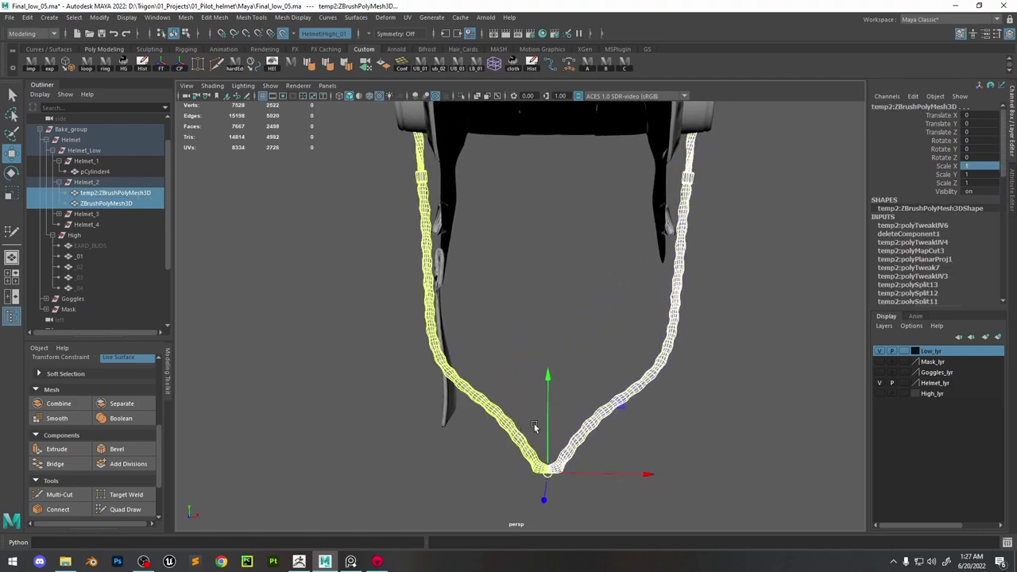
alt+middle_drag(548, 299, 556, 279)
key(space)
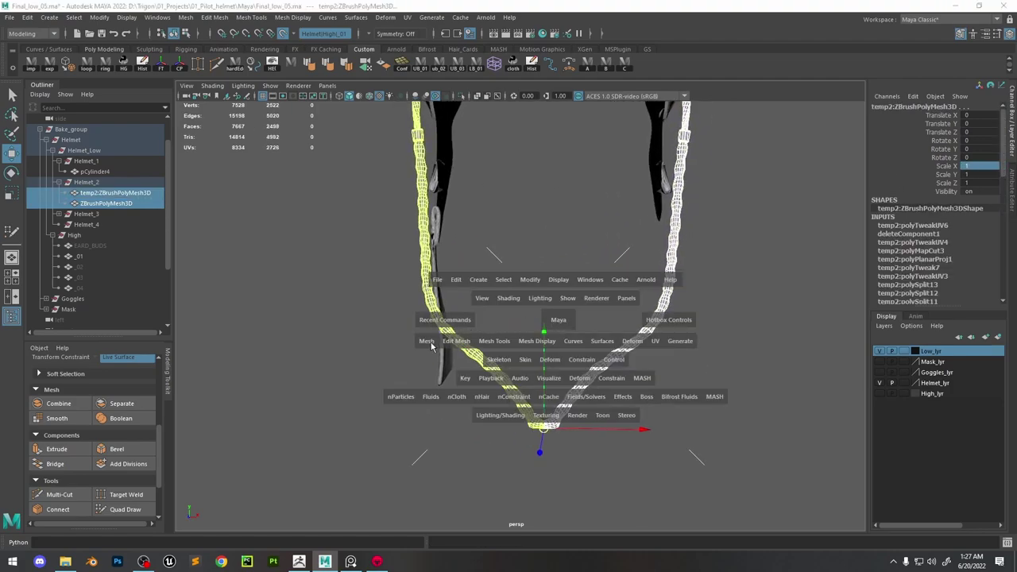
drag(427, 342, 455, 121)
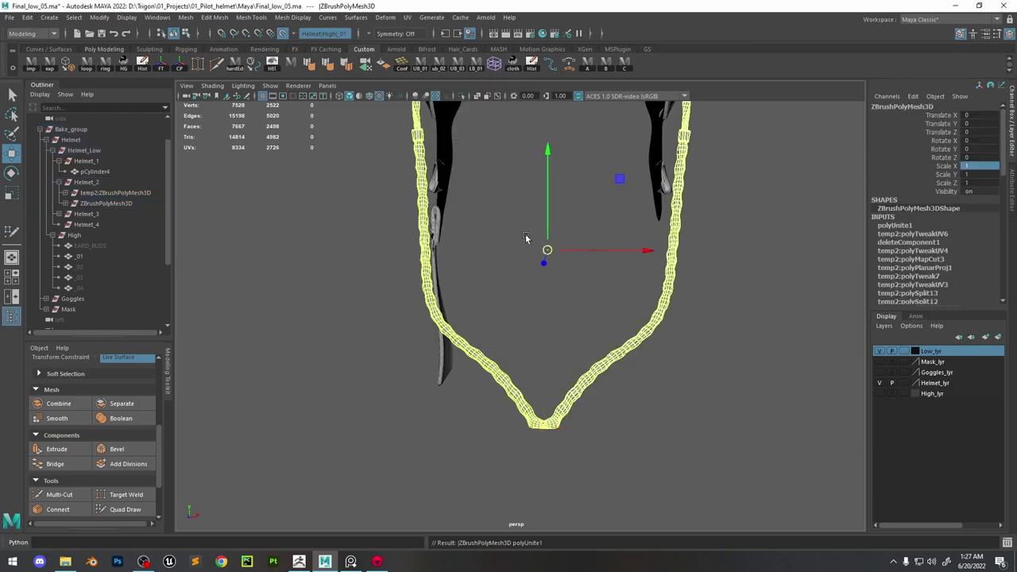
click(143, 62)
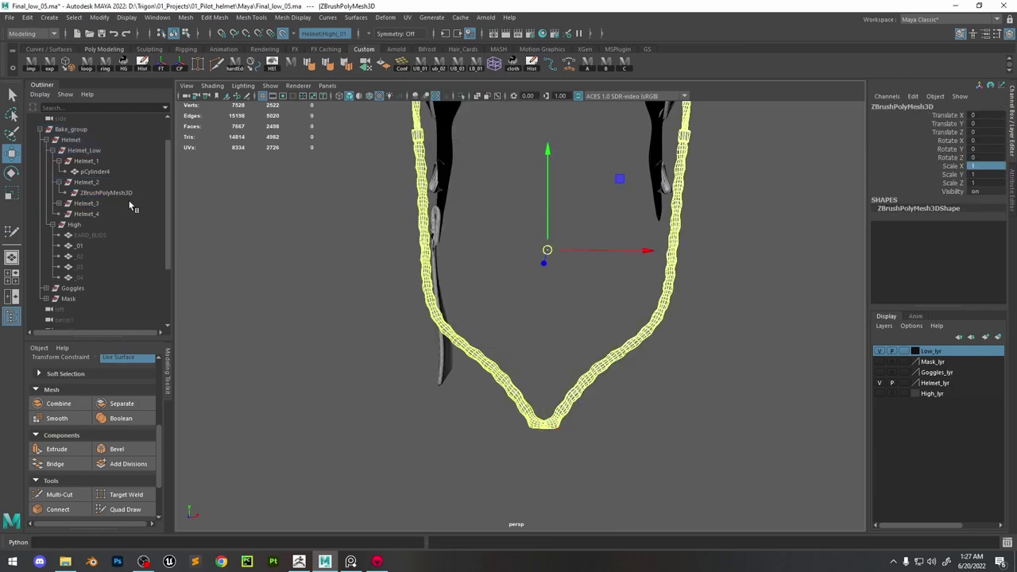
Delete the duplicate ZBrushPolyMesh3D strap and open ZBrushPolyMesh3D1 in the UV Editor
scroll(128, 205, down, 4)
scroll(99, 167, up, 3)
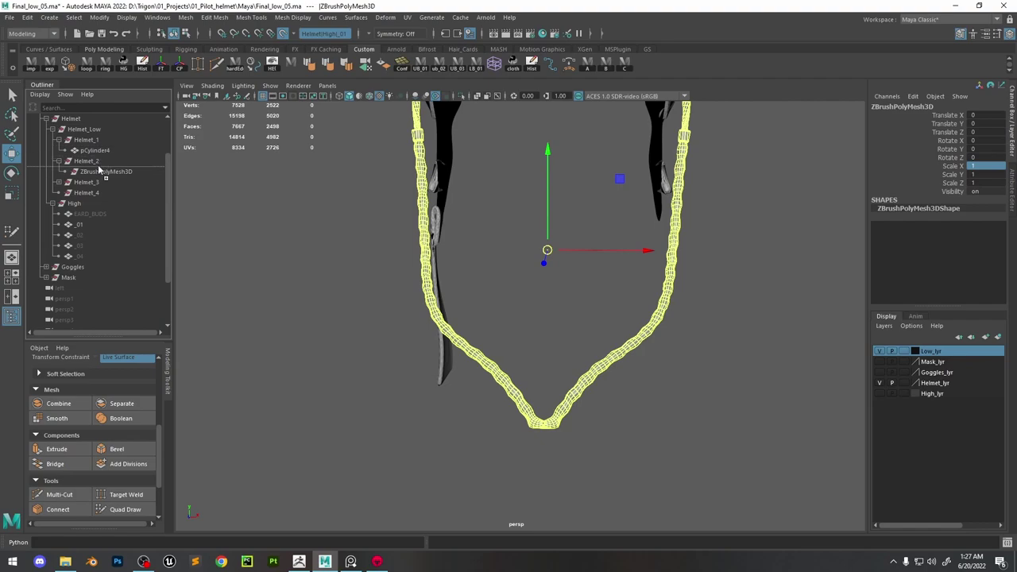
click(99, 171)
click(101, 182)
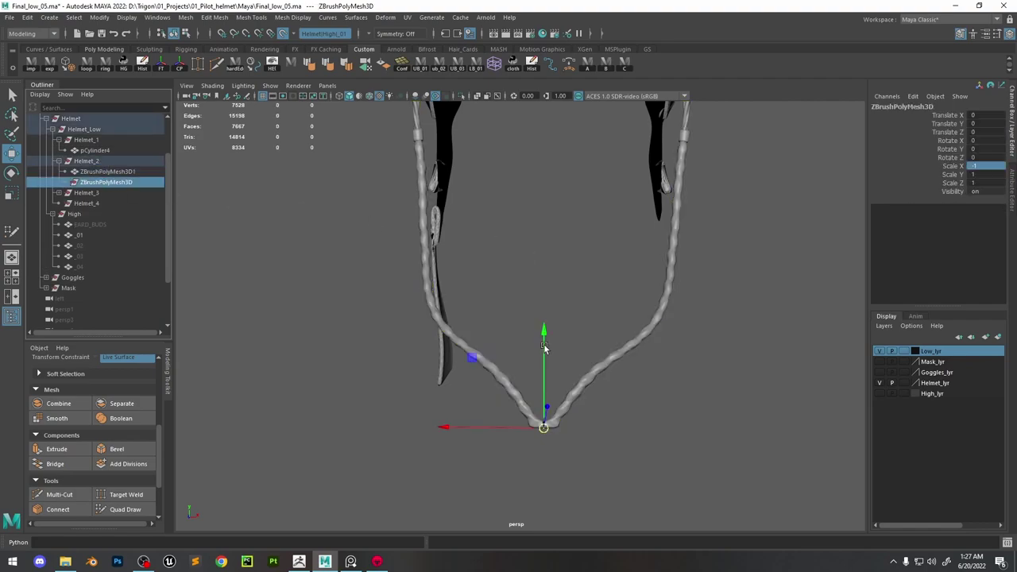
key(Delete)
click(446, 324)
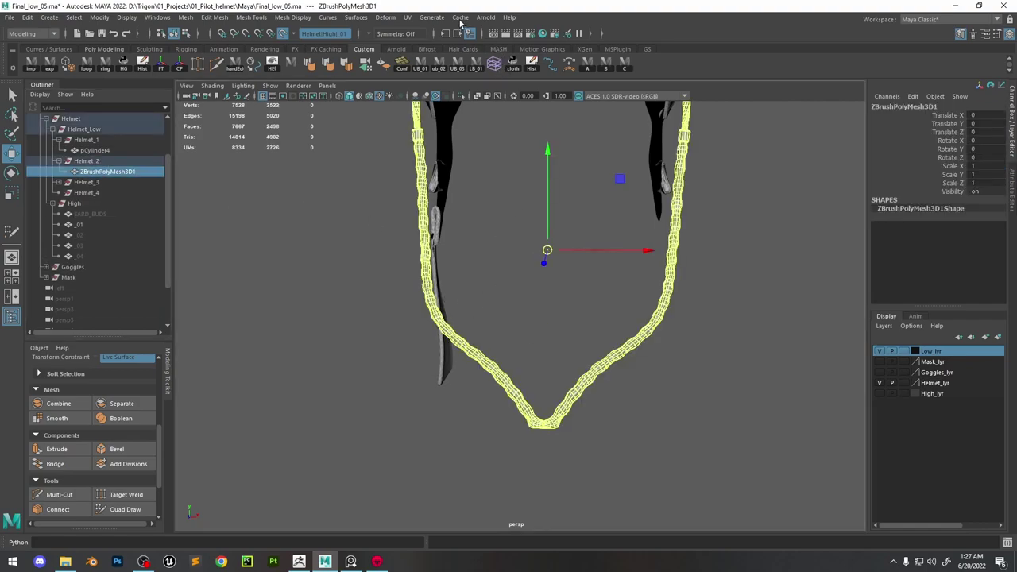
click(407, 16)
click(433, 35)
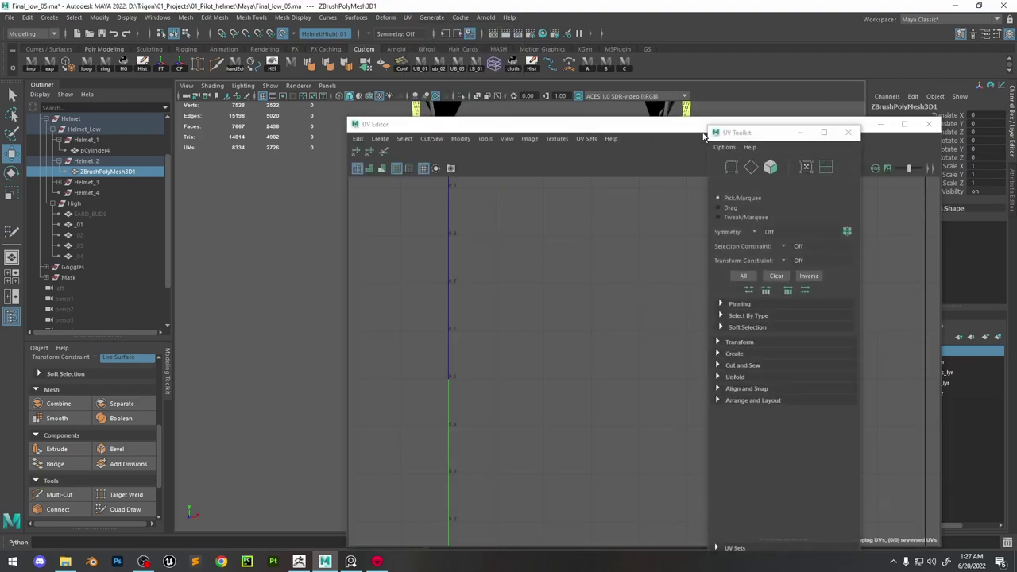
Move the strap's orange UV shell up off the other overlapping shell in the UV Editor
click(848, 134)
drag(750, 130, 1016, 99)
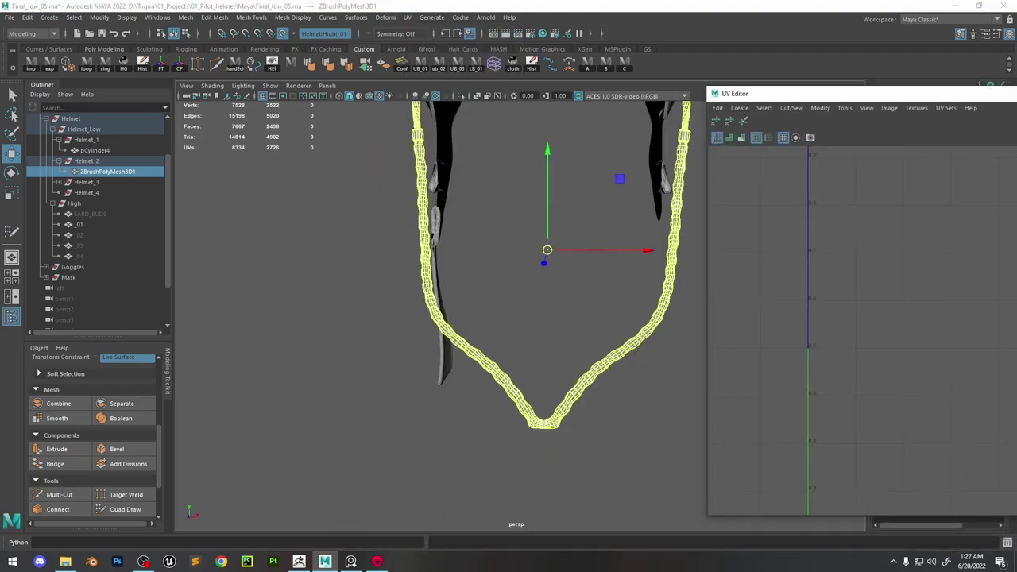
right_drag(665, 299, 666, 296)
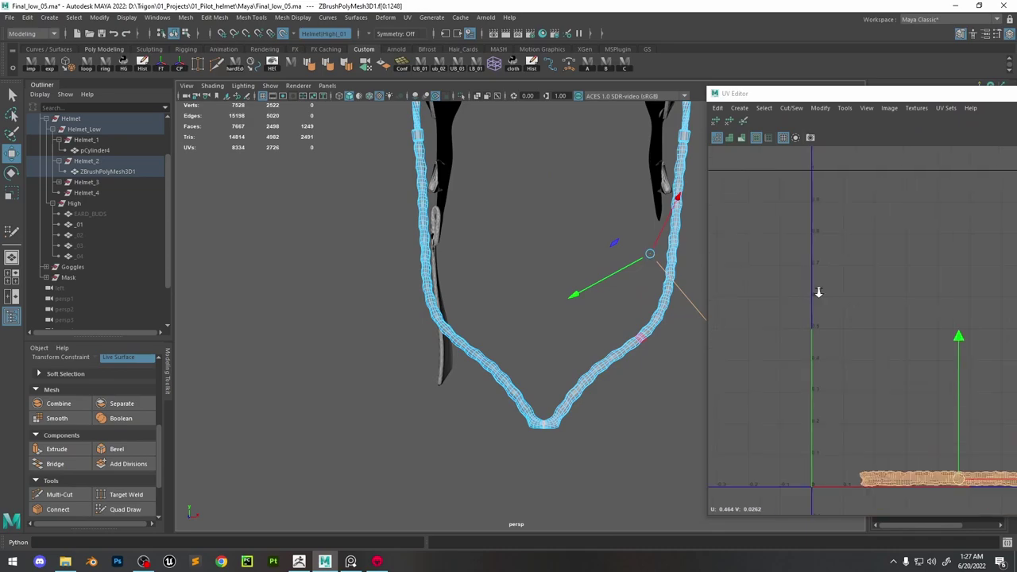
key(f)
drag(937, 410, 934, 389)
alt+middle_drag(934, 389, 869, 336)
scroll(804, 364, up, 4)
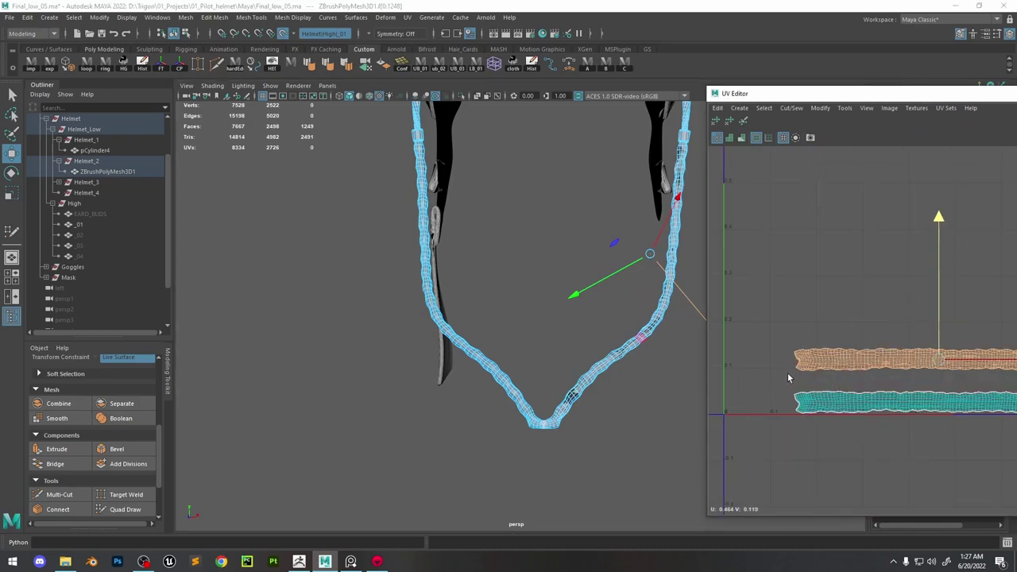
key(F9)
click(792, 318)
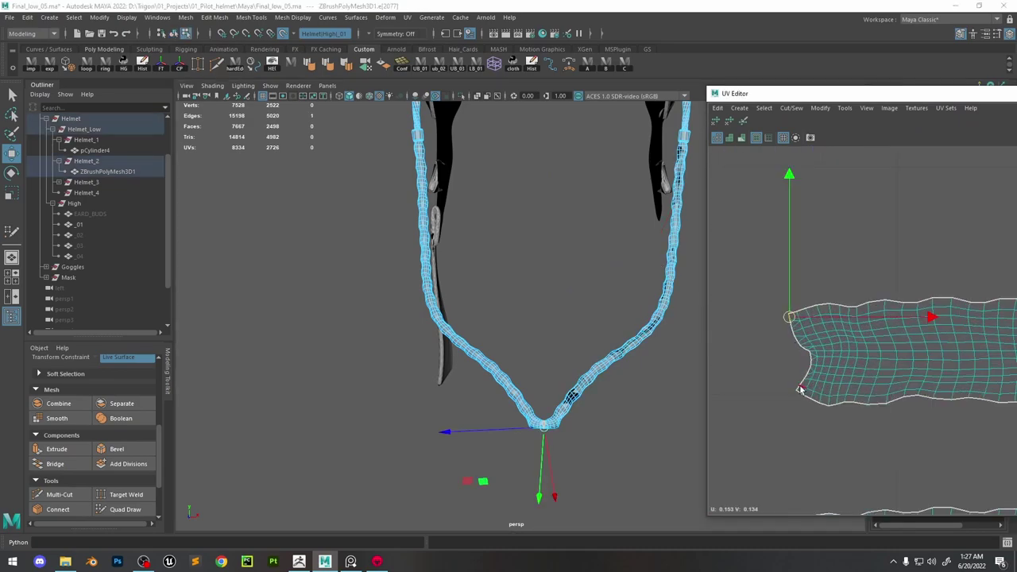
right_drag(608, 270, 613, 296)
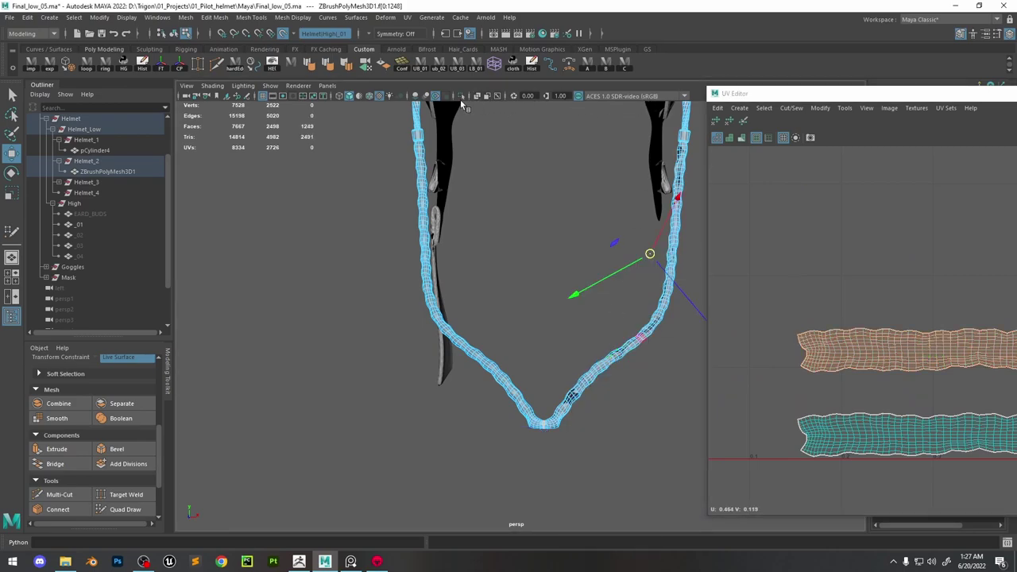
scroll(479, 321, down, 3)
Isolate the strap and merge all its vertices with a 0.001 distance threshold
key(F8)
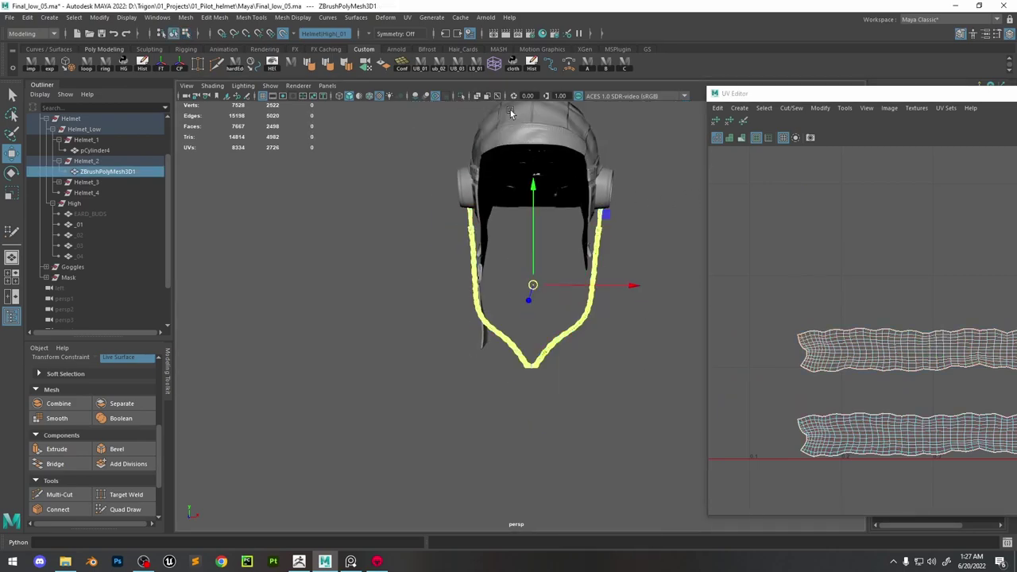
click(461, 95)
key(F9)
drag(395, 154, 706, 470)
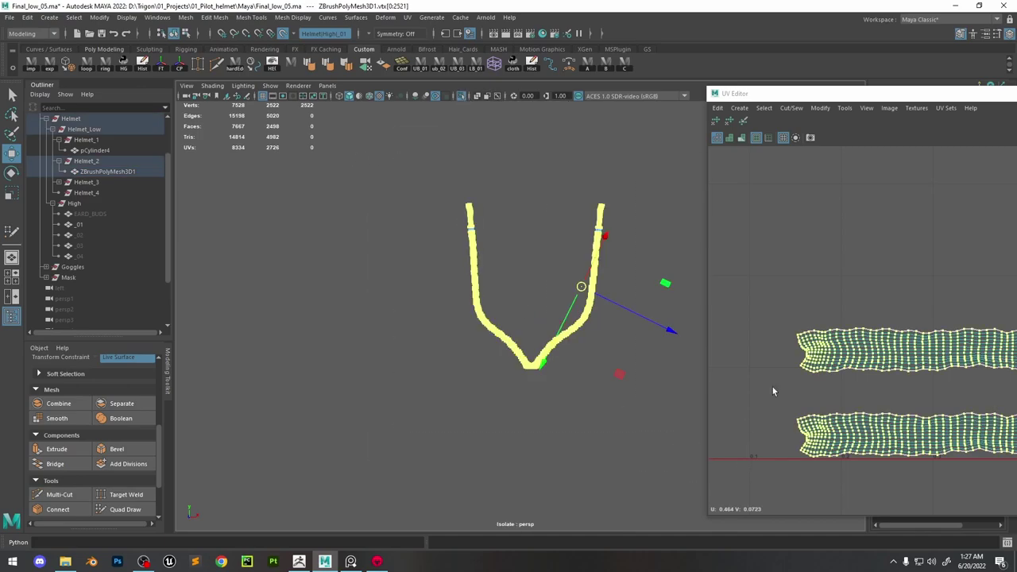
shift+right_drag(566, 273, 597, 232)
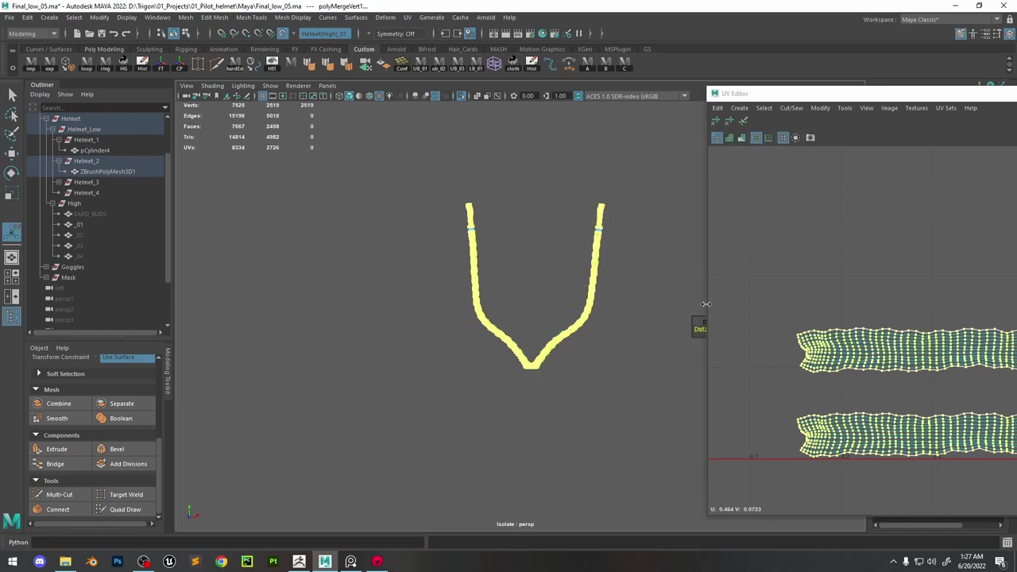
drag(698, 325, 524, 302)
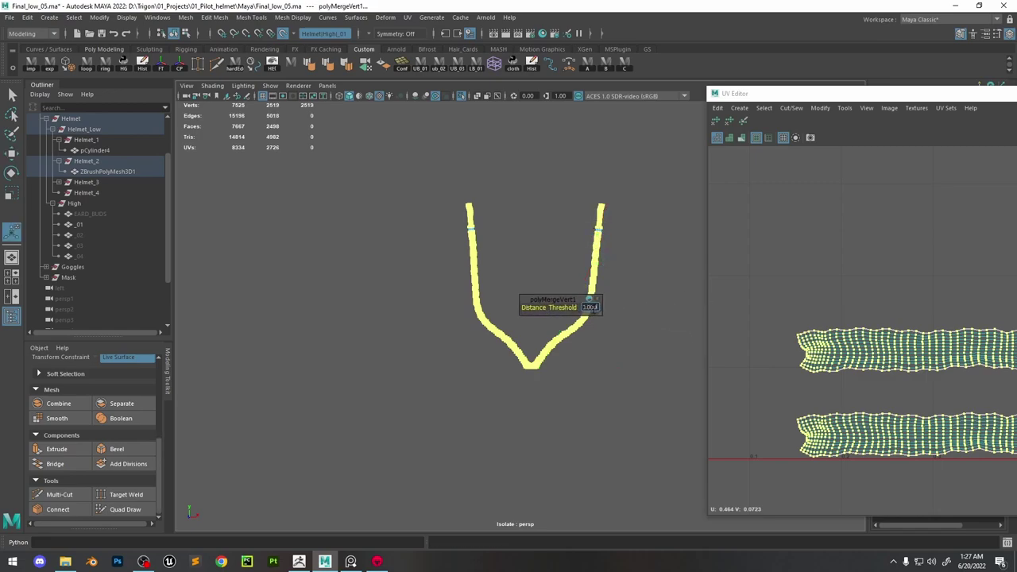
key(Return)
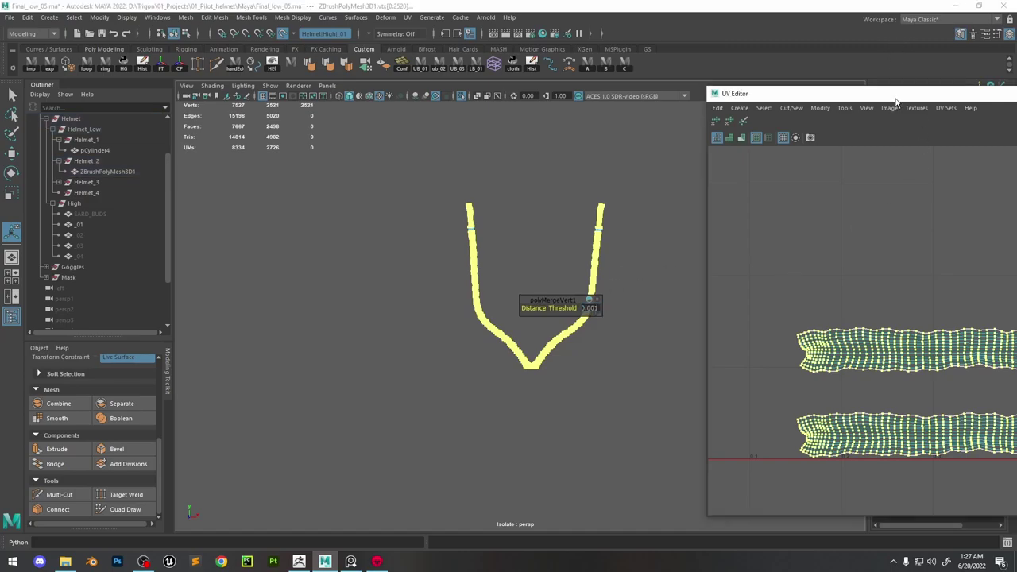
Select a border edge of the strap's UV shell in the UV Editor
drag(892, 93, 600, 77)
scroll(586, 248, down, 3)
right_drag(619, 244, 616, 220)
scroll(533, 304, up, 5)
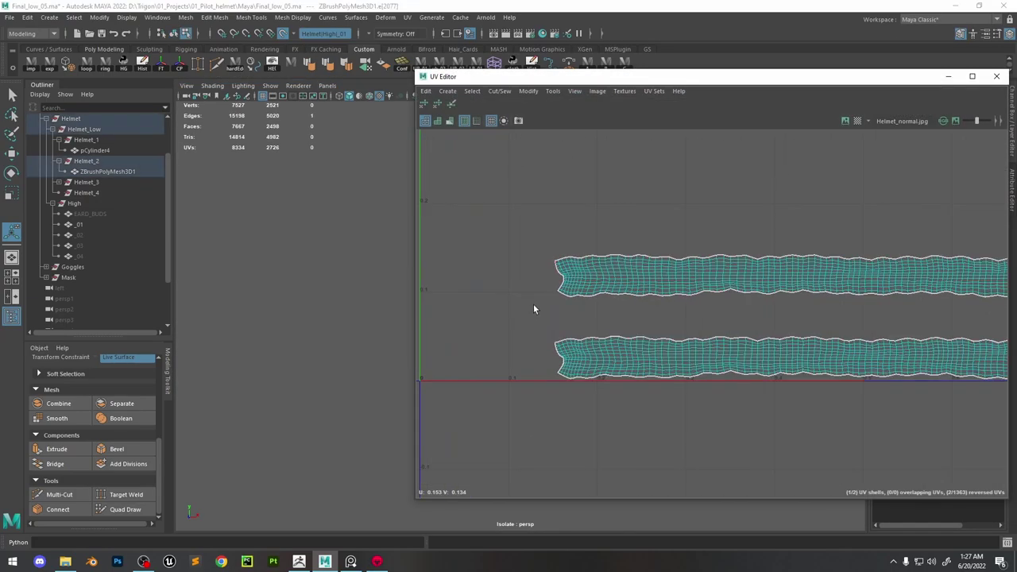
click(558, 289)
scroll(562, 290, up, 2)
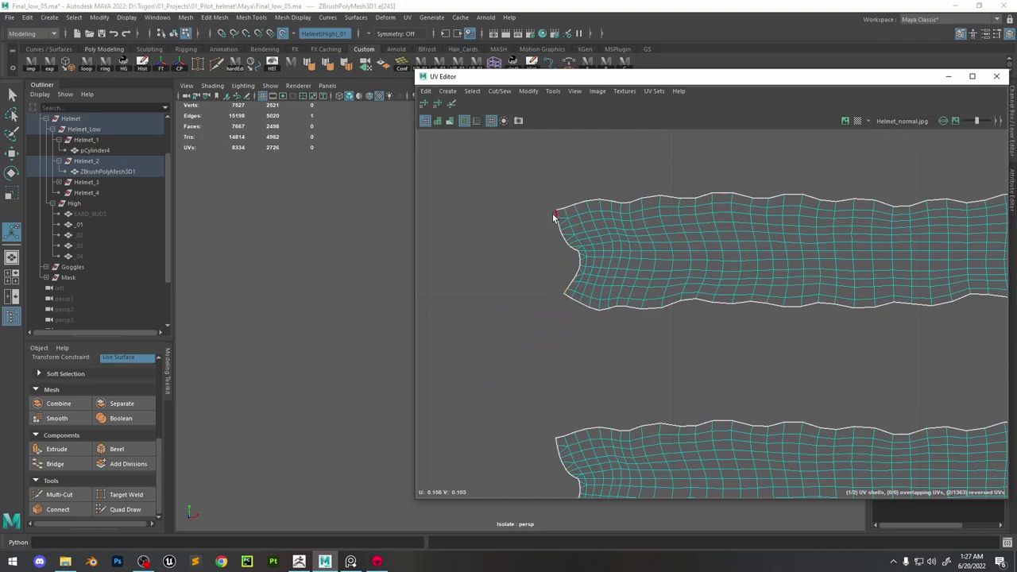
scroll(554, 218, down, 4)
scroll(616, 314, up, 1)
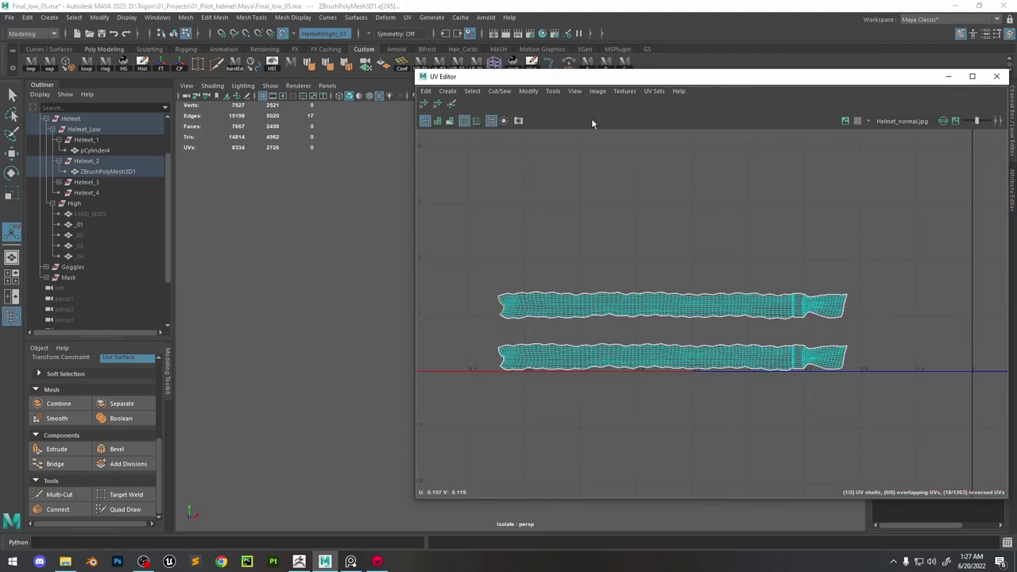
Turn off high-poly surface snapping and scale the hole's two border loops sideways to close it
drag(558, 83, 907, 139)
scroll(557, 398, up, 5)
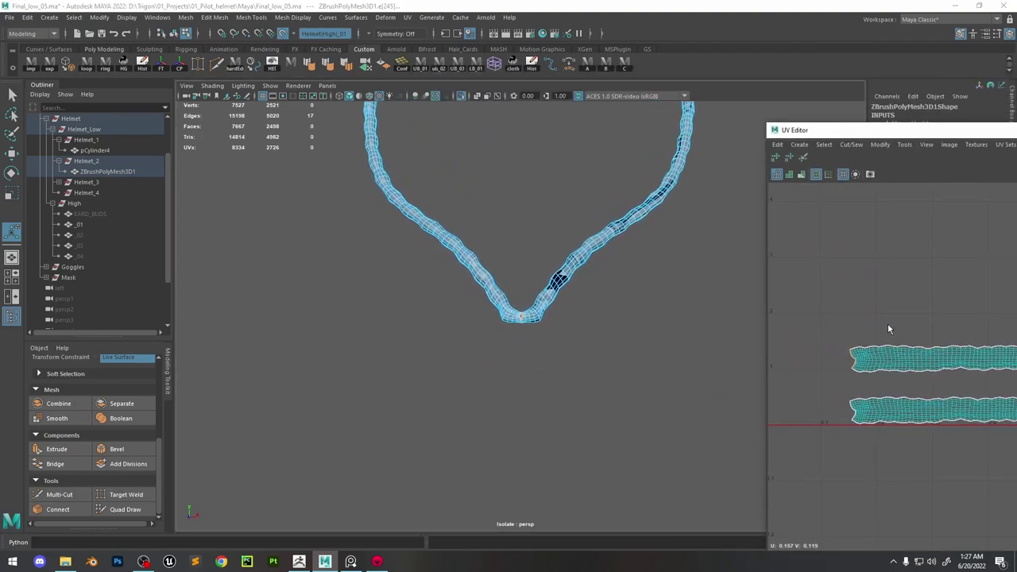
scroll(855, 367, up, 2)
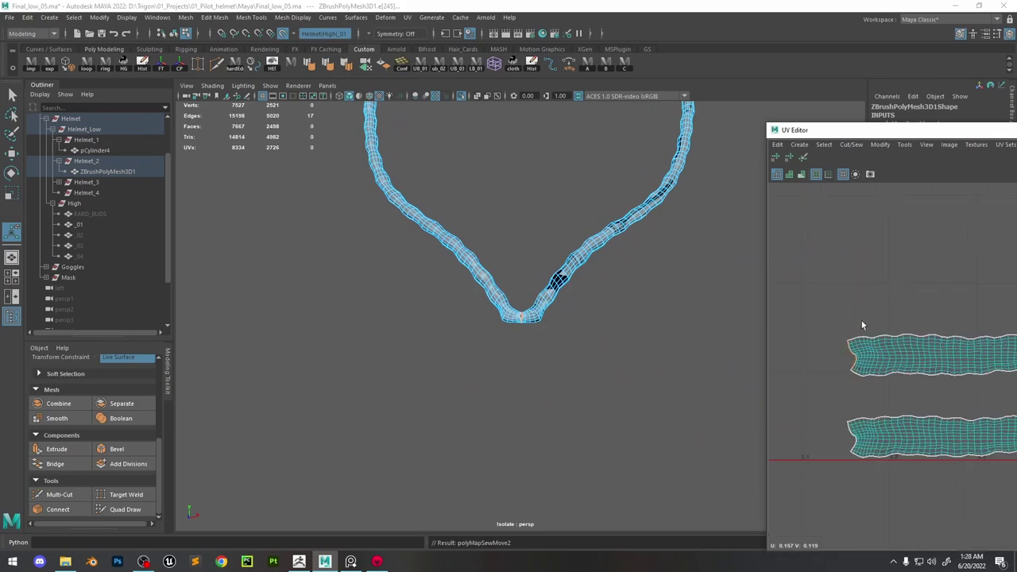
scroll(554, 329, up, 8)
shift+double_click(548, 319)
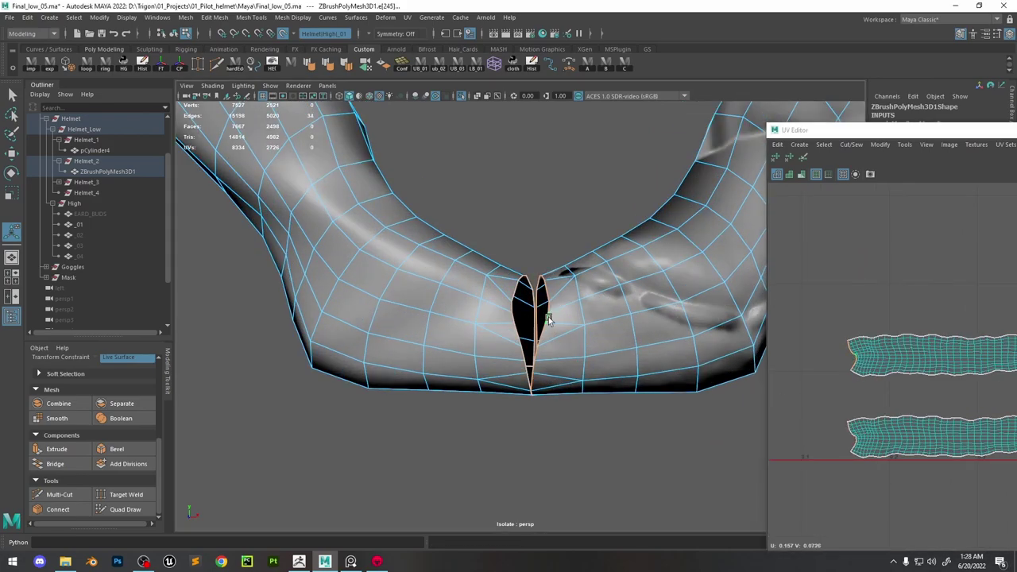
scroll(554, 328, up, 5)
scroll(558, 327, down, 3)
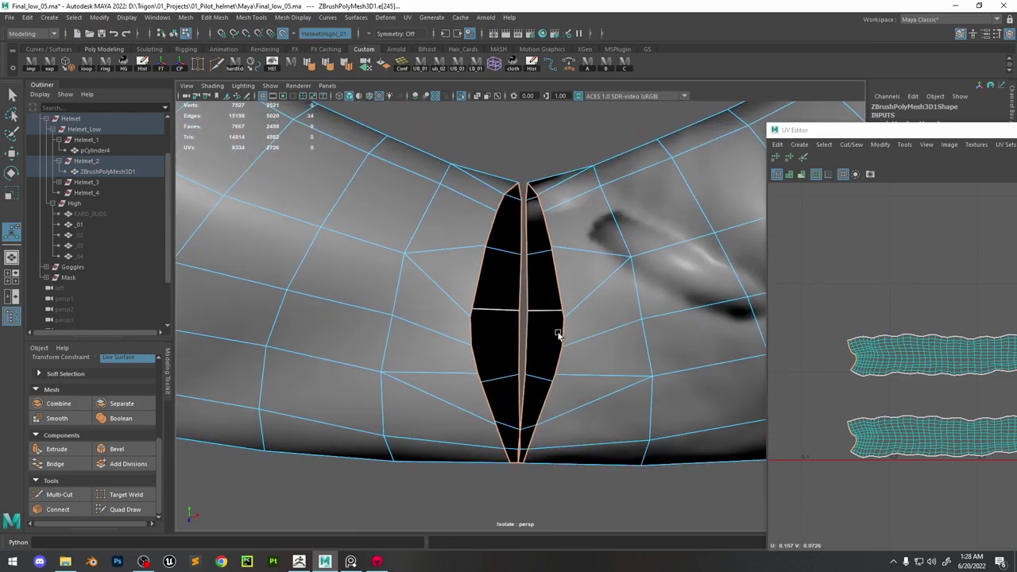
key(r)
drag(556, 318, 529, 318)
key(ctrl+z)
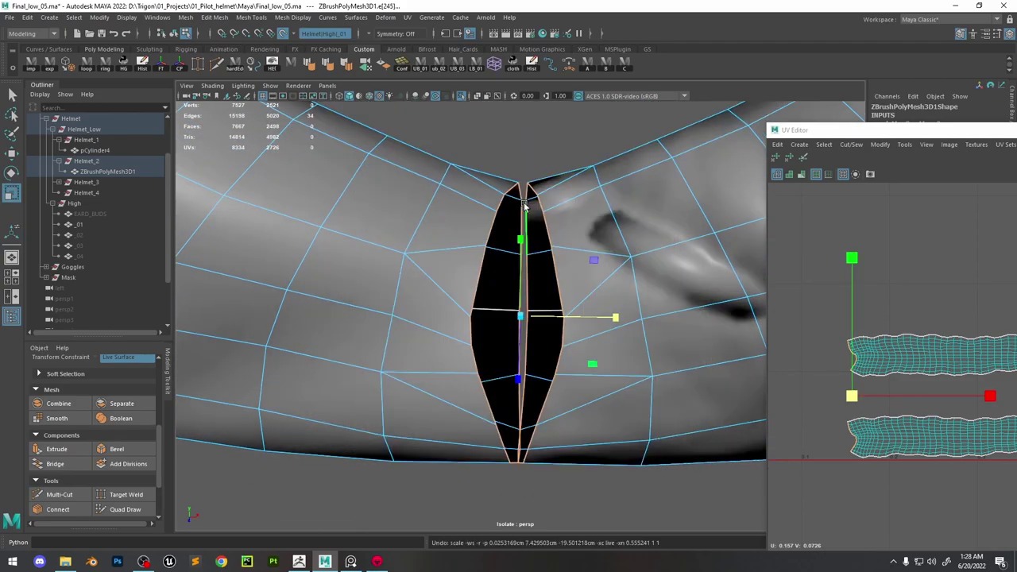
click(296, 37)
drag(613, 317, 448, 311)
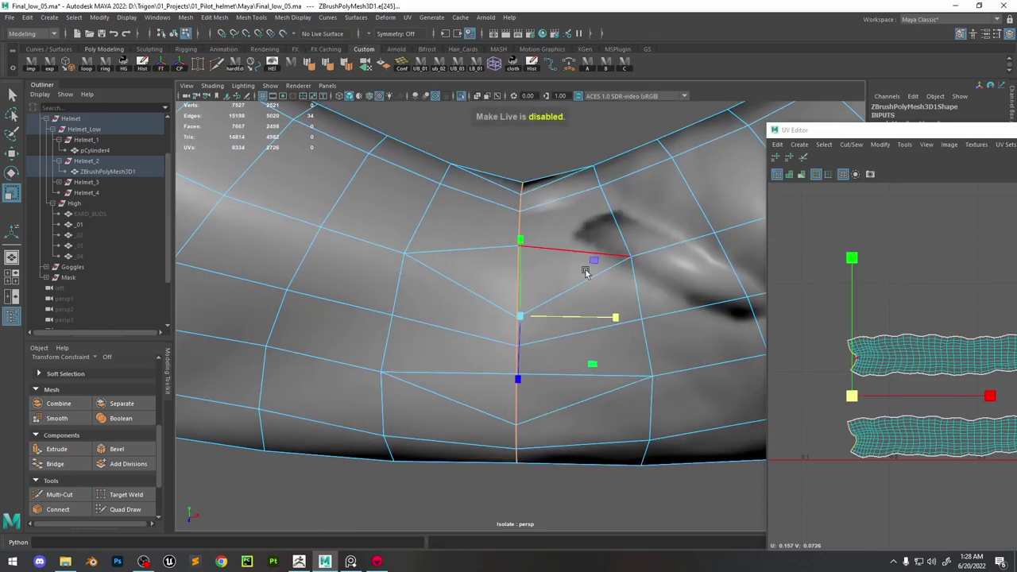
alt+drag(586, 273, 377, 202)
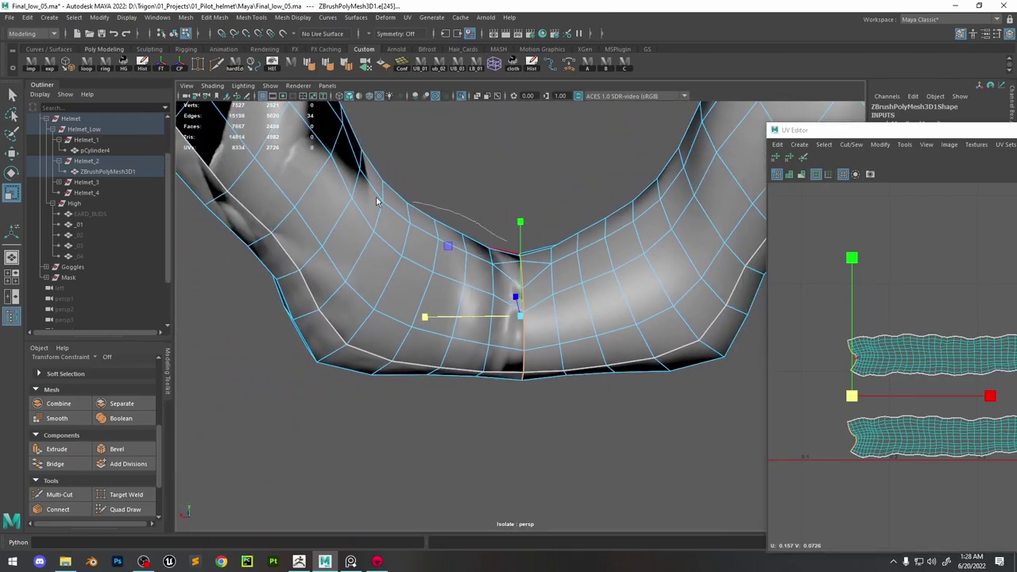
Target Weld the seam vertex pairs at the V's point onto their neighbours
key(ctrl+F9)
shift+right_drag(506, 167, 534, 163)
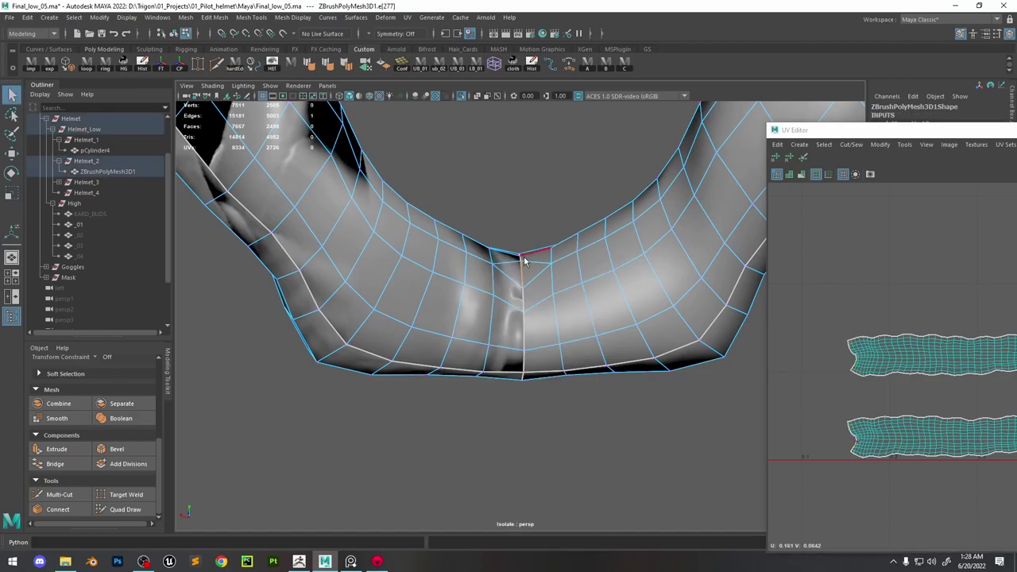
shift+right_drag(524, 232, 557, 284)
alt+drag(556, 284, 382, 286)
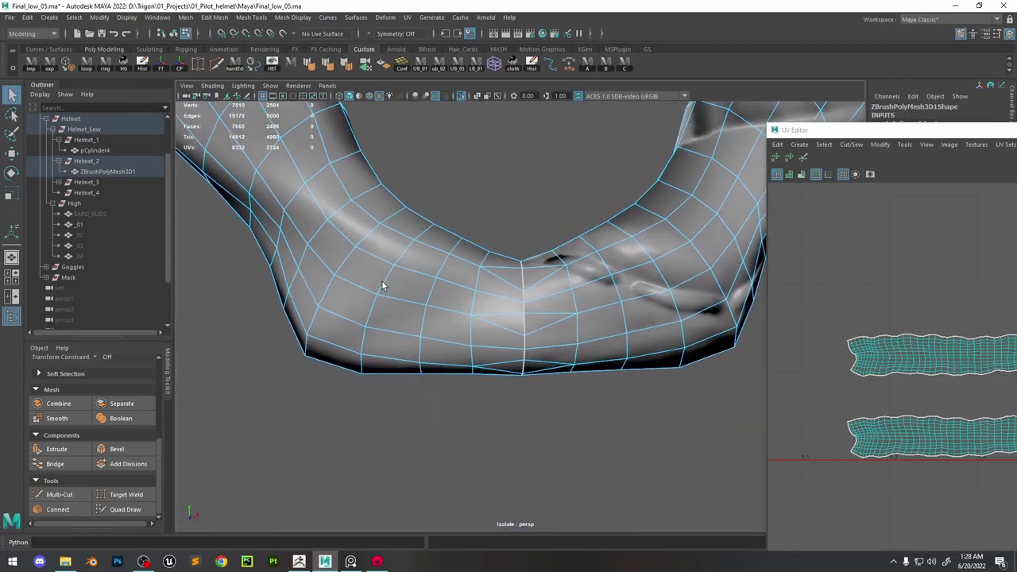
click(520, 280)
click(522, 327)
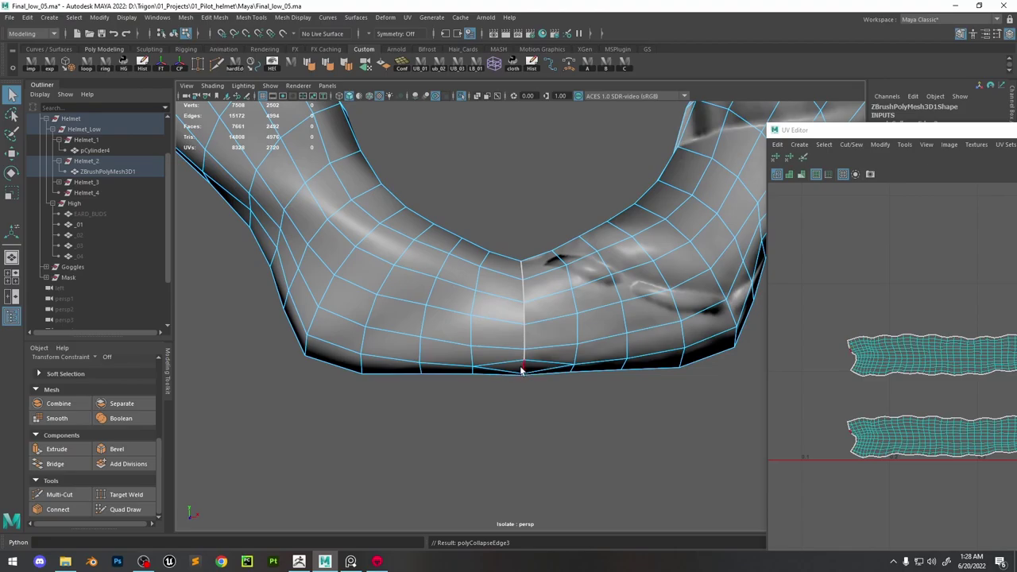
alt+drag(553, 365, 526, 316)
Select the strap's seam edge and bring up its UV sewing commands
click(529, 314)
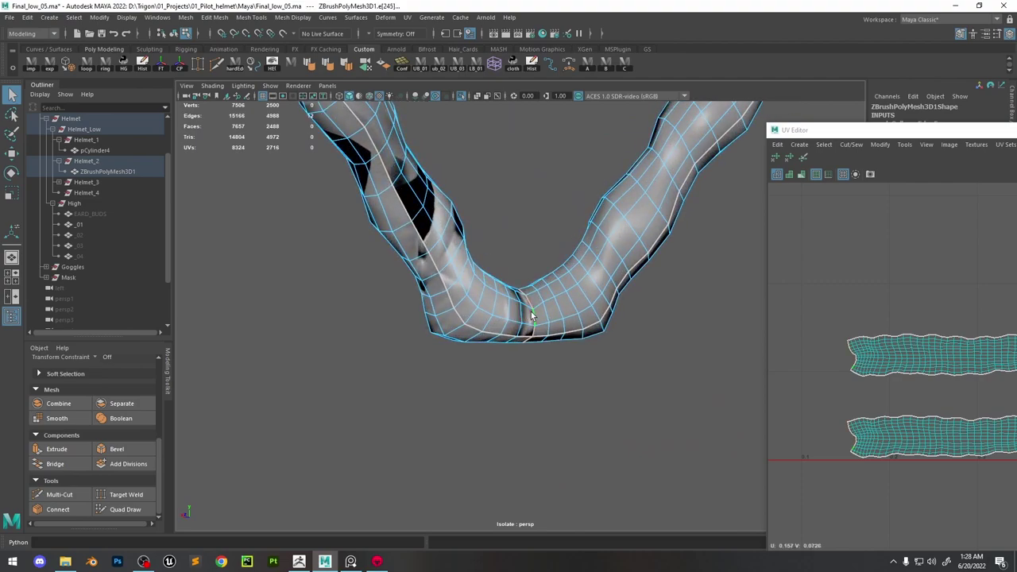
shift+right_drag(841, 302, 837, 237)
scroll(954, 309, down, 4)
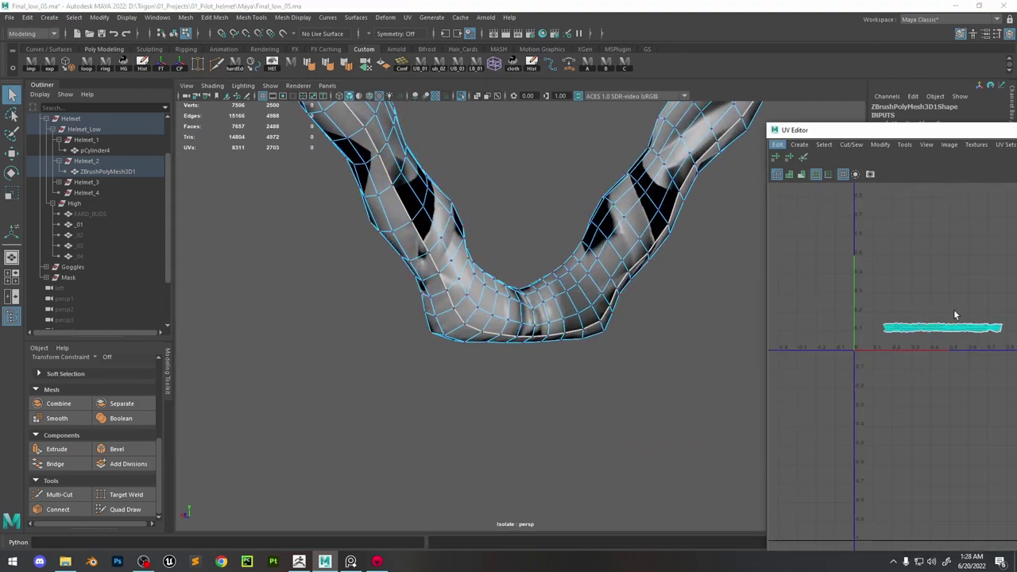
Rotate the strap's UV strip from diagonal to horizontal and lay it out in 0–1 space
key(ctrl+F12)
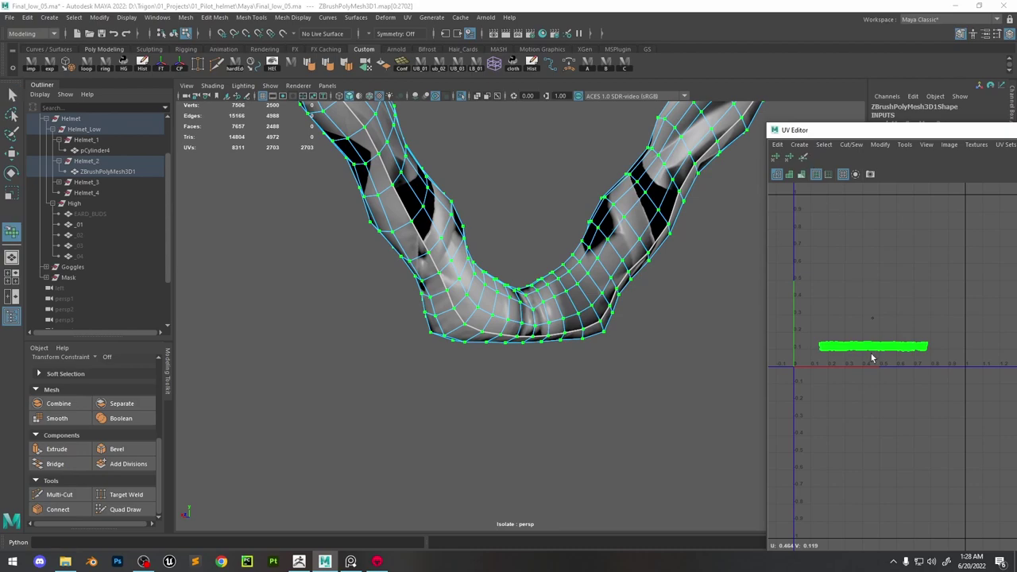
key(e)
drag(947, 301, 884, 325)
key(w)
shift+right_drag(867, 318, 787, 332)
scroll(834, 341, up, 10)
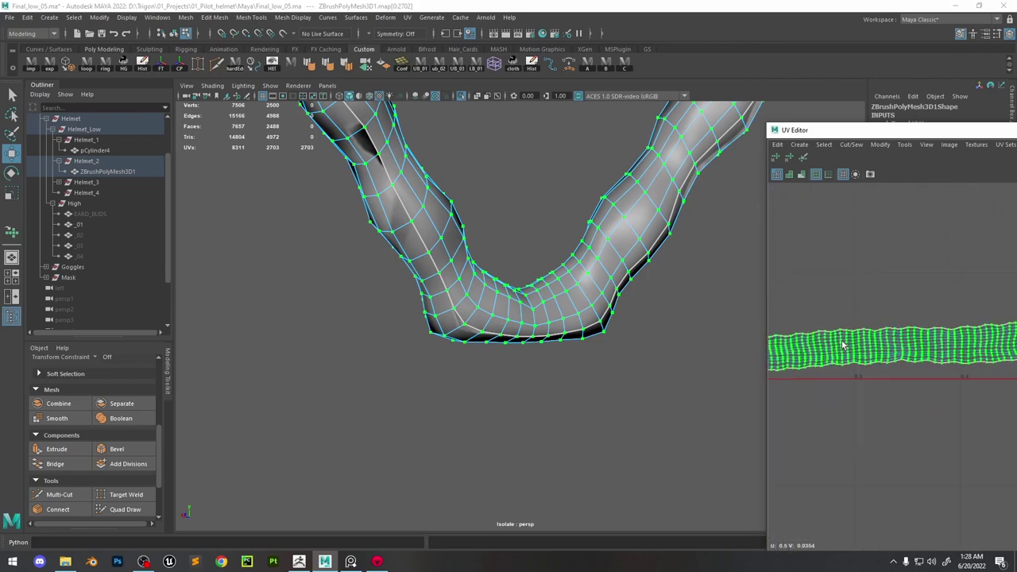
Reselect the entire strap UV strip and frame it in the UV Editor
key(F8)
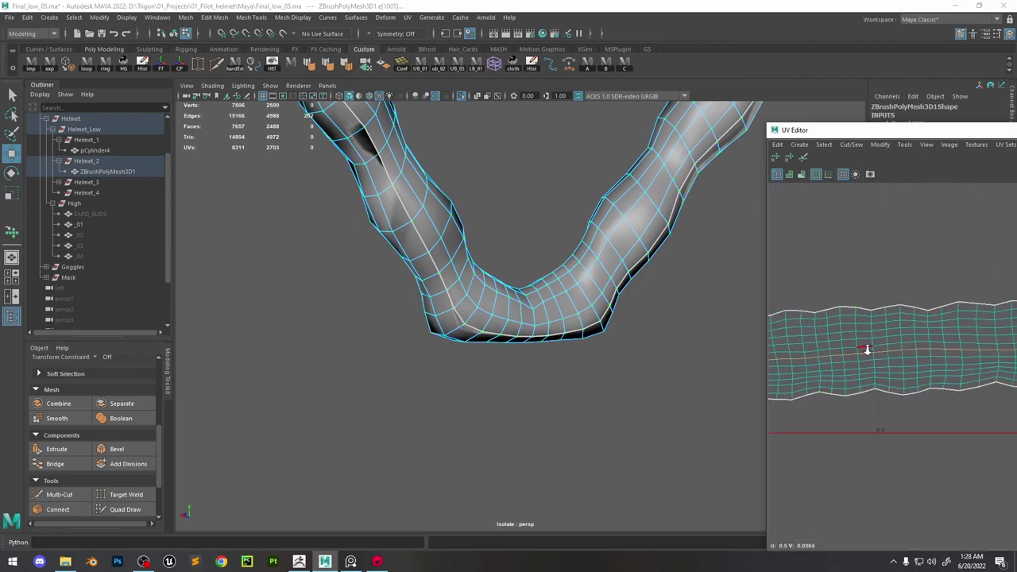
scroll(869, 350, down, 6)
shift+right_drag(887, 310, 789, 293)
scroll(888, 306, down, 2)
ctrl+right_click(895, 294)
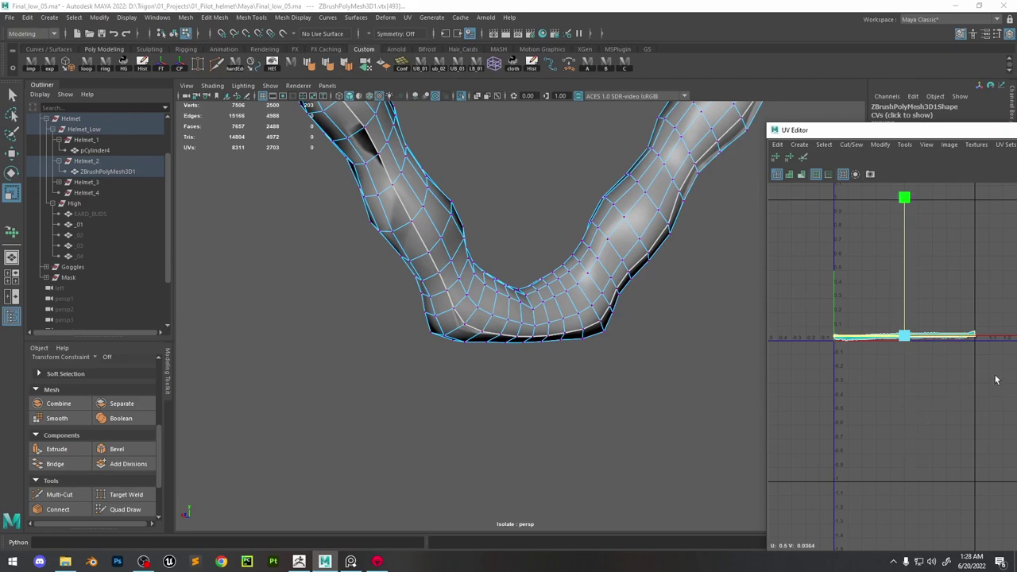
key(ctrl+z)
ctrl+right_drag(886, 270, 961, 266)
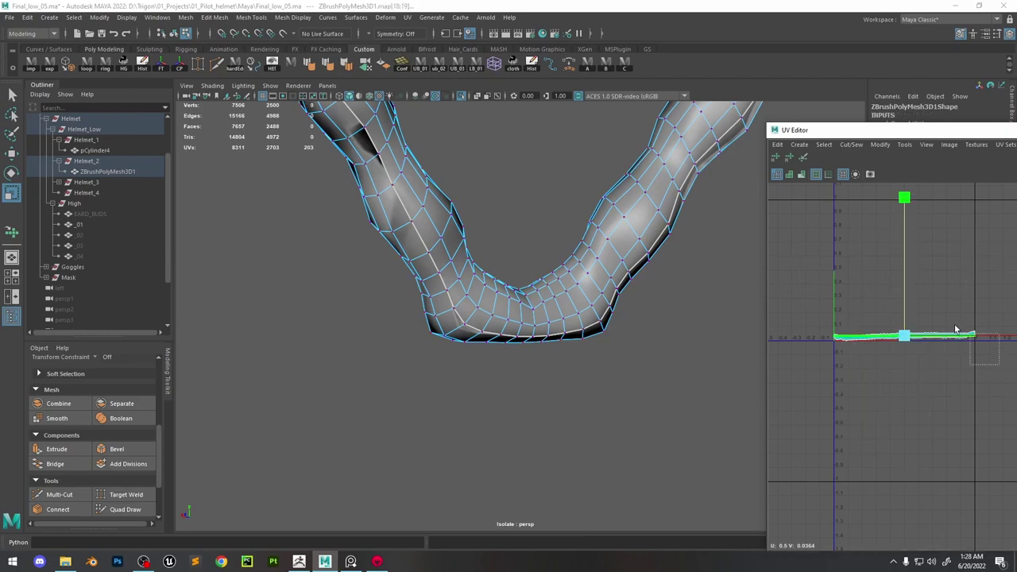
key(y)
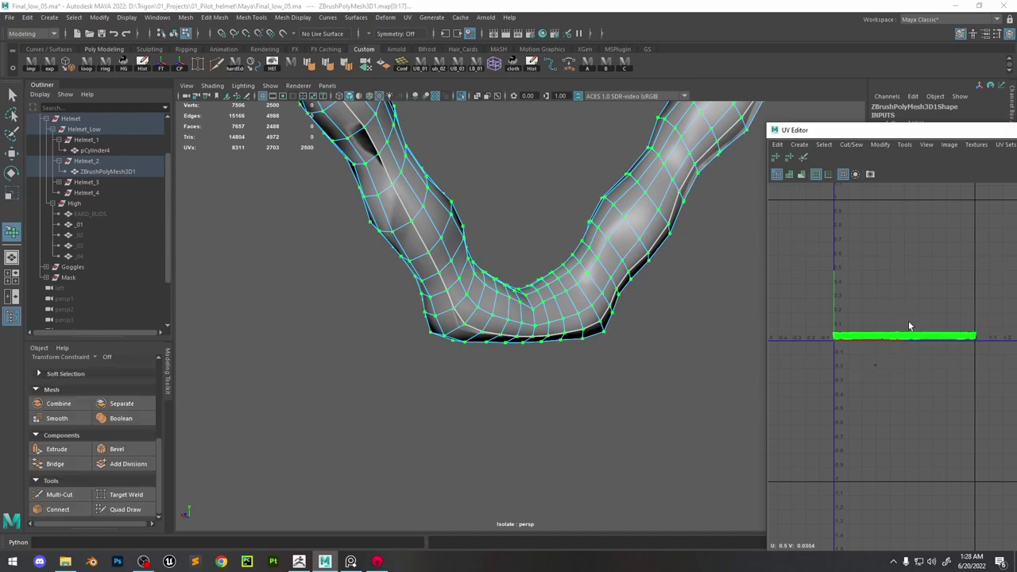
key(w)
key(f)
Cut the UVs at the middle edge and stack the right shell above the other within 0–0.5
right_drag(546, 300, 524, 318)
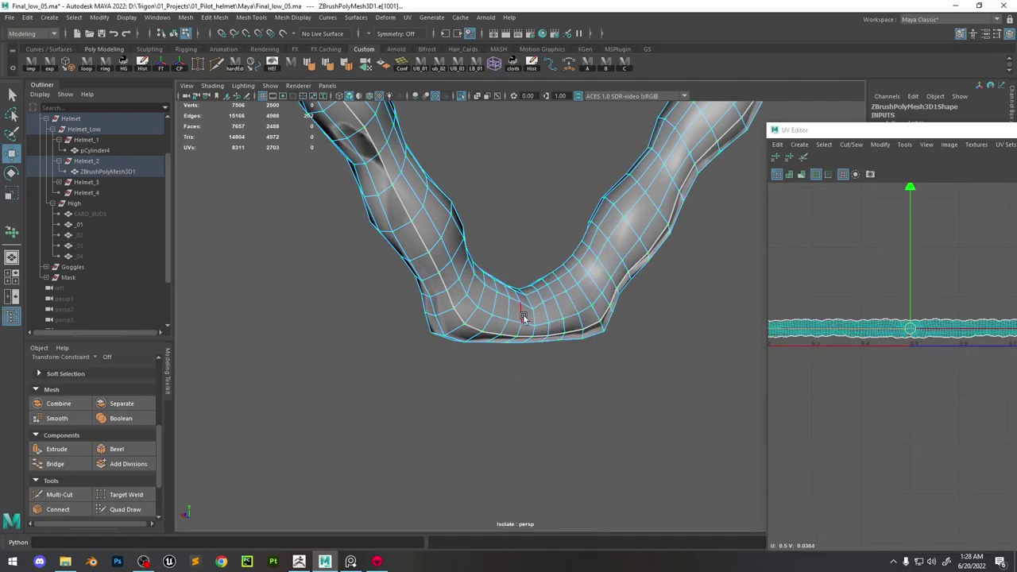
right_drag(922, 266, 928, 326)
click(991, 304)
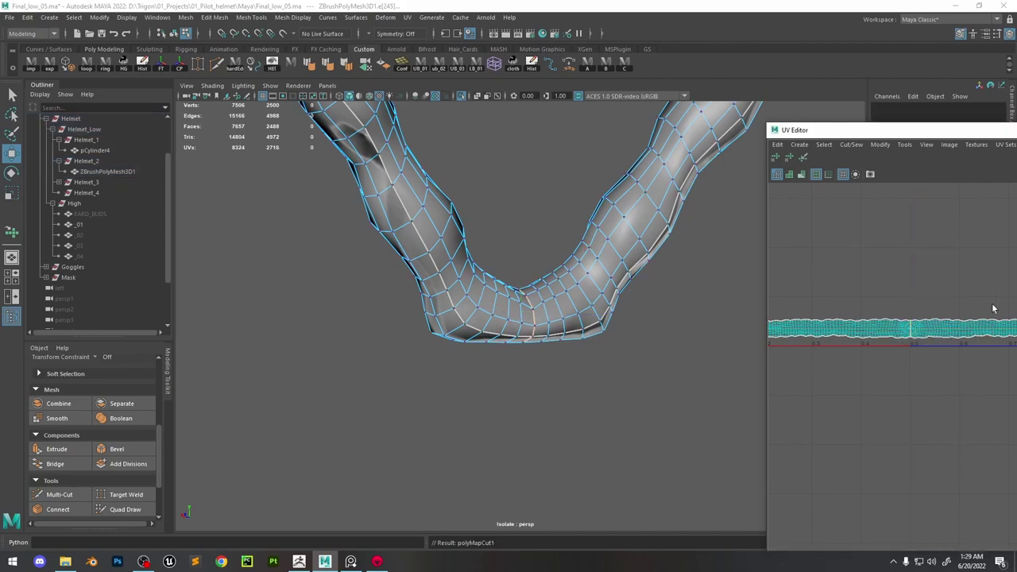
click(970, 330)
scroll(971, 330, down, 3)
drag(989, 329, 867, 323)
Return to object mode and reselect the helmet strap
scroll(915, 354, down, 3)
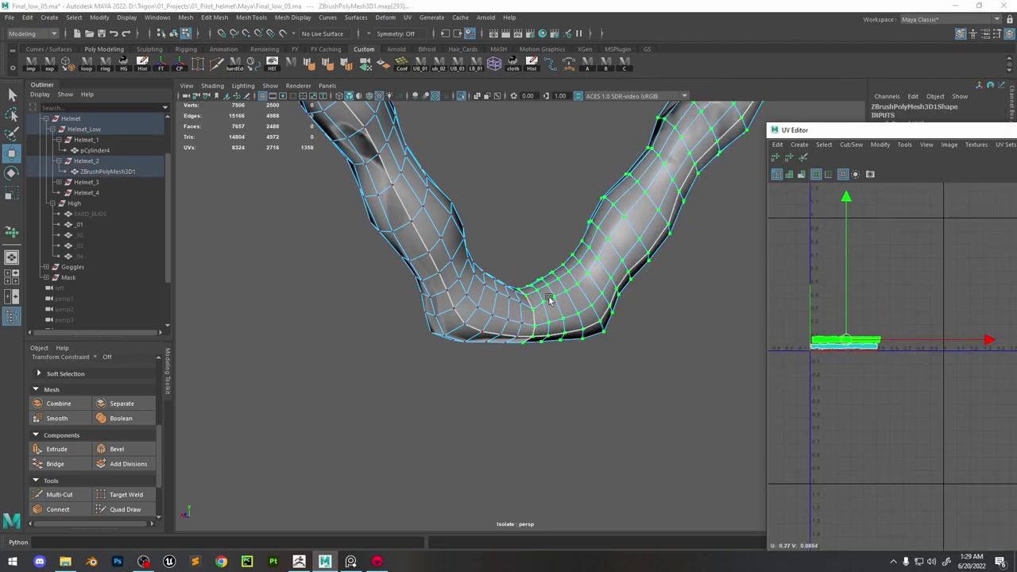
alt+drag(548, 299, 403, 211)
key(F8)
click(389, 271)
click(354, 258)
Exit isolation and select the helmet body, straps and side piece together
click(84, 129)
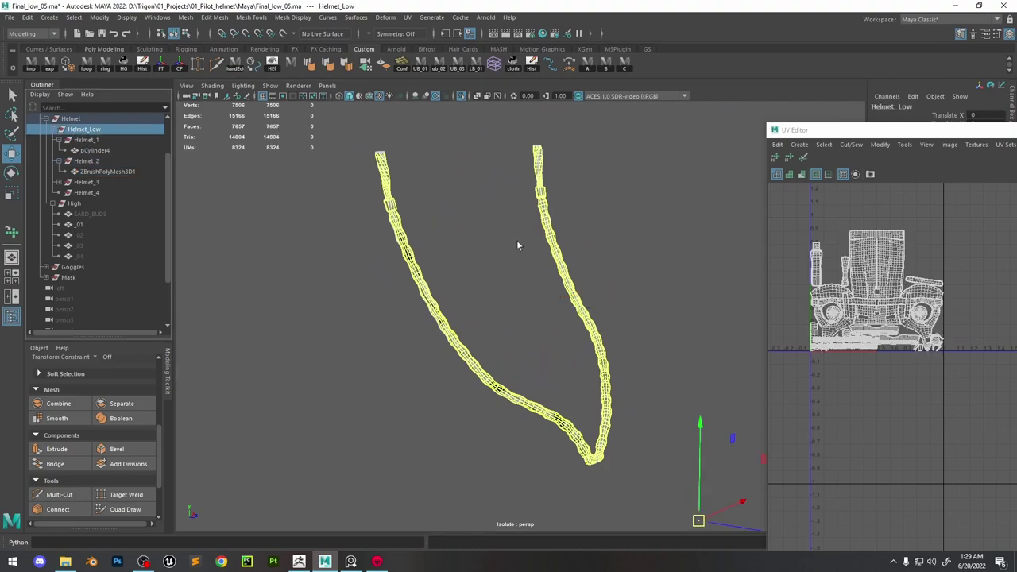
click(458, 97)
click(592, 242)
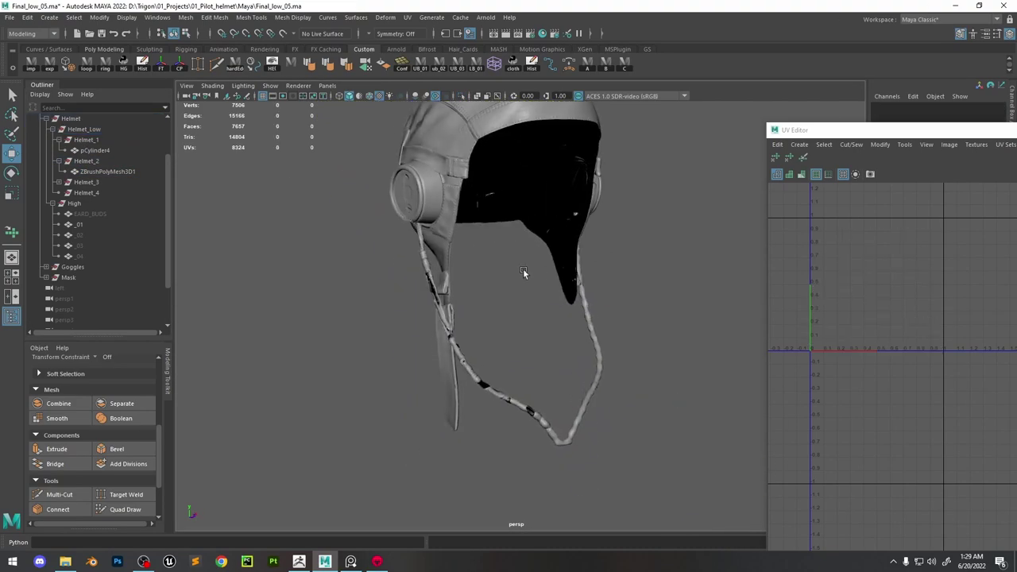
alt+drag(523, 269, 467, 342)
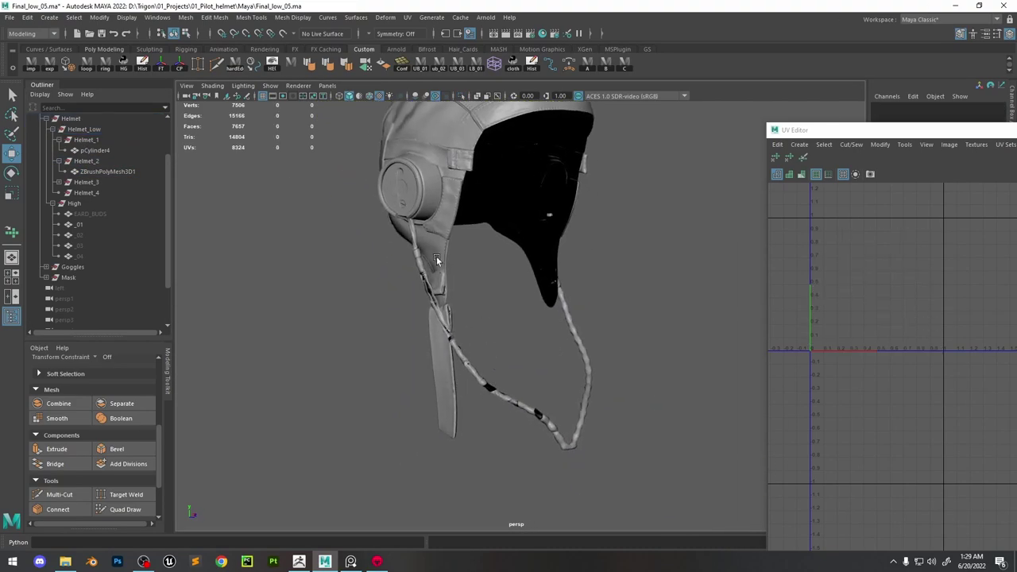
click(437, 260)
shift+click(443, 306)
shift+click(441, 318)
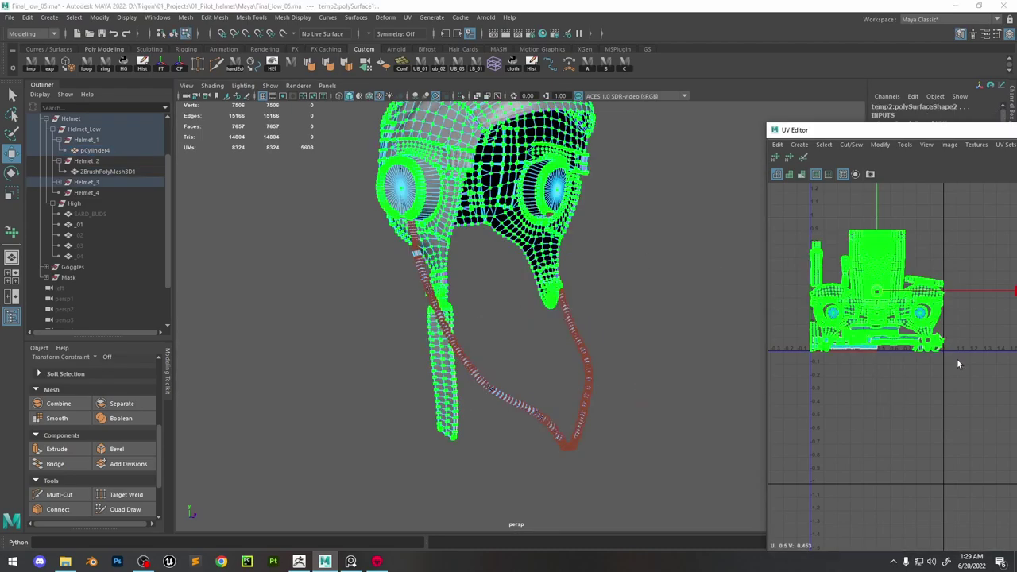
Lay out all selected parts' UVs together in 0–1 space, then deselect
shift+right_drag(866, 224, 739, 263)
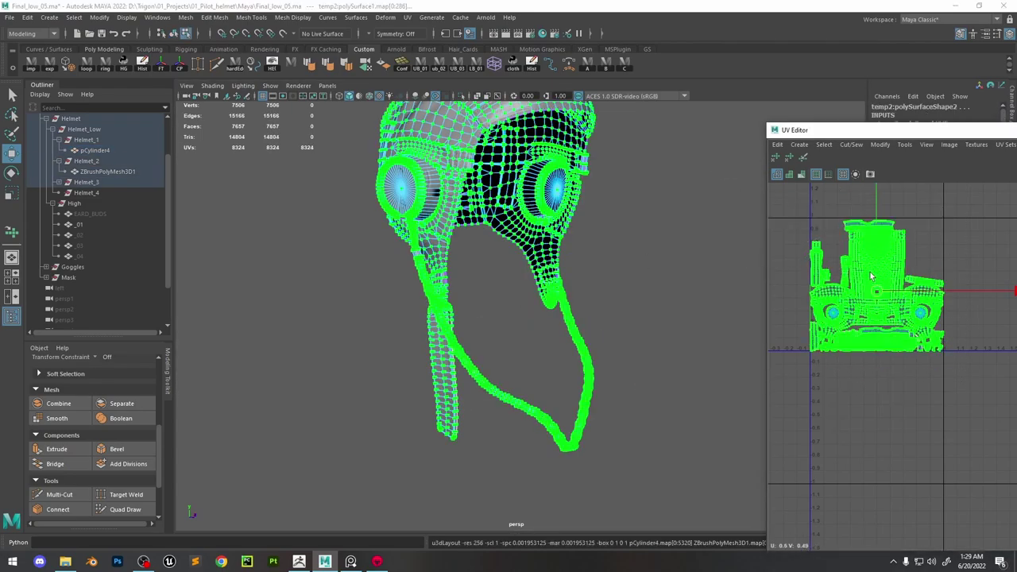
scroll(866, 365, up, 6)
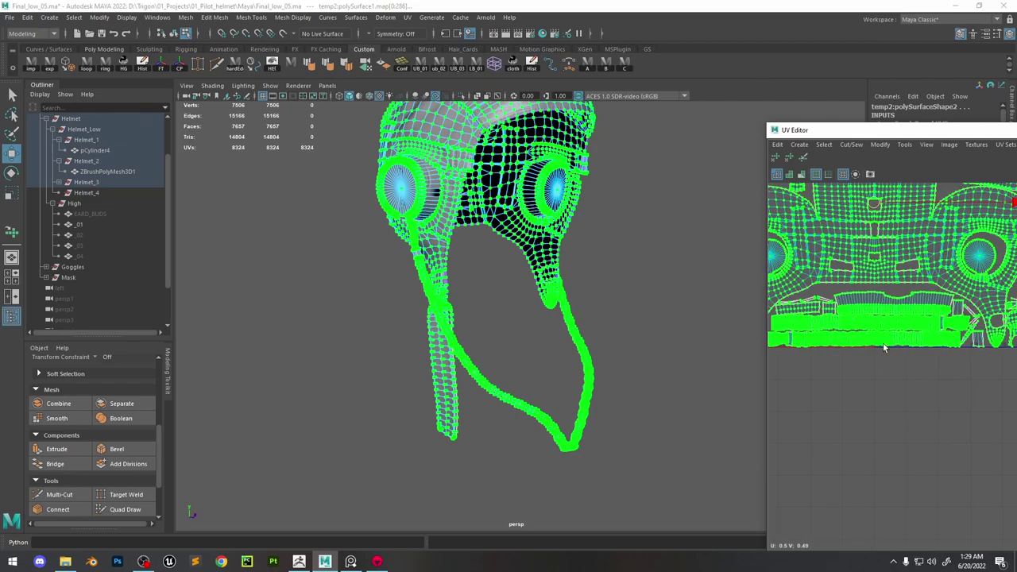
key(f)
click(943, 393)
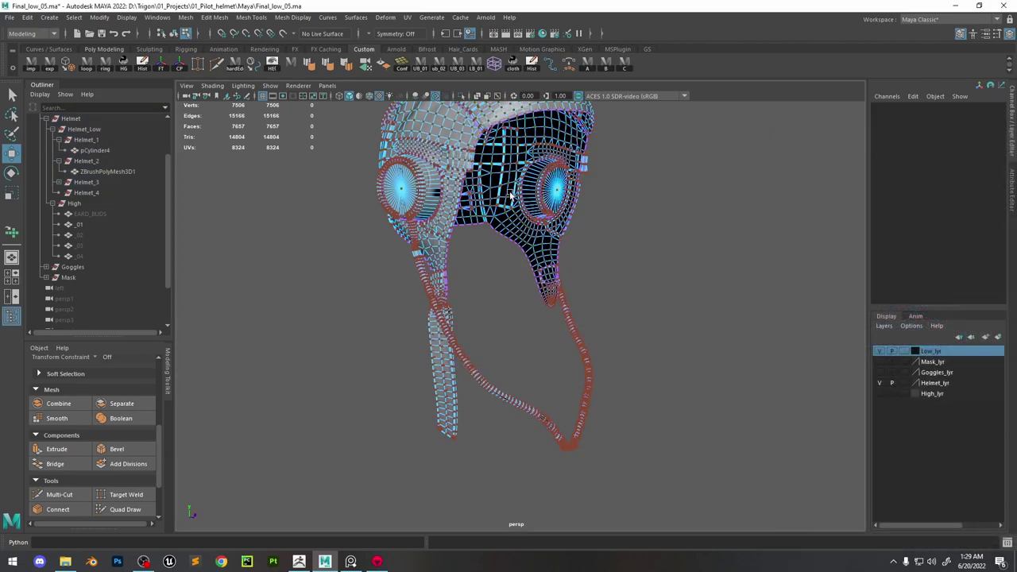
Save the scene as Final_low_05.ma and view the helmet in Marmoset Toolbag
key(5)
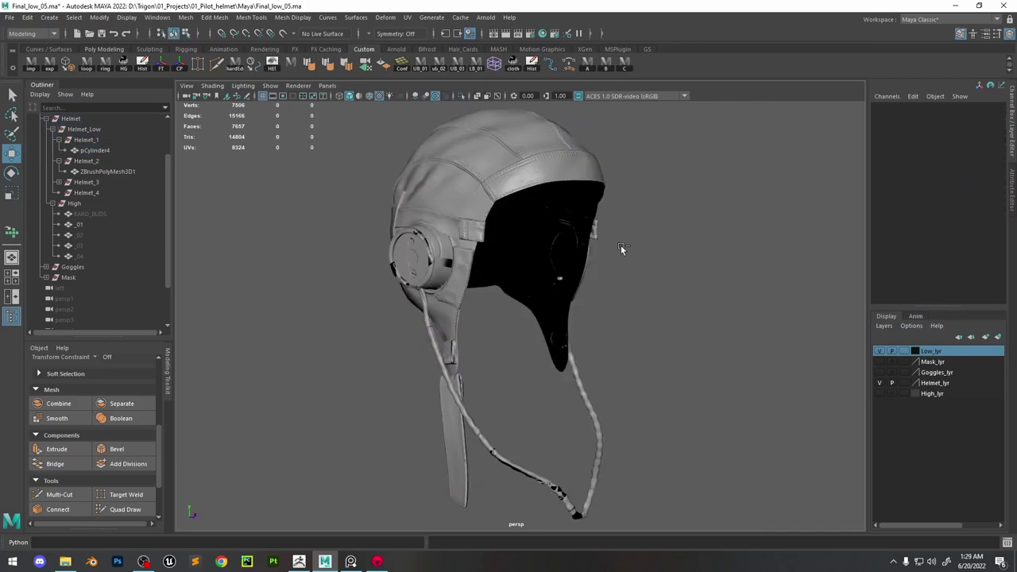
key(ctrl+s)
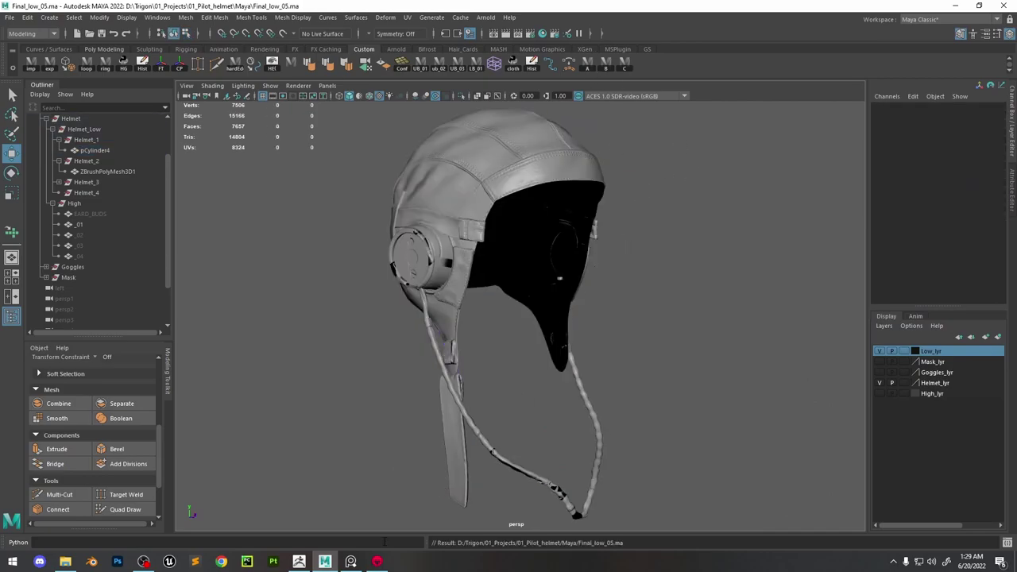
click(377, 561)
mouse_move(571, 354)
mouse_down()
mouse_move(581, 327)
mouse_move(585, 347)
mouse_up()
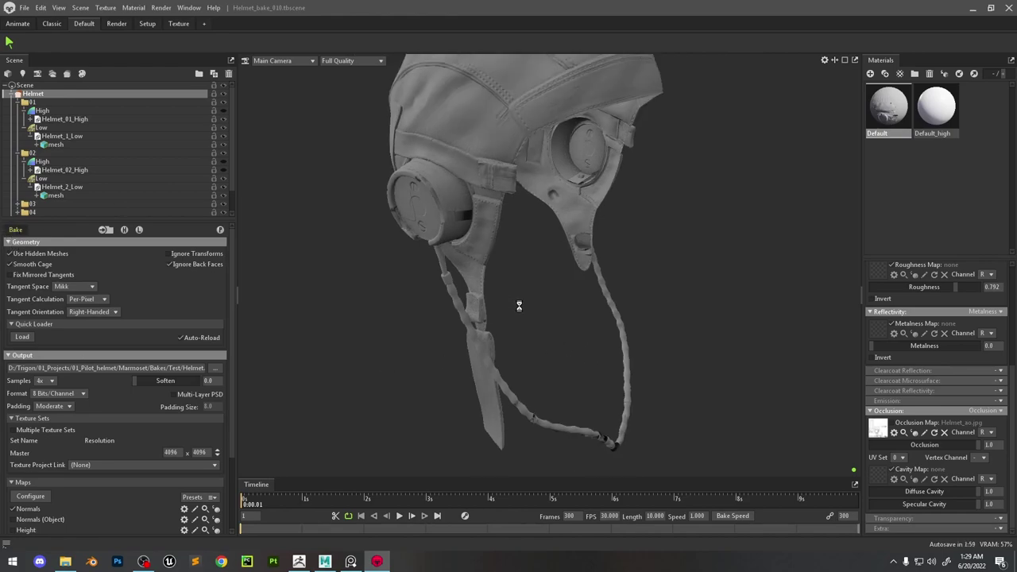
Orbit and zoom around the reloaded helmet to inspect the strap bake, selecting Helmet_1_Low
scroll(101, 411, down, 3)
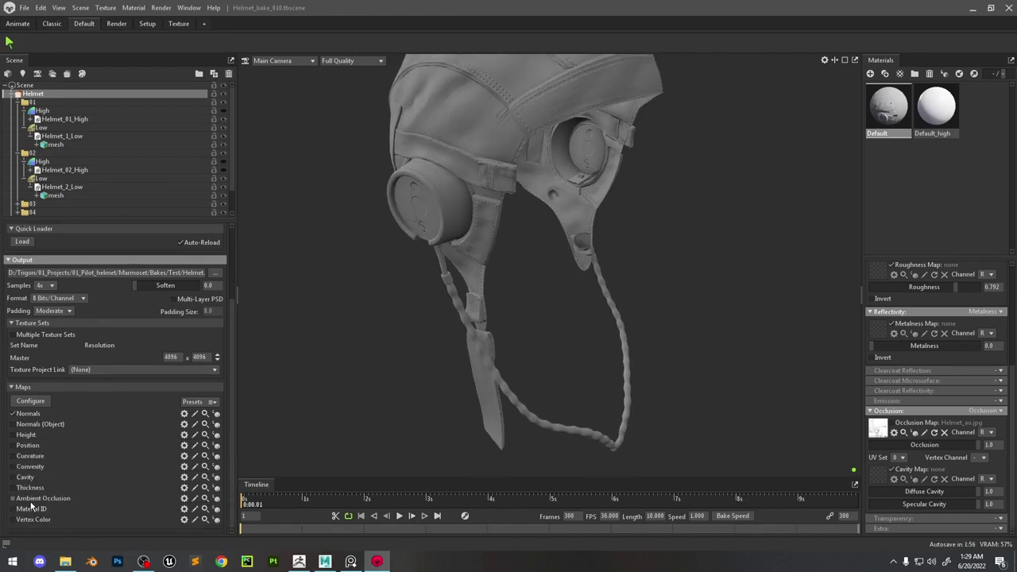
scroll(44, 416, up, 3)
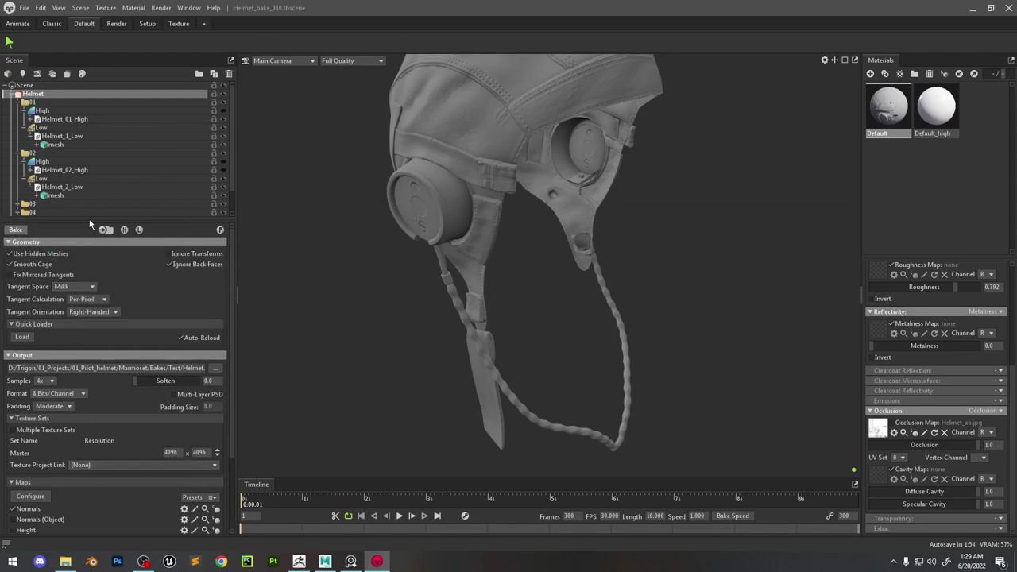
click(221, 231)
drag(515, 183, 731, 205)
scroll(525, 275, up, 5)
drag(525, 275, 532, 296)
scroll(606, 283, up, 3)
click(567, 213)
Back in Maya, orbit to the back strap's pCylinder4 and turn on shaded display
click(973, 8)
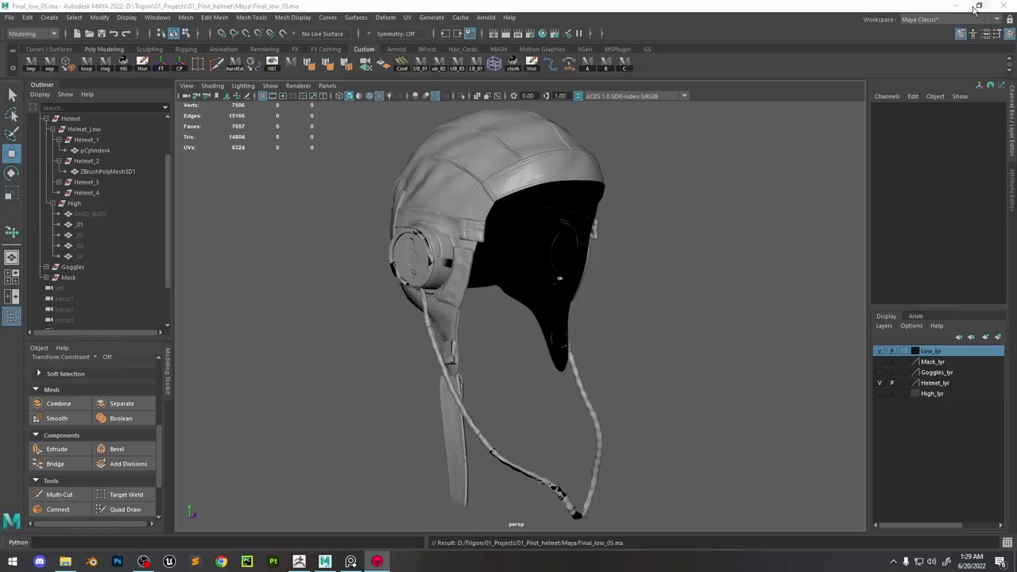
alt+drag(699, 223, 645, 277)
scroll(495, 268, up, 5)
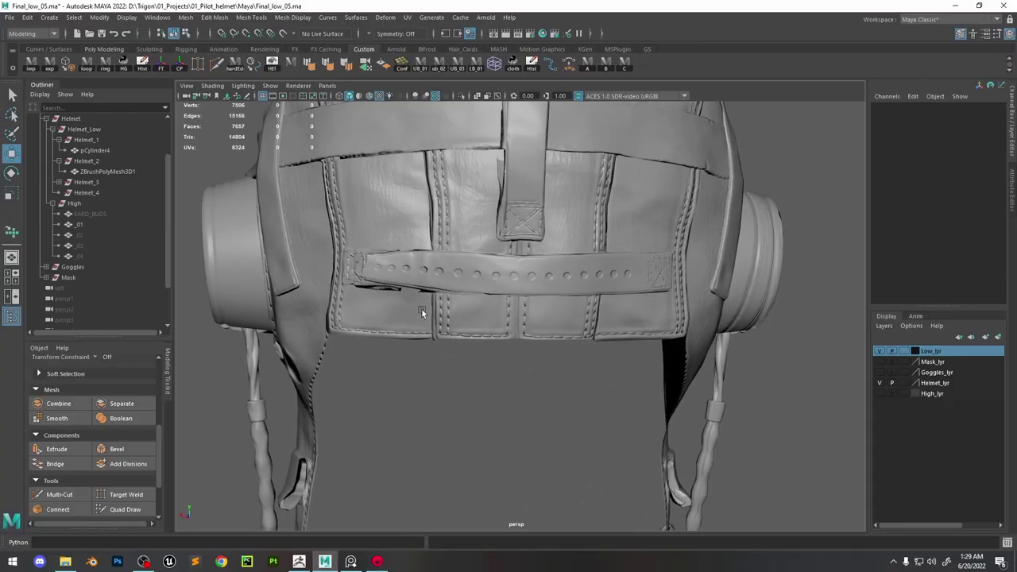
alt+drag(421, 308, 481, 286)
scroll(480, 286, up, 2)
click(515, 350)
scroll(524, 335, down, 2)
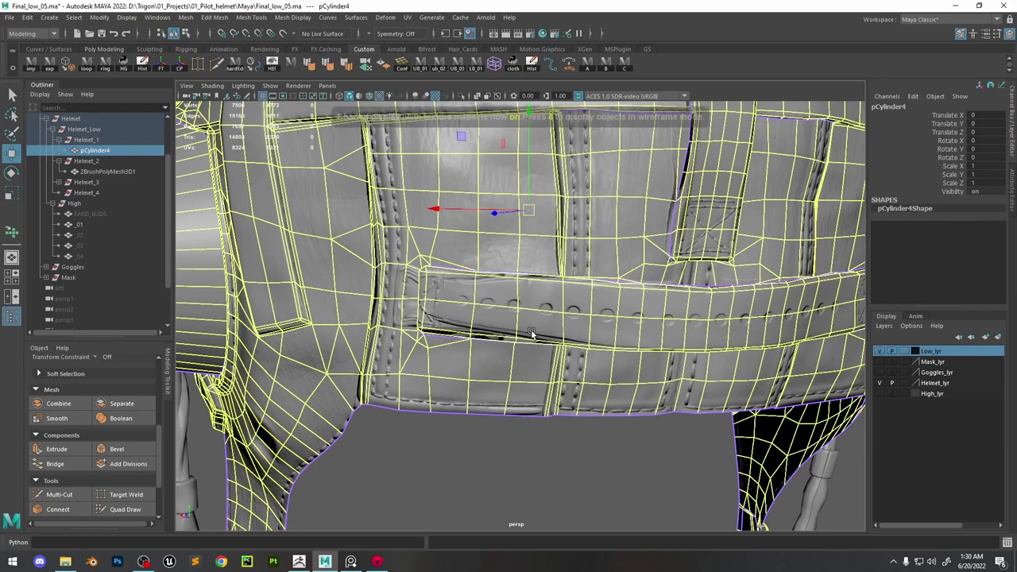
key(5)
Tumble around the helmet's back and switch to textured display
alt+drag(532, 312, 513, 420)
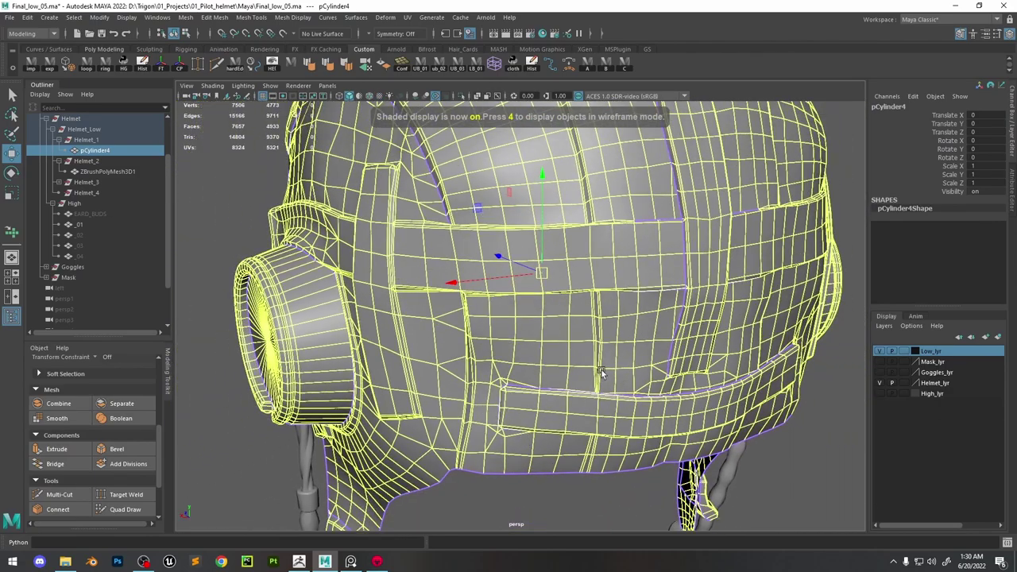
alt+drag(602, 373, 710, 422)
scroll(712, 393, down, 2)
click(715, 365)
scroll(609, 298, up, 2)
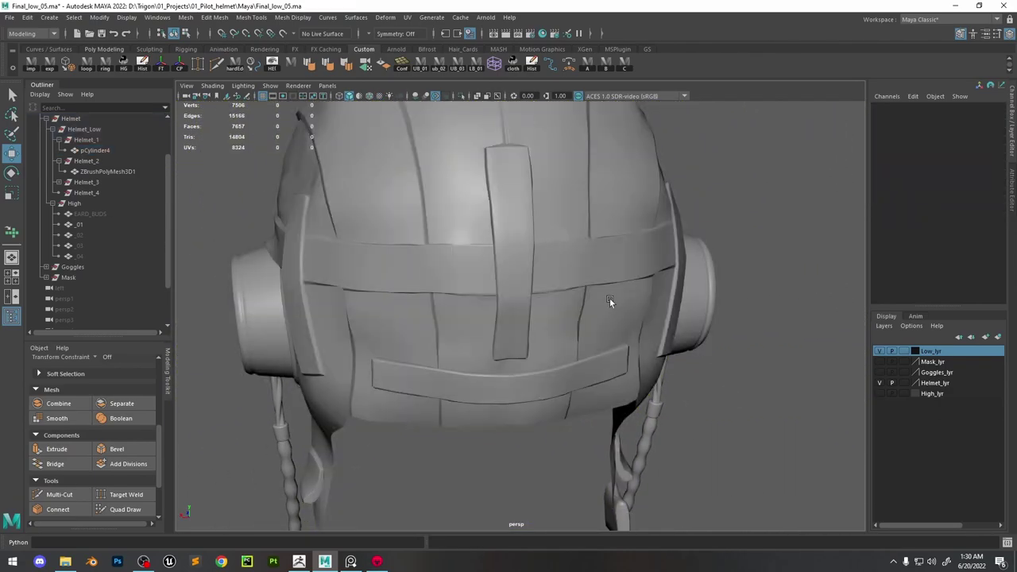
click(610, 298)
mouse_move(610, 298)
alt+mouse_down()
mouse_move(647, 348)
mouse_move(612, 324)
mouse_move(693, 331)
mouse_move(665, 298)
mouse_move(591, 255)
mouse_move(580, 310)
alt+mouse_up()
key(6)
click(745, 231)
Tumble closer to the helmet's side around pCylinder4
scroll(589, 330, up, 3)
click(531, 252)
alt+drag(531, 253, 596, 284)
scroll(540, 309, down, 5)
scroll(715, 144, down, 5)
click(715, 144)
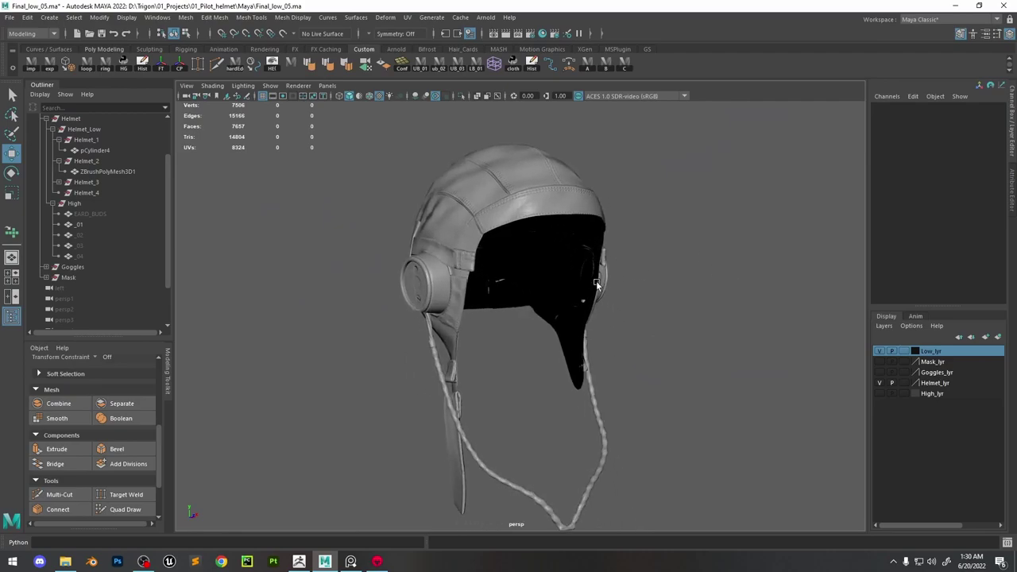
Enable Wireframe on Shaded and check the helmet from three-quarter and side views
click(370, 96)
mouse_move(556, 255)
alt+mouse_down()
mouse_move(588, 262)
mouse_move(572, 265)
alt+mouse_up()
click(572, 265)
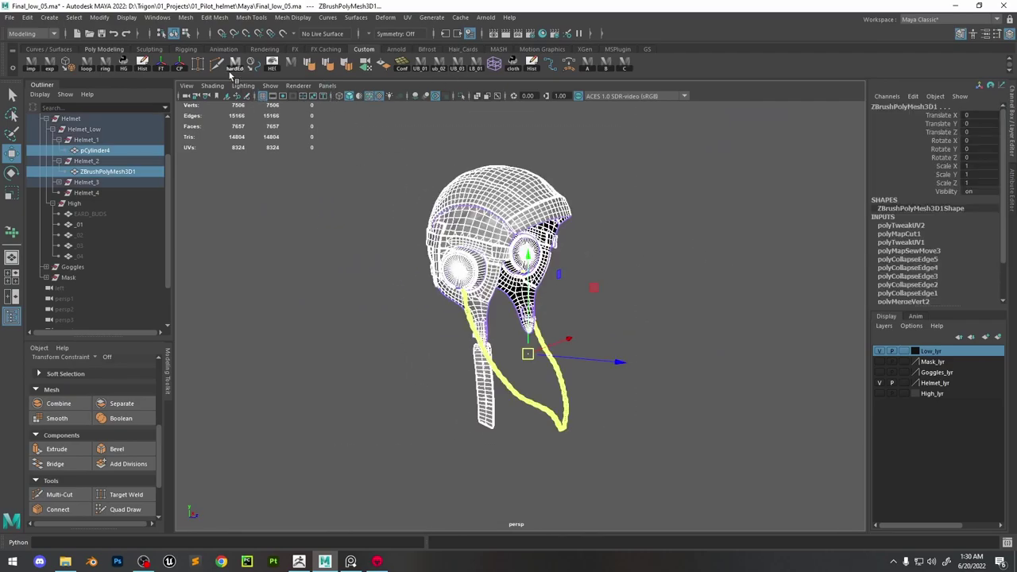
click(445, 159)
alt+drag(445, 159, 523, 229)
Collapse the Helmet groups and expand Goggles, Goggles_Low and the goggles' High group in the Outliner
scroll(109, 219, up, 3)
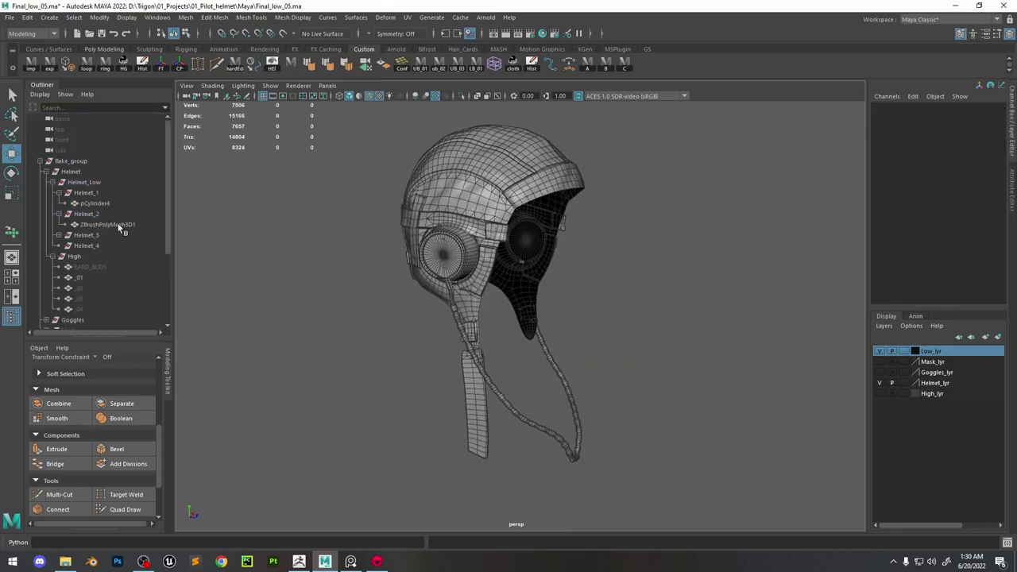
click(53, 182)
click(51, 192)
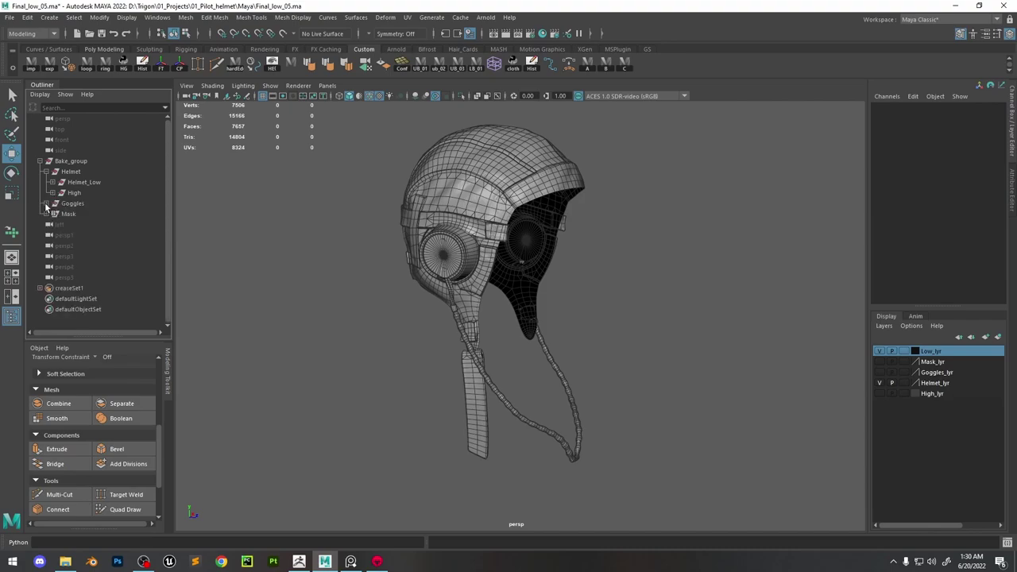
click(45, 203)
alt+drag(485, 219, 445, 228)
alt+right_drag(445, 228, 487, 289)
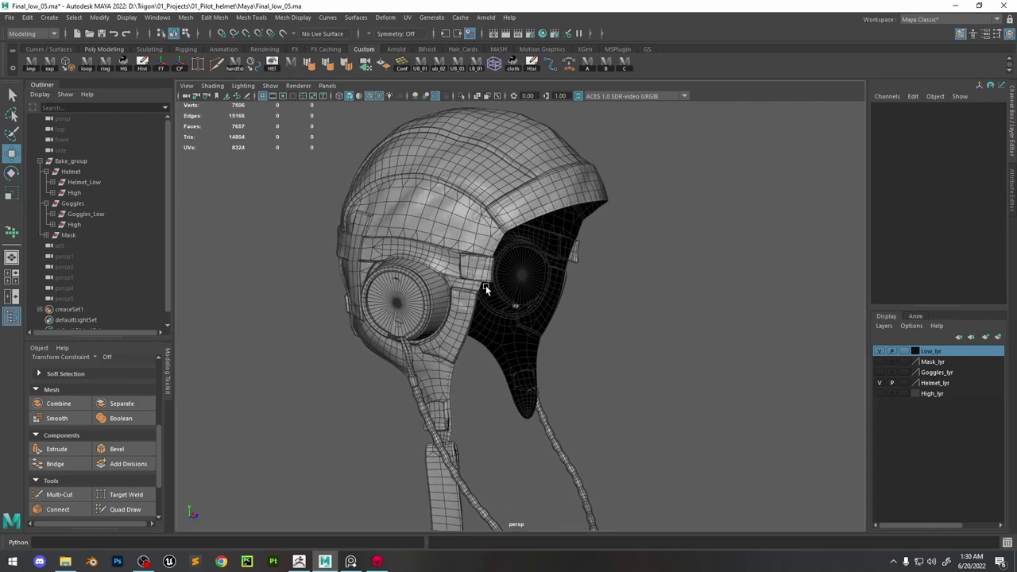
mouse_move(496, 216)
alt+mouse_down()
mouse_move(459, 235)
mouse_move(483, 228)
alt+mouse_up()
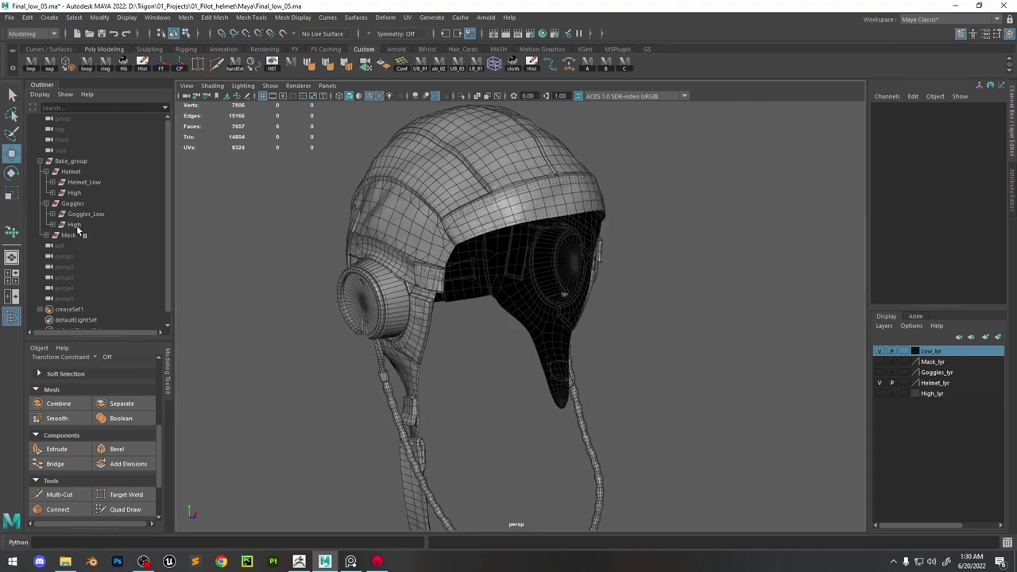
click(52, 214)
click(51, 213)
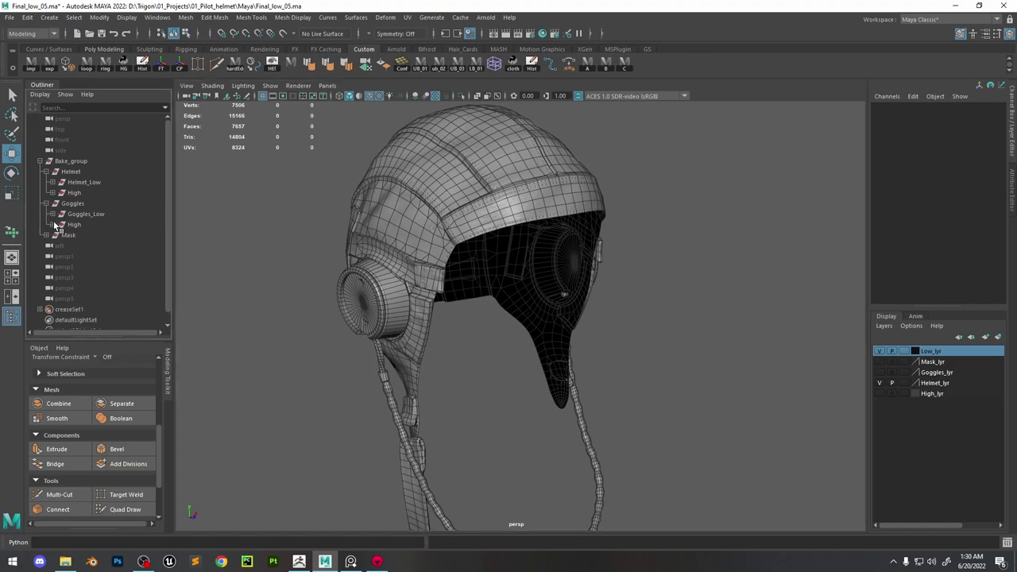
click(53, 224)
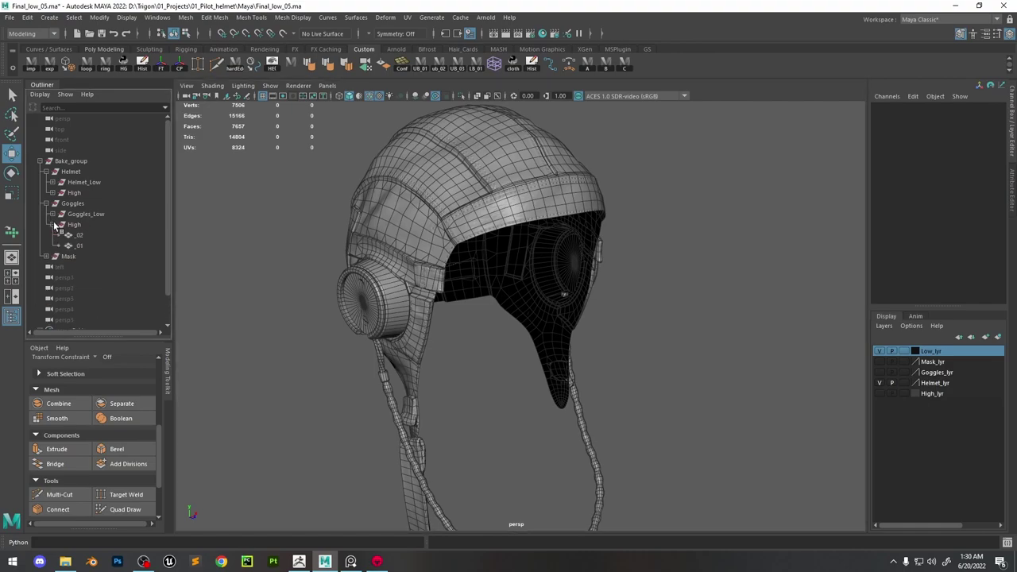
Toggle Goggles_lyr and High_lyr visibility, then hide Goggles_Low and the high-poly helmet
click(879, 372)
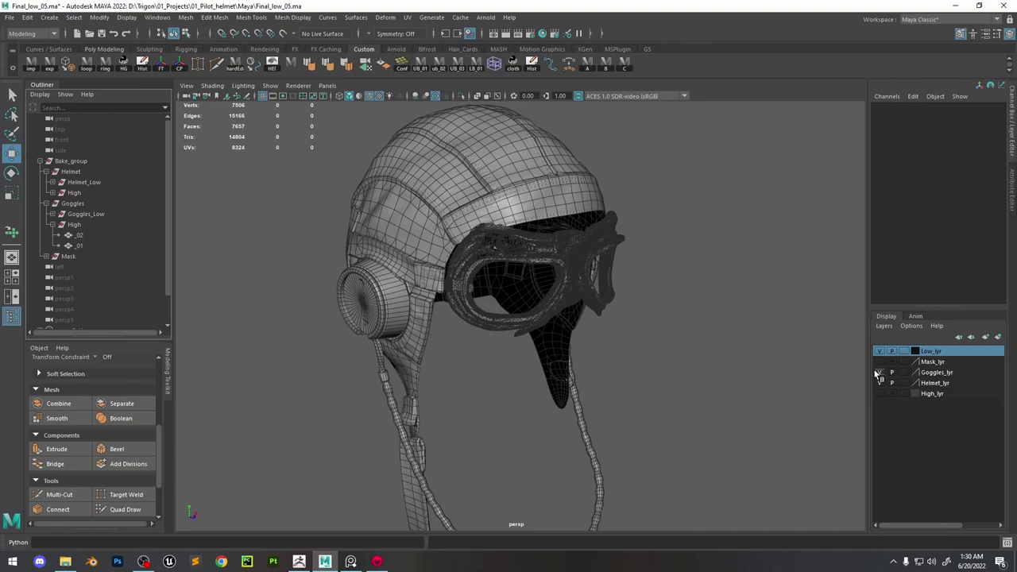
click(80, 215)
key(ctrl+h)
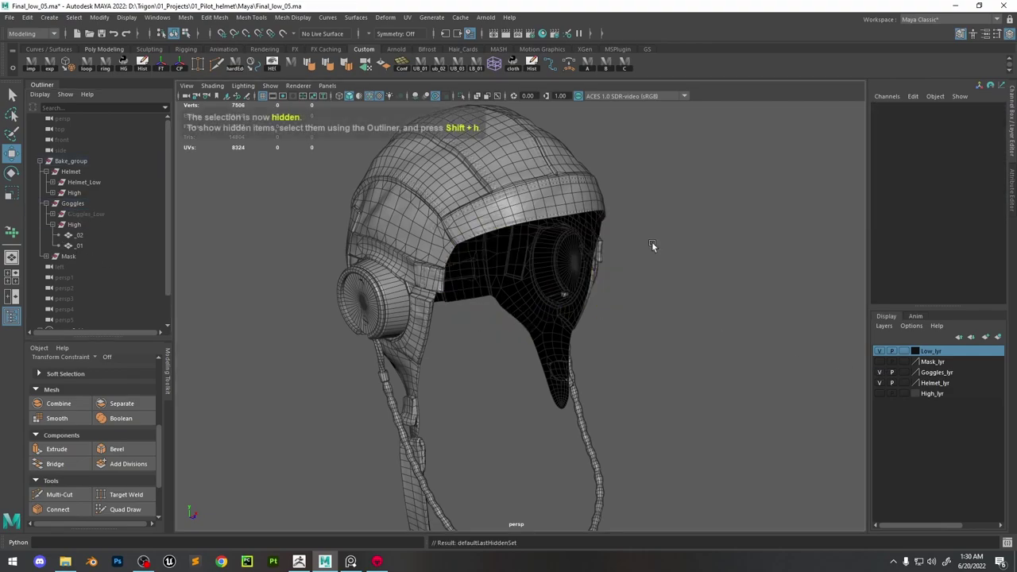
click(63, 226)
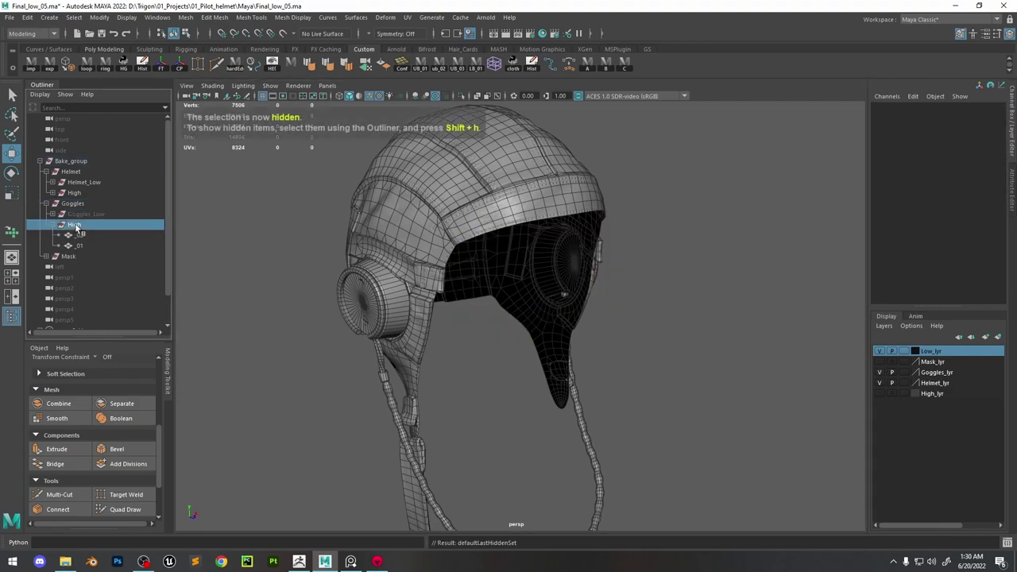
click(880, 394)
click(708, 302)
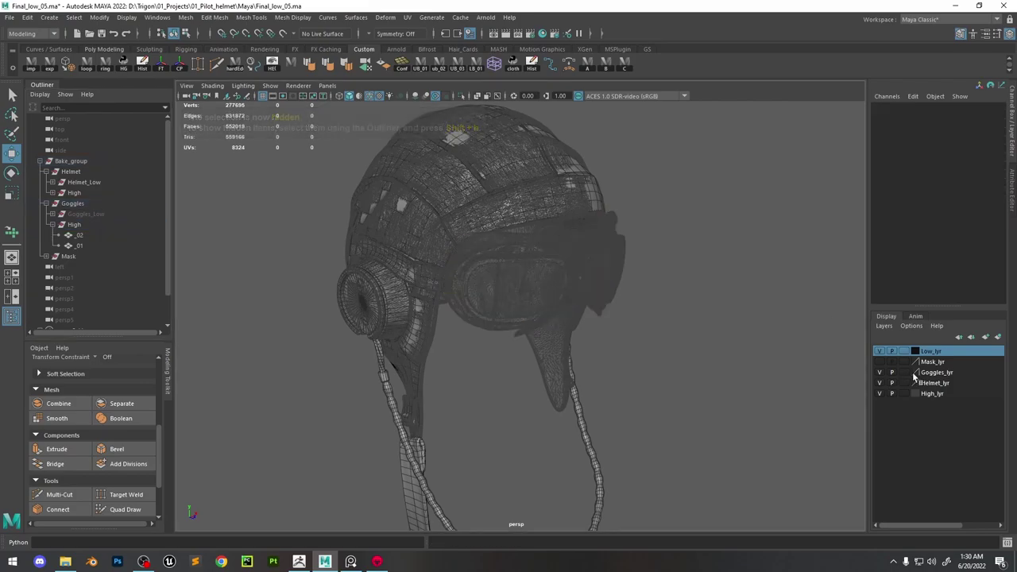
click(74, 193)
key(ctrl+h)
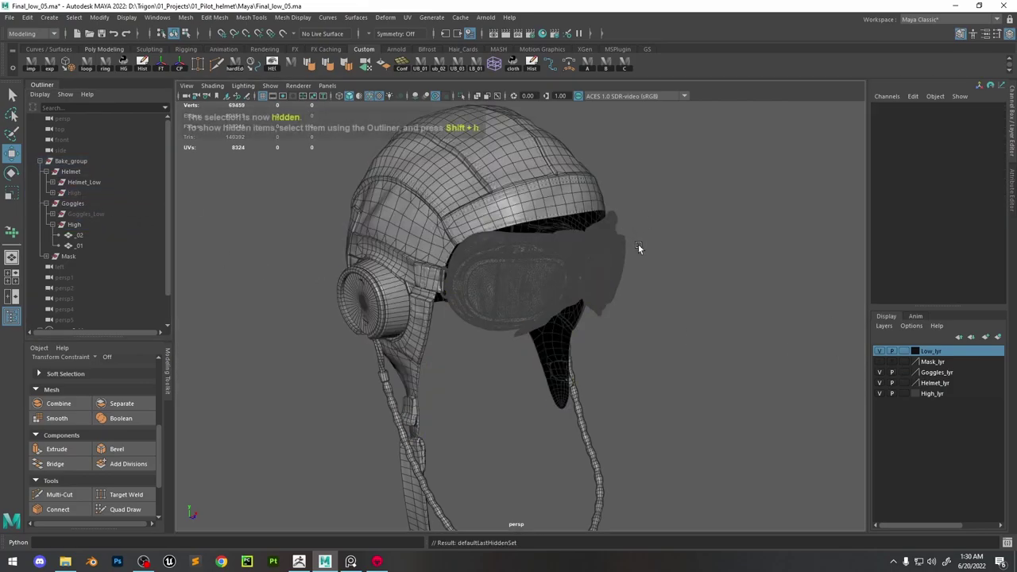
alt+drag(638, 244, 623, 223)
key(ctrl+z)
key(ctrl+z)
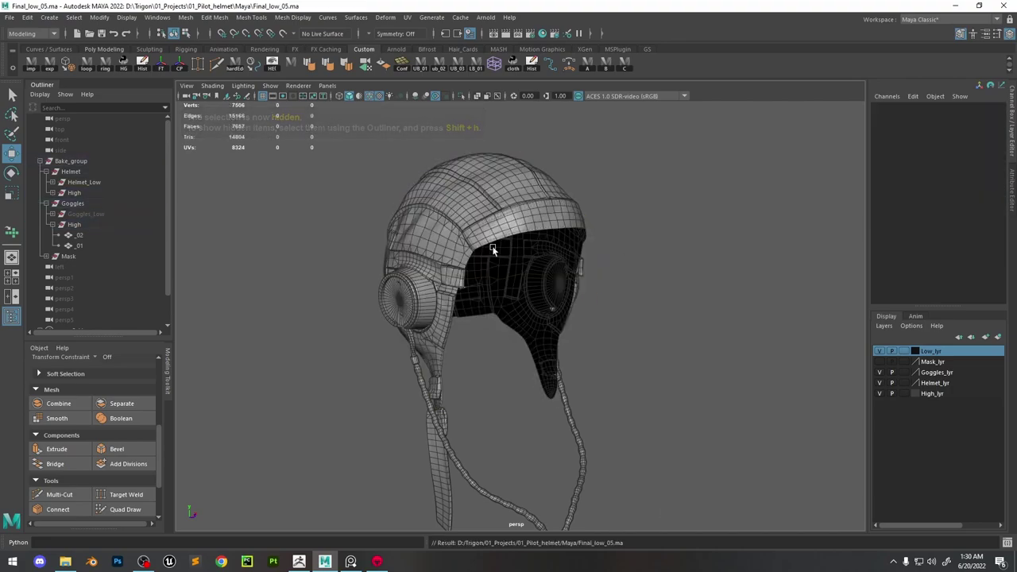
alt+drag(621, 246, 616, 234)
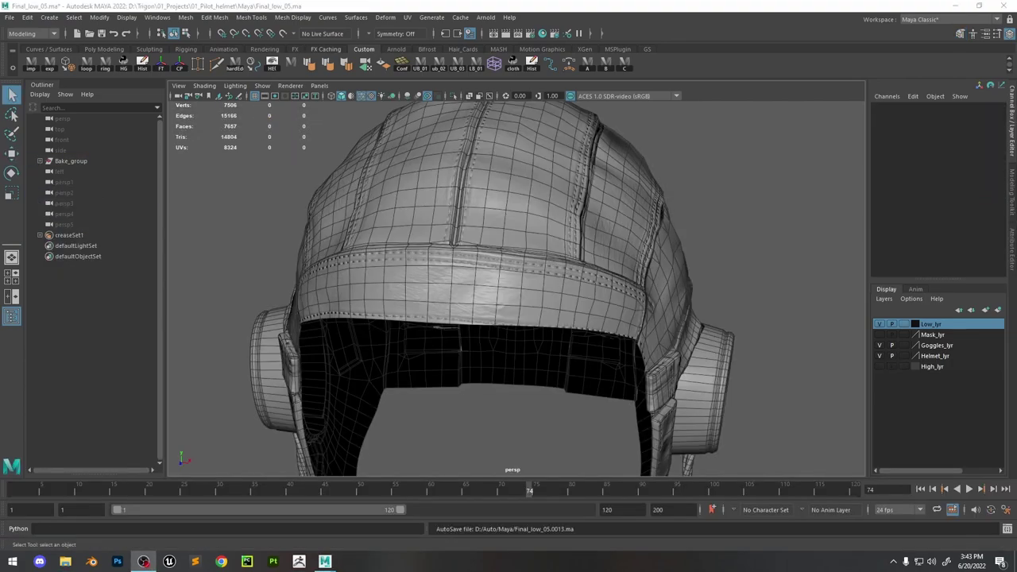
Turn High_lyr visibility on, turn Goggles_lyr off, and select the low-poly helmet pCylinder4
click(878, 366)
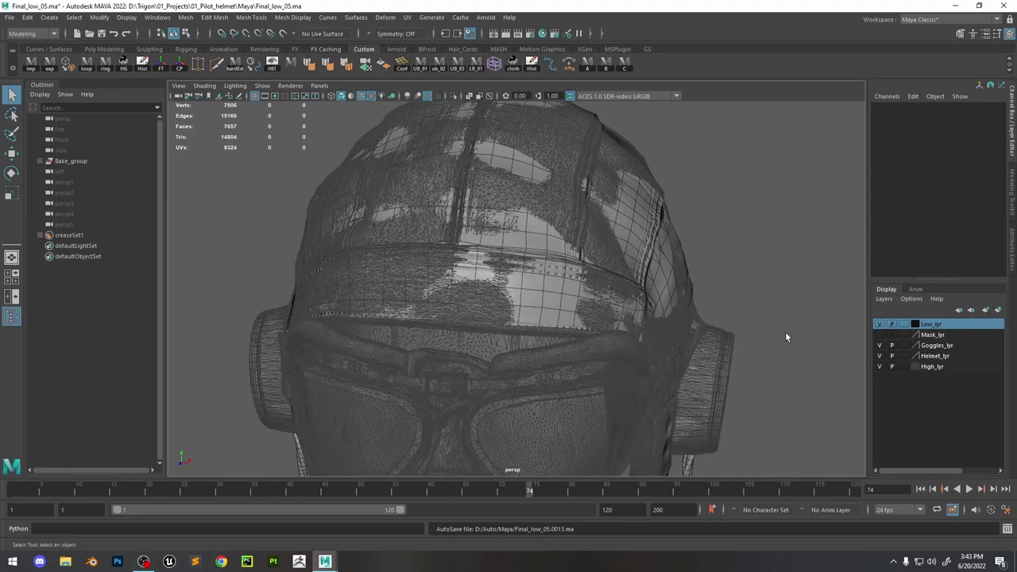
alt+drag(786, 273, 609, 260)
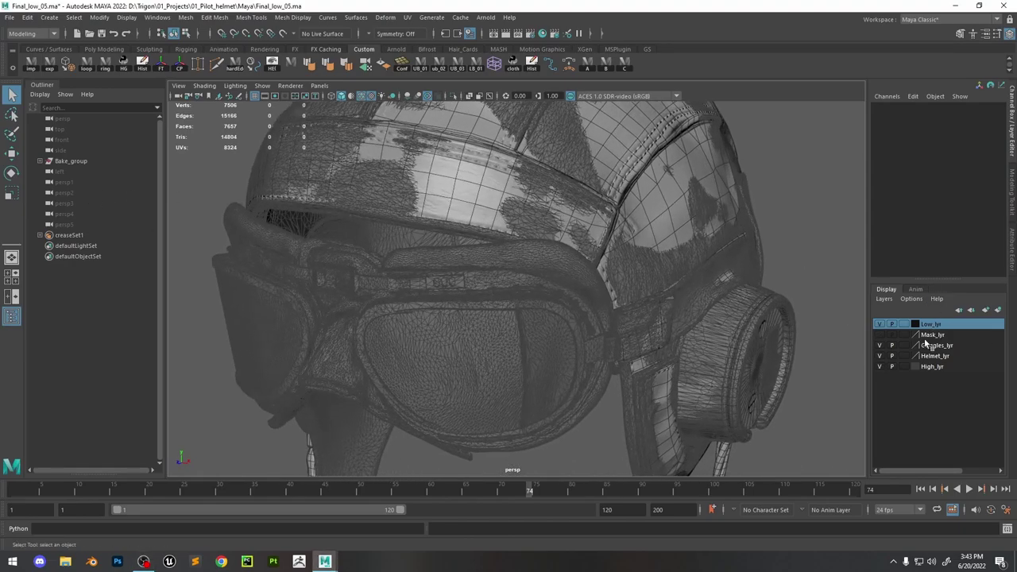
click(879, 346)
click(519, 191)
alt+drag(518, 191, 319, 280)
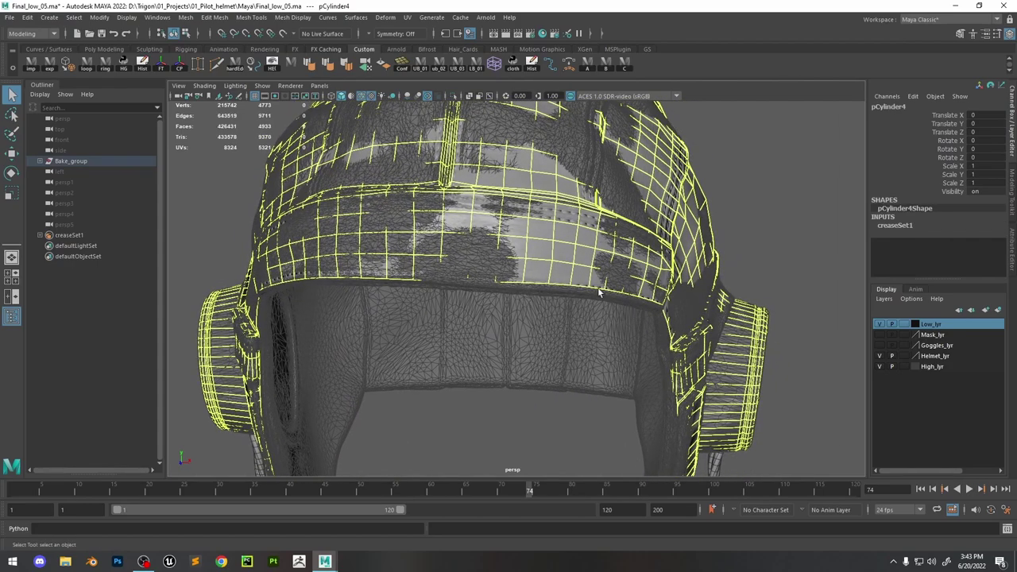
alt+drag(600, 294, 510, 188)
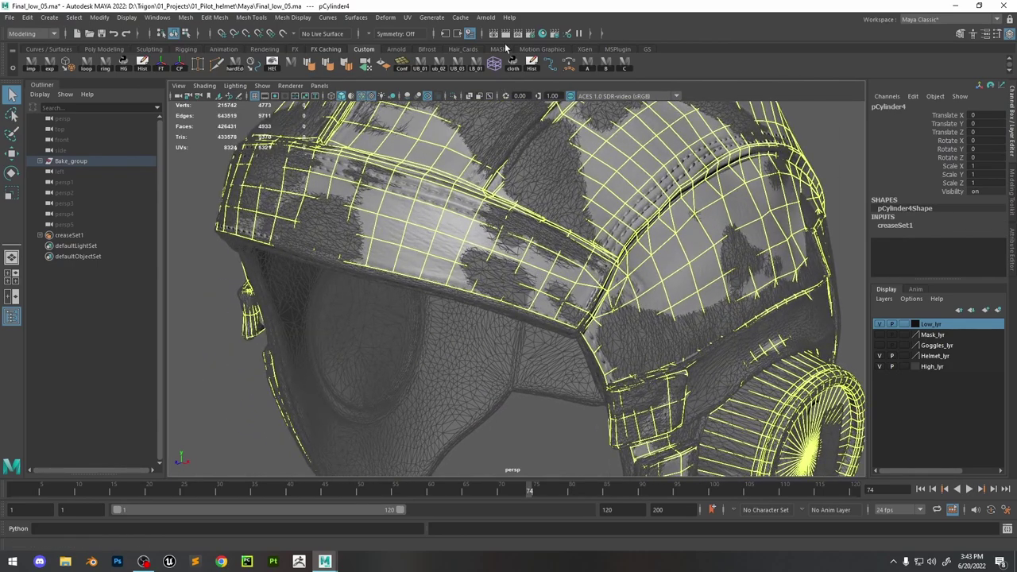
Turn off Wireframe on Shaded and activate Quad Draw from the Modeling Toolkit
click(363, 96)
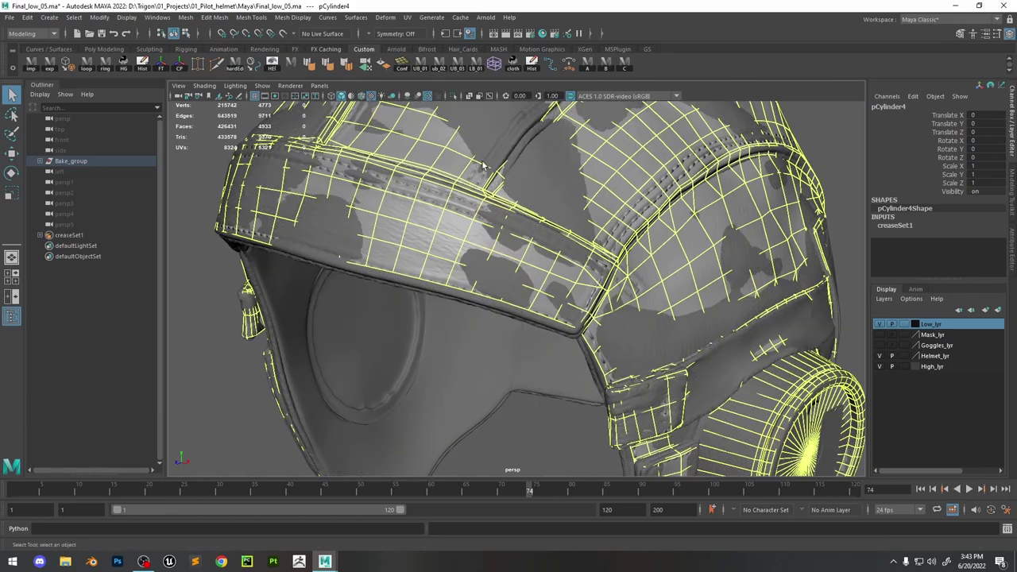
alt+right_drag(483, 164, 485, 202)
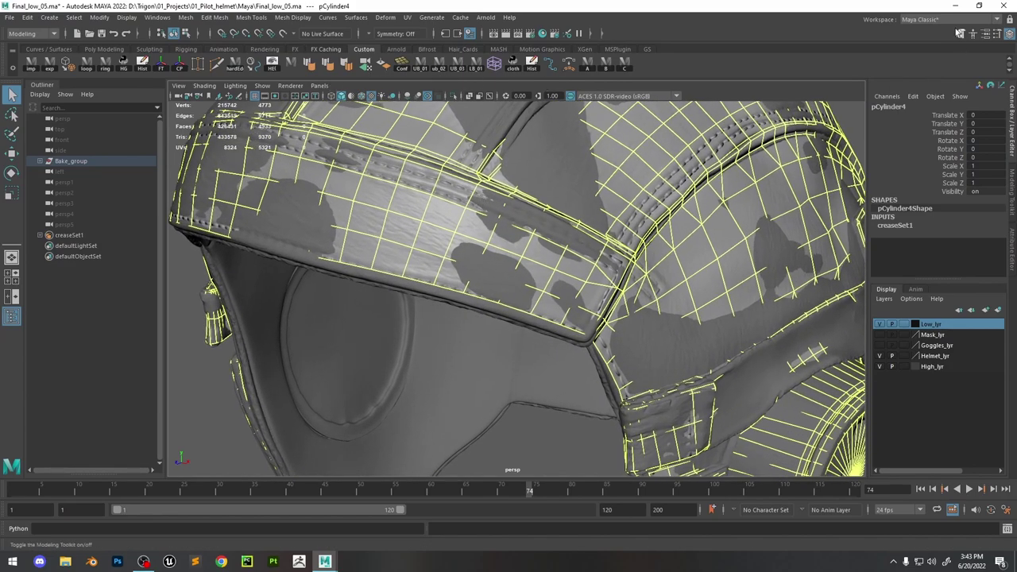
click(960, 33)
click(970, 411)
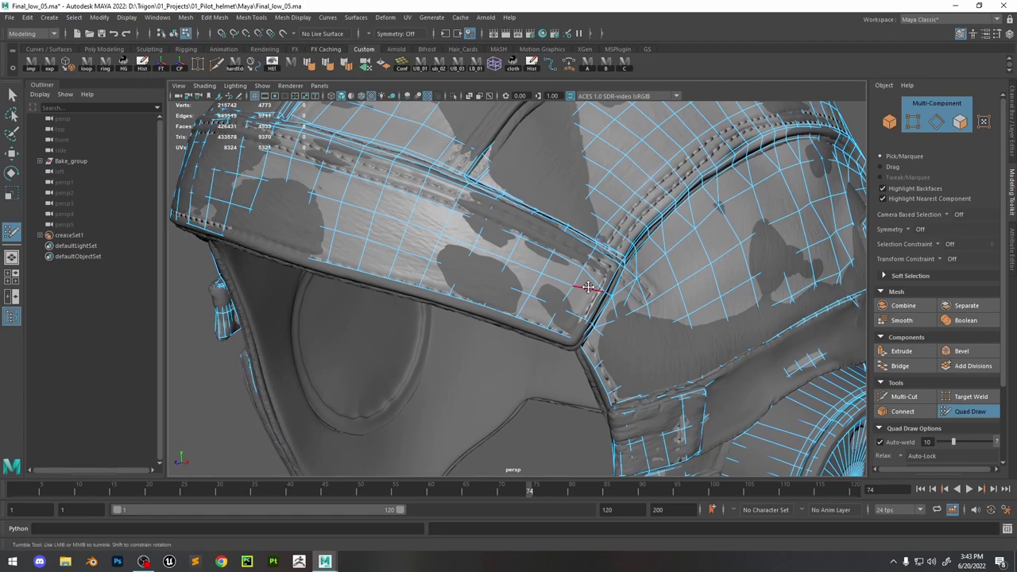
Undock the Modeling Toolkit, frame range controls and help line, then hide the help line
alt+drag(588, 286, 545, 254)
key(w)
right_drag(546, 250, 585, 235)
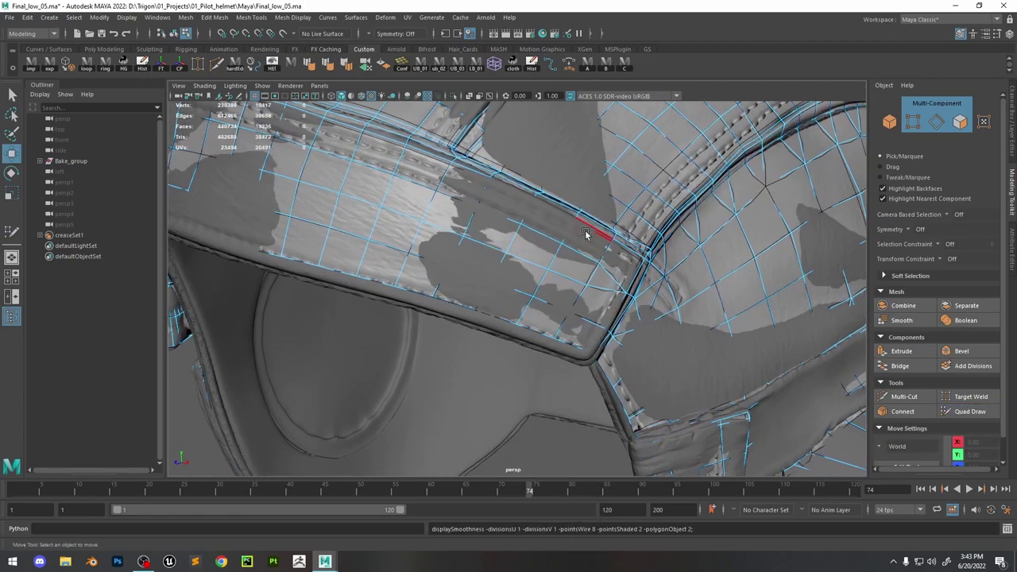
key(F8)
drag(1012, 205, 109, 512)
drag(3, 517, 91, 548)
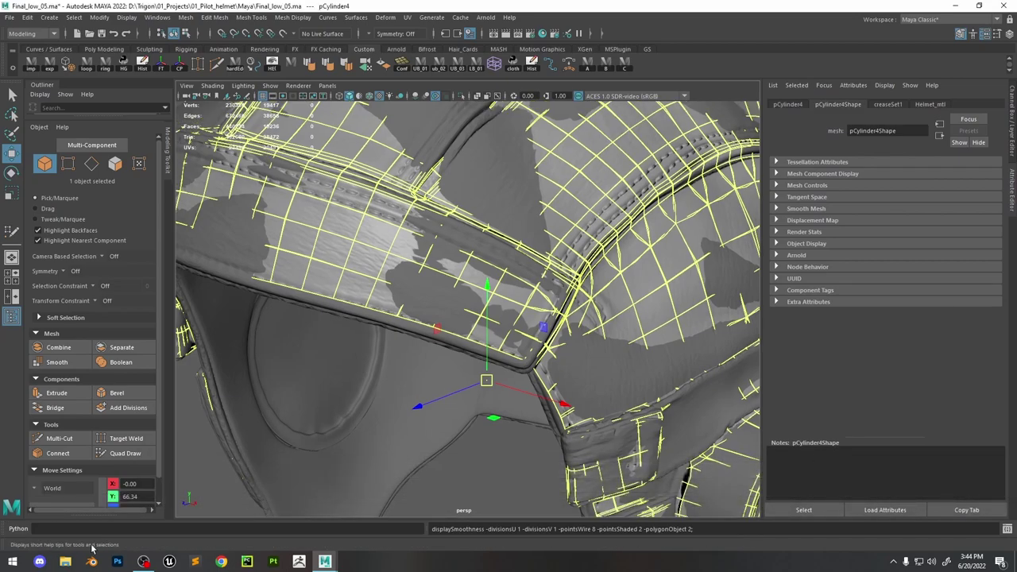
drag(3, 546, 91, 548)
key(ctrl+a)
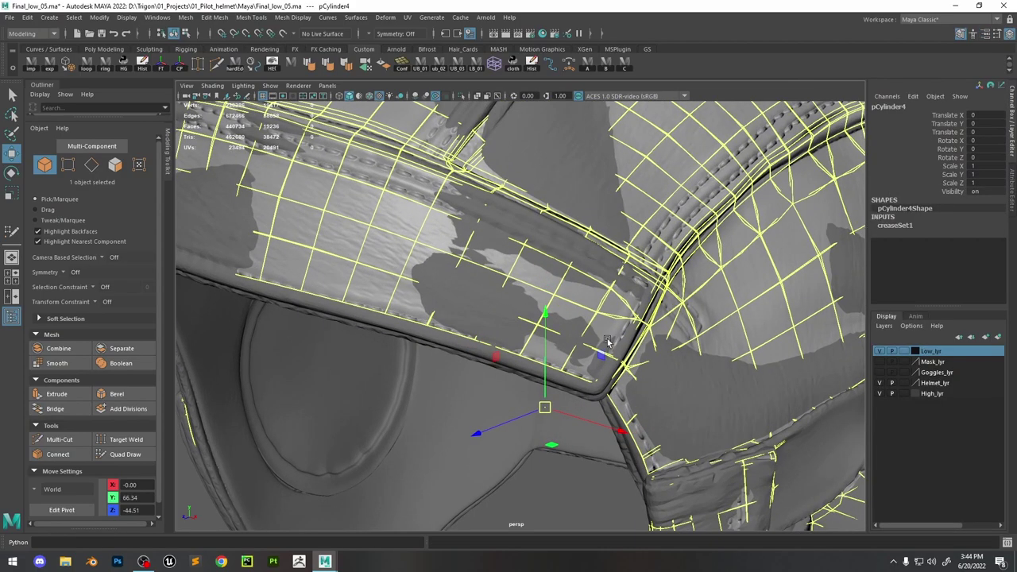
alt+drag(607, 342, 535, 284)
Make Helmet|High_01 live, reselect pCylinder4 with Quad Draw, and open its tool settings
click(398, 324)
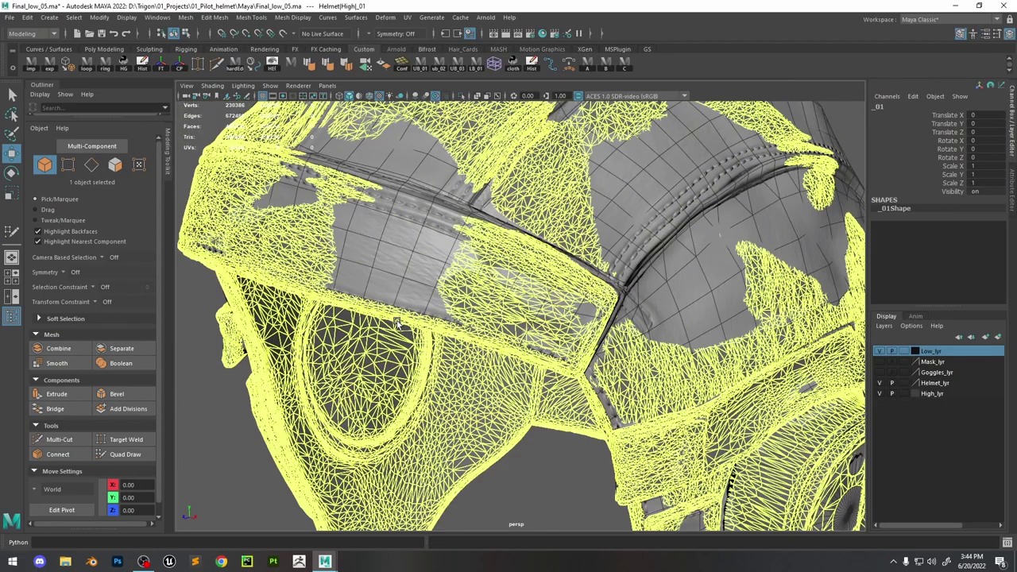
click(282, 34)
click(485, 270)
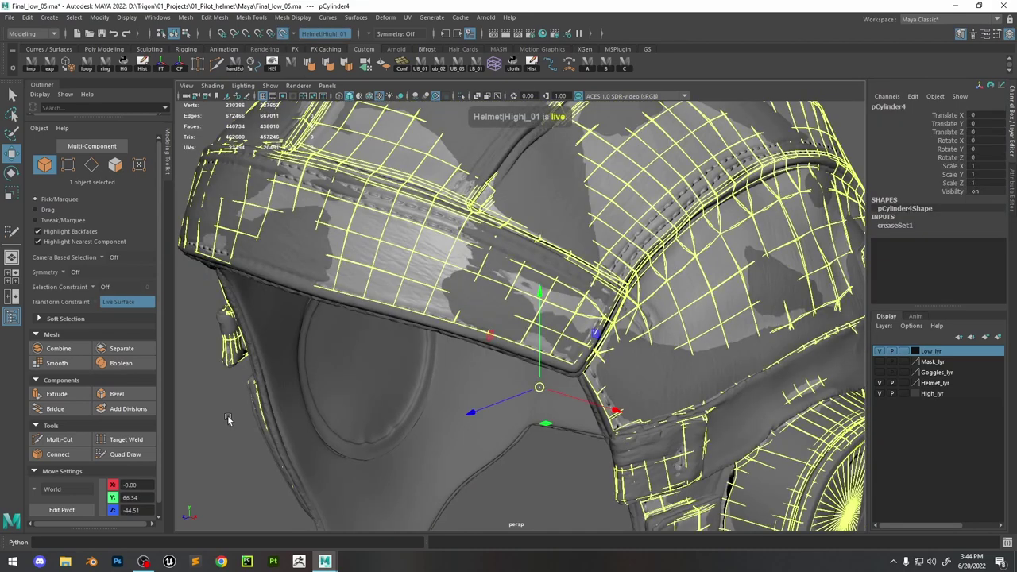
click(125, 454)
scroll(561, 310, up, 3)
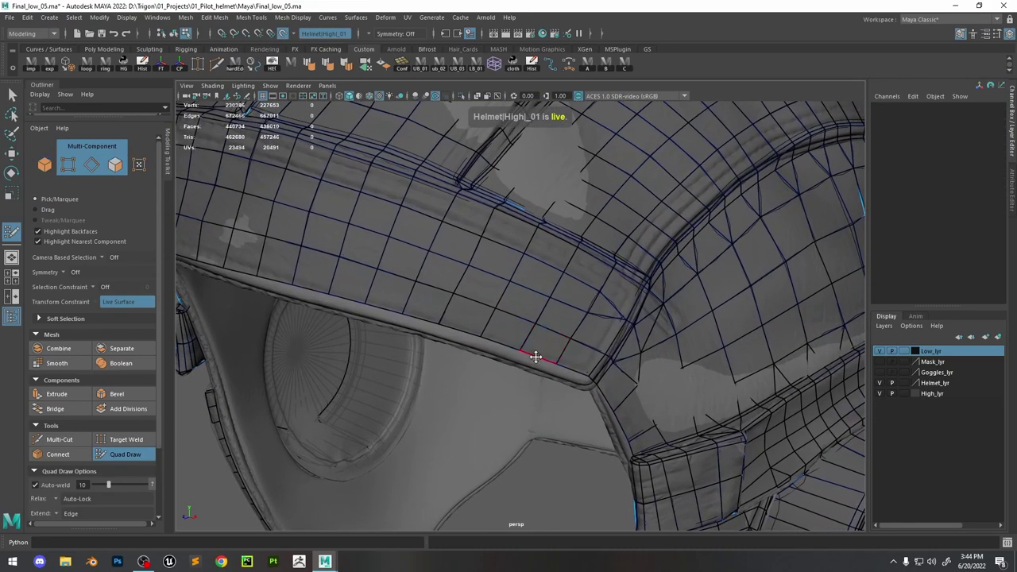
key(shift)
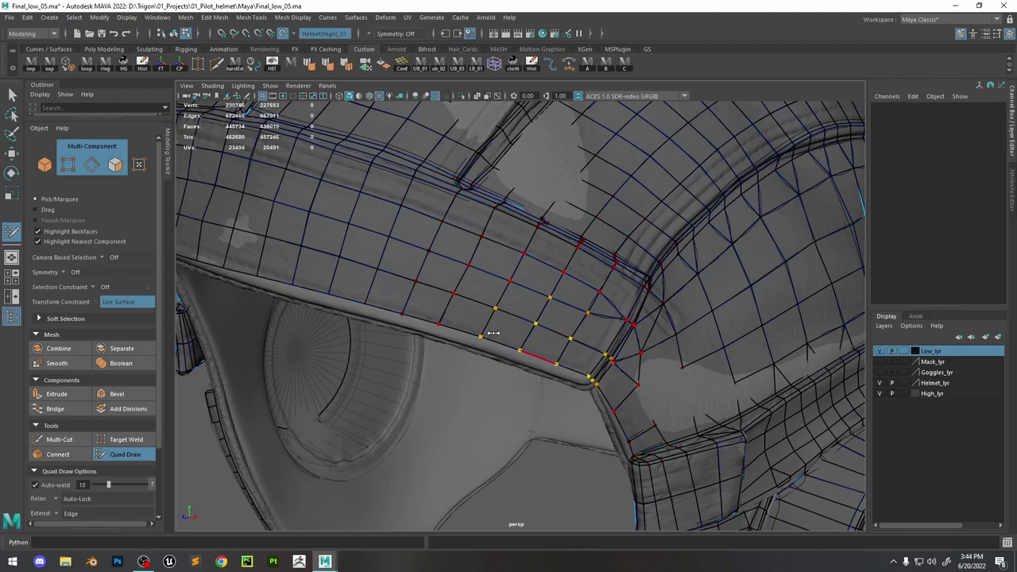
click(1009, 34)
Expand Live Constraint Options and set the Wireframe Overlay colour to a brighter, more saturated teal
click(175, 200)
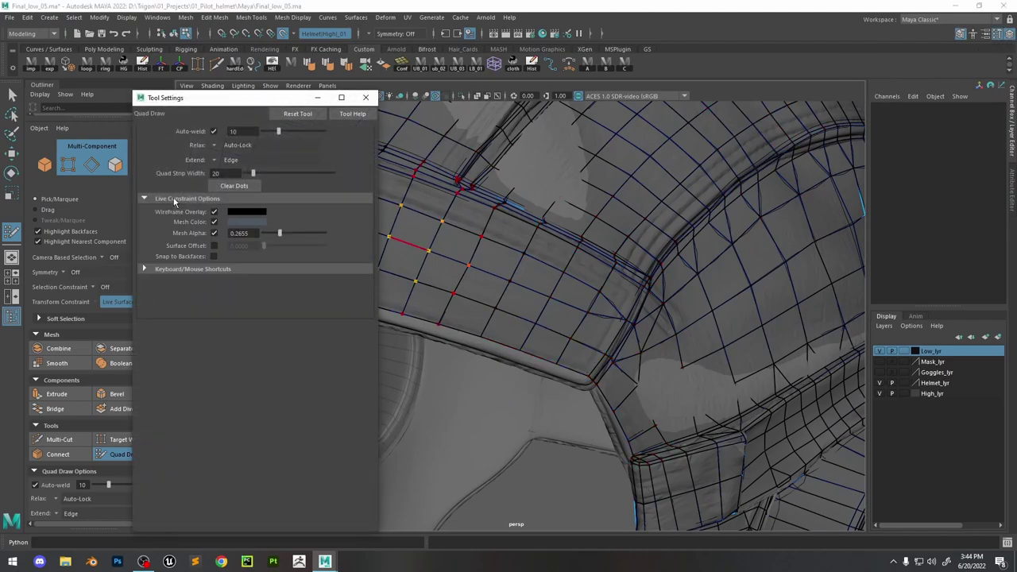
click(251, 212)
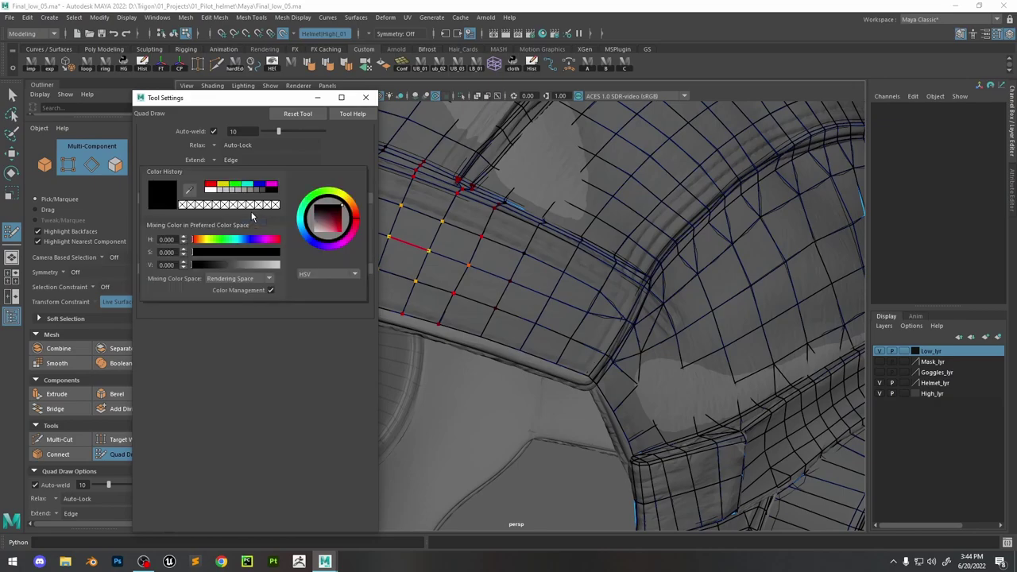
click(326, 223)
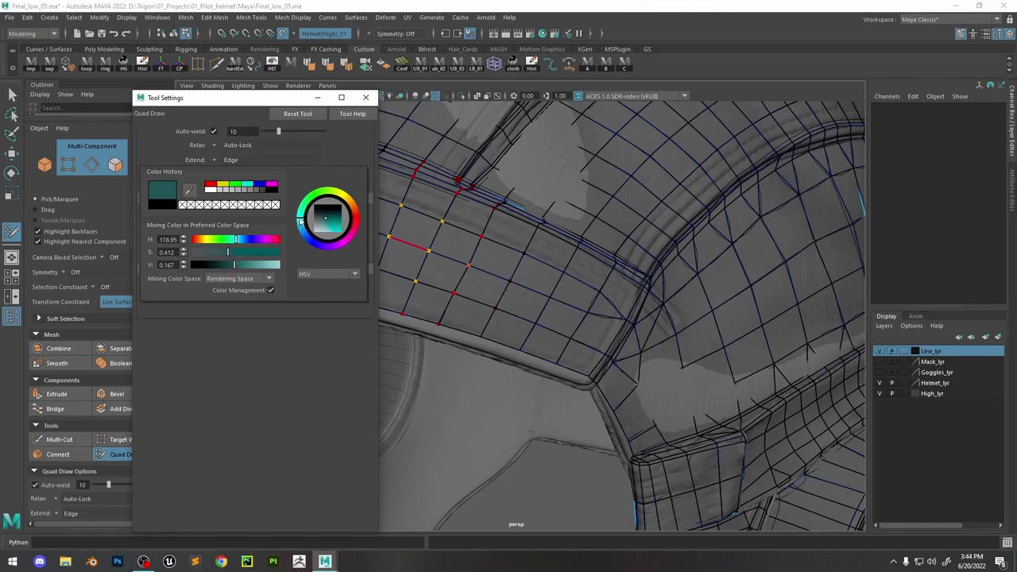
drag(325, 223, 323, 231)
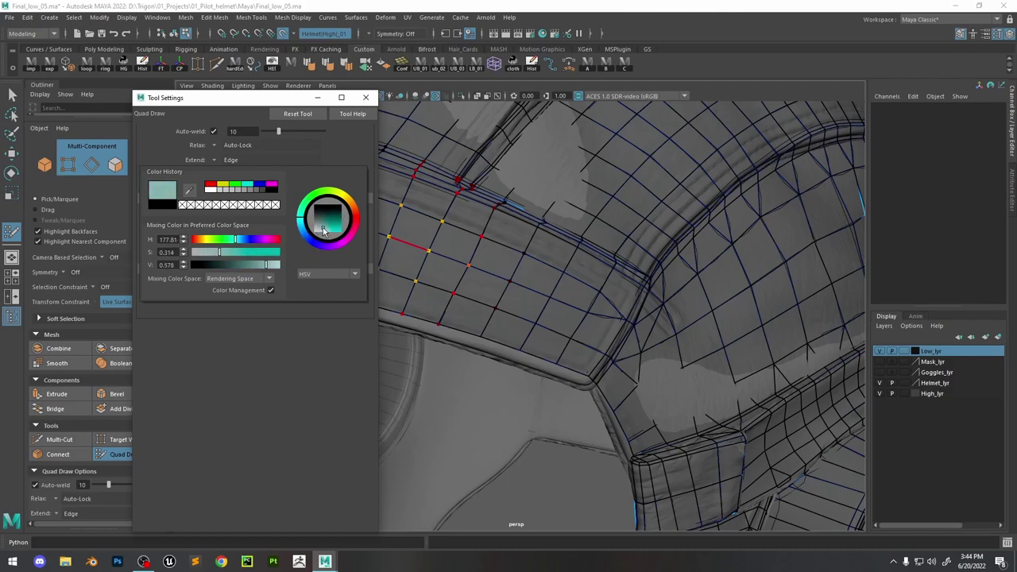
click(248, 253)
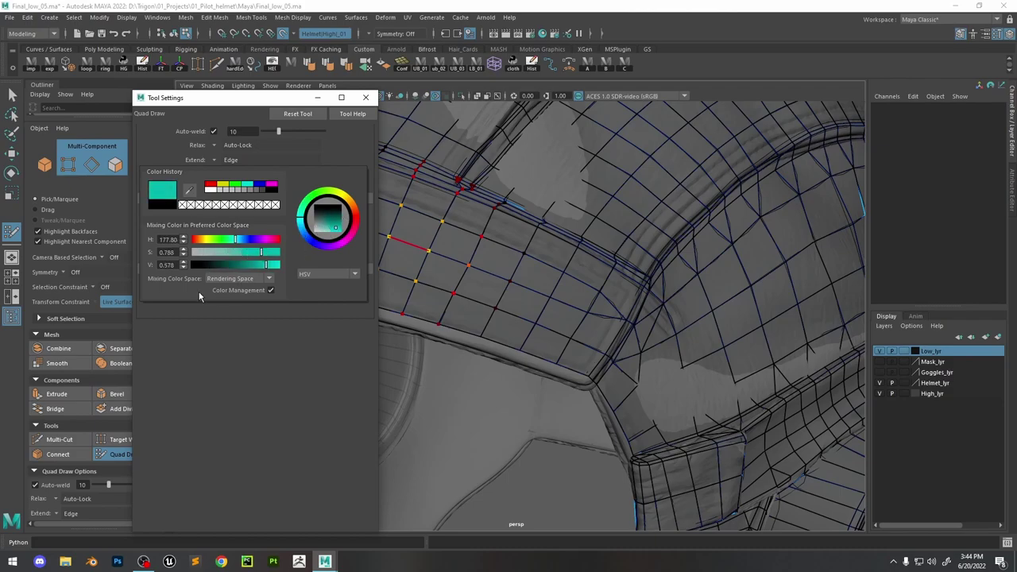
mouse_move(517, 286)
alt+mouse_down()
mouse_move(636, 274)
mouse_move(483, 241)
alt+mouse_up()
scroll(645, 273, up, 3)
Make the Mesh Color paler, review the Quad Draw shortcuts, and close Tool Settings
click(243, 221)
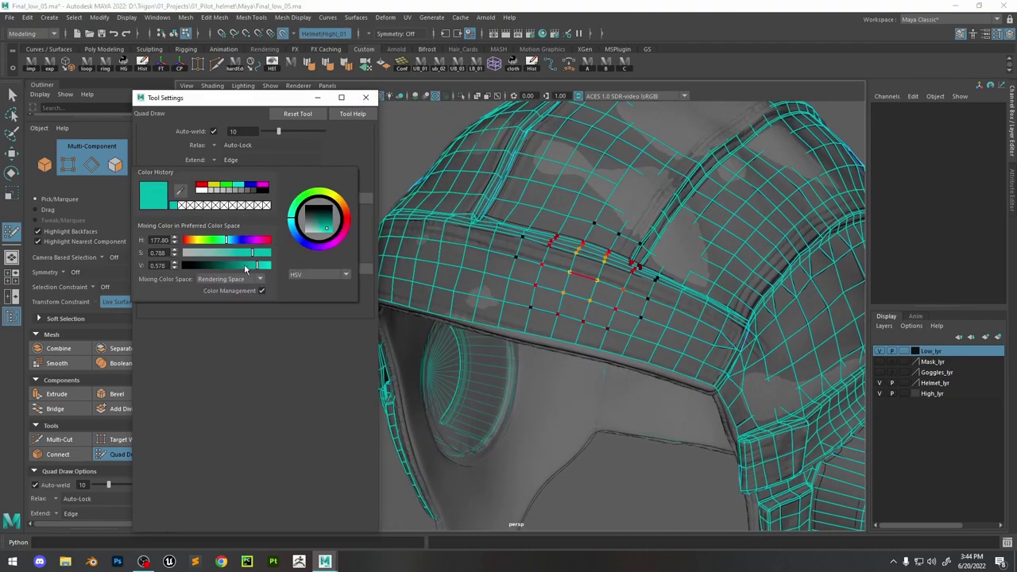
drag(238, 254, 197, 252)
alt+drag(509, 239, 402, 189)
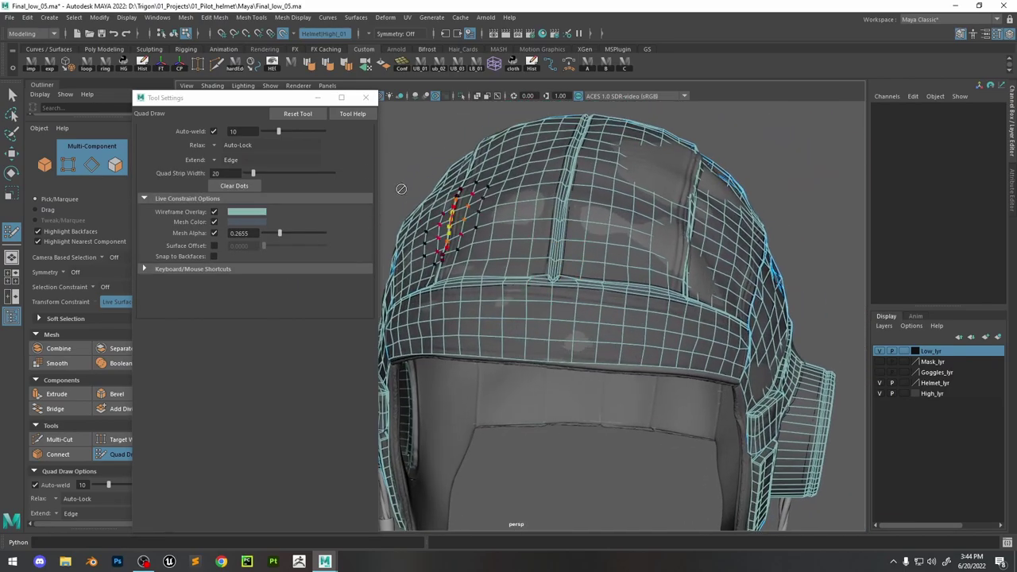
click(158, 119)
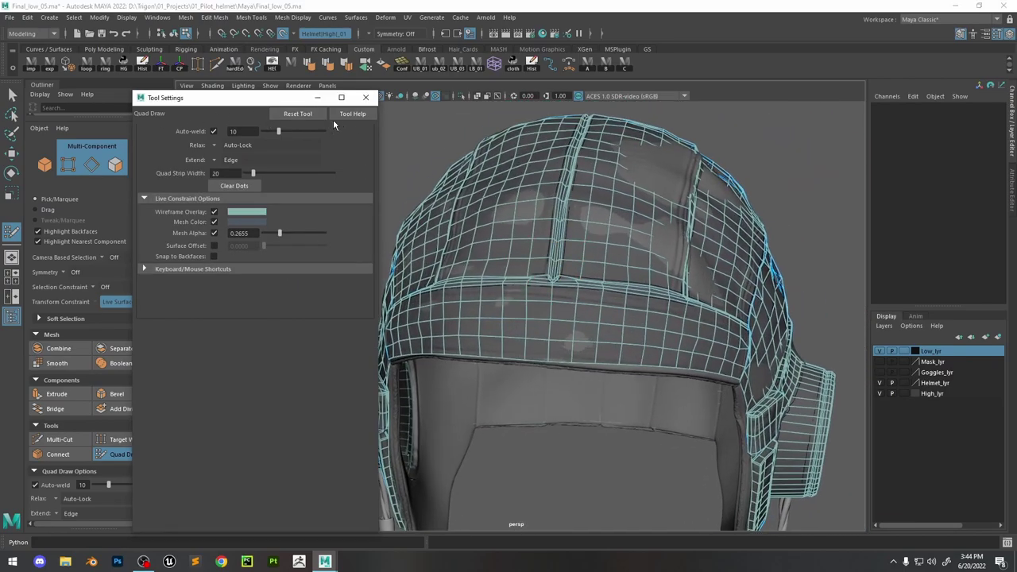
click(173, 270)
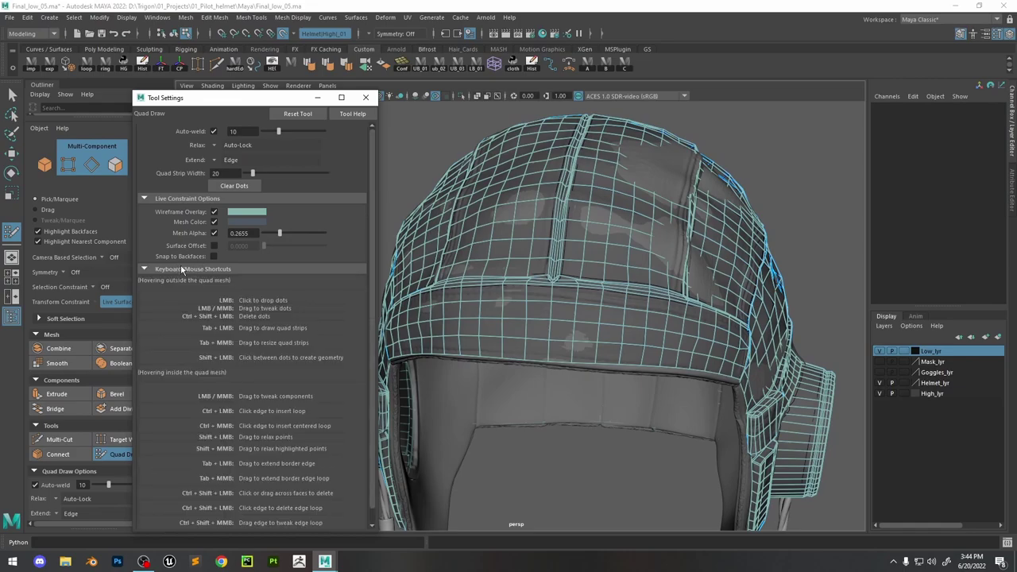
click(365, 97)
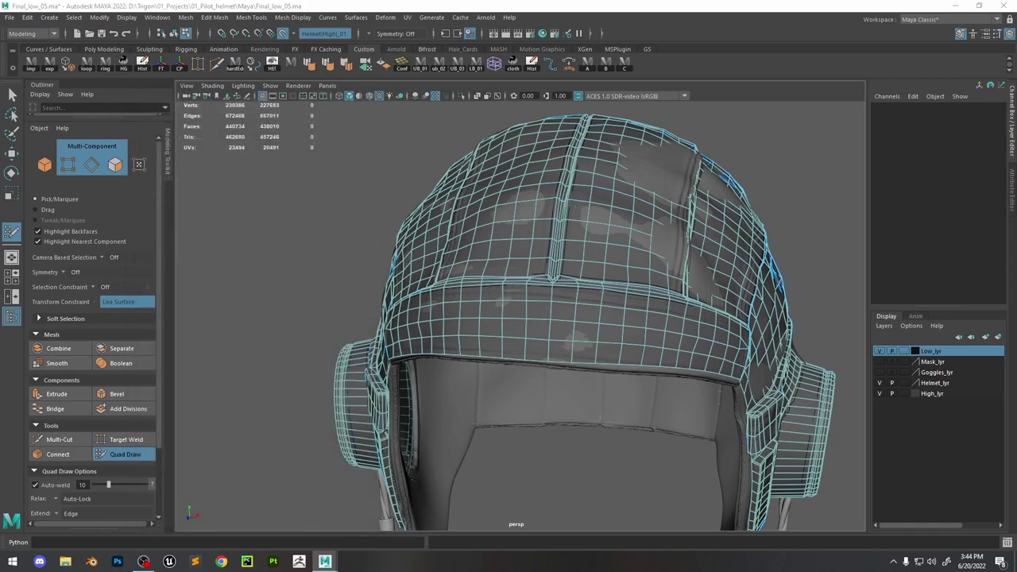
Set Move to component orientation and slide the brim vertex and edges
scroll(557, 294, up, 5)
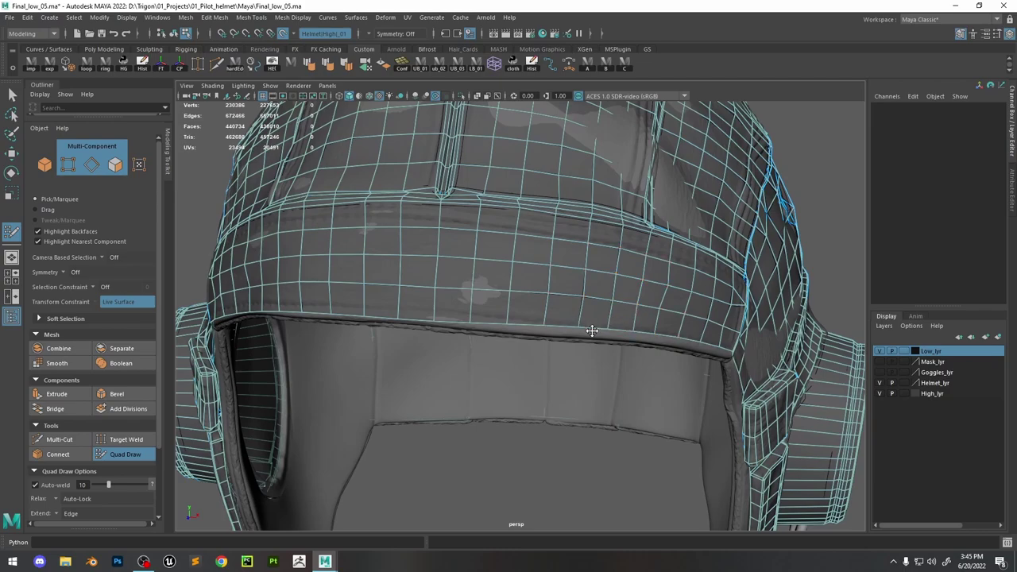
scroll(548, 317, up, 2)
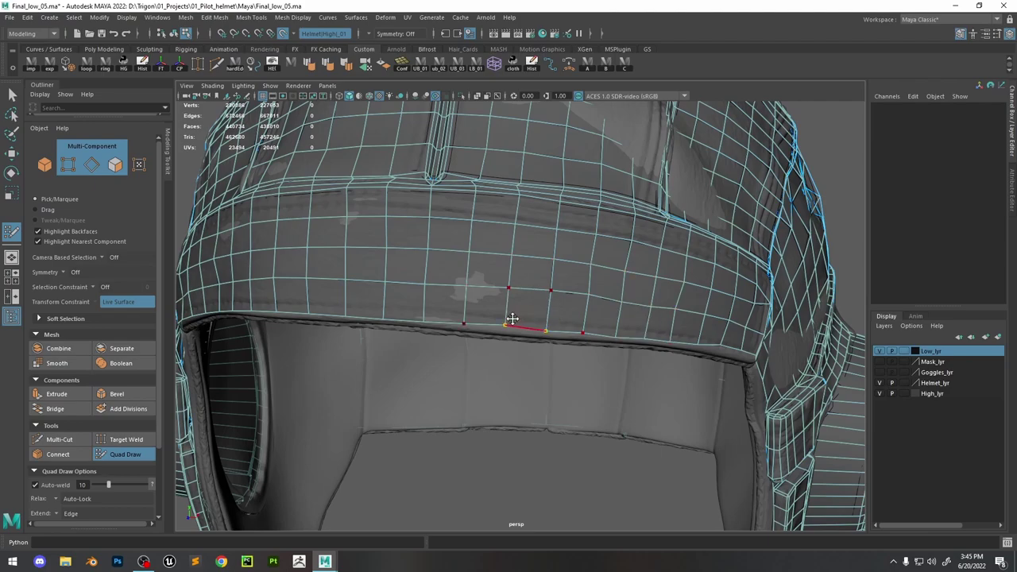
key(w)
click(463, 324)
click(462, 328)
click(511, 310)
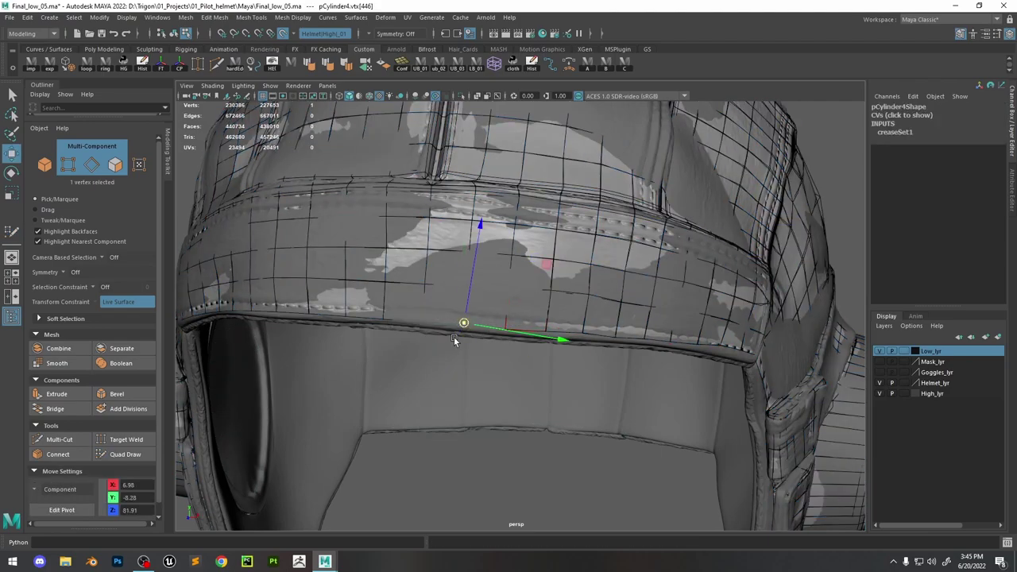
alt+drag(463, 325, 497, 338)
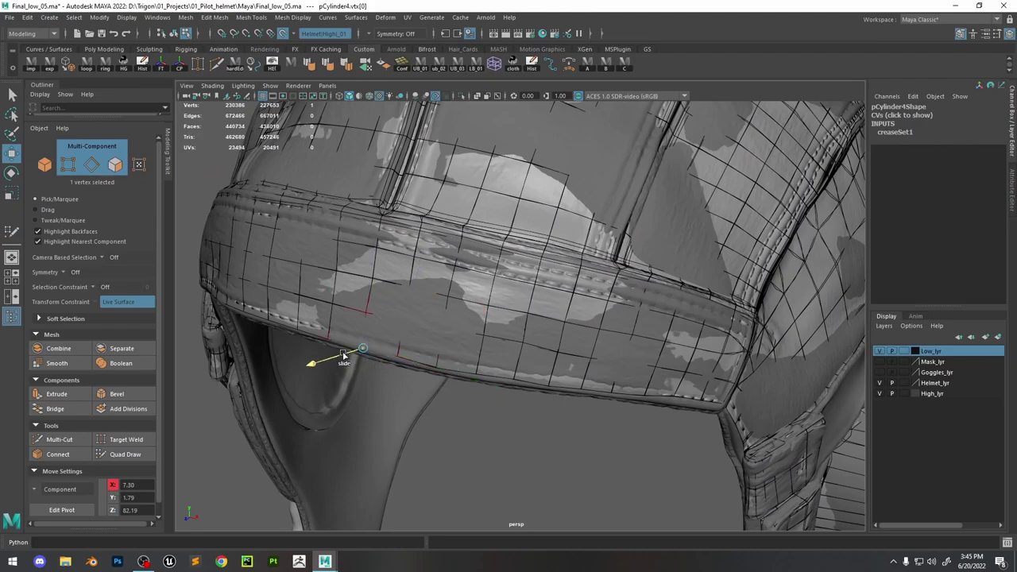
click(411, 317)
click(395, 336)
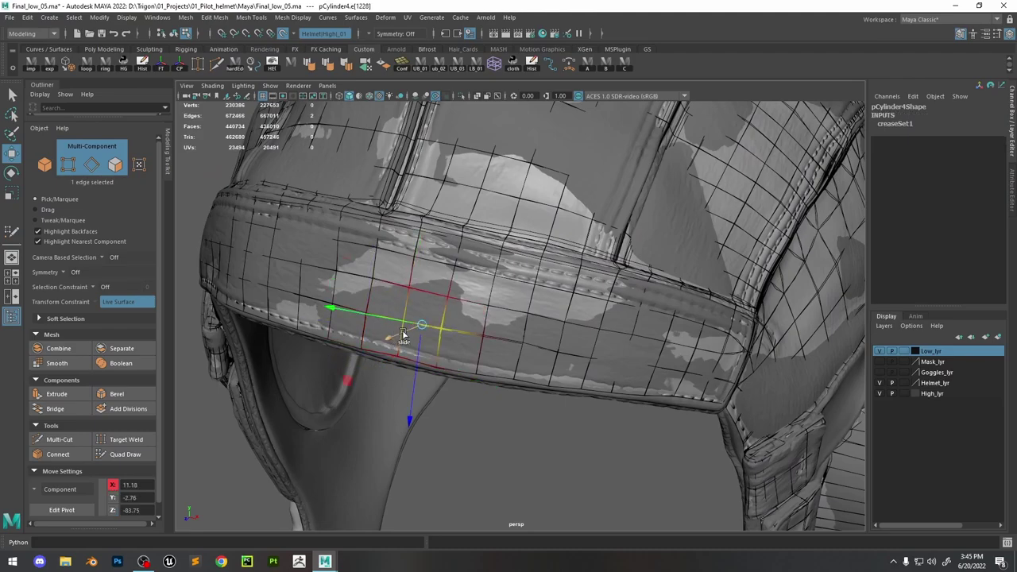
Relax the brim faces with Quad Draw so the mesh lines lie evenly
click(126, 453)
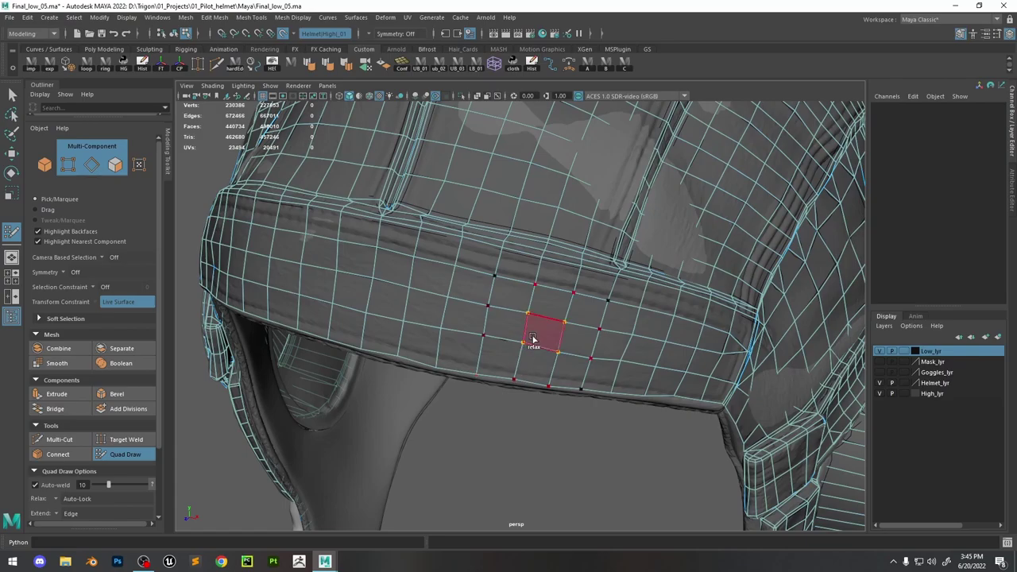
mouse_move(512, 342)
shift+mouse_down()
mouse_move(562, 286)
mouse_move(616, 360)
shift+mouse_up()
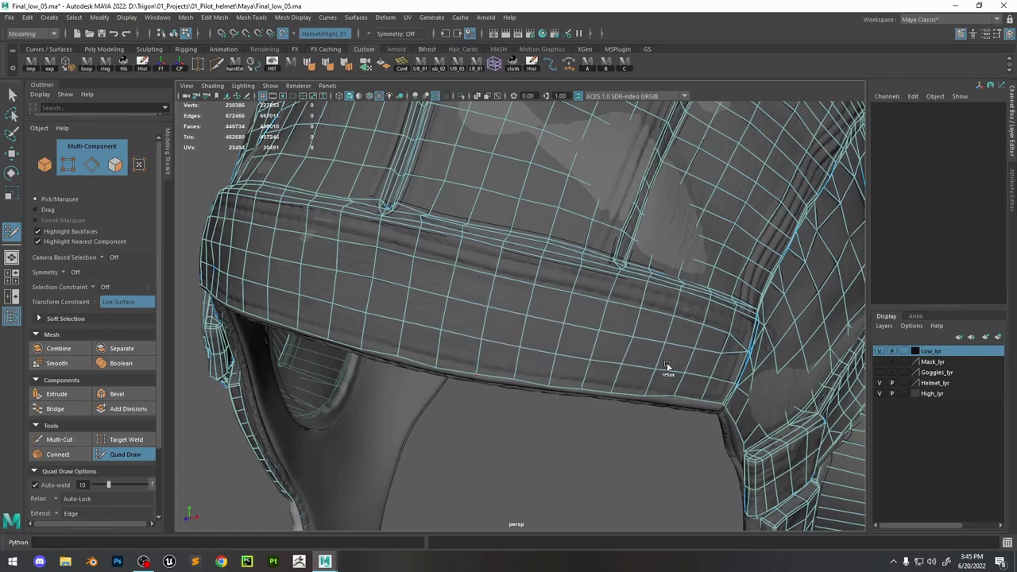
alt+drag(676, 368, 602, 341)
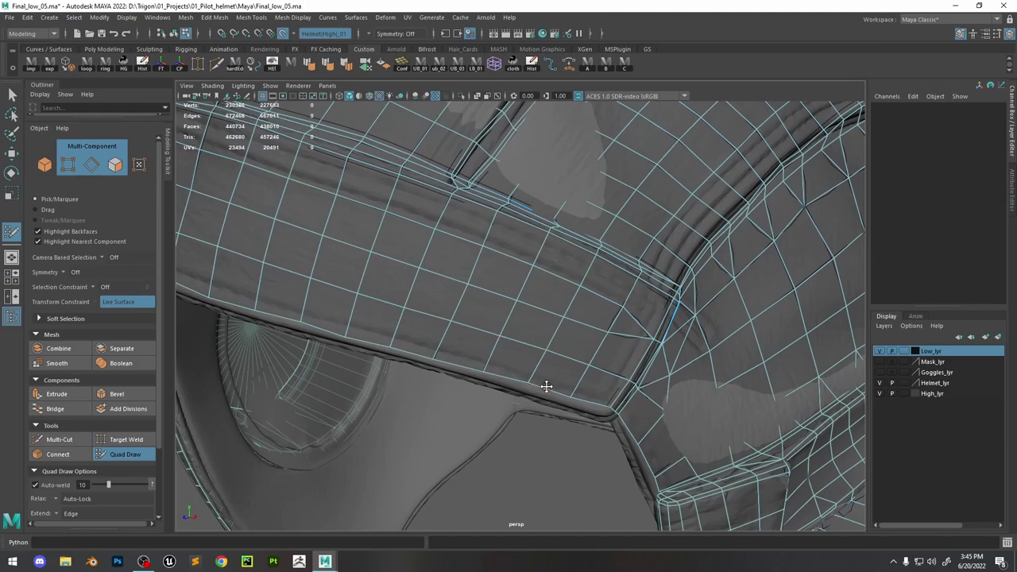
mouse_move(545, 389)
shift+mouse_down()
mouse_move(528, 351)
mouse_move(455, 299)
mouse_move(404, 289)
mouse_move(336, 252)
shift+mouse_up()
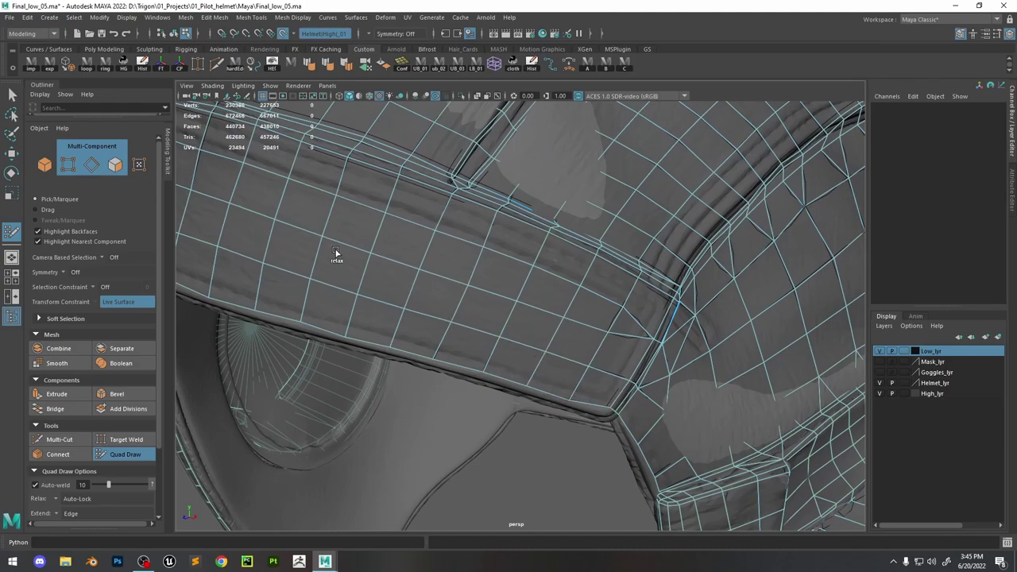
Inspect the straps and back panel, then select a back-panel vertex to move
scroll(582, 333, down, 5)
alt+drag(652, 291, 590, 334)
scroll(616, 380, up, 5)
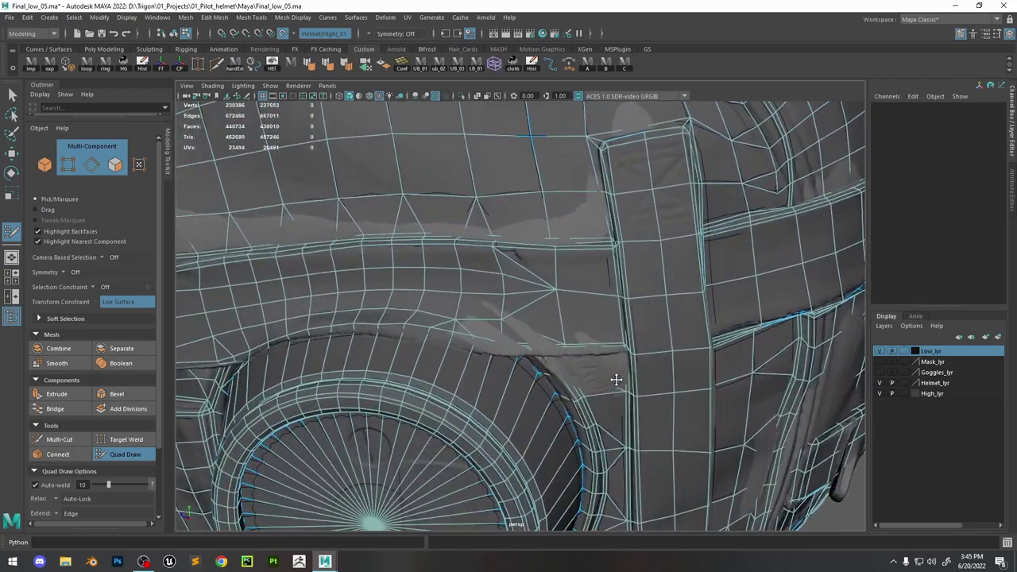
alt+drag(616, 380, 575, 280)
scroll(697, 329, up, 3)
alt+drag(697, 329, 649, 172)
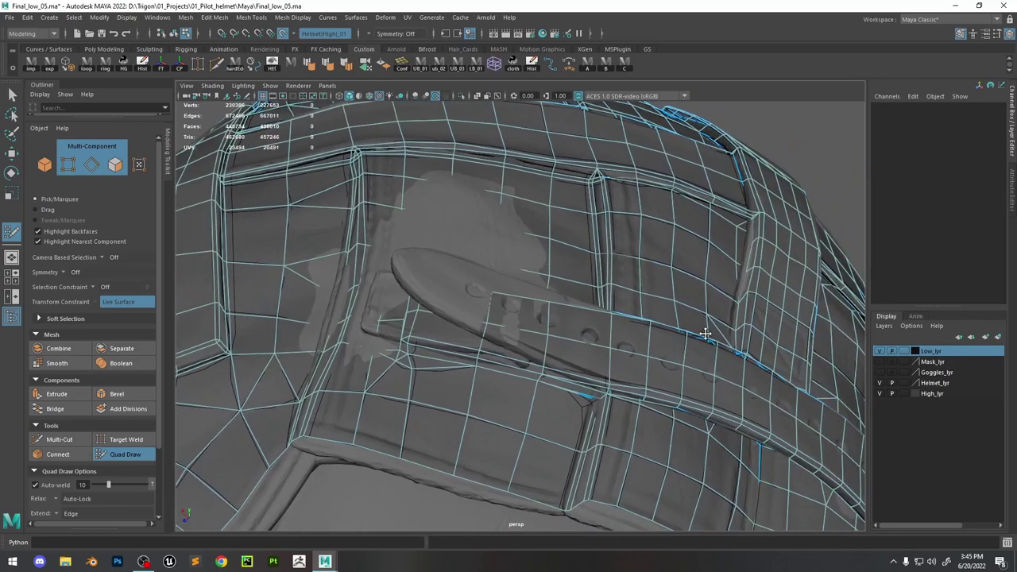
scroll(663, 352, up, 3)
scroll(566, 268, up, 3)
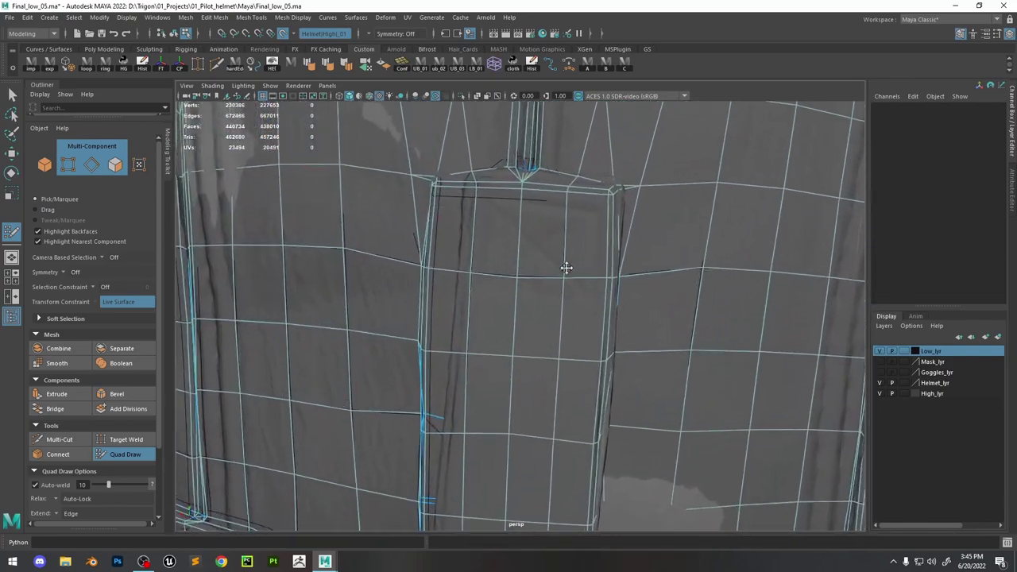
alt+drag(565, 267, 692, 373)
key(w)
click(416, 321)
Frame and adjust the back-panel border edge and nearby vertex, then resume Quad Draw
click(468, 304)
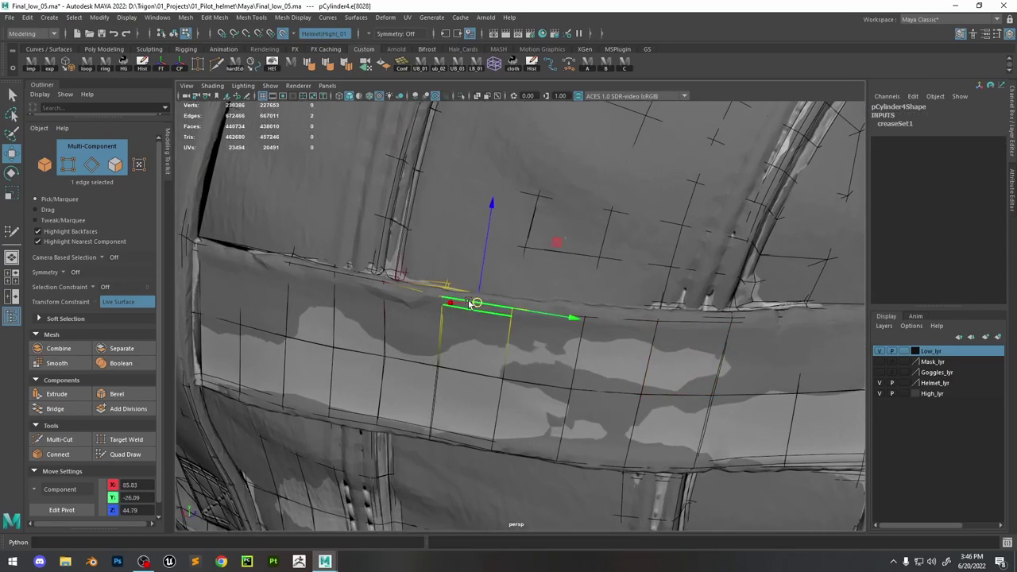
key(f)
alt+drag(469, 302, 540, 299)
click(126, 454)
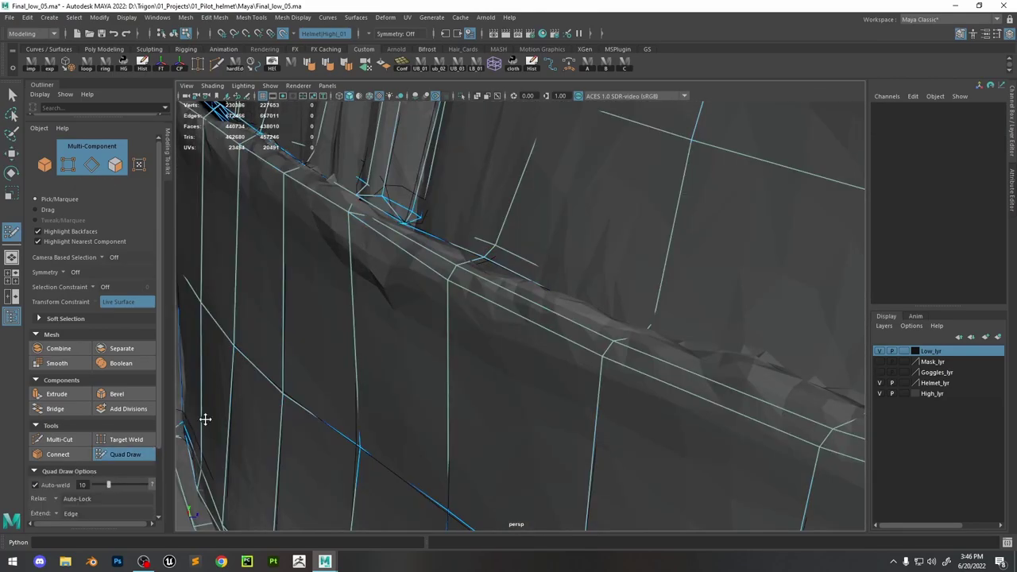
mouse_move(204, 420)
alt+mouse_down()
mouse_move(572, 324)
mouse_move(527, 315)
mouse_move(607, 318)
mouse_move(508, 230)
mouse_move(452, 232)
mouse_move(488, 295)
mouse_move(451, 302)
mouse_move(470, 295)
mouse_move(478, 313)
mouse_move(467, 293)
mouse_move(499, 316)
mouse_move(557, 253)
mouse_move(609, 278)
mouse_move(613, 340)
mouse_move(556, 357)
mouse_move(568, 363)
mouse_move(570, 299)
mouse_move(530, 359)
mouse_move(568, 263)
mouse_move(580, 265)
mouse_move(556, 310)
mouse_move(567, 342)
alt+mouse_up()
key(w)
click(494, 223)
click(469, 296)
key(F8)
click(127, 455)
Slide the edge and corner vertex beside the strap hole onto the surface
key(w)
click(547, 314)
click(125, 454)
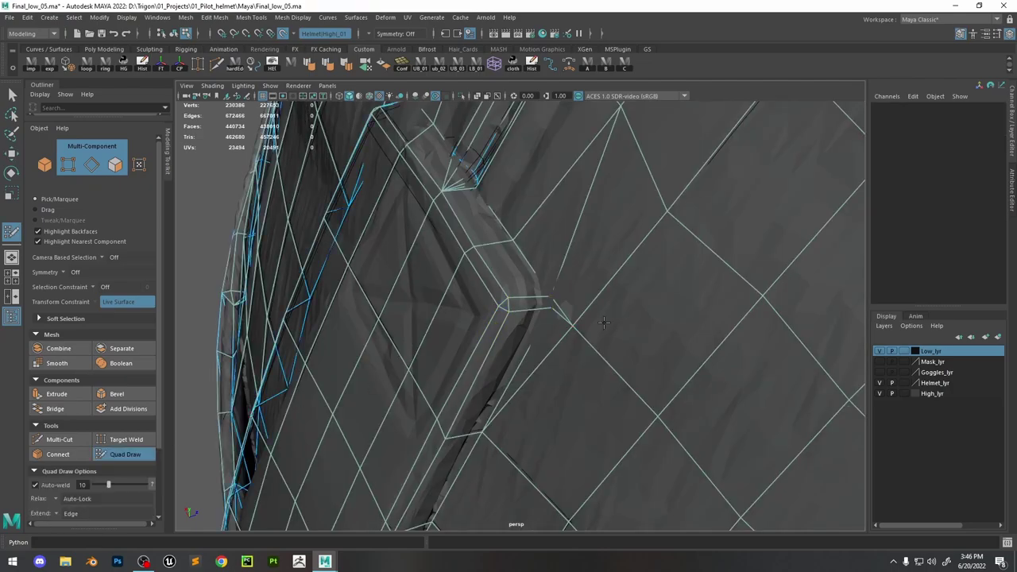
key(w)
click(556, 307)
mouse_move(560, 313)
alt+mouse_down()
mouse_move(567, 329)
mouse_move(530, 332)
alt+mouse_up()
click(551, 336)
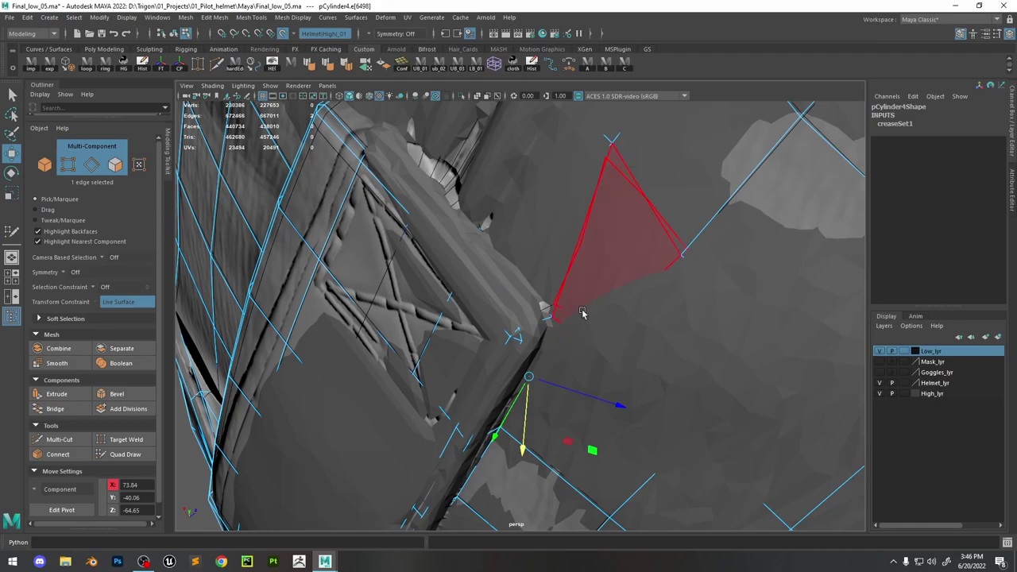
right_drag(582, 269, 524, 271)
click(551, 340)
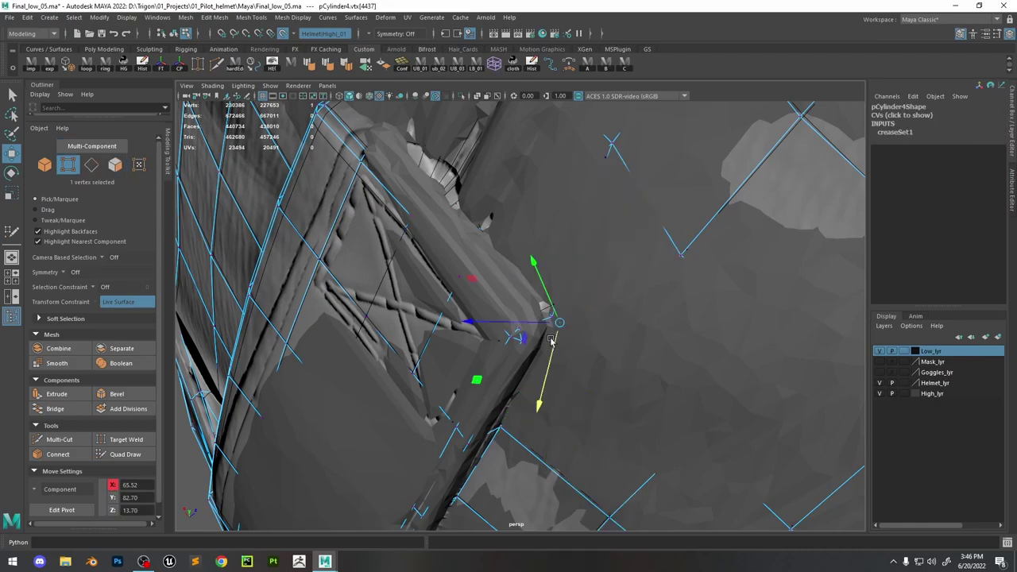
alt+drag(555, 352, 592, 335)
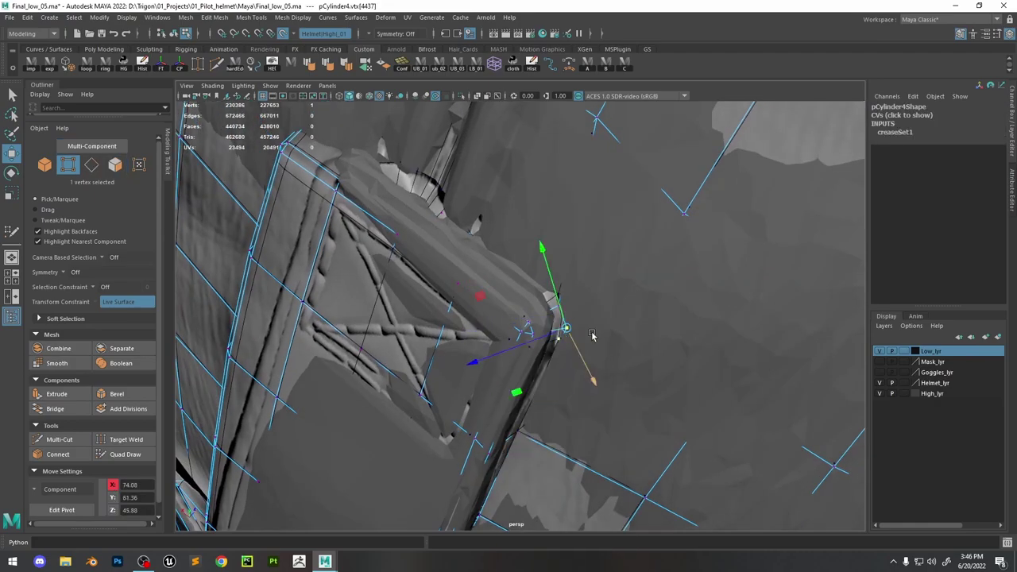
alt+drag(654, 220, 614, 240)
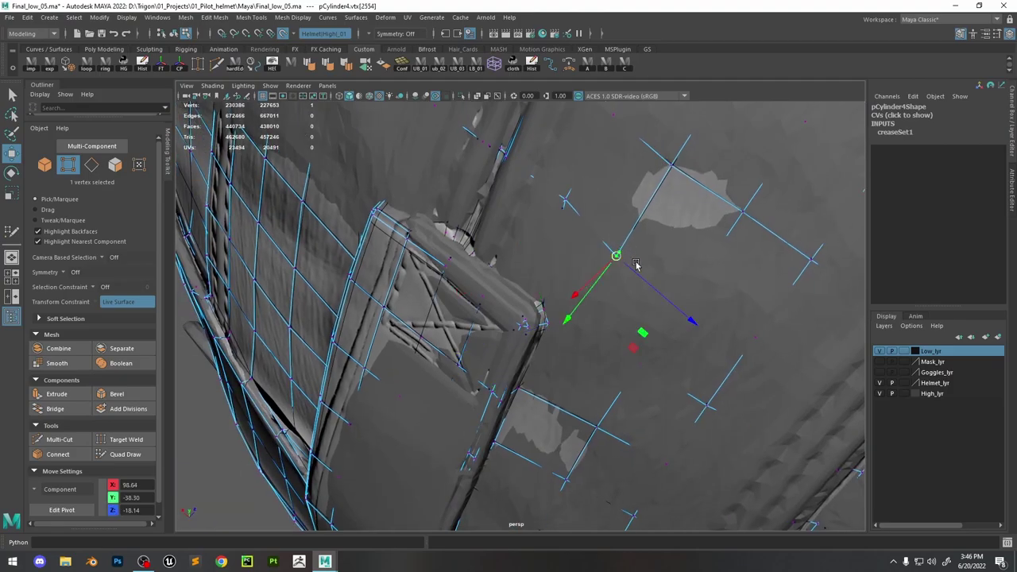
Isolate the low-poly mesh to check the vertex in smooth preview, then restore the high-poly and Quad Draw
key(F8)
click(461, 97)
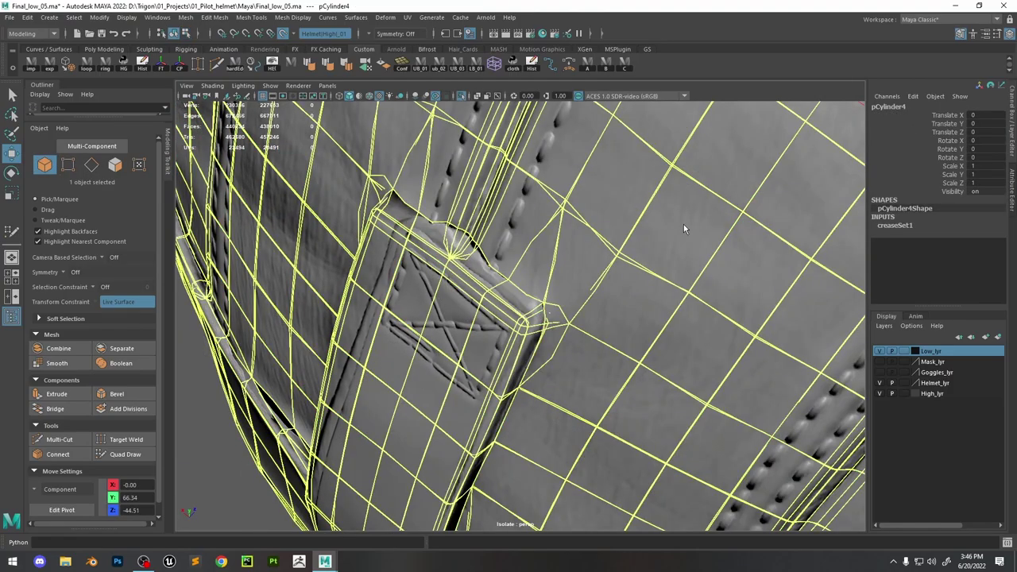
key(F9)
alt+drag(656, 228, 525, 284)
key(3)
key(1)
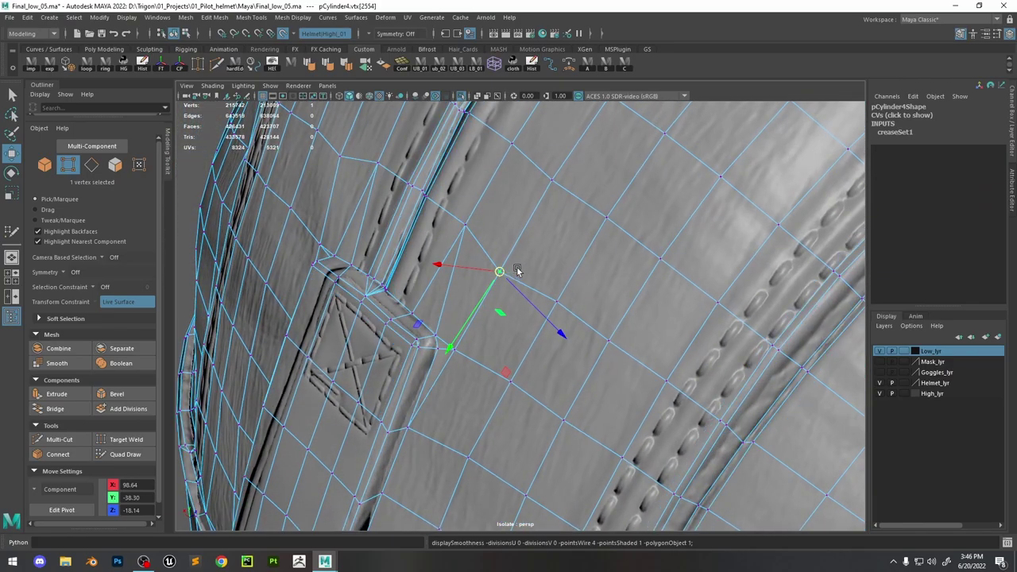
key(3)
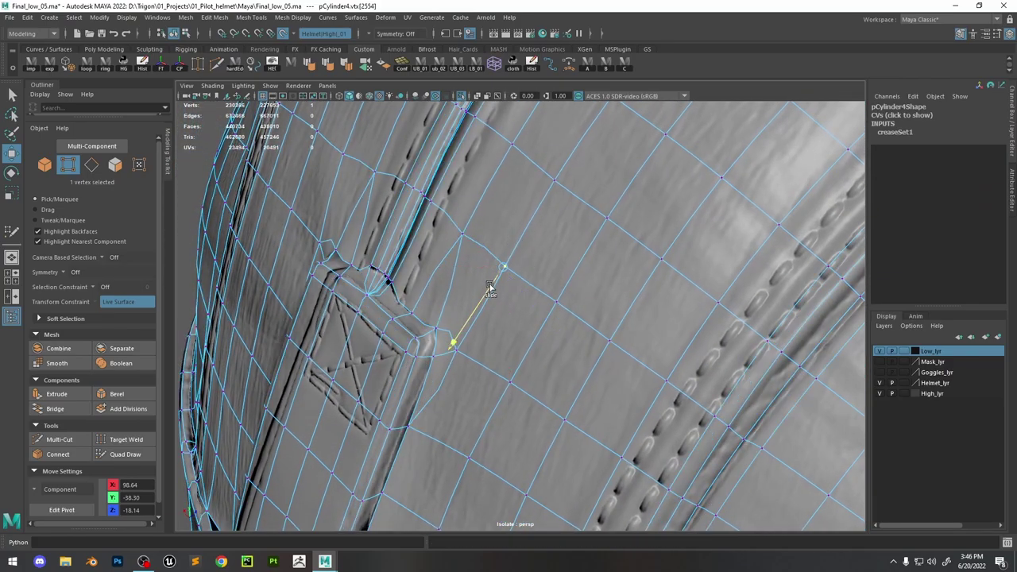
drag(490, 286, 494, 289)
alt+drag(493, 289, 477, 109)
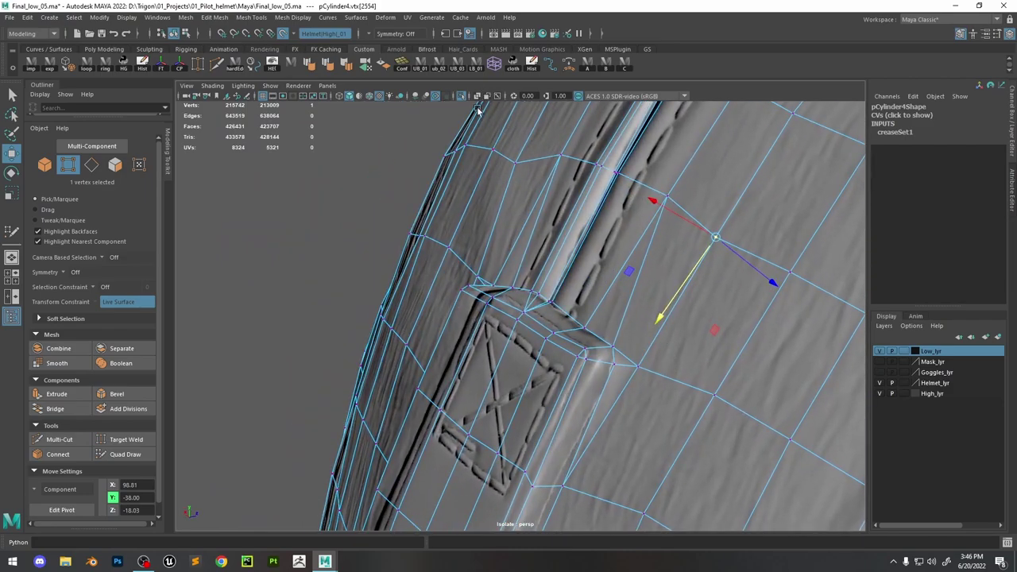
click(461, 96)
alt+drag(577, 261, 517, 398)
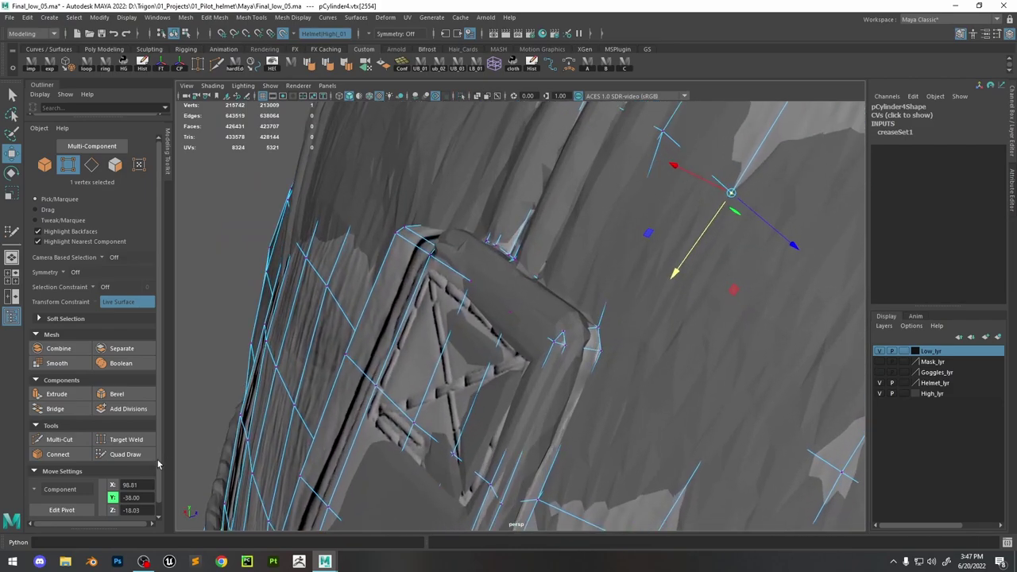
click(148, 455)
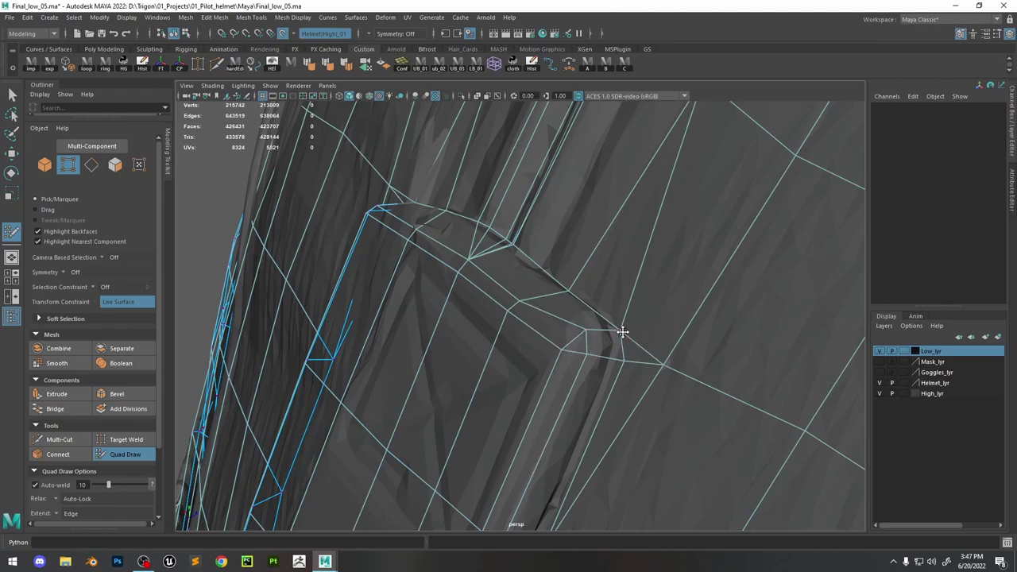
Pull a patch vertex up the strap's raised edge and relax the quads along it
mouse_move(516, 296)
alt+mouse_down()
mouse_move(551, 298)
mouse_move(563, 278)
mouse_move(400, 317)
alt+mouse_up()
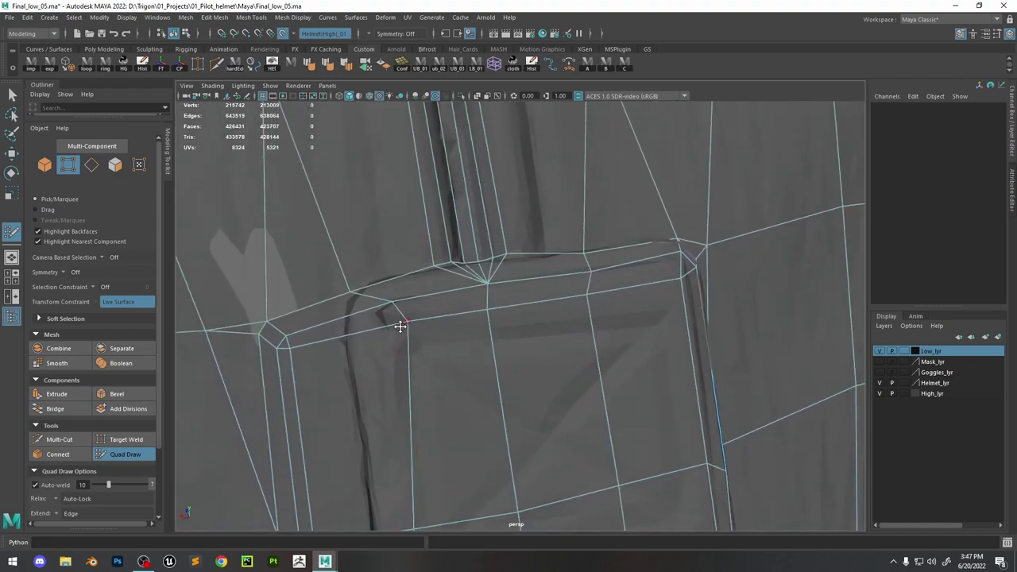
drag(358, 291, 393, 272)
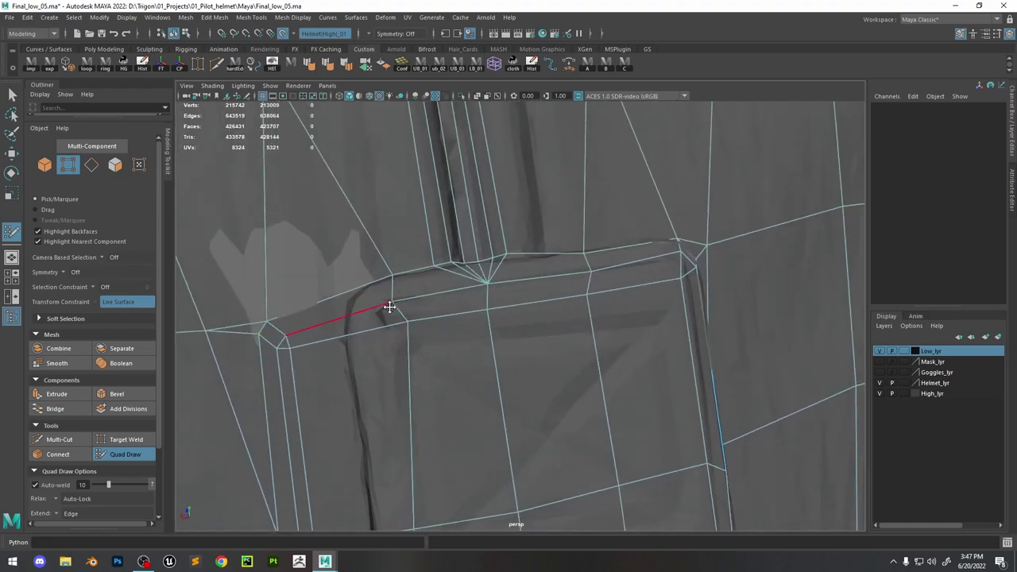
mouse_move(424, 321)
alt+mouse_down()
mouse_move(477, 373)
mouse_move(488, 415)
mouse_move(495, 382)
mouse_move(511, 397)
alt+mouse_up()
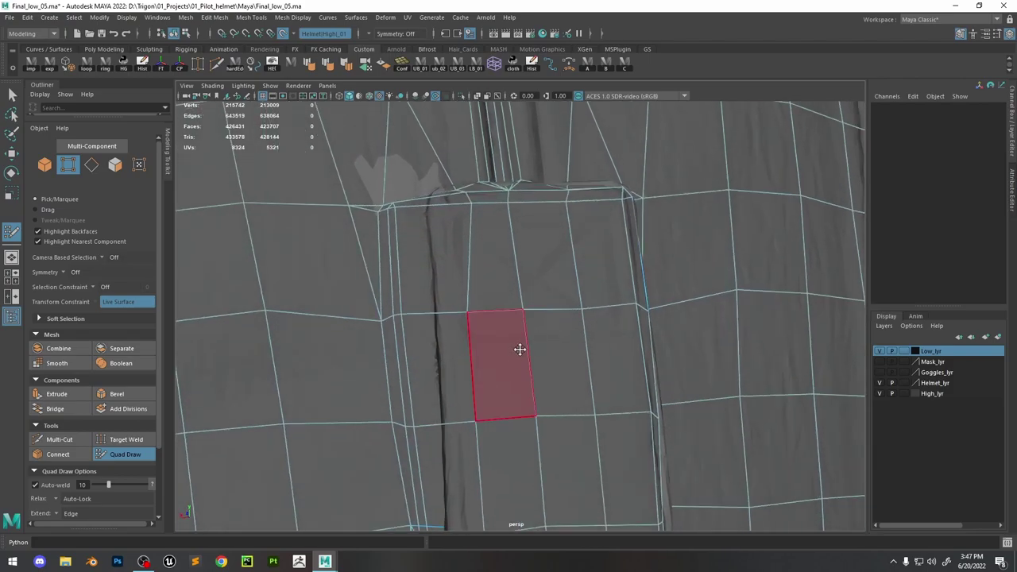
mouse_move(519, 349)
alt+mouse_down()
mouse_move(470, 230)
mouse_move(523, 200)
mouse_move(506, 286)
mouse_move(504, 249)
mouse_move(525, 241)
mouse_move(586, 268)
mouse_move(499, 297)
mouse_move(547, 284)
mouse_move(561, 295)
mouse_move(562, 214)
mouse_move(518, 188)
alt+mouse_up()
scroll(586, 270, up, 2)
Stop snapping to the high-poly live surface and put the low-poly cage into vertex mode
key(w)
key(F8)
click(282, 34)
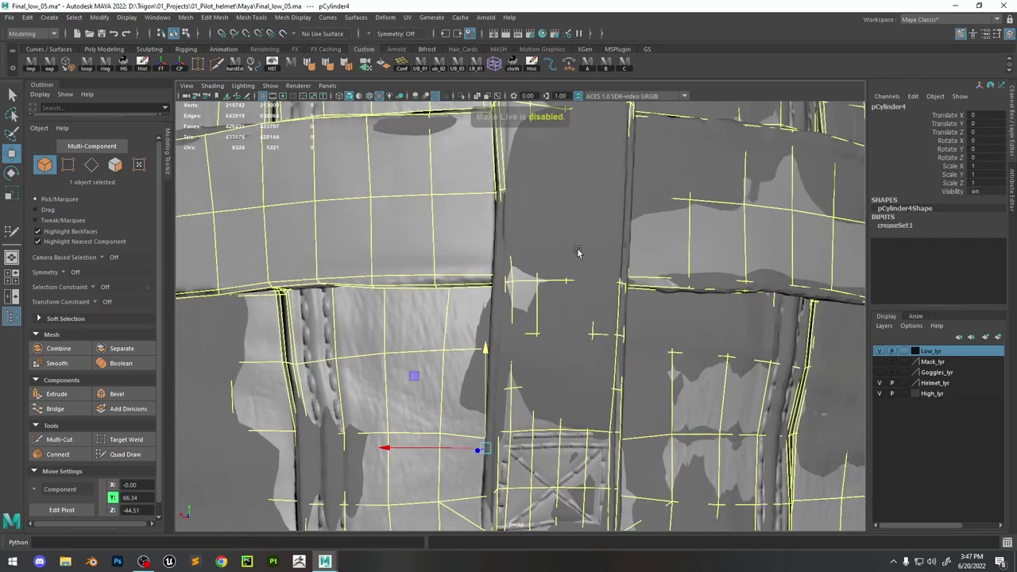
alt+drag(509, 239, 540, 271)
scroll(546, 269, up, 3)
right_drag(547, 270, 550, 334)
click(550, 334)
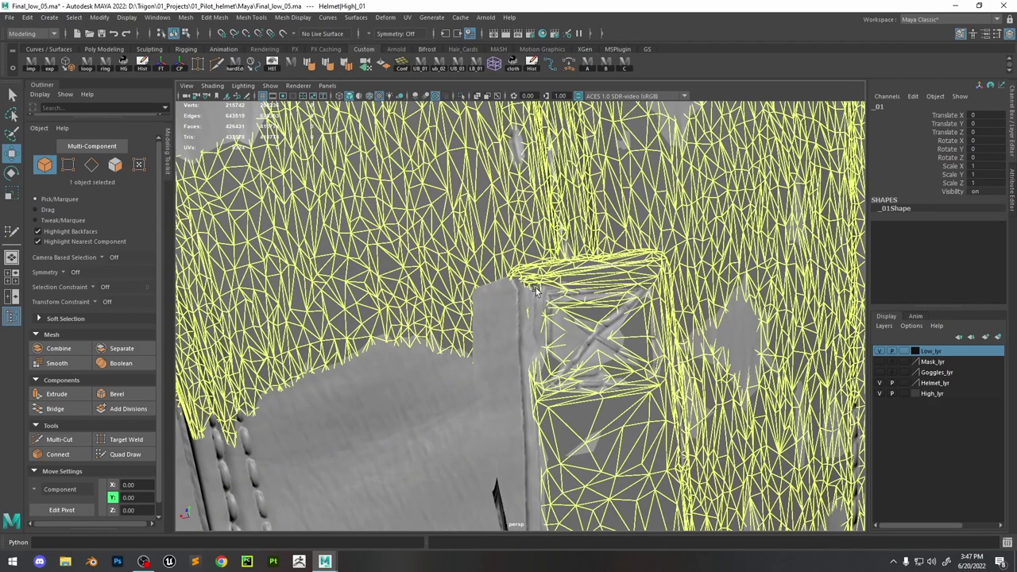
click(500, 307)
key(F8)
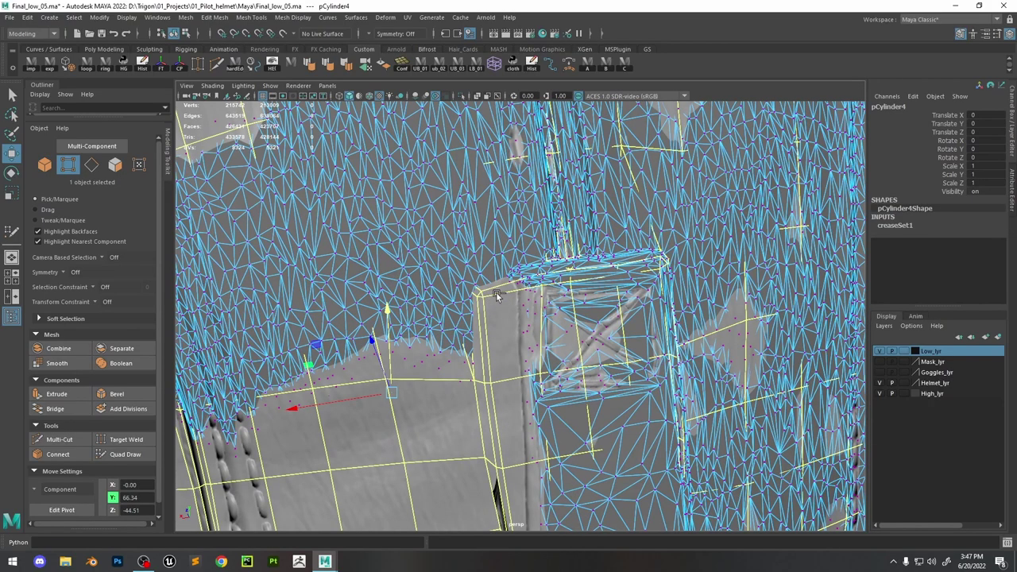
right_drag(496, 297, 445, 271)
Move the strap patch's corner vertex into place using a small soft-select falloff
click(485, 294)
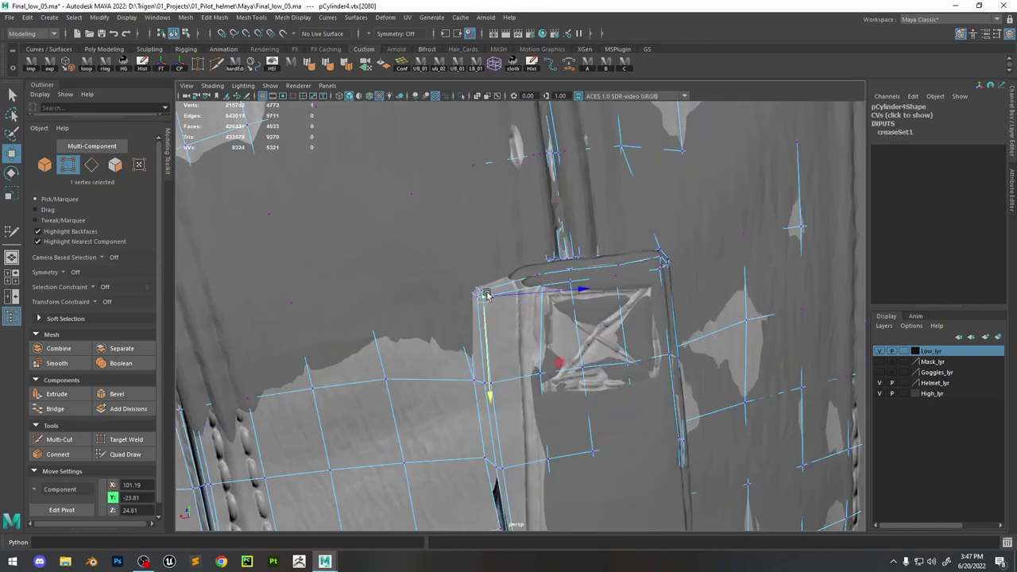
key(5)
key(4)
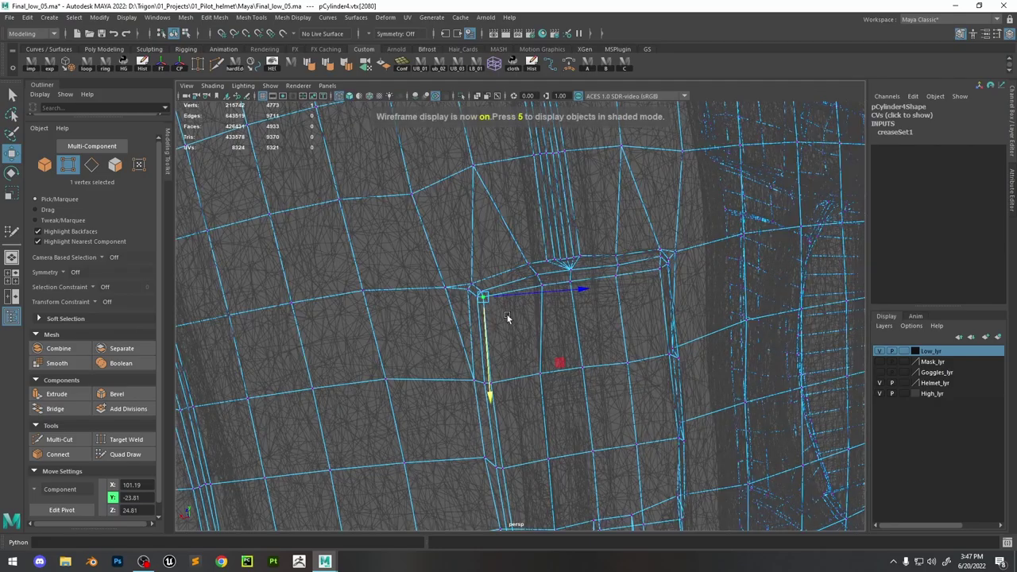
alt+drag(488, 310, 533, 382)
key(b)
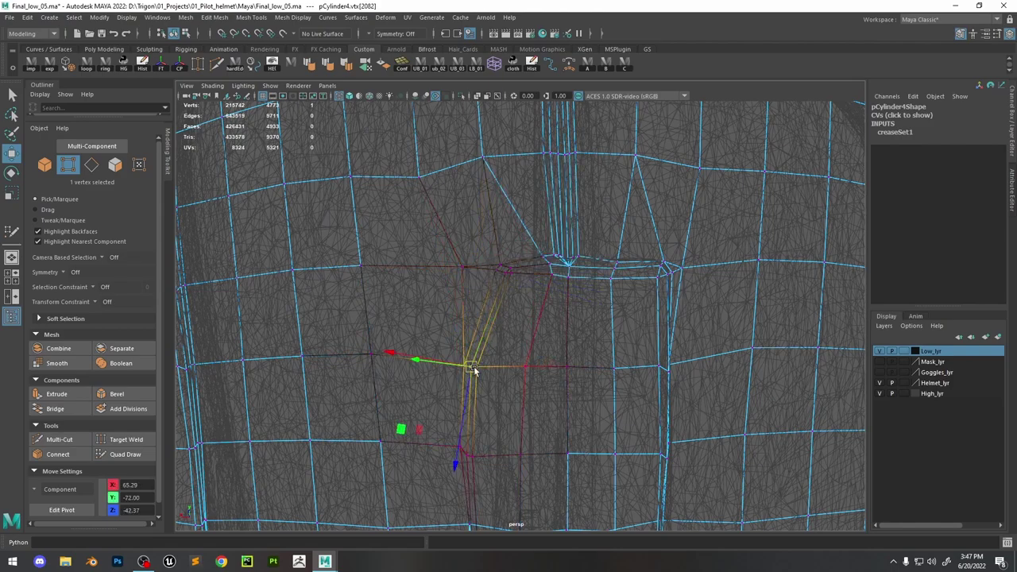
mouse_move(473, 371)
mouse_down()
mouse_move(503, 372)
mouse_move(520, 280)
mouse_move(503, 363)
mouse_move(470, 362)
mouse_move(474, 350)
mouse_move(504, 363)
mouse_move(545, 347)
mouse_move(500, 366)
mouse_move(463, 352)
mouse_move(490, 347)
mouse_move(474, 352)
mouse_up()
Switch the Move axes to World and select the next vertices down the strap edge
click(493, 361)
click(432, 360)
click(484, 360)
key(5)
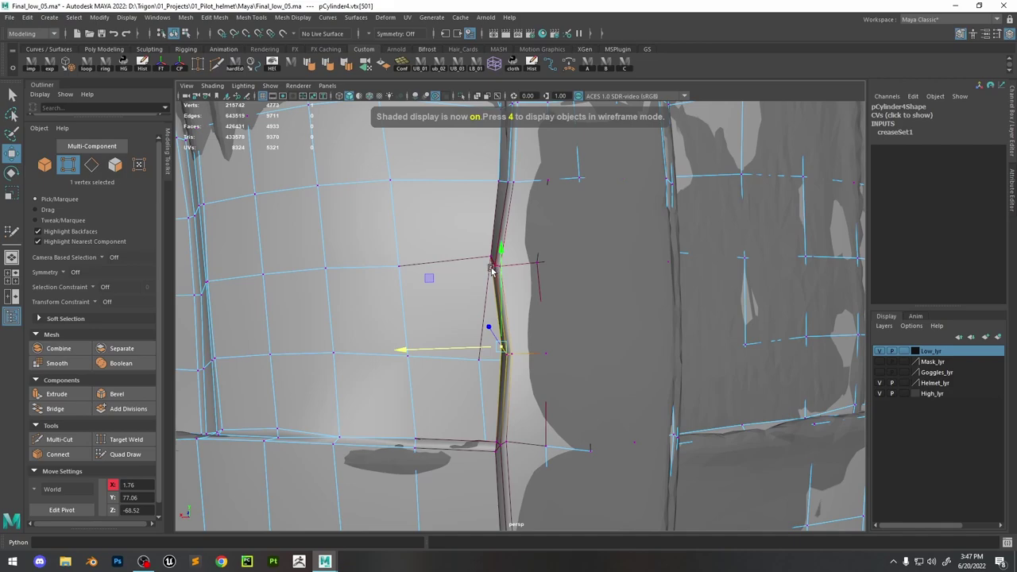
click(492, 267)
Slide the last strap vertex straight, then assign a new Lambert material to the cage
drag(483, 266, 496, 264)
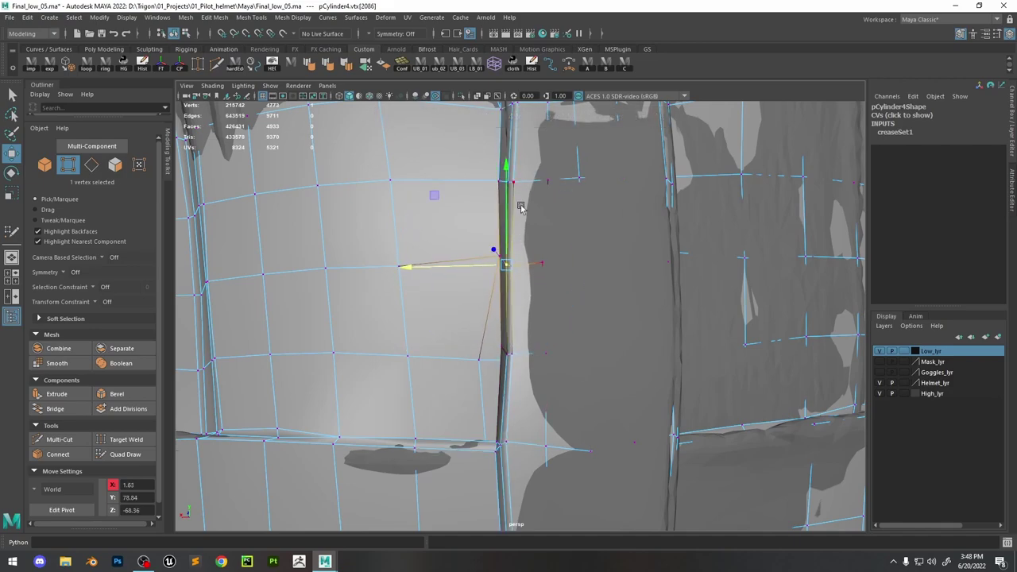
key(F8)
key(space)
click(442, 330)
mouse_move(496, 383)
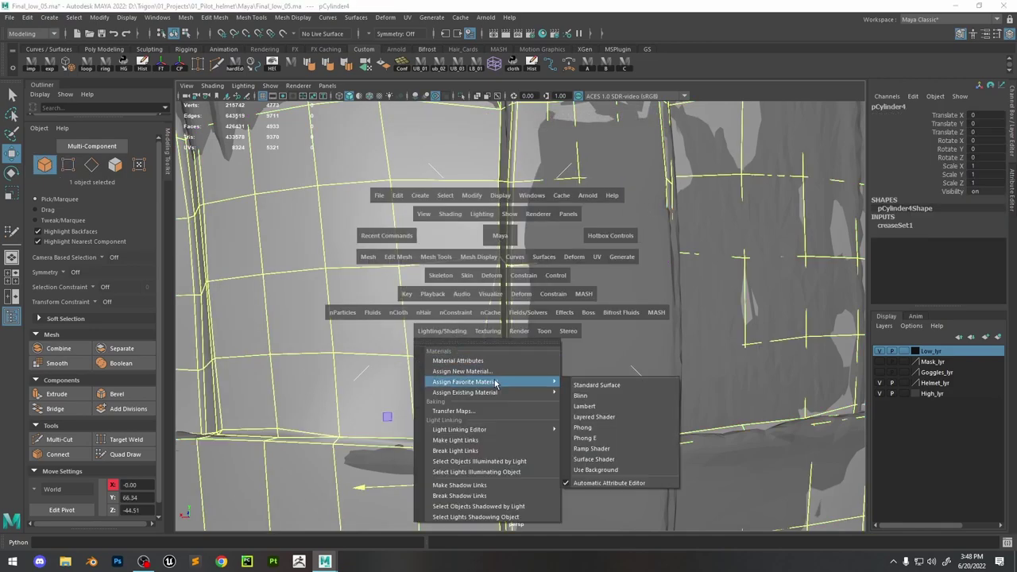
click(610, 407)
Raise transparent_mtl's transparency and set its colour to dark grey-blue (H 207, S 0.327, V 0.370)
click(928, 105)
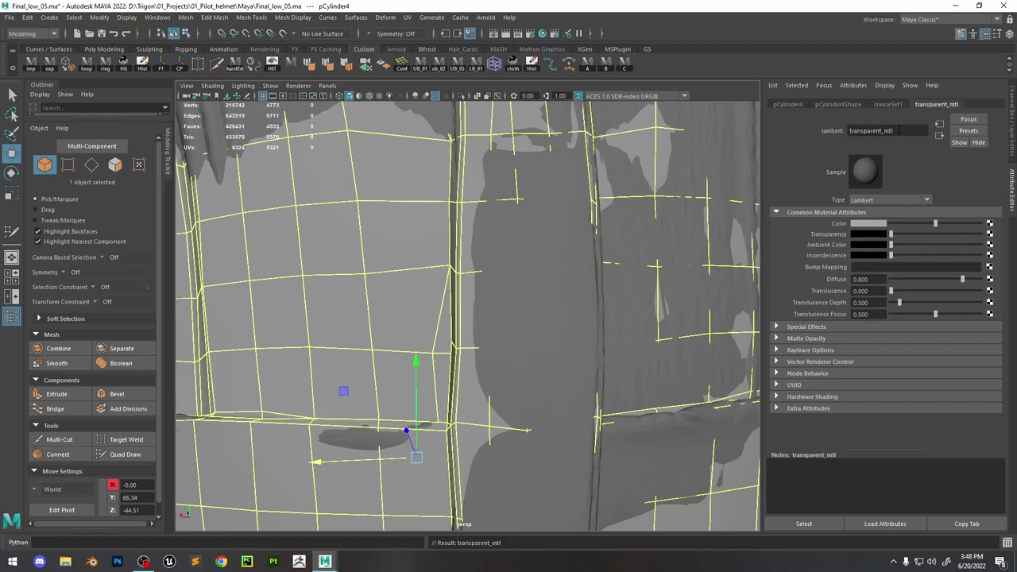
drag(912, 233, 948, 233)
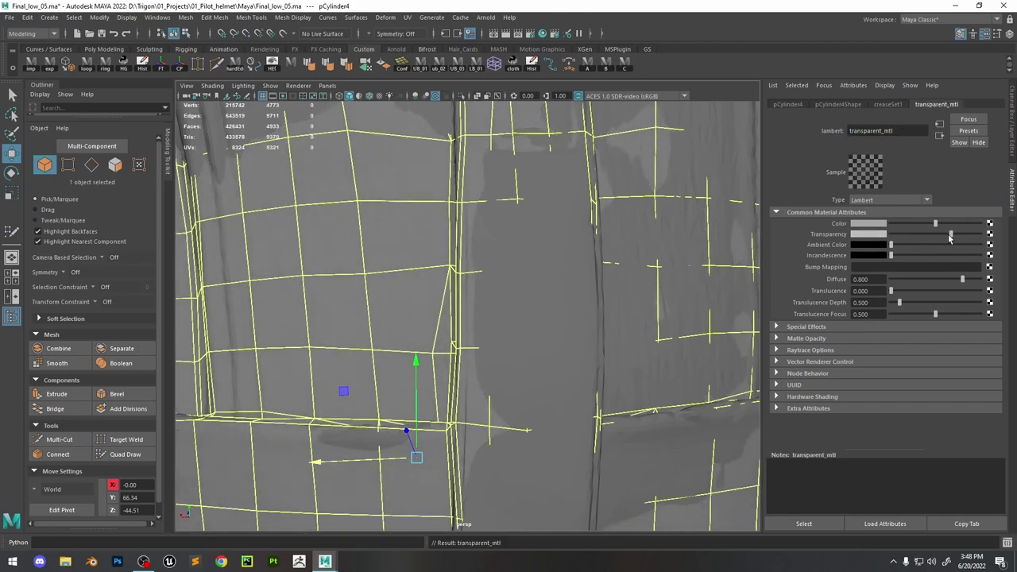
click(856, 224)
click(796, 217)
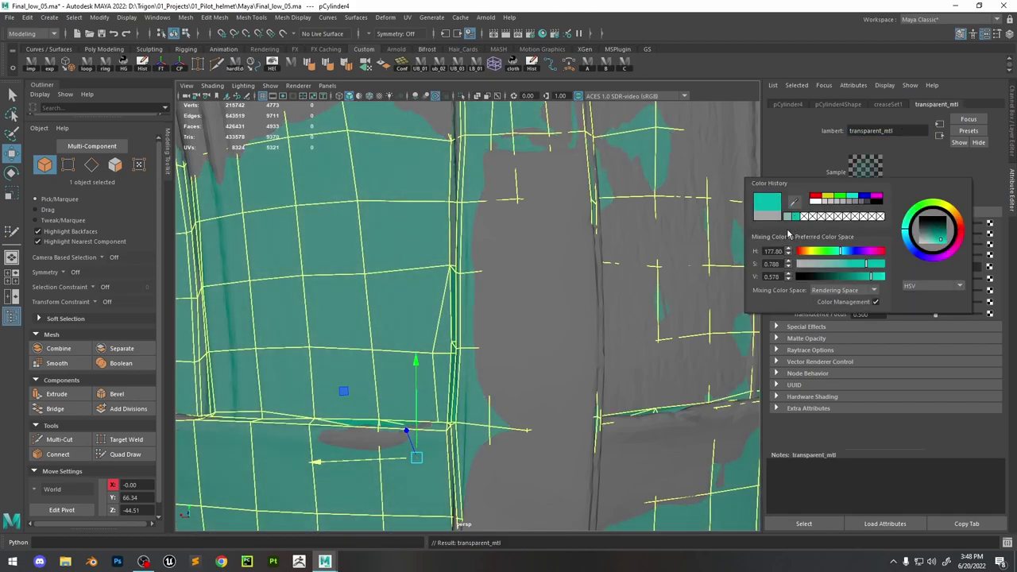
drag(863, 269, 839, 269)
click(856, 277)
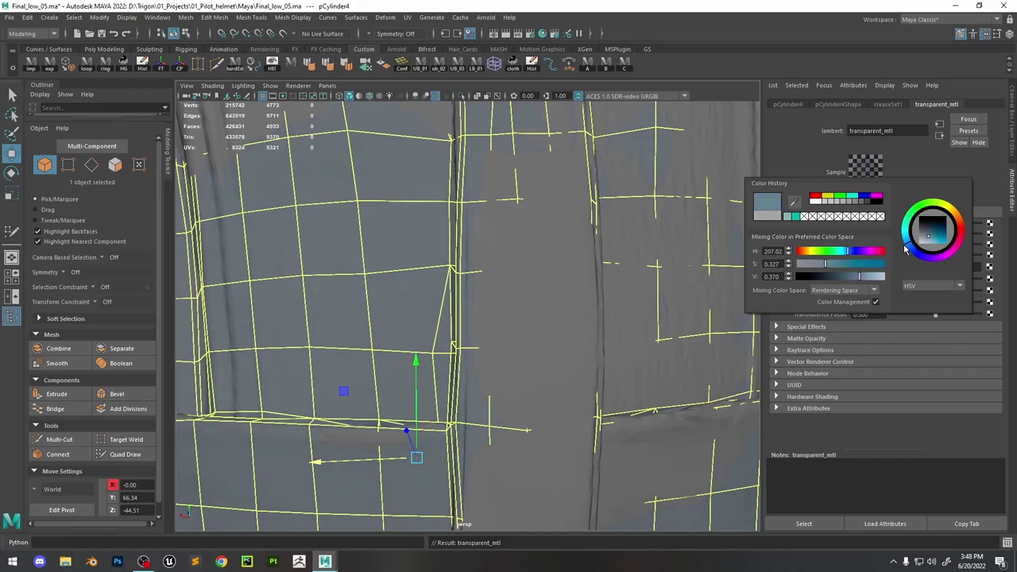
click(940, 238)
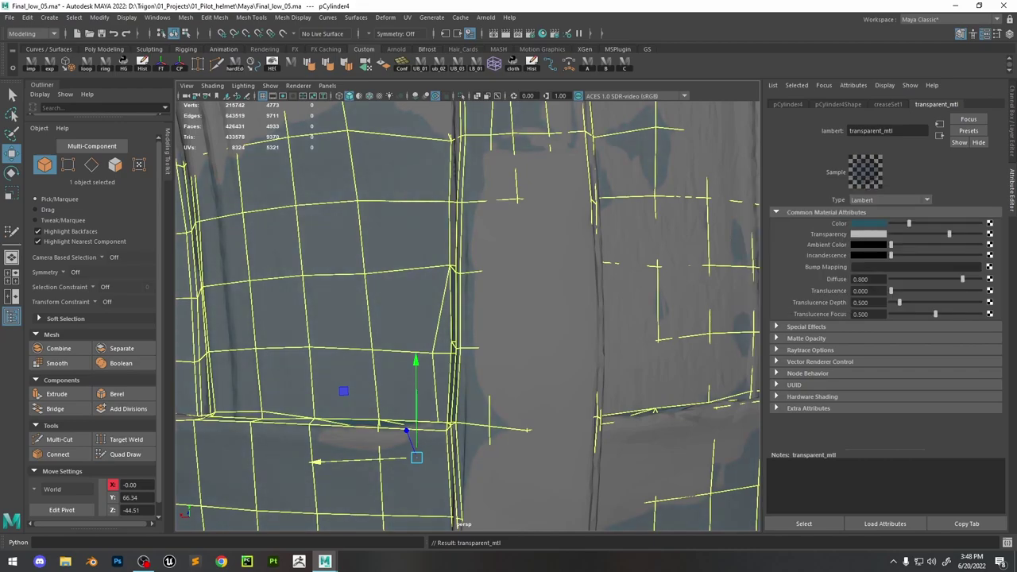
scroll(509, 220, down, 5)
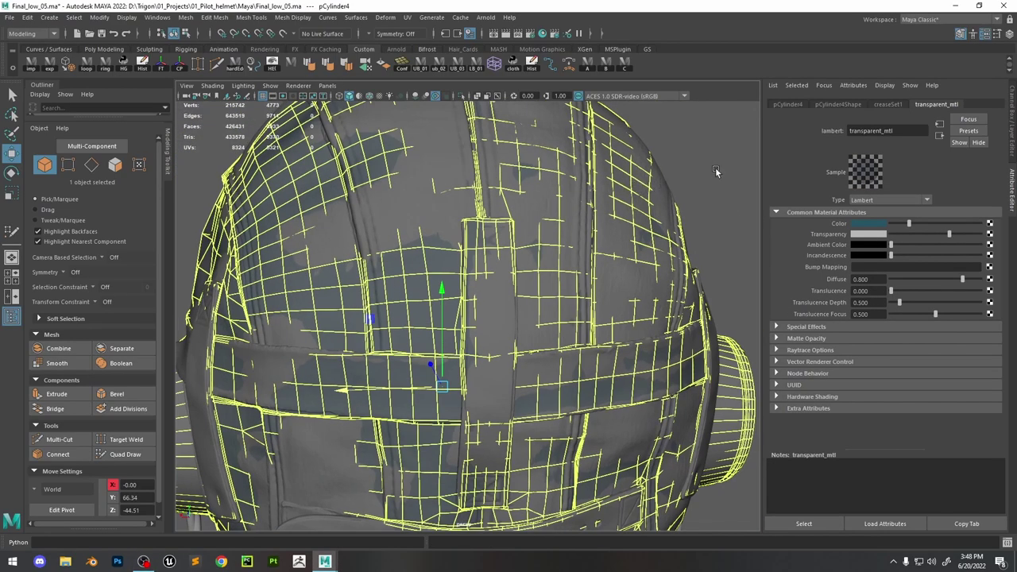
Return the cage to vertex mode and slide the strap's lower-corner vertex along X
scroll(586, 341, up, 10)
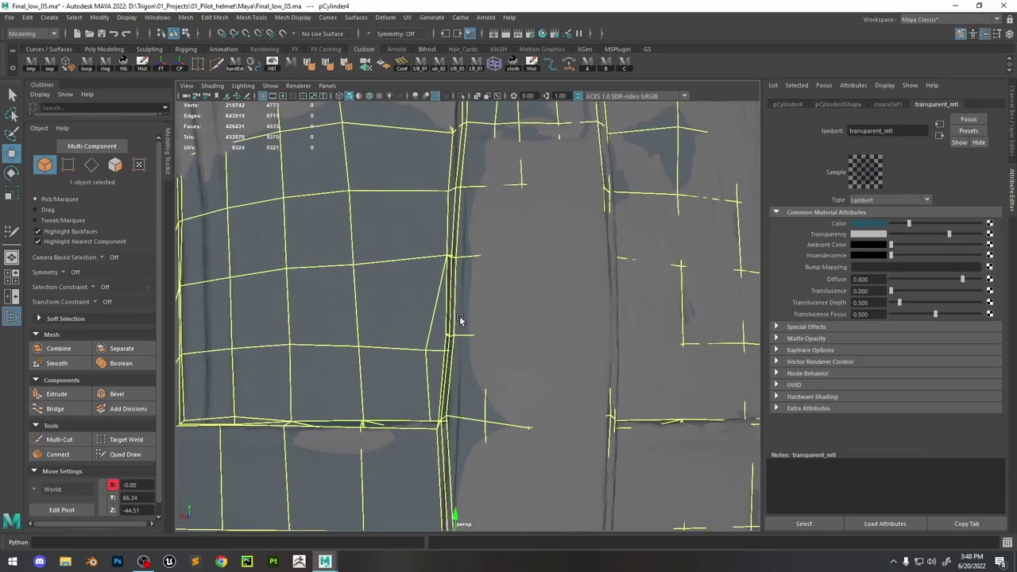
right_drag(481, 274, 431, 278)
right_click(422, 209)
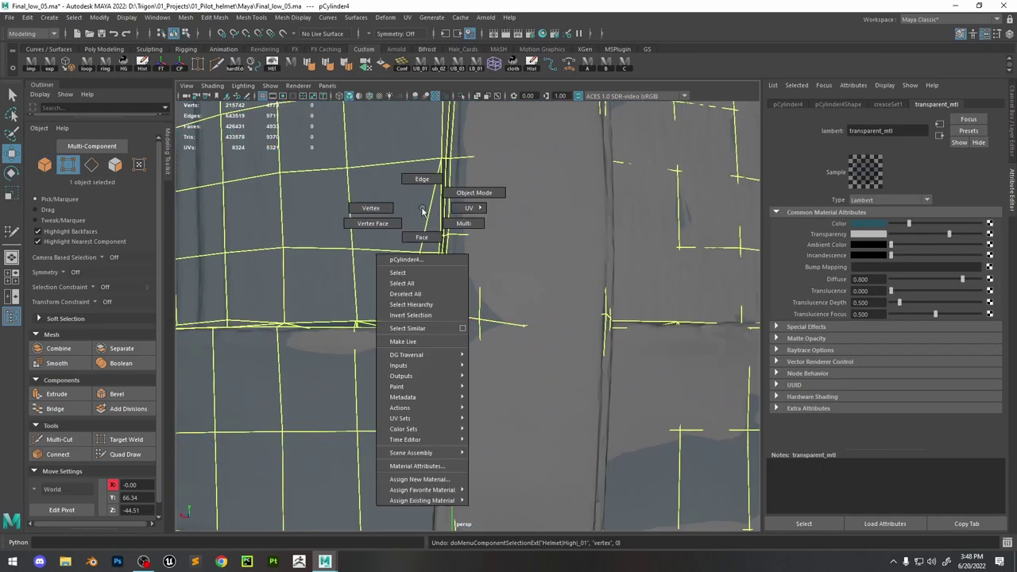
click(371, 208)
click(442, 317)
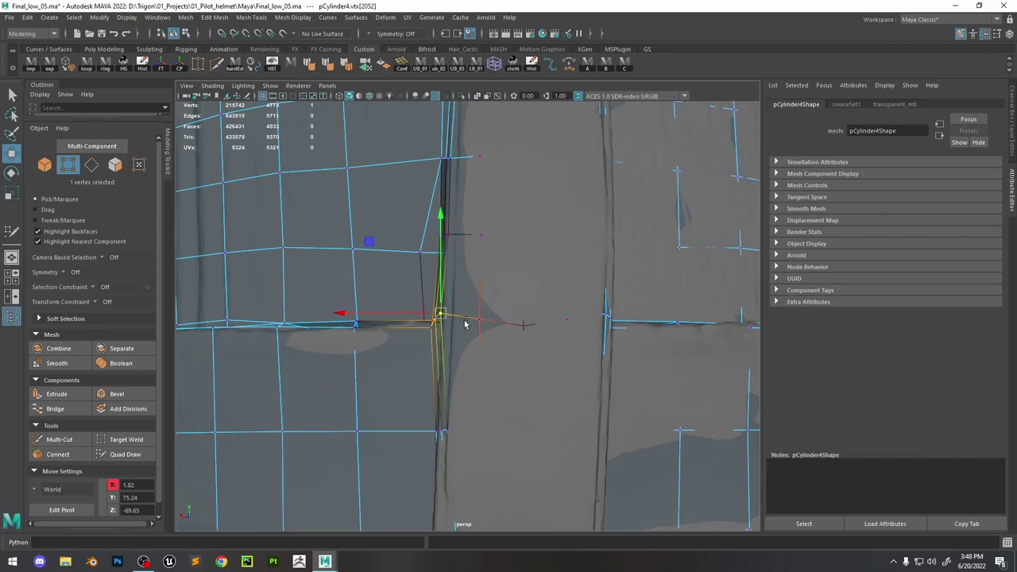
mouse_move(402, 316)
mouse_down()
mouse_move(508, 318)
mouse_move(514, 331)
mouse_move(380, 349)
mouse_move(399, 300)
mouse_move(442, 334)
mouse_move(511, 363)
mouse_move(485, 246)
mouse_move(491, 303)
mouse_move(505, 305)
mouse_move(477, 318)
mouse_move(496, 331)
mouse_move(525, 312)
mouse_move(538, 322)
mouse_move(467, 302)
mouse_move(508, 326)
mouse_move(525, 314)
mouse_move(483, 318)
mouse_move(509, 320)
mouse_move(469, 290)
mouse_up()
Nudge several vertices on the helmet top seam and left seam onto the high-poly groove
click(505, 312)
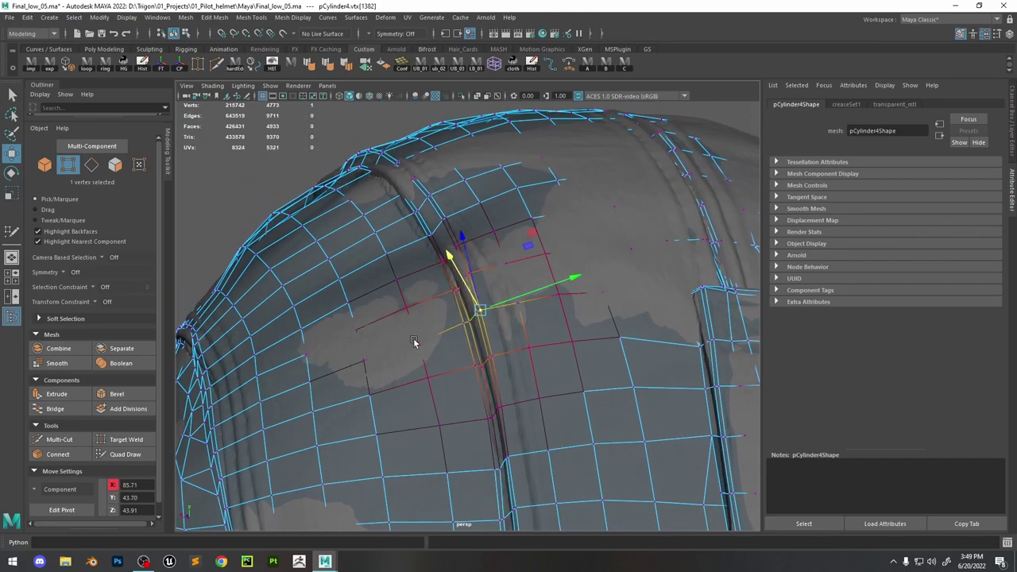
click(357, 328)
drag(340, 300, 333, 309)
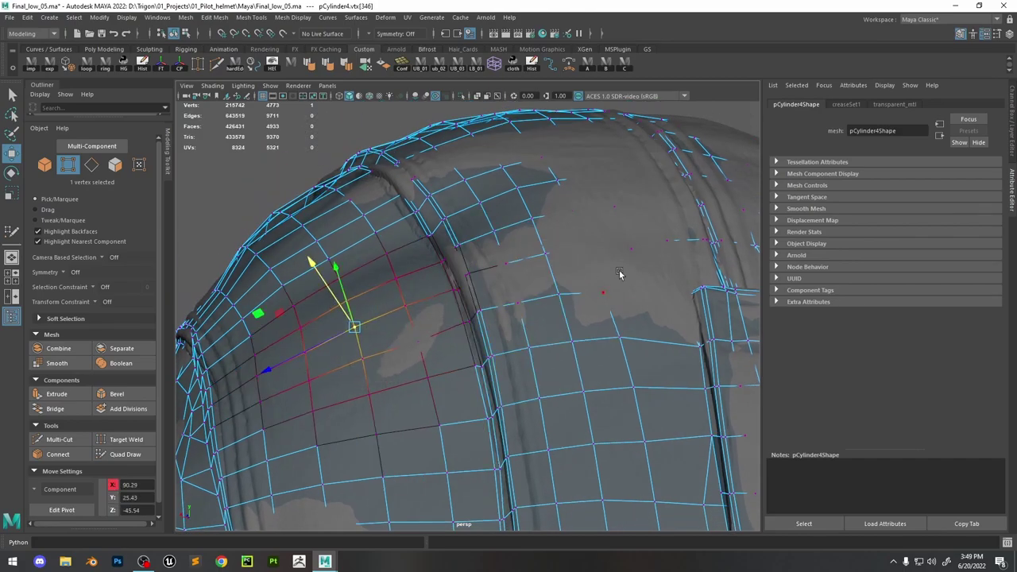
alt+drag(600, 246, 533, 232)
click(537, 254)
click(403, 296)
drag(401, 293, 376, 282)
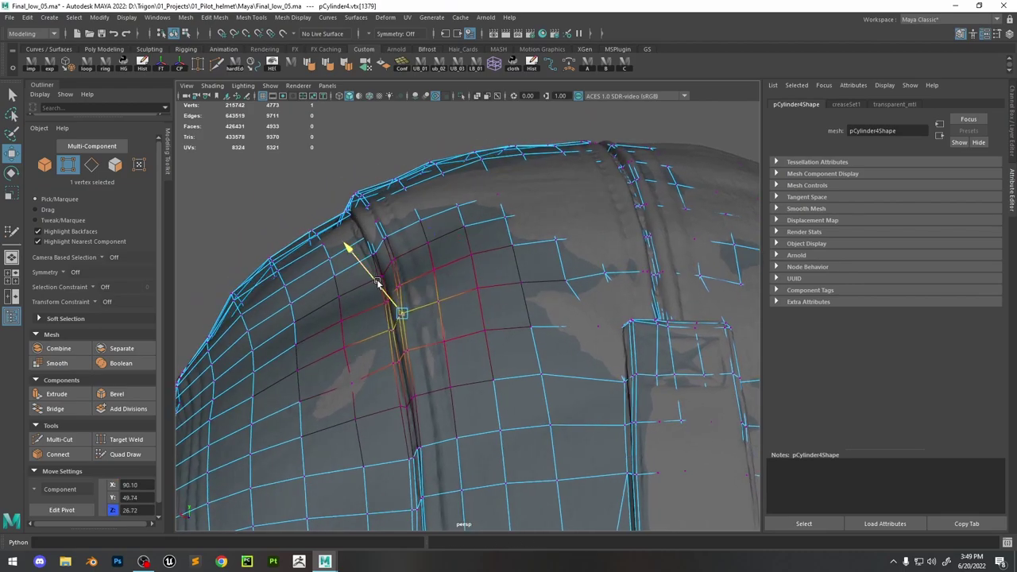
alt+drag(554, 197, 549, 226)
click(549, 265)
click(481, 199)
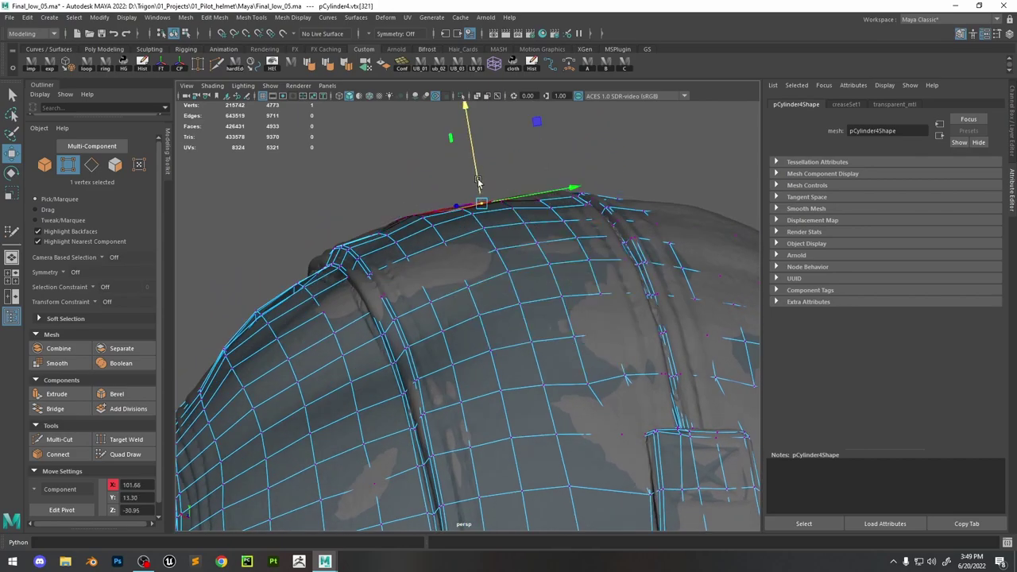
Move the lower side seam vertices down onto the high-poly seam line
alt+drag(477, 181, 525, 387)
click(498, 423)
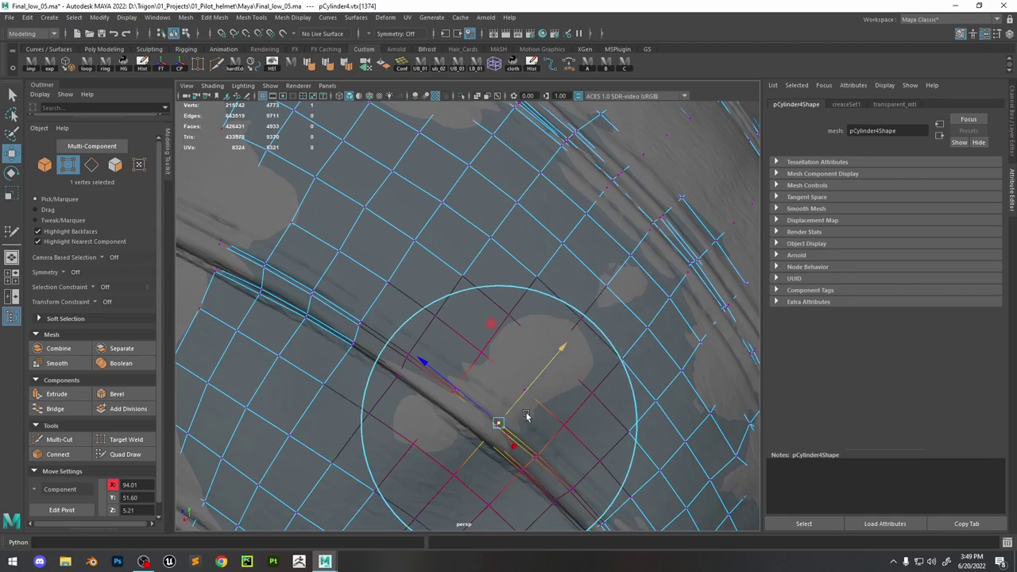
click(446, 407)
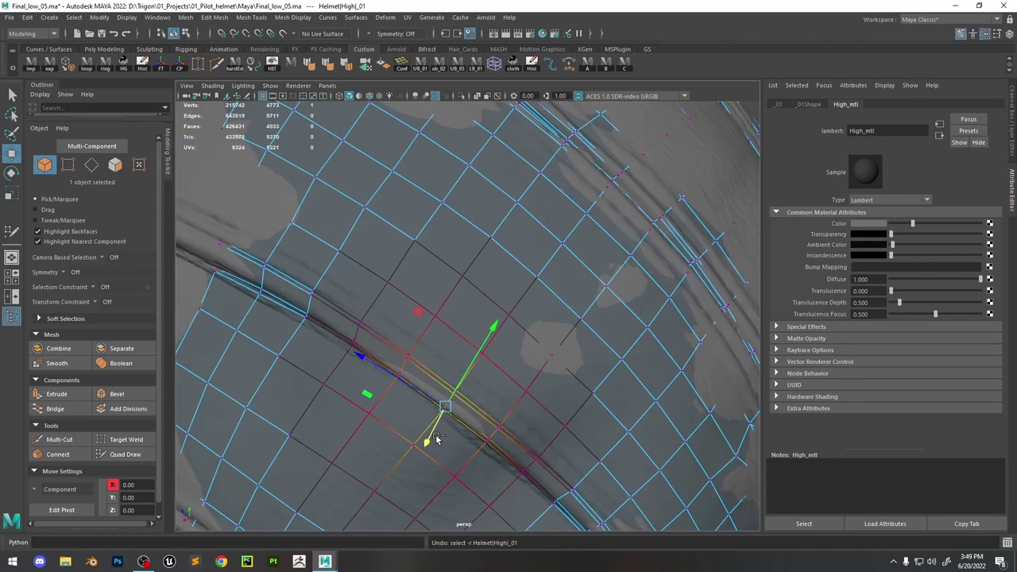
drag(436, 433, 434, 439)
alt+drag(434, 439, 508, 368)
click(545, 415)
drag(545, 416, 540, 442)
alt+drag(540, 441, 647, 488)
Slide the rim and groove vertices up onto the high-poly rim and crown surface
click(538, 392)
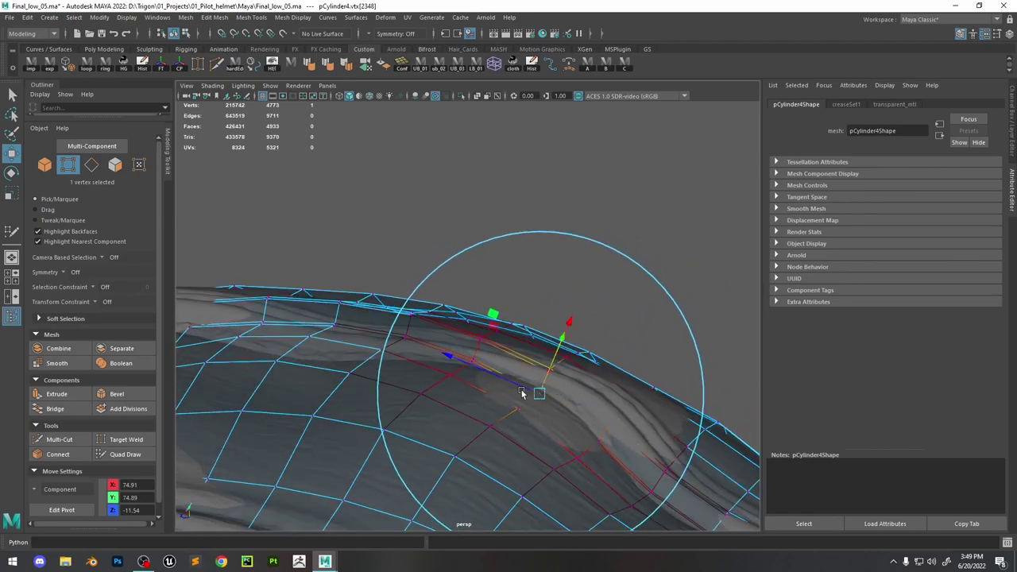
drag(558, 345, 333, 320)
click(347, 316)
middle_drag(428, 316, 294, 292)
alt+drag(292, 294, 325, 295)
click(341, 220)
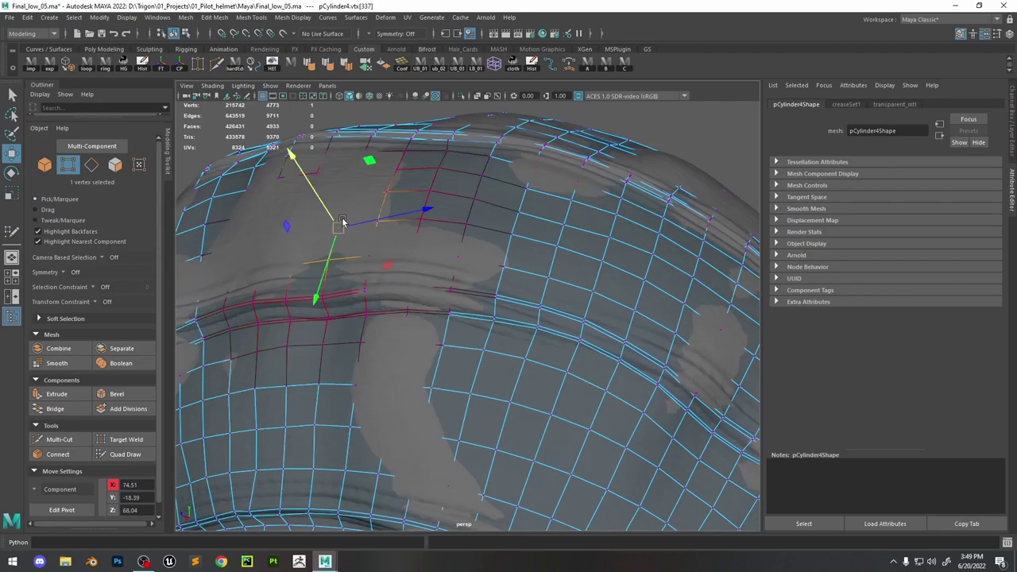
alt+drag(341, 220, 414, 316)
Nudge the groove and upper dome vertices onto the high-poly surface
click(296, 261)
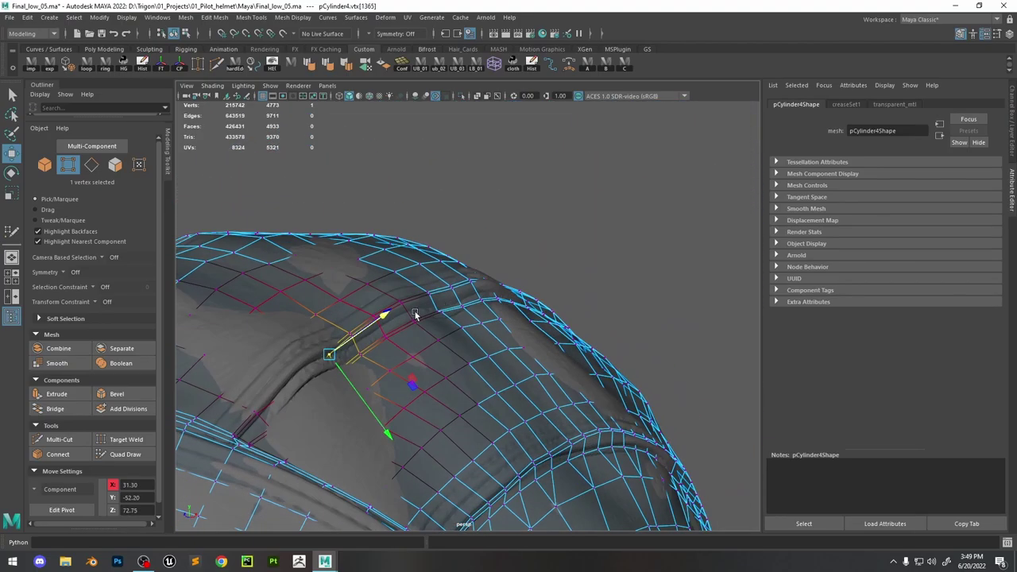
click(306, 368)
alt+drag(307, 368, 516, 299)
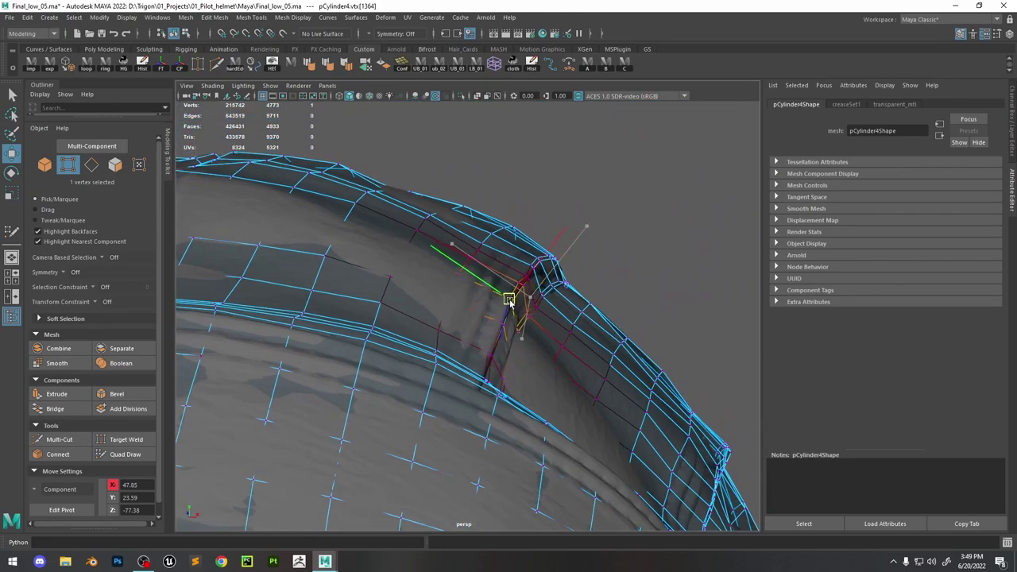
alt+drag(578, 319, 477, 294)
click(422, 318)
alt+drag(422, 318, 426, 277)
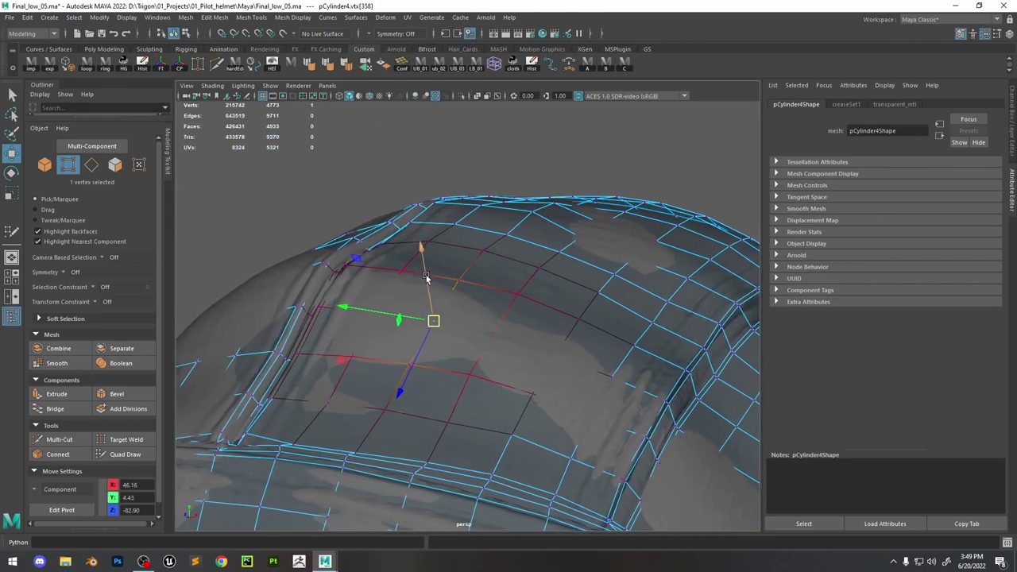
click(633, 247)
alt+drag(634, 247, 341, 356)
click(483, 278)
click(331, 356)
Pull two adjacent groove-edge vertices down into the groove with soft selection on
alt+drag(430, 384, 488, 302)
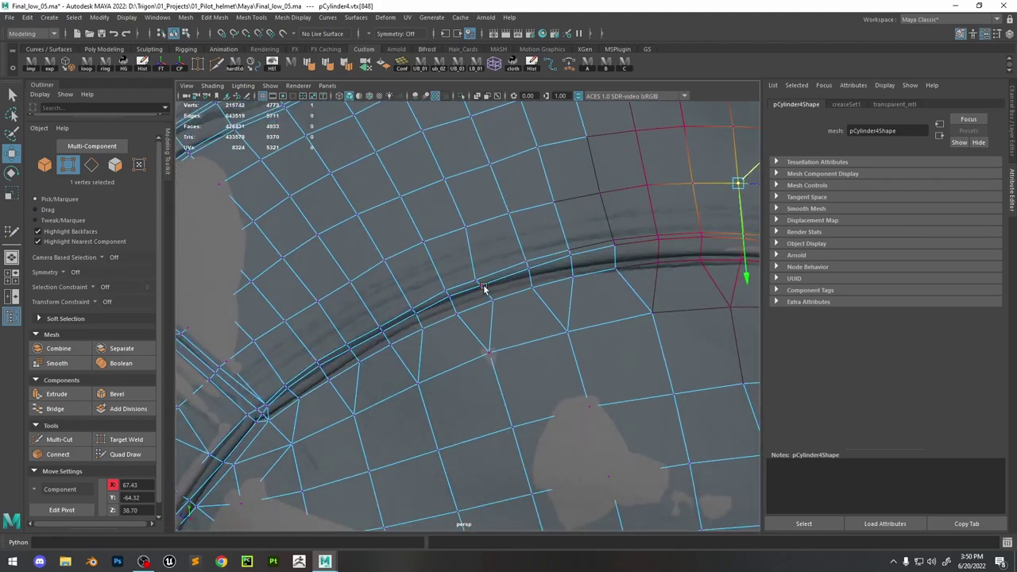
click(482, 286)
shift+click(507, 276)
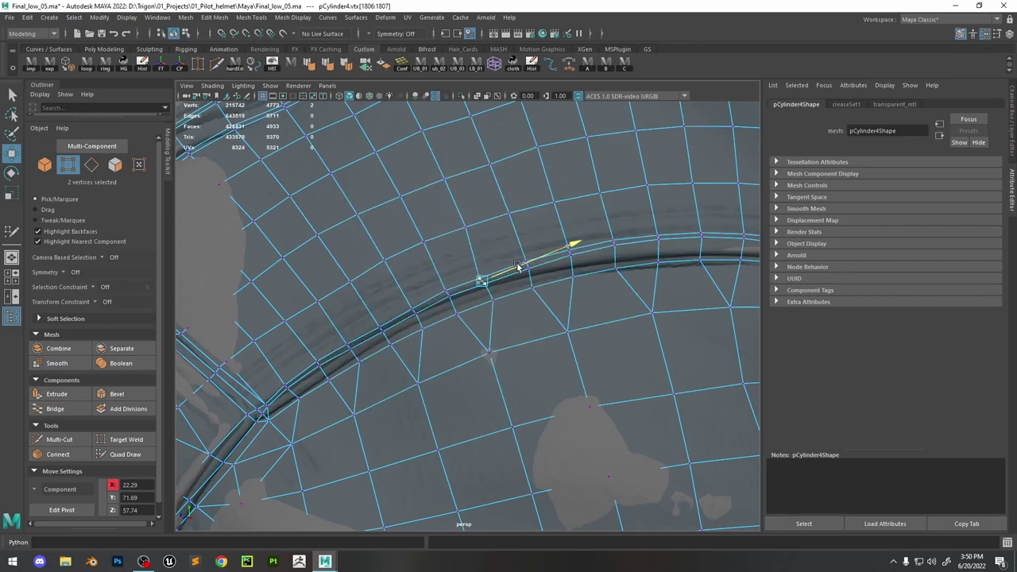
key(b)
alt+drag(577, 302, 520, 259)
drag(516, 176, 447, 352)
Frame a groove rim vertex and nudge it onto the high-poly surface
click(463, 348)
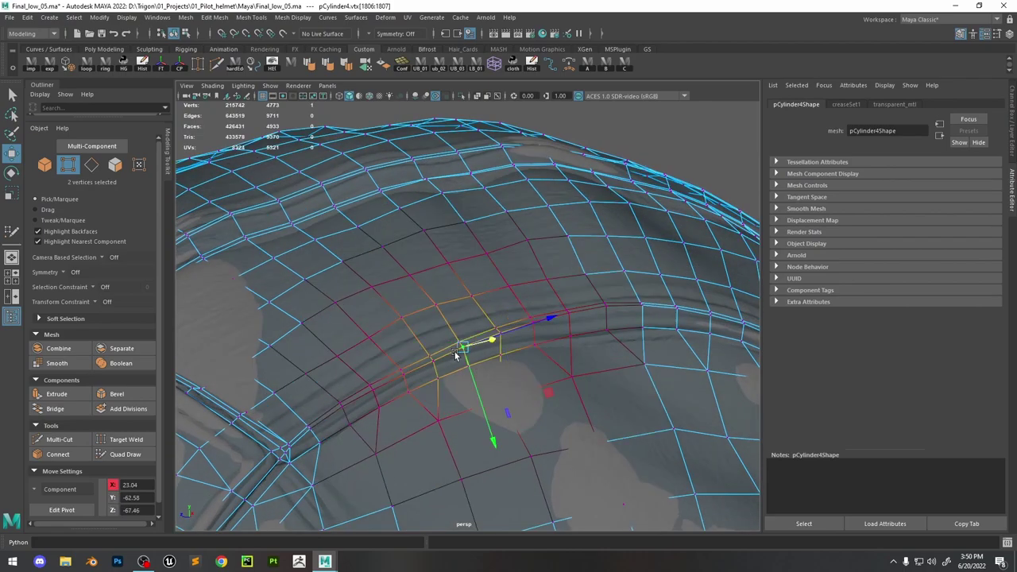
alt+drag(492, 393, 512, 423)
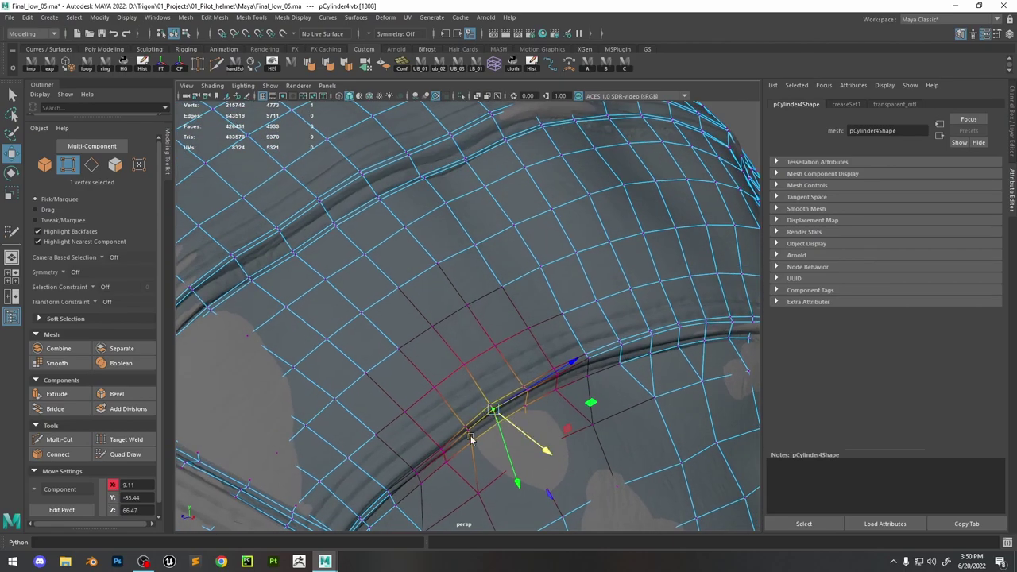
click(443, 455)
alt+drag(438, 447, 497, 365)
click(497, 361)
key(f)
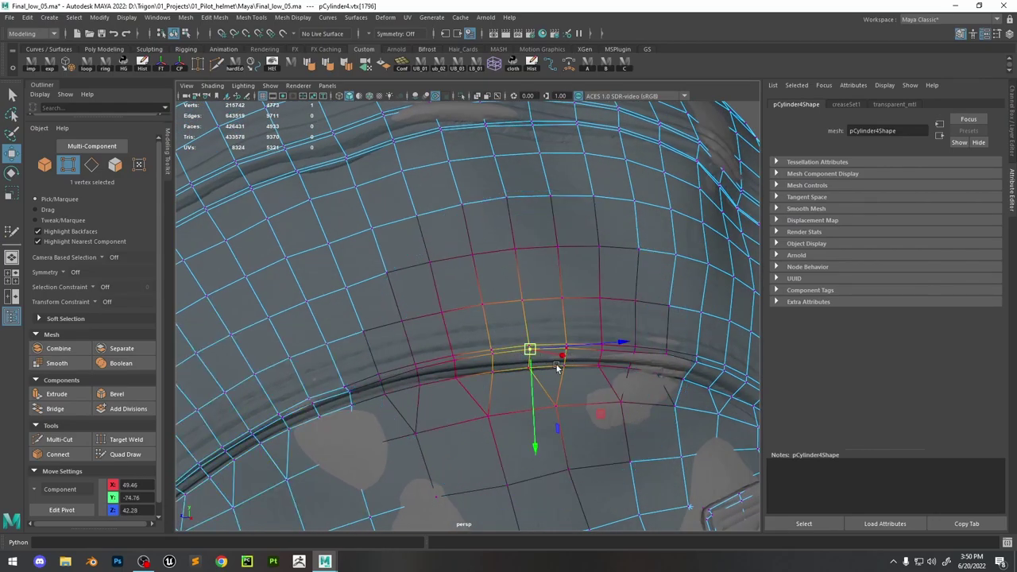
alt+drag(534, 391, 407, 302)
middle_drag(406, 302, 429, 308)
Rotate the soft-selected region to follow the surface, then nudge the band vertex into place
key(e)
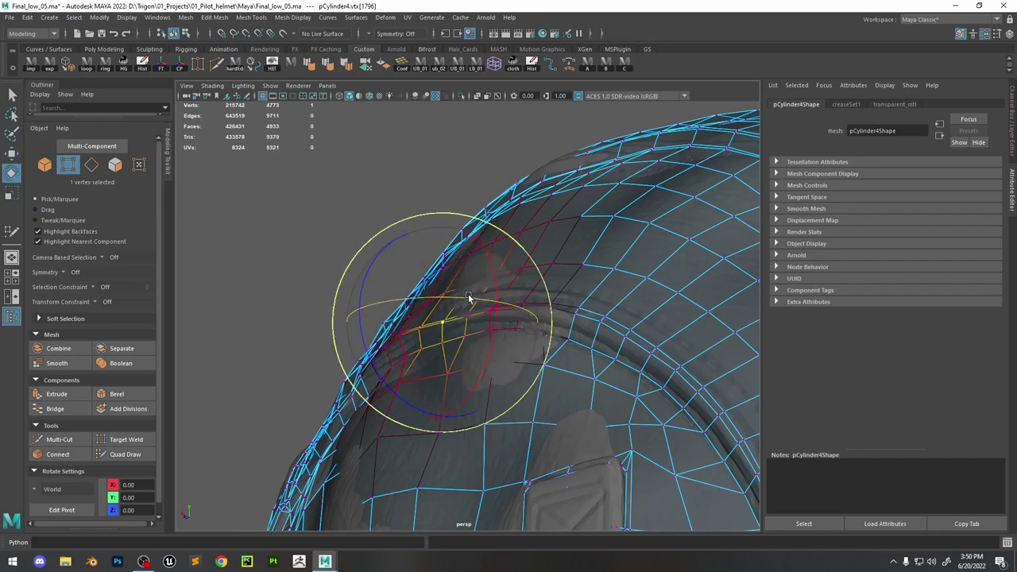
drag(469, 297, 531, 276)
mouse_move(470, 293)
mouse_down()
mouse_move(461, 297)
mouse_move(449, 274)
mouse_move(477, 295)
mouse_move(454, 297)
mouse_move(476, 293)
mouse_up()
key(w)
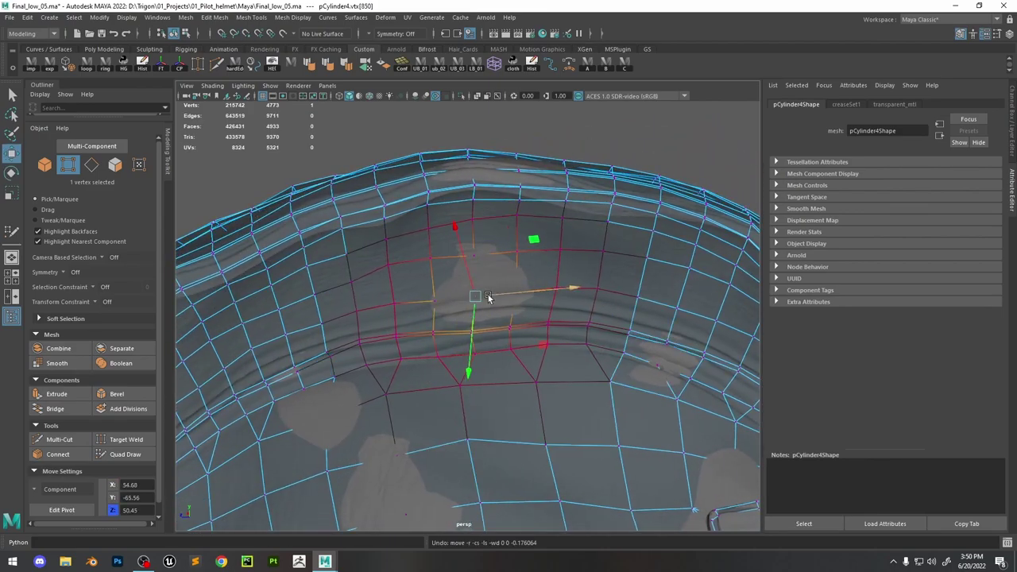
key(b)
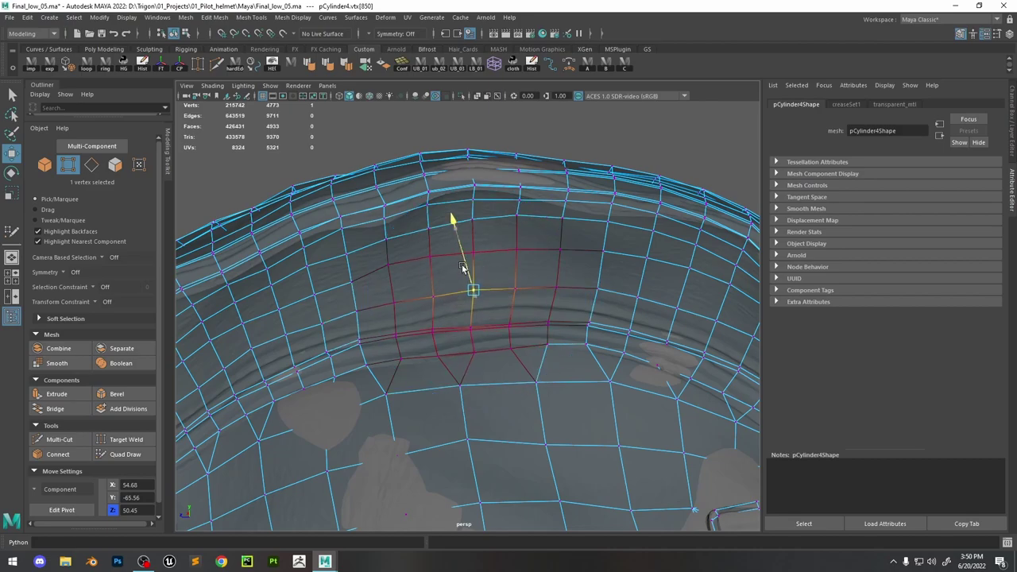
alt+drag(462, 267, 508, 380)
alt+drag(597, 387, 562, 407)
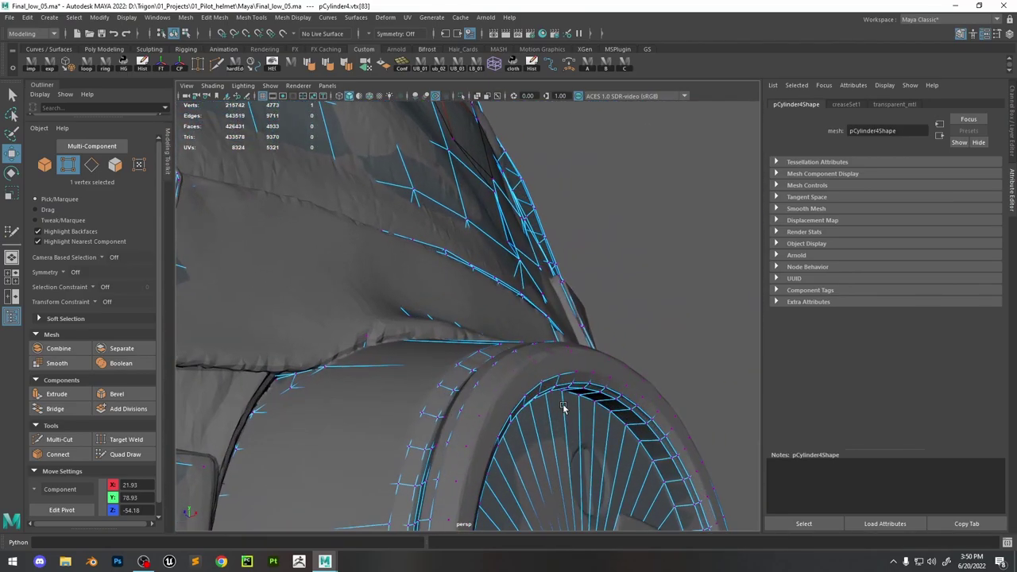
Select vertices on the strap above the goggle ring and set the Move orientation to World
scroll(562, 407, up, 10)
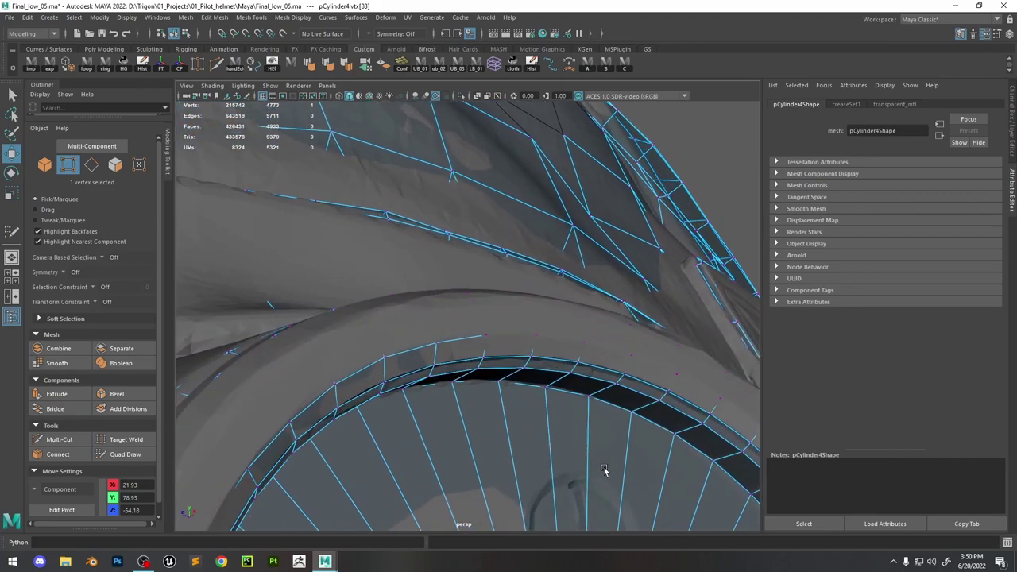
alt+drag(604, 471, 508, 404)
scroll(508, 405, up, 8)
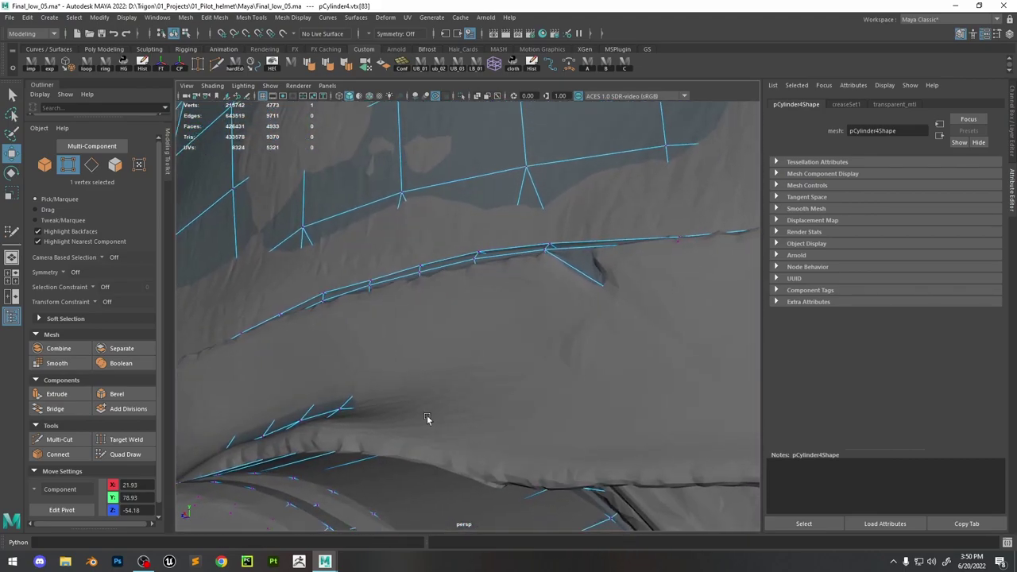
alt+drag(426, 419, 595, 315)
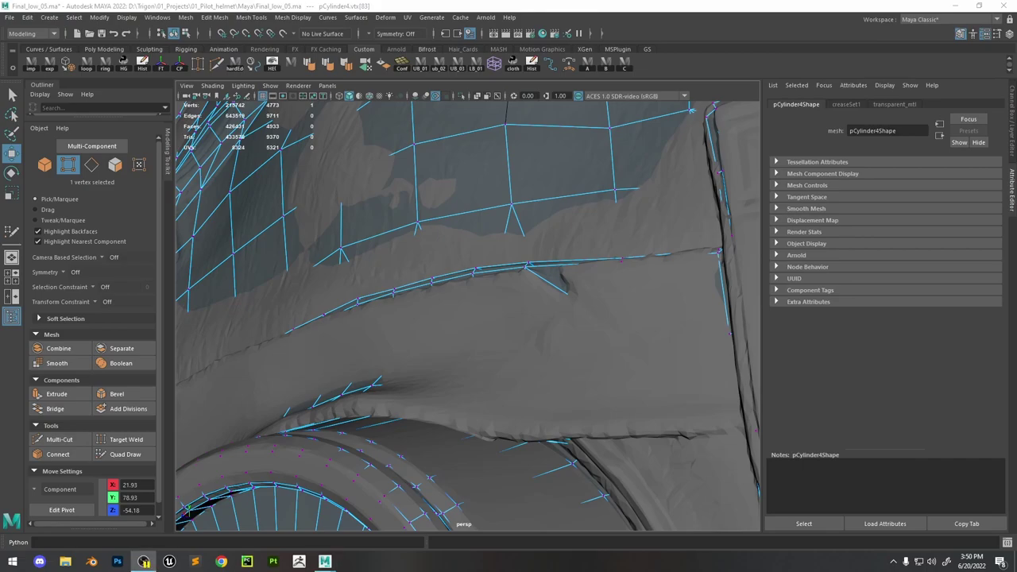
alt+drag(492, 226, 462, 341)
click(488, 346)
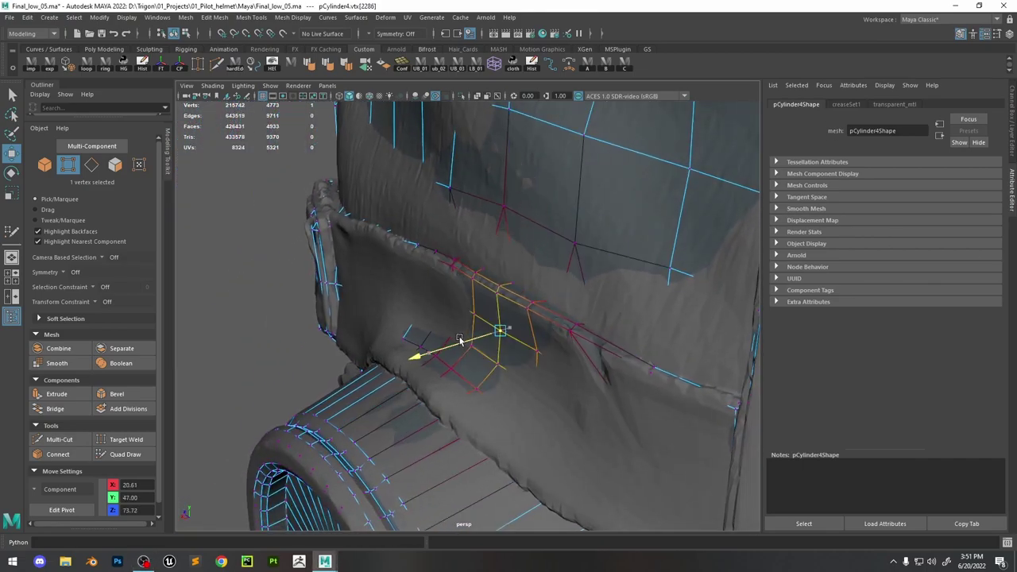
click(405, 295)
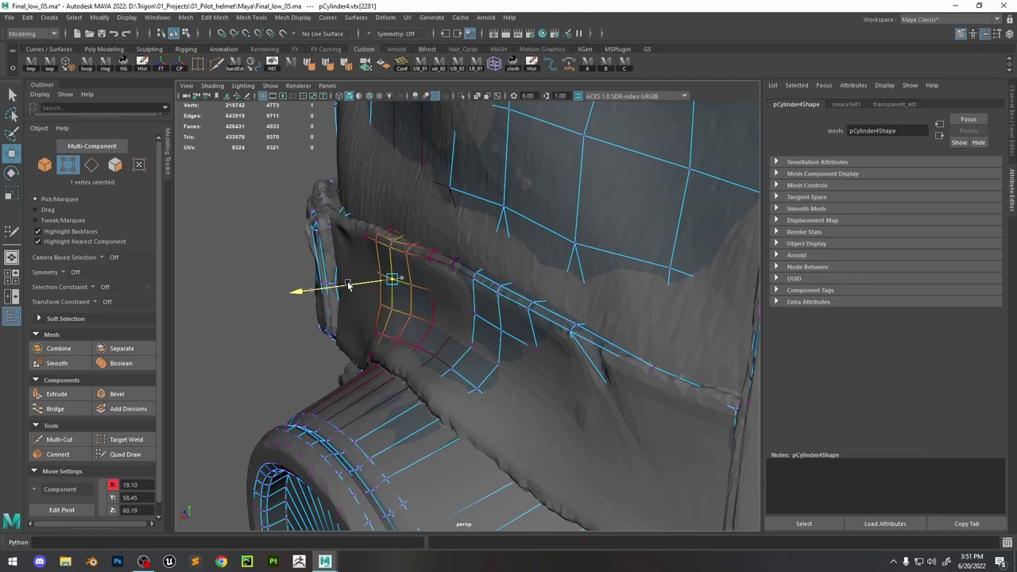
click(446, 333)
drag(436, 338, 494, 355)
Slide the ring's upper-edge vertex along the rim and adjust the strap-edge vertex pivots
click(515, 349)
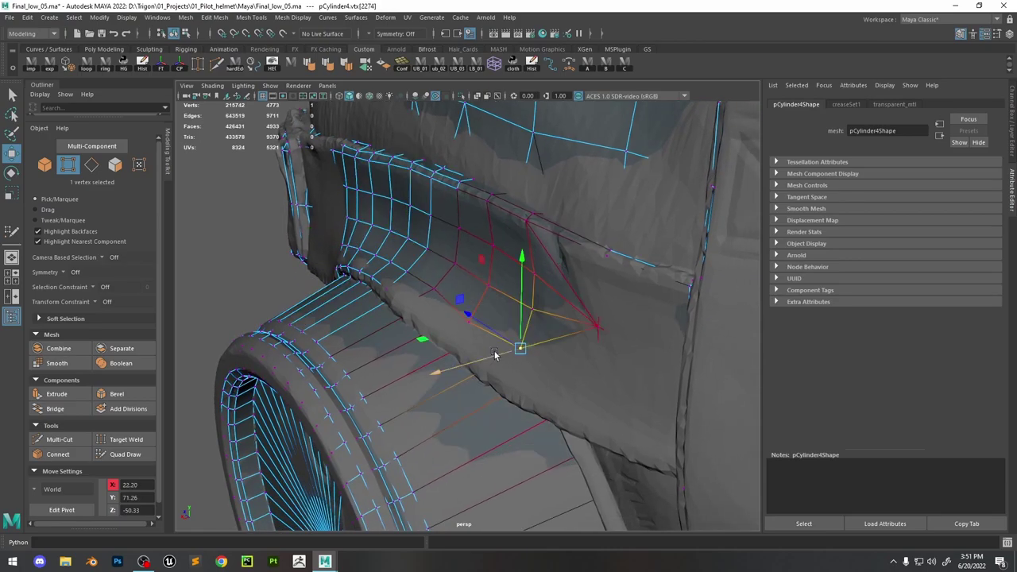
click(438, 329)
drag(399, 334, 527, 302)
click(364, 386)
right_click(527, 302)
click(569, 288)
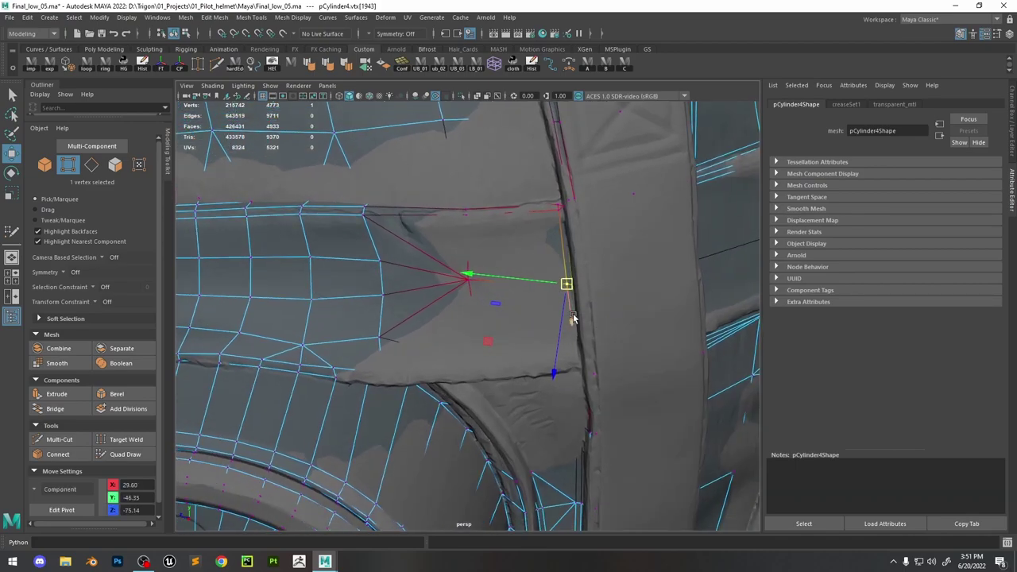
key(d)
click(492, 366)
alt+drag(492, 367, 524, 385)
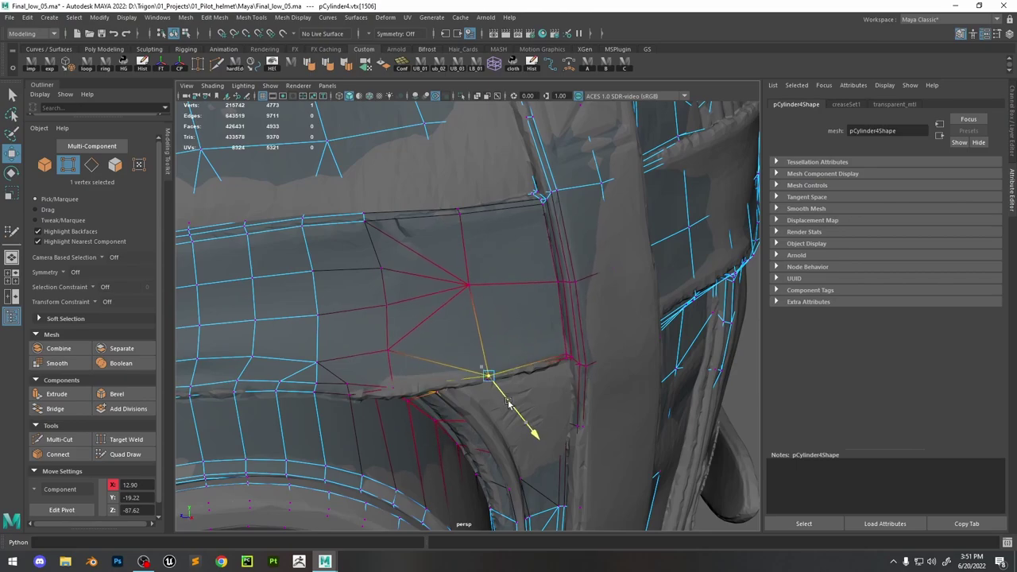
Nudge the vertices at the strap's base onto the high-poly surface, checking in wireframe
click(532, 408)
key(d)
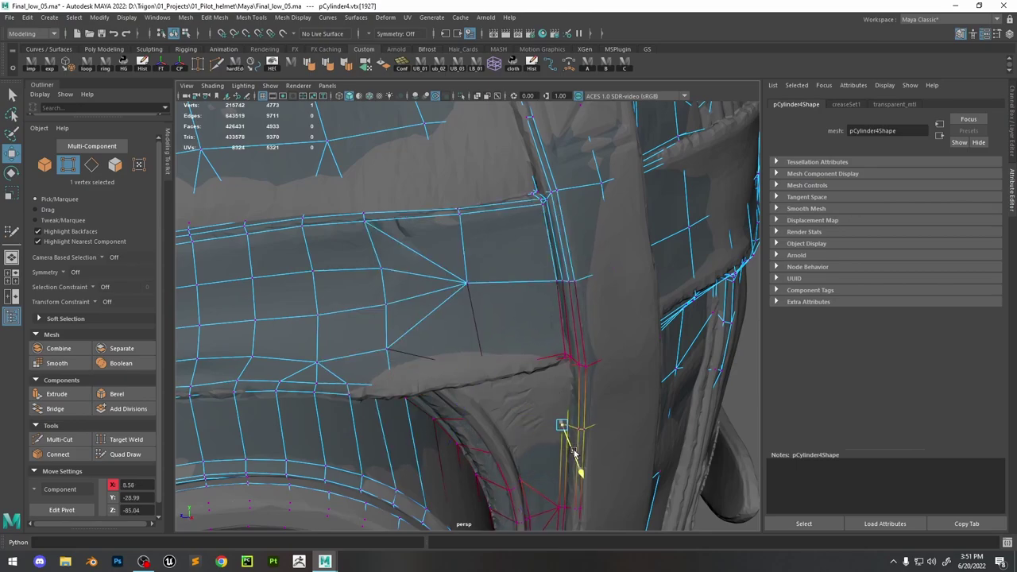
key(4)
click(554, 419)
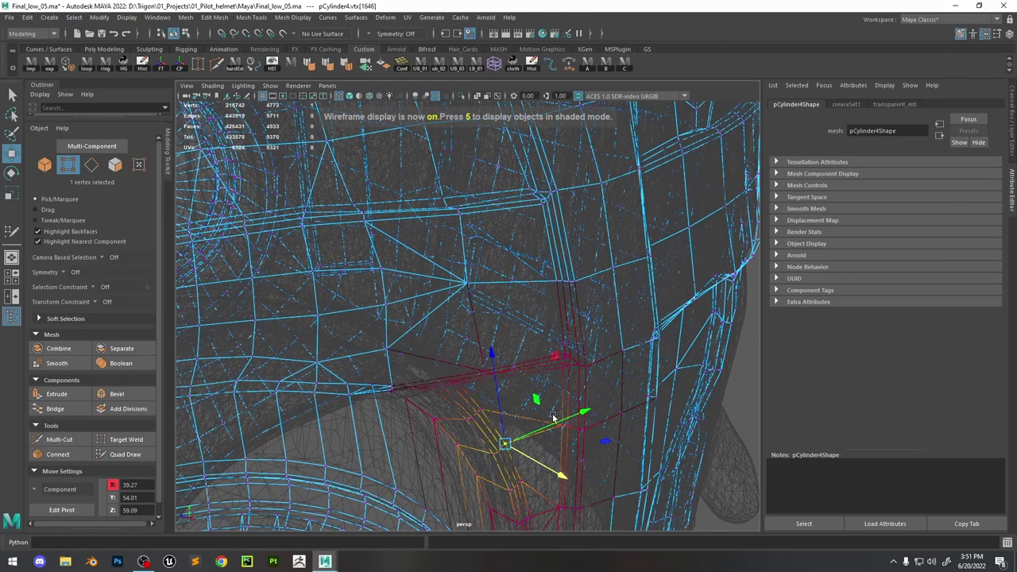
mouse_move(532, 407)
alt+mouse_down()
mouse_move(508, 397)
mouse_move(554, 422)
mouse_move(525, 403)
mouse_move(483, 422)
mouse_move(512, 422)
alt+mouse_up()
key(5)
click(512, 395)
alt+drag(512, 422, 397, 373)
click(420, 309)
Snap the visor box's edge and corner vertices back onto its high-poly surface
scroll(376, 368, up, 4)
click(381, 373)
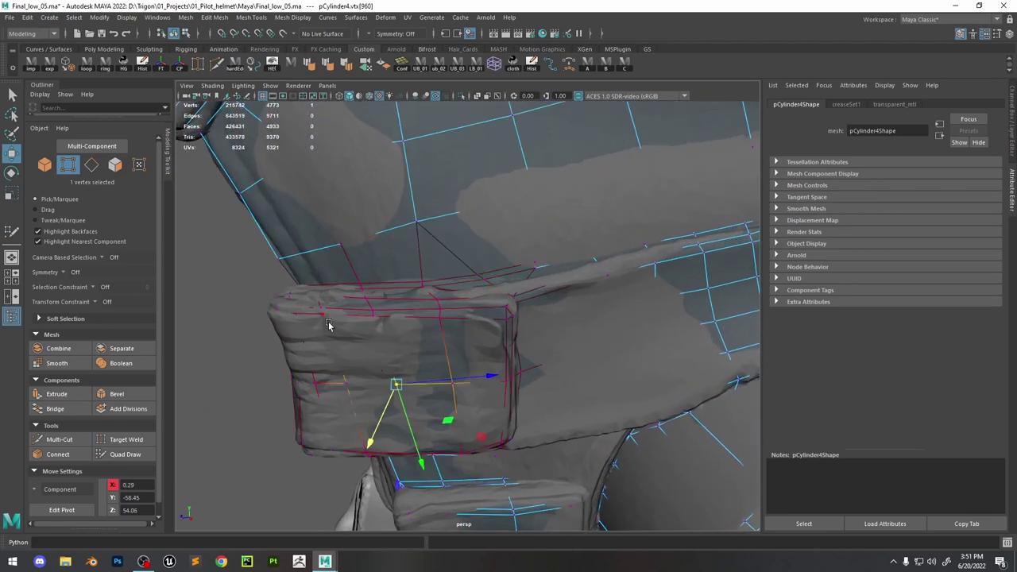
click(318, 330)
drag(282, 343, 294, 338)
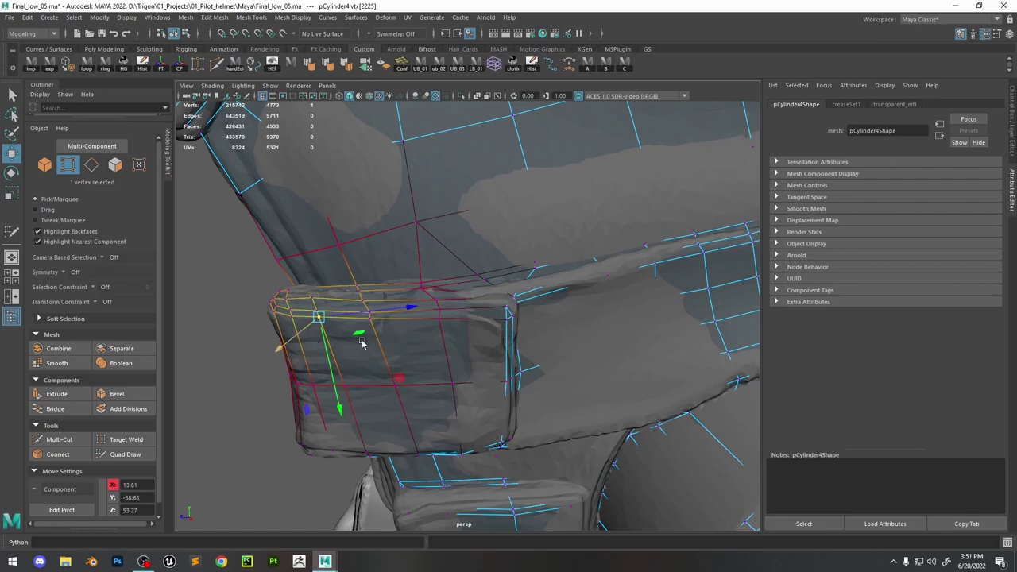
alt+drag(362, 344, 310, 352)
click(422, 398)
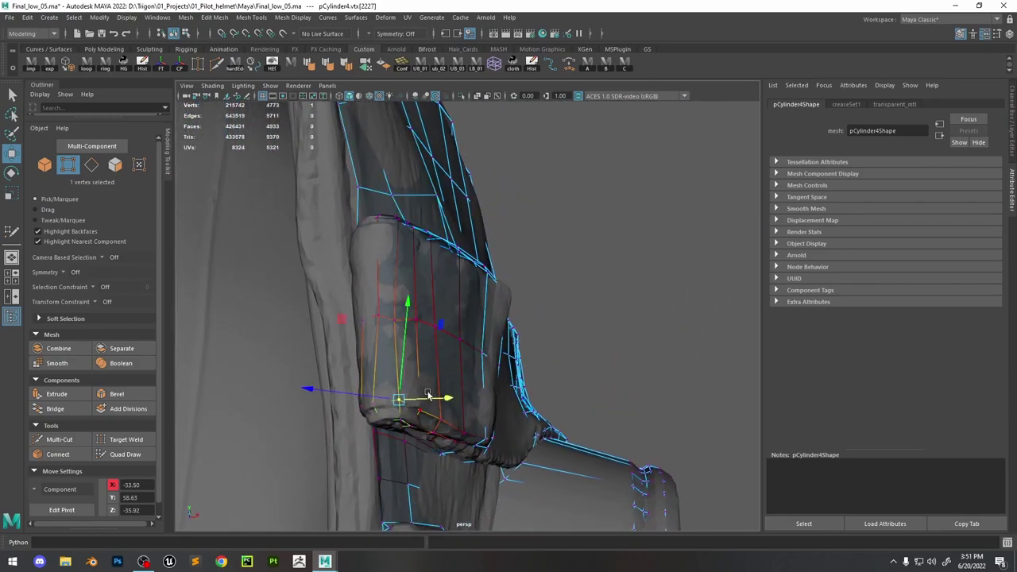
drag(428, 395, 339, 304)
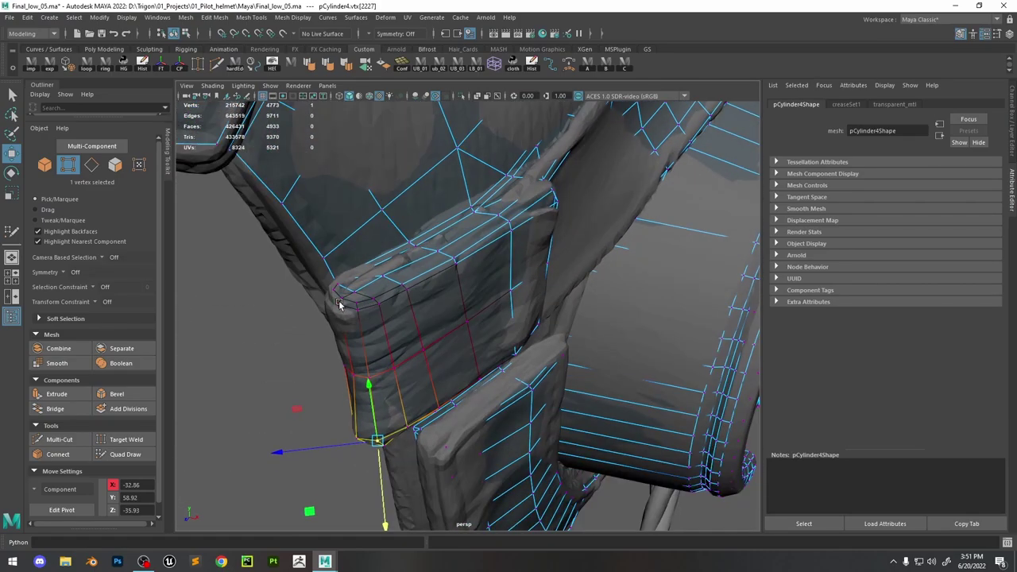
click(339, 305)
drag(274, 333, 433, 359)
Slide the strap-edge vertices beside the goggle ring onto the high-poly strap edge
click(488, 343)
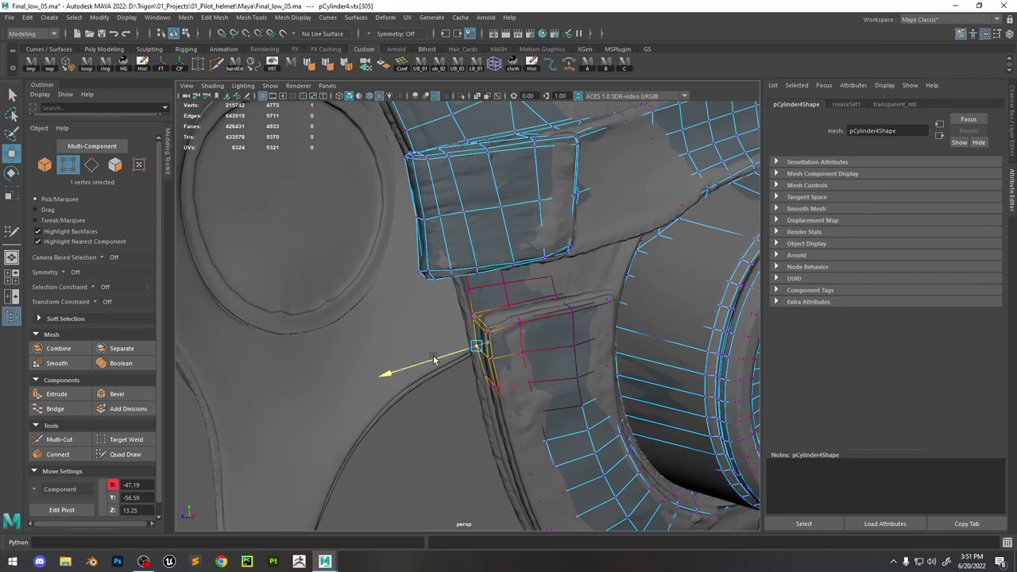
click(515, 467)
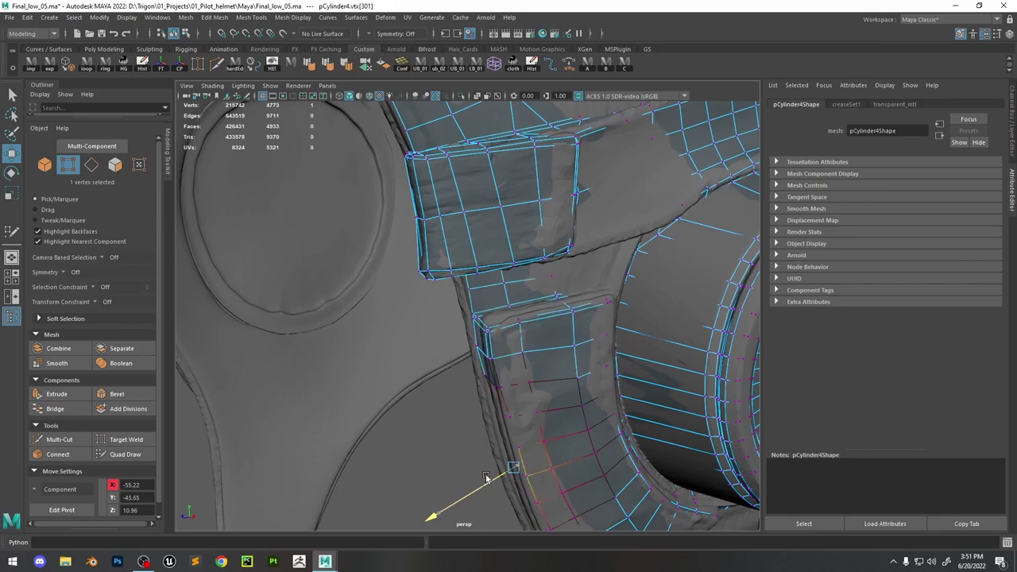
drag(486, 478, 481, 478)
alt+drag(598, 459, 556, 445)
click(511, 431)
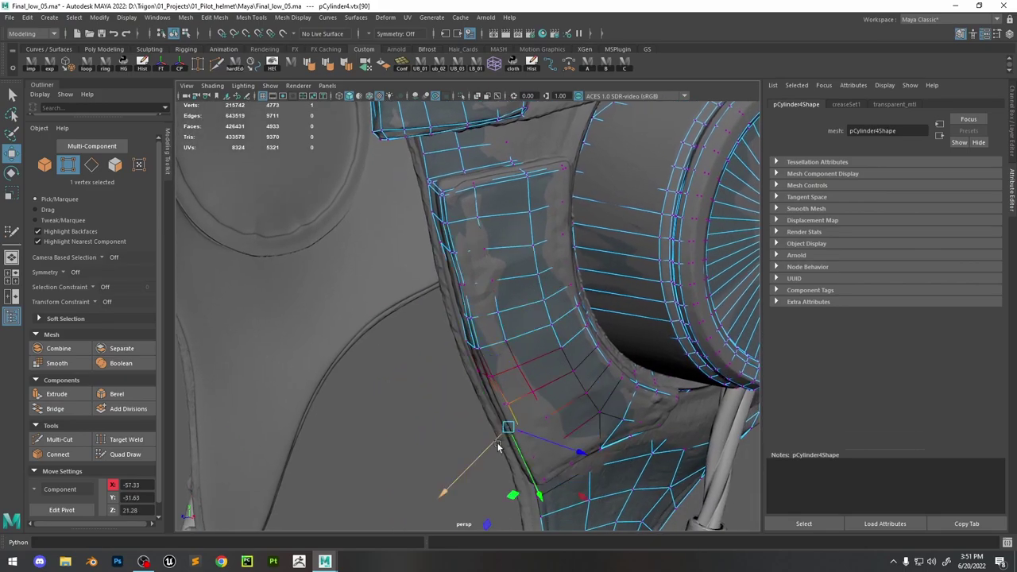
alt+middle_drag(566, 442, 492, 362)
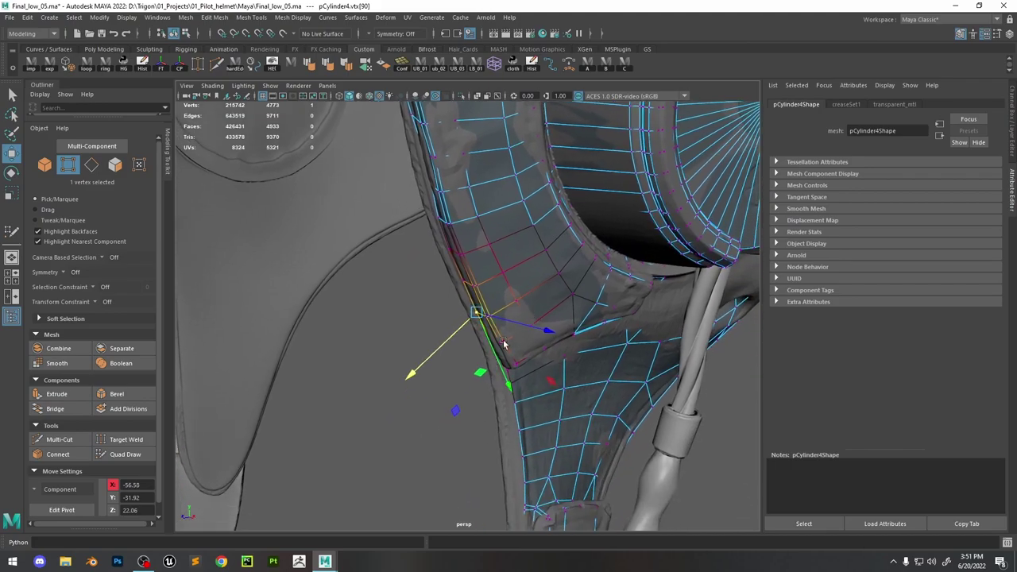
click(503, 343)
alt+drag(530, 362, 422, 328)
drag(420, 373, 467, 360)
click(528, 381)
scroll(531, 372, up, 3)
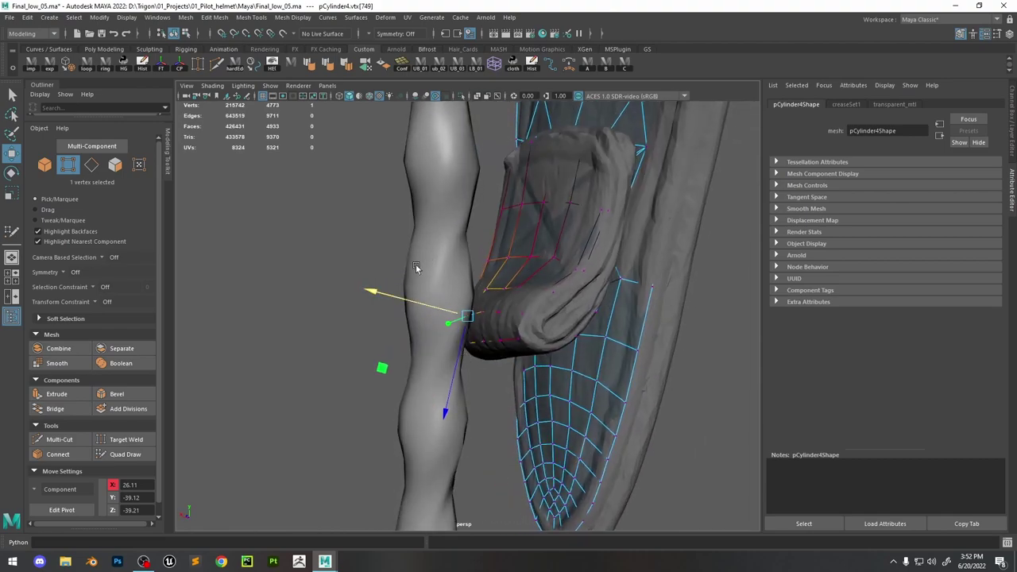
key(ctrl+a)
key(ctrl+a)
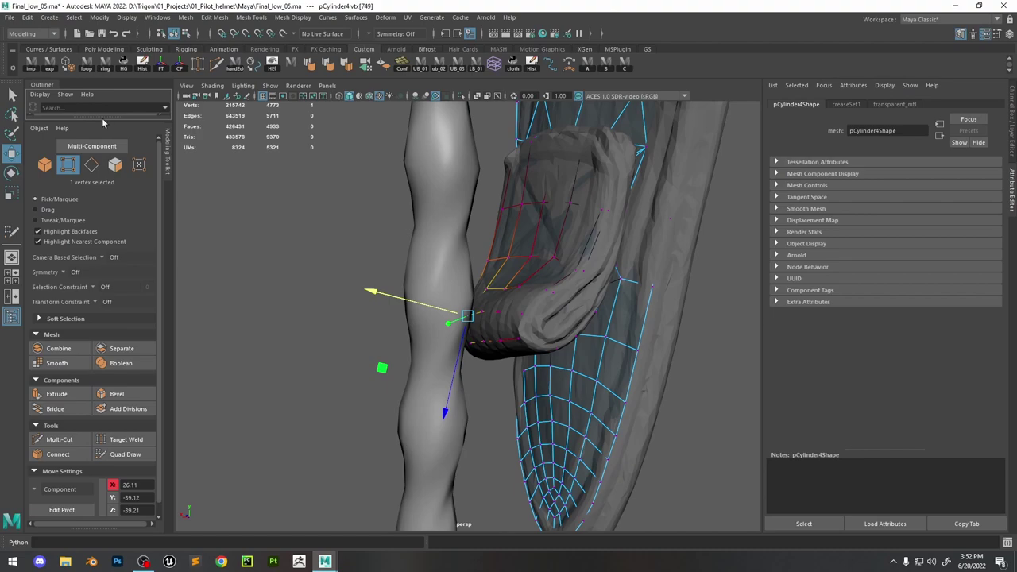
Hide the Helmet_2 and Helmet_3 parts from the Outliner's Bake_group hierarchy
drag(116, 220, 113, 319)
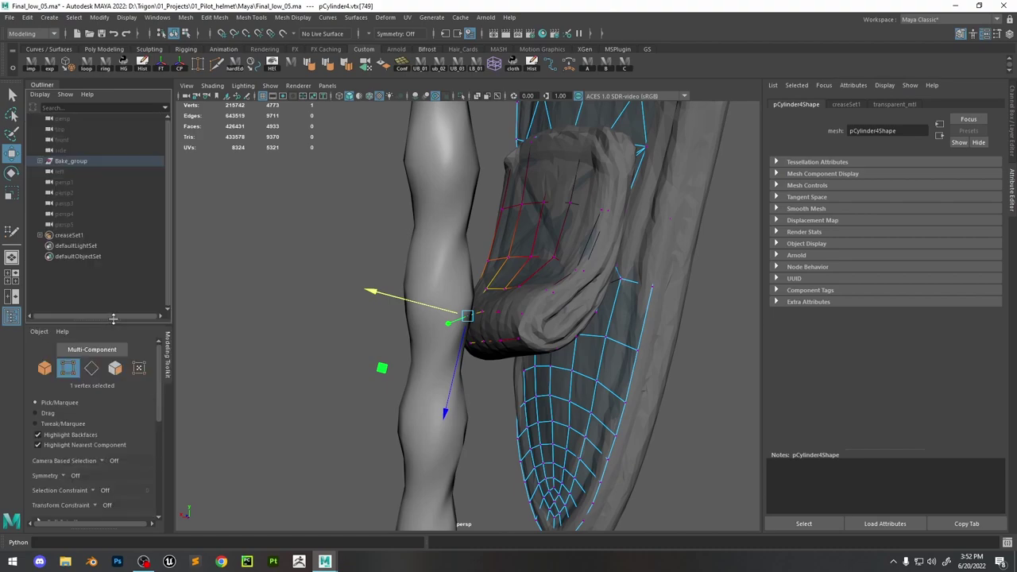
click(40, 161)
click(45, 172)
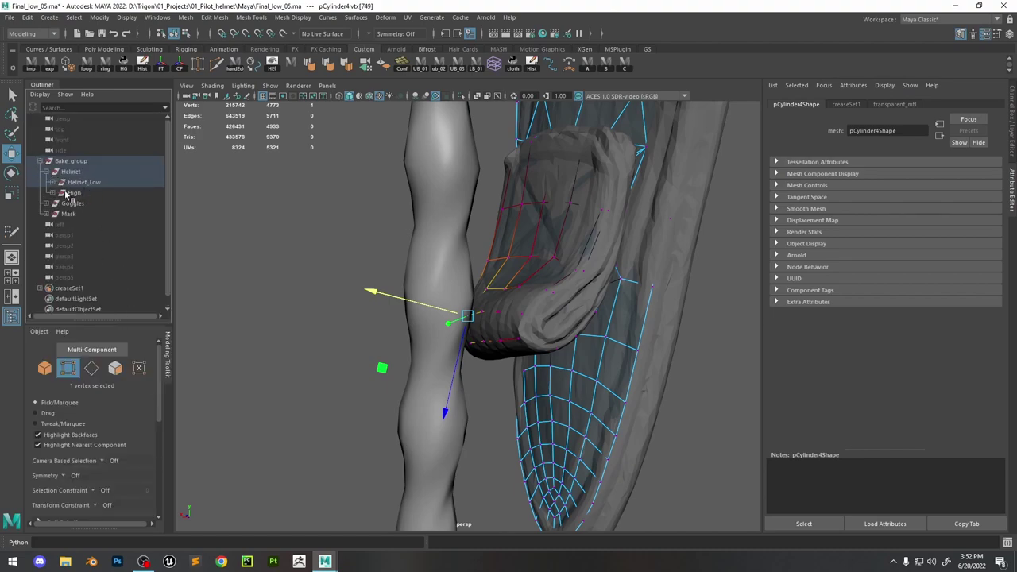
click(52, 183)
click(93, 203)
ctrl+click(89, 213)
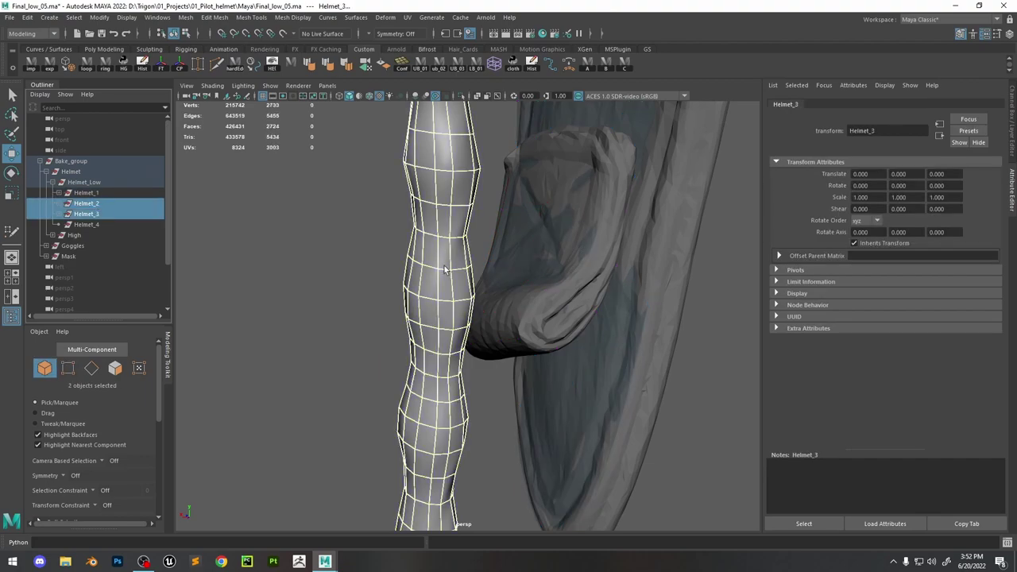
key(ctrl+h)
Put Helmet_1 in vertex mode and reposition the strap tab's vertices
click(550, 272)
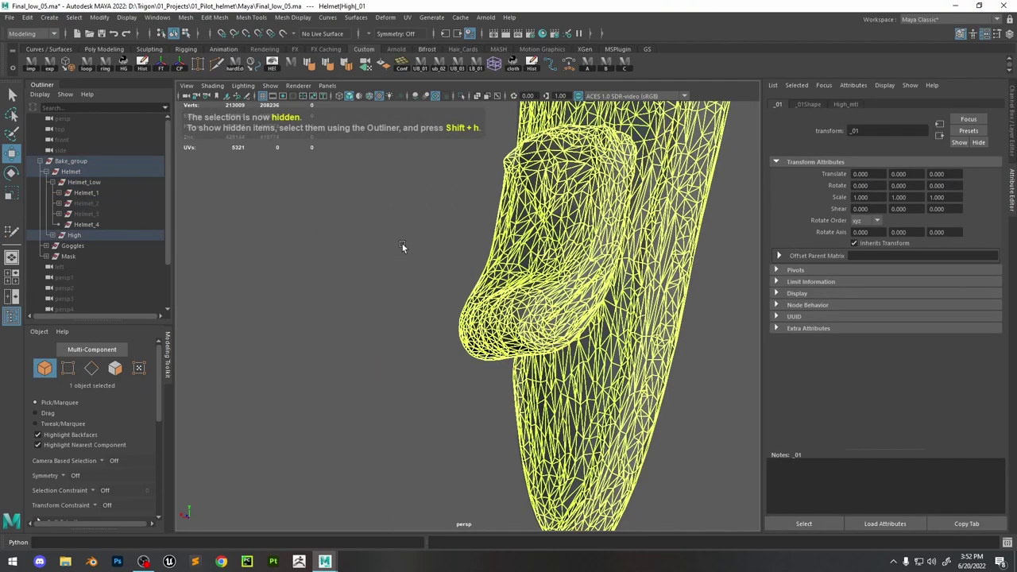
right_click(409, 234)
click(531, 226)
right_drag(342, 228, 298, 227)
click(498, 312)
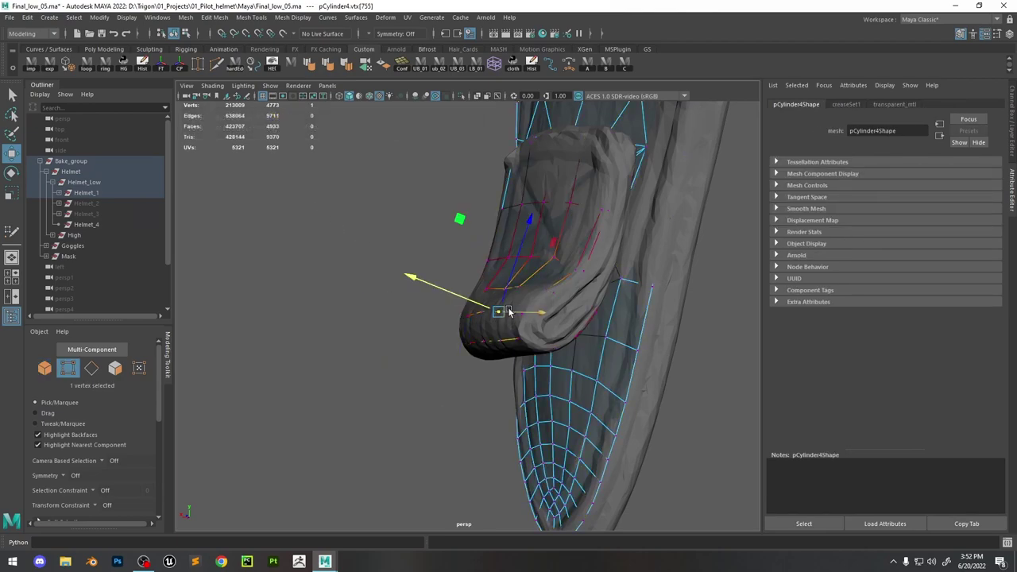
alt+drag(507, 314, 556, 302)
click(496, 357)
click(622, 356)
key(ctrl+z)
click(609, 356)
click(416, 323)
Adjust the tab's top and rounded underside vertices using a resized soft-selection falloff
alt+drag(416, 324, 461, 374)
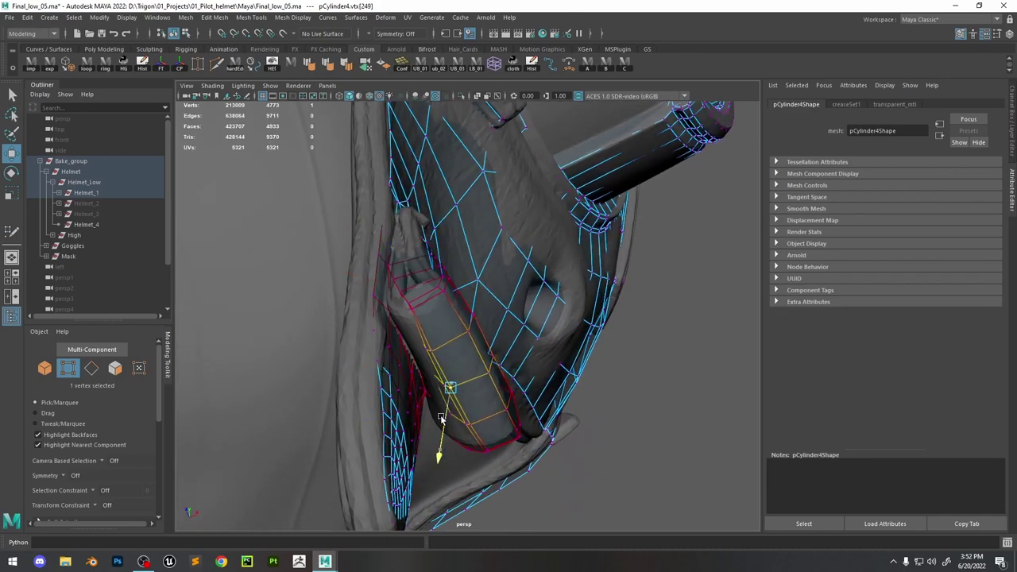
mouse_move(449, 411)
alt+mouse_down()
mouse_move(465, 412)
mouse_move(443, 392)
alt+mouse_up()
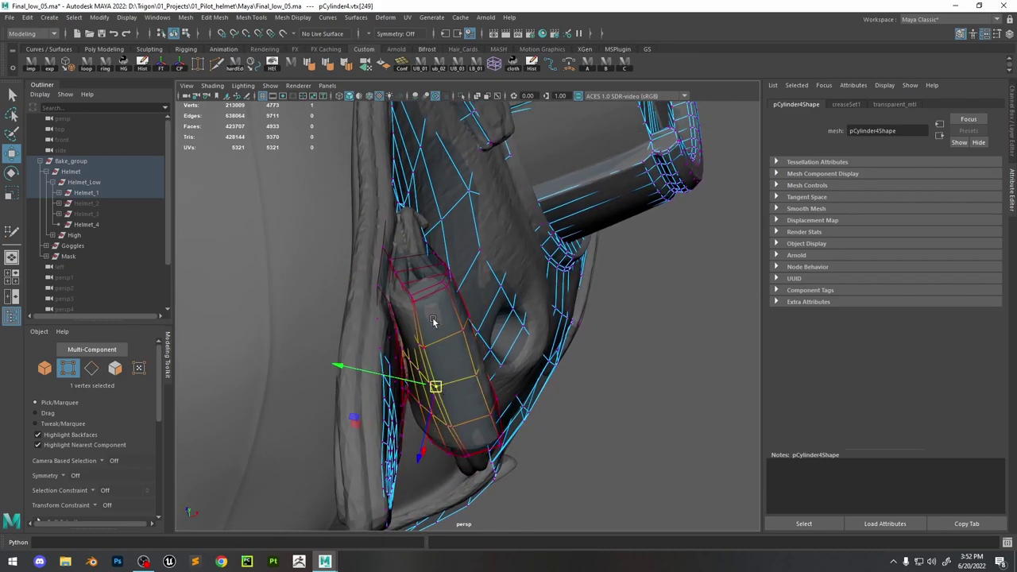
click(413, 301)
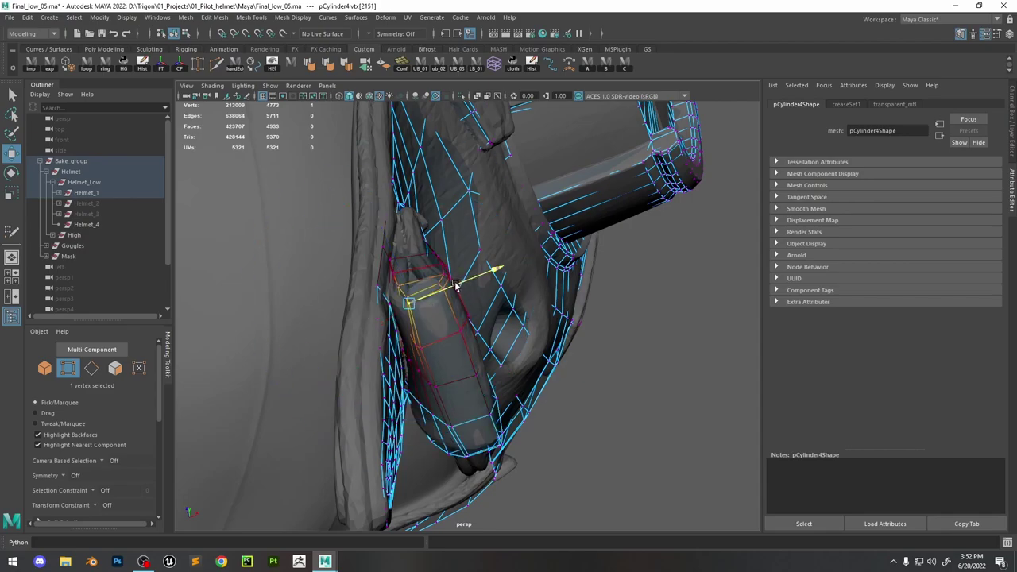
alt+drag(461, 315, 433, 351)
click(467, 403)
alt+drag(467, 403, 470, 397)
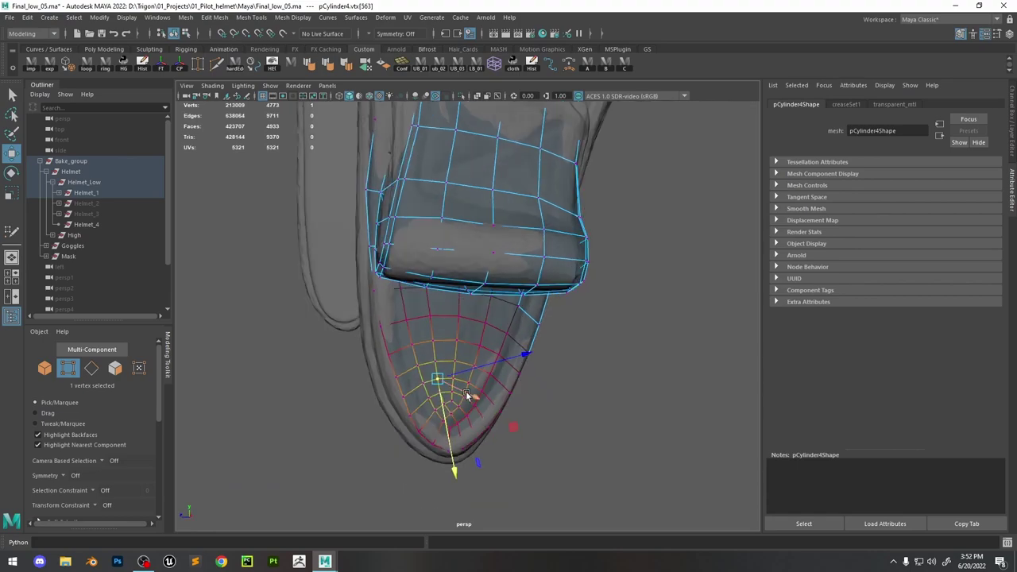
middle_drag(470, 397, 481, 417)
click(458, 407)
scroll(512, 389, down, 5)
scroll(499, 309, up, 6)
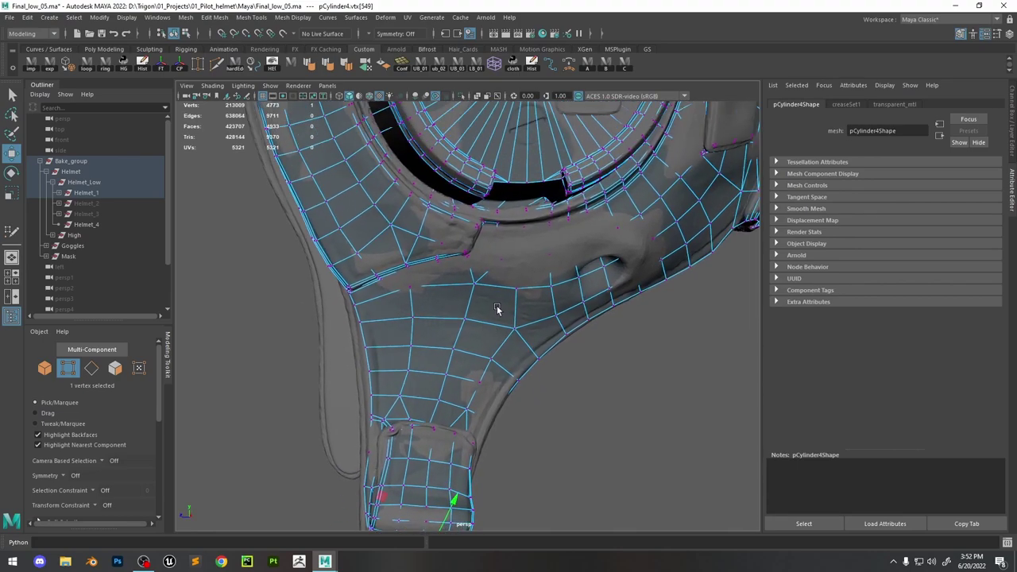
Fit the vertices below the earcup ring and down the side panel onto the surface
click(521, 283)
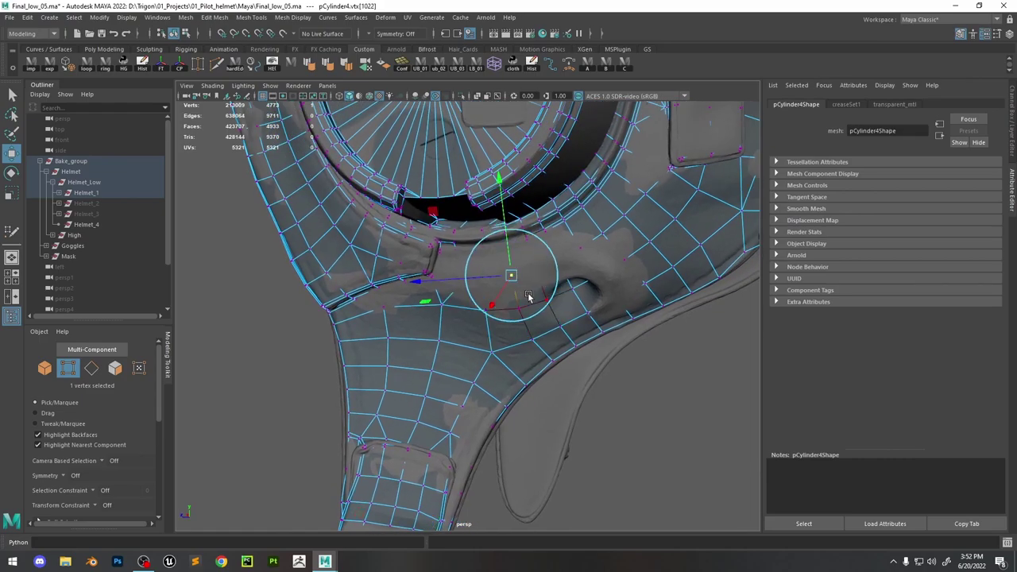
mouse_move(509, 310)
middle_down()
mouse_move(483, 302)
mouse_move(493, 307)
middle_up()
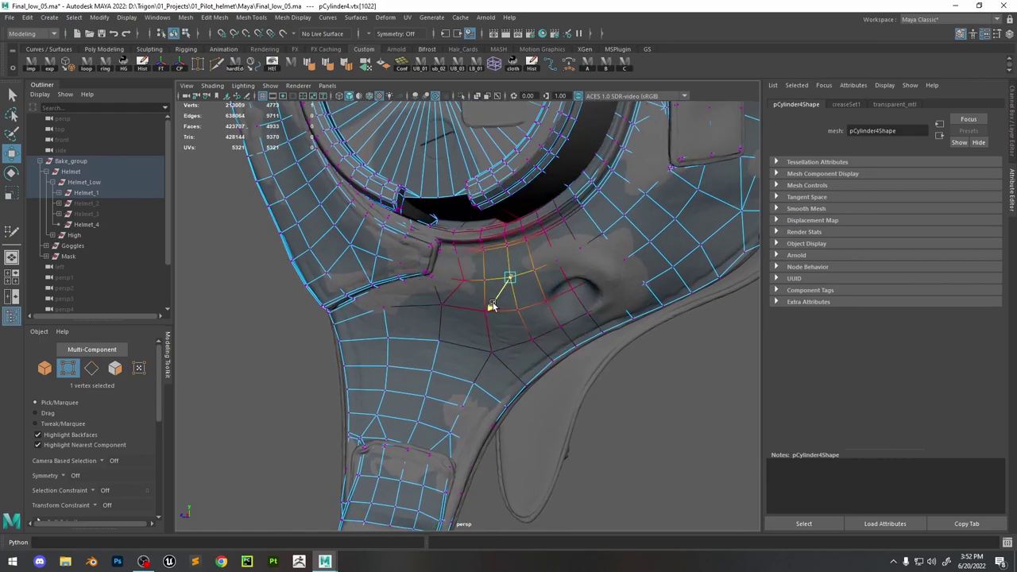
click(389, 297)
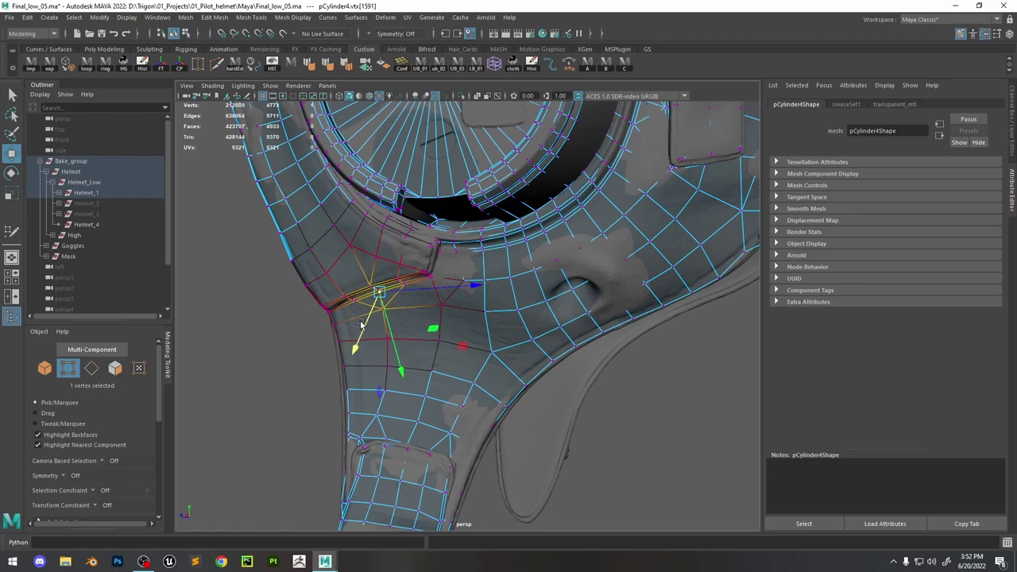
click(458, 279)
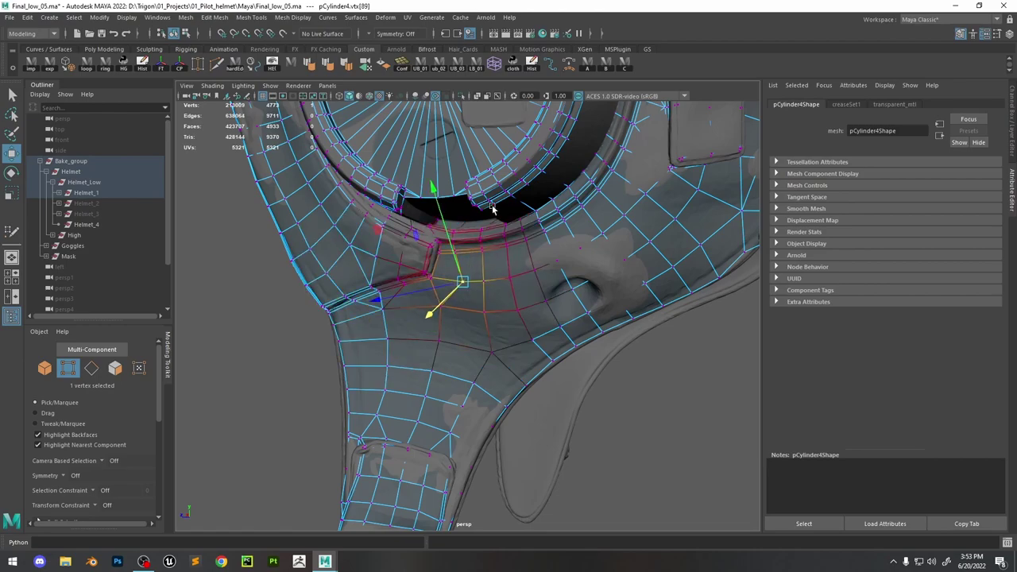
scroll(493, 209, up, 3)
alt+middle_drag(493, 208, 510, 342)
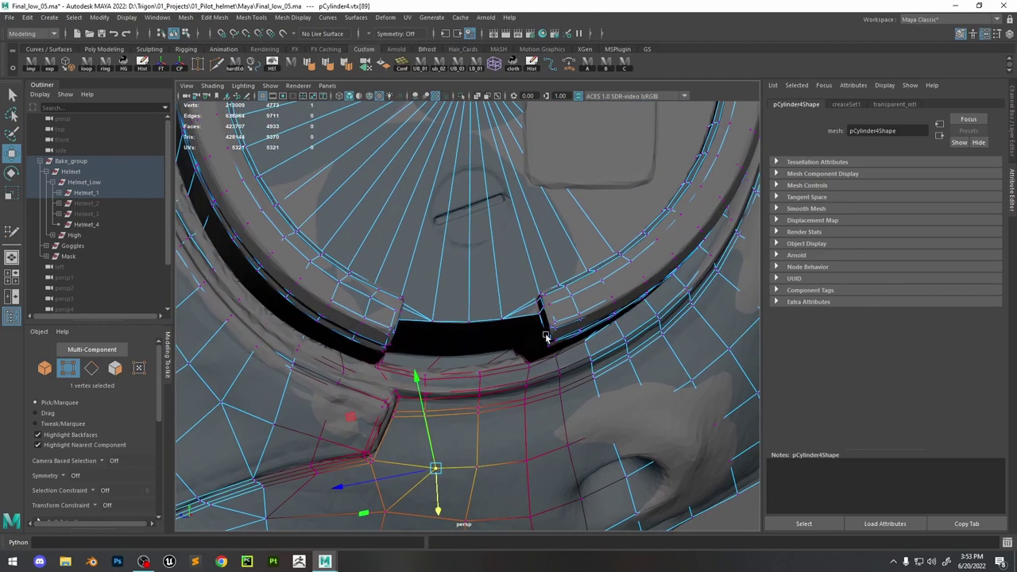
scroll(546, 336, up, 5)
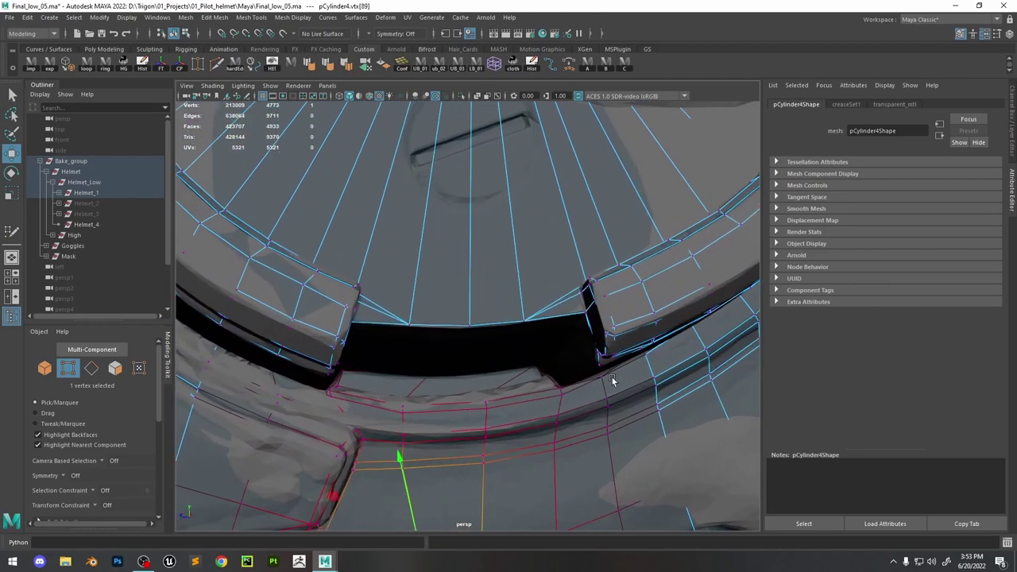
alt+drag(471, 315, 568, 363)
click(551, 326)
click(560, 413)
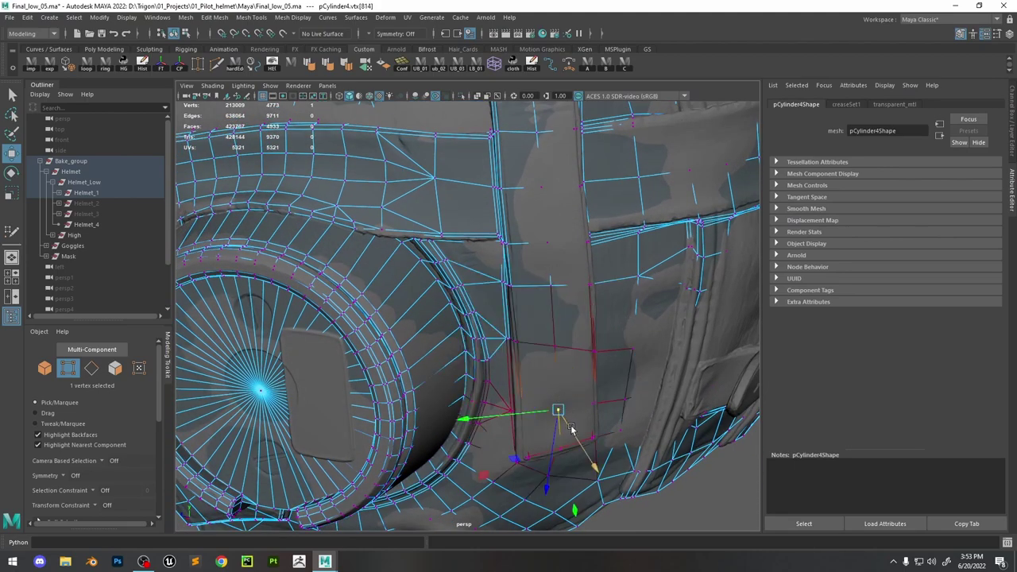
click(530, 457)
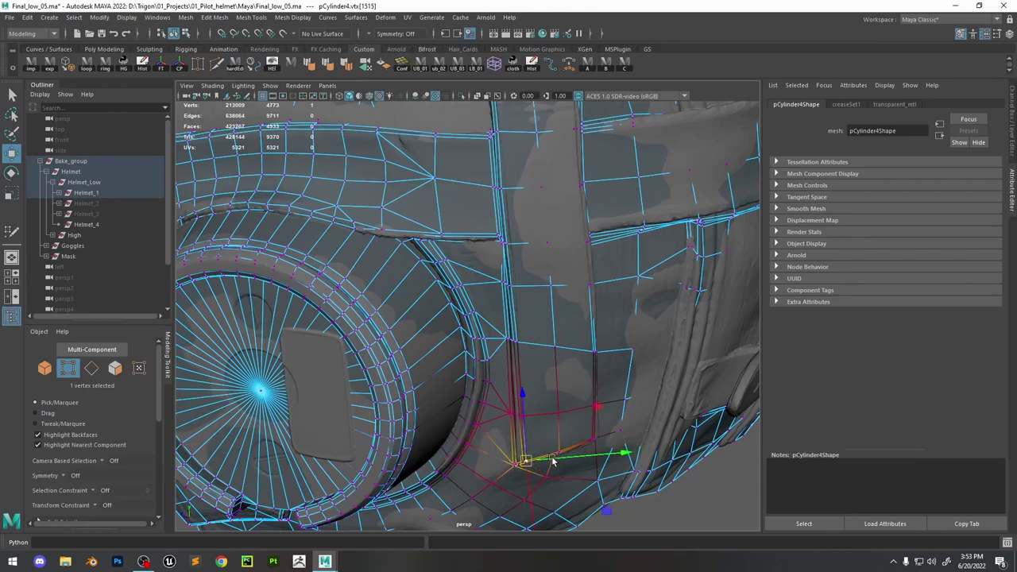
alt+drag(530, 465, 493, 291)
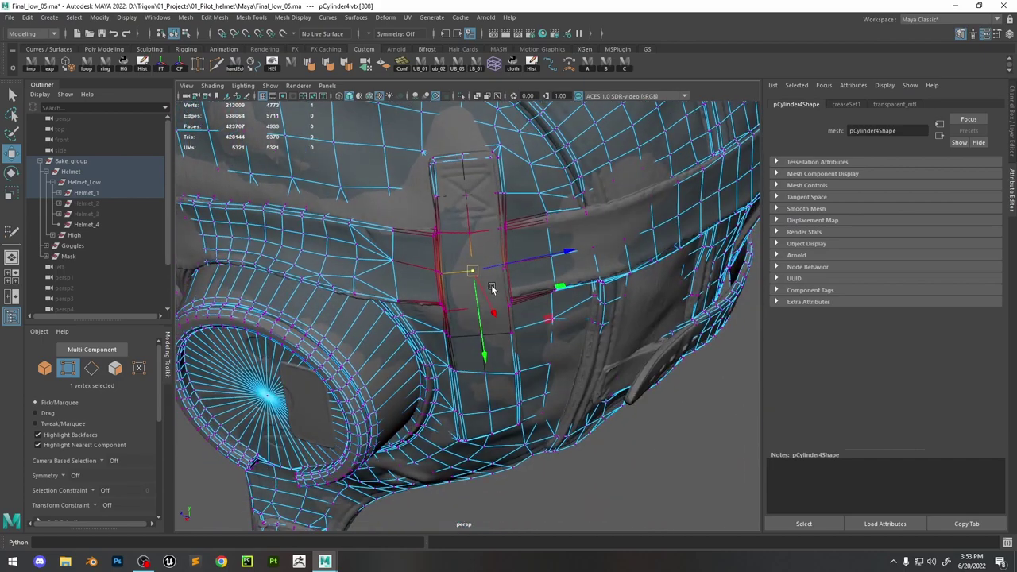
Snap the vertices along the helmet strap, rim and band onto the high-poly surface
click(490, 298)
click(471, 197)
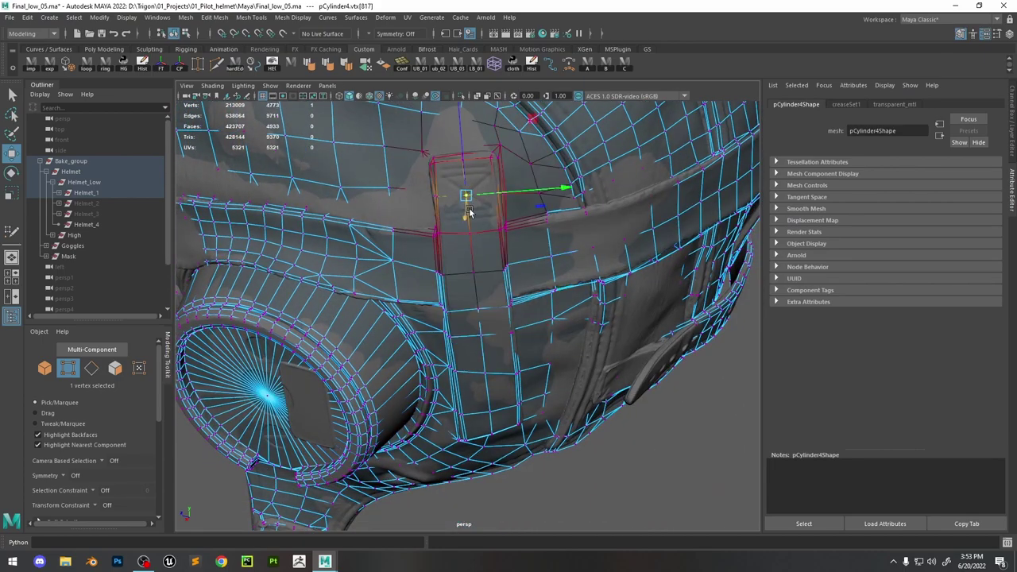
click(466, 213)
alt+drag(466, 213, 530, 236)
click(525, 228)
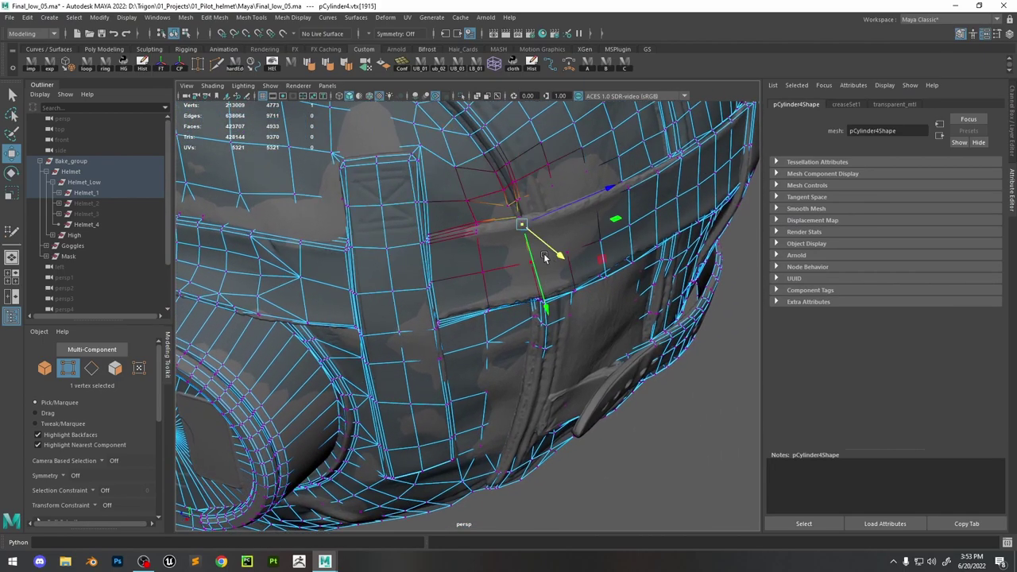
click(602, 243)
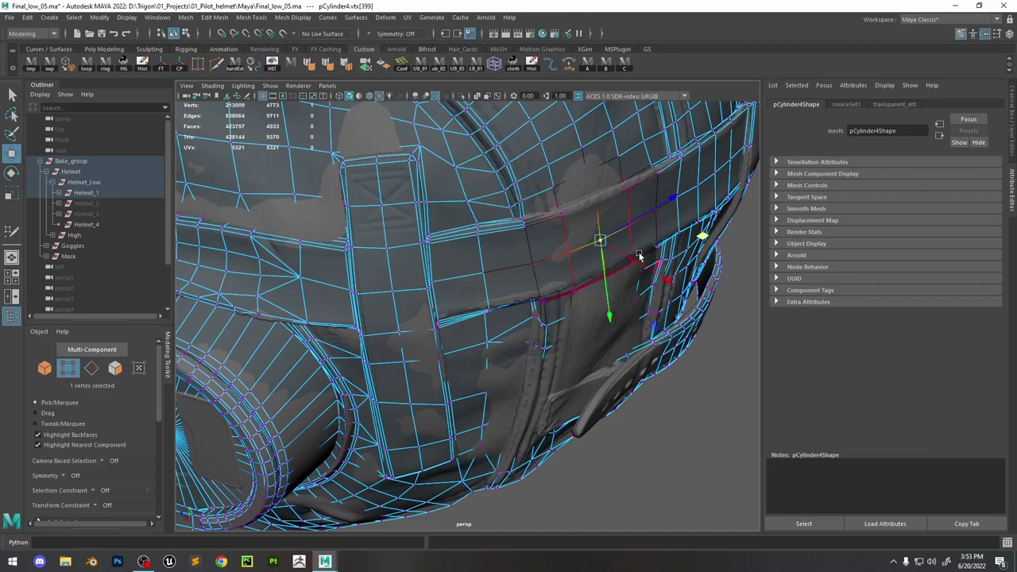
click(500, 304)
alt+drag(501, 303, 587, 282)
click(571, 229)
click(580, 247)
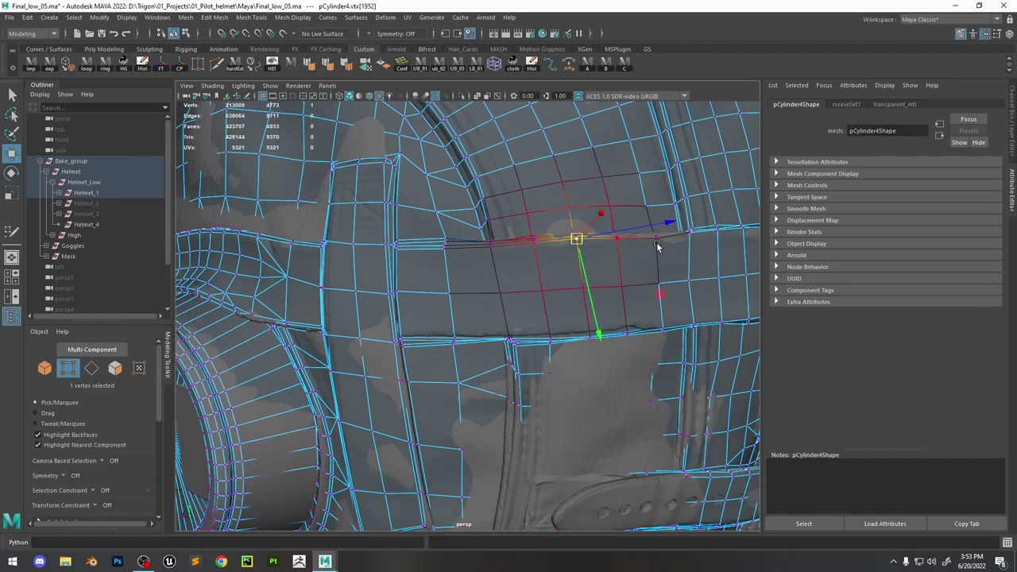
alt+drag(577, 235, 549, 252)
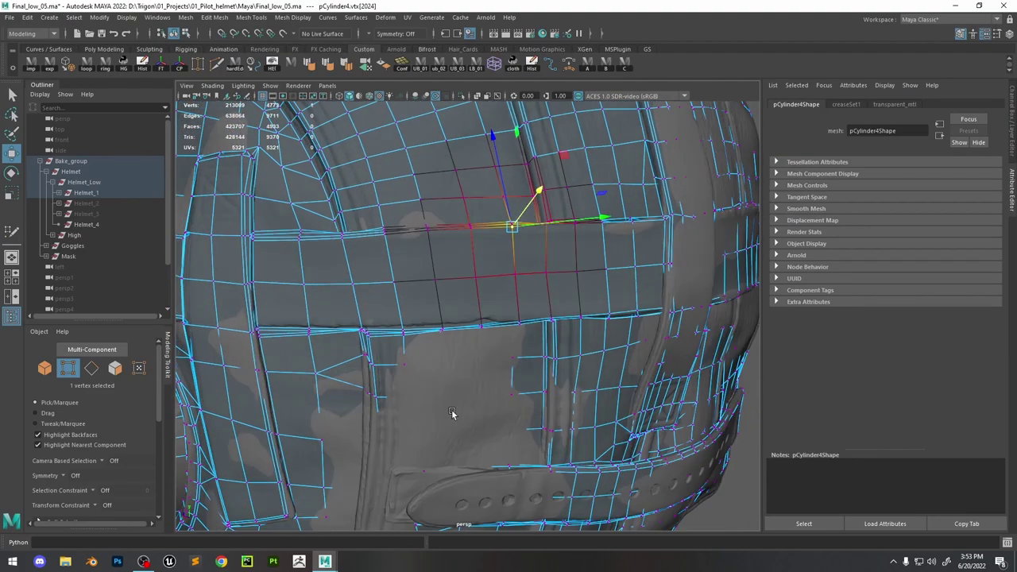
Soft-select and fit the vertices near the strap hole, then return to Object mode
click(454, 412)
alt+drag(454, 412, 506, 409)
key(b)
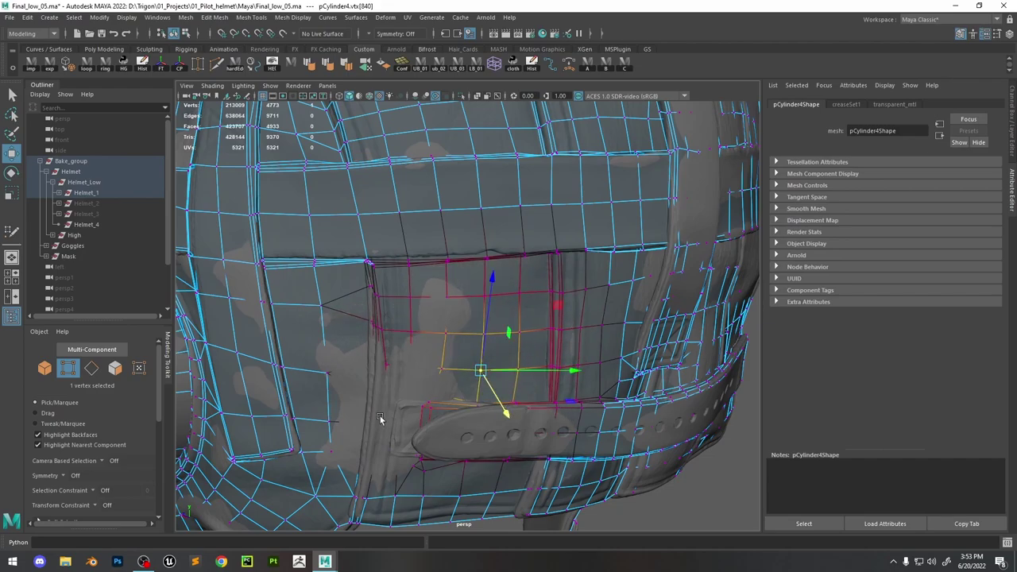
click(341, 439)
drag(342, 440, 376, 432)
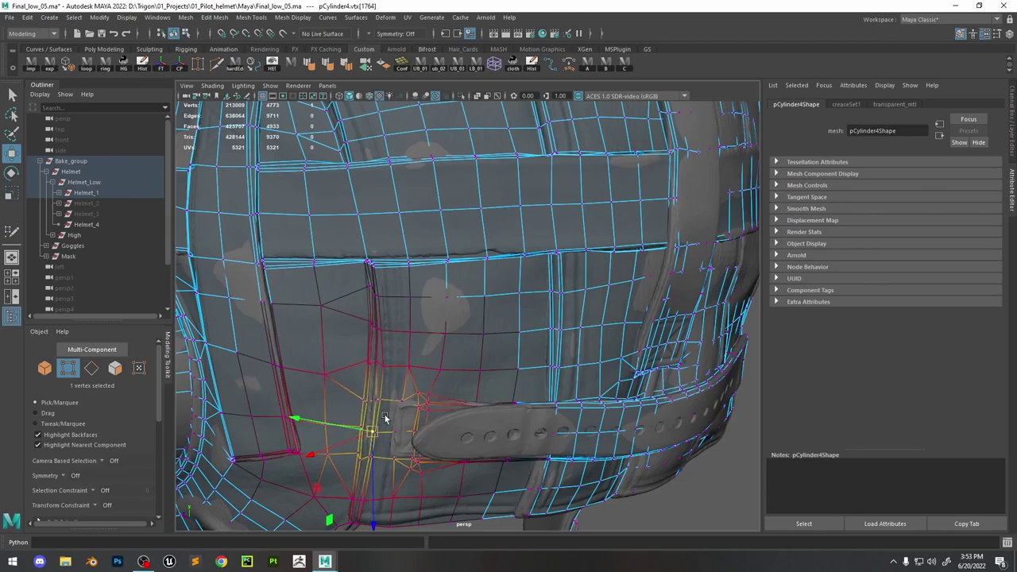
alt+right_drag(448, 404, 588, 367)
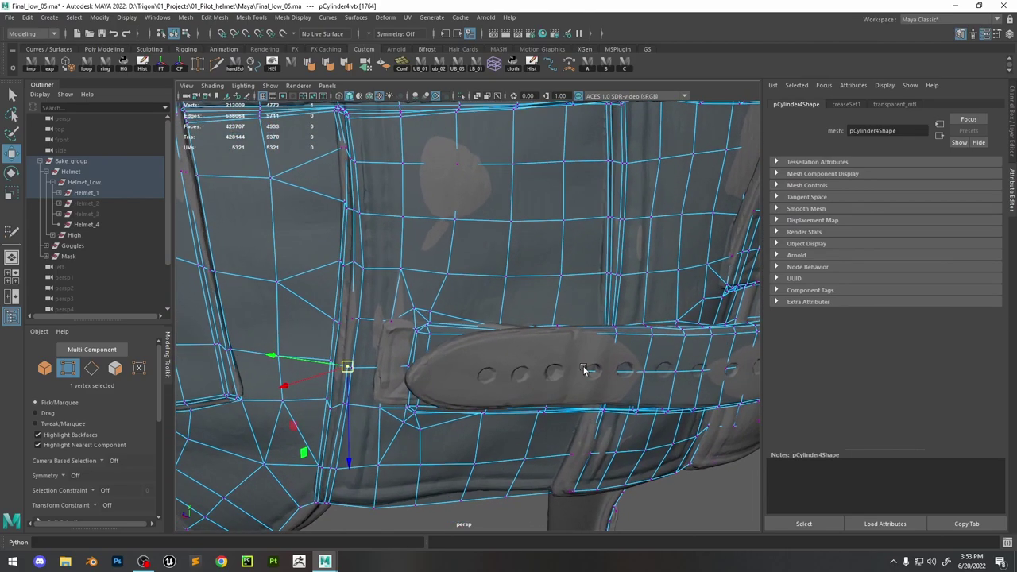
key(F8)
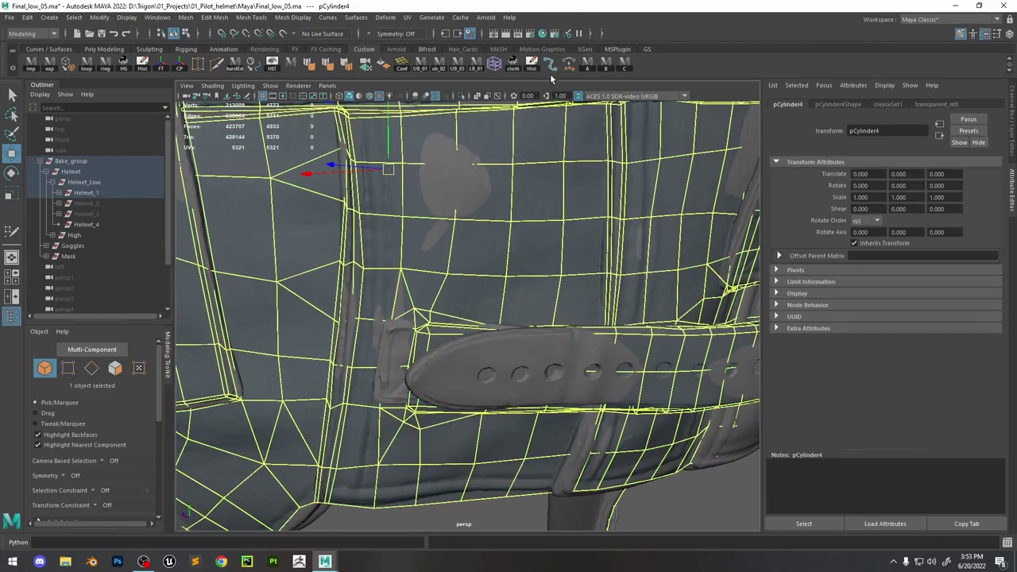
Isolate the low-poly mesh in shaded display and orbit out to view the helmet
click(462, 96)
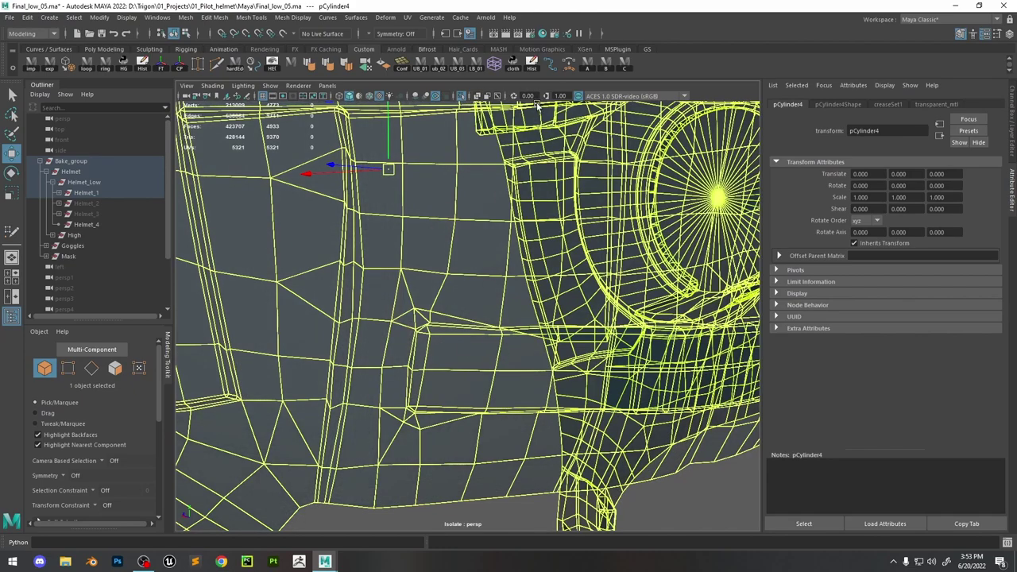
key(5)
key(space)
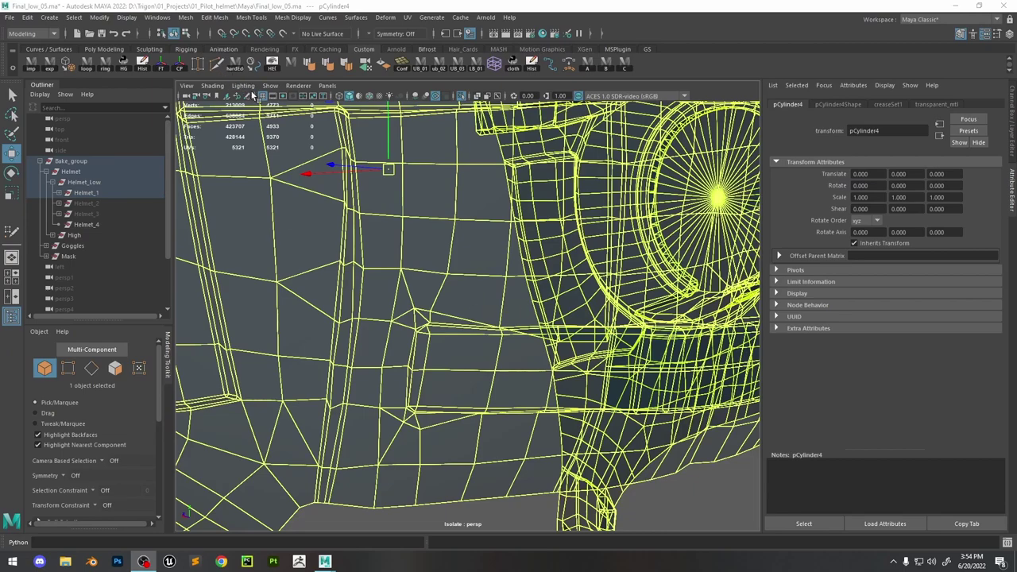
mouse_move(557, 334)
alt+mouse_down()
mouse_move(609, 401)
mouse_move(472, 290)
mouse_move(500, 224)
alt+mouse_up()
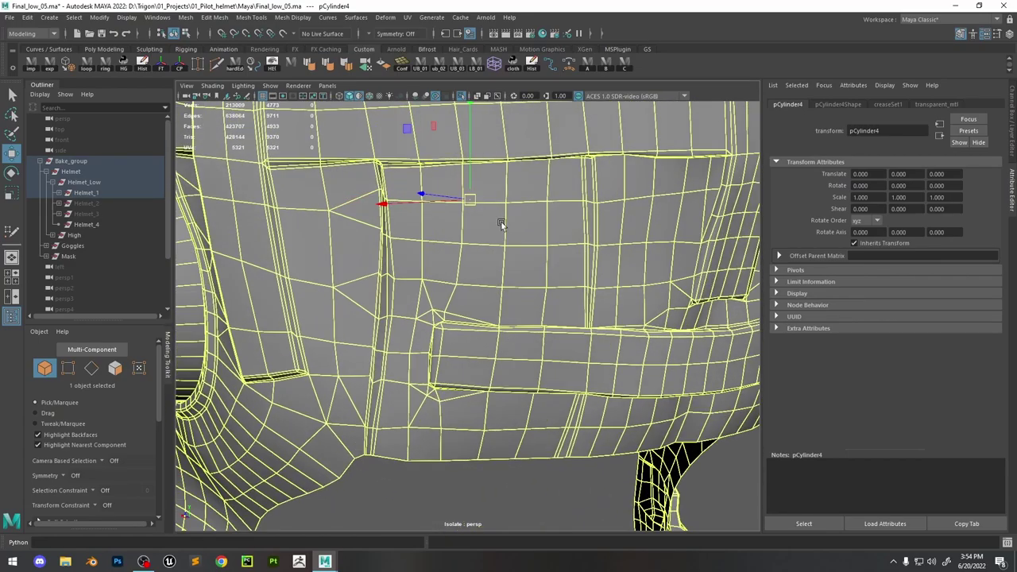
Check the high-poly strap up close, re-isolate the low-poly mesh, and enter Face mode
click(462, 96)
alt+drag(512, 323, 478, 350)
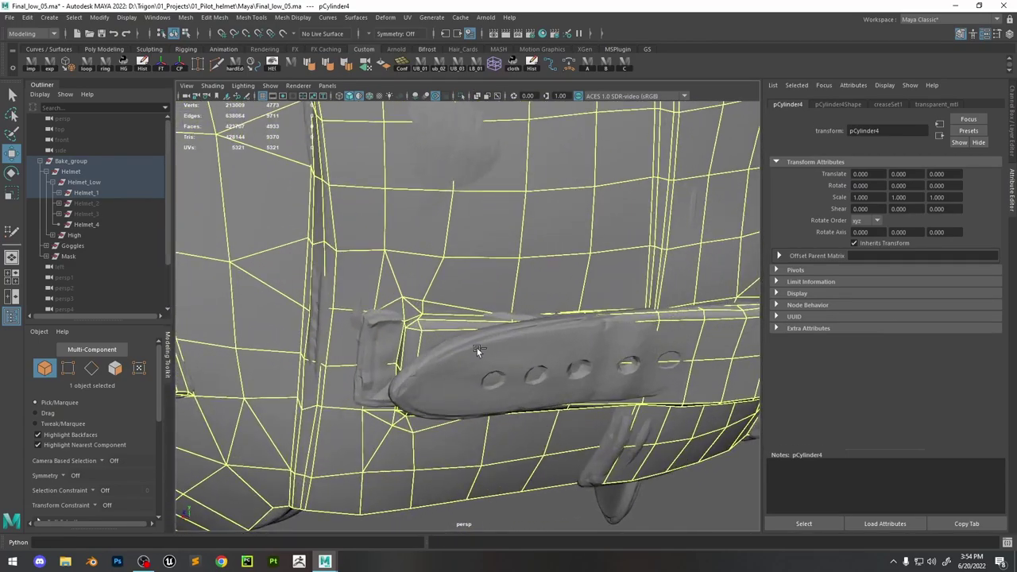
key(ctrl+1)
right_drag(485, 270, 486, 297)
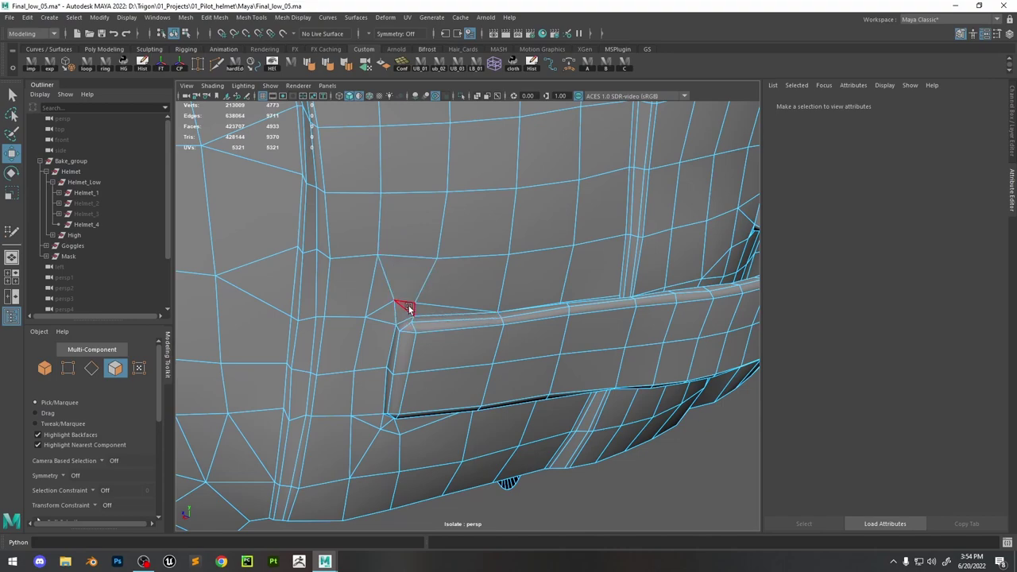
Select the face loops and extra faces covering the strap and delete them
click(408, 309)
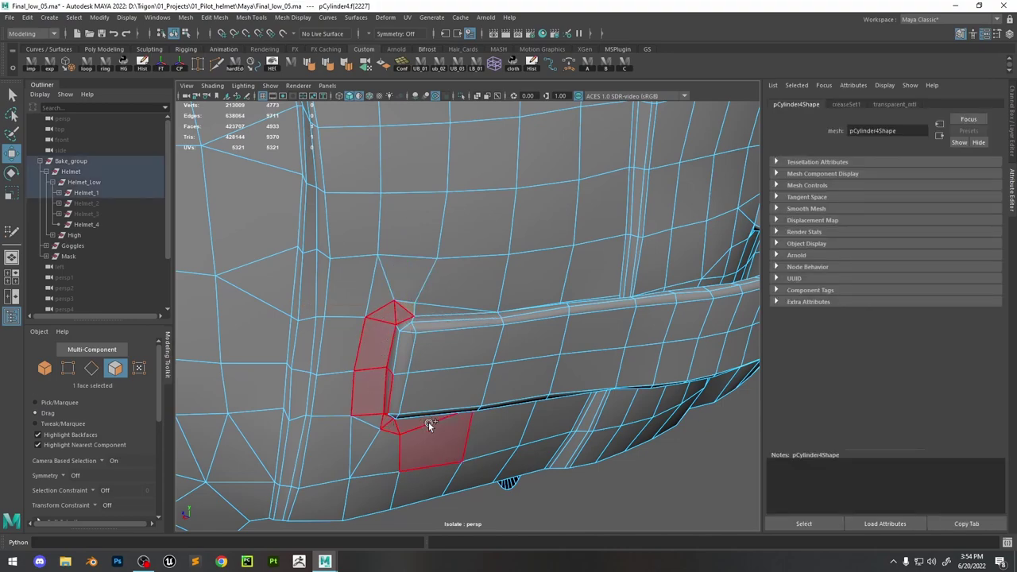
double_click(378, 413)
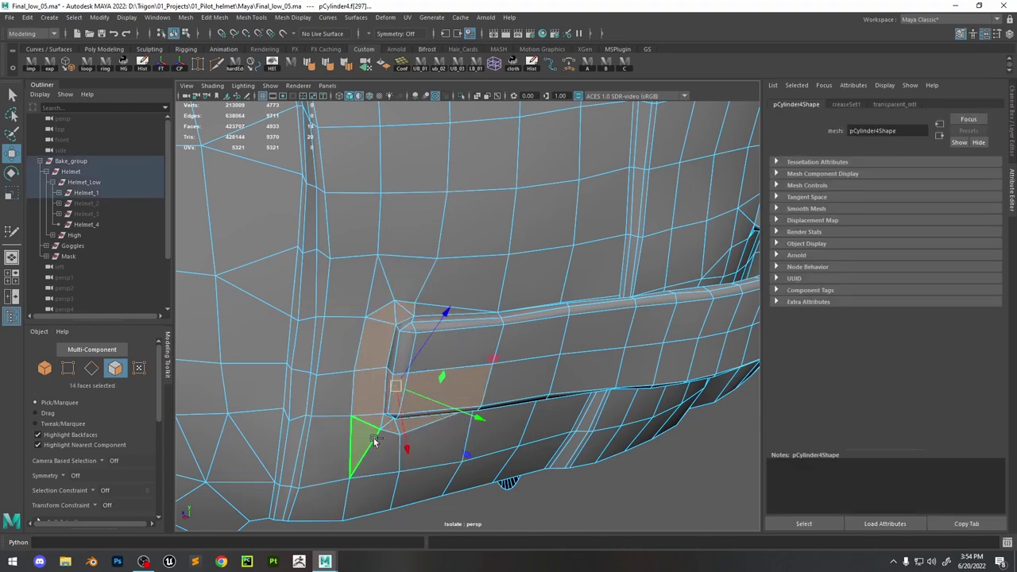
alt+drag(360, 438, 399, 381)
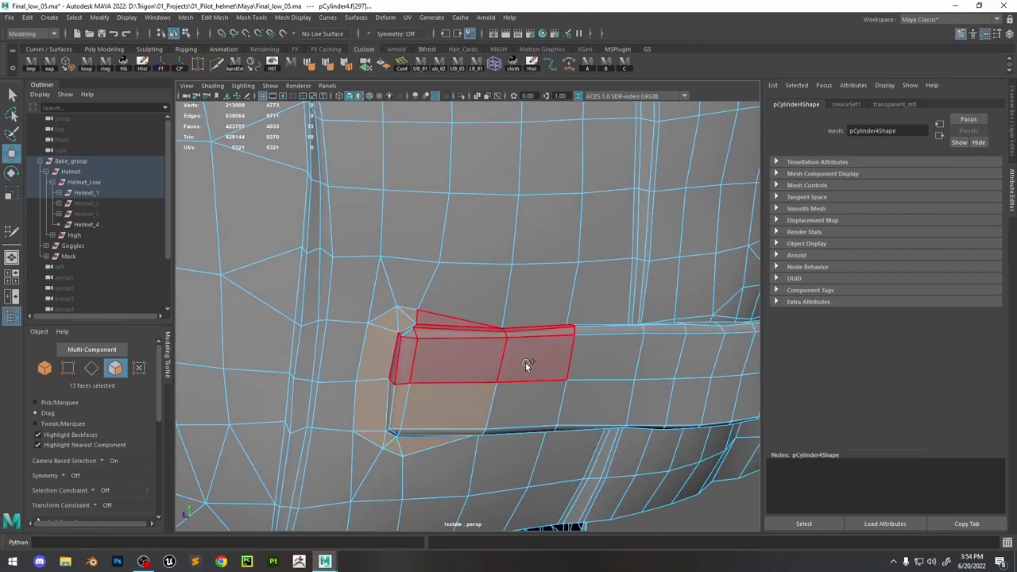
shift+double_click(513, 436)
alt+drag(513, 435, 445, 374)
shift+click(397, 359)
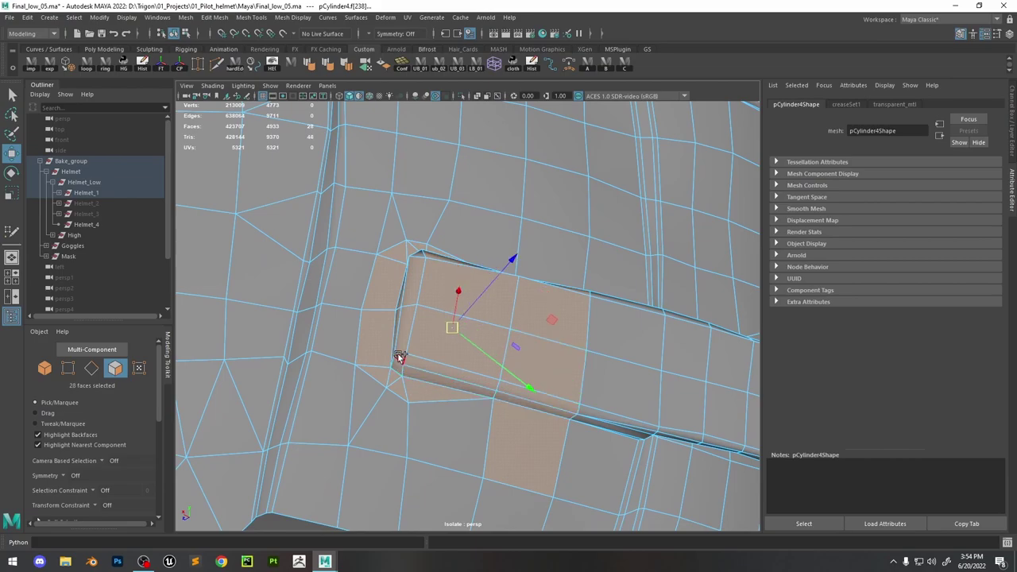
shift+click(564, 477)
key(Delete)
Delete the leftover faces at the hole's edge to enlarge the opening
alt+drag(607, 305, 434, 279)
click(434, 279)
shift+right_drag(481, 227, 441, 300)
Weld the hole's top-left corner vertex and slide it into position
key(y)
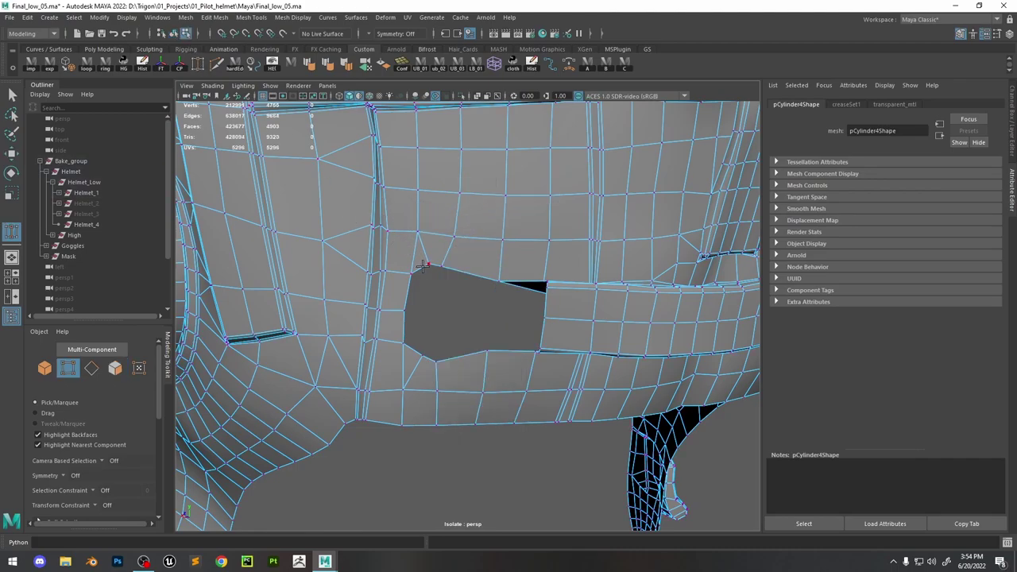
drag(424, 266, 409, 275)
key(w)
click(405, 344)
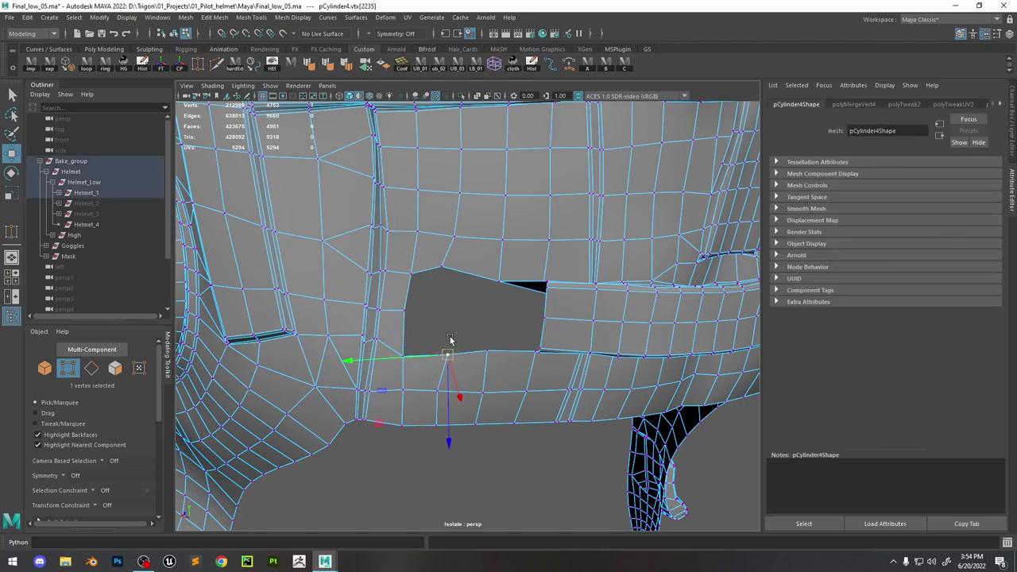
click(442, 265)
drag(443, 266, 491, 272)
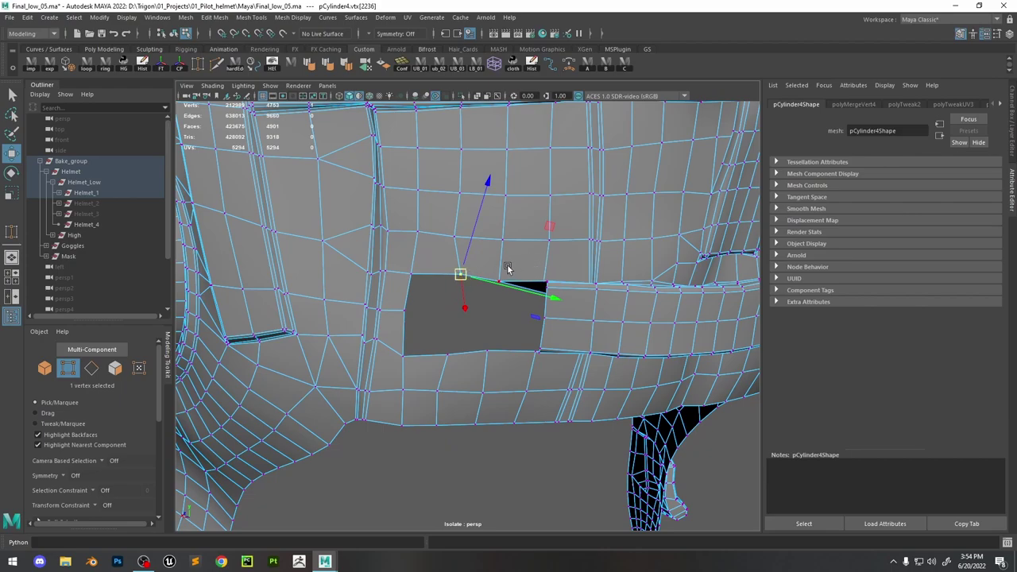
drag(507, 270, 454, 276)
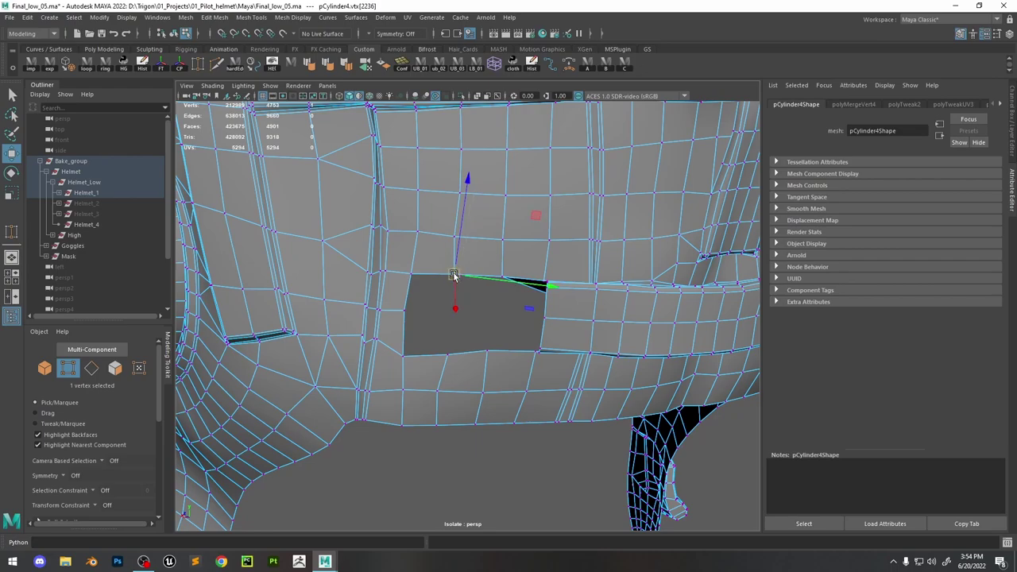
Bridge the hole's top and bottom border edges with a new face
key(F10)
click(423, 355)
shift+click(433, 276)
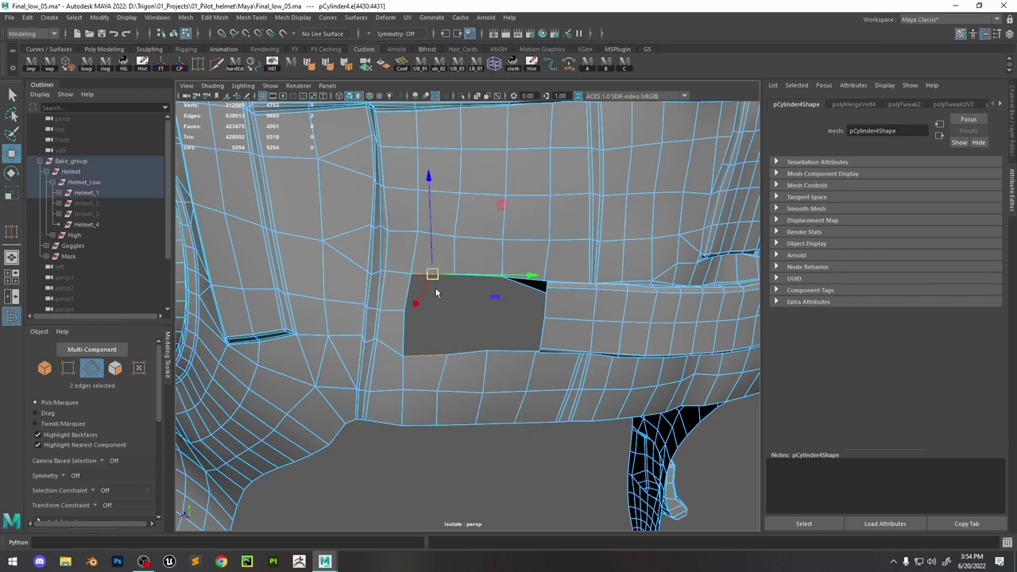
shift+right_drag(442, 272, 480, 360)
key(ctrl+z)
click(479, 273)
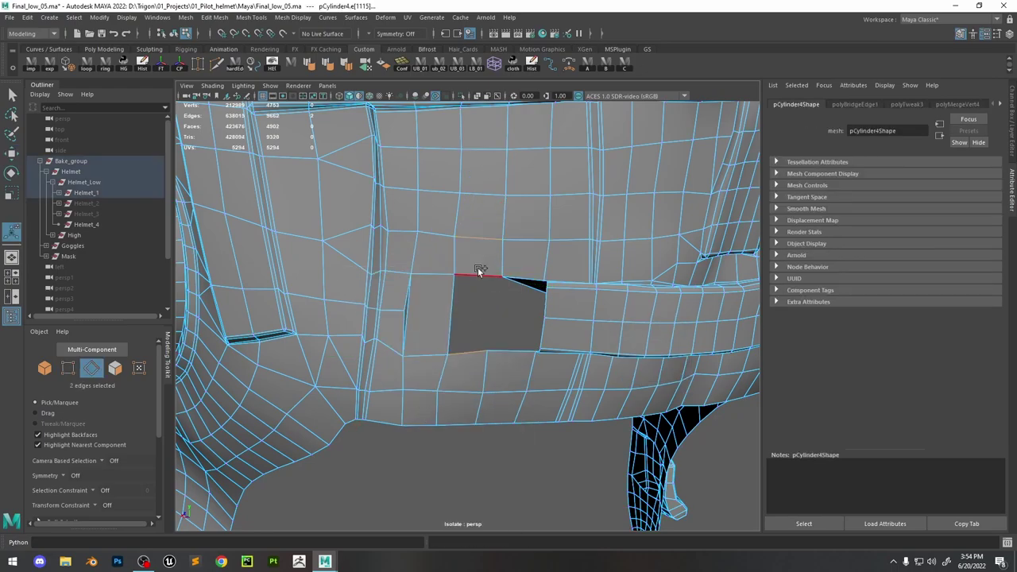
shift+click(504, 349)
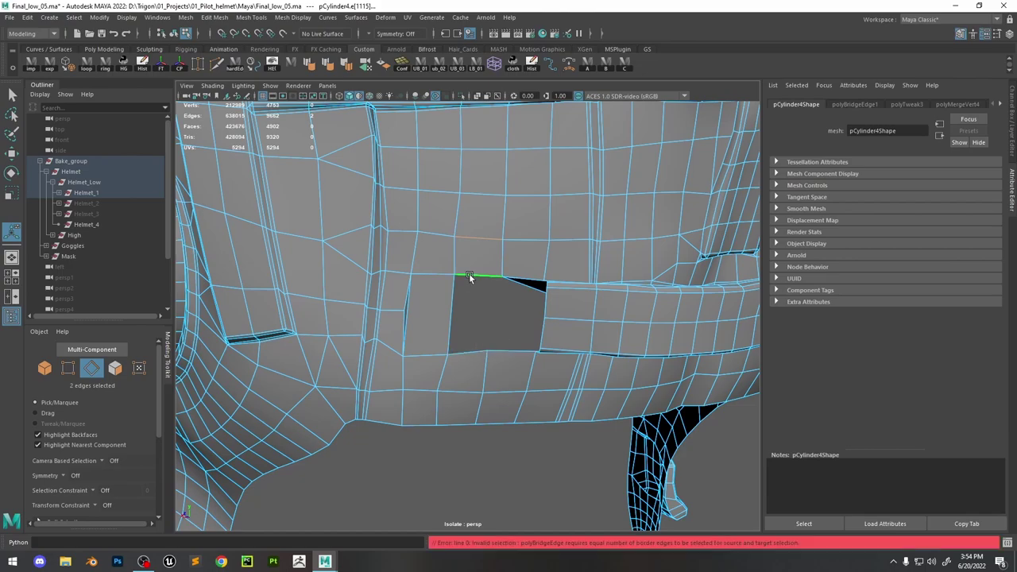
shift+right_drag(461, 349, 509, 347)
Repeat the bridge to fill the remaining gap and add an edge loop through the patch
click(522, 267)
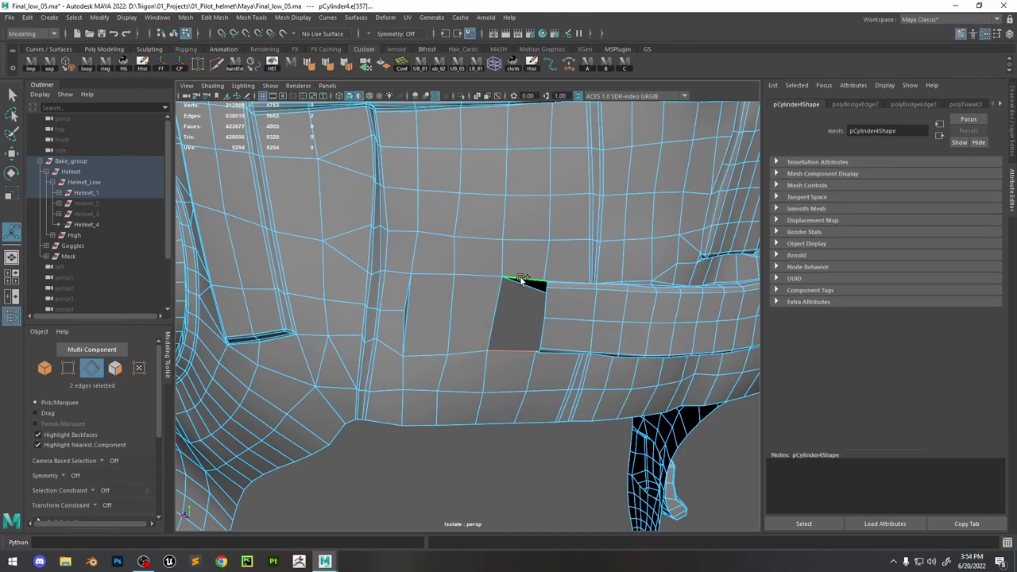
key(g)
click(518, 320)
shift+right_drag(500, 314, 491, 477)
click(450, 350)
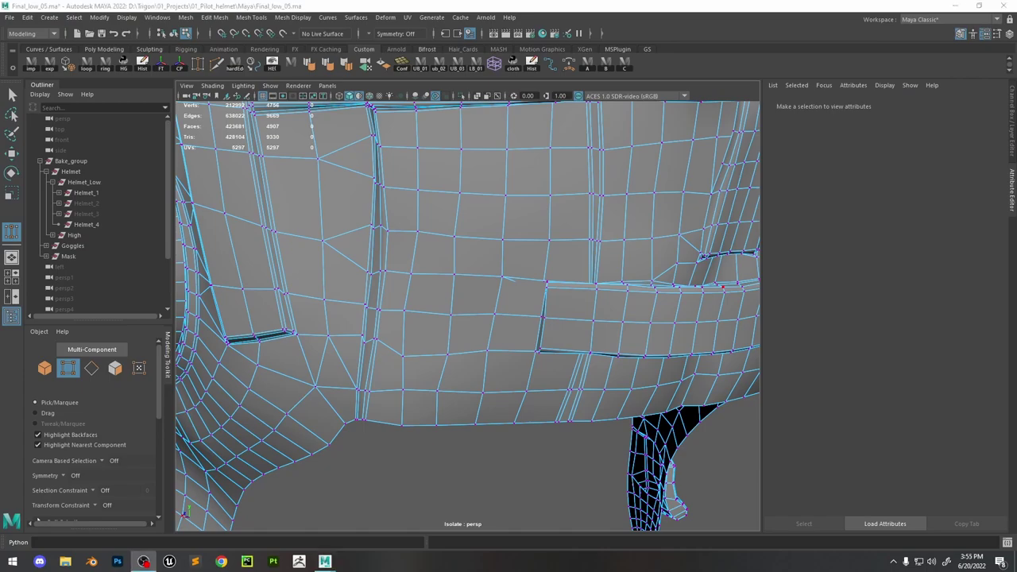
Delete the stray faces on the strap band and inside the small hole
scroll(548, 254, up, 3)
right_drag(577, 255, 576, 275)
click(572, 262)
drag(568, 259, 595, 249)
scroll(586, 301, down, 3)
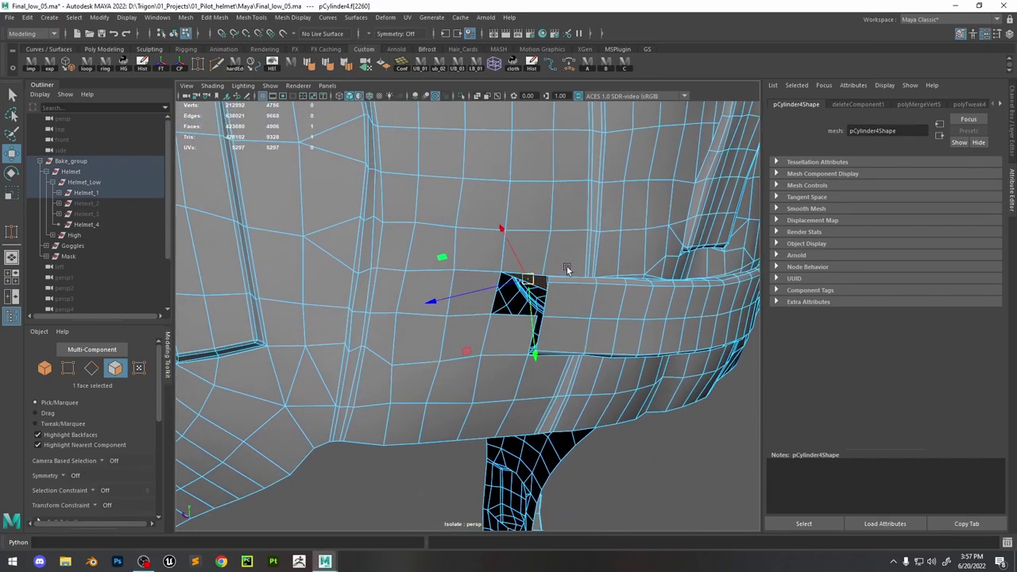
alt+drag(556, 256, 597, 238)
key(Delete)
scroll(615, 267, up, 5)
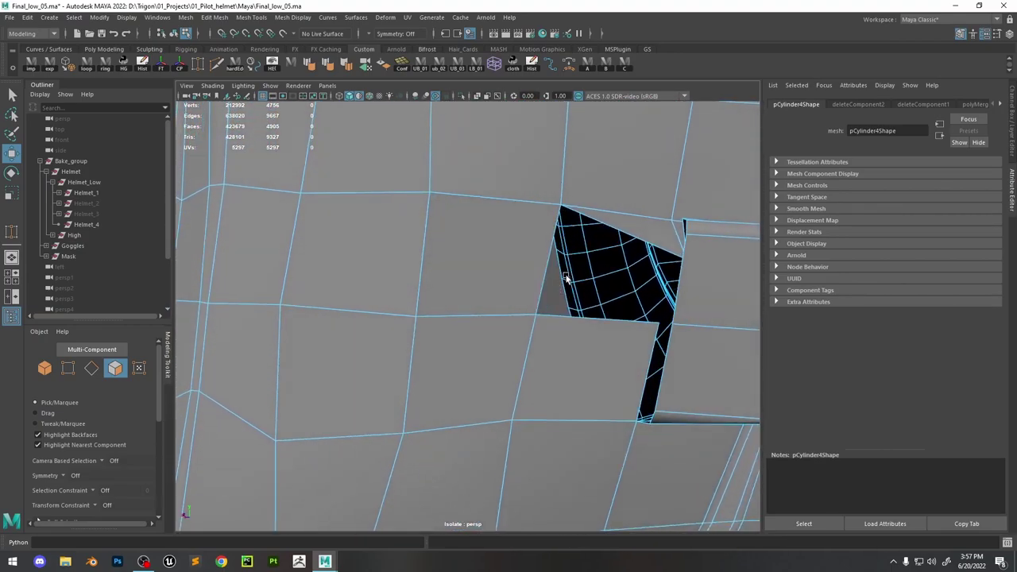
click(600, 228)
key(Delete)
Bridge the small hole's top and bottom edges to close the gap
right_drag(610, 183, 615, 119)
click(632, 205)
shift+click(596, 320)
shift+right_click(598, 326)
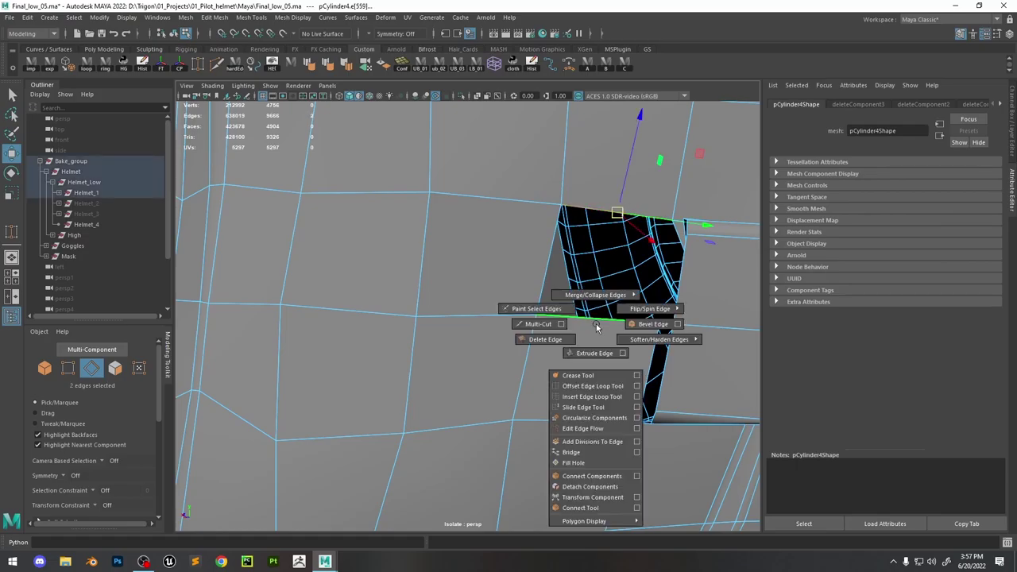
click(570, 452)
alt+drag(613, 262, 539, 223)
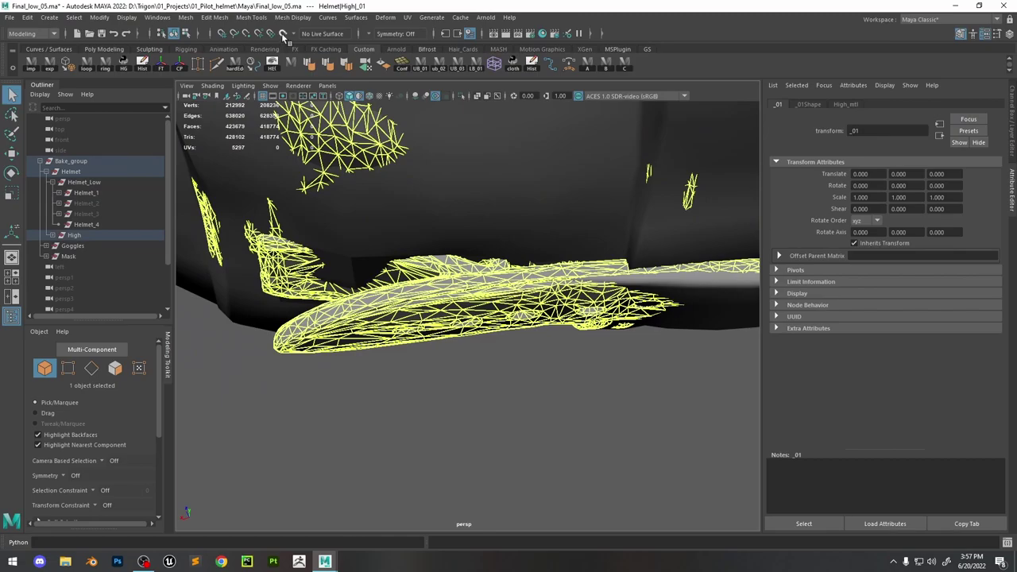
Make the high-poly helmet live and enable Quad Draw
click(282, 33)
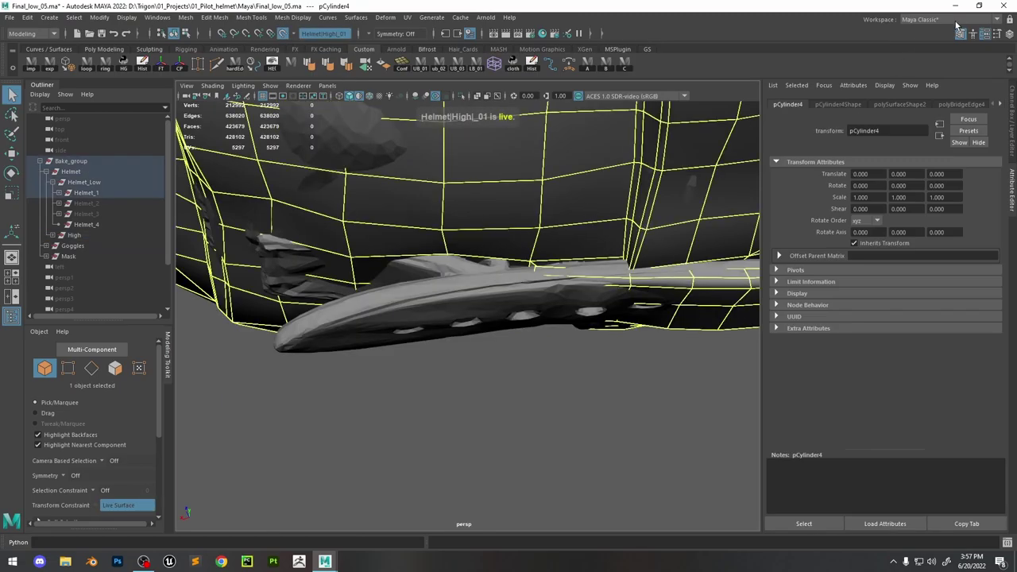
scroll(116, 473, down, 4)
click(125, 509)
scroll(577, 284, up, 5)
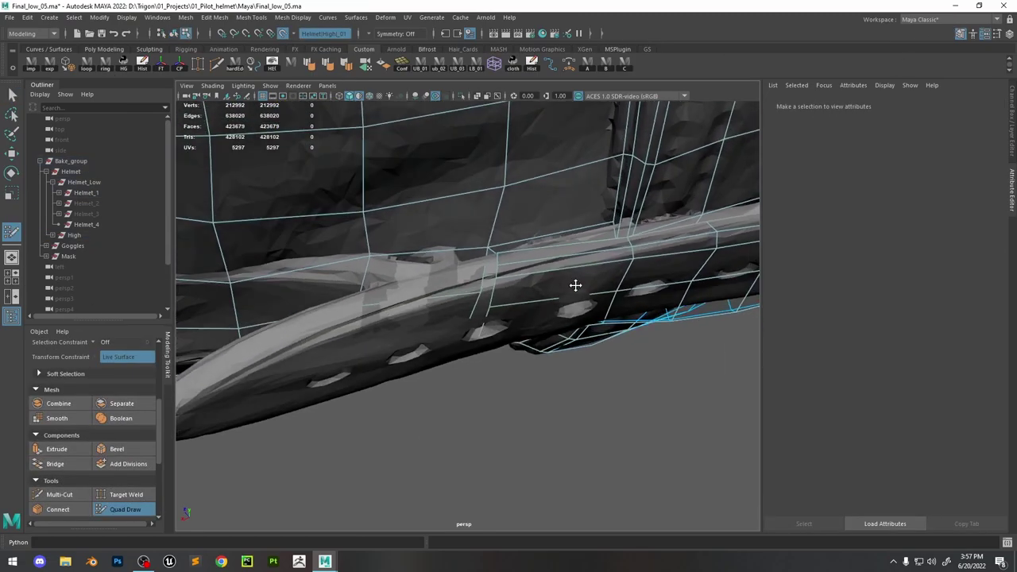
alt+drag(577, 283, 437, 307)
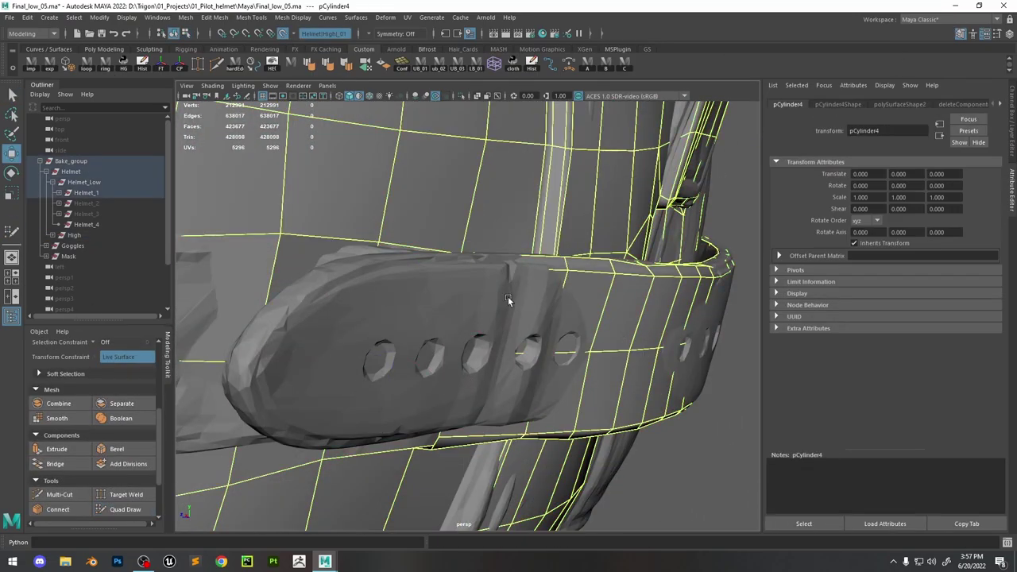
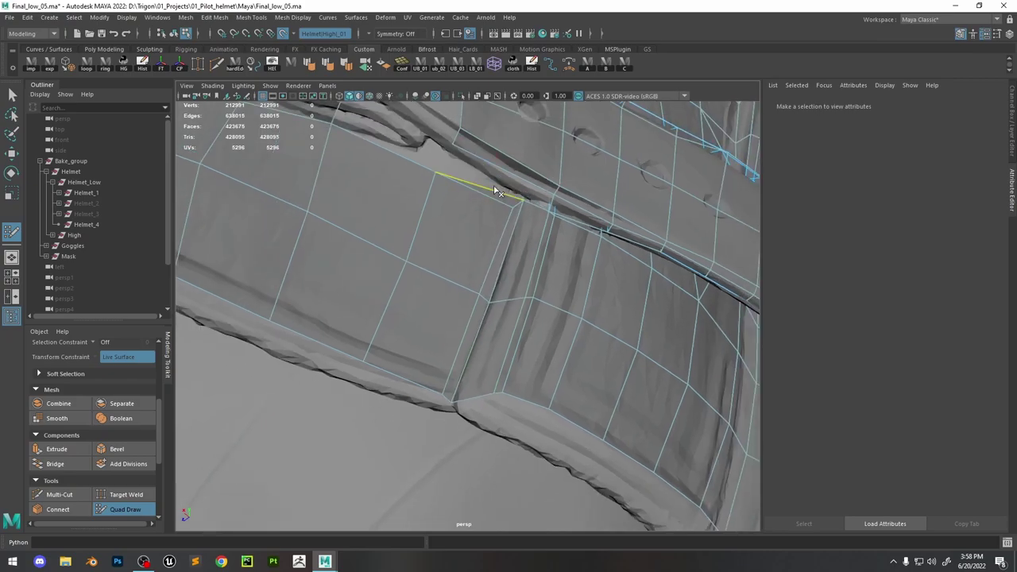
Relax the strap vertices for even spacing, undoing one unwanted tweak
alt+drag(525, 283, 510, 448)
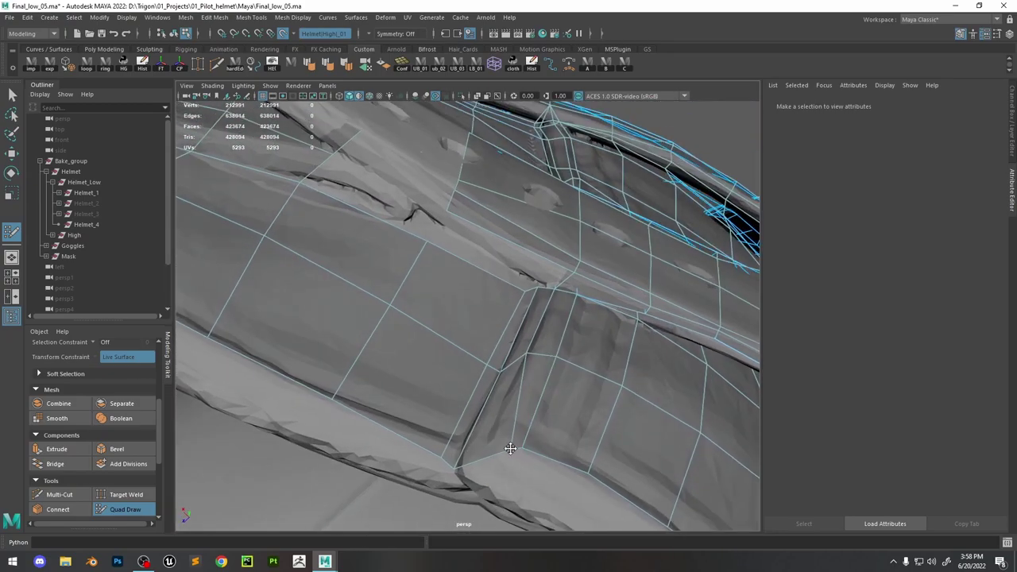
alt+drag(576, 291, 443, 454)
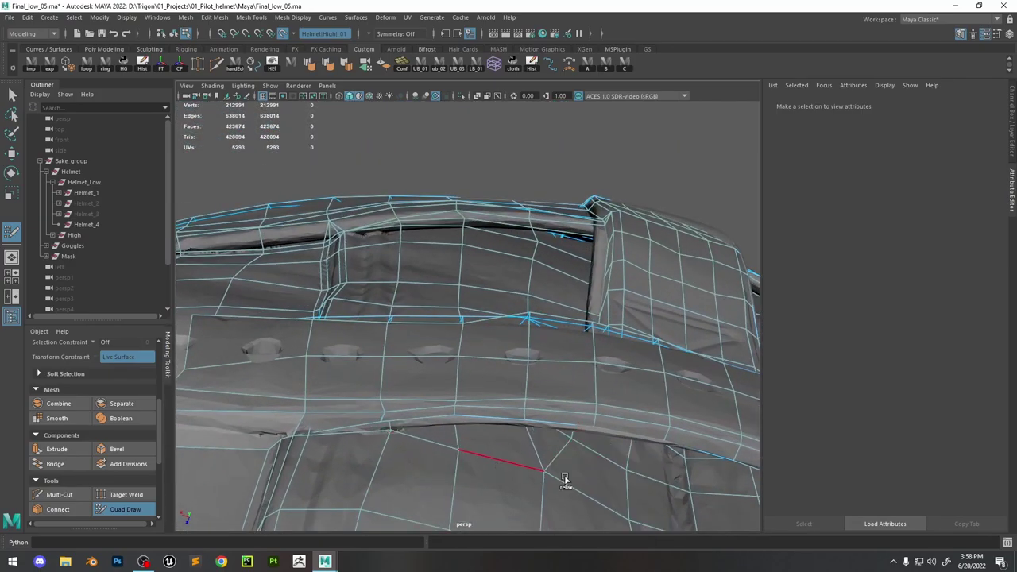
alt+drag(567, 415, 485, 389)
mouse_move(522, 215)
shift+mouse_down()
mouse_move(341, 347)
mouse_move(463, 205)
mouse_move(454, 220)
mouse_move(492, 363)
mouse_move(218, 451)
mouse_move(416, 197)
mouse_move(465, 311)
mouse_move(612, 316)
shift+mouse_up()
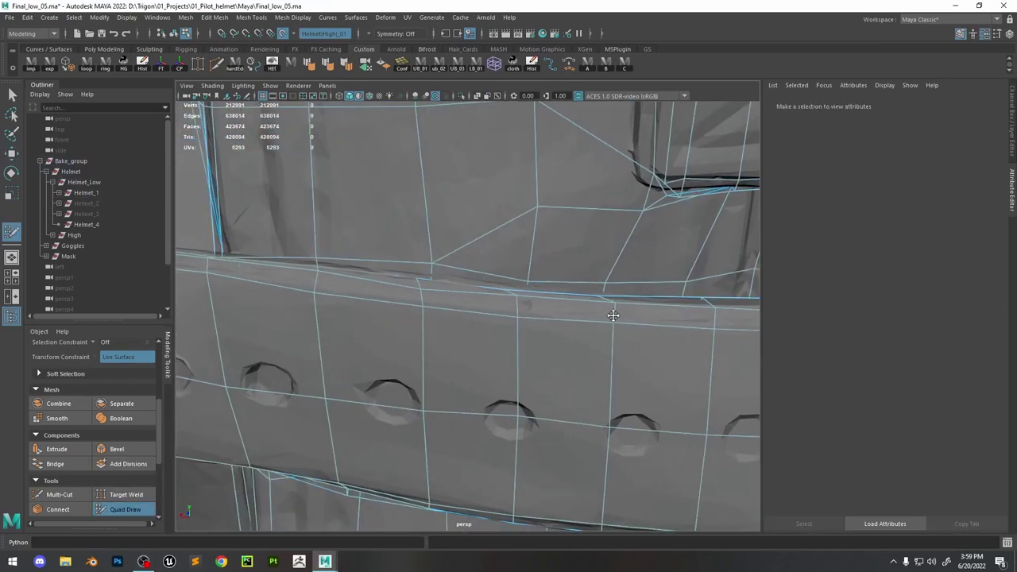
alt+drag(349, 301, 536, 339)
key(ctrl+z)
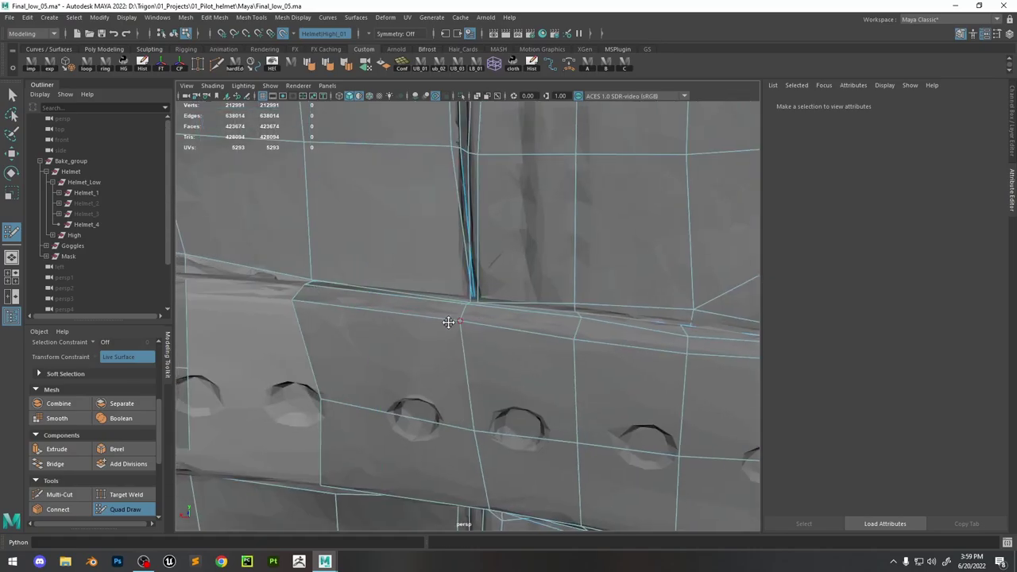
mouse_move(570, 436)
alt+mouse_down()
mouse_move(609, 281)
mouse_move(470, 370)
mouse_move(479, 368)
mouse_move(473, 453)
mouse_move(429, 440)
mouse_move(459, 477)
mouse_move(559, 315)
mouse_move(396, 339)
mouse_move(440, 239)
mouse_move(379, 277)
mouse_move(480, 231)
mouse_move(422, 363)
mouse_move(454, 431)
alt+mouse_up()
key(w)
key(y)
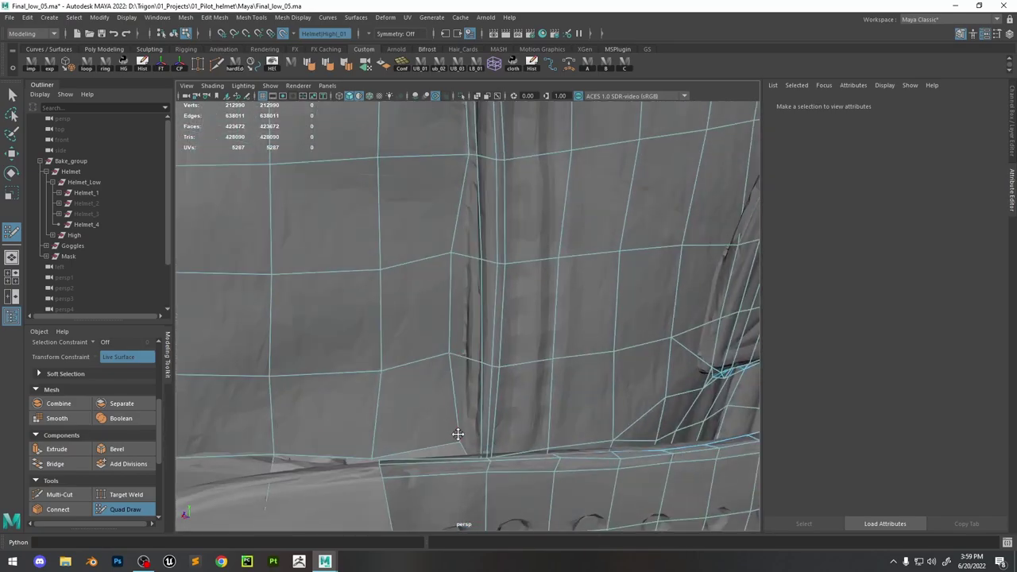
Orbit and zoom around the strap seam to check the relaxed topology
alt+drag(461, 396, 509, 254)
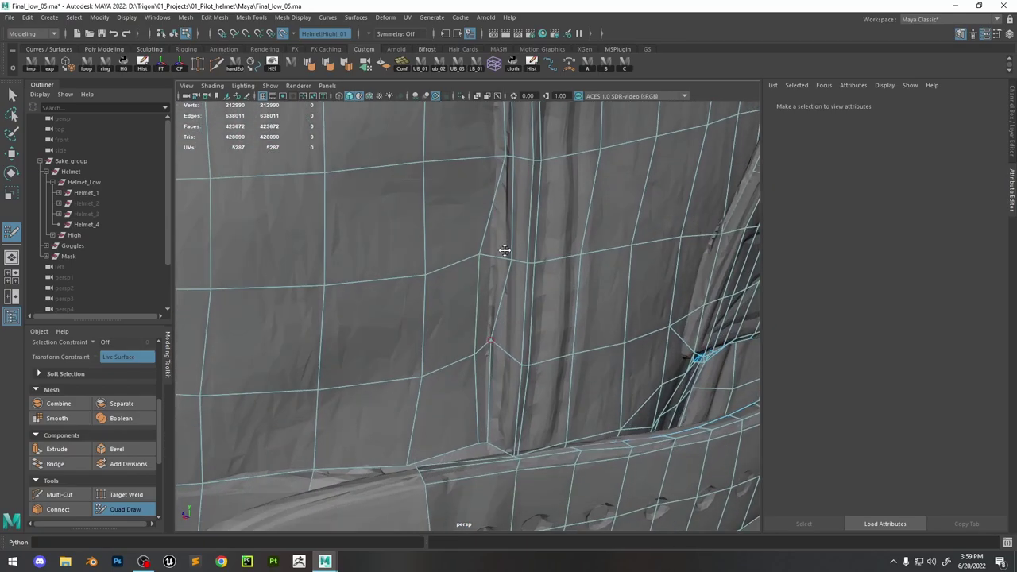
mouse_move(481, 290)
alt+mouse_down()
mouse_move(504, 302)
mouse_move(444, 183)
mouse_move(454, 193)
mouse_move(445, 200)
mouse_move(519, 225)
mouse_move(521, 261)
mouse_move(527, 229)
mouse_move(539, 253)
mouse_move(575, 278)
mouse_move(577, 354)
mouse_move(443, 400)
alt+mouse_up()
mouse_move(370, 403)
alt+mouse_down()
mouse_move(524, 377)
mouse_move(489, 417)
mouse_move(553, 308)
alt+mouse_up()
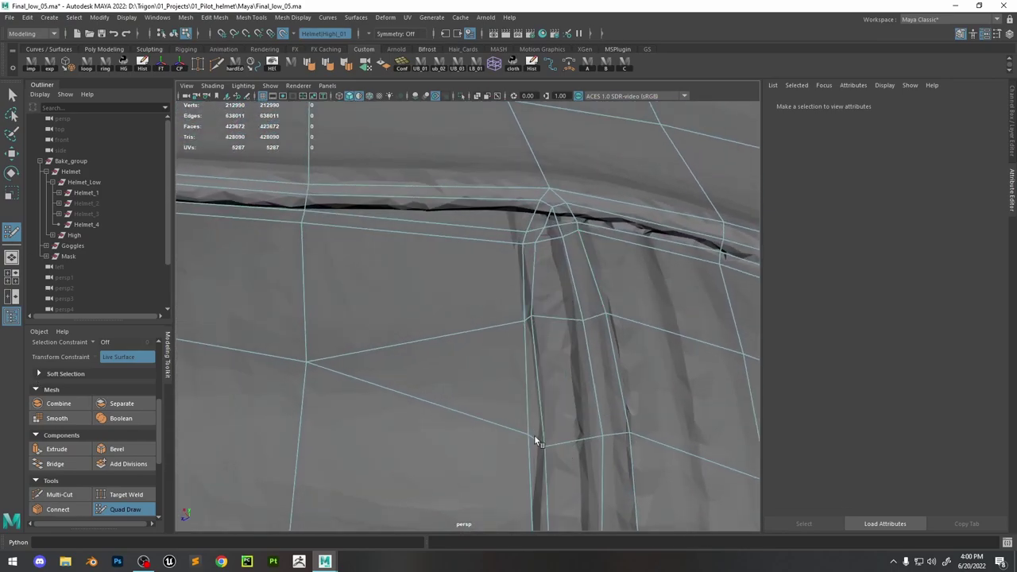
mouse_move(534, 435)
alt+mouse_down()
mouse_move(553, 395)
mouse_move(513, 380)
alt+mouse_up()
scroll(501, 378, down, 3)
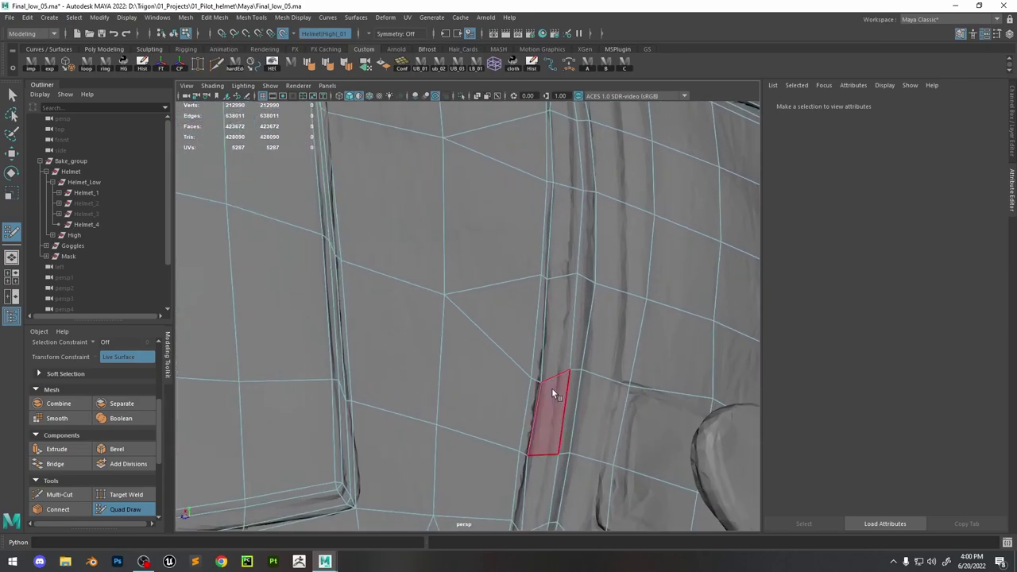
scroll(495, 329, up, 3)
scroll(511, 312, down, 2)
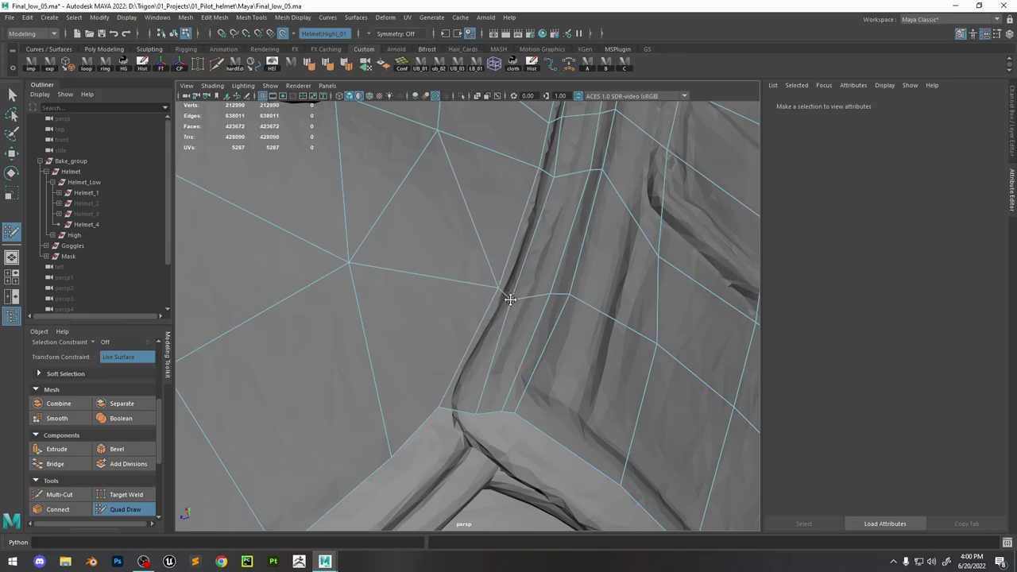
scroll(456, 403, down, 5)
scroll(557, 288, up, 5)
Orbit to the front of the helmet to inspect the edge, circular panel and side strap
scroll(500, 272, down, 4)
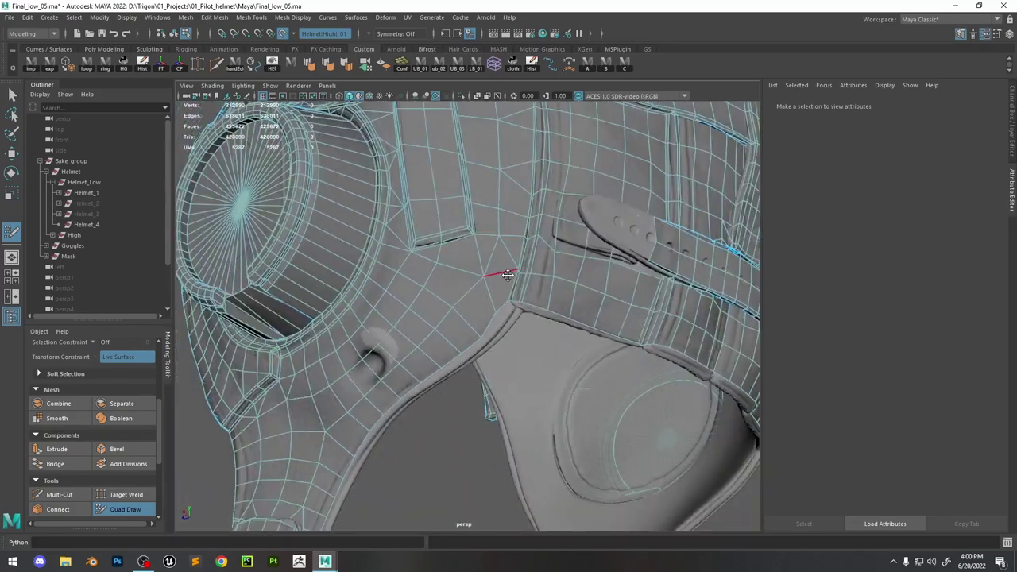
scroll(429, 308, up, 3)
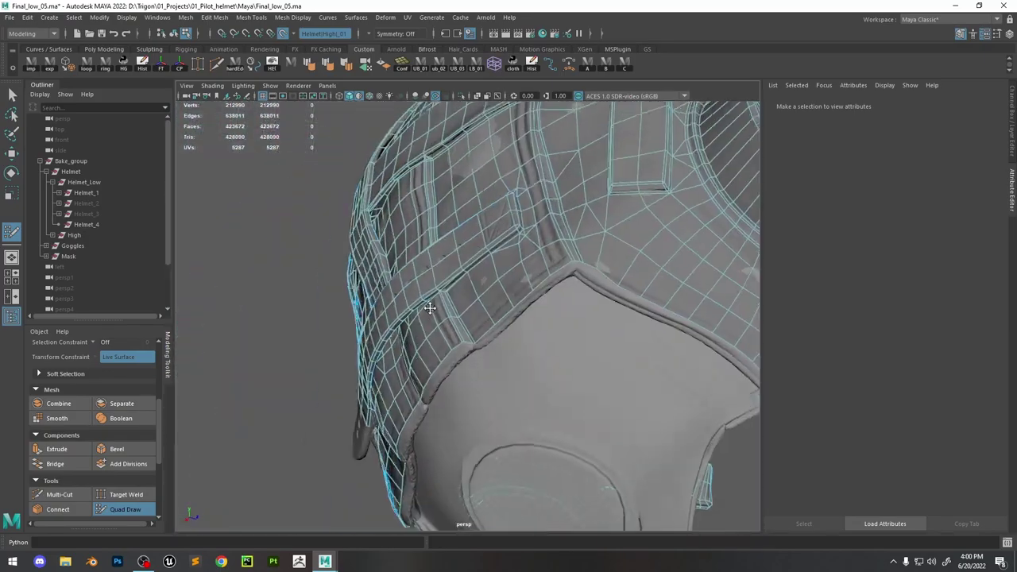
scroll(429, 308, up, 3)
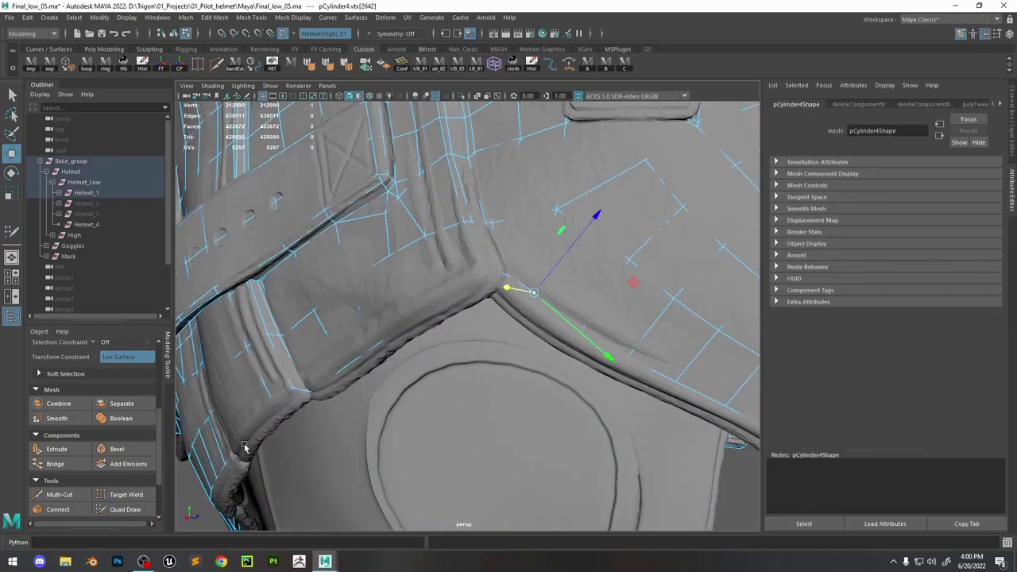
scroll(536, 291, up, 3)
alt+drag(572, 263, 438, 319)
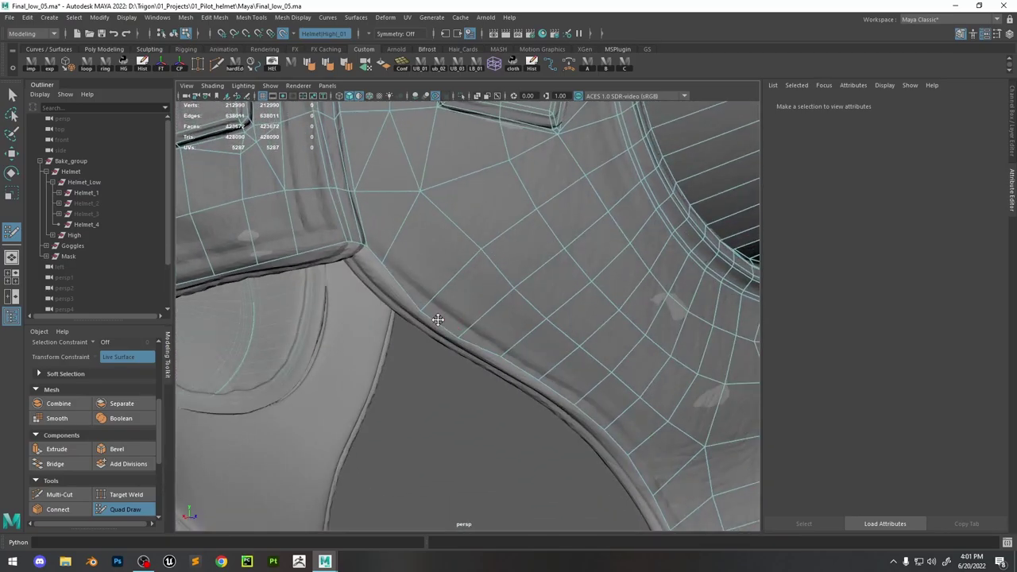
alt+drag(378, 271, 572, 325)
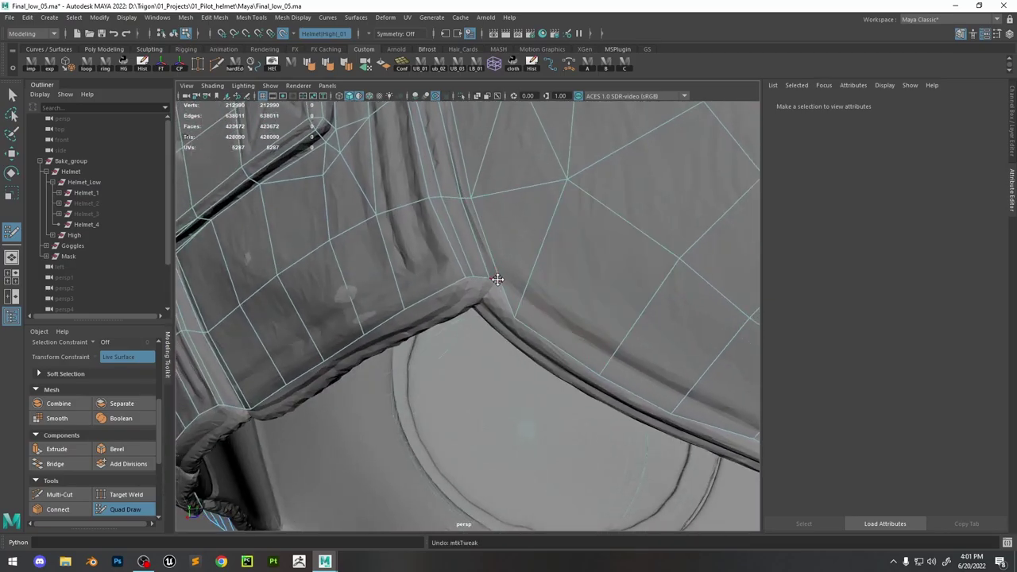
alt+drag(500, 275, 508, 318)
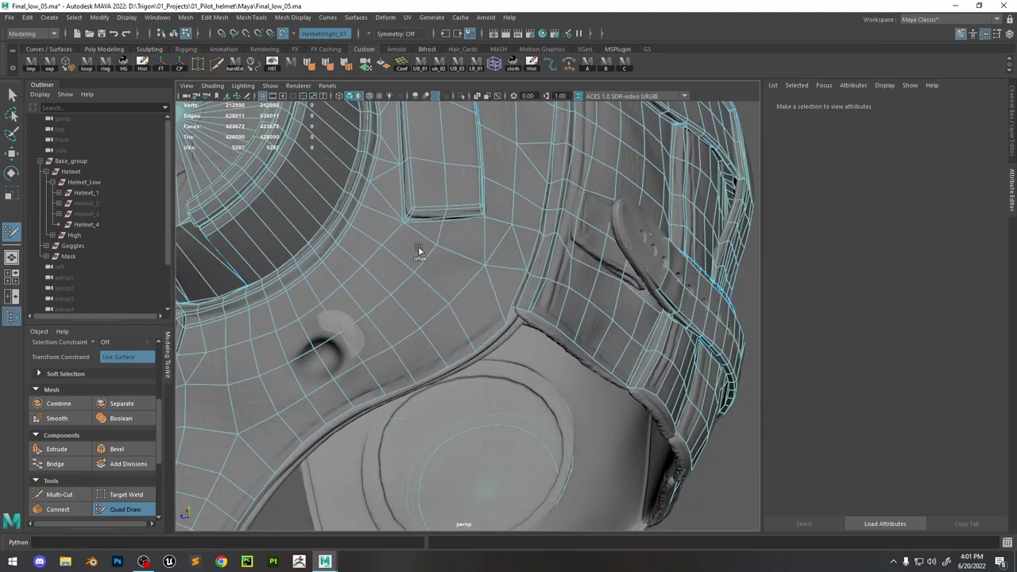
alt+drag(419, 252, 430, 256)
scroll(539, 233, up, 3)
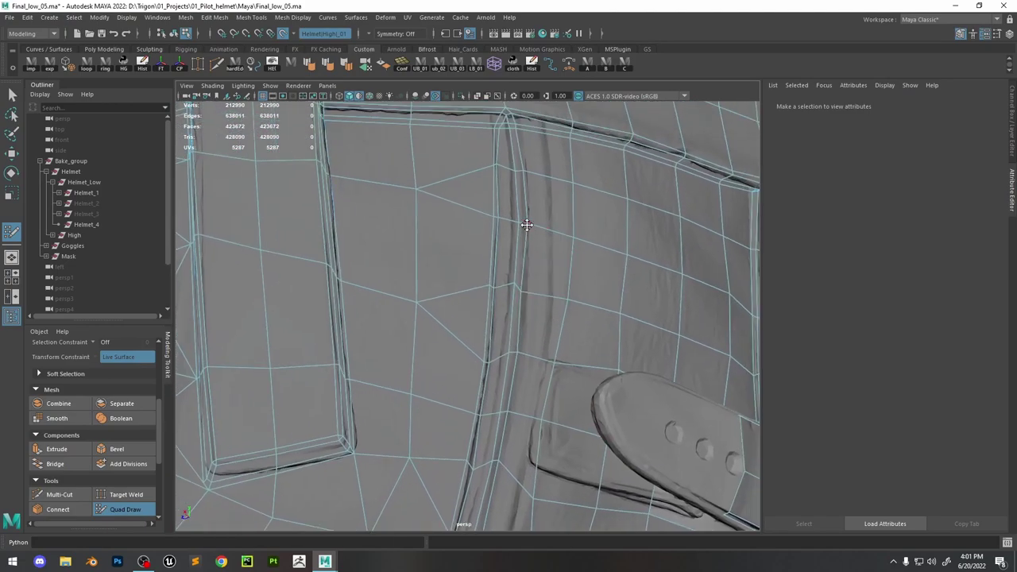
Zoom in and orbit closely along the strap seam to check its quads
alt+drag(528, 227, 484, 163)
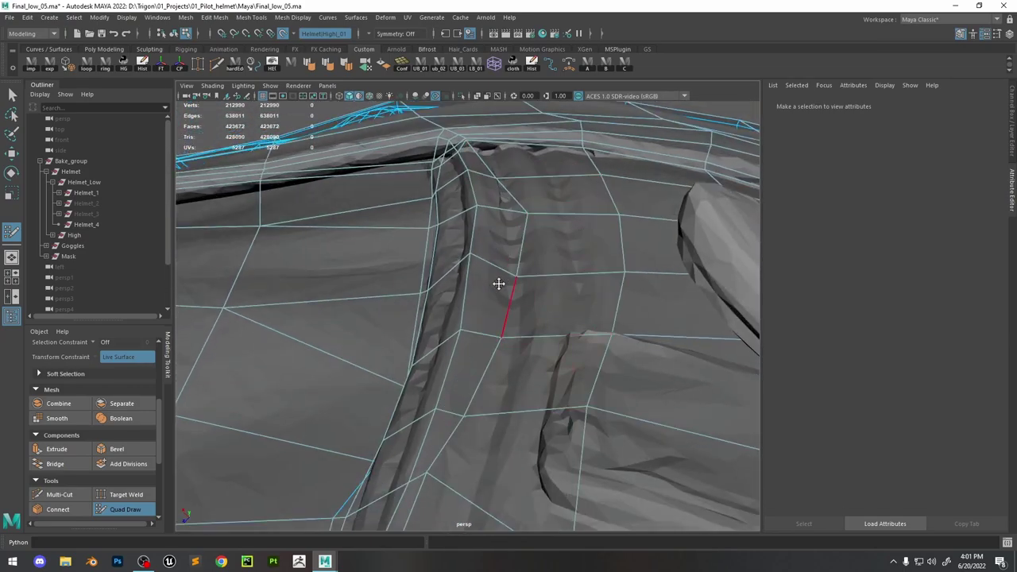
scroll(469, 307, up, 3)
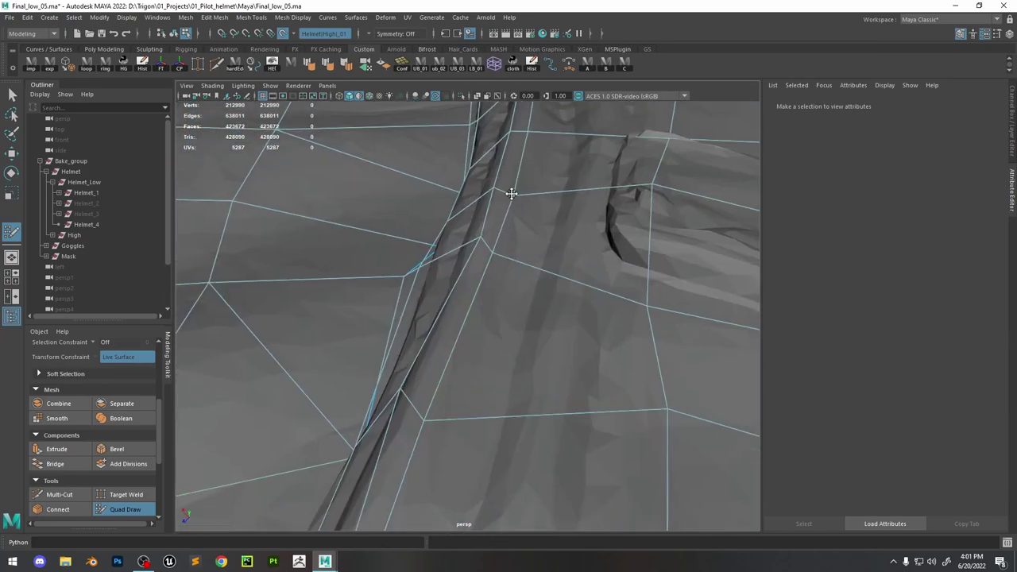
scroll(589, 263, up, 3)
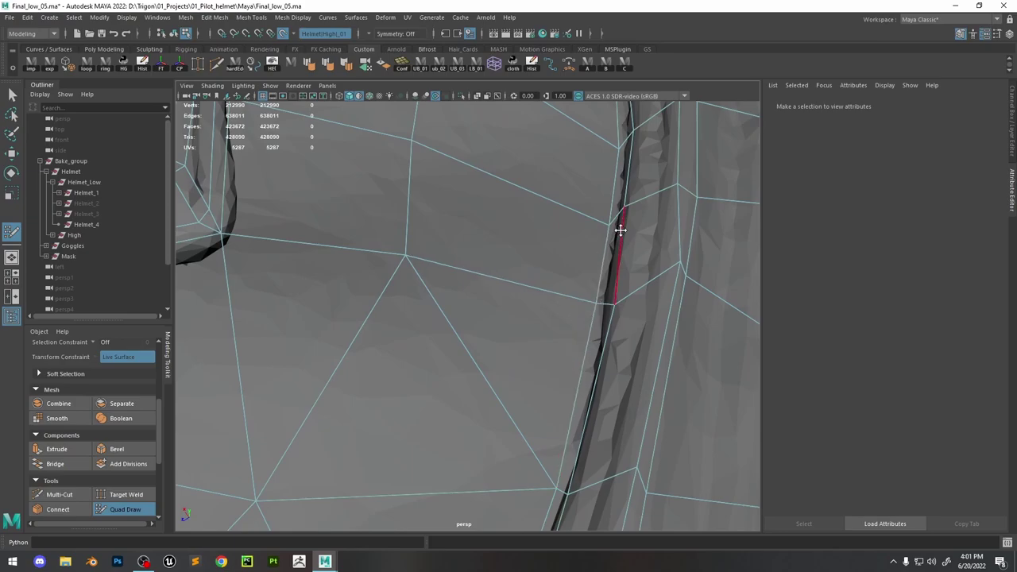
scroll(512, 321, down, 4)
scroll(513, 321, up, 5)
scroll(535, 241, down, 5)
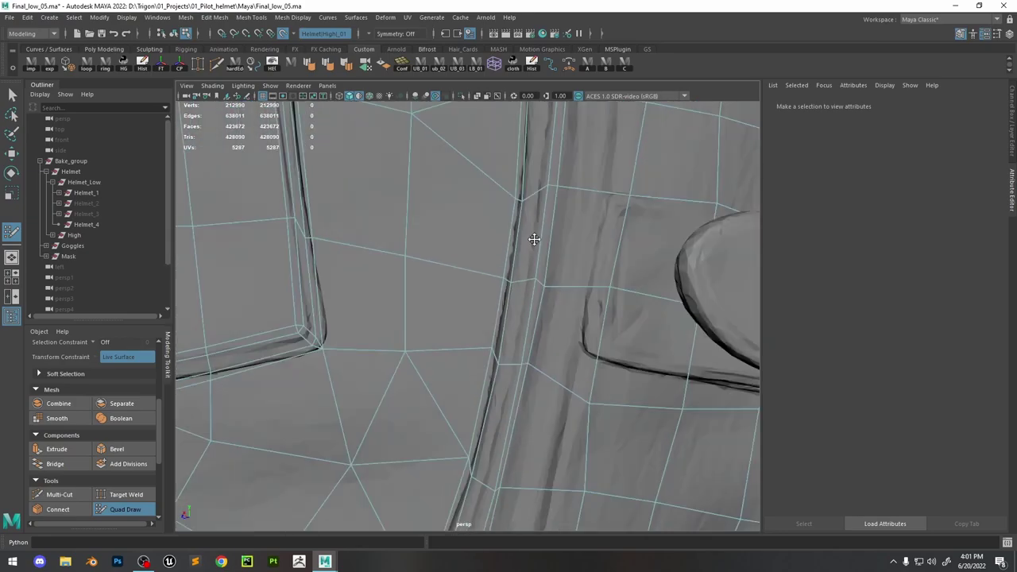
alt+drag(536, 240, 611, 412)
scroll(590, 363, down, 4)
scroll(539, 303, up, 5)
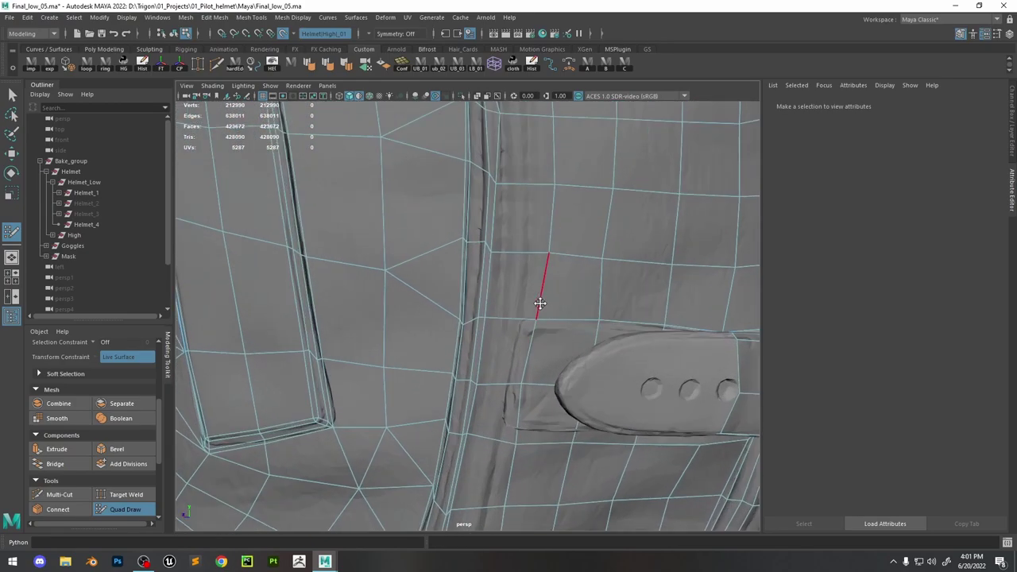
alt+drag(543, 281, 539, 315)
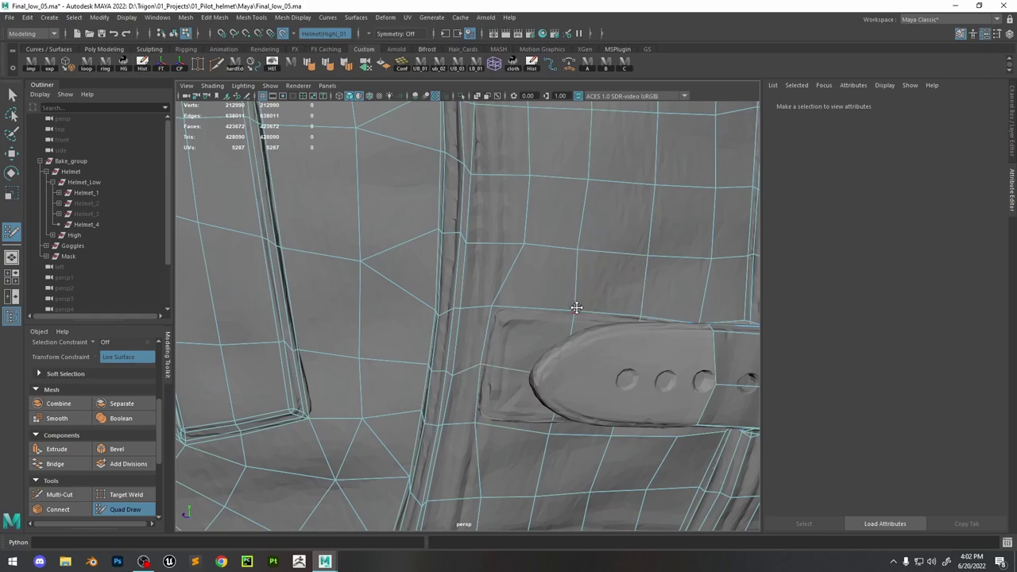
Orbit down to the strap keeper and back up to review its topology
mouse_move(594, 310)
alt+mouse_down()
mouse_move(614, 411)
mouse_move(585, 295)
alt+mouse_up()
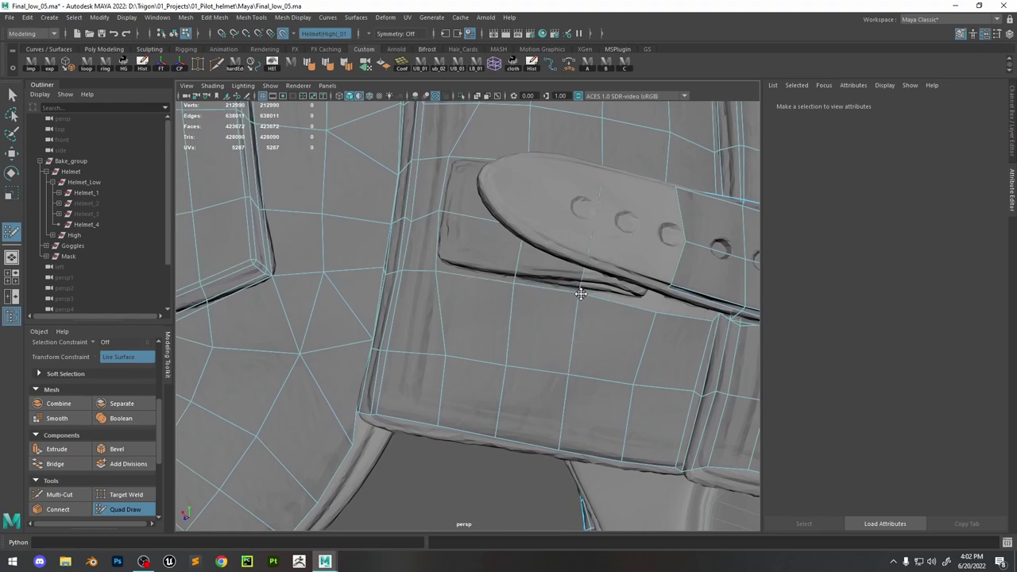
alt+drag(648, 305, 532, 347)
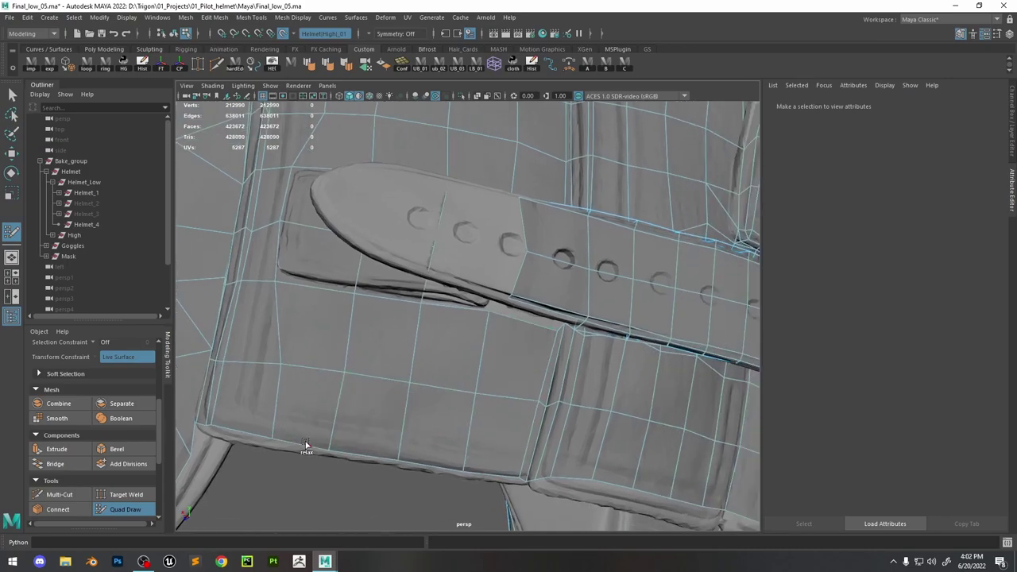
scroll(299, 370, down, 5)
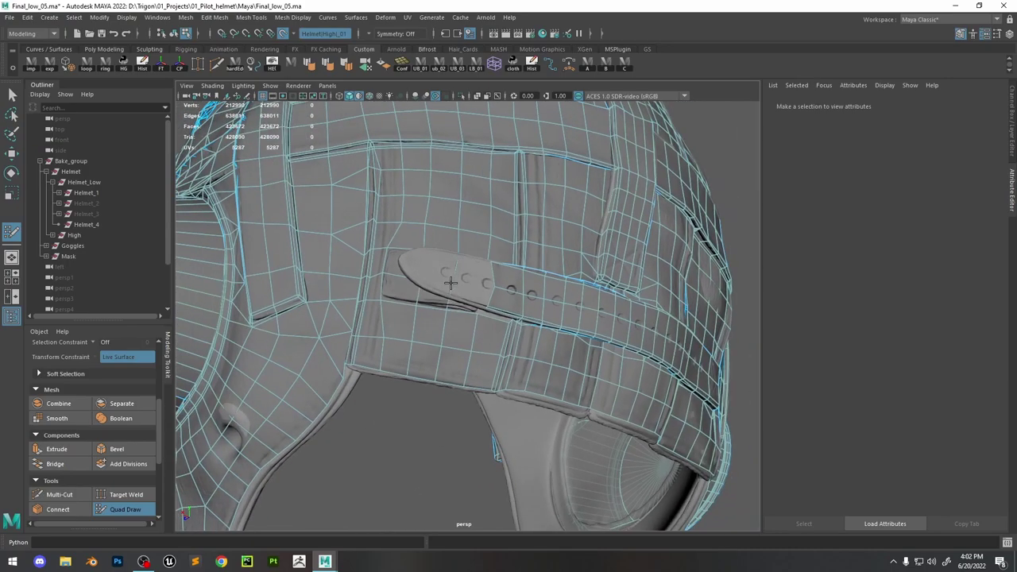
scroll(511, 300, up, 6)
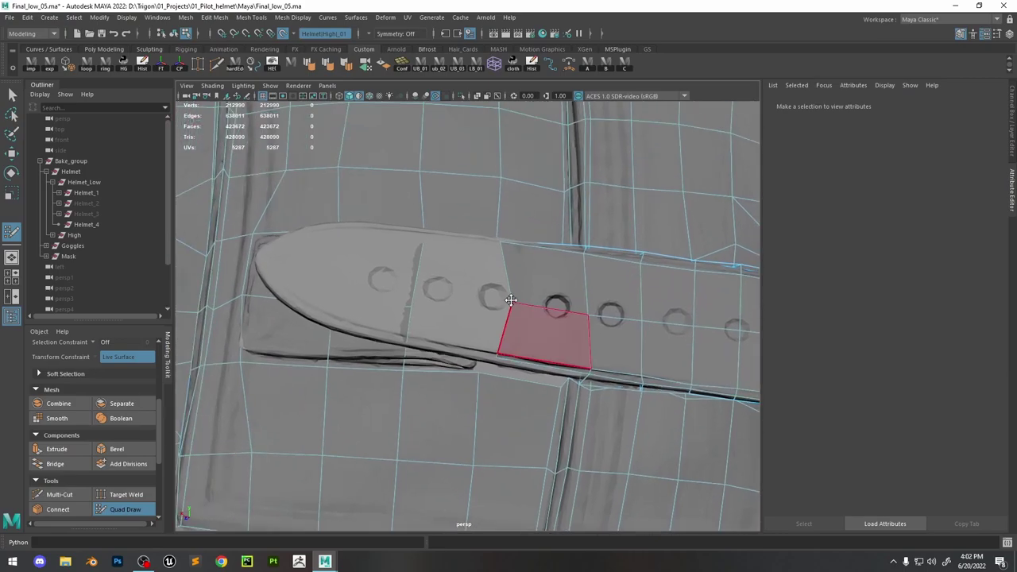
scroll(511, 301, up, 3)
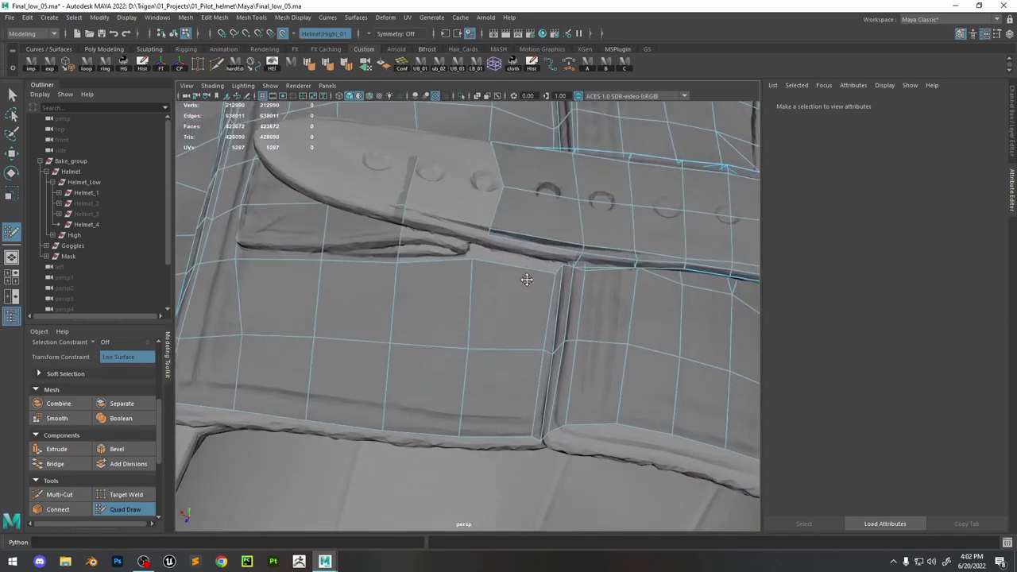
mouse_move(529, 277)
alt+mouse_down()
mouse_move(527, 267)
mouse_move(600, 331)
mouse_move(642, 302)
mouse_move(543, 287)
mouse_move(575, 272)
mouse_move(580, 257)
mouse_move(482, 356)
mouse_move(475, 322)
alt+mouse_up()
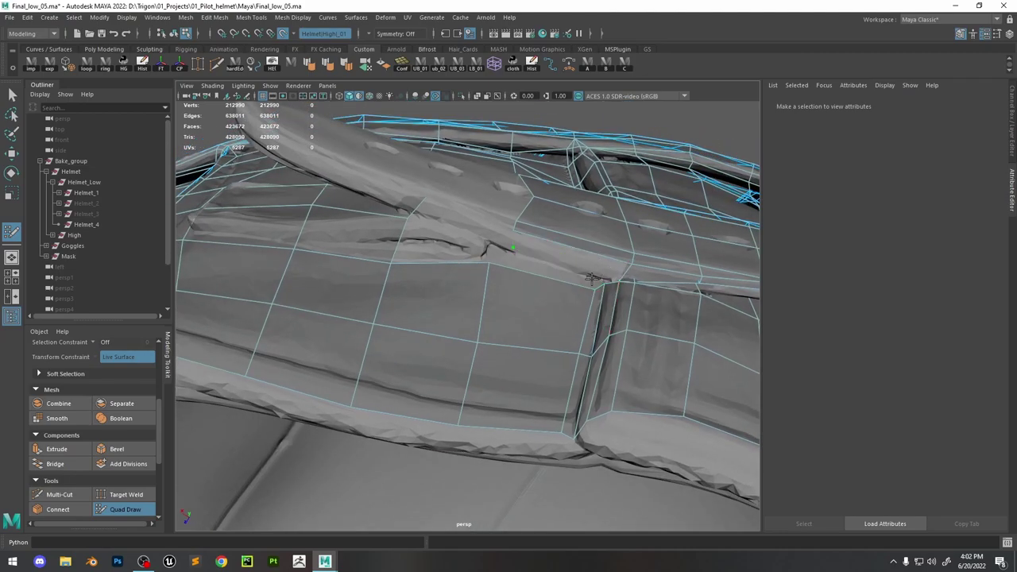
scroll(592, 278, up, 2)
scroll(482, 341, up, 2)
Isolate the low-poly pCylinder4 and delete two stray faces near the strap
key(w)
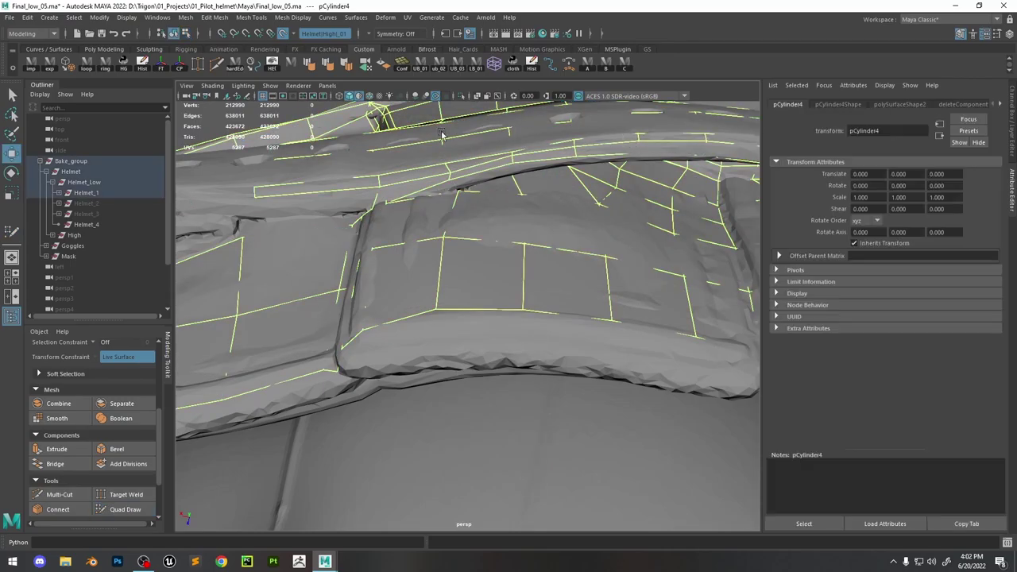
click(461, 96)
alt+drag(479, 199, 407, 184)
key(F11)
click(399, 196)
key(f)
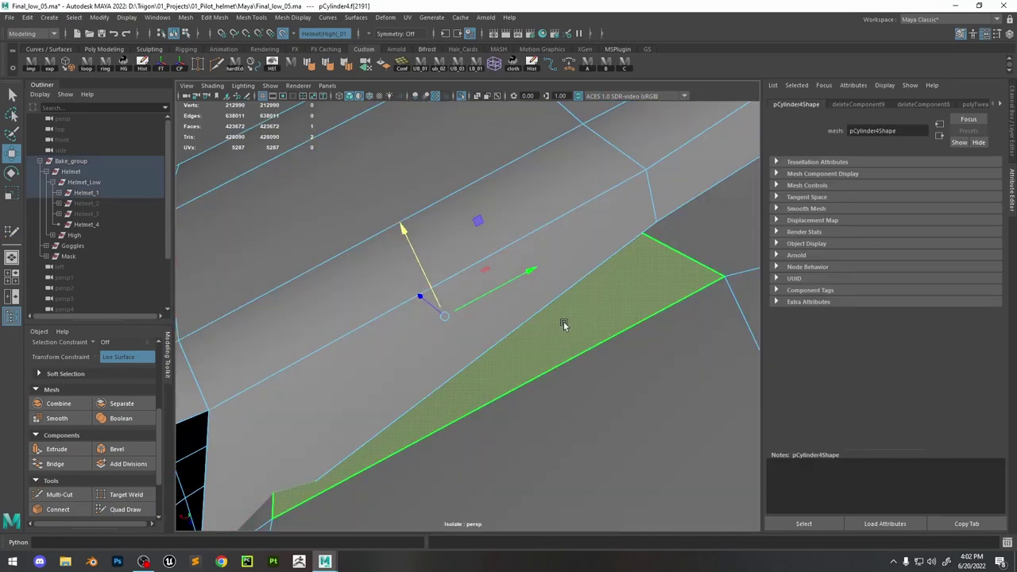
scroll(542, 275, down, 3)
alt+drag(543, 276, 445, 253)
scroll(441, 251, down, 2)
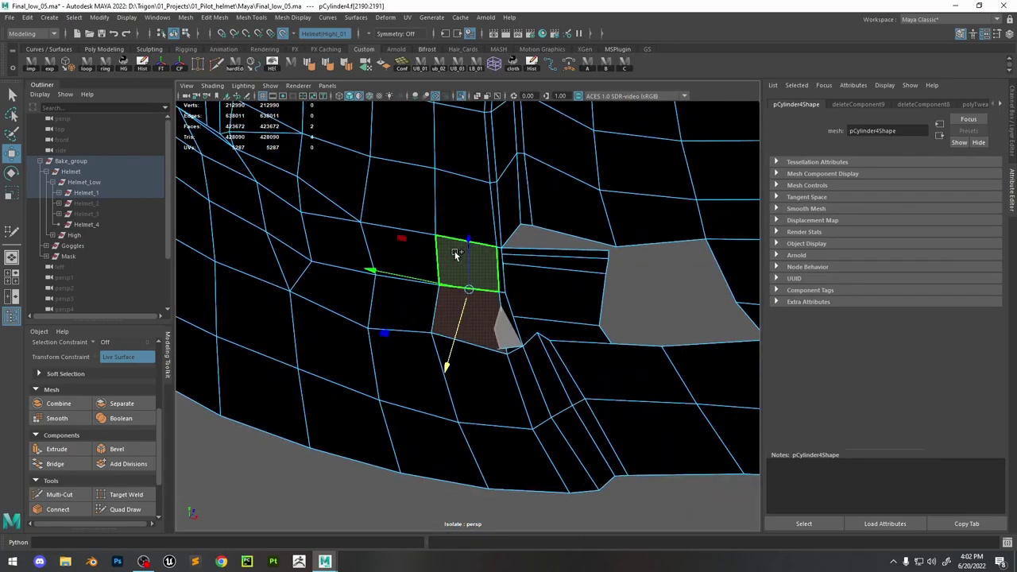
shift+click(456, 254)
key(Delete)
Delete another pair of unwanted faces beside the new hole
alt+drag(533, 325, 507, 335)
click(507, 334)
shift+click(602, 272)
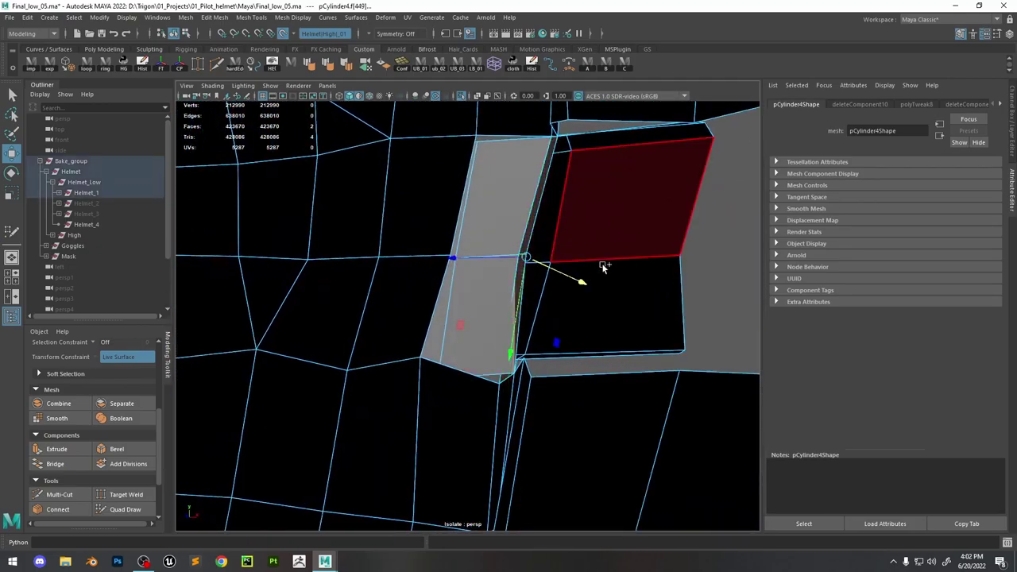
alt+drag(602, 273, 465, 250)
alt+drag(470, 289, 437, 330)
click(468, 374)
alt+drag(469, 373, 355, 287)
shift+click(486, 199)
key(Delete)
Check the gap against the high-poly helmet, then Multi-Cut a new edge into the mesh
click(477, 95)
alt+drag(483, 198, 459, 328)
key(ctrl+1)
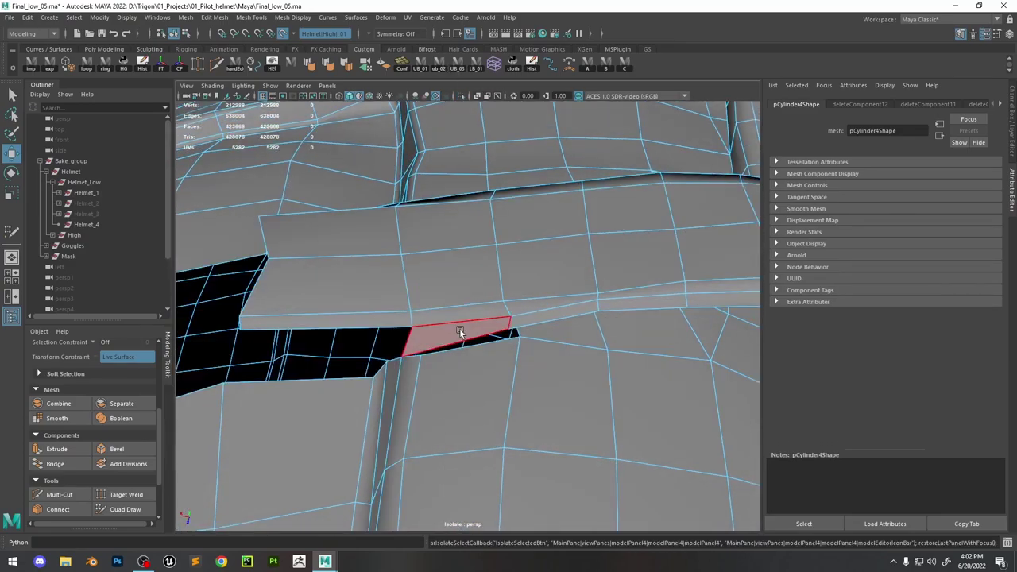
click(57, 495)
click(413, 328)
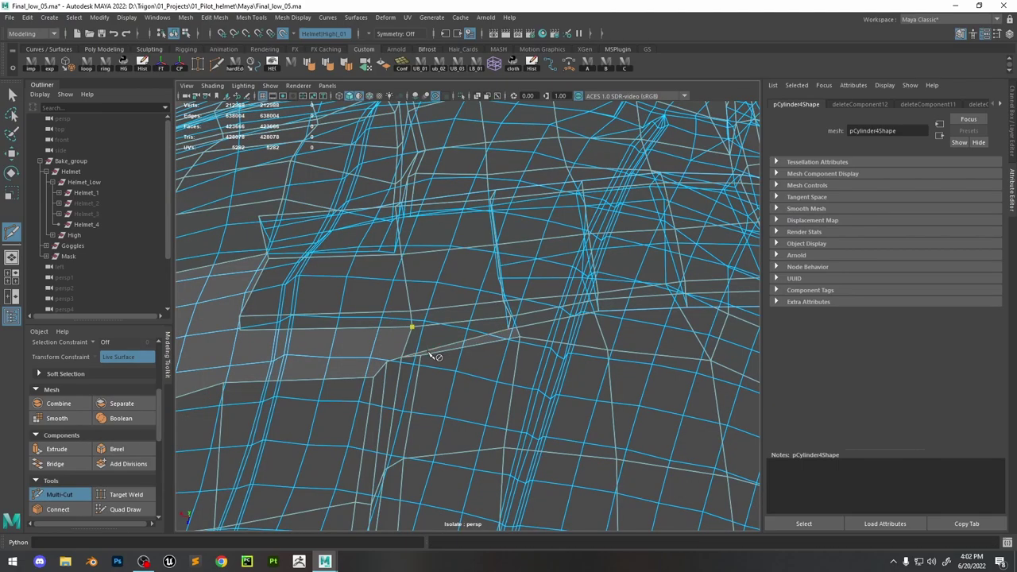
key(Return)
key(w)
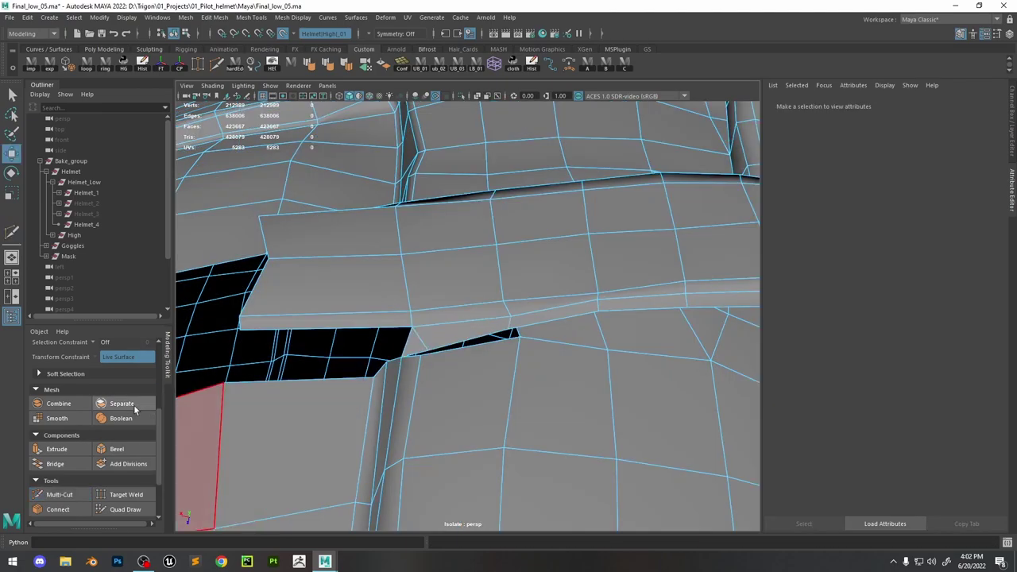
Target Weld a stray vertex onto its neighbouring vertex
click(127, 494)
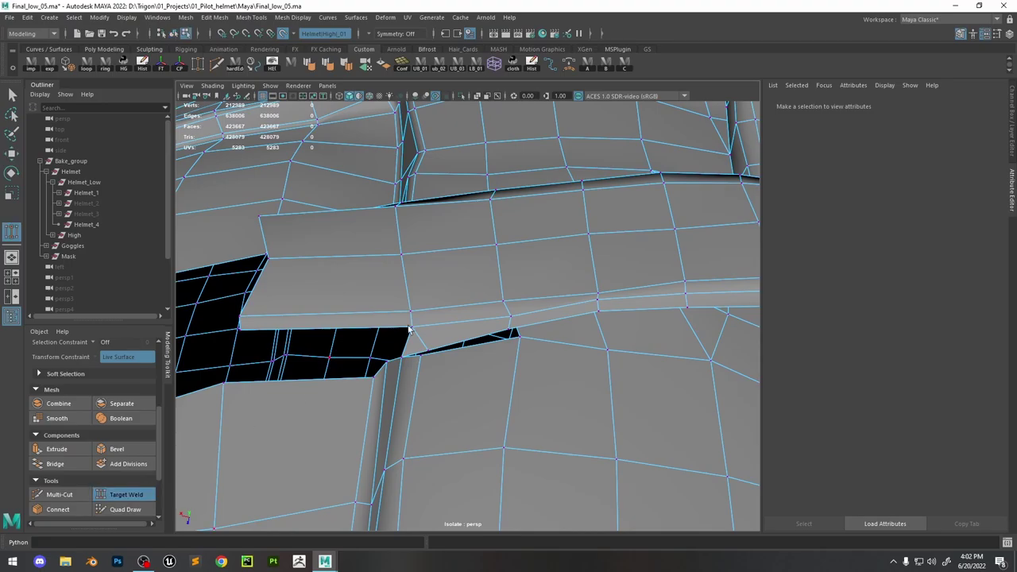
alt+drag(478, 374, 472, 220)
key(w)
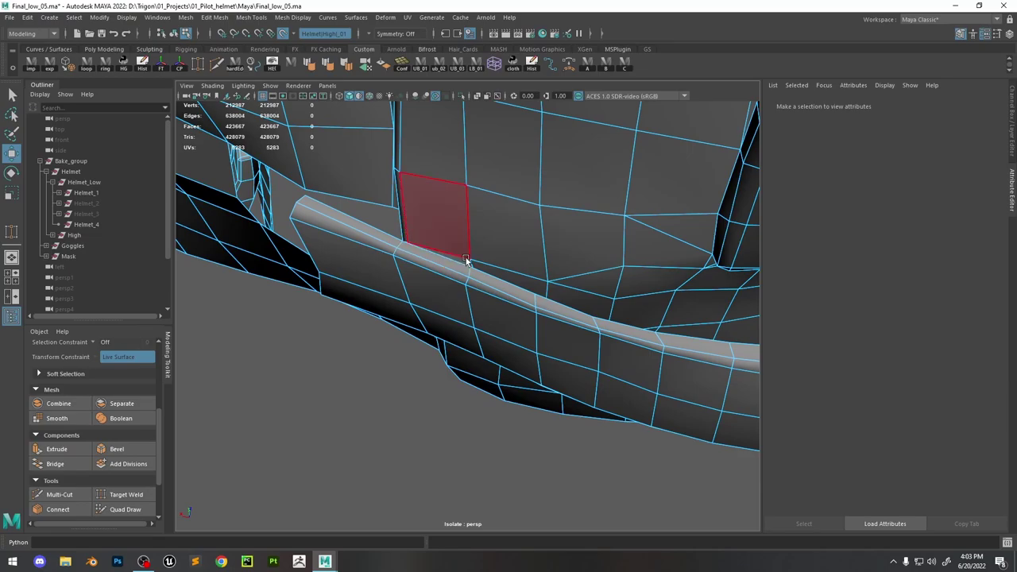
scroll(481, 220, up, 3)
scroll(480, 274, up, 2)
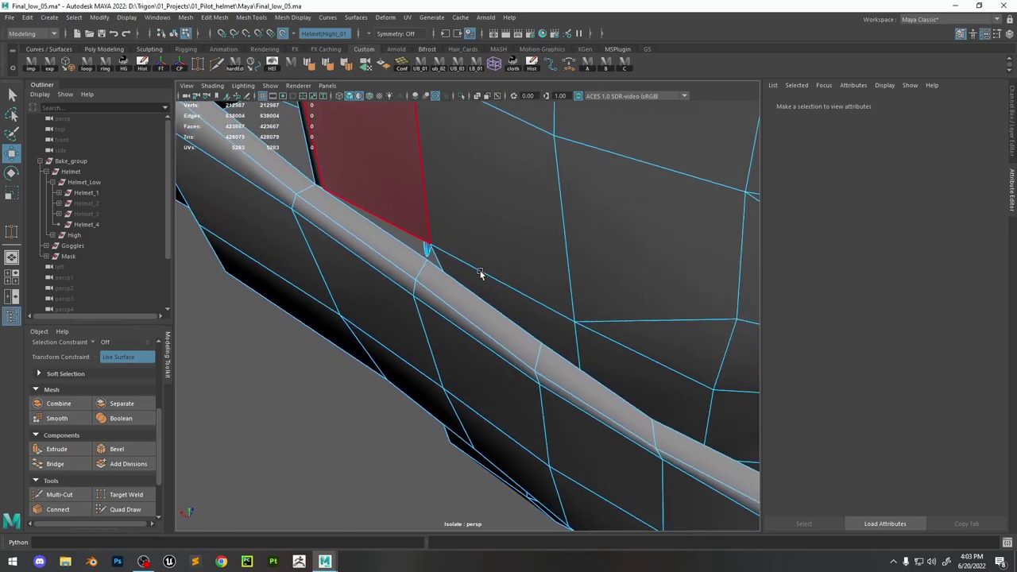
alt+drag(480, 274, 536, 300)
right_drag(561, 173, 505, 154)
Weld another loose vertex and merge the leftover vertex with its neighbour
click(124, 494)
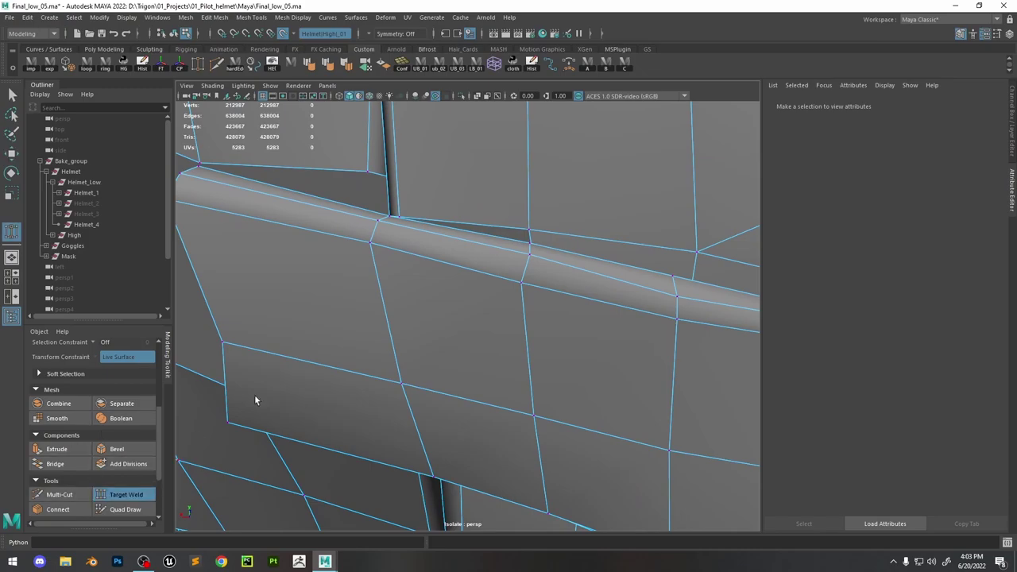
drag(566, 265, 566, 262)
alt+drag(566, 263, 470, 333)
key(w)
click(455, 319)
shift+right_drag(457, 310, 447, 209)
mouse_move(447, 209)
alt+mouse_down()
mouse_move(511, 254)
mouse_move(495, 276)
mouse_move(293, 291)
mouse_move(258, 277)
mouse_move(562, 231)
mouse_move(445, 239)
mouse_move(386, 284)
mouse_move(534, 311)
alt+mouse_up()
Reactivate Quad Draw with the high-poly helmet visible behind the cage
key(4)
click(124, 509)
click(465, 95)
mouse_move(426, 275)
alt+mouse_down()
mouse_move(448, 288)
mouse_move(424, 316)
alt+mouse_up()
mouse_move(475, 227)
alt+mouse_down()
mouse_move(469, 170)
mouse_move(465, 352)
mouse_move(504, 345)
mouse_move(536, 295)
mouse_move(422, 302)
mouse_move(532, 299)
mouse_move(469, 220)
alt+mouse_up()
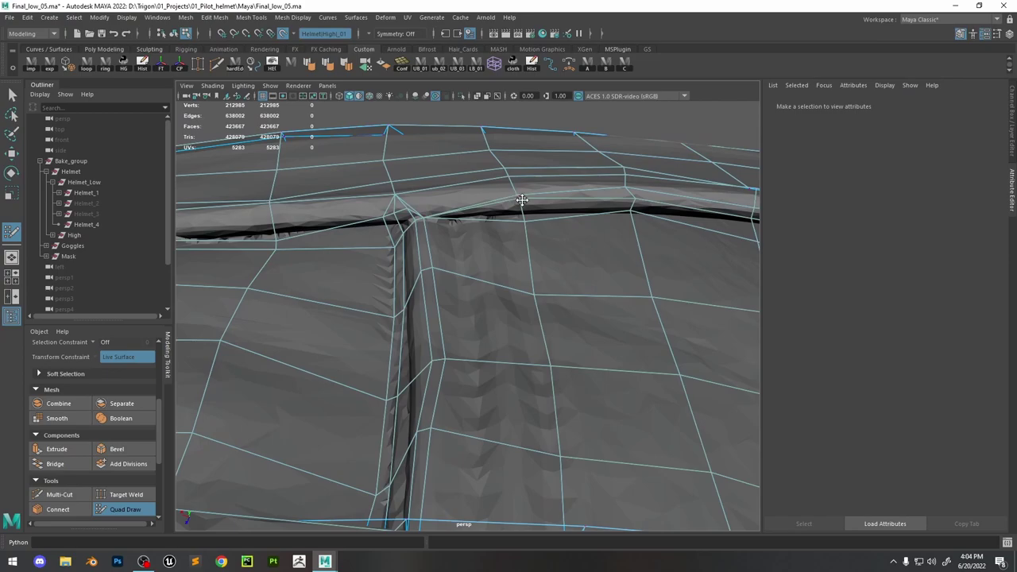
Relax the quads along the upper edge loop of the flat panel
alt+drag(522, 199, 488, 398)
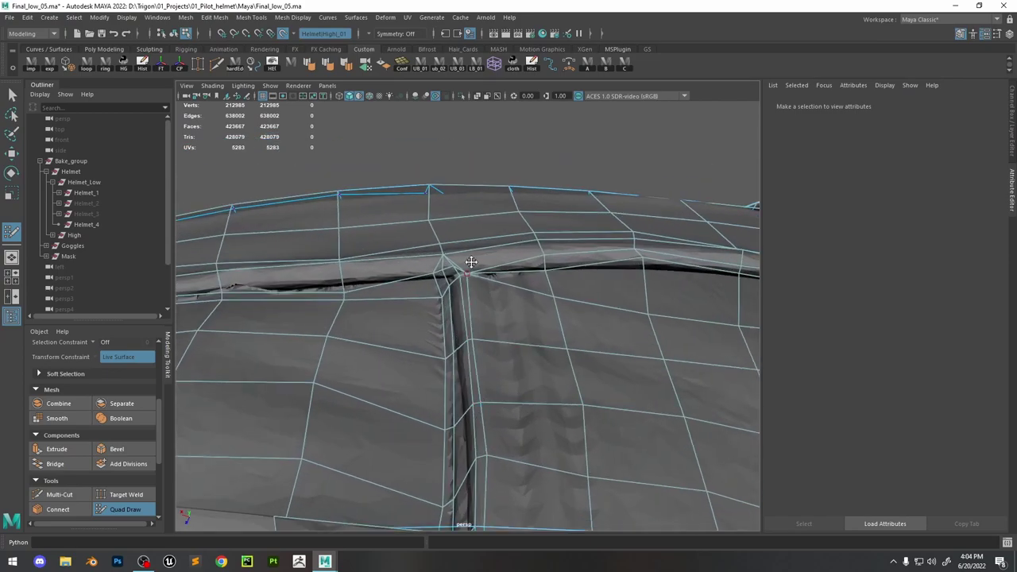
alt+drag(503, 217, 383, 268)
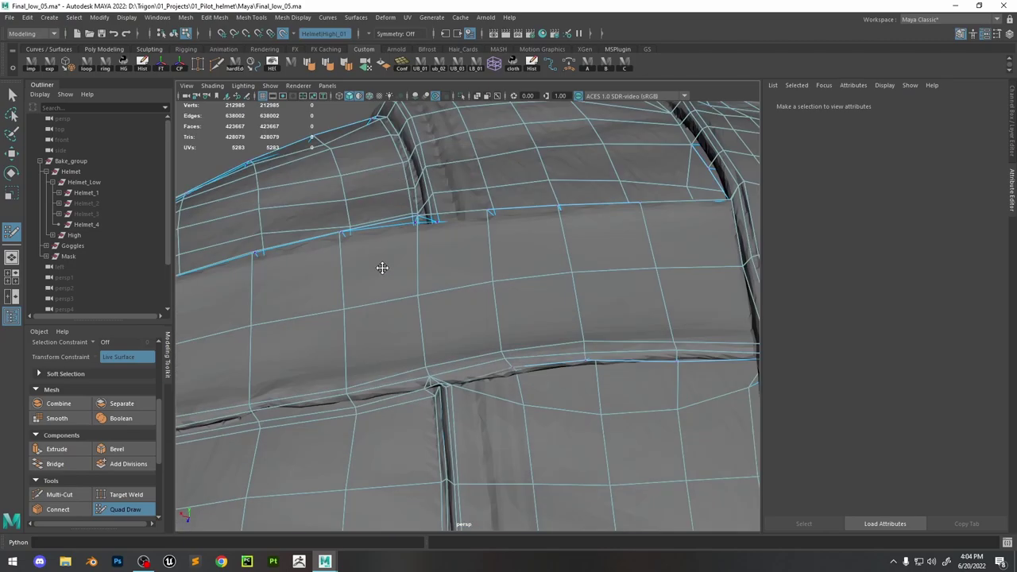
shift+drag(581, 282, 602, 275)
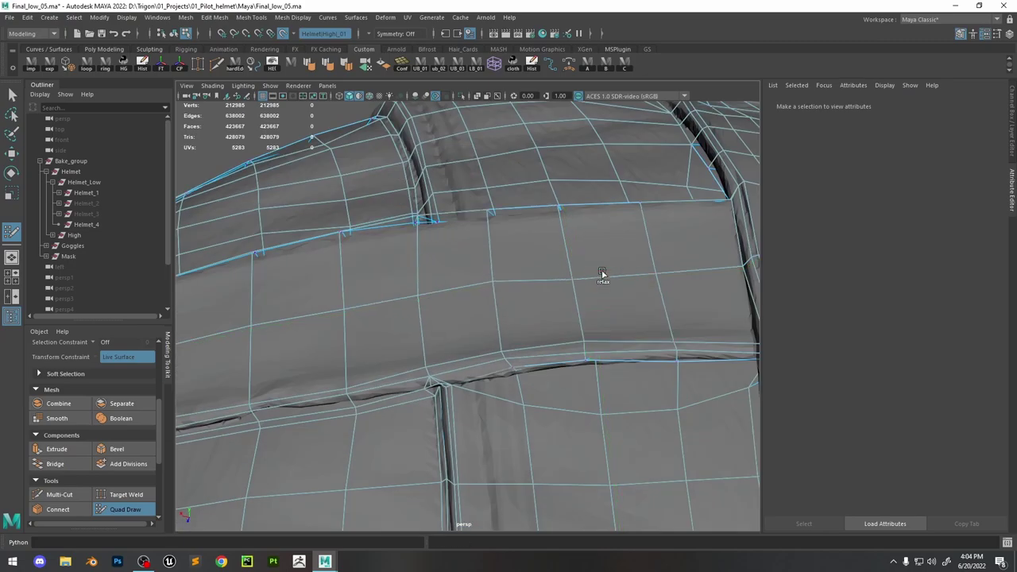
alt+drag(297, 265, 406, 241)
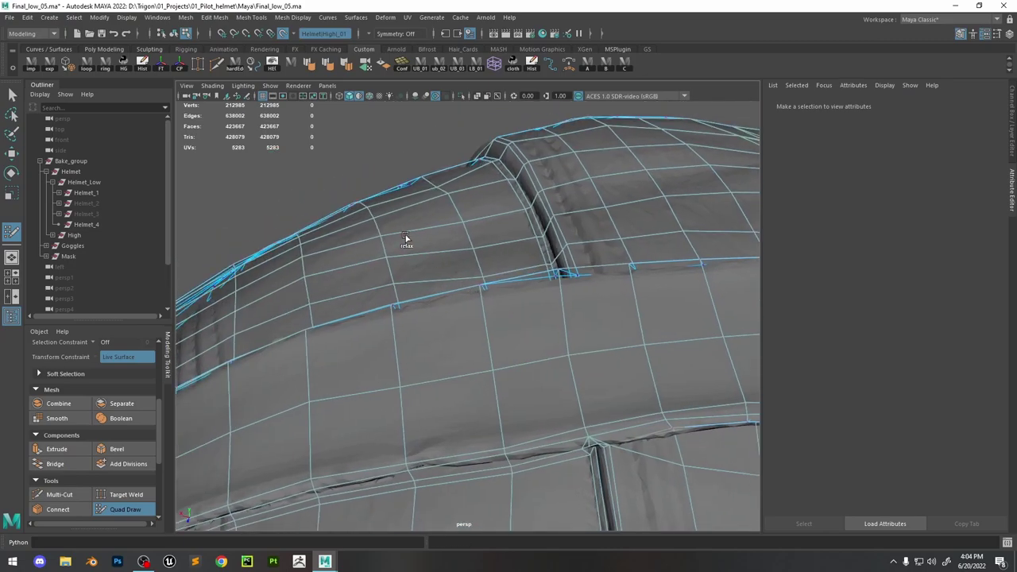
alt+drag(454, 296, 402, 239)
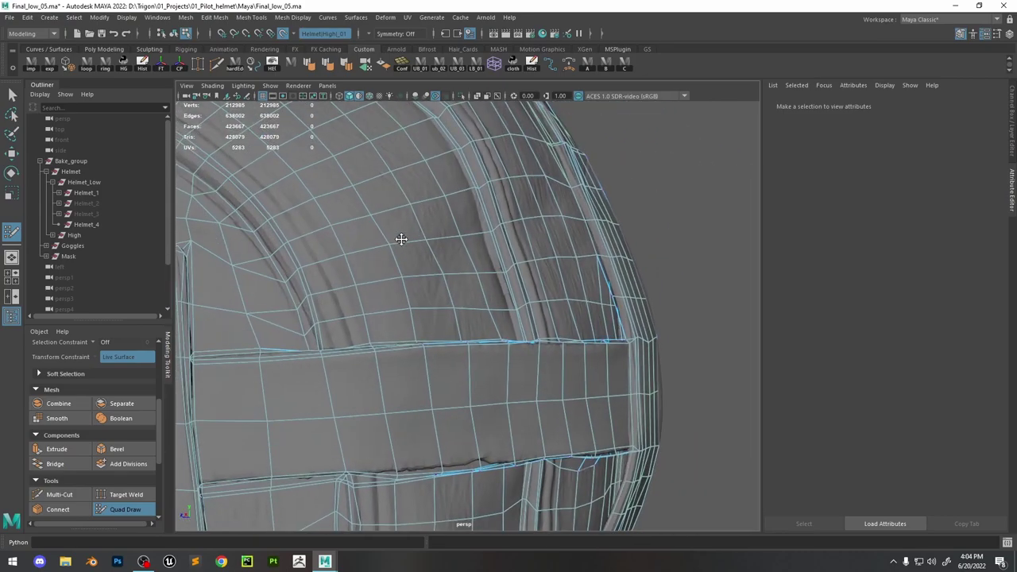
alt+drag(310, 153, 500, 299)
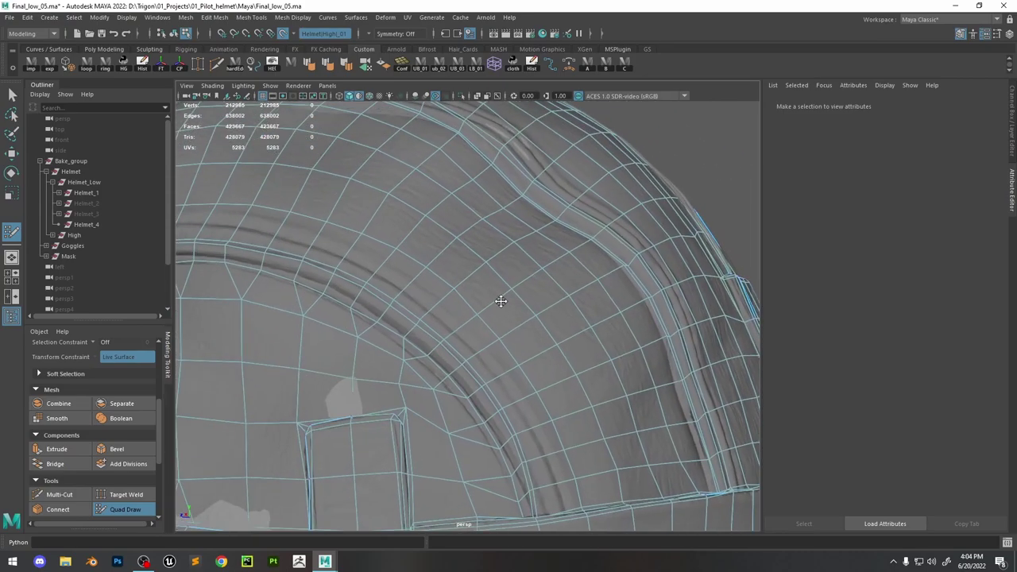
mouse_move(233, 150)
alt+mouse_down()
mouse_move(578, 250)
mouse_move(564, 243)
alt+mouse_up()
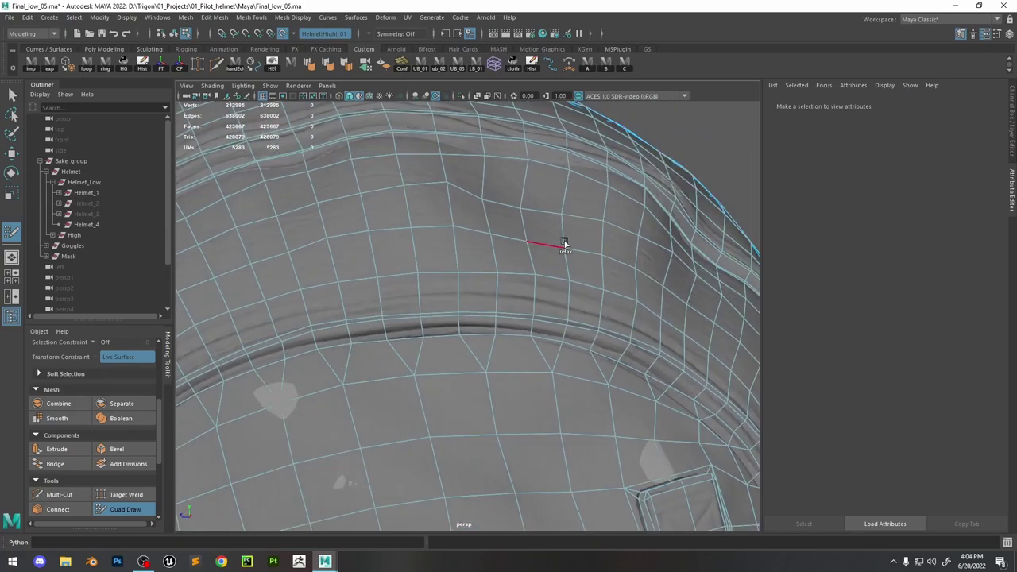
alt+drag(568, 207, 457, 245)
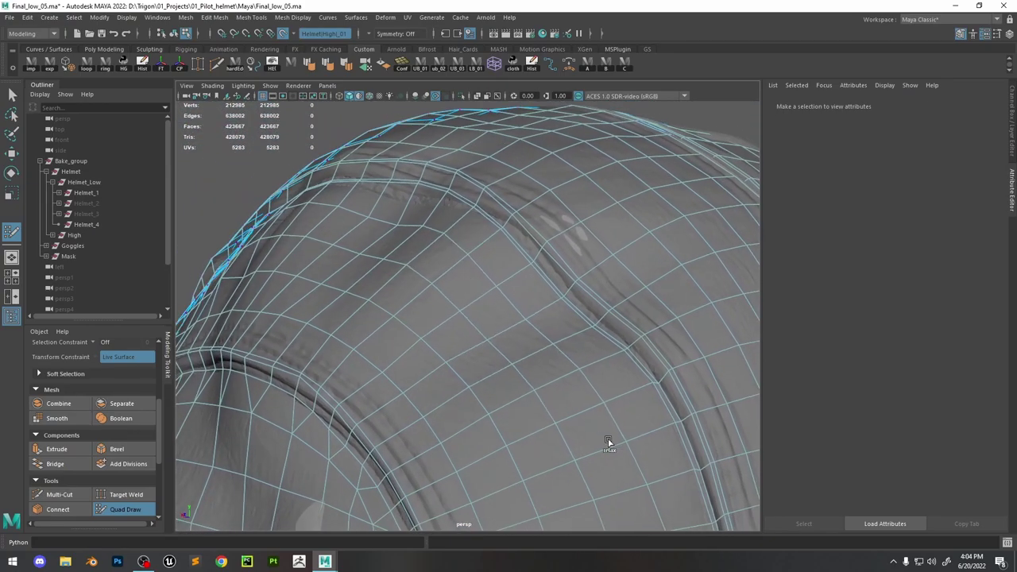
alt+drag(608, 442, 453, 277)
scroll(451, 302, up, 3)
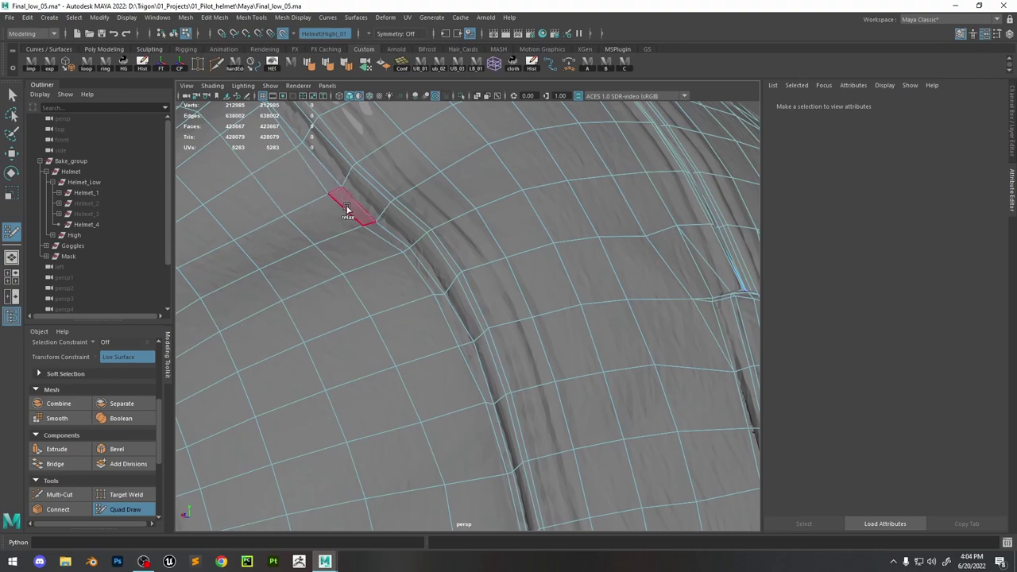
Extend a new quad from the helmet's rim edge
alt+drag(380, 219, 477, 279)
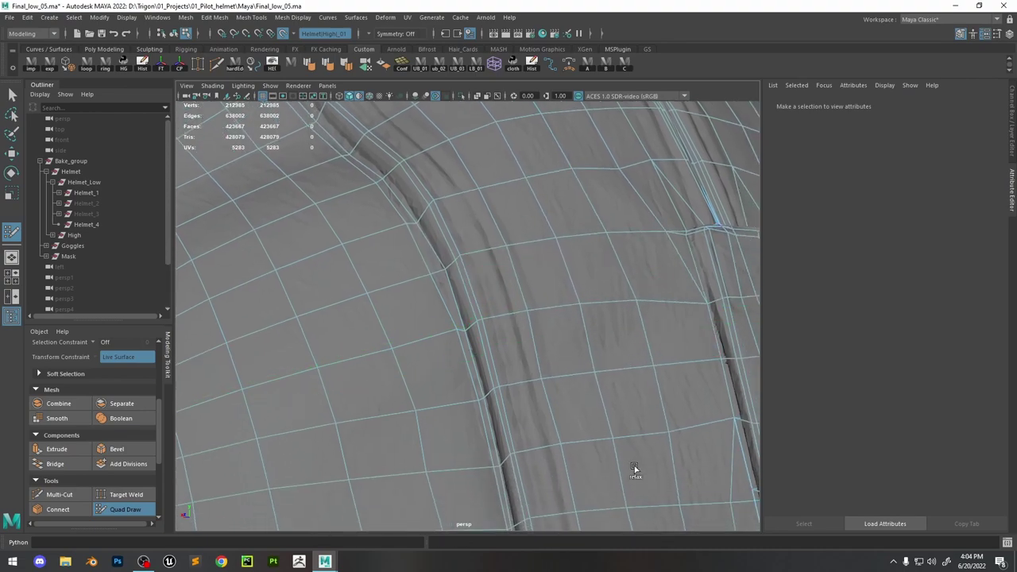
alt+drag(633, 469, 500, 265)
alt+drag(387, 171, 536, 276)
mouse_move(279, 447)
alt+mouse_down()
mouse_move(382, 404)
mouse_move(466, 257)
mouse_move(510, 417)
mouse_move(403, 364)
alt+mouse_up()
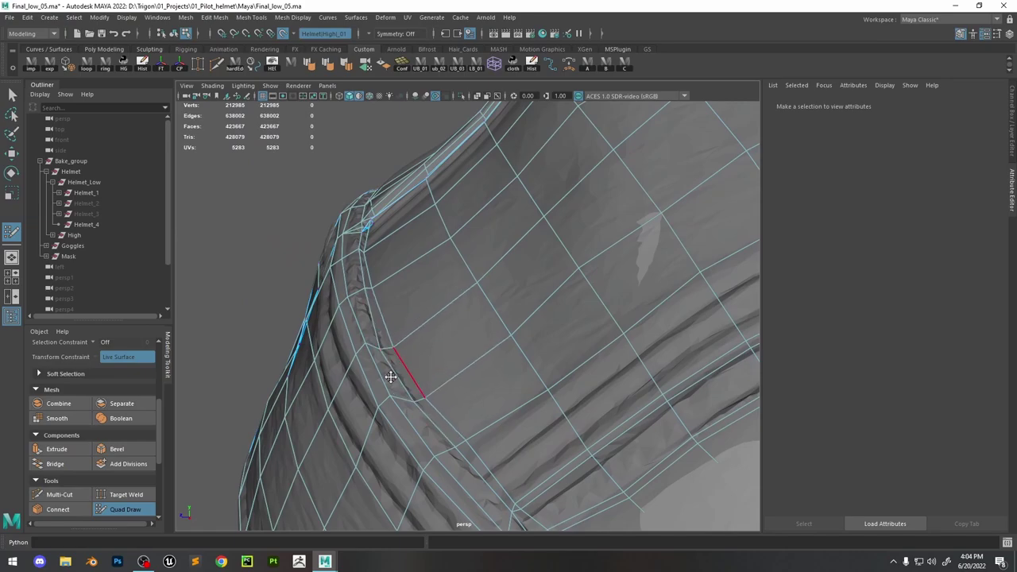
mouse_move(453, 450)
alt+mouse_down()
mouse_move(402, 340)
mouse_move(456, 311)
mouse_move(538, 366)
mouse_move(523, 445)
alt+mouse_up()
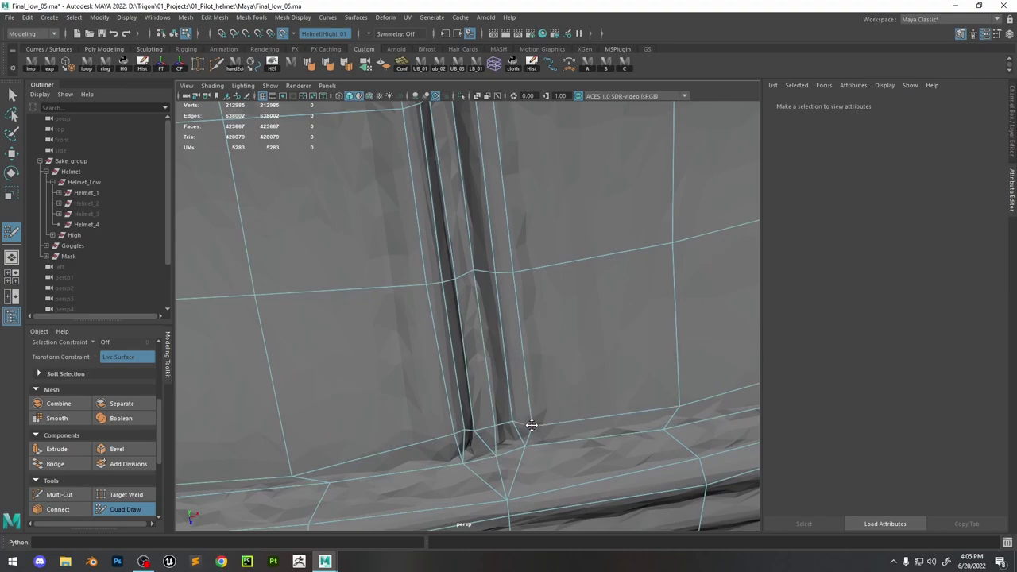
alt+drag(538, 422, 457, 356)
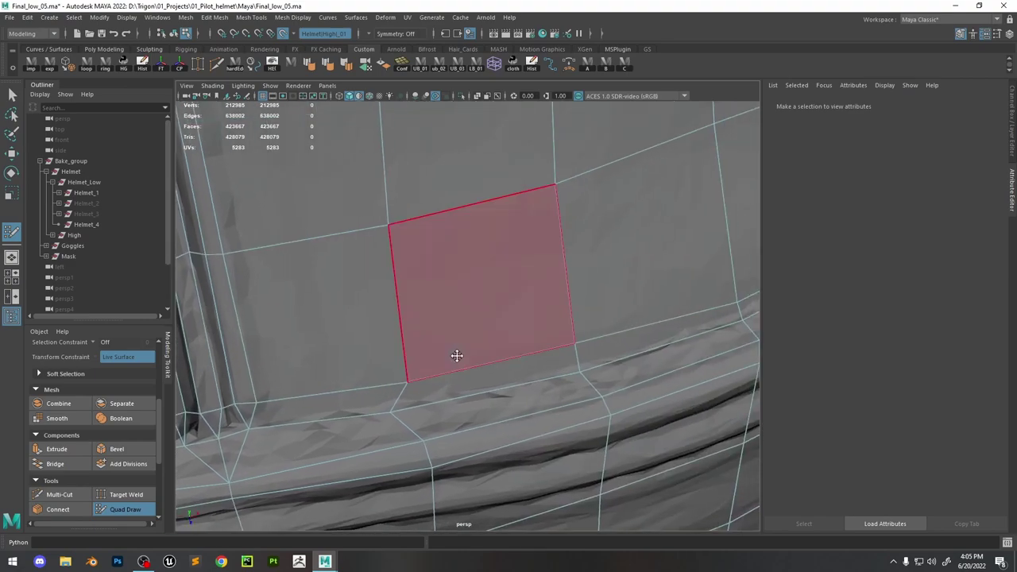
mouse_move(593, 336)
alt+mouse_down()
mouse_move(678, 302)
mouse_move(568, 325)
alt+mouse_up()
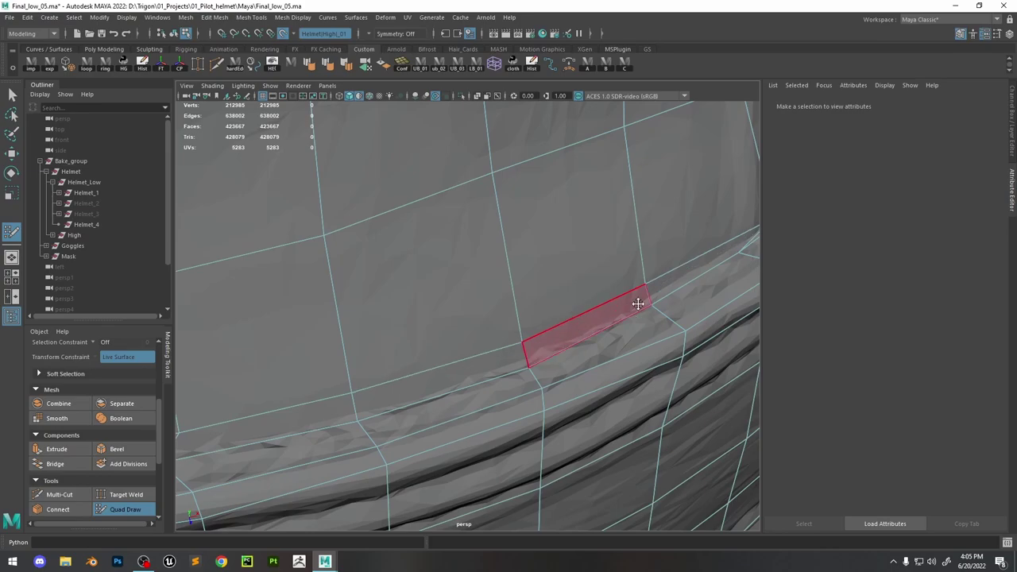
mouse_move(623, 300)
alt+mouse_down()
mouse_move(599, 286)
mouse_move(547, 309)
mouse_move(459, 412)
mouse_move(418, 358)
mouse_move(406, 368)
mouse_move(337, 216)
alt+mouse_up()
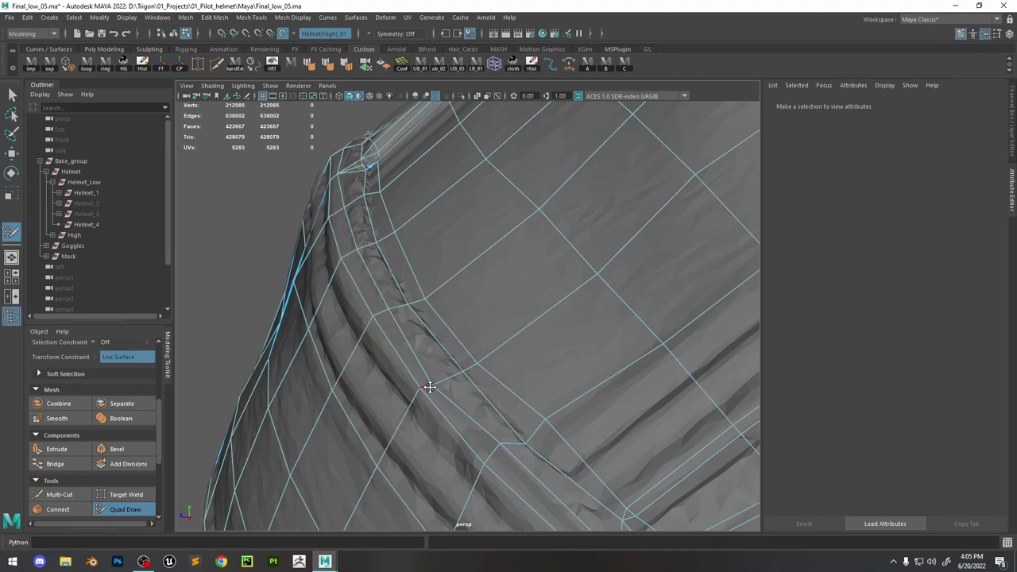
alt+drag(511, 459, 498, 376)
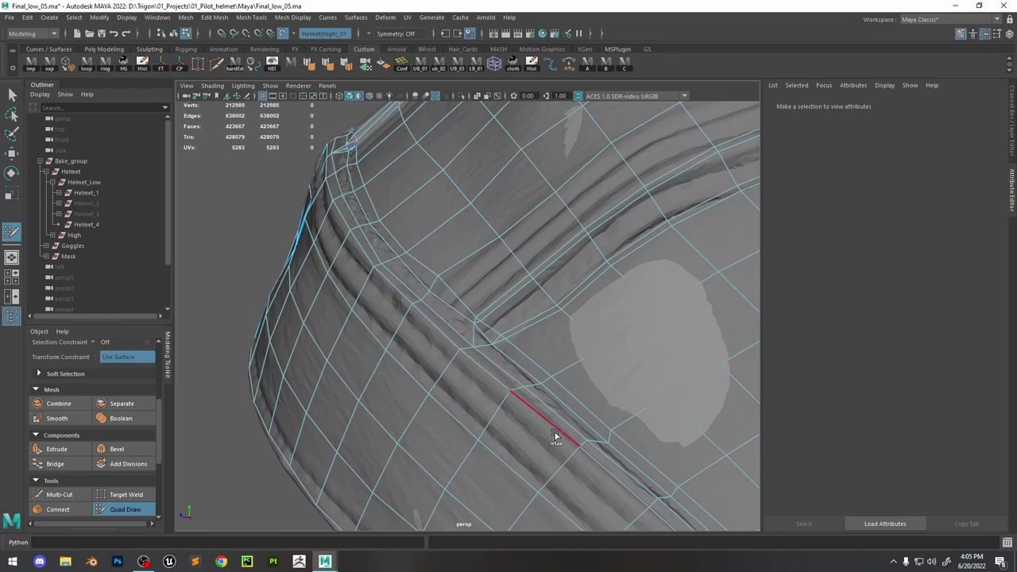
drag(556, 436, 581, 452)
Relax the quads across the dome so they sit evenly
mouse_move(625, 481)
alt+mouse_down()
mouse_move(509, 389)
mouse_move(504, 409)
mouse_move(309, 338)
alt+mouse_up()
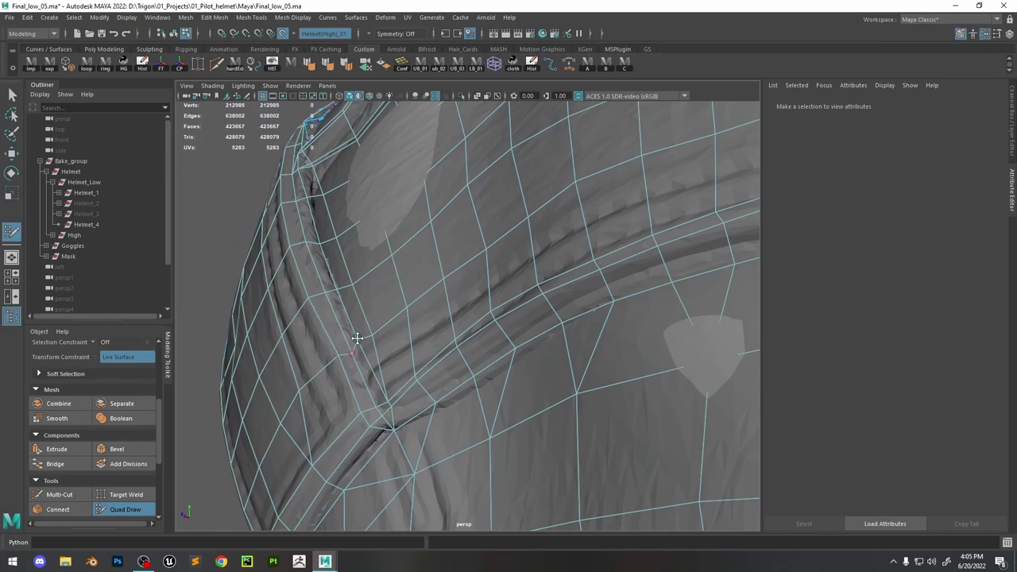
mouse_move(358, 340)
shift+mouse_down()
mouse_move(445, 254)
mouse_move(639, 131)
shift+mouse_up()
scroll(611, 180, down, 3)
alt+drag(611, 180, 488, 236)
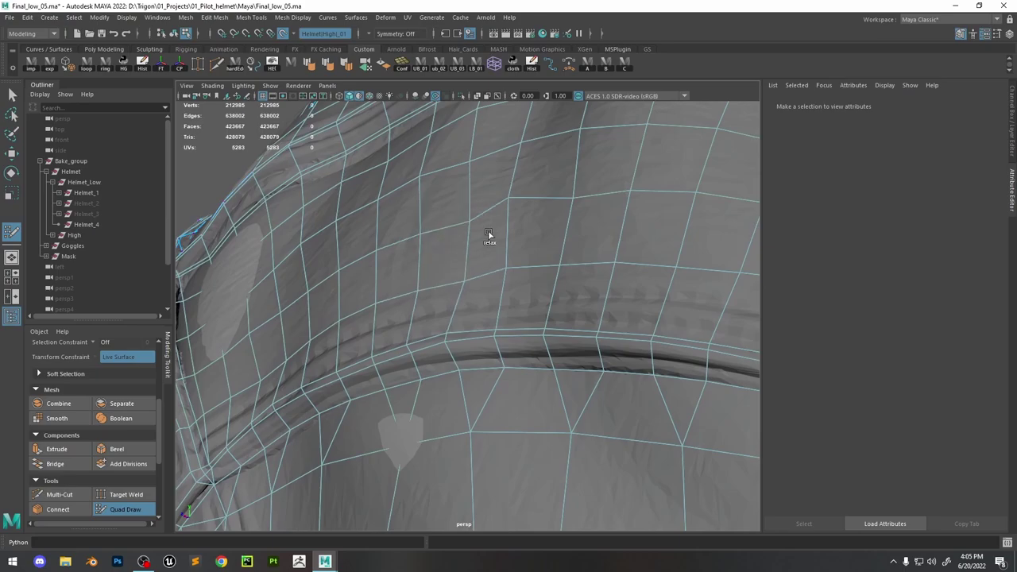
alt+drag(652, 221, 652, 330)
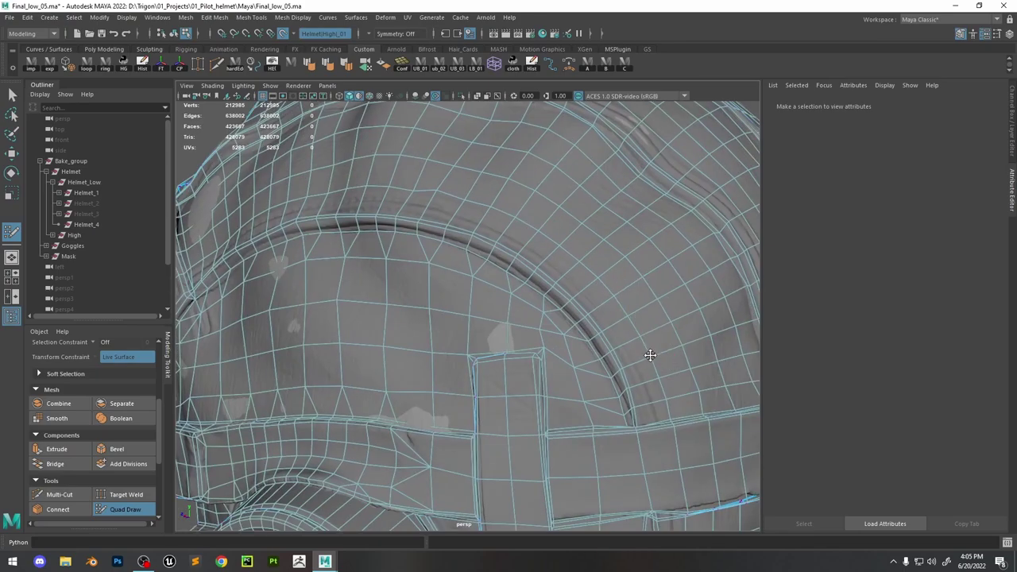
Slide a retopo vertex on the rim up onto the helmet's groove
scroll(651, 355, up, 10)
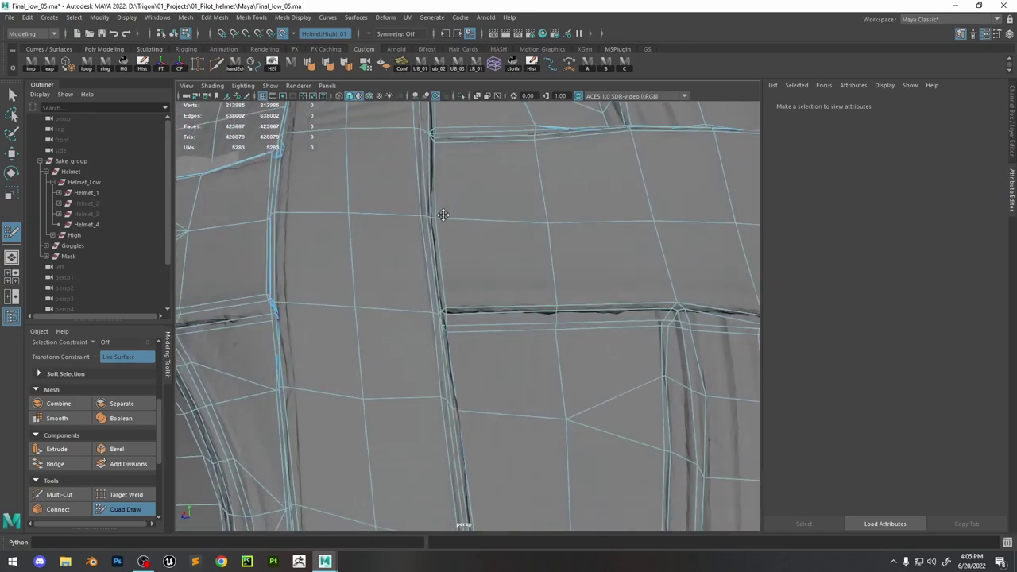
scroll(443, 215, down, 10)
alt+middle_drag(459, 297, 472, 305)
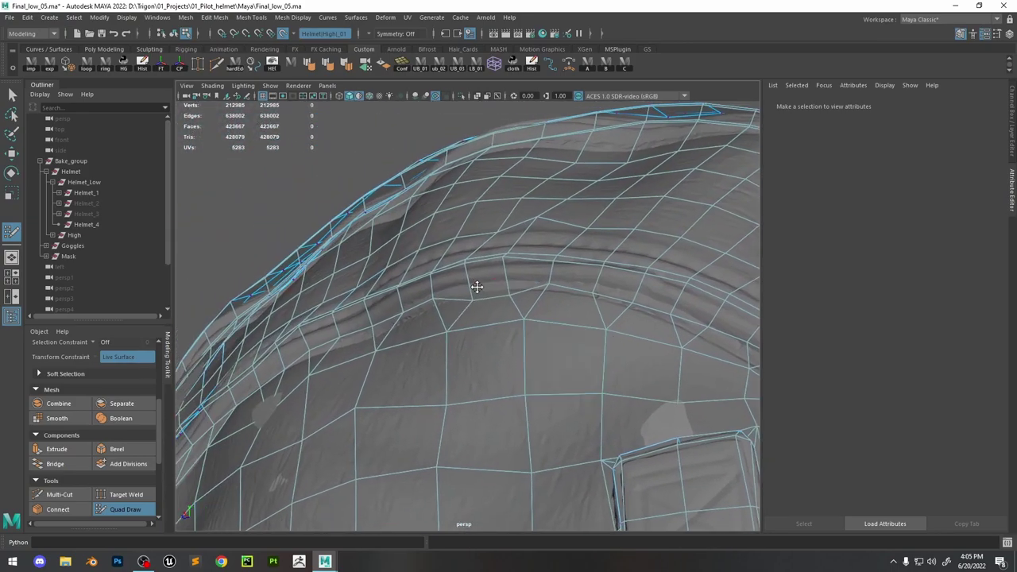
alt+drag(462, 300, 549, 336)
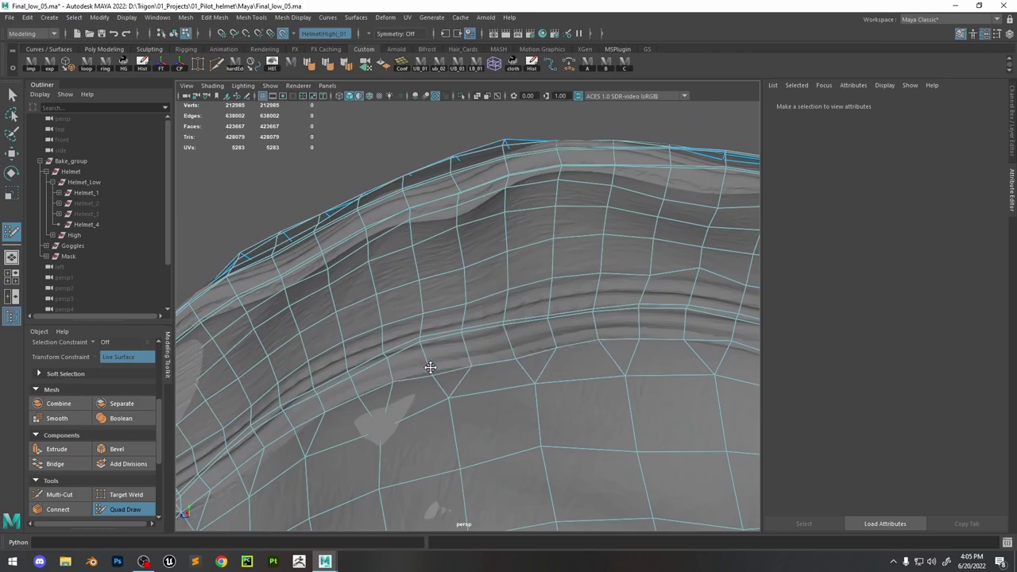
mouse_move(294, 432)
alt+mouse_down()
mouse_move(715, 348)
mouse_move(554, 341)
mouse_move(466, 379)
alt+mouse_up()
scroll(565, 453, up, 10)
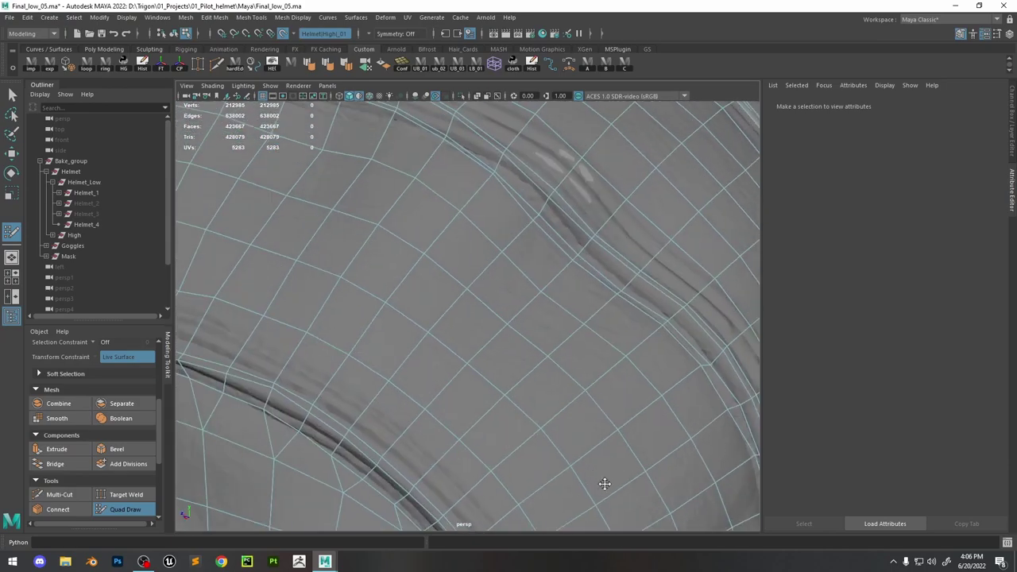
mouse_move(583, 454)
alt+mouse_down()
mouse_move(609, 432)
mouse_move(486, 246)
alt+mouse_up()
click(137, 507)
click(140, 505)
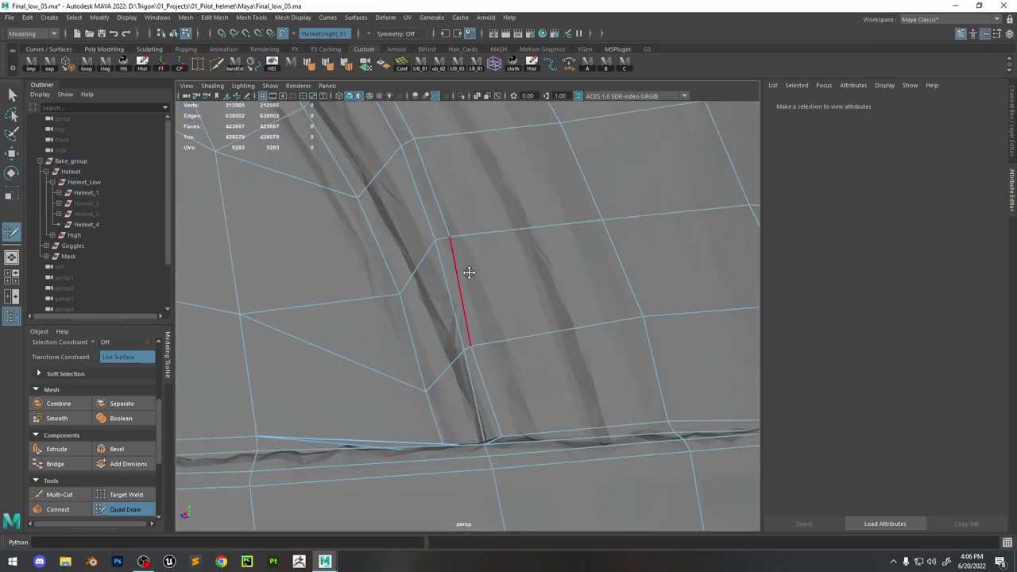
scroll(452, 388, down, 3)
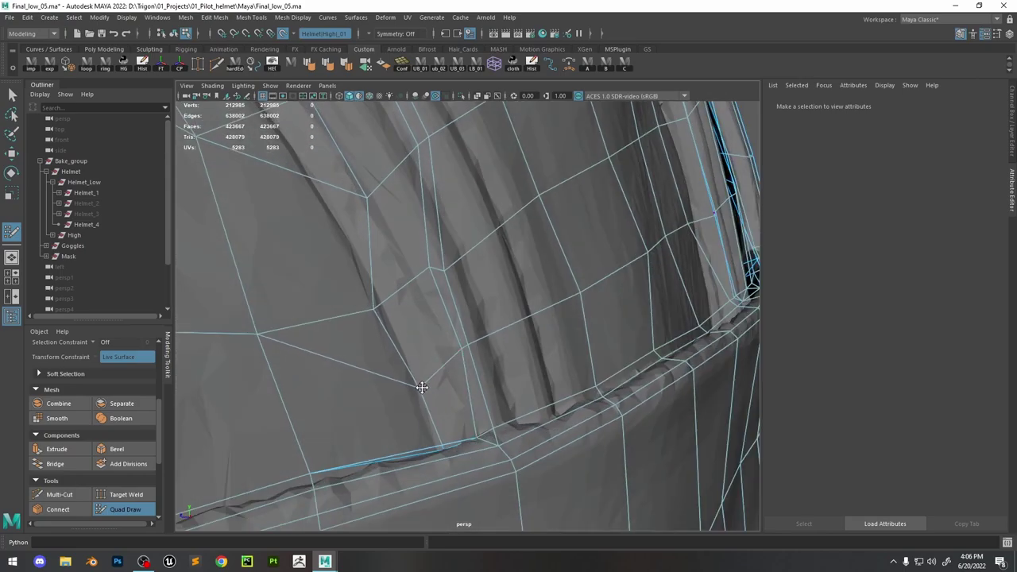
alt+drag(419, 386, 472, 337)
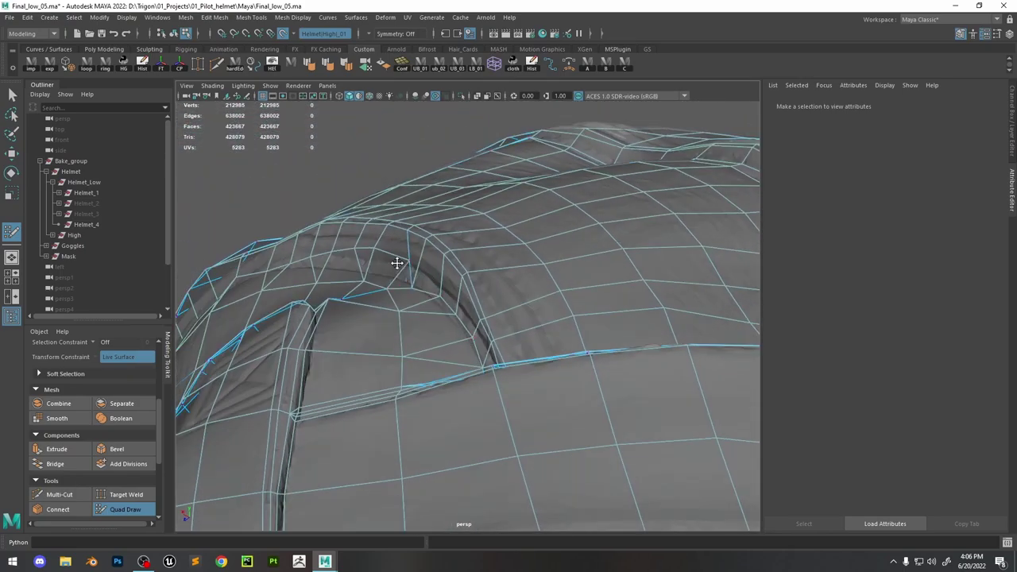
mouse_move(346, 290)
alt+mouse_down()
mouse_move(370, 361)
mouse_move(325, 363)
mouse_move(372, 391)
mouse_move(592, 379)
mouse_move(475, 357)
mouse_move(454, 411)
alt+mouse_up()
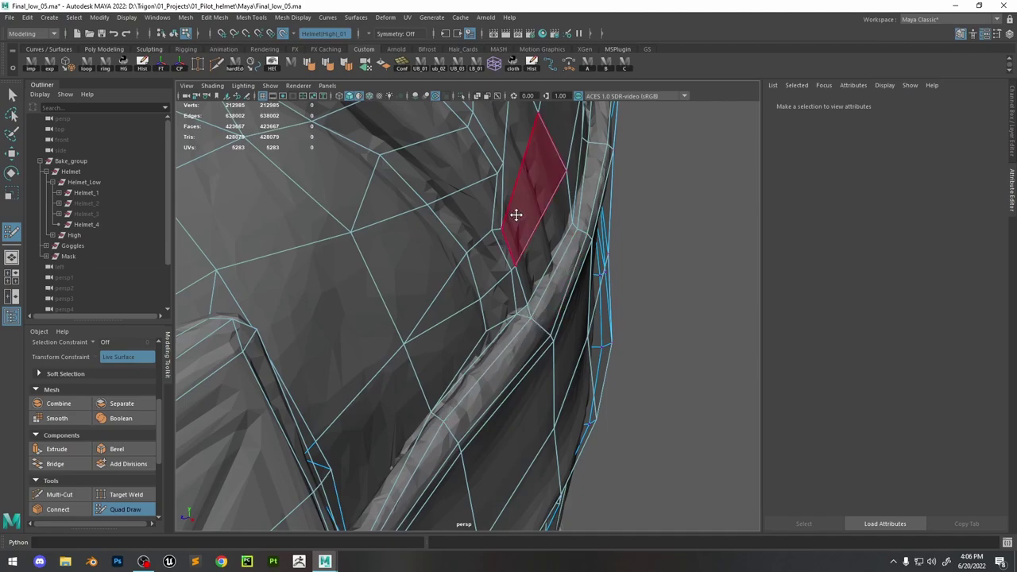
mouse_move(488, 321)
alt+mouse_down()
mouse_move(438, 370)
mouse_move(387, 379)
mouse_move(479, 370)
mouse_move(344, 356)
mouse_move(325, 341)
alt+mouse_up()
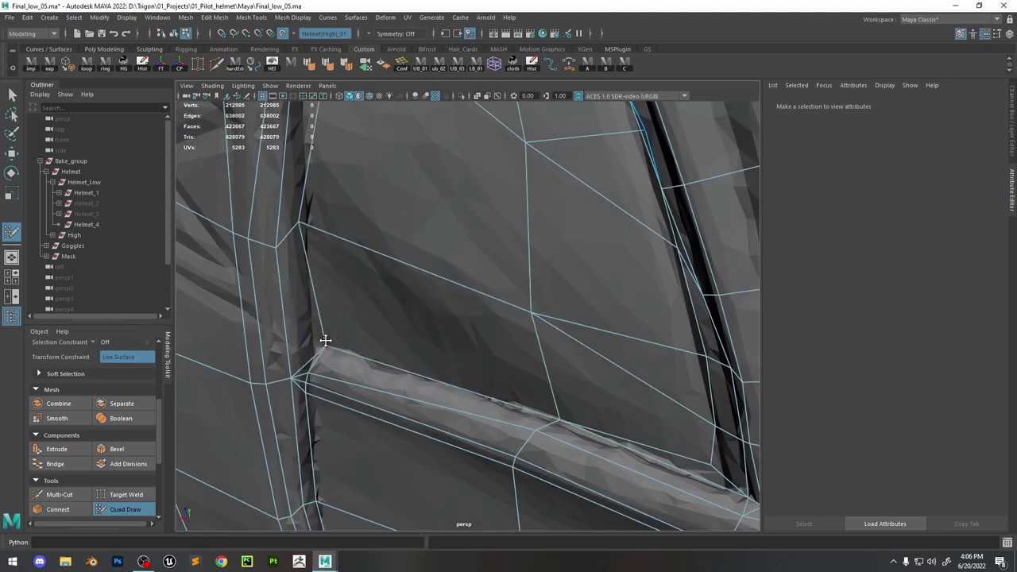
mouse_move(306, 375)
mouse_down()
mouse_move(324, 356)
mouse_move(363, 388)
mouse_move(498, 420)
mouse_move(470, 373)
mouse_move(568, 340)
mouse_move(466, 344)
mouse_up()
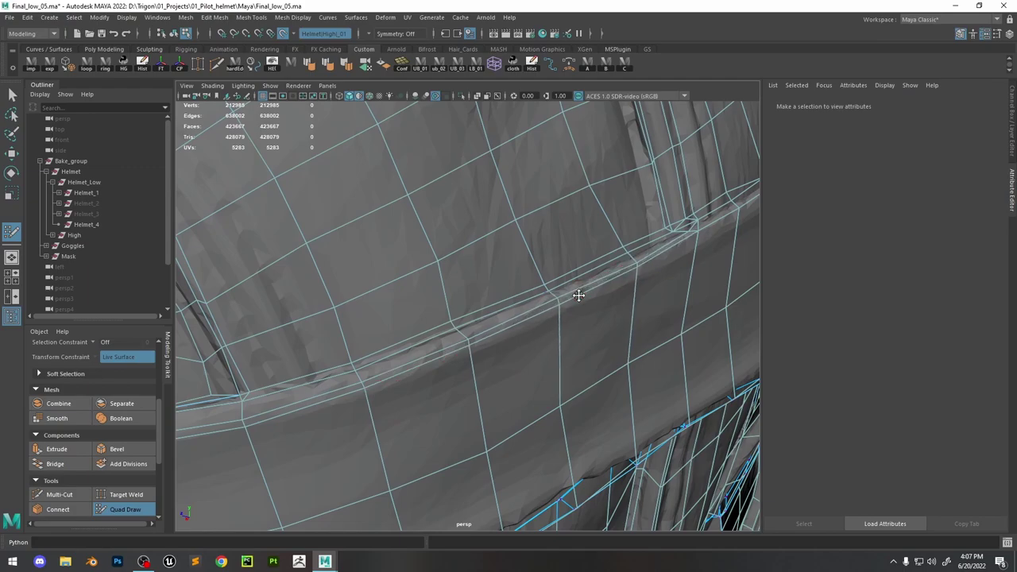
Delete an unwanted rim edge and a stray piece of retopo along the seam
alt+drag(577, 293, 452, 347)
ctrl+shift+click(390, 372)
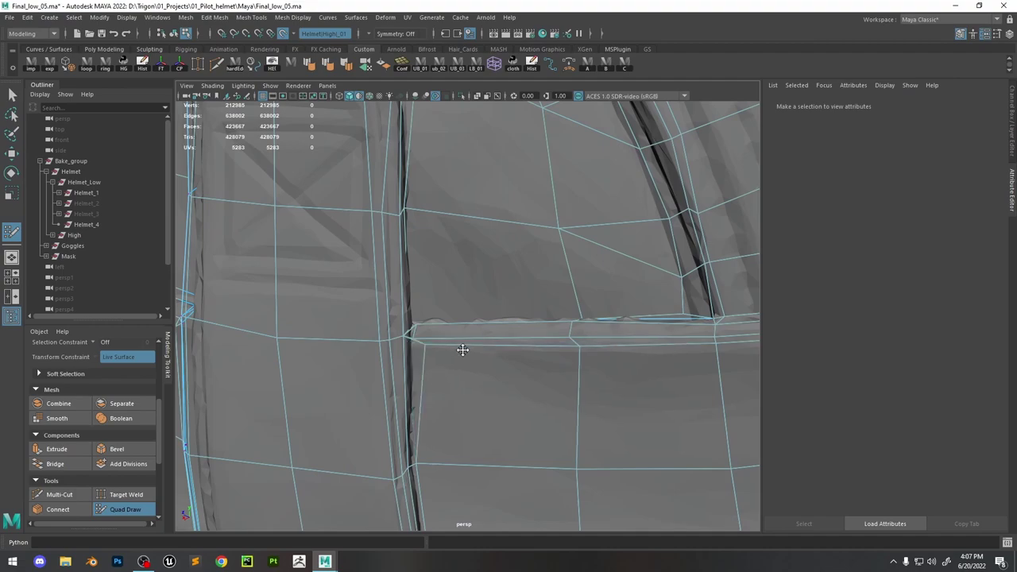
ctrl+shift+click(462, 338)
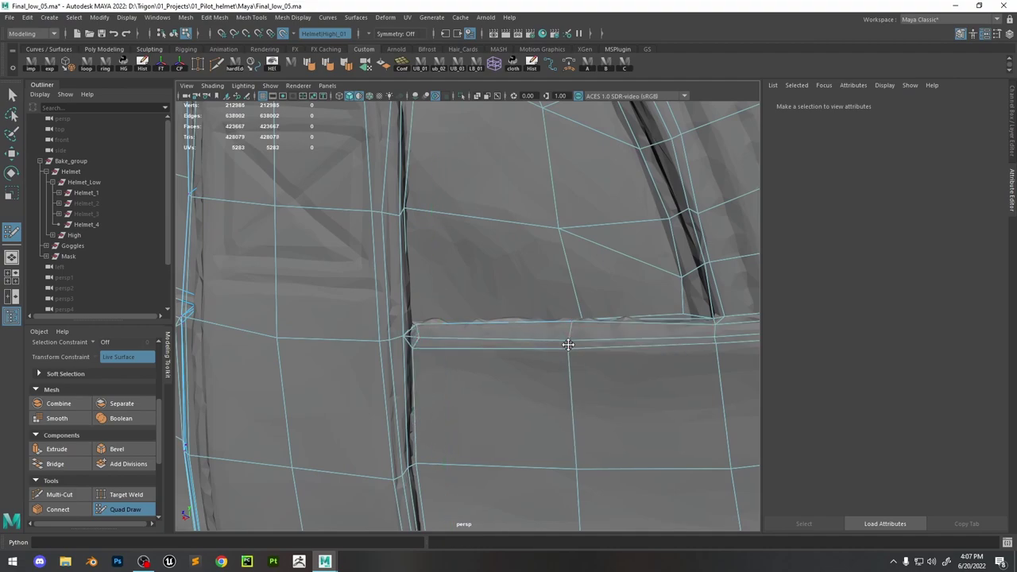
alt+drag(568, 344, 367, 315)
scroll(485, 405, down, 5)
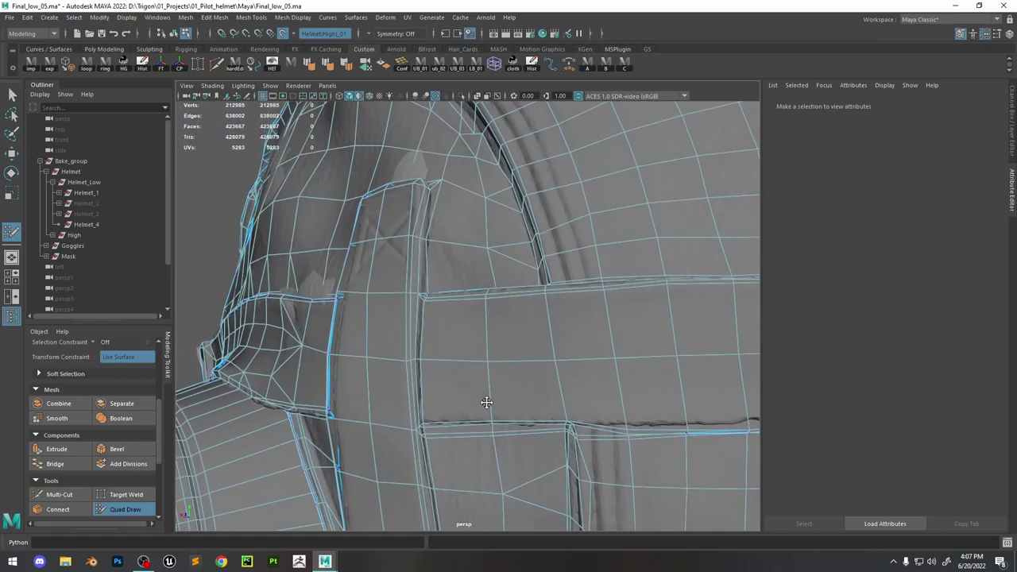
scroll(478, 366, up, 5)
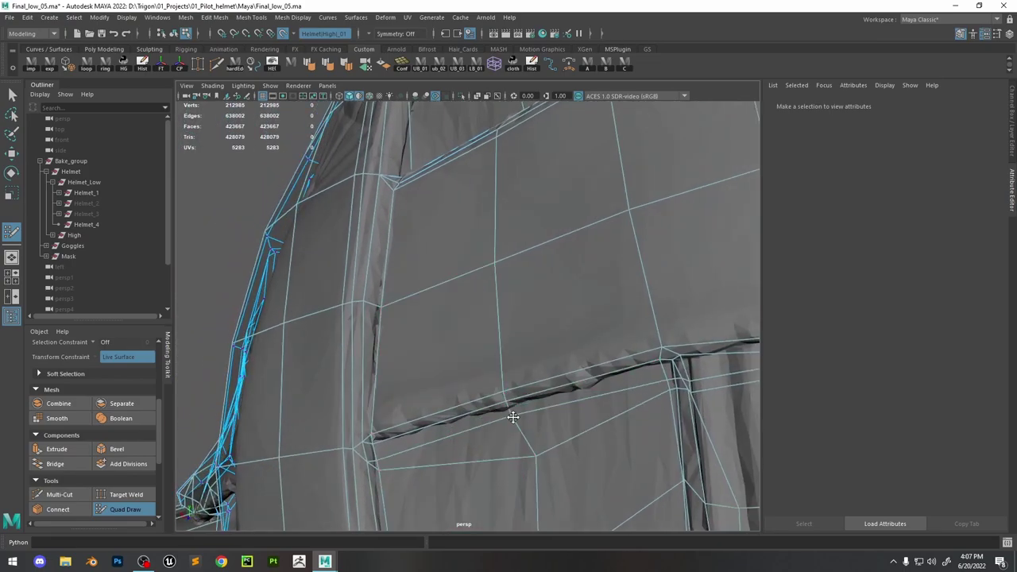
mouse_move(513, 417)
alt+mouse_down()
mouse_move(610, 317)
mouse_move(484, 302)
mouse_move(665, 279)
mouse_move(249, 342)
mouse_move(406, 339)
mouse_move(307, 333)
mouse_move(620, 358)
mouse_move(507, 391)
alt+mouse_up()
scroll(469, 316, down, 5)
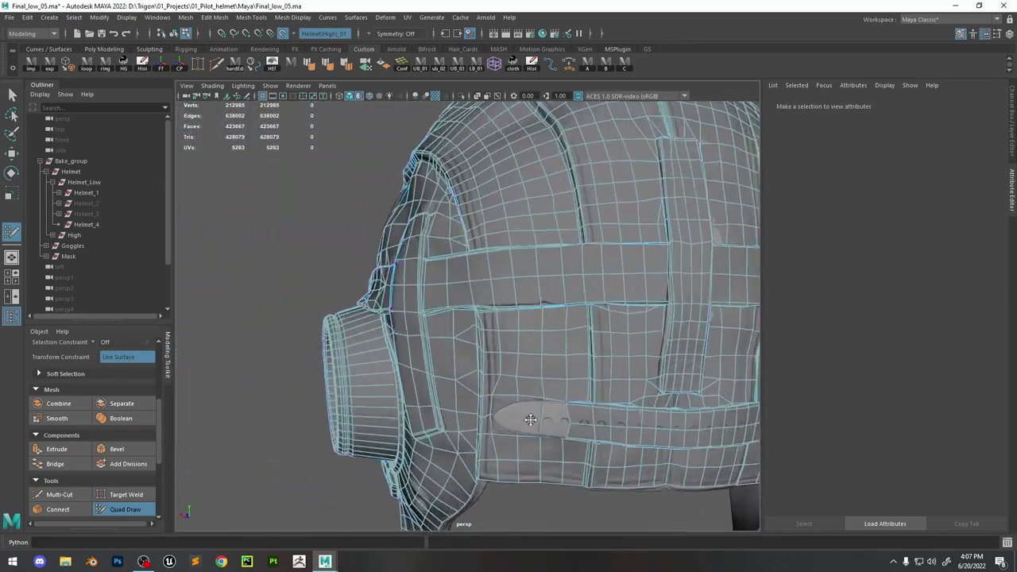
scroll(406, 339, up, 5)
Adjust a retopo vertex on the strap, then inspect the strap seam from several angles
key(w)
click(483, 390)
key(f)
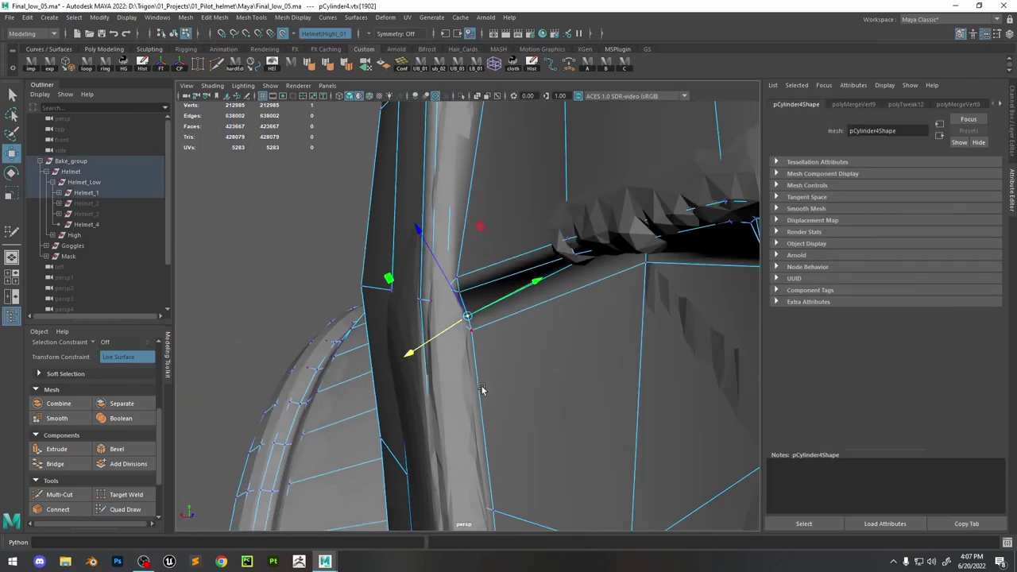
click(124, 509)
mouse_move(509, 358)
alt+mouse_down()
mouse_move(546, 325)
mouse_move(437, 316)
alt+mouse_up()
scroll(505, 325, up, 10)
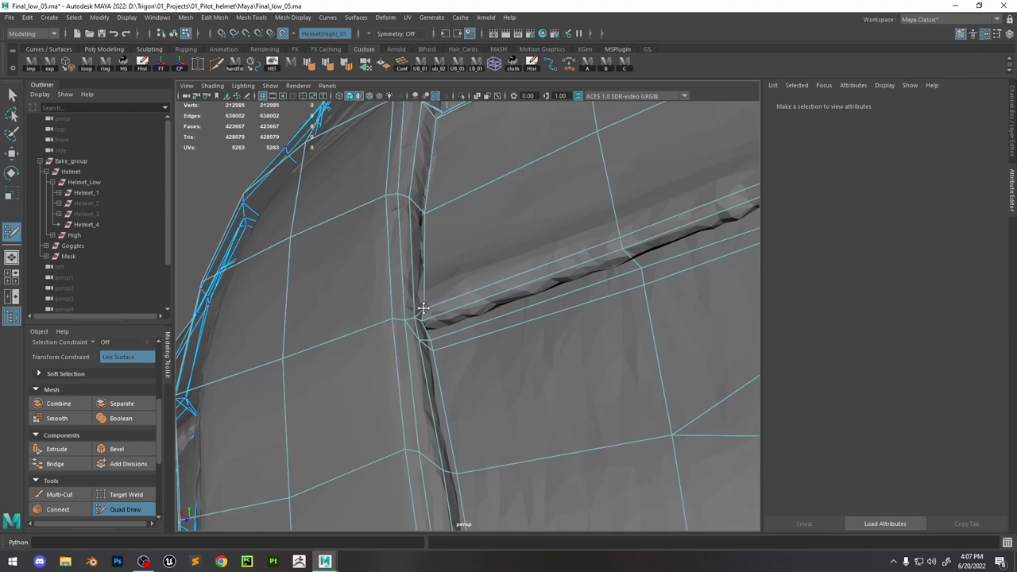
alt+drag(428, 319, 412, 324)
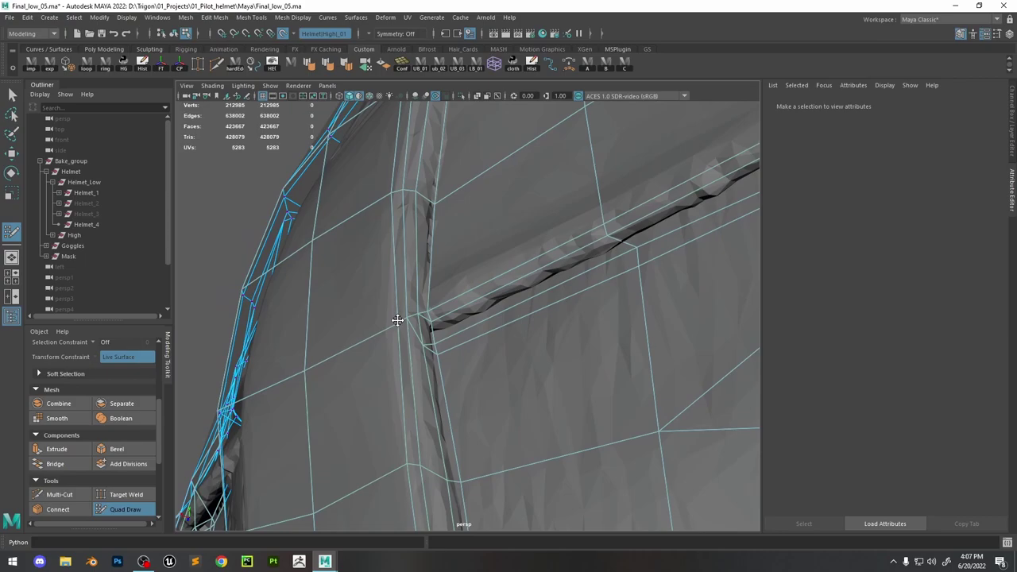
mouse_move(397, 321)
alt+mouse_down()
mouse_move(325, 339)
mouse_move(395, 325)
alt+mouse_up()
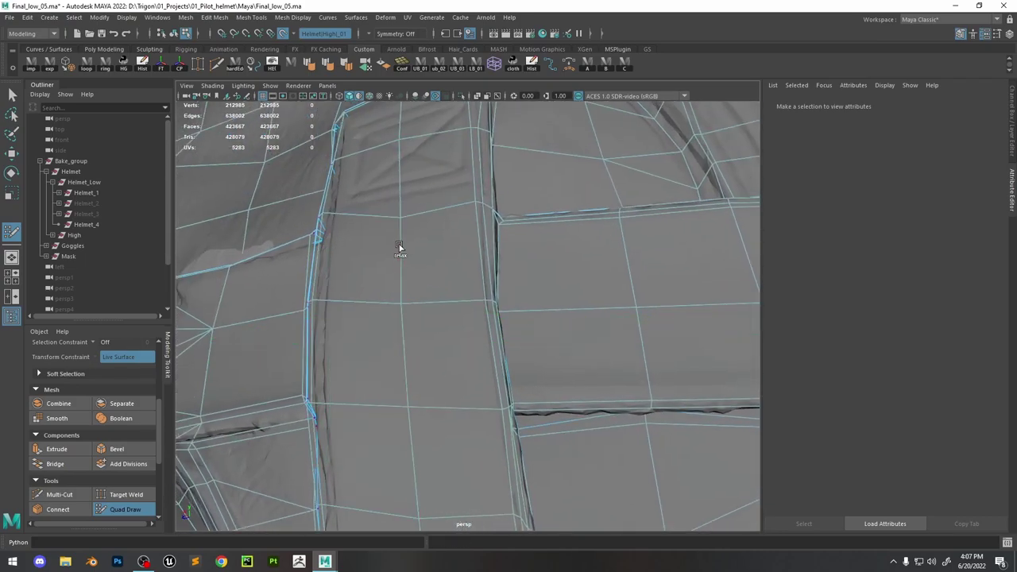
mouse_move(425, 243)
alt+mouse_down()
mouse_move(418, 268)
mouse_move(484, 366)
mouse_move(428, 344)
mouse_move(438, 300)
alt+mouse_up()
scroll(429, 286, up, 3)
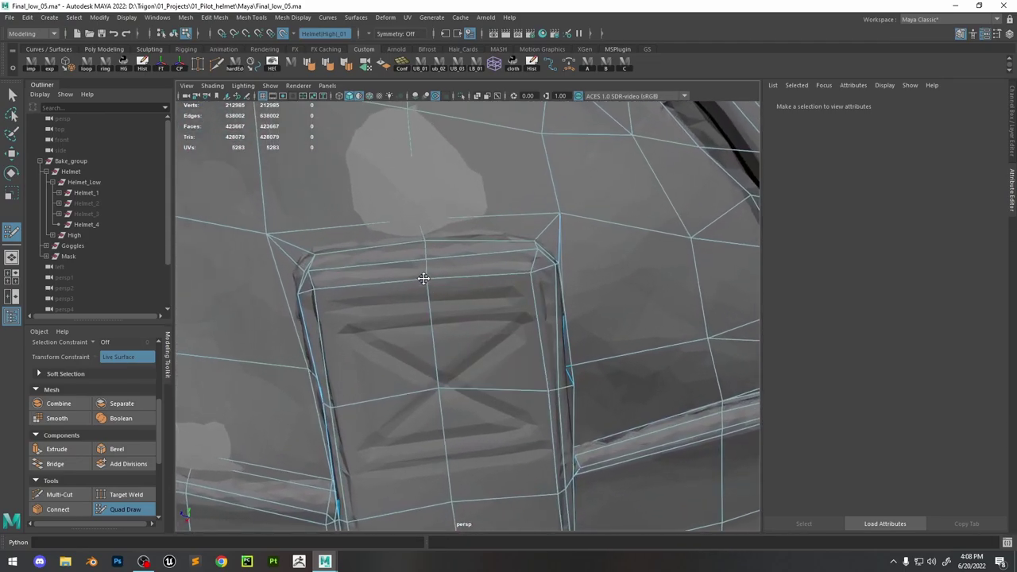
alt+drag(440, 374, 465, 345)
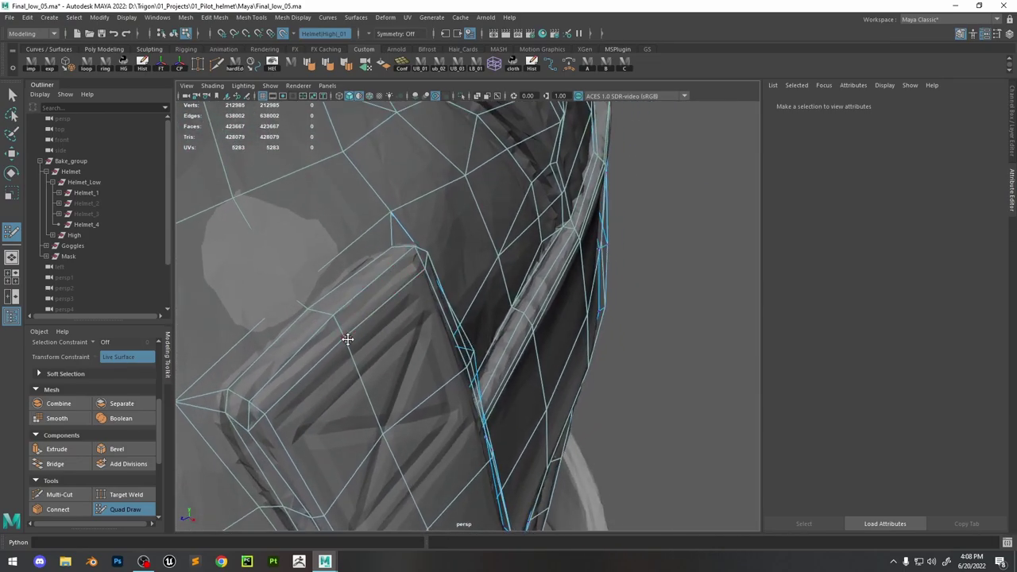
mouse_move(334, 318)
alt+mouse_down()
mouse_move(390, 345)
mouse_move(341, 357)
mouse_move(324, 349)
mouse_move(421, 415)
mouse_move(385, 446)
alt+mouse_up()
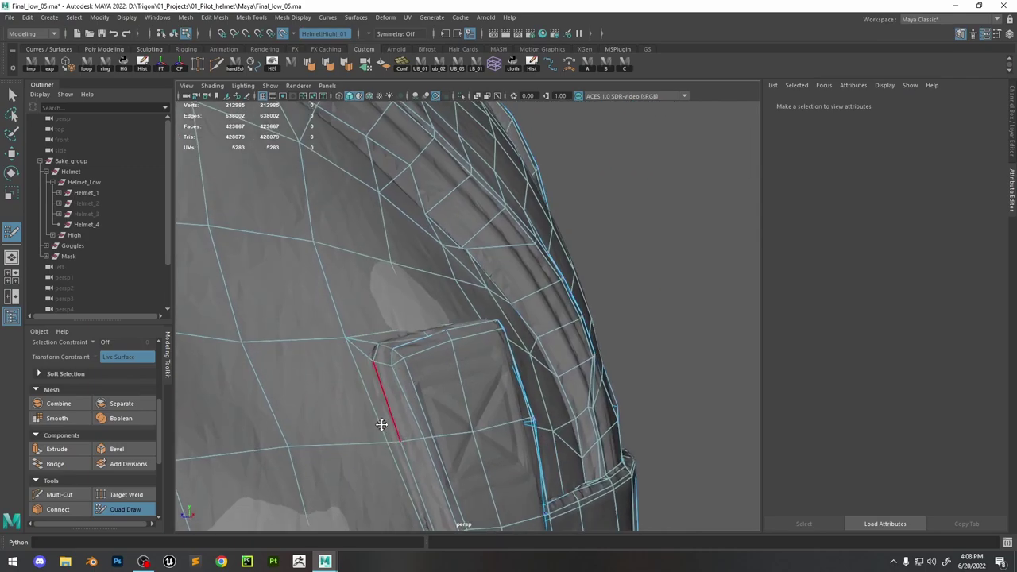
alt+drag(422, 390, 441, 300)
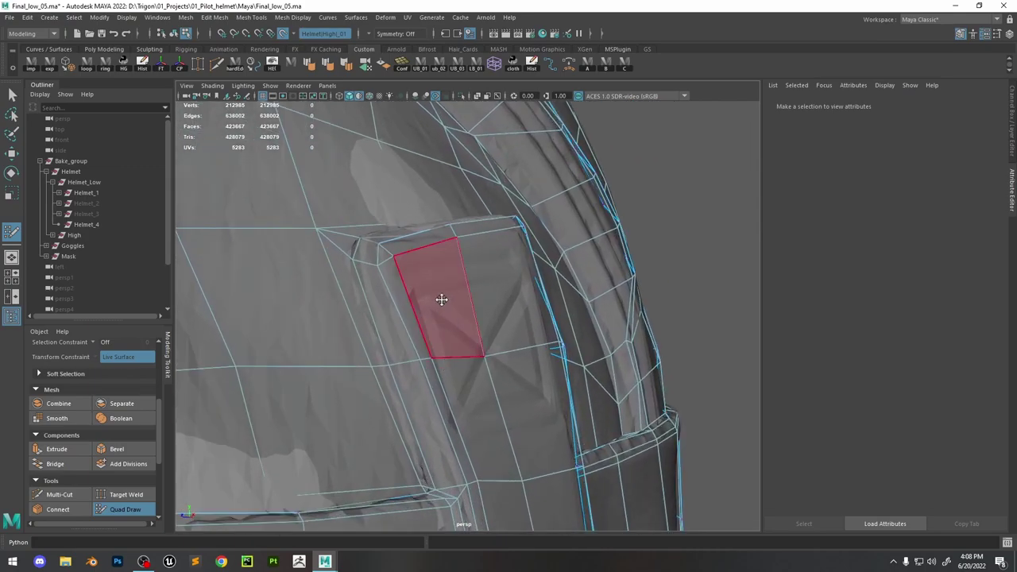
Frame the strap plate's corner vertex and add a new retopo point at the edge intersection
key(w)
click(384, 368)
key(f)
mouse_move(392, 368)
alt+mouse_down()
mouse_move(479, 297)
mouse_move(450, 313)
alt+mouse_up()
key(y)
mouse_move(518, 315)
alt+mouse_down()
mouse_move(529, 316)
mouse_move(520, 241)
mouse_move(459, 274)
alt+mouse_up()
click(489, 320)
Move a vertex near the strap plate to follow its raised border
scroll(528, 336, down, 5)
mouse_move(398, 248)
alt+mouse_down()
mouse_move(477, 239)
mouse_move(336, 227)
mouse_move(350, 238)
alt+mouse_up()
key(w)
click(475, 247)
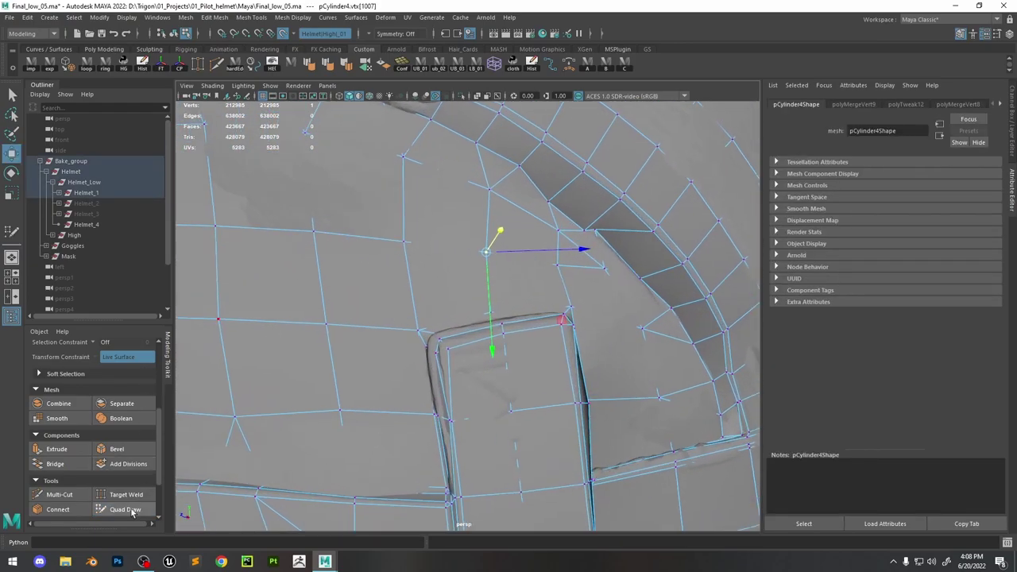
click(125, 509)
mouse_move(662, 332)
alt+mouse_down()
mouse_move(531, 309)
mouse_move(500, 273)
mouse_move(429, 225)
alt+mouse_up()
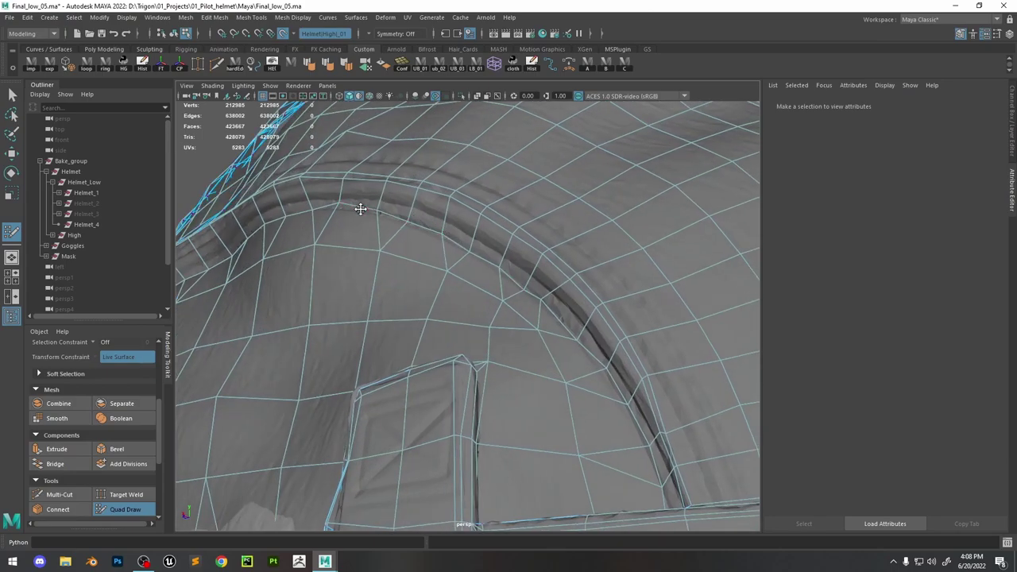
Inspect the helmet's rim band and undo the last retopo edit
alt+drag(471, 433, 600, 289)
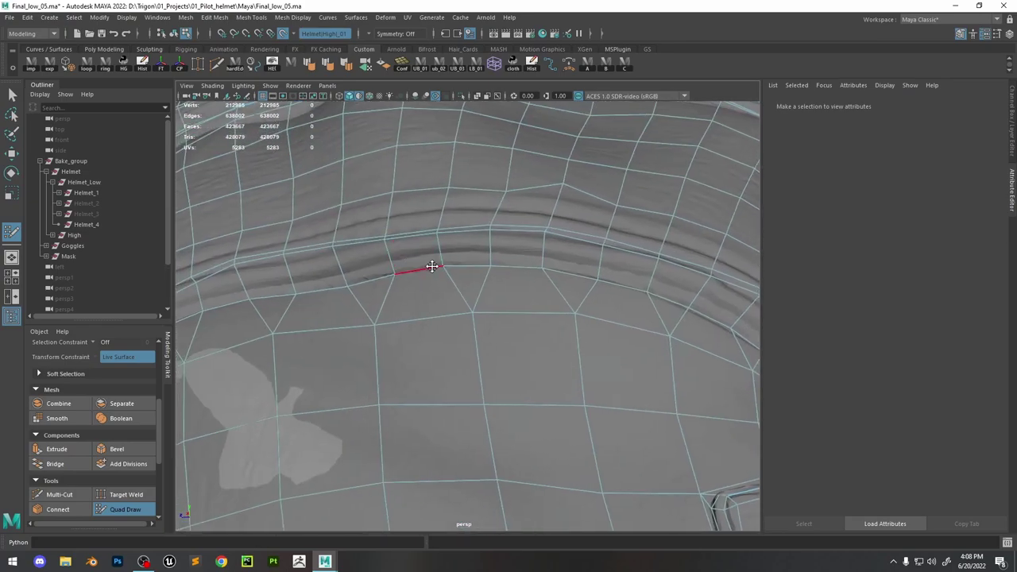
mouse_move(429, 267)
alt+mouse_down()
mouse_move(405, 294)
mouse_move(493, 294)
mouse_move(370, 288)
mouse_move(357, 311)
alt+mouse_up()
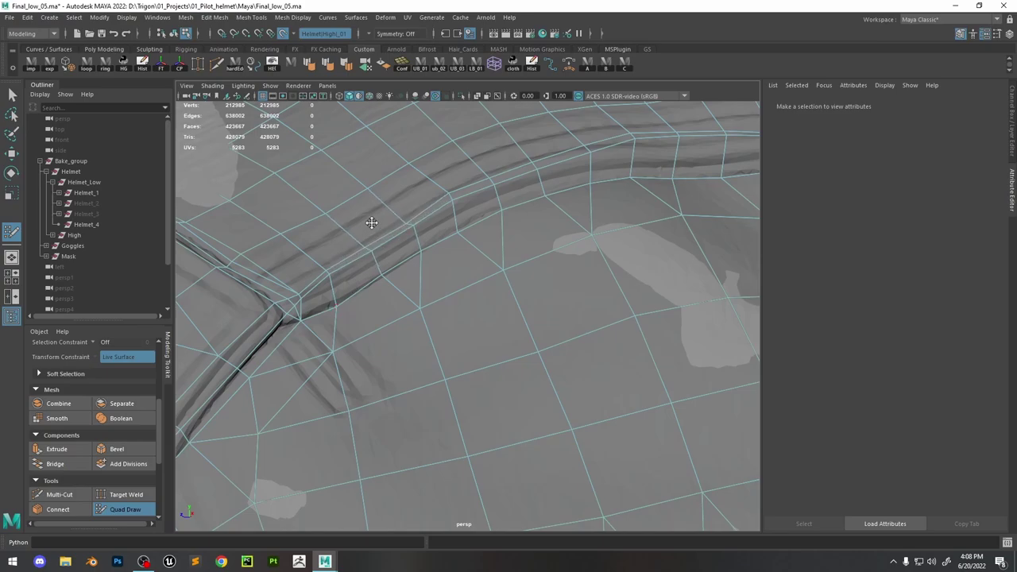
mouse_move(369, 217)
alt+mouse_down()
mouse_move(424, 245)
mouse_move(431, 226)
alt+mouse_up()
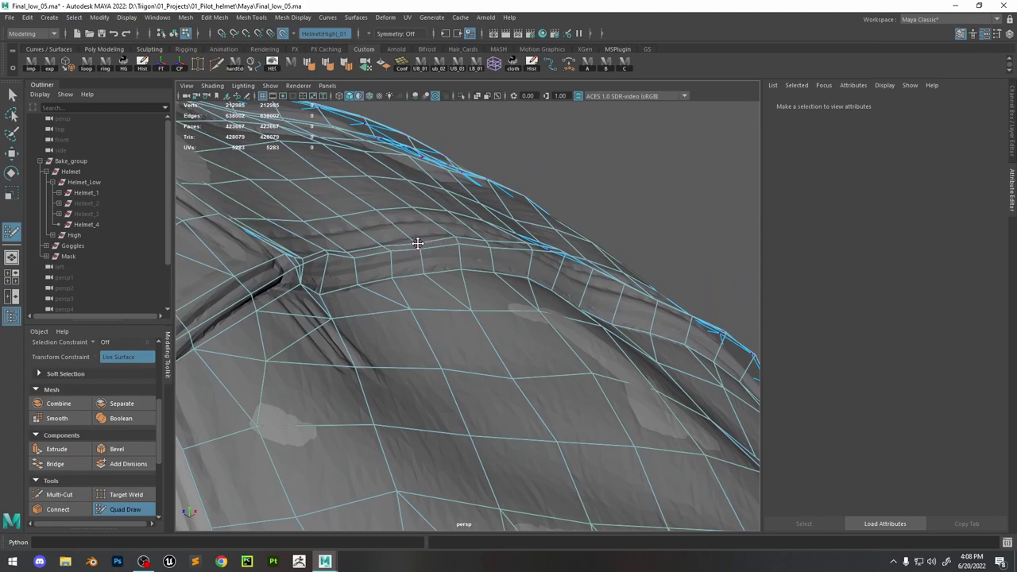
mouse_move(420, 240)
alt+mouse_down()
mouse_move(490, 236)
mouse_move(451, 274)
mouse_move(474, 277)
mouse_move(421, 293)
mouse_move(602, 302)
mouse_move(424, 276)
alt+mouse_up()
key(ctrl+z)
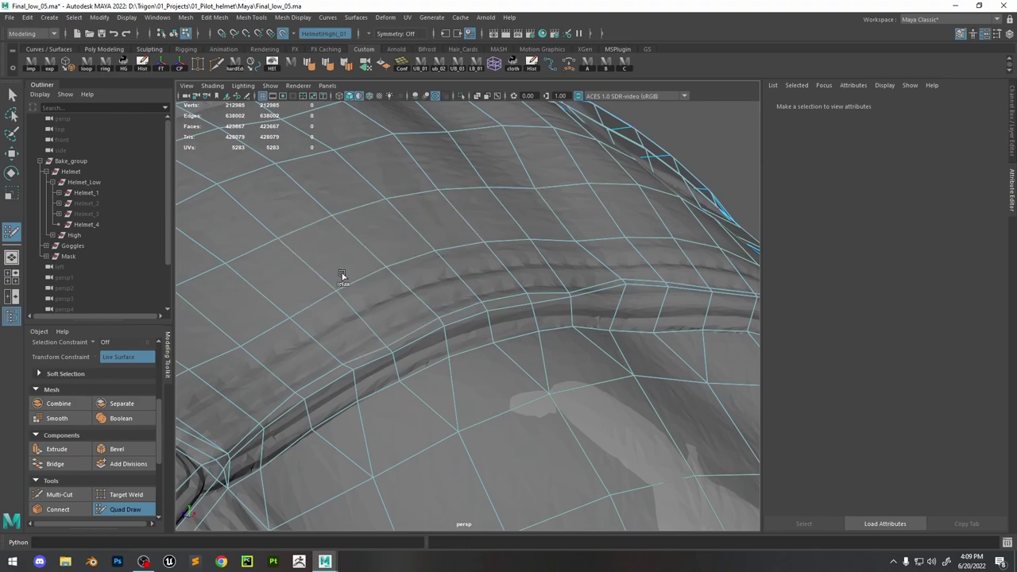
Review the quads along the rim band up to the helmet crown
alt+drag(388, 340, 465, 311)
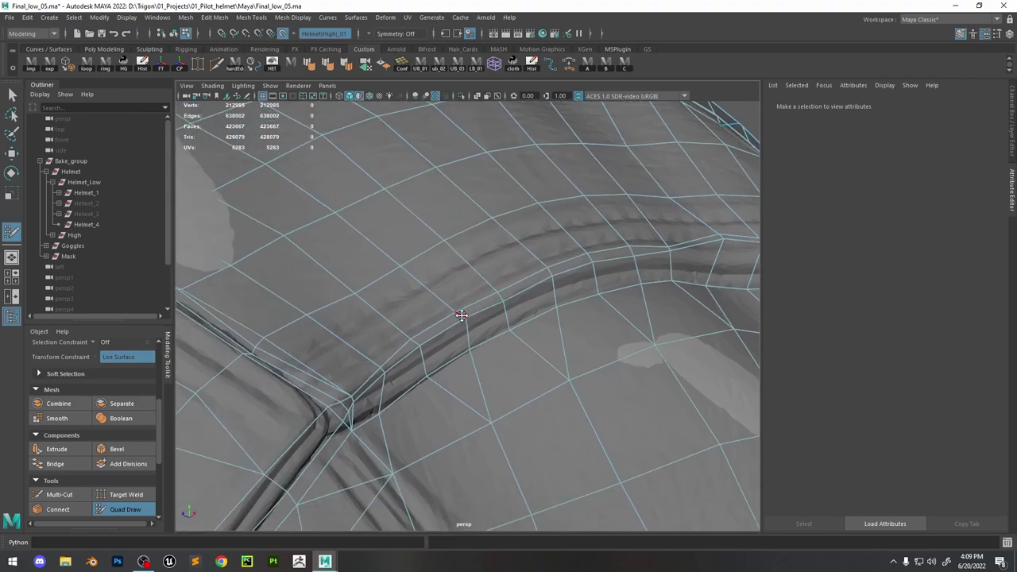
mouse_move(416, 344)
alt+mouse_down()
mouse_move(676, 222)
mouse_move(422, 363)
mouse_move(399, 312)
mouse_move(390, 329)
mouse_move(465, 268)
mouse_move(425, 282)
mouse_move(577, 281)
mouse_move(535, 283)
mouse_move(476, 257)
mouse_move(403, 267)
mouse_move(481, 268)
alt+mouse_up()
mouse_move(437, 199)
alt+mouse_down()
mouse_move(502, 249)
mouse_move(295, 238)
alt+mouse_up()
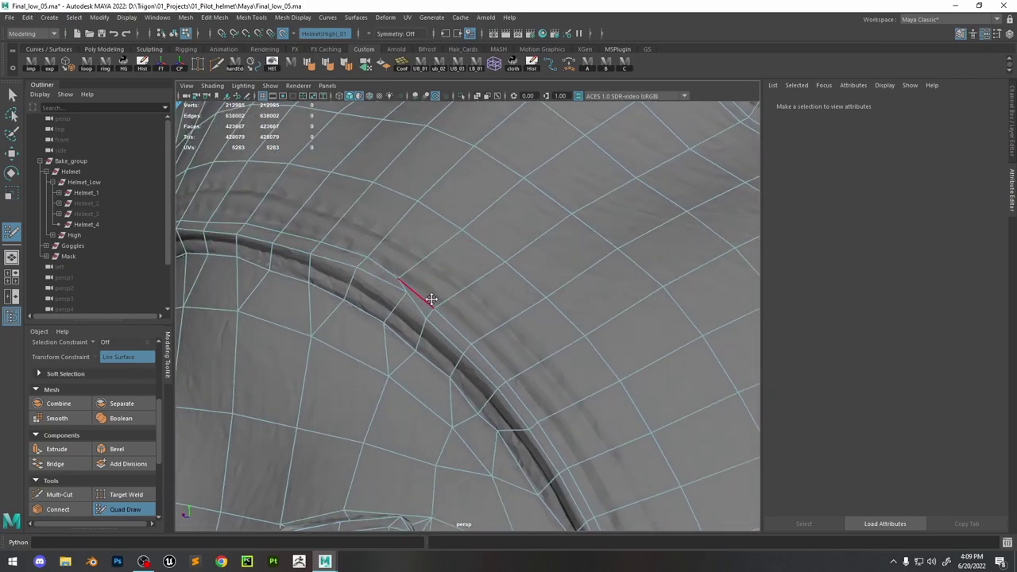
alt+drag(438, 334, 493, 333)
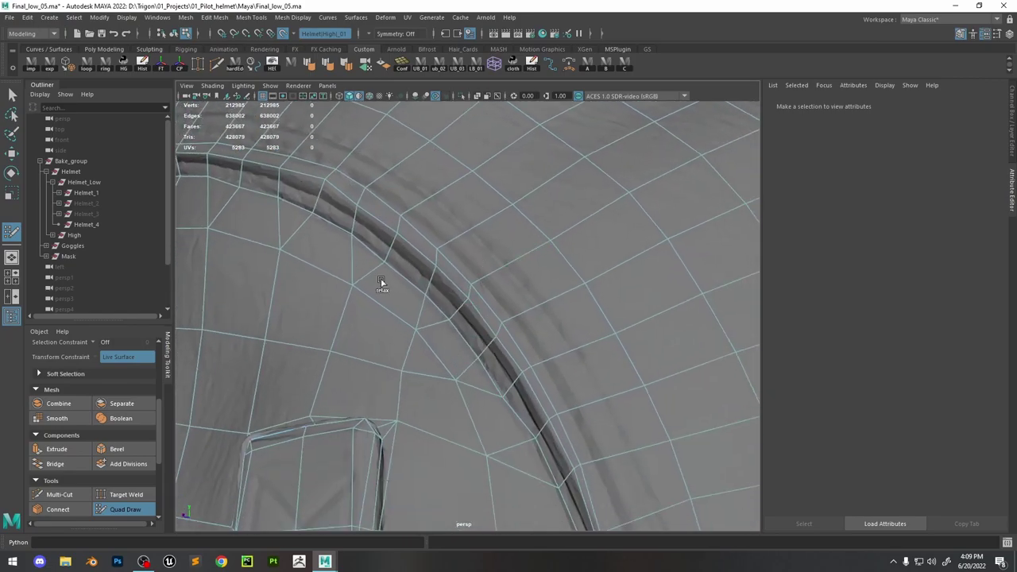
alt+drag(595, 438, 675, 411)
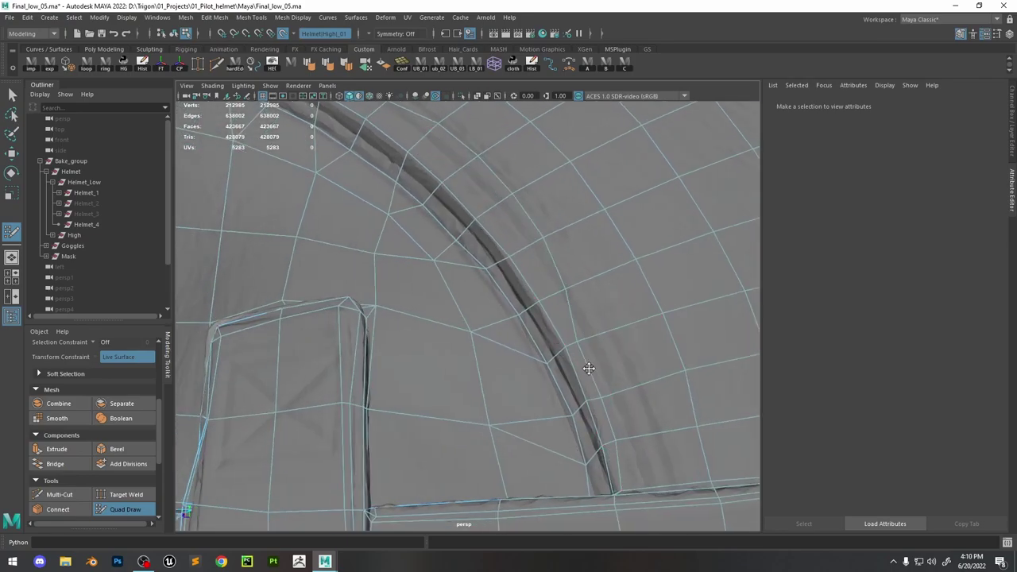
mouse_move(504, 214)
alt+mouse_down()
mouse_move(554, 274)
mouse_move(484, 182)
mouse_move(359, 211)
alt+mouse_up()
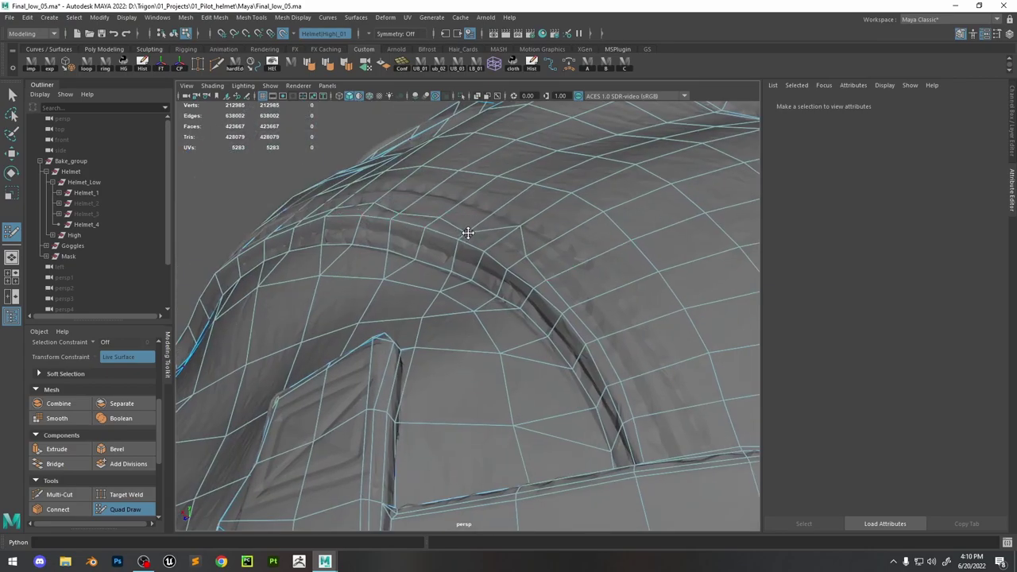
scroll(488, 270, down, 3)
scroll(474, 239, up, 5)
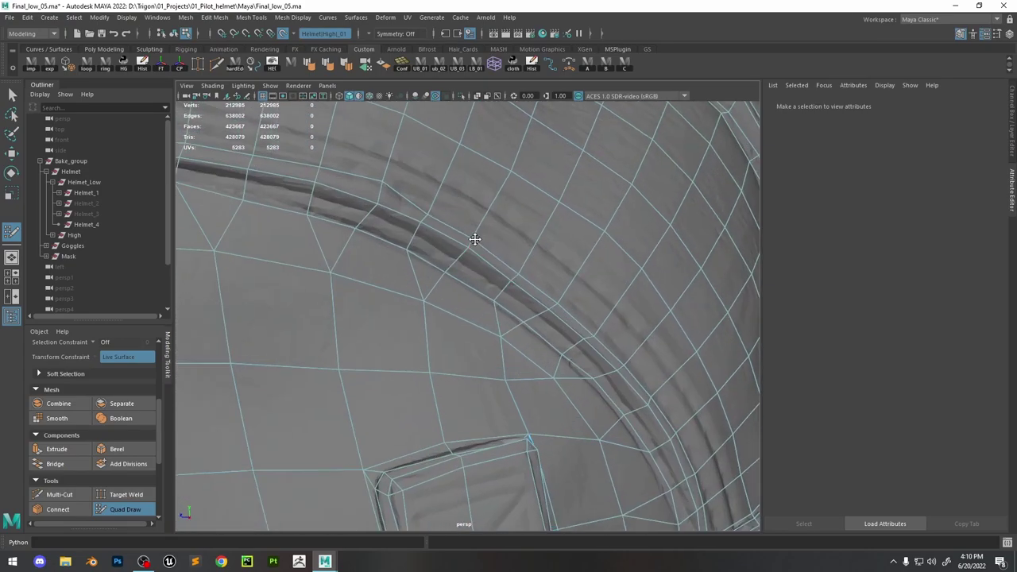
scroll(377, 235, down, 3)
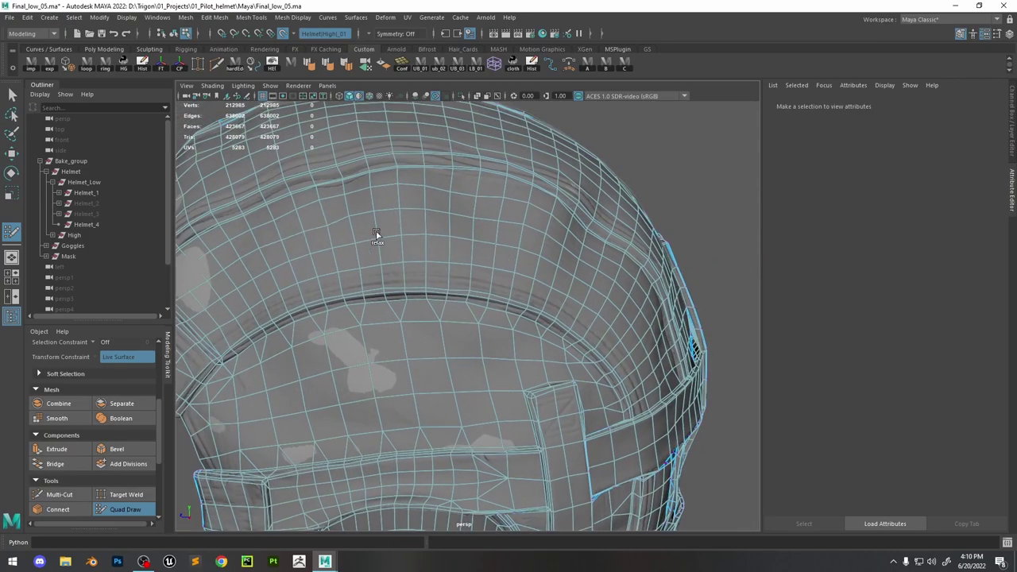
alt+drag(519, 217, 470, 215)
Isolate the low-poly helmet mesh and save the scene
key(w)
click(492, 149)
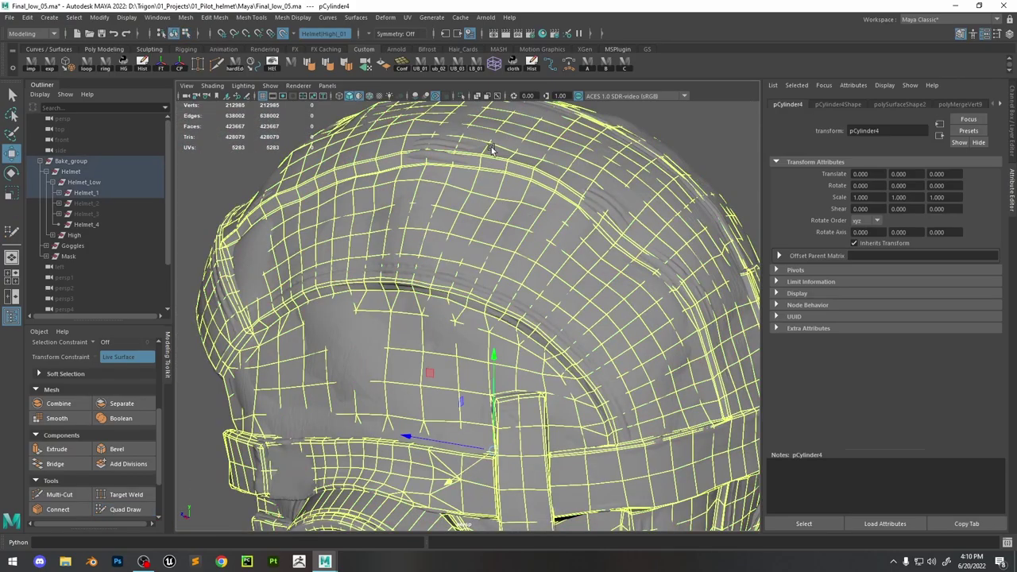
click(461, 96)
click(621, 249)
scroll(621, 249, up, 3)
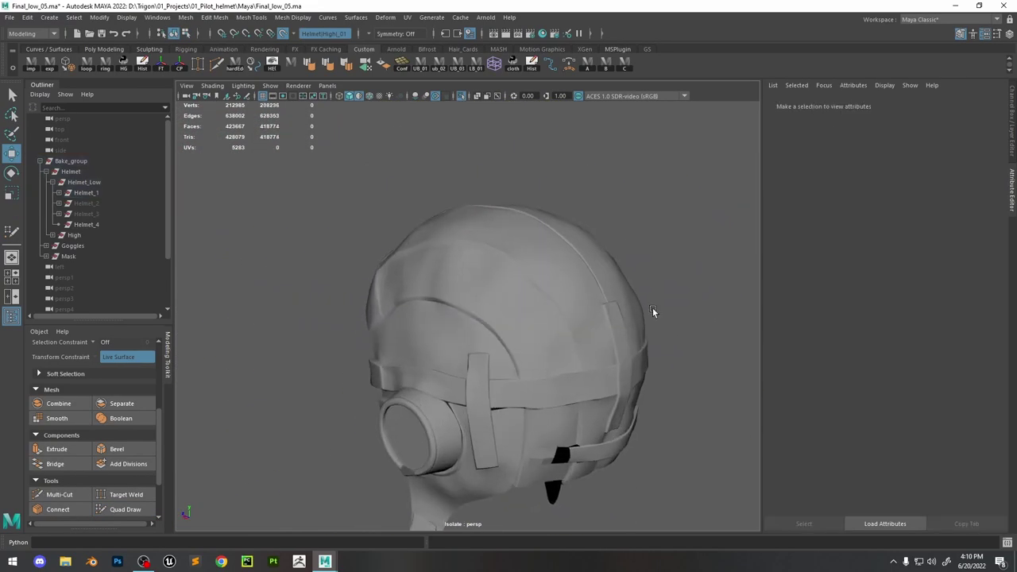
key(ctrl+s)
Turn on Wireframe on Shaded and frame an edge on the helmet's side to inspect it
click(369, 96)
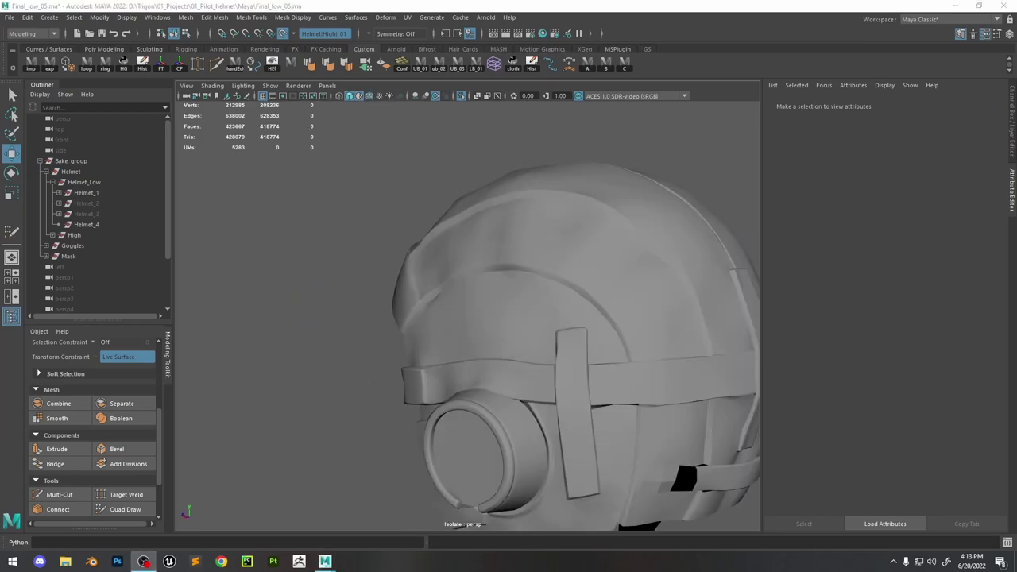
click(443, 296)
alt+drag(442, 296, 557, 373)
scroll(633, 447, up, 5)
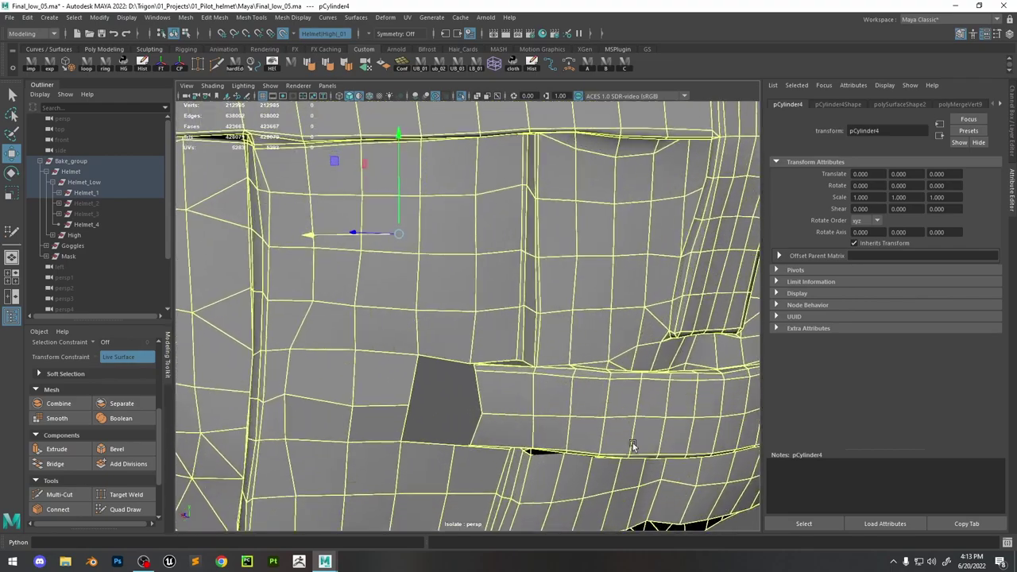
key(F10)
click(433, 358)
key(f)
scroll(470, 271, down, 4)
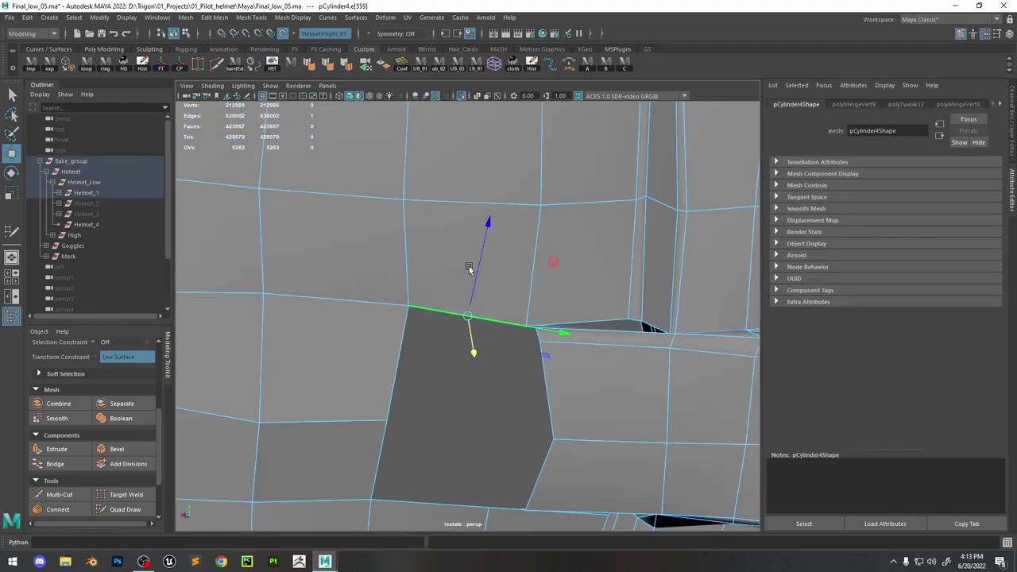
key(F8)
scroll(469, 114, down, 3)
Show the strap and sculpt meshes again and resume Quad Draw at the strap keeper
click(465, 97)
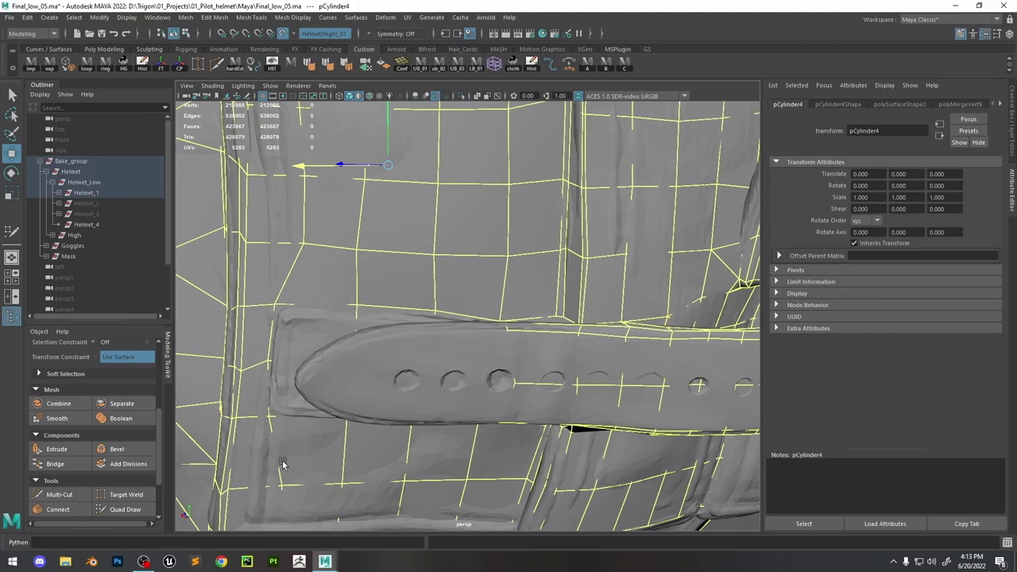
click(125, 509)
mouse_move(407, 335)
alt+mouse_down()
mouse_move(464, 302)
mouse_move(533, 326)
mouse_move(459, 353)
mouse_move(443, 407)
alt+mouse_up()
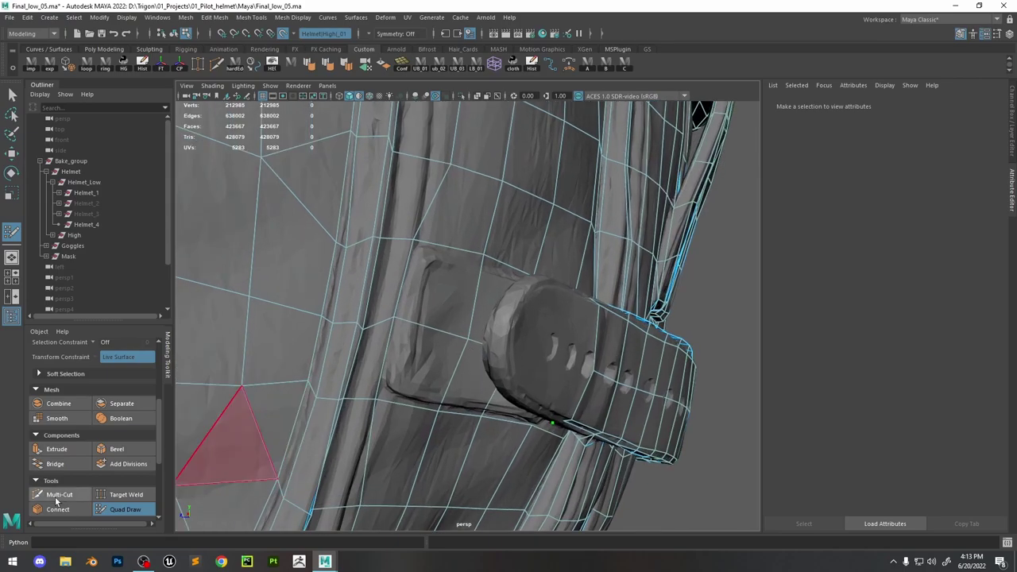
Line up a close view of the strap keeper for cutting
key(ctrl+shift+x)
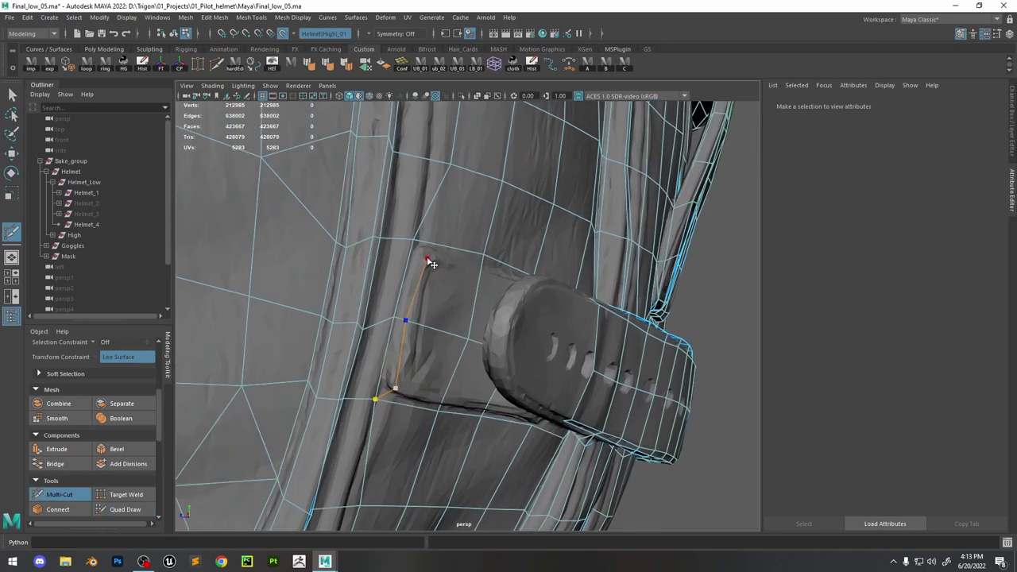
alt+drag(524, 240, 402, 306)
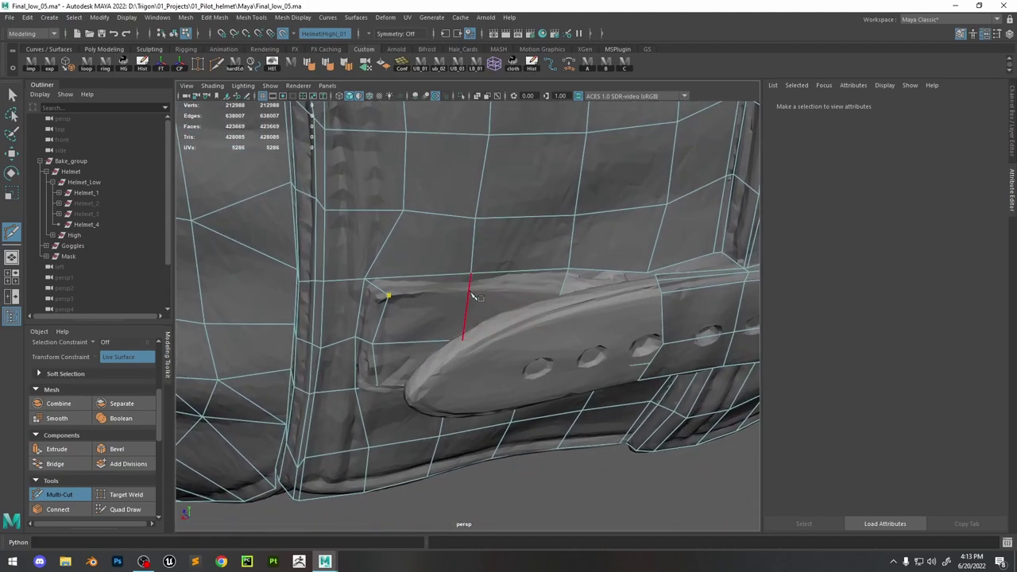
alt+drag(584, 318, 556, 294)
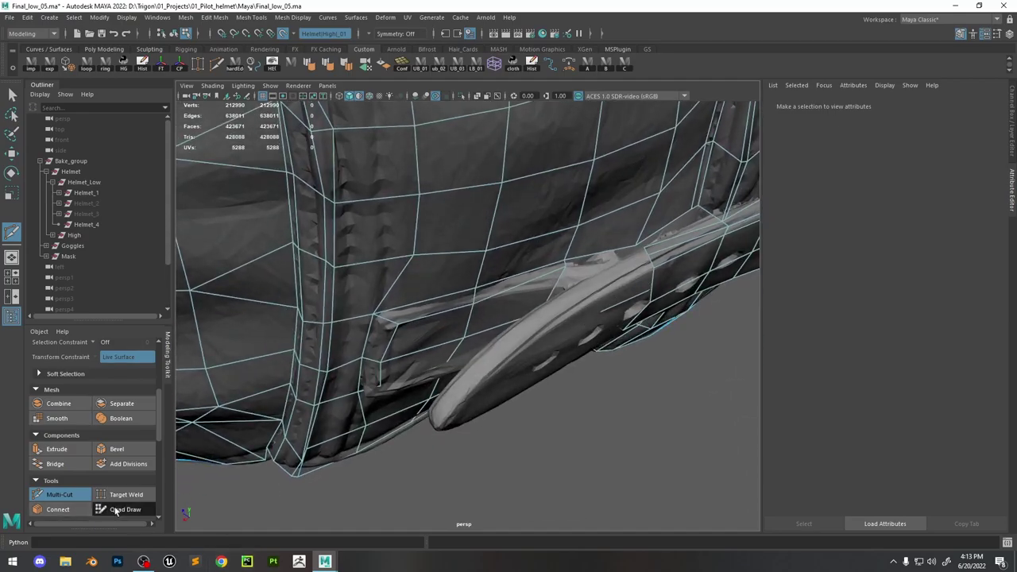
click(125, 509)
mouse_move(480, 297)
alt+mouse_down()
mouse_move(558, 300)
mouse_move(460, 314)
alt+mouse_up()
alt+drag(550, 215, 565, 244)
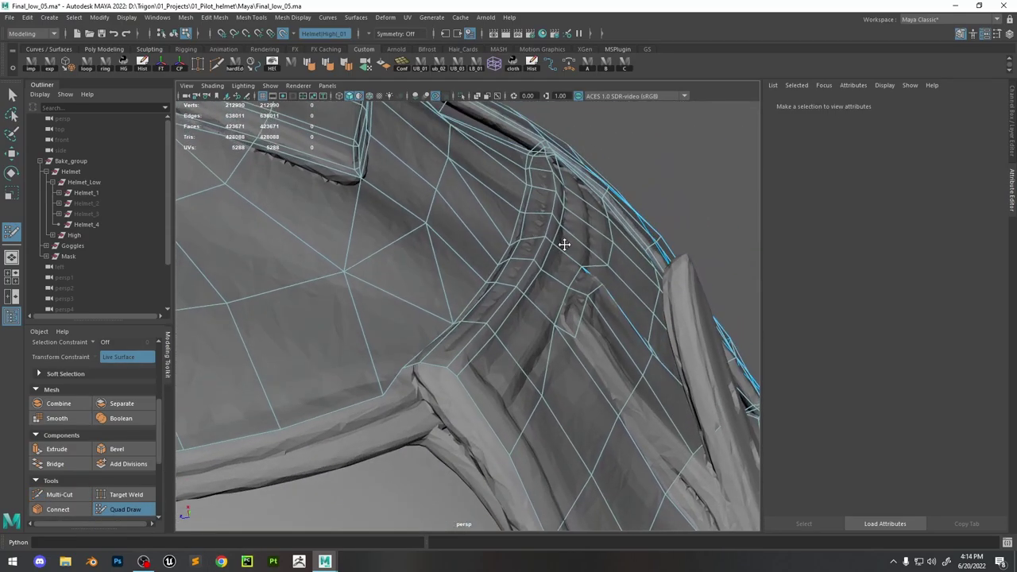
mouse_move(524, 213)
alt+mouse_down()
mouse_move(318, 281)
mouse_move(556, 370)
mouse_move(568, 279)
mouse_move(551, 294)
mouse_move(547, 257)
alt+mouse_up()
Cut a new edge across the strap keeper face with Multi-Cut
key(ctrl+shift+x)
click(434, 251)
mouse_move(554, 291)
alt+mouse_down()
mouse_move(586, 303)
mouse_move(569, 284)
mouse_move(606, 332)
alt+mouse_up()
key(y)
scroll(122, 479, down, 4)
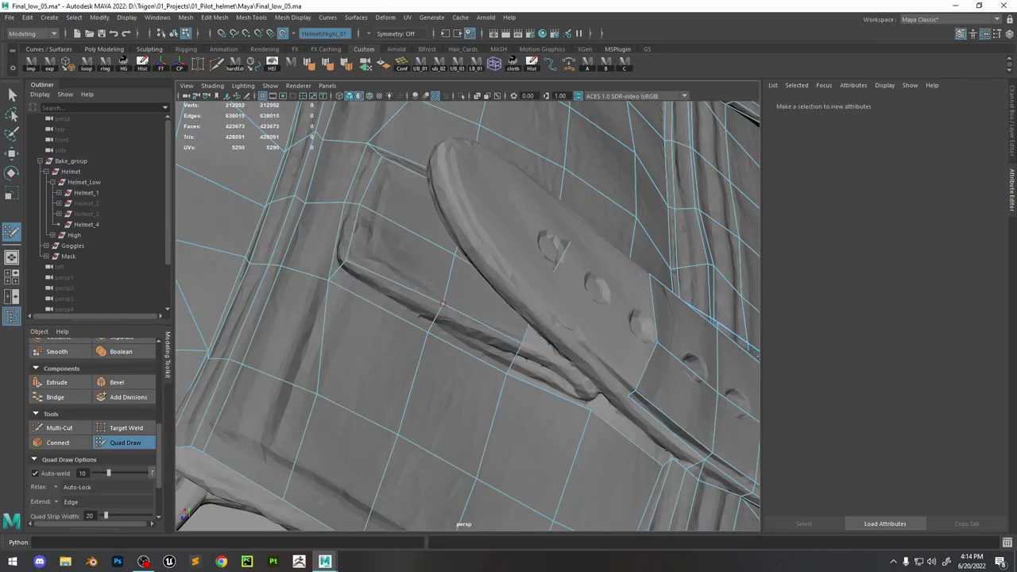
mouse_move(443, 303)
alt+mouse_down()
mouse_move(454, 241)
mouse_move(541, 384)
mouse_move(610, 376)
mouse_move(557, 302)
mouse_move(548, 270)
mouse_move(511, 408)
mouse_move(500, 295)
mouse_move(538, 268)
mouse_move(483, 301)
mouse_move(514, 342)
mouse_move(482, 345)
mouse_move(520, 299)
mouse_move(426, 320)
mouse_move(463, 354)
alt+mouse_up()
Adjust a vertex near the strap and view the inside of the rim
key(w)
click(549, 264)
key(shift+q)
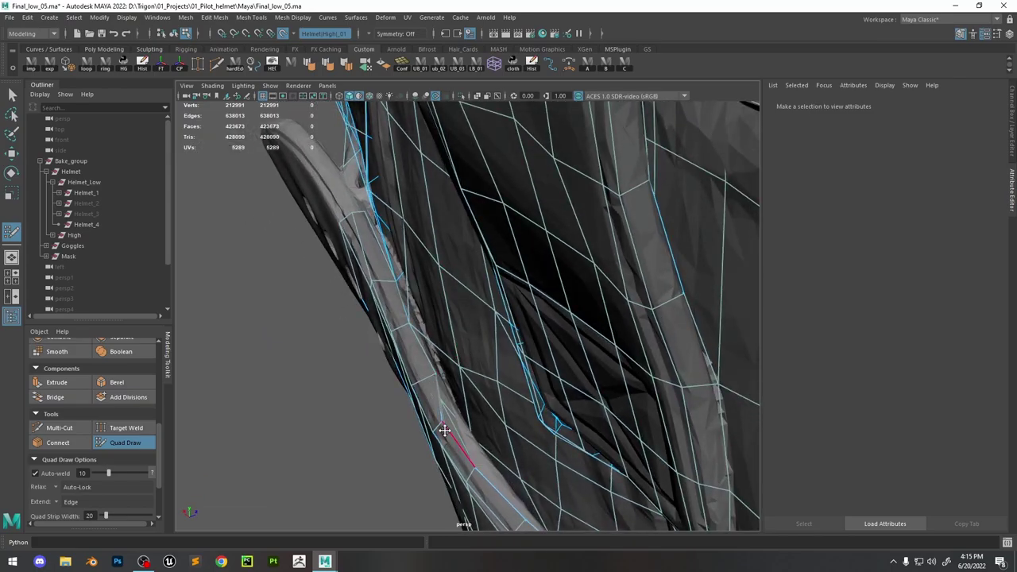
alt+drag(444, 430, 477, 358)
alt+drag(576, 419, 409, 365)
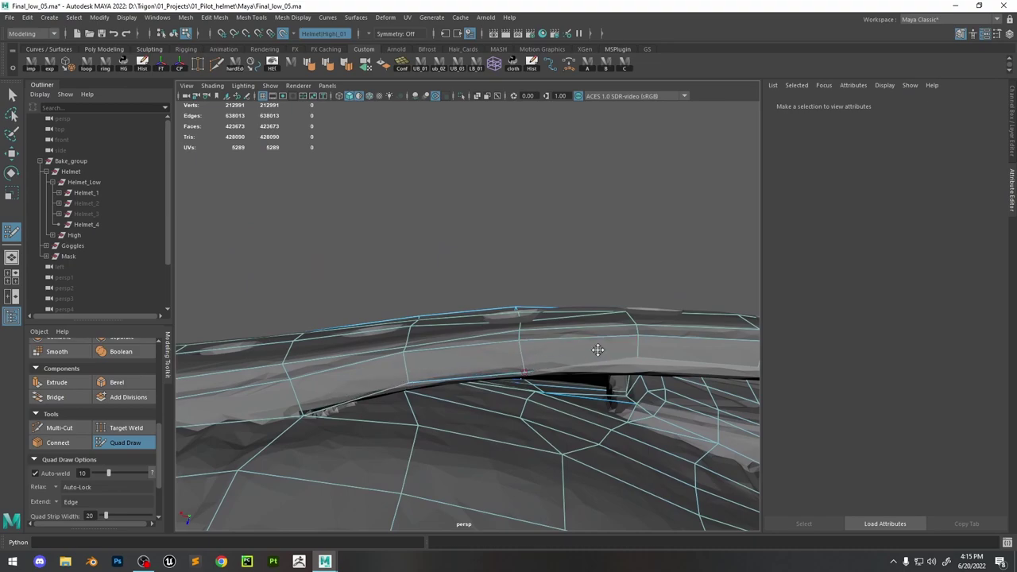
mouse_move(597, 349)
alt+mouse_down()
mouse_move(511, 359)
mouse_move(490, 329)
mouse_move(495, 368)
mouse_move(413, 347)
mouse_move(427, 325)
mouse_move(400, 310)
alt+mouse_up()
Reposition rim vertices, checking them in wireframe and shaded views
key(w)
click(390, 318)
key(4)
mouse_move(443, 363)
alt+mouse_down()
mouse_move(477, 373)
mouse_move(501, 413)
alt+mouse_up()
click(473, 406)
key(5)
alt+drag(518, 458, 617, 375)
Slide more rim vertices to match the strap's buckle-hole band, then restore textured lit display
click(590, 414)
click(625, 405)
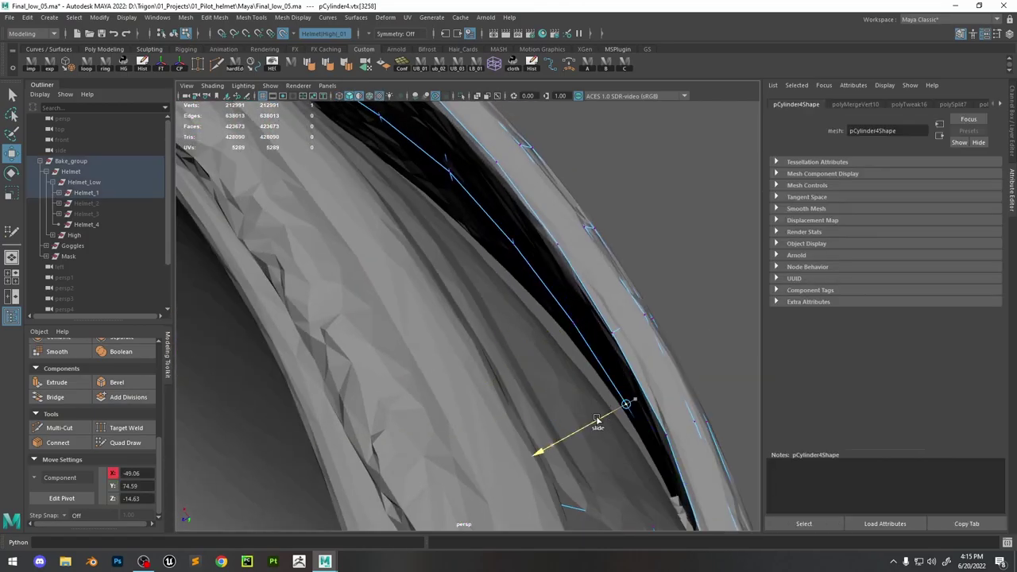
alt+drag(656, 449, 452, 235)
click(505, 322)
key(4)
click(421, 269)
mouse_move(421, 269)
alt+mouse_down()
mouse_move(462, 259)
mouse_move(472, 296)
mouse_move(520, 331)
mouse_move(493, 309)
mouse_move(552, 320)
mouse_move(518, 382)
mouse_move(609, 374)
mouse_move(443, 318)
mouse_move(588, 326)
alt+mouse_up()
key(7)
key(6)
Resume Quad Draw and place a new point along the strap's upper edge
key(alt+Tab)
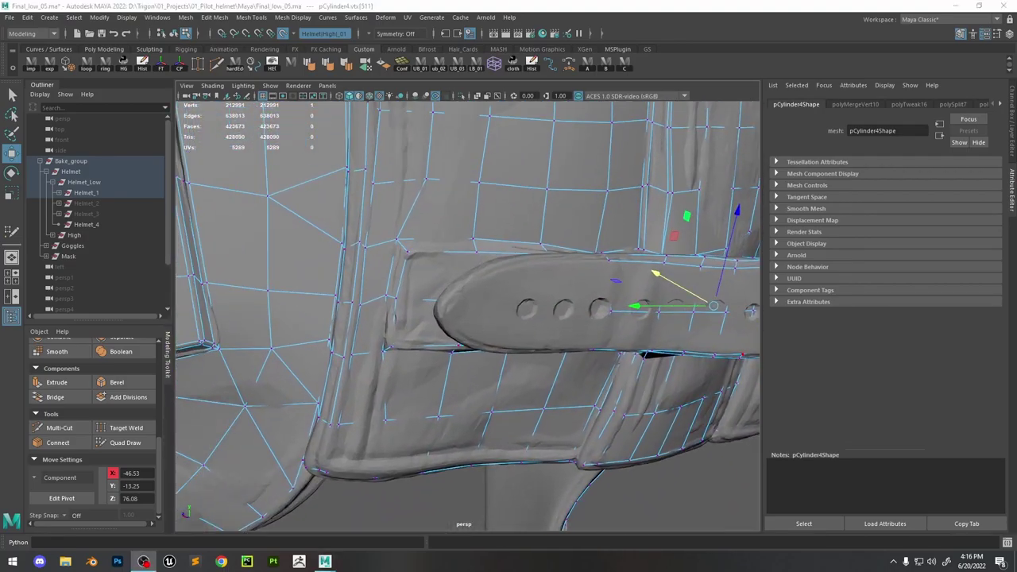
click(125, 442)
alt+middle_drag(476, 143, 488, 257)
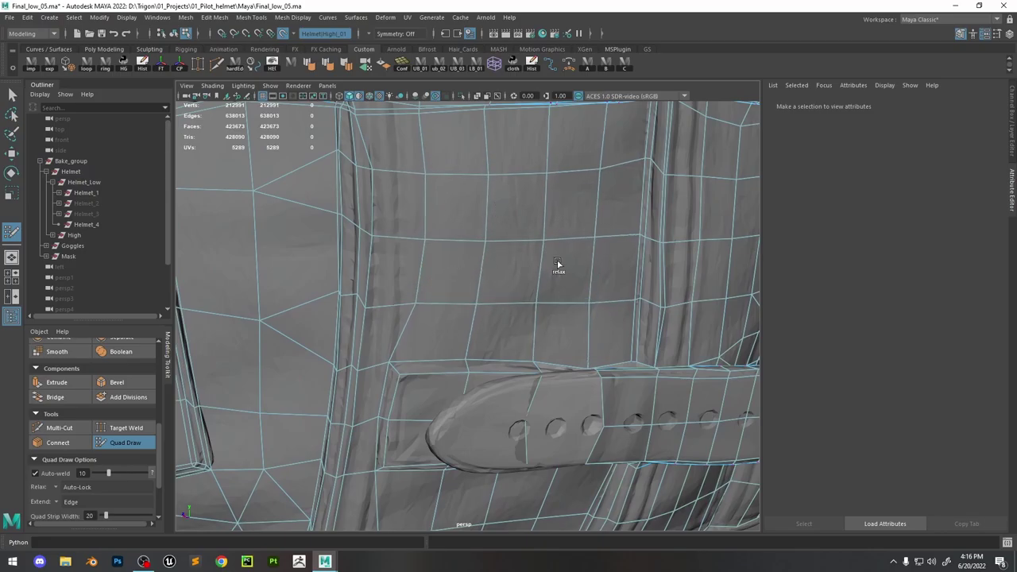
alt+middle_drag(549, 297, 514, 321)
scroll(473, 380, up, 5)
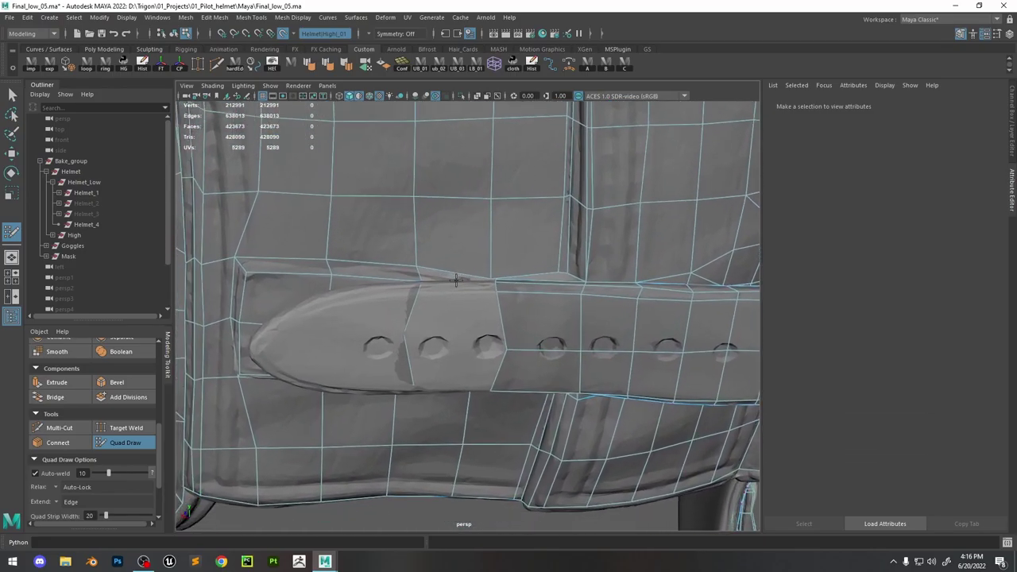
alt+drag(477, 373, 492, 335)
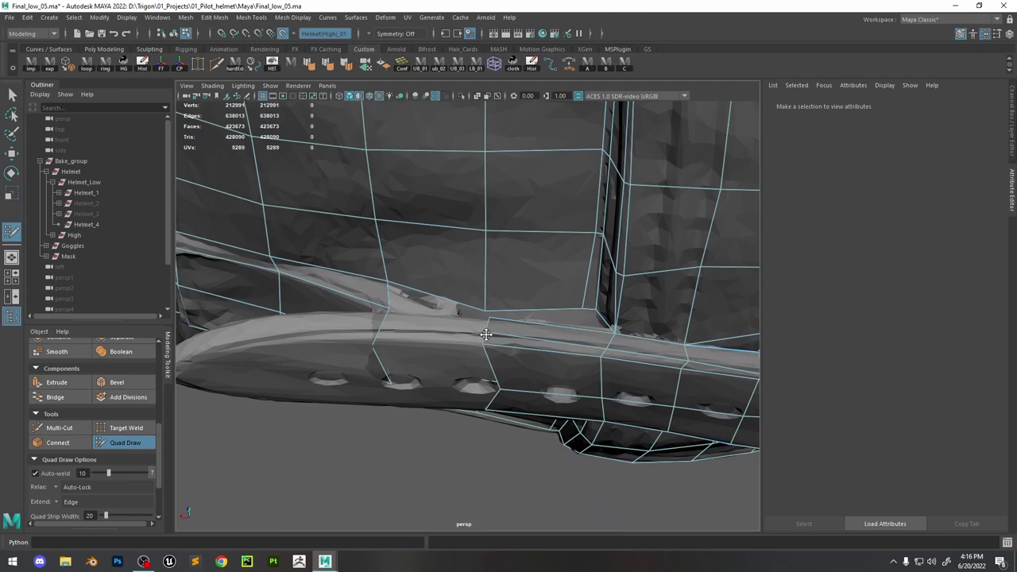
mouse_move(644, 357)
alt+mouse_down()
mouse_move(465, 341)
mouse_move(504, 345)
alt+mouse_up()
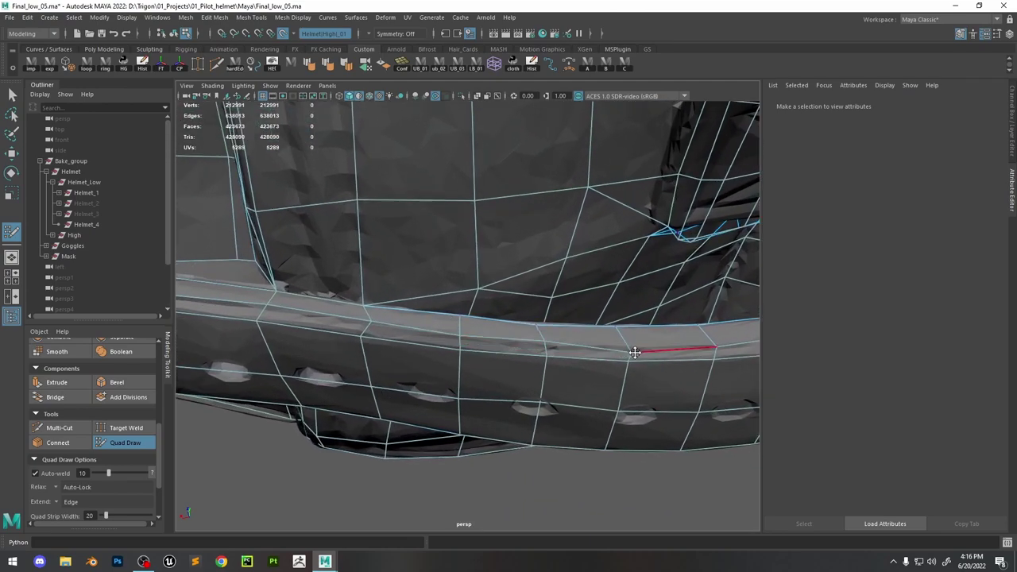
mouse_move(636, 352)
alt+mouse_down()
mouse_move(563, 336)
mouse_move(533, 264)
alt+mouse_up()
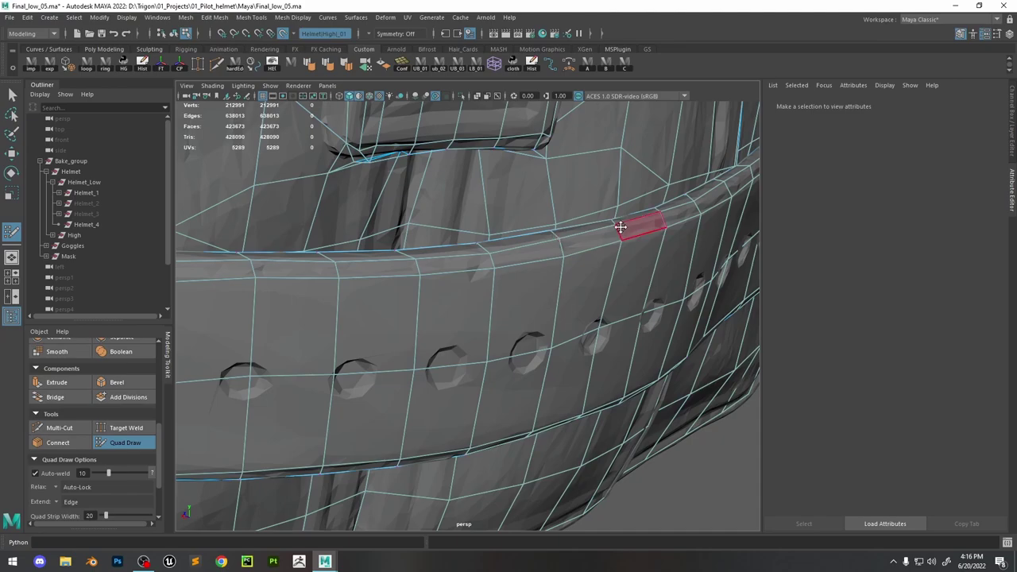
mouse_move(633, 223)
alt+mouse_down()
mouse_move(551, 272)
mouse_move(549, 251)
alt+mouse_up()
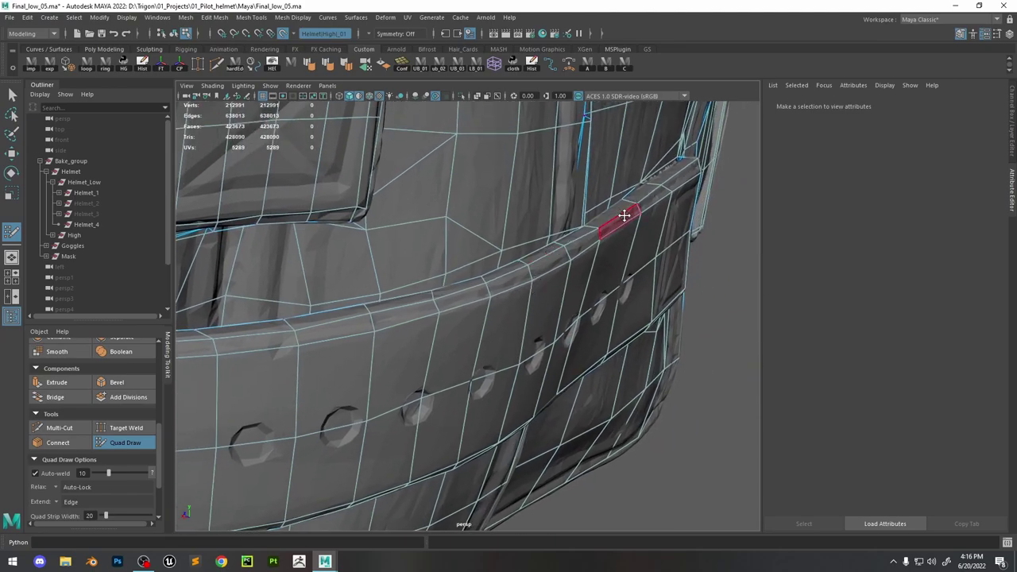
mouse_move(670, 192)
alt+mouse_down()
mouse_move(490, 275)
mouse_move(593, 288)
mouse_move(531, 334)
mouse_move(484, 299)
mouse_move(500, 310)
mouse_move(348, 342)
mouse_move(418, 390)
mouse_move(477, 318)
mouse_move(509, 302)
mouse_move(567, 314)
mouse_move(608, 302)
mouse_move(501, 350)
alt+mouse_up()
click(492, 361)
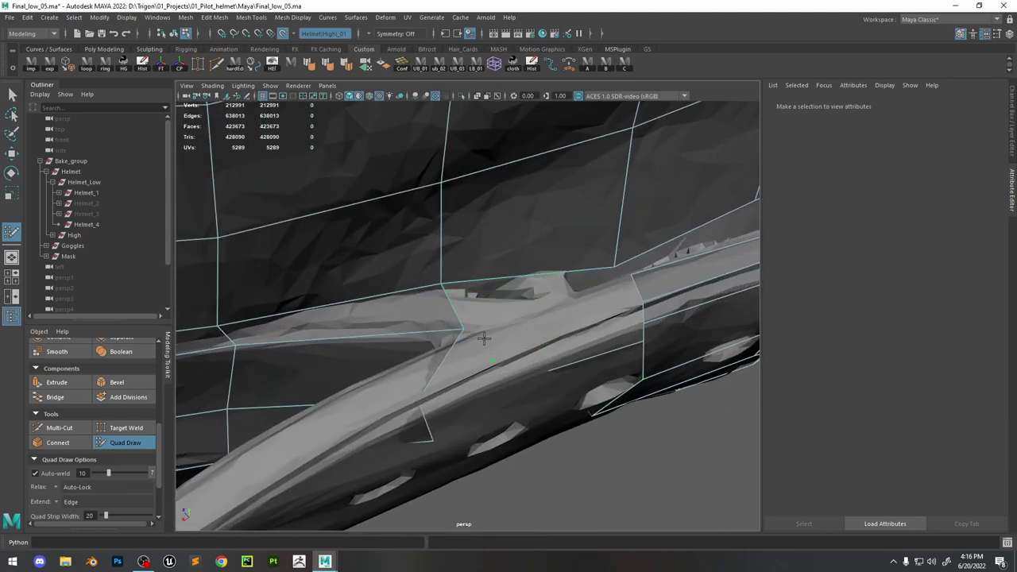
Fill three new quads along the narrow rim strip beneath the strap
right_drag(517, 209, 547, 157)
click(143, 64)
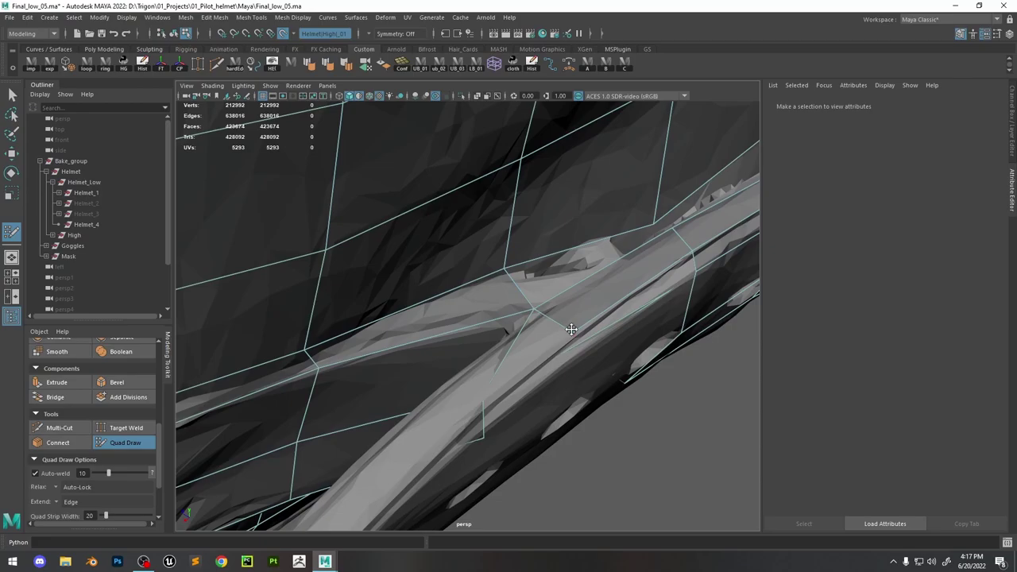
mouse_move(571, 329)
alt+mouse_down()
mouse_move(493, 263)
mouse_move(426, 244)
alt+mouse_up()
shift+click(493, 263)
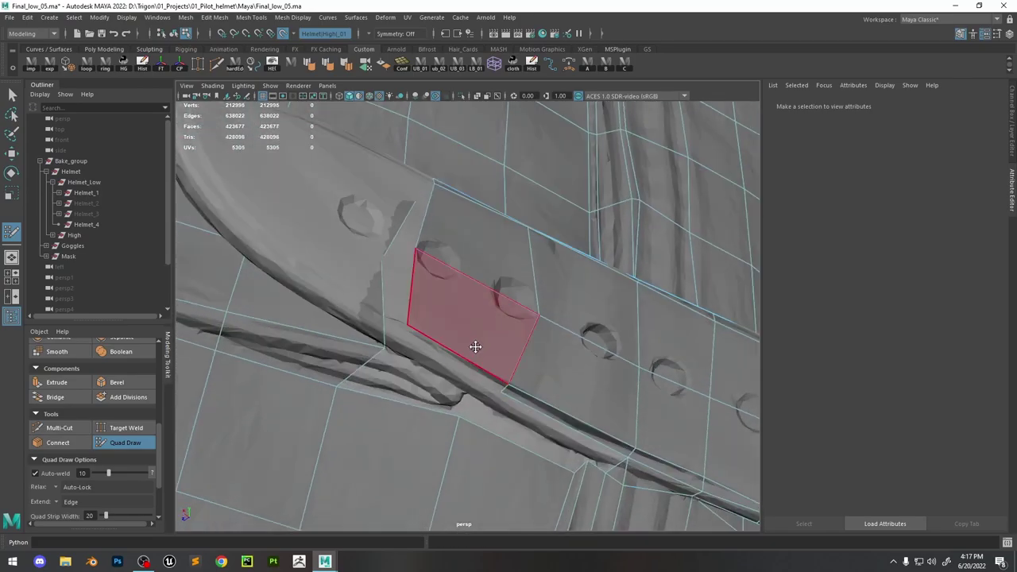
alt+drag(476, 346, 459, 294)
shift+click(461, 342)
shift+click(458, 294)
mouse_move(527, 291)
alt+mouse_down()
mouse_move(538, 286)
mouse_move(549, 322)
mouse_move(611, 298)
mouse_move(535, 298)
mouse_move(567, 291)
mouse_move(547, 336)
mouse_move(552, 205)
alt+mouse_up()
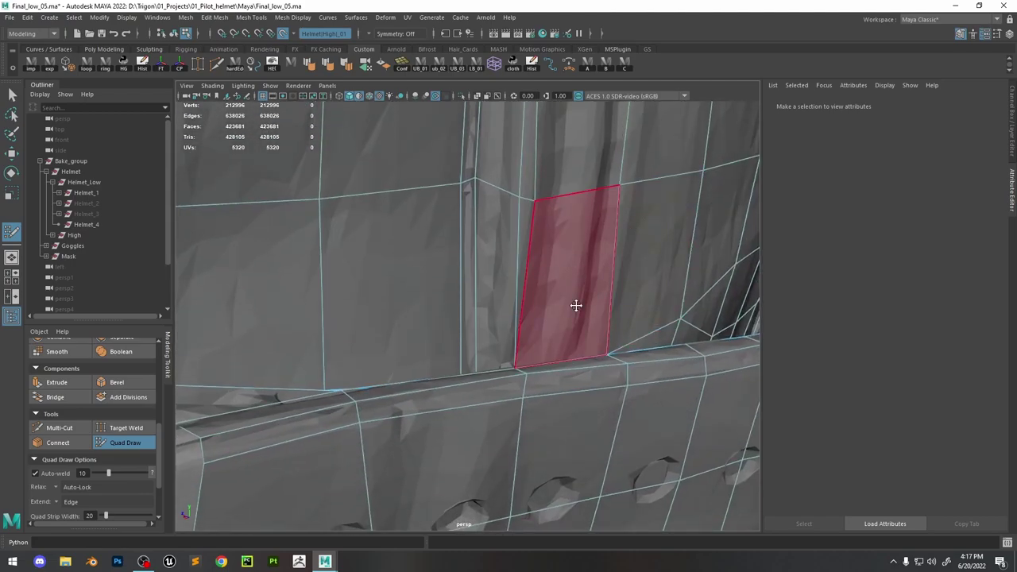
mouse_move(577, 302)
alt+mouse_down()
mouse_move(411, 291)
mouse_move(445, 312)
mouse_move(518, 430)
mouse_move(488, 345)
mouse_move(413, 239)
alt+mouse_up()
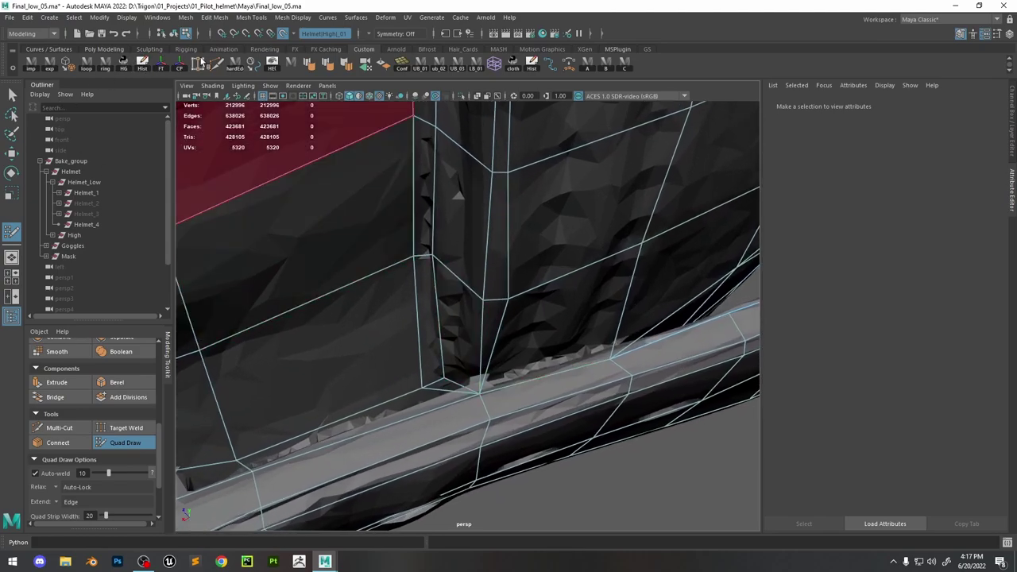
Delete the stray vertical edge where the strap meets the rim
key(ctrl+shift+x)
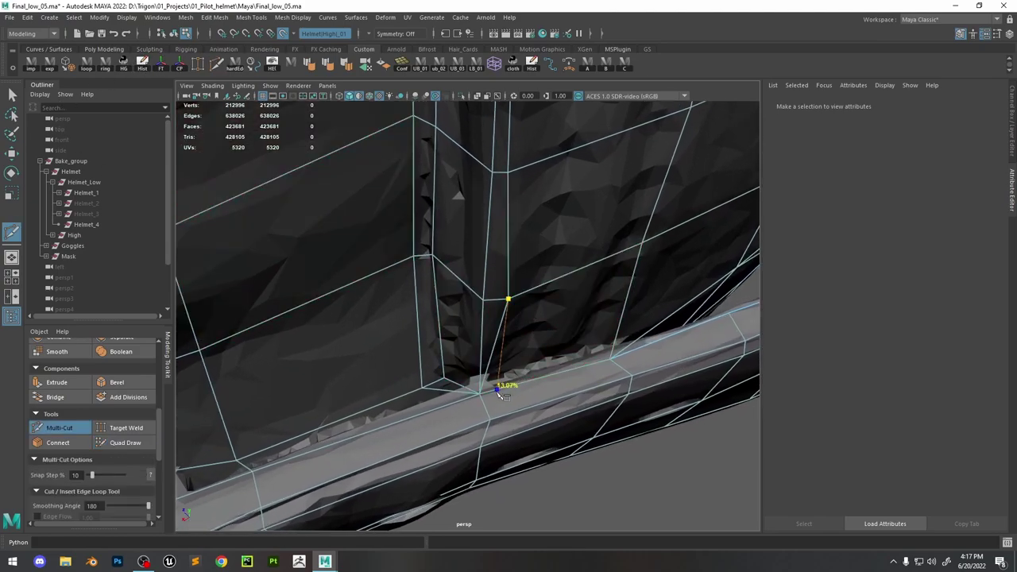
key(w)
click(481, 318)
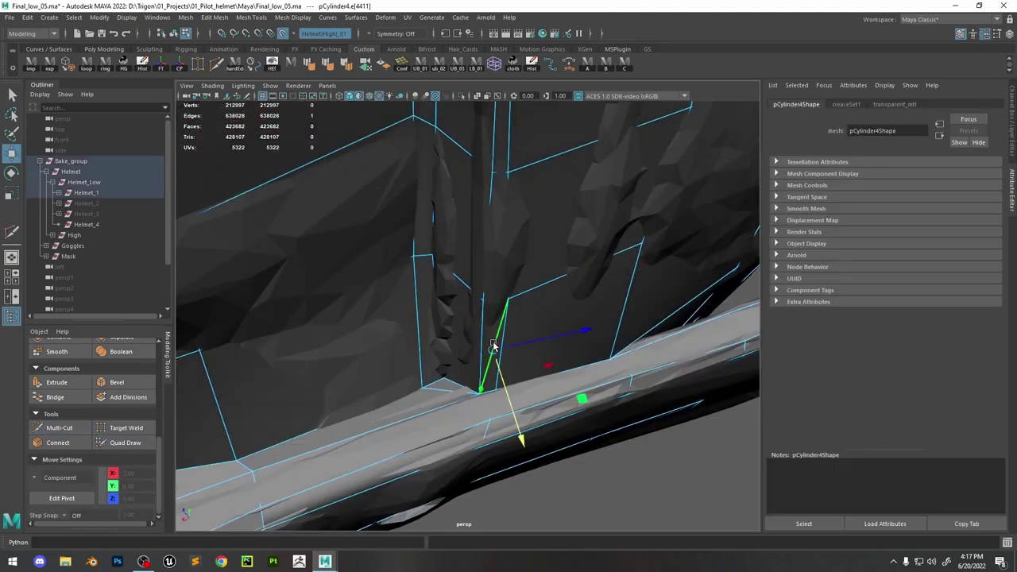
key(Delete)
click(125, 442)
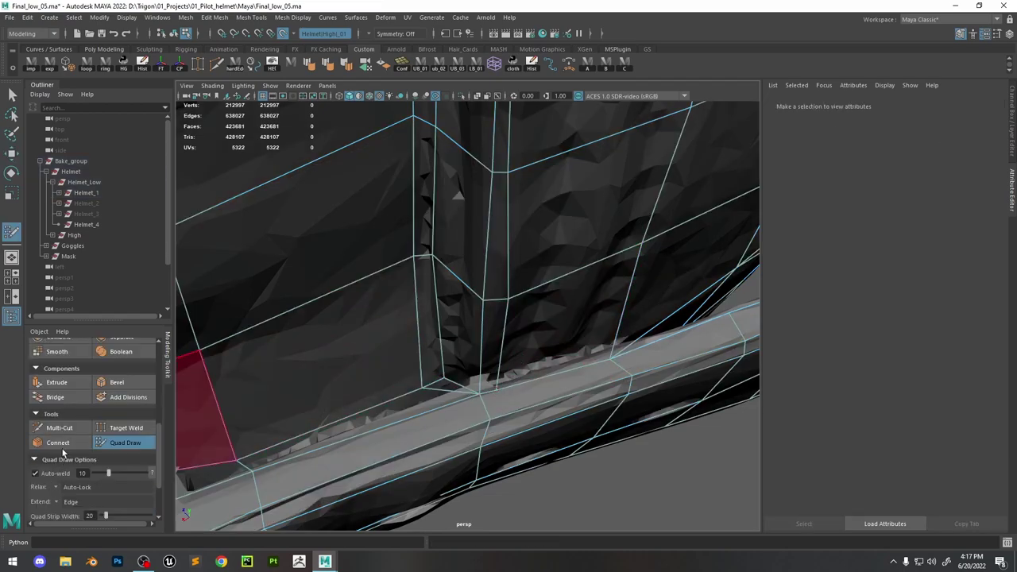
Cut the strap edge, remove an unwanted edge, and fill a new quad at the rim
key(ctrl+shift+x)
click(457, 404)
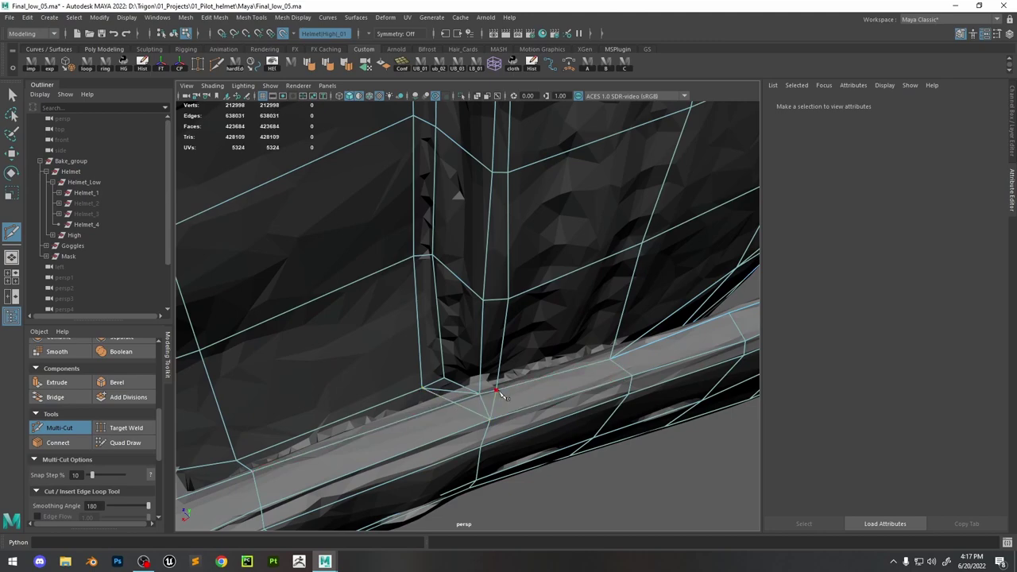
key(w)
key(ctrl+Delete)
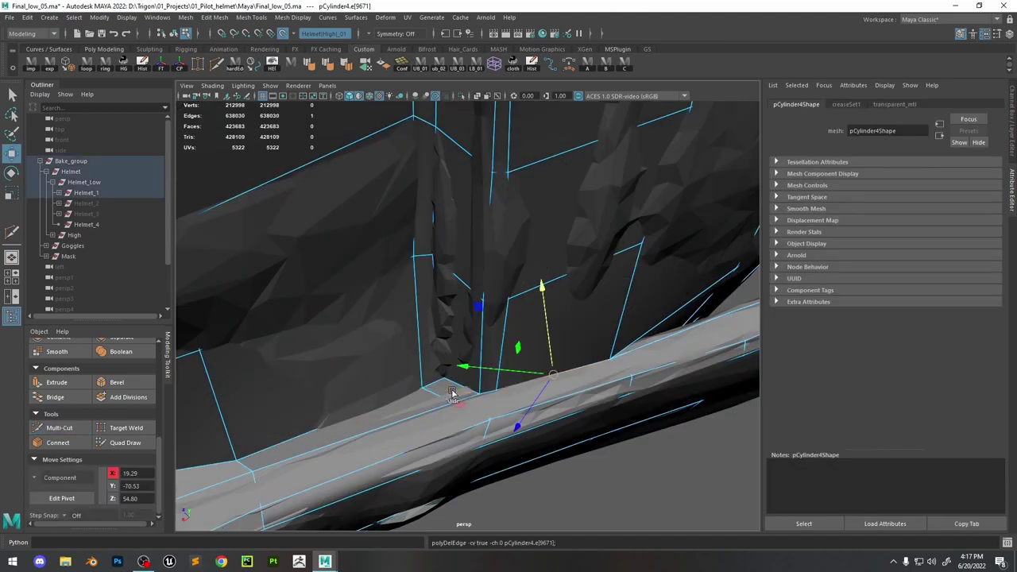
click(143, 437)
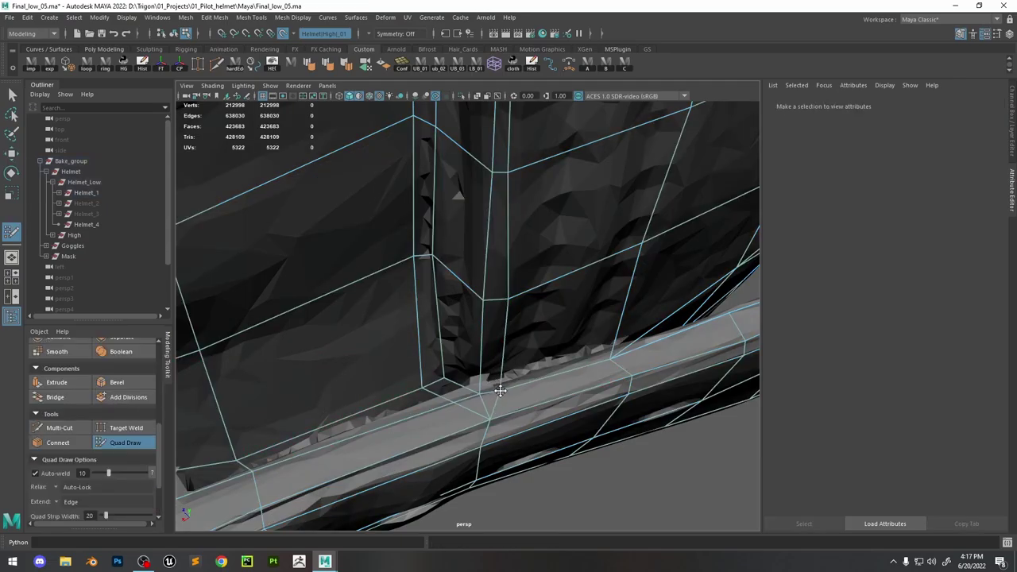
mouse_move(499, 387)
alt+mouse_down()
mouse_move(511, 344)
mouse_move(491, 320)
mouse_move(463, 331)
mouse_move(588, 323)
mouse_move(352, 426)
mouse_move(545, 336)
mouse_move(549, 413)
mouse_move(516, 397)
mouse_move(536, 378)
mouse_move(519, 371)
alt+mouse_up()
shift+click(536, 377)
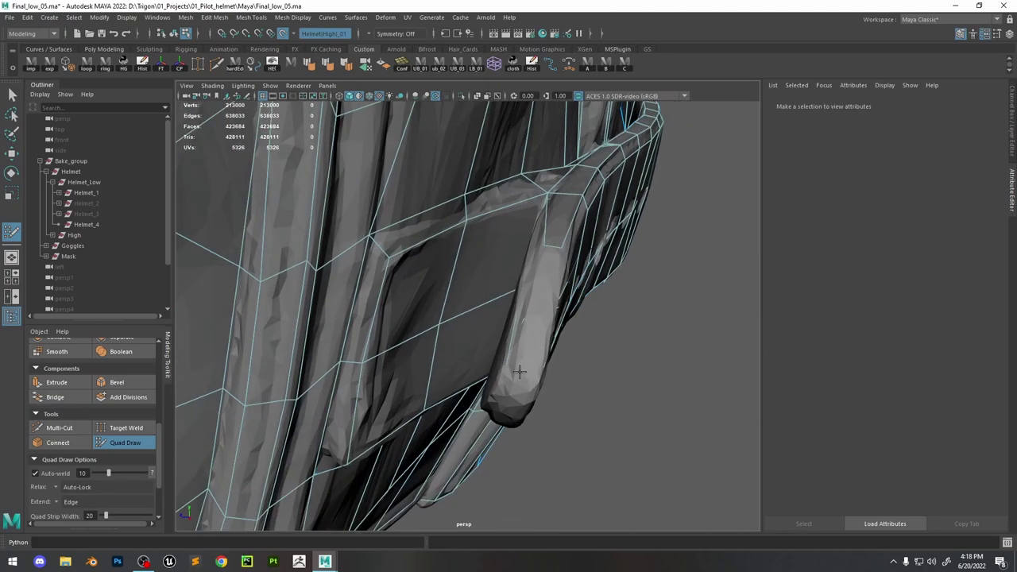
Fill Quad Draw faces along the helmet rim and around the strap loop
shift+click(538, 303)
mouse_move(538, 303)
alt+mouse_down()
mouse_move(477, 421)
mouse_move(361, 338)
mouse_move(388, 327)
mouse_move(426, 277)
mouse_move(425, 291)
alt+mouse_up()
shift+click(389, 326)
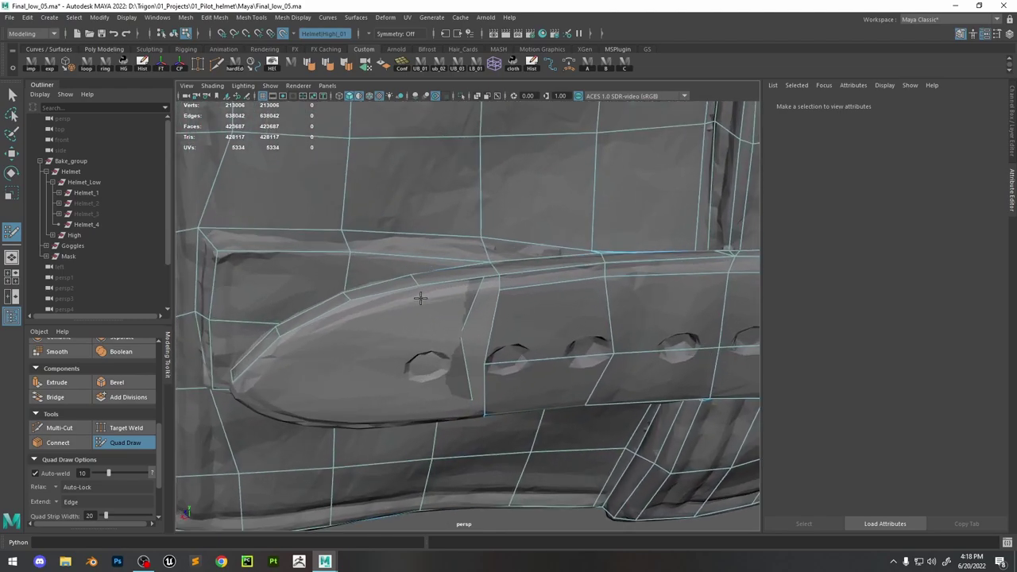
shift+click(300, 334)
mouse_move(300, 334)
alt+mouse_down()
mouse_move(347, 366)
mouse_move(393, 355)
alt+mouse_up()
shift+click(409, 318)
mouse_move(409, 318)
alt+mouse_down()
mouse_move(450, 347)
mouse_move(390, 294)
alt+mouse_up()
shift+click(391, 295)
Fill quads across the strap's rounded tip and near the rim
mouse_move(403, 337)
alt+mouse_down()
mouse_move(400, 323)
mouse_move(443, 253)
alt+mouse_up()
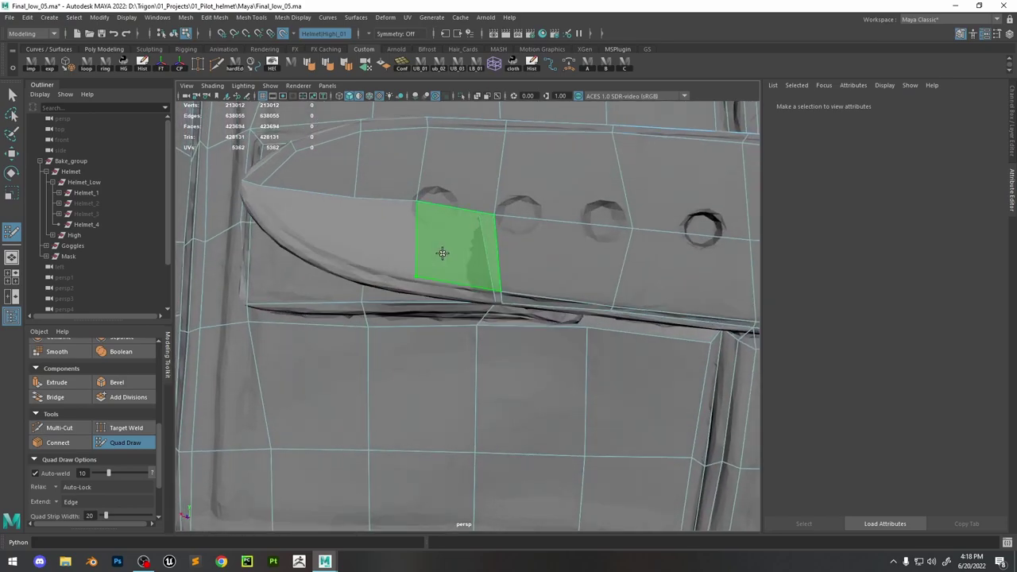
shift+click(442, 253)
shift+click(362, 239)
shift+click(324, 216)
alt+drag(323, 217, 406, 304)
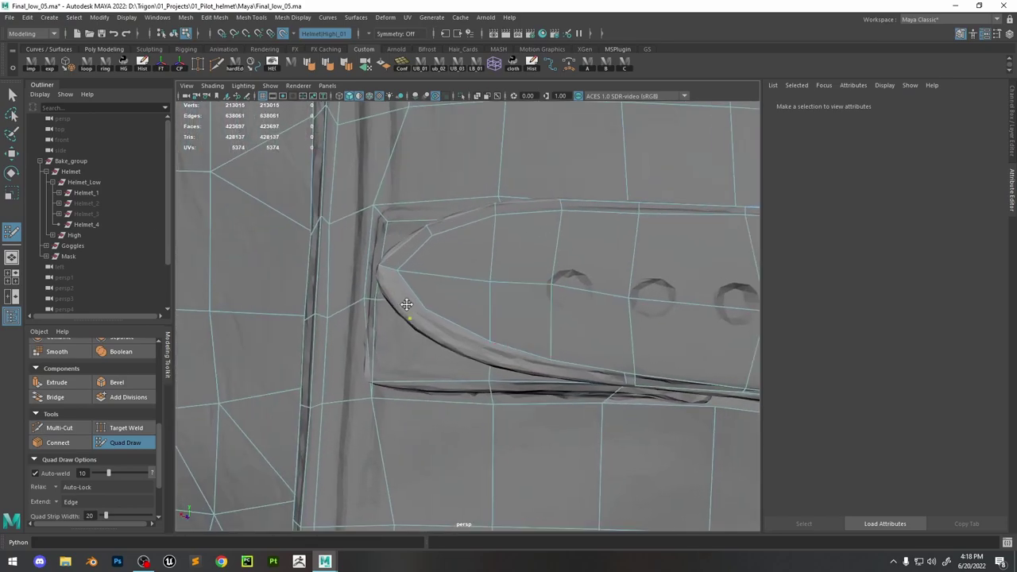
shift+click(549, 371)
mouse_move(550, 370)
alt+mouse_down()
mouse_move(513, 341)
mouse_move(569, 282)
mouse_move(586, 289)
mouse_move(531, 252)
mouse_move(541, 275)
mouse_move(549, 256)
mouse_move(559, 295)
mouse_move(633, 393)
mouse_move(411, 415)
mouse_move(609, 377)
mouse_move(522, 366)
mouse_move(483, 378)
alt+mouse_up()
Insert an edge loop across the strip and fill quads between its edges
ctrl+click(610, 274)
shift+click(522, 365)
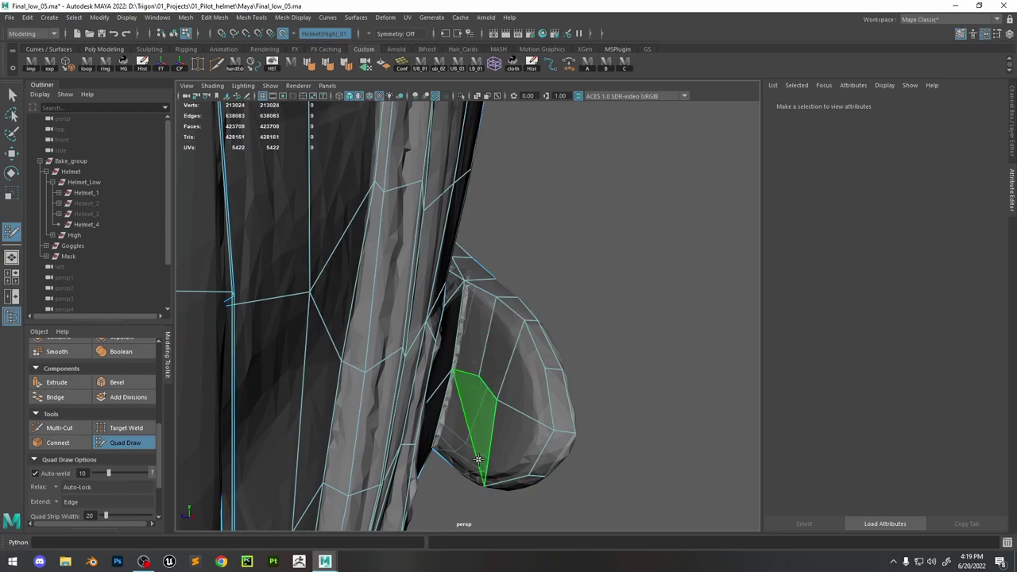
mouse_move(478, 459)
alt+mouse_down()
mouse_move(450, 429)
mouse_move(526, 381)
alt+mouse_up()
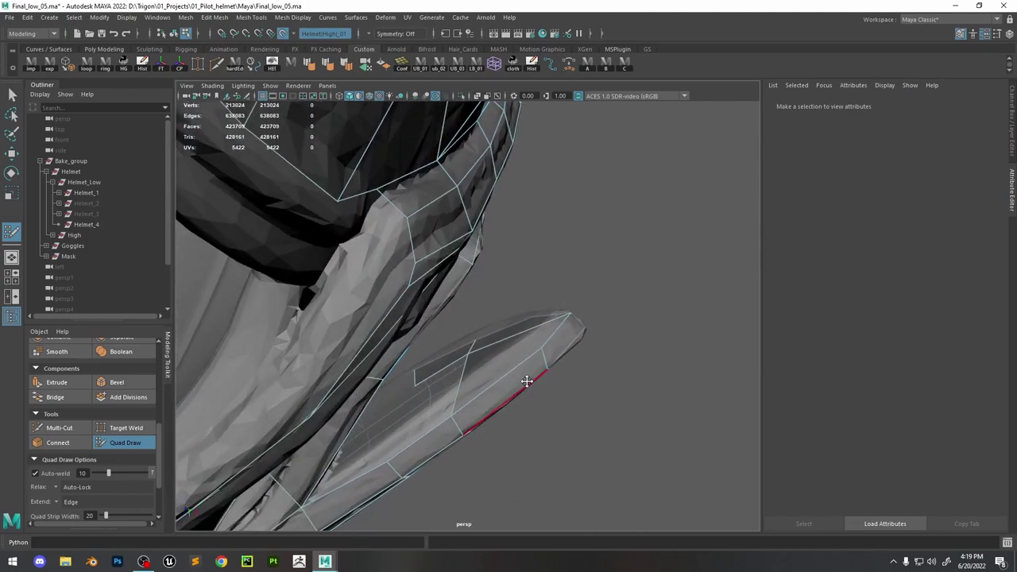
shift+click(429, 393)
mouse_move(487, 386)
alt+mouse_down()
mouse_move(438, 438)
mouse_move(517, 387)
mouse_move(460, 320)
mouse_move(559, 351)
mouse_move(466, 331)
mouse_move(477, 421)
mouse_move(465, 443)
mouse_move(385, 416)
alt+mouse_up()
shift+click(465, 331)
Try a Multi-Cut across a strap face, then undo it
key(ctrl+shift+x)
alt+drag(308, 369, 389, 410)
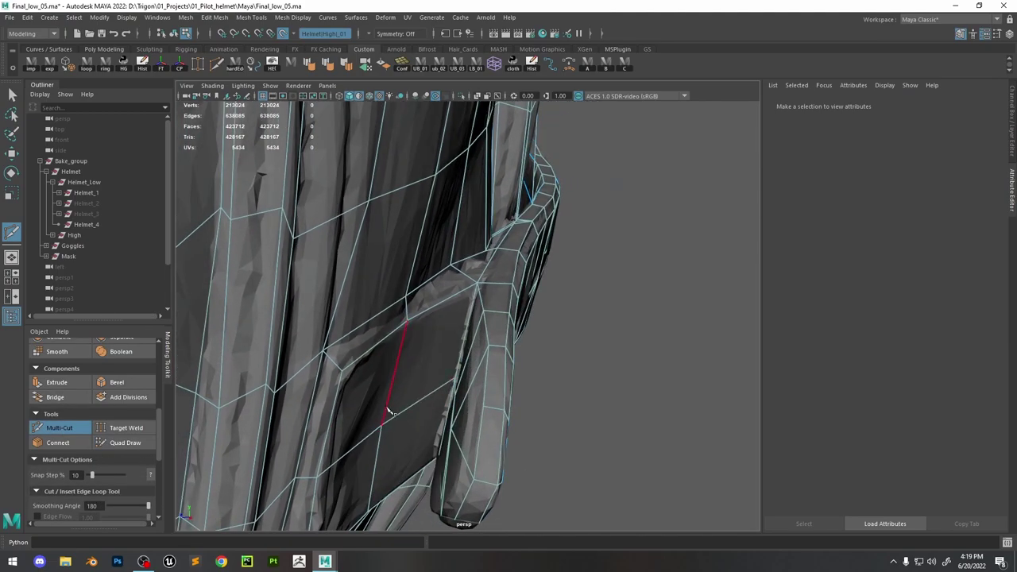
click(406, 330)
alt+drag(407, 330, 469, 317)
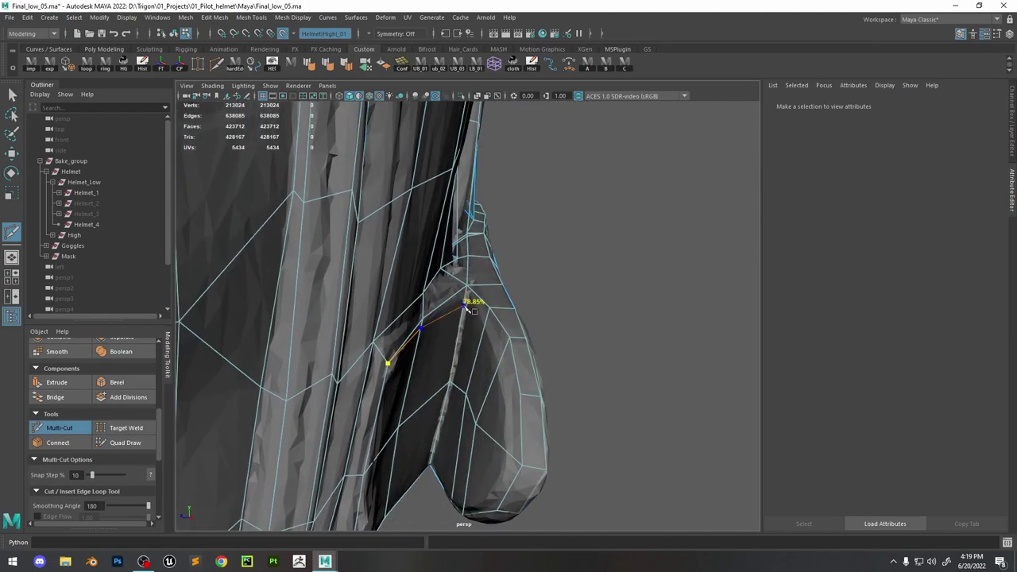
click(466, 304)
key(Return)
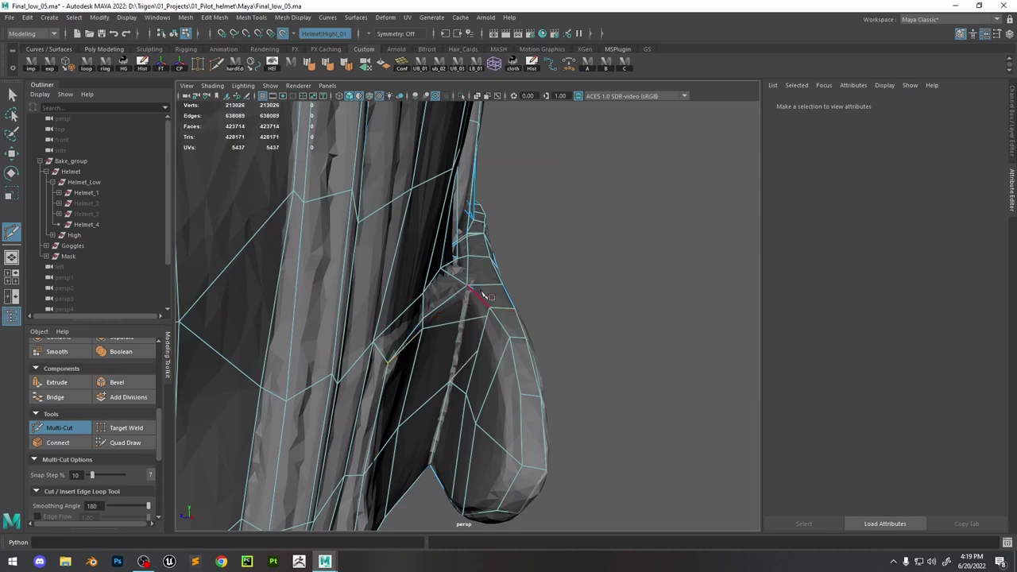
key(ctrl+z)
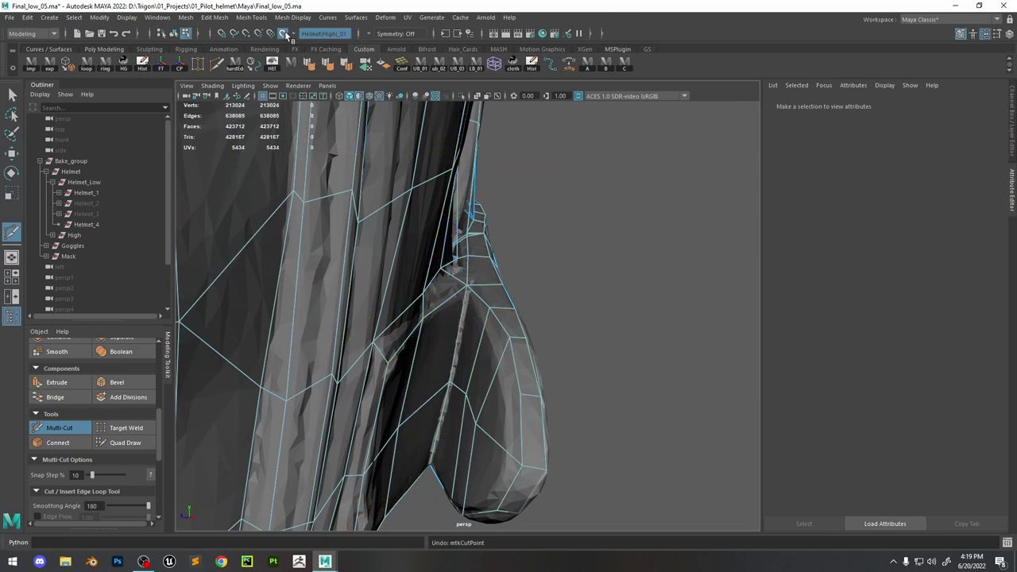
Make the high-poly helmet the live surface and reselect the low-poly mesh for Quad Draw
click(283, 33)
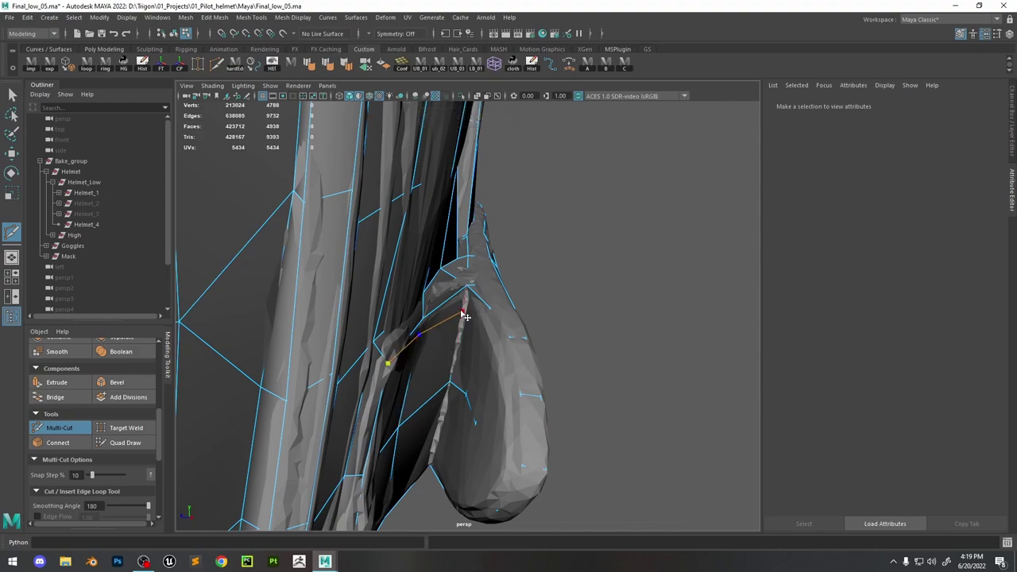
alt+drag(476, 308, 312, 432)
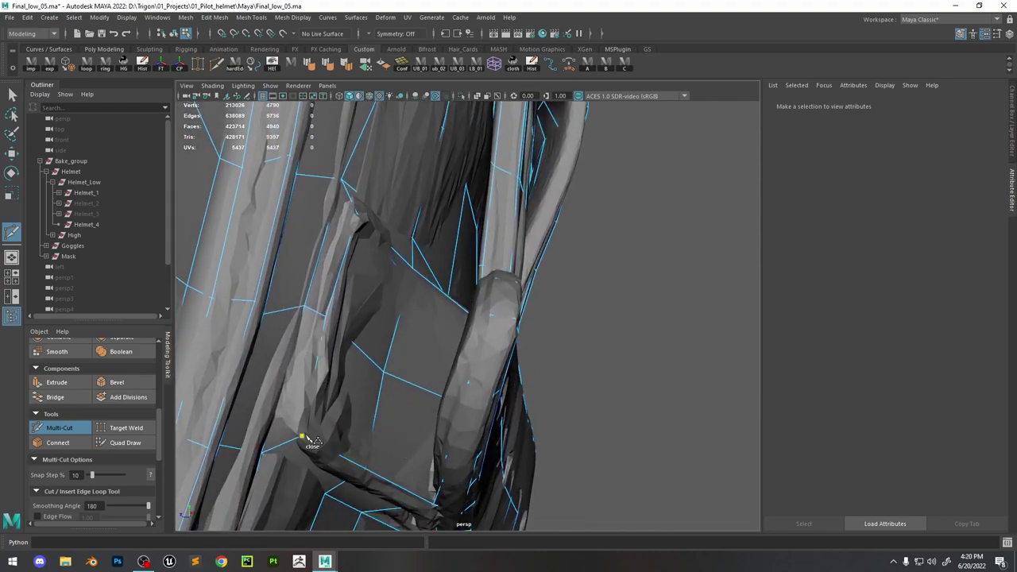
alt+drag(399, 470, 426, 487)
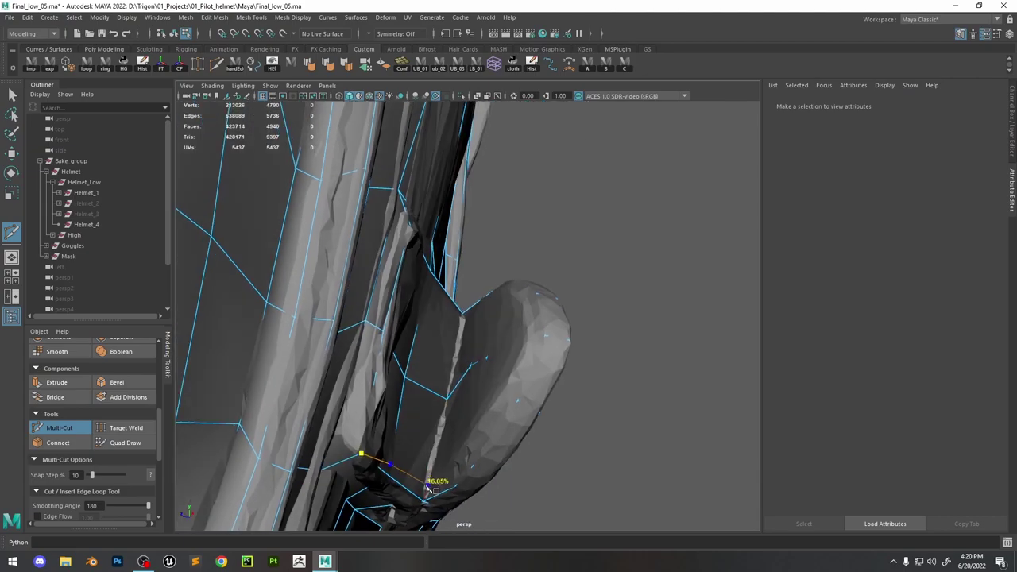
key(w)
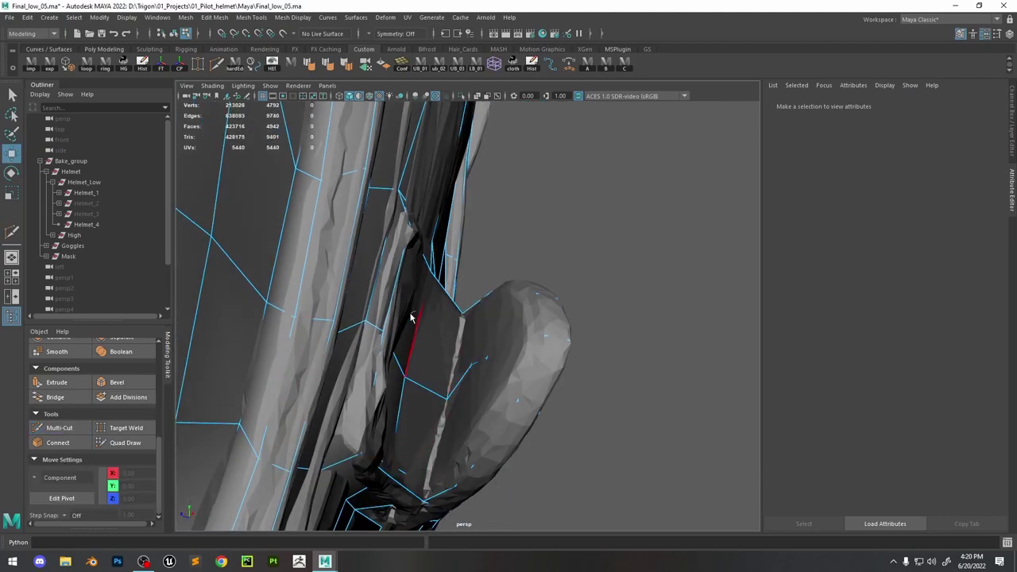
key(F8)
click(359, 176)
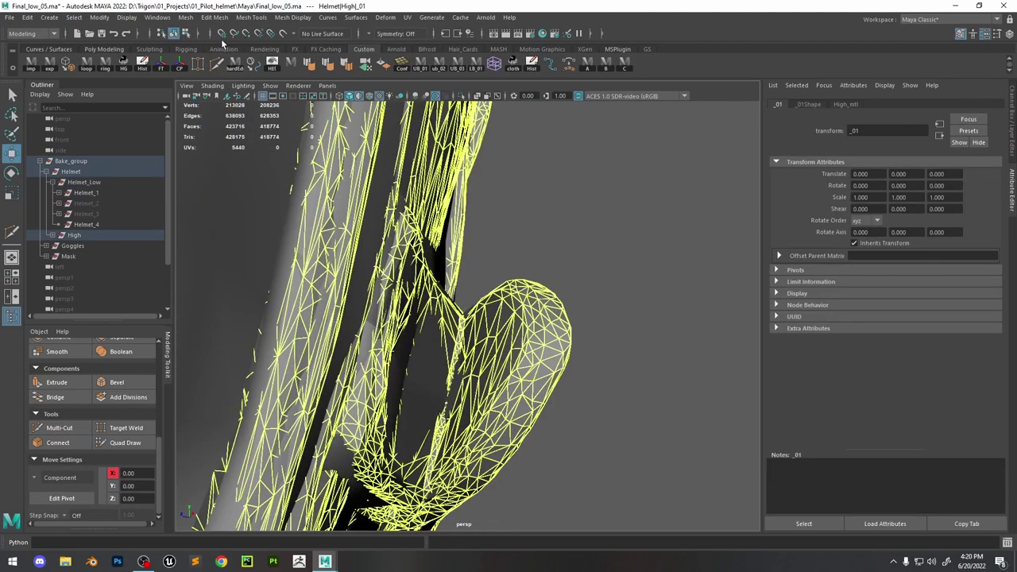
click(284, 35)
click(428, 339)
click(125, 443)
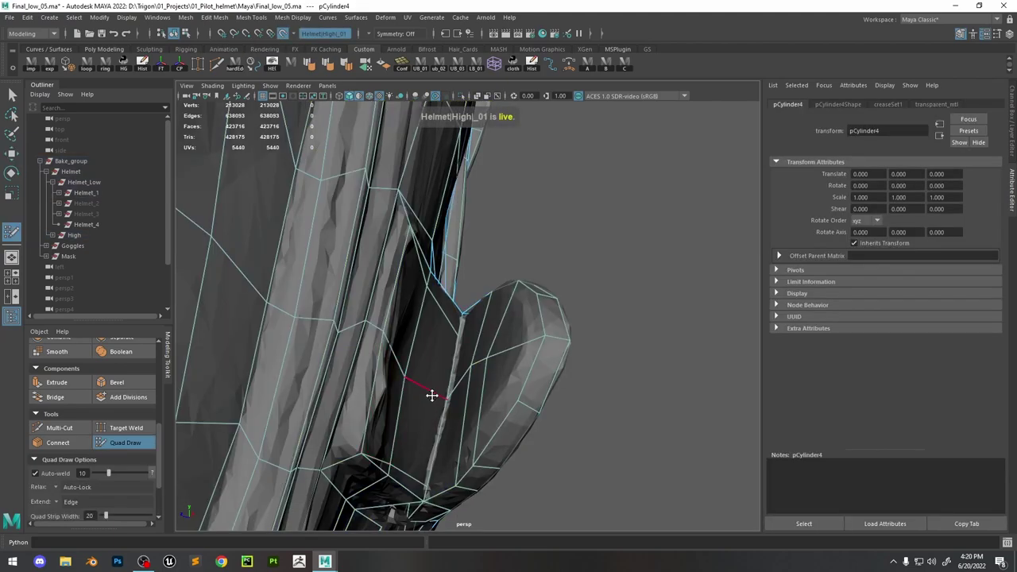
Cut a new edge into the strap mesh with Multi-Cut
alt+drag(452, 330, 393, 345)
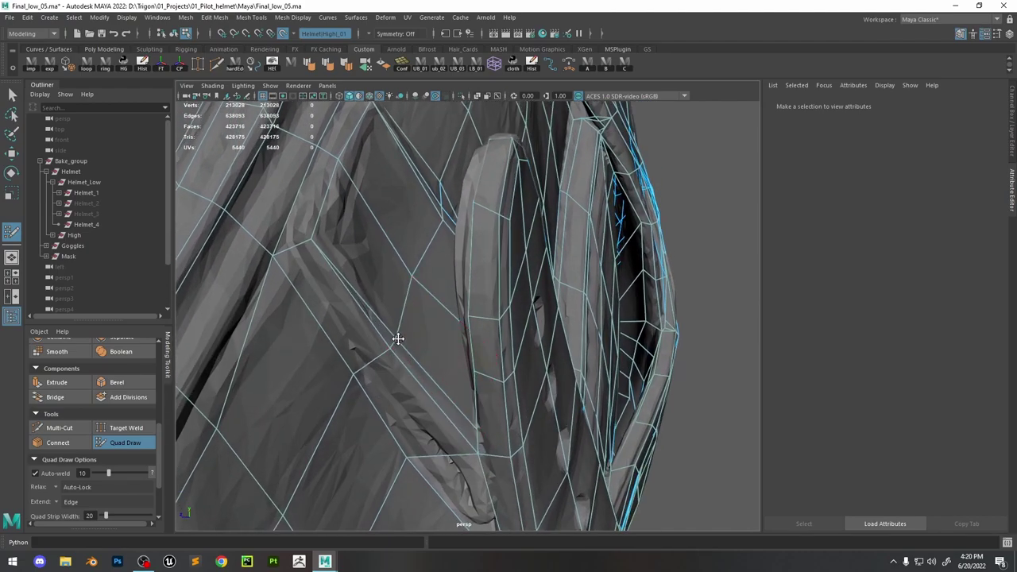
mouse_move(394, 308)
alt+mouse_down()
mouse_move(340, 321)
mouse_move(377, 313)
mouse_move(358, 282)
alt+mouse_up()
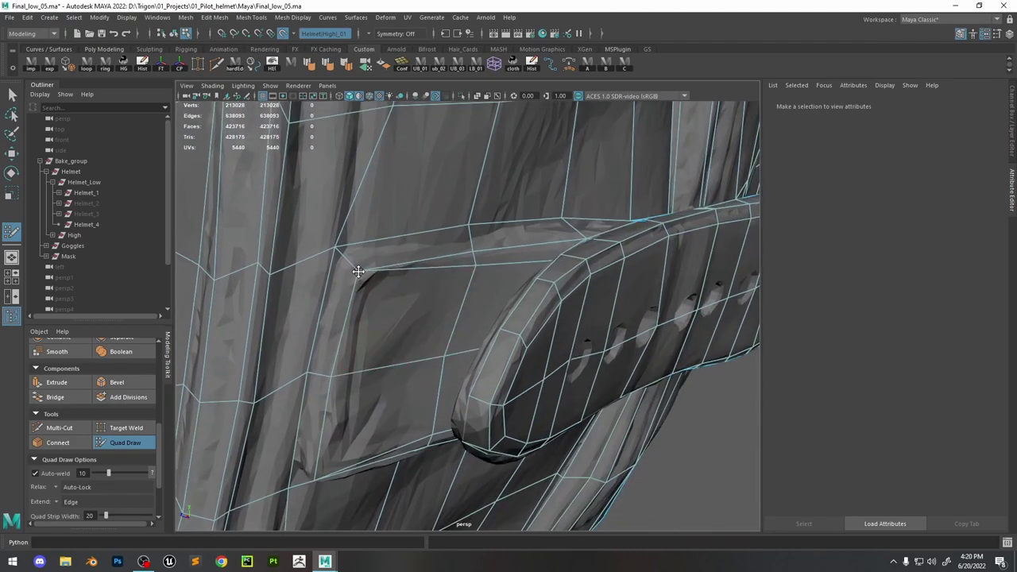
click(56, 428)
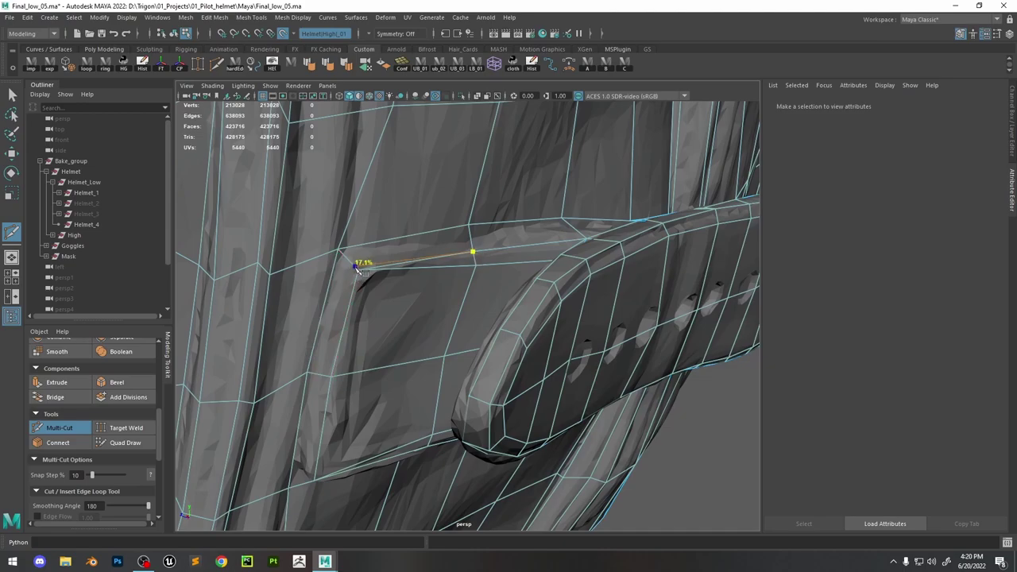
click(329, 375)
alt+drag(329, 375, 333, 355)
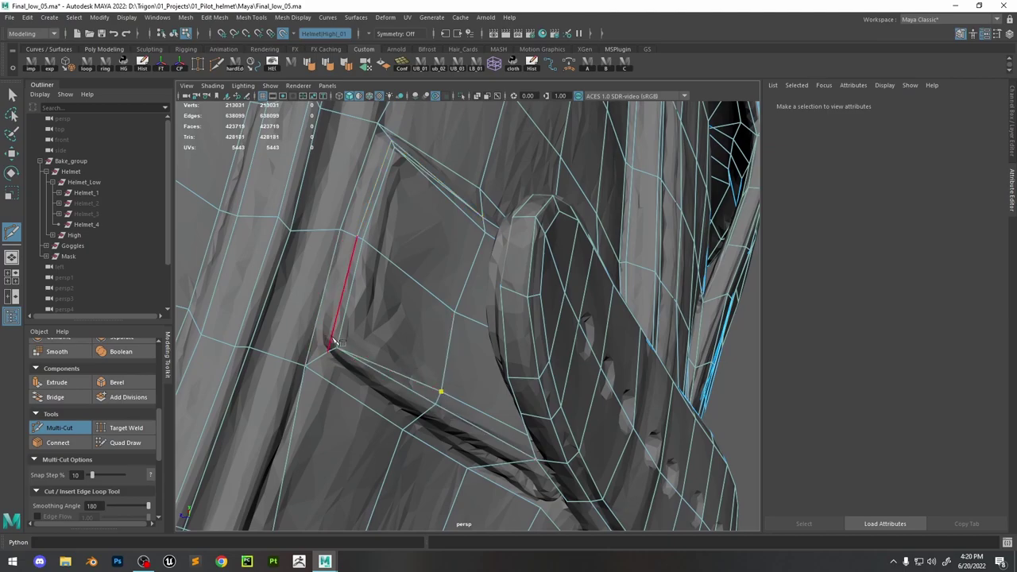
key(w)
alt+drag(340, 340, 423, 236)
Delete the stray edge beside the strap and remove a stray vertex on its edge
click(407, 224)
key(Delete)
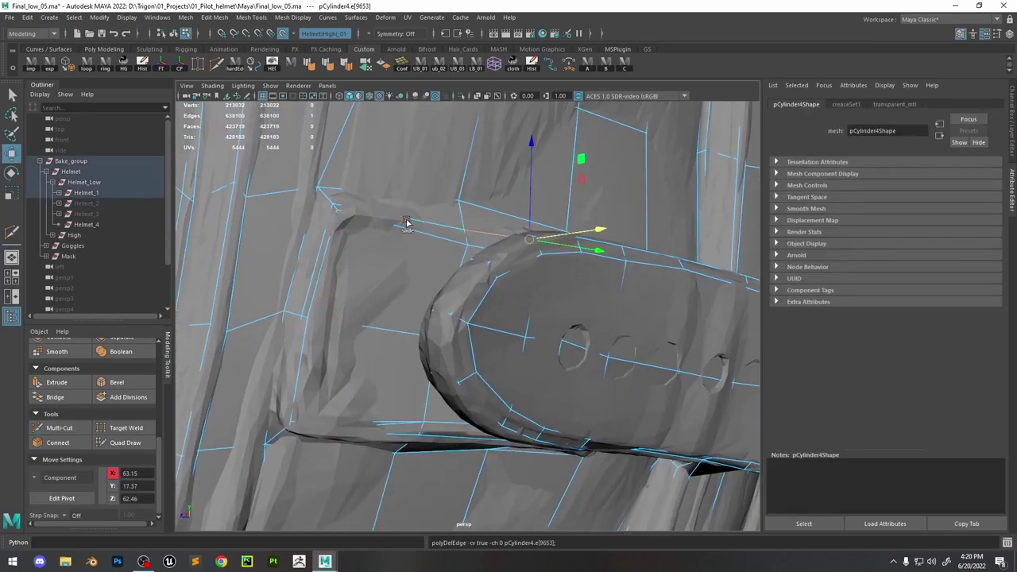
click(122, 442)
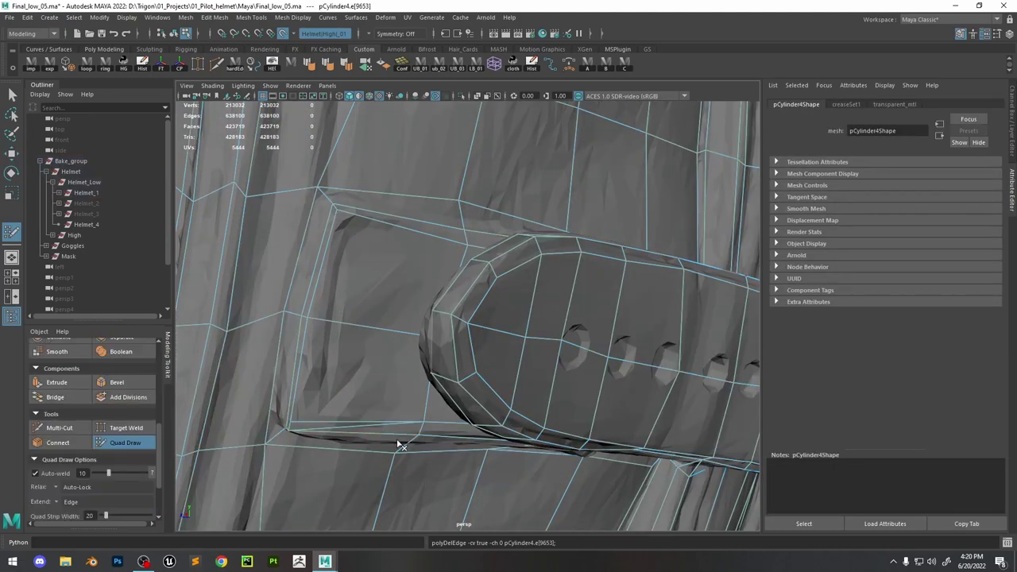
ctrl+shift+click(363, 426)
key(ctrl+z)
ctrl+shift+click(364, 429)
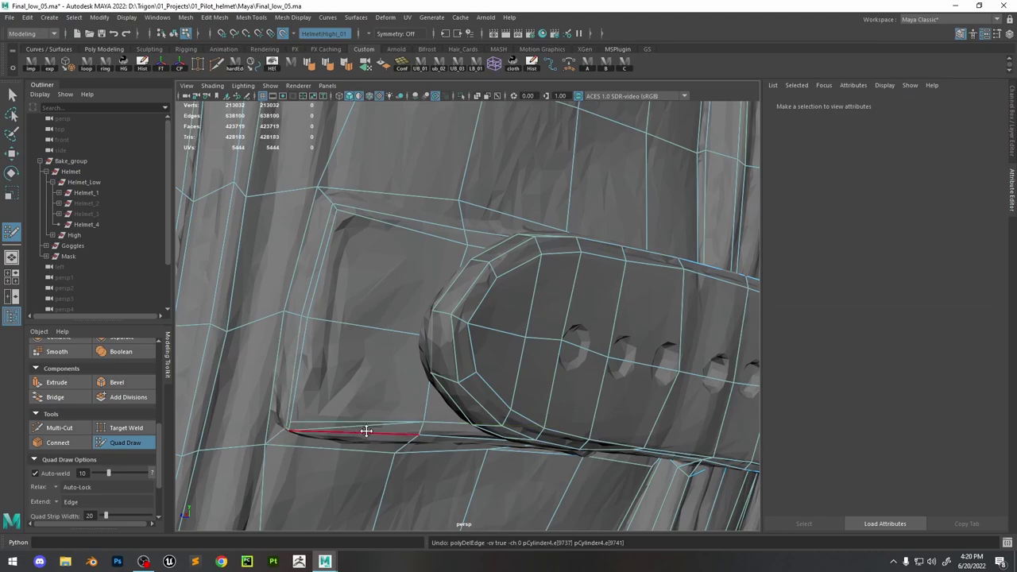
alt+drag(363, 429, 334, 320)
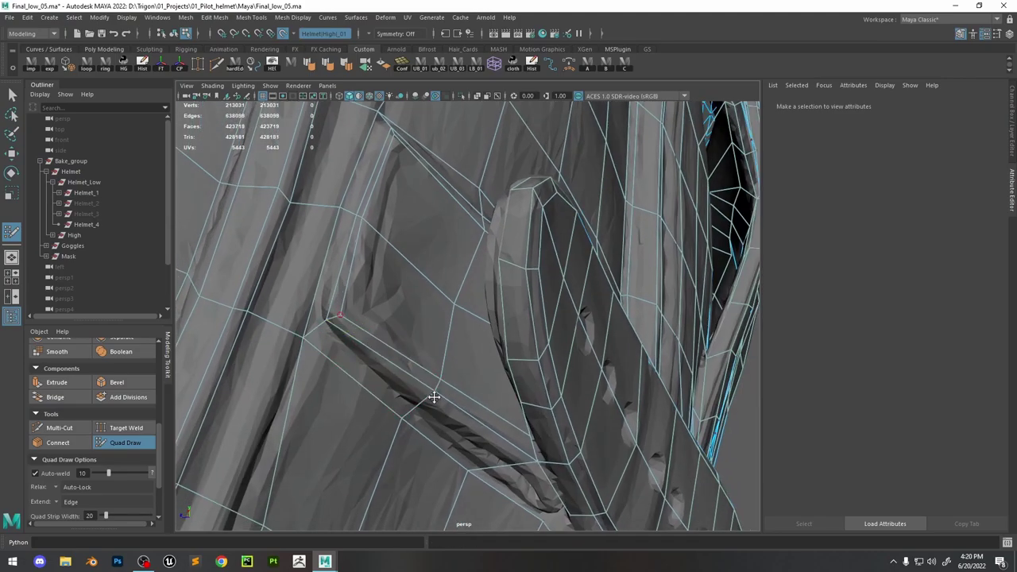
alt+drag(434, 397, 557, 286)
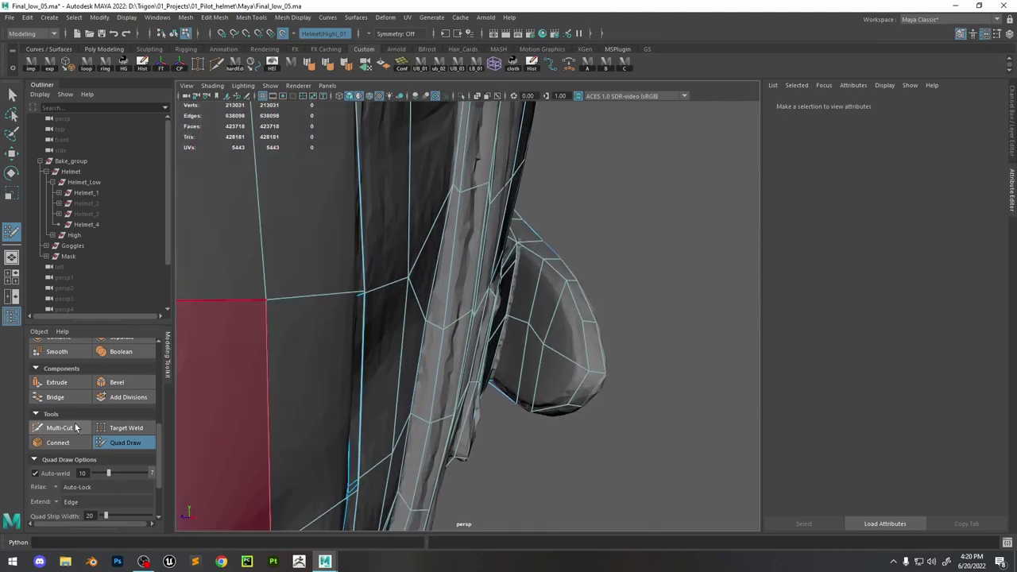
Multi-Cut new edges across the side of the strap
click(62, 428)
click(575, 360)
alt+drag(575, 360, 576, 435)
click(511, 440)
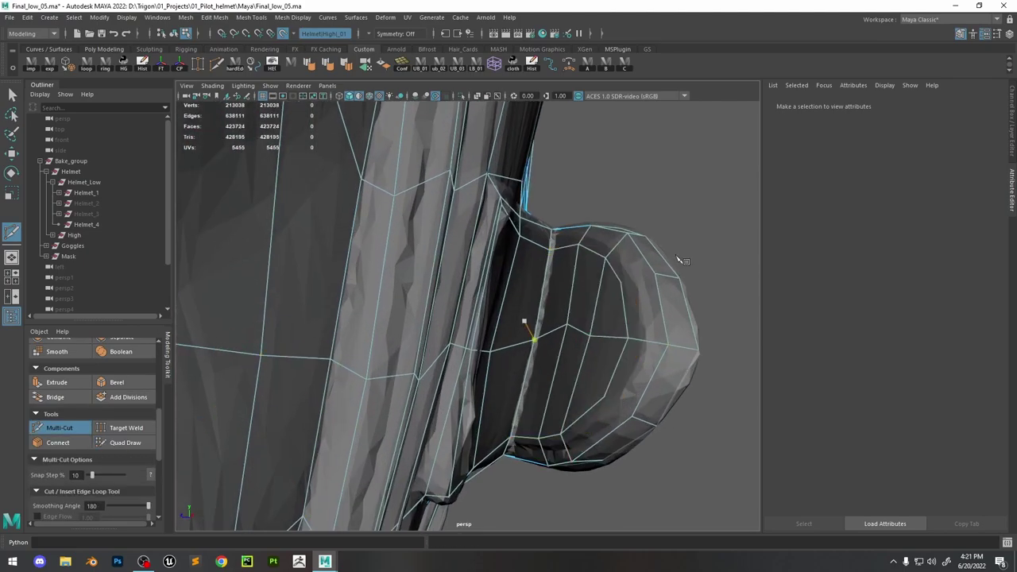
Draw a new quad on top of the strap and select an upper-surface edge
click(125, 443)
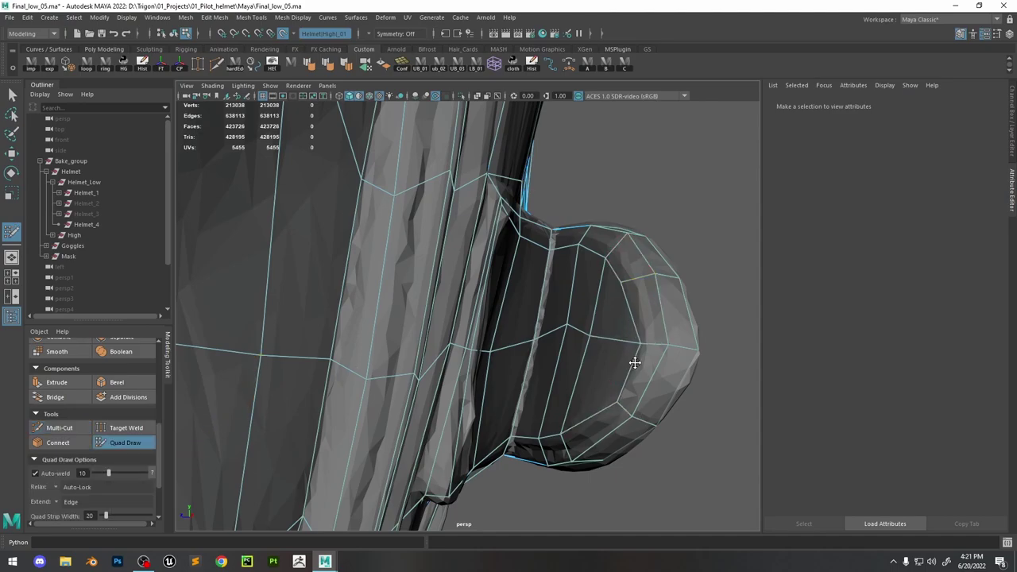
alt+drag(549, 437, 328, 355)
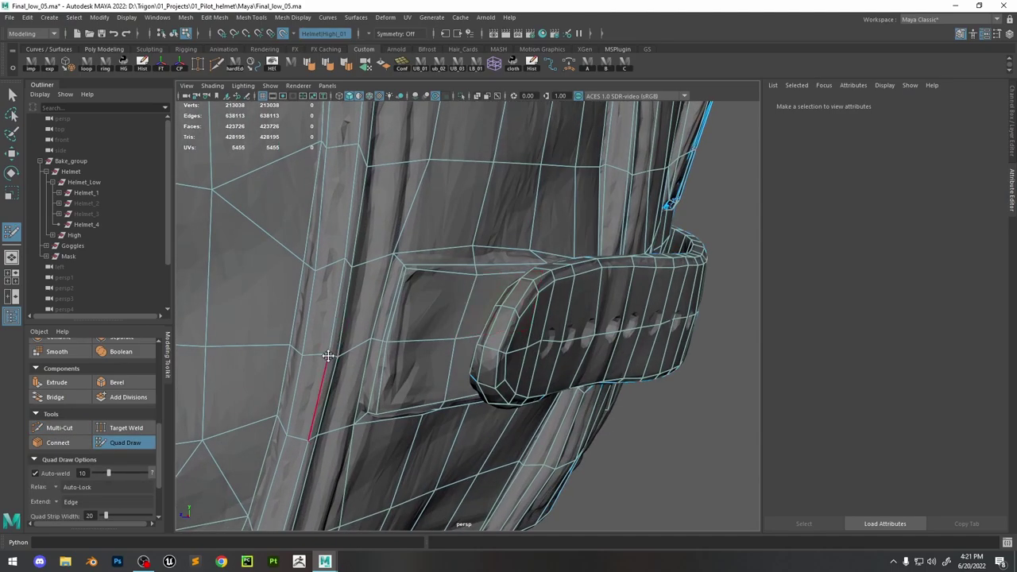
mouse_move(356, 259)
alt+mouse_down()
mouse_move(498, 281)
mouse_move(495, 365)
mouse_move(546, 381)
mouse_move(461, 362)
mouse_move(568, 359)
alt+mouse_up()
shift+click(460, 362)
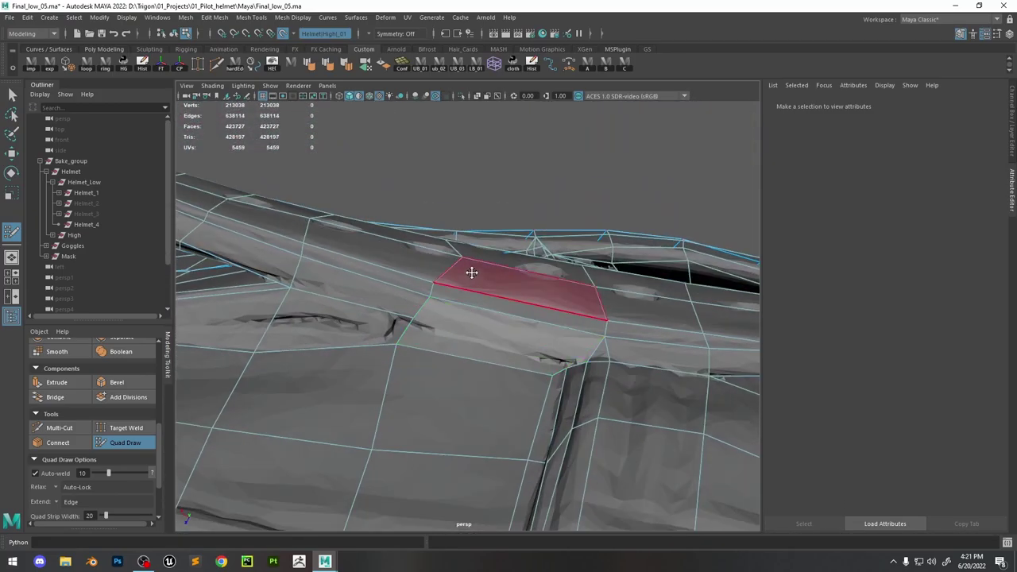
key(w)
click(427, 314)
Multi-Cut new edges on the strap tip near the helmet edge
alt+drag(518, 379, 581, 359)
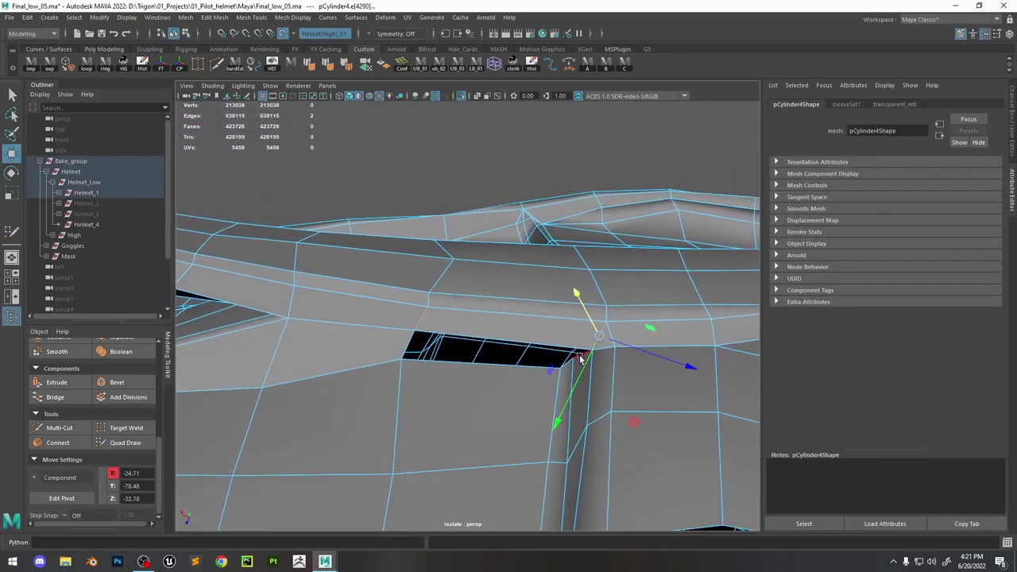
right_drag(473, 362, 432, 70)
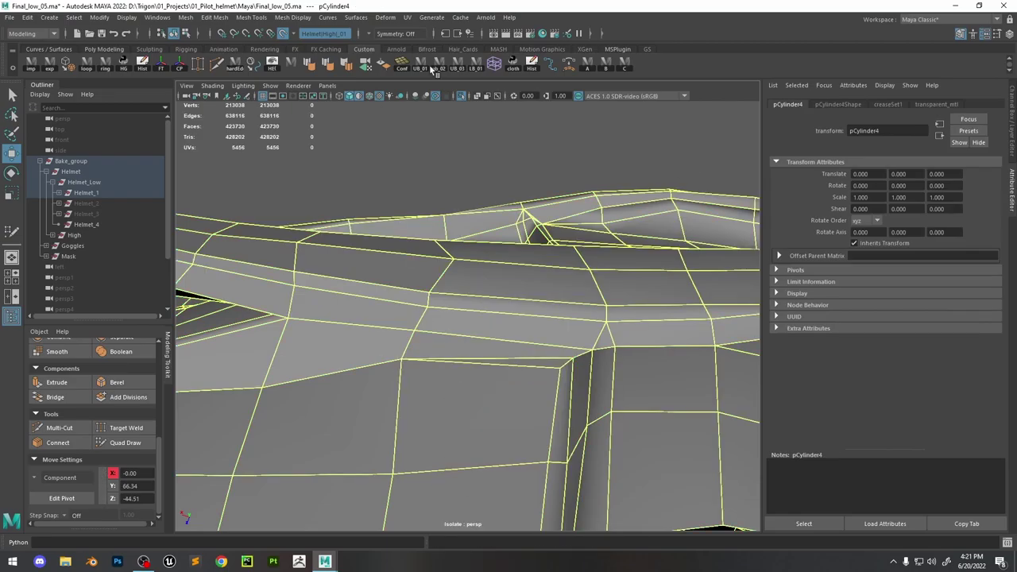
click(125, 442)
mouse_move(588, 302)
alt+mouse_down()
mouse_move(535, 337)
mouse_move(574, 438)
mouse_move(570, 357)
mouse_move(553, 419)
mouse_move(554, 345)
mouse_move(508, 321)
mouse_move(576, 341)
mouse_move(627, 409)
mouse_move(601, 443)
mouse_move(481, 408)
mouse_move(487, 331)
mouse_move(467, 326)
mouse_move(534, 332)
mouse_move(578, 350)
mouse_move(545, 302)
mouse_move(535, 356)
mouse_move(597, 368)
mouse_move(674, 339)
mouse_move(559, 300)
mouse_move(517, 336)
mouse_move(512, 307)
alt+mouse_up()
click(216, 64)
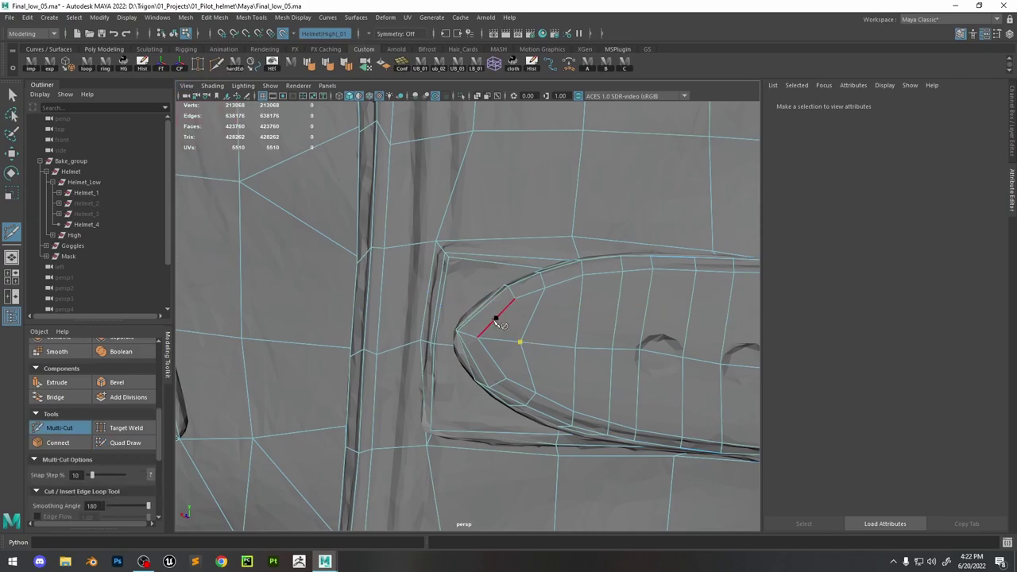
alt+drag(493, 359, 547, 366)
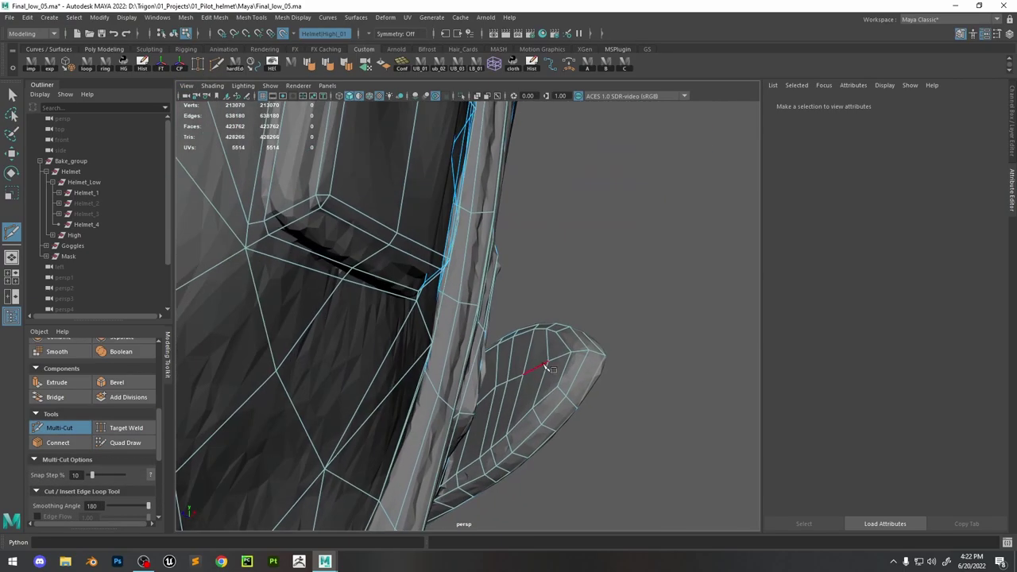
right_click(585, 377)
alt+drag(583, 337, 548, 359)
Select a strap-tip face, grow the selection, and convert it to edges
key(w)
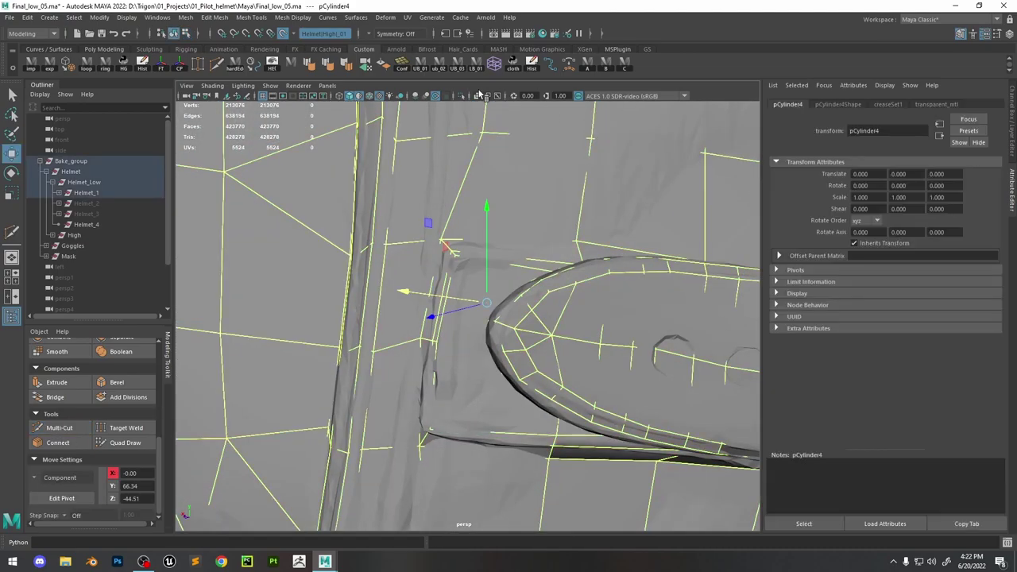
scroll(363, 329, down, 5)
scroll(518, 318, up, 3)
scroll(487, 340, down, 2)
click(484, 339)
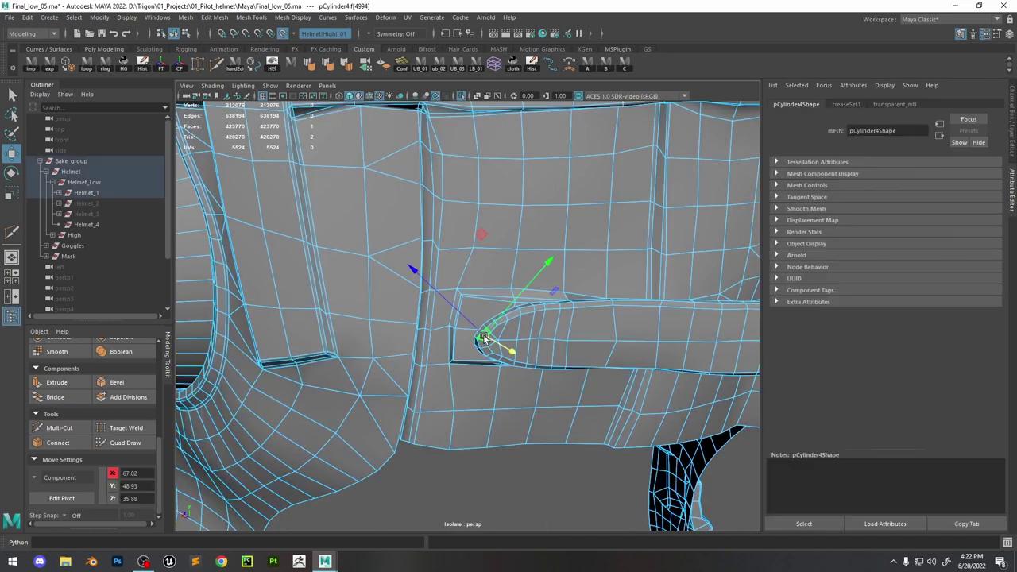
key(shift+period)
key(shift+period)
key(shift+period)
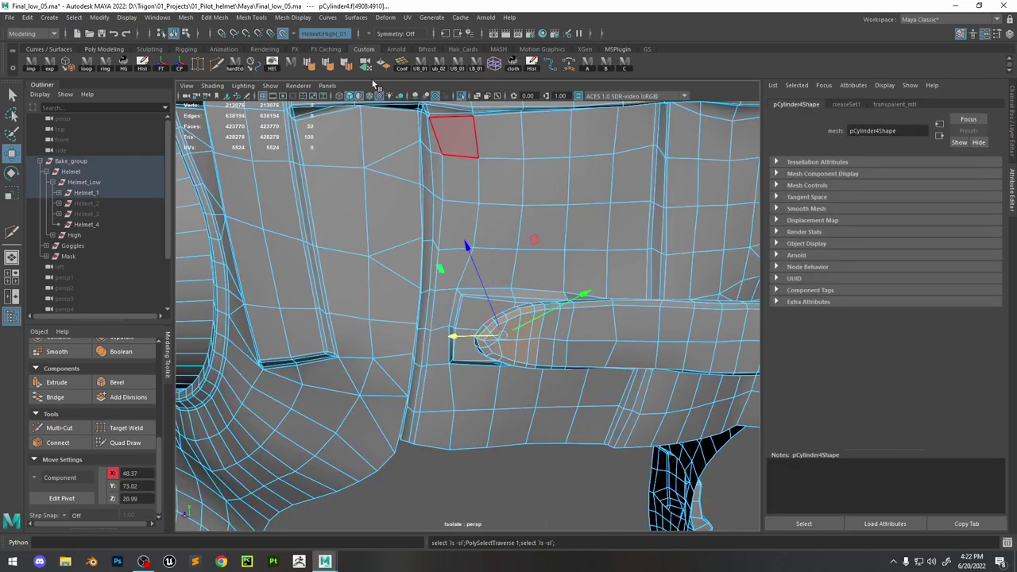
key(F10)
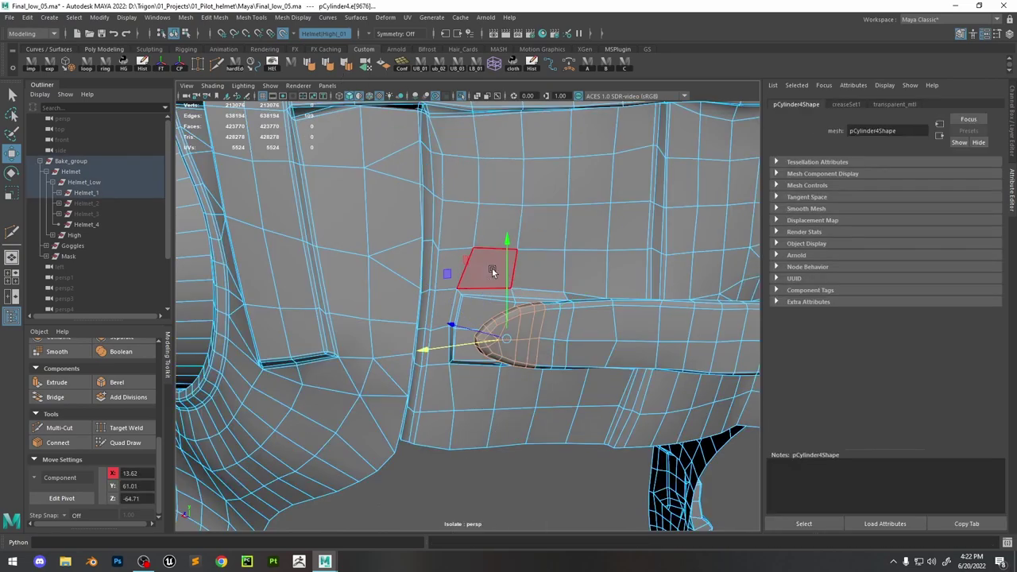
key(F8)
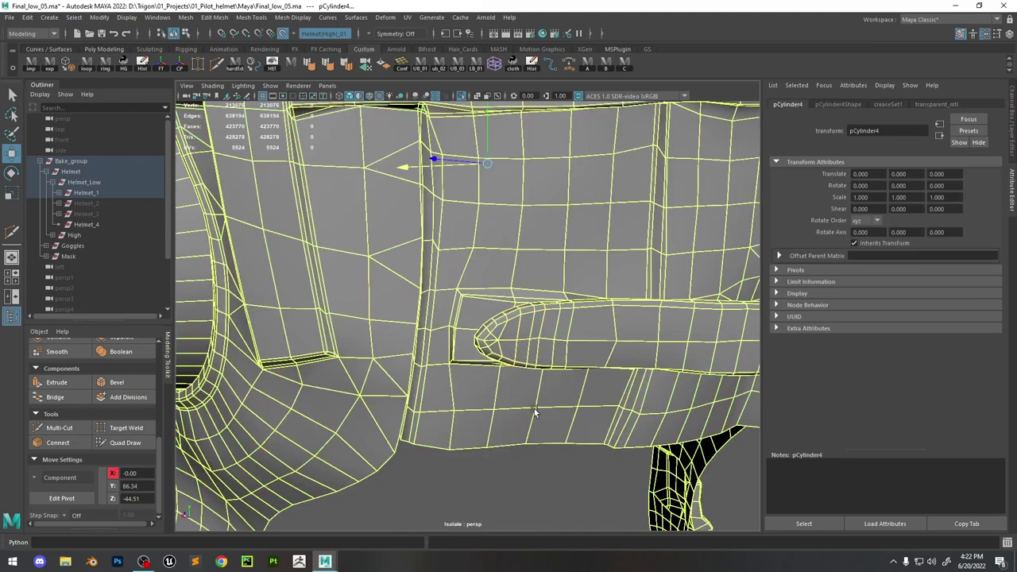
click(529, 497)
Insert an edge loop near the strap tip with Ctrl+Multi-Cut
mouse_move(523, 335)
alt+mouse_down()
mouse_move(502, 334)
mouse_move(441, 265)
mouse_move(693, 459)
mouse_move(502, 303)
mouse_move(547, 323)
mouse_move(489, 318)
mouse_move(525, 322)
alt+mouse_up()
click(502, 303)
key(F10)
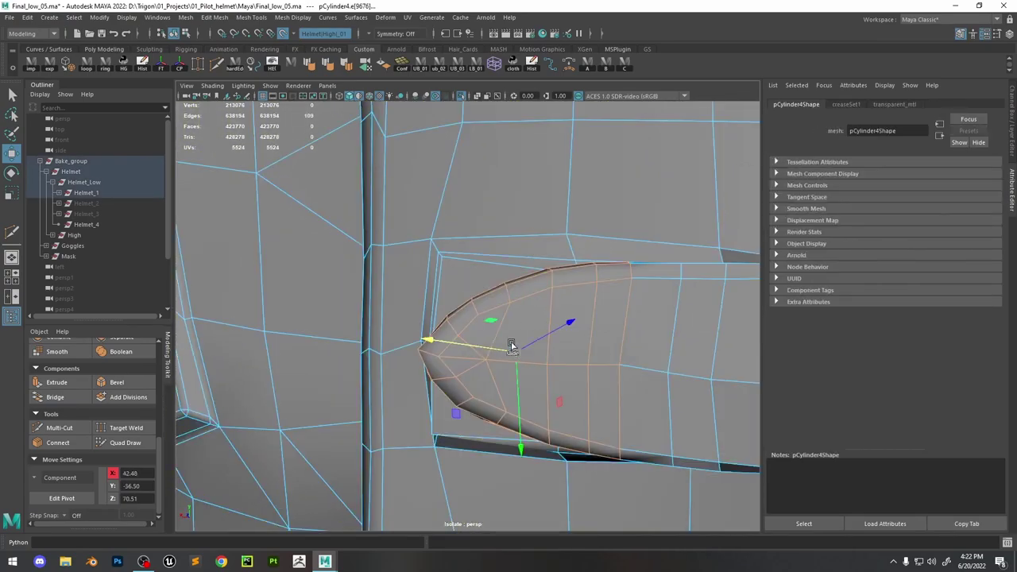
key(ctrl+shift+x)
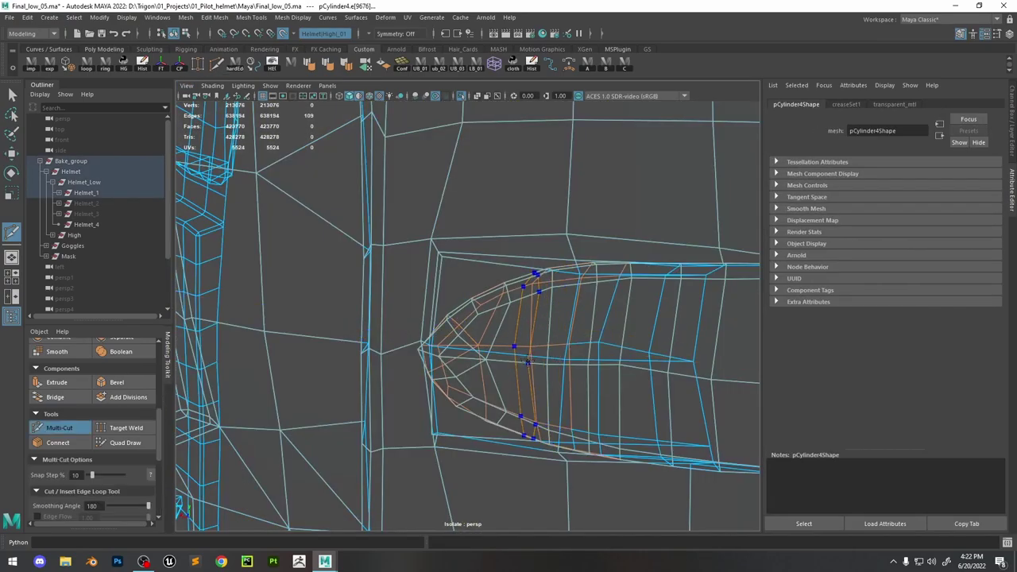
ctrl+click(520, 350)
Finish the edge-loop cut on the strap's rounded end
key(w)
shift+right_click(518, 333)
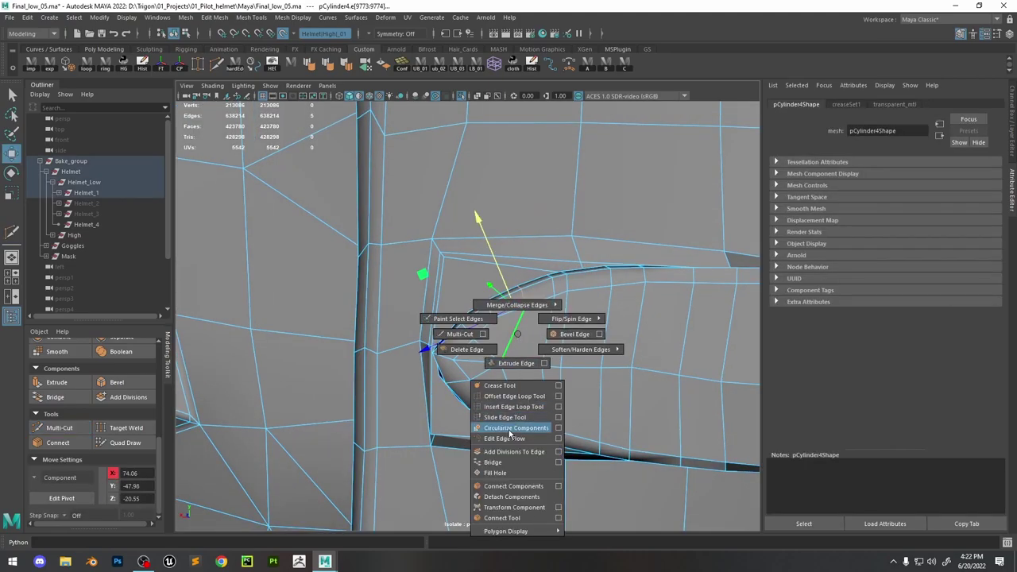
click(513, 435)
key(ctrl+shift+x)
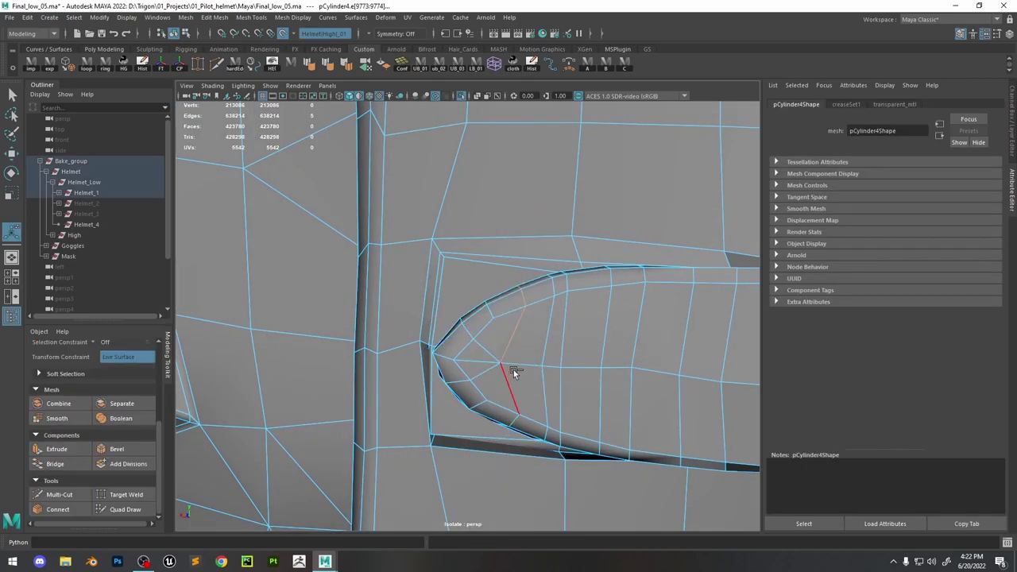
scroll(510, 375, up, 3)
alt+drag(510, 375, 509, 347)
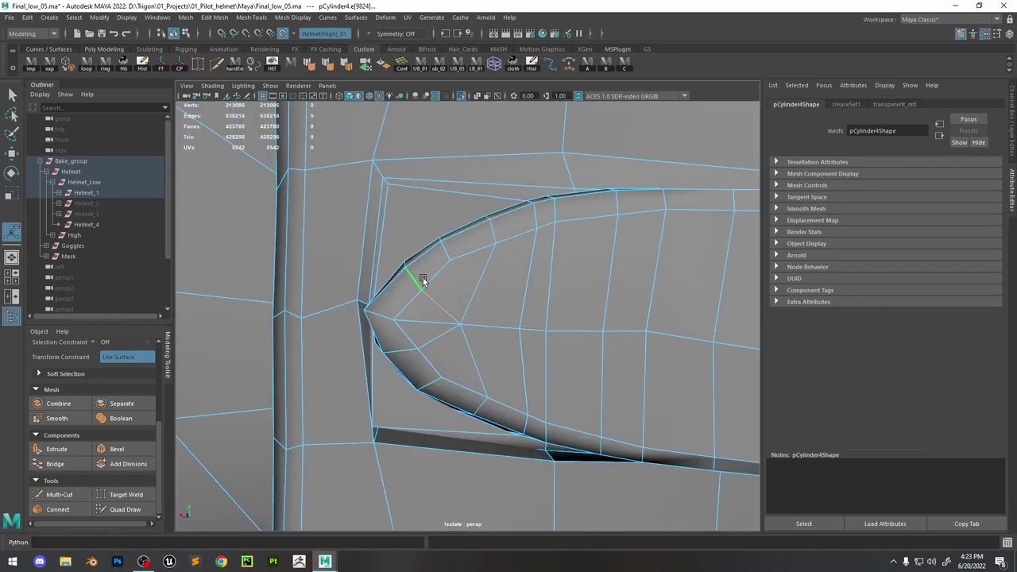
key(w)
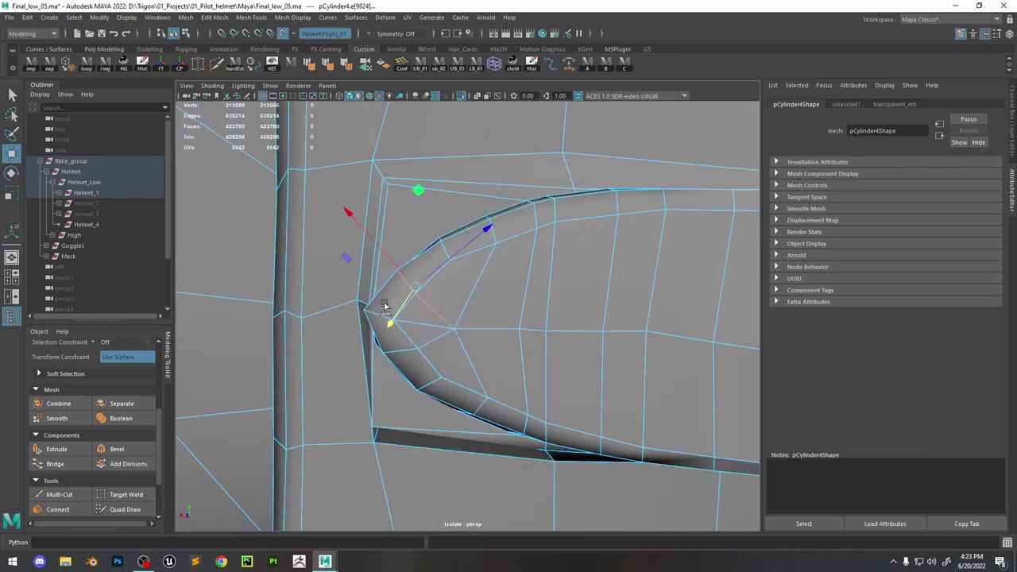
Select edge loops around the strap end and slide one edge to follow the curve
alt+drag(393, 310, 450, 255)
click(370, 327)
double_click(449, 254)
double_click(413, 372)
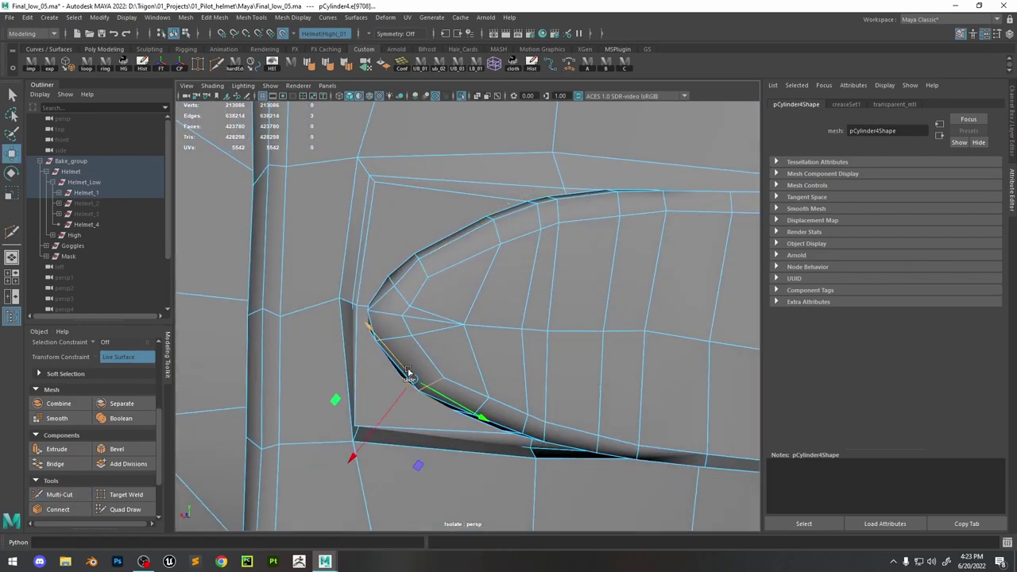
alt+drag(441, 367, 476, 263)
double_click(517, 290)
alt+drag(517, 290, 472, 318)
double_click(510, 274)
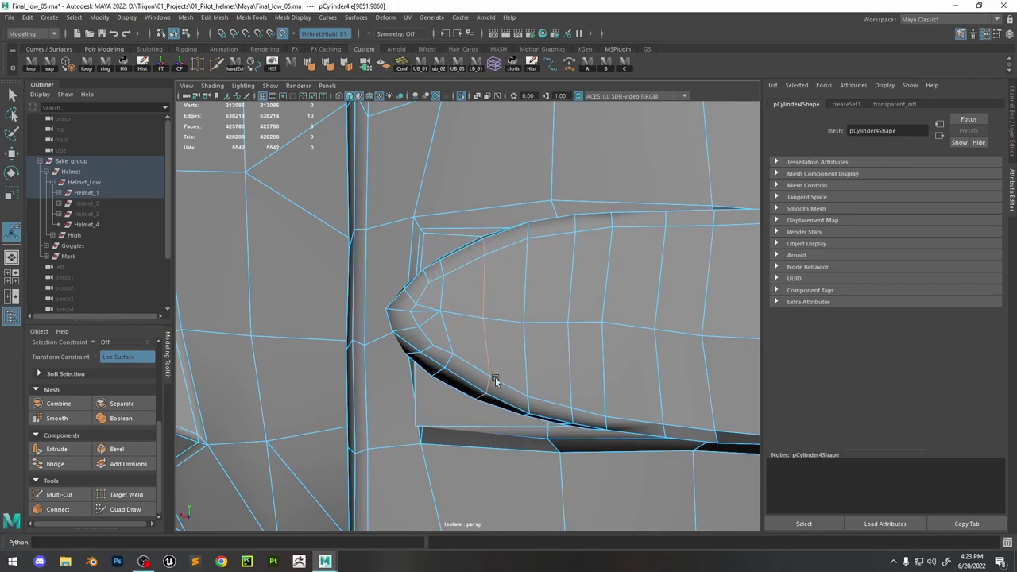
click(496, 313)
shift+right_drag(495, 313, 477, 390)
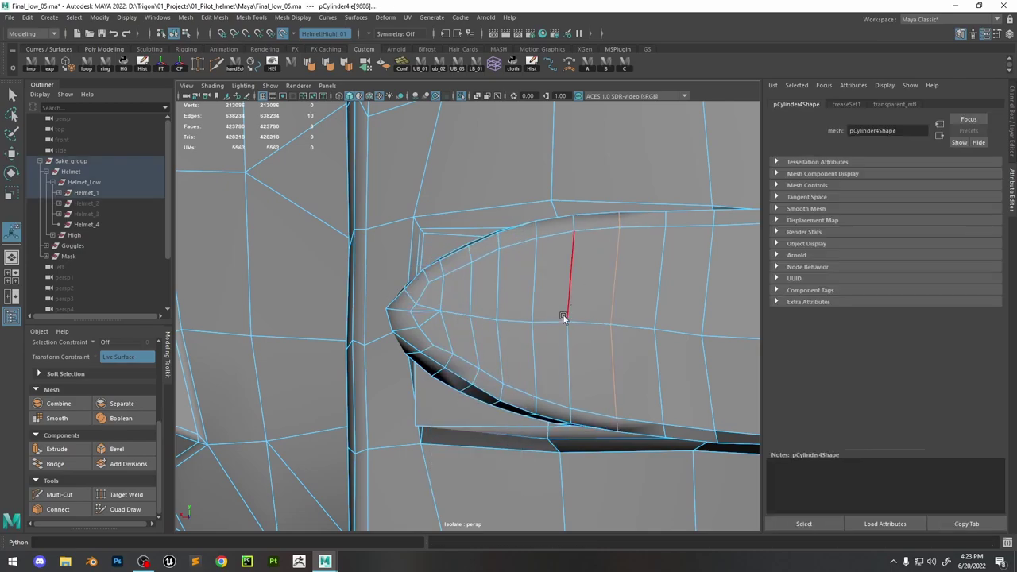
Select edges near the strap tip, then select the low-poly mesh as an object
alt+drag(563, 313, 428, 348)
click(433, 301)
click(427, 348)
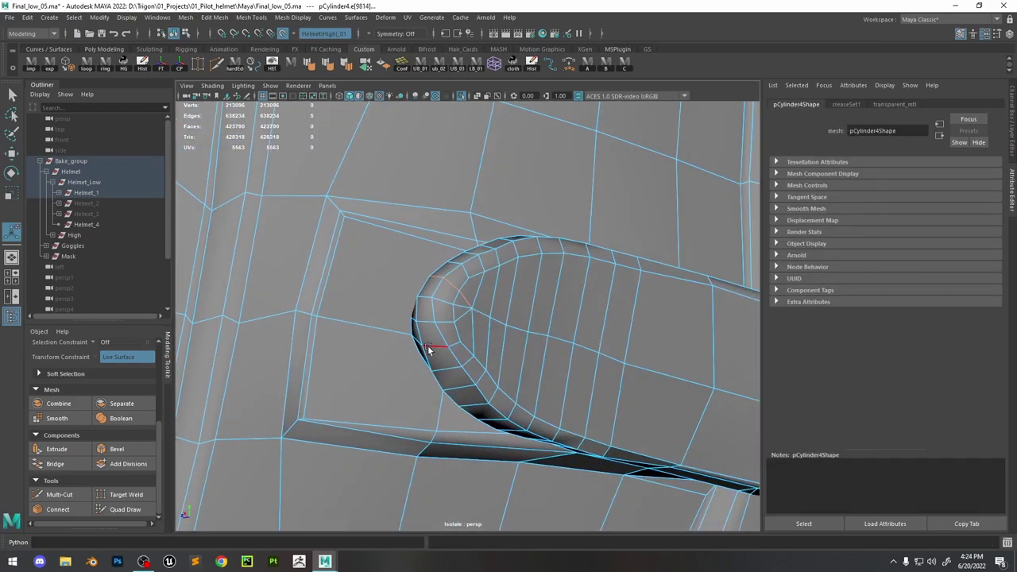
alt+drag(464, 274, 489, 292)
click(488, 291)
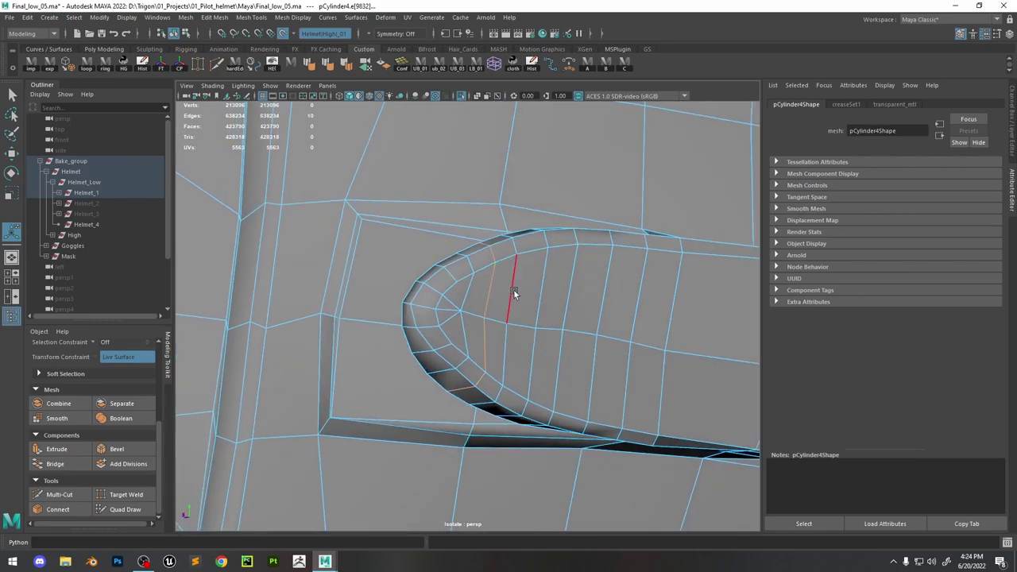
click(542, 298)
alt+drag(547, 331, 605, 205)
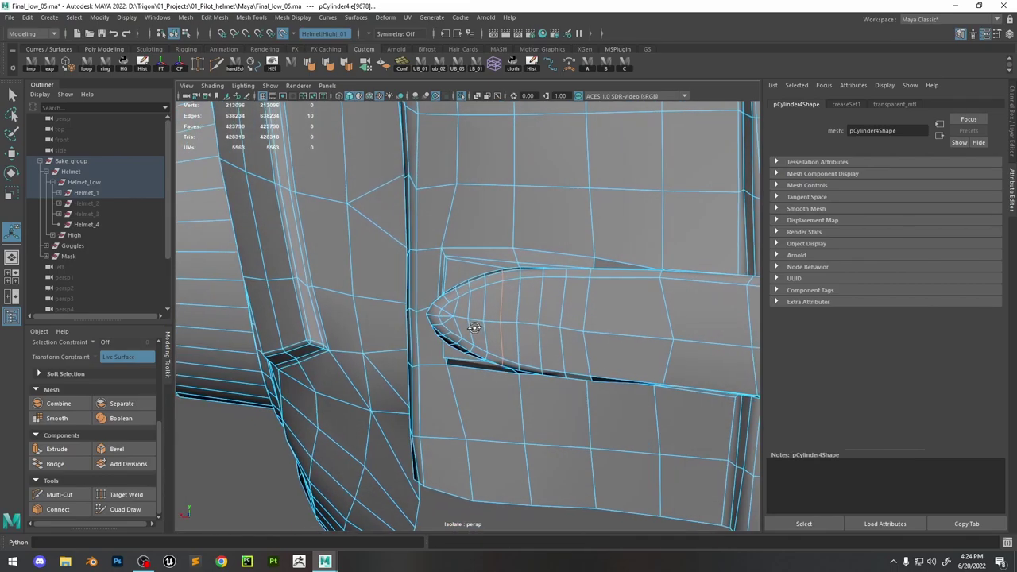
key(F8)
alt+drag(220, 472, 472, 118)
Unhide the helmet and inspect the strap tube's rounded end in Quad Draw, undoing a stray tweak
click(462, 96)
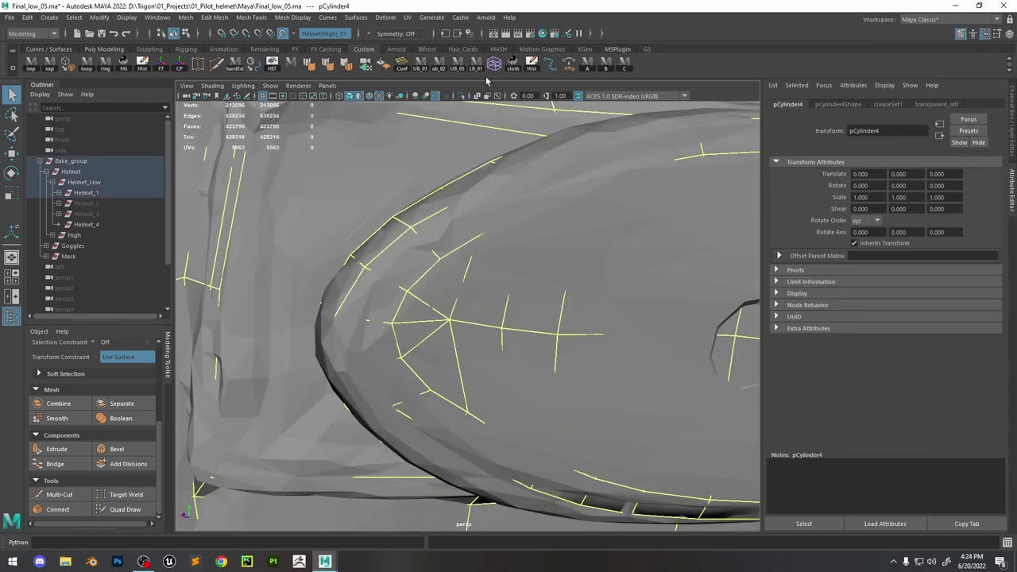
click(125, 509)
mouse_move(420, 345)
alt+mouse_down()
mouse_move(417, 302)
mouse_move(481, 416)
mouse_move(500, 390)
alt+mouse_up()
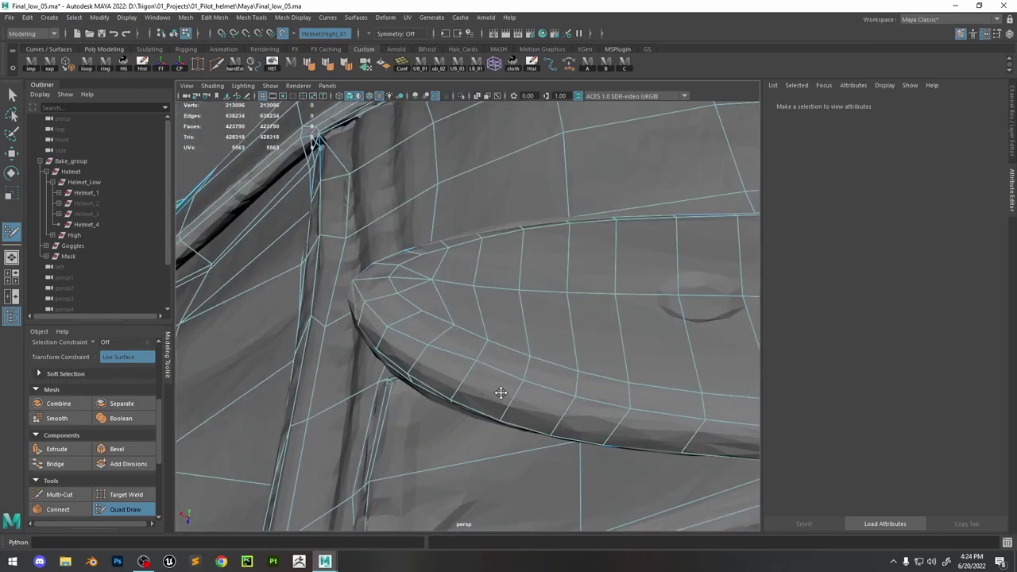
alt+drag(597, 382, 388, 281)
alt+drag(316, 262, 493, 279)
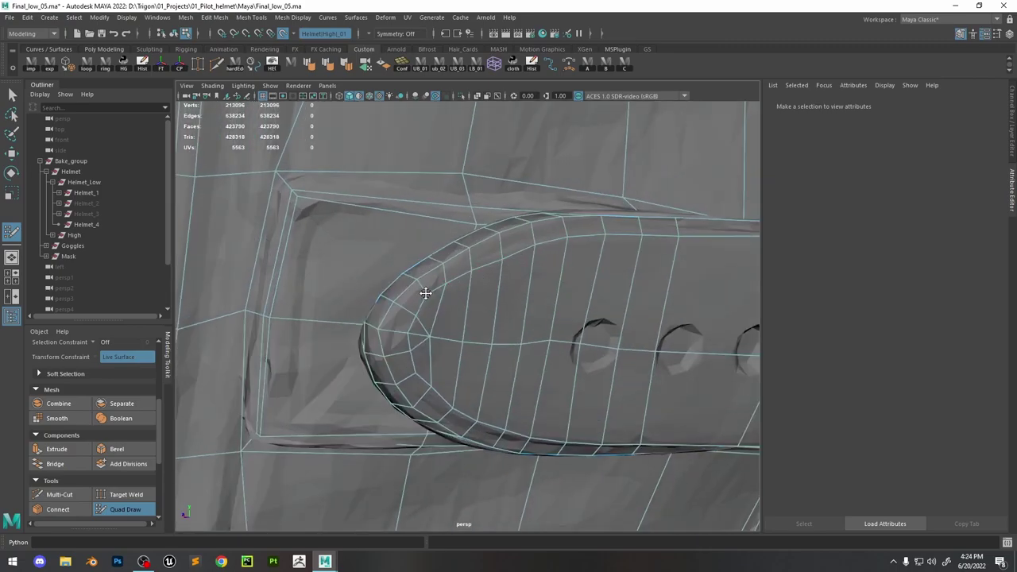
key(ctrl+z)
alt+drag(412, 349, 567, 313)
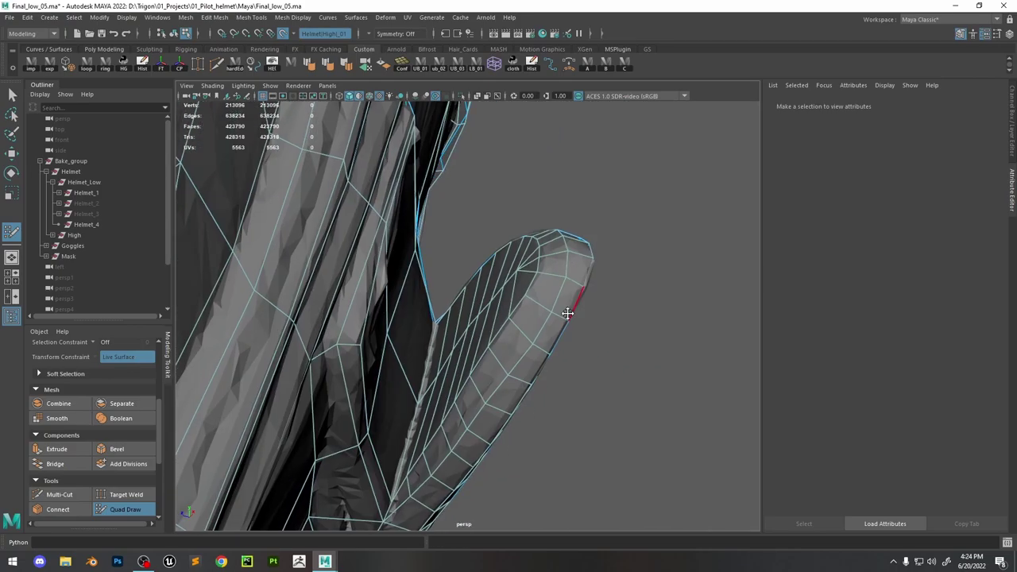
alt+drag(495, 406, 464, 315)
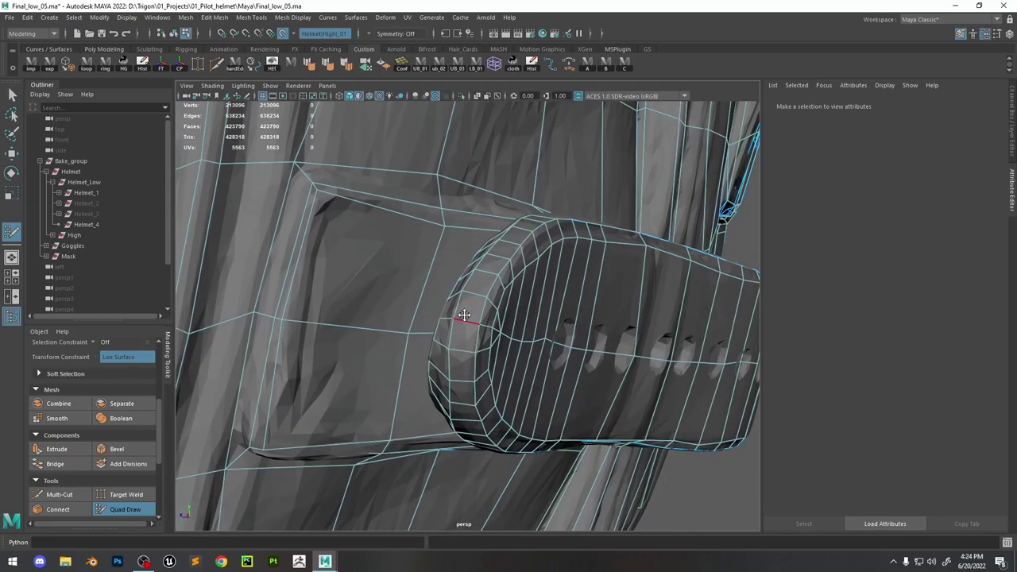
alt+drag(474, 376, 506, 320)
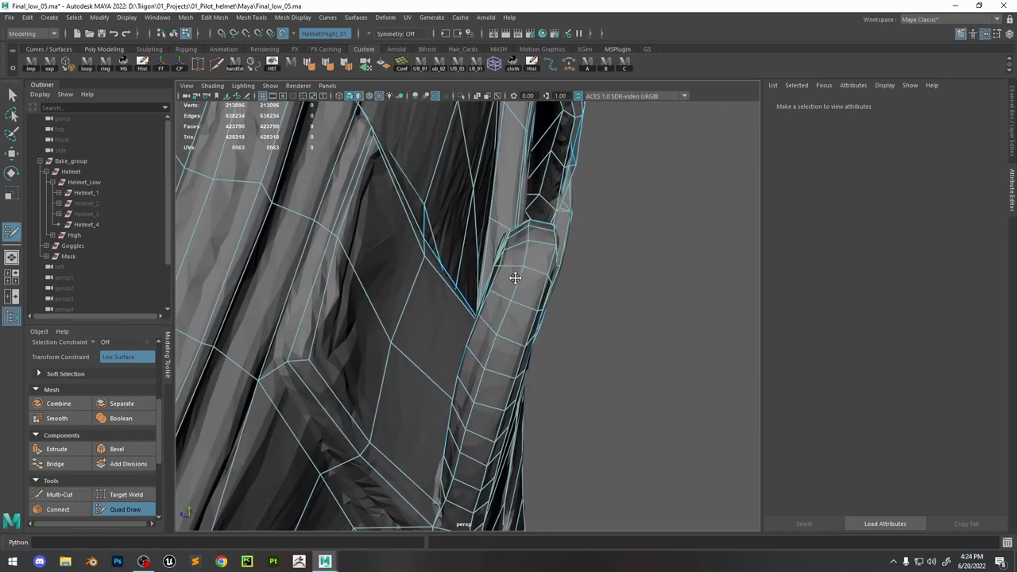
mouse_move(515, 277)
alt+mouse_down()
mouse_move(545, 310)
mouse_move(482, 325)
mouse_move(484, 357)
mouse_move(513, 366)
alt+mouse_up()
Cut a new edge loop around the strap tube with Multi-Cut and commit it
key(ctrl+shift+x)
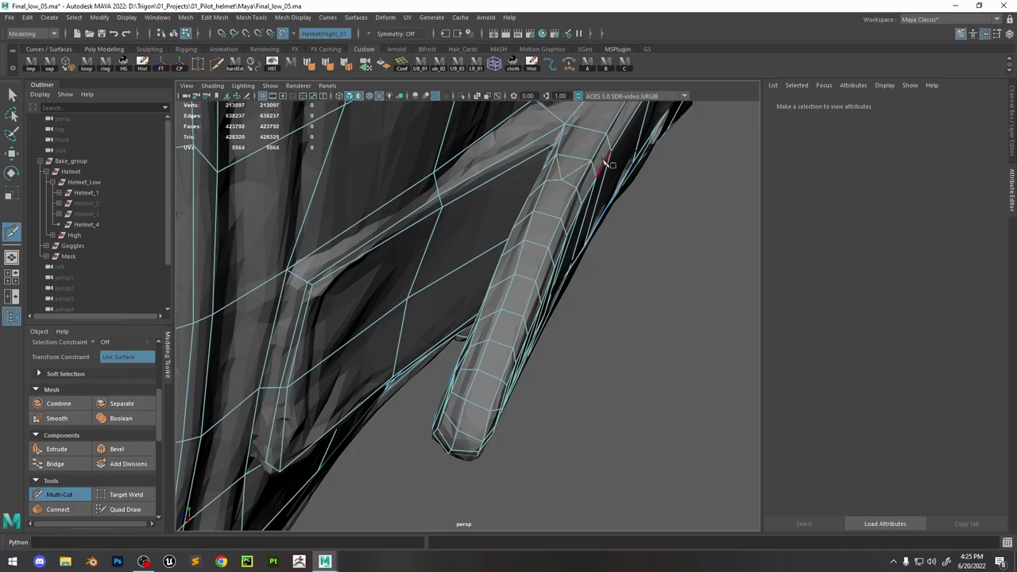
alt+drag(591, 171, 544, 227)
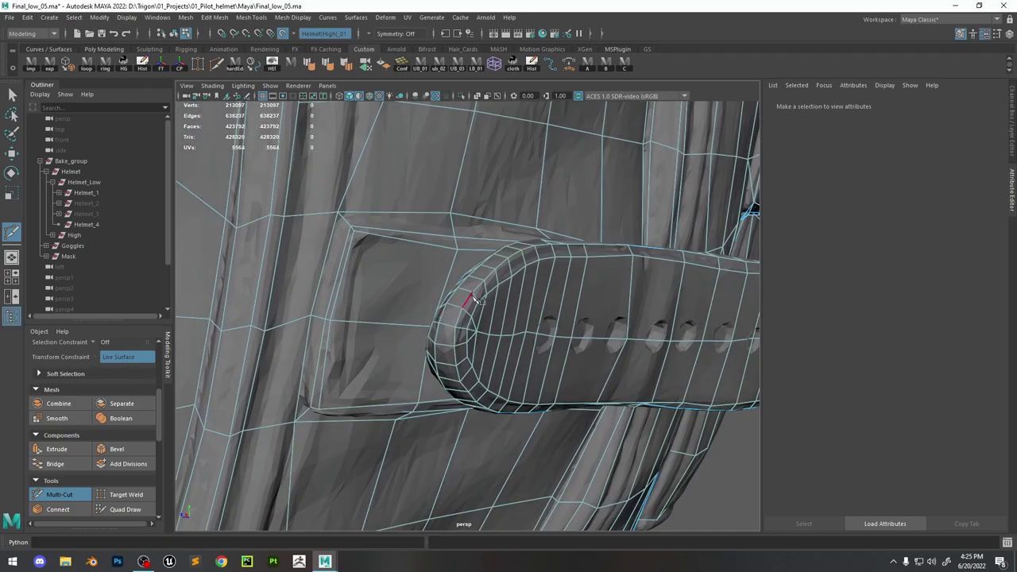
alt+drag(472, 298, 494, 381)
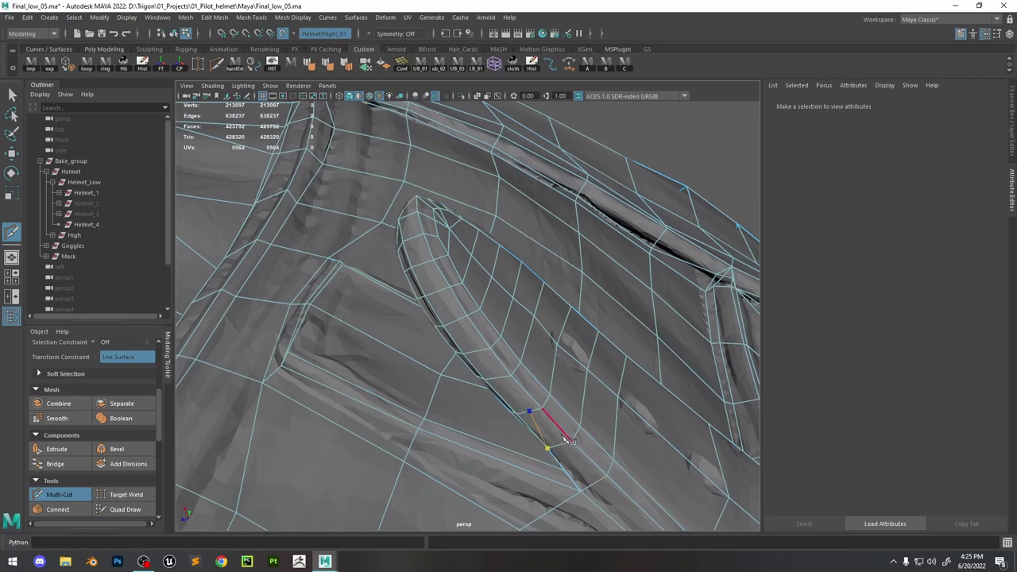
ctrl+click(500, 381)
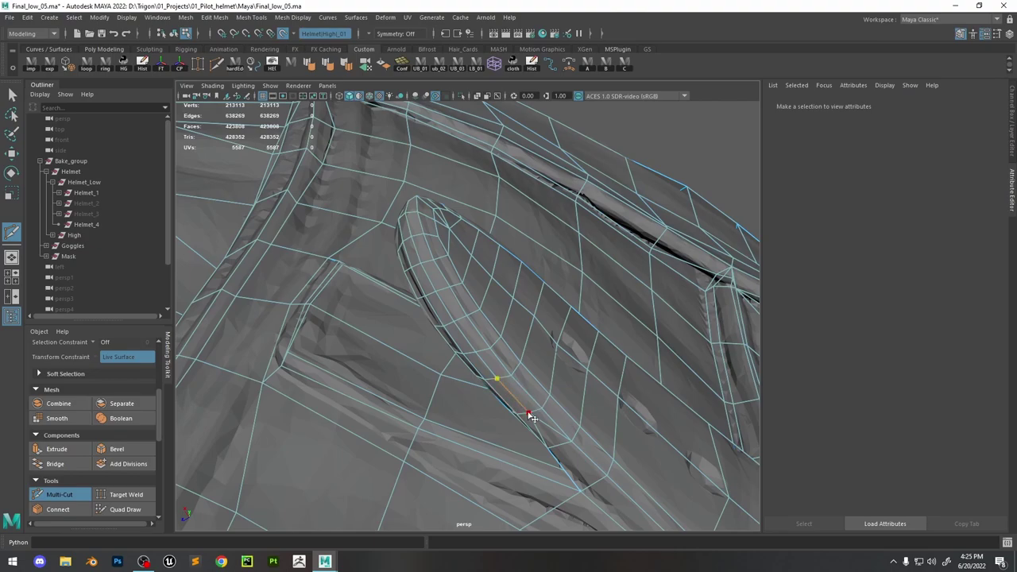
alt+drag(554, 367, 543, 272)
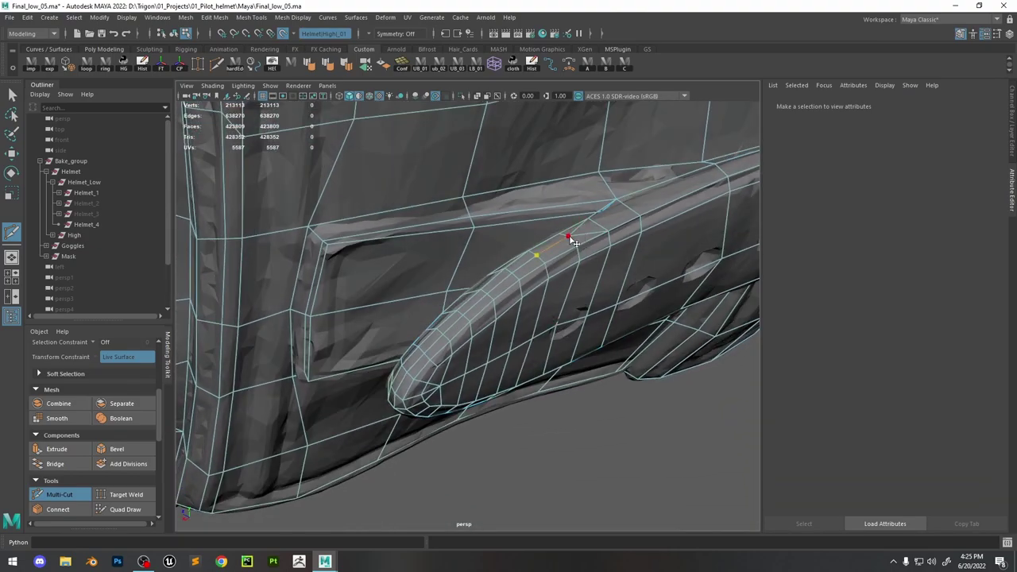
key(Return)
key(w)
right_drag(572, 243, 635, 236)
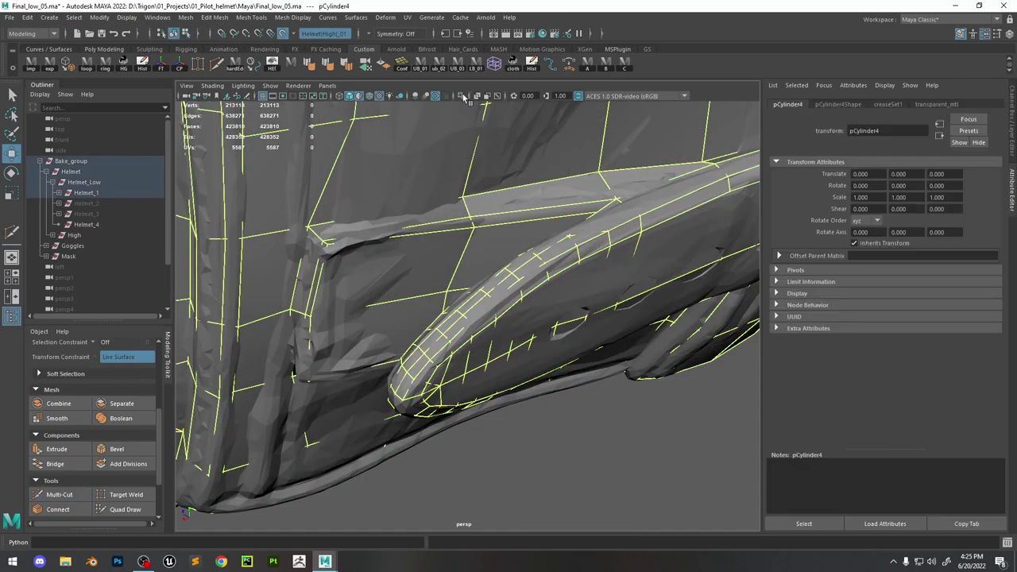
Isolate and select the low-poly cage, then bring the helmet back for Quad Draw
click(464, 96)
alt+drag(549, 295, 498, 302)
click(556, 318)
click(463, 97)
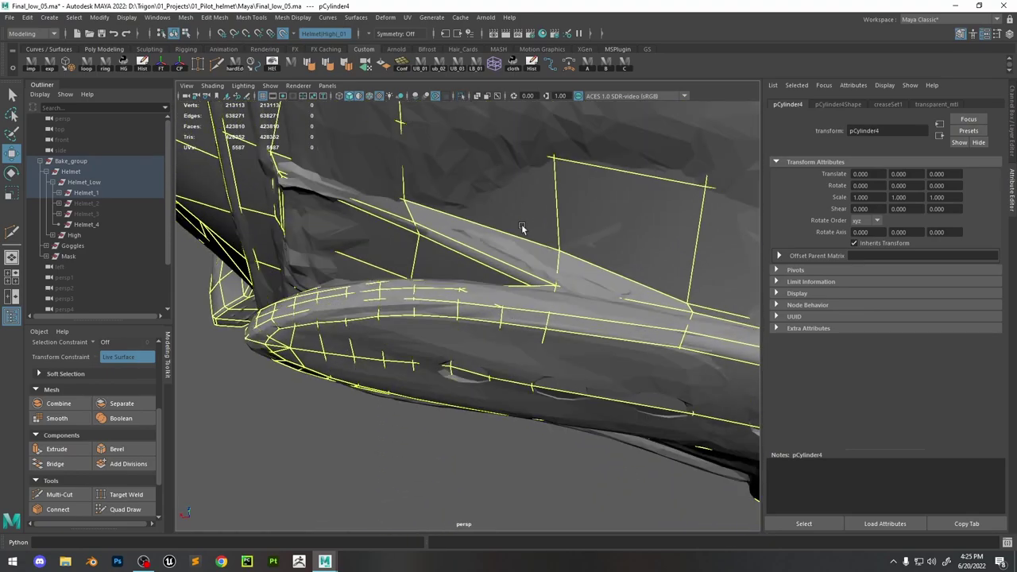
click(125, 509)
mouse_move(445, 318)
alt+mouse_down()
mouse_move(470, 334)
mouse_move(548, 340)
alt+mouse_up()
Cut more edges along the strap, commit them, and isolate the low-poly cage
click(51, 496)
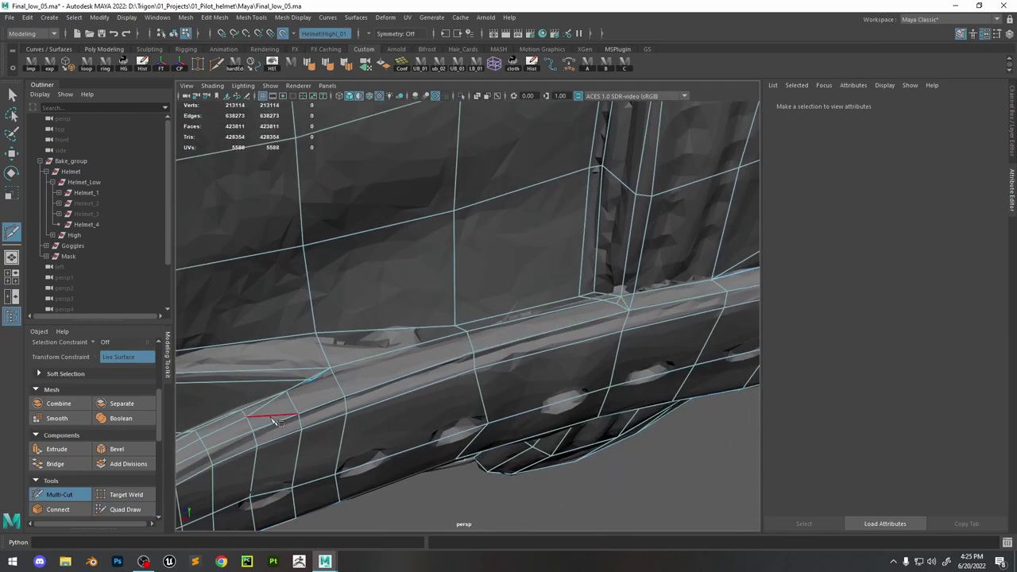
click(621, 306)
key(Return)
alt+drag(621, 306, 419, 230)
key(w)
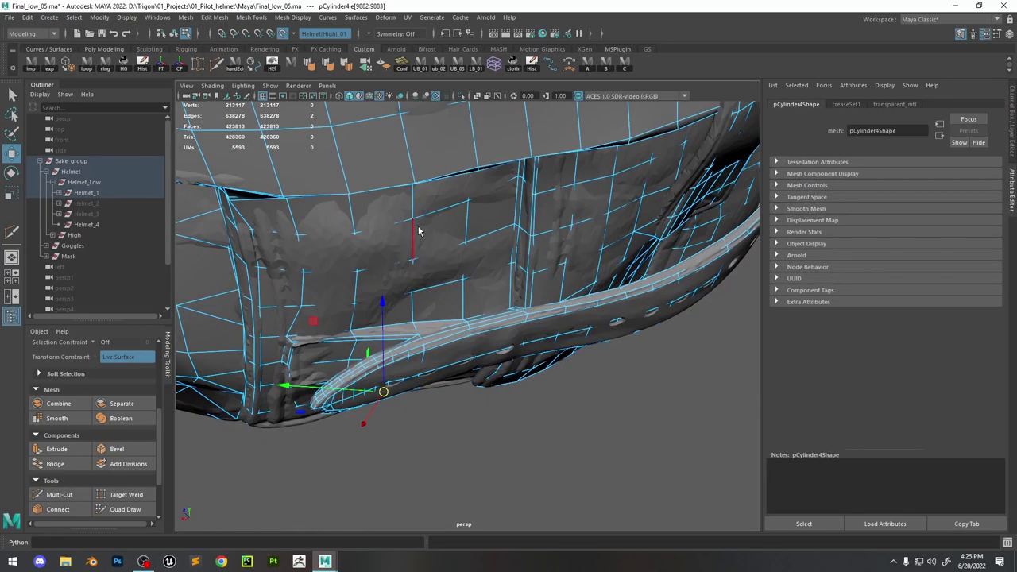
key(F8)
mouse_move(577, 394)
alt+mouse_down()
mouse_move(443, 422)
mouse_move(496, 403)
mouse_move(476, 381)
alt+mouse_up()
key(ctrl+1)
Delete the stray face under the strap and commit one more edge cut alongside it
click(126, 510)
key(ctrl+1)
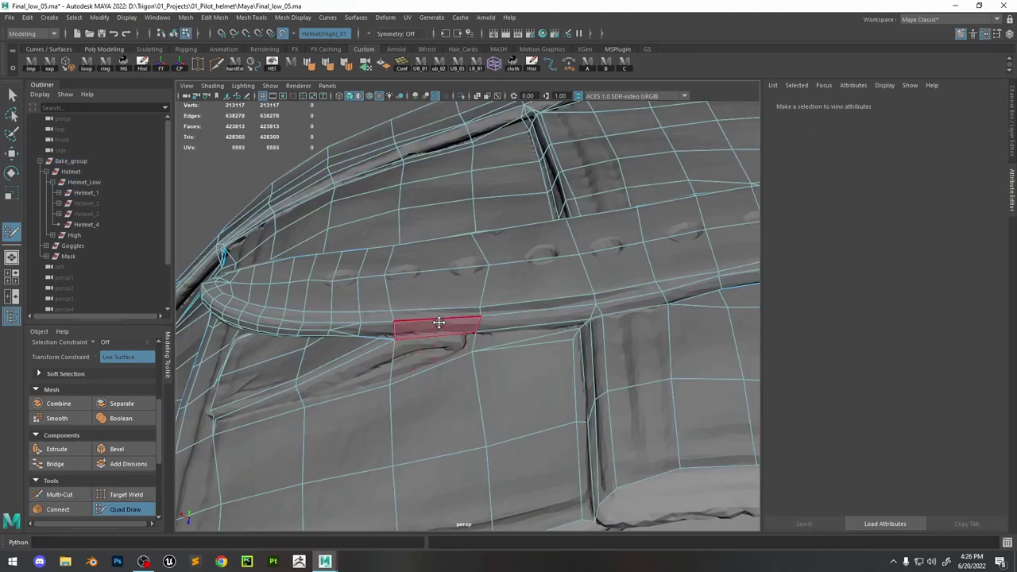
ctrl+shift+click(439, 322)
alt+drag(439, 321, 357, 287)
click(59, 494)
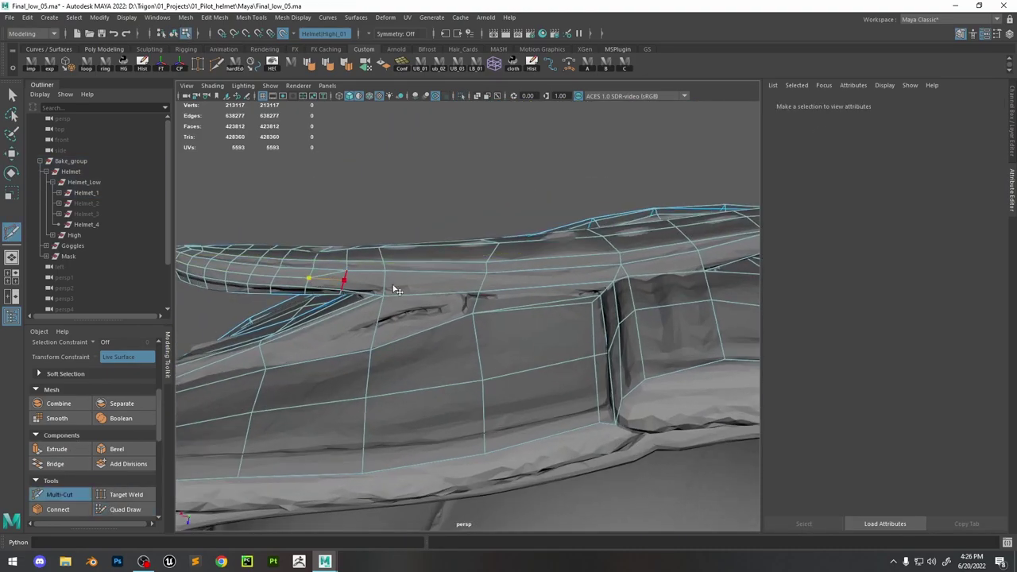
key(Return)
mouse_move(642, 282)
alt+mouse_down()
mouse_move(477, 318)
mouse_move(322, 284)
alt+mouse_up()
click(126, 509)
mouse_move(384, 283)
alt+mouse_down()
mouse_move(454, 313)
mouse_move(619, 318)
mouse_move(483, 289)
alt+mouse_up()
Isolate the low-poly mesh, select a strap-end face, grow it across the strap, and frame it
key(w)
click(376, 438)
key(ctrl+1)
click(349, 338)
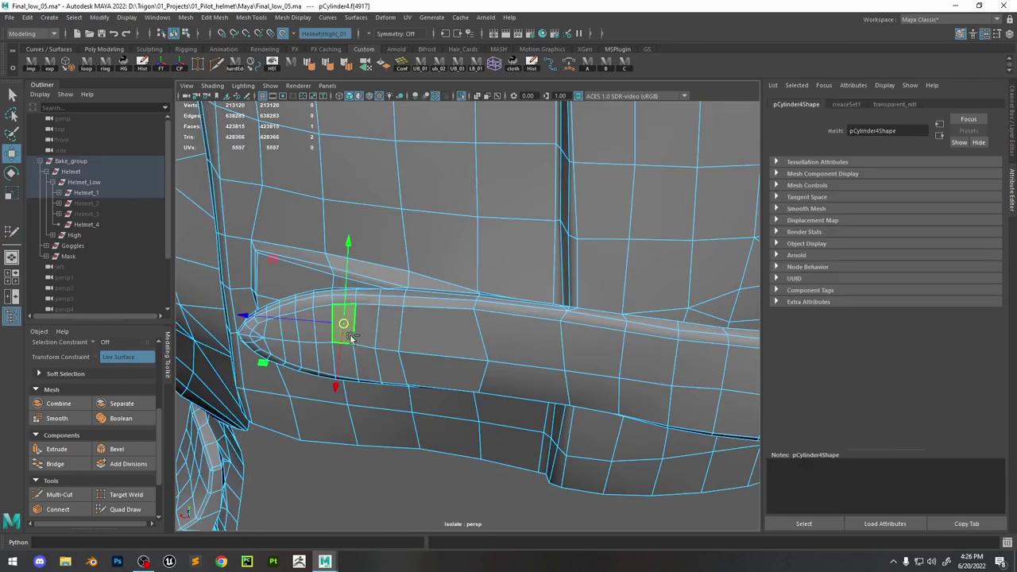
key(shift+period)
key(shift+period)
key(shift+period)
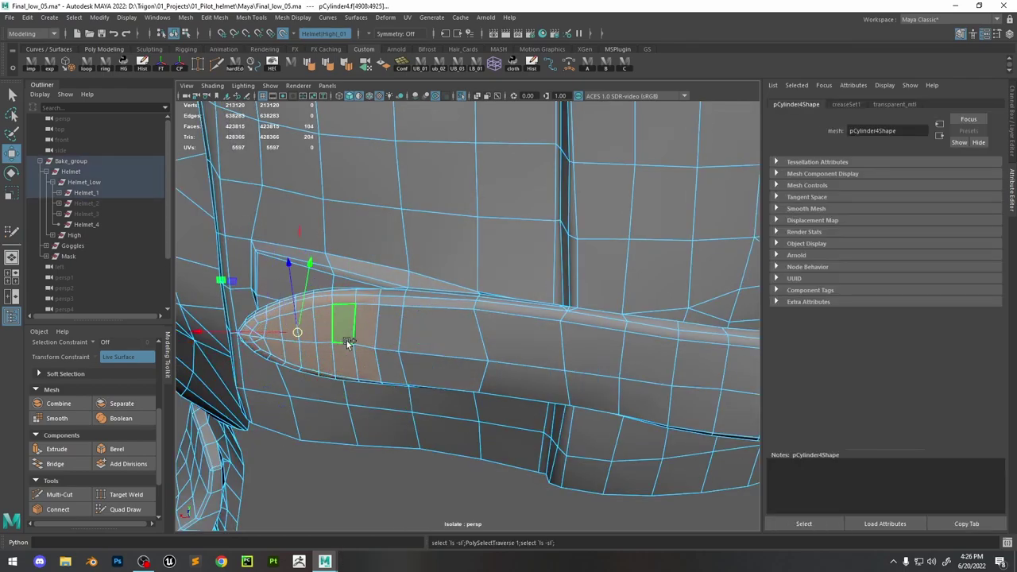
key(f)
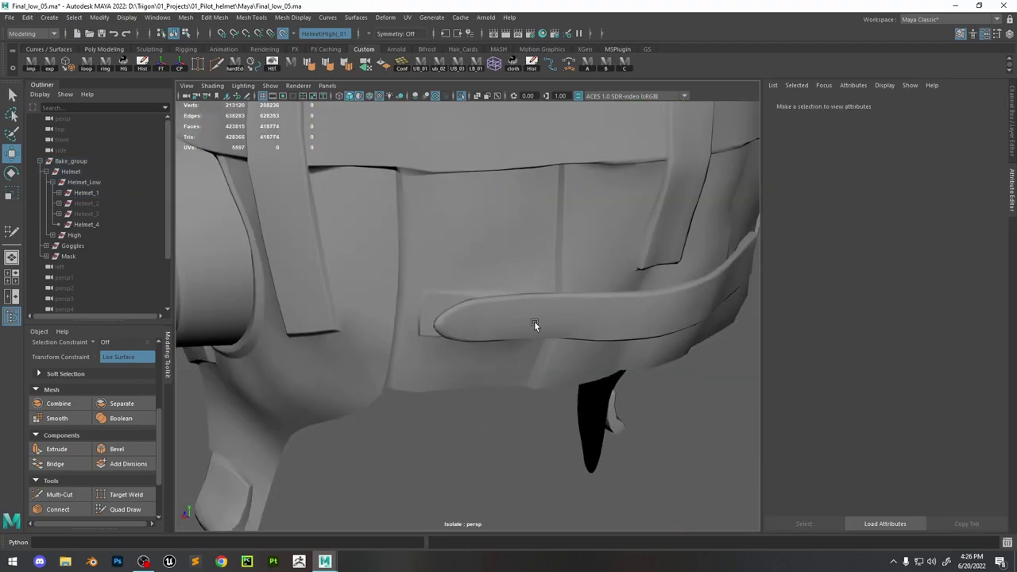
alt+drag(534, 321, 548, 316)
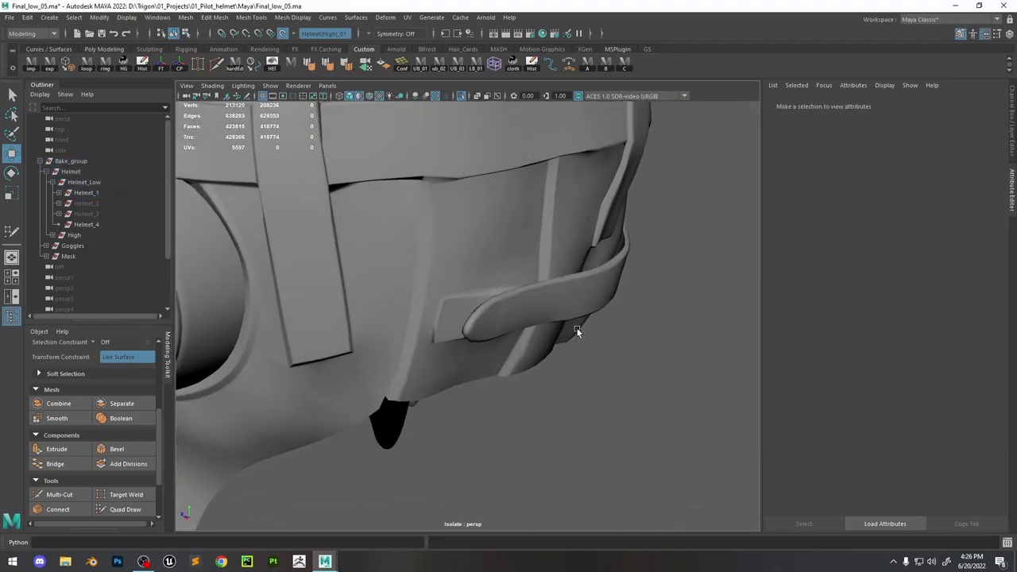
scroll(537, 310, up, 6)
click(586, 318)
scroll(586, 318, down, 4)
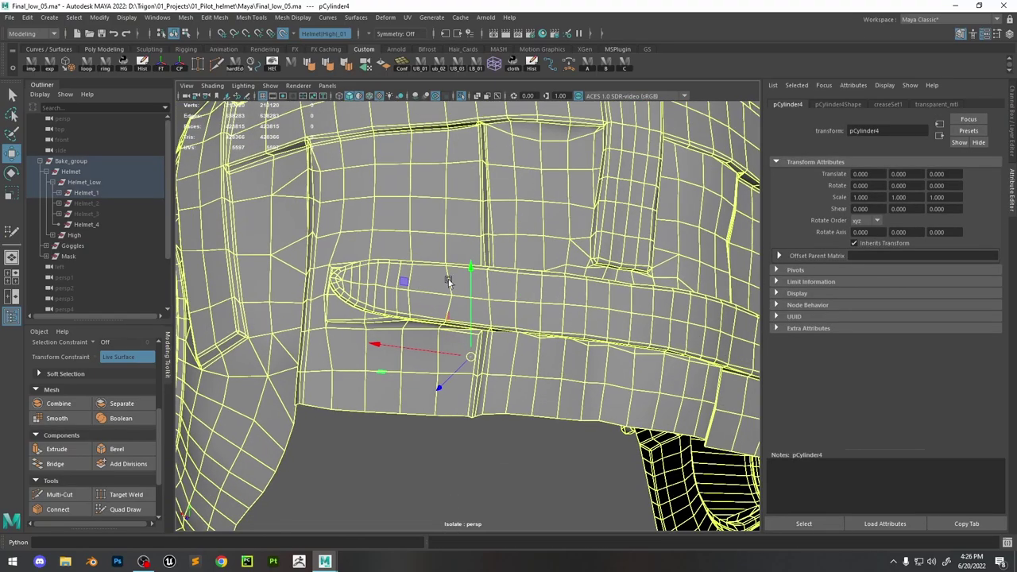
Switch the viewport to a two-pane layout framed on the helmet
key(space)
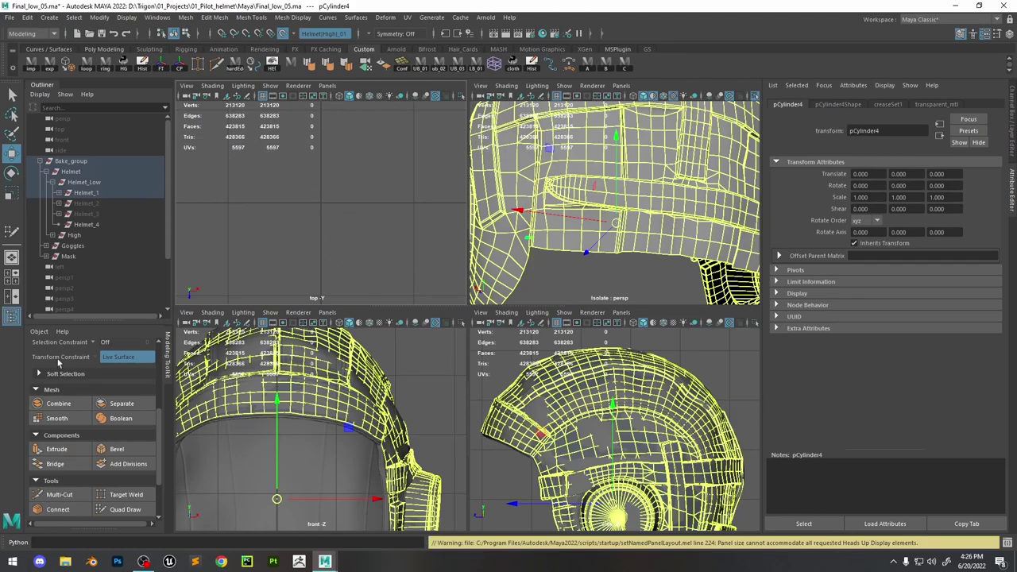
click(13, 296)
key(space)
key(space)
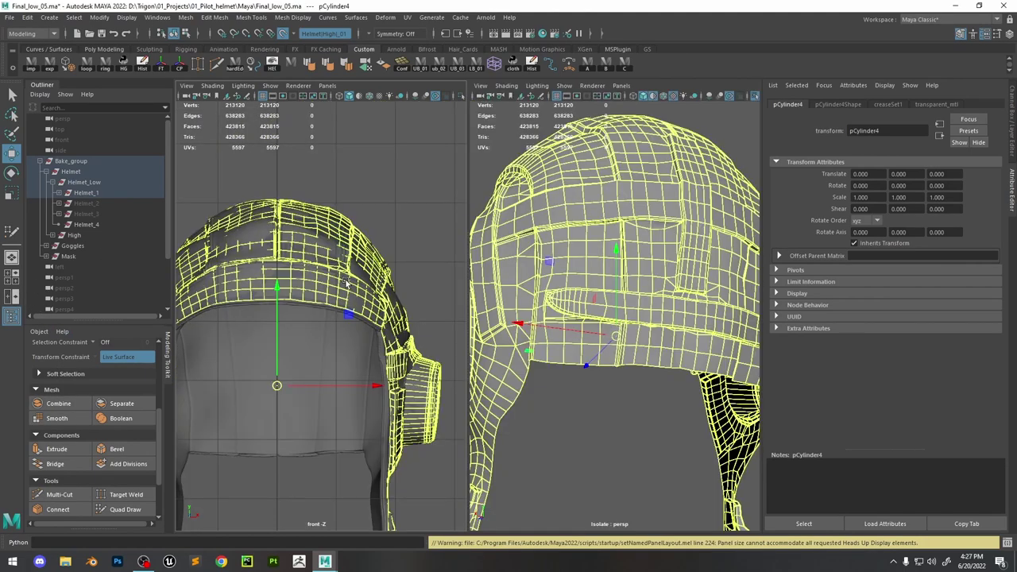
key(f)
click(326, 85)
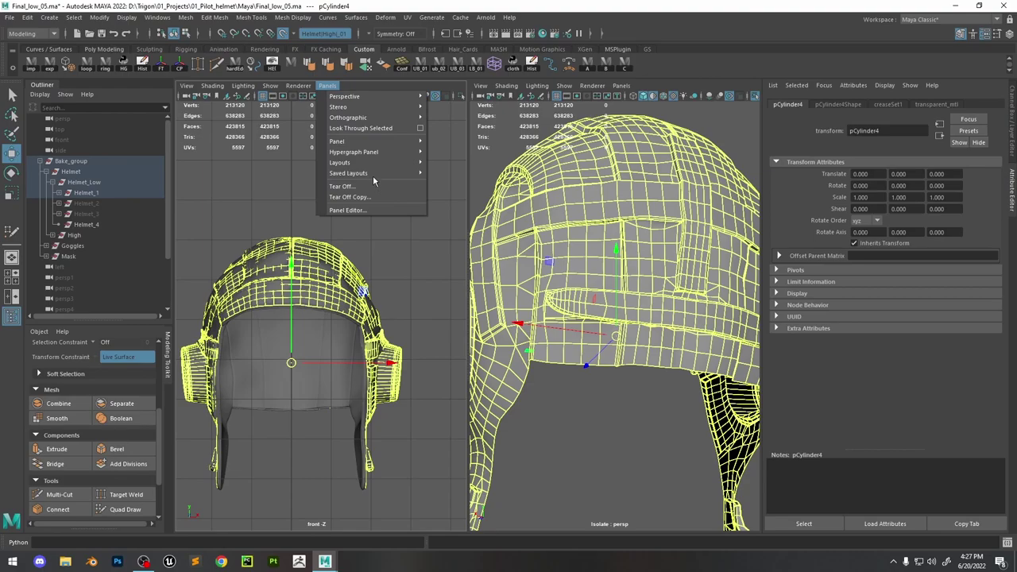
Load the UV Editor into the left pane beside the 3D view
mouse_move(372, 147)
click(455, 369)
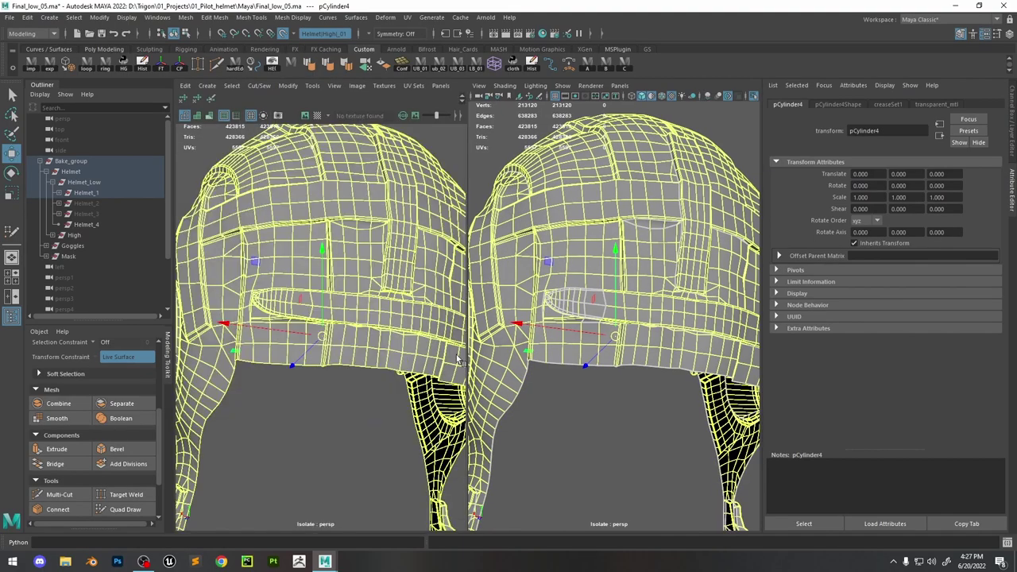
alt+drag(627, 300, 617, 305)
scroll(617, 304, up, 5)
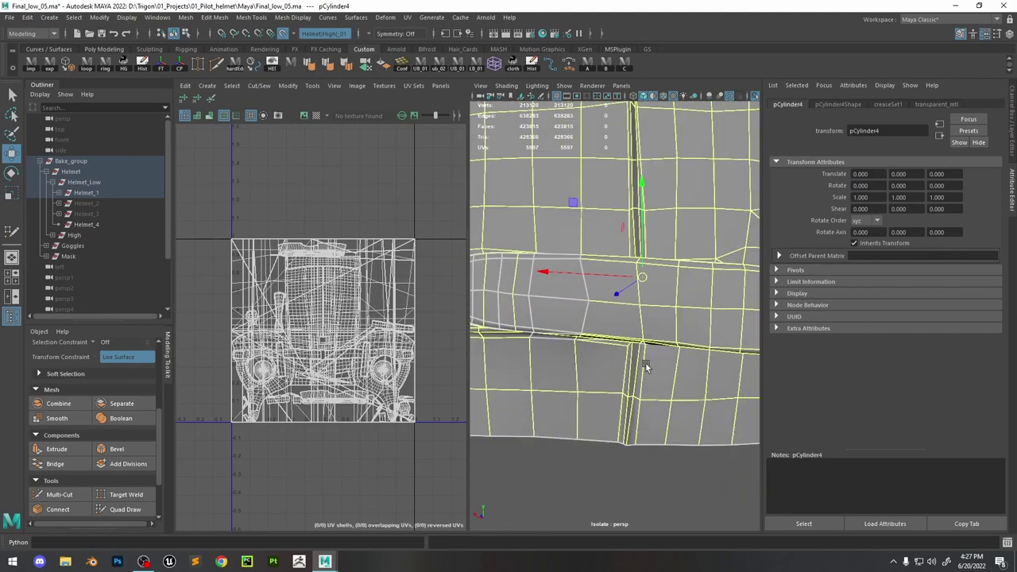
scroll(647, 342, down, 8)
scroll(656, 332, up, 6)
scroll(656, 332, up, 3)
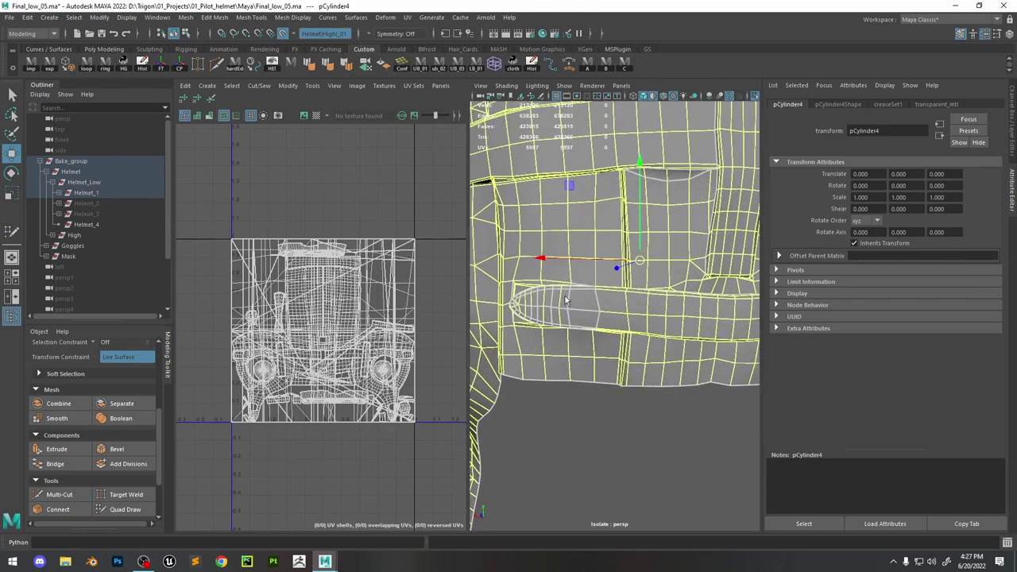
Select faces at the strap's rounded end and grow the selection around it
right_drag(574, 302, 562, 307)
click(562, 301)
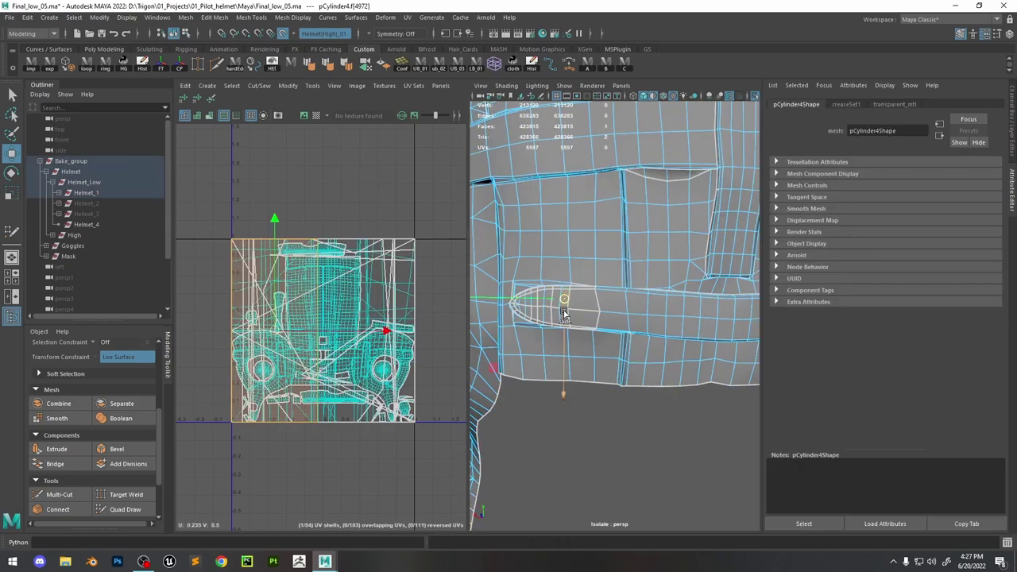
scroll(560, 298, up, 4)
scroll(552, 291, down, 5)
scroll(596, 316, up, 3)
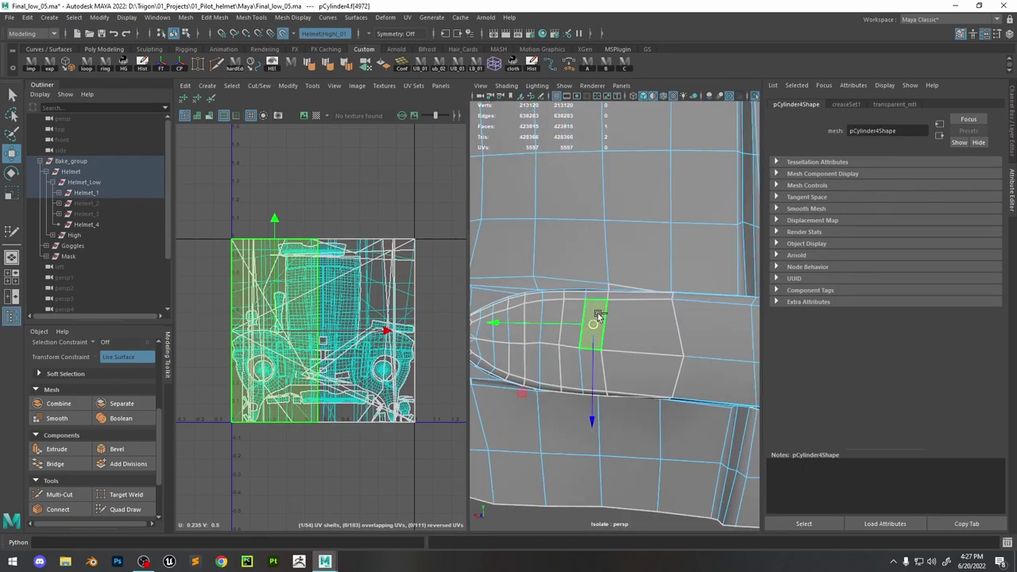
key(shift+period)
key(shift+period)
key(shift+period)
key(f)
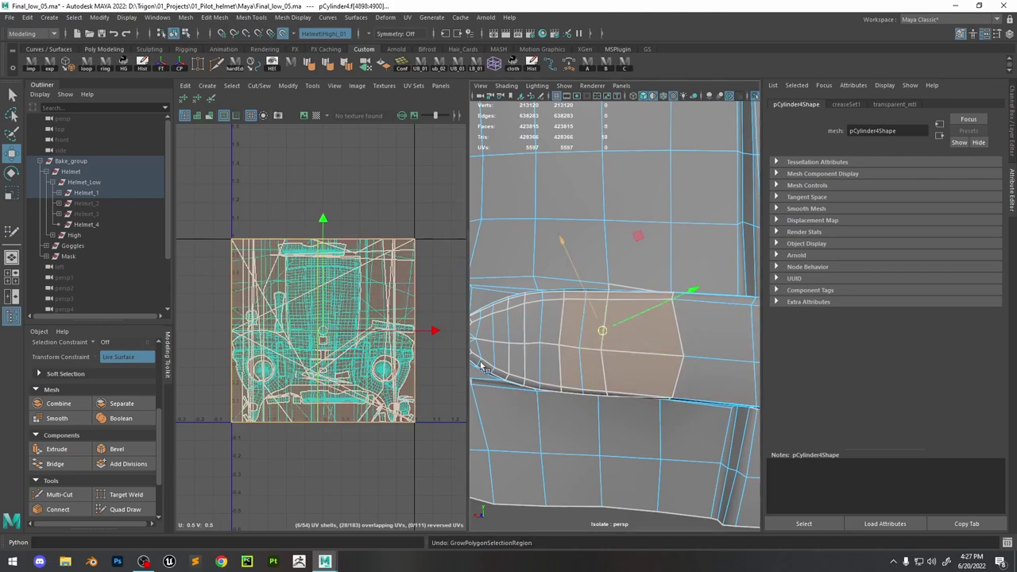
click(526, 354)
key(shift+period)
key(shift+period)
key(shift+period)
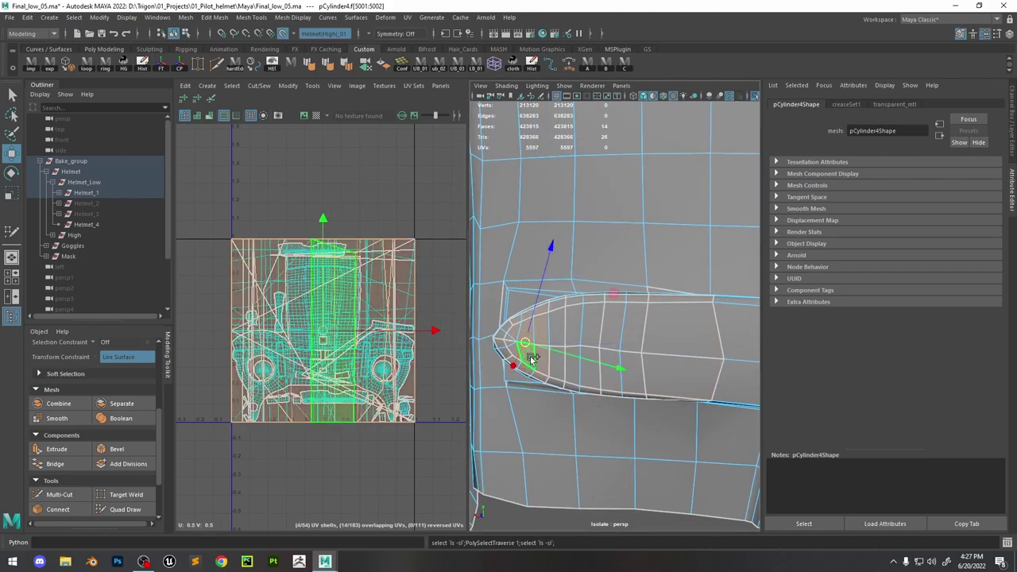
key(shift+period)
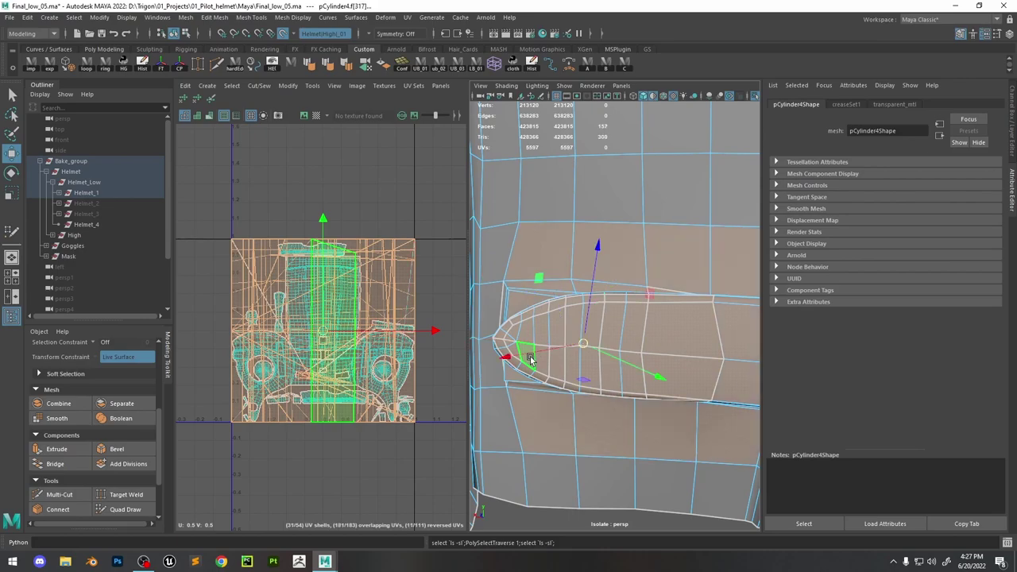
Deselect unwanted faces and add the thin strip and neighbouring faces at the strap end
scroll(528, 286, down, 3)
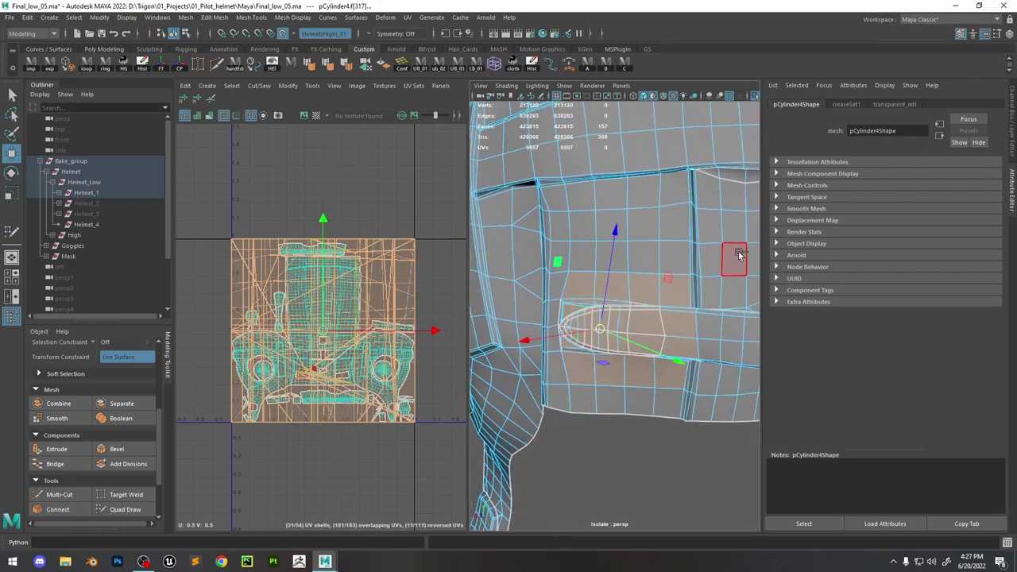
ctrl+drag(672, 418, 671, 419)
alt+drag(613, 341, 604, 337)
scroll(596, 334, up, 4)
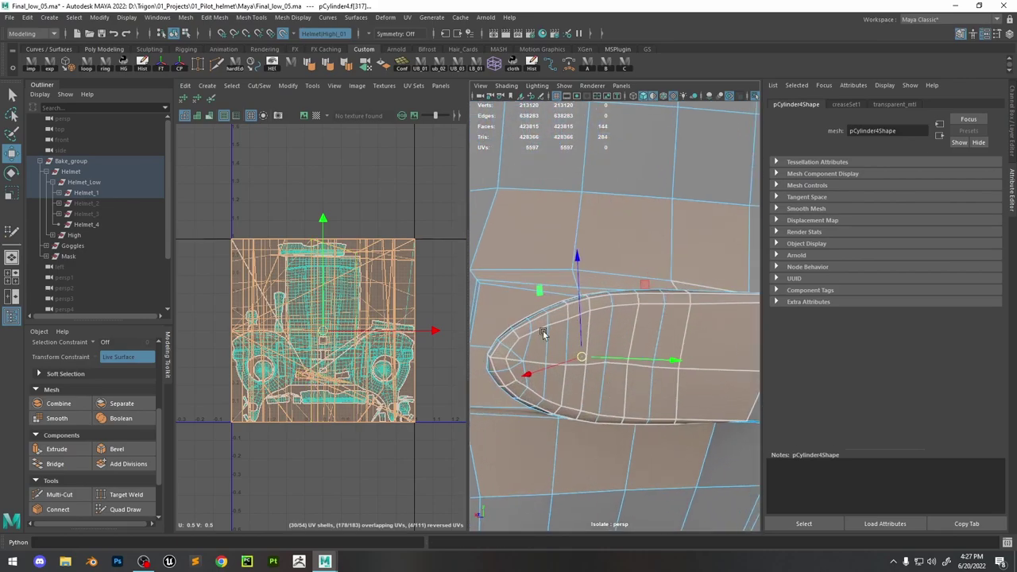
shift+click(514, 304)
shift+click(507, 342)
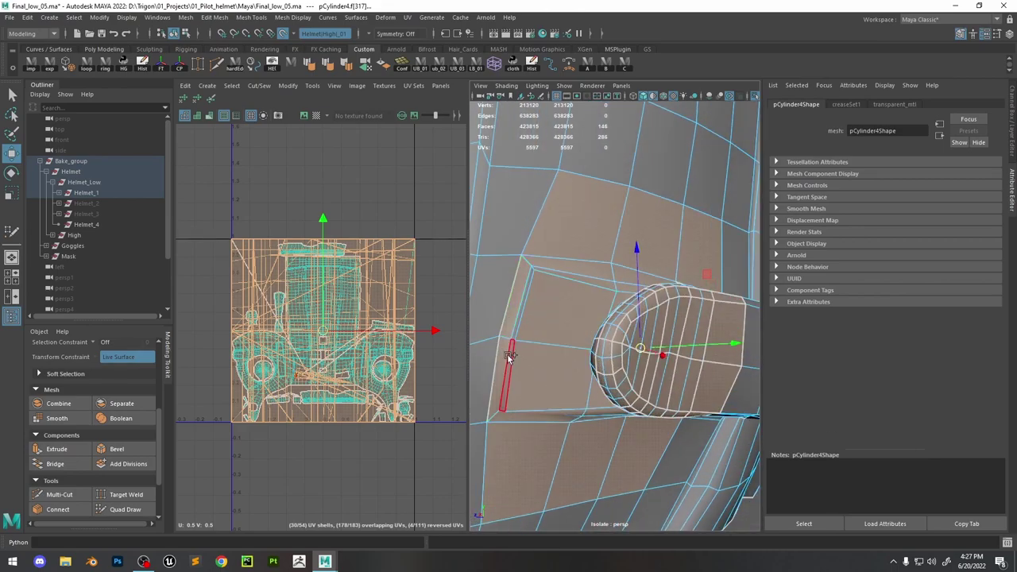
shift+click(516, 332)
shift+click(518, 325)
Add the remaining faces under the strap end and unfold them into a separate UV layout
alt+drag(594, 337, 676, 302)
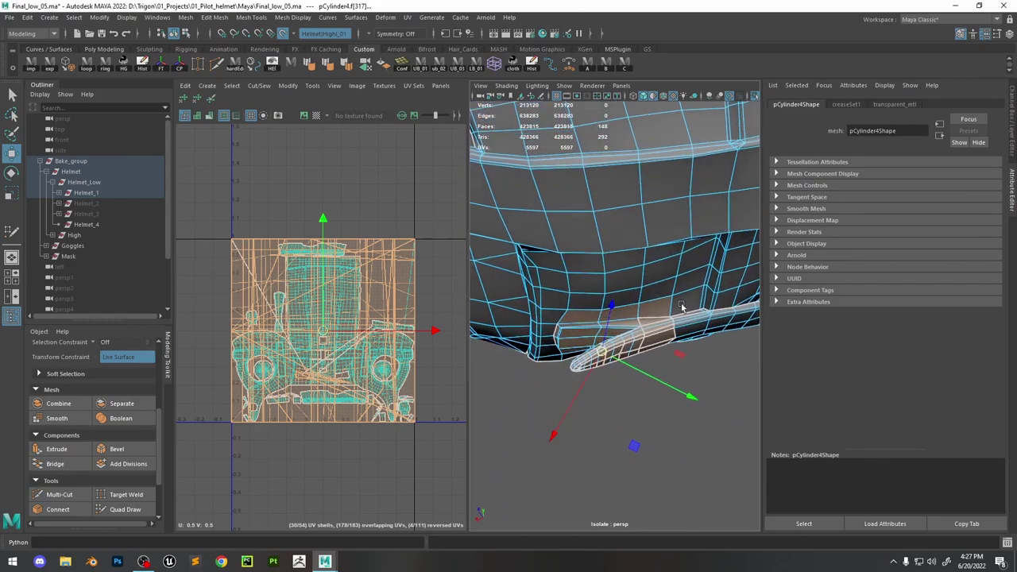
scroll(652, 318, up, 5)
shift+click(670, 318)
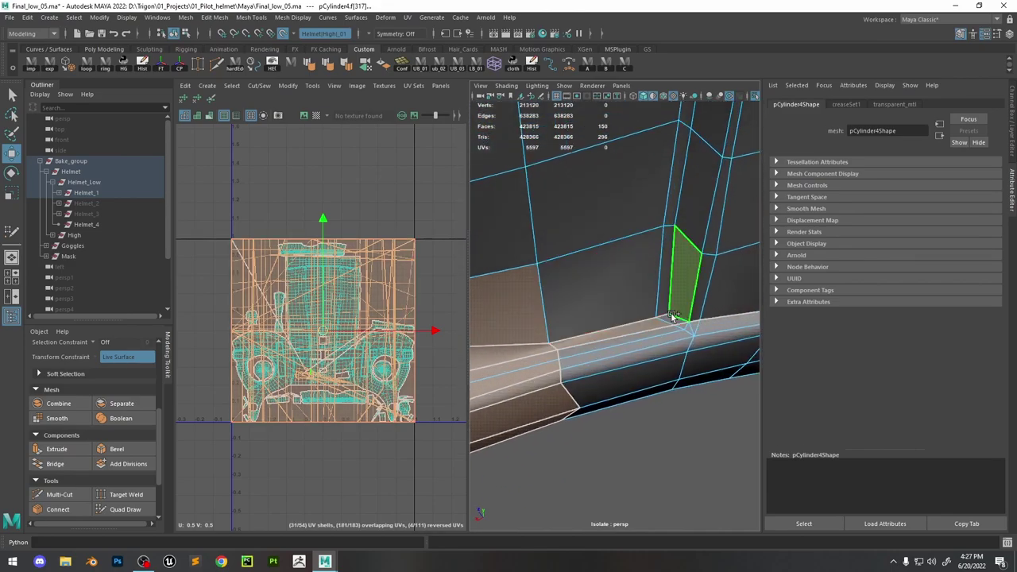
shift+click(672, 320)
alt+drag(672, 320, 628, 325)
shift+click(613, 383)
shift+right_drag(311, 306, 294, 205)
scroll(325, 326, down, 3)
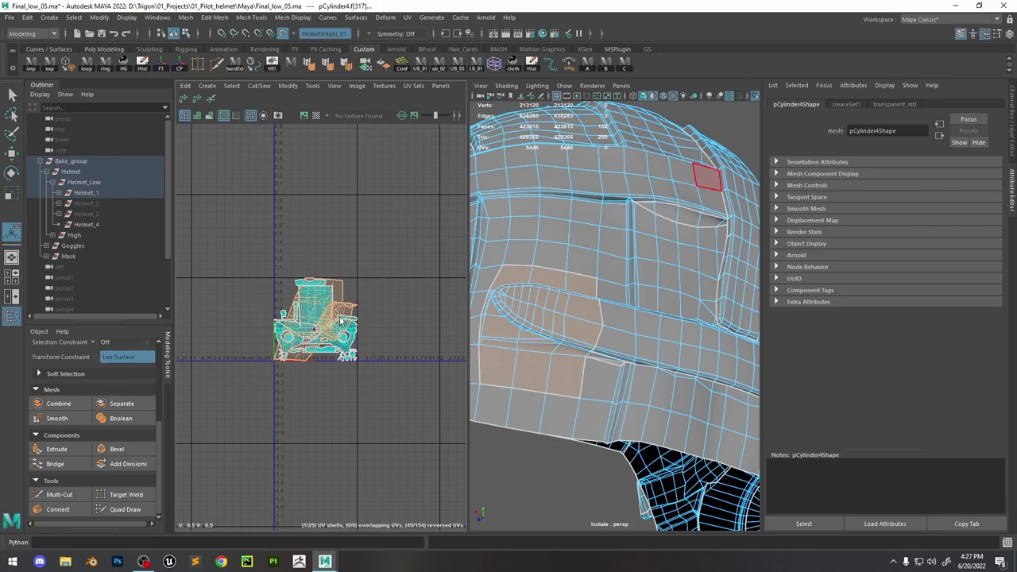
Move the new strap-end UV shell up and to the right, out of the way
key(w)
drag(342, 320, 421, 290)
scroll(427, 294, up, 2)
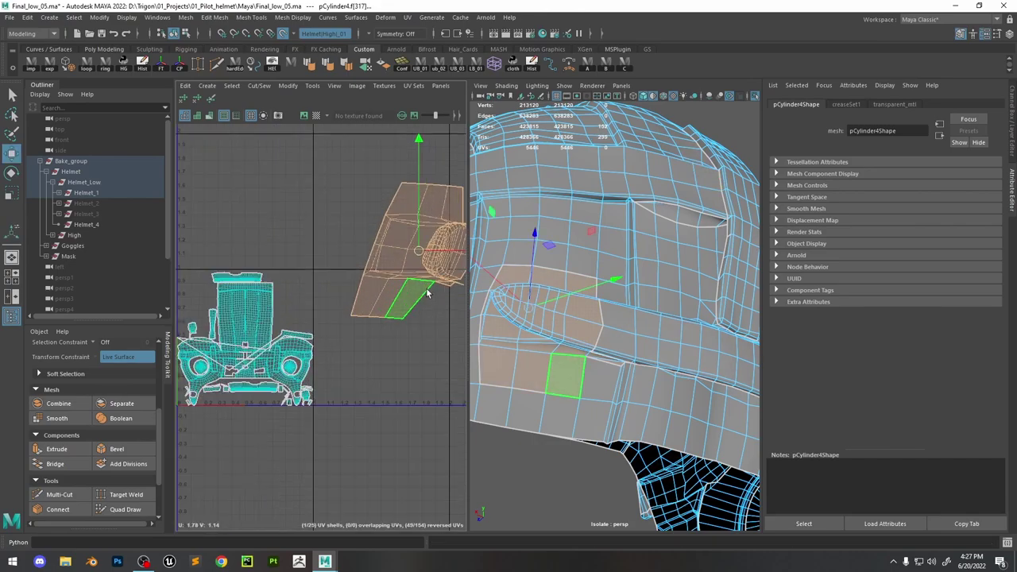
alt+middle_drag(427, 294, 339, 280)
click(340, 279)
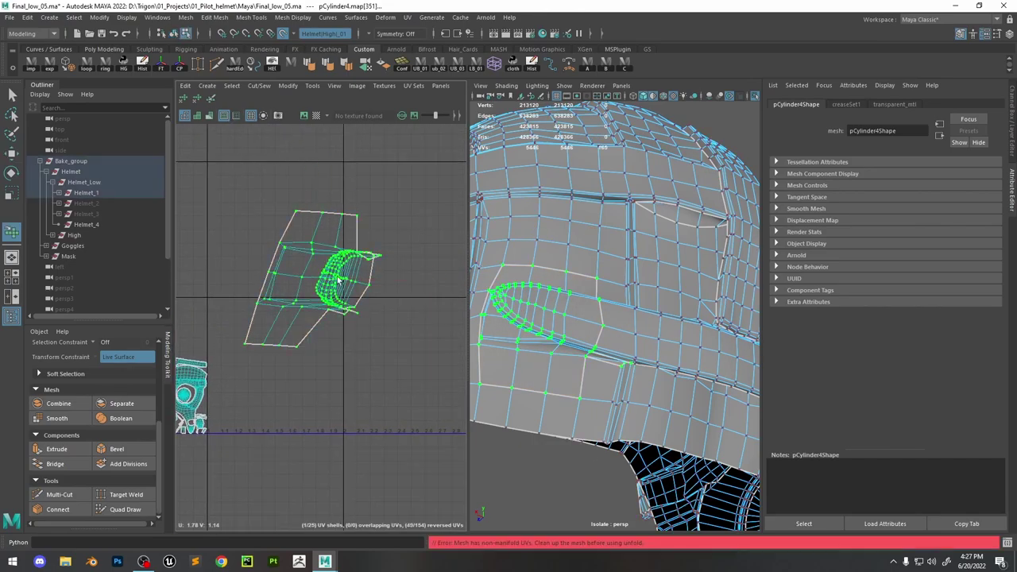
scroll(382, 298, up, 6)
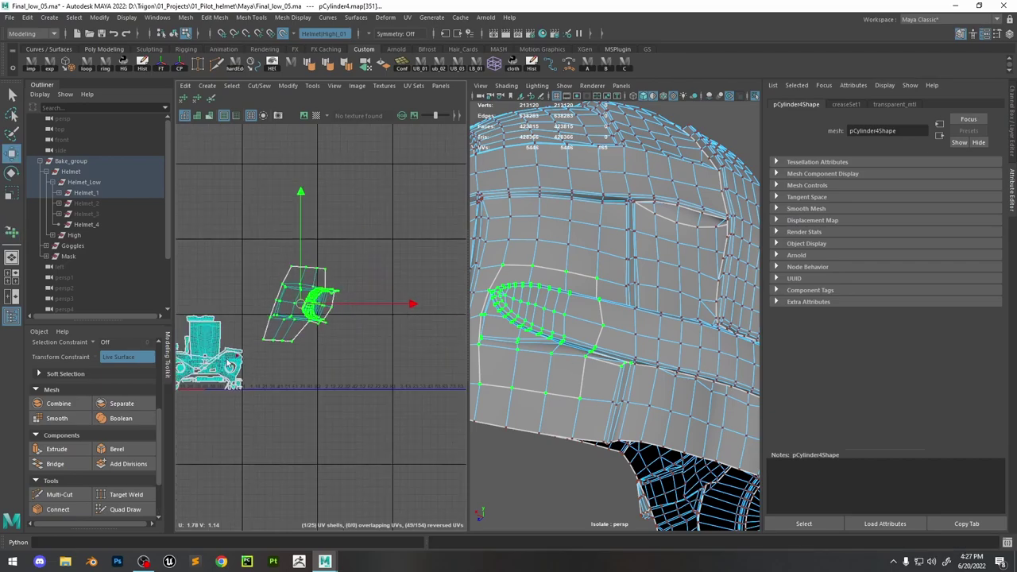
Select the helmet faces lying beneath the strap in face mode
click(365, 337)
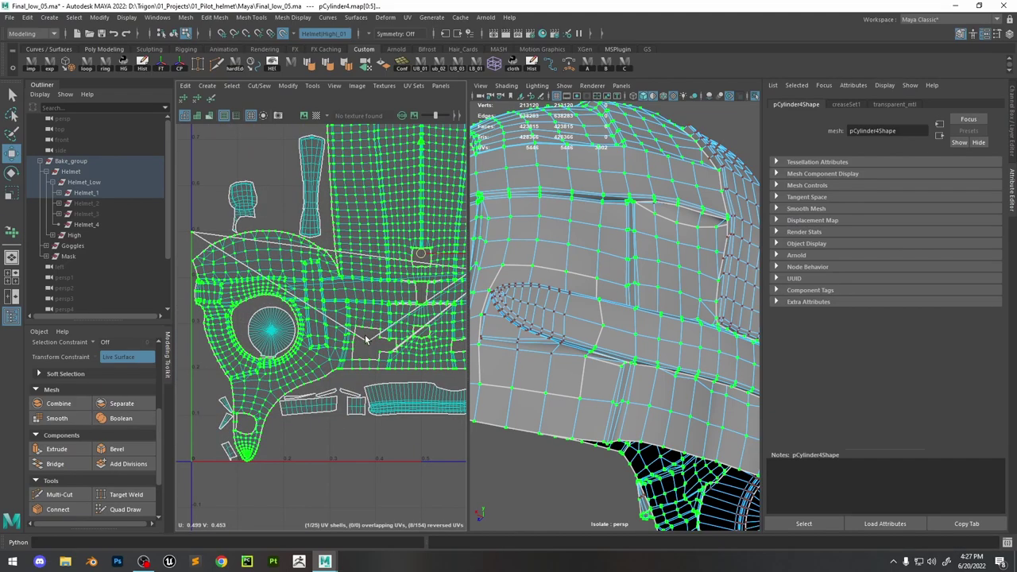
scroll(307, 318, down, 5)
scroll(307, 317, up, 8)
right_drag(307, 321, 309, 334)
click(295, 363)
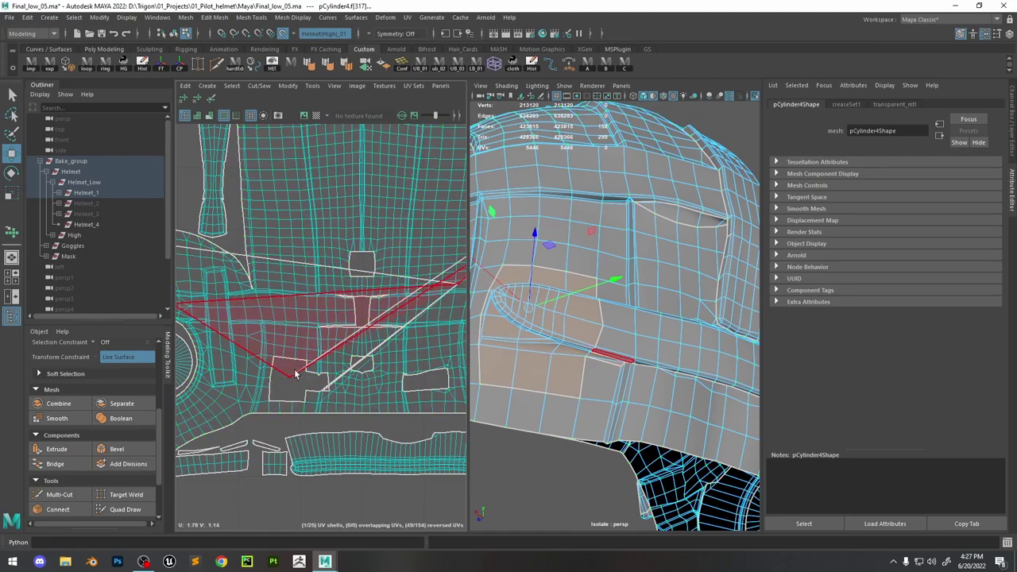
key(f)
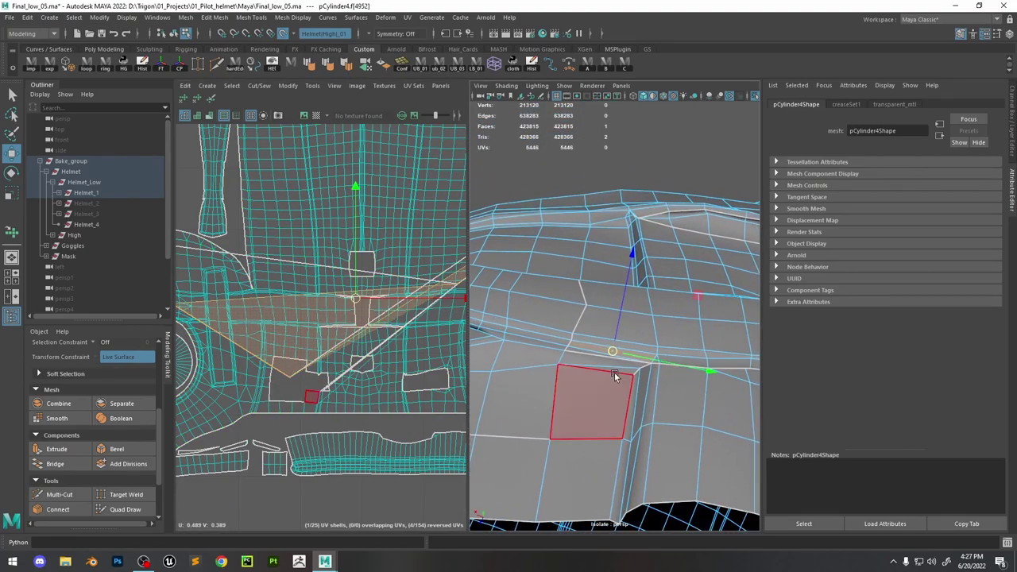
click(615, 371)
click(607, 310)
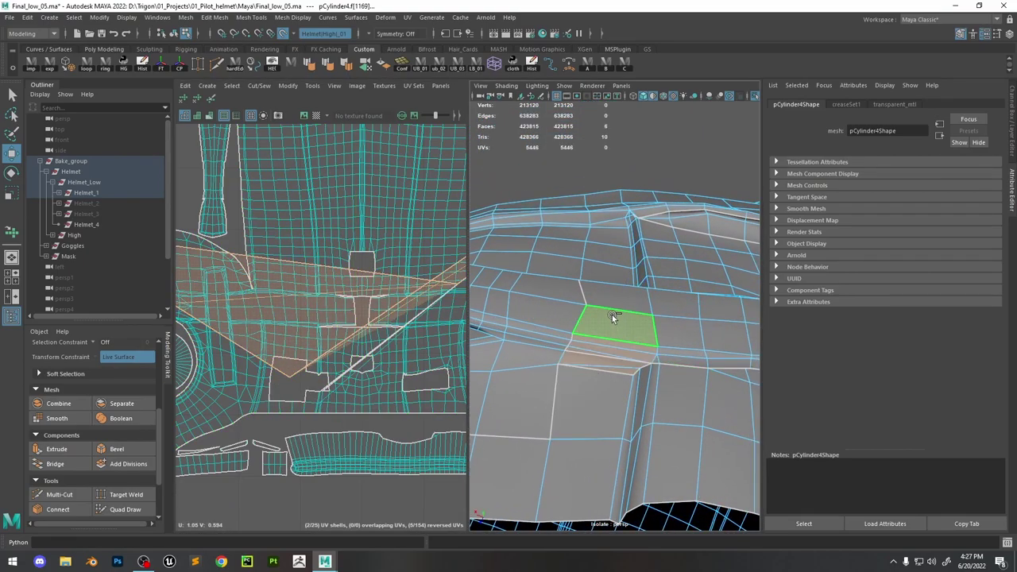
alt+drag(612, 314, 601, 352)
key(w)
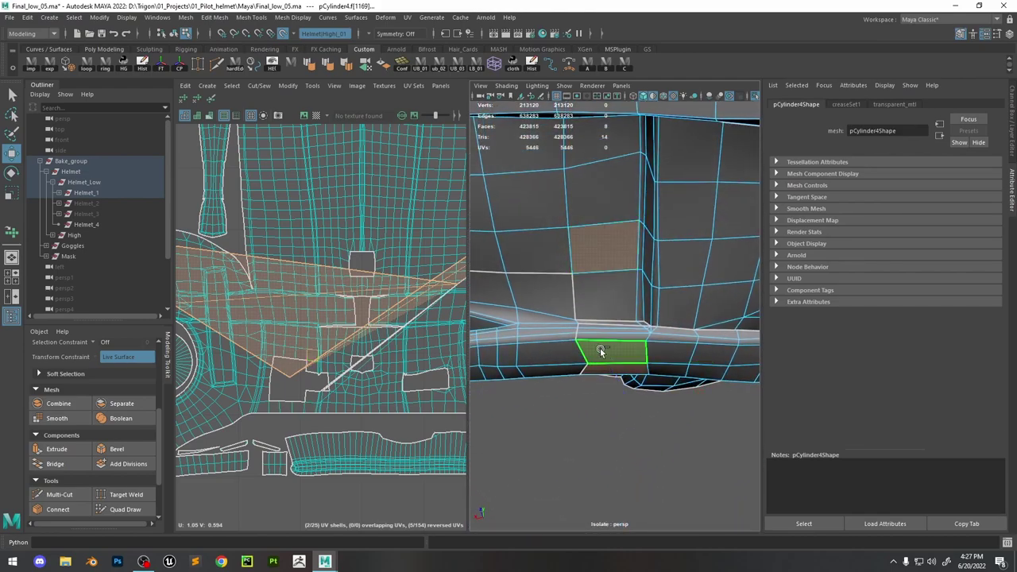
click(599, 318)
Planar-project the selected helmet faces into a new diagonal UV strip
key(a)
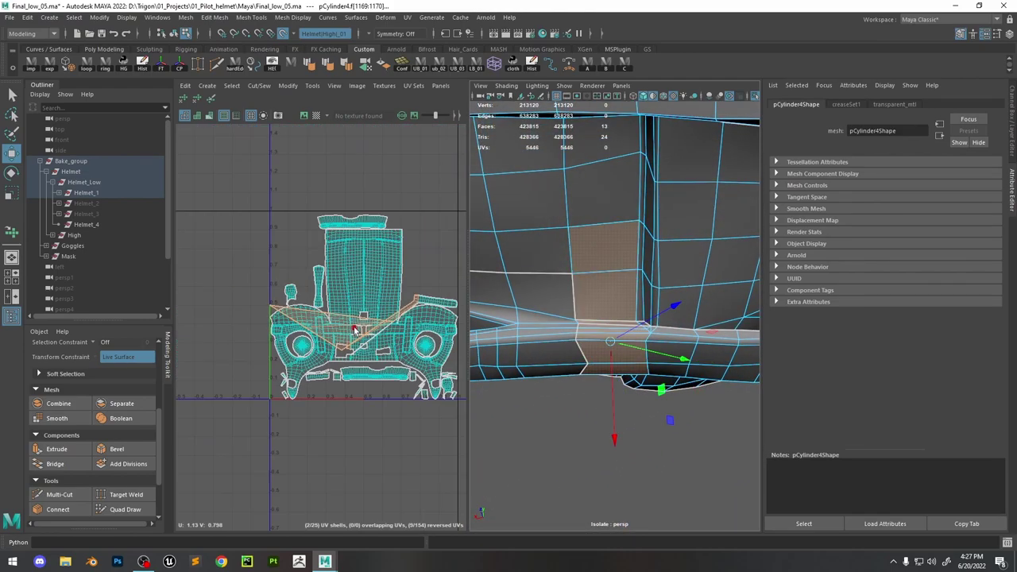
shift+right_drag(367, 314, 355, 231)
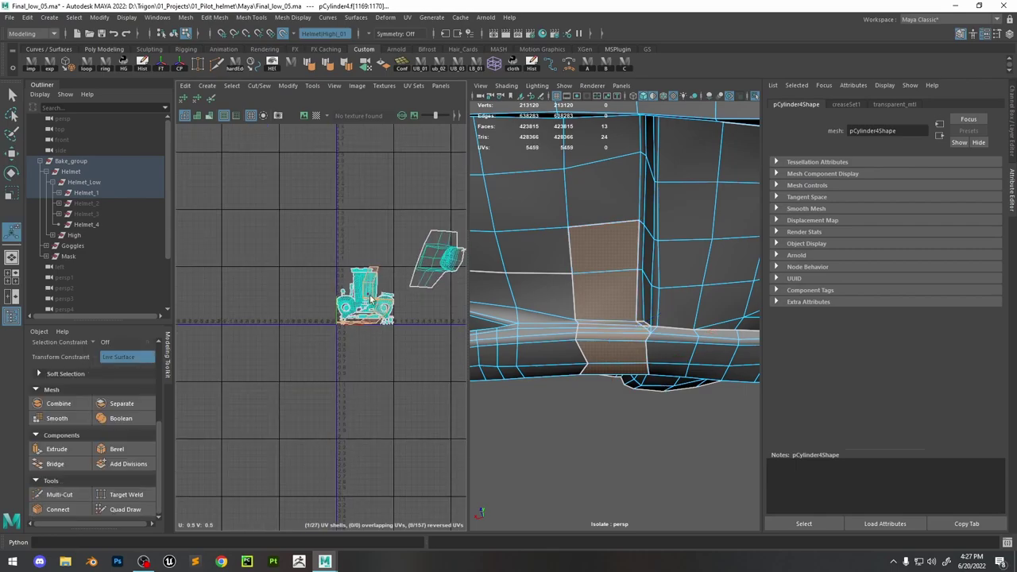
scroll(457, 274, up, 6)
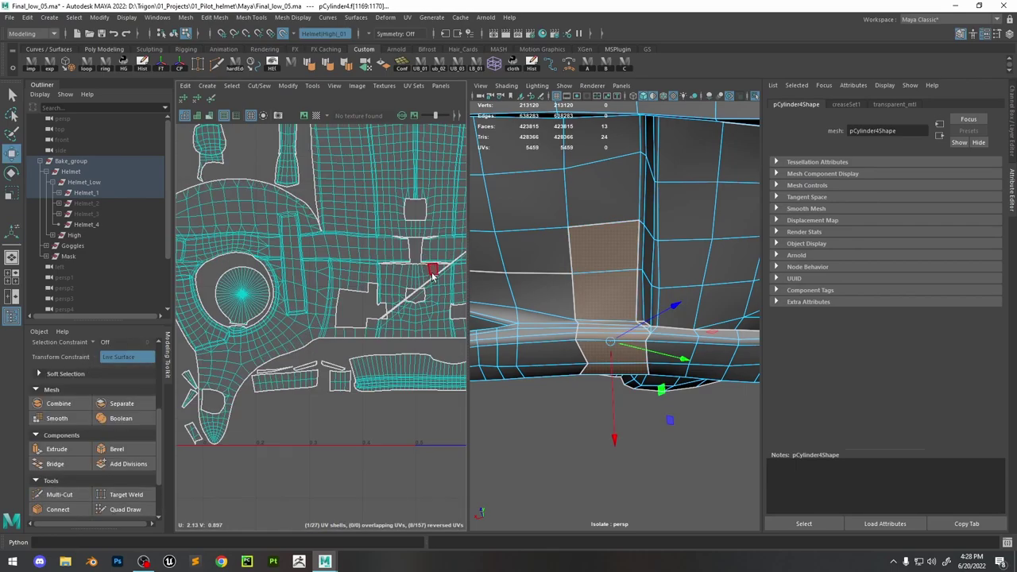
scroll(388, 314, up, 5)
click(374, 310)
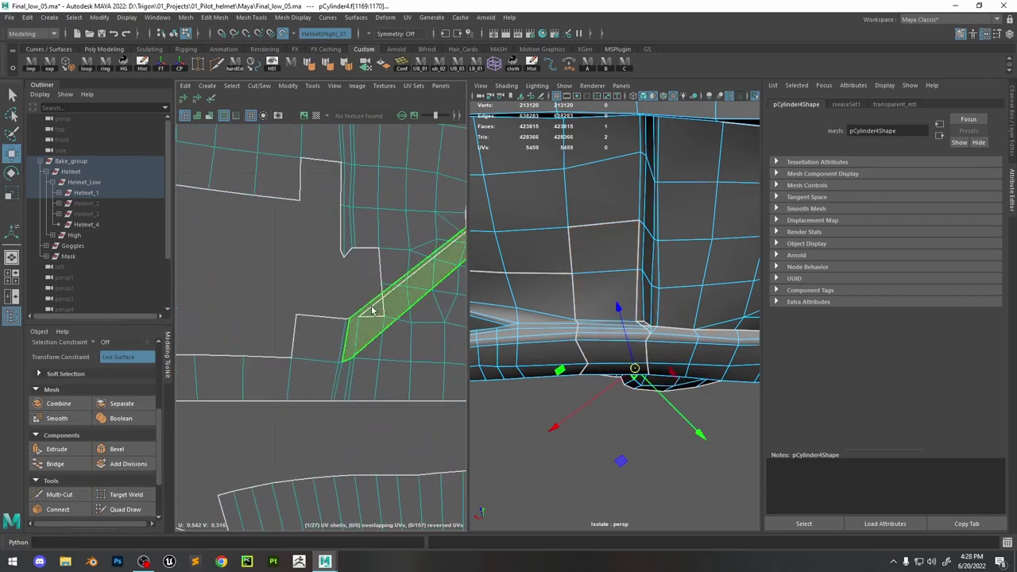
Paint-select the faces along the strap seam and beneath the strap
alt+drag(654, 362, 669, 275)
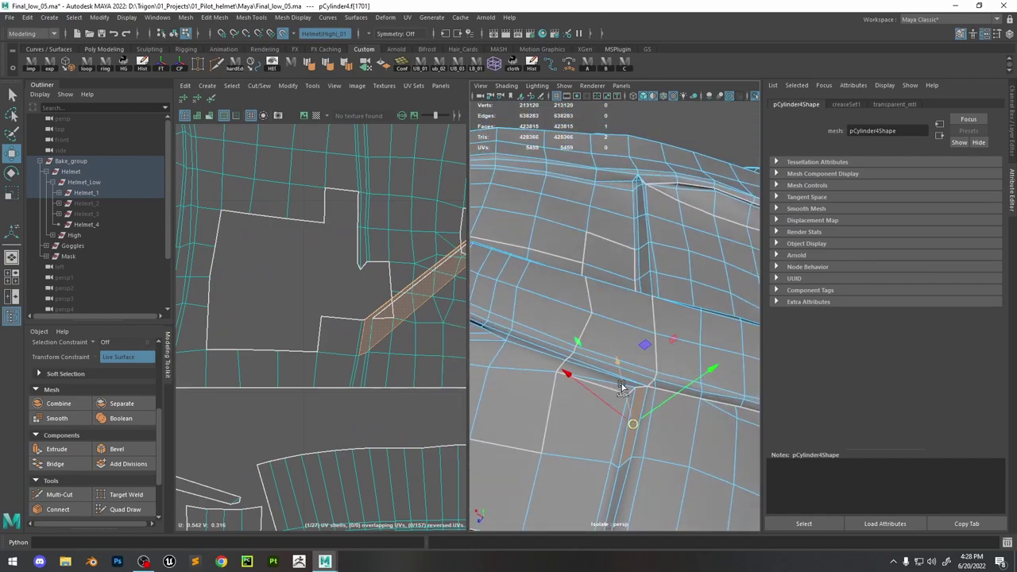
mouse_move(622, 387)
mouse_down()
mouse_move(527, 422)
mouse_move(586, 394)
mouse_up()
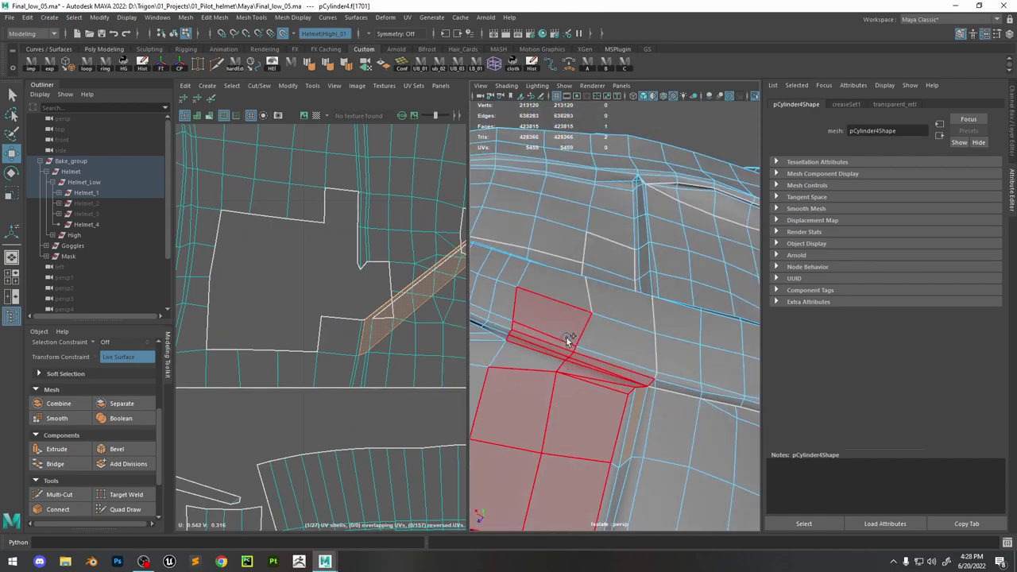
drag(581, 266, 582, 266)
alt+drag(582, 267, 595, 231)
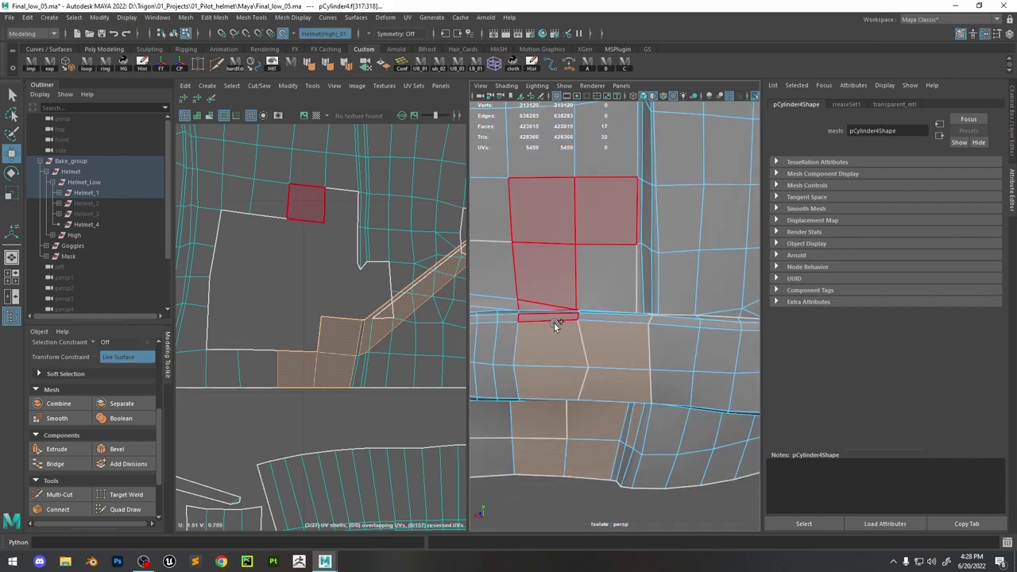
shift+drag(587, 320, 578, 368)
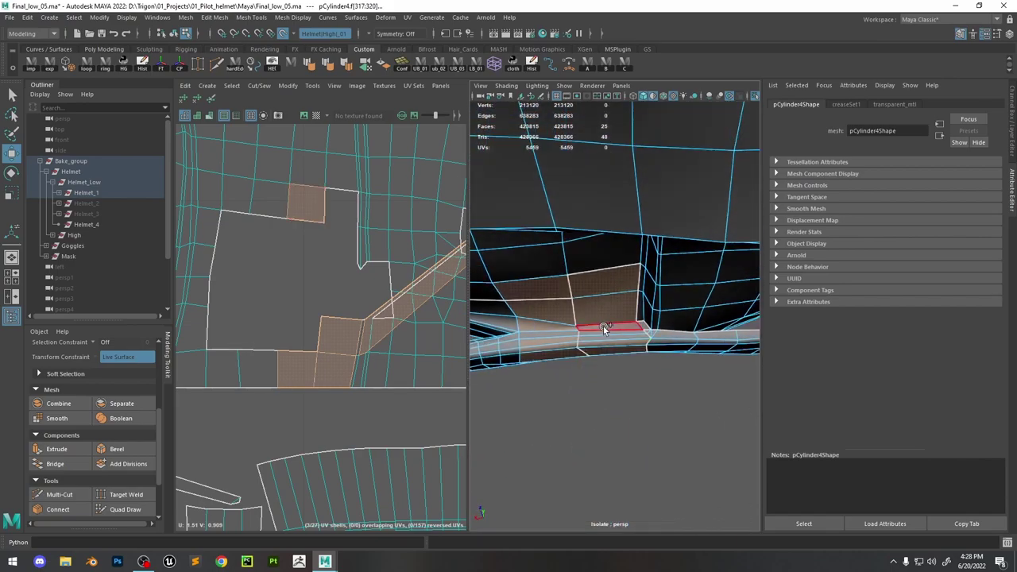
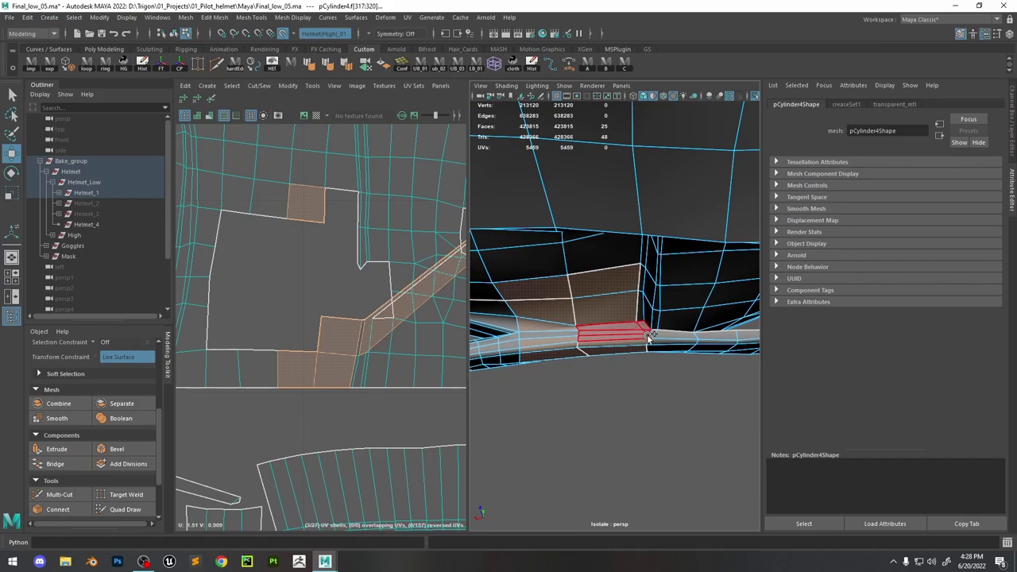
Select the strap faces along the seam and project them into a planar UV shell
shift+drag(515, 348, 515, 348)
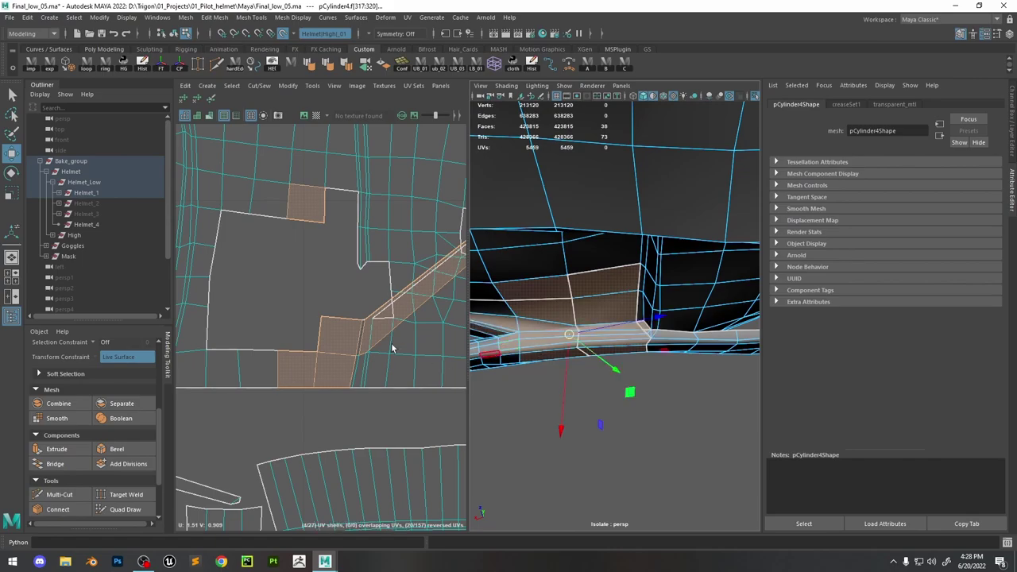
scroll(391, 345, down, 5)
alt+middle_drag(425, 279, 357, 302)
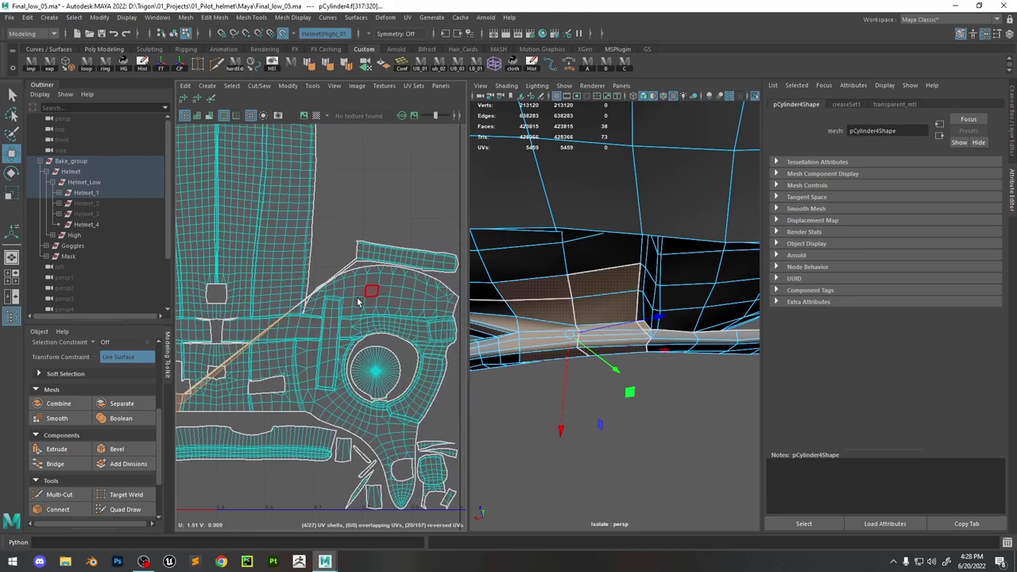
scroll(300, 347, down, 5)
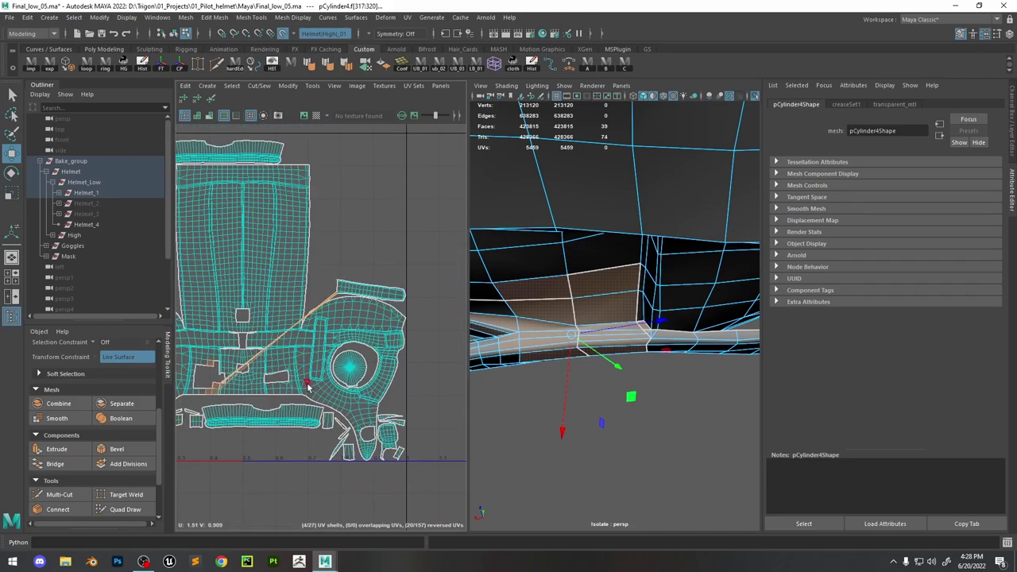
shift+right_drag(377, 327, 376, 263)
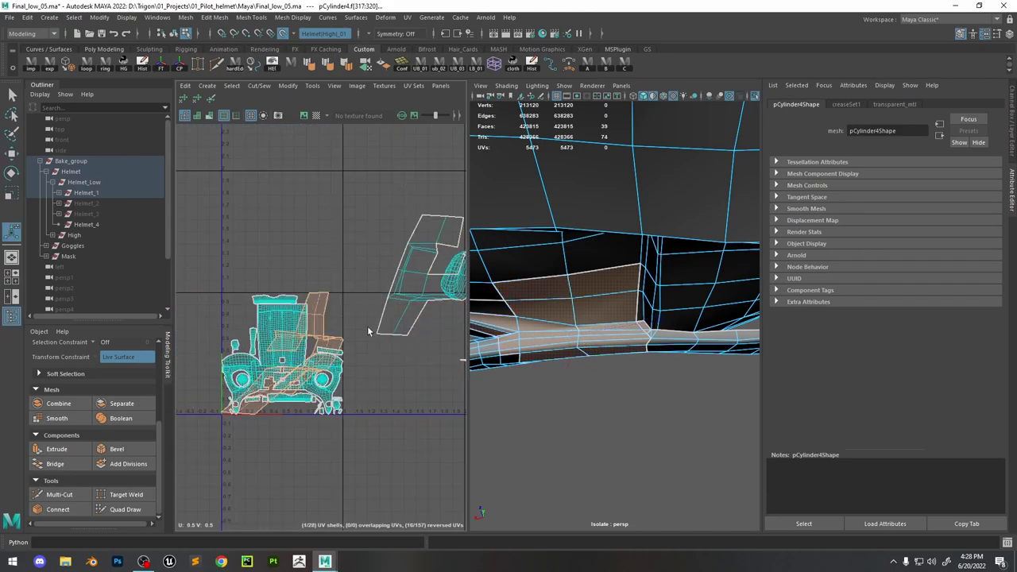
scroll(358, 339, down, 3)
scroll(296, 371, up, 5)
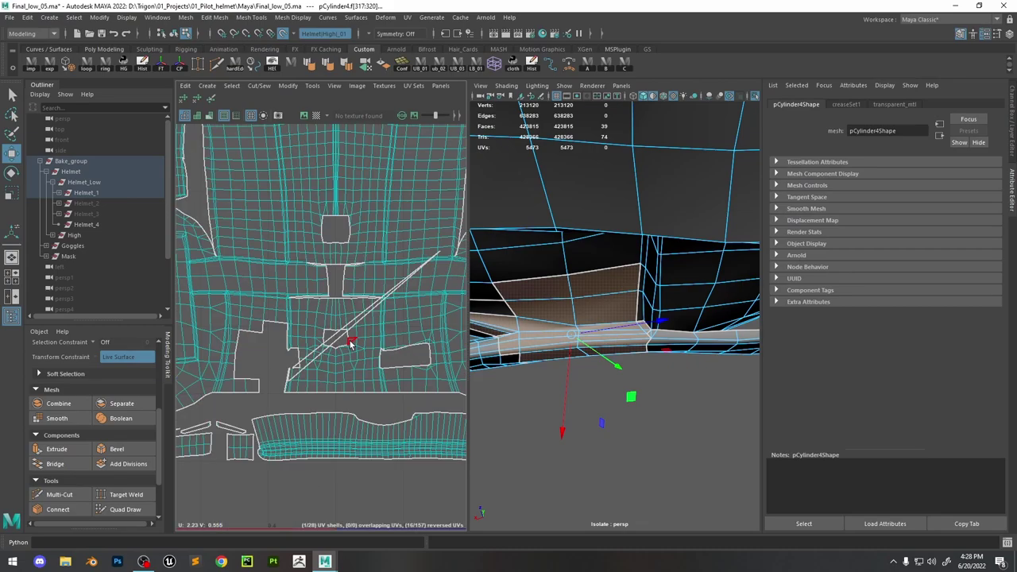
Pick a face in the UV layout, convert it to UVs, and select the border UV for moving
click(295, 370)
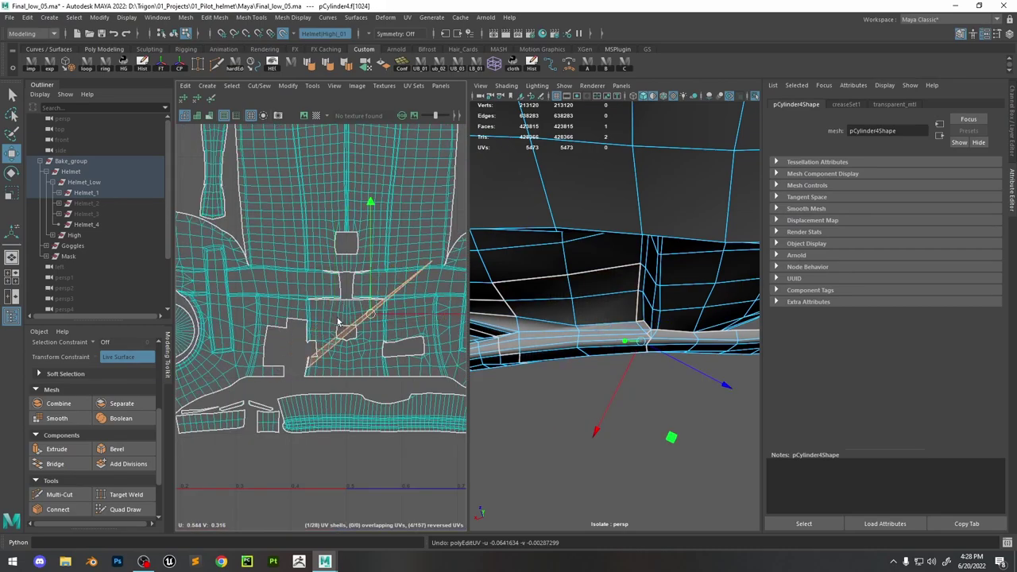
scroll(350, 334, down, 3)
alt+drag(504, 320, 649, 245)
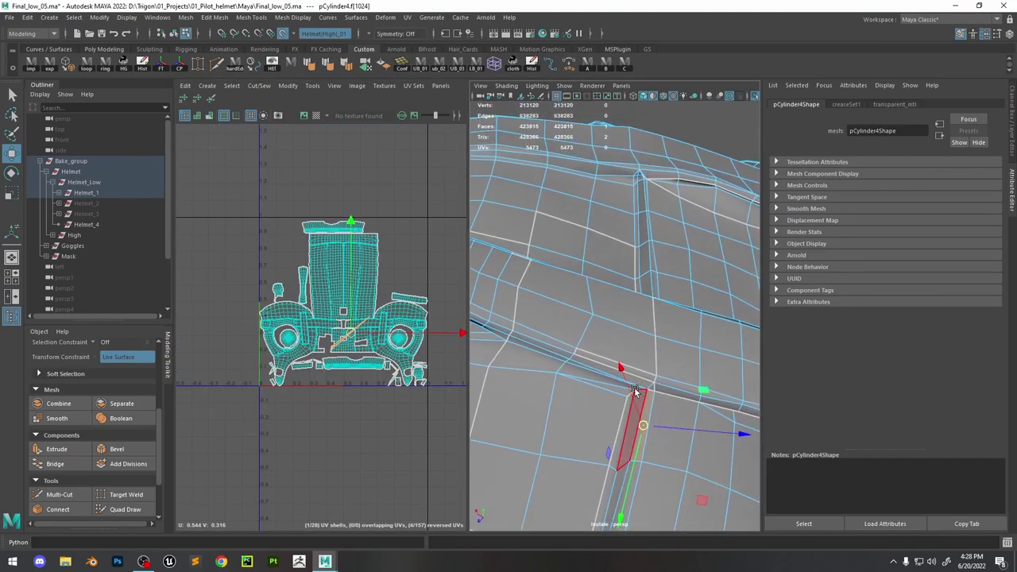
scroll(379, 350, up, 3)
key(ctrl+F12)
scroll(431, 273, up, 2)
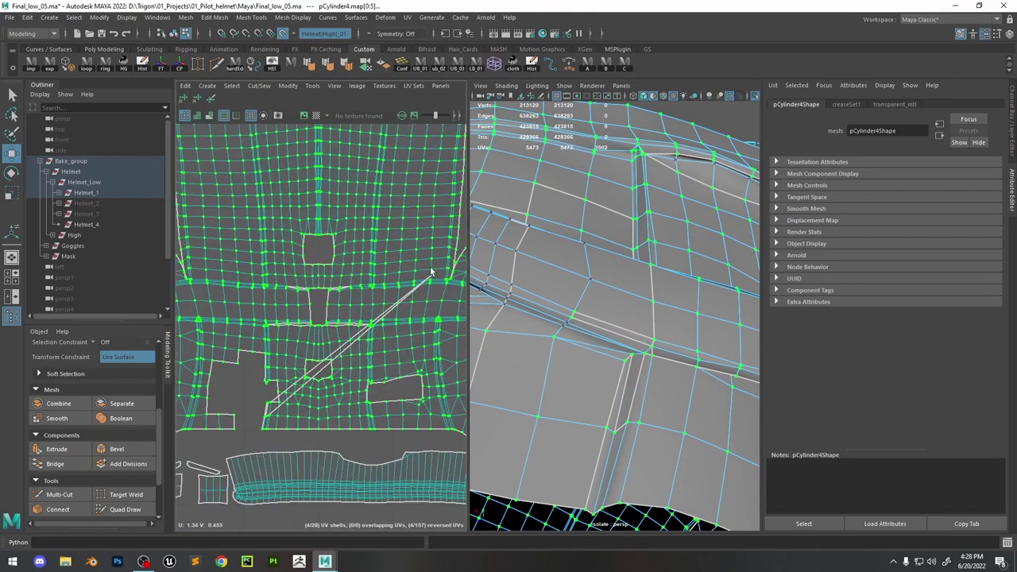
click(432, 275)
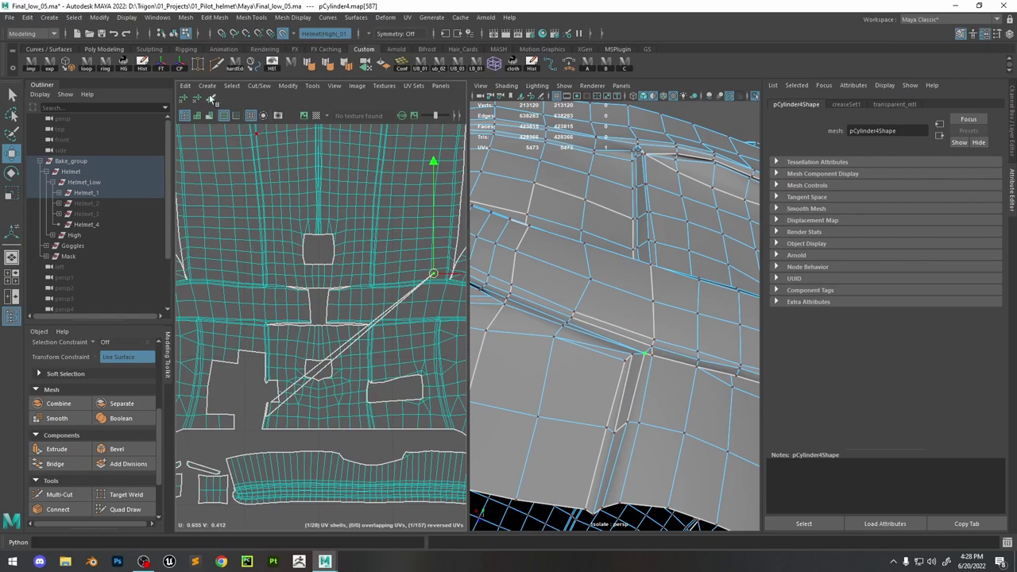
scroll(266, 421, up, 5)
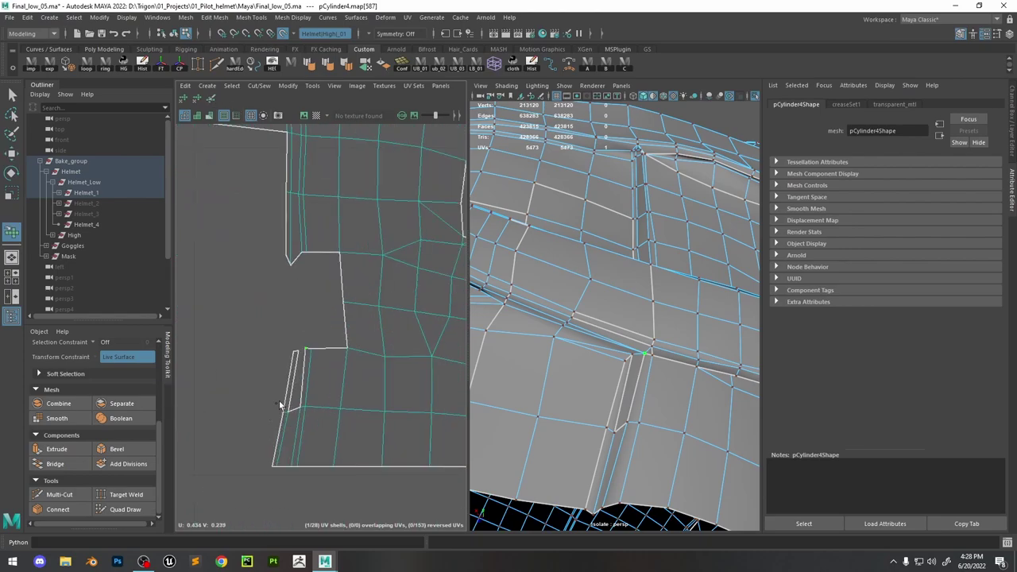
key(w)
Move and sew the border seam edge and the vertical strap seam edges onto the neighbouring shell
key(F10)
click(325, 342)
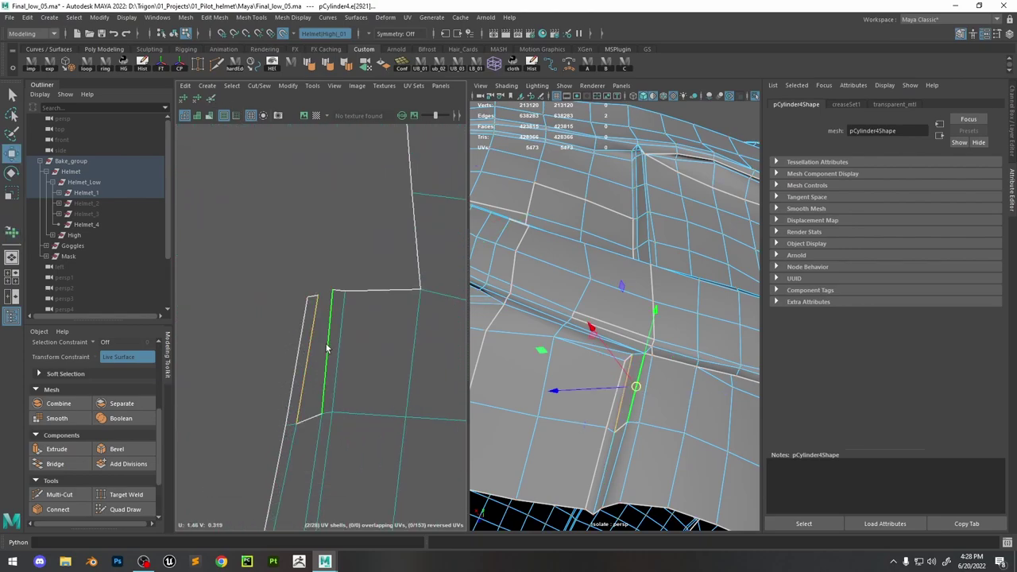
shift+right_drag(612, 401, 627, 415)
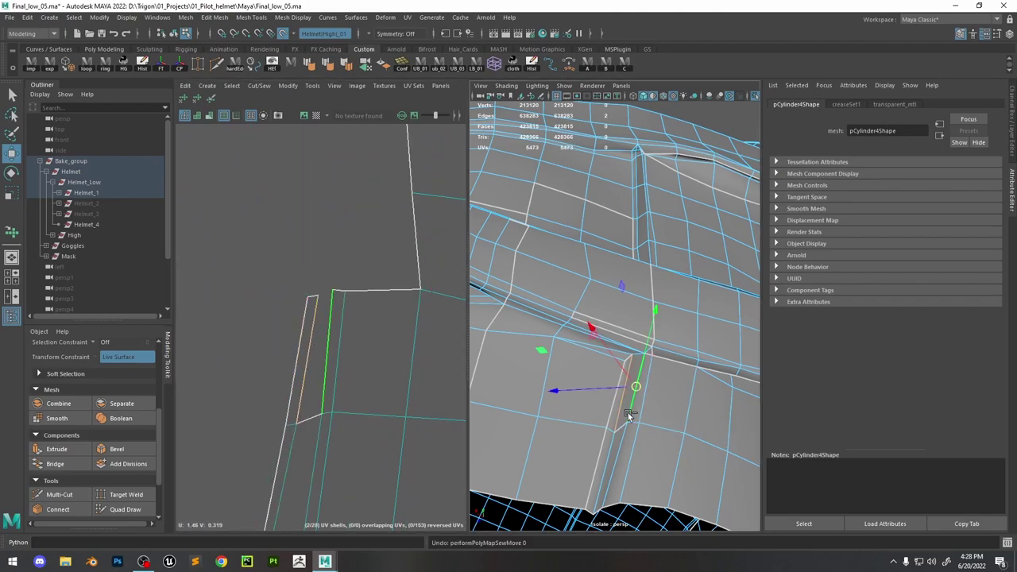
shift+right_drag(616, 302, 606, 313)
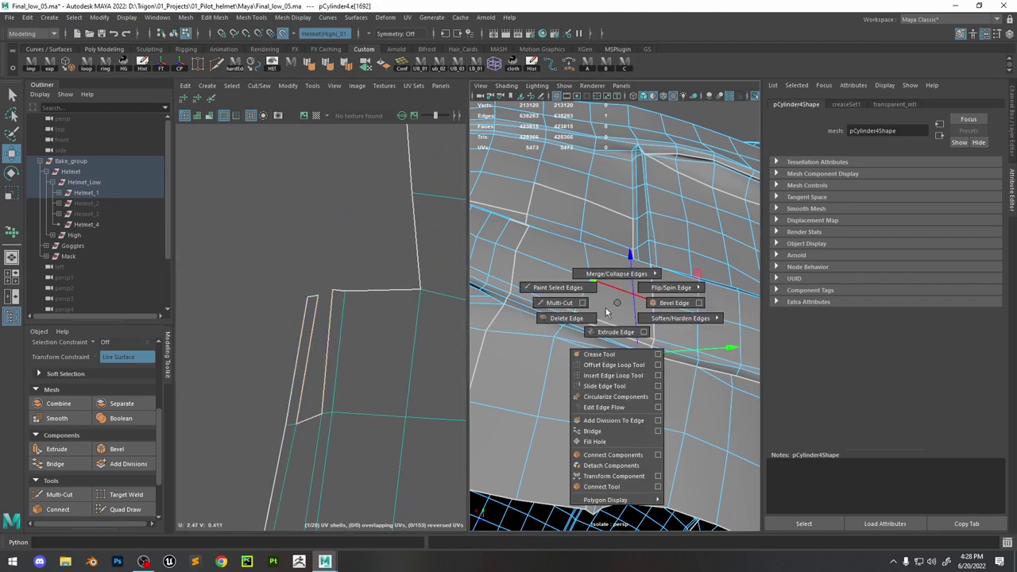
shift+right_drag(329, 274, 454, 314)
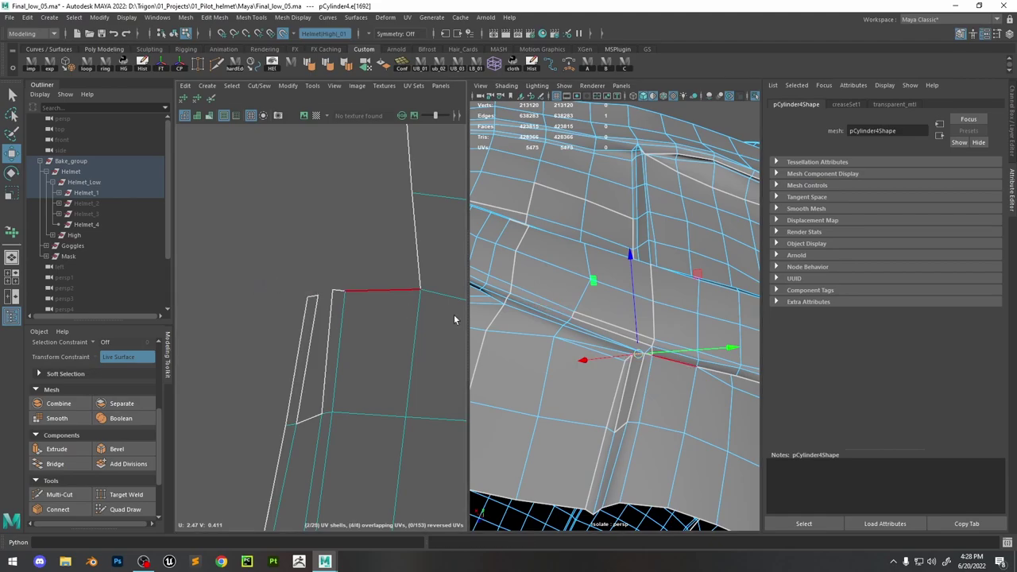
click(622, 426)
shift+click(623, 385)
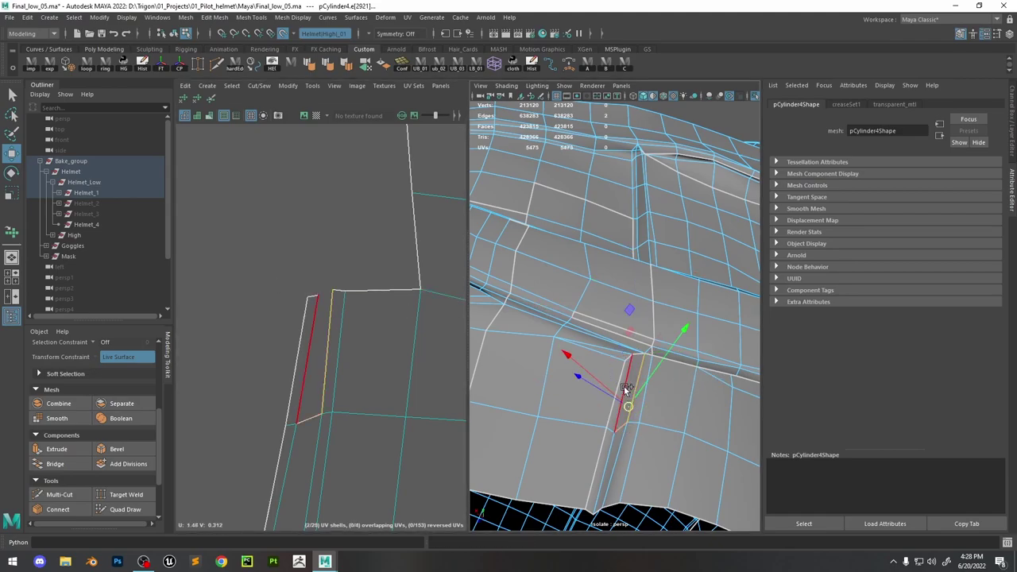
shift+right_drag(328, 355, 326, 322)
Undo the two stray UV moves that stretched into a spike and clear the UV selection
scroll(326, 322, down, 4)
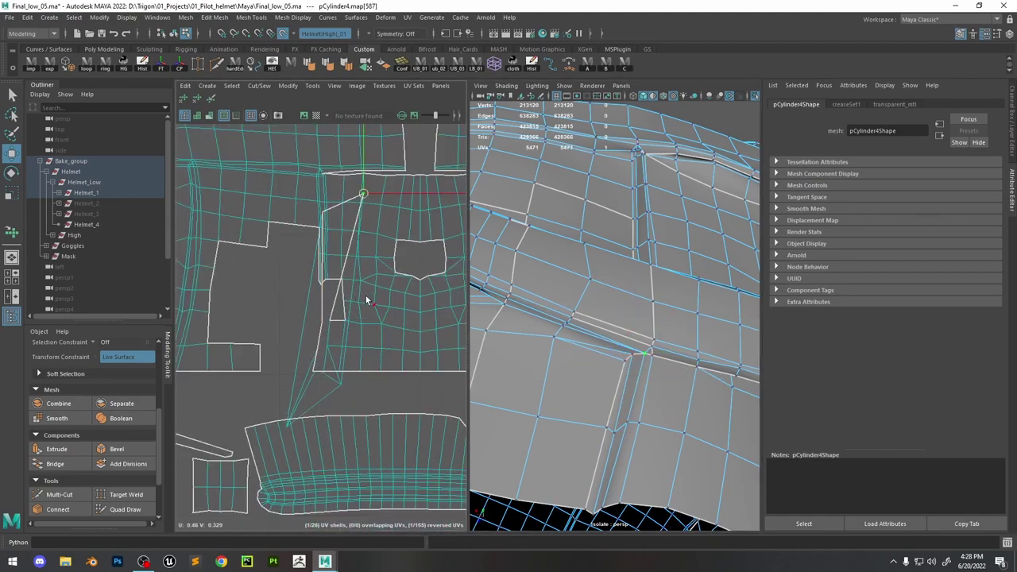
scroll(319, 368, down, 3)
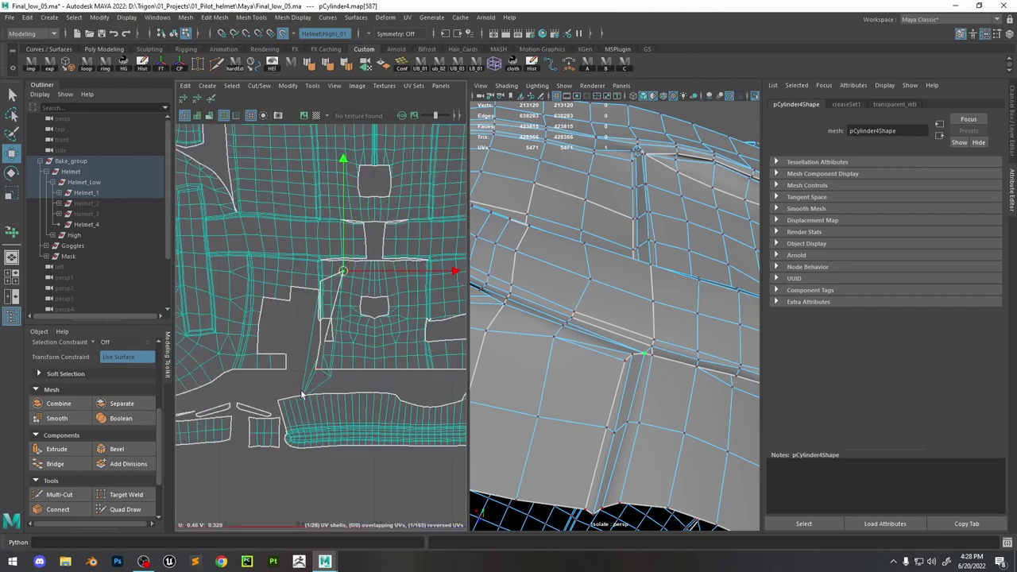
click(325, 374)
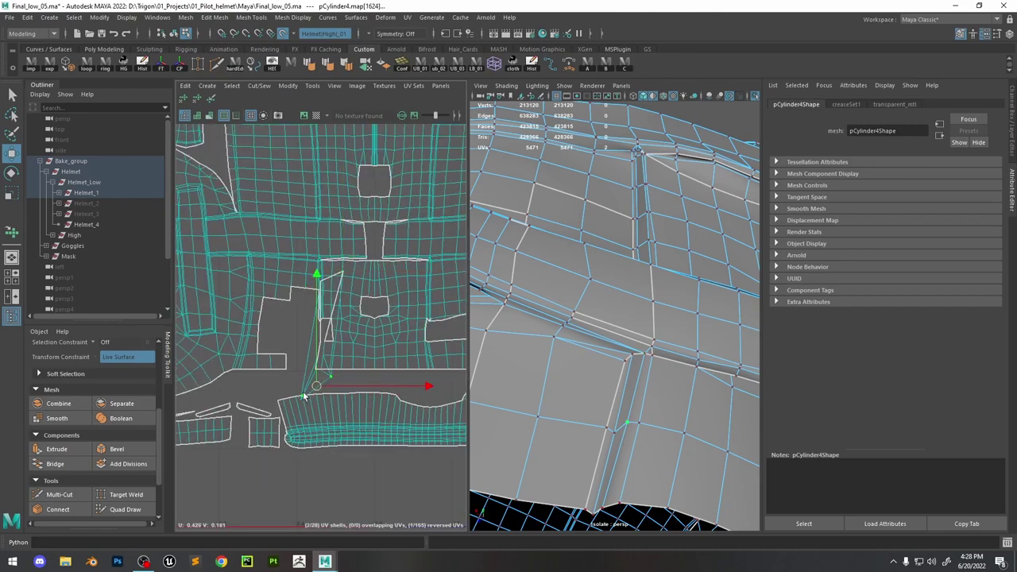
scroll(300, 396, up, 3)
key(ctrl+z)
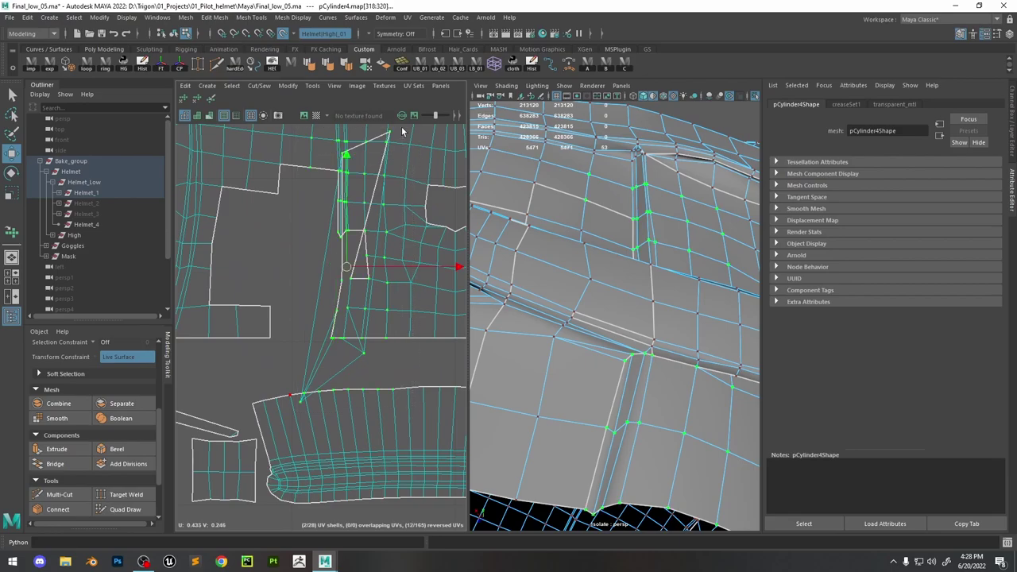
key(ctrl+z)
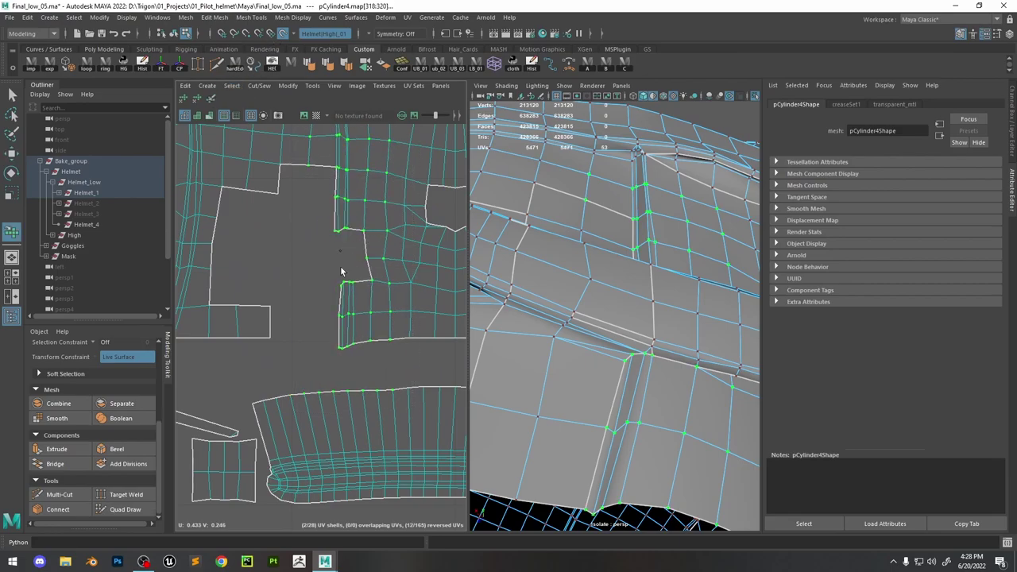
click(311, 287)
alt+drag(686, 363, 612, 353)
In face mode, select the strap faces around the ear tab in the UV layout
scroll(329, 284, down, 5)
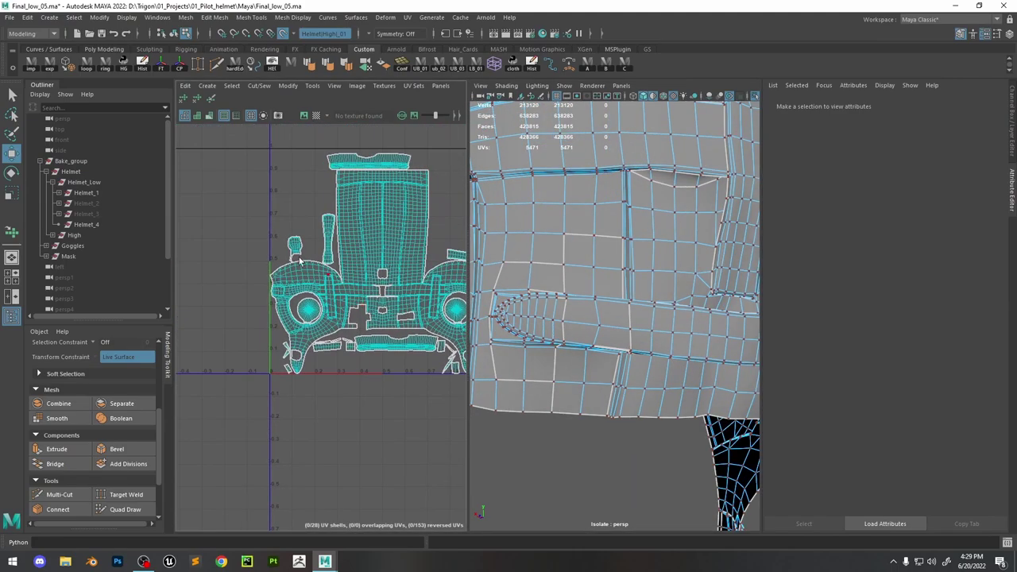
scroll(410, 326, up, 8)
scroll(409, 325, down, 3)
alt+middle_drag(431, 374, 317, 376)
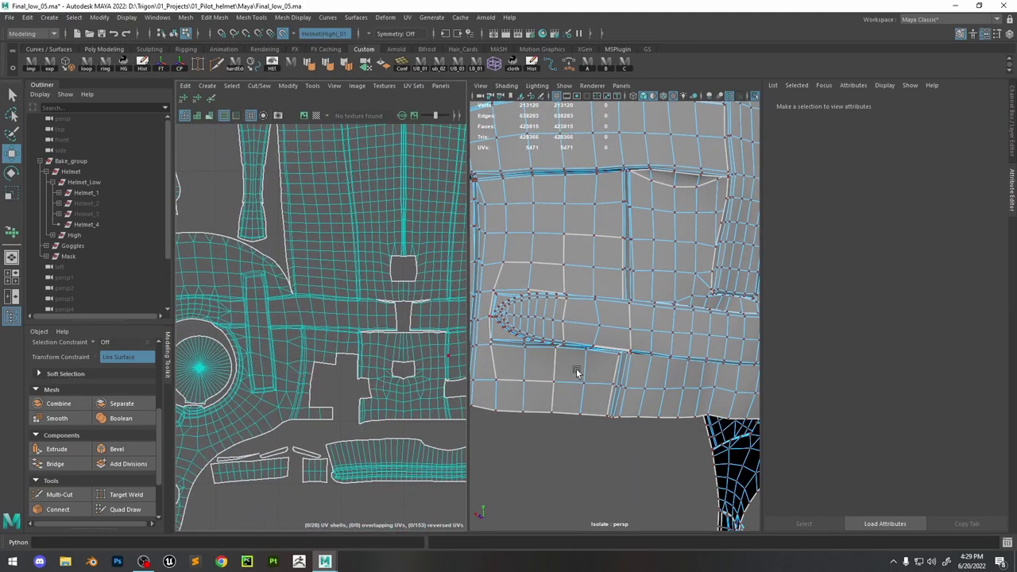
alt+drag(577, 372, 609, 279)
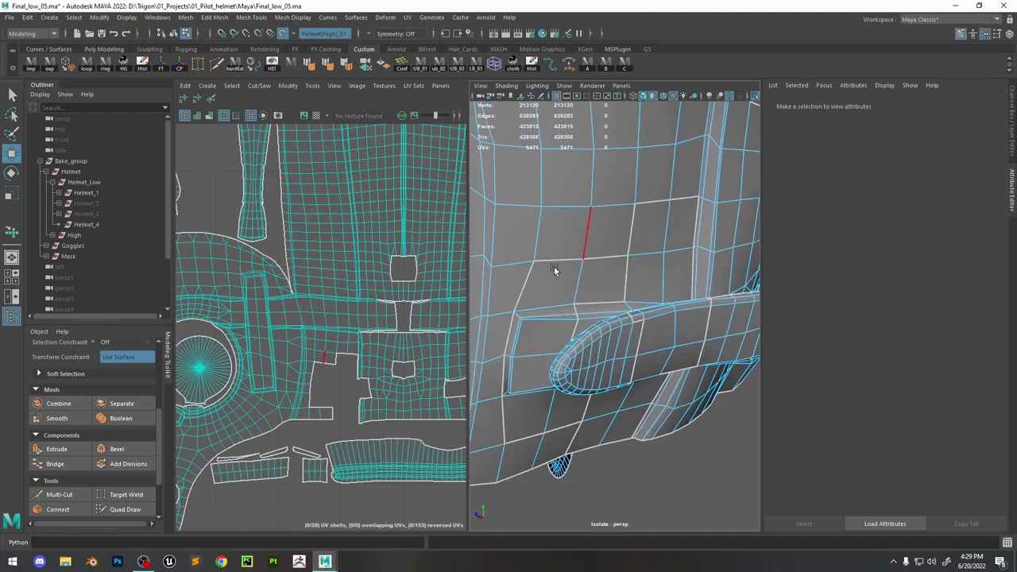
scroll(350, 326, down, 5)
alt+middle_drag(364, 326, 353, 328)
right_click(353, 328)
click(352, 334)
click(324, 360)
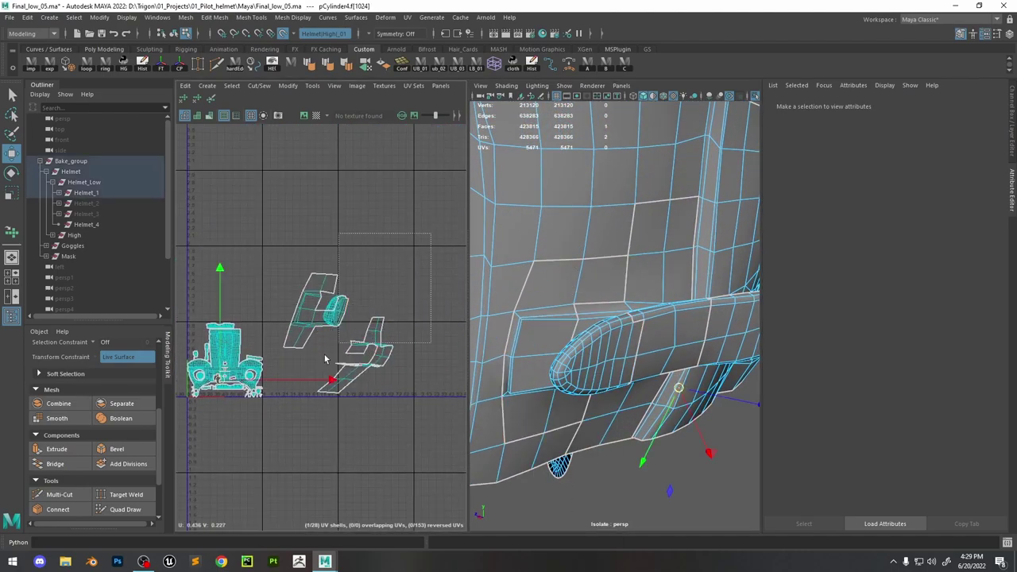
drag(283, 427, 282, 427)
Sew the selected strap shells into one shell, undoing its move onto the main helmet shell
alt+drag(660, 262, 459, 365)
shift+right_drag(322, 292, 323, 231)
drag(338, 333, 226, 364)
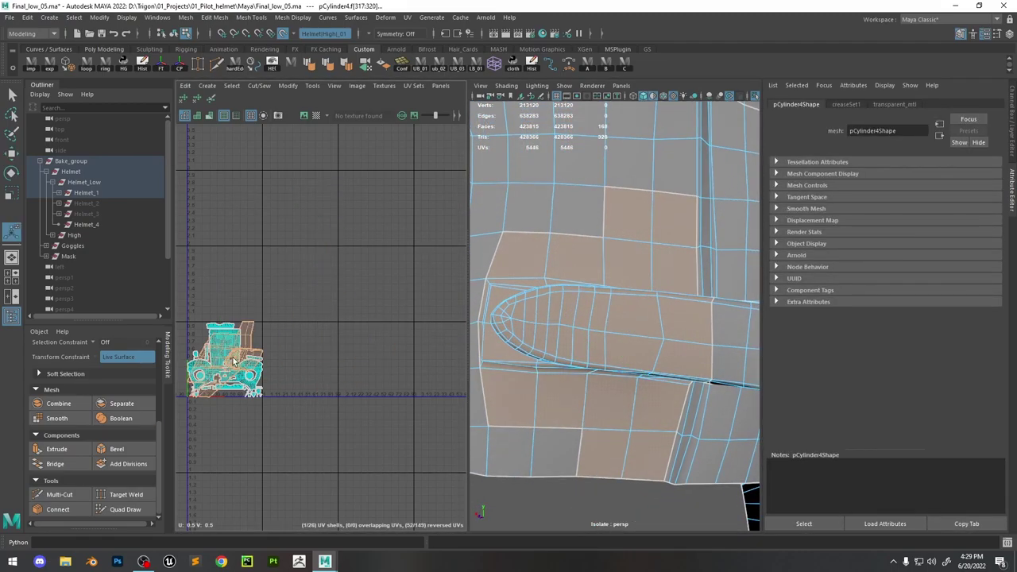
key(ctrl+z)
ctrl+right_drag(352, 320, 310, 307)
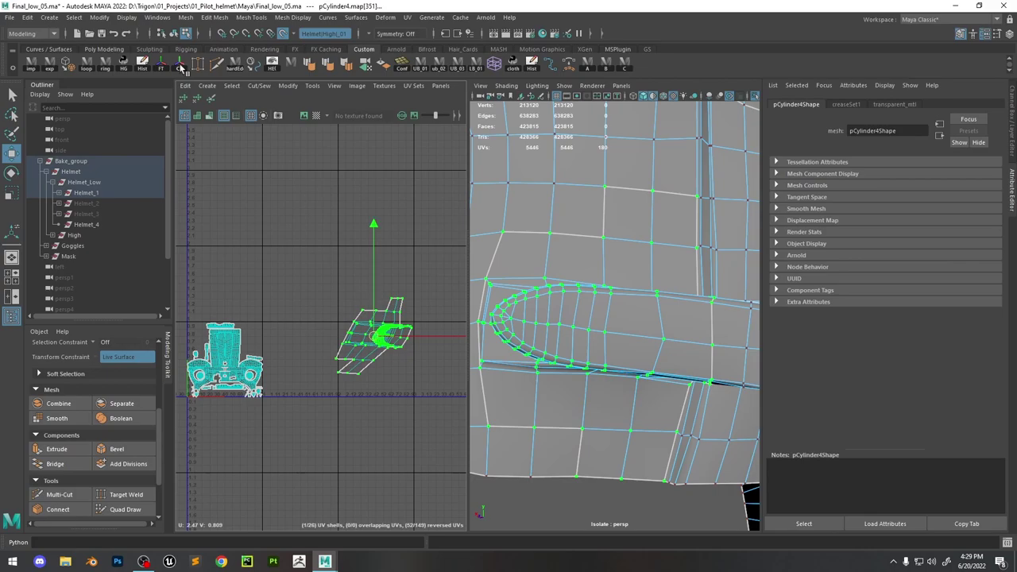
Select the ear tab edge and the first edges along the helmet's lower rim
scroll(389, 340, up, 5)
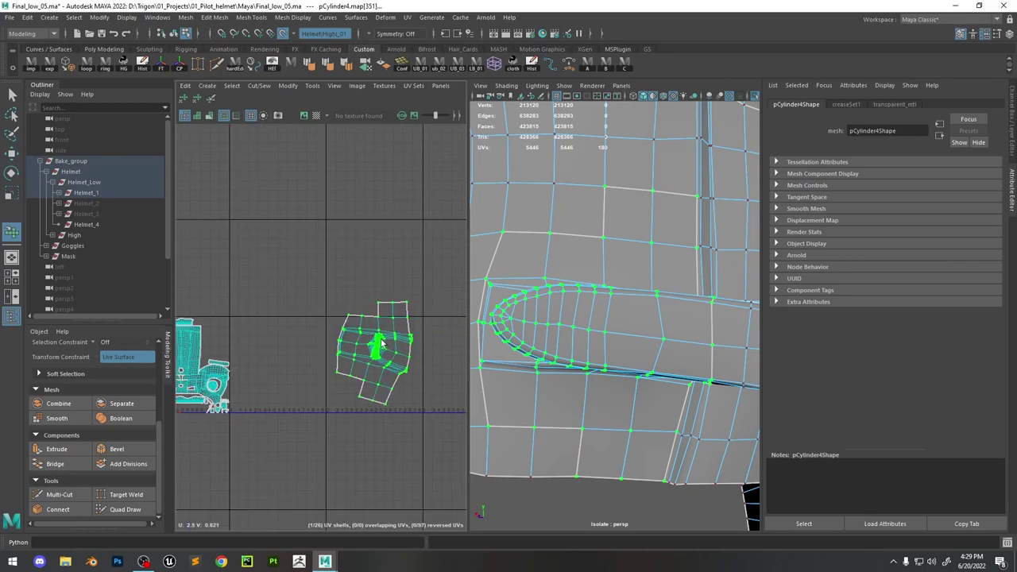
alt+drag(601, 295, 604, 342)
click(663, 274)
click(653, 304)
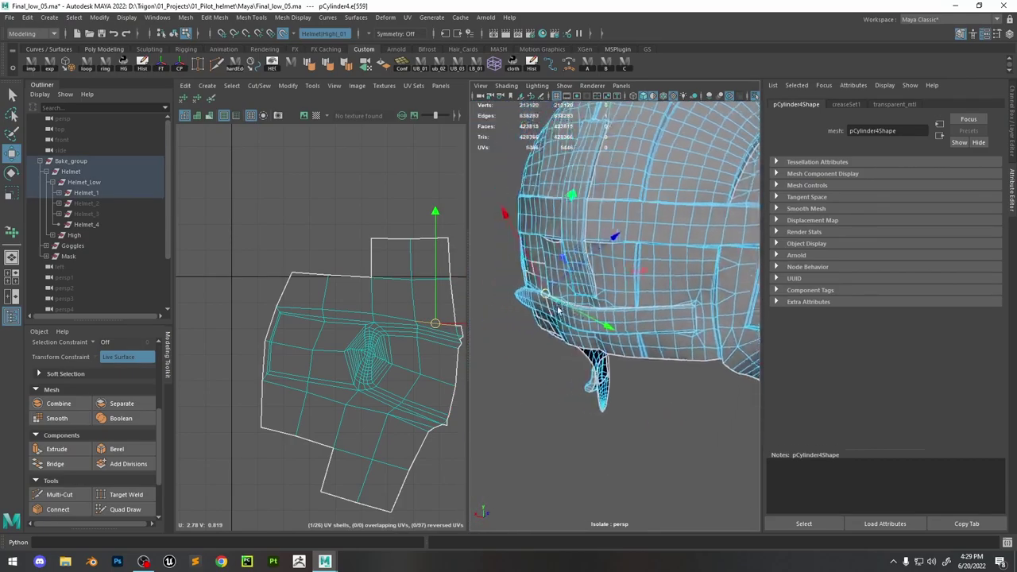
scroll(570, 384, up, 3)
alt+drag(570, 385, 662, 284)
scroll(564, 400, up, 3)
shift+click(620, 281)
shift+click(572, 283)
shift+click(541, 286)
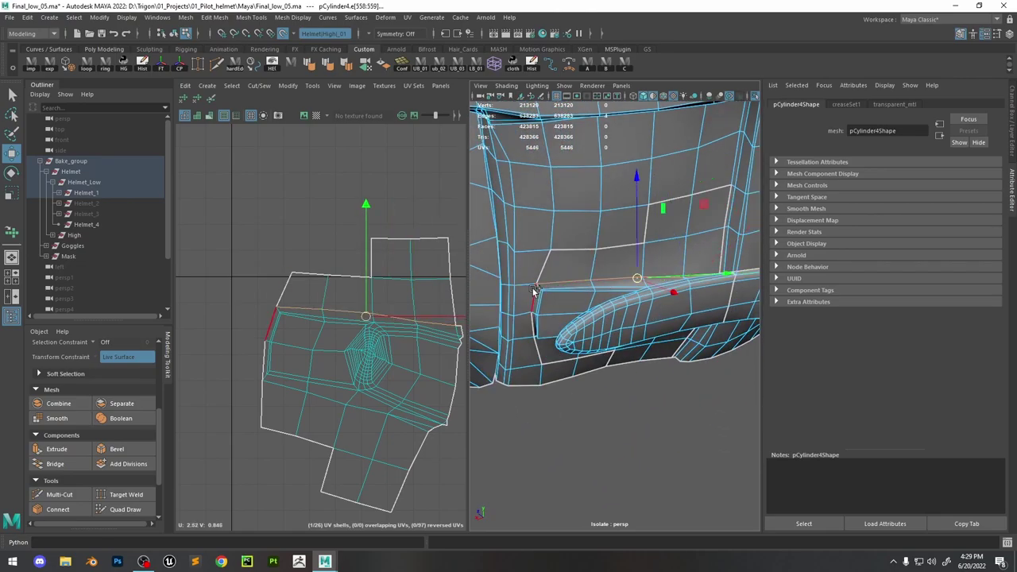
Add the remaining rim edges, harden their normals and cut the UVs along them
alt+drag(556, 343, 670, 349)
shift+click(606, 343)
shift+click(648, 426)
alt+drag(648, 427, 630, 286)
shift+click(688, 375)
shift+right_drag(608, 226, 688, 272)
shift+right_drag(346, 302, 352, 342)
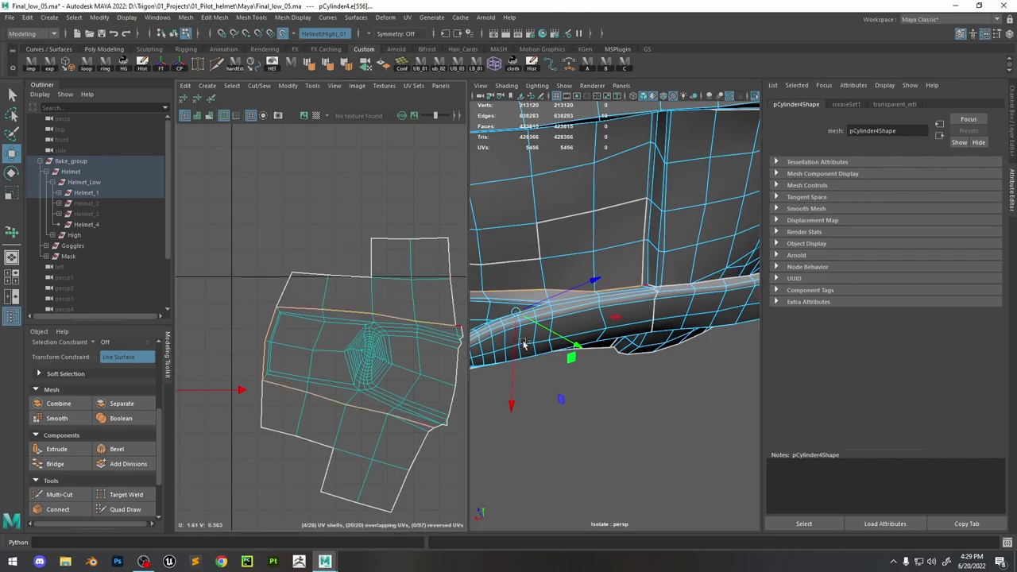
alt+drag(579, 328, 612, 239)
Harden a few strap tube edges and pick the edge where the strap meets the shell
click(612, 282)
shift+right_drag(612, 239, 694, 268)
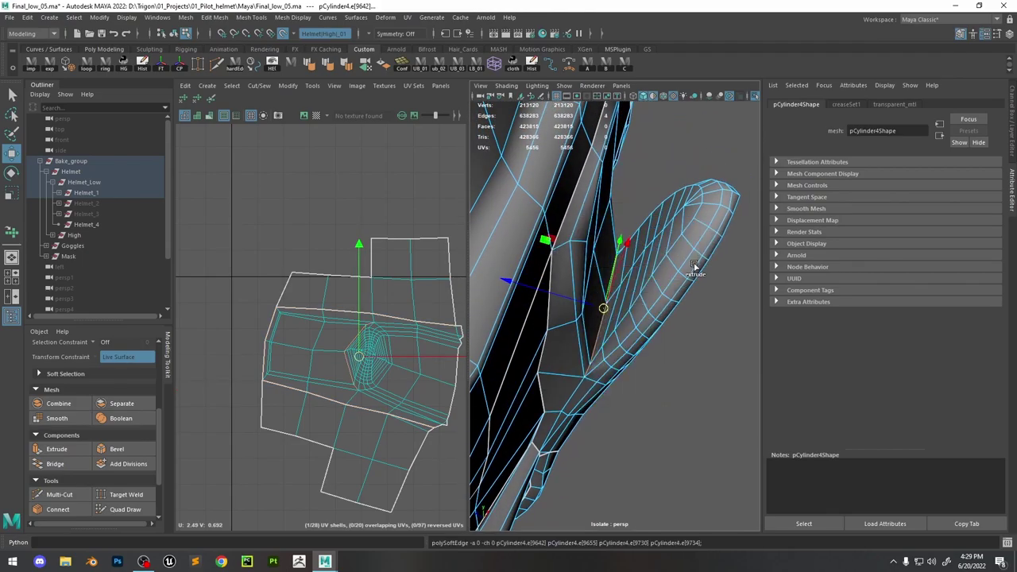
right_drag(354, 270, 372, 322)
scroll(369, 324, up, 2)
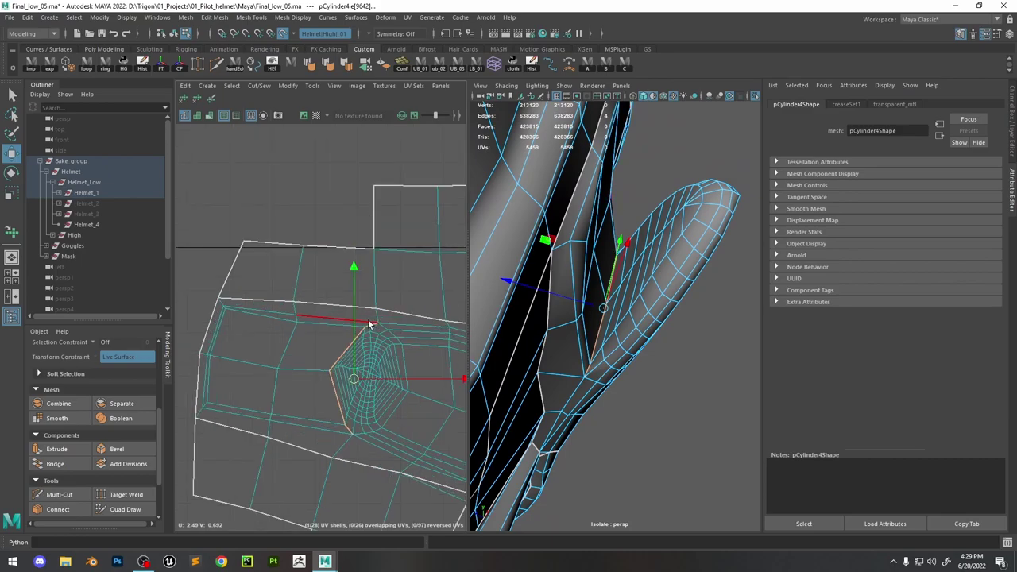
click(341, 444)
alt+drag(650, 234, 690, 397)
With Quad Draw and the high-poly mesh shown, remove the extra vertex on the strap seam
right_drag(572, 241, 657, 170)
alt+drag(657, 169, 592, 271)
click(120, 513)
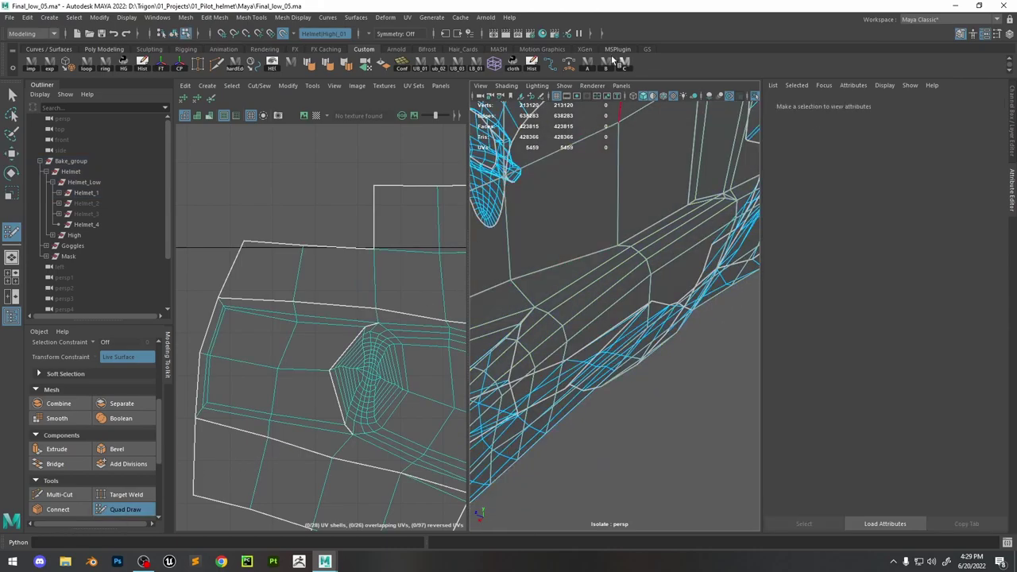
click(755, 97)
mouse_move(667, 254)
alt+mouse_down()
mouse_move(681, 261)
mouse_move(625, 249)
alt+mouse_up()
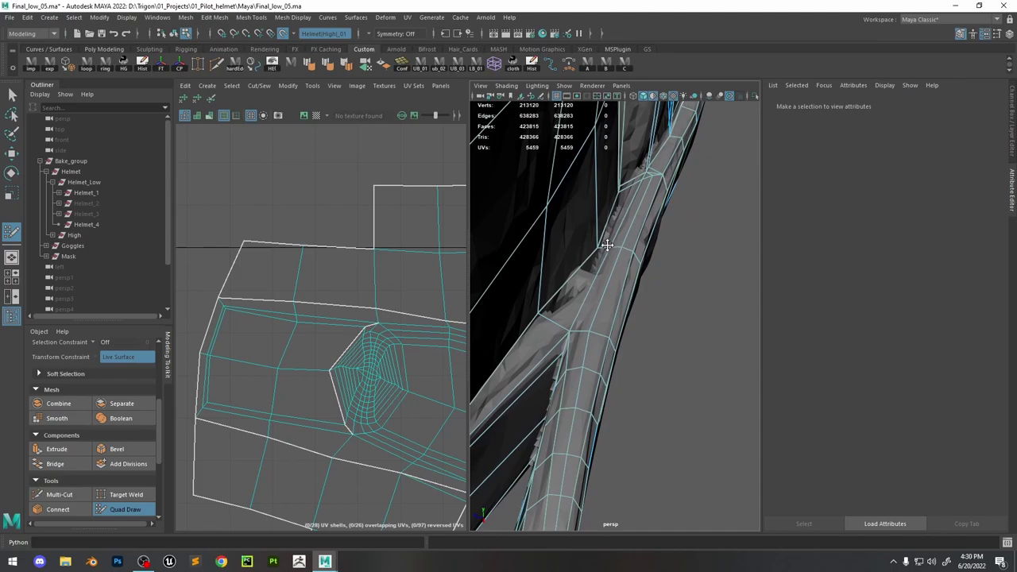
ctrl+shift+click(600, 246)
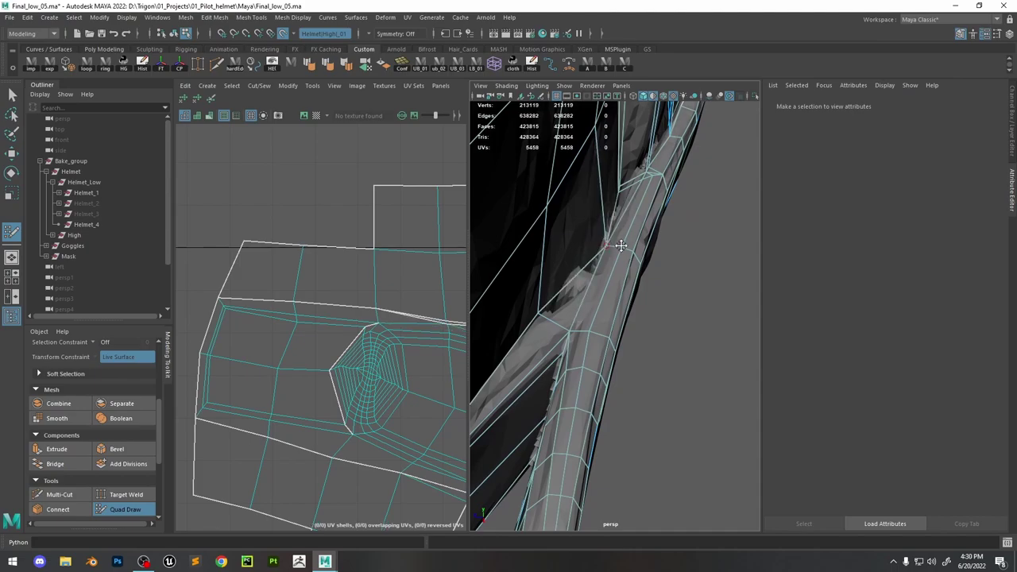
mouse_move(604, 243)
alt+mouse_down()
mouse_move(621, 249)
mouse_move(600, 273)
mouse_move(609, 279)
mouse_move(719, 194)
alt+mouse_up()
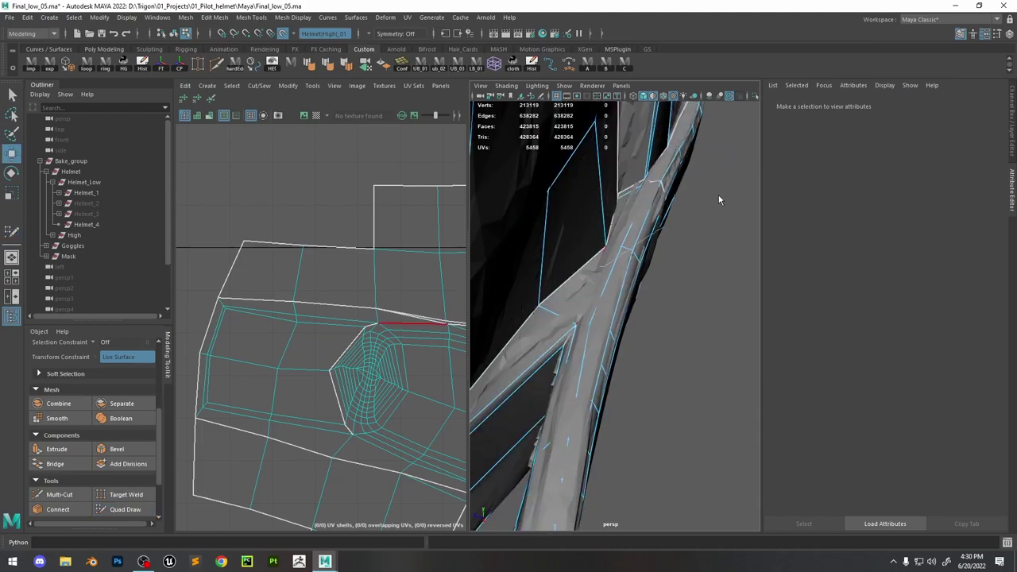
key(w)
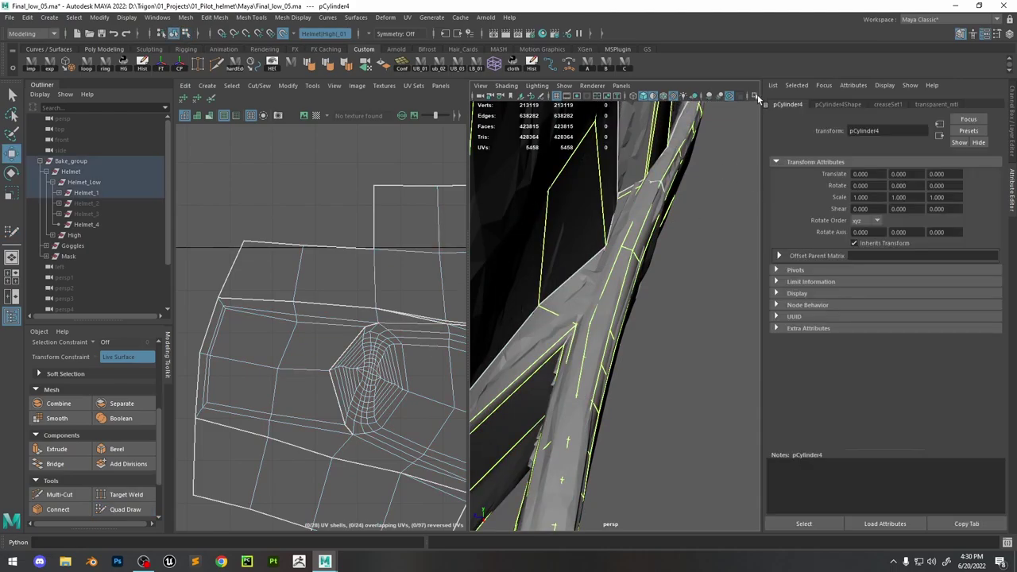
Cut the UVs along a strap seam edge, then reselect the helmet mesh pCylinder4
click(755, 95)
key(F10)
click(583, 287)
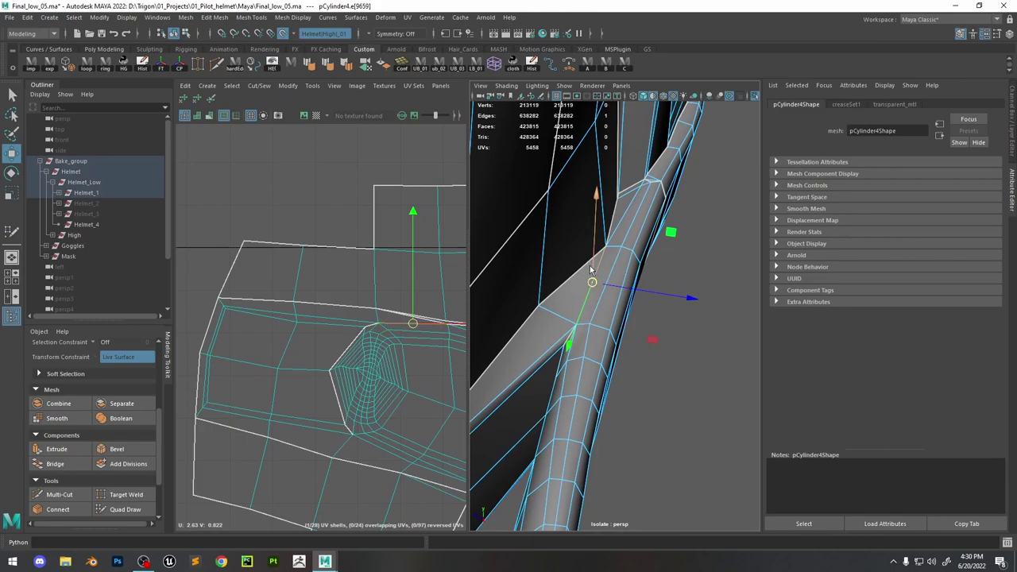
shift+right_drag(590, 266, 525, 302)
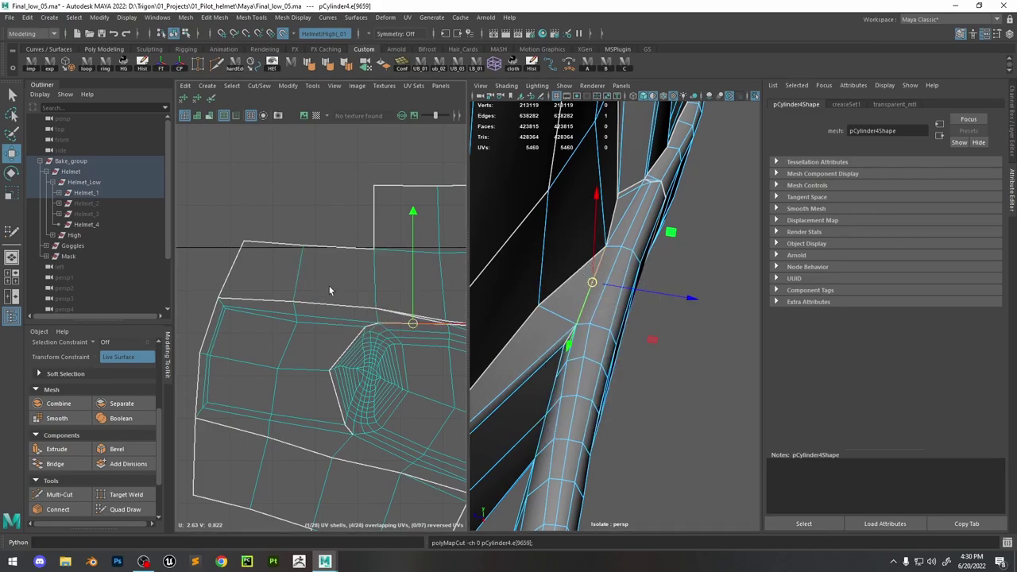
click(624, 315)
alt+drag(624, 314, 722, 155)
click(569, 350)
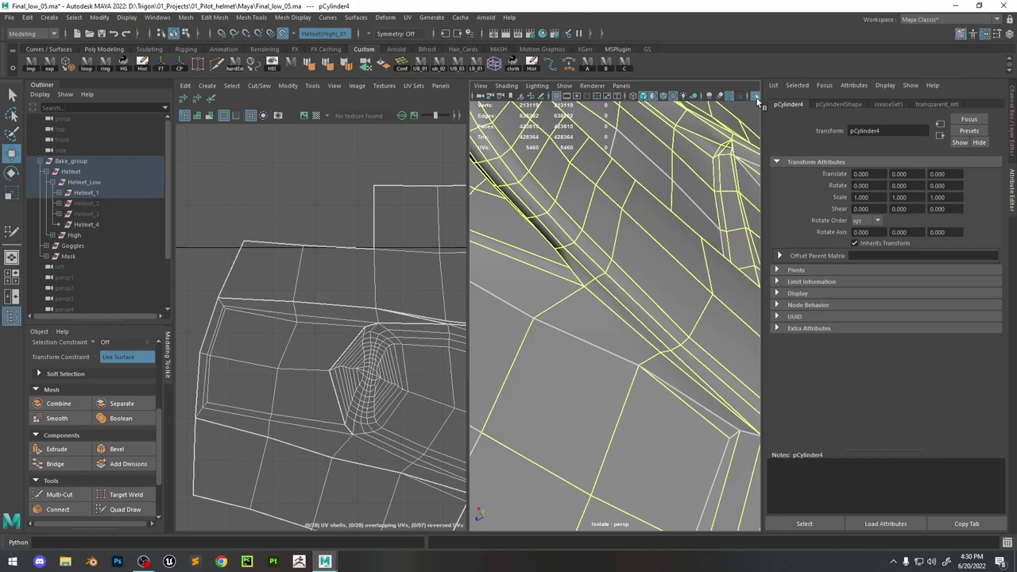
key(ctrl+a)
alt+drag(715, 239, 628, 205)
Re-enter Quad Draw with the high-poly mesh visible and pick the strap edge to harden
click(125, 509)
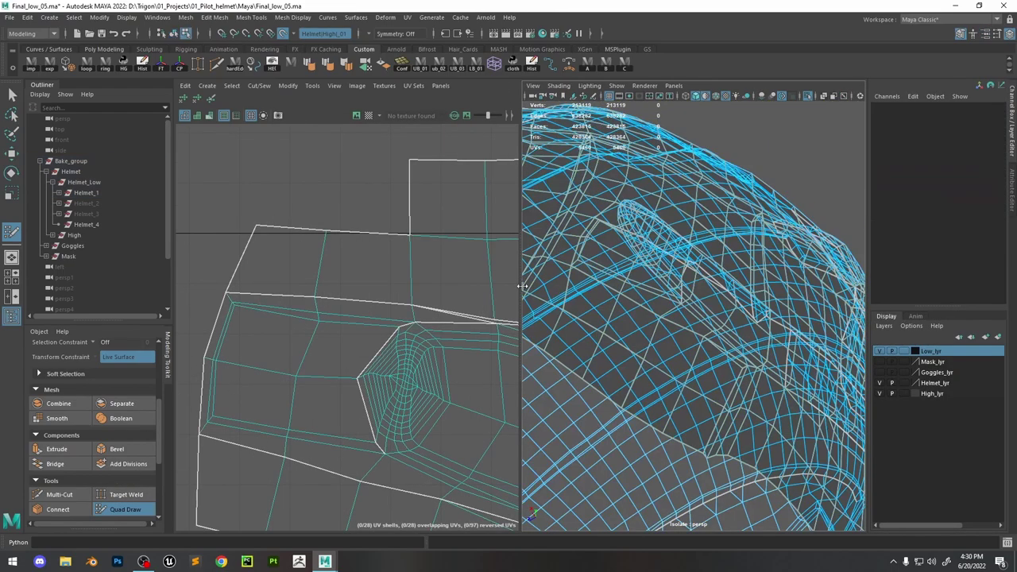
click(805, 97)
scroll(710, 277, up, 5)
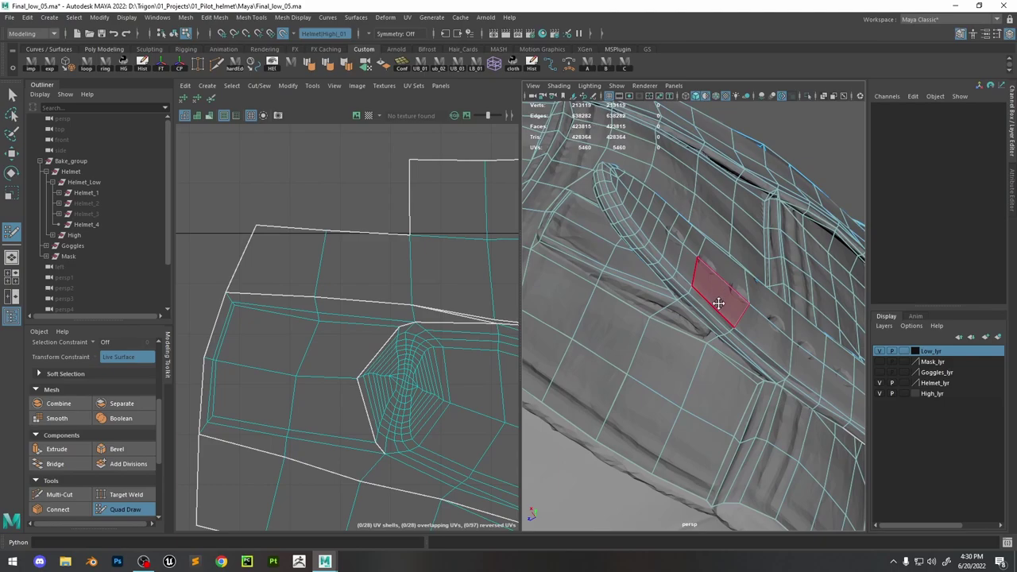
alt+drag(719, 303, 750, 329)
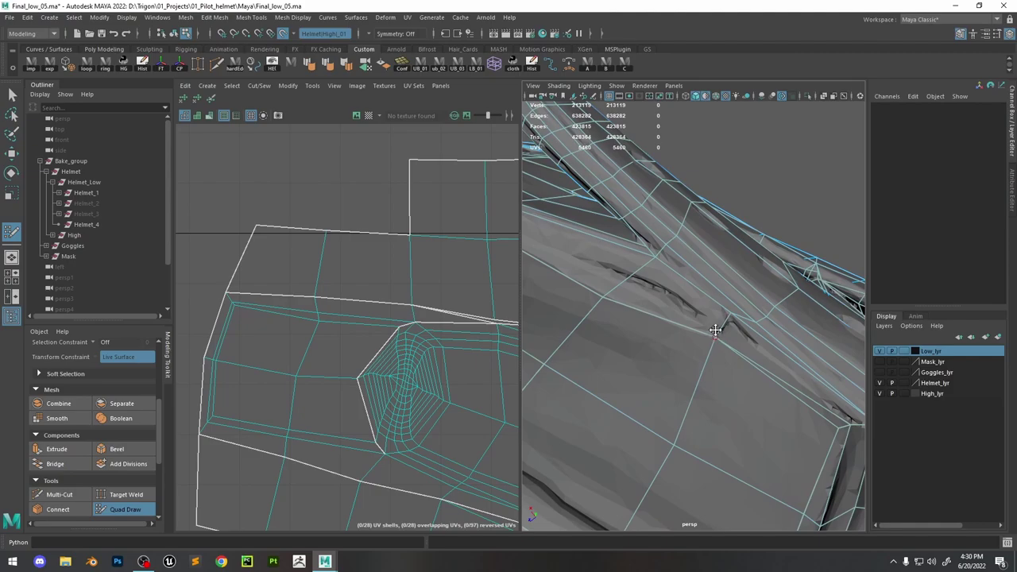
alt+drag(718, 329, 692, 256)
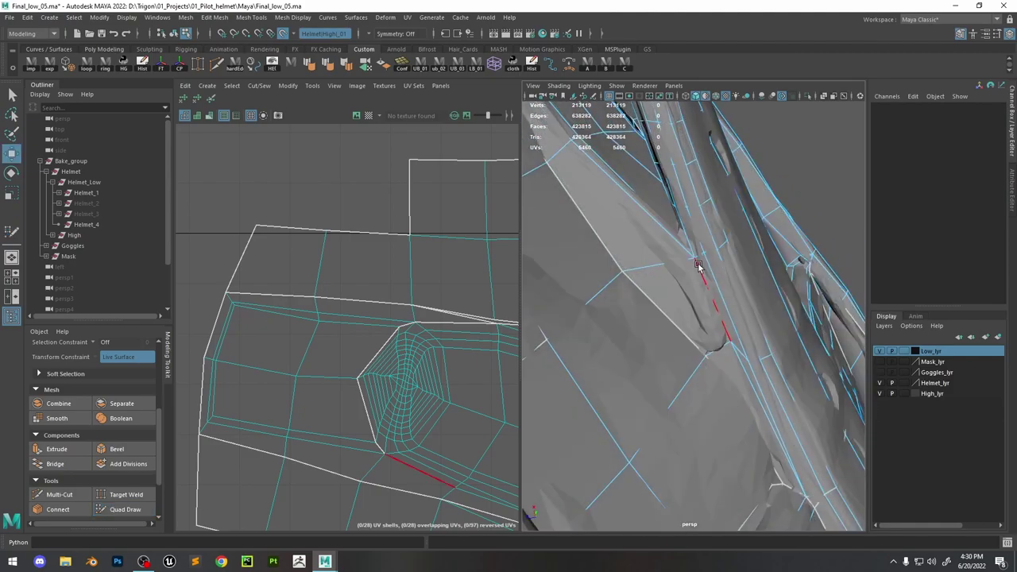
right_drag(692, 255, 692, 229)
click(716, 322)
key(w)
Harden the strap edge, unfold its UV shell and move it clear to the upper left
alt+drag(717, 318, 721, 254)
shift+right_drag(725, 245, 791, 283)
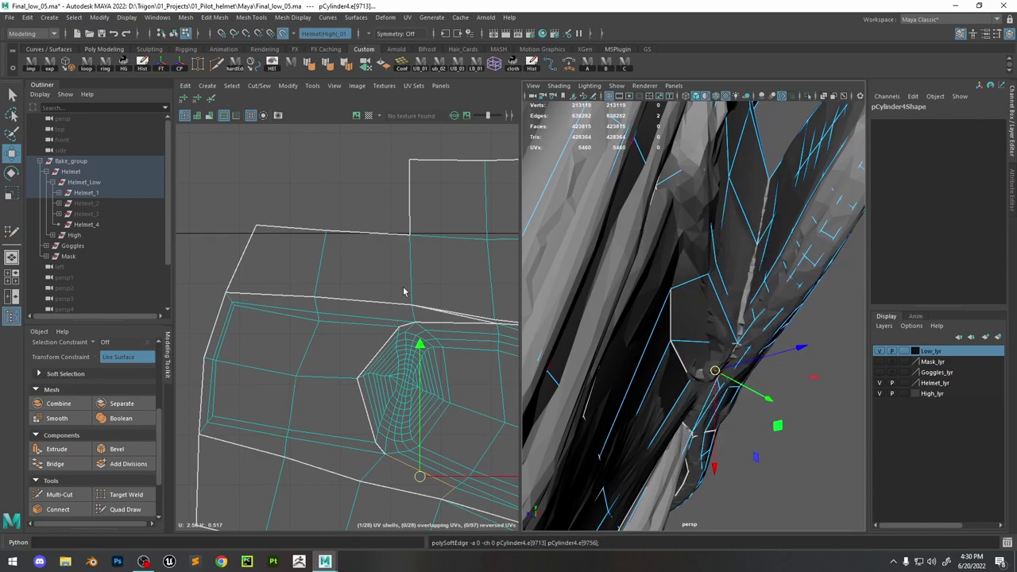
shift+right_drag(393, 302, 324, 341)
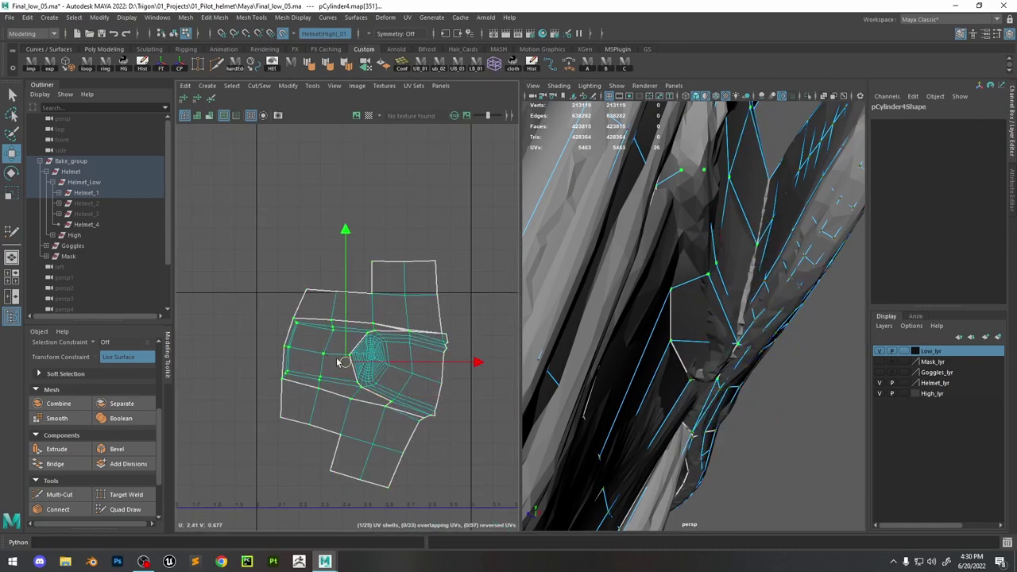
drag(319, 352, 245, 263)
click(221, 117)
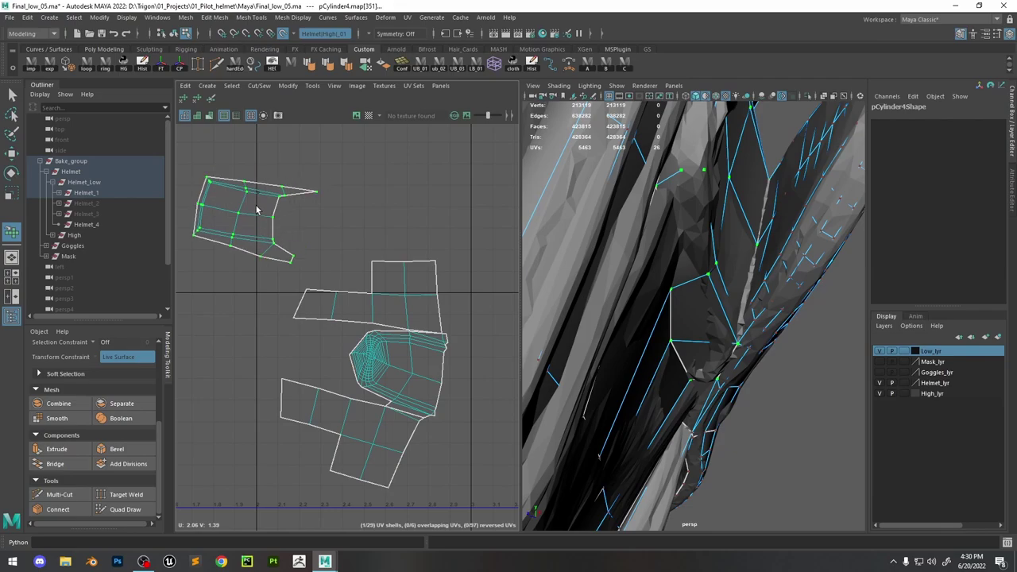
Reshape the round hub UV shell and shift it right and down
click(381, 349)
drag(393, 365, 411, 370)
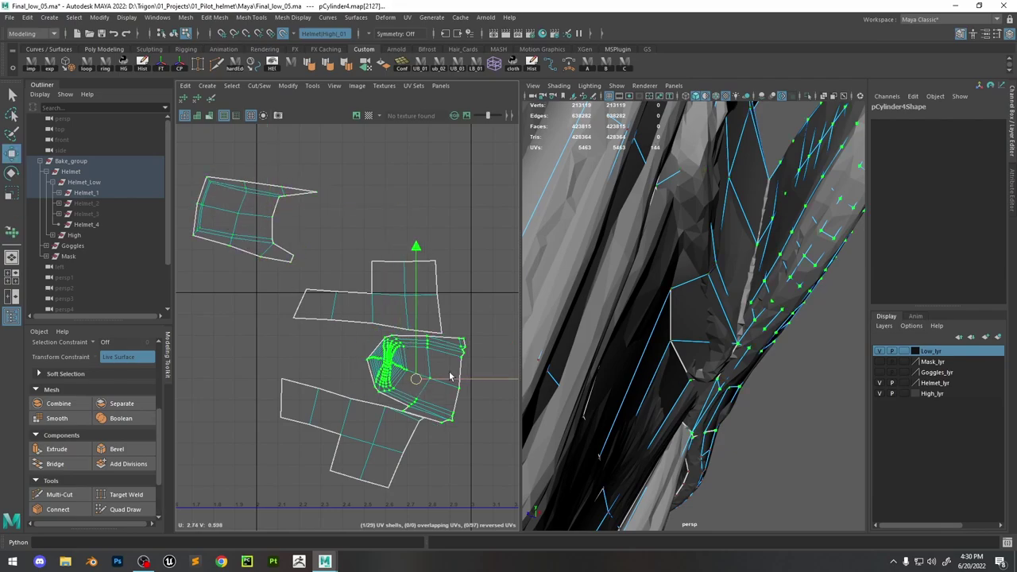
key(f)
alt+drag(673, 275, 620, 302)
scroll(475, 366, up, 2)
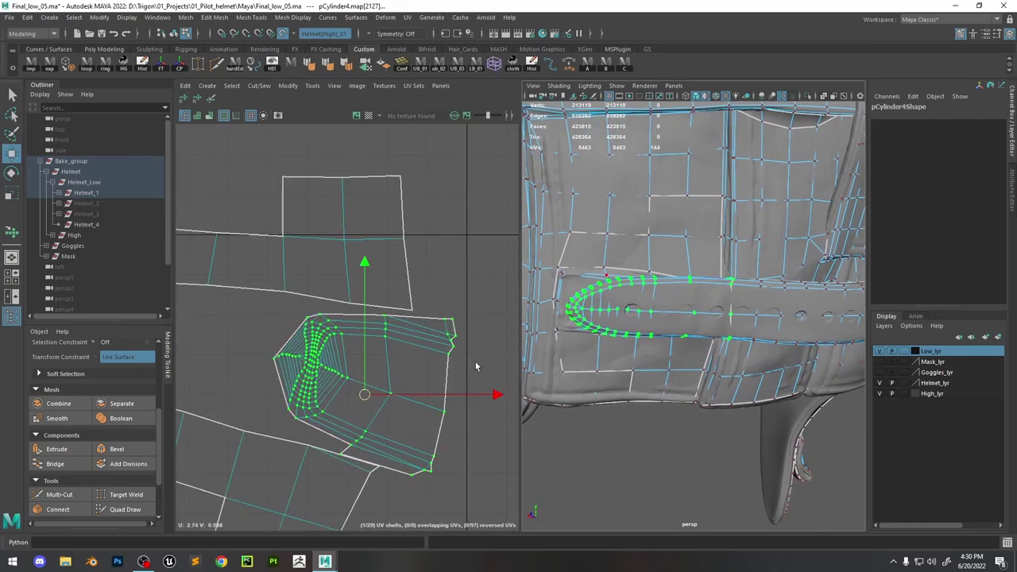
click(211, 98)
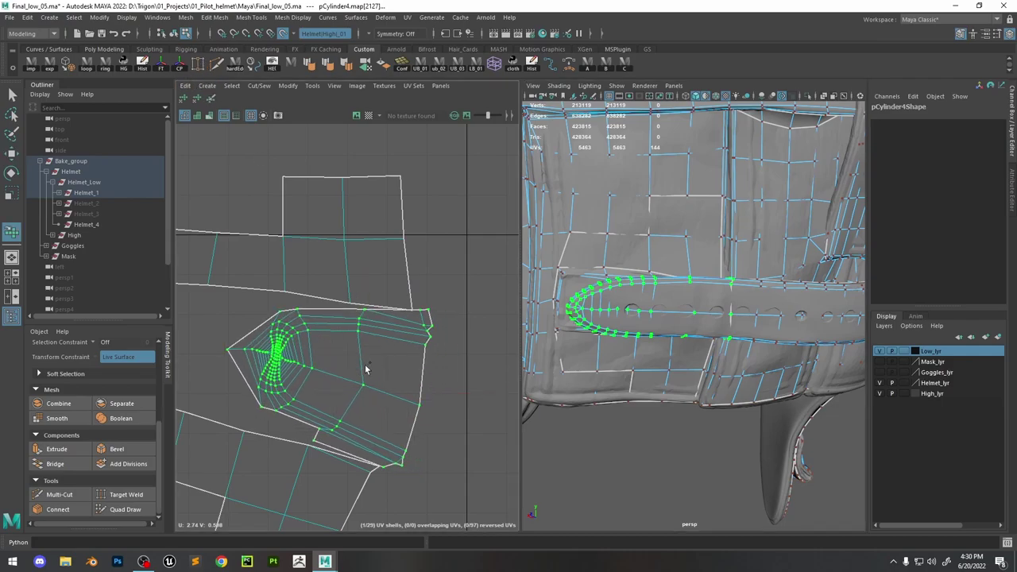
key(w)
drag(371, 385, 405, 401)
Cut the UVs along another edge of the strap
right_drag(443, 374, 443, 350)
click(681, 352)
key(f)
alt+drag(735, 344, 693, 314)
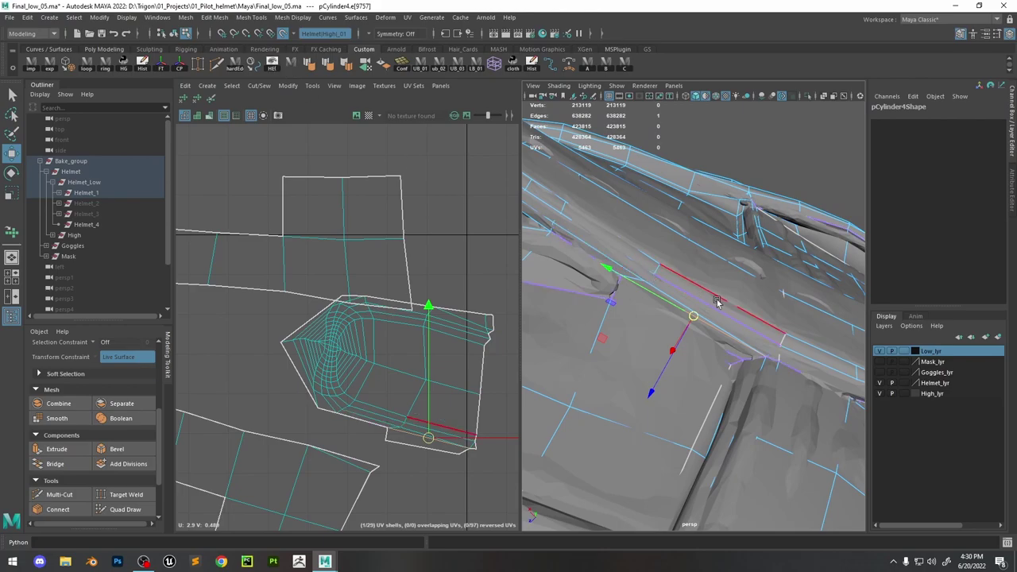
shift+right_drag(692, 227, 763, 242)
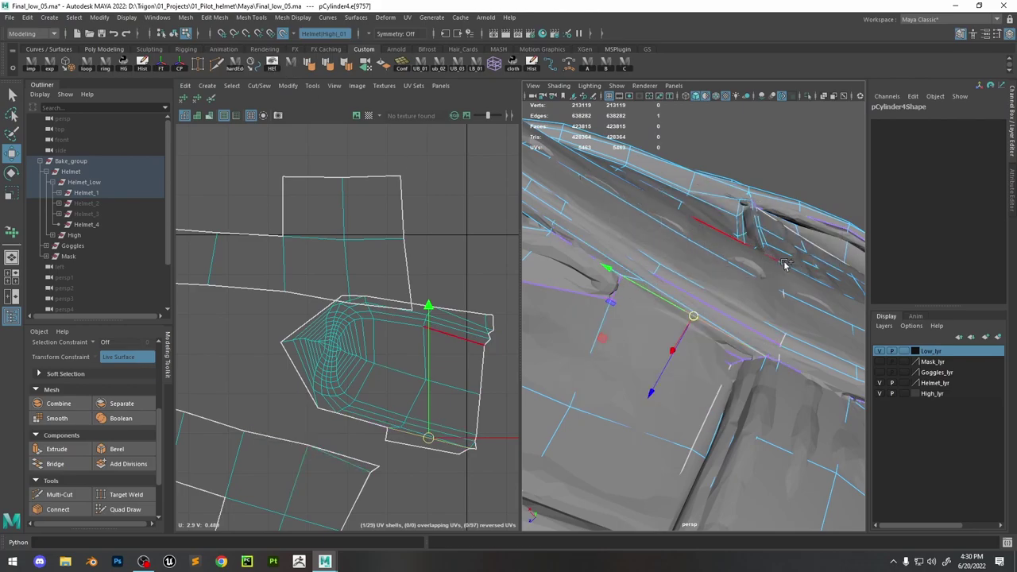
Harden and UV-cut the next pair of strap edges, moving the new shell down and right
click(468, 322)
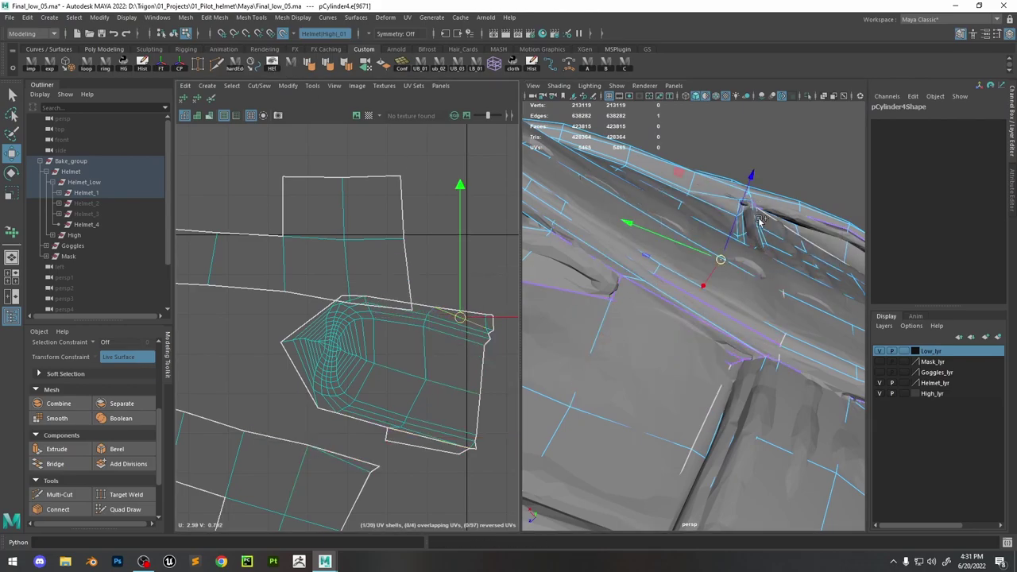
key(f)
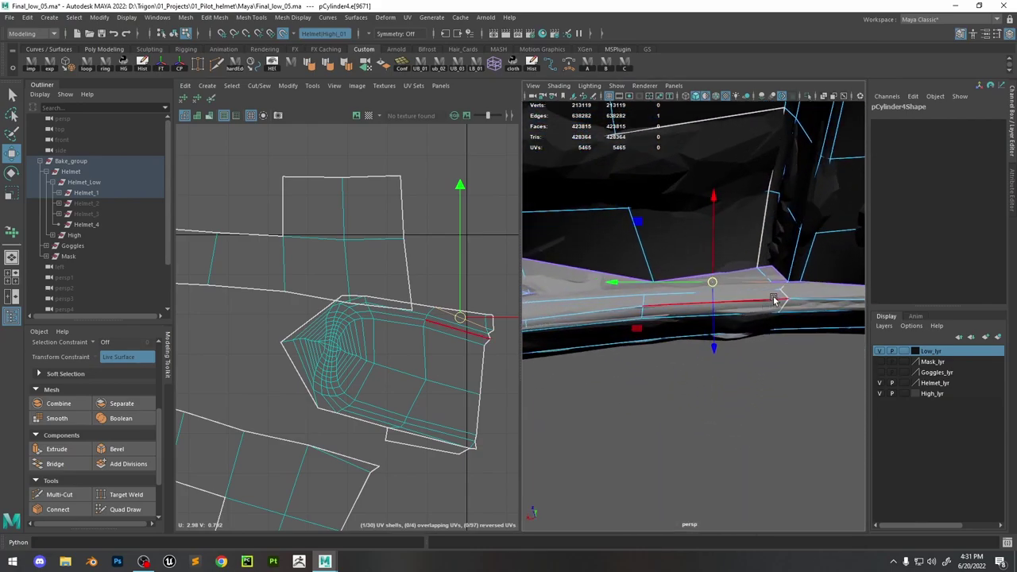
alt+drag(732, 308, 769, 318)
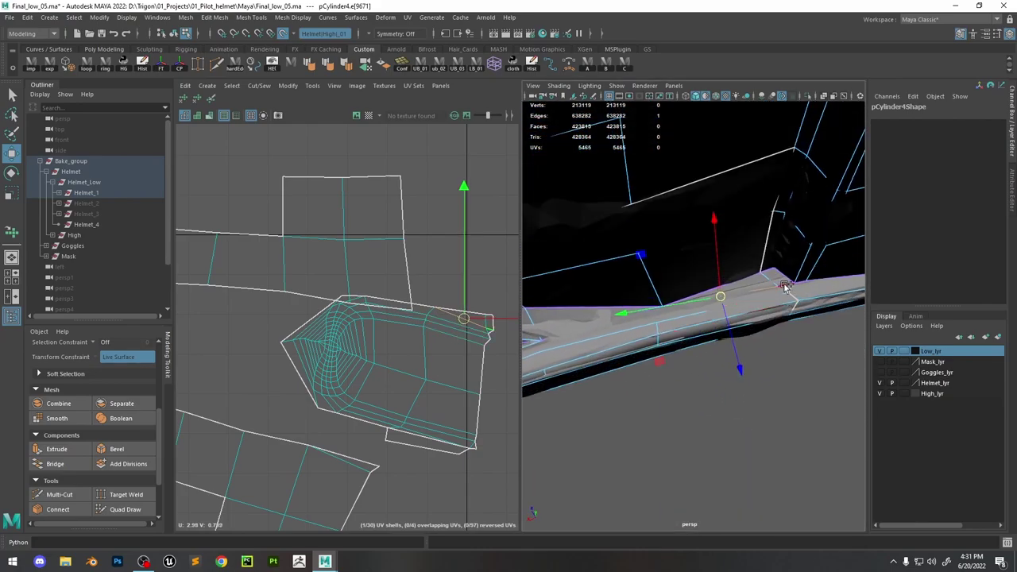
shift+right_drag(436, 231, 477, 238)
shift+right_drag(701, 254, 795, 297)
shift+right_drag(382, 257, 367, 270)
ctrl+right_drag(334, 350, 374, 368)
drag(381, 377, 444, 422)
mouse_move(692, 263)
alt+mouse_down()
mouse_move(735, 296)
mouse_move(698, 354)
alt+mouse_up()
key(F8)
Cut the strap's UVs along two edge loops and move the separated shell to the left
click(808, 96)
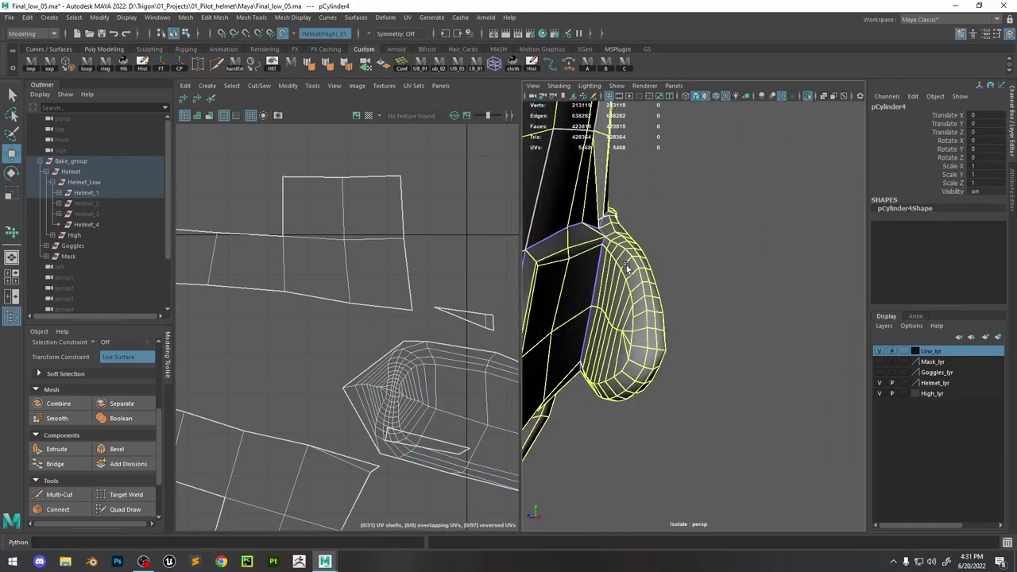
key(F10)
click(603, 256)
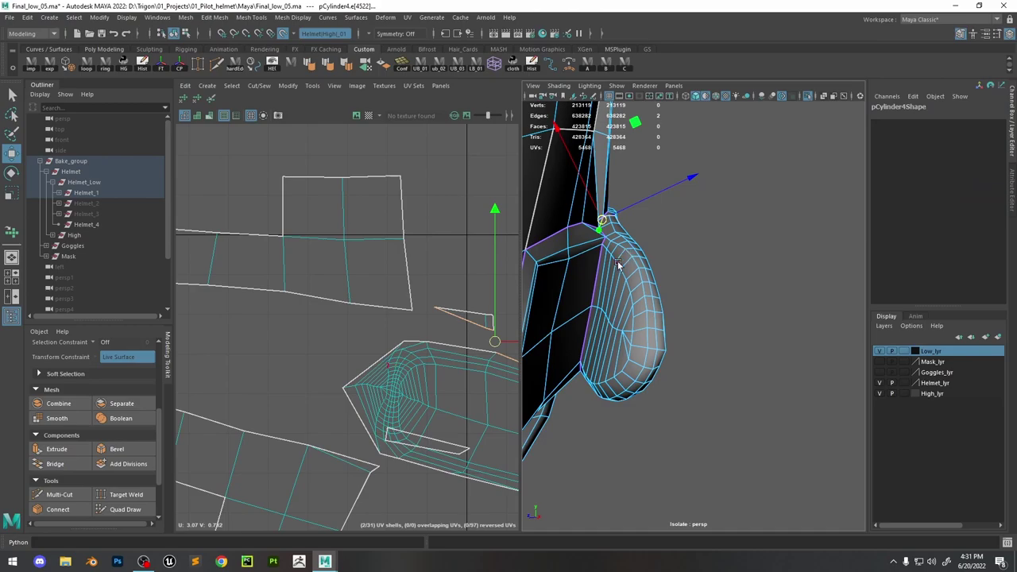
double_click(633, 261)
shift+double_click(636, 265)
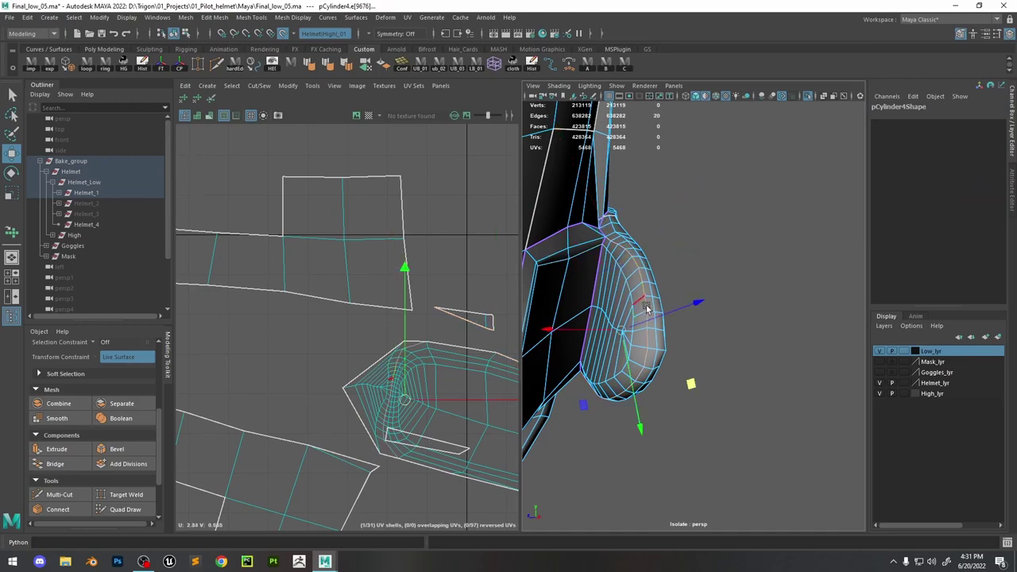
alt+drag(636, 265, 612, 230)
shift+right_click(442, 264)
click(405, 275)
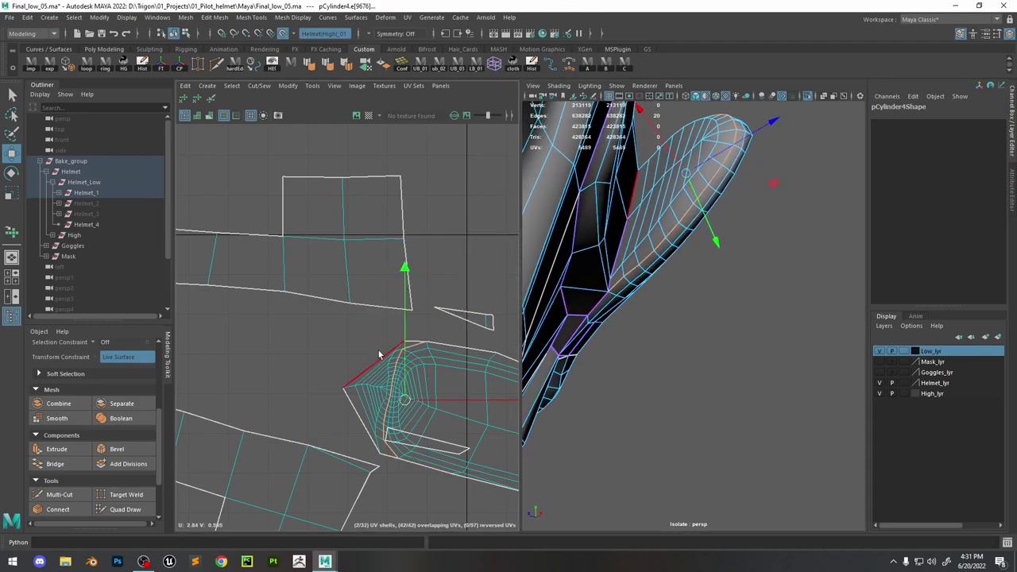
drag(396, 399, 336, 399)
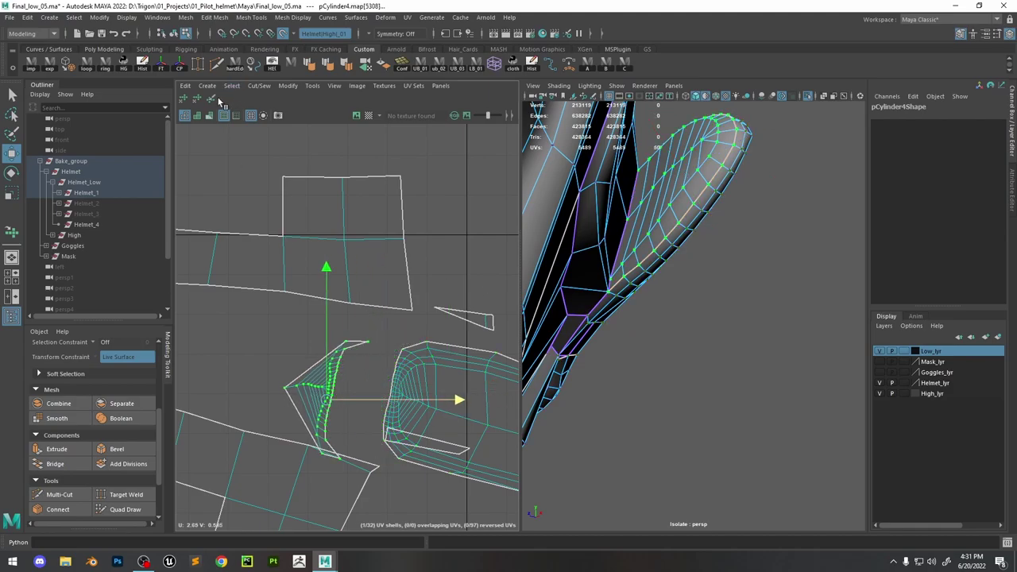
Unfold the separated strap UV shell
click(213, 98)
key(w)
click(400, 387)
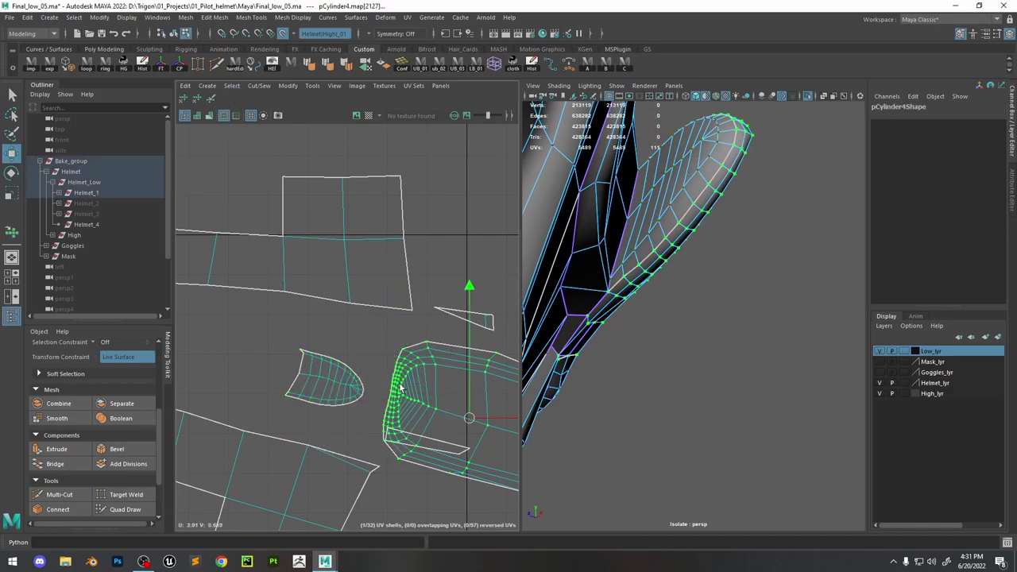
click(212, 98)
scroll(381, 355, down, 3)
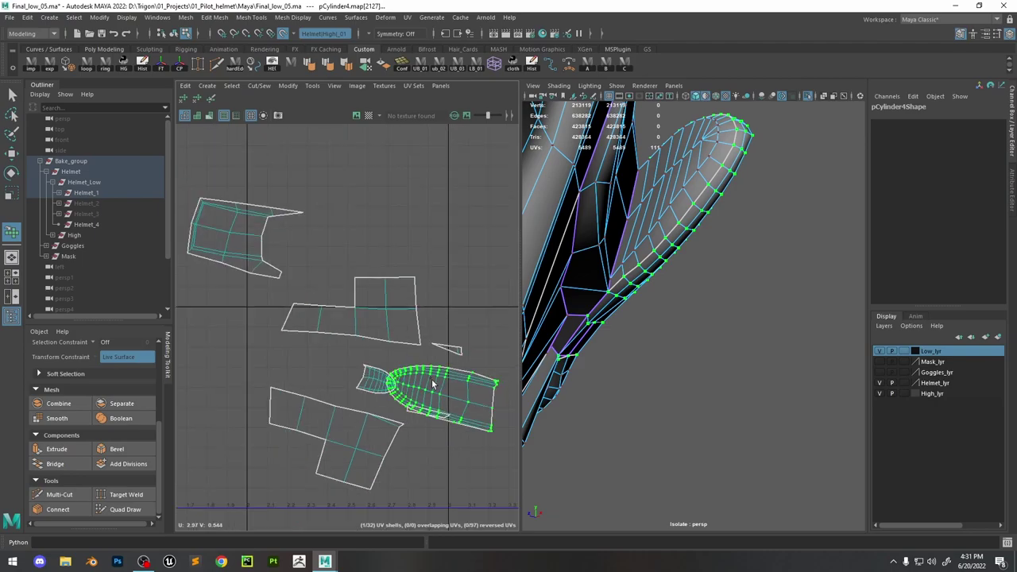
key(w)
scroll(381, 356, up, 4)
scroll(381, 356, up, 3)
Select the strap shell's tip edge and long vertical UV edge and frame them
key(F10)
click(403, 310)
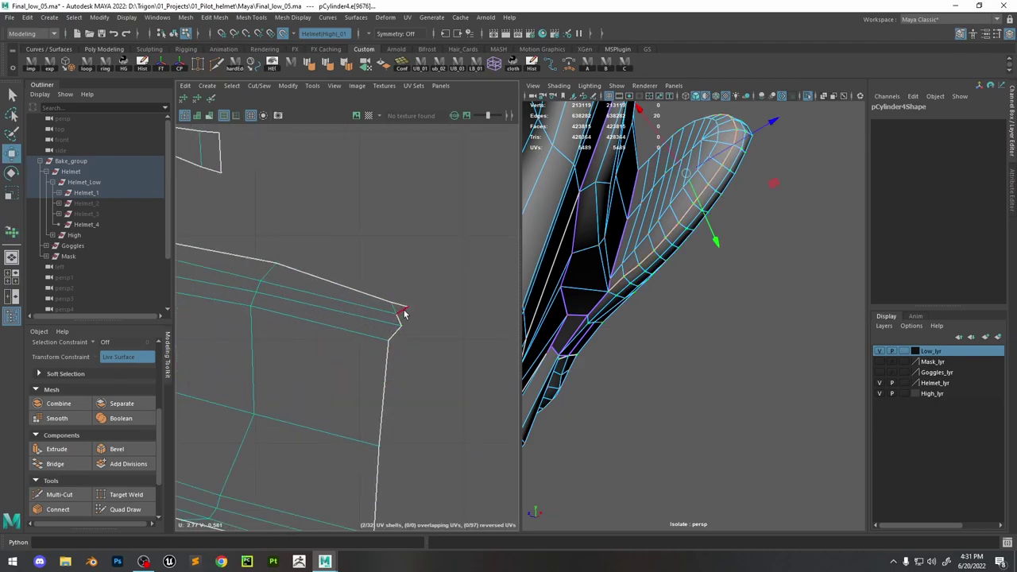
scroll(410, 298, down, 2)
scroll(390, 394, down, 1)
click(388, 386)
key(f)
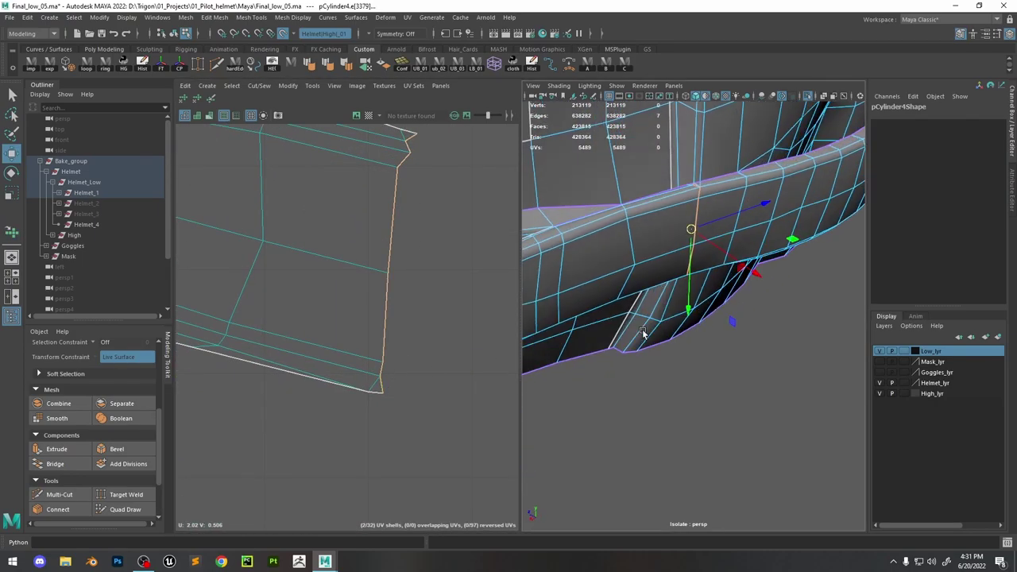
scroll(322, 321, down, 4)
scroll(365, 294, up, 2)
Move the strap shell down to the V=0 line and squash it, then undo those edits
mouse_move(380, 292)
right_down()
mouse_move(373, 318)
mouse_move(392, 293)
right_up()
drag(392, 293, 246, 337)
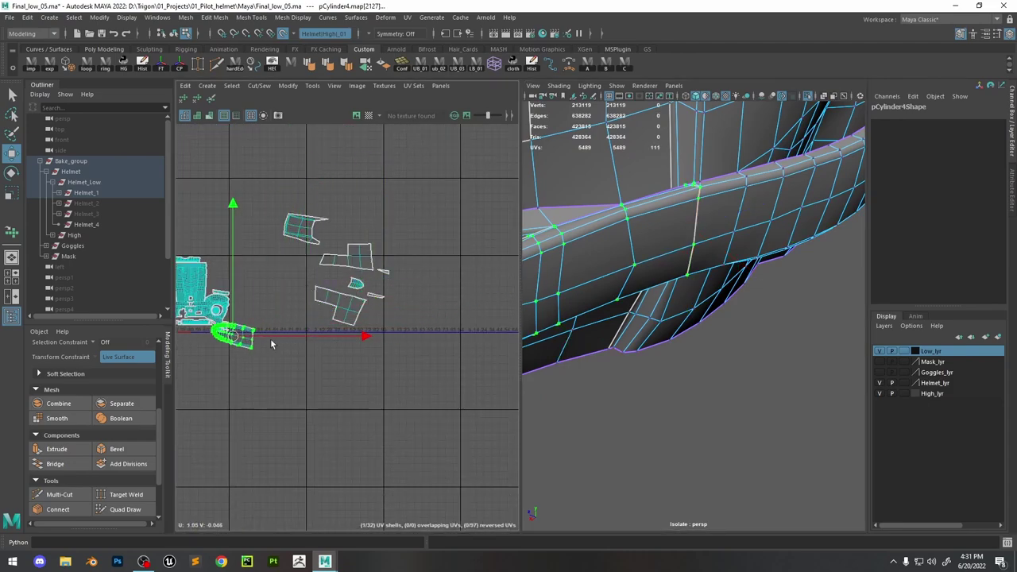
alt+middle_drag(270, 338, 373, 358)
scroll(362, 343, up, 3)
key(e)
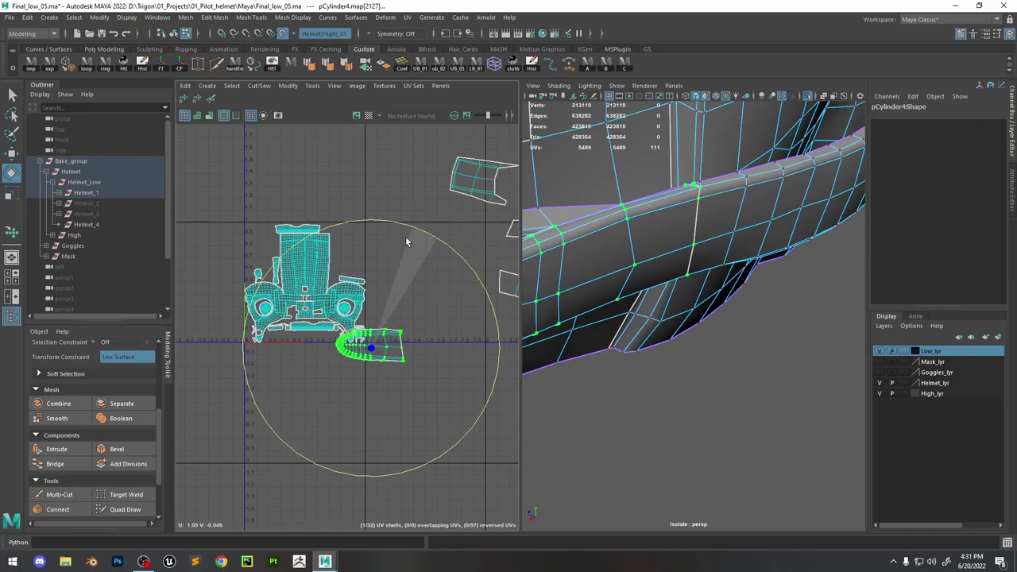
key(r)
drag(502, 345, 477, 345)
key(w)
drag(369, 346, 367, 369)
right_drag(374, 358, 390, 310)
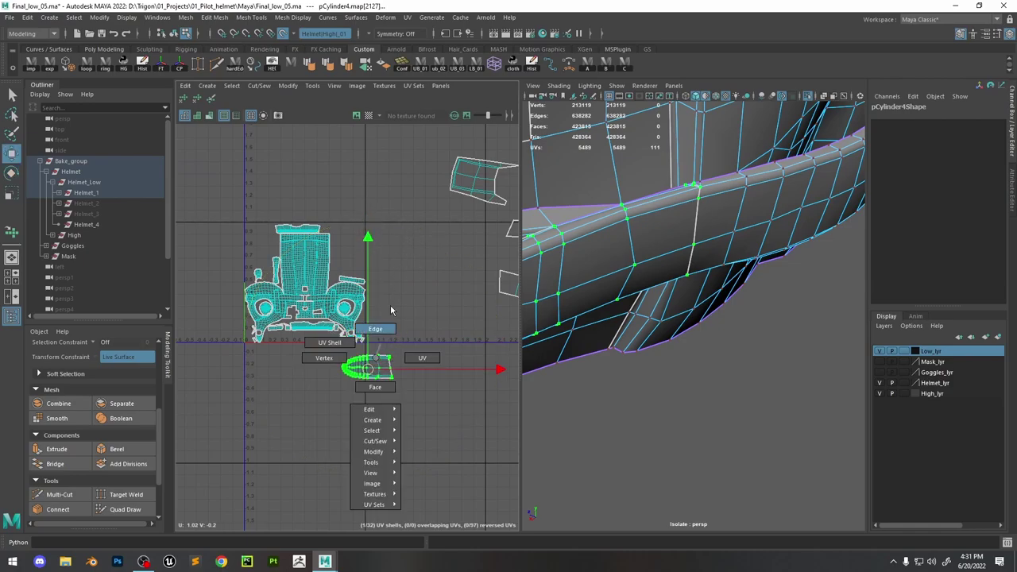
key(ctrl+z)
key(ctrl+z)
key(ctrl+z)
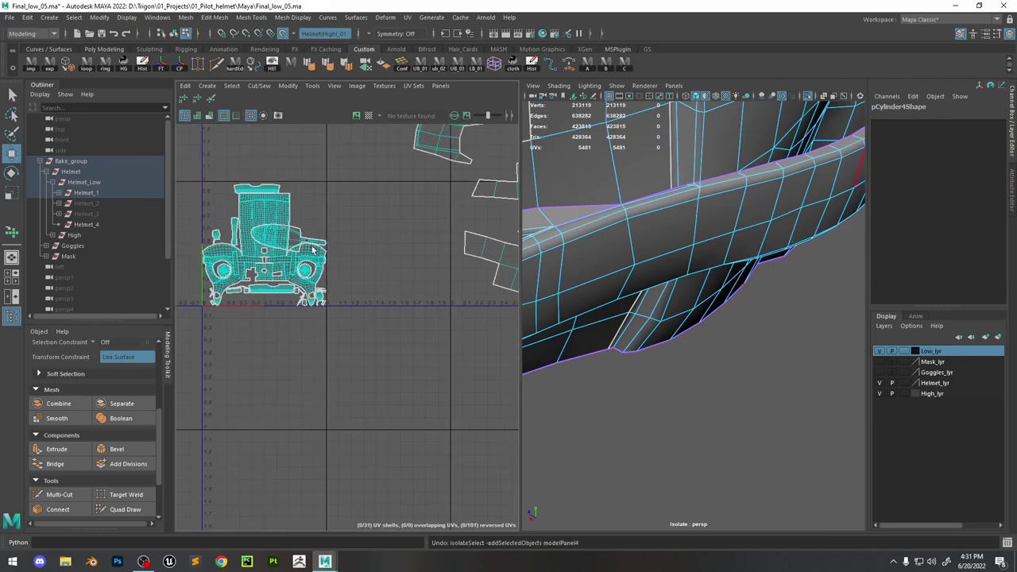
Move the strap shell beside the main cluster and rotate it to lie horizontally
right_drag(313, 249, 342, 296)
click(309, 255)
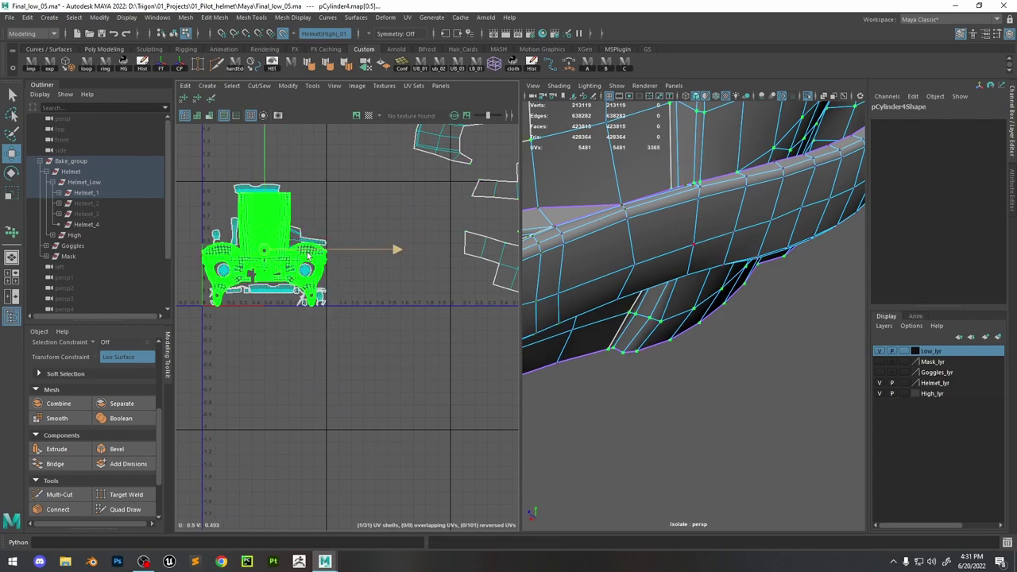
click(306, 240)
drag(305, 240, 381, 296)
click(212, 99)
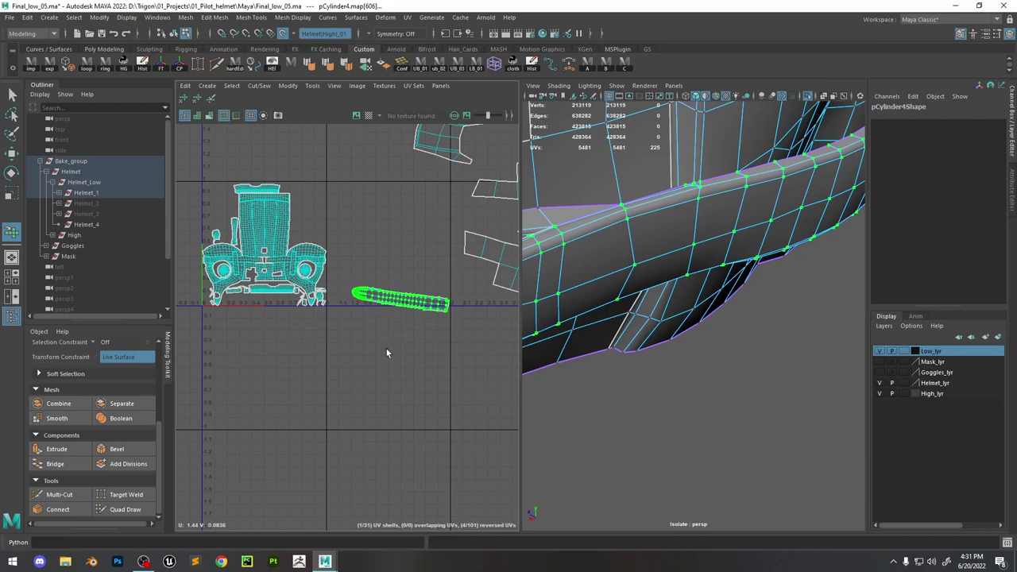
key(e)
scroll(399, 308, down, 2)
scroll(664, 290, up, 3)
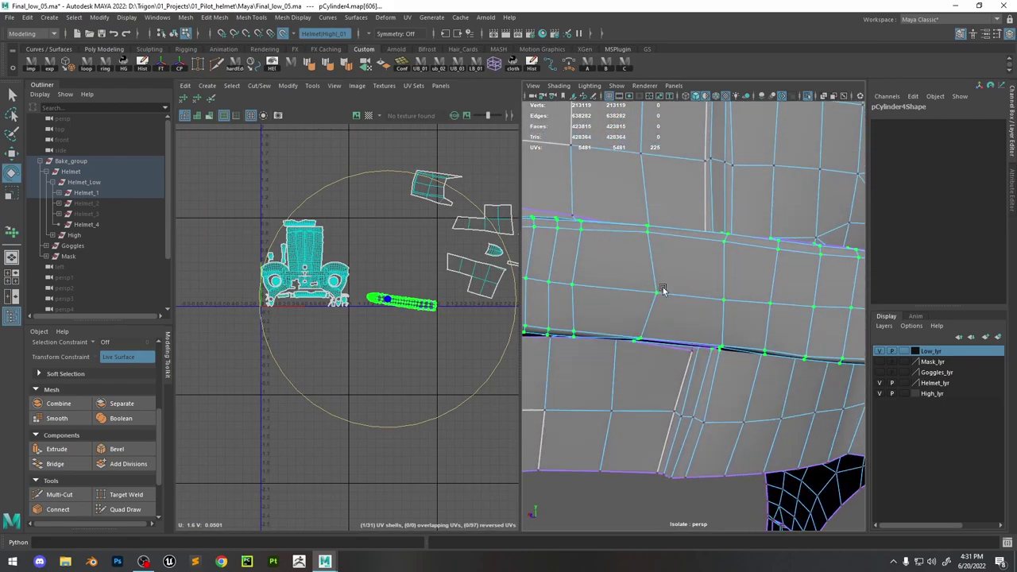
alt+drag(663, 291, 711, 285)
key(w)
alt+middle_drag(448, 256, 346, 282)
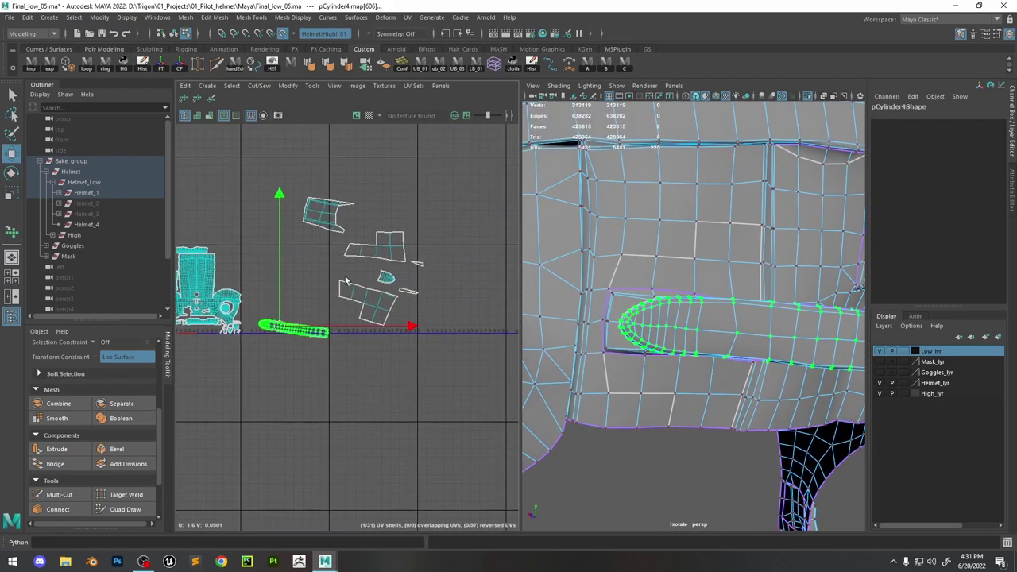
click(367, 312)
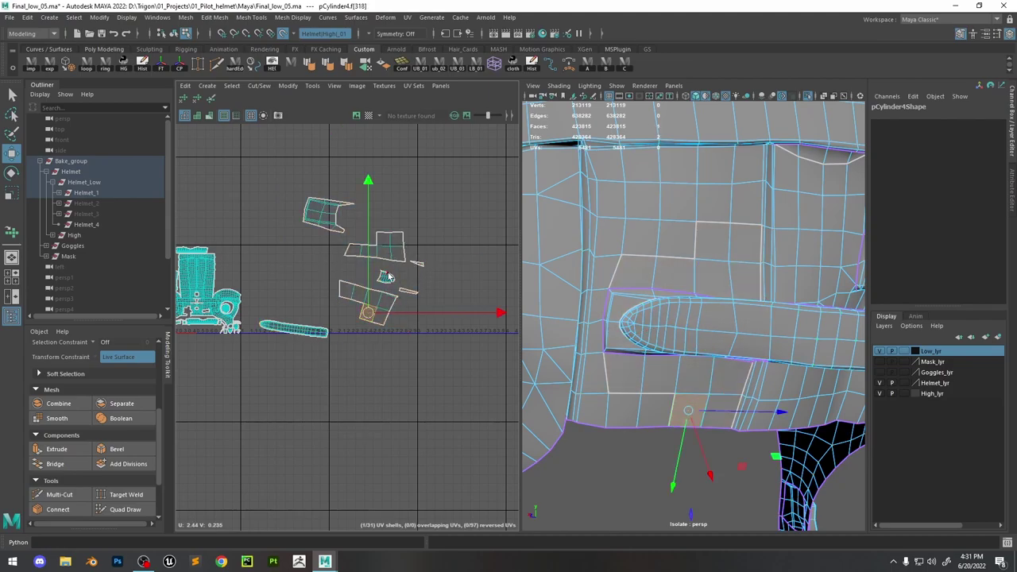
Select the thin triangular sliver UV shell and frame its face in the 3D view
click(386, 276)
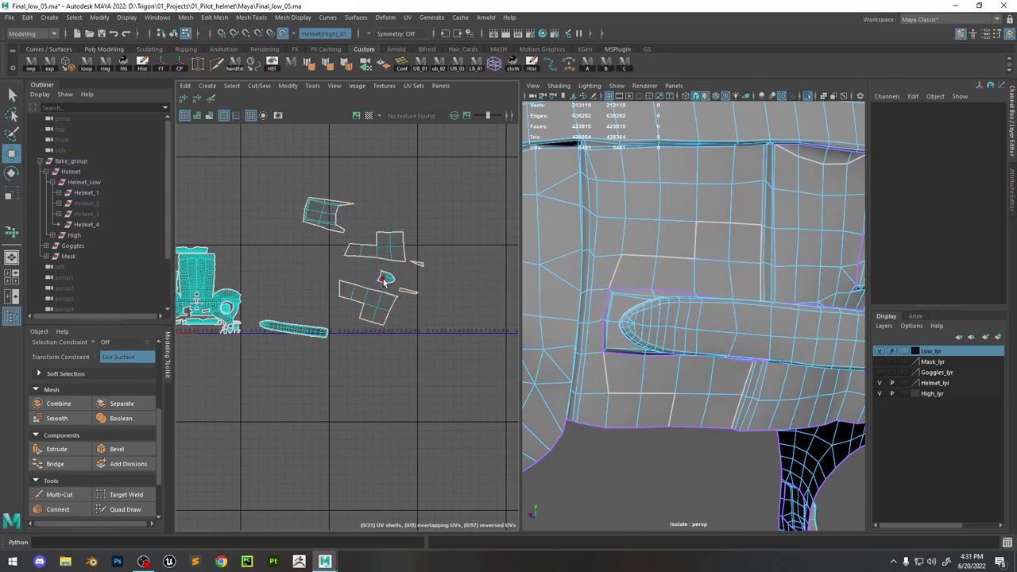
click(408, 291)
scroll(411, 289, up, 3)
click(411, 287)
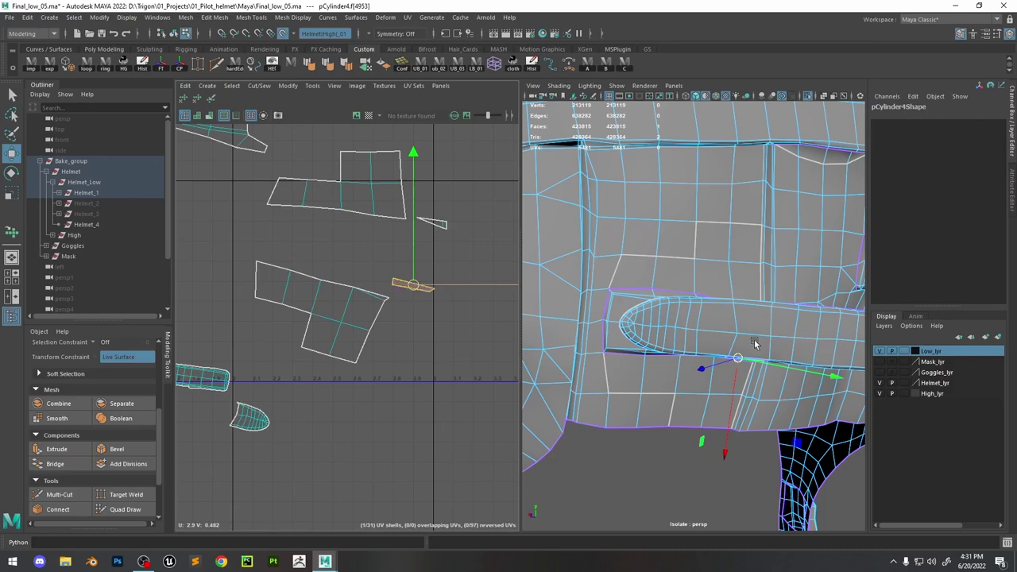
key(f)
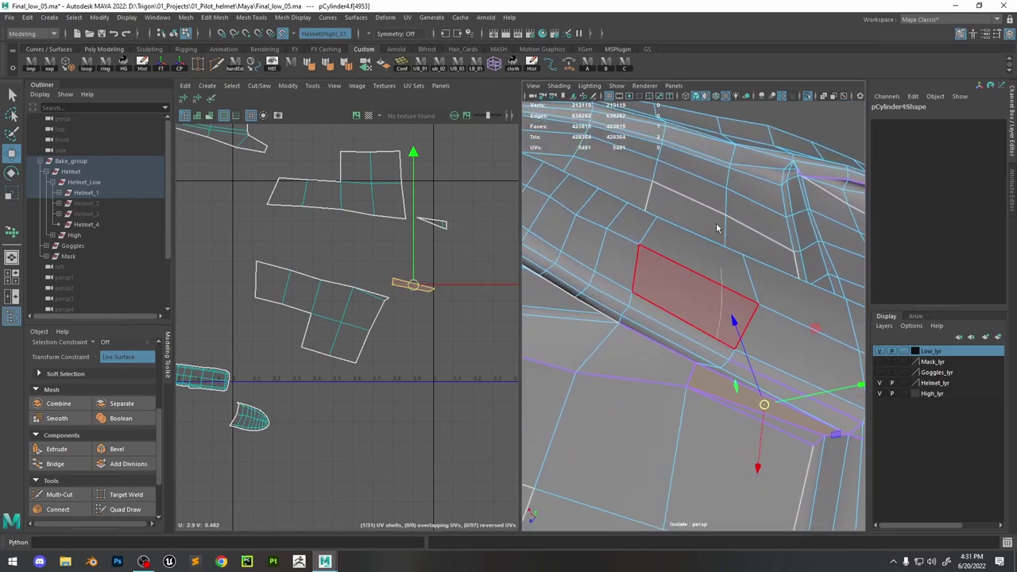
Select two seam edges along the sliver's border for cutting and sewing
key(F10)
alt+drag(718, 357, 739, 388)
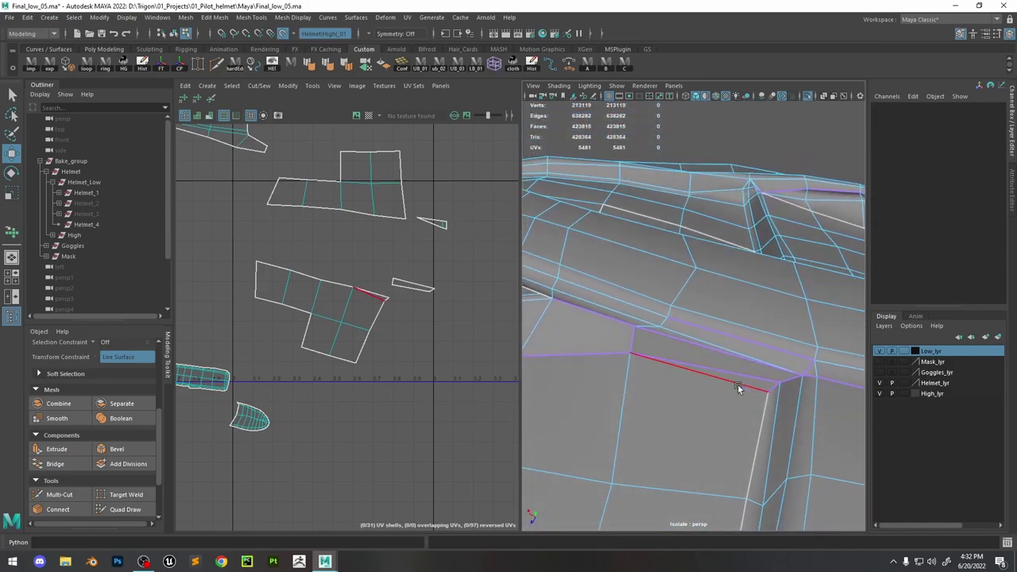
click(768, 384)
shift+click(538, 321)
shift+right_click(433, 302)
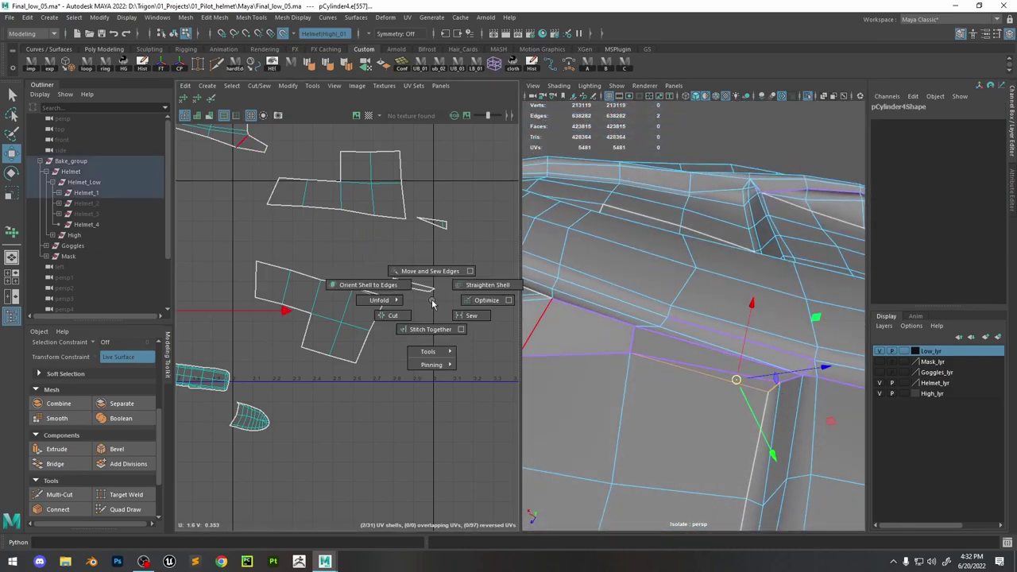
scroll(389, 303, up, 3)
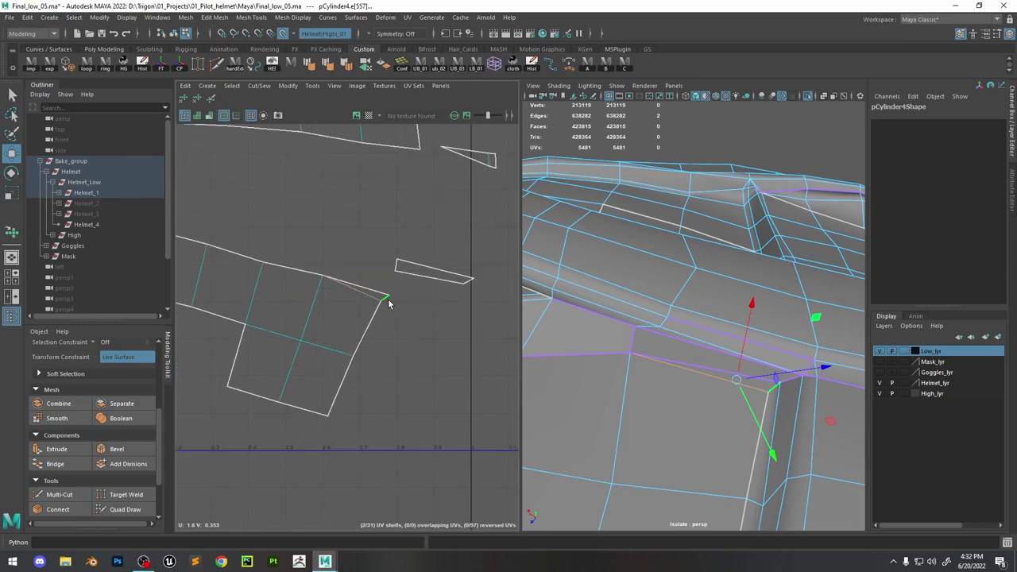
scroll(368, 303, up, 2)
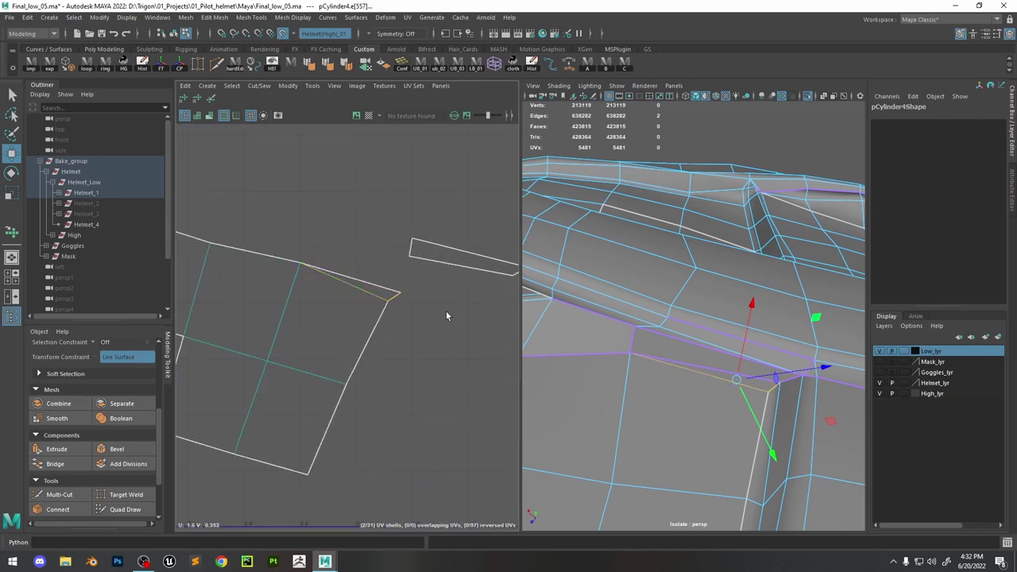
Cut the UVs along the single edge at the strap seam corner
shift+right_click(739, 353)
shift+right_drag(739, 353, 823, 390)
alt+drag(823, 390, 765, 411)
click(765, 409)
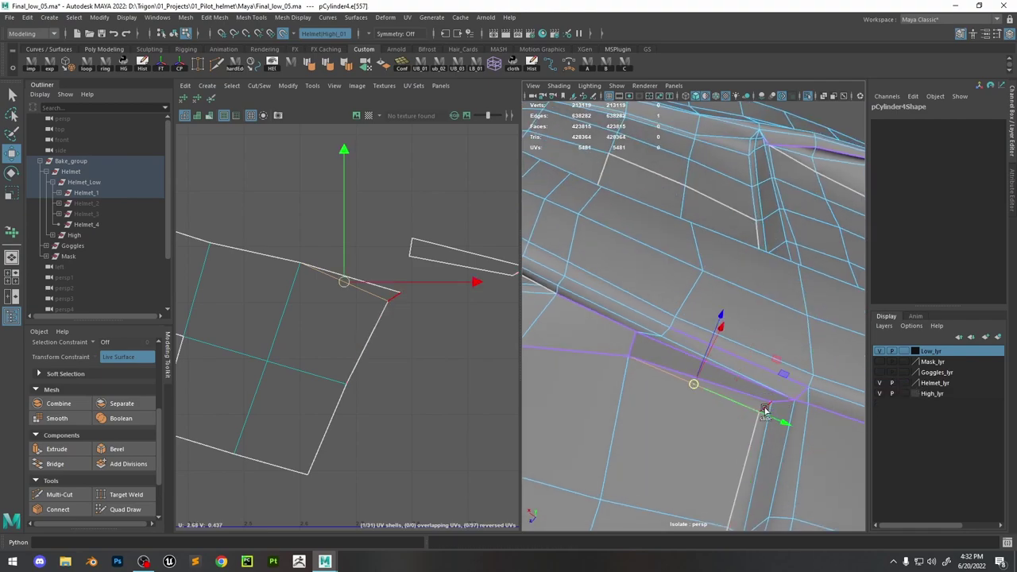
shift+right_drag(437, 298, 413, 310)
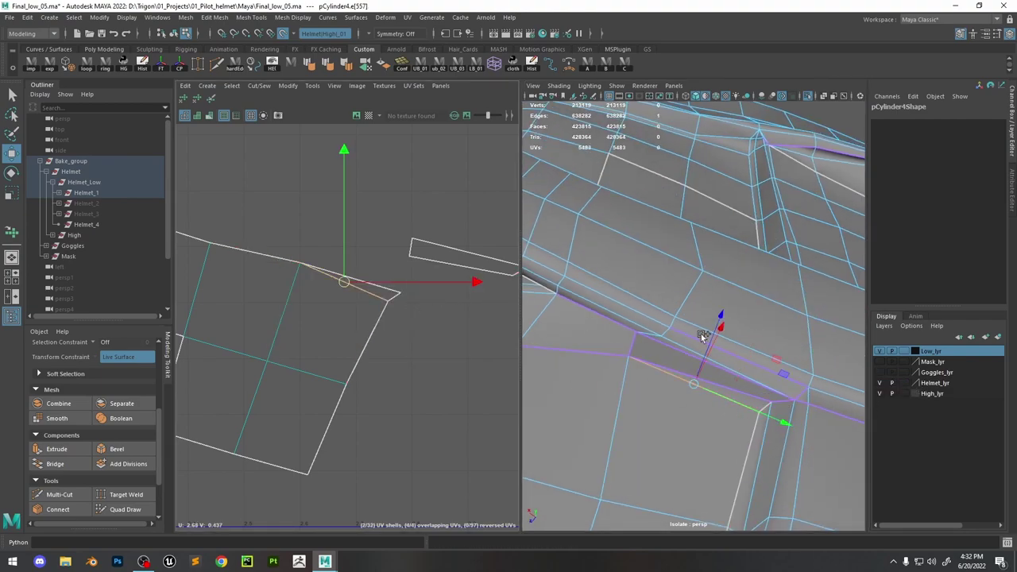
shift+right_drag(701, 337, 811, 359)
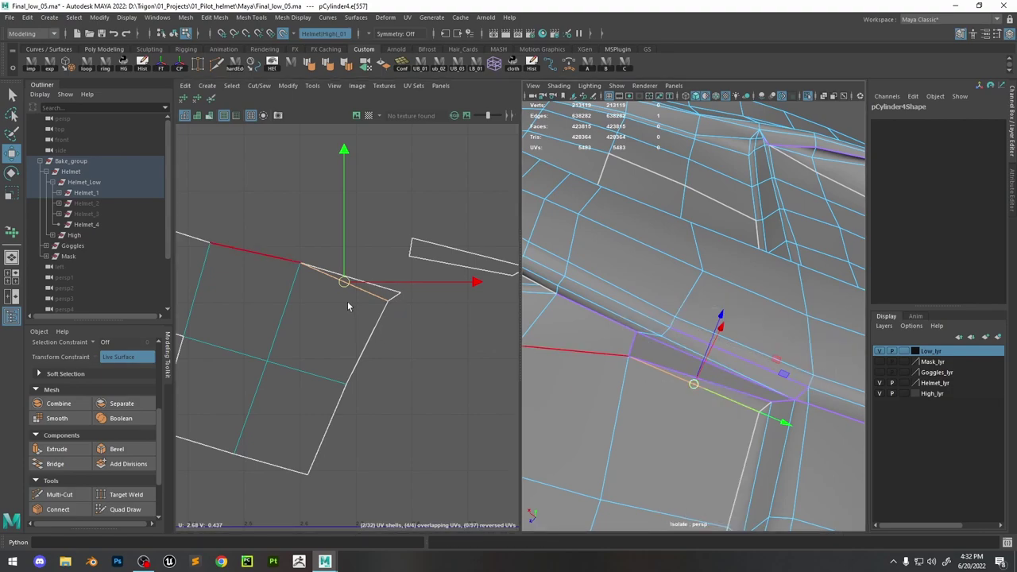
Move and sew the triangle sliver shell onto the adjoining quad shell
right_drag(366, 284, 373, 254)
click(387, 298)
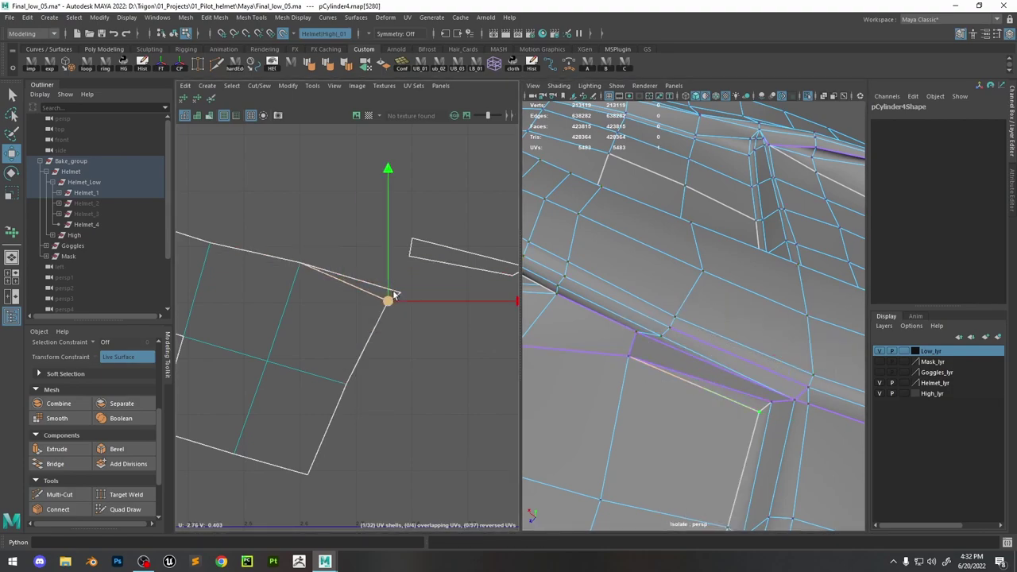
key(Left)
click(695, 347)
alt+drag(694, 347, 726, 352)
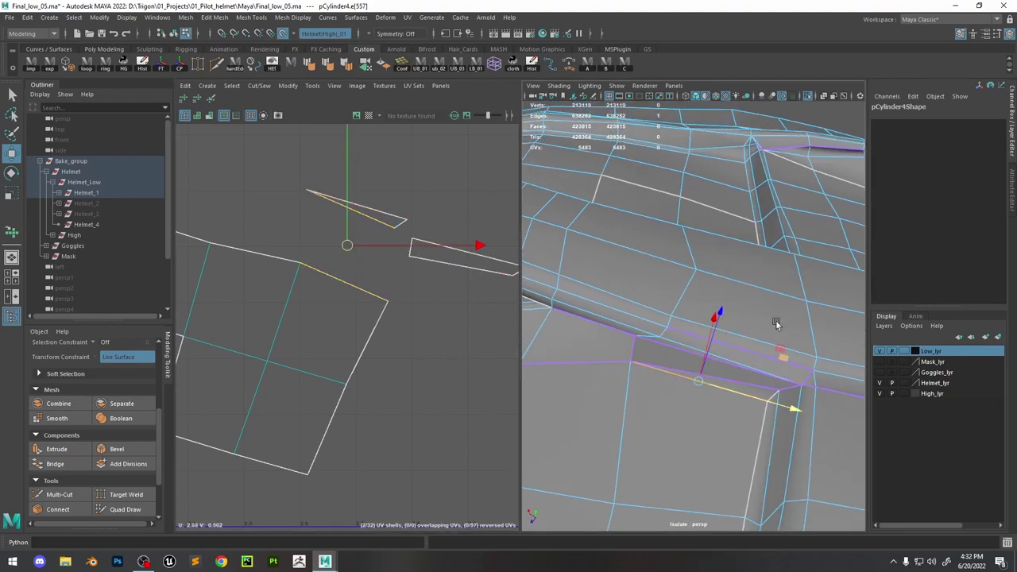
shift+right_drag(408, 223, 398, 263)
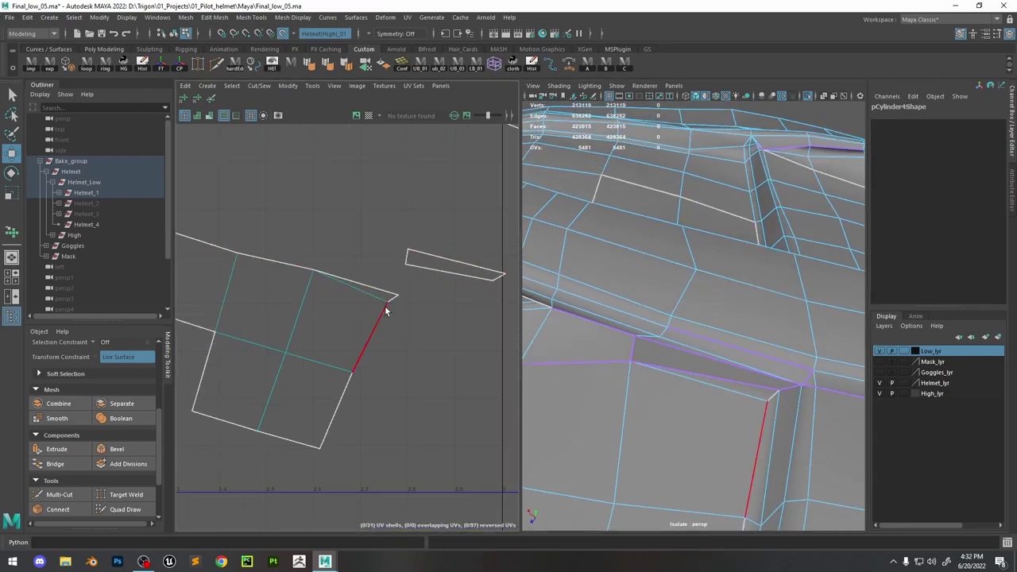
alt+drag(727, 386, 708, 375)
Select two more edges at the strap corner, then clear the UV selection
click(757, 404)
click(708, 375)
shift+click(711, 401)
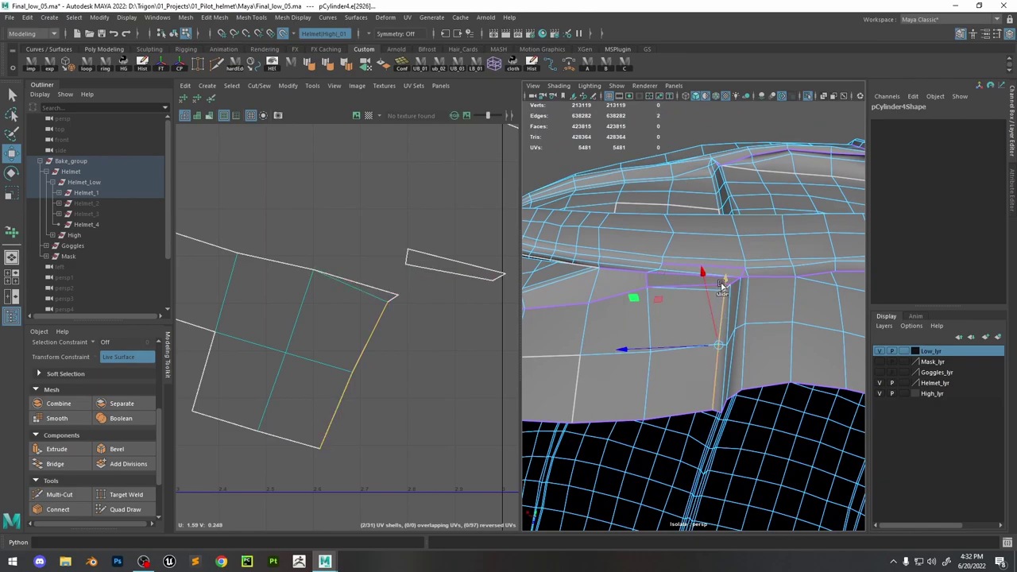
alt+right_drag(712, 401, 801, 278)
click(301, 328)
click(452, 338)
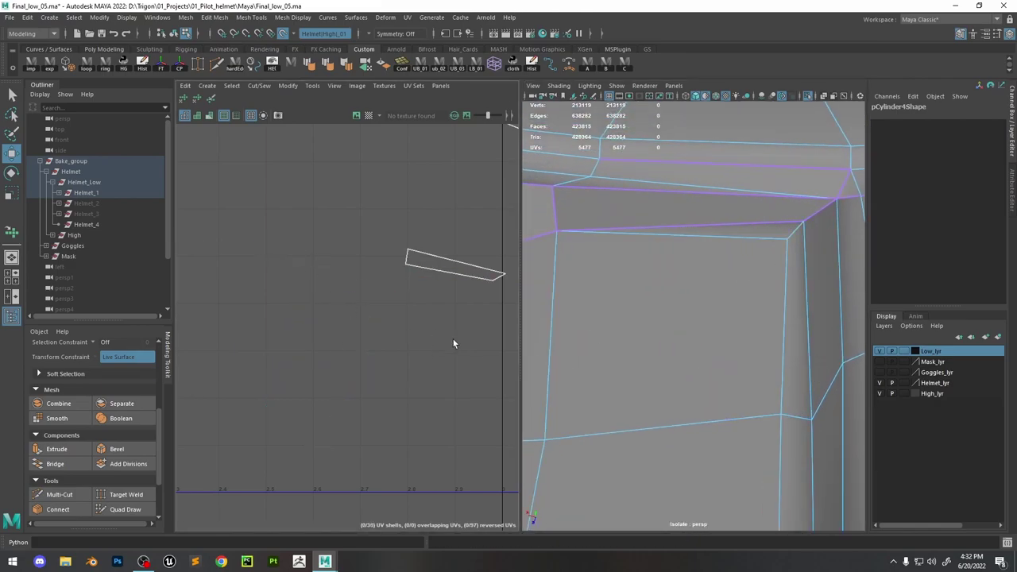
scroll(350, 348, down, 5)
scroll(374, 358, up, 5)
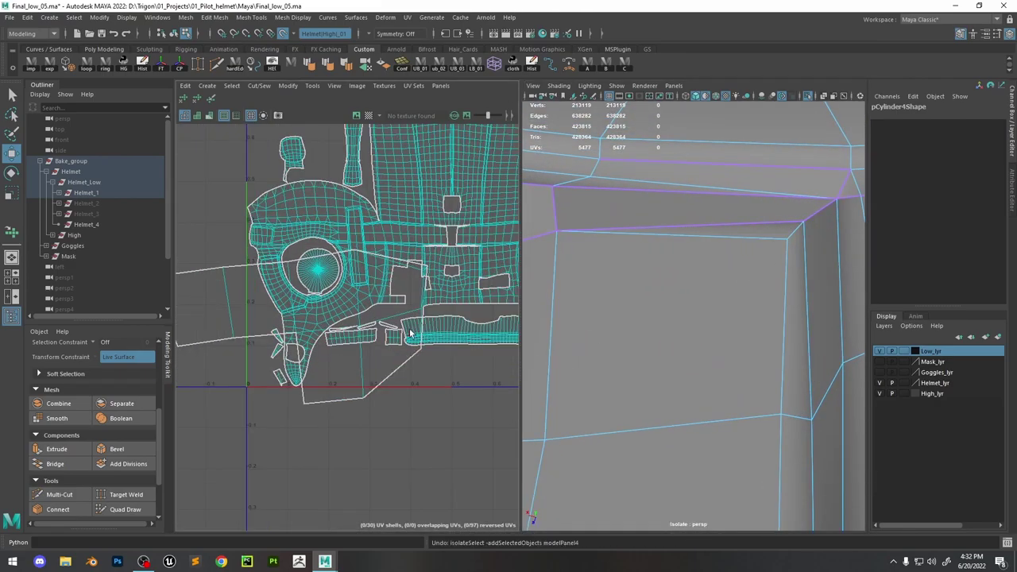
Sew two UV shells together along a chosen seam edge on the helmet
click(418, 333)
scroll(286, 330, down, 4)
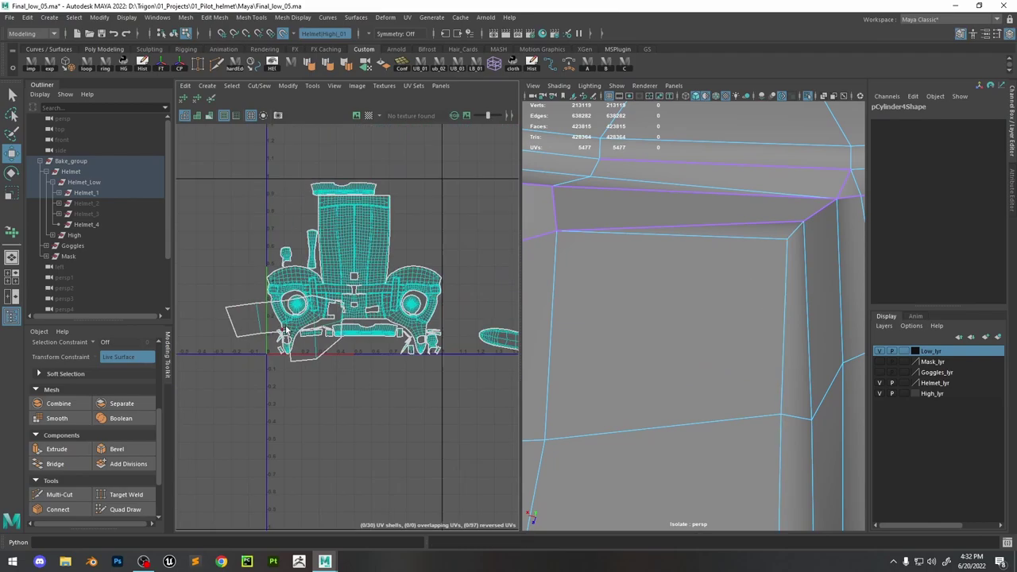
scroll(228, 329, up, 3)
click(339, 313)
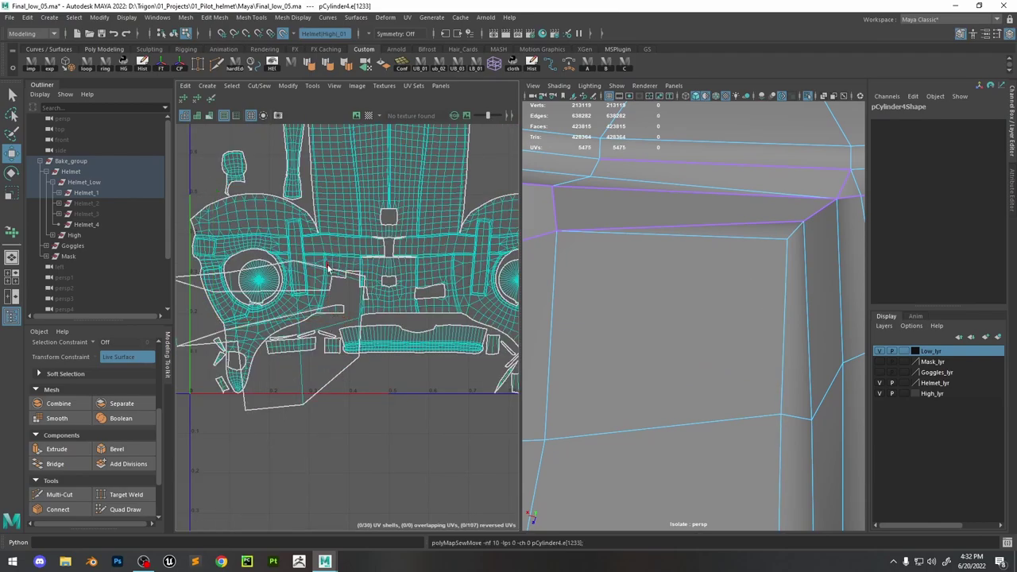
scroll(339, 312, up, 2)
key(w)
scroll(633, 344, down, 5)
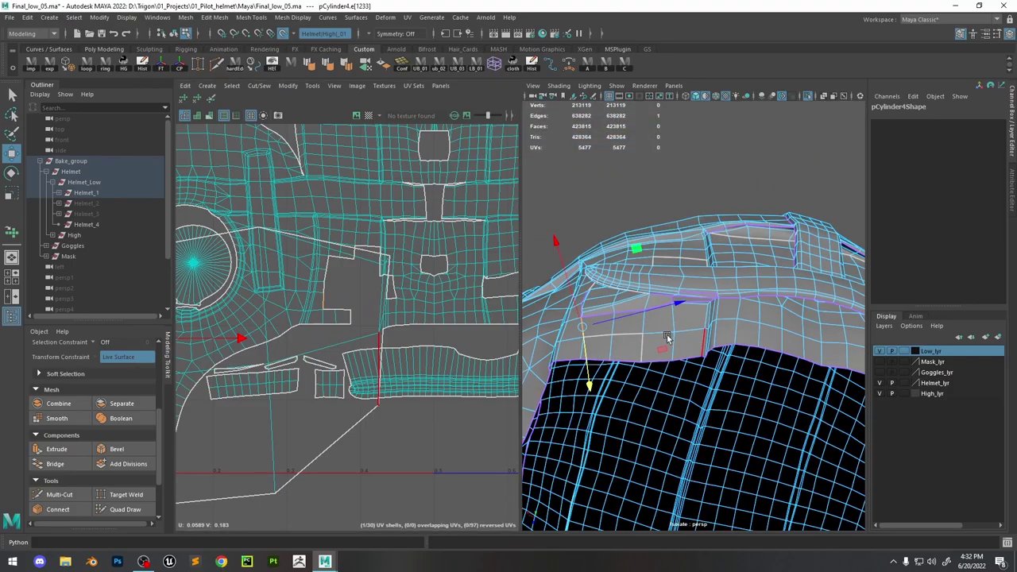
click(634, 344)
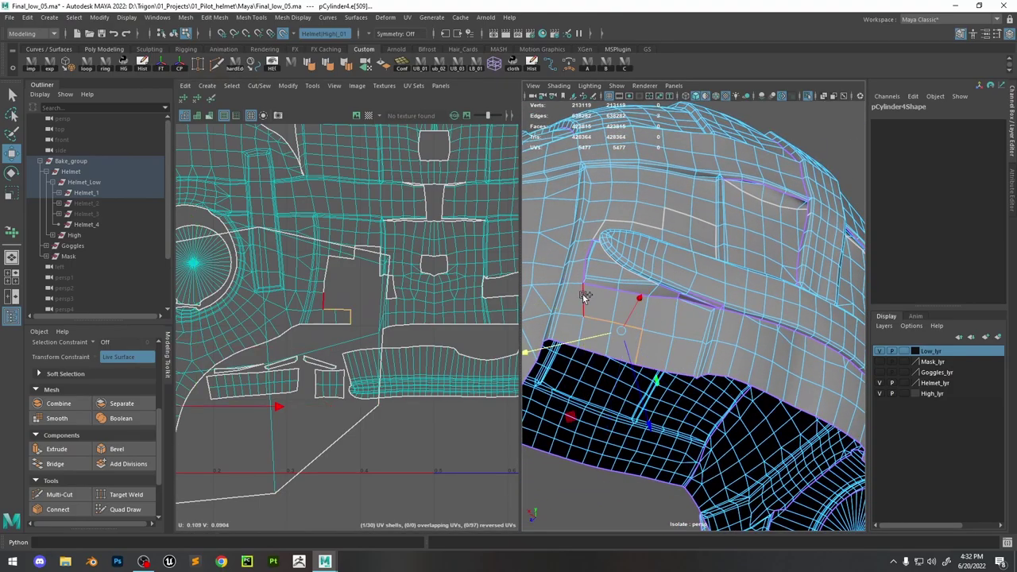
scroll(585, 228, up, 4)
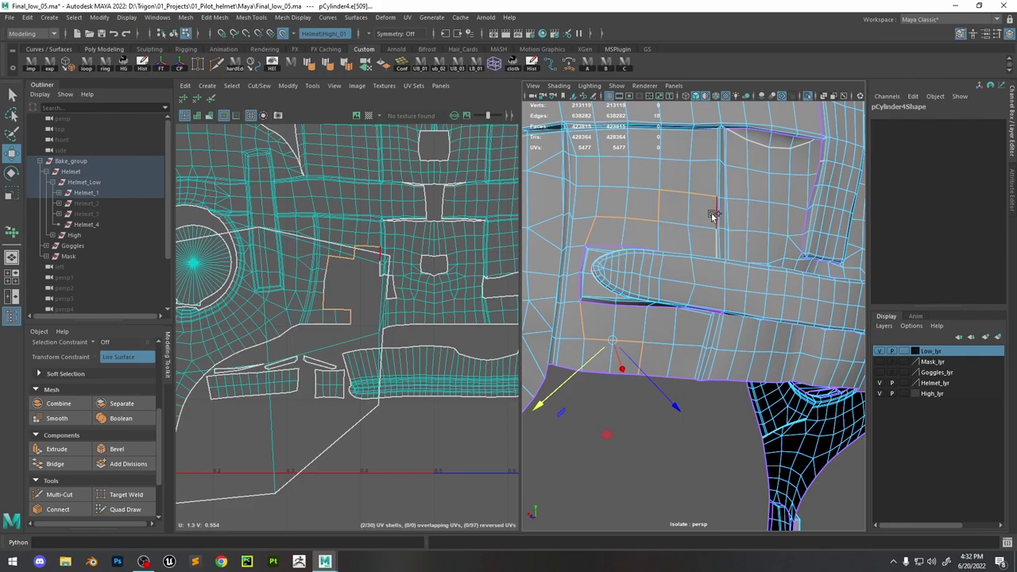
right_drag(428, 275, 408, 254)
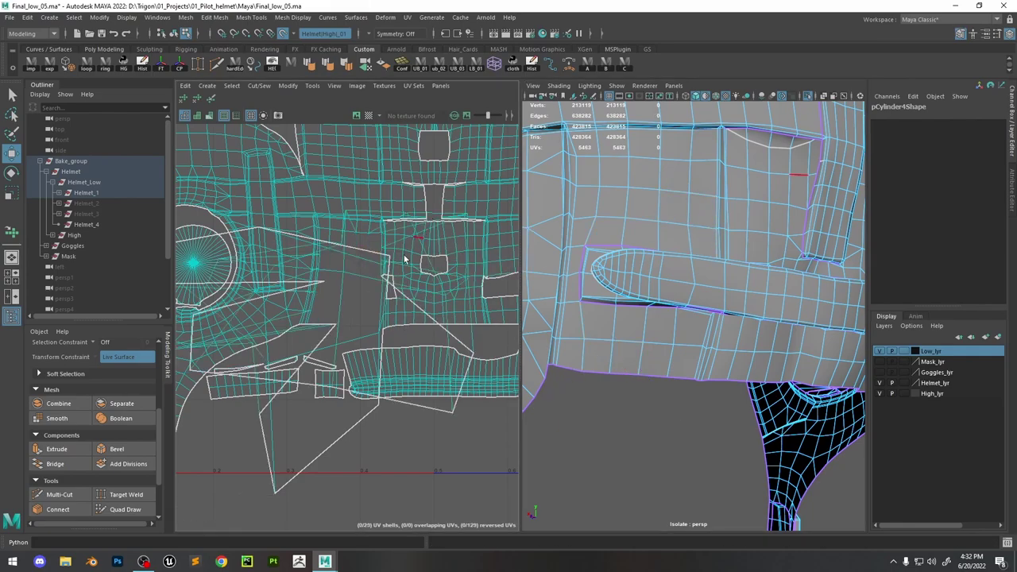
scroll(414, 265, down, 5)
Move the main helmet UV shell below the 0–1 UV space
click(442, 264)
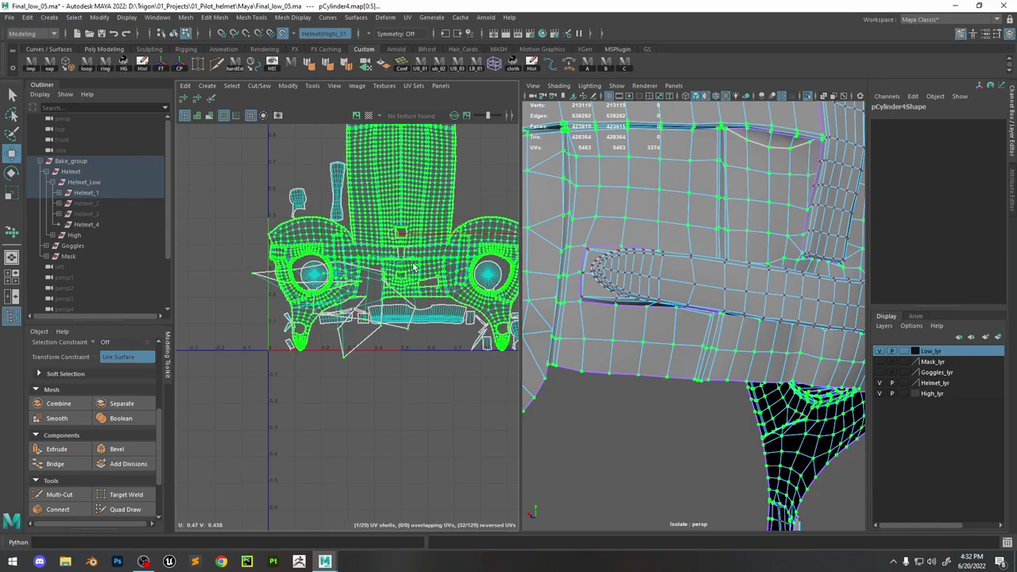
drag(393, 247, 358, 467)
alt+drag(698, 360, 606, 484)
scroll(763, 342, up, 5)
scroll(758, 342, down, 3)
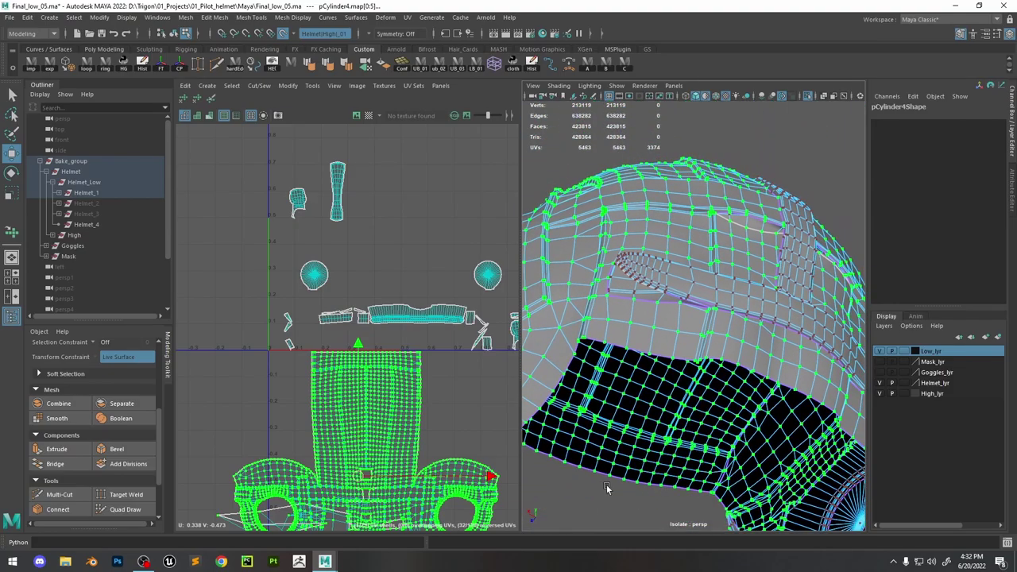
Orbit around the helmet to inspect the seam, reselecting the helmet mesh
click(607, 484)
scroll(760, 429, up, 5)
alt+drag(760, 430, 718, 304)
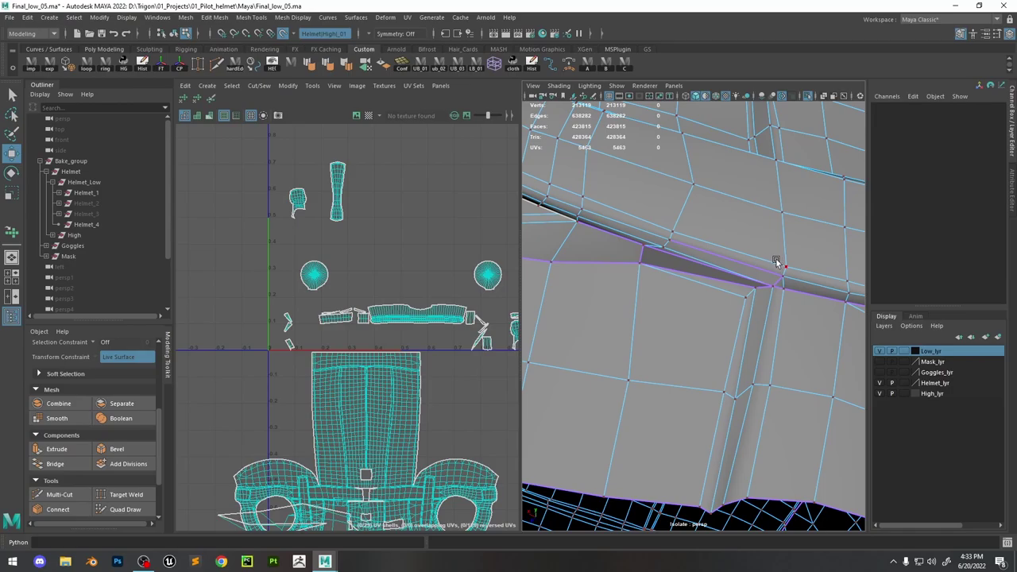
click(711, 370)
scroll(732, 310, down, 3)
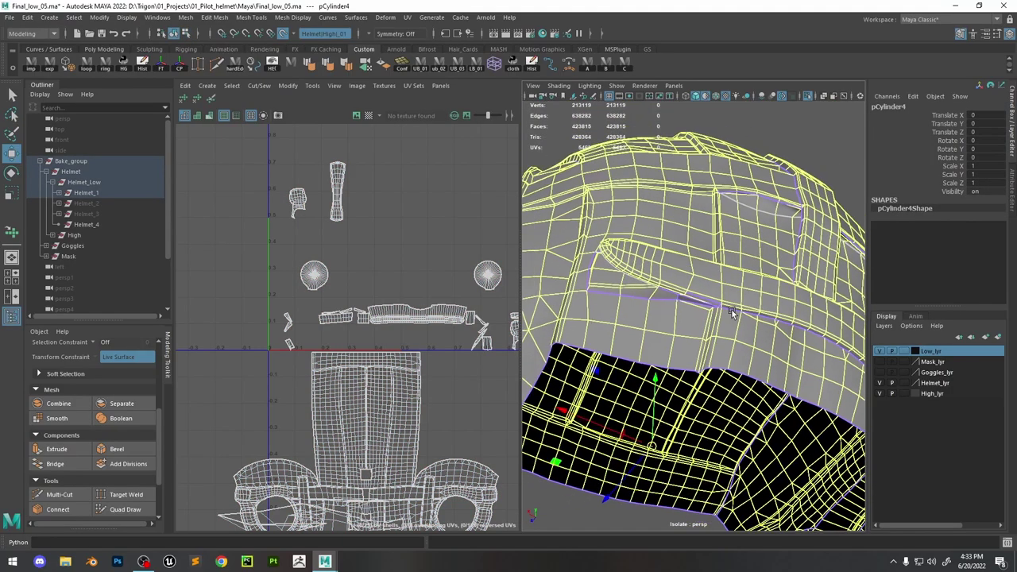
click(772, 179)
alt+drag(732, 310, 693, 298)
click(693, 298)
scroll(651, 385, down, 2)
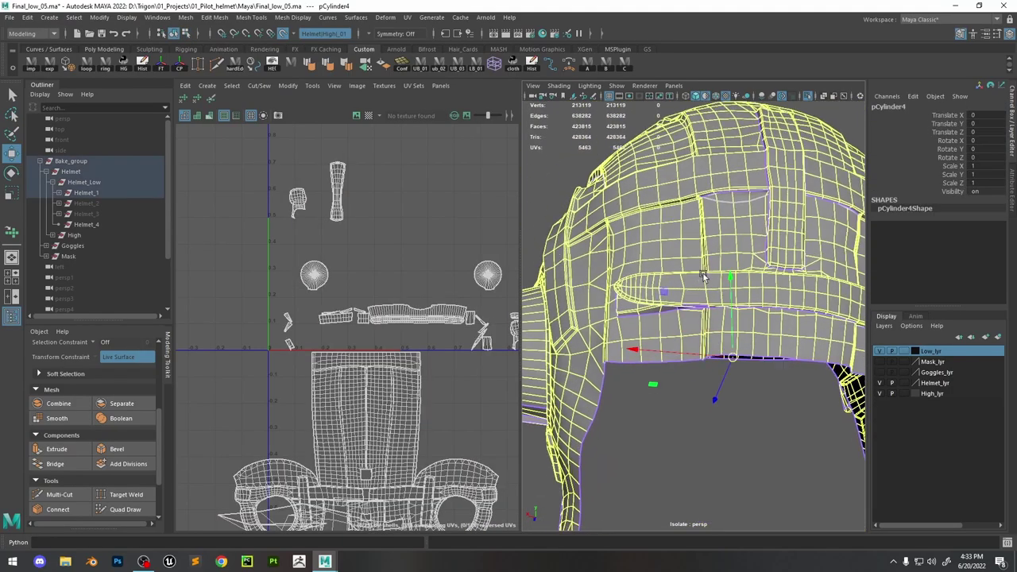
scroll(688, 491, up, 4)
click(670, 507)
alt+drag(670, 507, 681, 286)
click(678, 275)
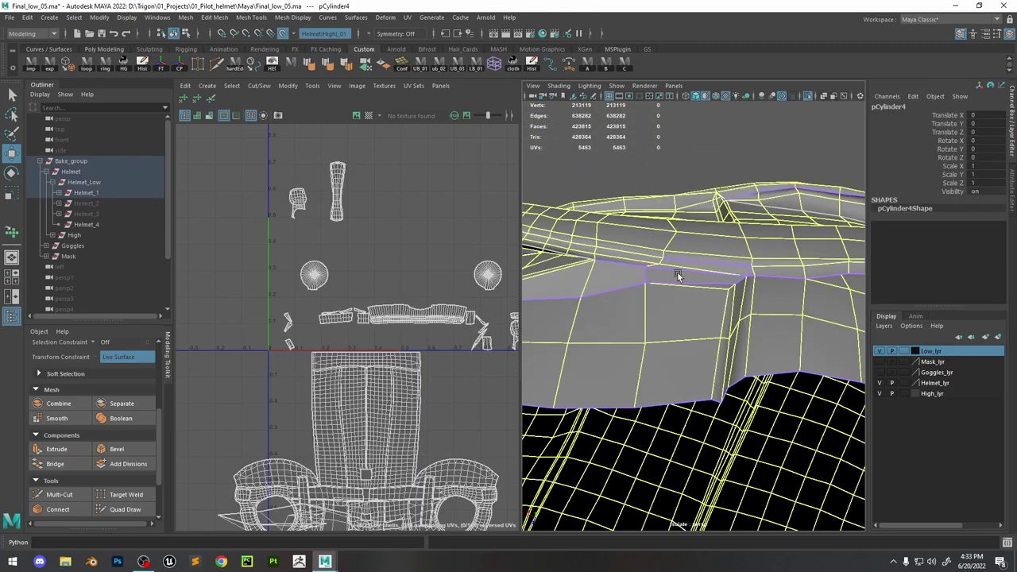
Adjust a seam edge on the helmet, then reselect the mesh for UV editing
key(F10)
click(648, 270)
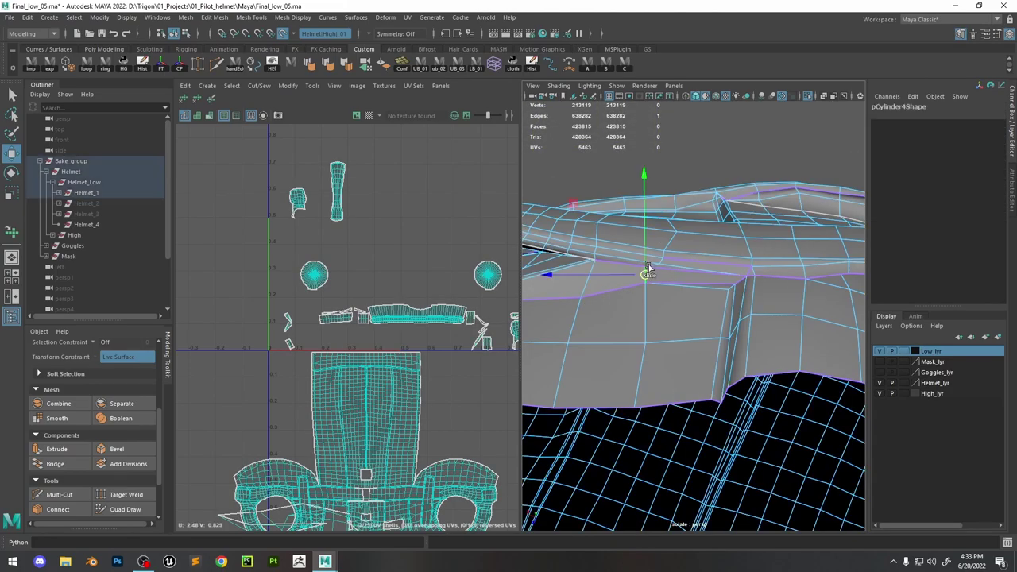
shift+right_click(632, 230)
shift+right_drag(715, 276, 618, 311)
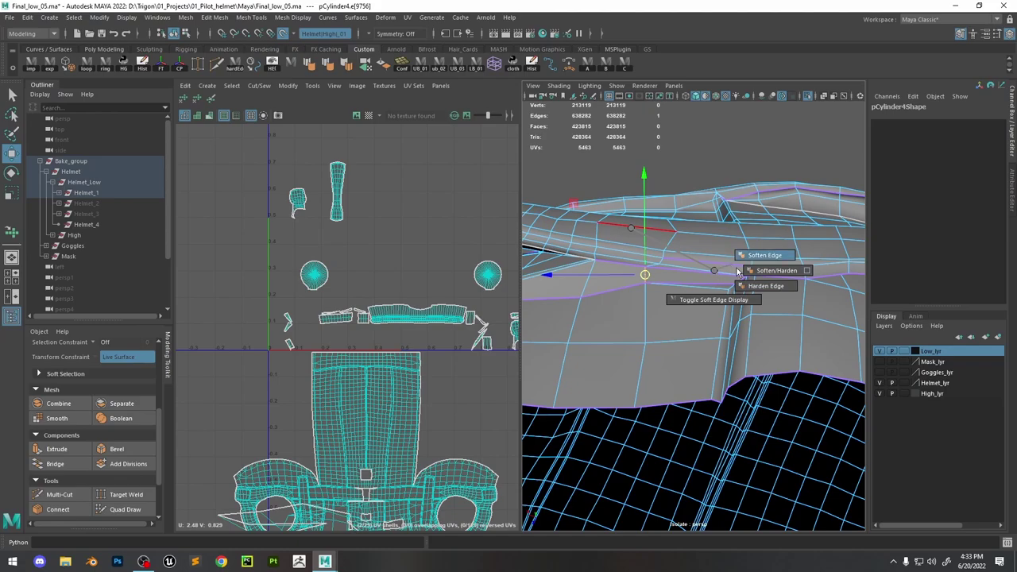
key(F8)
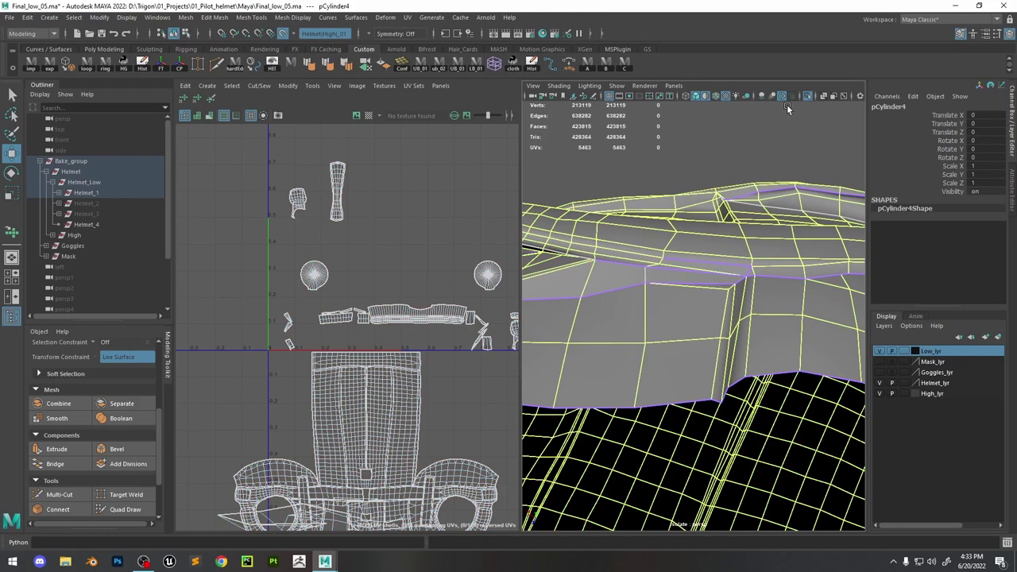
click(787, 104)
alt+drag(787, 104, 670, 304)
click(670, 304)
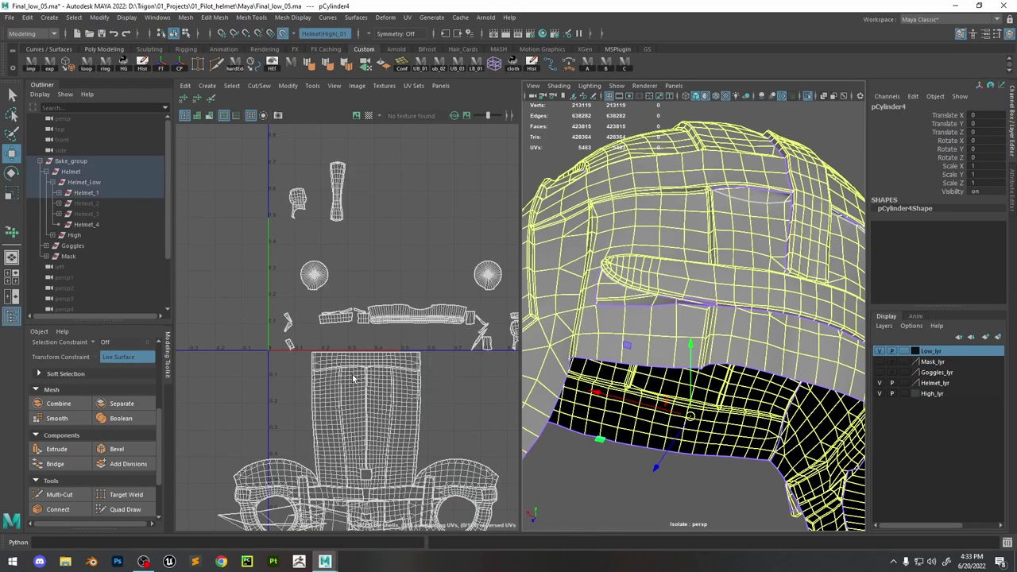
right_drag(353, 379, 375, 374)
scroll(385, 410, up, 5)
Grow a UV selection around a strap cut-out, optimize it, then undo the optimize
click(405, 365)
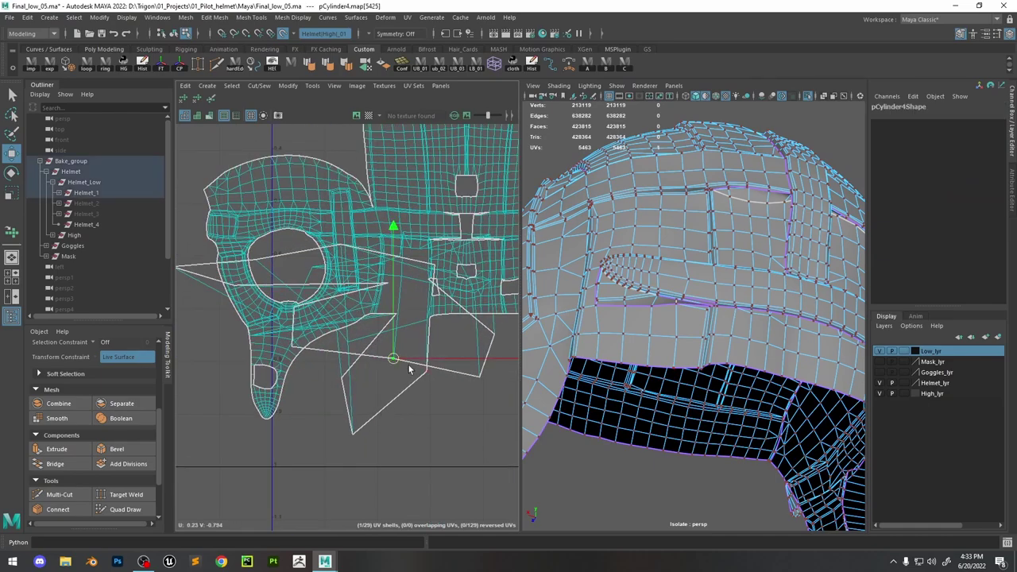
key(shift+period)
key(shift+period)
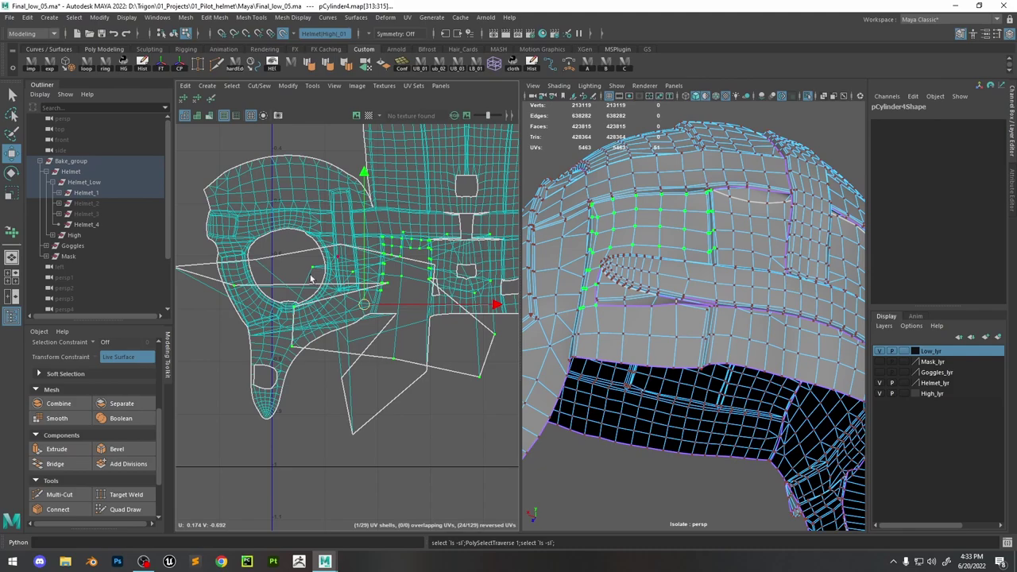
scroll(233, 296, up, 2)
scroll(232, 293, down, 3)
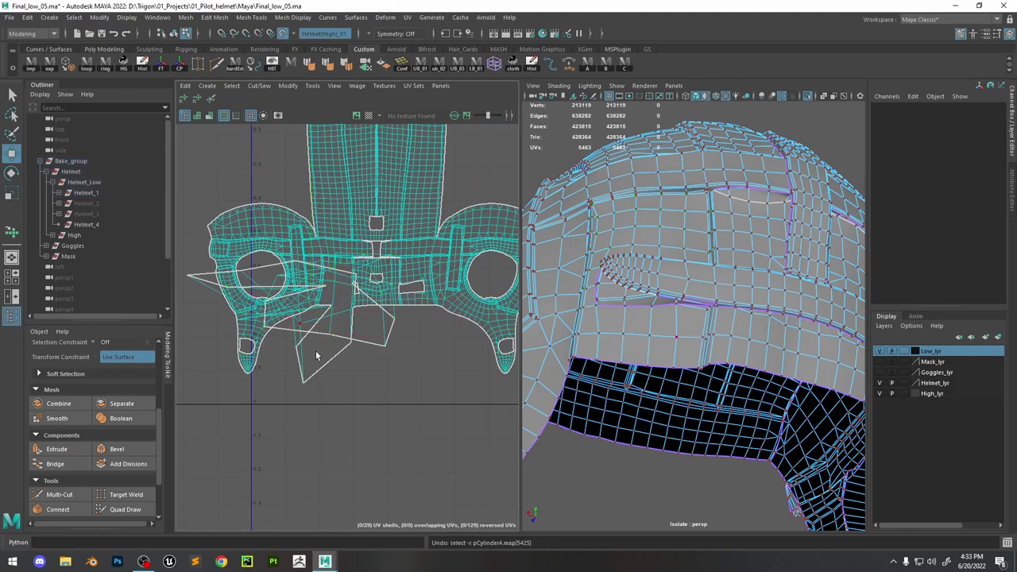
drag(318, 397, 272, 316)
scroll(347, 324, up, 2)
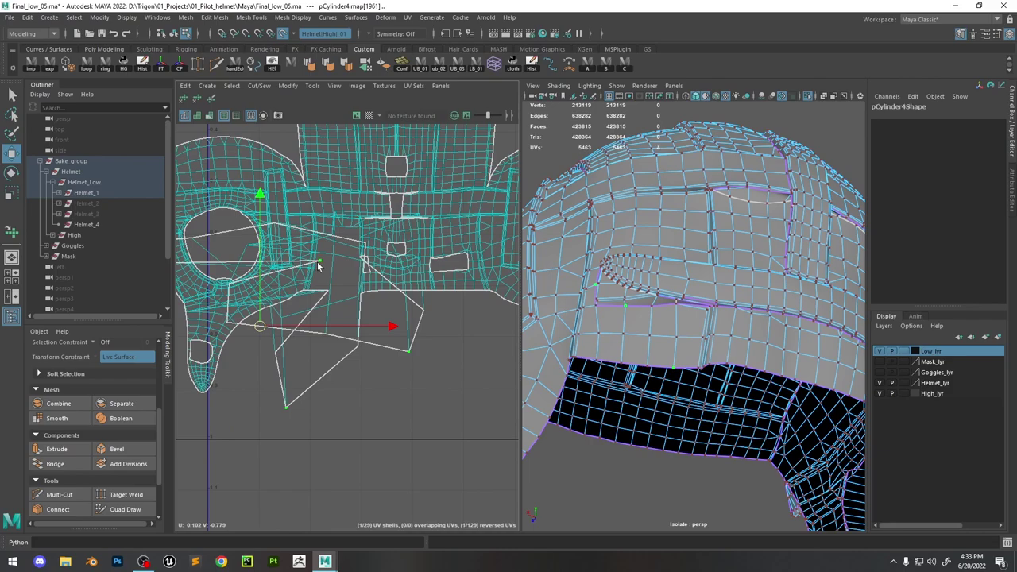
key(shift+period)
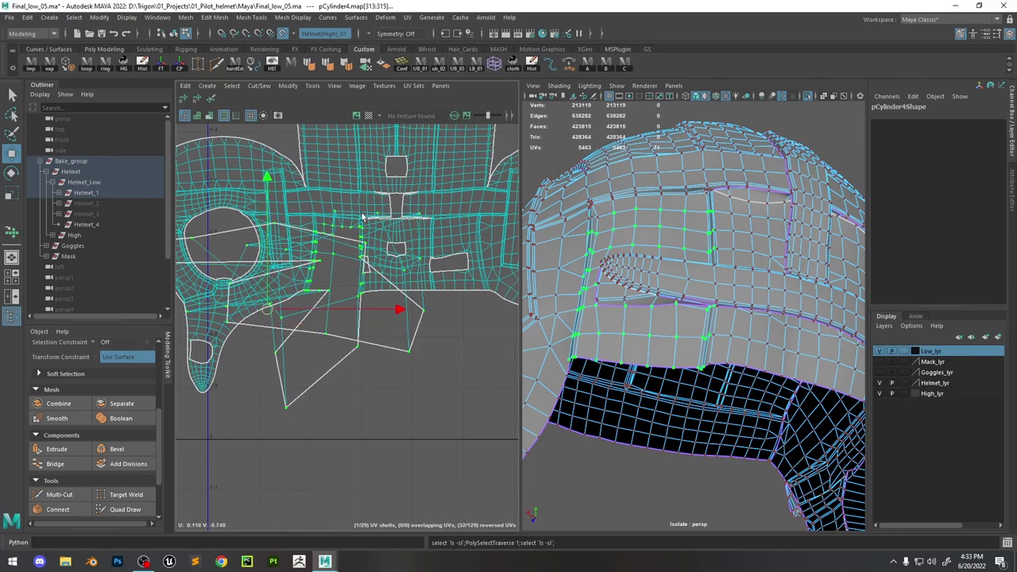
shift+right_click(365, 209)
click(389, 214)
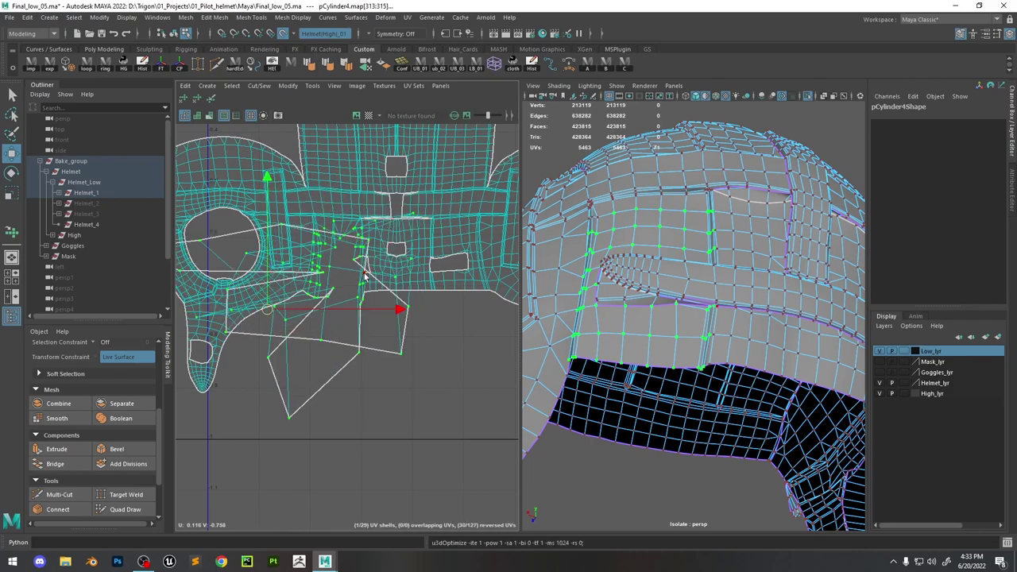
key(h)
key(ctrl+z)
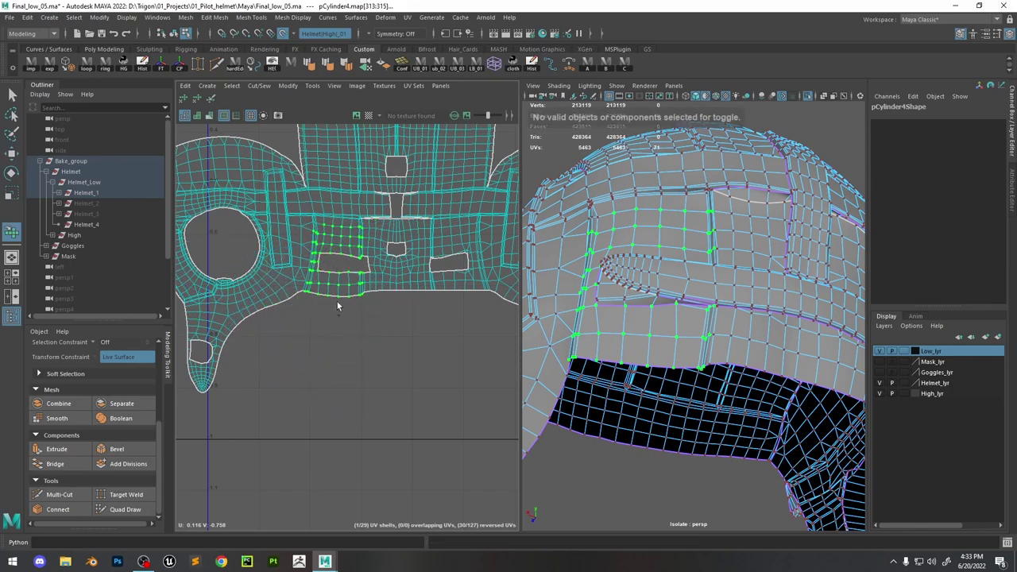
Marquee-select and relax the UV patches around the strap slot and the shell's centre
key(w)
scroll(336, 267, up, 5)
scroll(356, 279, down, 3)
click(406, 404)
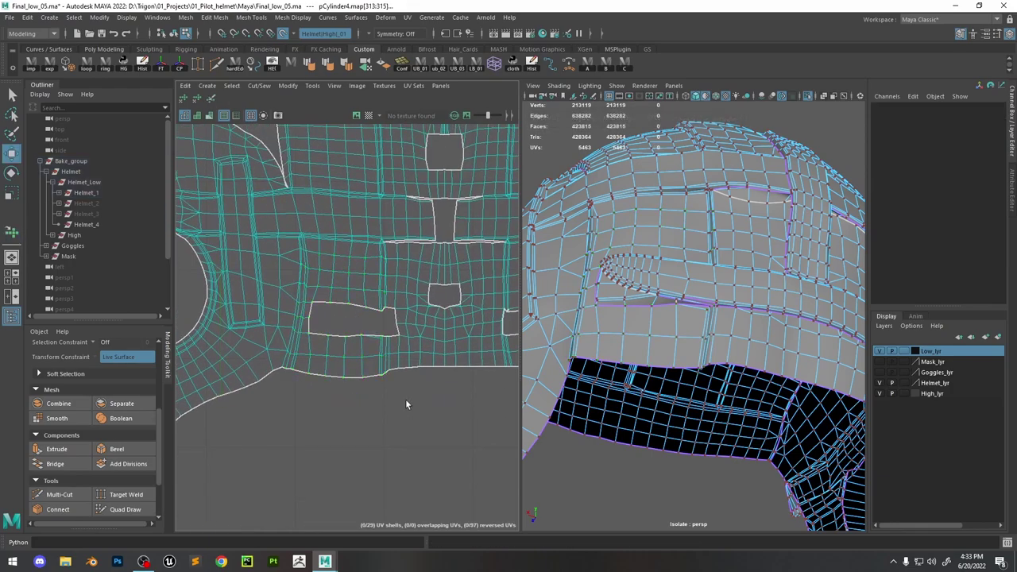
drag(284, 251, 292, 234)
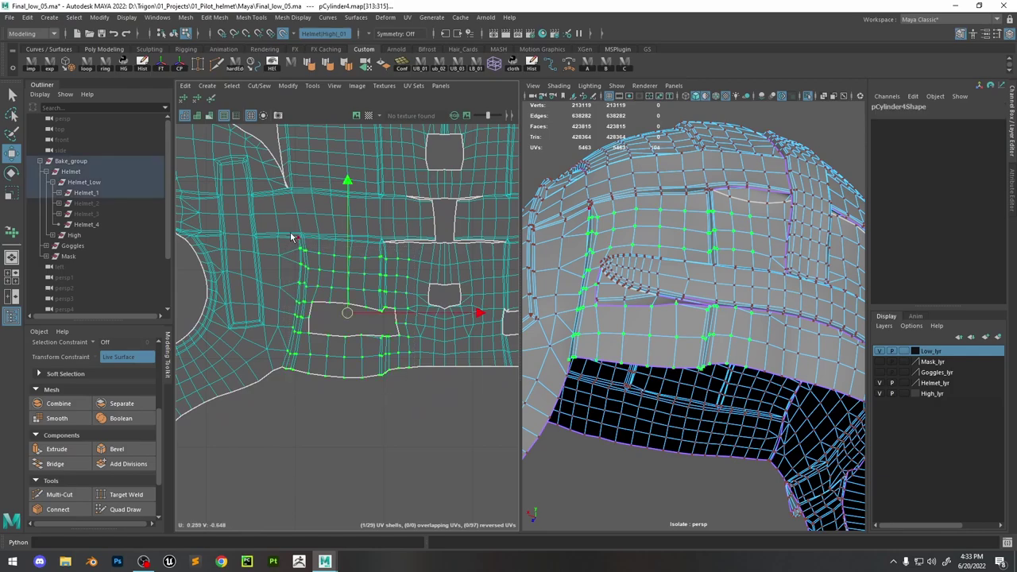
shift+right_drag(293, 234, 365, 337)
click(386, 403)
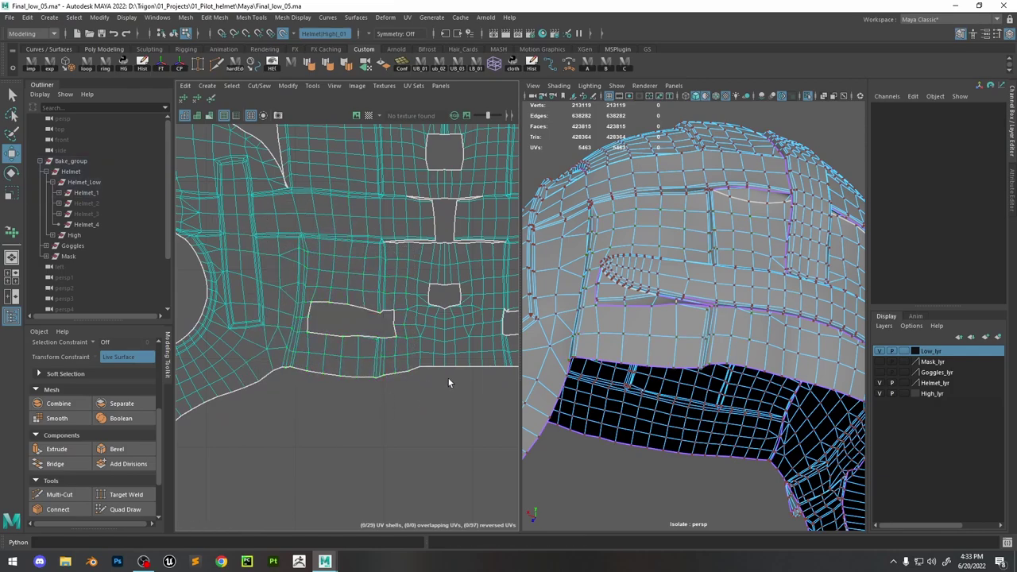
drag(448, 378, 395, 330)
click(429, 393)
scroll(430, 393, down, 3)
scroll(423, 357, up, 4)
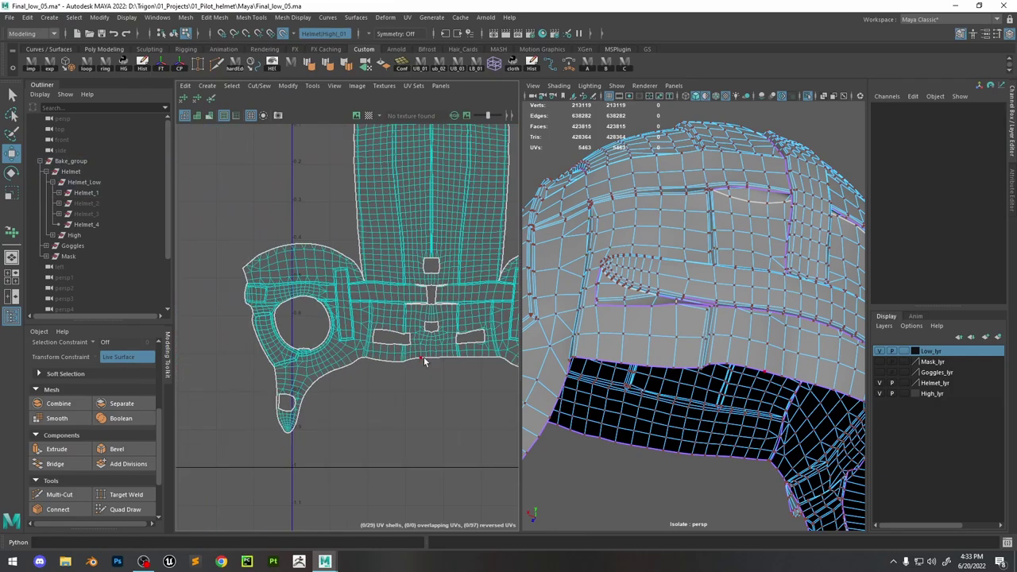
drag(350, 277, 352, 284)
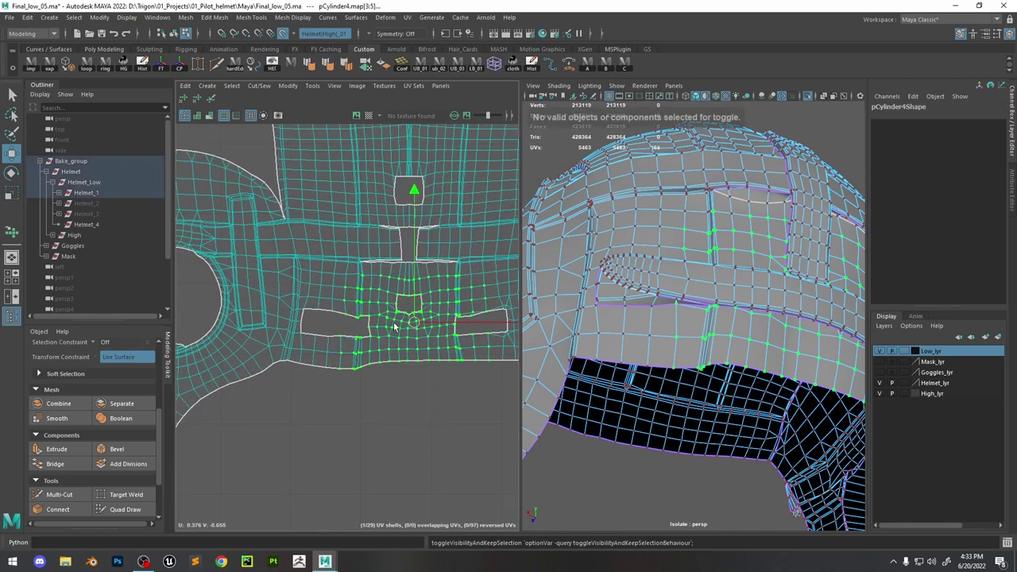
shift+right_drag(387, 318, 399, 328)
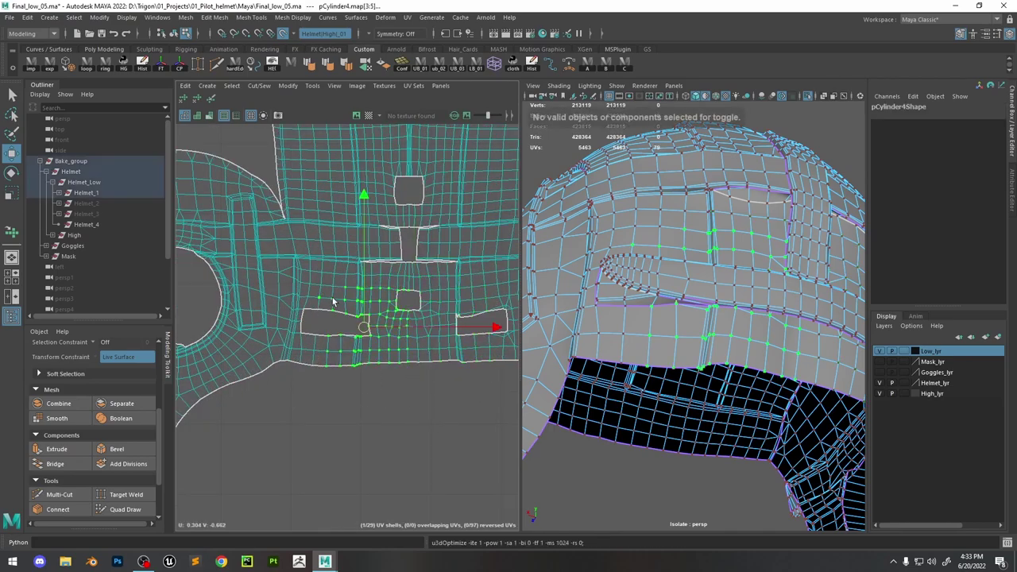
click(405, 392)
Frame all the helmet's UV shells in the UV Editor and select a small shell
key(a)
alt+drag(676, 318, 755, 318)
scroll(397, 284, down, 5)
scroll(469, 230, down, 2)
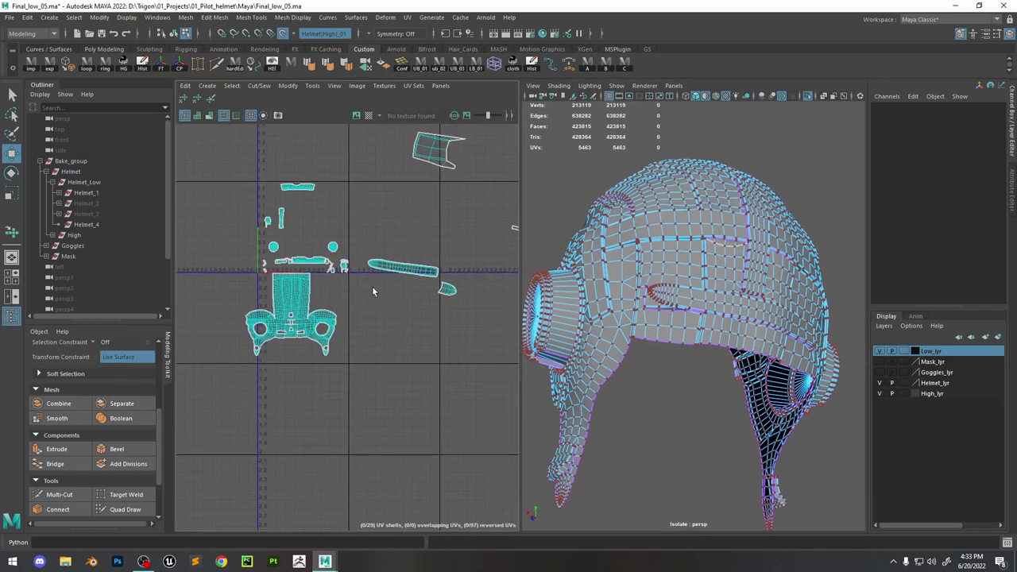
alt+middle_drag(371, 286, 425, 310)
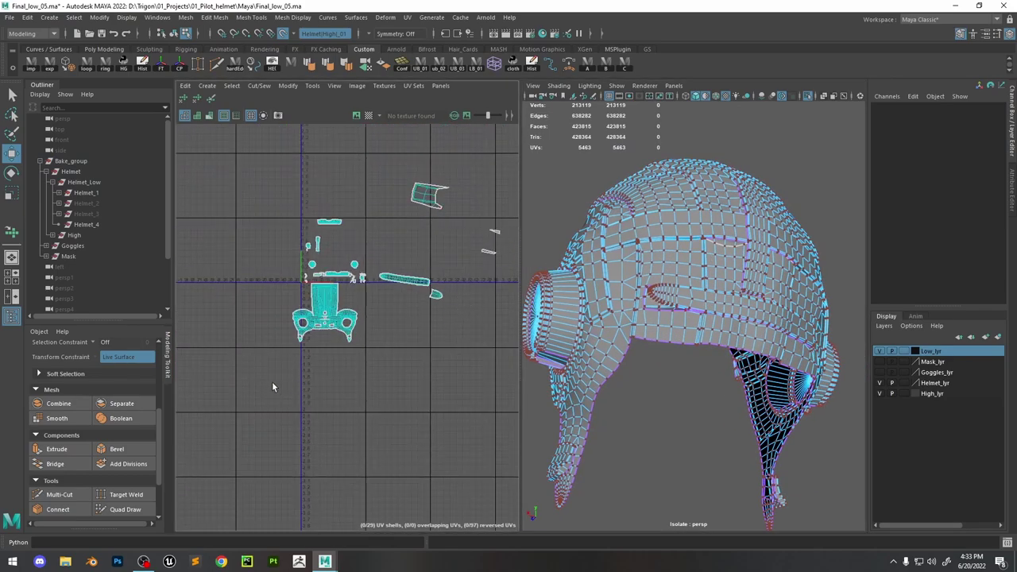
drag(272, 382, 354, 249)
right_drag(370, 238, 350, 263)
right_drag(268, 250, 314, 273)
key(f)
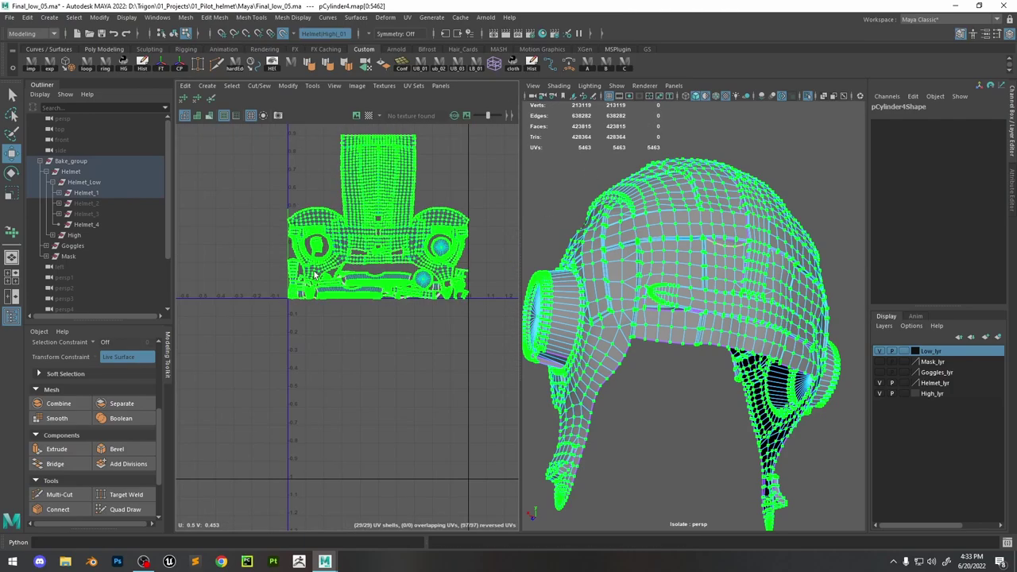
scroll(315, 275, up, 4)
click(268, 287)
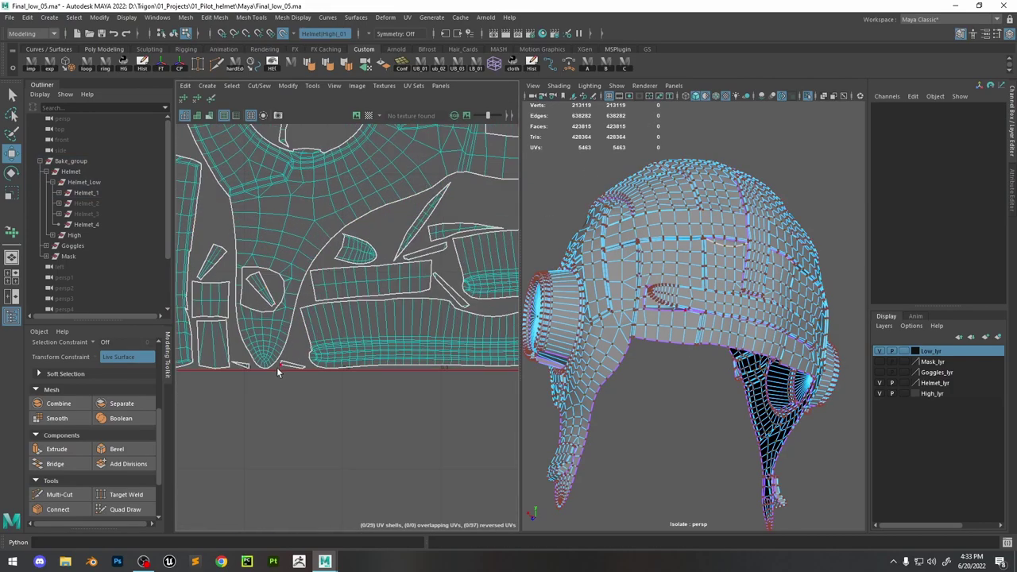
scroll(276, 370, up, 3)
click(306, 358)
Sew the small triangular UV sliver along the strap seam edge into its neighbouring shell
key(f)
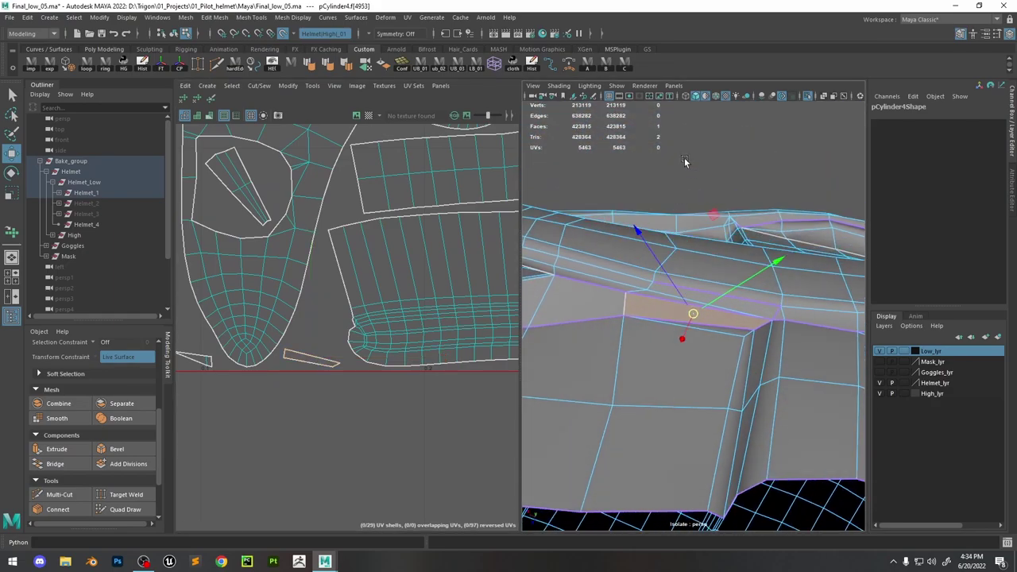
click(685, 161)
scroll(676, 263, up, 3)
alt+drag(673, 283, 699, 311)
click(699, 311)
shift+right_drag(367, 329, 379, 252)
Zoom onto the lower UV shells and inspect the strap's small leftover piece in 3D
scroll(381, 318, down, 3)
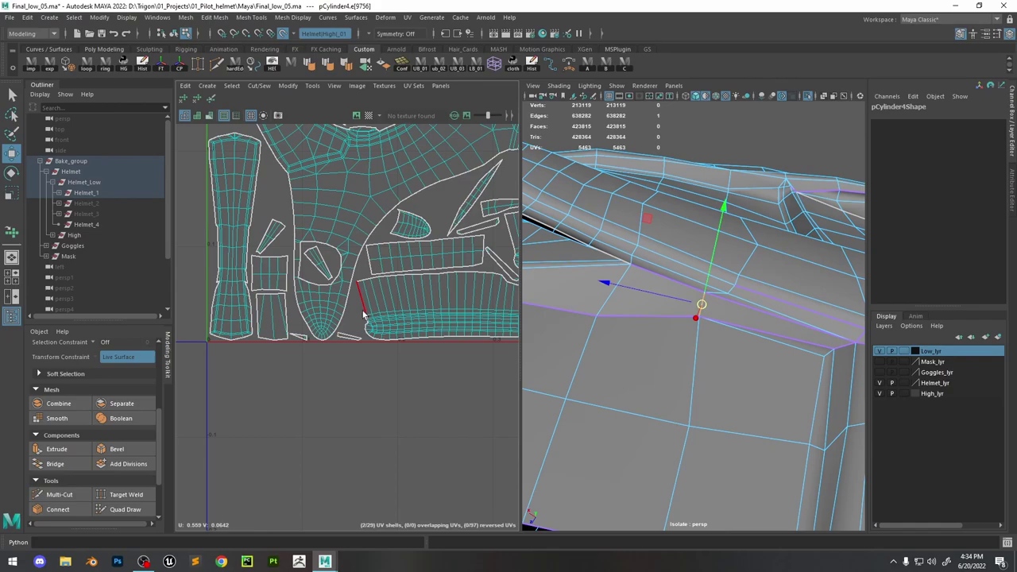
scroll(286, 342, up, 5)
right_drag(327, 289, 333, 318)
click(332, 314)
alt+drag(734, 245, 708, 238)
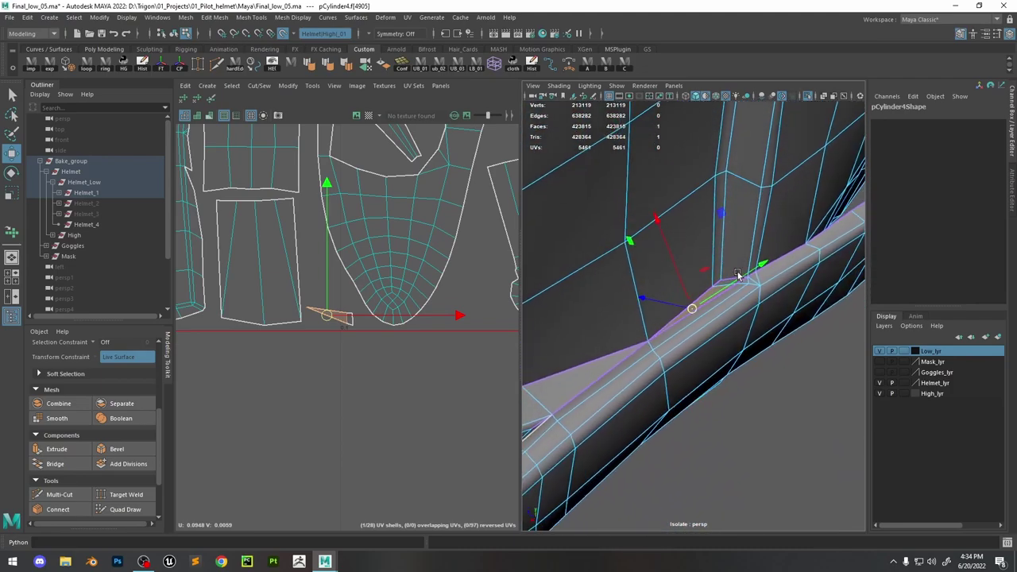
right_drag(708, 230, 747, 216)
Show the high-poly helmet again and Multi-Cut a new edge across the strap face
click(809, 97)
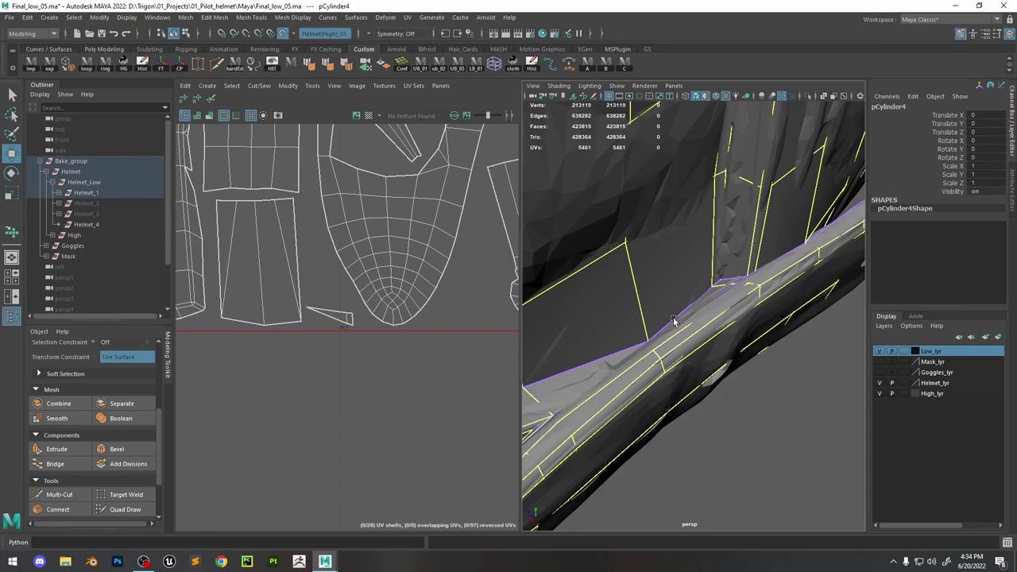
click(103, 509)
mouse_move(665, 243)
alt+mouse_down()
mouse_move(750, 265)
mouse_move(572, 310)
alt+mouse_up()
key(ctrl+shift+x)
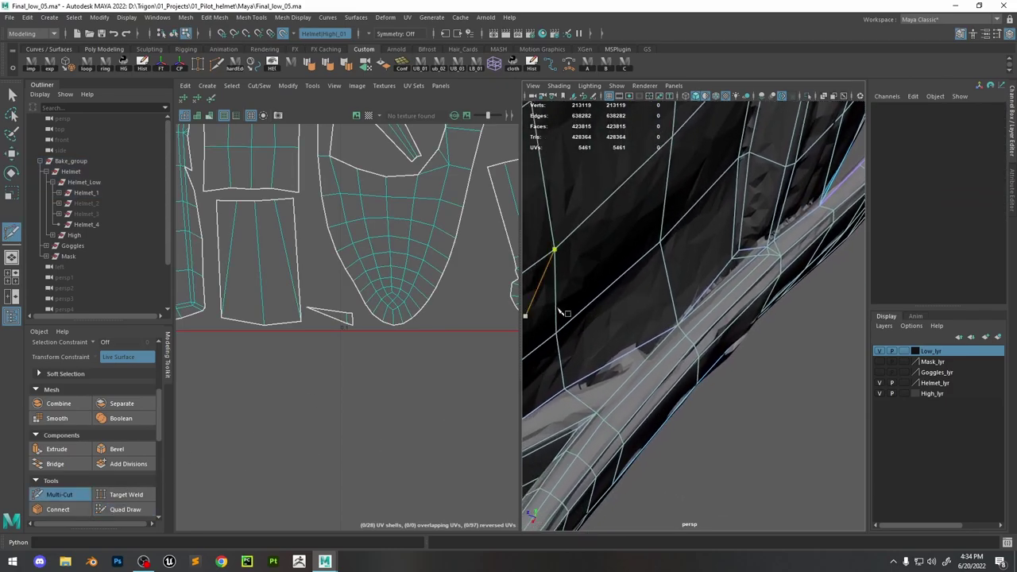
click(733, 260)
key(Return)
Slide the new cut's vertex down along its edge and isolate the low-poly mesh again
key(w)
alt+drag(662, 317, 693, 250)
click(693, 272)
shift+middle_drag(669, 248, 672, 274)
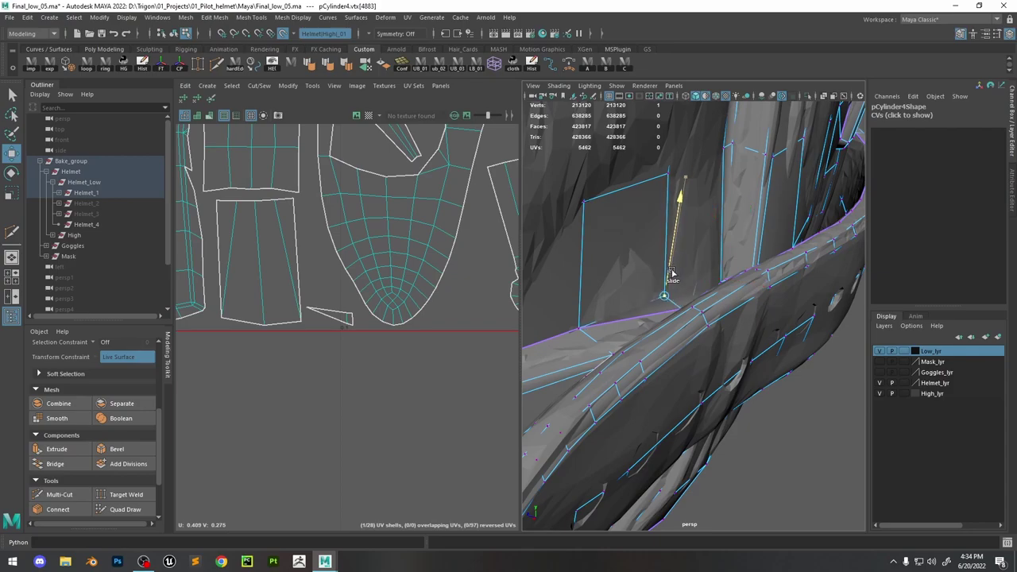
key(F8)
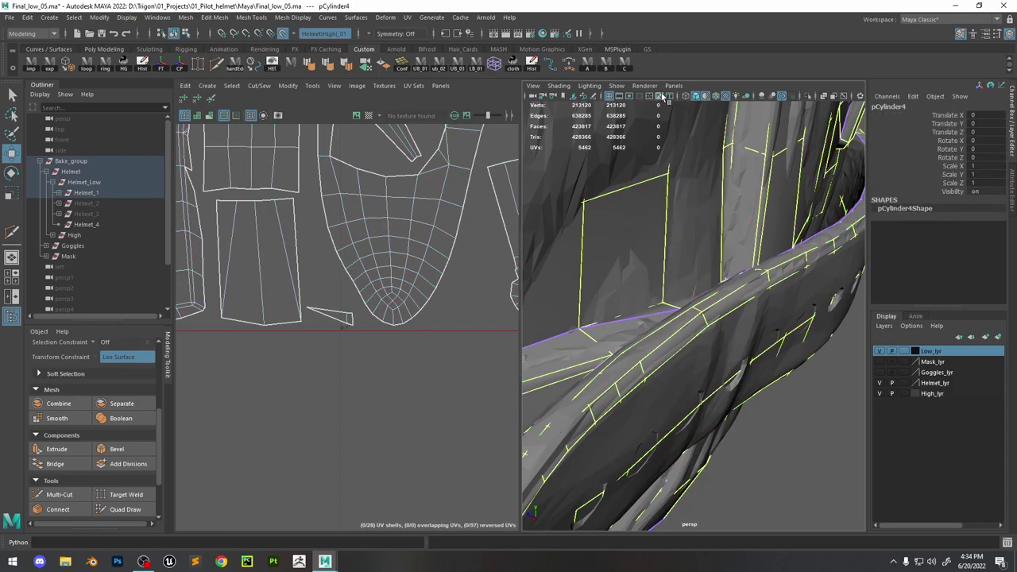
click(808, 96)
Sew the stray UV piece onto its neighbour at the strap's seam edge
scroll(730, 267, up, 4)
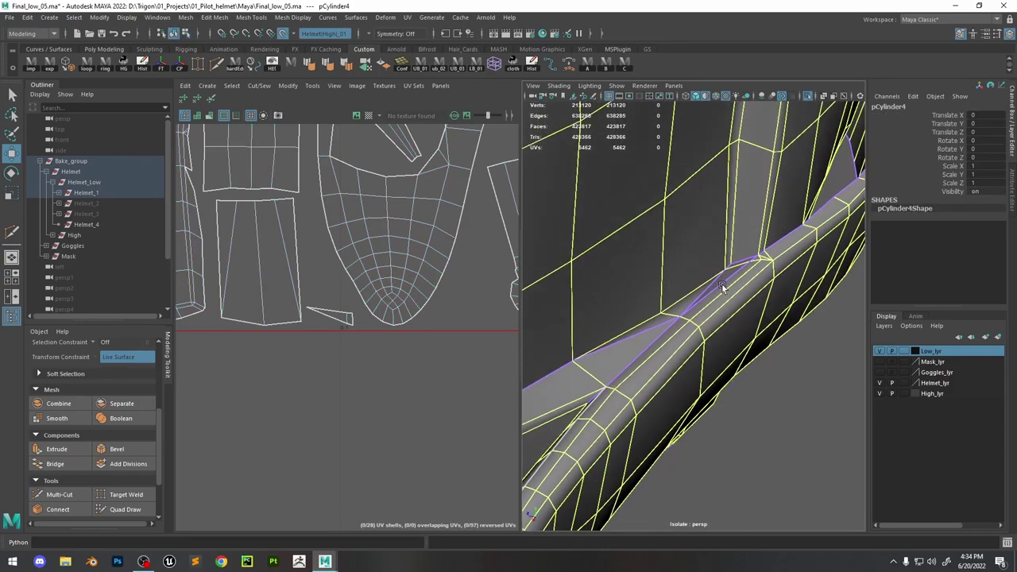
key(F10)
click(691, 298)
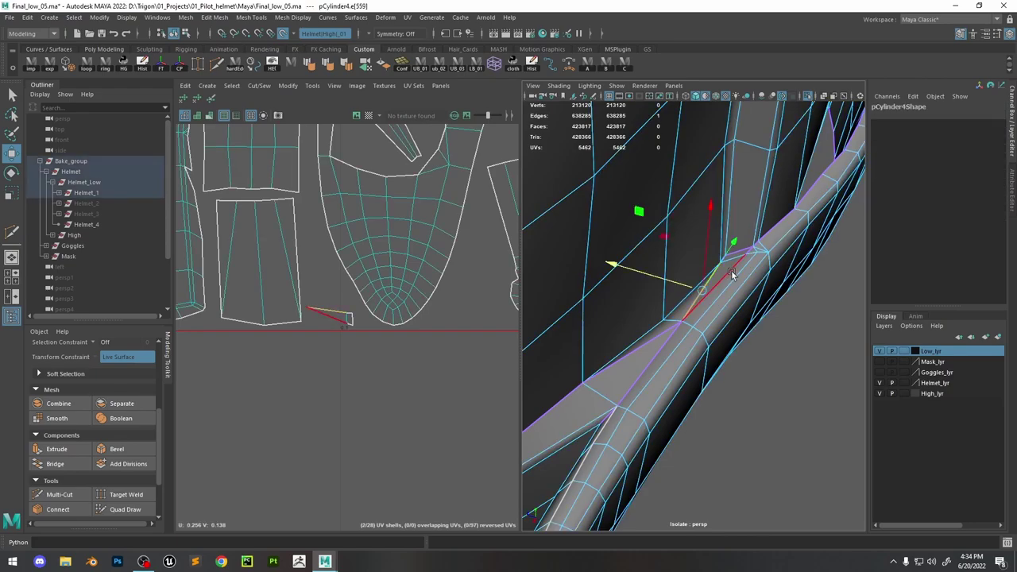
shift+right_drag(355, 315, 353, 267)
shift+right_drag(720, 274, 746, 294)
alt+drag(745, 293, 700, 290)
click(782, 371)
Harden the two seam edges along the strap tube
click(700, 293)
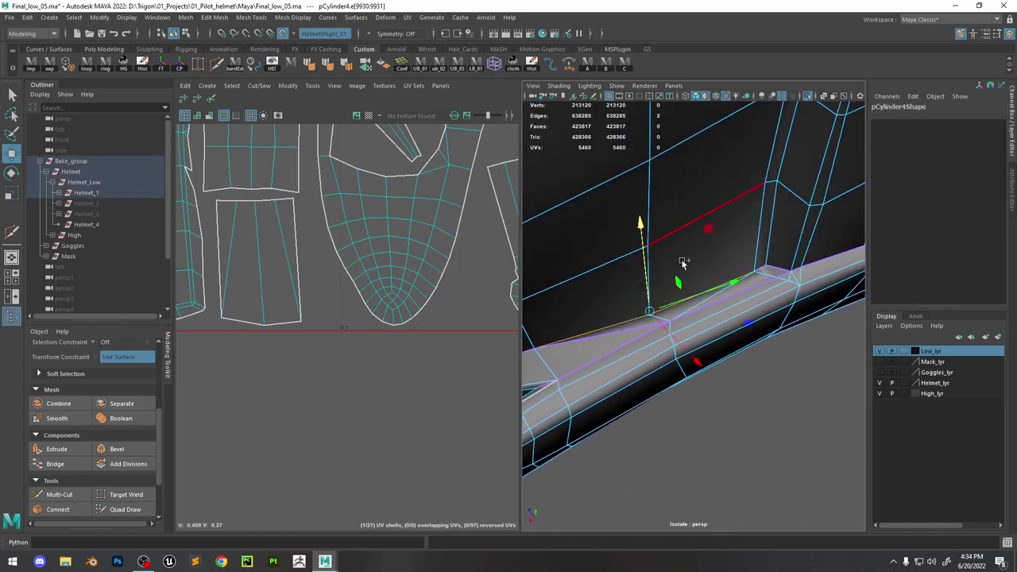
shift+click(604, 325)
shift+right_drag(758, 285, 757, 284)
shift+right_drag(815, 302, 815, 302)
shift+right_drag(353, 322, 353, 322)
click(691, 309)
shift+right_drag(363, 266, 363, 265)
Sew the strap tube's UV seam at another edge, leaving 27 UV shells
alt+drag(683, 311, 738, 295)
scroll(723, 306, up, 4)
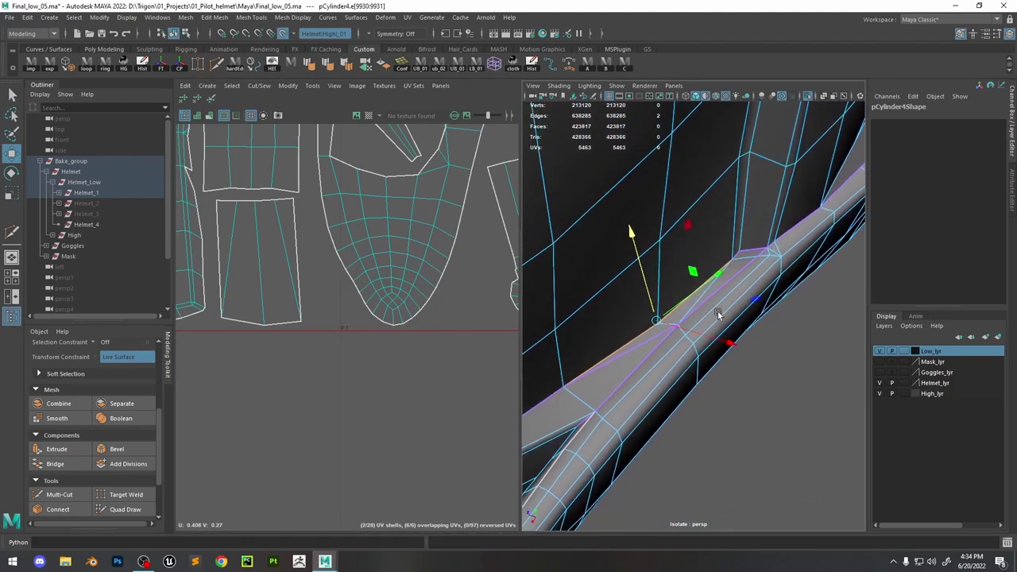
click(771, 337)
alt+drag(771, 337, 739, 298)
click(696, 314)
shift+right_drag(397, 278, 402, 260)
shift+right_drag(734, 248, 786, 257)
click(797, 389)
alt+drag(797, 389, 782, 318)
scroll(384, 254, down, 5)
Select the strap recess face's UV shell and adjust its layout
scroll(385, 254, down, 3)
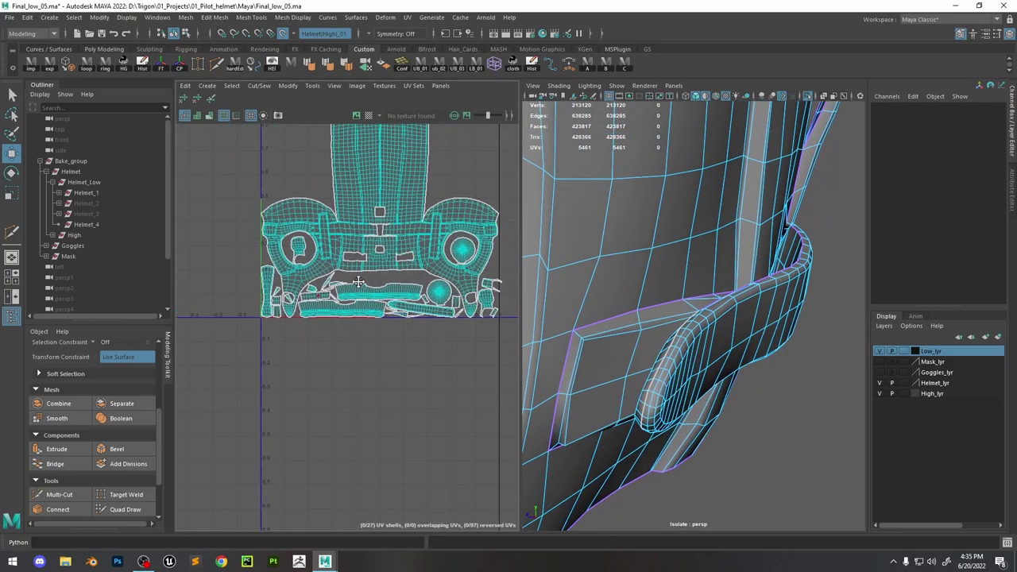
scroll(385, 254, up, 3)
click(685, 306)
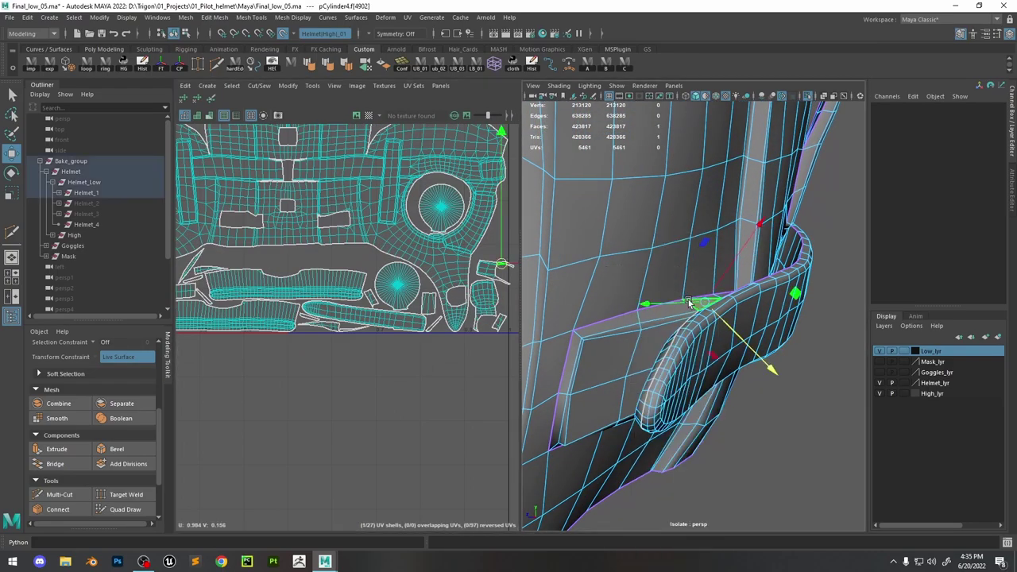
key(f)
click(347, 266)
click(347, 266)
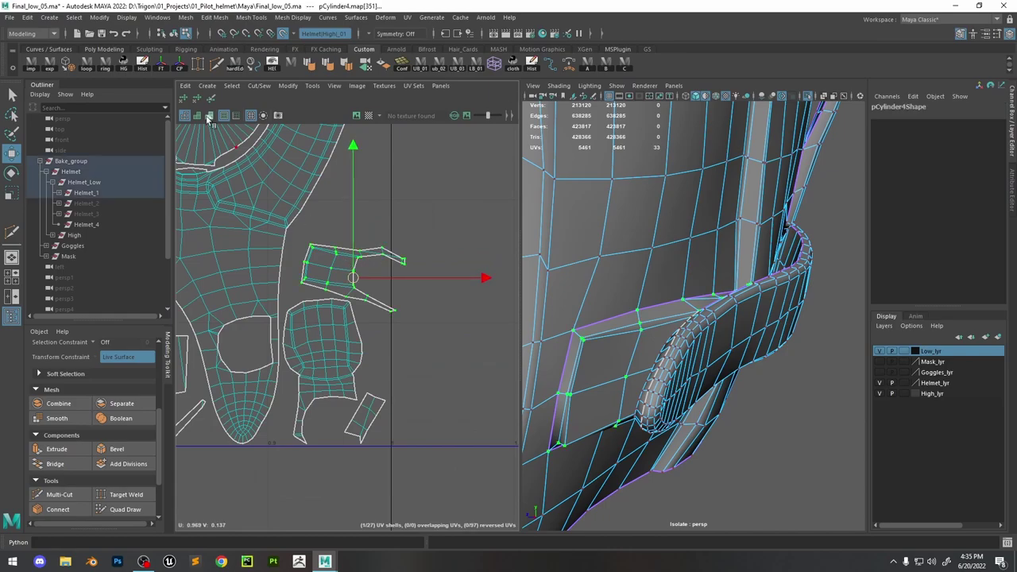
click(212, 99)
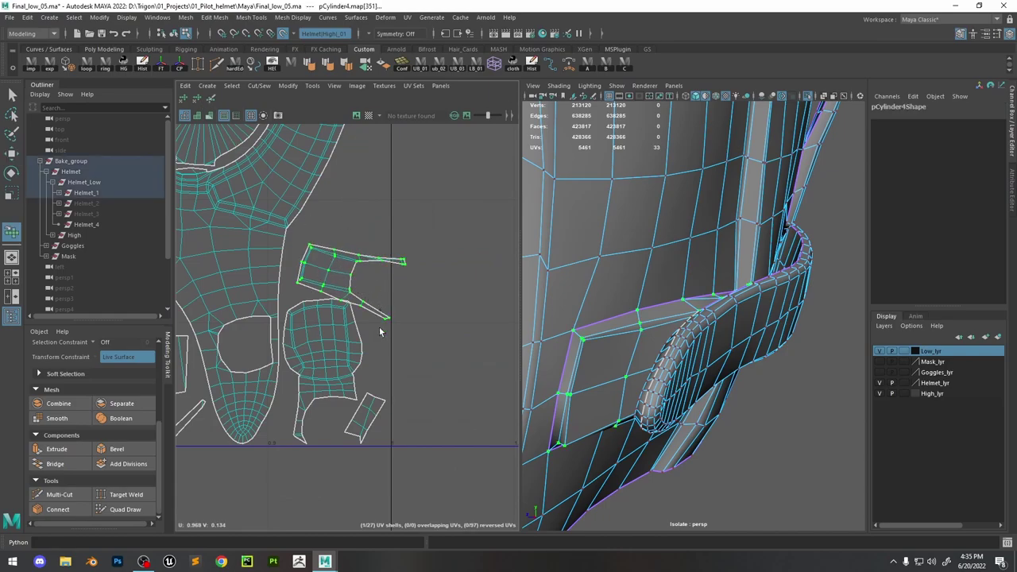
key(w)
Select the two corner edges of the recess on the low-poly helmet
alt+drag(755, 312, 697, 225)
key(F8)
click(745, 351)
click(653, 310)
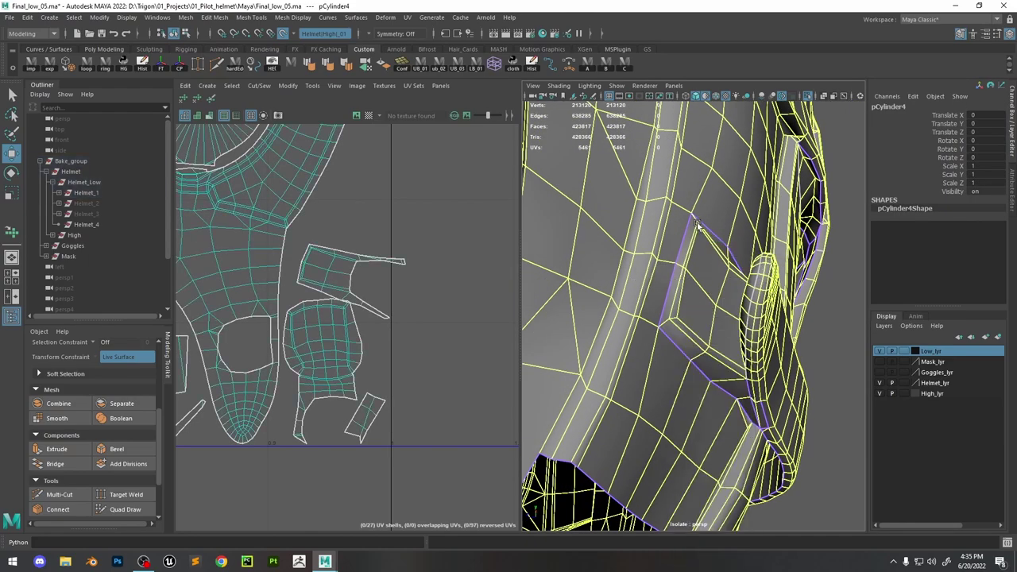
key(F10)
click(677, 332)
key(f)
Turn off Make Live and bevel the corner edges with a 0.2 fraction
scroll(730, 220, down, 2)
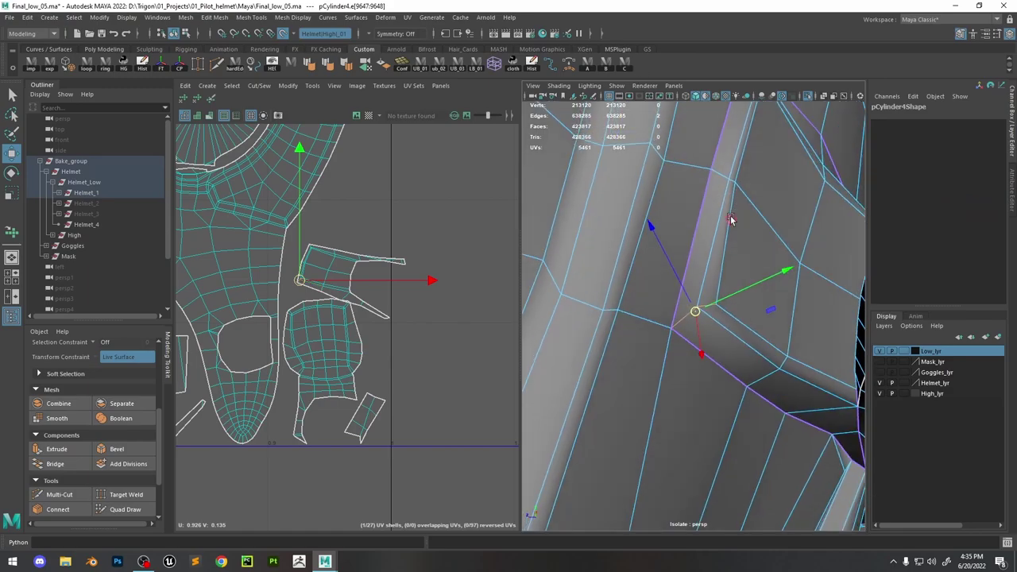
alt+drag(730, 220, 707, 209)
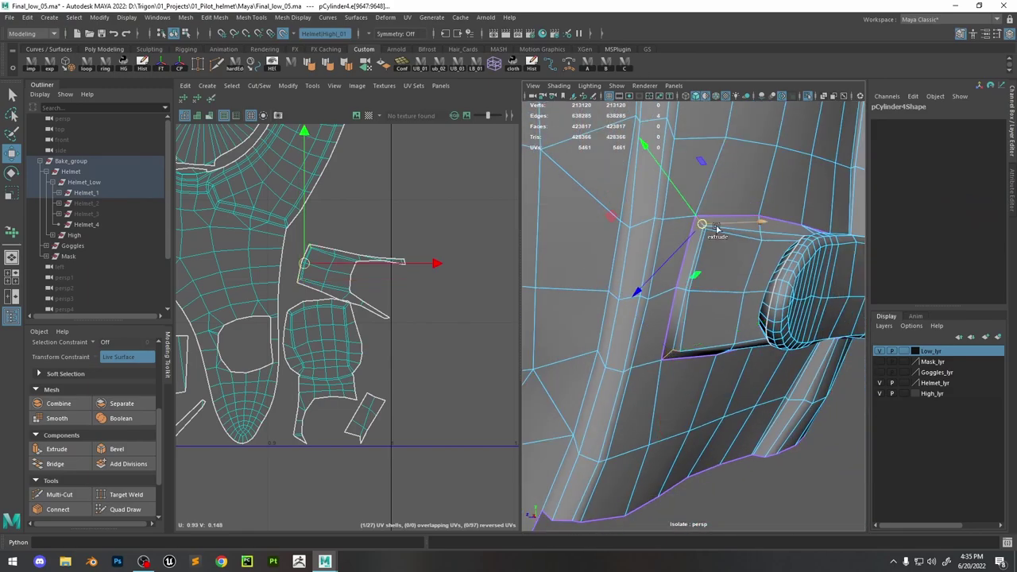
shift+right_drag(710, 227, 739, 230)
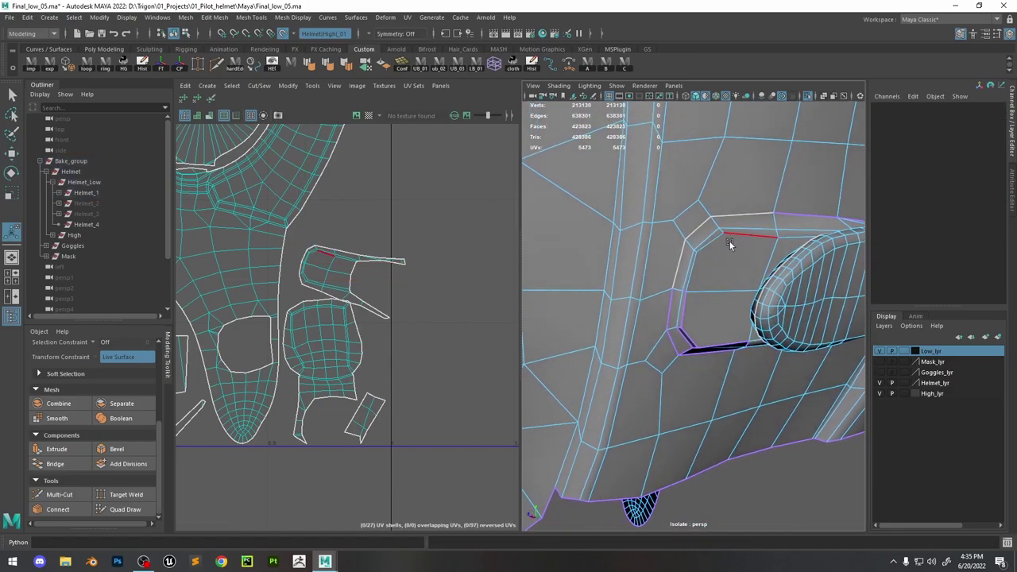
key(ctrl+z)
key(ctrl+z)
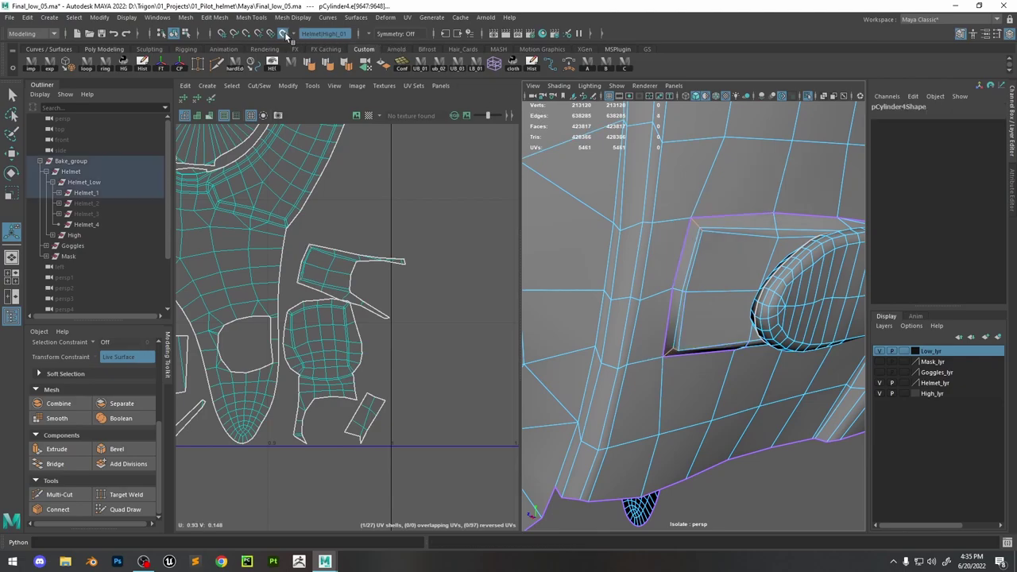
click(283, 33)
shift+right_drag(632, 168, 664, 170)
key(ctrl+z)
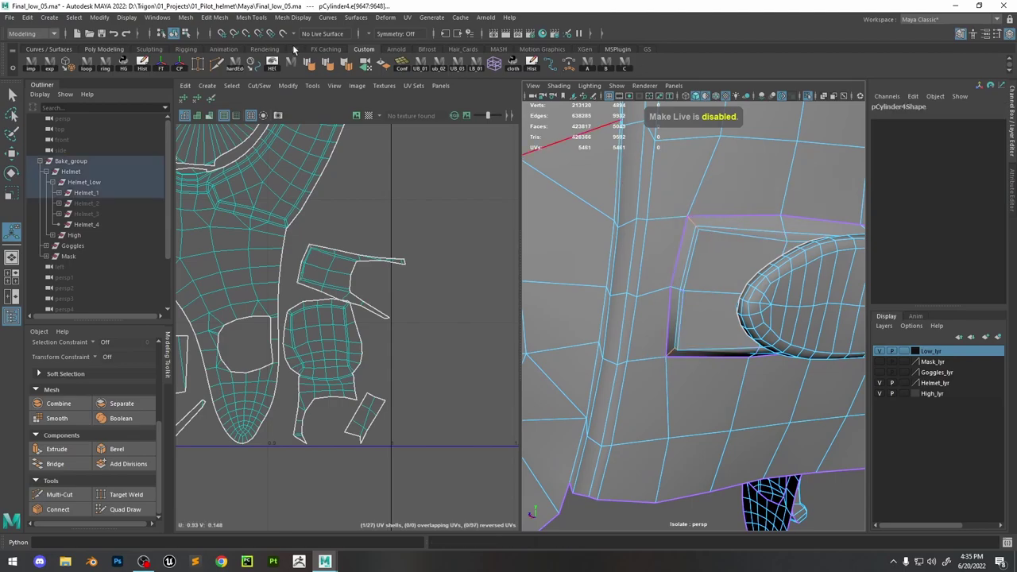
shift+right_drag(682, 163, 720, 159)
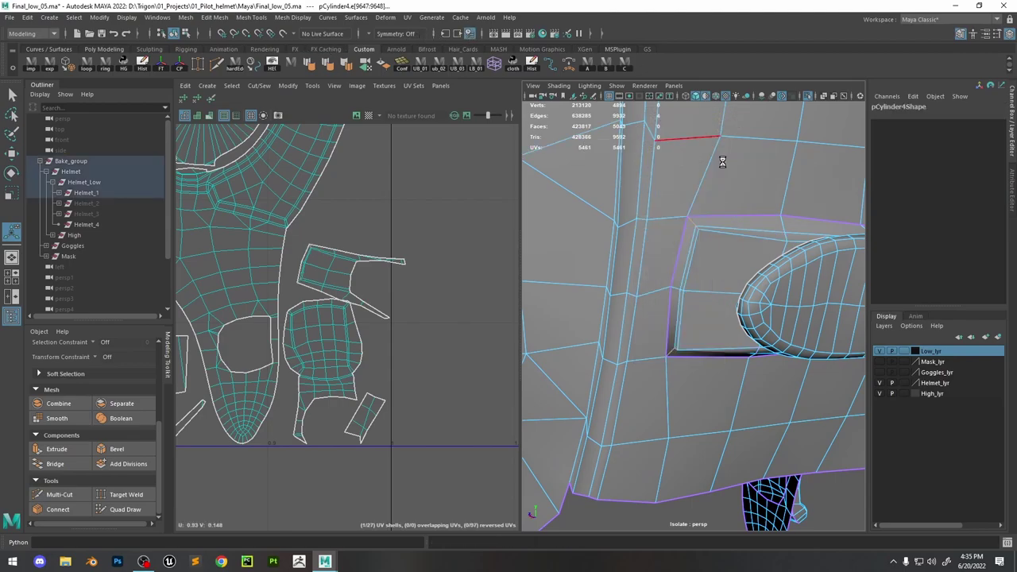
middle_drag(694, 254, 728, 252)
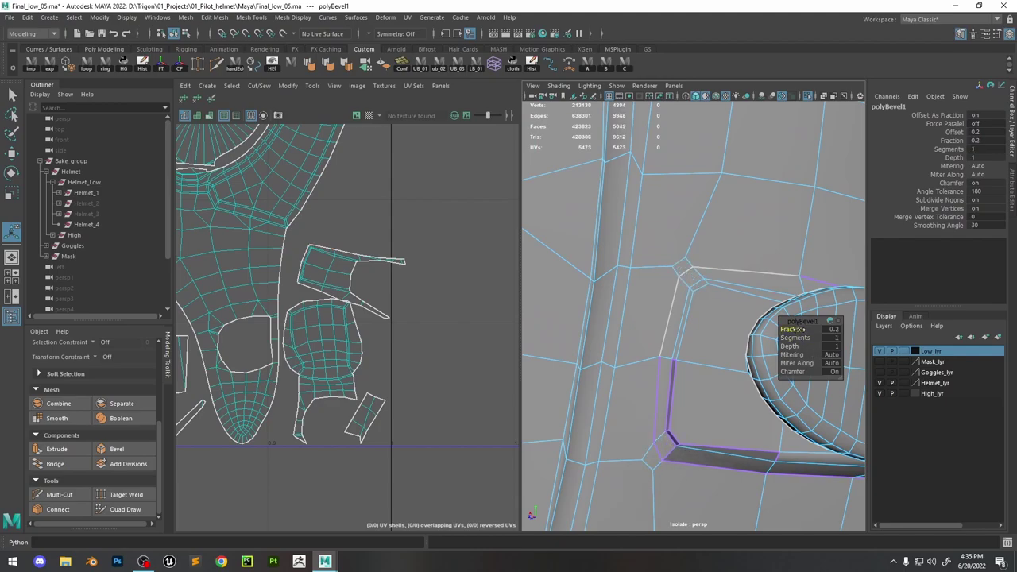
Soften an edge in the bevelled corner and collapse the stray horizontal edge
click(681, 295)
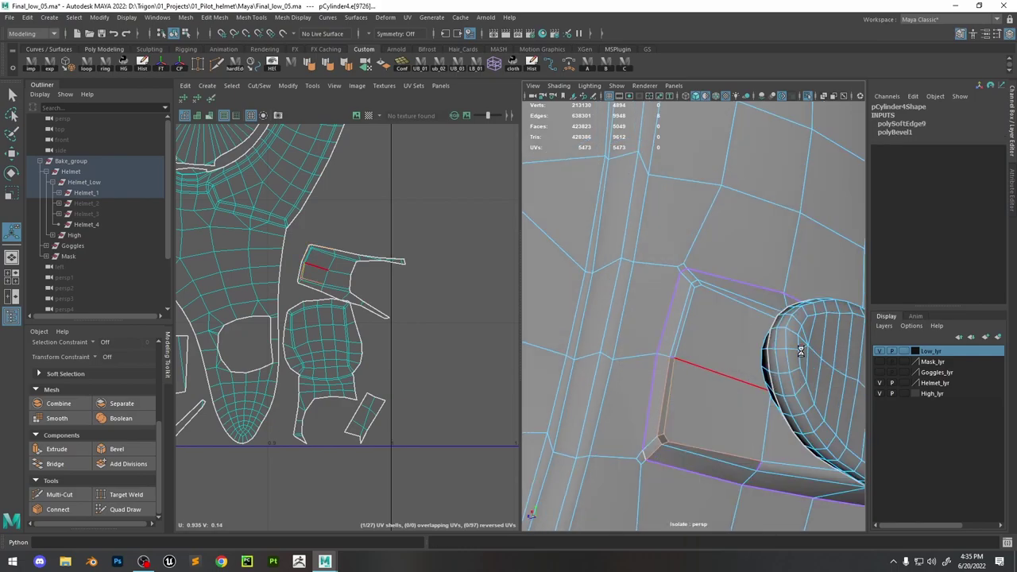
alt+drag(801, 350, 739, 366)
shift+right_drag(715, 363, 736, 368)
shift+right_click(736, 367)
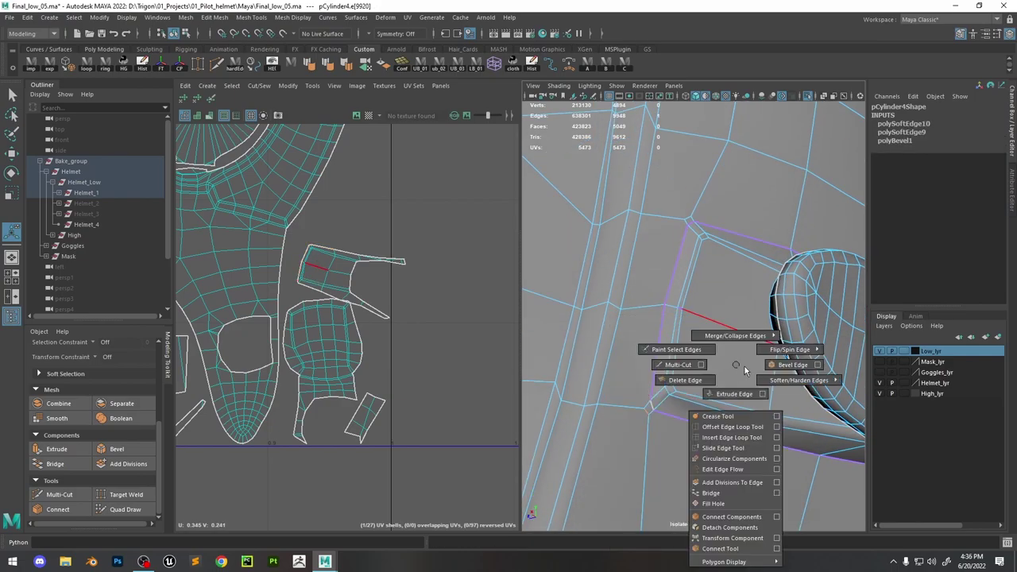
mouse_move(787, 349)
shift+right_click(755, 302)
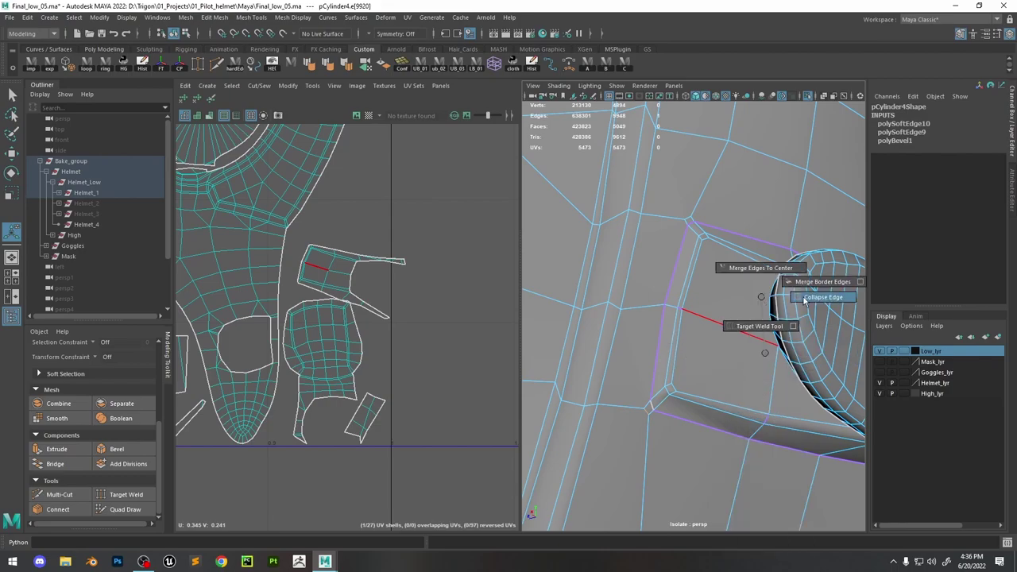
click(745, 291)
Collapse the remaining short edges around the recess corner, repeating the collapse with G
click(698, 230)
shift+right_drag(685, 213, 727, 229)
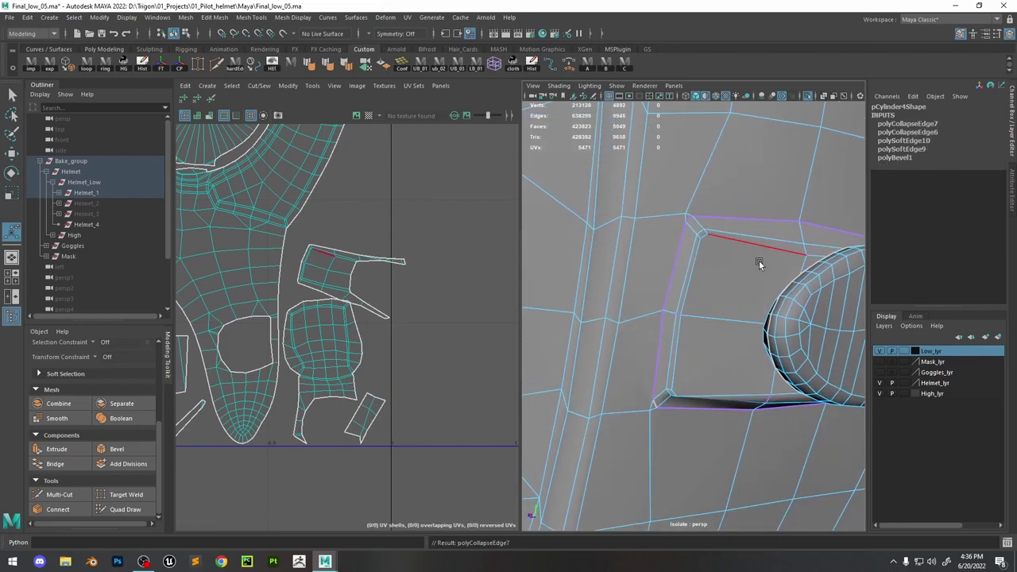
alt+drag(727, 229, 693, 253)
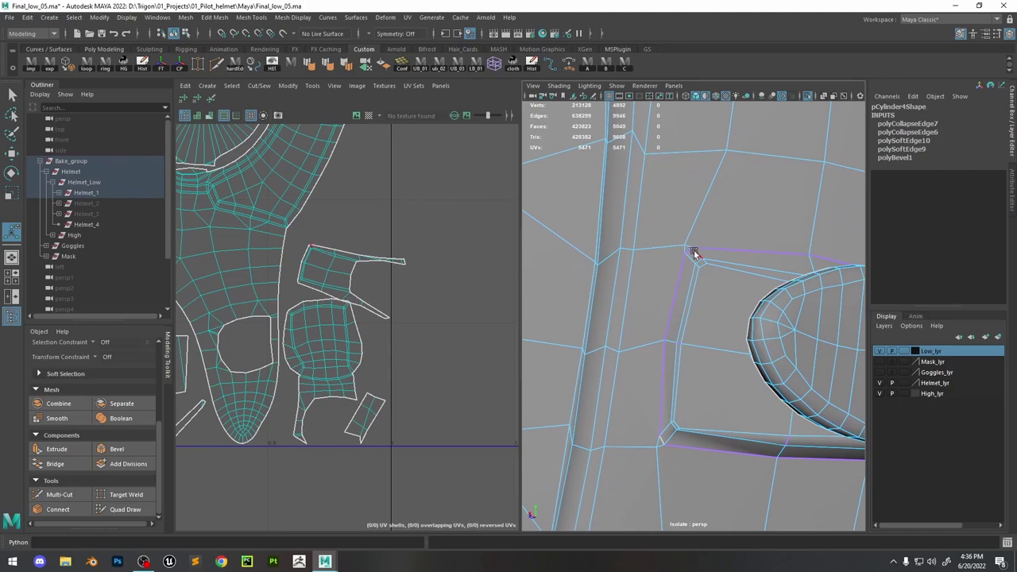
shift+right_drag(688, 251, 729, 267)
alt+drag(698, 342, 705, 199)
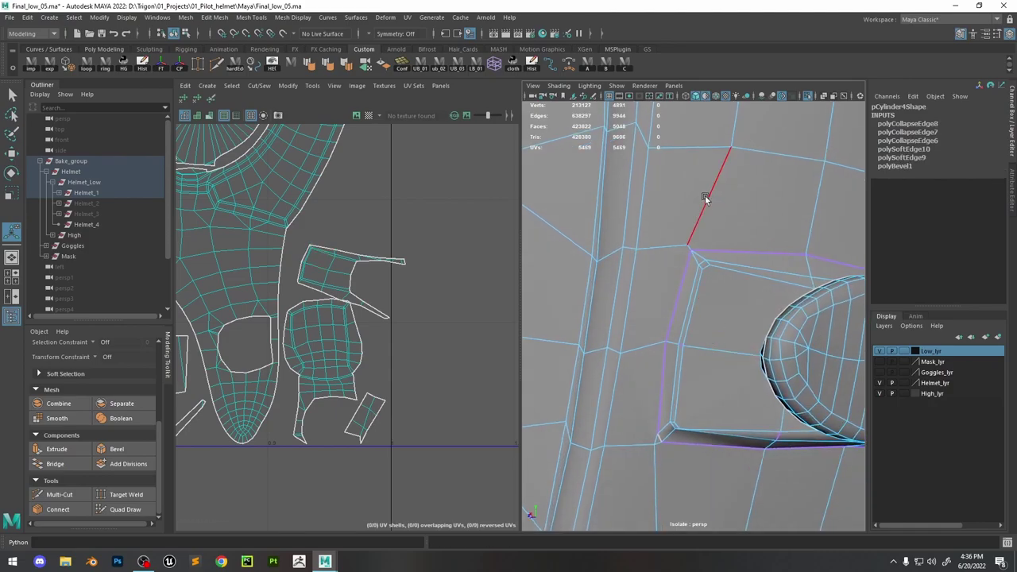
key(q)
shift+right_drag(704, 227, 730, 300)
alt+drag(730, 300, 676, 431)
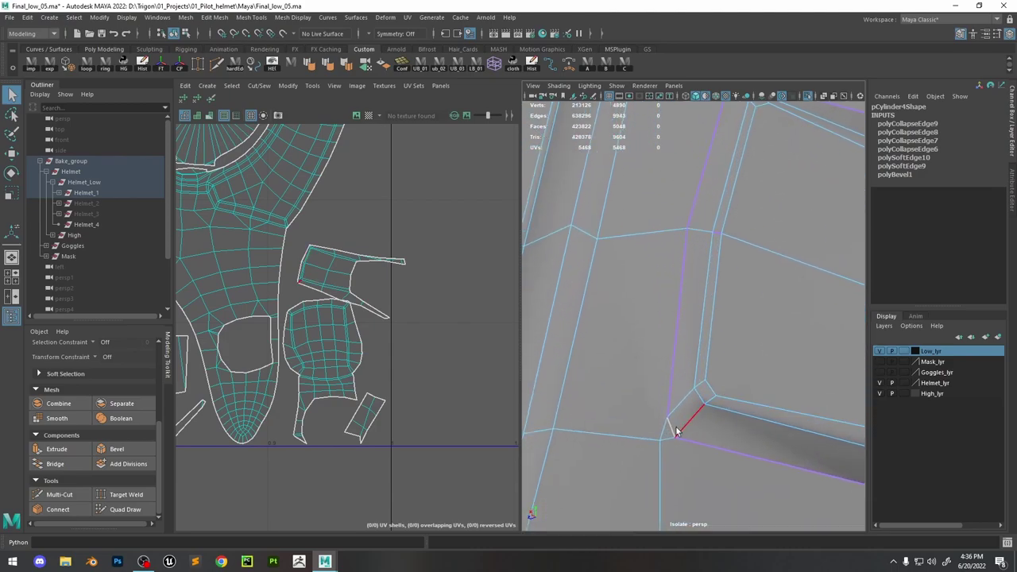
shift+right_drag(672, 430, 666, 437)
key(g)
alt+drag(725, 391, 730, 273)
key(F8)
mouse_move(707, 369)
alt+mouse_down()
mouse_move(651, 479)
mouse_move(630, 343)
mouse_move(739, 311)
mouse_move(749, 295)
mouse_move(739, 363)
mouse_move(760, 274)
mouse_move(580, 325)
alt+mouse_up()
Select the Helmet_1, Helmet_2 and Helmet_3 parts and all their UVs in the UV Editor
click(760, 275)
scroll(293, 341, down, 6)
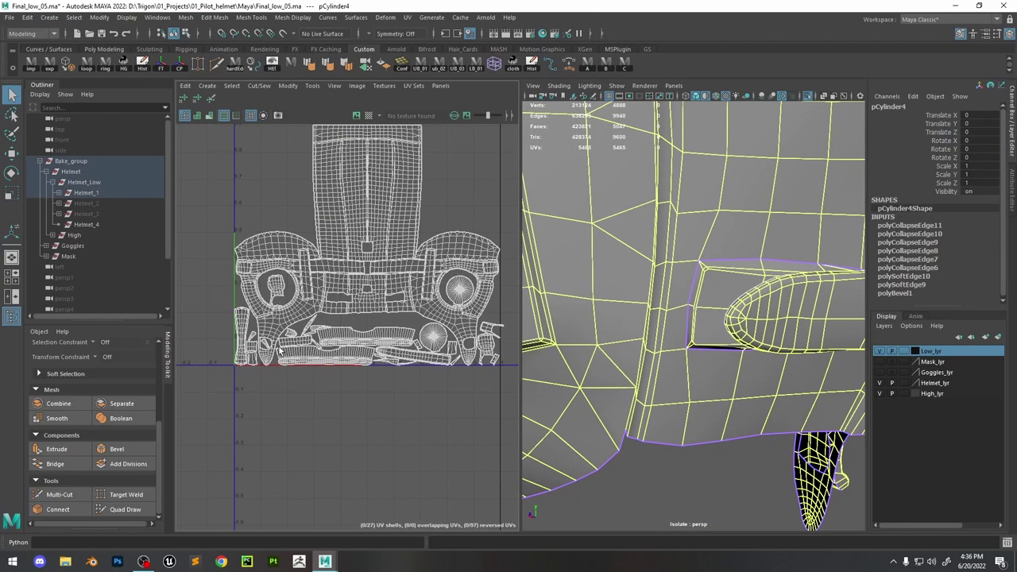
scroll(293, 343, down, 2)
mouse_move(92, 205)
mouse_down()
mouse_move(94, 216)
mouse_move(89, 201)
mouse_move(103, 212)
mouse_up()
scroll(335, 283, down, 1)
right_drag(262, 222, 309, 216)
drag(181, 401, 382, 238)
right_drag(352, 215, 313, 234)
scroll(347, 293, up, 3)
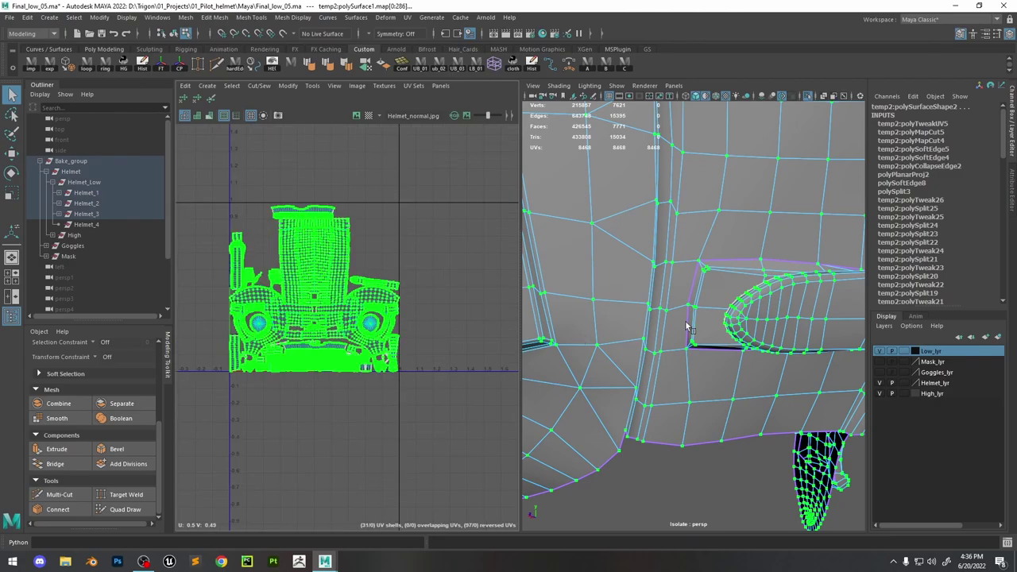
Return to object mode with F8, reselect the helmet to review its UVs, then deselect
key(F8)
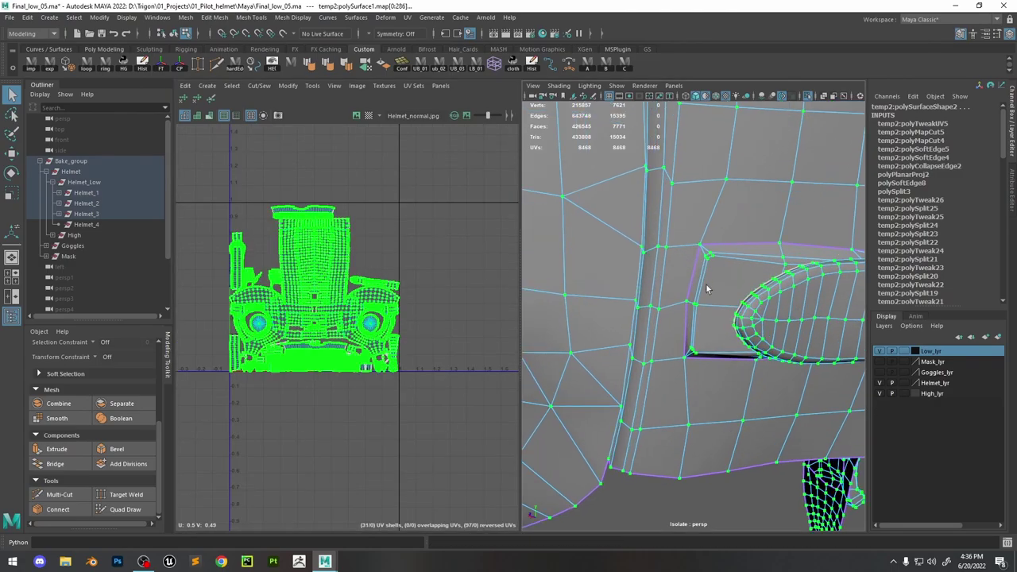
scroll(711, 432, down, 1)
scroll(795, 352, up, 1)
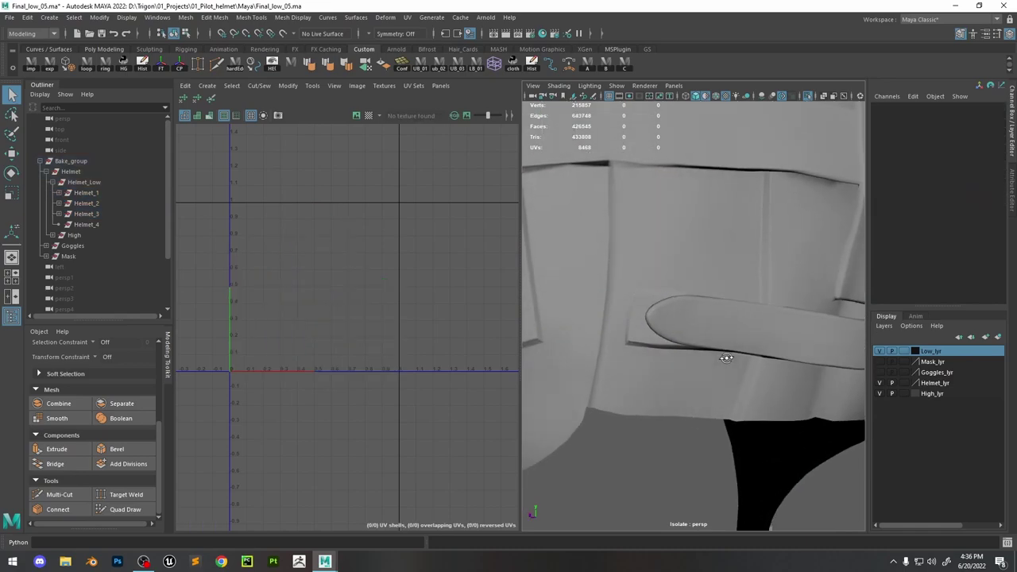
click(763, 349)
alt+drag(763, 349, 714, 337)
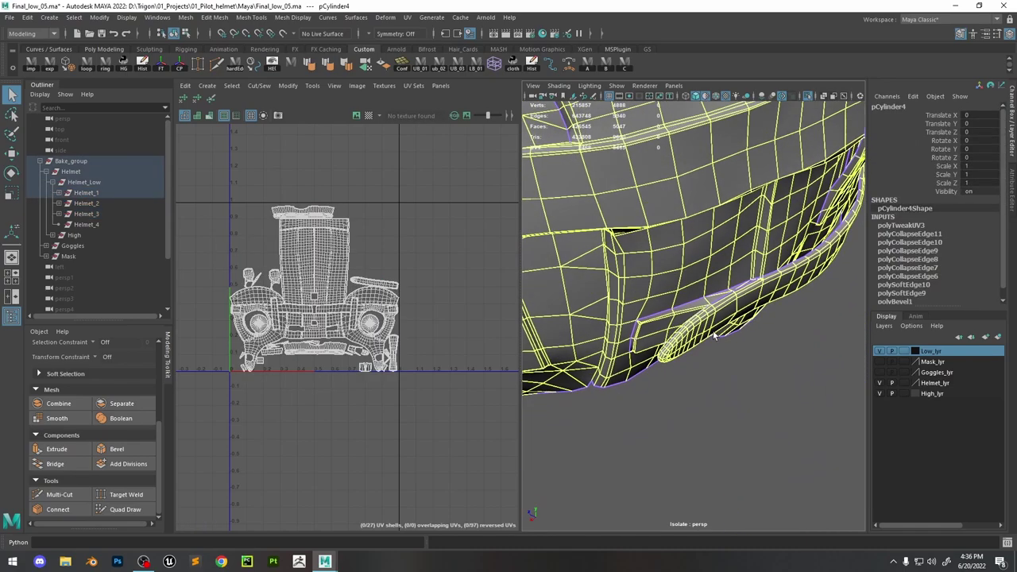
click(586, 66)
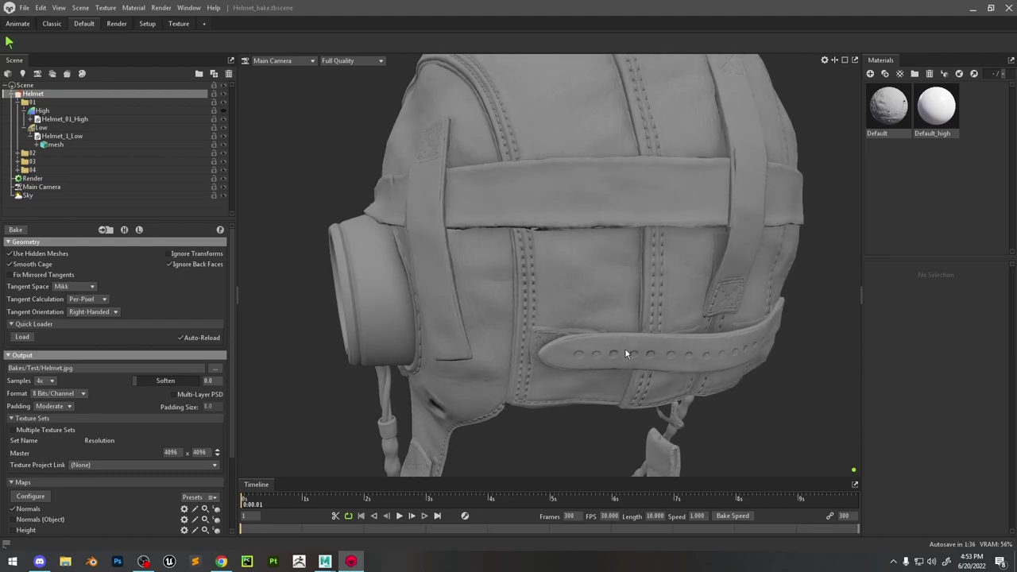
Bring the Maya window back to the front from the taskbar
mouse_move(329, 563)
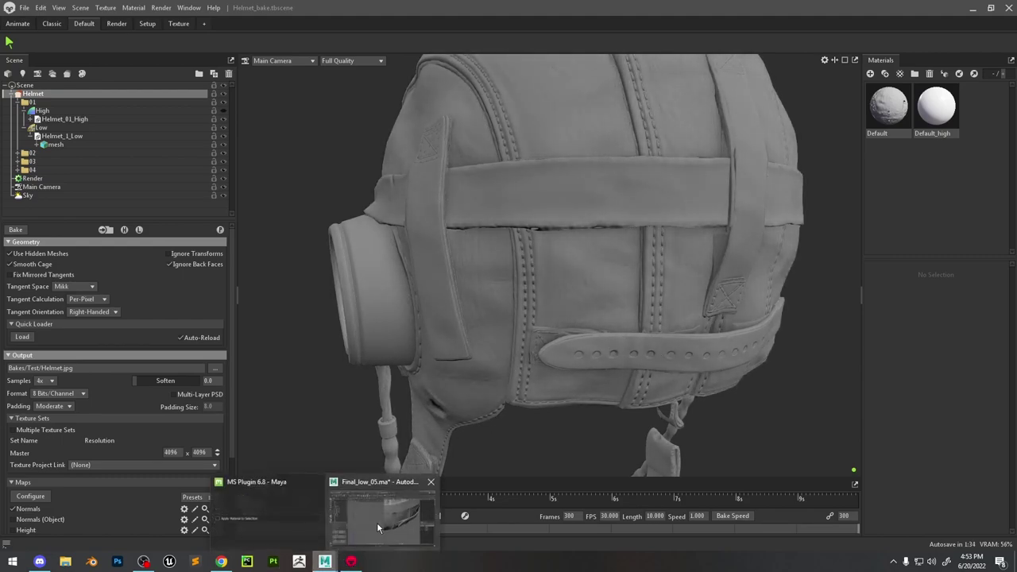
click(376, 522)
Select the Helmet group and assign it the existing High_mtl material
scroll(654, 267, down, 3)
key(6)
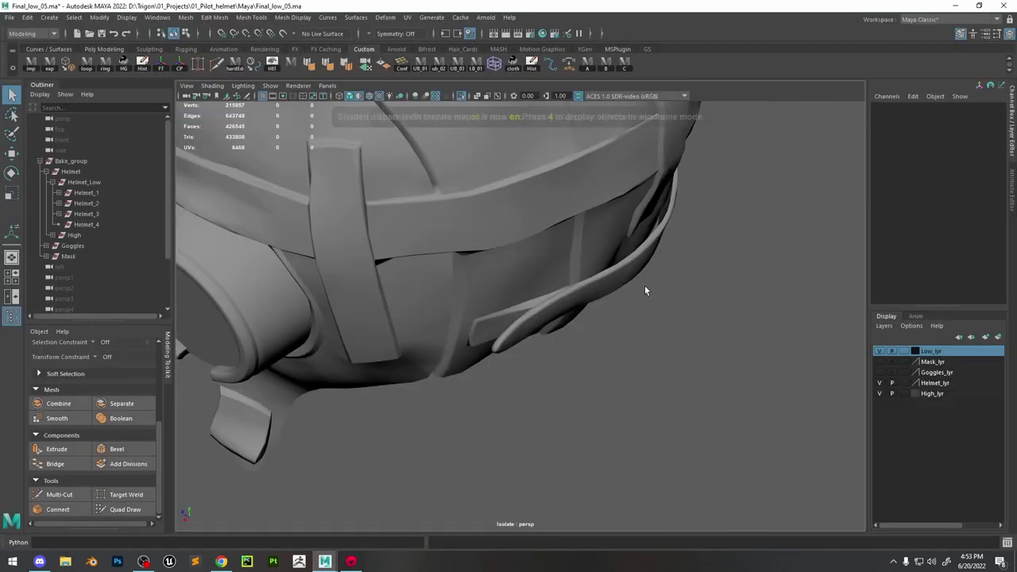
click(511, 283)
click(76, 171)
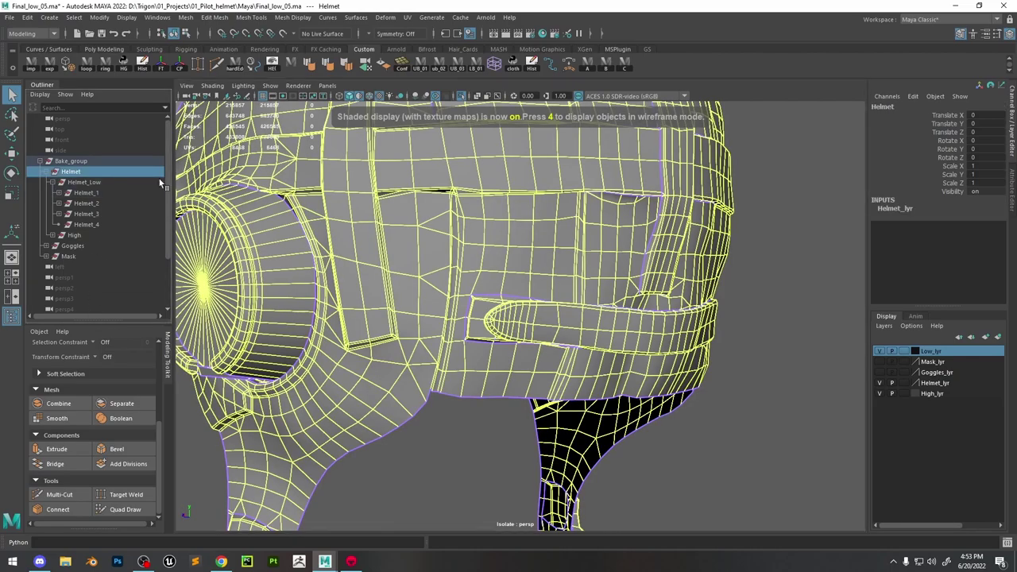
key(space)
drag(456, 367, 601, 428)
Display the baked leather texture and stitching on the strap in textured shading
scroll(759, 421, up, 3)
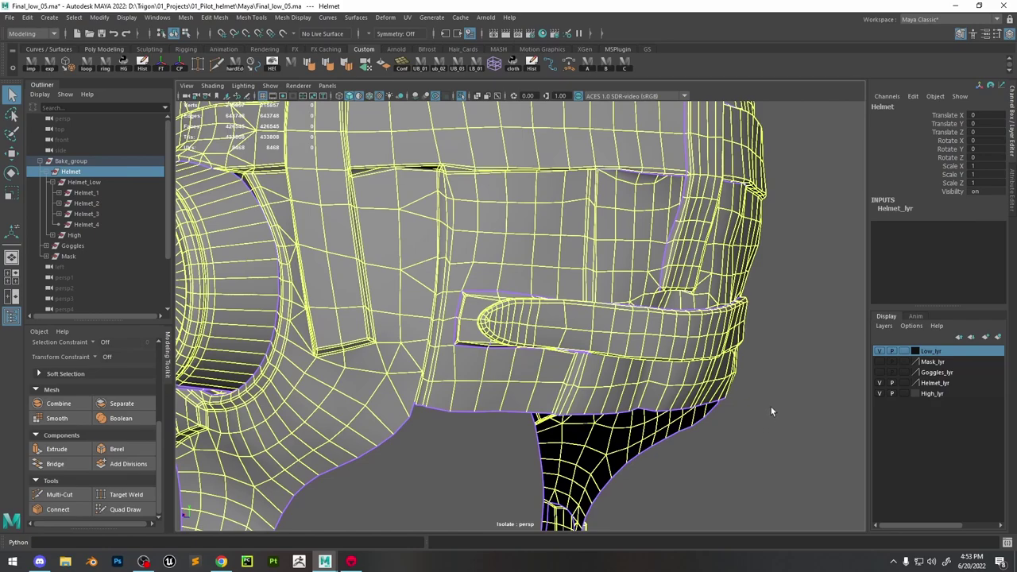
key(6)
scroll(767, 378, up, 2)
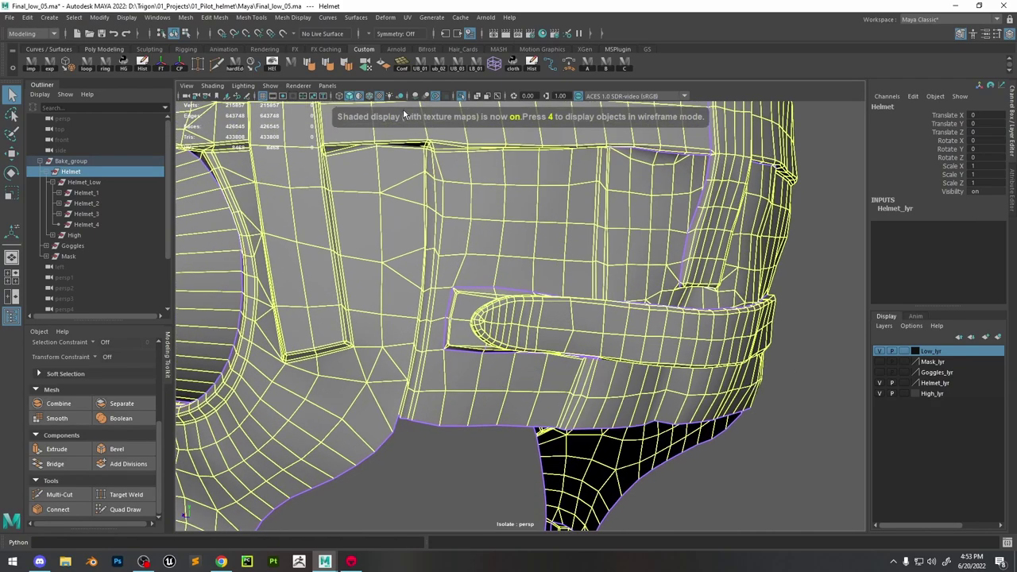
click(361, 97)
scroll(779, 486, up, 2)
click(779, 486)
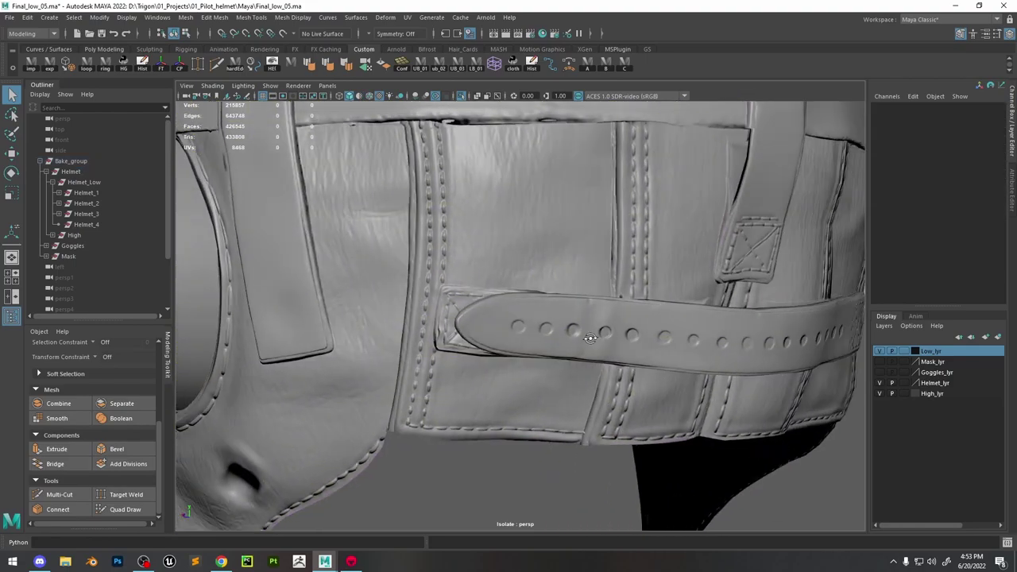
scroll(675, 393, up, 4)
alt+drag(547, 360, 514, 291)
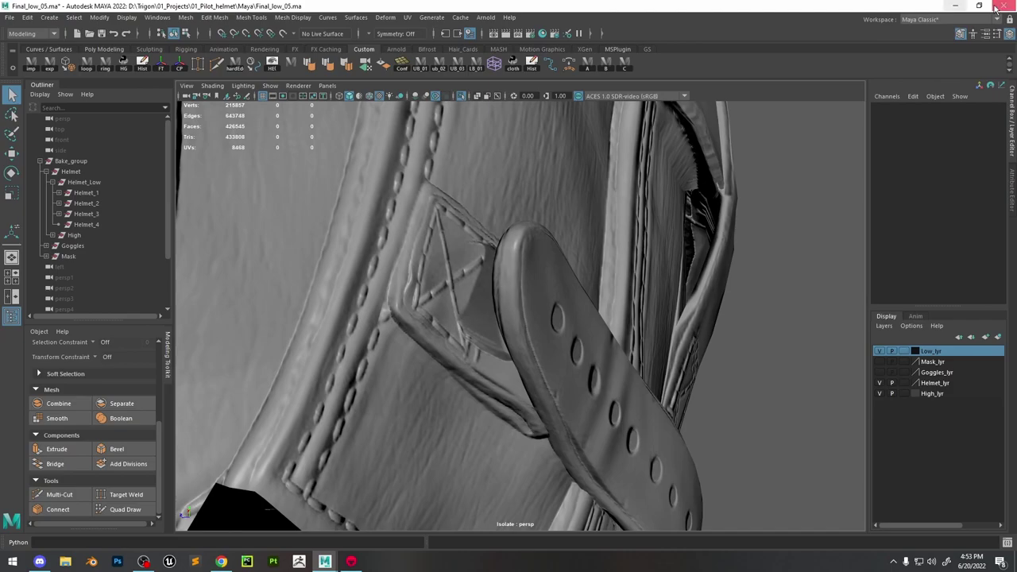
Minimize Maya and orbit the Toolbag view around the strap buckle
click(956, 7)
drag(495, 255, 586, 246)
scroll(604, 330, up, 5)
drag(602, 334, 702, 284)
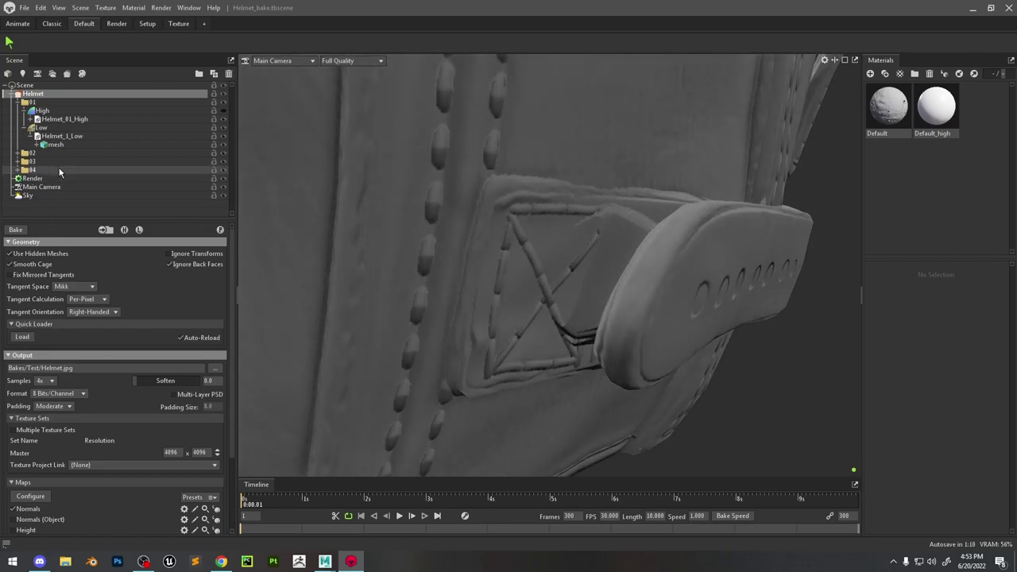
Inspect the Low mesh's painted cage offset around the buckle, then return to Maya
click(143, 127)
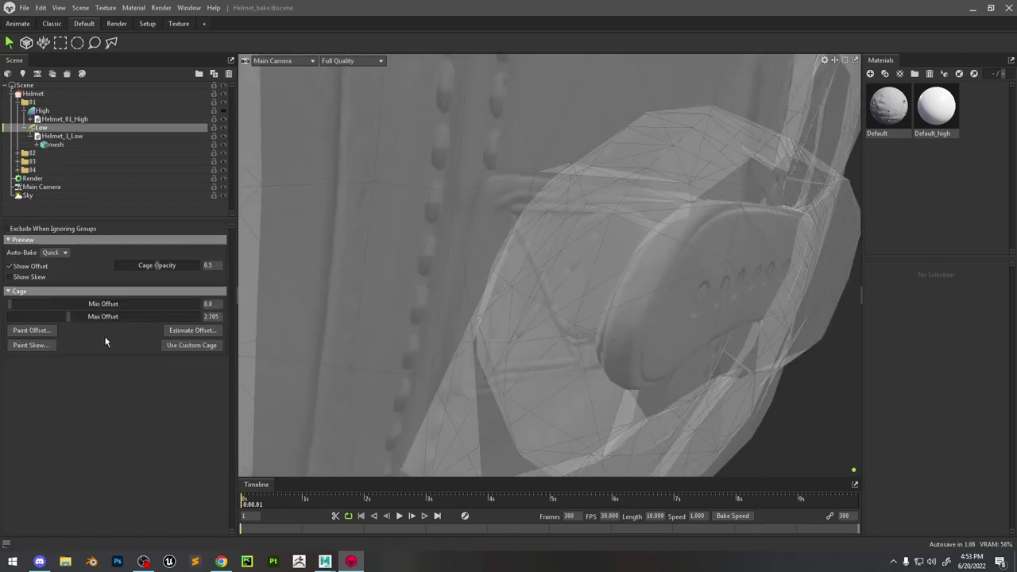
click(32, 331)
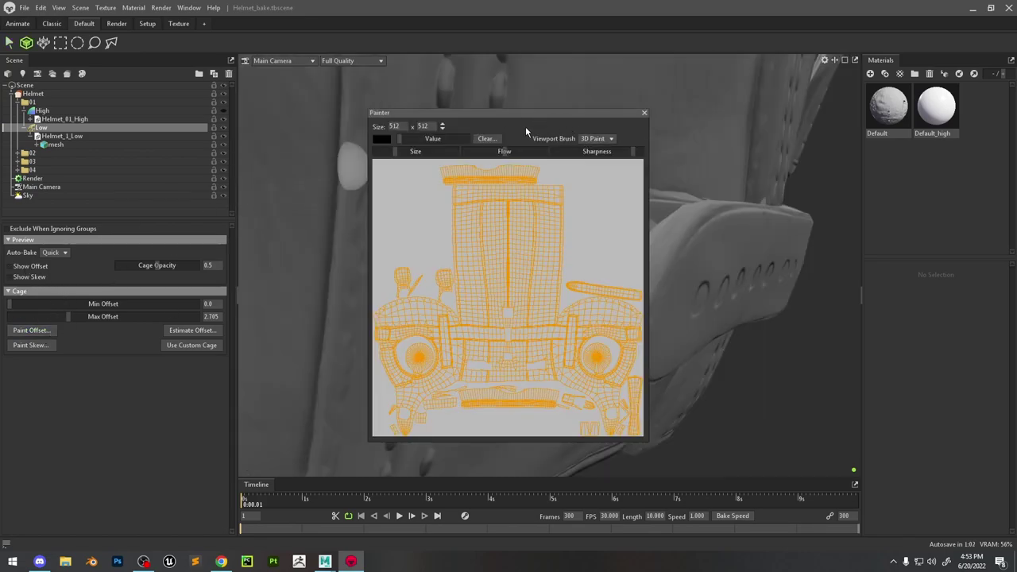
drag(518, 115, 882, 181)
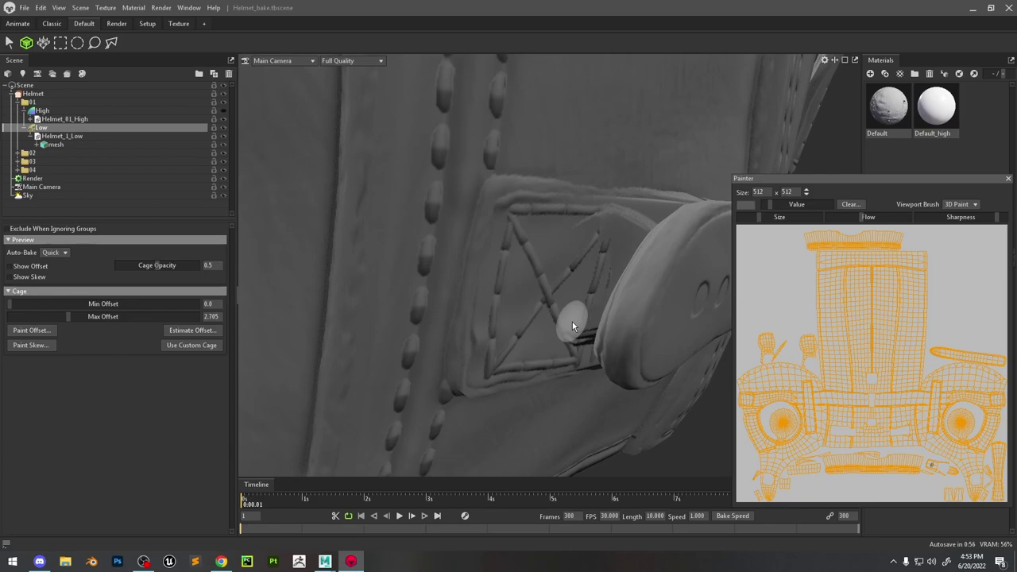
drag(588, 300, 598, 306)
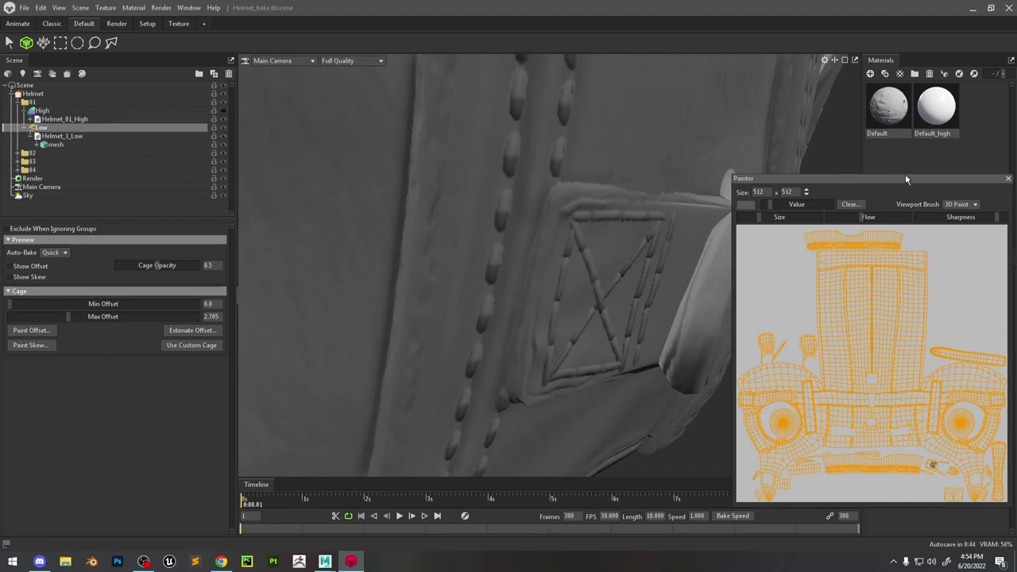
click(1008, 178)
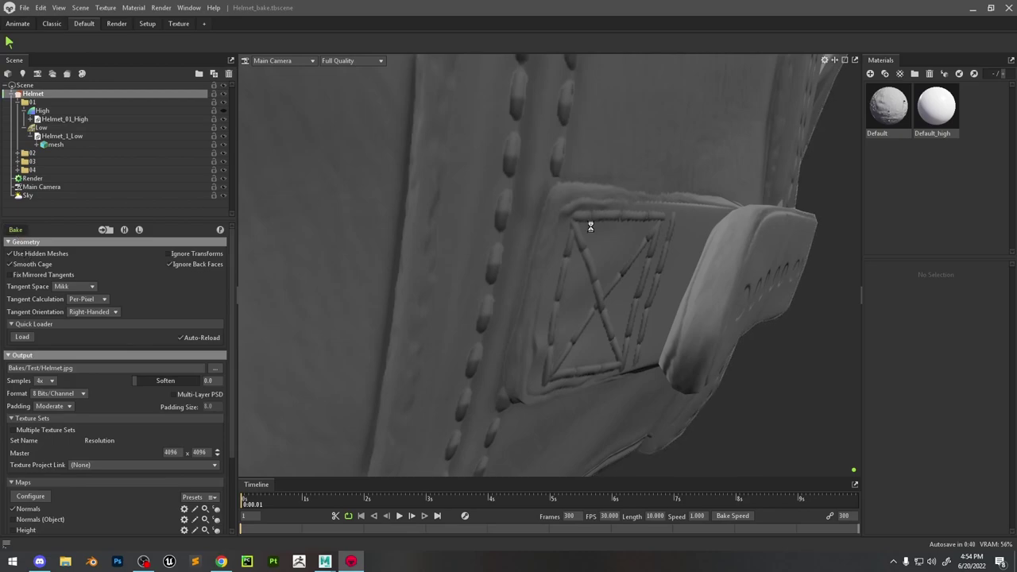
scroll(684, 247, down, 3)
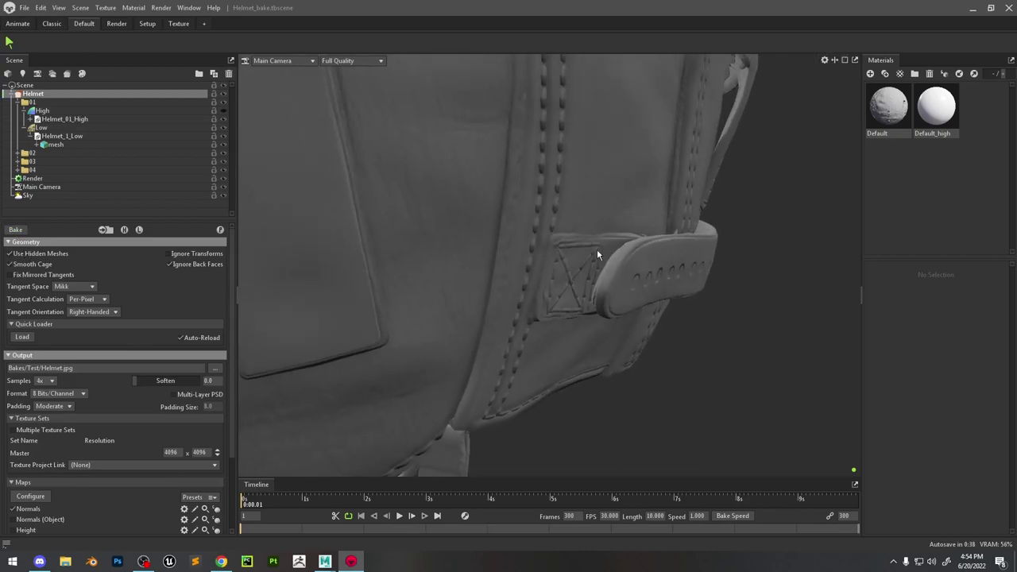
click(325, 561)
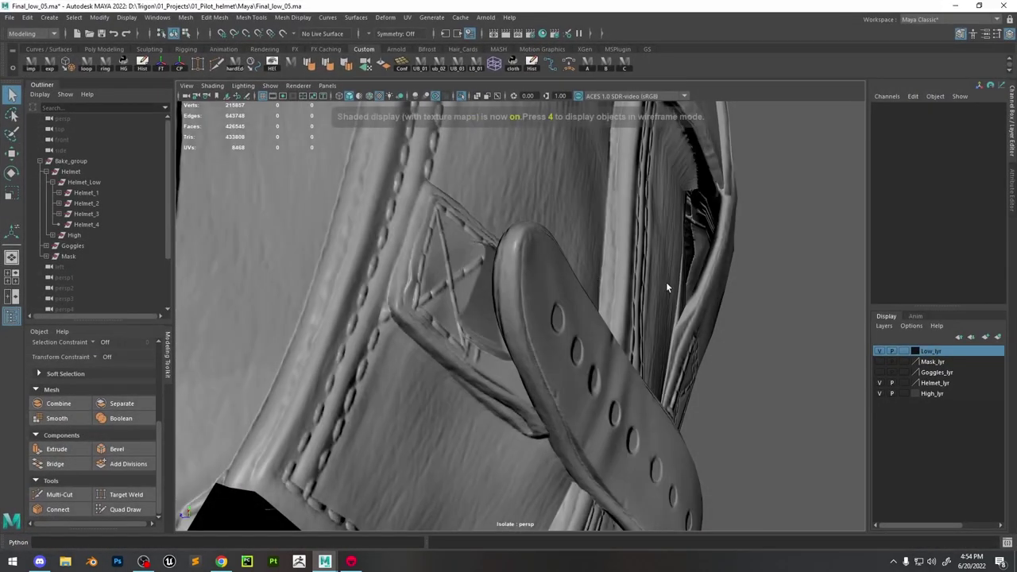
Compare the textured strap with pCylinder4's wireframe, then orbit up to the helmet top
key(6)
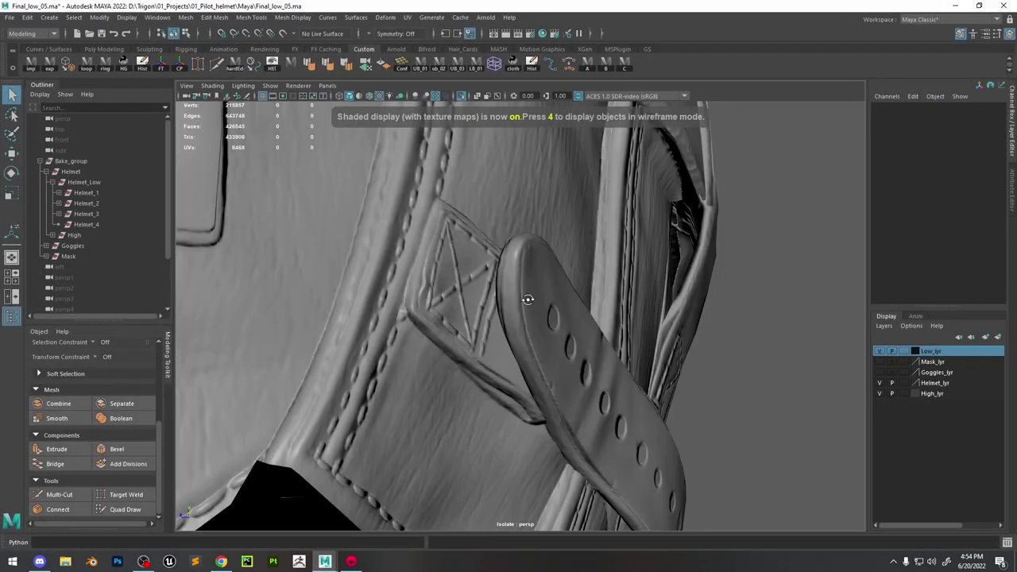
alt+drag(540, 307, 683, 281)
click(470, 319)
click(308, 289)
click(592, 318)
click(603, 260)
alt+middle_drag(684, 281, 726, 292)
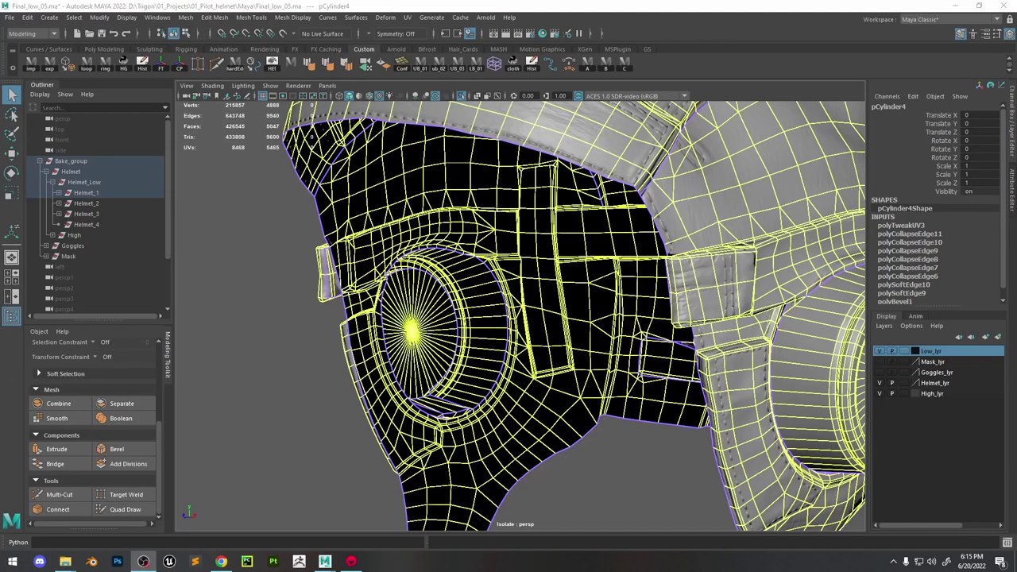
alt+drag(572, 278, 457, 233)
scroll(488, 183, up, 2)
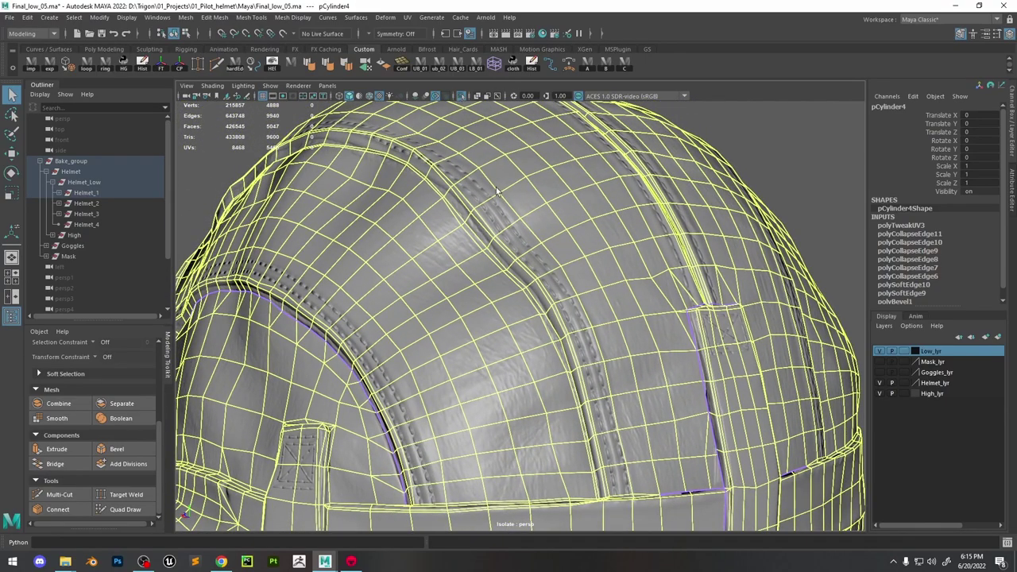
alt+drag(497, 191, 597, 229)
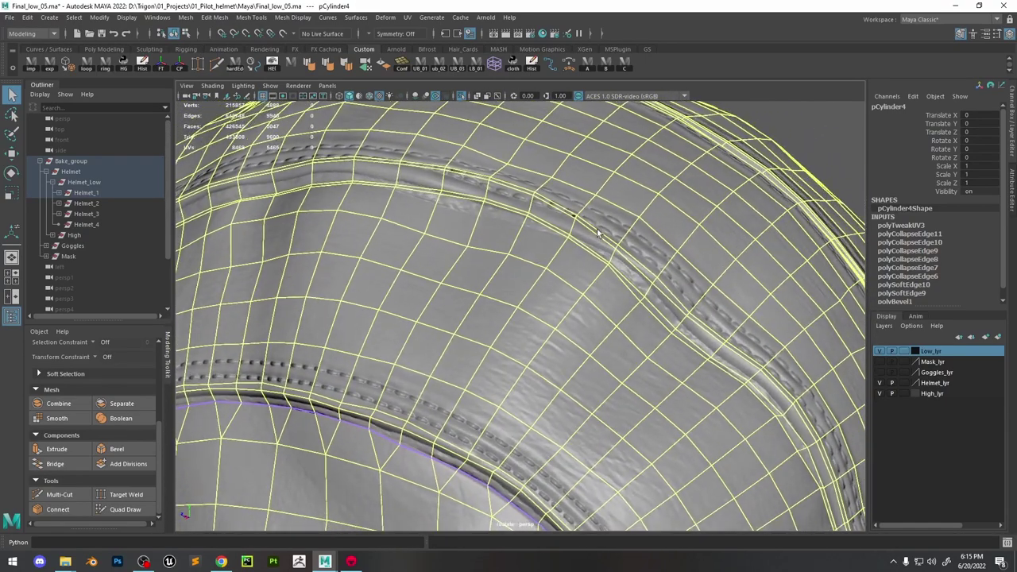
key(5)
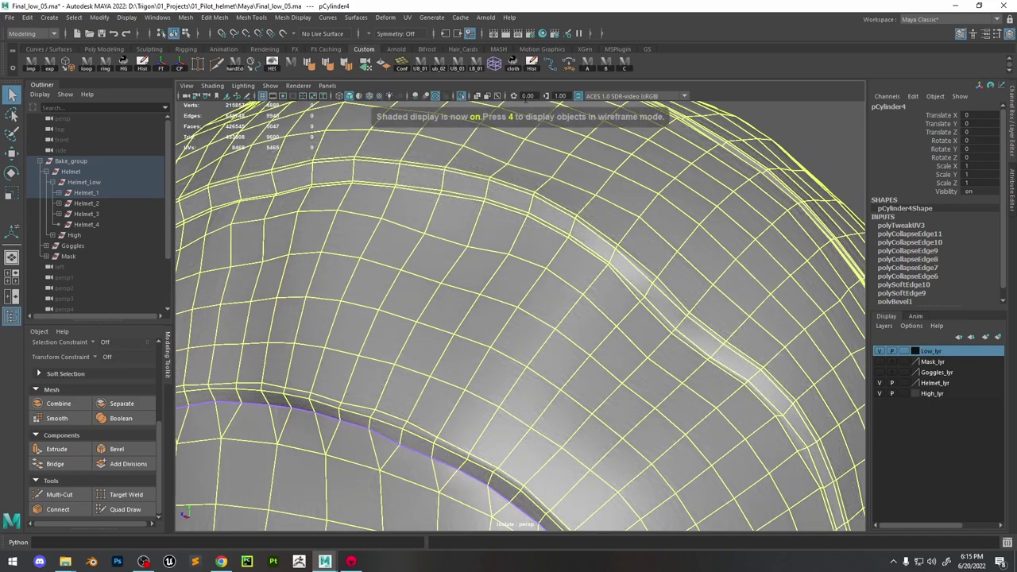
click(461, 96)
click(125, 510)
mouse_move(466, 284)
alt+mouse_down()
mouse_move(563, 298)
mouse_move(495, 265)
alt+mouse_up()
key(w)
click(426, 219)
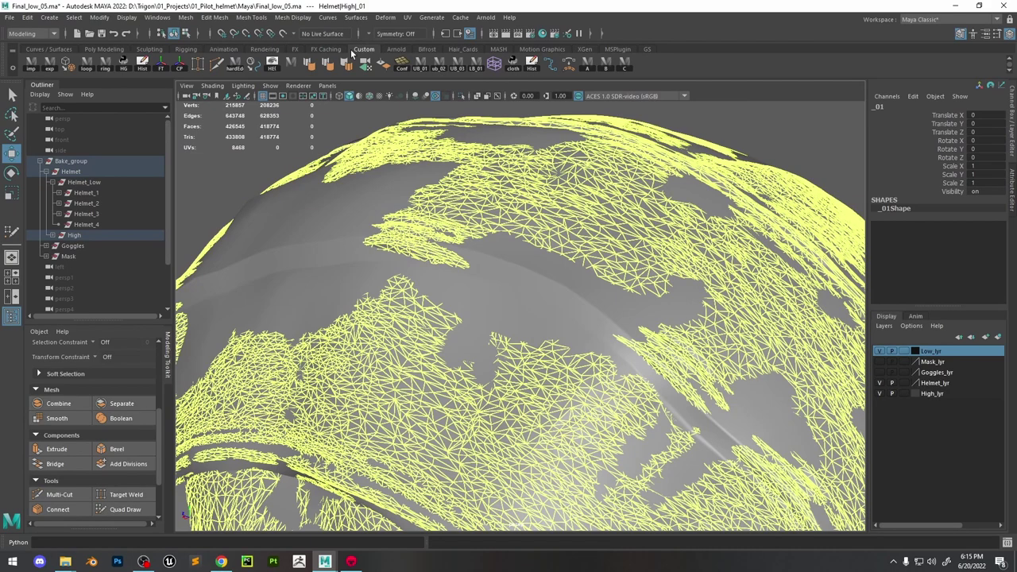
click(283, 33)
click(540, 273)
click(124, 510)
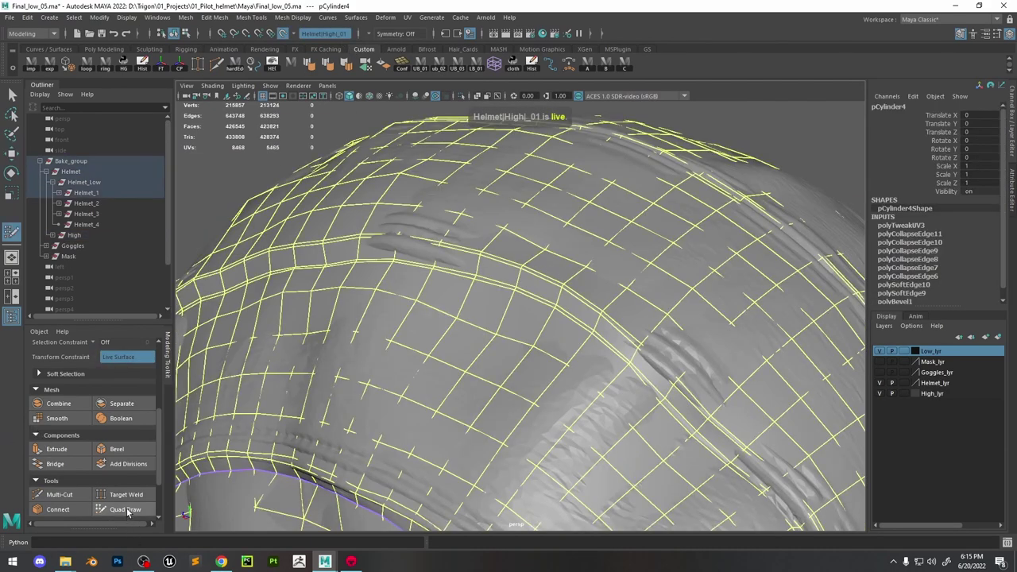
mouse_move(493, 310)
alt+mouse_down()
mouse_move(529, 283)
mouse_move(586, 325)
mouse_move(591, 302)
alt+mouse_up()
scroll(517, 304, up, 2)
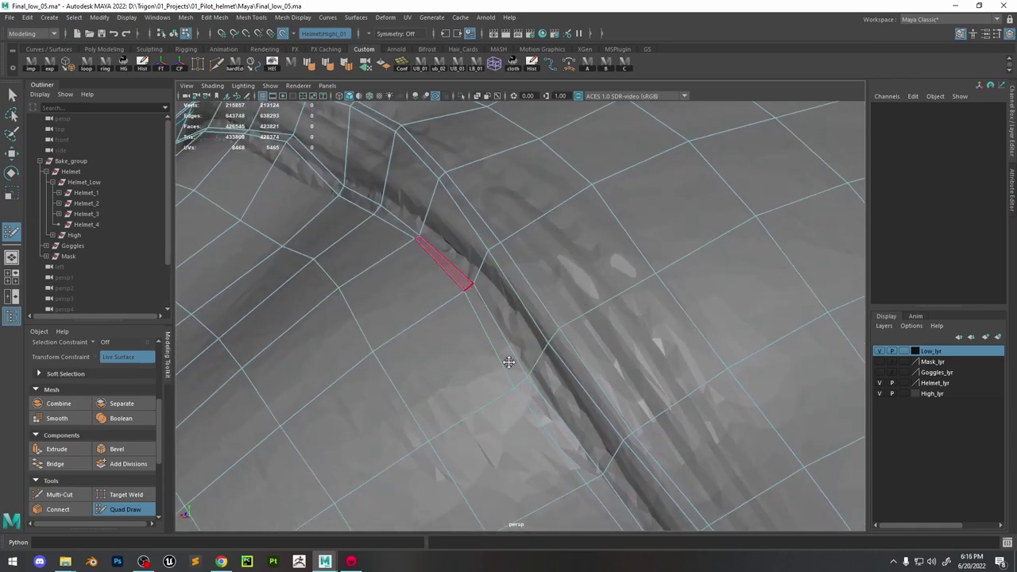
mouse_move(509, 358)
alt+mouse_down()
mouse_move(583, 343)
mouse_move(611, 415)
mouse_move(490, 301)
mouse_move(552, 246)
mouse_move(550, 284)
mouse_move(549, 275)
alt+mouse_up()
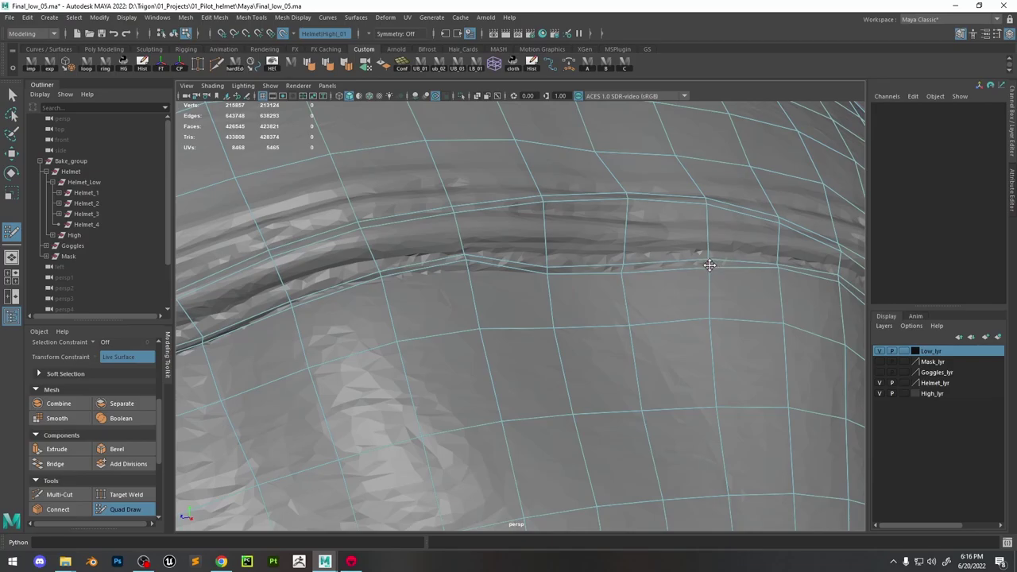
mouse_move(383, 279)
alt+mouse_down()
mouse_move(457, 220)
mouse_move(482, 268)
mouse_move(422, 251)
mouse_move(422, 281)
mouse_move(547, 249)
mouse_move(504, 252)
mouse_move(462, 328)
mouse_move(378, 353)
mouse_move(368, 341)
mouse_move(545, 355)
alt+mouse_up()
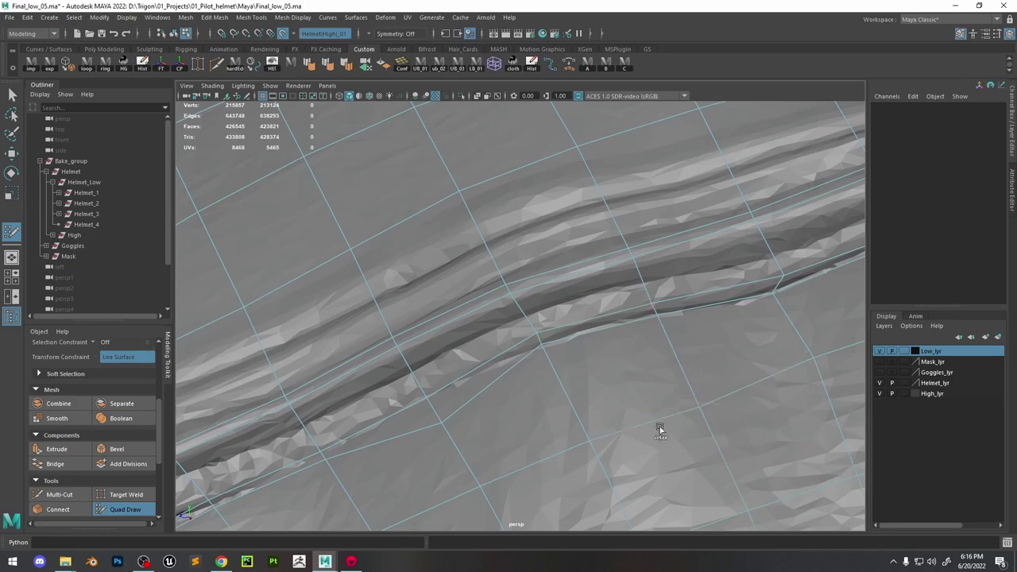
mouse_move(611, 424)
alt+mouse_down()
mouse_move(663, 234)
mouse_move(609, 266)
mouse_move(617, 295)
alt+mouse_up()
key(w)
click(124, 510)
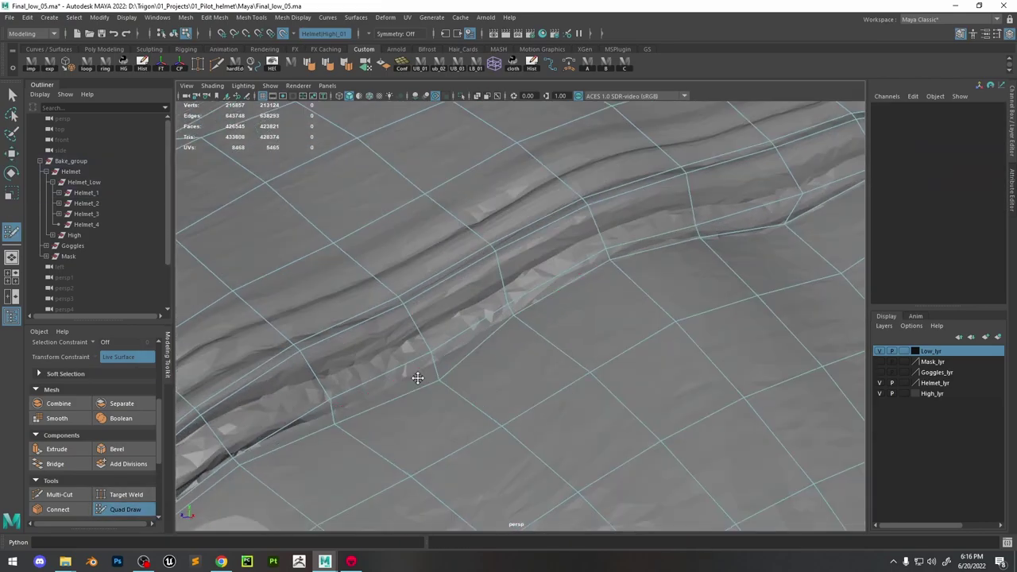
mouse_move(415, 368)
alt+mouse_down()
mouse_move(484, 344)
mouse_move(425, 339)
alt+mouse_up()
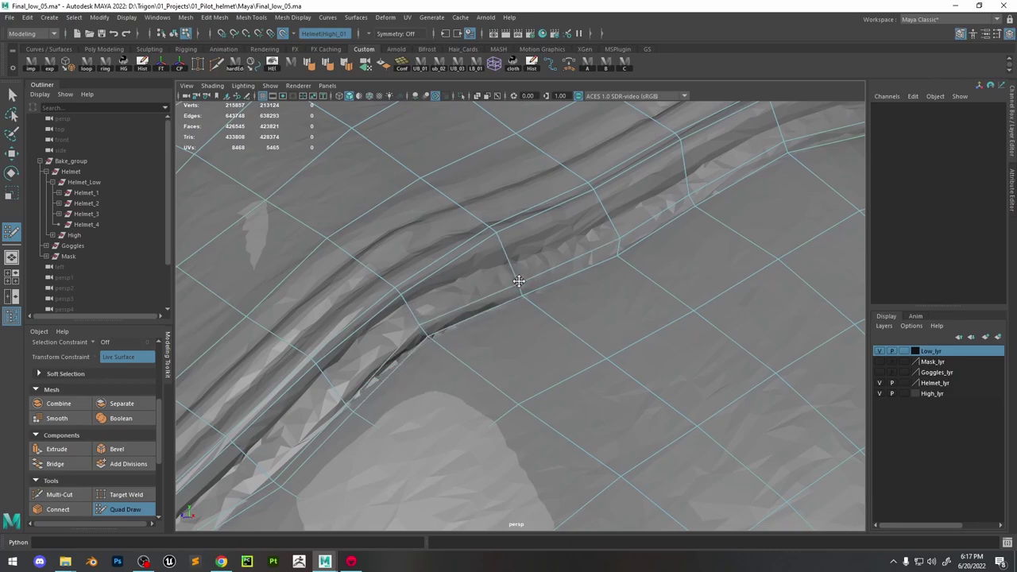
mouse_move(518, 281)
alt+mouse_down()
mouse_move(432, 332)
mouse_move(482, 279)
mouse_move(474, 231)
mouse_move(577, 182)
mouse_move(609, 232)
mouse_move(622, 332)
mouse_move(625, 313)
alt+mouse_up()
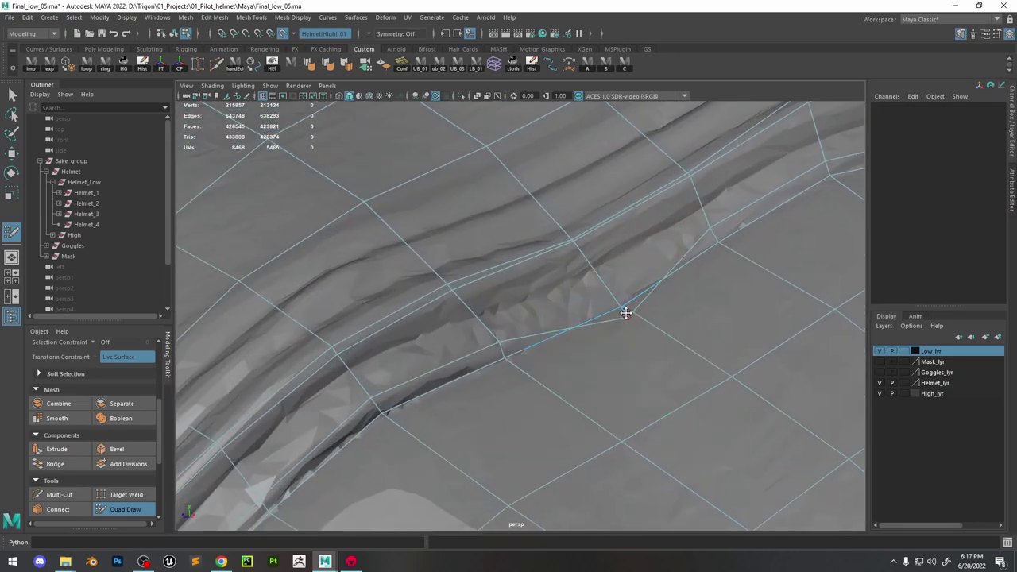
alt+drag(567, 231, 483, 316)
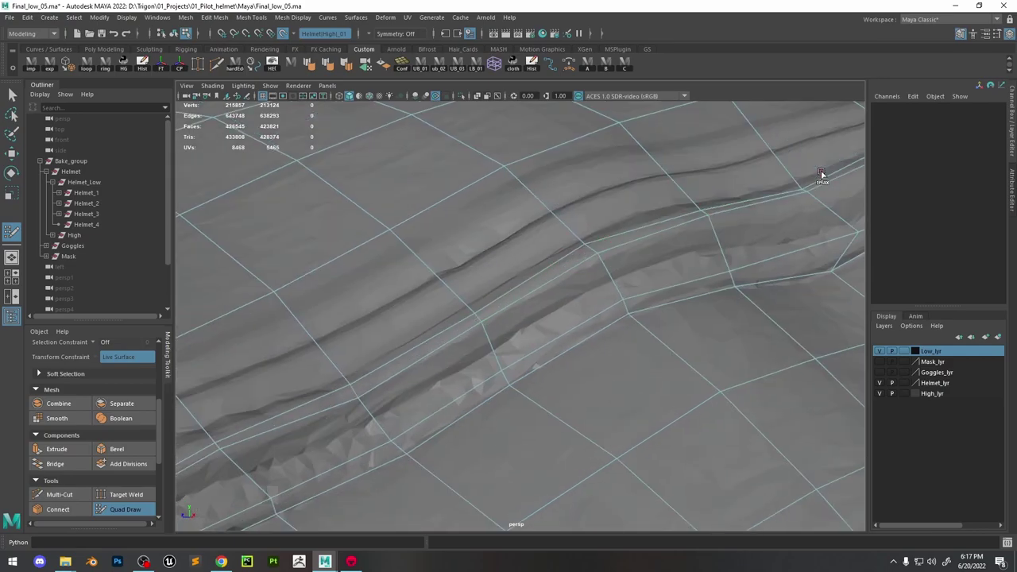
mouse_move(822, 172)
alt+mouse_down()
mouse_move(710, 287)
mouse_move(725, 250)
mouse_move(579, 302)
mouse_move(635, 318)
alt+mouse_up()
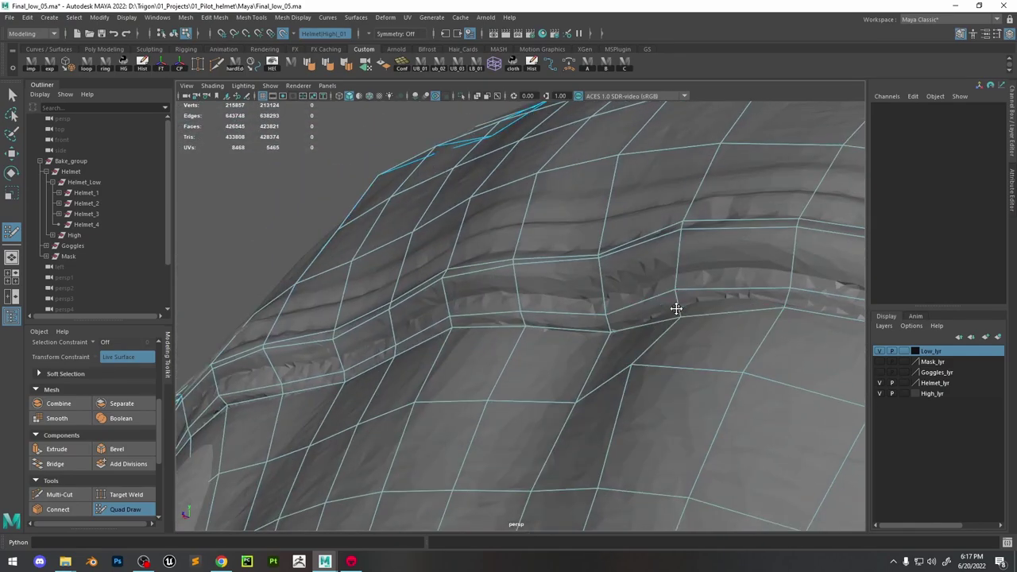
alt+drag(663, 416, 469, 283)
alt+drag(713, 355, 605, 292)
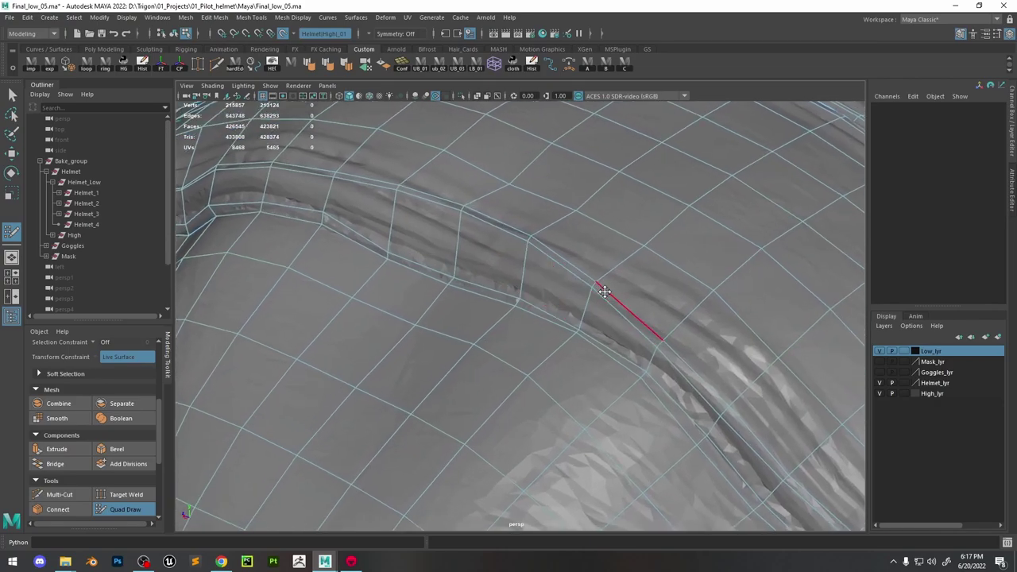
alt+right_drag(523, 264, 586, 303)
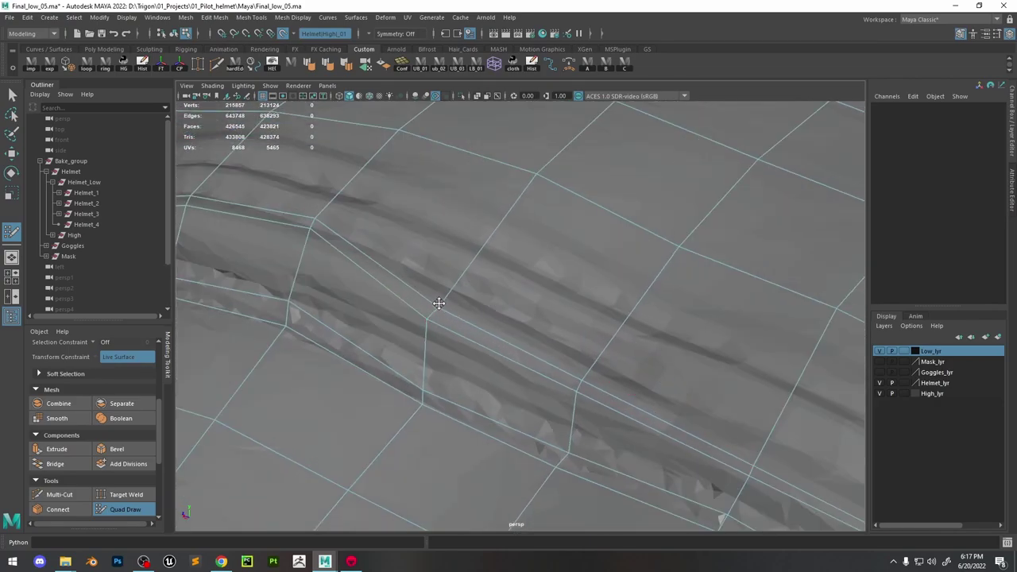
mouse_move(436, 305)
alt+mouse_down()
mouse_move(591, 318)
mouse_move(697, 294)
alt+mouse_up()
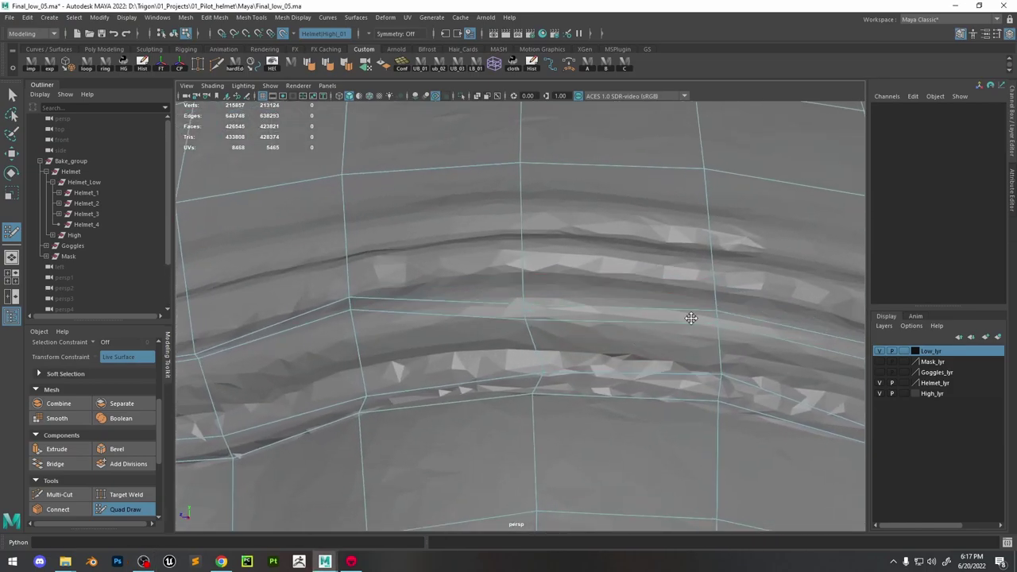
mouse_move(351, 311)
alt+mouse_down()
mouse_move(440, 340)
mouse_move(422, 359)
mouse_move(522, 345)
alt+mouse_up()
alt+right_drag(523, 345, 540, 227)
mouse_move(541, 227)
alt+mouse_down()
mouse_move(476, 307)
mouse_move(414, 286)
mouse_move(529, 249)
alt+mouse_up()
mouse_move(529, 250)
alt+right_down()
mouse_move(668, 334)
mouse_move(500, 261)
alt+right_up()
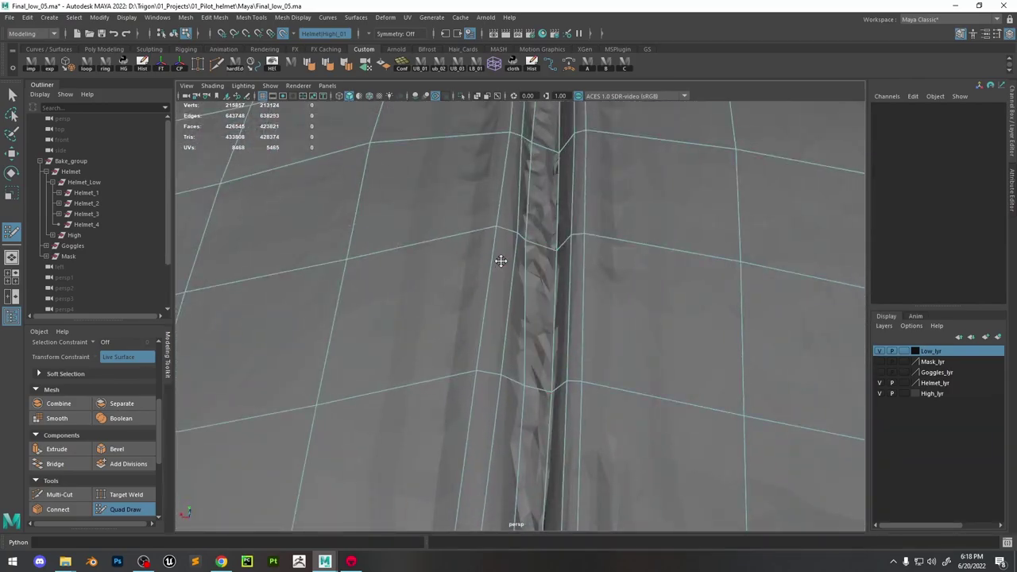
Look along the ridge and frame the narrow strap face in close-up
alt+drag(500, 261, 545, 236)
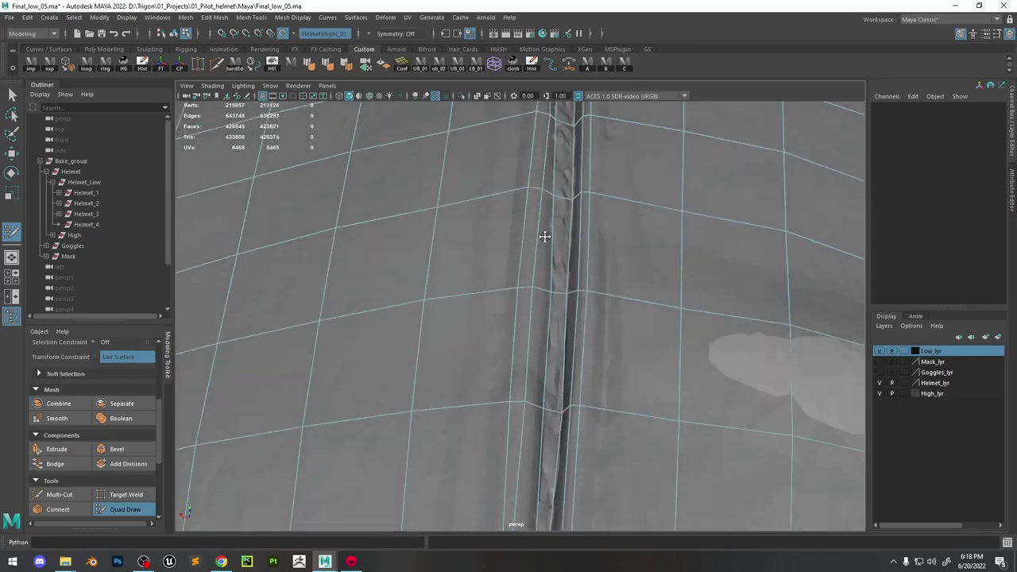
alt+right_drag(545, 236, 466, 371)
alt+drag(466, 370, 498, 374)
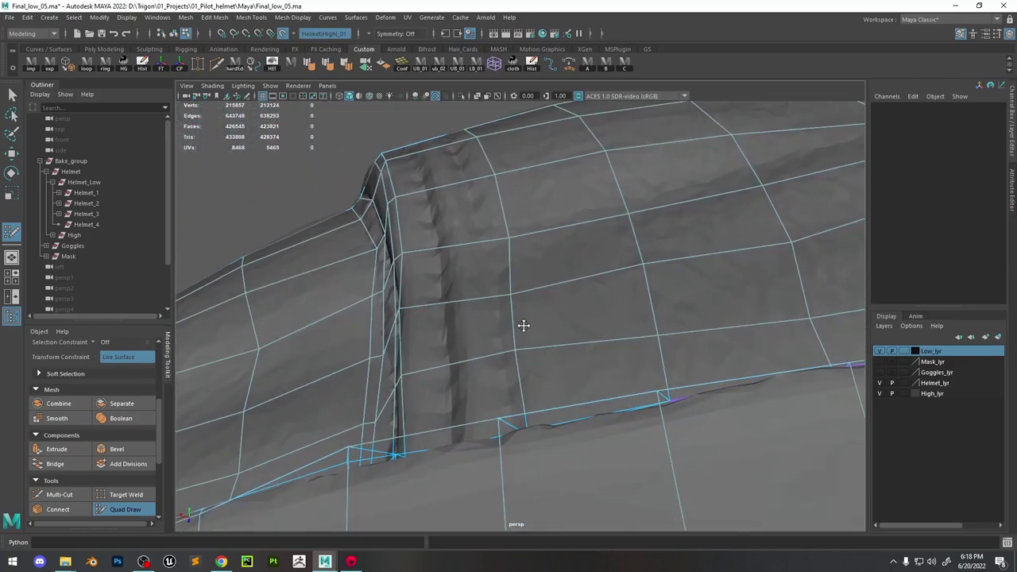
mouse_move(524, 325)
alt+mouse_down()
mouse_move(449, 243)
mouse_move(377, 255)
mouse_move(400, 302)
mouse_move(351, 289)
alt+mouse_up()
alt+drag(433, 302, 643, 335)
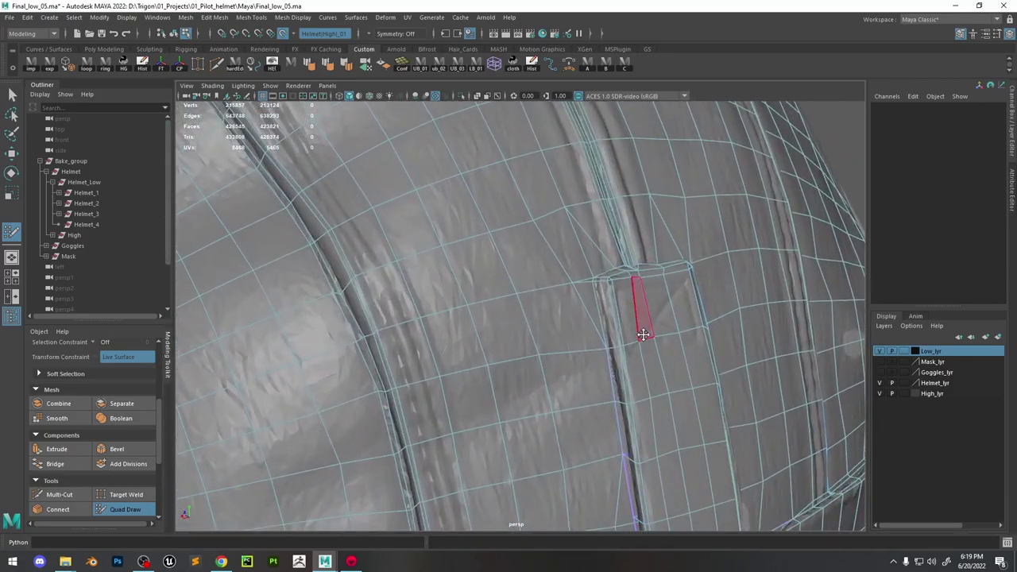
click(643, 334)
key(f)
Delete the stray triangle at the strap corner and move its corner vertex onto the seam
click(124, 510)
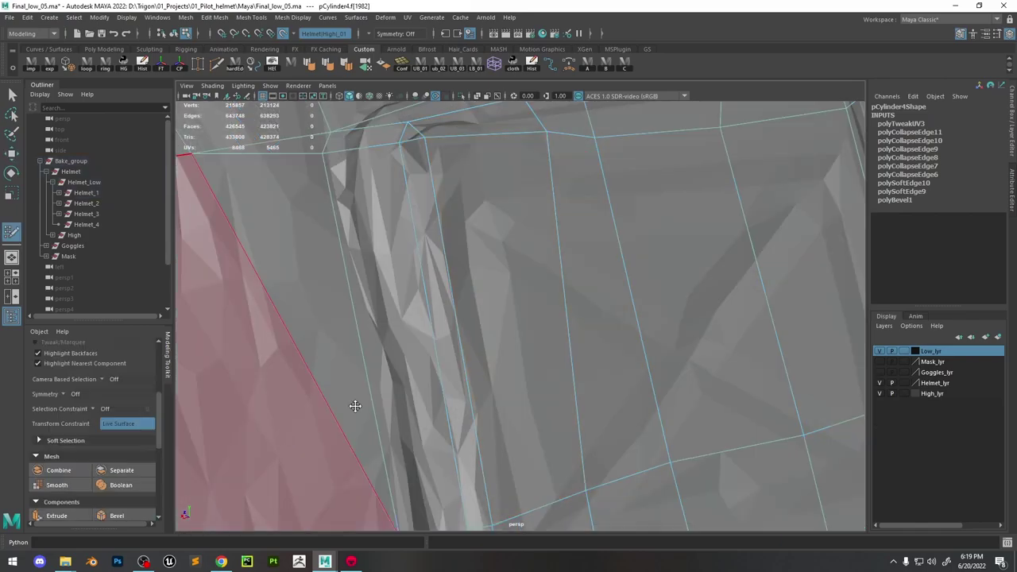
mouse_move(352, 404)
alt+mouse_down()
mouse_move(568, 340)
mouse_move(459, 236)
alt+mouse_up()
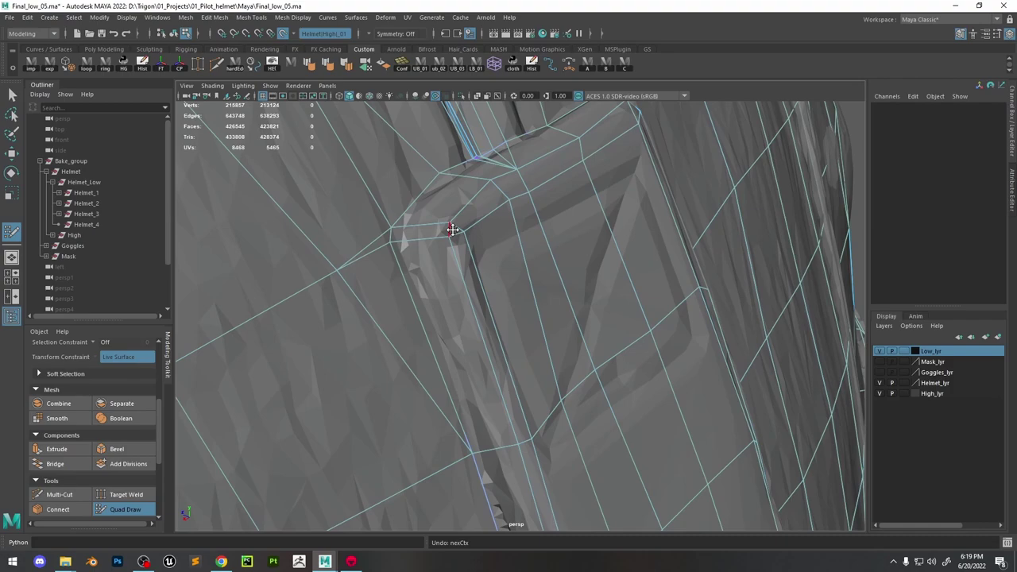
mouse_move(452, 230)
alt+mouse_down()
mouse_move(498, 338)
mouse_move(473, 304)
alt+mouse_up()
ctrl+shift+click(472, 301)
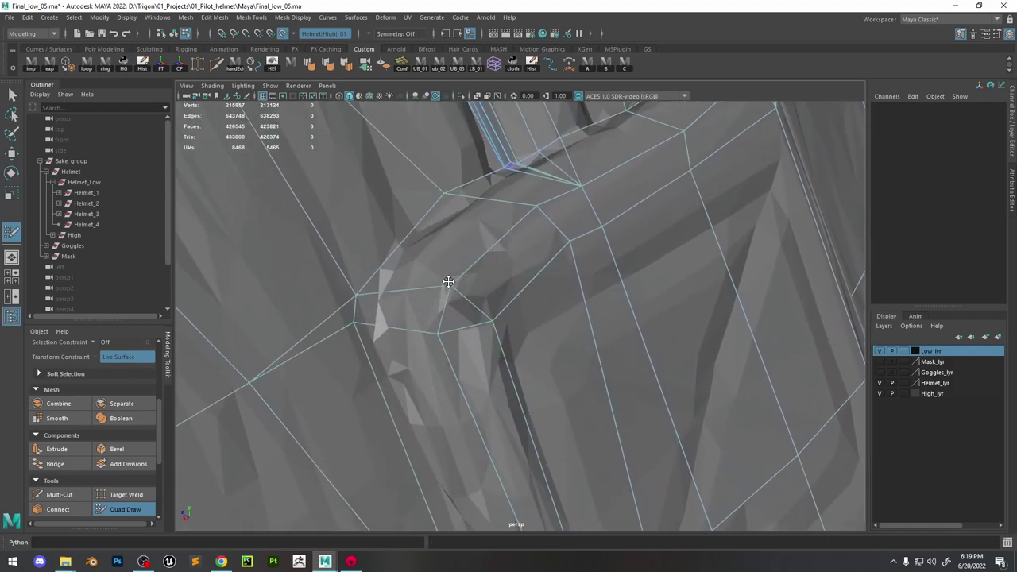
drag(447, 199, 449, 201)
alt+drag(404, 224, 413, 219)
key(w)
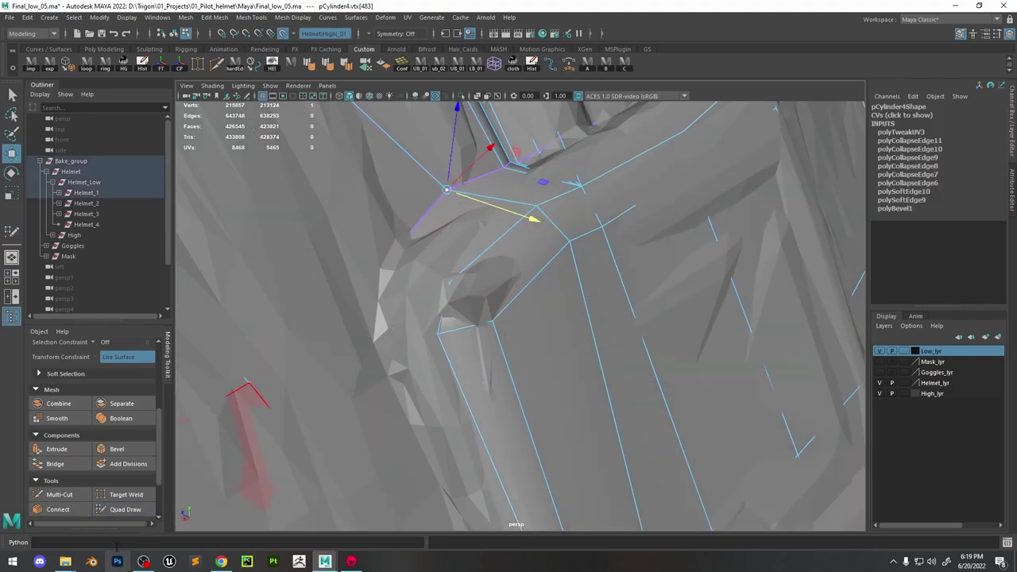
click(121, 512)
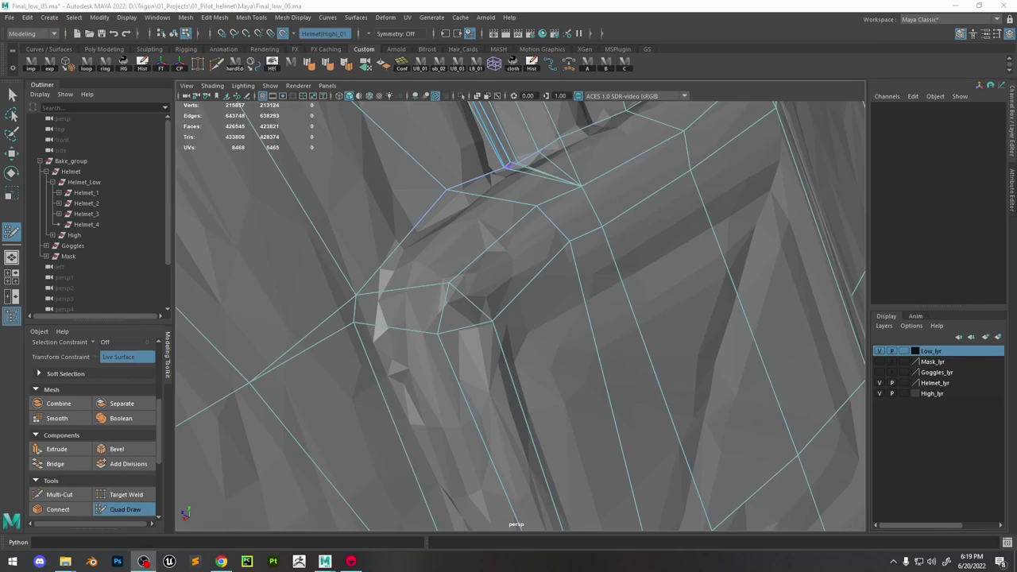
Adjust an edge along the helmet seam, then begin a Multi-Cut across the rim
mouse_move(531, 258)
alt+mouse_down()
mouse_move(504, 231)
mouse_move(439, 244)
alt+mouse_up()
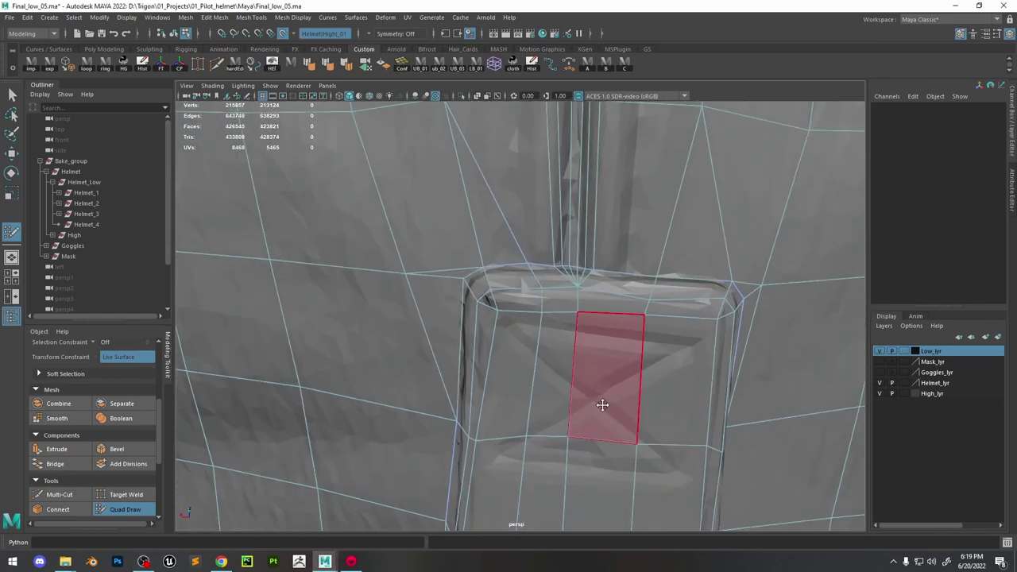
mouse_move(601, 405)
alt+mouse_down()
mouse_move(469, 404)
mouse_move(426, 382)
alt+mouse_up()
alt+drag(445, 326, 550, 274)
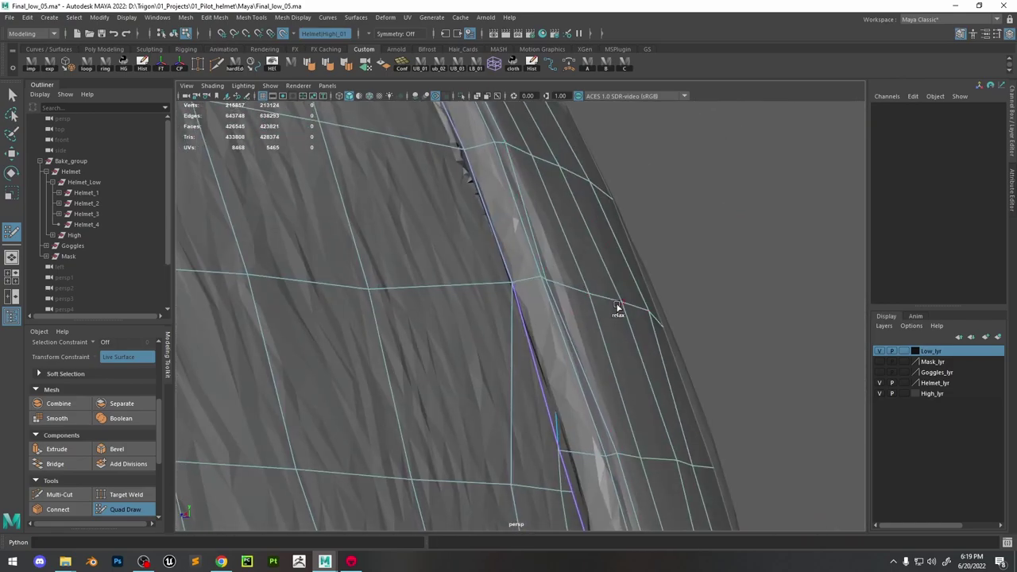
mouse_move(618, 306)
alt+mouse_down()
mouse_move(494, 322)
mouse_move(458, 227)
mouse_move(586, 337)
mouse_move(609, 336)
mouse_move(474, 335)
mouse_move(474, 354)
mouse_move(557, 358)
mouse_move(633, 388)
alt+mouse_up()
key(w)
click(461, 329)
key(y)
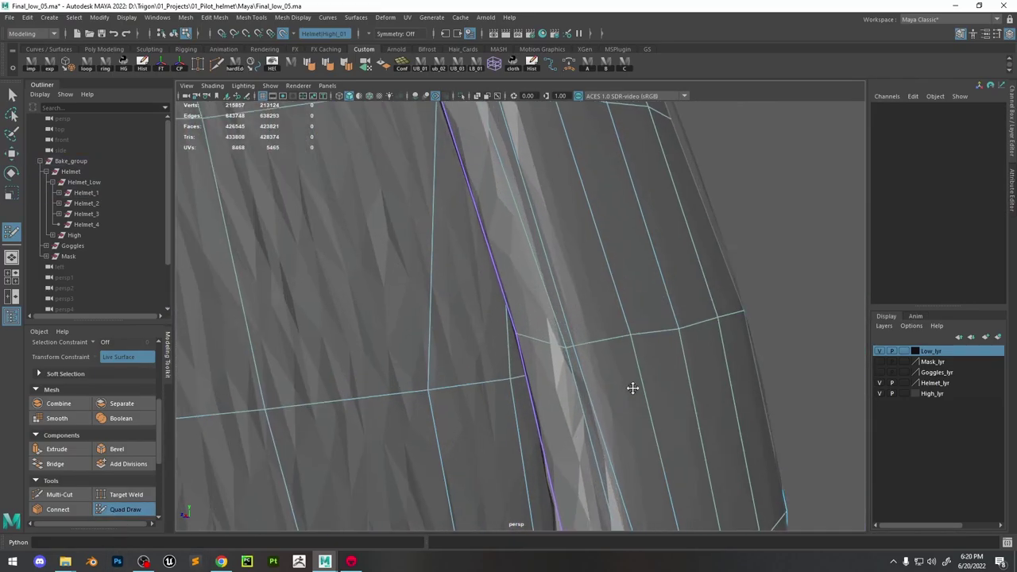
mouse_move(578, 333)
alt+mouse_down()
mouse_move(665, 332)
mouse_move(462, 267)
mouse_move(249, 263)
mouse_move(470, 262)
mouse_move(521, 281)
mouse_move(494, 170)
alt+mouse_up()
key(ctrl+shift+x)
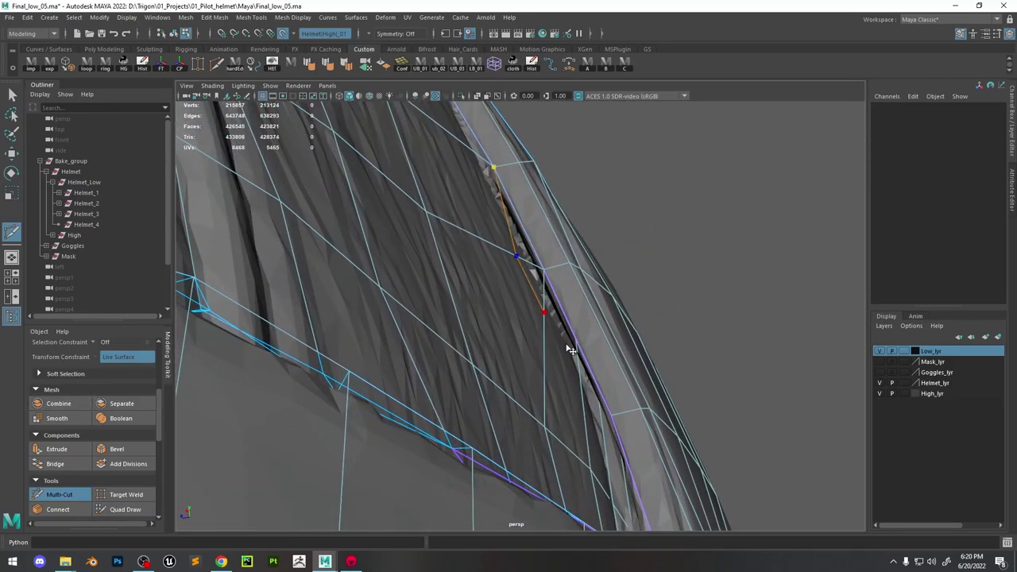
Add cut points along the strap seam and commit the new edges
alt+drag(570, 349, 592, 350)
click(604, 350)
click(125, 510)
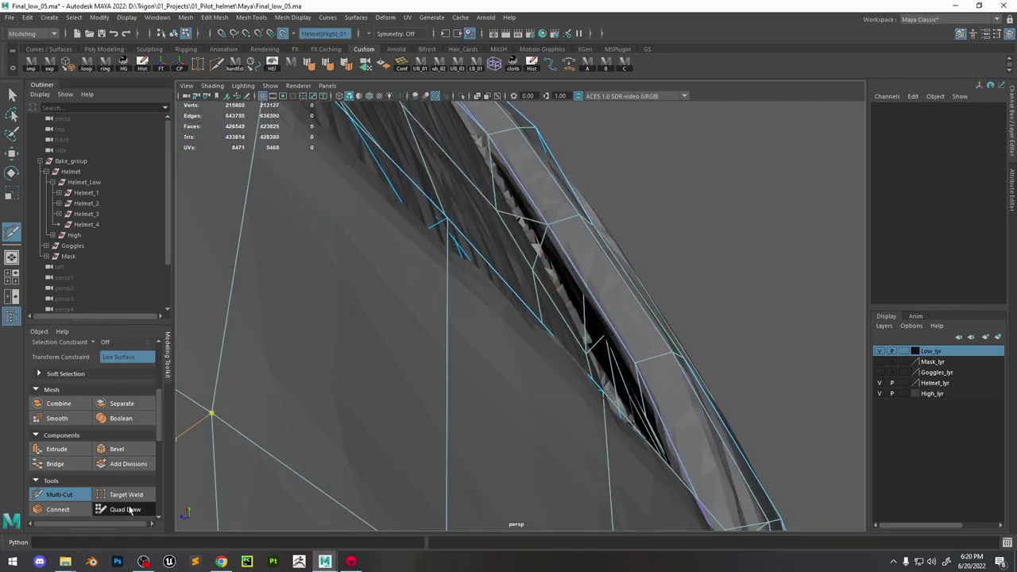
mouse_move(477, 238)
alt+mouse_down()
mouse_move(503, 261)
mouse_move(530, 356)
alt+mouse_up()
mouse_move(531, 311)
alt+mouse_down()
mouse_move(578, 407)
mouse_move(597, 386)
mouse_move(609, 336)
mouse_move(415, 352)
alt+mouse_up()
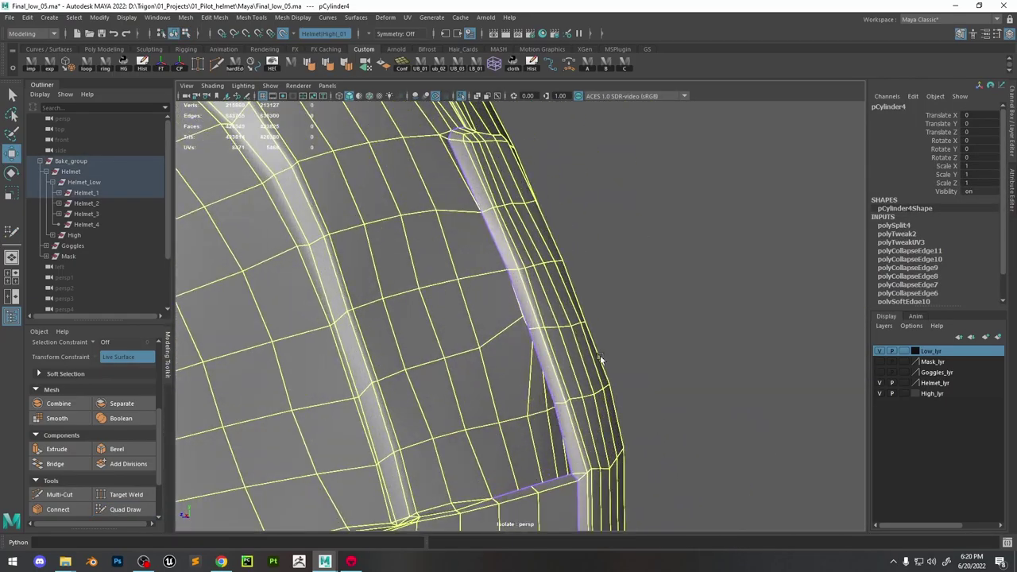
click(219, 67)
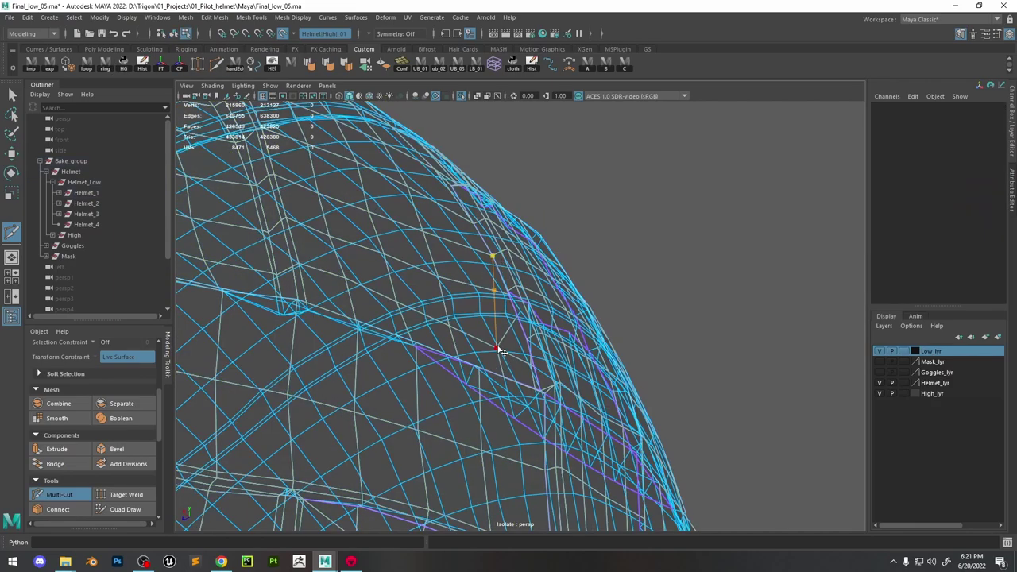
key(Return)
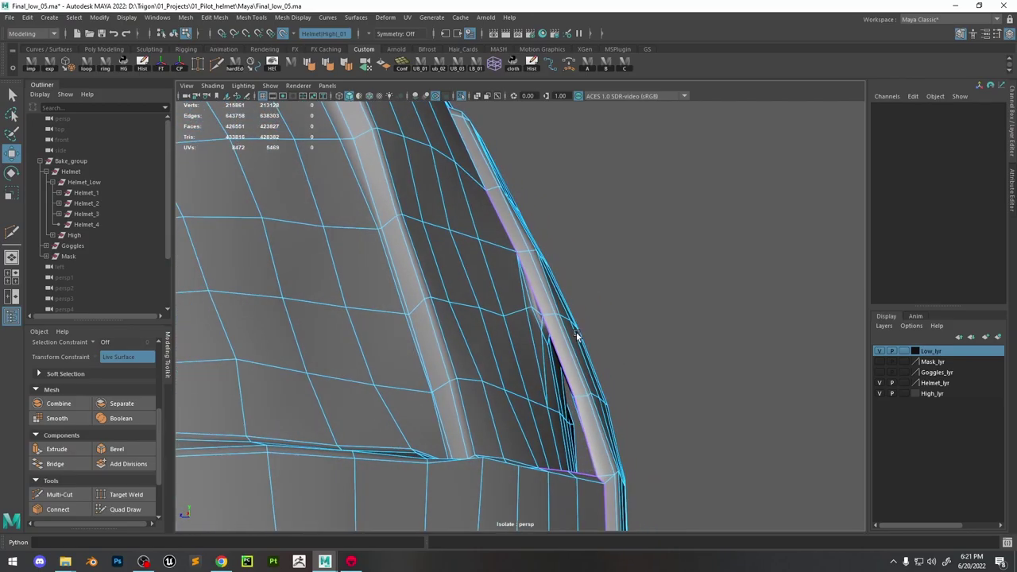
Harden four edges along the strap
key(3)
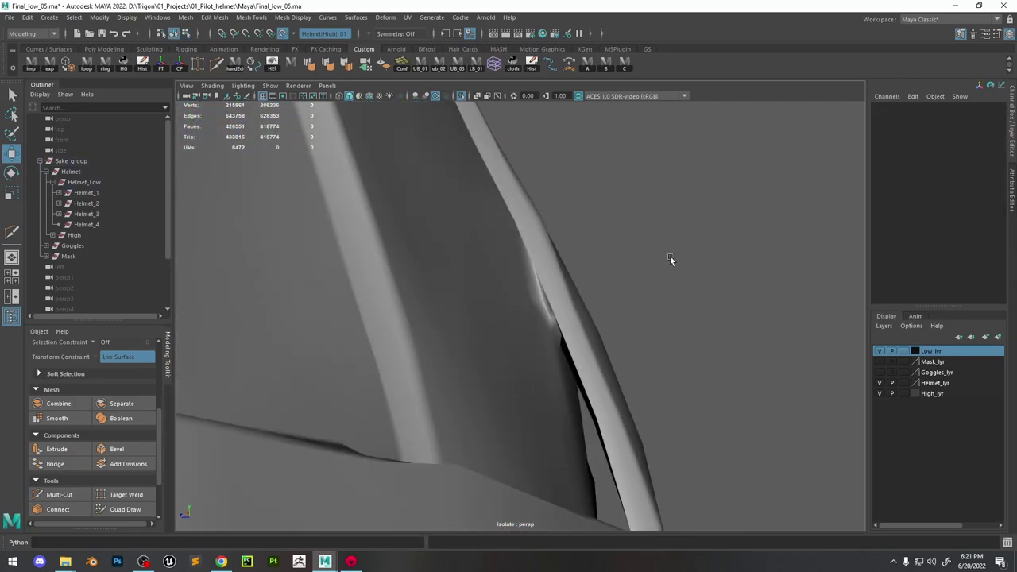
click(568, 297)
key(F10)
click(556, 206)
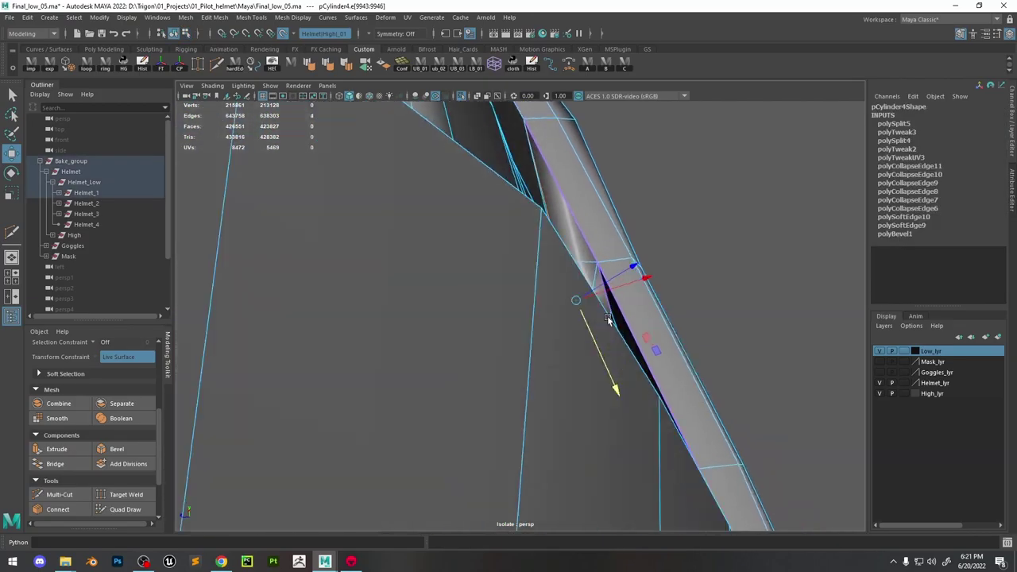
shift+right_drag(562, 307, 636, 288)
alt+drag(636, 288, 527, 321)
Select the low-poly helmet, show the high mesh again, and resume Quad Draw at the rim
click(563, 255)
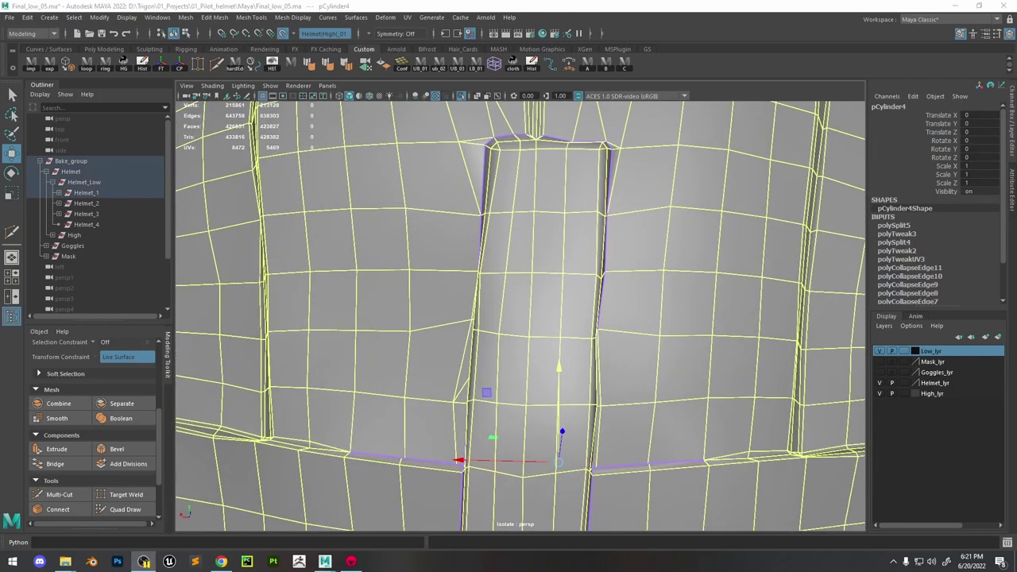
click(460, 95)
click(125, 509)
mouse_move(563, 336)
alt+mouse_down()
mouse_move(587, 373)
mouse_move(609, 363)
mouse_move(631, 329)
mouse_move(586, 390)
mouse_move(611, 358)
mouse_move(483, 402)
mouse_move(511, 277)
mouse_move(535, 294)
mouse_move(466, 302)
mouse_move(466, 345)
mouse_move(488, 316)
mouse_move(484, 289)
mouse_move(166, 513)
alt+mouse_up()
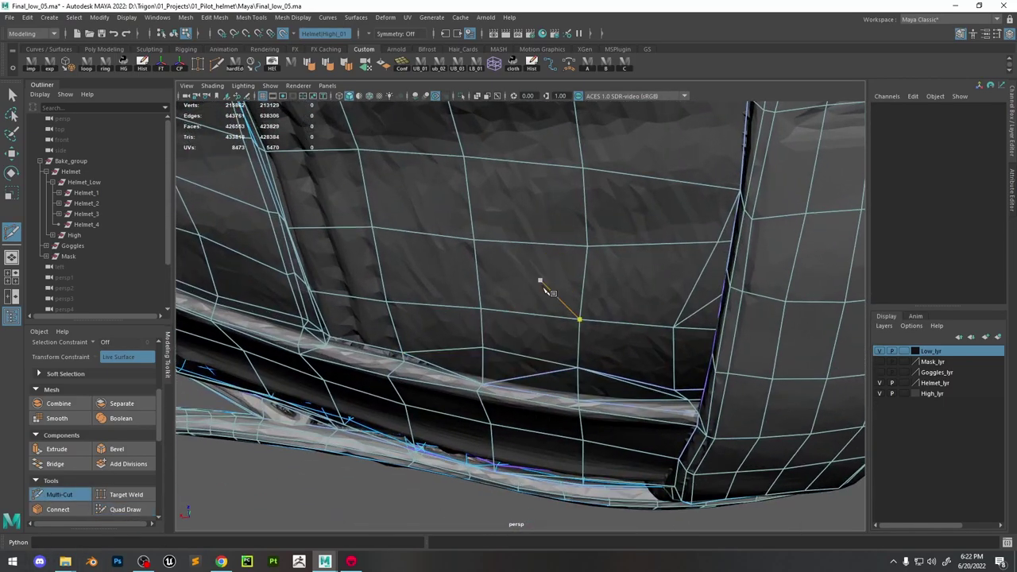
Extend a cut across the faces along the helmet groove's edge
alt+drag(546, 290, 466, 296)
alt+drag(450, 233, 484, 360)
alt+drag(481, 314, 598, 251)
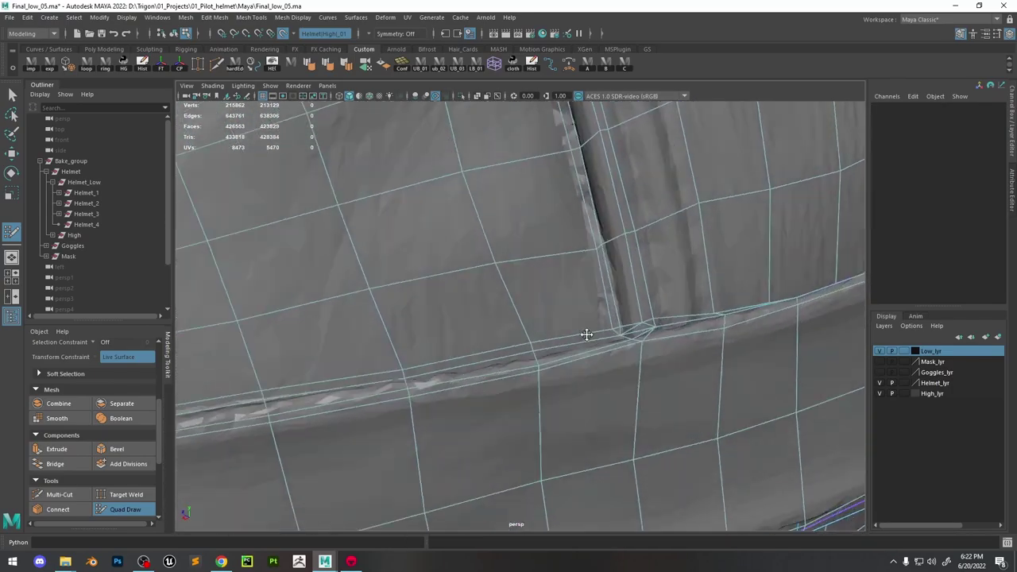
mouse_move(586, 334)
alt+mouse_down()
mouse_move(596, 329)
mouse_move(576, 328)
alt+mouse_up()
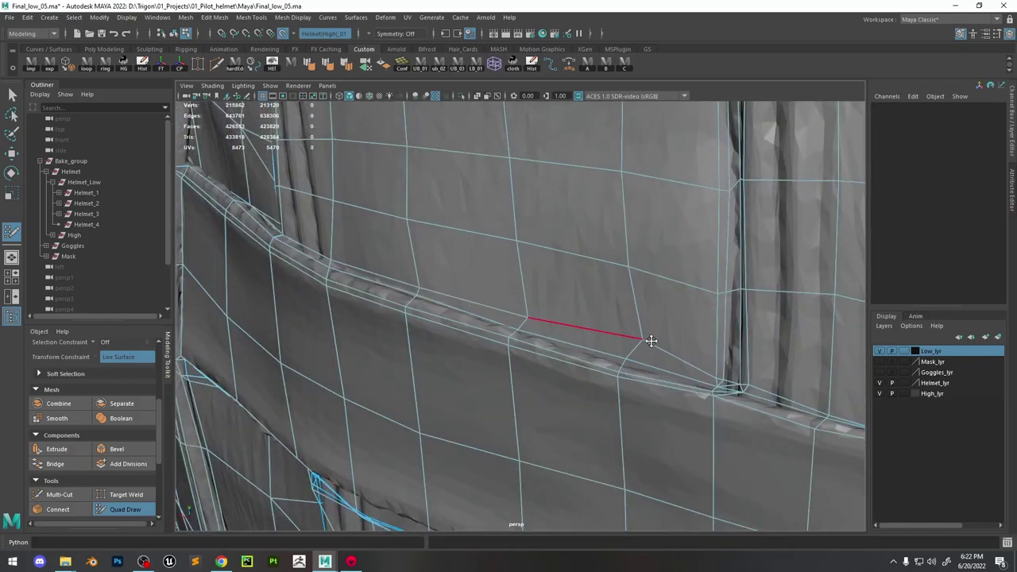
alt+drag(622, 233, 700, 307)
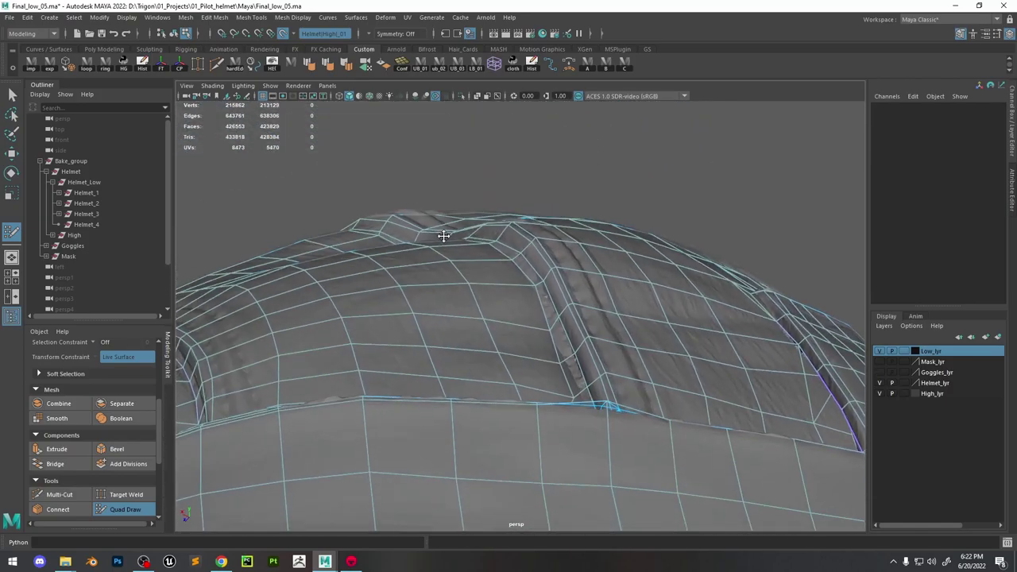
alt+right_drag(443, 235, 553, 366)
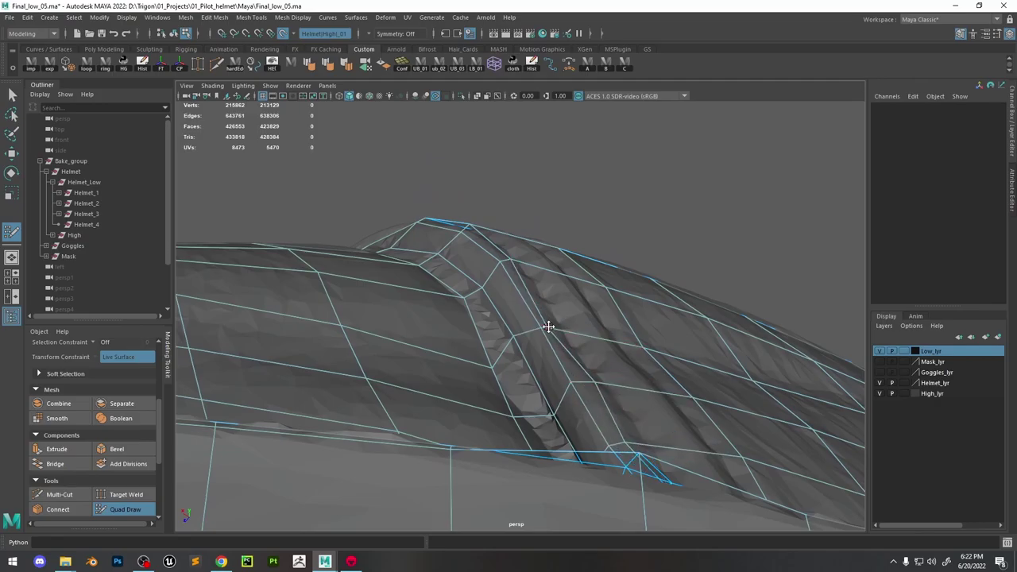
mouse_move(488, 238)
alt+mouse_down()
mouse_move(535, 275)
mouse_move(638, 302)
mouse_move(588, 422)
mouse_move(561, 350)
mouse_move(613, 298)
mouse_move(484, 323)
mouse_move(526, 308)
alt+mouse_up()
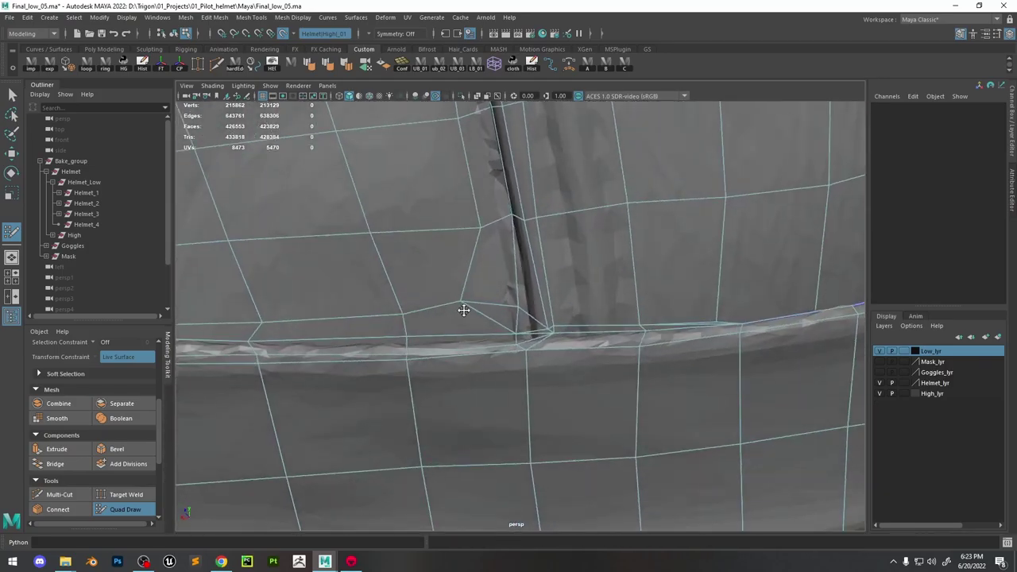
alt+drag(464, 310, 576, 364)
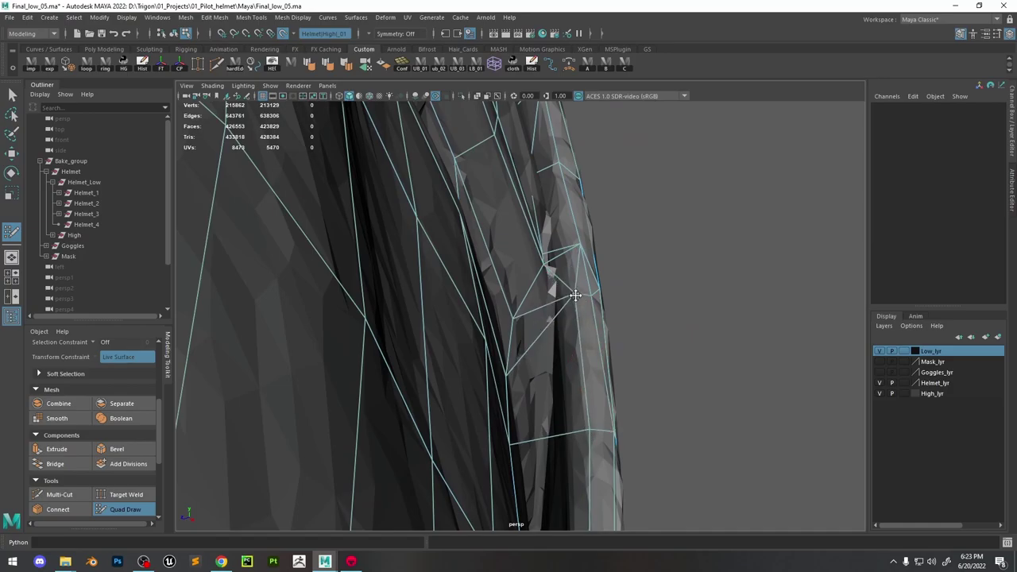
alt+drag(576, 295, 634, 302)
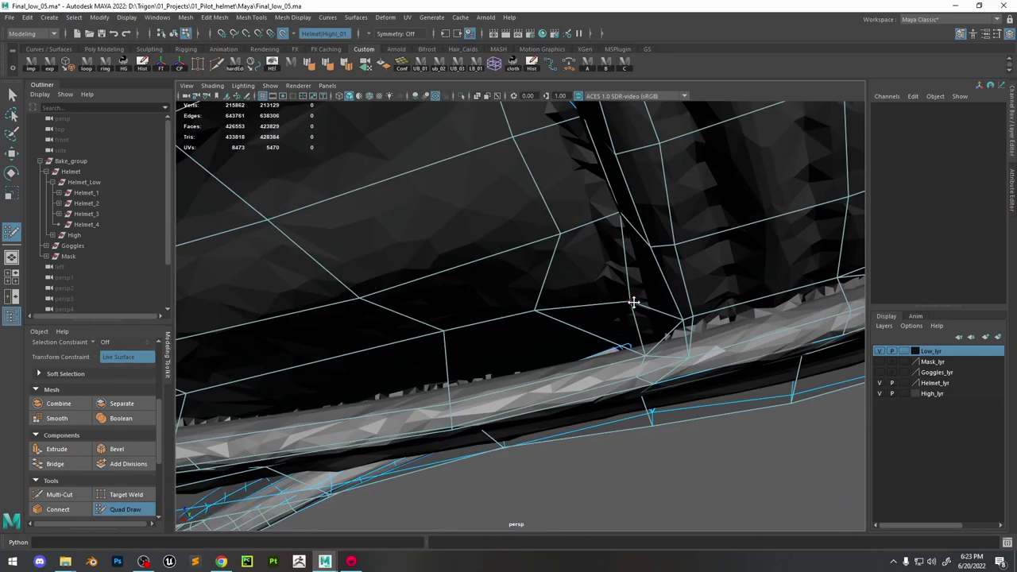
alt+drag(441, 348, 569, 326)
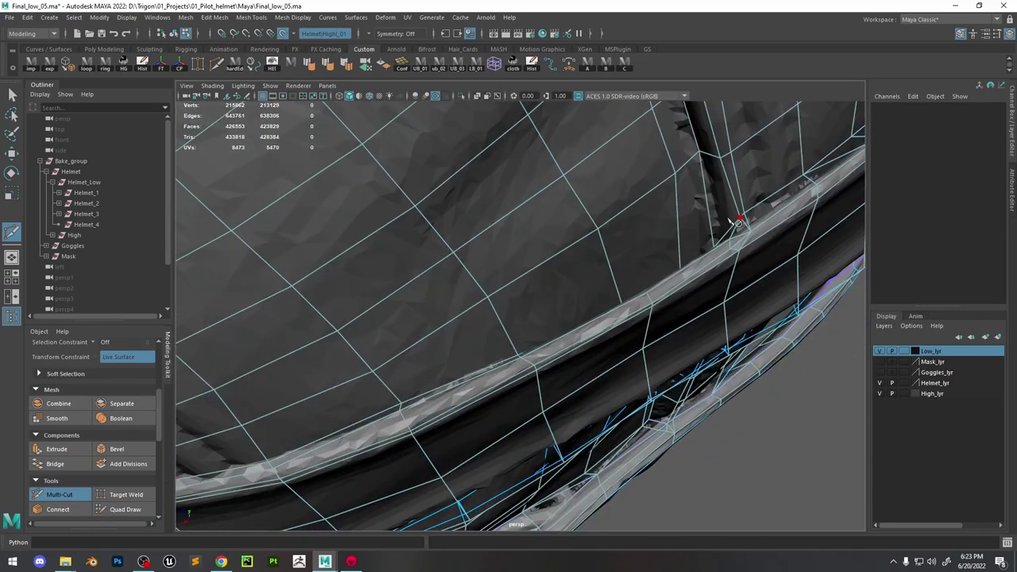
alt+drag(737, 223, 583, 206)
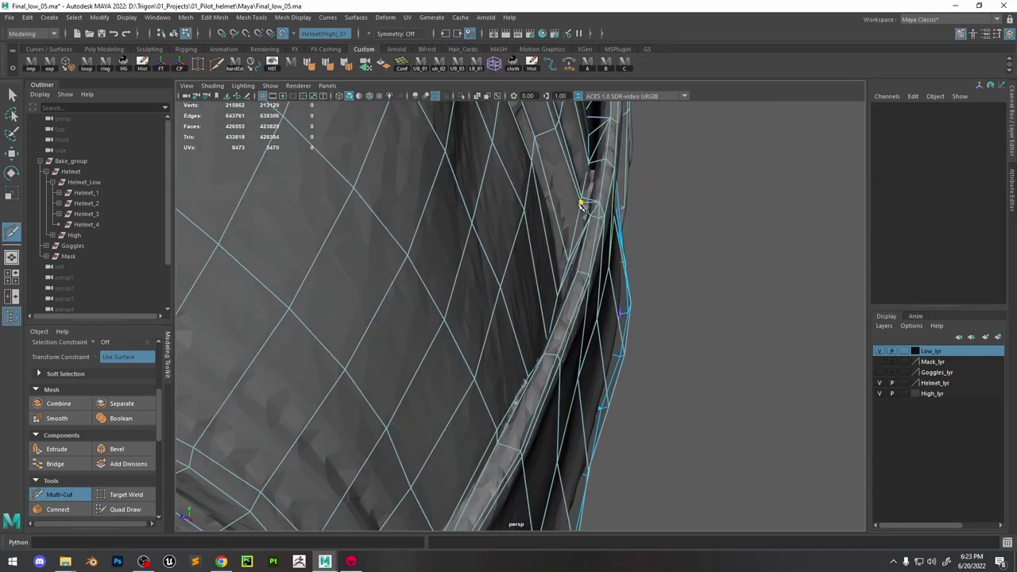
alt+drag(558, 248, 463, 446)
click(463, 446)
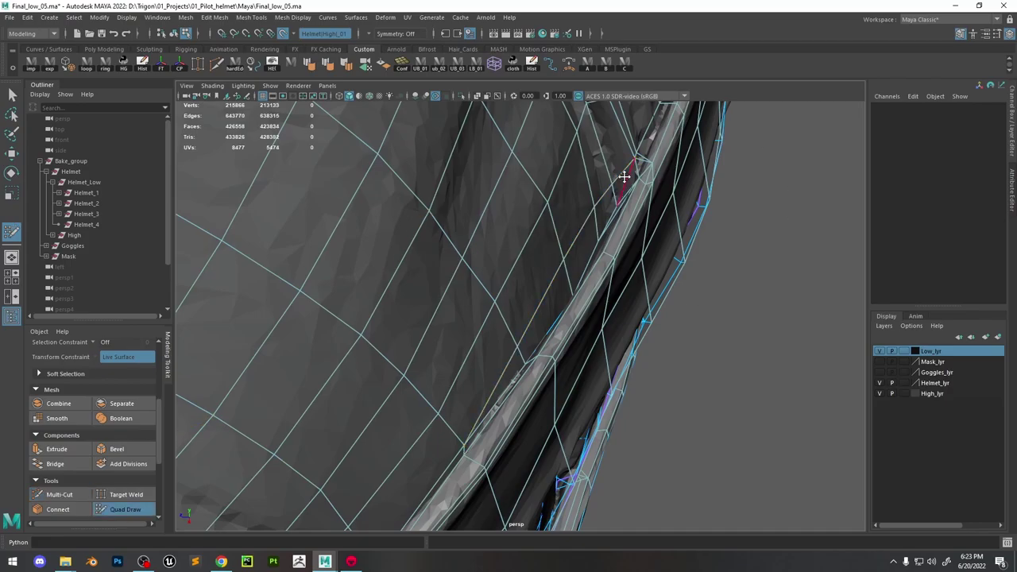
mouse_move(558, 209)
alt+mouse_down()
mouse_move(477, 164)
mouse_move(608, 304)
mouse_move(566, 230)
alt+mouse_up()
Select the groove edges on the low helmet mesh and soften them
key(w)
key(ctrl+1)
key(F10)
click(569, 239)
alt+drag(581, 287, 563, 229)
key(ctrl+1)
alt+drag(688, 316, 528, 334)
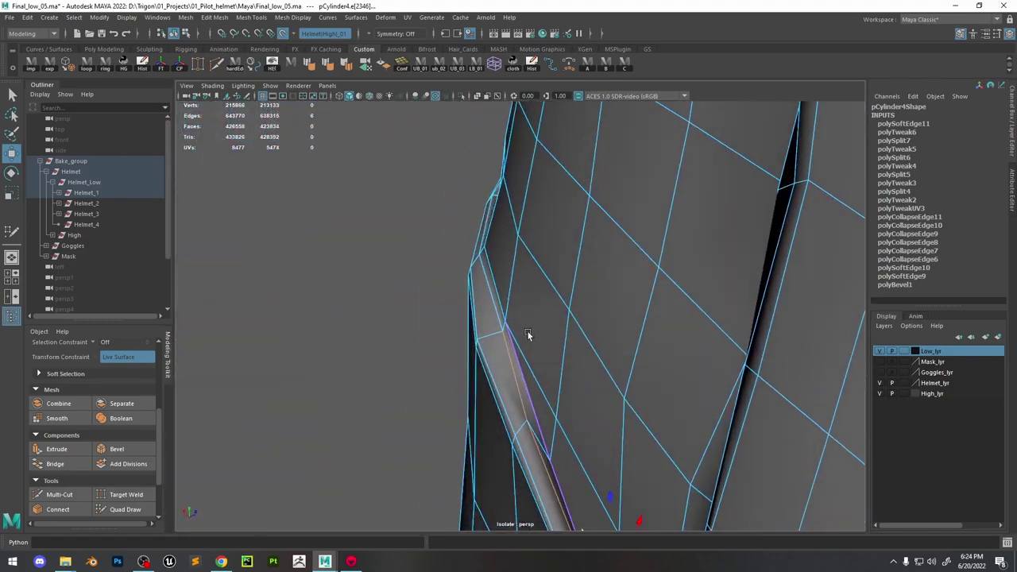
Compare the low-poly helmet rim with the high-res helmet by hiding and showing the low mesh
shift+click(515, 390)
alt+drag(515, 389, 404, 278)
click(465, 96)
key(ctrl+z)
key(ctrl+h)
click(465, 96)
click(465, 96)
Isolate the low helmet mesh in a front view of the strap
alt+drag(477, 238, 477, 263)
click(239, 445)
scroll(400, 265, up, 3)
click(465, 96)
key(F10)
Frame a strap edge and set it to Soften Edge
click(575, 274)
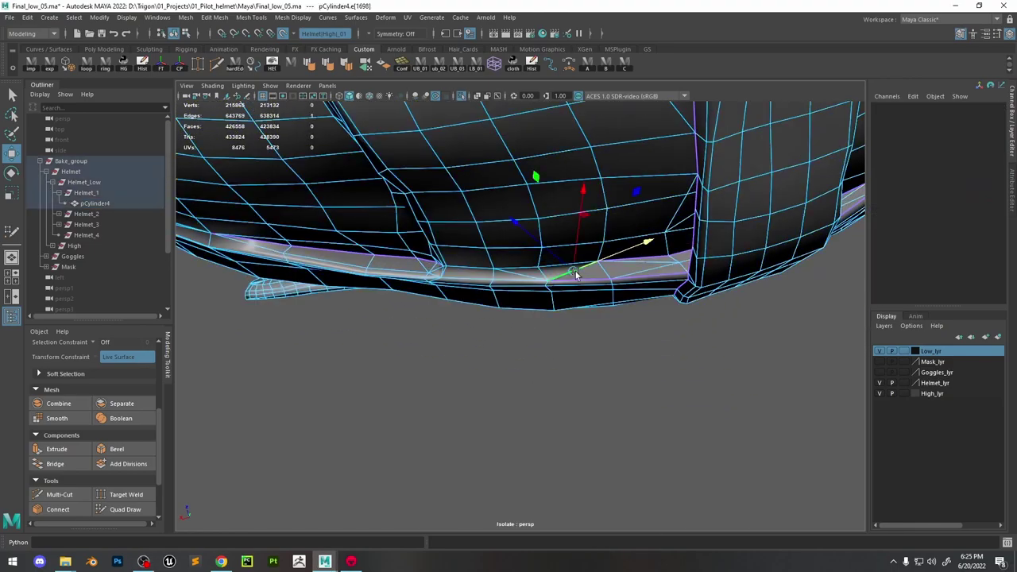
key(f)
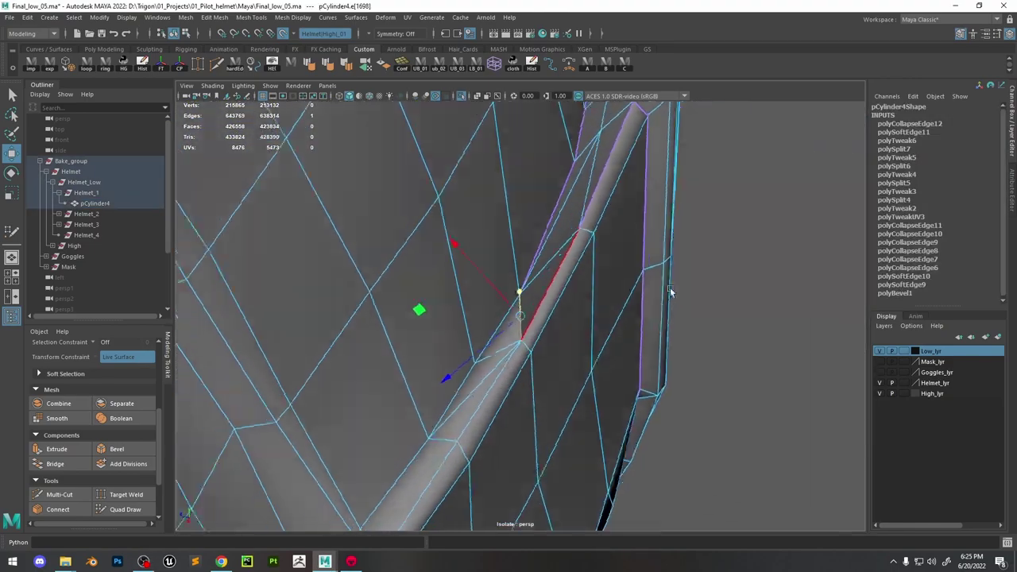
alt+drag(576, 274, 520, 316)
shift+right_drag(519, 316, 653, 295)
alt+drag(486, 398, 505, 262)
Harden another strap edge, then undo back to the whole-mesh selection
click(584, 353)
shift+right_drag(506, 262, 651, 314)
alt+drag(651, 314, 617, 352)
key(ctrl+z)
key(ctrl+z)
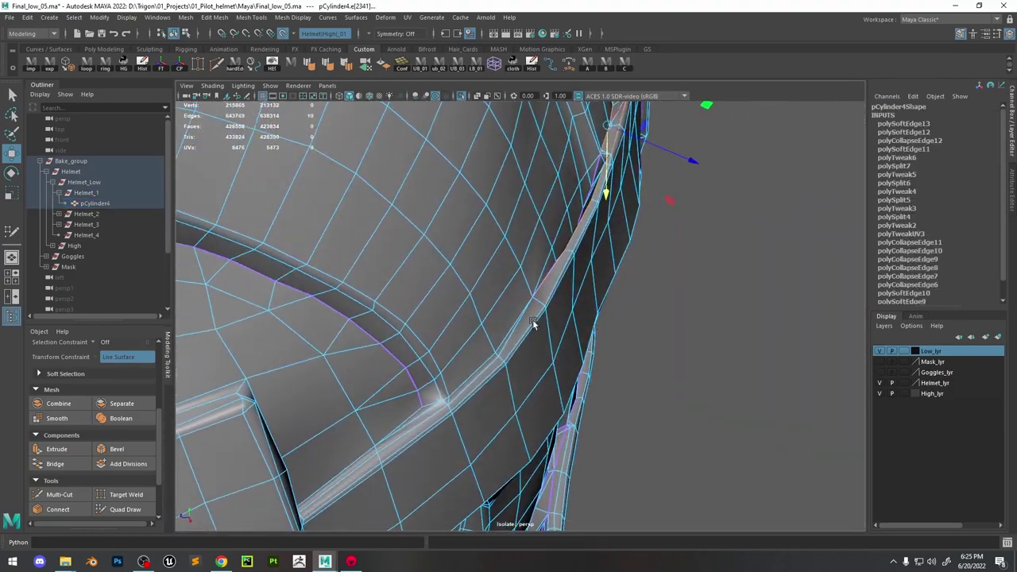
key(ctrl+z)
key(ctrl+z)
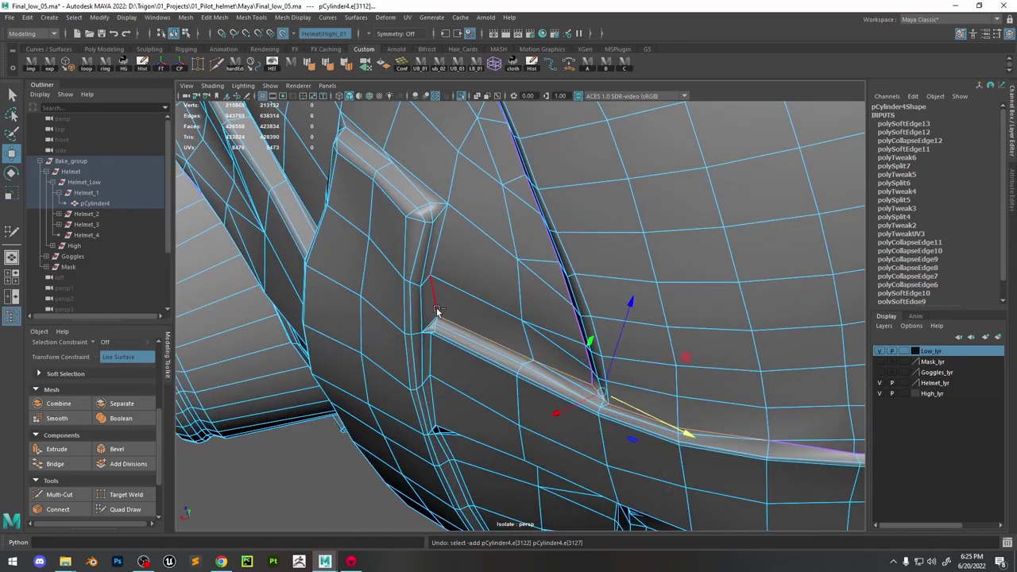
key(ctrl+z)
key(ctrl+z)
key(ctrl+z)
key(ctrl+z)
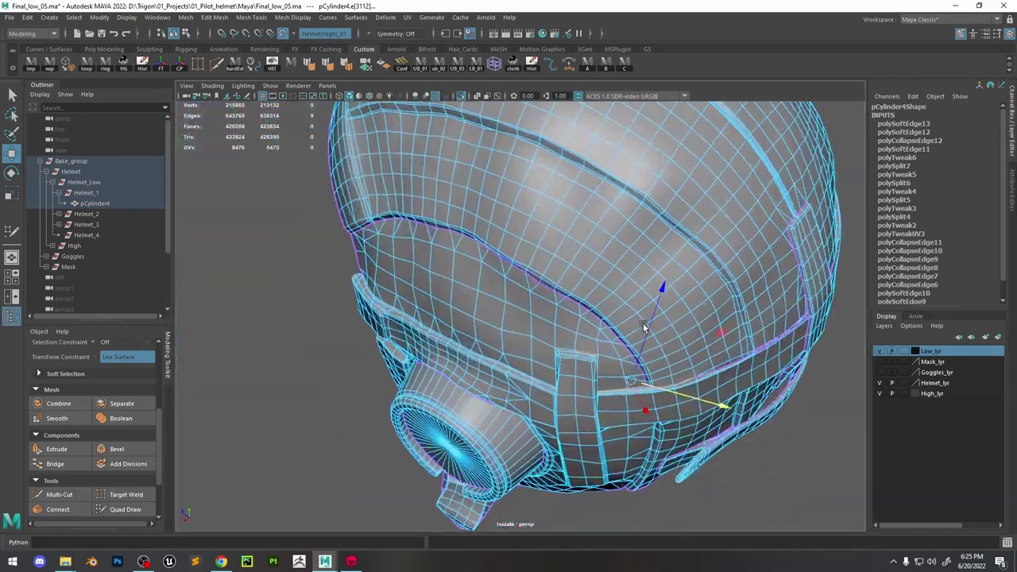
key(ctrl+z)
key(ctrl+z)
key(ctrl+z)
key(ctrl+z)
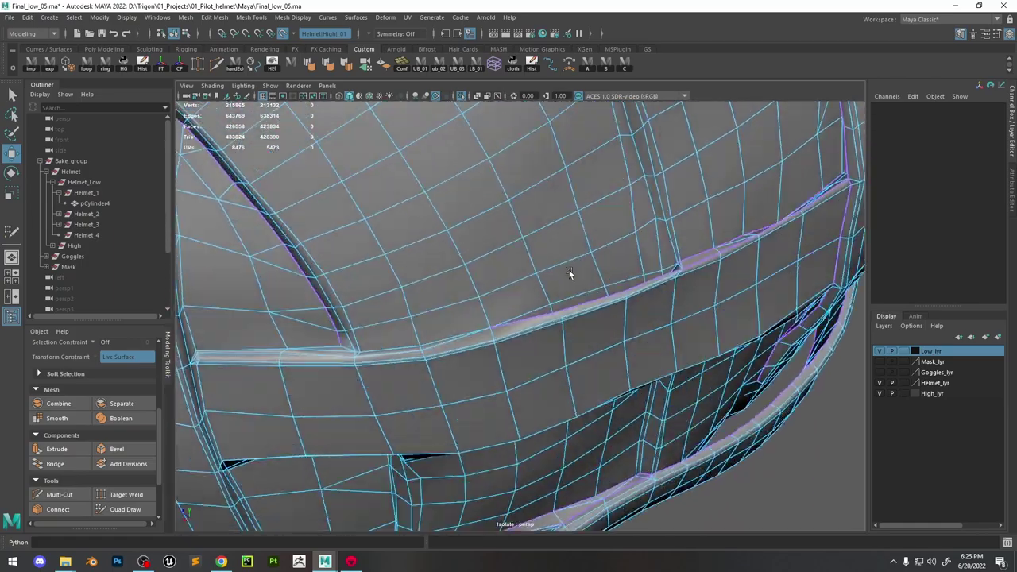
key(ctrl+z)
key(ctrl+z)
key(ctrl+z)
key(ctrl+z)
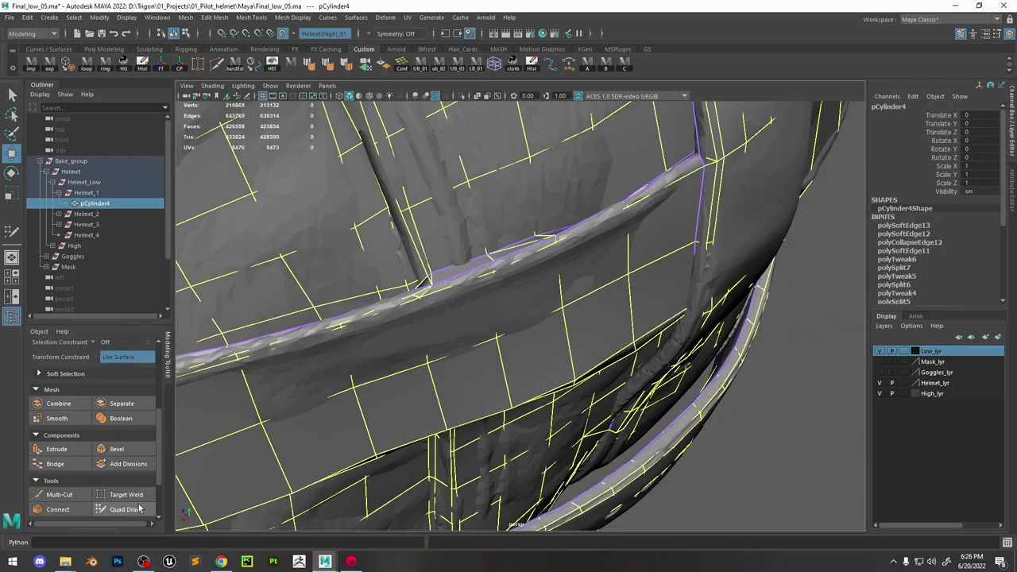
Refine the strap retopology with Quad Draw from two angles
click(127, 509)
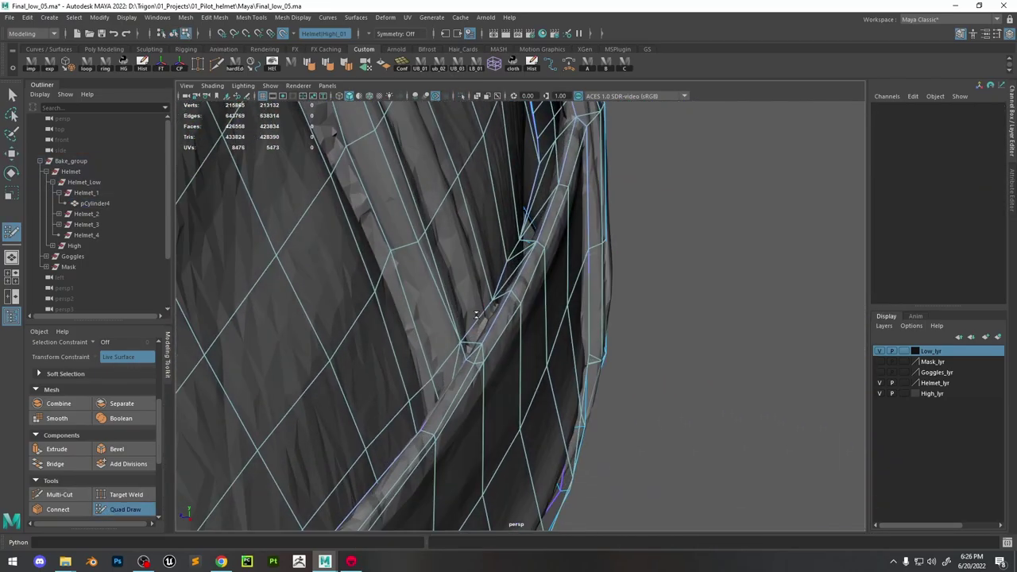
mouse_move(477, 315)
alt+mouse_down()
mouse_move(461, 341)
mouse_move(527, 341)
mouse_move(525, 325)
mouse_move(586, 257)
mouse_move(523, 220)
mouse_move(485, 229)
mouse_move(660, 362)
mouse_move(556, 318)
mouse_move(387, 136)
mouse_move(558, 372)
mouse_move(580, 313)
mouse_move(462, 322)
mouse_move(516, 286)
mouse_move(476, 318)
mouse_move(674, 385)
mouse_move(727, 374)
mouse_move(658, 345)
mouse_move(577, 331)
mouse_move(439, 92)
alt+mouse_up()
key(w)
key(ctrl+1)
click(462, 322)
click(463, 322)
key(F10)
click(468, 311)
click(121, 509)
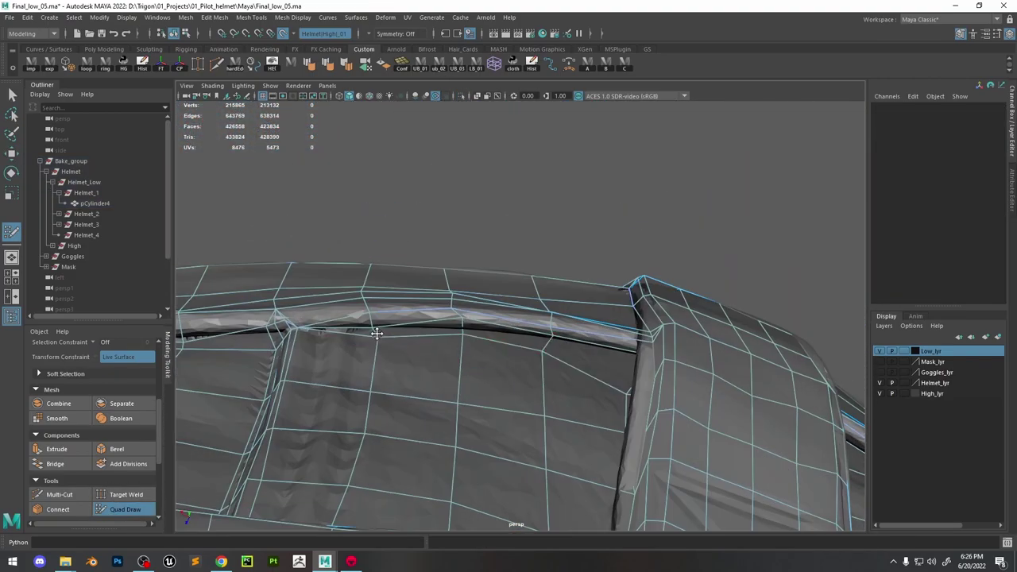
mouse_move(376, 332)
alt+mouse_down()
mouse_move(464, 353)
mouse_move(643, 317)
mouse_move(568, 417)
mouse_move(350, 370)
mouse_move(446, 392)
mouse_move(499, 97)
alt+mouse_up()
Isolate the low helmet in a three-quarter view and switch to the UV Editor/Persp layout
key(w)
click(455, 99)
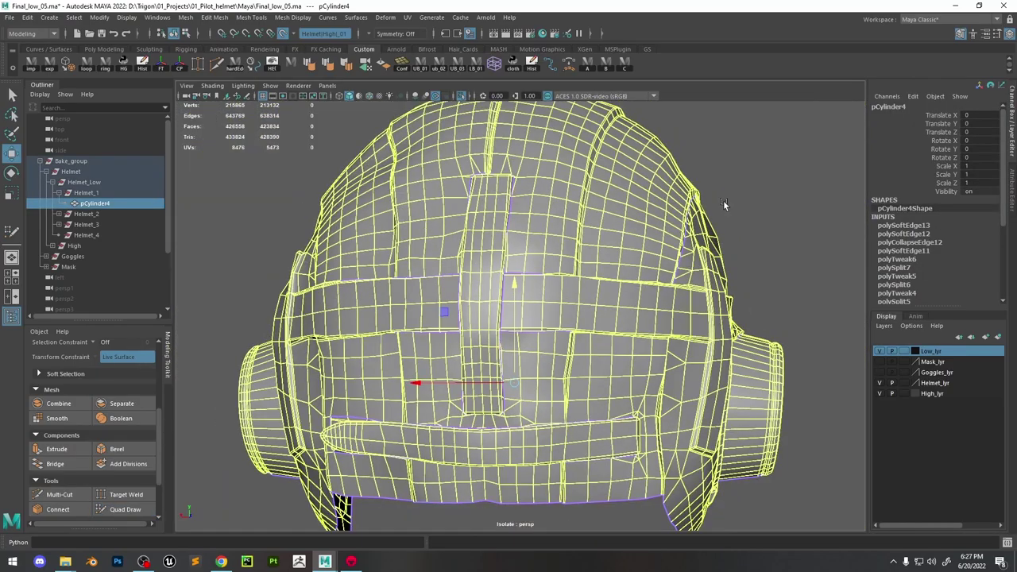
scroll(673, 172, up, 5)
scroll(552, 220, down, 5)
alt+drag(551, 220, 446, 254)
scroll(270, 373, up, 4)
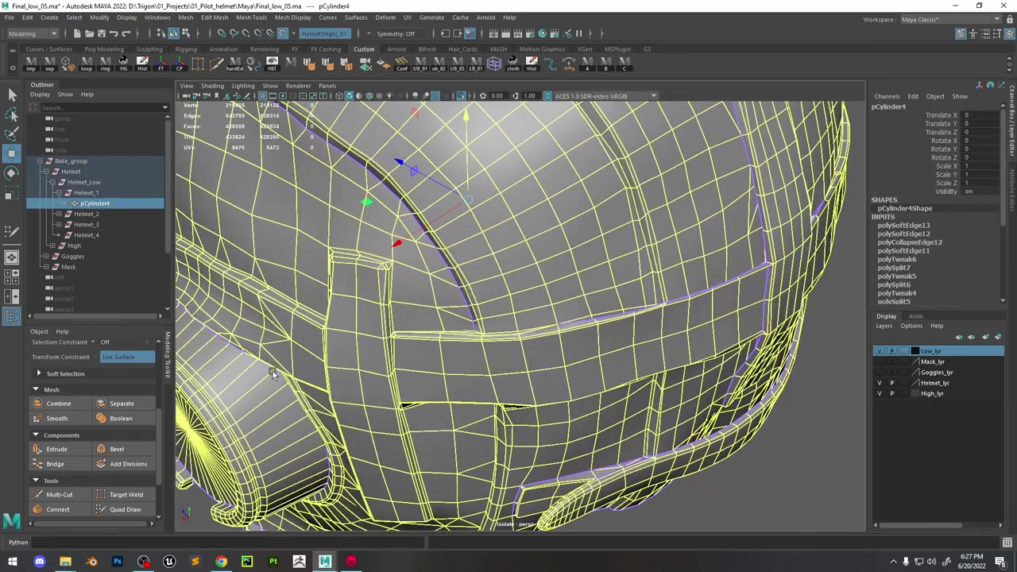
key(ctrl+shift+u)
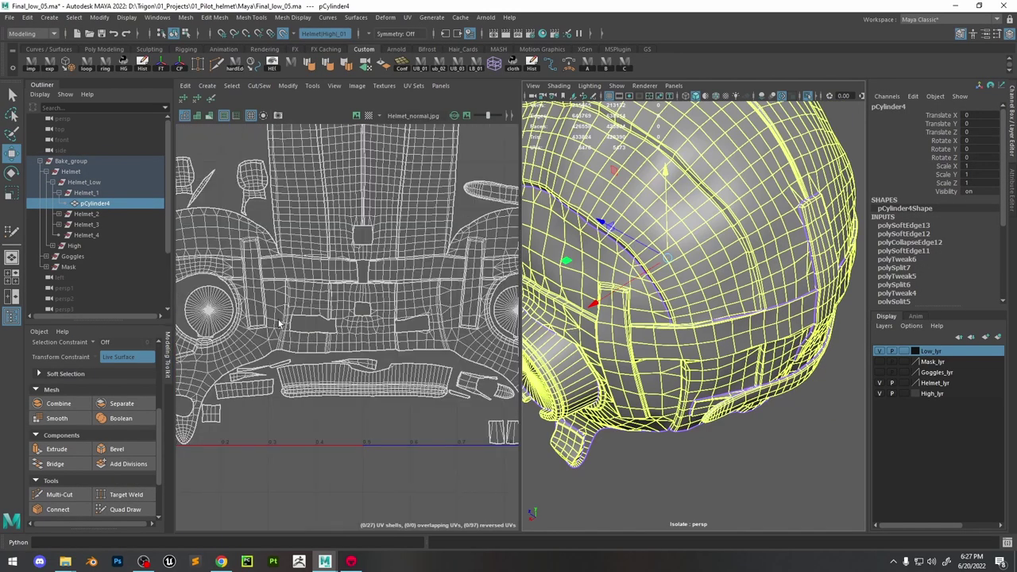
Select the strap seam edges on the helmet's back and Cut the UVs along them
click(272, 62)
scroll(334, 310, up, 5)
scroll(334, 310, down, 2)
alt+drag(604, 302, 659, 342)
scroll(635, 311, up, 2)
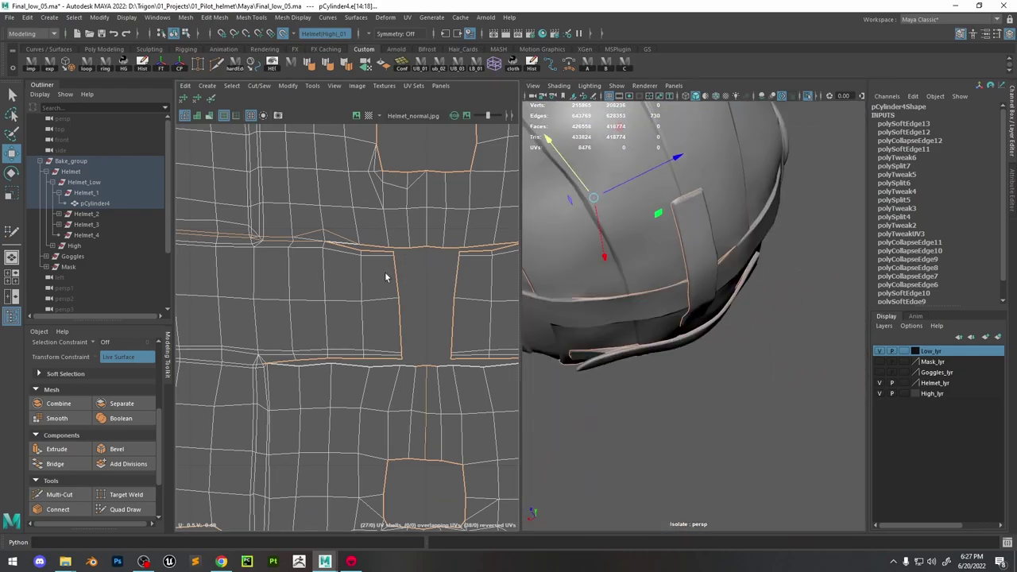
scroll(369, 275, down, 2)
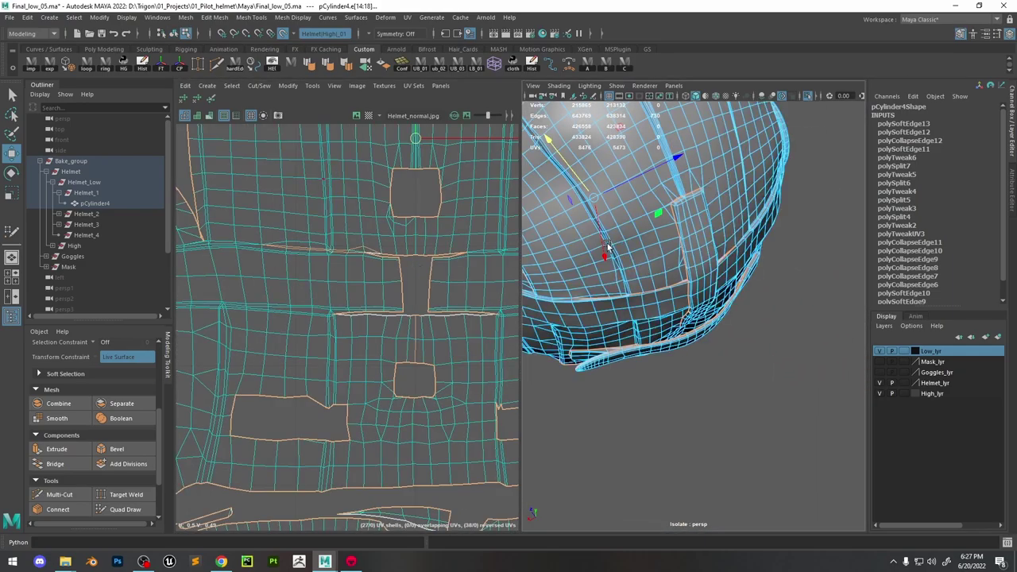
scroll(366, 253, down, 3)
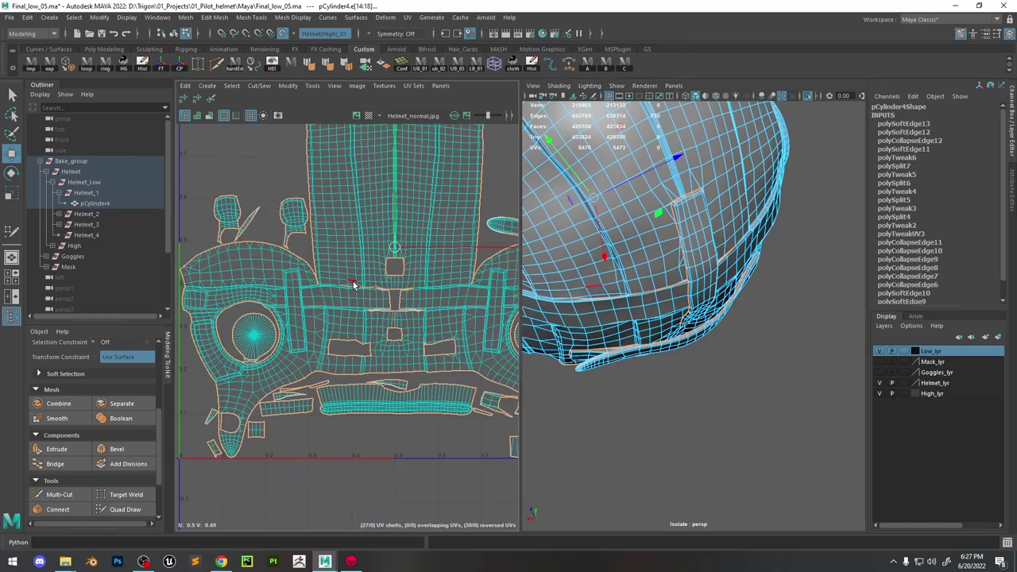
right_click(317, 294)
scroll(371, 306, up, 3)
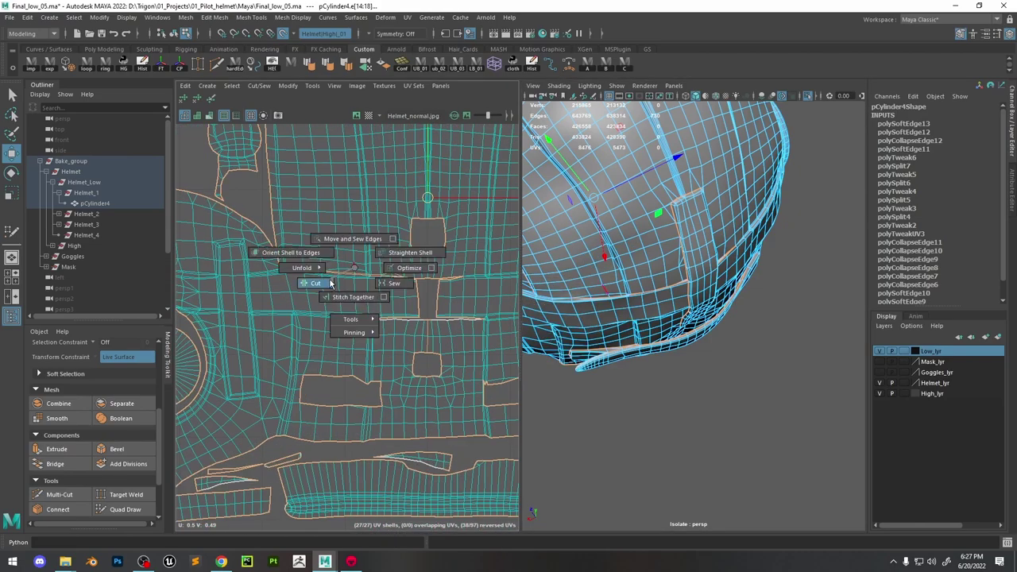
scroll(361, 274, up, 5)
scroll(362, 271, down, 4)
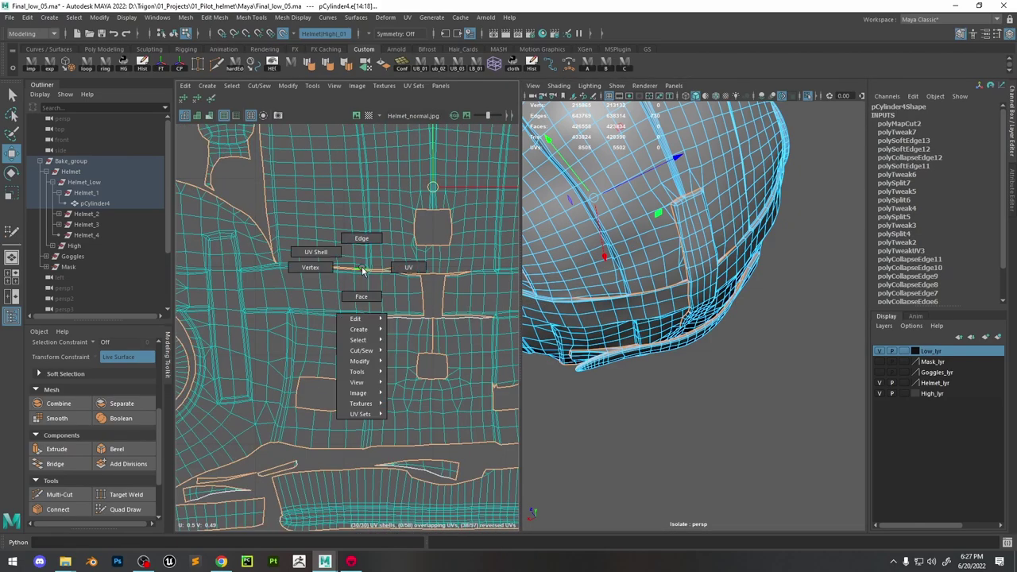
Select a UV in the layout, then return to object mode and view the lower UV shells
right_drag(361, 271, 408, 267)
click(367, 268)
scroll(370, 269, up, 2)
scroll(358, 291, down, 5)
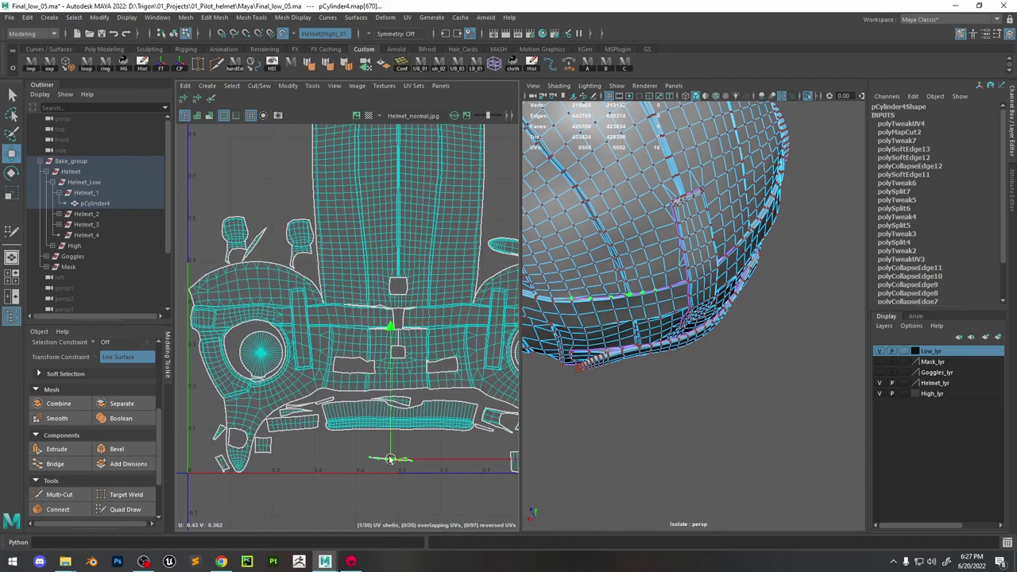
key(F8)
scroll(402, 421, up, 3)
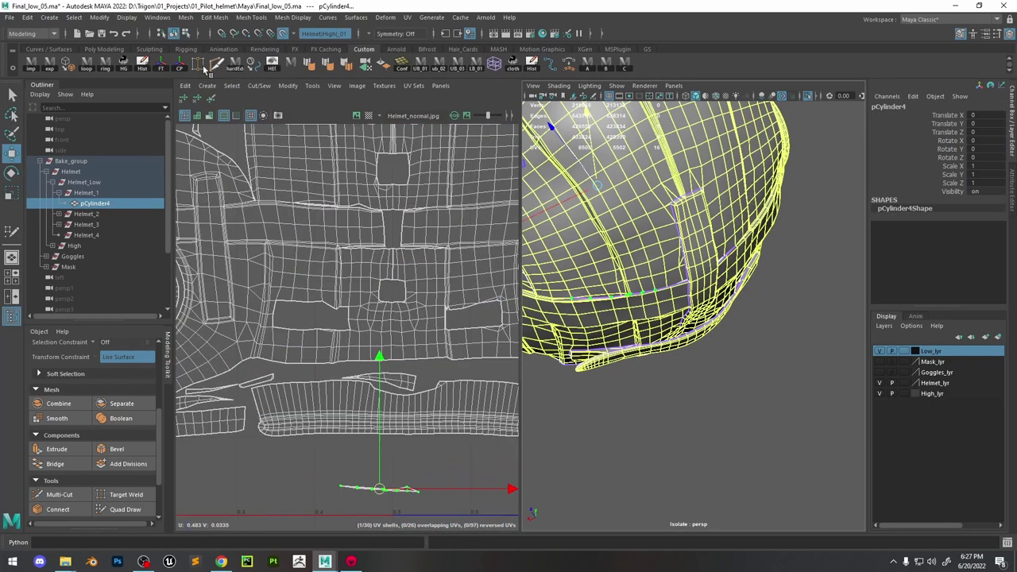
alt+middle_drag(485, 239, 439, 154)
scroll(379, 411, down, 1)
scroll(379, 240, up, 2)
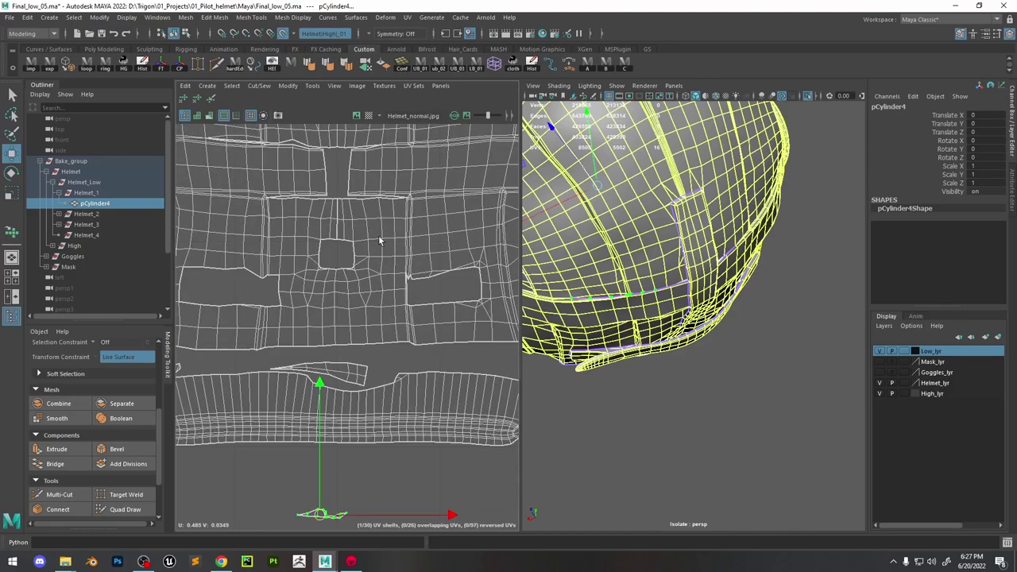
Pick edge e[17] in the UV layout and frame it in both views
right_drag(295, 228, 318, 263)
click(755, 364)
key(f)
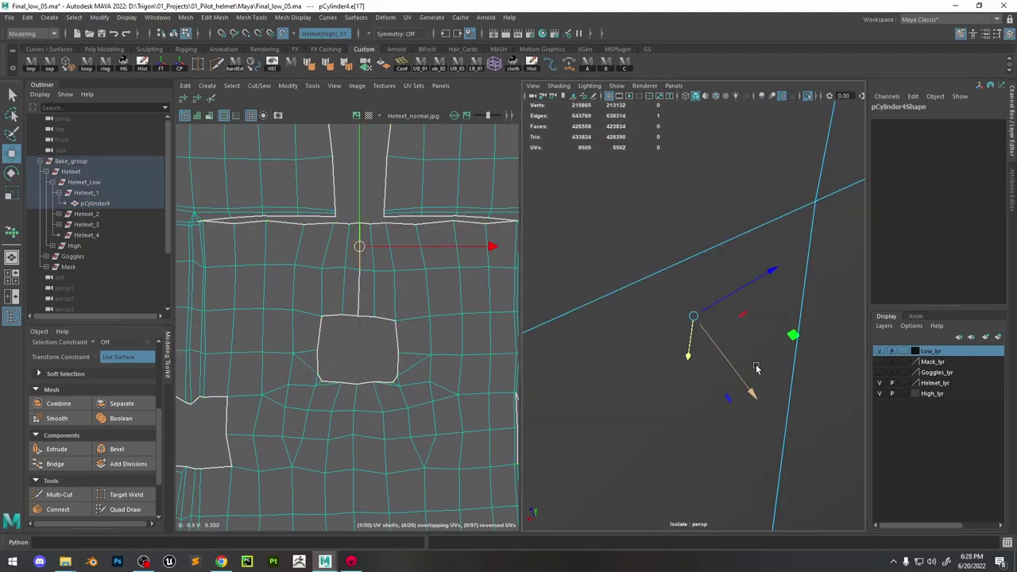
alt+drag(713, 324, 767, 314)
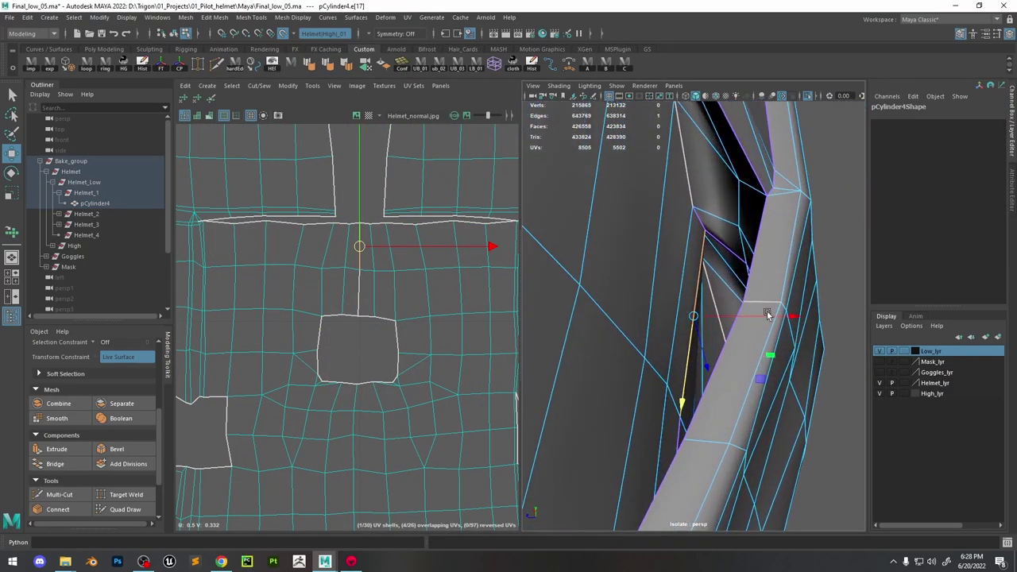
click(838, 450)
alt+drag(838, 449, 739, 326)
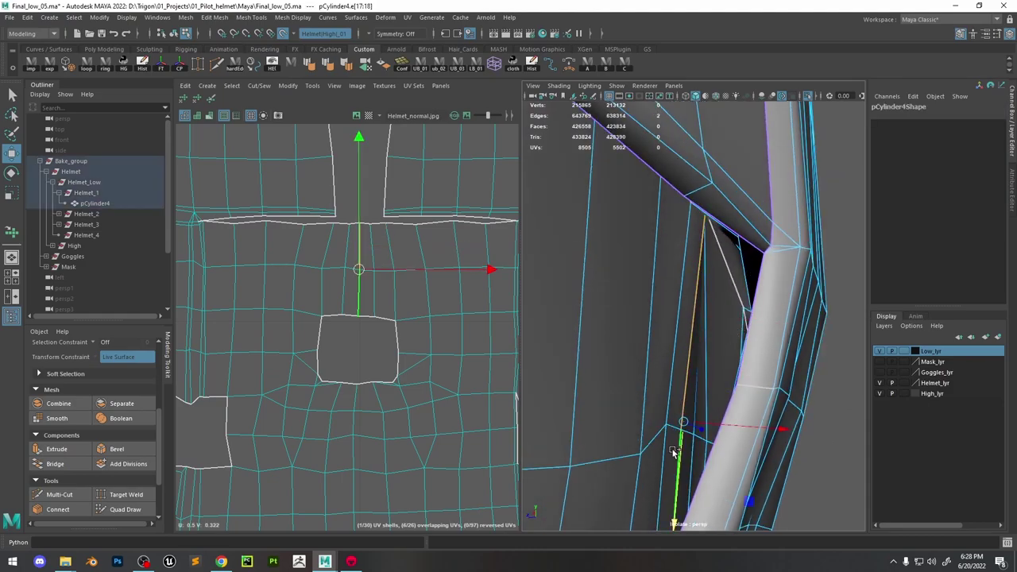
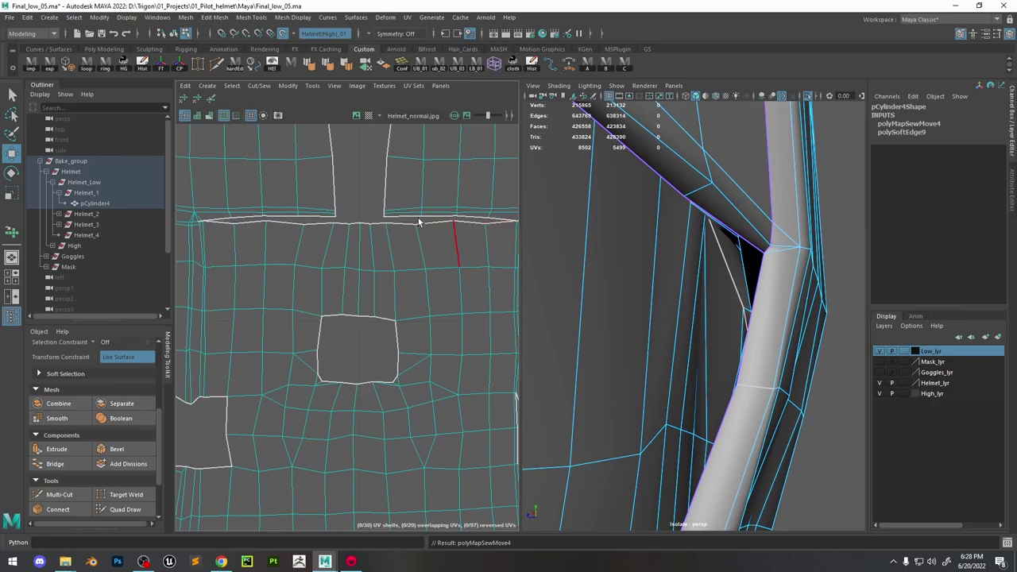
Select the strap seam UV shells, show the normal map behind them, and slide UVs left along the seam
scroll(352, 267, down, 3)
scroll(325, 250, up, 6)
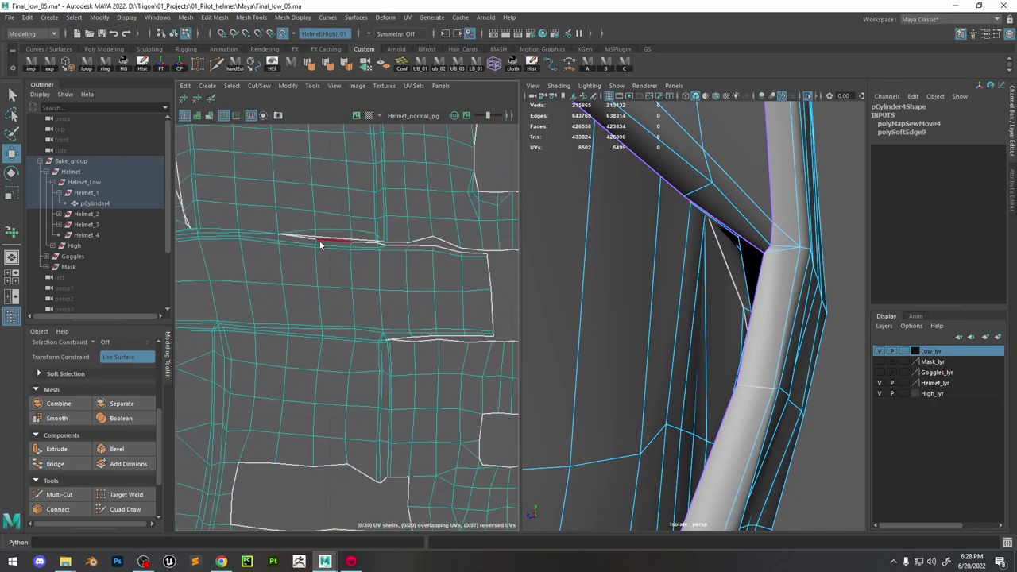
double_click(319, 241)
scroll(319, 241, down, 3)
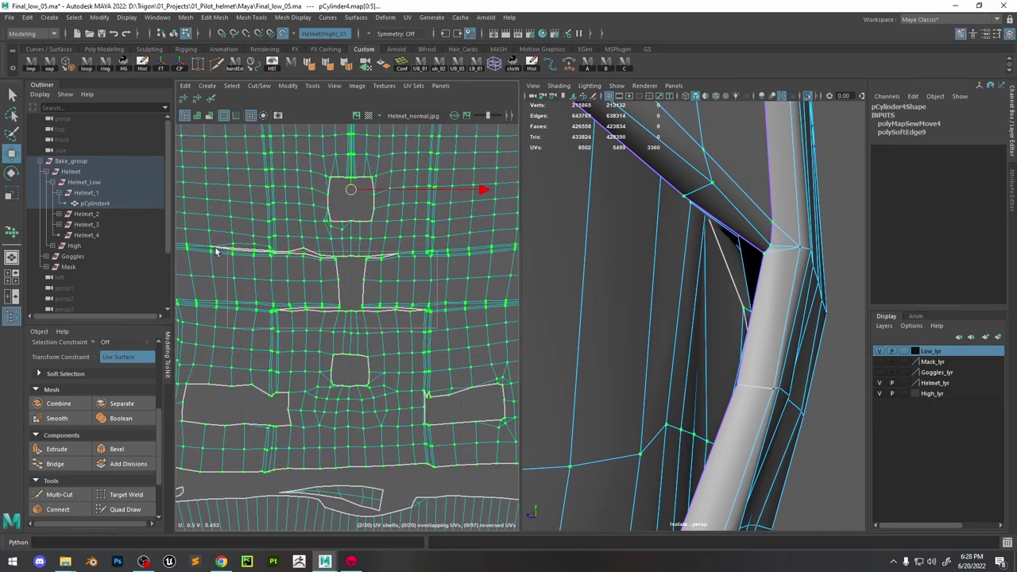
click(186, 101)
scroll(255, 251, up, 5)
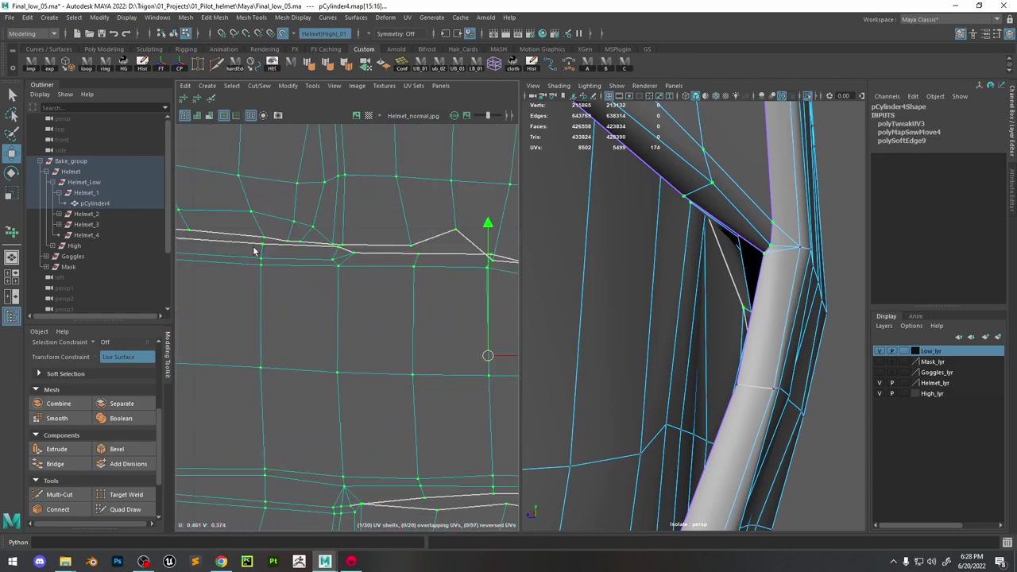
click(210, 116)
scroll(370, 261, up, 6)
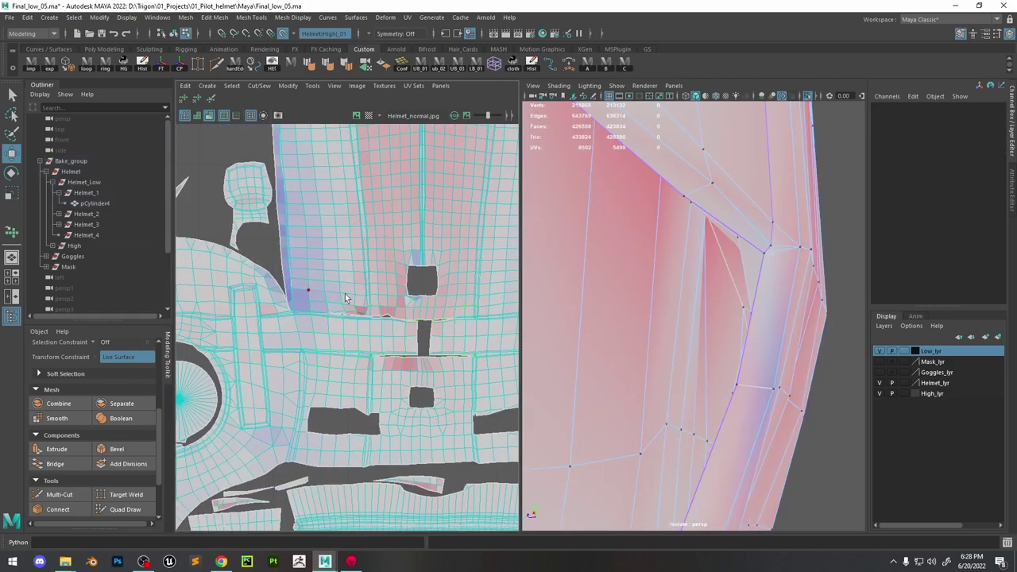
middle_drag(381, 302, 344, 302)
Adjust a UV beside the seam, clear the selection, and maximize the perspective view on pCylinder4
alt+drag(675, 279, 699, 302)
scroll(347, 291, down, 2)
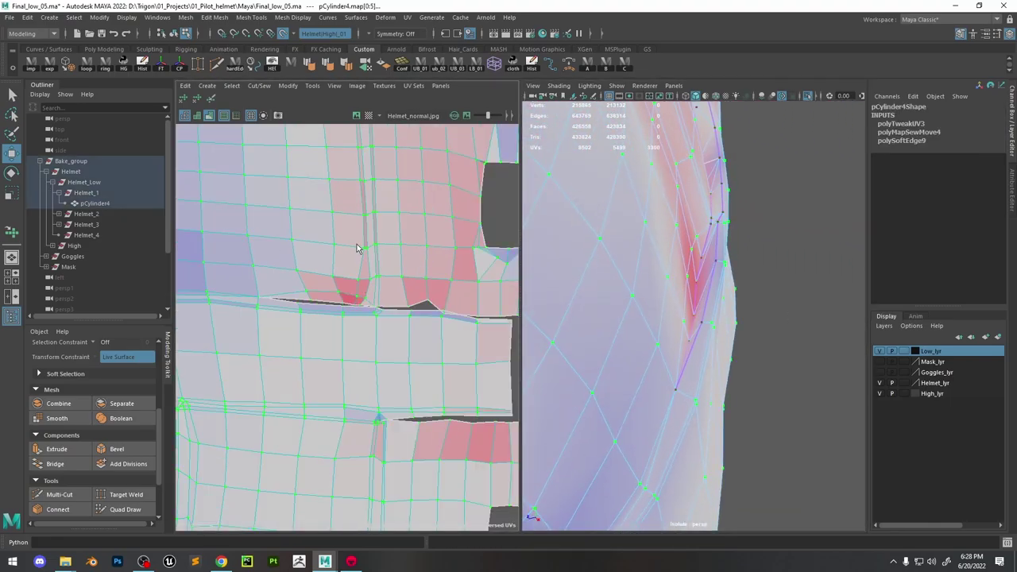
scroll(352, 291, down, 5)
scroll(347, 297, up, 5)
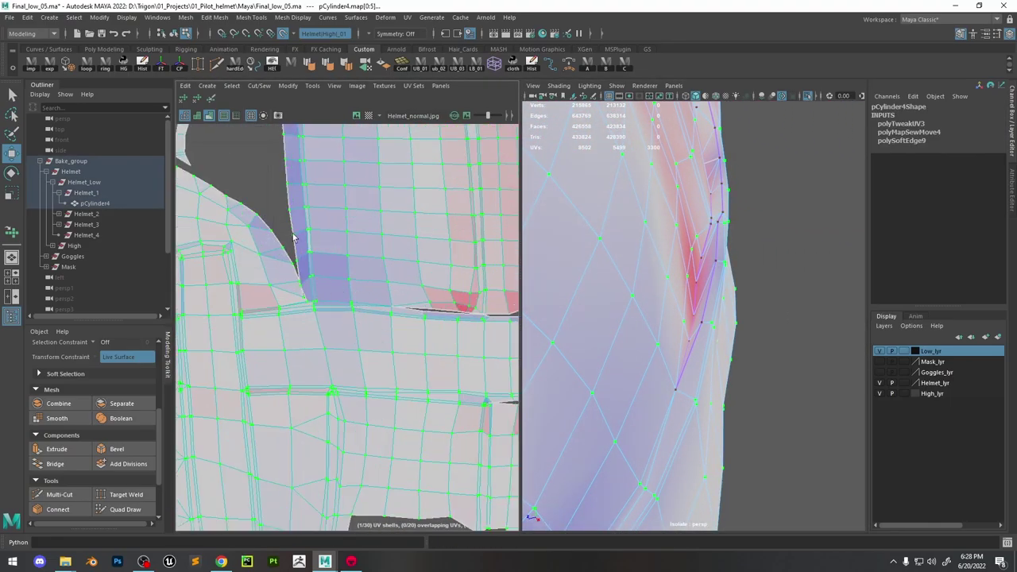
scroll(463, 295, down, 3)
scroll(466, 313, up, 5)
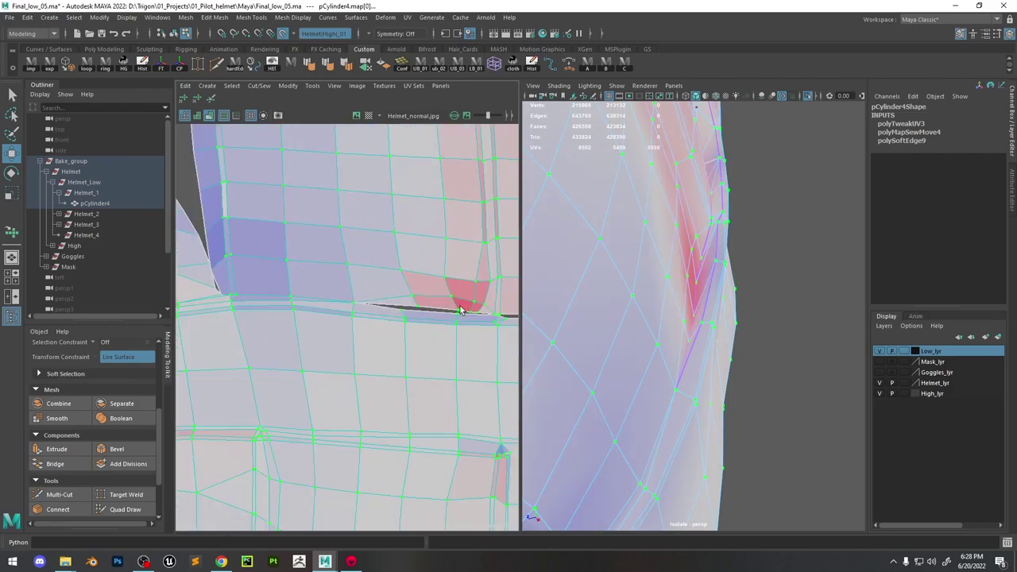
click(477, 286)
scroll(427, 306, down, 1)
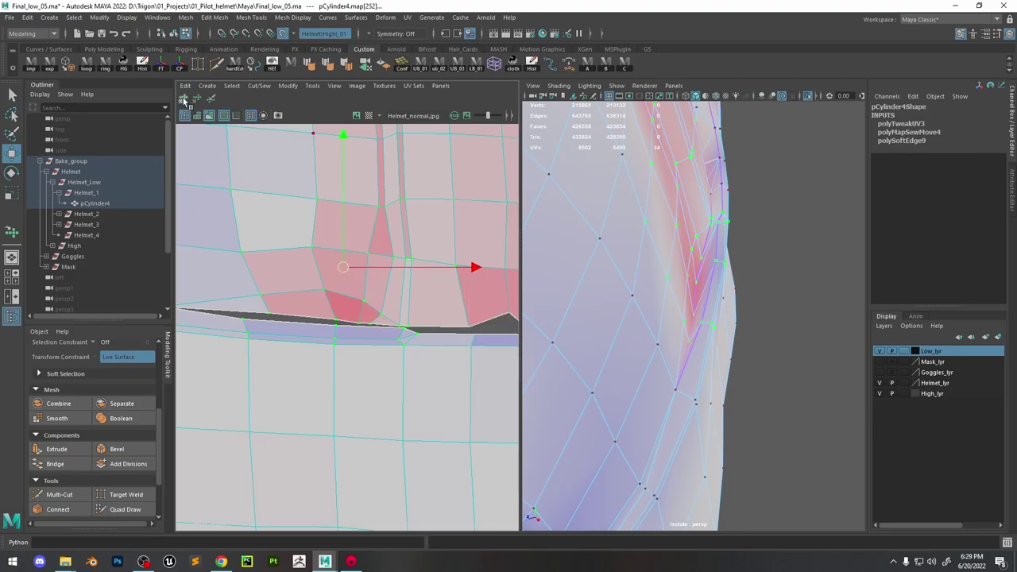
scroll(350, 291, down, 3)
click(374, 291)
scroll(722, 277, up, 3)
scroll(414, 310, up, 3)
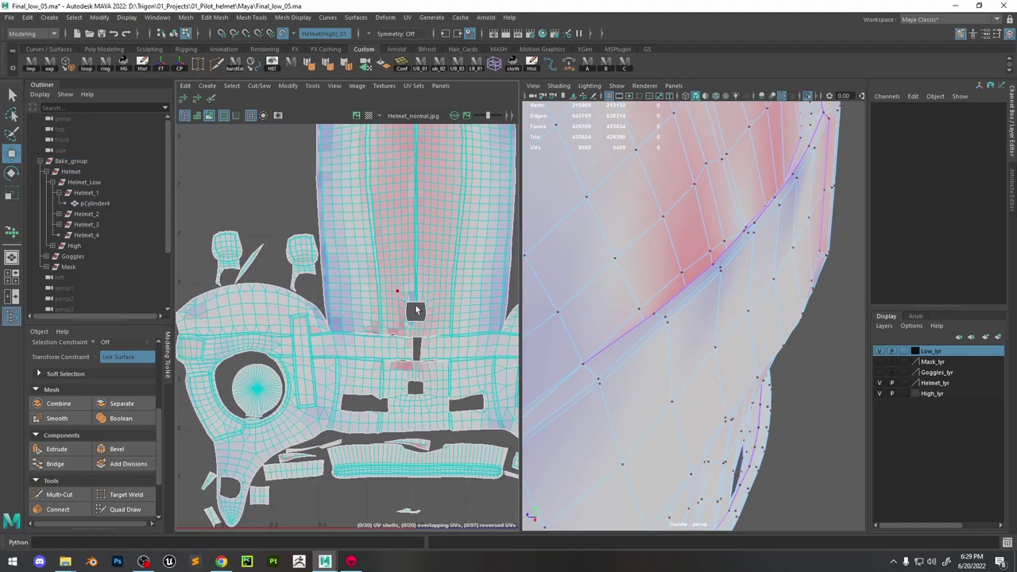
scroll(415, 310, down, 3)
scroll(742, 340, down, 3)
click(742, 339)
key(space)
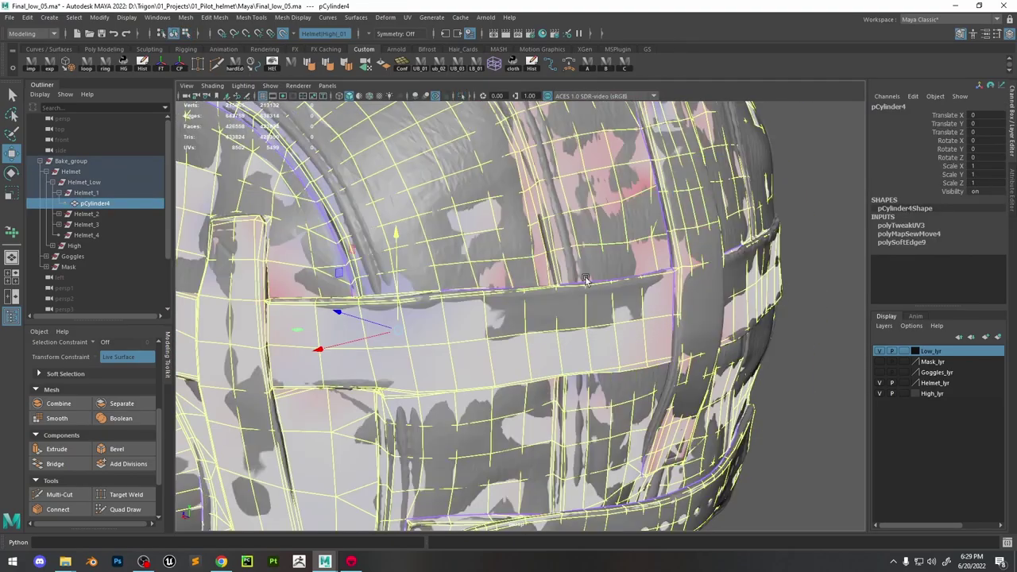
Return to the enlarged 3D view and start Quad Draw, framing the strap seam up close
scroll(585, 280, up, 3)
key(space)
key(space)
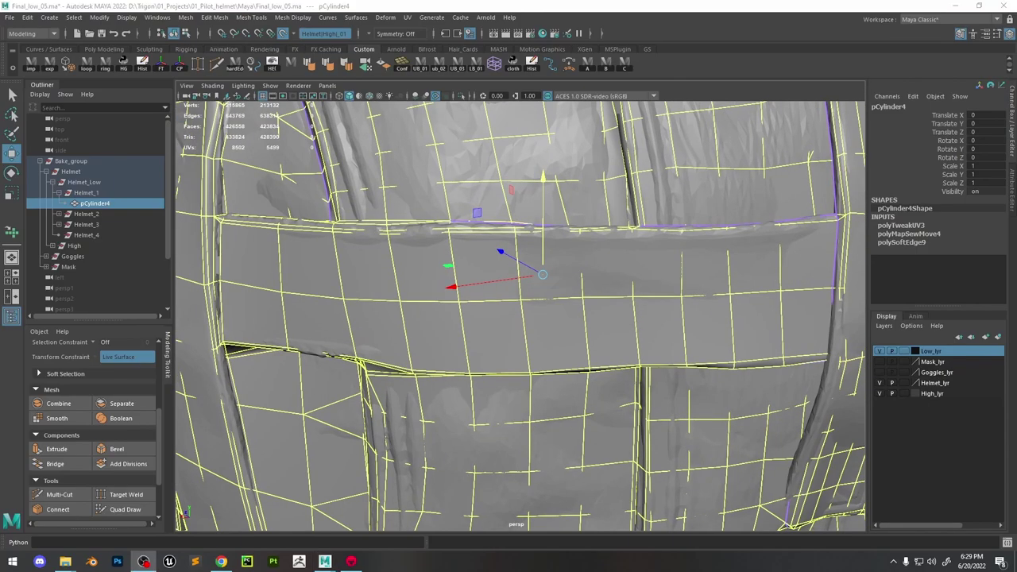
click(125, 509)
scroll(676, 190, up, 5)
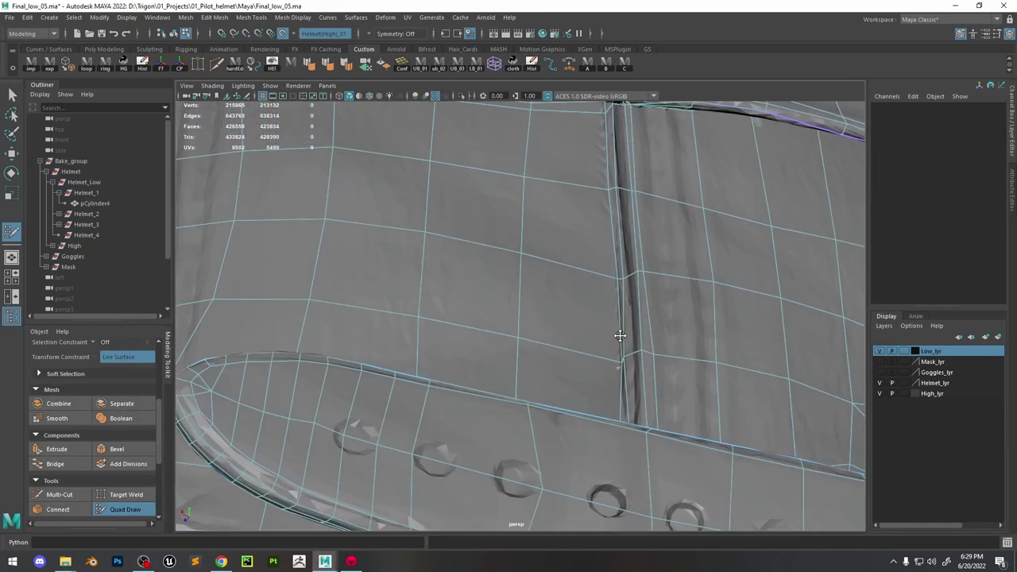
alt+drag(615, 358, 517, 325)
mouse_move(586, 349)
alt+mouse_down()
mouse_move(574, 325)
mouse_move(427, 298)
mouse_move(526, 352)
mouse_move(494, 380)
alt+mouse_up()
Move several seam vertices, checking their fit in wireframe (4) and shaded (5) display
key(w)
click(525, 352)
click(557, 269)
click(480, 348)
click(533, 378)
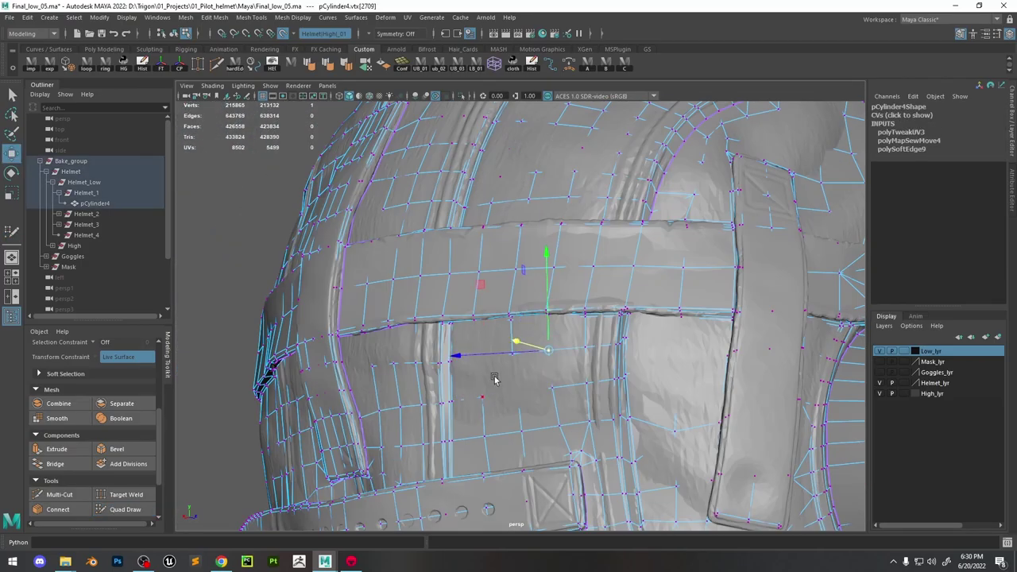
click(456, 354)
scroll(456, 354, up, 3)
key(4)
alt+drag(552, 341, 670, 265)
key(4)
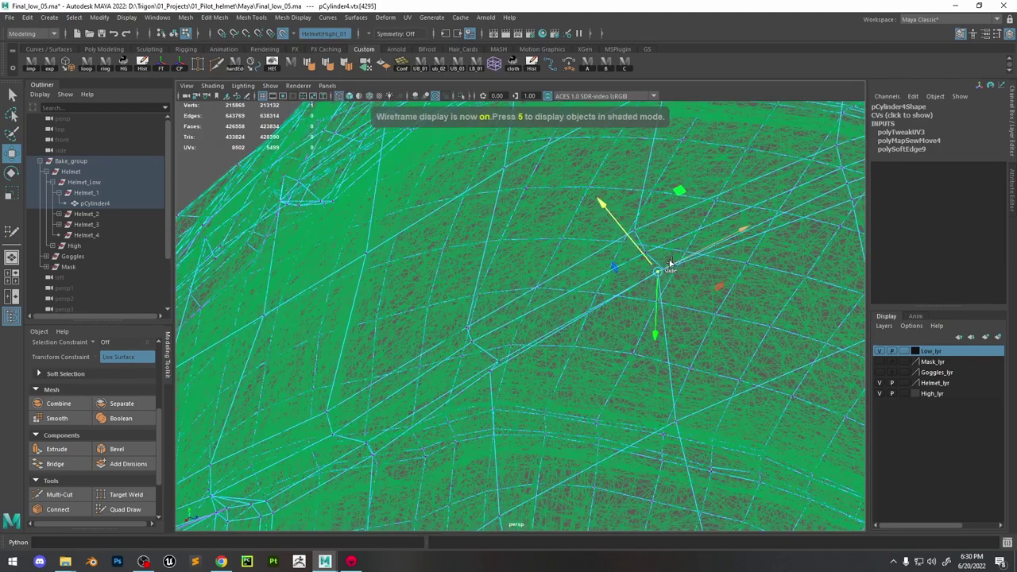
key(5)
scroll(664, 263, up, 2)
Alternate between Quad Draw (Q) and Move (W) to keep adjusting the seam
key(q)
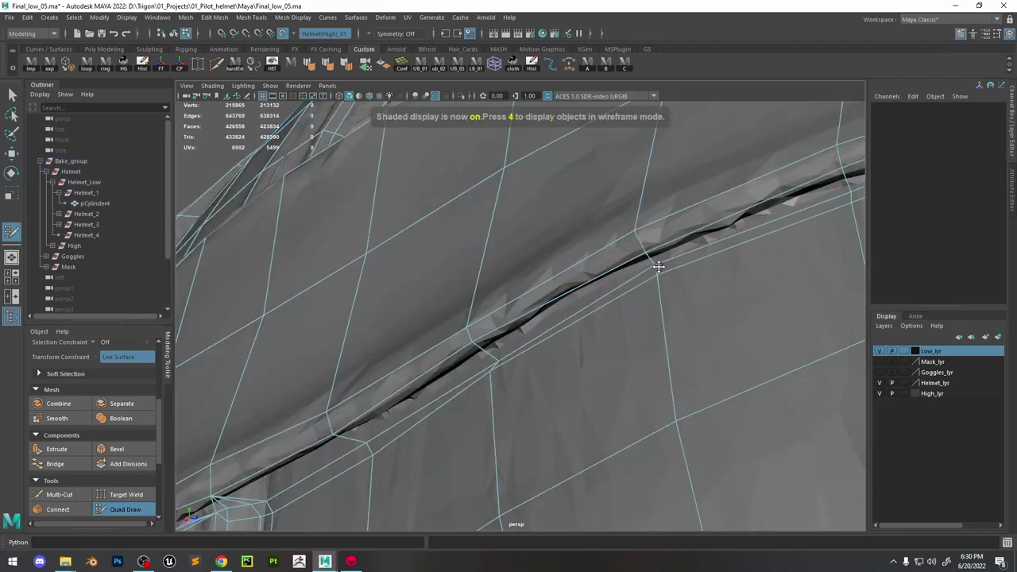
key(w)
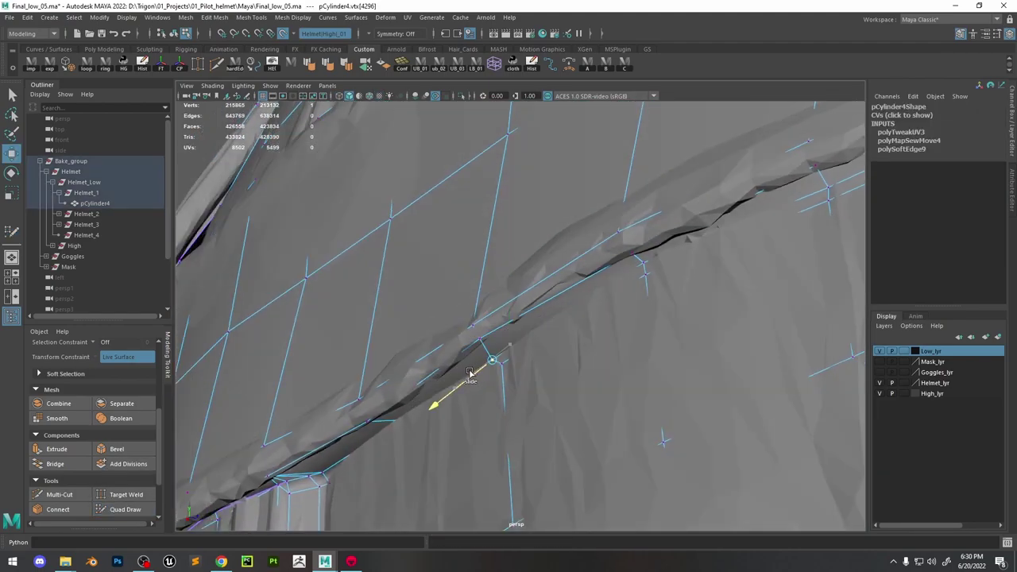
key(q)
mouse_move(499, 364)
alt+mouse_down()
mouse_move(636, 307)
mouse_move(520, 294)
mouse_move(589, 221)
alt+mouse_up()
key(w)
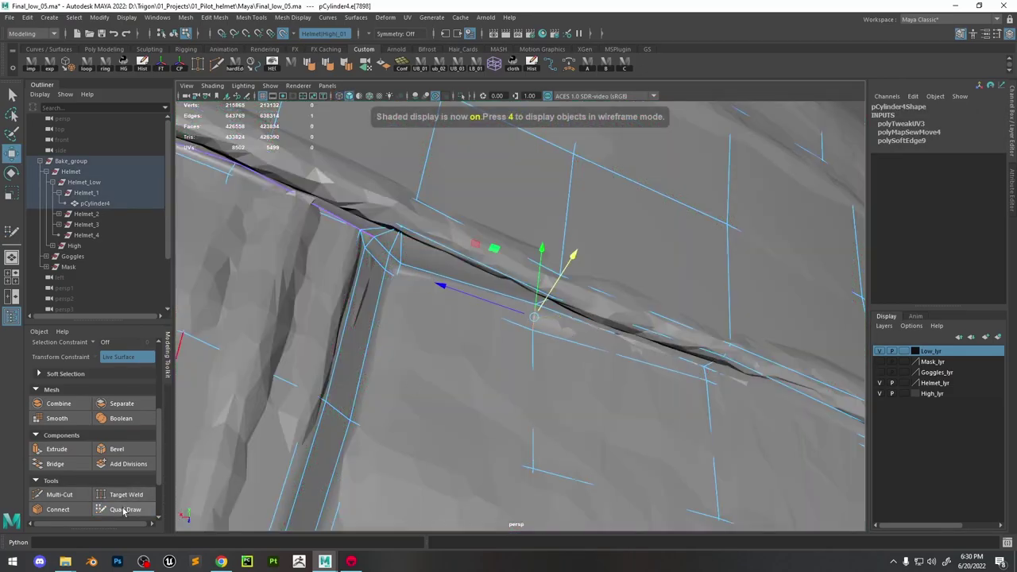
click(124, 509)
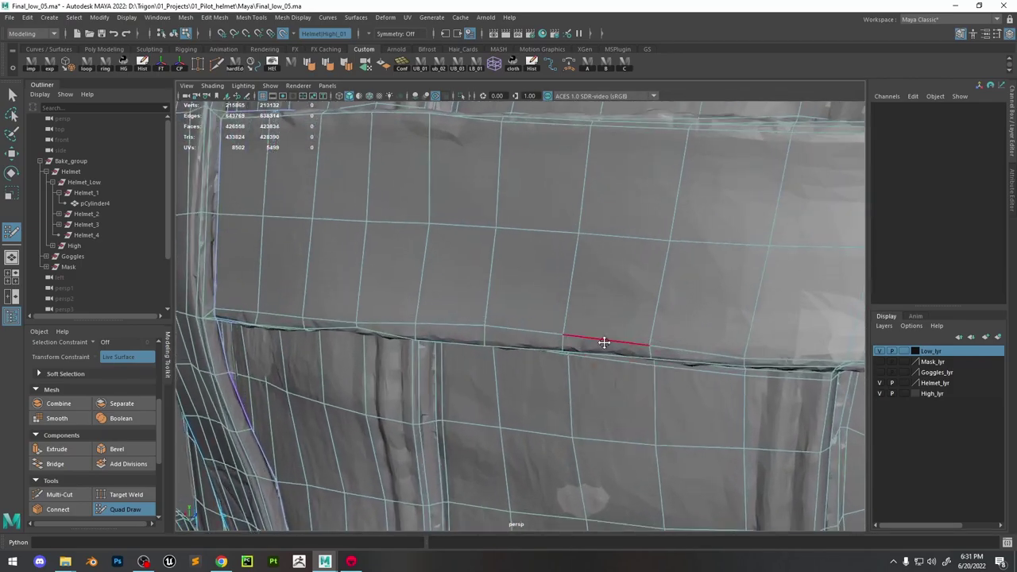
mouse_move(416, 326)
alt+mouse_down()
mouse_move(504, 329)
mouse_move(484, 357)
mouse_move(490, 274)
mouse_move(499, 316)
mouse_move(583, 343)
mouse_move(552, 368)
mouse_move(580, 341)
mouse_move(545, 336)
mouse_move(546, 298)
alt+mouse_up()
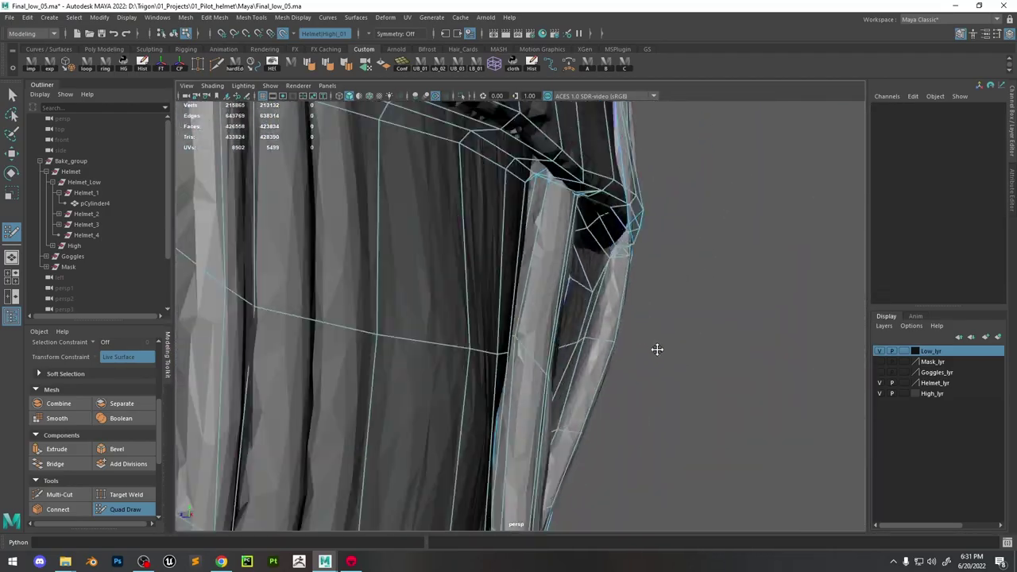
alt+drag(634, 255, 614, 342)
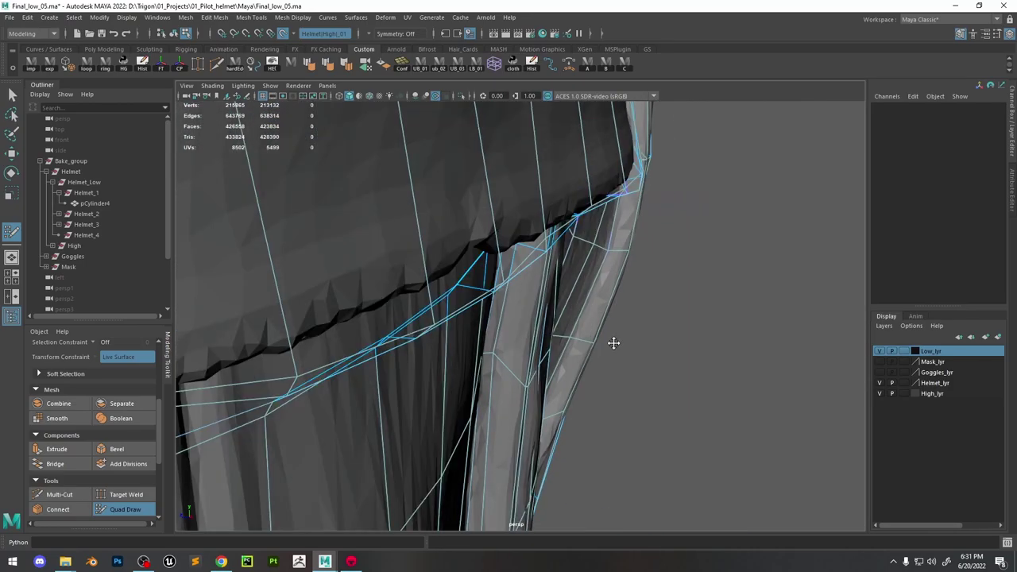
scroll(556, 329, up, 5)
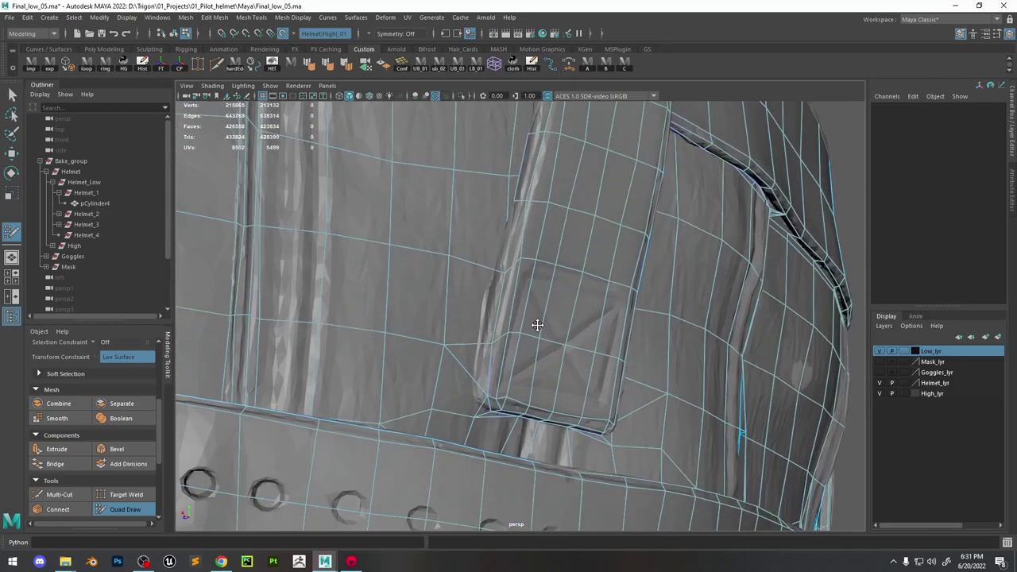
alt+drag(541, 380, 562, 355)
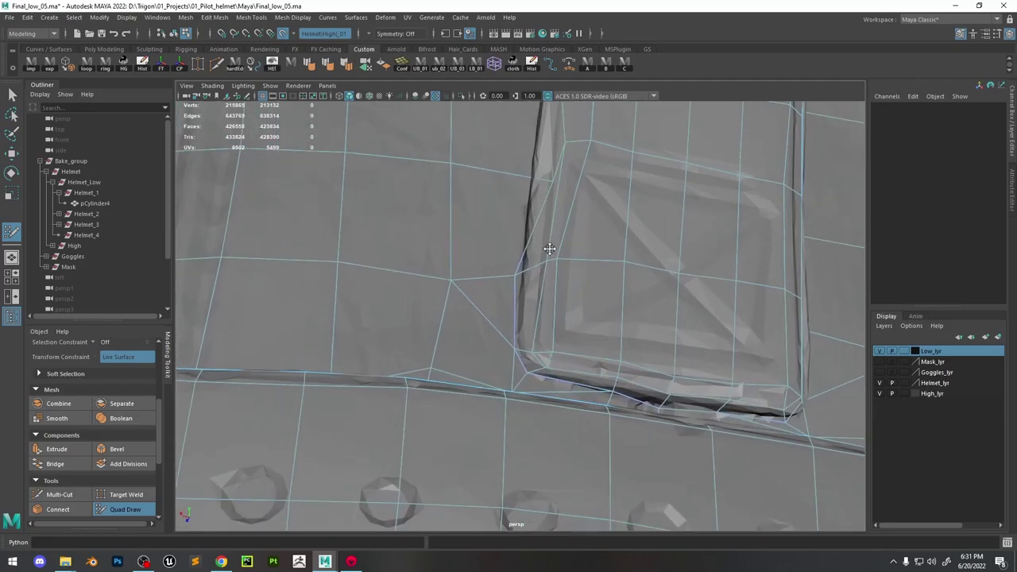
alt+drag(549, 249, 667, 338)
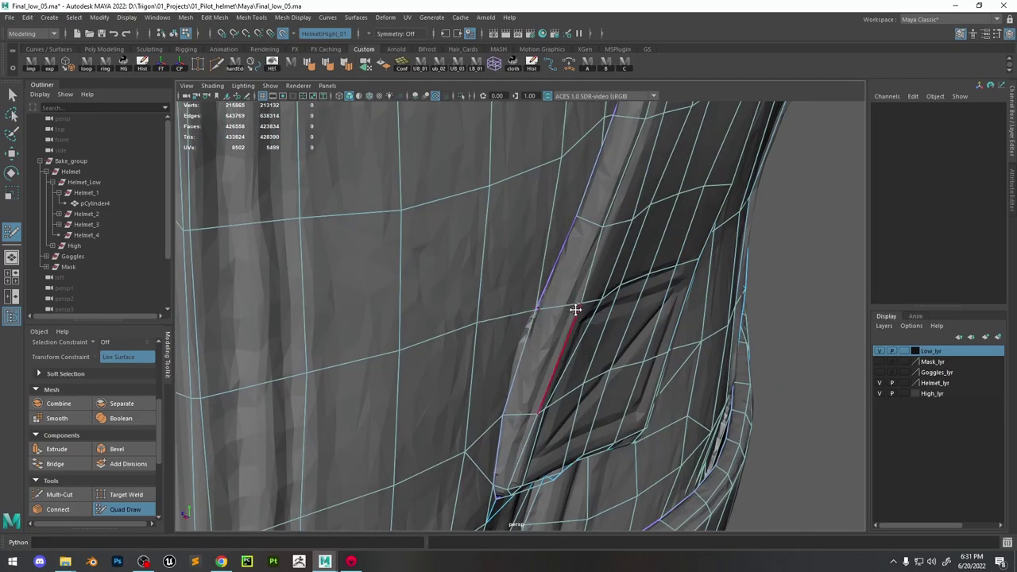
alt+drag(575, 309, 553, 281)
mouse_move(535, 369)
alt+mouse_down()
mouse_move(552, 381)
mouse_move(536, 374)
mouse_move(639, 332)
mouse_move(644, 344)
mouse_move(572, 336)
mouse_move(559, 311)
mouse_move(561, 364)
mouse_move(609, 277)
mouse_move(608, 358)
mouse_move(642, 259)
mouse_move(614, 286)
alt+mouse_up()
key(w)
click(563, 347)
click(113, 506)
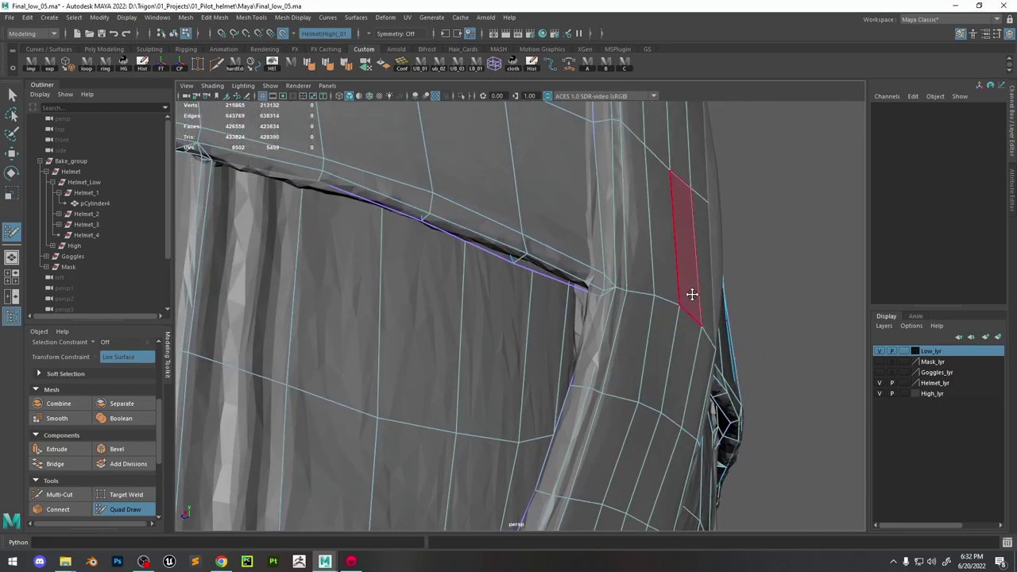
alt+drag(692, 294, 563, 299)
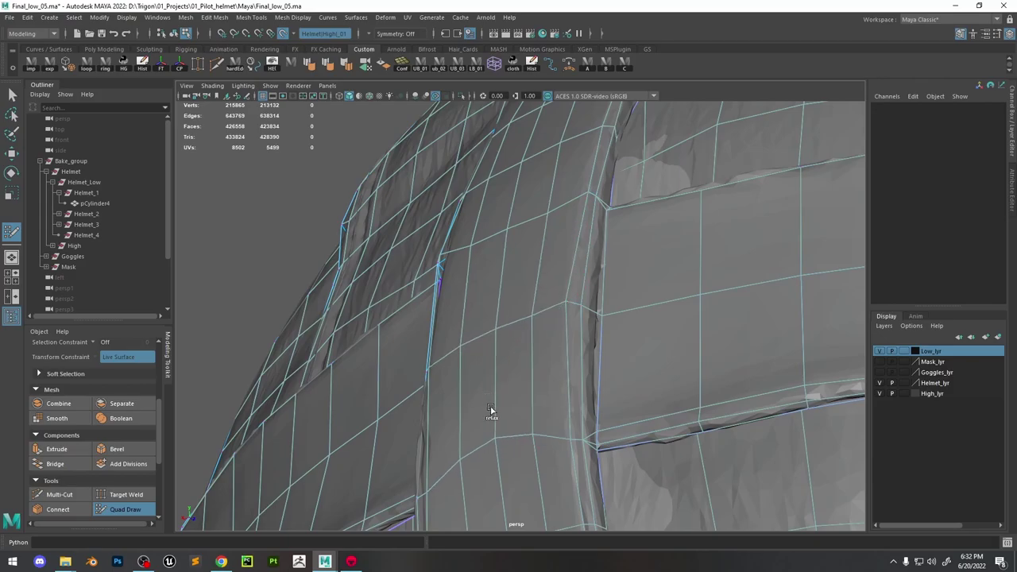
alt+drag(490, 410, 634, 320)
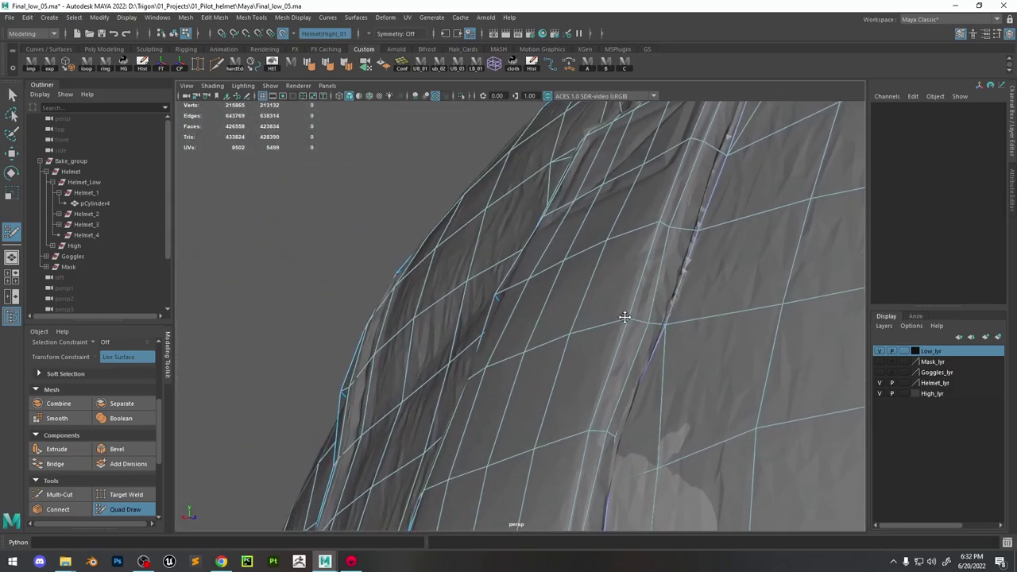
alt+drag(679, 231, 466, 311)
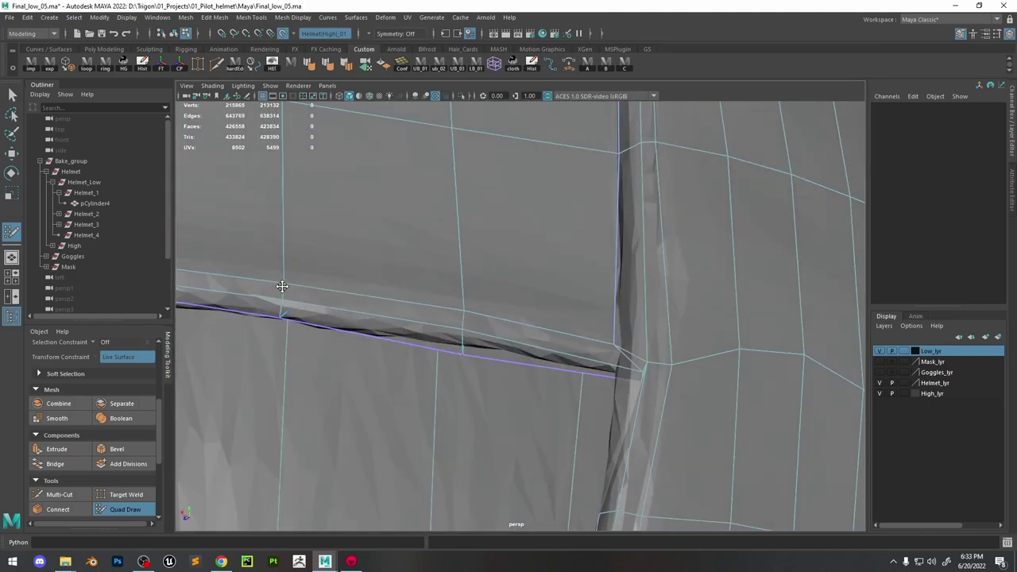
alt+drag(279, 289, 505, 318)
alt+drag(399, 332, 484, 345)
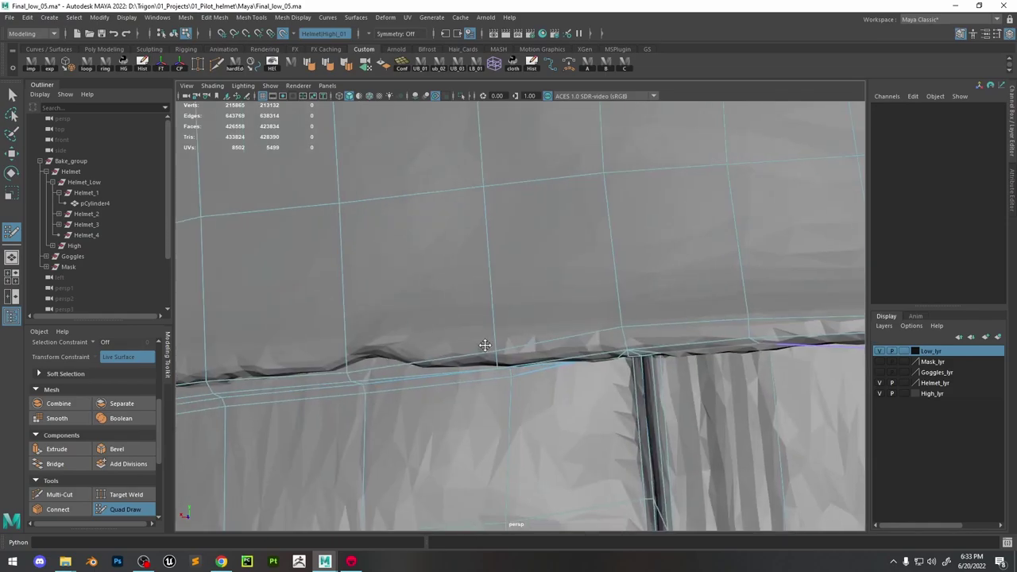
mouse_move(357, 187)
alt+mouse_down()
mouse_move(392, 212)
mouse_move(445, 365)
mouse_move(499, 429)
mouse_move(558, 386)
mouse_move(514, 399)
mouse_move(536, 420)
mouse_move(520, 357)
mouse_move(530, 279)
mouse_move(609, 414)
mouse_move(579, 390)
mouse_move(584, 380)
alt+mouse_up()
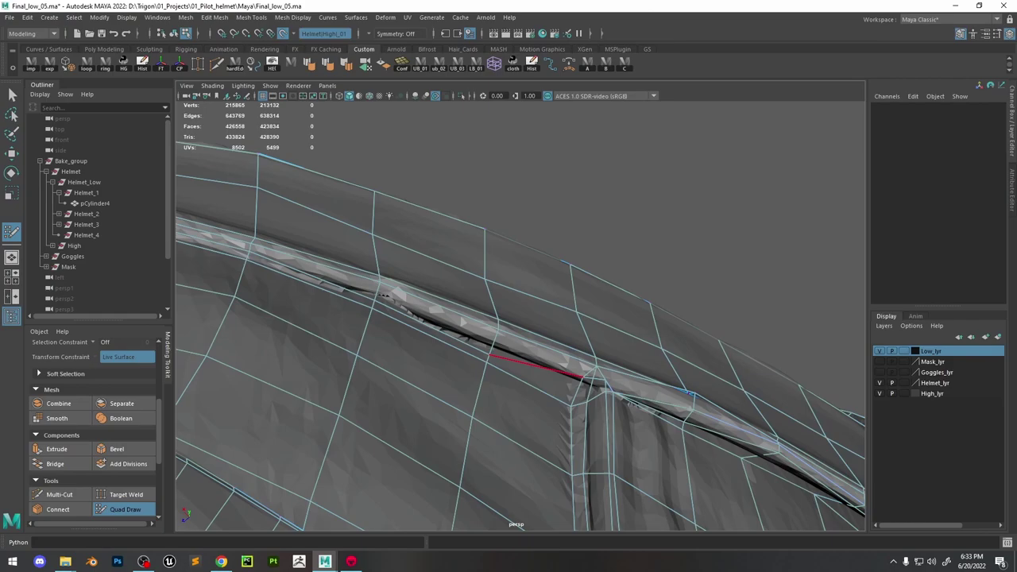
alt+drag(599, 308, 570, 401)
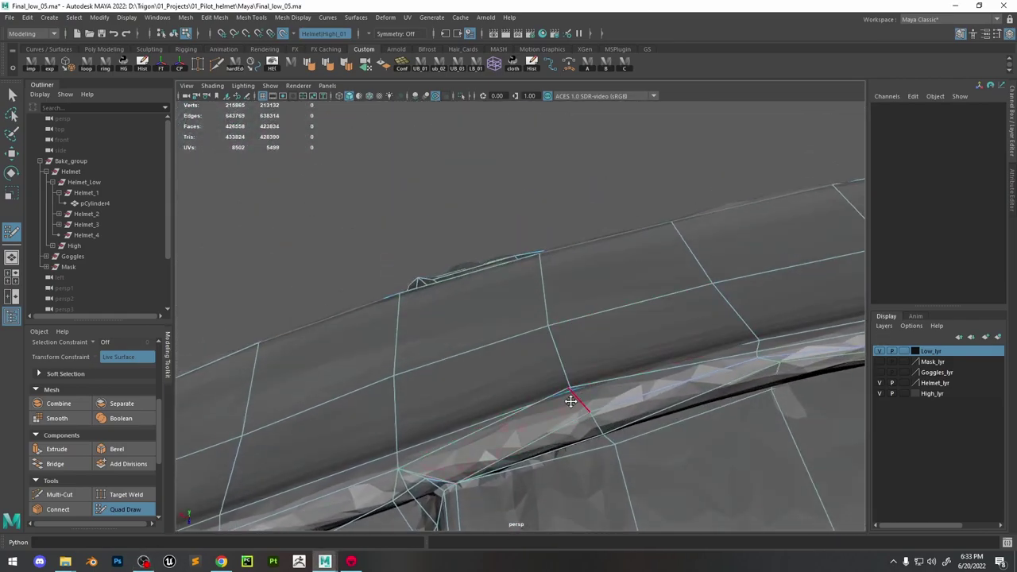
alt+drag(685, 369, 660, 406)
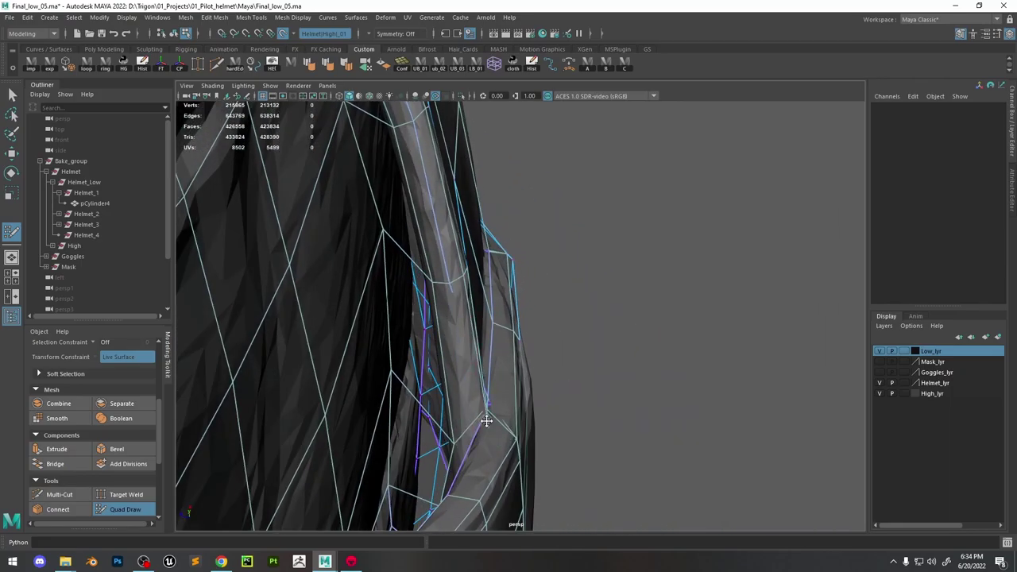
mouse_move(495, 377)
alt+mouse_down()
mouse_move(429, 416)
mouse_move(482, 316)
mouse_move(514, 334)
mouse_move(465, 307)
mouse_move(560, 310)
alt+mouse_up()
Isolate pCylinder4 in wireframe, move the seam corner vertex, then restore the full shaded helmet and undo a stray tweak
key(w)
click(465, 307)
key(ctrl+1)
key(4)
key(F9)
click(673, 266)
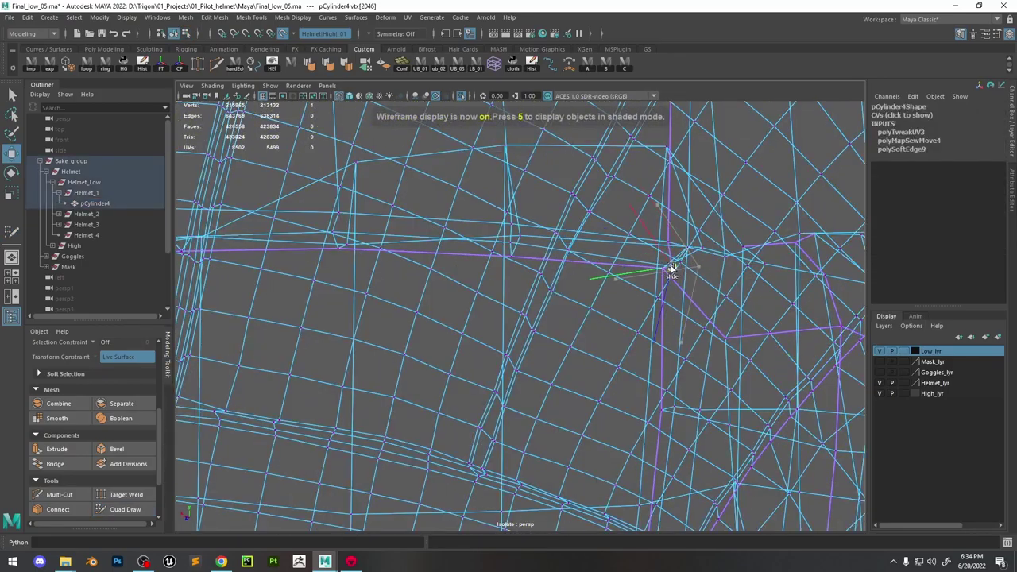
mouse_move(673, 266)
alt+mouse_down()
mouse_move(647, 284)
mouse_move(407, 328)
alt+mouse_up()
key(5)
key(ctrl+1)
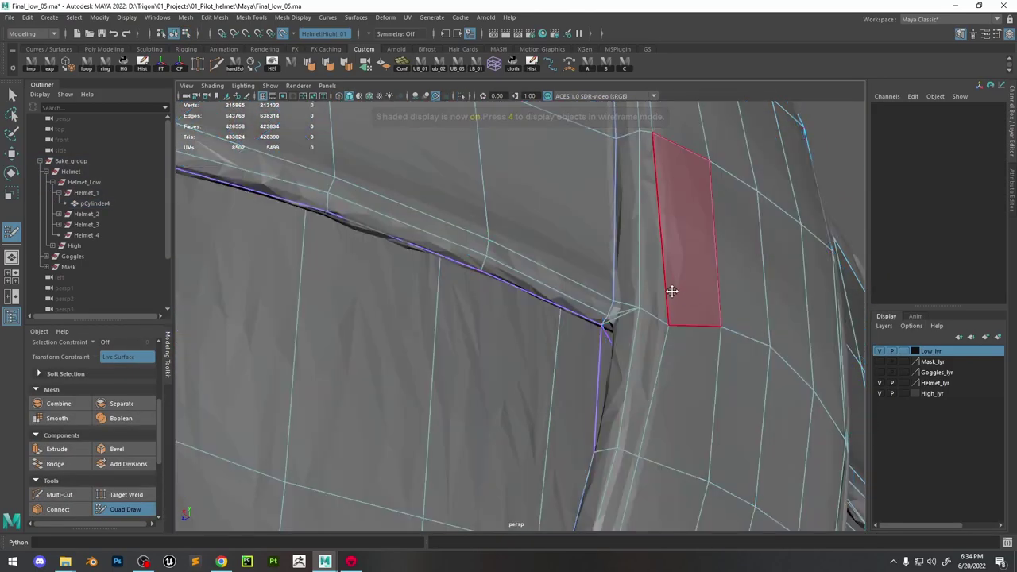
mouse_move(670, 291)
alt+mouse_down()
mouse_move(622, 272)
mouse_move(563, 297)
mouse_move(595, 277)
mouse_move(613, 132)
mouse_move(697, 352)
mouse_move(704, 333)
mouse_move(463, 277)
mouse_move(474, 295)
mouse_move(638, 288)
mouse_move(647, 329)
mouse_move(633, 318)
mouse_move(502, 372)
alt+mouse_up()
key(ctrl+z)
Orbit around the helmet panels so the rim seam runs horizontally above the vertical strap
scroll(540, 369, down, 4)
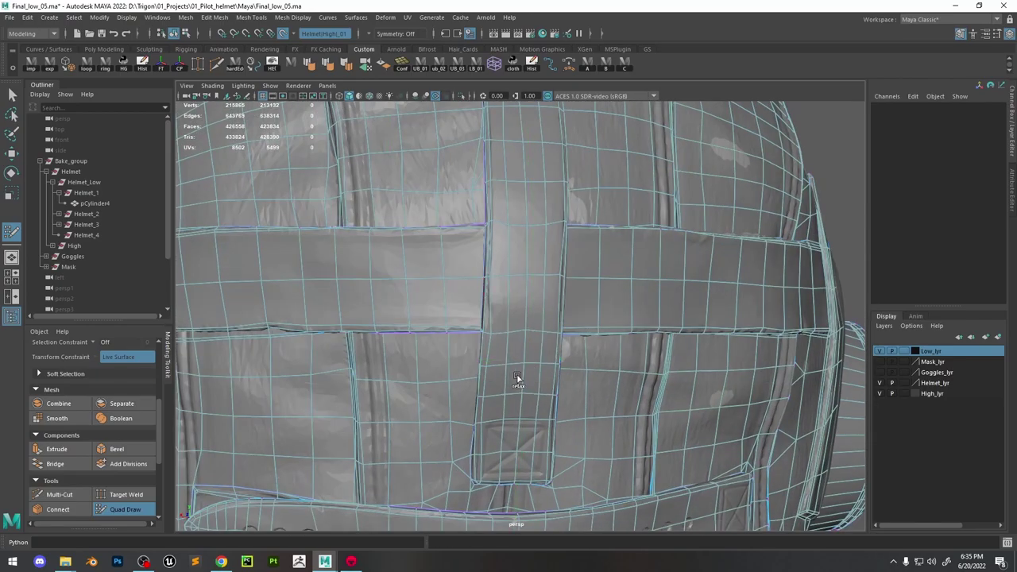
scroll(535, 221, up, 3)
alt+middle_drag(515, 206, 506, 233)
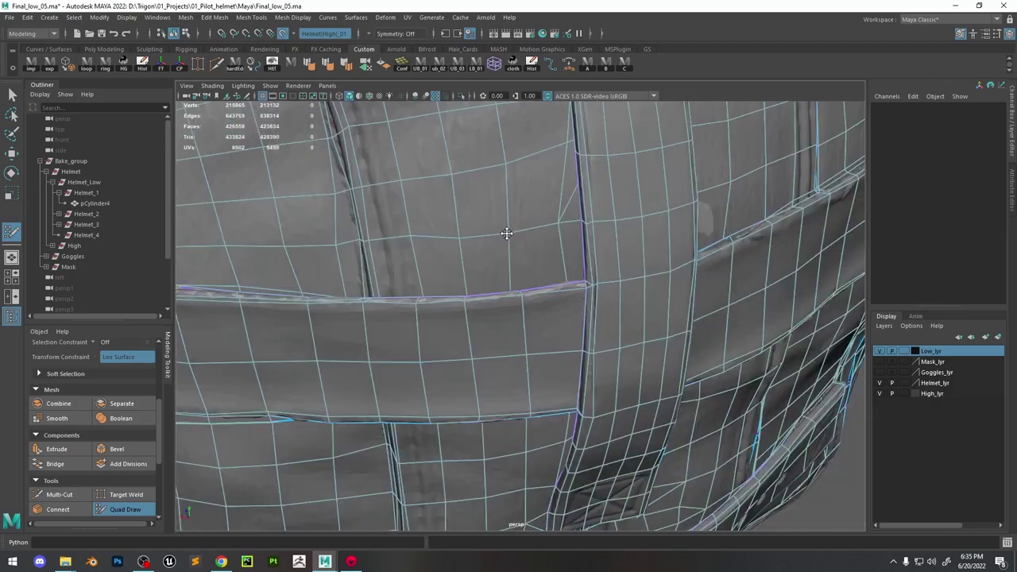
alt+middle_drag(595, 325, 438, 281)
scroll(392, 257, up, 3)
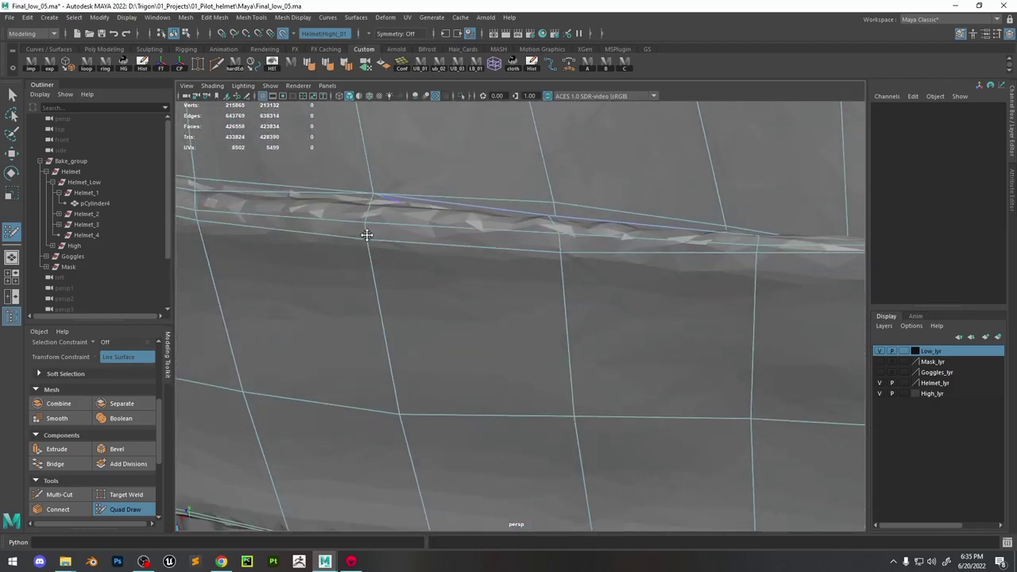
alt+middle_drag(367, 235, 653, 284)
scroll(652, 284, down, 3)
alt+middle_drag(550, 324, 504, 341)
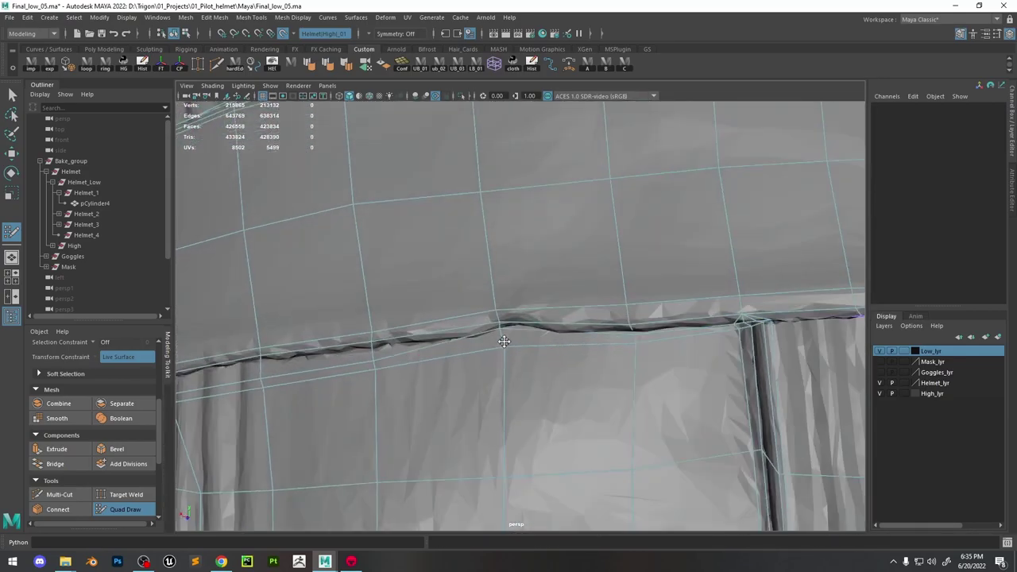
mouse_move(377, 372)
alt+middle_down()
mouse_move(275, 246)
mouse_move(643, 279)
mouse_move(413, 261)
mouse_move(598, 337)
mouse_move(588, 321)
mouse_move(588, 349)
mouse_move(672, 318)
mouse_move(729, 328)
mouse_move(520, 225)
mouse_move(593, 250)
mouse_move(556, 262)
mouse_move(507, 257)
mouse_move(593, 286)
mouse_move(431, 299)
alt+middle_up()
alt+drag(408, 284, 546, 272)
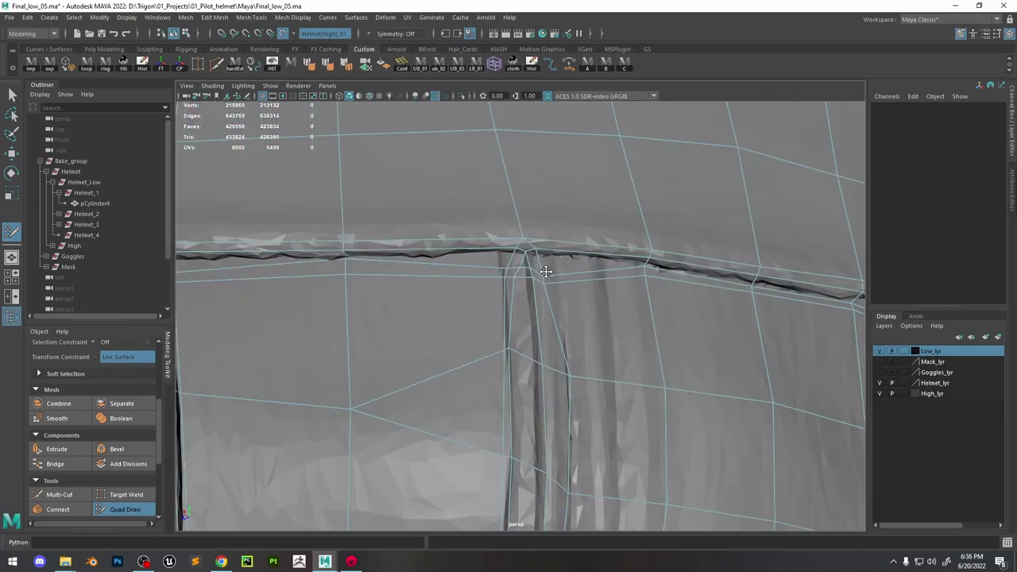
alt+drag(542, 474, 550, 408)
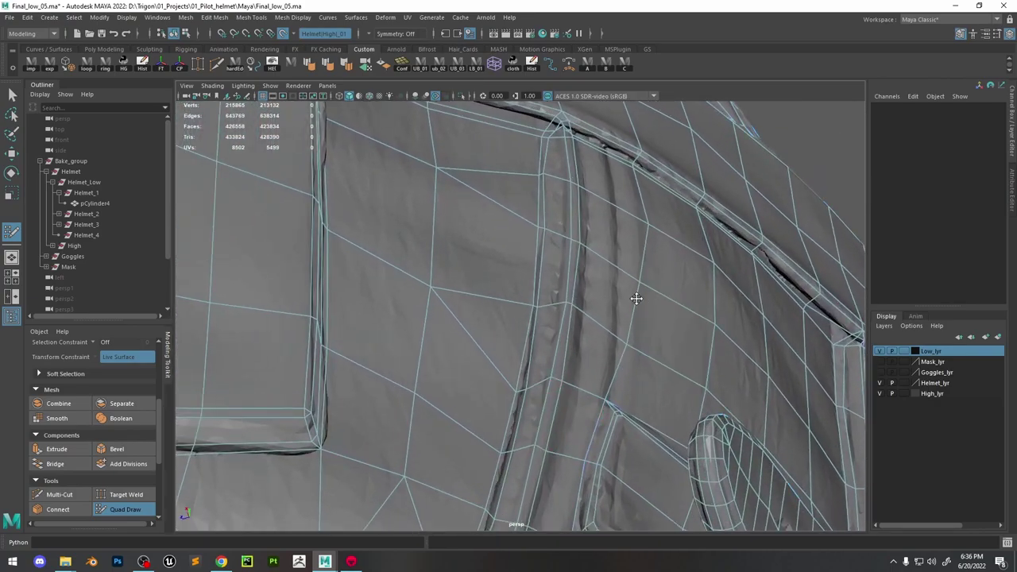
scroll(608, 375, up, 5)
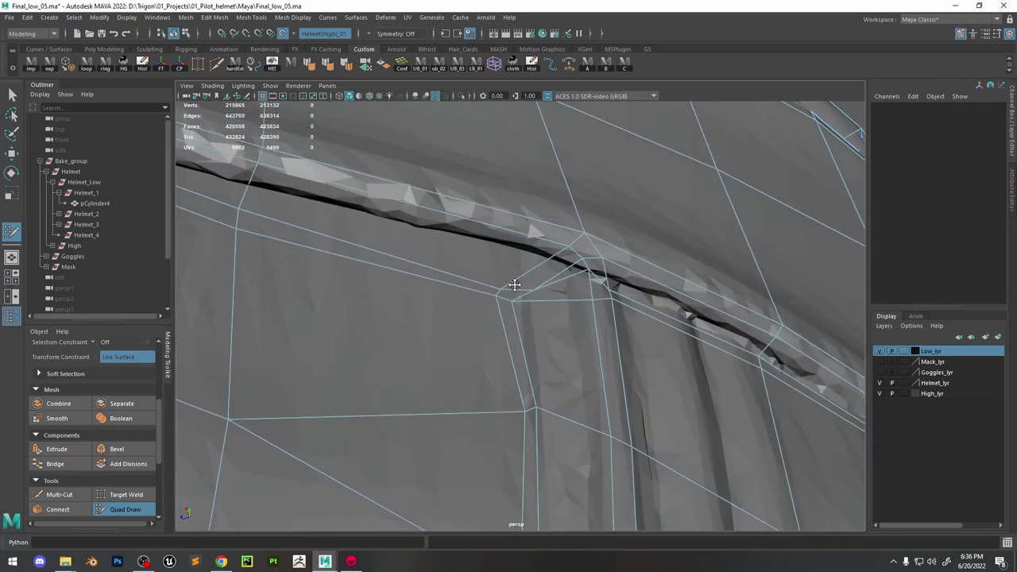
mouse_move(511, 304)
alt+mouse_down()
mouse_move(574, 252)
mouse_move(555, 244)
mouse_move(541, 283)
mouse_move(522, 271)
alt+mouse_up()
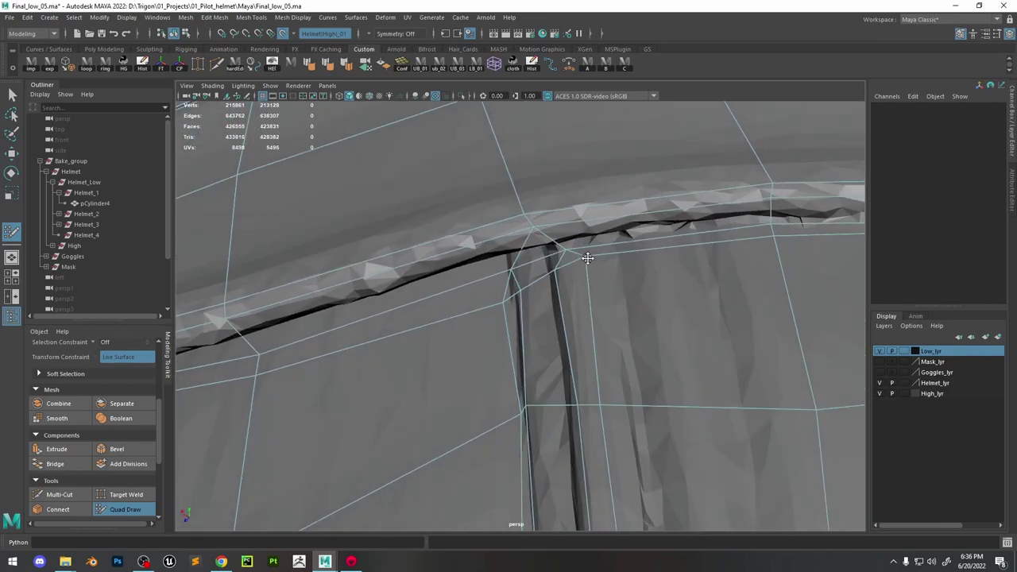
mouse_move(506, 310)
alt+mouse_down()
mouse_move(592, 285)
mouse_move(580, 300)
alt+mouse_up()
key(w)
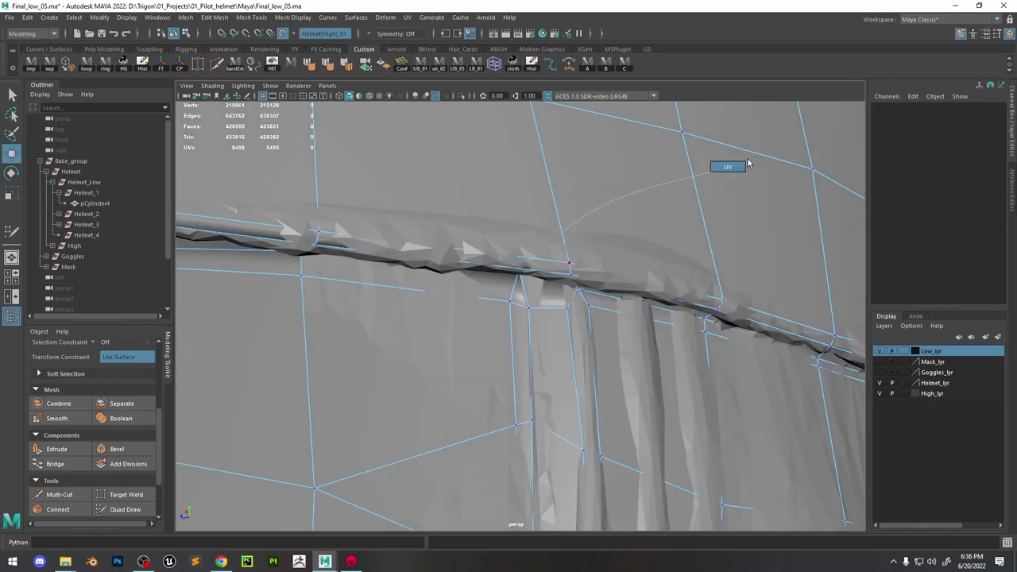
click(461, 97)
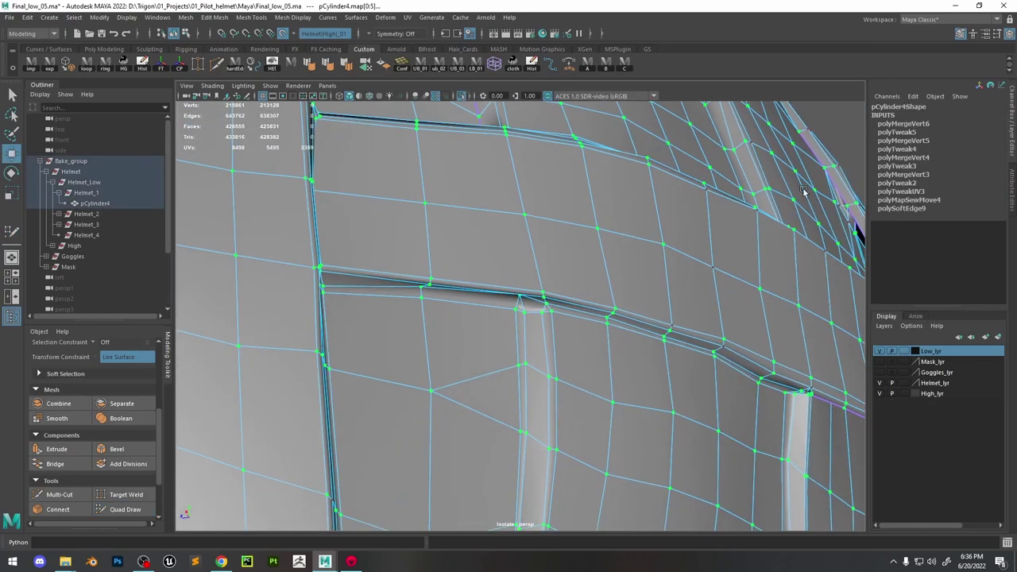
key(F8)
alt+drag(805, 191, 664, 282)
click(691, 323)
alt+drag(691, 324, 852, 137)
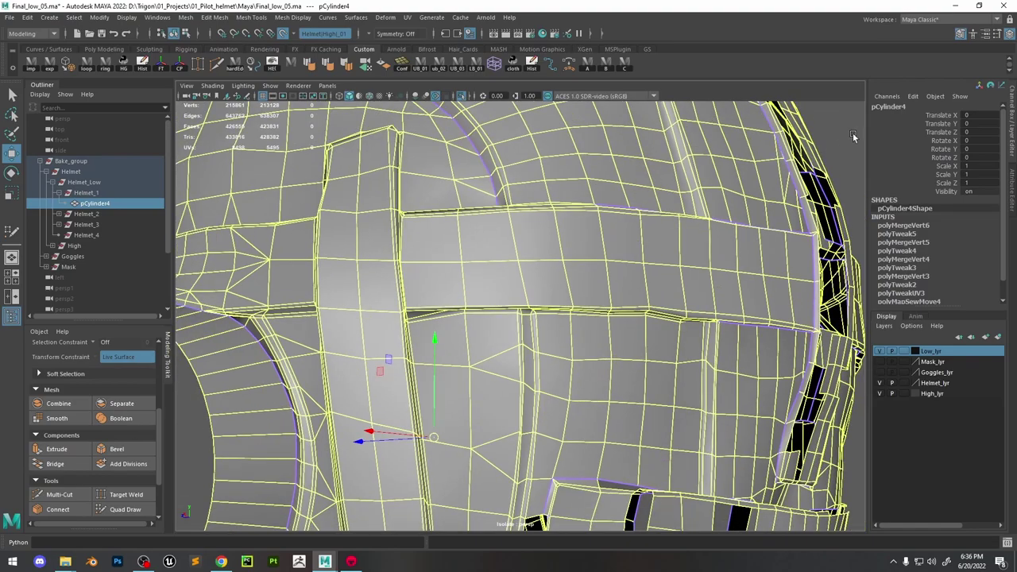
click(852, 136)
scroll(615, 412, up, 5)
alt+drag(615, 412, 469, 291)
click(568, 329)
scroll(568, 329, up, 3)
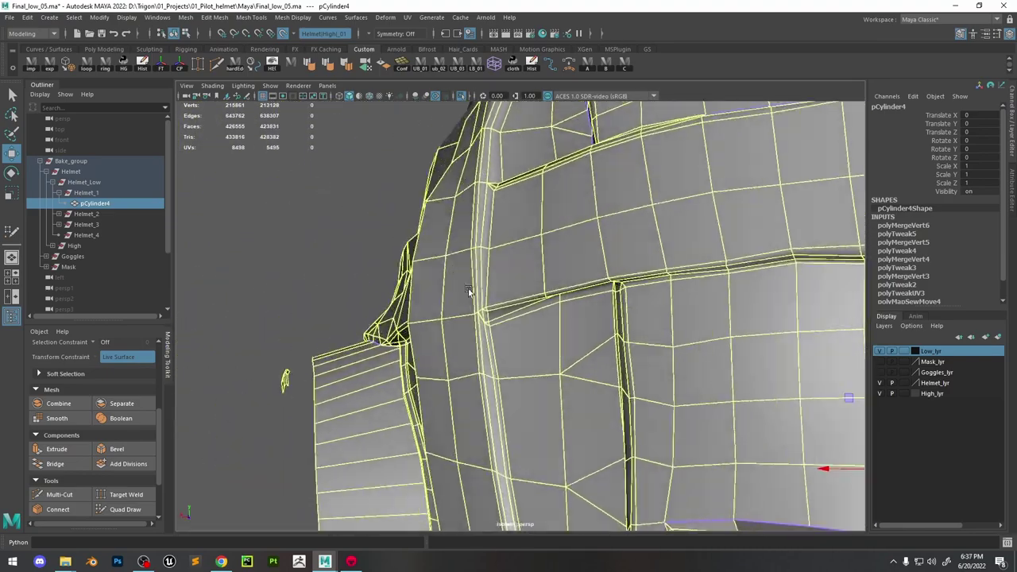
alt+right_drag(469, 291, 570, 344)
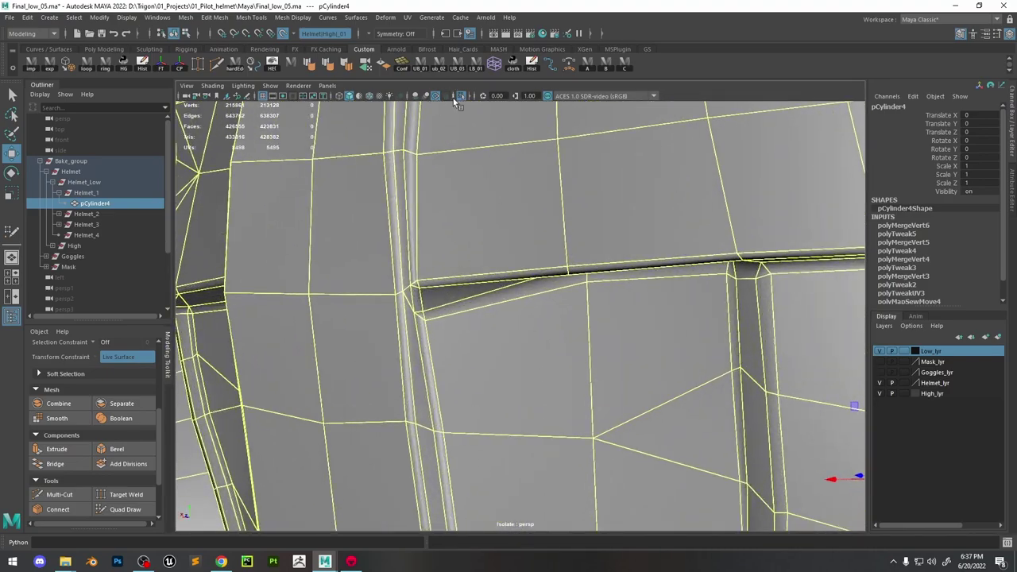
click(460, 96)
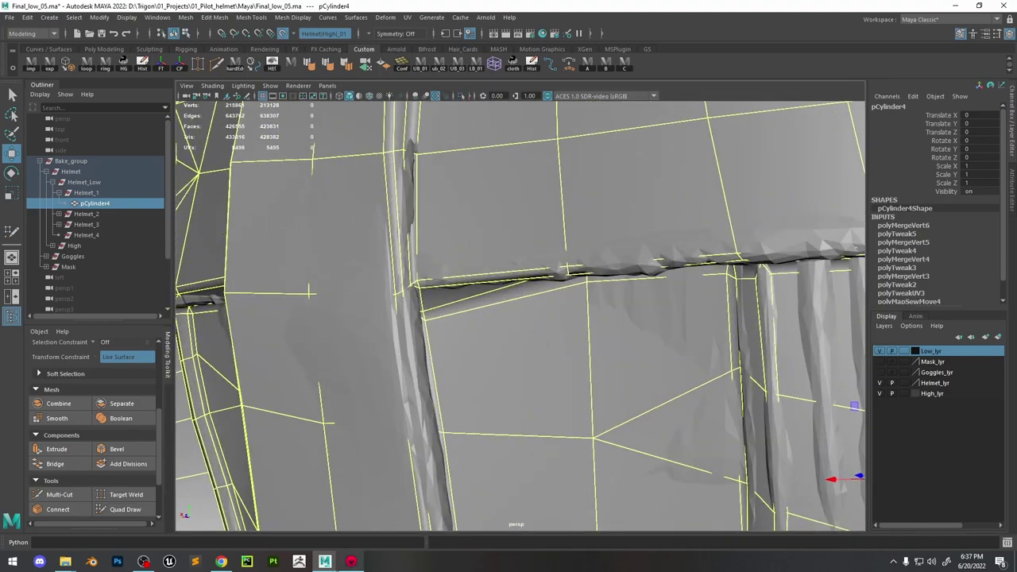
click(124, 509)
Slide a quad vertex onto the strap edge, briefly try Multi-Cut, and undo bad tweaks at the strap corner
mouse_move(331, 361)
alt+mouse_down()
mouse_move(540, 316)
mouse_move(493, 306)
mouse_move(532, 286)
mouse_move(563, 350)
alt+mouse_up()
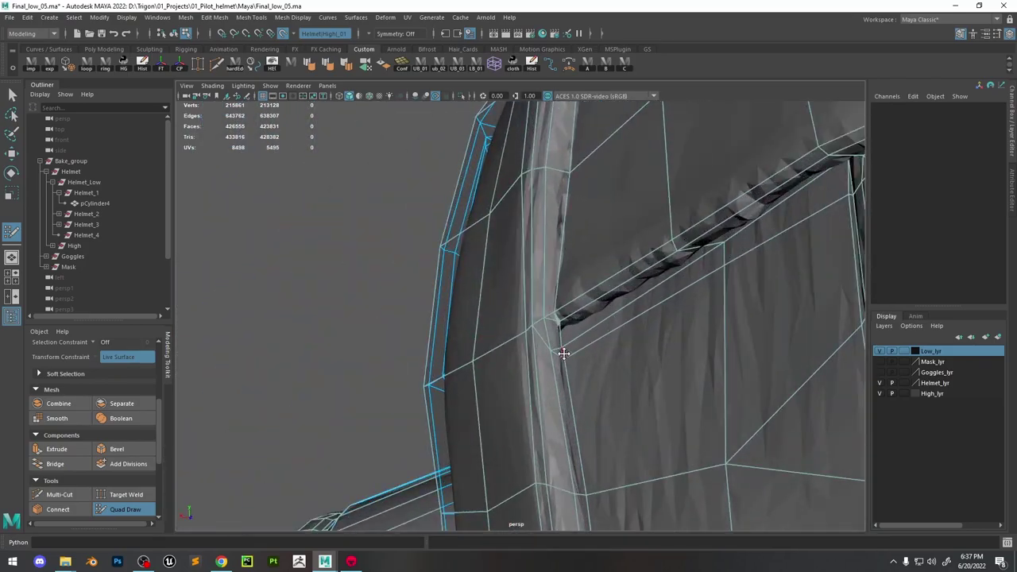
mouse_move(642, 372)
mouse_down()
mouse_move(586, 334)
mouse_move(577, 357)
mouse_move(545, 358)
mouse_move(713, 336)
mouse_move(555, 348)
mouse_move(541, 336)
mouse_move(586, 315)
mouse_move(677, 321)
mouse_move(482, 359)
mouse_move(519, 326)
mouse_up()
key(ctrl+shift+x)
key(ctrl+shift+q)
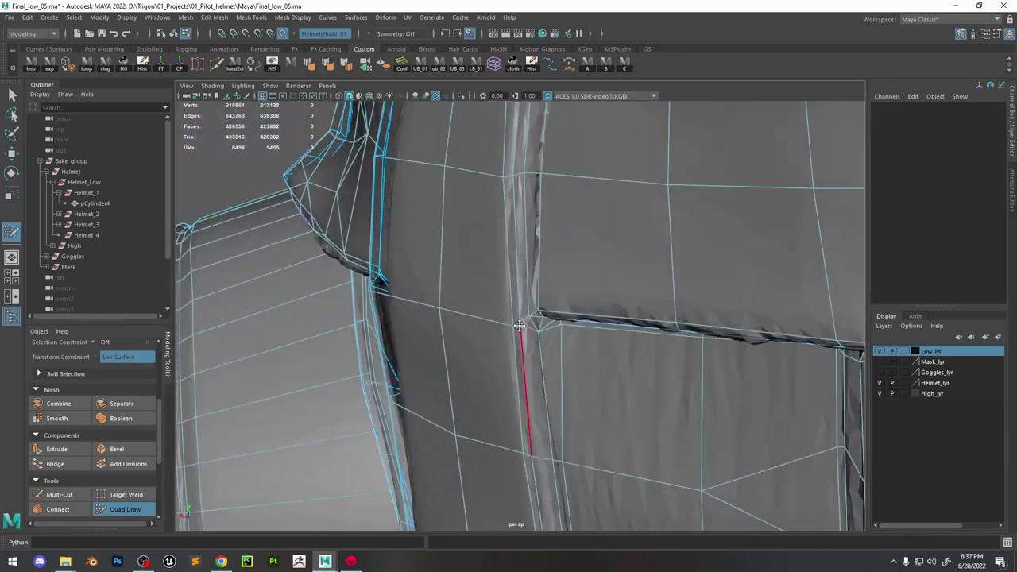
mouse_move(529, 214)
alt+mouse_down()
mouse_move(588, 284)
mouse_move(567, 264)
mouse_move(588, 262)
mouse_move(601, 234)
mouse_move(583, 302)
mouse_move(594, 336)
mouse_move(577, 306)
mouse_move(609, 343)
mouse_move(638, 220)
mouse_move(576, 336)
alt+mouse_up()
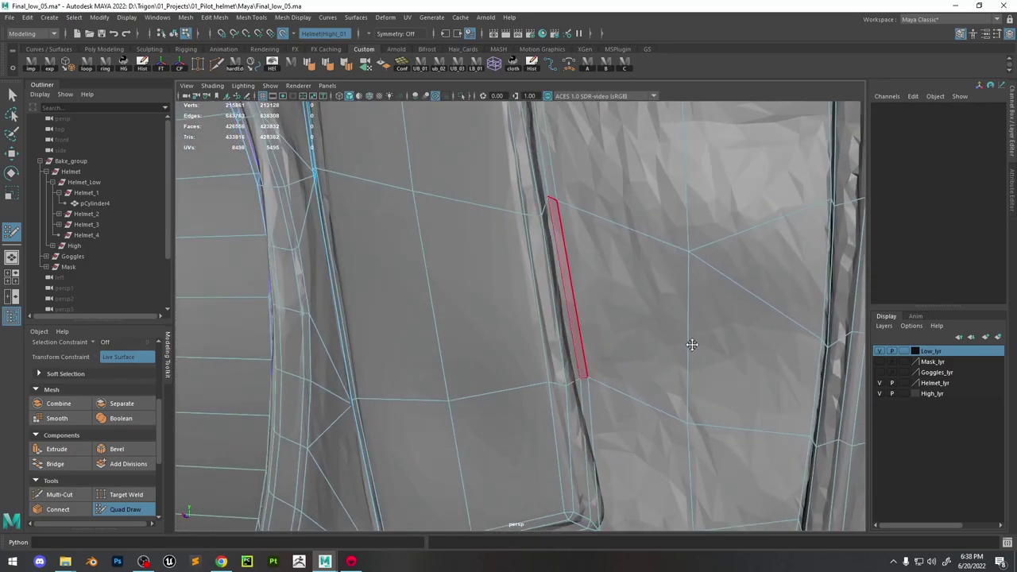
alt+drag(567, 256, 493, 325)
mouse_move(481, 279)
alt+mouse_down()
mouse_move(580, 319)
mouse_move(495, 365)
mouse_move(568, 353)
mouse_move(504, 267)
alt+mouse_up()
key(ctrl+z)
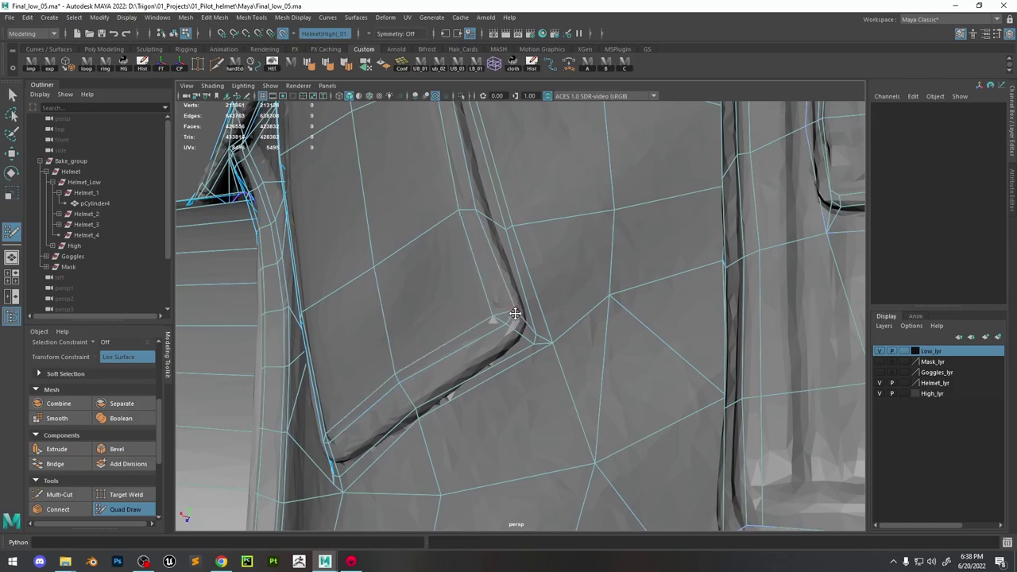
mouse_move(515, 314)
alt+mouse_down()
mouse_move(538, 286)
mouse_move(579, 329)
mouse_move(469, 280)
alt+mouse_up()
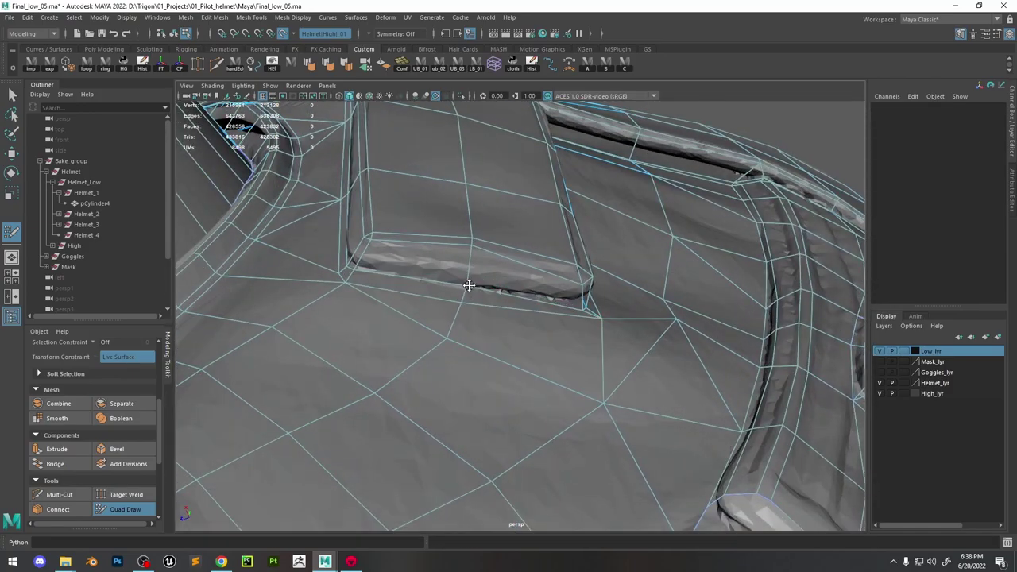
mouse_move(473, 233)
alt+mouse_down()
mouse_move(461, 284)
mouse_move(352, 424)
mouse_move(402, 368)
mouse_move(390, 297)
mouse_move(438, 294)
mouse_move(434, 234)
mouse_move(489, 224)
mouse_move(502, 269)
alt+mouse_up()
key(ctrl+z)
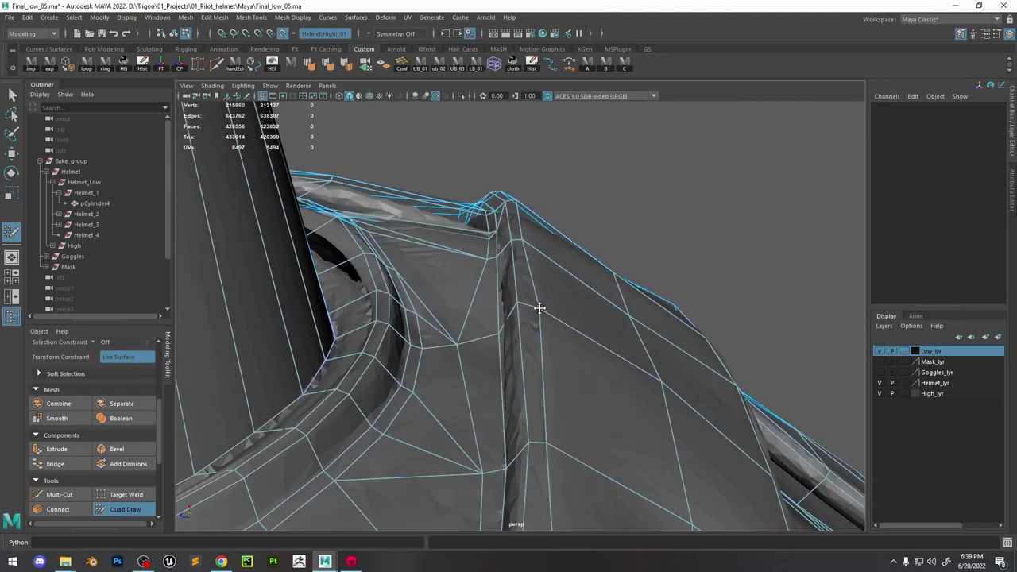
Move a strap vertex with the Move tool, then return to Quad Draw and frame the strap junction
mouse_move(540, 307)
alt+mouse_down()
mouse_move(536, 333)
mouse_move(488, 136)
mouse_move(552, 294)
mouse_move(536, 242)
mouse_move(556, 263)
mouse_move(548, 318)
mouse_move(586, 411)
mouse_move(515, 276)
mouse_move(504, 323)
mouse_move(527, 291)
mouse_move(521, 375)
alt+mouse_up()
key(w)
click(491, 134)
key(y)
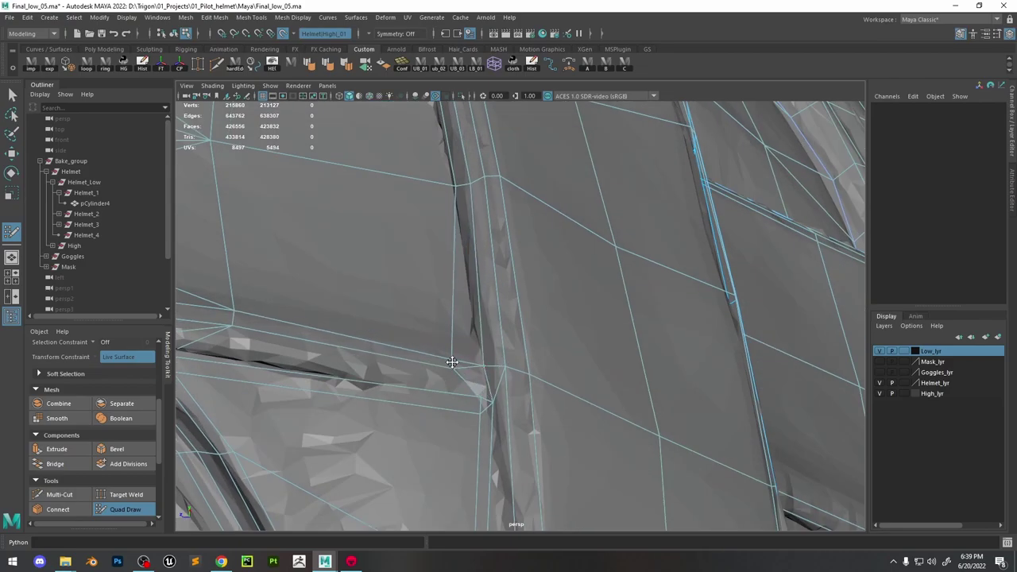
alt+drag(452, 361, 545, 361)
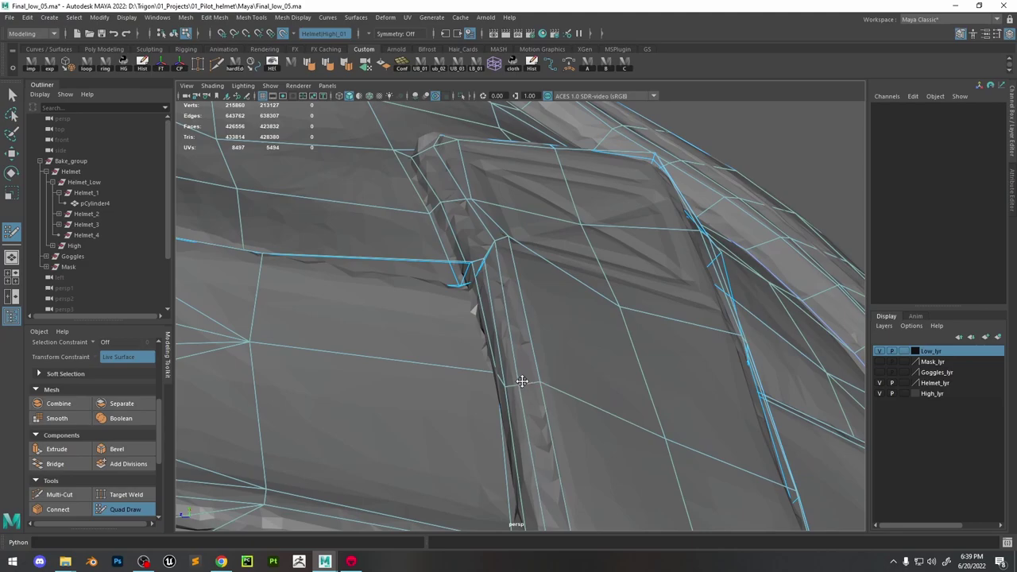
mouse_move(536, 381)
alt+middle_down()
mouse_move(545, 300)
mouse_move(565, 384)
mouse_move(504, 286)
alt+middle_up()
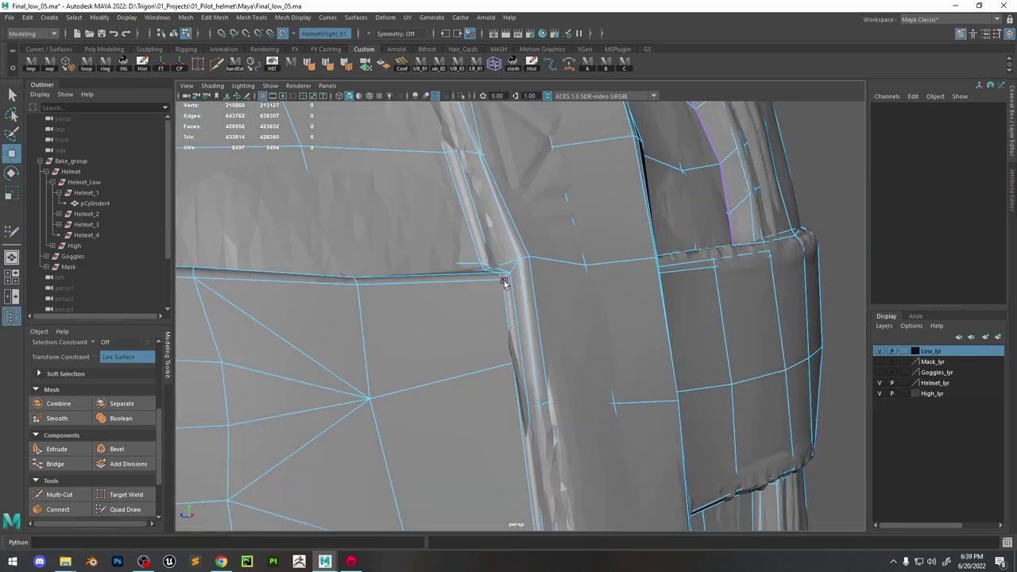
Frame the vertex where the strap meets the seam and resume Quad Draw along the rim
key(w)
click(503, 286)
key(f)
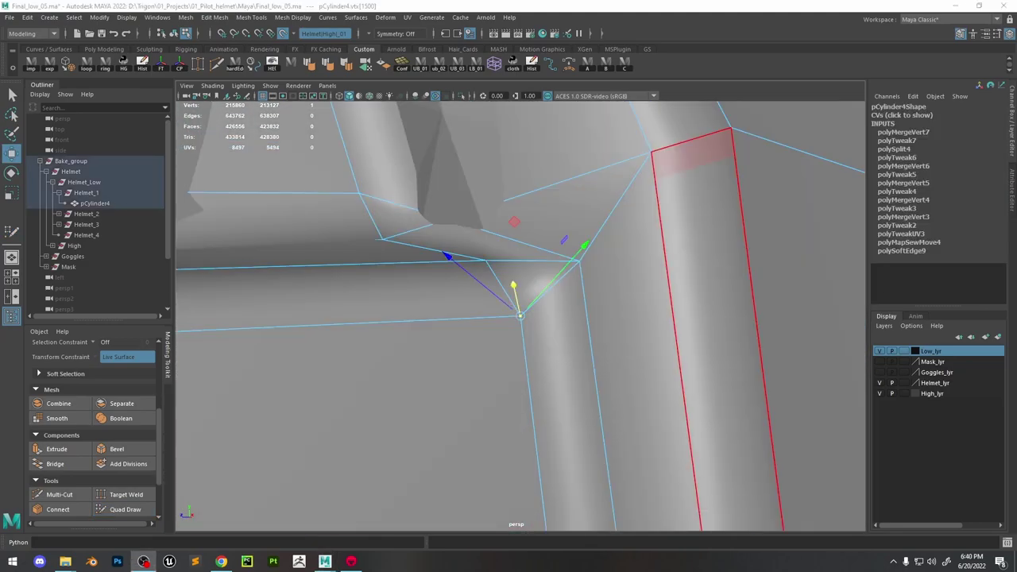
alt+drag(644, 384, 717, 309)
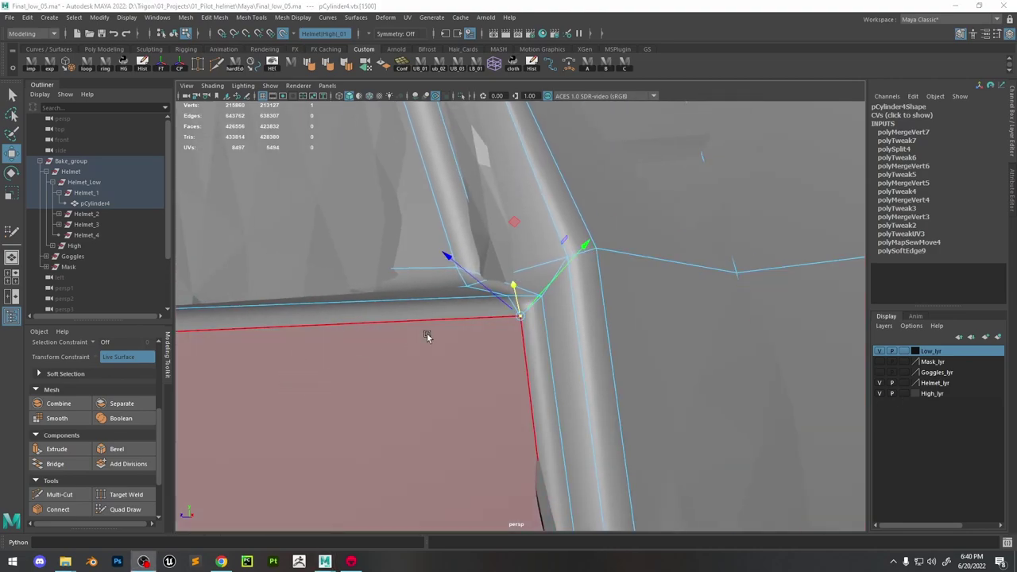
click(125, 510)
scroll(548, 321, up, 3)
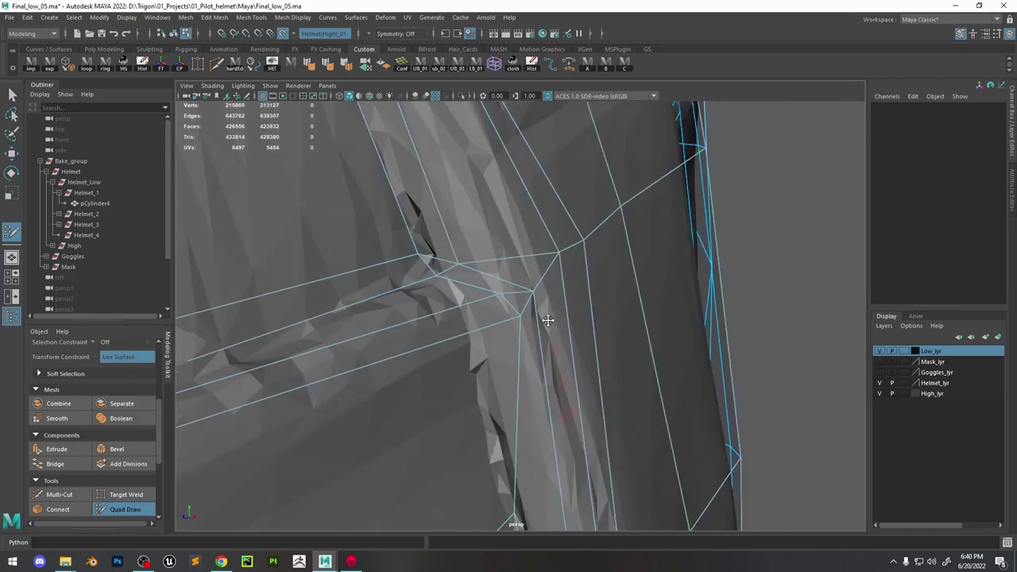
mouse_move(548, 320)
alt+mouse_down()
mouse_move(537, 340)
mouse_move(477, 302)
mouse_move(520, 359)
mouse_move(516, 313)
mouse_move(552, 205)
mouse_move(540, 195)
mouse_move(485, 220)
alt+mouse_up()
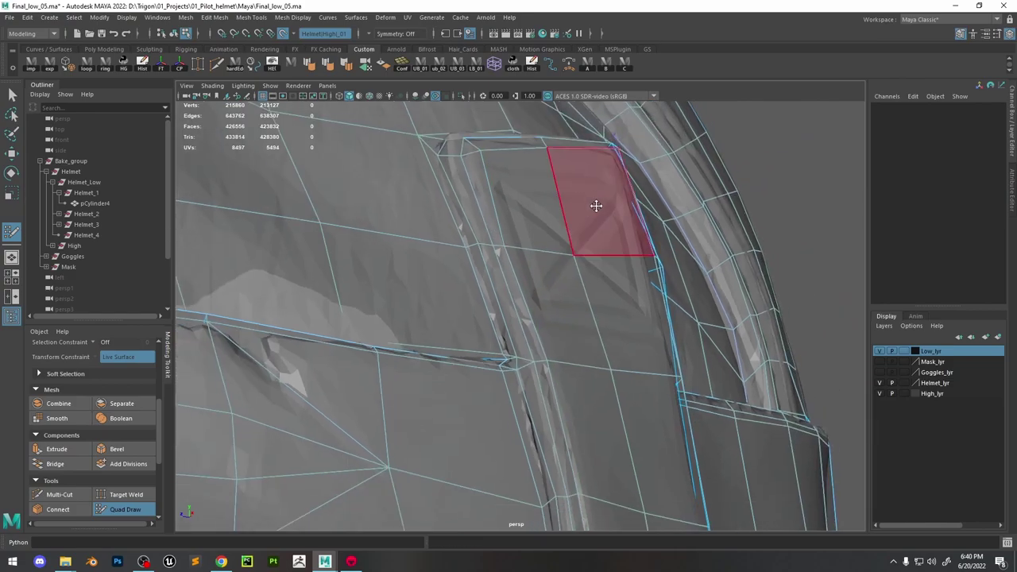
mouse_move(596, 206)
alt+mouse_down()
mouse_move(508, 272)
mouse_move(420, 257)
mouse_move(449, 386)
mouse_move(463, 344)
alt+mouse_up()
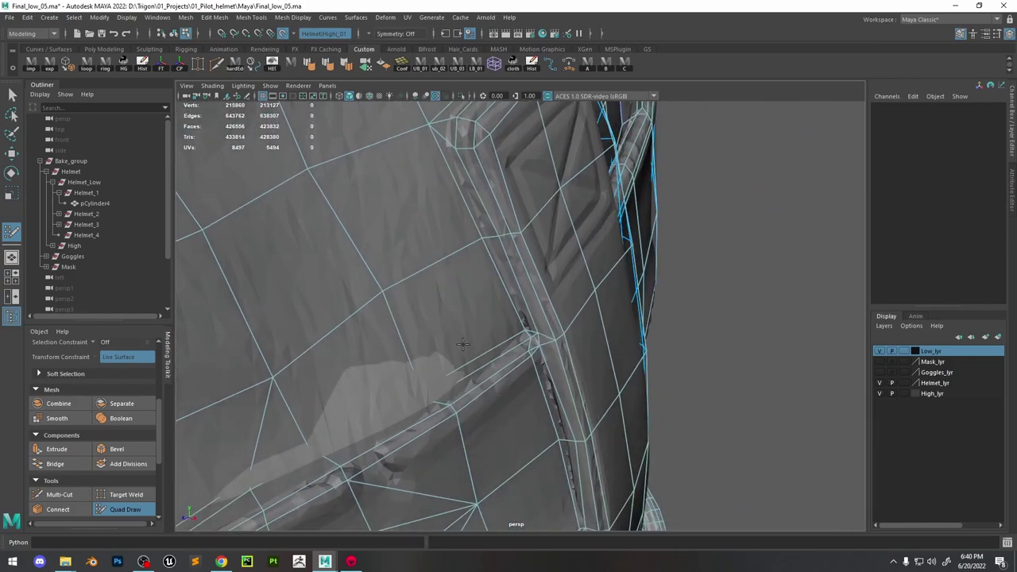
Undo a series of stray Quad Draw edits on the helmet rim
key(ctrl+z)
key(ctrl+z)
key(ctrl+z)
key(ctrl+z)
key(ctrl+z)
key(ctrl+z)
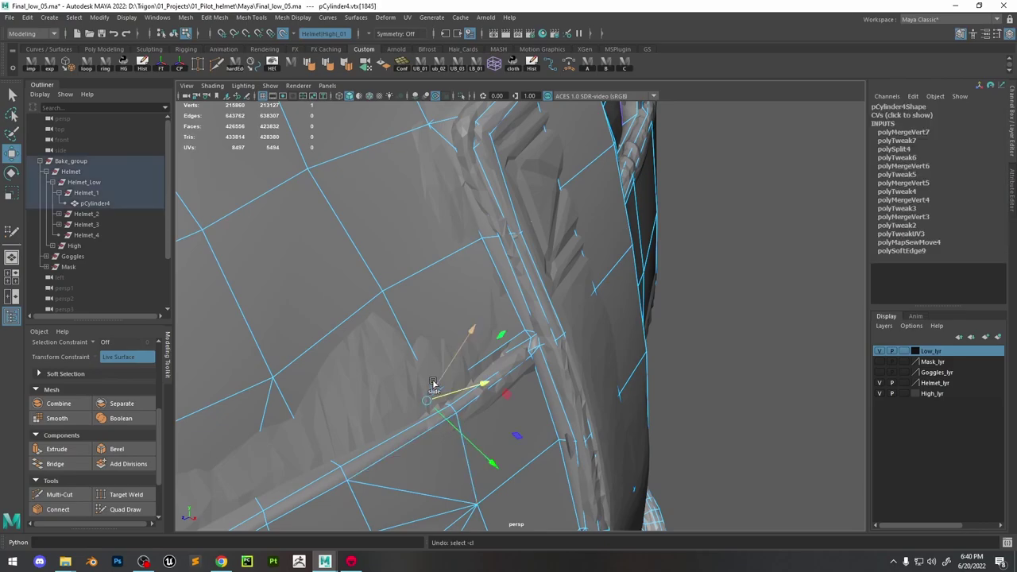
click(124, 508)
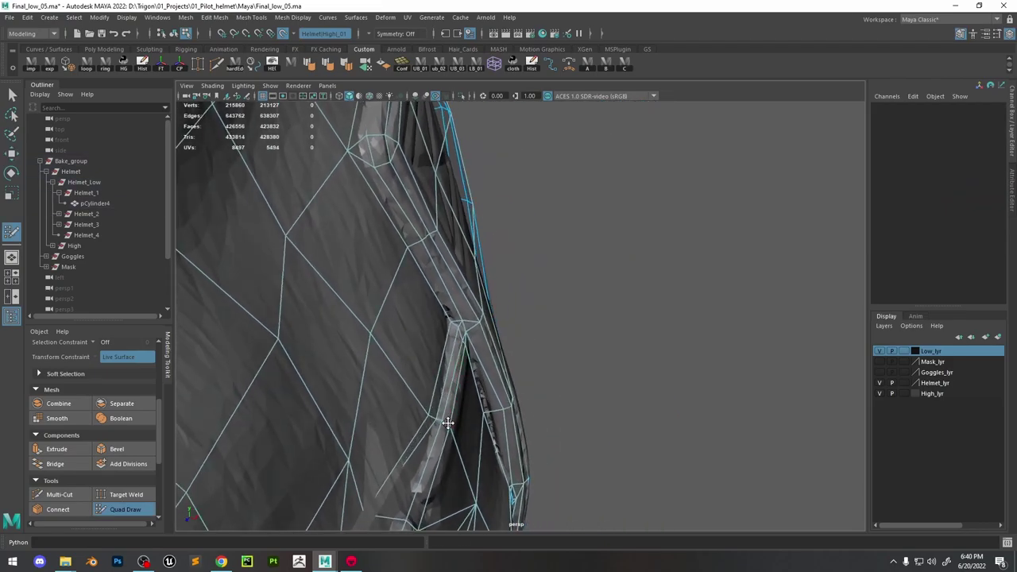
key(ctrl+z)
key(ctrl+z)
key(ctrl+z)
key(ctrl+z)
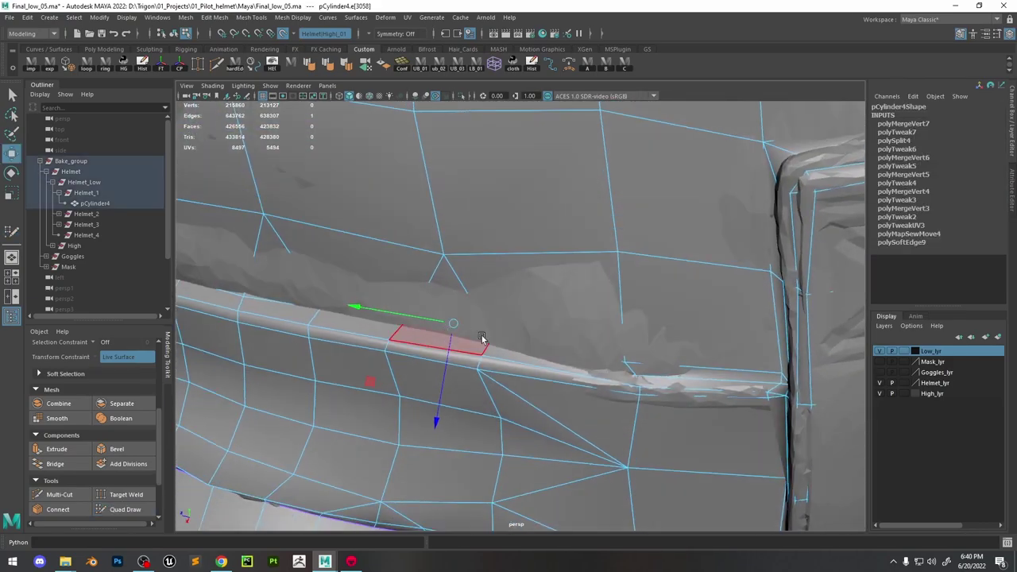
key(ctrl+z)
key(ctrl+z)
key(ctrl+z)
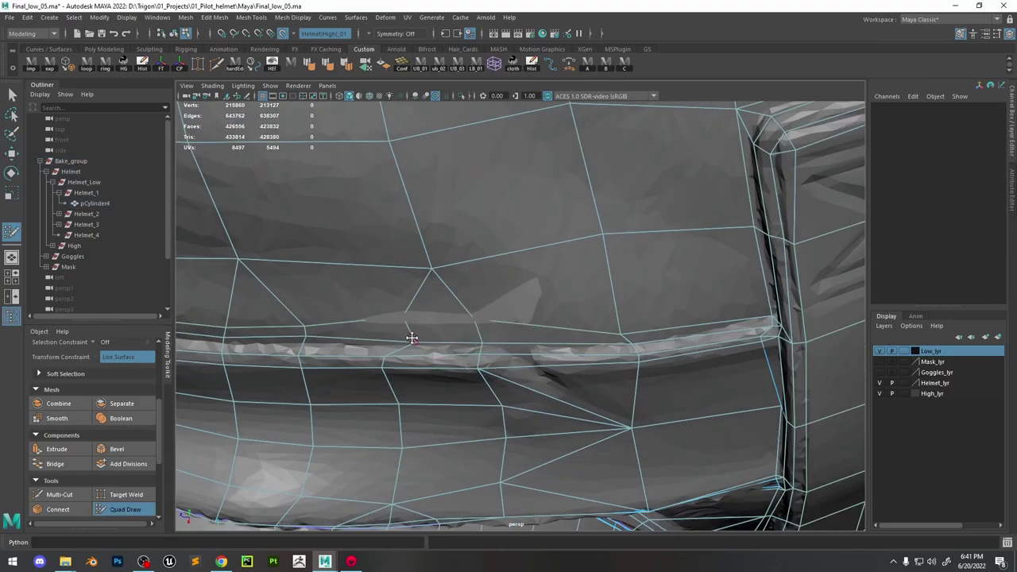
key(ctrl+z)
key(ctrl+z)
key(ctrl+z)
key(ctrl+z)
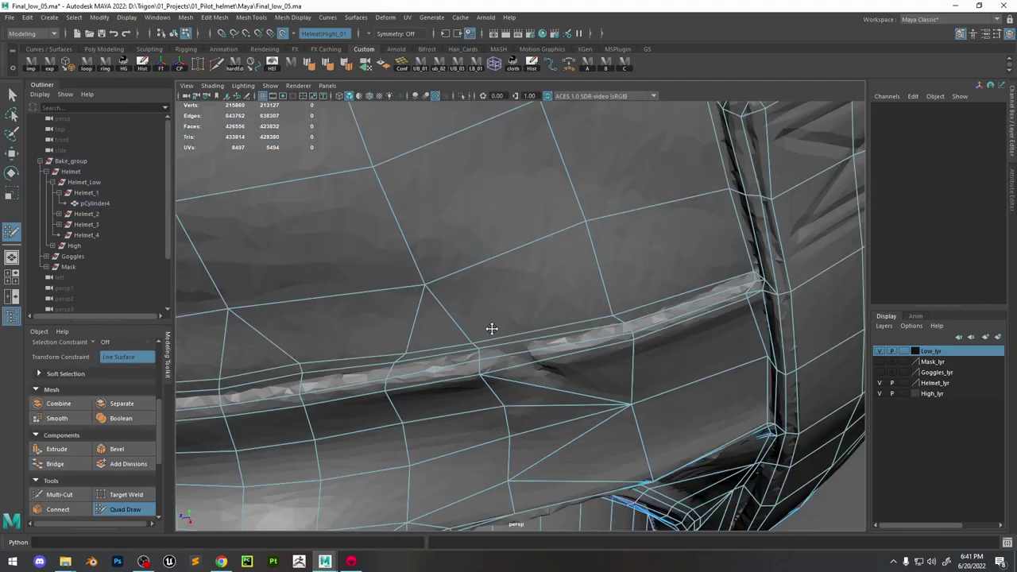
key(ctrl+z)
key(ctrl+z)
key(ctrl+z)
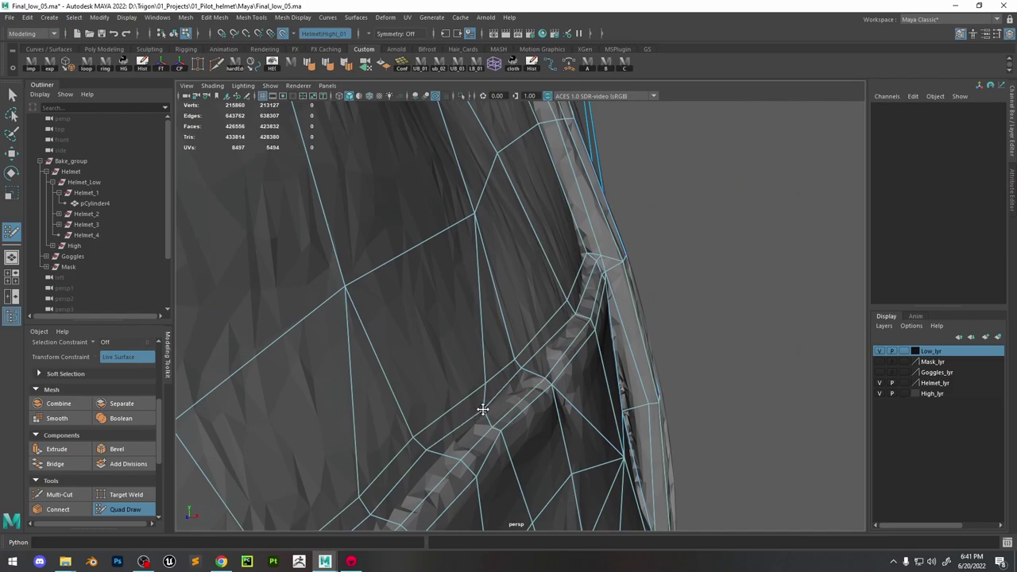
key(ctrl+z)
key(ctrl+z)
key(ctrl+z)
key(ctrl+z)
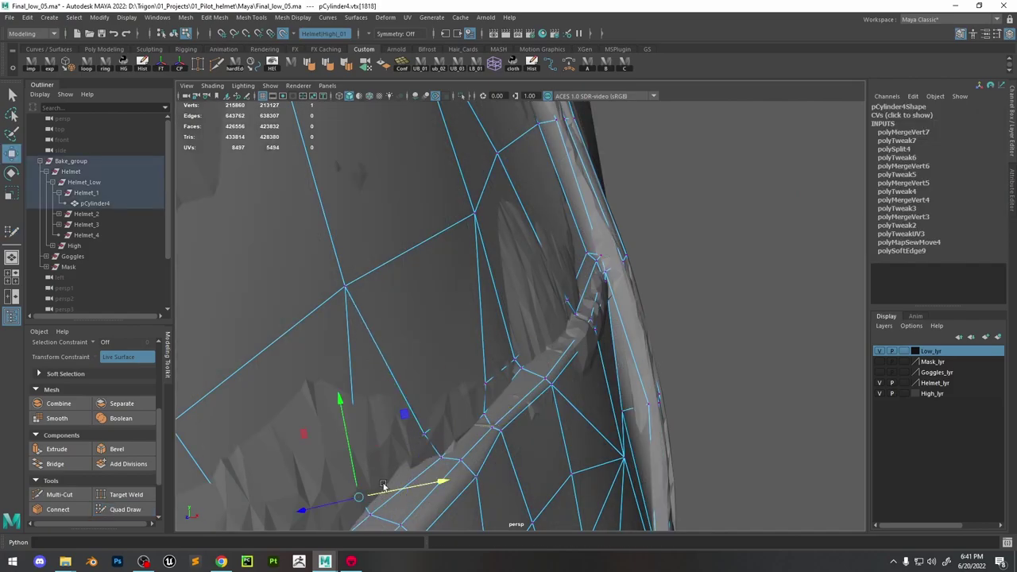
Step back and forward through the rim edits with Ctrl+Z and Shift+Z to the wanted state
click(127, 508)
mouse_move(501, 431)
alt+mouse_down()
mouse_move(427, 427)
mouse_move(432, 374)
mouse_move(473, 293)
alt+mouse_up()
key(ctrl+z)
key(ctrl+z)
key(ctrl+z)
key(ctrl+z)
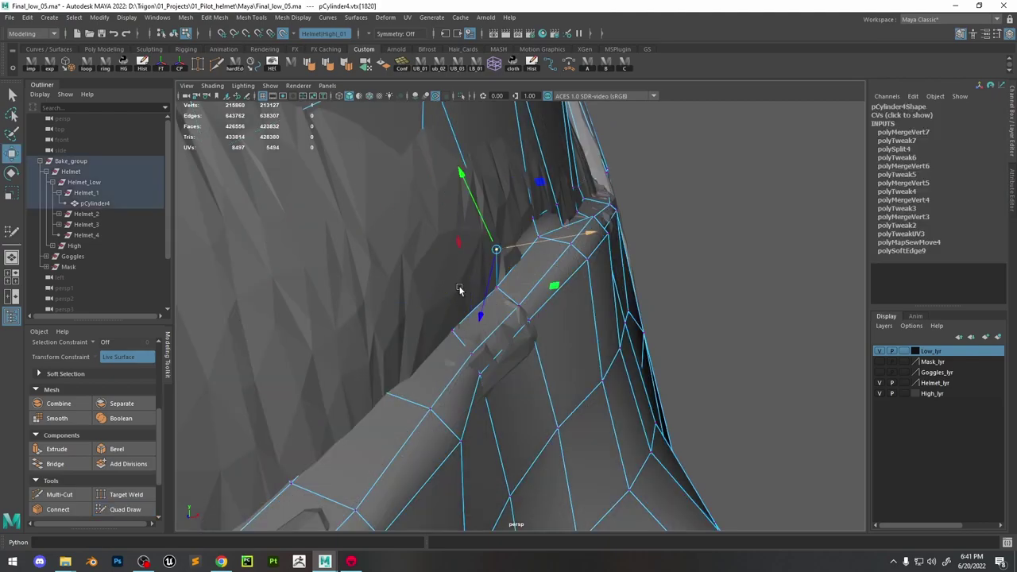
key(shift+z)
key(shift+z)
key(shift+z)
key(shift+z)
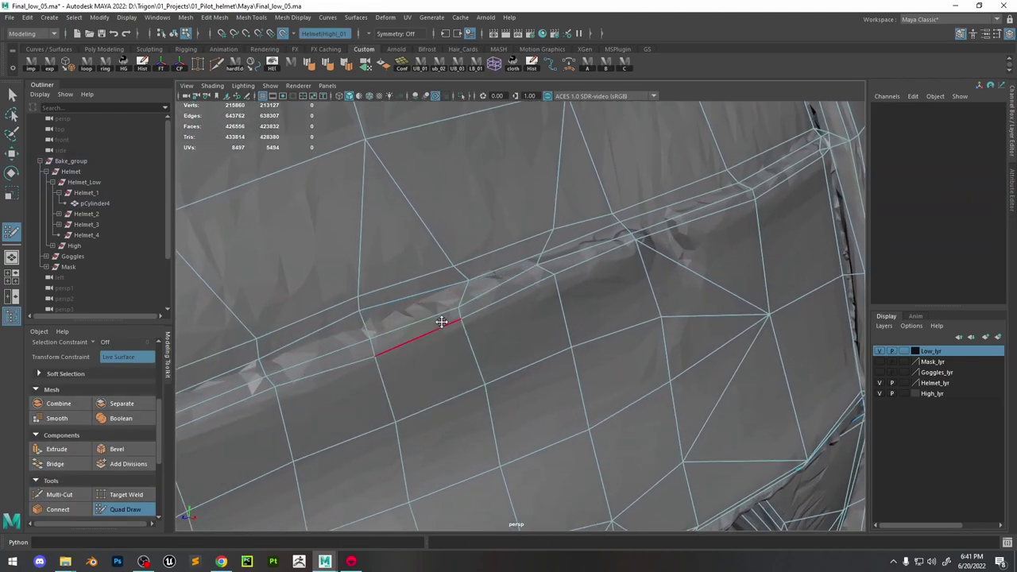
alt+drag(738, 352, 523, 329)
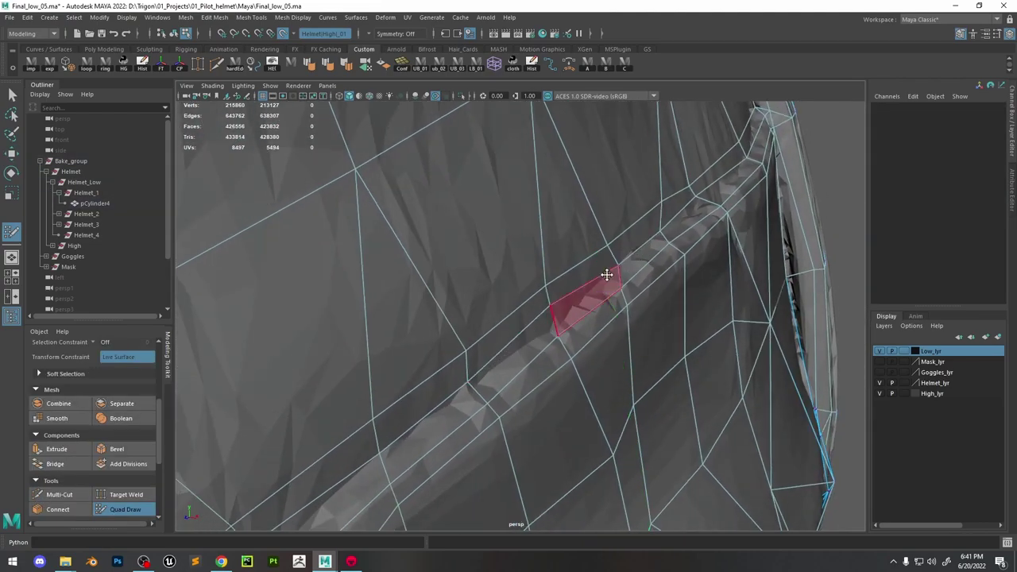
key(ctrl+z)
key(ctrl+z)
key(ctrl+z)
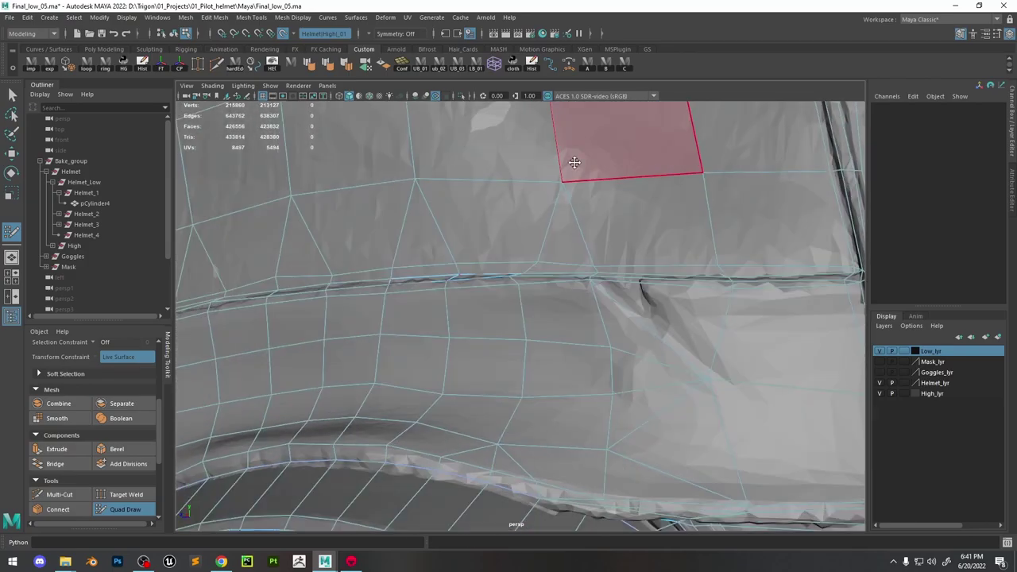
key(shift+z)
key(shift+z)
key(shift+z)
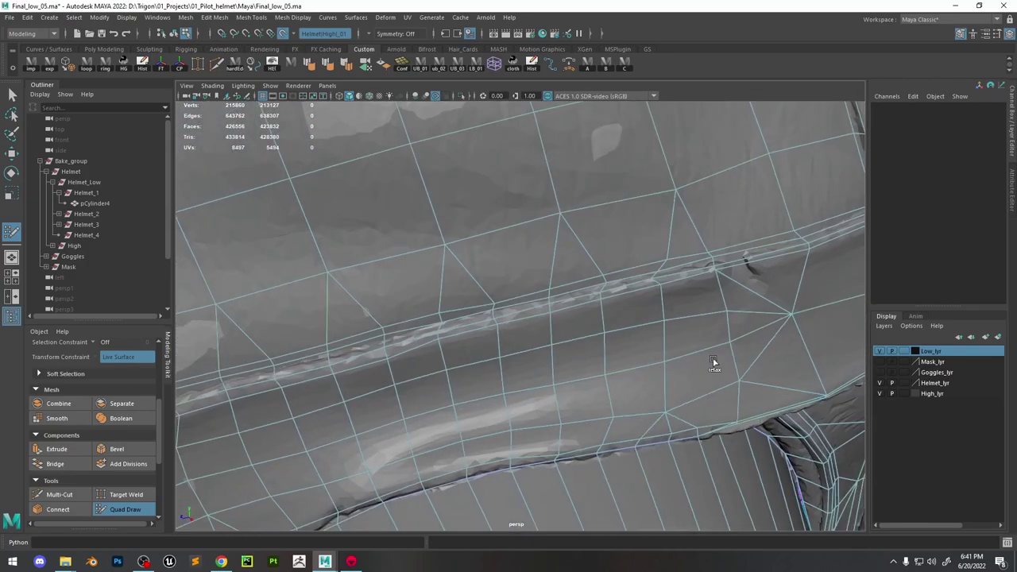
key(shift+z)
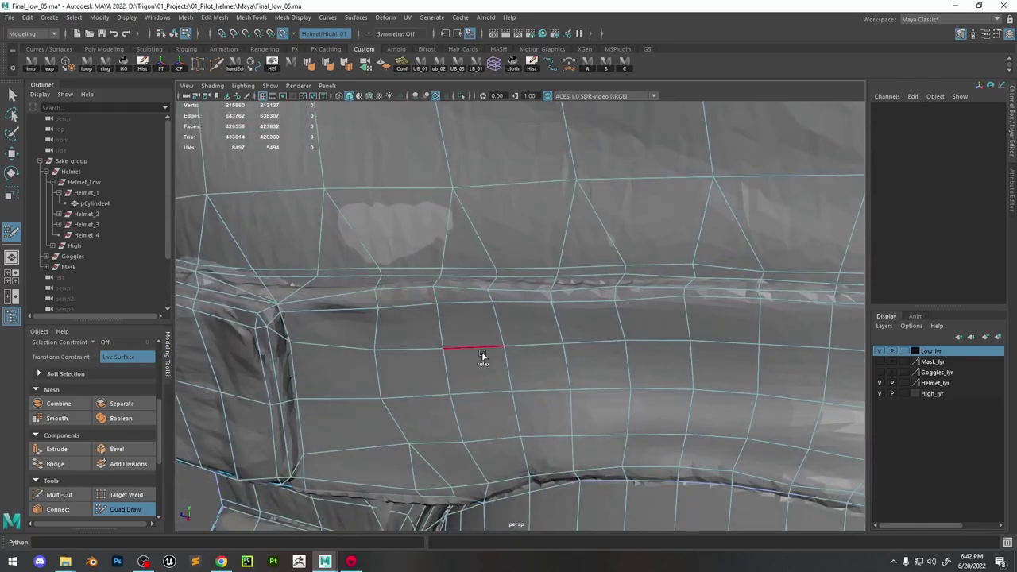
alt+drag(749, 291, 550, 395)
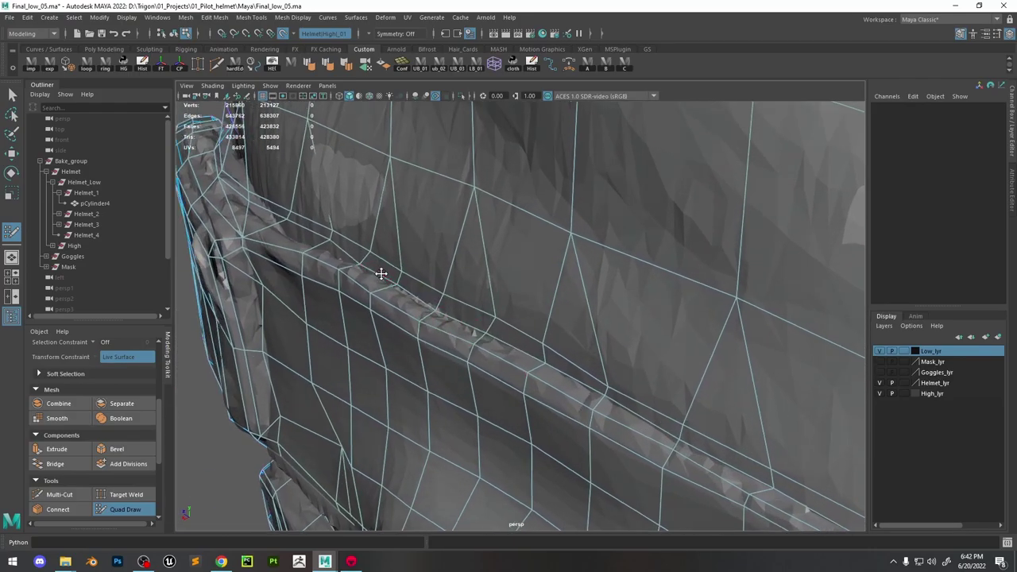
key(shift+z)
Move two rim vertices onto the high-poly surface, one down along the rim and one up
key(w)
click(392, 308)
key(shift+z)
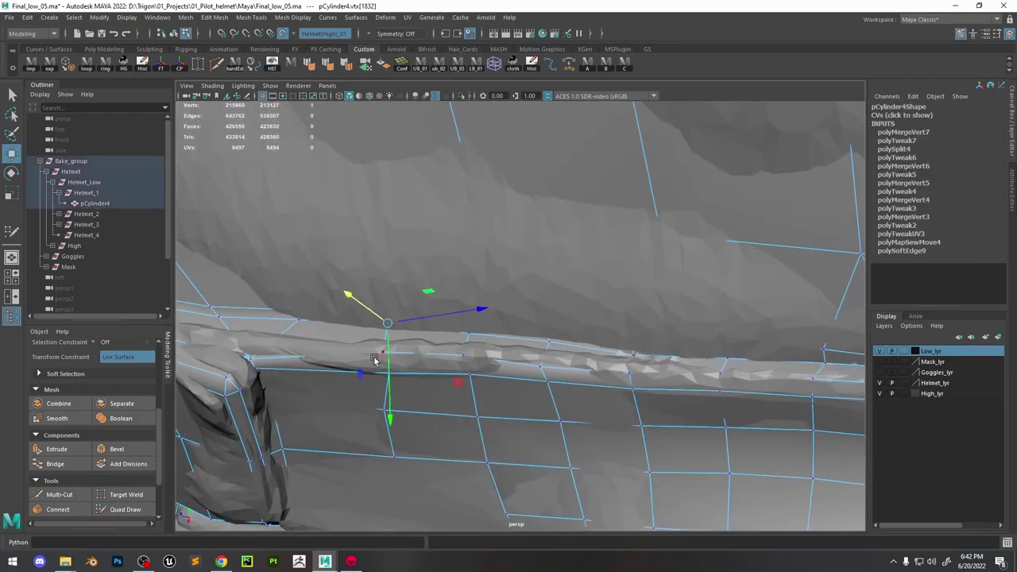
drag(347, 320, 245, 433)
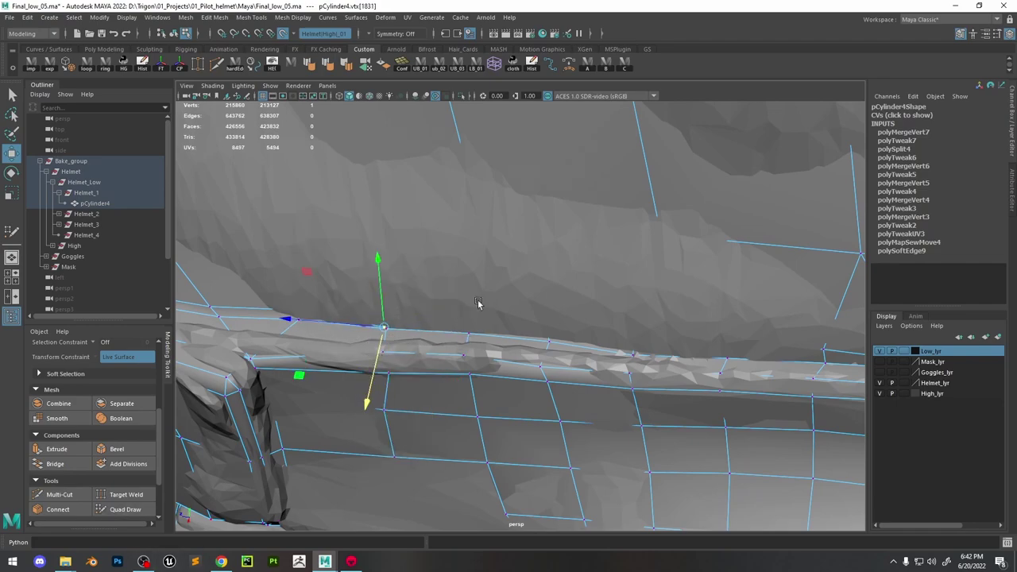
click(286, 250)
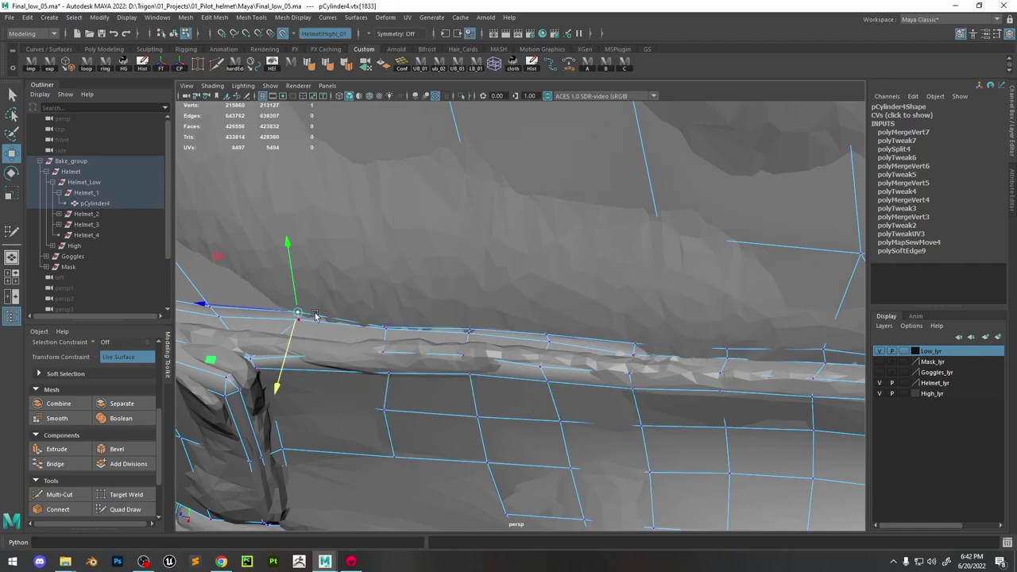
mouse_move(286, 249)
mouse_down()
mouse_move(389, 236)
mouse_move(731, 238)
mouse_move(604, 246)
mouse_up()
key(y)
scroll(513, 304, up, 4)
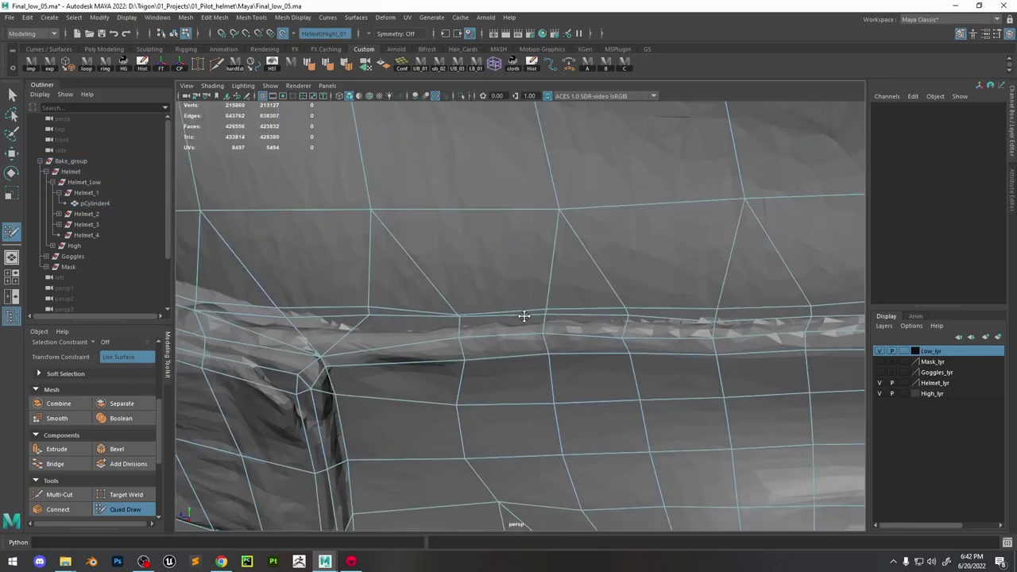
Frame the padded strap in a close front-on view
mouse_move(513, 305)
alt+mouse_down()
mouse_move(596, 227)
mouse_move(588, 294)
mouse_move(382, 344)
mouse_move(565, 344)
mouse_move(470, 404)
alt+mouse_up()
alt+drag(403, 417, 477, 355)
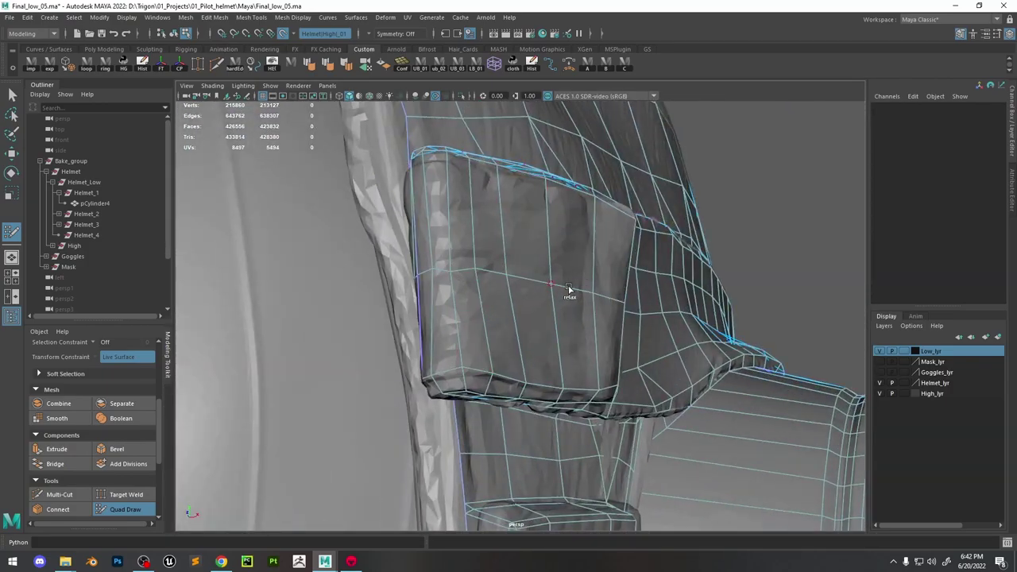
alt+drag(572, 291, 503, 364)
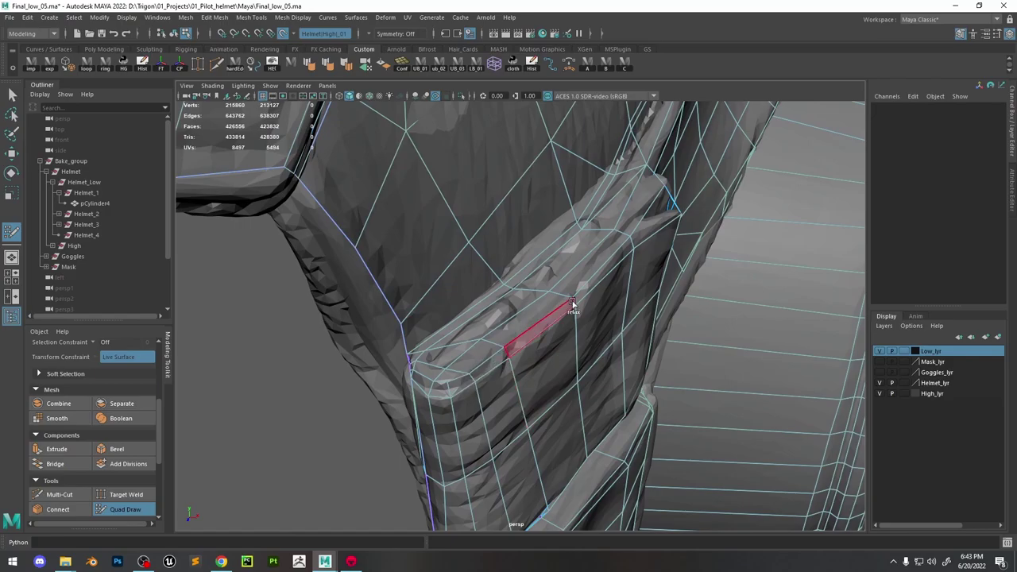
alt+drag(572, 303, 508, 333)
alt+drag(447, 320, 636, 386)
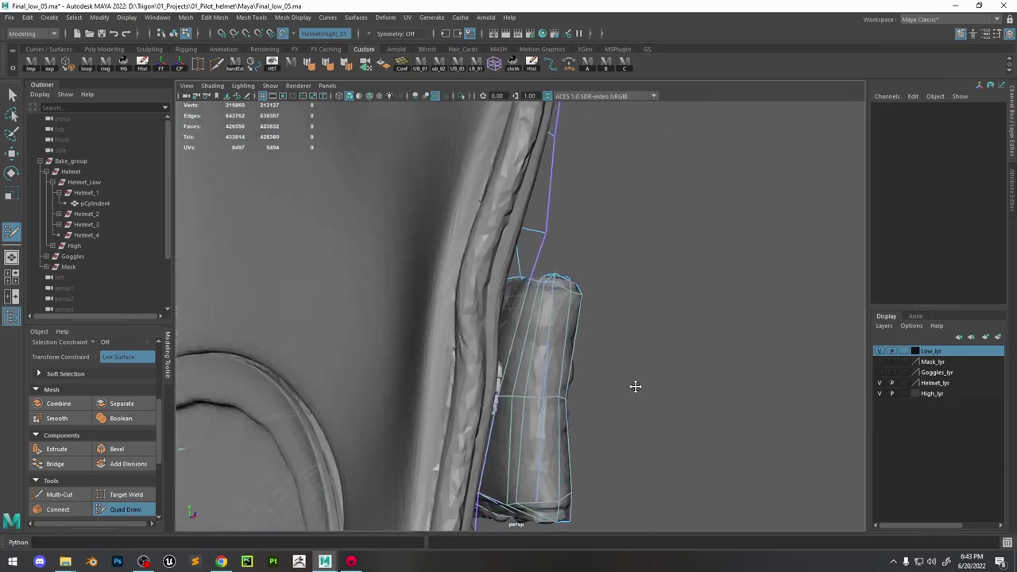
alt+drag(558, 395, 512, 374)
click(53, 498)
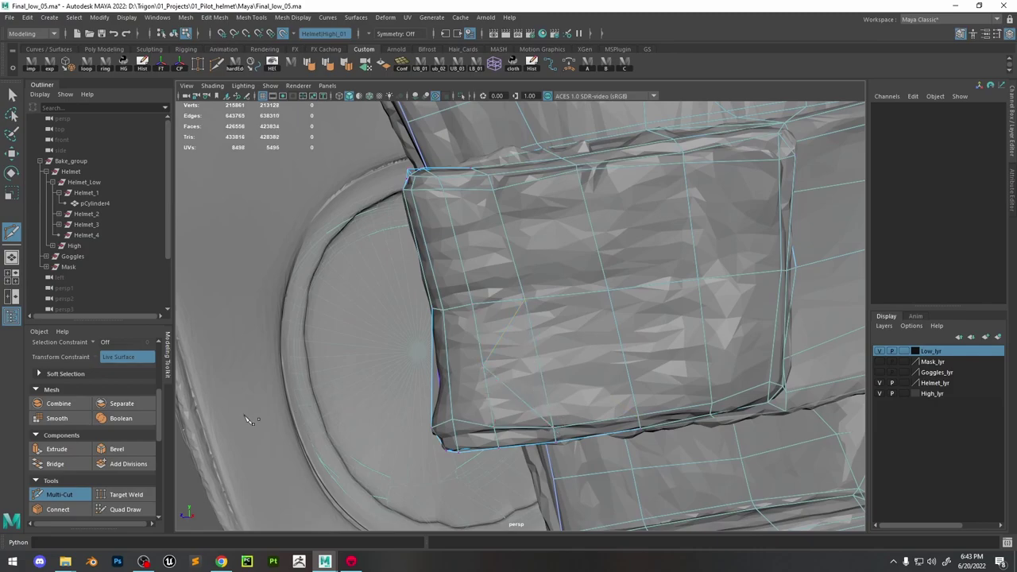
Multi-Cut a new edge row across the strap pad and buckle panel, raising vertices to 215866
click(121, 509)
alt+drag(454, 431, 536, 403)
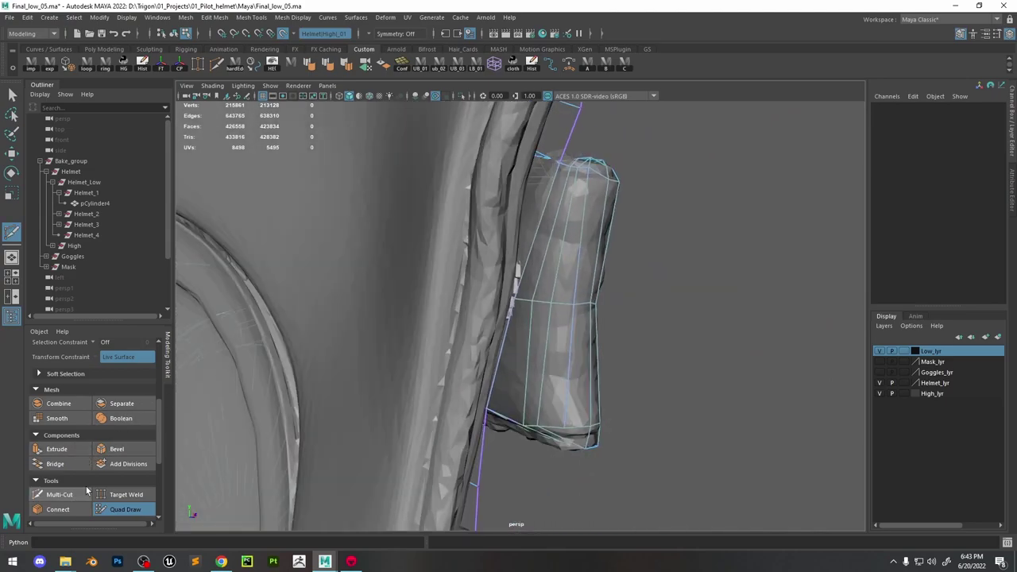
click(59, 495)
alt+drag(465, 409, 494, 414)
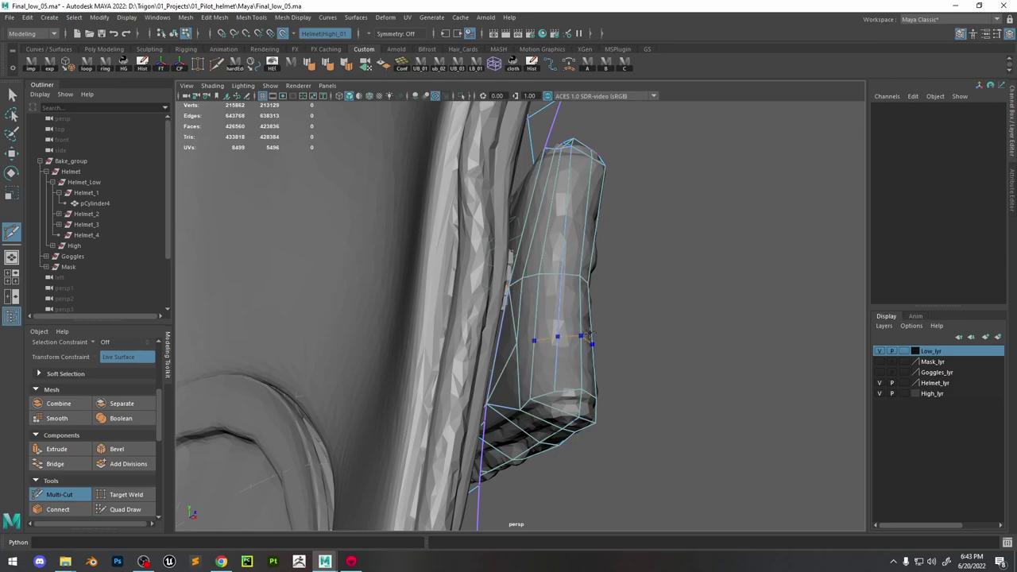
key(Return)
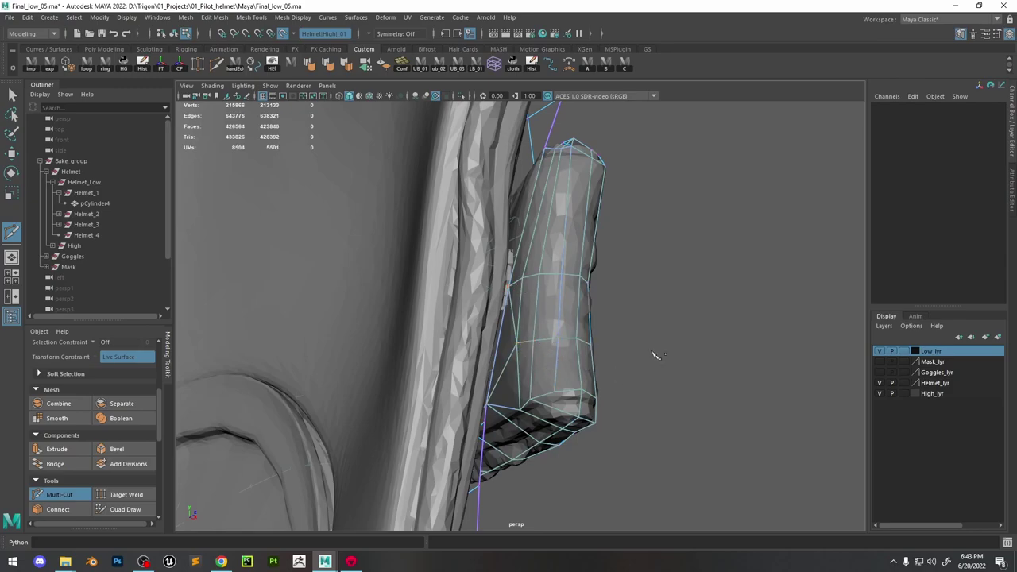
alt+drag(654, 355, 540, 419)
Adjust a vertex on the strap cage with the Move tool
click(125, 510)
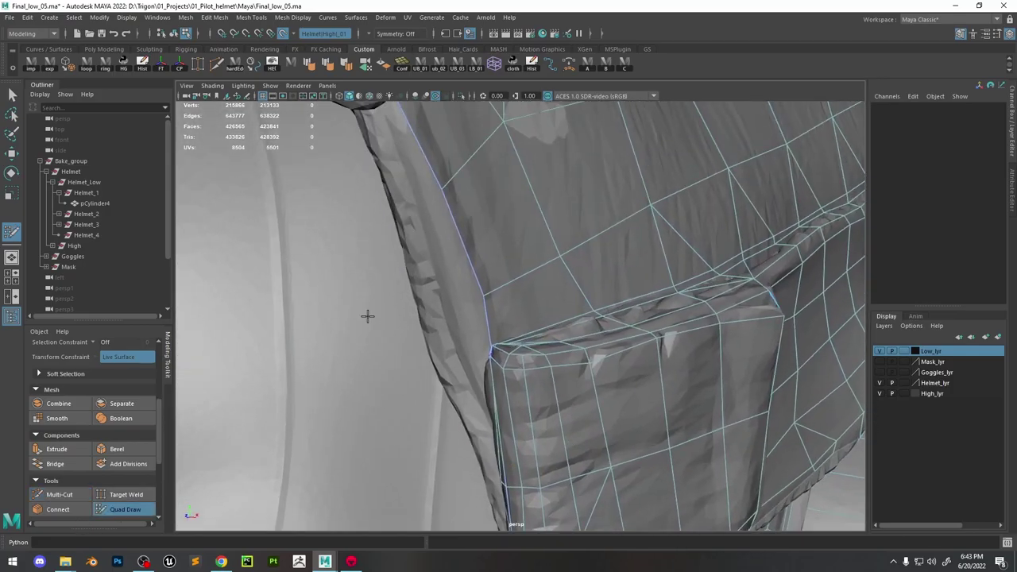
mouse_move(485, 278)
alt+mouse_down()
mouse_move(586, 243)
mouse_move(538, 325)
mouse_move(625, 297)
mouse_move(572, 325)
mouse_move(606, 268)
mouse_move(602, 301)
mouse_move(613, 311)
mouse_move(556, 263)
alt+mouse_up()
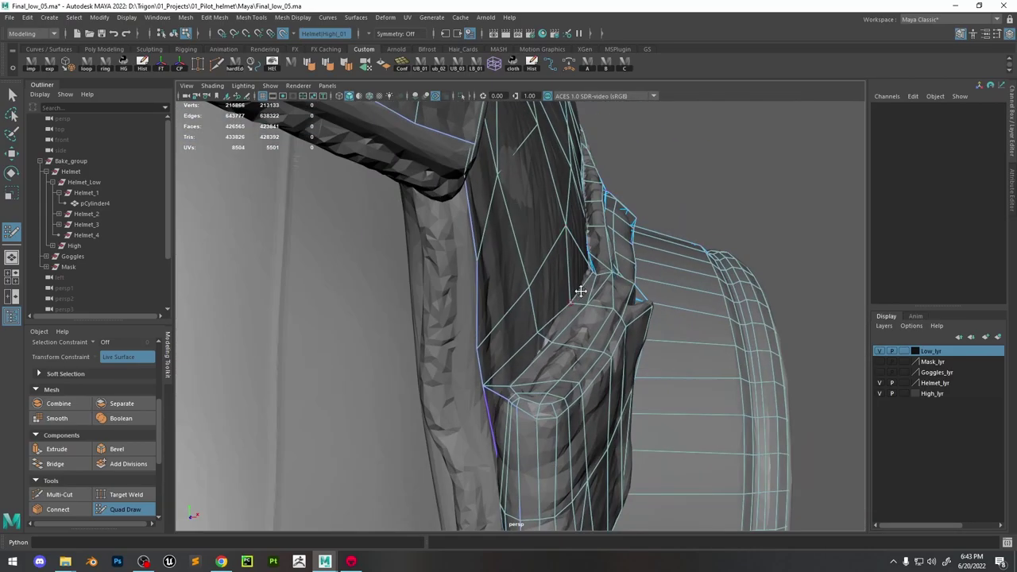
alt+drag(509, 238, 477, 223)
key(w)
click(477, 224)
click(125, 509)
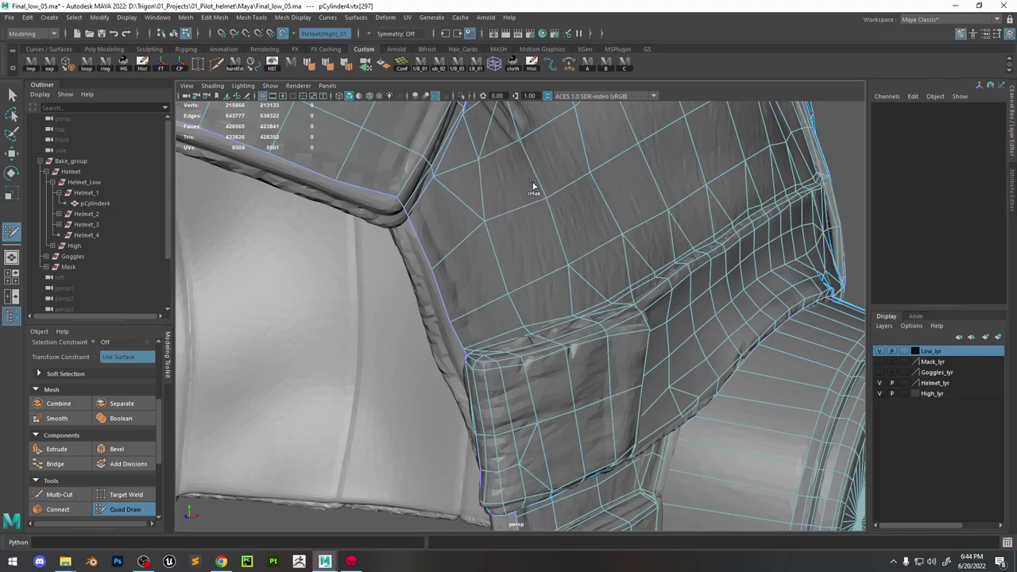
mouse_move(533, 186)
alt+mouse_down()
mouse_move(612, 341)
mouse_move(563, 431)
alt+mouse_up()
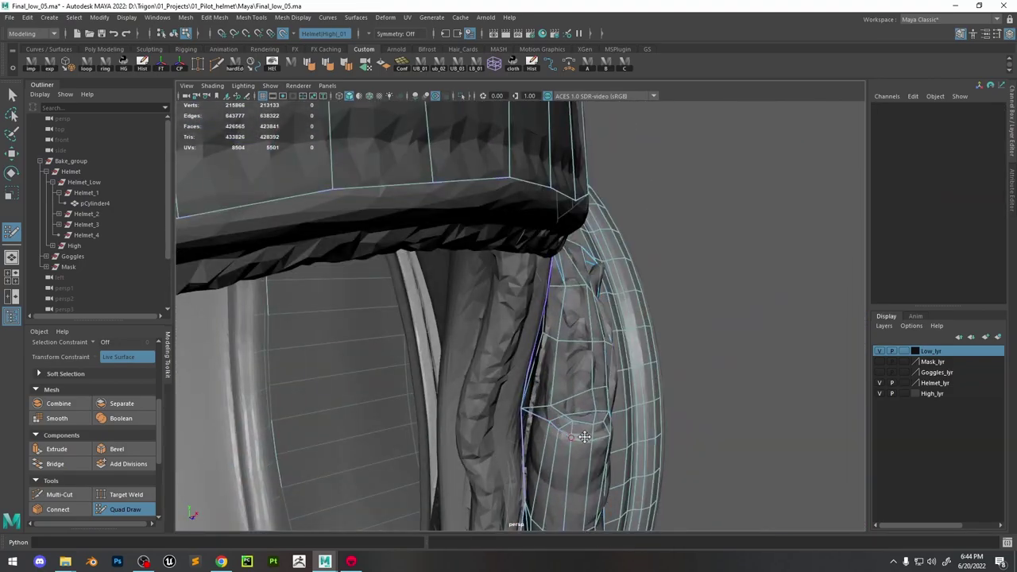
Add a new vertex and face to the strap cage with Quad Draw
key(ctrl+shift+x)
alt+drag(560, 413, 449, 303)
key(y)
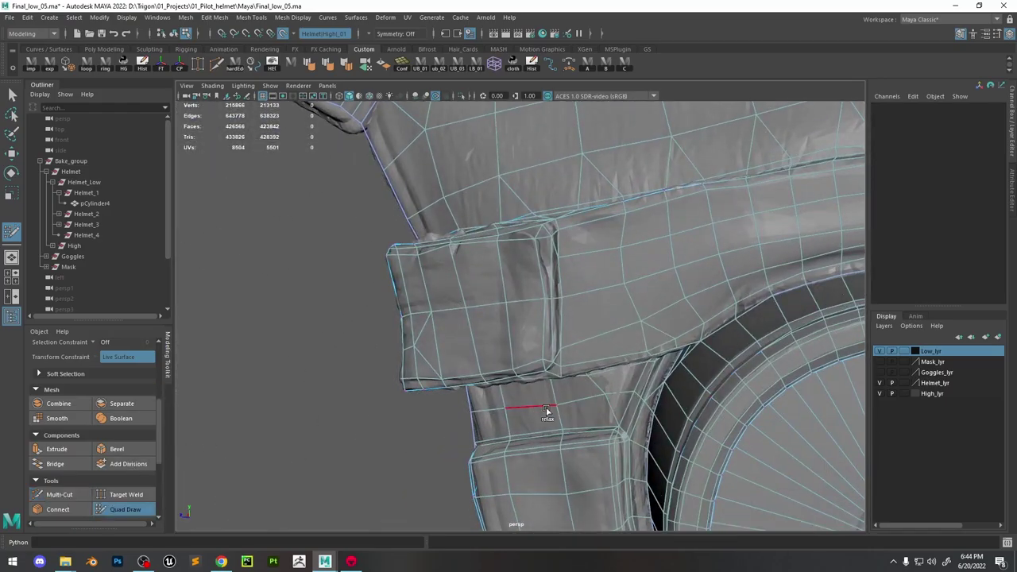
mouse_move(549, 408)
alt+mouse_down()
mouse_move(716, 454)
mouse_move(482, 441)
alt+mouse_up()
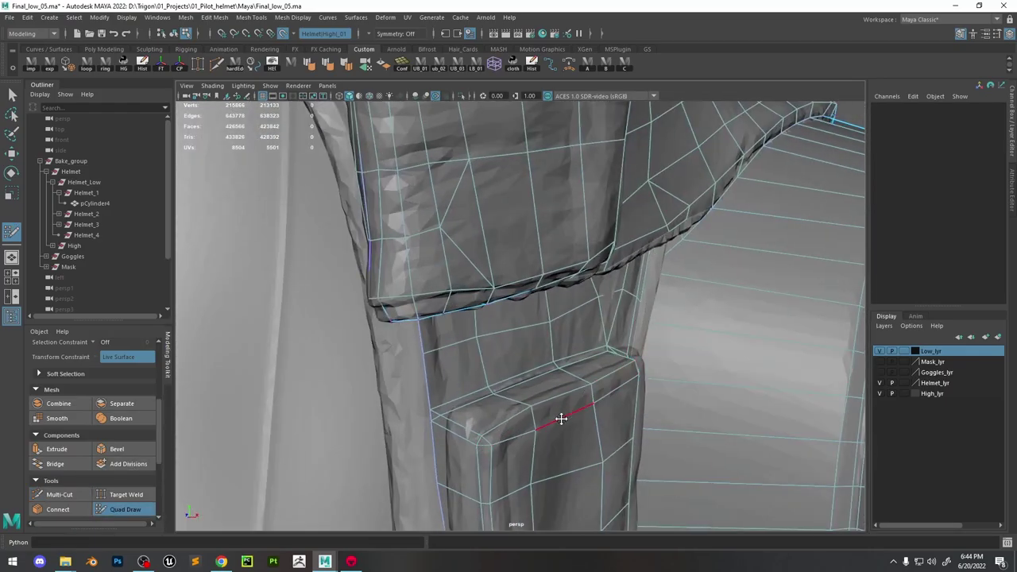
mouse_move(543, 396)
alt+mouse_down()
mouse_move(511, 382)
mouse_move(438, 461)
mouse_move(540, 336)
mouse_move(604, 404)
mouse_move(665, 390)
mouse_move(595, 340)
mouse_move(552, 341)
mouse_move(647, 469)
alt+mouse_up()
shift+click(476, 410)
Insert a vertical edge loop on the strap loop and check it from several angles
scroll(647, 469, up, 5)
alt+drag(635, 413, 564, 370)
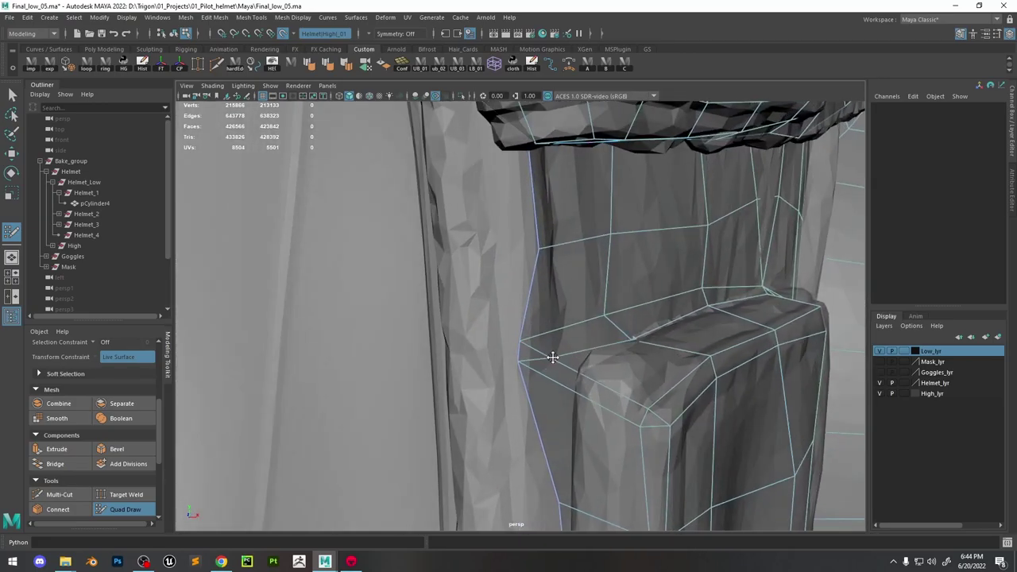
ctrl+click(649, 404)
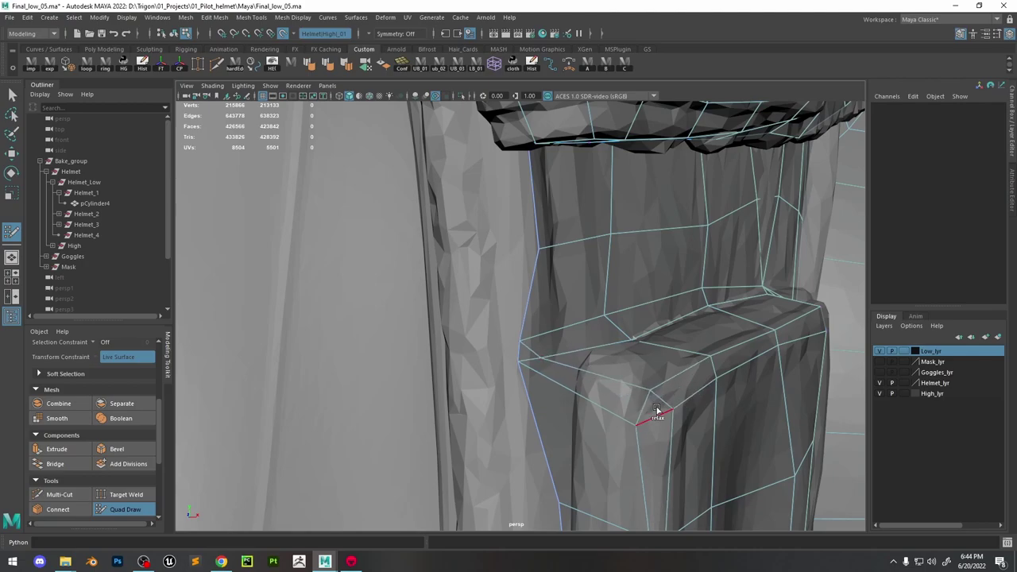
alt+drag(642, 382, 596, 396)
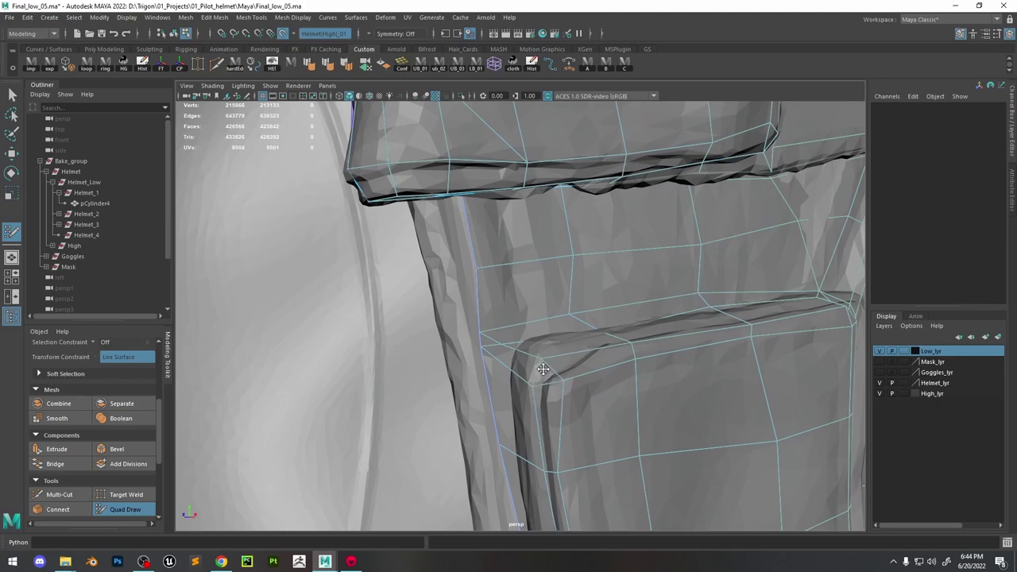
alt+drag(552, 382, 607, 387)
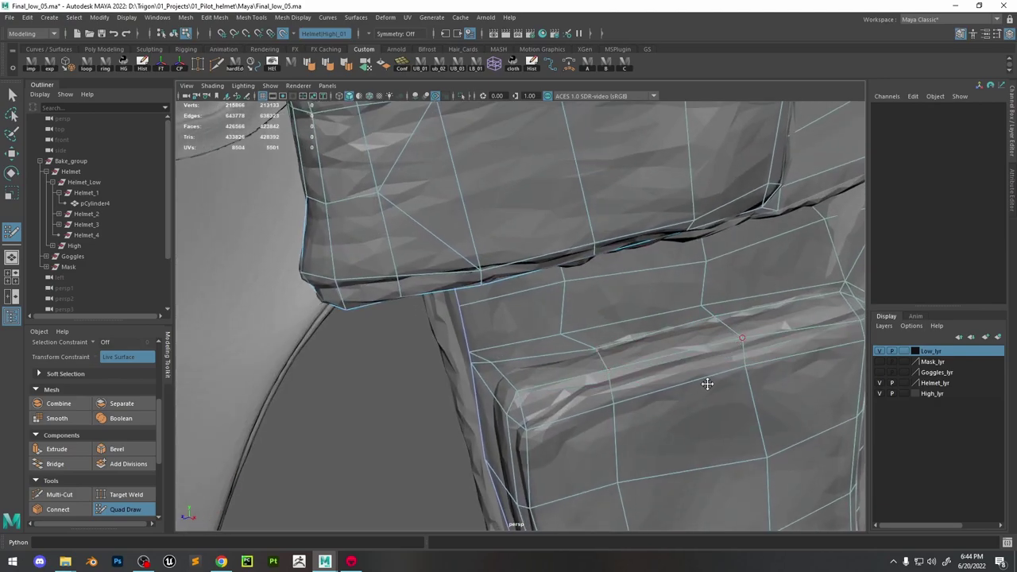
alt+drag(580, 426, 659, 383)
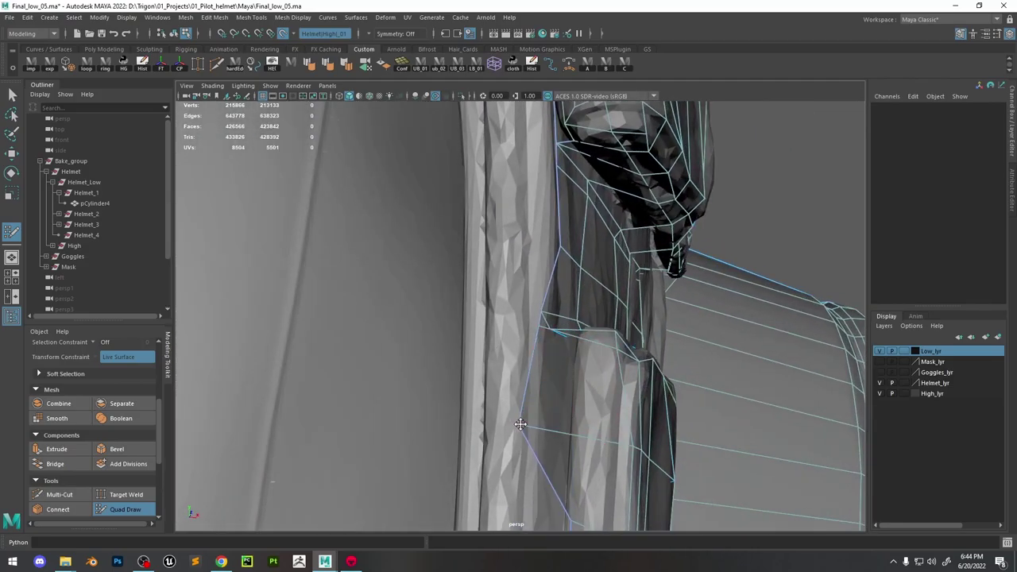
mouse_move(532, 425)
alt+mouse_down()
mouse_move(538, 363)
mouse_move(557, 356)
mouse_move(528, 365)
alt+mouse_up()
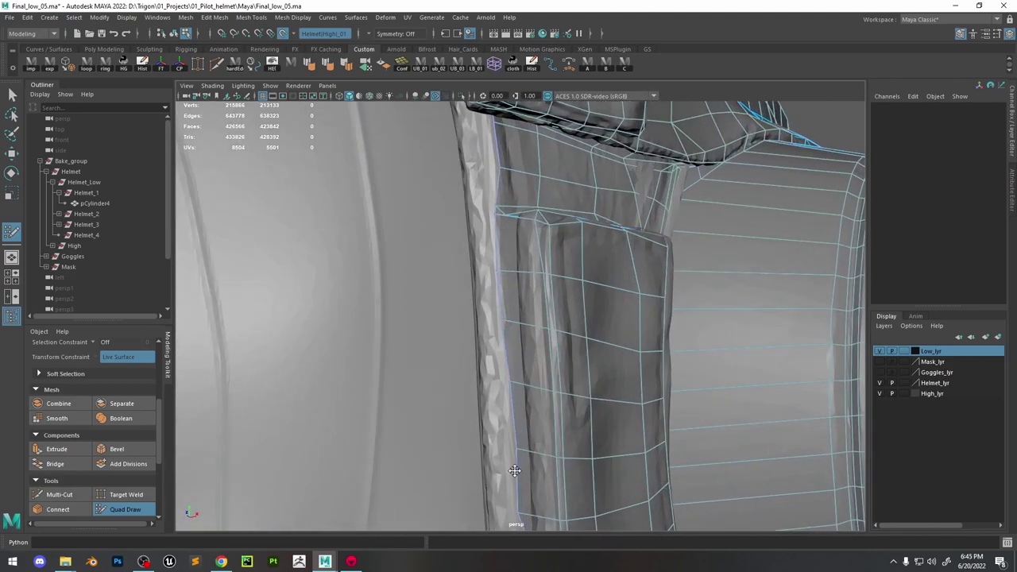
alt+drag(515, 470, 538, 363)
alt+drag(536, 462, 545, 375)
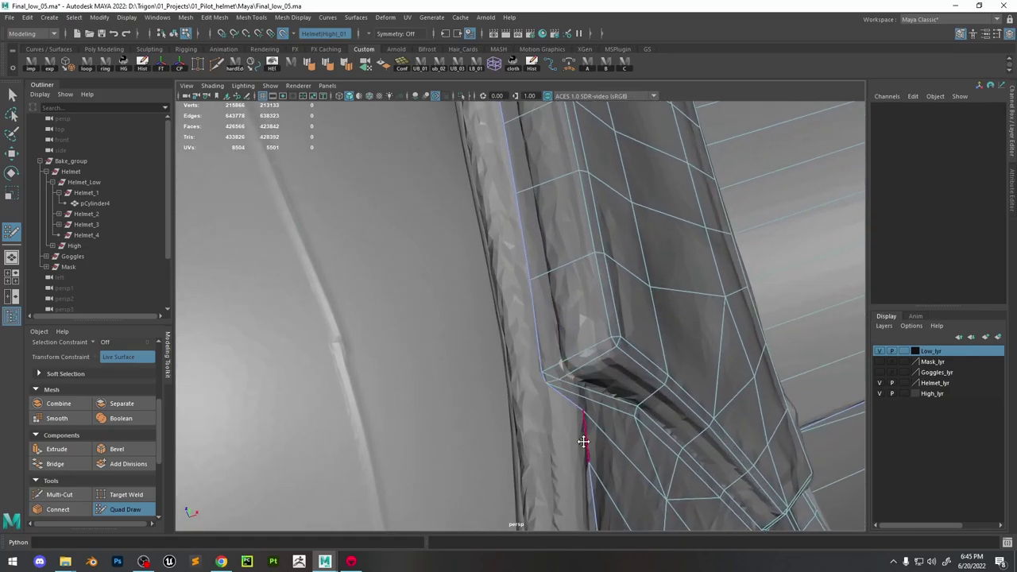
alt+drag(583, 441, 554, 360)
Select a vertex near the goggle lens rim and inspect the panel corner crease
alt+drag(583, 235, 604, 219)
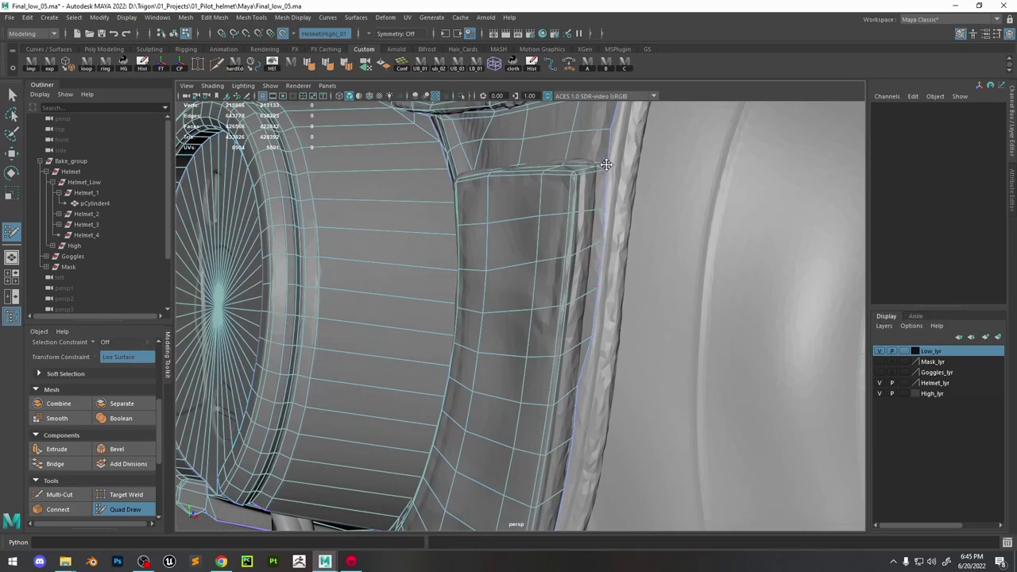
alt+drag(605, 165, 589, 256)
right_drag(588, 256, 548, 256)
click(575, 371)
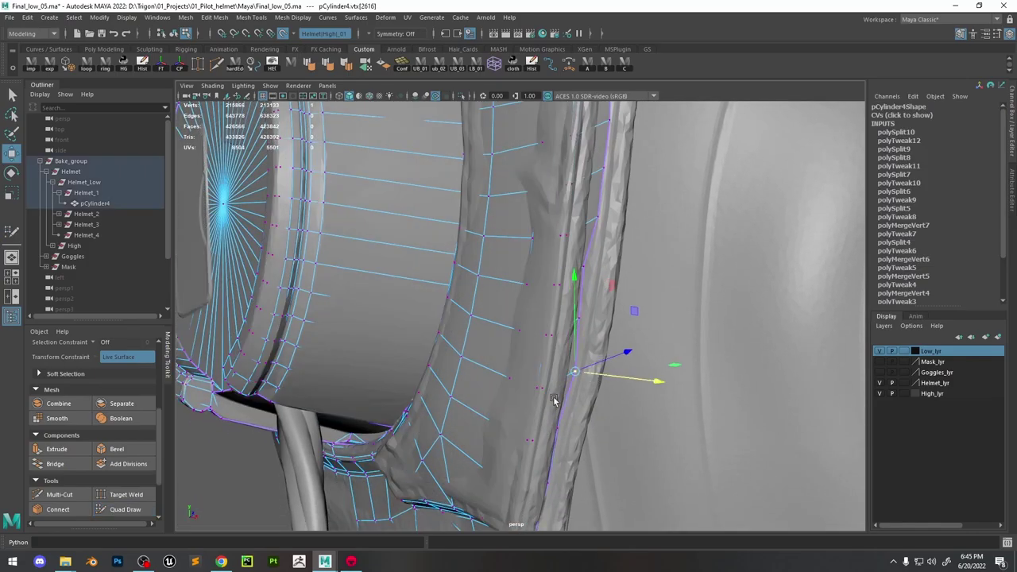
shift+right_drag(554, 400, 580, 302)
alt+drag(590, 270, 510, 353)
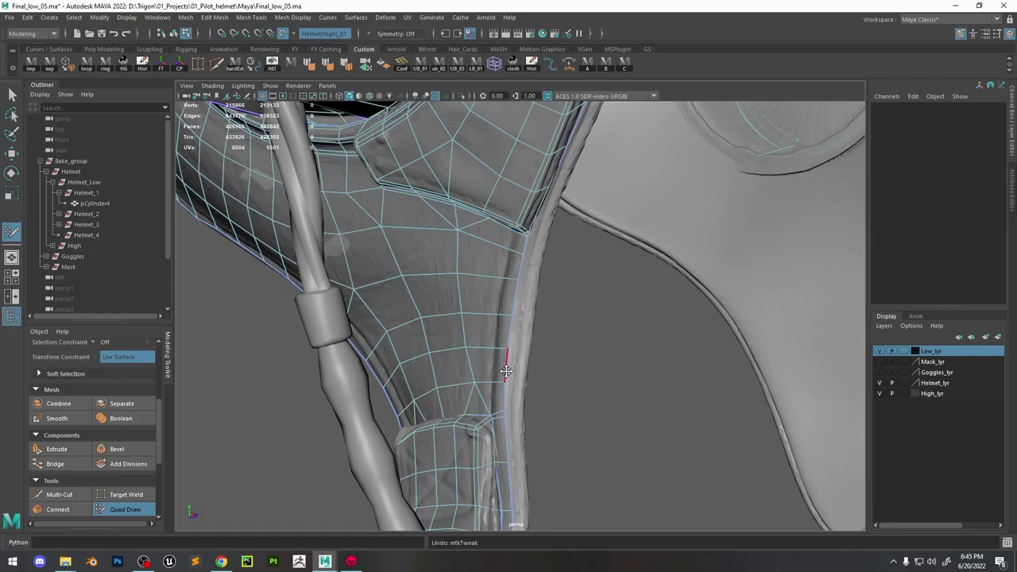
alt+drag(531, 246, 454, 284)
alt+drag(485, 324, 406, 328)
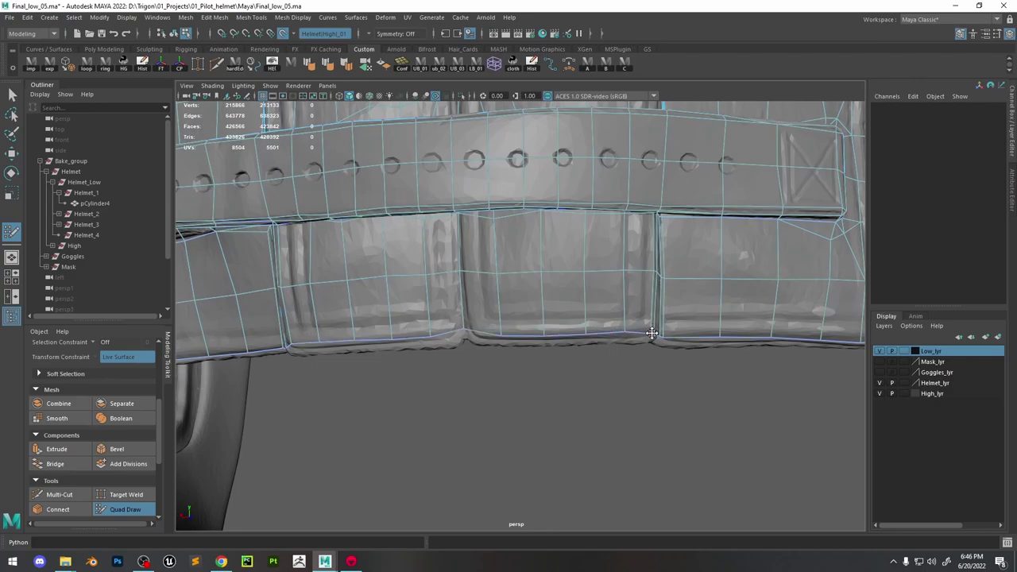
Insert an edge loop across the front of the strap after reviewing the rim panel
alt+drag(651, 333, 579, 327)
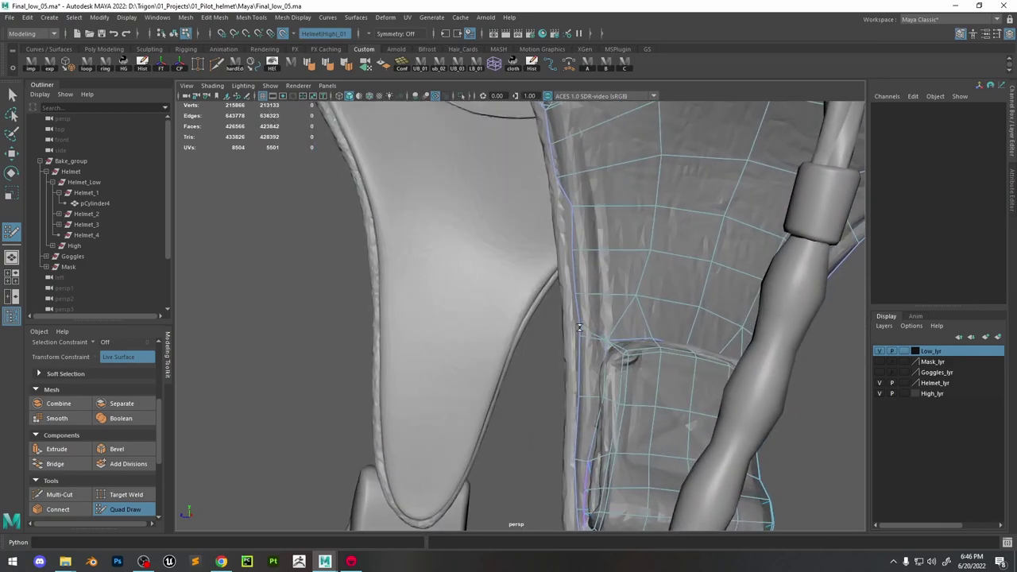
alt+drag(562, 166, 592, 263)
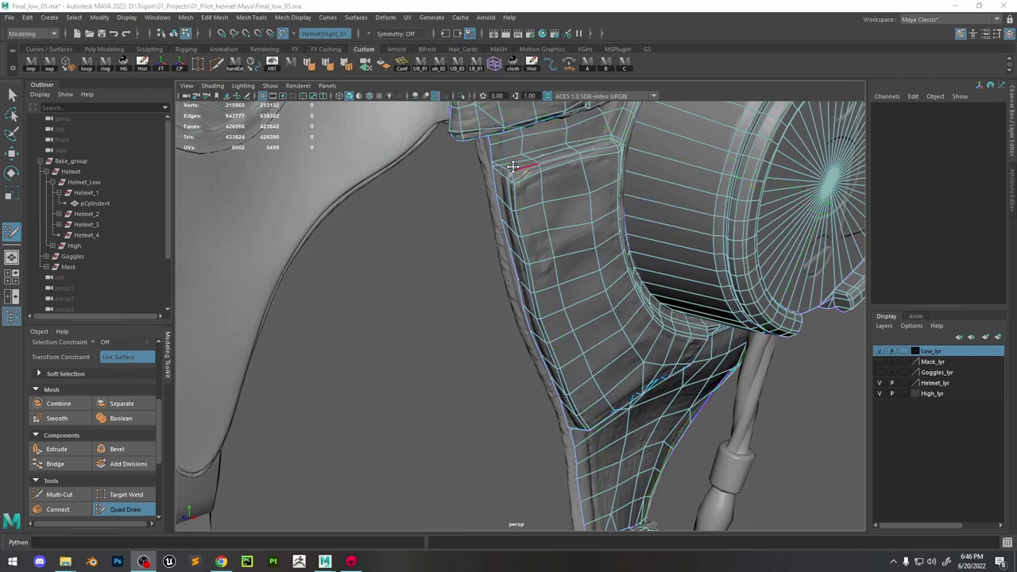
alt+drag(507, 152, 554, 264)
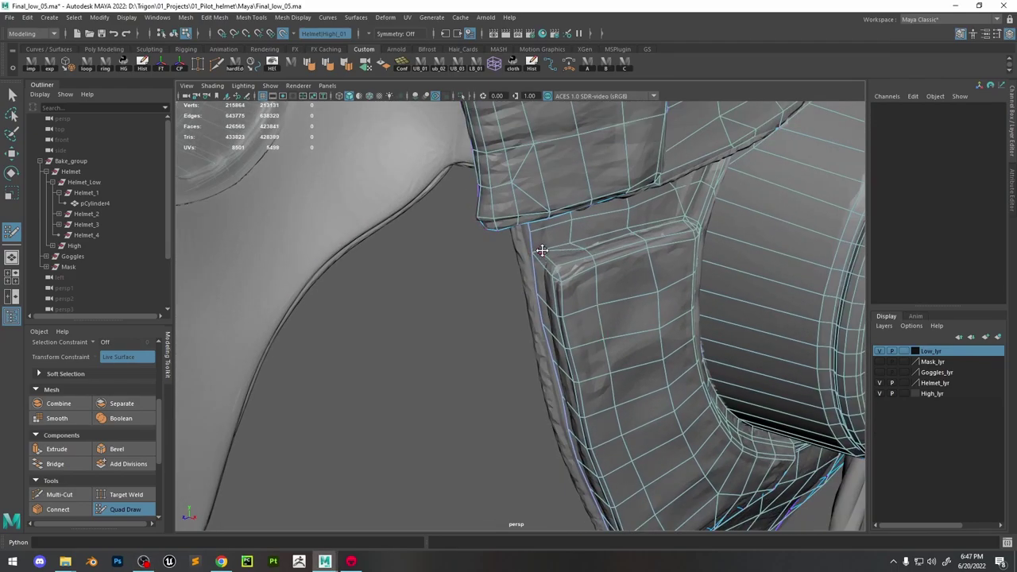
mouse_move(537, 255)
alt+mouse_down()
mouse_move(597, 257)
mouse_move(673, 301)
alt+mouse_up()
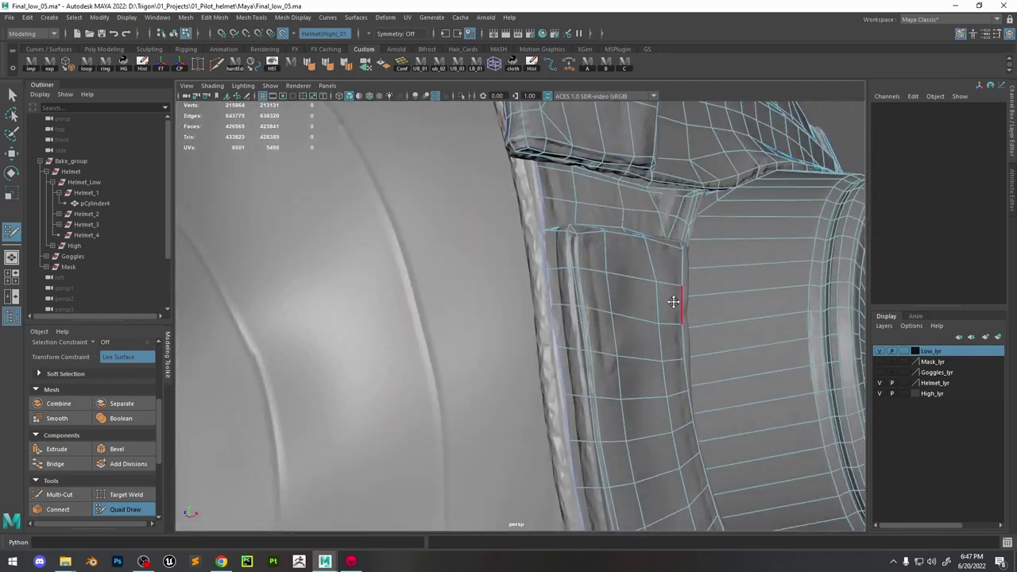
ctrl+click(611, 251)
alt+drag(612, 251, 584, 287)
mouse_move(576, 280)
alt+mouse_down()
mouse_move(588, 278)
mouse_move(595, 305)
mouse_move(567, 328)
mouse_move(523, 278)
mouse_move(501, 302)
mouse_move(419, 297)
mouse_move(600, 368)
mouse_move(561, 254)
mouse_move(602, 310)
mouse_move(580, 227)
mouse_move(613, 312)
mouse_move(552, 302)
mouse_move(659, 391)
mouse_move(608, 336)
mouse_move(627, 273)
mouse_move(477, 170)
mouse_move(370, 340)
alt+mouse_up()
Slide a cage vertex near the neck along the surface using Component axis movement
key(w)
click(355, 374)
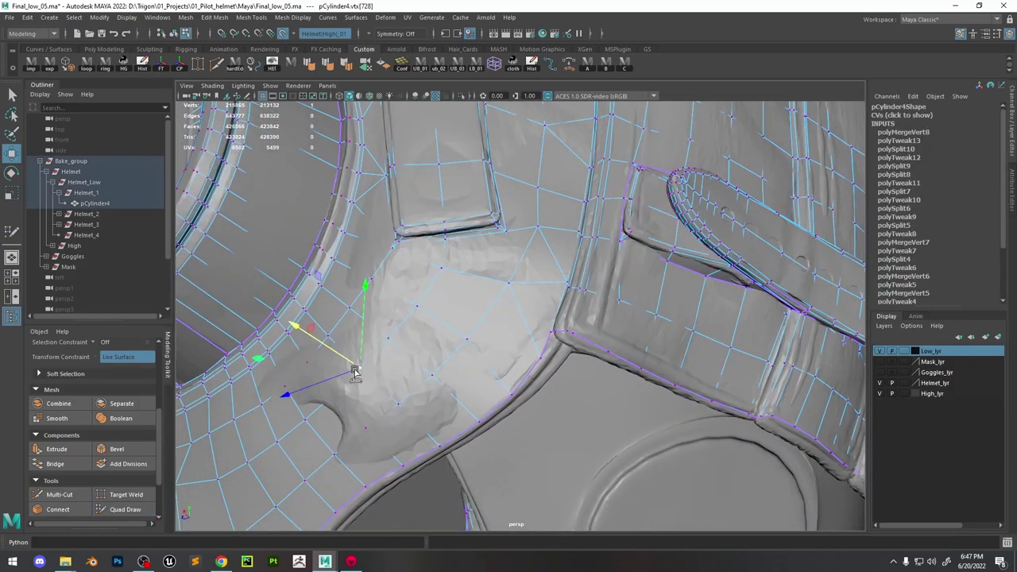
key(f)
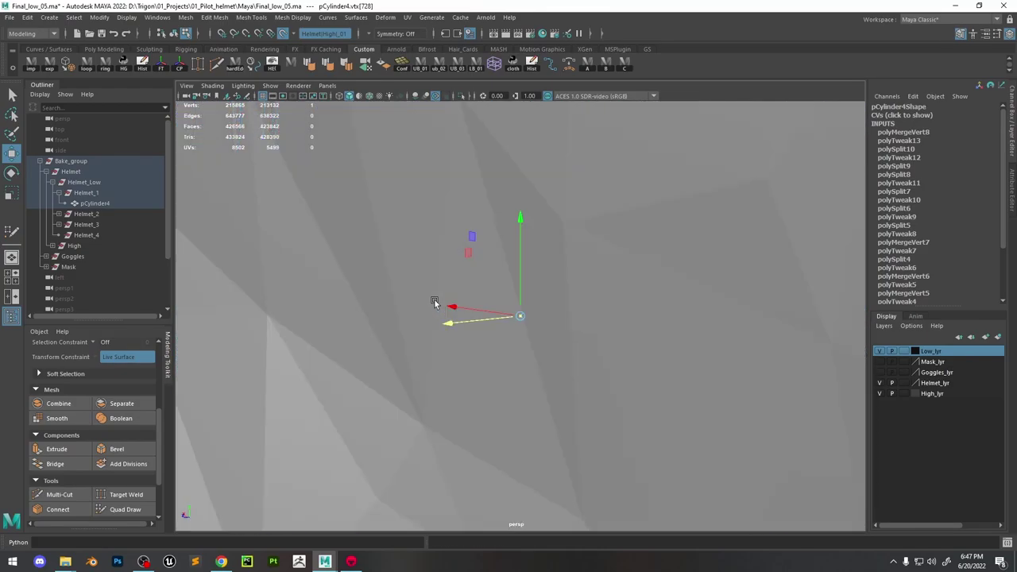
scroll(438, 299, down, 2)
drag(452, 297, 522, 264)
scroll(522, 264, down, 3)
drag(519, 316, 500, 368)
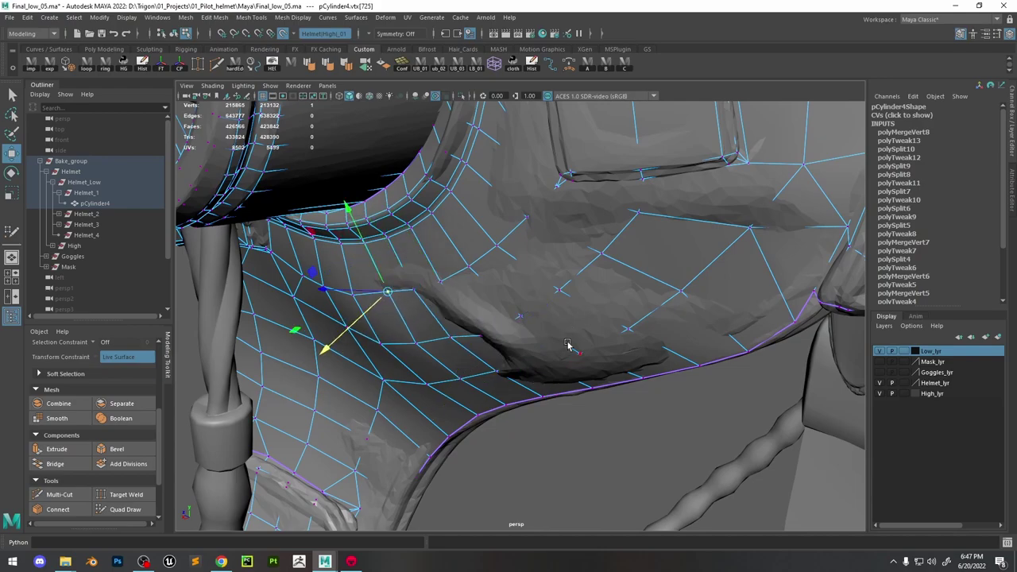
Delete the stray face along the strap crease and nudge crease vertices into the groove
mouse_move(567, 344)
alt+mouse_down()
mouse_move(485, 356)
mouse_move(561, 336)
mouse_move(520, 324)
alt+mouse_up()
key(ctrl+q)
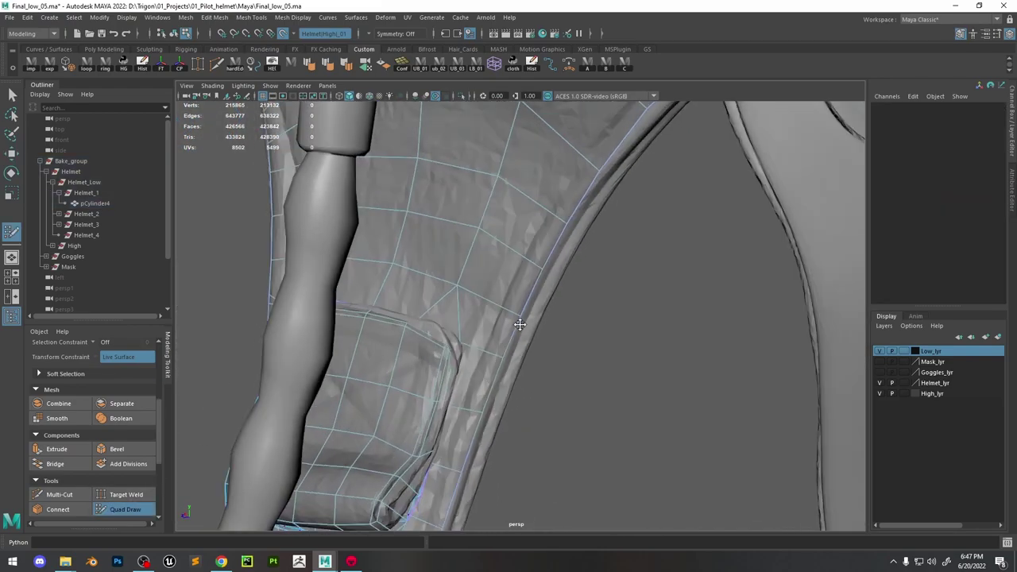
alt+drag(493, 379, 387, 296)
scroll(387, 296, up, 5)
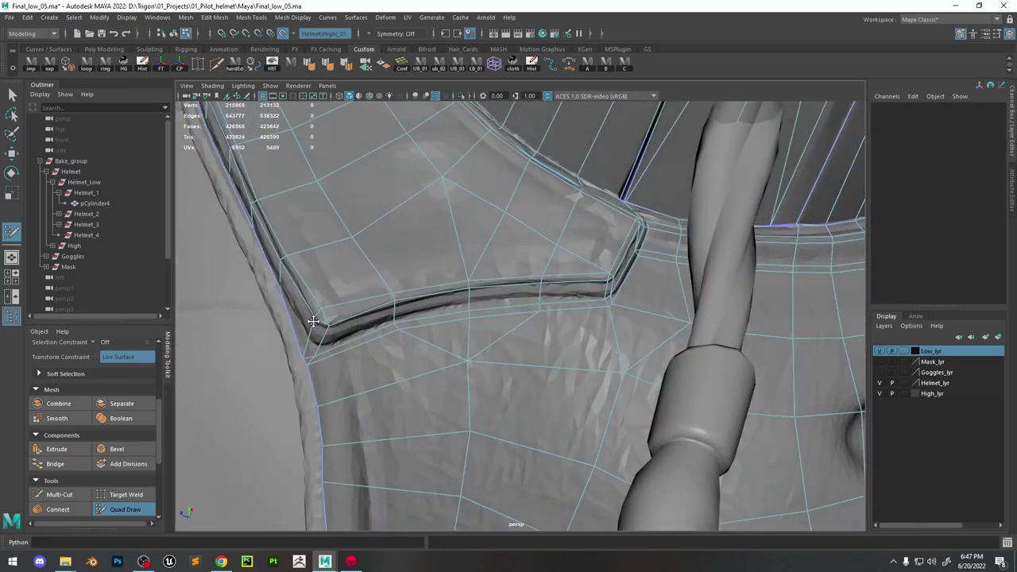
alt+drag(465, 132, 374, 273)
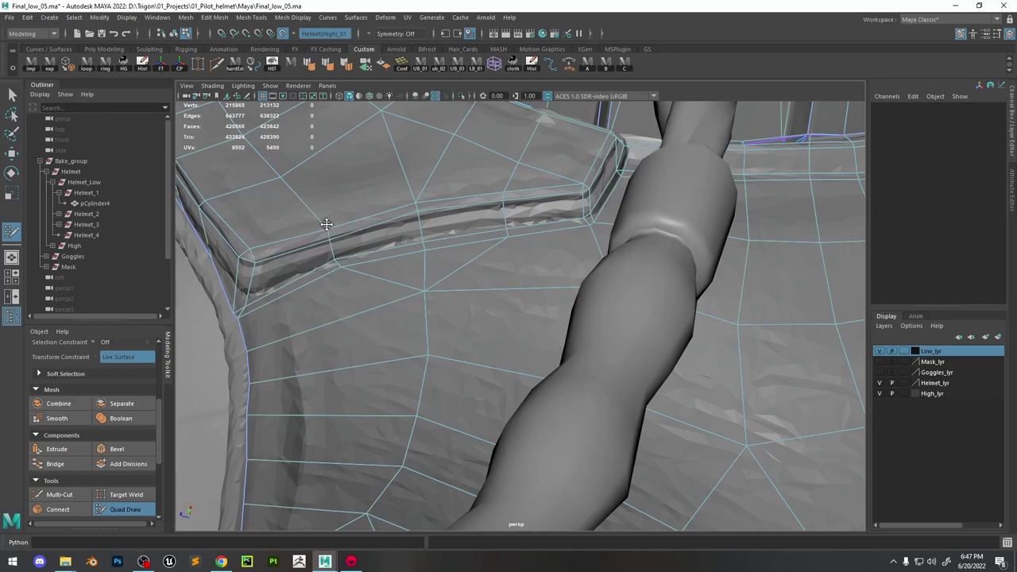
mouse_move(428, 141)
alt+mouse_down()
mouse_move(411, 154)
mouse_move(431, 159)
mouse_move(500, 300)
mouse_move(582, 180)
mouse_move(540, 268)
mouse_move(508, 398)
mouse_move(453, 251)
mouse_move(450, 289)
mouse_move(421, 306)
mouse_move(551, 325)
mouse_move(530, 208)
mouse_move(538, 297)
mouse_move(545, 246)
mouse_move(643, 309)
mouse_move(727, 330)
mouse_move(445, 366)
alt+mouse_up()
click(391, 353)
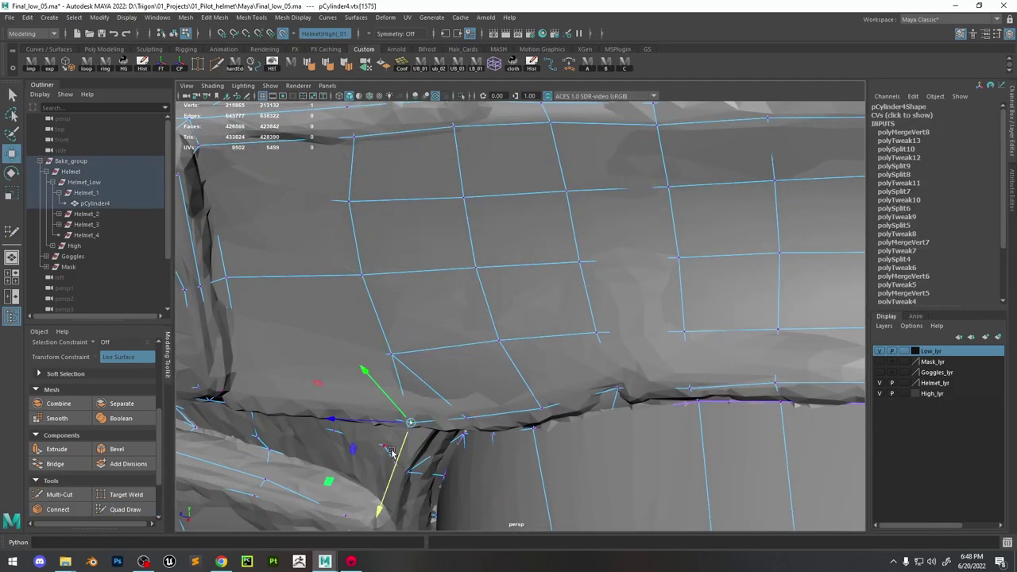
mouse_move(391, 452)
alt+mouse_down()
mouse_move(493, 352)
mouse_move(457, 334)
mouse_move(502, 336)
mouse_move(421, 322)
alt+mouse_up()
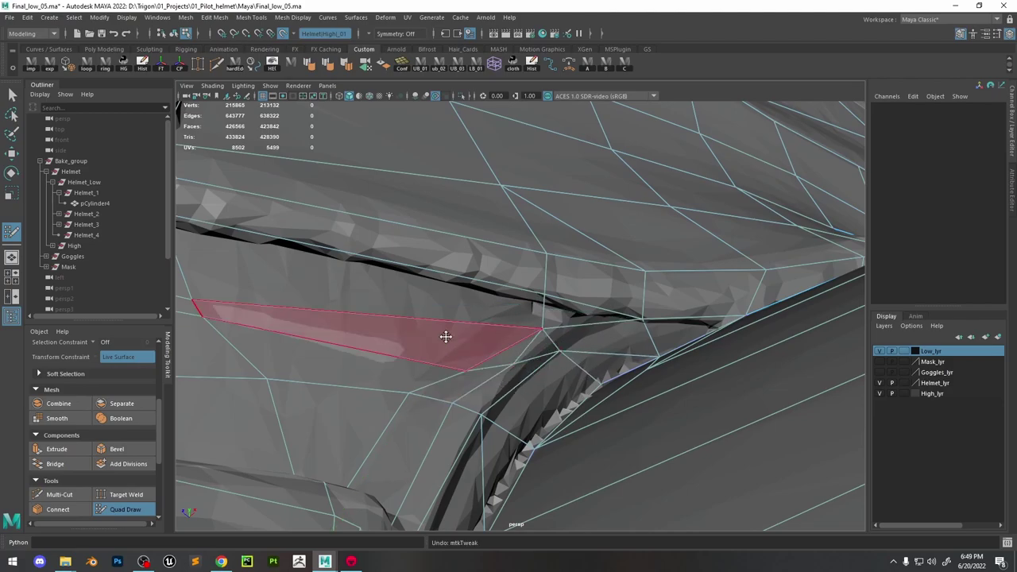
ctrl+shift+click(445, 337)
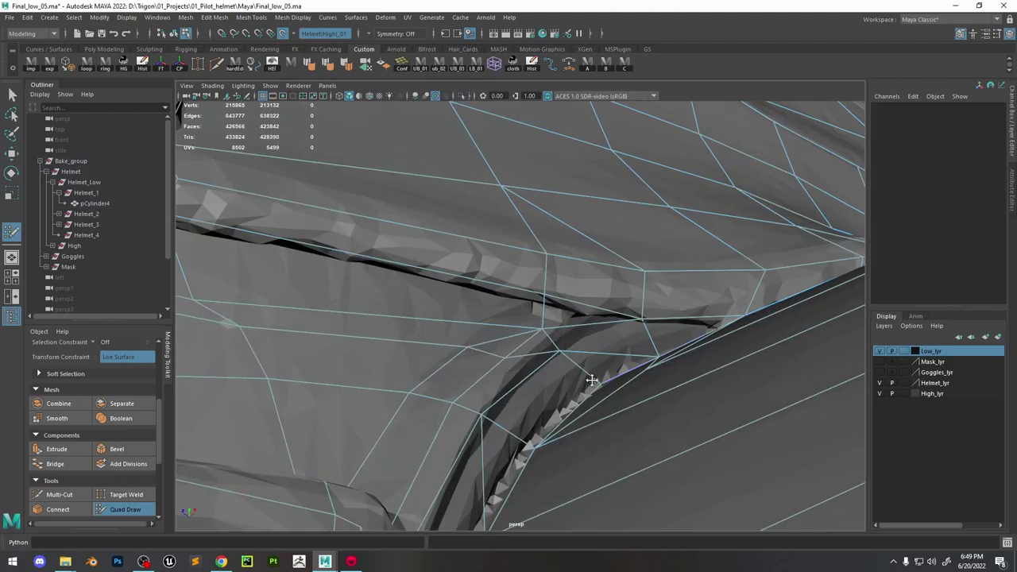
mouse_move(591, 380)
alt+mouse_down()
mouse_move(520, 320)
mouse_move(598, 277)
mouse_move(557, 318)
alt+mouse_up()
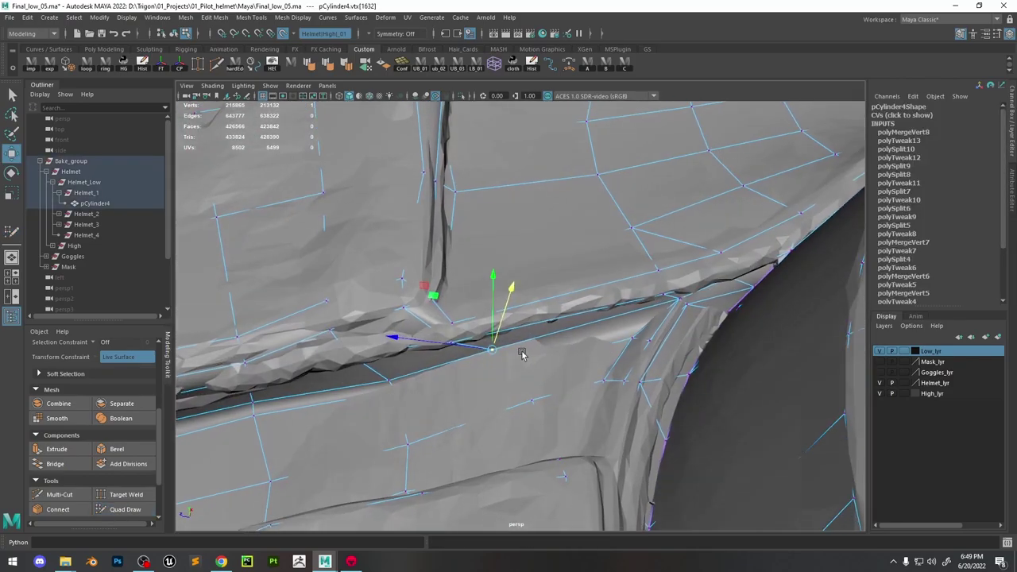
mouse_move(520, 352)
alt+mouse_down()
mouse_move(488, 352)
mouse_move(547, 379)
mouse_move(488, 390)
mouse_move(508, 366)
mouse_move(496, 342)
mouse_move(511, 352)
mouse_move(424, 325)
mouse_move(502, 260)
mouse_move(513, 227)
mouse_move(524, 263)
mouse_move(642, 432)
mouse_move(552, 350)
mouse_move(524, 341)
mouse_move(514, 316)
mouse_move(483, 357)
alt+mouse_up()
key(Escape)
Nudge a strap cage vertex, then inspect the crease and goggle-area topology
key(w)
click(551, 350)
key(y)
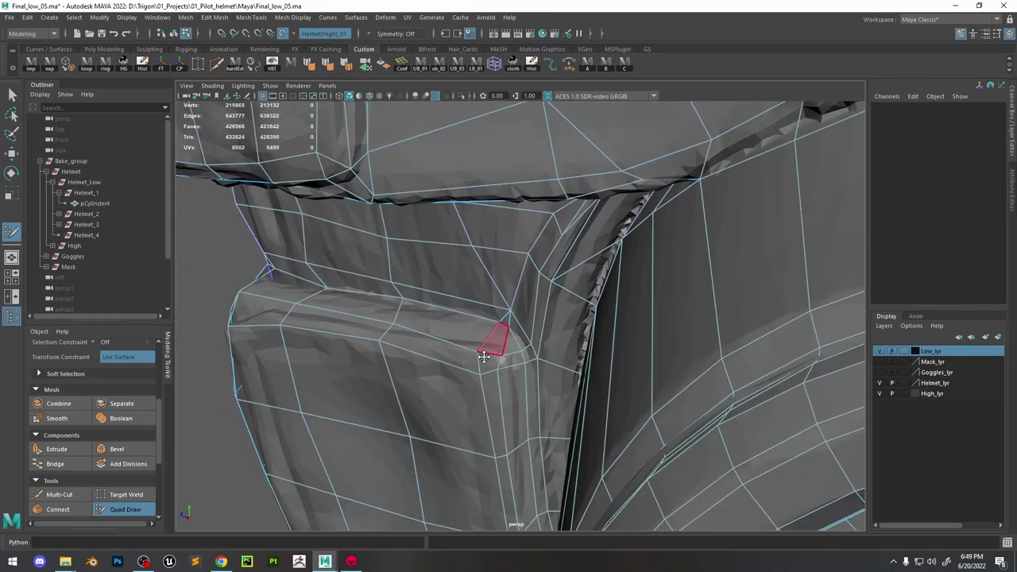
alt+drag(500, 392, 539, 313)
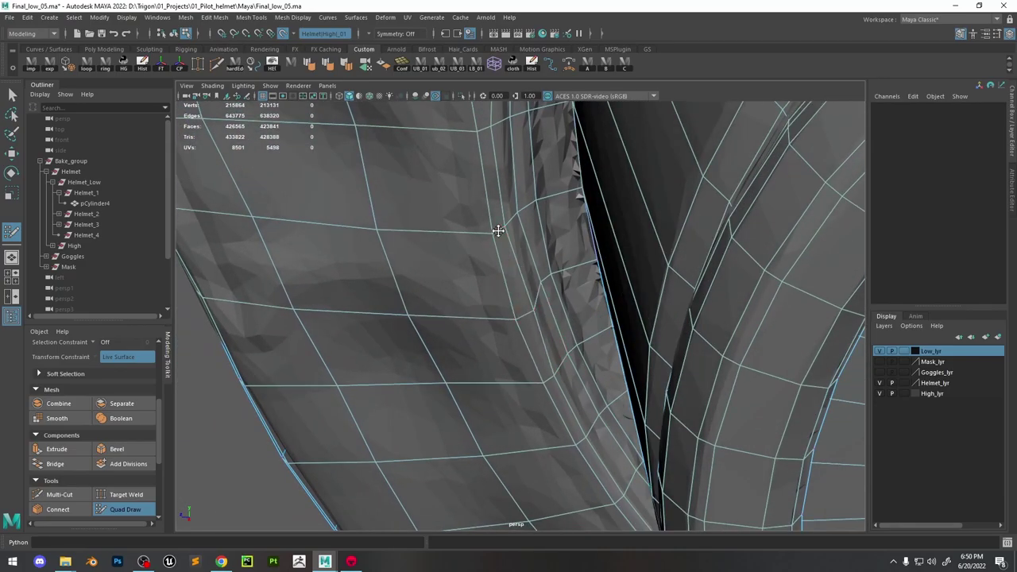
alt+drag(497, 231, 597, 346)
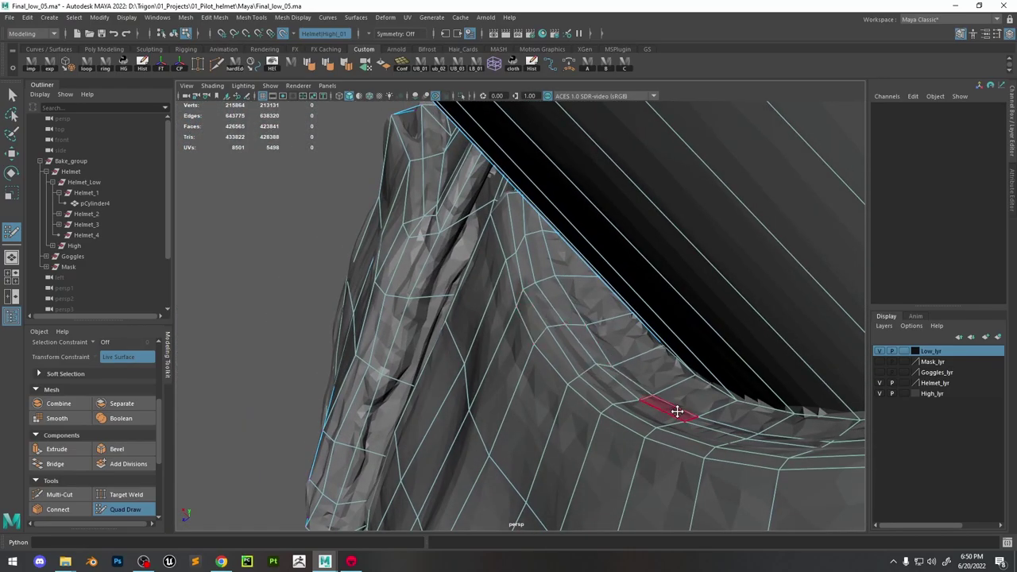
alt+drag(739, 417, 680, 347)
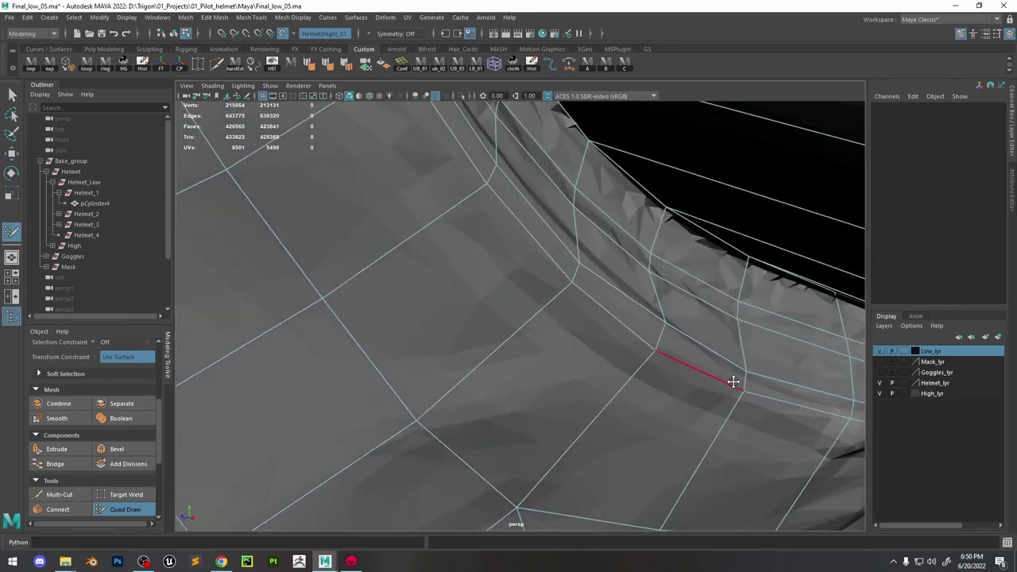
alt+drag(733, 383, 616, 368)
alt+drag(480, 265, 553, 337)
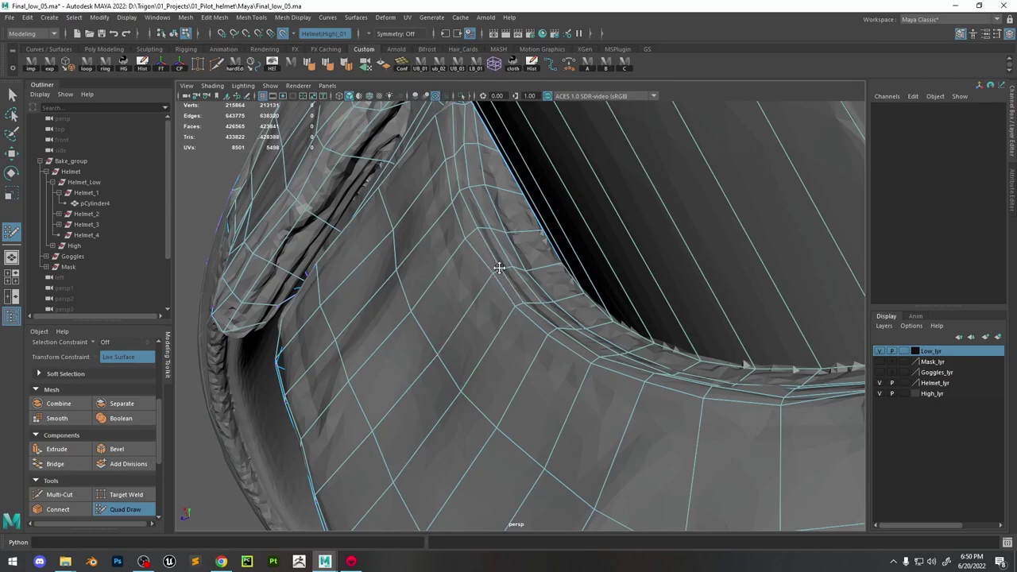
mouse_move(499, 268)
alt+mouse_down()
mouse_move(502, 212)
mouse_move(532, 293)
mouse_move(534, 341)
mouse_move(534, 254)
mouse_move(572, 295)
mouse_move(561, 227)
alt+mouse_up()
mouse_move(436, 286)
alt+mouse_down()
mouse_move(443, 191)
mouse_move(581, 288)
mouse_move(495, 481)
mouse_move(530, 336)
mouse_move(424, 358)
mouse_move(511, 390)
mouse_move(316, 422)
mouse_move(557, 302)
mouse_move(504, 286)
mouse_move(578, 279)
mouse_move(643, 325)
mouse_move(618, 370)
mouse_move(649, 317)
mouse_move(687, 351)
mouse_move(632, 366)
mouse_move(595, 357)
alt+mouse_up()
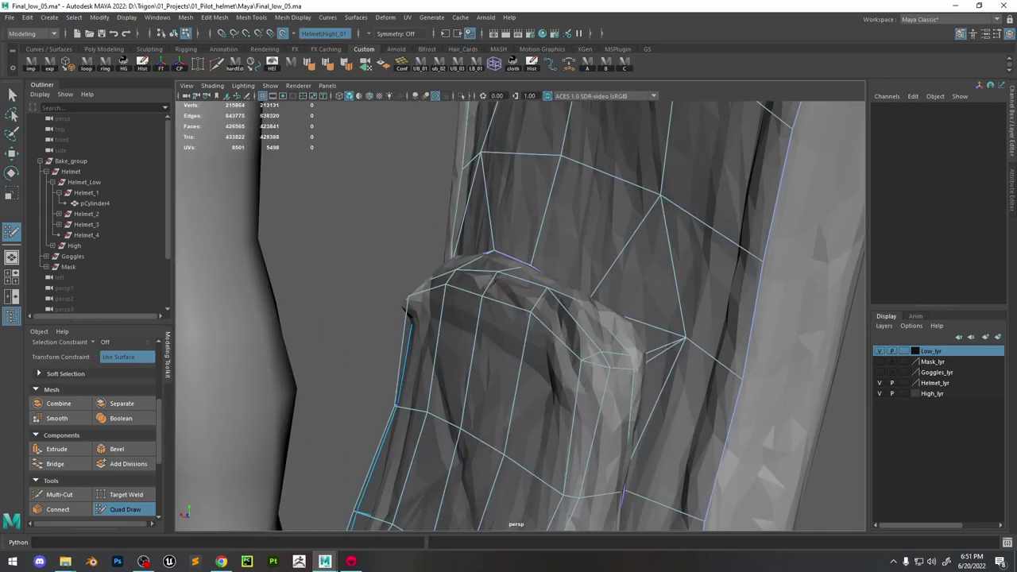
Relax the quads on the strap so they follow the high-poly shape
mouse_move(595, 359)
alt+mouse_down()
mouse_move(573, 352)
mouse_move(592, 354)
mouse_move(596, 367)
mouse_move(597, 302)
mouse_move(633, 311)
mouse_move(609, 297)
mouse_move(567, 236)
mouse_move(591, 263)
alt+mouse_up()
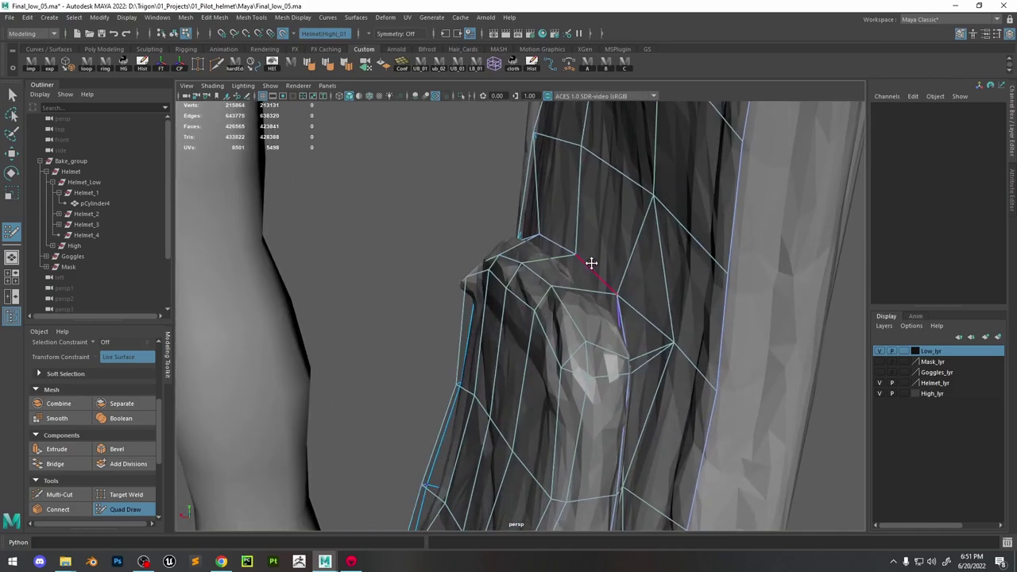
alt+drag(518, 277, 579, 338)
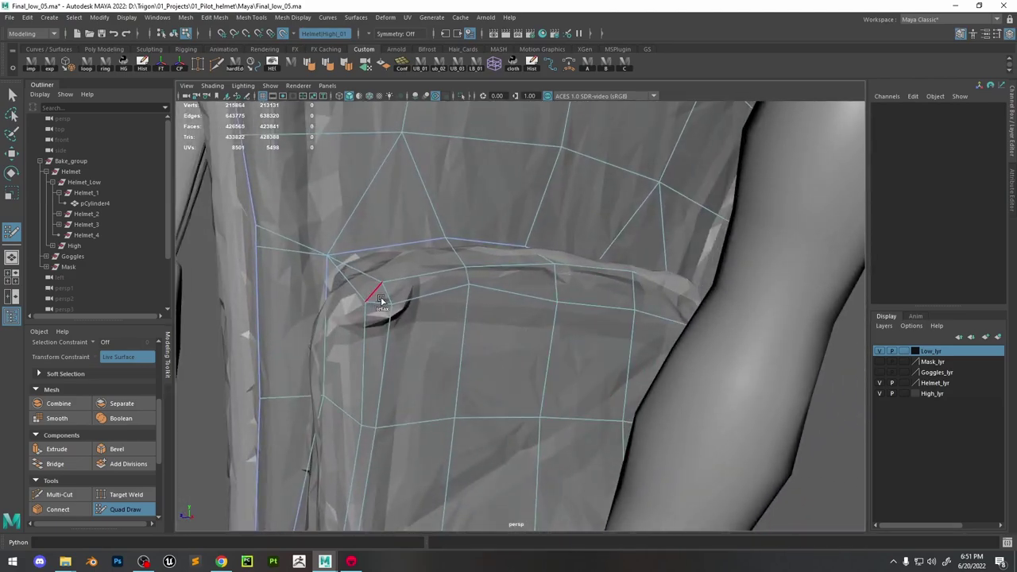
mouse_move(376, 318)
alt+mouse_down()
mouse_move(397, 358)
mouse_move(413, 225)
mouse_move(504, 295)
mouse_move(470, 270)
alt+mouse_up()
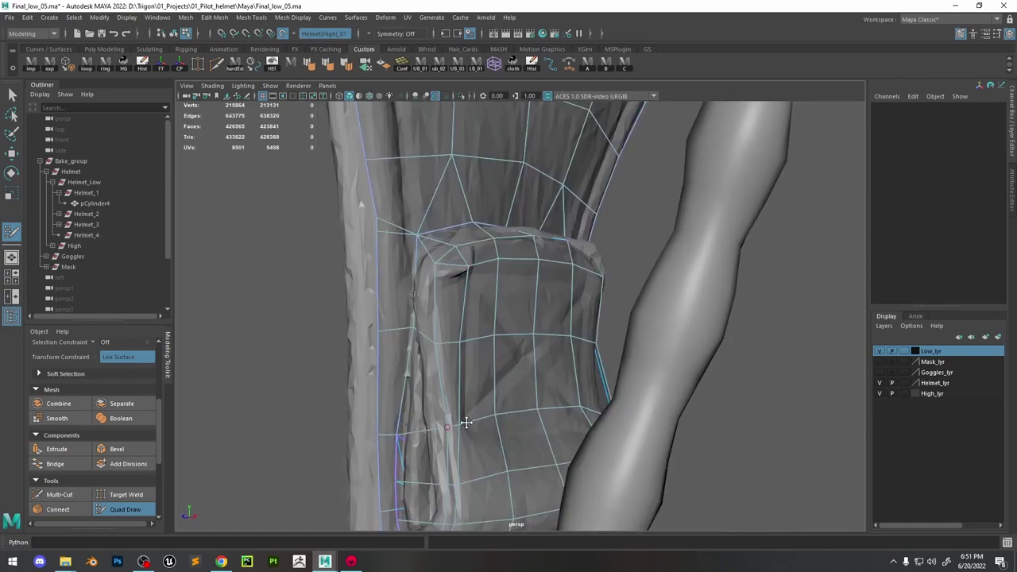
mouse_move(467, 423)
alt+mouse_down()
mouse_move(481, 254)
mouse_move(474, 352)
mouse_move(416, 368)
mouse_move(433, 433)
mouse_move(399, 339)
alt+mouse_up()
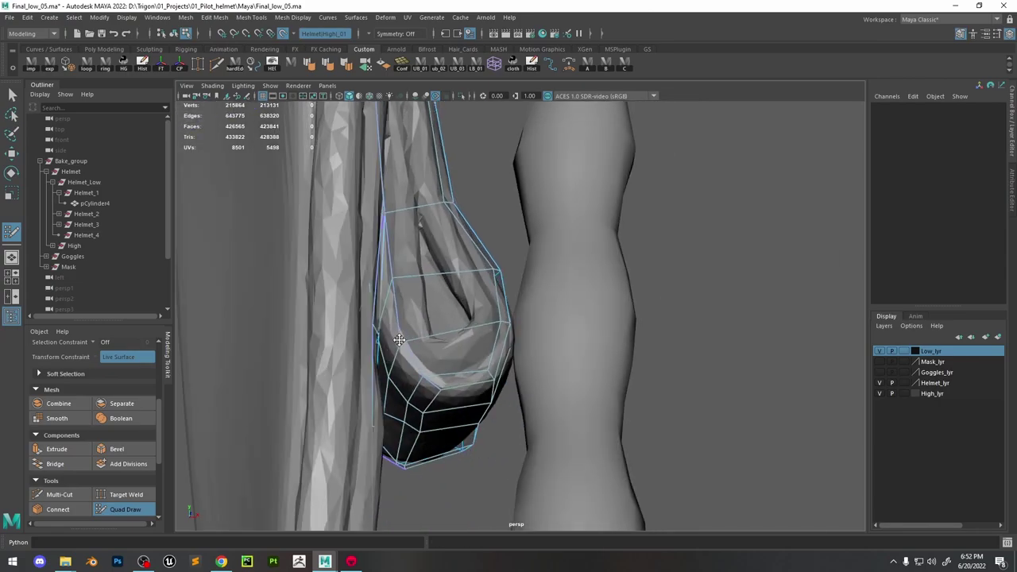
mouse_move(389, 288)
alt+mouse_down()
mouse_move(445, 334)
mouse_move(501, 357)
alt+mouse_up()
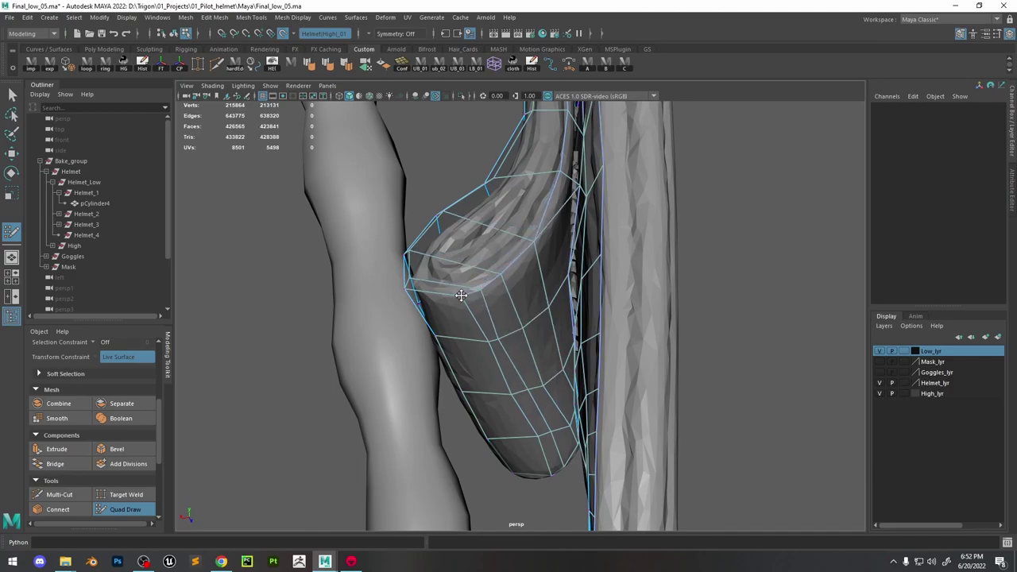
alt+drag(461, 295, 549, 341)
scroll(549, 341, up, 3)
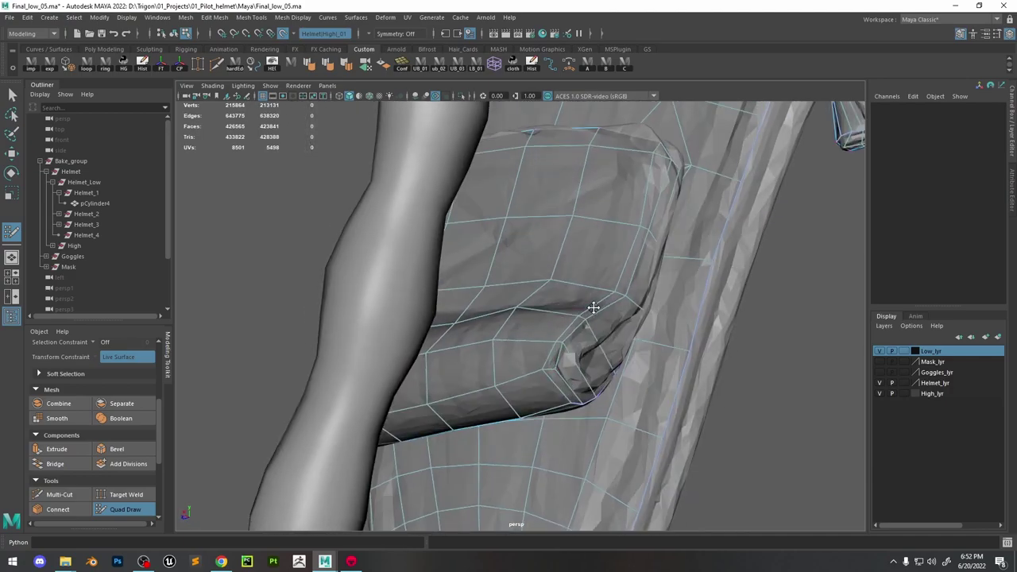
mouse_move(593, 308)
alt+mouse_down()
mouse_move(609, 300)
mouse_move(468, 322)
mouse_move(504, 318)
mouse_move(602, 345)
mouse_move(547, 328)
mouse_move(591, 268)
mouse_move(552, 257)
alt+mouse_up()
scroll(692, 387, up, 3)
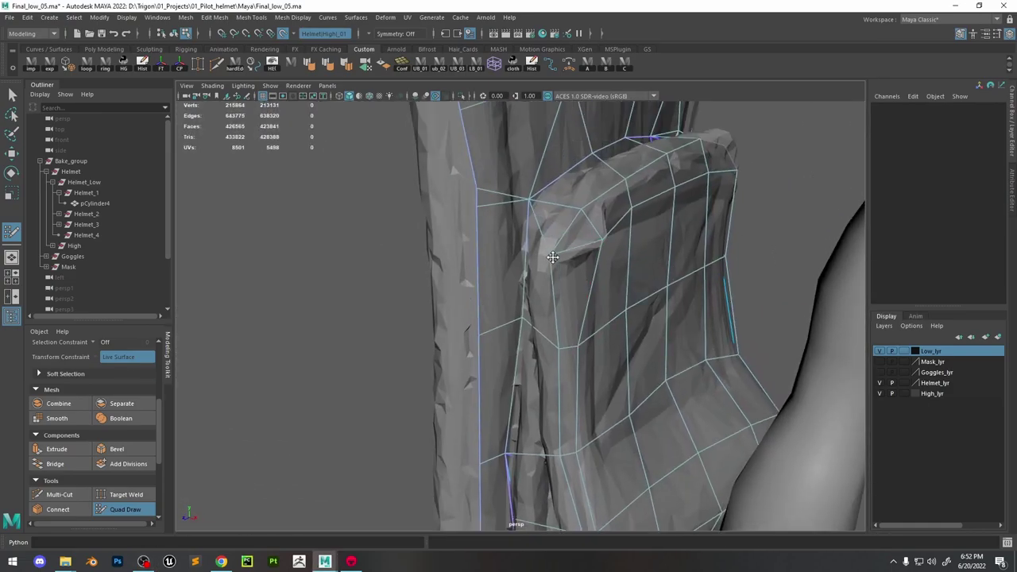
mouse_move(591, 206)
alt+mouse_down()
mouse_move(592, 262)
mouse_move(572, 267)
mouse_move(643, 238)
mouse_move(557, 246)
alt+mouse_up()
Cut new edges into the strap pad's folded corner with Multi-Cut
click(58, 494)
alt+drag(663, 252, 633, 265)
click(125, 510)
click(59, 496)
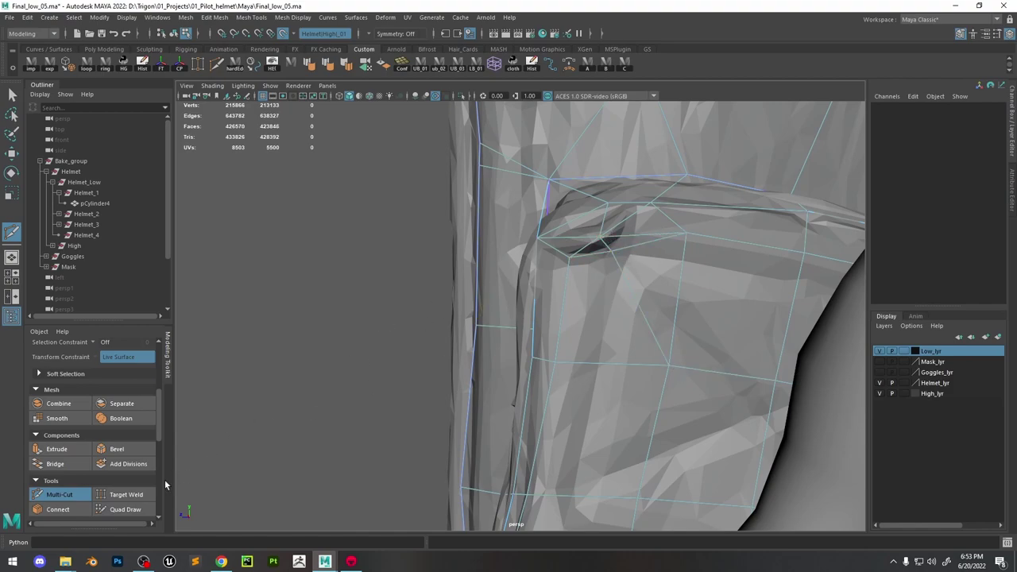
Cut an edge from the strap's top vertex to its folded corner and commit it
click(125, 509)
alt+drag(661, 236, 628, 259)
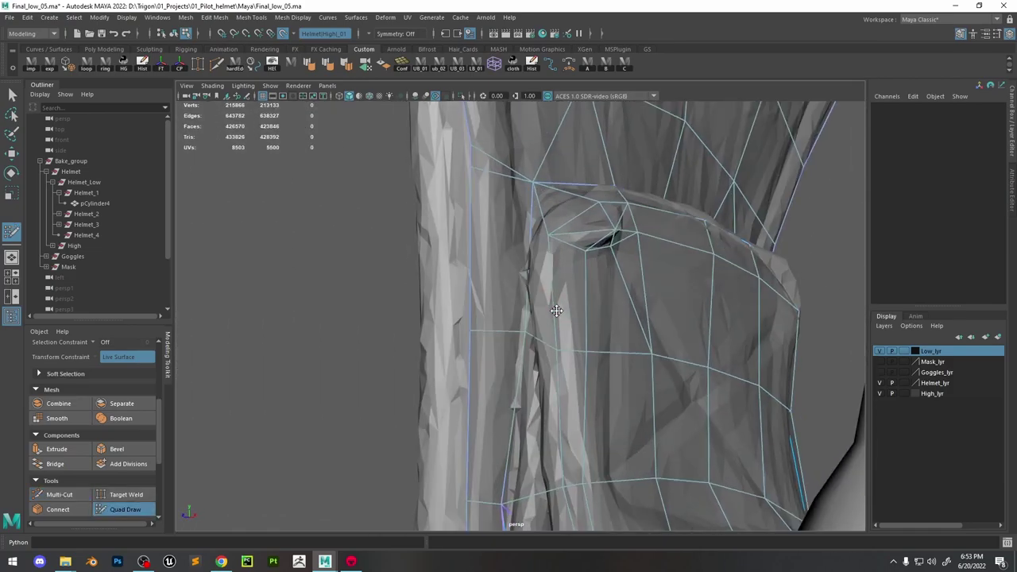
mouse_move(556, 311)
alt+mouse_down()
mouse_move(590, 328)
mouse_move(580, 291)
mouse_move(553, 340)
mouse_move(546, 170)
mouse_move(584, 230)
mouse_move(612, 197)
mouse_move(613, 220)
mouse_move(564, 258)
mouse_move(606, 215)
mouse_move(585, 204)
mouse_move(617, 248)
mouse_move(550, 270)
mouse_move(604, 223)
mouse_move(584, 225)
mouse_move(588, 269)
alt+mouse_up()
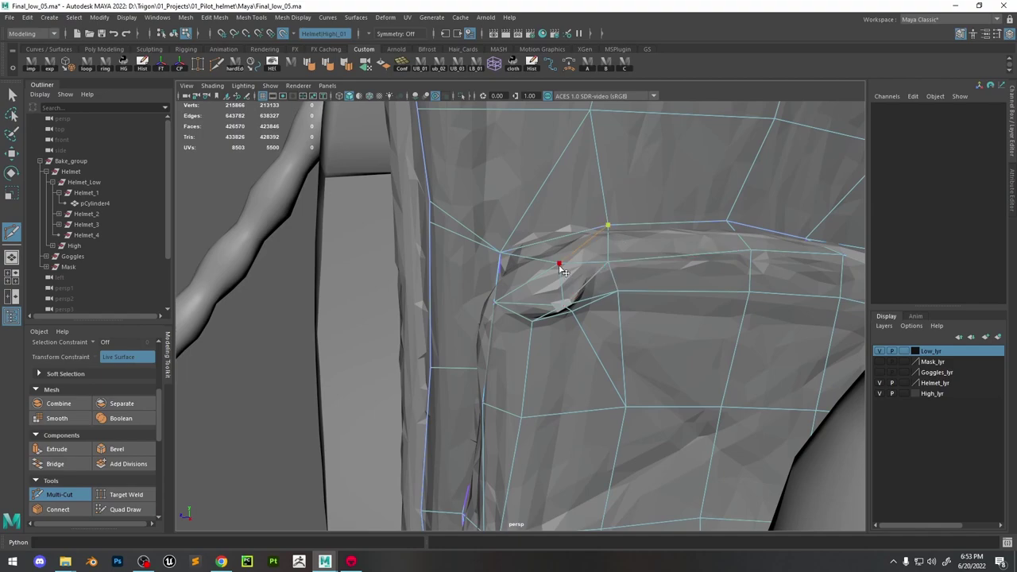
key(q)
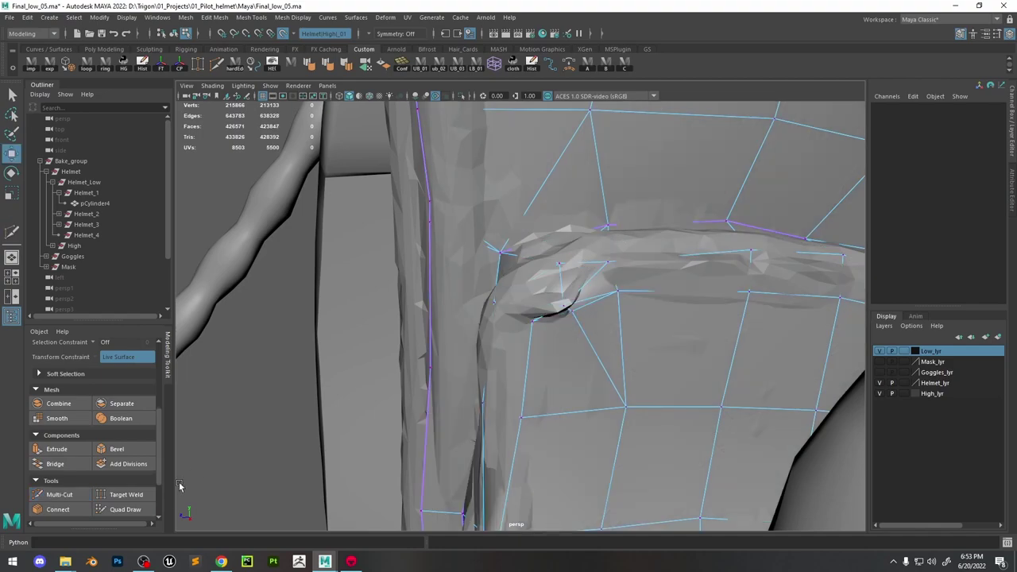
click(126, 509)
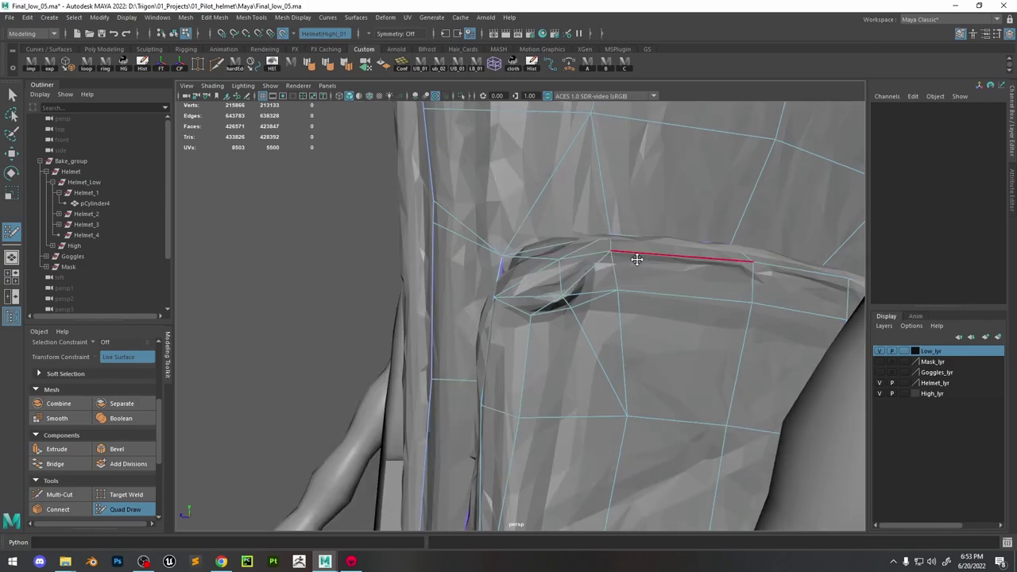
Isolate pCylinder4 and frame it in the viewport
key(q)
click(461, 95)
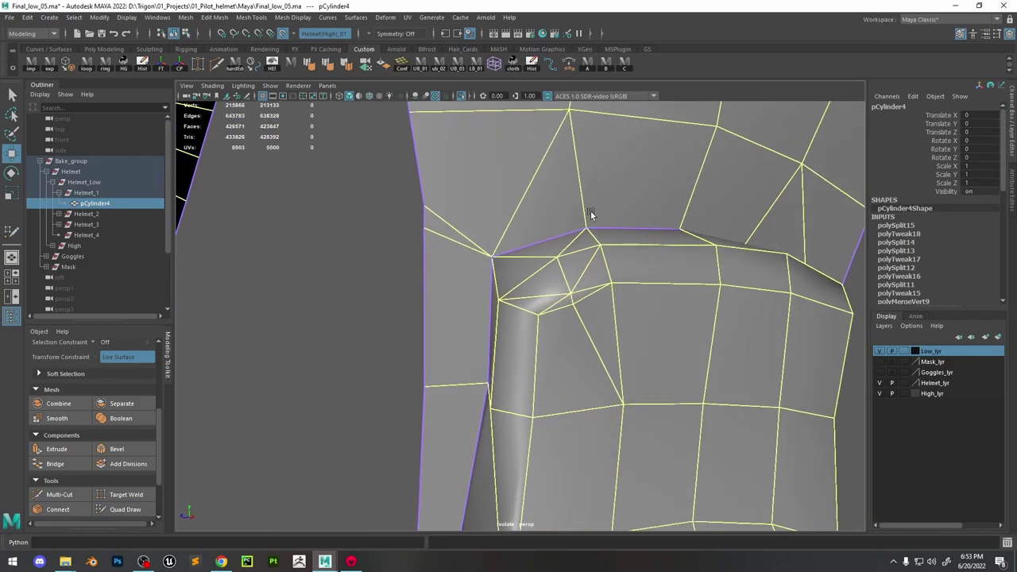
alt+drag(588, 215, 505, 310)
click(542, 288)
key(f)
scroll(501, 311, up, 2)
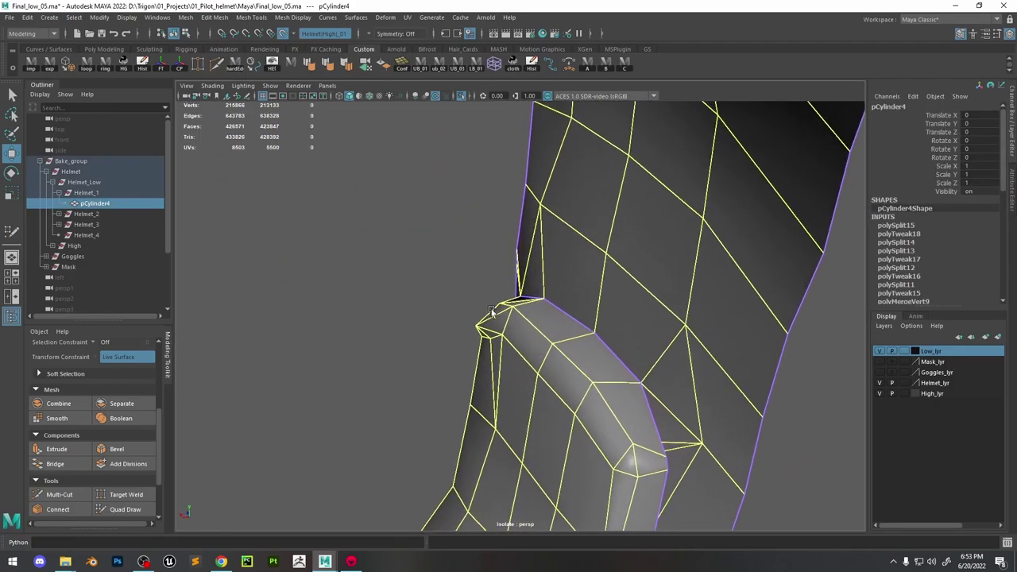
Deselect the strap piece and view it in textured shaded display
mouse_move(446, 364)
alt+mouse_down()
mouse_move(711, 315)
mouse_move(614, 296)
mouse_move(583, 254)
mouse_move(688, 443)
alt+mouse_up()
click(608, 295)
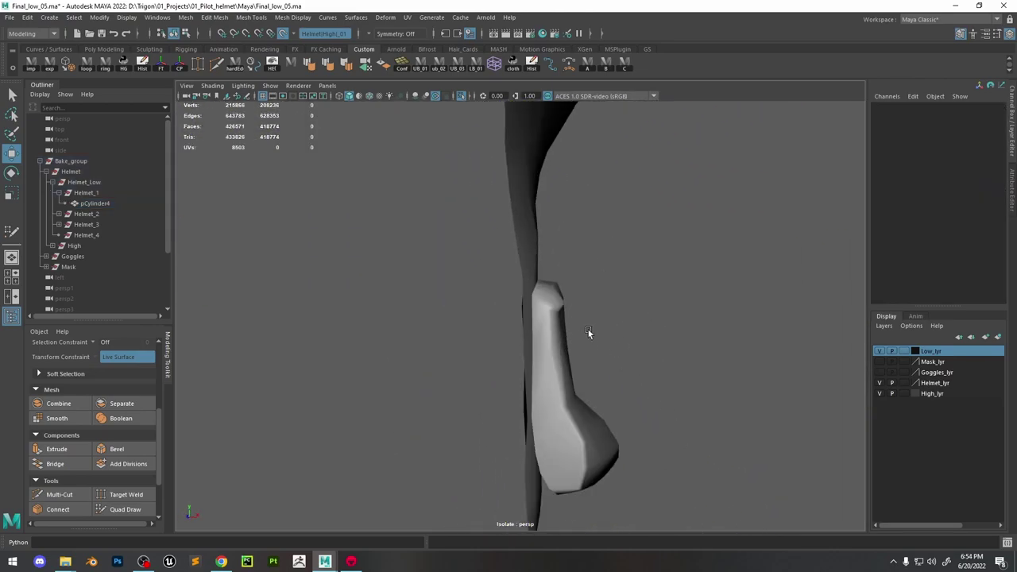
key(6)
scroll(589, 340, up, 5)
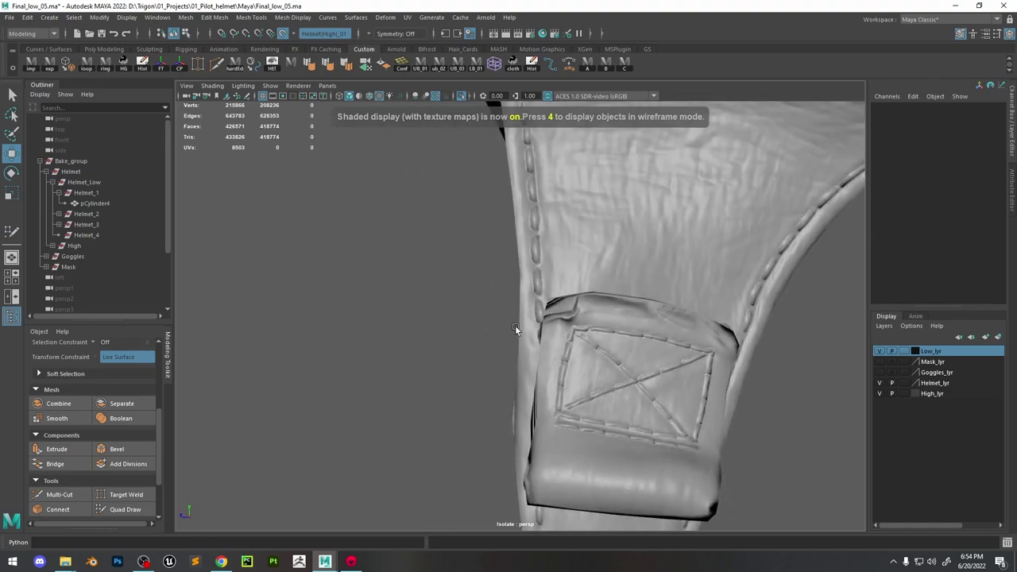
alt+drag(515, 325, 545, 311)
Return to plain shaded display, show all meshes again and inspect the pocket
key(5)
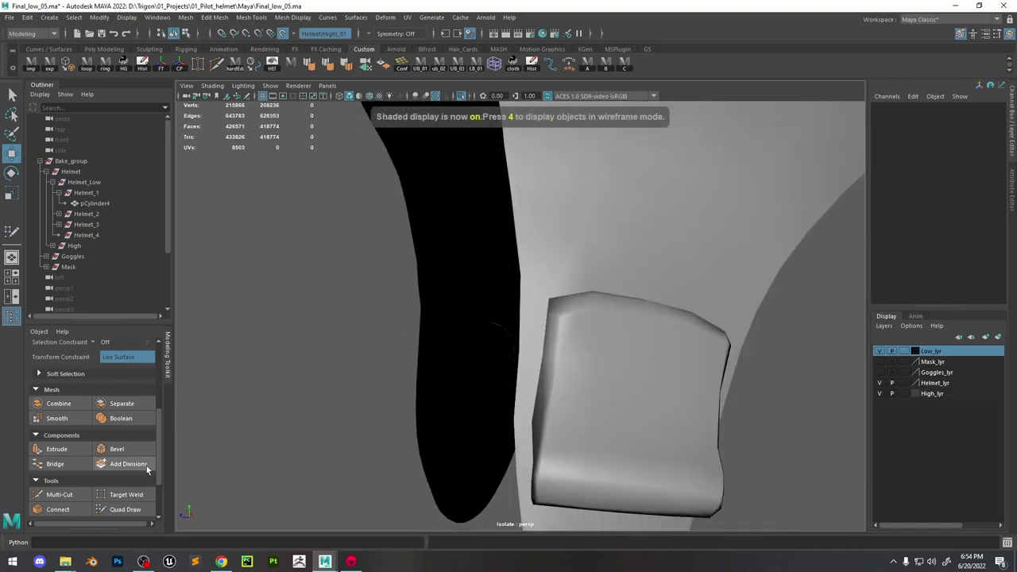
click(462, 96)
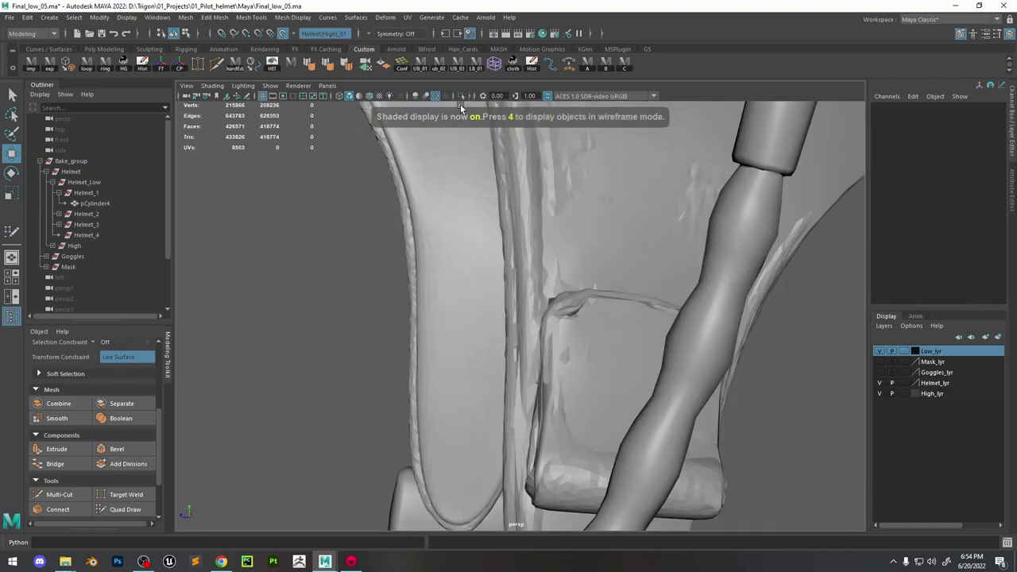
click(126, 508)
mouse_move(477, 342)
alt+mouse_down()
mouse_move(536, 347)
mouse_move(595, 325)
mouse_move(548, 332)
mouse_move(477, 236)
mouse_move(490, 284)
mouse_move(454, 363)
mouse_move(609, 262)
mouse_move(572, 234)
mouse_move(545, 284)
mouse_move(586, 363)
mouse_move(559, 415)
alt+mouse_up()
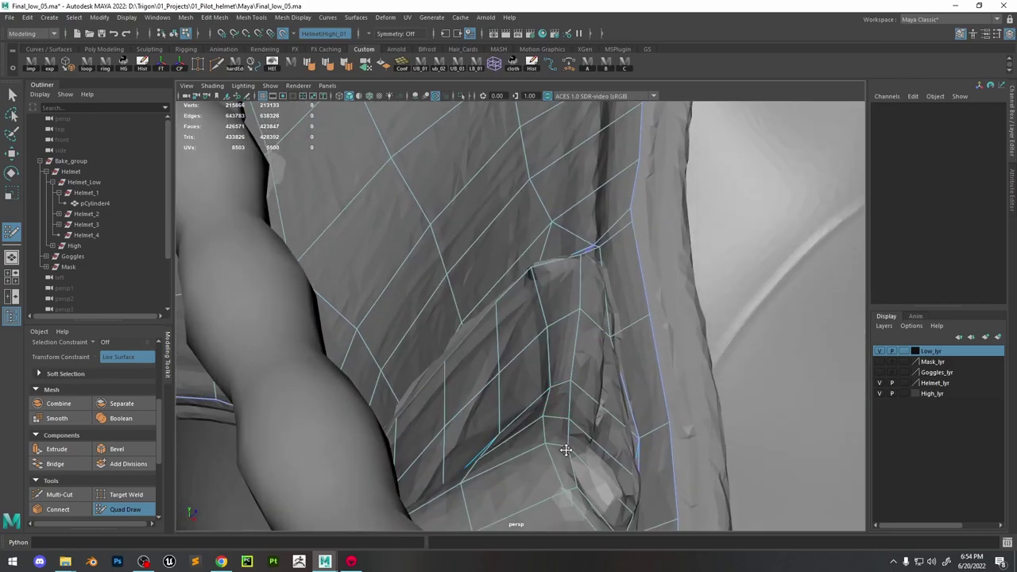
alt+drag(565, 450, 535, 413)
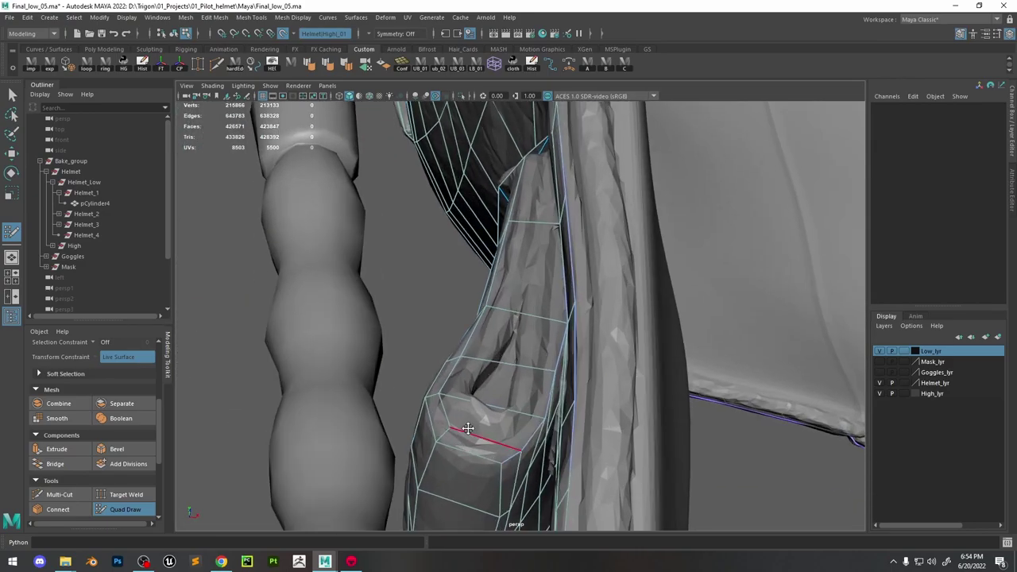
mouse_move(519, 449)
alt+mouse_down()
mouse_move(617, 386)
mouse_move(556, 329)
alt+mouse_up()
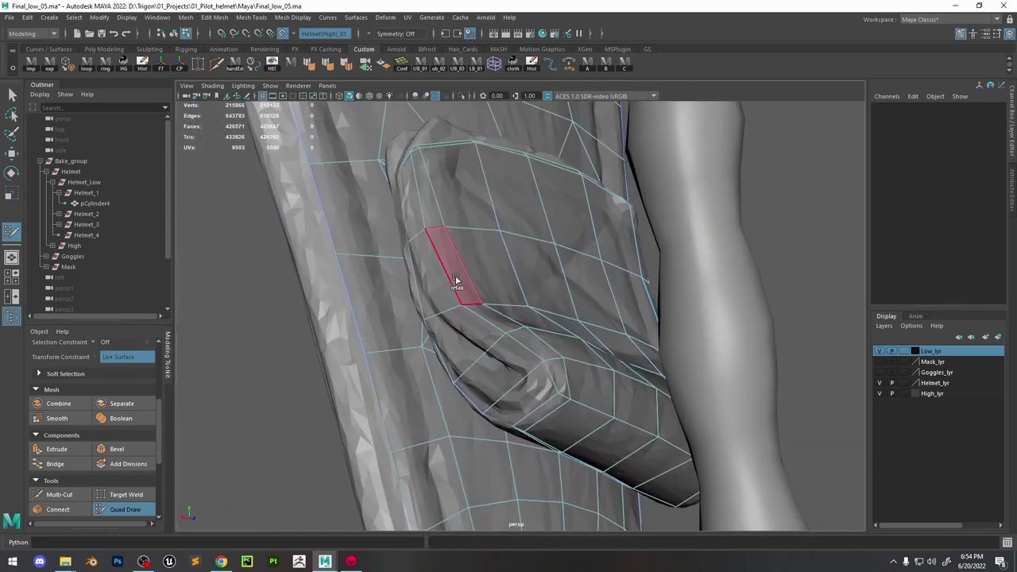
mouse_move(459, 284)
alt+mouse_down()
mouse_move(475, 253)
mouse_move(468, 246)
mouse_move(541, 270)
mouse_move(572, 294)
mouse_move(601, 345)
mouse_move(593, 297)
mouse_move(508, 282)
alt+mouse_up()
mouse_move(536, 225)
alt+mouse_down()
mouse_move(549, 256)
mouse_move(609, 245)
mouse_move(597, 270)
mouse_move(600, 263)
mouse_move(553, 243)
mouse_move(527, 302)
mouse_move(584, 326)
mouse_move(572, 325)
mouse_move(588, 315)
mouse_move(509, 316)
mouse_move(544, 312)
mouse_move(495, 291)
mouse_move(586, 272)
mouse_move(472, 267)
alt+mouse_up()
Cut a new edge from the pocket's corner vertex across the pocket
key(ctrl+shift+x)
click(499, 244)
mouse_move(557, 280)
alt+mouse_down()
mouse_move(549, 295)
mouse_move(544, 259)
alt+mouse_up()
click(575, 373)
key(Return)
click(125, 510)
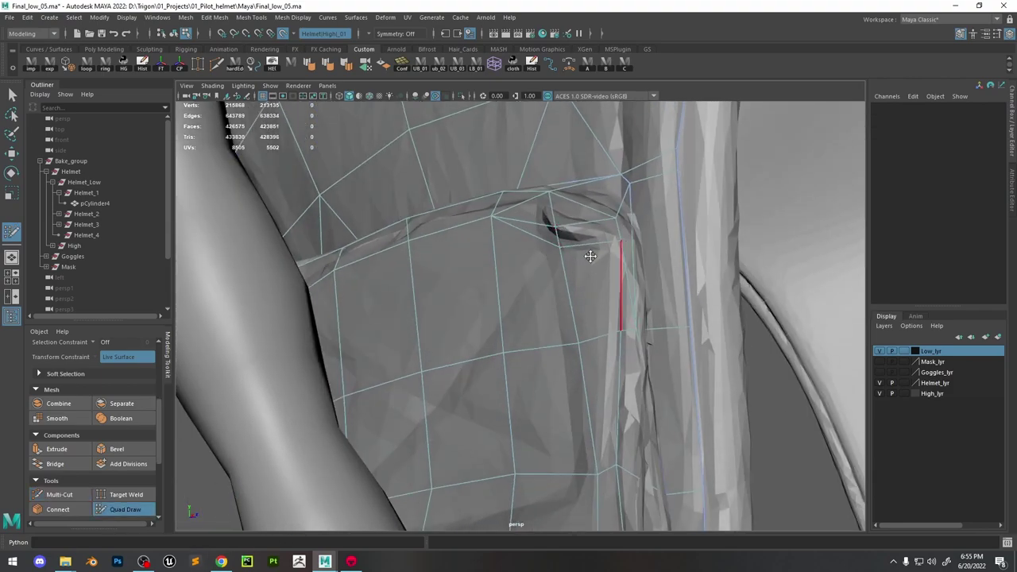
Undo the misplaced Multi-Cut point and review the strap quads before selecting the mesh
click(77, 495)
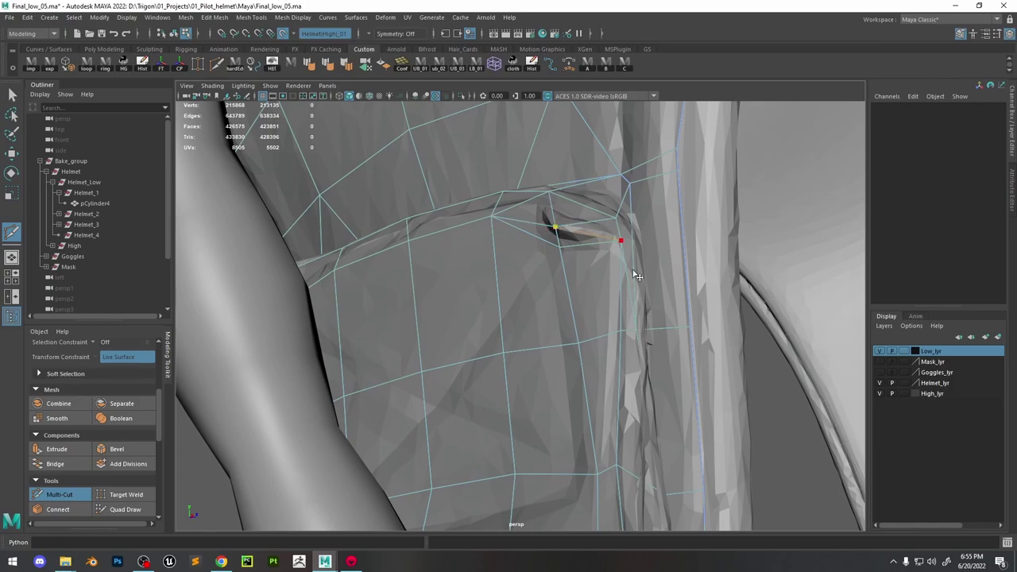
alt+drag(644, 247, 486, 247)
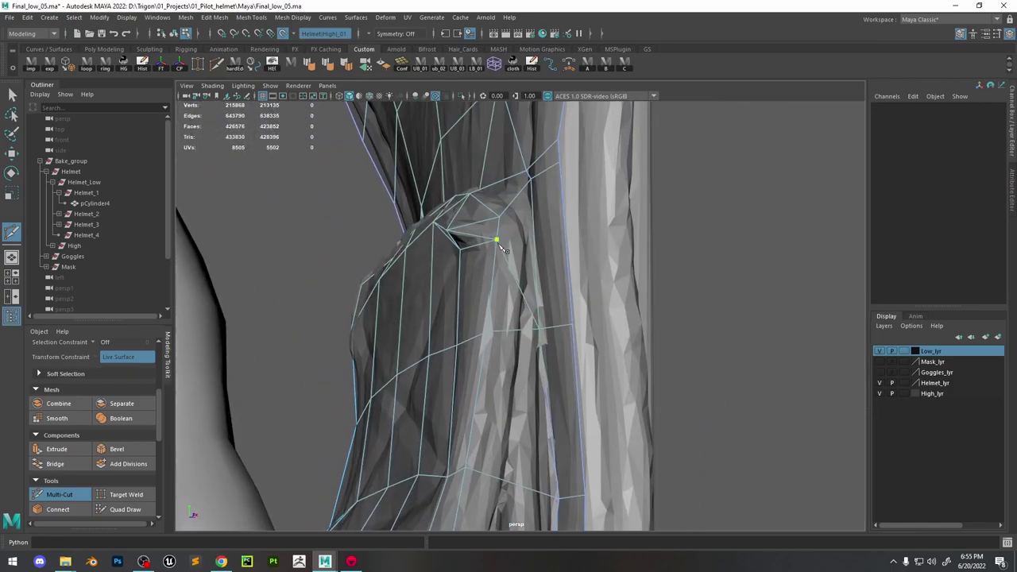
key(ctrl+z)
key(ctrl+z)
click(125, 510)
mouse_move(548, 239)
alt+mouse_down()
mouse_move(569, 188)
mouse_move(624, 239)
mouse_move(654, 232)
mouse_move(681, 255)
mouse_move(607, 266)
mouse_move(596, 238)
mouse_move(600, 254)
mouse_move(572, 284)
mouse_move(617, 363)
mouse_move(583, 295)
mouse_move(673, 292)
alt+mouse_up()
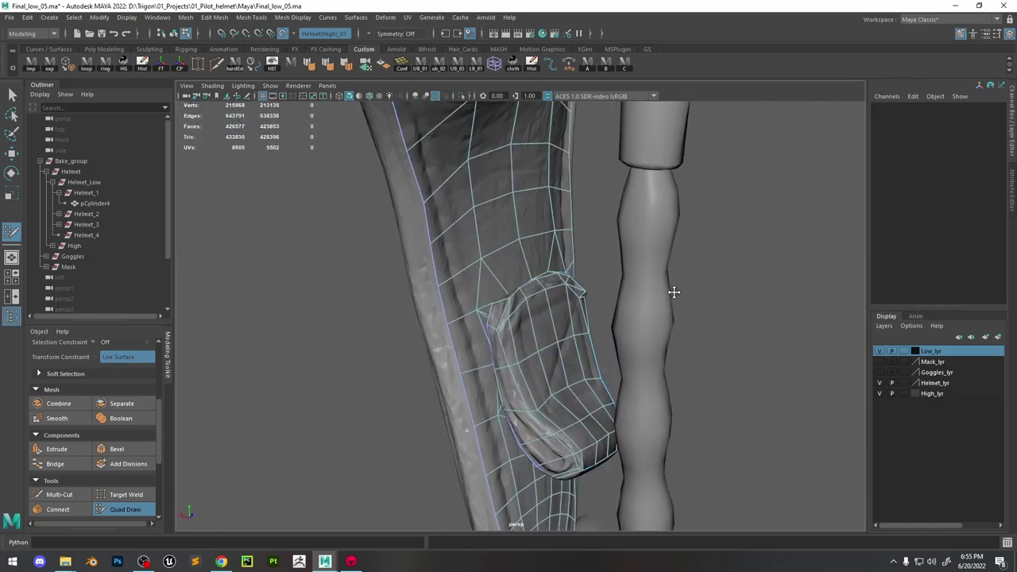
key(q)
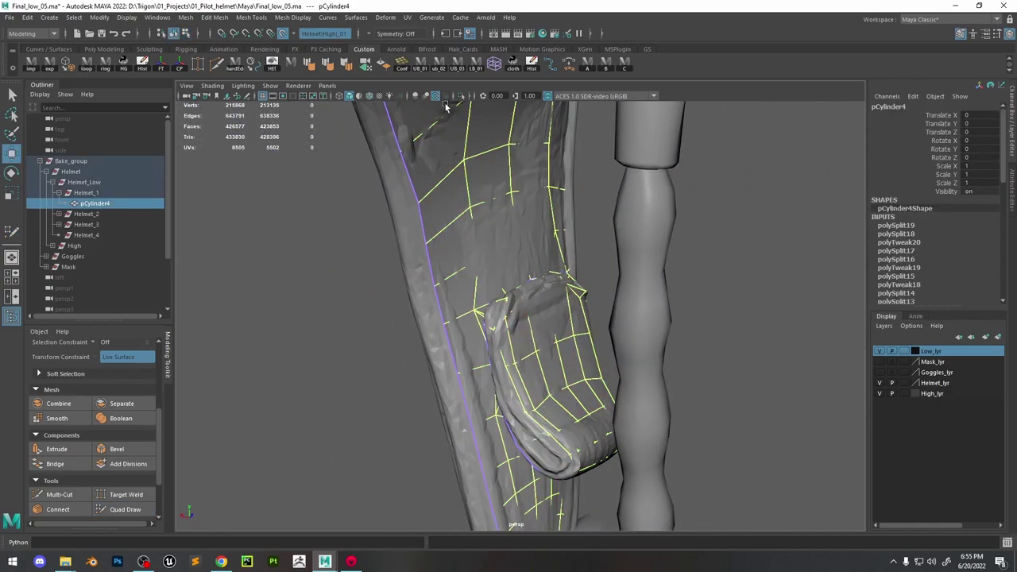
Isolate pCylinder4 for inspection, then show the whole helmet again
click(462, 96)
alt+drag(620, 262, 602, 311)
click(656, 276)
click(508, 341)
key(ctrl+1)
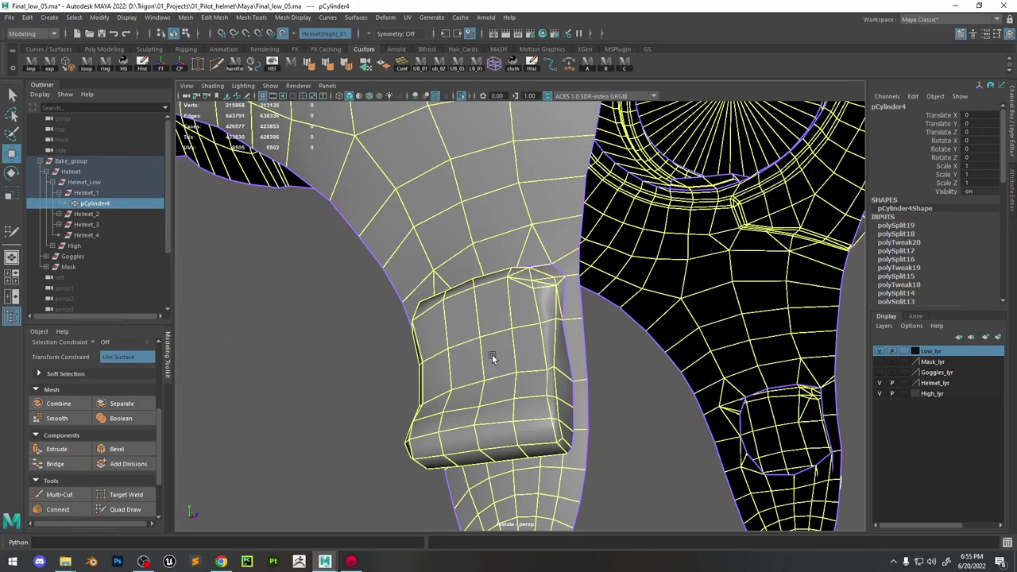
alt+drag(493, 355, 566, 357)
Cut one extra edge across the side of the strap pad with Multi-Cut
click(124, 509)
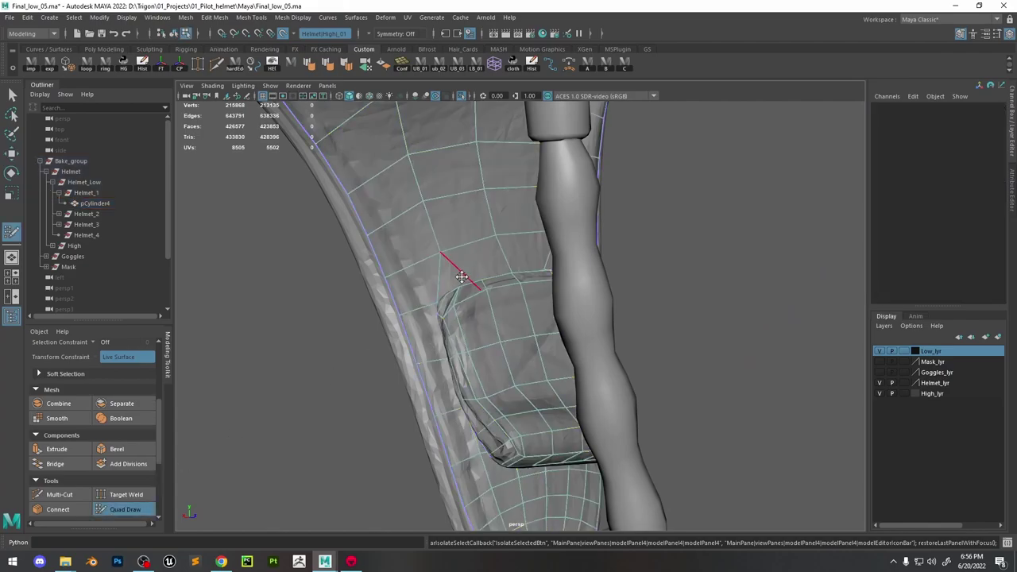
mouse_move(454, 272)
alt+mouse_down()
mouse_move(513, 225)
mouse_move(502, 240)
alt+mouse_up()
scroll(501, 240, up, 5)
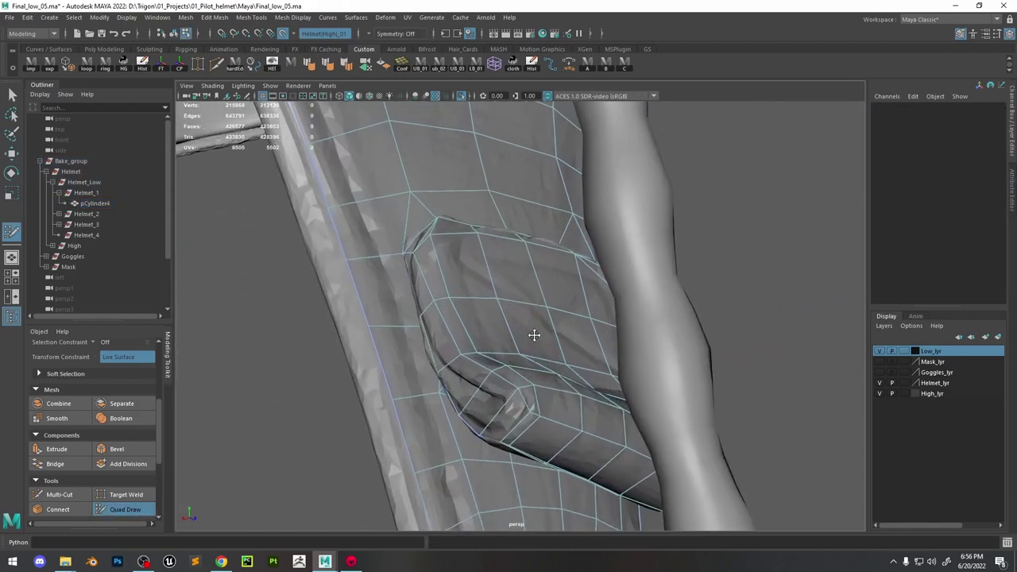
alt+drag(533, 334, 448, 321)
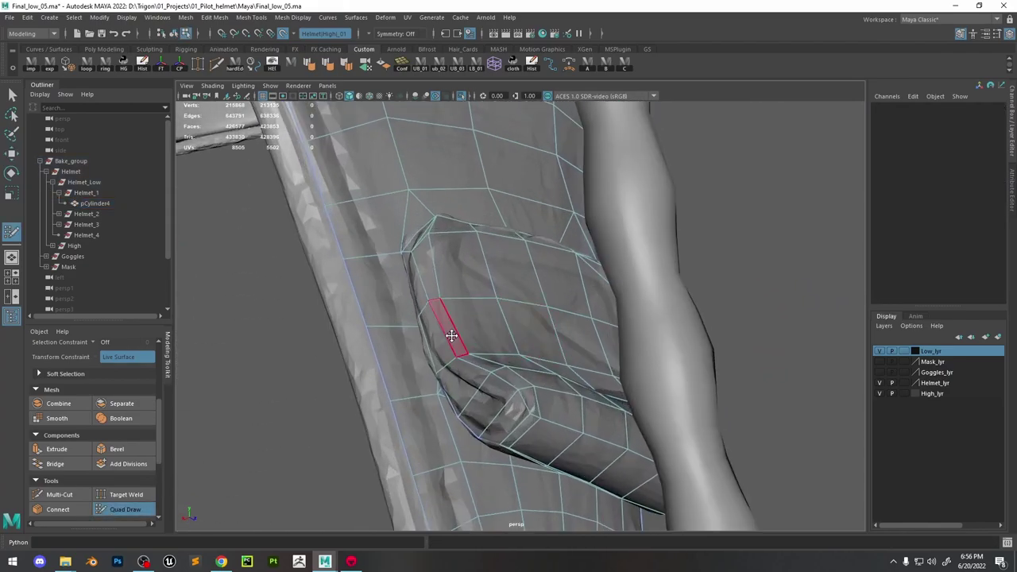
click(59, 494)
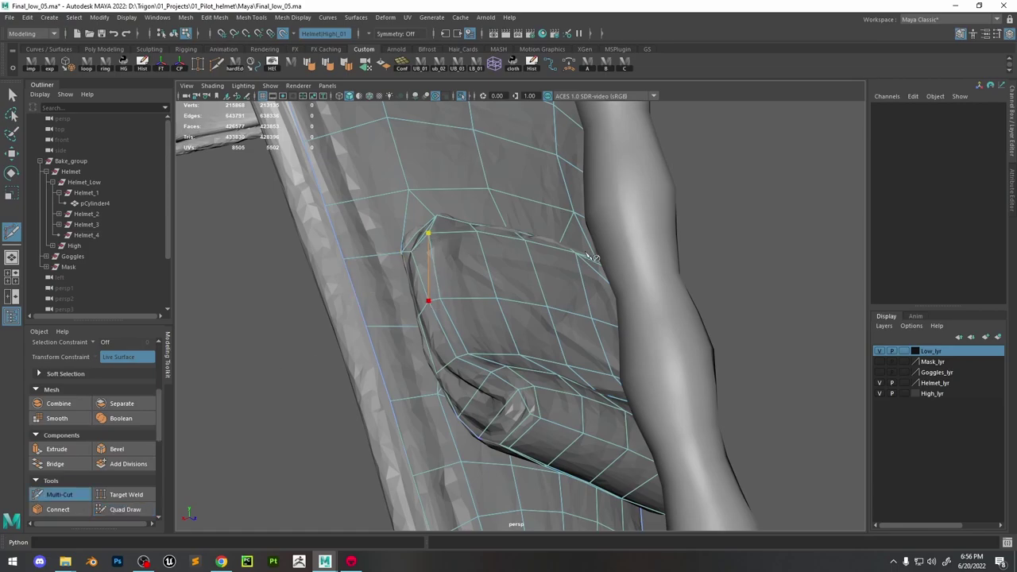
alt+drag(538, 334, 499, 321)
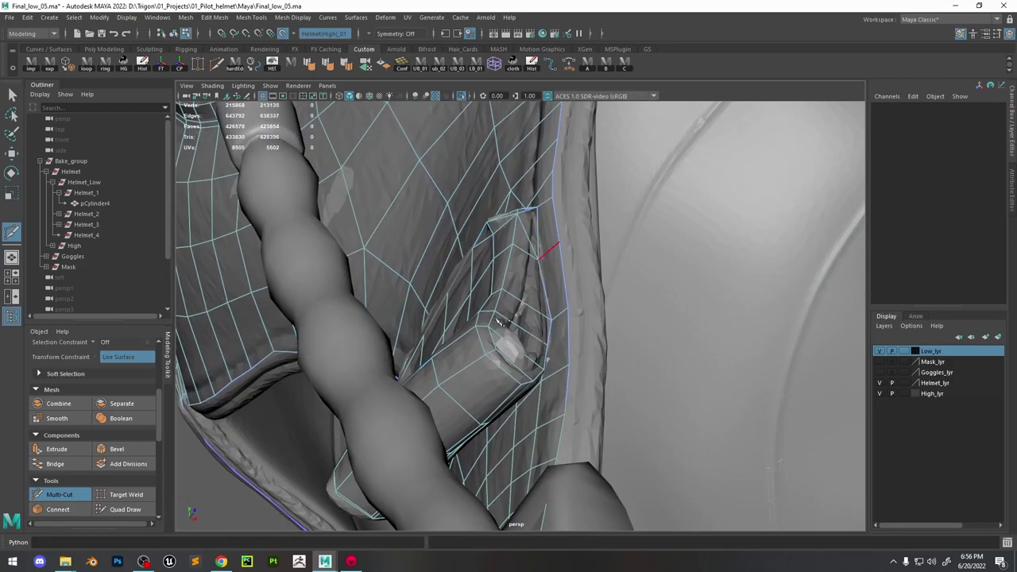
click(125, 509)
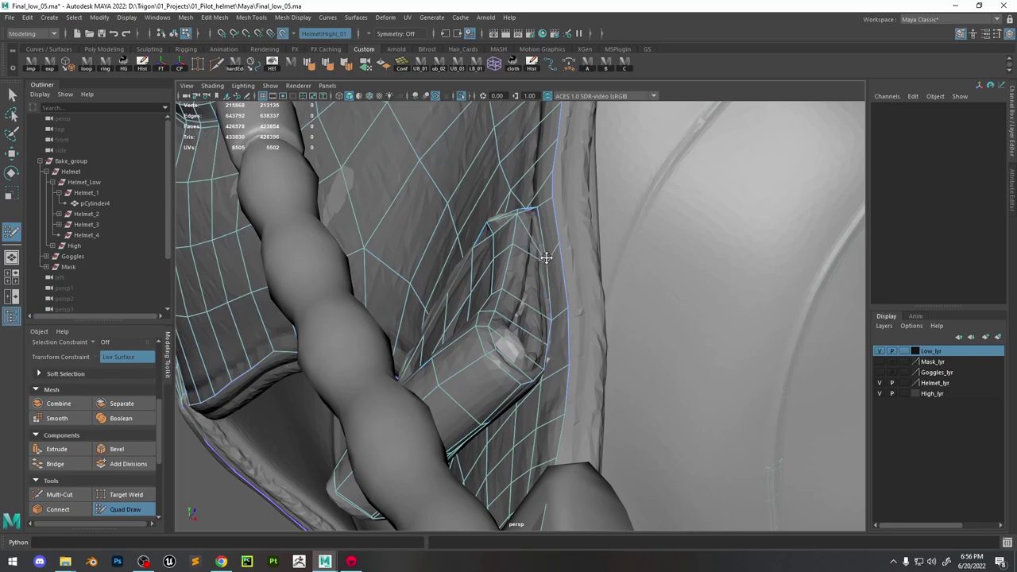
alt+drag(563, 248, 449, 300)
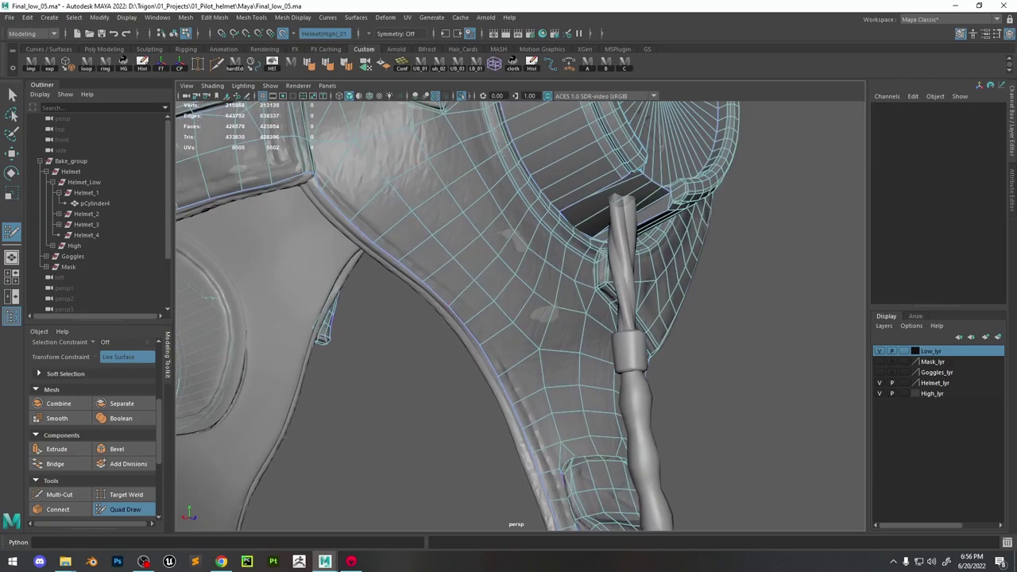
Delete two stray faces on the narrow strap strip with Quad Draw
scroll(517, 230, up, 5)
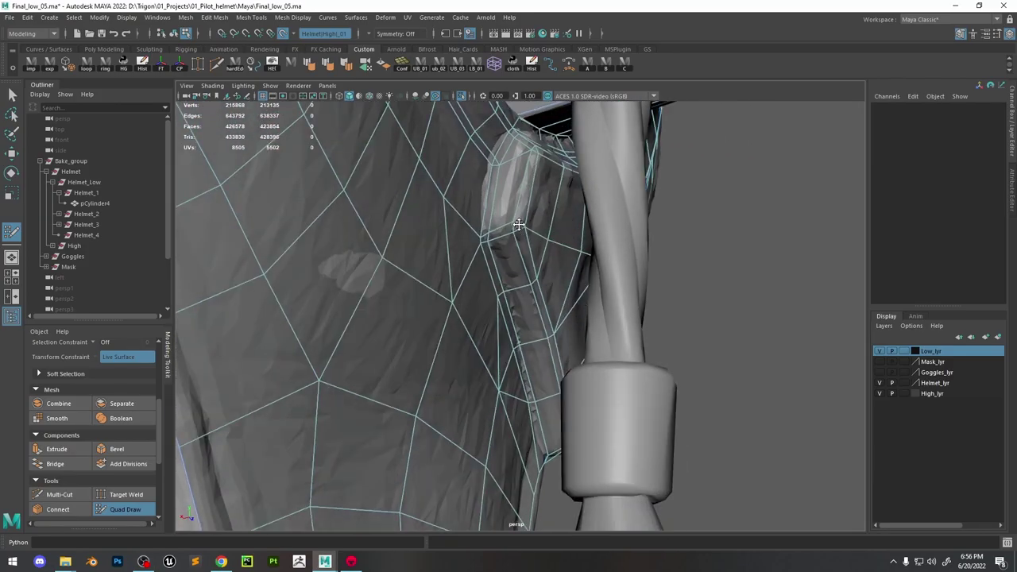
alt+drag(549, 300, 579, 311)
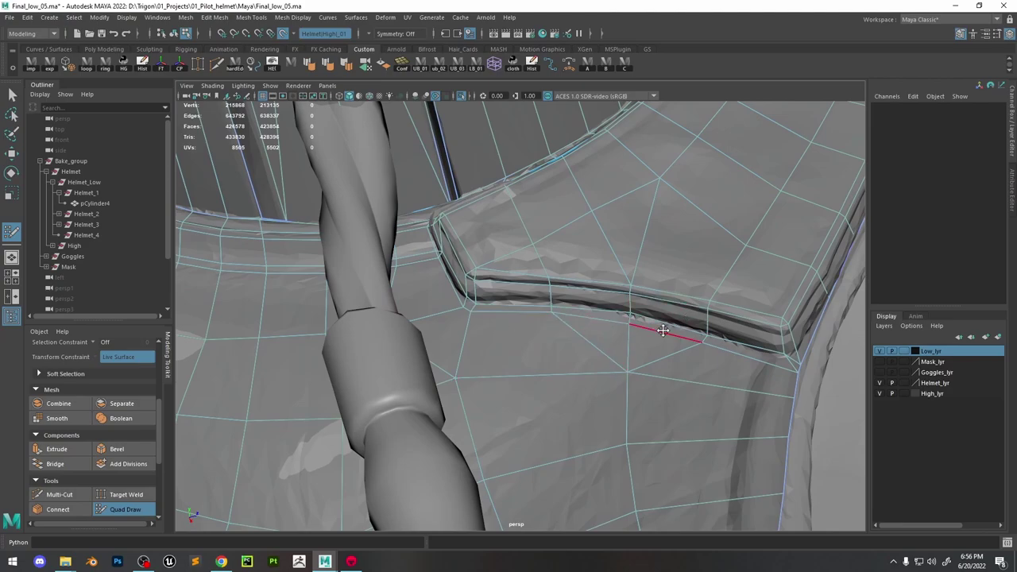
alt+drag(716, 318, 786, 302)
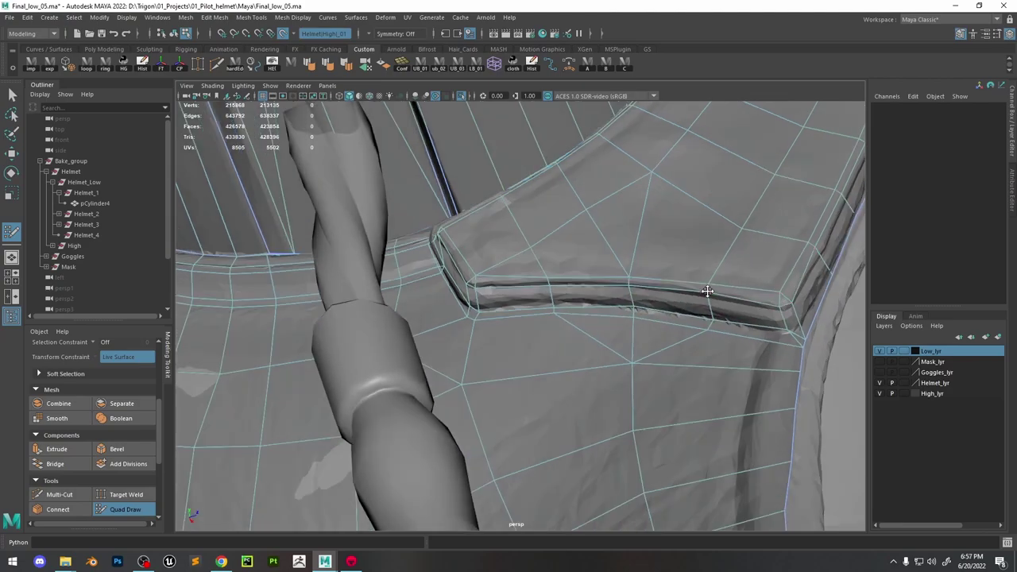
alt+drag(707, 291, 567, 296)
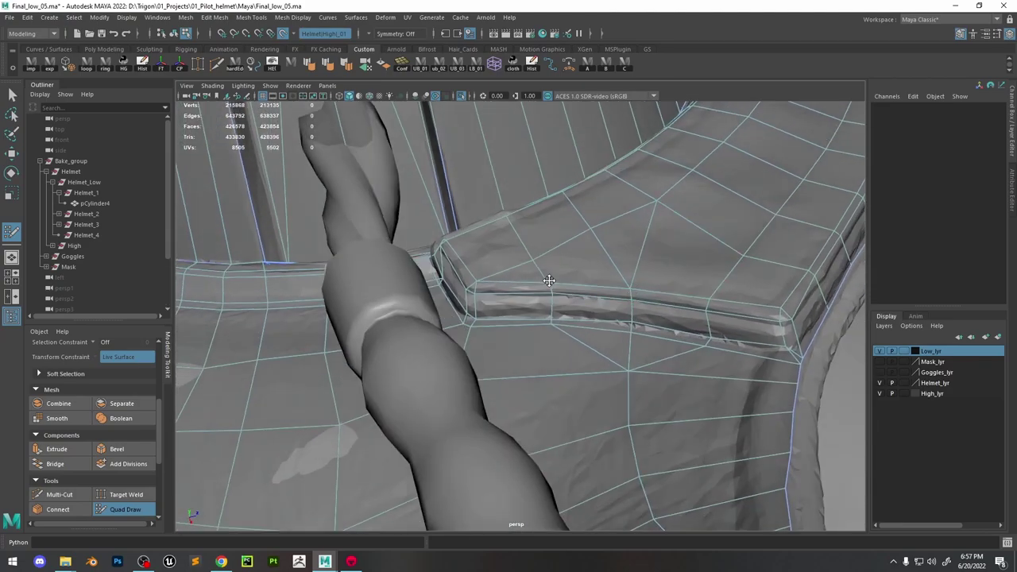
alt+drag(631, 288, 585, 347)
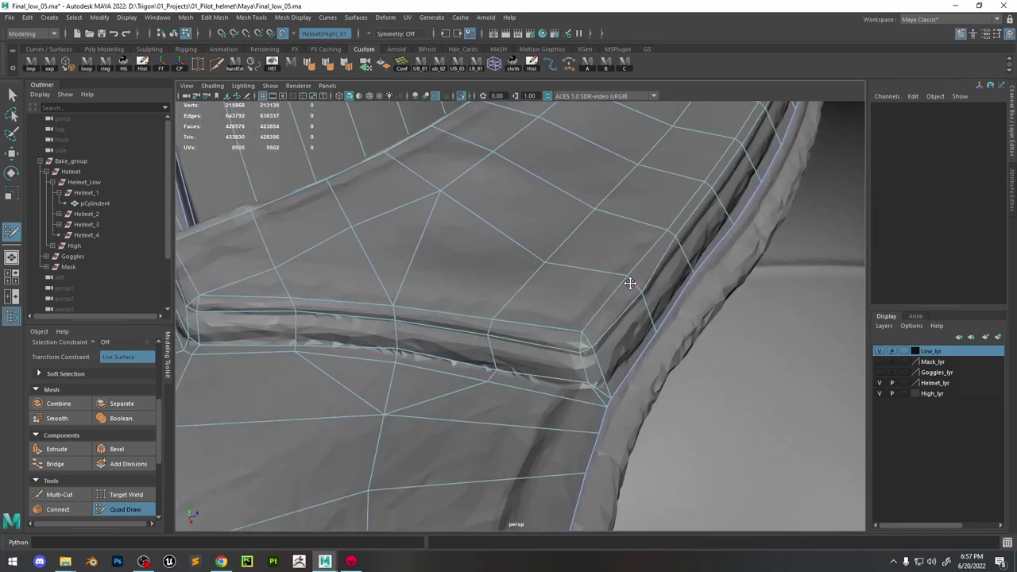
mouse_move(735, 206)
alt+mouse_down()
mouse_move(613, 336)
mouse_move(628, 227)
mouse_move(540, 332)
mouse_move(571, 342)
alt+mouse_up()
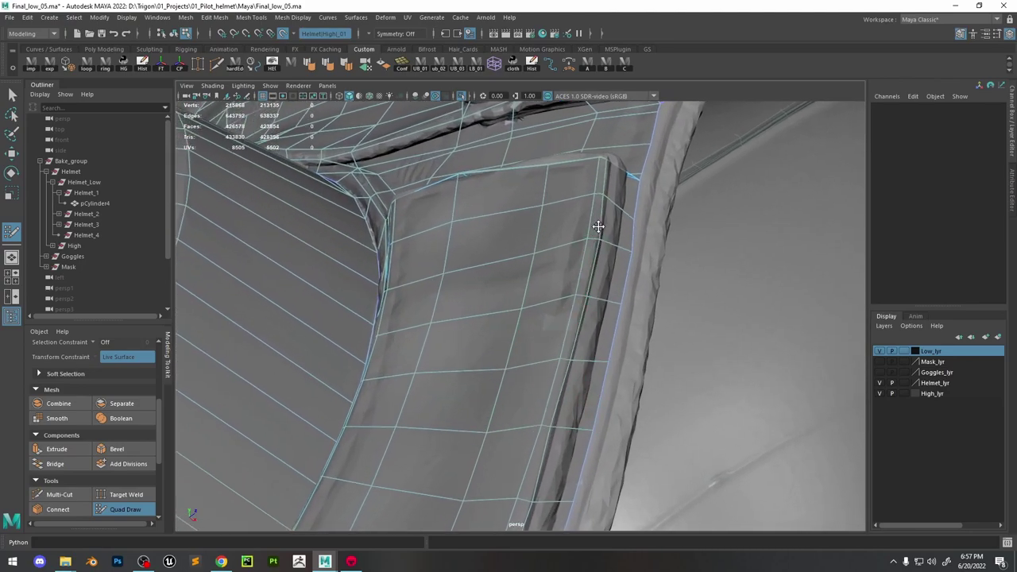
ctrl+shift+click(584, 264)
ctrl+shift+click(565, 331)
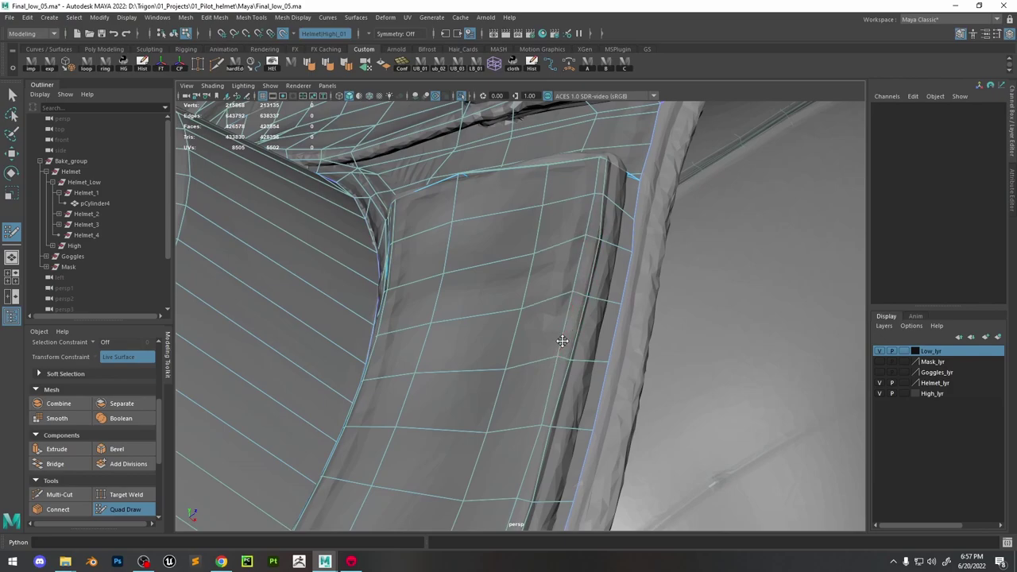
Reshape the strap's box corner by moving its corner vertices, undoing the last tweak
mouse_move(616, 193)
alt+mouse_down()
mouse_move(609, 245)
mouse_move(554, 368)
mouse_move(583, 216)
alt+mouse_up()
key(w)
click(584, 173)
mouse_move(584, 174)
alt+mouse_down()
mouse_move(557, 302)
mouse_move(334, 374)
alt+mouse_up()
click(124, 509)
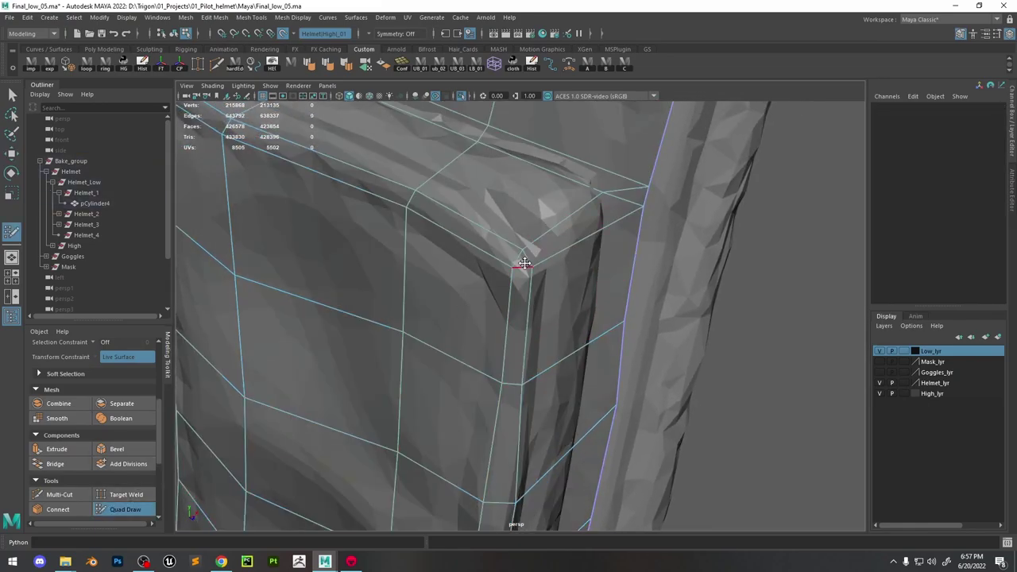
mouse_move(537, 256)
mouse_down()
mouse_move(518, 273)
mouse_move(518, 291)
mouse_move(500, 273)
mouse_move(504, 261)
mouse_move(520, 277)
mouse_move(520, 242)
mouse_move(559, 263)
mouse_move(527, 278)
mouse_move(586, 243)
mouse_move(438, 245)
mouse_move(501, 273)
mouse_move(513, 291)
mouse_move(557, 274)
mouse_move(586, 277)
mouse_move(521, 279)
mouse_up()
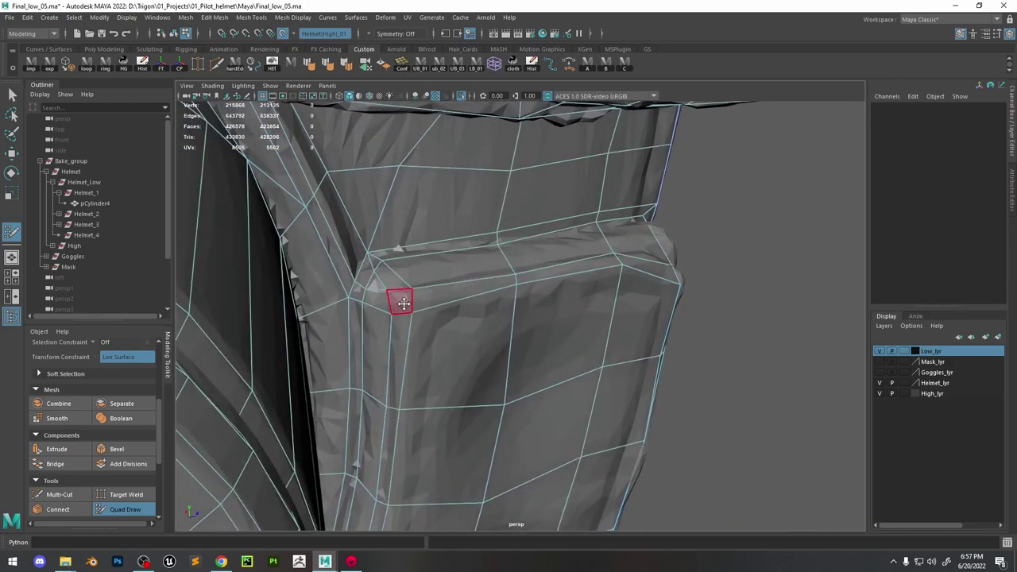
drag(413, 315, 414, 284)
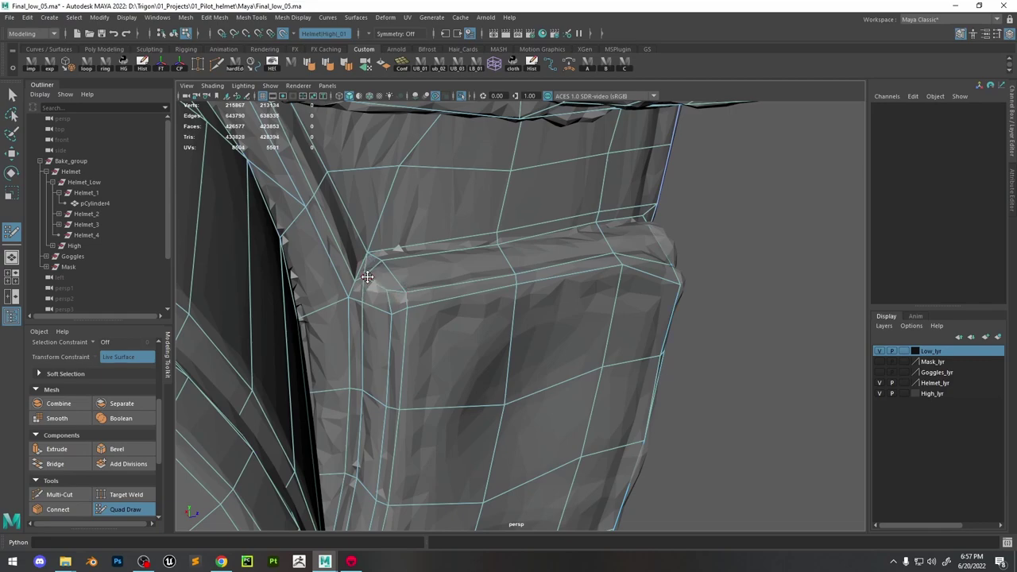
key(ctrl+z)
Select the strap mesh pCylinder4
alt+drag(396, 290, 380, 251)
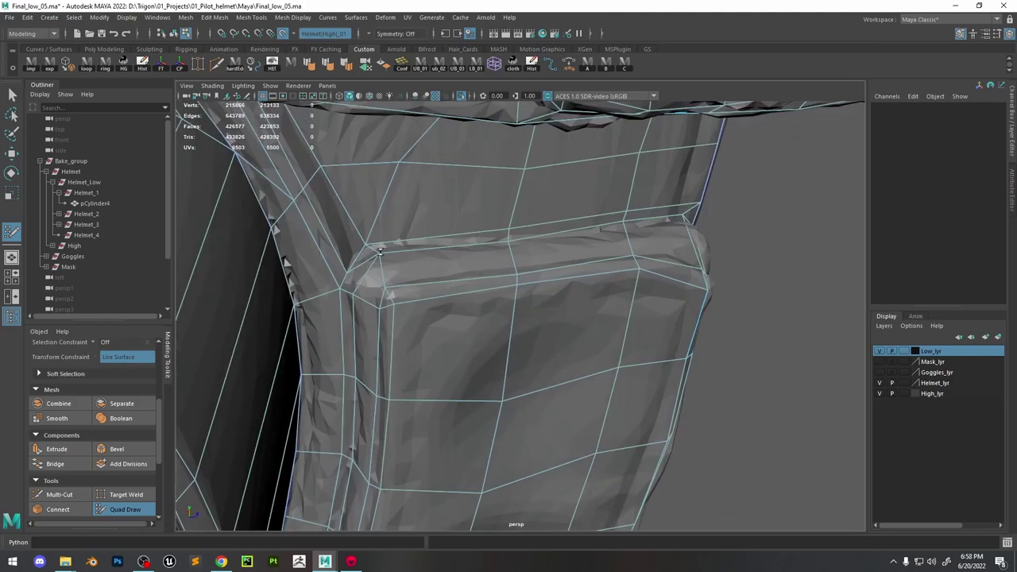
key(q)
click(568, 208)
Isolate the strap mesh, return to the seam view, and add a new quad along the goggle seam
key(ctrl+1)
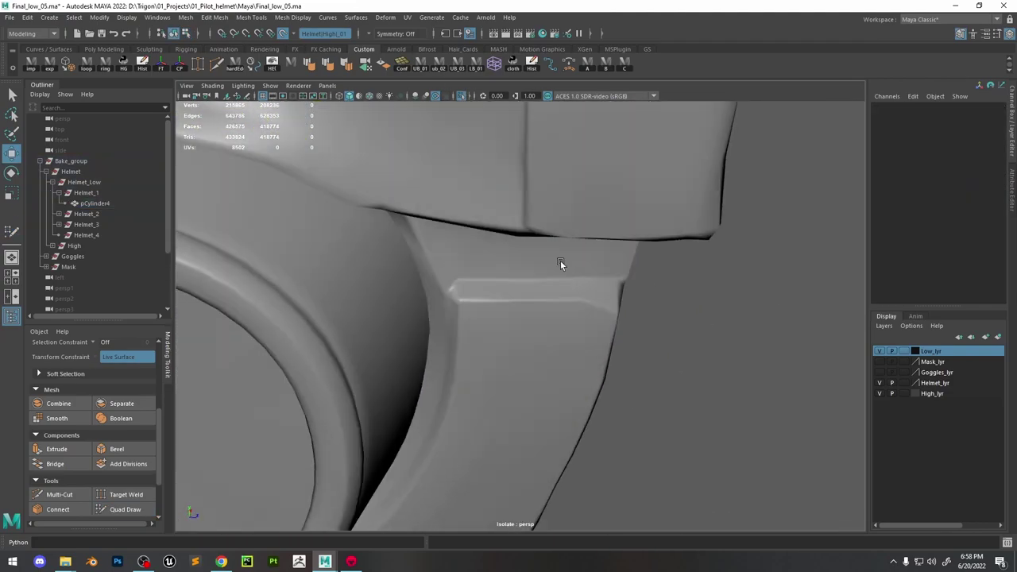
key(ctrl+z)
key(ctrl+z)
key(ctrl+z)
key(ctrl+z)
key(ctrl+z)
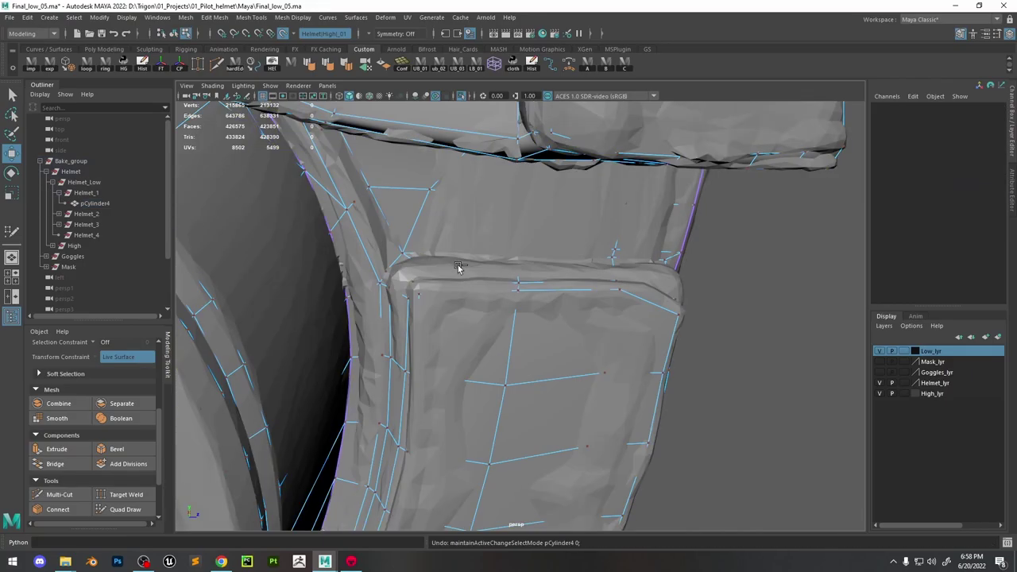
key(ctrl+z)
key(ctrl+z)
key(ctrl+z)
key(ctrl+z)
key(ctrl+z)
key(ctrl+z)
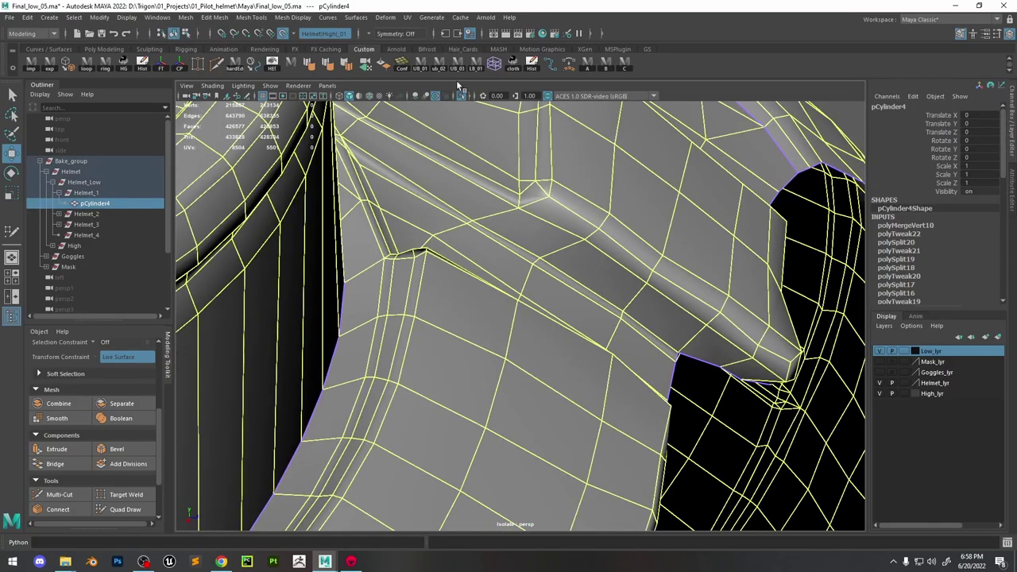
click(125, 510)
key(ctrl+z)
key(ctrl+z)
key(ctrl+z)
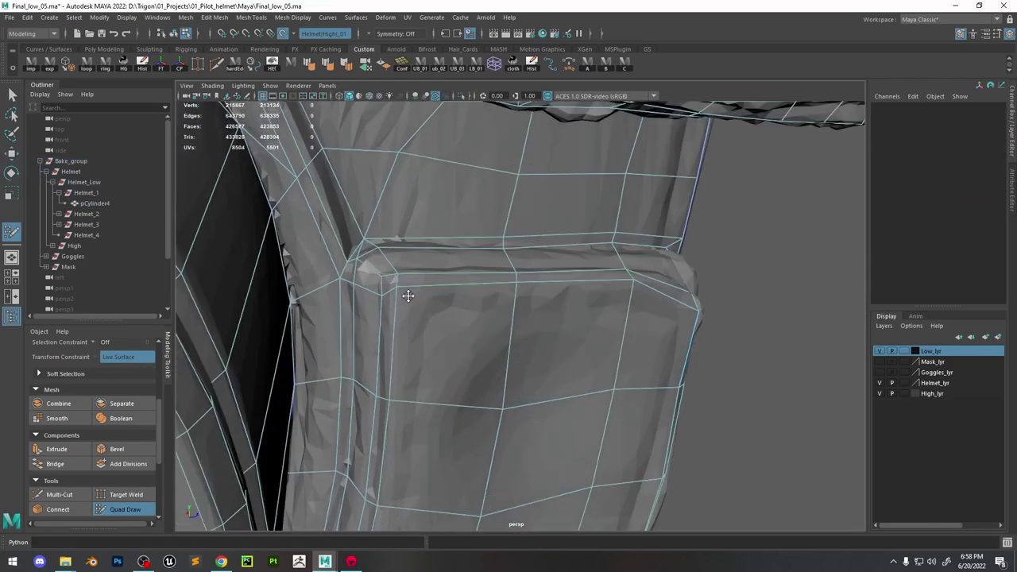
key(ctrl+z)
key(ctrl+z)
key(ctrl+z)
key(ctrl+z)
key(ctrl+z)
key(ctrl+z)
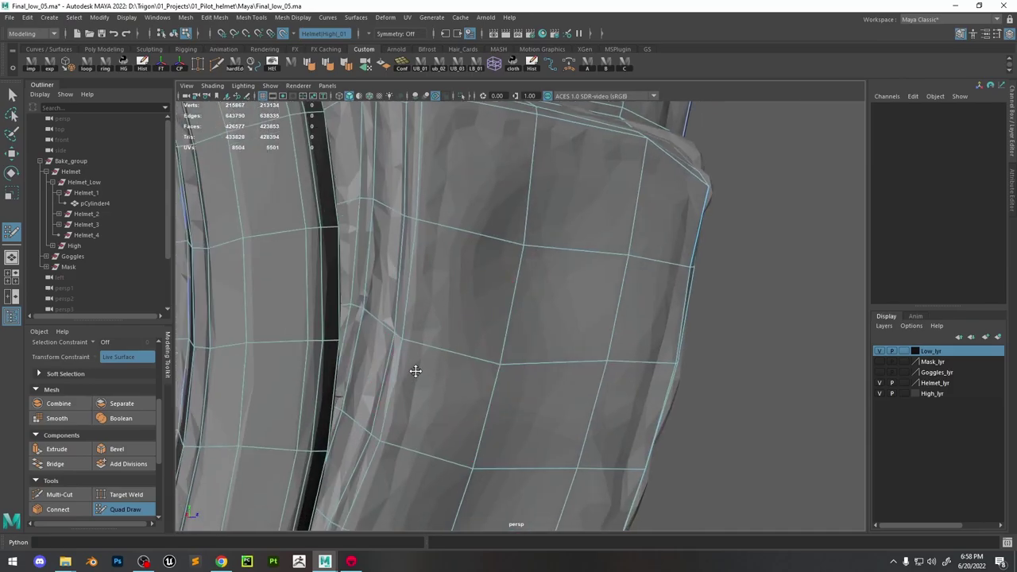
key(ctrl+z)
key(ctrl+z)
key(ctrl+z)
key(ctrl+z)
key(ctrl+z)
key(ctrl+z)
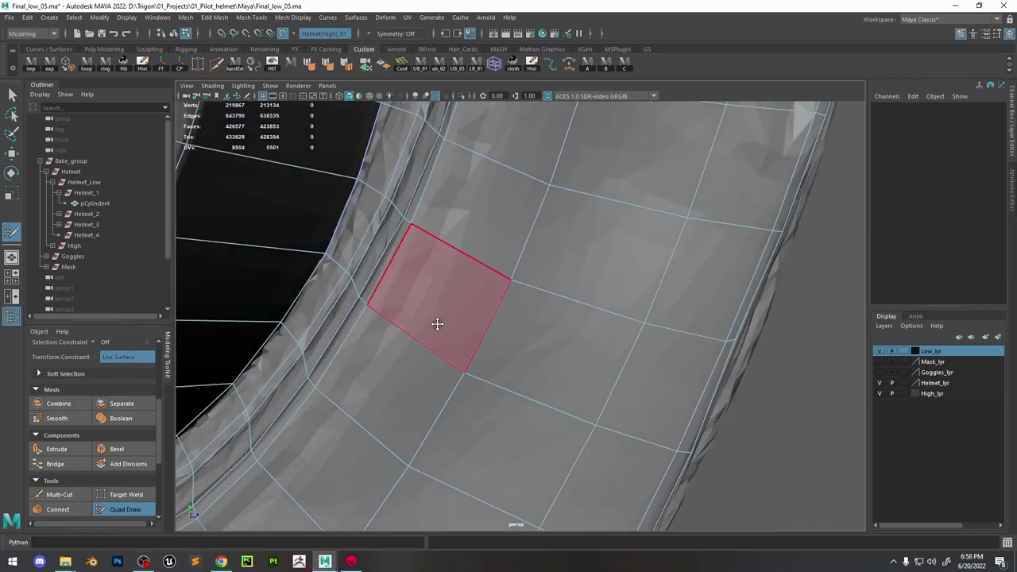
key(ctrl+z)
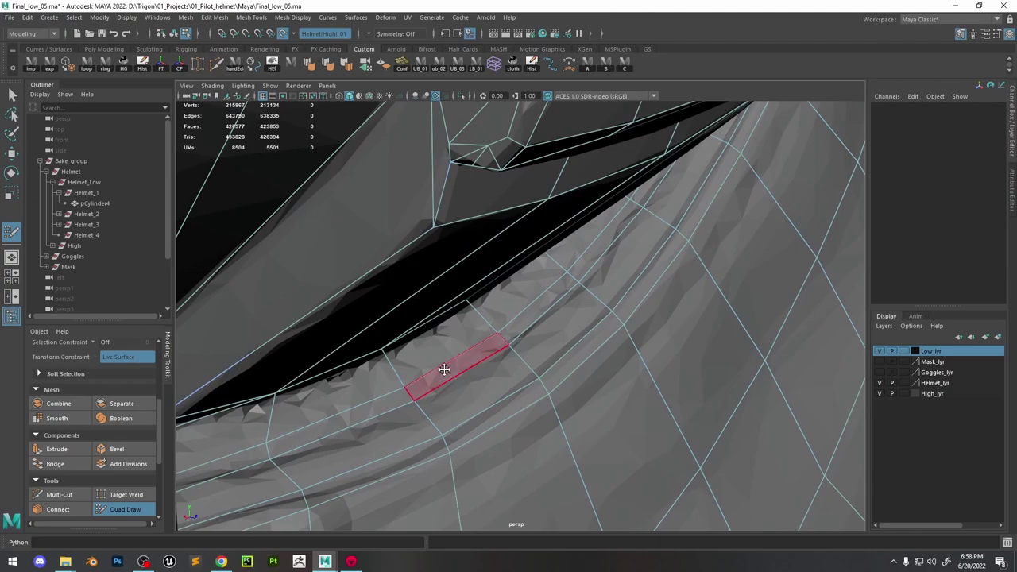
key(ctrl+z)
key(ctrl+z)
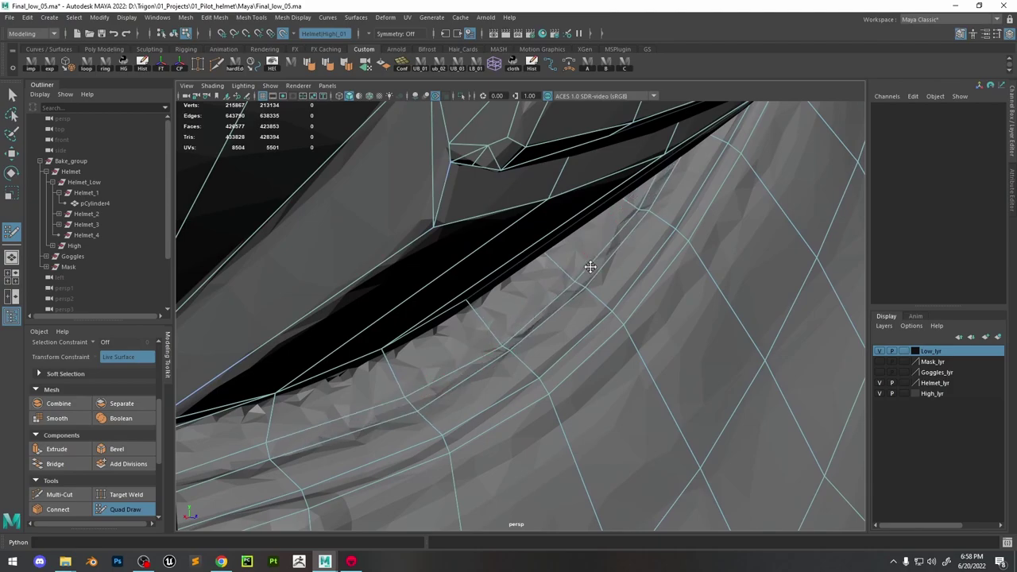
key(ctrl+z)
key(ctrl+z)
key(ctrl+z)
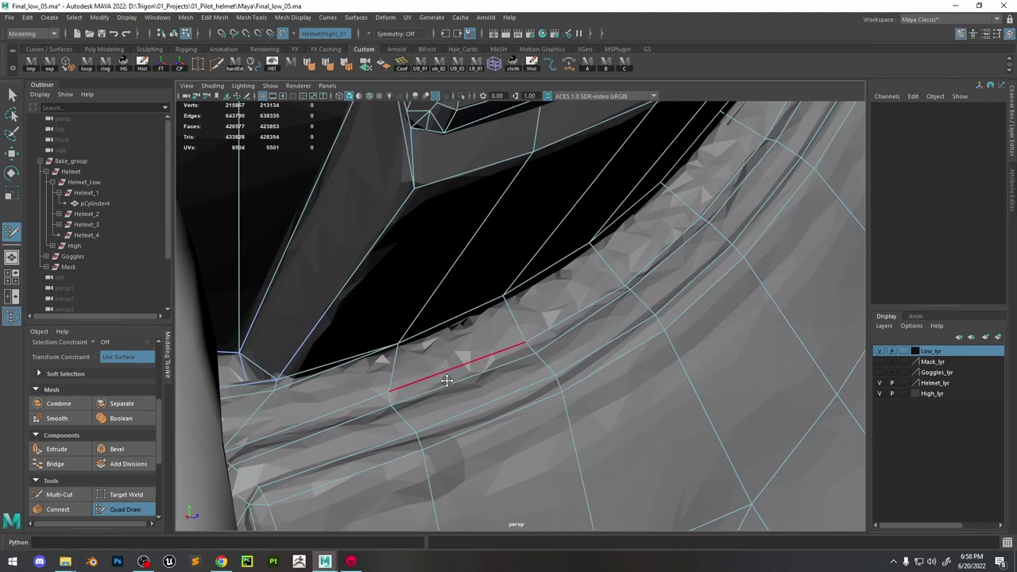
key(ctrl+z)
key(ctrl+z)
key(ctrl+z)
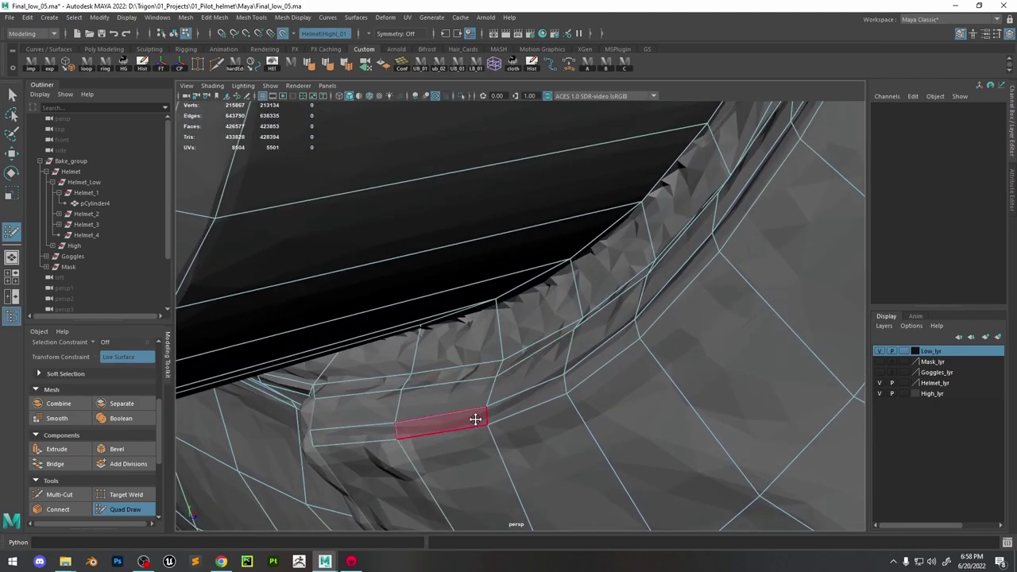
shift+click(475, 418)
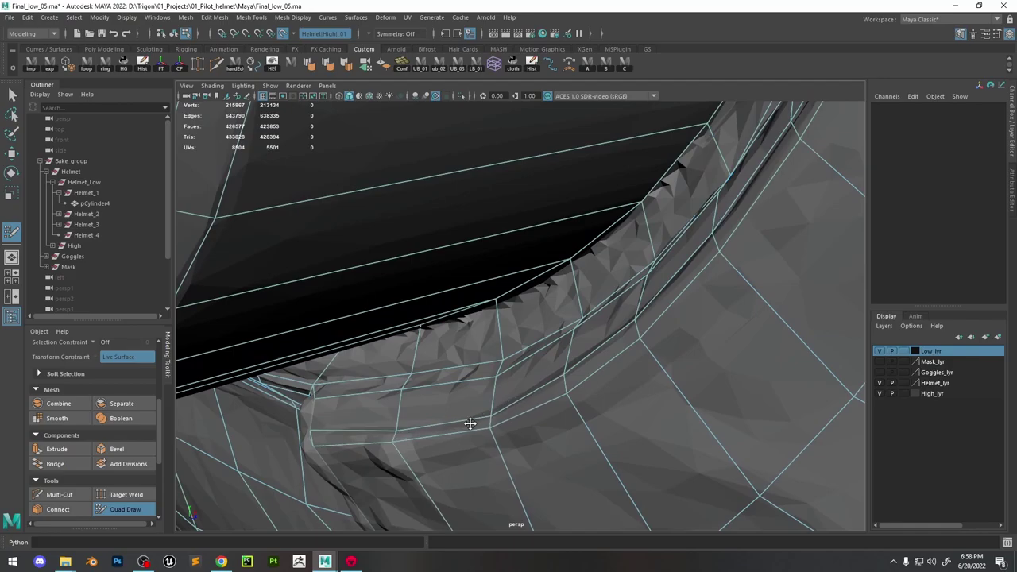
Cut a new edge across the strap block's corner with Multi-Cut
mouse_move(470, 423)
alt+mouse_down()
mouse_move(459, 288)
mouse_move(525, 291)
mouse_move(446, 346)
mouse_move(524, 336)
mouse_move(438, 359)
alt+mouse_up()
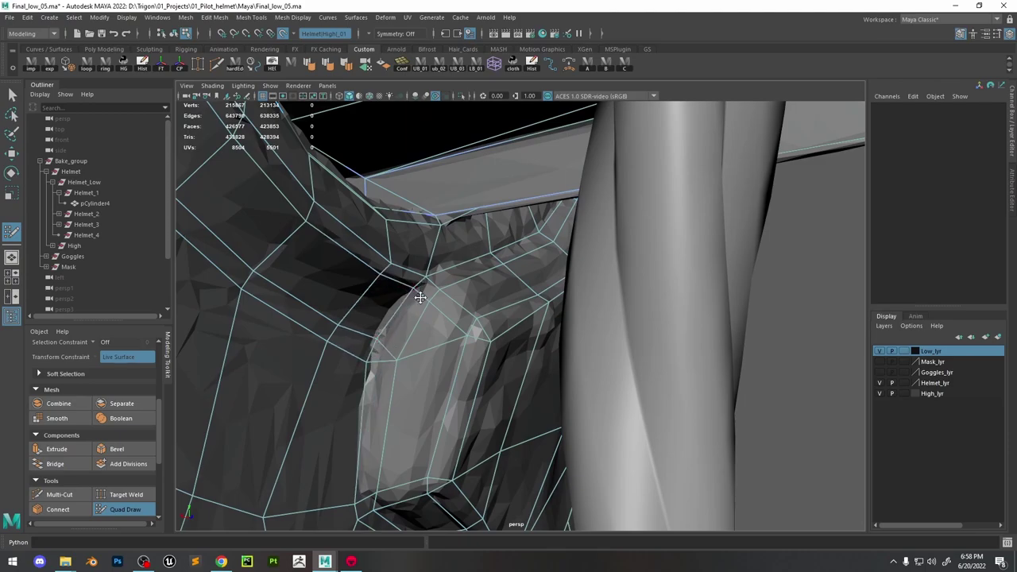
alt+drag(421, 298, 449, 328)
alt+drag(419, 363, 424, 392)
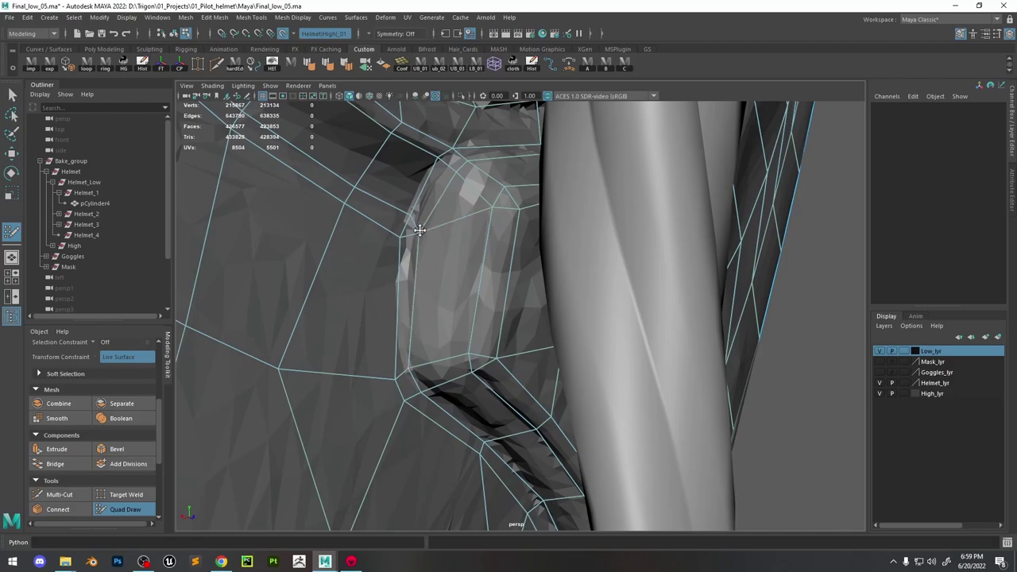
mouse_move(419, 229)
alt+mouse_down()
mouse_move(451, 218)
mouse_move(461, 275)
mouse_move(443, 288)
mouse_move(364, 250)
mouse_move(502, 339)
mouse_move(522, 341)
mouse_move(477, 350)
mouse_move(518, 352)
mouse_move(591, 272)
mouse_move(470, 306)
alt+mouse_up()
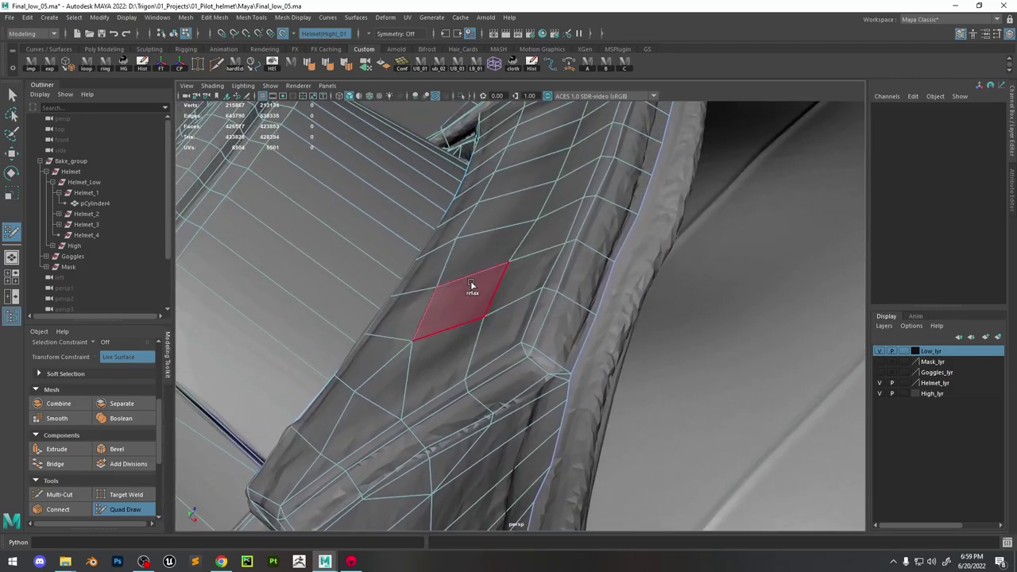
alt+drag(531, 151, 508, 228)
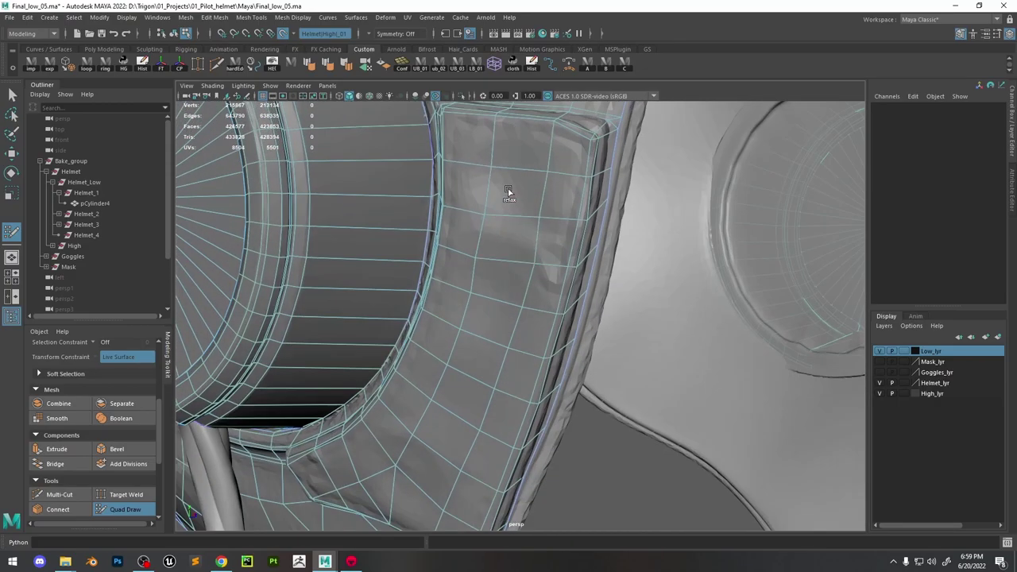
alt+drag(525, 165, 603, 276)
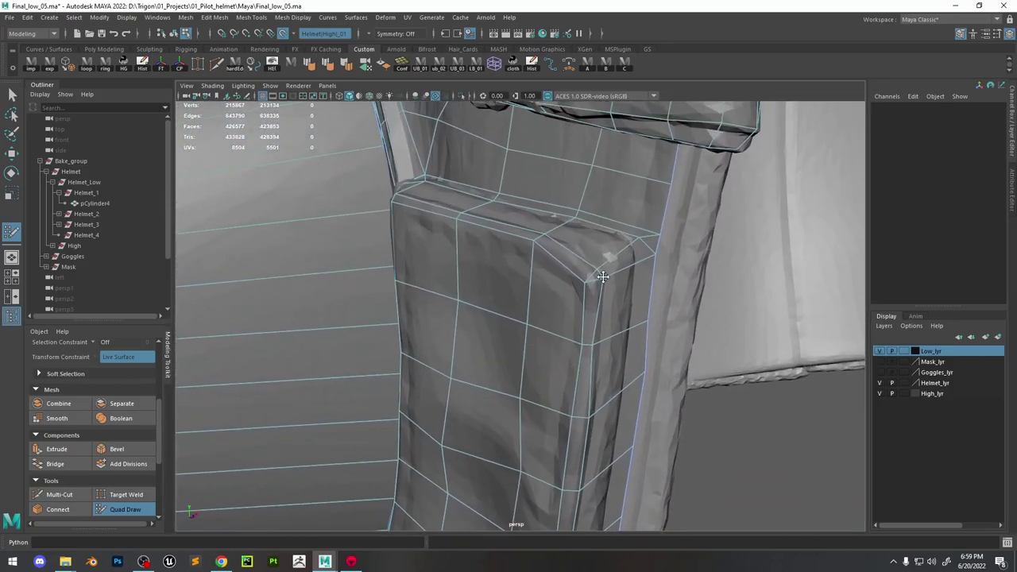
mouse_move(586, 382)
alt+mouse_down()
mouse_move(535, 359)
mouse_move(574, 367)
alt+mouse_up()
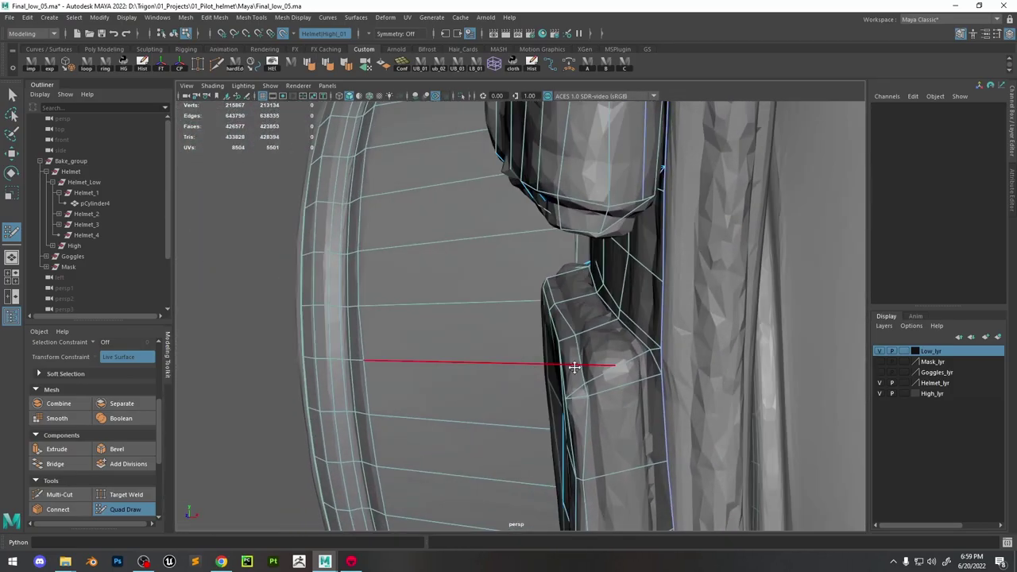
alt+drag(635, 354, 667, 362)
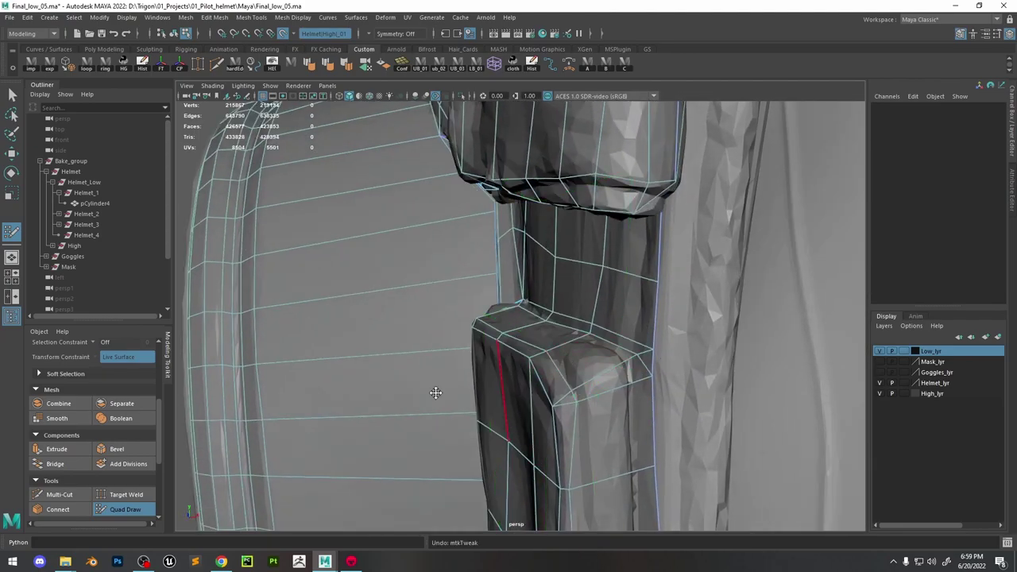
click(68, 495)
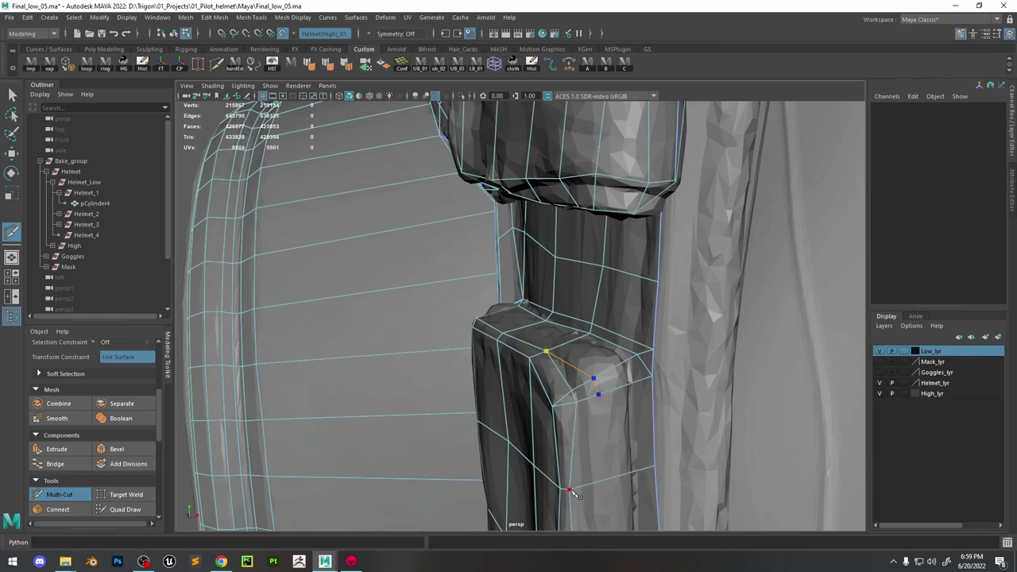
alt+drag(577, 493, 581, 324)
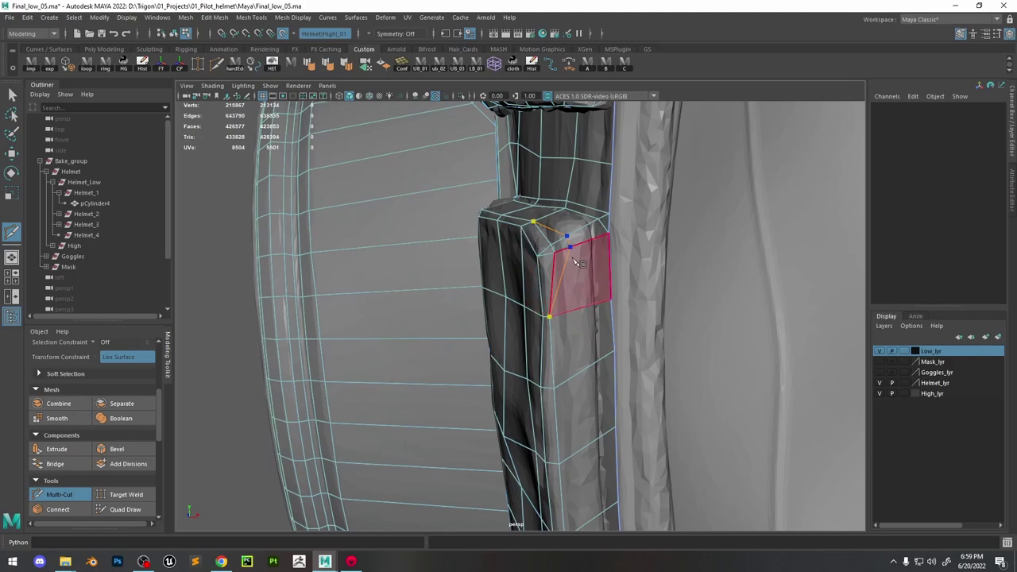
shift+right_drag(559, 269, 557, 310)
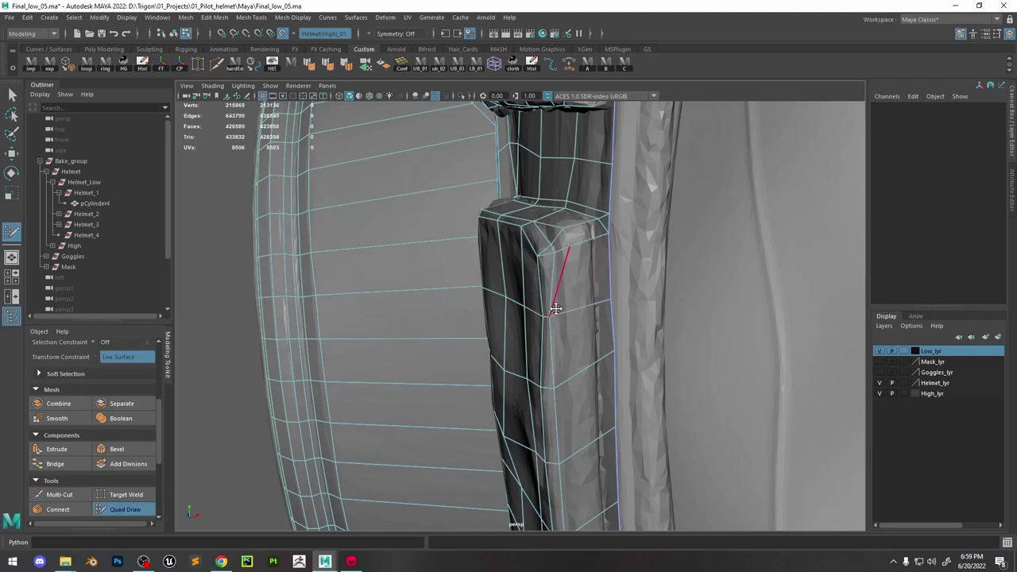
click(59, 495)
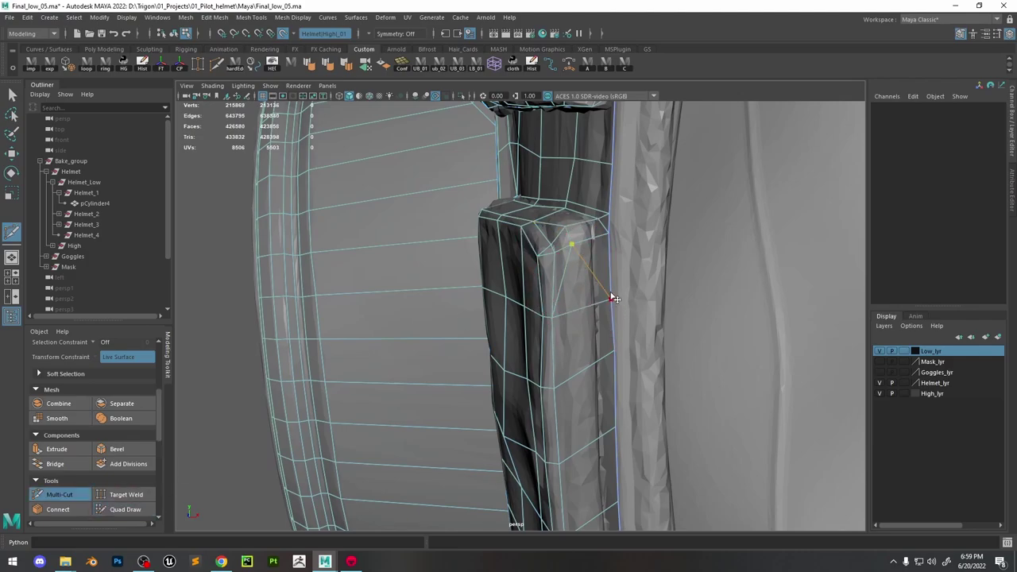
alt+drag(614, 298, 546, 213)
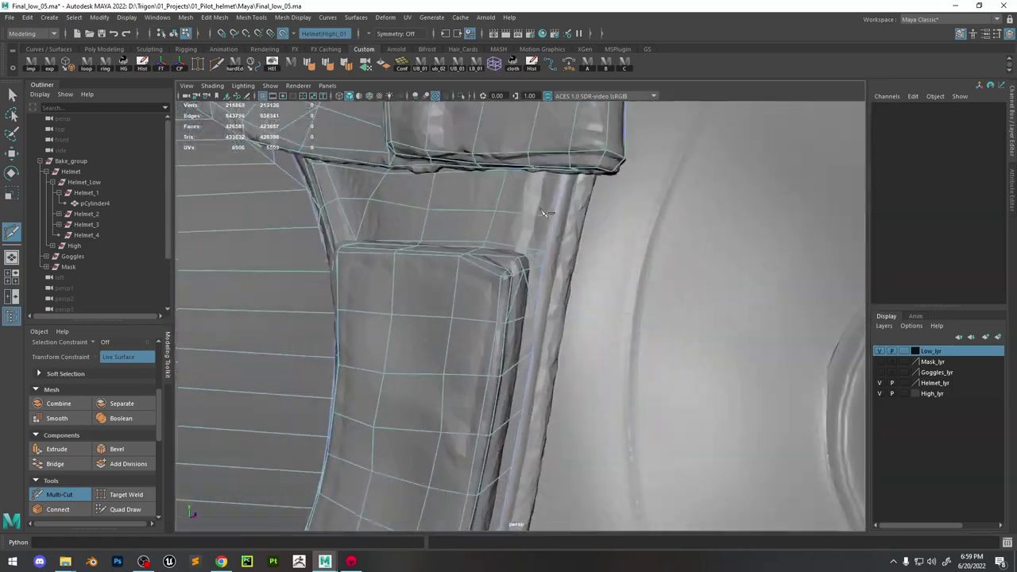
key(q)
click(546, 213)
Split the strap pad with more Multi-Cut edges, bringing the vertex count to 215874
key(ctrl+1)
mouse_move(523, 292)
alt+mouse_down()
mouse_move(595, 295)
mouse_move(664, 367)
mouse_move(527, 275)
mouse_move(554, 317)
mouse_move(585, 326)
alt+mouse_up()
key(ctrl+1)
key(q)
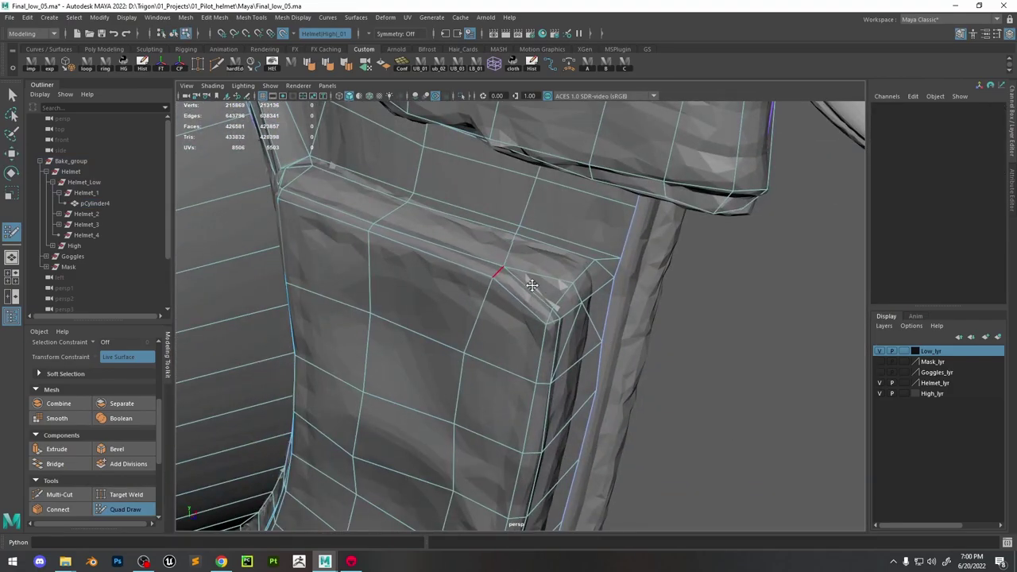
alt+drag(532, 285, 605, 315)
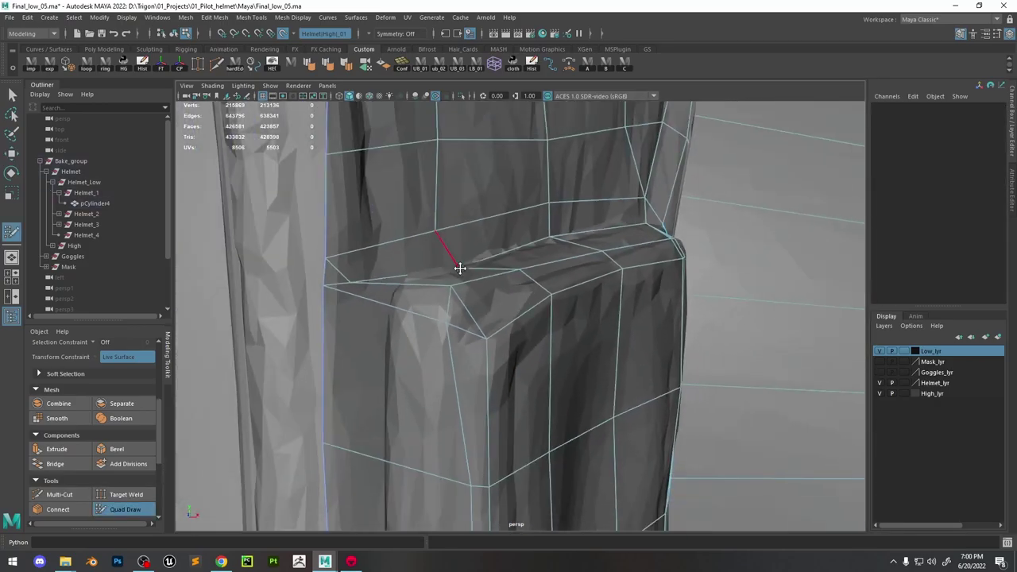
mouse_move(459, 268)
alt+mouse_down()
mouse_move(489, 311)
mouse_move(463, 334)
alt+mouse_up()
alt+drag(540, 278, 344, 274)
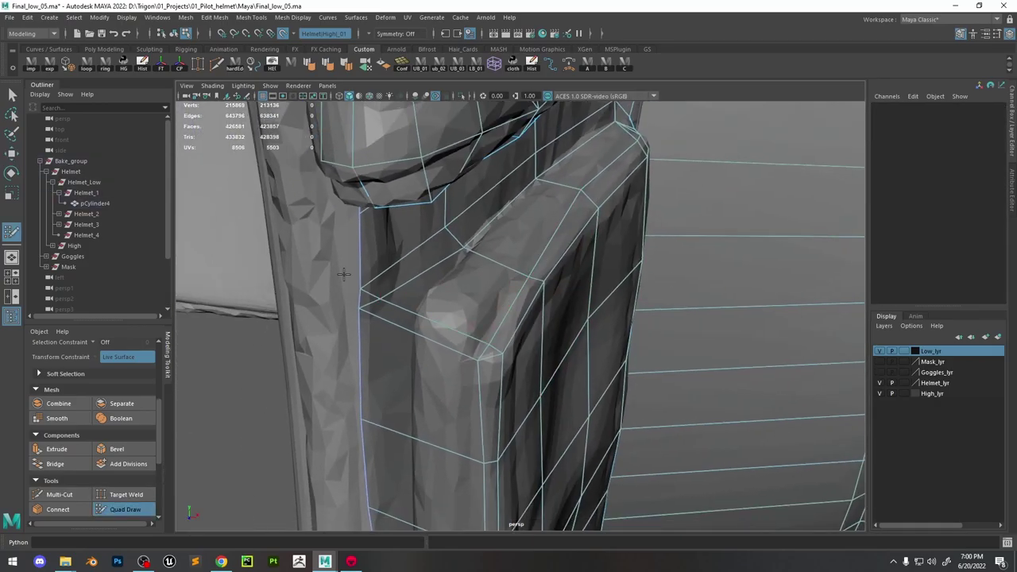
key(ctrl+shift+x)
alt+drag(482, 469, 515, 426)
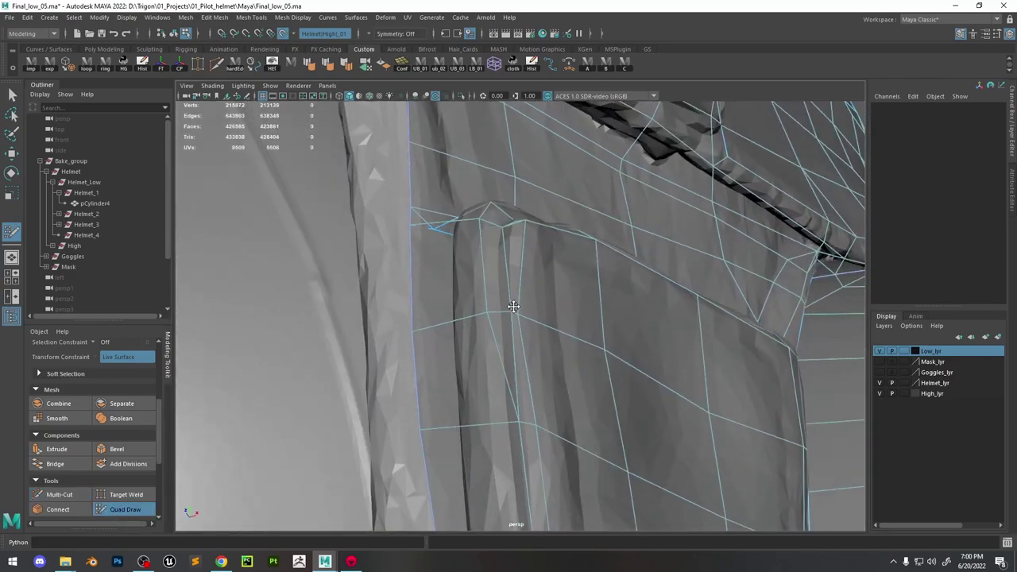
alt+drag(513, 306, 526, 321)
alt+drag(519, 412, 501, 353)
key(ctrl+shift+x)
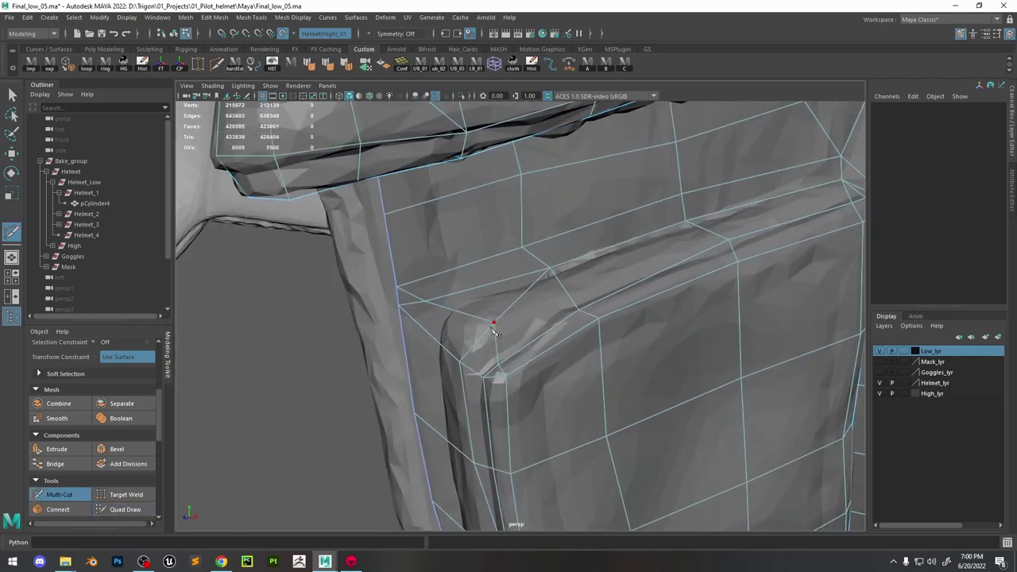
key(ctrl+shift+q)
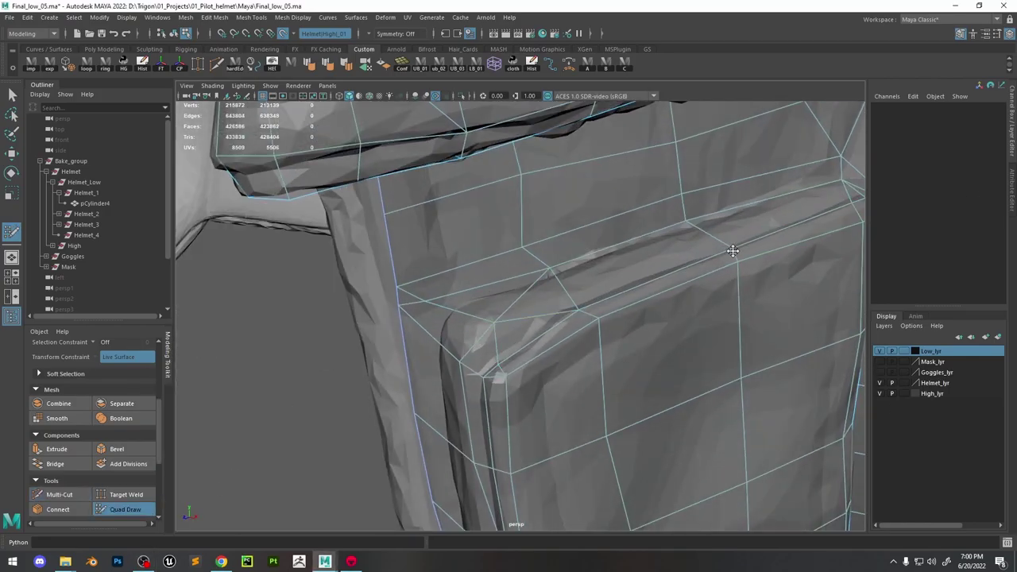
mouse_move(733, 251)
alt+mouse_down()
mouse_move(499, 277)
mouse_move(602, 255)
mouse_move(674, 325)
mouse_move(636, 332)
mouse_move(660, 268)
mouse_move(678, 302)
mouse_move(633, 336)
mouse_move(537, 365)
alt+mouse_up()
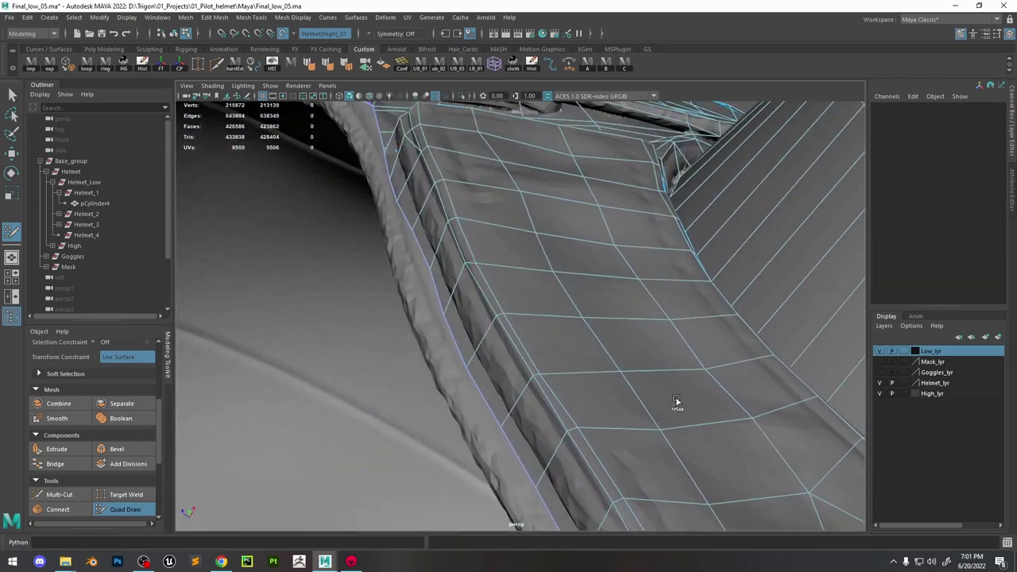
mouse_move(677, 402)
alt+mouse_down()
mouse_move(690, 365)
mouse_move(602, 336)
alt+mouse_up()
key(ctrl+z)
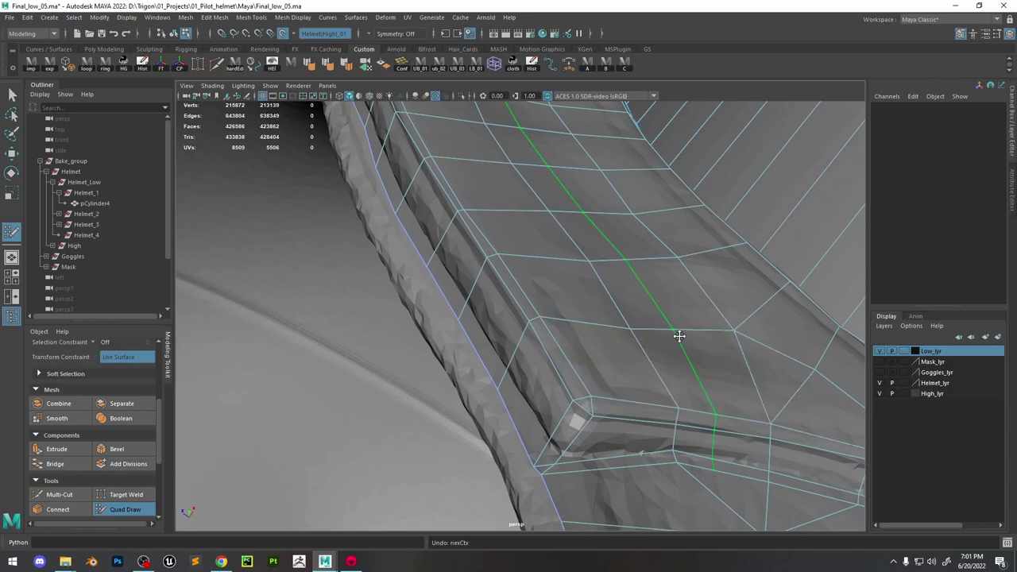
alt+drag(637, 295, 524, 230)
Isolate pCylinder4 and show all its UVs in the UV Editor
key(w)
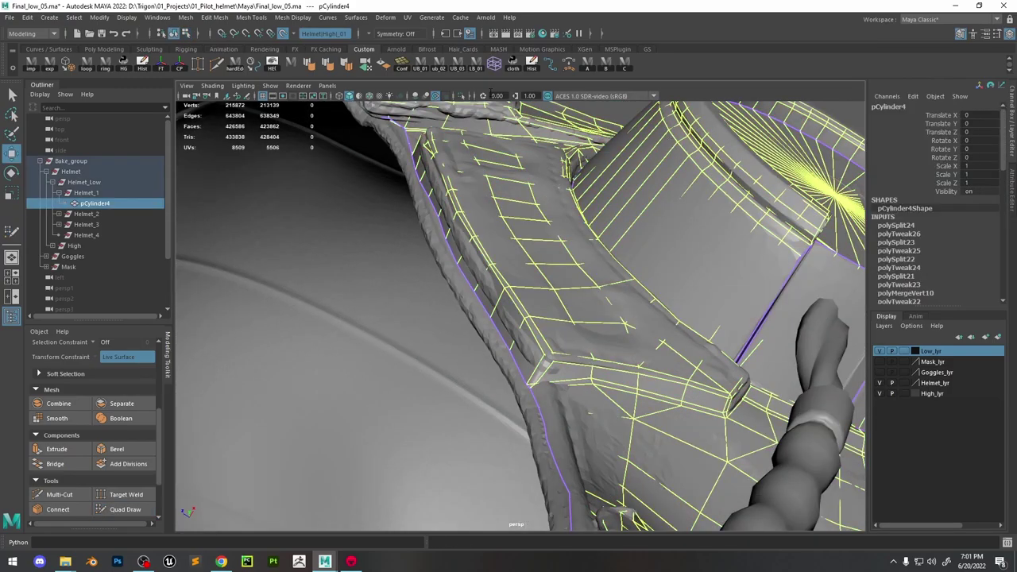
click(461, 96)
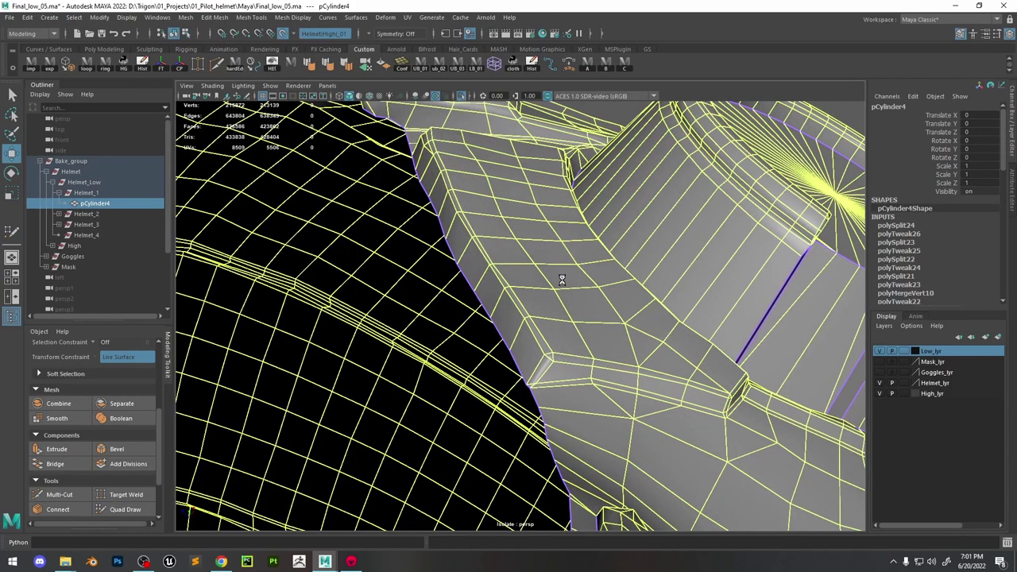
alt+drag(562, 279, 545, 250)
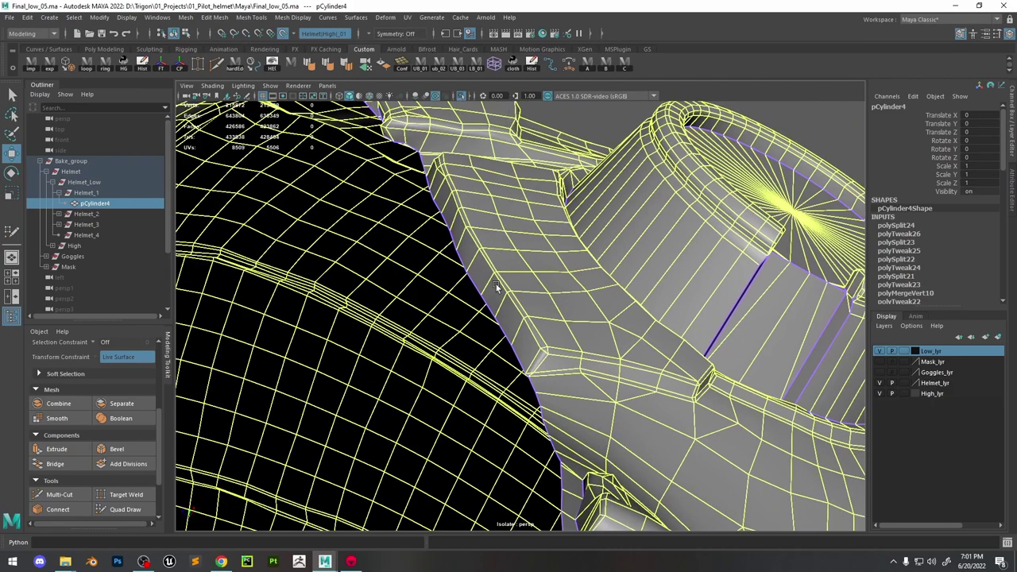
key(ctrl+e)
scroll(363, 316, up, 2)
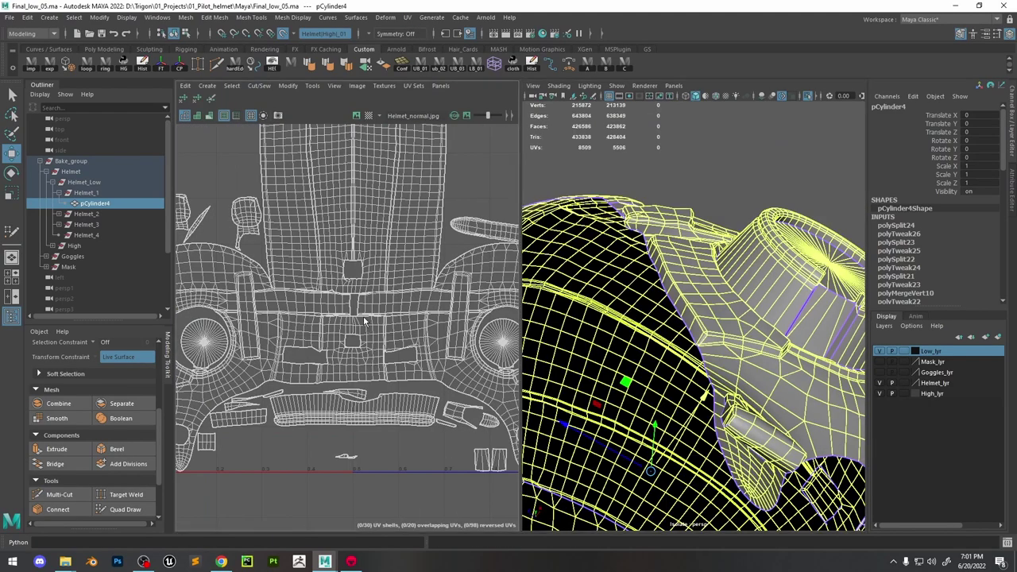
key(ctrl+F12)
Turn on UV distortion shading and optimize the round cap shell around the goggle ring
alt+middle_drag(458, 318, 430, 304)
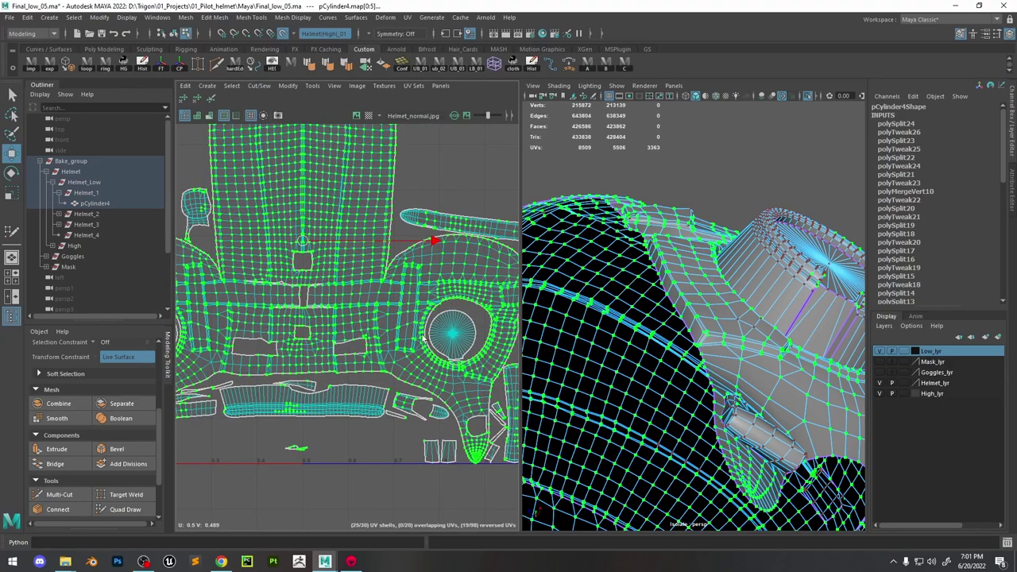
scroll(423, 338, up, 2)
scroll(424, 338, down, 2)
scroll(445, 366, up, 4)
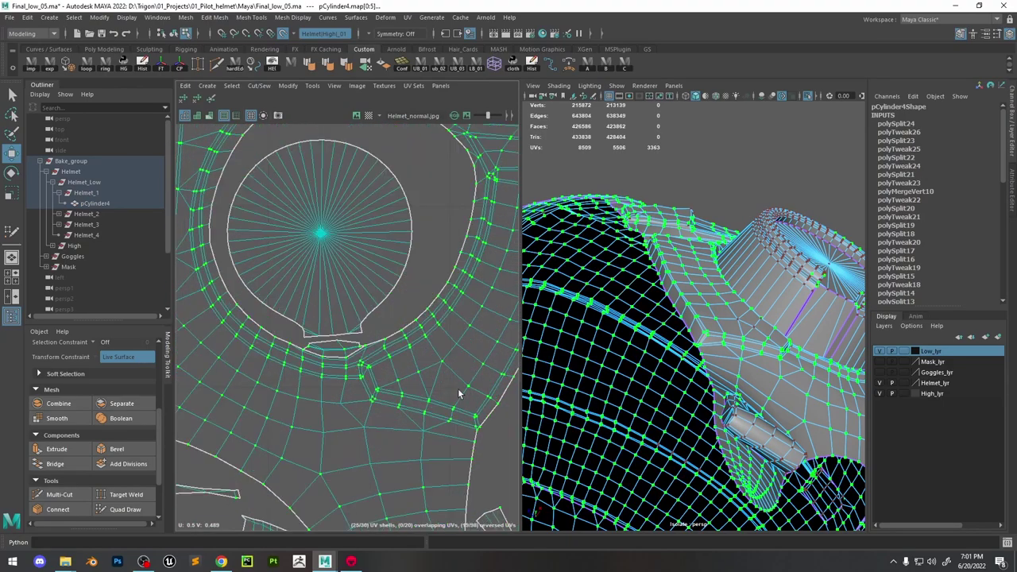
alt+middle_drag(459, 393, 422, 364)
click(211, 117)
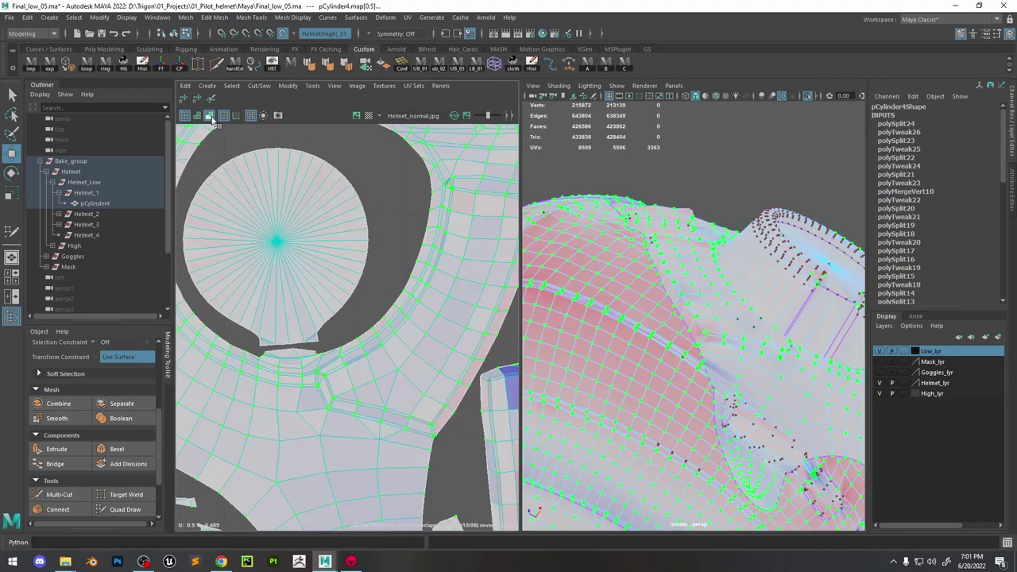
scroll(361, 363, up, 3)
scroll(399, 403, down, 5)
click(423, 426)
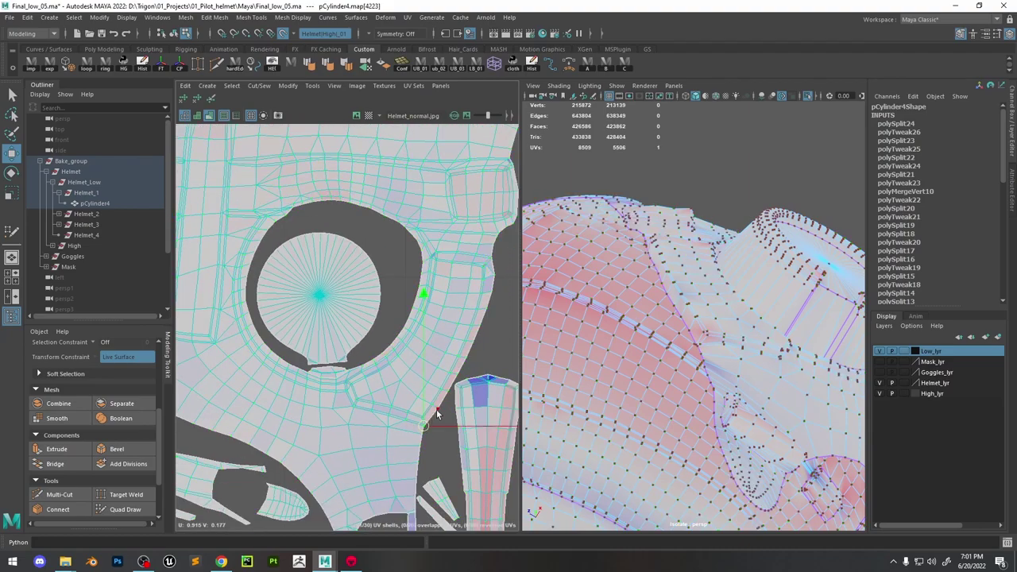
double_click(446, 392)
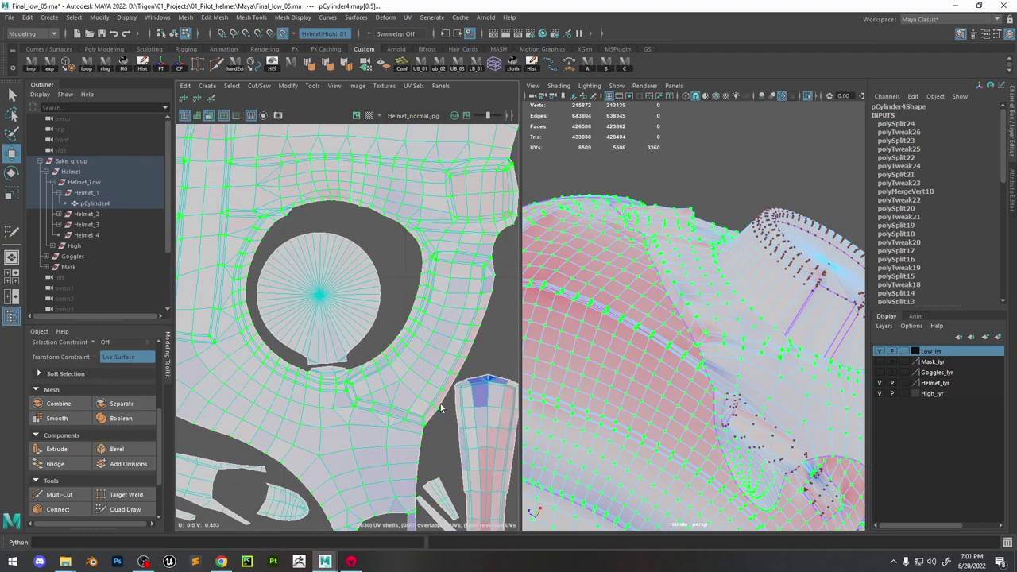
right_drag(422, 267, 448, 266)
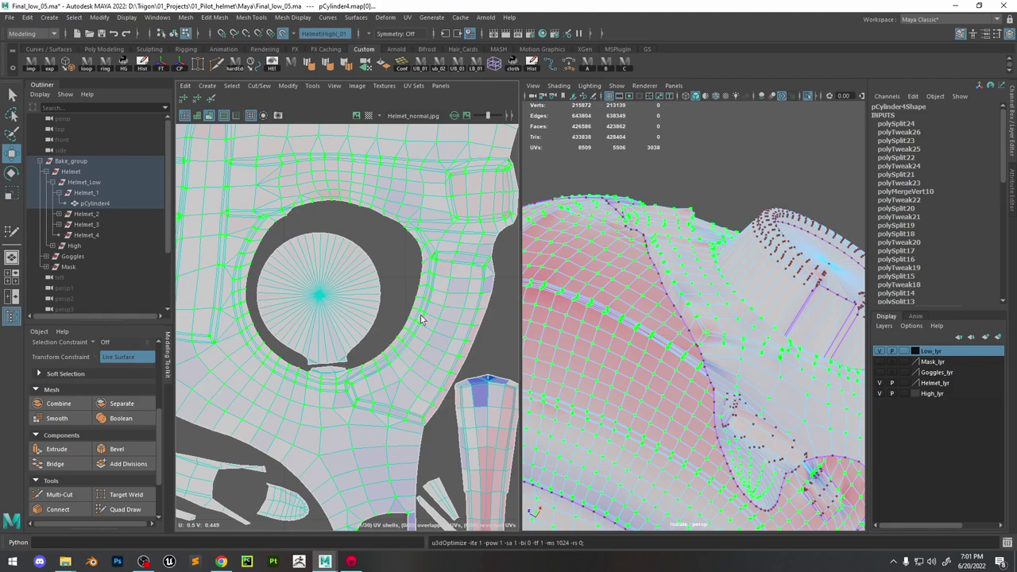
key(F8)
Maximize the 3D view and check the helmet bake in Marmoset Toolbag
key(space)
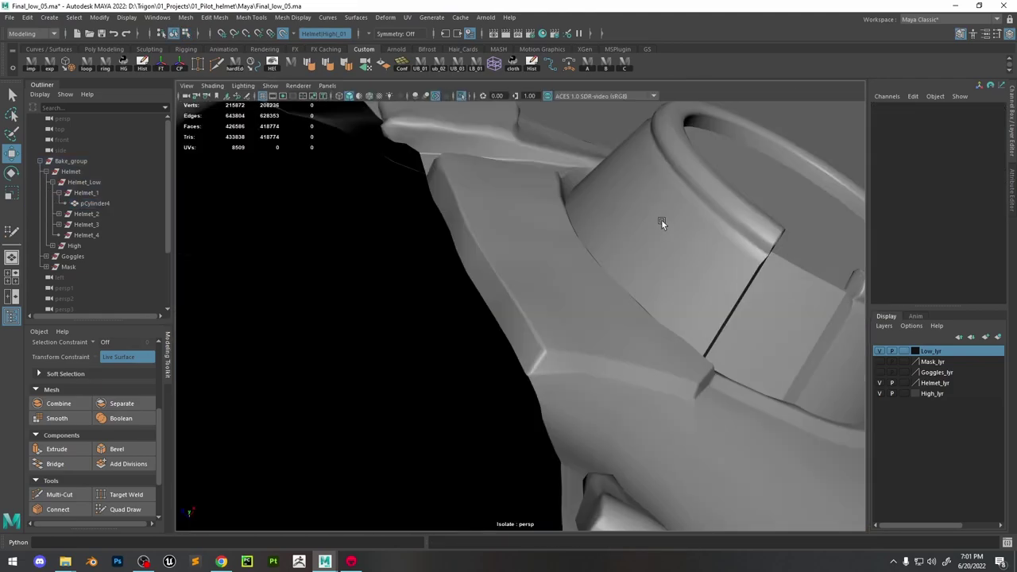
alt+drag(661, 223, 554, 298)
click(554, 298)
click(586, 63)
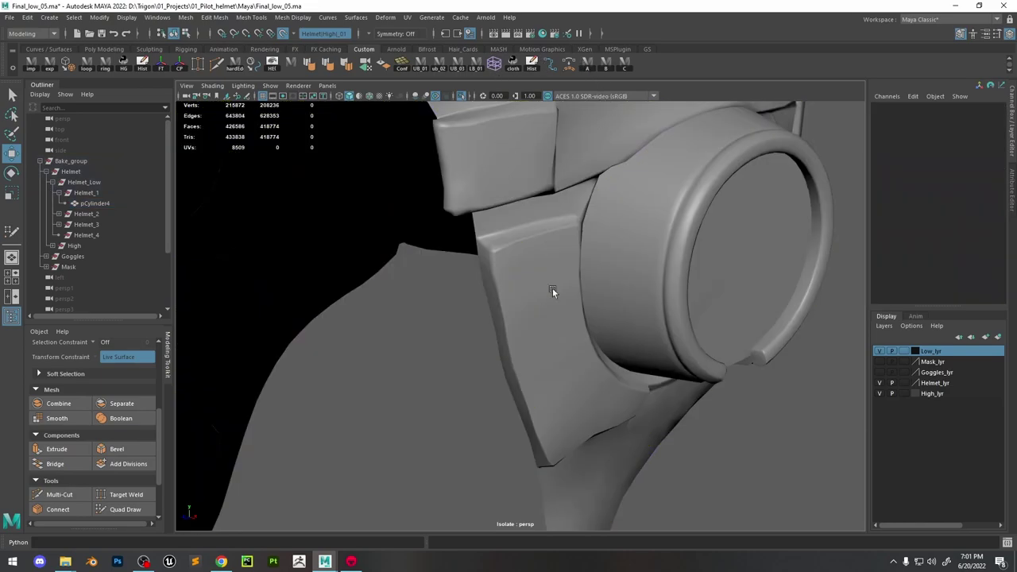
click(351, 561)
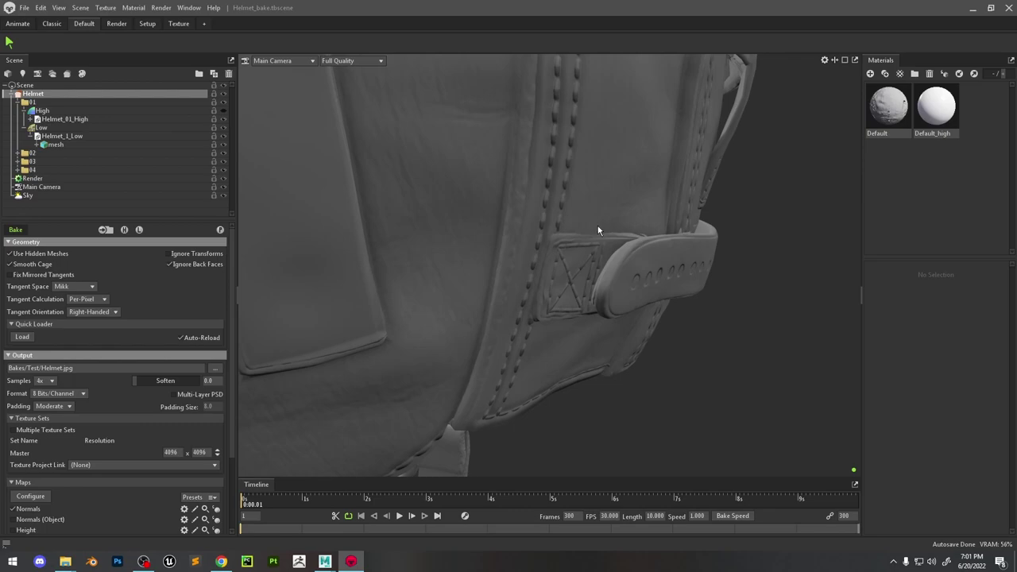
key(alt+Tab)
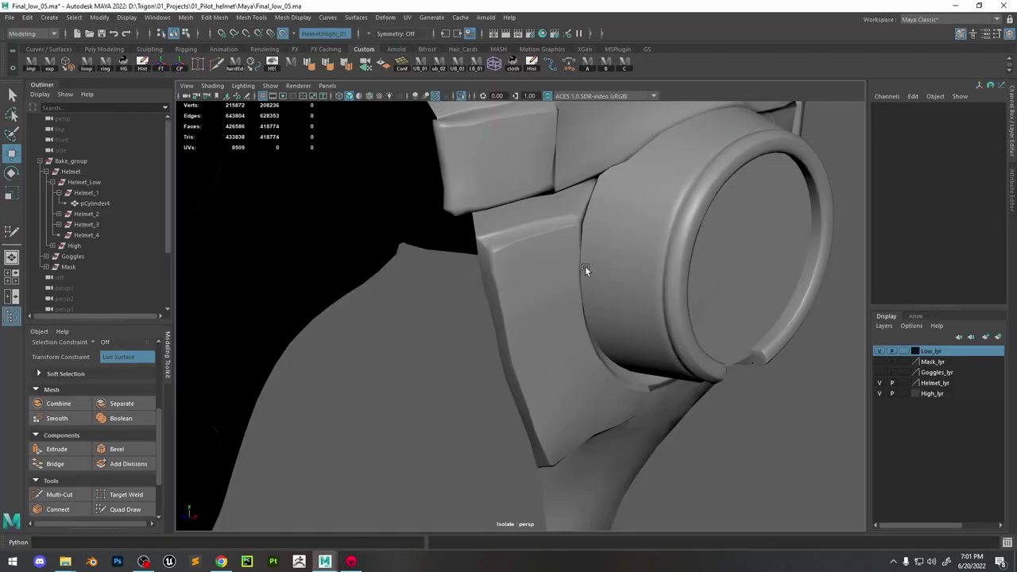
Switch to textured display (6) and inspect pCylinder4's wireframe over the strap
key(6)
mouse_move(584, 265)
alt+mouse_down()
mouse_move(511, 248)
mouse_move(518, 272)
mouse_move(552, 290)
mouse_move(589, 284)
mouse_move(352, 310)
mouse_move(387, 323)
mouse_move(356, 282)
mouse_move(397, 291)
mouse_move(602, 456)
mouse_move(419, 304)
alt+mouse_up()
click(572, 278)
click(352, 310)
click(316, 279)
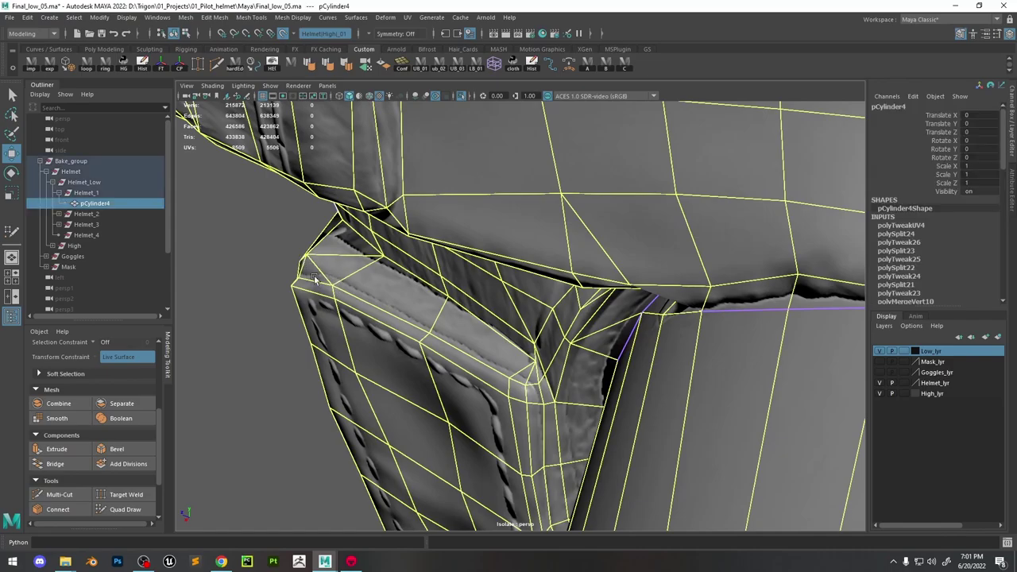
click(315, 279)
Inspect the low-poly cage around the strap pocket, ending with pCylinder4 selected
alt+drag(315, 279, 682, 348)
click(564, 341)
alt+drag(564, 340, 496, 275)
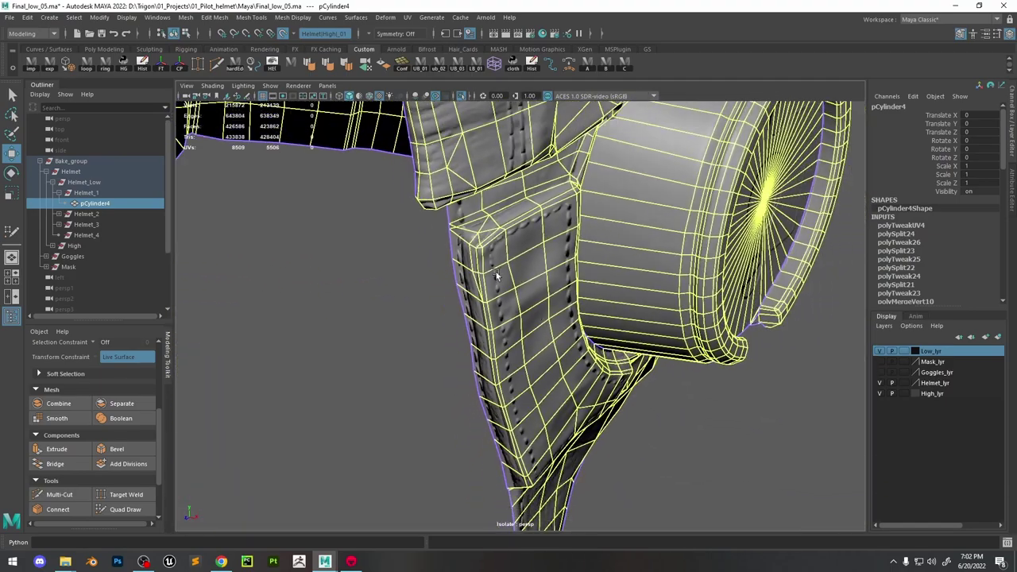
click(453, 338)
scroll(471, 208, down, 5)
alt+drag(470, 208, 518, 265)
scroll(518, 265, up, 5)
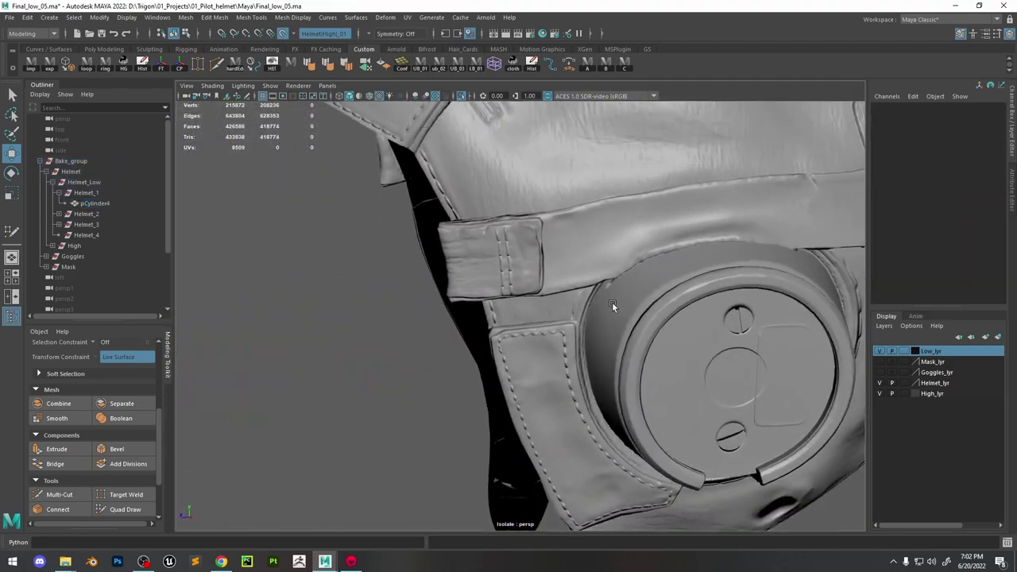
alt+drag(612, 302, 556, 341)
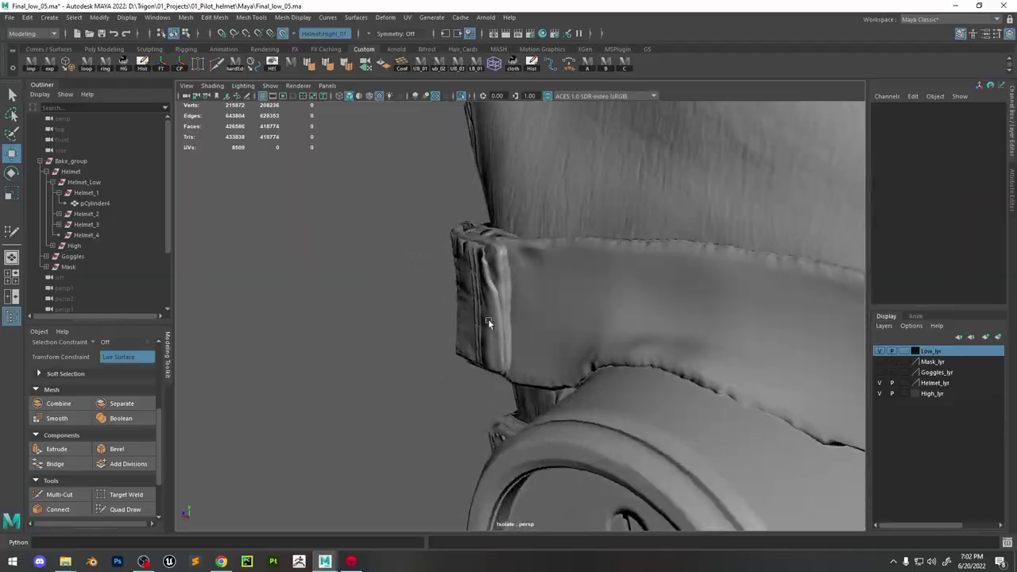
click(487, 318)
click(408, 291)
click(443, 314)
Turn off Isolate Select, activate Quad Draw, and switch to shaded display (5)
click(464, 95)
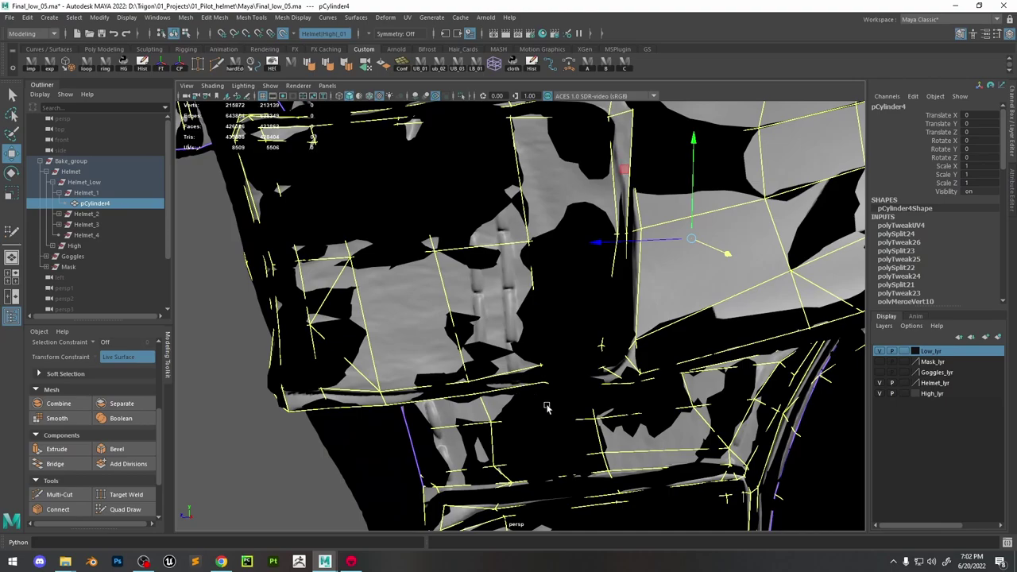
click(139, 510)
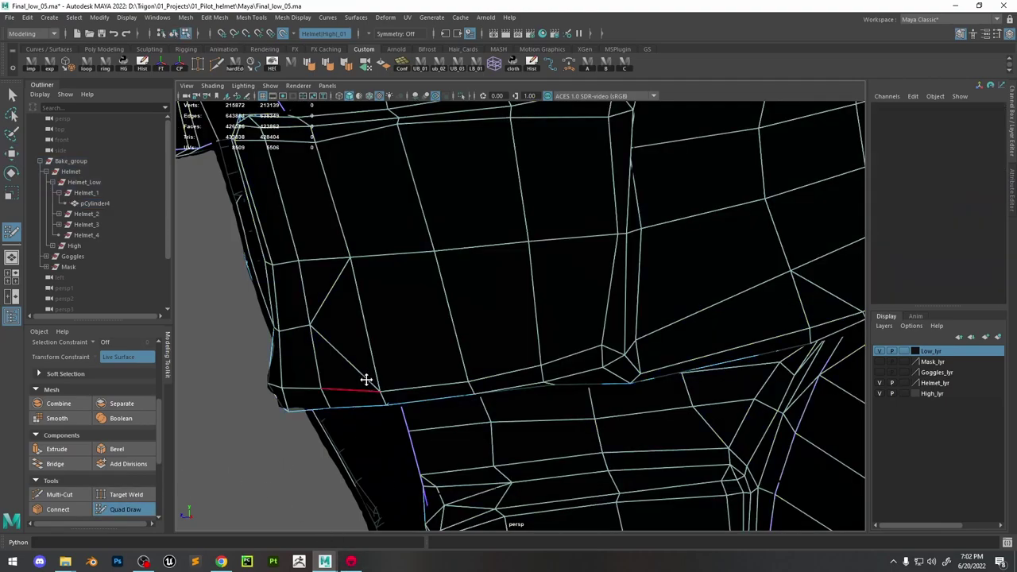
key(5)
mouse_move(513, 320)
alt+mouse_down()
mouse_move(551, 321)
mouse_move(558, 266)
mouse_move(548, 341)
alt+mouse_up()
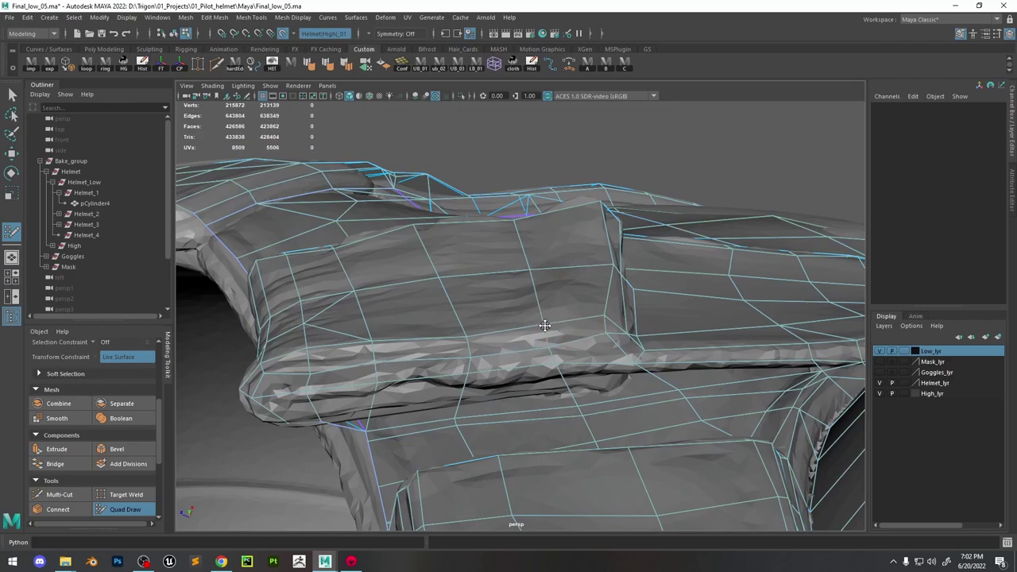
scroll(587, 335, up, 3)
mouse_move(599, 314)
alt+mouse_down()
mouse_move(549, 363)
mouse_move(647, 298)
mouse_move(572, 278)
mouse_move(712, 259)
mouse_move(677, 320)
mouse_move(718, 309)
mouse_move(496, 374)
mouse_move(613, 336)
mouse_move(610, 353)
mouse_move(738, 352)
mouse_move(554, 320)
mouse_move(482, 330)
mouse_move(631, 373)
mouse_move(557, 364)
mouse_move(549, 442)
mouse_move(631, 390)
mouse_move(665, 461)
mouse_move(676, 441)
mouse_move(627, 445)
mouse_move(650, 339)
alt+mouse_up()
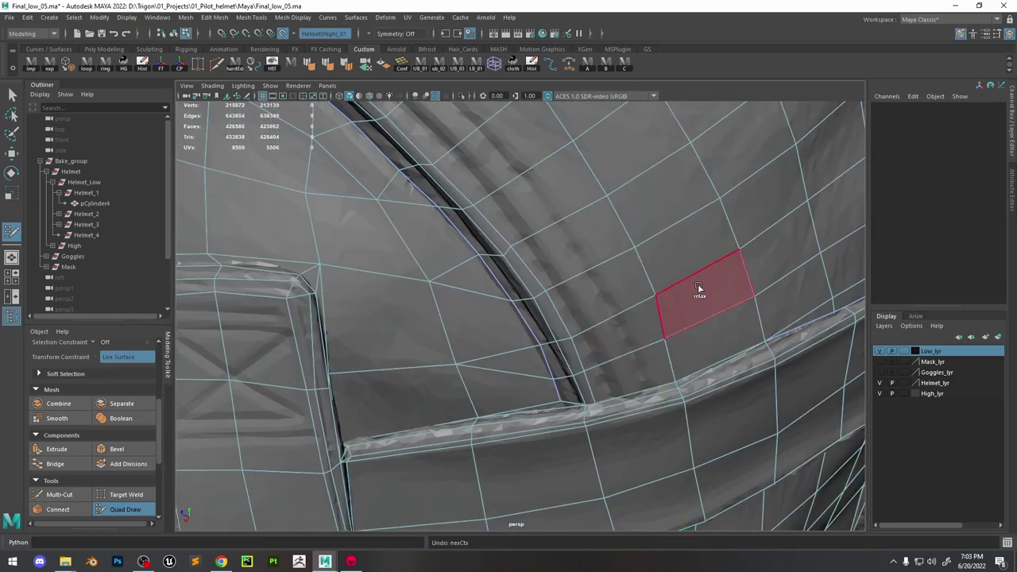
Review the low-poly edge flow across the brow, earpiece, cable, chin strap and side panel
alt+drag(698, 288, 585, 252)
scroll(518, 274, down, 5)
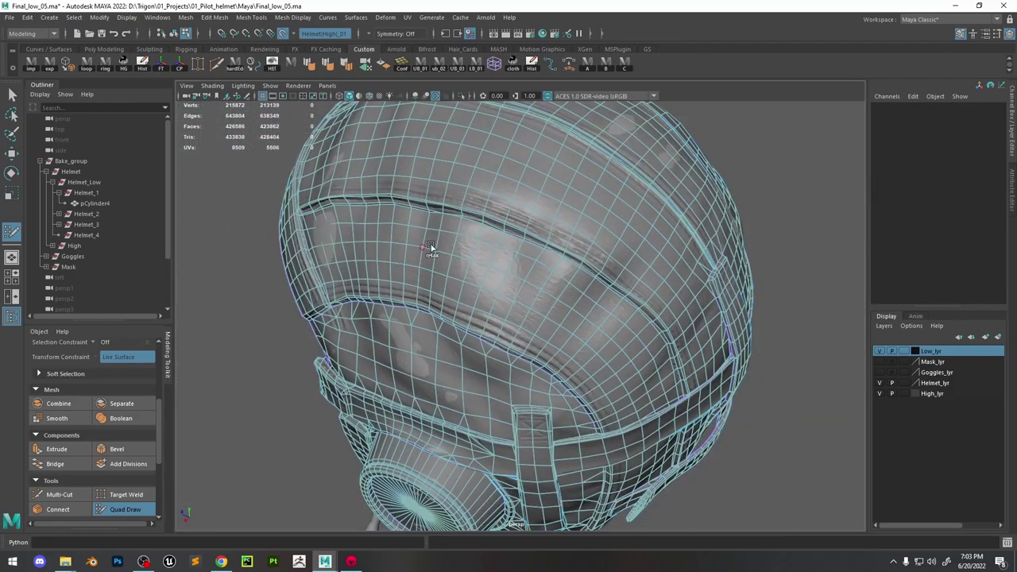
alt+drag(514, 222, 572, 279)
scroll(572, 307, up, 3)
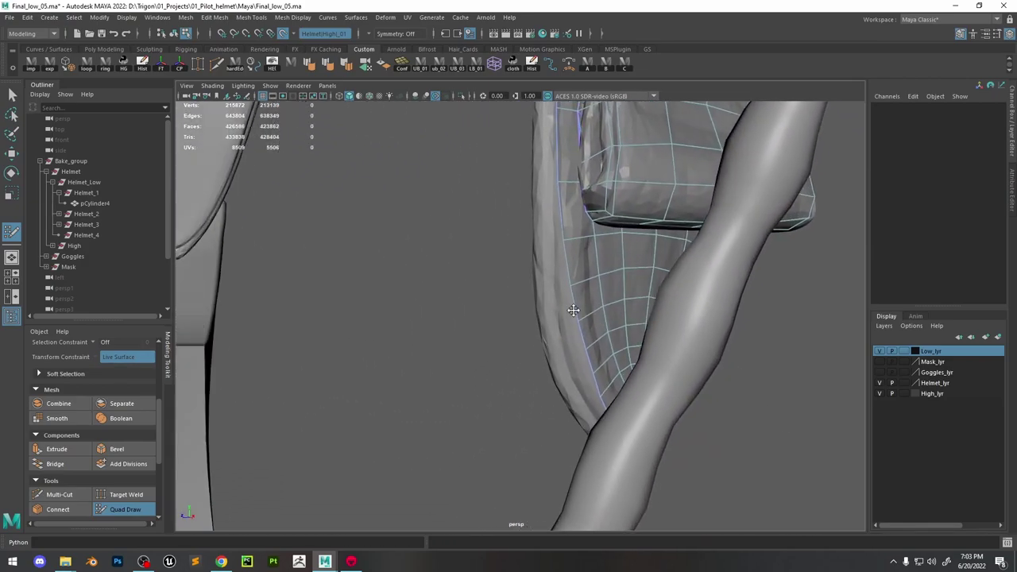
alt+middle_drag(572, 306, 599, 349)
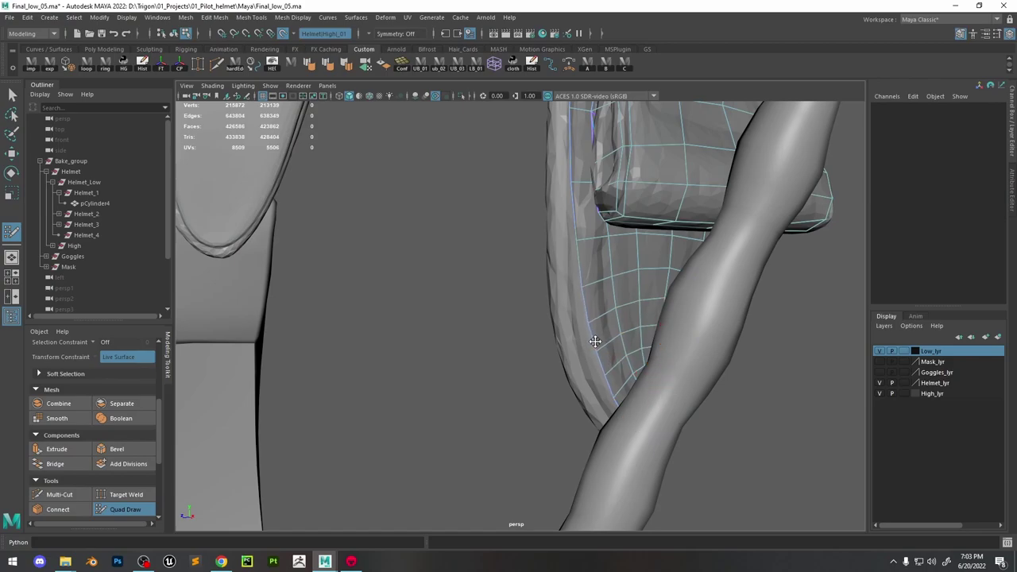
scroll(591, 342, down, 5)
scroll(575, 170, up, 5)
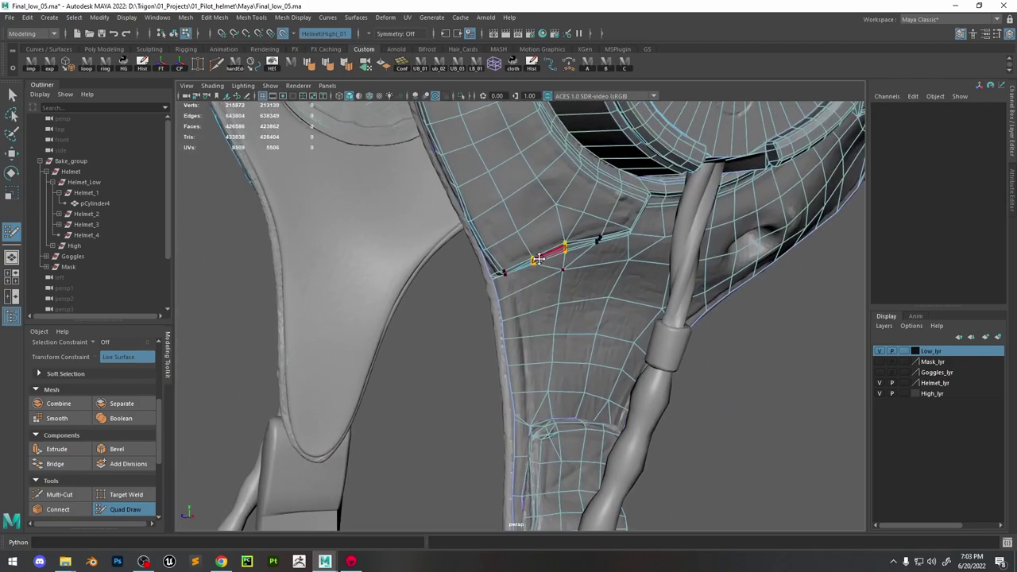
scroll(541, 270, down, 5)
scroll(592, 288, up, 3)
alt+drag(592, 288, 609, 370)
scroll(589, 252, up, 2)
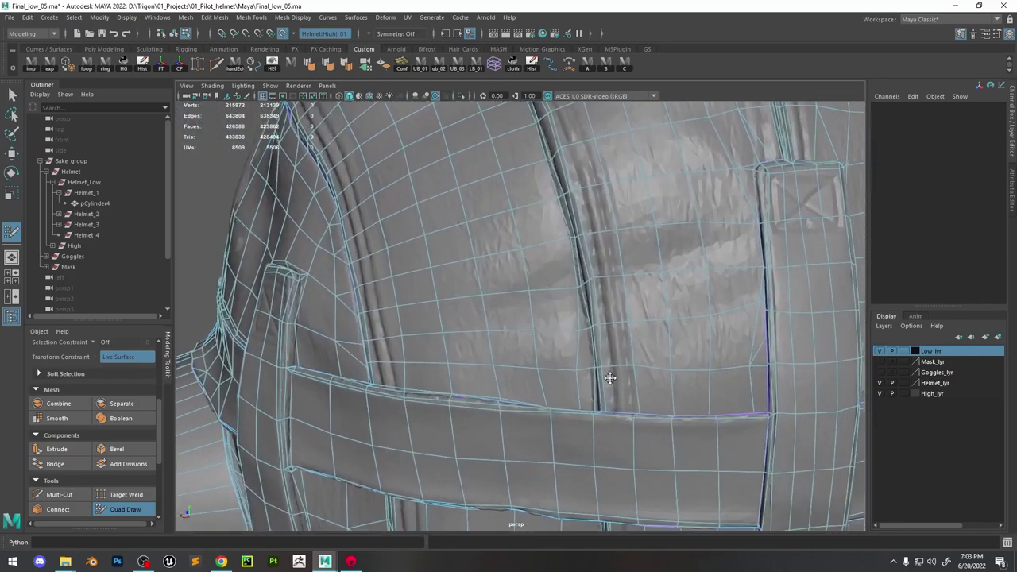
scroll(581, 351, up, 2)
click(582, 350)
scroll(581, 350, up, 6)
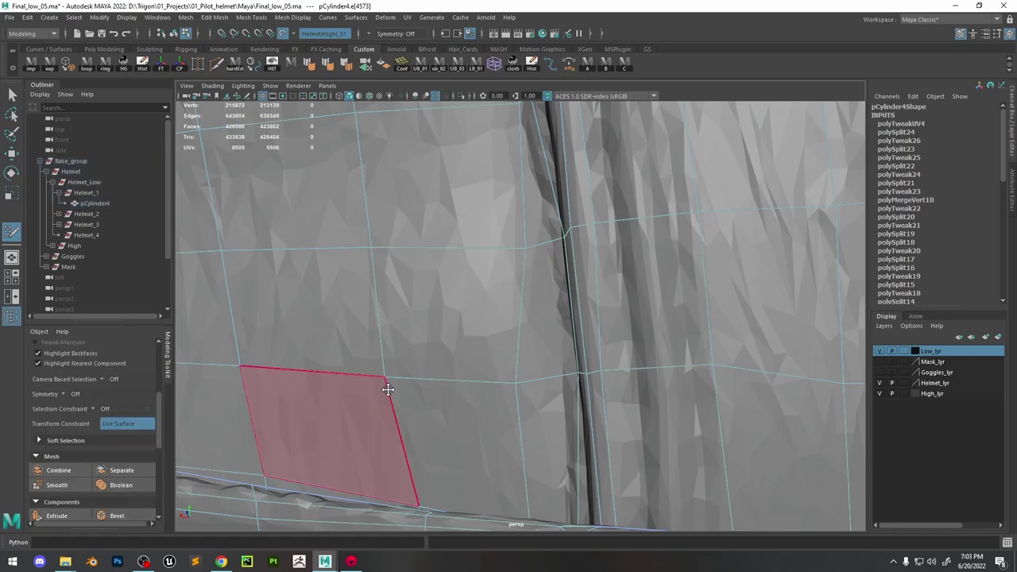
scroll(387, 389, down, 4)
mouse_move(545, 279)
alt+mouse_down()
mouse_move(591, 239)
mouse_move(542, 286)
alt+mouse_up()
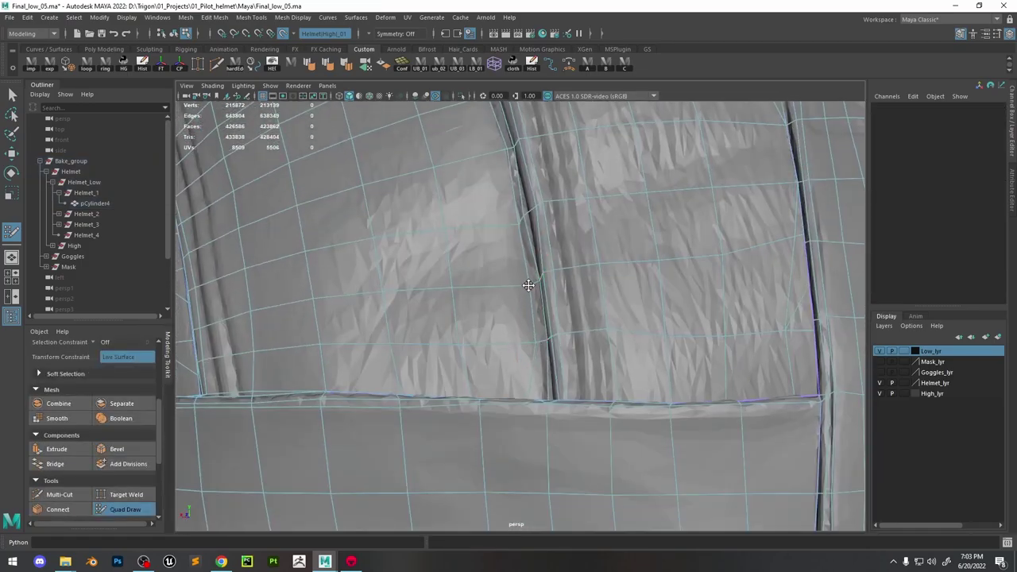
alt+drag(535, 272, 571, 283)
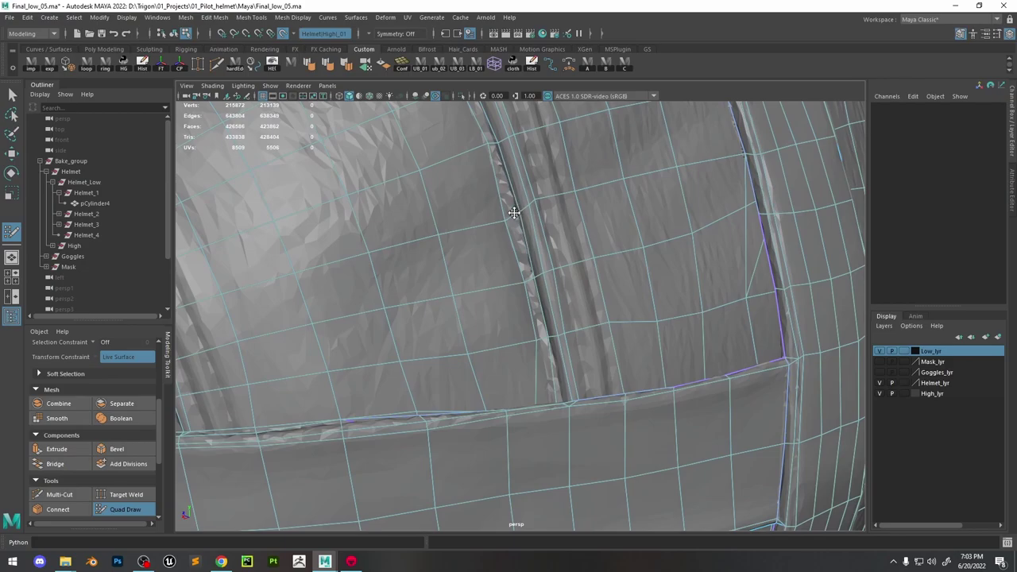
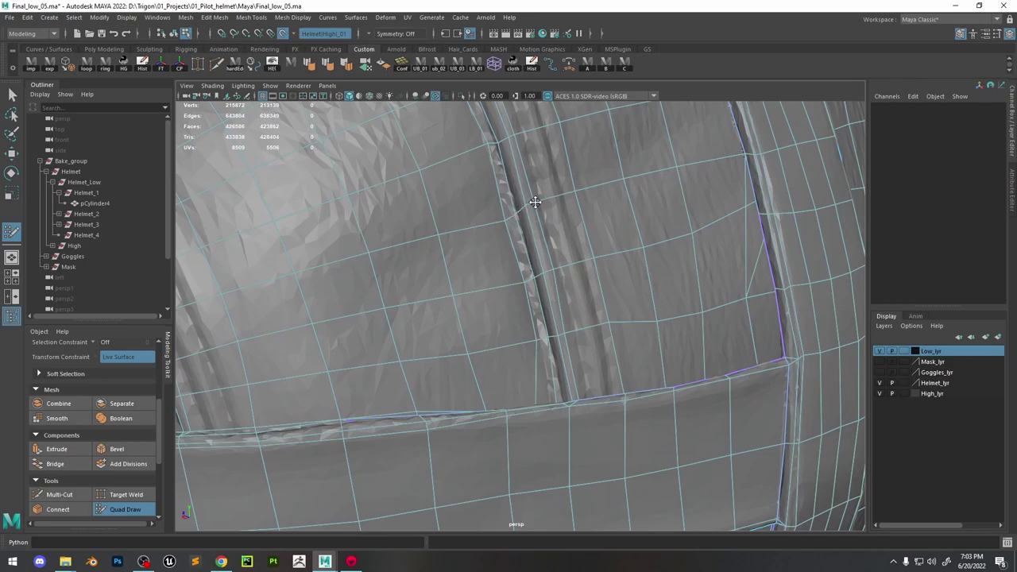
Frame the shell seam below the rim and undo an accidental component move
alt+drag(535, 202, 536, 344)
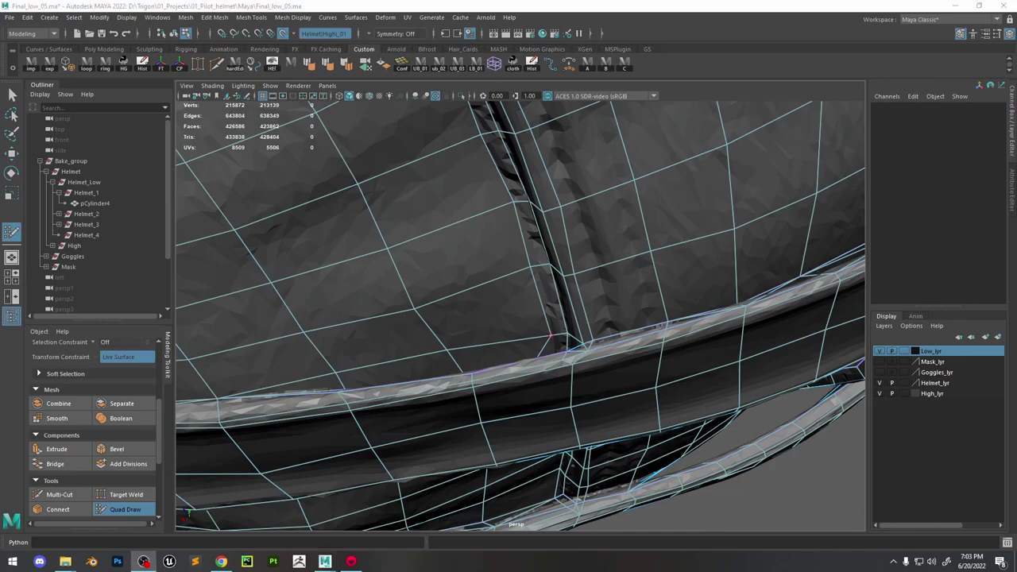
alt+drag(637, 297, 534, 344)
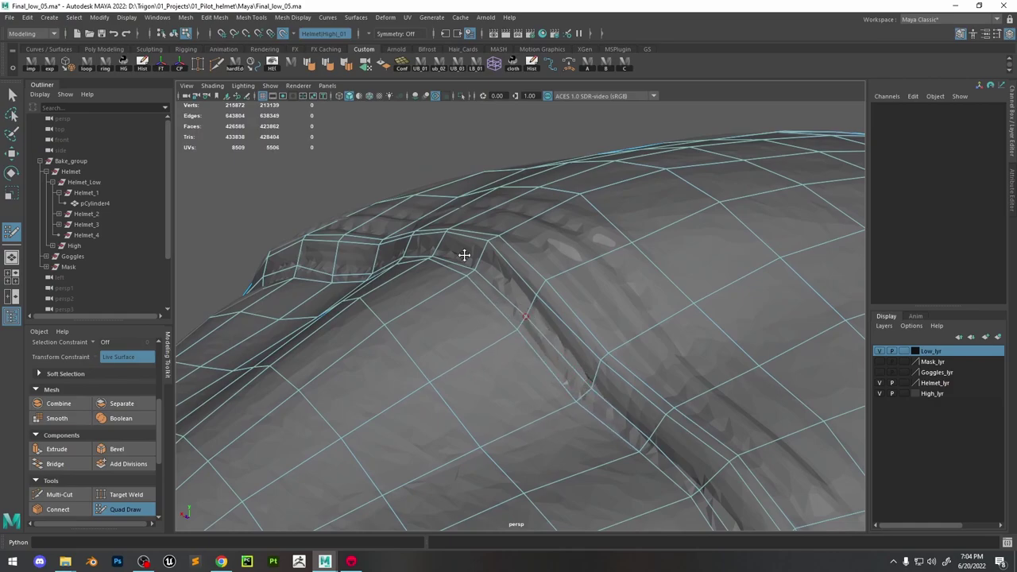
alt+drag(464, 254, 463, 260)
mouse_move(438, 227)
alt+mouse_down()
mouse_move(481, 263)
mouse_move(493, 245)
alt+mouse_up()
mouse_move(492, 246)
alt+right_down()
mouse_move(477, 220)
mouse_move(411, 220)
mouse_move(586, 323)
alt+right_up()
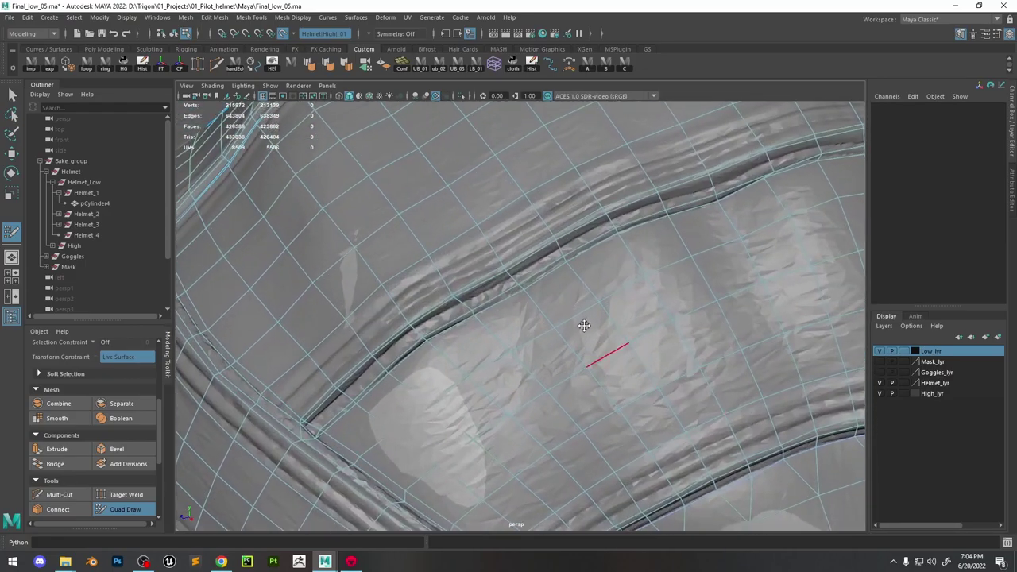
mouse_move(586, 322)
alt+mouse_down()
mouse_move(589, 262)
mouse_move(459, 260)
alt+mouse_up()
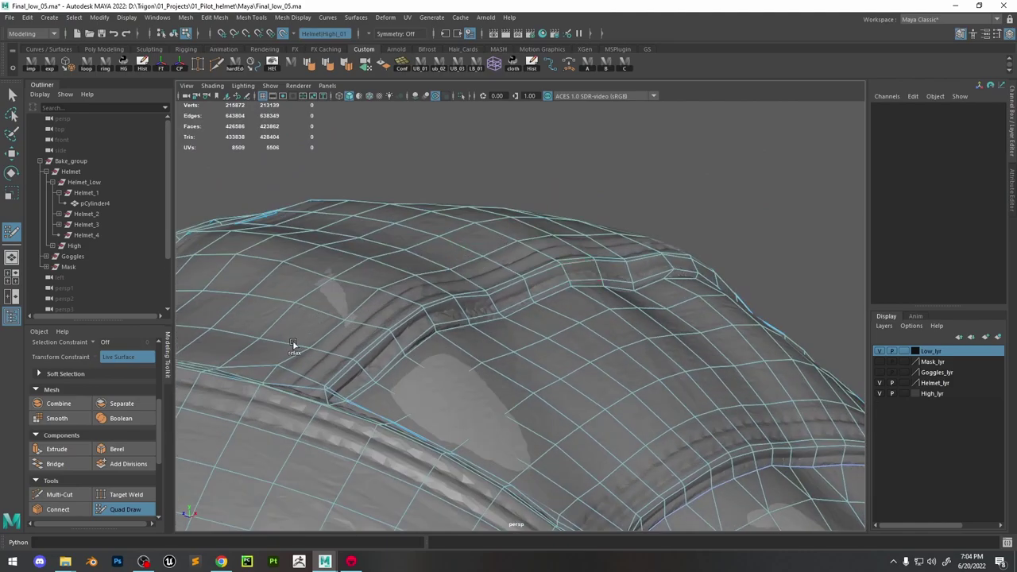
mouse_move(292, 343)
alt+mouse_down()
mouse_move(310, 350)
mouse_move(270, 411)
alt+mouse_up()
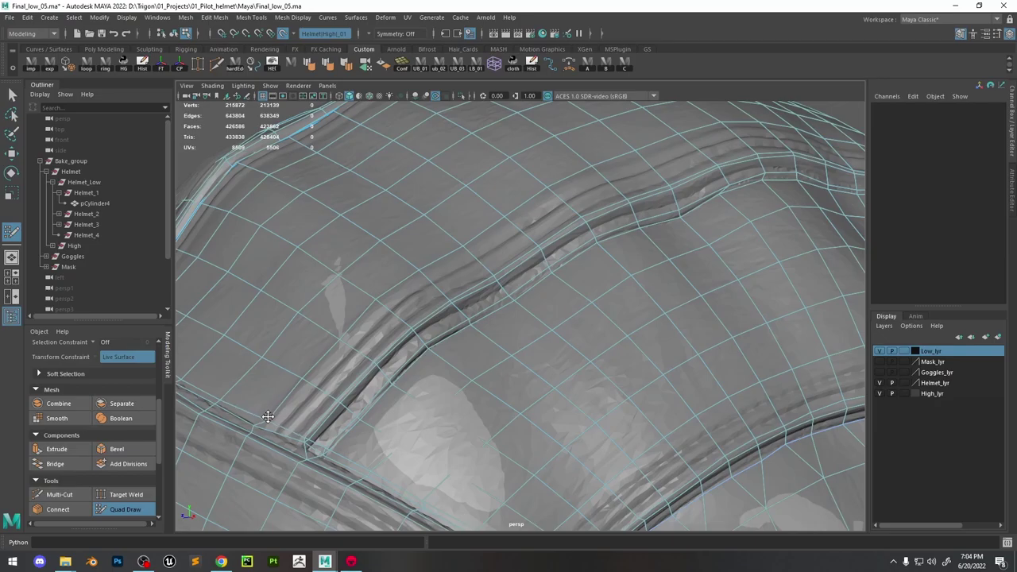
mouse_move(324, 394)
alt+mouse_down()
mouse_move(302, 411)
mouse_move(722, 474)
mouse_move(579, 358)
mouse_move(470, 366)
mouse_move(538, 352)
mouse_move(522, 368)
mouse_move(484, 319)
alt+mouse_up()
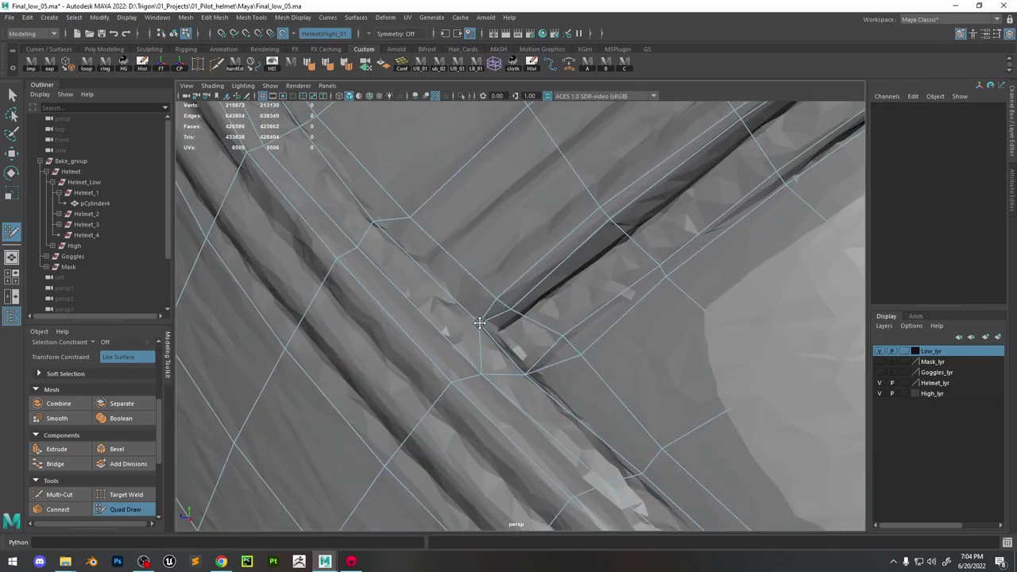
alt+drag(479, 322, 520, 370)
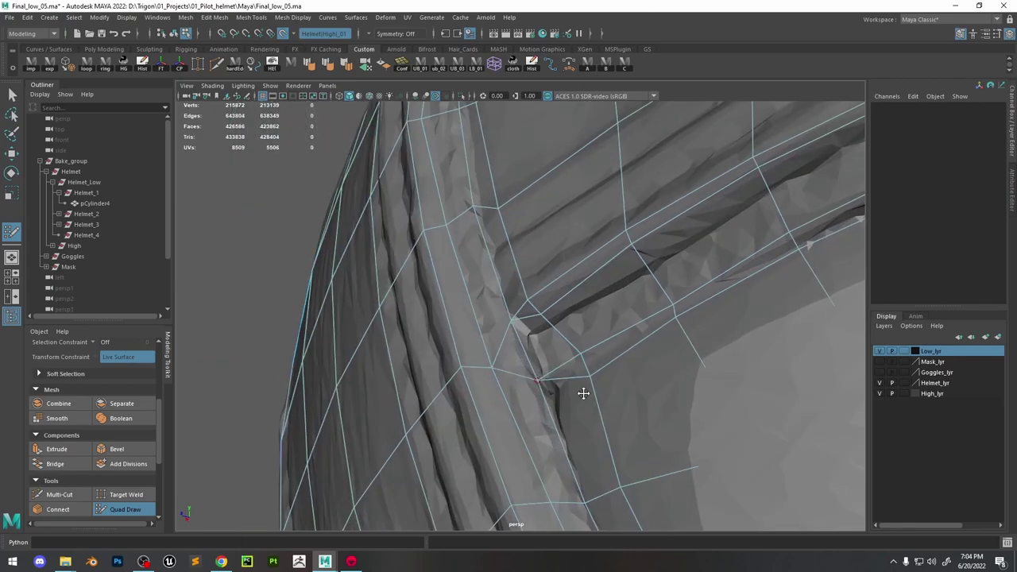
mouse_move(584, 392)
alt+mouse_down()
mouse_move(642, 420)
mouse_move(638, 387)
mouse_move(603, 355)
mouse_move(663, 329)
mouse_move(642, 319)
alt+mouse_up()
key(w)
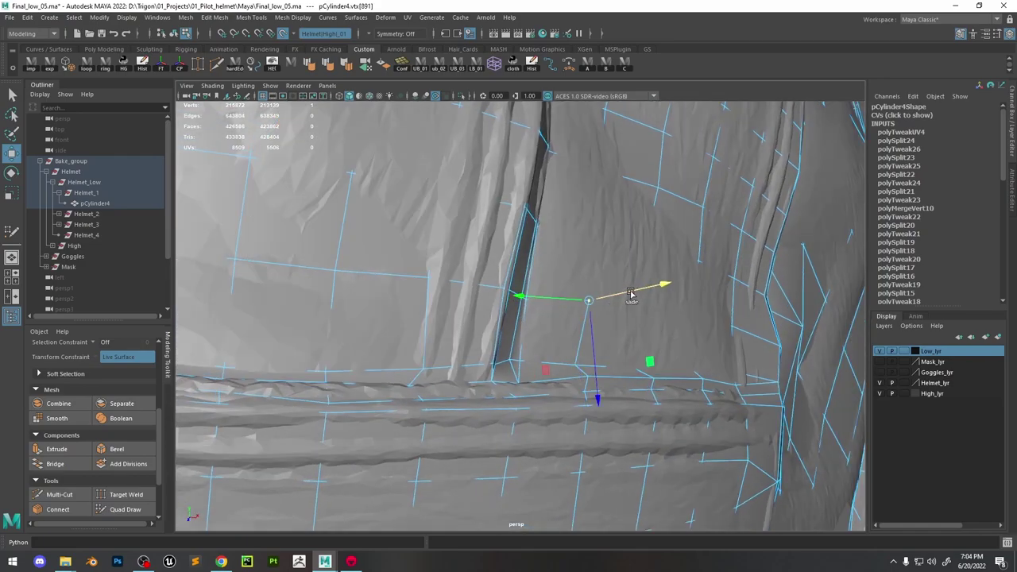
click(672, 255)
key(ctrl+z)
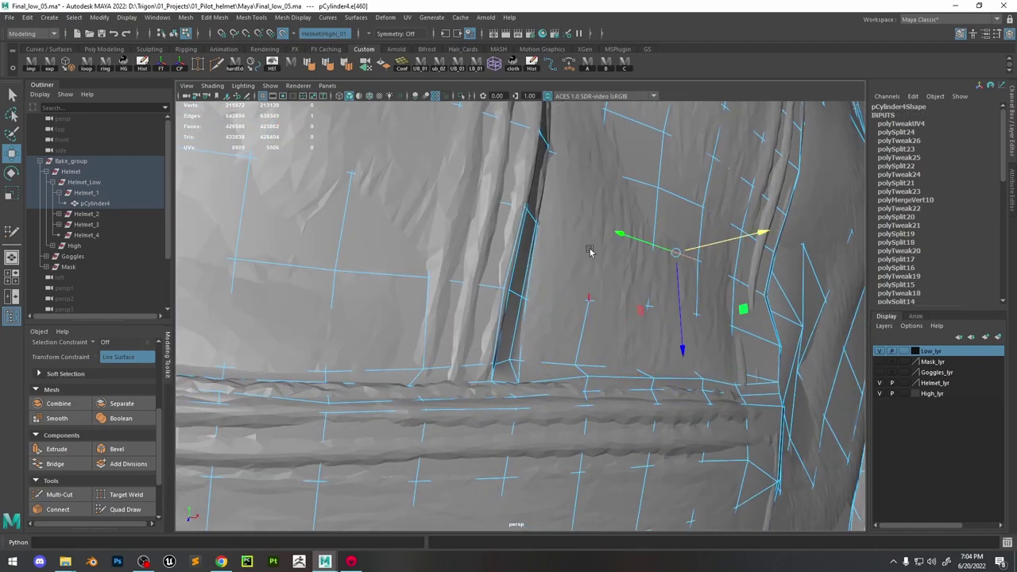
Slide the vertex beside the seam groove a little along its edge
click(593, 245)
key(F9)
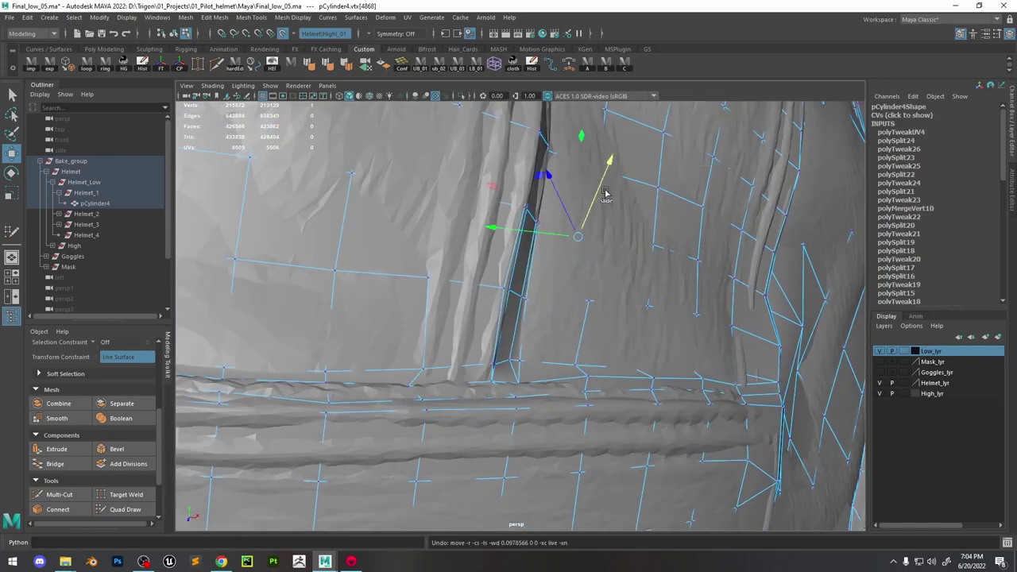
click(608, 233)
drag(607, 233, 393, 444)
Select vertices on the shell panel below the rim and start a Multi-Cut there
click(401, 402)
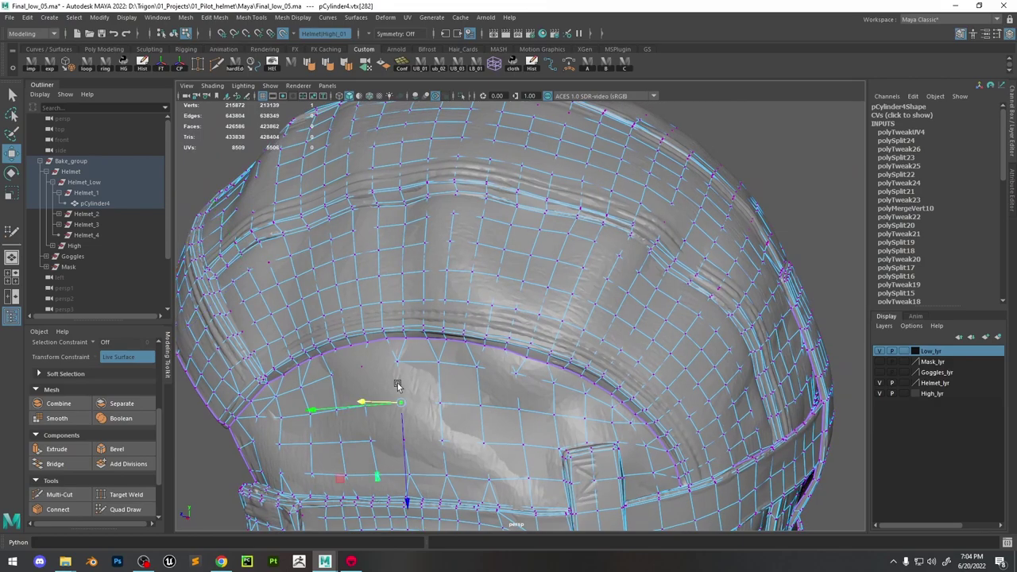
alt+drag(366, 402, 433, 429)
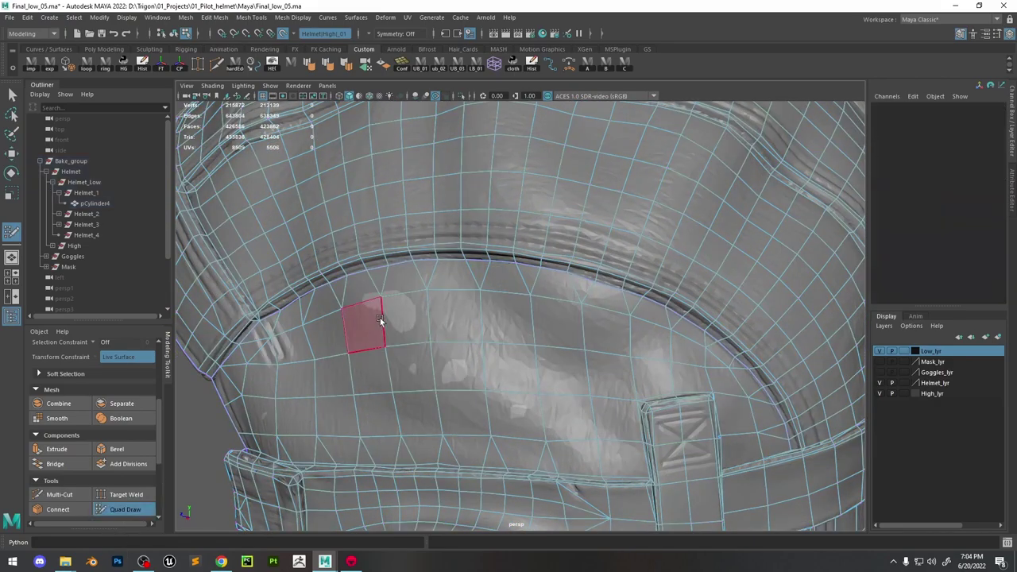
click(380, 298)
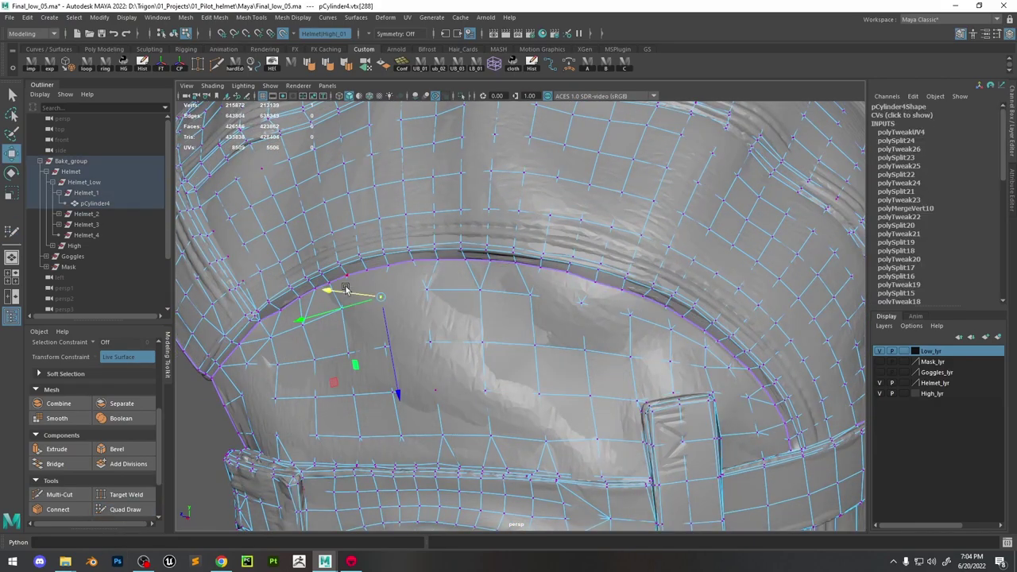
click(347, 291)
click(353, 297)
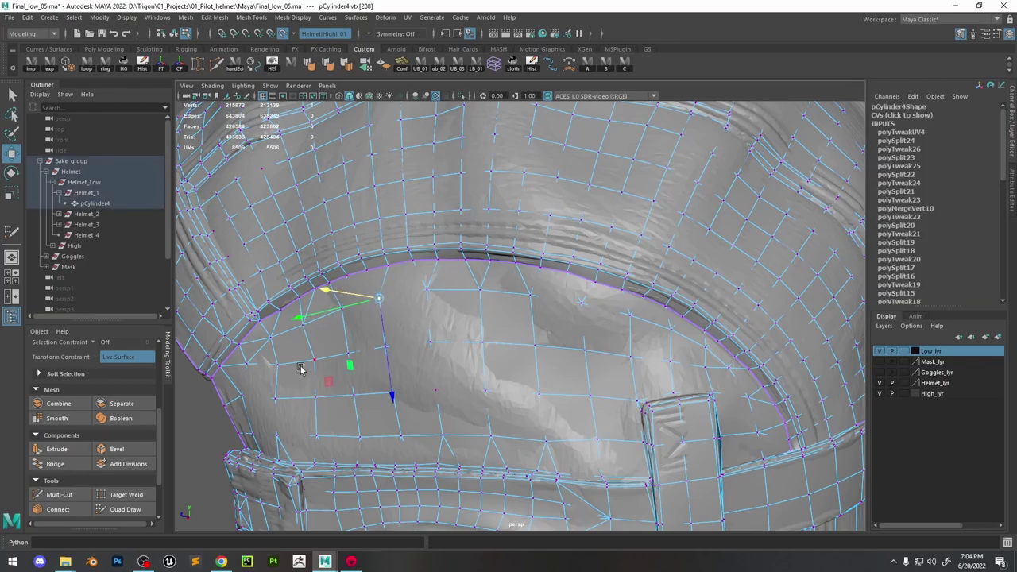
click(66, 495)
alt+drag(493, 326, 524, 316)
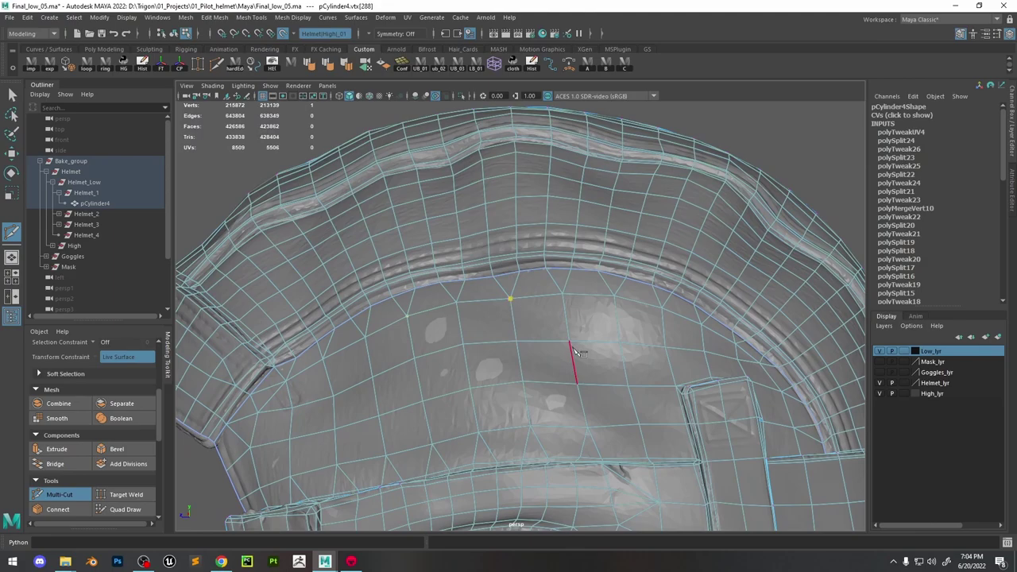
Commit the pending edge cut and delete the low-poly mesh's construction history
alt+drag(628, 362, 652, 363)
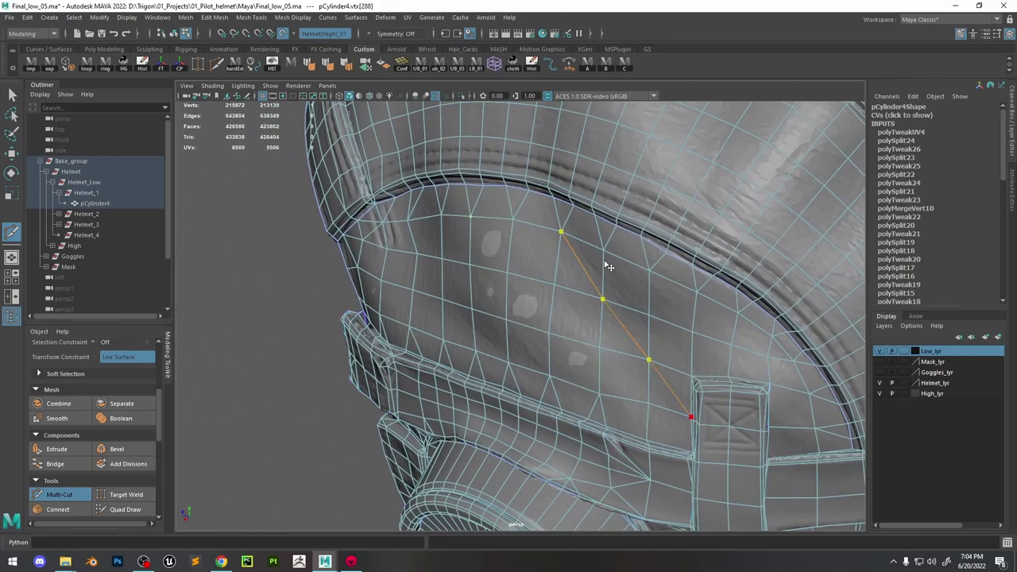
key(Return)
key(F8)
key(w)
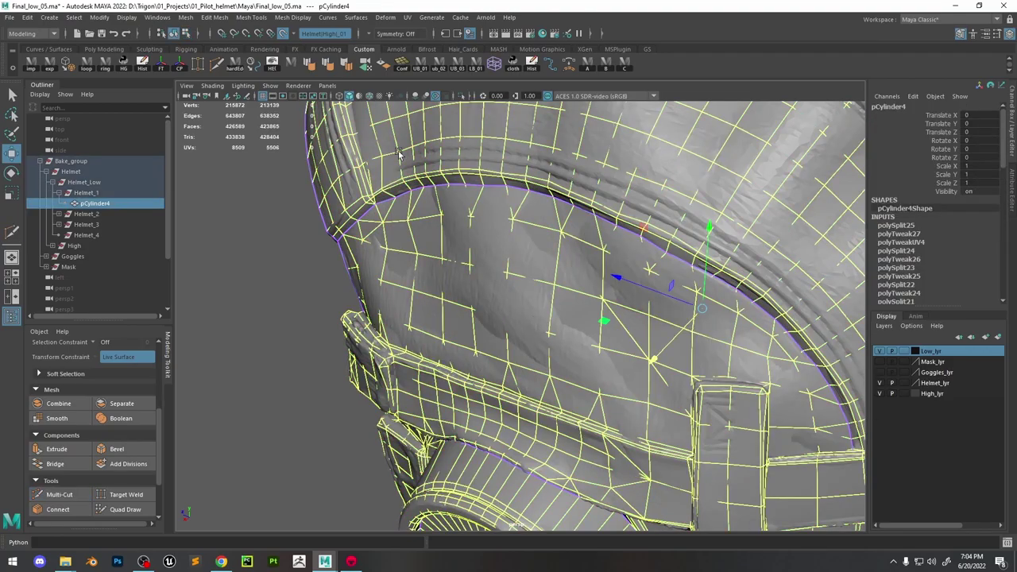
click(141, 64)
Cut a new edge line across the rim panel, dropping stray lone cut points
click(59, 494)
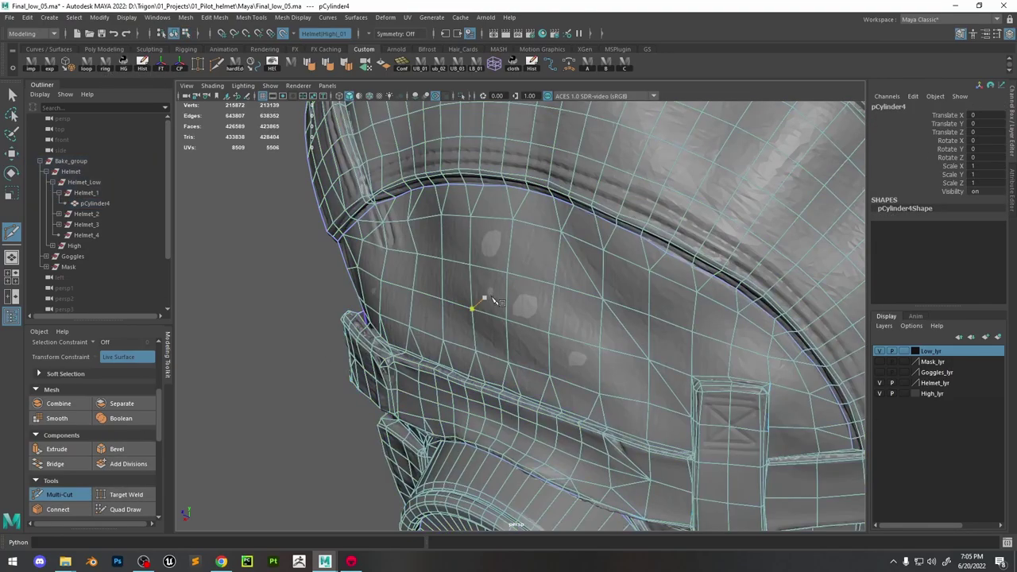
alt+drag(494, 302, 423, 338)
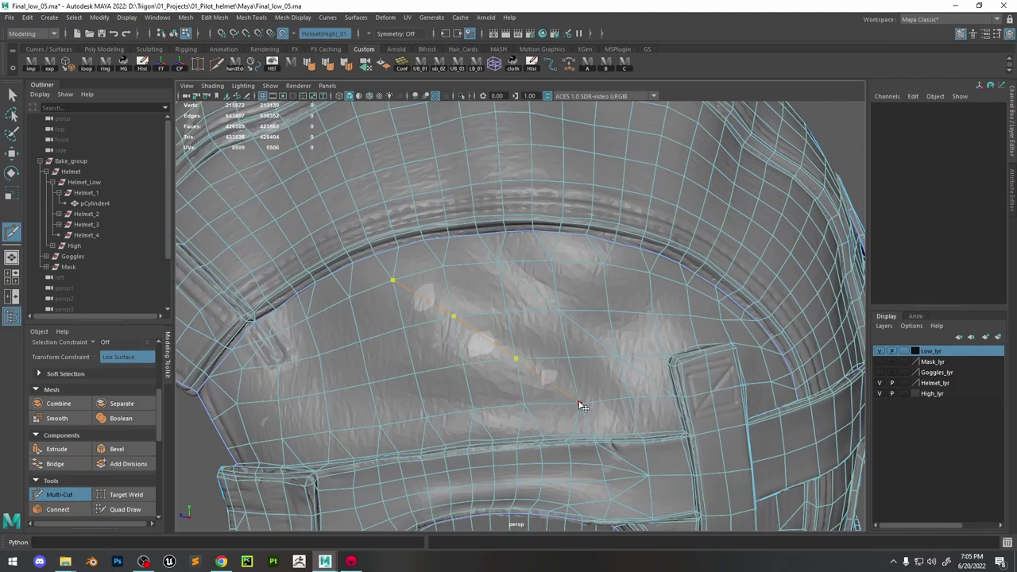
key(BackSpace)
click(360, 341)
click(307, 320)
click(360, 342)
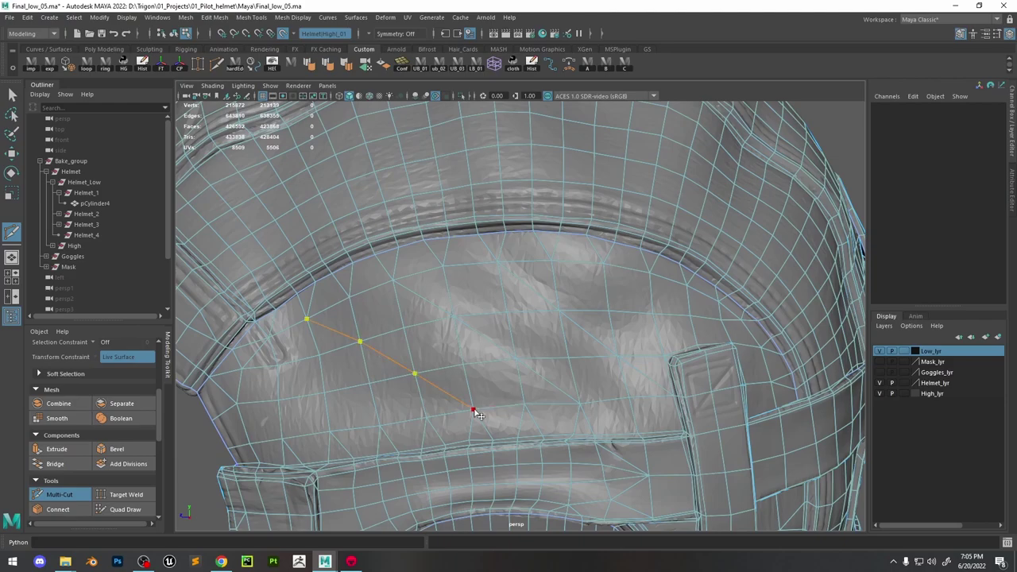
key(BackSpace)
alt+drag(543, 402, 567, 385)
key(BackSpace)
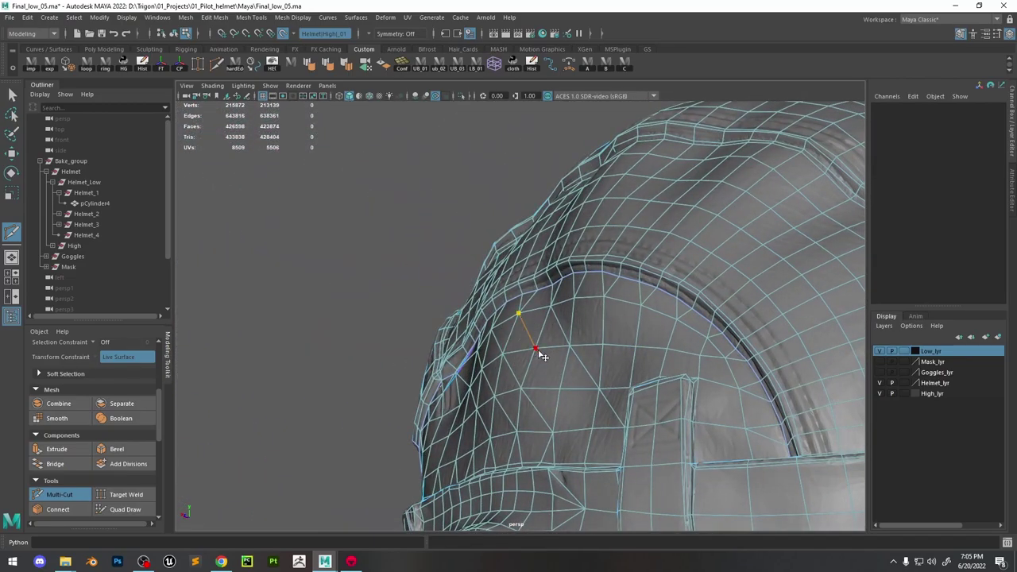
click(590, 430)
alt+drag(590, 430, 632, 370)
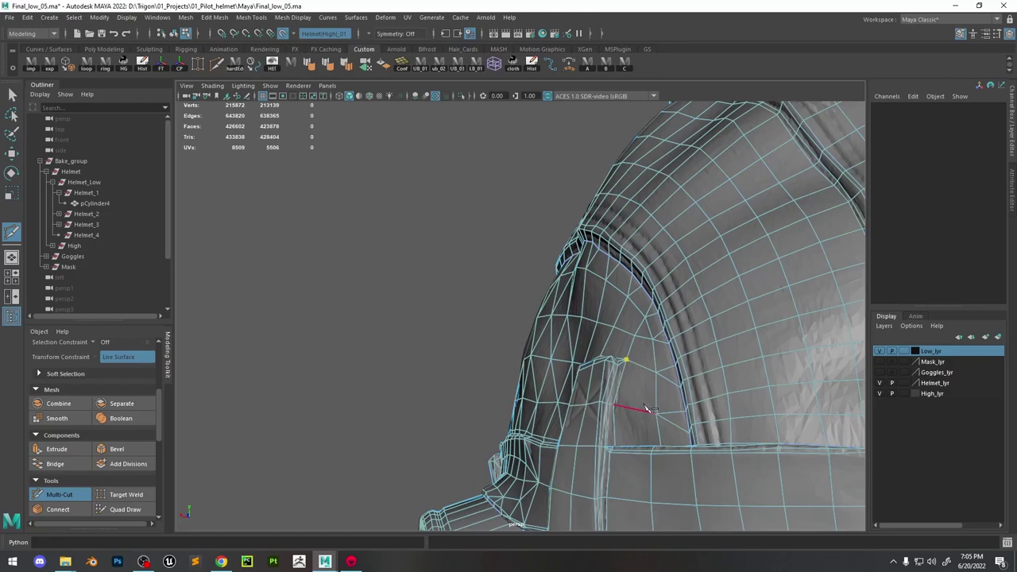
Cut and commit a new edge from the rim edge to the panel edge
alt+drag(628, 271, 629, 289)
mouse_move(574, 268)
alt+mouse_down()
mouse_move(536, 249)
mouse_move(573, 264)
alt+mouse_up()
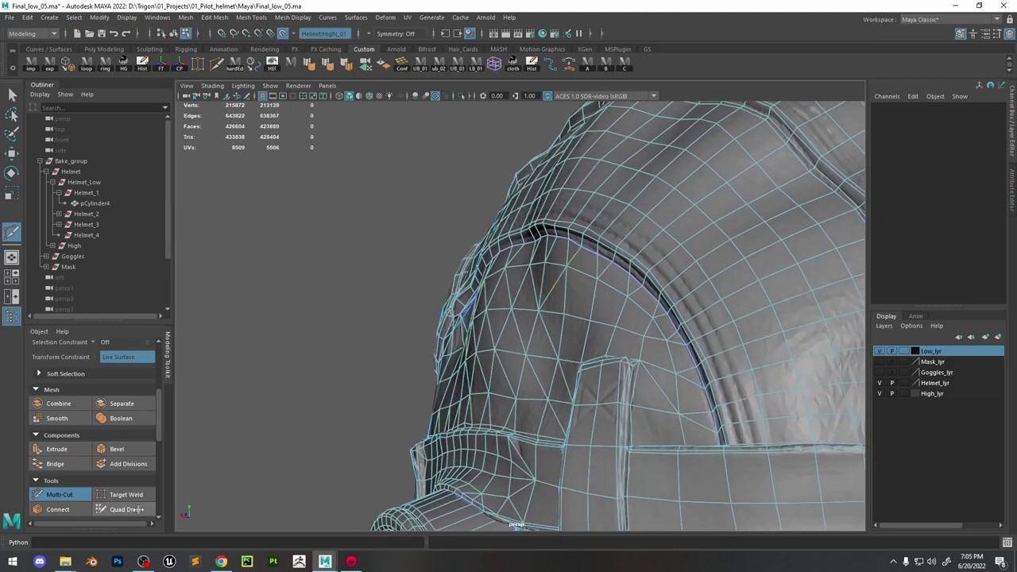
mouse_move(551, 353)
shift+right_down()
mouse_move(551, 277)
mouse_move(588, 316)
shift+right_up()
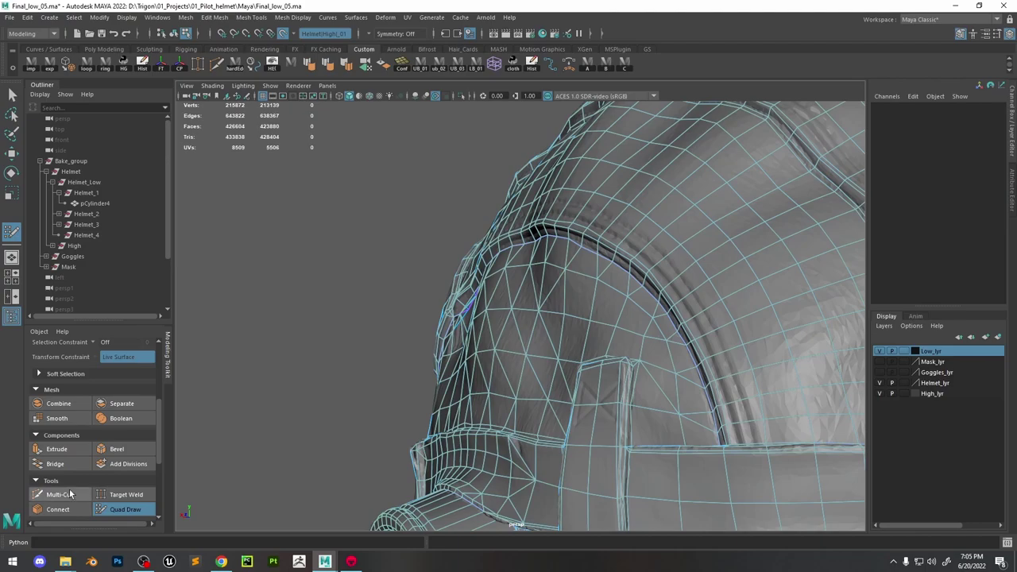
click(590, 321)
click(559, 359)
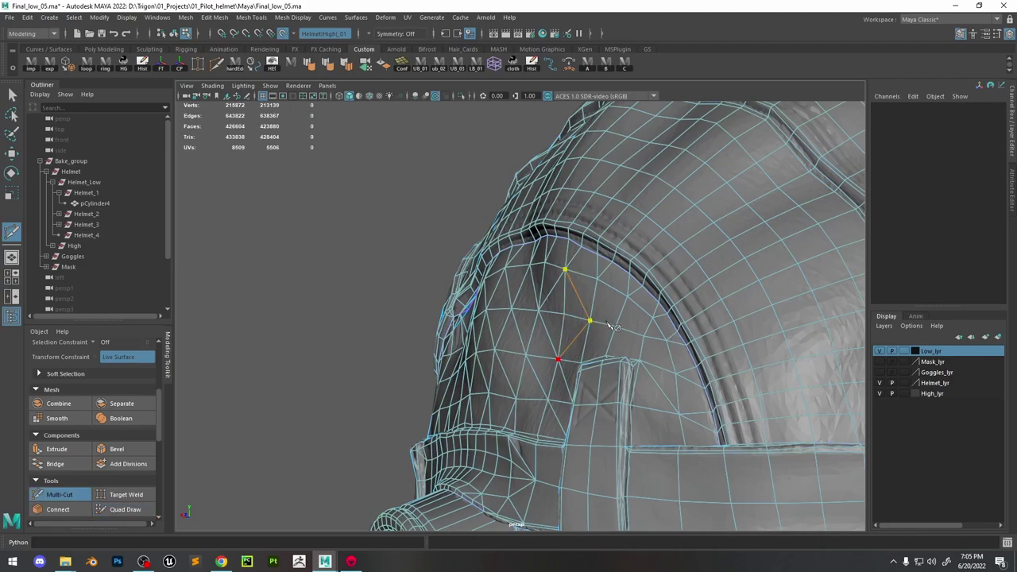
key(Return)
alt+drag(658, 337, 127, 522)
click(124, 510)
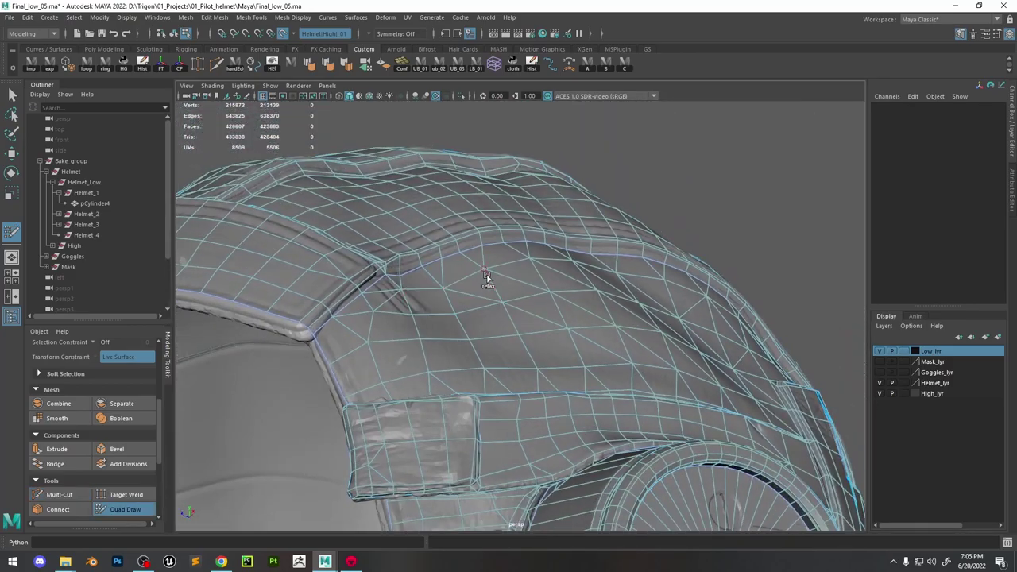
Cut an edge from a shell vertex down to the lower edge near the strap
scroll(527, 310, up, 5)
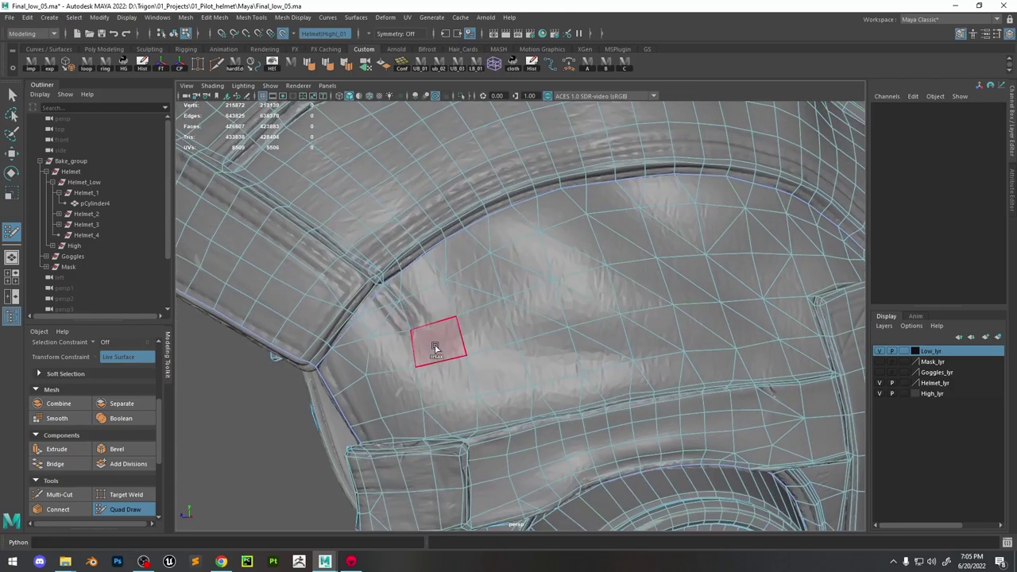
click(59, 494)
mouse_move(272, 356)
alt+mouse_down()
mouse_move(495, 302)
mouse_move(477, 291)
mouse_move(389, 318)
alt+mouse_up()
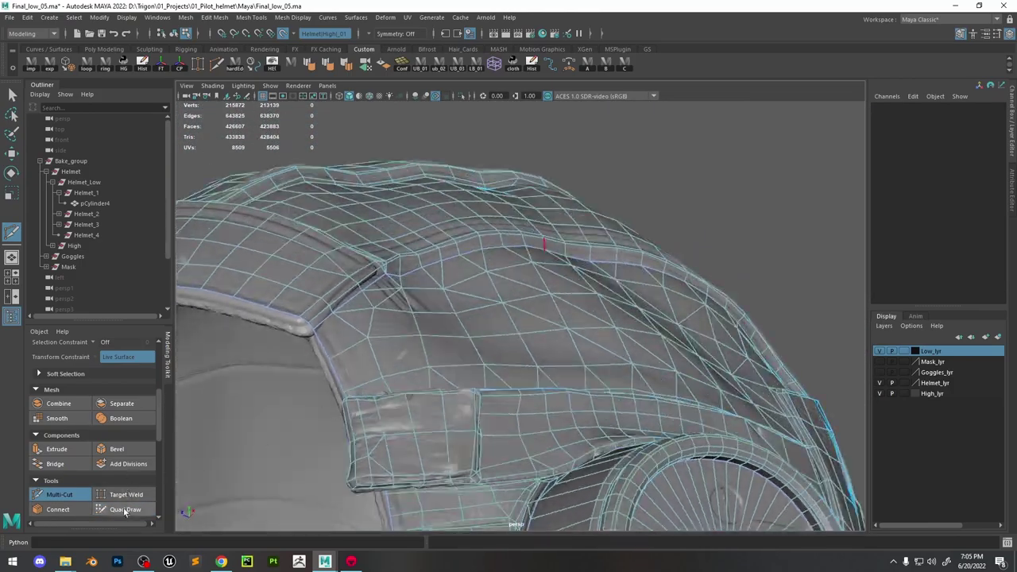
click(125, 510)
mouse_move(449, 294)
alt+mouse_down()
mouse_move(402, 302)
mouse_move(477, 318)
mouse_move(548, 362)
alt+mouse_up()
key(ctrl+shift+x)
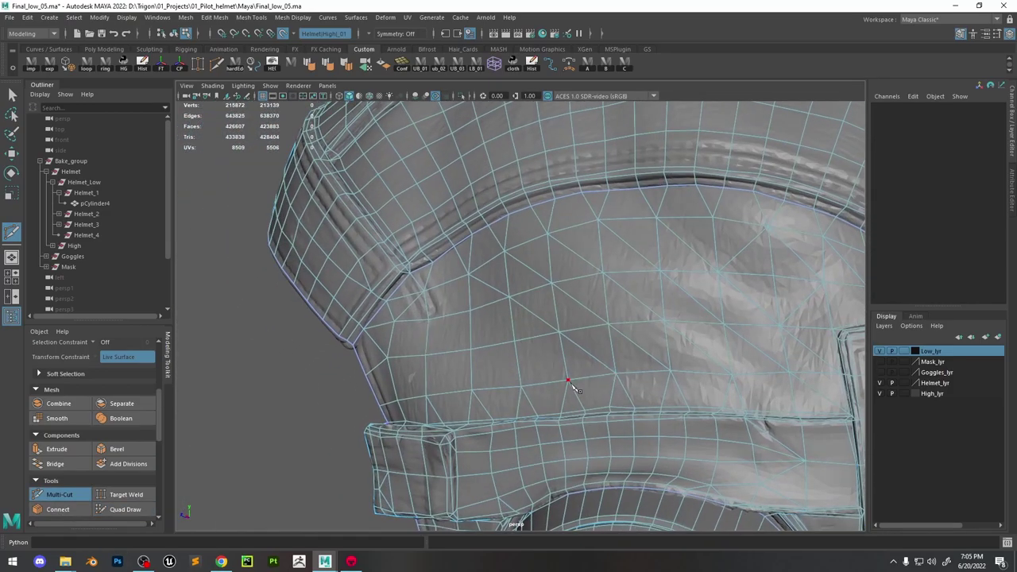
click(514, 337)
alt+drag(445, 340, 432, 330)
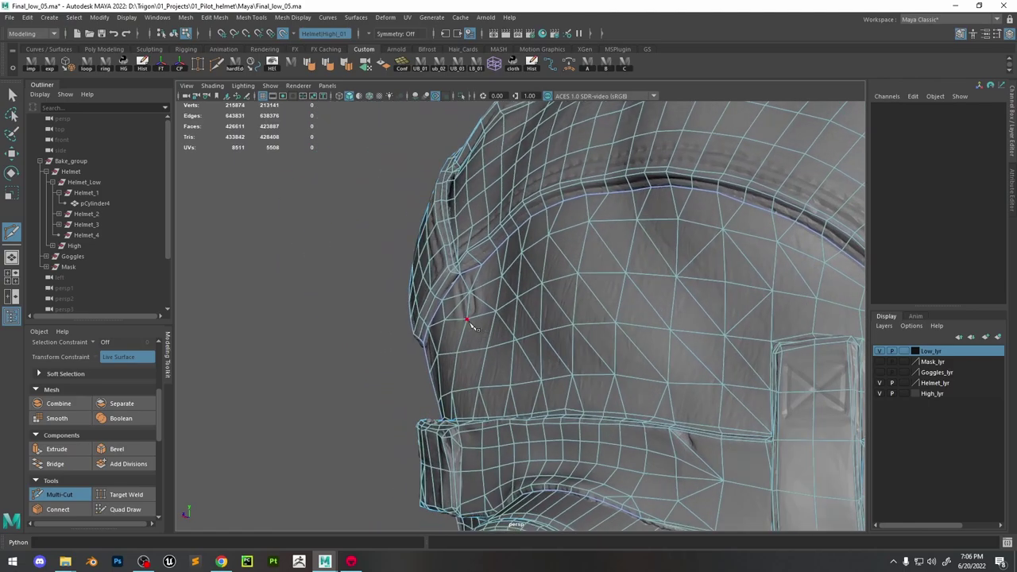
click(510, 388)
key(Return)
Add cuts from the panel's vertical edge down to the strap's lower edge
click(480, 388)
key(Return)
alt+drag(480, 387, 493, 367)
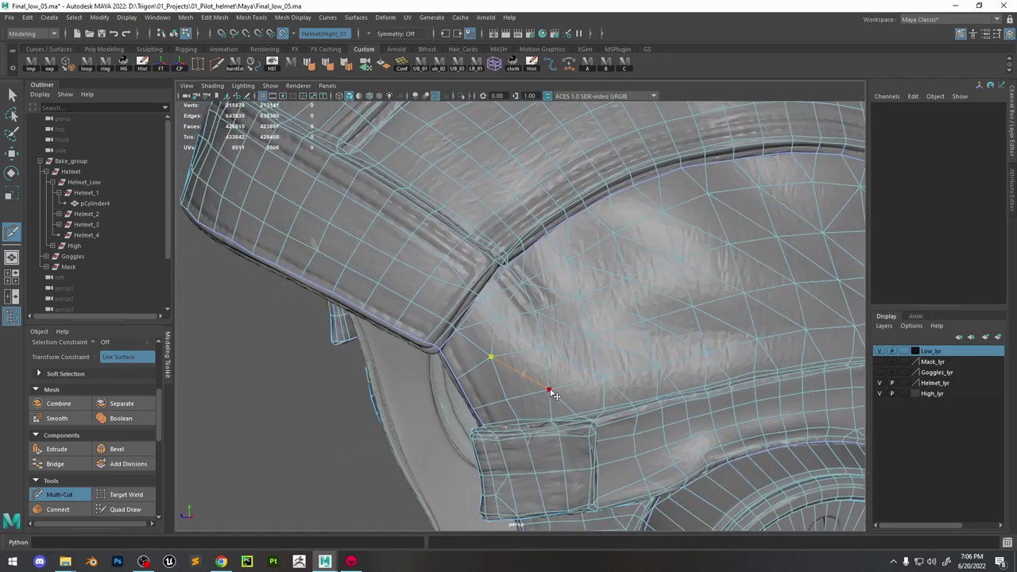
scroll(650, 316, down, 5)
alt+drag(650, 316, 517, 343)
scroll(666, 352, up, 5)
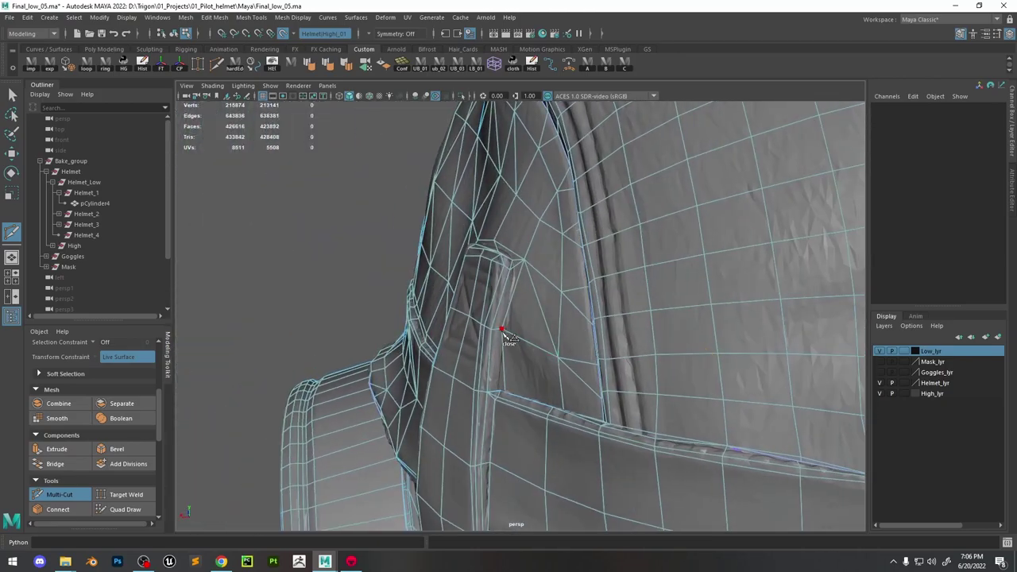
click(501, 329)
alt+drag(566, 407, 575, 402)
click(601, 462)
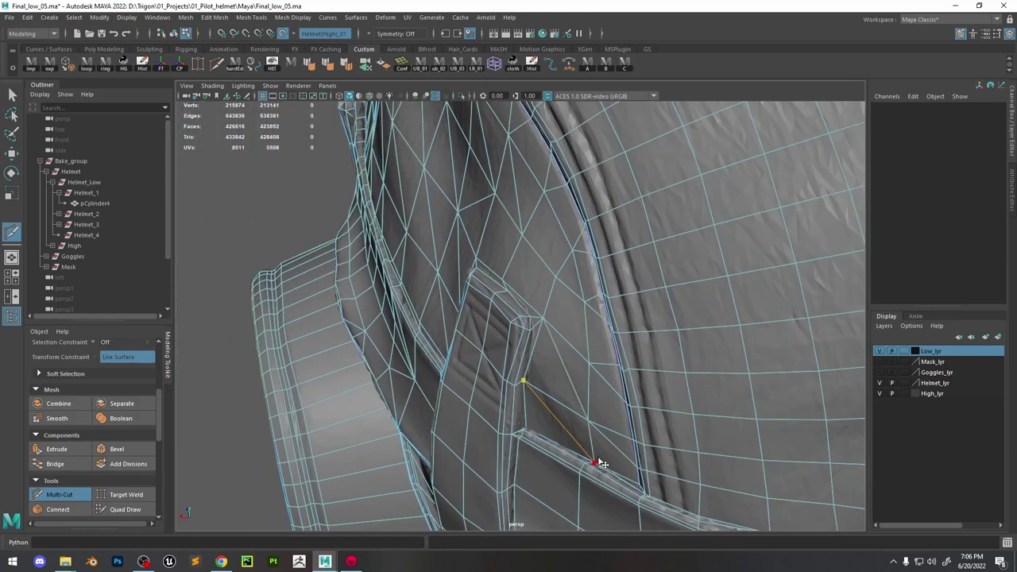
key(Return)
Cut edges on the upper edge above the strap, then exit and select pCylinder4
click(494, 193)
key(Return)
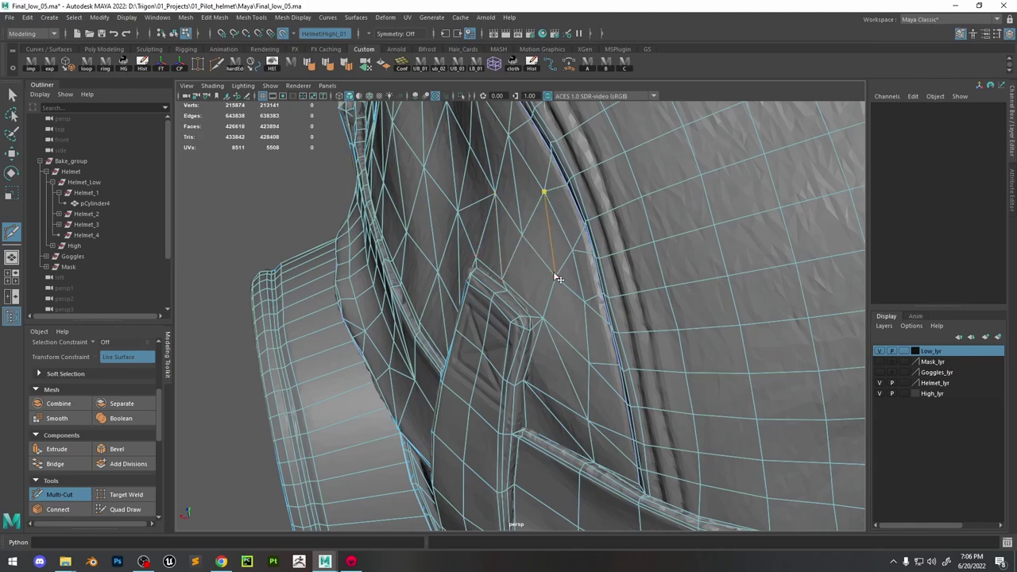
click(522, 236)
key(Return)
click(125, 510)
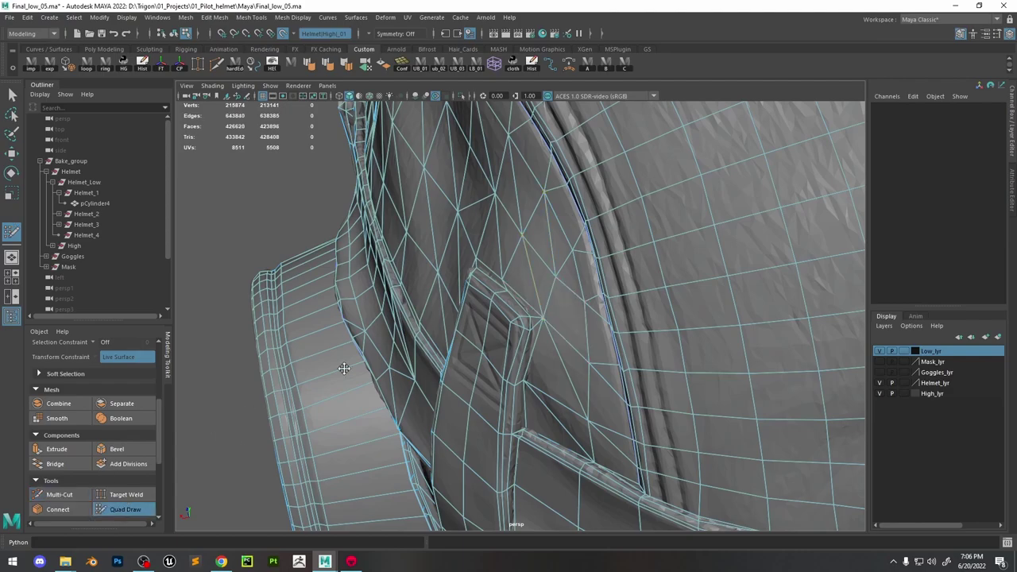
alt+drag(343, 368, 604, 278)
click(71, 495)
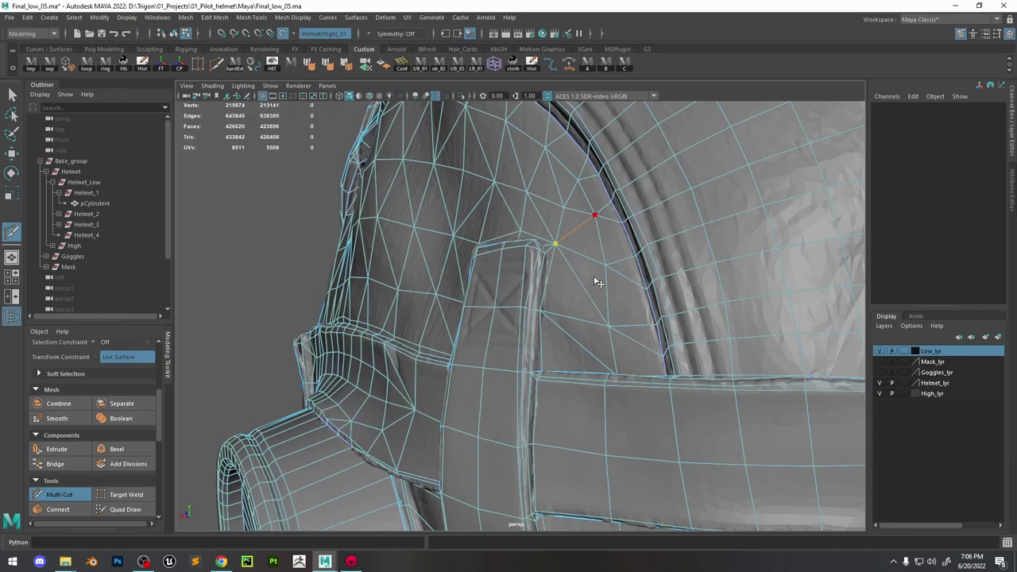
scroll(598, 282, down, 6)
key(q)
click(573, 140)
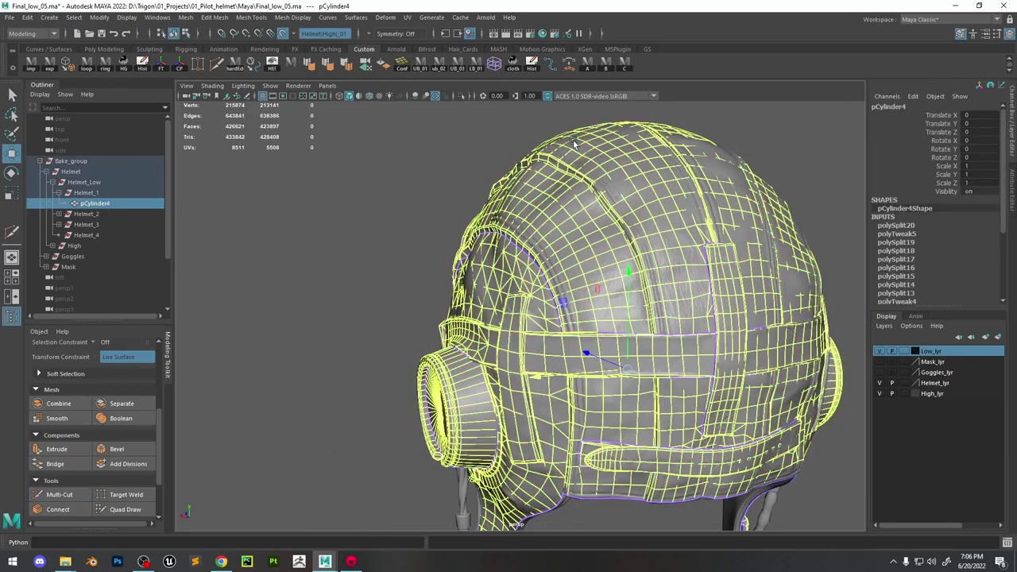
Isolate the low-poly helmet with Wireframe on Shaded and inspect it from all sides
click(463, 96)
alt+drag(448, 171, 524, 182)
click(749, 234)
mouse_move(749, 234)
alt+mouse_down()
mouse_move(519, 288)
mouse_move(526, 264)
alt+mouse_up()
click(372, 96)
mouse_move(526, 263)
alt+right_down()
mouse_move(701, 333)
mouse_move(714, 327)
alt+right_up()
alt+drag(714, 327, 744, 306)
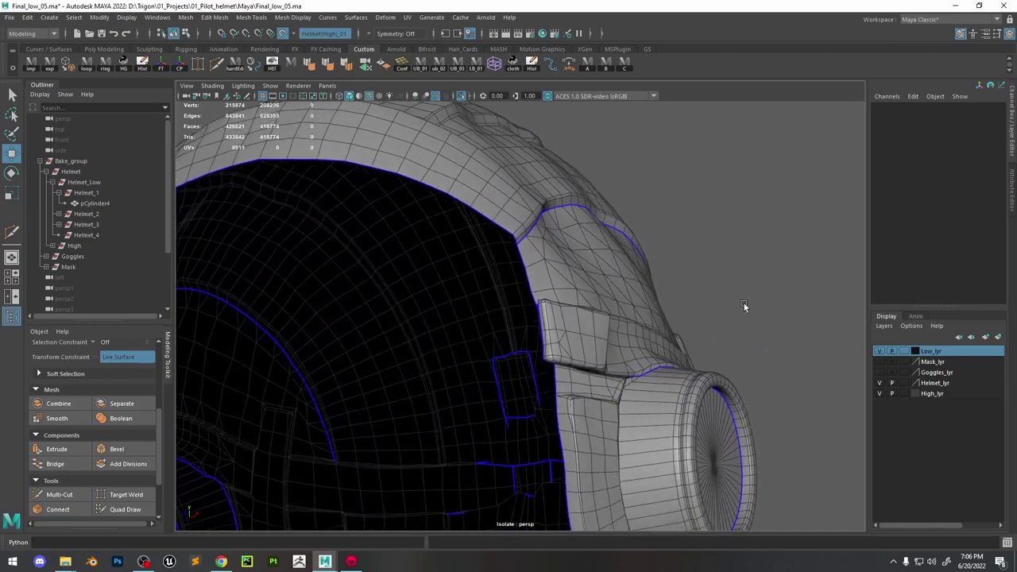
alt+drag(600, 240, 689, 260)
alt+right_drag(689, 260, 520, 151)
alt+drag(520, 151, 526, 214)
alt+right_drag(713, 276, 665, 196)
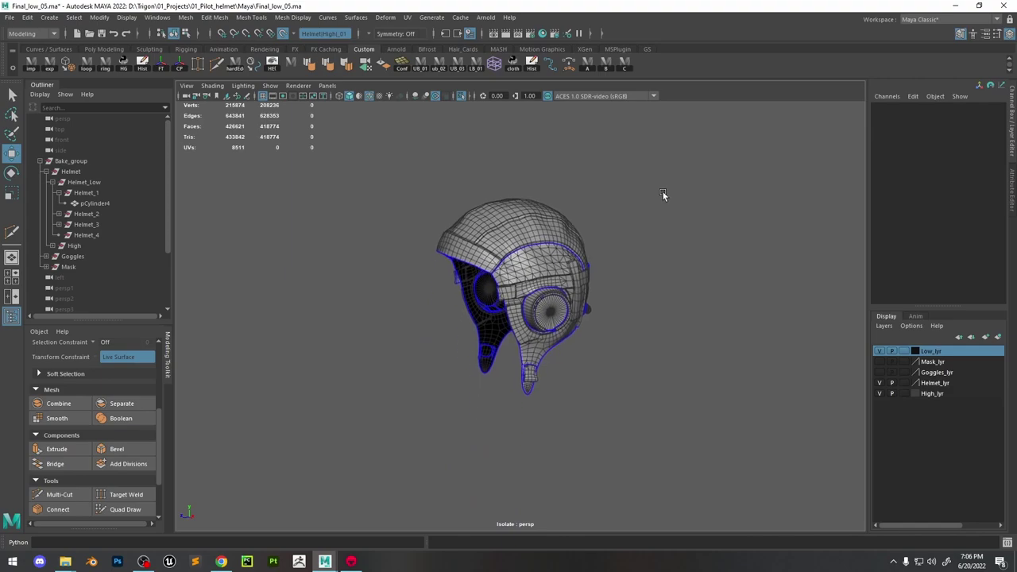
alt+drag(665, 195, 689, 284)
alt+right_drag(688, 285, 635, 260)
Save the scene as Final_low_05.ma and re-isolate pCylinder4
key(ctrl+s)
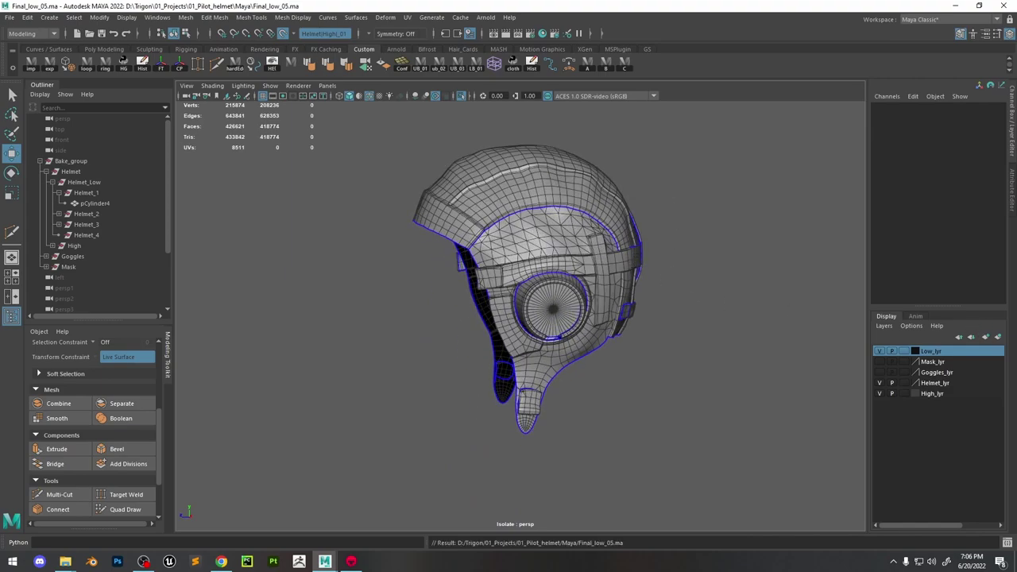
scroll(693, 318, up, 5)
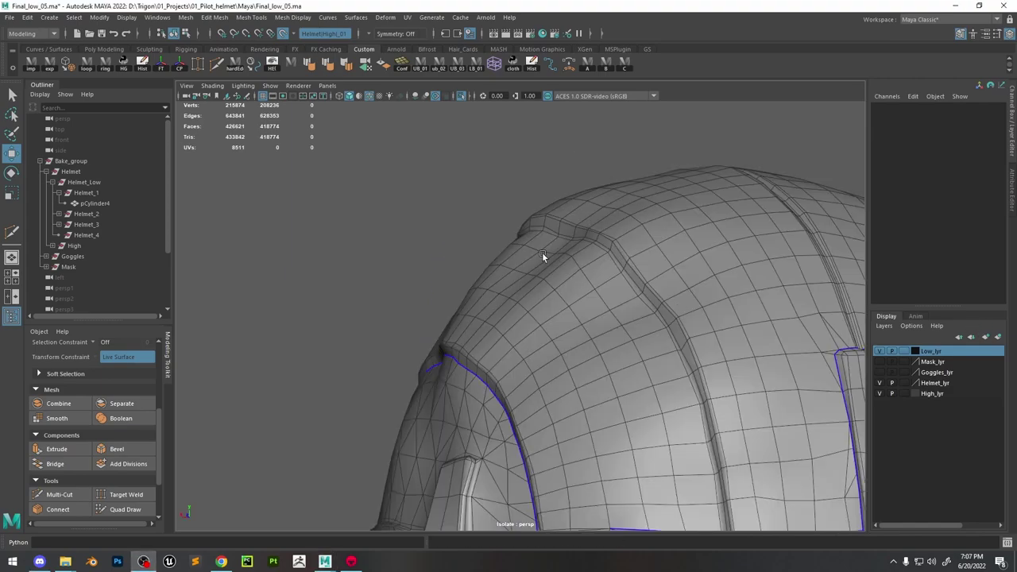
alt+drag(542, 252, 562, 288)
click(562, 289)
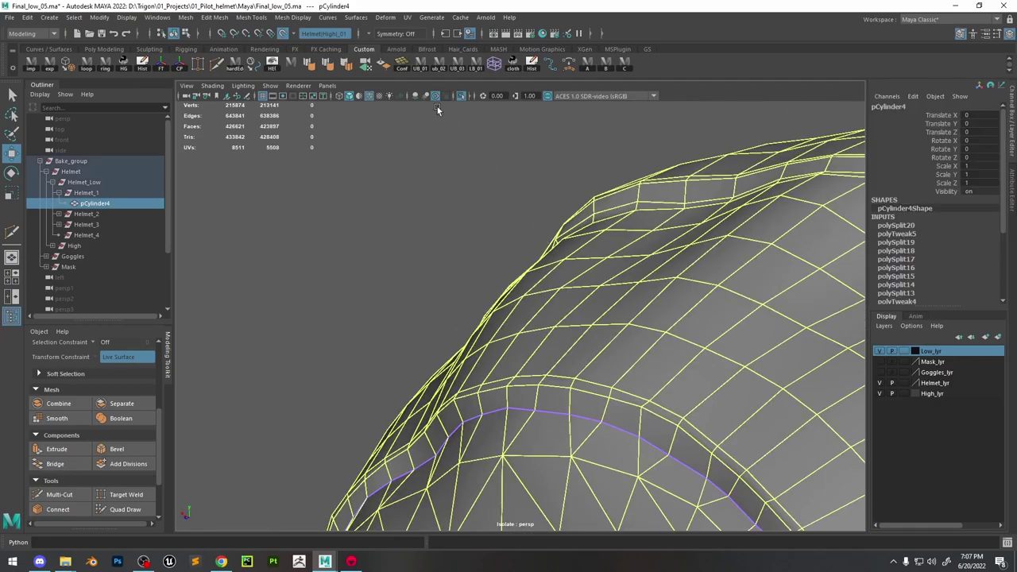
click(465, 96)
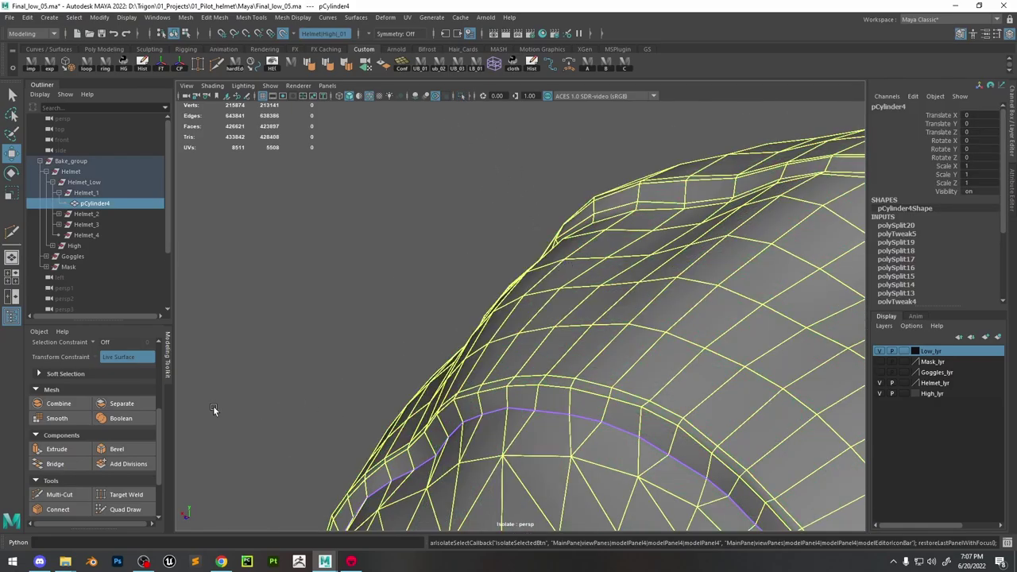
Bring back the sculpt without wireframe and cut a first point on the top ridge
click(59, 494)
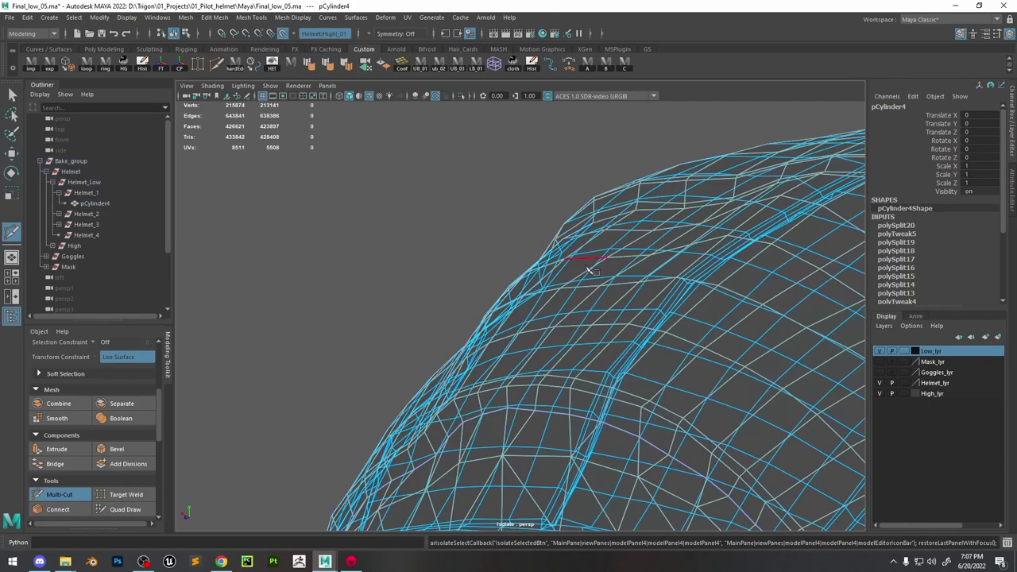
click(461, 96)
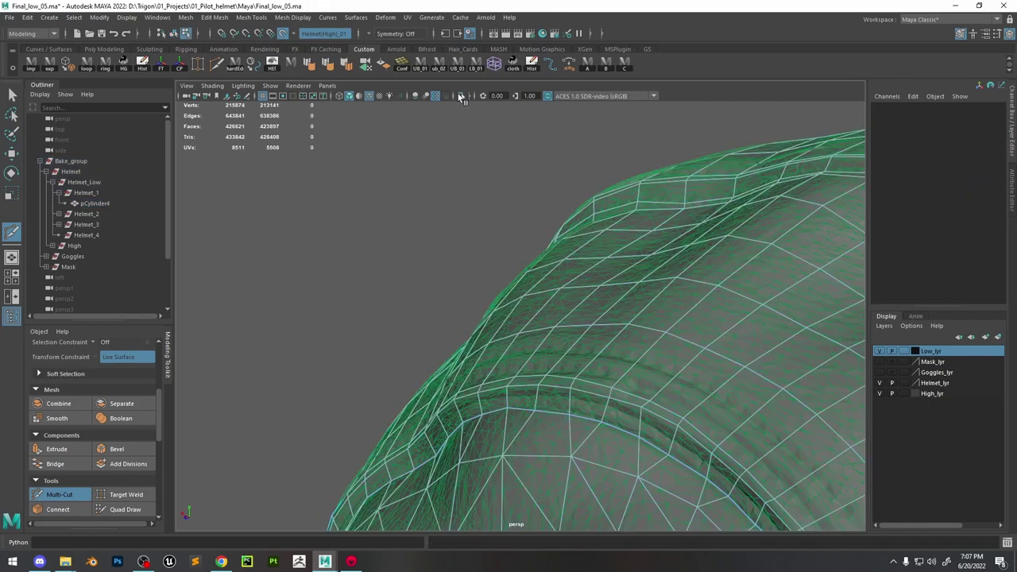
click(370, 95)
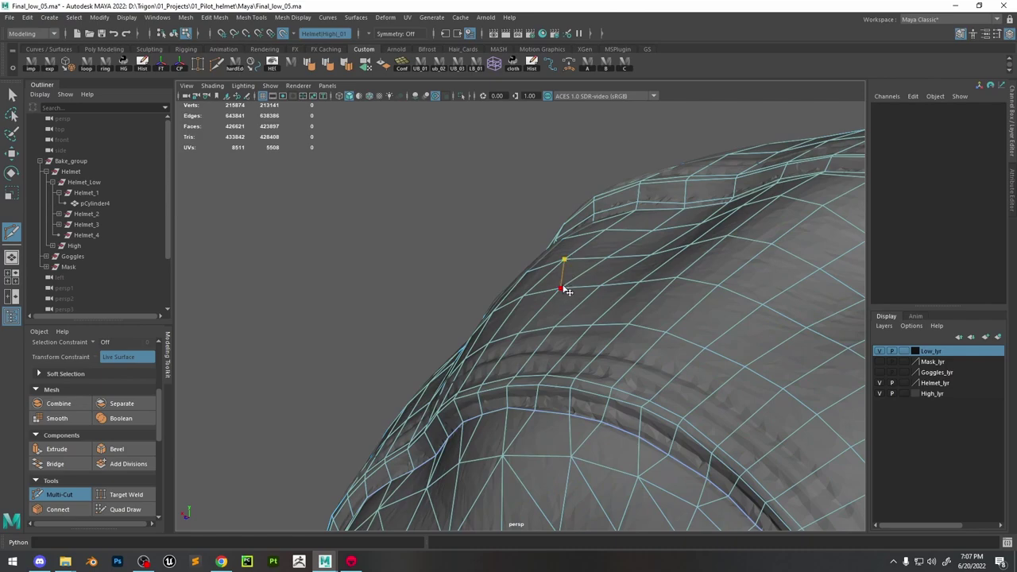
click(554, 327)
key(Return)
Finish the cut along the raised rim ridge and screen-capture the rim area
click(600, 284)
key(Return)
alt+drag(600, 285, 526, 350)
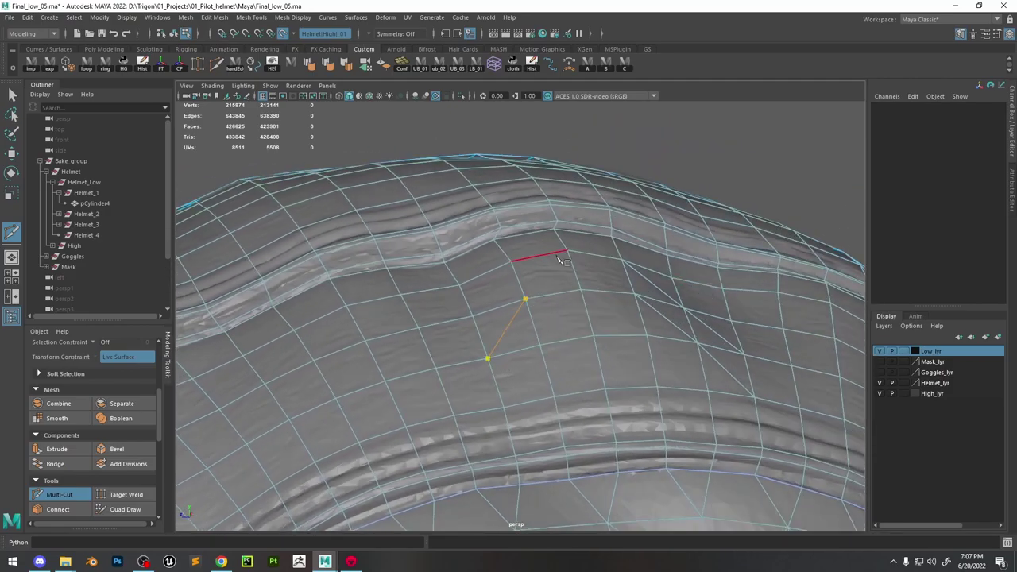
key(Return)
alt+drag(518, 282, 567, 263)
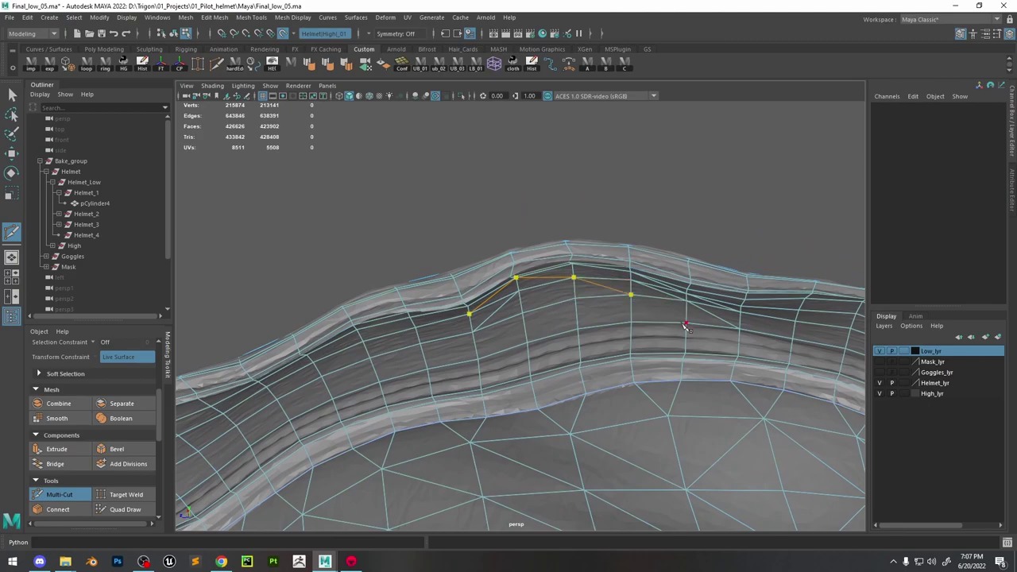
key(Return)
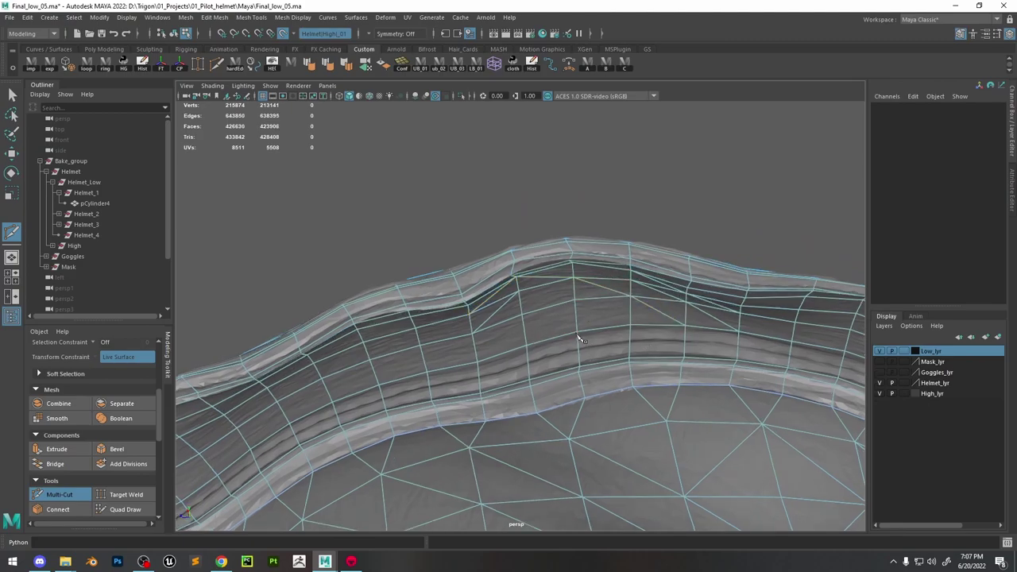
alt+drag(609, 276, 663, 385)
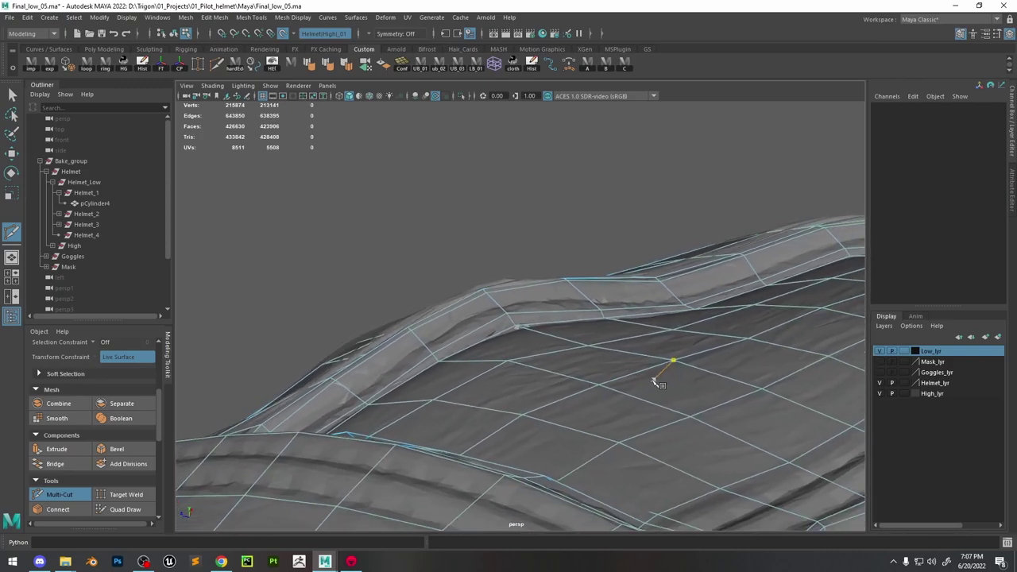
key(Print)
drag(385, 298, 673, 464)
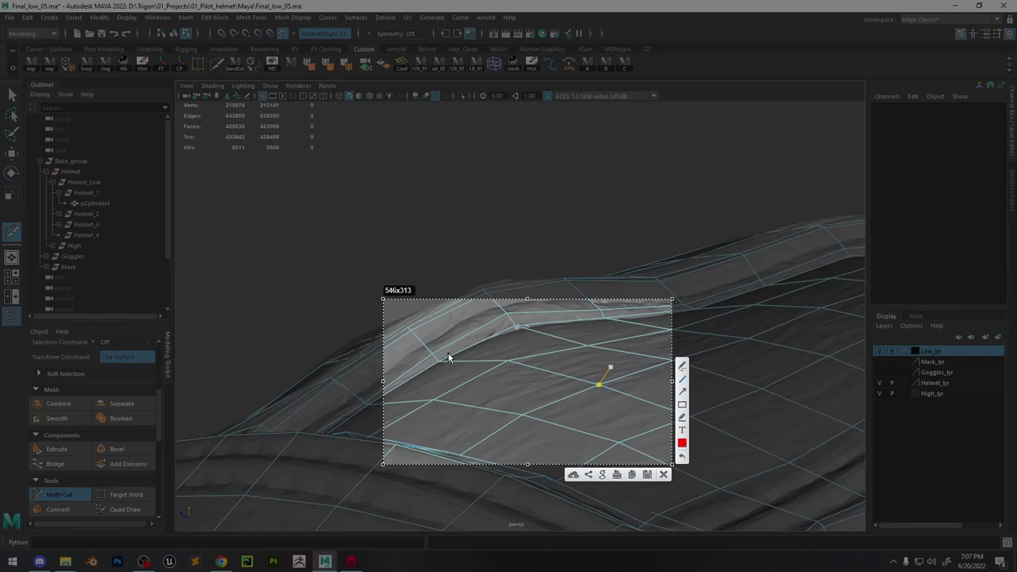
key(ctrl+c)
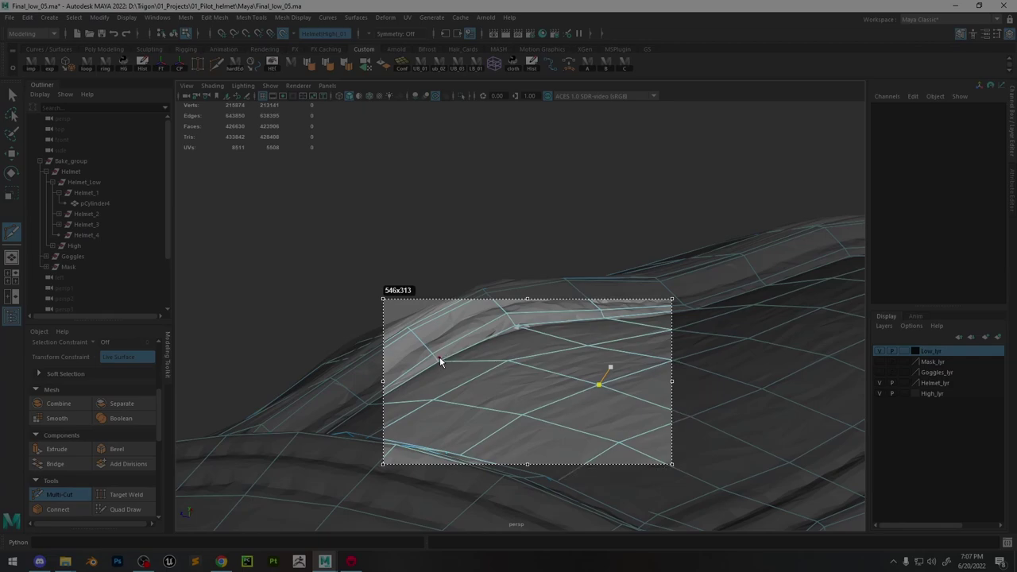
drag(444, 360, 445, 360)
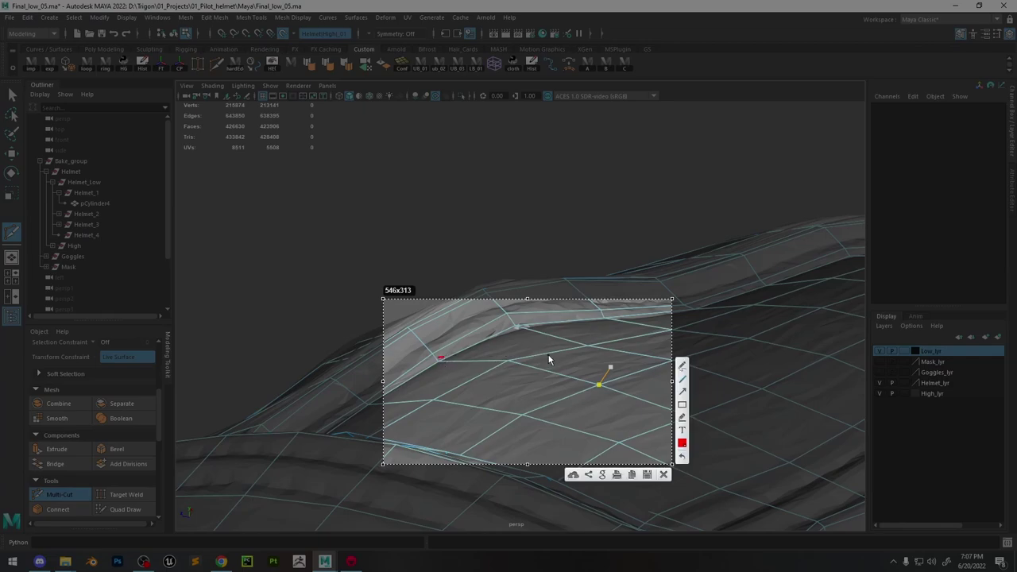
drag(535, 362, 537, 362)
drag(489, 335, 495, 335)
drag(483, 374, 495, 375)
mouse_move(441, 358)
mouse_down()
mouse_move(535, 359)
mouse_move(502, 333)
mouse_move(451, 353)
mouse_up()
drag(495, 340, 502, 367)
mouse_move(575, 340)
mouse_down()
mouse_move(577, 372)
mouse_move(577, 340)
mouse_up()
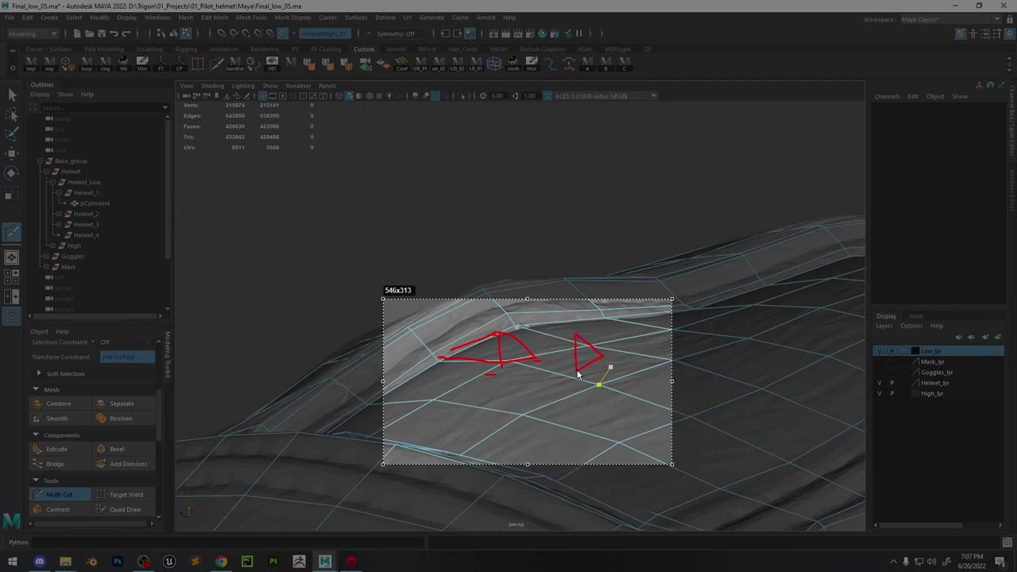
mouse_move(570, 342)
mouse_down()
mouse_move(605, 366)
mouse_move(600, 377)
mouse_move(612, 369)
mouse_move(554, 371)
mouse_up()
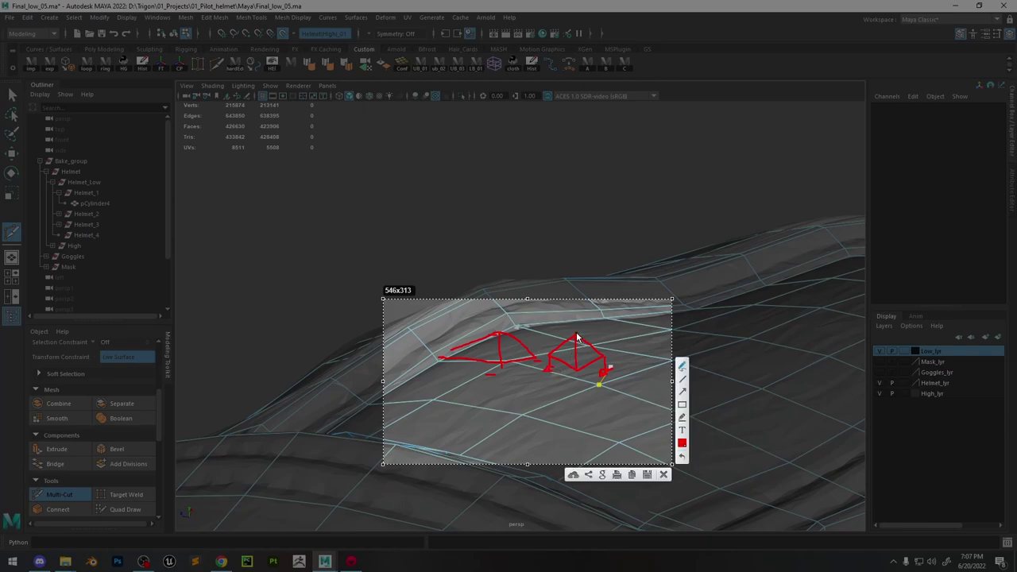
mouse_move(577, 338)
mouse_down()
mouse_move(600, 336)
mouse_move(572, 314)
mouse_move(553, 355)
mouse_up()
drag(598, 332, 601, 364)
drag(562, 329, 566, 336)
key(ctrl+z)
key(ctrl+z)
key(ctrl+z)
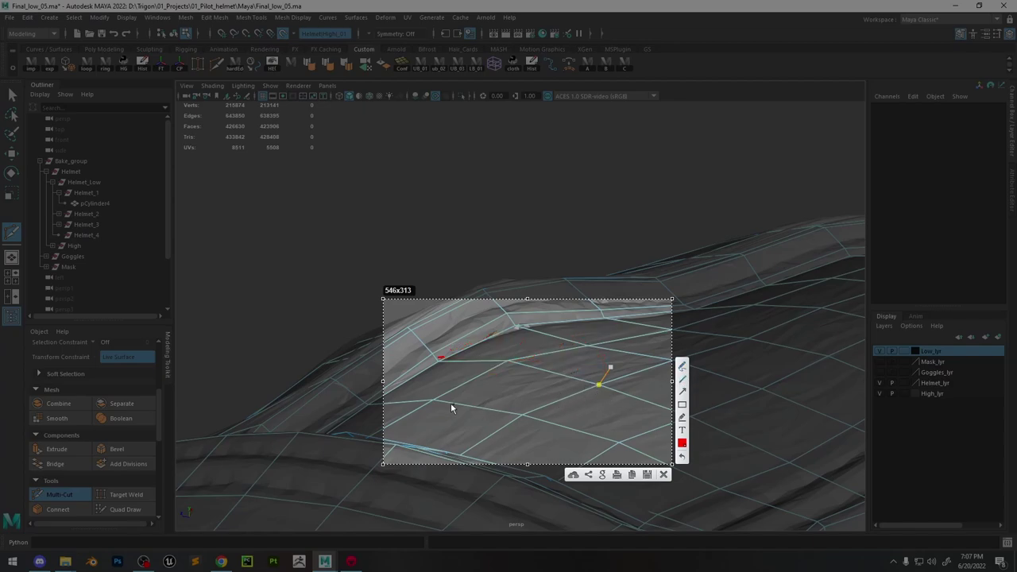
mouse_move(435, 399)
mouse_down()
mouse_move(599, 389)
mouse_move(511, 361)
mouse_move(443, 399)
mouse_move(511, 363)
mouse_move(525, 415)
mouse_move(599, 387)
mouse_up()
drag(523, 415, 523, 405)
mouse_move(511, 363)
mouse_down()
mouse_move(539, 374)
mouse_move(616, 315)
mouse_up()
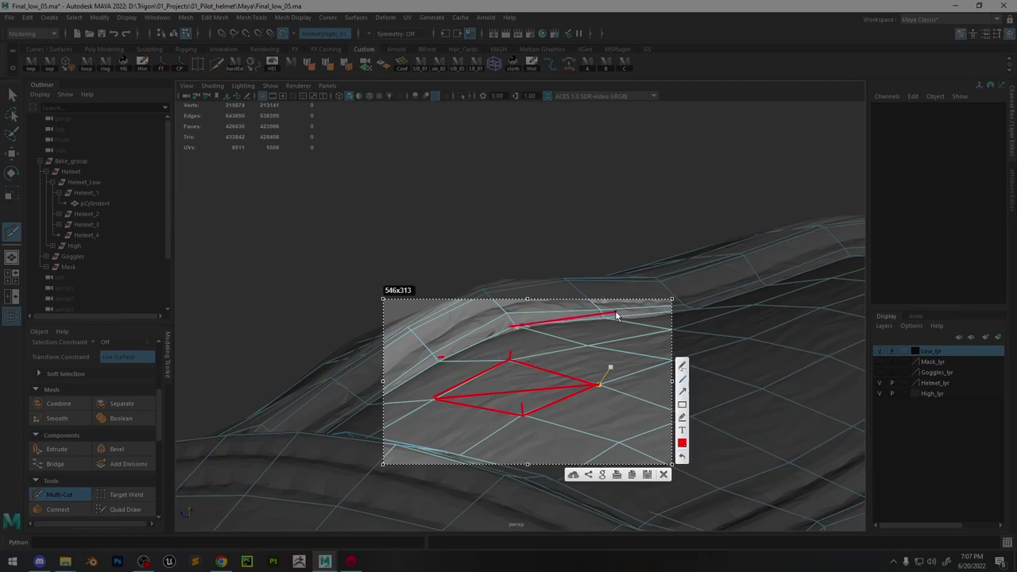
mouse_move(518, 327)
mouse_down()
mouse_move(566, 359)
mouse_move(694, 314)
mouse_move(609, 336)
mouse_up()
drag(444, 402, 443, 402)
mouse_move(512, 377)
mouse_down()
mouse_move(602, 388)
mouse_move(520, 403)
mouse_move(523, 422)
mouse_move(510, 355)
mouse_up()
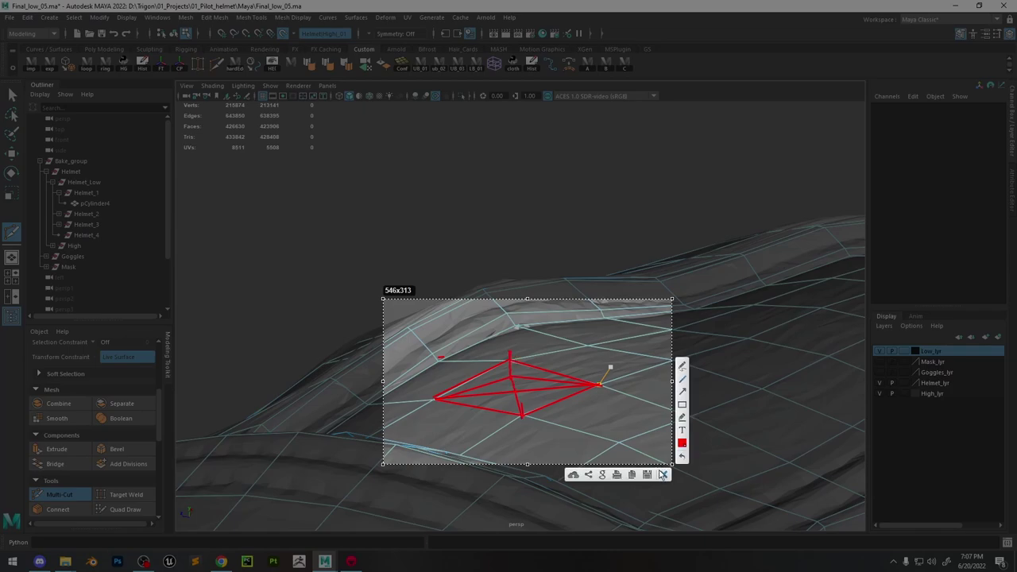
click(663, 474)
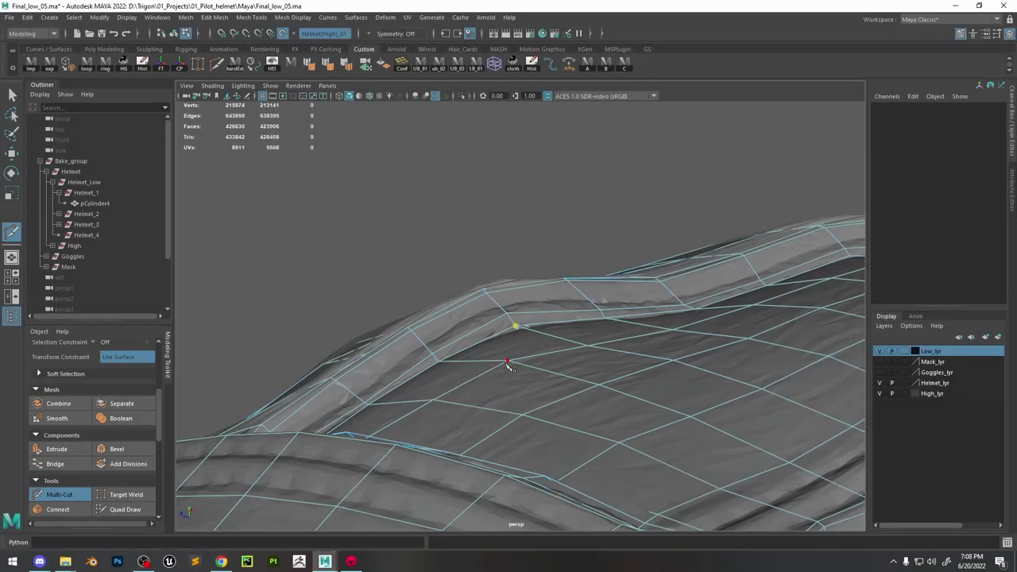
Drop the last cut point, commit the cut to the middle vertex, and add a cut along the rim
key(BackSpace)
key(Return)
alt+drag(538, 409, 585, 254)
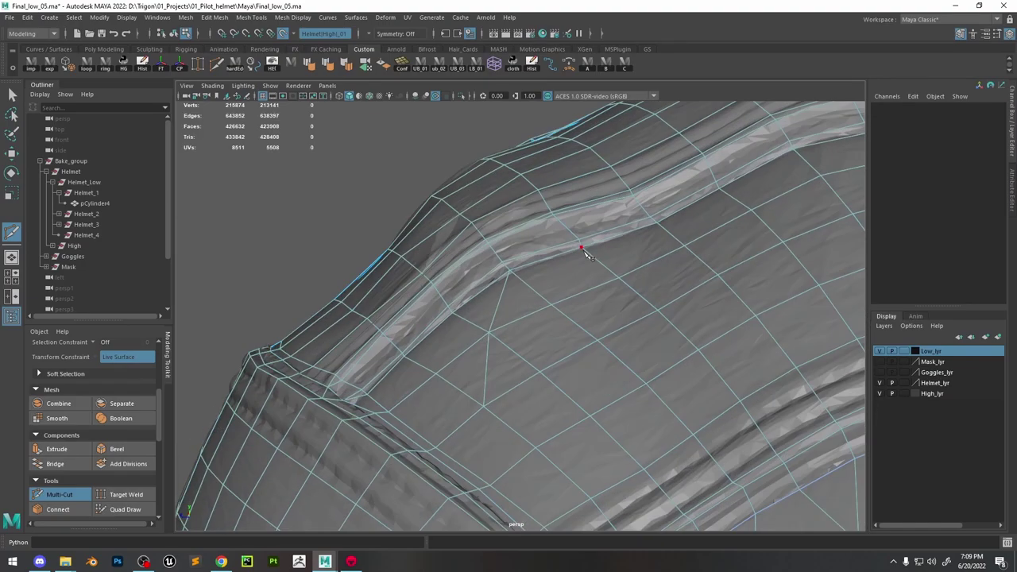
click(581, 249)
click(550, 306)
key(Return)
Cut a new four-point edge path down the surface below the rim
alt+drag(631, 424, 659, 227)
click(659, 221)
click(619, 279)
click(597, 340)
click(590, 415)
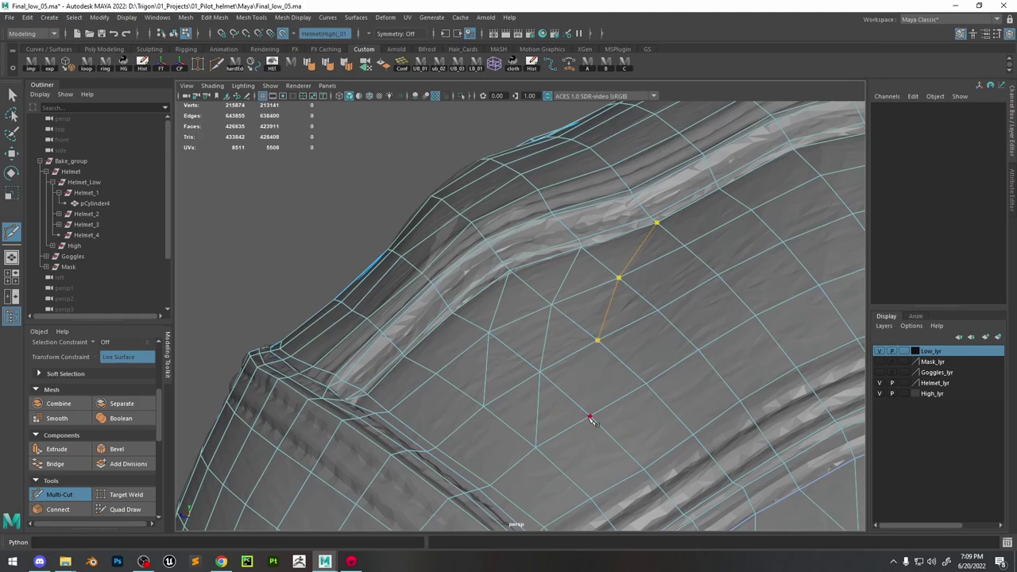
key(Return)
Reset the high-poly sculpt as the snapping surface and select the low-poly helmet mesh
click(282, 32)
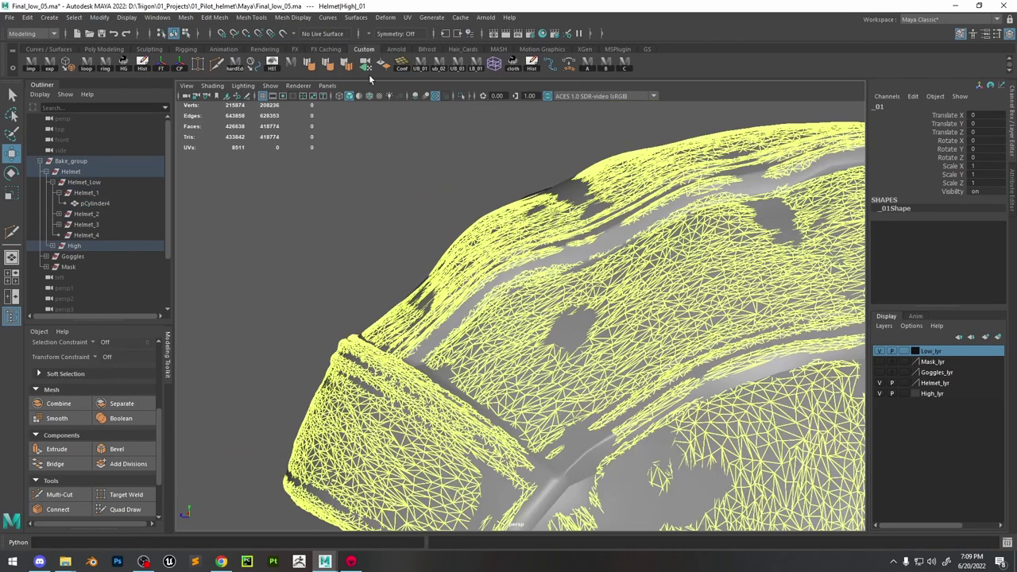
click(283, 32)
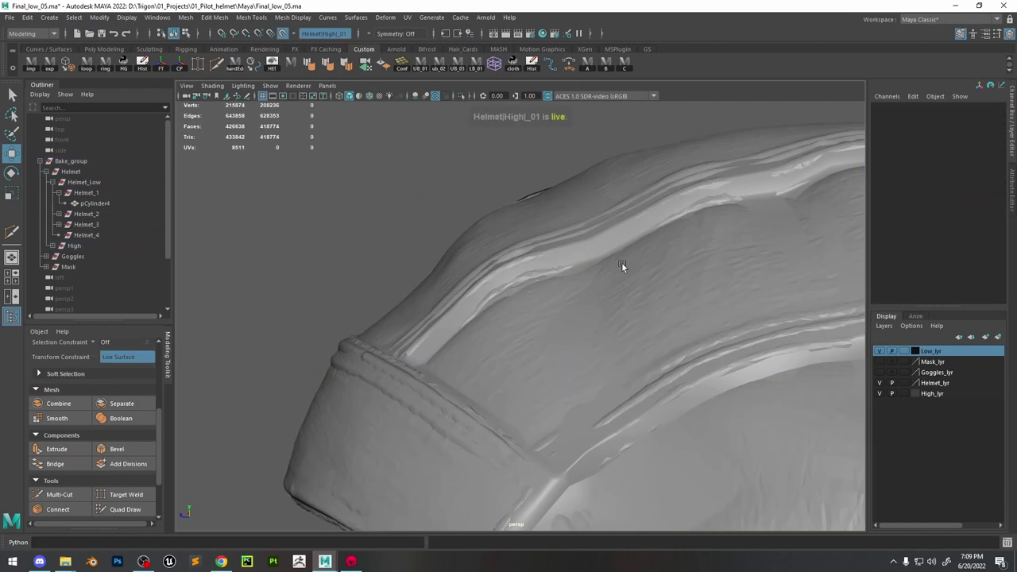
click(622, 263)
click(144, 68)
scroll(495, 284, up, 5)
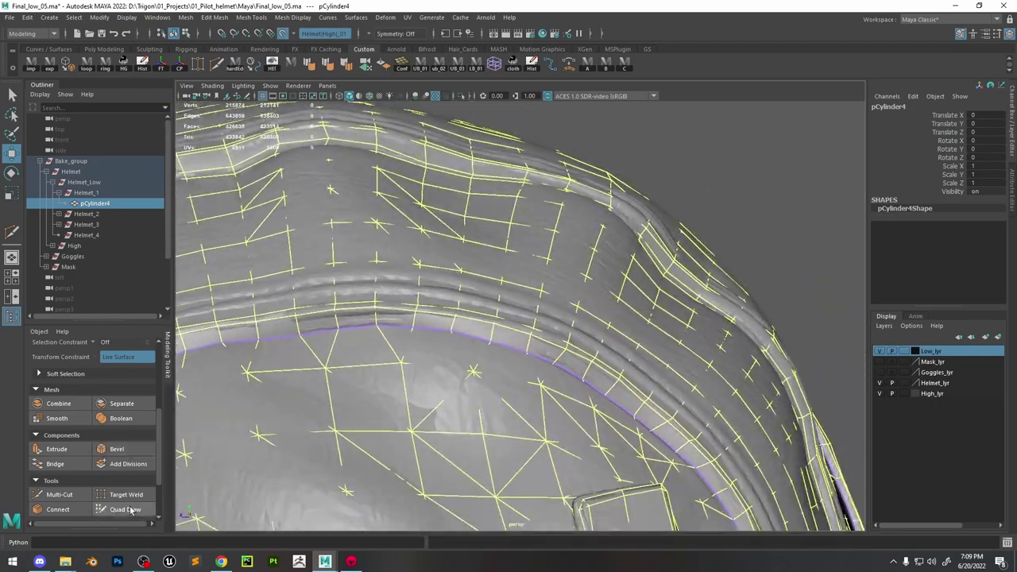
scroll(521, 316, down, 6)
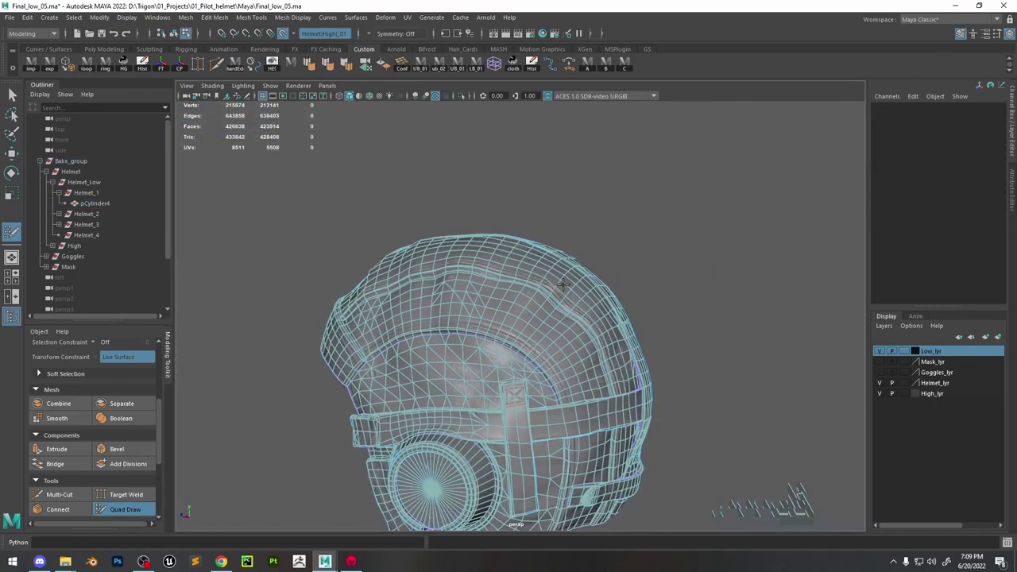
key(w)
right_drag(526, 236, 683, 200)
alt+drag(550, 212, 603, 223)
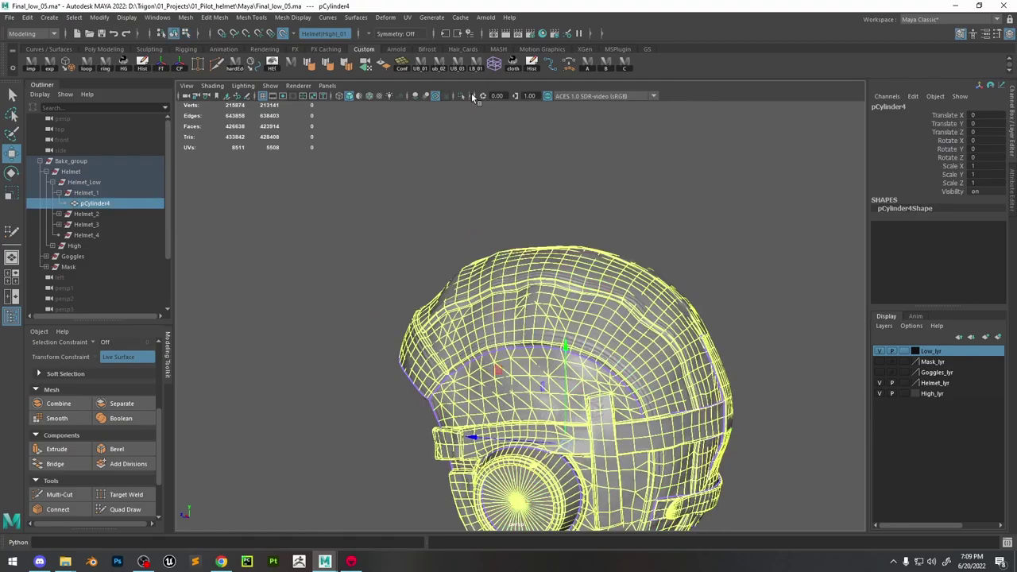
click(722, 296)
Isolate pCylinder4, turn on Wireframe on Shaded, and view the helmet's upper back
key(ctrl+z)
key(ctrl+1)
alt+drag(719, 290, 760, 277)
click(760, 278)
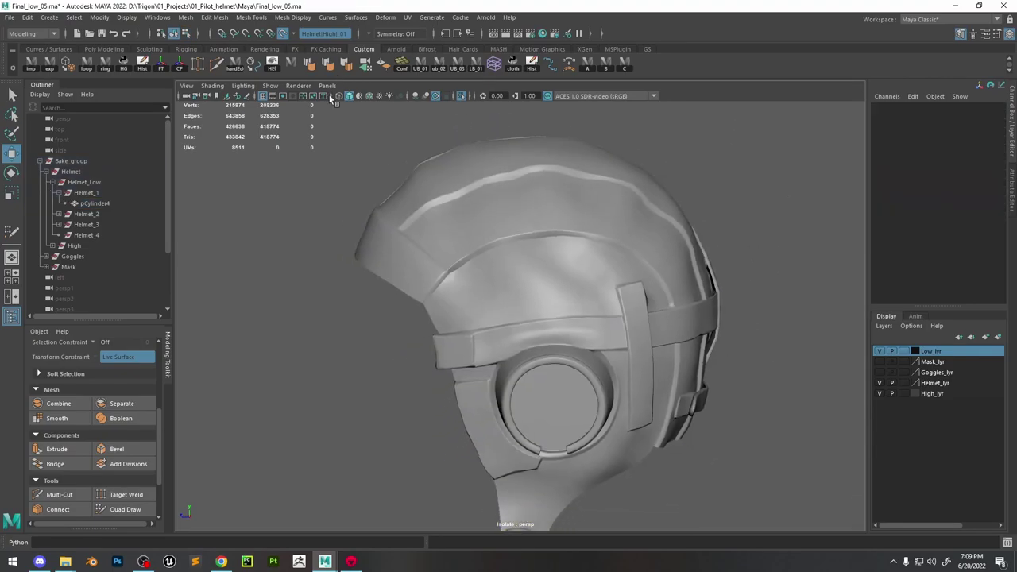
click(367, 95)
mouse_move(556, 262)
alt+mouse_down()
mouse_move(604, 246)
mouse_move(636, 276)
mouse_move(693, 287)
mouse_move(469, 295)
alt+mouse_up()
scroll(615, 241, down, 3)
alt+right_drag(469, 296, 607, 341)
click(607, 341)
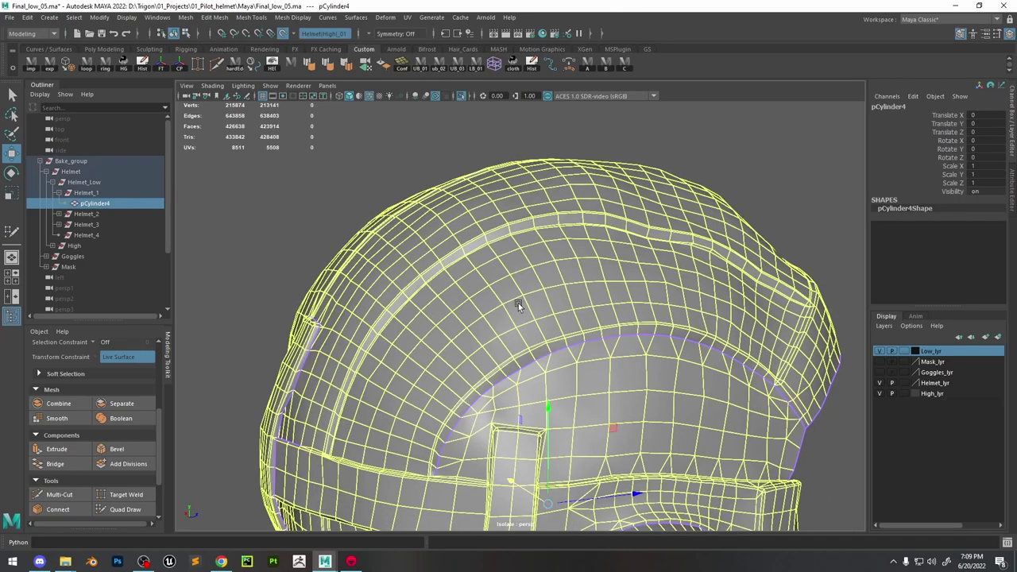
With Multi-Cut active, bring the sculpt back into view and turn off the green overlay
click(55, 495)
click(460, 95)
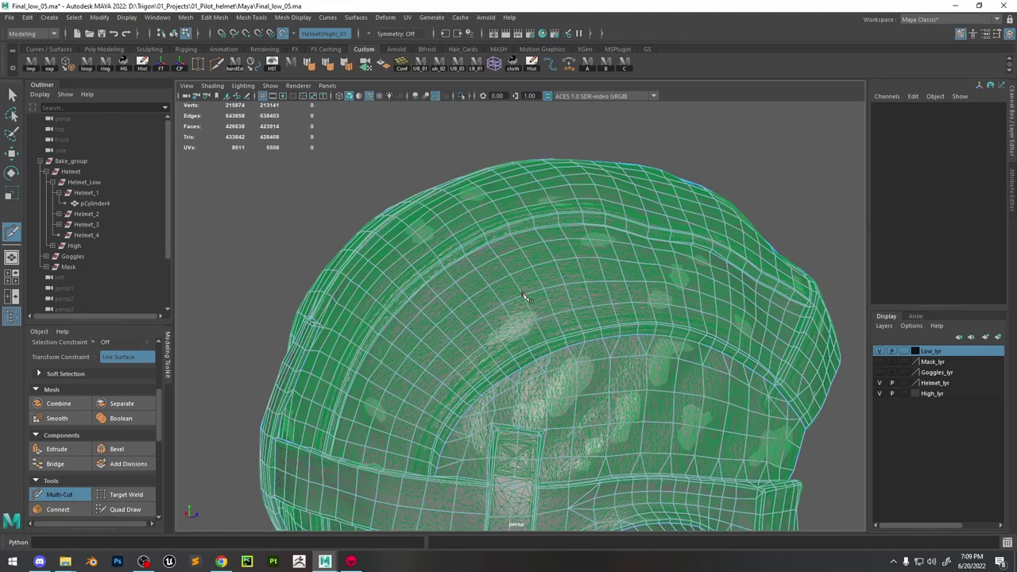
alt+drag(523, 297, 508, 290)
click(367, 96)
alt+drag(572, 302, 592, 286)
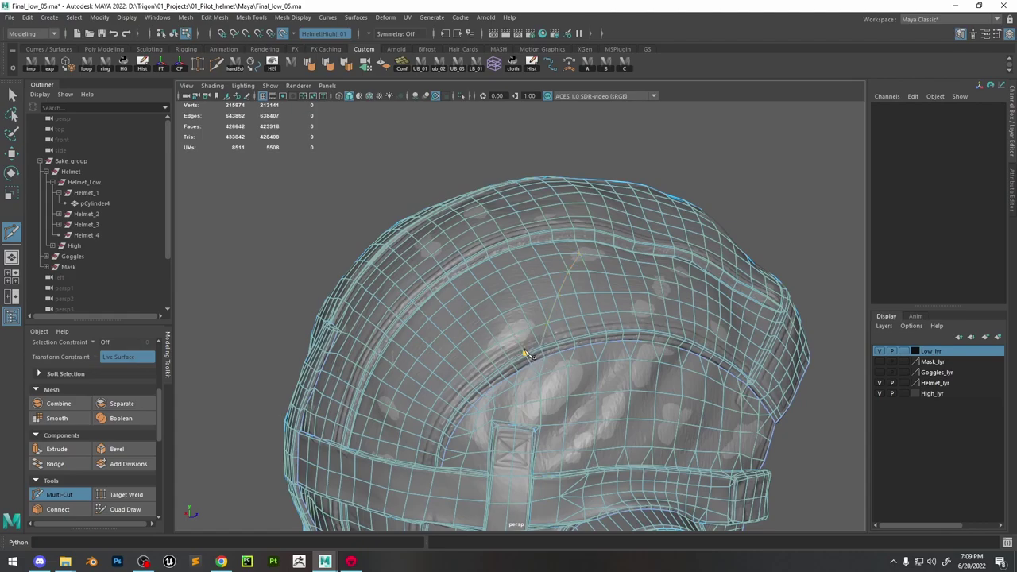
Slice two vertical edge cuts across the shell panel faces above the rim groove
click(561, 254)
click(578, 244)
key(Return)
click(558, 250)
key(Return)
alt+drag(483, 387, 433, 380)
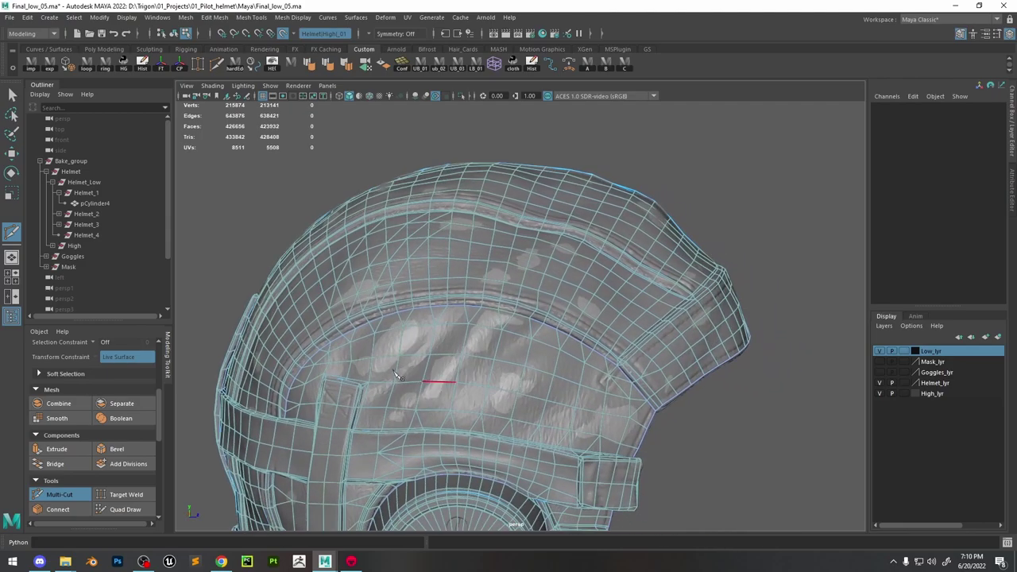
scroll(433, 380, up, 5)
Slide one retopo vertex below the rim slightly left onto the sculpt
click(123, 510)
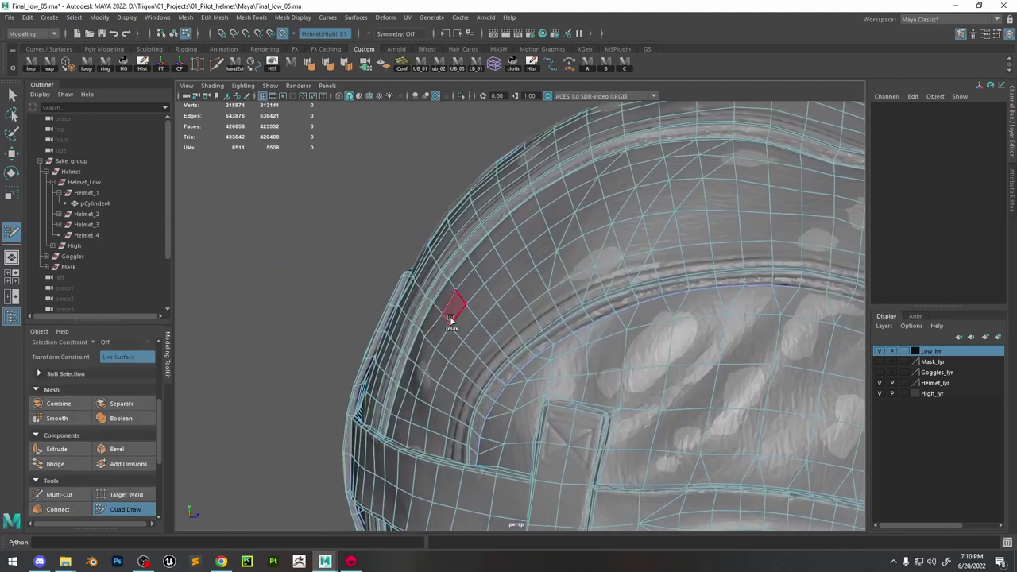
alt+drag(495, 289, 530, 371)
key(w)
click(521, 378)
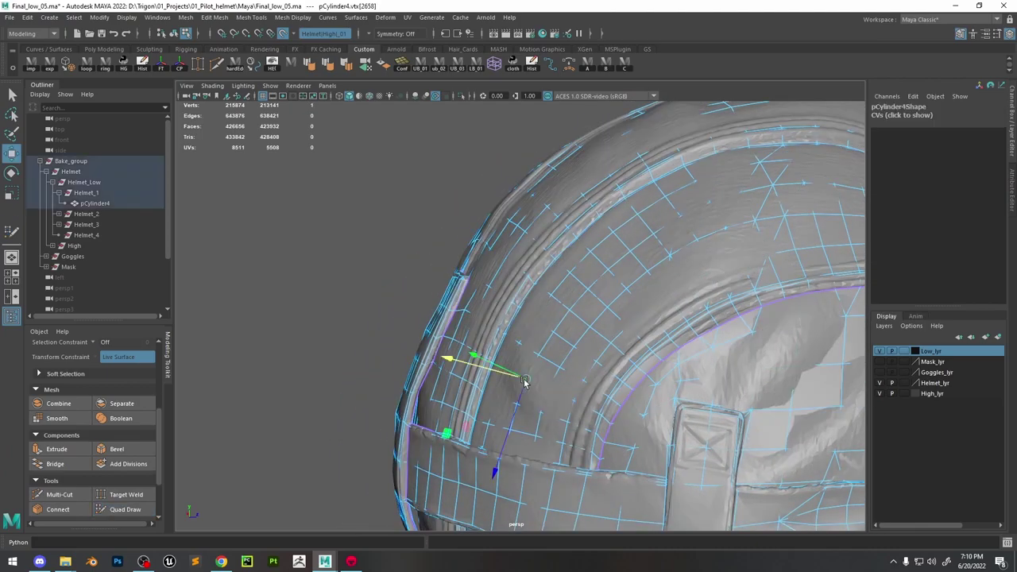
key(f)
scroll(541, 357, down, 4)
drag(481, 326, 473, 327)
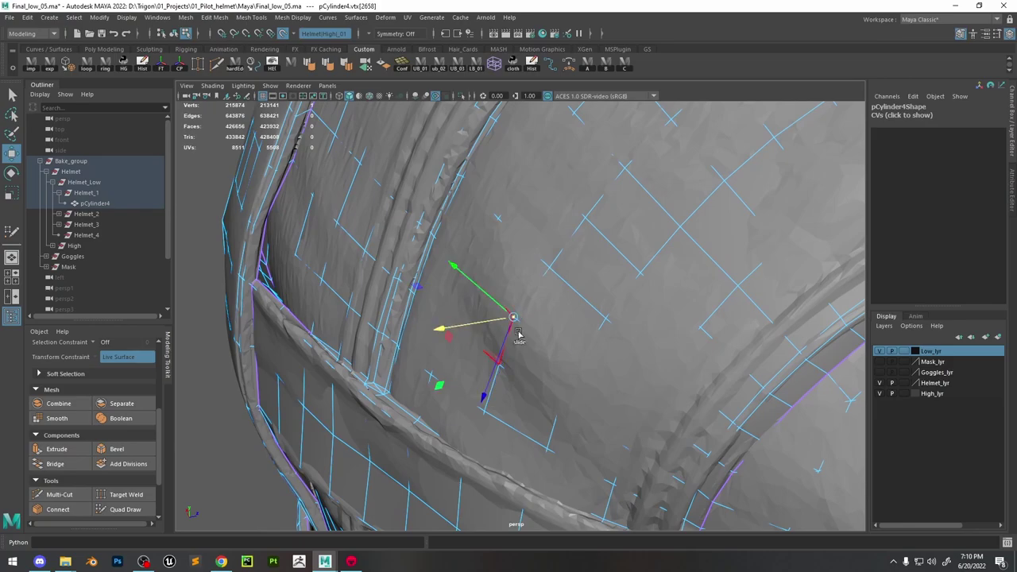
Select further retopo vertices below the rim for repositioning
click(139, 509)
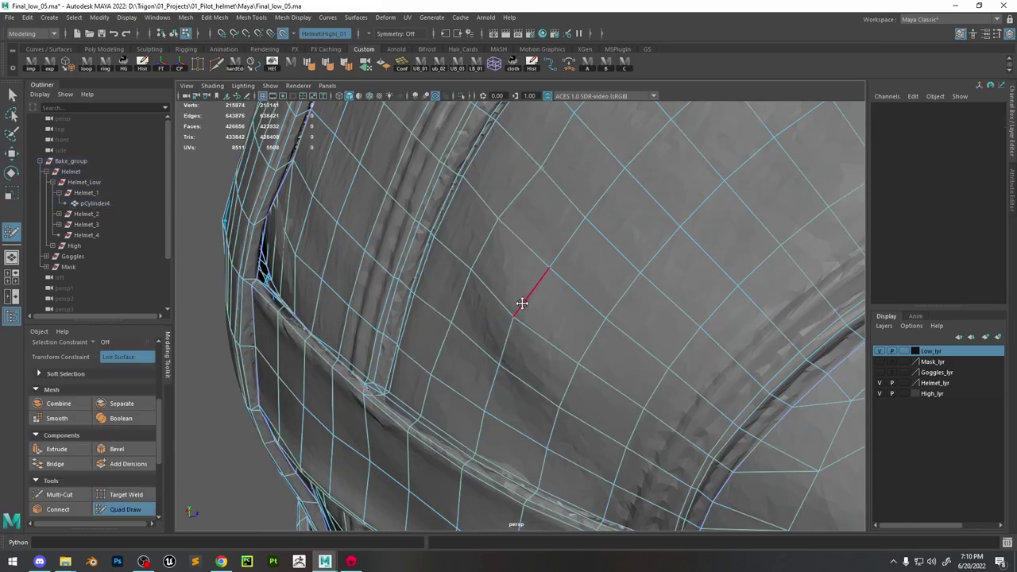
alt+drag(521, 302, 479, 341)
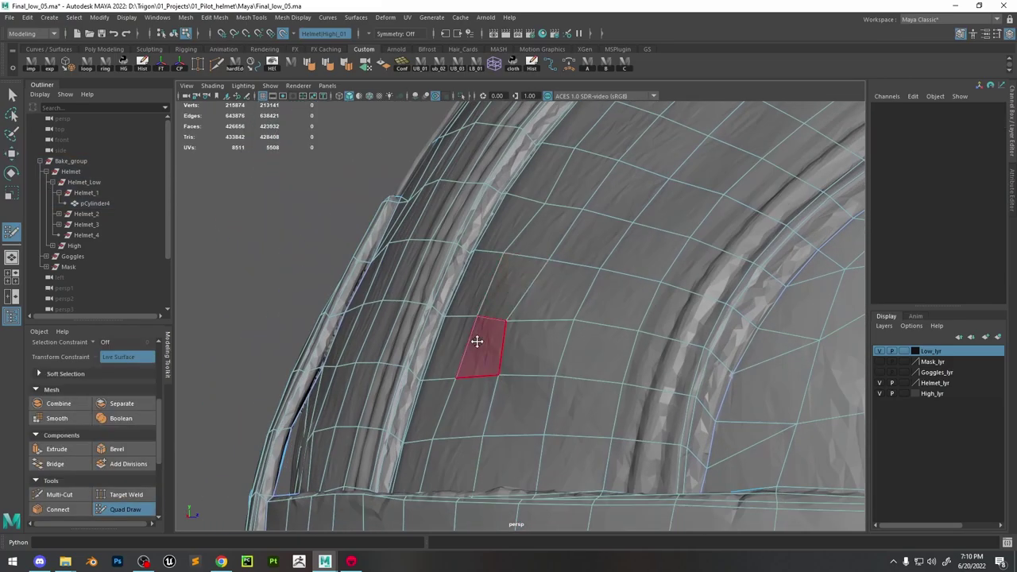
key(w)
click(456, 381)
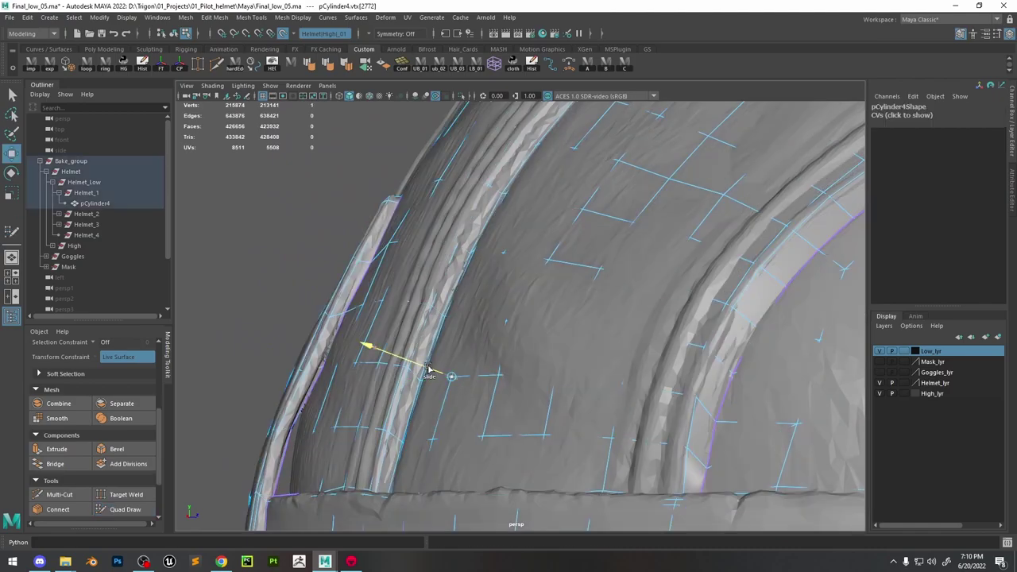
click(131, 512)
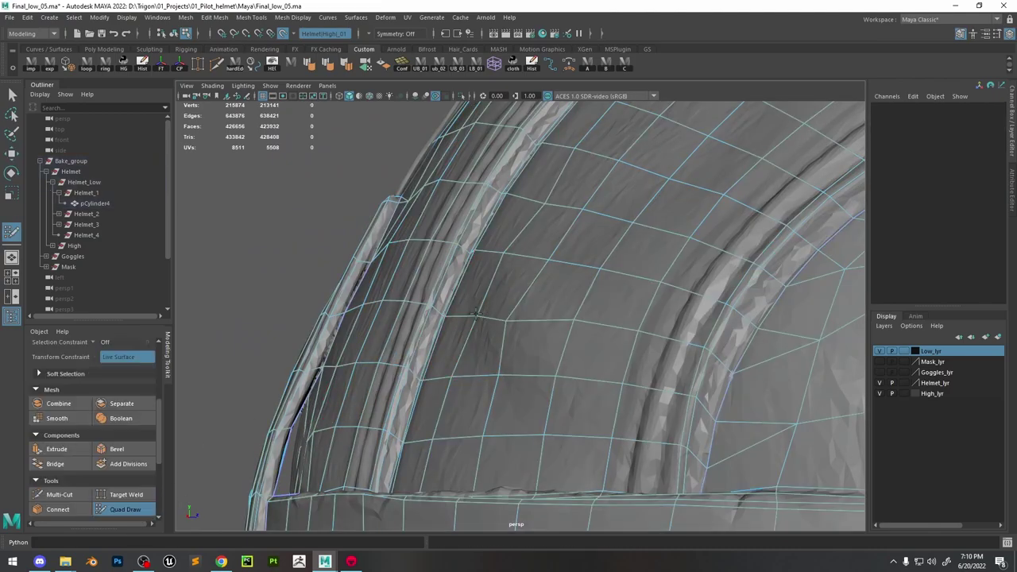
key(w)
click(490, 309)
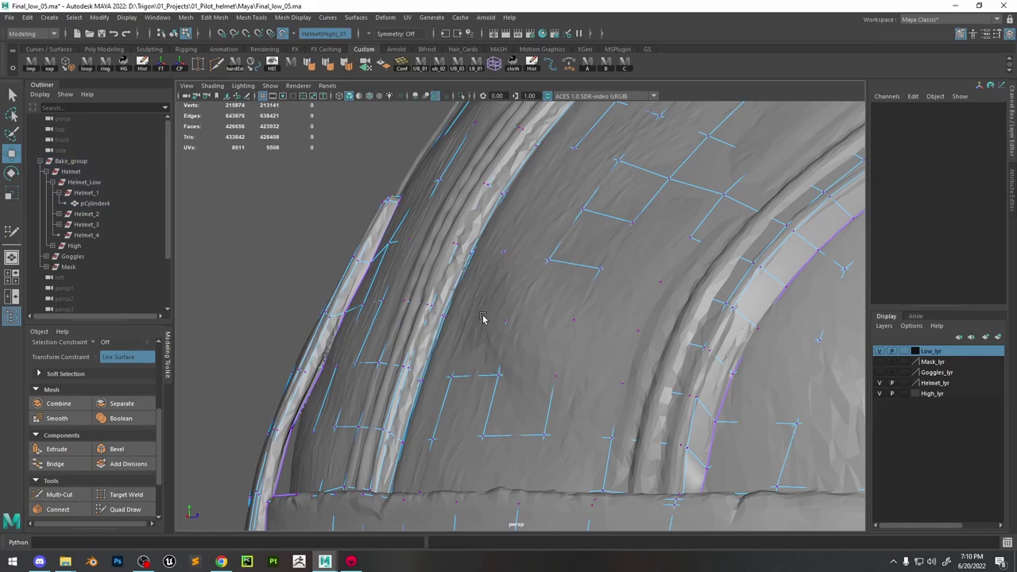
click(481, 317)
Nudge a shell panel vertex slightly up and right to even the grid
click(125, 510)
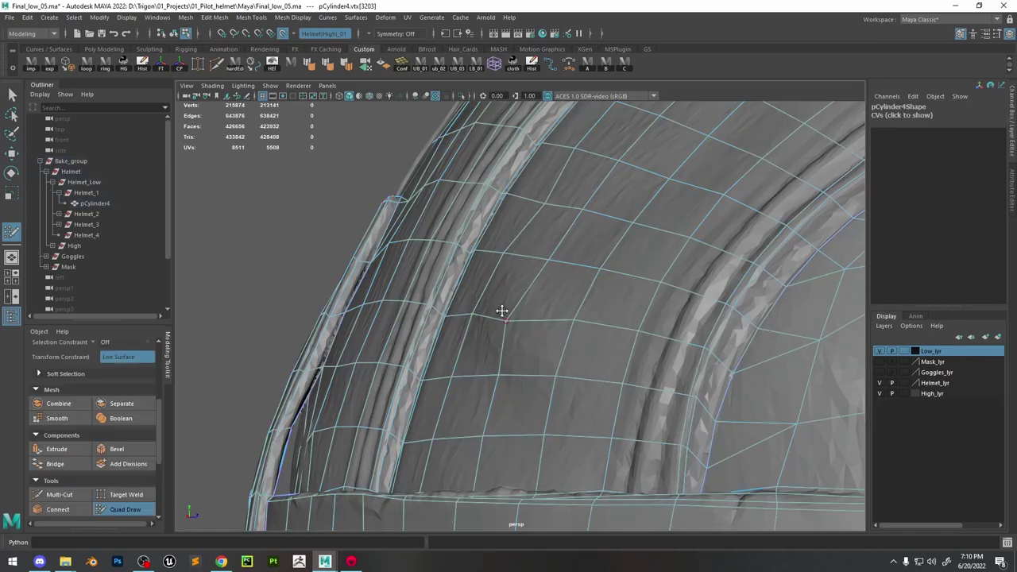
mouse_move(554, 378)
mouse_down()
mouse_move(549, 402)
mouse_move(559, 370)
mouse_up()
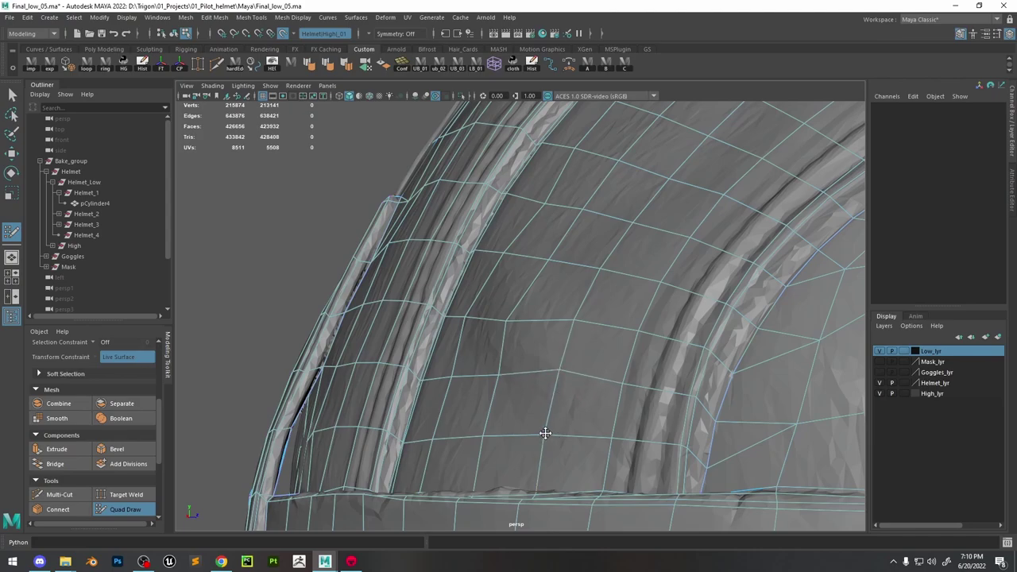
ctrl+click(497, 316)
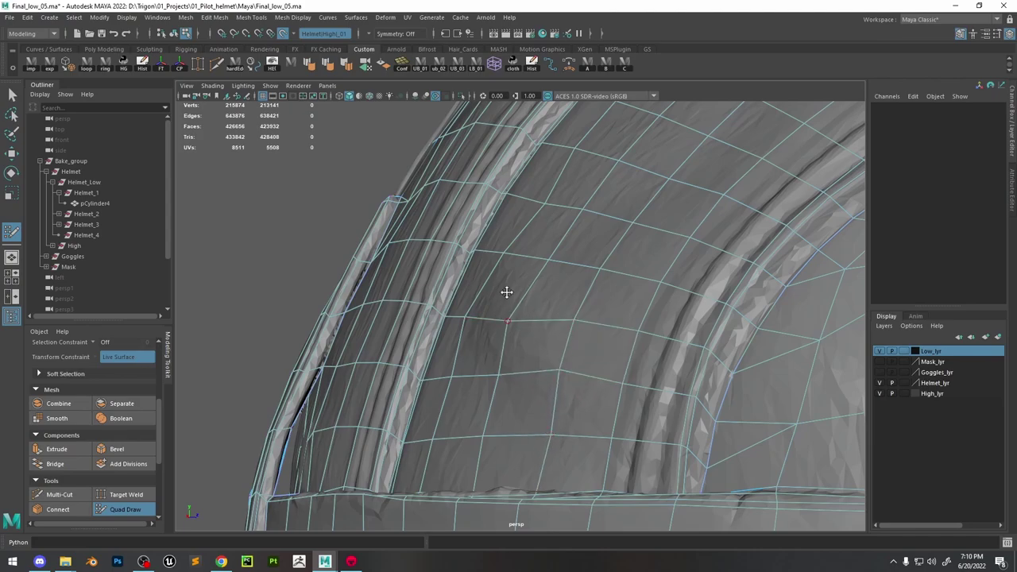
ctrl+click(497, 271)
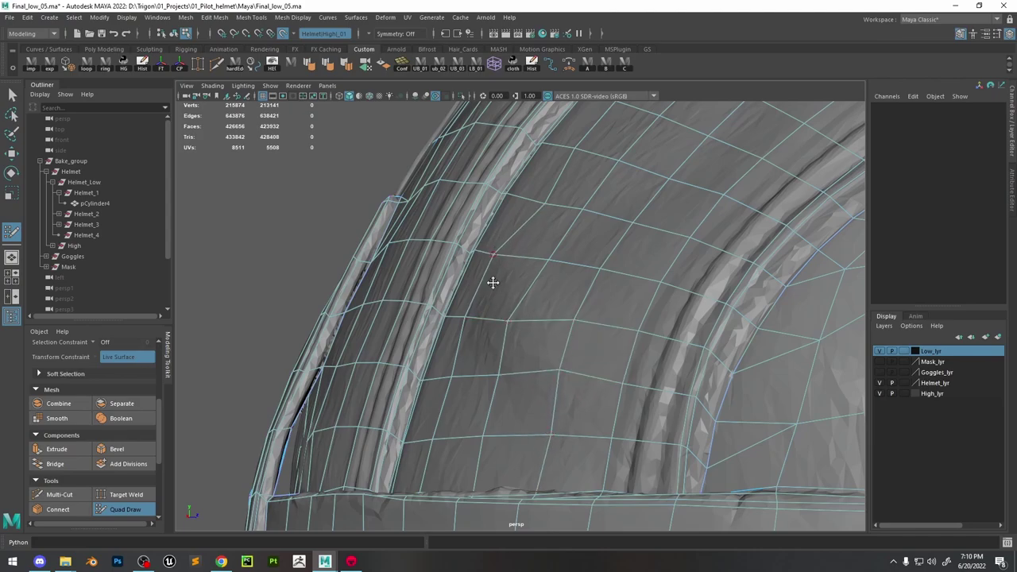
click(59, 494)
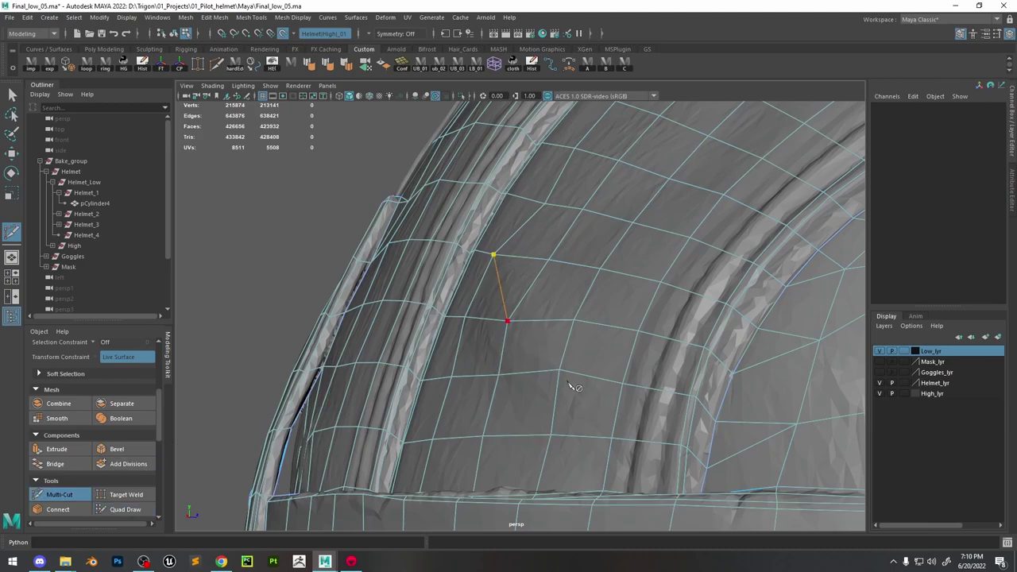
Cut two diagonal edge paths through the faces below the rim to reroute edge flow
click(610, 436)
right_click(613, 438)
click(464, 317)
click(499, 374)
right_click(550, 429)
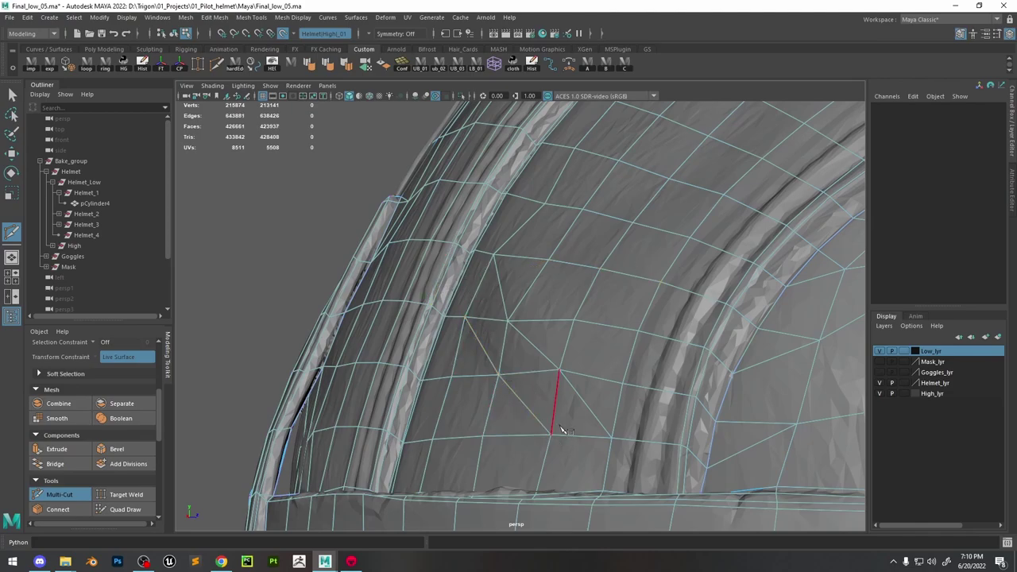
click(548, 261)
Adjust a retopo vertex, then view the rim edge closely from the side
click(124, 509)
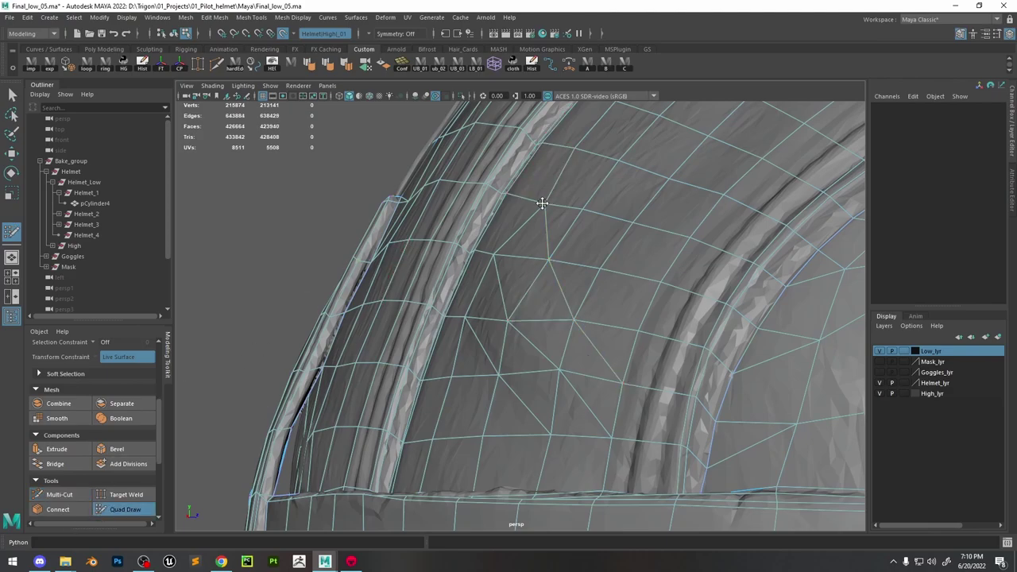
key(w)
click(541, 204)
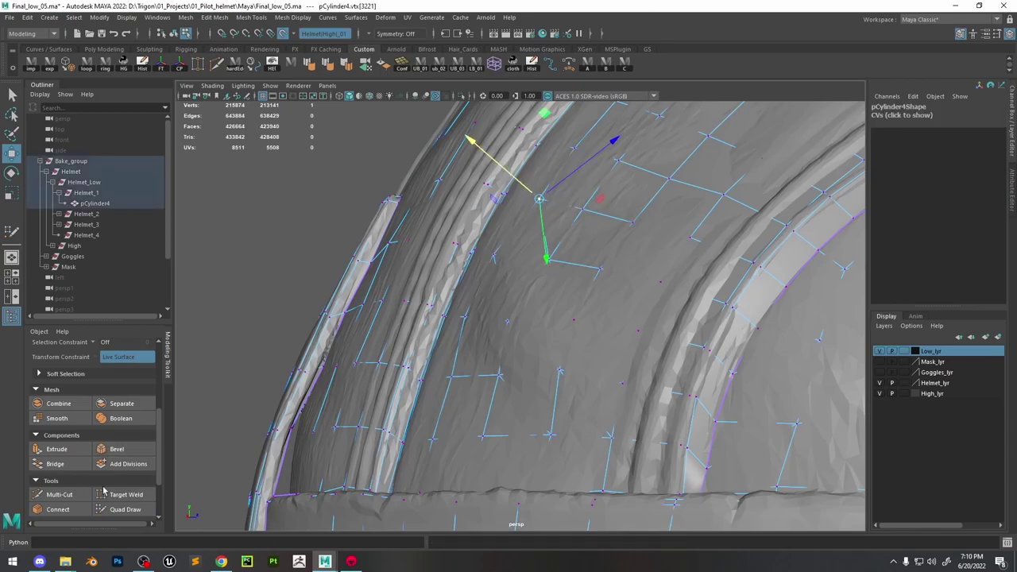
click(119, 510)
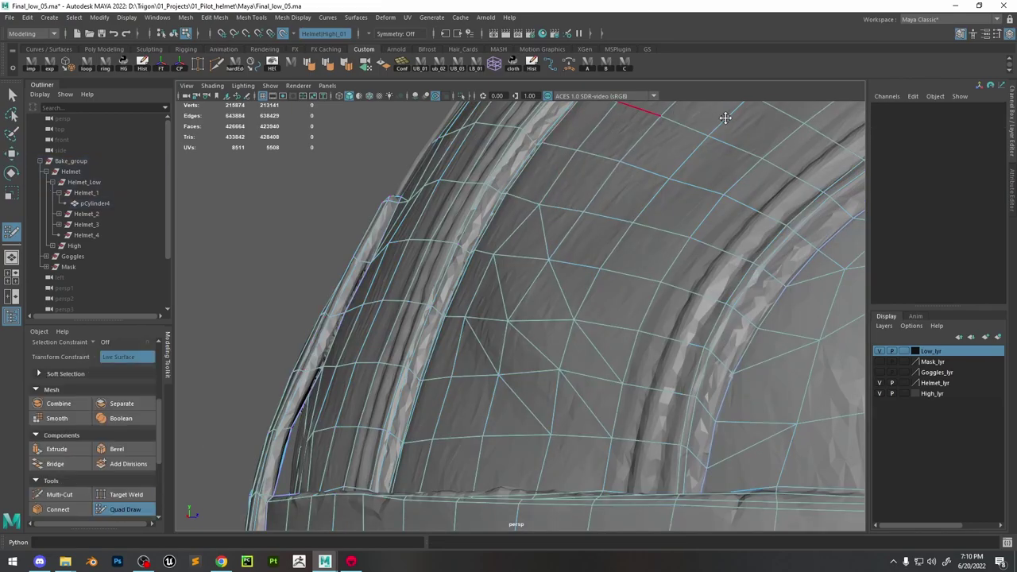
scroll(618, 215, down, 5)
scroll(554, 262, down, 2)
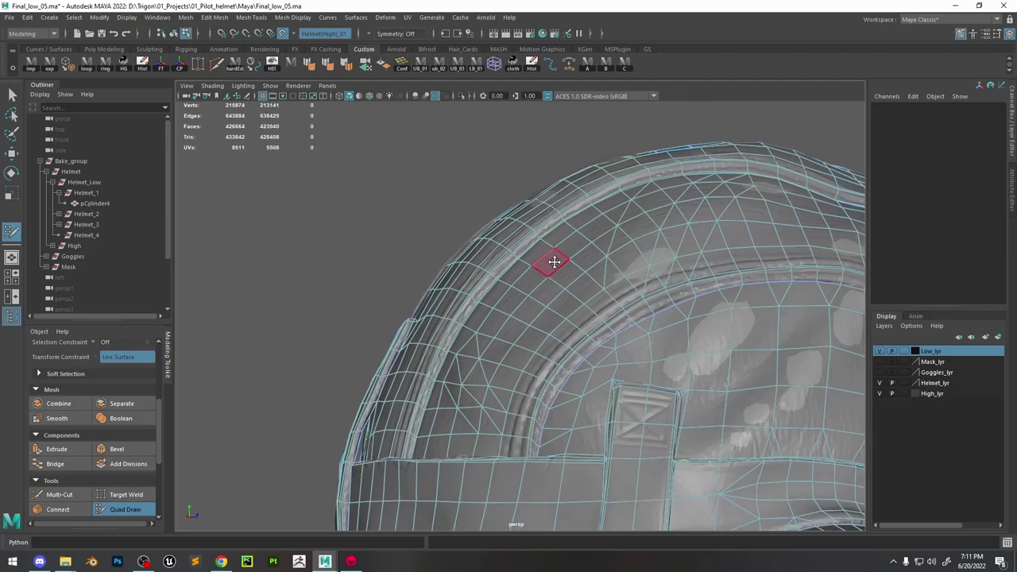
alt+drag(554, 262, 557, 360)
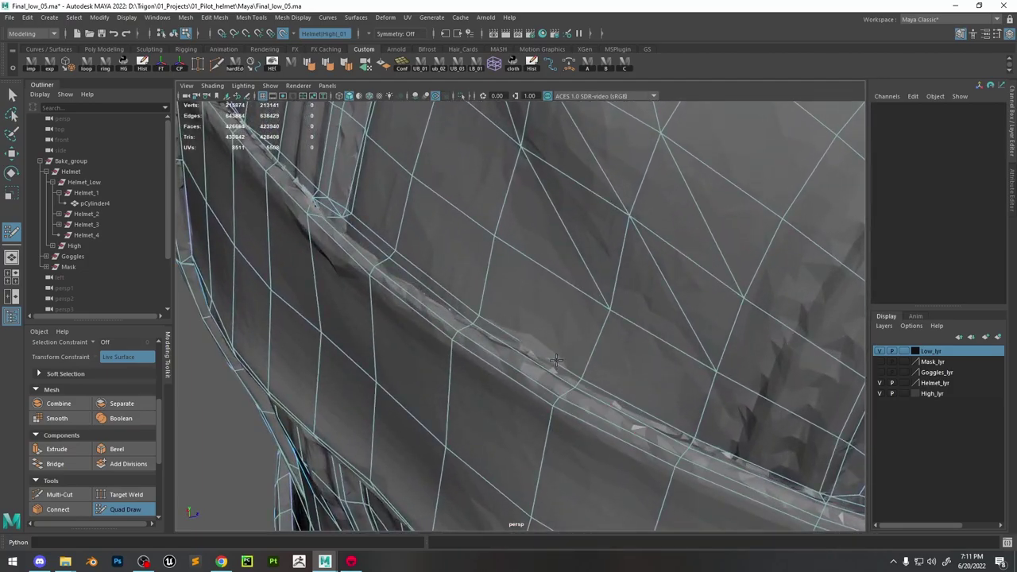
Slide a rim-edge vertex left along the rim
key(w)
click(583, 375)
key(f)
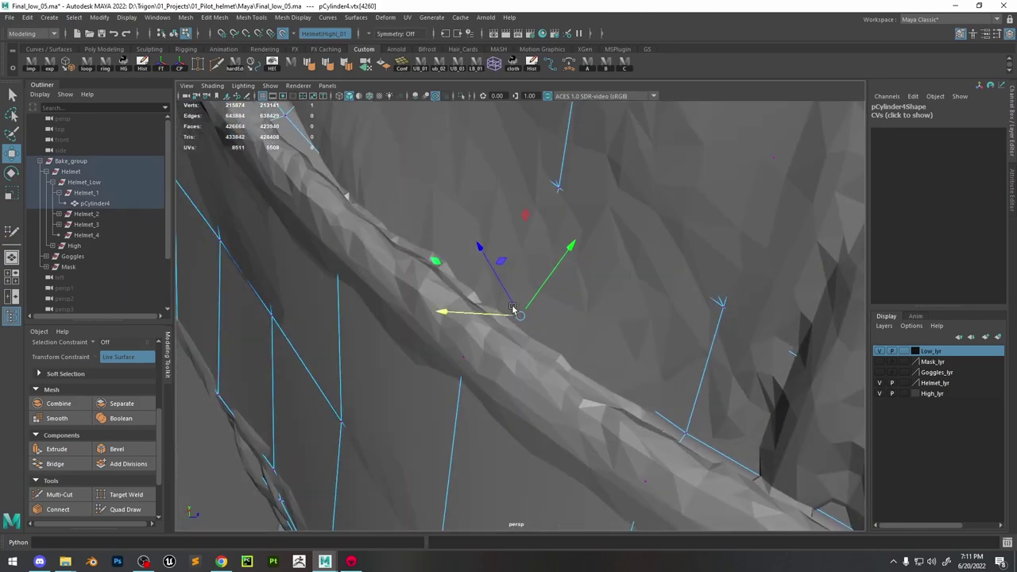
mouse_move(512, 307)
mouse_down()
mouse_move(467, 312)
mouse_move(522, 311)
mouse_move(507, 328)
mouse_up()
click(131, 513)
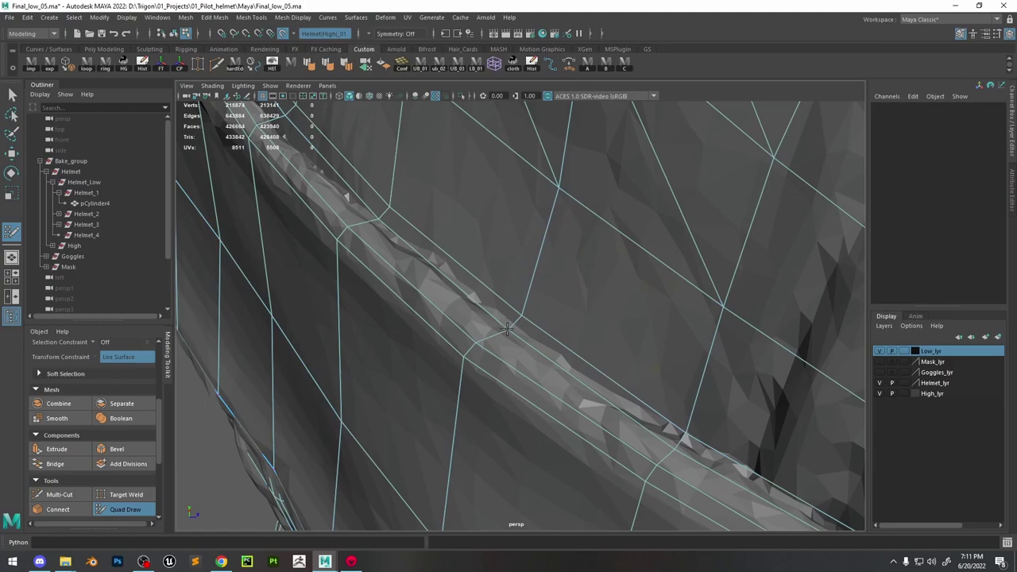
Pick the next rim vertex and a low-poly strip vertex for adjustment
key(w)
click(506, 328)
key(f)
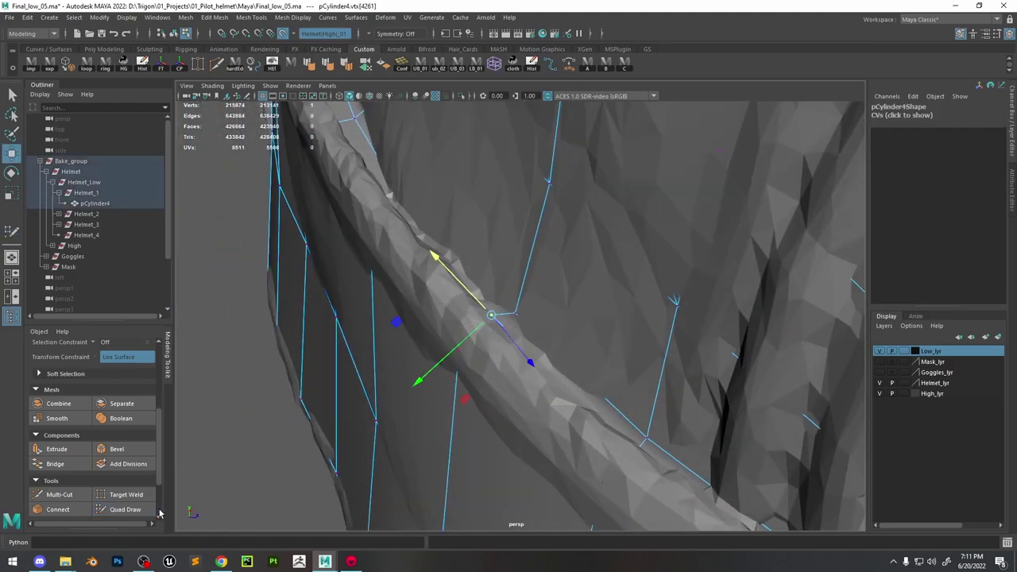
click(125, 509)
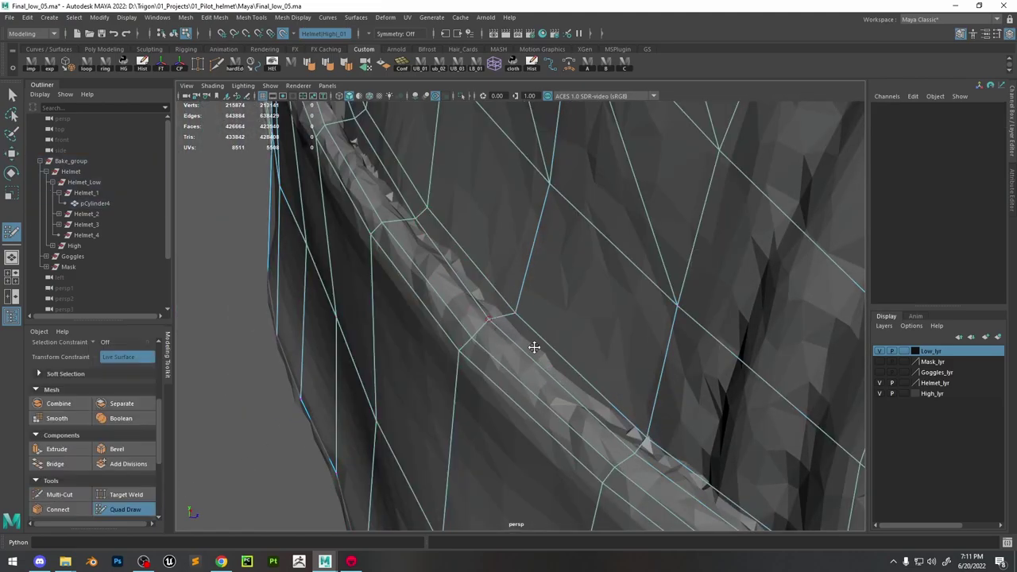
mouse_move(534, 348)
alt+mouse_down()
mouse_move(511, 325)
mouse_move(561, 341)
mouse_move(543, 302)
mouse_move(526, 307)
mouse_move(642, 329)
mouse_move(656, 315)
mouse_move(567, 340)
alt+mouse_up()
key(w)
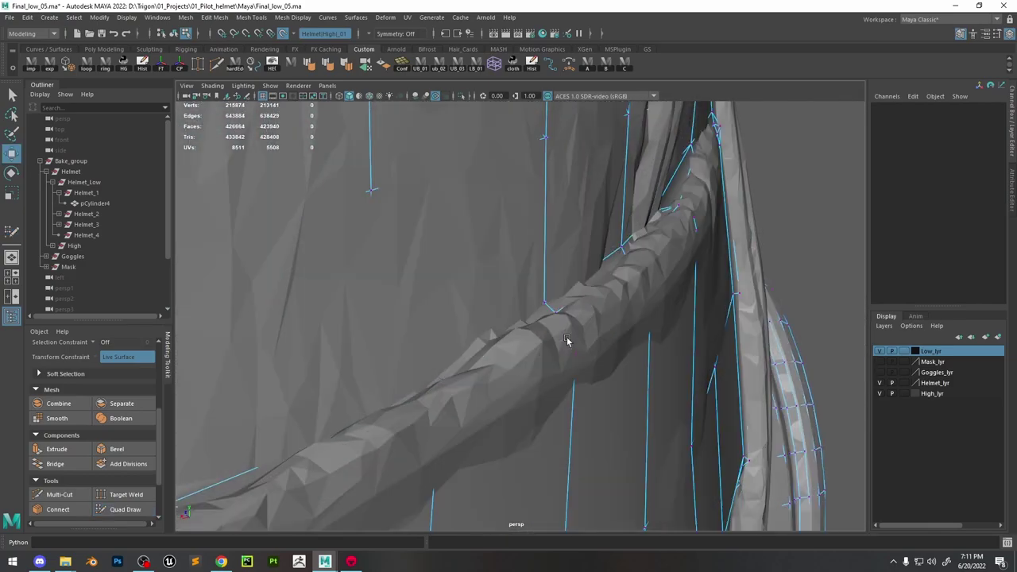
click(572, 327)
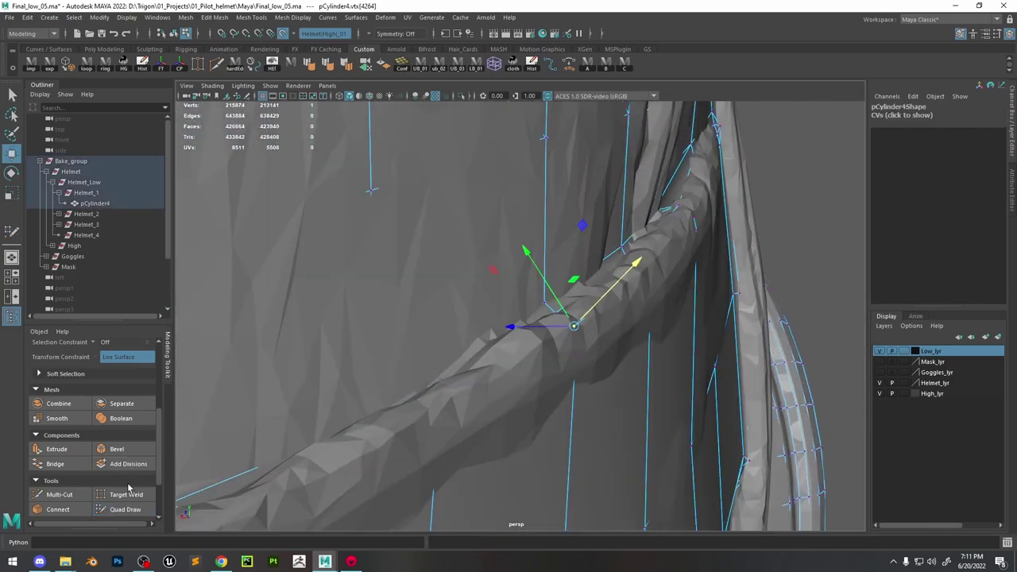
click(126, 509)
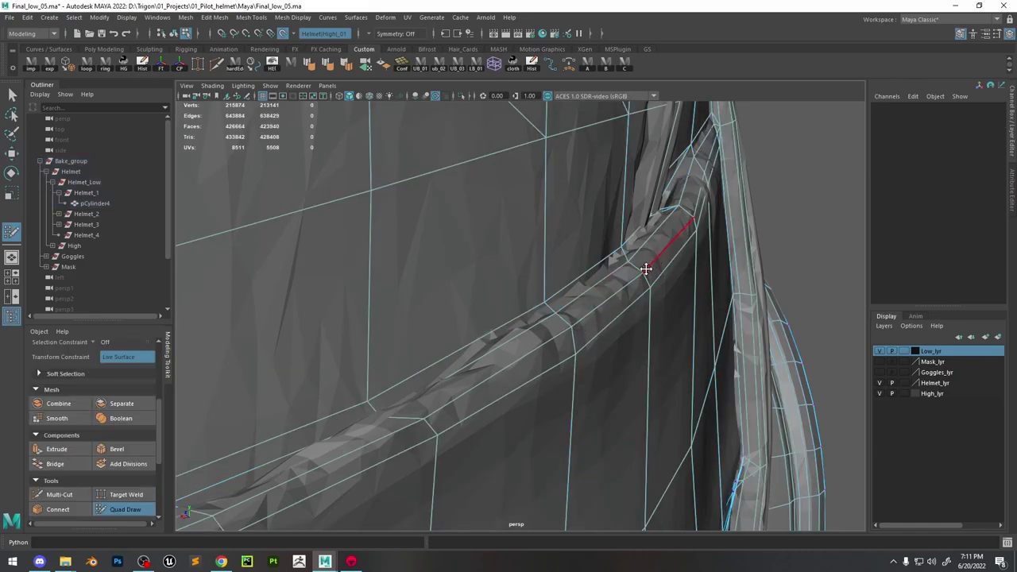
Pull a strip vertex up onto the raised strap, checking it in wireframe
mouse_move(651, 261)
alt+mouse_down()
mouse_move(533, 350)
mouse_move(556, 353)
alt+mouse_up()
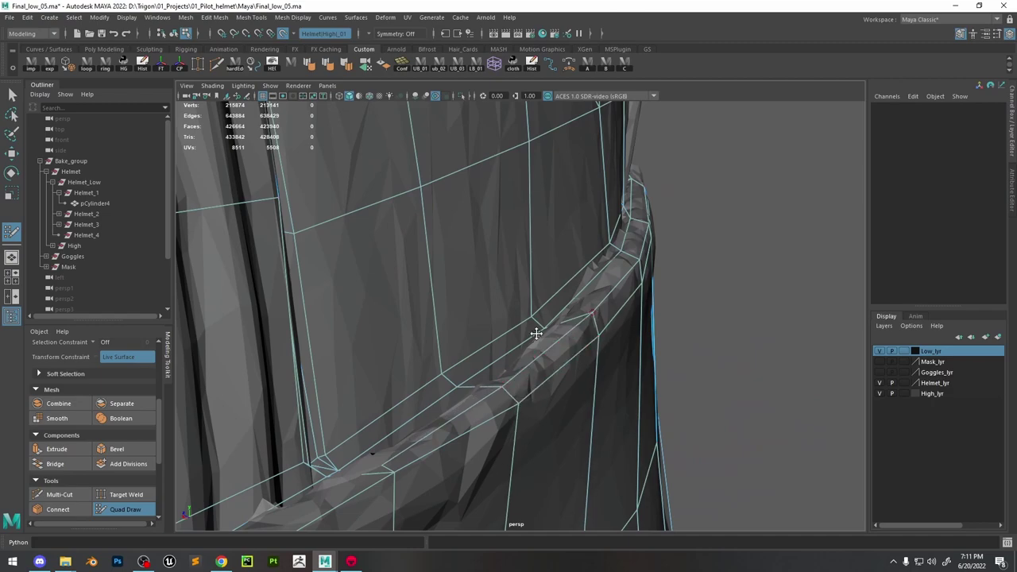
key(w)
key(f)
scroll(405, 298, down, 3)
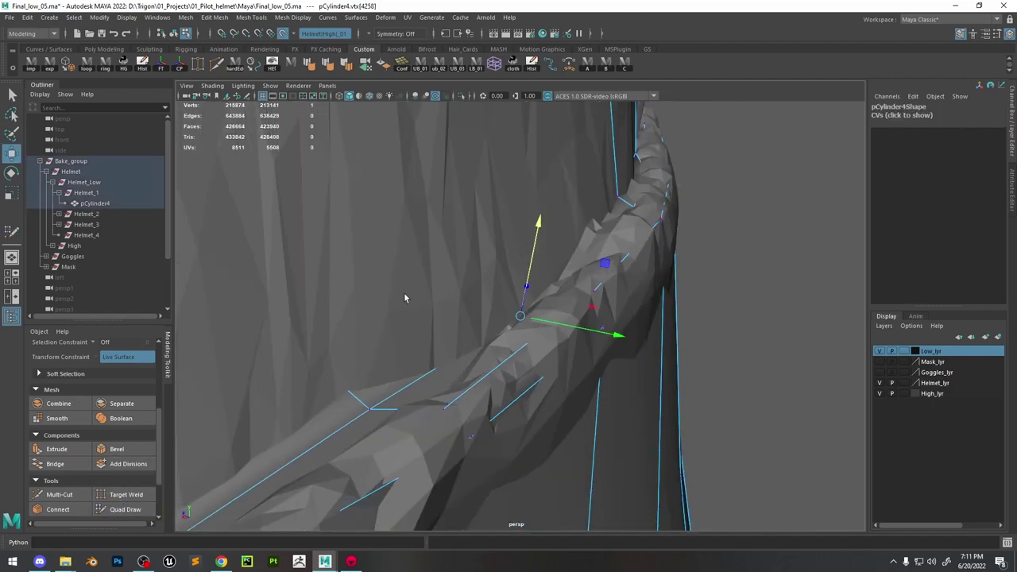
drag(534, 256, 555, 231)
right_click(533, 186)
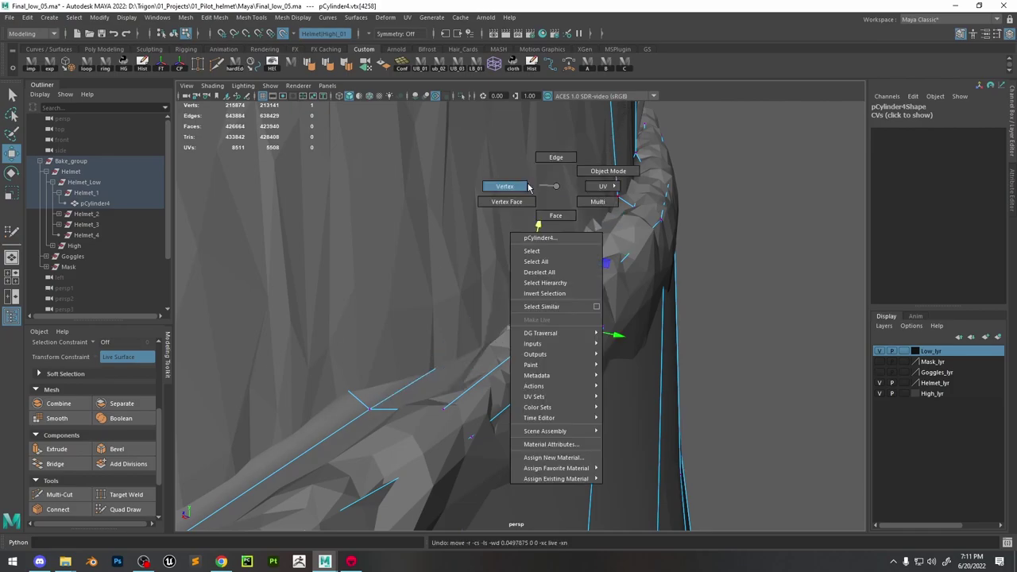
key(4)
key(f)
drag(510, 286, 514, 220)
click(126, 509)
key(5)
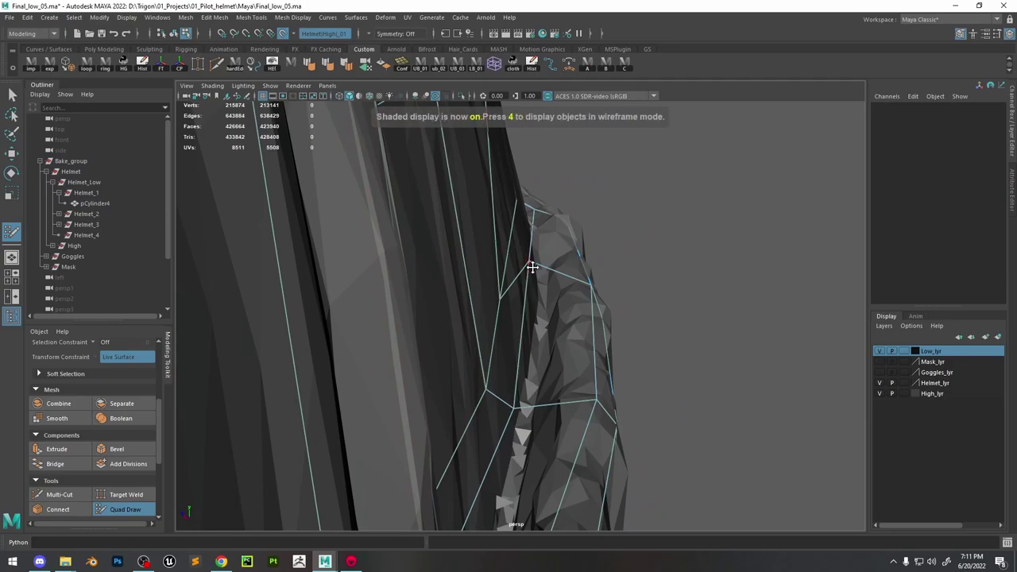
Nudge another strip vertex onto the sculpt and survey the strap edge
mouse_move(536, 302)
alt+mouse_down()
mouse_move(572, 318)
mouse_move(477, 316)
alt+mouse_up()
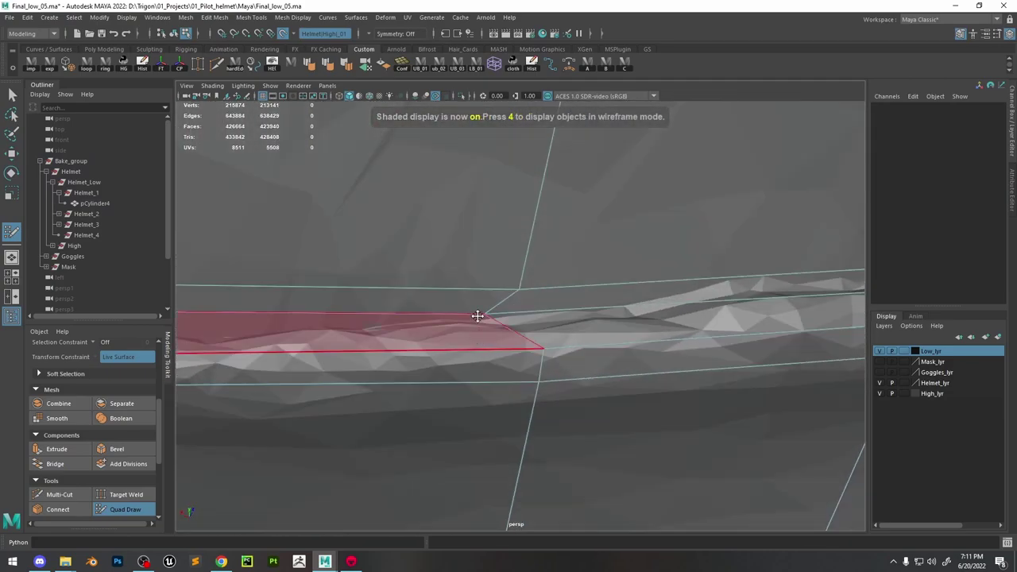
click(524, 302)
alt+drag(540, 323, 427, 369)
key(w)
click(615, 360)
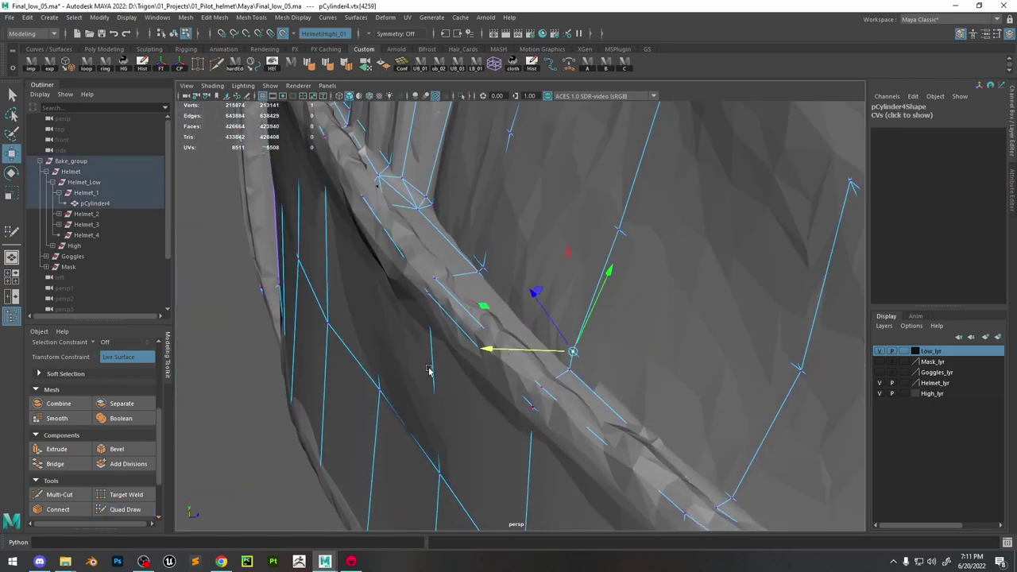
click(123, 513)
alt+drag(541, 334, 591, 310)
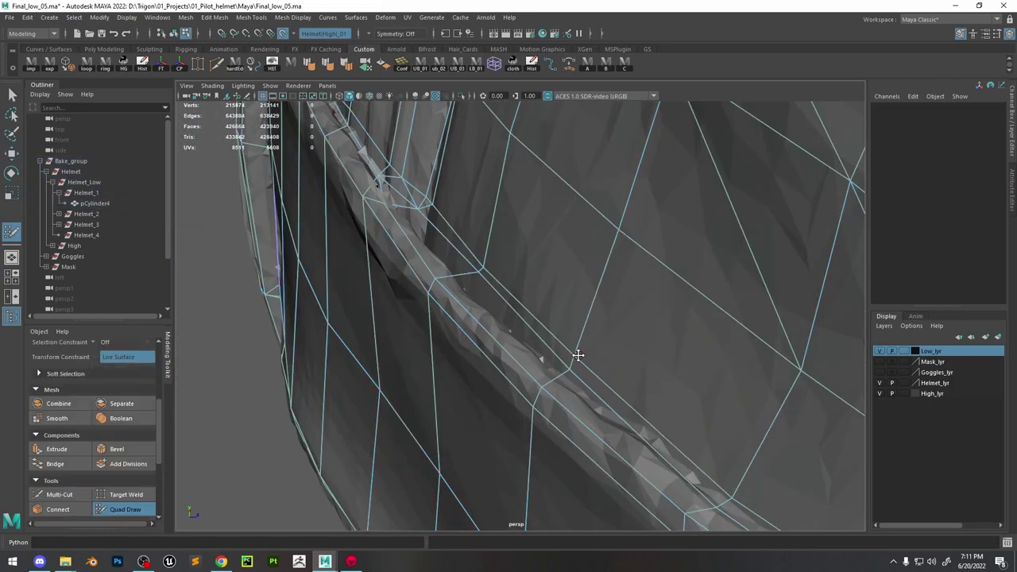
mouse_move(580, 350)
alt+mouse_down()
mouse_move(538, 309)
mouse_move(643, 230)
alt+mouse_up()
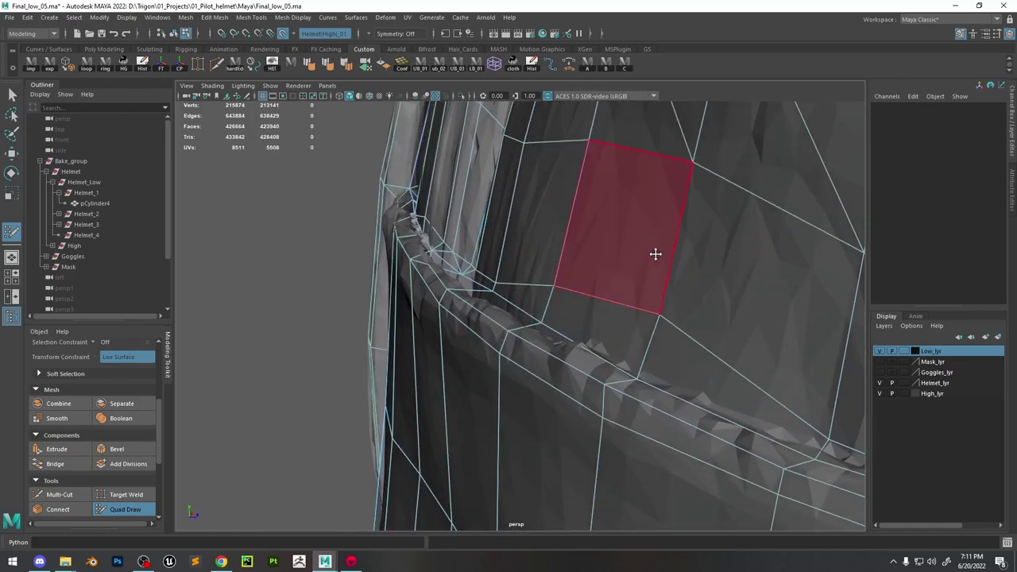
mouse_move(661, 185)
alt+mouse_down()
mouse_move(656, 178)
mouse_move(644, 238)
mouse_move(659, 304)
mouse_move(541, 236)
mouse_move(545, 280)
alt+mouse_up()
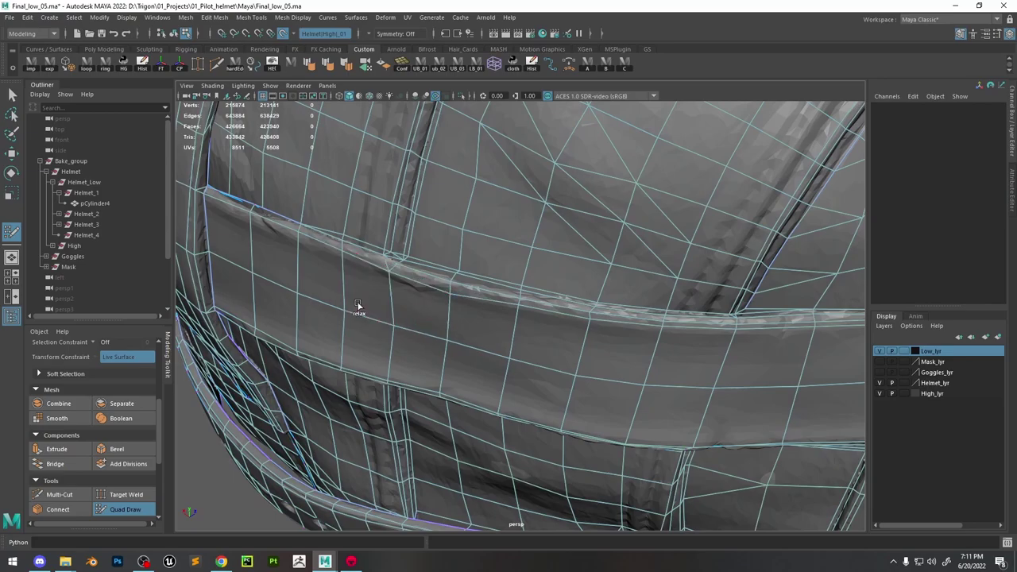
Cut a first diagonal edge across the side panel beside the strap
mouse_move(514, 349)
alt+mouse_down()
mouse_move(567, 299)
mouse_move(569, 385)
mouse_move(557, 318)
mouse_move(506, 308)
mouse_move(522, 370)
alt+mouse_up()
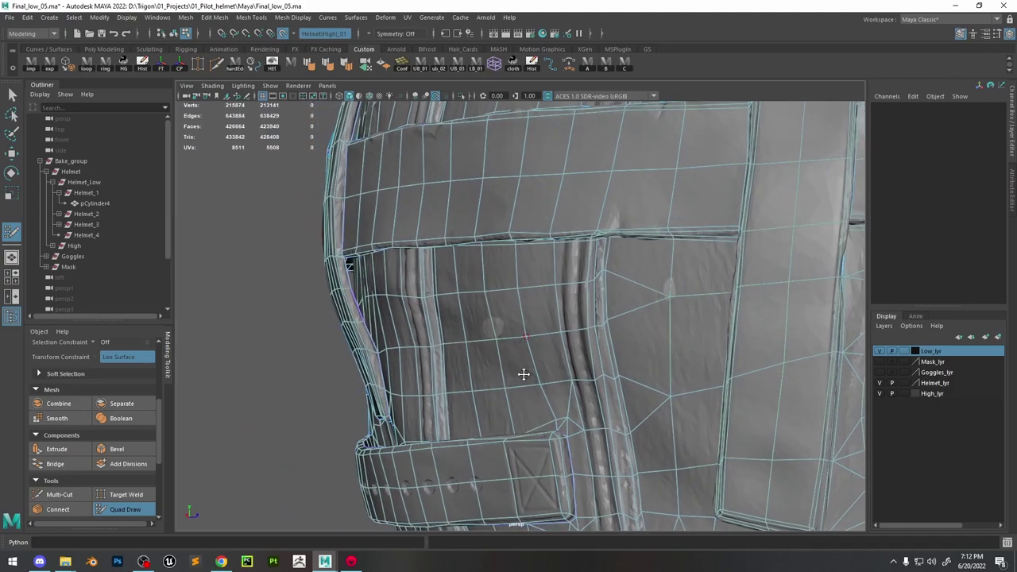
click(510, 388)
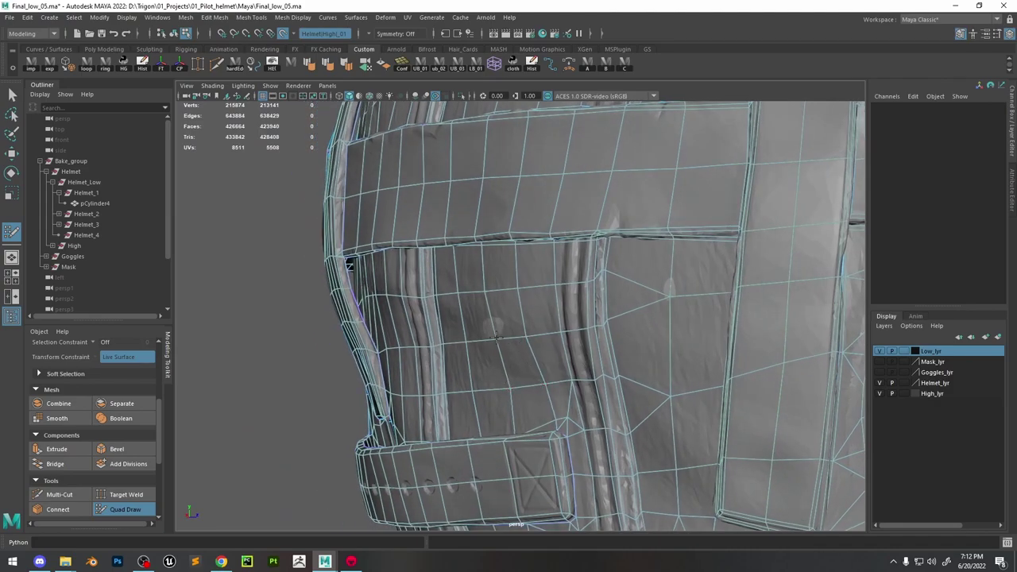
key(w)
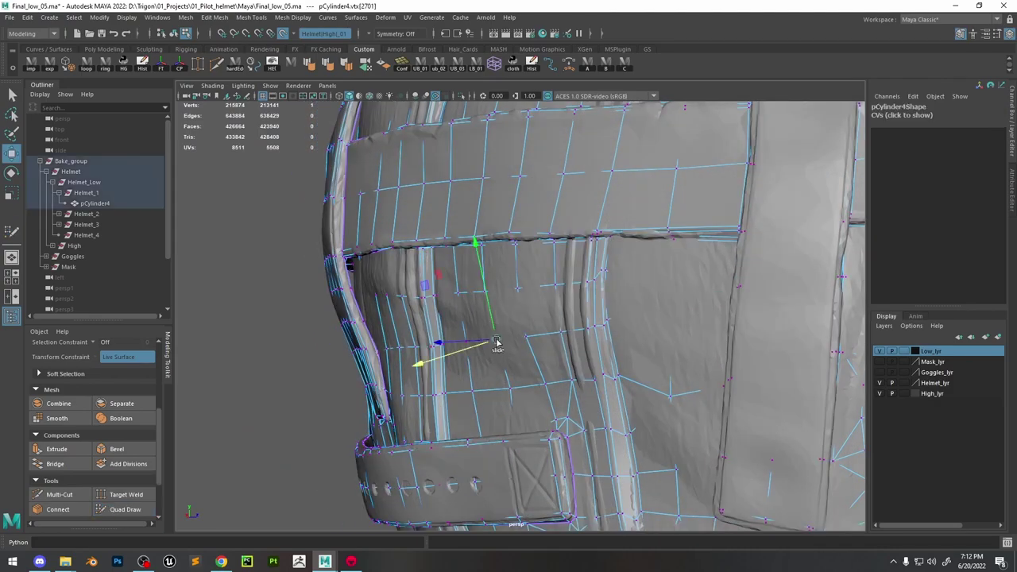
click(60, 494)
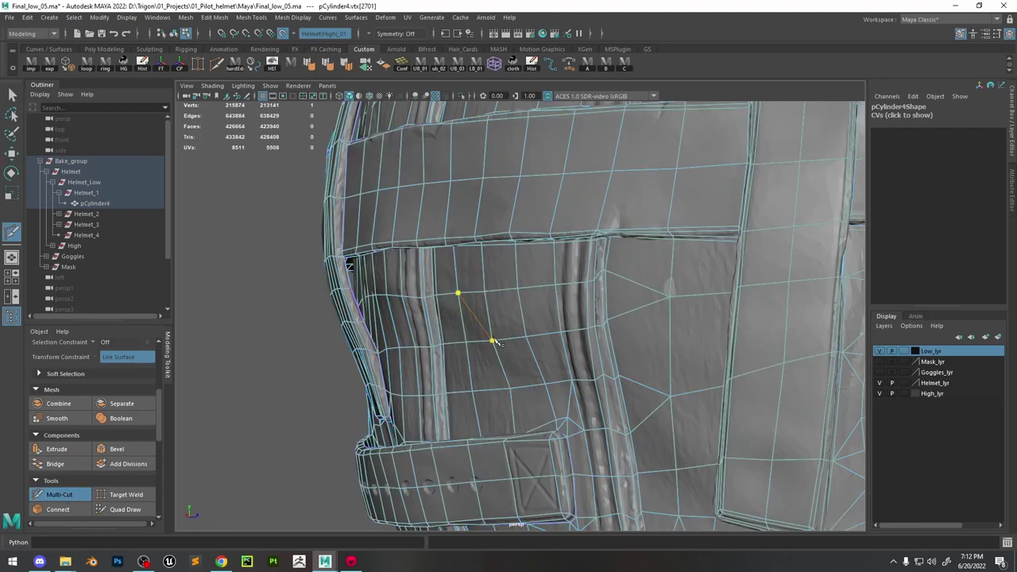
key(Return)
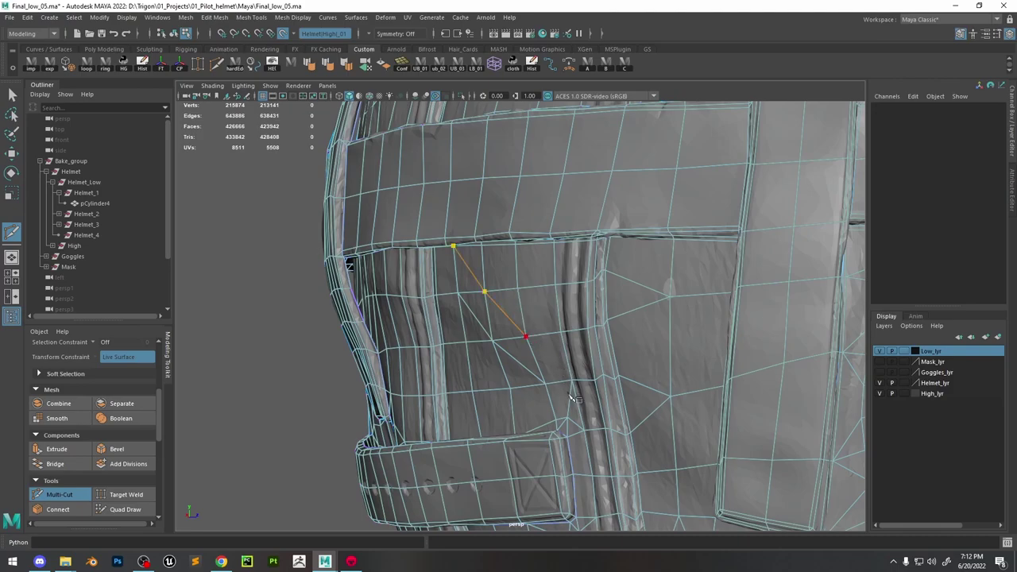
Adjust a vertex beside the new cut and add another cut to the lower edge
key(w)
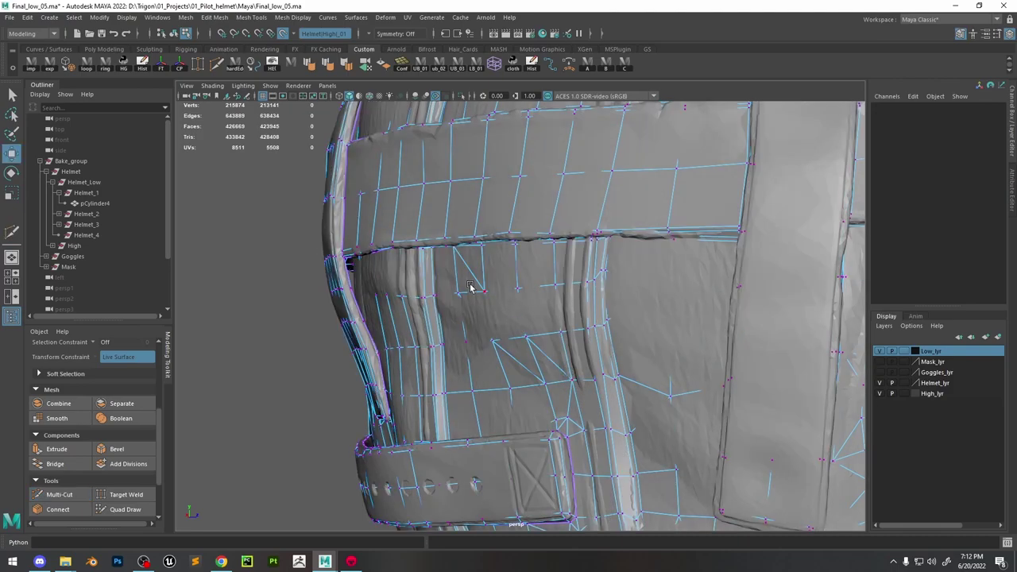
click(467, 287)
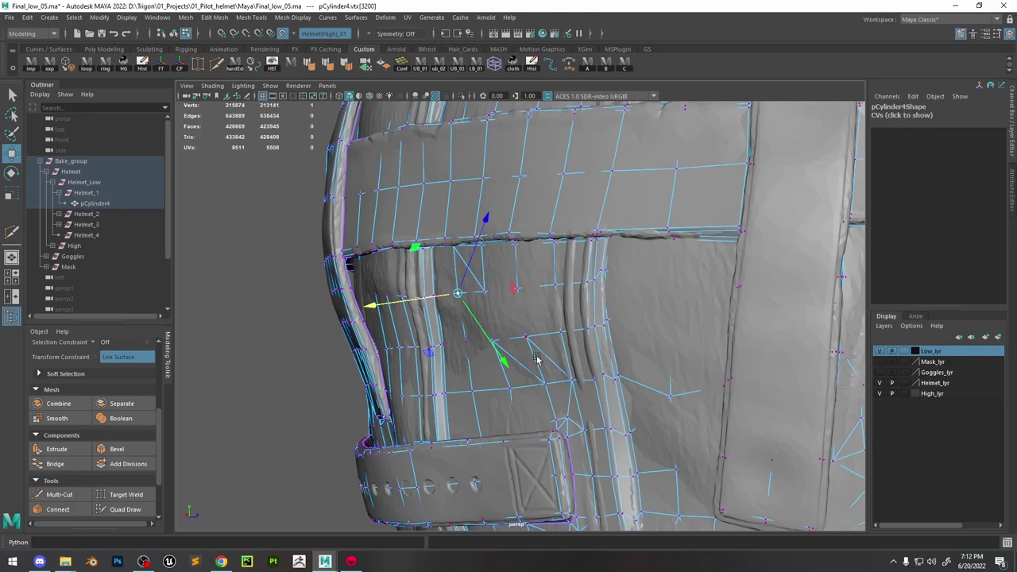
click(58, 494)
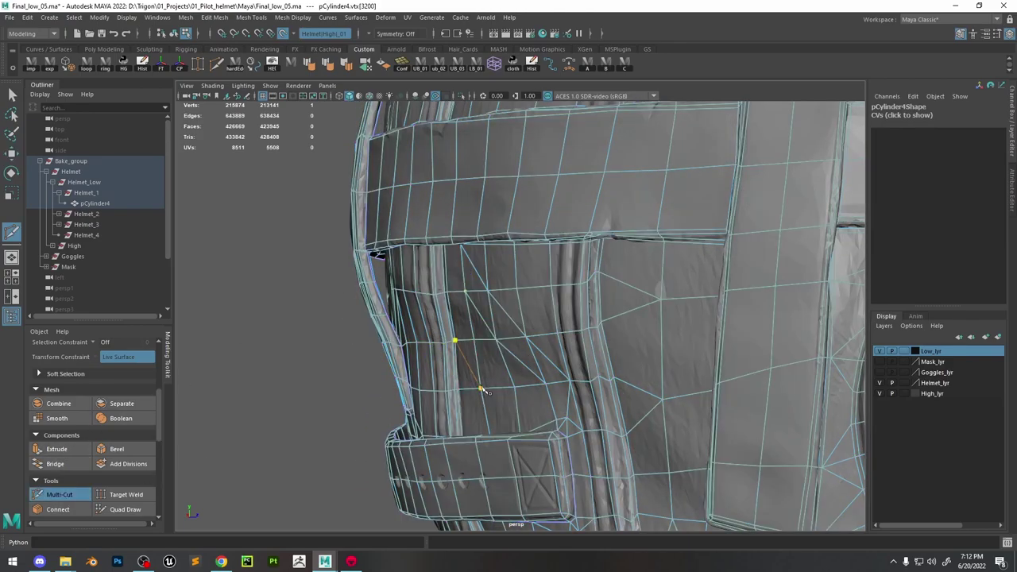
click(482, 388)
key(Return)
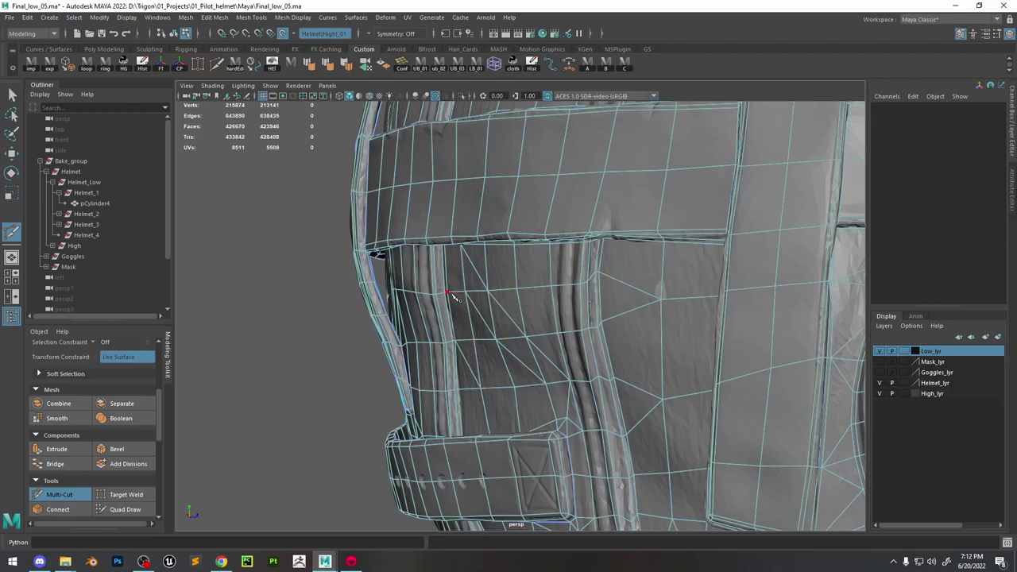
click(474, 340)
Undo a stray vertex tweak on the side panel and view the helmet top
alt+drag(646, 395, 650, 355)
click(124, 509)
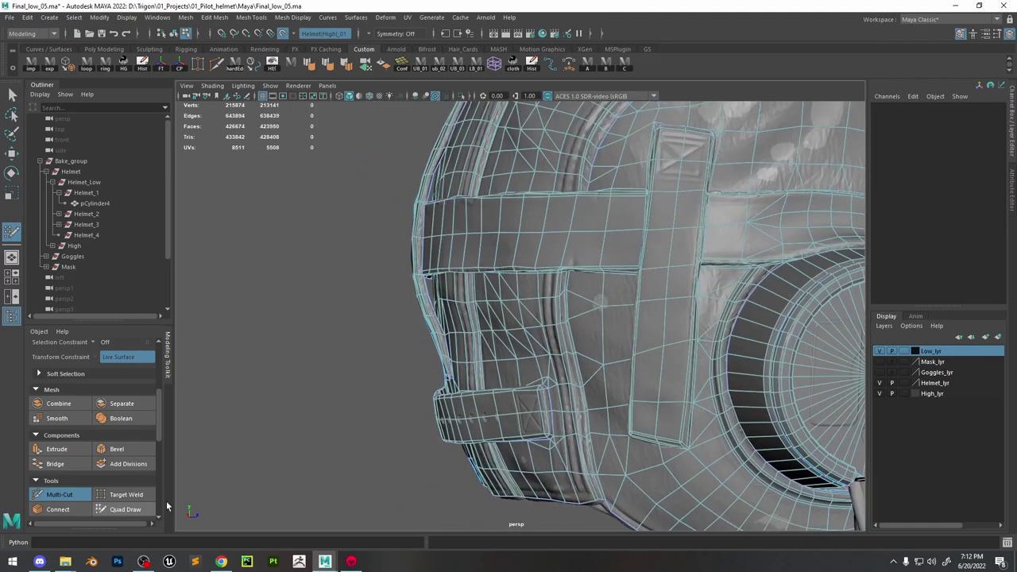
scroll(596, 352, up, 4)
alt+drag(596, 351, 586, 318)
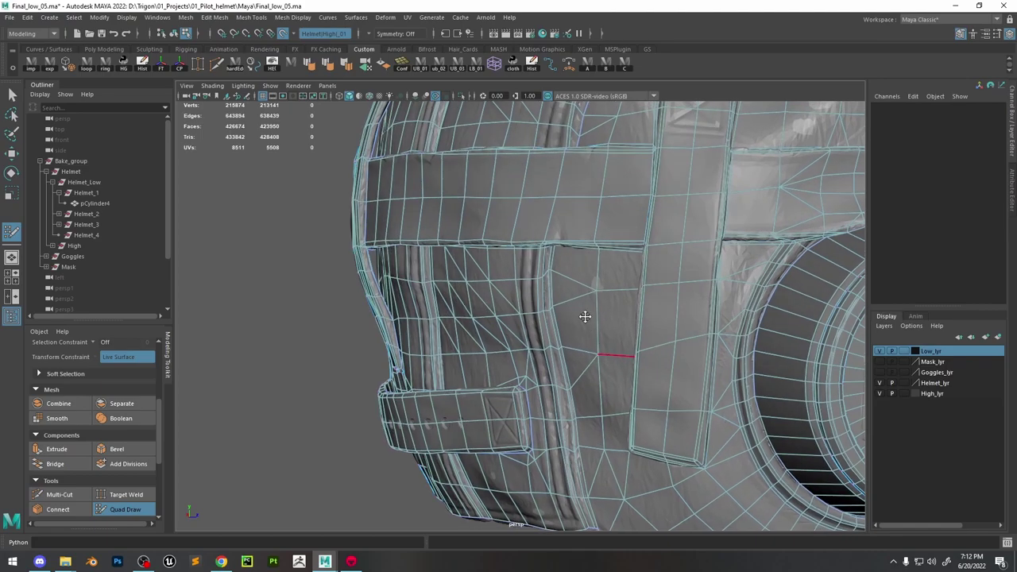
click(57, 494)
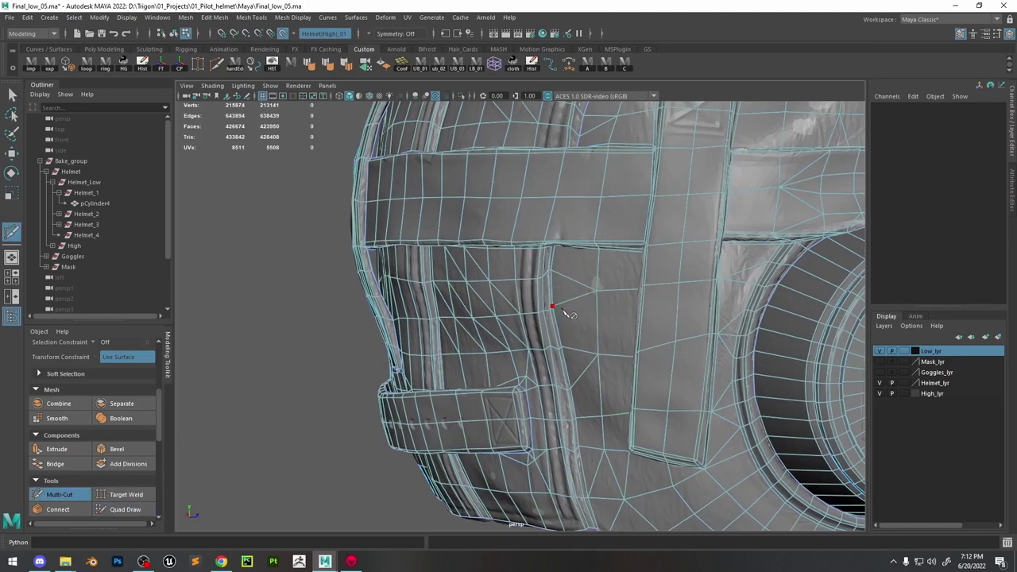
key(ctrl+z)
mouse_move(618, 199)
alt+mouse_down()
mouse_move(632, 268)
mouse_move(469, 302)
alt+mouse_up()
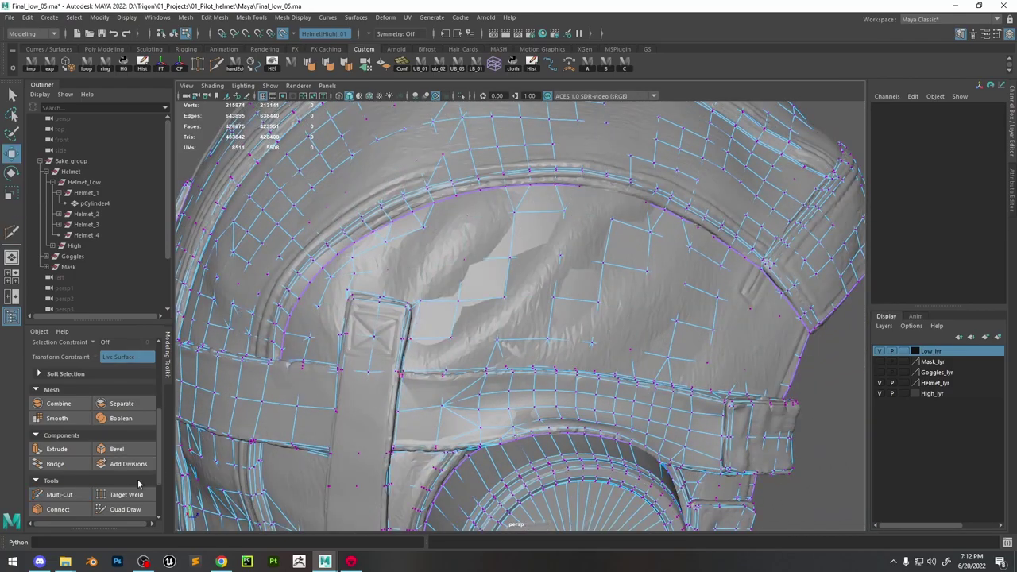
Multi-Cut new edges across the dome faces near the shell's curved rim
click(126, 509)
mouse_move(329, 397)
alt+mouse_down()
mouse_move(591, 298)
mouse_move(606, 268)
mouse_move(593, 263)
mouse_move(667, 295)
mouse_move(609, 324)
mouse_move(600, 311)
mouse_move(656, 438)
mouse_move(693, 362)
mouse_move(710, 374)
mouse_move(688, 369)
mouse_move(556, 445)
alt+mouse_up()
click(76, 493)
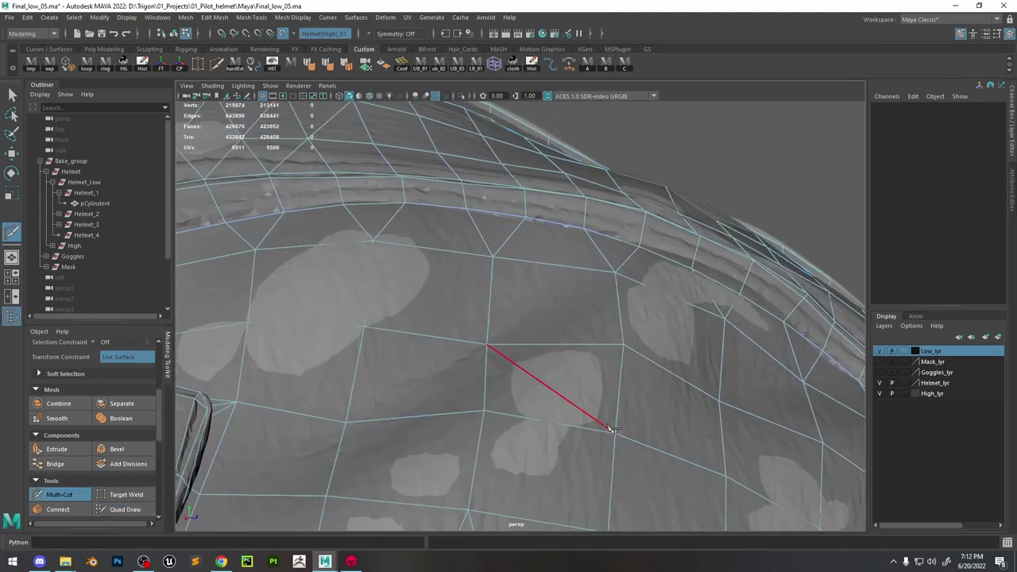
alt+drag(605, 440, 470, 363)
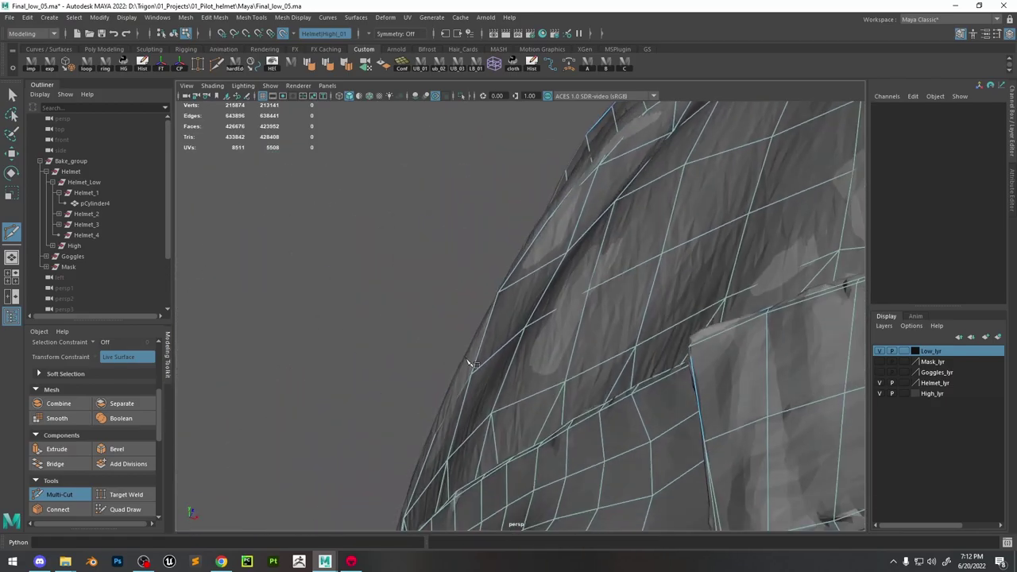
alt+drag(525, 298, 443, 427)
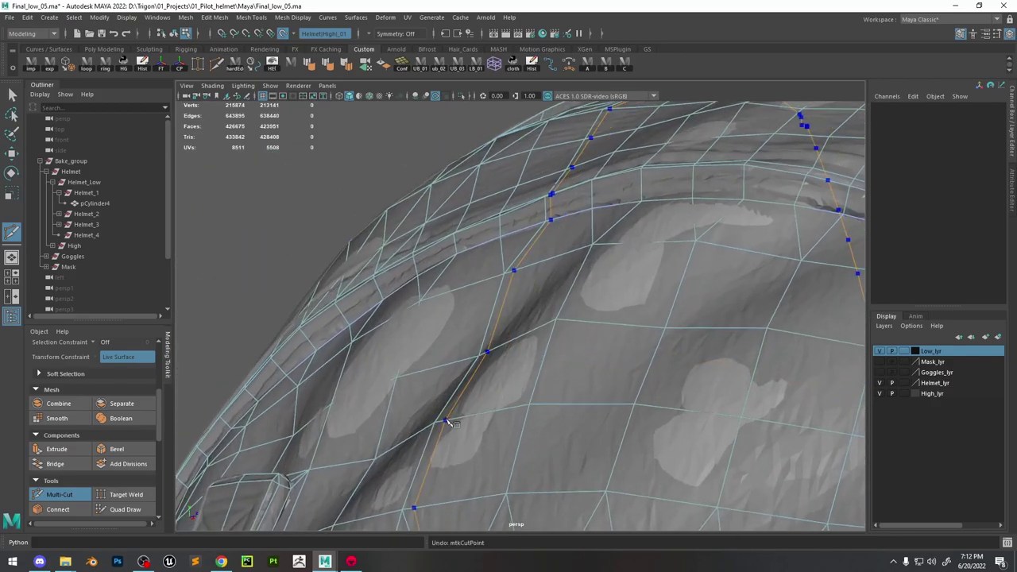
key(ctrl+z)
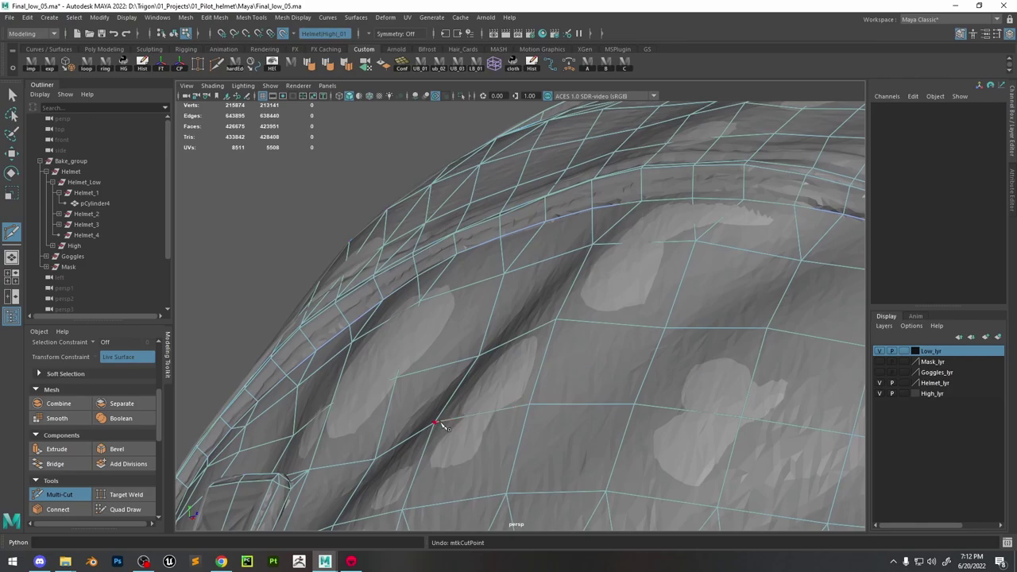
click(556, 319)
alt+drag(556, 319, 576, 351)
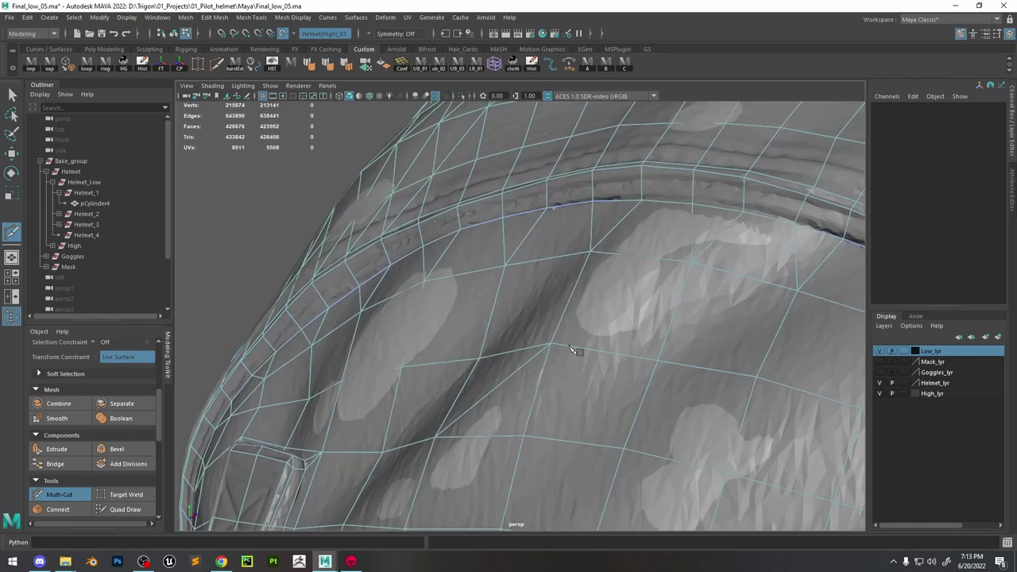
click(692, 264)
alt+drag(693, 263, 529, 375)
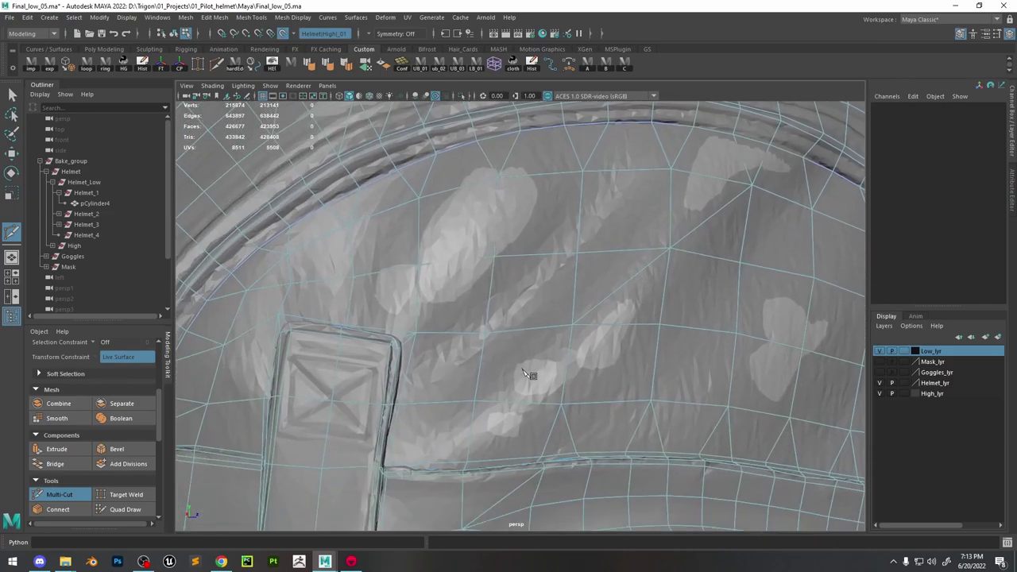
click(572, 327)
Add more cuts across the dome faces through a dome vertex
click(470, 461)
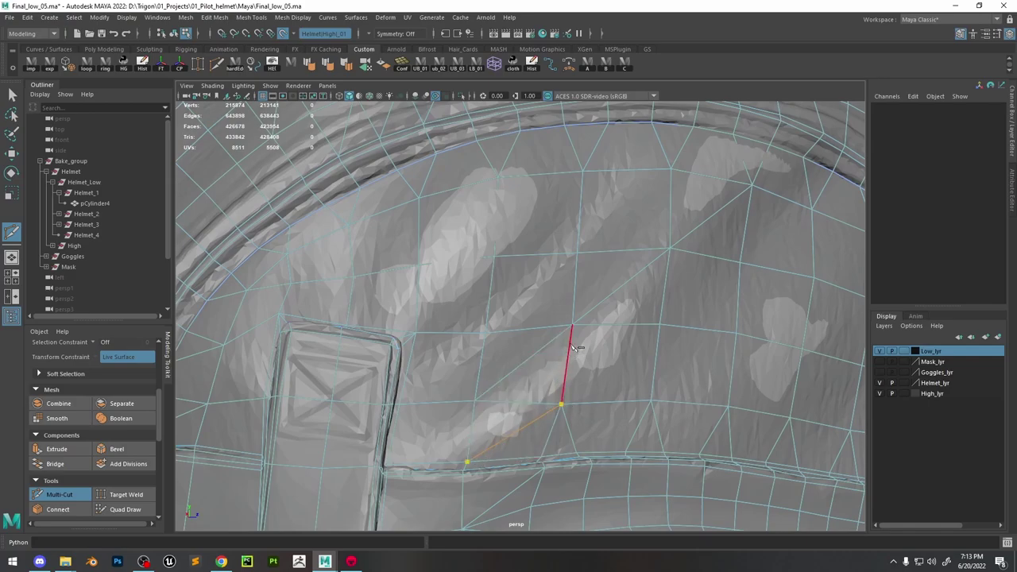
click(660, 326)
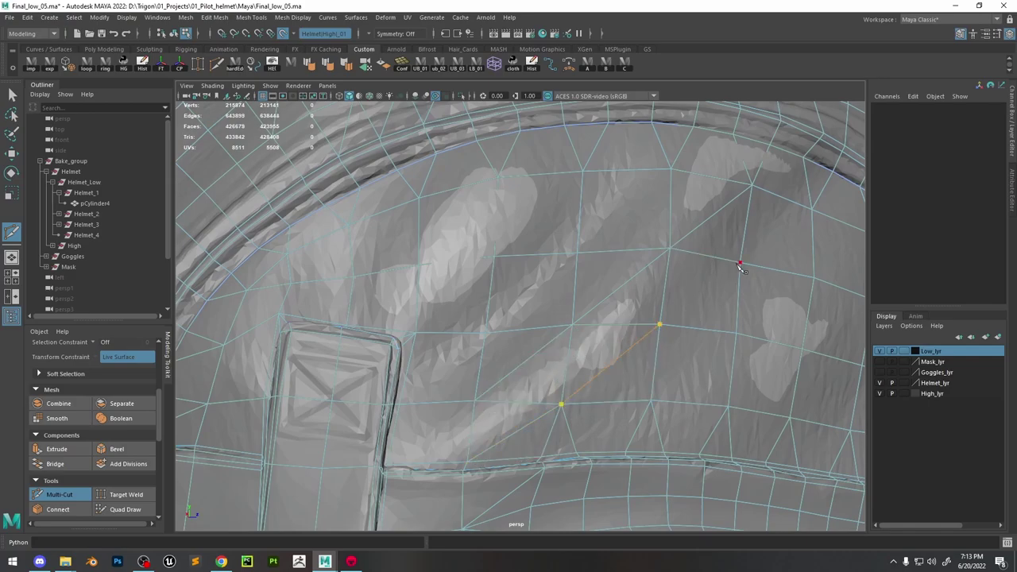
click(812, 213)
key(BackSpace)
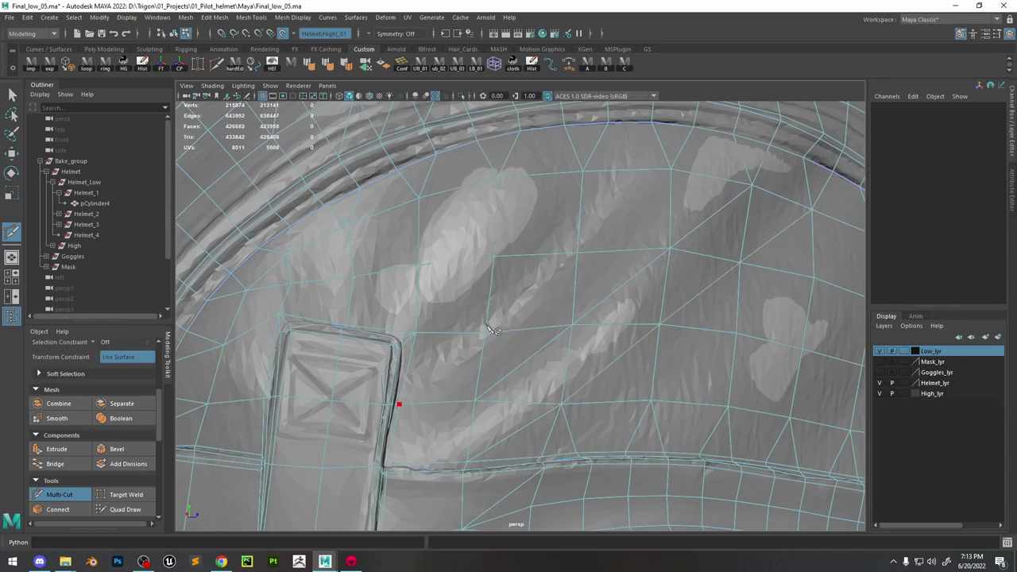
click(484, 332)
click(577, 253)
key(Return)
Nudge two low-poly vertices near the front panel onto the sculpt surface
key(w)
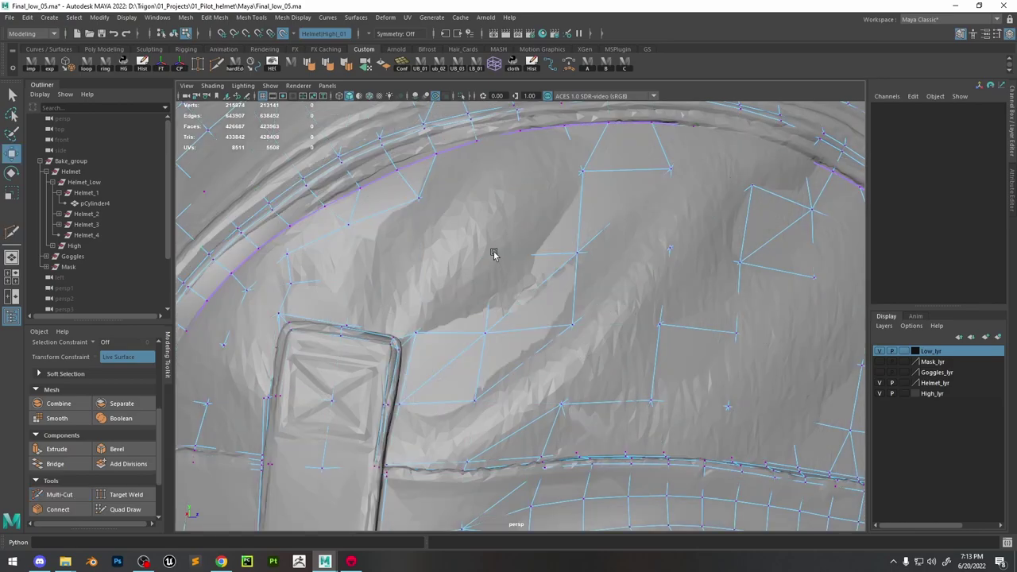
click(495, 254)
drag(509, 242, 516, 240)
click(125, 510)
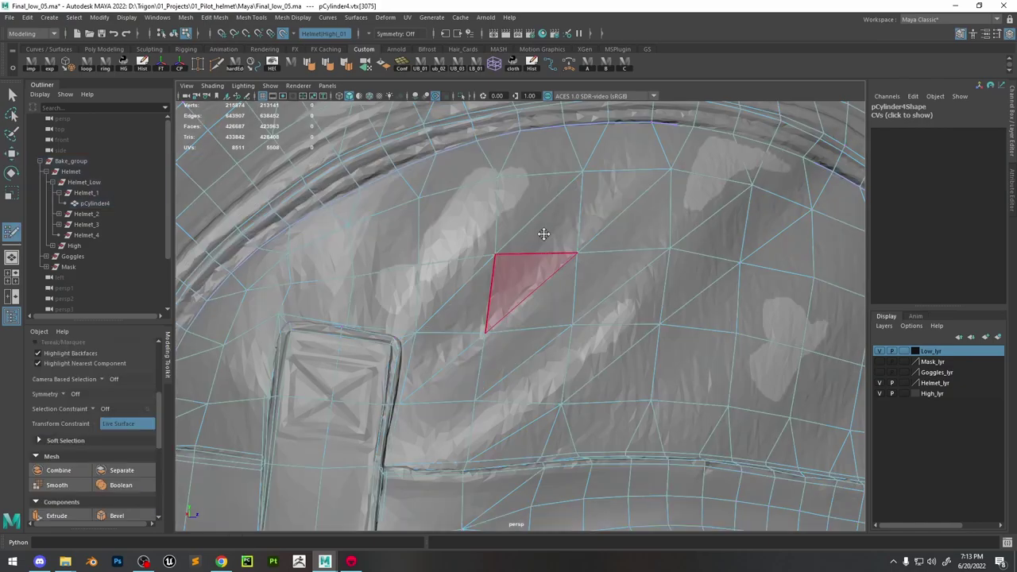
key(w)
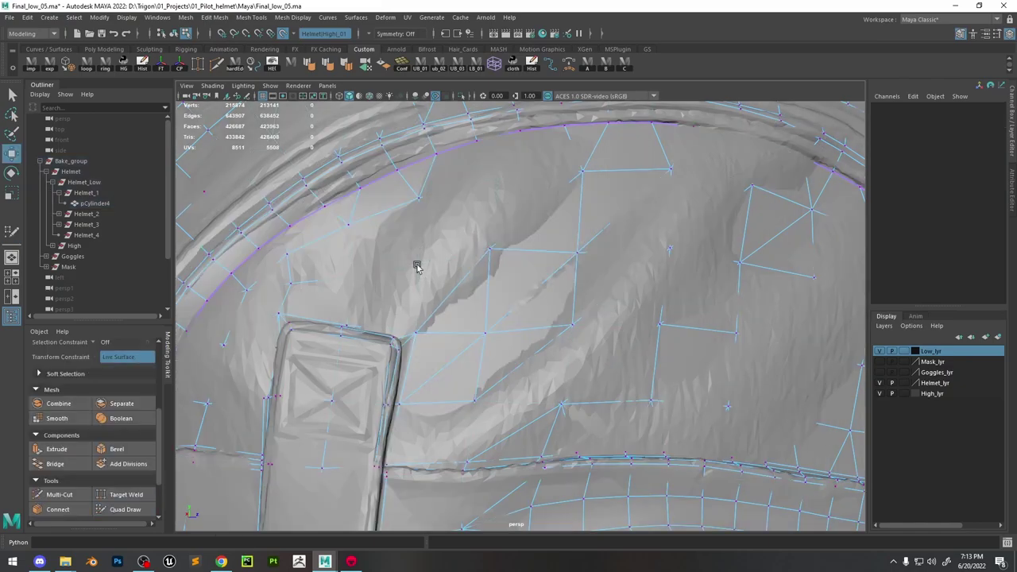
click(429, 279)
alt+drag(447, 288, 416, 262)
Cut an edge from the shell-panel vertex up to the helmet rim
click(57, 495)
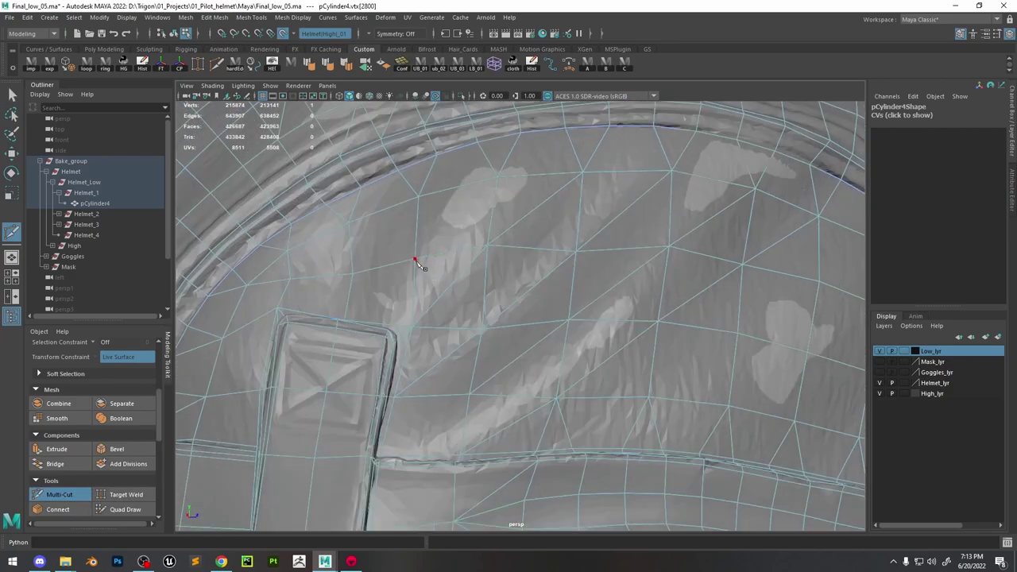
click(498, 176)
key(Return)
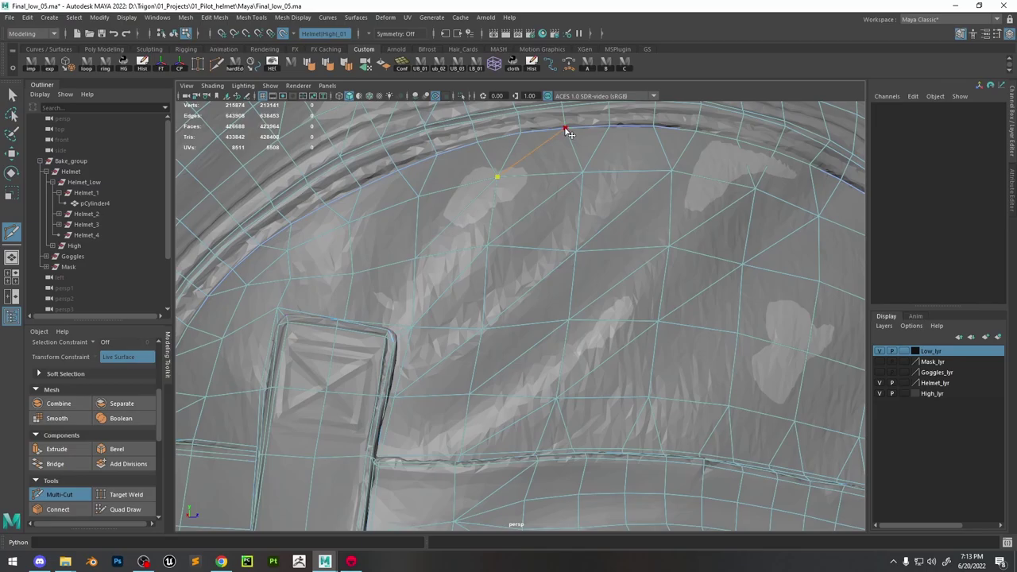
mouse_move(665, 165)
alt+mouse_down()
mouse_move(701, 191)
mouse_move(702, 205)
mouse_move(665, 200)
alt+mouse_up()
Relax the low-poly edges near the helmet rim onto the sculpt with Quad Draw
key(ctrl+q)
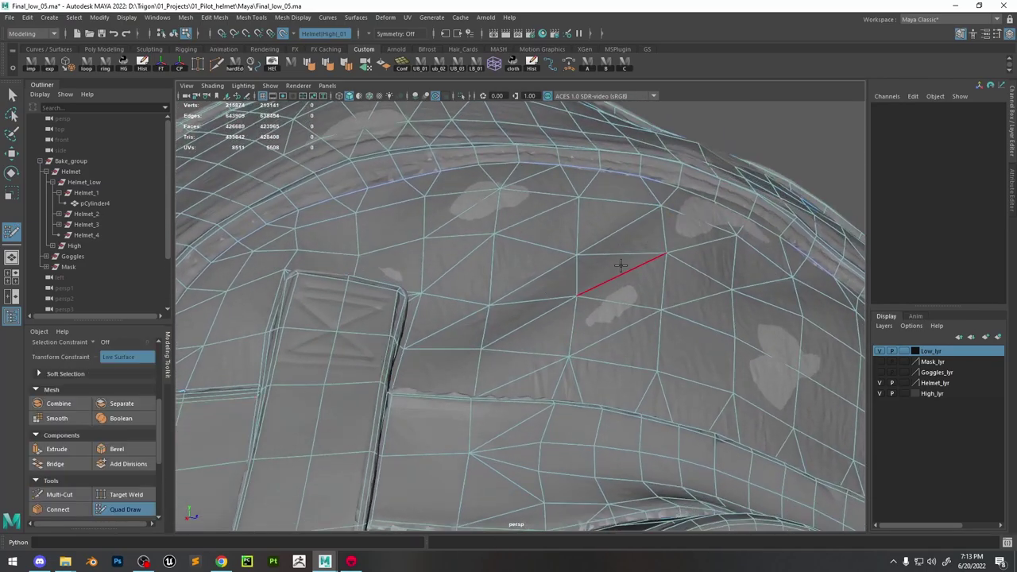
mouse_move(734, 230)
mouse_down()
mouse_move(726, 220)
mouse_move(736, 221)
mouse_move(613, 281)
mouse_move(630, 244)
mouse_move(600, 313)
mouse_move(647, 217)
mouse_up()
key(q)
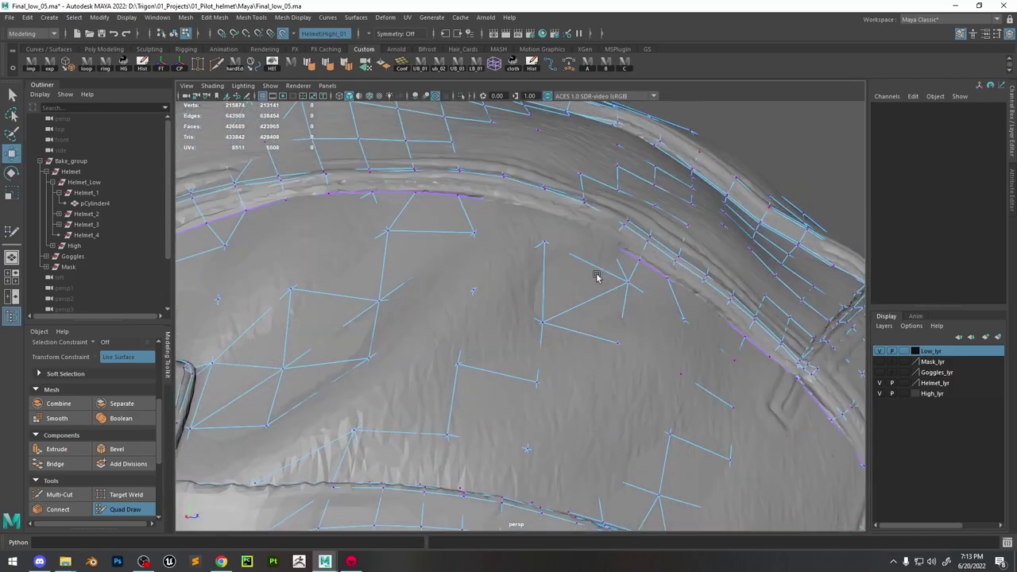
Multi-Cut new edges from the dome vertices up to the brim rim
key(ctrl+shift+x)
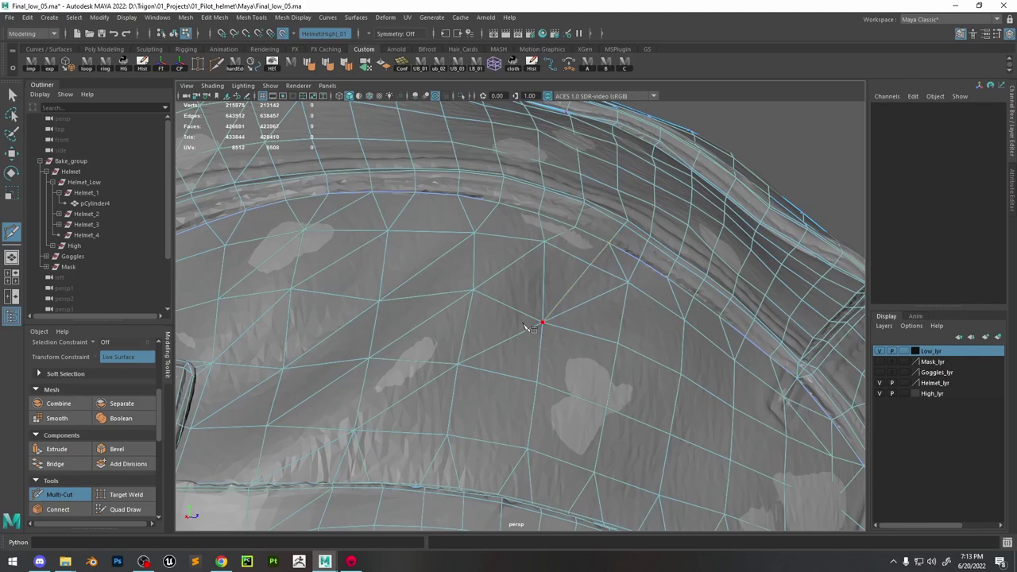
click(126, 509)
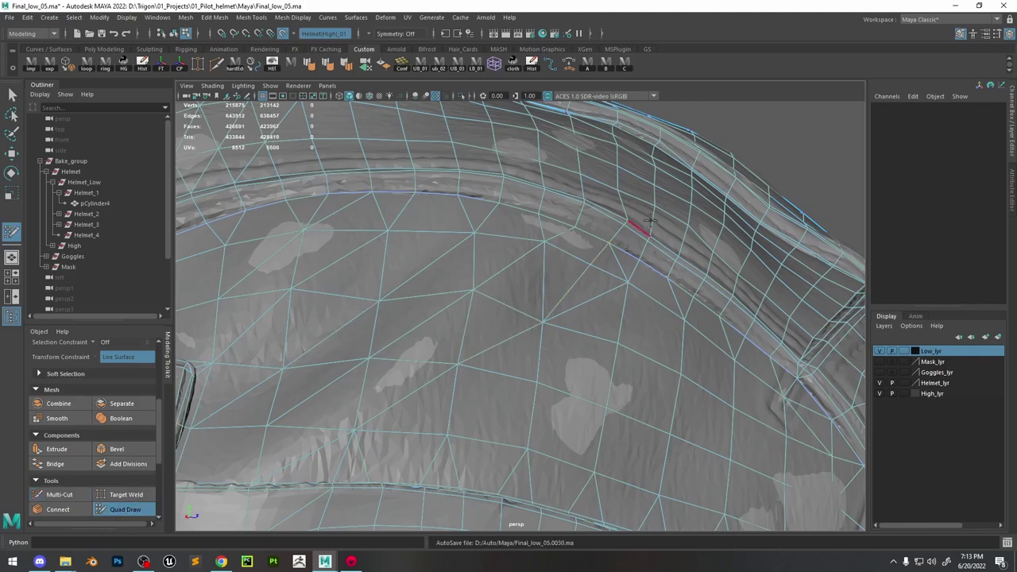
click(59, 494)
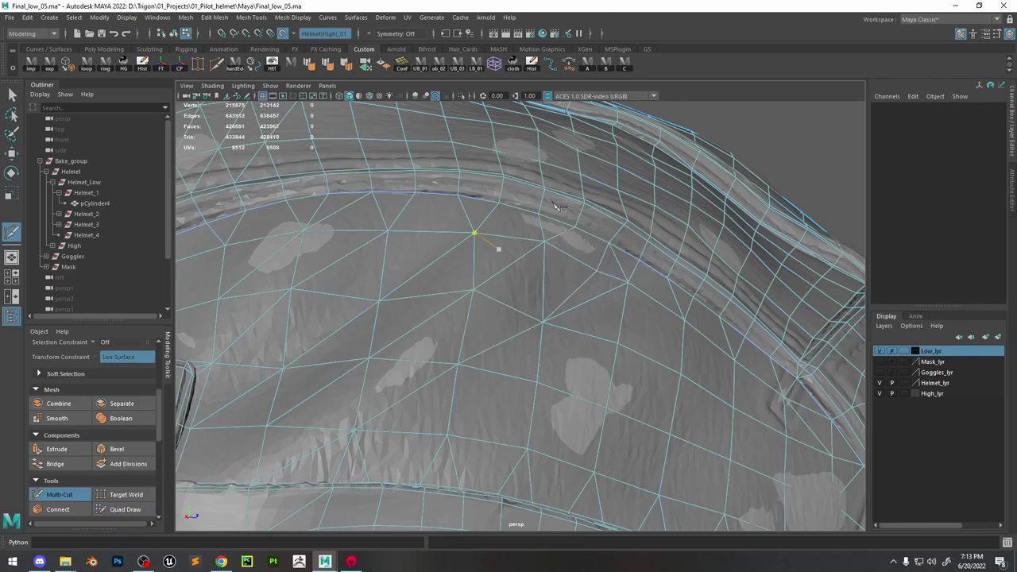
click(612, 248)
right_click(611, 248)
click(483, 232)
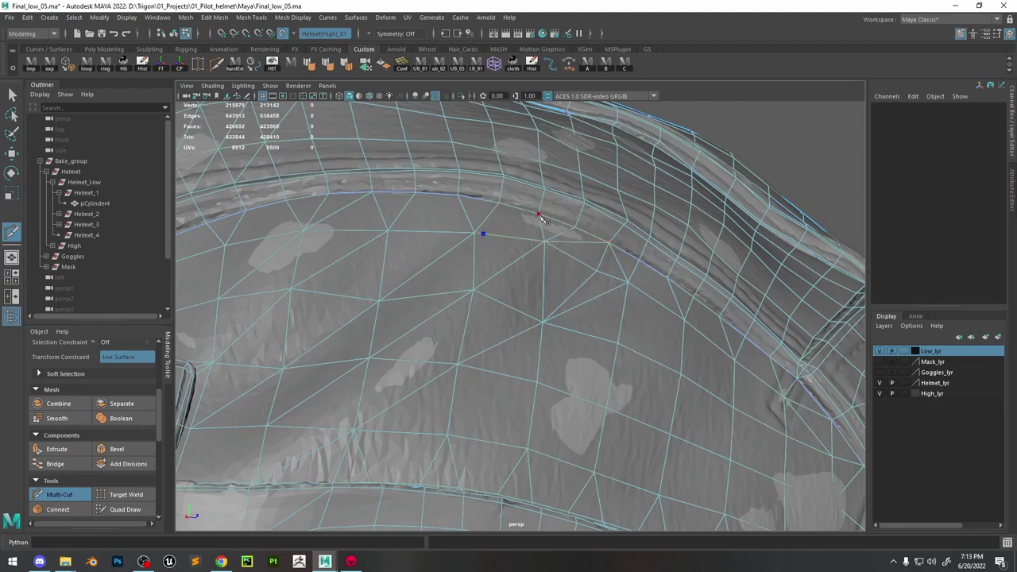
key(ctrl+z)
alt+drag(543, 221, 477, 231)
click(479, 228)
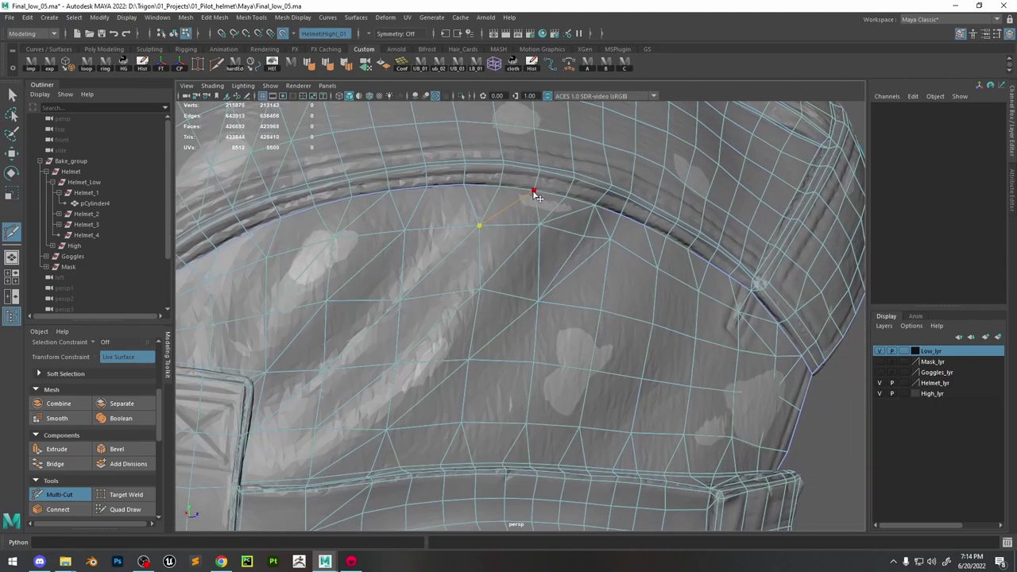
key(Return)
Spin the new edge to reroute the triangles beside the rim
key(w)
shift+right_drag(511, 200, 512, 210)
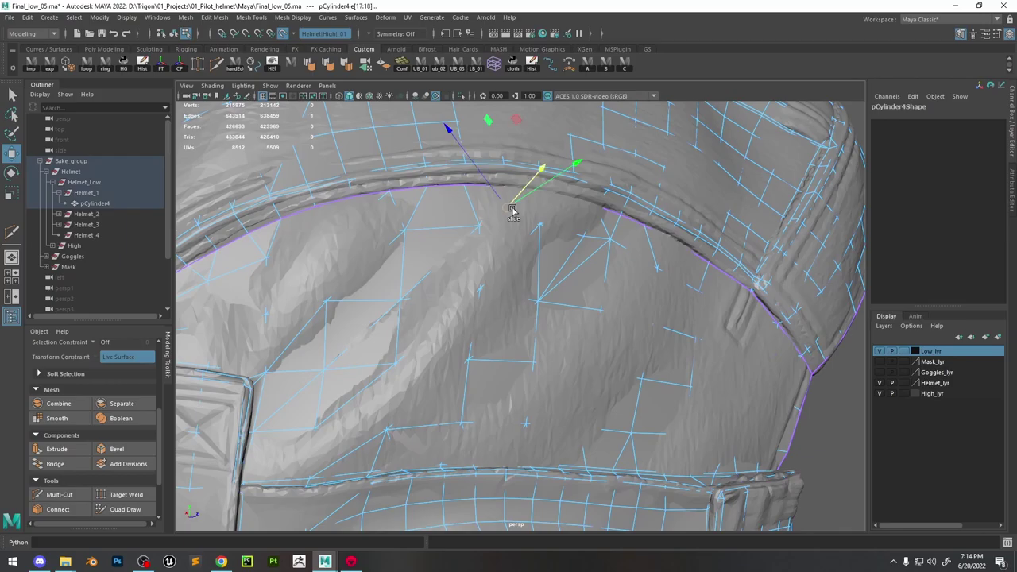
click(126, 509)
scroll(571, 218, down, 3)
mouse_move(565, 198)
alt+mouse_down()
mouse_move(579, 268)
mouse_move(618, 265)
mouse_move(608, 274)
alt+mouse_up()
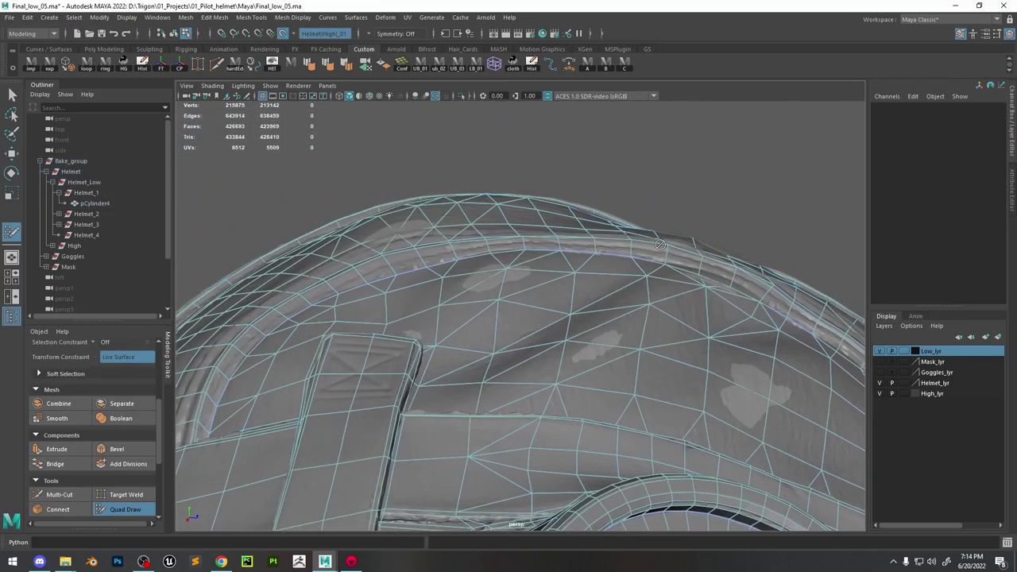
click(51, 495)
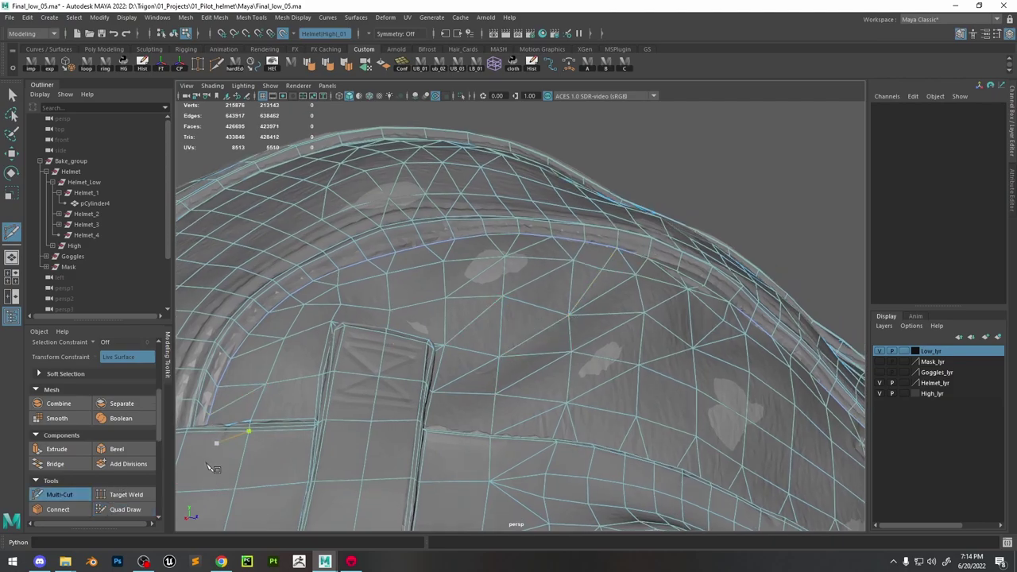
click(125, 509)
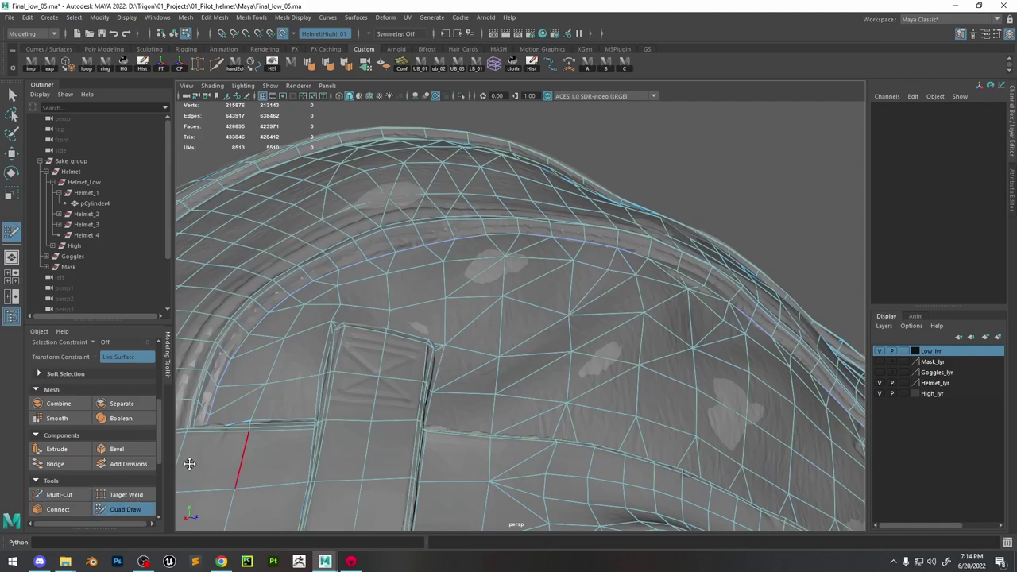
click(51, 495)
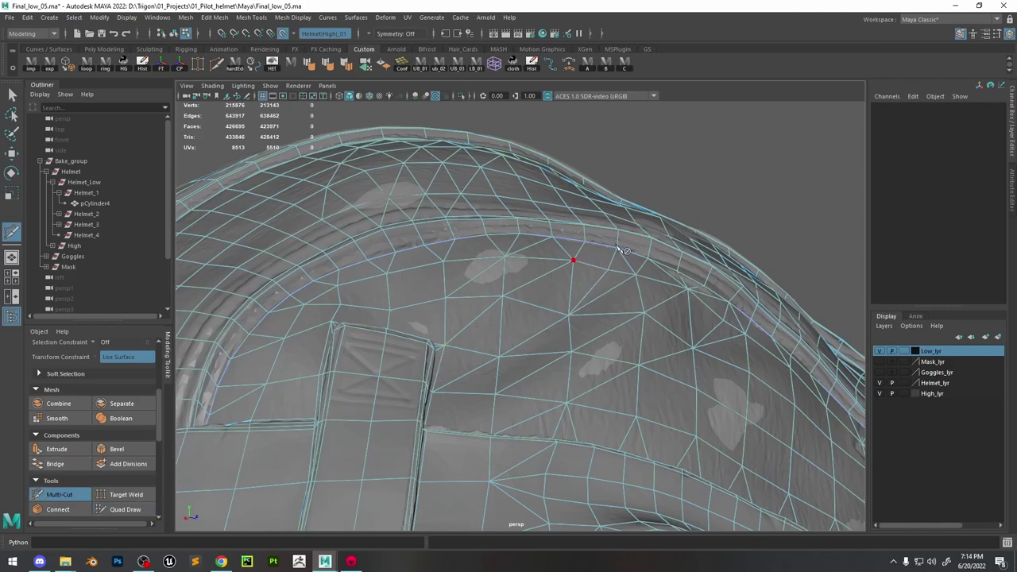
Select the low-poly helmet pCylinder4 and turn on Isolate Select
right_drag(619, 242, 659, 226)
click(462, 96)
alt+drag(681, 193, 608, 270)
scroll(609, 274, up, 3)
Select pCylinder4 and Multi-Cut a segment beside the goggle
click(602, 281)
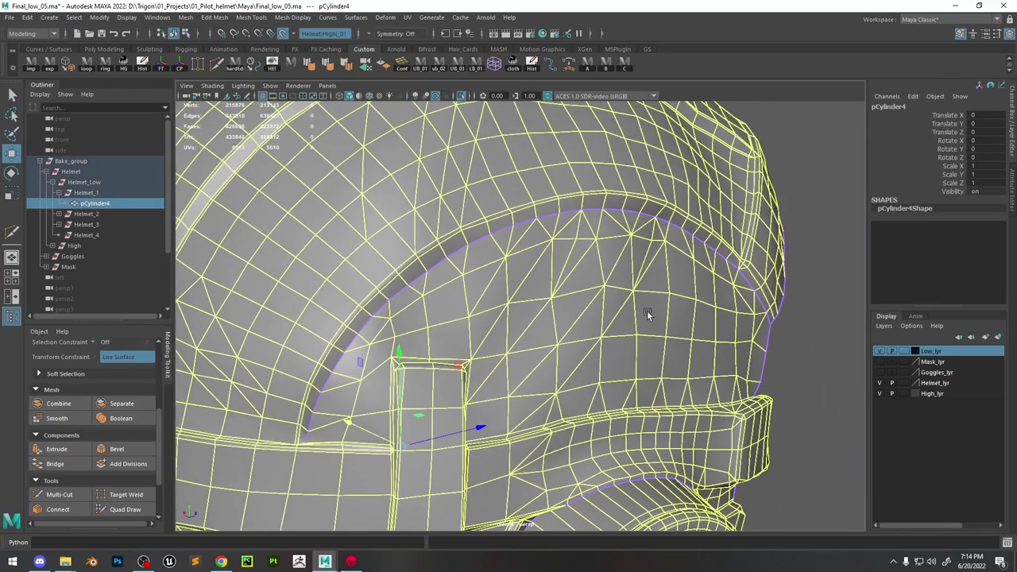
alt+drag(647, 310, 493, 287)
click(59, 495)
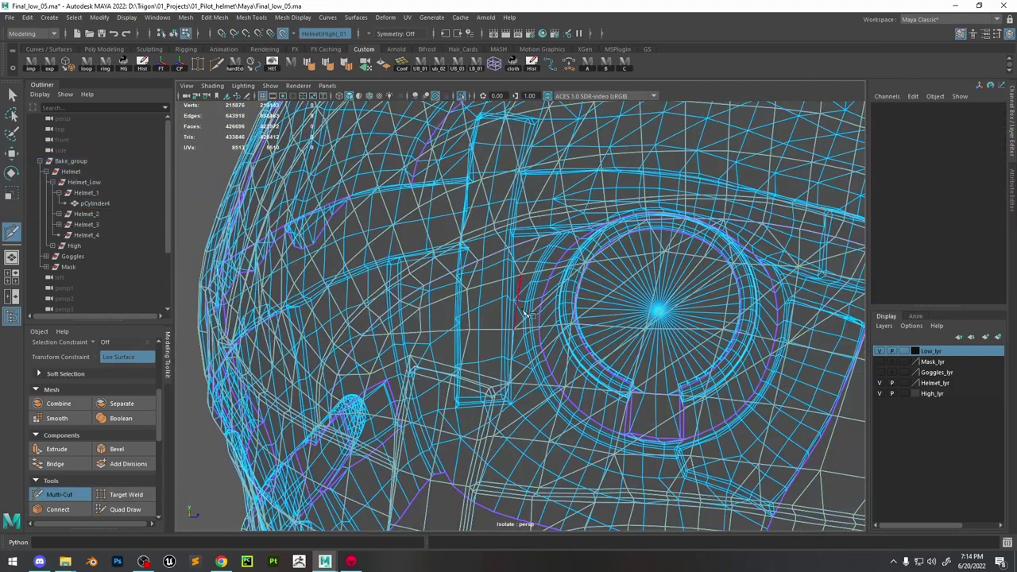
click(463, 372)
key(f)
scroll(604, 476, up, 5)
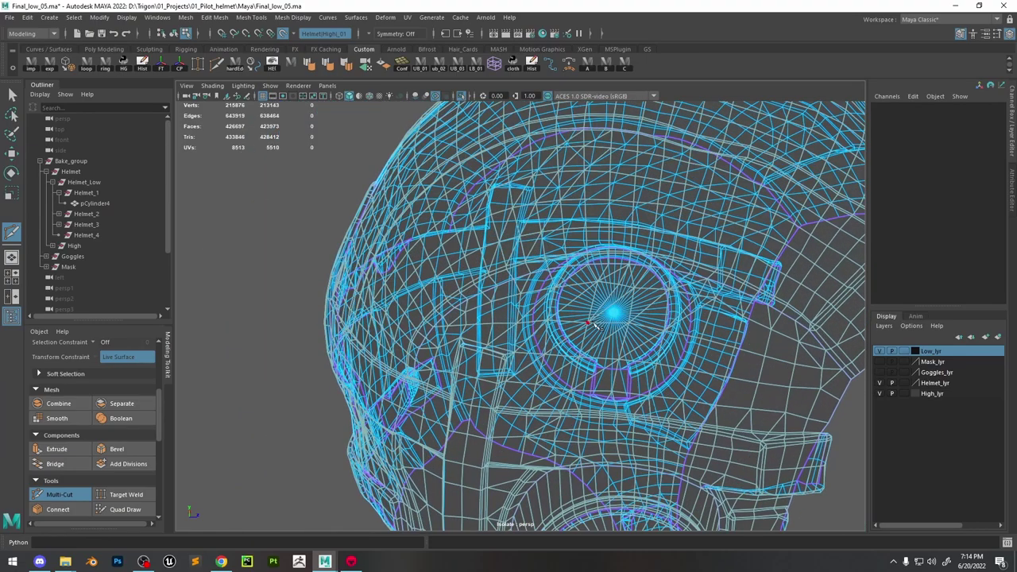
key(w)
alt+drag(477, 159, 549, 228)
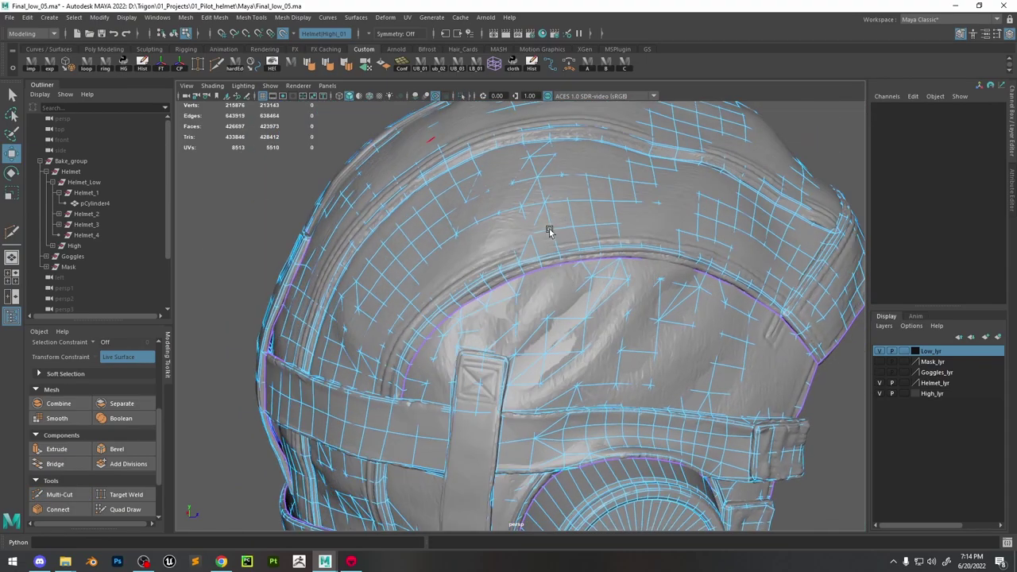
scroll(549, 228, up, 3)
Add a chain of cuts along the helmet brim near the rim
click(59, 495)
alt+drag(604, 335, 562, 264)
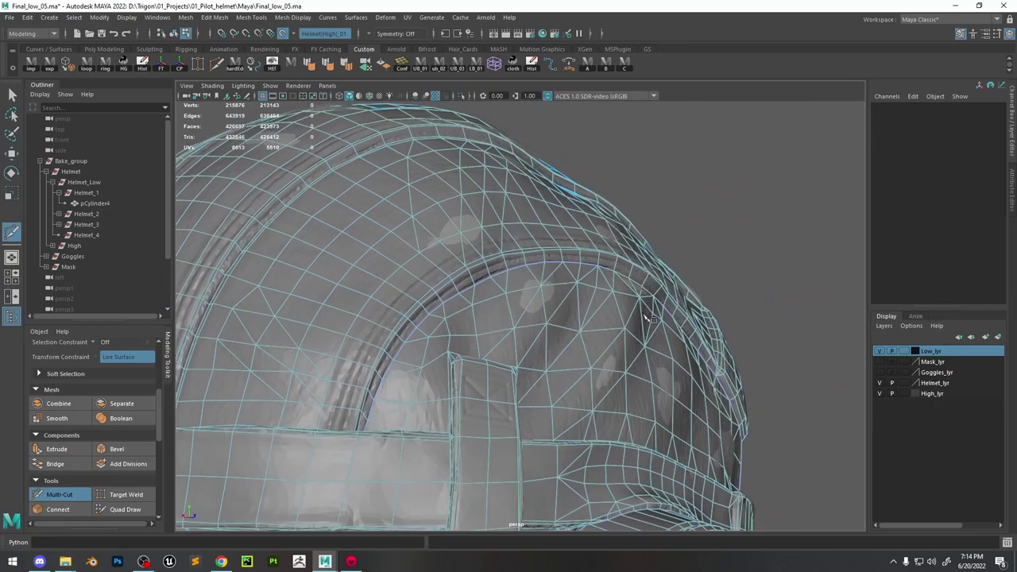
scroll(561, 263, up, 3)
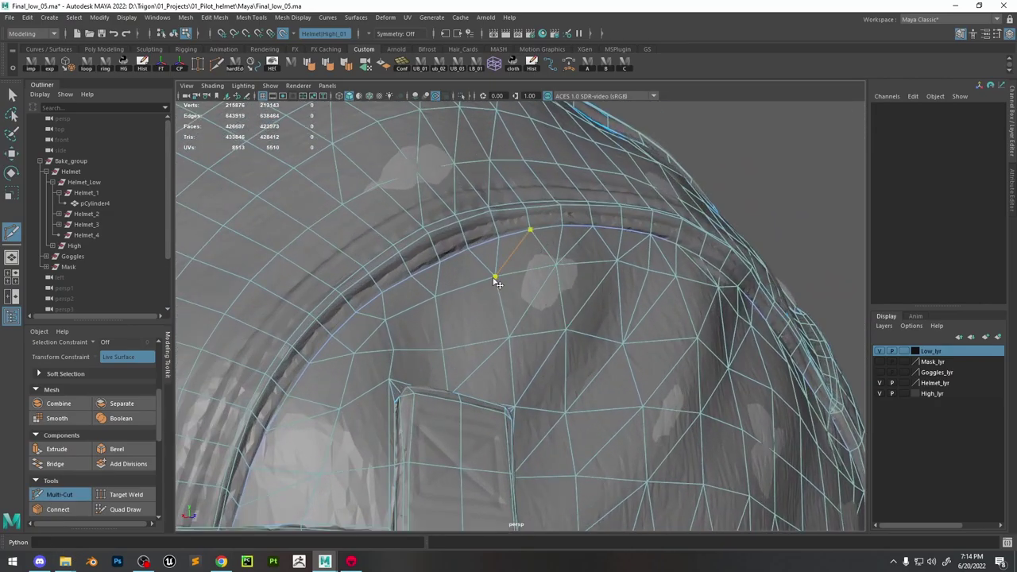
click(442, 350)
alt+drag(442, 350, 384, 414)
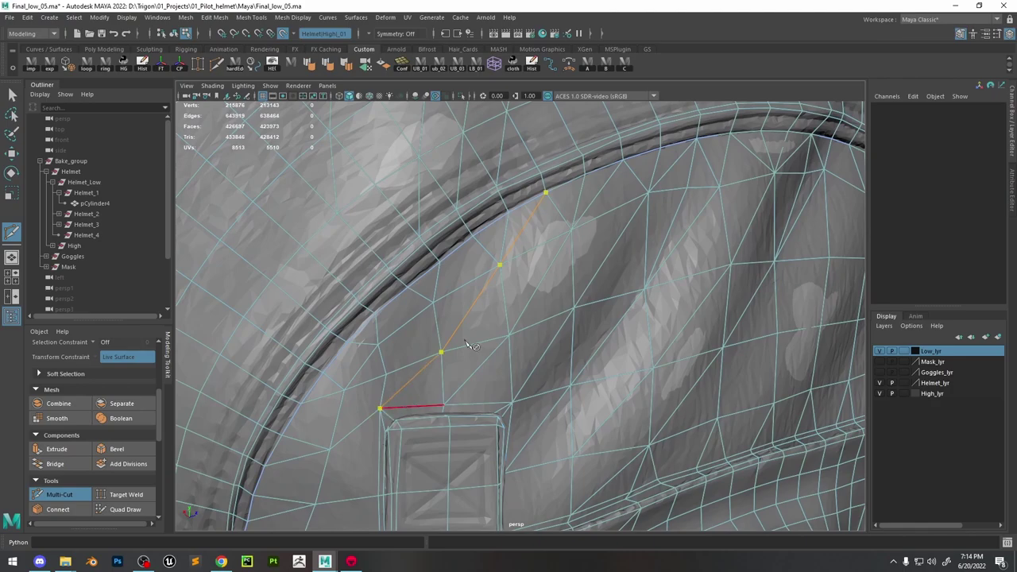
key(Return)
Select the vertex beside the front panel and finish the pending cut as edges
click(125, 509)
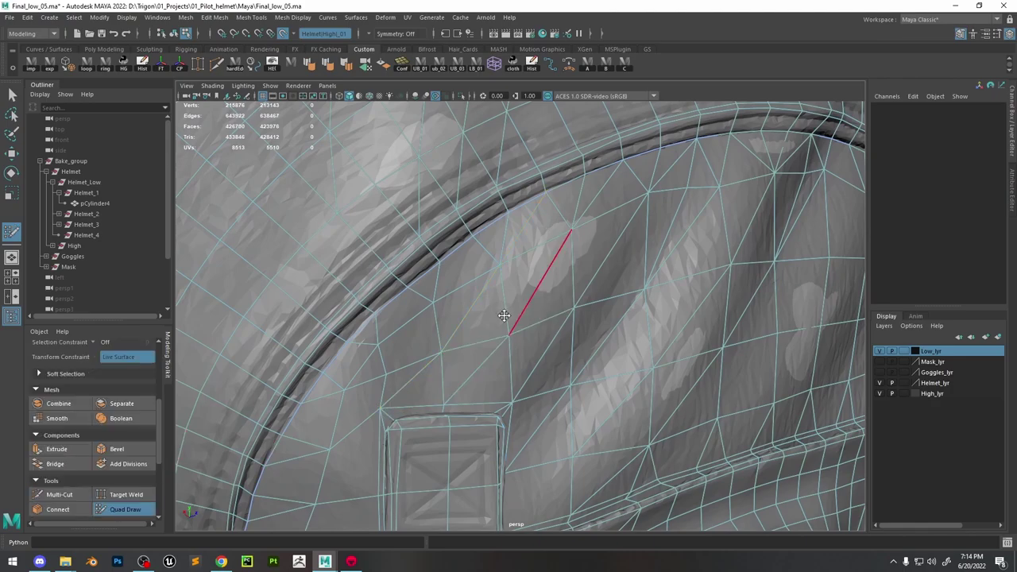
key(w)
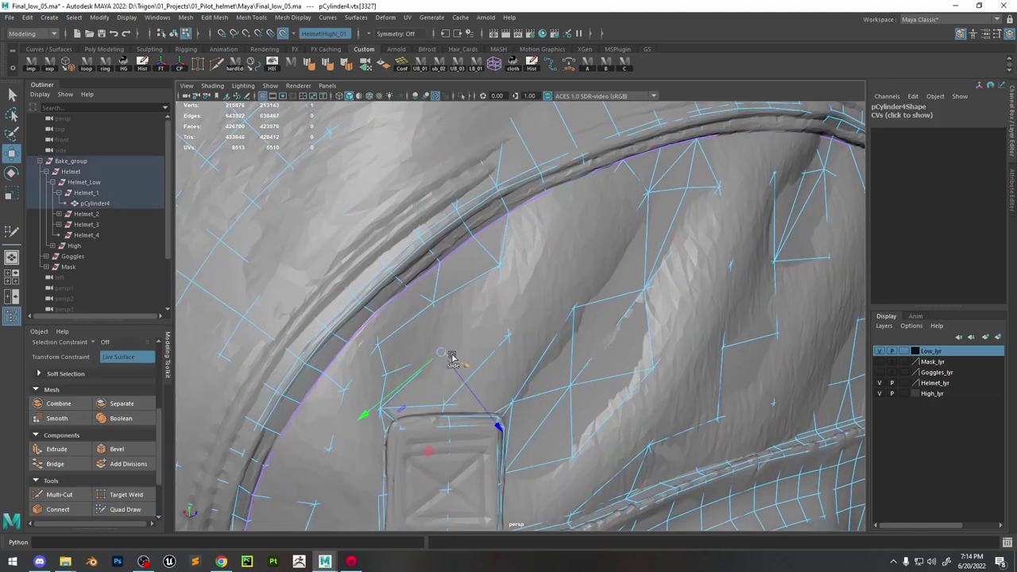
click(443, 352)
click(58, 494)
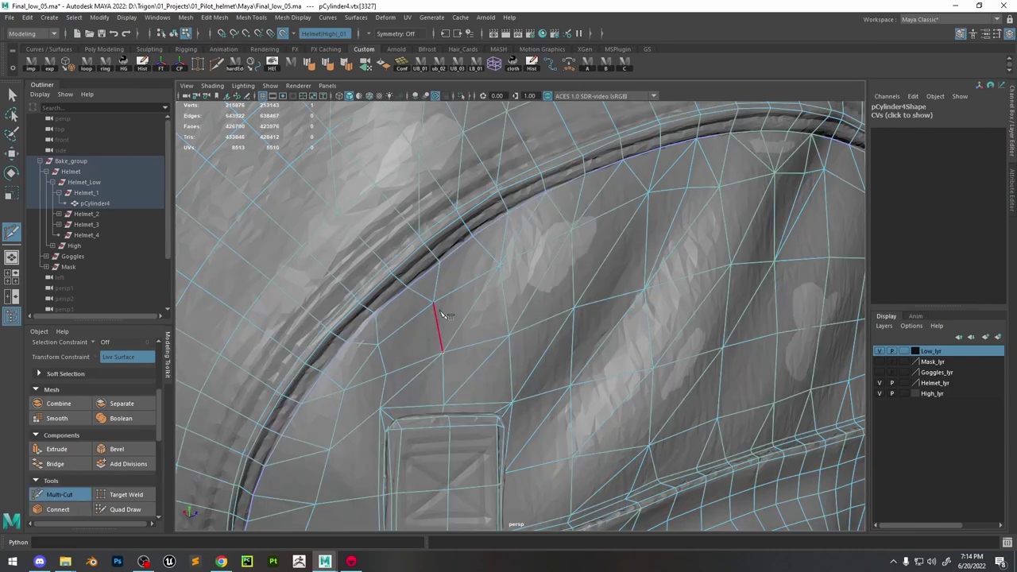
right_click(385, 376)
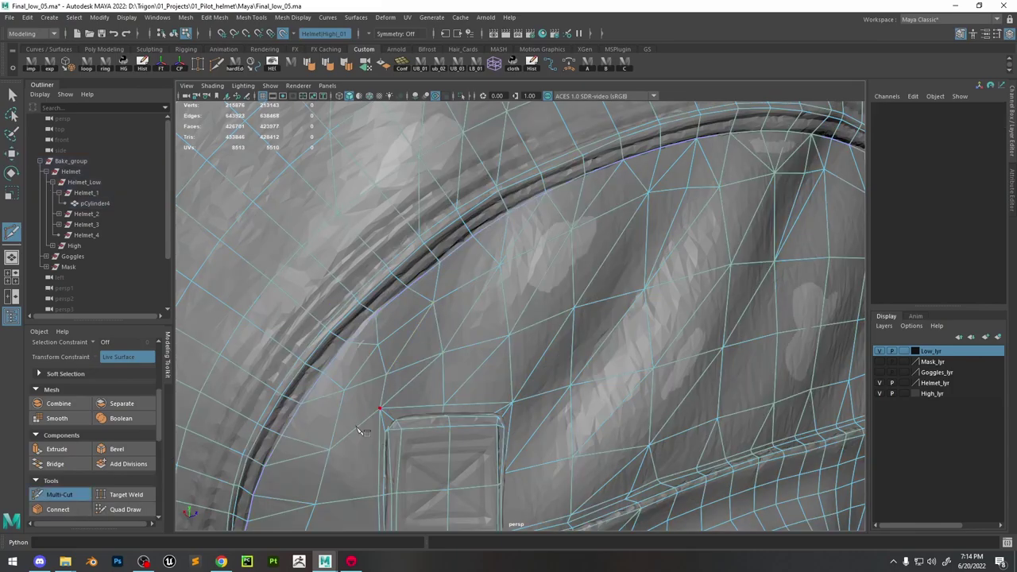
alt+drag(361, 430, 499, 312)
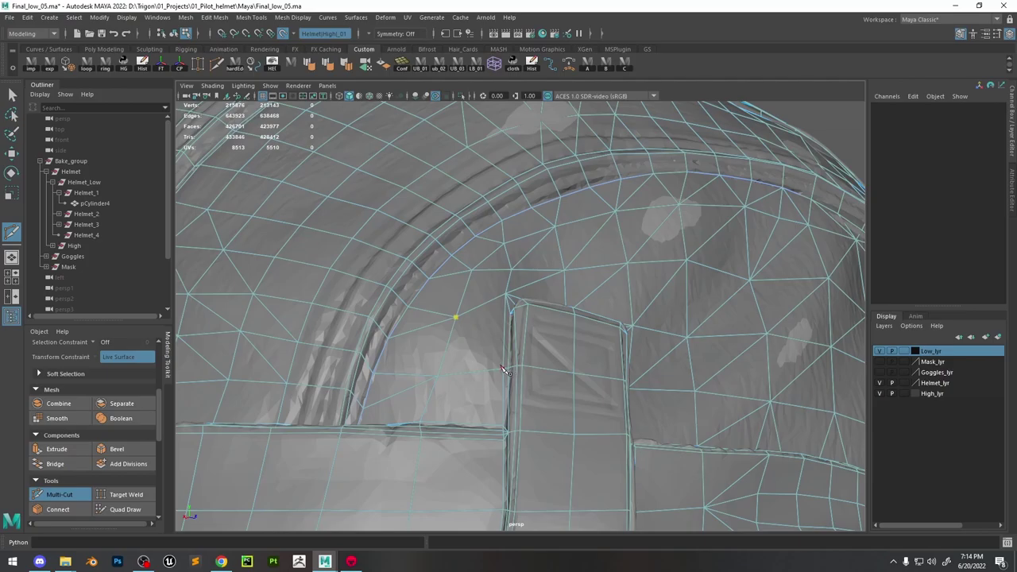
alt+drag(503, 370, 487, 404)
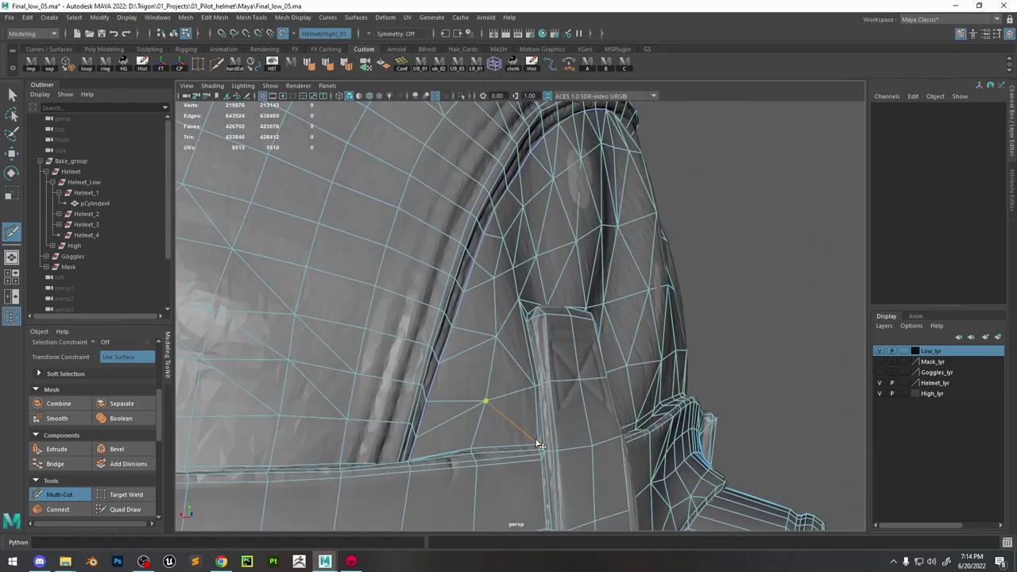
alt+drag(517, 345, 102, 540)
Work the front panel close-up in Quad Draw and ready Multi-Cut for more cuts
click(125, 509)
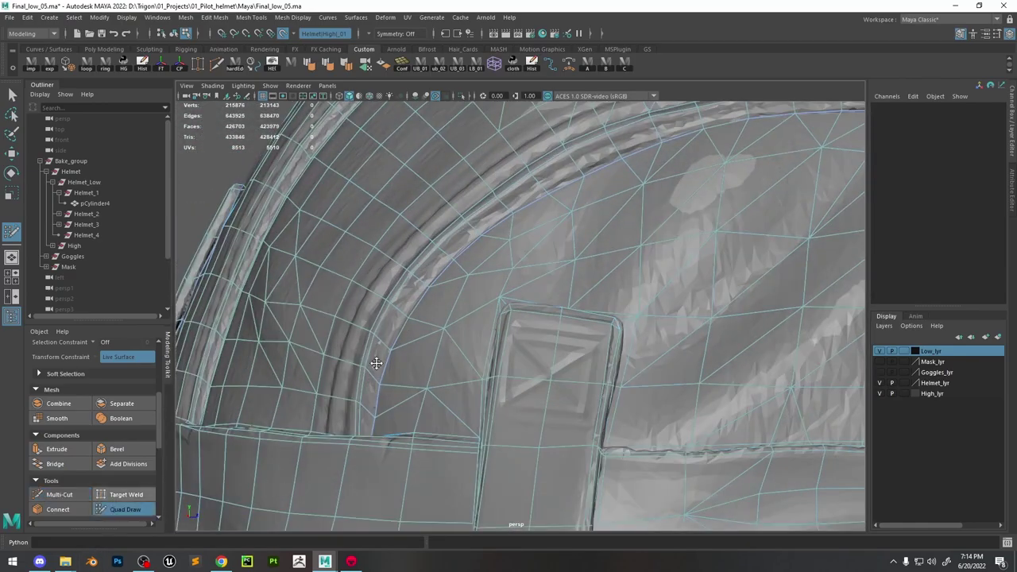
click(448, 318)
mouse_move(466, 279)
alt+mouse_down()
mouse_move(495, 302)
mouse_move(413, 309)
alt+mouse_up()
click(59, 494)
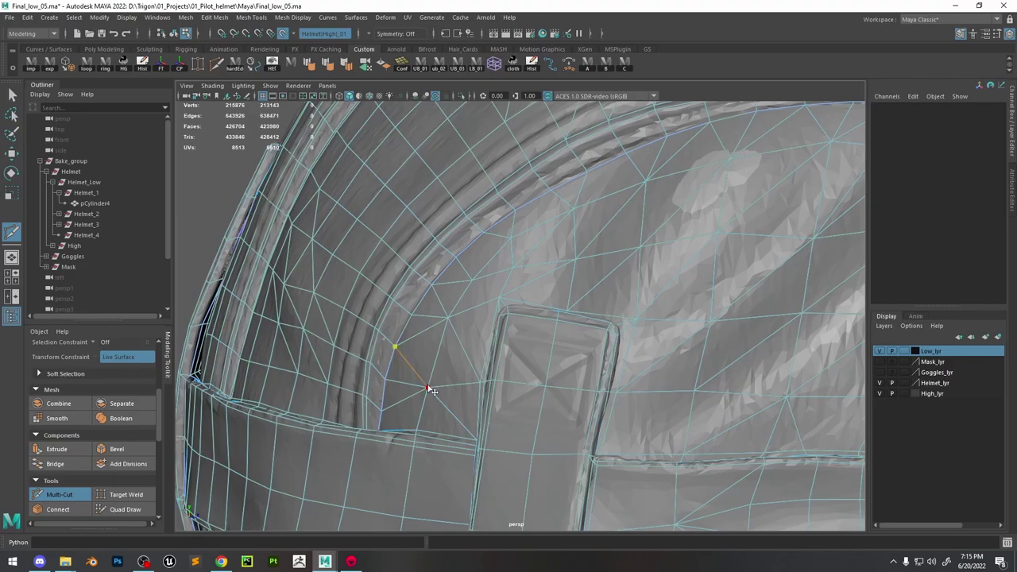
scroll(531, 378, down, 6)
scroll(512, 379, up, 6)
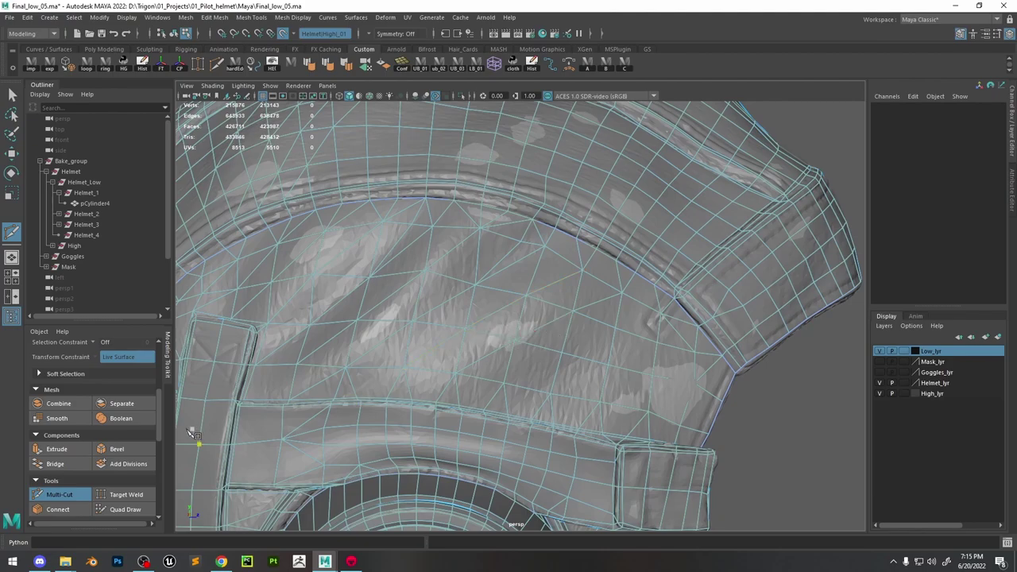
Select the edge at the rim seam and the vertex at the rim corner to move it
key(w)
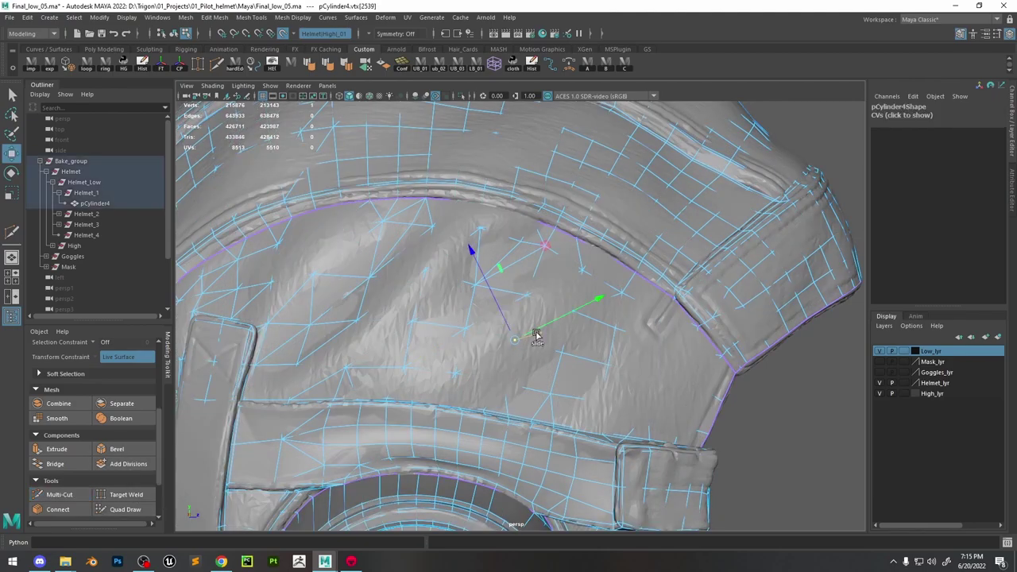
click(137, 507)
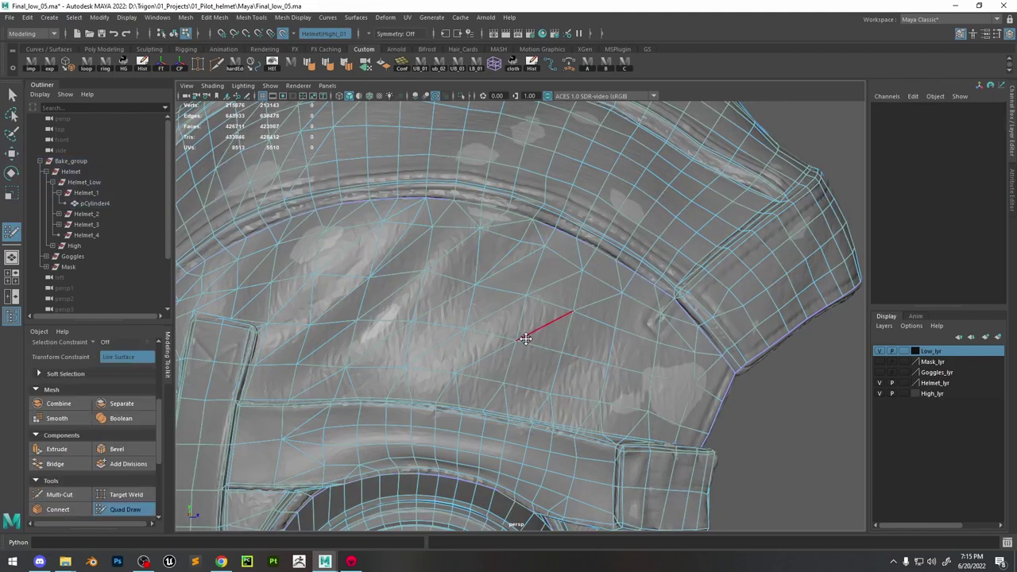
click(61, 494)
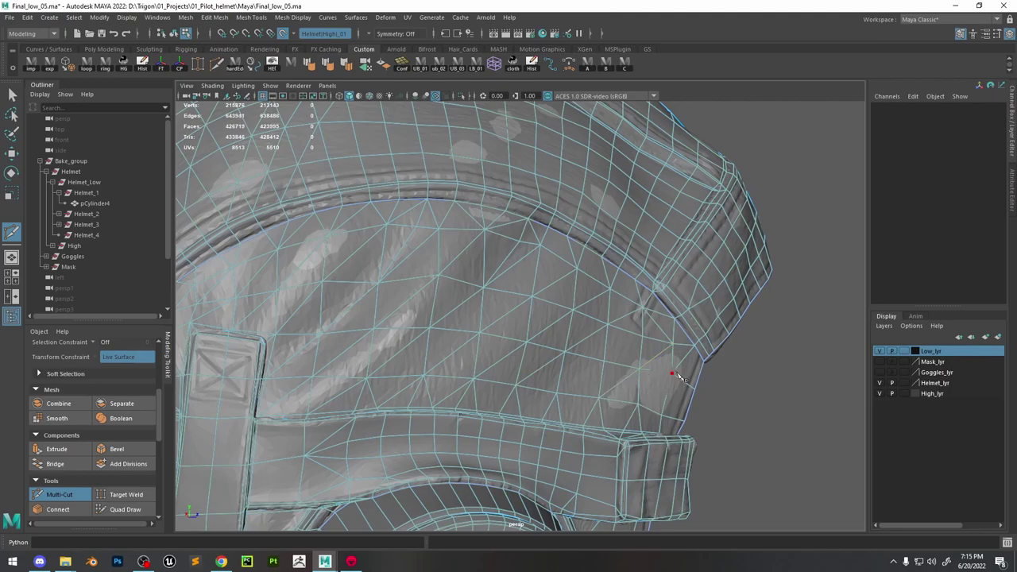
key(w)
click(688, 395)
key(F9)
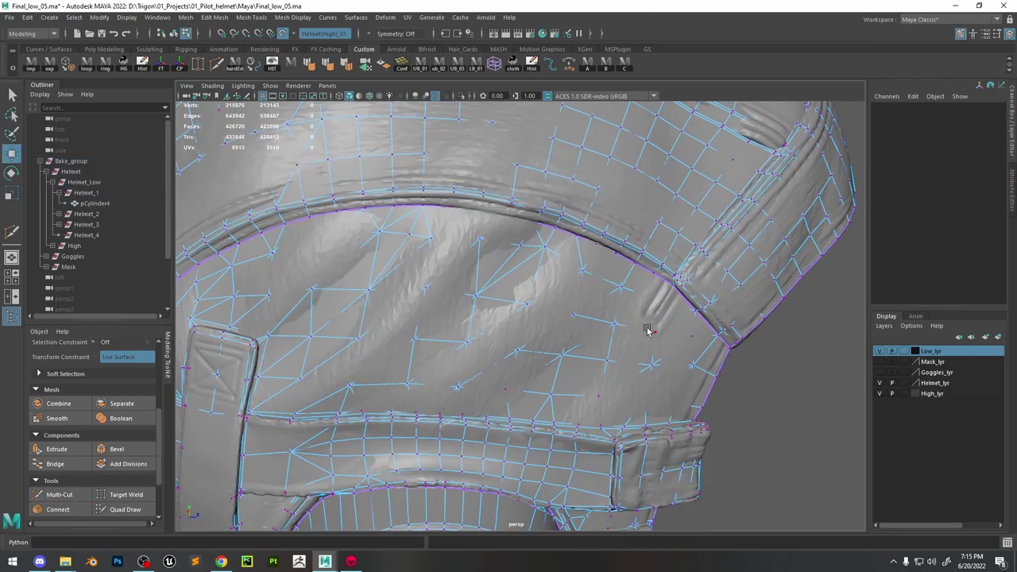
click(681, 312)
Spin the rim edge, cut a new edge up from the rim, and frame the helmet
click(61, 495)
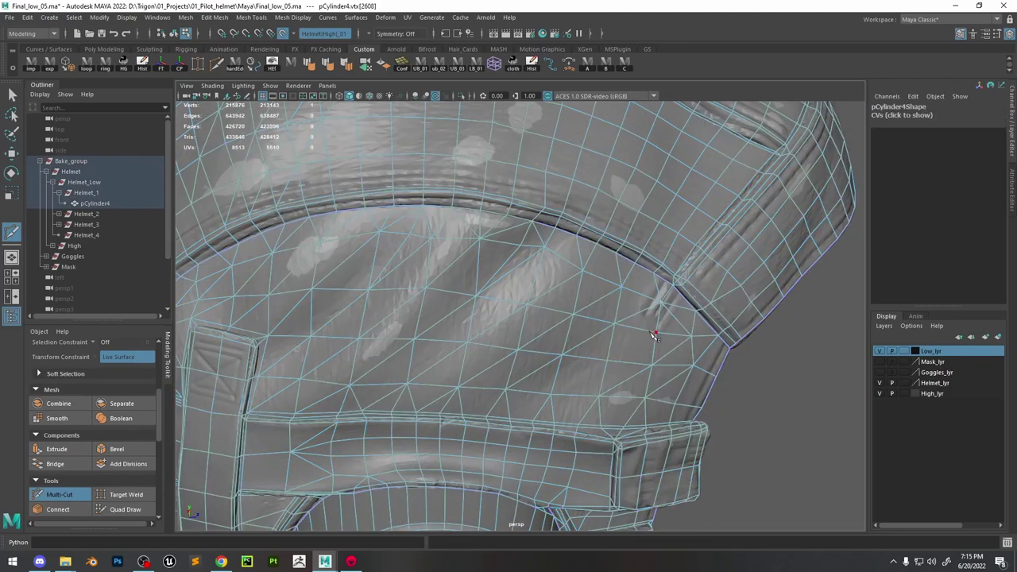
key(ctrl+z)
key(ctrl+z)
key(ctrl+z)
key(ctrl+z)
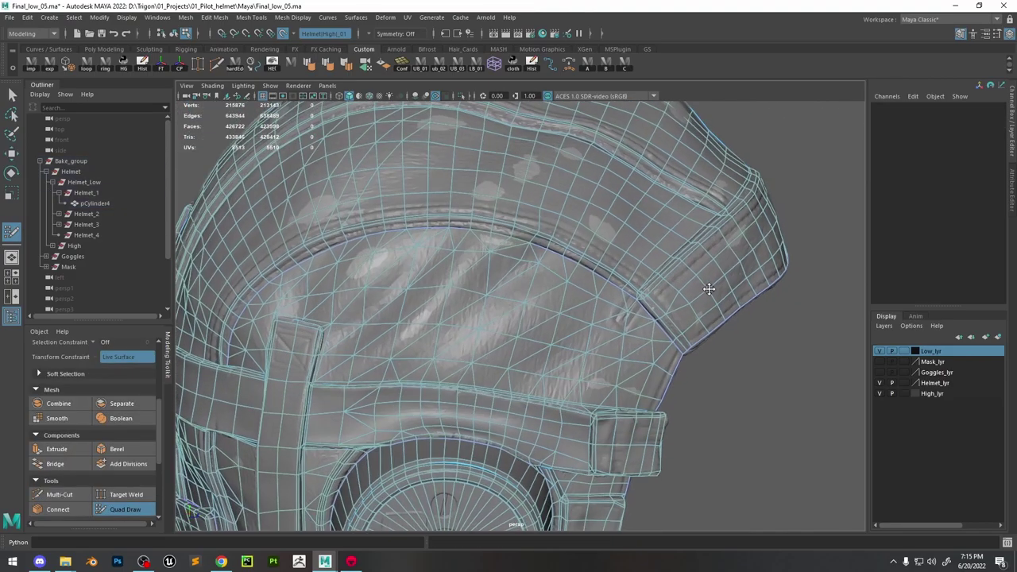
mouse_move(709, 289)
alt+mouse_down()
mouse_move(745, 286)
mouse_move(697, 294)
alt+mouse_up()
key(ctrl+shift+x)
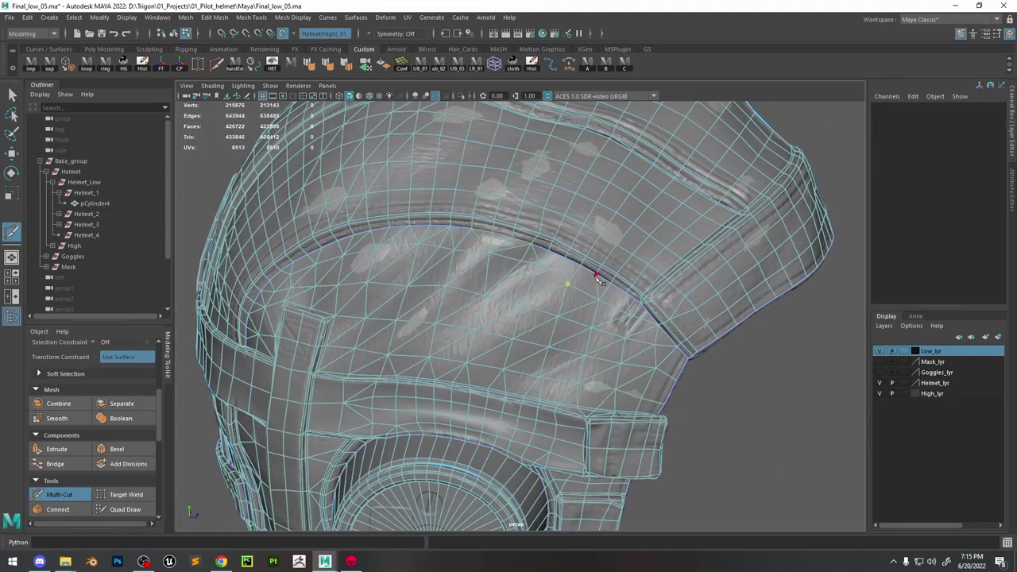
alt+drag(594, 319, 410, 299)
click(410, 299)
key(ctrl+alt+Right)
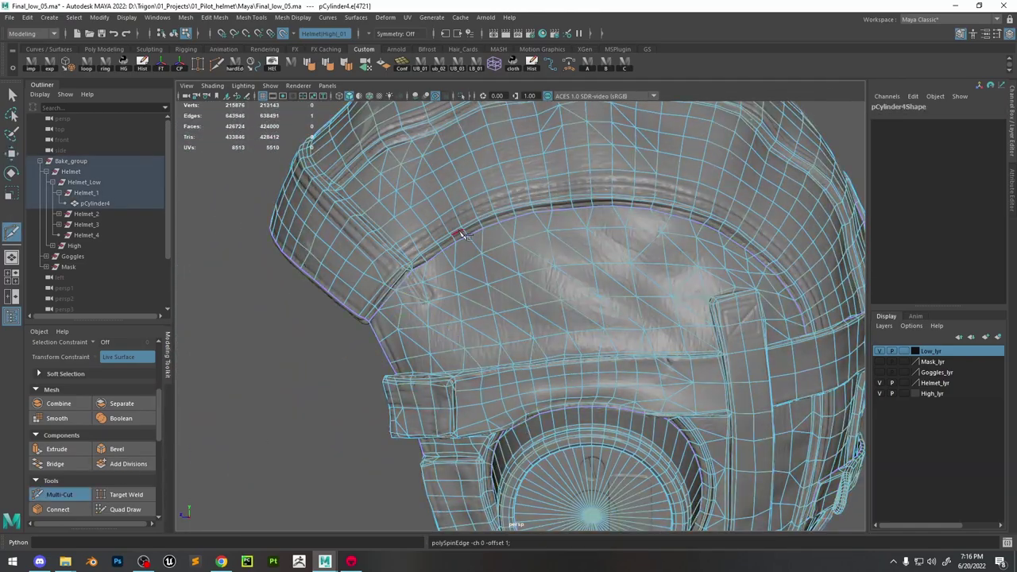
click(457, 272)
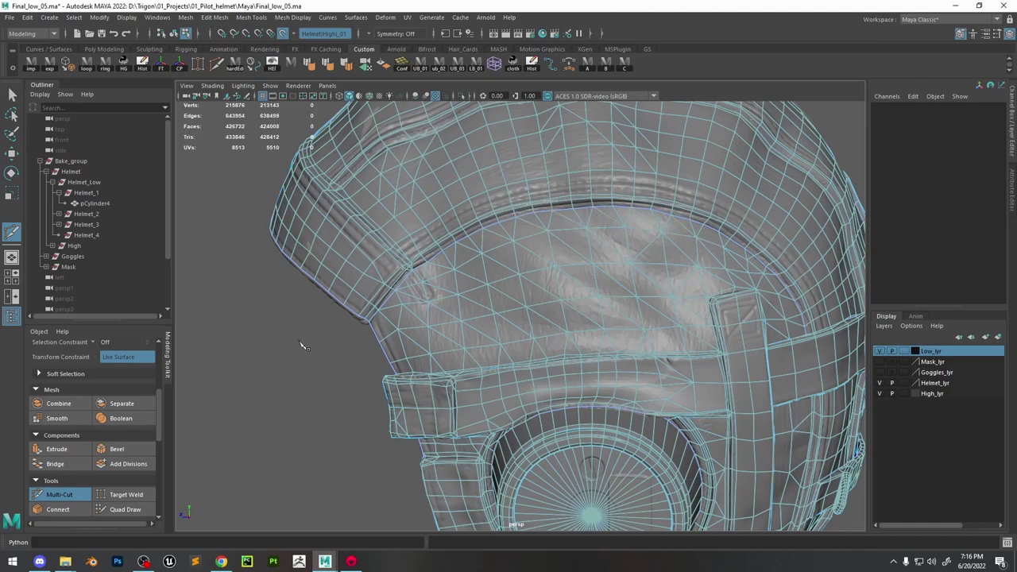
key(y)
key(f)
key(w)
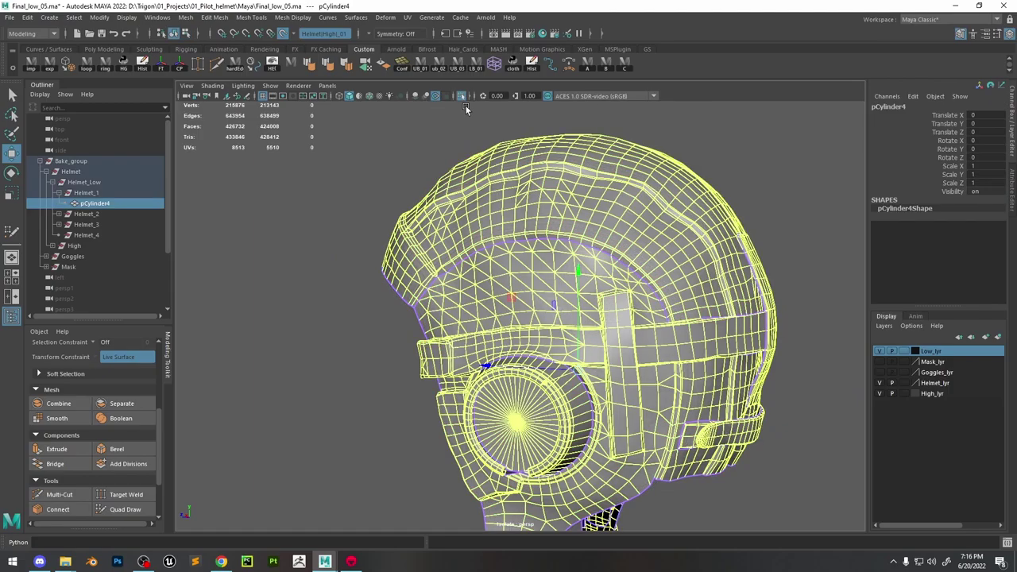
key(ctrl+1)
alt+drag(624, 266, 683, 285)
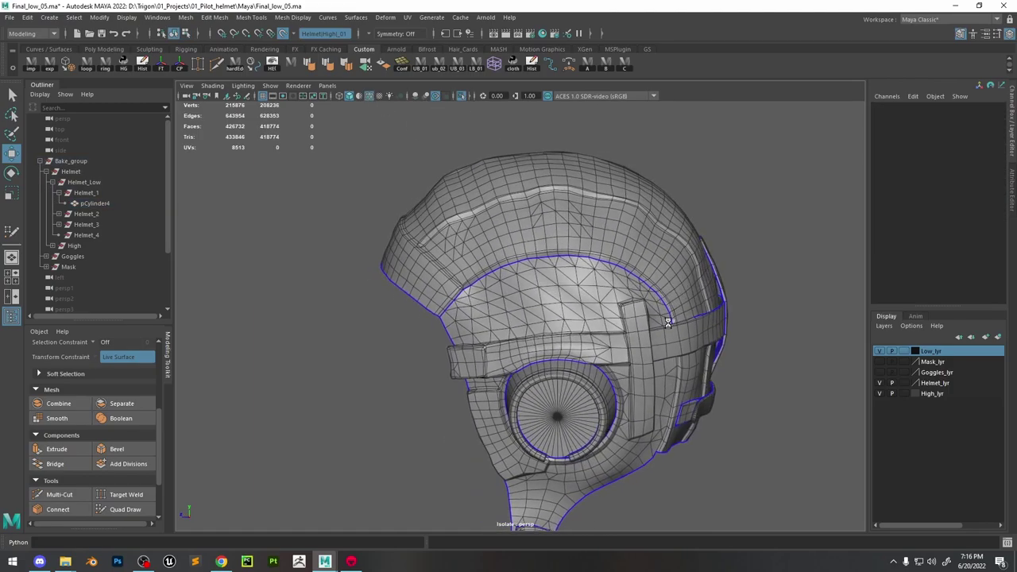
alt+drag(729, 249, 595, 279)
scroll(601, 252, up, 1)
alt+right_drag(595, 279, 566, 245)
alt+drag(566, 243, 640, 251)
click(640, 251)
scroll(618, 214, up, 5)
key(6)
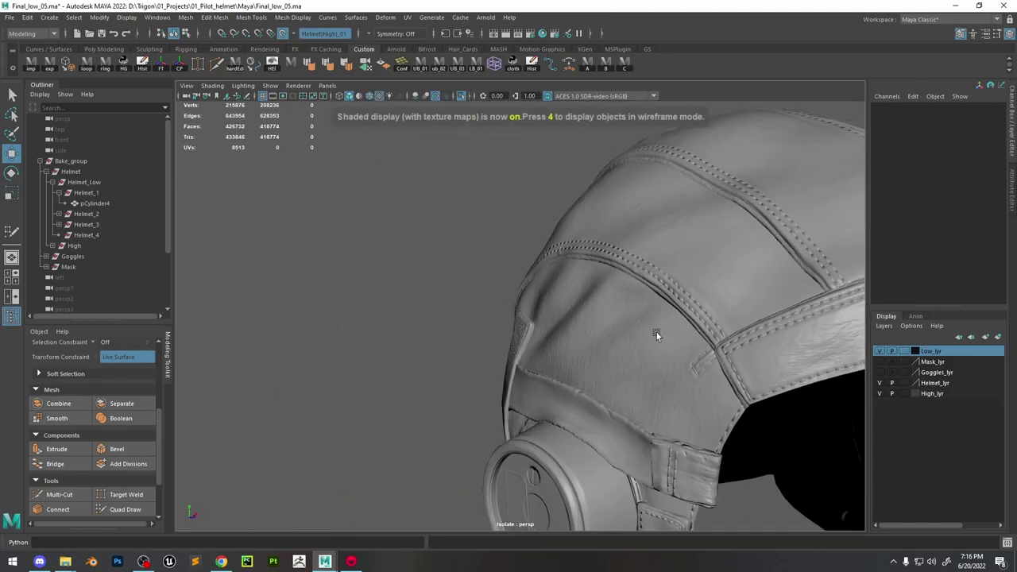
scroll(612, 331, up, 1)
key(alt+Tab)
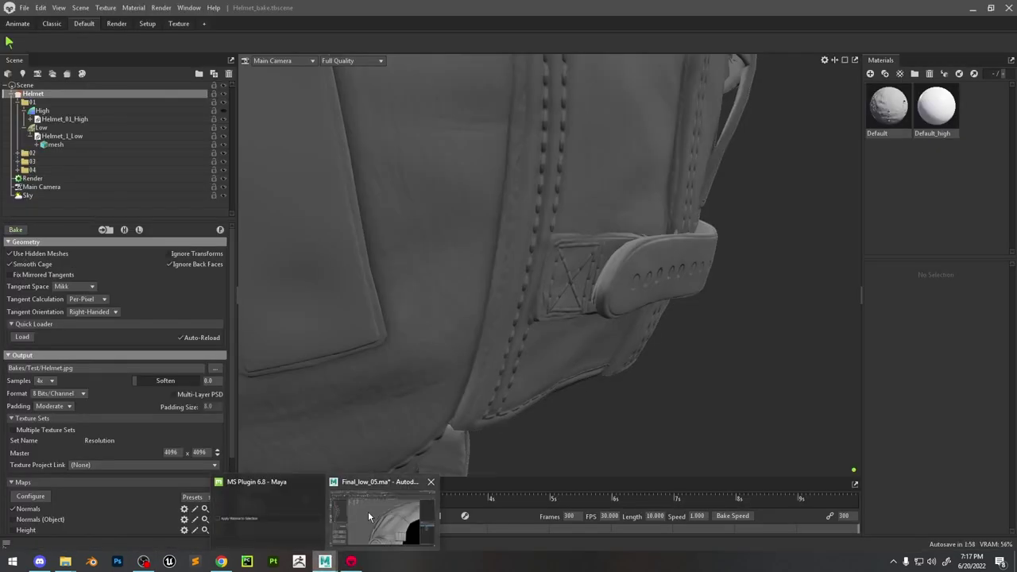
click(368, 511)
key(6)
alt+drag(569, 332, 699, 317)
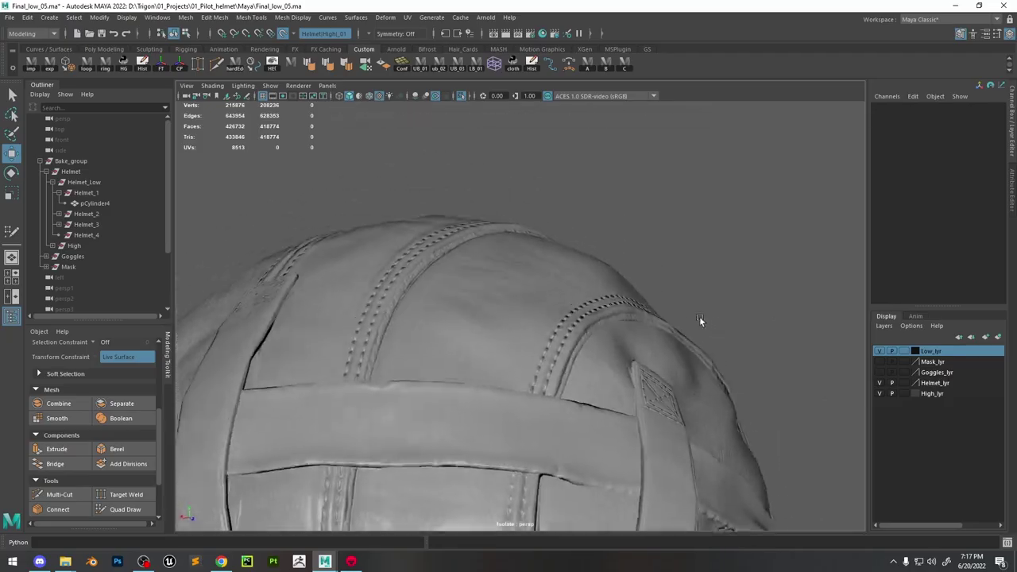
click(700, 316)
alt+drag(762, 251, 642, 304)
scroll(620, 354, up, 3)
alt+drag(620, 354, 616, 319)
click(660, 309)
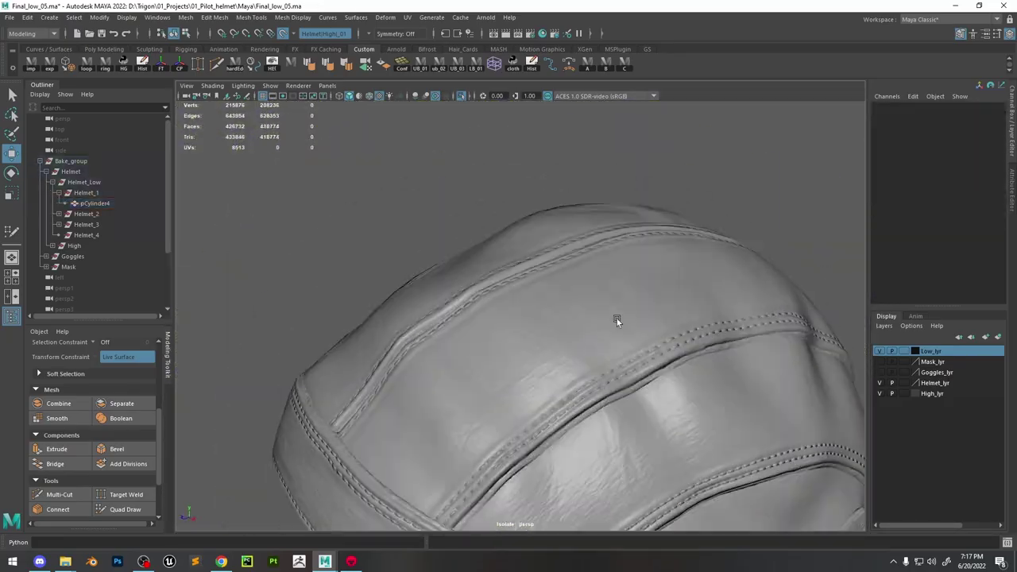
click(601, 255)
key(F9)
click(593, 254)
key(f)
alt+drag(581, 254, 525, 322)
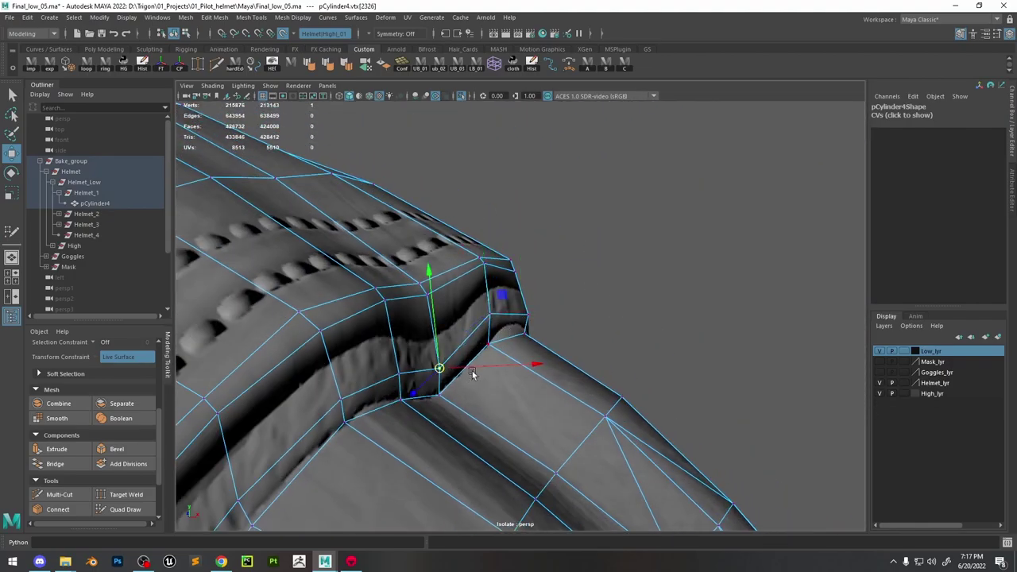
alt+drag(474, 365, 639, 288)
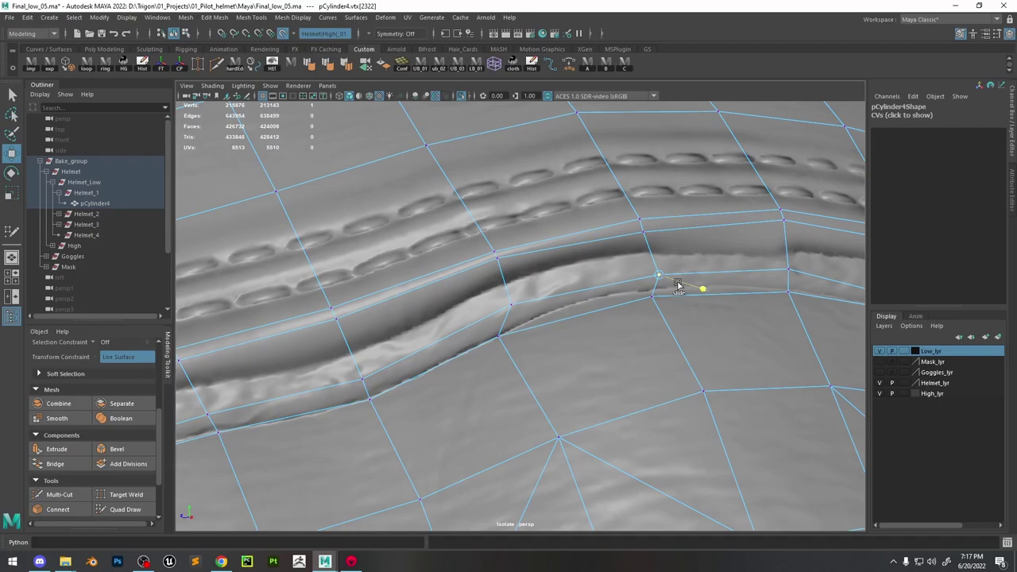
alt+drag(819, 273, 609, 238)
scroll(588, 262, down, 5)
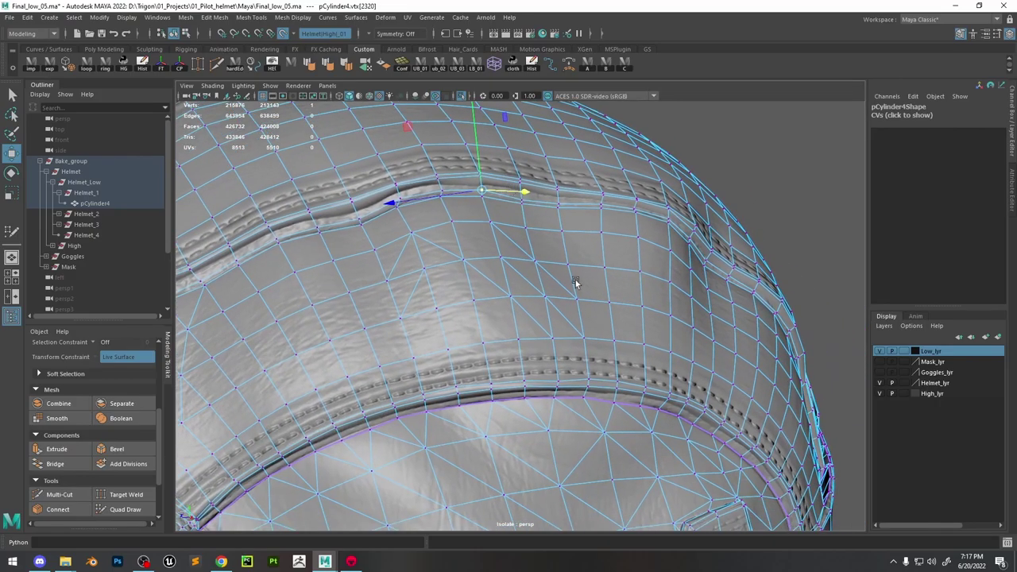
mouse_move(577, 284)
alt+mouse_down()
mouse_move(574, 166)
mouse_move(544, 259)
mouse_move(556, 170)
mouse_move(520, 209)
alt+mouse_up()
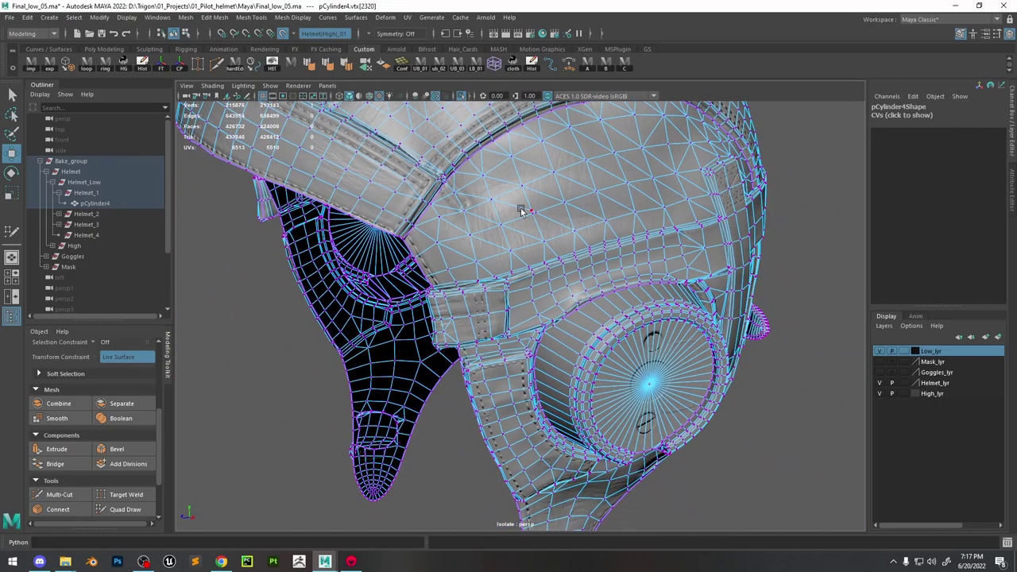
key(F8)
click(681, 213)
alt+drag(681, 213, 545, 306)
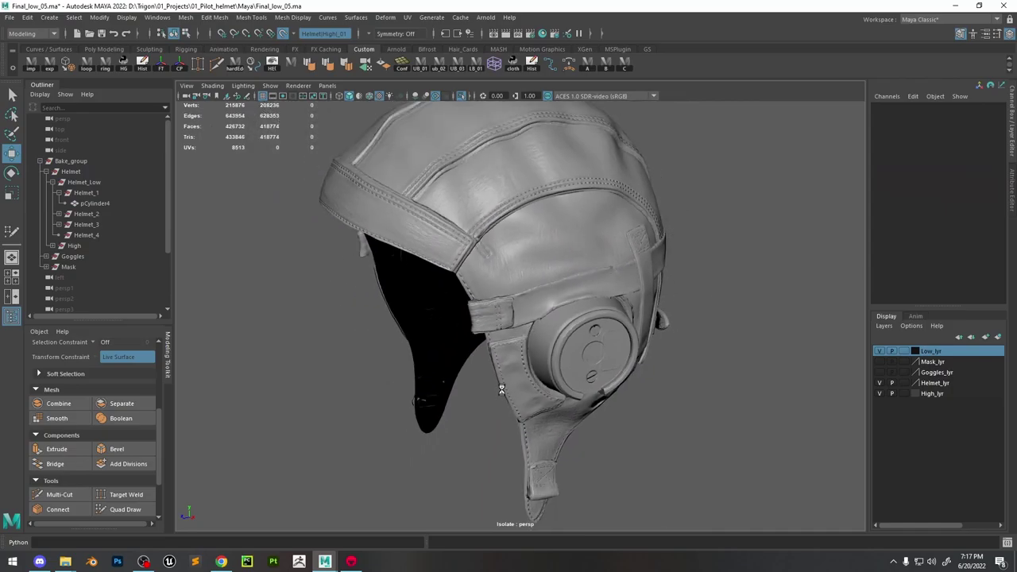
alt+drag(538, 432, 589, 280)
click(610, 352)
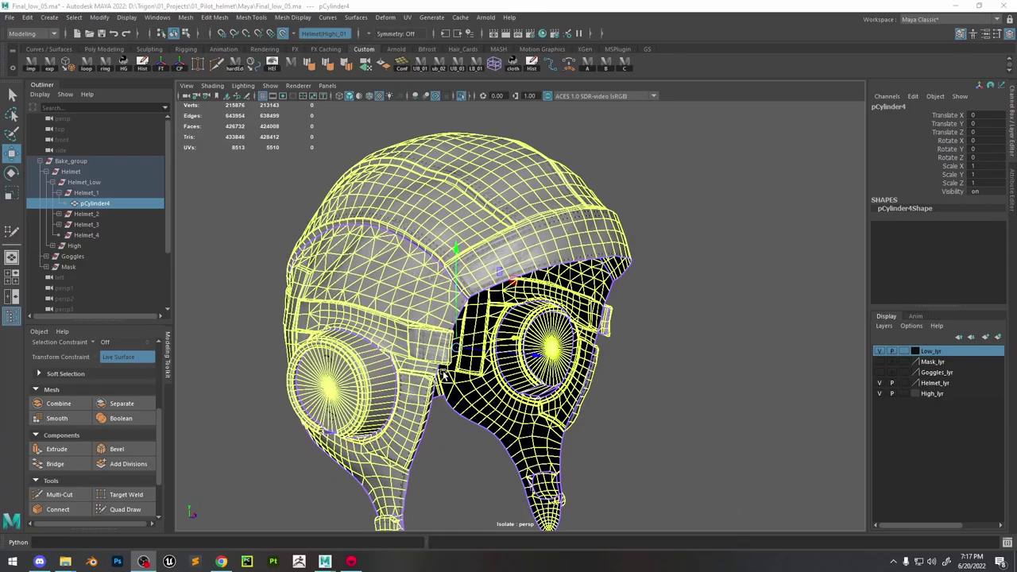
alt+drag(444, 373, 571, 339)
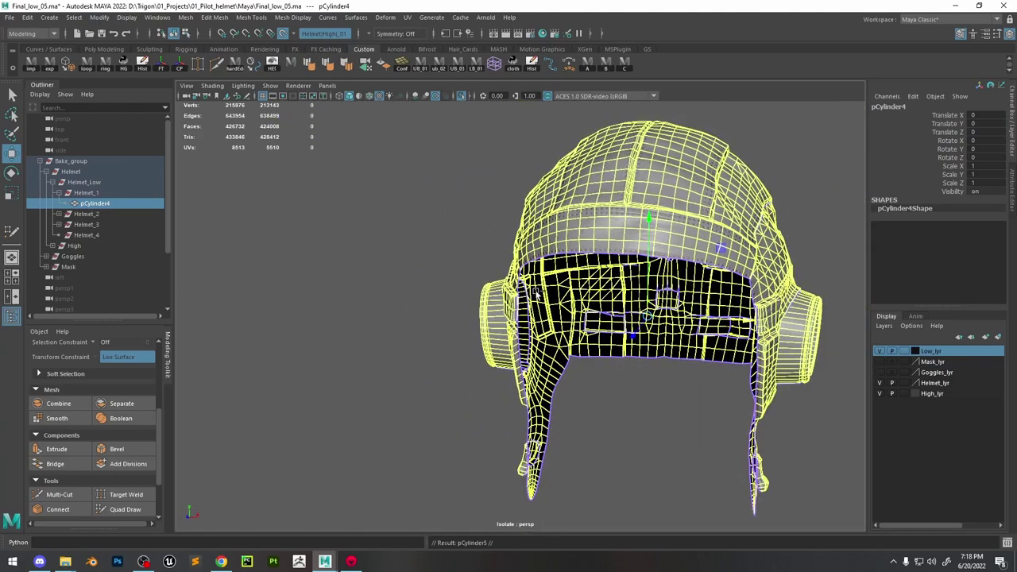
Duplicate the low-poly helmet, turn off live-surface snapping, and select all its vertices
key(ctrl+d)
key(f)
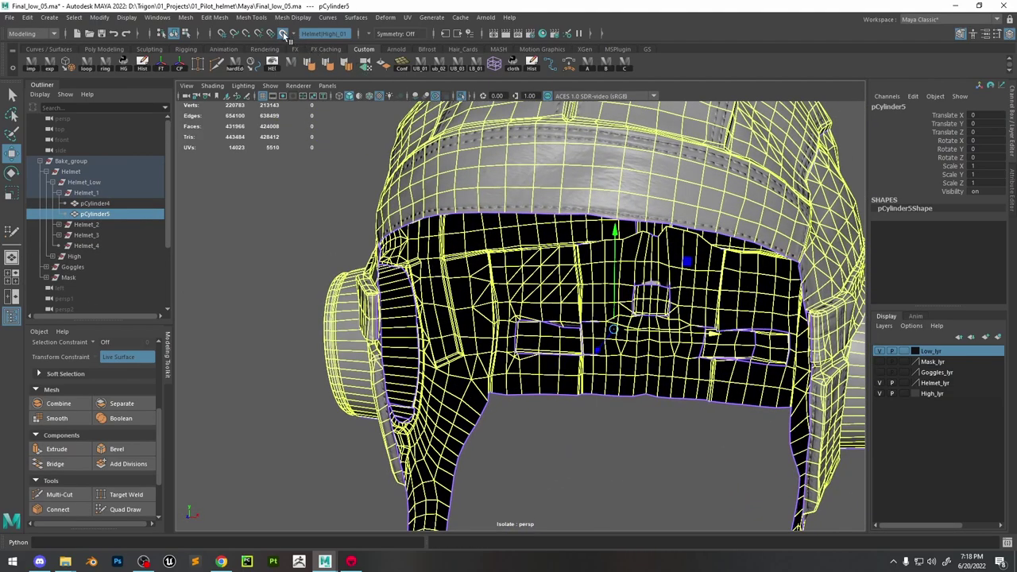
click(284, 35)
scroll(472, 166, down, 5)
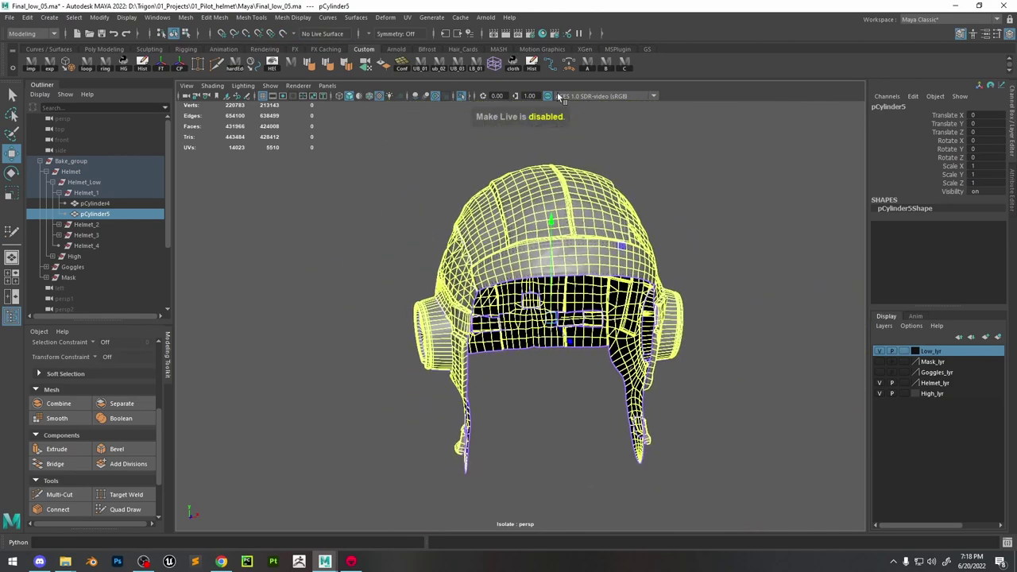
right_click(735, 226)
click(747, 184)
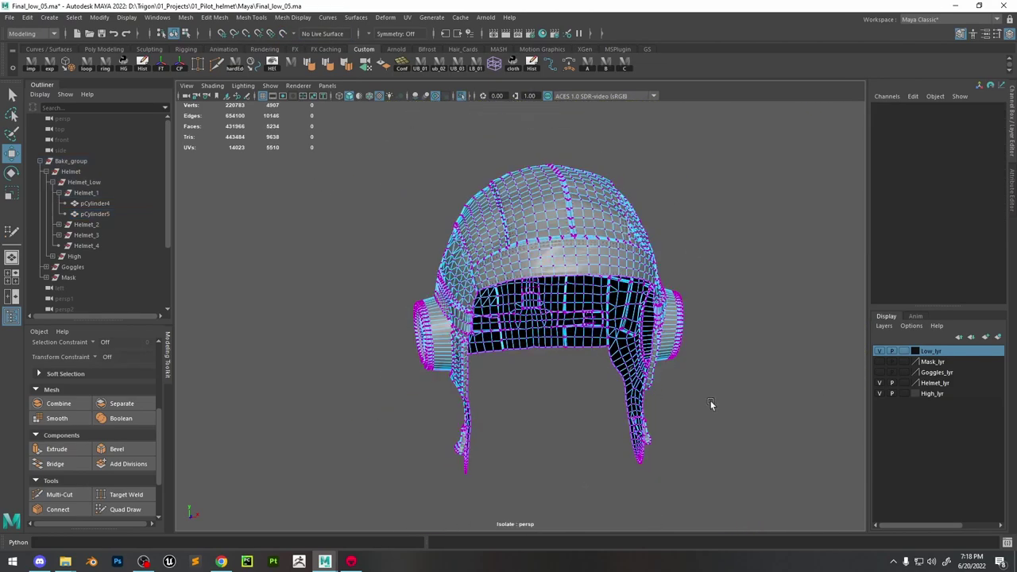
drag(636, 477, 421, 194)
Exit vertex mode with F8 and dolly in on the shaded helmet sculpt
right_click(544, 275)
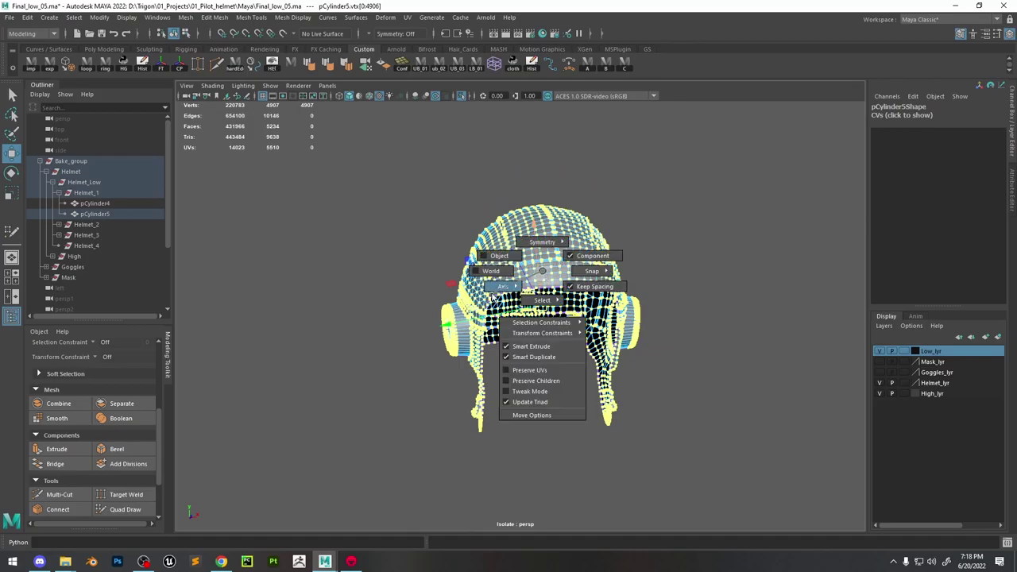
alt+right_drag(443, 283, 588, 326)
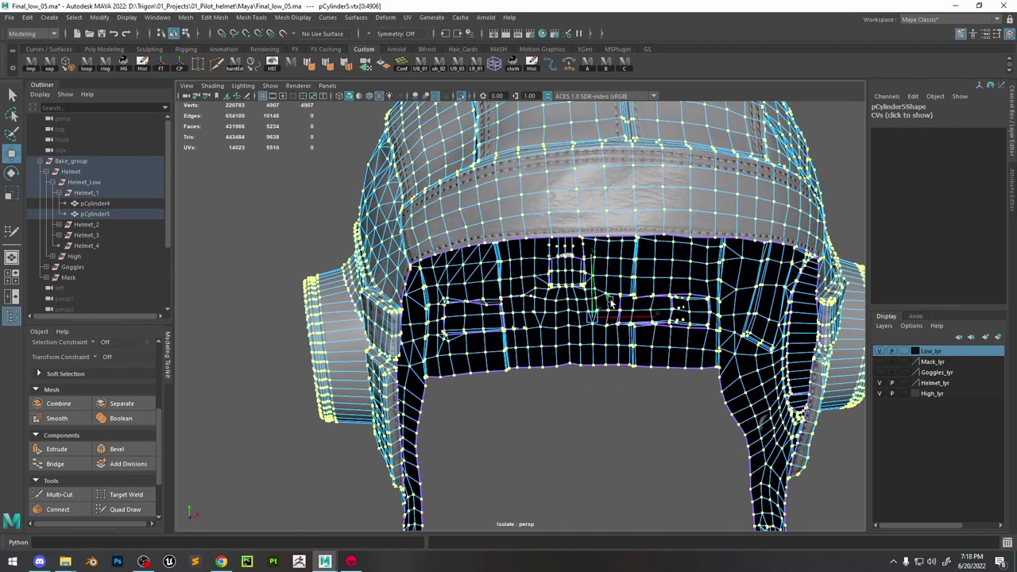
alt+drag(588, 326, 608, 322)
alt+right_drag(556, 318, 595, 321)
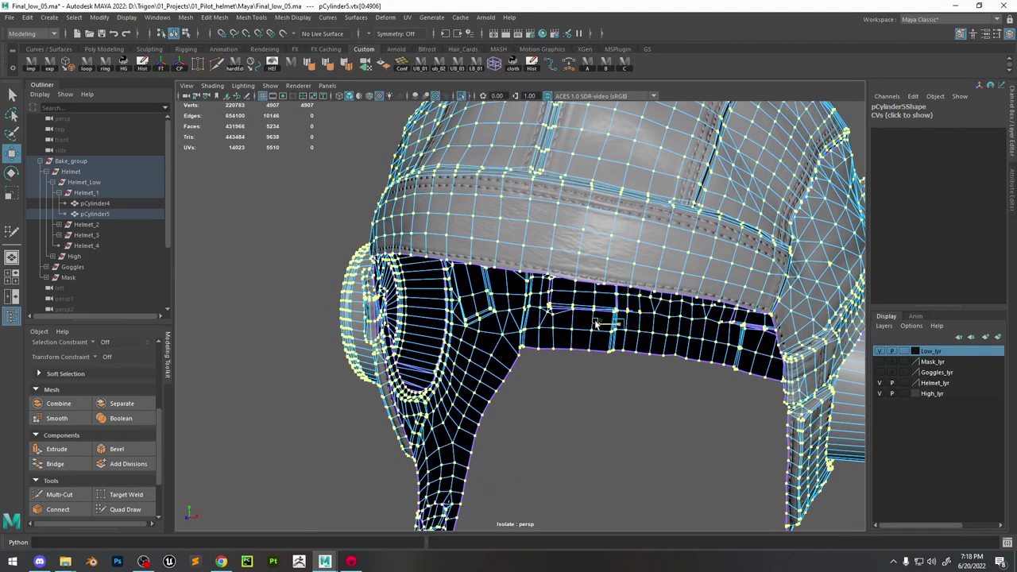
alt+drag(598, 322, 340, 413)
scroll(441, 410, up, 5)
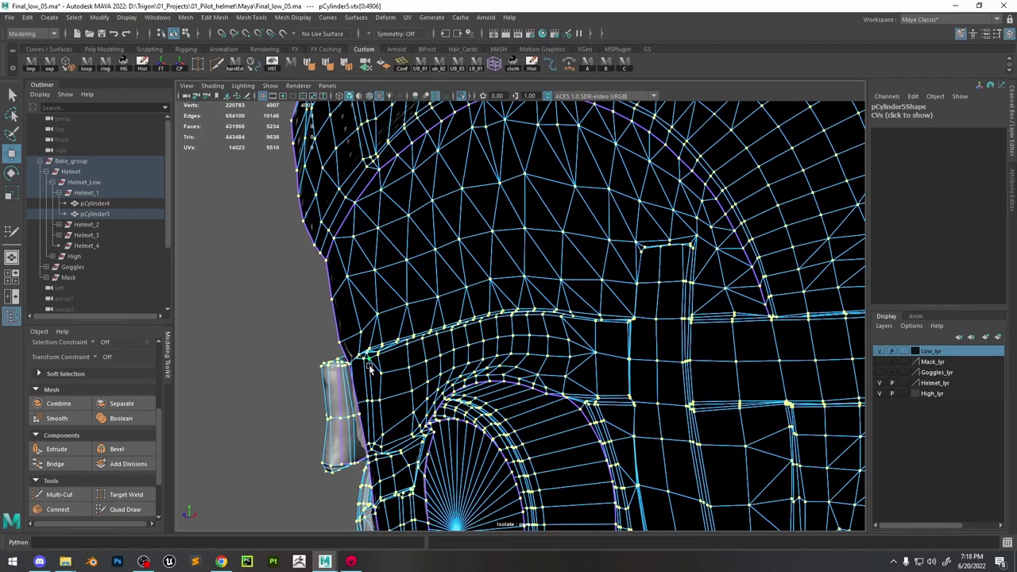
alt+drag(372, 370, 374, 371)
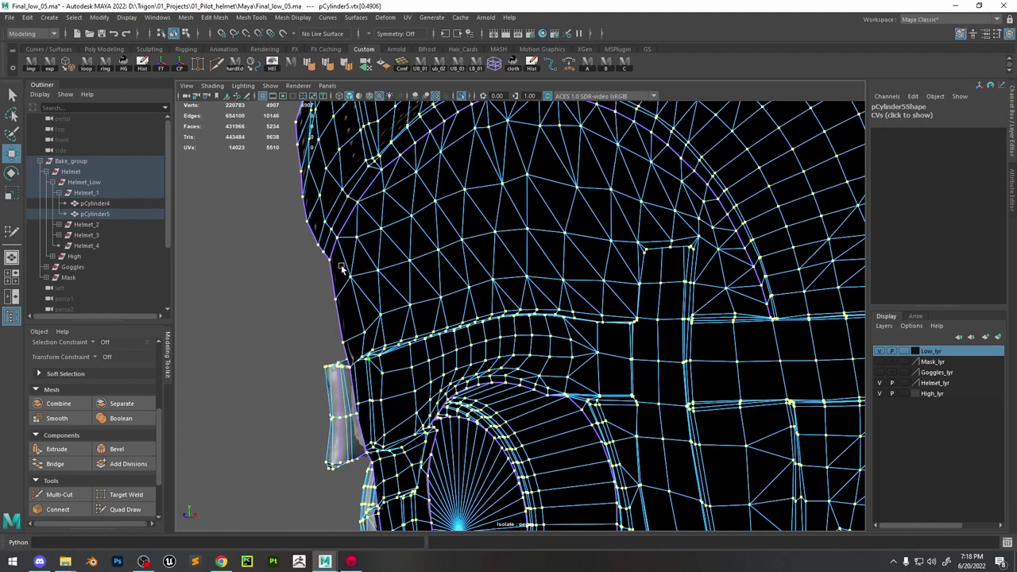
scroll(344, 267, down, 3)
key(F8)
mouse_move(347, 265)
alt+mouse_down()
mouse_move(393, 297)
mouse_move(469, 303)
alt+mouse_up()
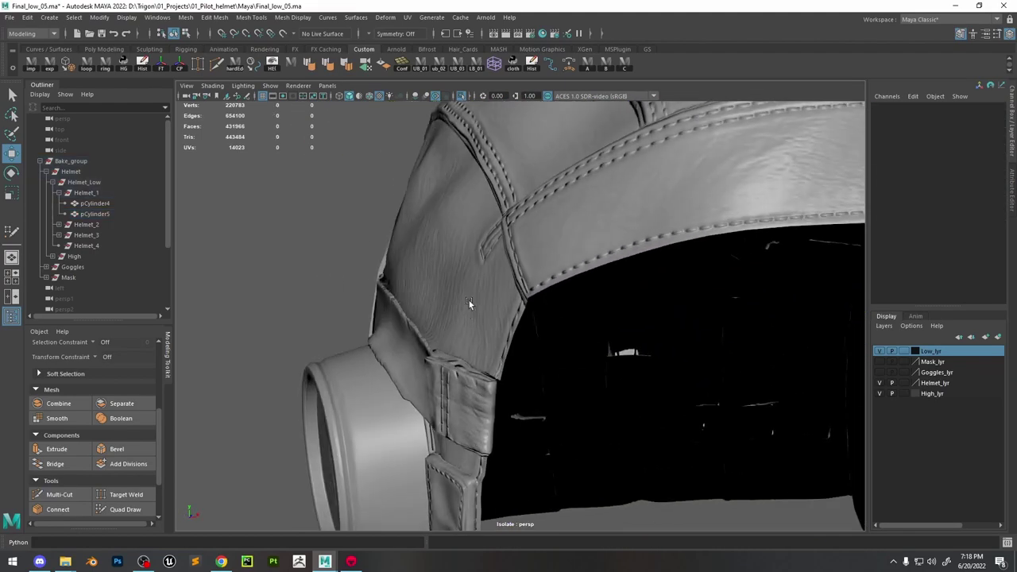
Isolate pCylinder5 with pCylinder4 in shaded view, then select only pCylinder5
click(468, 303)
click(463, 95)
alt+drag(508, 333, 538, 356)
ctrl+click(97, 205)
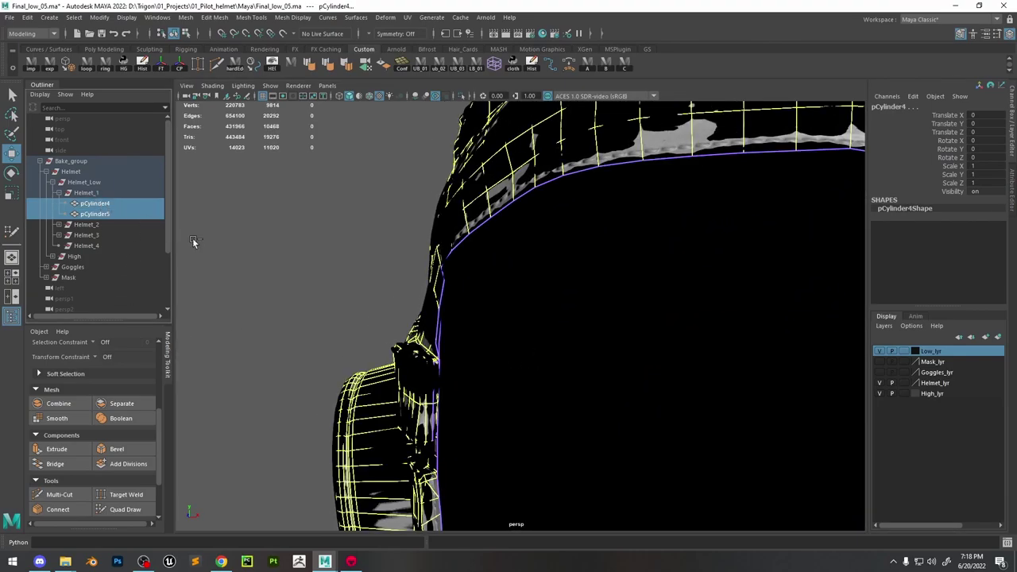
alt+drag(193, 238, 413, 190)
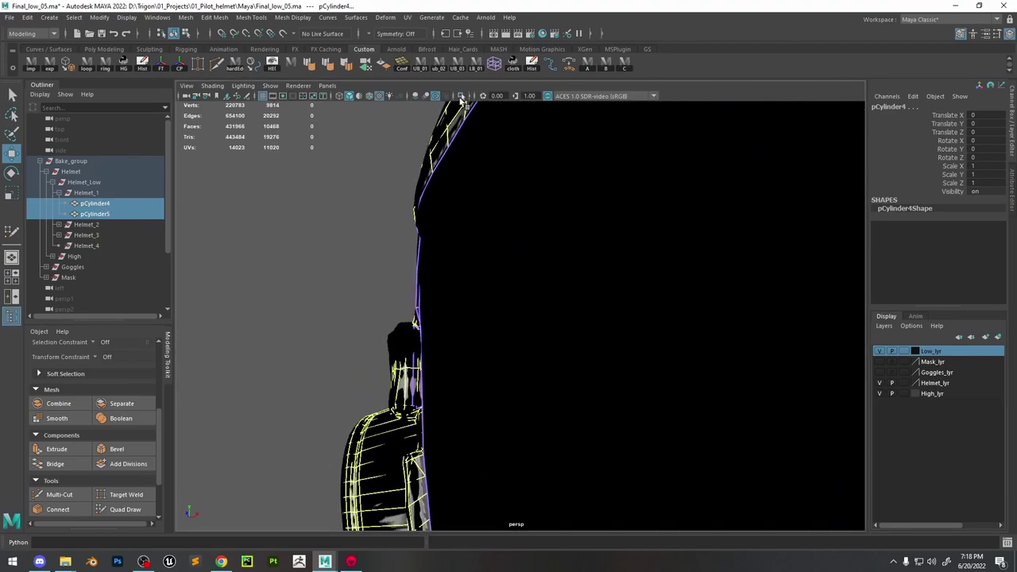
click(461, 95)
key(5)
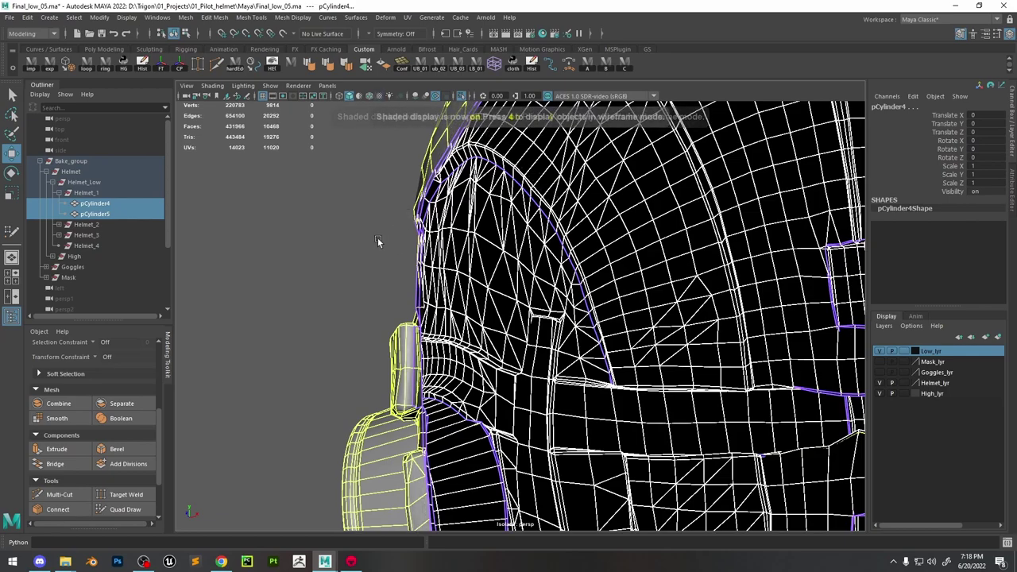
click(378, 242)
alt+drag(377, 242, 545, 213)
click(588, 226)
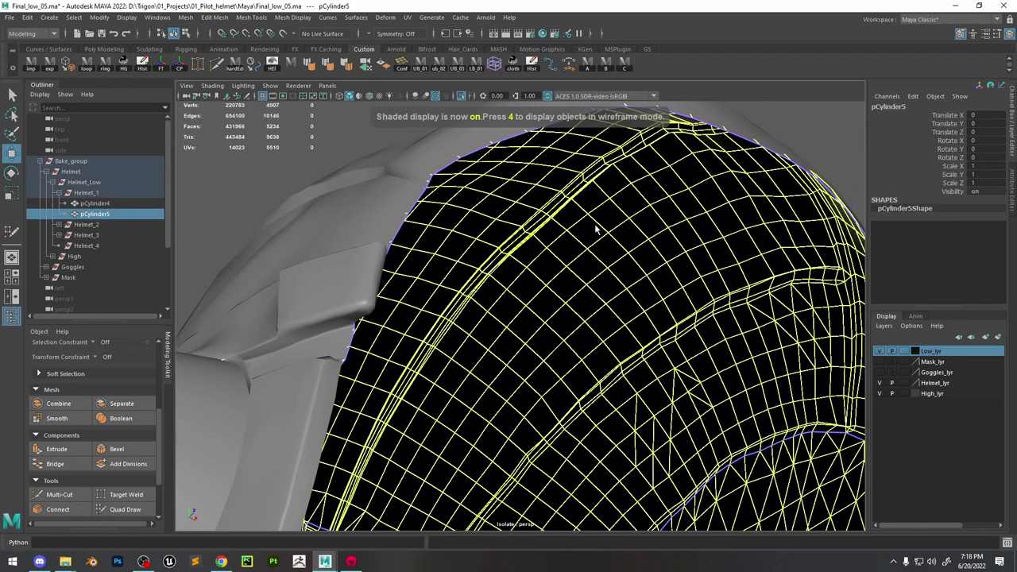
Switch pCylinder5 to face mode, select all its faces, then clear the selection
right_drag(596, 229, 585, 265)
click(402, 68)
click(385, 68)
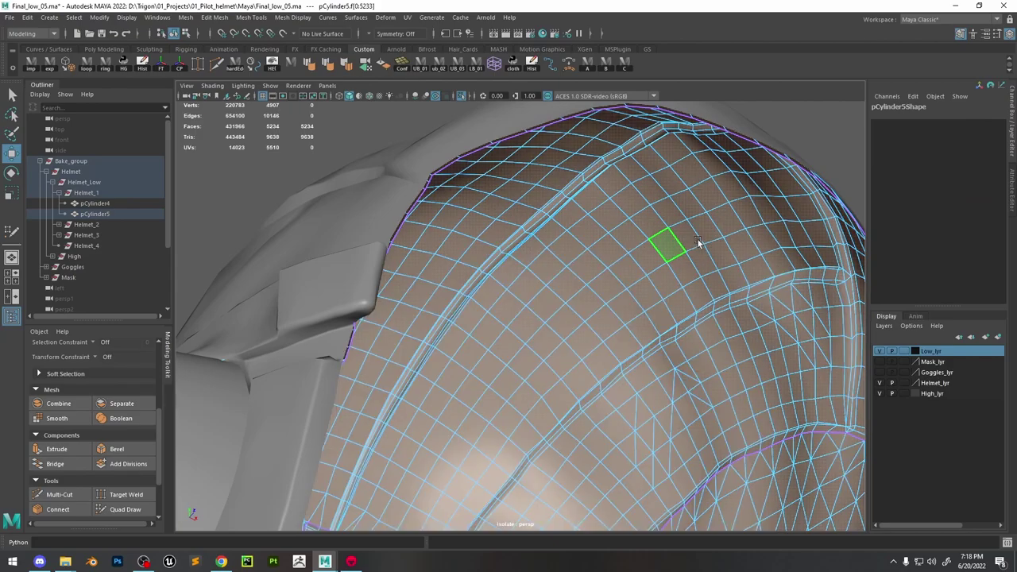
alt+drag(704, 239, 562, 227)
click(727, 154)
alt+drag(727, 154, 230, 287)
Compare pCylinder5 and pCylinder4 without wireframe overlay, then select pCylinder5 alone in wireframe
click(507, 295)
shift+click(389, 335)
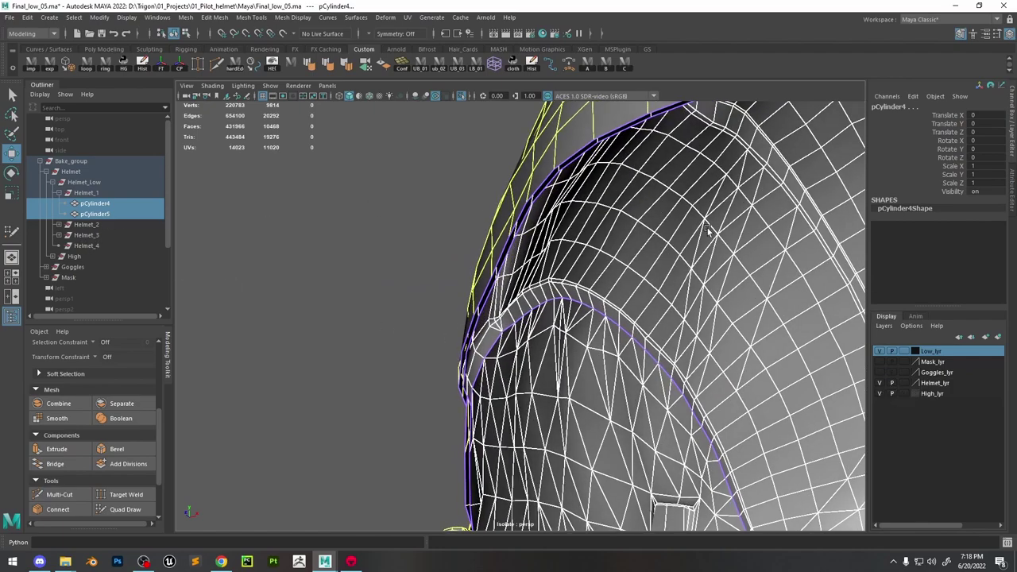
click(463, 95)
alt+drag(475, 280, 450, 334)
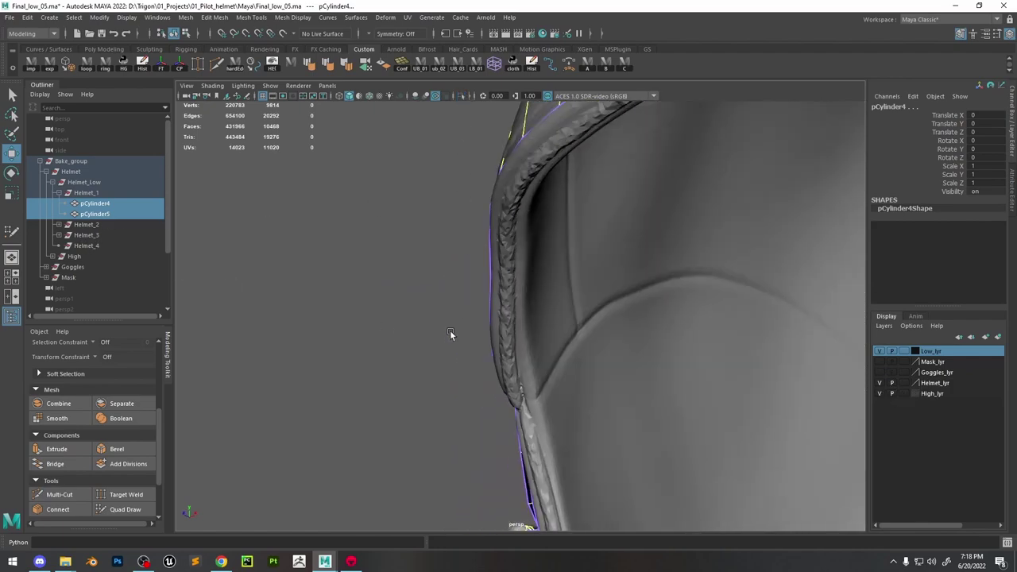
click(93, 214)
alt+drag(536, 345, 322, 188)
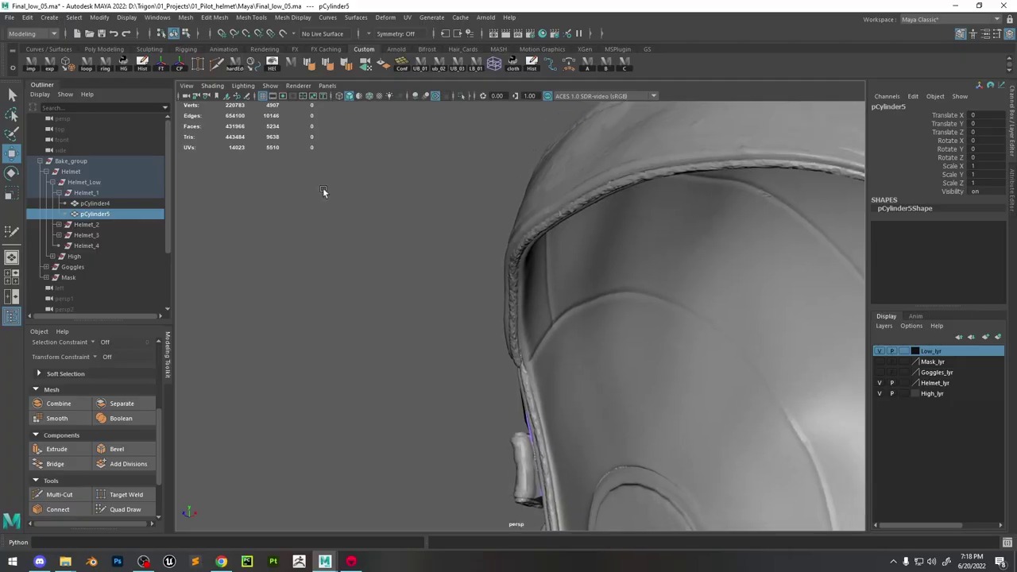
key(4)
alt+right_drag(452, 291, 514, 346)
alt+drag(514, 346, 193, 242)
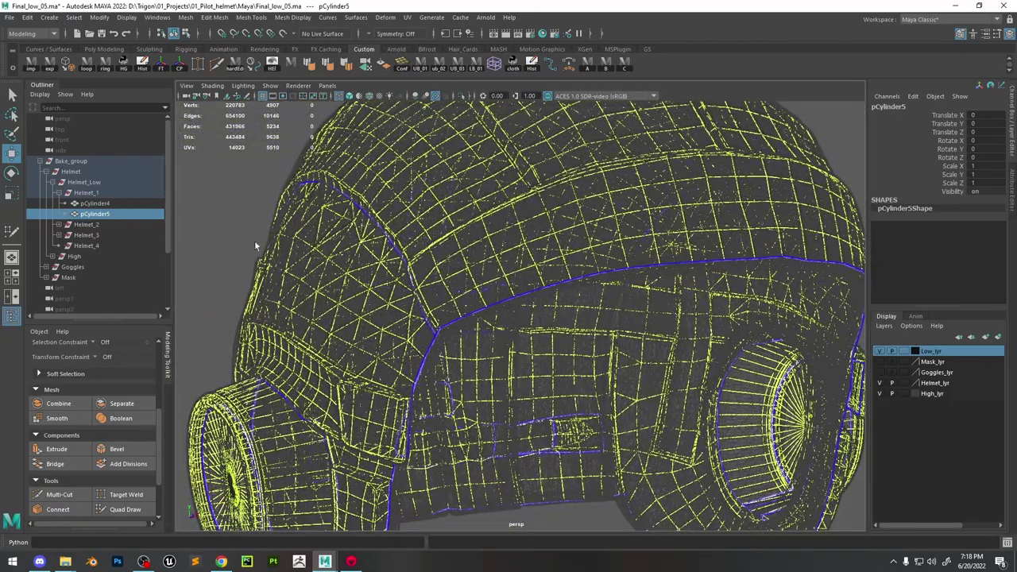
Delete pCylinder5, duplicate pCylinder4 as a new pCylinder5, and isolate it in shaded view
key(Delete)
click(99, 203)
mouse_move(477, 302)
alt+mouse_down()
mouse_move(489, 296)
mouse_move(418, 279)
alt+mouse_up()
key(5)
key(ctrl+d)
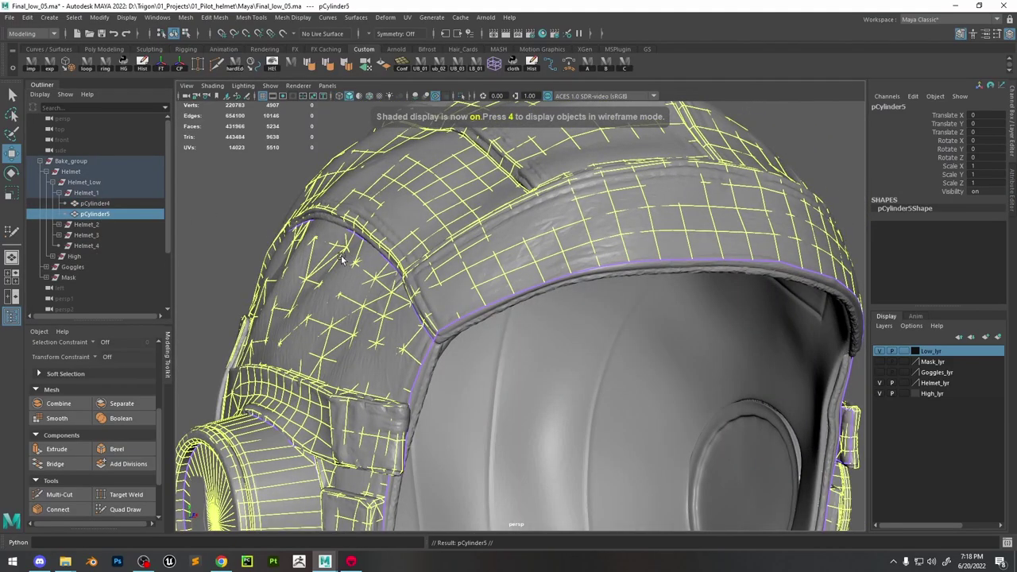
click(461, 96)
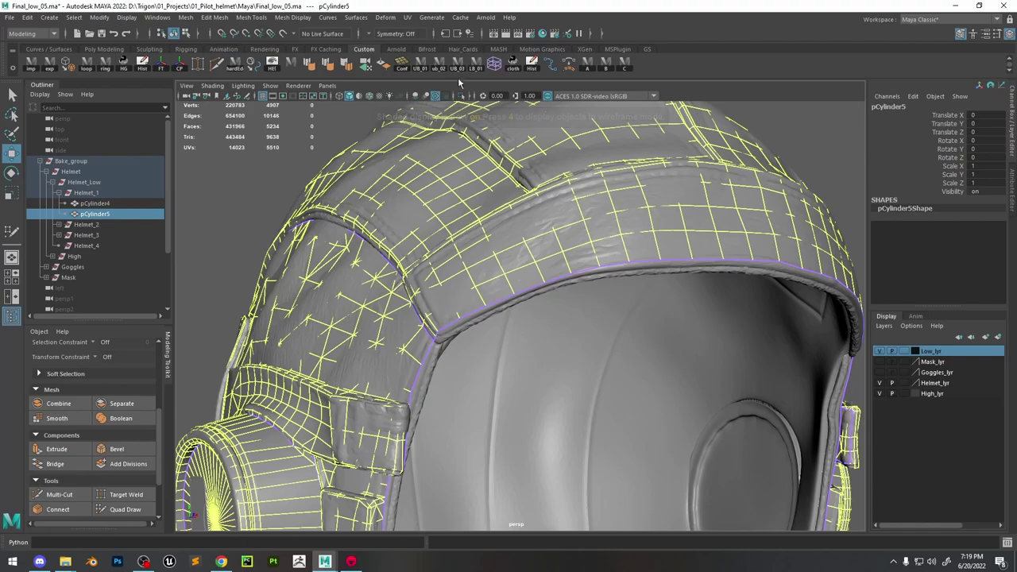
alt+drag(493, 199, 556, 231)
scroll(546, 248, up, 3)
Put the copy in face mode and undo an accidental deletion of the whole mesh
right_drag(572, 223, 584, 262)
click(589, 256)
alt+drag(592, 265, 360, 364)
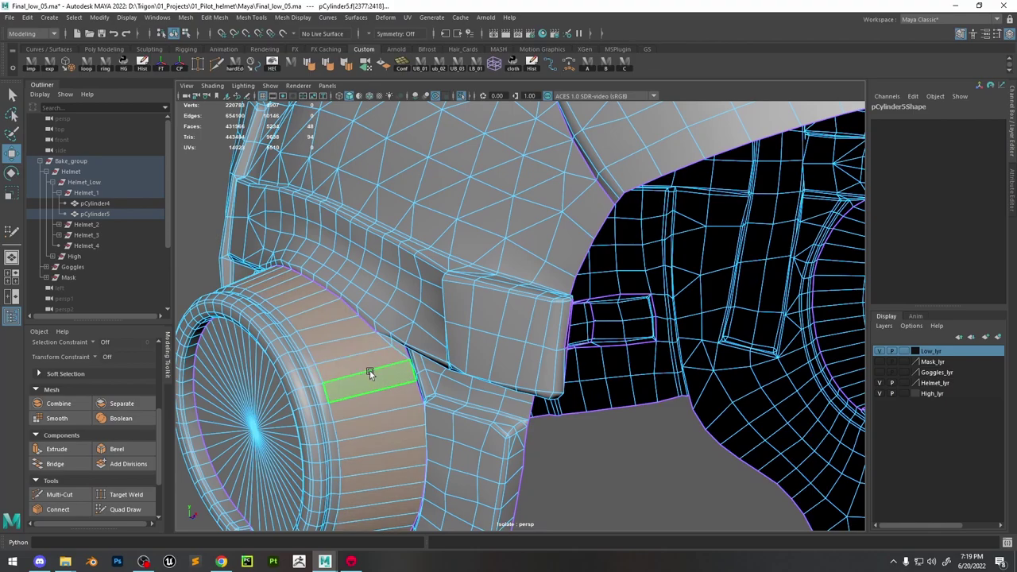
key(Delete)
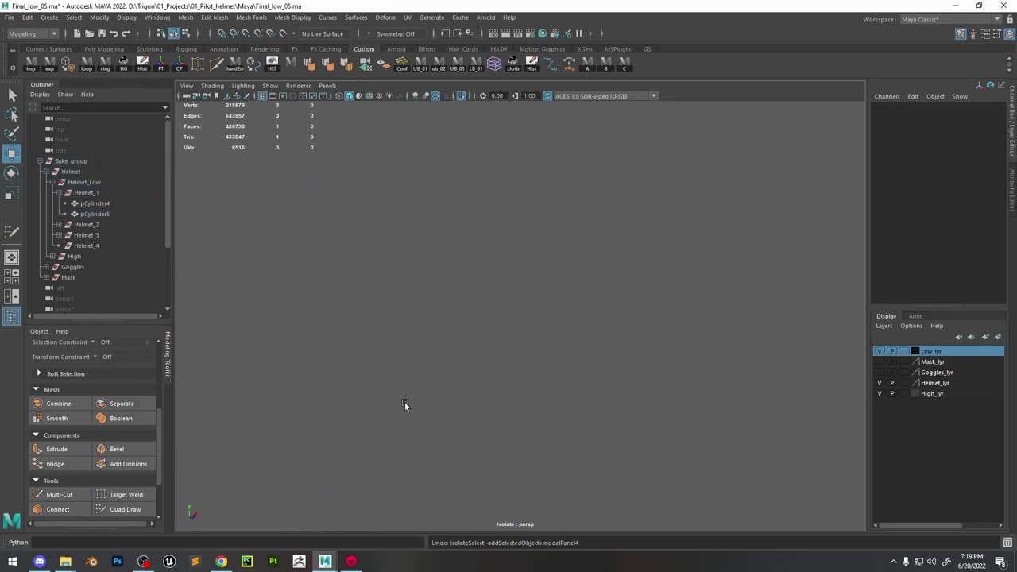
key(ctrl+z)
Delete the stray faces inside the goggle ring and on the side strap
alt+drag(433, 407, 479, 390)
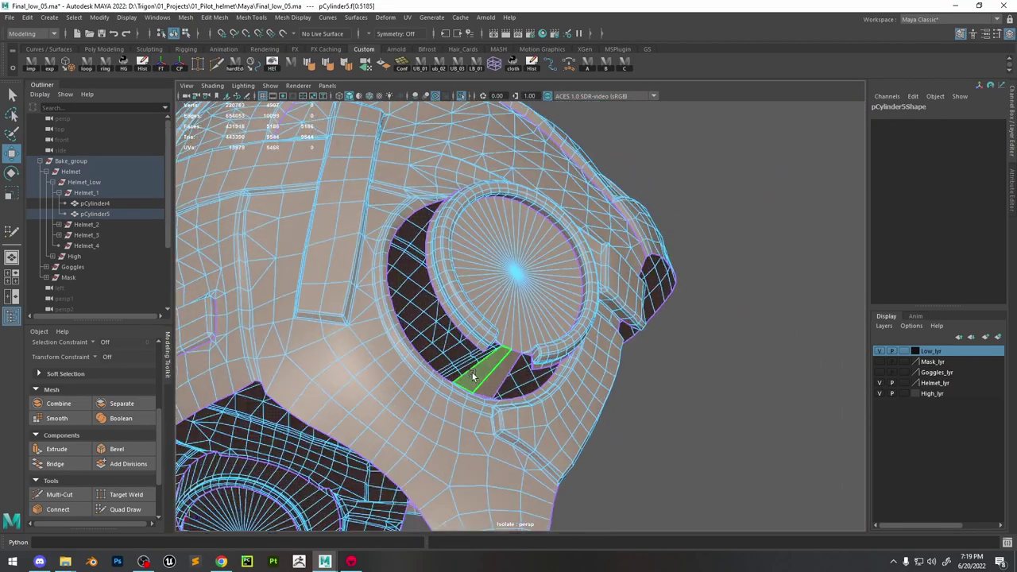
click(472, 373)
mouse_move(516, 314)
alt+mouse_down()
mouse_move(604, 353)
mouse_move(557, 333)
mouse_move(554, 308)
mouse_move(527, 326)
alt+mouse_up()
scroll(552, 294, up, 5)
click(552, 294)
scroll(553, 295, down, 5)
click(526, 298)
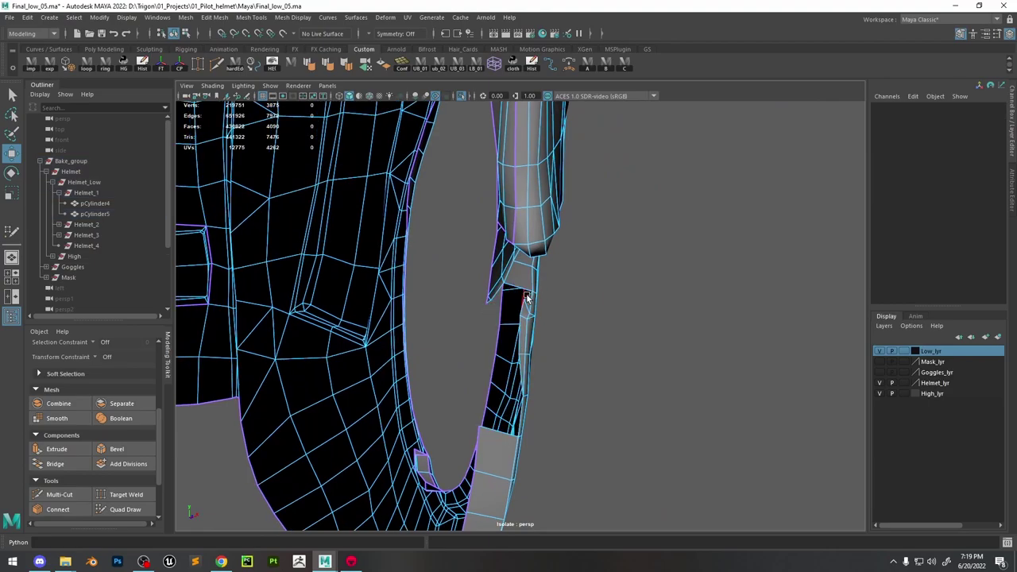
click(526, 298)
key(f)
shift+click(676, 322)
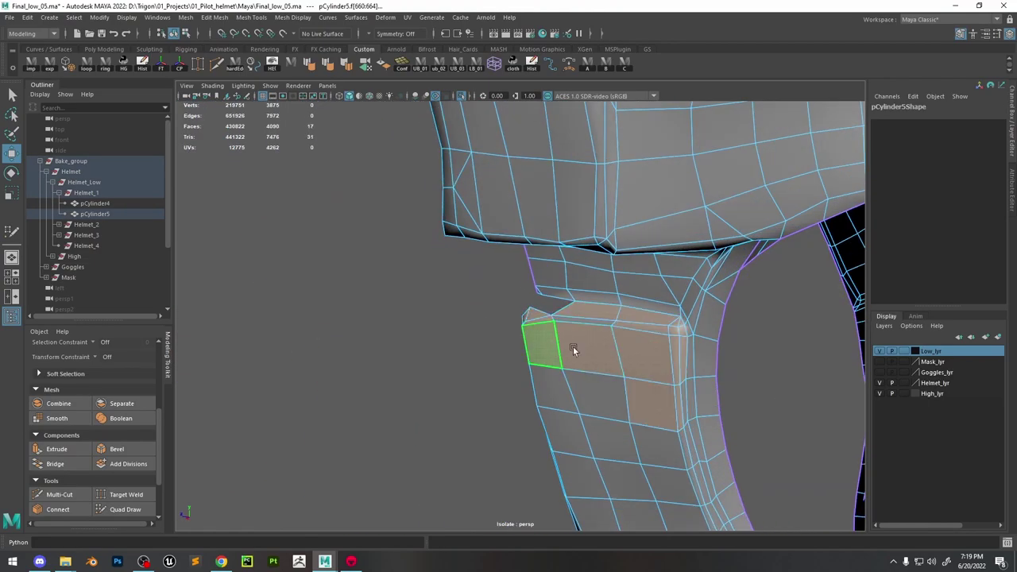
key(Delete)
Delete a block of goggle-band faces and the strip of slivers on the ring's inner edge
alt+drag(573, 345, 486, 435)
key(Delete)
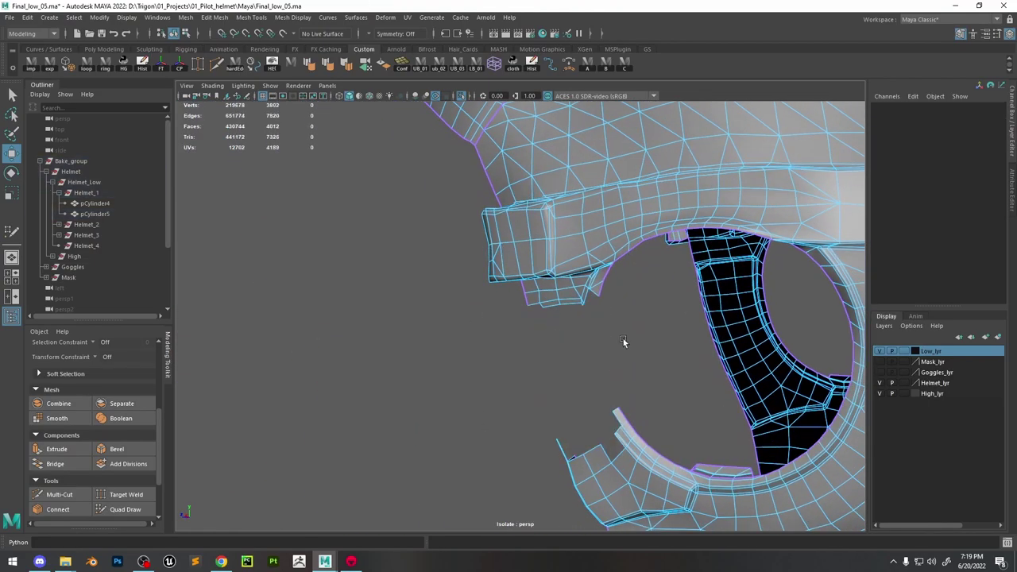
alt+drag(624, 345, 568, 355)
click(567, 355)
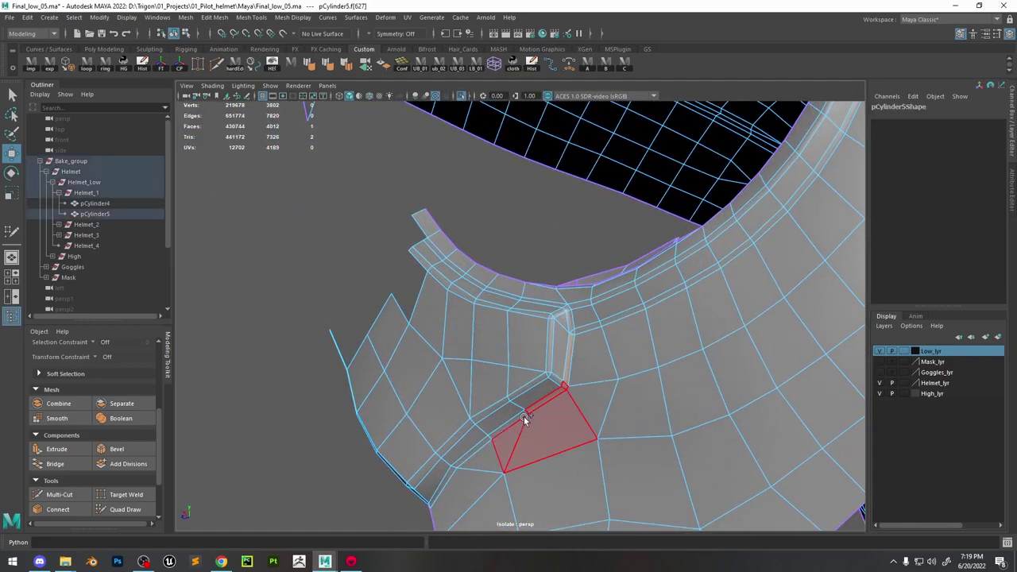
double_click(434, 495)
alt+drag(511, 481, 504, 404)
key(Delete)
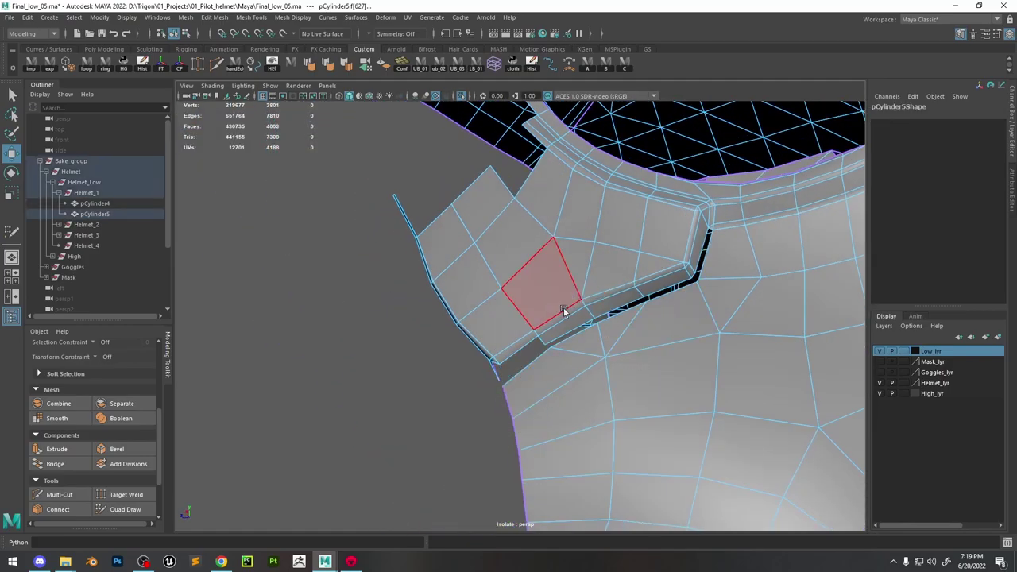
Select the single face and small sliver on the ring edge near the rim
key(ctrl+shift+a)
alt+drag(536, 320, 595, 336)
click(500, 237)
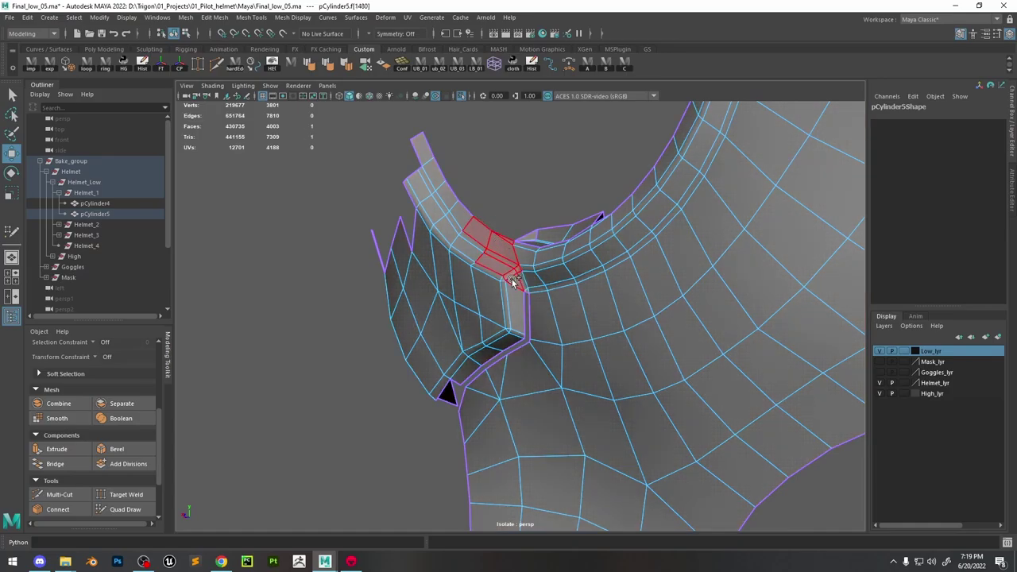
click(509, 308)
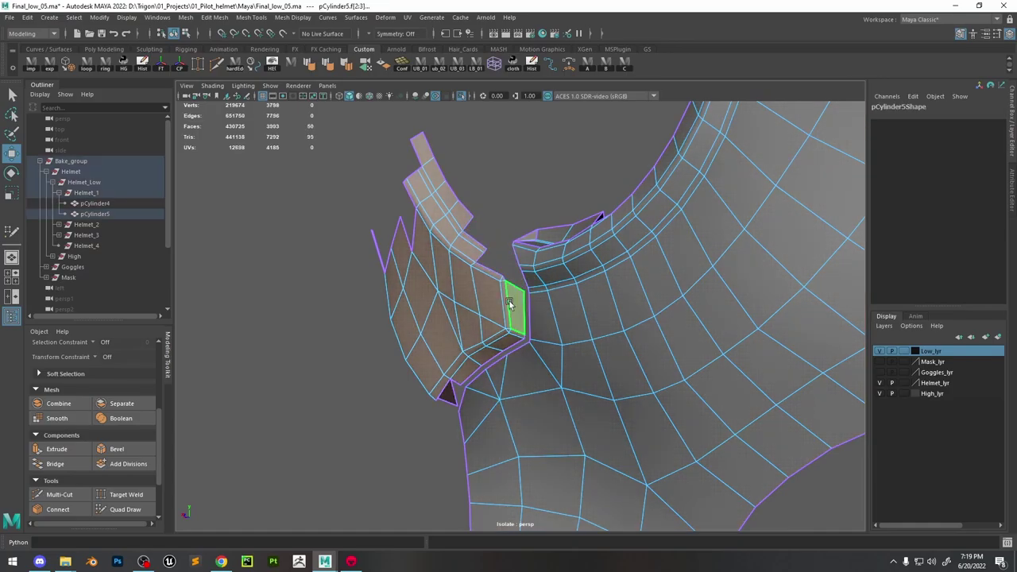
alt+drag(510, 308, 638, 373)
Select the face strip along the helmet's lower tail, apply a component menu option, then clear the selection
alt+right_drag(637, 373, 704, 492)
alt+drag(704, 492, 541, 318)
click(542, 319)
double_click(536, 274)
right_click(536, 274)
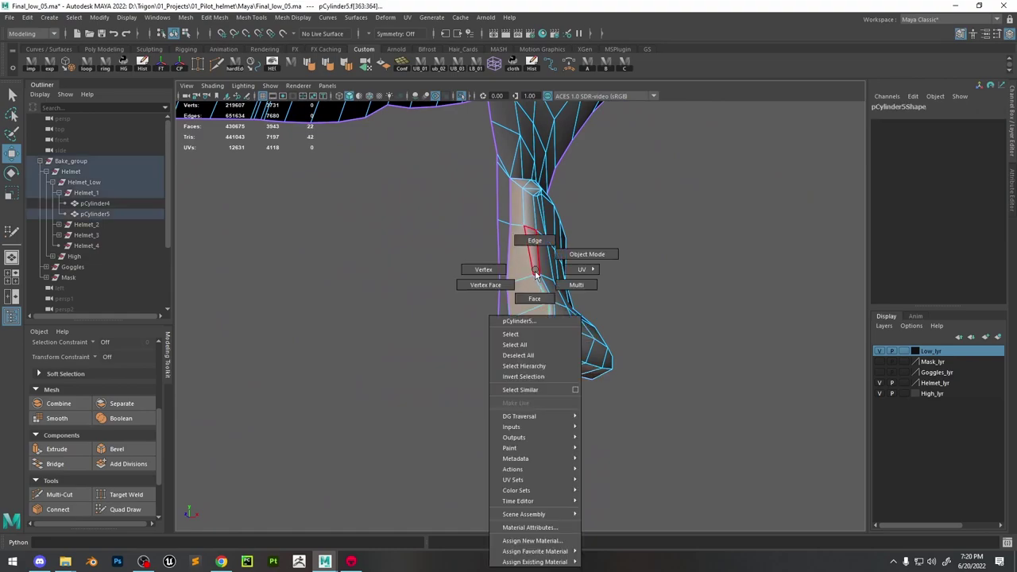
click(578, 268)
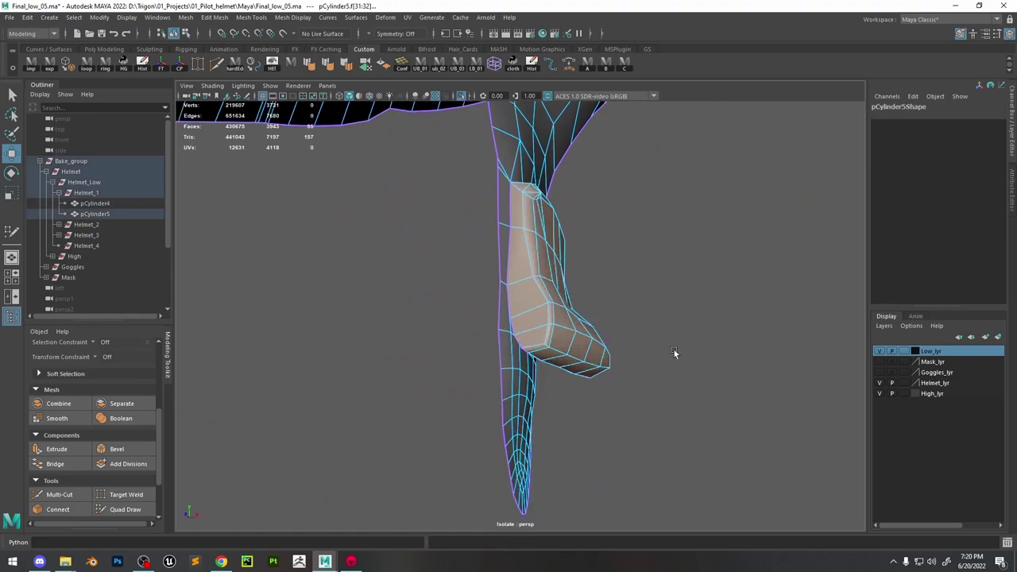
alt+right_drag(674, 347, 570, 271)
click(568, 260)
alt+drag(572, 272, 567, 294)
Undo five recent face edits and return the mesh to object mode
key(ctrl+z)
key(ctrl+z)
key(ctrl+z)
key(ctrl+z)
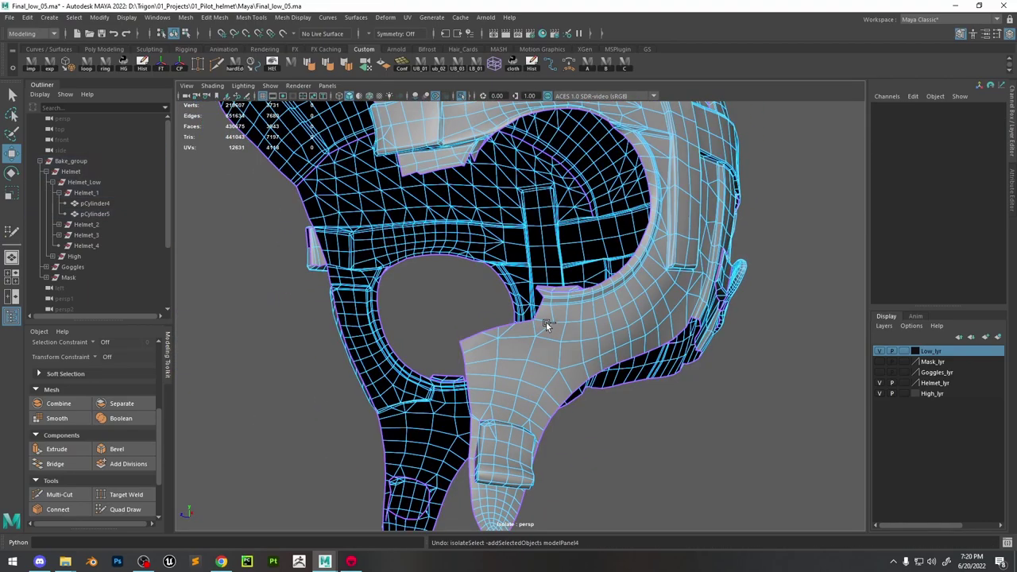
key(ctrl+z)
key(ctrl+z)
key(ctrl+z)
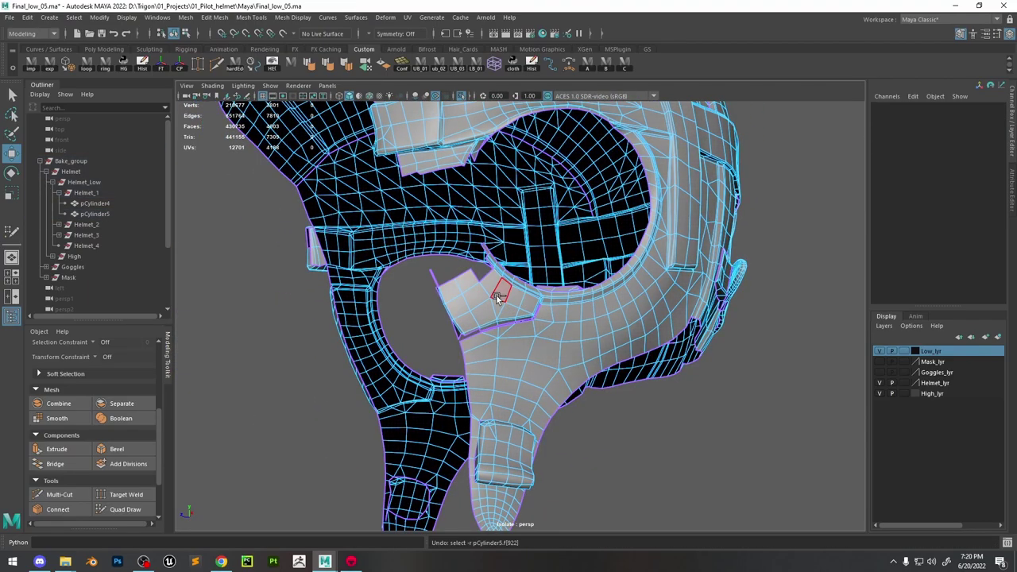
key(ctrl+z)
key(ctrl+z)
key(ctrl+z)
key(ctrl+z)
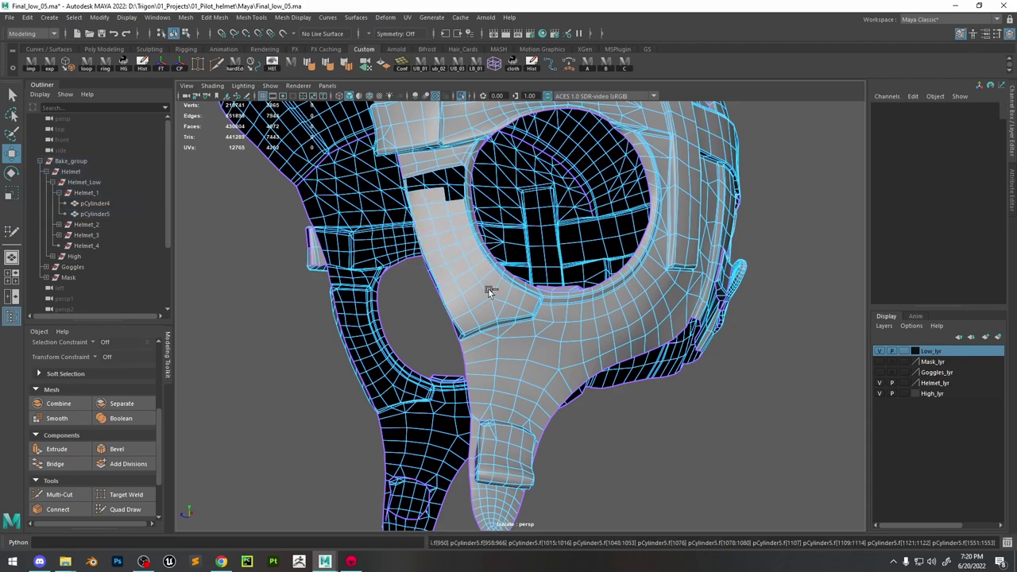
key(ctrl+z)
key(ctrl+z)
key(ctrl+z)
key(ctrl+z)
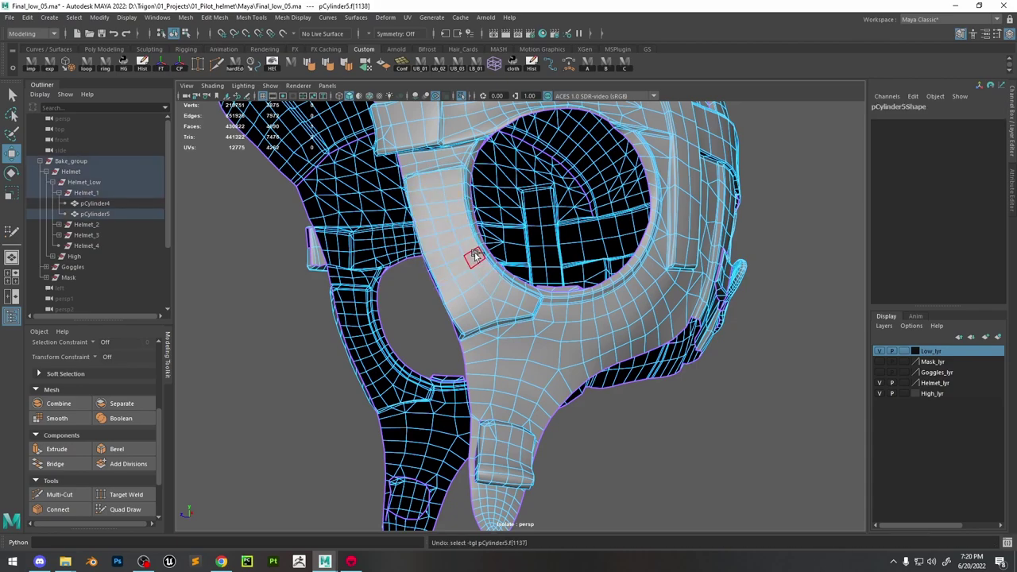
key(ctrl+z)
key(ctrl+z)
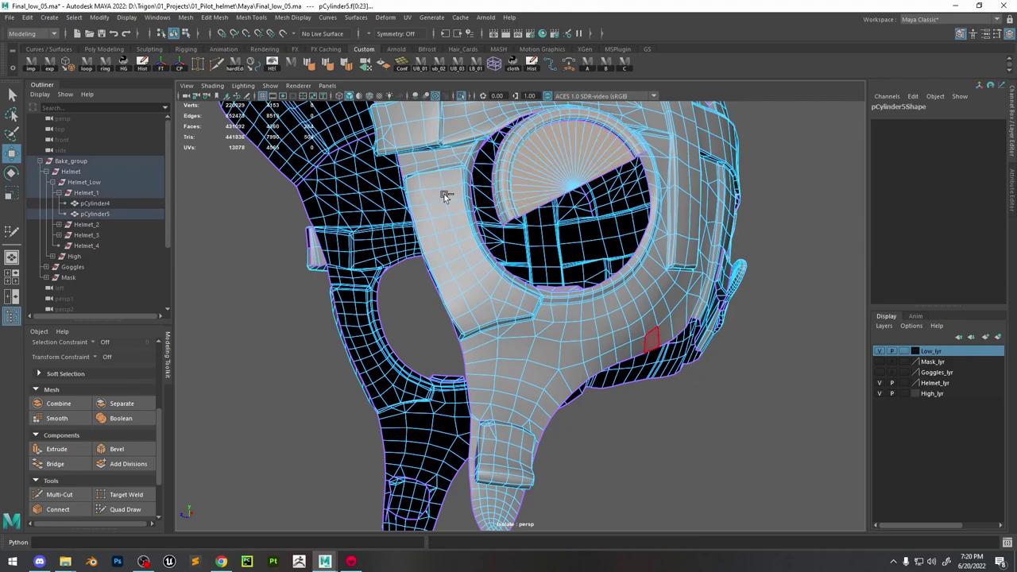
right_click(433, 176)
click(487, 156)
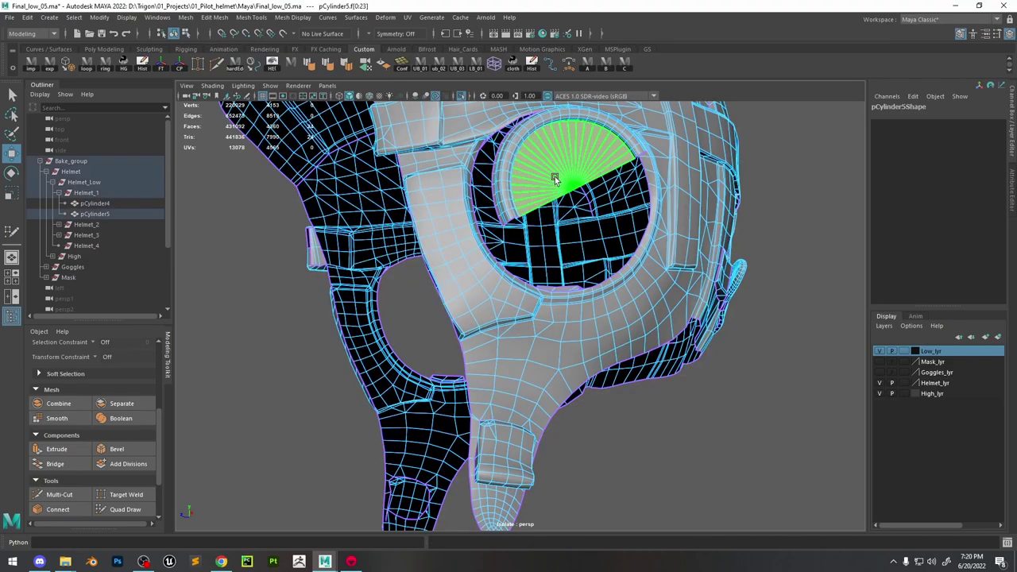
Delete the small block faces near the lower middle and the strap's end-cap faces
click(545, 255)
click(501, 454)
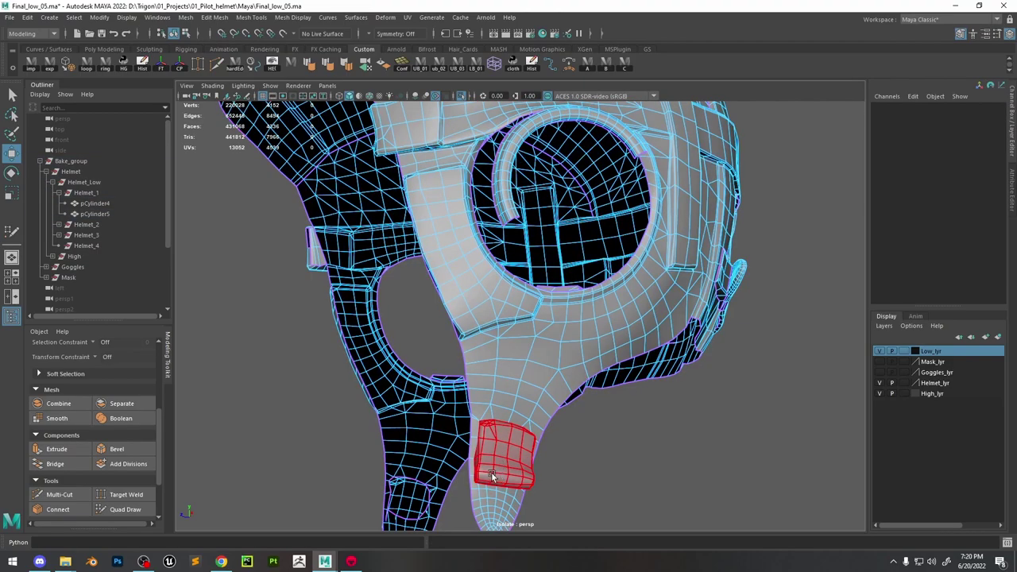
key(Delete)
alt+drag(440, 373, 556, 318)
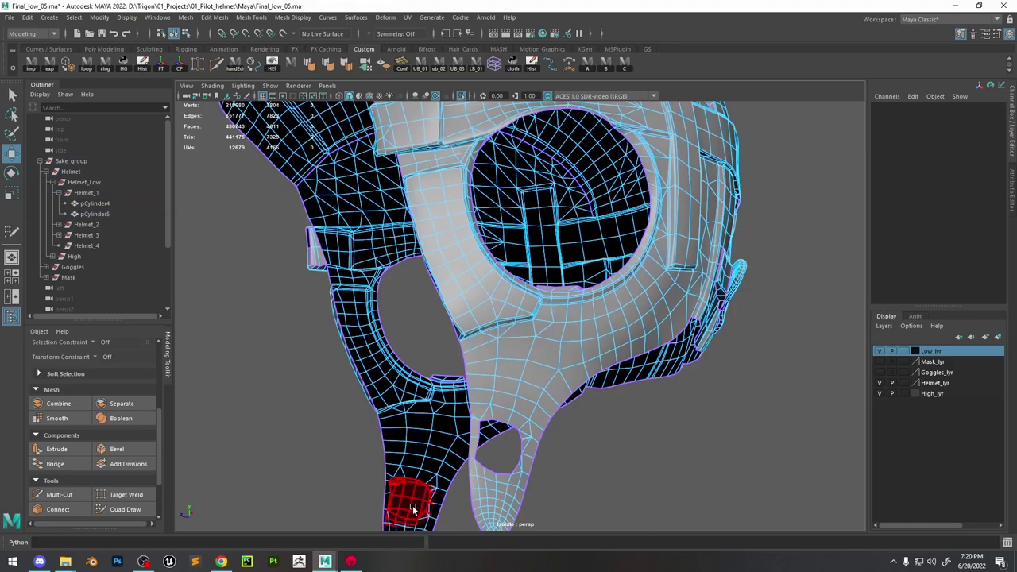
alt+drag(669, 277, 599, 276)
click(599, 276)
click(561, 274)
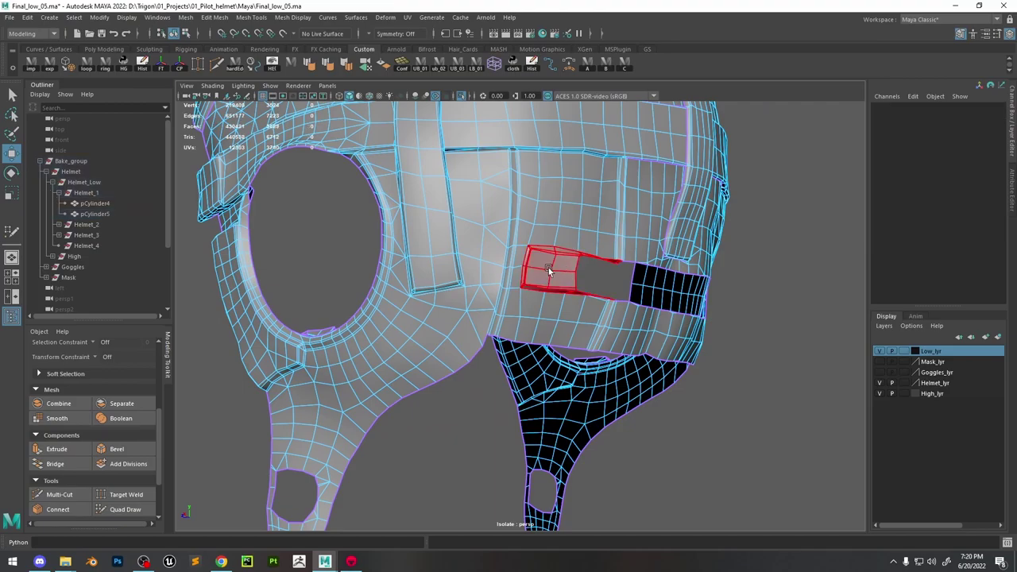
key(Delete)
Delete the right vertical face strip, 8 strap faces, and the inner strap faces in the hole
click(685, 205)
key(Delete)
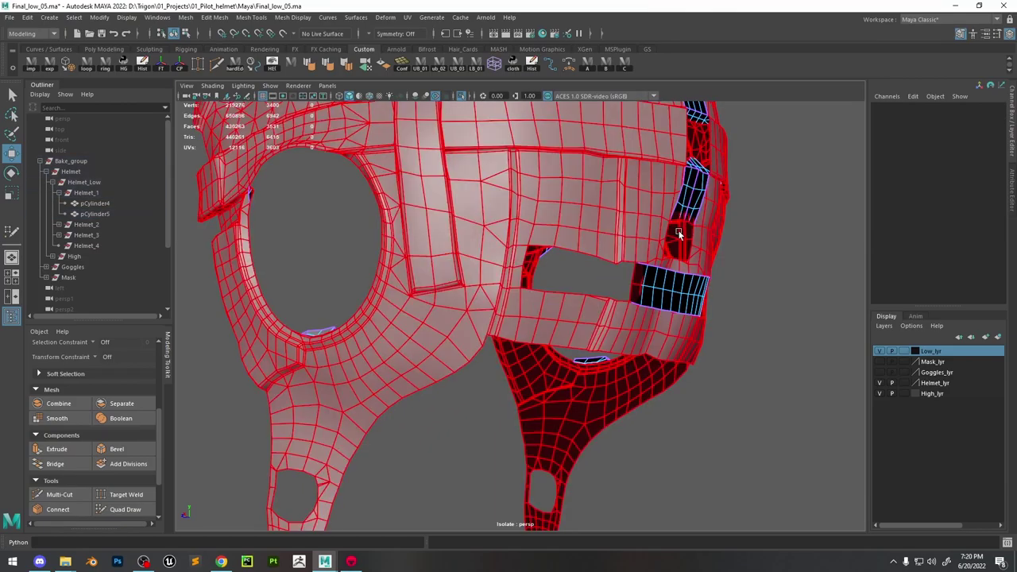
alt+drag(685, 205, 584, 248)
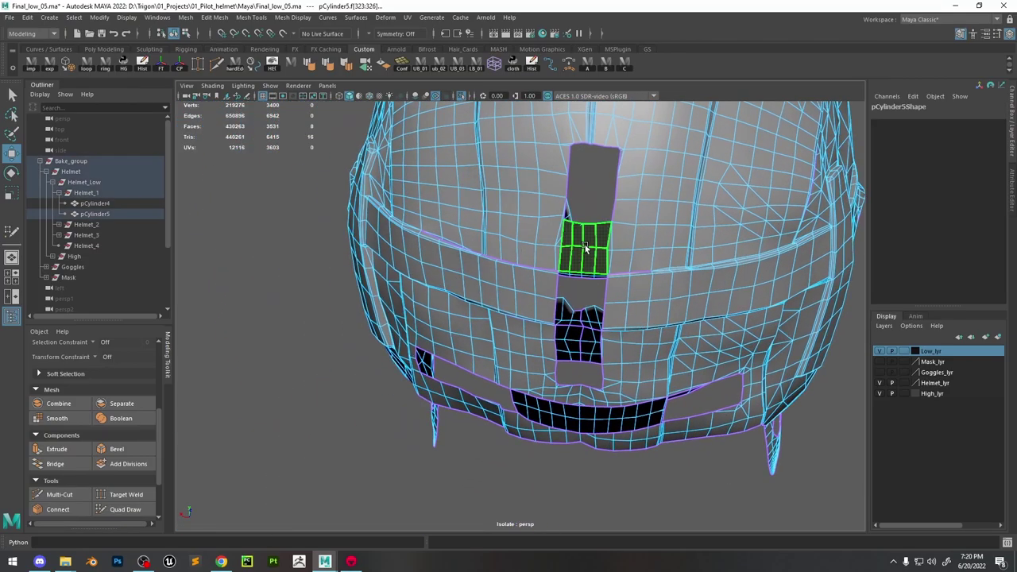
key(Delete)
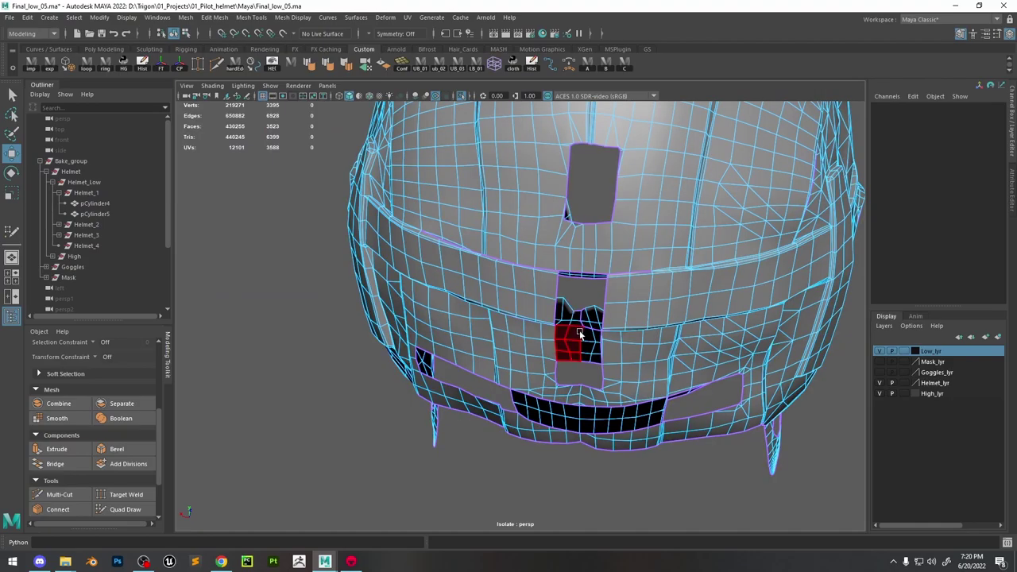
drag(580, 335, 585, 320)
key(Delete)
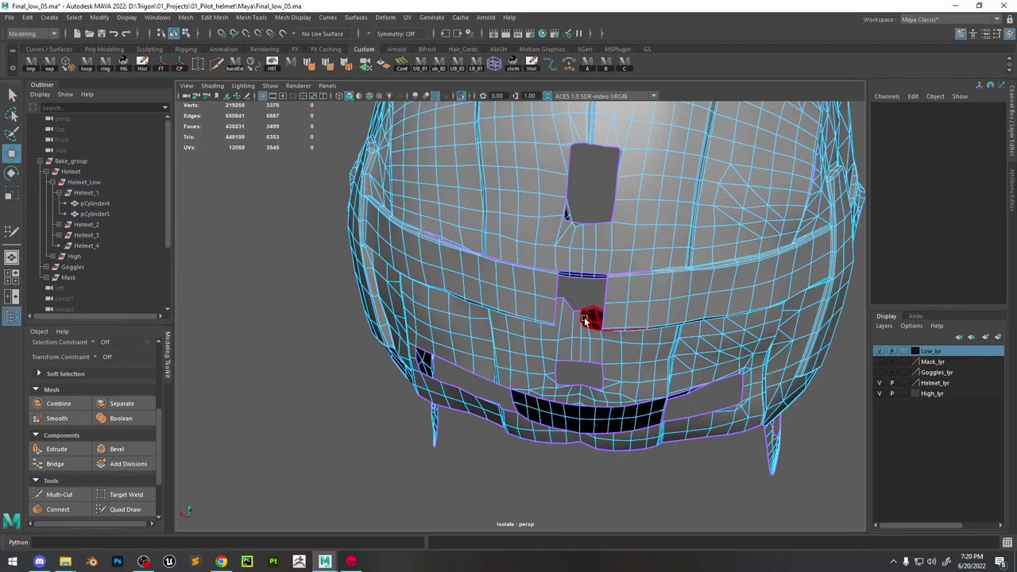
click(585, 320)
key(Delete)
Frame the helmet, box-select the 81 stray faces, and delete them
key(F8)
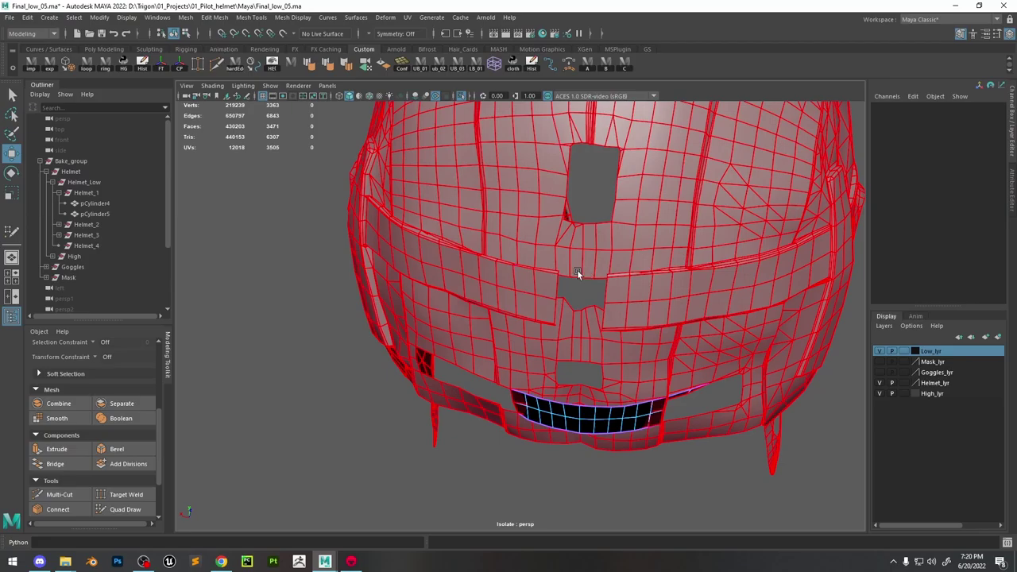
alt+drag(578, 273, 513, 258)
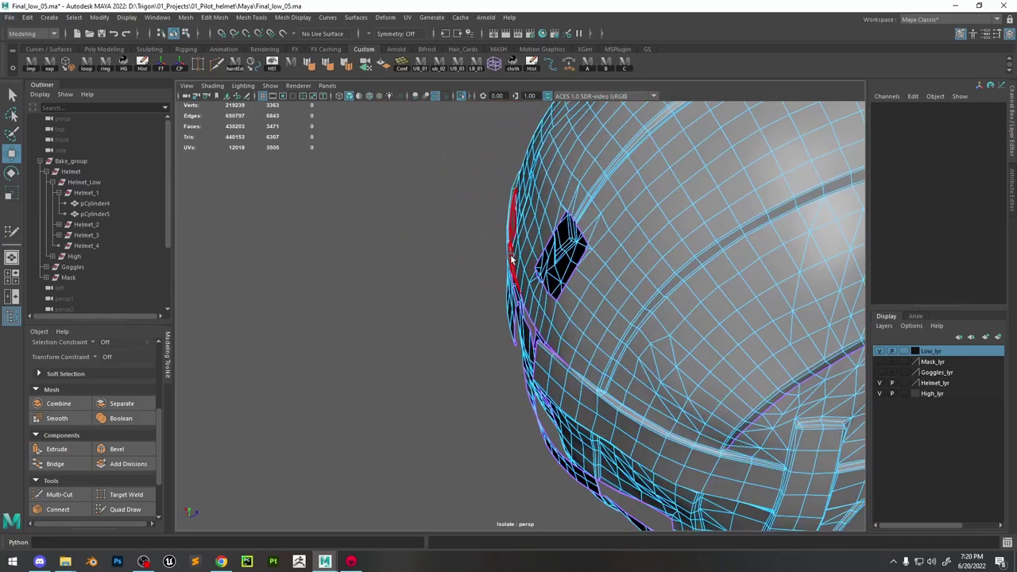
click(605, 267)
key(f)
key(F8)
alt+drag(725, 267, 570, 191)
drag(624, 148, 323, 427)
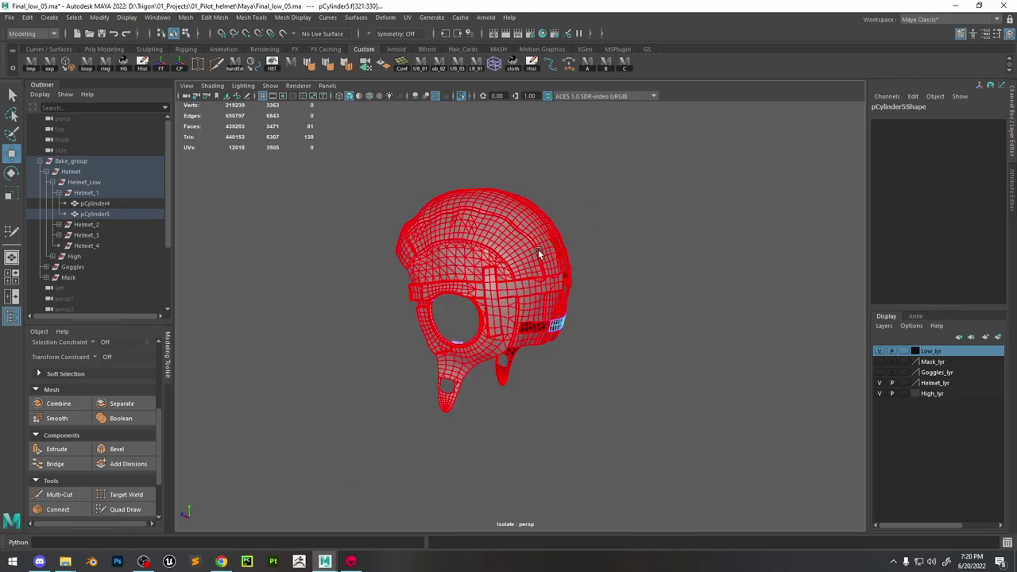
alt+drag(546, 283, 547, 268)
key(Delete)
scroll(541, 264, up, 6)
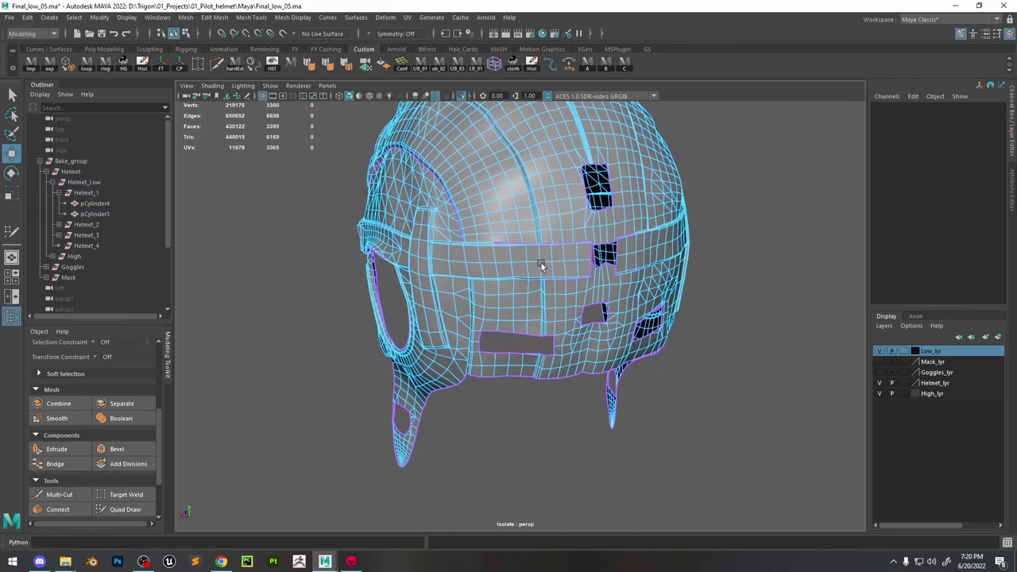
alt+drag(600, 354, 472, 244)
Frame the ear-piece block and pull back to view the eye openings and brow
alt+right_drag(472, 244, 544, 319)
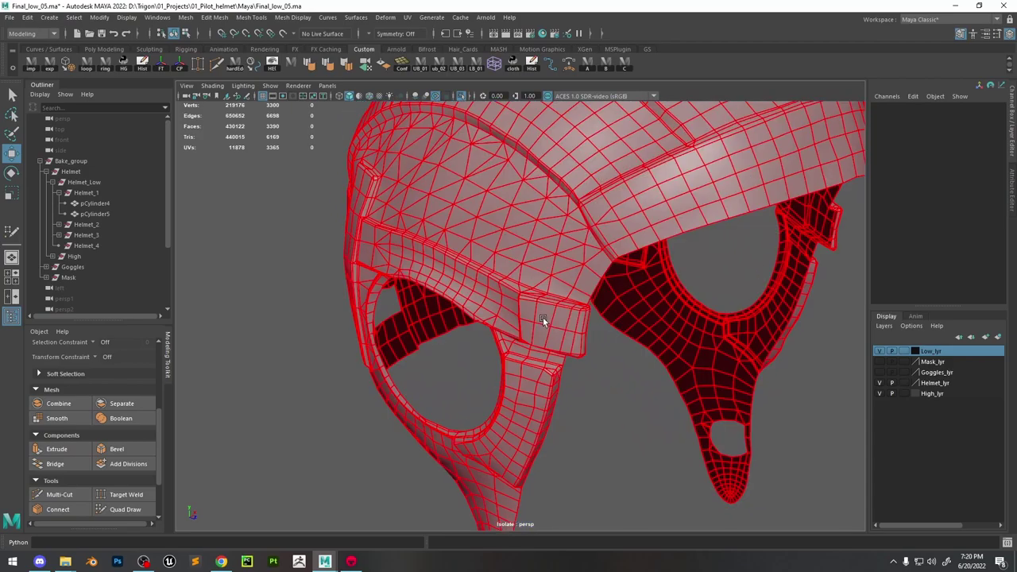
click(545, 308)
key(f)
scroll(541, 309, down, 5)
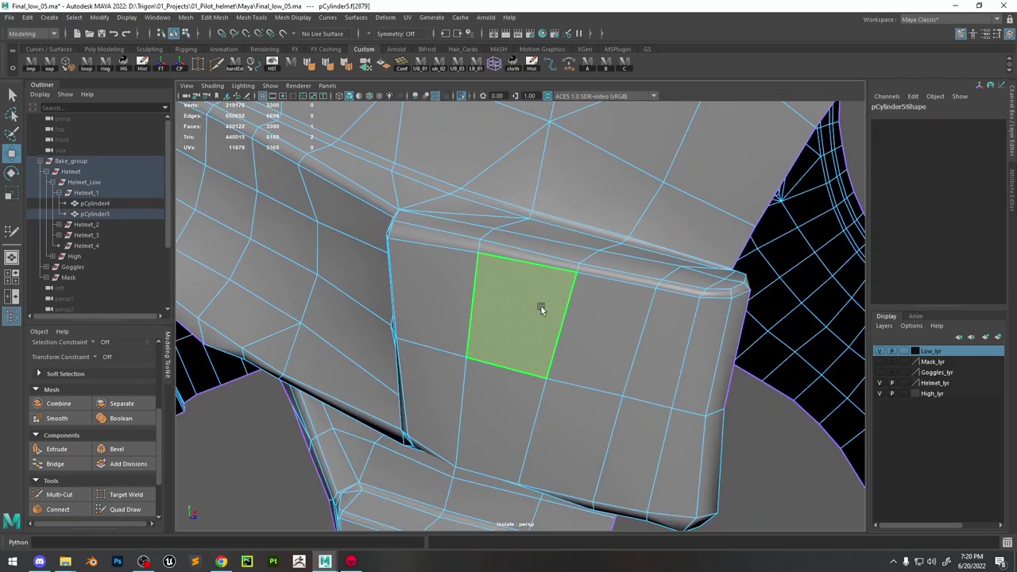
alt+drag(576, 316, 564, 292)
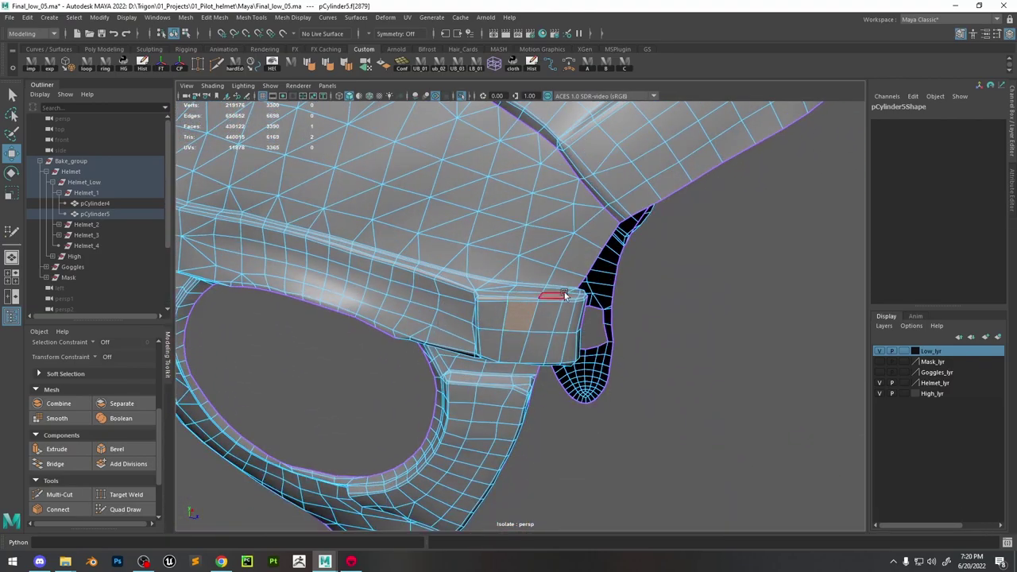
alt+drag(454, 260, 581, 315)
Delete the edge loop below the nose-bridge block, two stray edges, and the sliver beside the eye
key(F10)
mouse_move(519, 314)
alt+mouse_down()
mouse_move(531, 277)
mouse_move(586, 316)
mouse_move(529, 357)
mouse_move(529, 371)
mouse_move(586, 386)
mouse_move(528, 313)
alt+mouse_up()
double_click(613, 340)
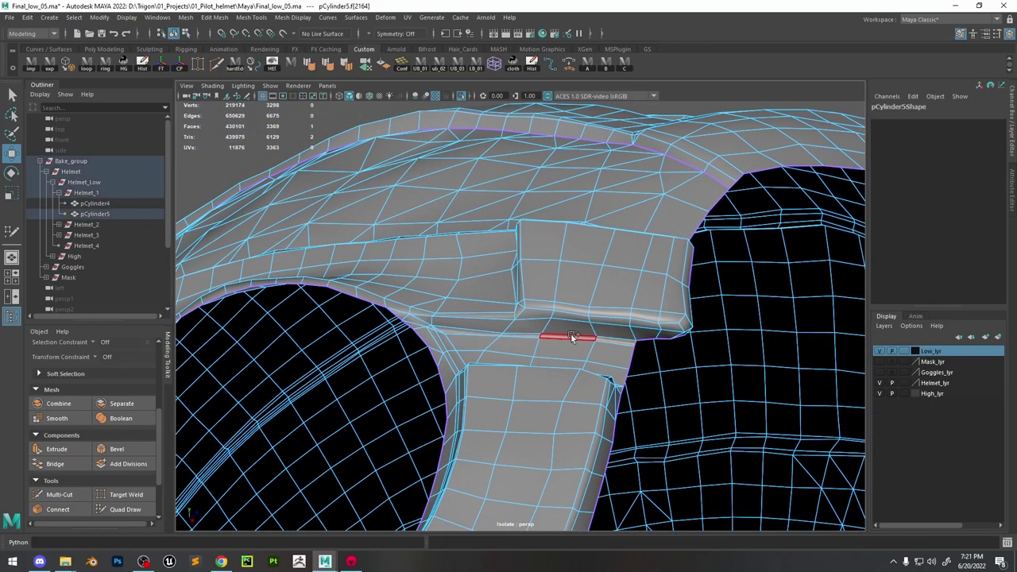
key(Delete)
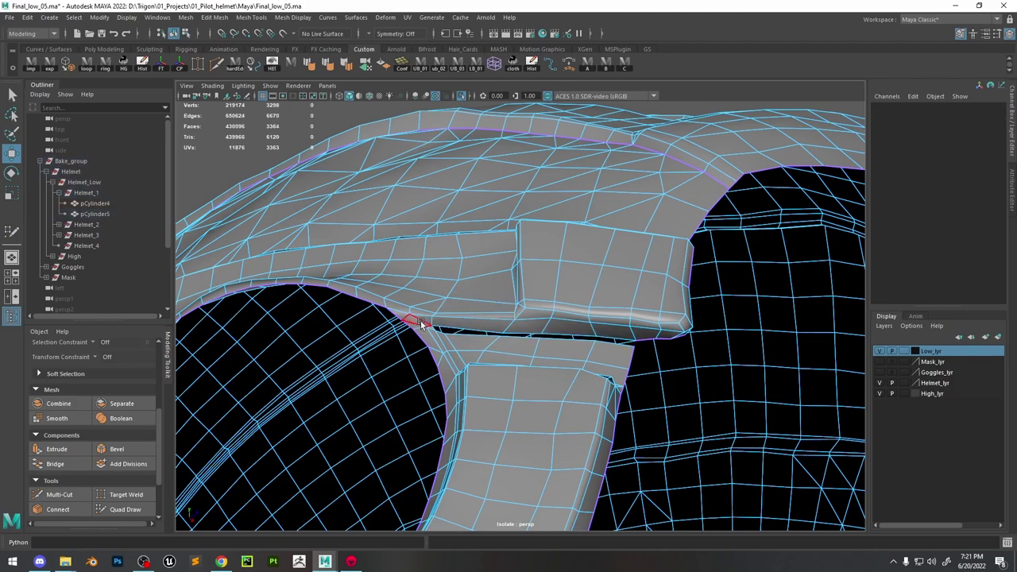
click(415, 322)
key(Delete)
click(397, 314)
key(Delete)
click(443, 307)
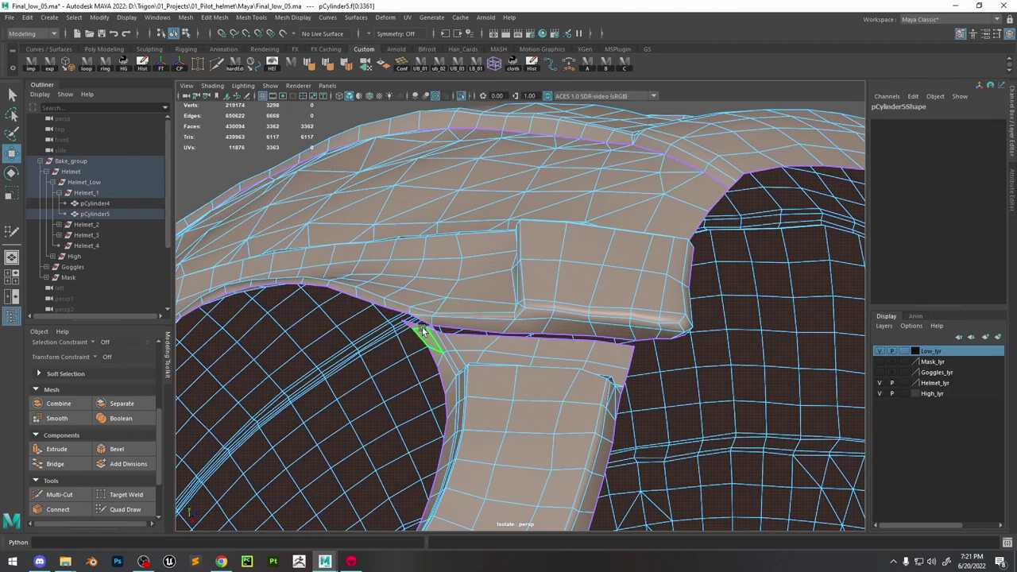
key(Delete)
Select faces on the brow band and remove its sliver faces
alt+drag(504, 286, 531, 312)
click(498, 269)
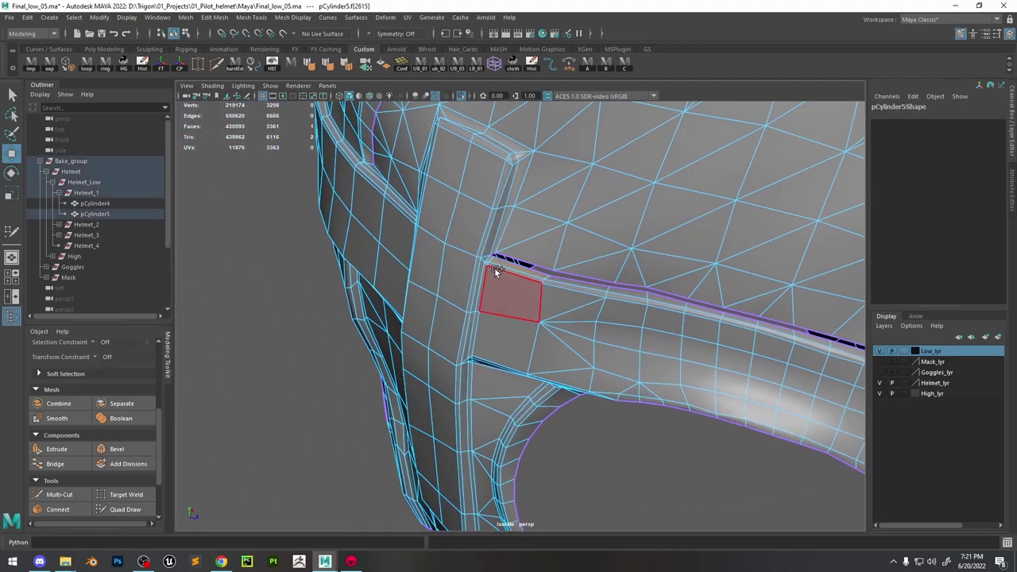
alt+drag(480, 269, 462, 260)
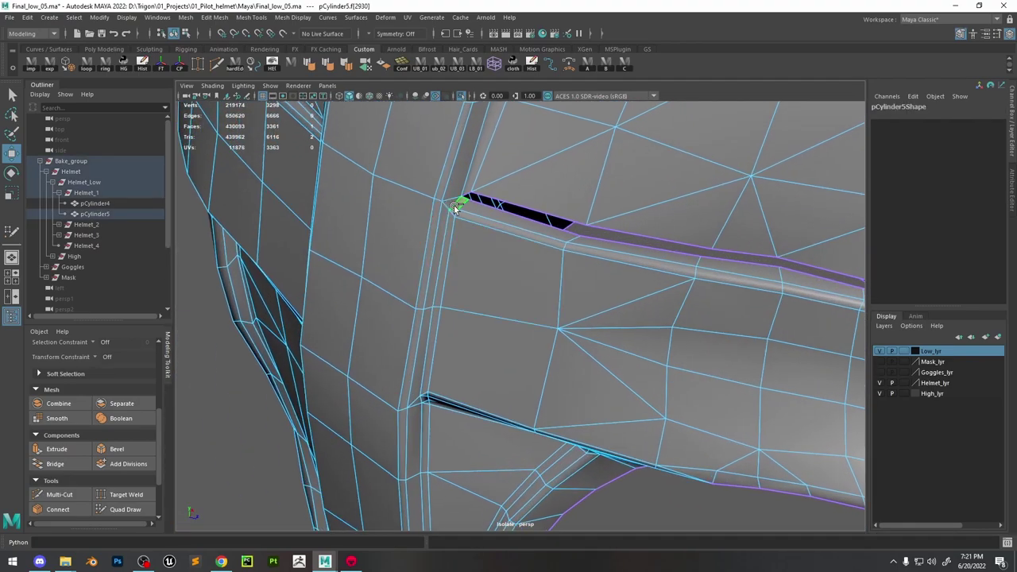
click(436, 333)
alt+drag(436, 334, 415, 355)
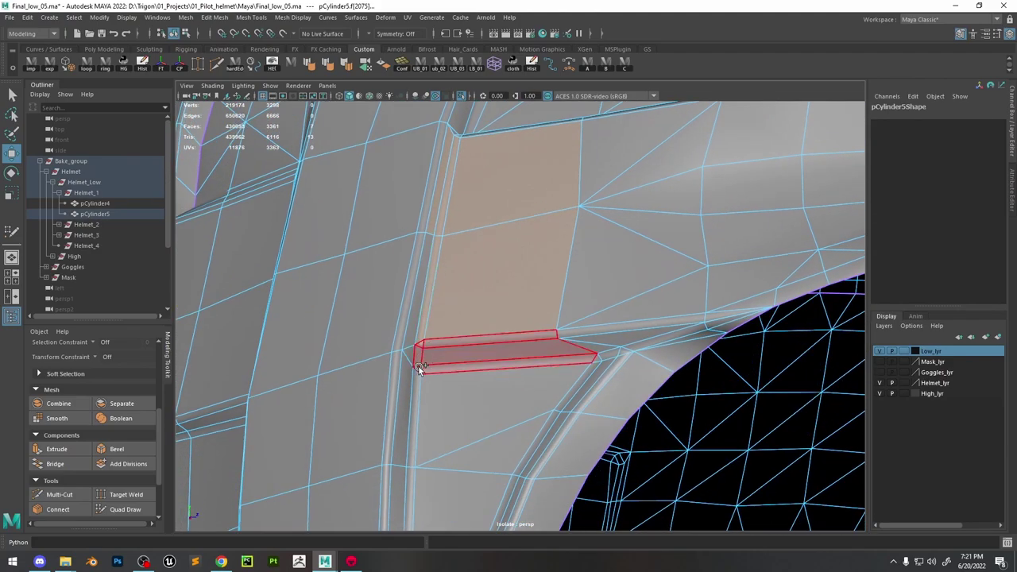
ctrl+shift+click(661, 315)
Fill the brow-band gaps with new faces and delete the stray tip triangle and another unwanted face
ctrl+shift+click(648, 275)
mouse_move(653, 242)
alt+mouse_down()
mouse_move(732, 281)
mouse_move(731, 385)
mouse_move(609, 220)
mouse_move(499, 273)
mouse_move(552, 307)
mouse_move(494, 329)
mouse_move(534, 334)
mouse_move(606, 403)
mouse_move(583, 321)
alt+mouse_up()
shift+click(731, 281)
shift+click(591, 227)
shift+click(622, 202)
ctrl+shift+click(530, 288)
ctrl+shift+click(494, 330)
ctrl+shift+click(583, 321)
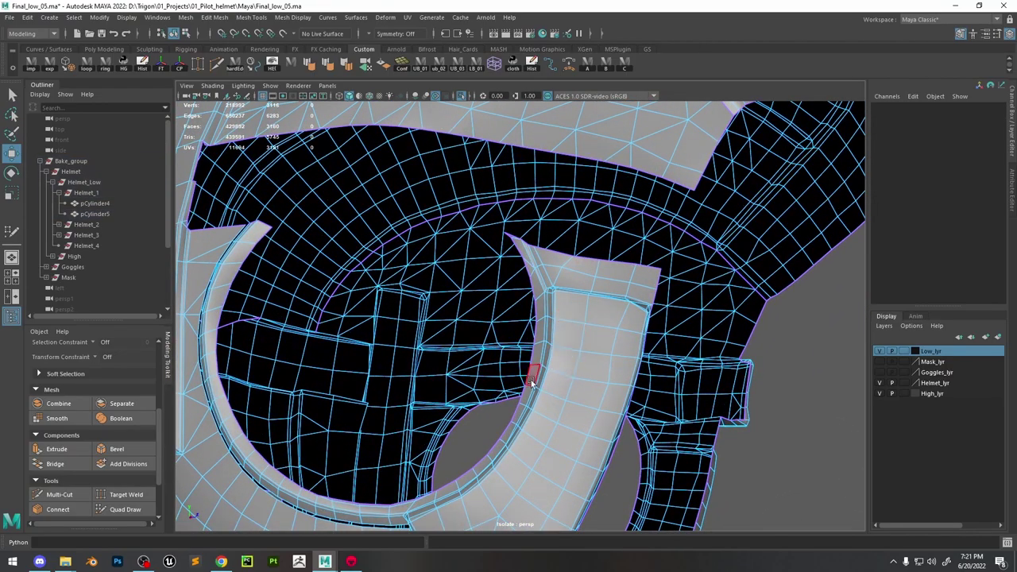
Fill the eye-opening rim gap with a new quad and remove two thin faces along the strip
alt+drag(531, 382, 543, 409)
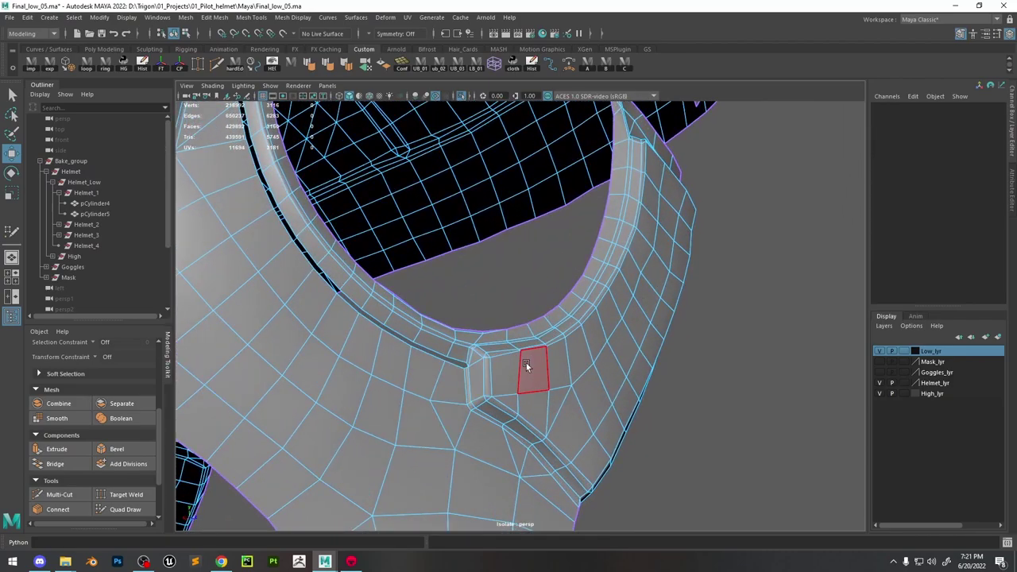
mouse_move(526, 363)
alt+mouse_down()
mouse_move(467, 308)
mouse_move(439, 334)
mouse_move(538, 395)
alt+mouse_up()
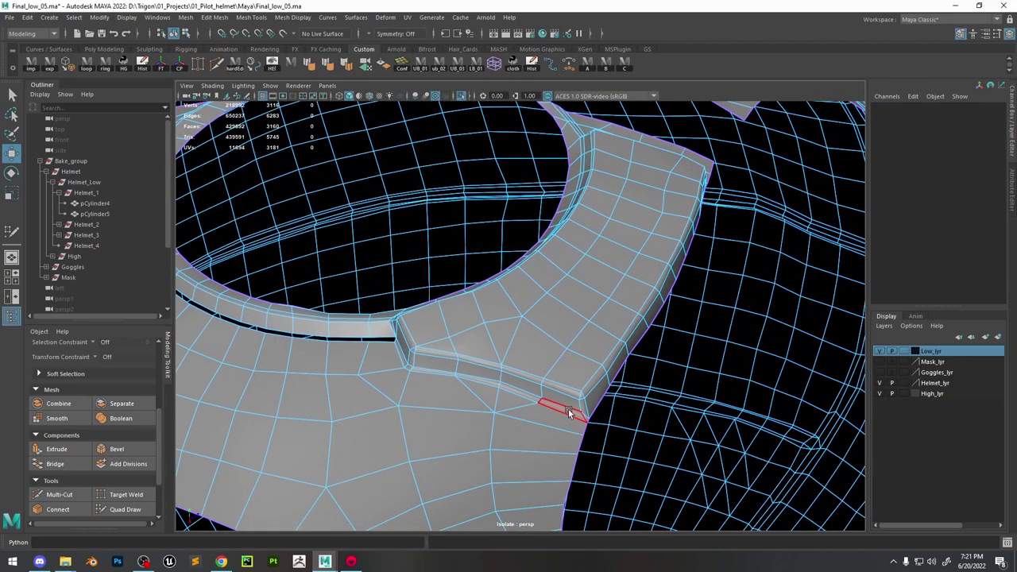
shift+click(569, 410)
ctrl+shift+click(570, 401)
ctrl+shift+click(520, 389)
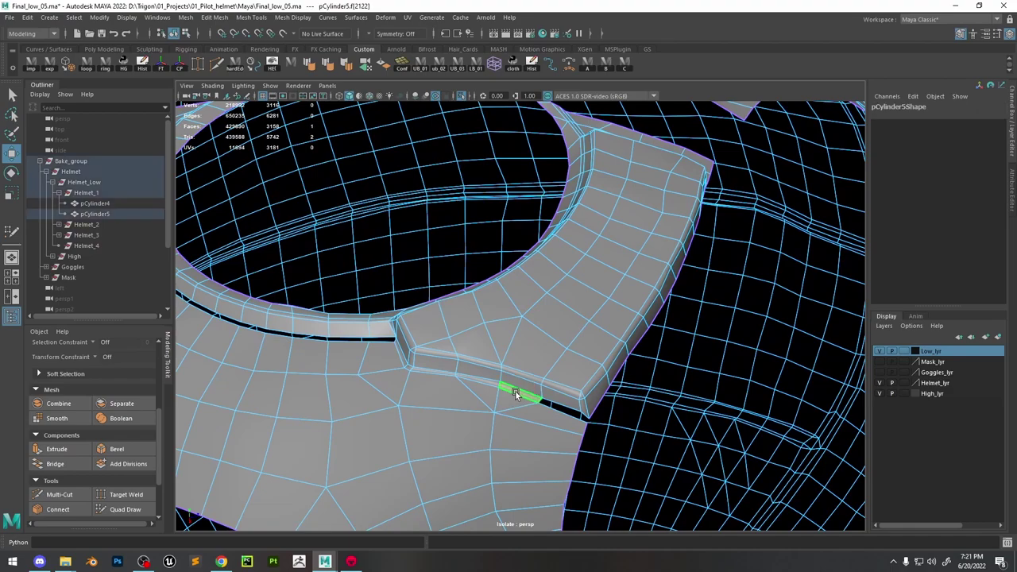
Select and delete the remaining sliver faces along the brow-ridge rim, leaving pCylinder5 at 2922 faces
mouse_move(476, 382)
alt+mouse_down()
mouse_move(491, 377)
mouse_move(489, 352)
mouse_move(509, 352)
mouse_move(482, 385)
mouse_move(454, 233)
mouse_move(435, 236)
mouse_move(453, 253)
mouse_move(495, 243)
mouse_move(466, 247)
mouse_move(517, 281)
mouse_move(475, 281)
mouse_move(607, 273)
mouse_move(495, 252)
mouse_move(543, 395)
mouse_move(466, 288)
mouse_move(425, 184)
alt+mouse_up()
click(425, 184)
key(f)
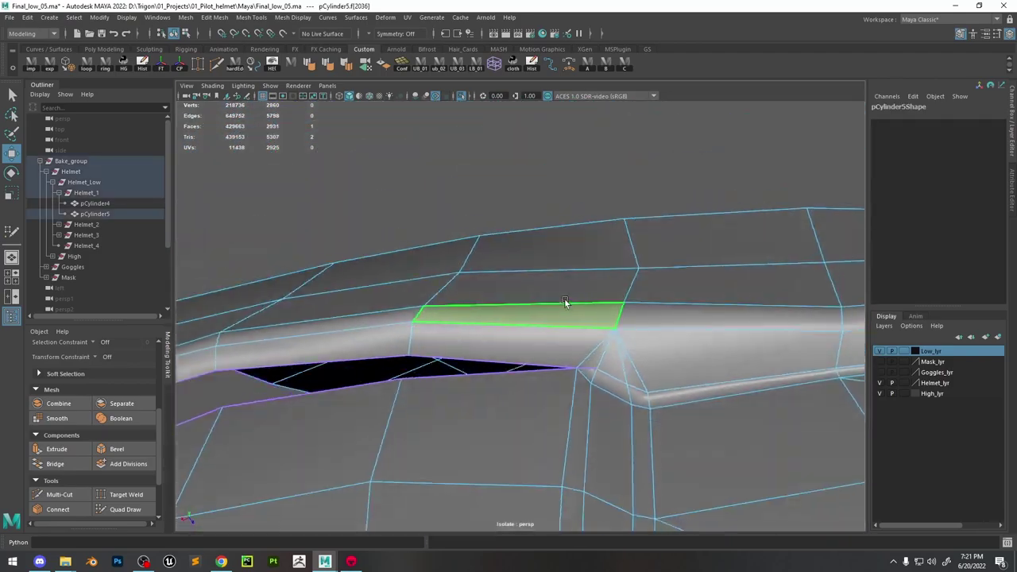
click(653, 361)
key(Delete)
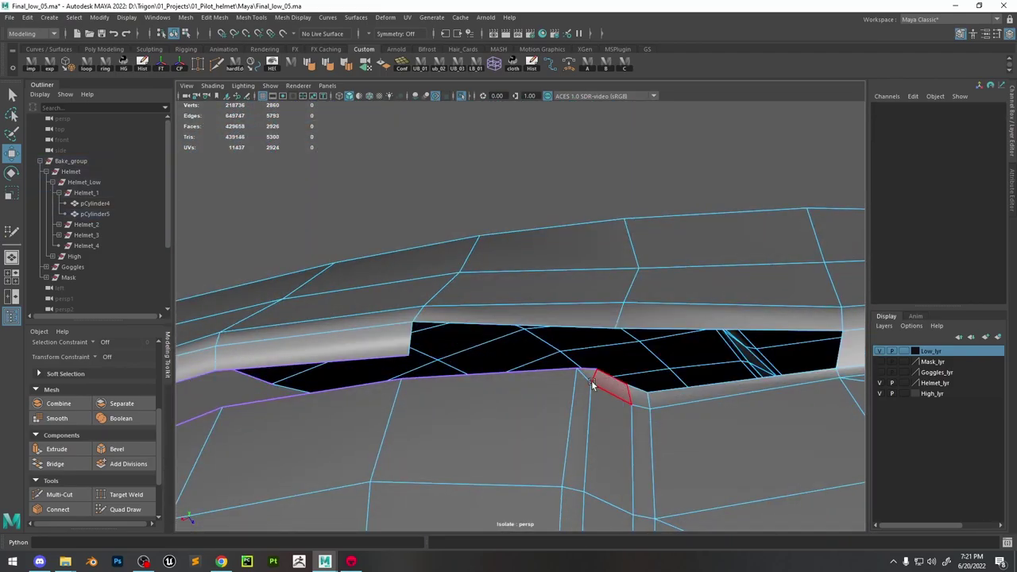
click(666, 399)
alt+drag(670, 398, 681, 340)
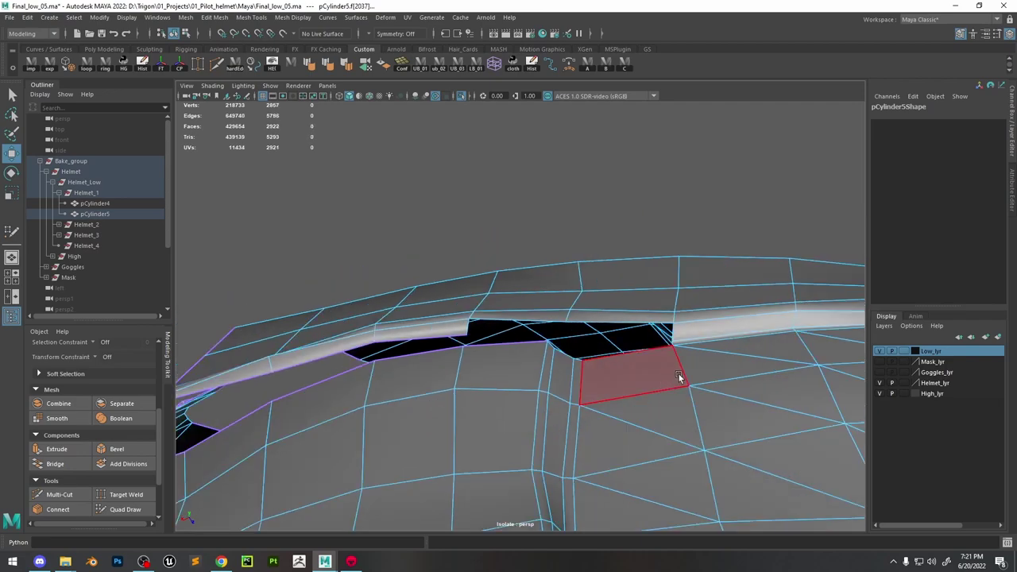
key(Delete)
click(748, 338)
alt+drag(748, 337, 462, 360)
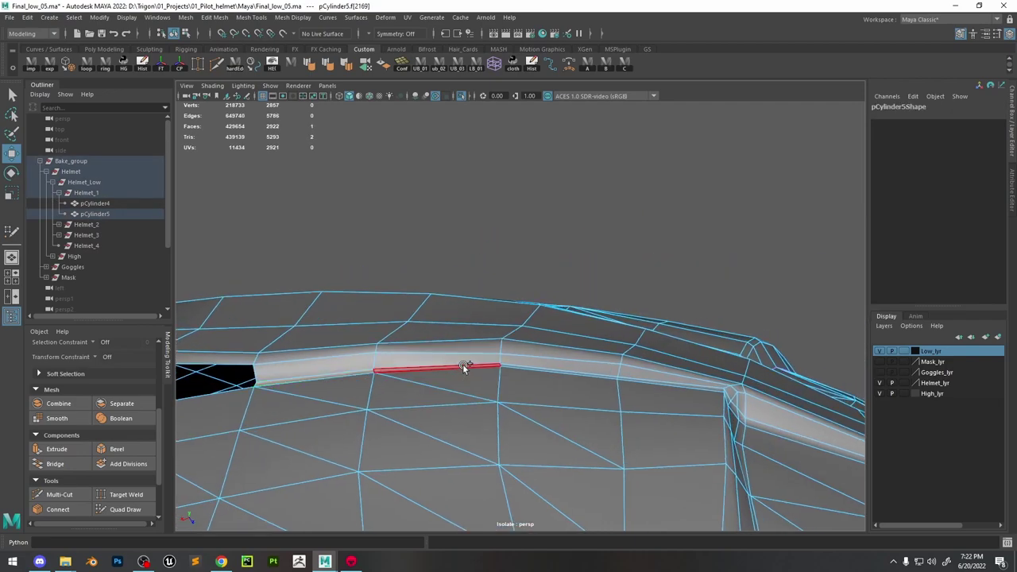
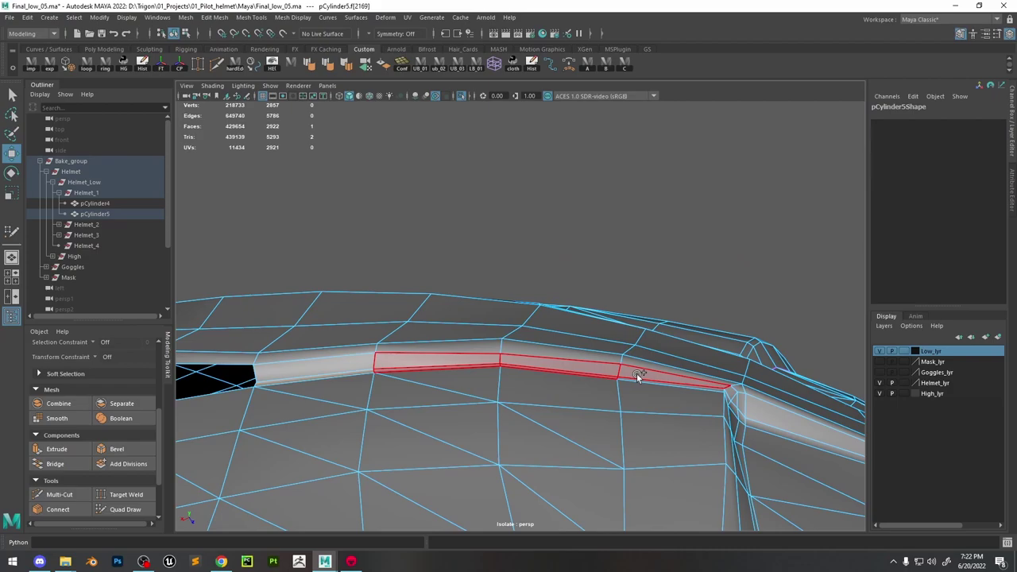
Delete the thin face strip along the band and the thin bevel strip on the rim
click(504, 344)
key(Delete)
alt+drag(747, 350, 512, 369)
click(423, 350)
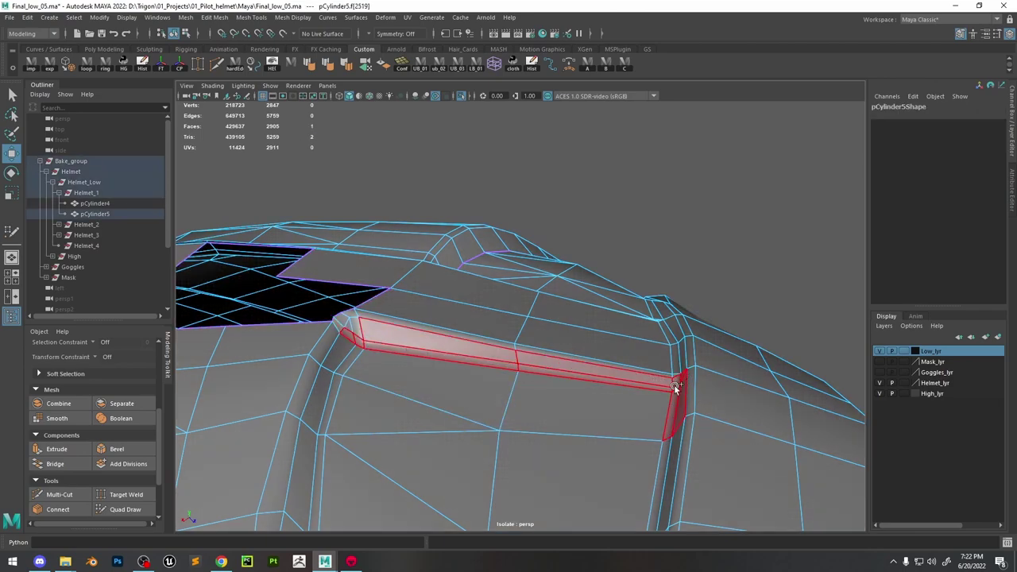
double_click(673, 326)
key(Delete)
Delete the thin rim faces at the next seam
alt+drag(695, 357, 552, 327)
click(540, 387)
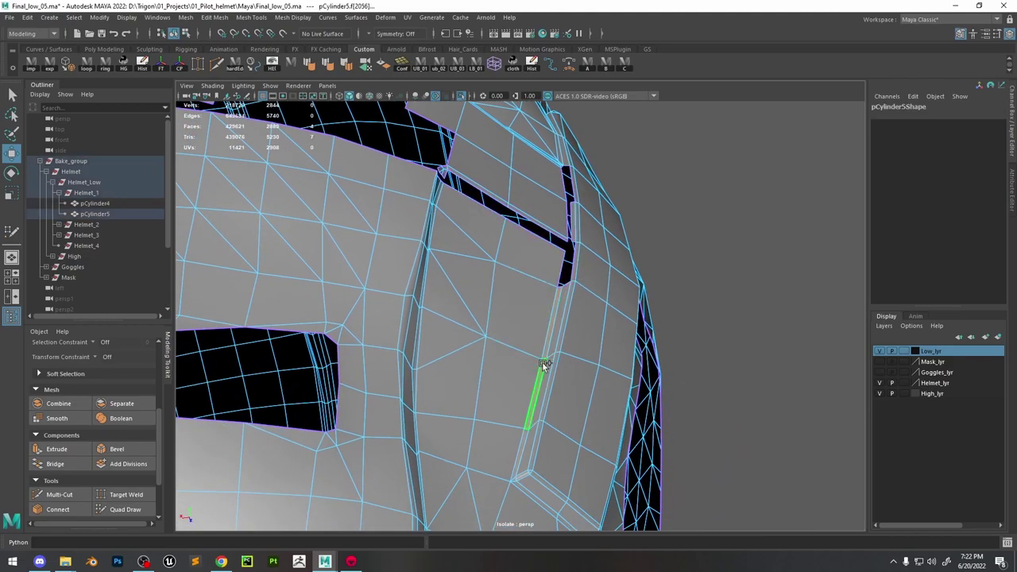
alt+drag(540, 387, 493, 398)
key(Delete)
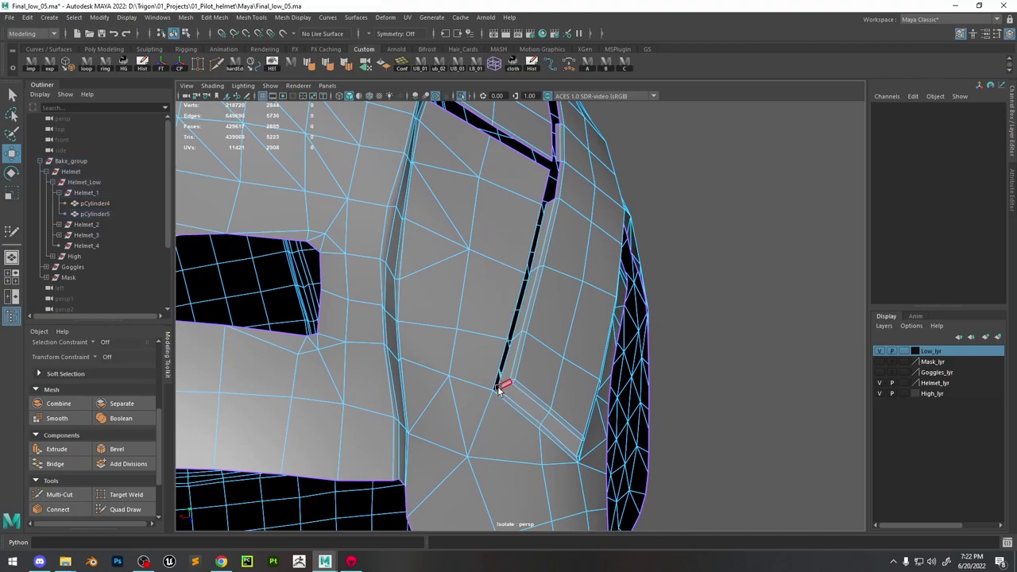
Delete the four thin faces along the vertical panel seam
click(554, 432)
alt+drag(555, 442, 553, 416)
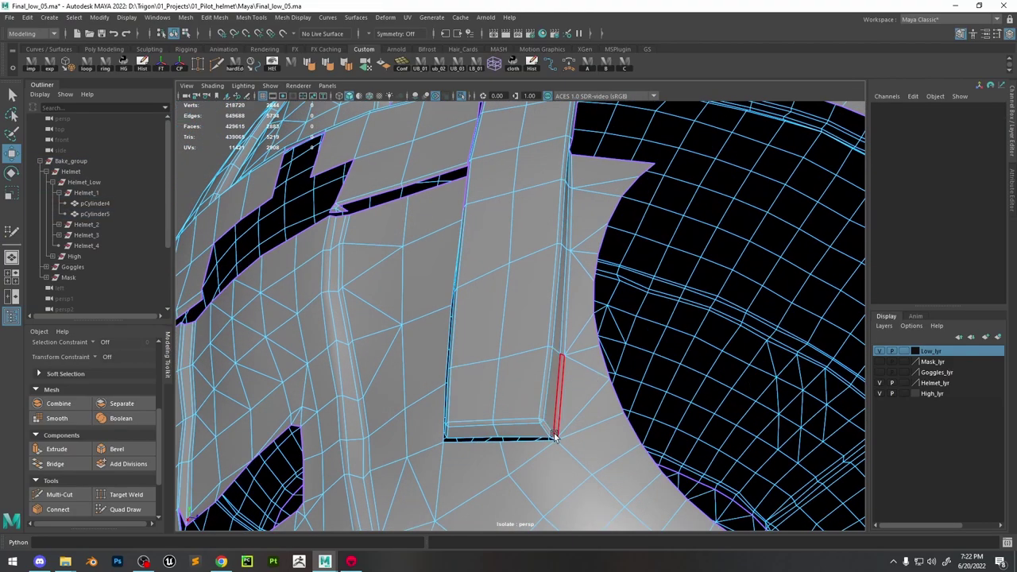
click(554, 359)
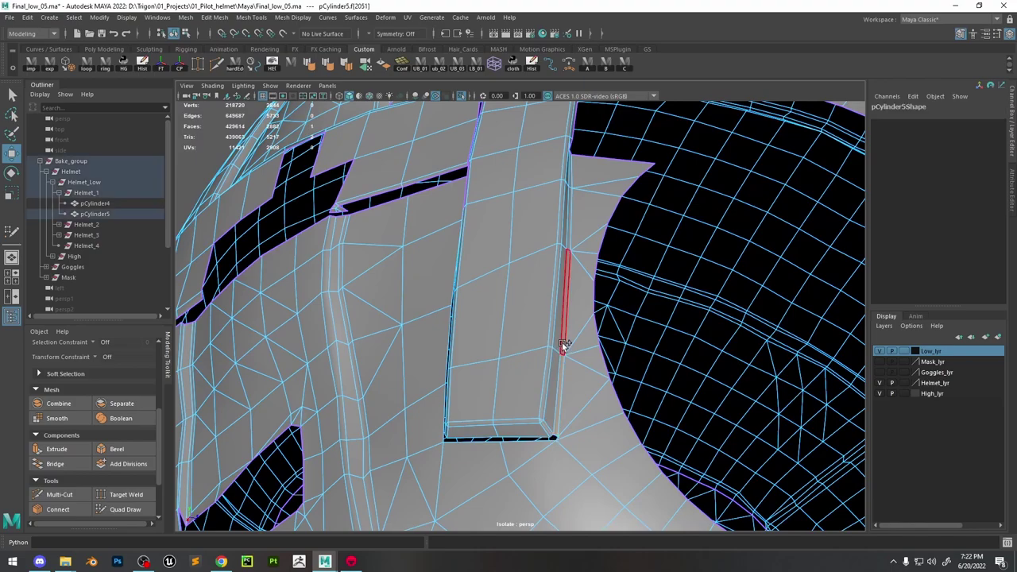
shift+click(570, 204)
alt+drag(570, 203, 550, 316)
key(Delete)
Delete the thin face strip running up the panel edge
key(ctrl+shift+a)
click(569, 278)
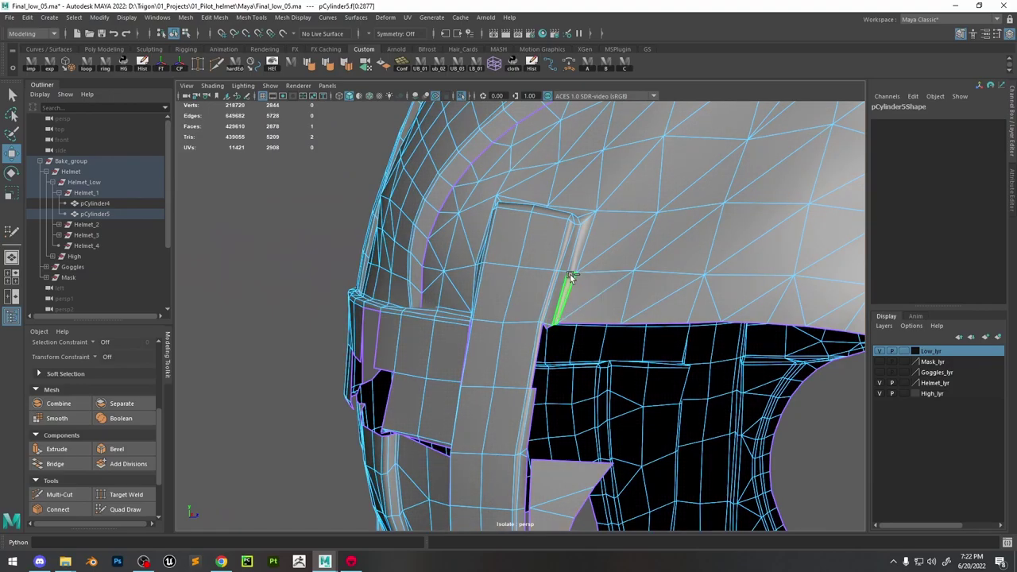
alt+drag(572, 265, 555, 199)
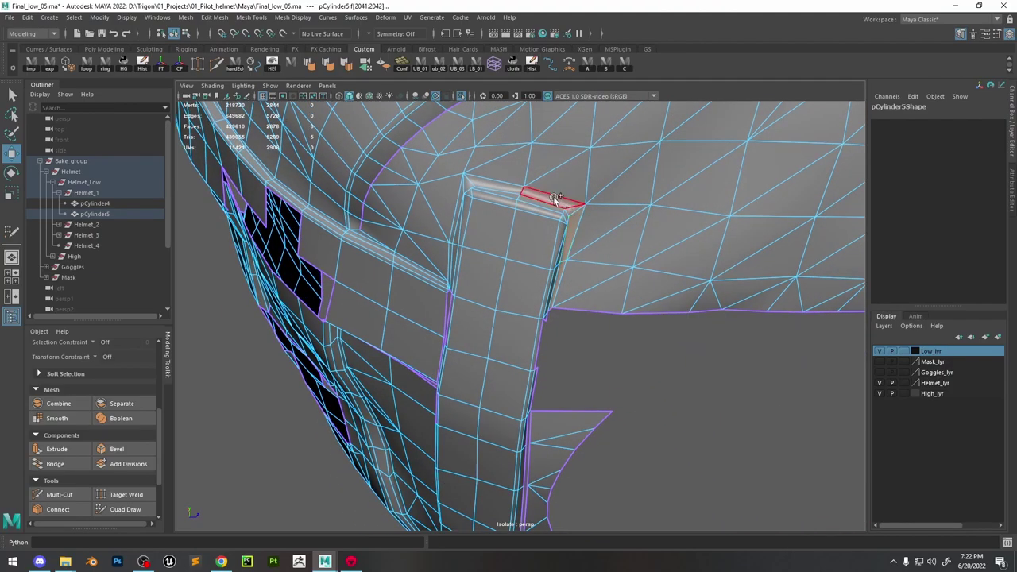
shift+click(459, 195)
alt+drag(459, 195, 451, 297)
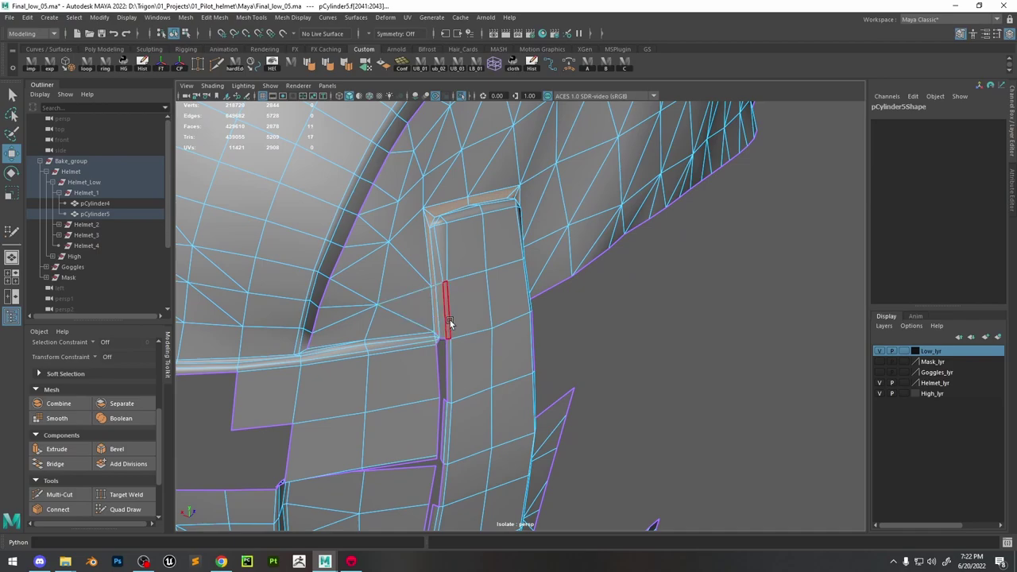
double_click(477, 337)
key(Delete)
Delete another thin face strip along the band
alt+drag(414, 357, 483, 383)
click(527, 378)
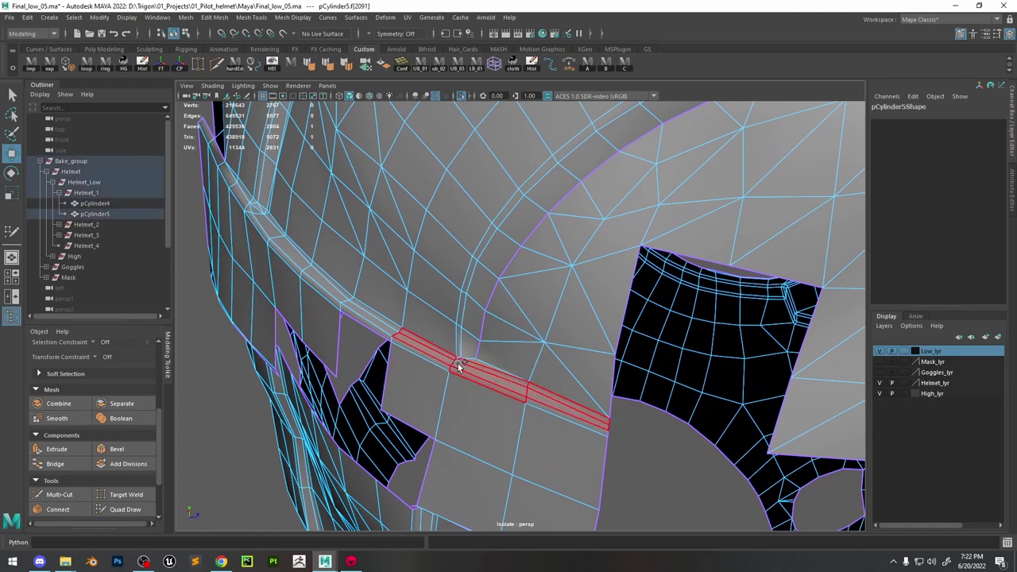
key(Delete)
key(Delete)
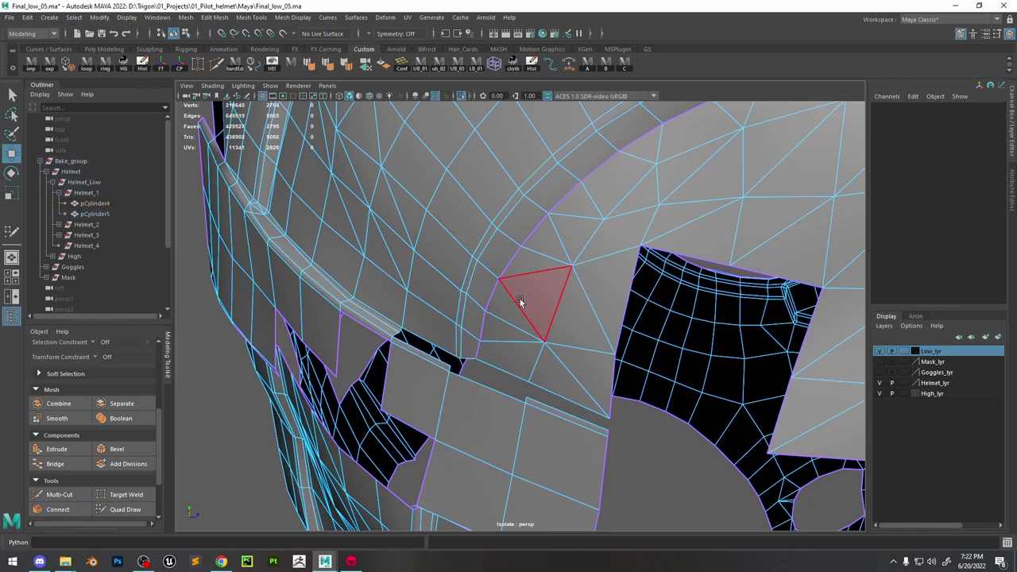
Check an edge on the helmet, then return to face mode and pick thin brim faces
right_drag(488, 220, 484, 209)
click(485, 251)
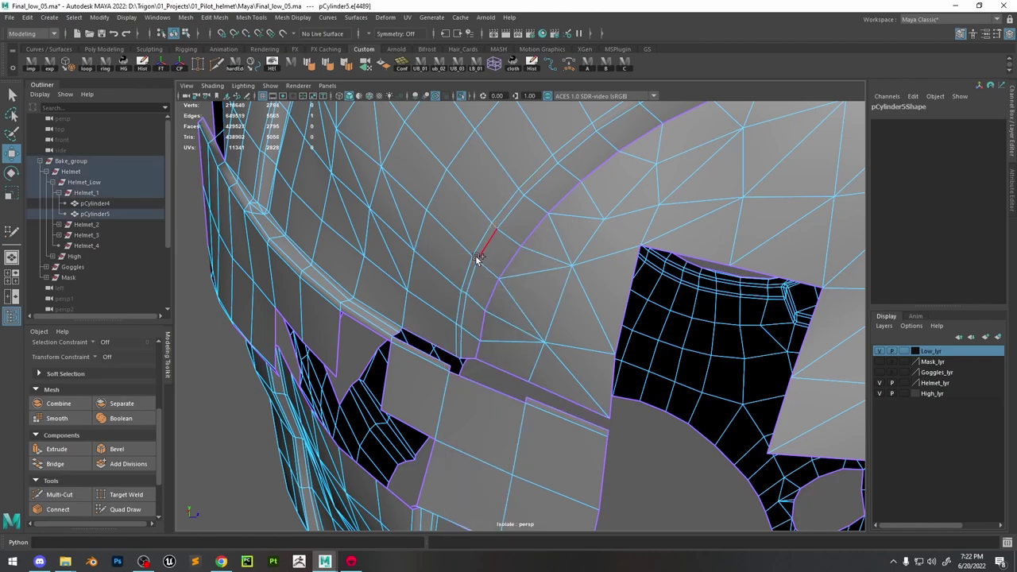
alt+drag(451, 326, 480, 238)
key(F11)
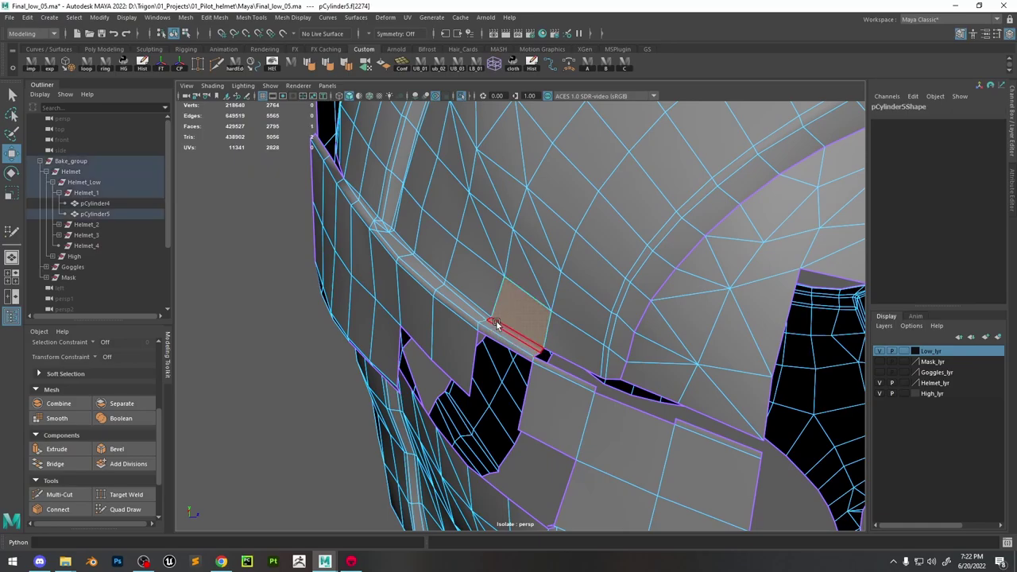
click(480, 308)
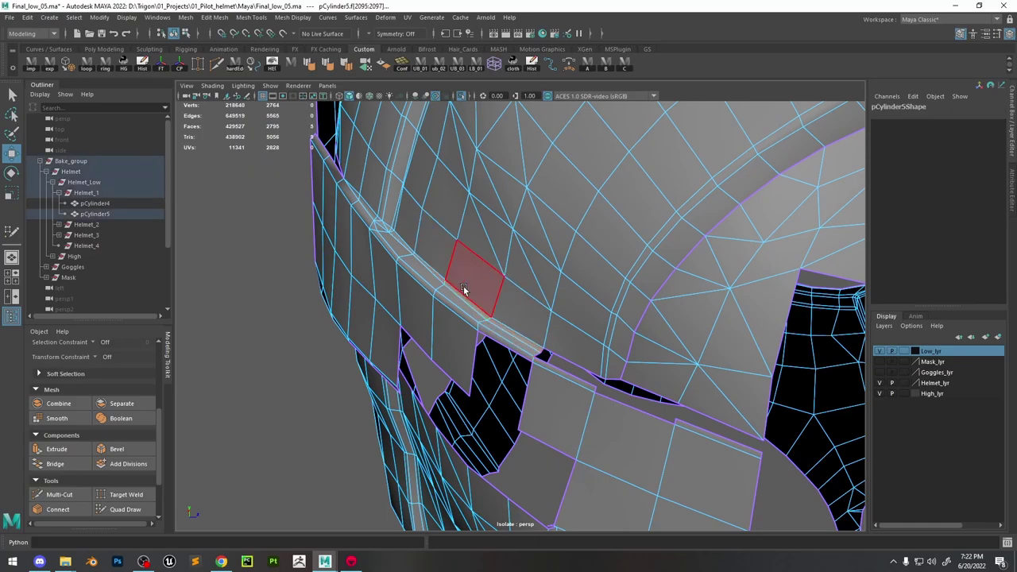
alt+drag(465, 290, 552, 368)
click(557, 386)
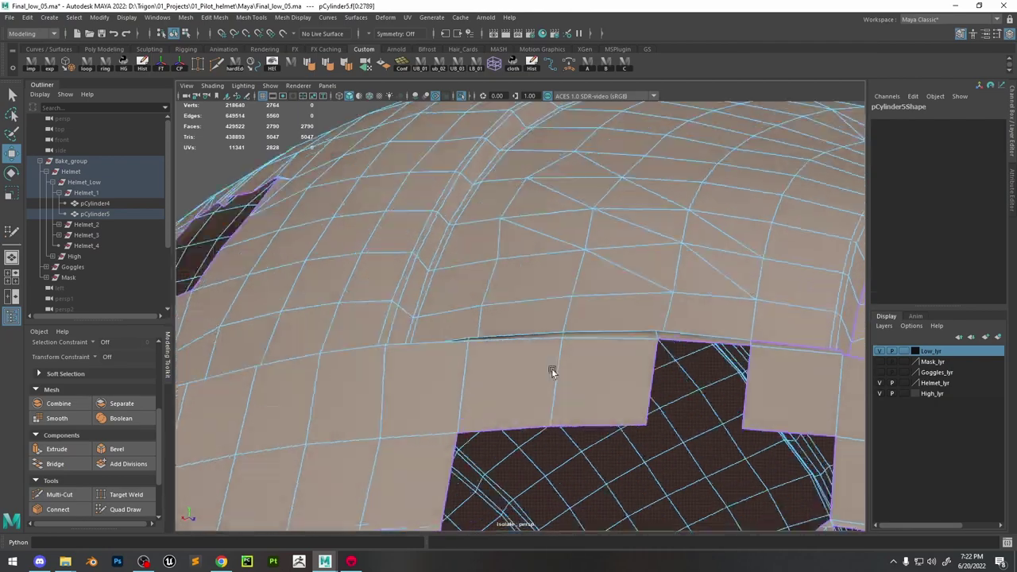
Delete the two thin faces at the brim notch
alt+right_drag(551, 368, 604, 374)
click(675, 336)
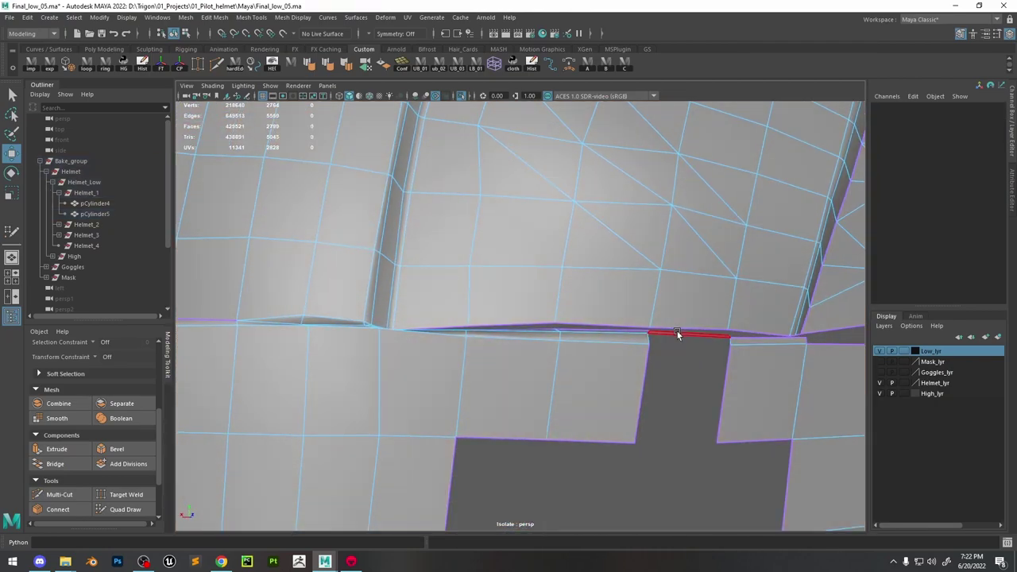
shift+click(797, 362)
key(Delete)
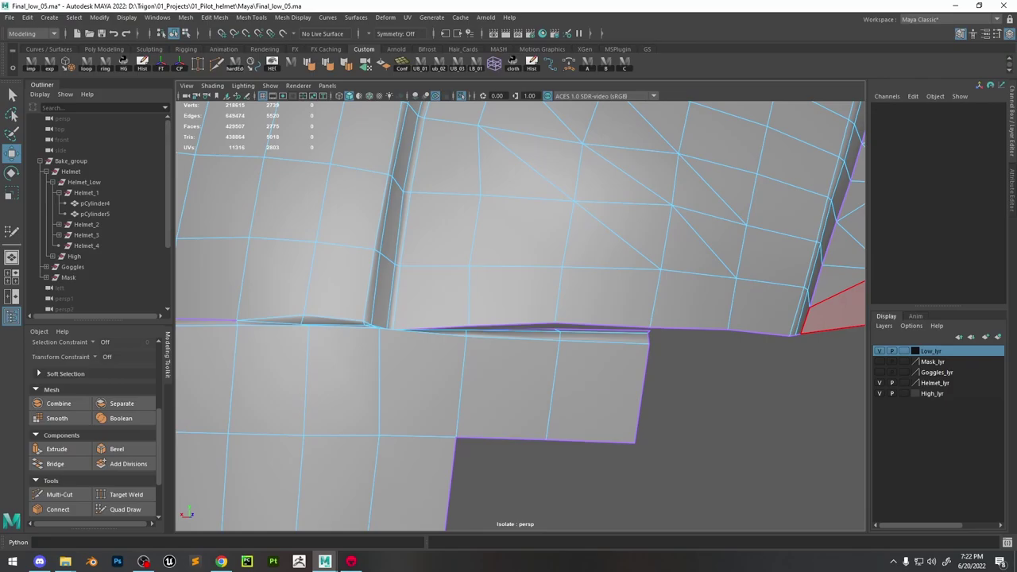
Delete the strip of thin faces along the brim's front edge
key(f)
alt+drag(605, 218, 622, 261)
scroll(592, 224, up, 3)
alt+drag(593, 223, 519, 294)
scroll(534, 250, down, 5)
scroll(586, 302, up, 5)
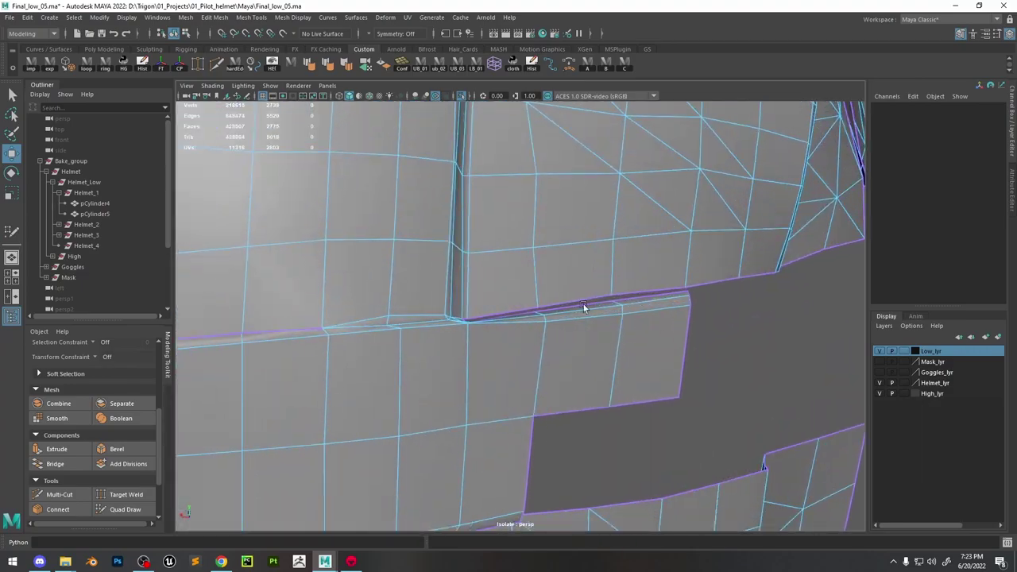
alt+drag(585, 302, 730, 300)
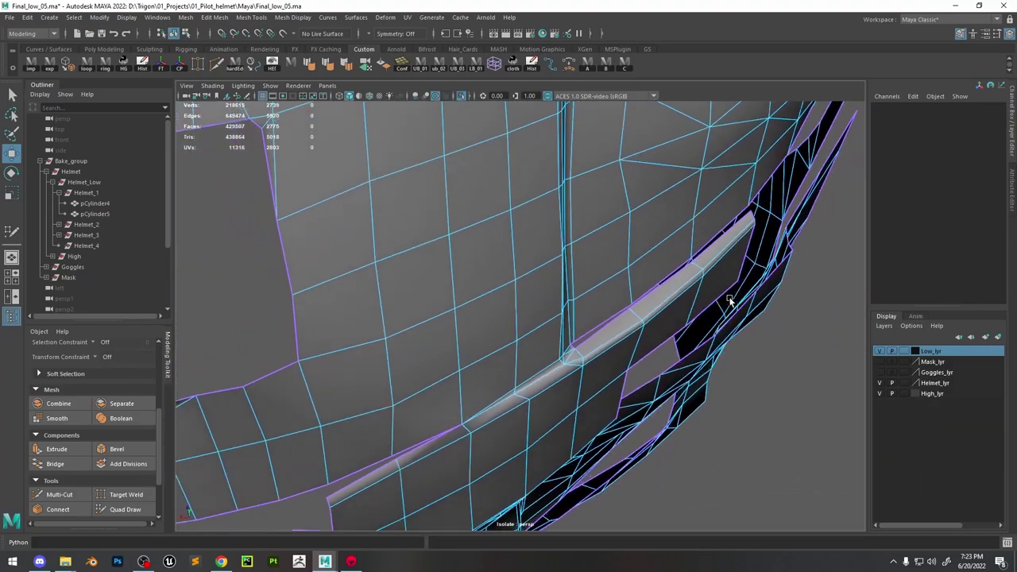
click(569, 356)
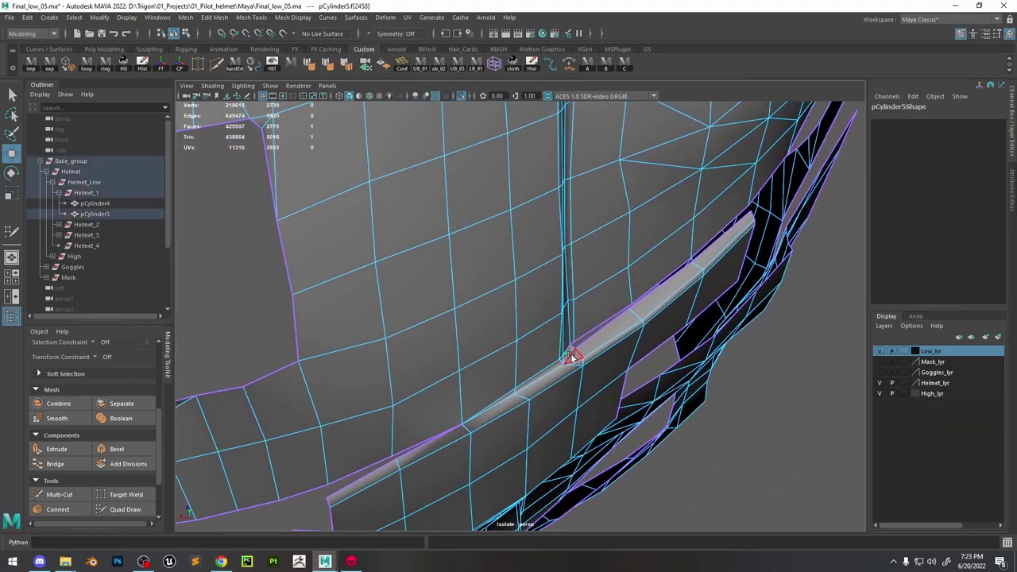
click(488, 407)
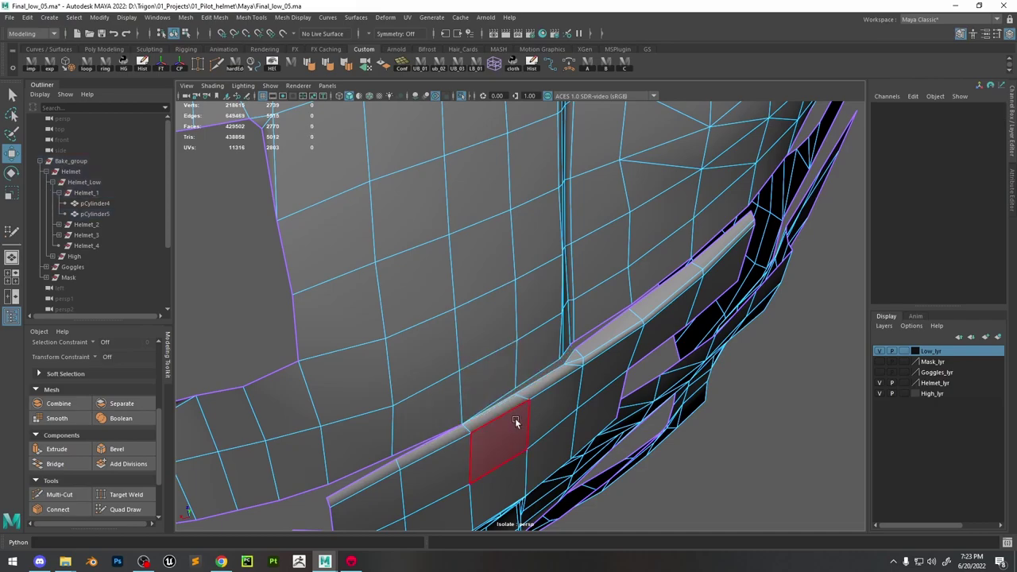
shift+double_click(497, 443)
scroll(497, 442, down, 5)
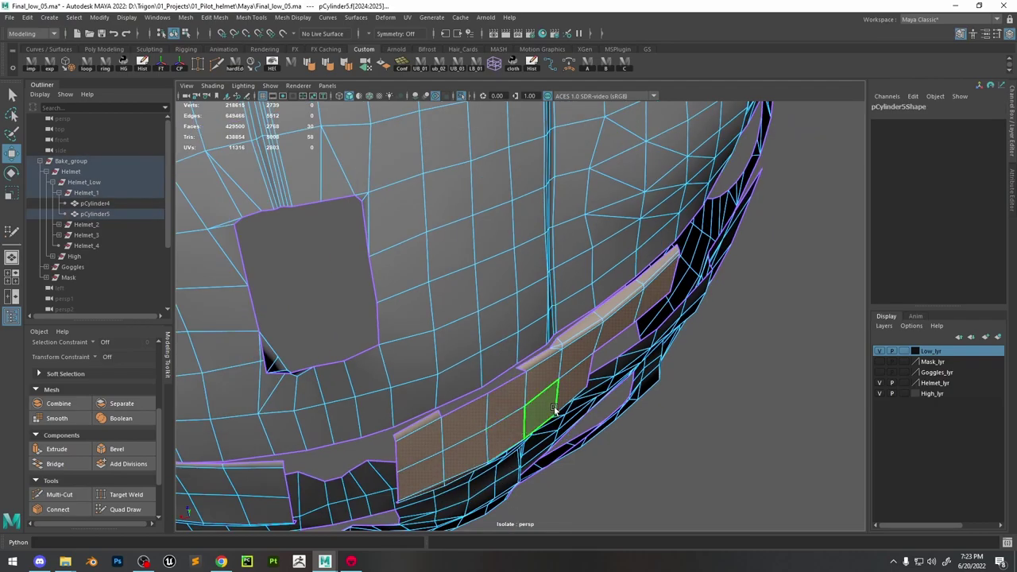
key(Delete)
Delete the thin face loop along the helmet's front edge
alt+drag(497, 443, 474, 332)
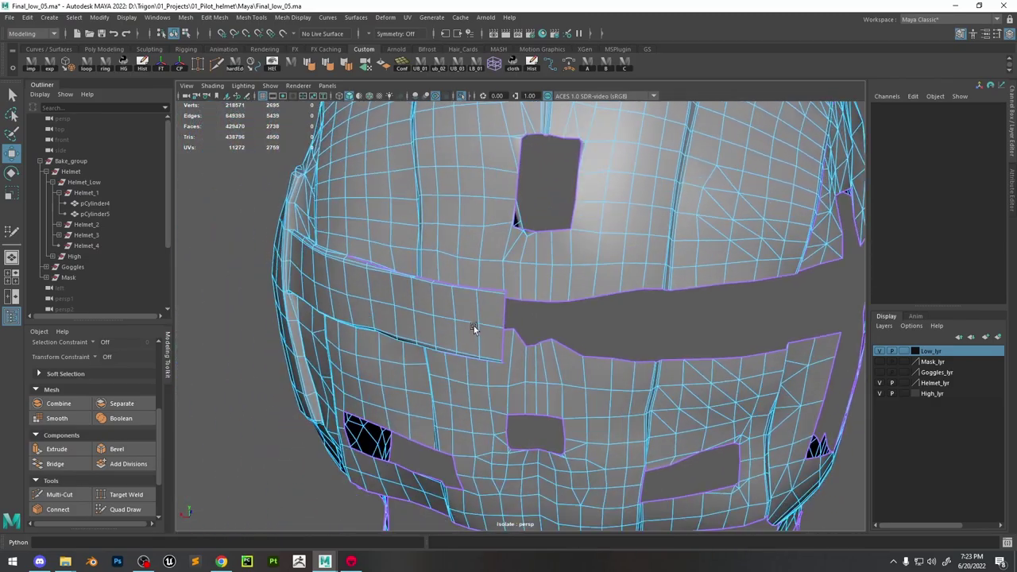
double_click(420, 297)
alt+drag(420, 297, 331, 377)
click(465, 358)
key(f)
click(372, 323)
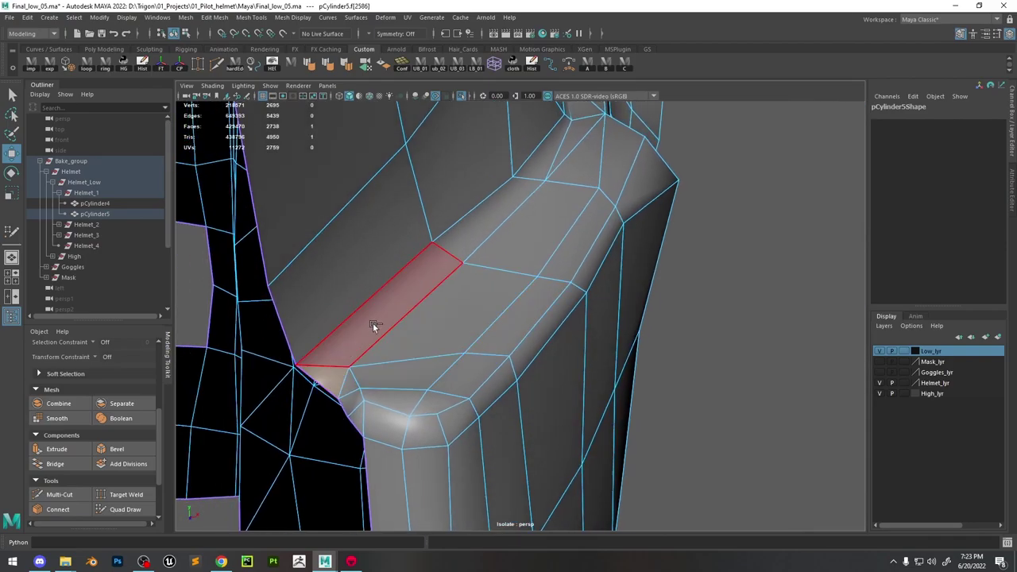
shift+double_click(464, 241)
alt+drag(464, 242, 490, 292)
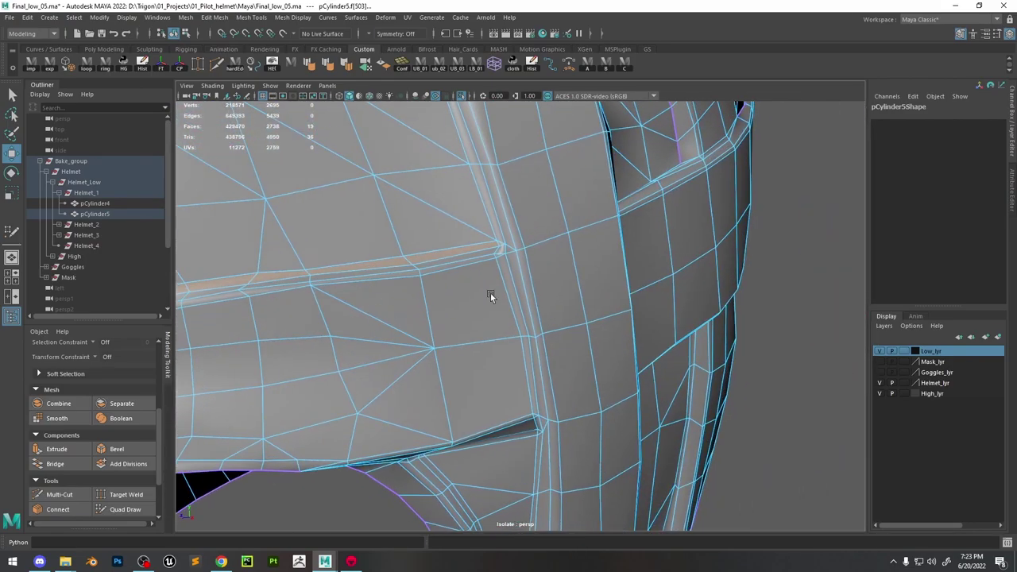
key(Delete)
Delete the faces along the seam
click(493, 207)
alt+drag(492, 206, 566, 282)
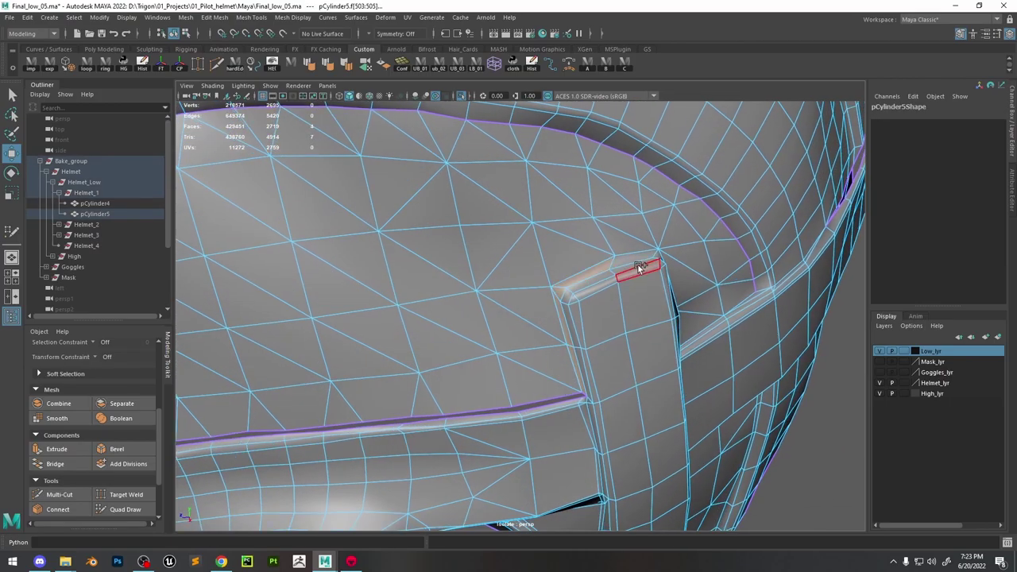
alt+drag(734, 301, 561, 270)
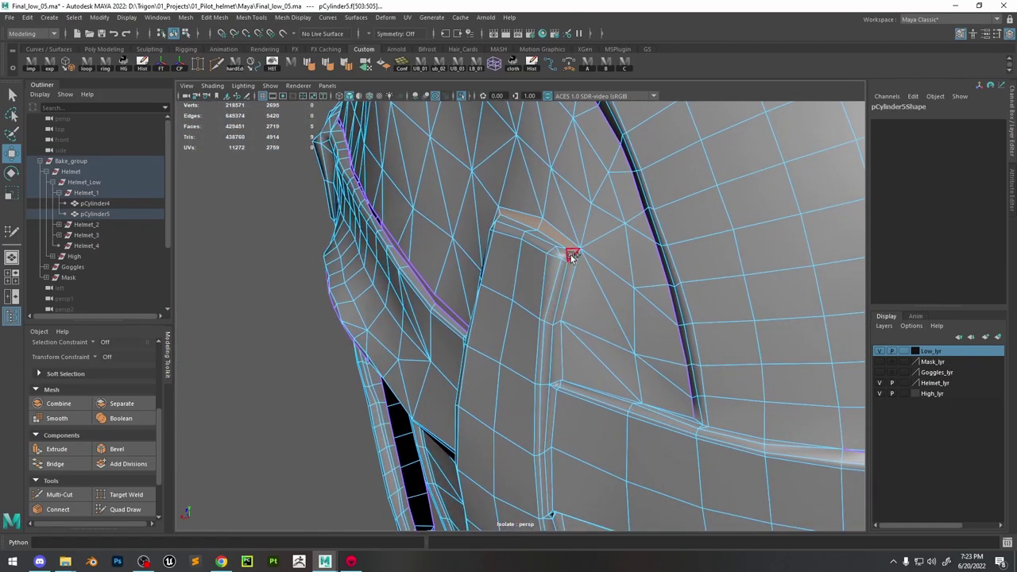
key(Delete)
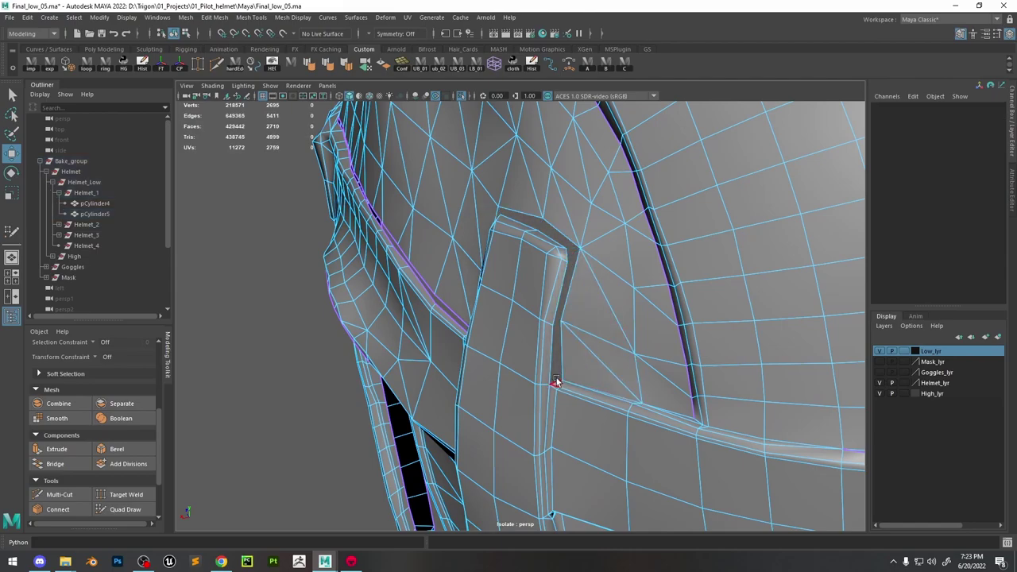
Delete the quad face below the small triangle near the panel
click(576, 388)
click(598, 438)
key(Delete)
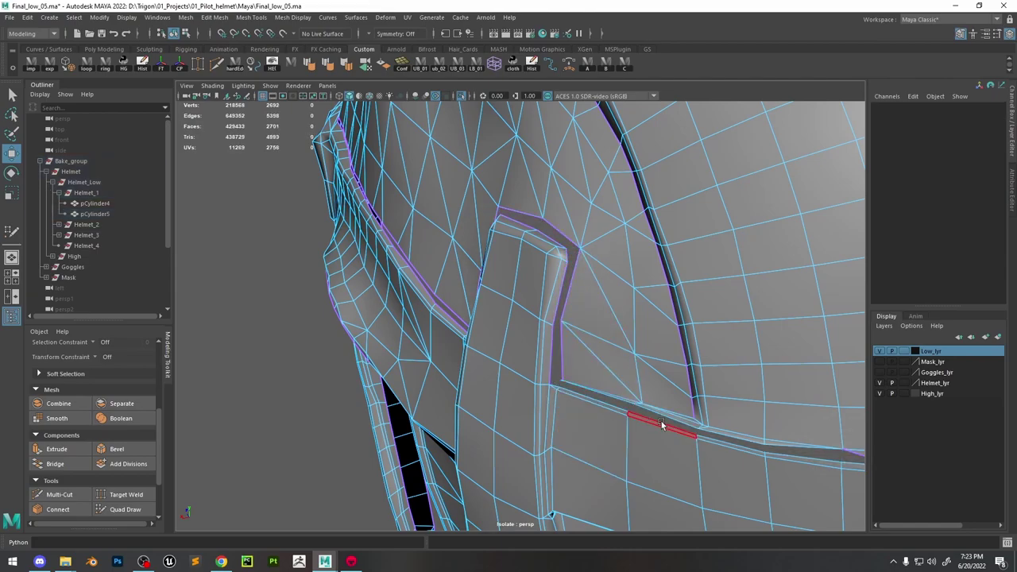
Delete the thin brim faces and the band face next to the gap
alt+drag(661, 421, 509, 356)
click(499, 357)
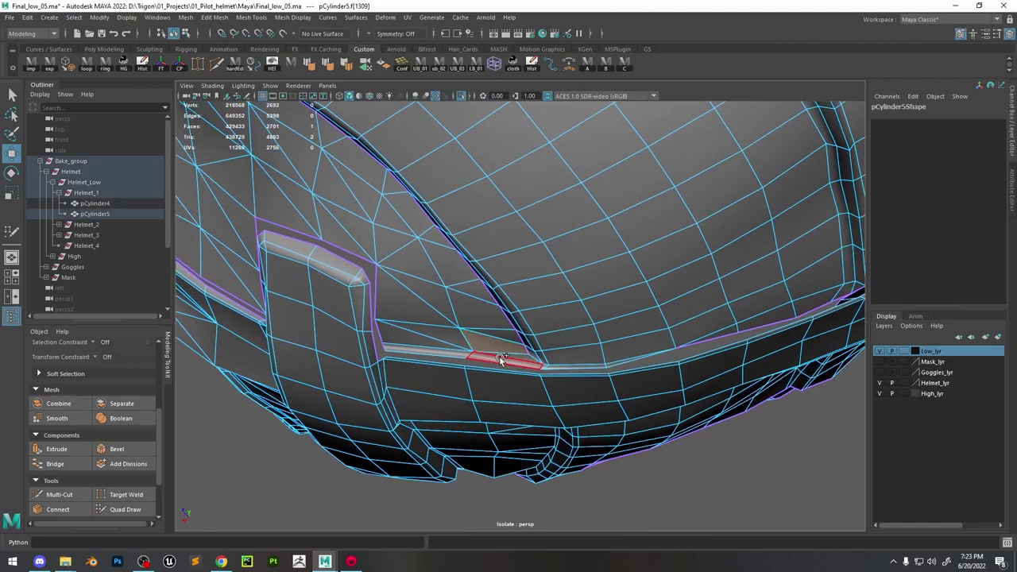
click(508, 355)
click(569, 368)
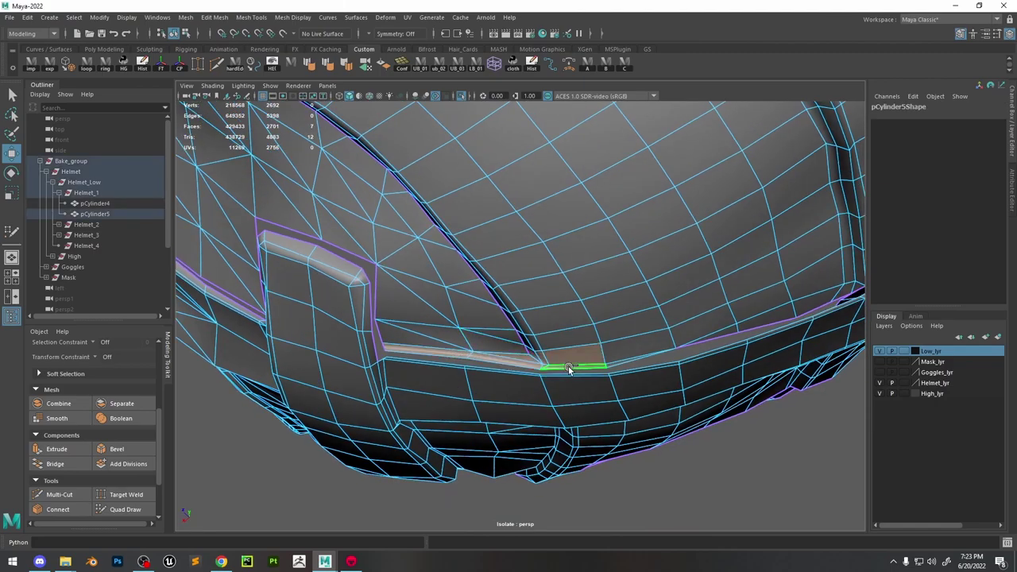
key(Delete)
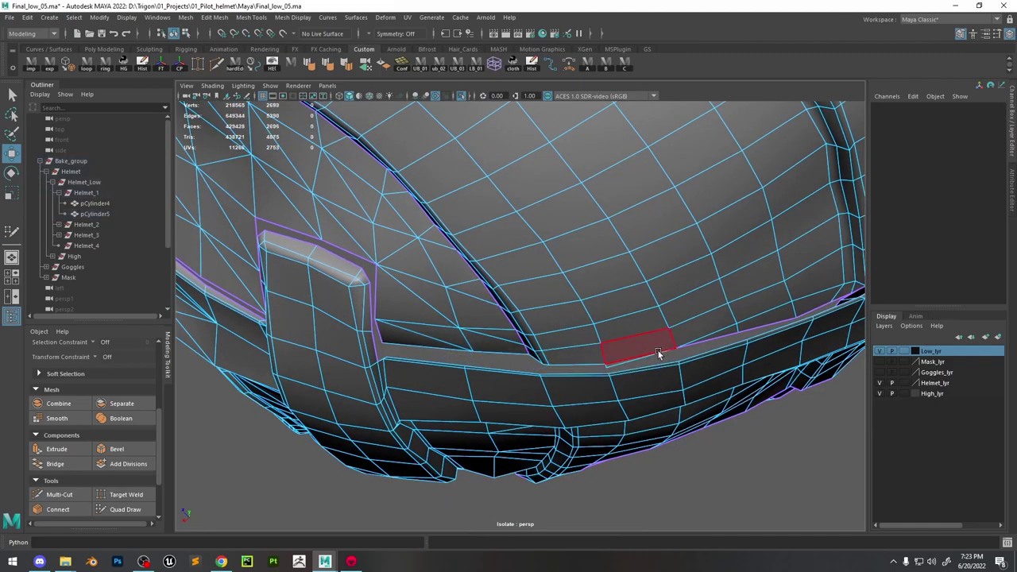
Delete the last leftover face on the band
click(658, 350)
key(Delete)
alt+drag(625, 327, 602, 352)
Orbit and zoom in close on the helmet's front strap
click(598, 343)
scroll(539, 367, up, 2)
scroll(539, 368, down, 3)
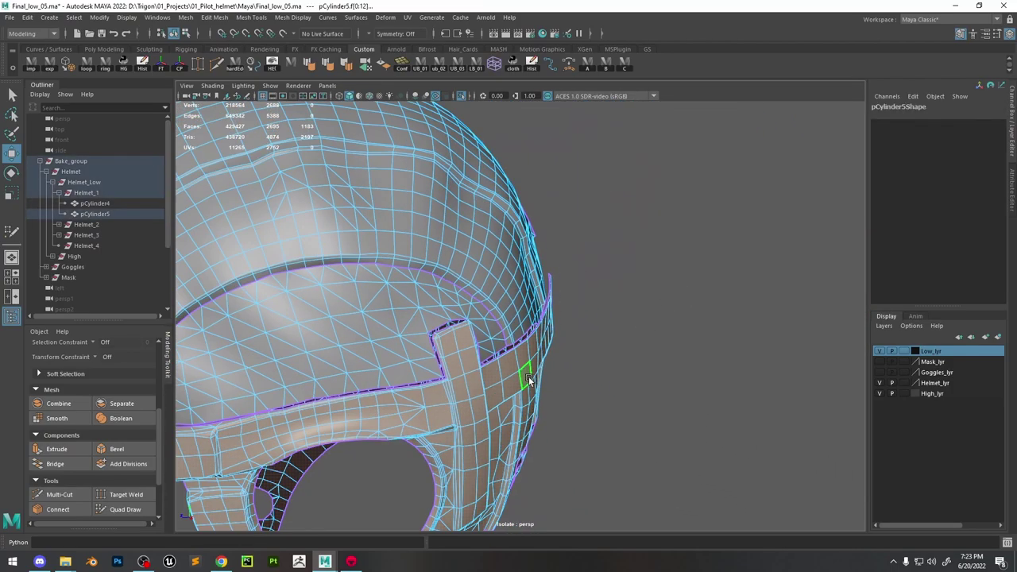
alt+drag(539, 367, 488, 402)
alt+drag(387, 361, 443, 340)
scroll(546, 412, up, 4)
alt+drag(546, 412, 545, 345)
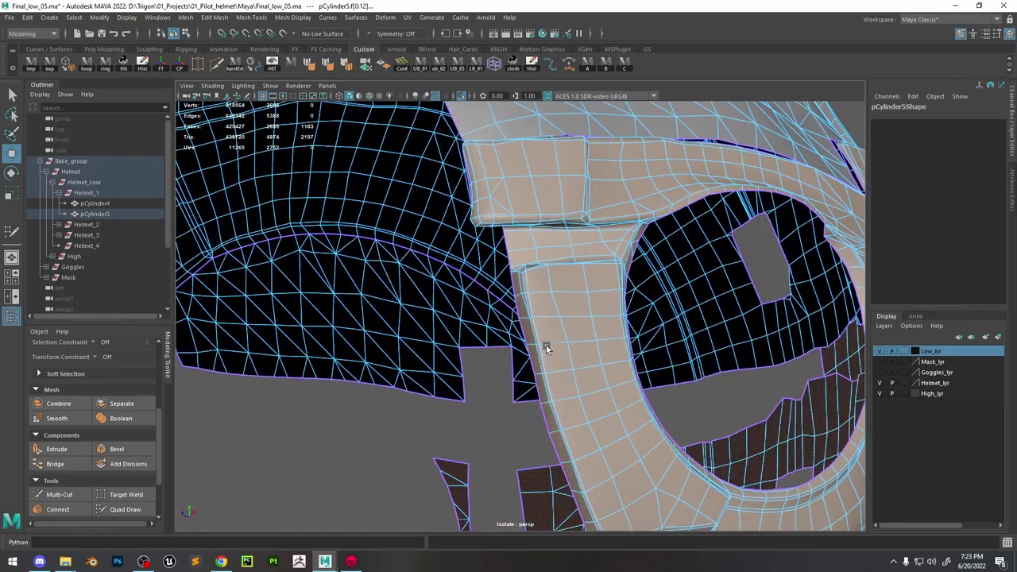
Delete the groove face loop along the visor ring
click(584, 308)
scroll(595, 317, up, 3)
alt+drag(596, 318, 632, 367)
scroll(704, 370, down, 3)
scroll(566, 410, up, 3)
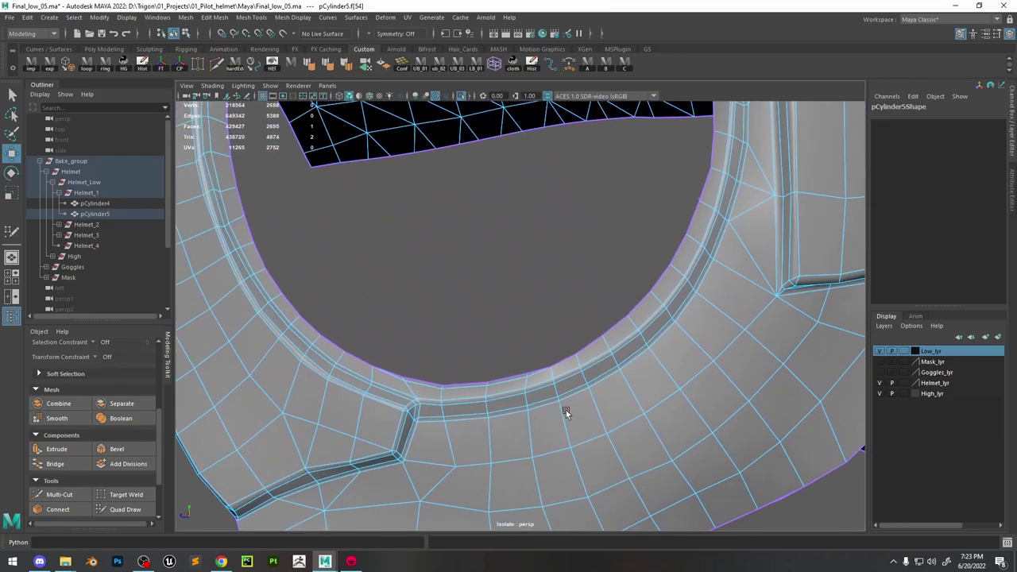
ctrl+shift+click(600, 373)
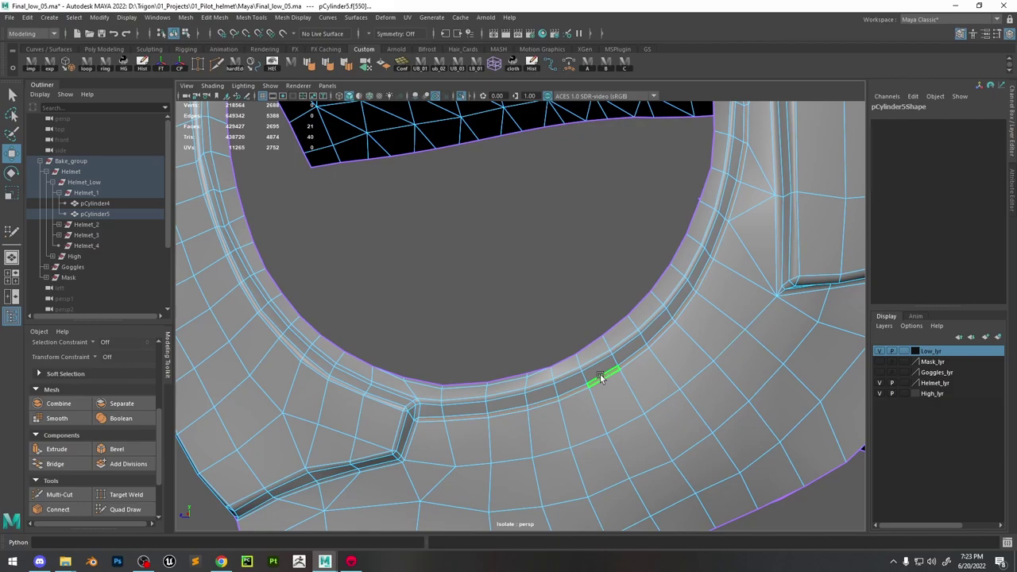
double_click(407, 429)
key(Delete)
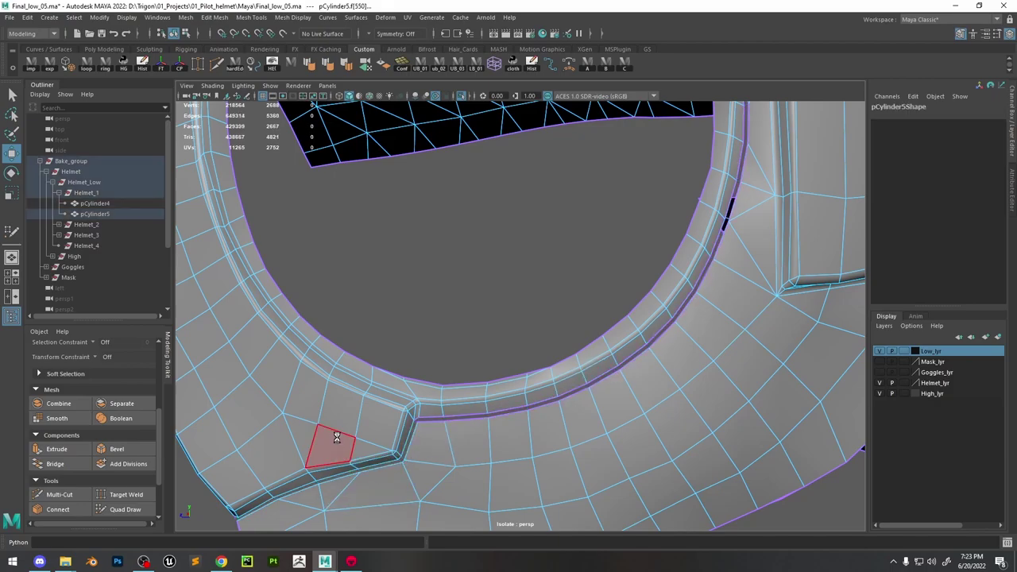
Delete the extra inset face beside the groove
double_click(345, 432)
click(472, 395)
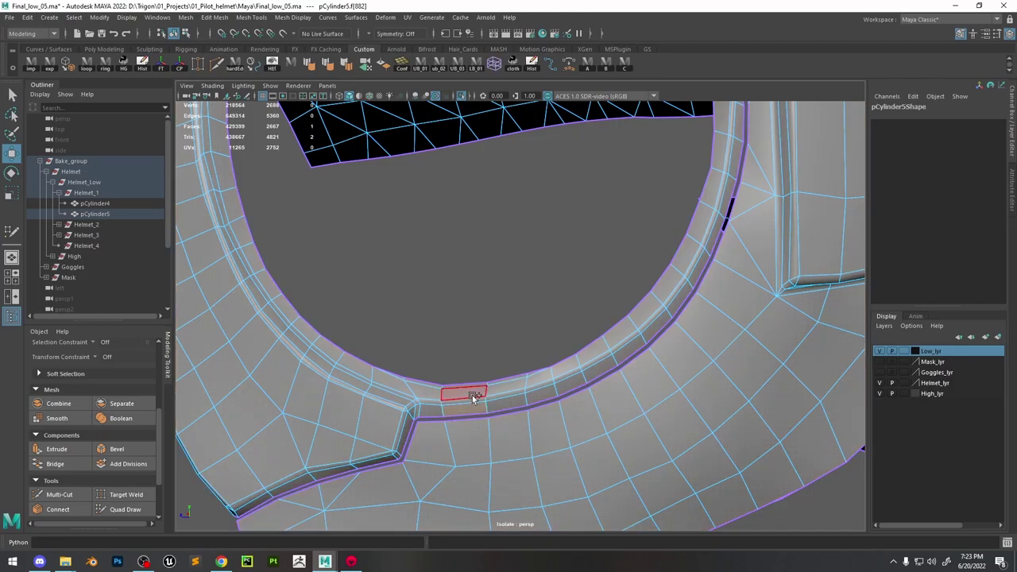
key(Delete)
double_click(346, 402)
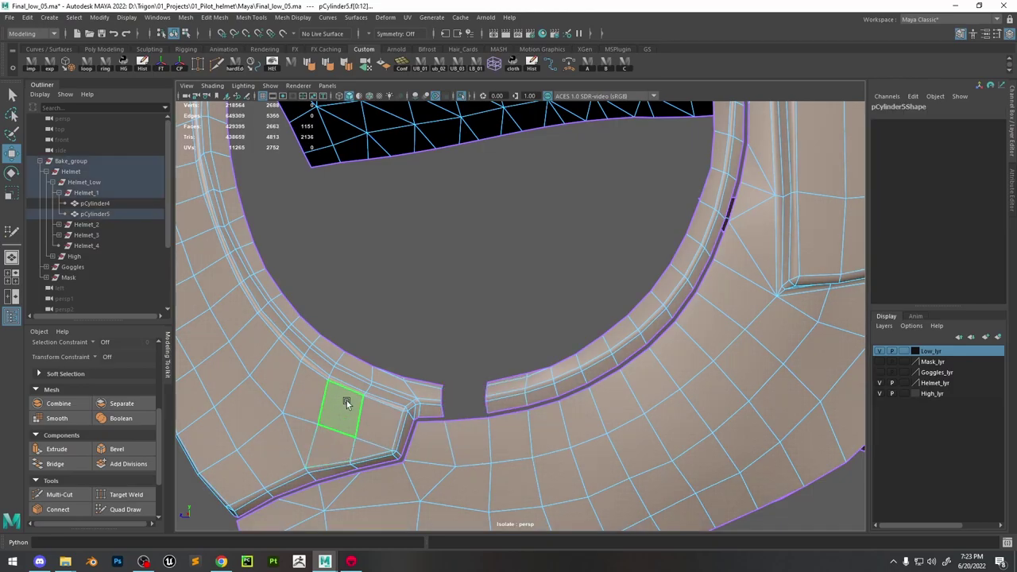
alt+drag(347, 402, 467, 272)
Delete the small faces at the strap's bottom and the thin strap faces
alt+drag(509, 410, 454, 405)
click(451, 376)
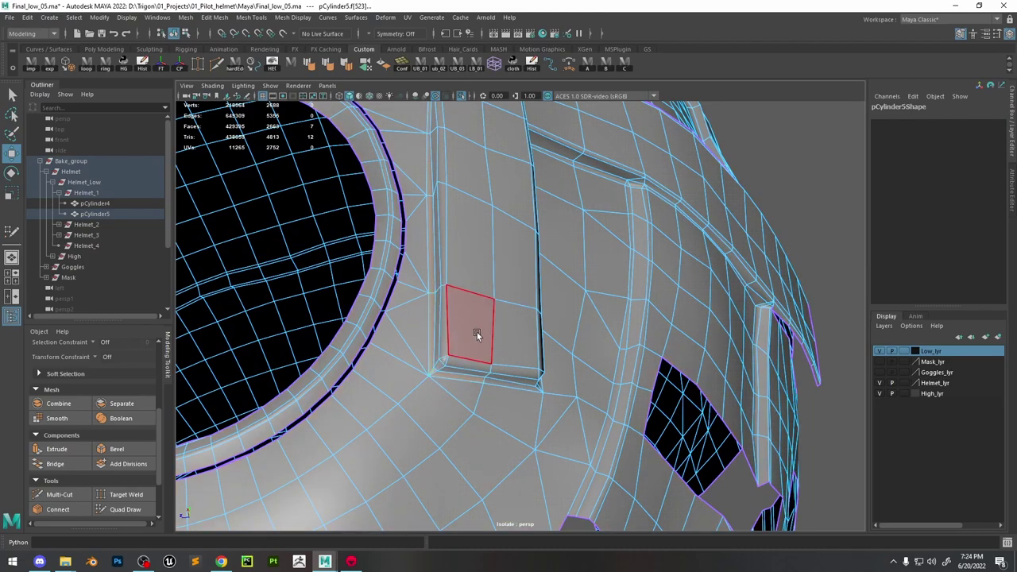
key(Delete)
click(497, 381)
alt+drag(498, 382, 532, 363)
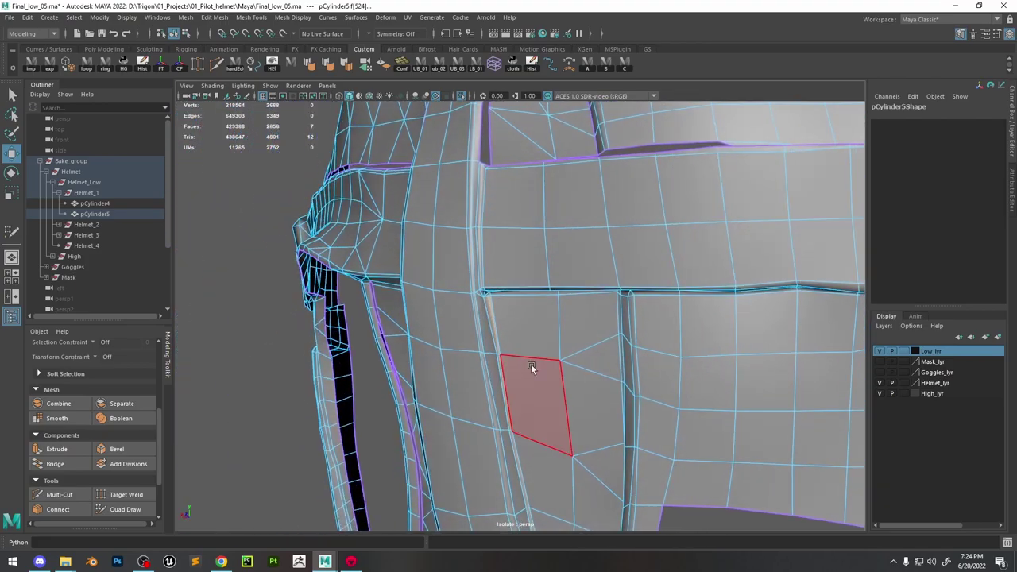
key(Delete)
Delete more thin faces along the strap
click(527, 297)
alt+drag(526, 297, 592, 262)
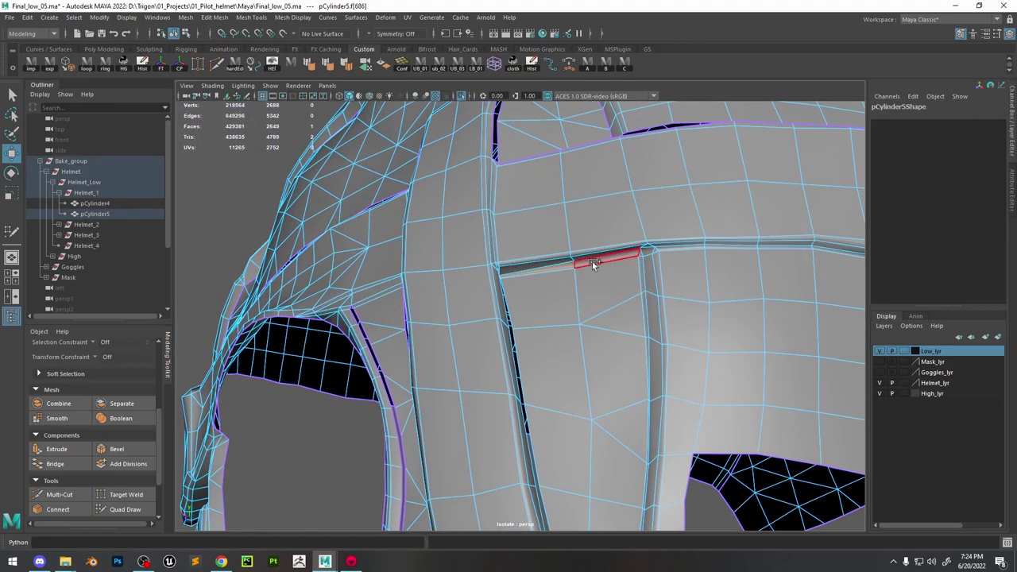
alt+drag(671, 249, 554, 290)
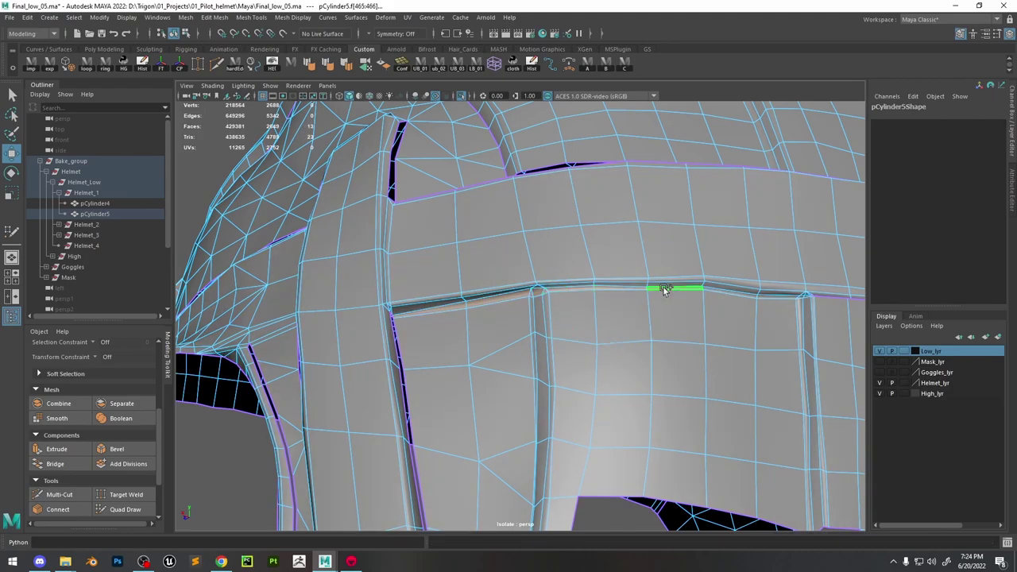
alt+drag(663, 286, 689, 329)
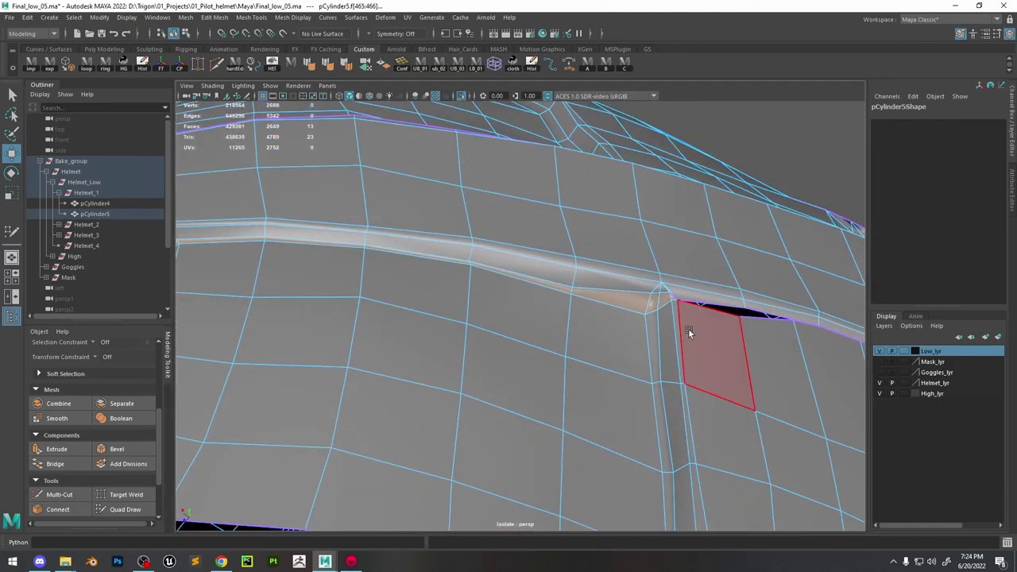
key(Delete)
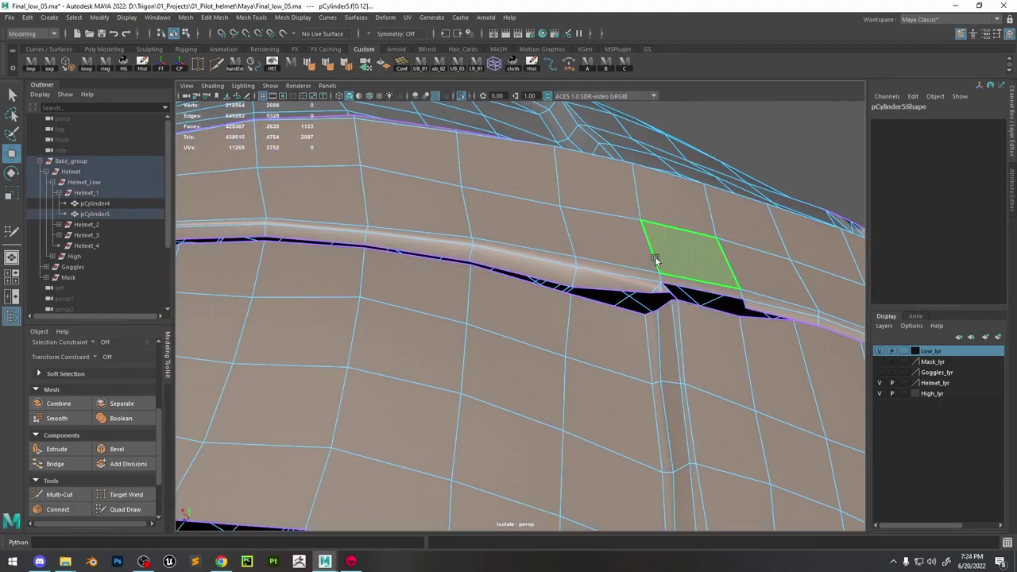
Delete the sliver face beside the eye opening
scroll(656, 261, down, 3)
alt+drag(648, 286, 556, 372)
alt+drag(513, 296, 555, 232)
scroll(400, 292, down, 3)
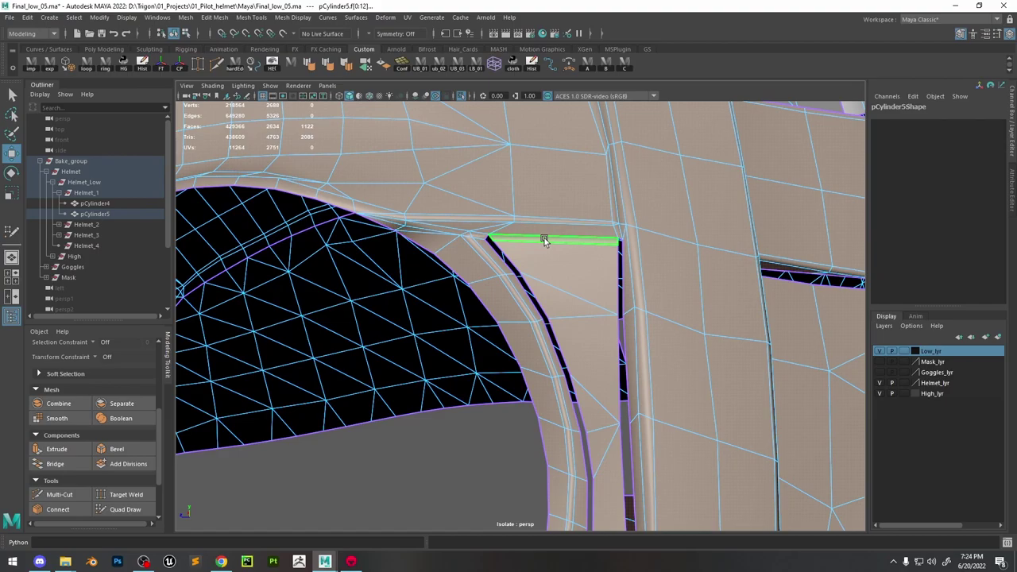
scroll(546, 255, down, 4)
key(Delete)
Remove the whole strap band, then inspect the front and inner rim
click(592, 254)
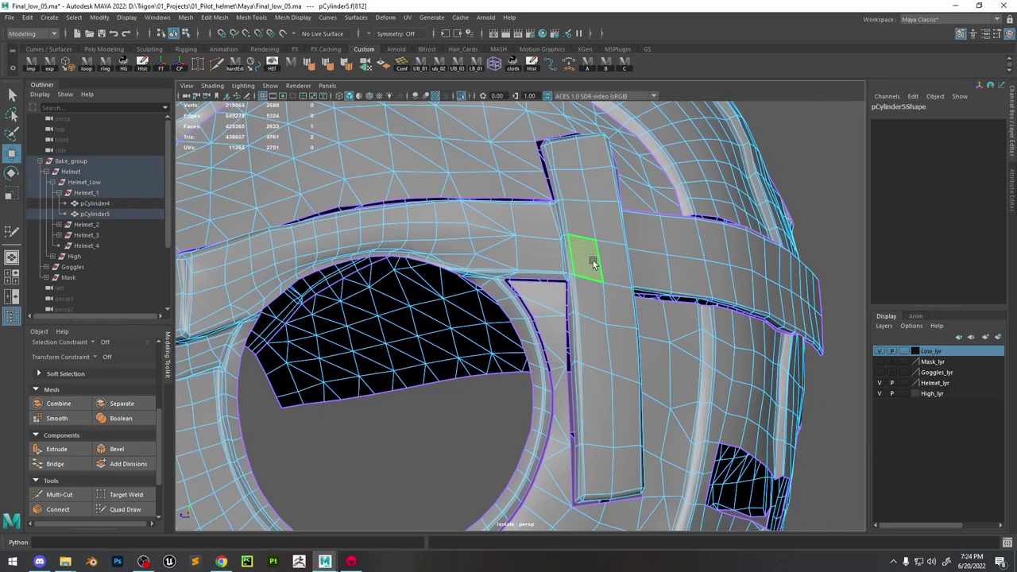
double_click(591, 262)
key(Delete)
alt+drag(595, 297, 575, 280)
alt+right_drag(574, 280, 697, 432)
alt+drag(697, 432, 458, 295)
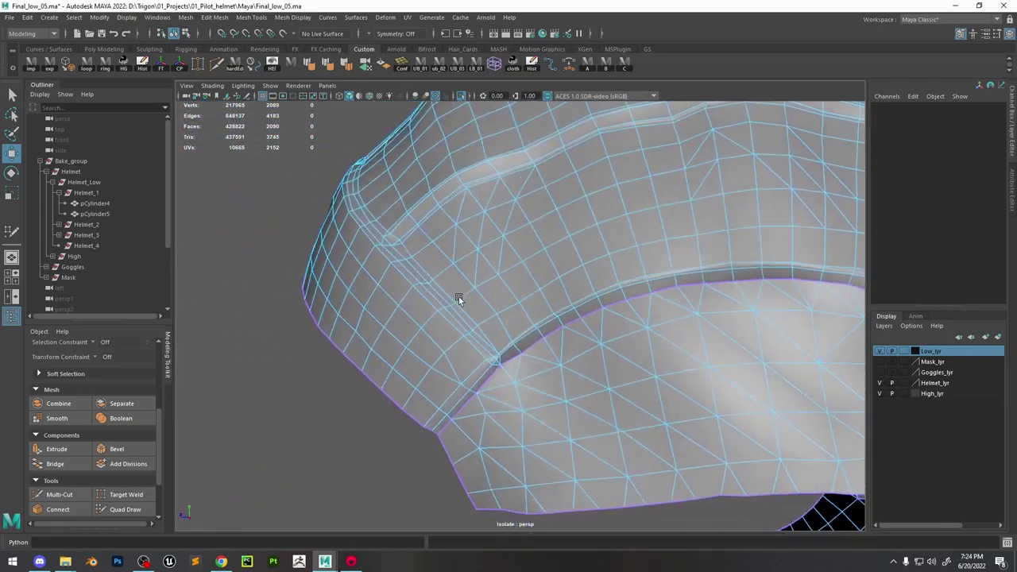
Turn Isolate Select off so pCylinder5 shows alongside the high-poly model, then reselect pCylinder5
click(424, 265)
key(f)
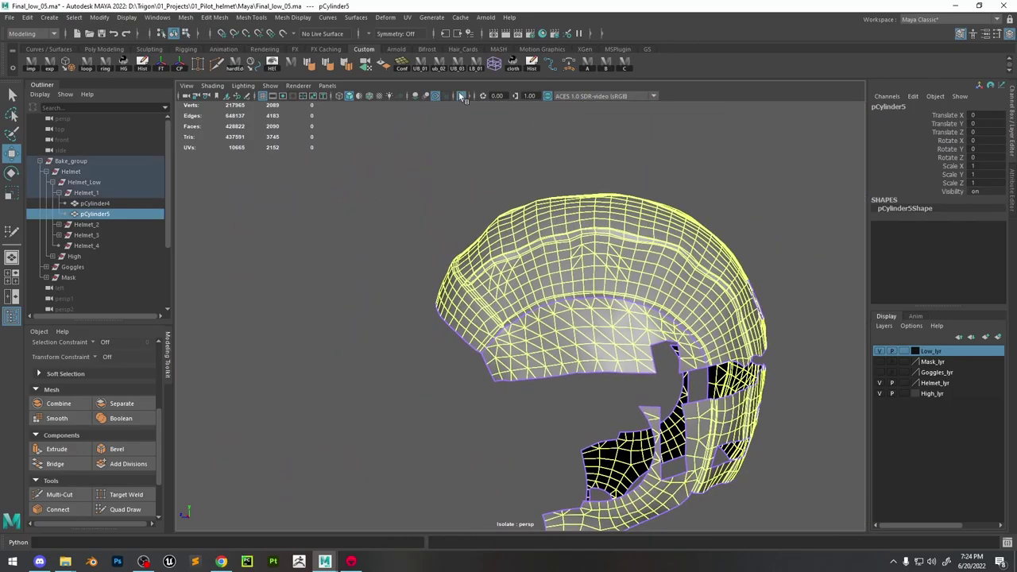
click(462, 95)
alt+drag(604, 239, 667, 171)
click(627, 207)
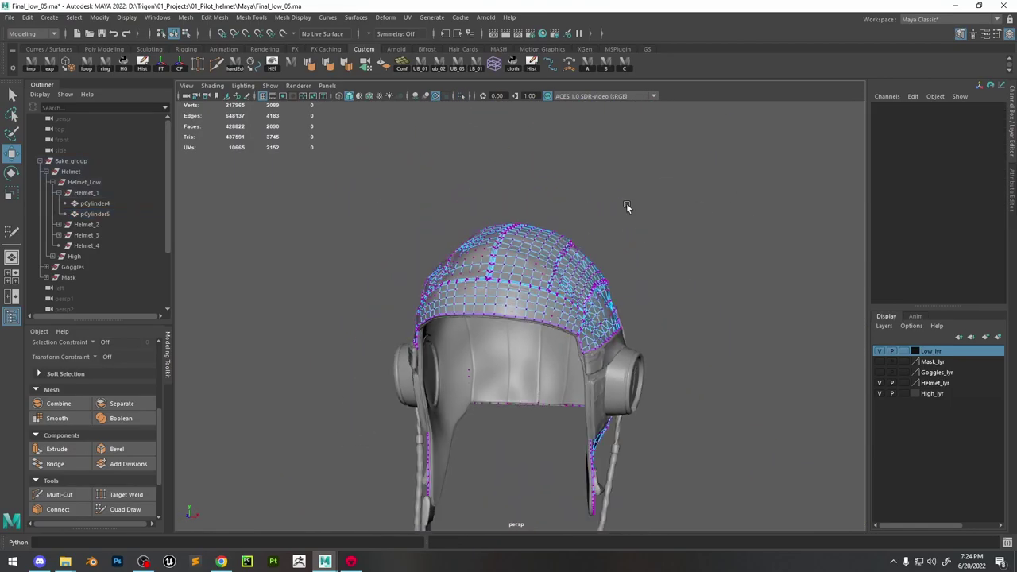
click(106, 205)
click(107, 215)
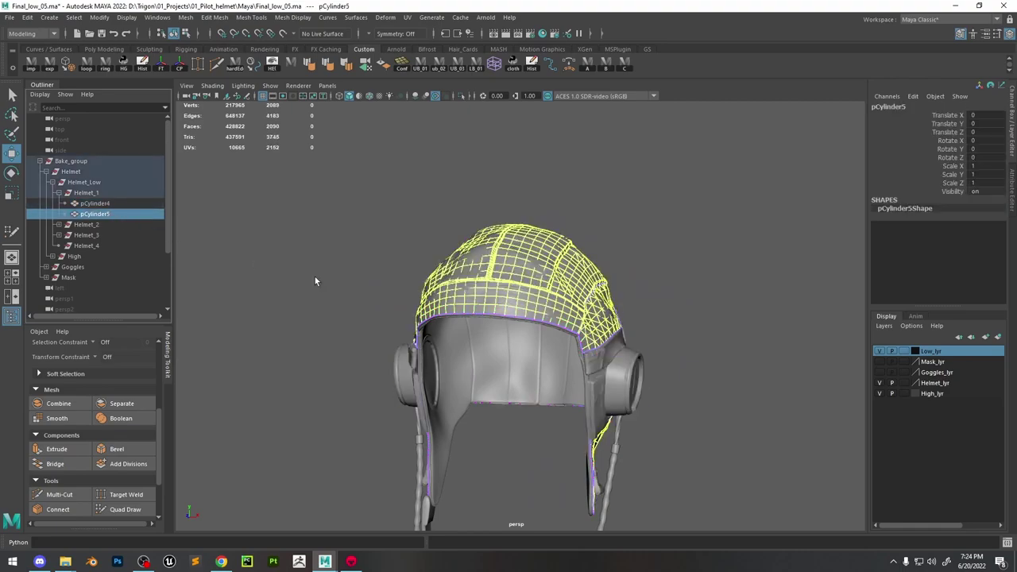
alt+drag(315, 279, 692, 222)
In vertex mode, delete the selected low-poly cap to compare its fit against the high-poly
right_click(656, 272)
click(604, 269)
drag(697, 495, 256, 195)
key(Delete)
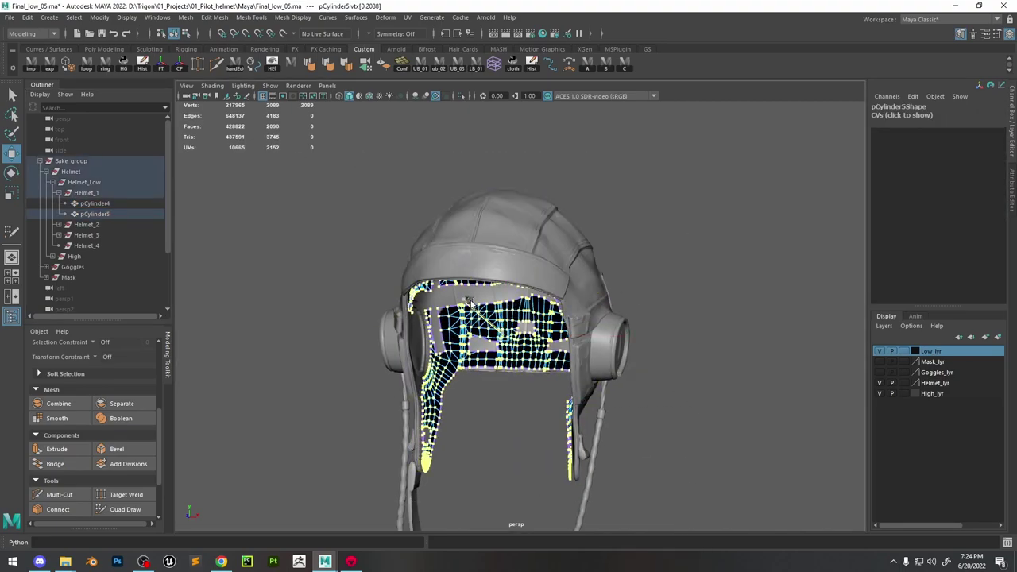
scroll(559, 286, up, 5)
scroll(559, 287, up, 10)
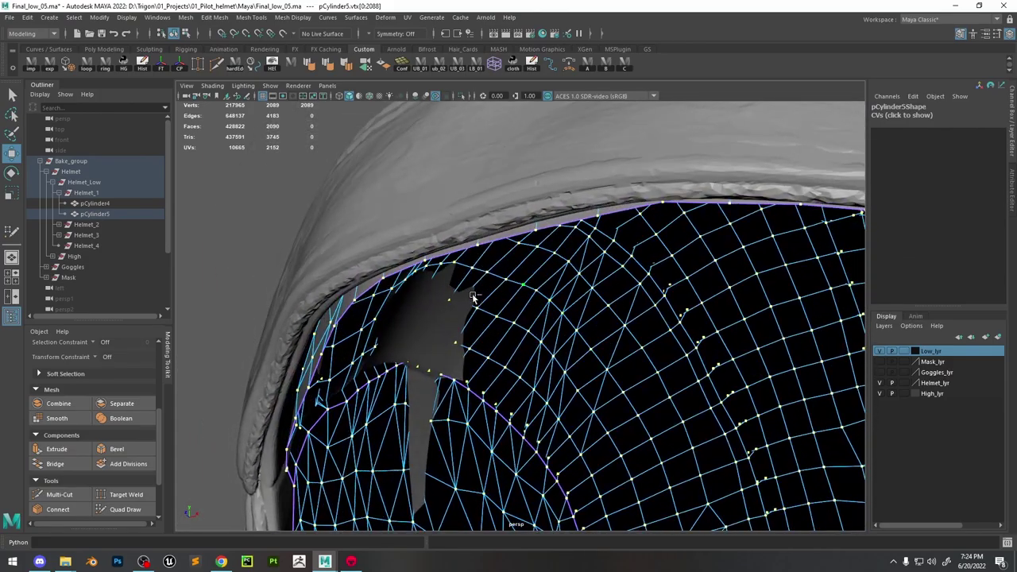
key(F8)
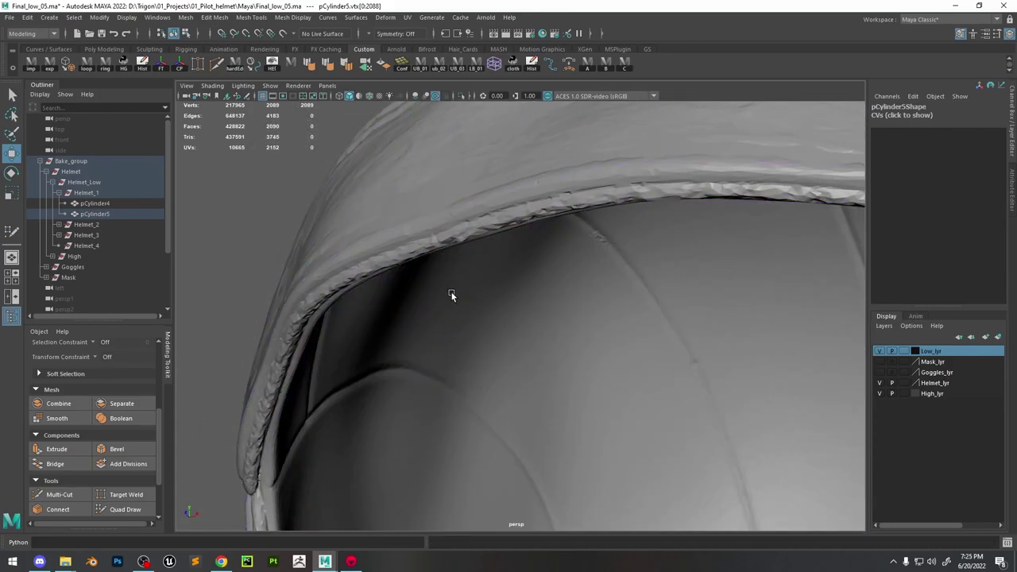
scroll(466, 299, down, 5)
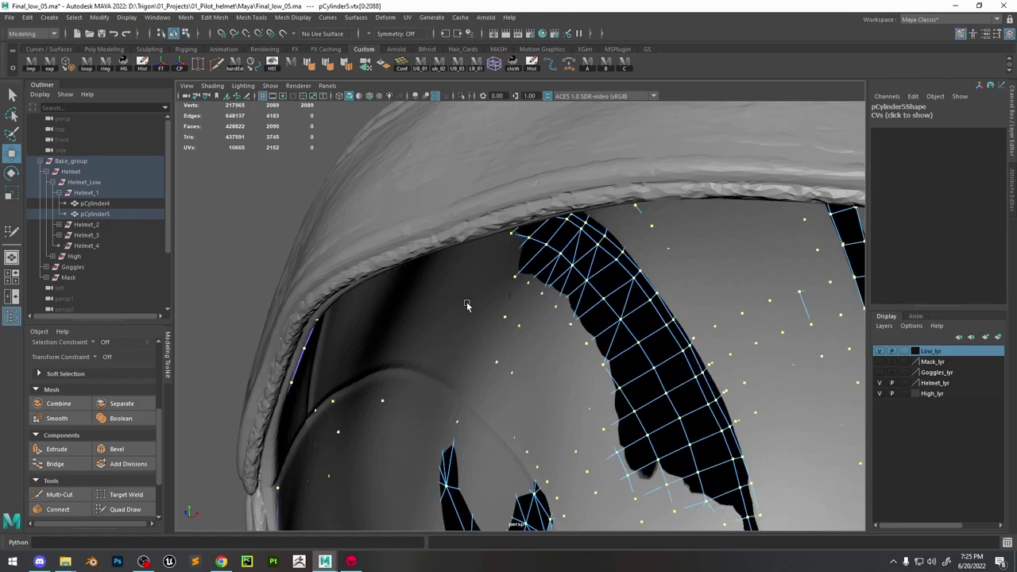
key(f)
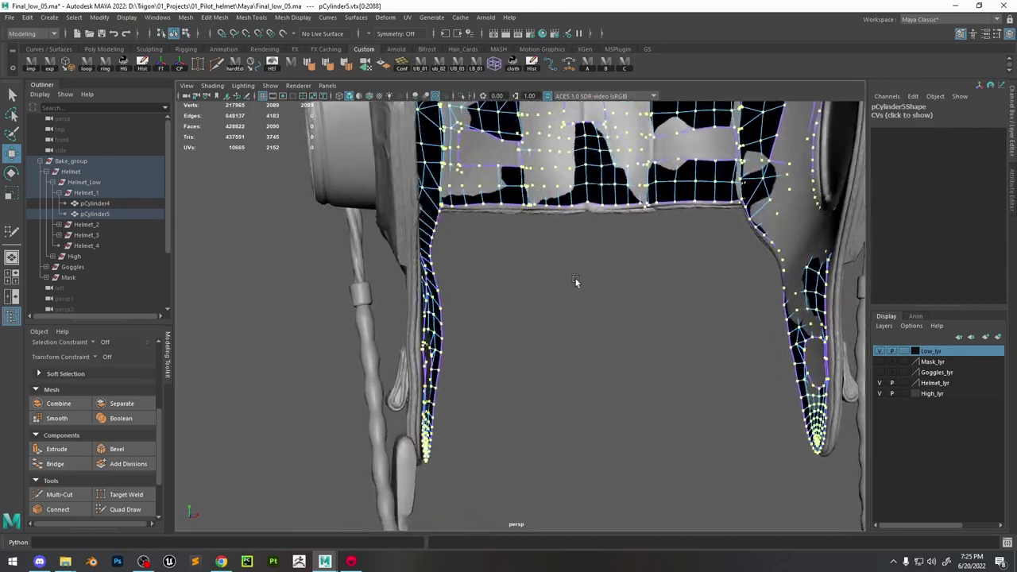
alt+drag(578, 284, 631, 316)
Isolate pCylinder5 with Ctrl+1 and switch it to vertex editing
key(F8)
key(ctrl+1)
scroll(525, 241, up, 3)
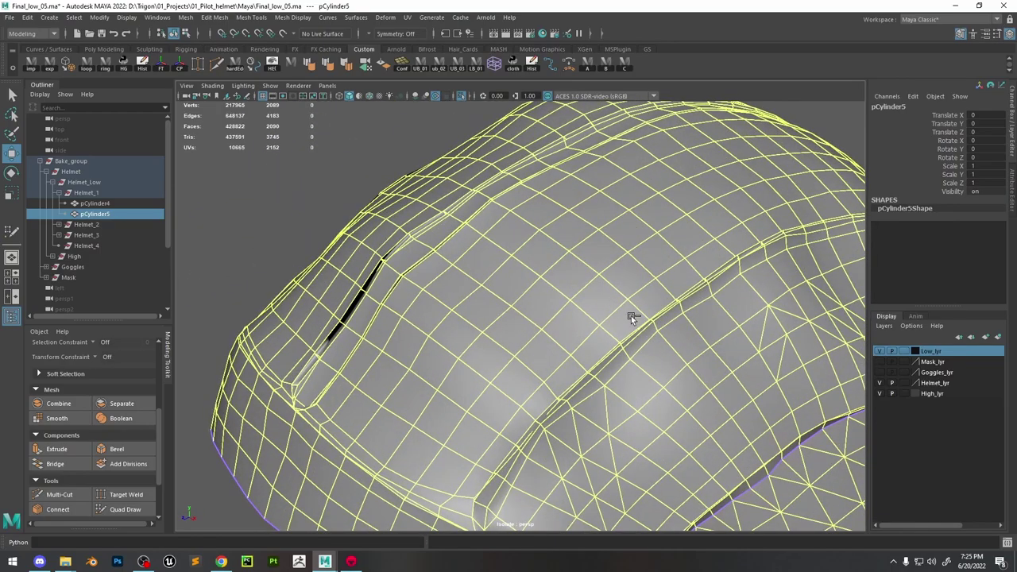
key(F9)
key(ctrl+z)
key(F9)
scroll(564, 300, down, 5)
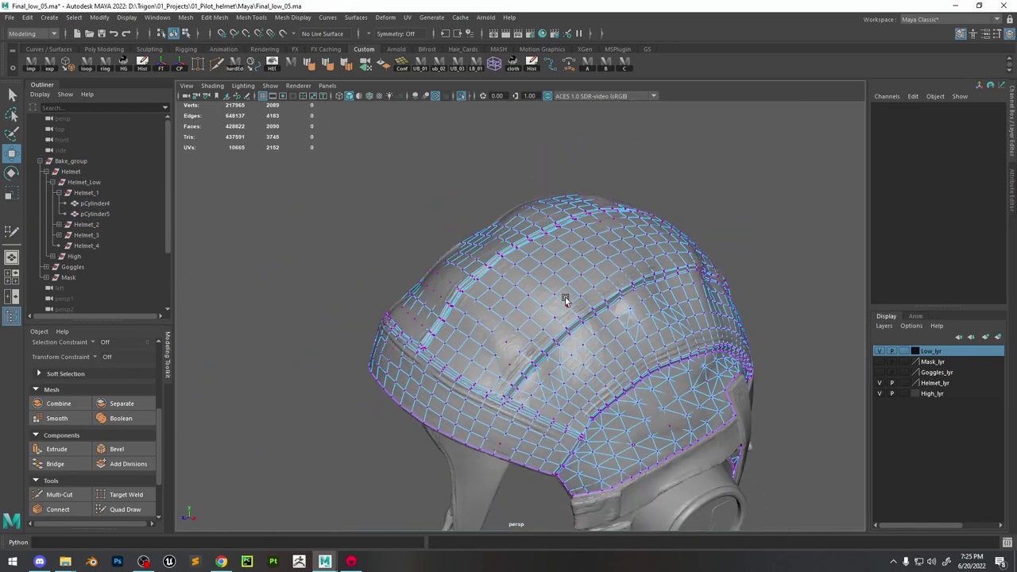
Select pCylinder5 as an object, turn Isolate Select back on, and enter component editing
click(131, 214)
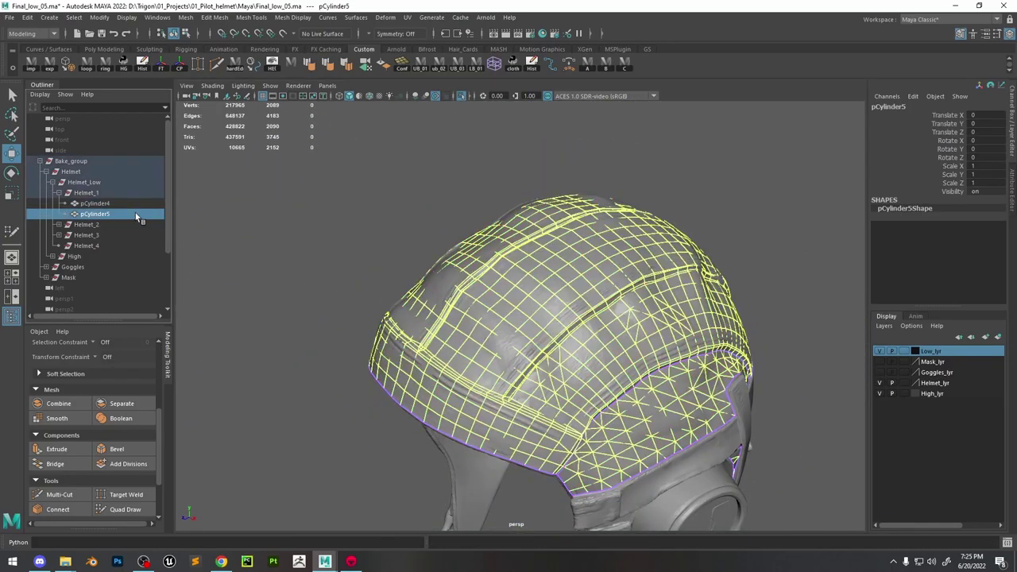
click(462, 96)
mouse_move(604, 238)
alt+mouse_down()
mouse_move(671, 218)
mouse_move(615, 243)
alt+mouse_up()
scroll(671, 218, up, 4)
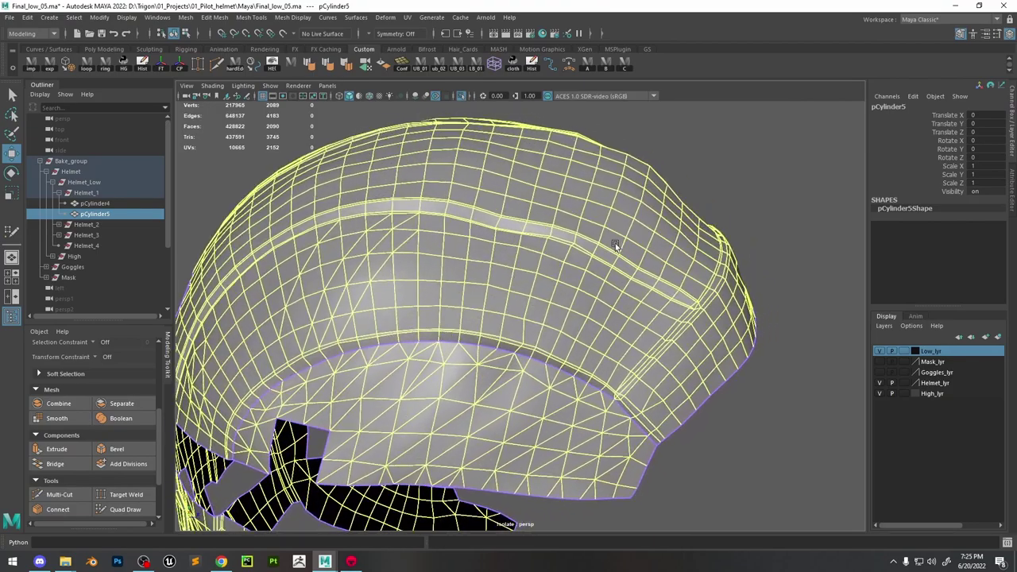
key(F10)
alt+drag(623, 180, 612, 324)
scroll(599, 312, up, 2)
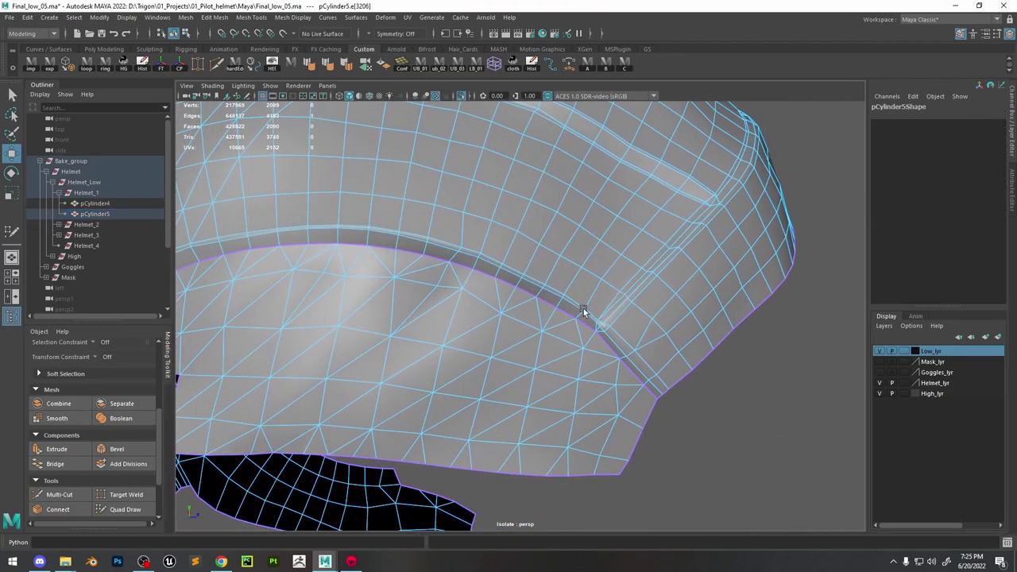
Collapse the first few edges along the band seam using Collapse Edge
scroll(584, 309, up, 3)
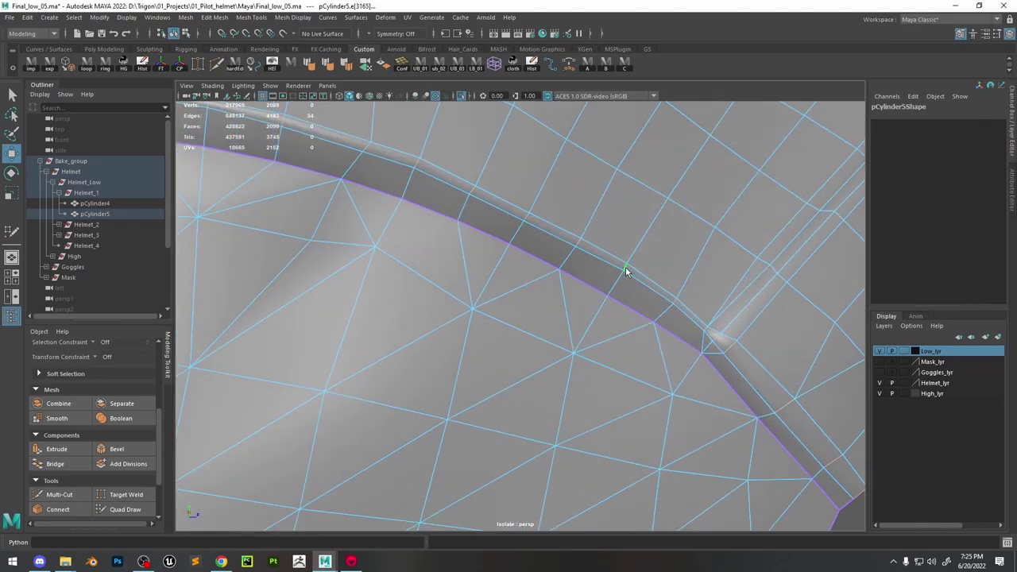
shift+right_drag(625, 267, 681, 229)
alt+drag(681, 229, 569, 382)
click(647, 311)
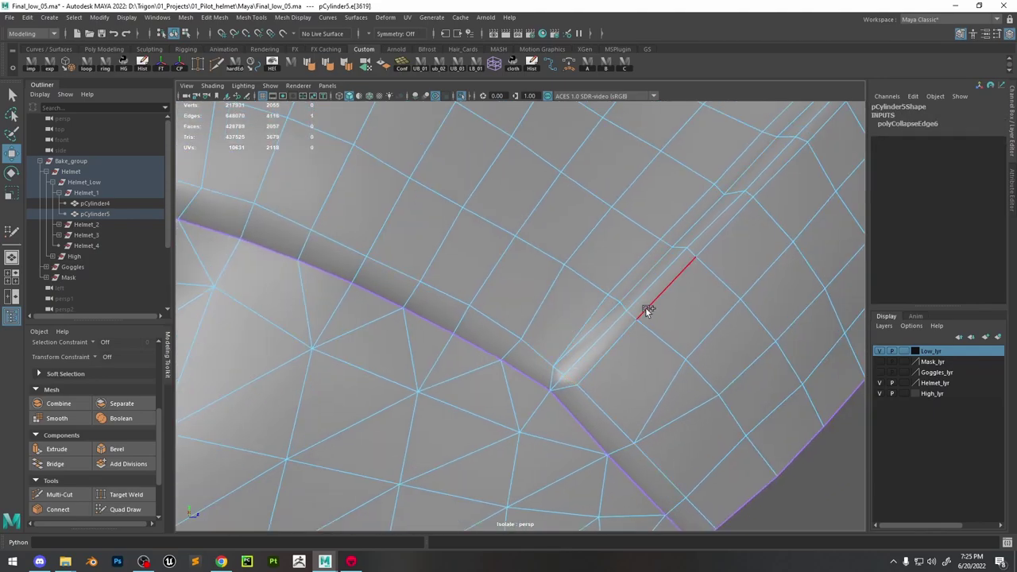
shift+right_drag(593, 348, 575, 366)
click(582, 357)
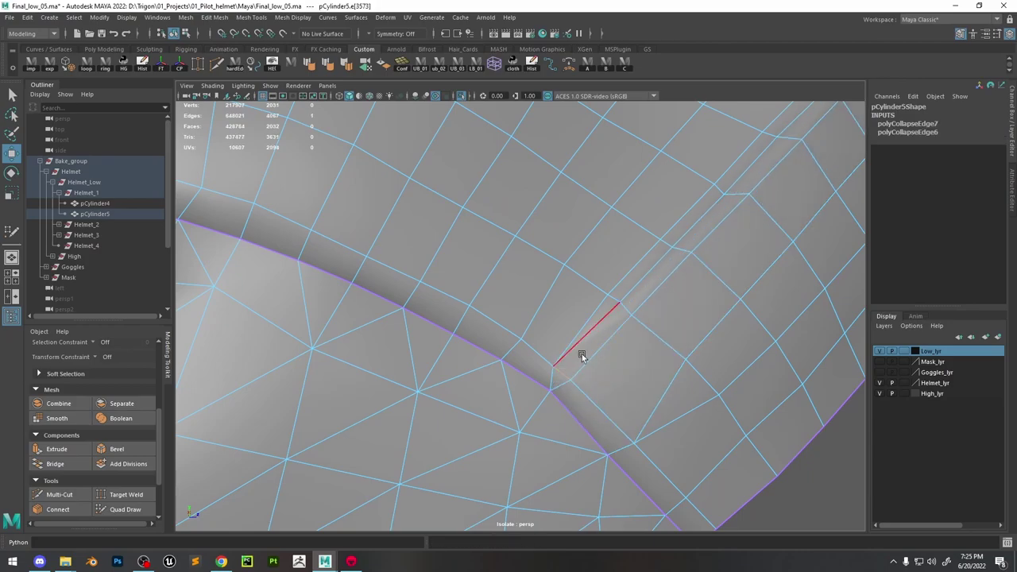
shift+right_drag(625, 311, 624, 310)
click(626, 309)
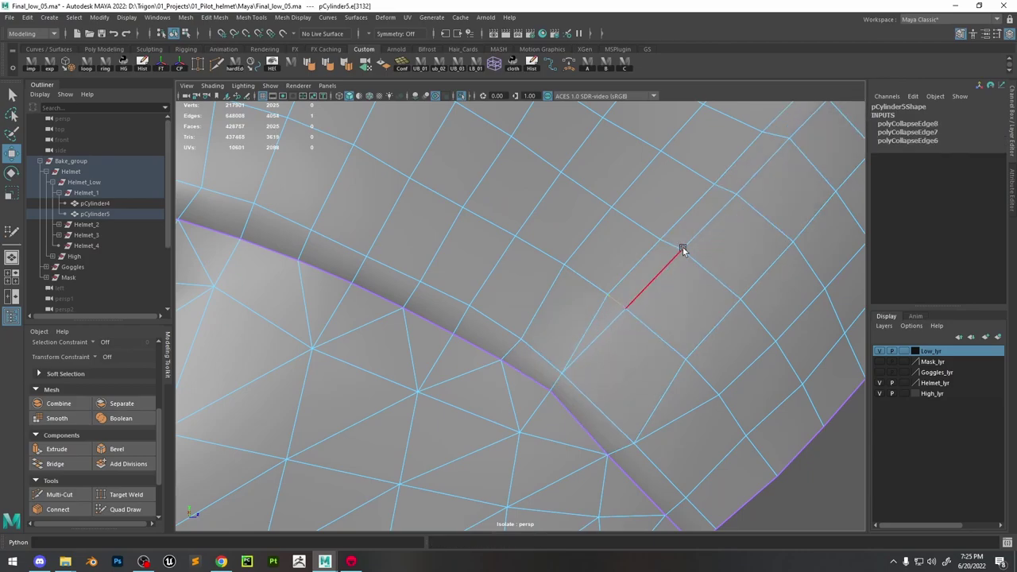
Hide the selected face strip and collapse the edges along the ridge to flatten it
scroll(699, 230, down, 5)
alt+drag(715, 219, 677, 246)
key(ctrl+h)
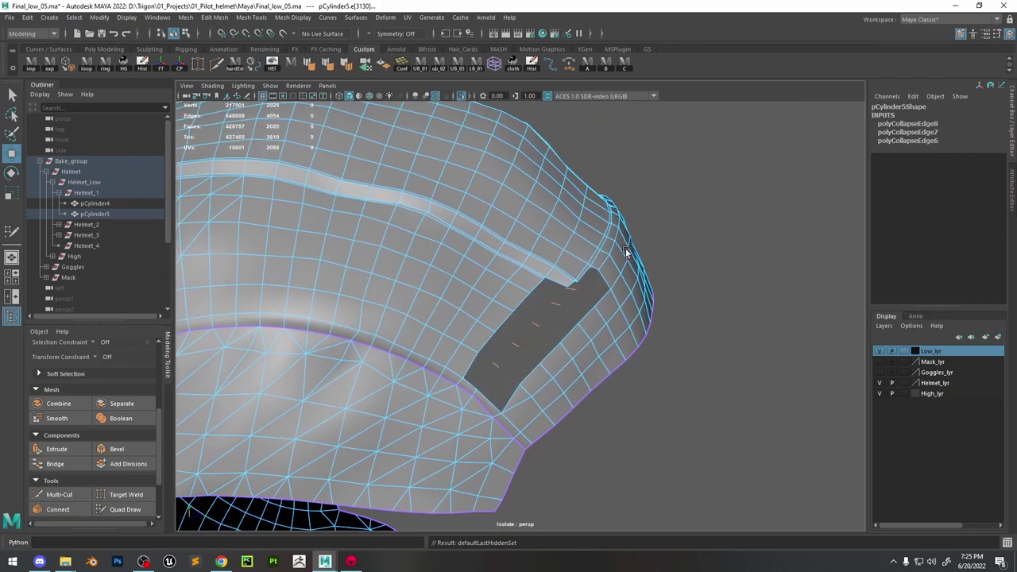
shift+right_drag(568, 272, 568, 274)
scroll(540, 286, up, 5)
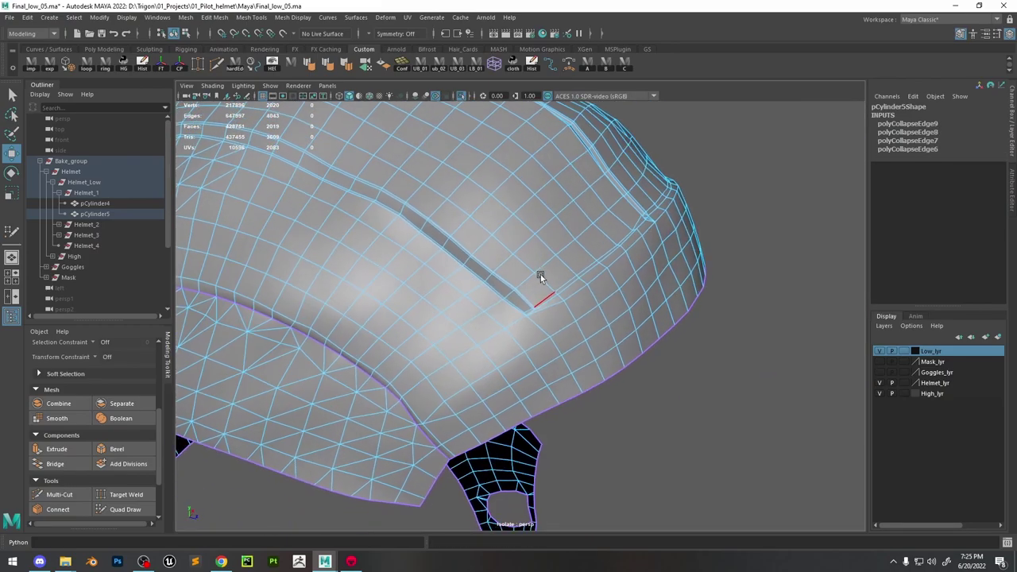
scroll(655, 406, up, 4)
click(529, 305)
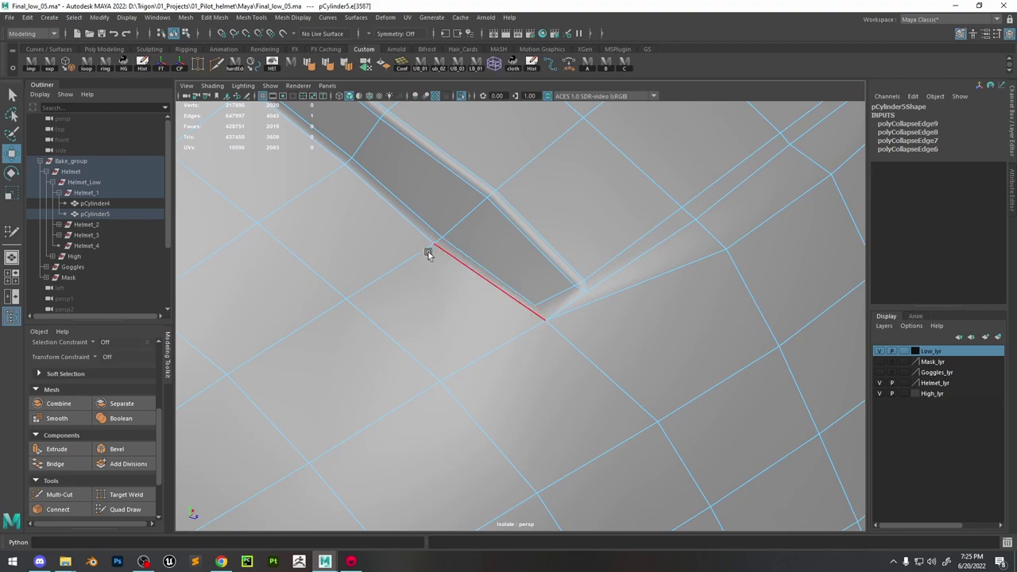
scroll(561, 286, down, 6)
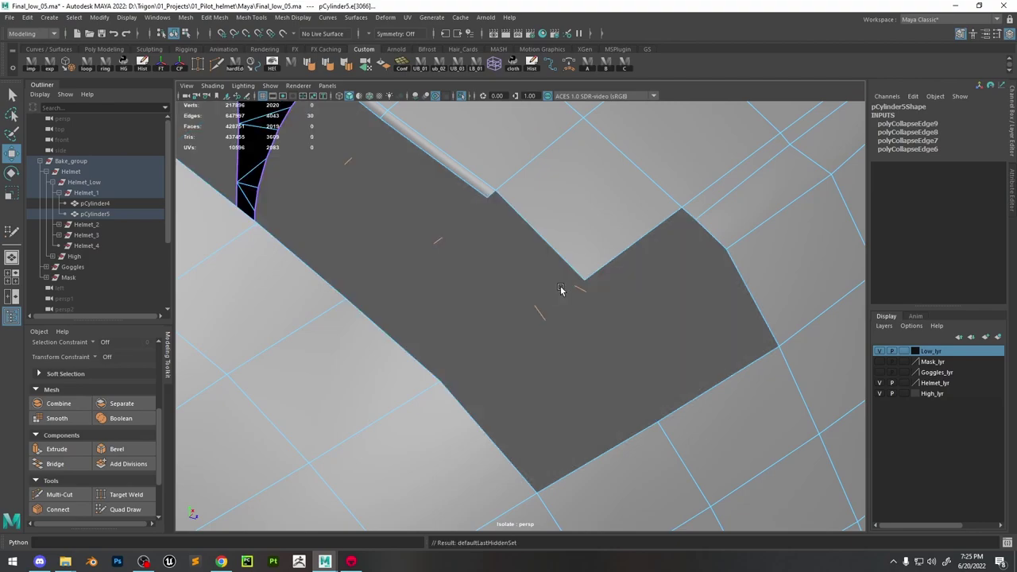
shift+right_drag(561, 284, 511, 264)
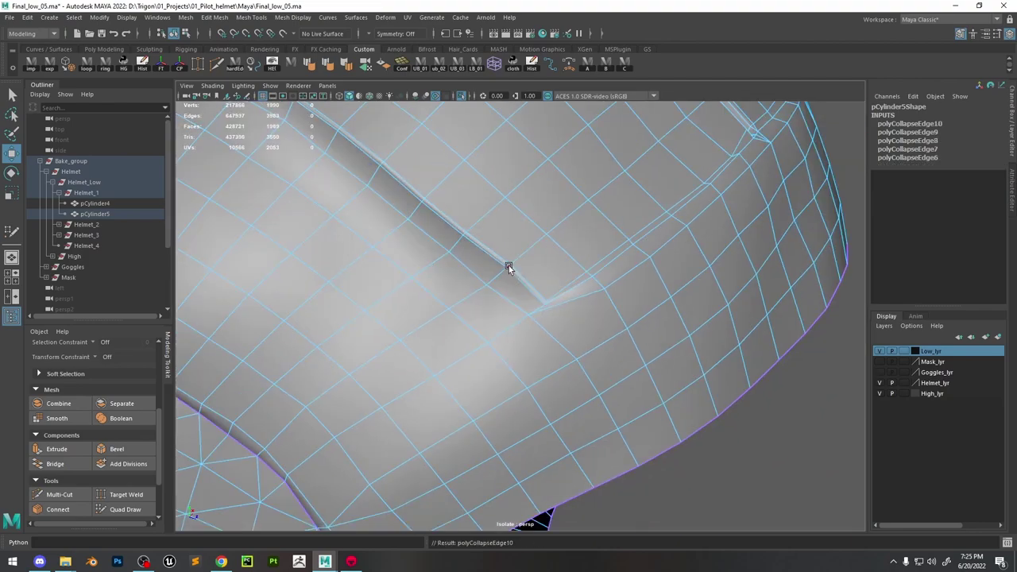
click(511, 264)
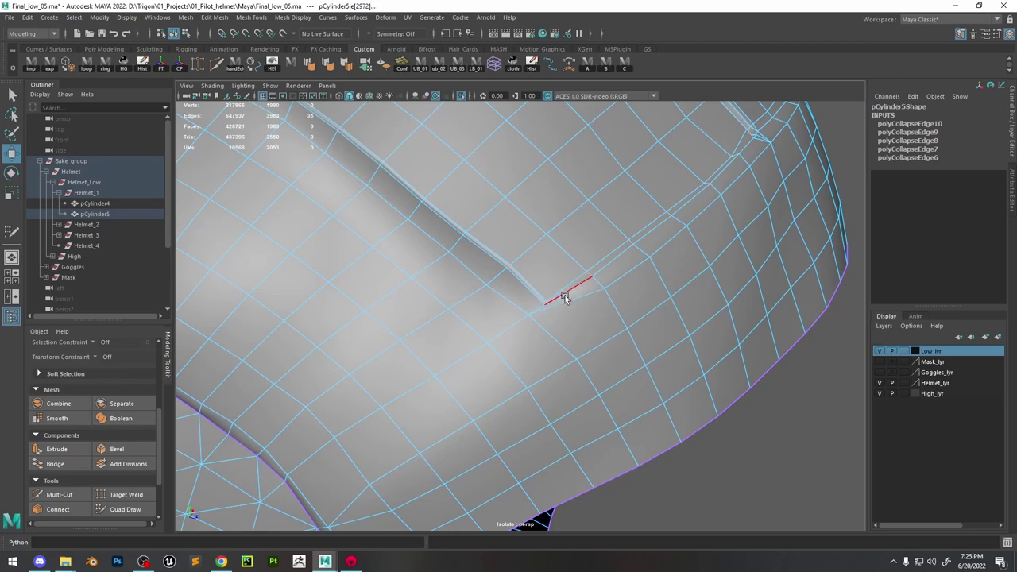
shift+right_drag(585, 268, 595, 281)
click(636, 246)
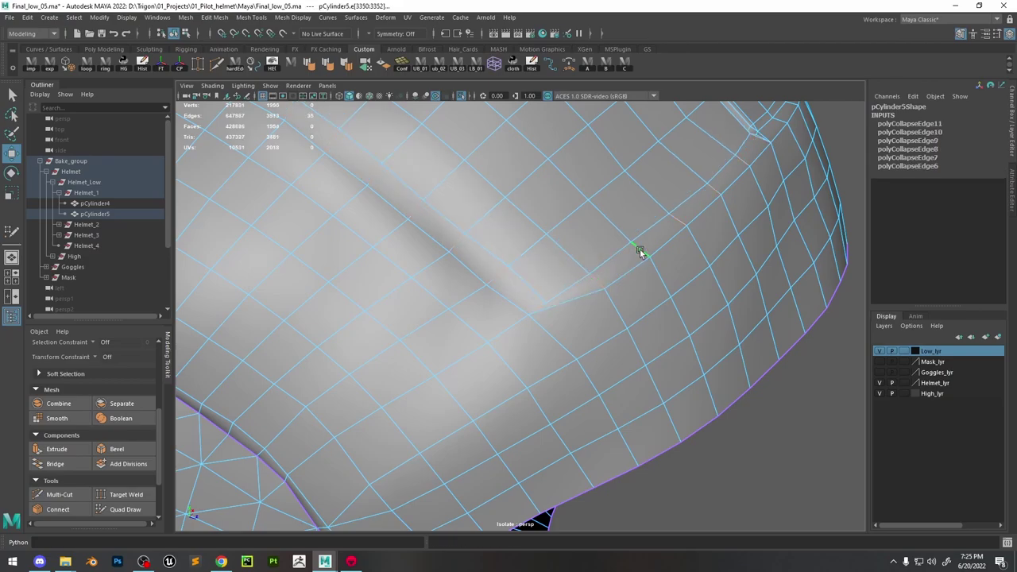
Collapse further seam edges, repeating the collapse with G
scroll(640, 252, down, 5)
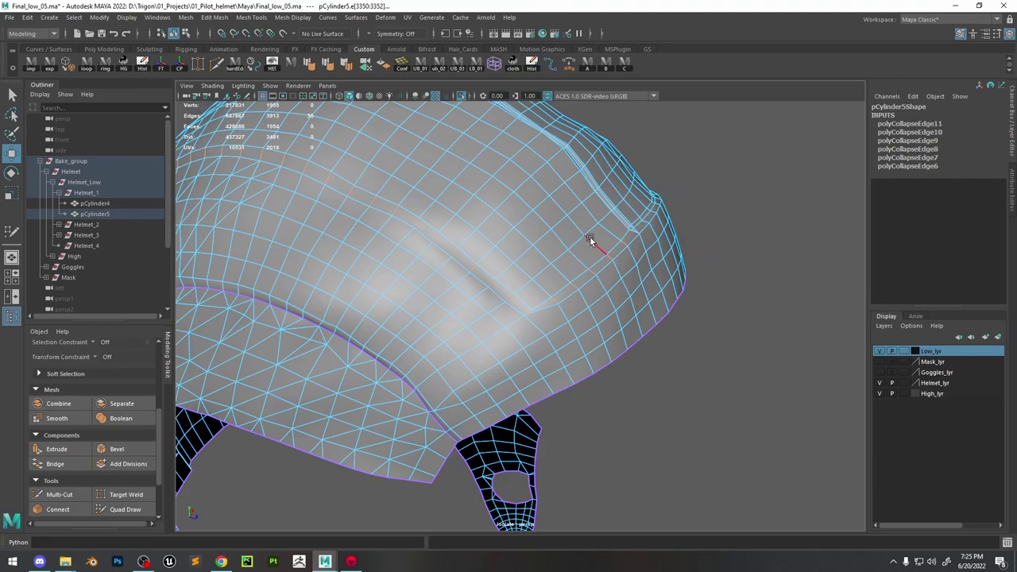
shift+right_drag(566, 236, 619, 238)
shift+right_drag(617, 225, 627, 179)
alt+drag(628, 179, 538, 256)
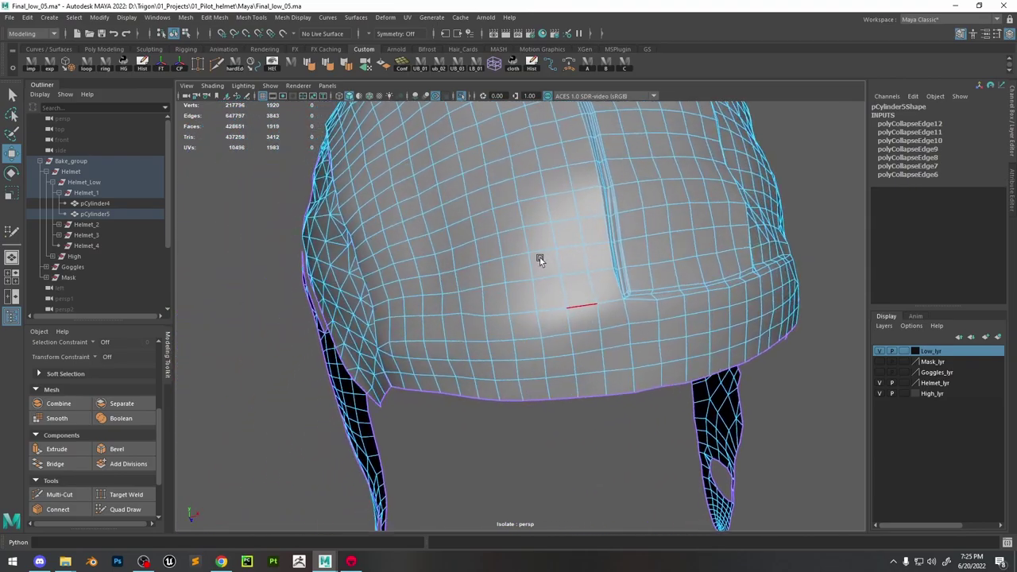
scroll(681, 301, up, 5)
alt+drag(681, 300, 522, 334)
scroll(523, 367, up, 3)
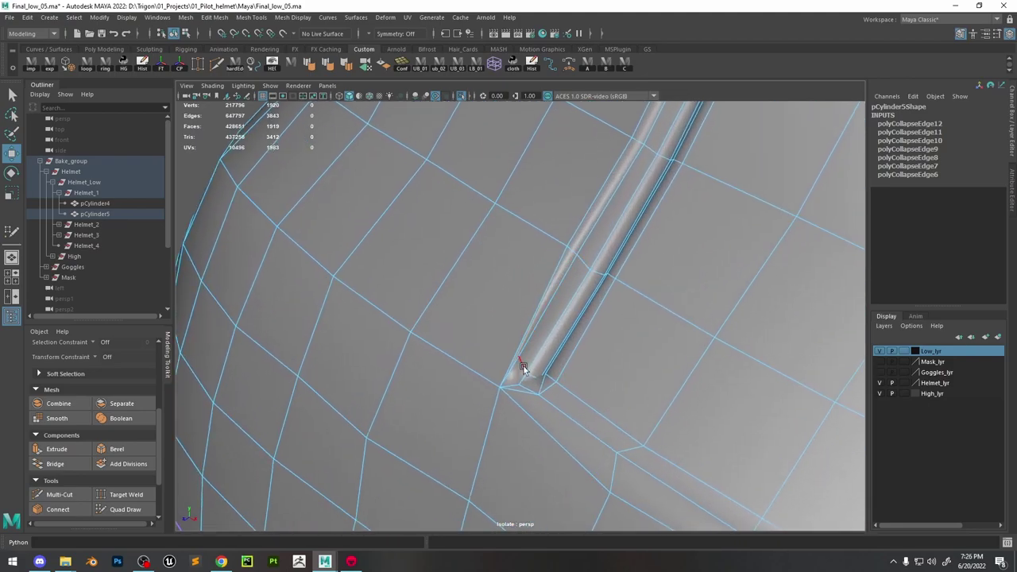
click(528, 354)
key(g)
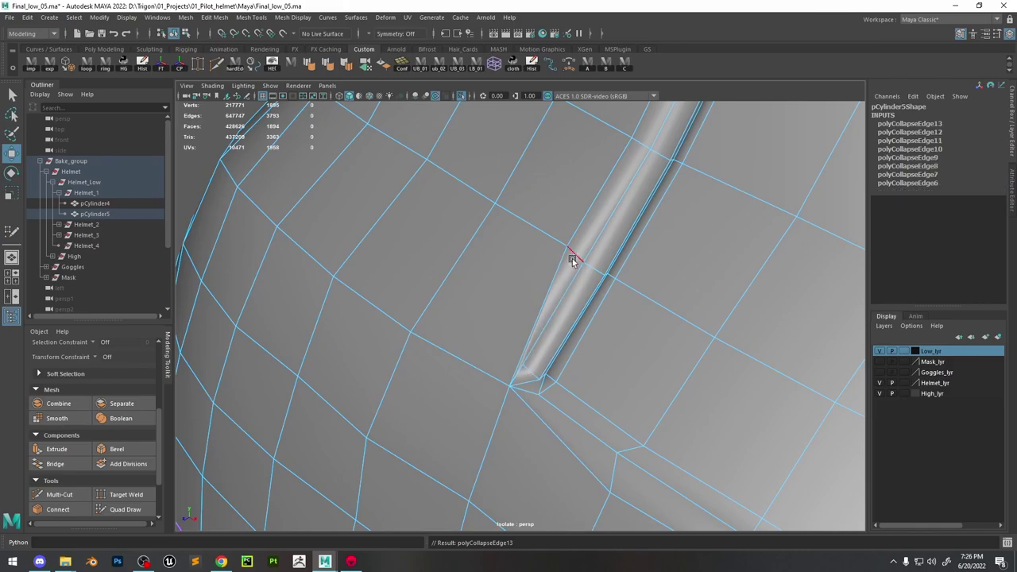
click(610, 311)
key(g)
Collapse the last leftover seam edges with G, then inspect the helmet around the eye hole
alt+drag(592, 336, 706, 300)
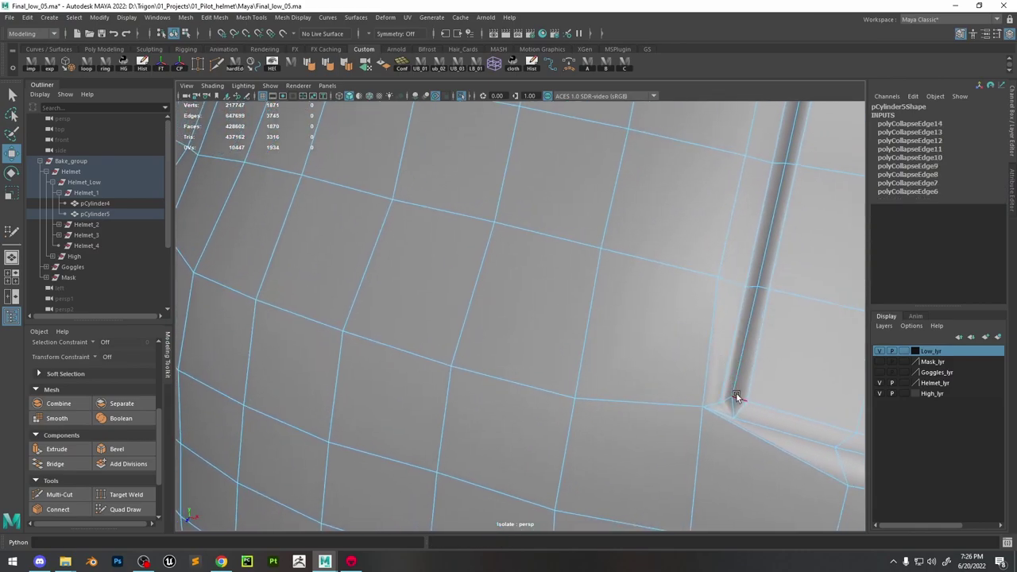
click(757, 291)
key(g)
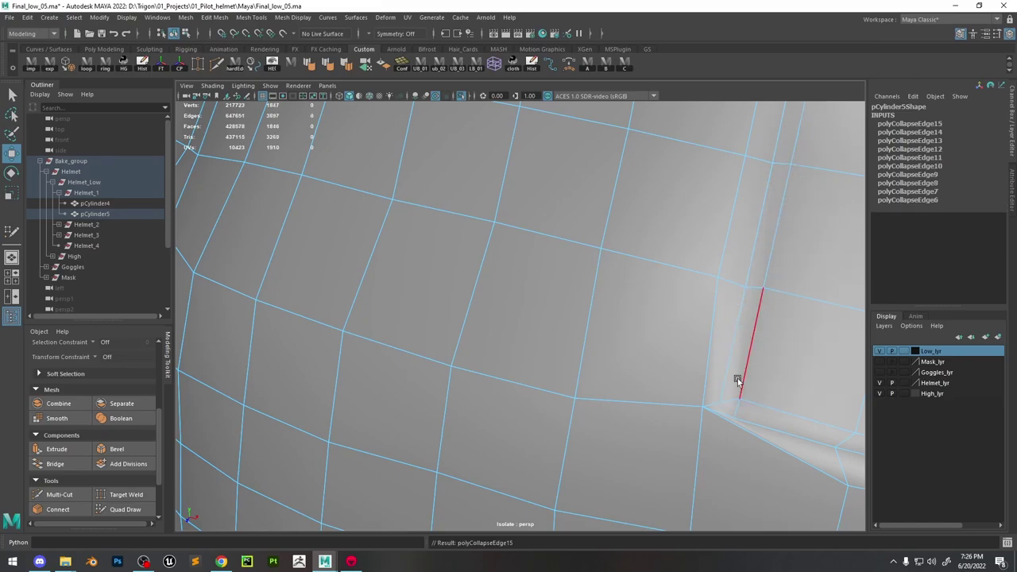
key(g)
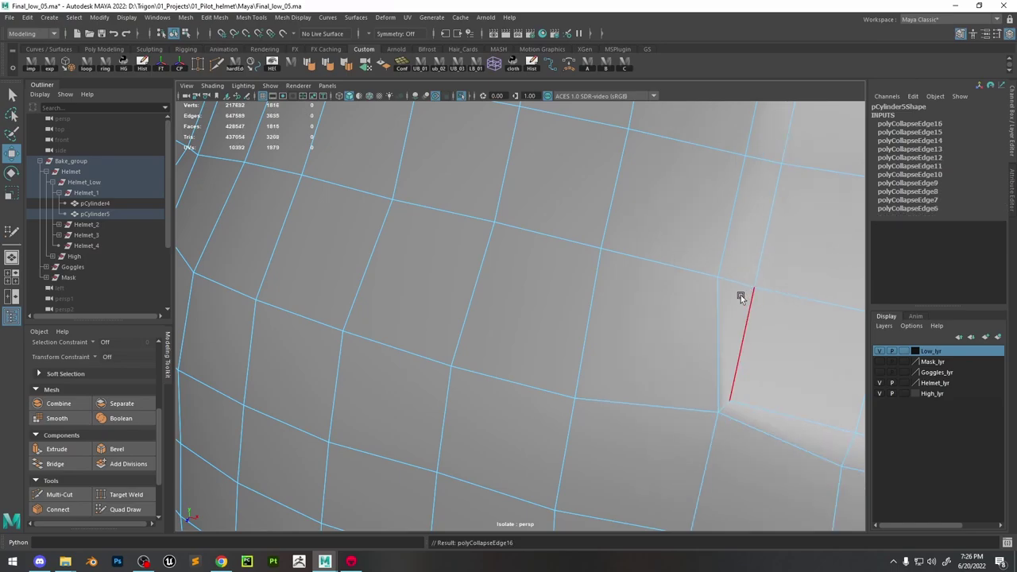
click(759, 166)
key(g)
scroll(708, 290, down, 5)
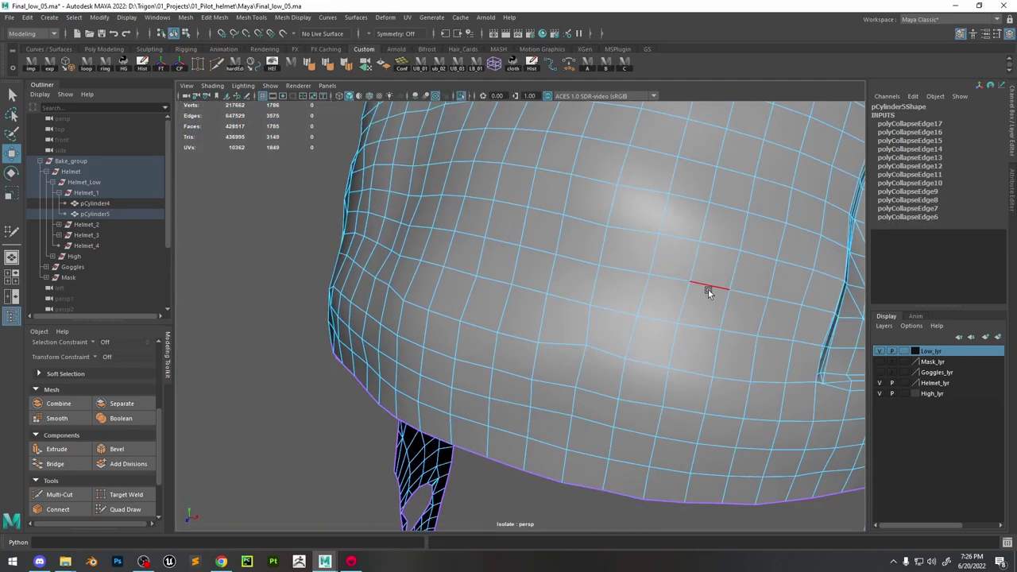
alt+drag(708, 289, 628, 264)
scroll(739, 269, down, 3)
scroll(556, 345, up, 3)
alt+drag(556, 345, 535, 334)
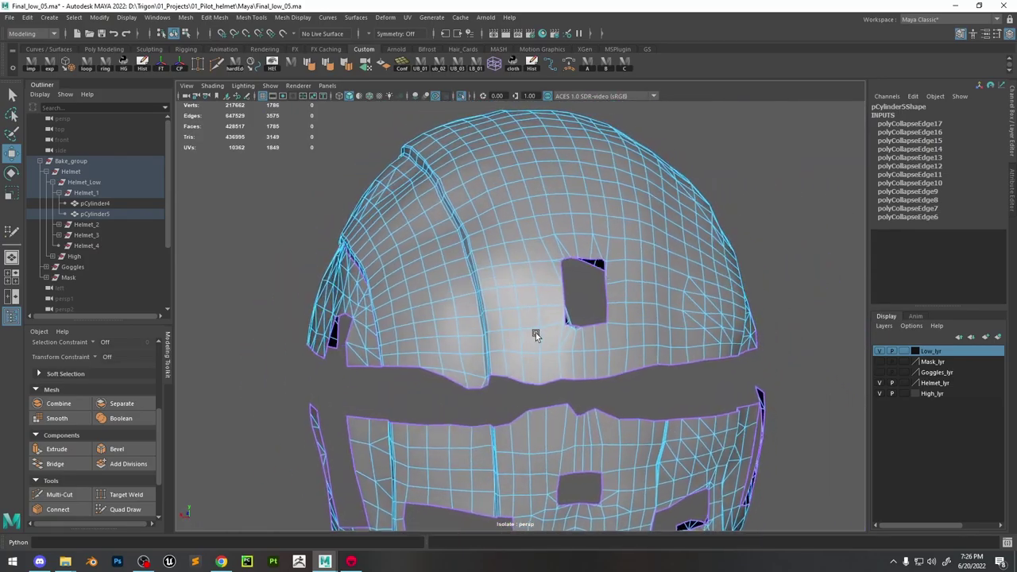
scroll(649, 408, up, 4)
alt+drag(626, 353, 590, 277)
Delete the ring of faces around the eye hole and the stray face inside it
right_drag(568, 236, 600, 218)
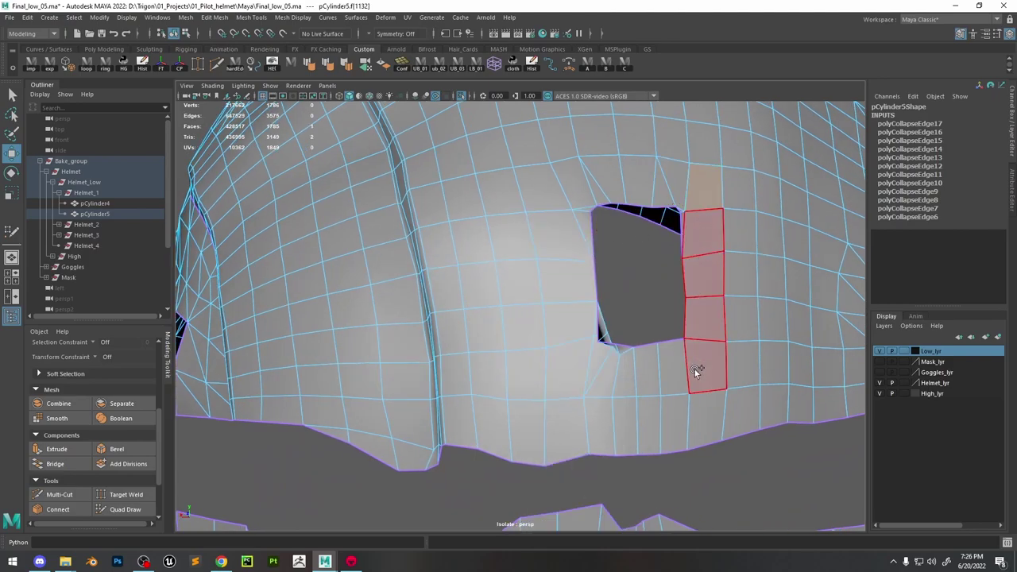
mouse_move(694, 369)
shift+mouse_down()
mouse_move(580, 379)
mouse_move(564, 287)
mouse_move(584, 197)
shift+mouse_up()
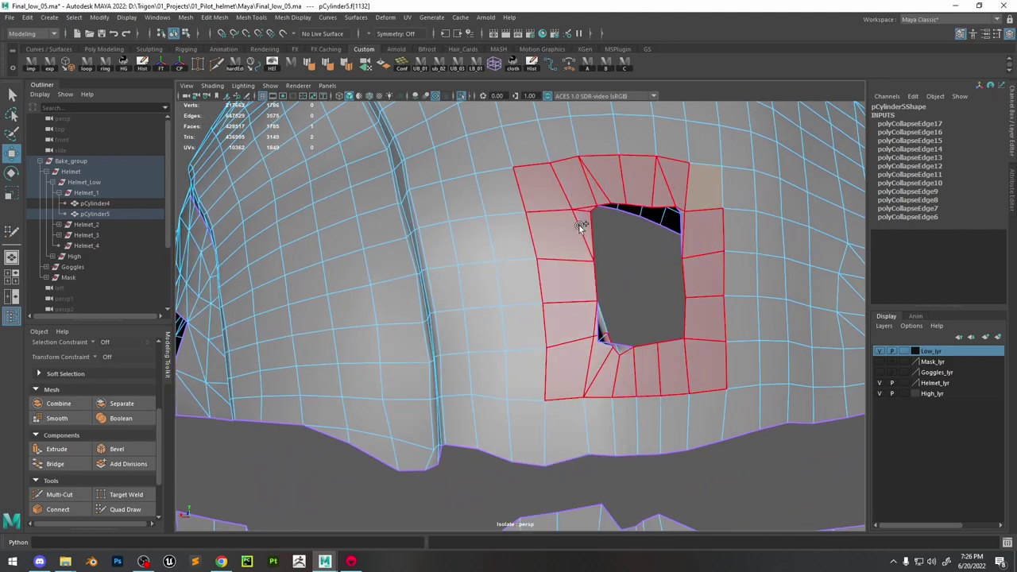
key(Delete)
click(601, 334)
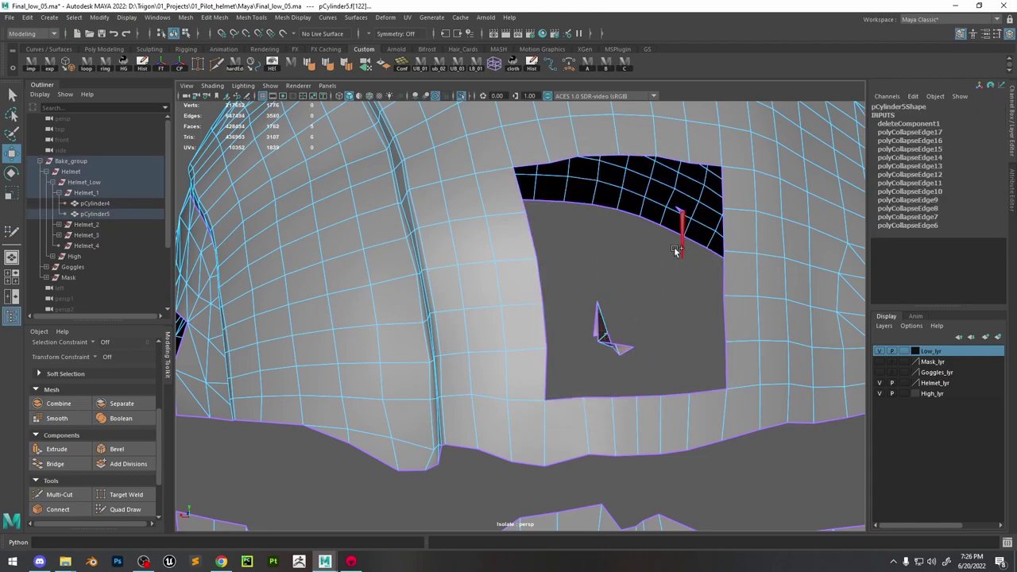
key(Delete)
alt+drag(713, 291, 704, 268)
Bridge the hole's first edges into two strips of faces
click(665, 195)
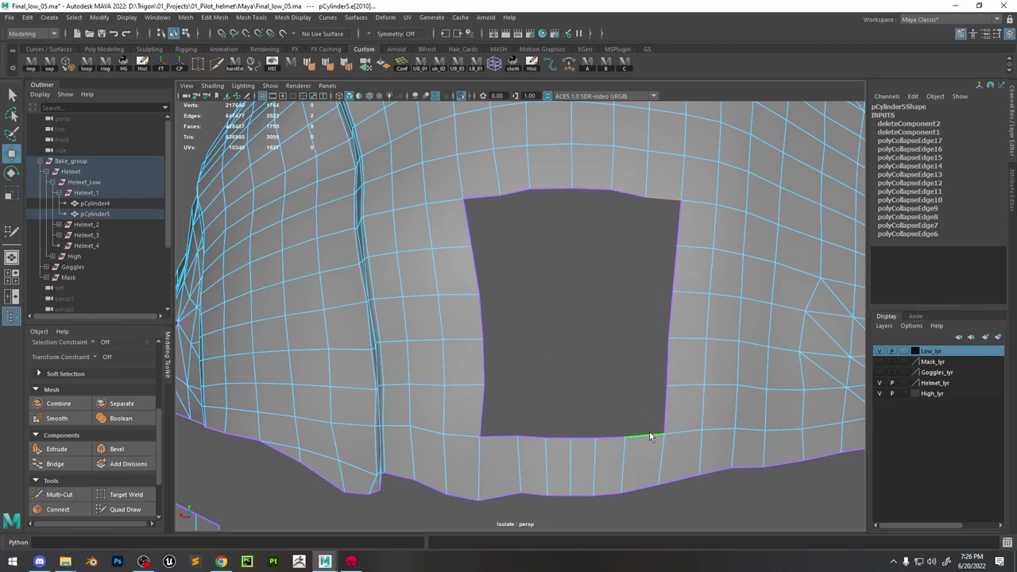
shift+right_drag(650, 365, 625, 494)
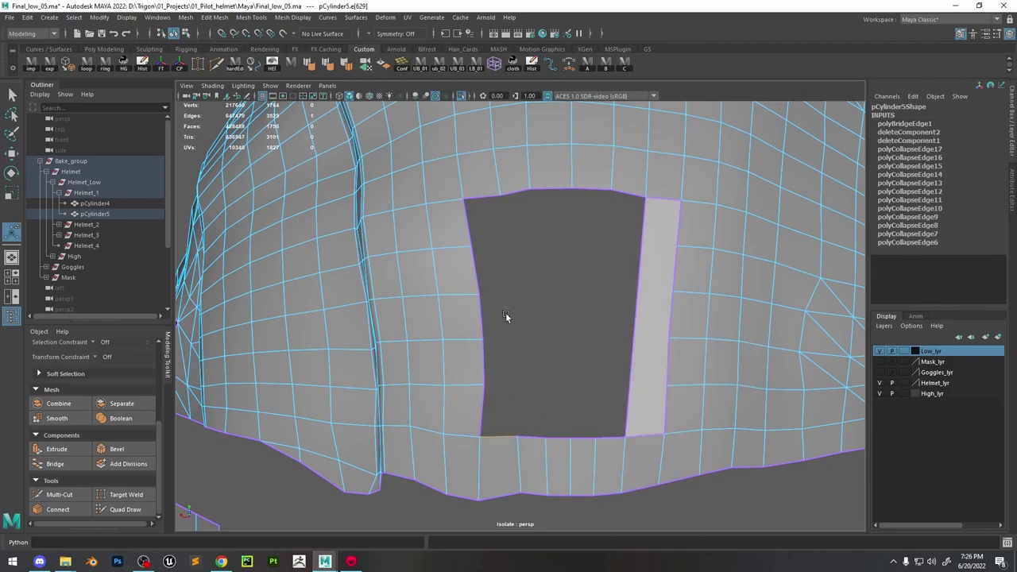
scroll(569, 273, up, 3)
key(g)
scroll(545, 294, down, 3)
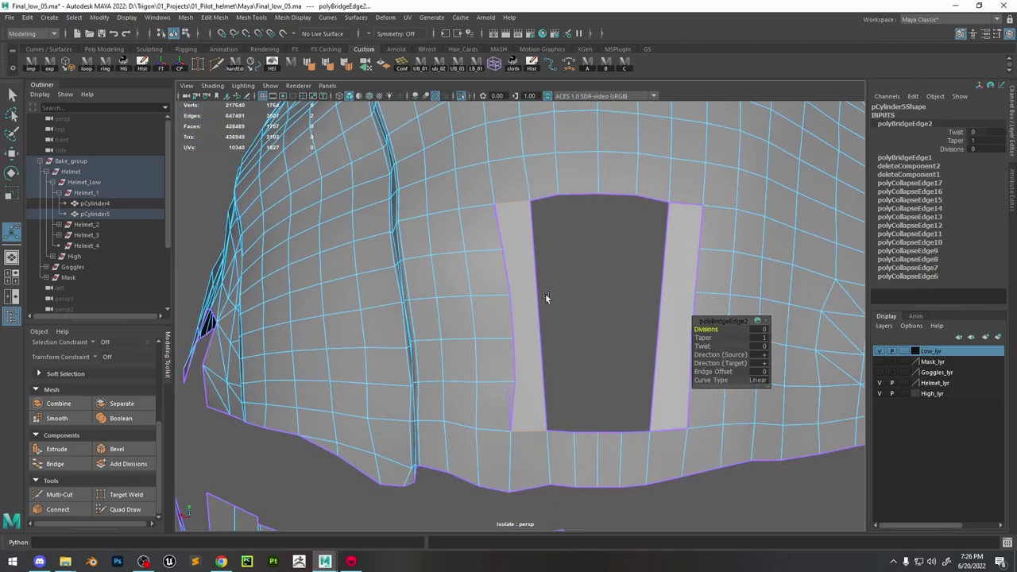
shift+right_drag(537, 302, 548, 341)
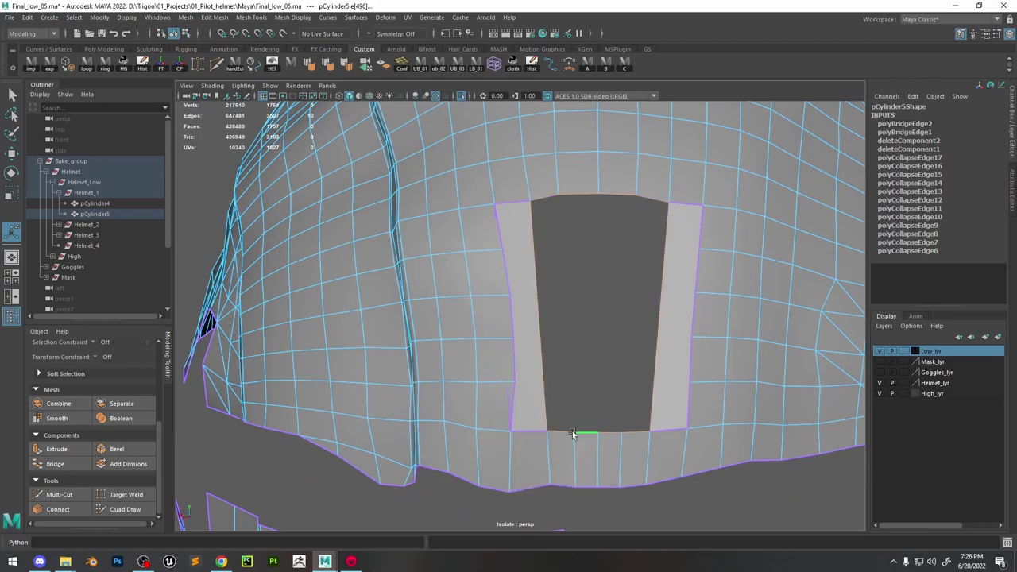
Bridge the remaining edge pairs, repeating with G, until the last dark strip is filled
shift+click(552, 197)
key(g)
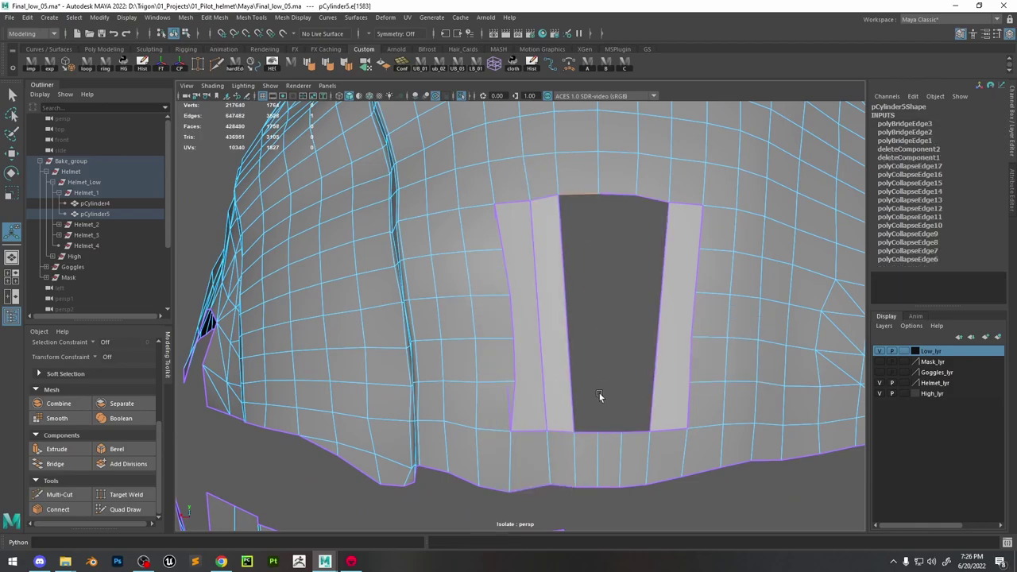
shift+click(604, 421)
key(g)
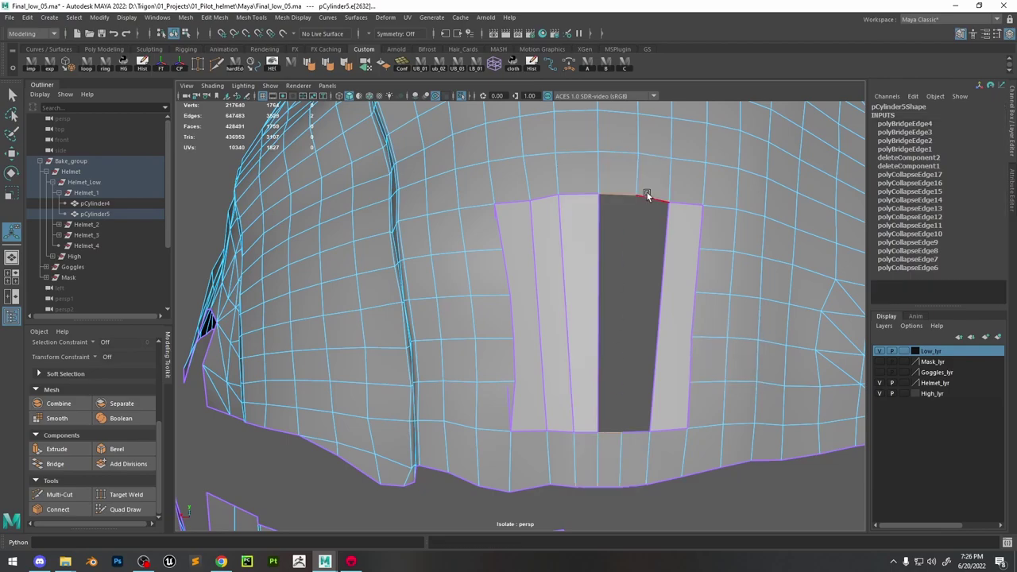
shift+click(647, 192)
key(g)
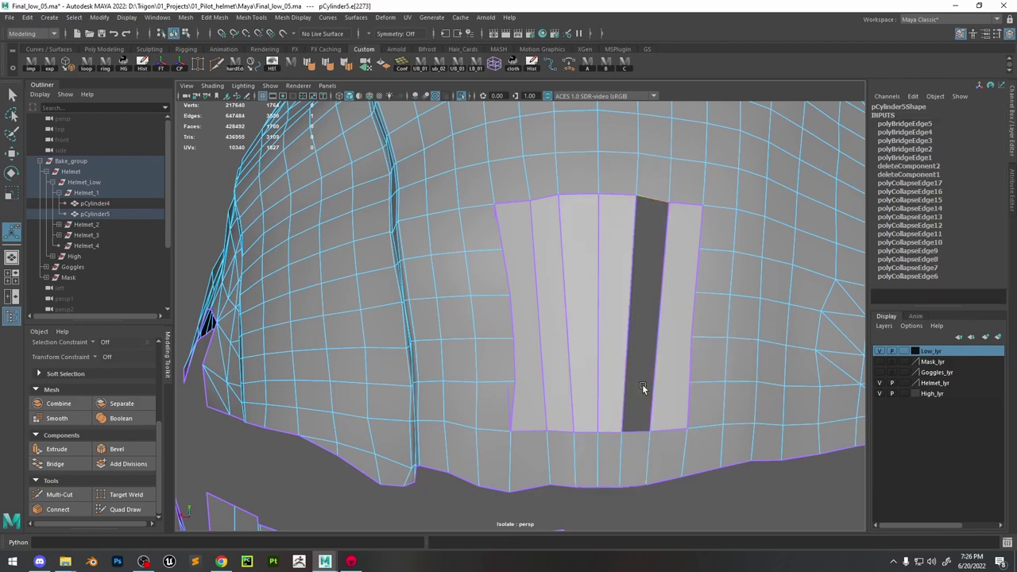
shift+click(635, 419)
key(g)
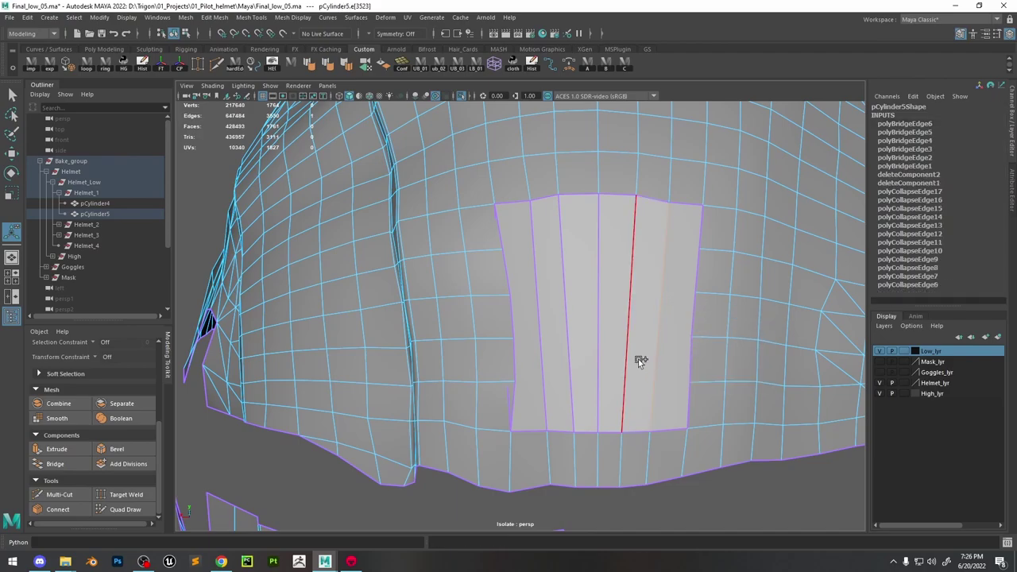
click(638, 359)
Connect the patch's vertical edges with Connect Components set to 4 segments
shift+right_click(638, 358)
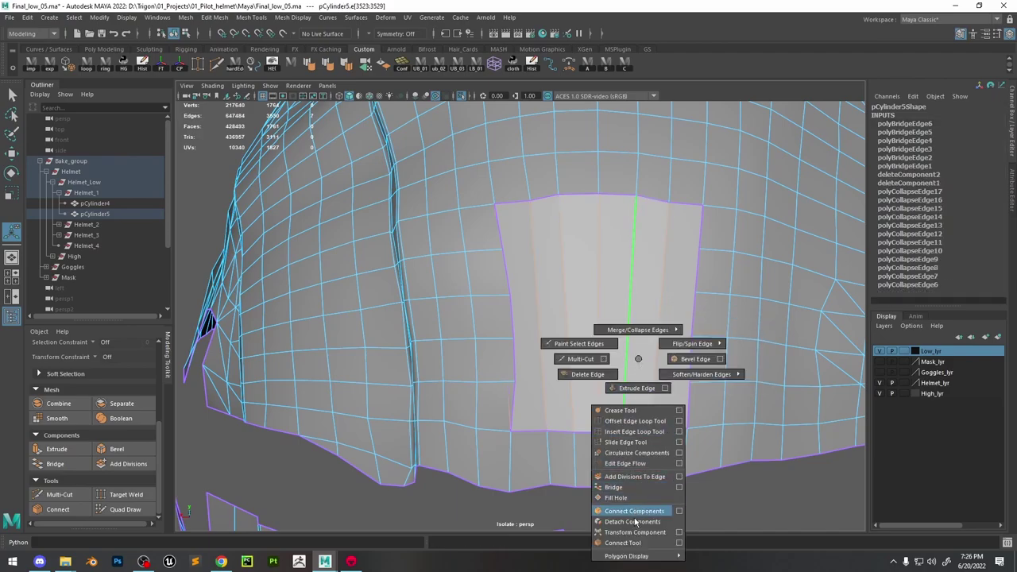
click(623, 543)
ctrl+middle_drag(661, 396, 728, 336)
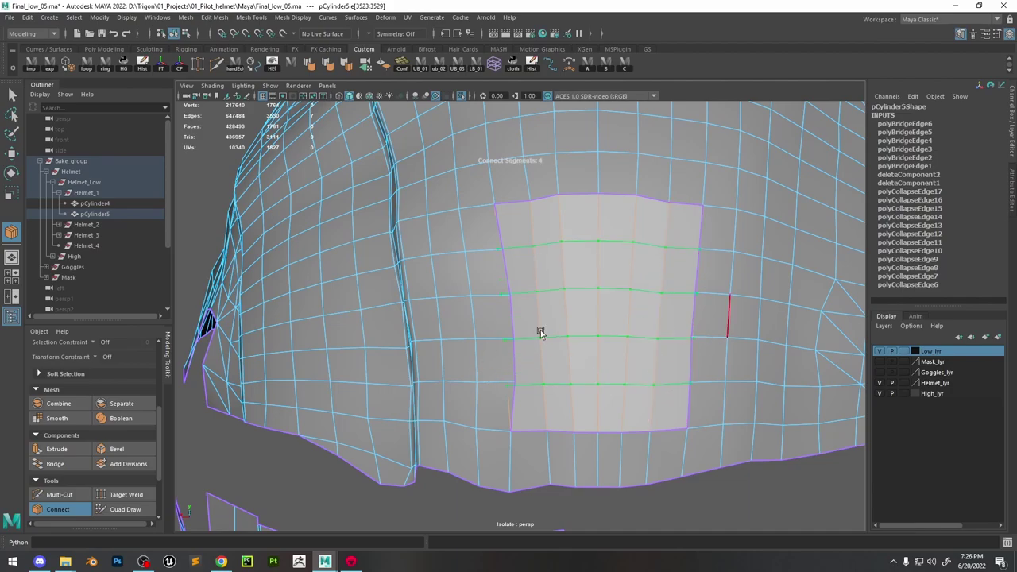
key(Return)
scroll(547, 331, up, 1)
right_drag(548, 270, 501, 275)
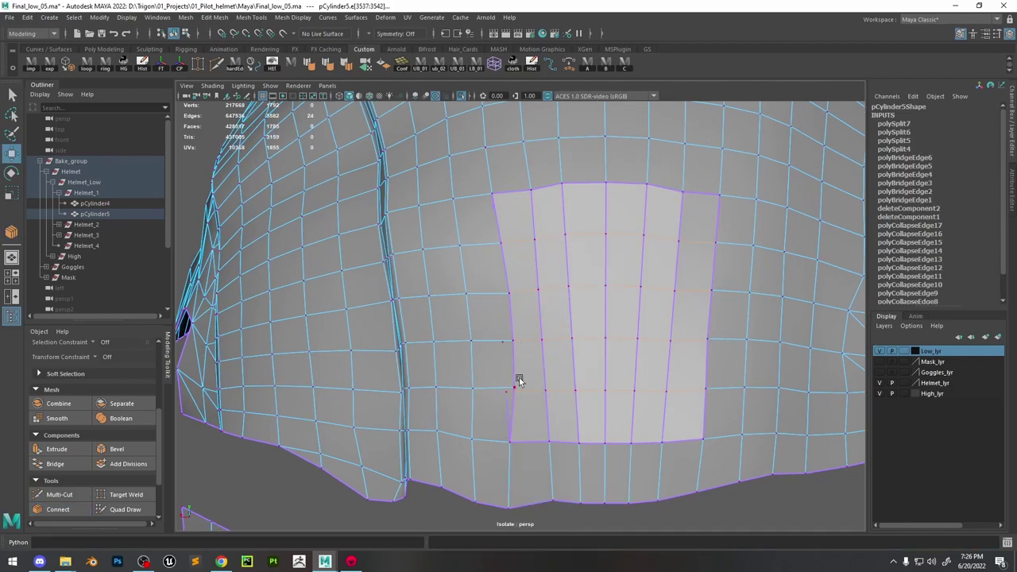
In wireframe view, merge the stray lower-left patch vertex into the one above with Merge to Center
key(4)
click(511, 387)
right_drag(529, 365, 520, 326)
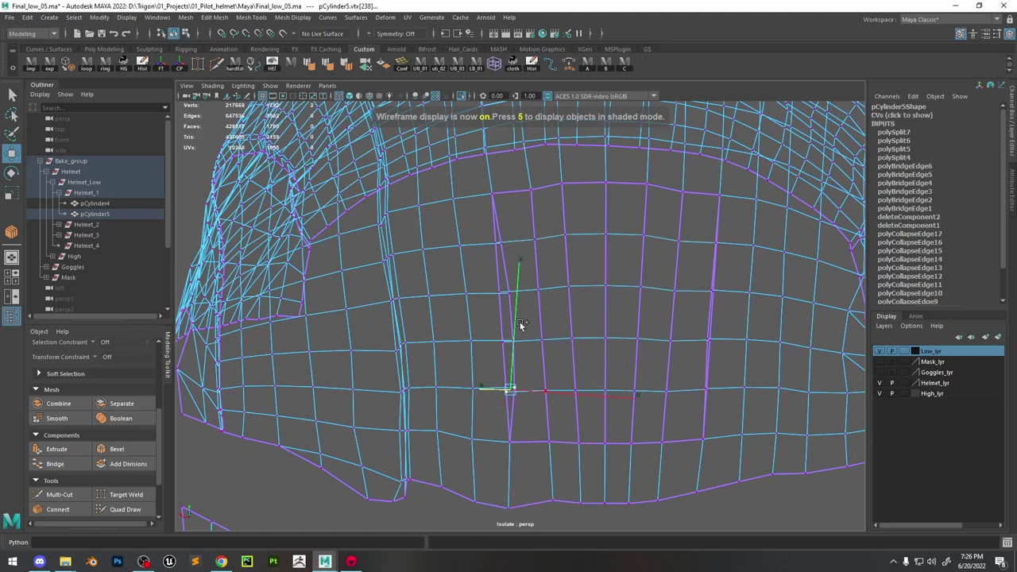
drag(497, 356, 518, 338)
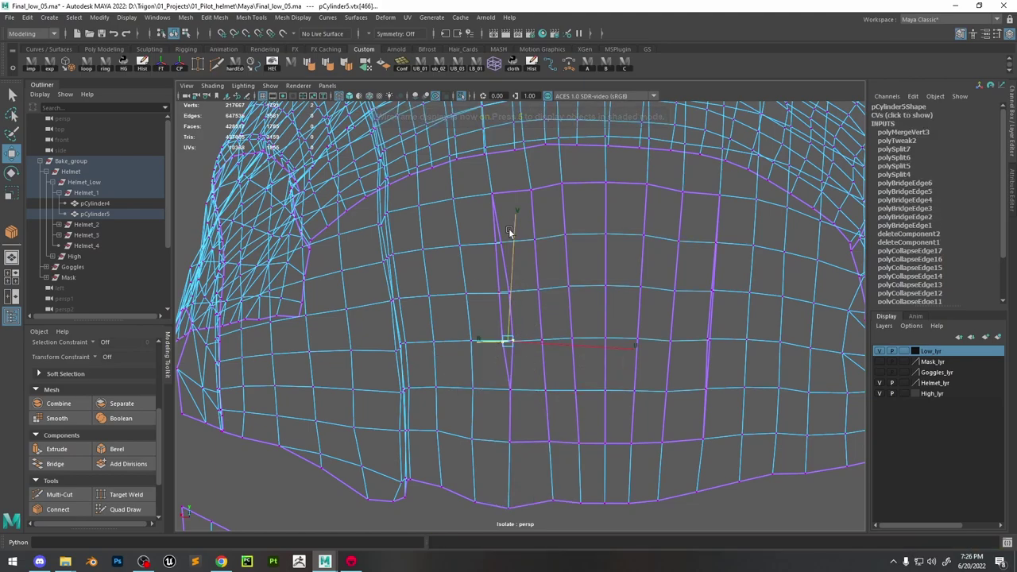
key(ctrl+shift+m)
key(F8)
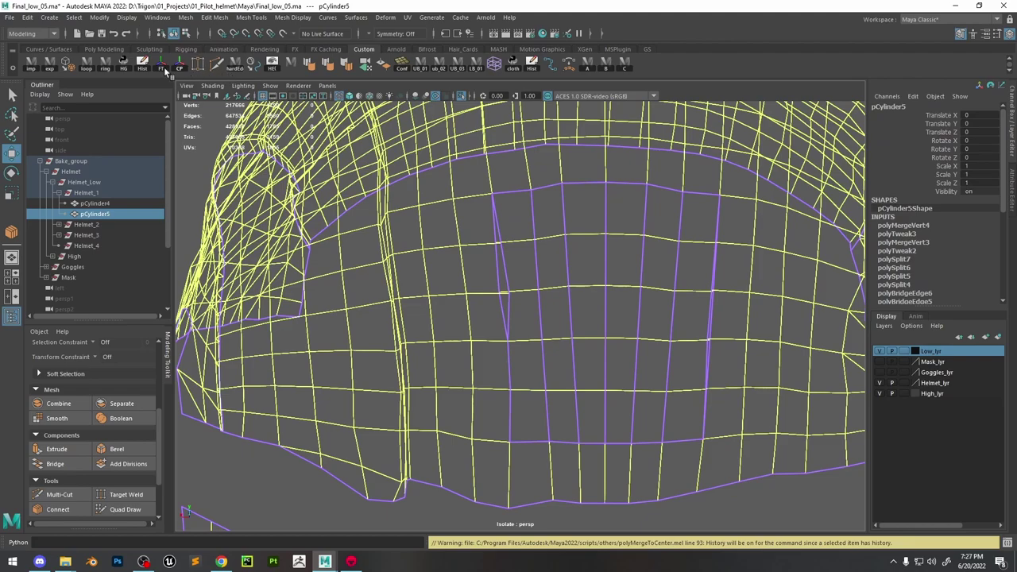
key(F9)
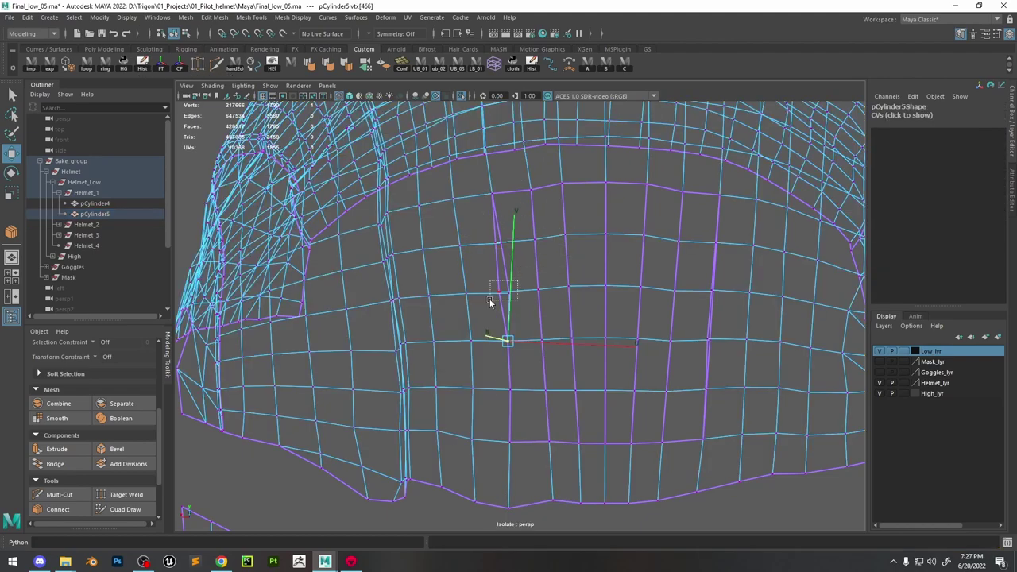
Target Weld the extra vertices along the patch's top edge onto their neighbours
click(509, 290)
shift+right_click(511, 287)
shift+right_drag(511, 279, 518, 226)
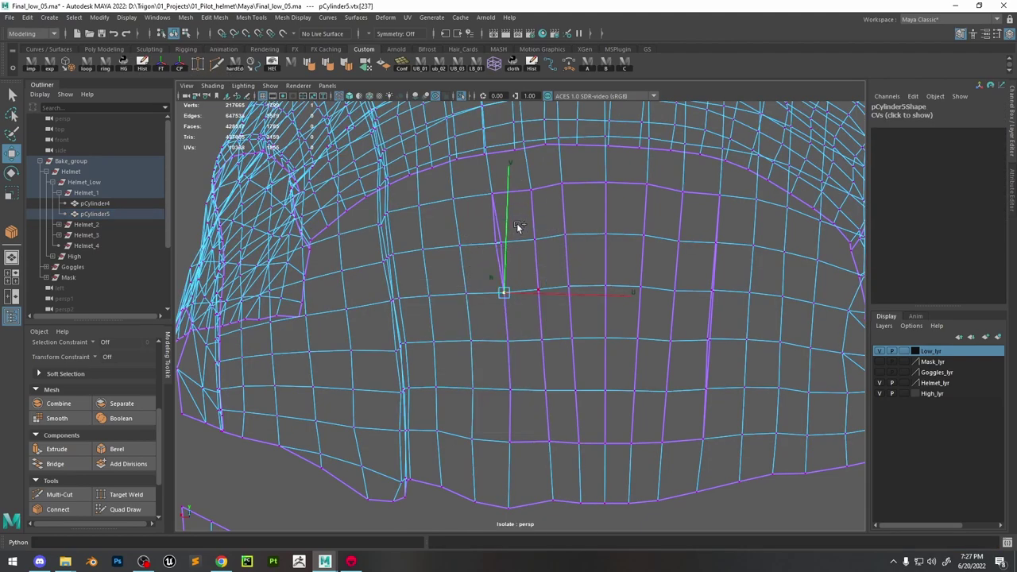
drag(506, 238, 475, 169)
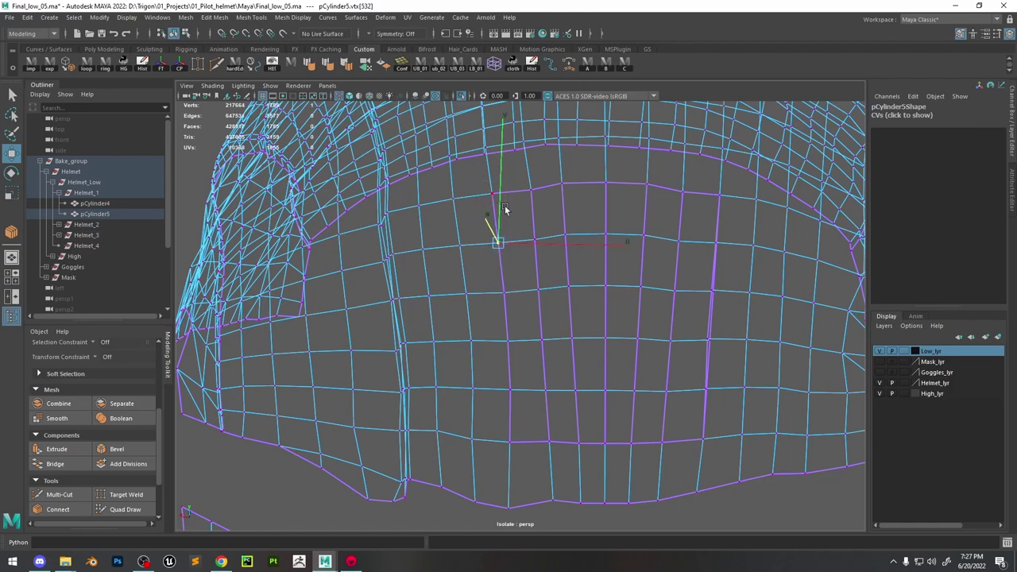
drag(504, 207, 494, 194)
click(531, 189)
click(562, 183)
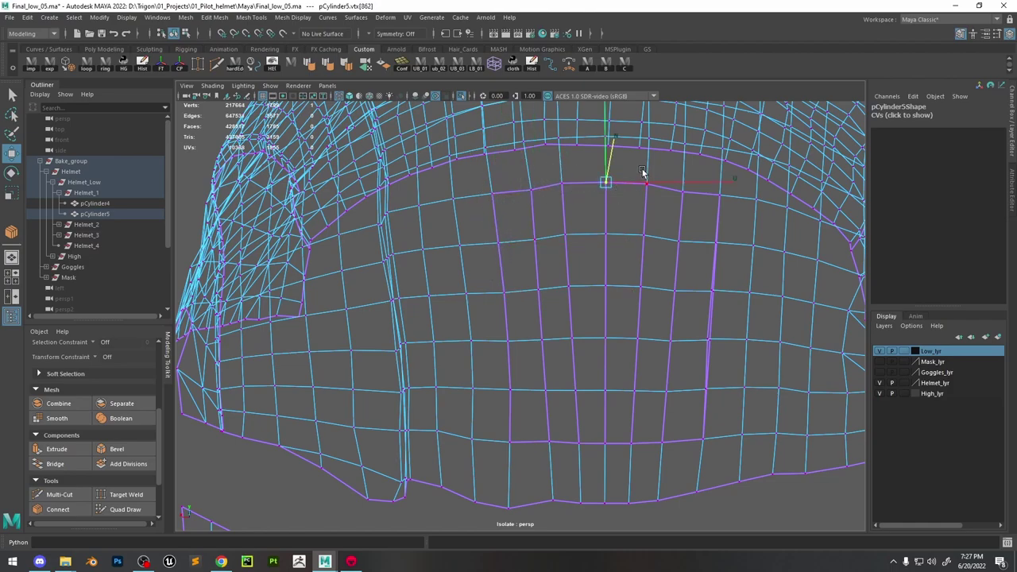
drag(642, 172, 719, 195)
Select the vertices down the right column and left along the patch's bottom loop
click(717, 235)
click(711, 286)
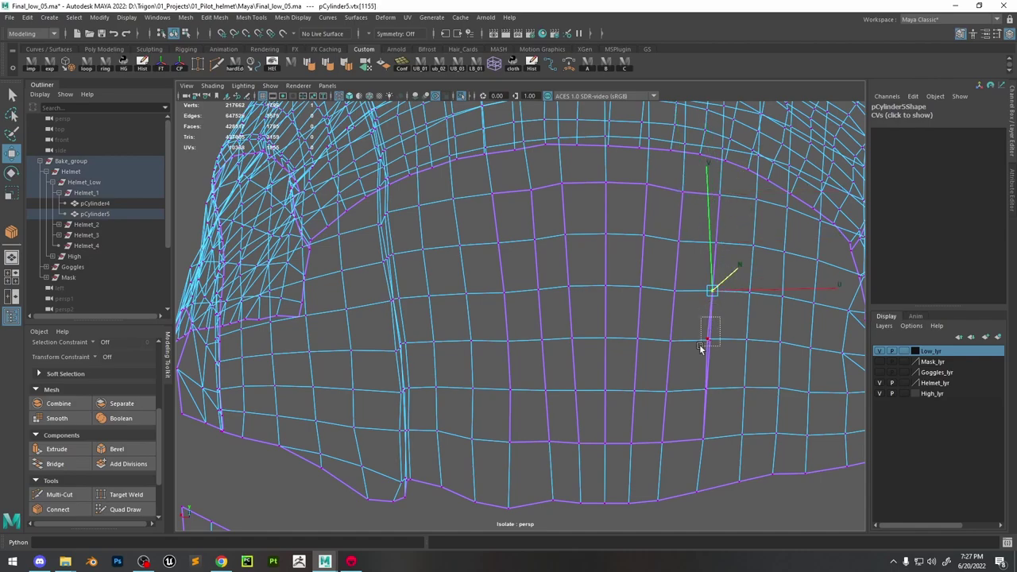
click(708, 340)
click(708, 389)
click(664, 443)
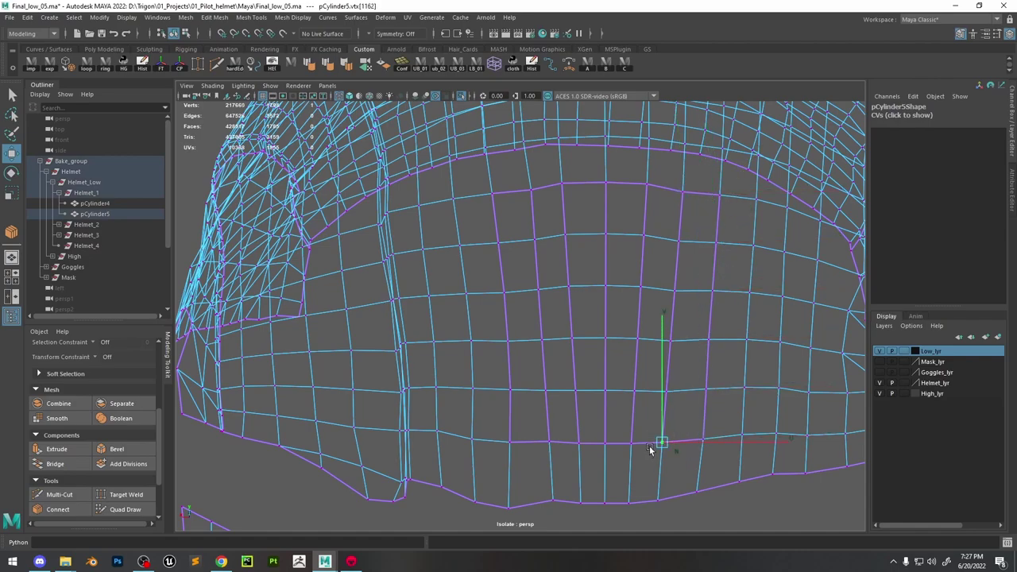
click(628, 444)
click(612, 432)
click(566, 446)
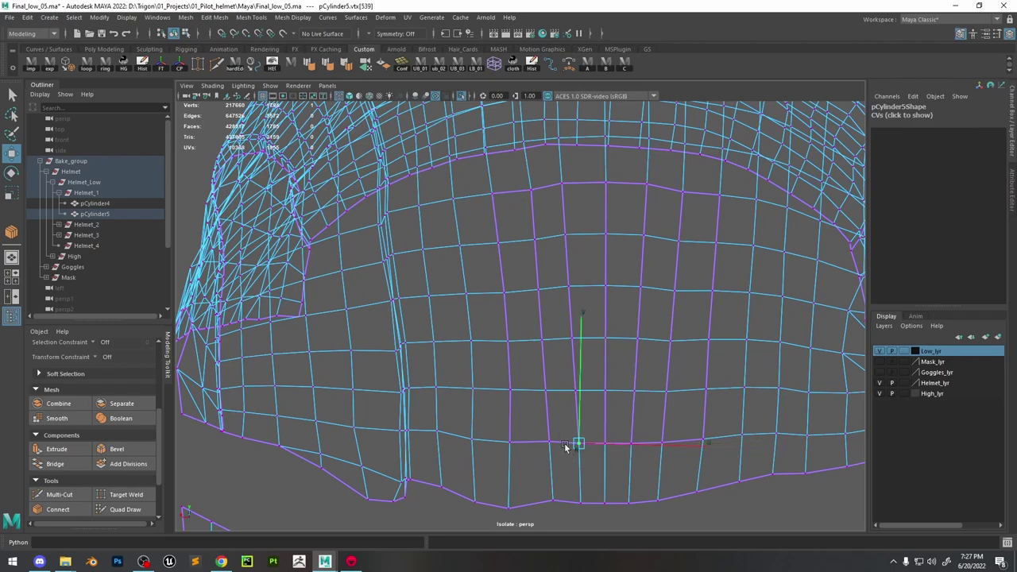
click(550, 447)
click(545, 443)
click(513, 443)
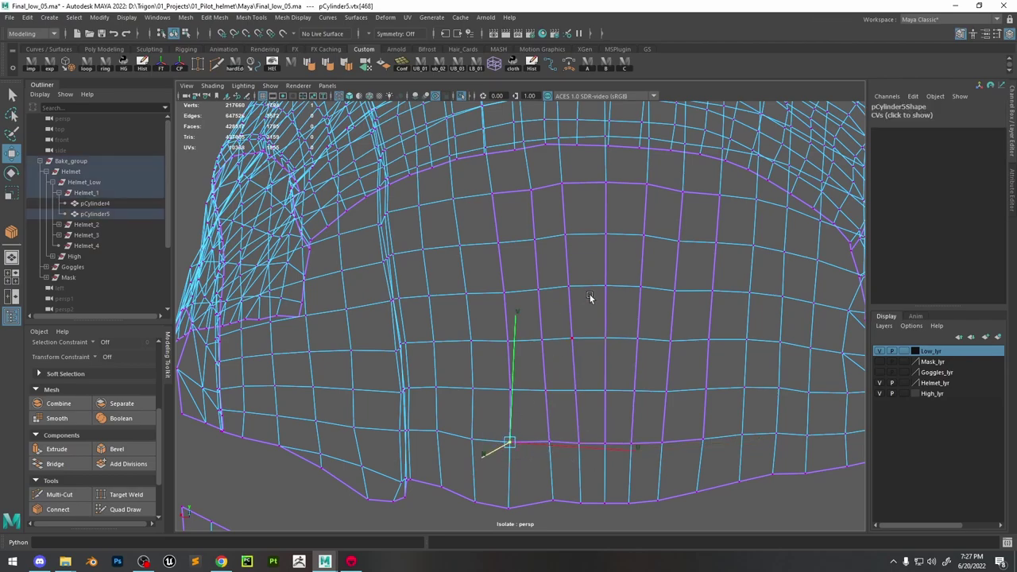
alt+drag(591, 294, 571, 286)
right_drag(569, 288, 574, 278)
Frame the whole helmet in shaded display and orbit to its crease
click(574, 278)
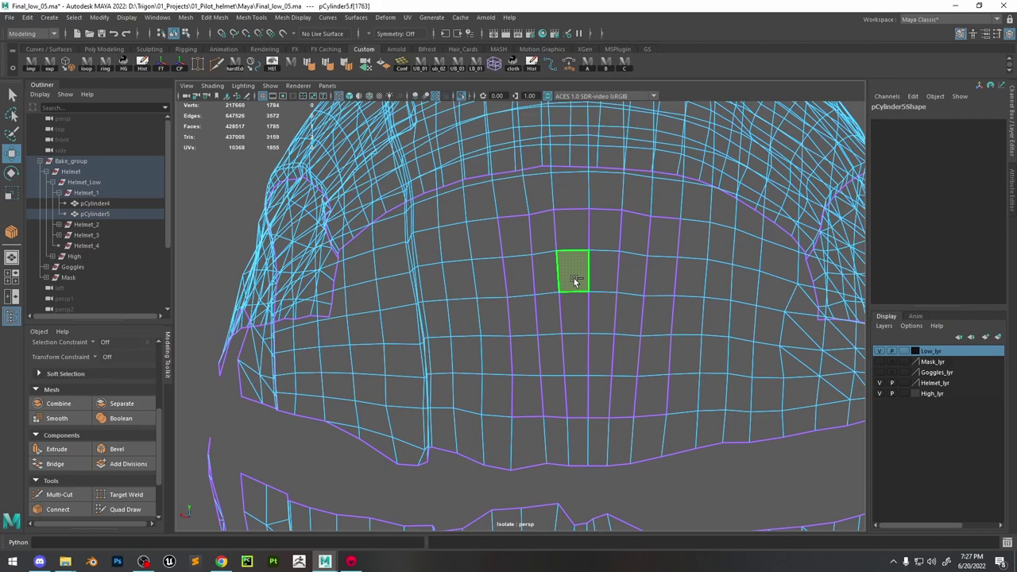
key(F8)
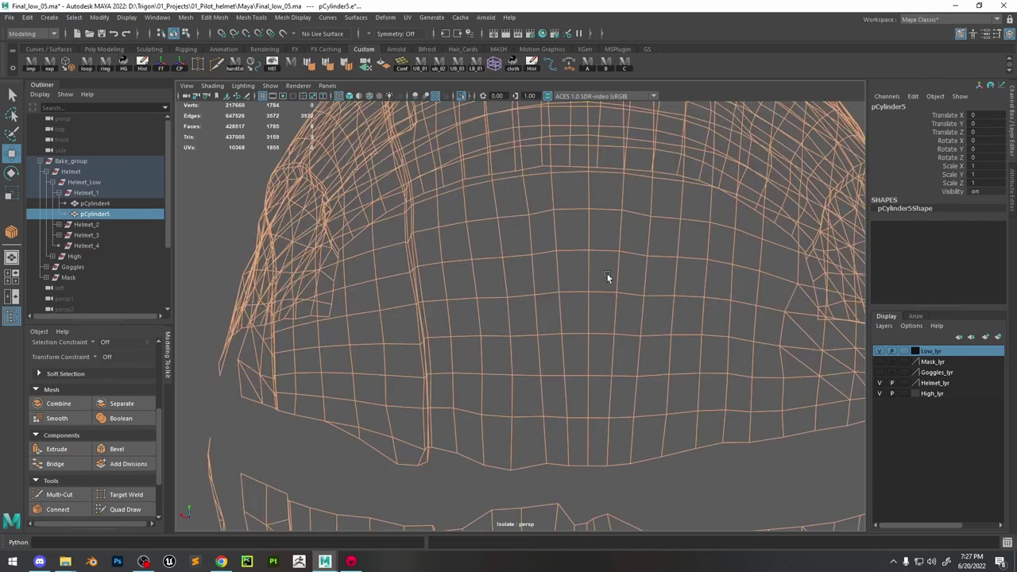
key(f)
alt+drag(563, 270, 552, 275)
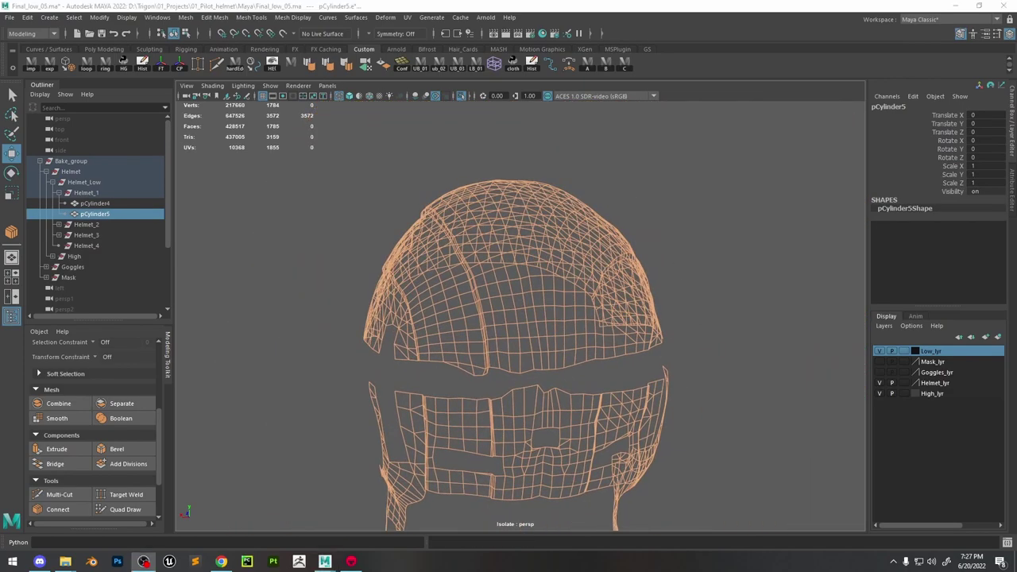
alt+drag(631, 362, 633, 351)
key(5)
mouse_move(602, 229)
alt+mouse_down()
mouse_move(567, 284)
mouse_move(547, 281)
mouse_move(614, 269)
mouse_move(590, 309)
alt+mouse_up()
scroll(671, 325, up, 5)
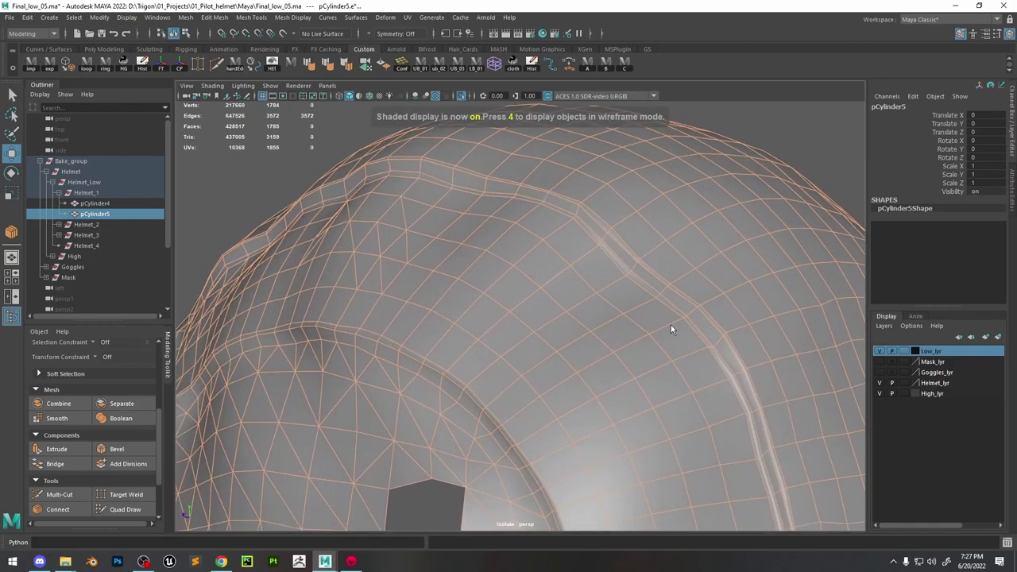
alt+drag(671, 325, 623, 417)
Collapse three redundant edges beside the helmet's crease near the notch
key(F10)
click(633, 393)
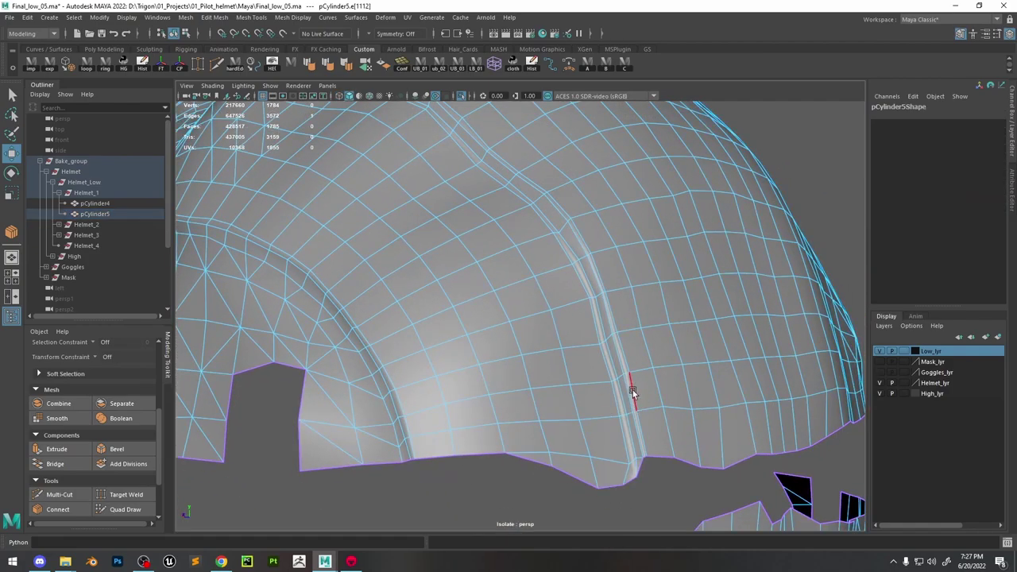
shift+right_drag(625, 322, 617, 373)
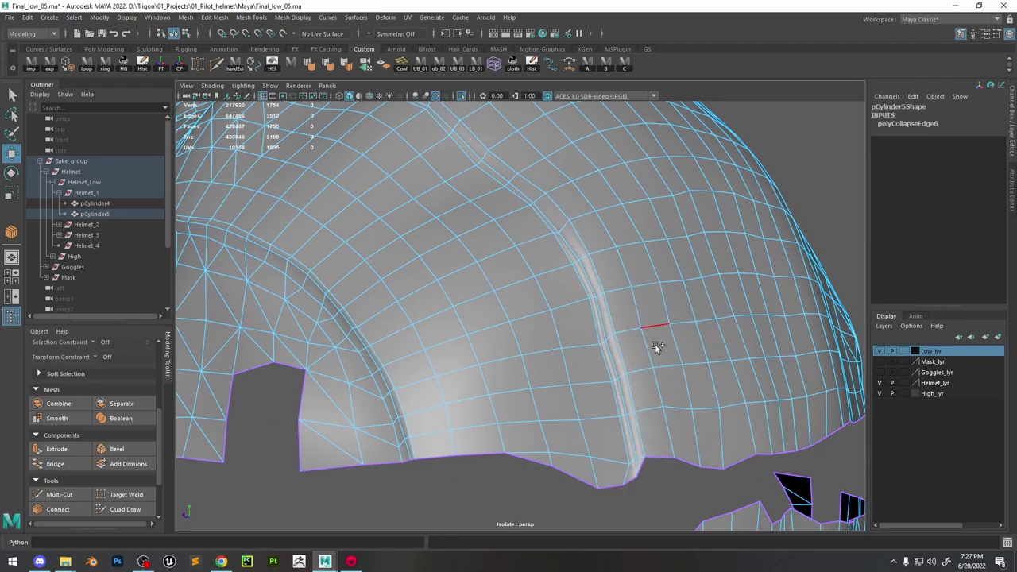
click(623, 418)
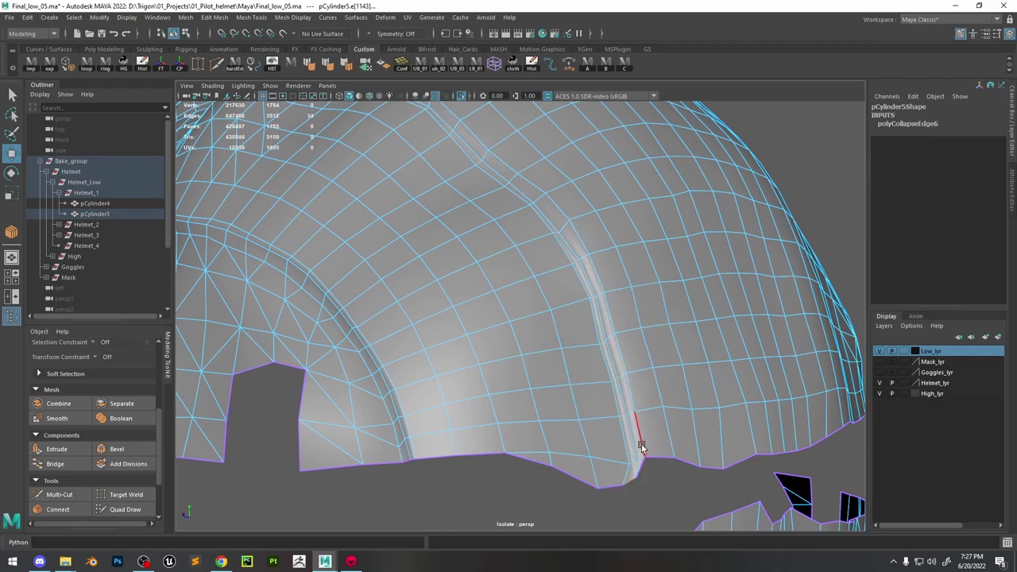
shift+right_drag(642, 447, 640, 461)
click(628, 411)
shift+right_drag(628, 411, 538, 341)
alt+drag(538, 341, 495, 318)
alt+right_drag(495, 318, 465, 313)
Select more crease edges and two edge loops along the rim, then collapse them
click(608, 460)
click(595, 431)
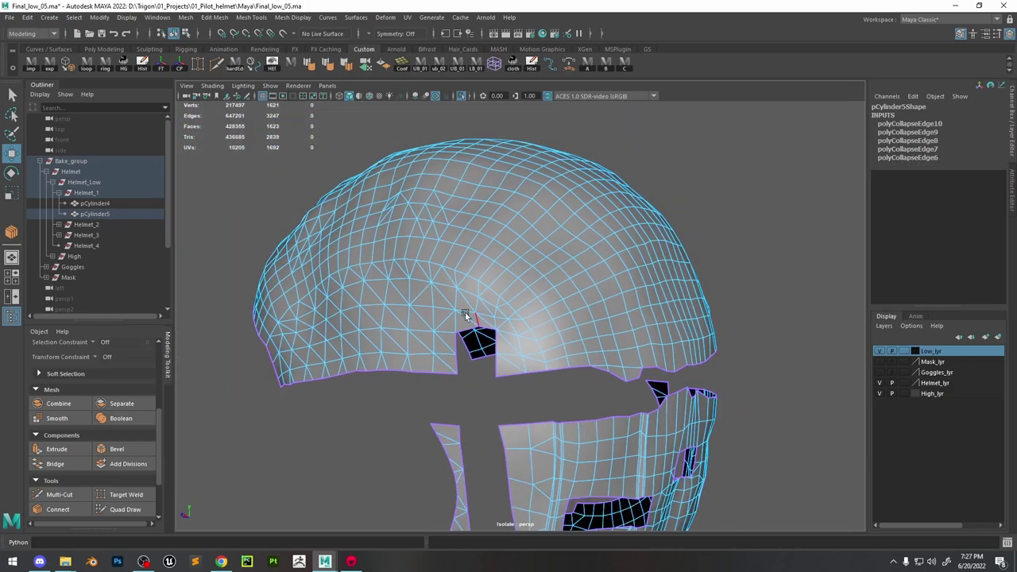
alt+drag(465, 313, 575, 317)
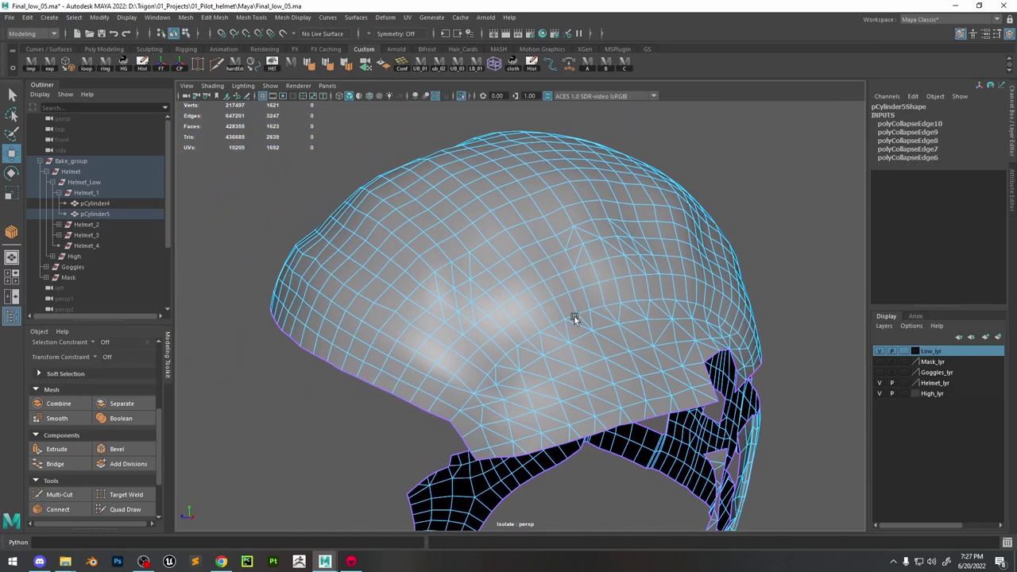
double_click(473, 354)
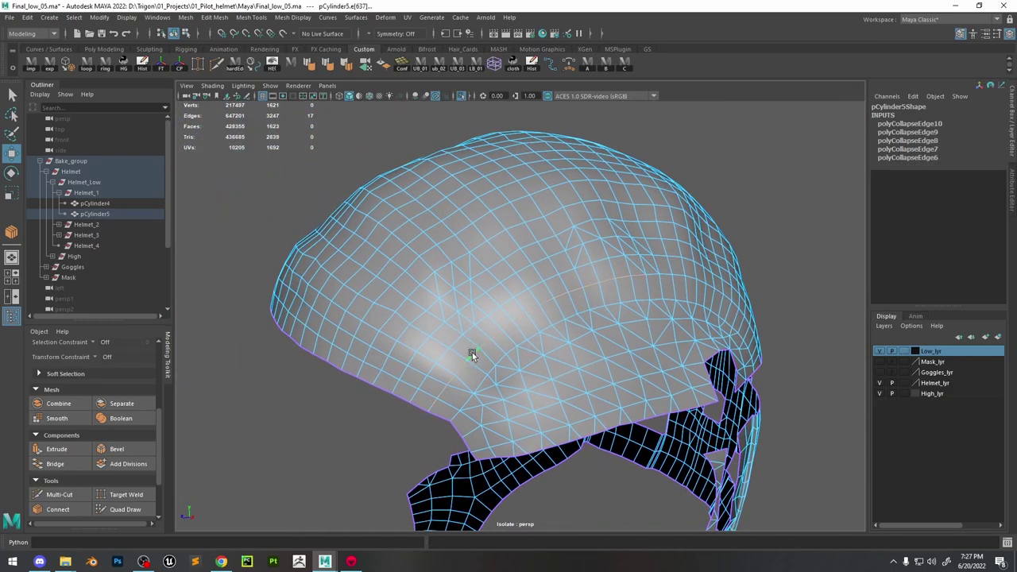
shift+double_click(664, 275)
alt+drag(622, 284, 476, 344)
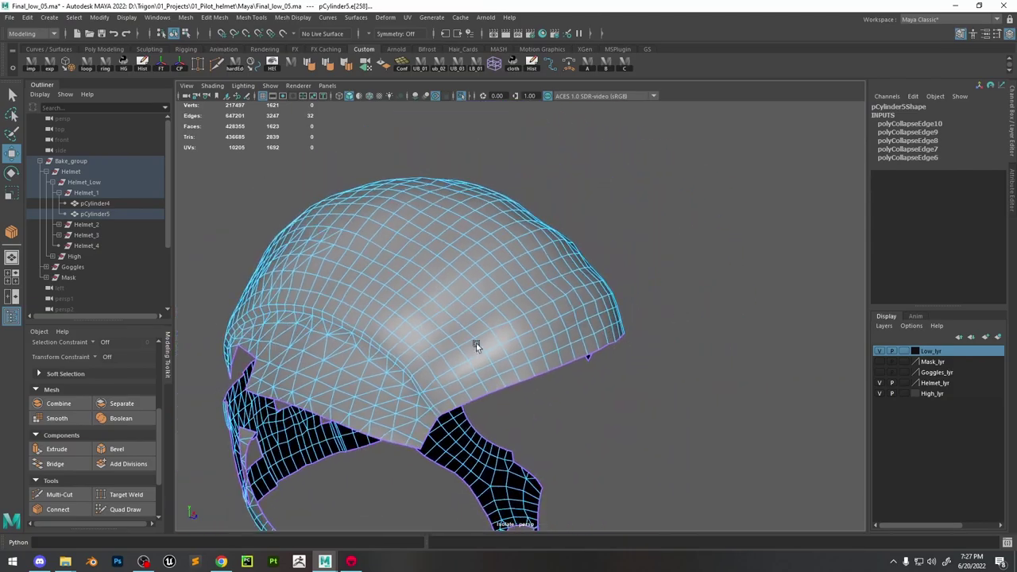
alt+right_drag(476, 343, 631, 385)
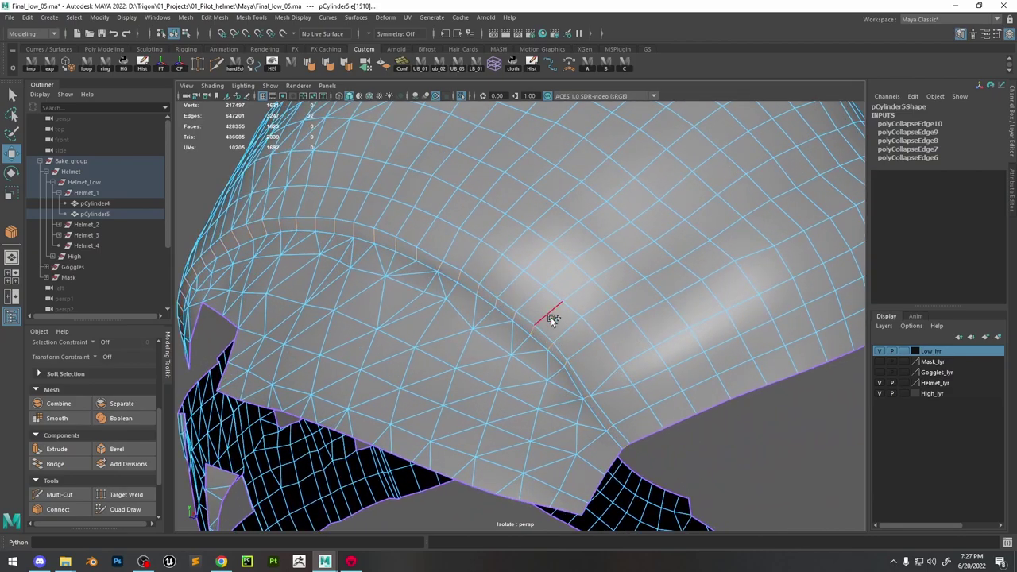
shift+right_drag(552, 316, 628, 288)
alt+right_drag(628, 288, 579, 281)
alt+drag(579, 282, 540, 311)
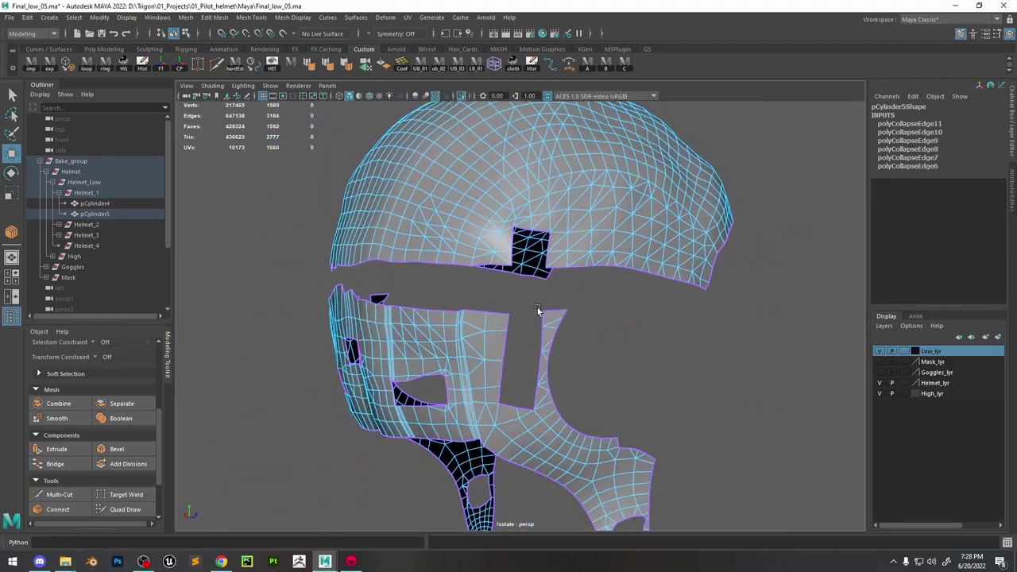
Collapse the thin edges above the mouth opening on the visor
alt+right_drag(541, 311, 545, 375)
alt+drag(545, 376, 471, 360)
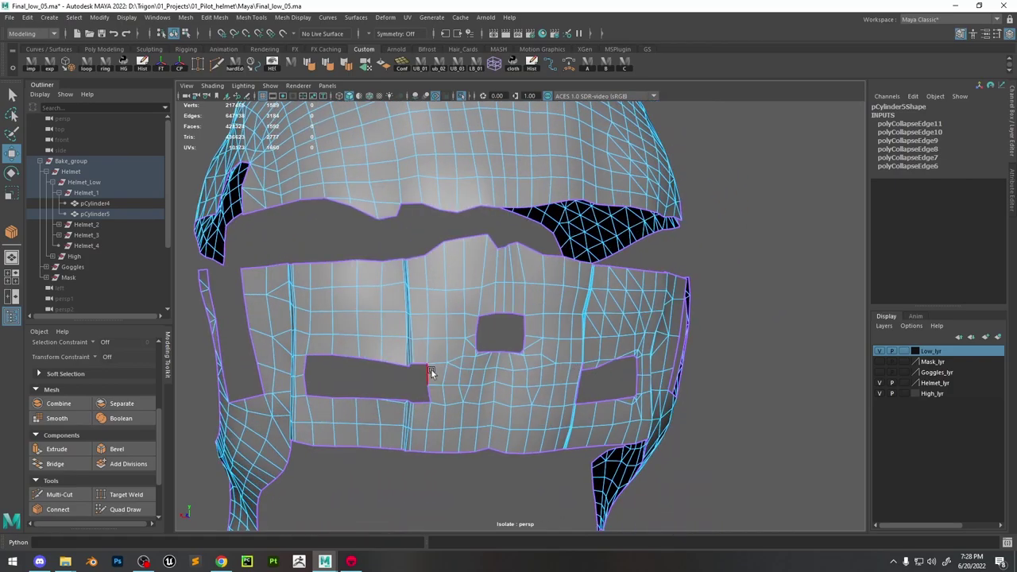
scroll(430, 373, up, 5)
alt+drag(478, 289, 558, 311)
click(561, 350)
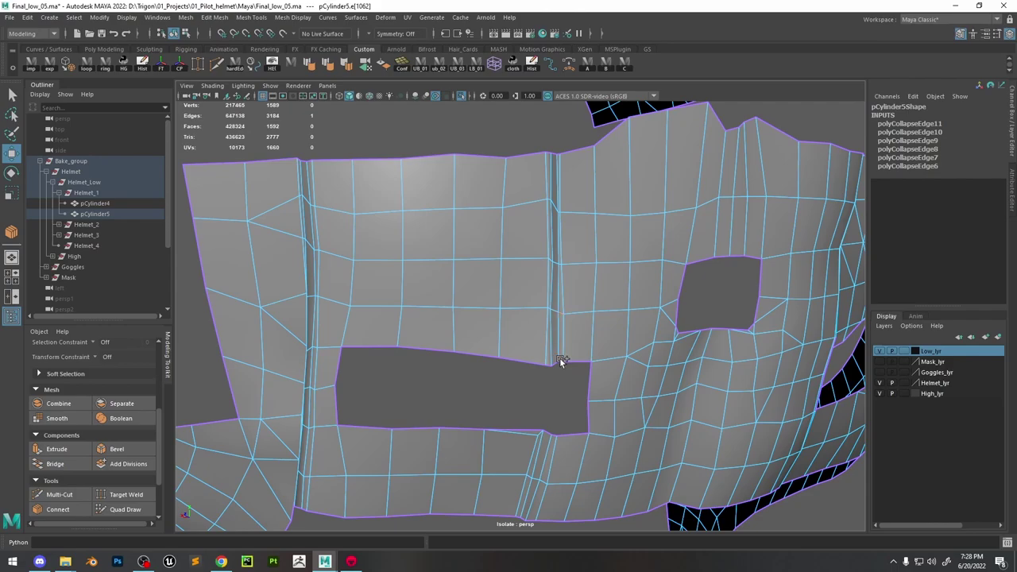
key(ctrl+alt+c)
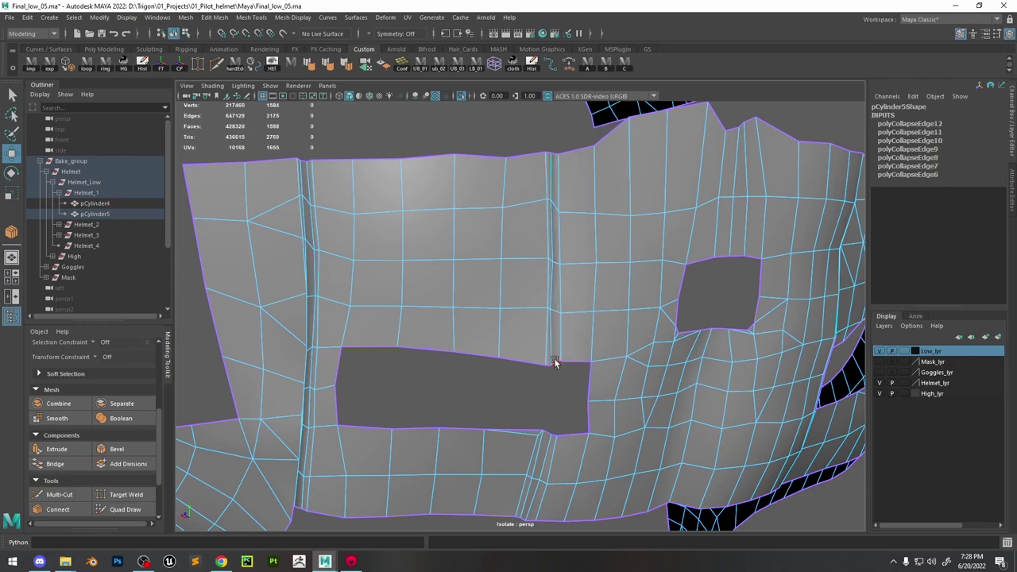
key(ctrl+alt+c)
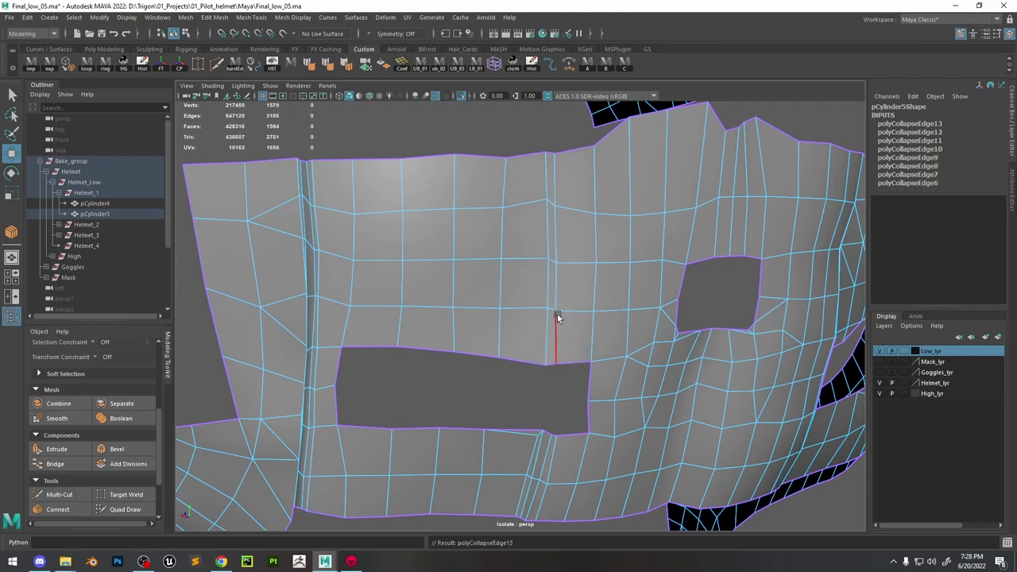
click(550, 328)
key(ctrl+alt+c)
Collapse the thin edges below the hole on the helmet band
scroll(556, 386, up, 3)
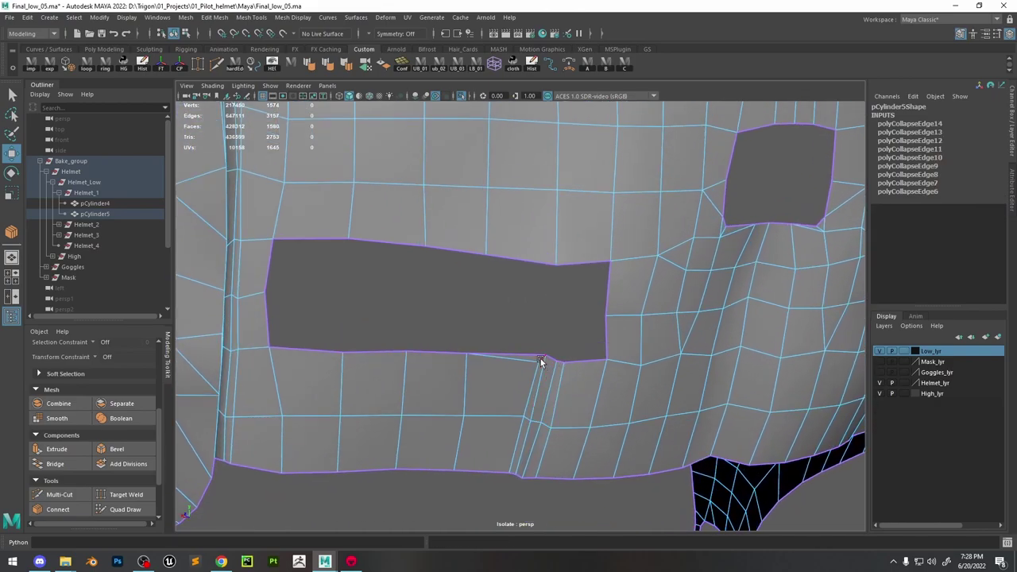
click(540, 361)
key(ctrl+alt+c)
click(550, 360)
key(ctrl+alt+c)
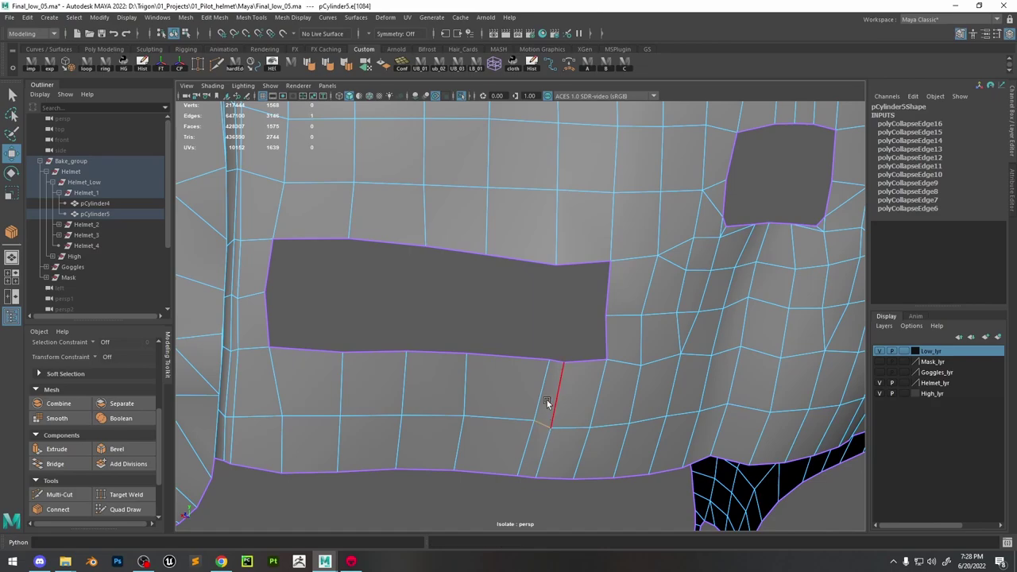
click(548, 411)
key(ctrl+alt+c)
scroll(564, 360, down, 3)
alt+drag(572, 357, 638, 307)
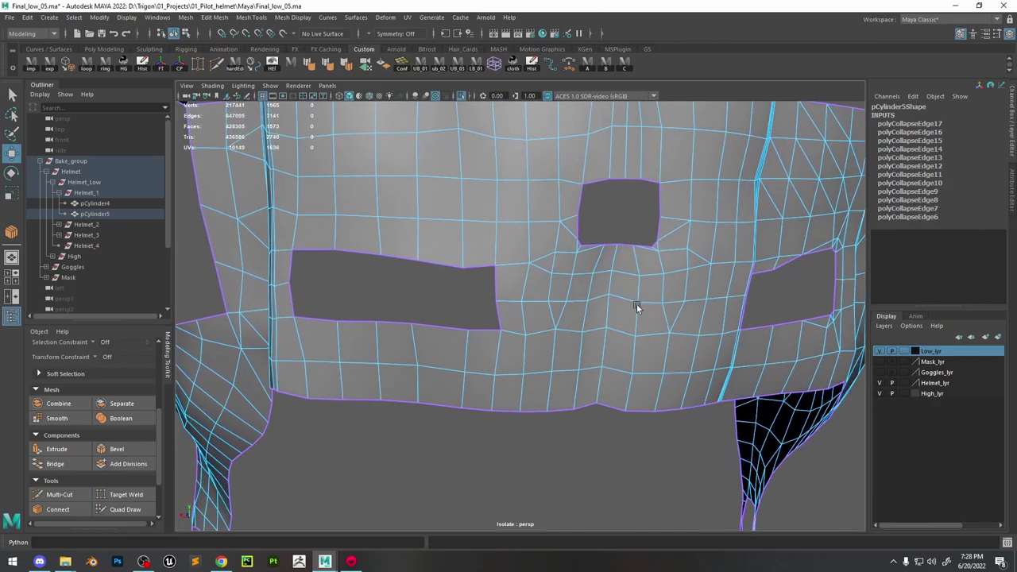
scroll(527, 333, up, 2)
Collapse the short edges at the small hole's lower corners and beneath it
key(F11)
click(565, 333)
alt+drag(565, 333, 501, 305)
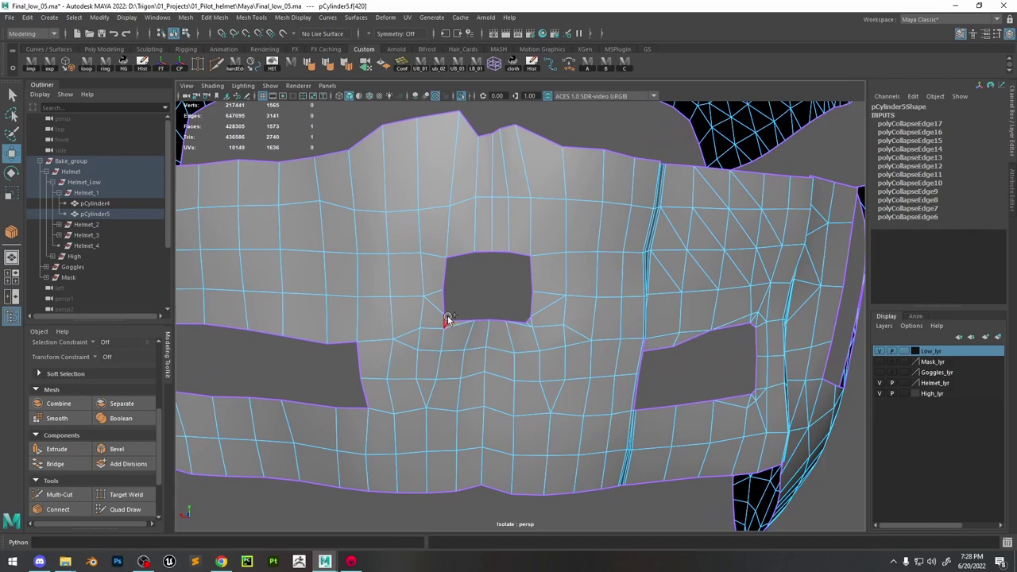
click(518, 319)
mouse_move(528, 319)
right_down()
mouse_move(498, 254)
mouse_move(535, 324)
right_up()
click(529, 322)
click(447, 316)
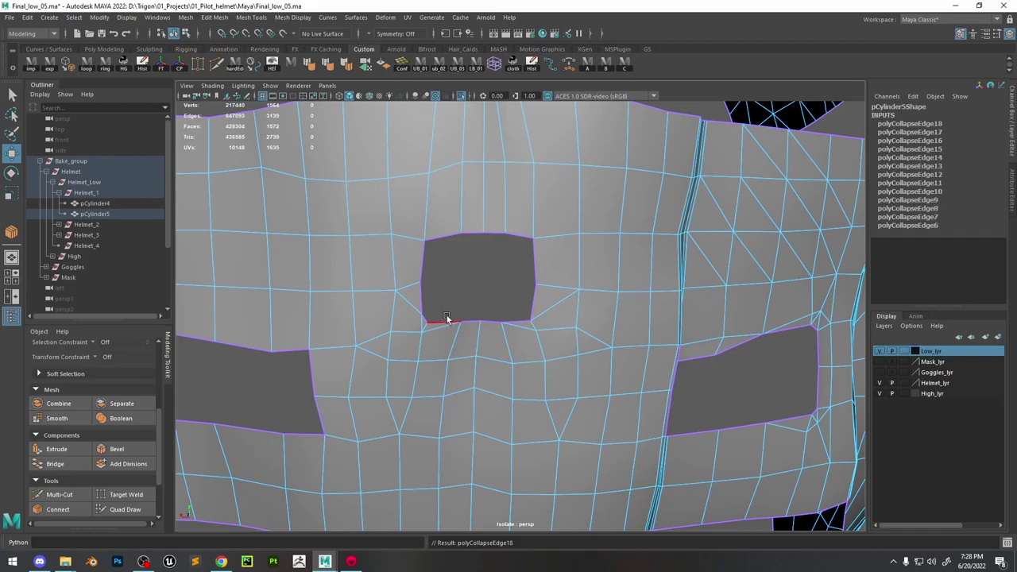
click(426, 321)
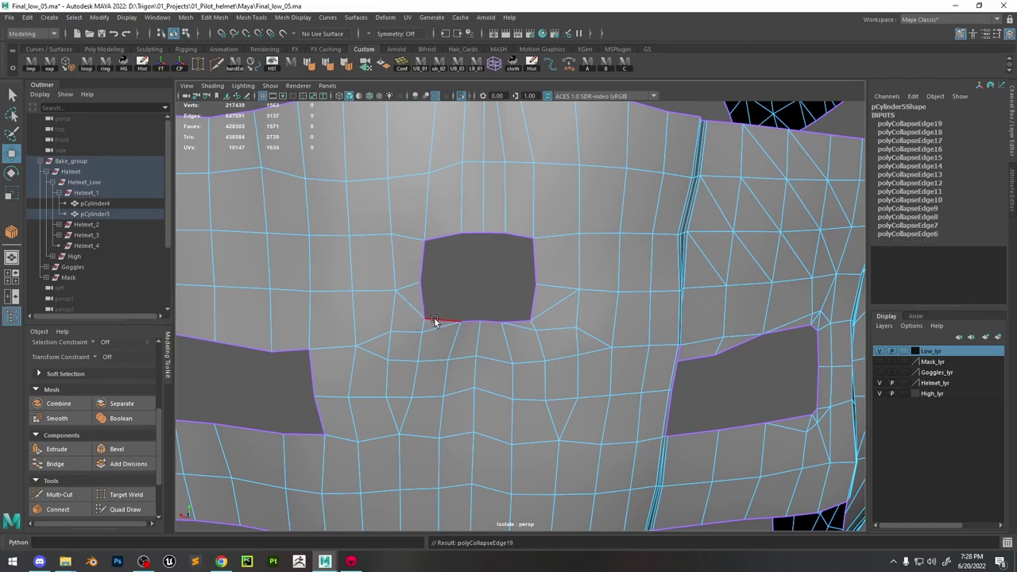
double_click(441, 332)
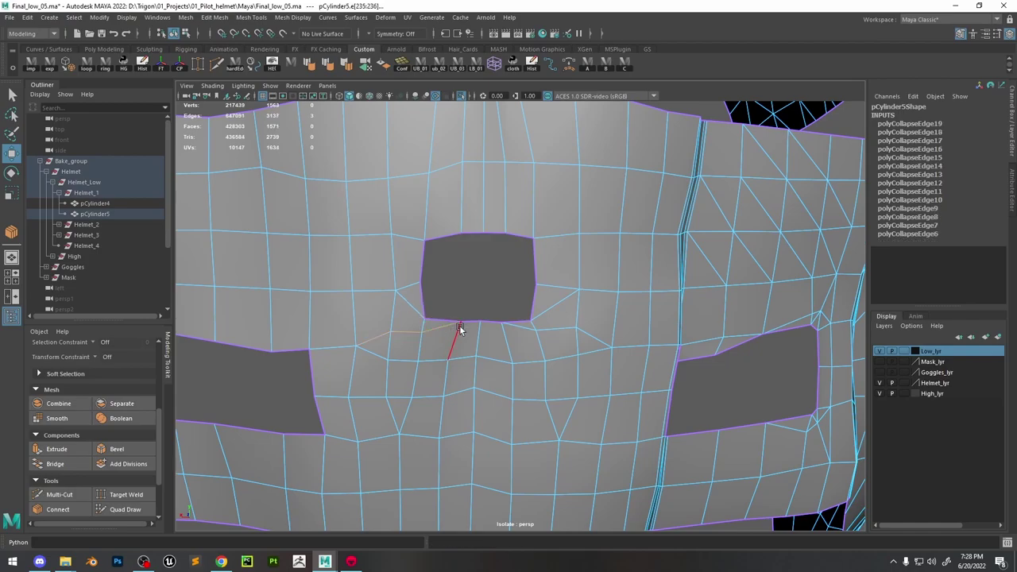
alt+drag(593, 252, 605, 294)
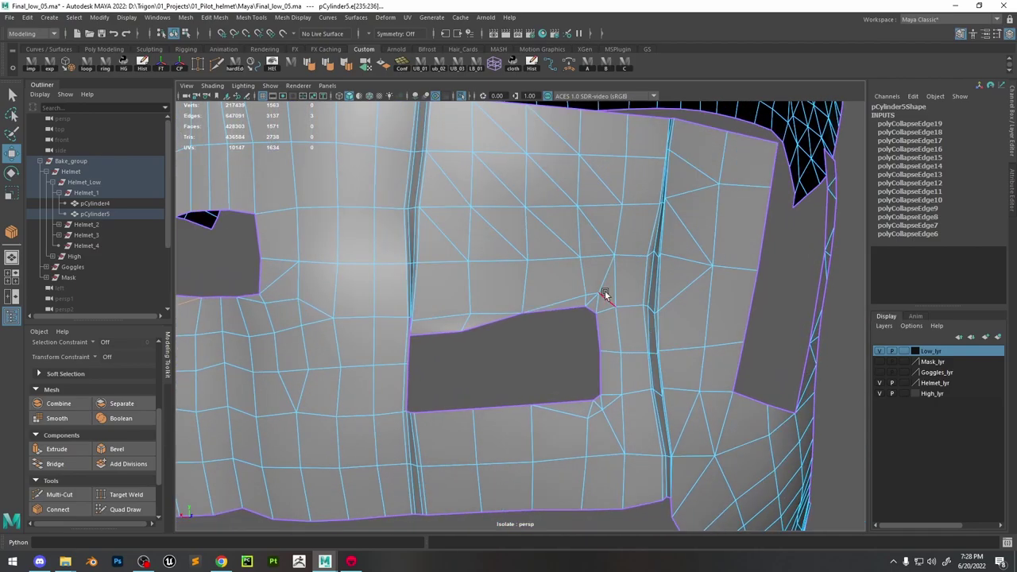
shift+right_drag(611, 285, 549, 287)
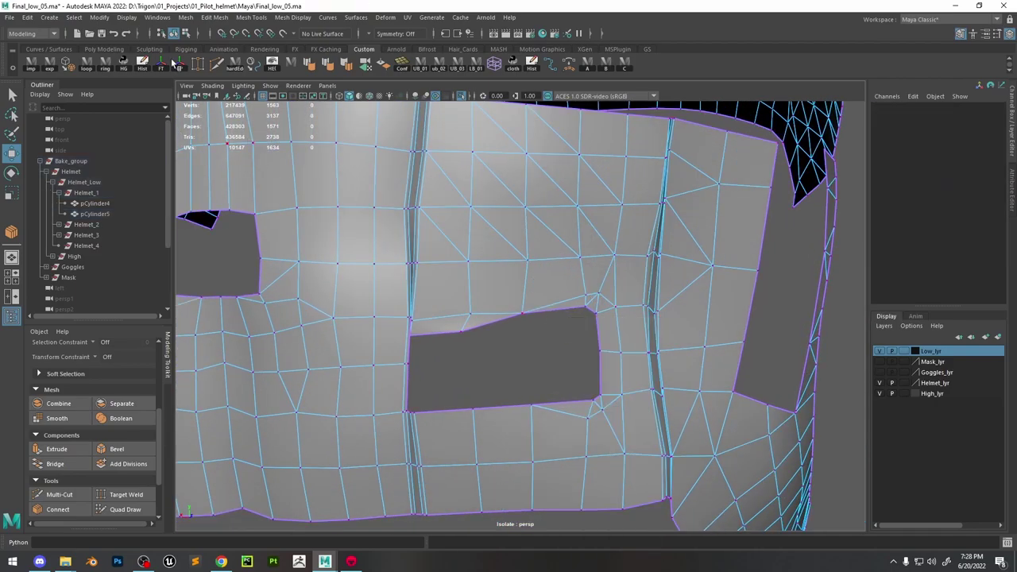
Target Weld five loose vertices onto the hole corners and edge
key(t)
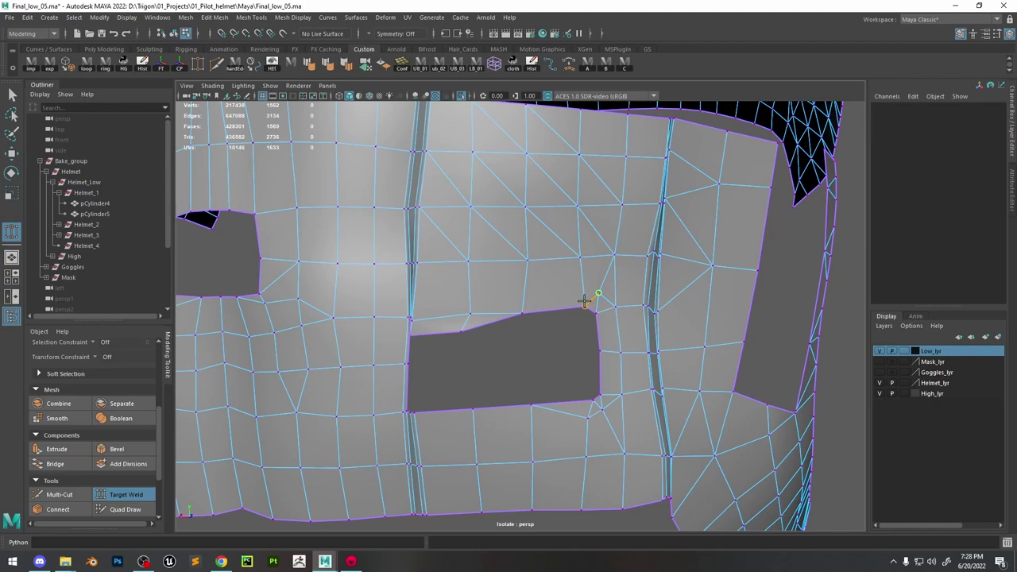
drag(608, 295, 598, 327)
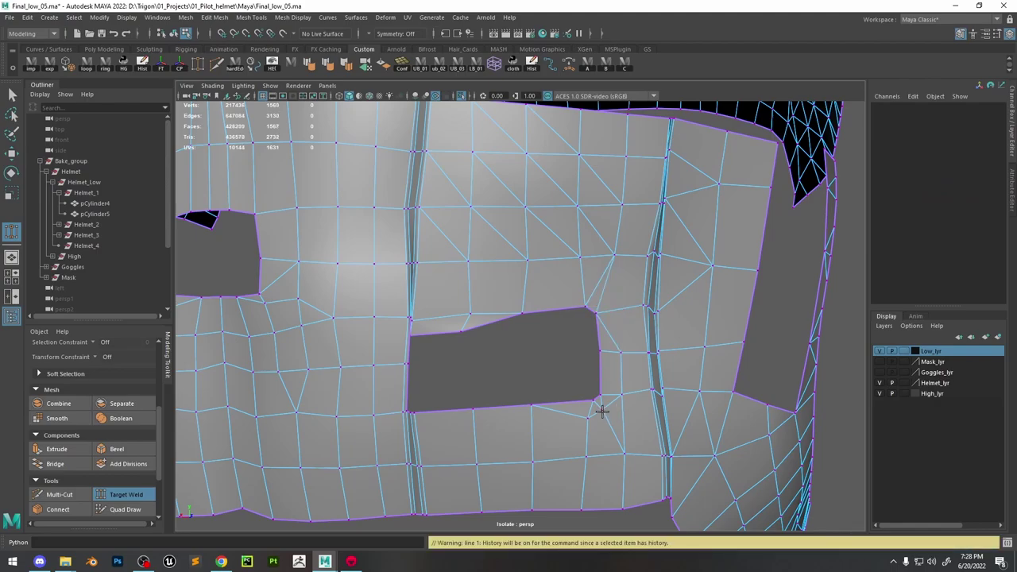
drag(603, 392, 592, 397)
drag(620, 352, 602, 353)
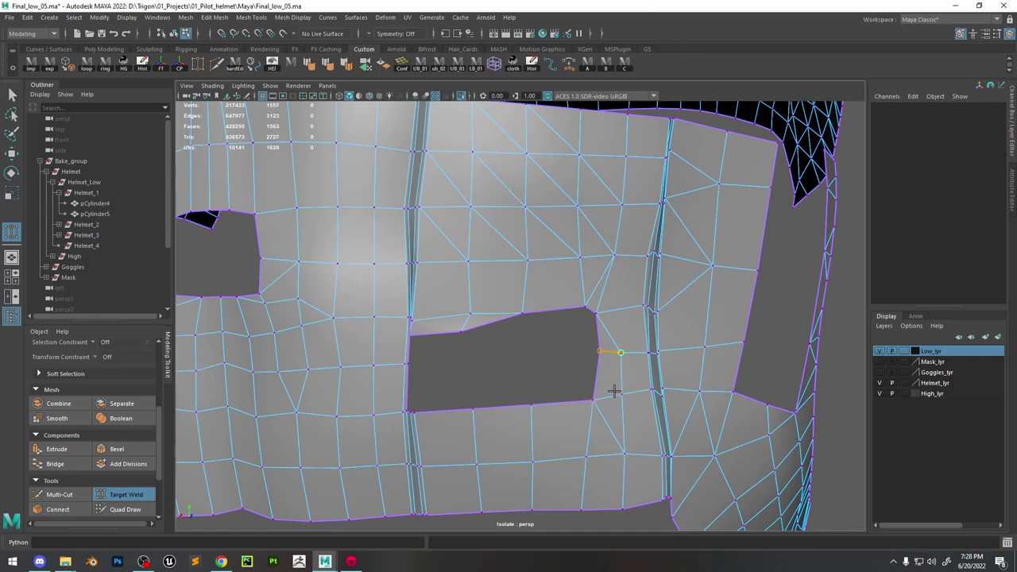
drag(621, 395, 598, 403)
drag(619, 311, 597, 284)
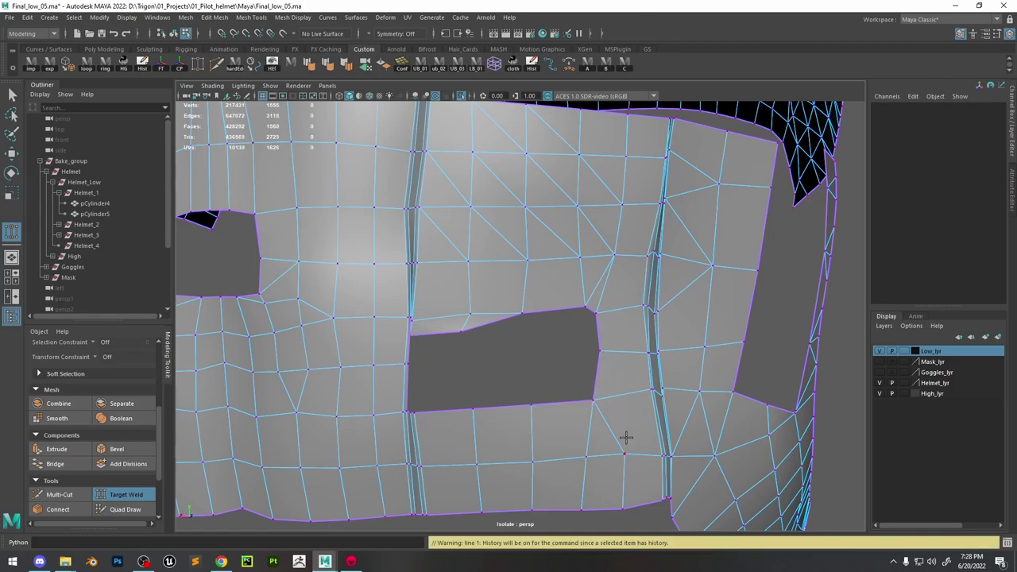
Multi-Cut a new edge from the vertex below the hole to the opposite edge
click(62, 495)
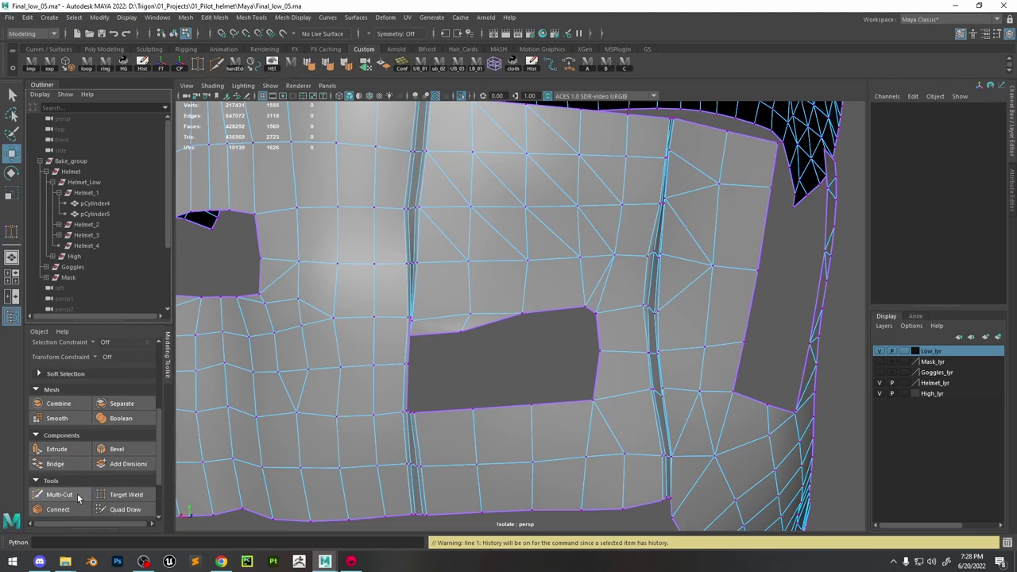
click(627, 456)
click(650, 393)
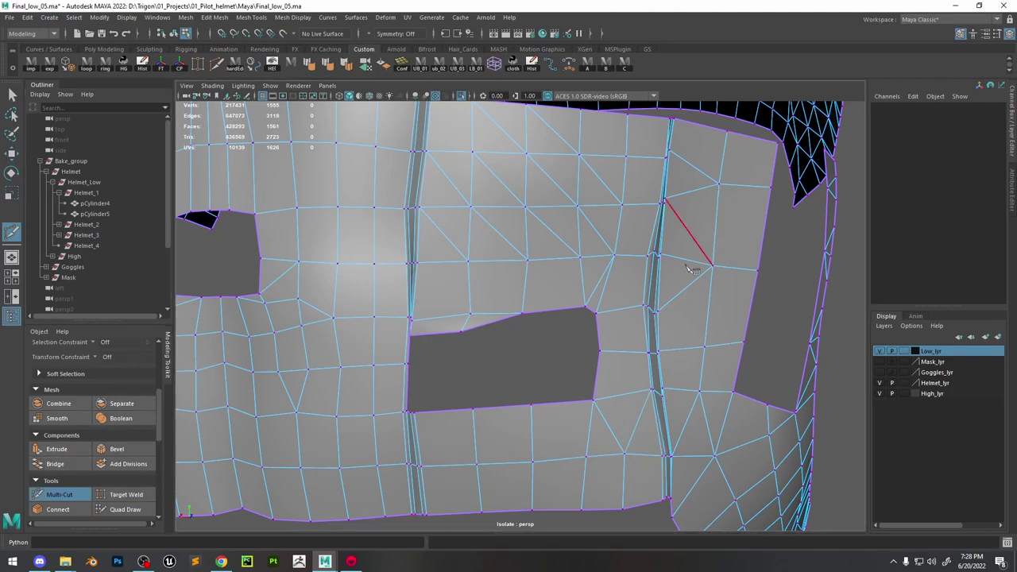
key(w)
alt+drag(665, 334, 559, 278)
alt+right_drag(559, 278, 590, 243)
click(569, 295)
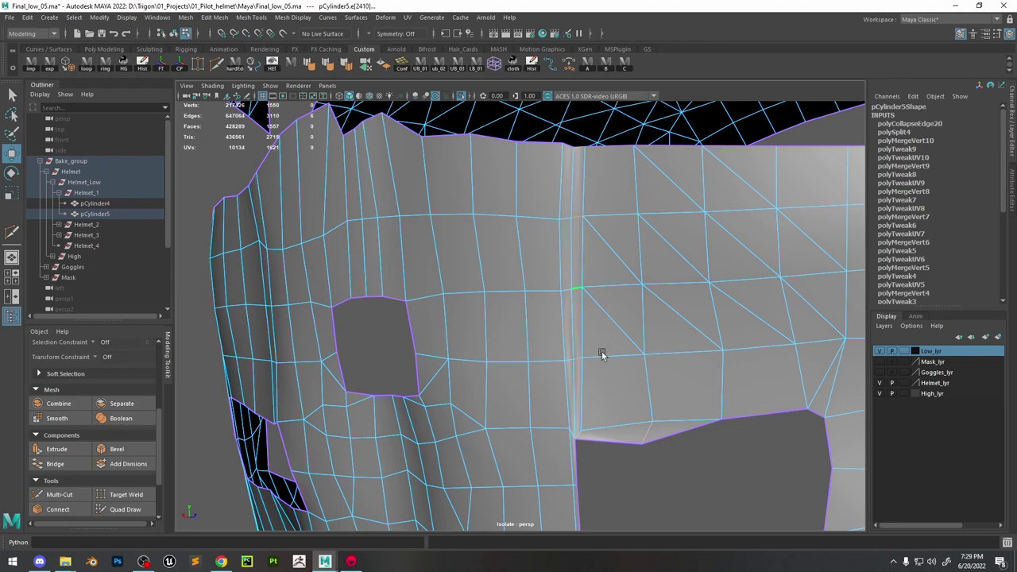
Collapse the thin vertical strip edges on the band
key(g)
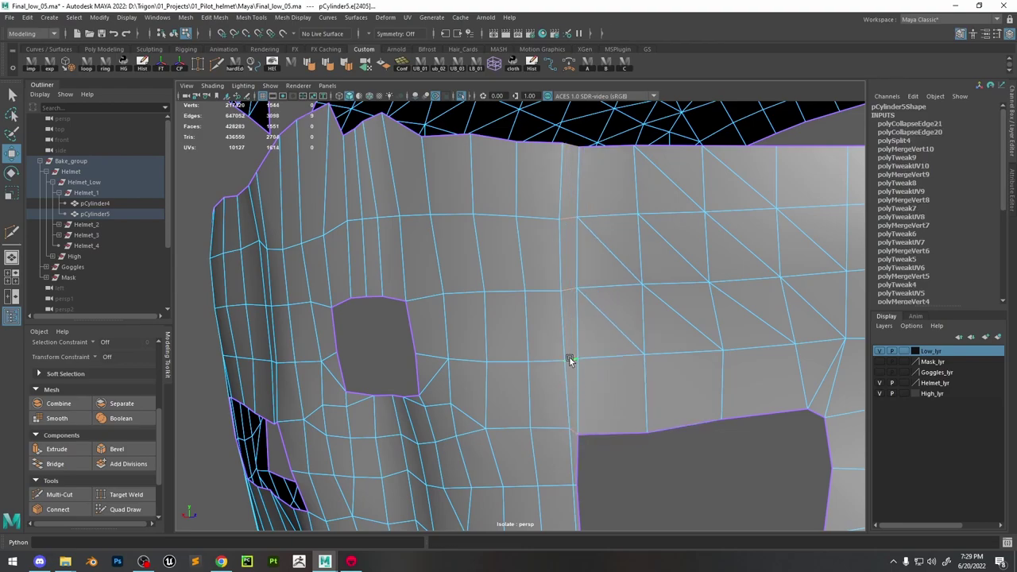
key(g)
scroll(567, 357, down, 3)
alt+drag(567, 357, 604, 379)
scroll(636, 397, up, 5)
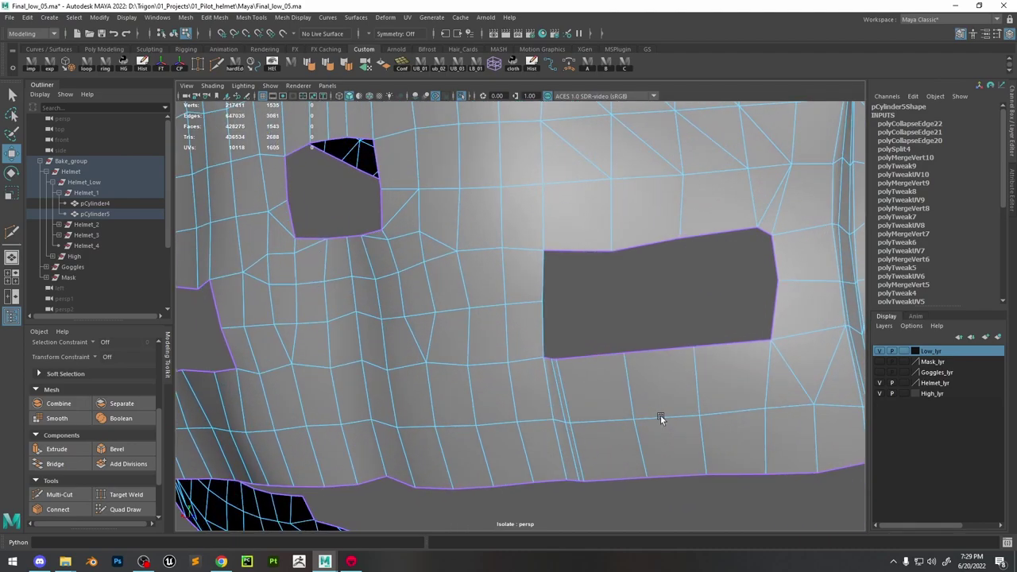
Delete the two edges under the large eye hole
click(563, 407)
key(Delete)
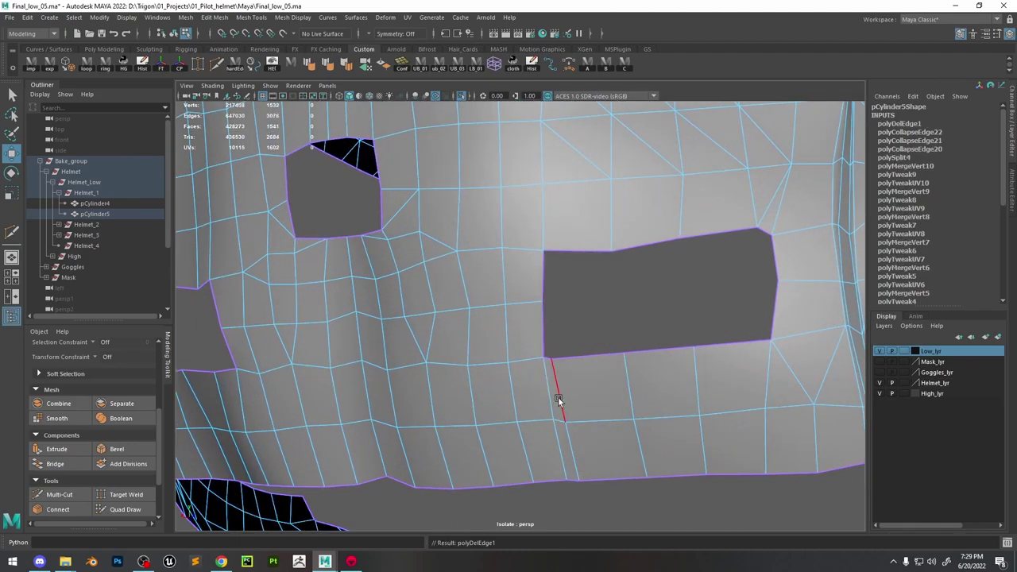
click(560, 398)
key(Delete)
alt+drag(713, 417, 626, 351)
scroll(564, 434, up, 5)
Collapse the vertical seam edge strip on the band
double_click(542, 347)
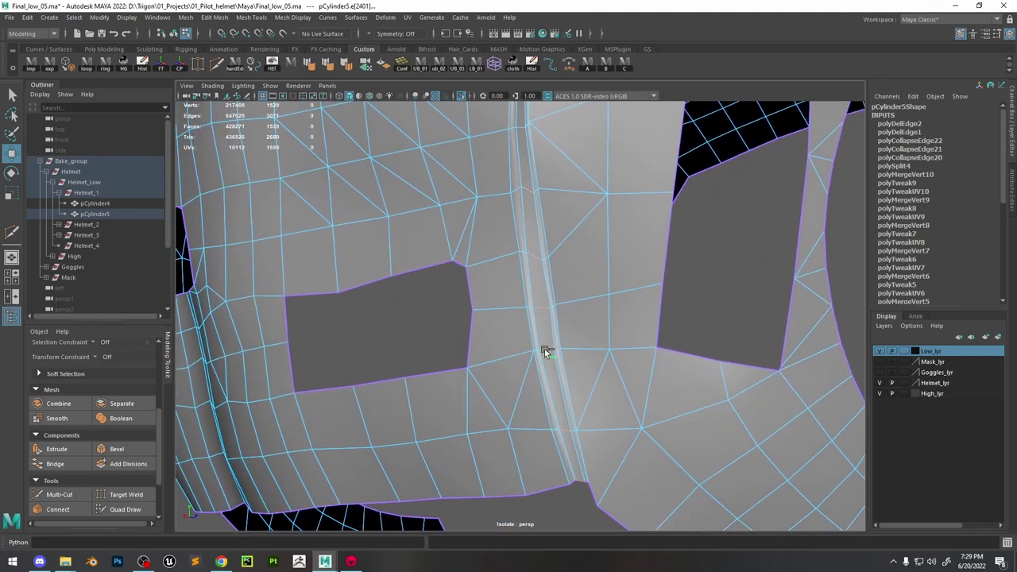
shift+right_drag(544, 349, 594, 268)
click(541, 354)
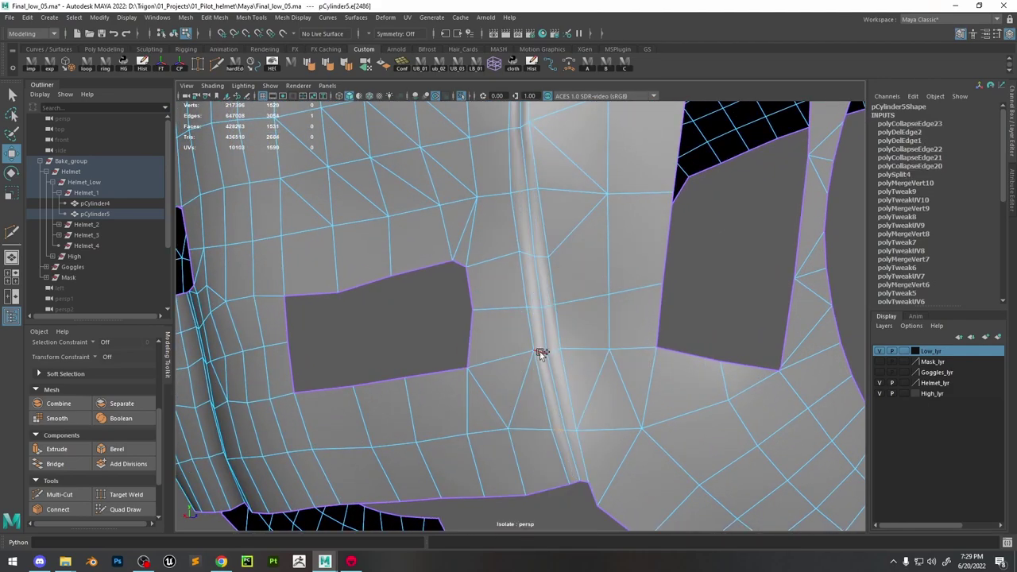
key(g)
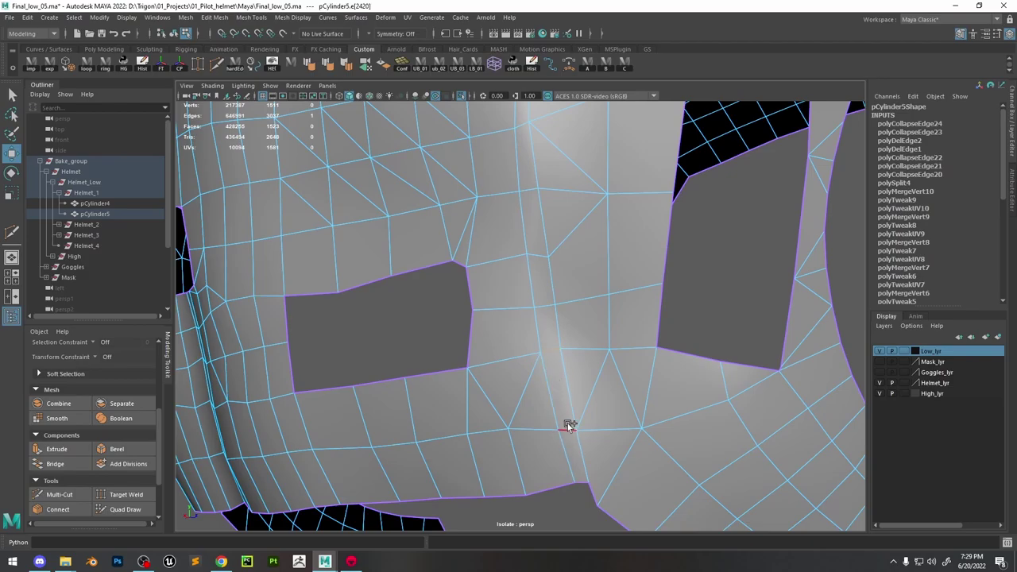
key(g)
scroll(586, 421, down, 5)
alt+drag(586, 426, 555, 301)
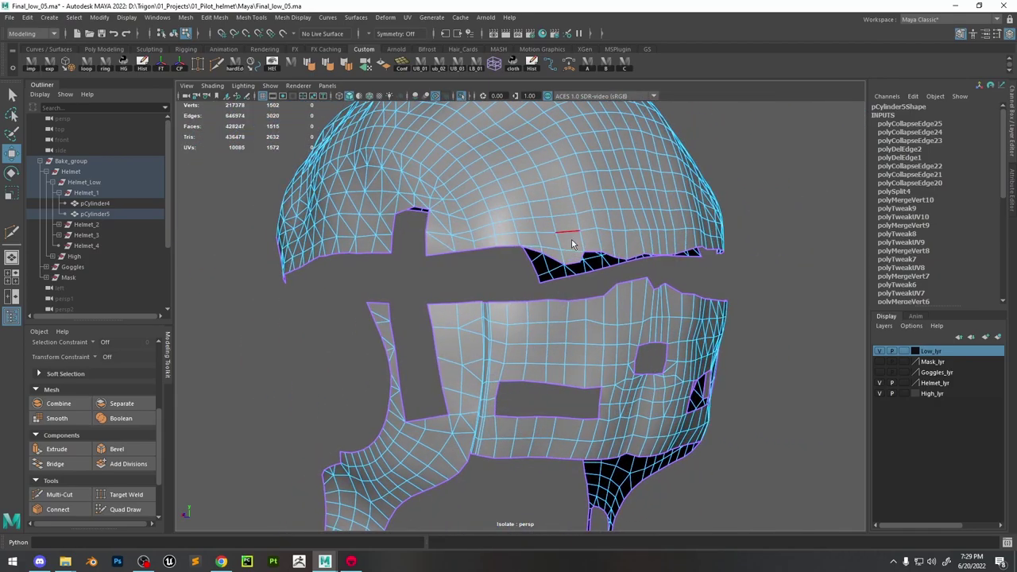
alt+drag(572, 243, 573, 287)
Delete the notch faces above the mask
click(569, 259)
click(615, 325)
click(58, 494)
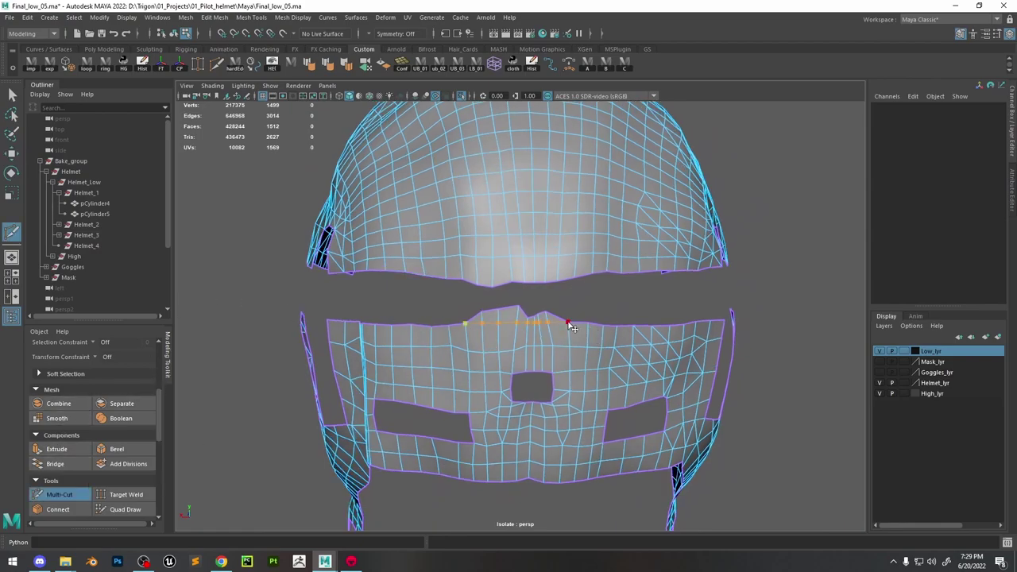
right_drag(518, 254, 519, 282)
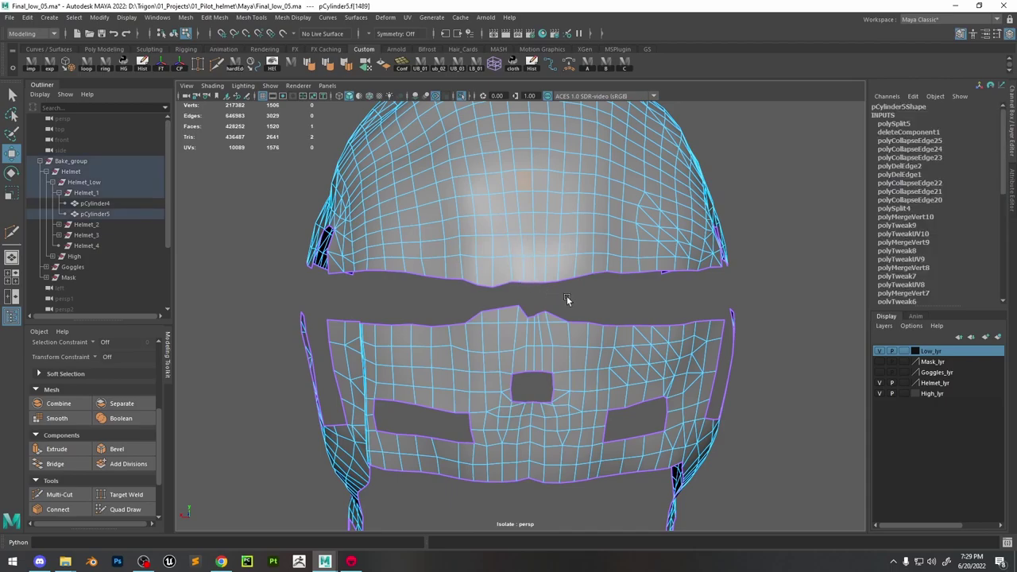
drag(472, 316, 471, 317)
key(Delete)
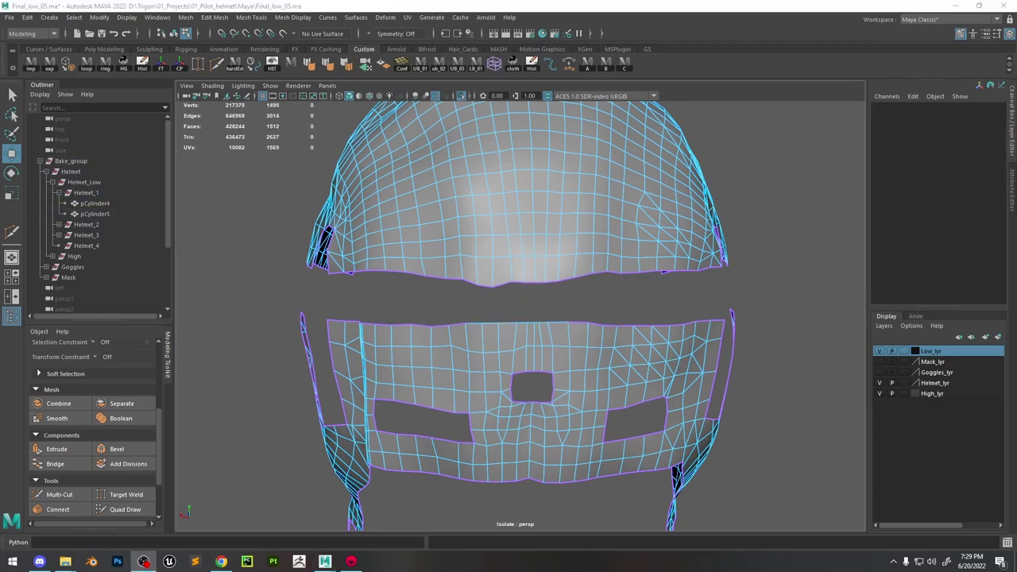
Collapse the doubled vertical edge columns on the mask's side
alt+drag(589, 232, 509, 238)
shift+right_drag(509, 238, 452, 233)
click(449, 240)
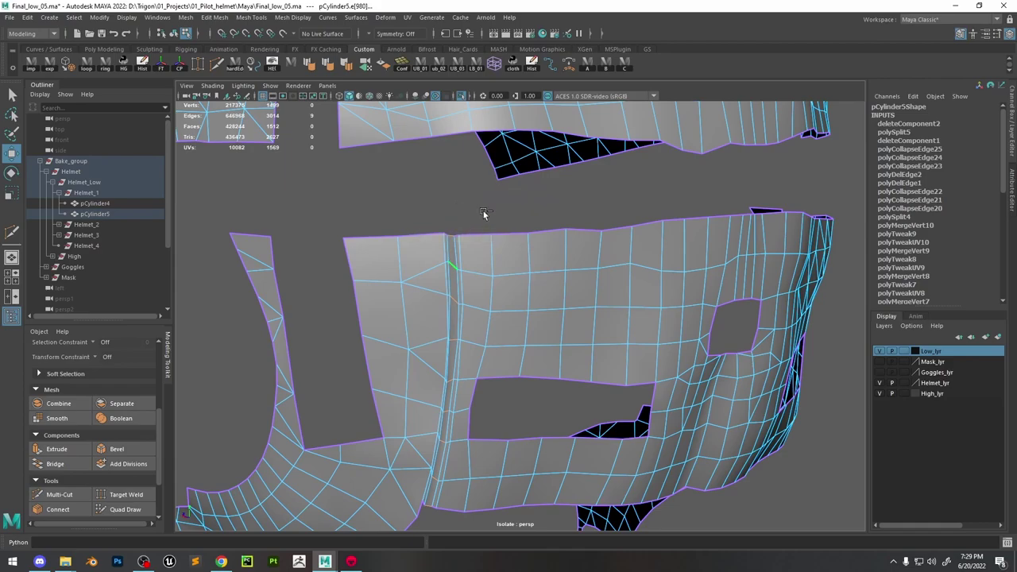
alt+drag(483, 216, 511, 266)
scroll(488, 289, up, 3)
click(485, 250)
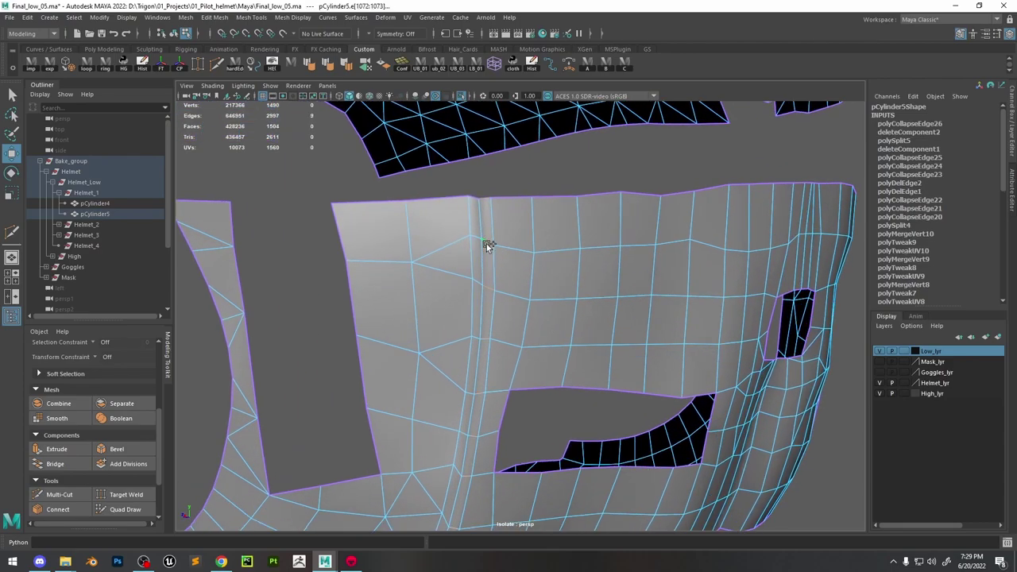
key(g)
click(472, 254)
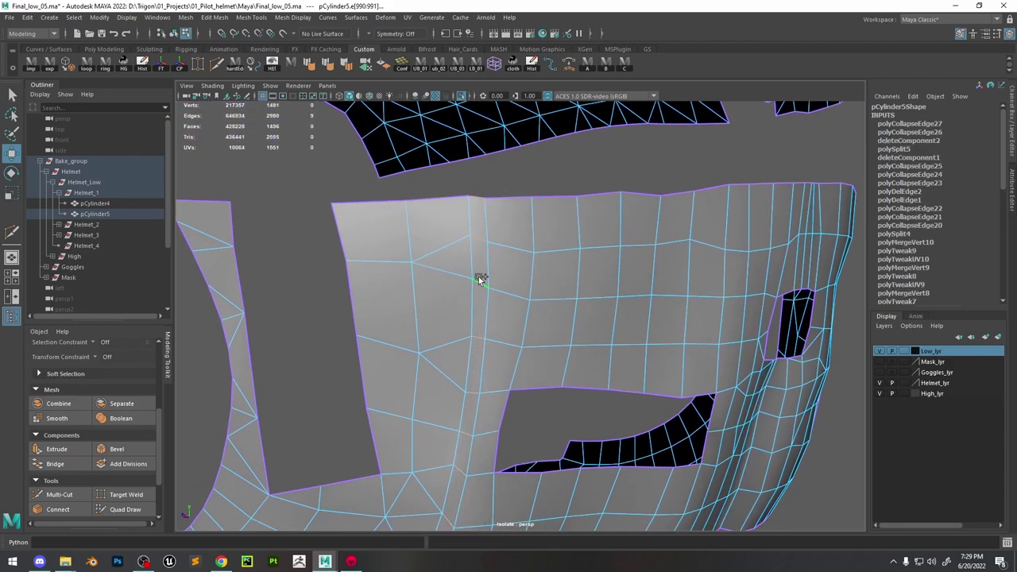
scroll(508, 294, down, 2)
key(g)
alt+drag(520, 313, 530, 278)
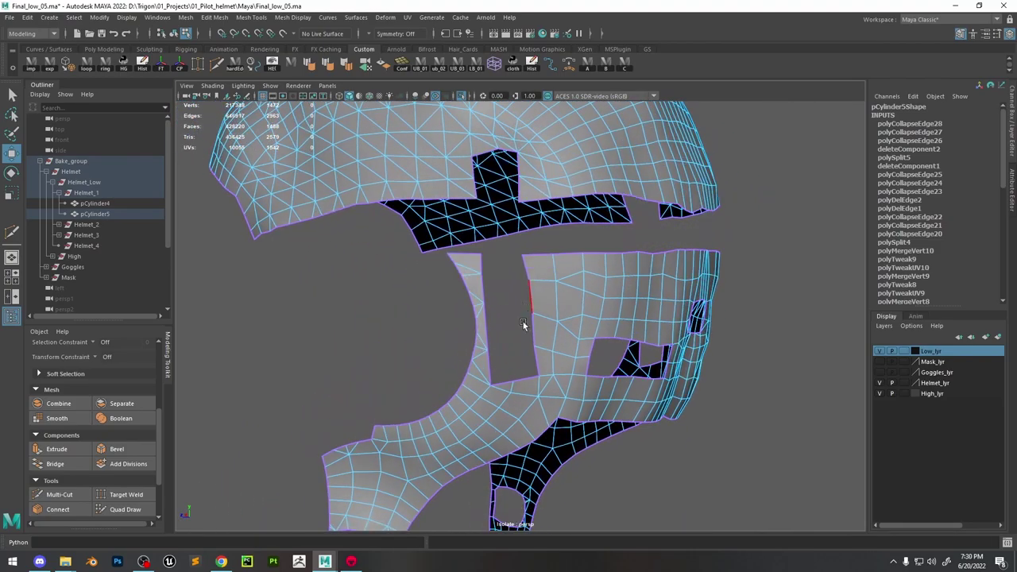
scroll(513, 381, up, 2)
Extrude the slot's bottom edge upward into a strip spanning the gap
click(519, 389)
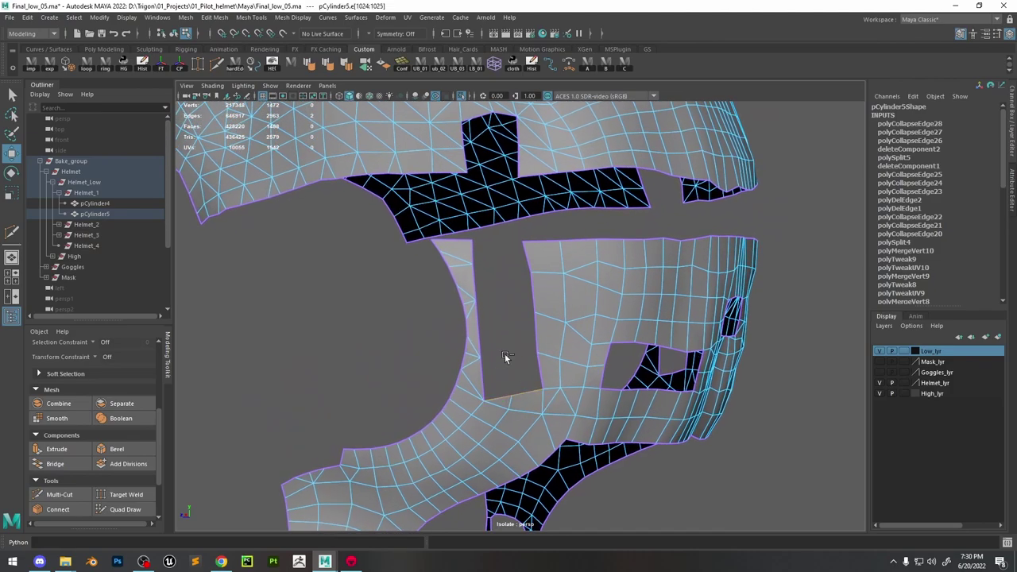
key(ctrl+e)
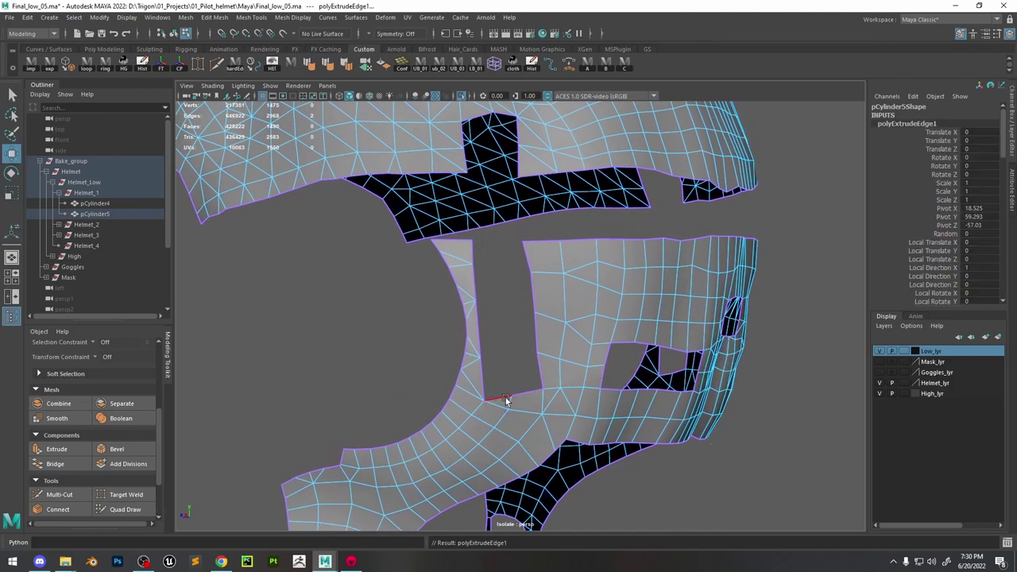
right_drag(506, 400, 510, 393)
drag(509, 394, 498, 251)
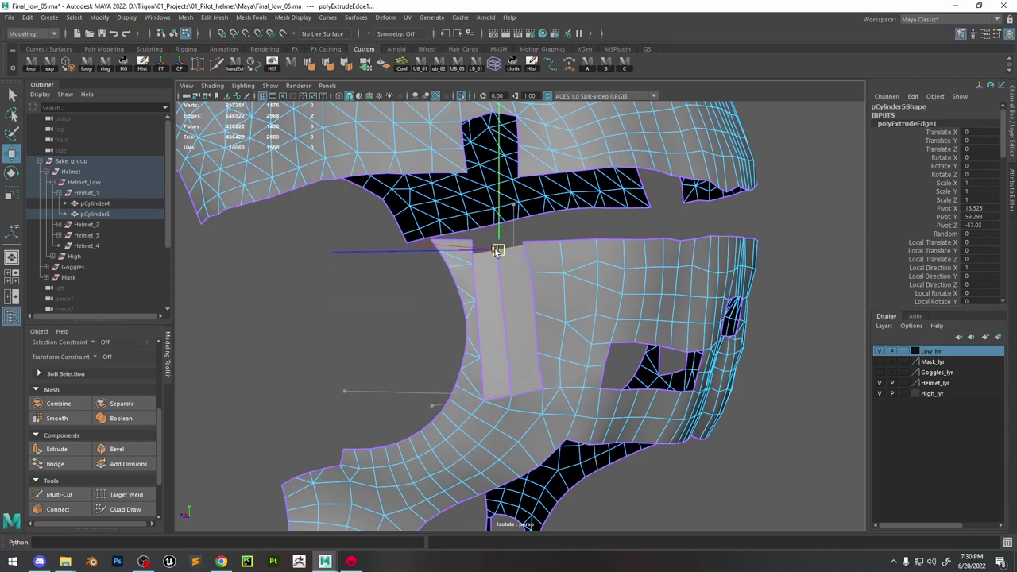
Merge the strip's top corner vertex into its neighbour
key(F9)
drag(544, 225, 456, 274)
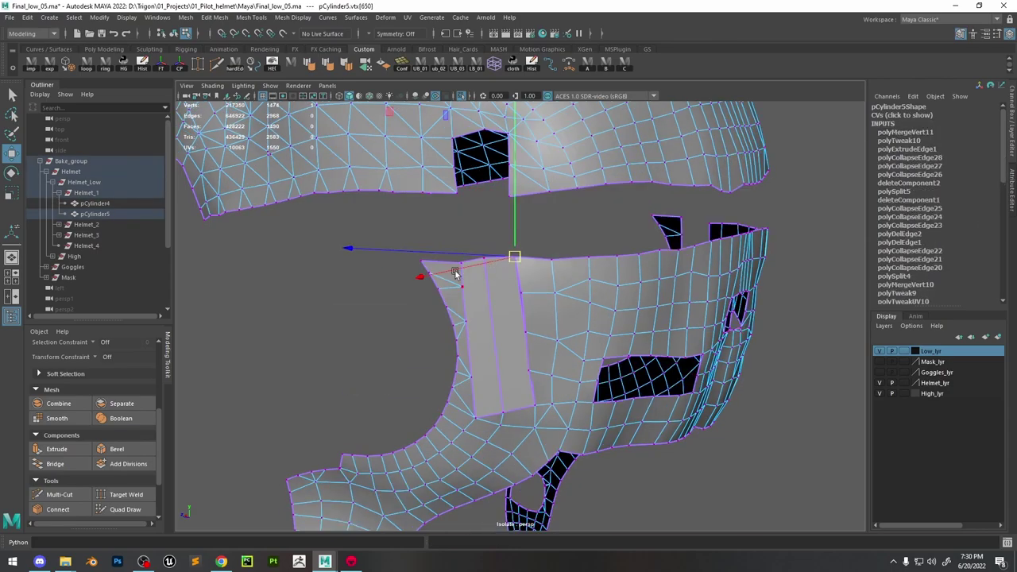
key(F8)
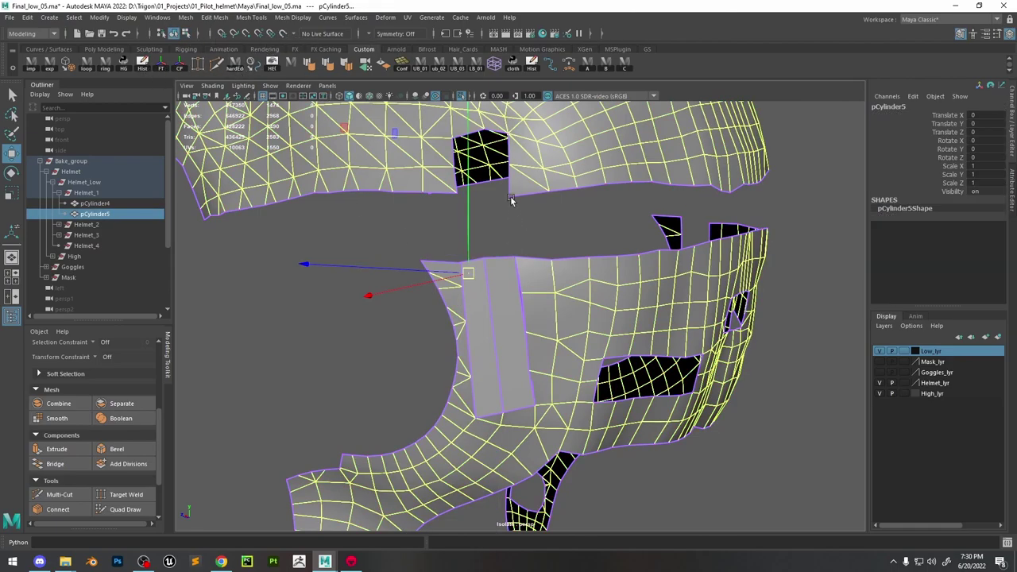
key(F9)
middle_drag(471, 249, 465, 238)
shift+right_drag(457, 230, 477, 215)
right_drag(597, 212, 598, 212)
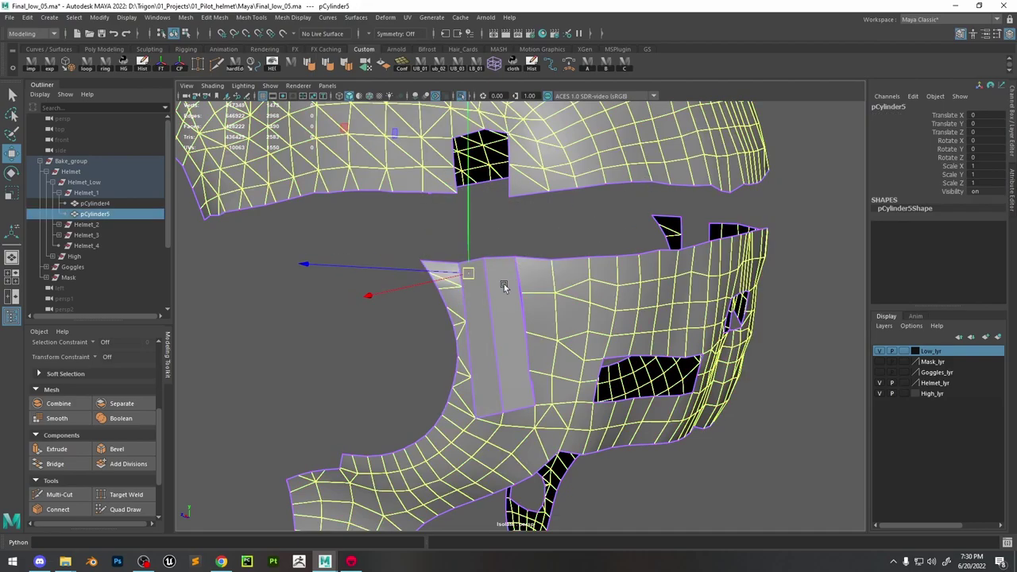
Multi-Cut a vertical edge loop down the new strip
click(217, 65)
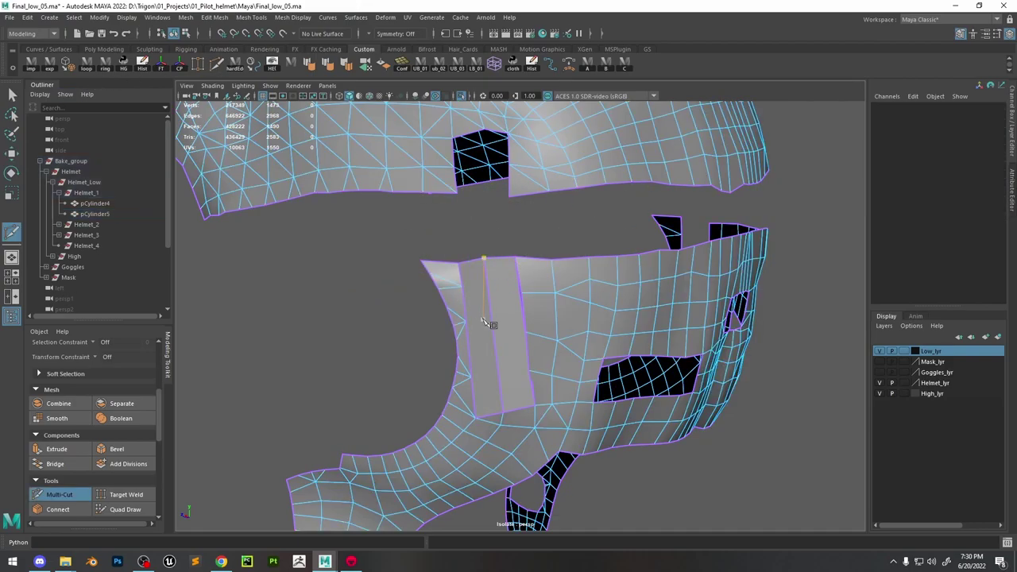
right_drag(482, 254, 604, 205)
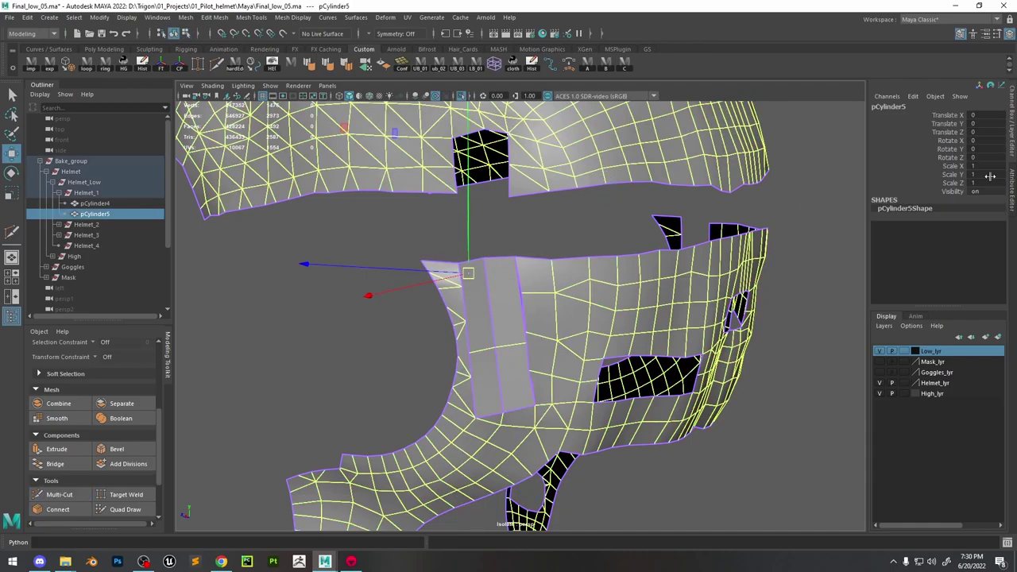
key(ctrl+z)
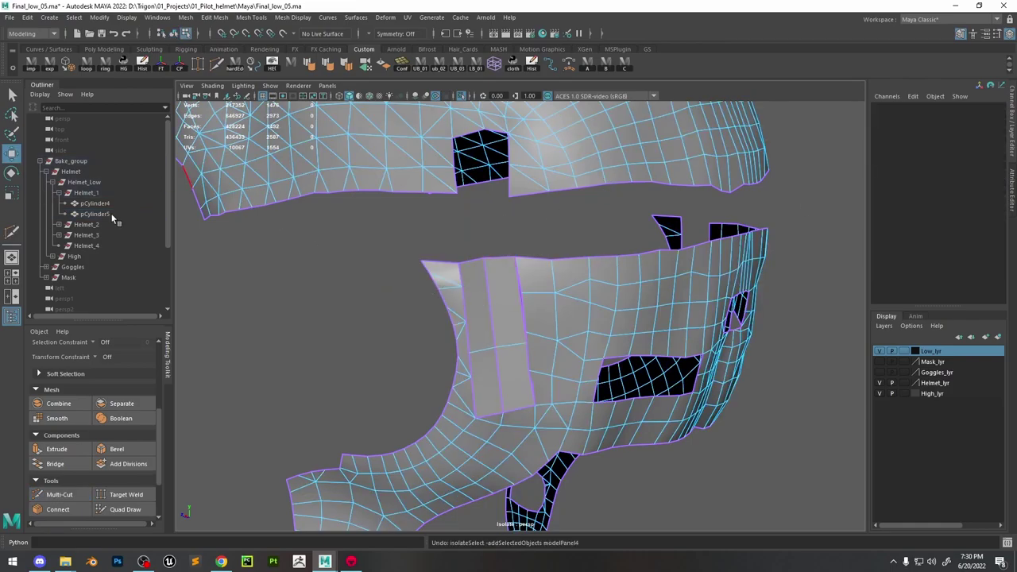
click(15, 232)
ctrl+click(539, 367)
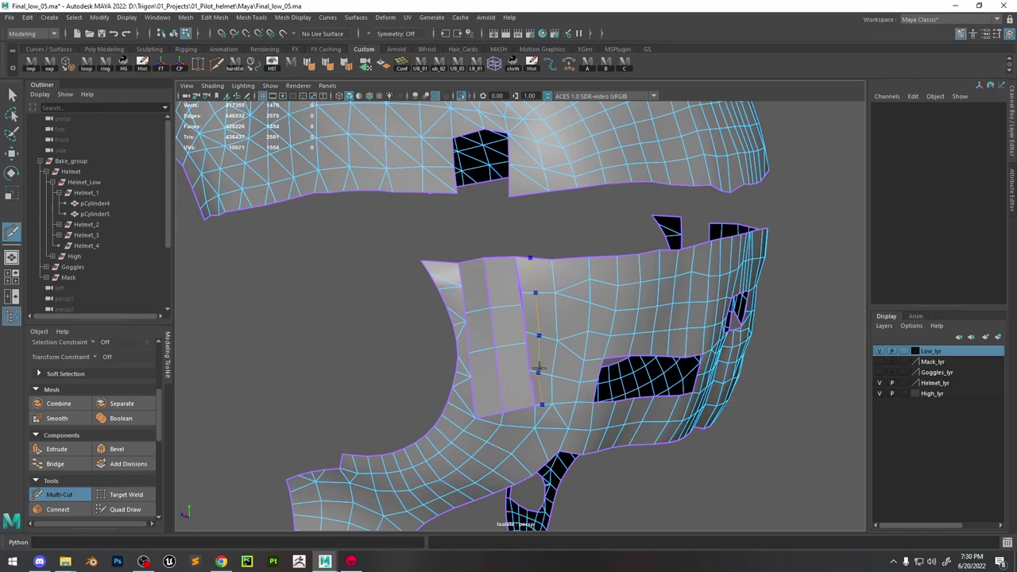
key(q)
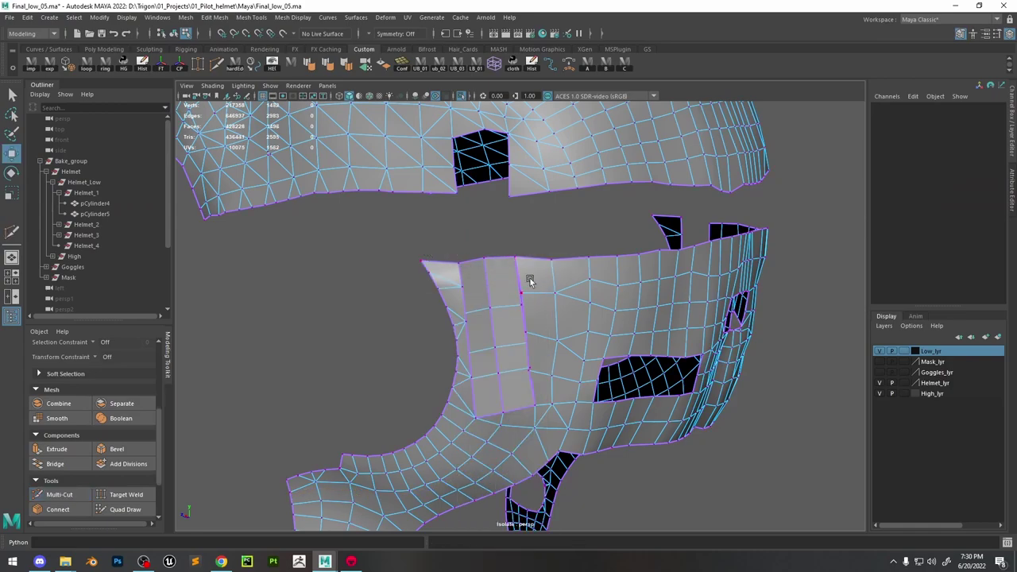
Nudge vertices on the new cut down toward the flap corner
click(521, 293)
key(w)
drag(522, 294, 486, 313)
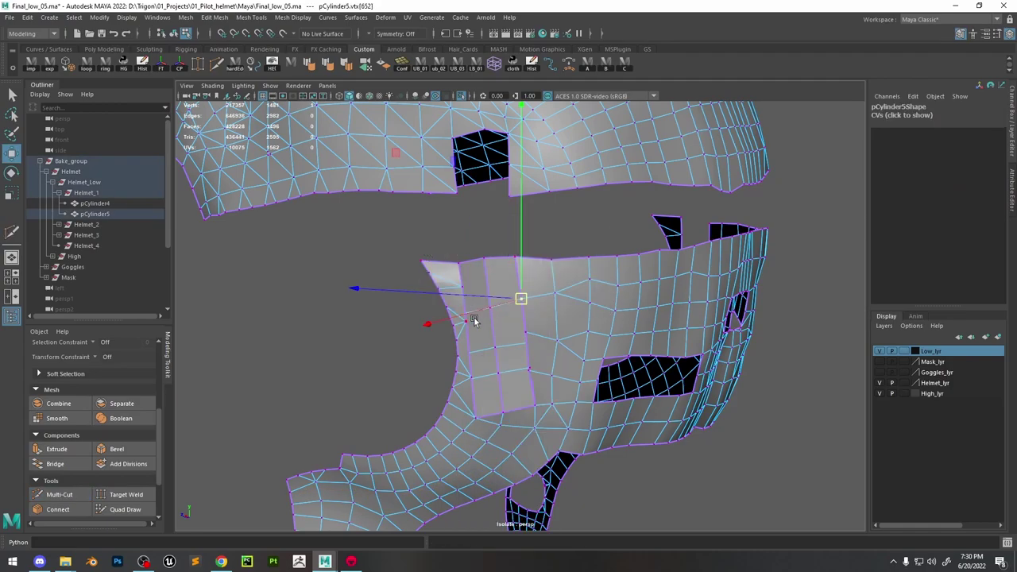
click(467, 318)
shift+right_click(465, 319)
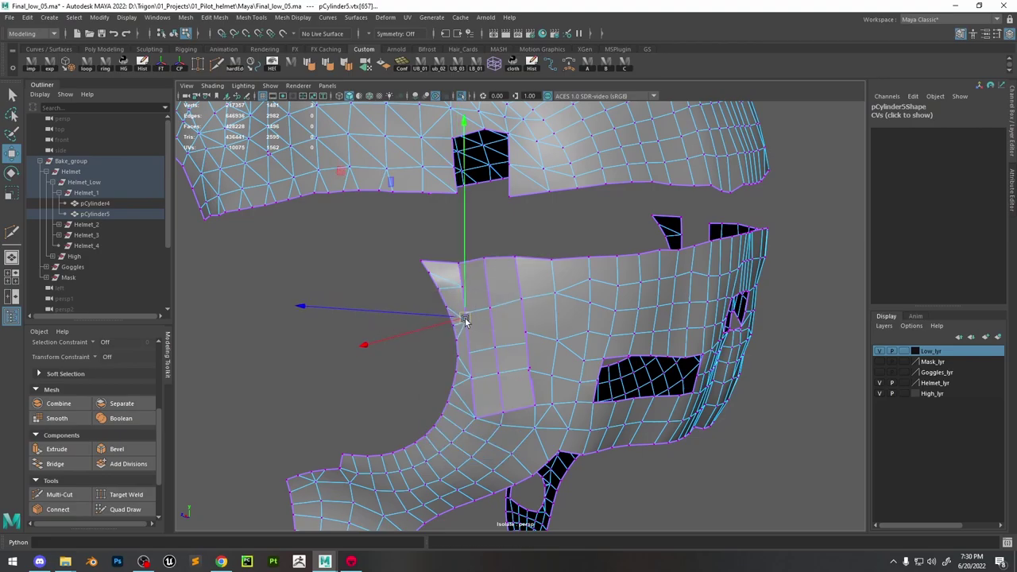
click(455, 284)
alt+drag(455, 283, 485, 319)
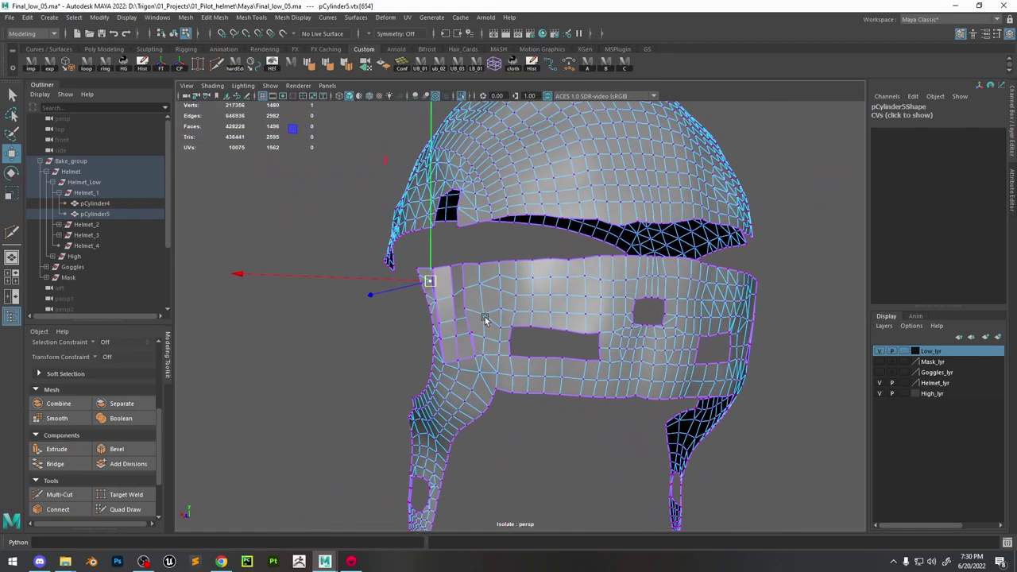
Multi-Cut a new edge across the band's front corner face
scroll(485, 320, up, 3)
click(488, 232)
click(11, 232)
click(432, 274)
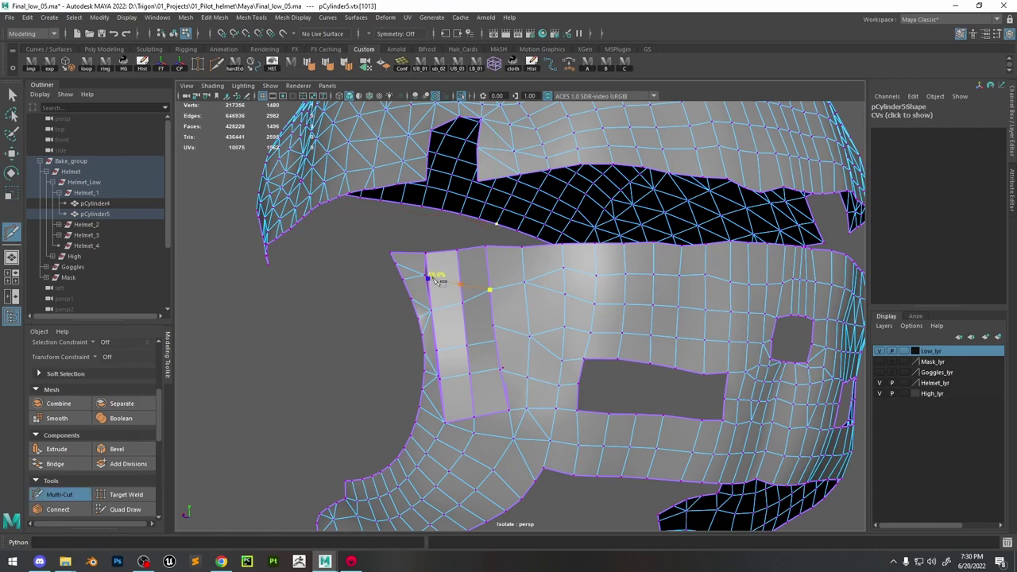
click(466, 254)
key(Return)
Move the corner vertex, collapse the stray edges, and merge the corner vertices to their centre
drag(443, 278, 466, 262)
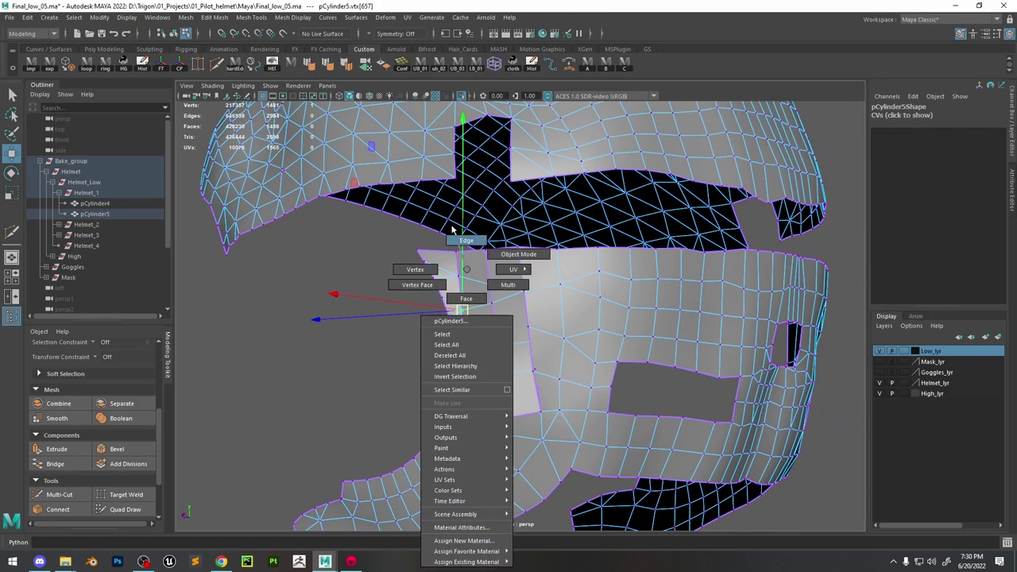
mouse_move(466, 262)
shift+right_down()
mouse_move(493, 280)
mouse_move(472, 247)
shift+right_up()
click(482, 347)
shift+right_drag(490, 291, 497, 345)
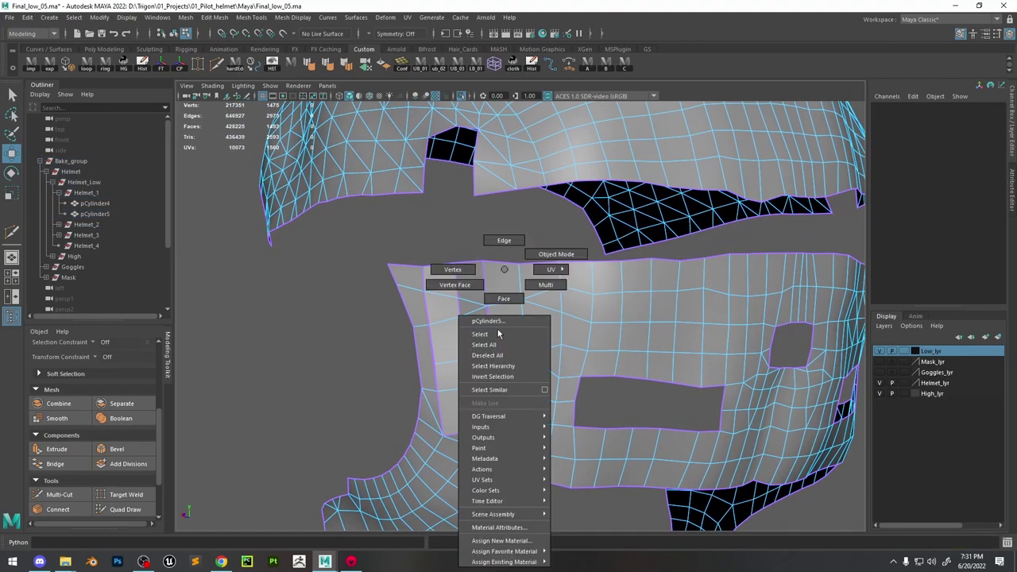
key(F8)
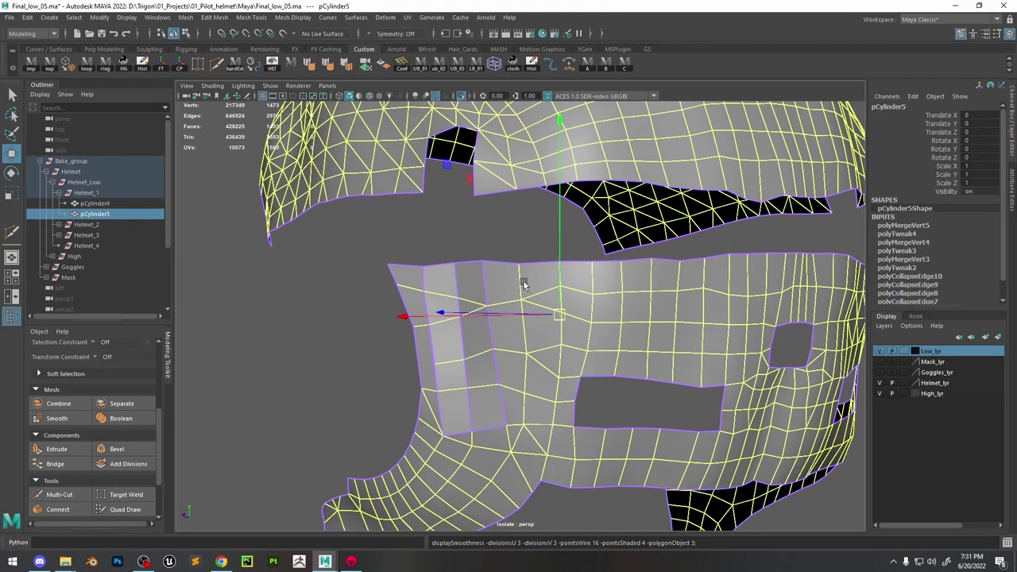
key(f)
Extrude the border edge and merge the extruded vertices to their centre
scroll(496, 280, up, 4)
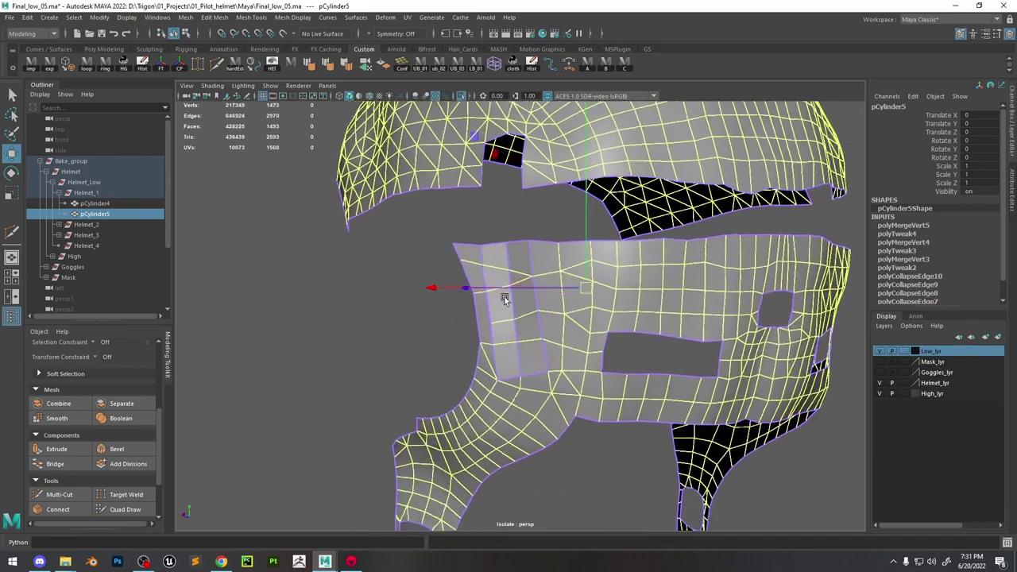
shift+right_drag(467, 312, 517, 295)
key(ctrl+e)
click(456, 284)
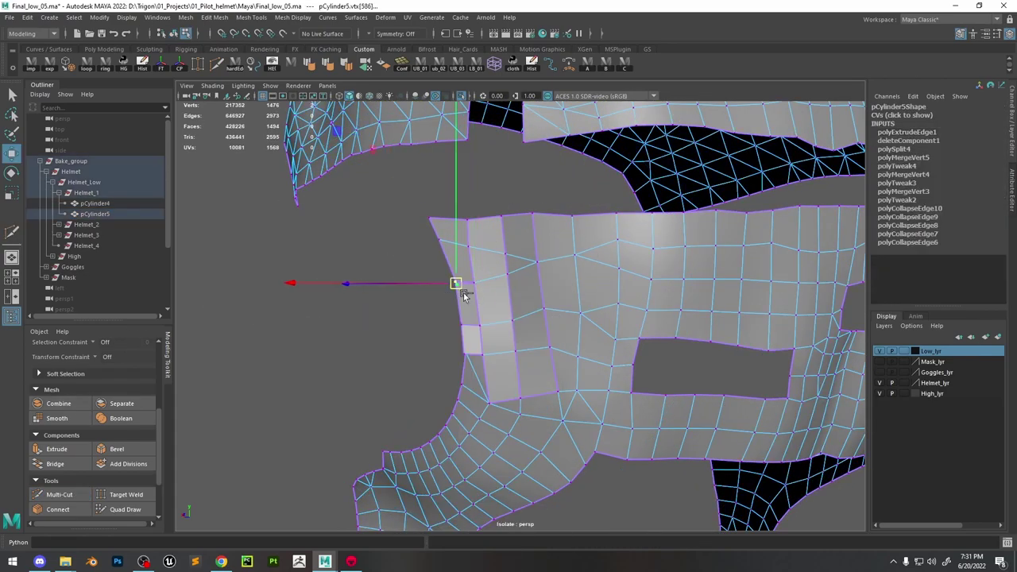
shift+right_drag(456, 283, 466, 340)
key(F8)
Select the left, right and top hole border loops and try bridging them
scroll(520, 314, down, 3)
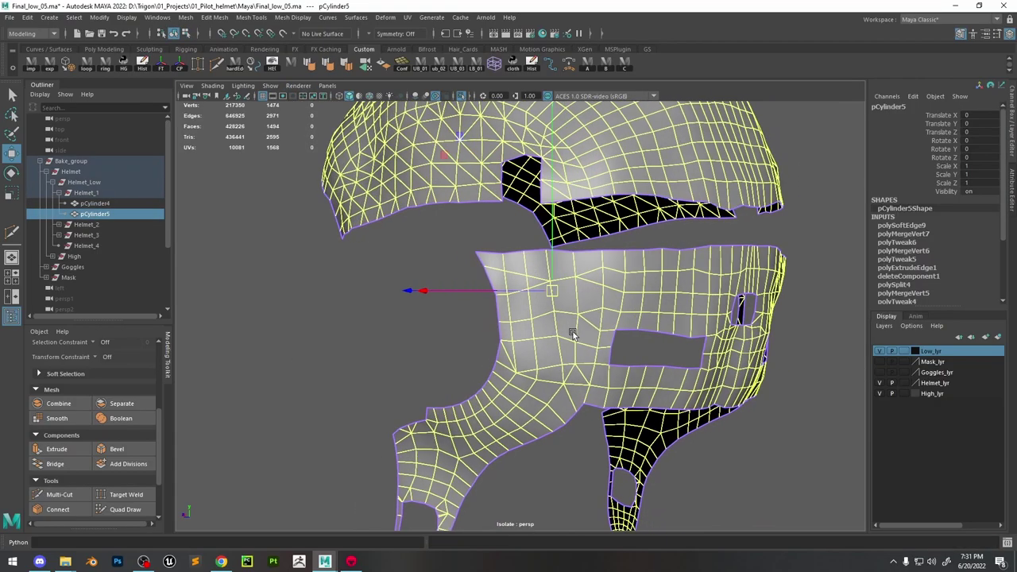
alt+drag(521, 314, 604, 365)
scroll(637, 392, up, 3)
alt+drag(484, 296, 479, 302)
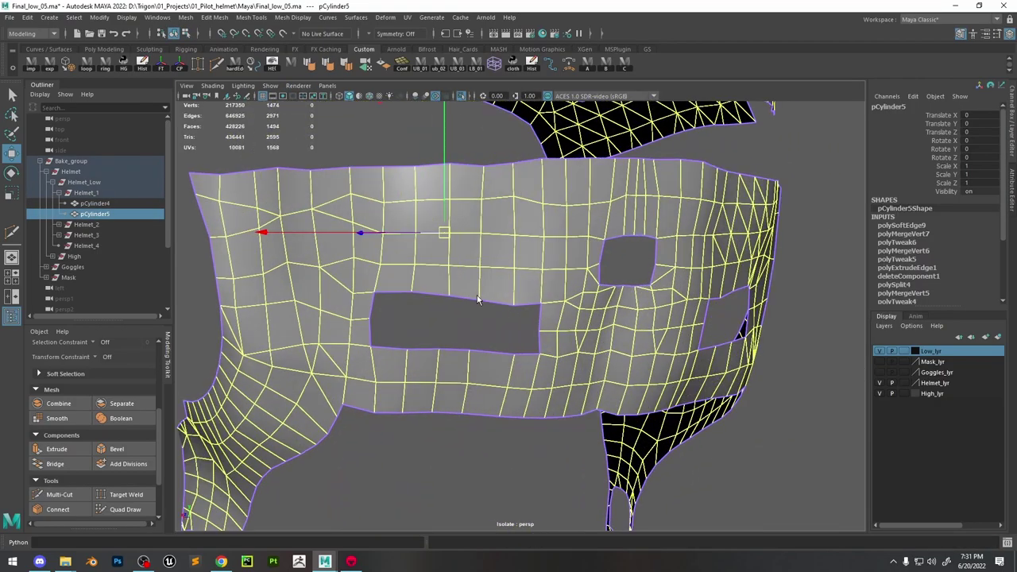
key(F10)
double_click(491, 303)
alt+drag(657, 334, 718, 363)
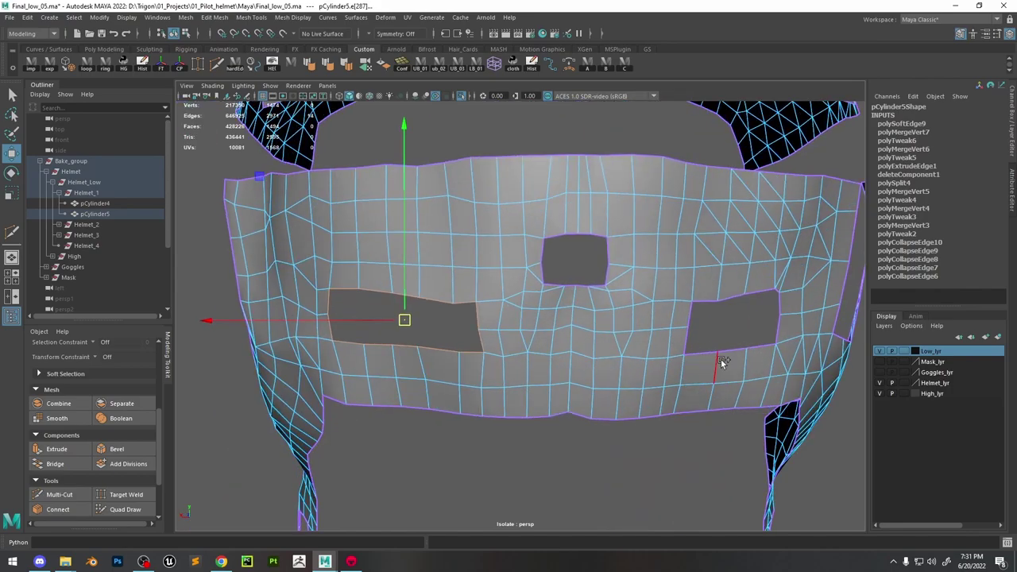
shift+double_click(704, 354)
shift+double_click(572, 282)
shift+right_drag(572, 282, 563, 409)
Fill the band holes and connect the first vertex pairs across the hole
alt+drag(563, 408, 479, 317)
key(F9)
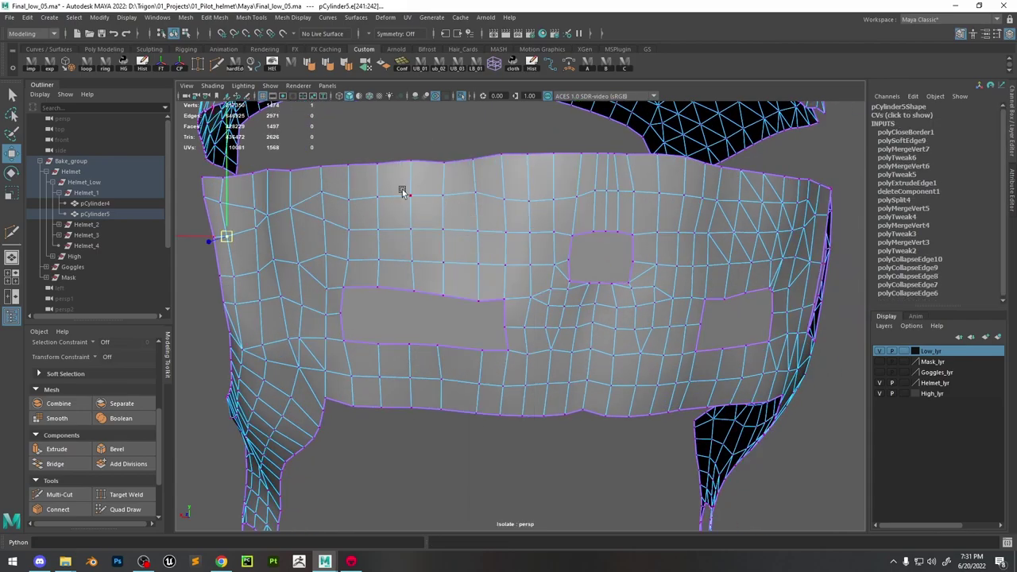
click(376, 291)
shift+click(378, 343)
shift+right_drag(390, 336, 395, 411)
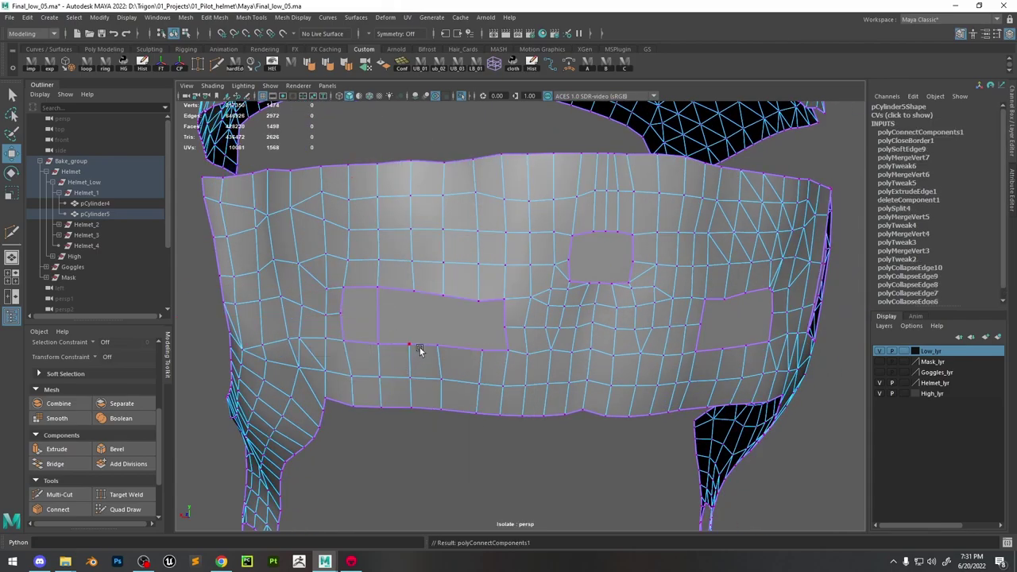
click(420, 351)
Add two vertical edges joining vertices above and below the filled hole
scroll(450, 291, up, 5)
scroll(461, 305, down, 2)
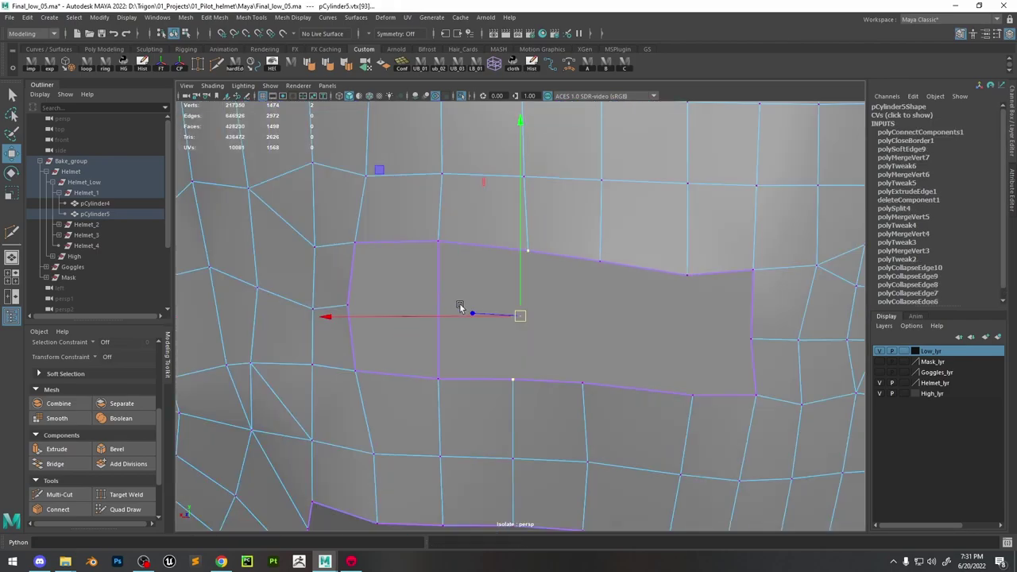
click(600, 261)
shift+click(582, 384)
shift+right_drag(582, 384, 582, 445)
click(688, 275)
shift+click(692, 395)
shift+right_drag(693, 395, 692, 445)
Join vertex pairs on the right patch with new edges
scroll(687, 371, down, 5)
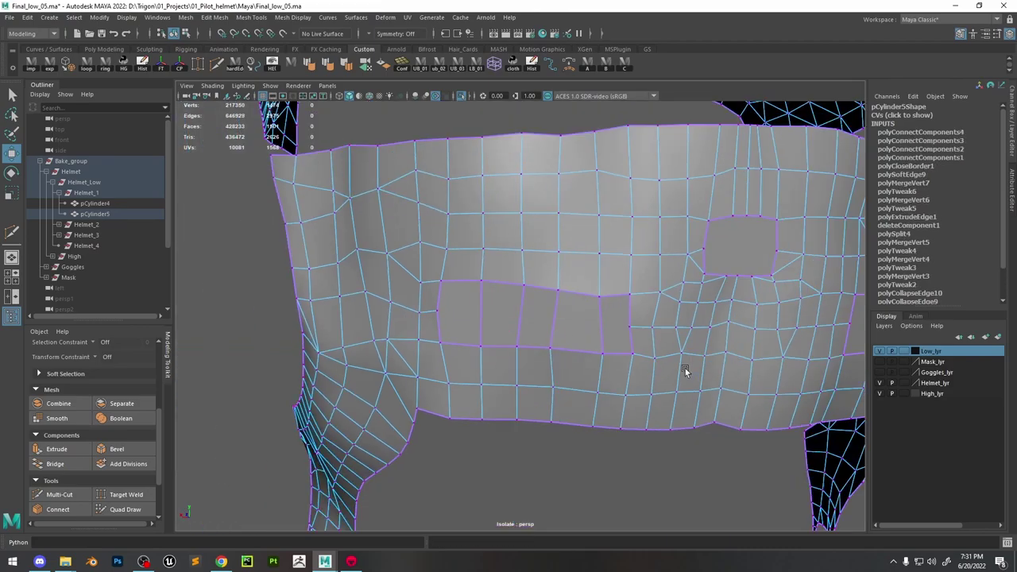
scroll(687, 371, down, 3)
click(675, 320)
shift+click(688, 368)
shift+right_drag(688, 368, 719, 358)
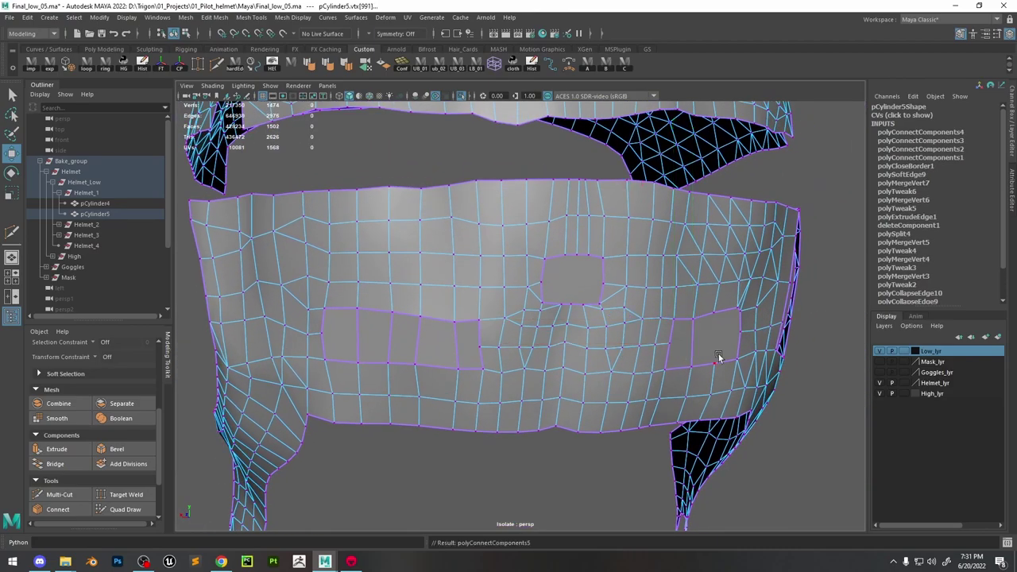
click(715, 363)
shift+click(730, 321)
shift+right_drag(730, 321, 704, 349)
Connect another vertex pair beside the patch and collapse the short edge
shift+click(703, 314)
click(736, 309)
alt+drag(736, 308, 760, 330)
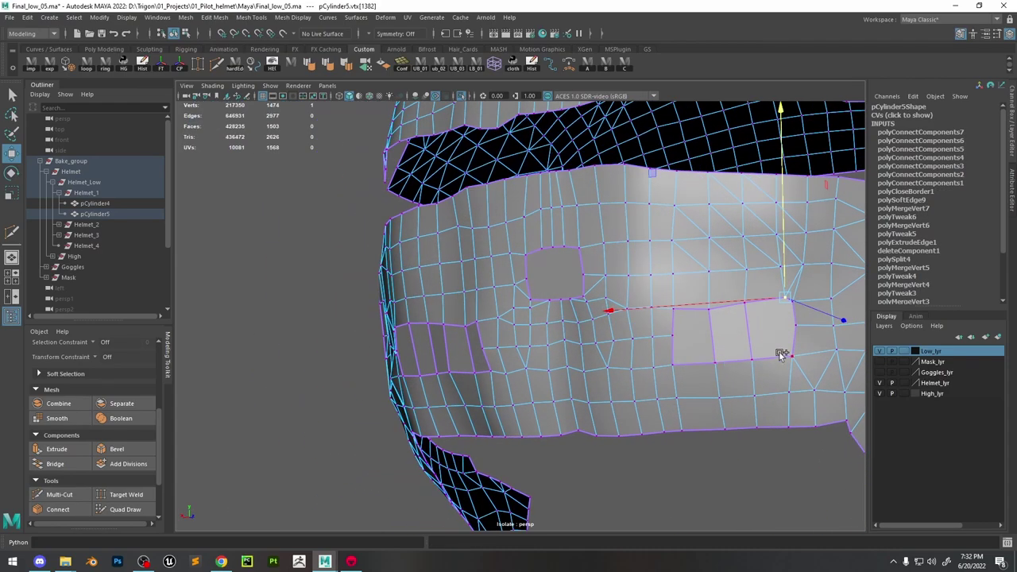
shift+click(782, 355)
shift+right_drag(806, 307, 767, 314)
click(789, 299)
alt+drag(767, 313, 778, 292)
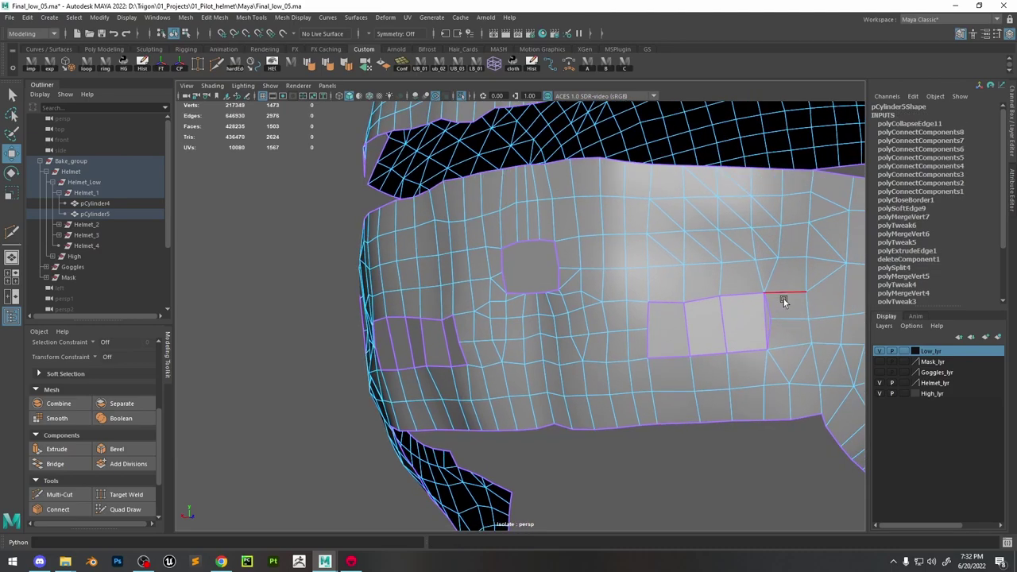
Add new edges across the left and right patch faces
shift+right_drag(784, 299, 670, 325)
drag(670, 324, 591, 354)
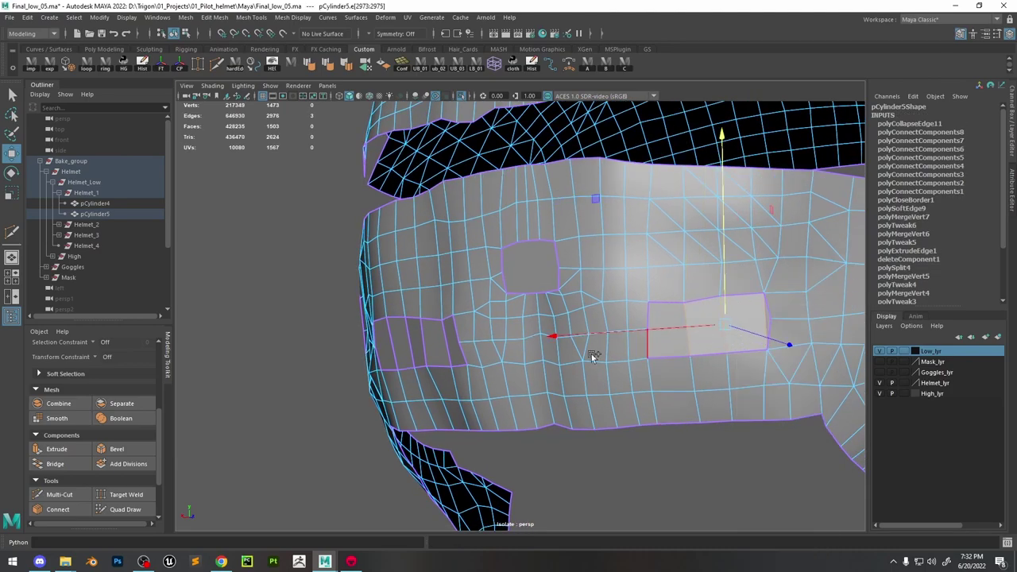
shift+click(443, 346)
shift+right_drag(409, 342, 418, 498)
shift+click(642, 331)
shift+right_drag(643, 331, 642, 386)
shift+click(779, 316)
shift+right_drag(779, 316, 779, 316)
Nudge a band vertex sideways and connect more vertex pairs at the front
alt+drag(778, 316, 453, 350)
click(448, 335)
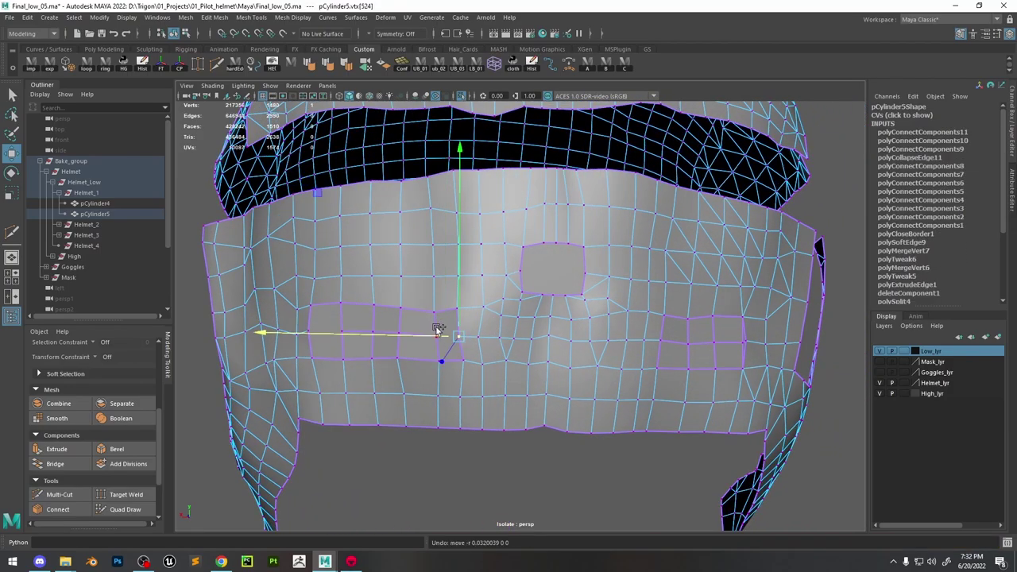
shift+click(439, 348)
shift+right_drag(438, 348, 439, 348)
alt+drag(439, 348, 495, 348)
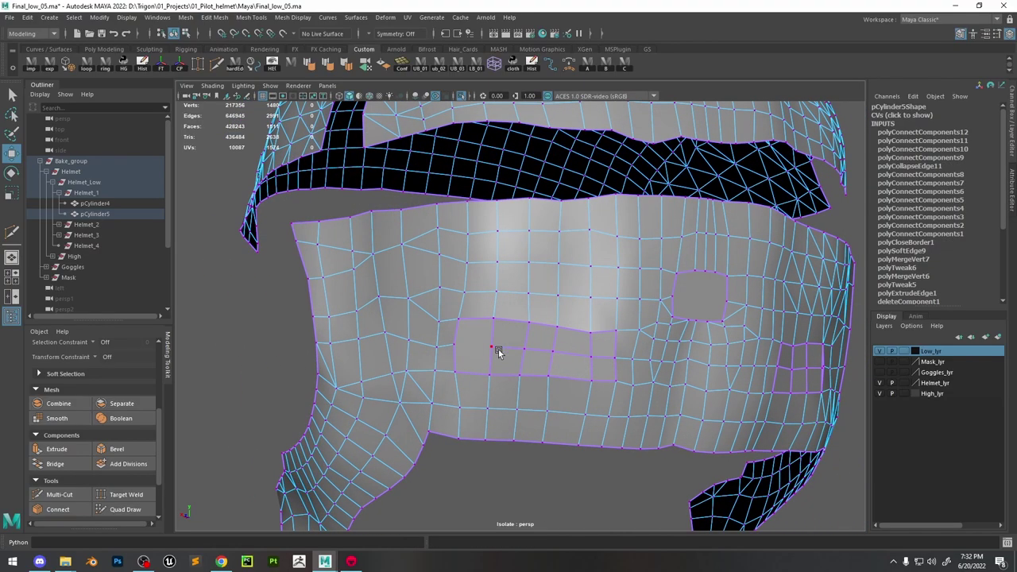
shift+click(438, 343)
shift+right_drag(454, 334, 454, 333)
Split the square hole face with connecting edges between its vertices
alt+drag(661, 279, 543, 353)
scroll(544, 353, up, 2)
shift+right_drag(541, 342, 351, 341)
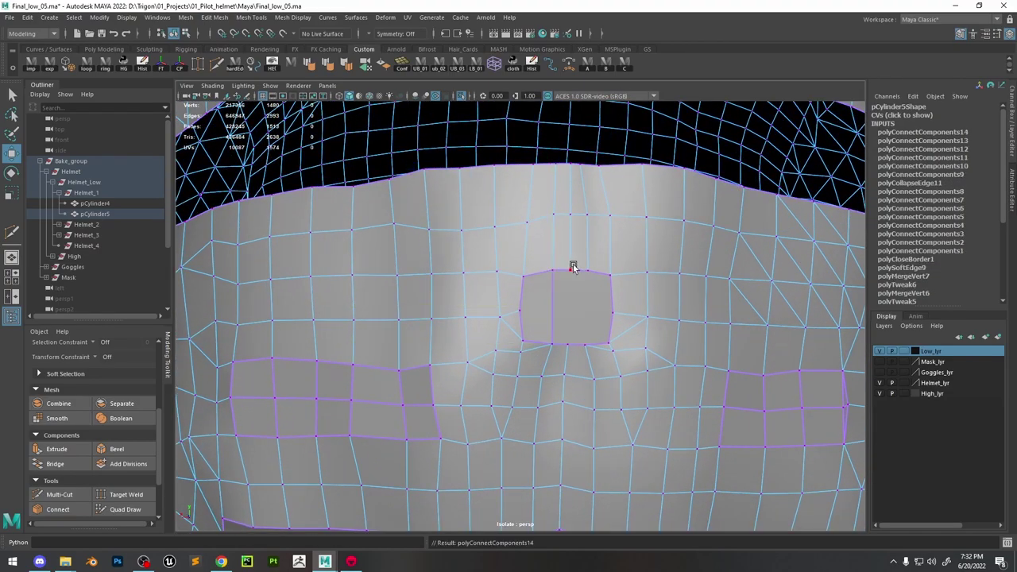
click(572, 267)
shift+click(571, 338)
shift+right_drag(586, 341, 586, 295)
shift+click(596, 276)
click(601, 316)
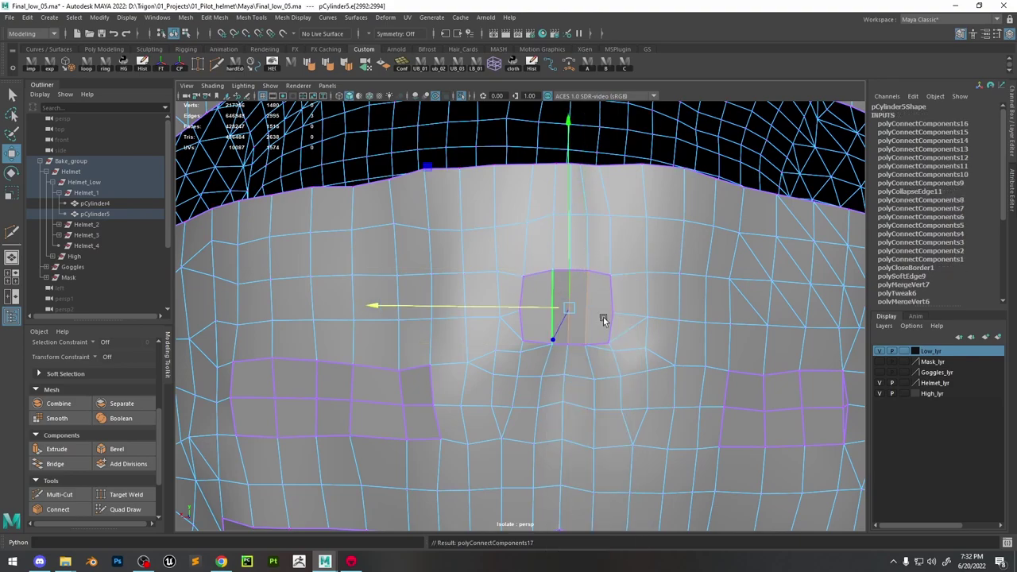
shift+right_drag(565, 328, 469, 297)
scroll(526, 291, down, 5)
Delete the stray edge and collapse the neighbouring short edge on the band front
key(F8)
scroll(506, 278, up, 5)
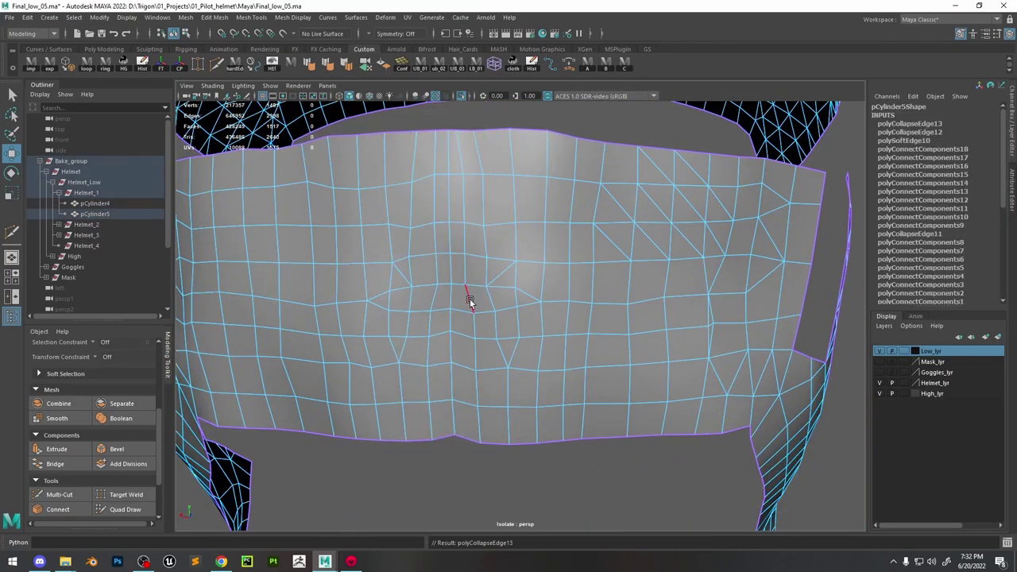
key(Delete)
alt+drag(405, 279, 697, 313)
click(698, 321)
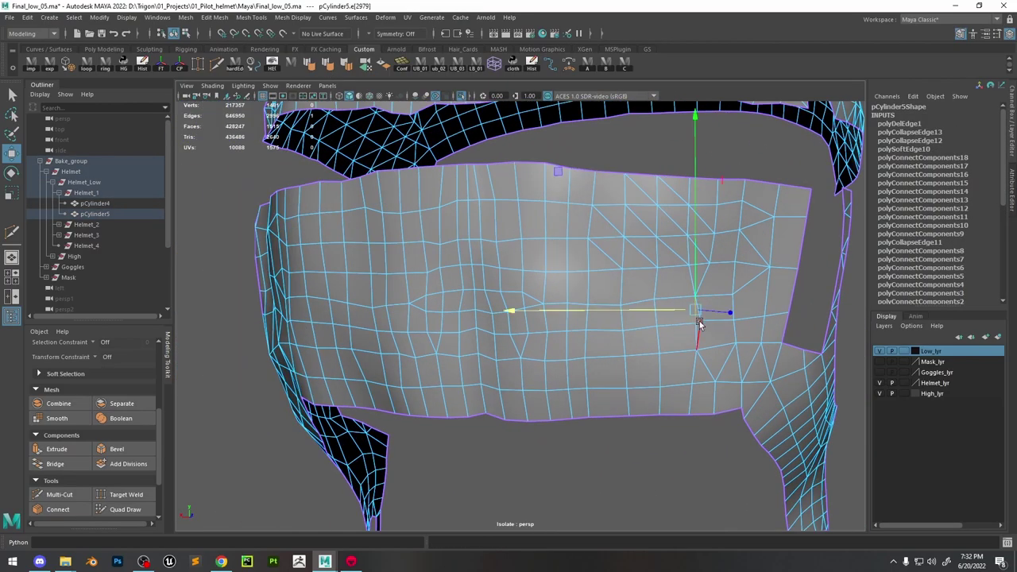
click(768, 284)
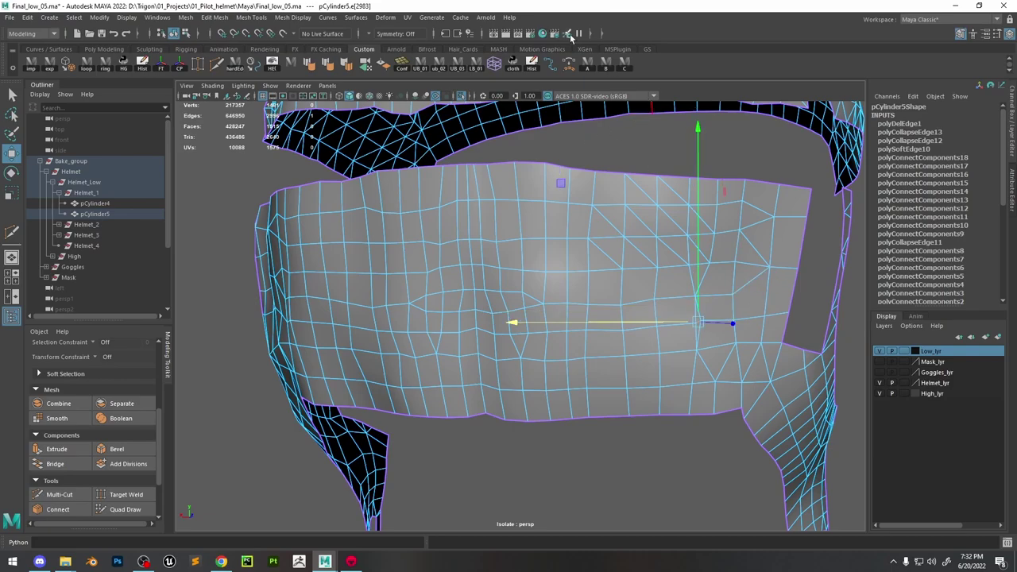
shift+right_drag(803, 239, 776, 236)
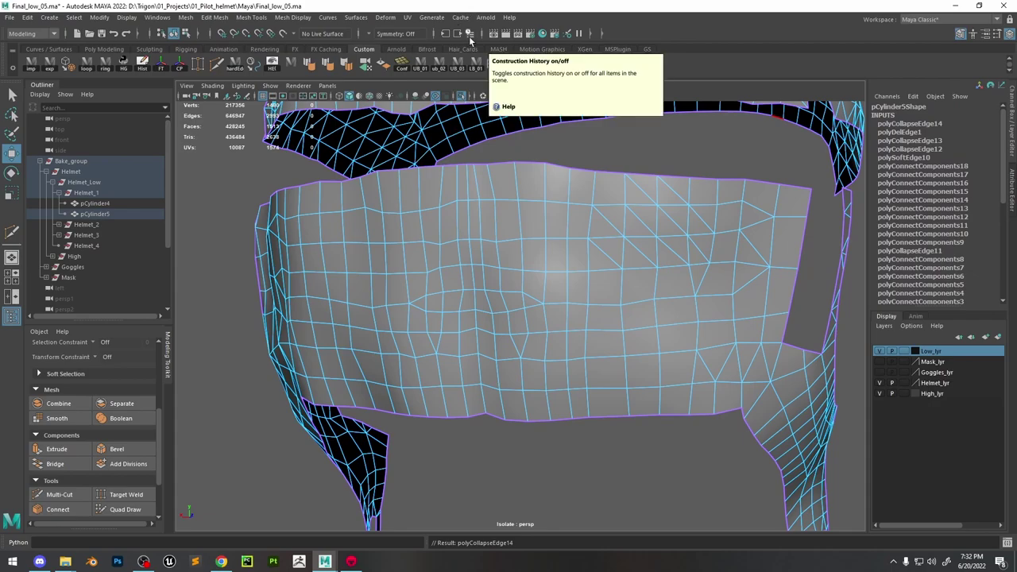
Select the whole helmet mesh and delete its construction history
click(477, 185)
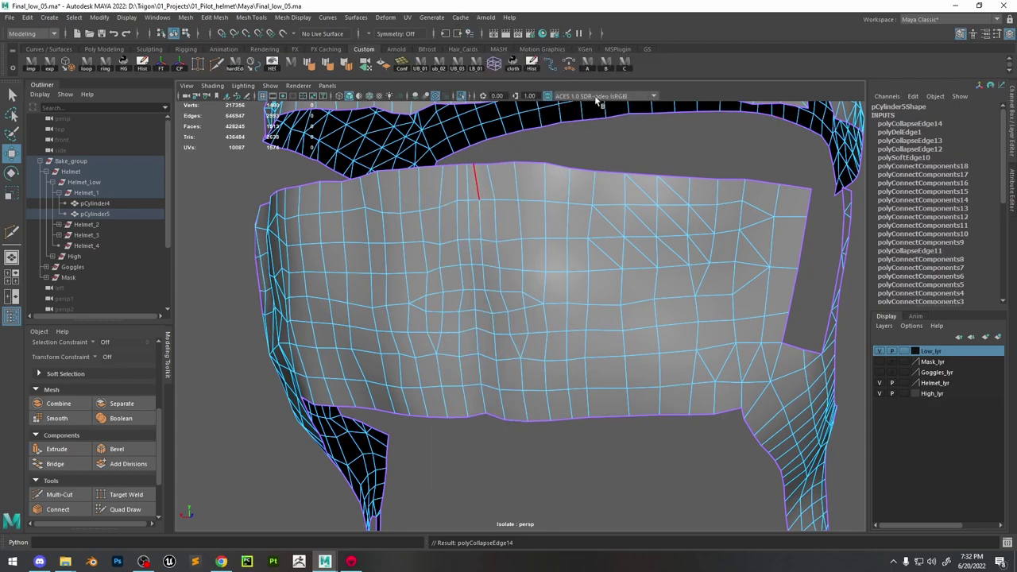
key(F8)
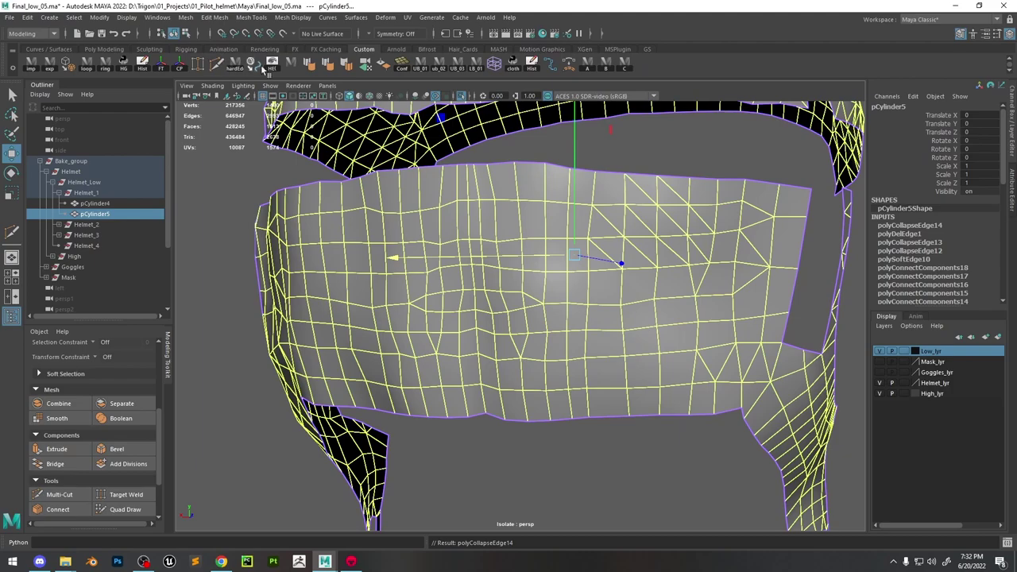
click(141, 63)
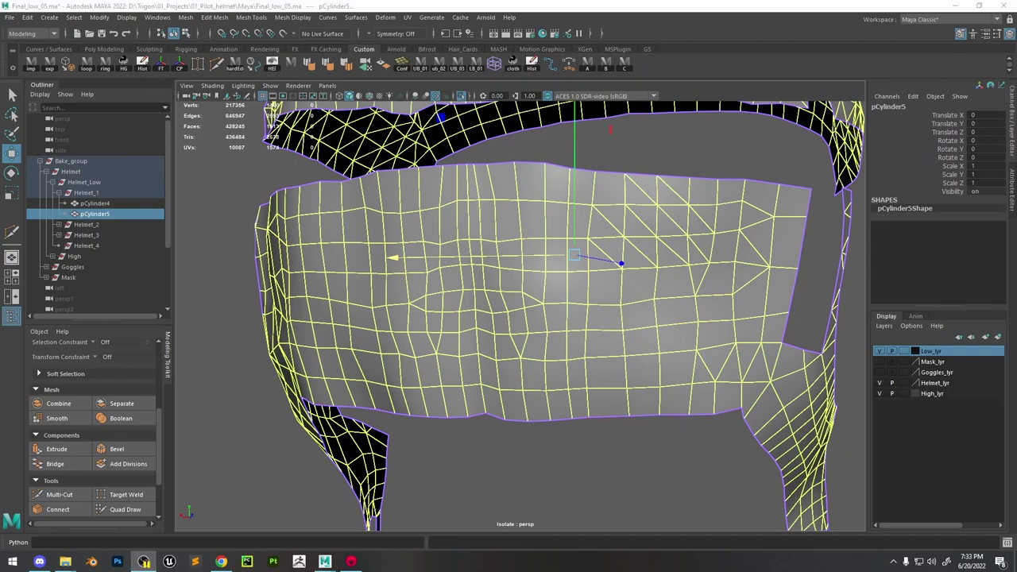
Bridge two border edges across the gap and fill part of the hole
alt+drag(655, 292, 618, 250)
right_drag(617, 250, 607, 348)
click(574, 235)
alt+drag(606, 348, 554, 230)
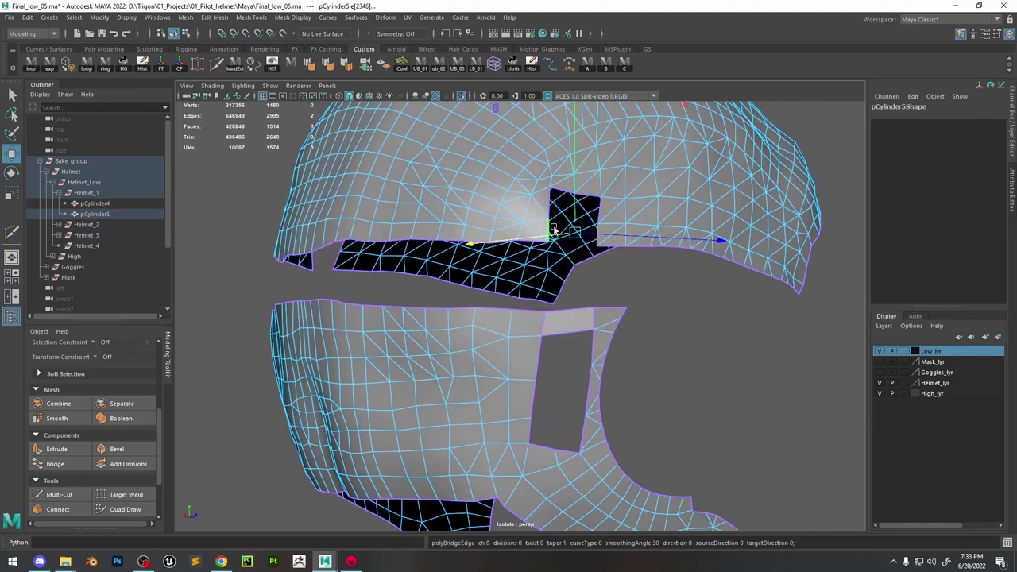
key(g)
Select opposite edges across the remaining hole and repeat the fill
alt+drag(445, 283, 369, 283)
click(370, 283)
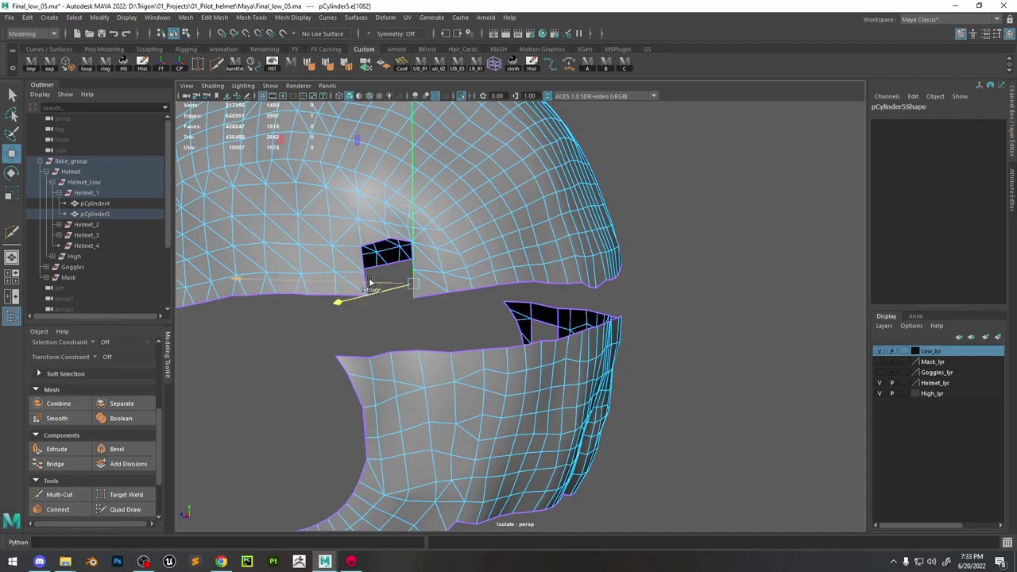
shift+click(407, 253)
key(g)
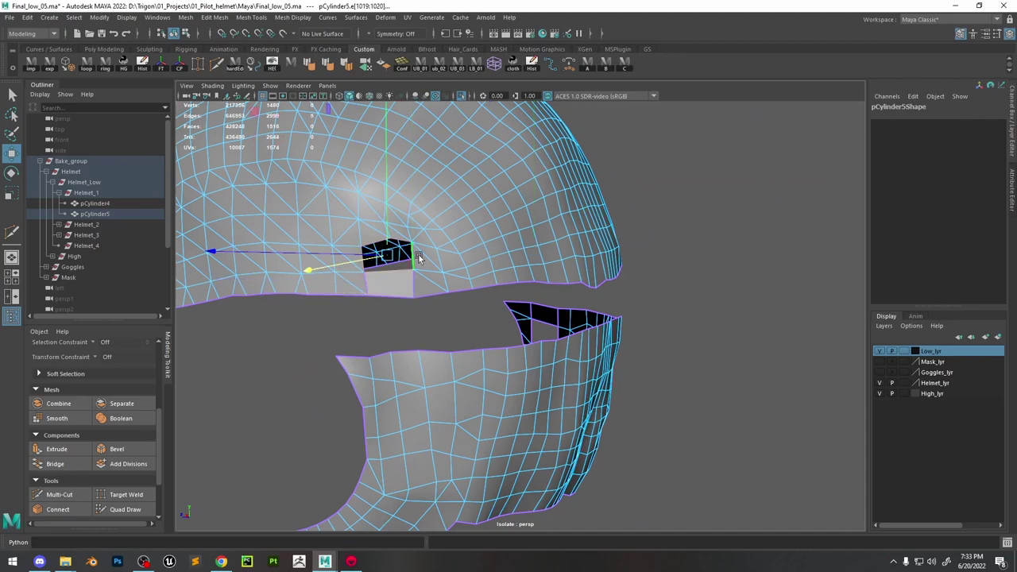
Split the border edge and bridge the gap corner with new faces
alt+drag(418, 254, 591, 255)
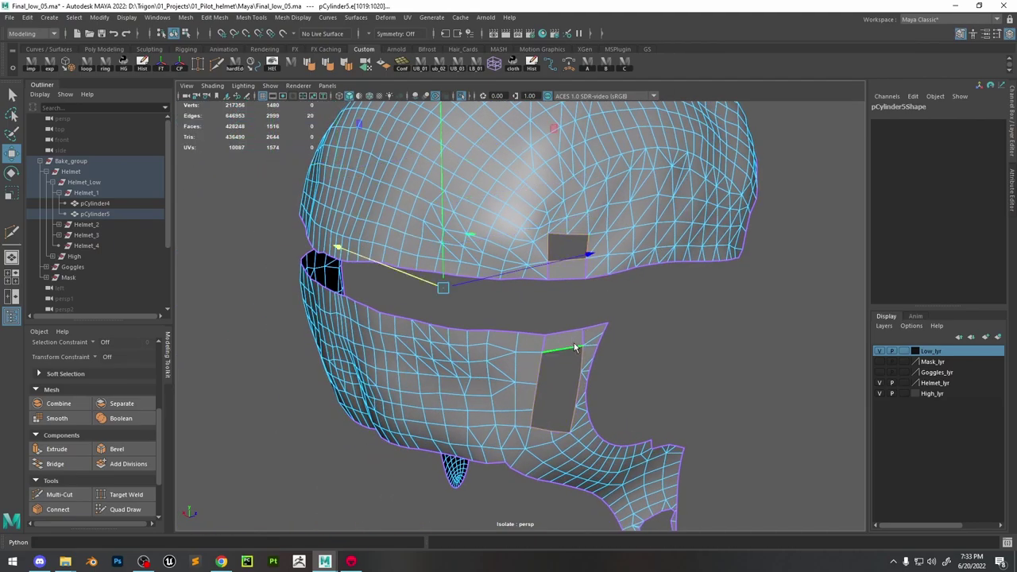
shift+right_drag(573, 343, 561, 461)
shift+right_drag(567, 256, 599, 268)
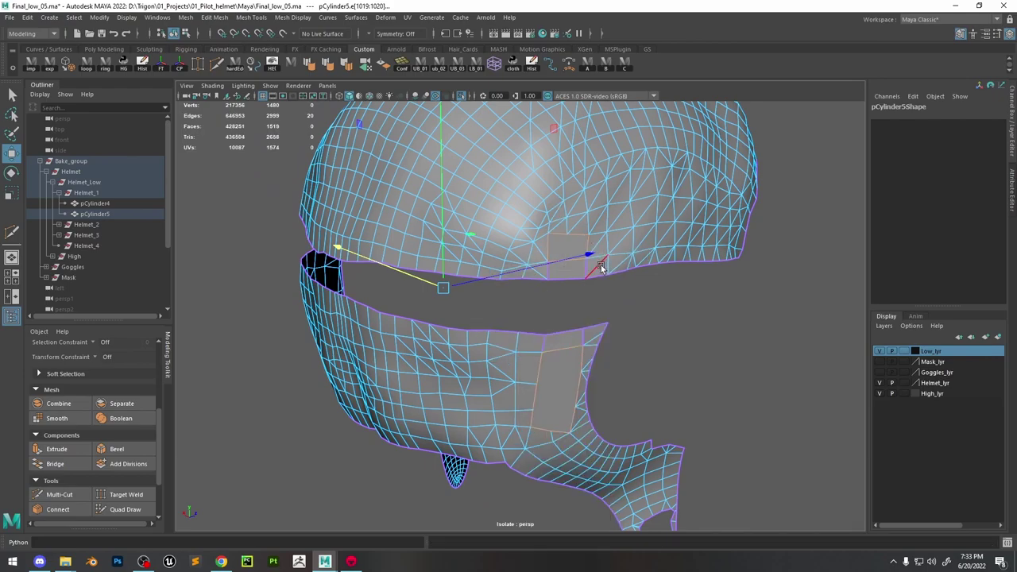
click(603, 335)
alt+drag(603, 335, 567, 341)
shift+right_drag(567, 342, 601, 517)
alt+drag(602, 517, 558, 338)
Fill the gap's lower-left corner and the next opening with faces
click(382, 368)
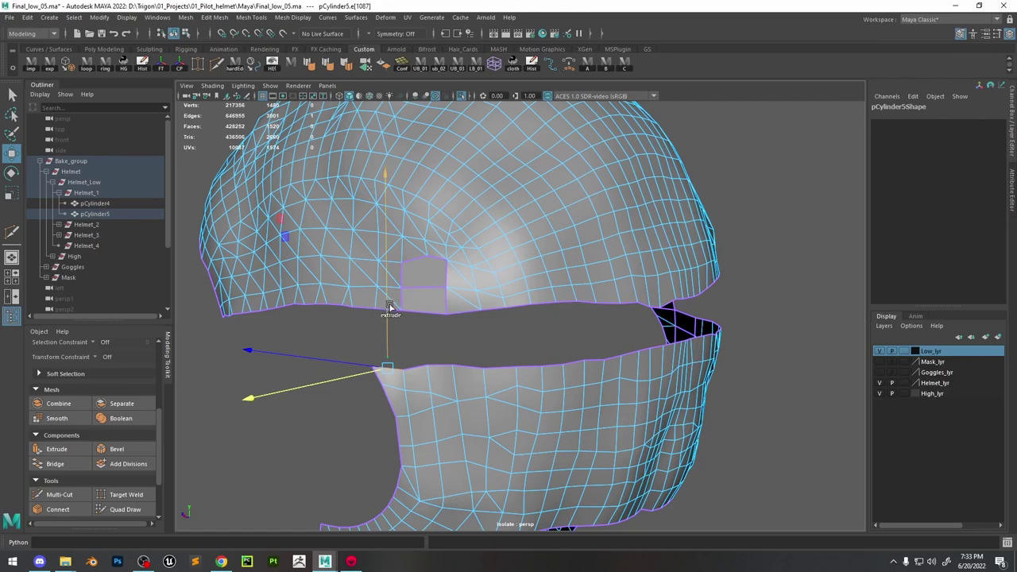
shift+drag(390, 302, 493, 324)
click(479, 312)
shift+right_drag(479, 312, 477, 447)
alt+drag(548, 330, 550, 338)
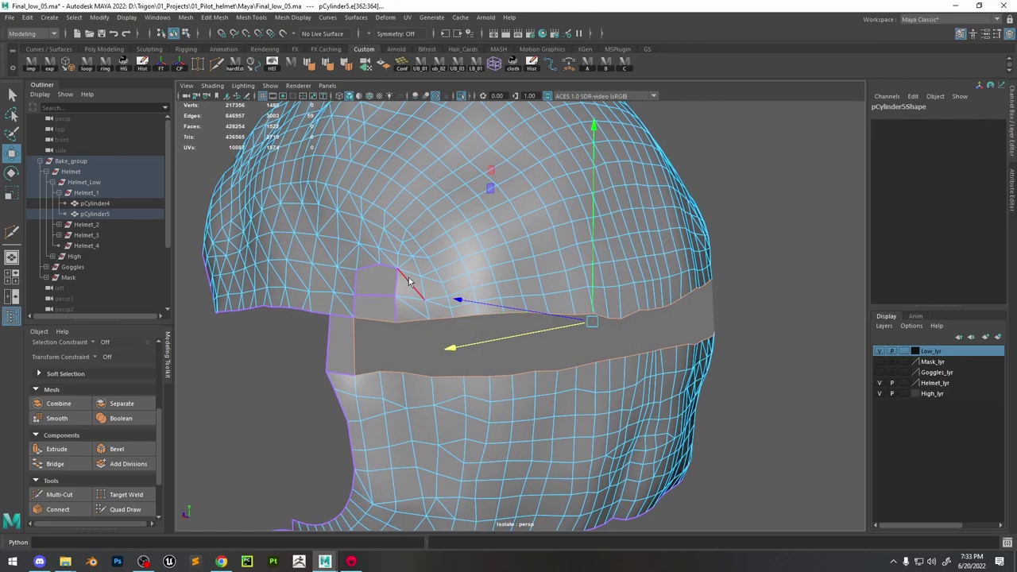
shift+right_drag(382, 266, 363, 352)
Connect vertices across the gap patch to add two vertical edges
click(354, 346)
right_drag(489, 318, 447, 315)
click(450, 316)
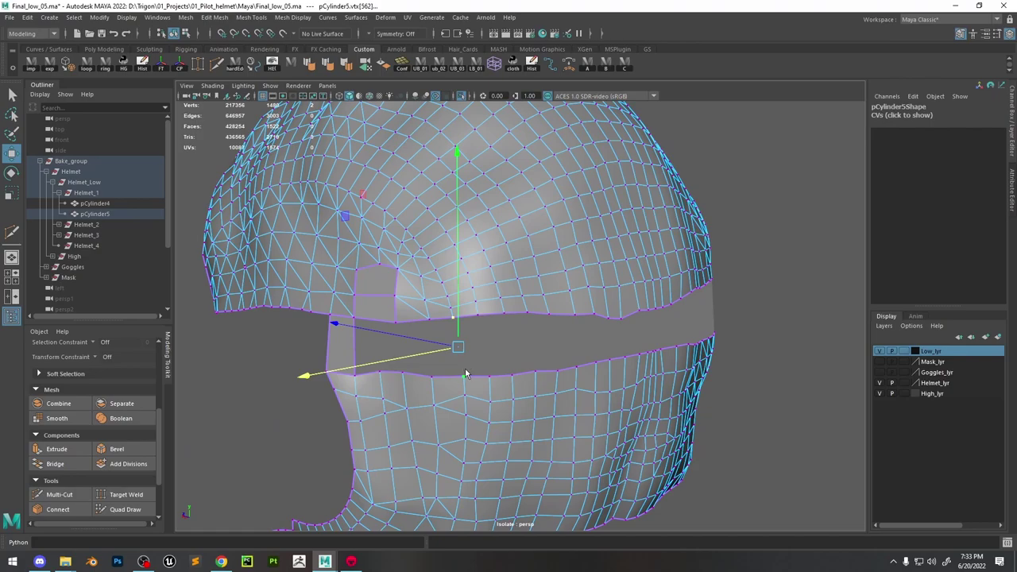
shift+right_drag(464, 369, 466, 436)
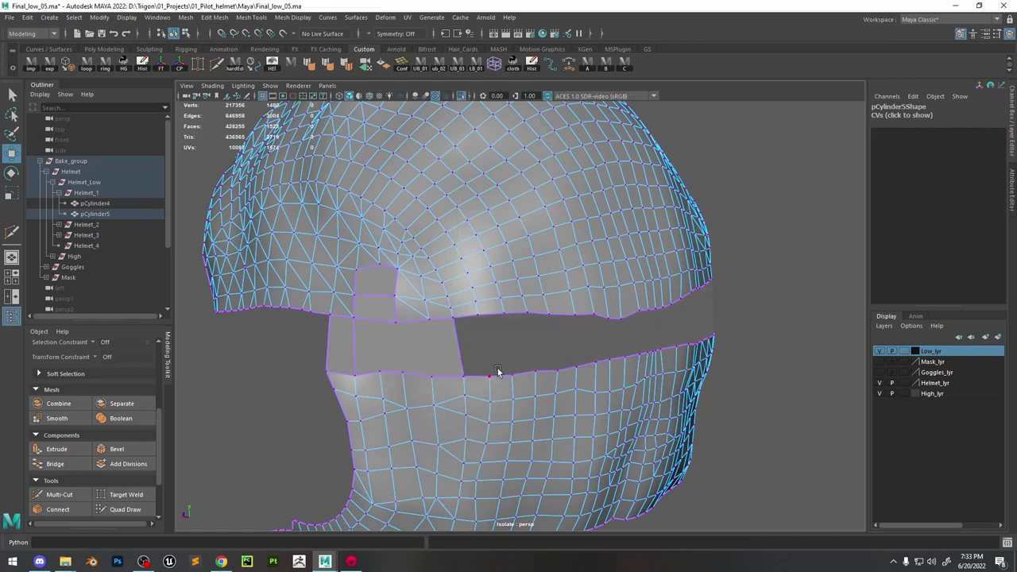
click(501, 313)
shift+drag(501, 313, 535, 312)
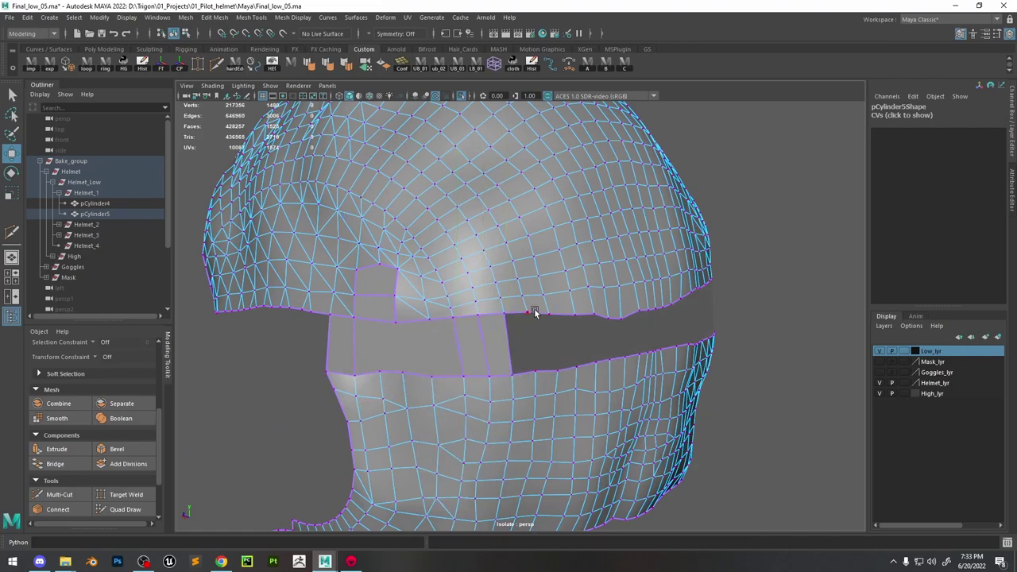
Select all of the mesh's vertices
alt+drag(593, 330, 525, 329)
click(421, 310)
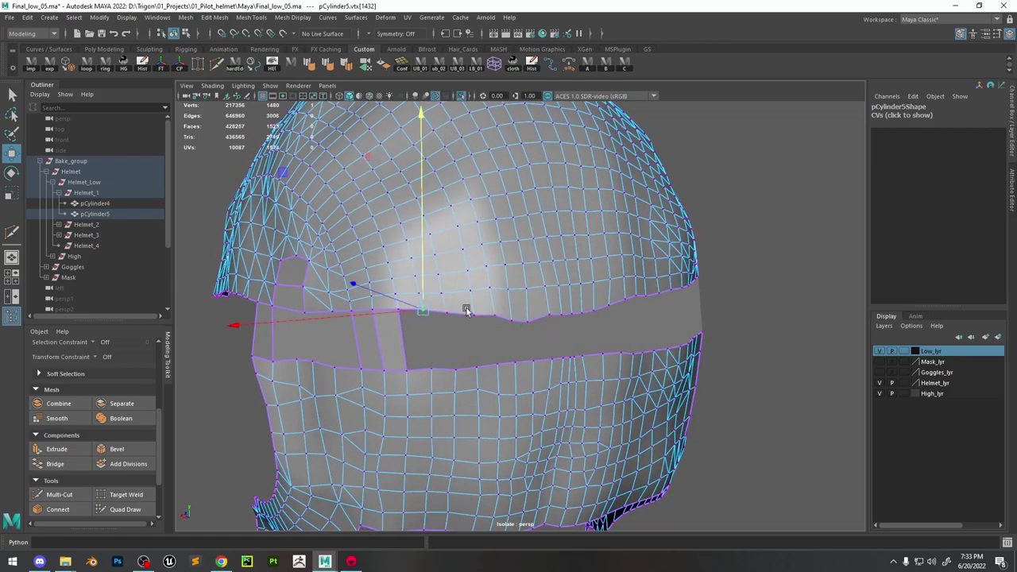
alt+drag(466, 307, 567, 304)
key(ctrl+shift+a)
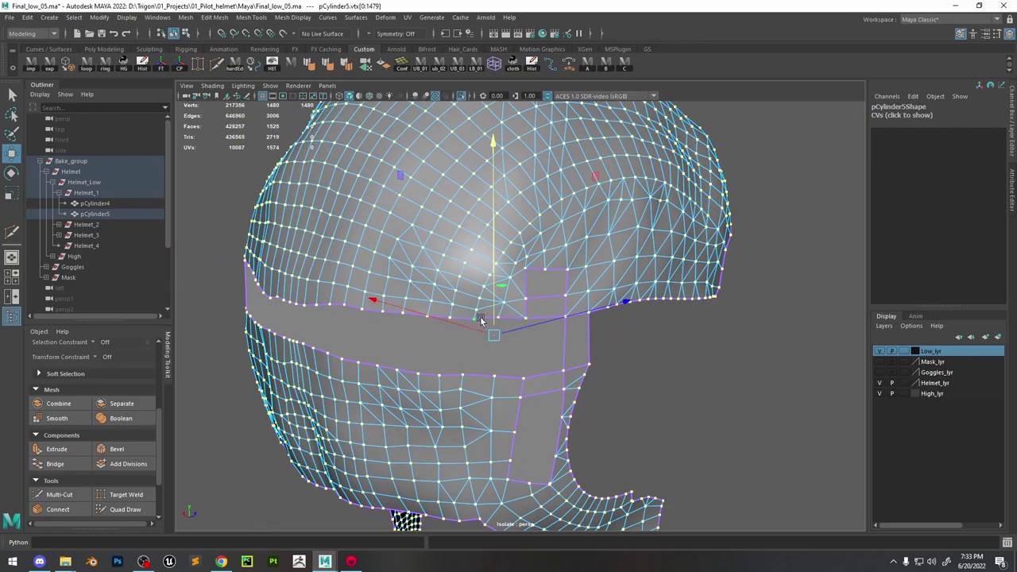
Select vertices along the goggle band's top border from frontal and three-quarter views
alt+drag(480, 317, 352, 319)
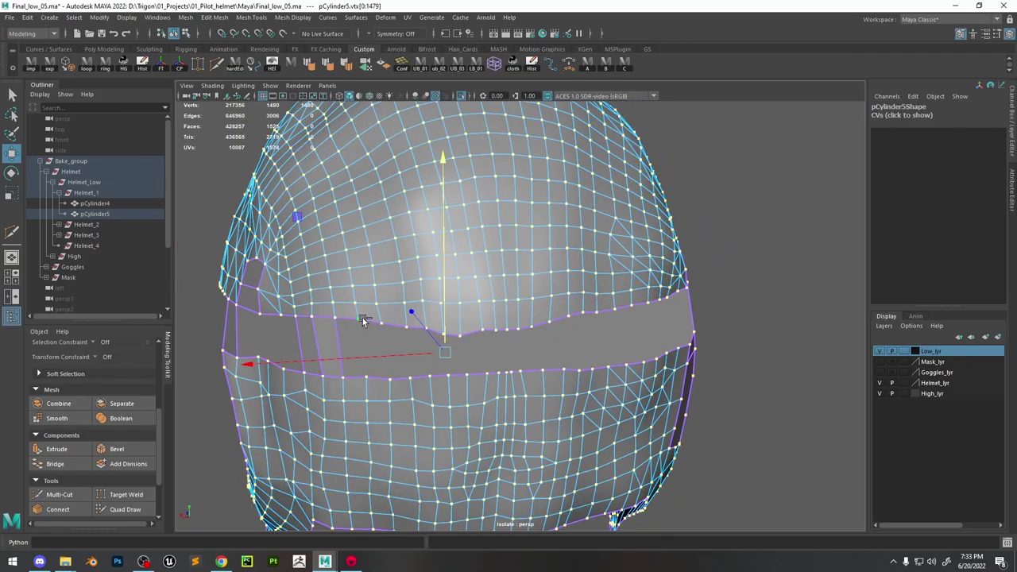
right_drag(366, 270, 335, 268)
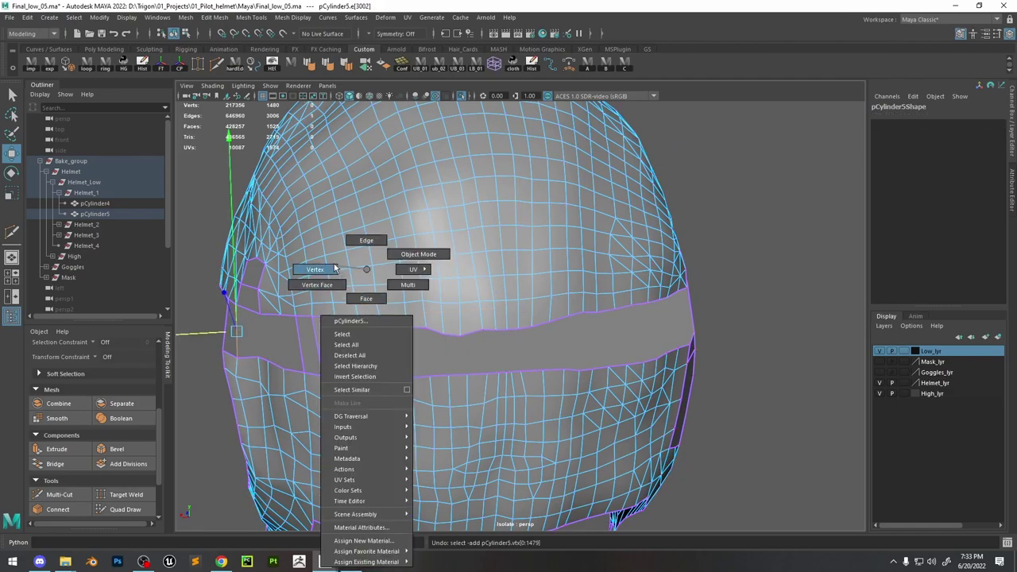
click(461, 336)
shift+click(358, 320)
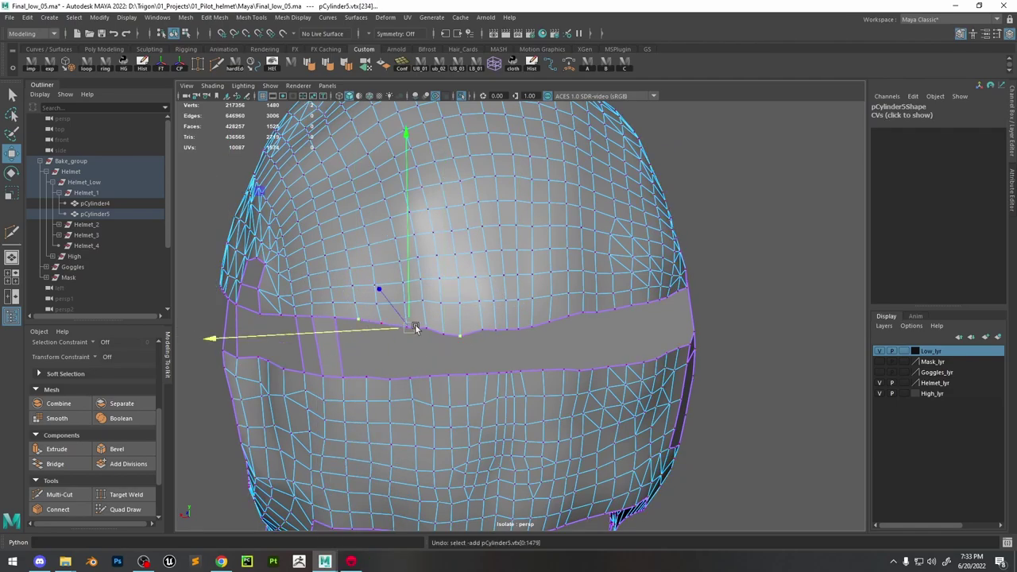
key(F10)
alt+drag(632, 330, 520, 326)
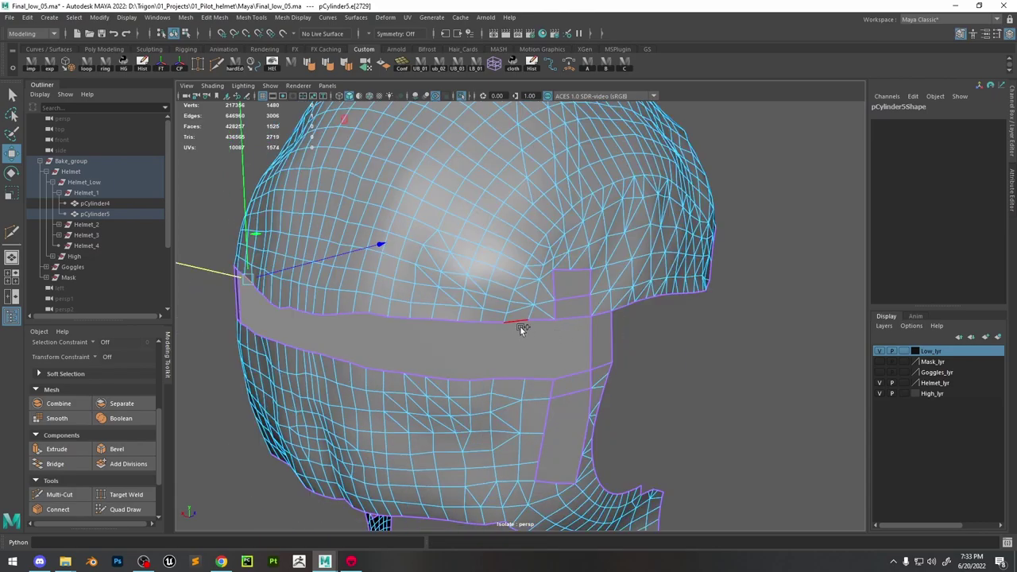
click(518, 322)
alt+drag(419, 326, 483, 320)
right_drag(482, 269, 441, 271)
click(321, 332)
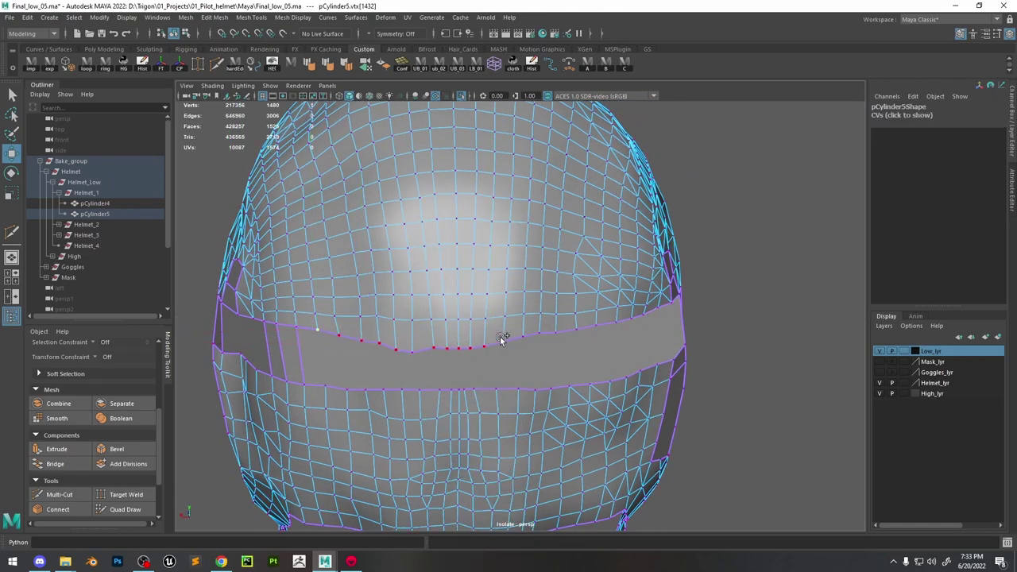
Add the band's lower vertex loop and Connect Components, then undo the over-connection
alt+drag(652, 310, 608, 336)
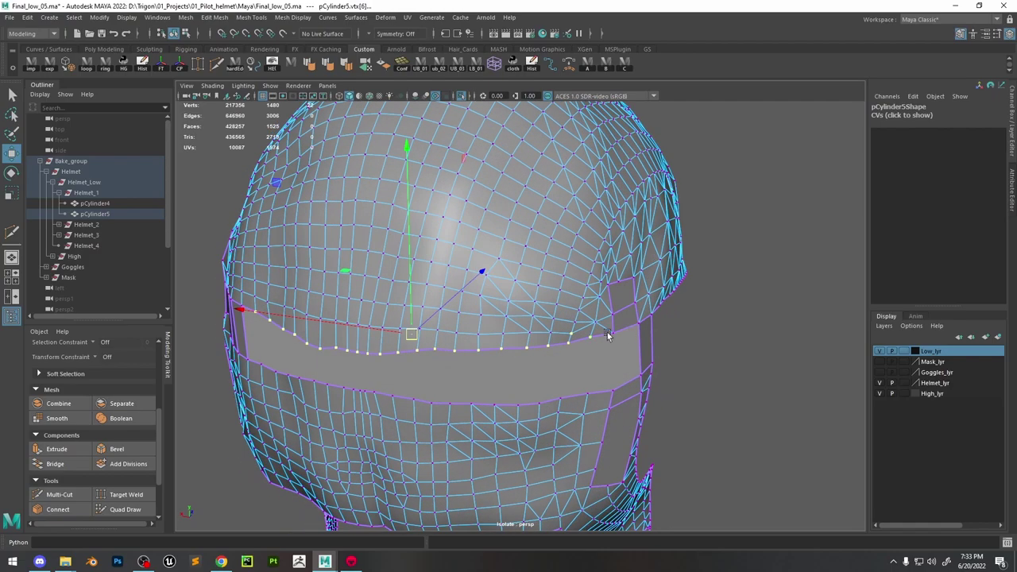
shift+click(576, 326)
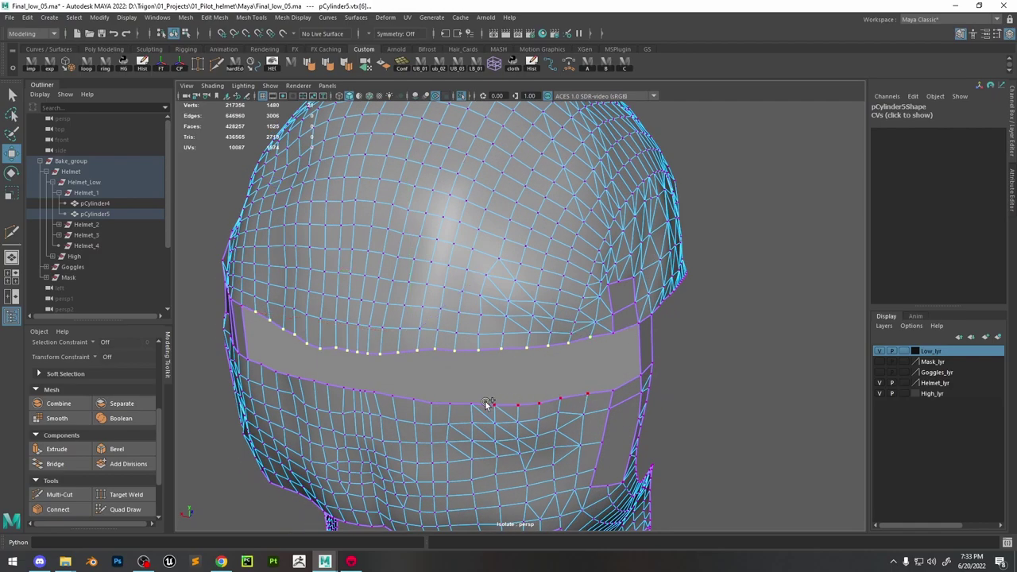
shift+double_click(265, 367)
alt+drag(265, 367, 554, 412)
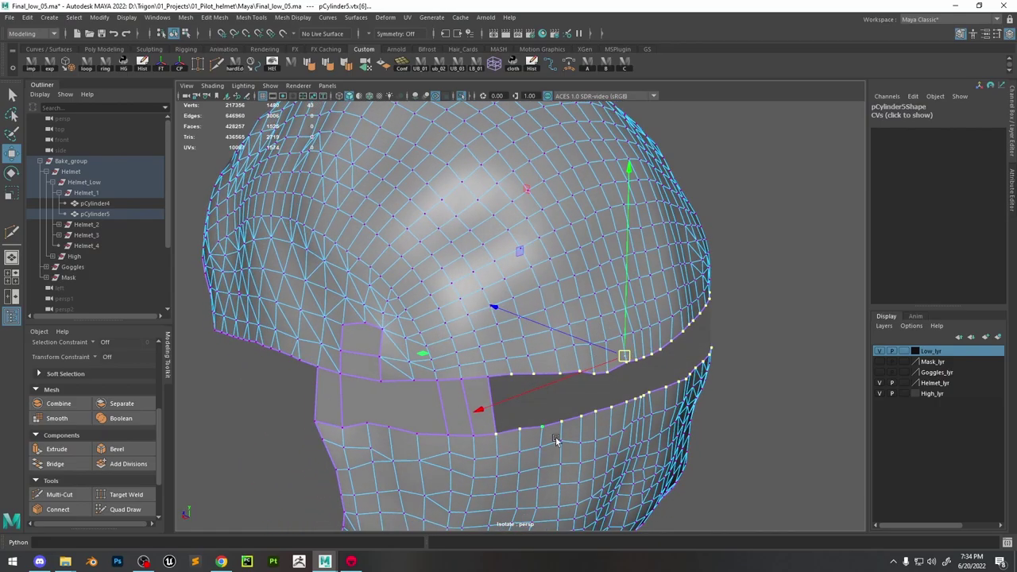
shift+click(500, 434)
shift+right_drag(523, 336, 516, 400)
alt+drag(670, 387, 590, 348)
key(ctrl+z)
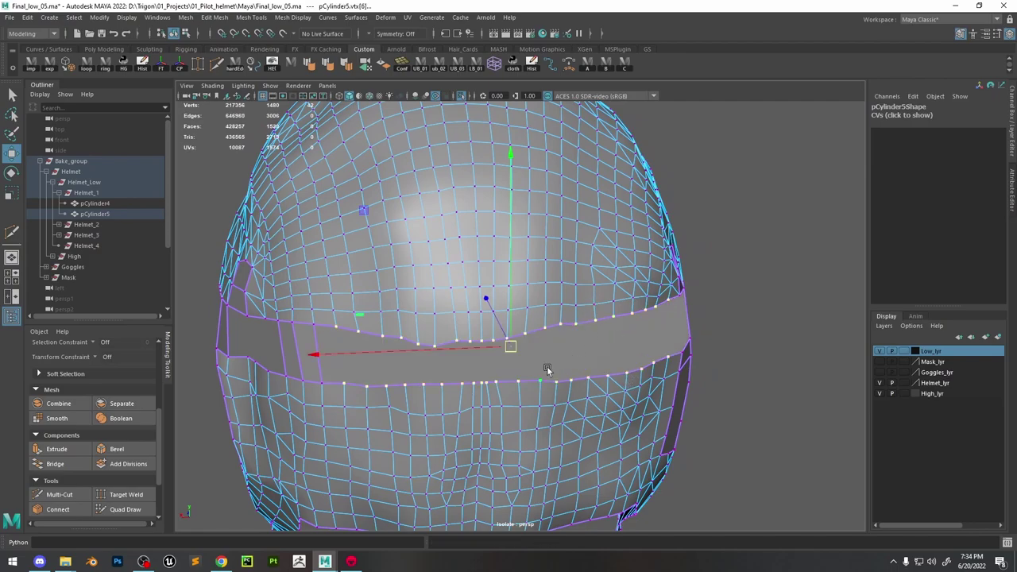
Connect top and bottom vertex pairs on the band's left side with Ctrl+Shift+E
alt+drag(515, 383, 362, 317)
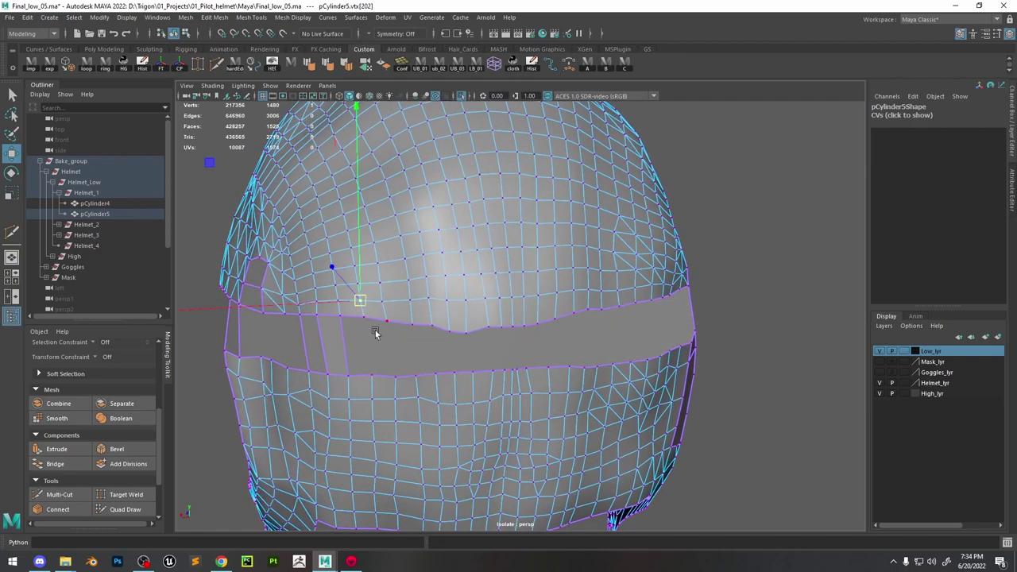
shift+click(376, 369)
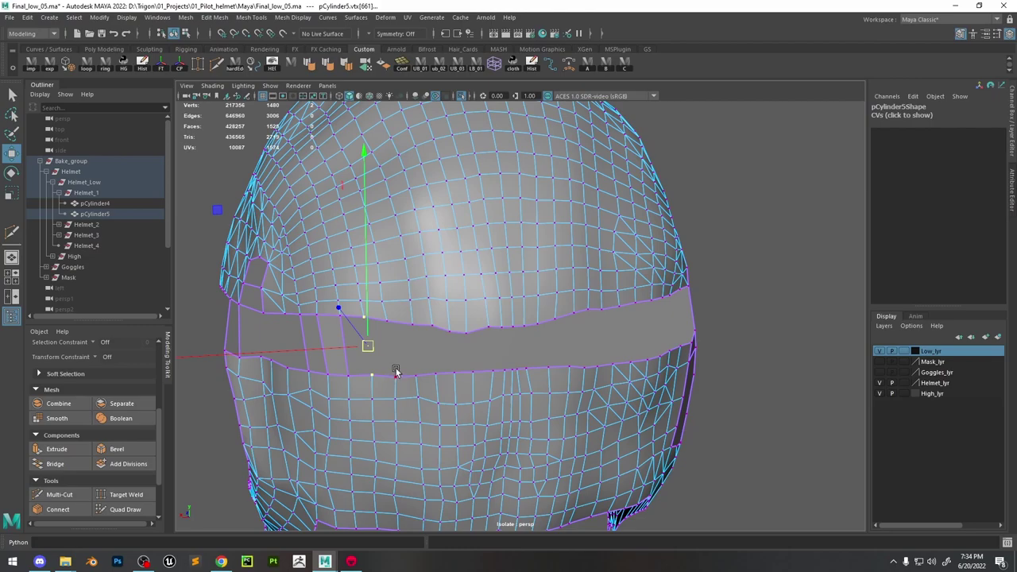
key(ctrl+shift+e)
click(413, 323)
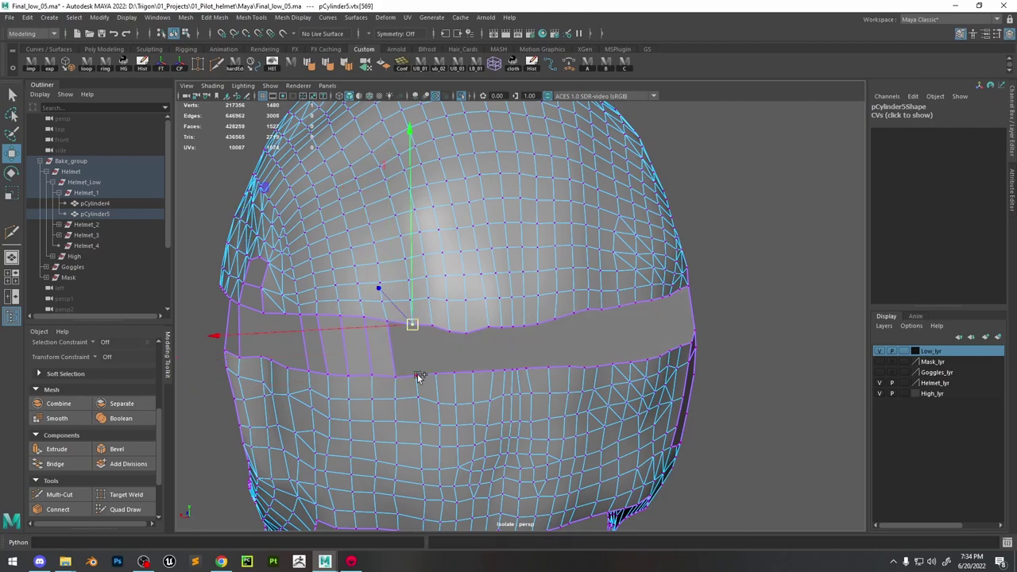
shift+click(435, 371)
key(ctrl+shift+e)
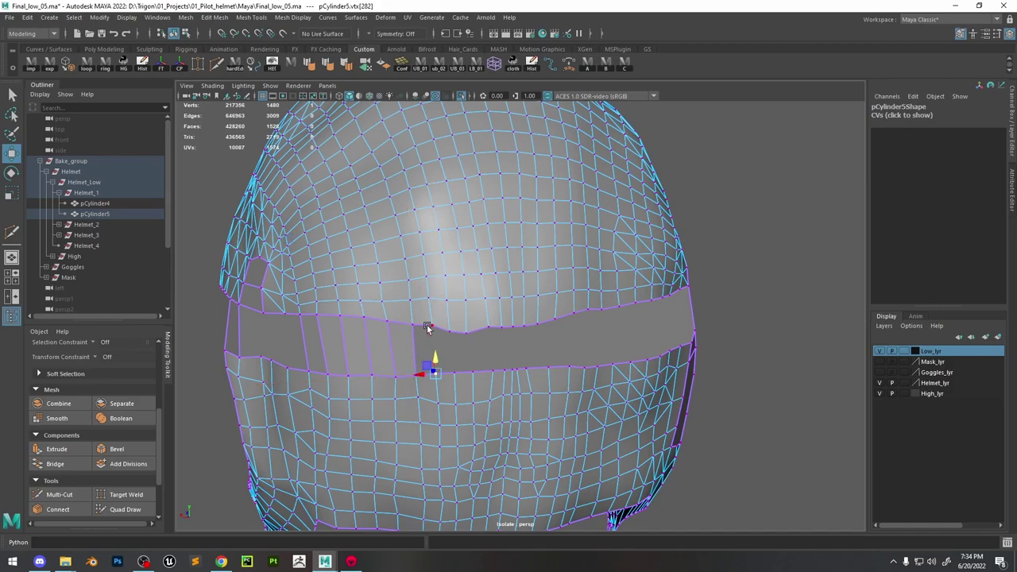
shift+click(426, 325)
Connect successive top and bottom band vertex pairs across the helmet front
key(ctrl+shift+e)
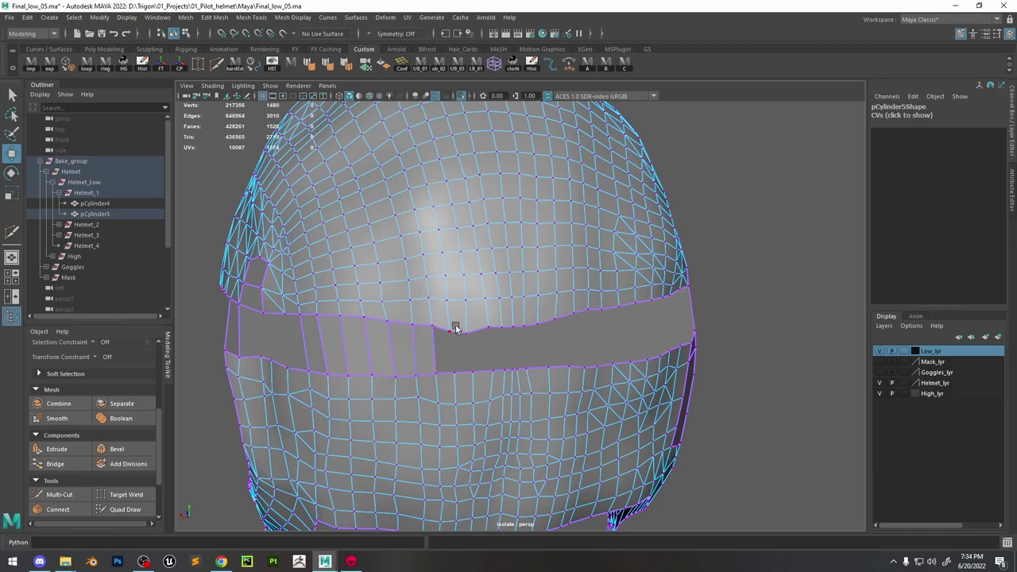
click(460, 367)
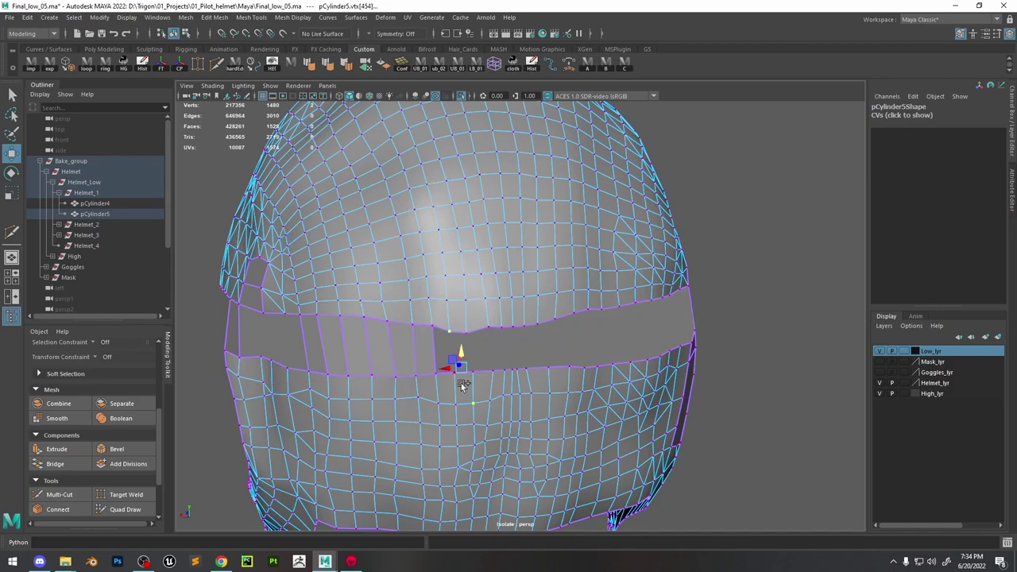
key(ctrl+shift+e)
click(468, 333)
key(ctrl+shift+e)
click(487, 325)
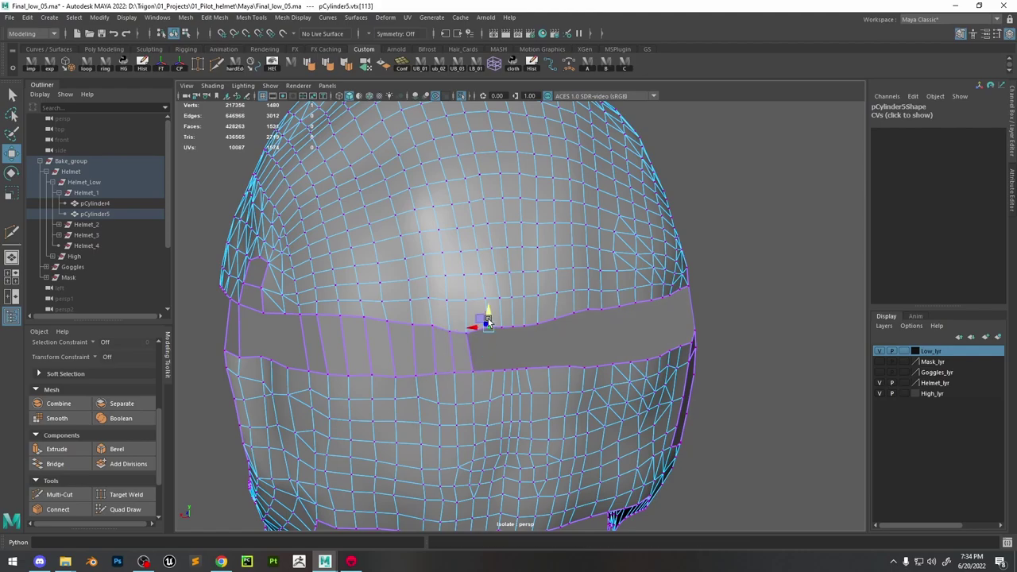
key(ctrl+shift+e)
shift+click(505, 370)
key(ctrl+shift+e)
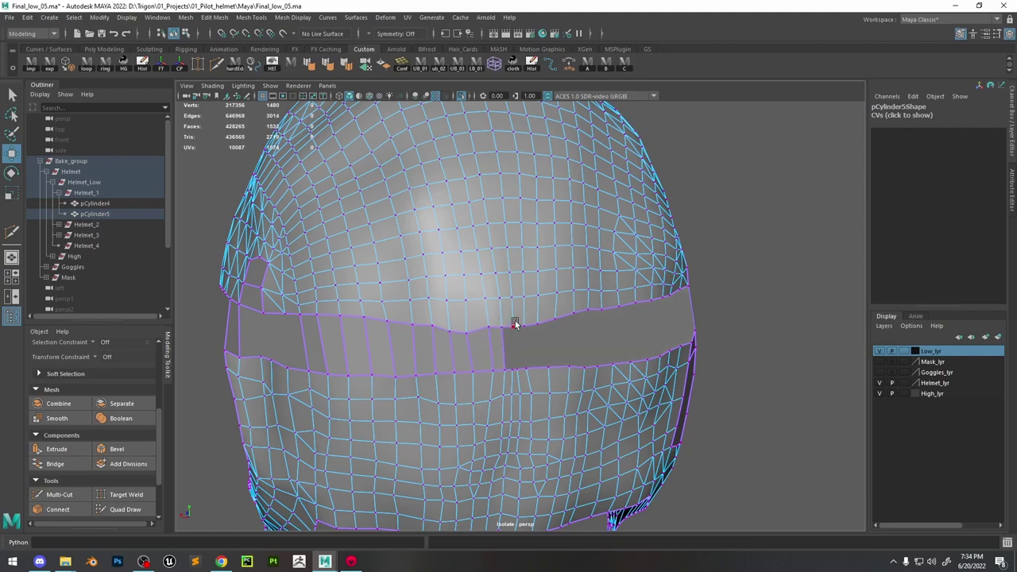
key(ctrl+shift+e)
click(521, 327)
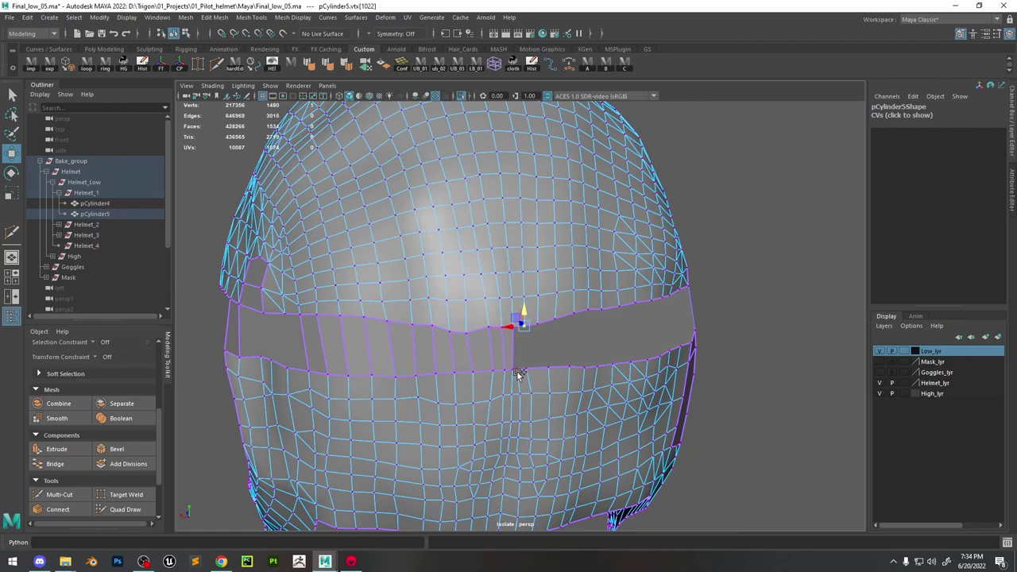
shift+click(518, 372)
key(ctrl+shift+e)
click(530, 326)
shift+click(529, 365)
key(ctrl+shift+e)
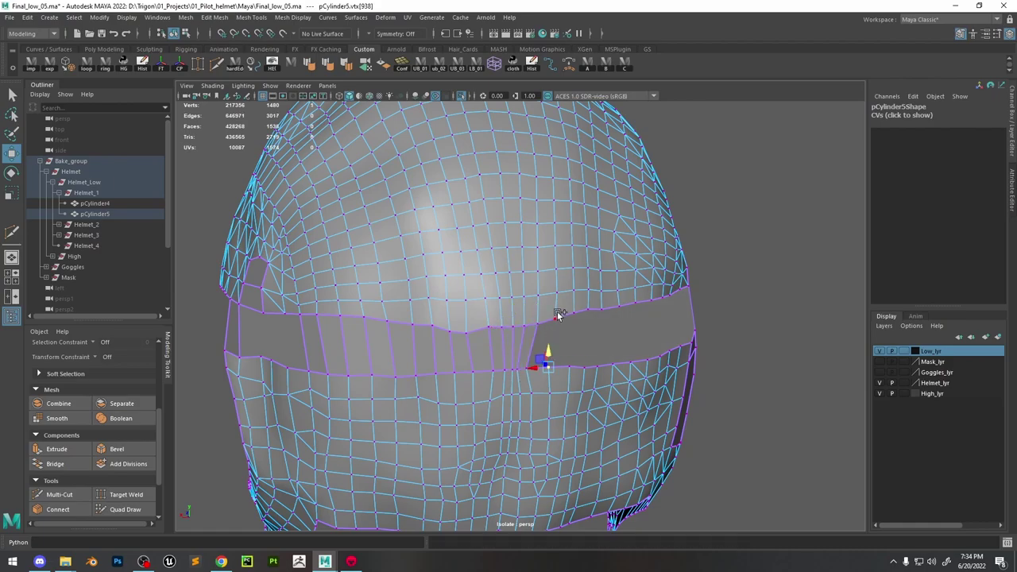
shift+click(556, 315)
key(ctrl+shift+e)
key(ctrl+shift+e)
click(588, 309)
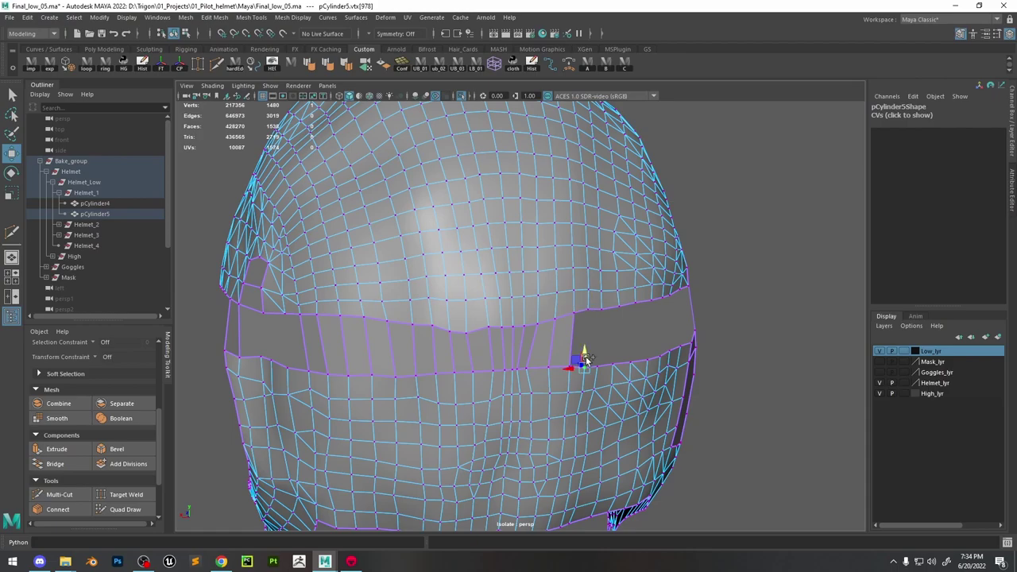
shift+click(584, 367)
Continue connecting band vertex pairs top to bottom along the helmet's side
key(ctrl+shift+e)
alt+drag(604, 362, 448, 383)
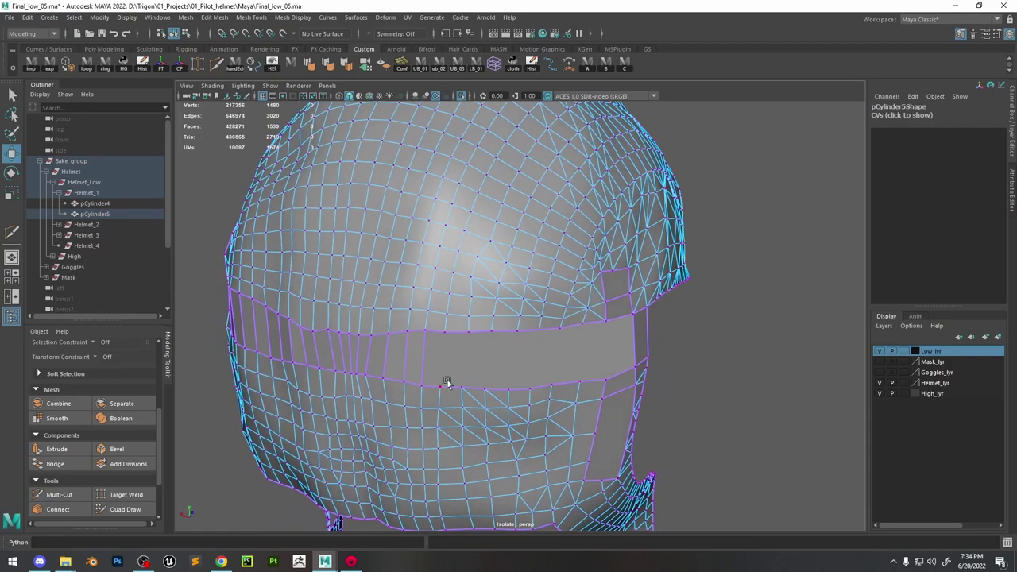
shift+click(441, 331)
key(ctrl+shift+e)
click(469, 333)
shift+click(479, 386)
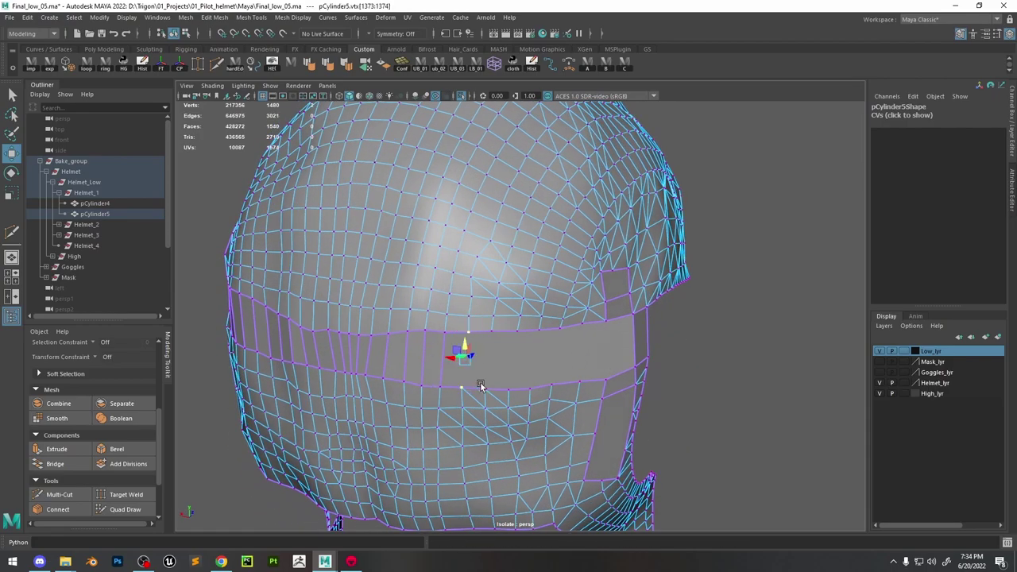
shift+click(491, 331)
key(ctrl+shift+e)
click(512, 326)
shift+click(509, 389)
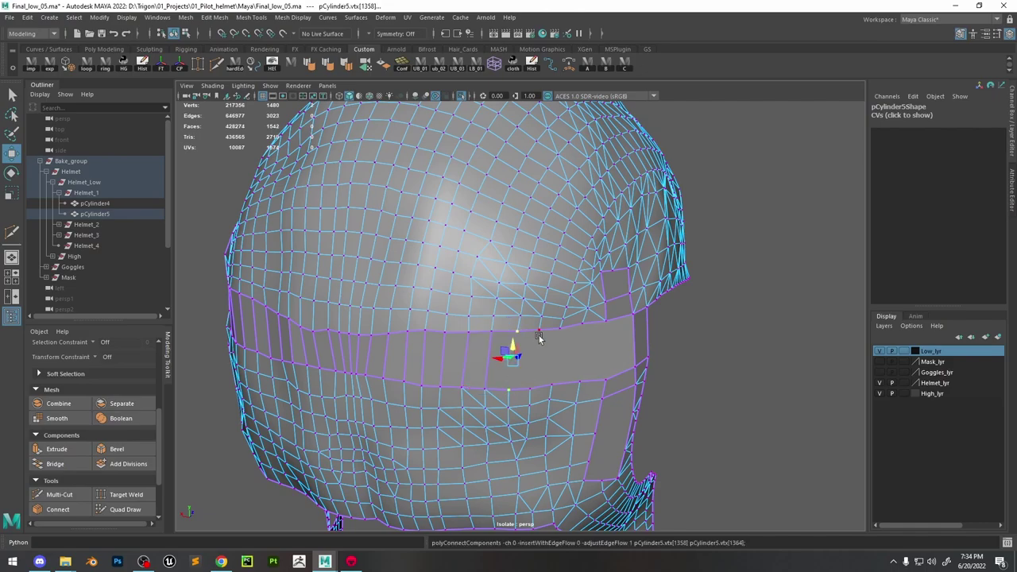
key(ctrl+shift+e)
click(538, 325)
click(529, 391)
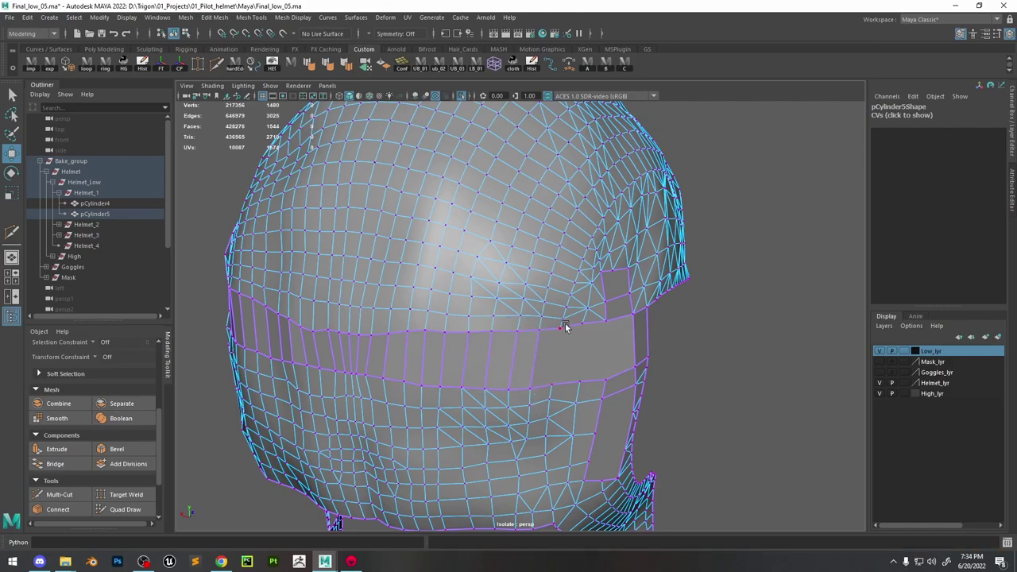
shift+click(550, 387)
key(ctrl+shift+e)
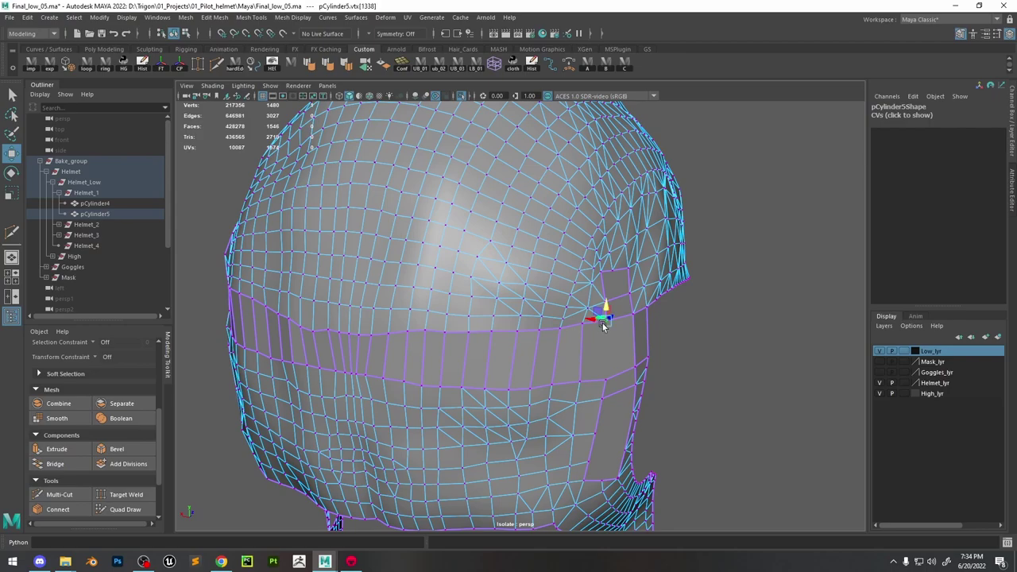
Fill Hole on the gap's border edges and connect two vertices across the new side patch
shift+click(609, 385)
shift+right_drag(636, 336, 628, 485)
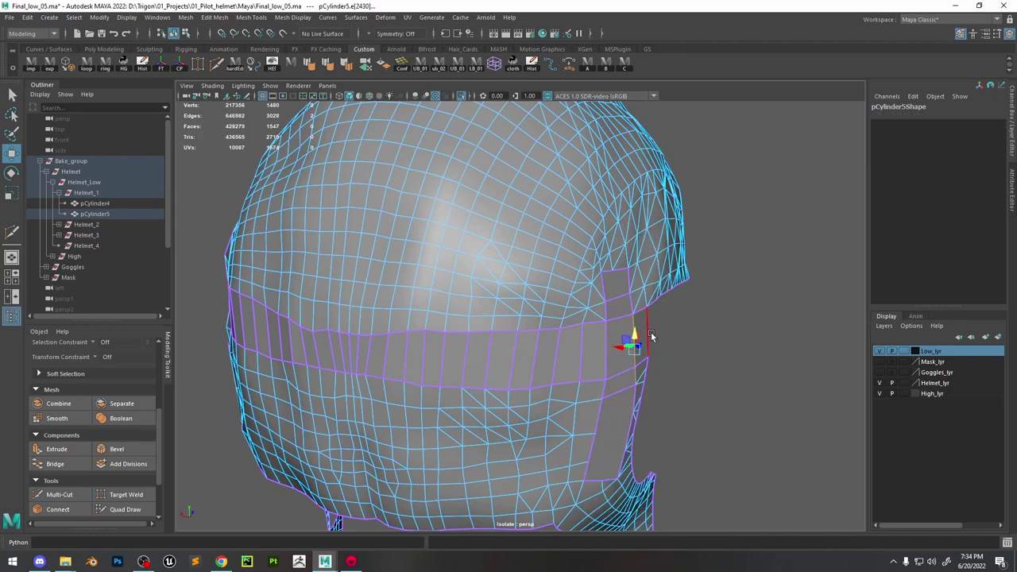
shift+right_drag(630, 347, 591, 493)
alt+drag(590, 492, 487, 354)
click(488, 357)
shift+click(538, 350)
key(ctrl+shift+e)
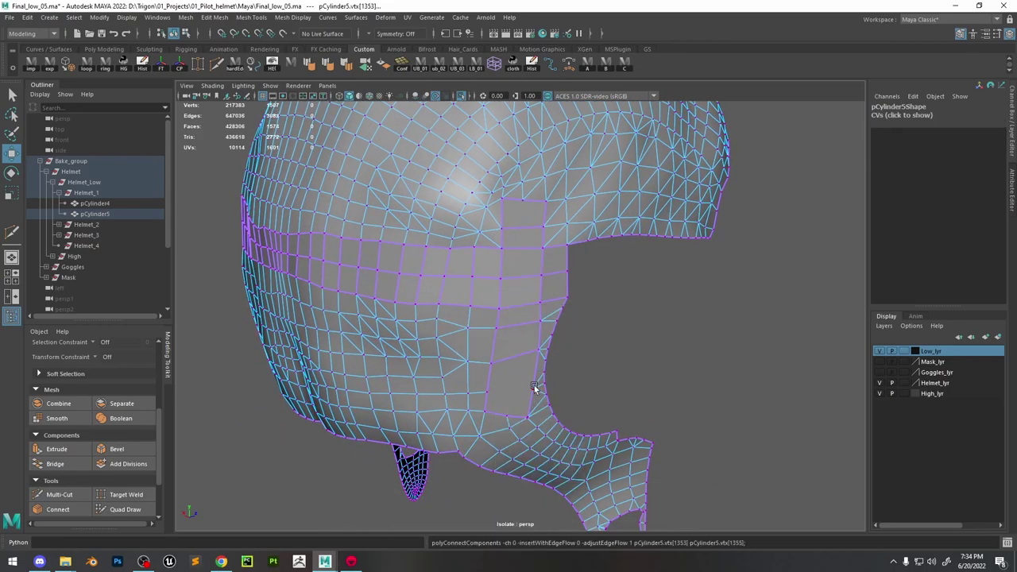
Multi-Cut extra edges near the front opening and across the band square, then select the helmet
click(520, 306)
click(522, 198)
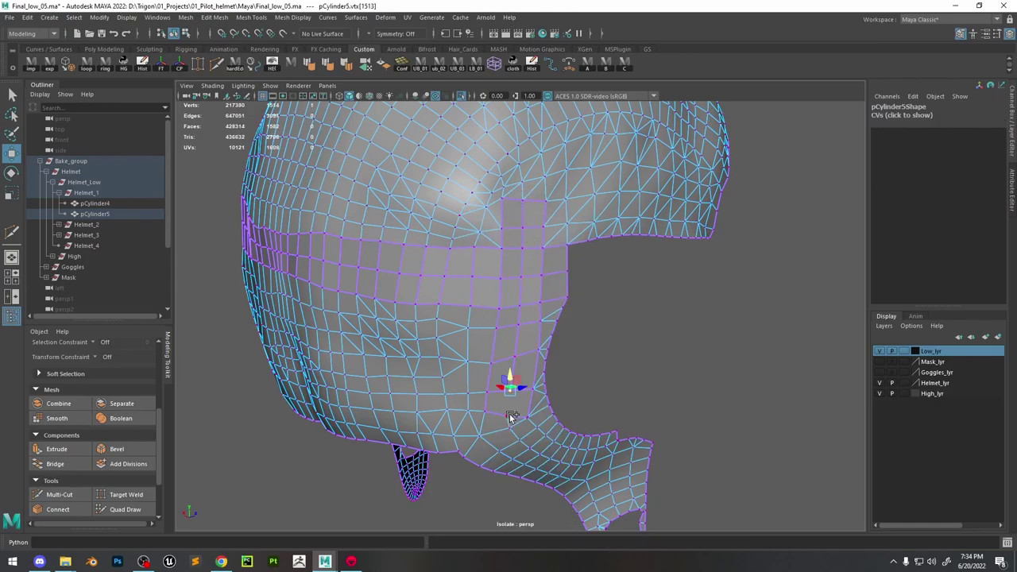
alt+drag(512, 417, 499, 374)
click(521, 334)
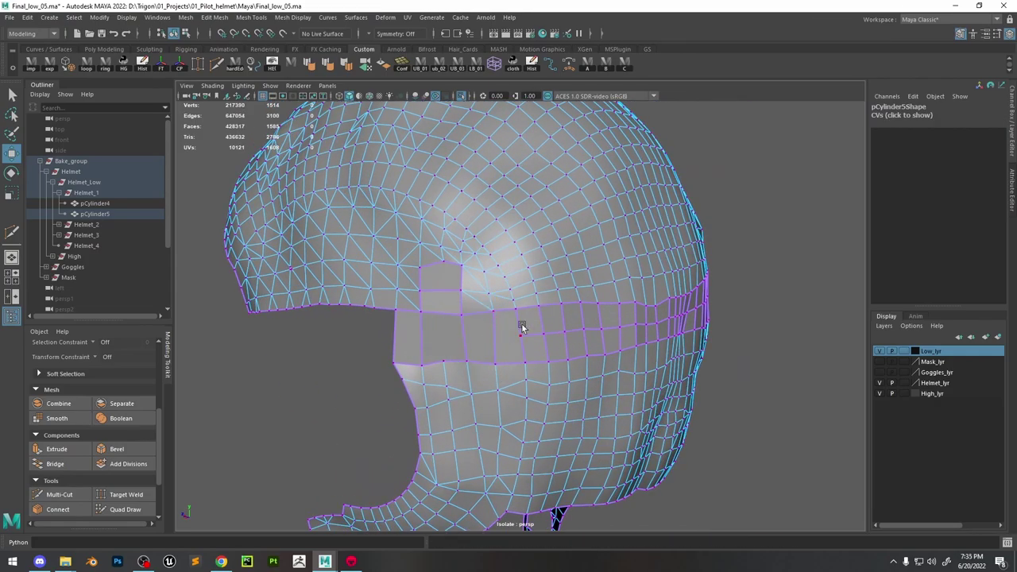
click(465, 334)
click(456, 333)
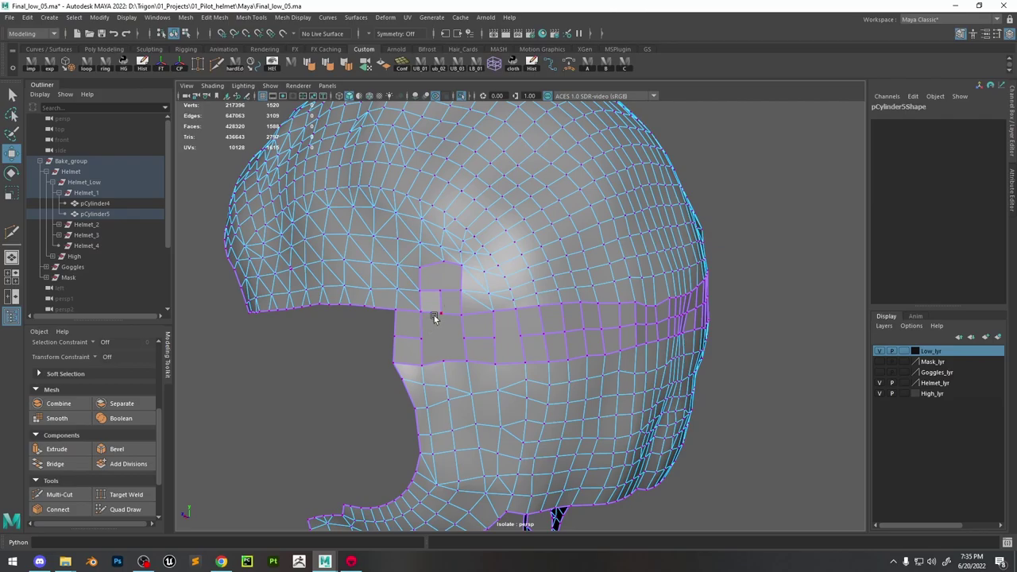
click(434, 318)
click(442, 268)
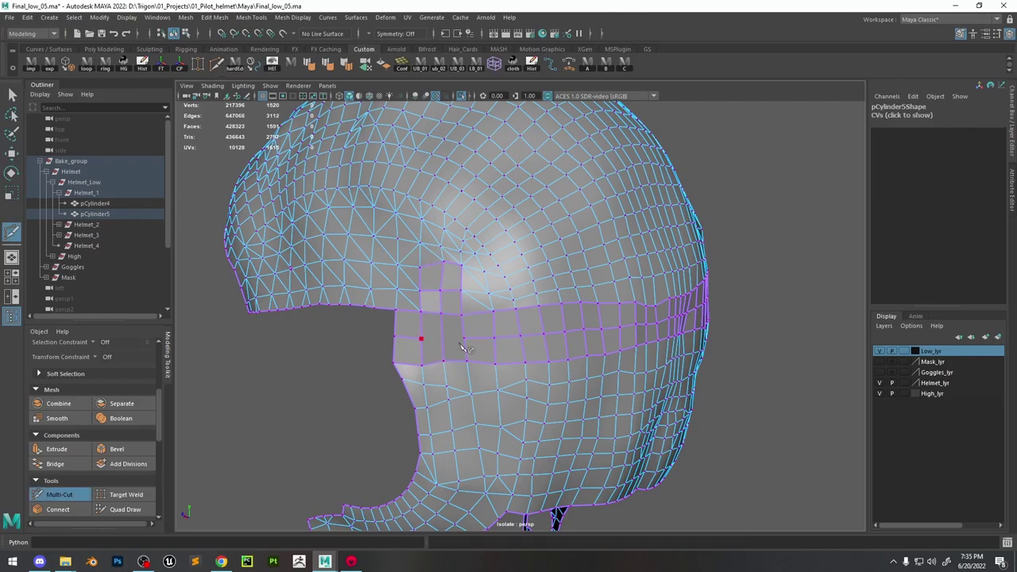
alt+drag(518, 374, 532, 311)
click(95, 214)
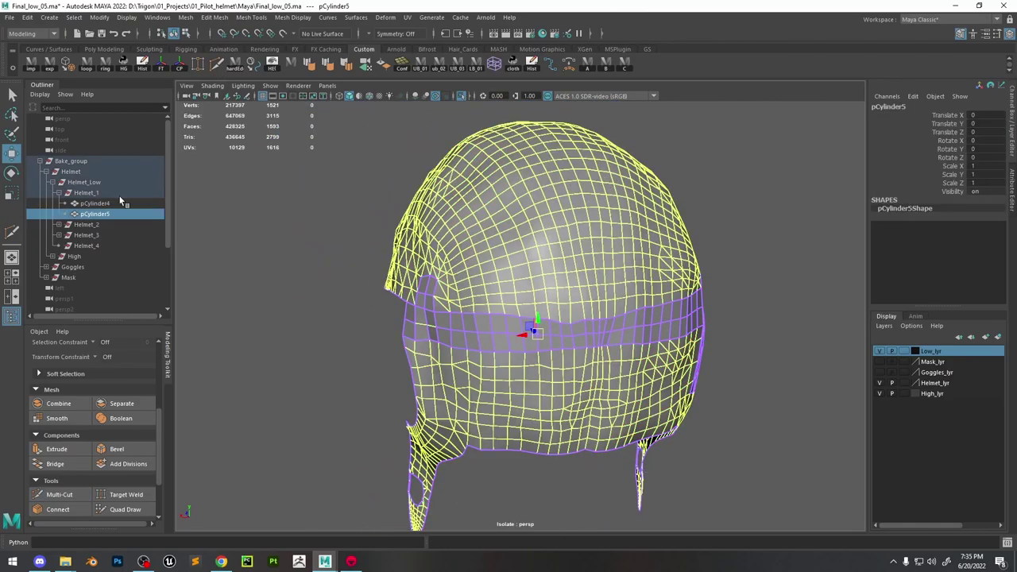
Fill the ear flap hole from its border edges and collapse the stray edges beside it
click(87, 66)
alt+drag(734, 220, 595, 328)
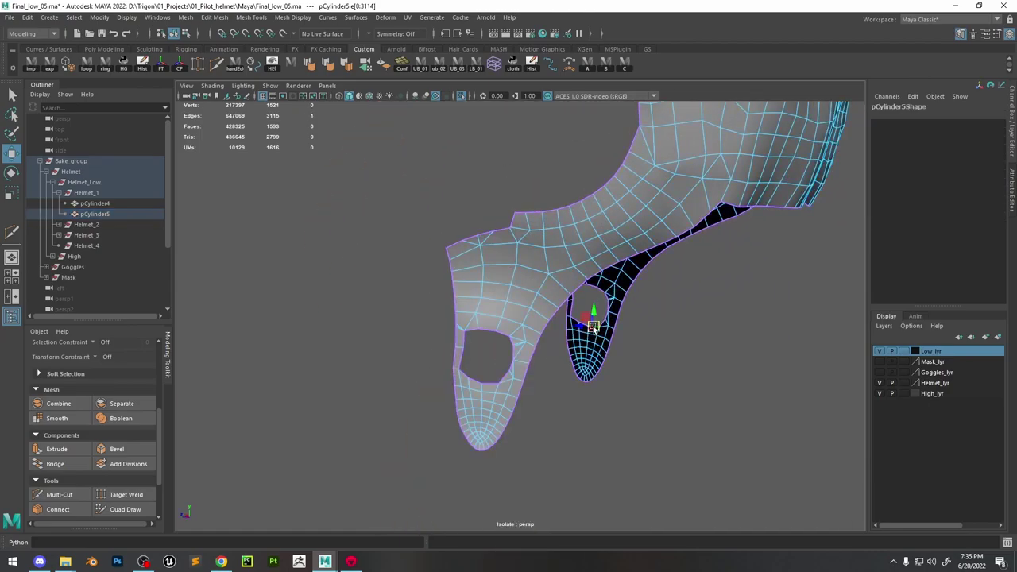
shift+right_drag(504, 344, 477, 373)
scroll(493, 342, up, 3)
shift+right_drag(517, 254, 500, 433)
scroll(512, 390, up, 3)
click(512, 390)
alt+drag(493, 449, 547, 382)
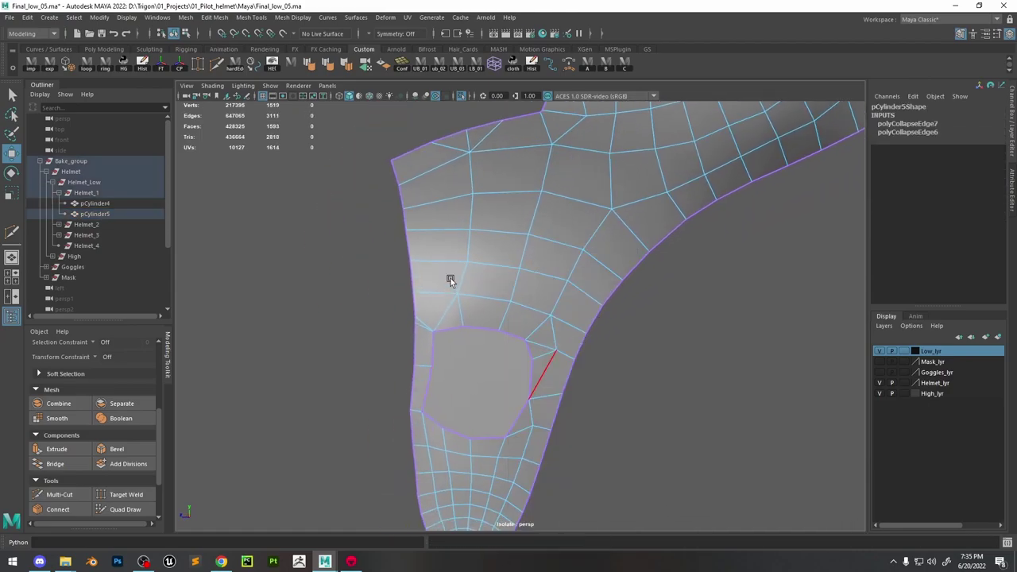
Connect two rim vertices with a new edge across the ear flap hole
click(527, 332)
shift+right_drag(527, 333, 527, 374)
click(529, 398)
shift+right_drag(446, 371, 450, 419)
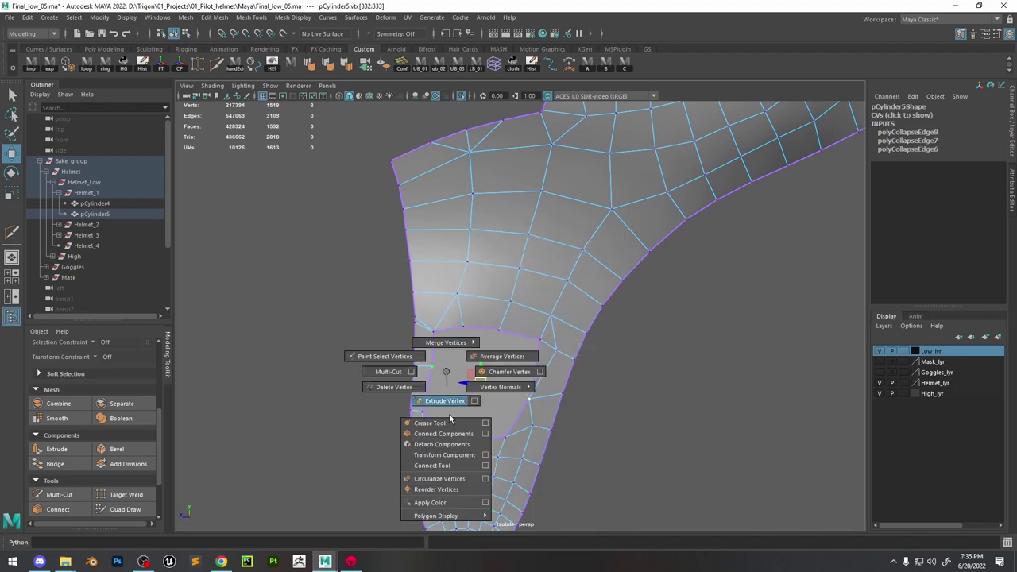
click(443, 433)
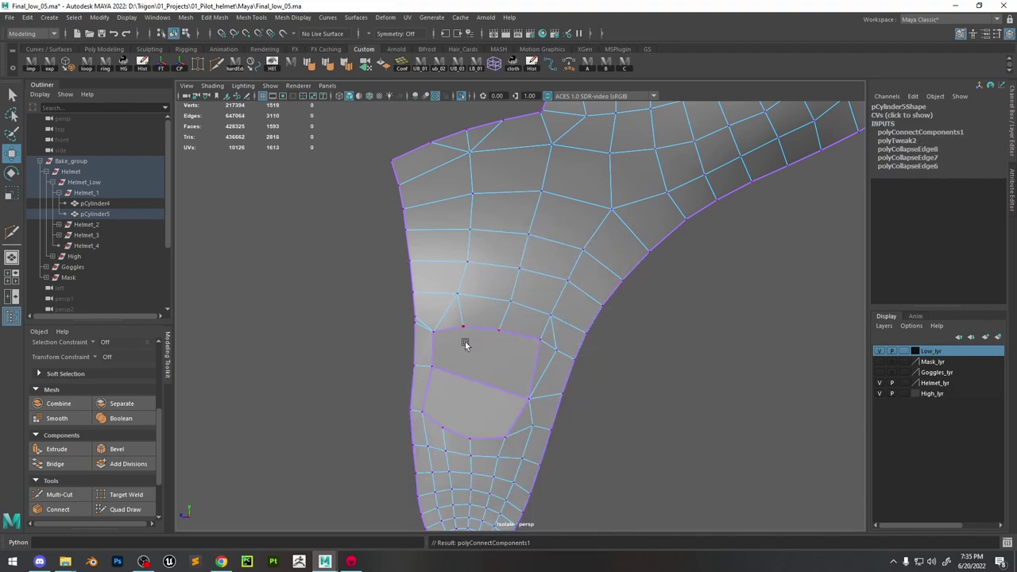
right_click(569, 360)
key(q)
Try collapsing edges beside the gap, undoing the hide and the unwanted collapse
alt+drag(592, 322, 682, 295)
click(556, 262)
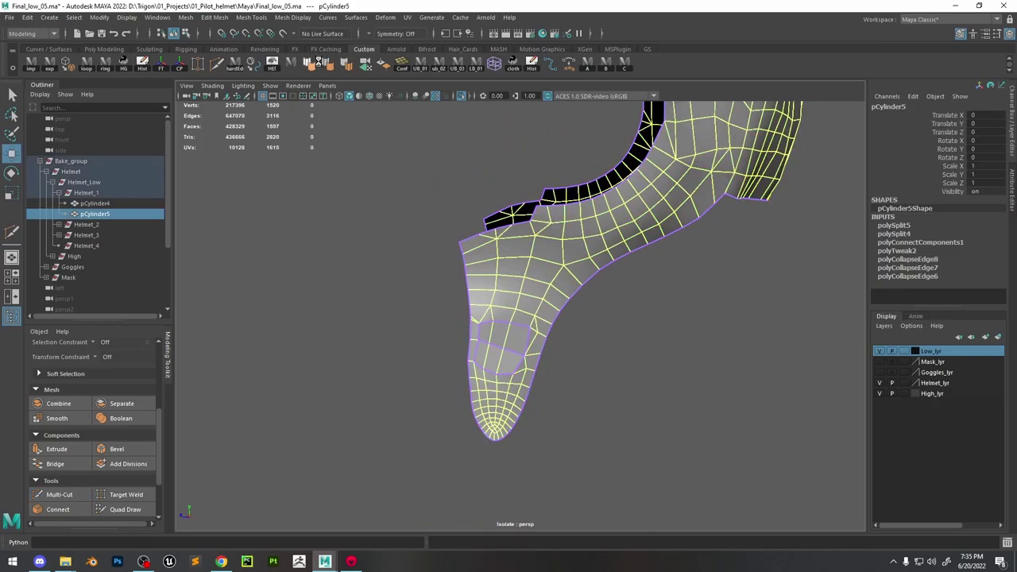
alt+drag(556, 263, 517, 382)
key(ctrl+F10)
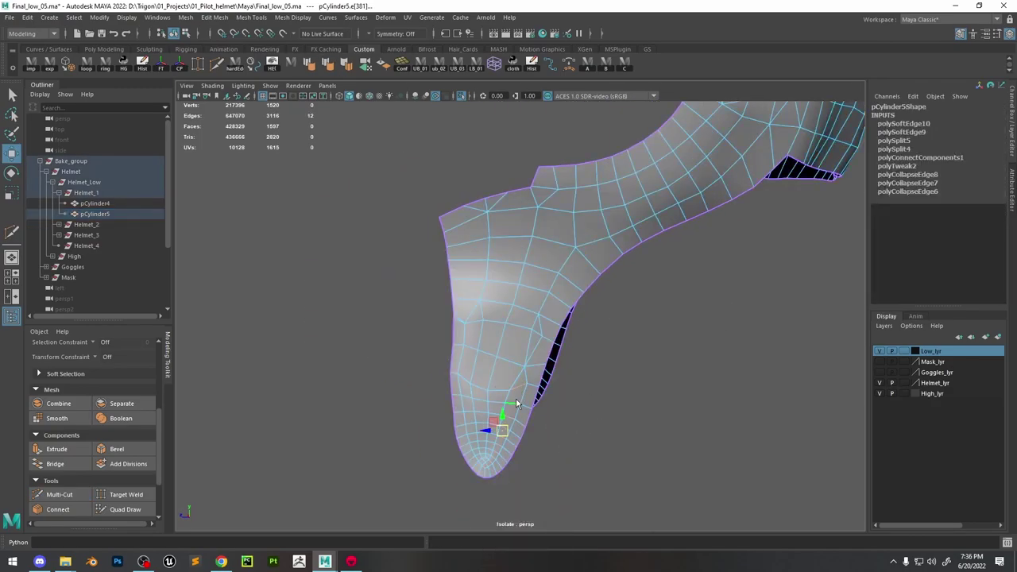
scroll(511, 416, up, 3)
click(533, 390)
key(h)
key(ctrl+z)
scroll(542, 361, down, 3)
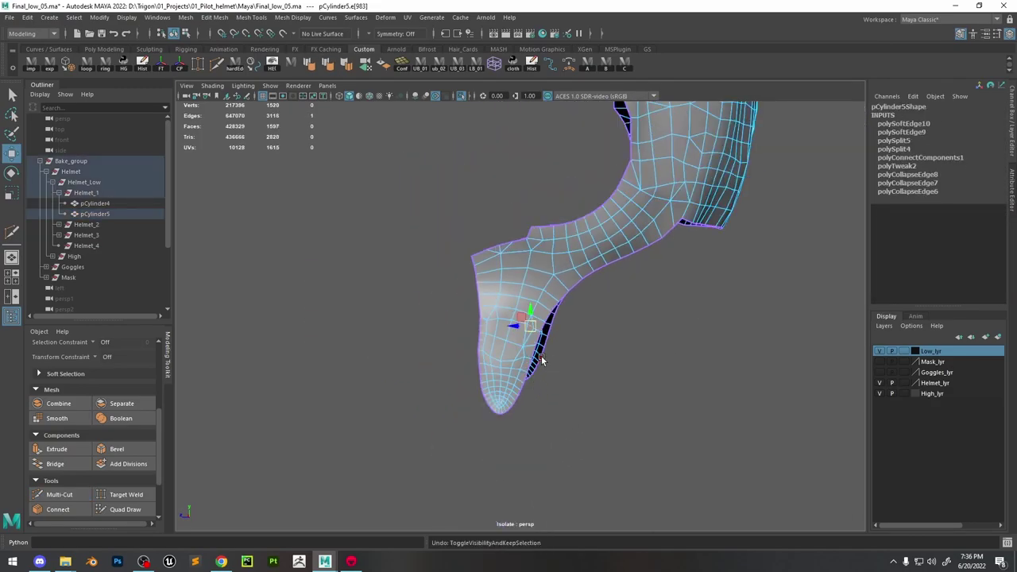
shift+right_drag(540, 361, 493, 342)
scroll(465, 323, up, 3)
key(ctrl+z)
scroll(506, 352, down, 2)
click(503, 266)
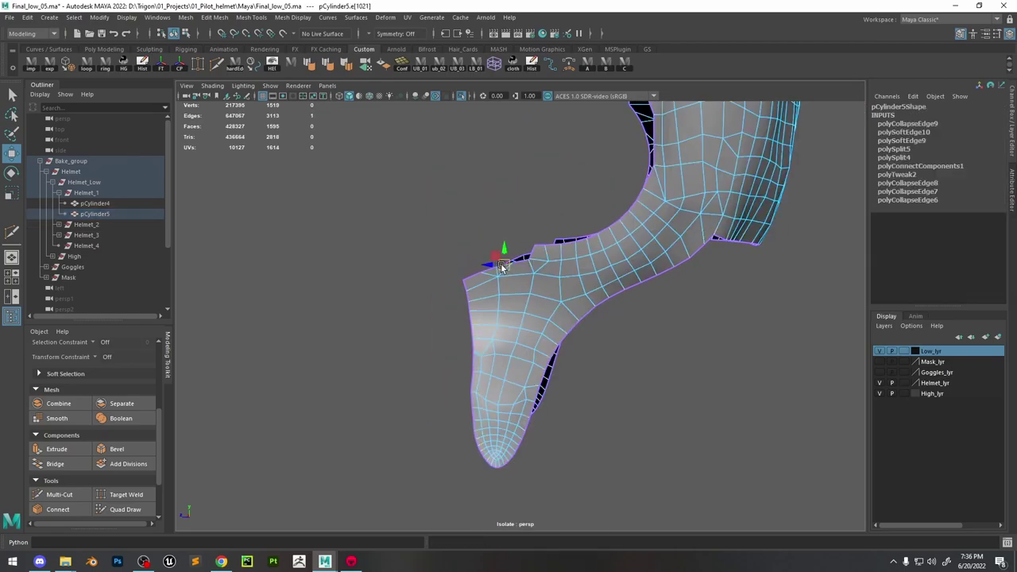
Connect vertex pairs with new edges at the ear flap tip
key(F9)
click(524, 301)
alt+drag(525, 300, 556, 294)
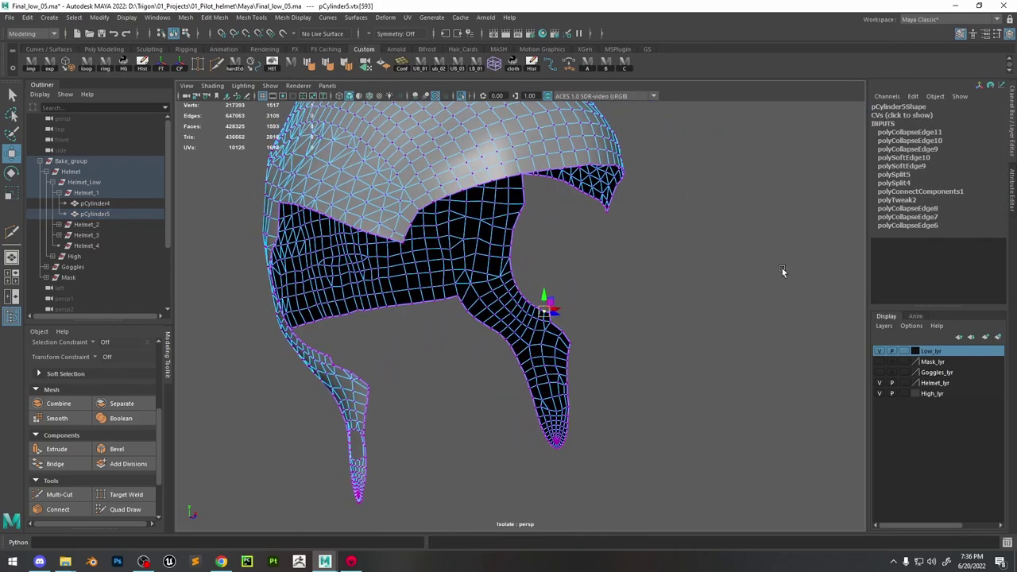
scroll(532, 352, up, 3)
scroll(533, 353, up, 3)
shift+right_drag(466, 291, 466, 333)
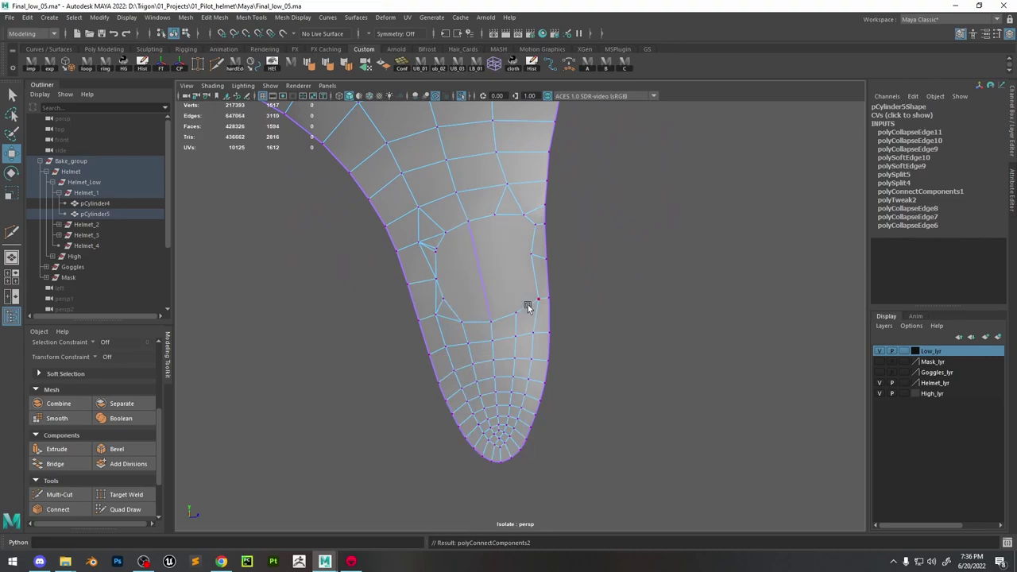
click(508, 265)
click(538, 244)
click(450, 275)
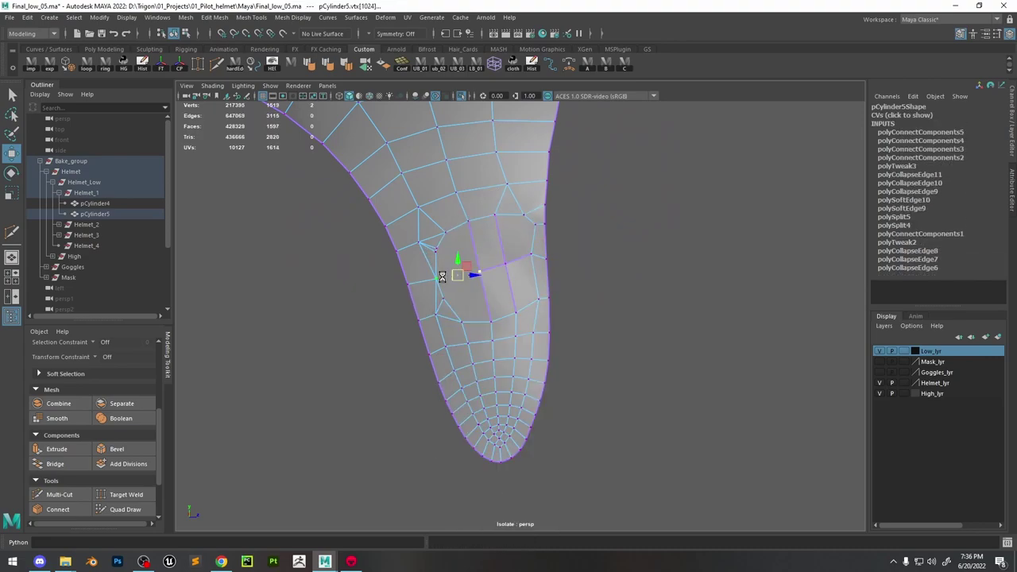
Collapse the edge across the remaining hole, then select the whole low-poly mesh
right_drag(450, 270, 450, 240)
shift+right_drag(454, 295, 437, 257)
key(g)
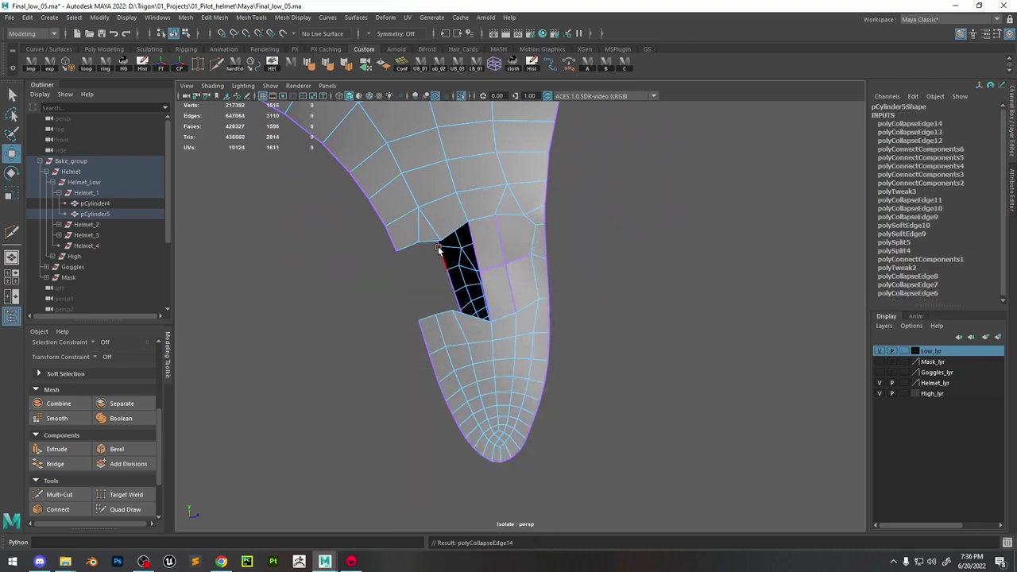
key(ctrl+z)
click(524, 238)
key(g)
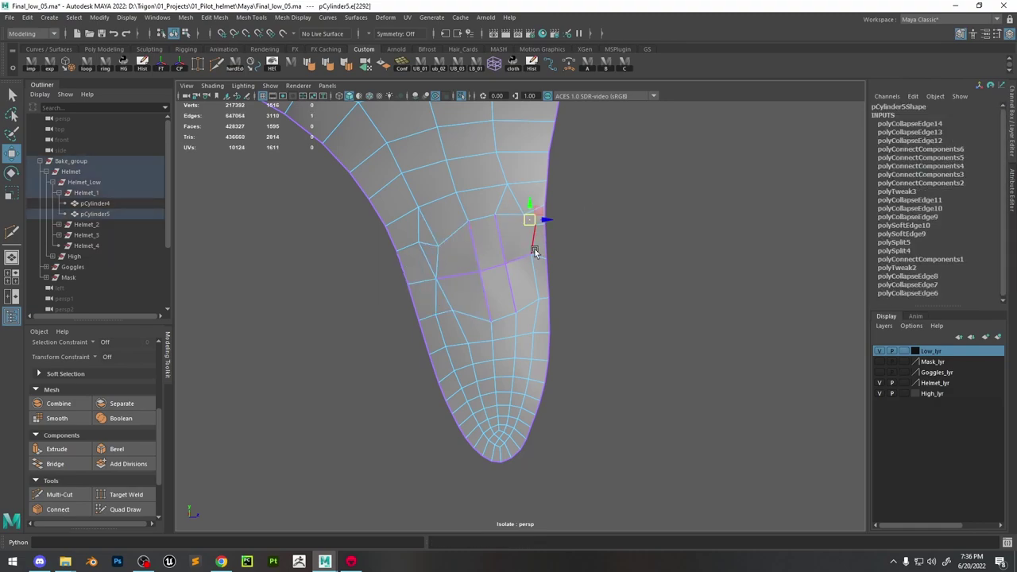
key(F8)
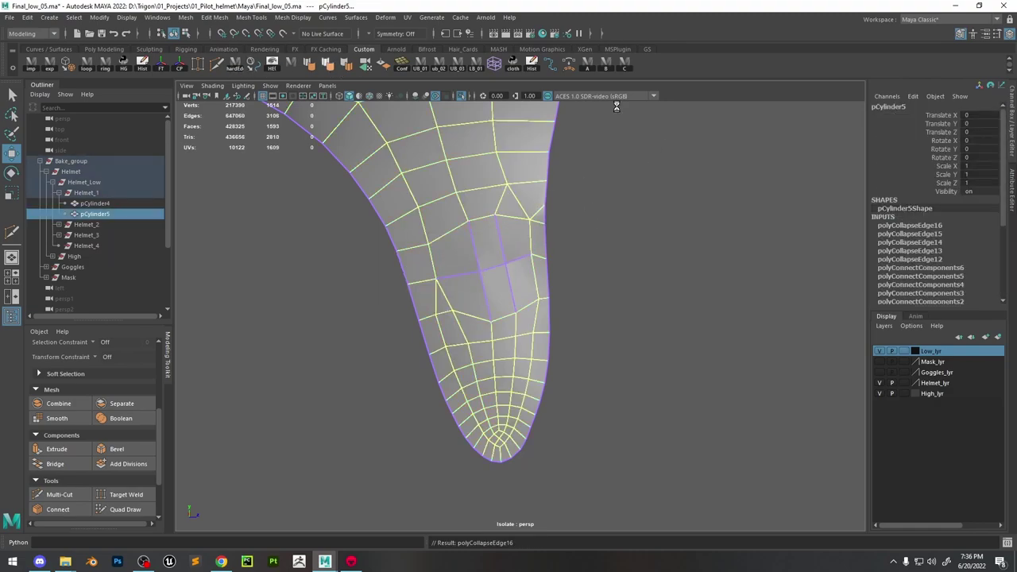
click(328, 64)
alt+drag(704, 267, 534, 178)
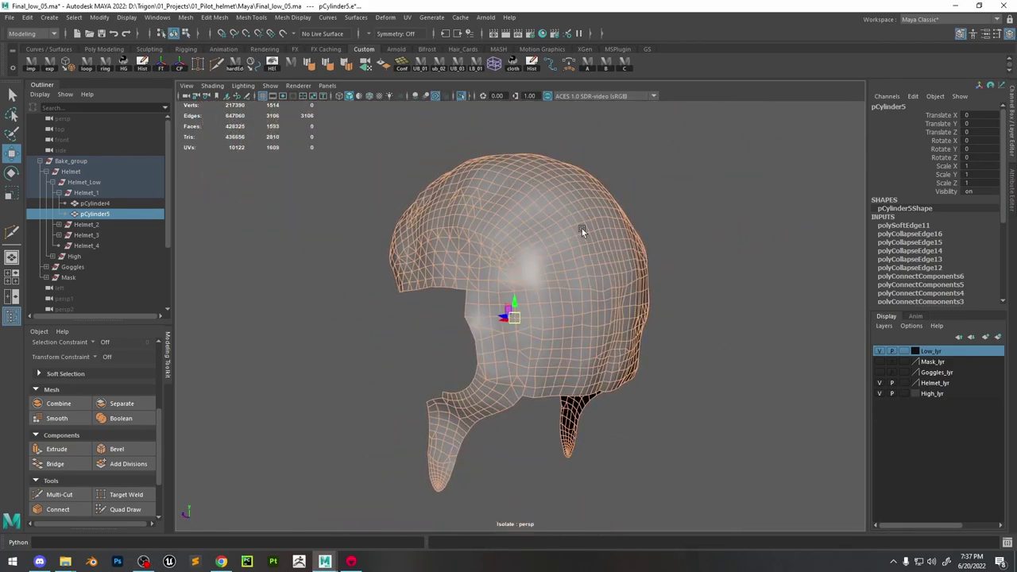
Turn off Isolate Select to show the goggles and high-poly helmet, then select the low-poly vertices
key(equal)
key(equal)
key(equal)
key(equal)
key(equal)
click(463, 95)
alt+drag(509, 159, 697, 175)
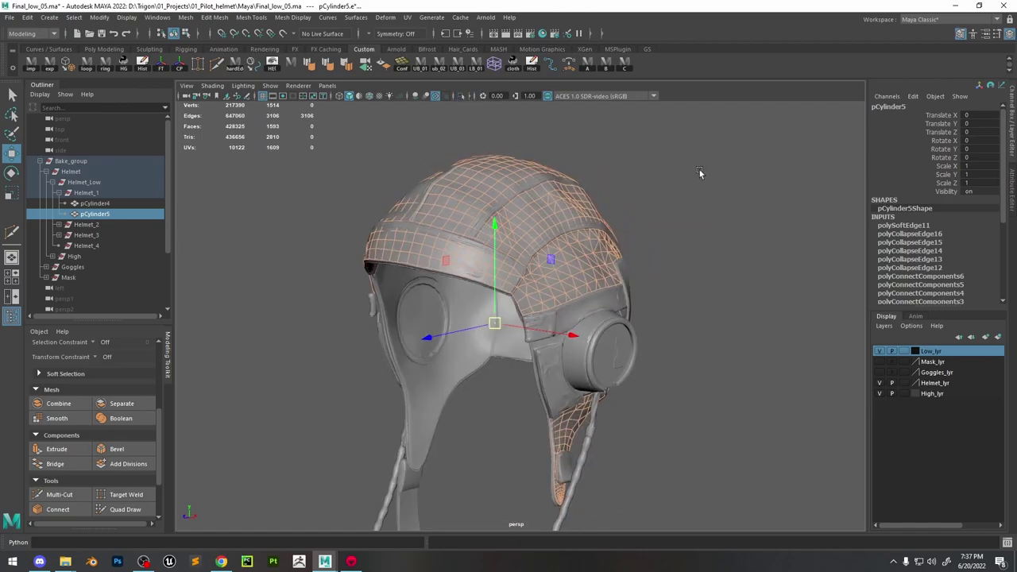
click(664, 234)
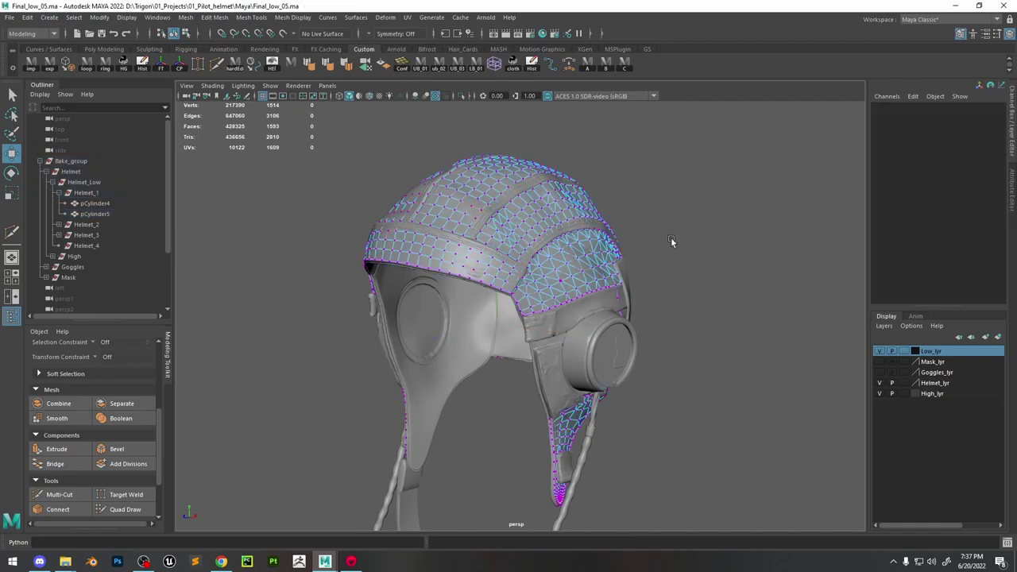
ctrl+alt+drag(682, 180, 612, 221)
key(f)
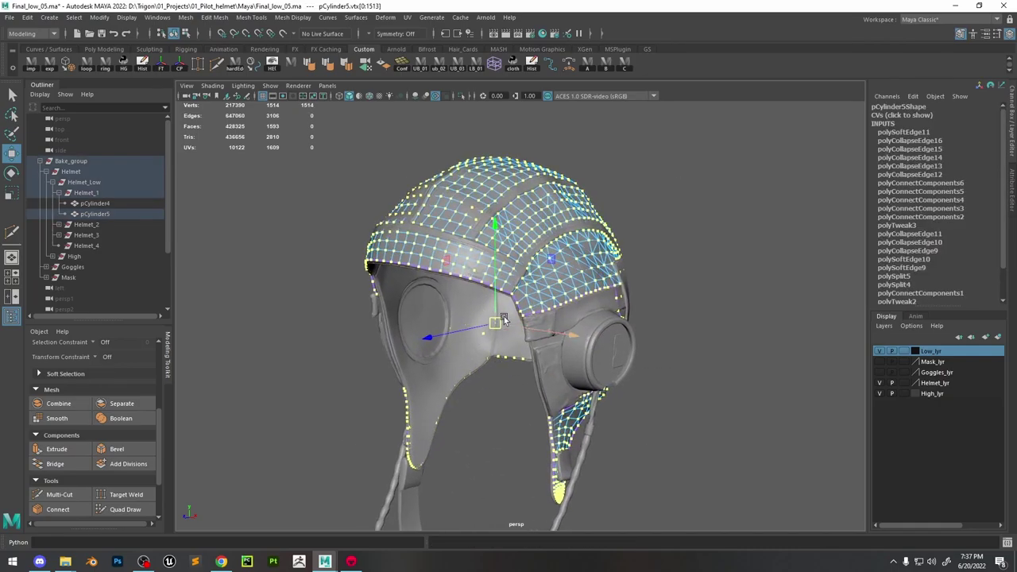
Set the move axis and push the strap-edge vertices outward over the high-poly surface
click(436, 346)
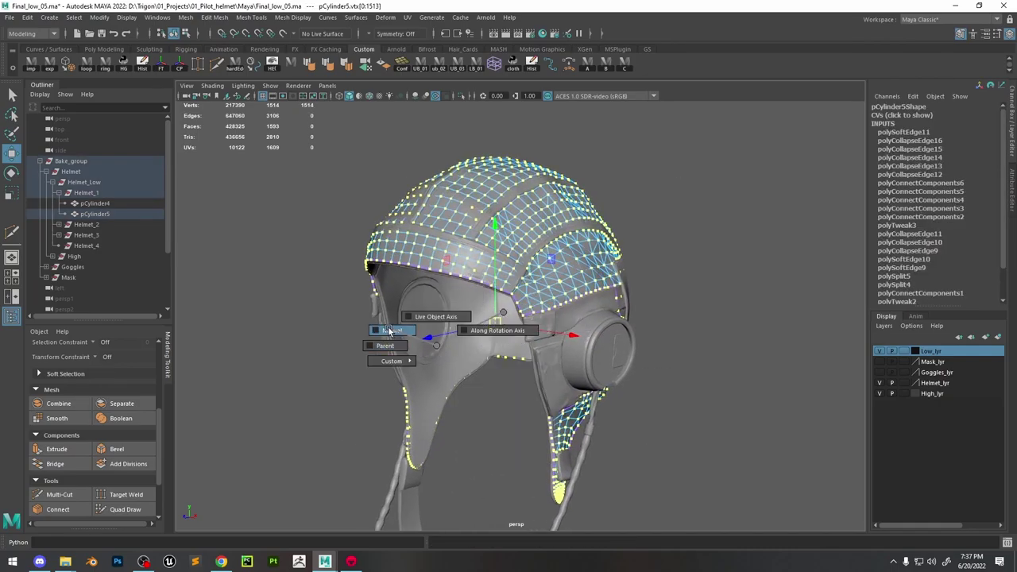
alt+drag(388, 331, 445, 322)
alt+right_drag(446, 322, 652, 307)
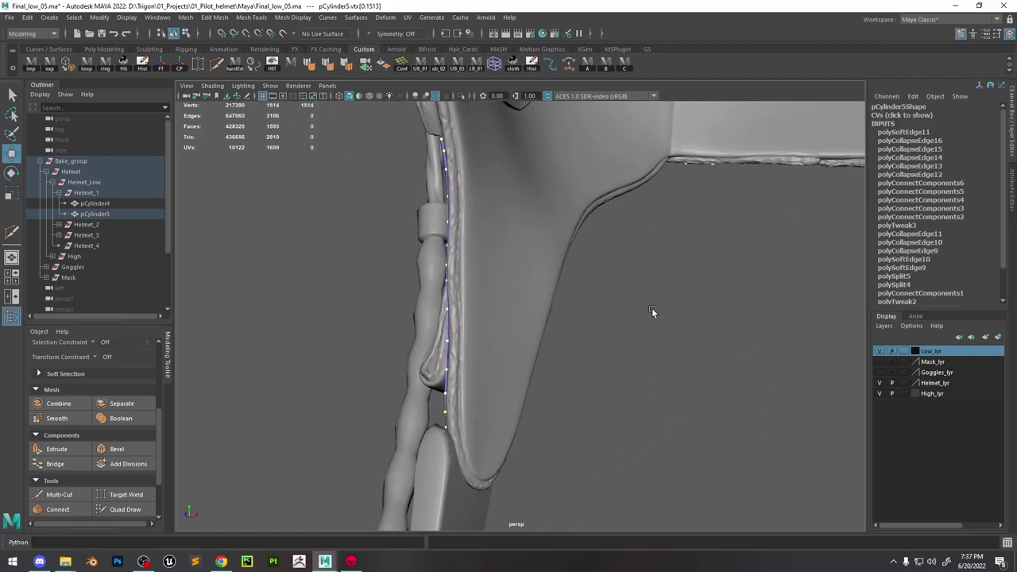
middle_drag(651, 307, 688, 306)
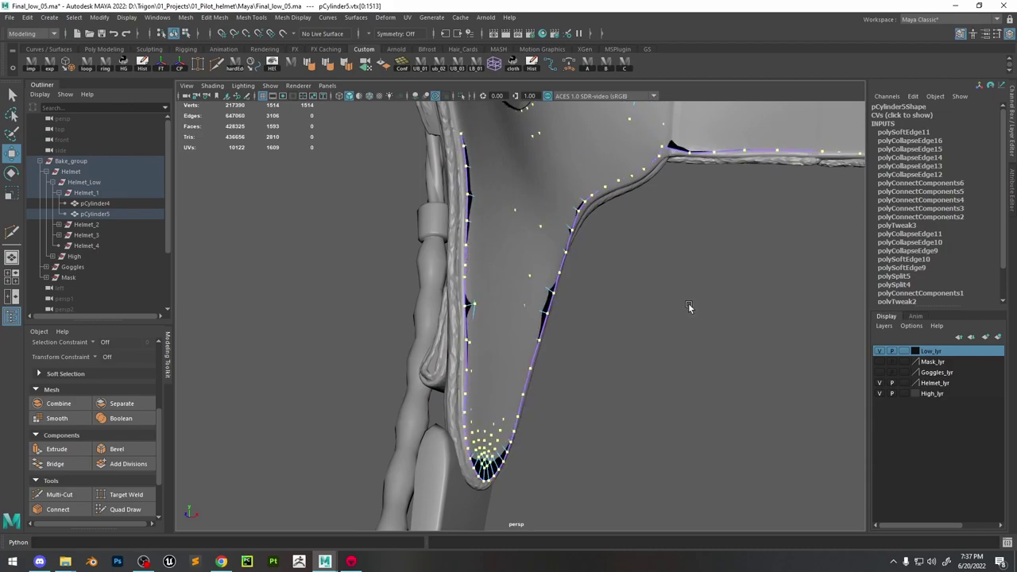
alt+drag(689, 306, 517, 310)
Push the selected low-poly vertices outward past the high-poly helmet's inner rim
scroll(513, 305, up, 10)
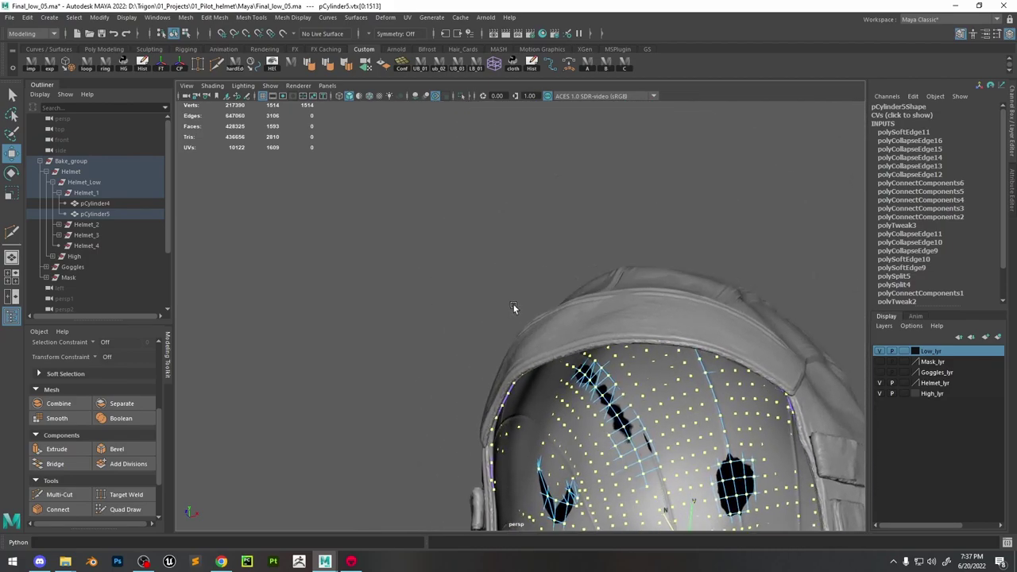
middle_drag(635, 387, 636, 391)
scroll(634, 391, down, 8)
Return to object mode, orbit around the helmet and reselect the low-poly mesh pCylinder5
key(F8)
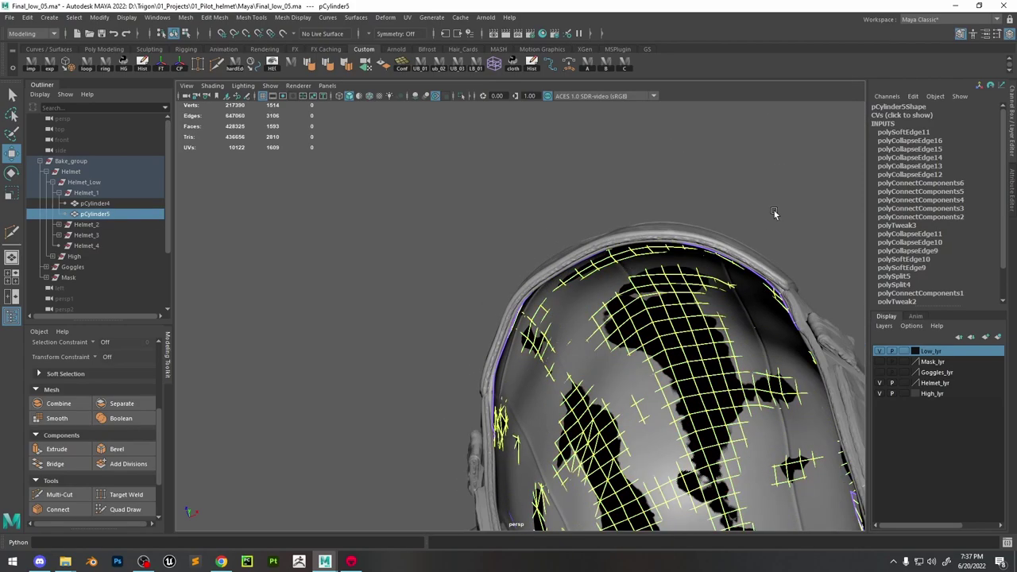
alt+drag(775, 211, 627, 183)
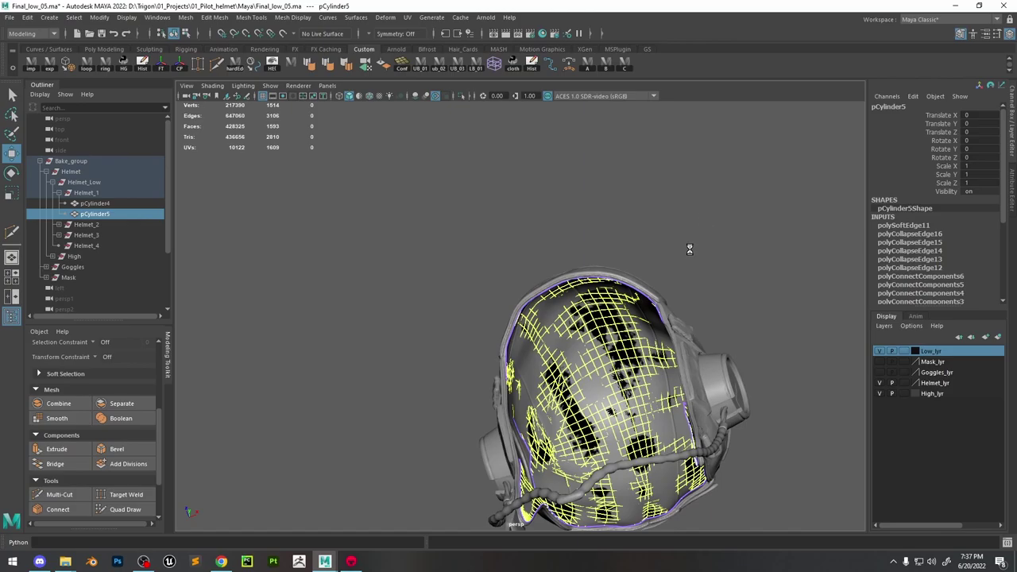
click(681, 202)
click(617, 312)
alt+drag(616, 312, 523, 282)
click(569, 316)
Show the Polygon Primitives list from the Hotbox's Create menu
key(space)
click(498, 279)
mouse_move(557, 319)
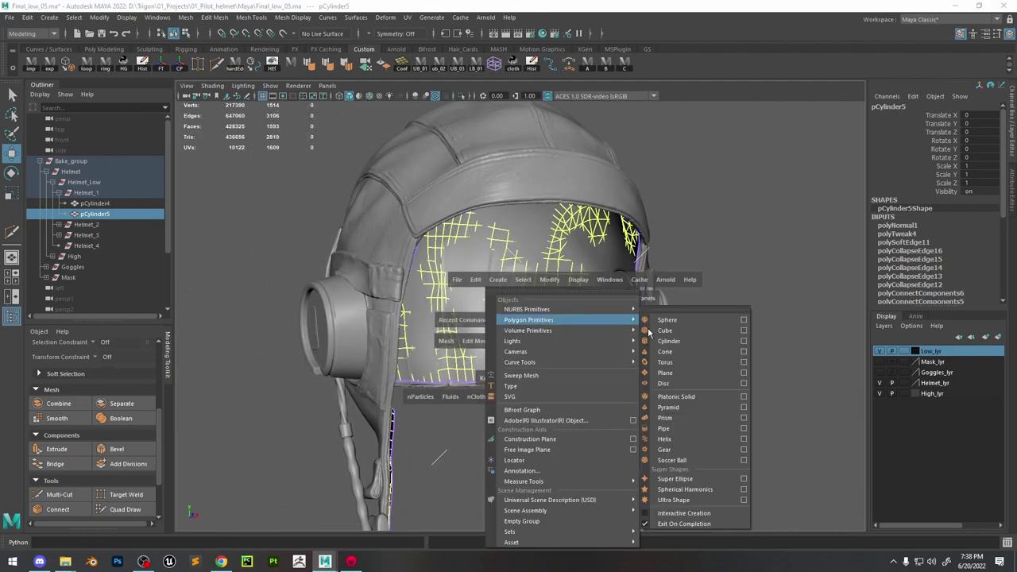
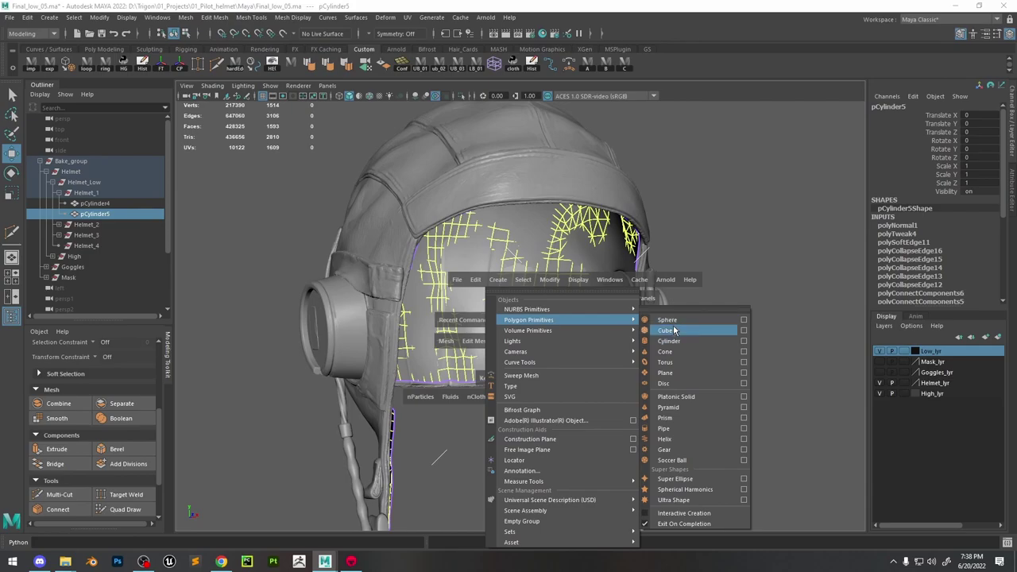
Create a polygon sphere and scale it up around the helmet
click(668, 320)
scroll(506, 368, down, 3)
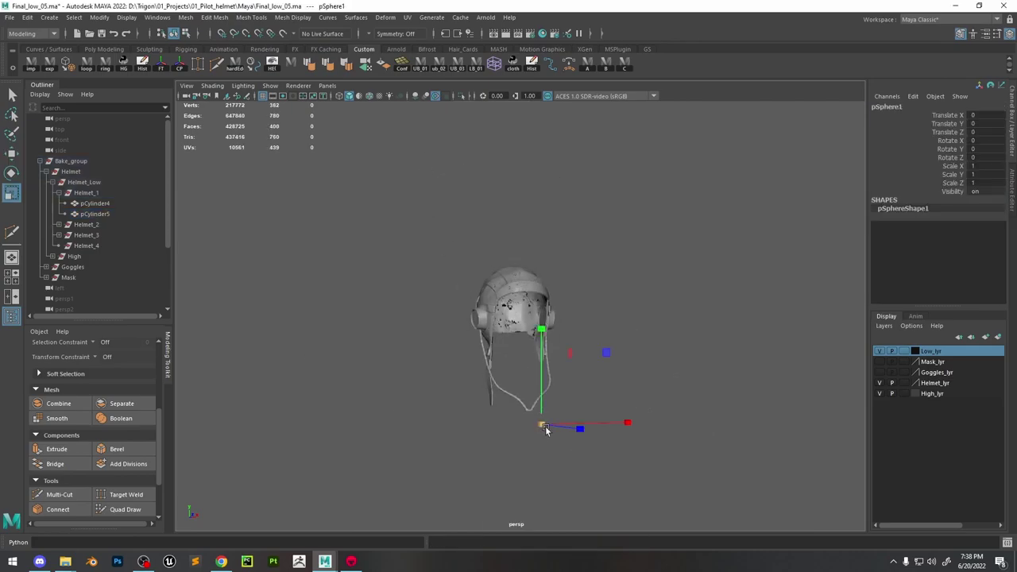
drag(545, 426, 623, 372)
Delete the sphere's lower-half faces, leaving a hemisphere
key(w)
right_drag(557, 318, 548, 362)
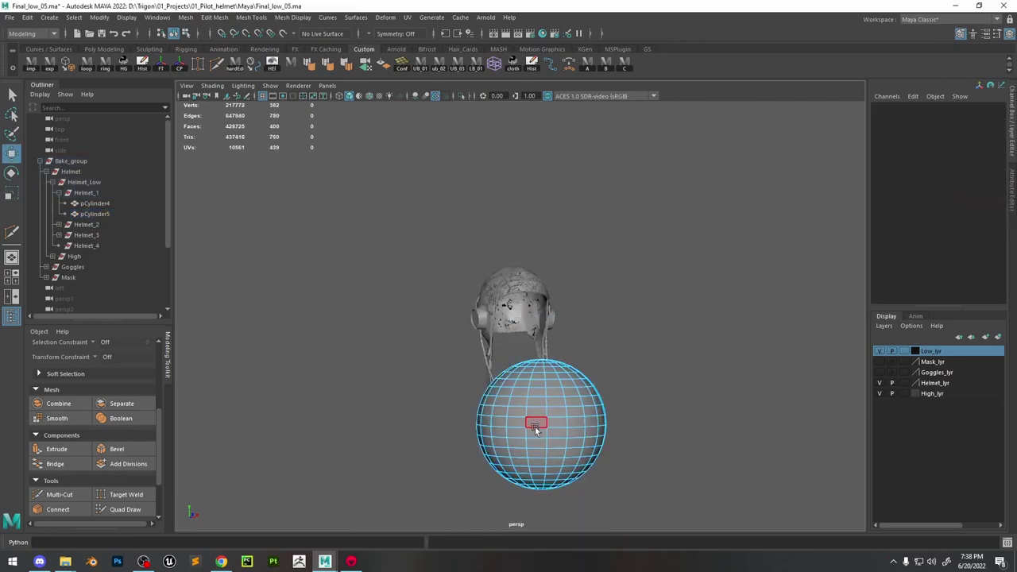
double_click(559, 435)
key(Delete)
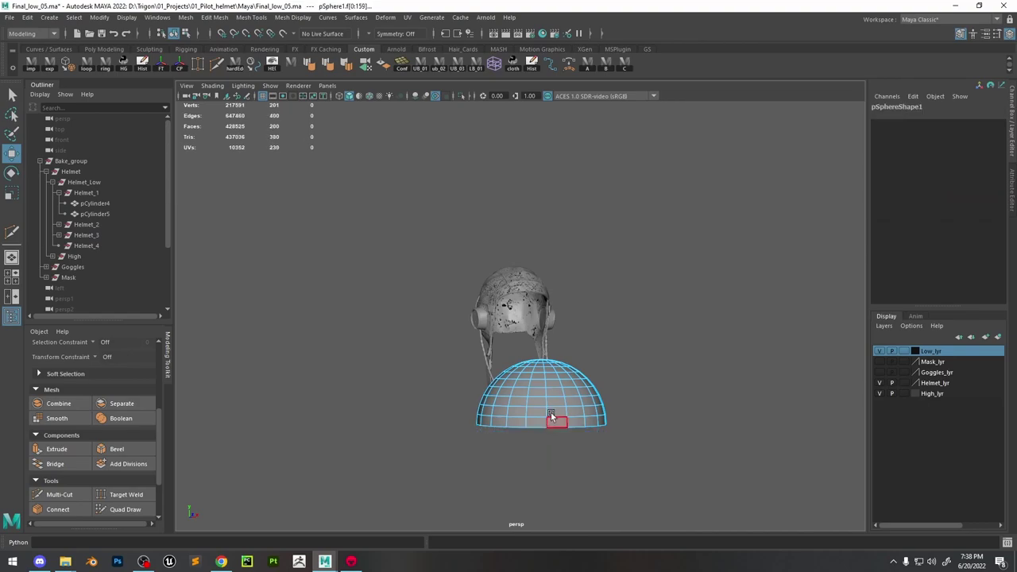
key(F8)
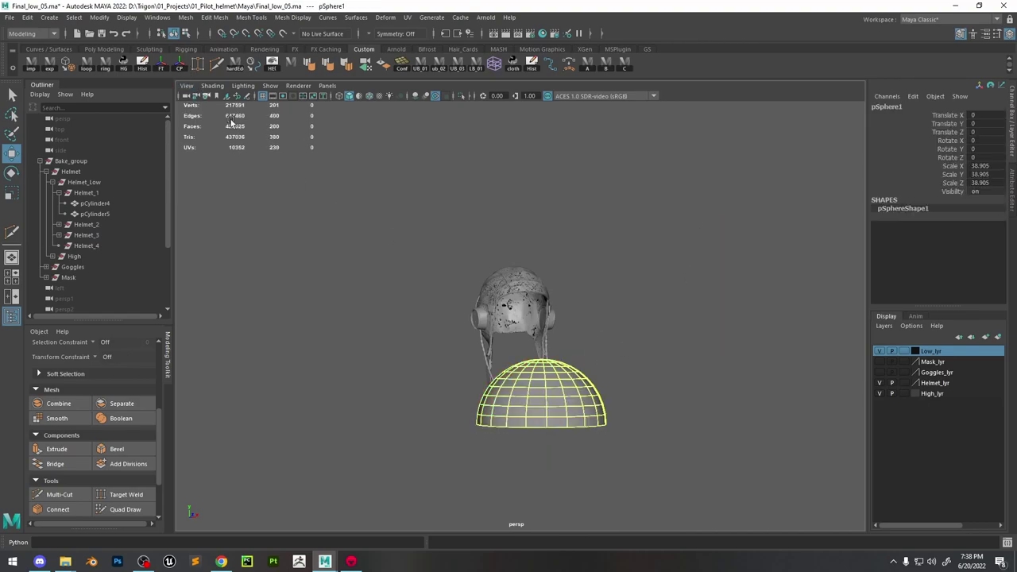
Tilt the hemisphere about -45 degrees on X and shrink it to about 12.5
key(e)
drag(525, 421, 478, 393)
key(r)
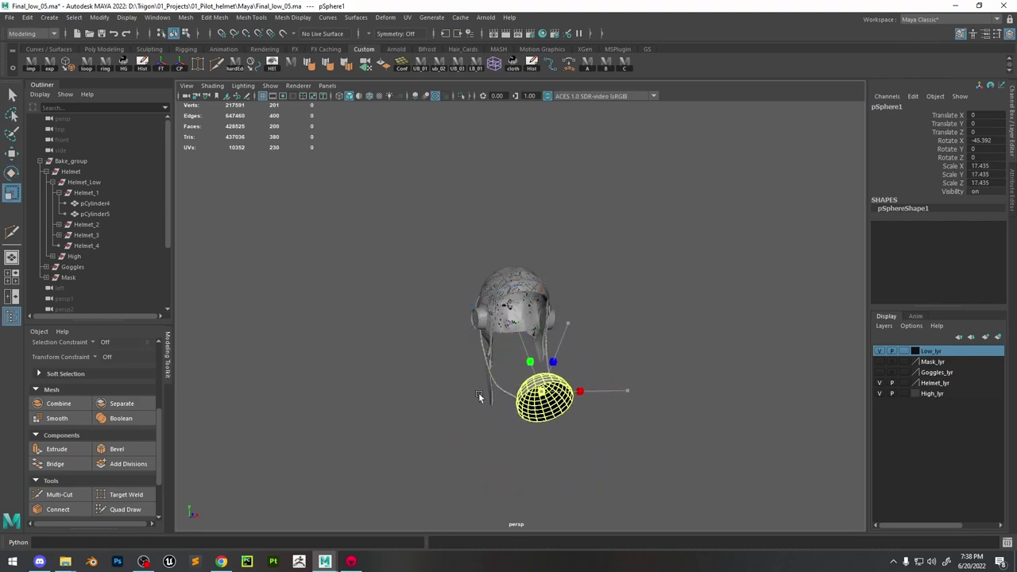
right_drag(536, 372, 524, 366)
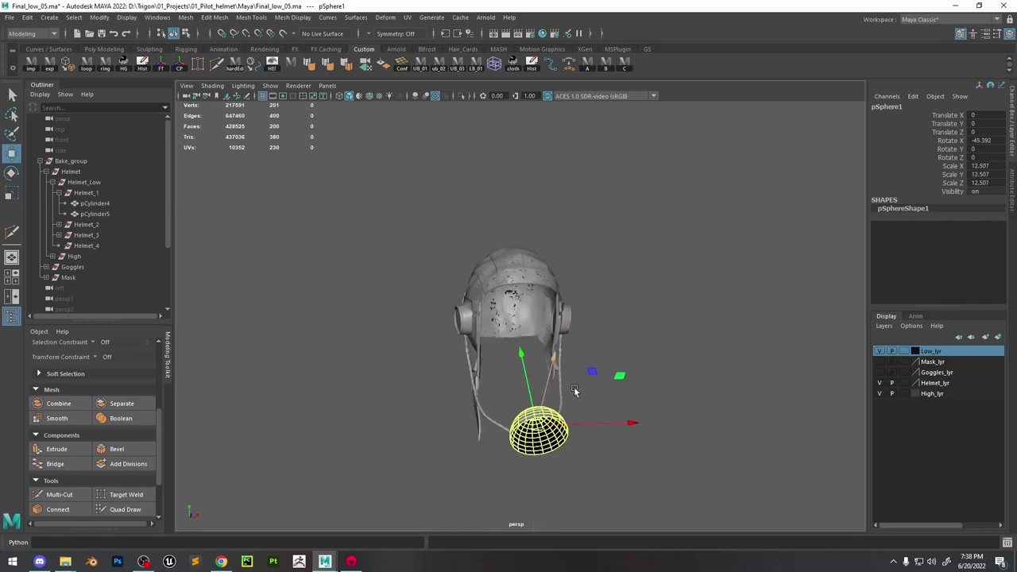
Scale the hemisphere up to fit the helmet's face opening
alt+drag(575, 390, 537, 319)
scroll(568, 270, up, 2)
alt+drag(567, 271, 554, 258)
key(r)
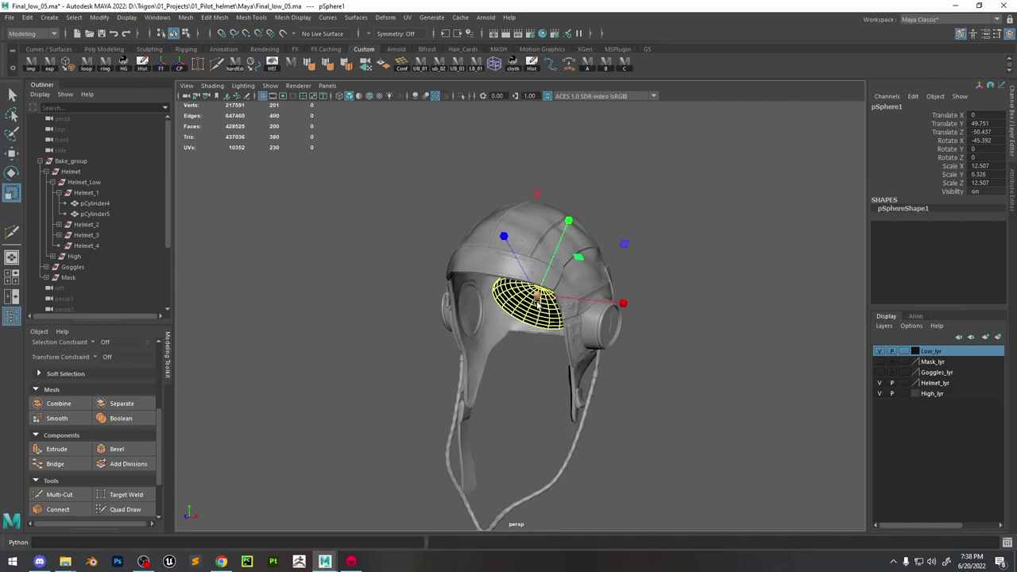
mouse_move(538, 299)
mouse_down()
mouse_move(612, 266)
mouse_move(526, 283)
mouse_move(534, 301)
mouse_up()
Raise the hemisphere into the face opening and narrow its width
key(e)
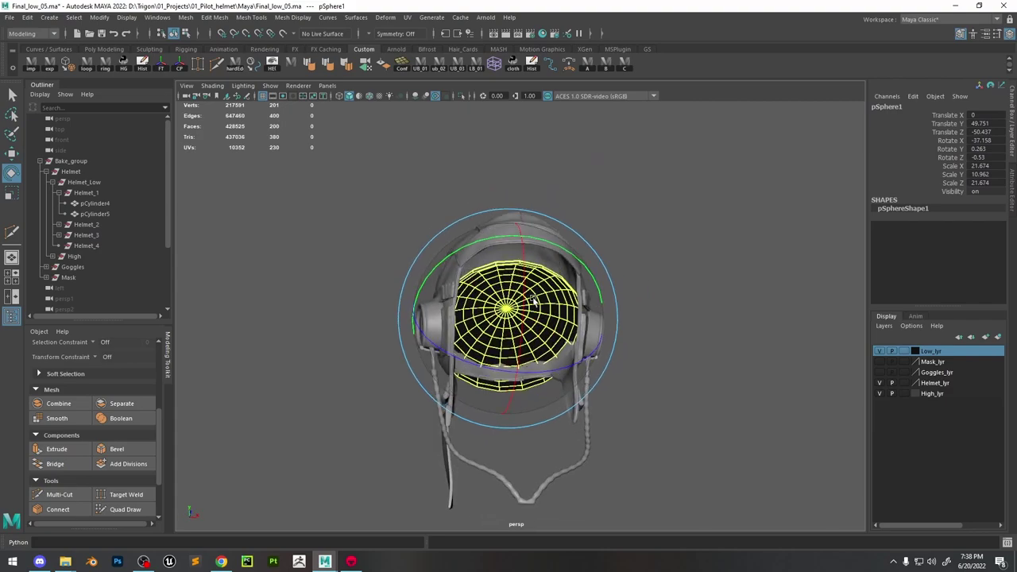
key(w)
drag(528, 231, 534, 198)
key(r)
drag(604, 295, 536, 253)
key(w)
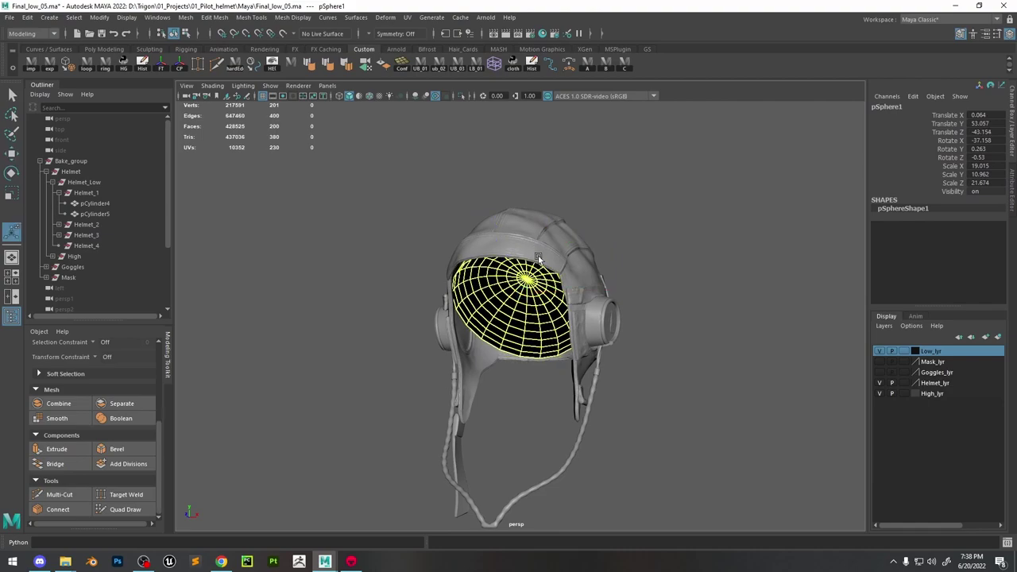
Flatten the hemisphere vertically and deselect it
key(r)
mouse_move(531, 261)
mouse_down()
mouse_move(522, 292)
mouse_move(528, 261)
mouse_up()
click(624, 309)
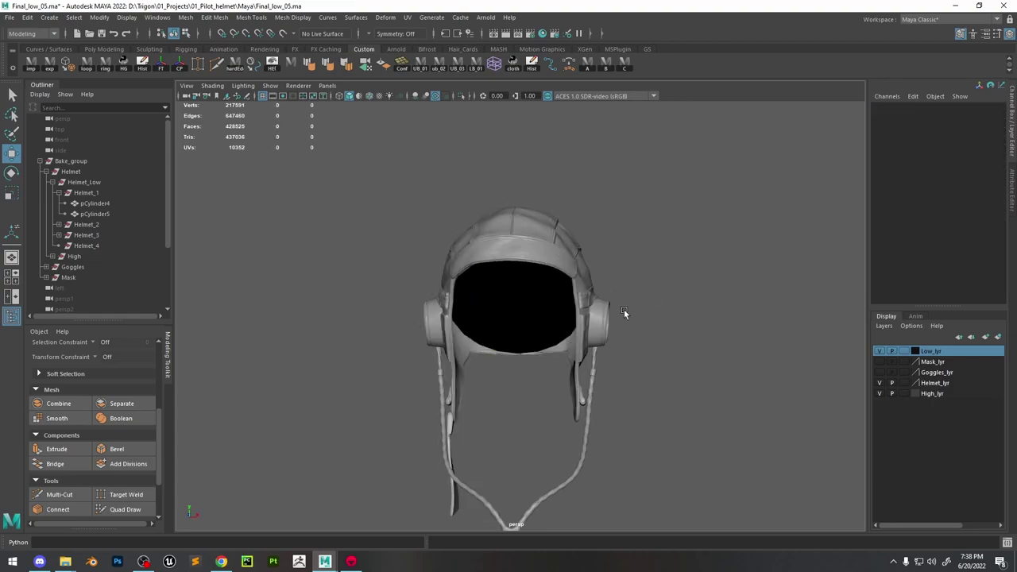
alt+drag(624, 310, 756, 456)
scroll(756, 456, up, 3)
alt+drag(652, 254, 435, 338)
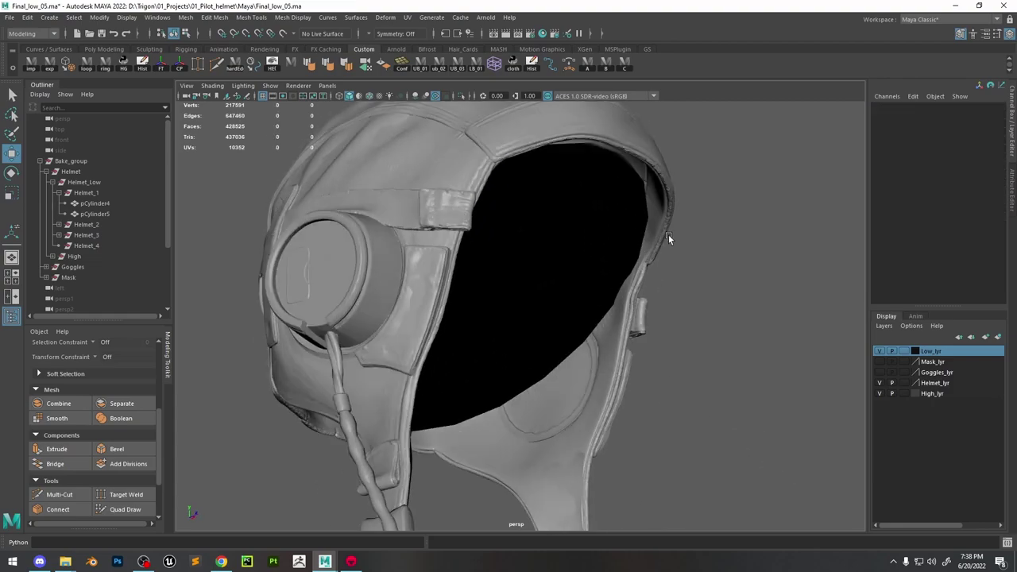
Select pCylinder5 and view the helmet from the front
click(435, 338)
alt+drag(408, 295, 503, 357)
scroll(636, 421, down, 3)
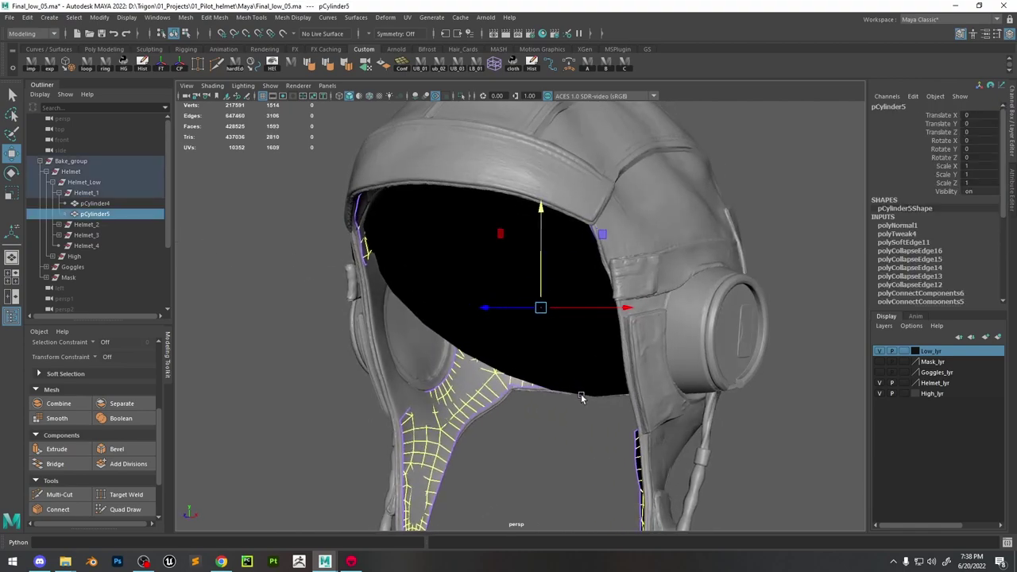
alt+drag(635, 422, 633, 371)
scroll(512, 380, up, 3)
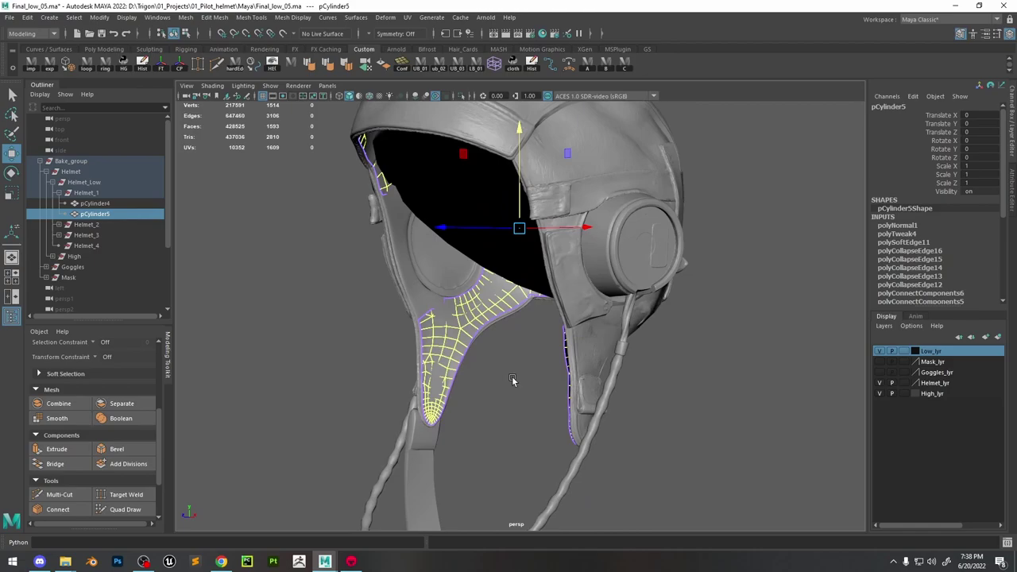
scroll(512, 379, up, 4)
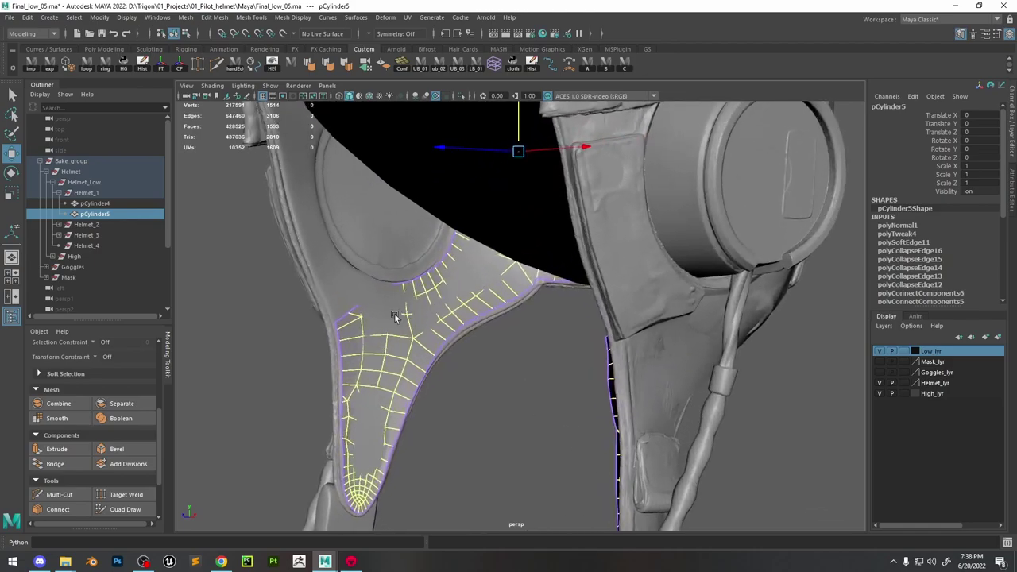
scroll(445, 312, down, 2)
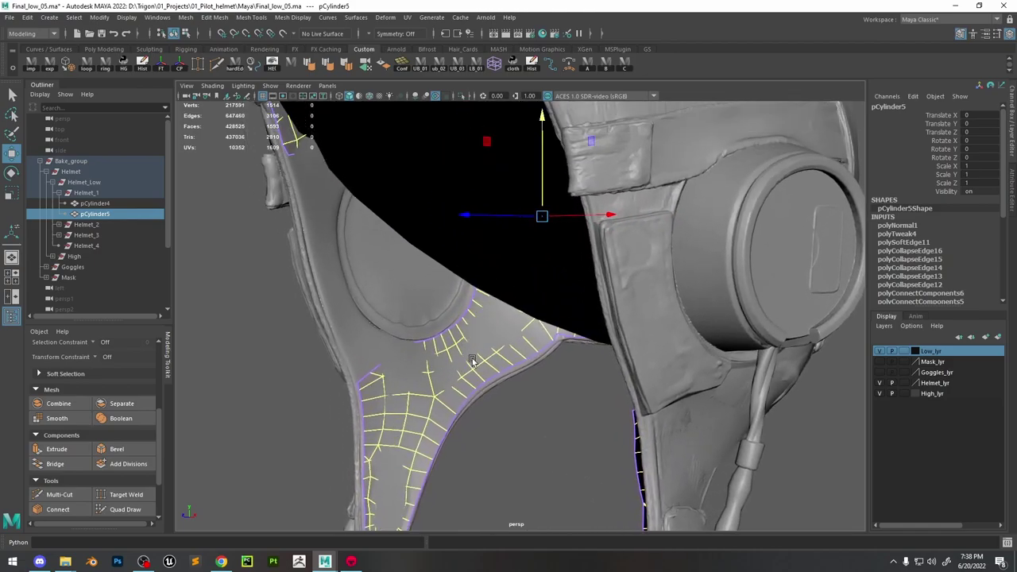
alt+drag(423, 353, 530, 288)
Delete the black hemisphere pSphere1
click(325, 378)
click(463, 400)
click(435, 301)
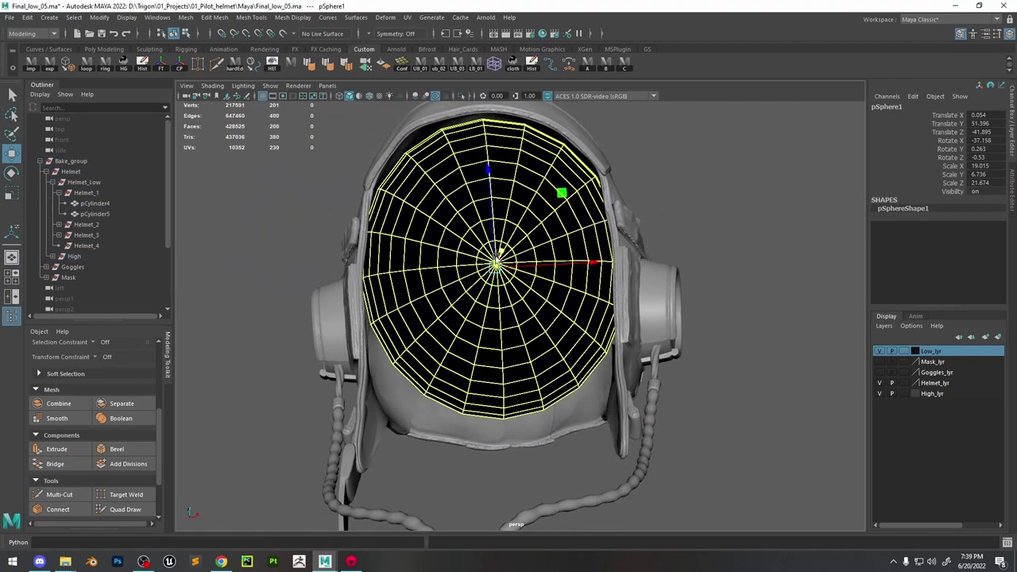
alt+drag(608, 231, 561, 280)
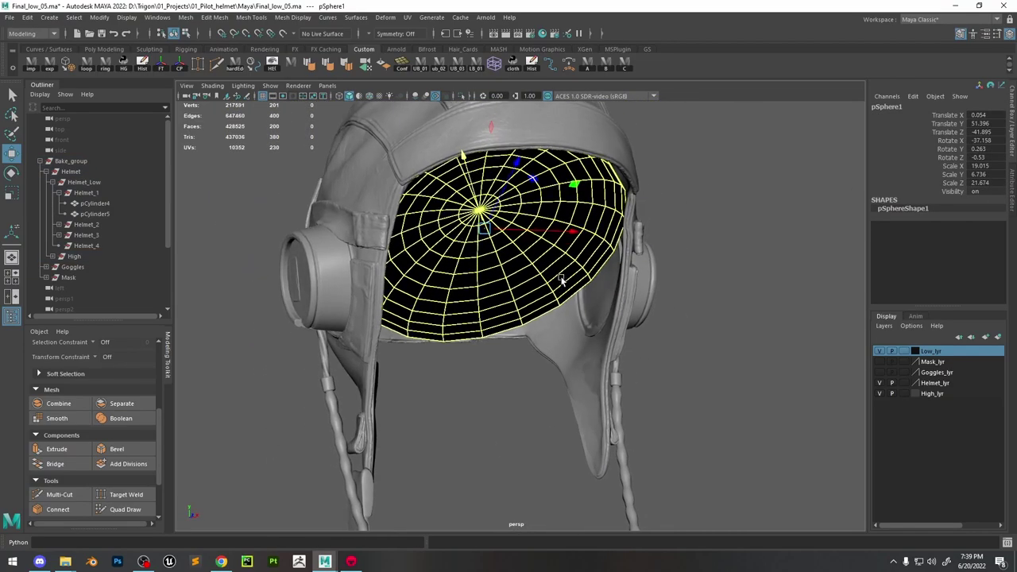
key(Delete)
Hide the inner lining piece pCylinder4 with Ctrl+H
click(557, 341)
click(563, 327)
mouse_move(563, 328)
alt+mouse_down()
mouse_move(574, 277)
mouse_move(552, 310)
alt+mouse_up()
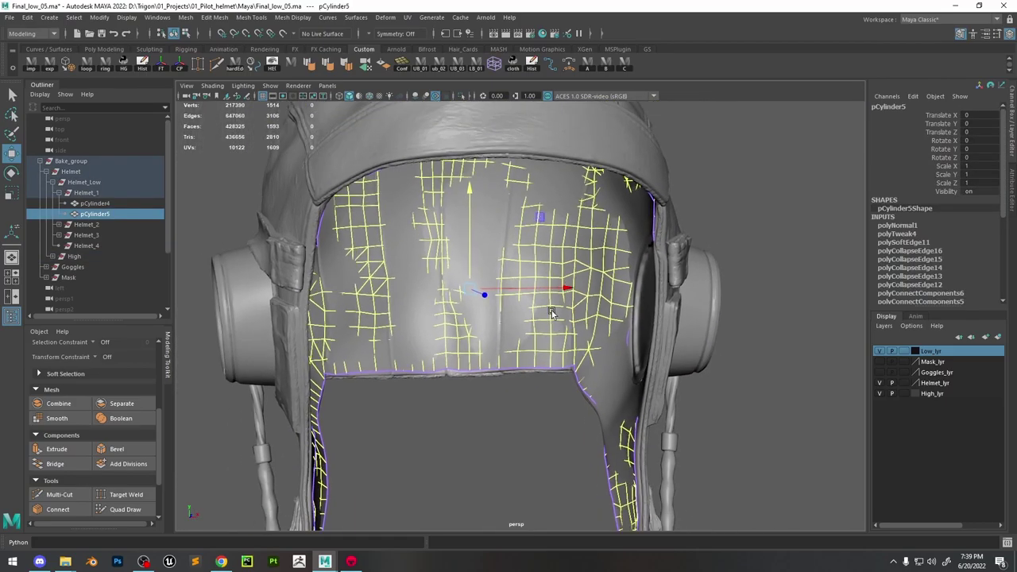
alt+right_drag(551, 310, 535, 284)
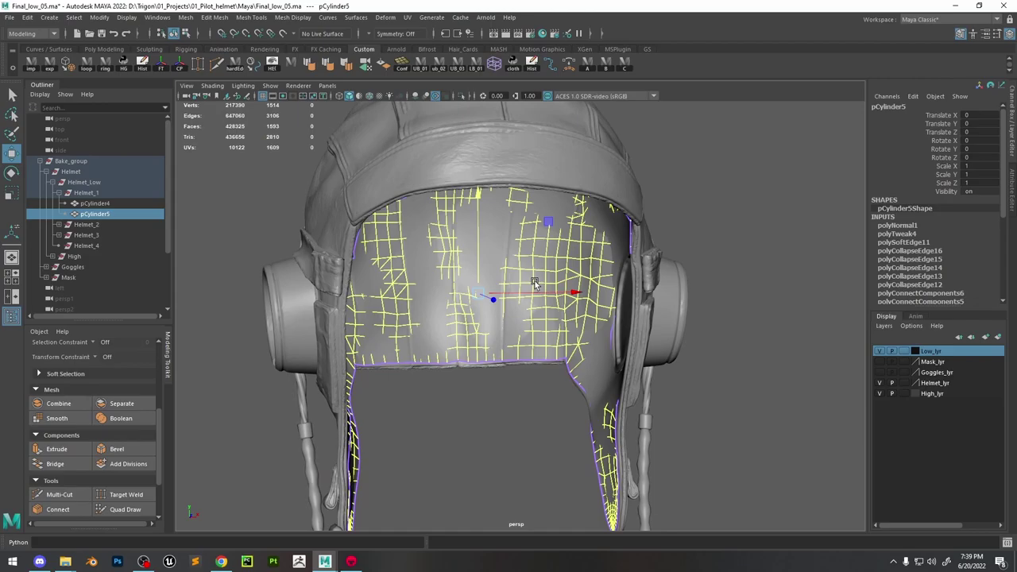
ctrl+click(95, 204)
mouse_move(485, 322)
alt+mouse_down()
mouse_move(543, 331)
mouse_move(503, 330)
alt+mouse_up()
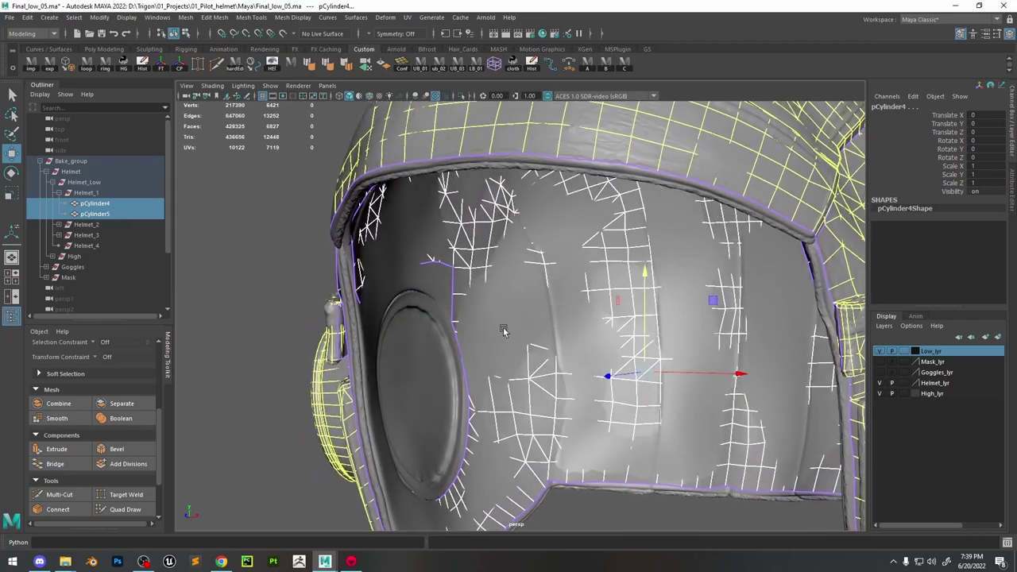
click(503, 331)
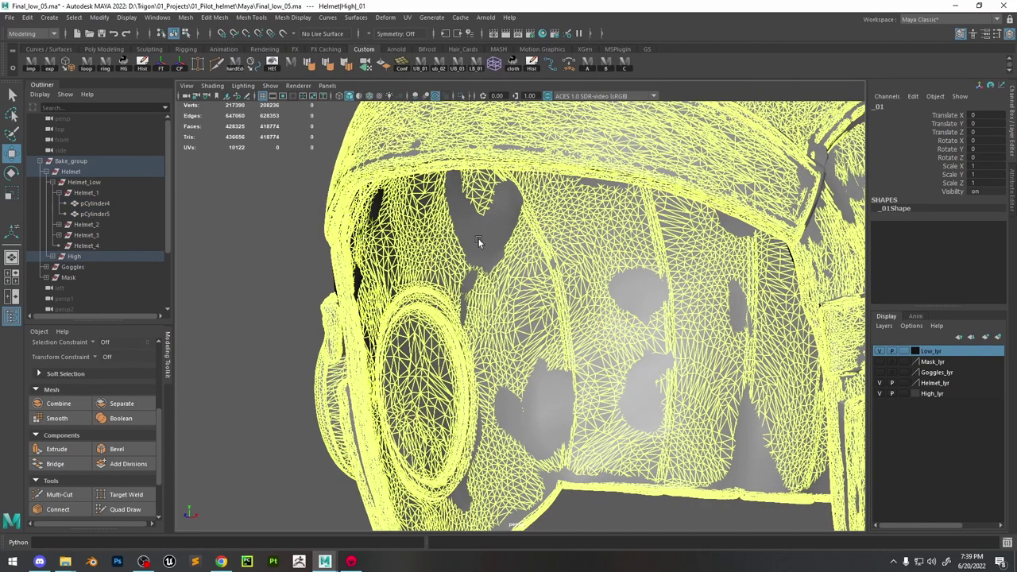
click(96, 203)
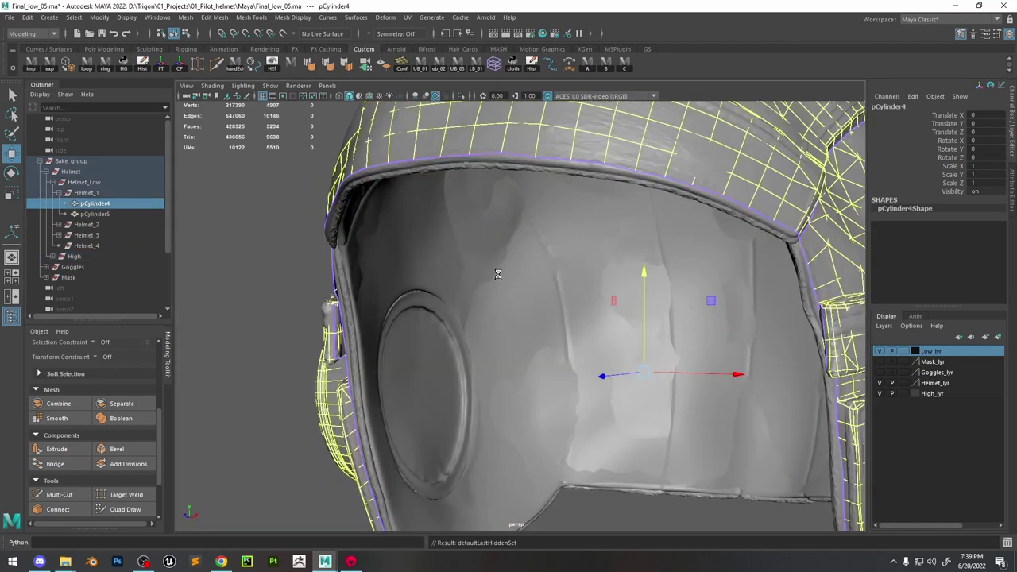
key(ctrl+h)
Make the high-poly mesh High_01 live and reselect pCylinder5
click(549, 317)
alt+drag(550, 329, 494, 250)
click(495, 250)
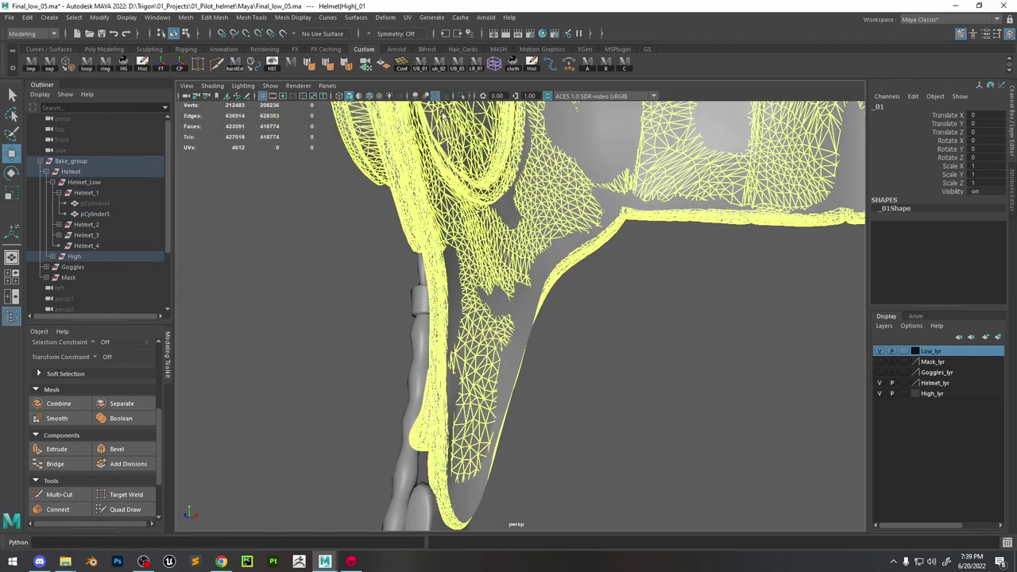
click(284, 34)
click(506, 216)
alt+drag(506, 216, 483, 295)
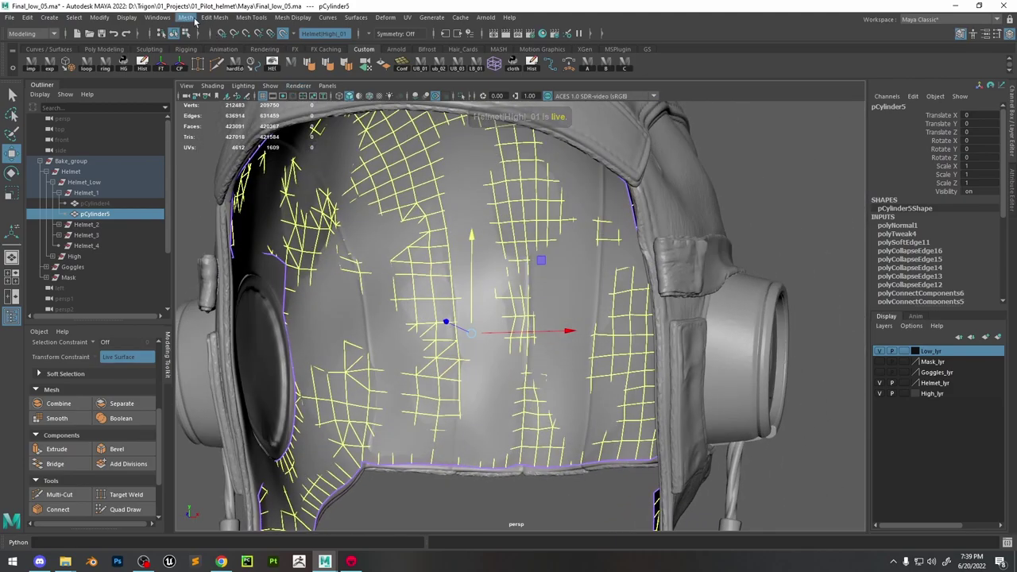
Conform pCylinder5 onto the live high-poly surface
click(191, 18)
click(221, 86)
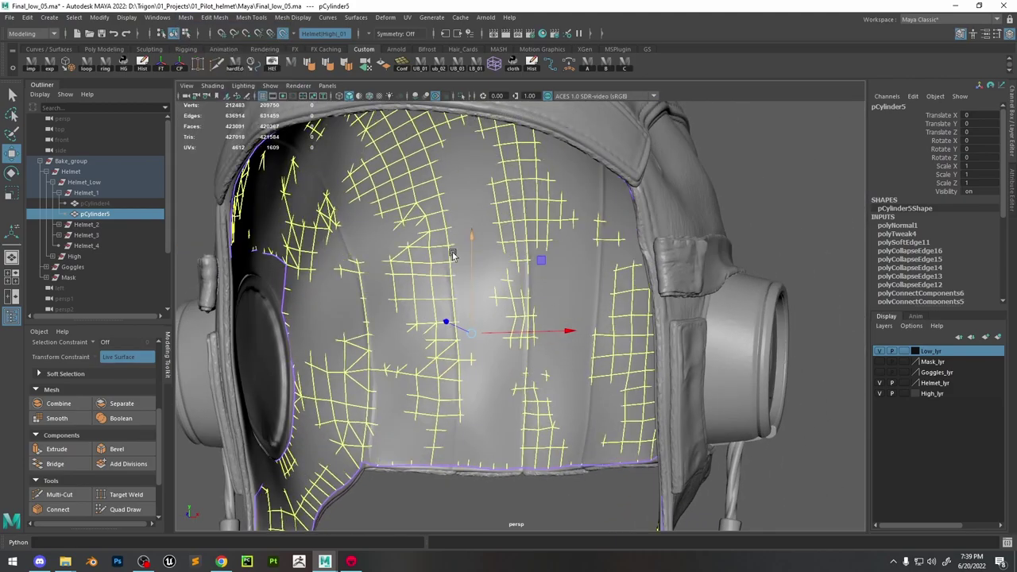
alt+drag(473, 293, 500, 324)
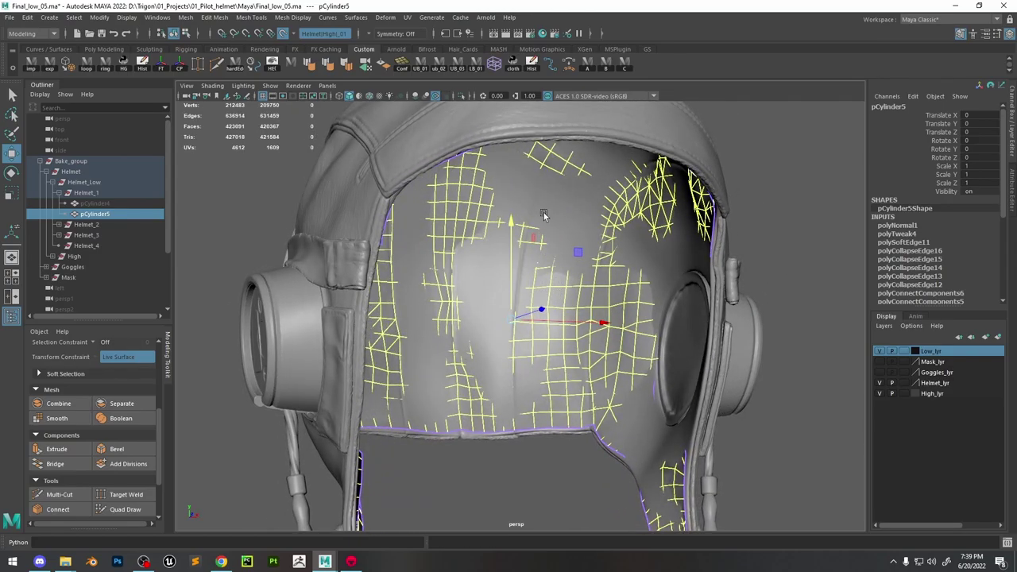
Soft-move vertices on the inner front and right side onto the live surface
right_drag(542, 215, 506, 280)
click(492, 280)
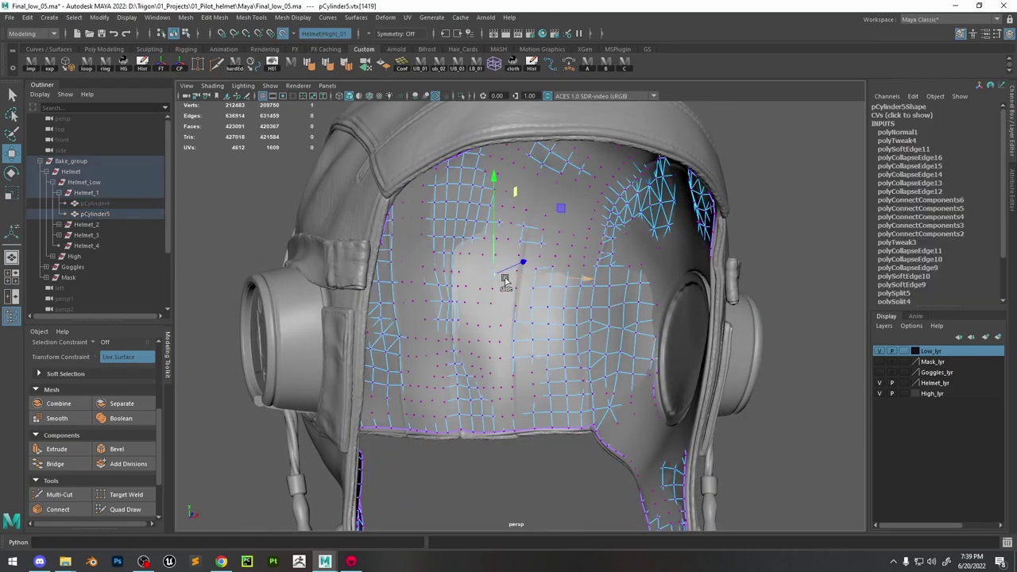
right_drag(556, 271, 534, 269)
mouse_move(534, 269)
alt+mouse_down()
mouse_move(540, 277)
mouse_move(517, 263)
alt+mouse_up()
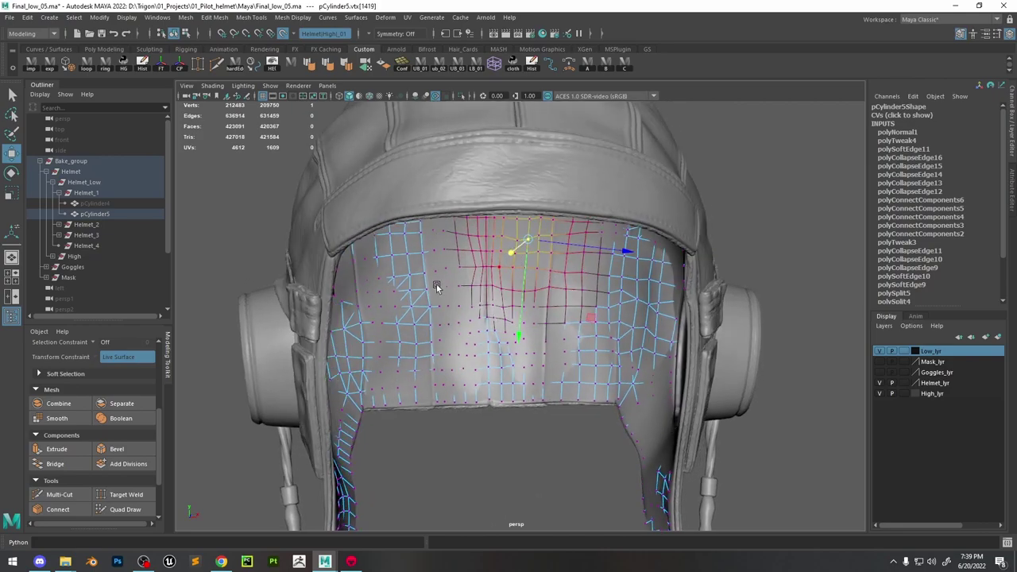
alt+drag(437, 288, 517, 293)
click(493, 265)
click(515, 296)
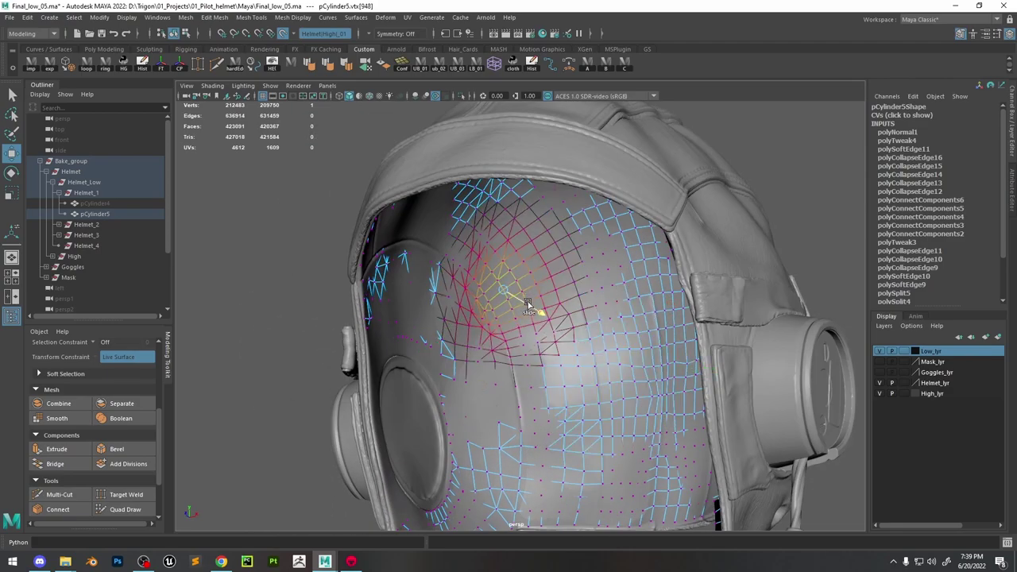
Adjust more inner-surface vertices, lower down and on the upper inner left
click(638, 266)
alt+drag(637, 266, 548, 308)
click(542, 363)
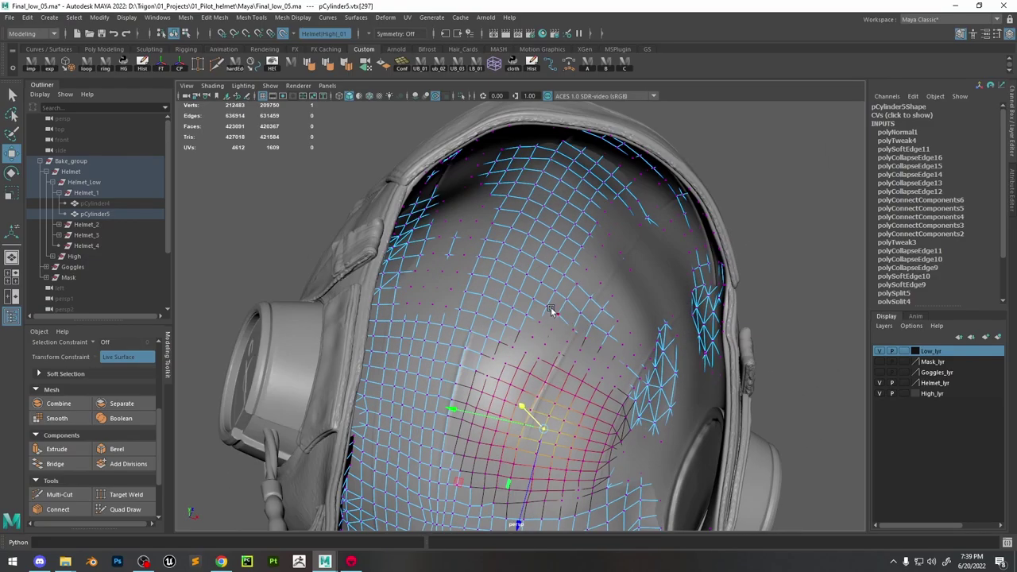
click(546, 307)
click(450, 255)
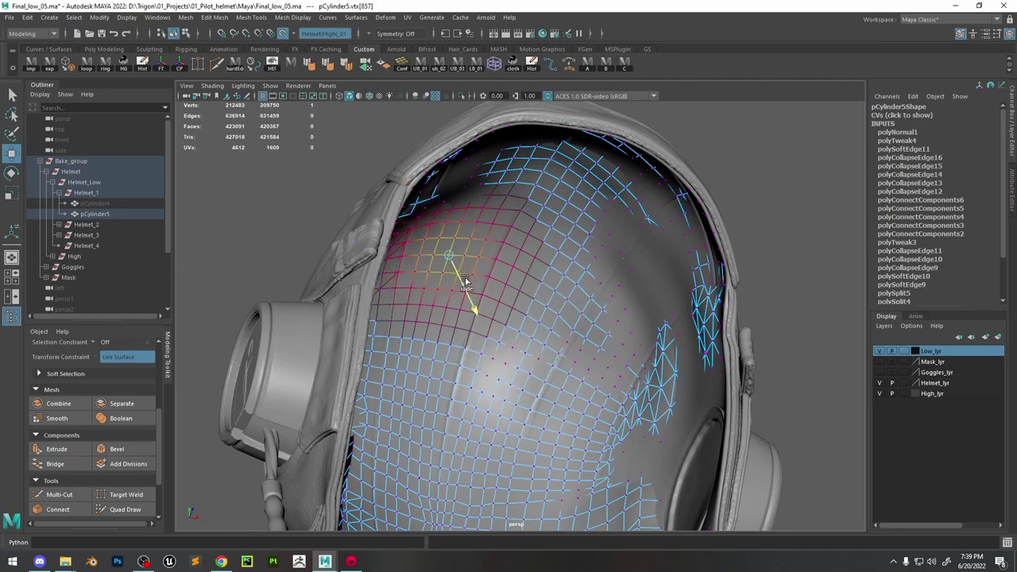
mouse_move(555, 251)
alt+mouse_down()
mouse_move(573, 264)
mouse_move(566, 256)
alt+mouse_up()
Reshape vertices across the inner dome toward the right rim
click(561, 255)
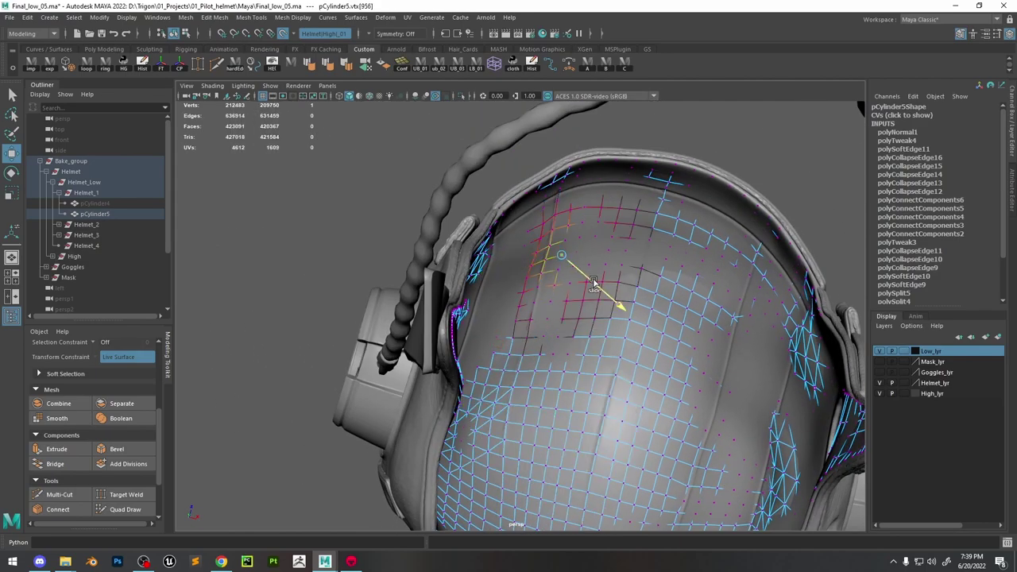
click(649, 242)
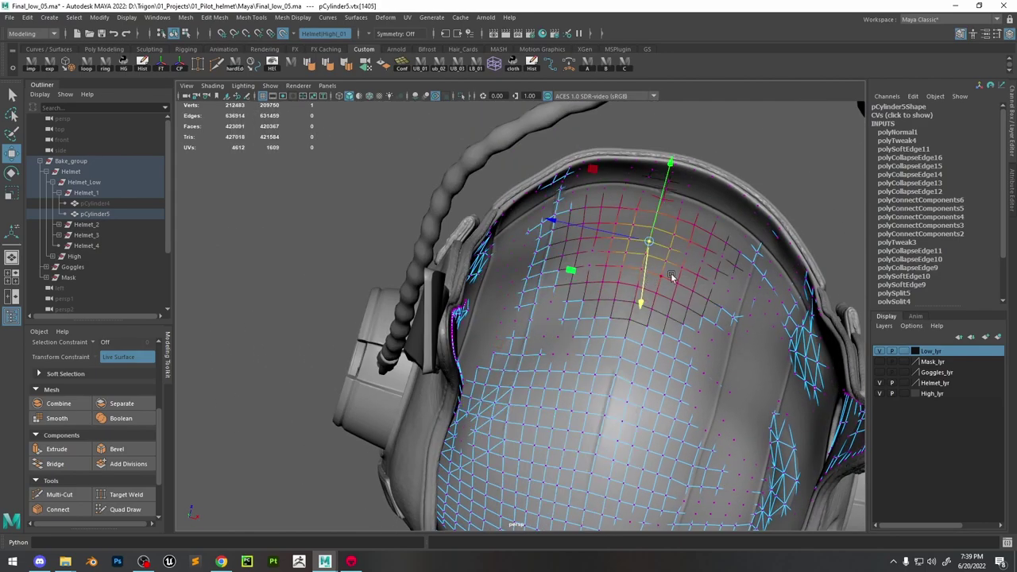
click(715, 284)
click(740, 413)
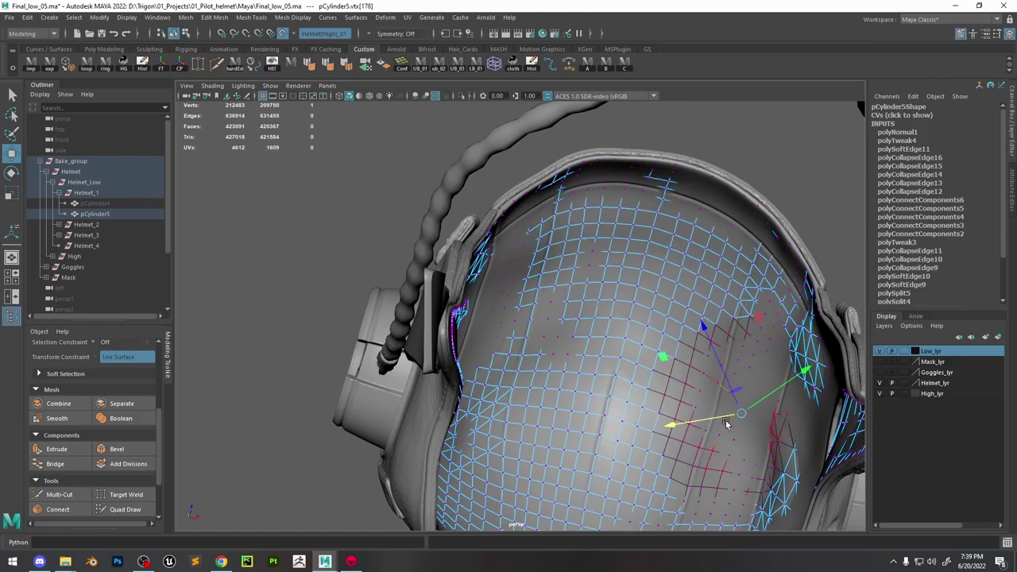
click(775, 361)
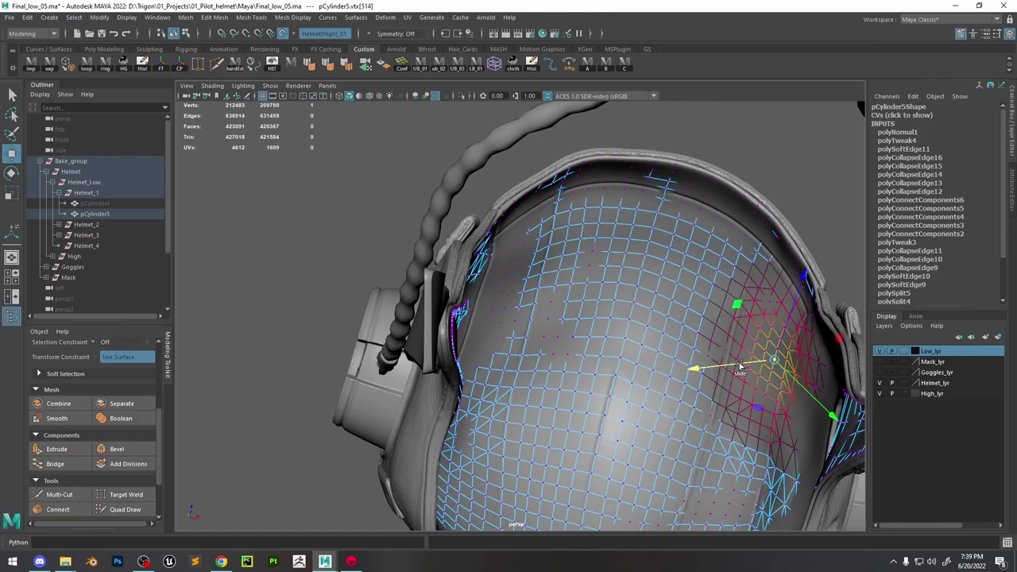
Snug the left-side vertices onto the high-poly surface
alt+drag(740, 367, 576, 278)
click(574, 274)
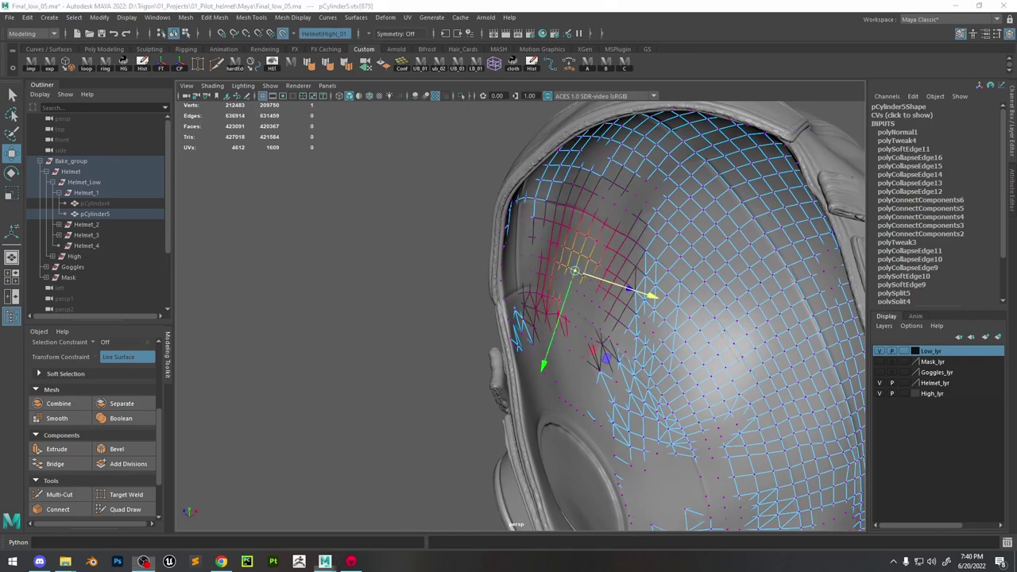
alt+drag(521, 421, 465, 220)
scroll(559, 308, up, 3)
click(524, 240)
Pick vertices on the helmet's inner side, briefly entering and leaving Quad Draw
alt+drag(382, 163, 392, 426)
click(538, 233)
click(418, 384)
click(125, 510)
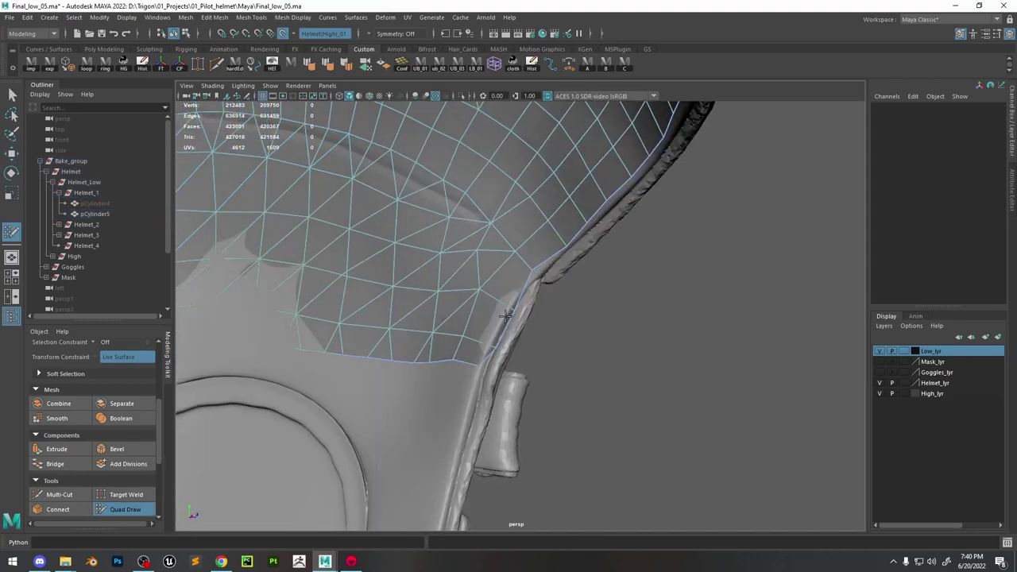
mouse_move(496, 328)
alt+mouse_down()
mouse_move(577, 234)
mouse_move(561, 306)
mouse_move(659, 289)
mouse_move(459, 316)
alt+mouse_up()
key(q)
Select vtx[645] and lower side vertices near the goggle area for soft adjustment
click(413, 270)
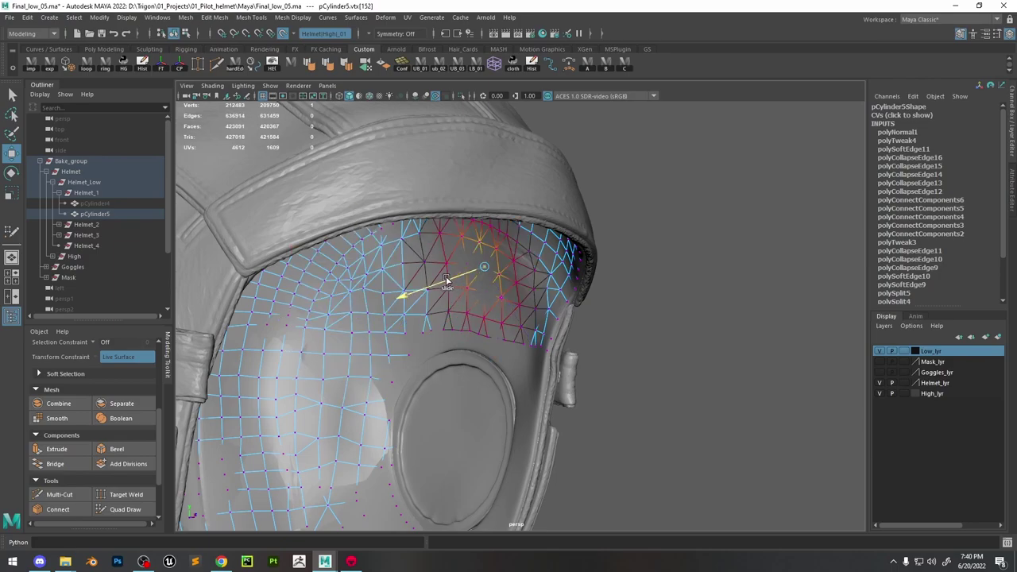
alt+drag(413, 286, 534, 423)
click(447, 402)
click(534, 423)
scroll(486, 328, up, 3)
key(ctrl+shift+q)
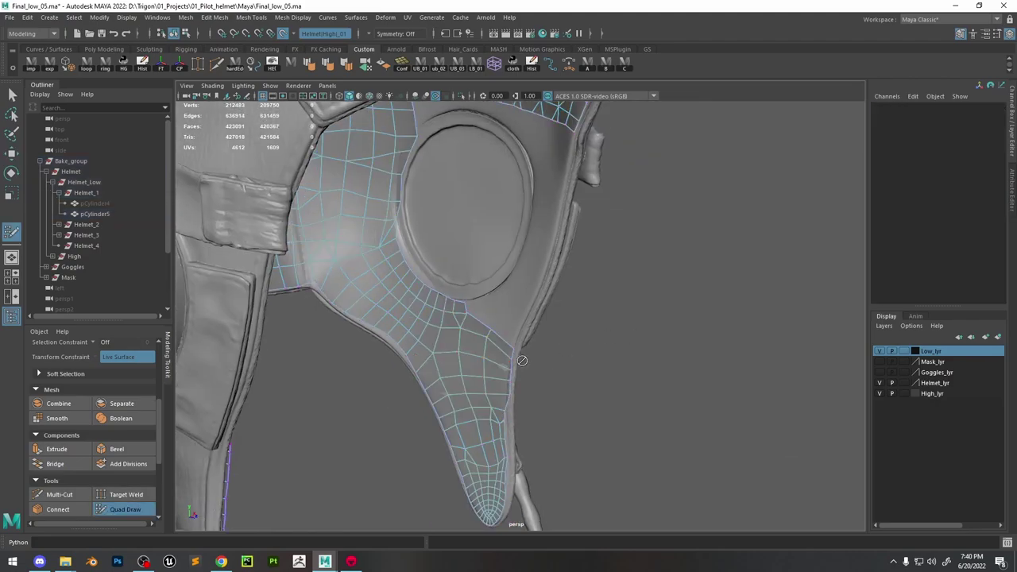
scroll(516, 273, down, 3)
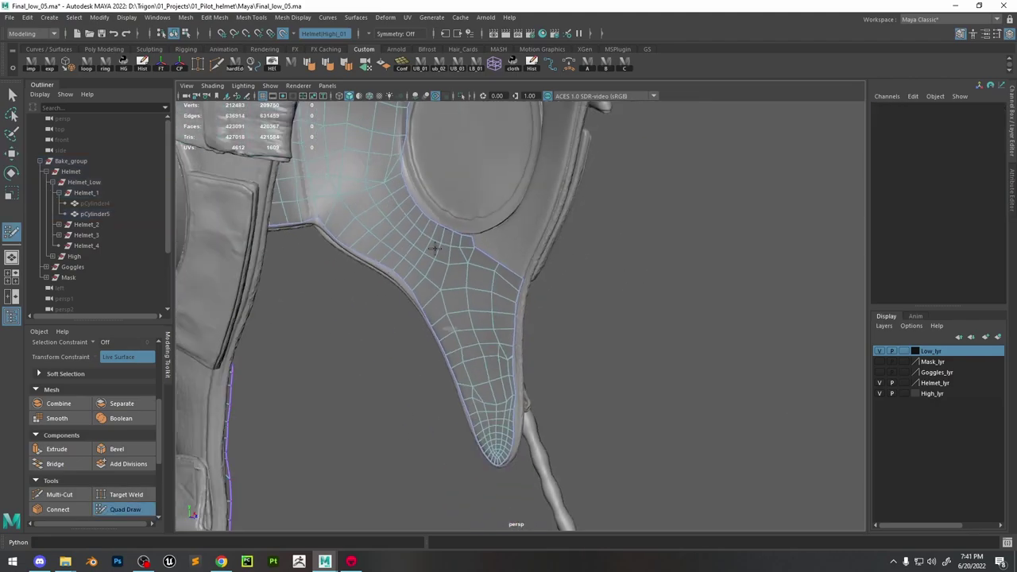
alt+drag(492, 302, 509, 381)
Reshape the strap tip with soft-selection Move, enlarging the falloff around the tip vertex
key(w)
click(548, 427)
drag(501, 433, 472, 245)
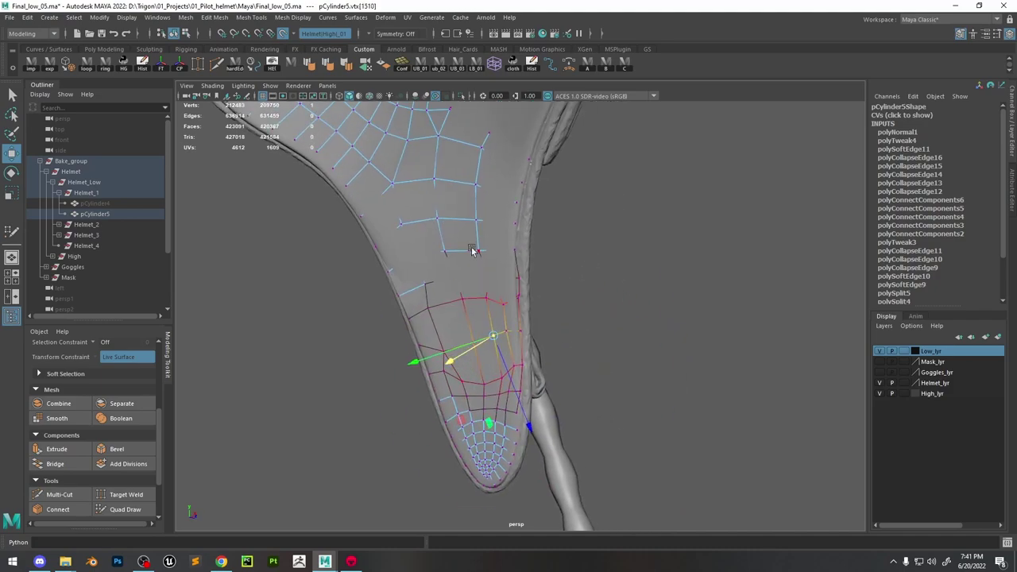
click(431, 295)
mouse_move(432, 295)
alt+mouse_down()
mouse_move(424, 357)
mouse_move(405, 284)
mouse_move(350, 366)
alt+mouse_up()
In Quad Draw, collapse the small triangle at the strap's rim corner
click(125, 510)
scroll(395, 325, up, 2)
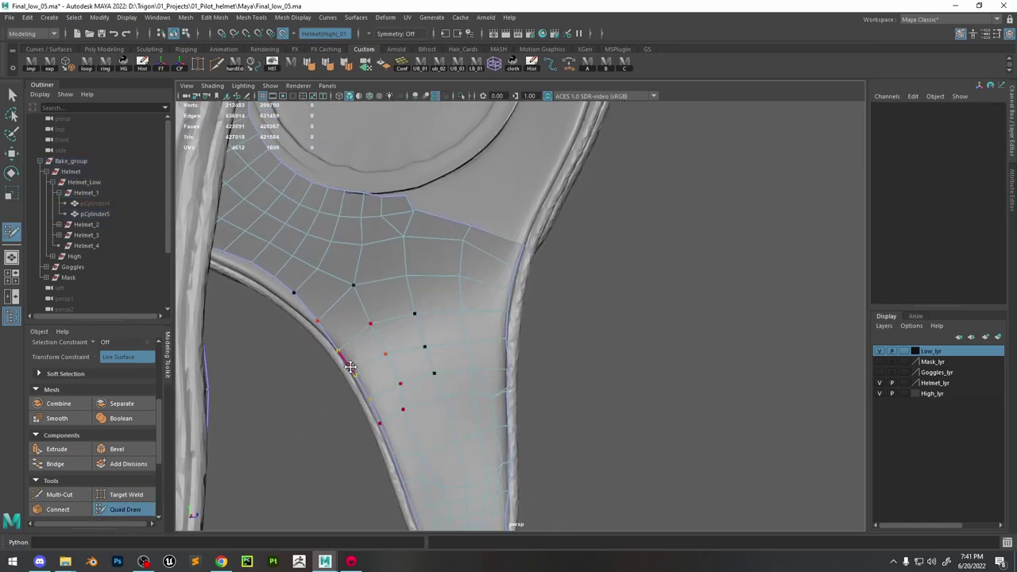
alt+drag(443, 364, 350, 169)
alt+drag(602, 276, 554, 261)
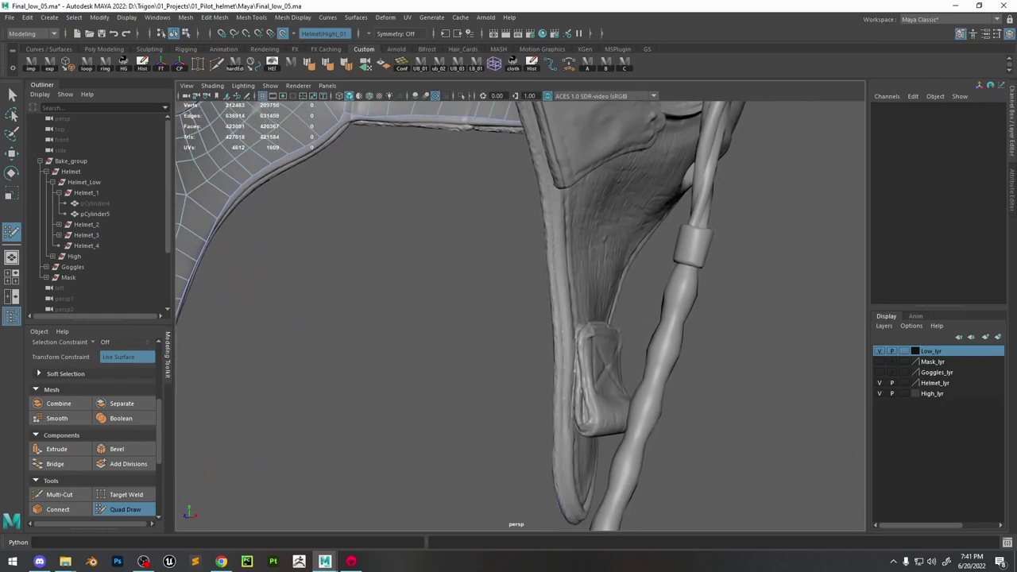
mouse_move(618, 331)
alt+mouse_down()
mouse_move(656, 309)
mouse_move(613, 333)
alt+mouse_up()
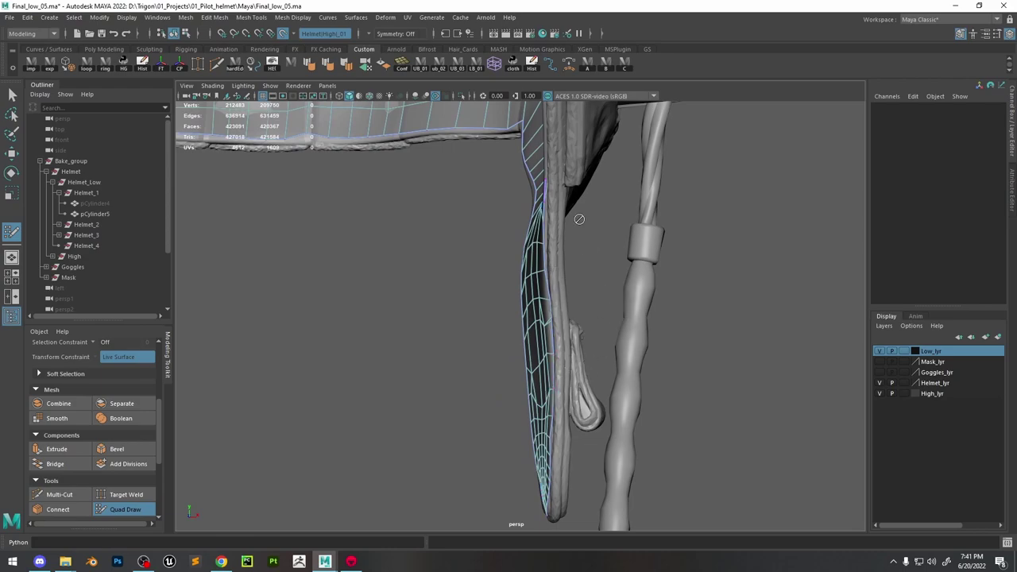
alt+drag(579, 219, 592, 312)
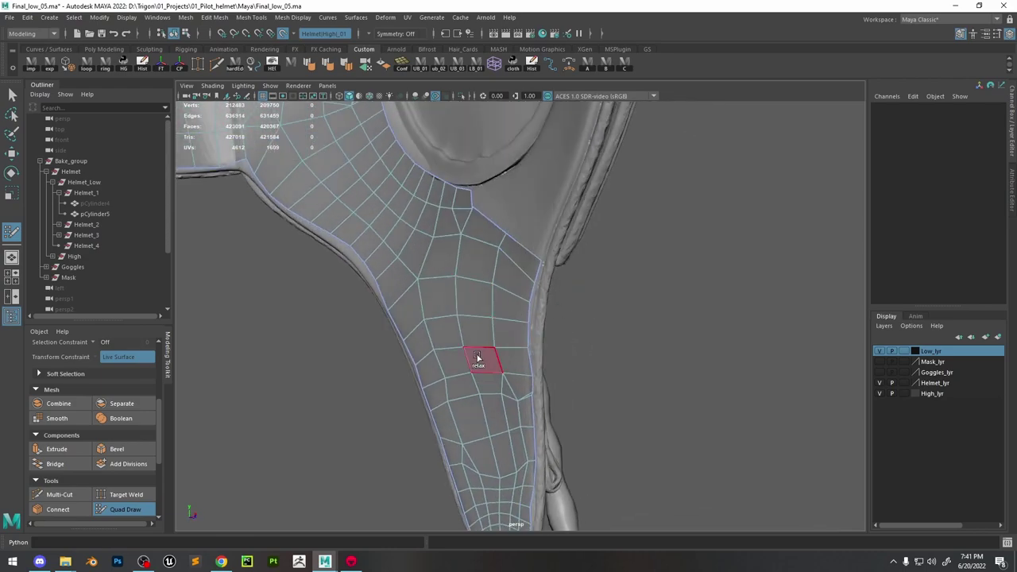
mouse_move(453, 370)
alt+mouse_down()
mouse_move(522, 239)
mouse_move(538, 287)
mouse_move(556, 295)
mouse_move(506, 291)
mouse_move(569, 306)
mouse_move(564, 289)
mouse_move(545, 291)
alt+mouse_up()
scroll(461, 348, up, 5)
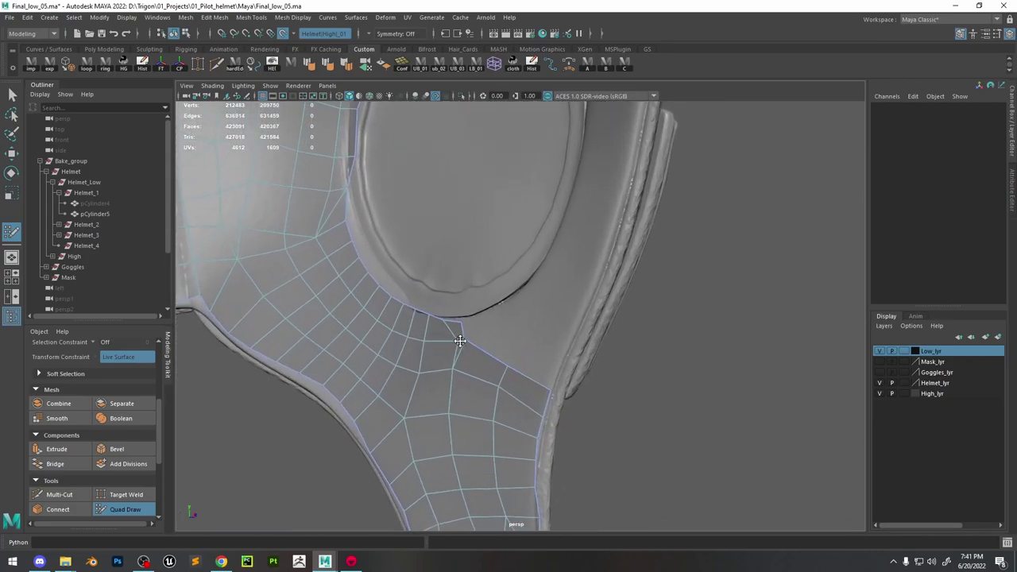
drag(441, 320, 454, 320)
Undo an accidental vertex tweak on the strap mesh
mouse_move(353, 363)
alt+mouse_down()
mouse_move(427, 263)
mouse_move(443, 336)
mouse_move(469, 350)
mouse_move(442, 311)
alt+mouse_up()
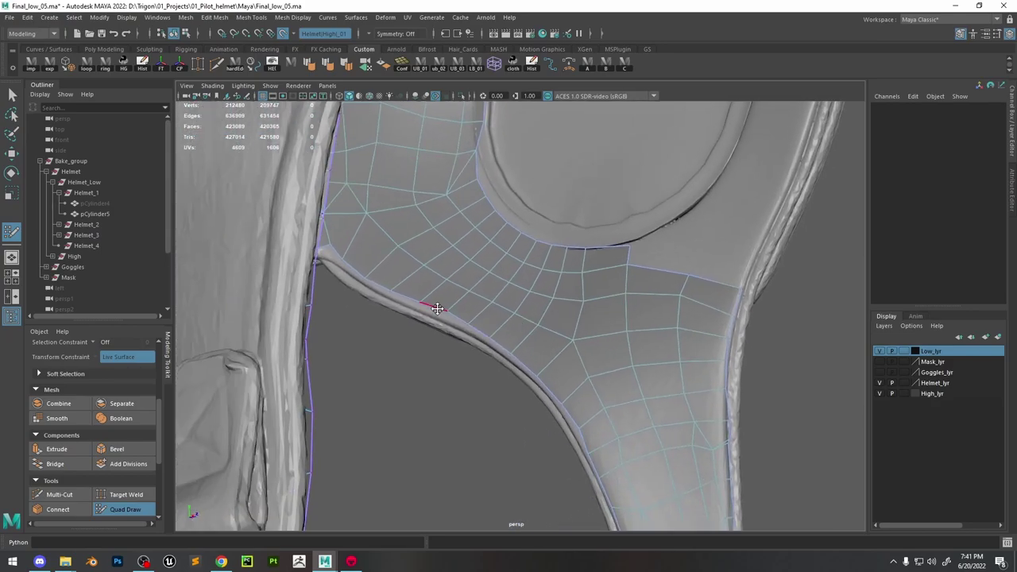
alt+drag(346, 255, 422, 295)
key(ctrl+z)
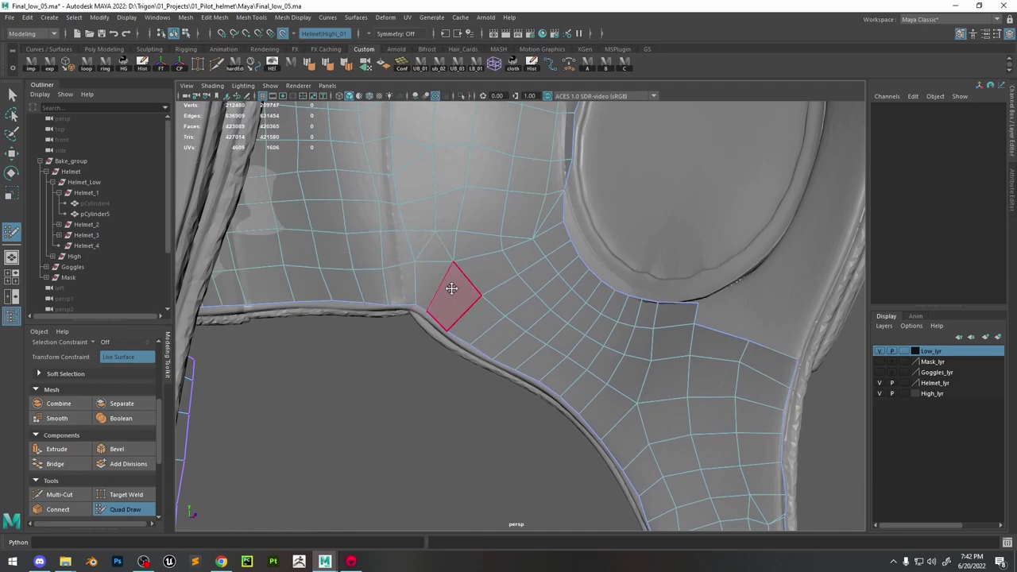
mouse_move(452, 289)
alt+mouse_down()
mouse_move(556, 309)
mouse_move(434, 267)
alt+mouse_up()
alt+drag(519, 213, 469, 204)
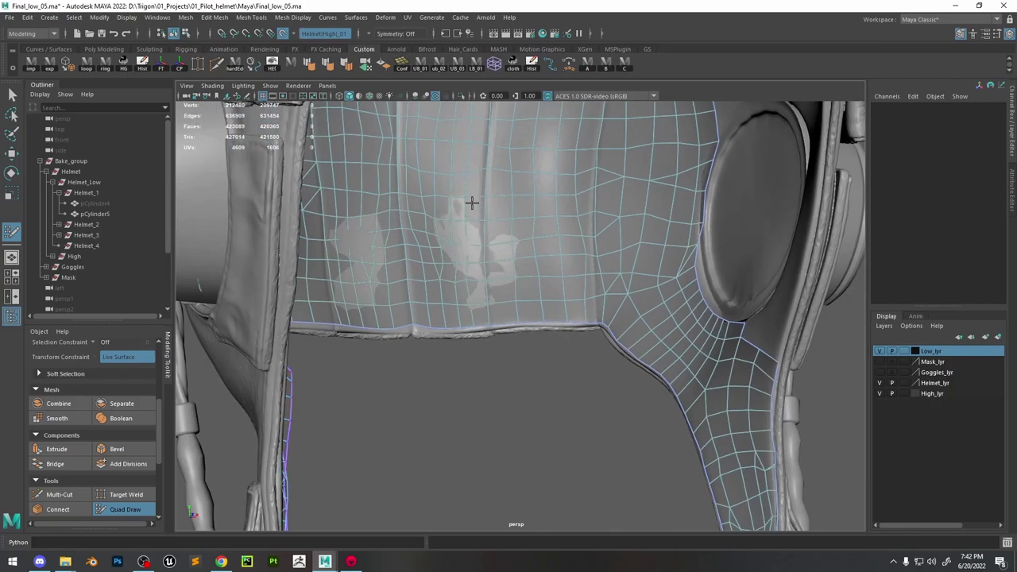
Soft-move vtx[279], vtx[964] and strap vertices onto the surface, then relax the side patch
key(w)
click(498, 255)
mouse_move(498, 254)
mouse_down()
mouse_move(488, 230)
mouse_move(444, 244)
mouse_move(374, 239)
mouse_up()
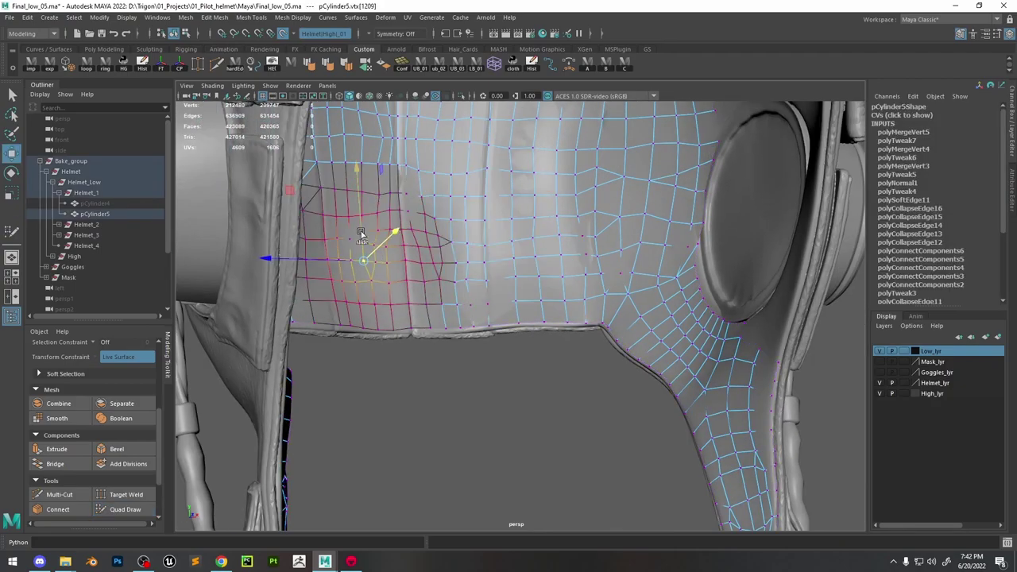
alt+drag(445, 220, 398, 310)
click(403, 231)
click(352, 288)
click(358, 334)
middle_drag(397, 310, 374, 278)
click(124, 510)
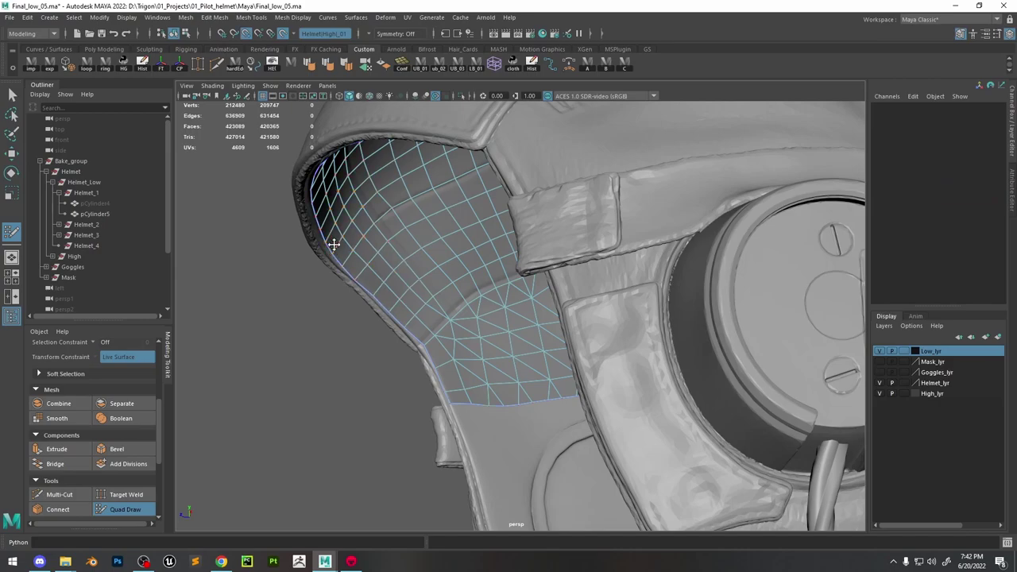
mouse_move(334, 244)
shift+mouse_down()
mouse_move(371, 243)
mouse_move(472, 277)
mouse_move(672, 377)
mouse_move(368, 214)
mouse_move(514, 238)
mouse_move(410, 334)
mouse_move(254, 302)
mouse_move(424, 222)
mouse_move(538, 268)
mouse_move(457, 357)
mouse_move(482, 435)
shift+mouse_up()
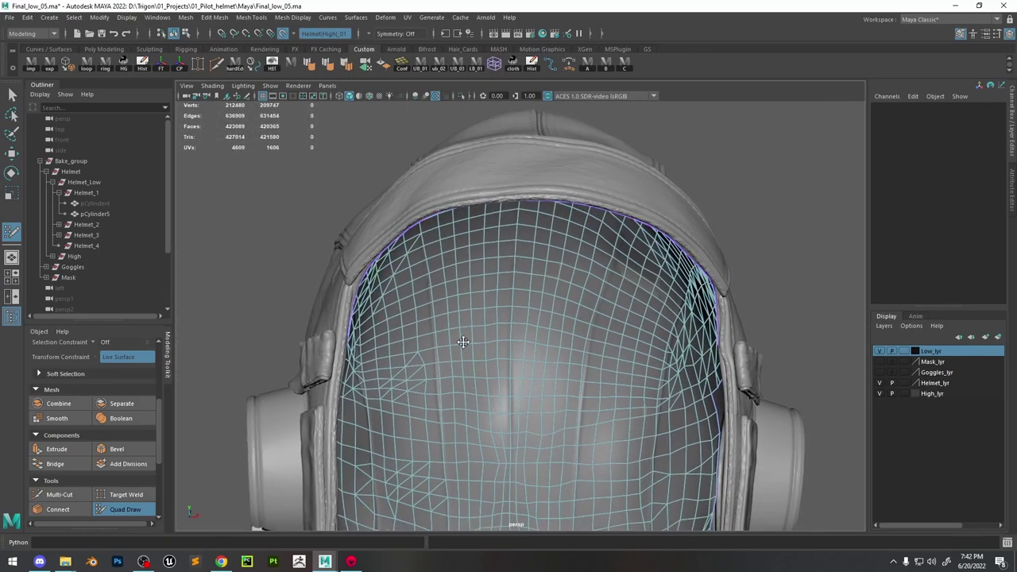
Nudge the helmet rim vertices into place with soft-selection Move
key(w)
click(482, 336)
alt+drag(502, 484, 516, 294)
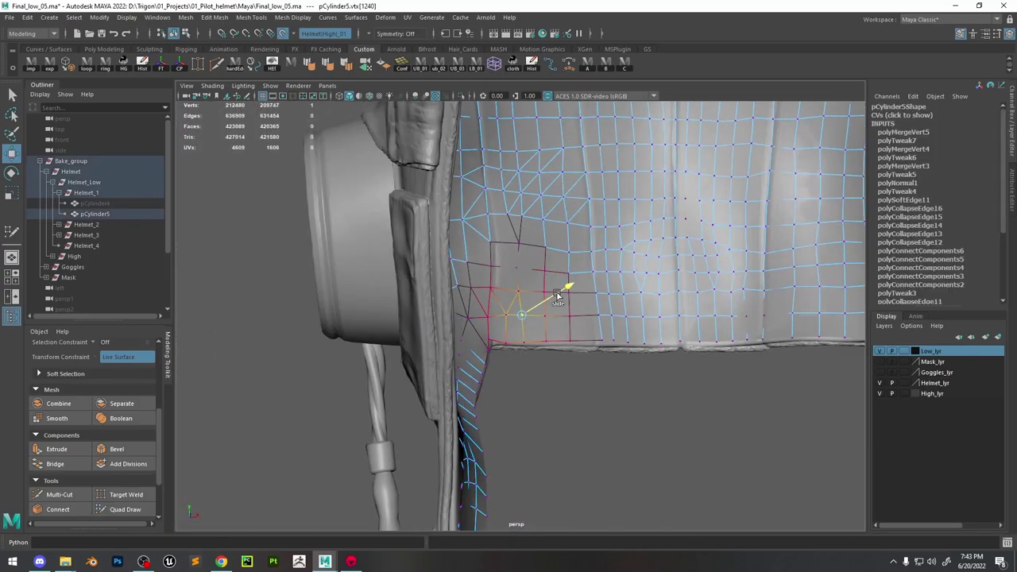
click(519, 289)
scroll(467, 310, down, 3)
scroll(467, 310, up, 3)
click(454, 329)
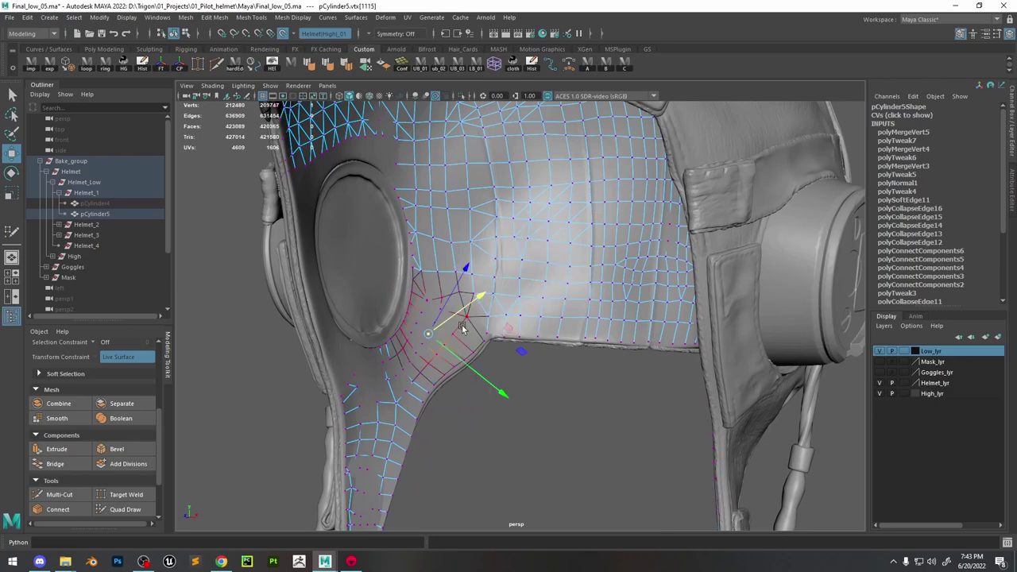
drag(454, 329, 449, 307)
scroll(469, 298, down, 3)
Soft-move vertices down the lower strap toward the goggle
click(386, 397)
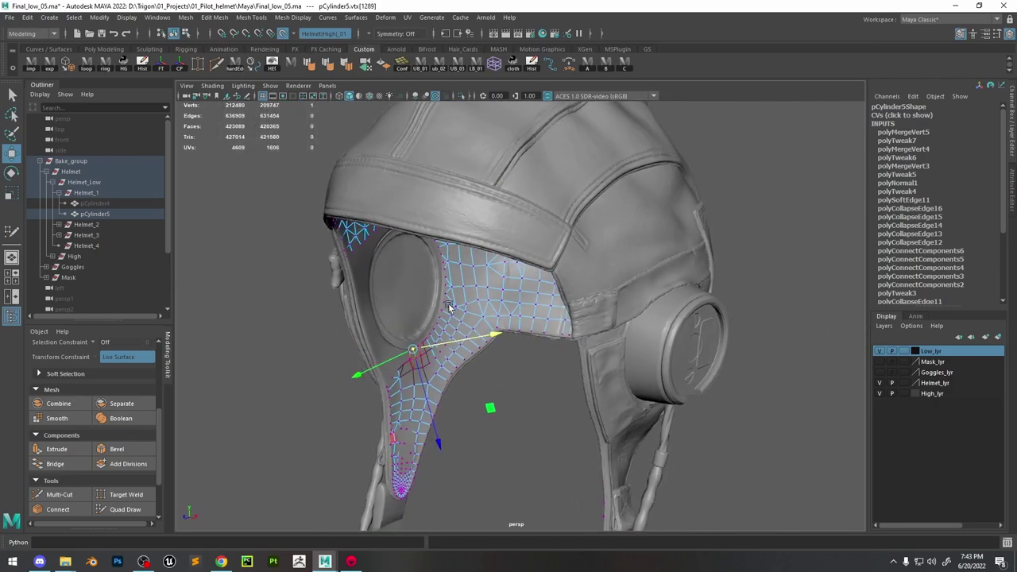
scroll(449, 308, up, 4)
click(363, 419)
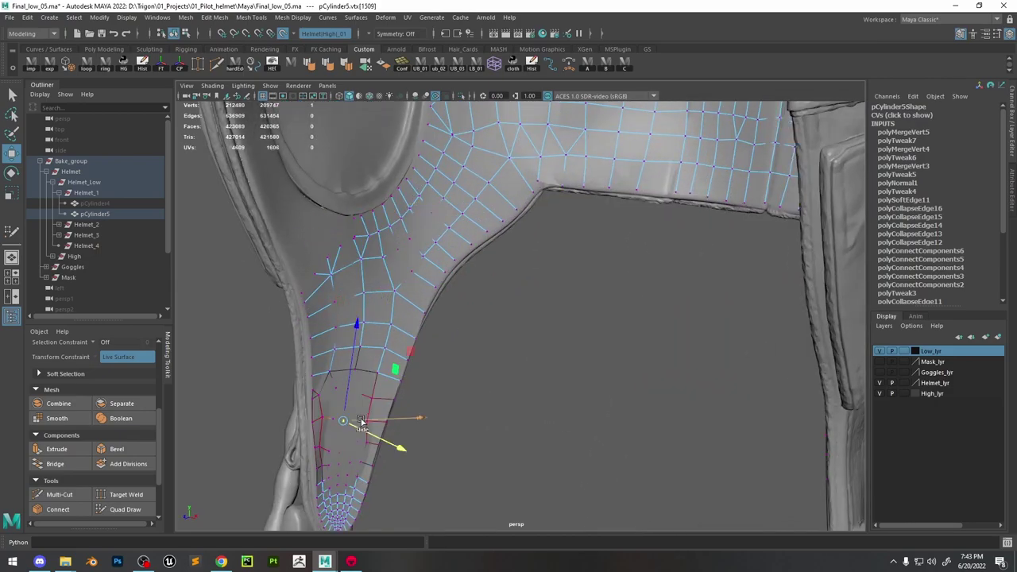
alt+drag(363, 419, 570, 338)
click(506, 395)
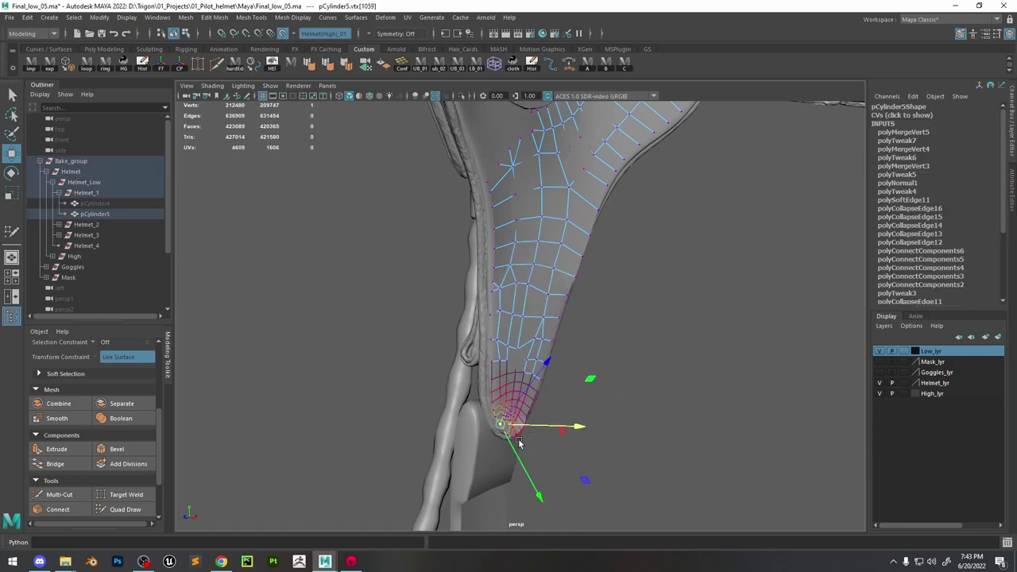
click(125, 510)
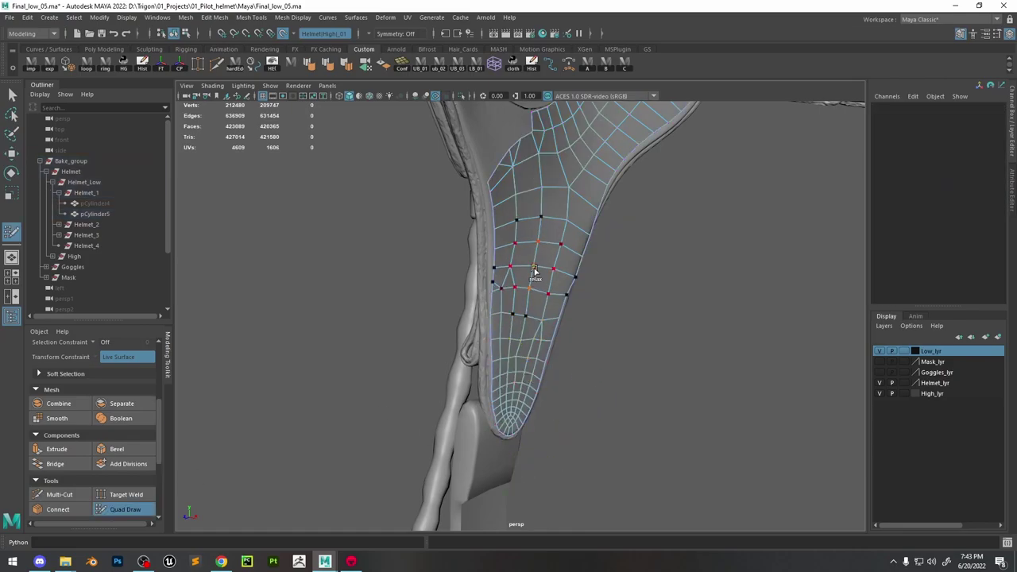
alt+drag(516, 334, 432, 356)
scroll(418, 405, up, 2)
alt+drag(417, 405, 465, 221)
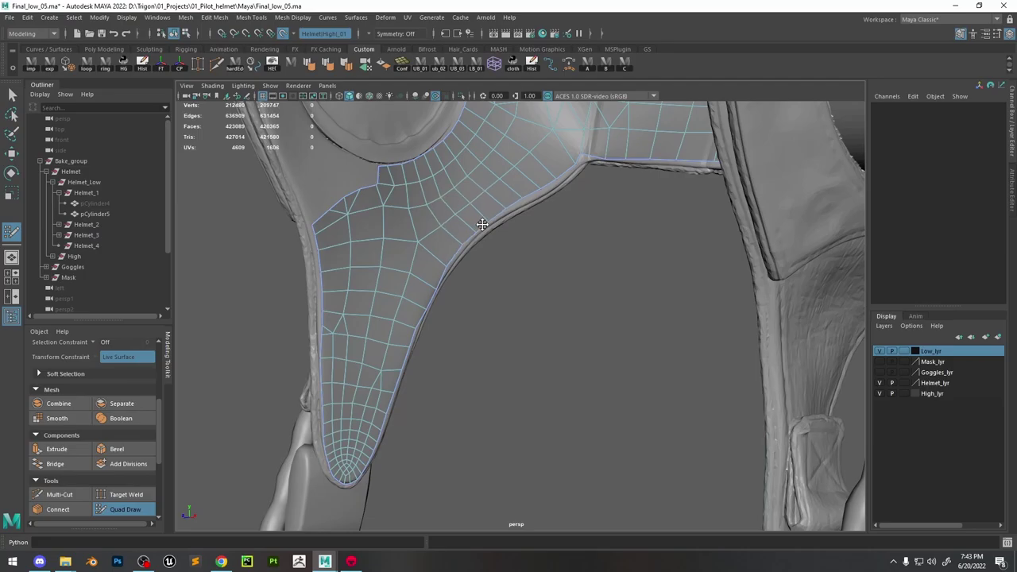
mouse_move(545, 182)
alt+mouse_down()
mouse_move(467, 292)
mouse_move(522, 316)
mouse_move(314, 342)
mouse_move(429, 302)
mouse_move(639, 365)
alt+mouse_up()
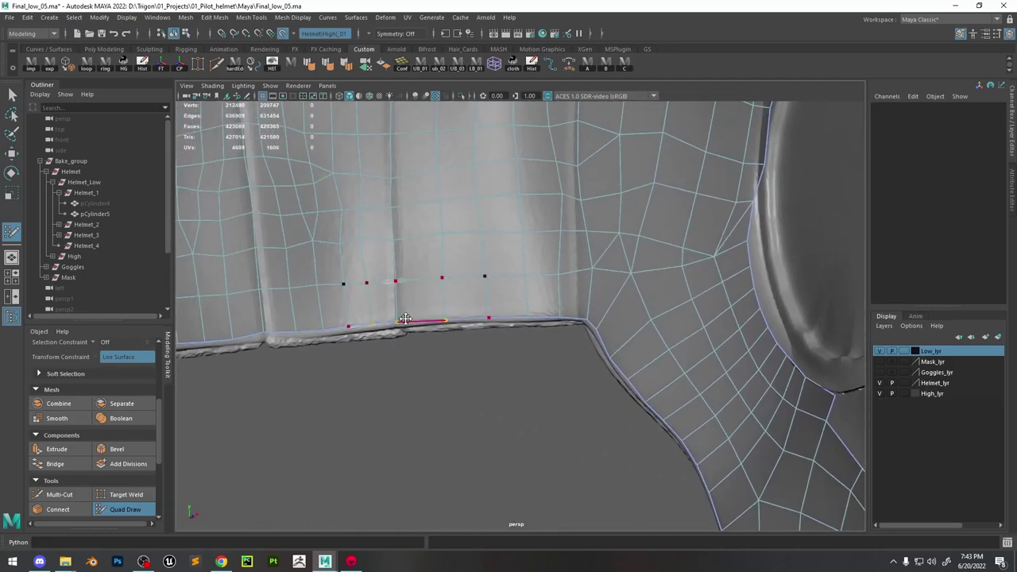
Add an edge loop across the strap quads beside the goggle
mouse_move(578, 353)
alt+mouse_down()
mouse_move(586, 297)
mouse_move(586, 352)
mouse_move(538, 310)
mouse_move(647, 484)
mouse_move(572, 311)
mouse_move(727, 365)
mouse_move(429, 357)
mouse_move(428, 376)
mouse_move(446, 408)
mouse_move(565, 348)
alt+mouse_up()
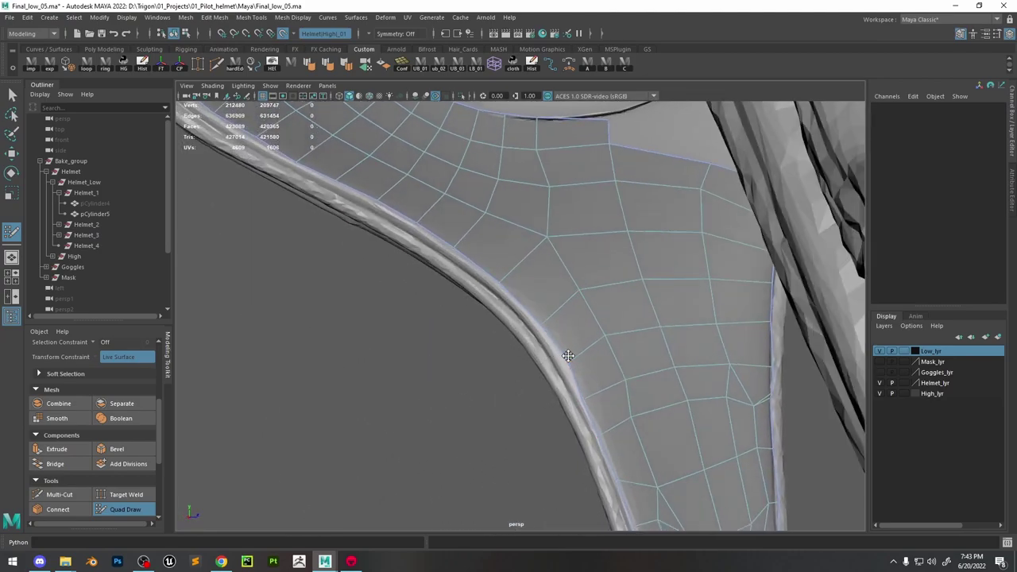
ctrl+click(676, 354)
mouse_move(676, 355)
alt+mouse_down()
mouse_move(644, 370)
mouse_move(603, 323)
mouse_move(625, 379)
mouse_move(620, 424)
mouse_move(580, 350)
alt+mouse_up()
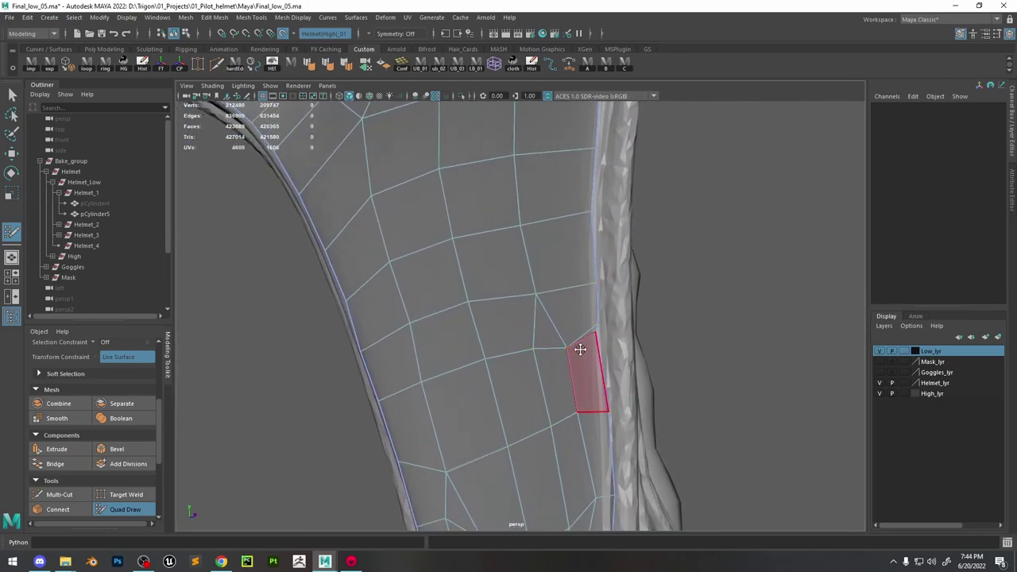
mouse_move(451, 345)
alt+mouse_down()
mouse_move(581, 288)
mouse_move(600, 387)
mouse_move(575, 345)
mouse_move(574, 388)
alt+mouse_up()
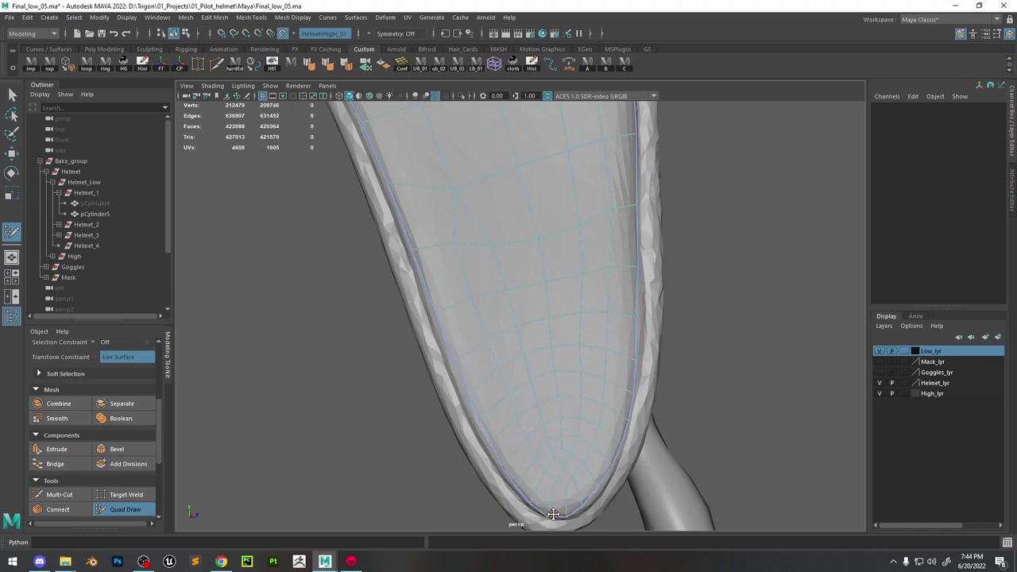
mouse_move(555, 510)
alt+mouse_down()
mouse_move(495, 334)
mouse_move(556, 363)
mouse_move(434, 354)
mouse_move(524, 350)
mouse_move(558, 318)
mouse_move(495, 364)
mouse_move(697, 173)
mouse_move(543, 487)
mouse_move(549, 438)
mouse_move(712, 345)
mouse_move(649, 390)
mouse_move(631, 437)
mouse_move(479, 391)
mouse_move(571, 385)
mouse_move(463, 383)
mouse_move(575, 266)
alt+mouse_up()
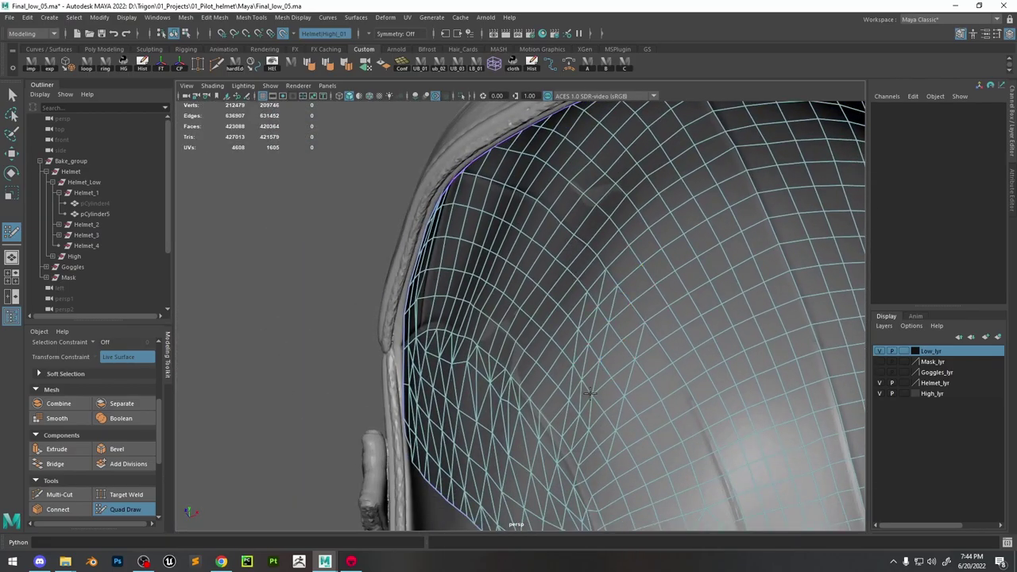
mouse_move(589, 393)
alt+mouse_down()
mouse_move(405, 383)
mouse_move(457, 272)
mouse_move(543, 278)
mouse_move(494, 344)
alt+mouse_up()
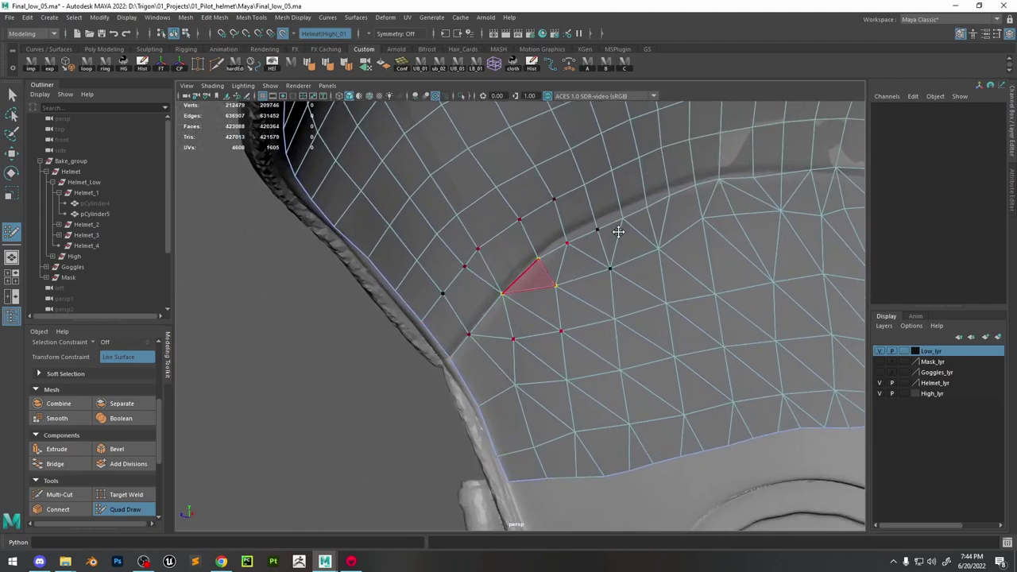
Delete two stray edges near the visor rim, undoing the last topology change
ctrl+shift+click(682, 194)
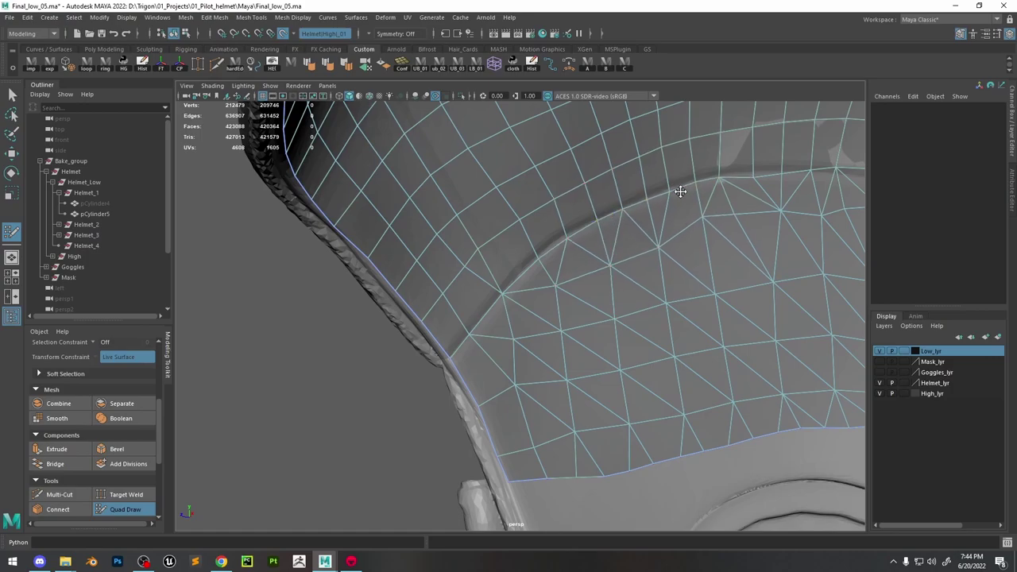
ctrl+shift+click(755, 190)
mouse_move(758, 174)
alt+mouse_down()
mouse_move(634, 194)
mouse_move(631, 241)
mouse_move(705, 323)
mouse_move(739, 339)
mouse_move(597, 334)
alt+mouse_up()
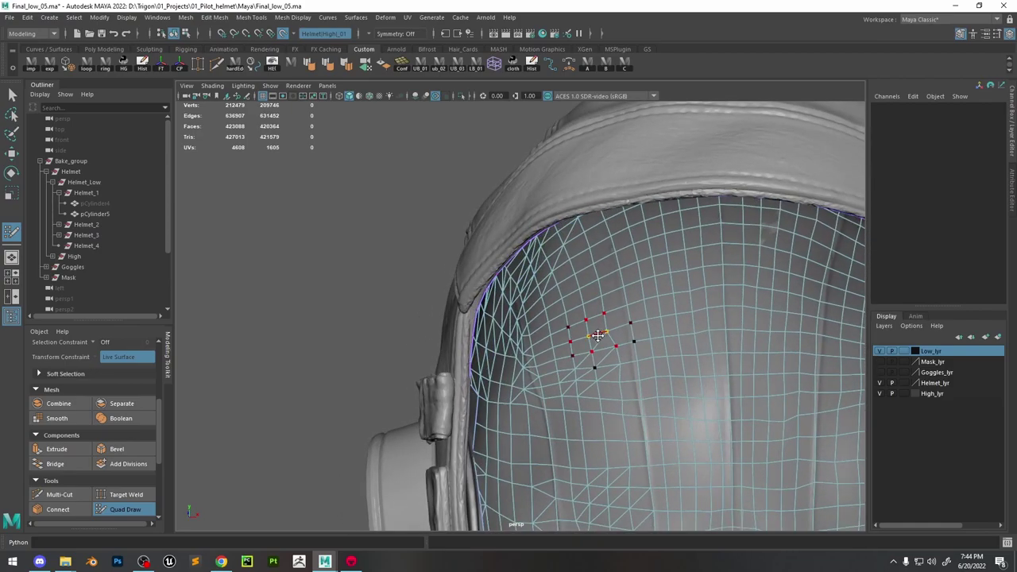
alt+drag(667, 447, 596, 311)
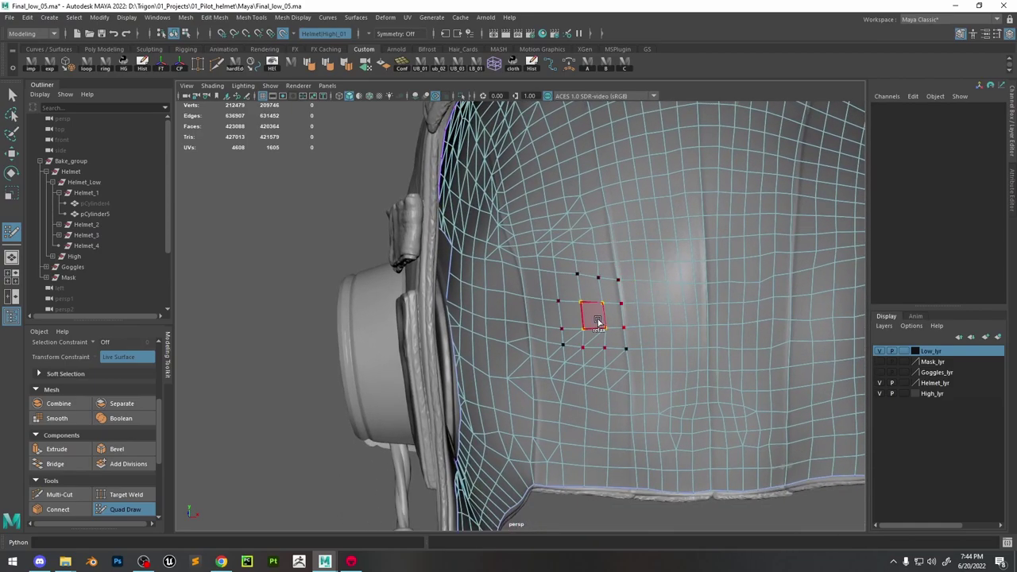
mouse_move(647, 413)
alt+mouse_down()
mouse_move(627, 336)
mouse_move(643, 484)
mouse_move(629, 420)
alt+mouse_up()
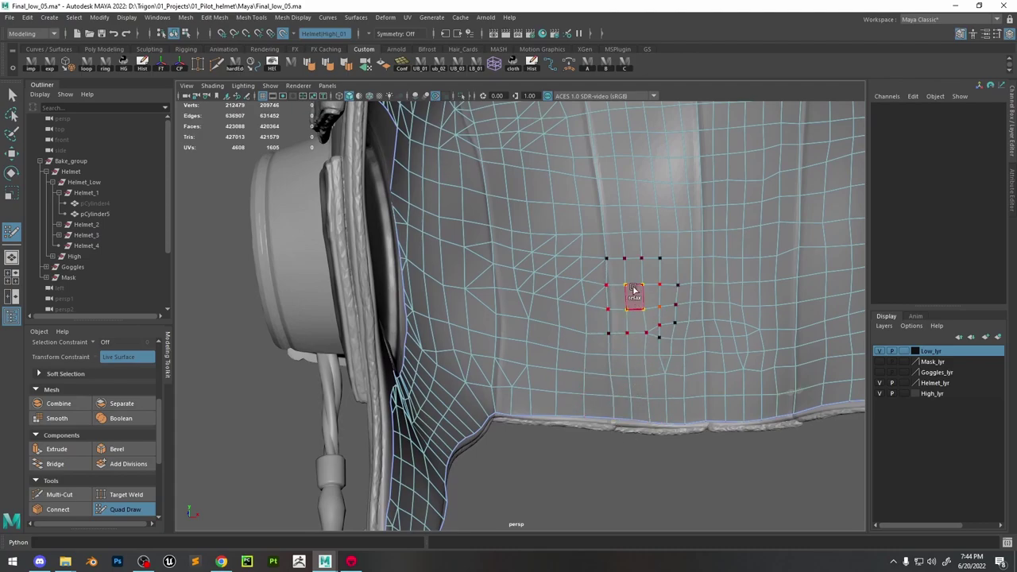
key(ctrl+z)
alt+drag(619, 379, 785, 330)
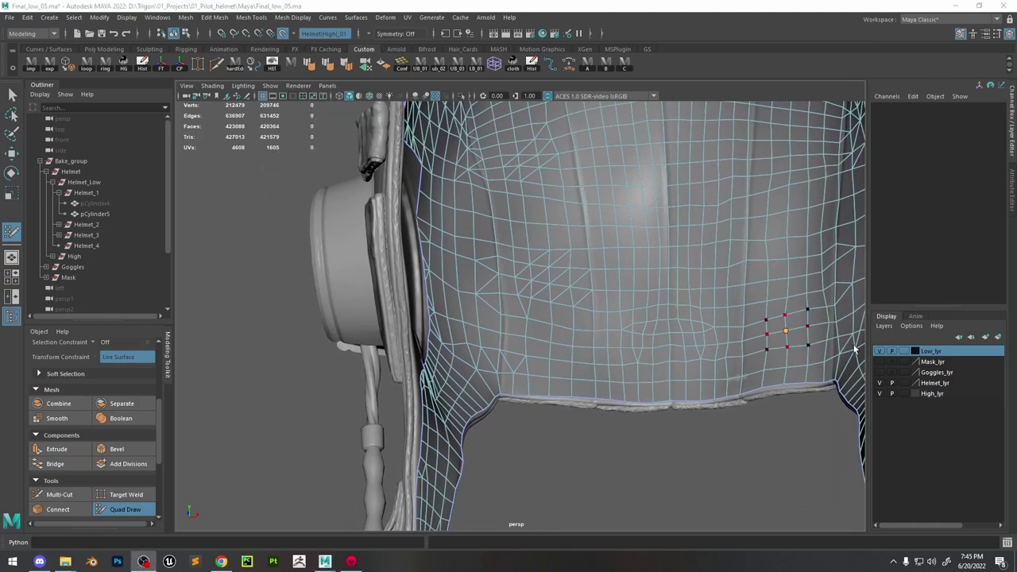
right_drag(523, 334, 592, 252)
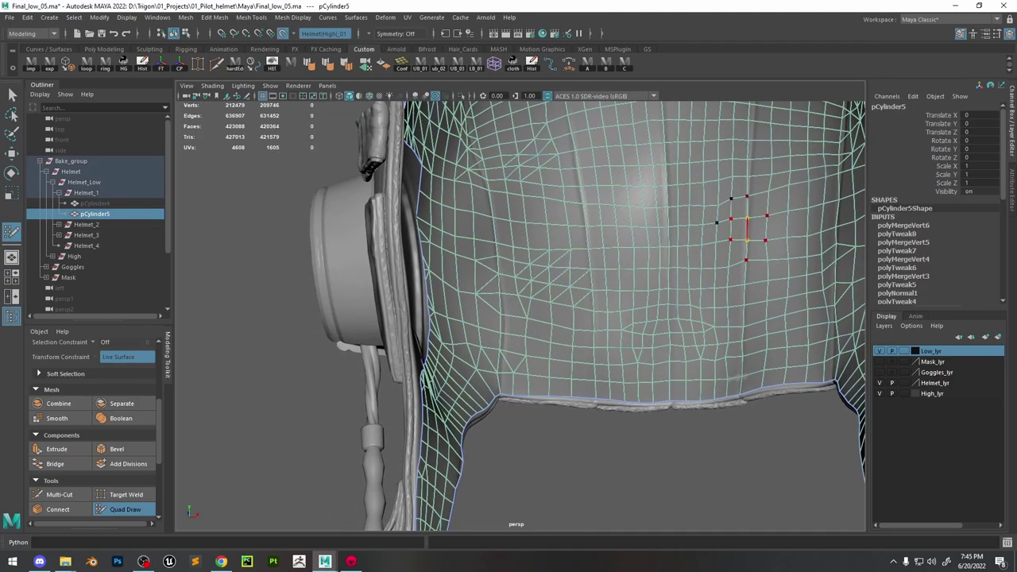
alt+drag(709, 280, 628, 207)
Unhide all objects and select pCylinder4 alongside the retopo mesh
key(F8)
key(w)
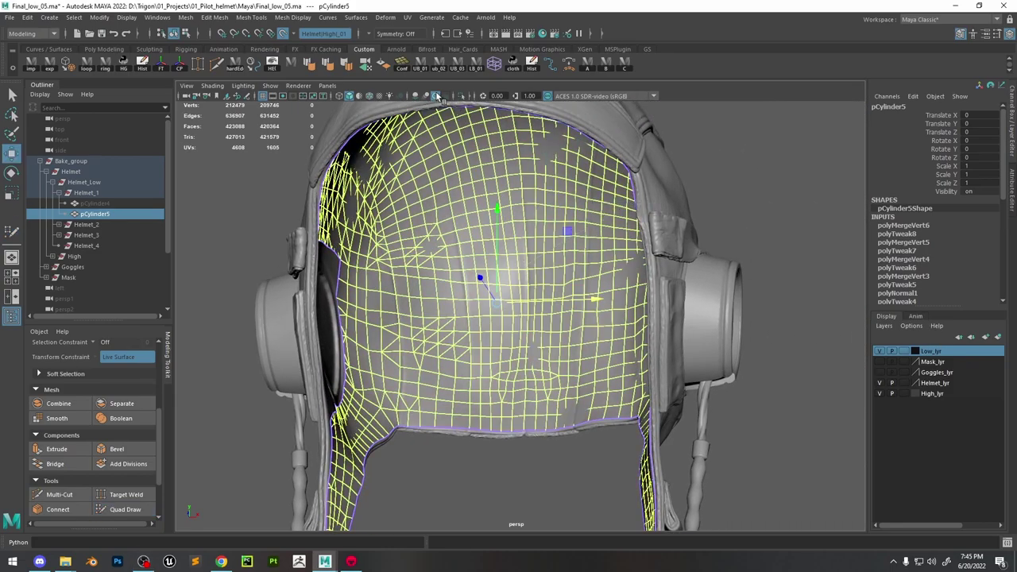
alt+drag(723, 202, 572, 272)
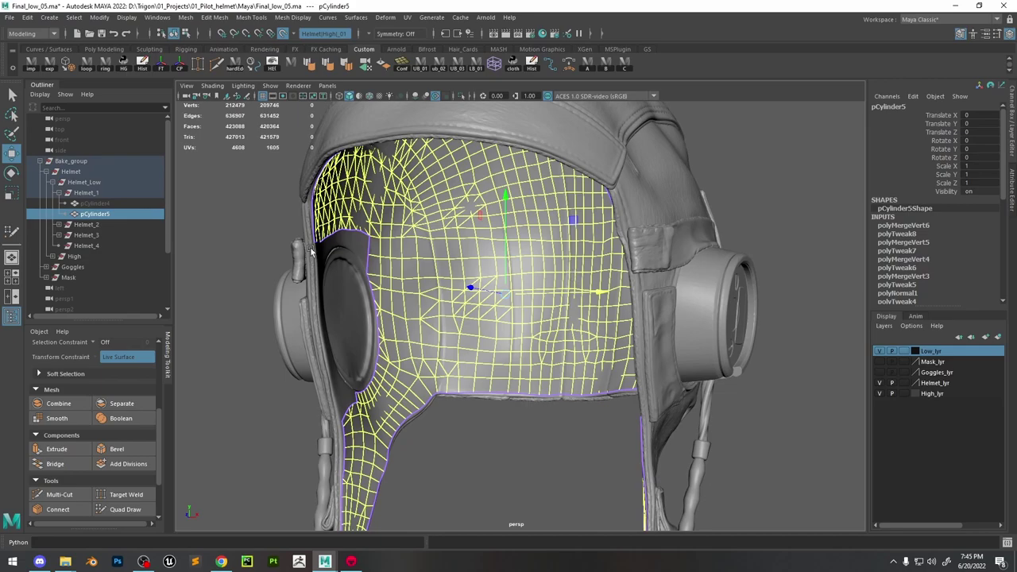
ctrl+click(119, 204)
key(shift+h)
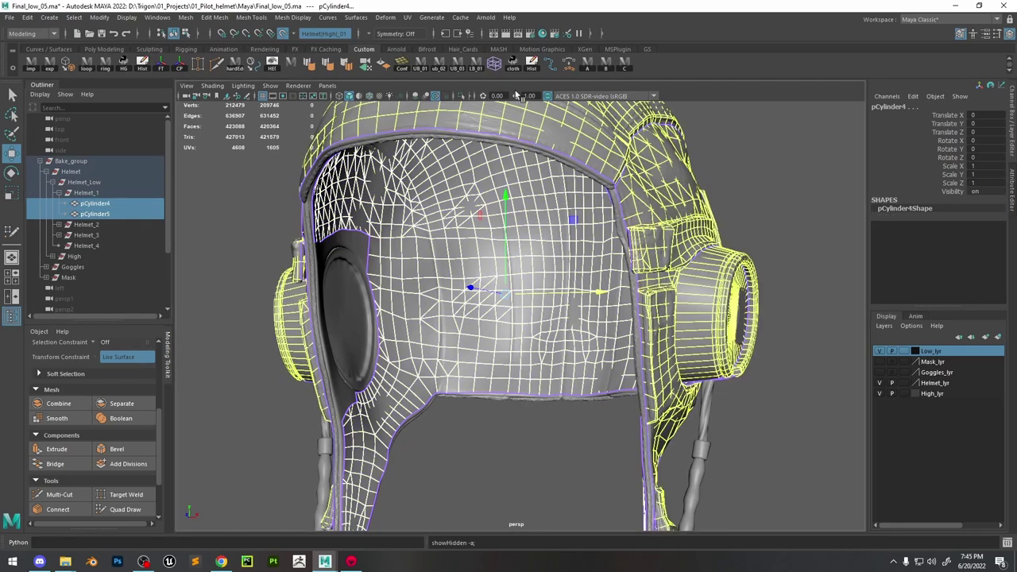
alt+drag(460, 100, 552, 178)
right_drag(551, 177, 518, 200)
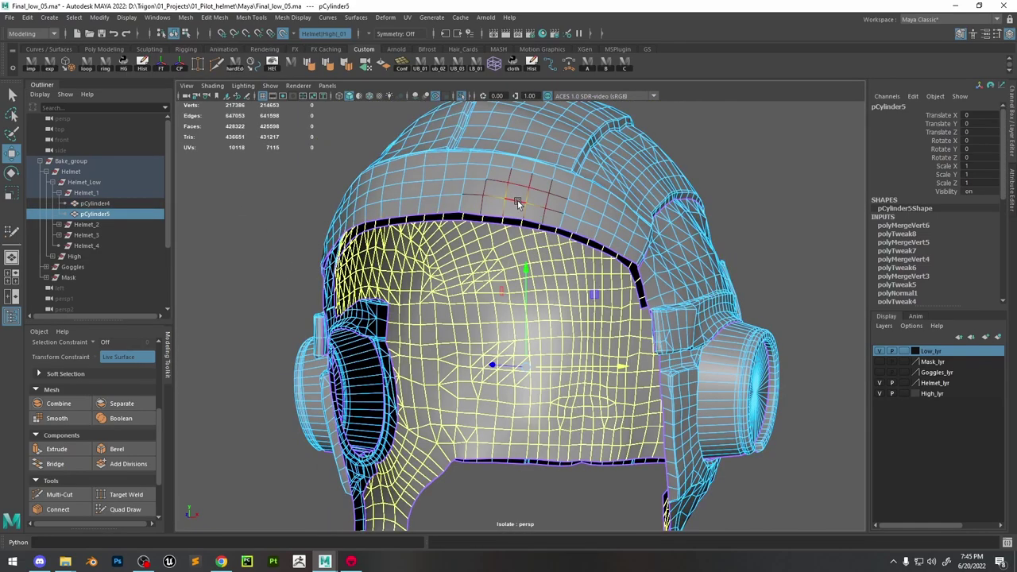
double_click(516, 220)
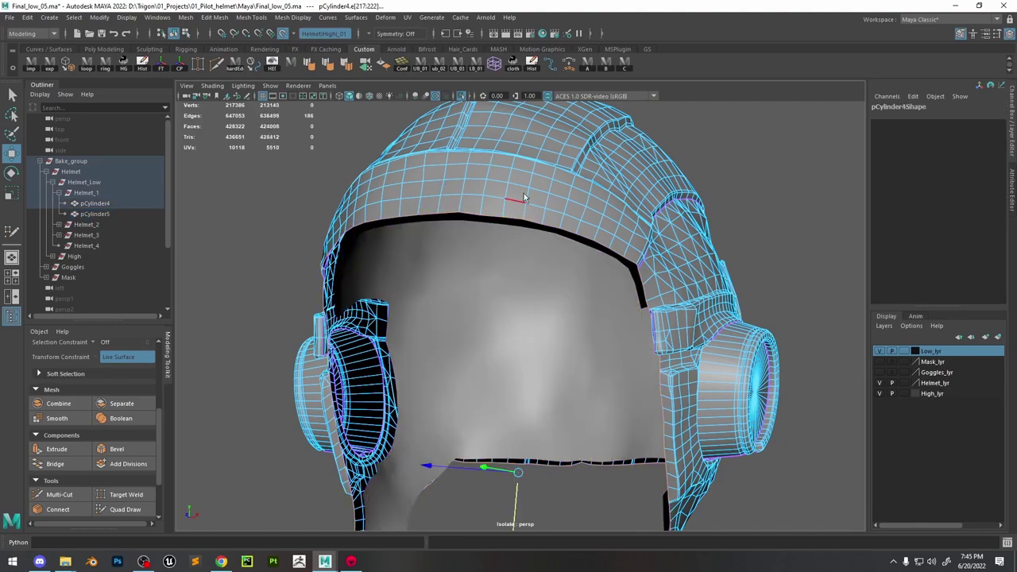
key(F8)
Combine pCylinder5 and pCylinder4 into one mesh with Mesh > Combine
key(space)
click(385, 263)
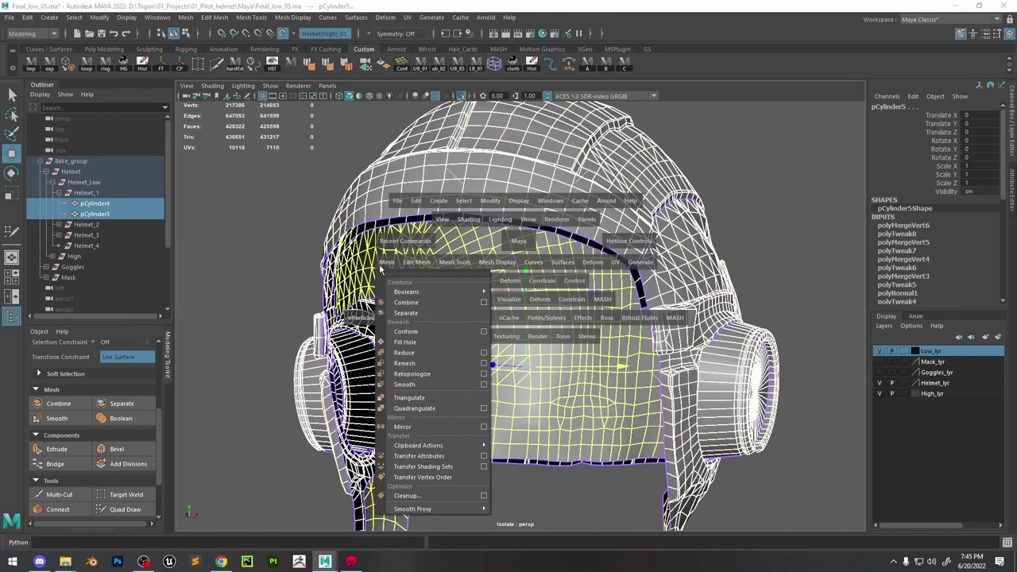
click(525, 296)
right_drag(522, 260, 524, 187)
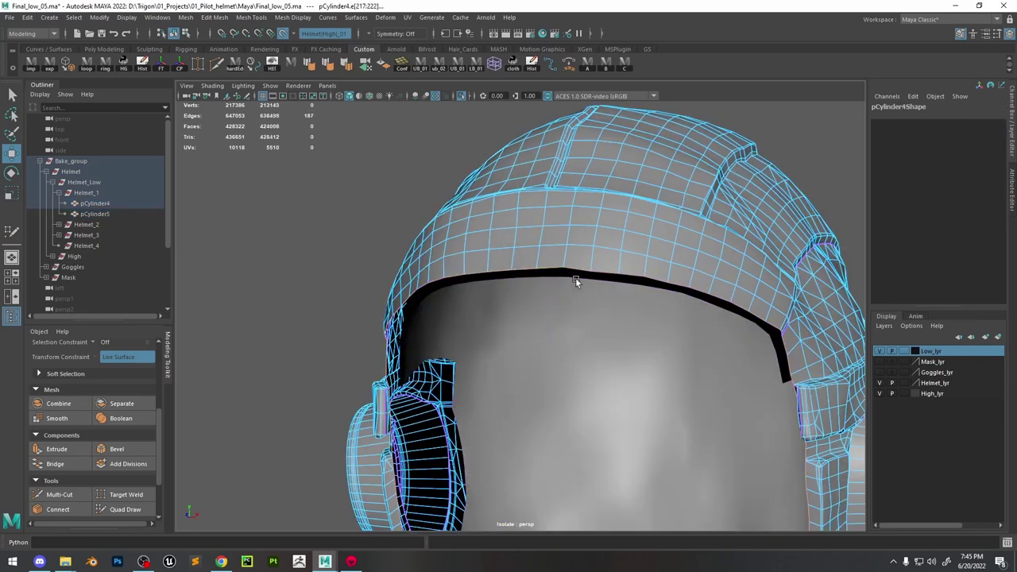
click(575, 285)
ctrl+click(96, 203)
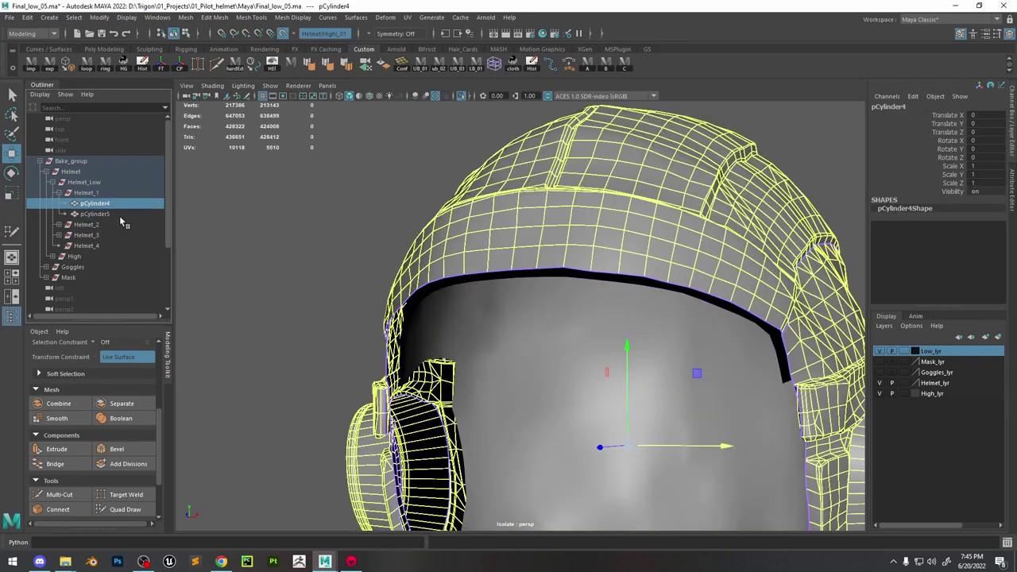
key(space)
click(501, 247)
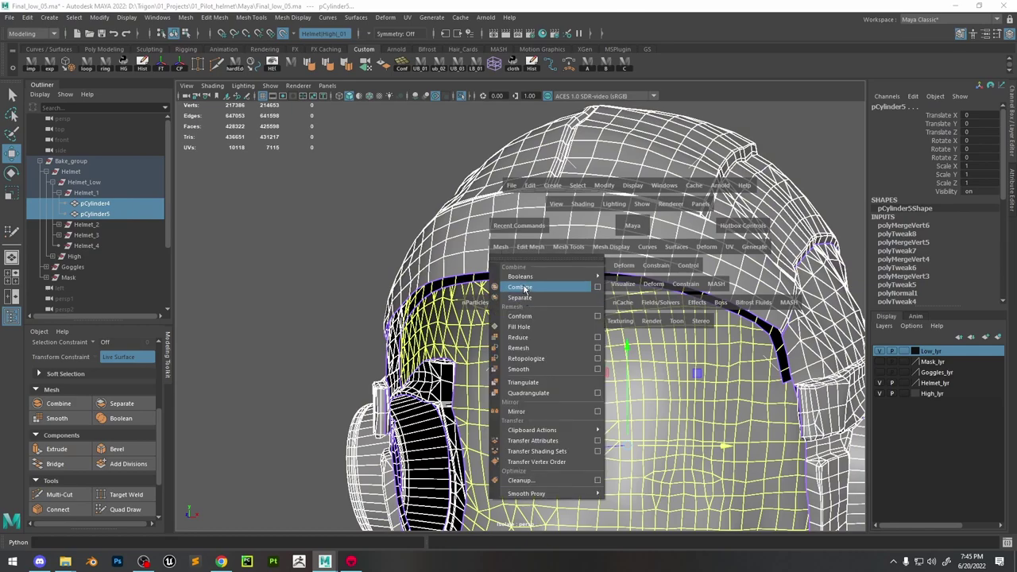
click(519, 287)
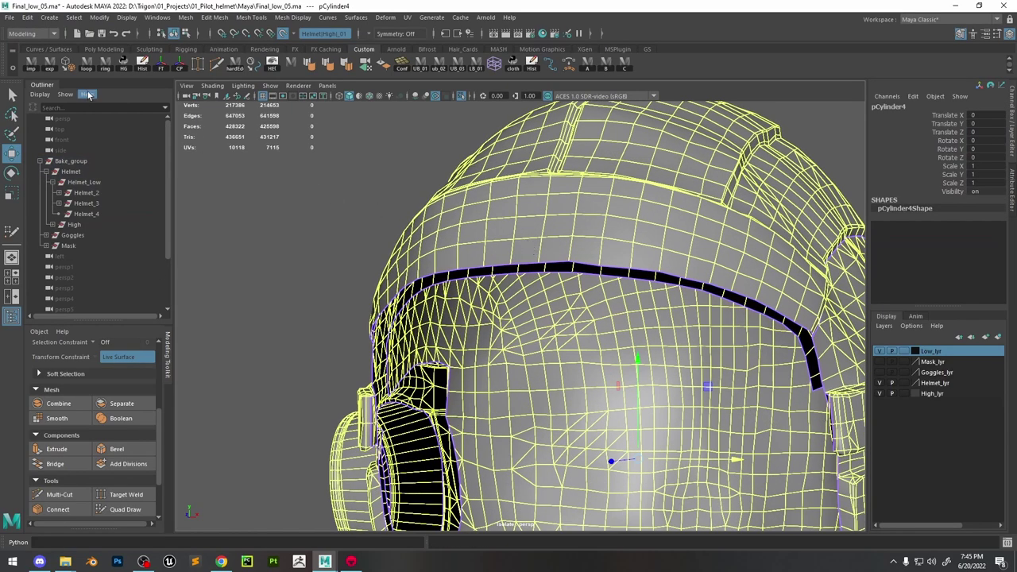
Parent the combined pCylinder4 under Helmet_Low and group it as Helmet_01
scroll(98, 181, down, 2)
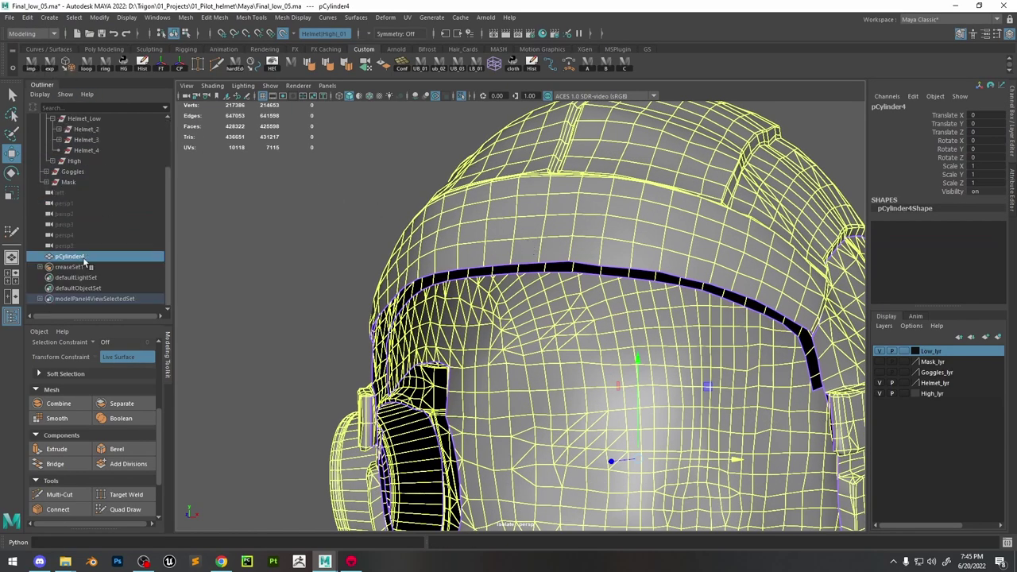
scroll(109, 172, up, 1)
drag(107, 158, 107, 158)
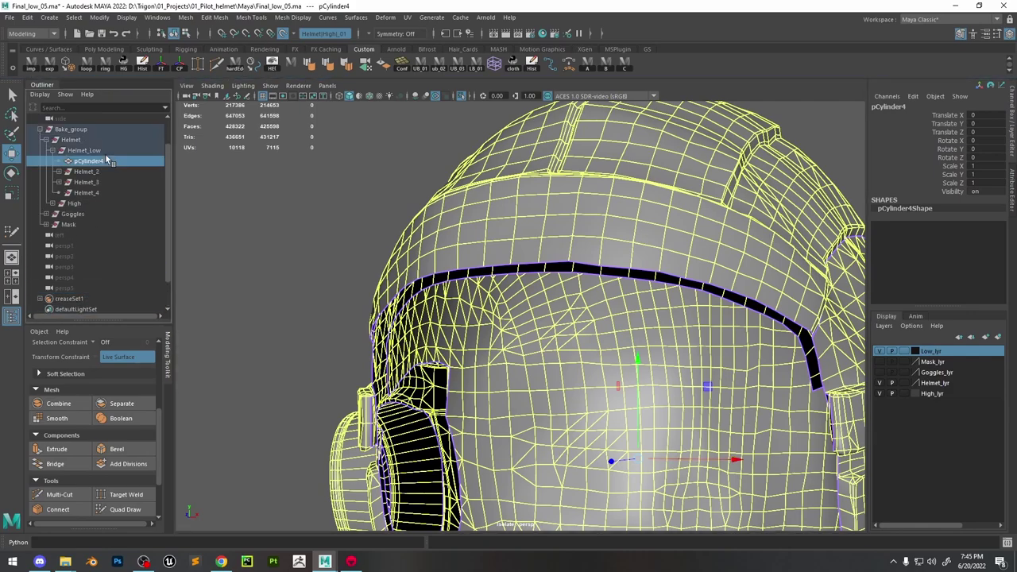
key(ctrl+g)
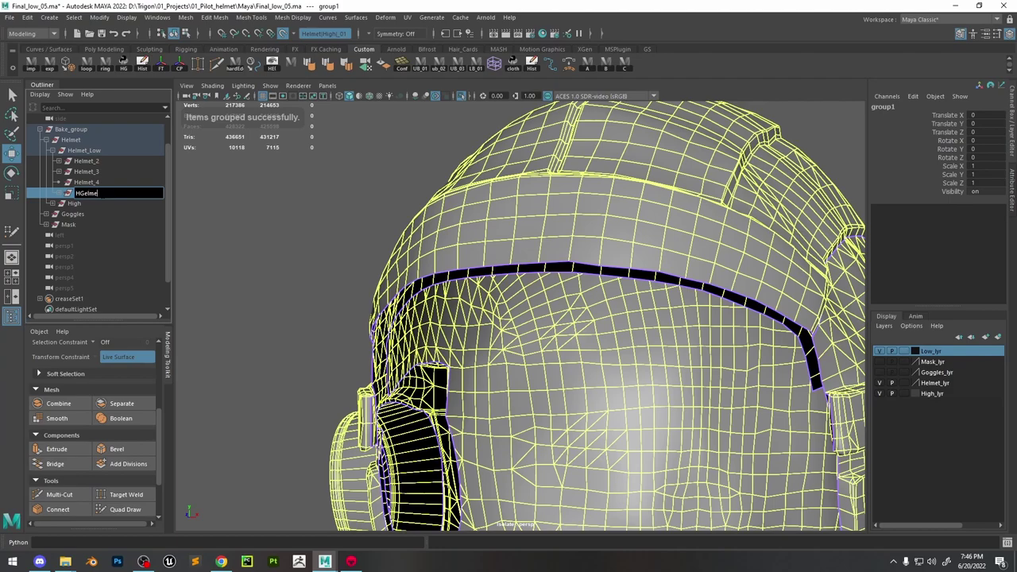
key(BackSpace)
key(BackSpace)
key(BackSpace)
key(BackSpace)
key(BackSpace)
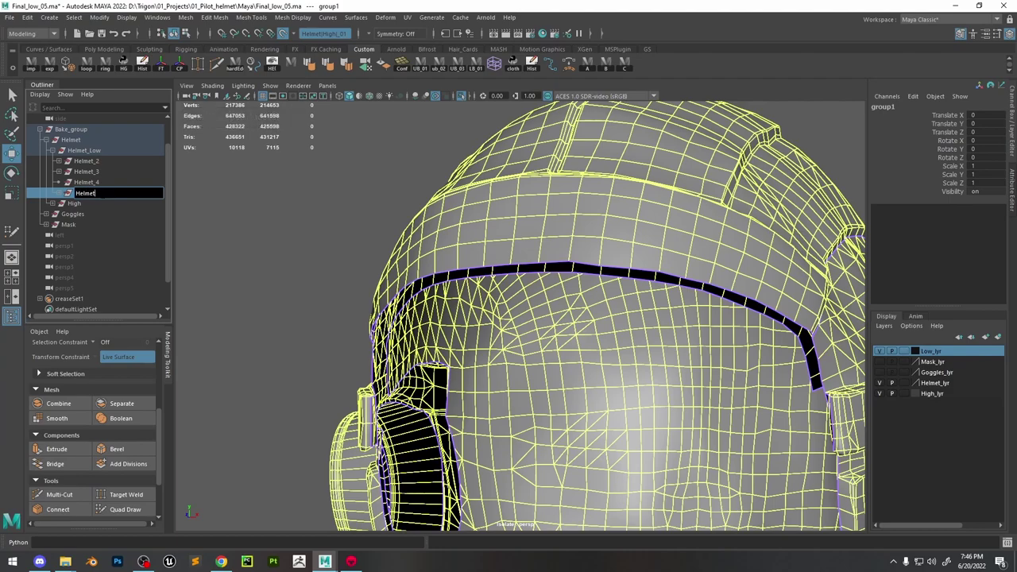
text(elmet_01)
key(Return)
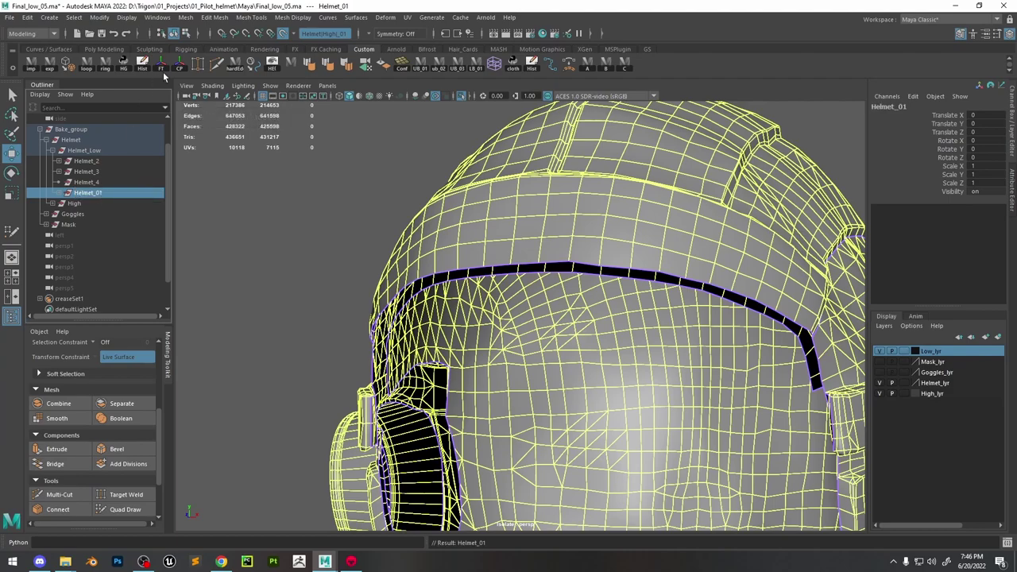
double_click(527, 266)
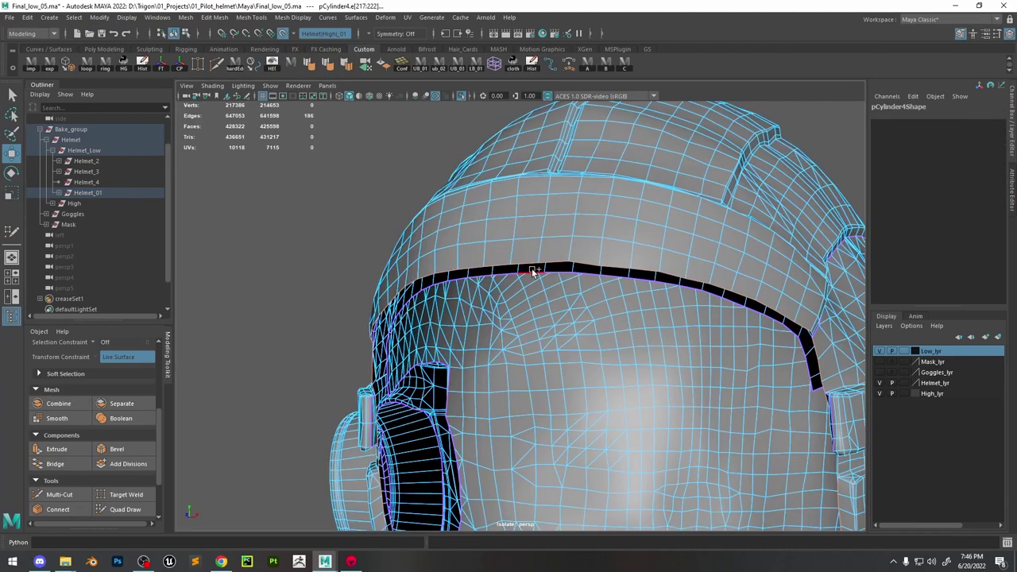
Bridge the first gap between the strap and earmuff block edges
alt+drag(537, 231, 487, 321)
click(488, 322)
shift+click(469, 320)
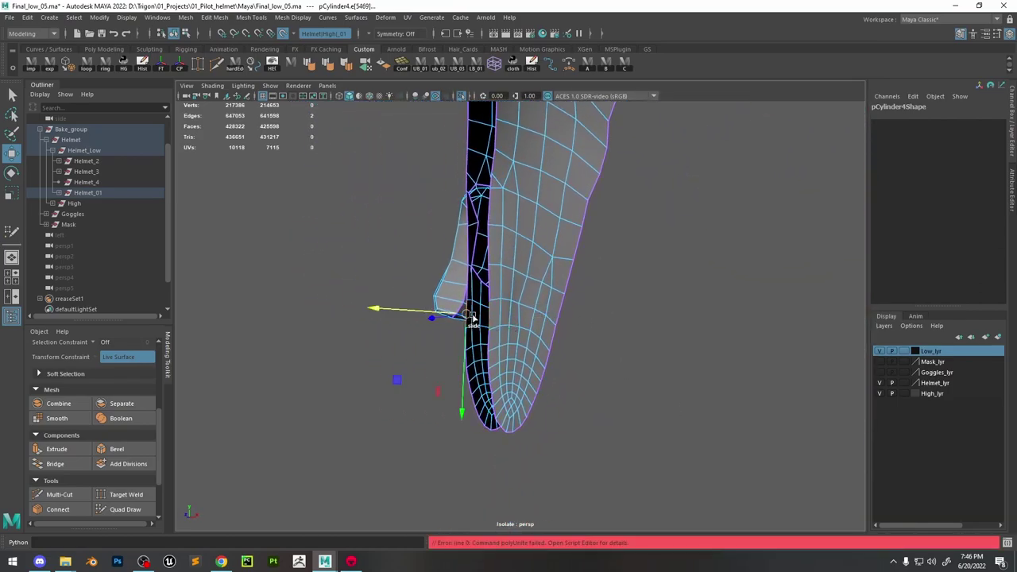
scroll(482, 314, up, 4)
shift+right_drag(521, 274, 600, 360)
Pick seam edges near the strap on the helmet mesh
alt+drag(600, 360, 604, 291)
alt+drag(627, 288, 571, 273)
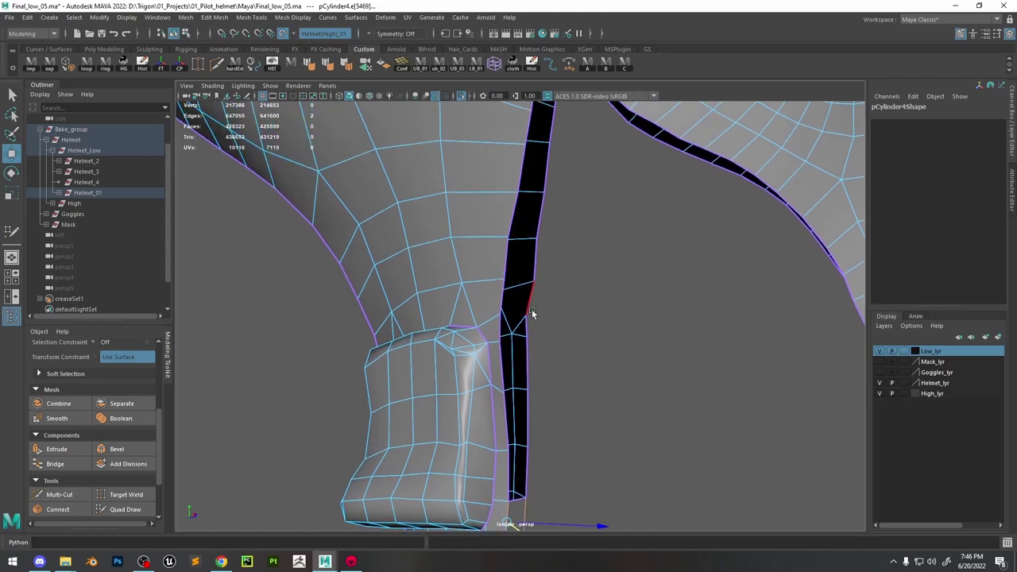
alt+drag(531, 309, 523, 334)
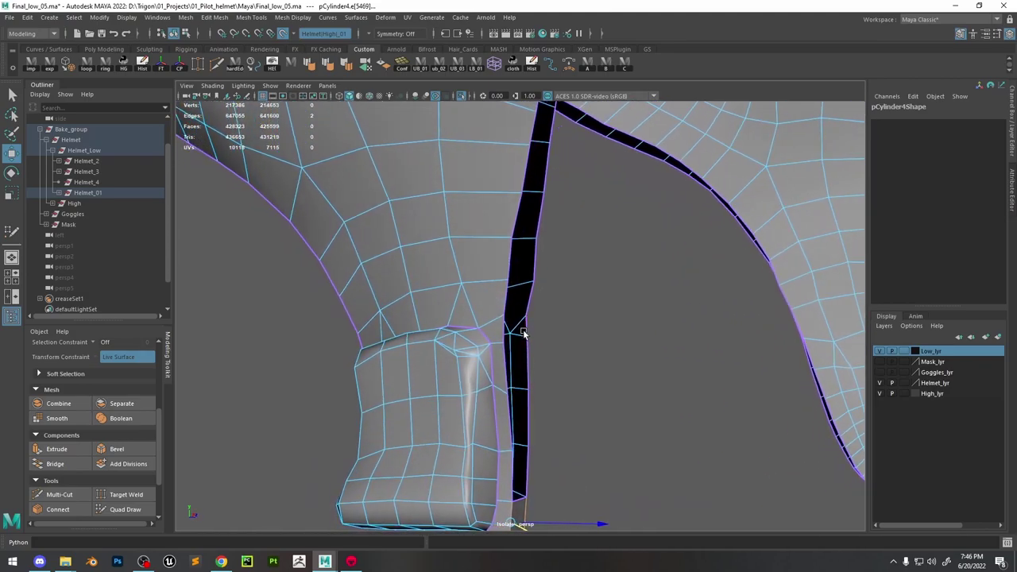
click(503, 364)
alt+right_drag(514, 368, 625, 436)
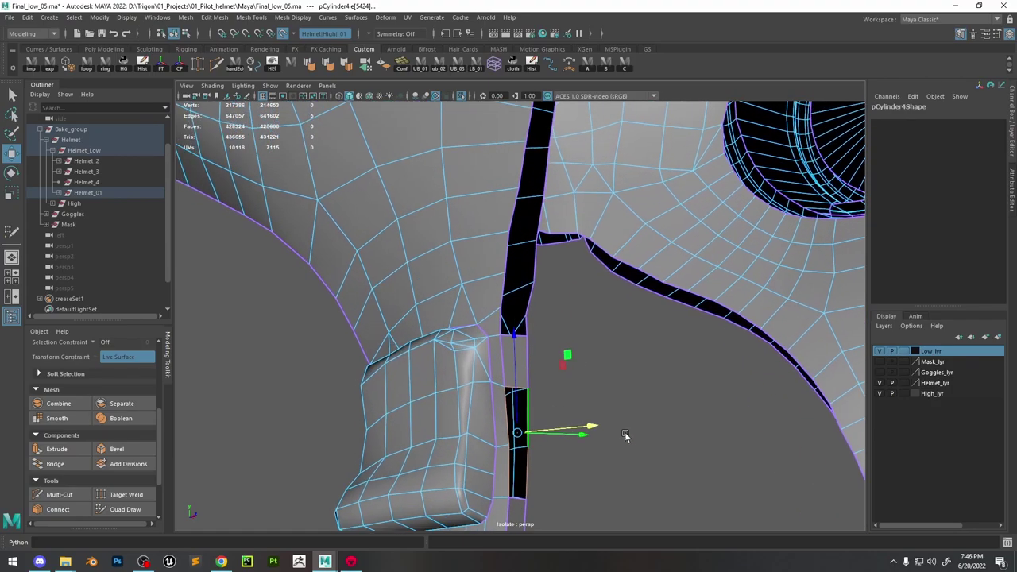
scroll(542, 371, down, 3)
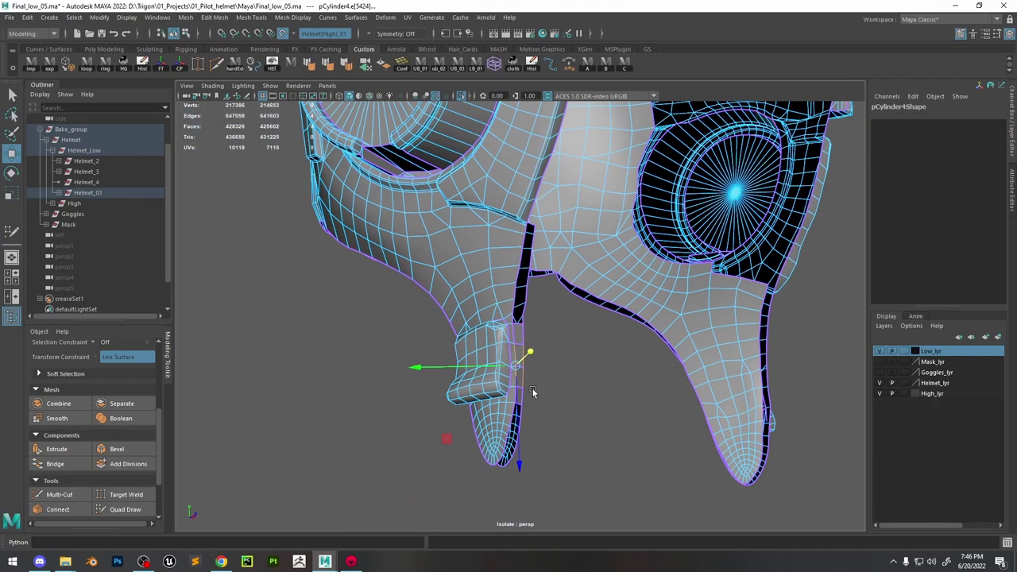
alt+drag(478, 348, 449, 207)
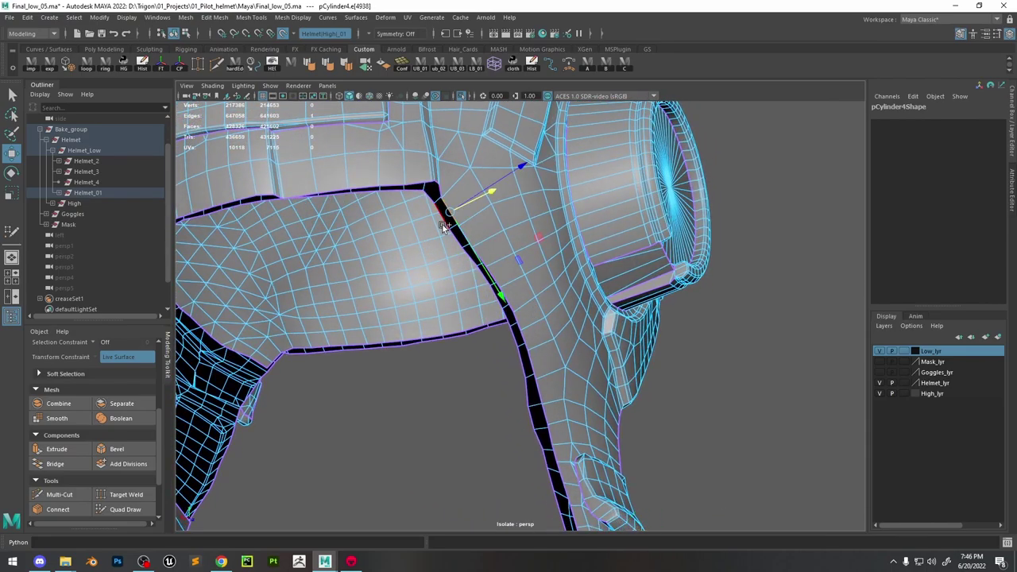
shift+click(445, 227)
Orbit around the helmet part and clear the edge selection
scroll(508, 239, up, 5)
scroll(526, 295, down, 2)
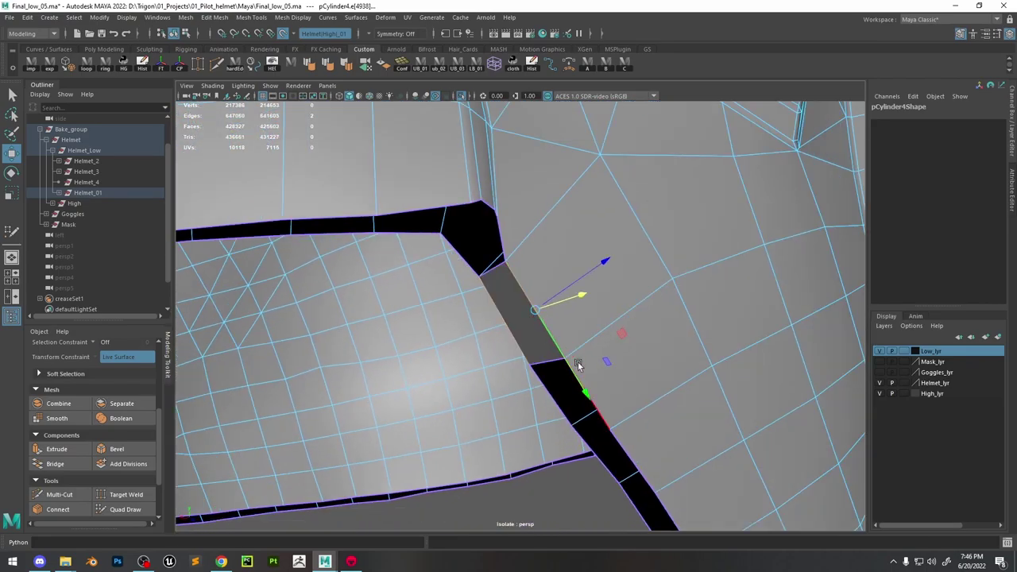
scroll(699, 419, down, 5)
alt+drag(700, 419, 537, 321)
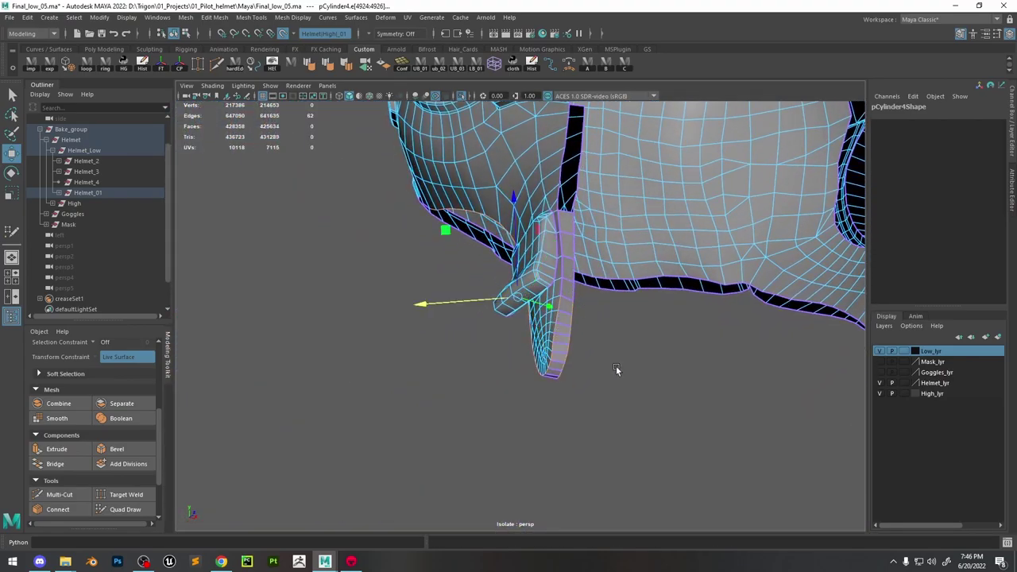
alt+drag(617, 370, 523, 319)
click(656, 198)
scroll(565, 281, up, 3)
scroll(565, 282, down, 4)
Reselect Helmet_01 in edge mode and select the seam edges beside the gap
click(523, 319)
scroll(539, 335, up, 4)
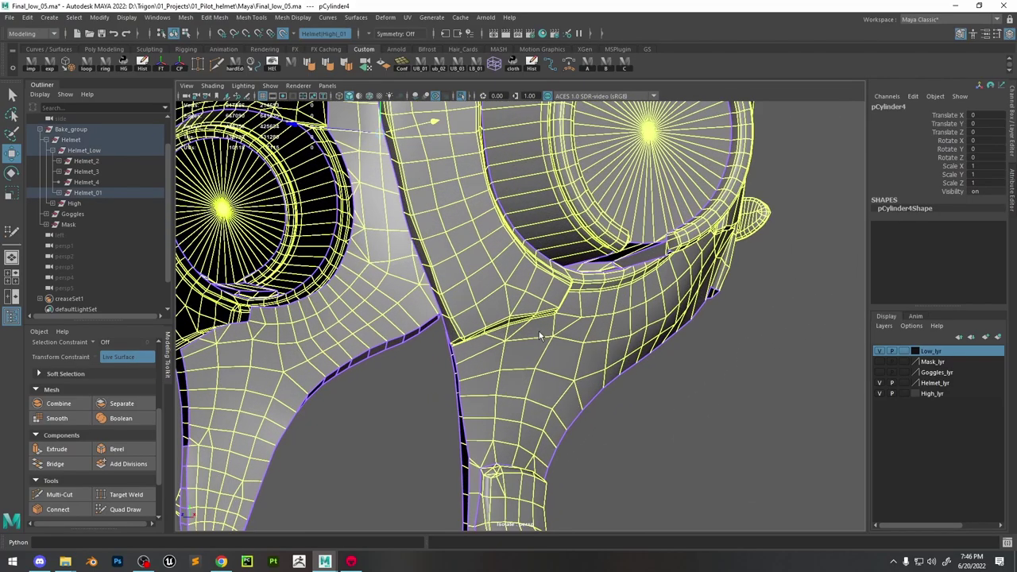
key(F10)
click(459, 373)
scroll(460, 374, up, 5)
alt+drag(459, 373, 658, 293)
click(518, 288)
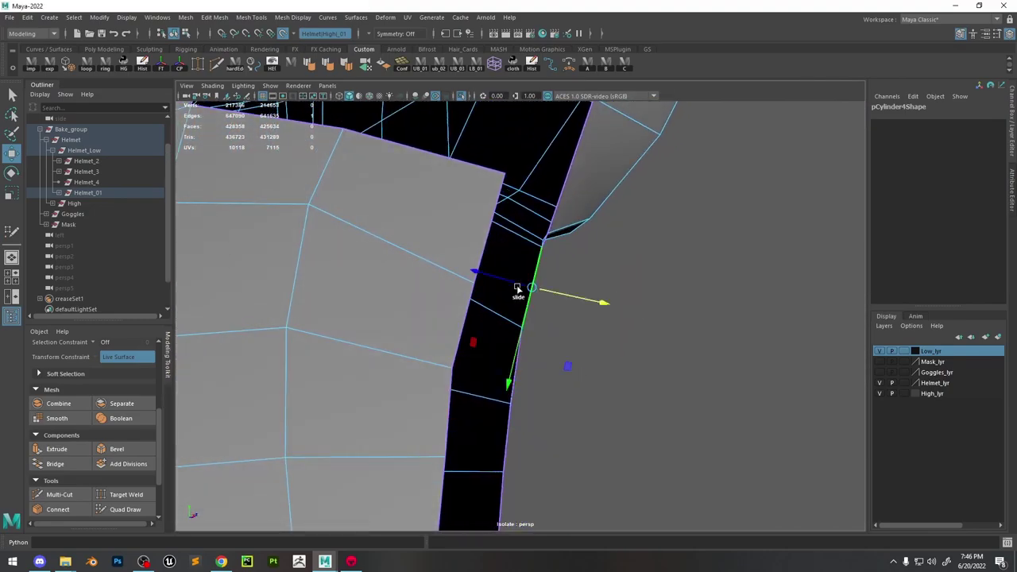
shift+right_drag(490, 247, 483, 388)
scroll(493, 334, down, 3)
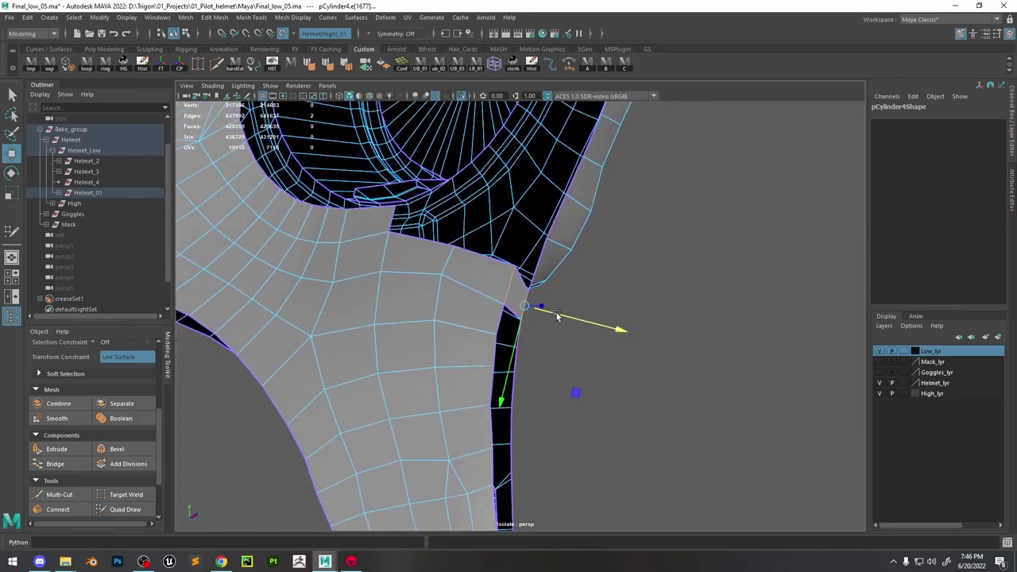
Inspect the seam strip and goggle socket, selecting an edge at the seam corner
alt+drag(493, 334, 587, 320)
scroll(506, 346, down, 5)
scroll(561, 302, up, 5)
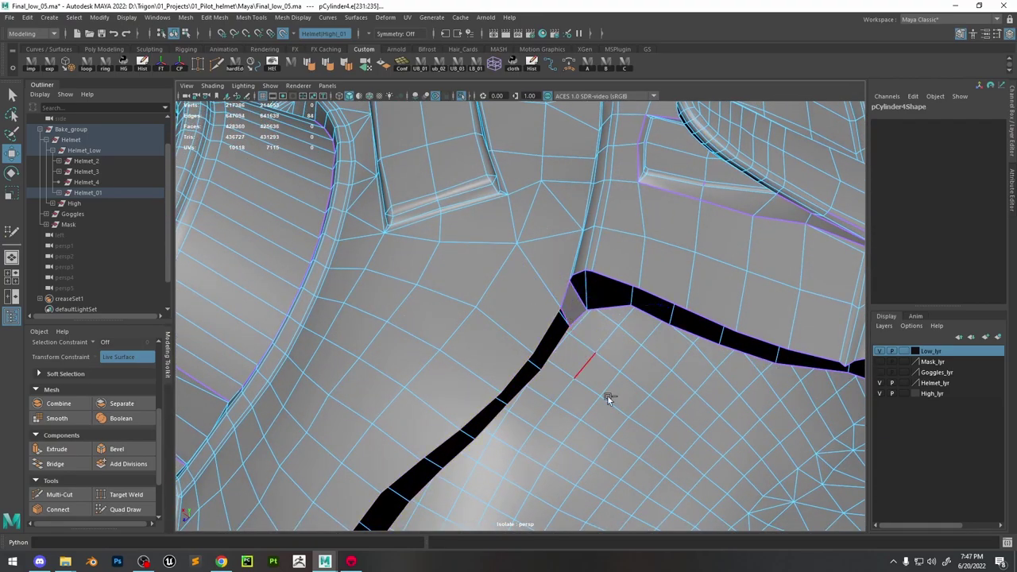
scroll(607, 395, down, 5)
alt+drag(607, 395, 630, 399)
scroll(630, 399, up, 5)
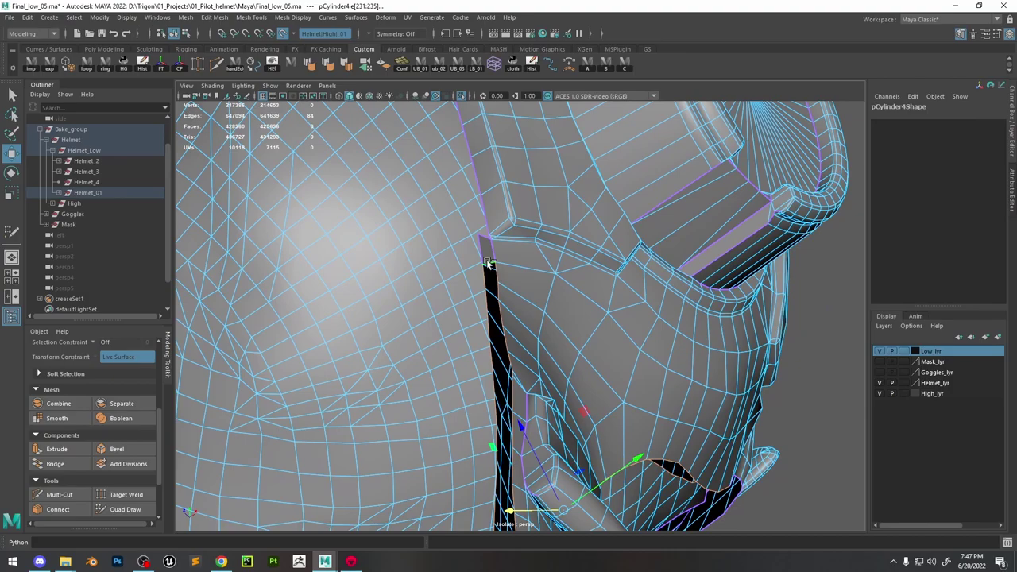
alt+drag(642, 337, 746, 384)
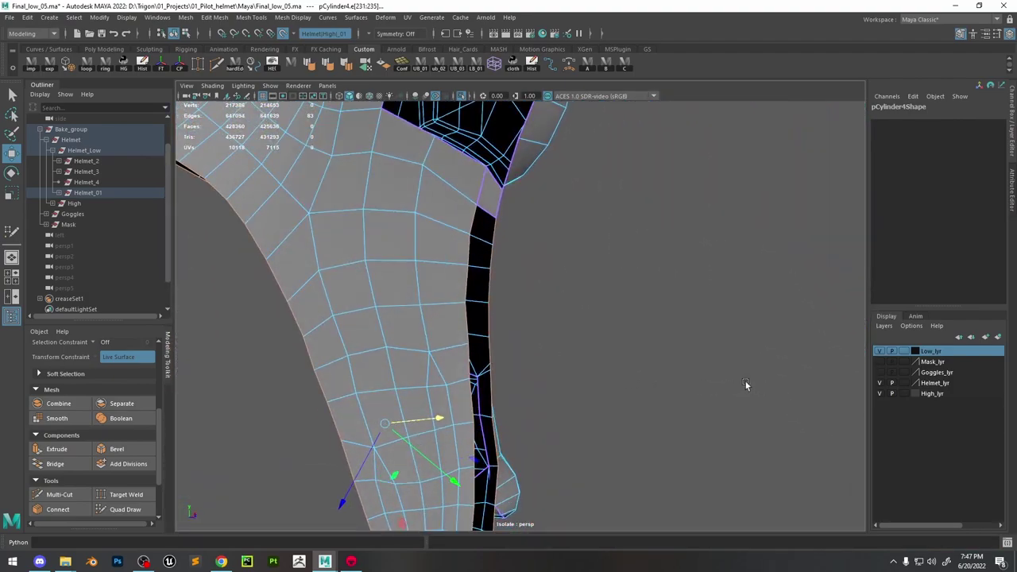
alt+drag(462, 330, 429, 381)
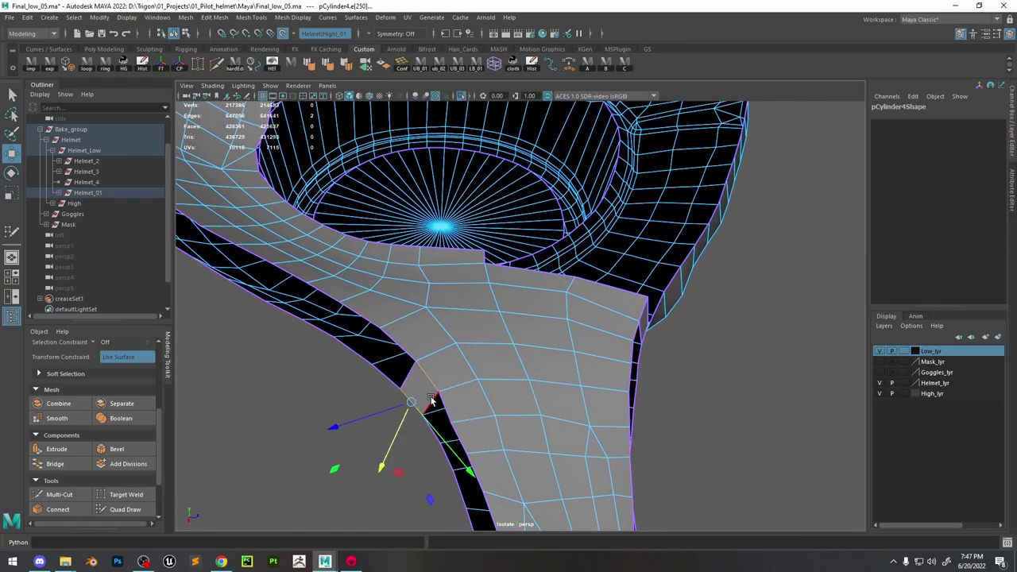
alt+drag(624, 334, 677, 290)
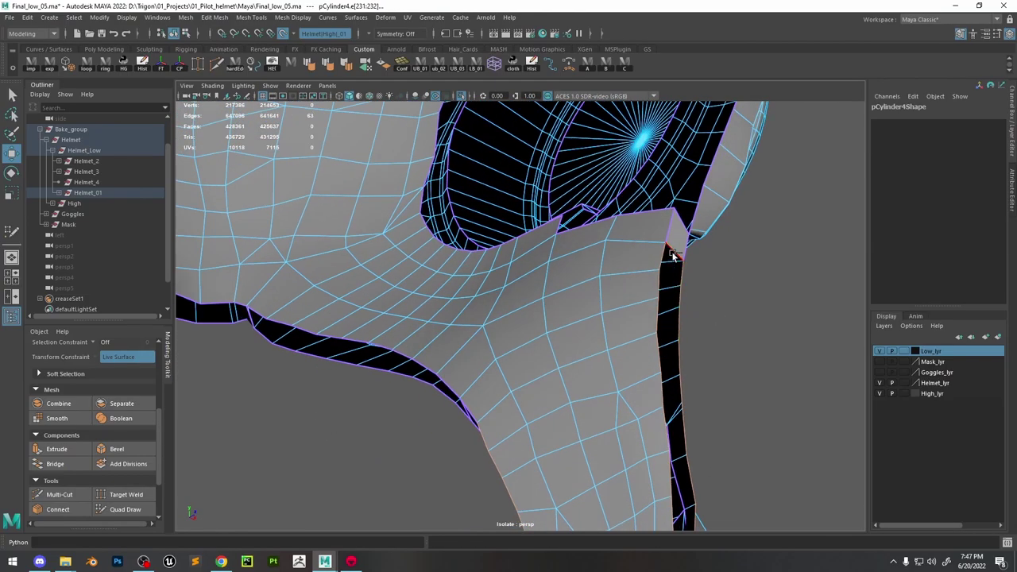
click(644, 348)
alt+drag(643, 348, 445, 398)
Cut new edges into the mesh around the goggle socket
click(59, 494)
alt+drag(556, 334, 659, 285)
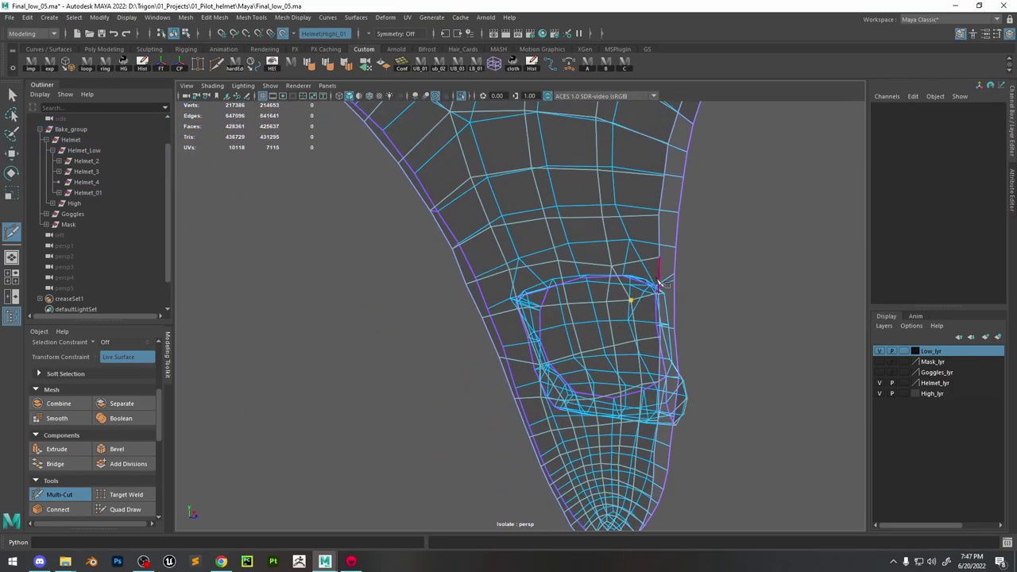
key(5)
key(w)
Fill the open hole bounded by the border edge loop with a face
double_click(659, 246)
alt+drag(658, 246, 527, 243)
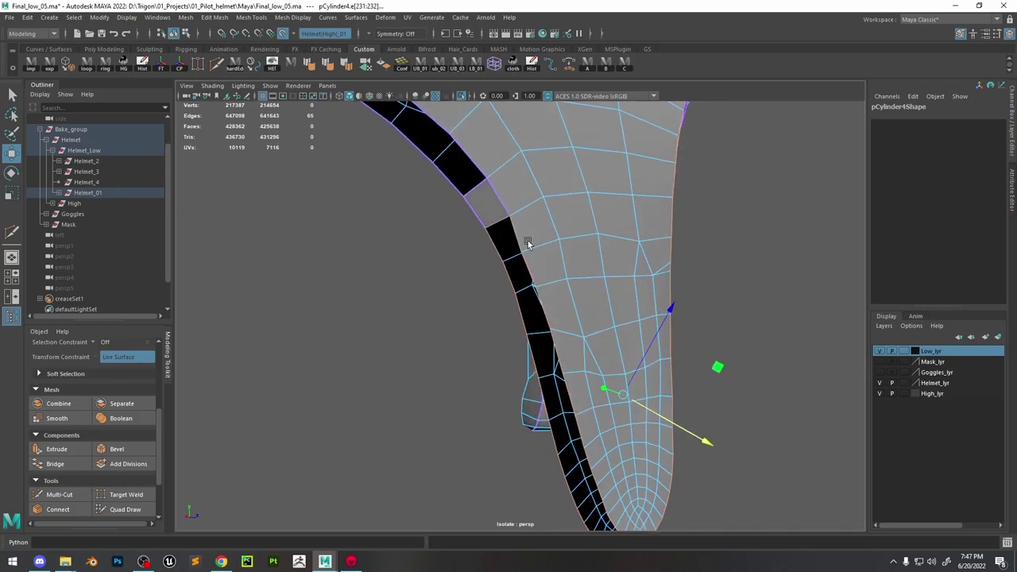
shift+right_drag(503, 198, 517, 345)
alt+drag(517, 346, 442, 345)
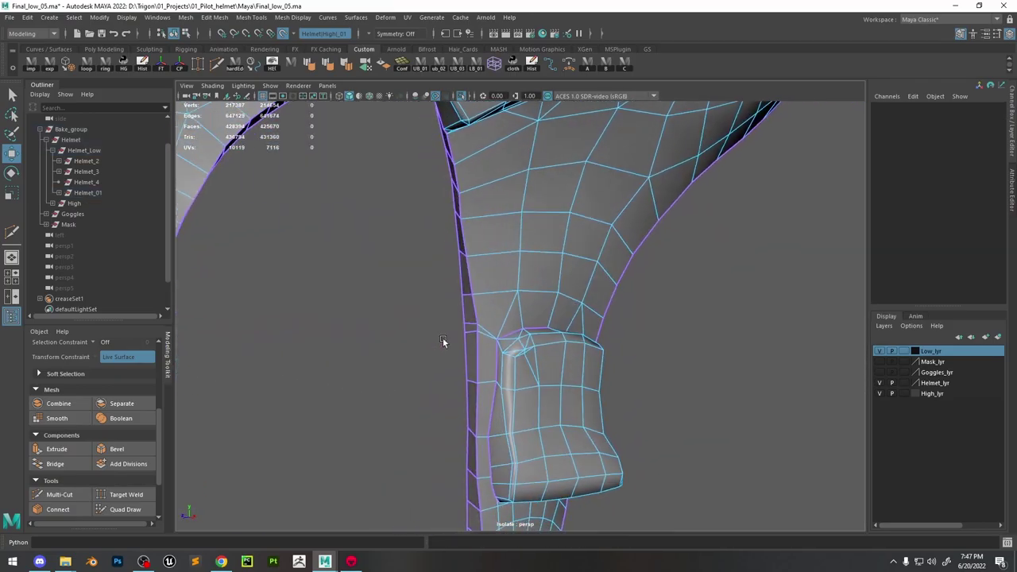
Collapse the stray edge next to the seam
click(445, 337)
shift+right_drag(445, 337, 579, 379)
alt+drag(580, 379, 652, 422)
Bridge the first rim seam gaps, including the top rim and small corner gaps
shift+right_drag(694, 401, 592, 393)
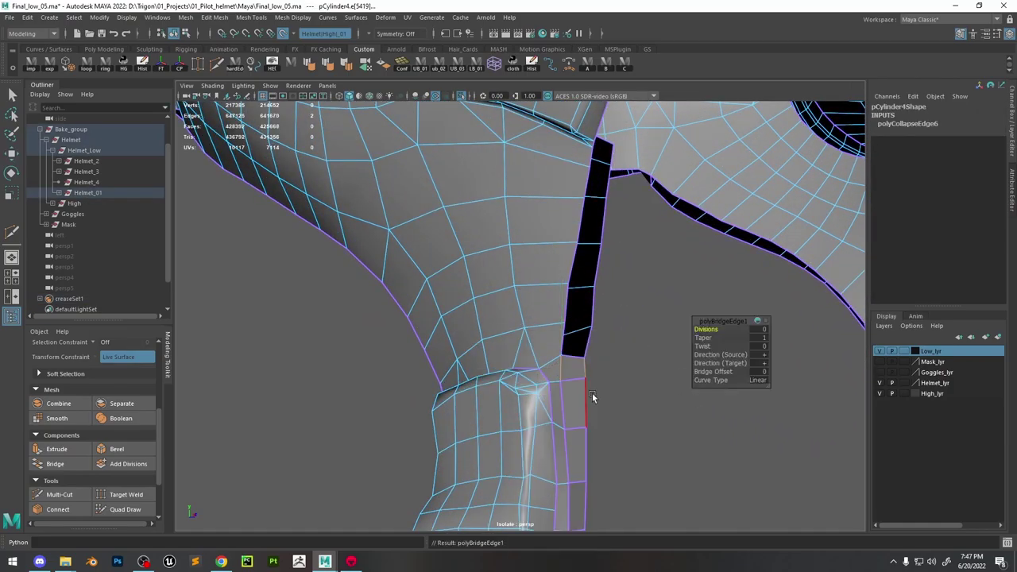
alt+drag(592, 392, 467, 280)
key(g)
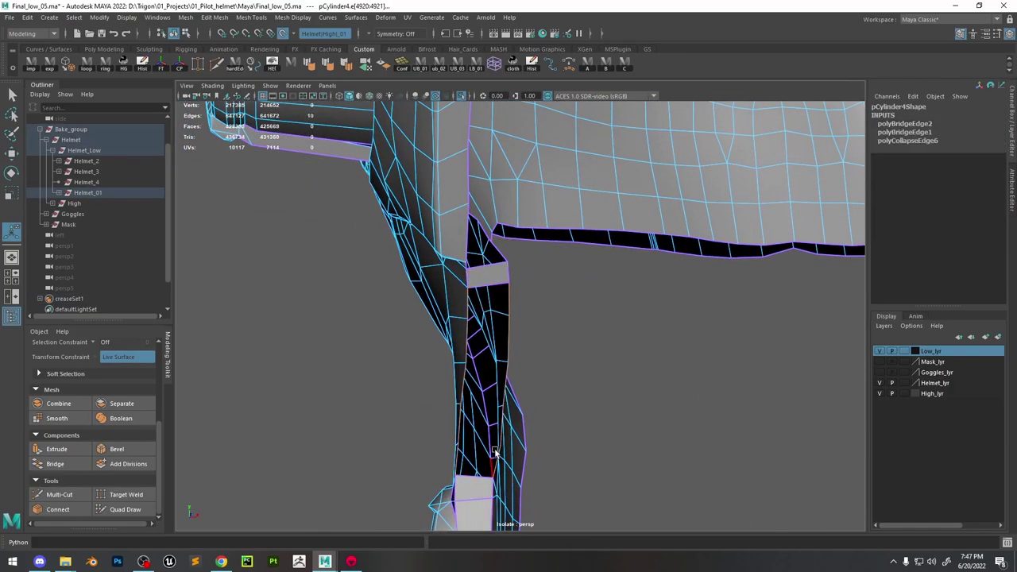
key(g)
alt+drag(494, 453, 555, 429)
click(555, 436)
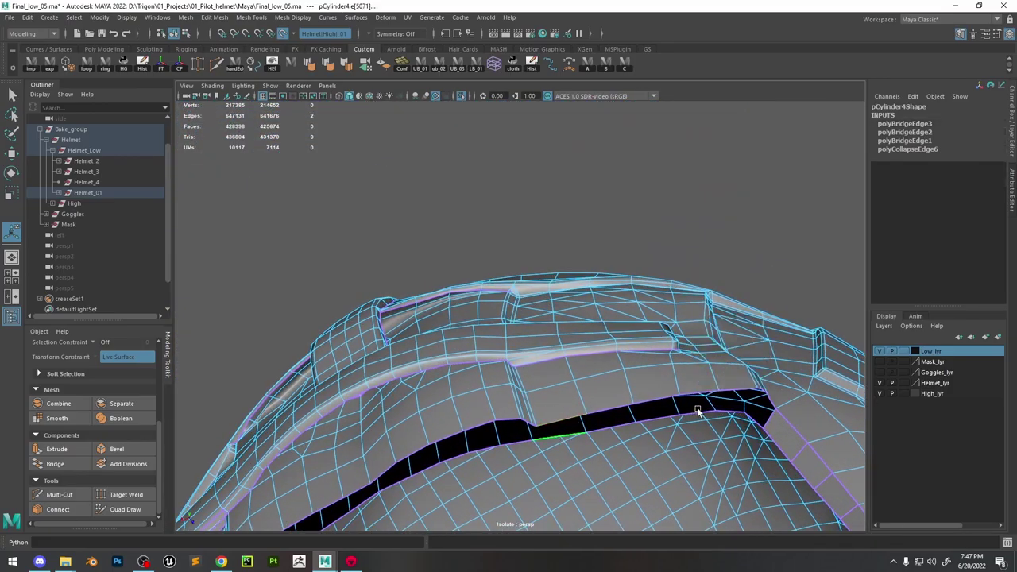
key(g)
mouse_move(504, 403)
alt+mouse_down()
mouse_move(591, 307)
mouse_move(551, 337)
mouse_move(609, 291)
mouse_move(501, 352)
mouse_move(504, 387)
alt+mouse_up()
click(596, 326)
click(609, 291)
key(g)
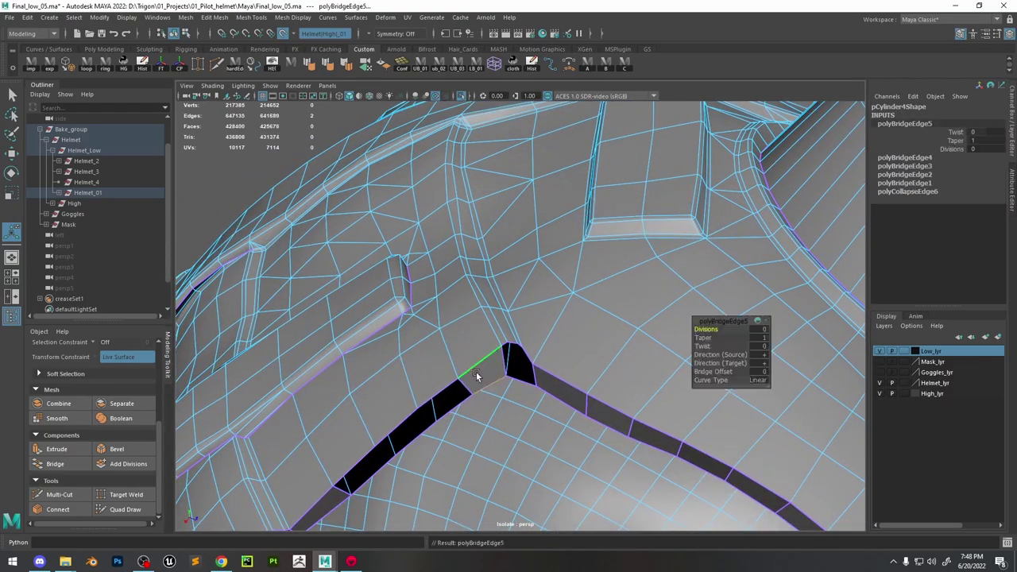
Bridge the remaining strip and visor-rim gaps with 0-division bridges, up to polyBridgeEdge9
click(468, 384)
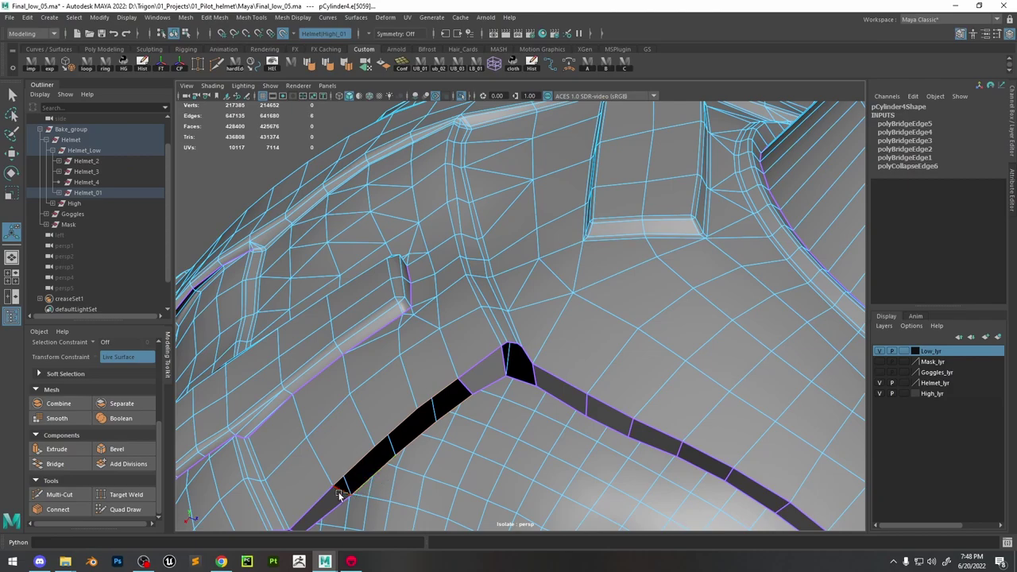
key(g)
alt+drag(535, 379, 435, 381)
click(547, 353)
shift+click(559, 350)
key(g)
click(467, 427)
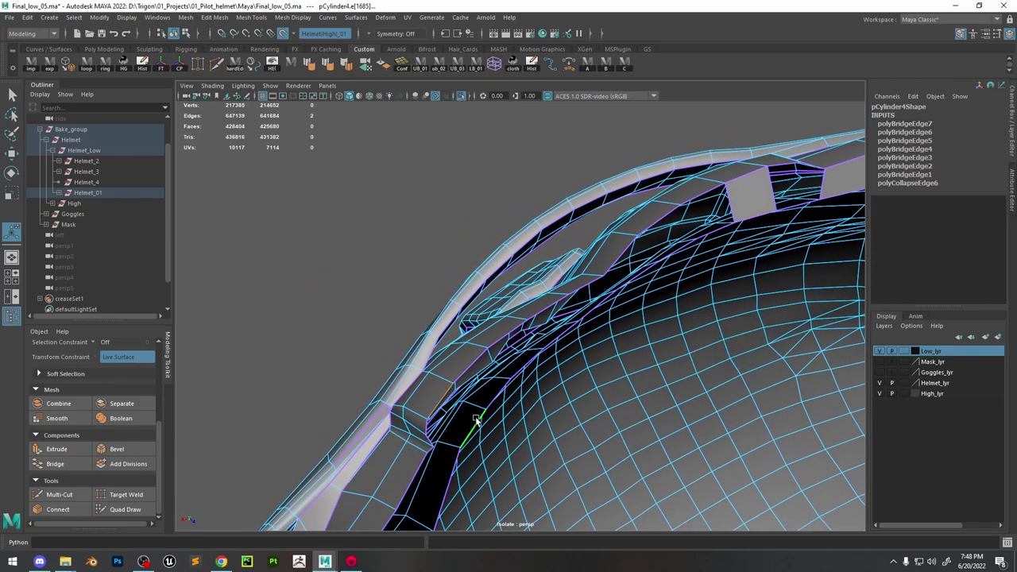
shift+click(471, 399)
key(g)
shift+click(618, 294)
key(g)
click(517, 336)
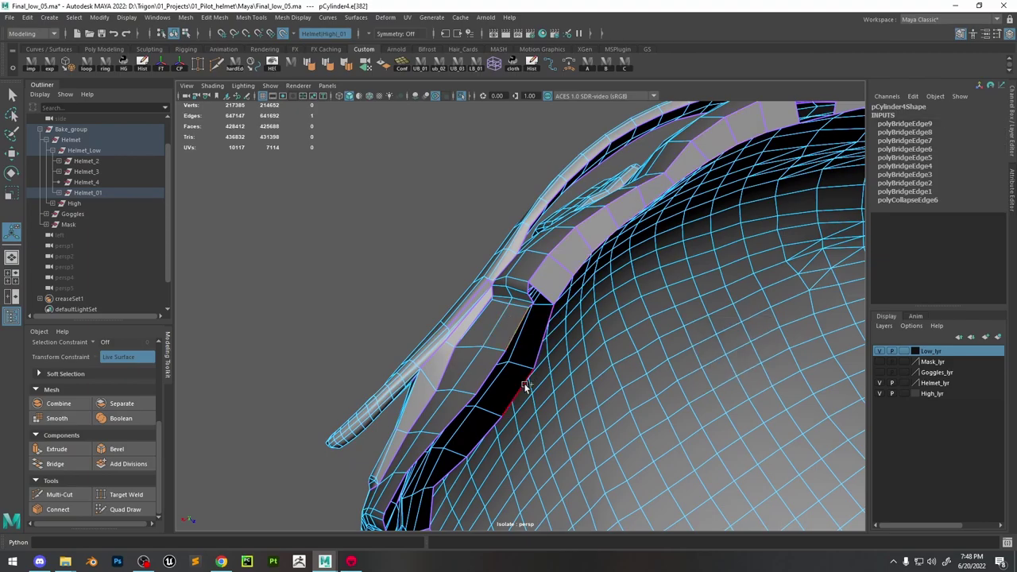
alt+drag(517, 336, 257, 96)
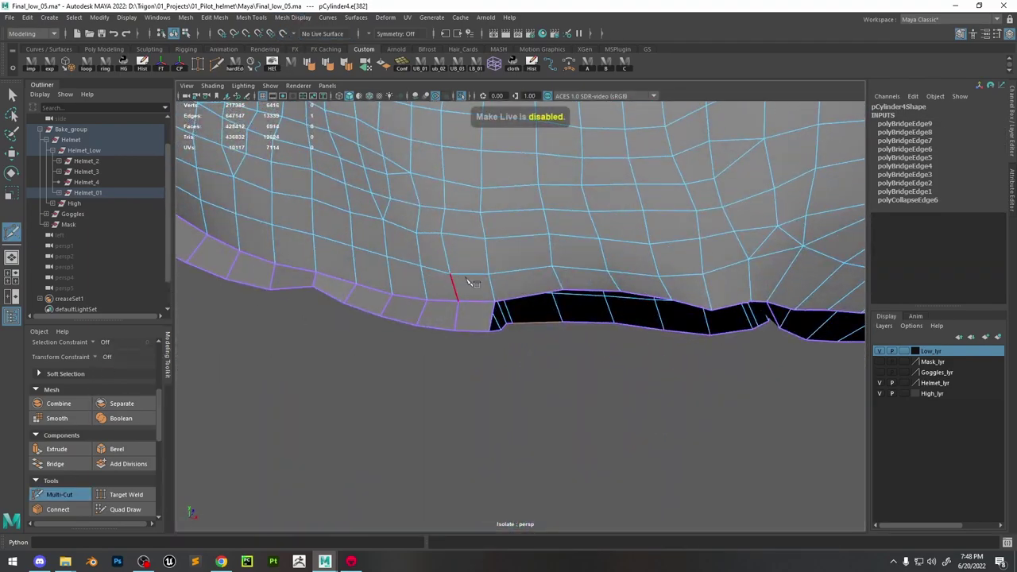
Finish the cut across the rim face, fill the hole, and isolate the low-poly mesh
click(528, 293)
shift+right_drag(517, 318, 508, 341)
alt+drag(798, 318, 529, 263)
shift+right_drag(529, 263, 477, 254)
click(383, 236)
alt+drag(414, 224, 471, 248)
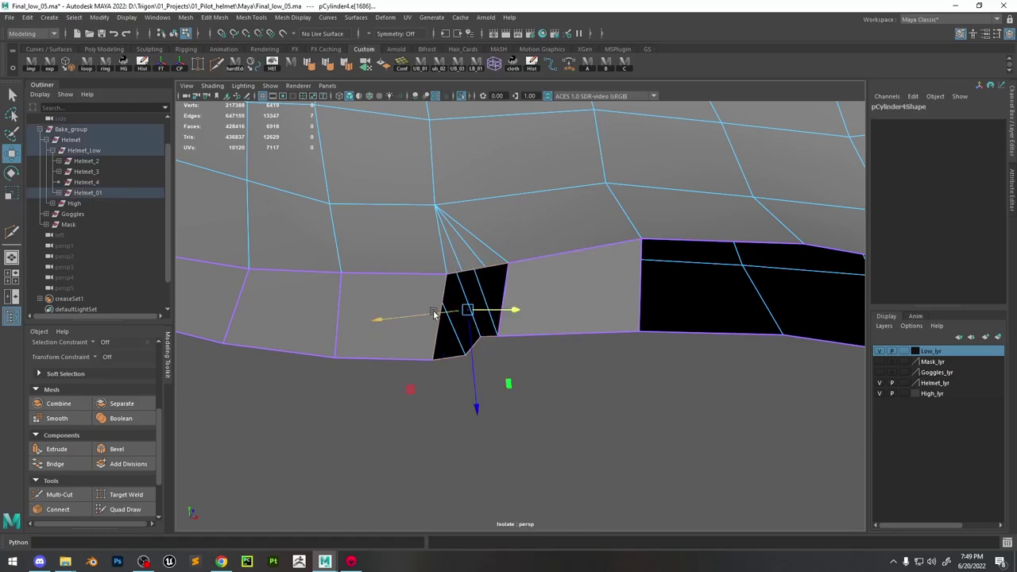
shift+right_drag(433, 314, 420, 412)
alt+drag(420, 412, 537, 284)
key(ctrl+1)
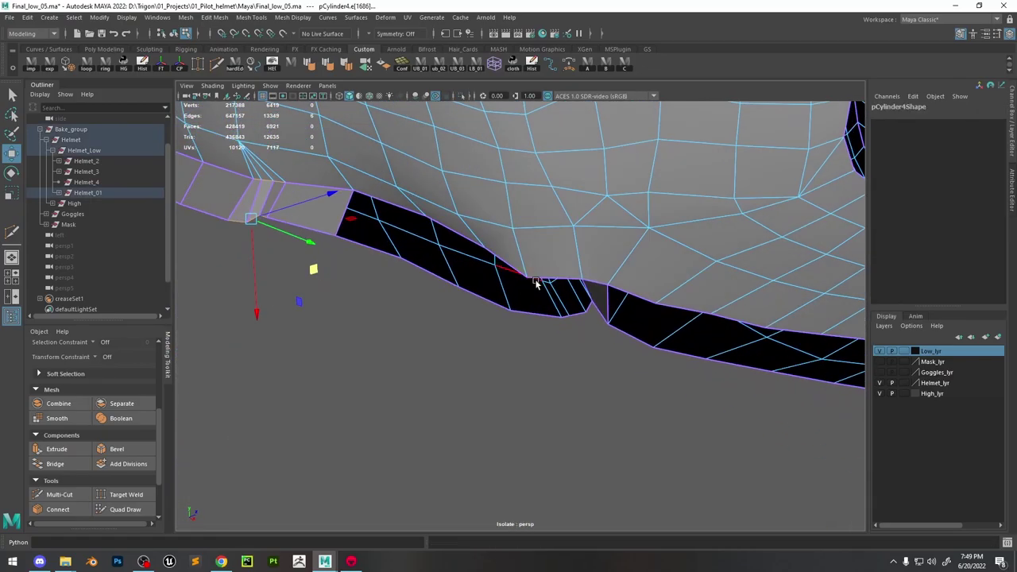
Start a new Multi-Cut on the rim and select an edge near the cut area
click(220, 70)
alt+drag(445, 238, 509, 232)
click(501, 229)
alt+drag(546, 280, 529, 256)
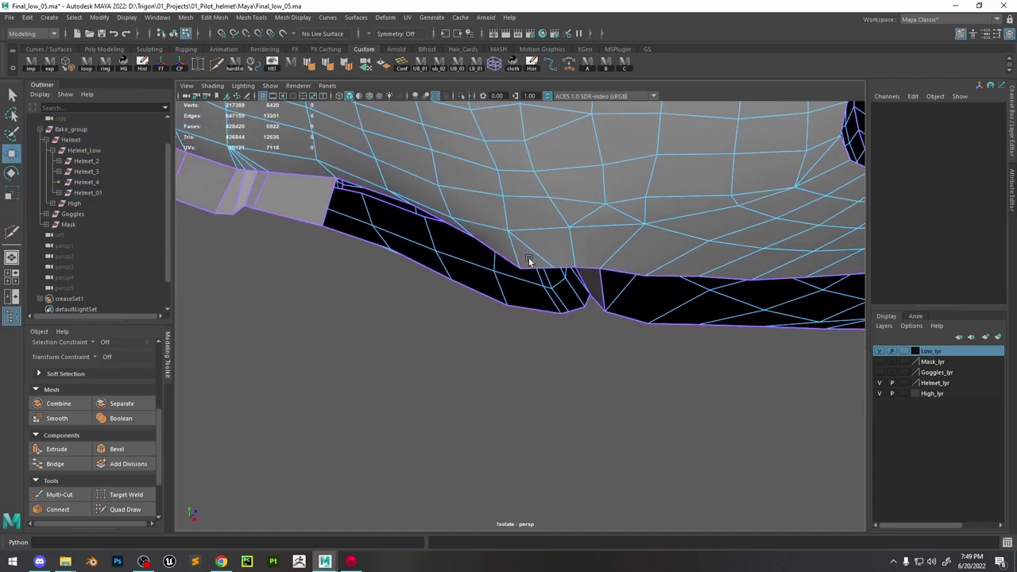
right_drag(511, 291, 485, 293)
click(488, 295)
key(w)
alt+drag(381, 197, 443, 328)
key(g)
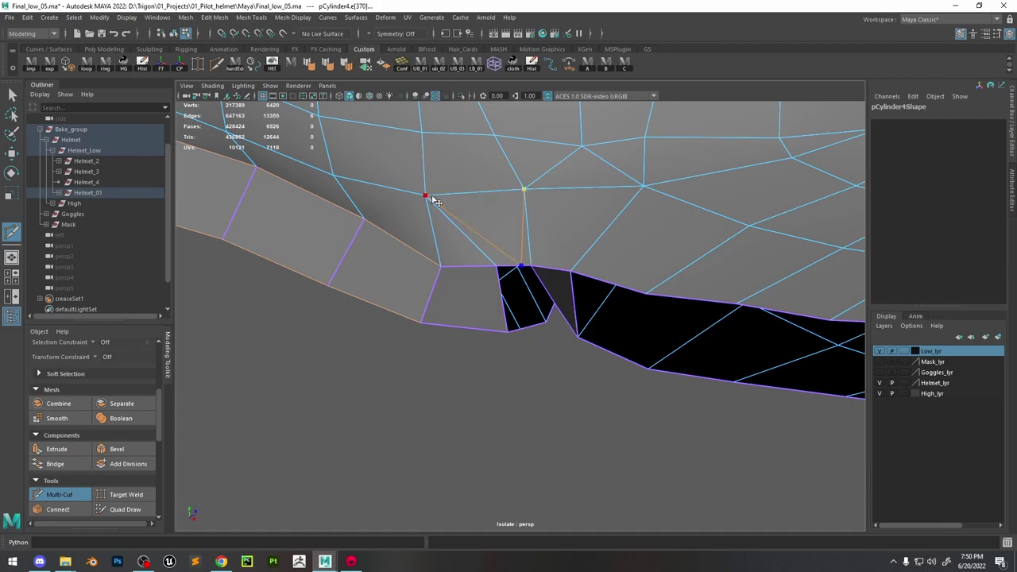
scroll(504, 254, up, 3)
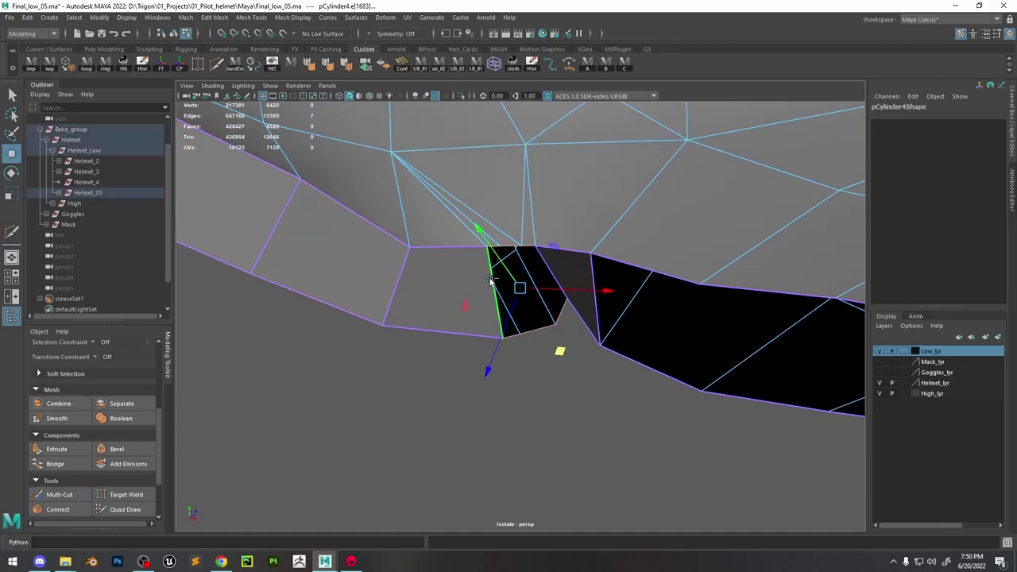
alt+drag(491, 279, 622, 313)
scroll(591, 289, down, 3)
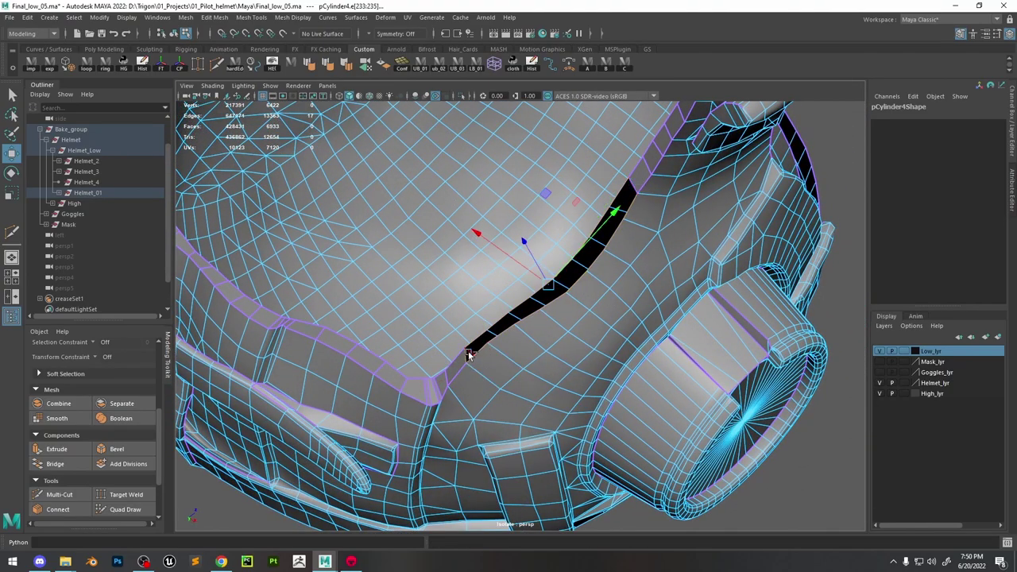
alt+drag(477, 363, 677, 124)
Reselect the helmet mesh and switch to face component mode
key(F8)
click(676, 124)
click(658, 186)
alt+drag(658, 185, 560, 270)
key(F8)
key(F8)
right_click(559, 269)
right_drag(539, 284, 556, 298)
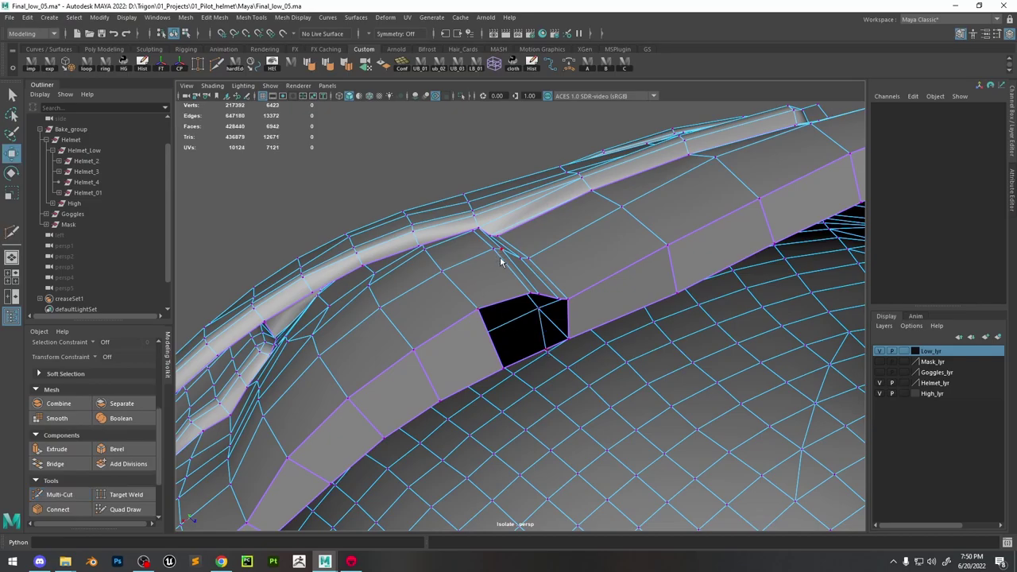
Bridge across the black hole and extrude the selected rim-strip face
click(503, 293)
shift+right_drag(518, 360, 509, 485)
alt+drag(509, 485, 529, 320)
scroll(529, 320, up, 2)
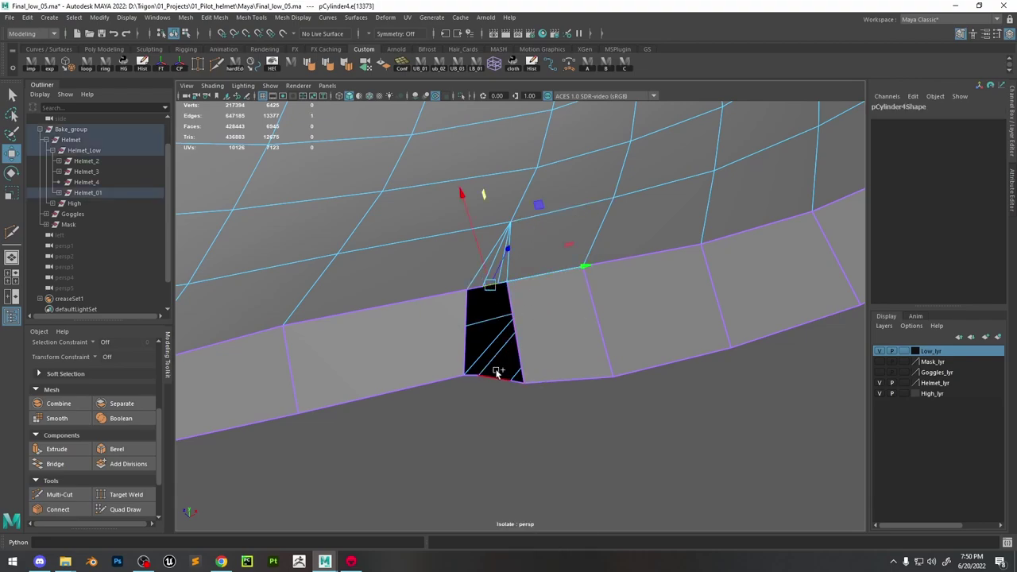
shift+right_drag(533, 316, 533, 484)
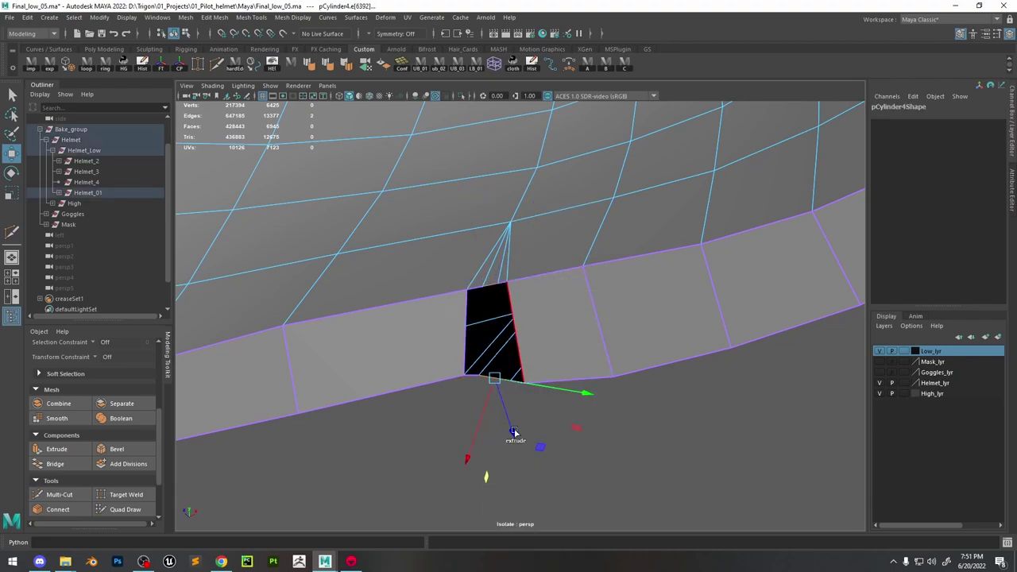
shift+right_drag(488, 324, 499, 463)
alt+drag(500, 463, 208, 228)
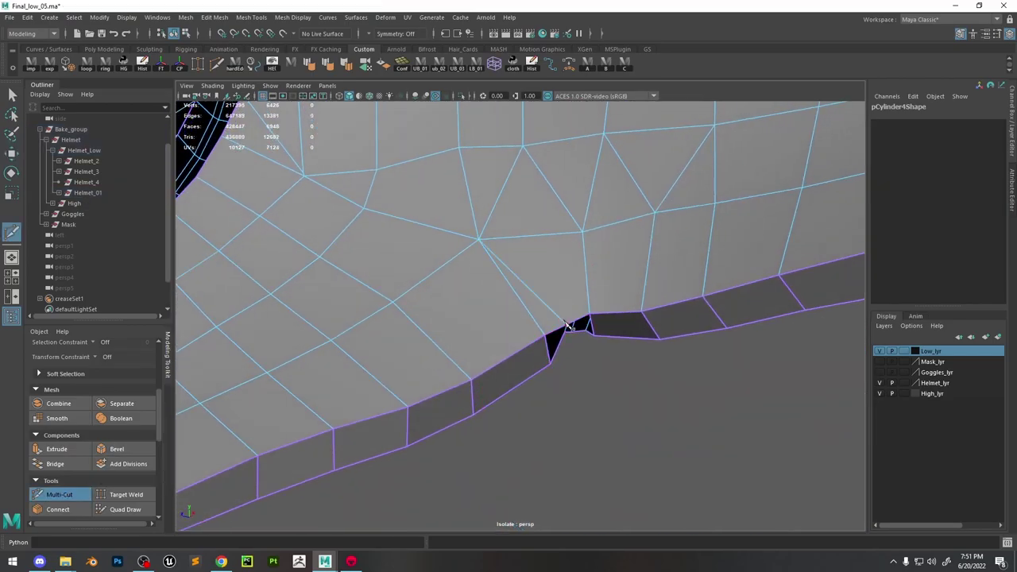
Multi-Cut a new edge from the crown down to the rim notch
shift+right_drag(543, 331, 508, 398)
alt+drag(508, 397, 550, 291)
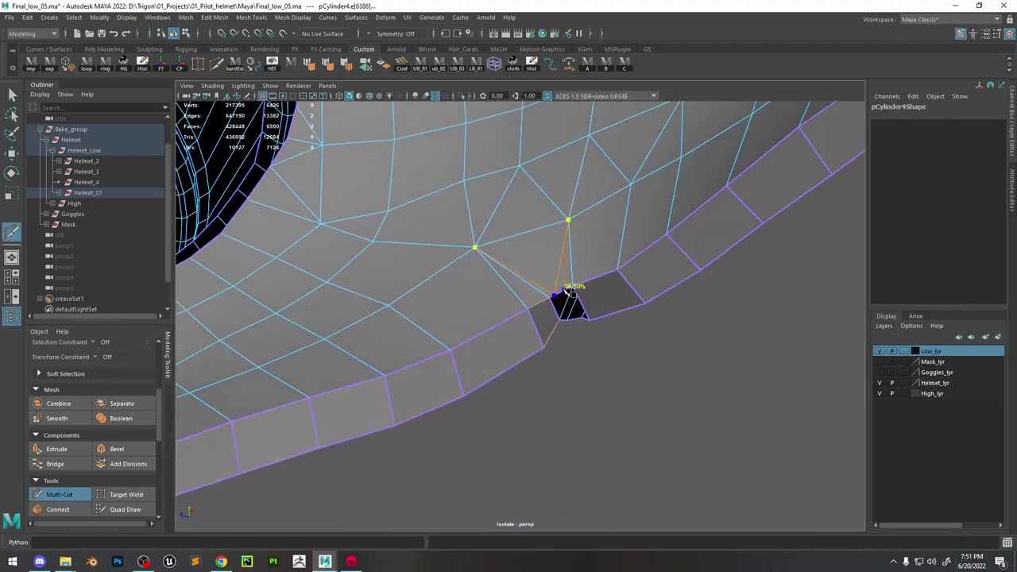
shift+right_drag(569, 291, 574, 318)
key(w)
scroll(574, 318, up, 3)
Add geometry near the notch and cut new edges across the dark strap seam
shift+right_drag(598, 267, 592, 427)
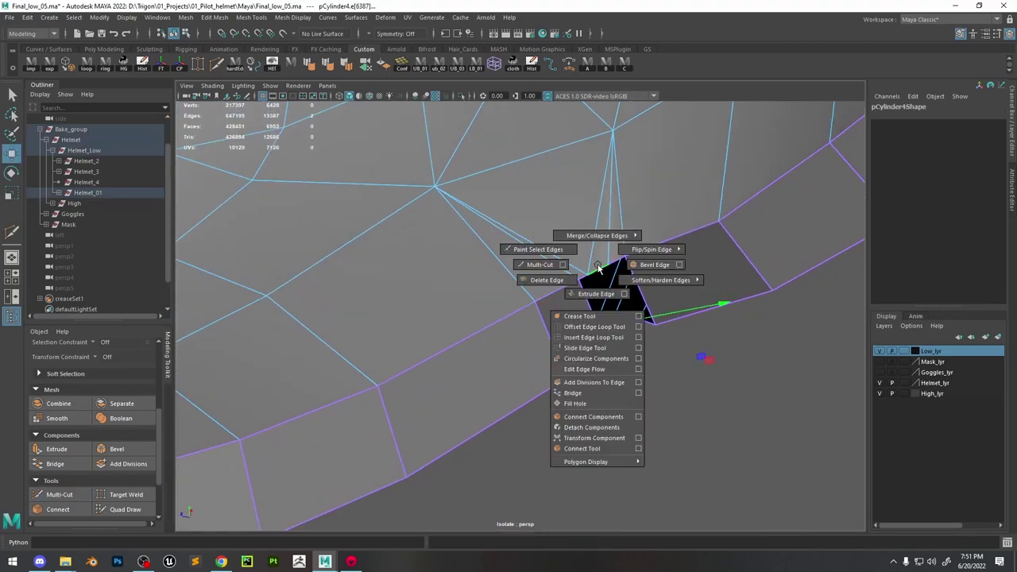
scroll(491, 211, down, 5)
alt+drag(490, 211, 554, 302)
scroll(554, 302, up, 5)
shift+right_drag(487, 304, 509, 366)
alt+drag(509, 365, 461, 284)
scroll(461, 284, up, 5)
scroll(487, 316, down, 3)
alt+drag(487, 316, 509, 334)
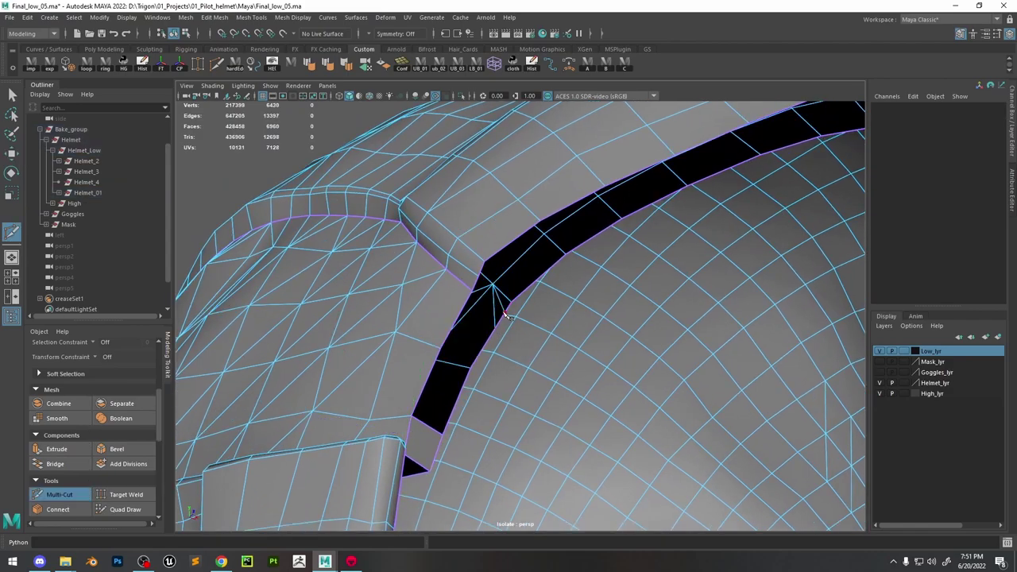
Leave Multi-Cut, frame the whole helmet and select the helmet mesh
key(w)
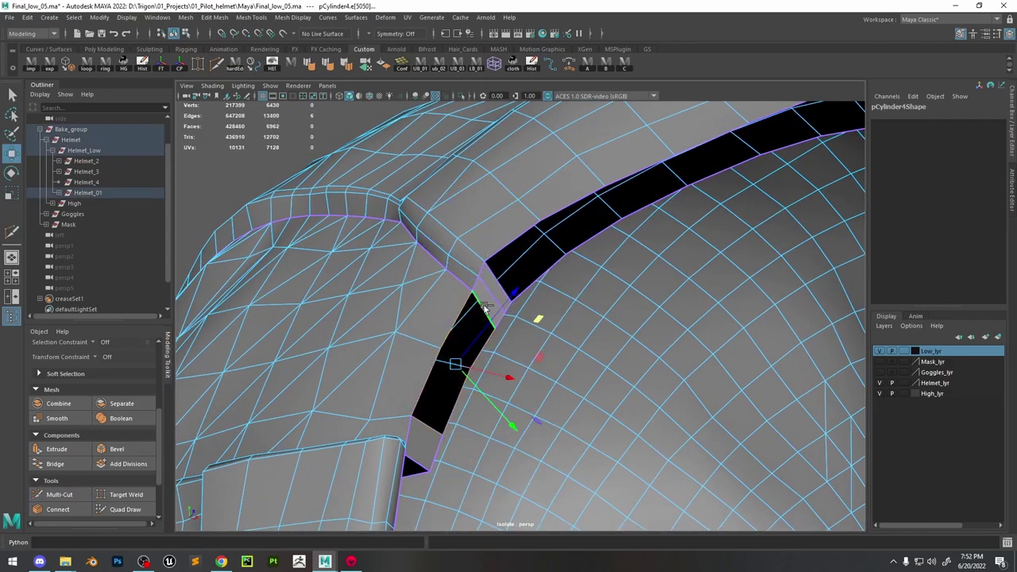
scroll(460, 372, down, 5)
alt+drag(459, 372, 477, 334)
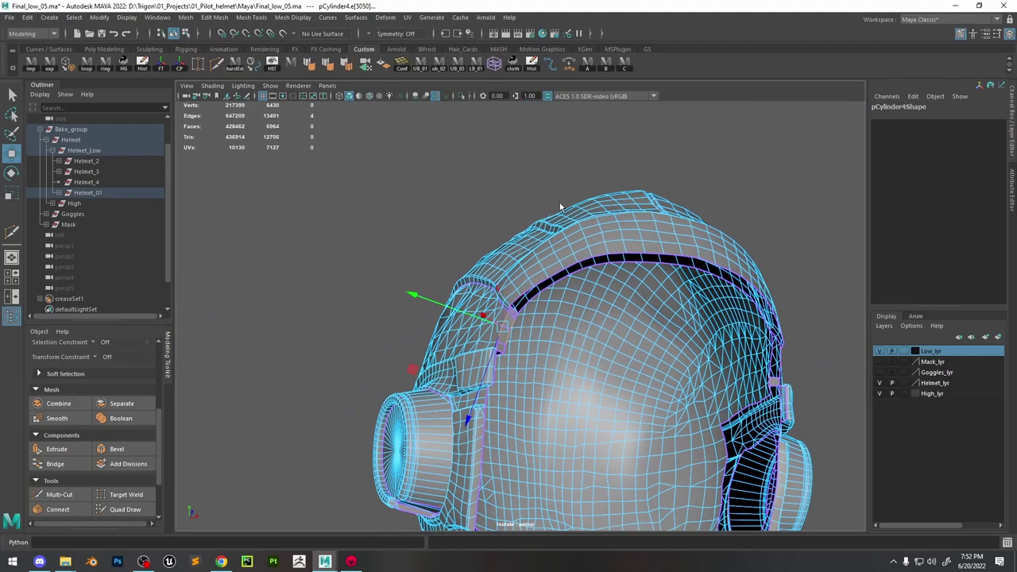
click(597, 292)
mouse_move(598, 292)
alt+mouse_down()
mouse_move(609, 233)
mouse_move(593, 298)
mouse_move(559, 312)
mouse_move(562, 288)
mouse_move(565, 310)
mouse_move(667, 251)
alt+mouse_up()
scroll(560, 313, down, 4)
click(568, 305)
Switch the helmet to edge mode and select two edges on the crown
scroll(569, 288, up, 4)
scroll(568, 294, up, 4)
scroll(565, 310, down, 5)
alt+drag(544, 304, 548, 274)
scroll(548, 274, up, 4)
right_drag(548, 269, 557, 204)
click(480, 304)
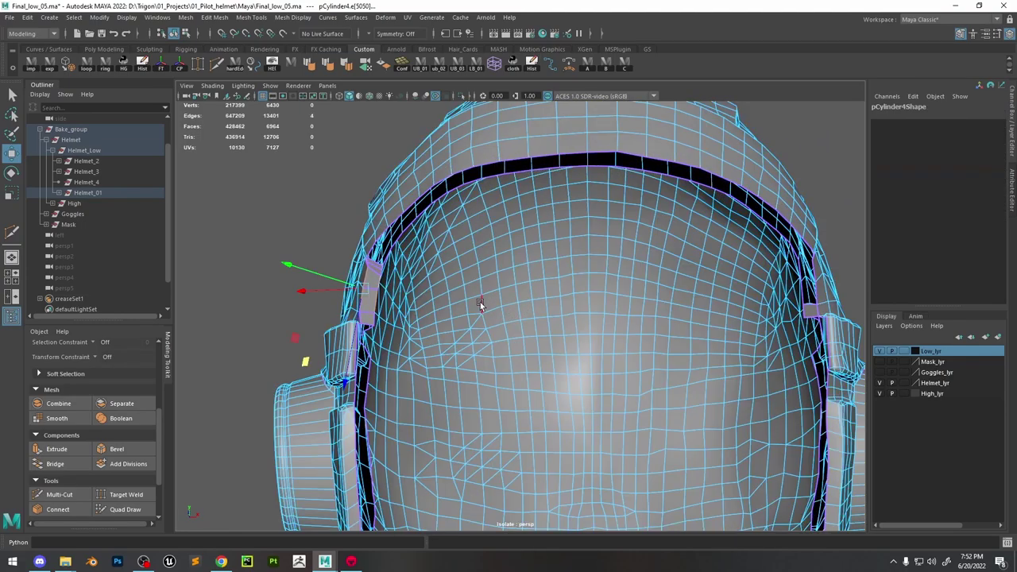
click(728, 305)
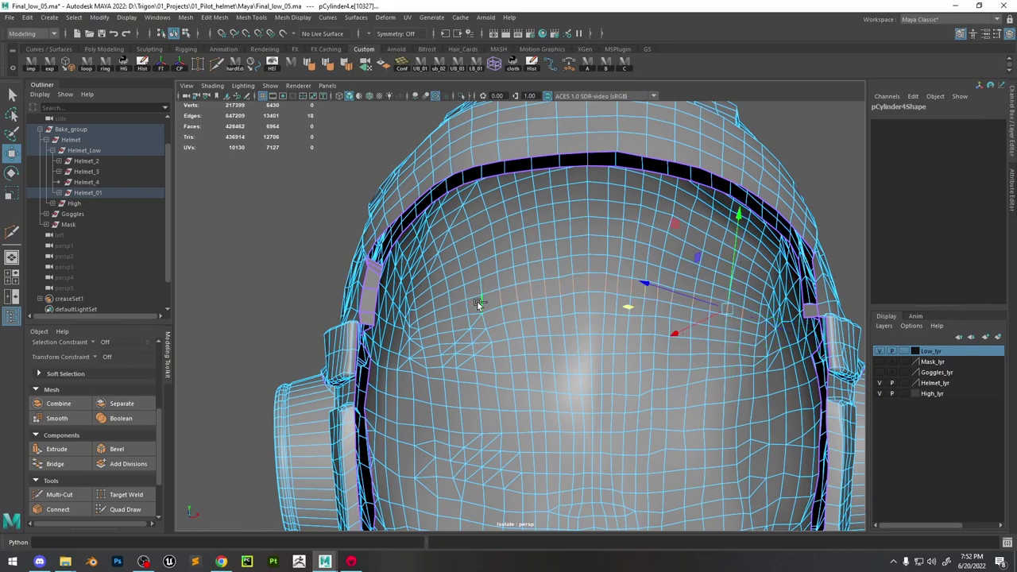
Collapse a single selected edge on the helmet crown
shift+right_drag(480, 305, 477, 242)
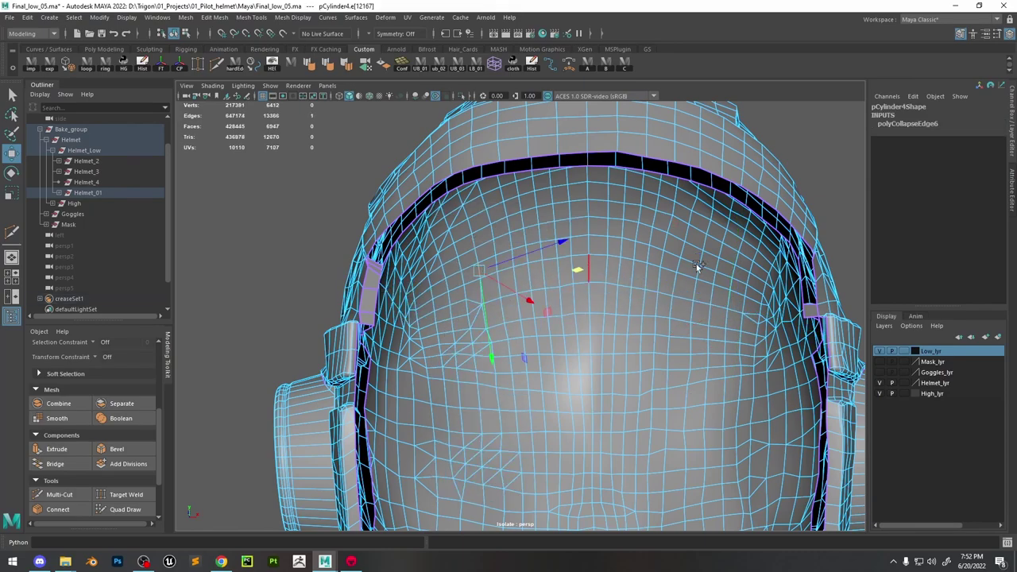
double_click(746, 290)
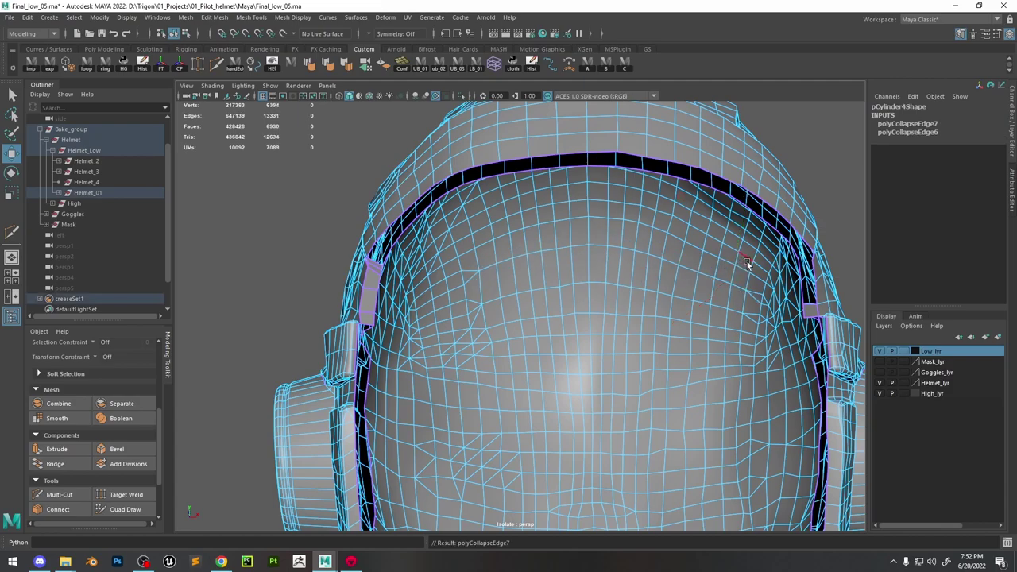
click(747, 262)
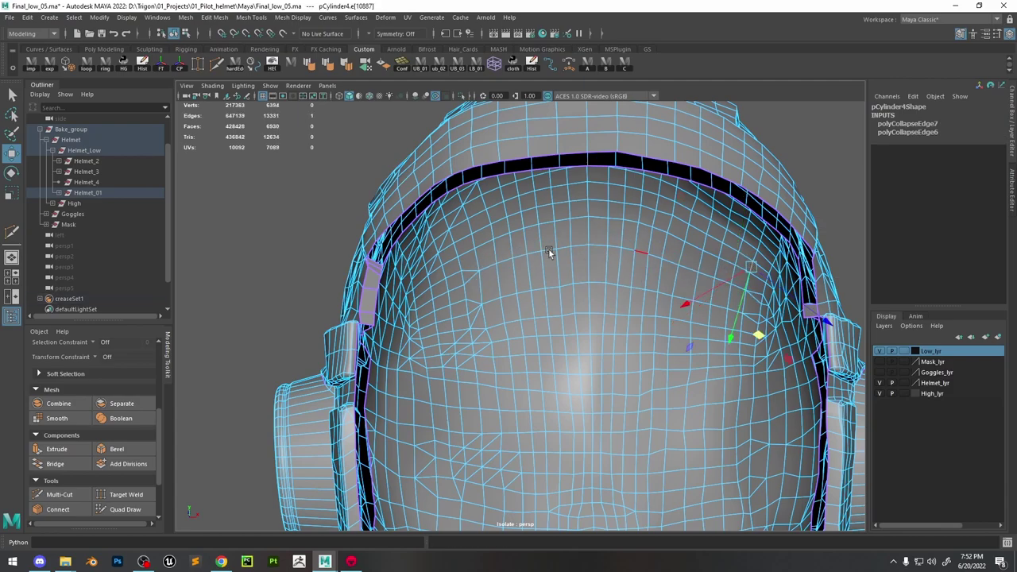
click(482, 240)
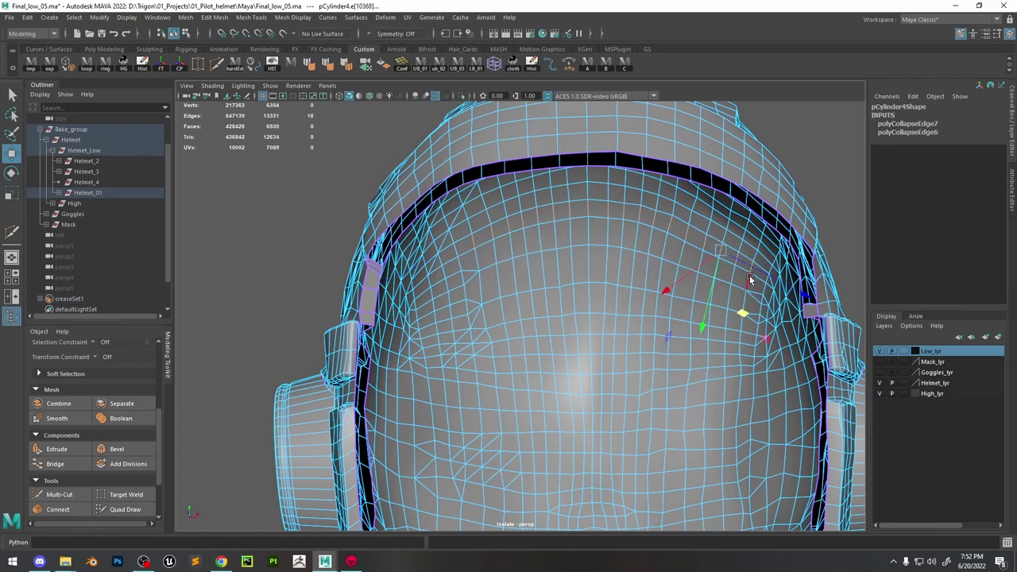
key(ctrl+shift+x)
Collapse the next crown edge, then a partial crown edge loop
alt+drag(672, 302, 595, 343)
click(558, 247)
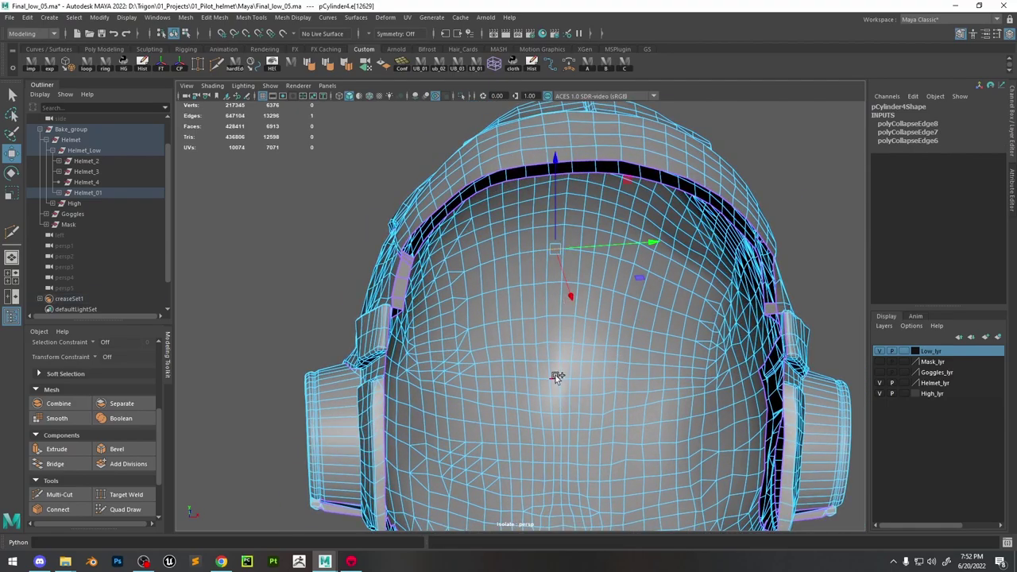
key(ctrl+shift+x)
click(586, 253)
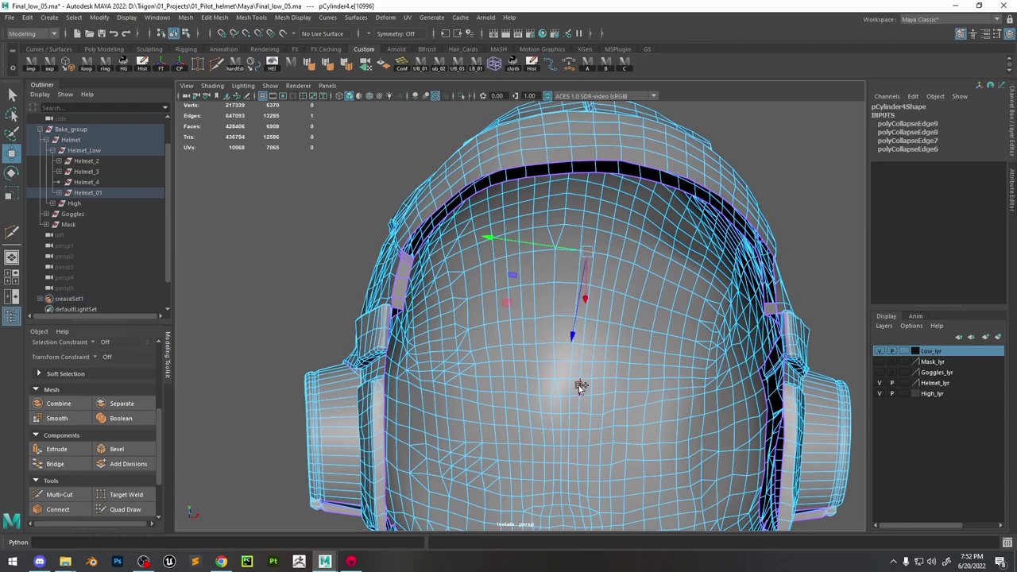
shift+double_click(578, 384)
key(ctrl+shift+x)
Collapse two more crown edge loops, including a six-edge run
key(ctrl+shift+x)
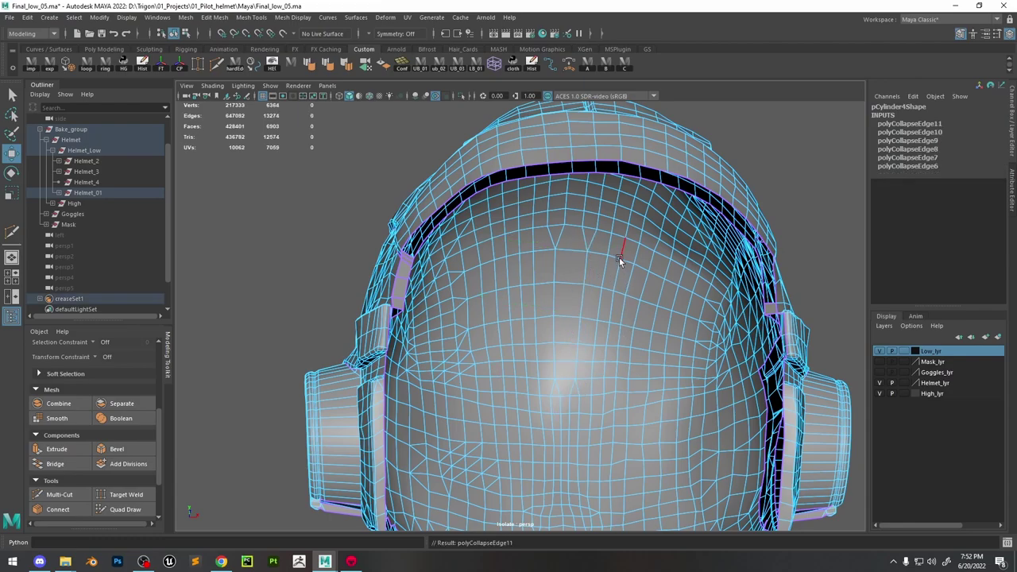
click(619, 257)
shift+double_click(602, 379)
key(ctrl+shift+x)
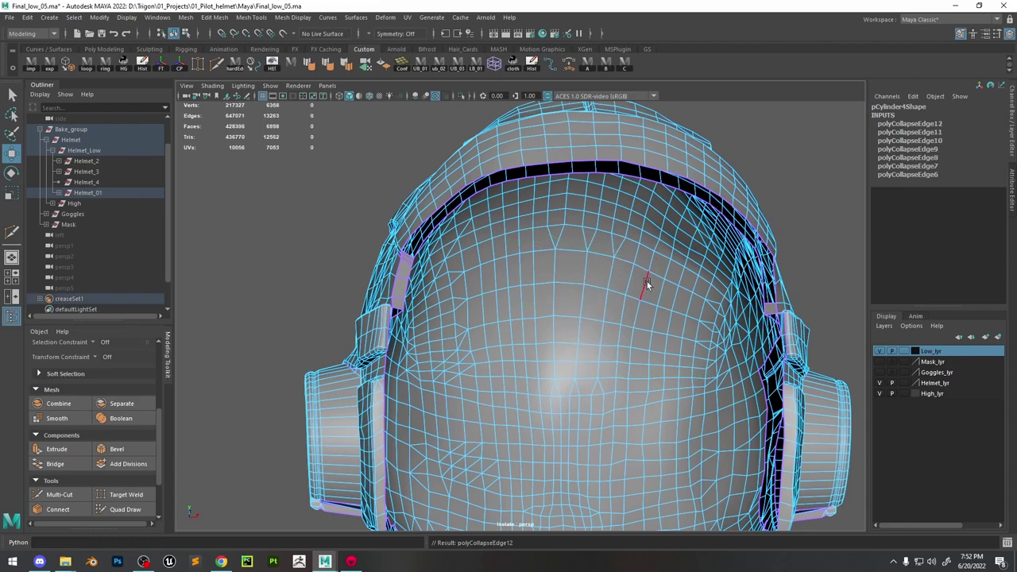
click(642, 267)
shift+double_click(621, 378)
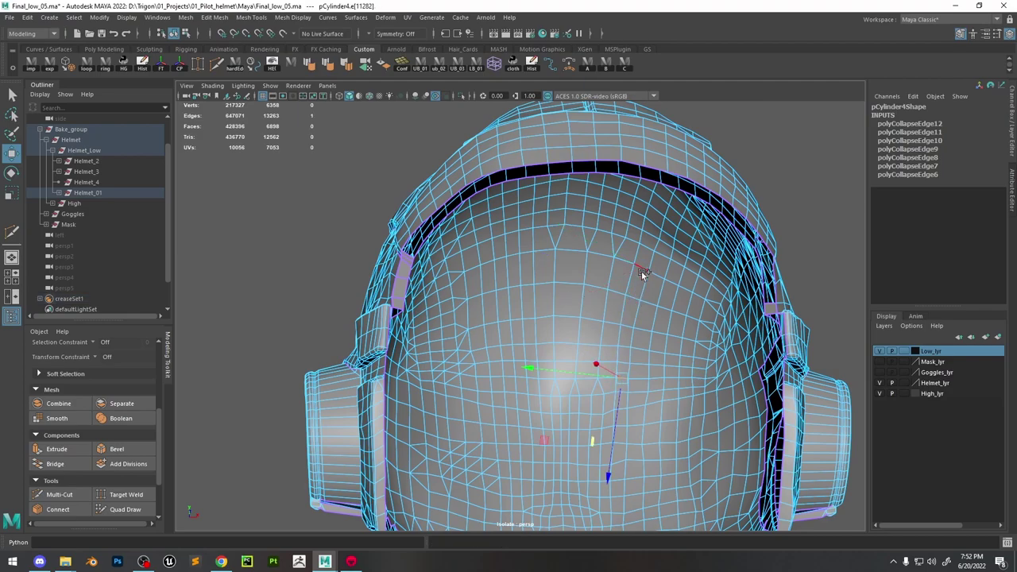
shift+double_click(641, 271)
key(ctrl+shift+x)
Undo a mistaken single-edge collapse and collapse a five-edge vertical run instead
scroll(634, 307, down, 4)
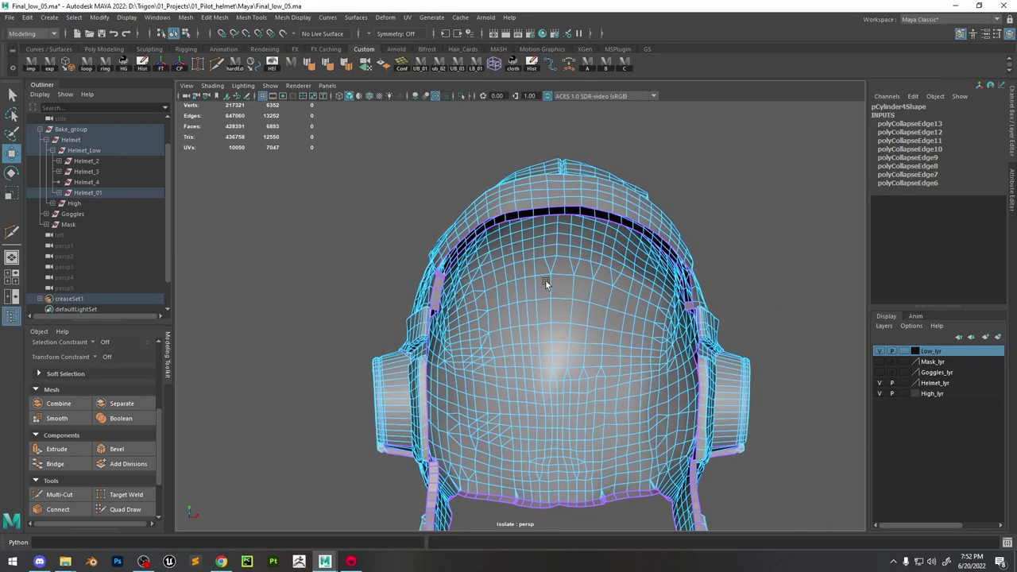
click(531, 275)
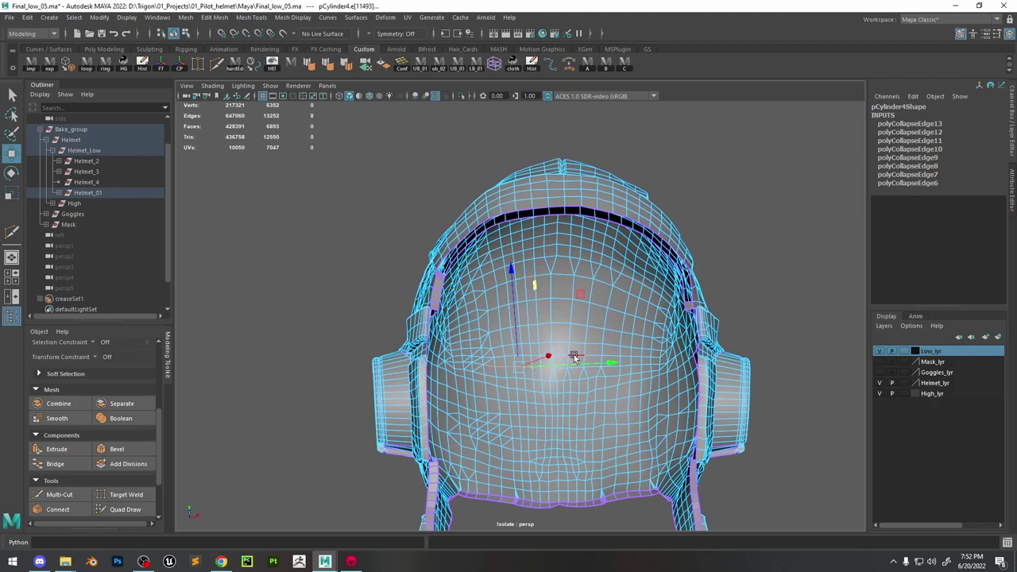
key(ctrl+shift+x)
key(ctrl+z)
click(532, 295)
shift+double_click(539, 370)
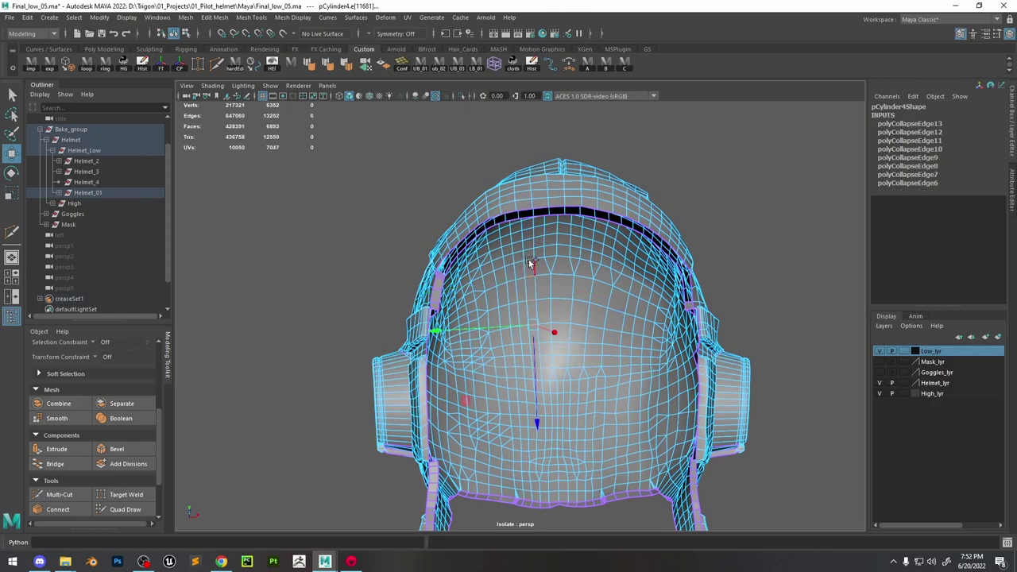
key(ctrl+shift+x)
Bridge two facing border edges beside the side rim with 0 divisions (polyBridgeEdge1)
alt+drag(594, 292, 651, 302)
alt+right_drag(651, 302, 712, 395)
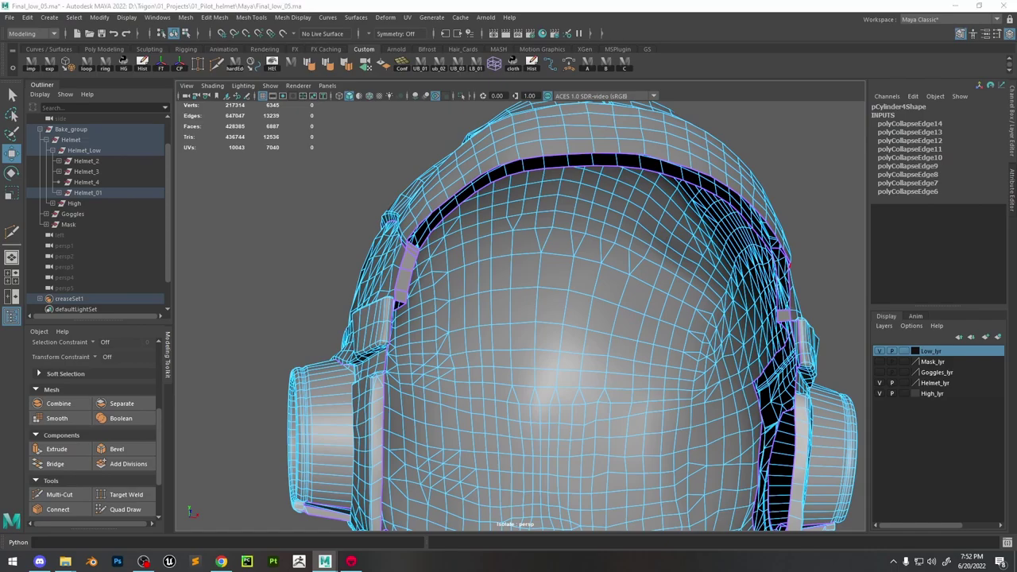
scroll(757, 300, up, 3)
alt+middle_drag(685, 278, 566, 236)
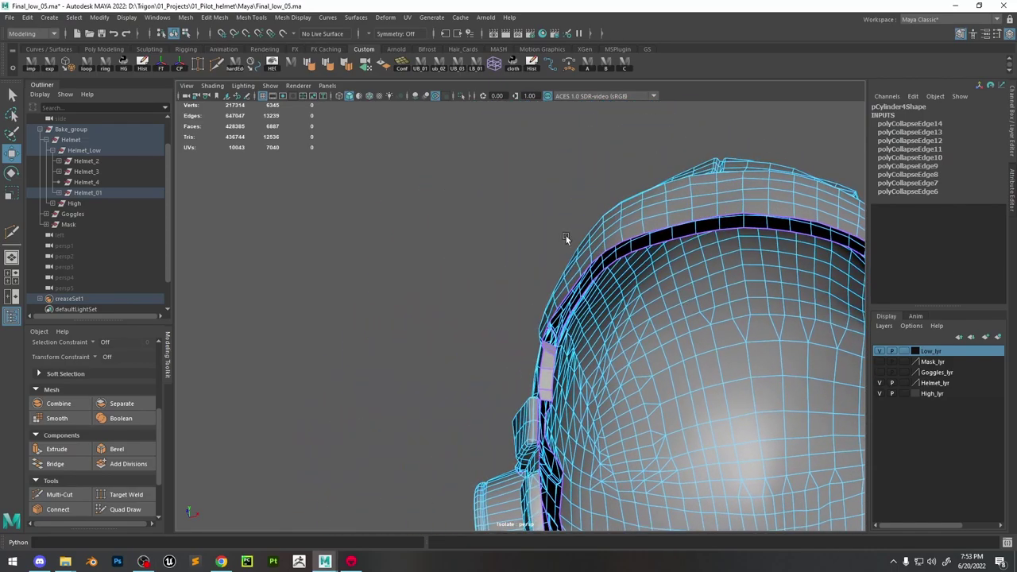
scroll(551, 355, up, 3)
click(561, 353)
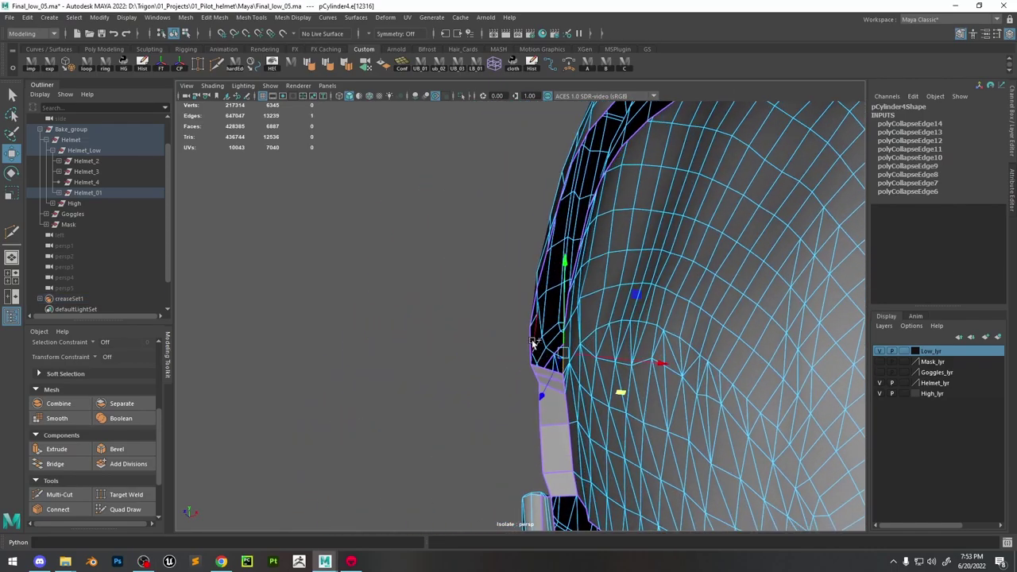
shift+click(534, 344)
shift+right_drag(534, 343, 556, 358)
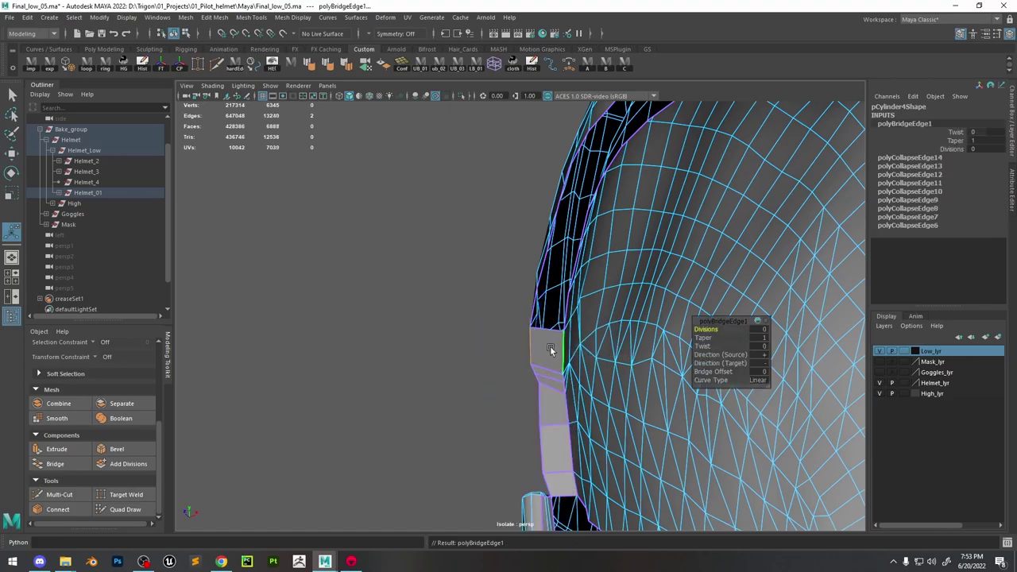
double_click(550, 334)
alt+drag(550, 334, 563, 320)
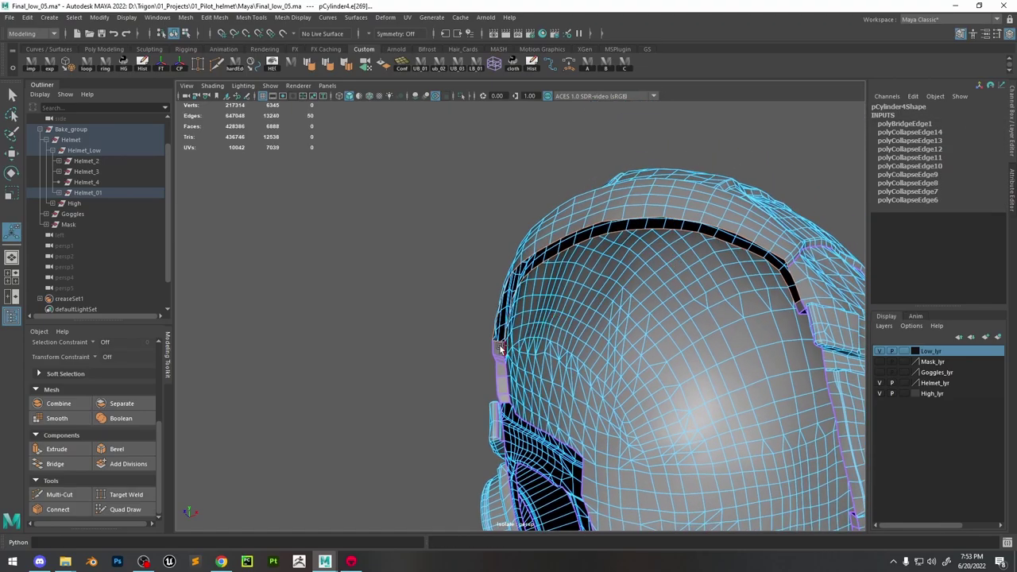
Collapse an edge on the dark strip and add a new cut edge from a crown vertex
alt+drag(499, 347, 556, 325)
scroll(601, 306, up, 5)
click(602, 306)
scroll(613, 313, up, 4)
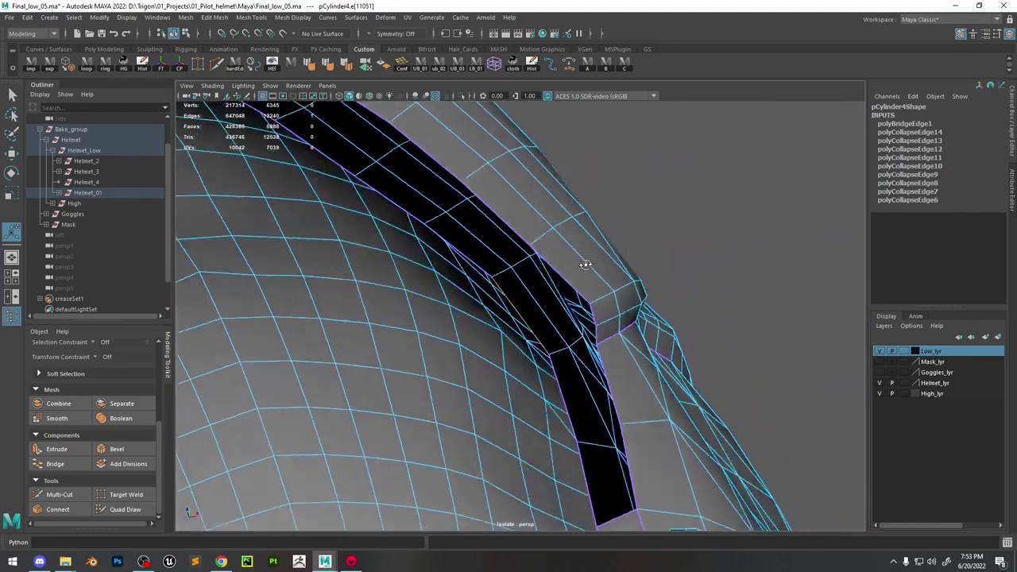
alt+drag(586, 265, 640, 341)
key(ctrl+shift+x)
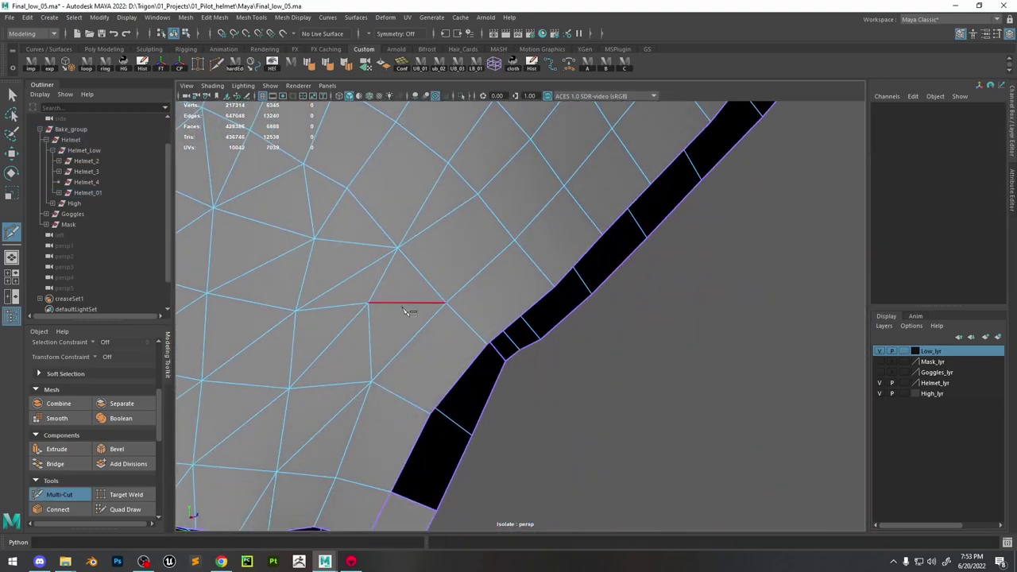
click(446, 303)
key(Return)
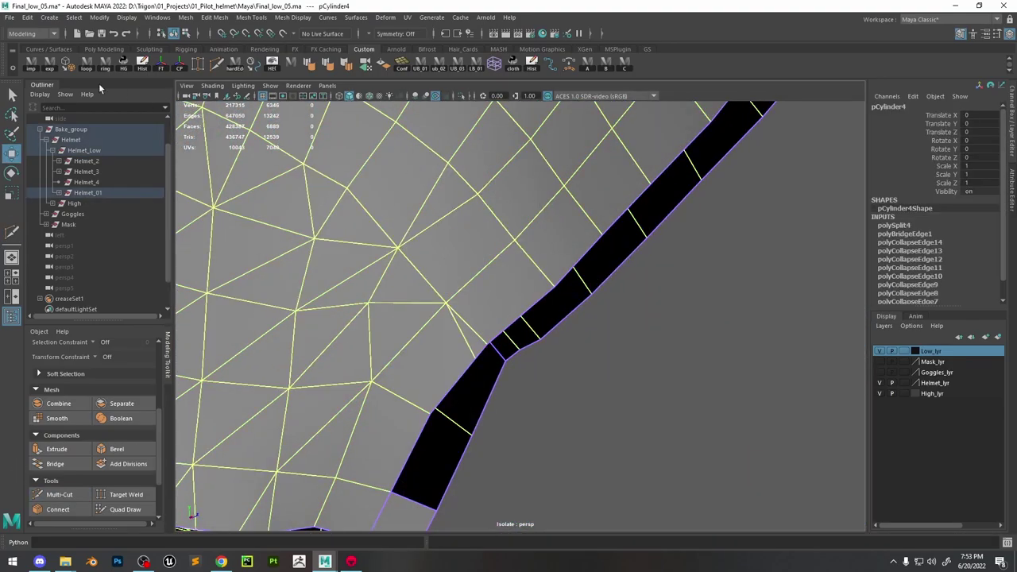
Extrude the edge at the strip's kink and cut a new edge down to the strip
alt+drag(509, 334, 538, 321)
key(w)
click(486, 317)
key(ctrl+e)
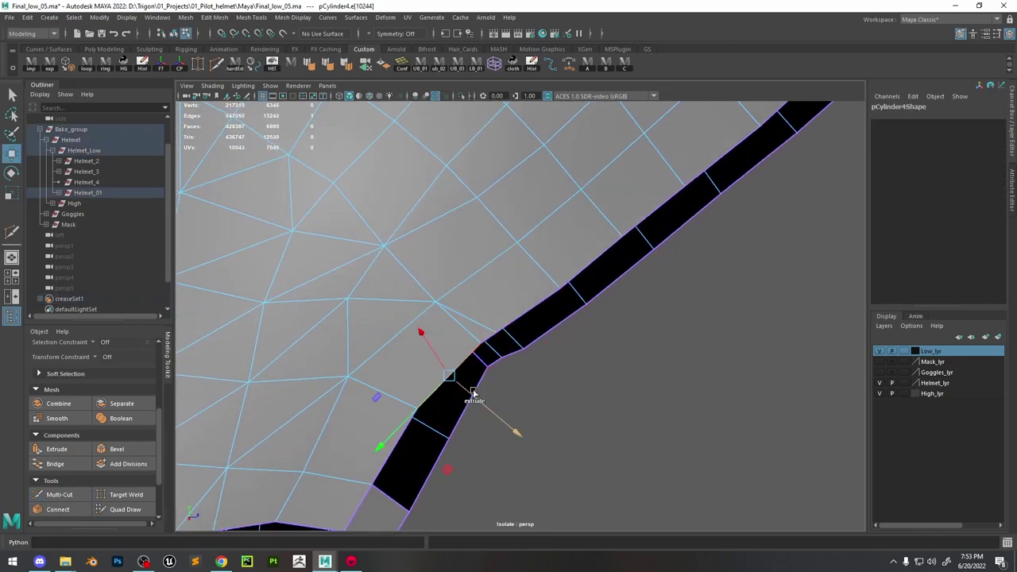
shift+right_drag(473, 394, 457, 452)
alt+drag(457, 452, 461, 357)
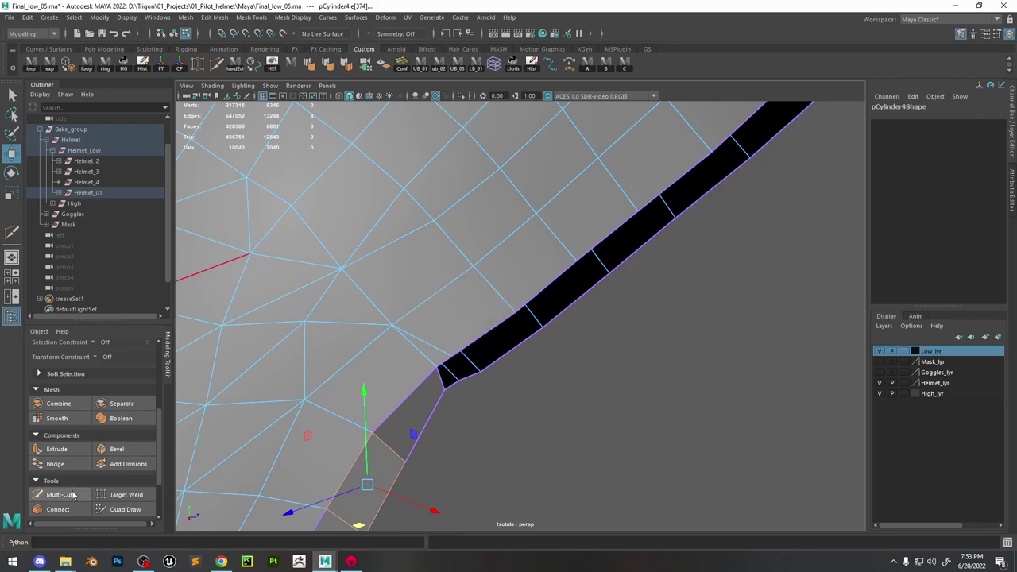
click(72, 494)
click(467, 357)
click(473, 266)
key(Return)
Bridge the rim-gap edge loop, minus one stray edge, with 0 divisions
shift+right_drag(474, 379, 450, 493)
click(456, 370)
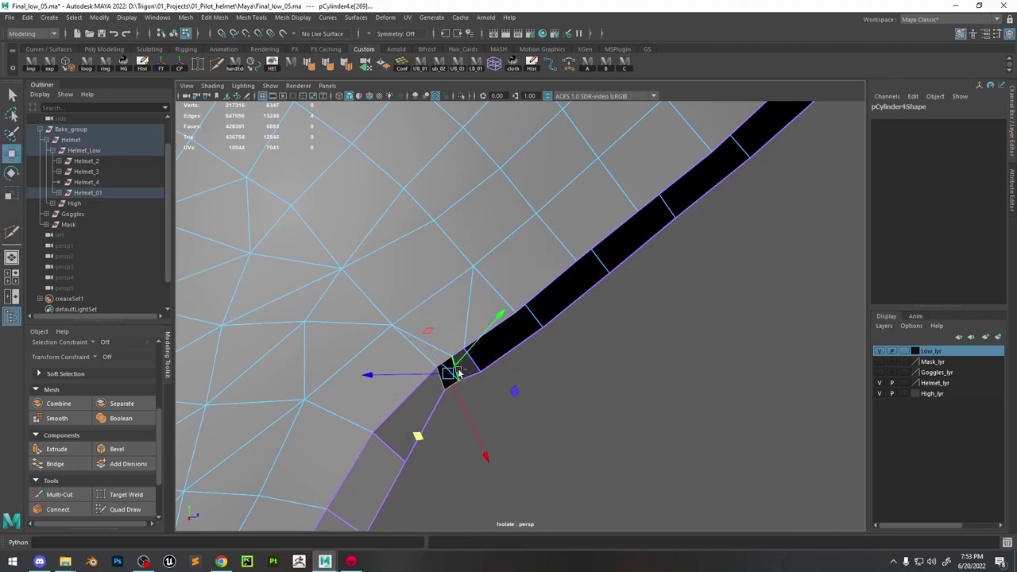
shift+right_drag(456, 370, 459, 497)
double_click(477, 355)
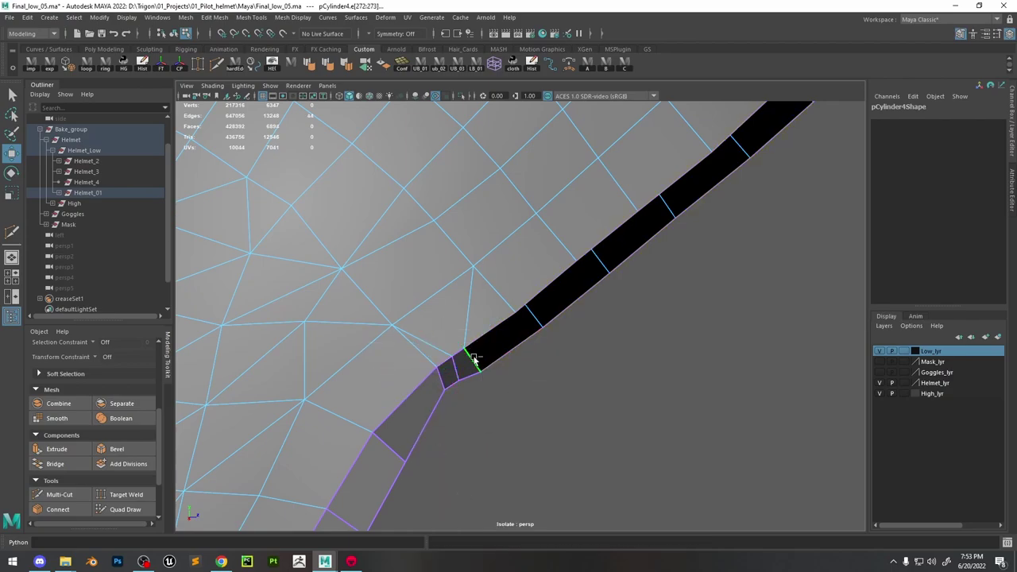
alt+drag(478, 355, 499, 253)
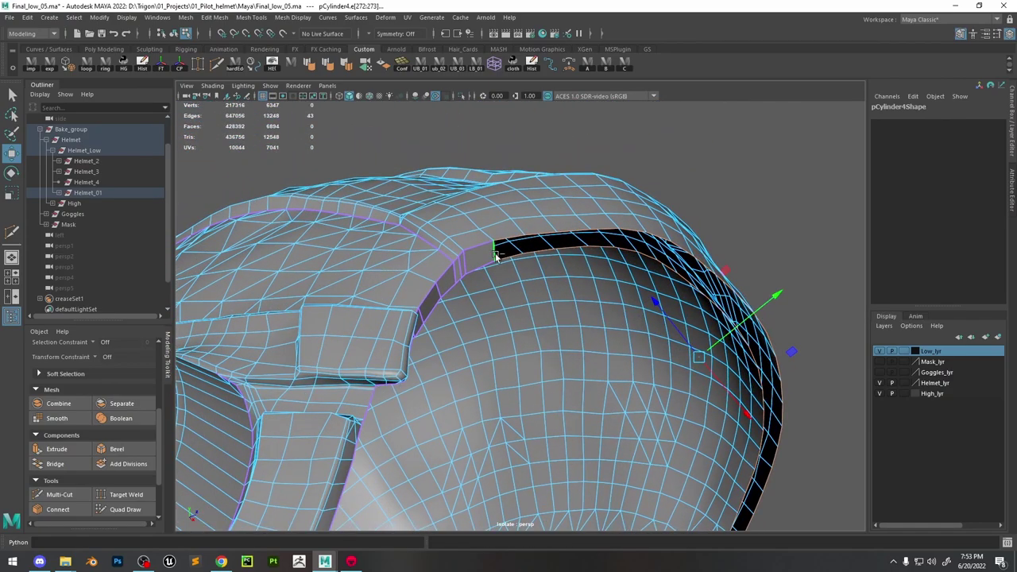
shift+click(509, 238)
shift+right_drag(509, 239, 501, 367)
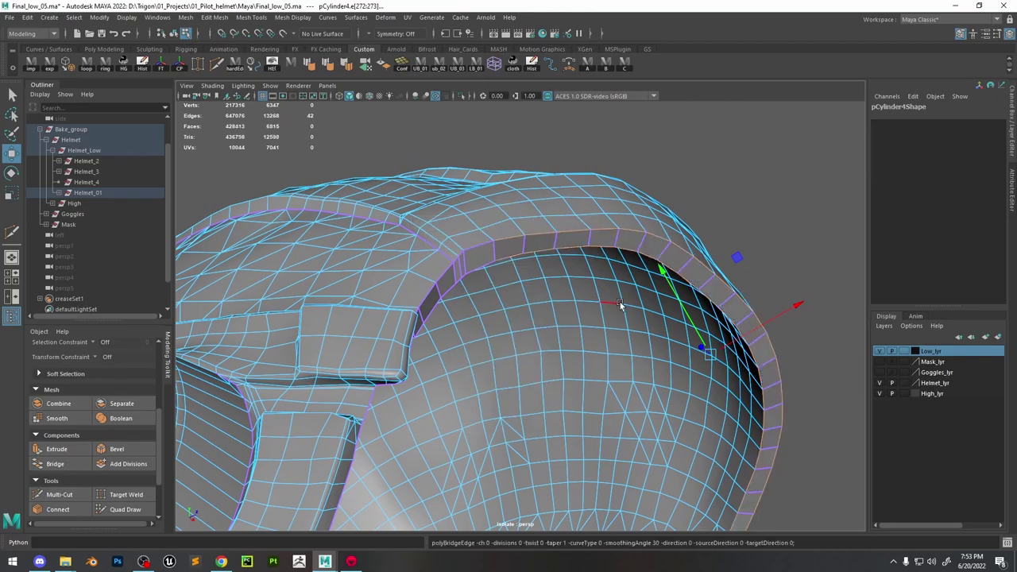
mouse_move(755, 365)
alt+mouse_down()
mouse_move(732, 252)
mouse_move(582, 277)
alt+mouse_up()
Extrude the side strap's edges into a new slab with Ctrl+E
key(F8)
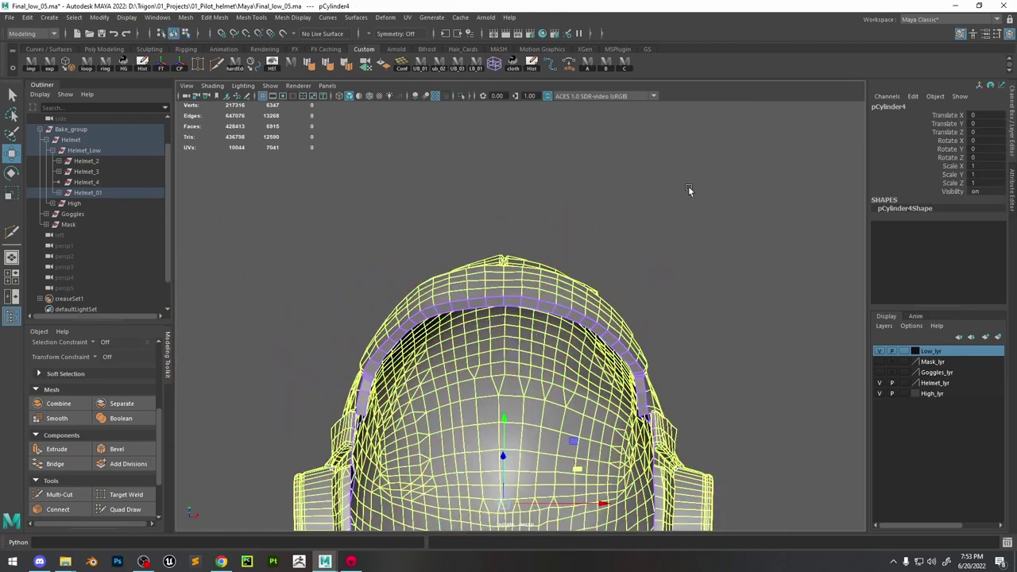
click(636, 253)
alt+drag(636, 253, 660, 278)
click(616, 230)
scroll(660, 277, up, 8)
right_drag(765, 251, 749, 271)
click(749, 270)
alt+drag(749, 270, 457, 369)
key(ctrl+e)
Merge the slab's stray corner vertex and select the strap's new corner vertices
key(F9)
click(457, 258)
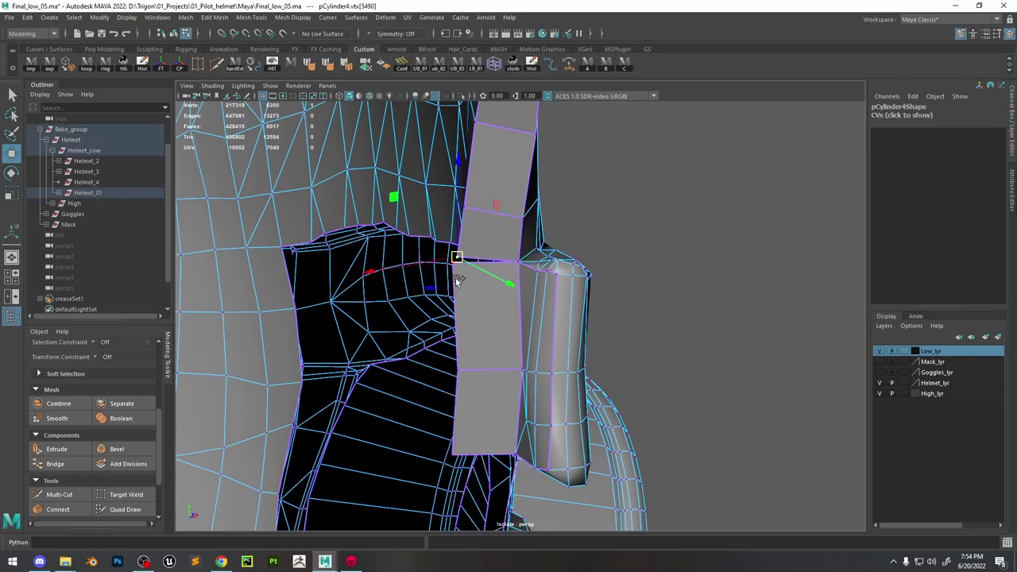
shift+right_drag(459, 280, 466, 256)
alt+drag(466, 256, 482, 341)
click(473, 364)
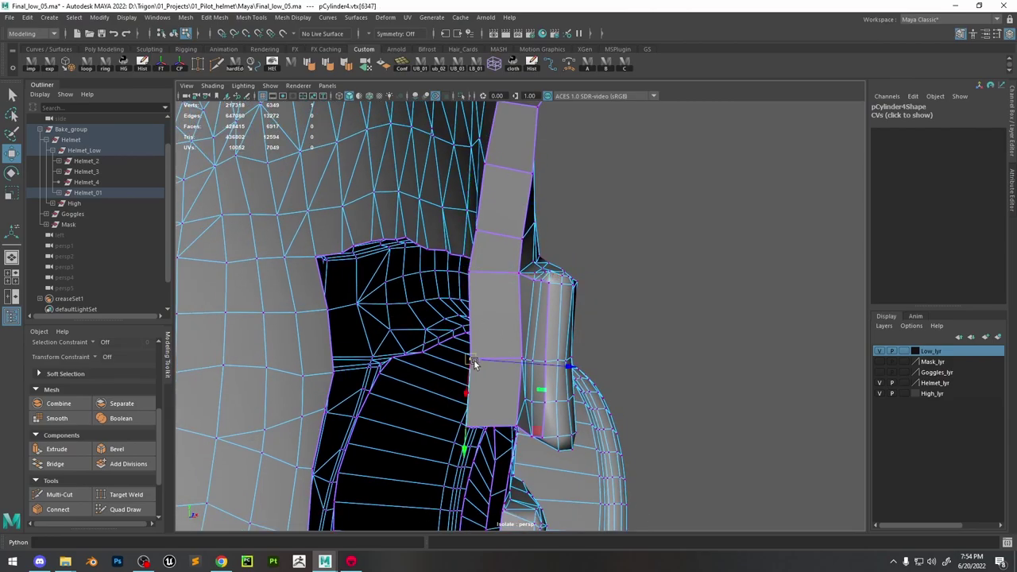
click(475, 421)
alt+drag(480, 424, 541, 302)
Select the strap's edge loop and an edge of the new slab
key(F10)
click(549, 238)
alt+drag(487, 283, 570, 294)
double_click(546, 245)
click(589, 250)
mouse_move(570, 294)
mouse_down()
mouse_move(551, 297)
mouse_move(538, 272)
mouse_move(497, 372)
mouse_up()
right_click(538, 273)
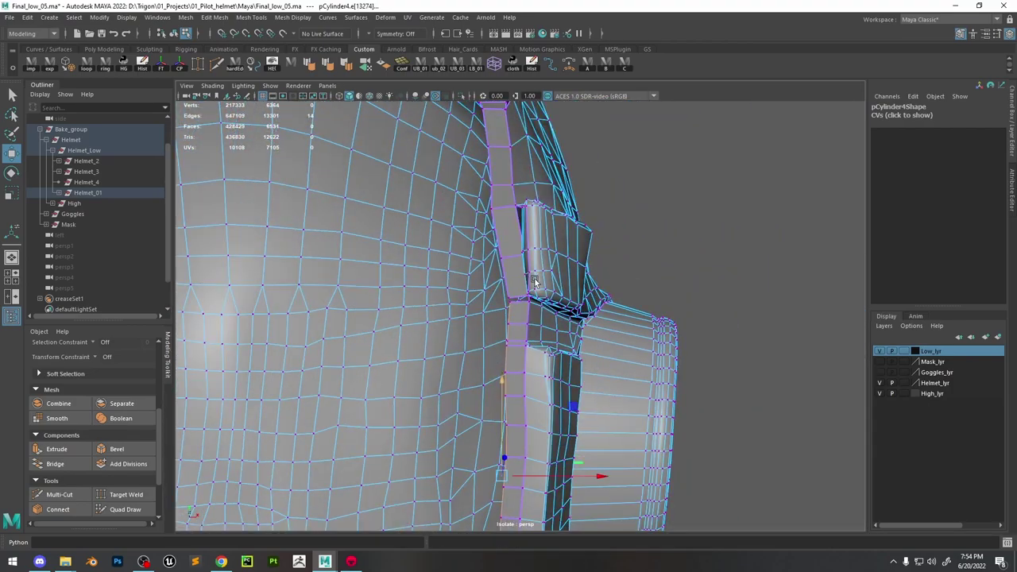
alt+drag(535, 282, 561, 335)
right_click(552, 246)
Set Transform Constraint to Surface and slide the strap vertices along the helmet
key(F9)
click(584, 286)
click(514, 272)
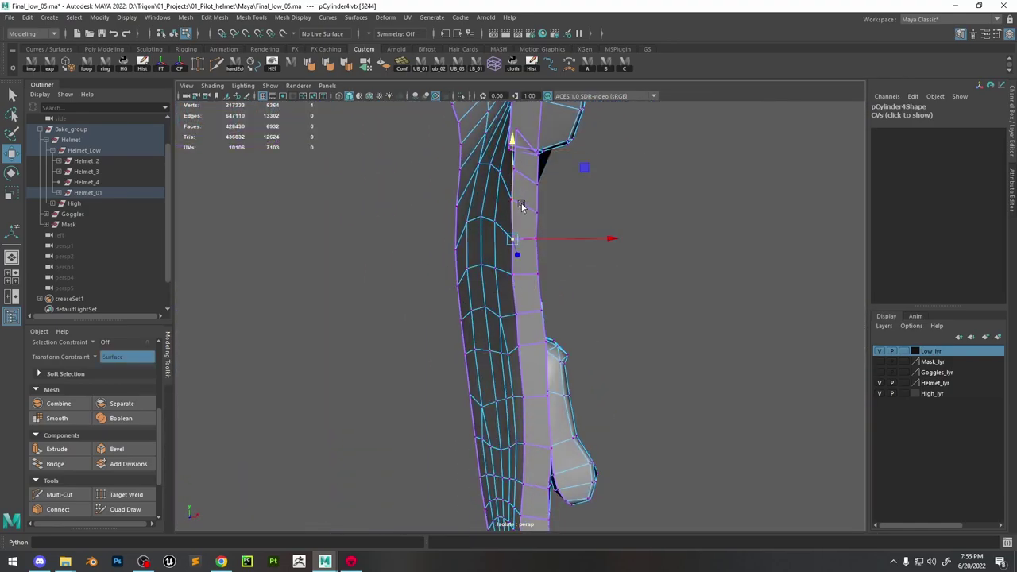
mouse_move(524, 176)
alt+mouse_down()
mouse_move(552, 234)
mouse_move(472, 183)
mouse_move(513, 177)
alt+mouse_up()
click(536, 227)
key(4)
key(5)
click(508, 232)
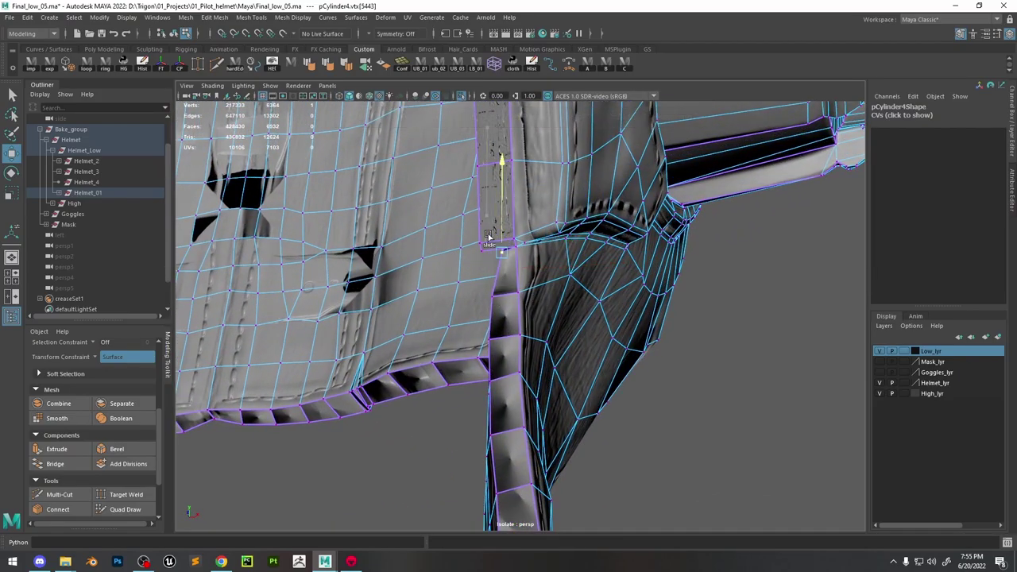
scroll(680, 260, up, 3)
Reselect the strap vertex and turn the Transform Constraint back Off
click(680, 260)
scroll(679, 260, down, 2)
alt+drag(679, 259, 556, 318)
click(503, 300)
drag(502, 300, 557, 357)
Select two edges beside the goggle opening
alt+drag(524, 304, 518, 276)
scroll(503, 295, down, 3)
scroll(557, 286, up, 4)
click(569, 284)
click(556, 287)
key(w)
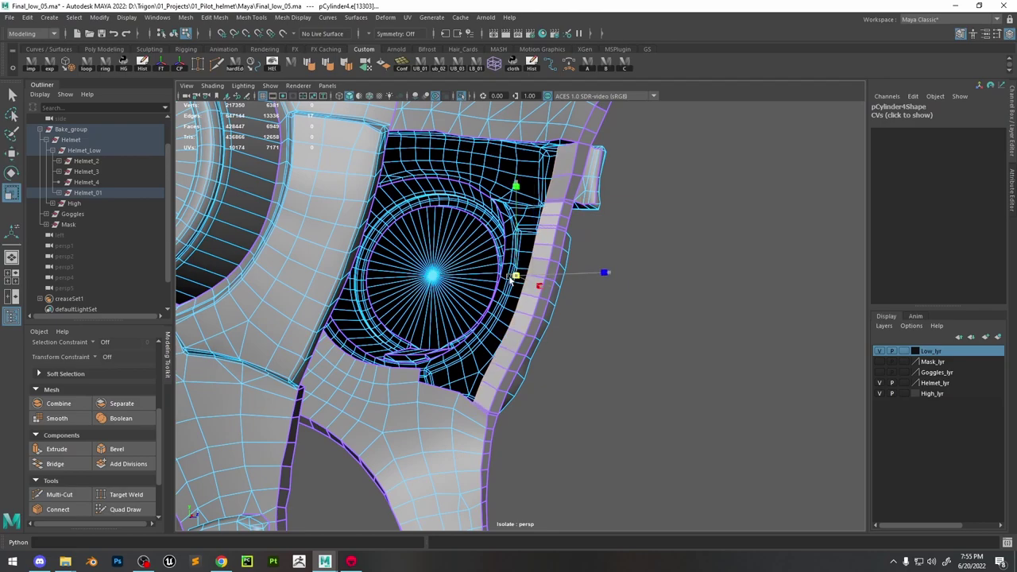
Adjust a vertex and bridge the gap at the goggle's lower-right corner
shift+right_drag(516, 282, 549, 151)
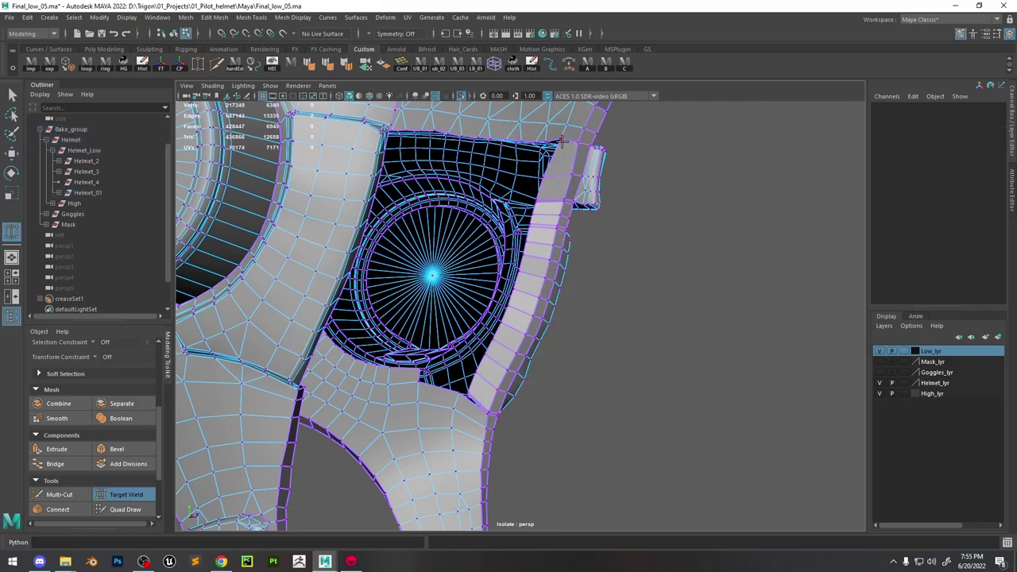
alt+right_drag(469, 393, 622, 317)
alt+drag(632, 294, 580, 295)
key(w)
drag(534, 422, 525, 280)
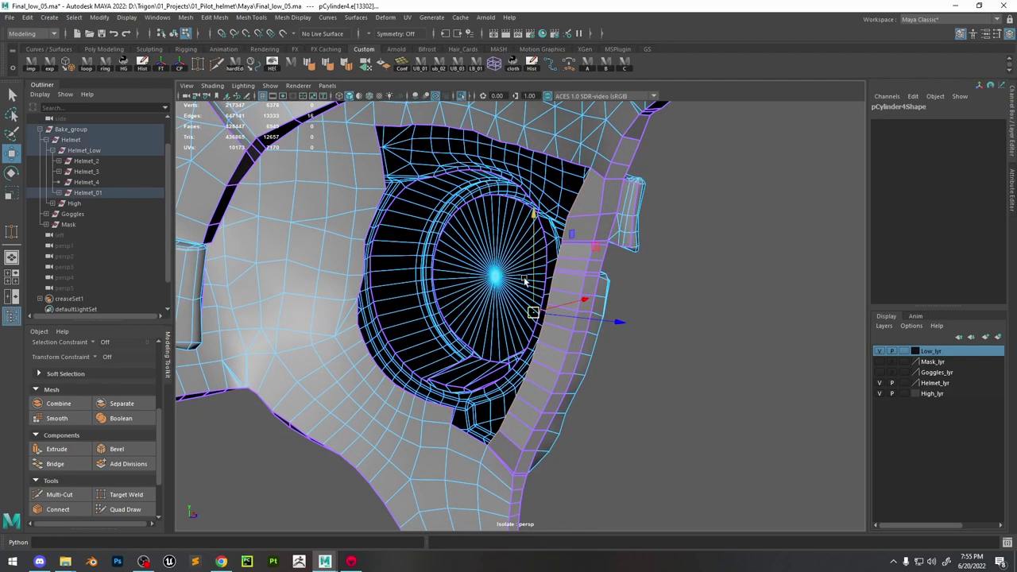
click(490, 446)
shift+click(454, 420)
shift+right_drag(453, 420, 429, 488)
Select the edge loop around the lens and Fill Hole to cap it with one face
double_click(509, 427)
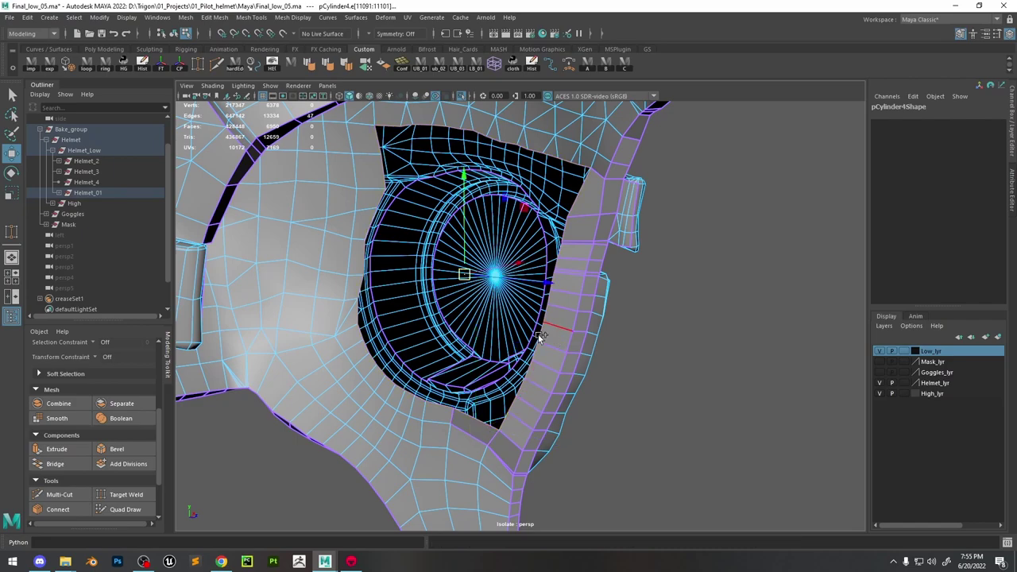
alt+drag(539, 337, 538, 302)
shift+right_drag(538, 302, 521, 442)
alt+drag(522, 402, 557, 264)
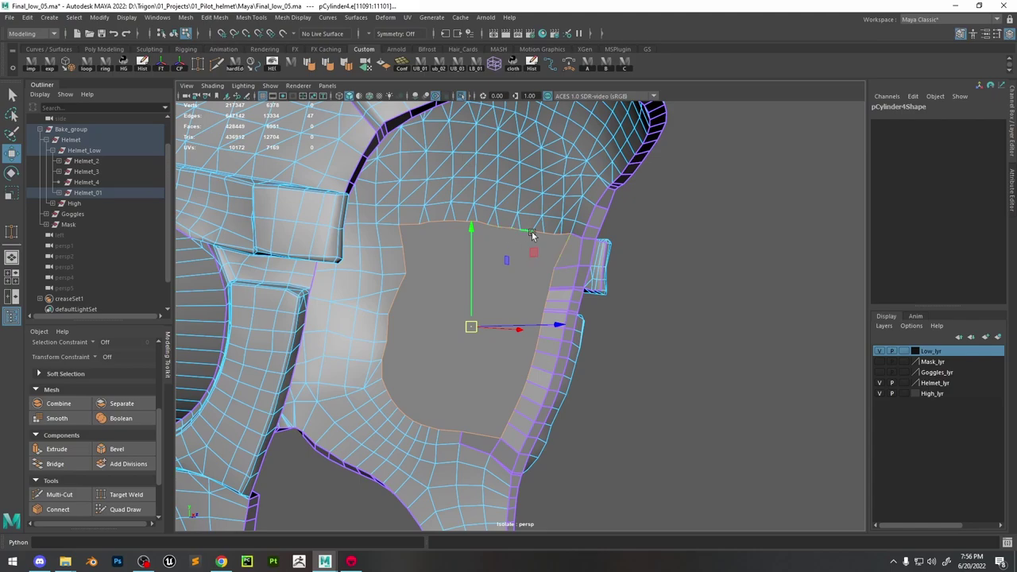
Collapse the surplus edges along the cap's top rim
click(538, 233)
shift+right_drag(538, 232, 560, 216)
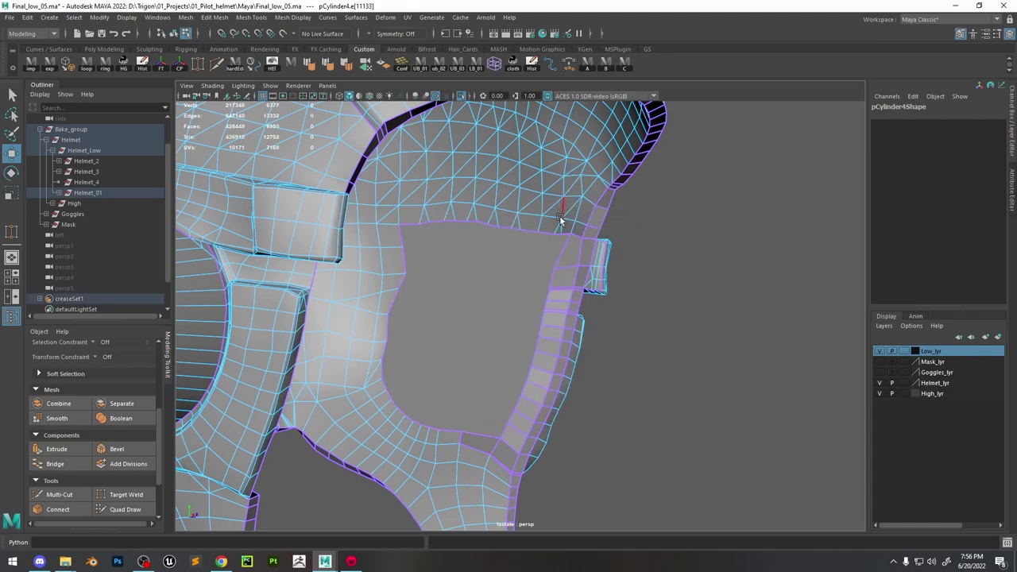
click(488, 225)
key(g)
click(489, 225)
key(g)
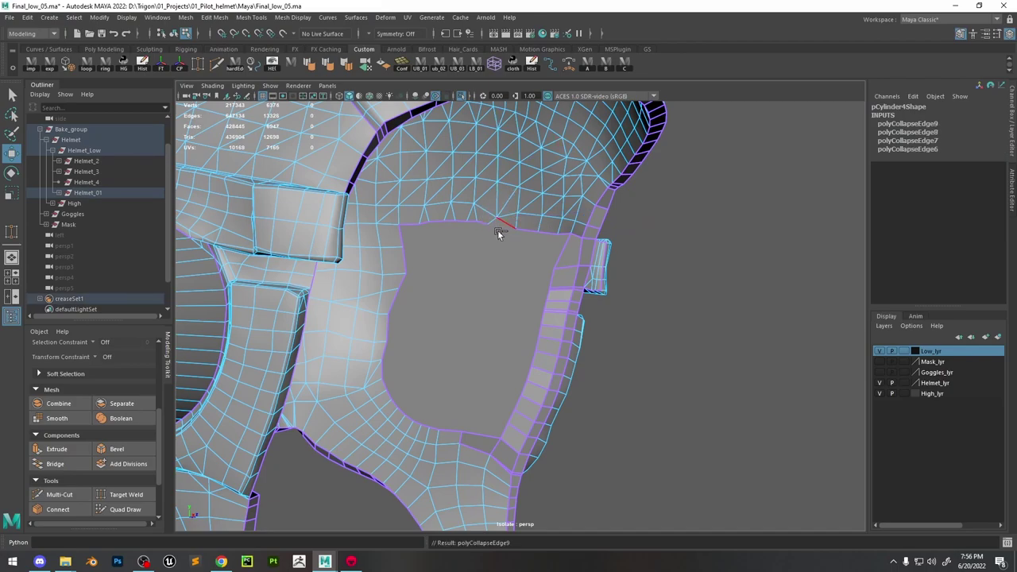
click(491, 229)
click(450, 220)
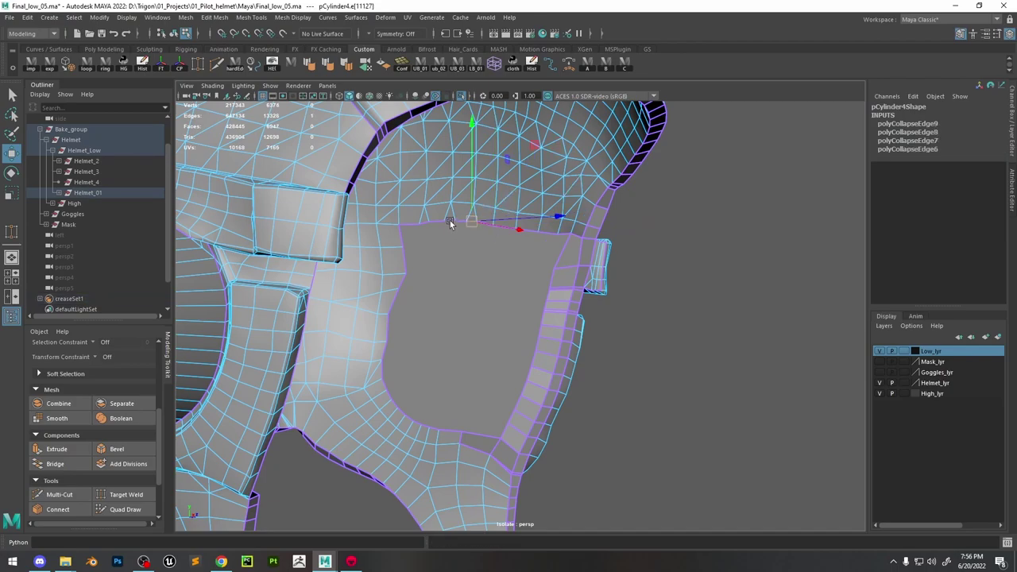
key(g)
click(450, 220)
key(g)
click(425, 220)
key(g)
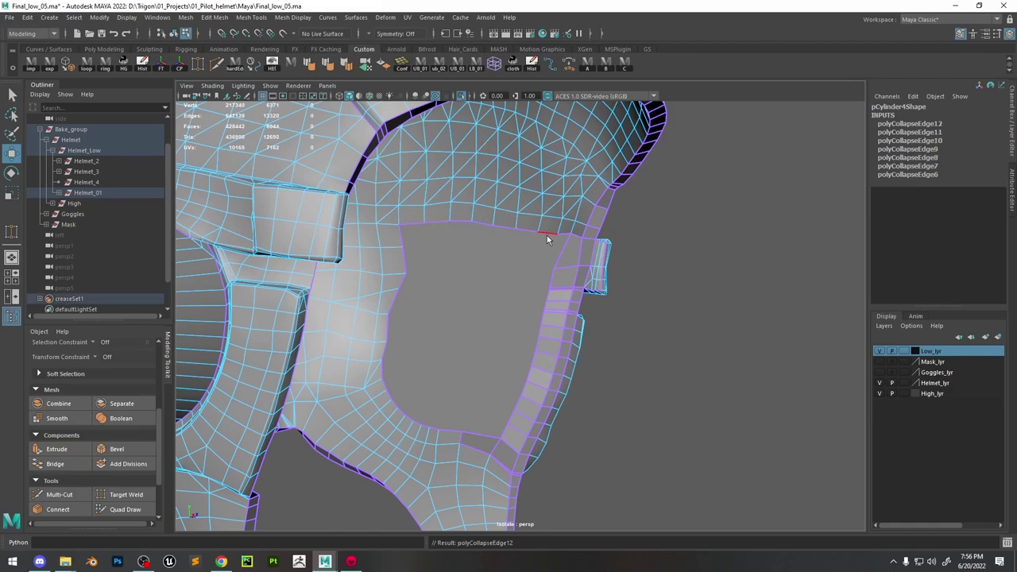
Target Weld a rim vertex onto its neighbour, then delete the mesh's history
right_drag(547, 235, 420, 242)
click(404, 246)
shift+click(547, 264)
mouse_move(553, 265)
shift+right_down()
mouse_move(544, 310)
mouse_move(612, 281)
mouse_move(547, 263)
shift+right_up()
scroll(552, 263, up, 10)
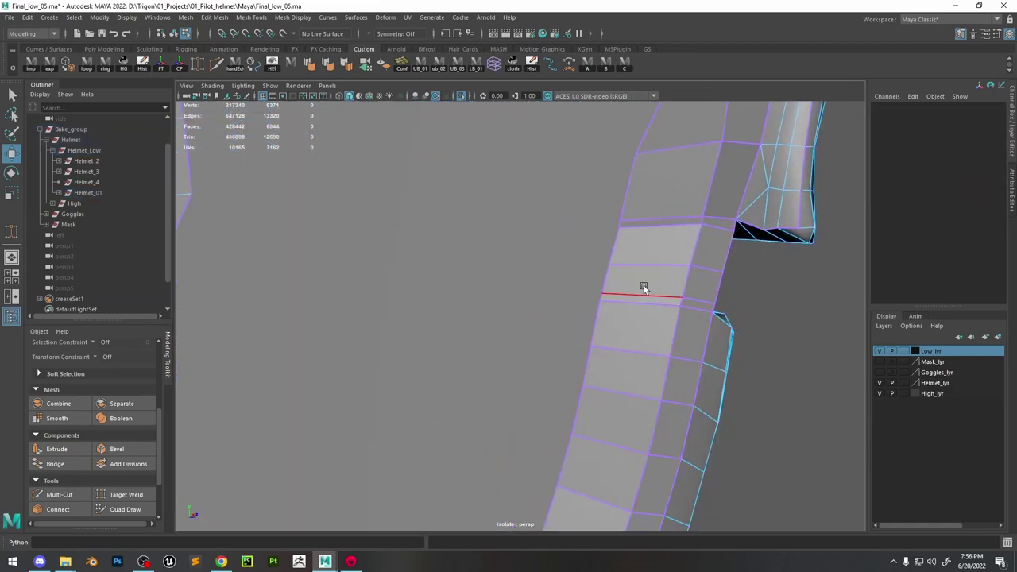
click(601, 297)
shift+right_drag(602, 298, 657, 298)
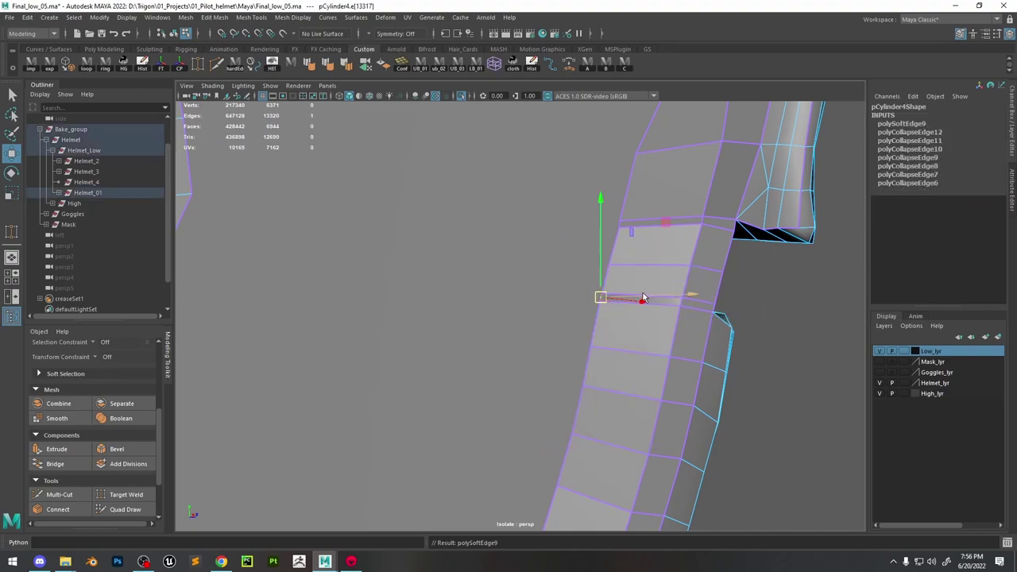
drag(643, 298, 644, 298)
shift+right_drag(642, 286, 631, 216)
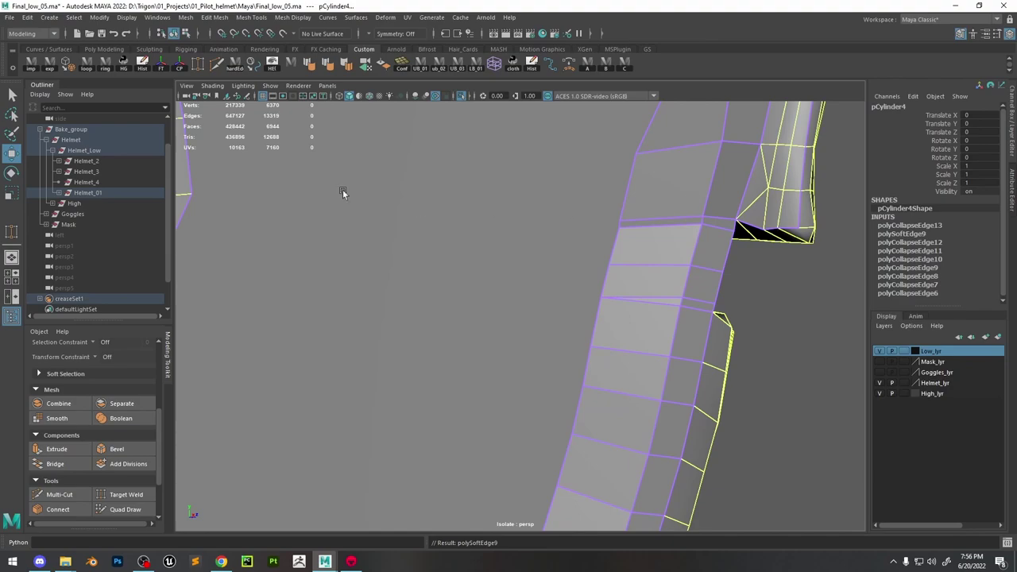
click(140, 65)
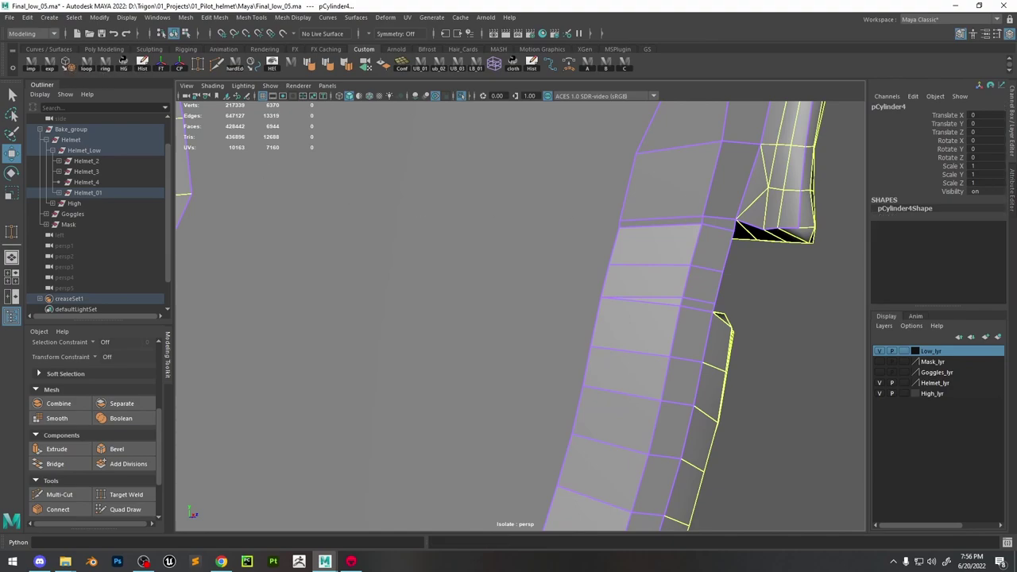
Collapse the surplus edges on the side rim
right_drag(642, 165, 640, 139)
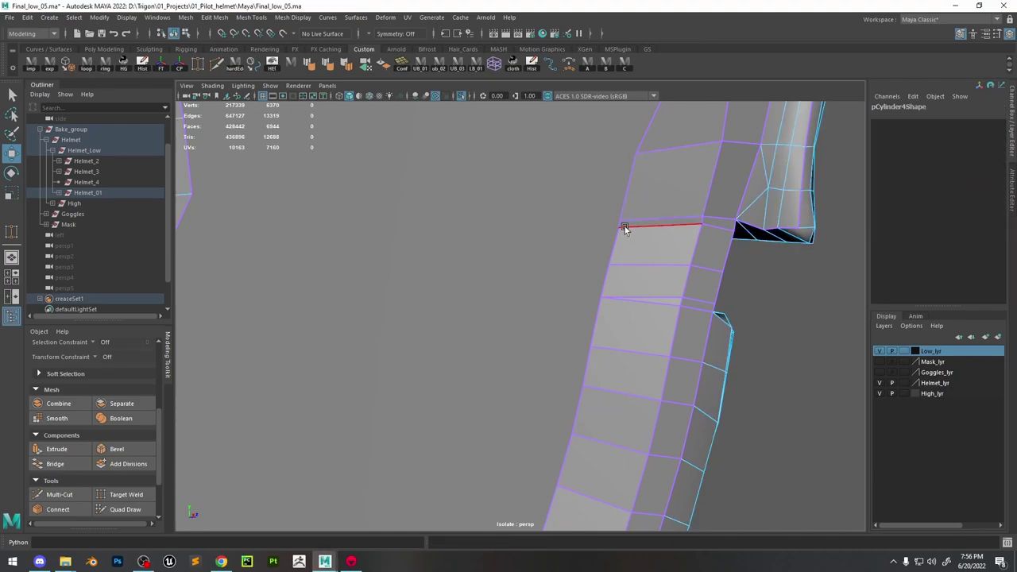
click(620, 225)
shift+right_drag(620, 225, 620, 181)
alt+drag(604, 239, 539, 342)
click(545, 303)
key(g)
click(548, 268)
key(g)
Collapse an edge beside the goggle opening and show the whole high-poly helmet again
click(539, 342)
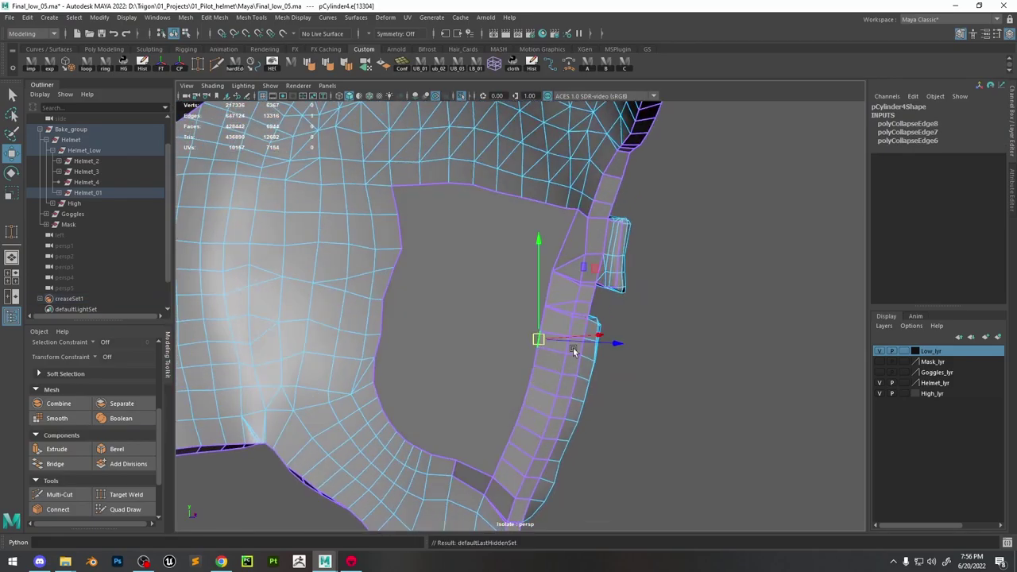
key(h)
key(ctrl+z)
key(g)
alt+drag(577, 359, 492, 246)
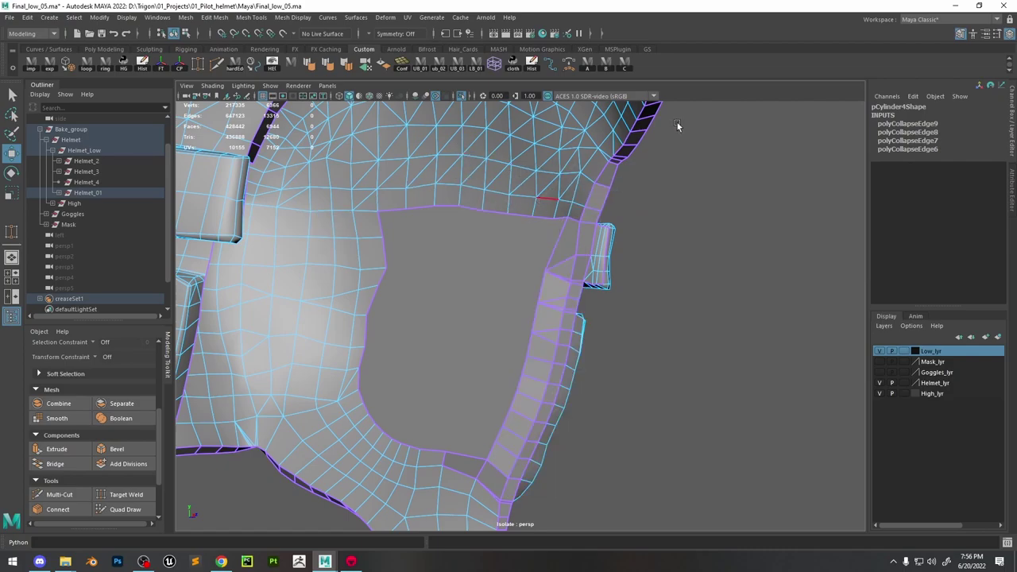
key(F8)
alt+drag(677, 124, 601, 292)
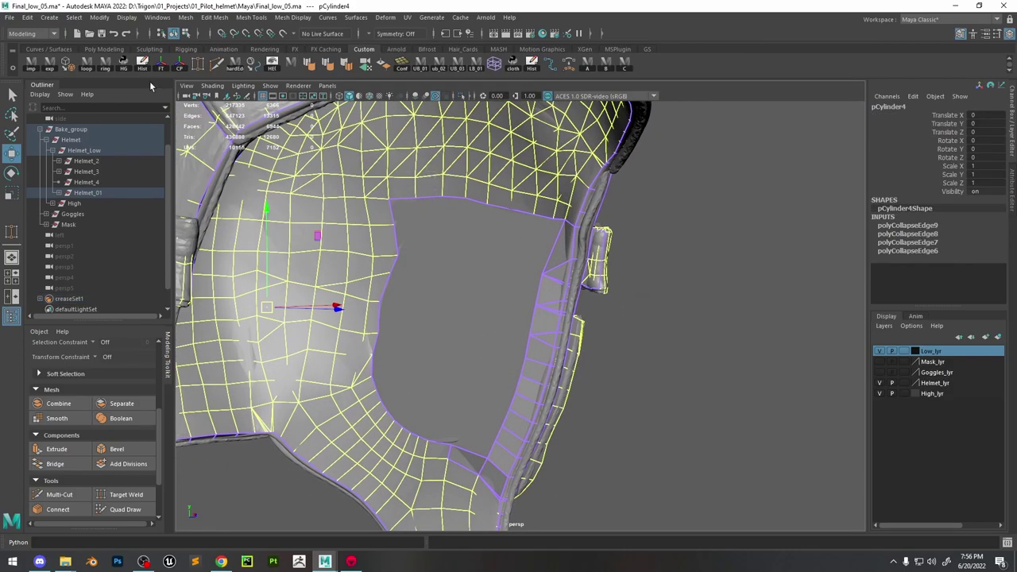
Make the high-res helmet live and delete the large face over the oval in Quad Draw
click(595, 200)
click(283, 34)
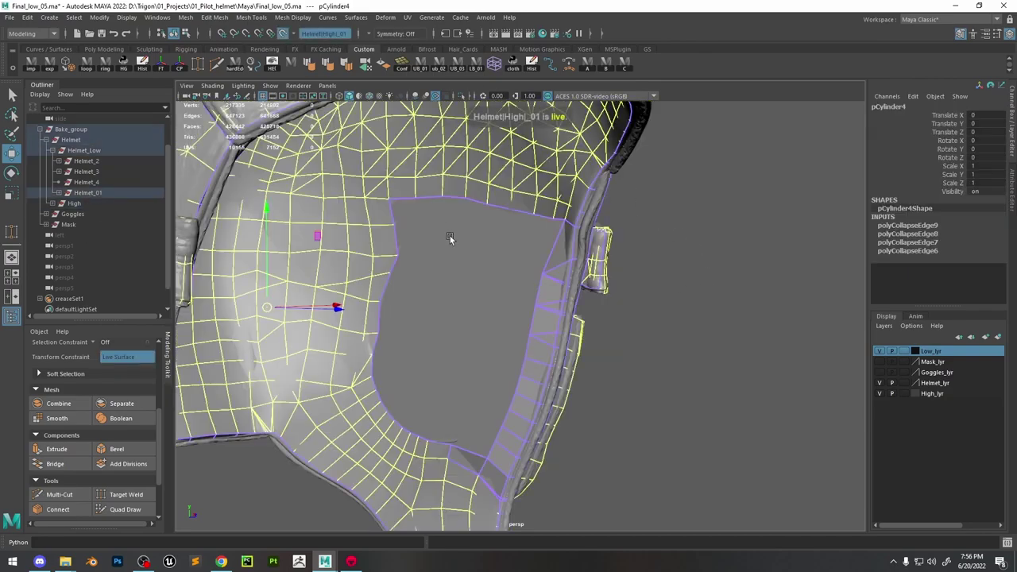
click(134, 510)
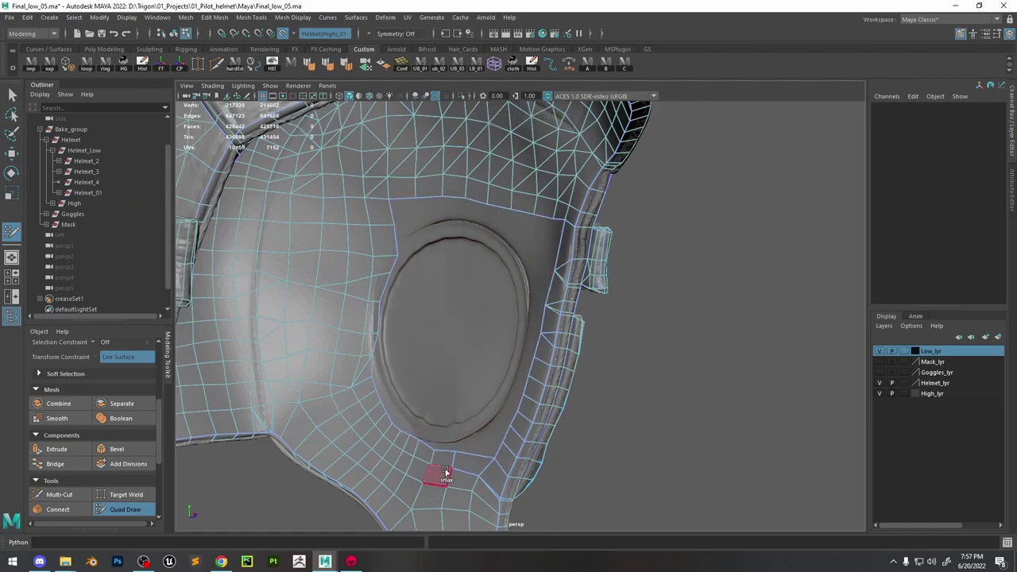
ctrl+shift+click(427, 352)
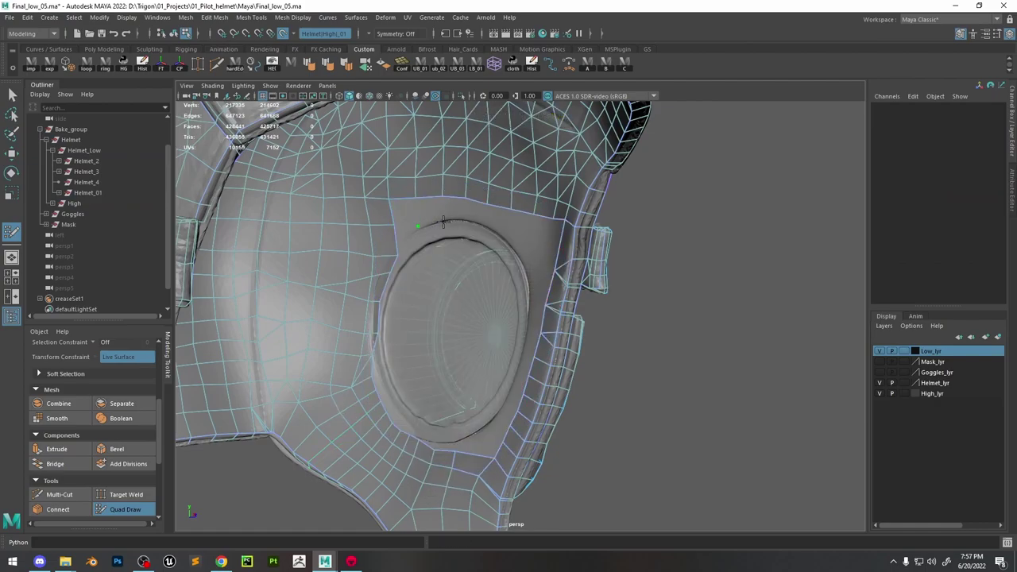
mouse_move(436, 205)
alt+mouse_down()
mouse_move(422, 199)
mouse_move(426, 182)
alt+mouse_up()
key(w)
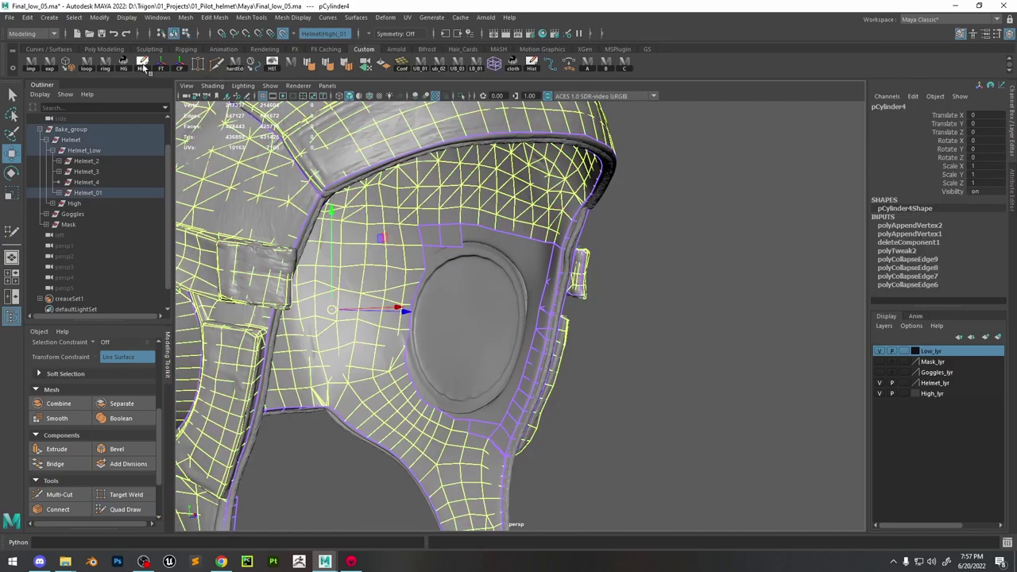
click(154, 508)
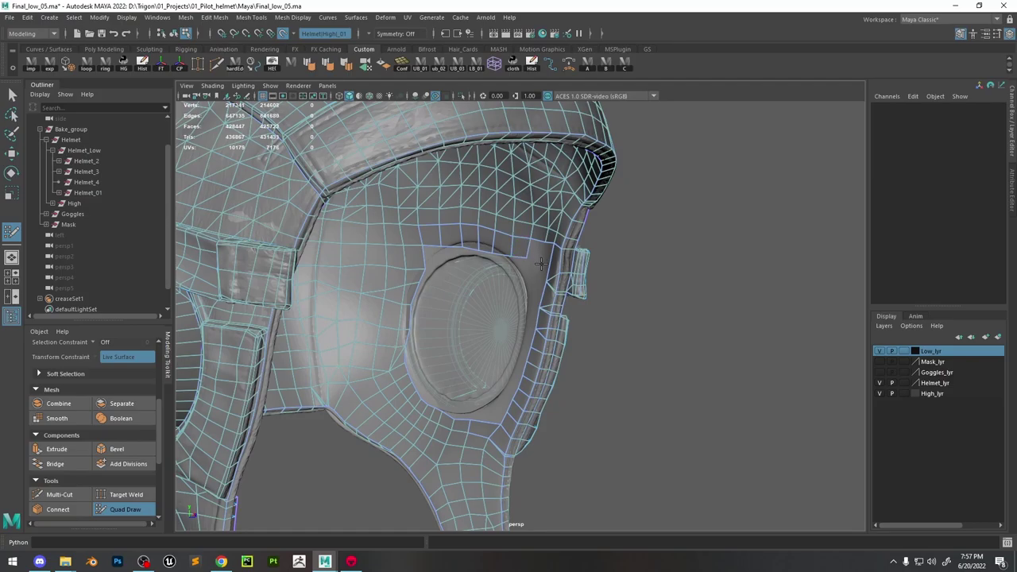
mouse_move(463, 270)
alt+mouse_down()
mouse_move(397, 311)
mouse_move(437, 309)
mouse_move(493, 238)
mouse_move(395, 268)
alt+mouse_up()
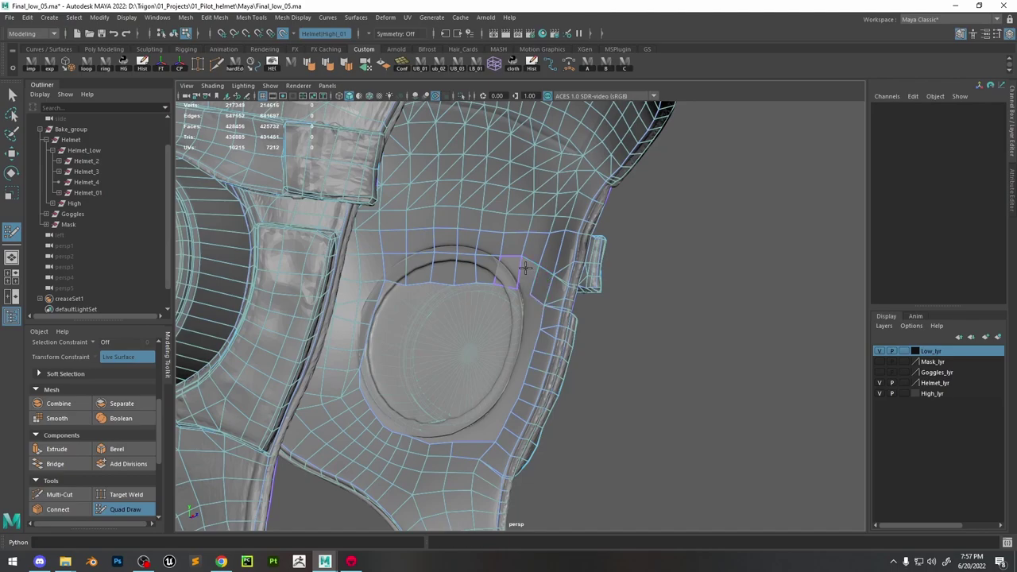
scroll(524, 266, up, 2)
Select the face beside the eye socket and delete it
key(w)
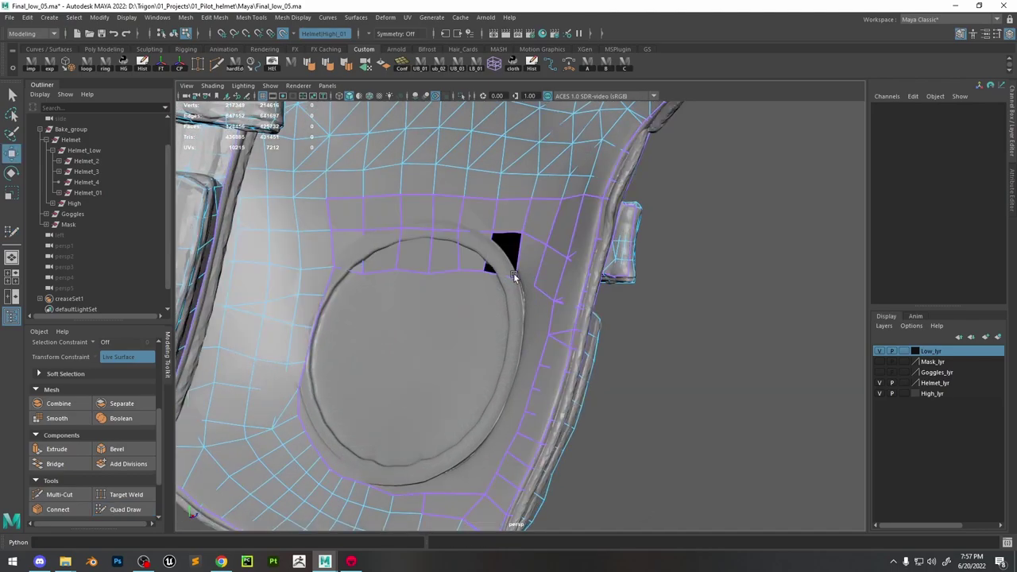
click(504, 266)
key(Delete)
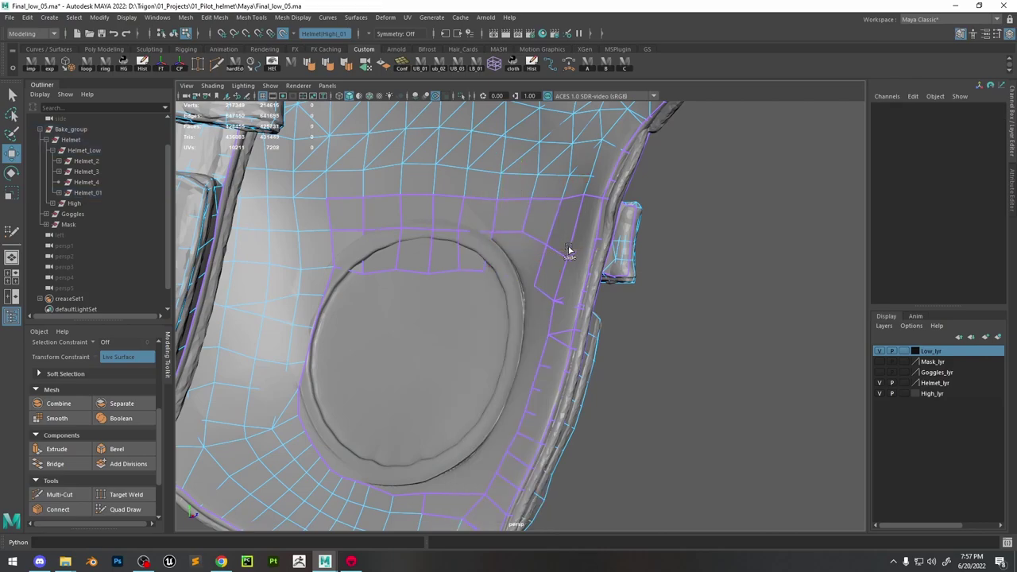
alt+drag(613, 300, 549, 318)
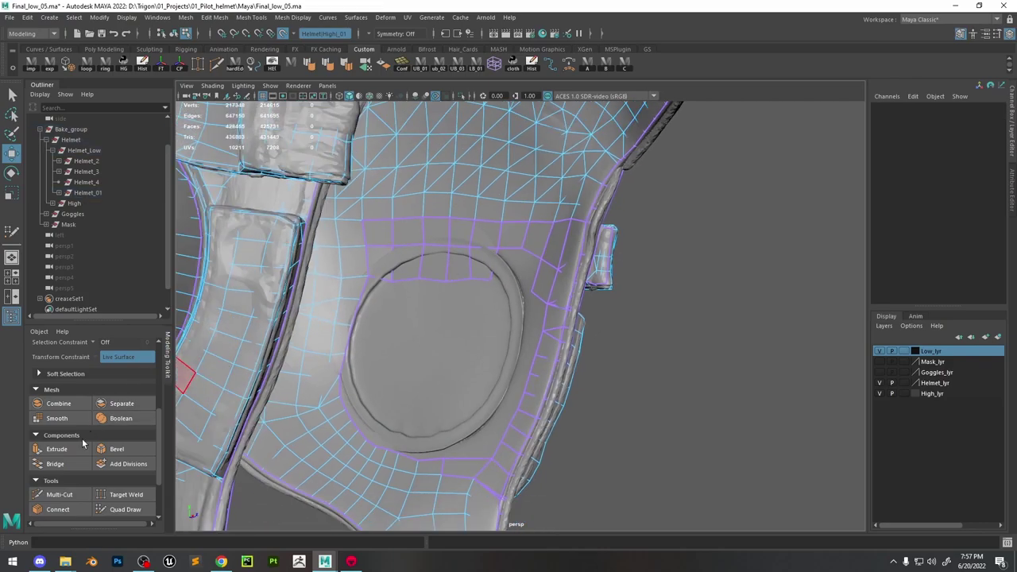
click(120, 509)
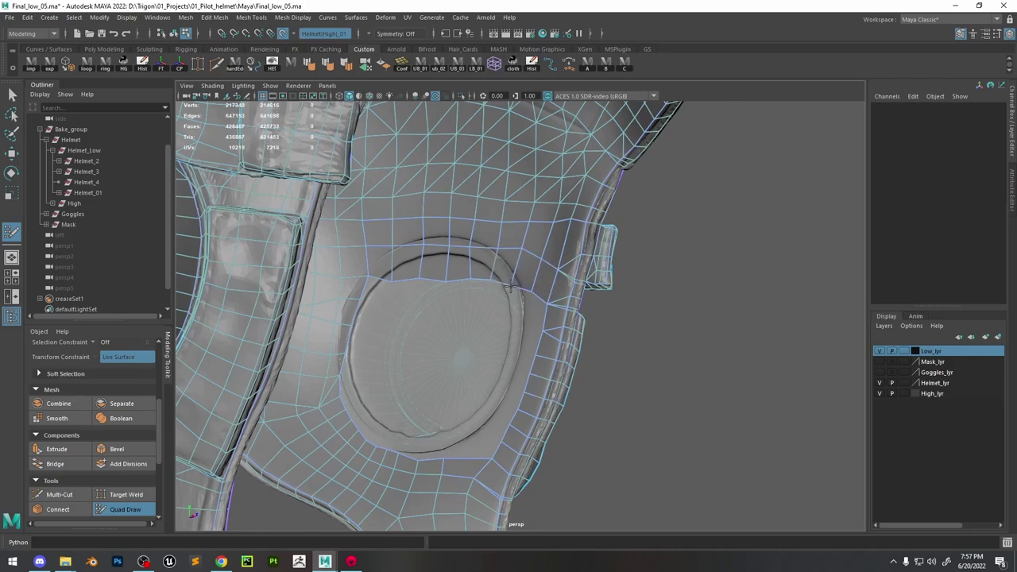
Select the low-poly mesh, hide the grey lens disc, and frame the goggle eye
mouse_move(511, 288)
alt+mouse_down()
mouse_move(466, 236)
mouse_move(568, 226)
mouse_move(548, 222)
alt+mouse_up()
key(w)
click(466, 236)
click(435, 95)
scroll(529, 218, up, 3)
scroll(519, 217, up, 2)
right_drag(518, 218, 492, 240)
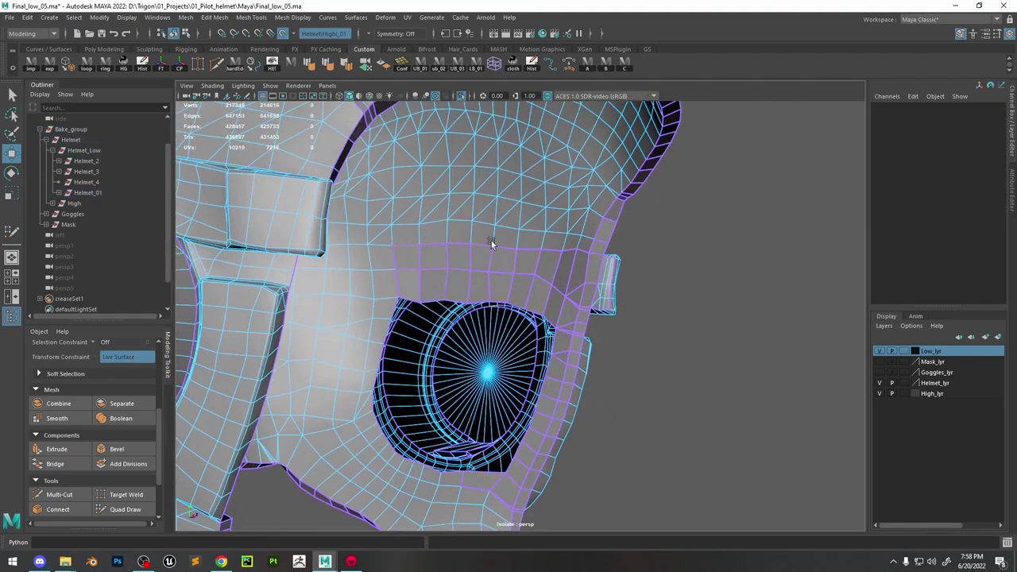
Collapse the extra edges around the upper and lower eye rim
click(434, 268)
shift+right_click(433, 302)
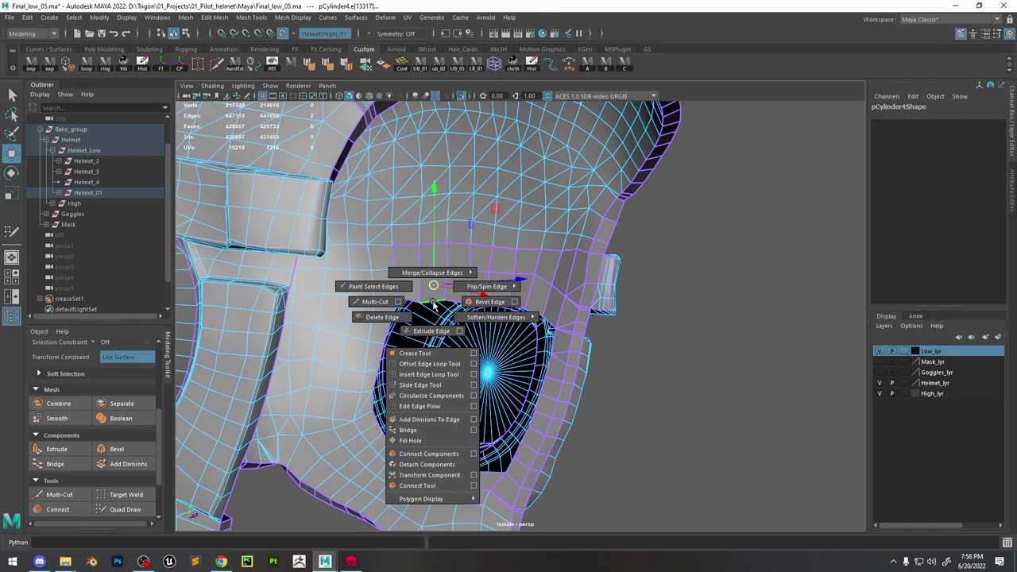
shift+right_drag(433, 302, 545, 295)
click(491, 272)
click(523, 274)
alt+drag(545, 294, 441, 405)
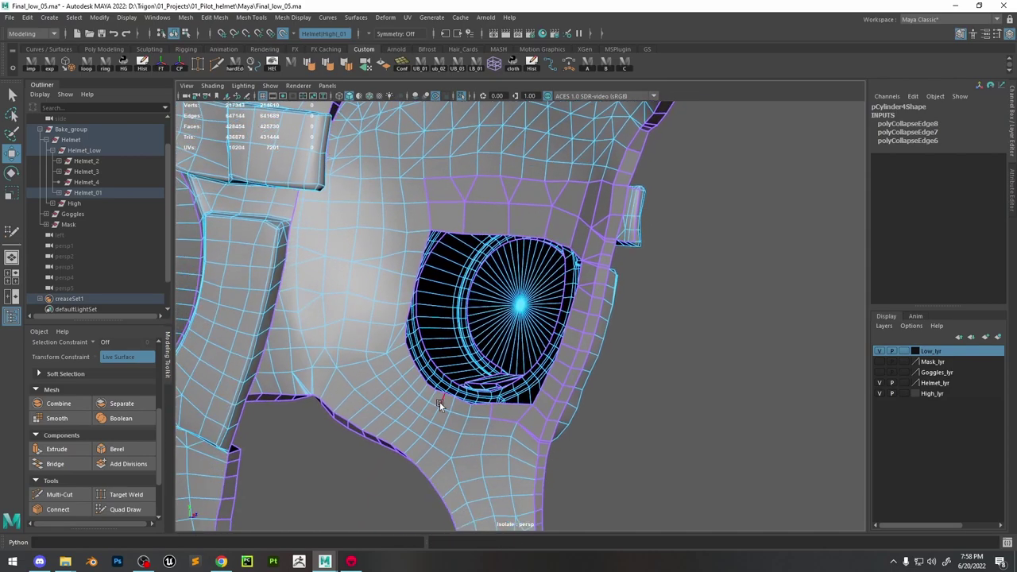
key(g)
click(428, 390)
key(g)
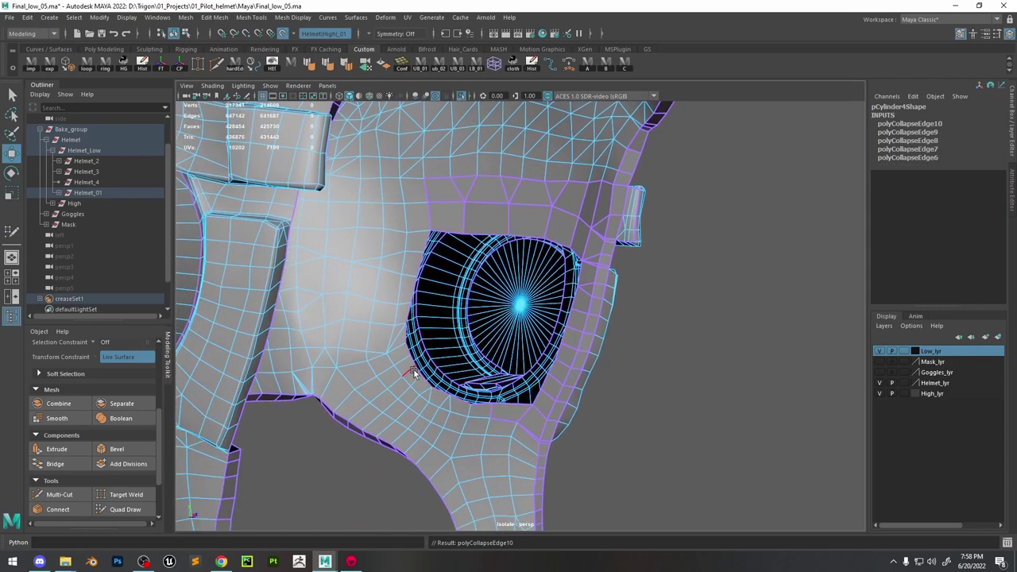
click(410, 350)
key(g)
click(543, 400)
key(g)
key(g)
alt+drag(544, 400, 508, 374)
Fill the eye hole and connect two vertex pairs across the new cap
shift+right_drag(484, 262, 501, 292)
key(F9)
shift+right_drag(442, 270, 437, 373)
key(F8)
key(F9)
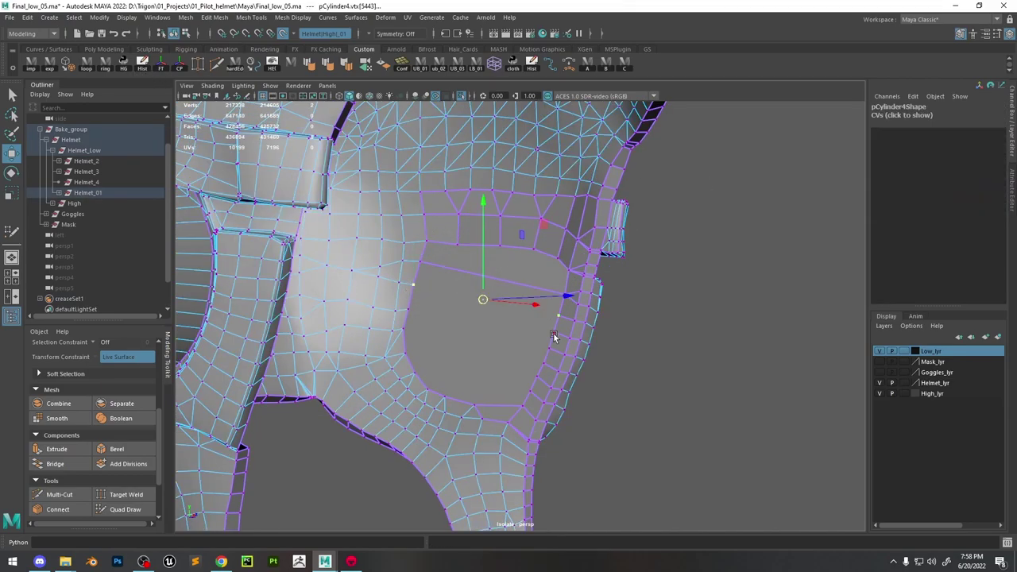
shift+right_drag(519, 254, 549, 327)
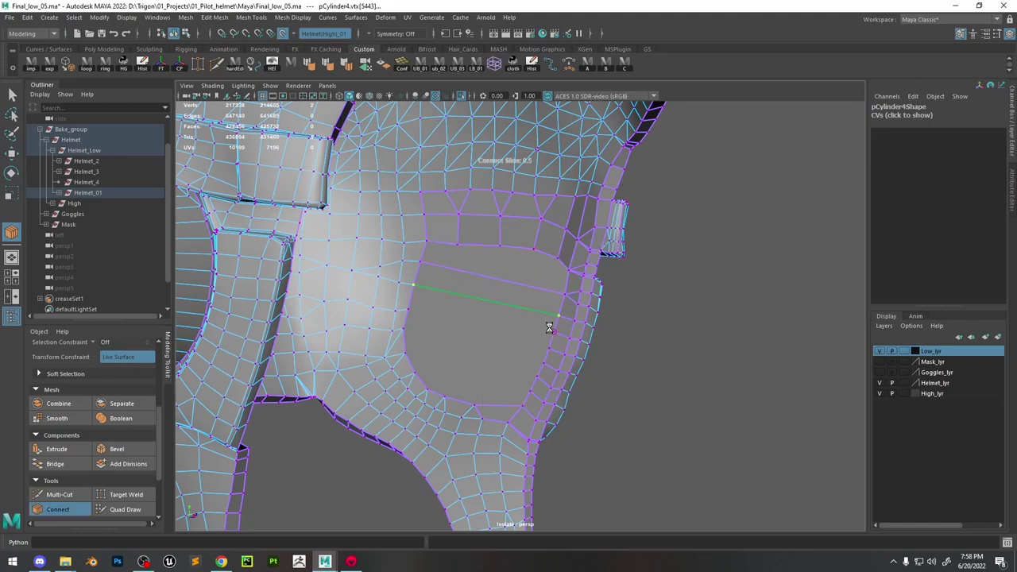
key(w)
shift+right_drag(412, 317, 403, 378)
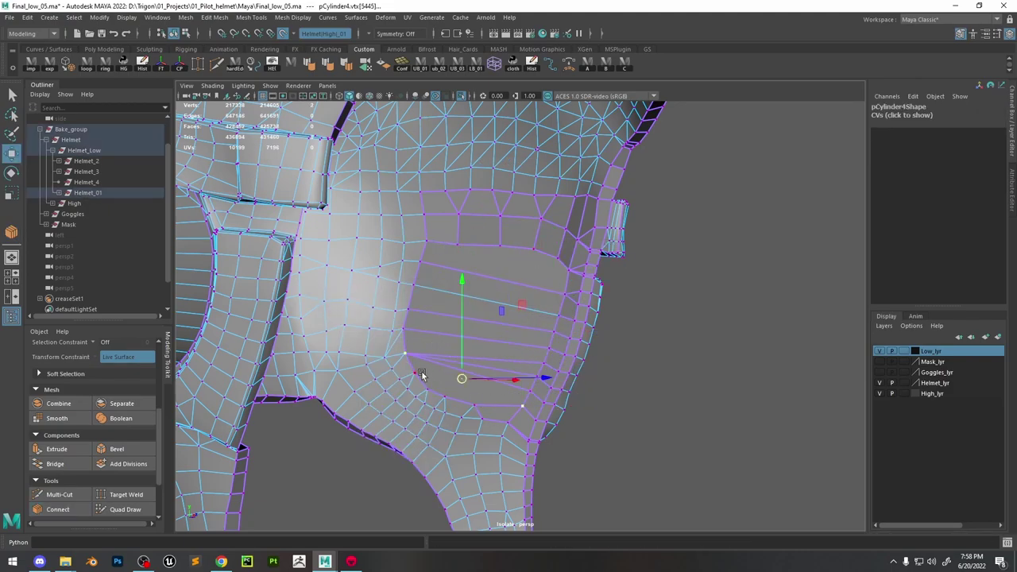
Collapse the leftover short edges inside the new cap
key(F10)
click(502, 295)
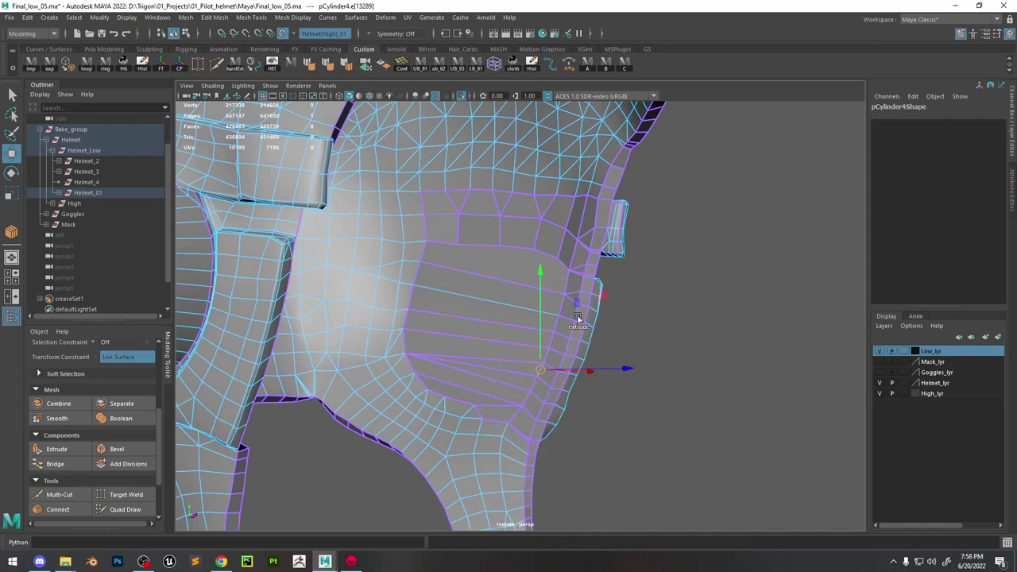
key(ctrl+shift+c)
click(537, 350)
key(ctrl+shift+c)
click(557, 337)
key(ctrl+shift+c)
click(551, 336)
key(ctrl+shift+c)
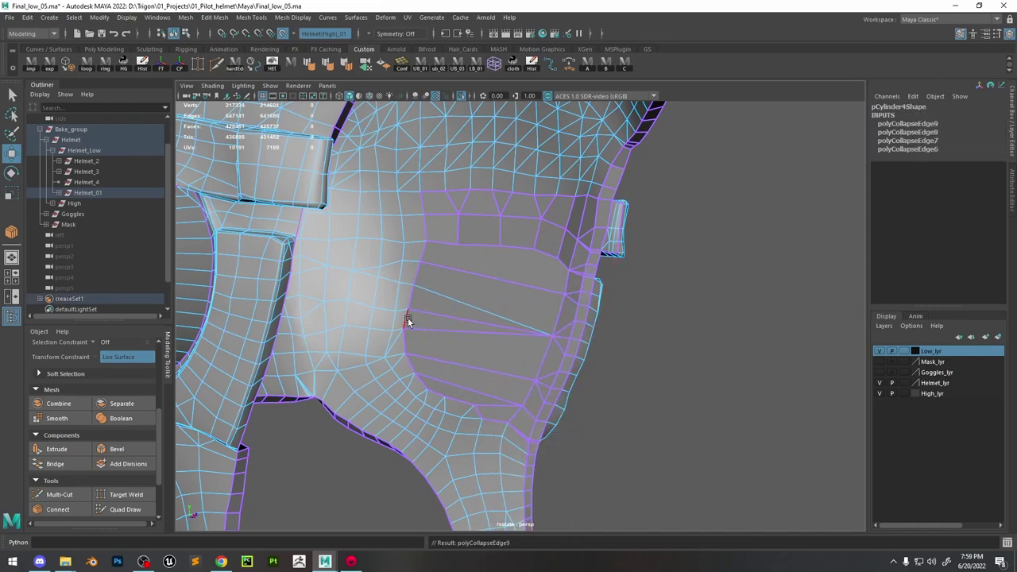
key(ctrl+shift+c)
scroll(411, 295, up, 5)
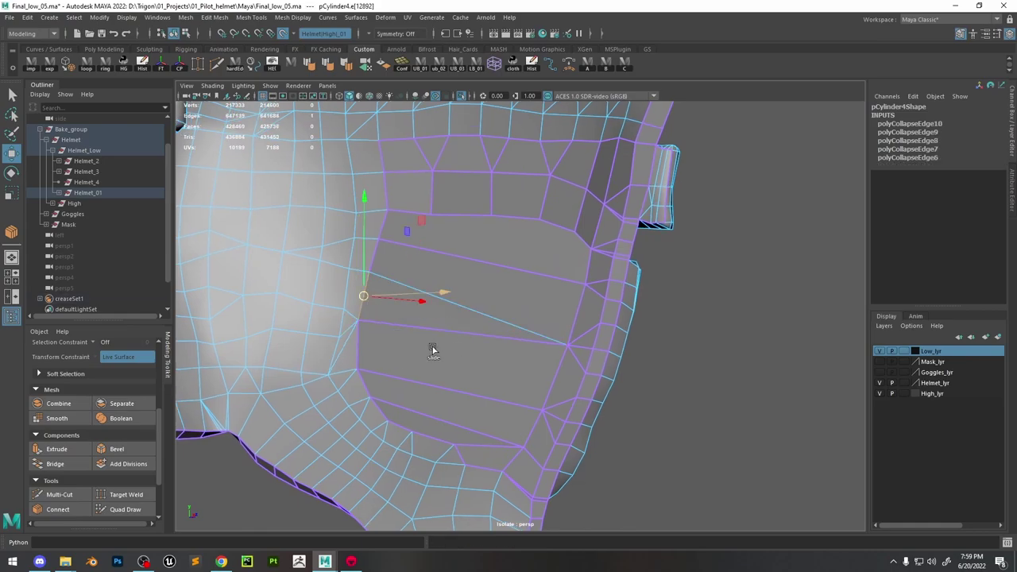
scroll(424, 299, down, 3)
key(F8)
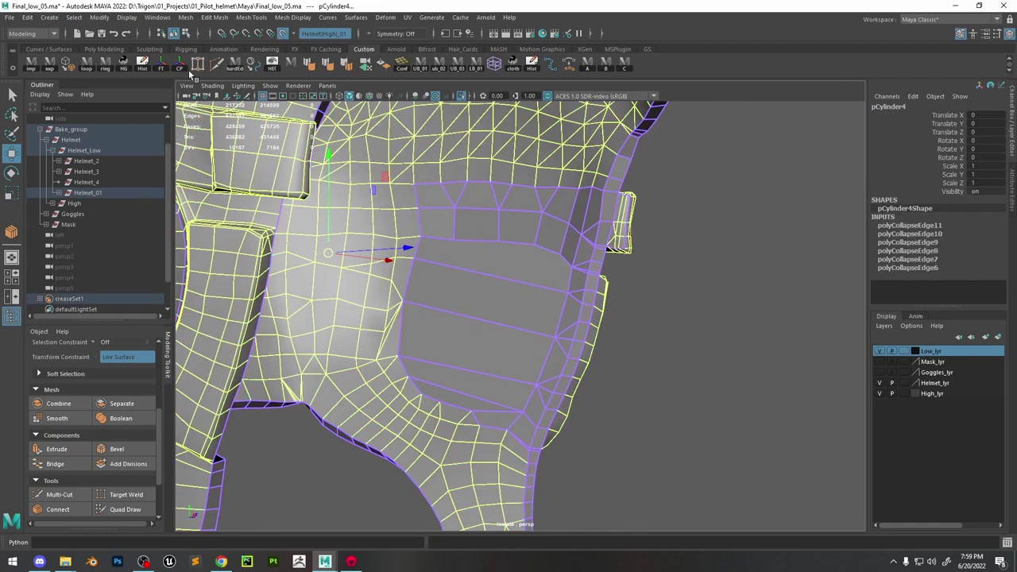
Multi-Cut a new edge across the goggle-socket face, then select a face loop
key(ctrl+shift+x)
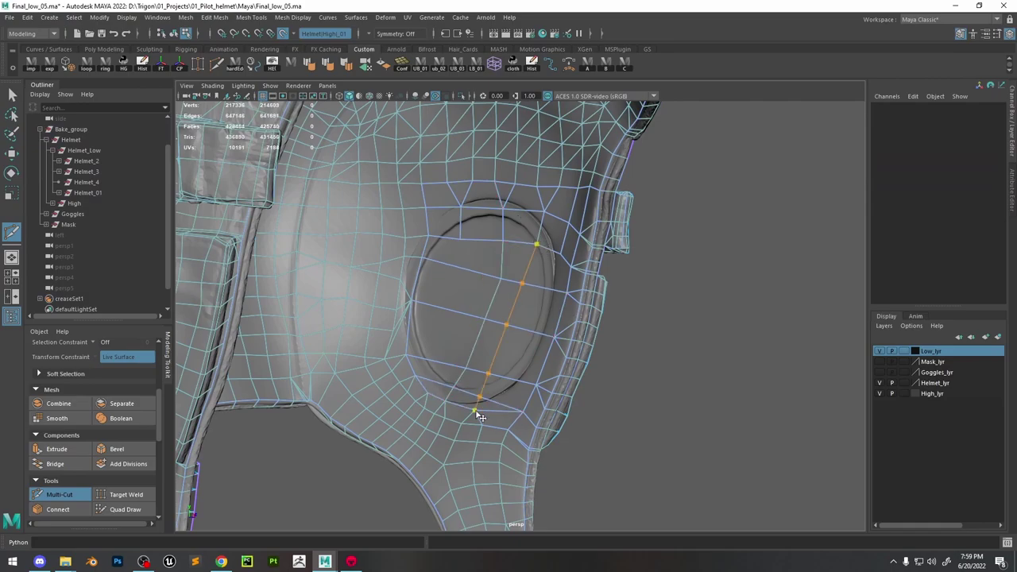
key(ctrl+z)
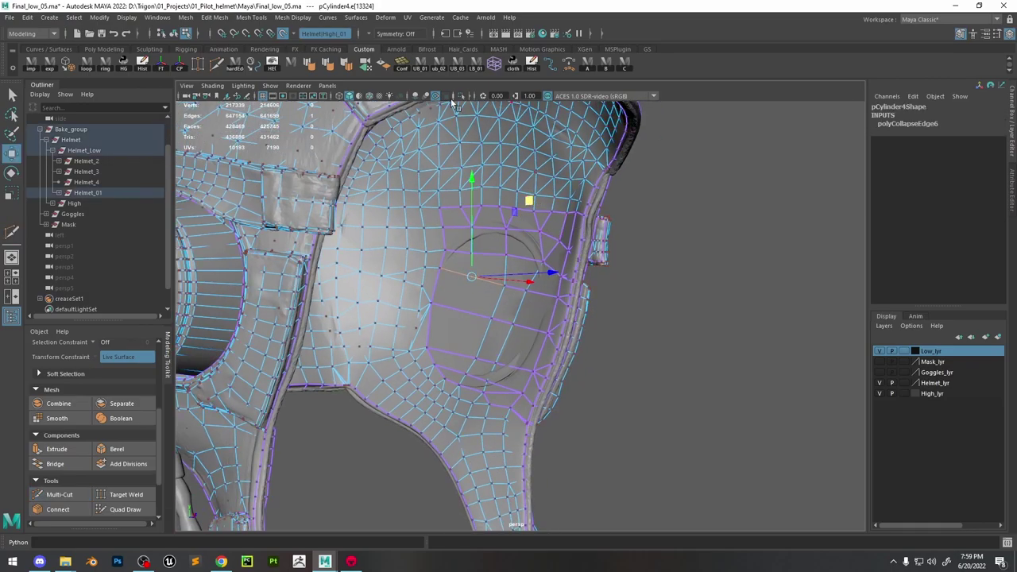
key(F8)
key(ctrl+shift+x)
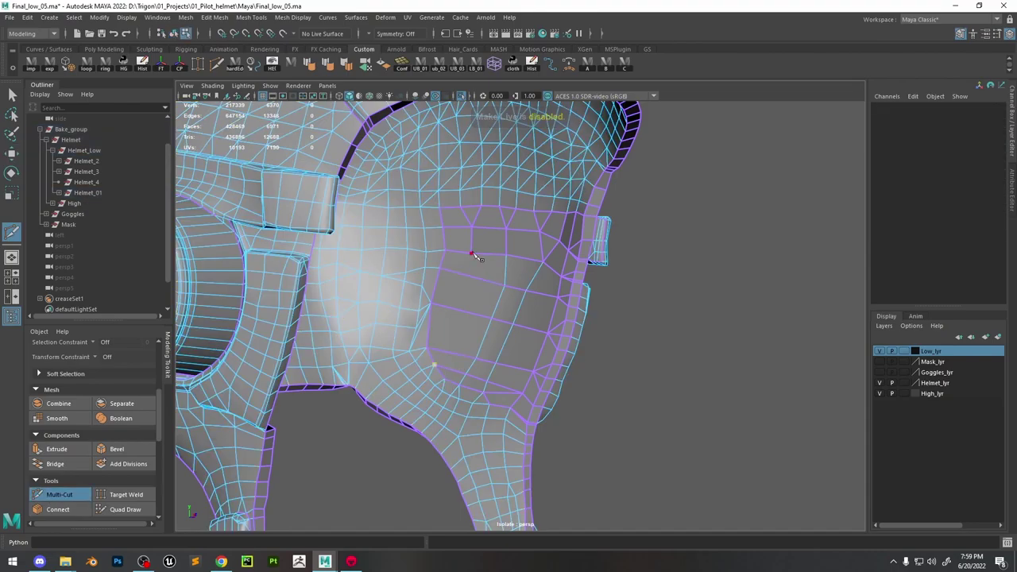
alt+drag(472, 253, 541, 279)
key(w)
right_drag(527, 216, 563, 236)
double_click(563, 236)
alt+drag(563, 236, 502, 234)
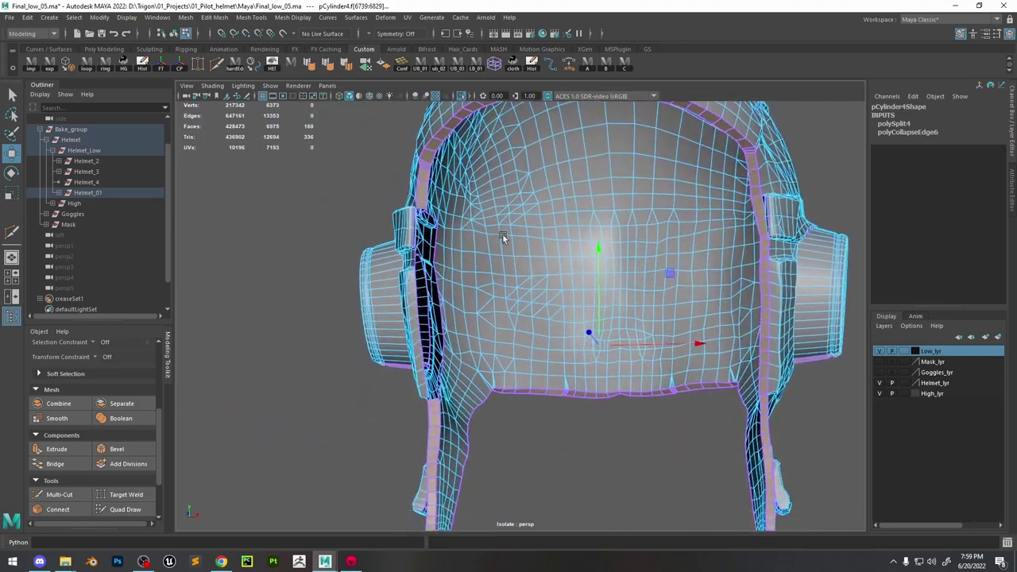
Open the UV Editor and give the helmet UVs a planar projection
click(408, 18)
click(429, 34)
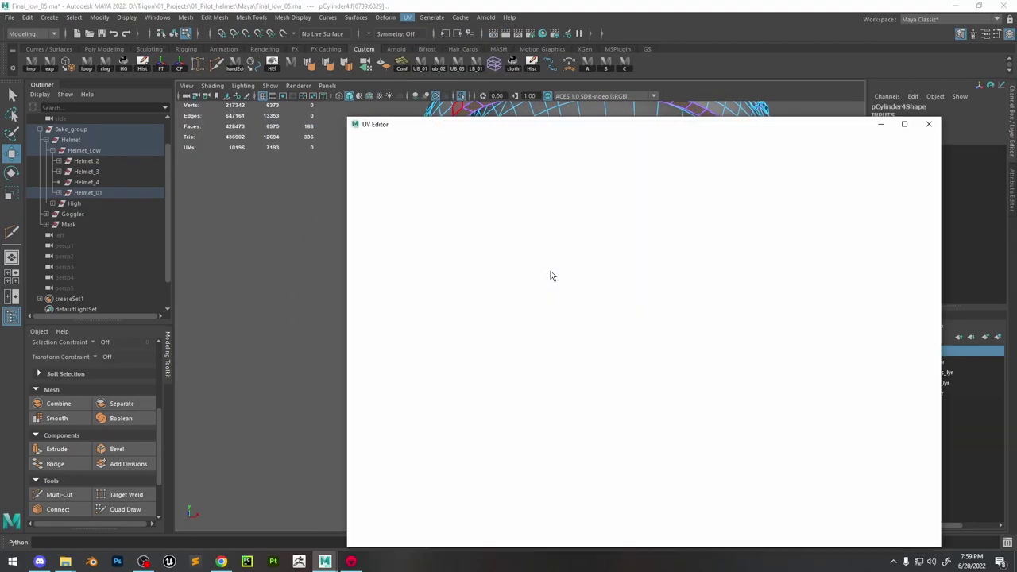
scroll(550, 263, down, 2)
click(848, 132)
scroll(604, 262, down, 3)
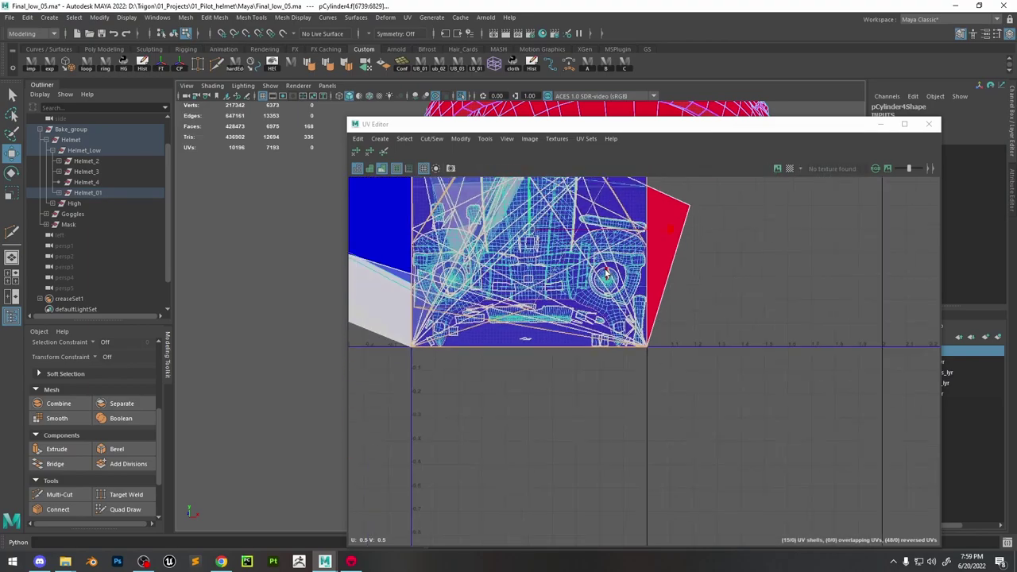
shift+right_click(604, 261)
click(659, 276)
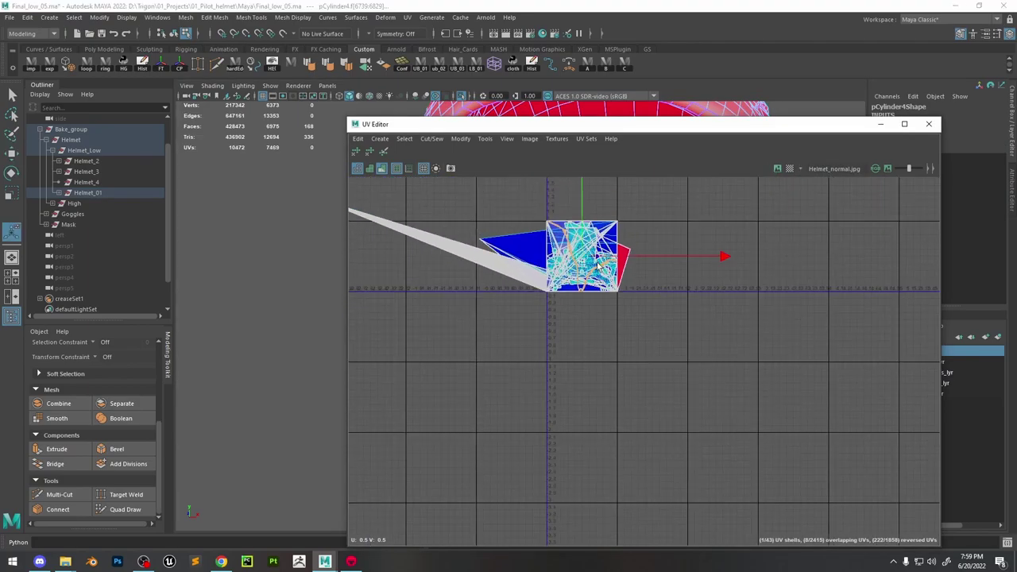
Select the helmet's faces while viewing its back, side and visor
drag(580, 125, 914, 144)
alt+middle_drag(596, 288, 490, 288)
double_click(530, 276)
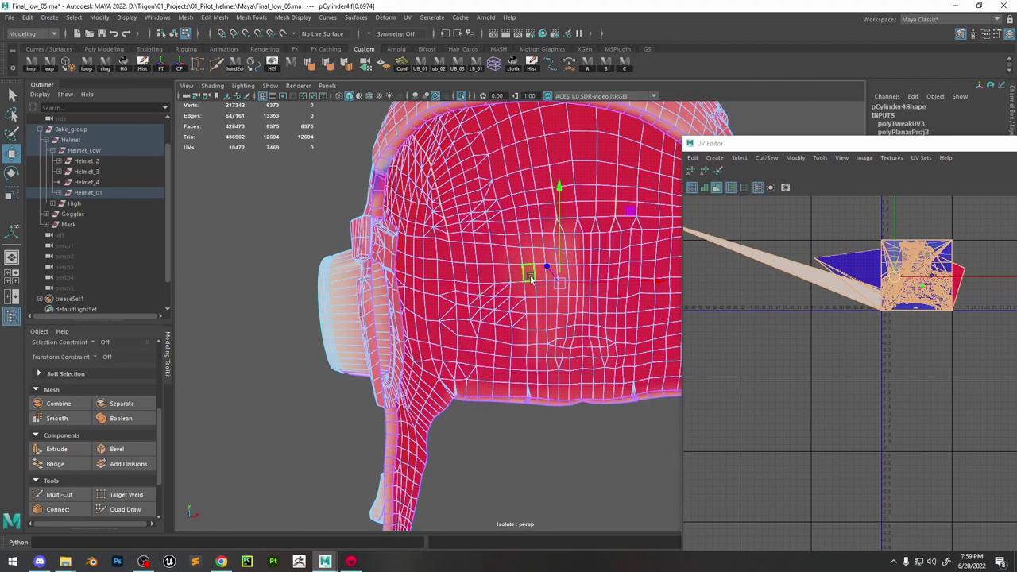
alt+drag(471, 406, 644, 330)
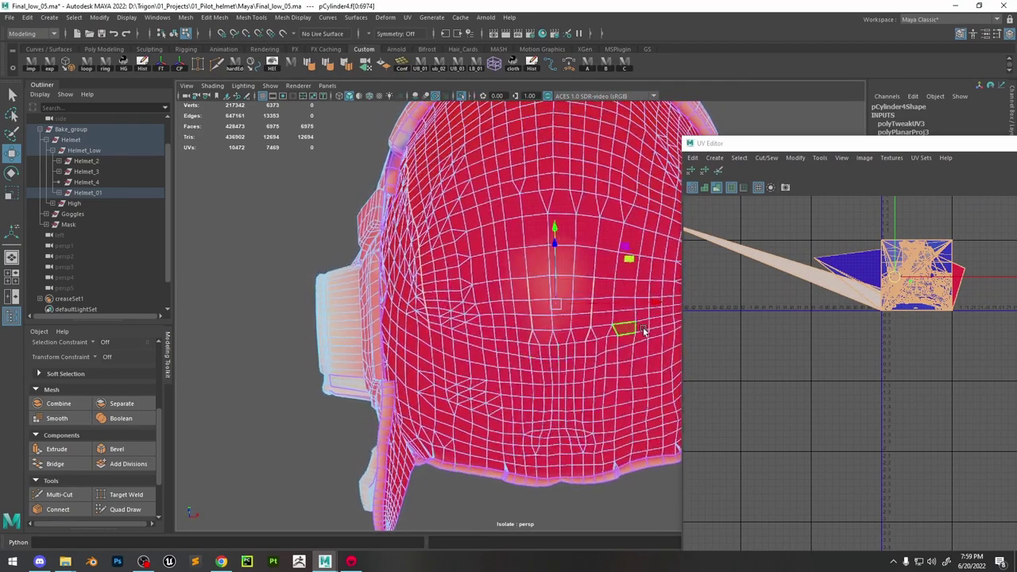
ctrl+click(389, 391)
alt+drag(389, 392, 731, 258)
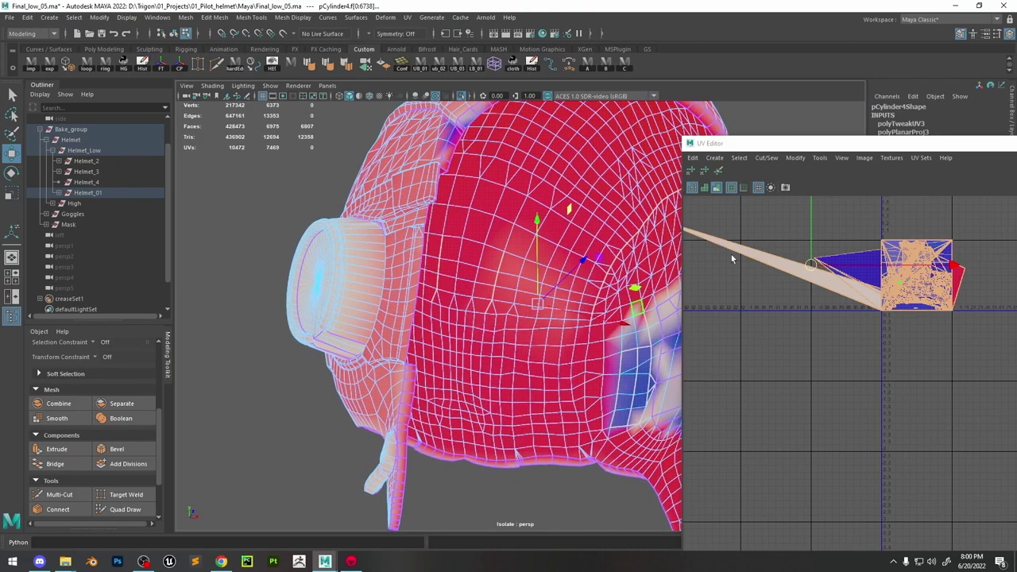
Turn off viewport UV shading and select the whole helmet shell's faces
click(716, 187)
alt+drag(469, 325, 446, 321)
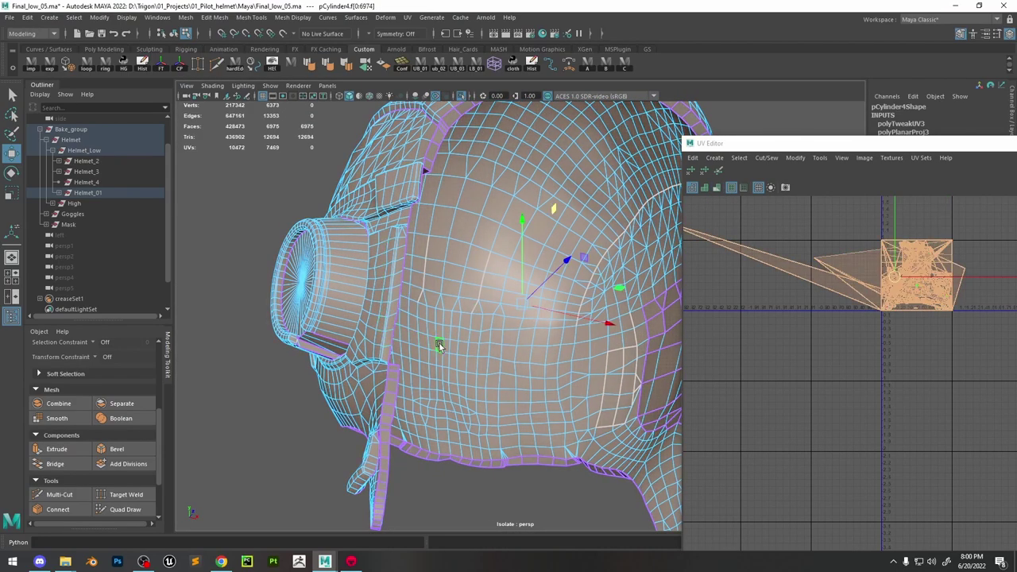
right_drag(456, 270, 488, 286)
click(465, 328)
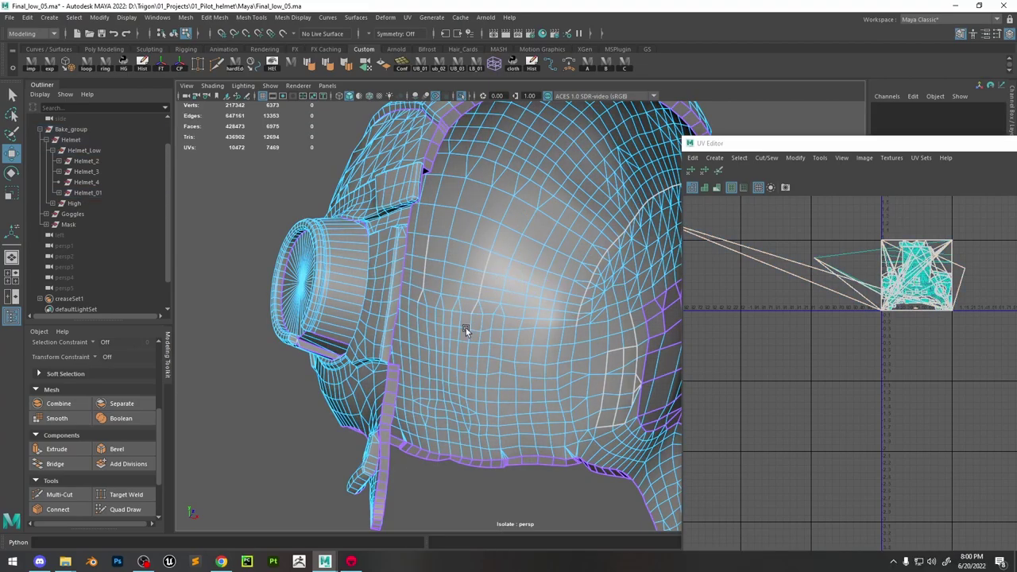
click(477, 325)
double_click(672, 338)
Move the helmet's UV shell down in UV space
click(884, 282)
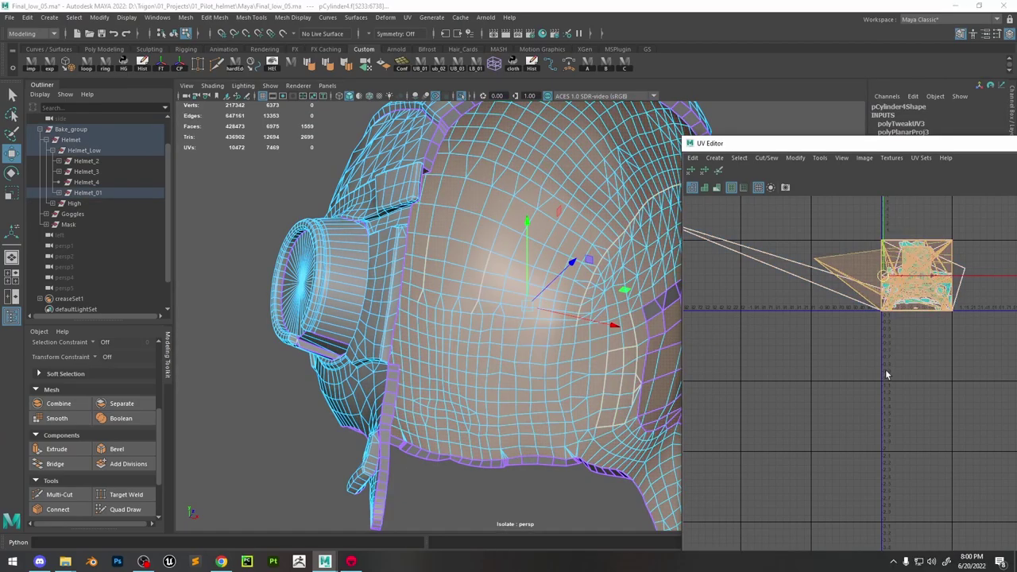
drag(884, 282, 885, 386)
mouse_move(527, 336)
alt+mouse_down()
mouse_move(549, 346)
mouse_move(572, 284)
mouse_move(516, 320)
alt+mouse_up()
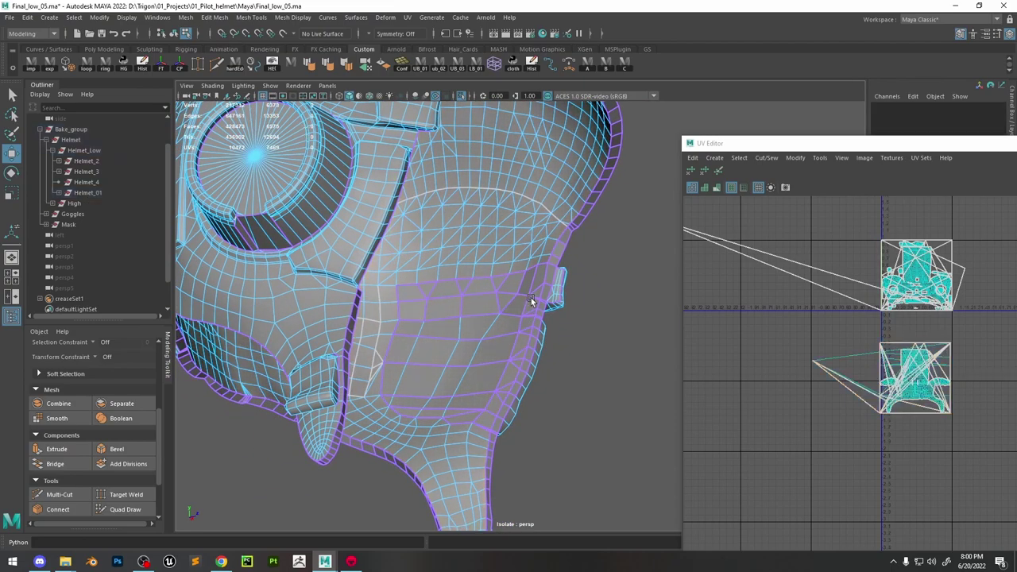
key(w)
alt+right_drag(526, 311, 449, 231)
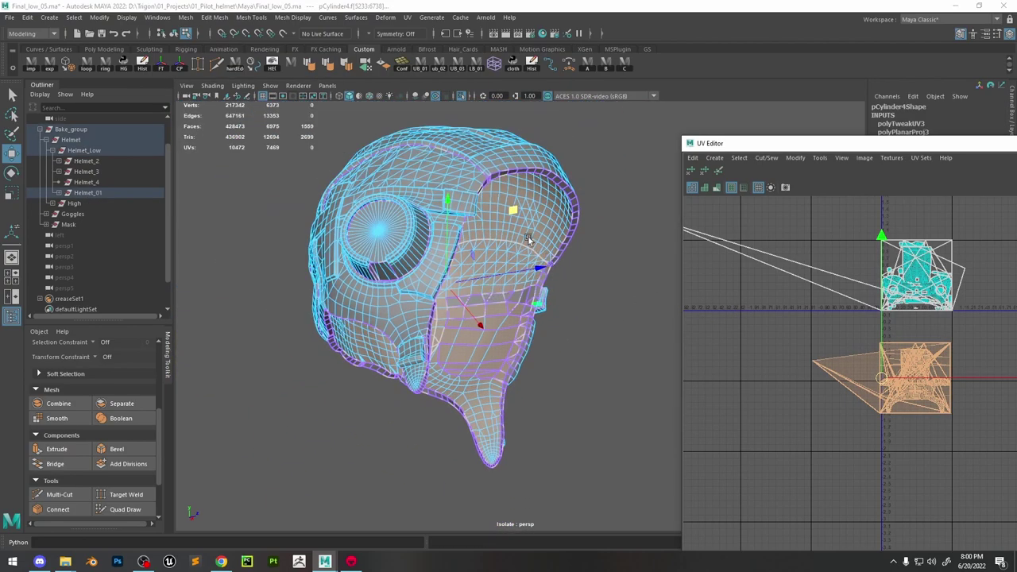
scroll(911, 285, up, 3)
Move the long UV strip lower and the large upper-right shell into the 0–1 square
click(741, 255)
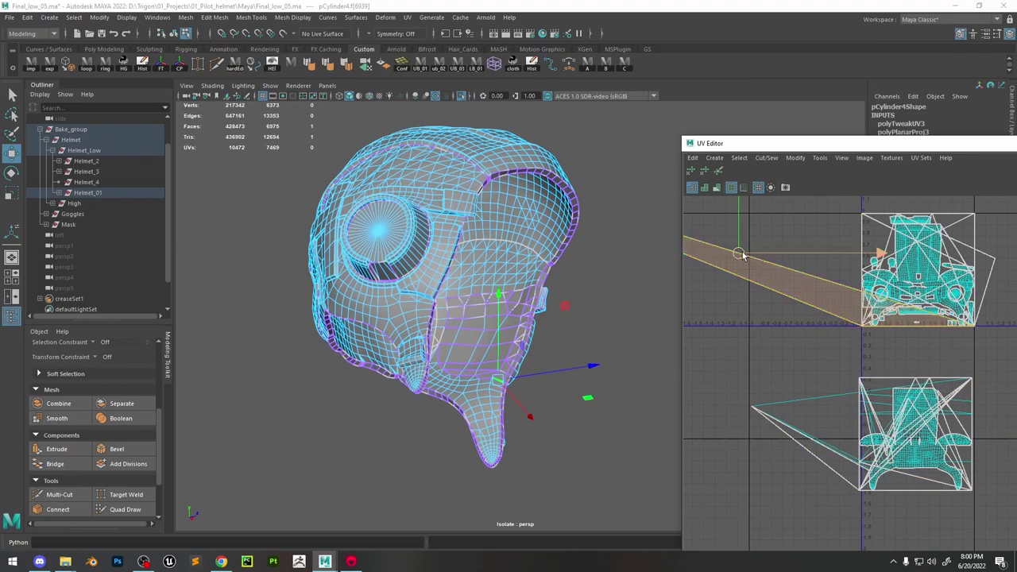
drag(741, 255, 707, 320)
click(988, 223)
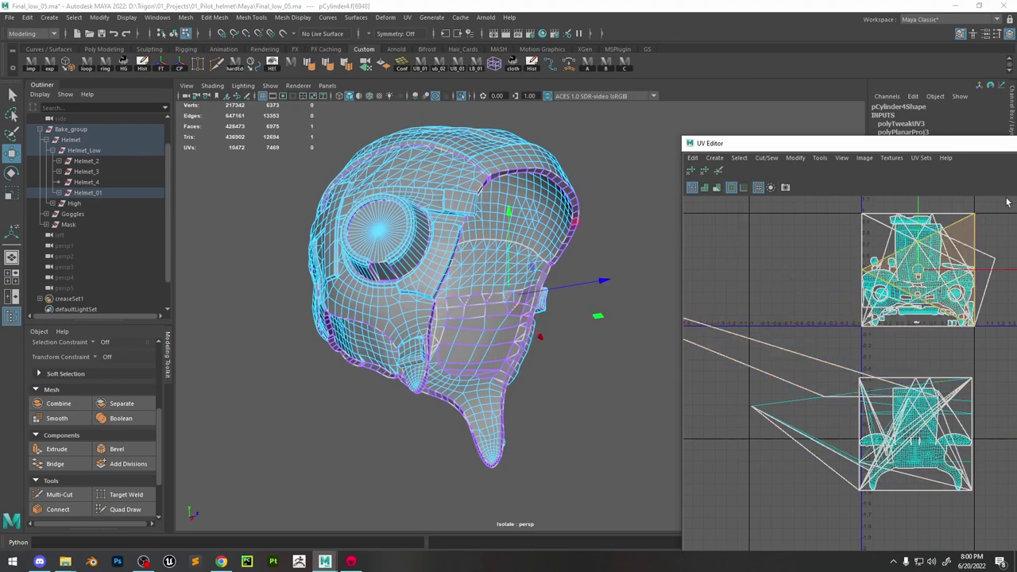
double_click(947, 261)
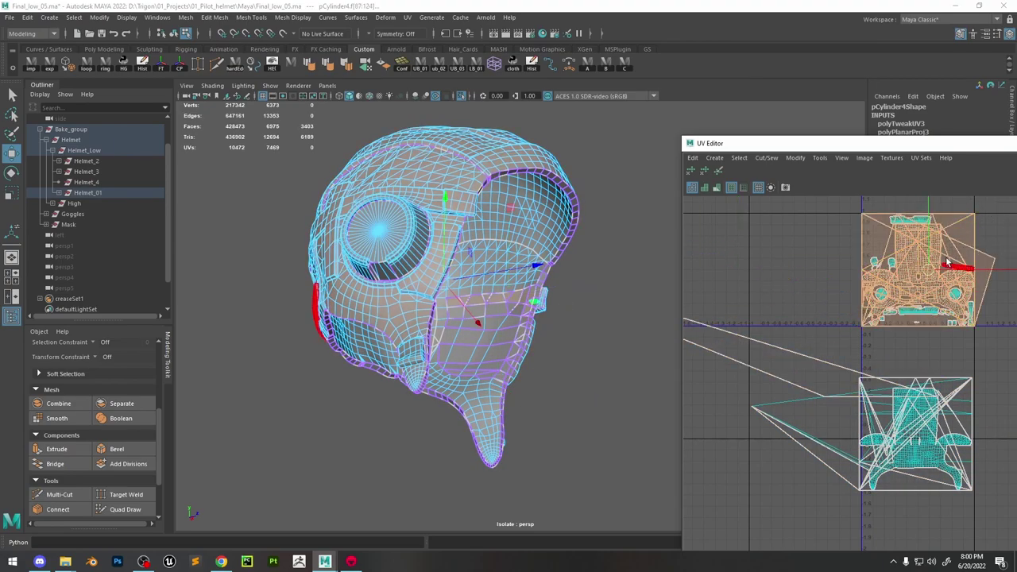
drag(927, 273, 761, 415)
scroll(914, 230, up, 2)
scroll(913, 238, down, 2)
Select the small square, large lower-right and car-shaped UV shells, framing the car-shaped one
double_click(887, 279)
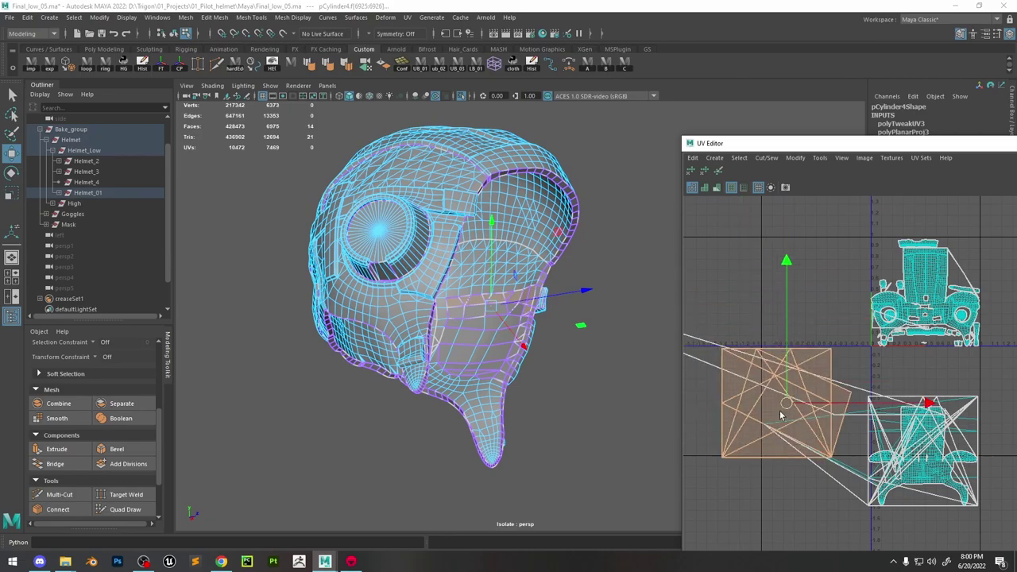
double_click(859, 477)
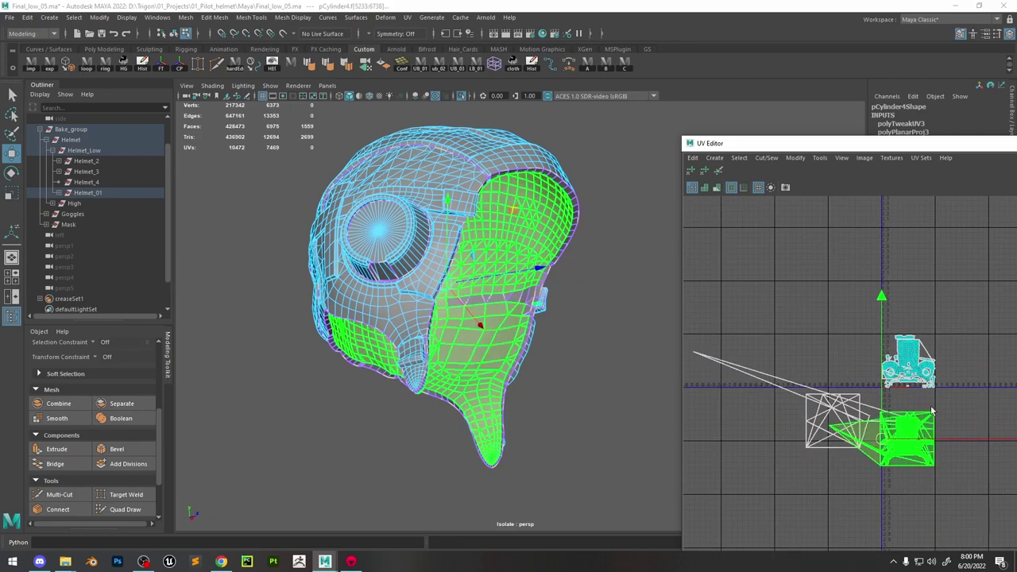
click(938, 332)
key(f)
click(935, 332)
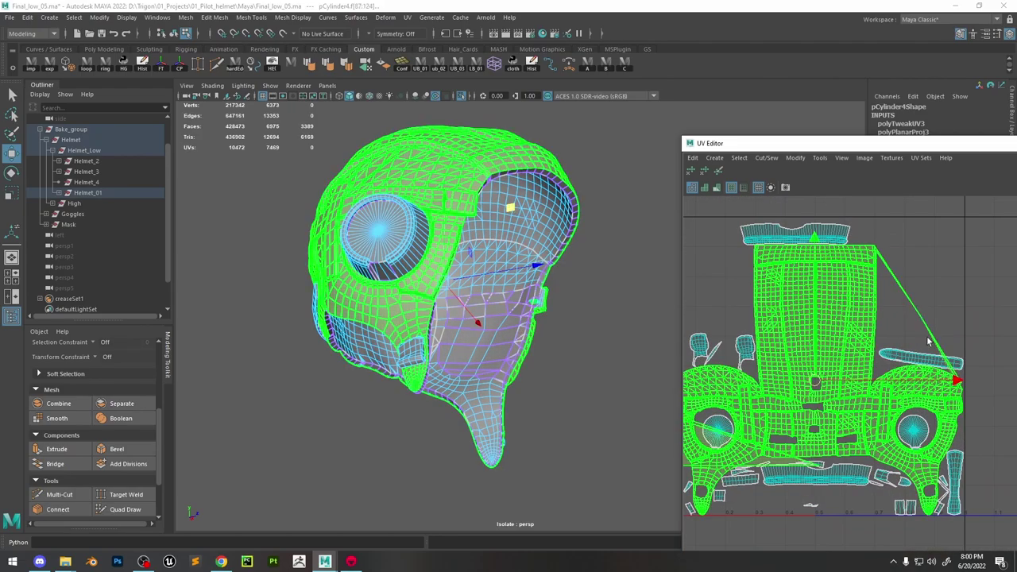
alt+drag(445, 318, 521, 349)
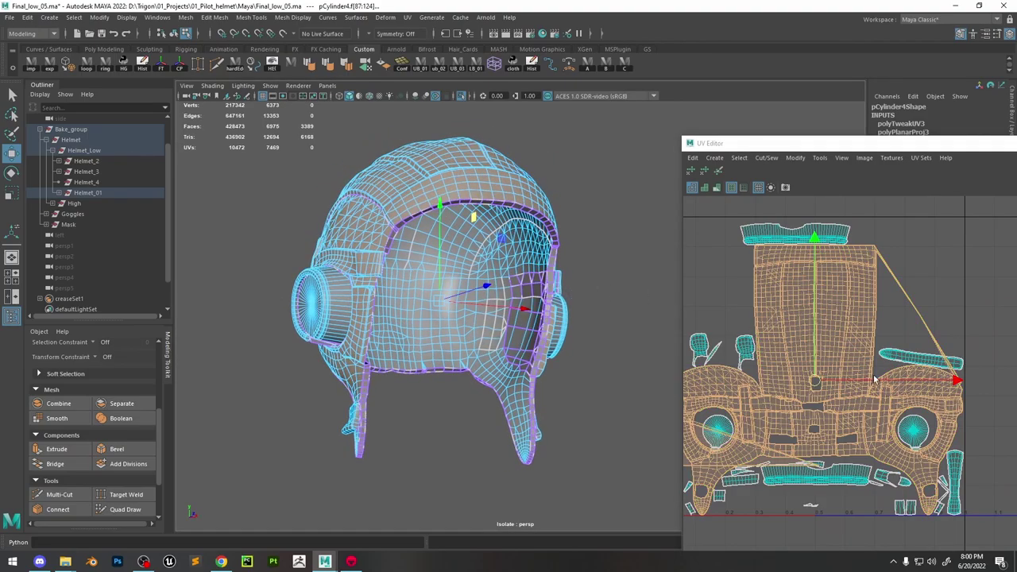
scroll(874, 380, down, 5)
Box-select the lower UV shells and project their faces' UVs flat with Planar Mapping
drag(938, 500, 691, 382)
alt+drag(548, 317, 601, 326)
scroll(584, 321, up, 6)
shift+right_drag(781, 319, 787, 257)
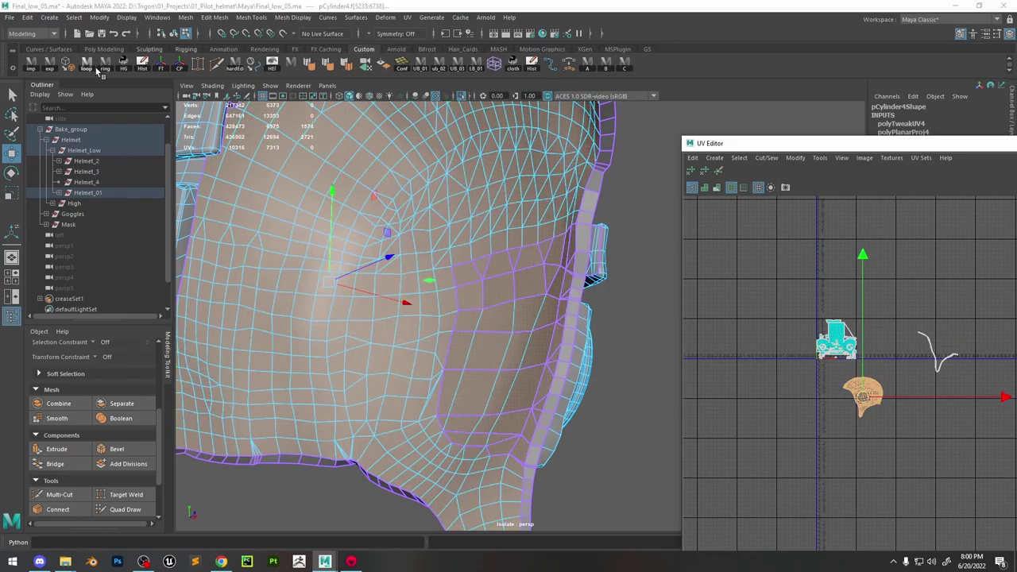
Soften the selected edges, then select the helmet's vertical seam edge loop
click(309, 65)
alt+drag(445, 239, 566, 237)
click(578, 230)
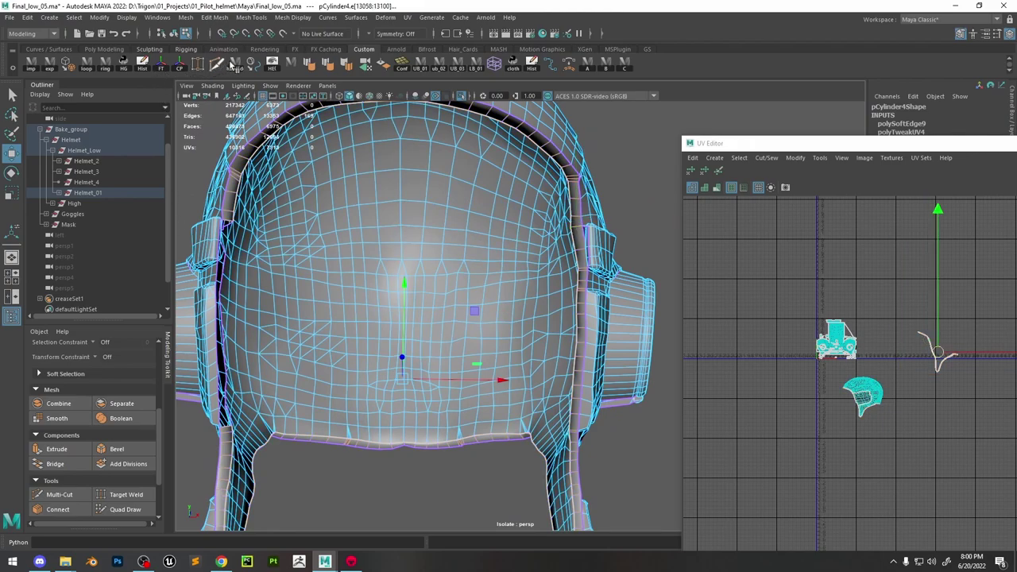
scroll(631, 270, up, 5)
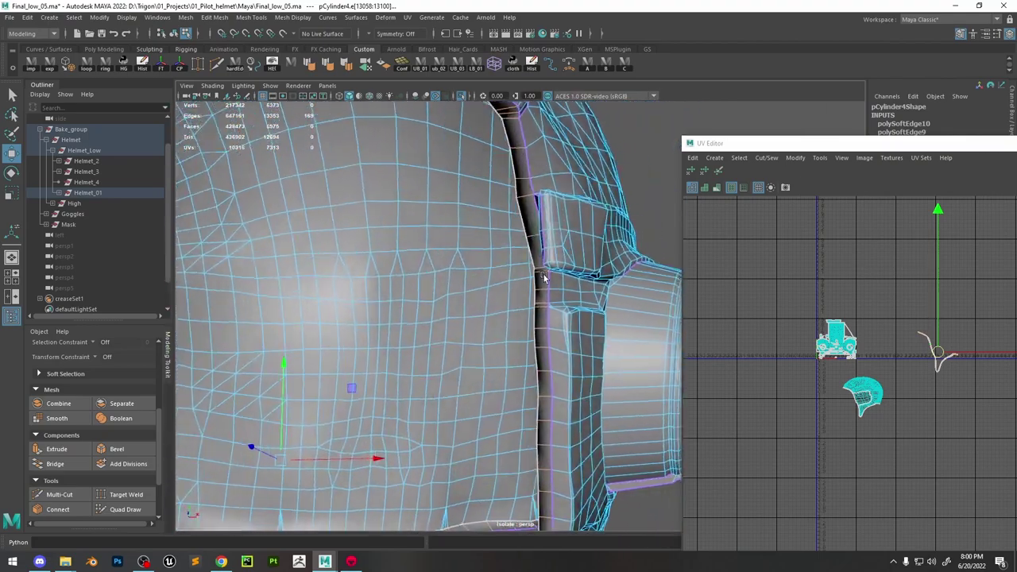
double_click(545, 278)
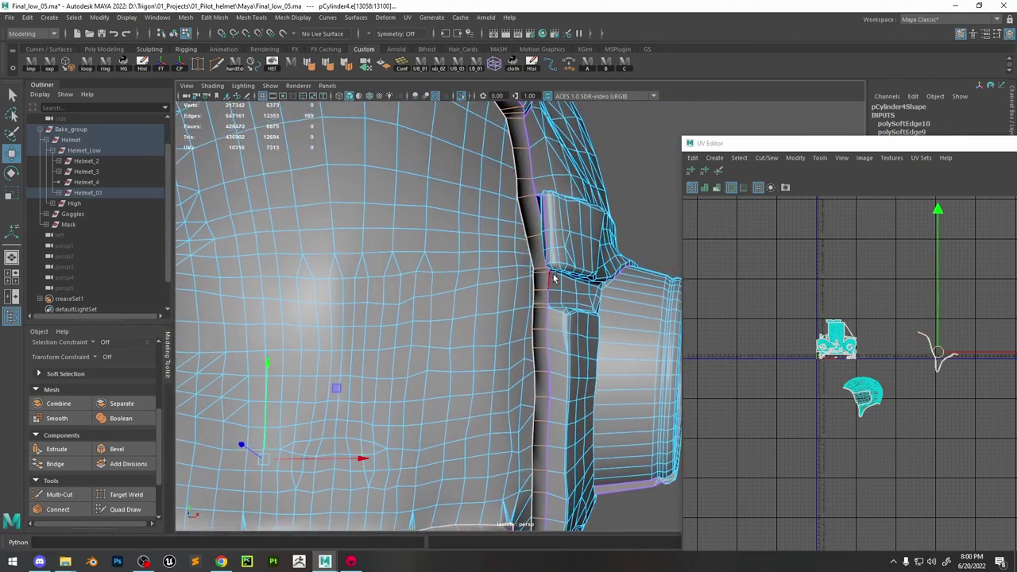
scroll(850, 358, up, 5)
scroll(839, 270, up, 2)
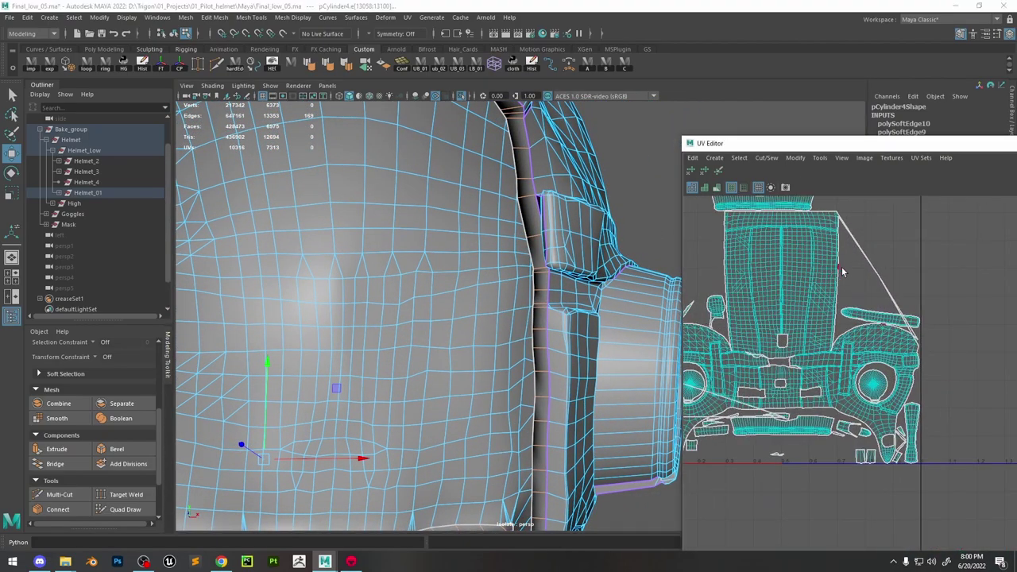
Convert the rim face loop to edges and soften them
alt+drag(430, 271, 493, 203)
scroll(534, 236, up, 3)
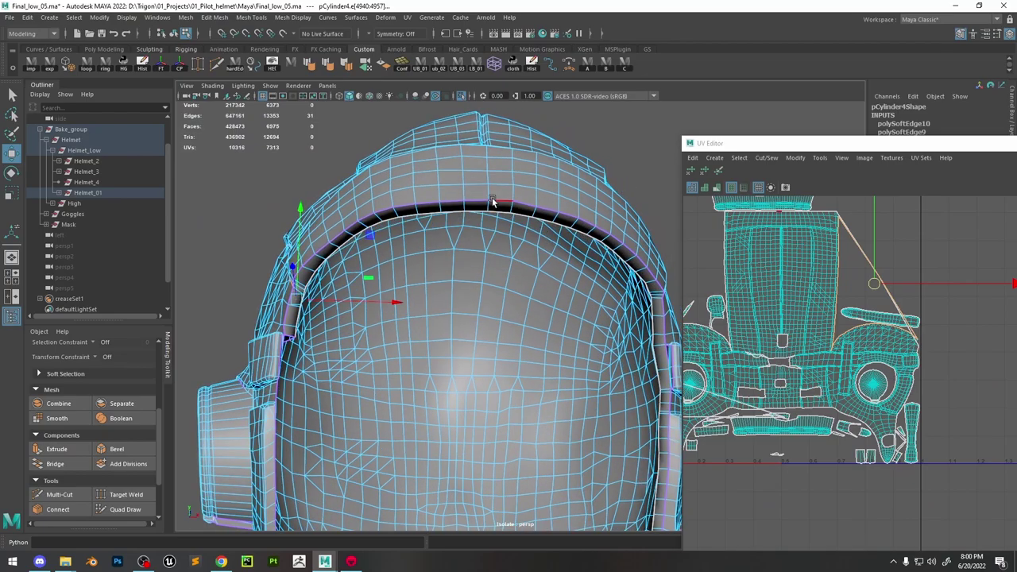
scroll(841, 259, up, 1)
alt+drag(598, 232, 565, 212)
scroll(566, 211, up, 2)
key(F11)
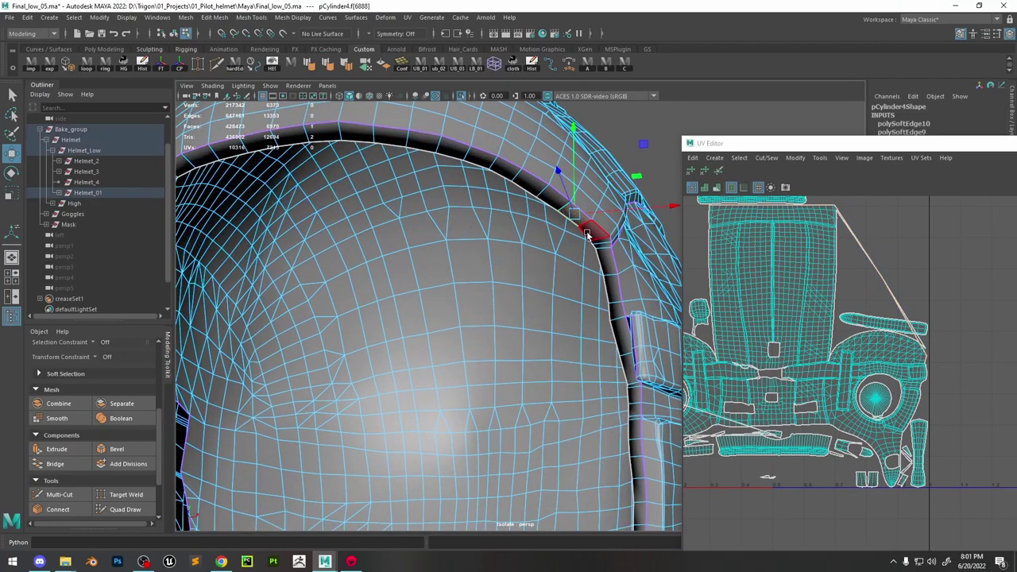
double_click(594, 230)
ctrl+right_click(588, 232)
click(567, 189)
key(f)
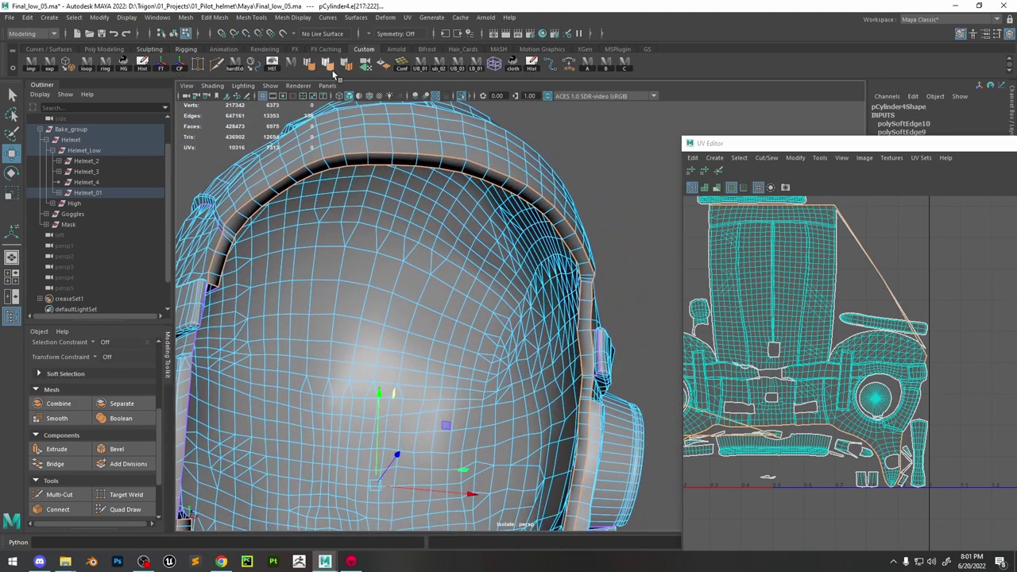
click(333, 71)
Reselect the whole helmet mesh and inspect the ear flap
alt+drag(525, 202, 380, 296)
key(F8)
click(636, 250)
click(380, 296)
alt+right_drag(379, 296, 482, 269)
alt+drag(482, 269, 437, 274)
Close the UV layout window and return to edge editing at the helmet's front
key(alt+F4)
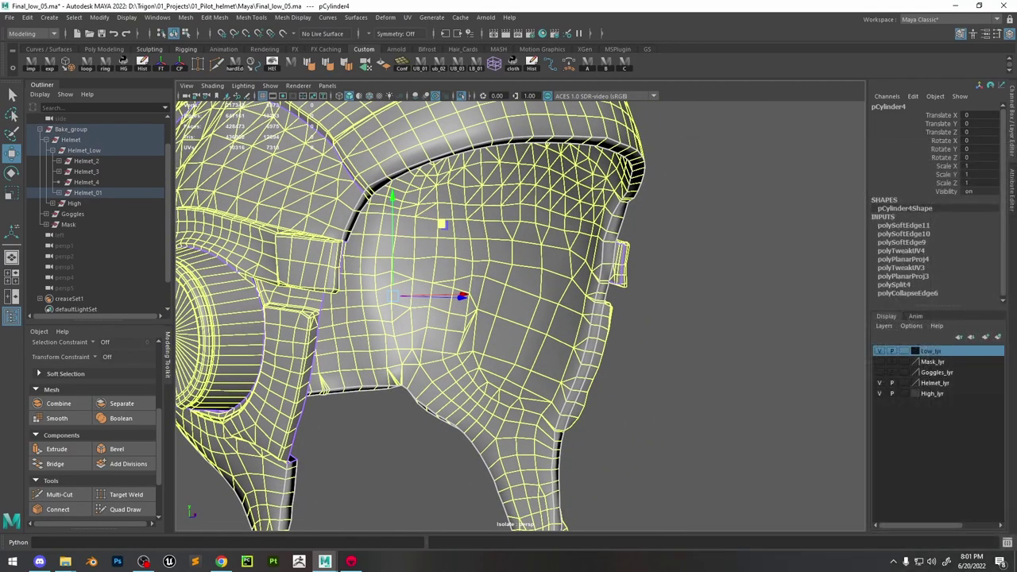
alt+drag(655, 224, 572, 439)
key(F10)
scroll(525, 196, up, 3)
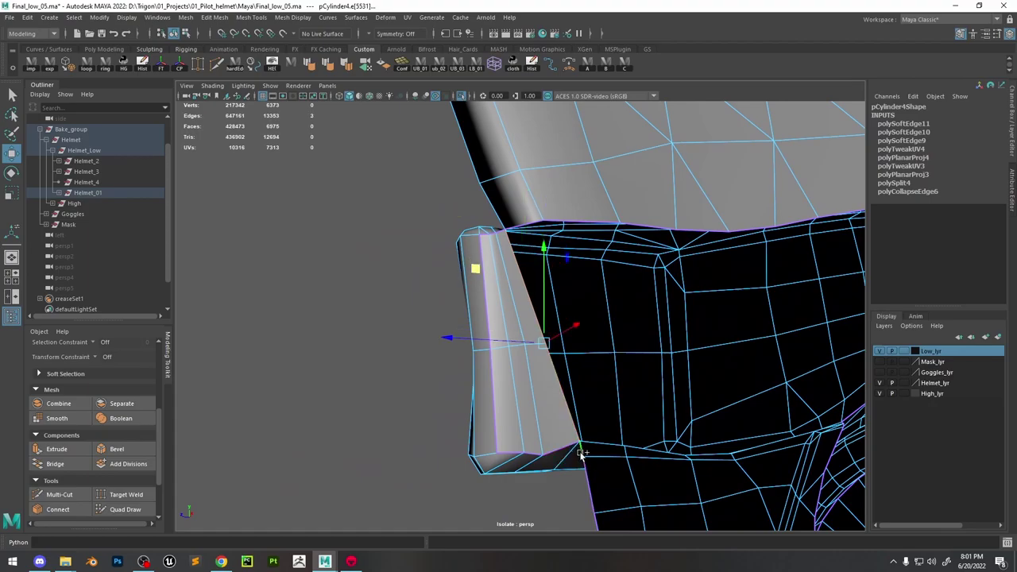
Select the ear-cup opening edges and extrude them
alt+drag(592, 474, 604, 298)
click(579, 416)
shift+click(563, 387)
shift+click(492, 230)
key(ctrl+e)
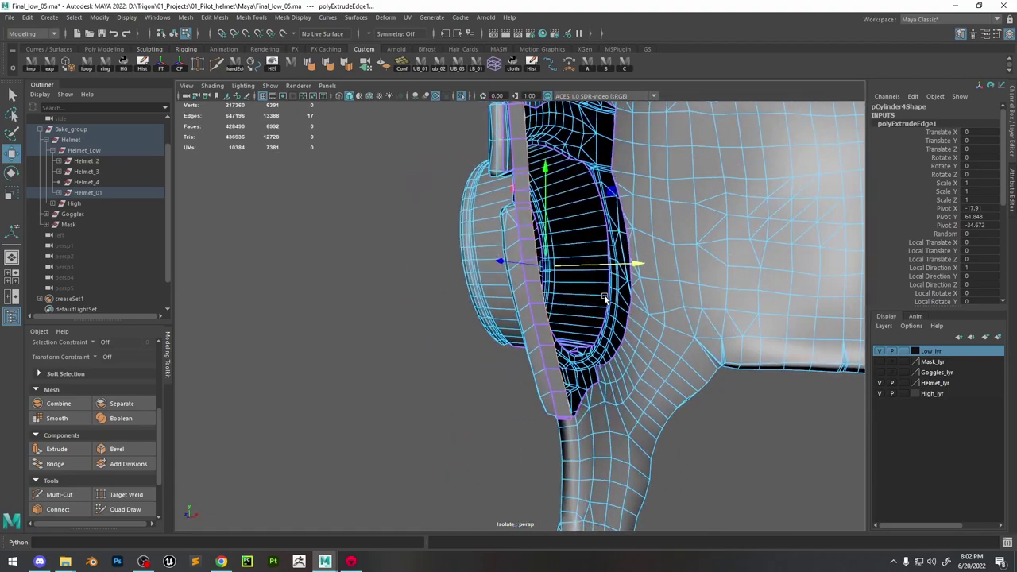
Merge two stray vertex pairs and extrude the edges a second time
scroll(560, 291, up, 3)
shift+right_drag(545, 246, 595, 246)
alt+drag(596, 245, 508, 254)
shift+right_drag(509, 255, 525, 262)
alt+drag(524, 262, 434, 314)
key(ctrl+F10)
key(ctrl+e)
Merge the extrusion's corner vertex with its neighbouring vertex
right_drag(466, 218, 433, 223)
click(488, 193)
scroll(761, 465, up, 3)
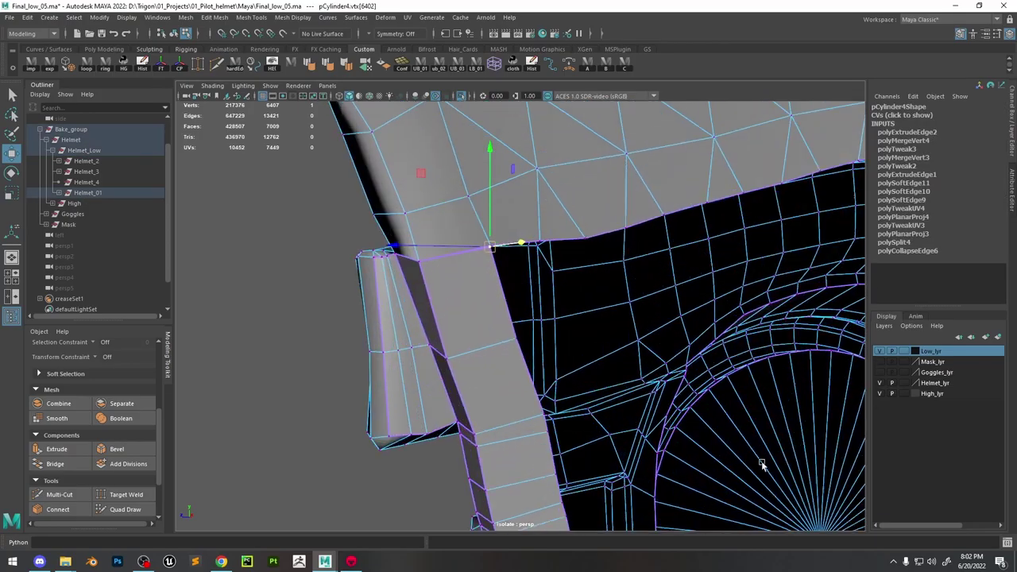
alt+drag(761, 465, 484, 235)
shift+click(483, 231)
shift+right_drag(482, 233, 481, 210)
alt+drag(517, 298, 562, 329)
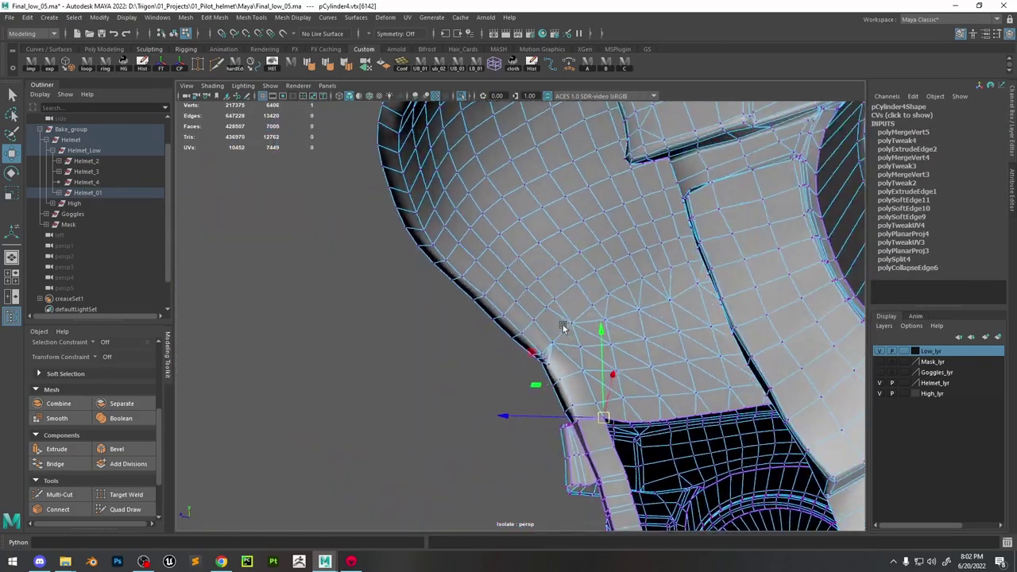
Add the rim face strip to the selection and frame it
right_drag(563, 328, 510, 317)
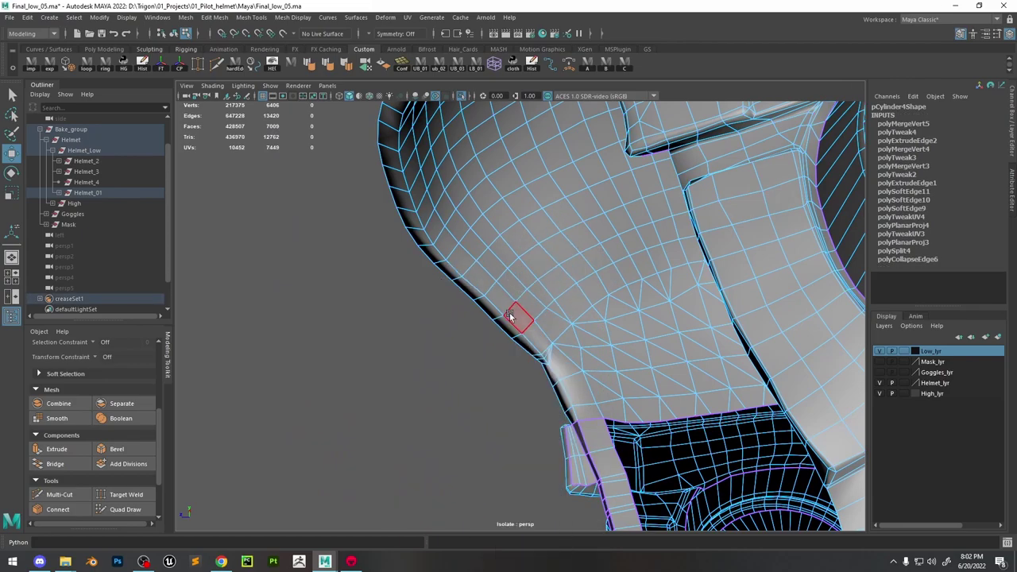
alt+drag(604, 377, 551, 346)
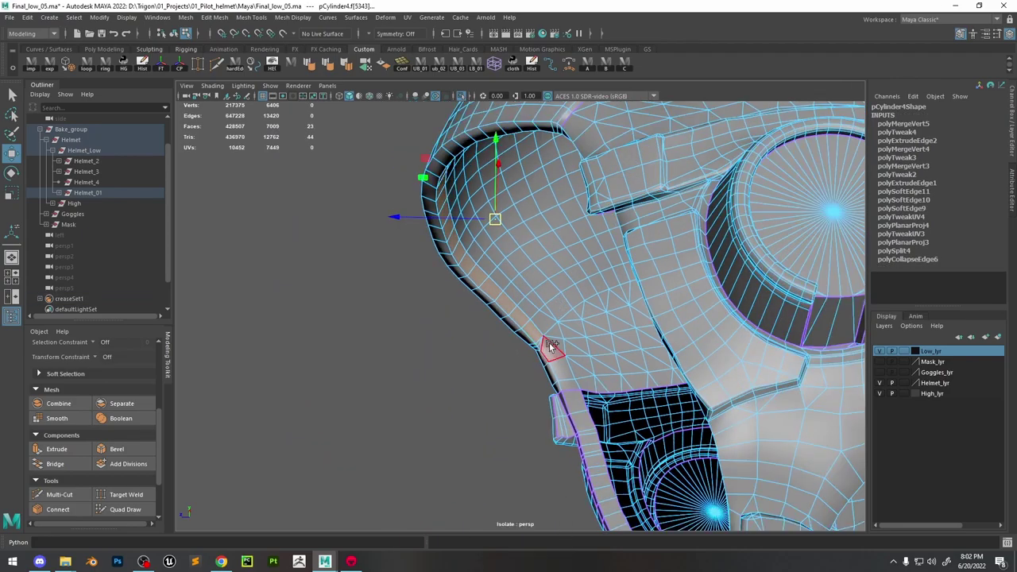
shift+double_click(580, 427)
key(f)
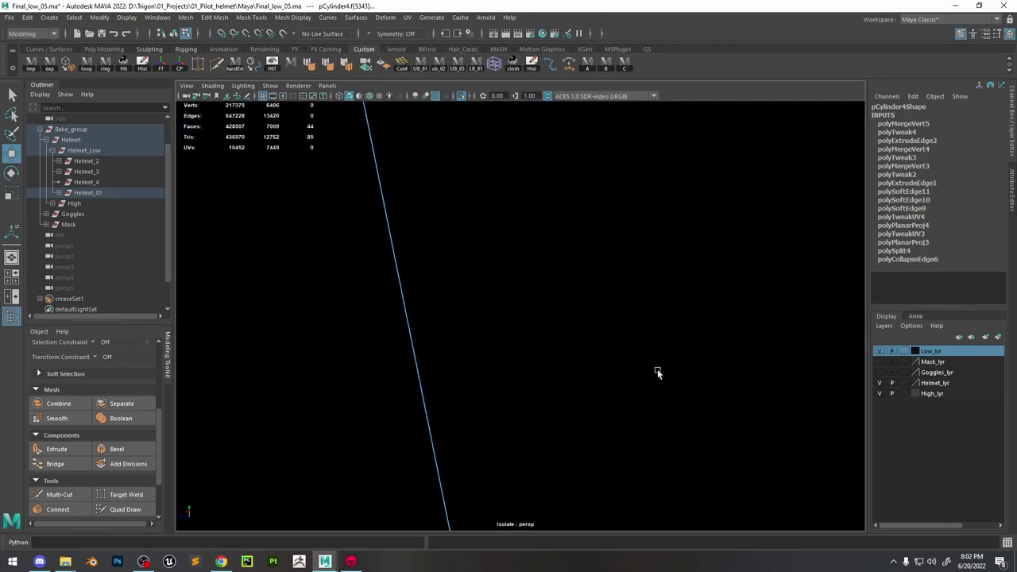
alt+right_drag(657, 373, 618, 315)
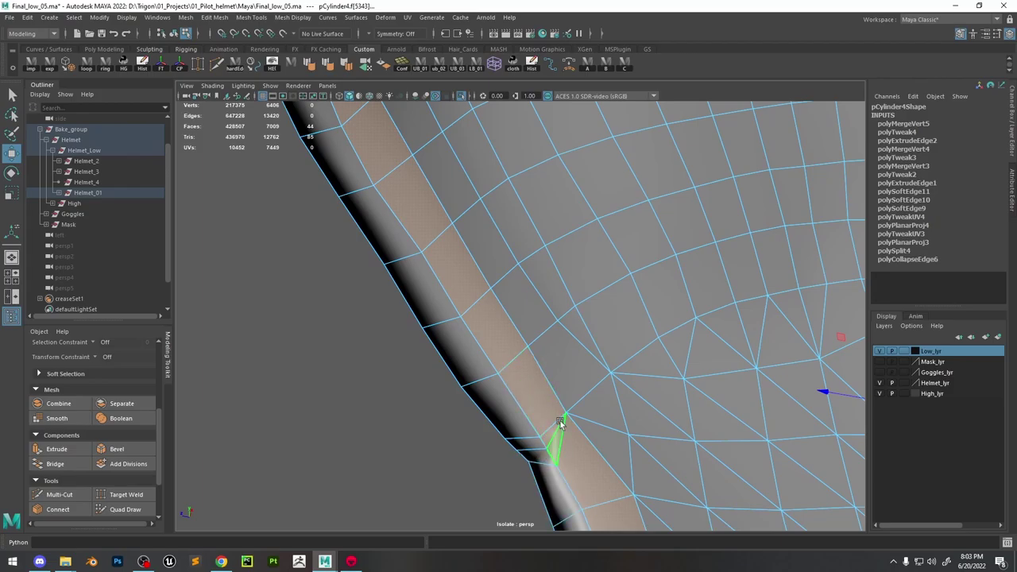
alt+drag(623, 380, 750, 312)
alt+drag(580, 311, 495, 268)
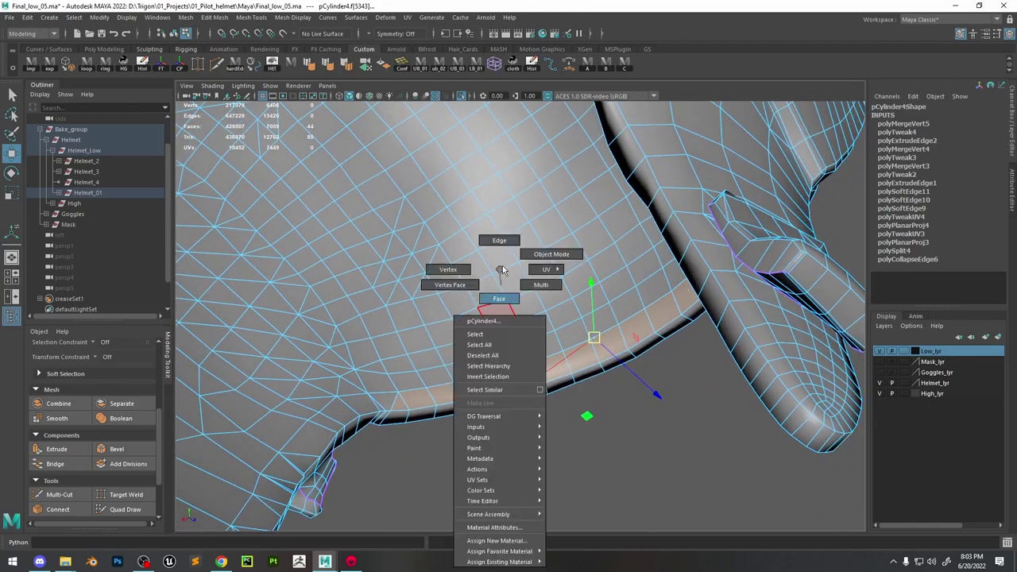